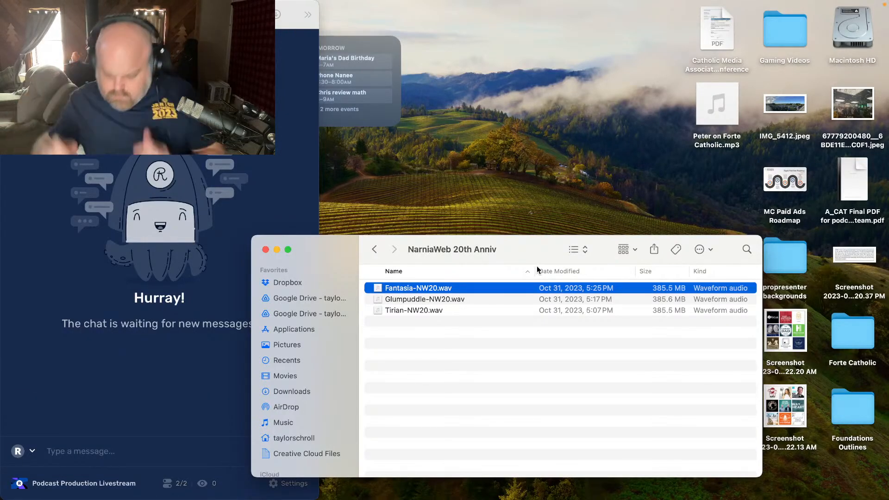
pyautogui.hscroll(5, 538, 266)
pyautogui.hscroll(-5, 537, 266)
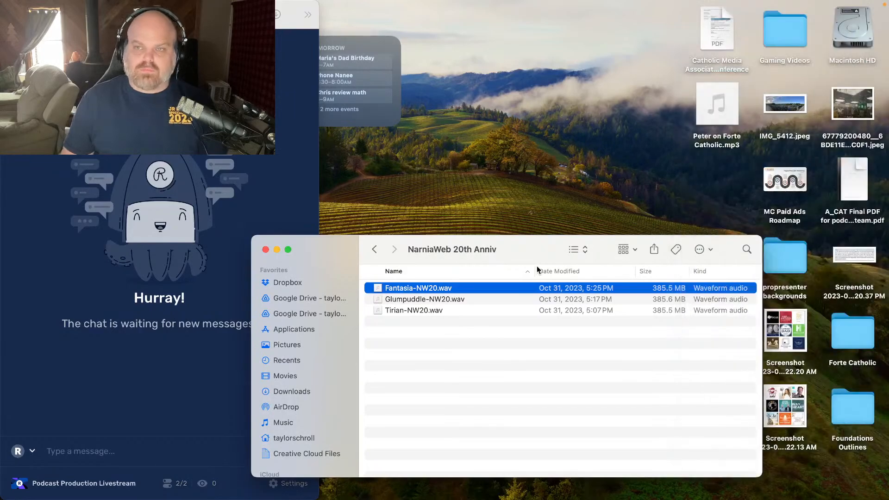
pyautogui.hscroll(5, 537, 265)
pyautogui.click(695, 11)
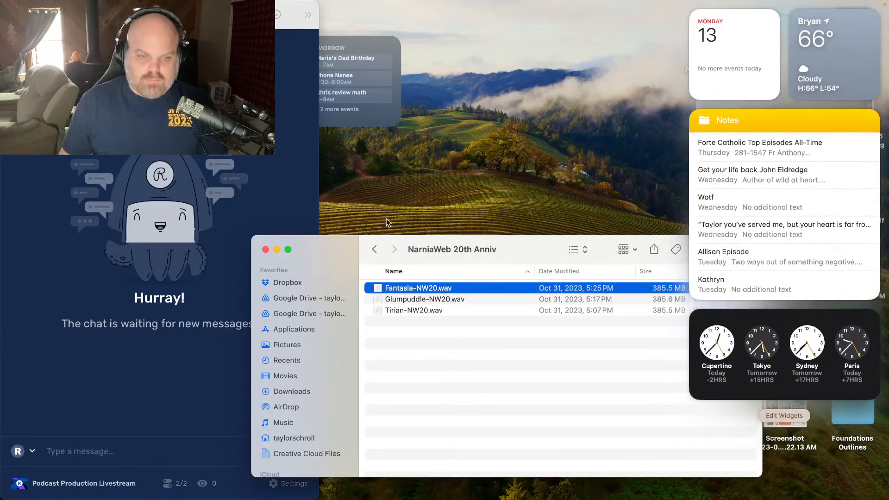
# Step: Launch Adobe Audition and narrow its window so the livestream chat stays visible beside it
pyautogui.moveTo(439, 491)
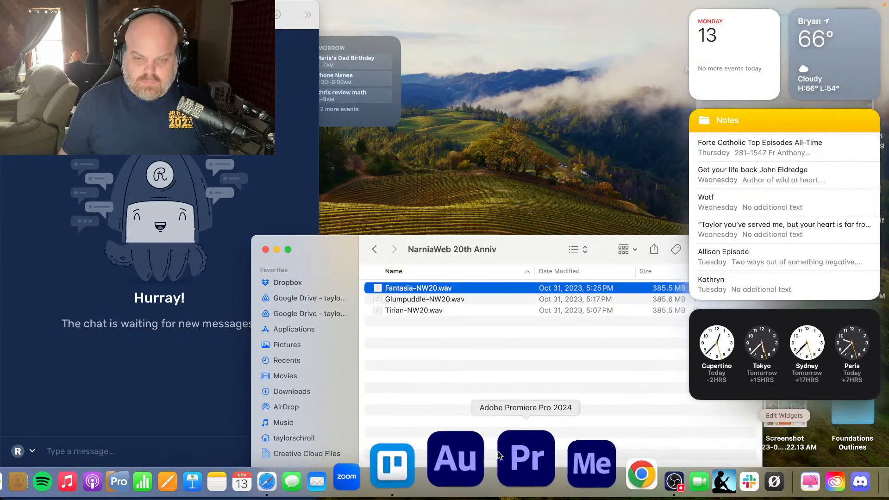
pyautogui.click(485, 457)
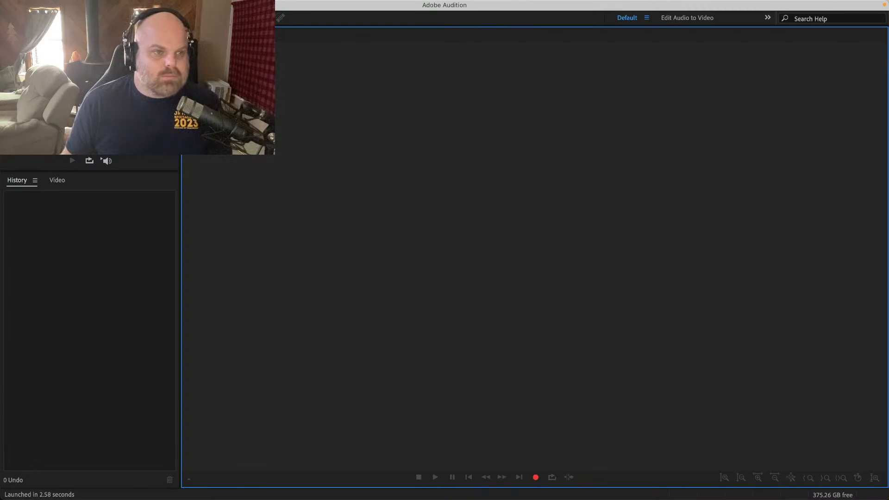
pyautogui.moveTo(1, 77); pyautogui.dragTo(302, 77)
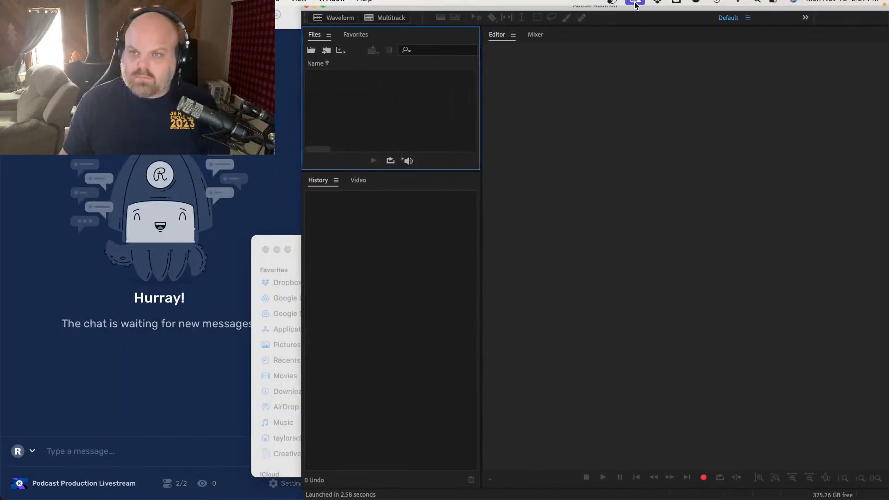
pyautogui.click(635, 6)
pyautogui.click(604, 5)
pyautogui.click(633, 47)
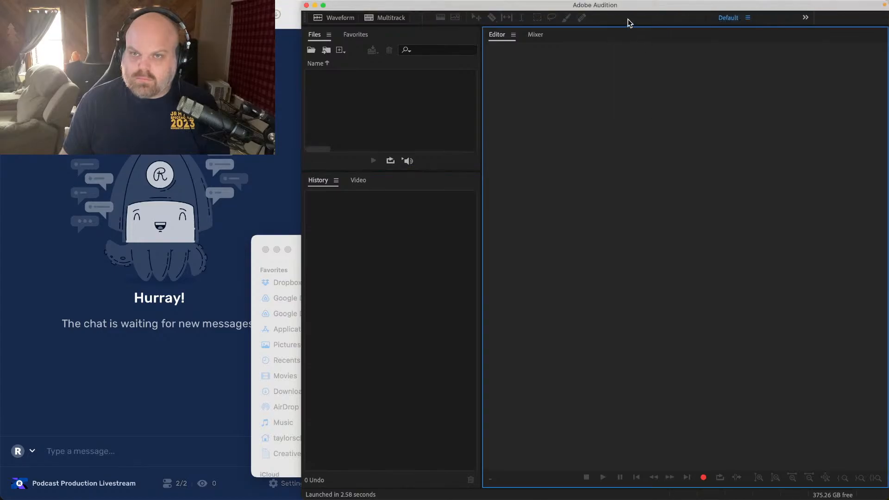
pyautogui.moveTo(626, 4); pyautogui.dragTo(642, 3)
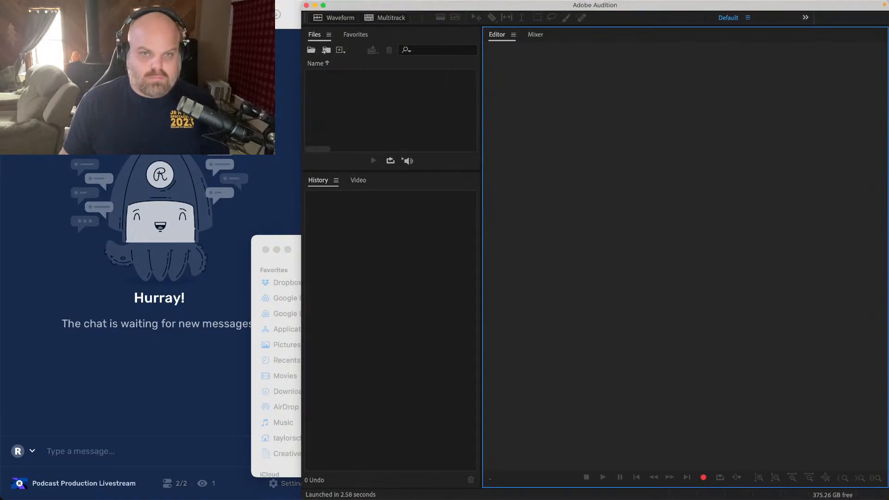
# Step: Import Fantasia-NW20.wav, Glumpuddle-NW20.wav and Tirian-NW20.wav from the NarniaWeb 20th Anniv folder inside Dropbox's Talking Beasts folder
pyautogui.click(99, 6)
pyautogui.moveTo(150, 219)
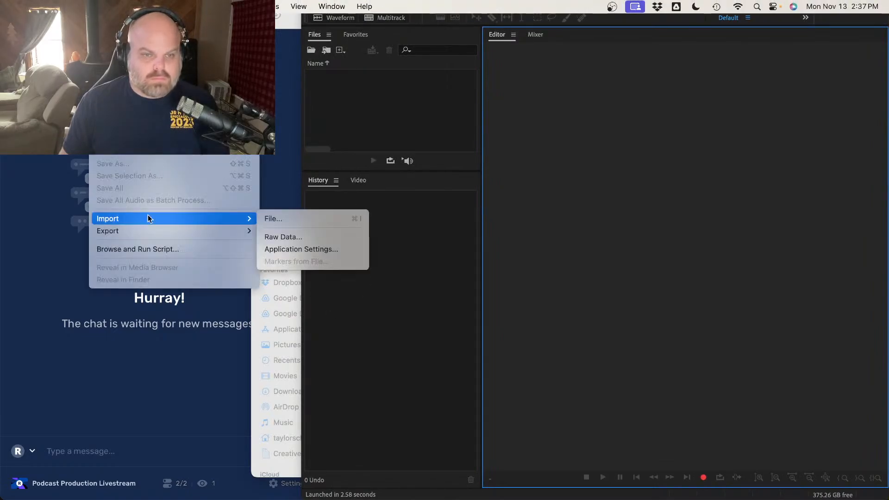
pyautogui.click(271, 218)
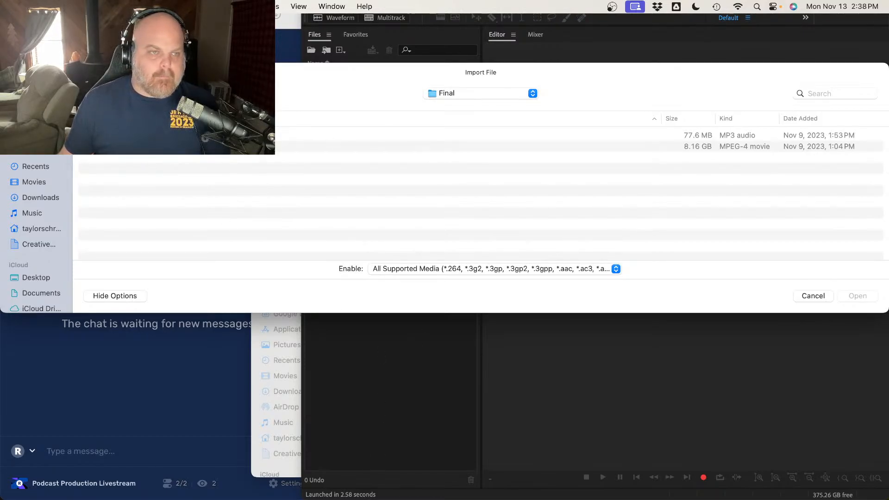
pyautogui.click(37, 104)
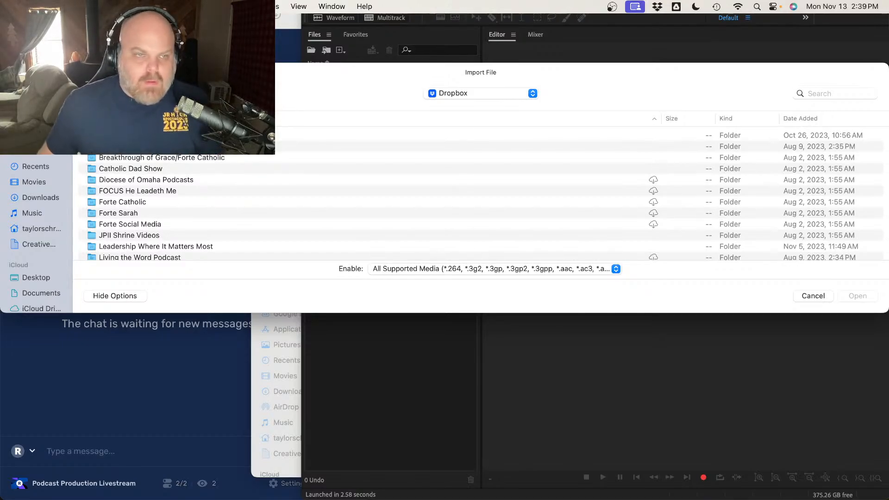
pyautogui.scroll(-1, 159, 173)
pyautogui.scroll(-3, 159, 173)
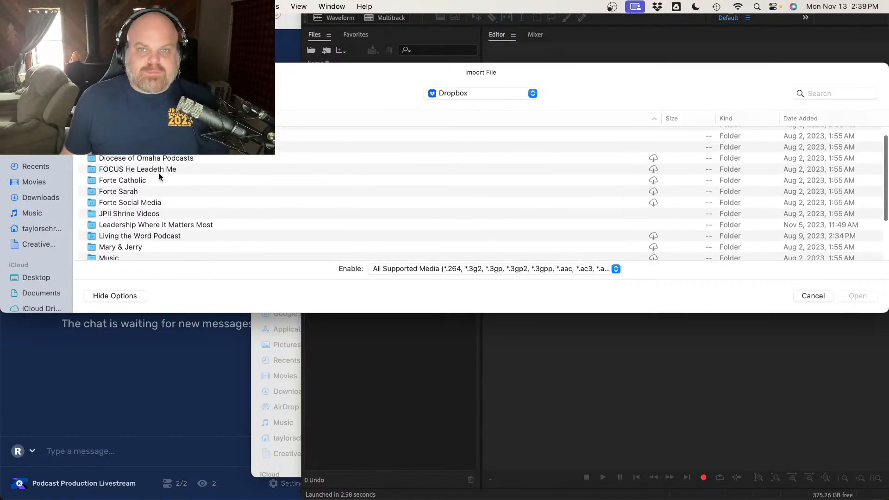
pyautogui.scroll(-5, 159, 176)
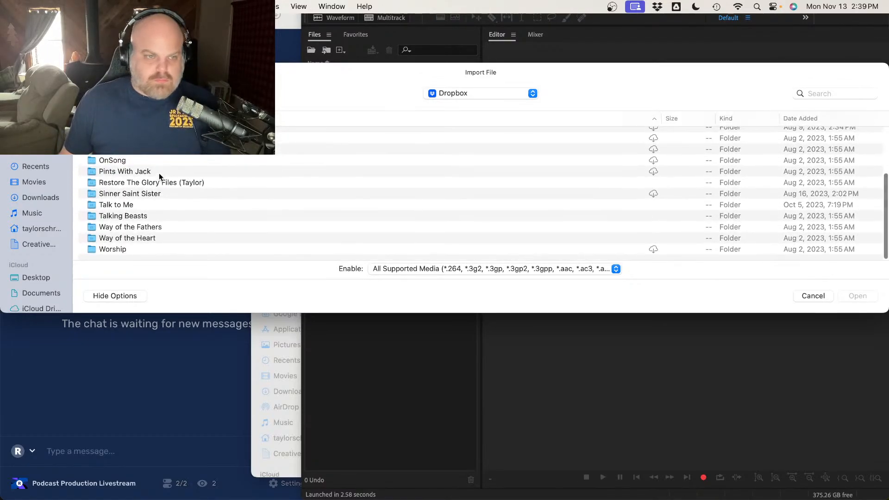
pyautogui.click(135, 217)
pyautogui.doubleClick(135, 216)
pyautogui.doubleClick(145, 160)
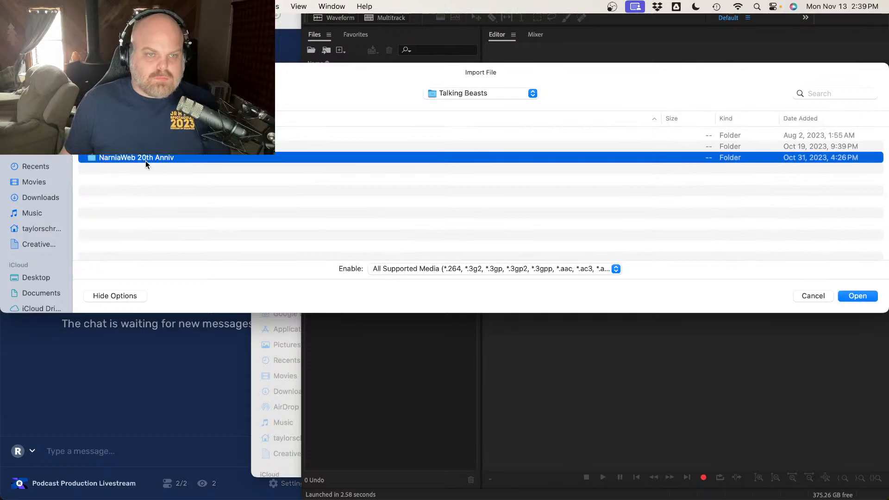
pyautogui.click(146, 135)
pyautogui.keyDown('shift'); pyautogui.click(149, 158); pyautogui.keyUp('shift')
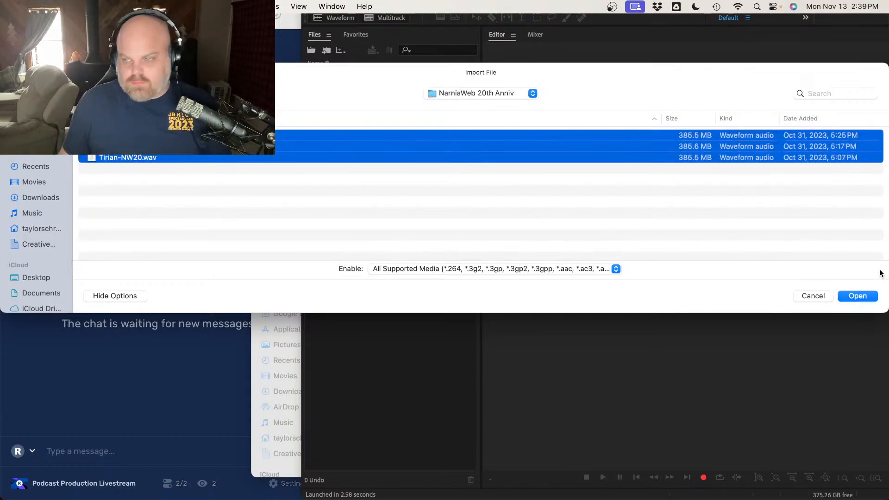
pyautogui.click(852, 297)
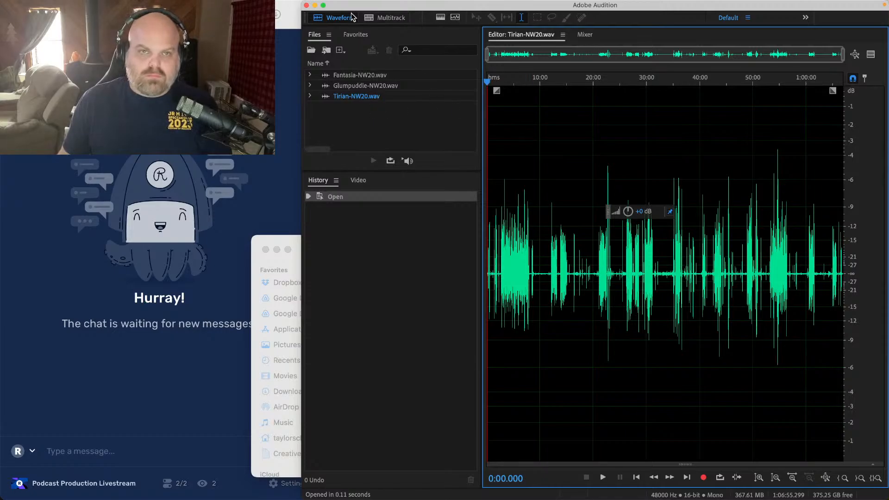
# Step: Start a new multitrack session and browse for its folder location to Talking Beasts in Dropbox
pyautogui.click(99, 6)
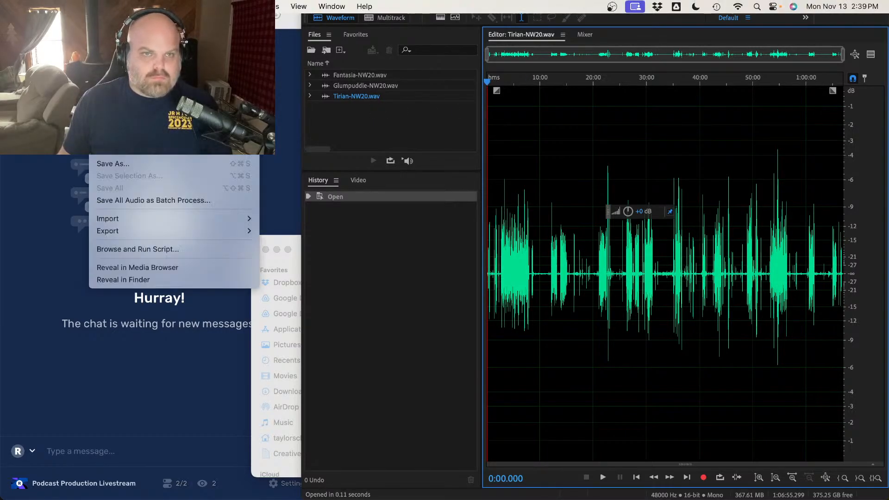
pyautogui.click(318, 19)
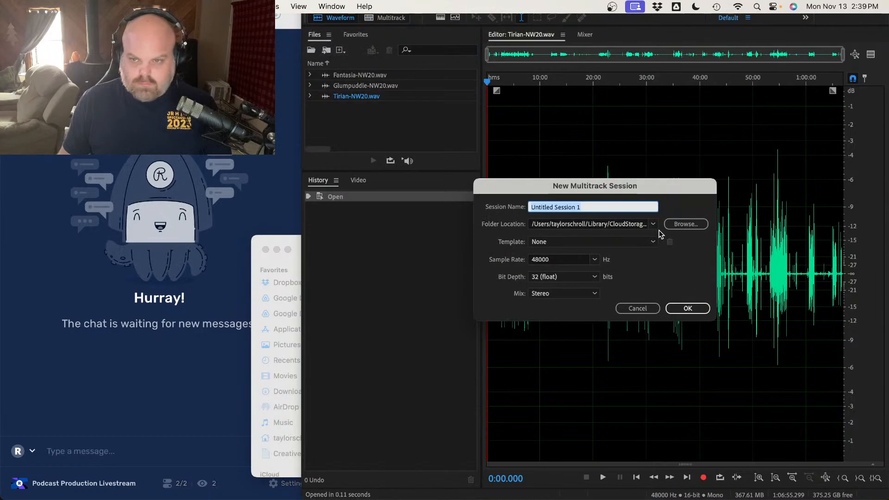
pyautogui.click(678, 225)
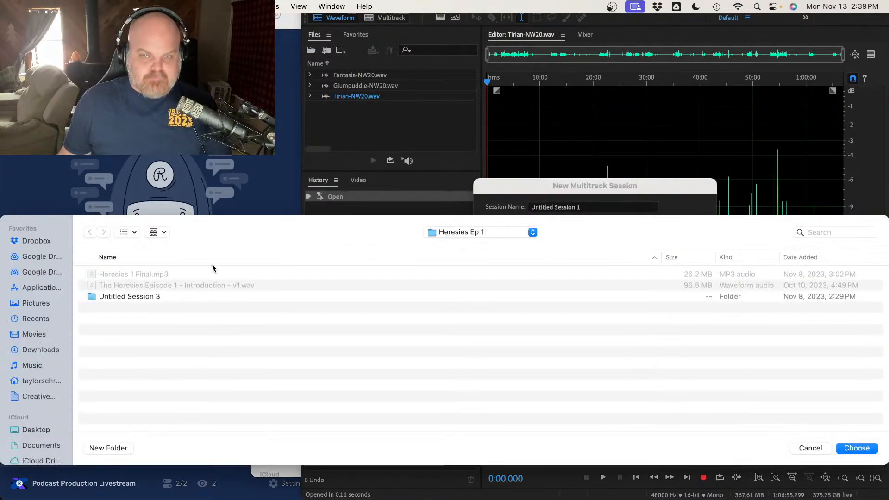
pyautogui.click(36, 241)
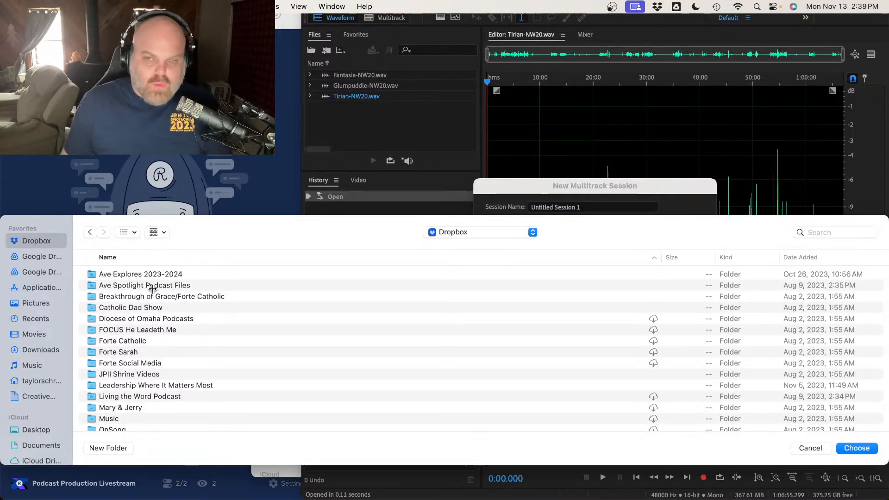
pyautogui.scroll(-3, 171, 352)
pyautogui.scroll(-5, 171, 351)
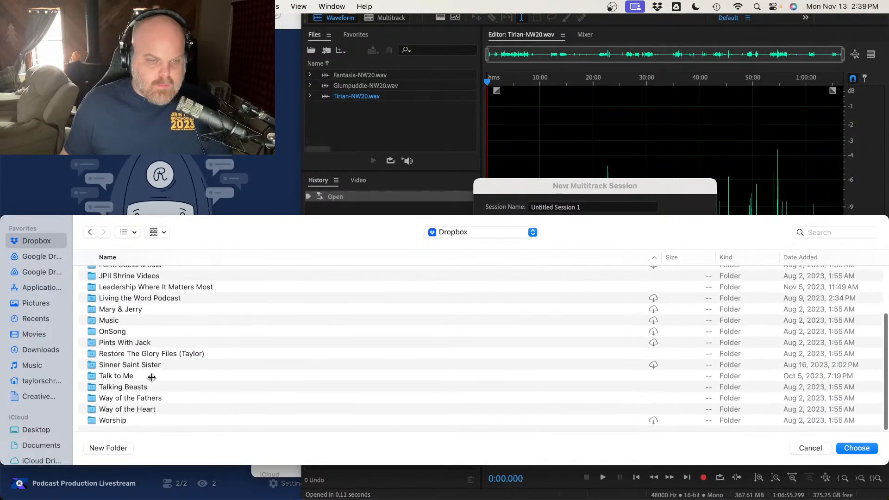
pyautogui.doubleClick(149, 387)
pyautogui.doubleClick(148, 296)
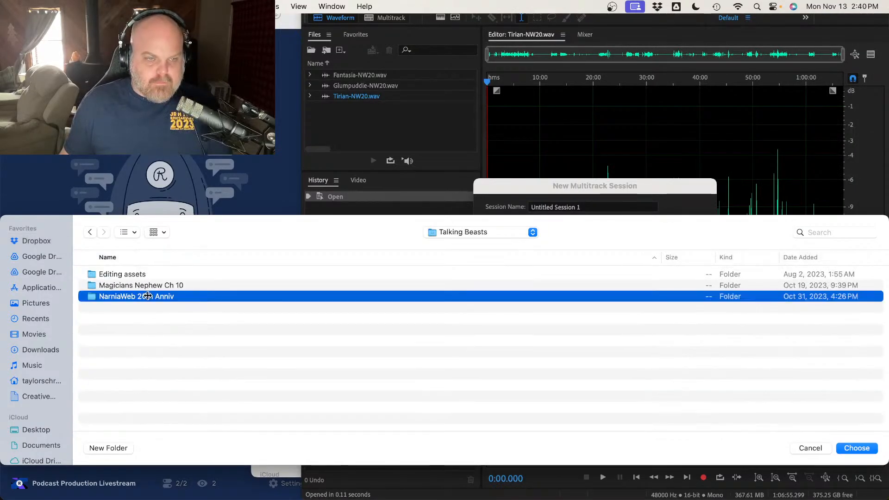
pyautogui.click(89, 232)
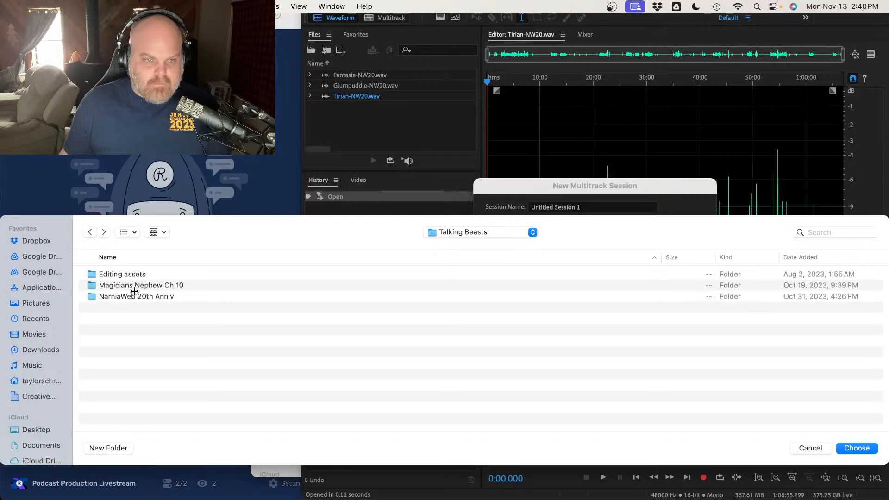
pyautogui.doubleClick(133, 275)
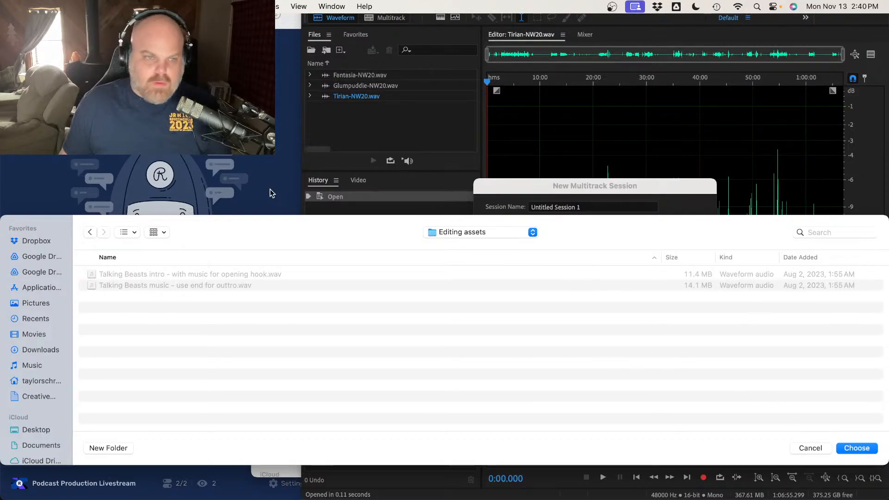
pyautogui.click(90, 233)
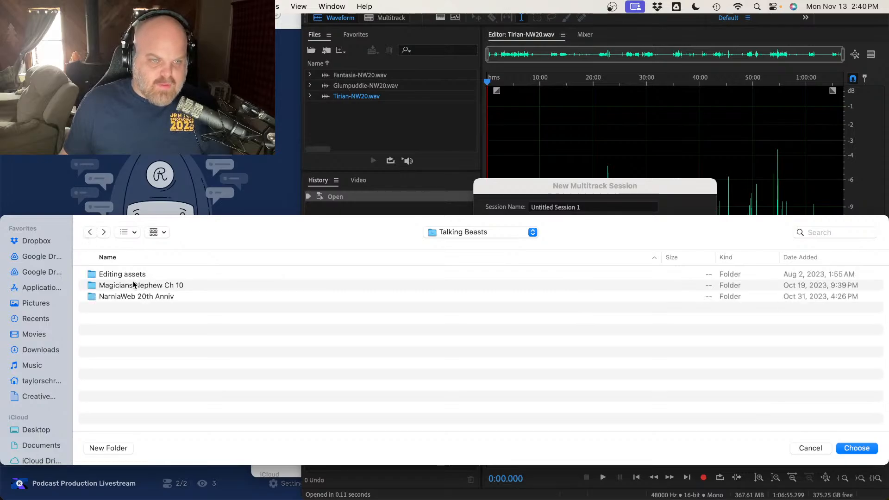
# Step: Set the session's location to the NarniaWeb 20th Anniv folder and create it under the name TB Anniv
pyautogui.doubleClick(123, 296)
pyautogui.click(856, 449)
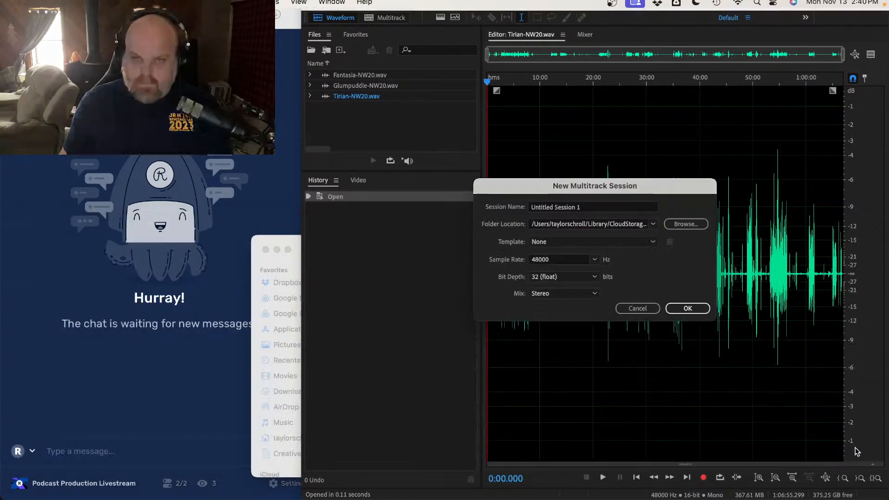
pyautogui.click(574, 209)
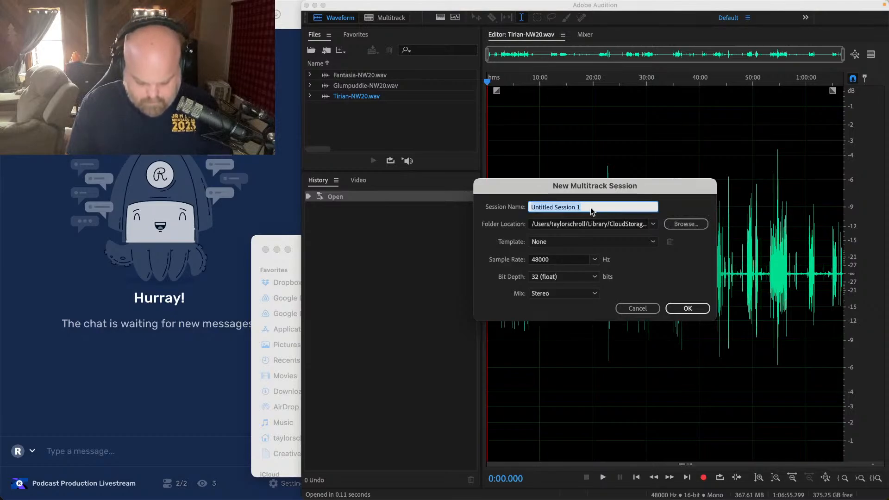
pyautogui.write('T')
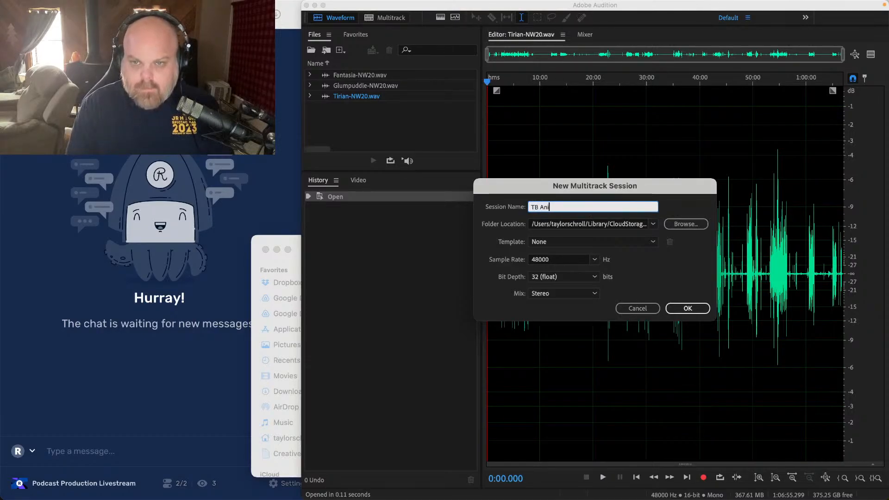
pyautogui.write('B Anniv')
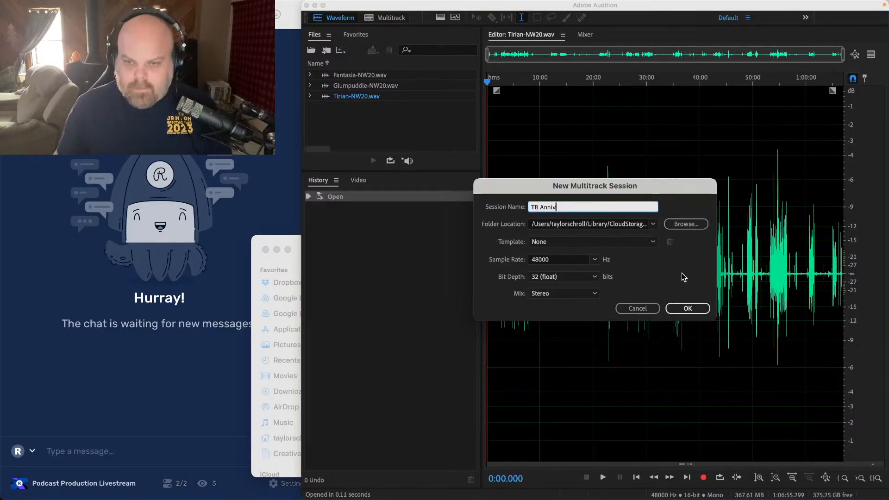
pyautogui.click(690, 309)
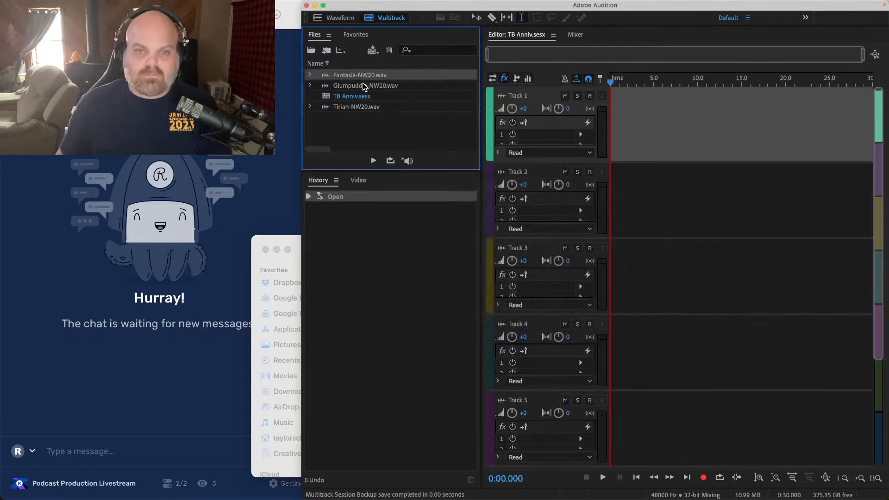
# Step: Place the Fantasia, Glumpuddle and Tirian recordings on Tracks 1 to 3 at the start of the session
pyautogui.keyDown('super'); pyautogui.click(358, 108); pyautogui.keyUp('super')
pyautogui.moveTo(357, 85); pyautogui.dragTo(608, 133)
# Step: Import "Talking Beasts intro - with music for opening hook.wav" and "Talking Beasts music - use end for outtro.wav" from the Editing assets folder
pyautogui.click(101, 6)
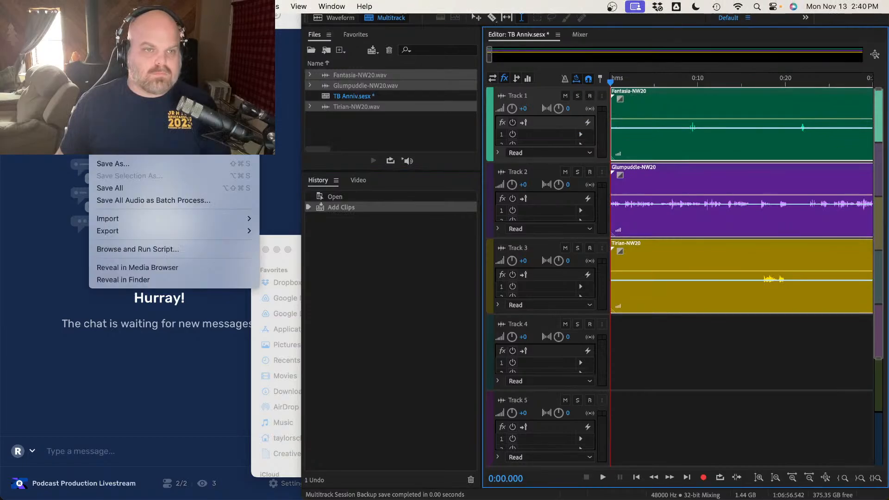
pyautogui.moveTo(209, 218)
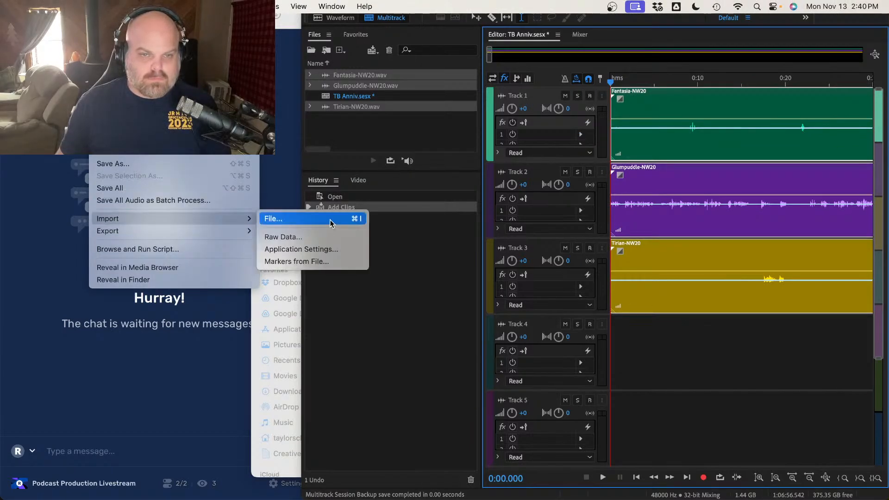
pyautogui.click(331, 224)
pyautogui.click(451, 93)
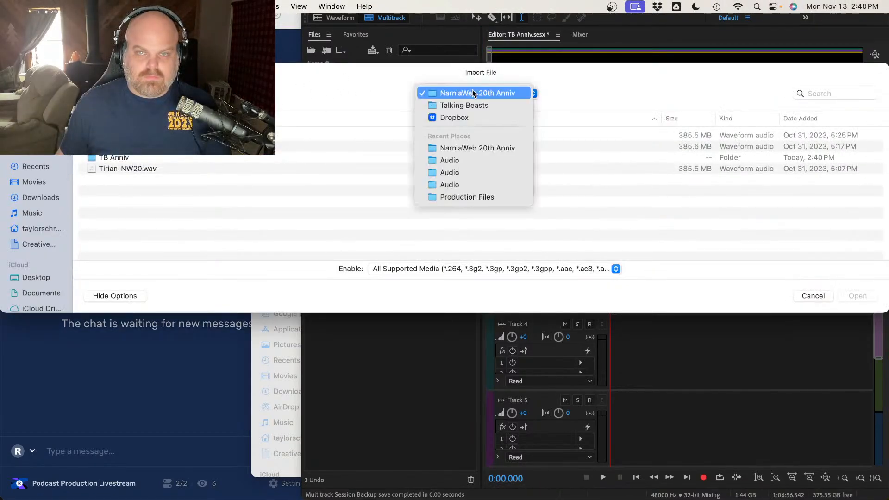
pyautogui.click(461, 105)
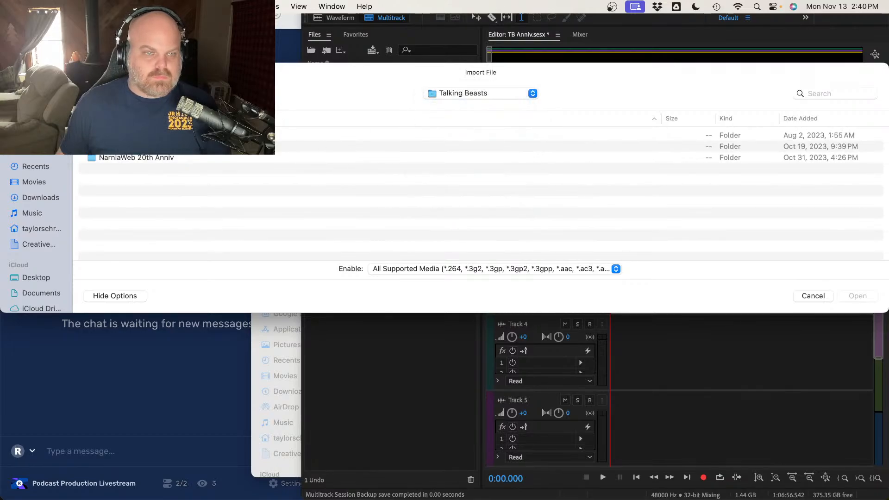
pyautogui.doubleClick(139, 135)
pyautogui.click(139, 135)
pyautogui.keyDown('shift'); pyautogui.click(139, 146); pyautogui.keyUp('shift')
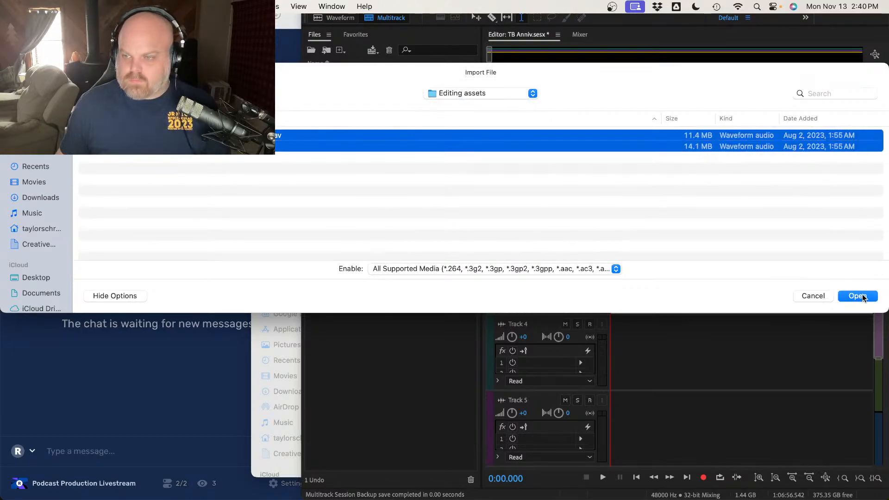
pyautogui.click(863, 297)
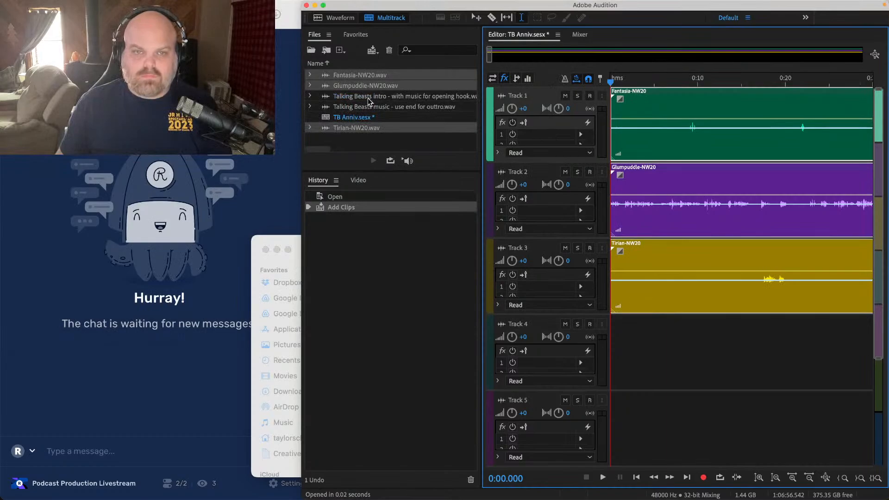
# Step: Place the opening hook intro at the start of Track 4 and the outro music near the recordings' end, and save the session
pyautogui.moveTo(384, 96); pyautogui.dragTo(593, 351)
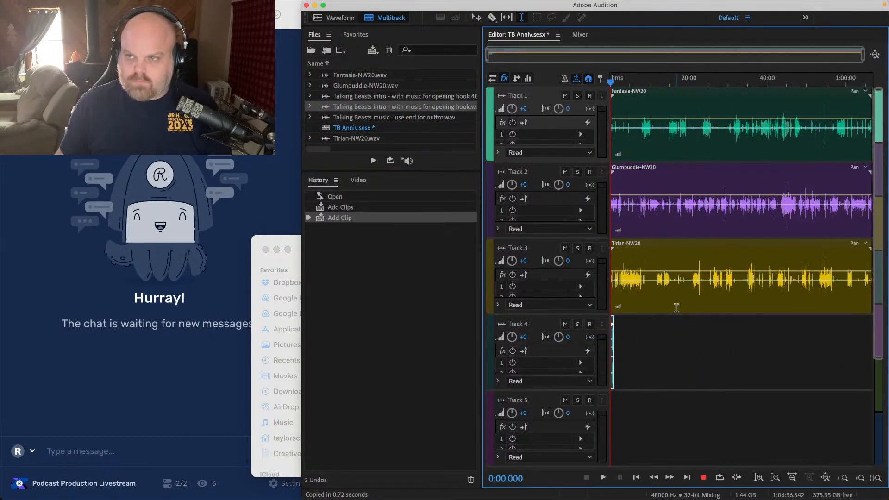
pyautogui.moveTo(395, 113); pyautogui.dragTo(874, 322)
pyautogui.scroll(8, 874, 320)
pyautogui.press('super+s')
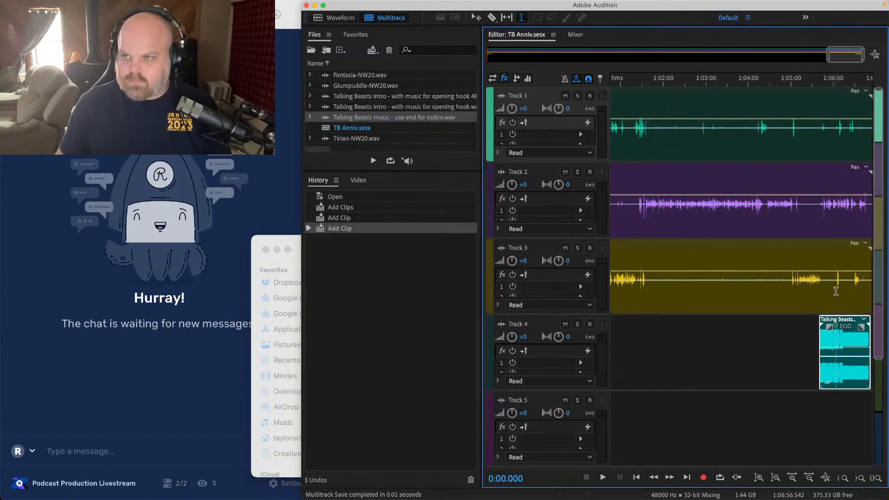
# Step: Move the Fantasia, Glumpuddle and Tirian clips together so they start where the intro on Track 4 ends, and save the session
pyautogui.scroll(-10, 730, 274)
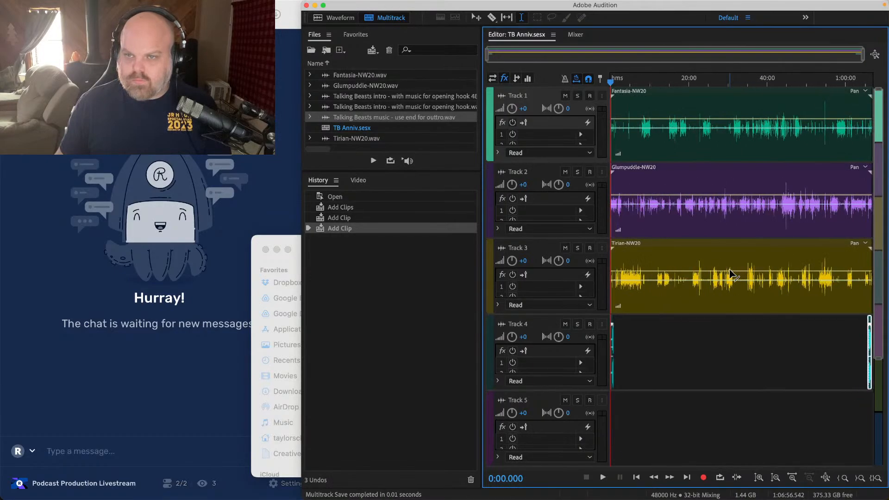
pyautogui.scroll(8, 576, 129)
pyautogui.moveTo(751, 371); pyautogui.dragTo(721, 95)
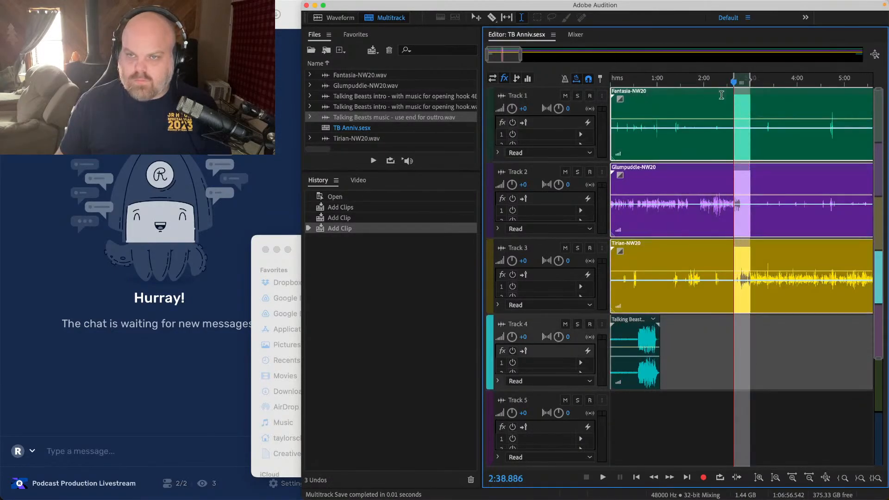
pyautogui.moveTo(632, 93); pyautogui.dragTo(681, 94)
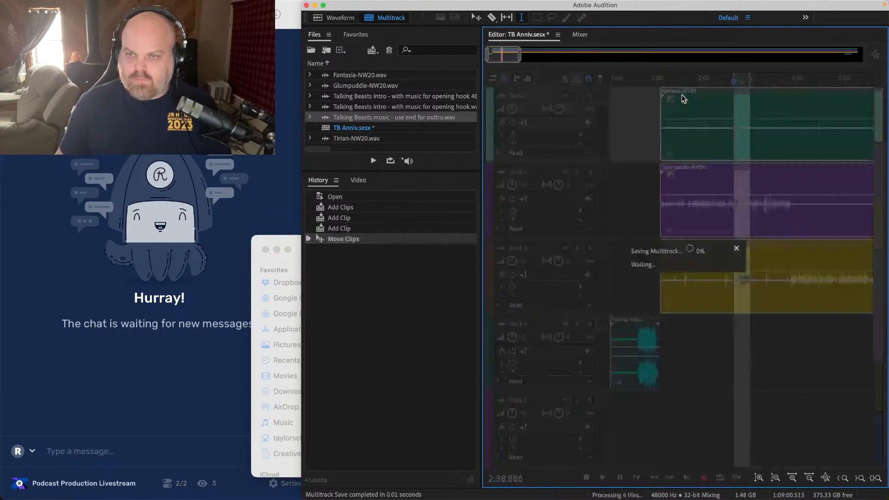
pyautogui.scroll(4, 679, 111)
# Step: Open the Fantasia-NW20 clip in the waveform editor and close the leftover Finder window
pyautogui.doubleClick(675, 132)
pyautogui.press('XF86AudioRaiseVolume')
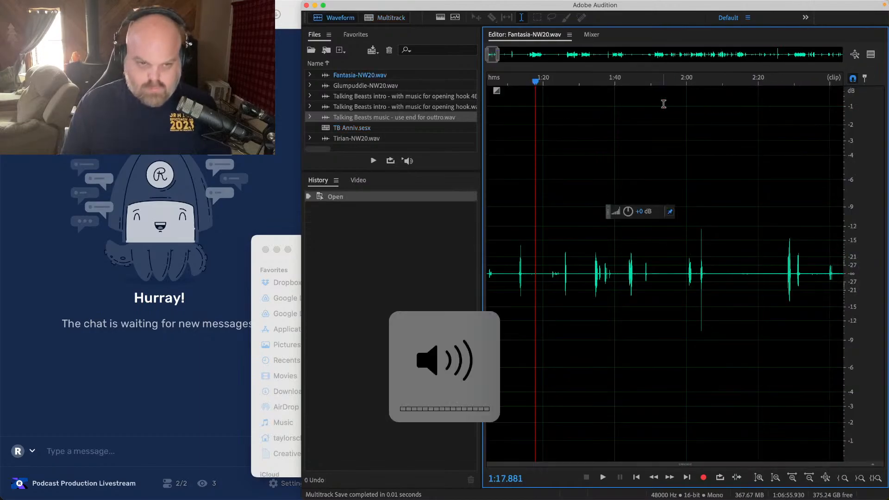
pyautogui.click(265, 250)
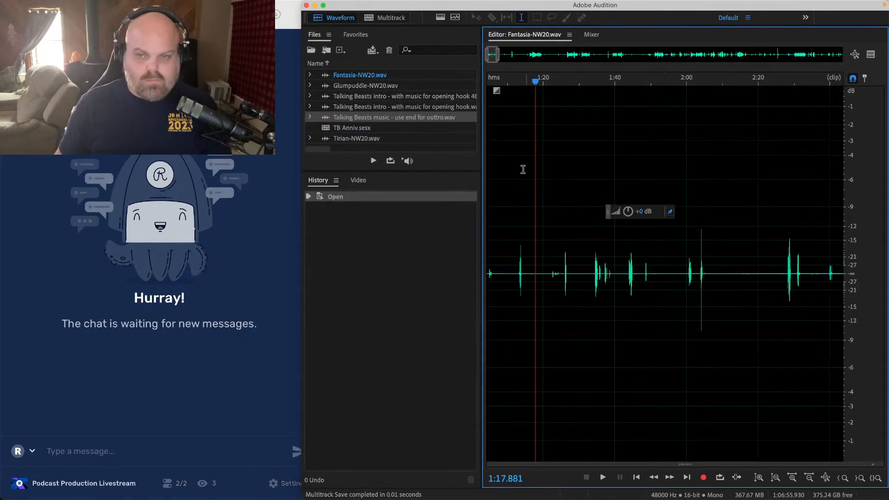
# Step: Show the full file names, close the original "Talking Beasts intro - with music for opening hook.wav", and narrow the file list again
pyautogui.moveTo(481, 149); pyautogui.dragTo(537, 128)
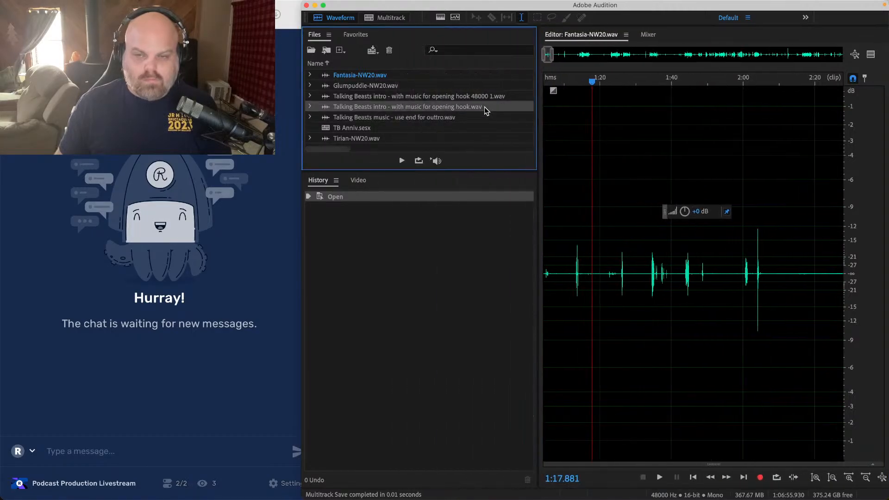
pyautogui.rightClick(484, 107)
pyautogui.click(527, 170)
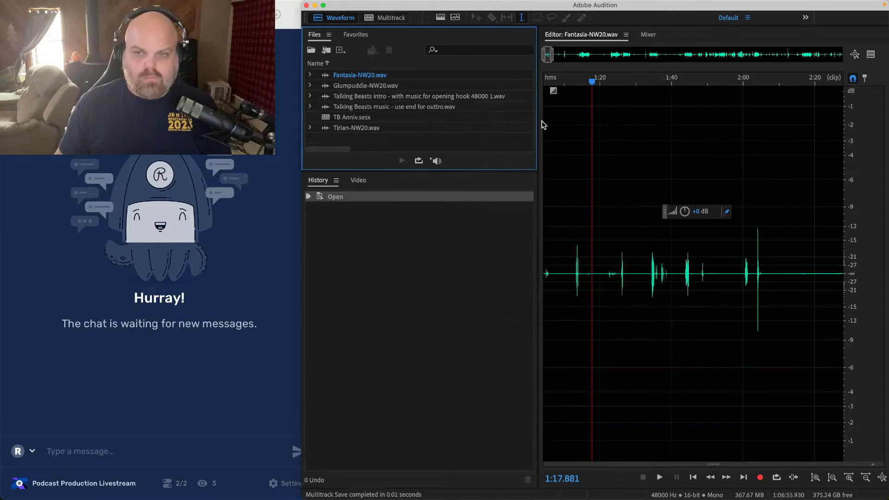
pyautogui.moveTo(539, 119); pyautogui.dragTo(406, 123)
# Step: Play Fantasia-NW20.wav from about 2:00 and from about 6:24 to listen to the raw recording
pyautogui.press('XF86AudioRaiseVolume')
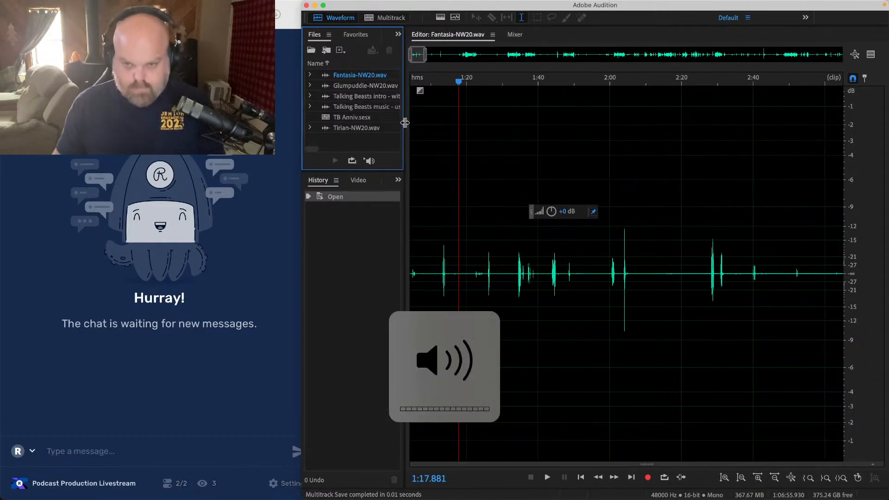
pyautogui.click(605, 143)
pyautogui.press('space')
pyautogui.scroll(-10, 606, 144)
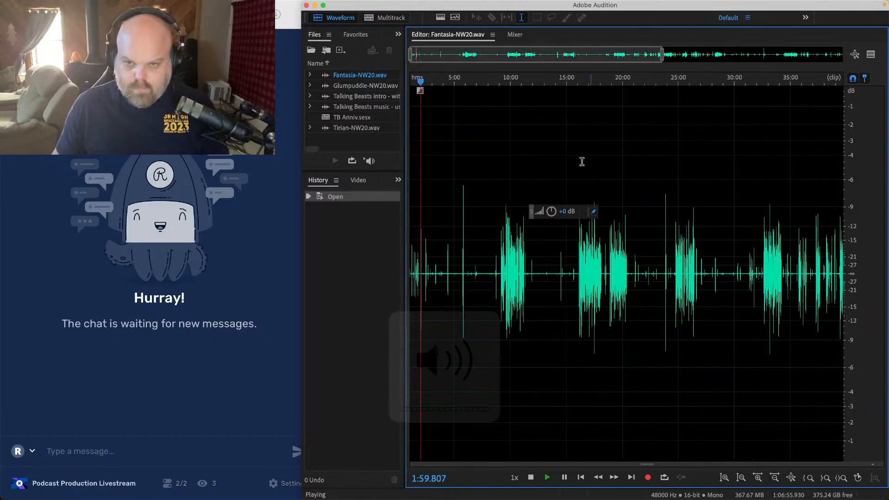
pyautogui.click(469, 133)
pyautogui.press('XF86AudioRaiseVolume')
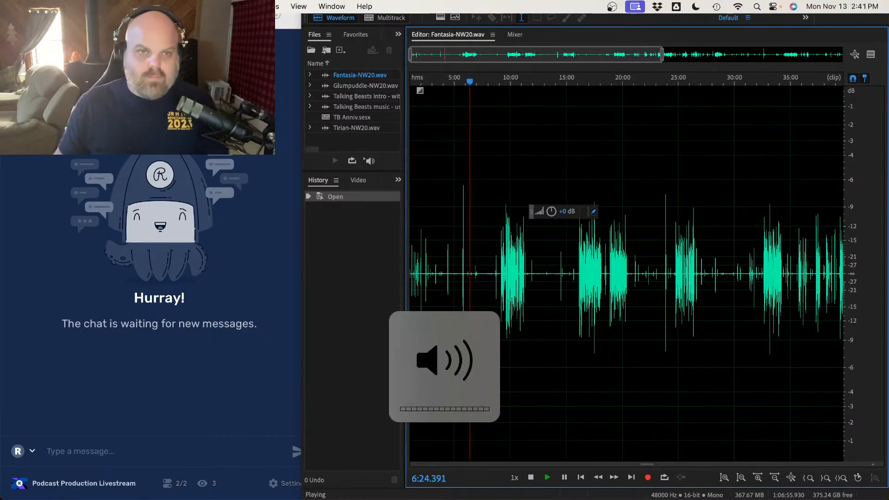
# Step: Apply the FFT Filter with the Kill The Mic Rumble preset to the whole Fantasia-NW20.wav recording
pyautogui.click(267, 6)
pyautogui.moveTo(324, 188)
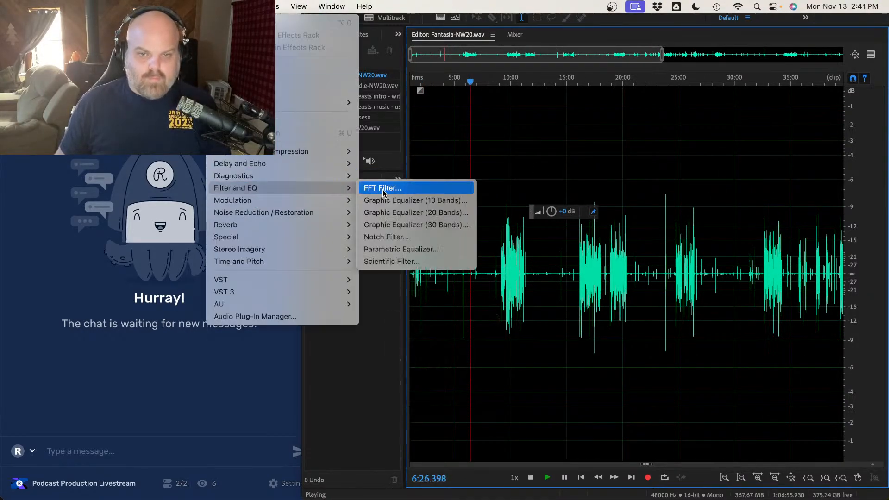
pyautogui.click(383, 190)
pyautogui.click(311, 168)
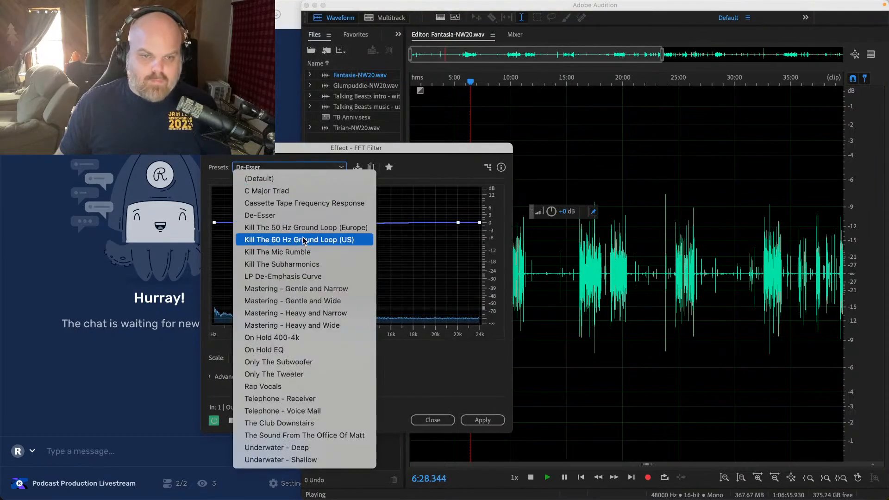
pyautogui.click(290, 253)
pyautogui.click(486, 421)
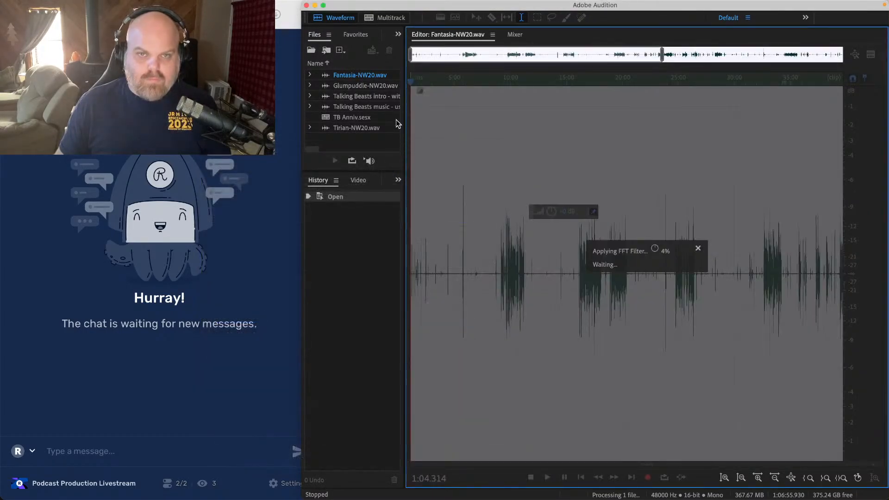
pyautogui.doubleClick(368, 86)
pyautogui.click(327, 65)
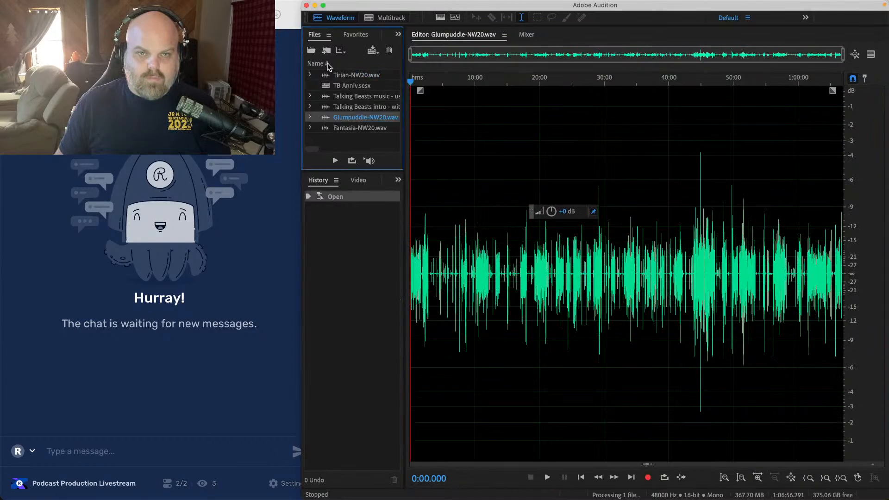
pyautogui.click(326, 64)
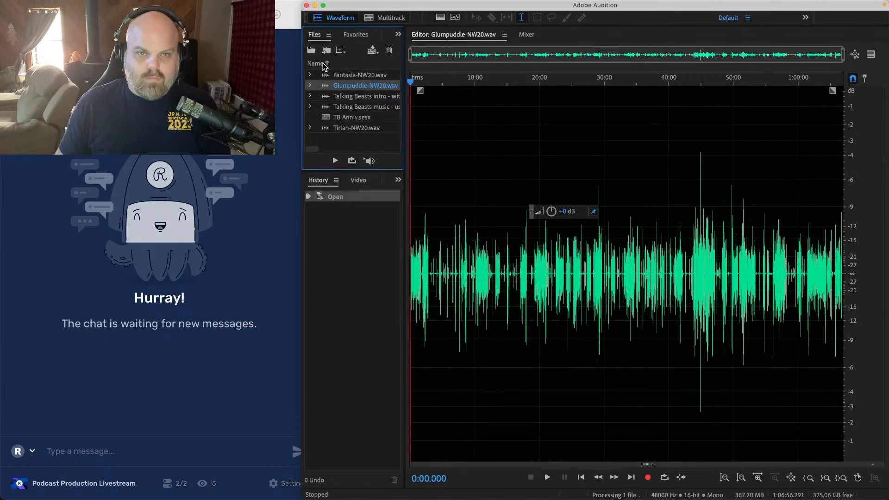
pyautogui.click(353, 77)
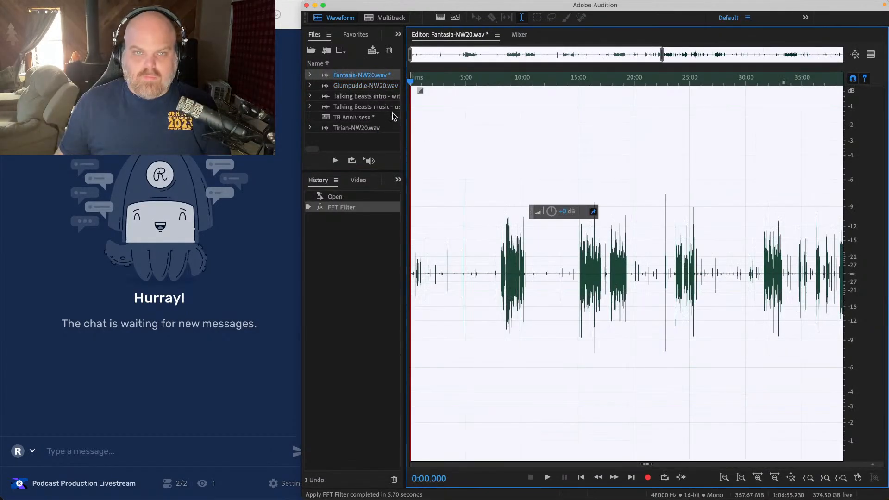
# Step: Apply the FFT Filter with the same mic rumble settings to Glumpuddle-NW20.wav
pyautogui.click(364, 85)
pyautogui.click(470, 160)
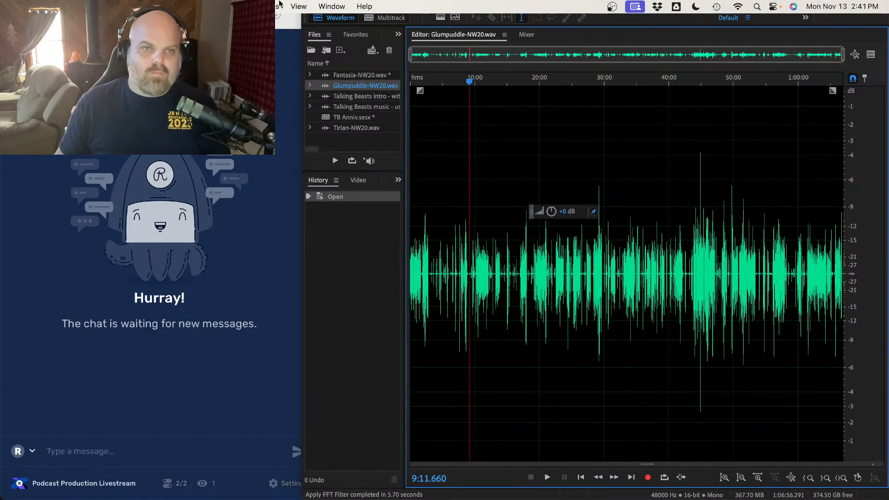
pyautogui.click(279, 4)
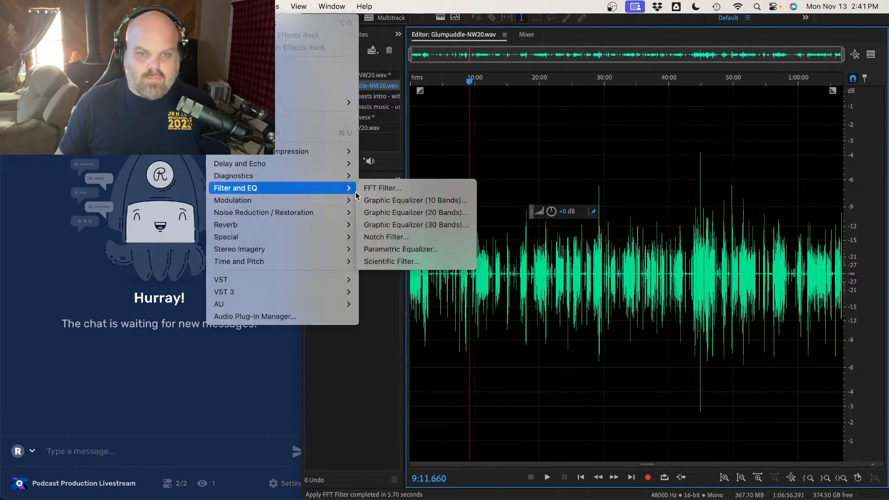
pyautogui.click(369, 188)
pyautogui.click(485, 416)
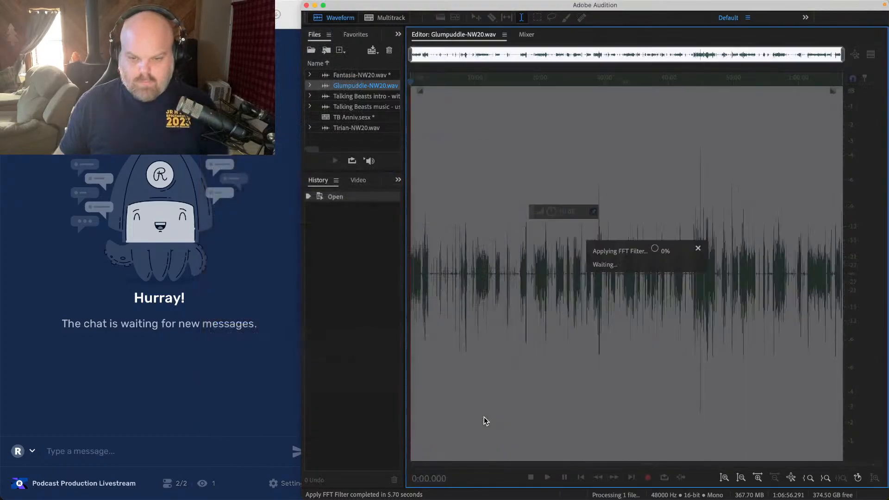
# Step: Apply the FFT Filter with the same mic rumble settings to Tirian-NW20.wav
pyautogui.click(375, 128)
pyautogui.click(278, 6)
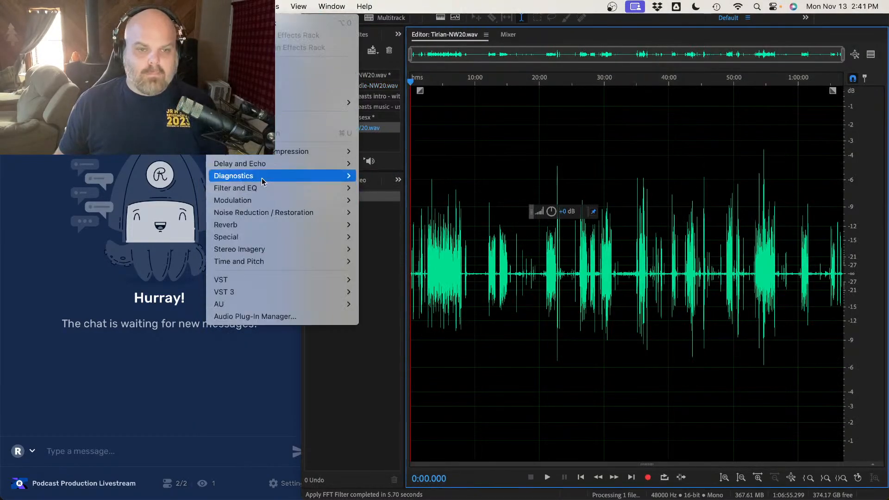
pyautogui.moveTo(236, 188)
pyautogui.click(371, 188)
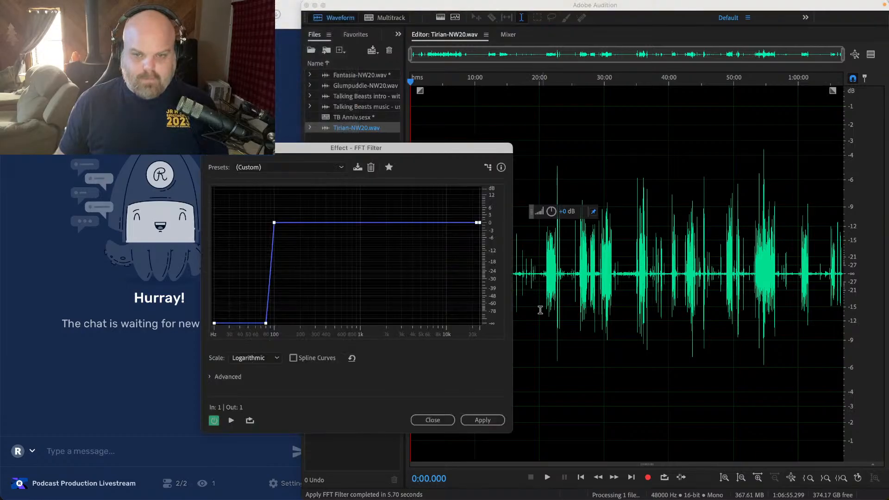
pyautogui.click(485, 421)
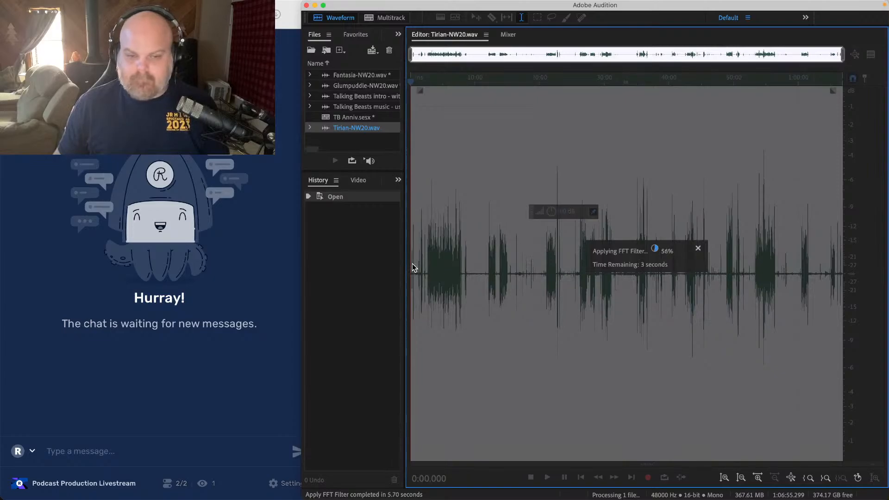
# Step: Return to Fantasia-NW20.wav, play it from about 5:58, and open the DeNoise effect for it
pyautogui.doubleClick(361, 75)
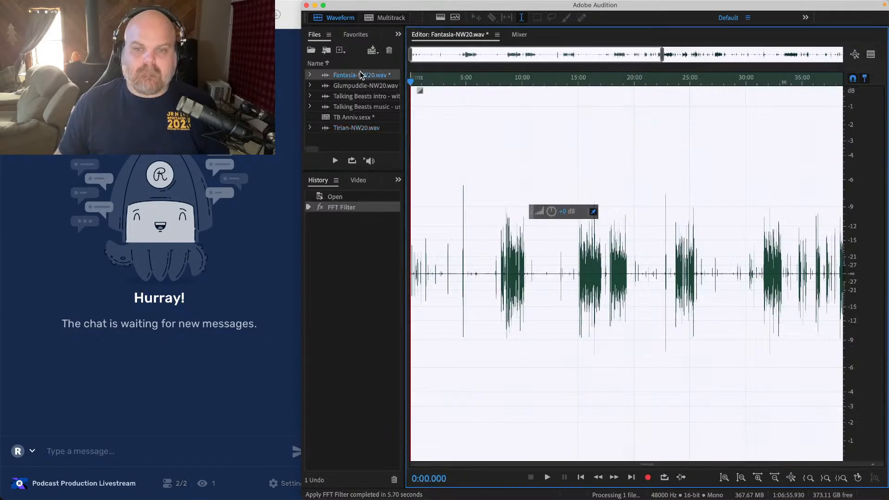
pyautogui.click(477, 169)
pyautogui.press('space')
pyautogui.press('XF86AudioRaiseVolume')
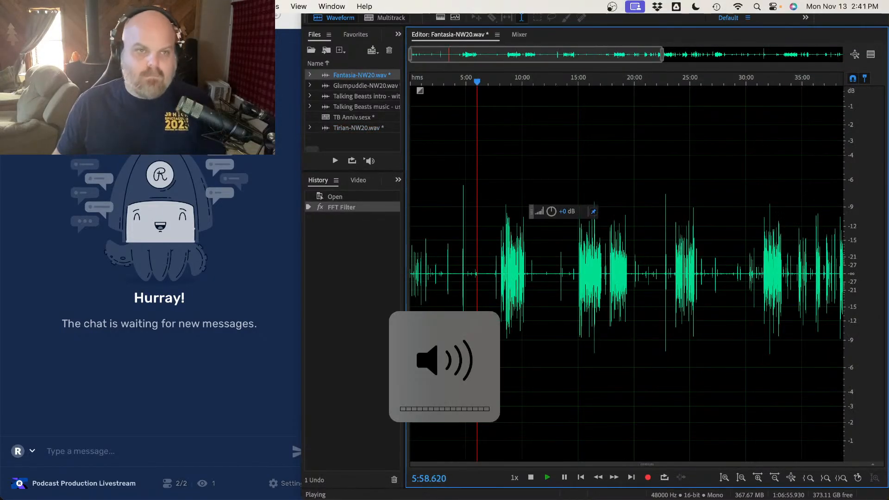
pyautogui.click(266, 6)
pyautogui.moveTo(342, 212)
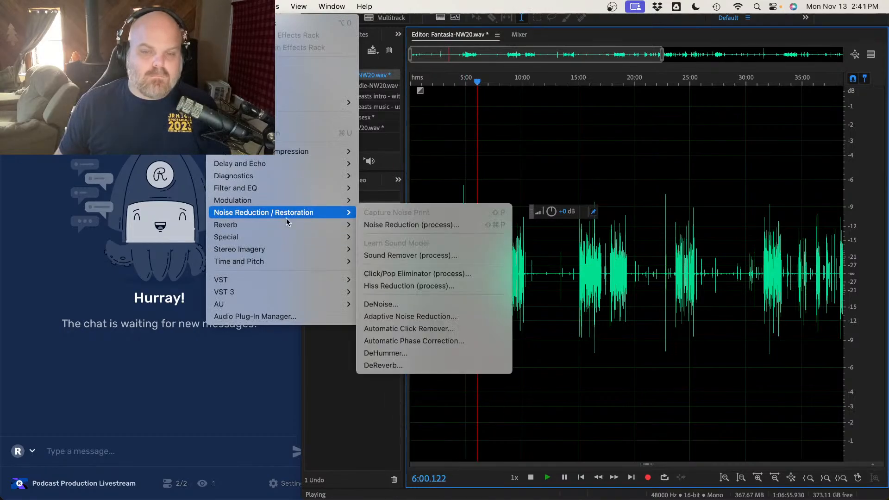
pyautogui.click(383, 303)
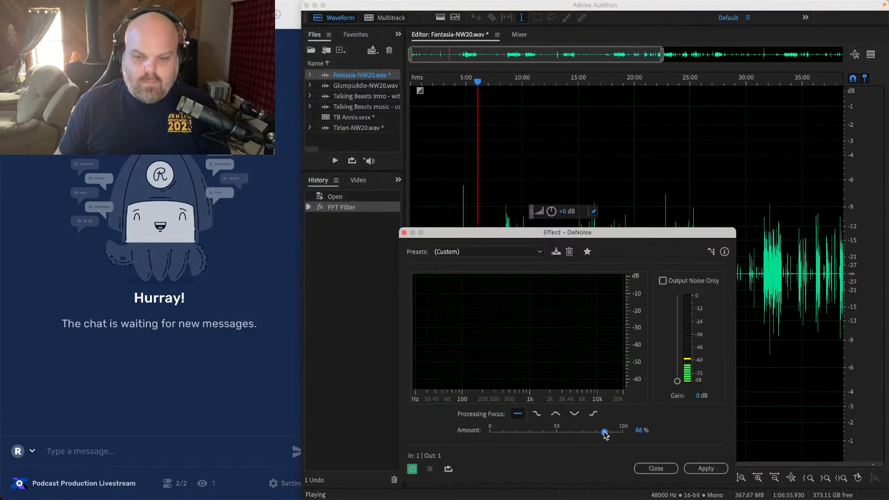
# Step: Preview DeNoise on Fantasia's speech at about 32 minutes and try an amount of 15%
pyautogui.click(770, 222)
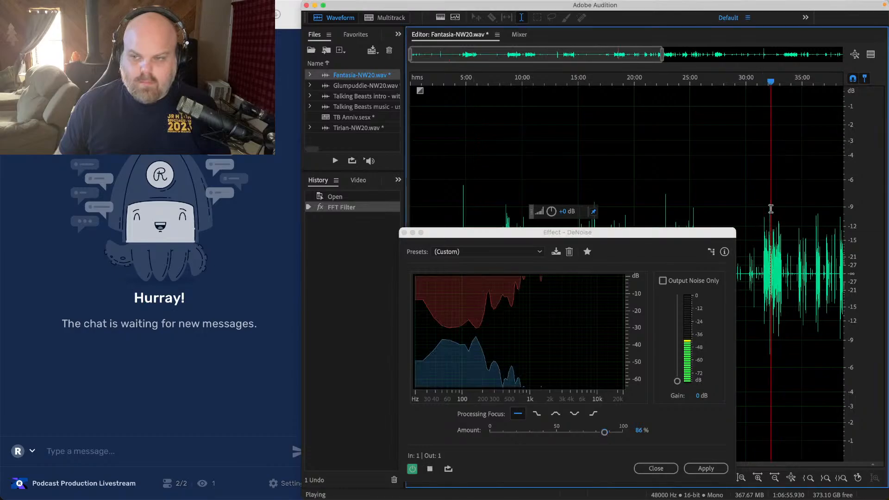
pyautogui.moveTo(604, 432); pyautogui.dragTo(504, 430)
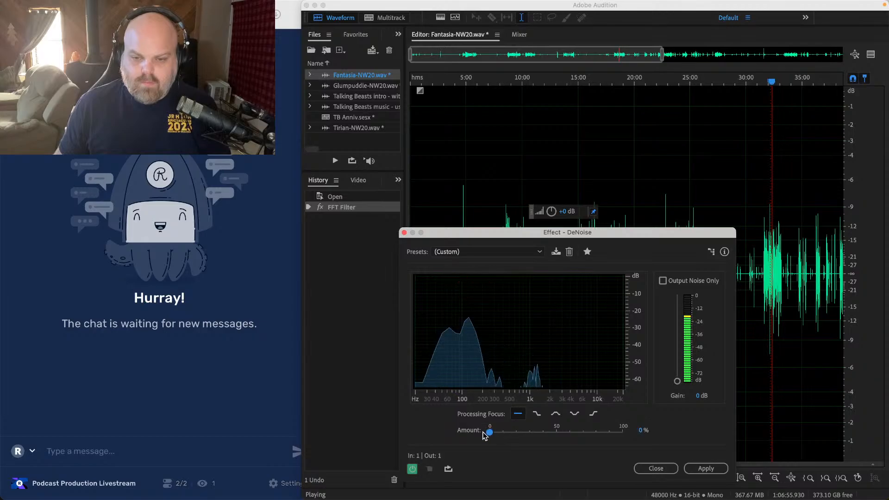
pyautogui.moveTo(504, 432); pyautogui.dragTo(510, 432)
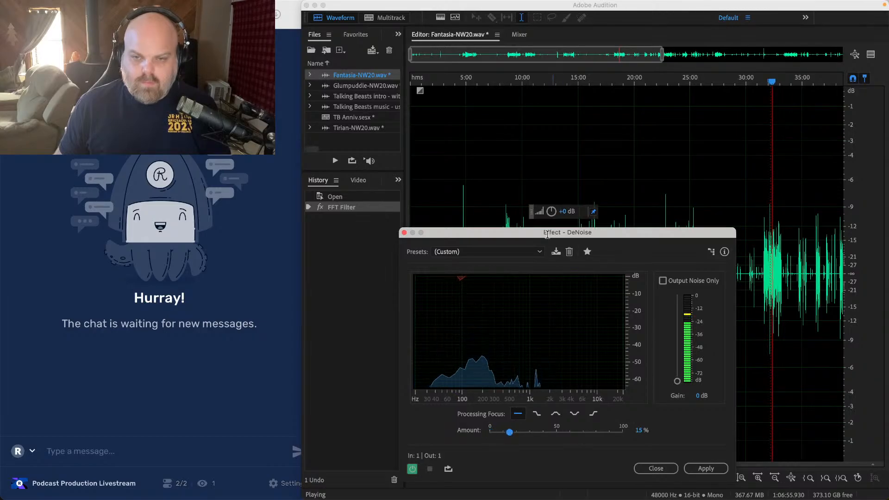
# Step: Move the DeNoise dialog off the early waveform, preview from about 6:21, and set the amount to 50%
pyautogui.moveTo(551, 233); pyautogui.dragTo(748, 229)
pyautogui.press('space')
pyautogui.click(485, 176)
pyautogui.press('space')
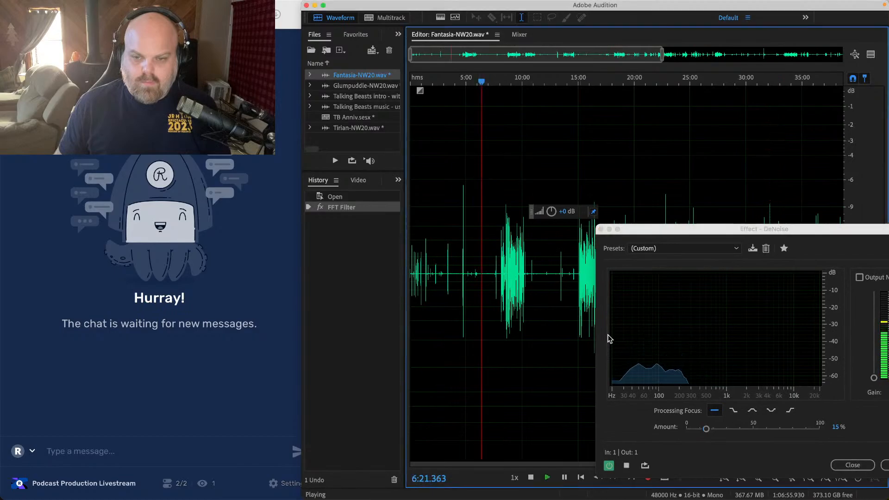
pyautogui.moveTo(707, 429); pyautogui.dragTo(749, 437)
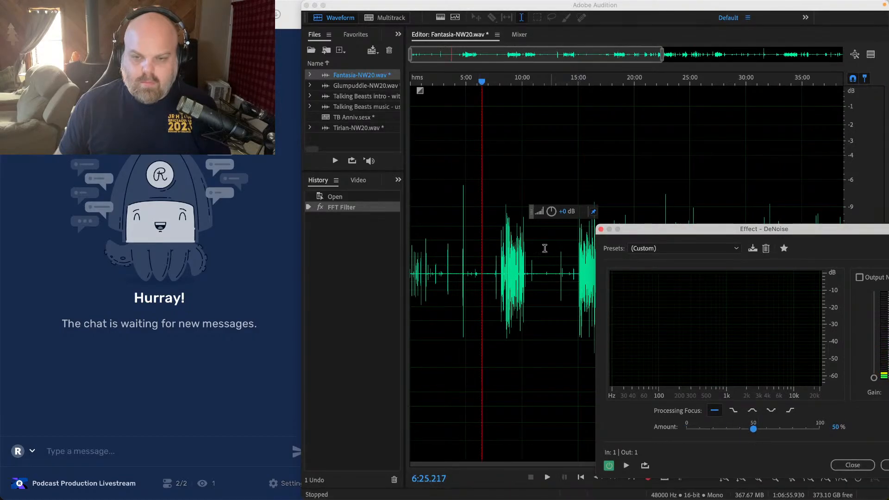
# Step: Preview DeNoise on Fantasia's speech from about 8:48 and set the amount to 56%
pyautogui.click(508, 237)
pyautogui.press('space')
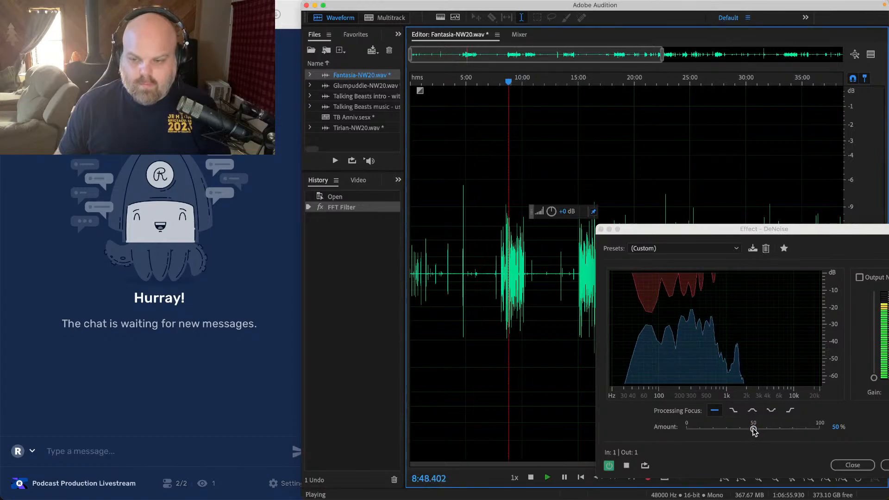
pyautogui.moveTo(754, 431)
pyautogui.mouseDown()
pyautogui.moveTo(685, 428)
pyautogui.moveTo(761, 430)
pyautogui.mouseUp()
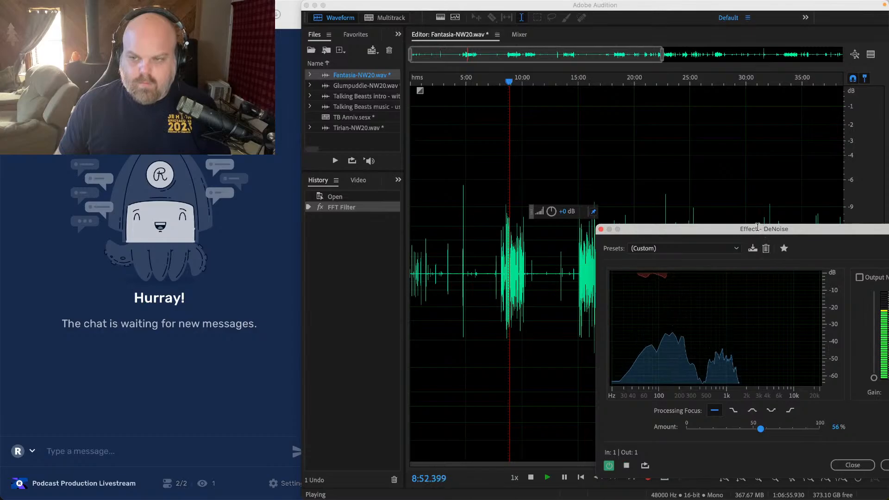
# Step: Apply the DeNoise effect to Fantasia's recording and start playing Glumpuddle-NW20.wav from about 16 minutes
pyautogui.moveTo(758, 227); pyautogui.dragTo(584, 203)
pyautogui.click(734, 442)
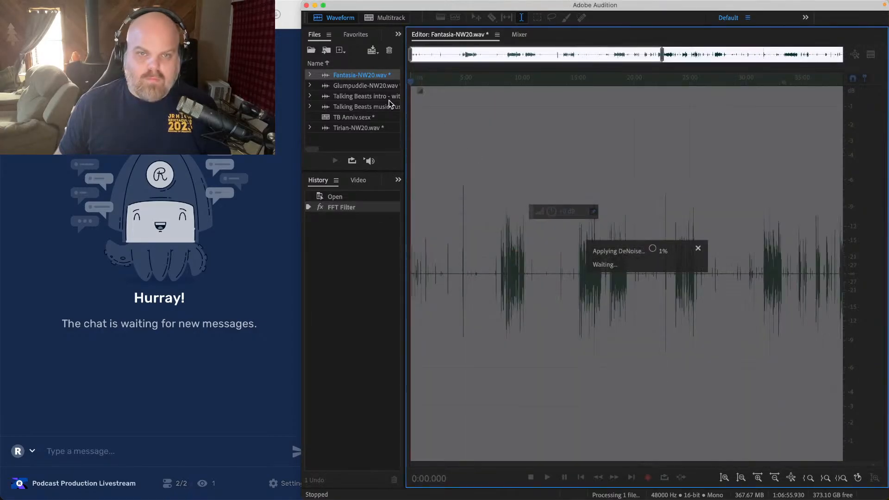
pyautogui.click(369, 87)
pyautogui.press('space')
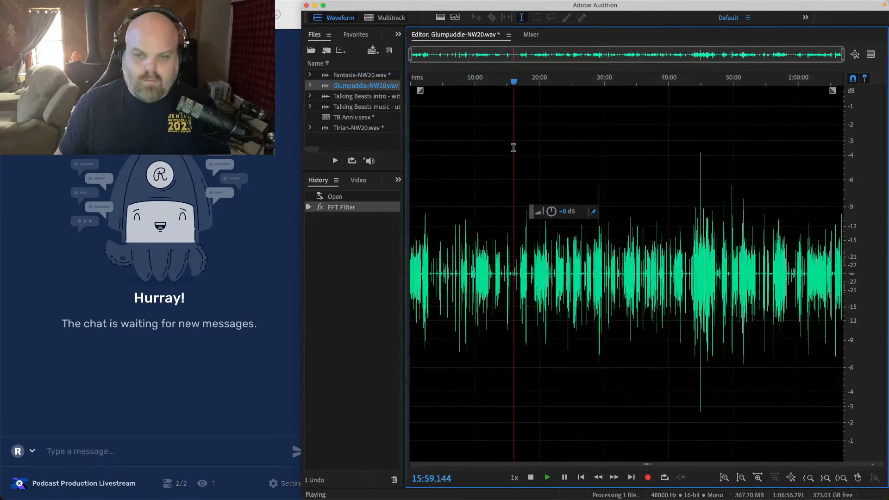
# Step: Preview DeNoise on Glumpuddle's speech between 20:00 and 21:00 and apply it with an amount of 27%
pyautogui.scroll(8, 536, 171)
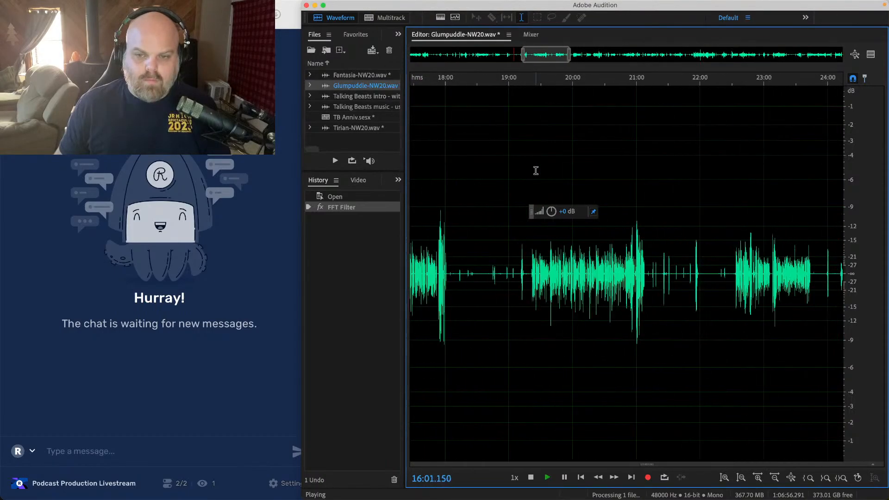
pyautogui.click(221, 6)
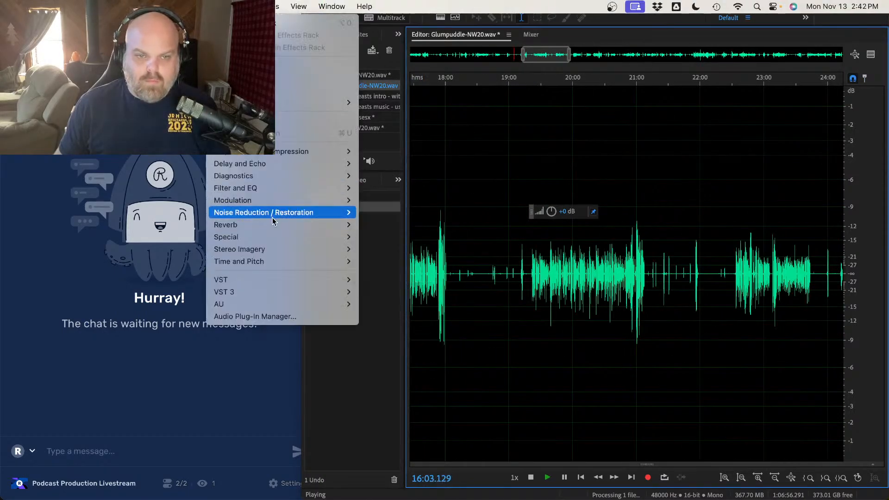
pyautogui.moveTo(324, 212)
pyautogui.click(381, 304)
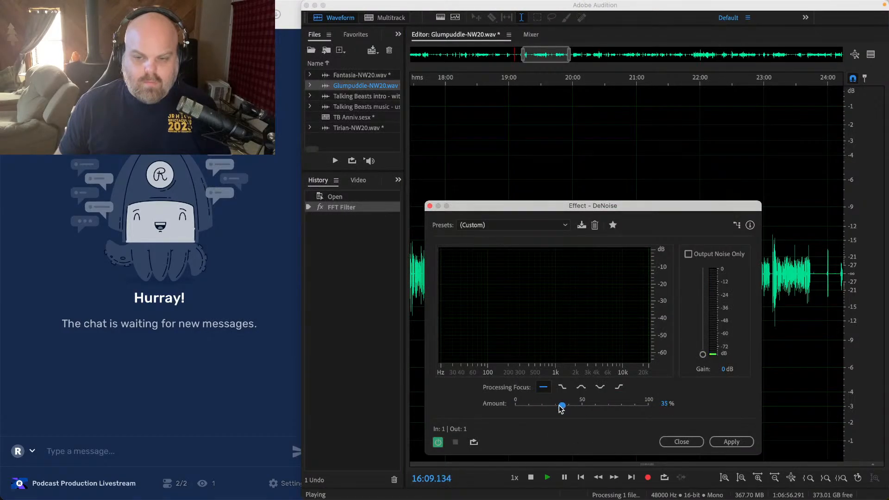
pyautogui.moveTo(528, 409); pyautogui.dragTo(546, 410)
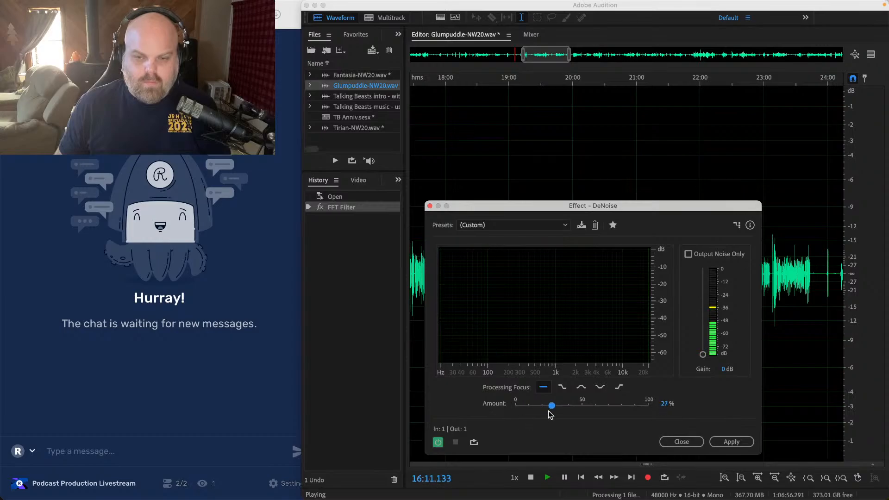
pyautogui.moveTo(610, 203); pyautogui.dragTo(397, 189)
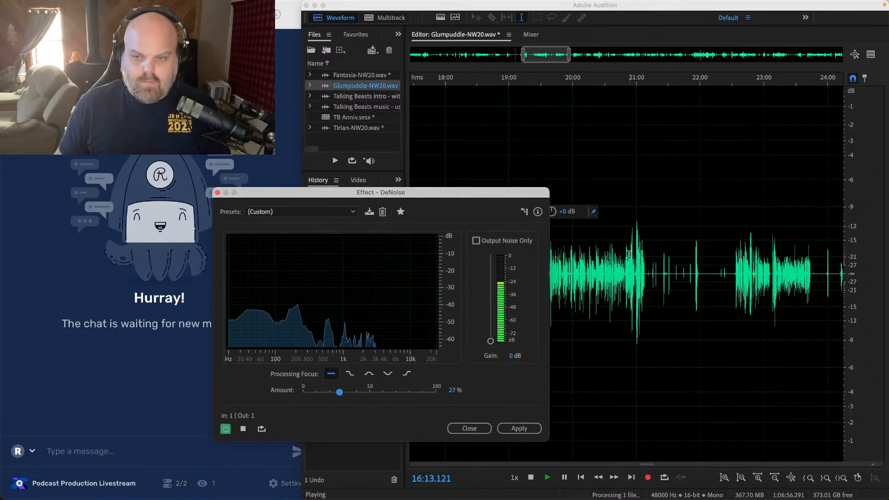
pyautogui.click(617, 236)
pyautogui.click(519, 428)
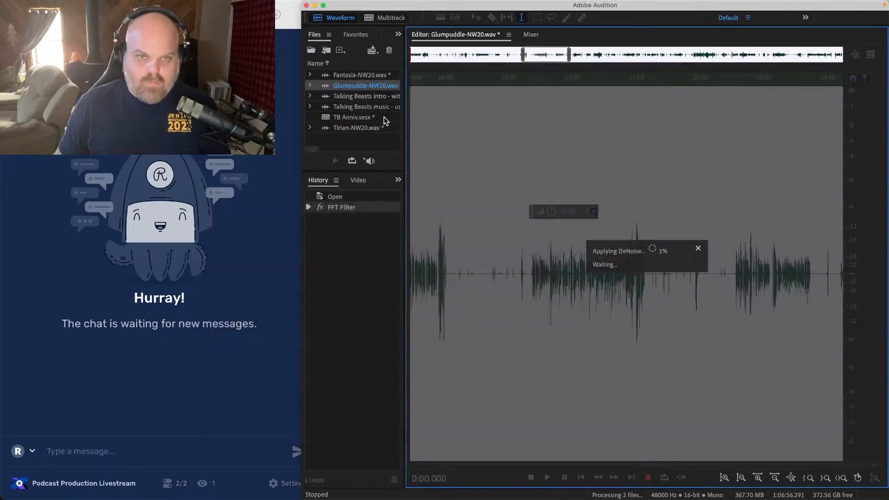
# Step: Play Tirian-NW20.wav from about 17:30 and open the DeNoise effect for it
pyautogui.click(355, 128)
pyautogui.click(524, 171)
pyautogui.press('space')
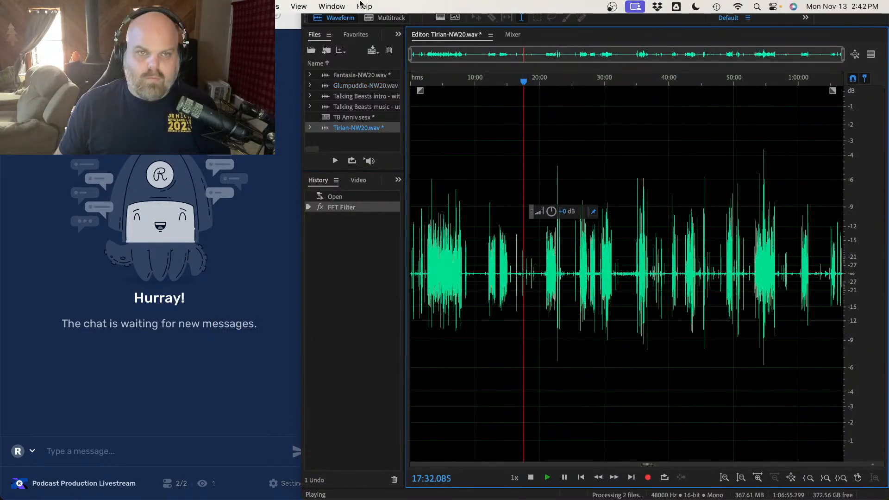
pyautogui.click(223, 6)
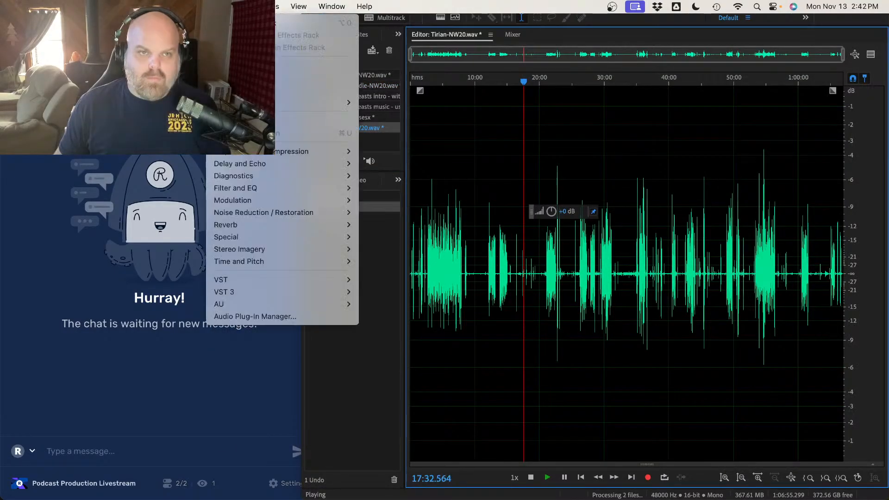
pyautogui.moveTo(297, 214)
pyautogui.click(366, 304)
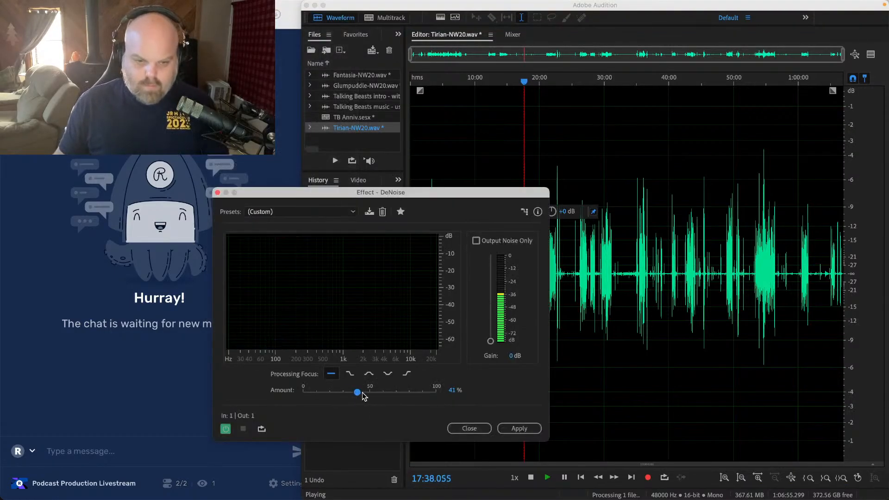
# Step: Preview DeNoise on Tirian's speech at about 30 minutes and apply it with an amount just under 70%
pyautogui.moveTo(363, 393); pyautogui.dragTo(396, 393)
pyautogui.click(603, 221)
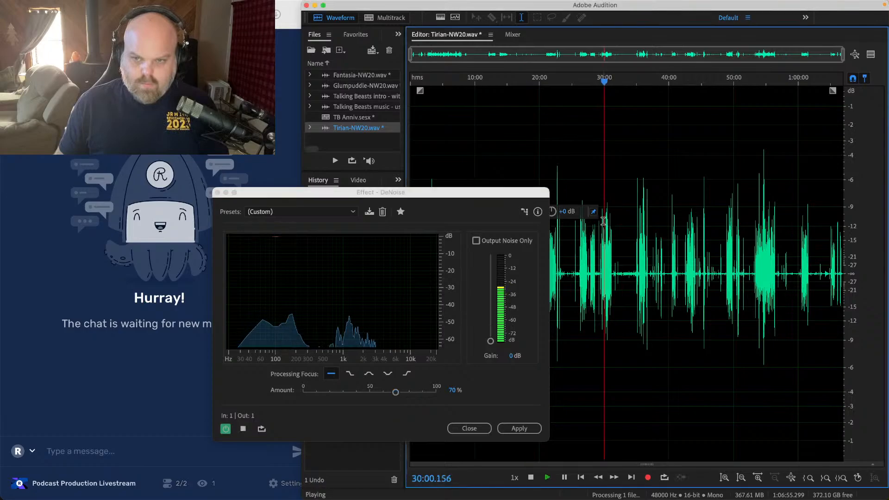
pyautogui.moveTo(396, 392)
pyautogui.mouseDown()
pyautogui.moveTo(268, 388)
pyautogui.moveTo(393, 394)
pyautogui.mouseUp()
pyautogui.click(519, 429)
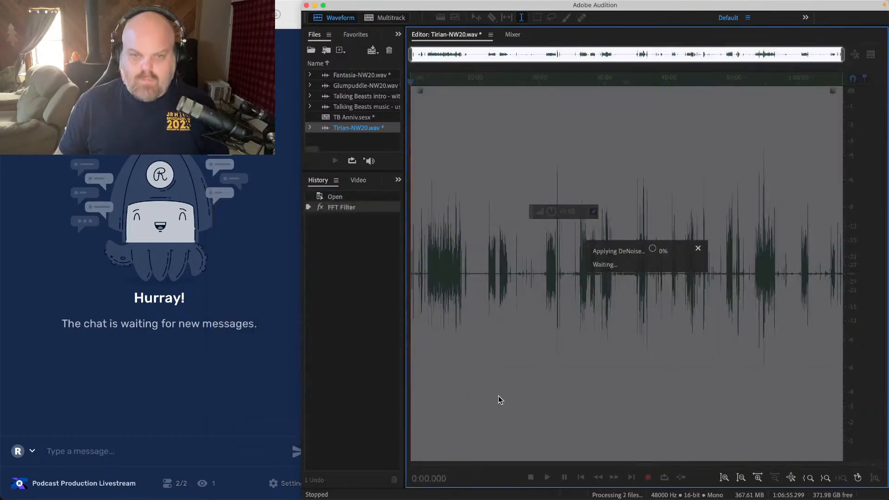
# Step: Apply a second DeNoise pass to Fantasia-NW20.wav with an amount of 25%, previewing it at about 16 minutes
pyautogui.doubleClick(345, 73)
pyautogui.press('space')
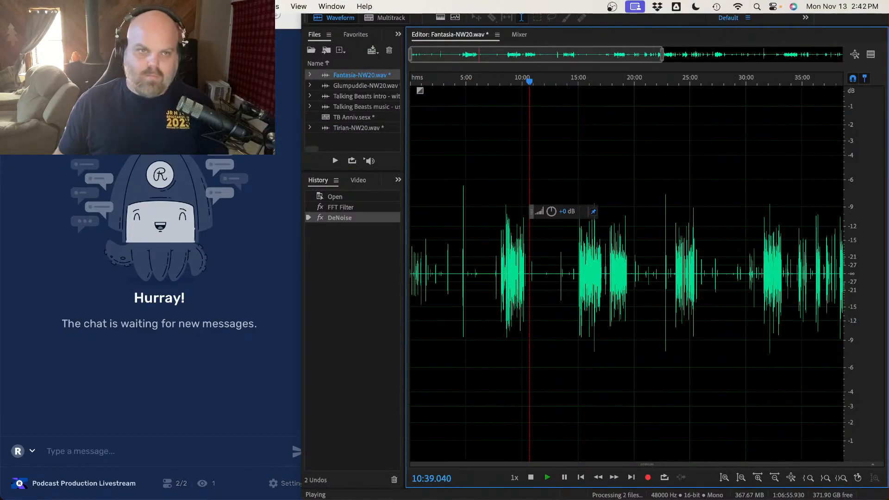
pyautogui.click(265, 6)
pyautogui.moveTo(287, 212)
pyautogui.click(392, 305)
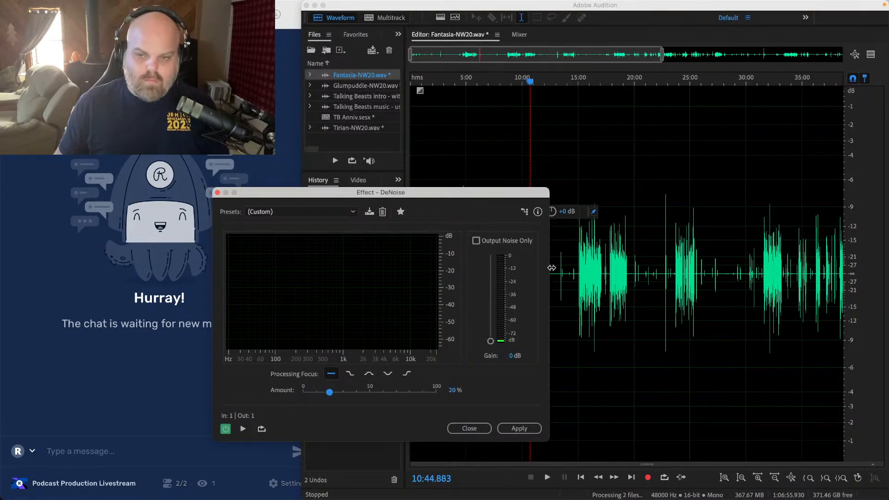
pyautogui.click(590, 242)
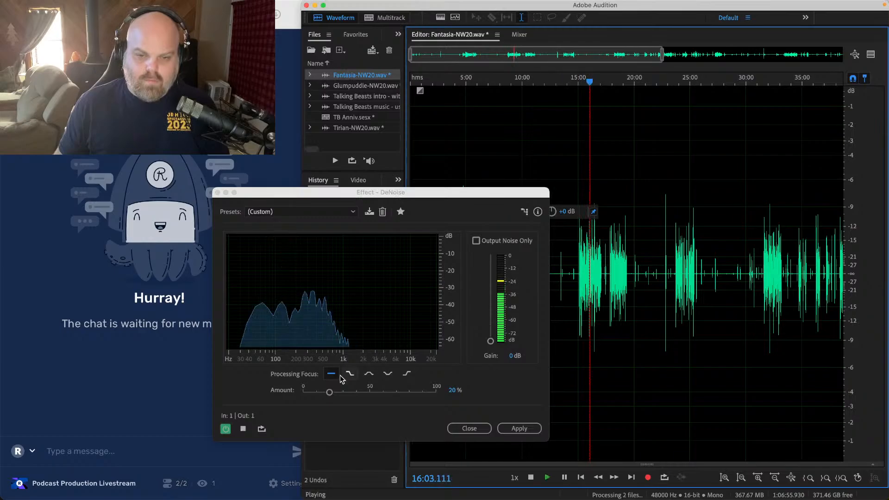
pyautogui.moveTo(330, 391); pyautogui.dragTo(336, 393)
pyautogui.click(519, 429)
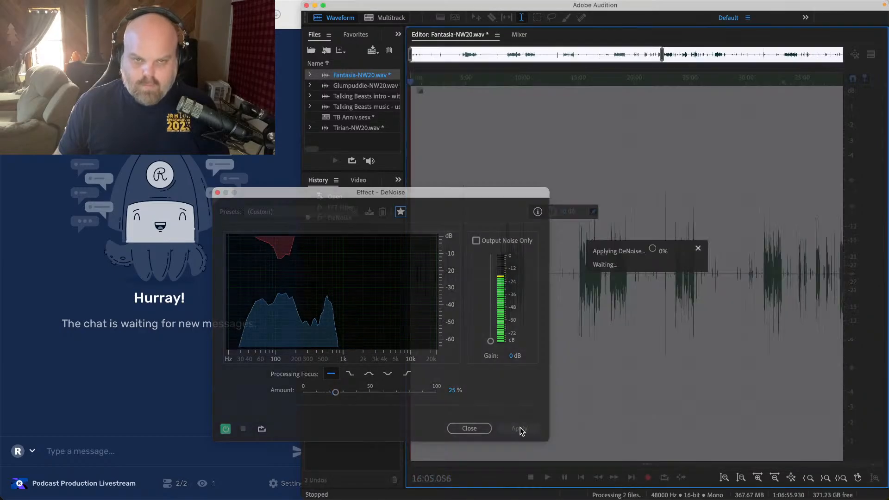
# Step: Listen to Glumpuddle's denoised recording around 18:35 and check the DeNoise progress on Tirian's and Fantasia's files
pyautogui.doubleClick(362, 86)
pyautogui.press('space')
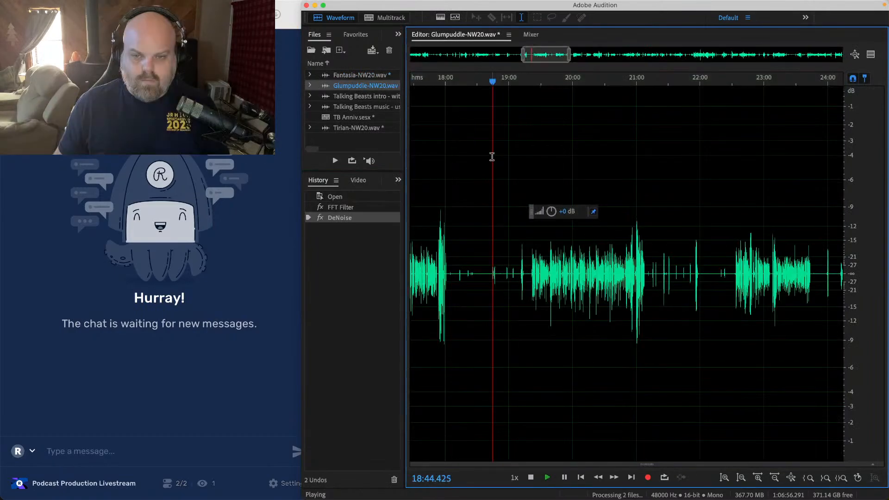
pyautogui.click(482, 164)
pyautogui.scroll(-3, 482, 164)
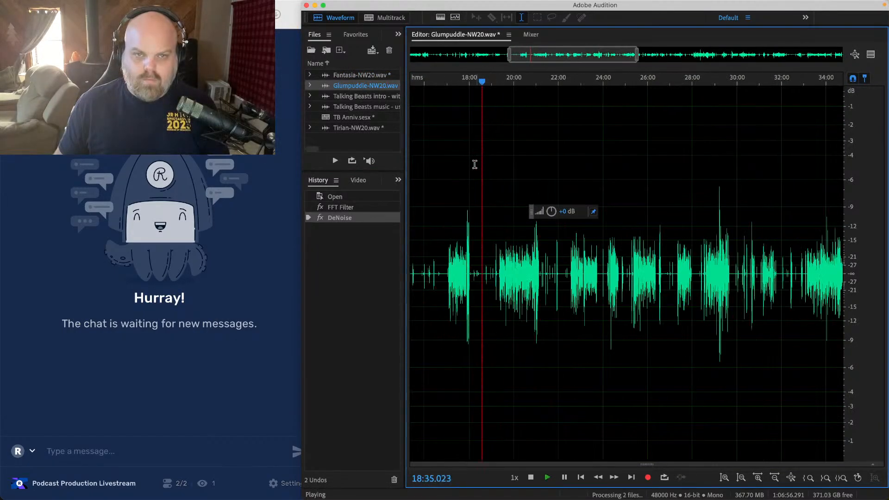
pyautogui.doubleClick(355, 128)
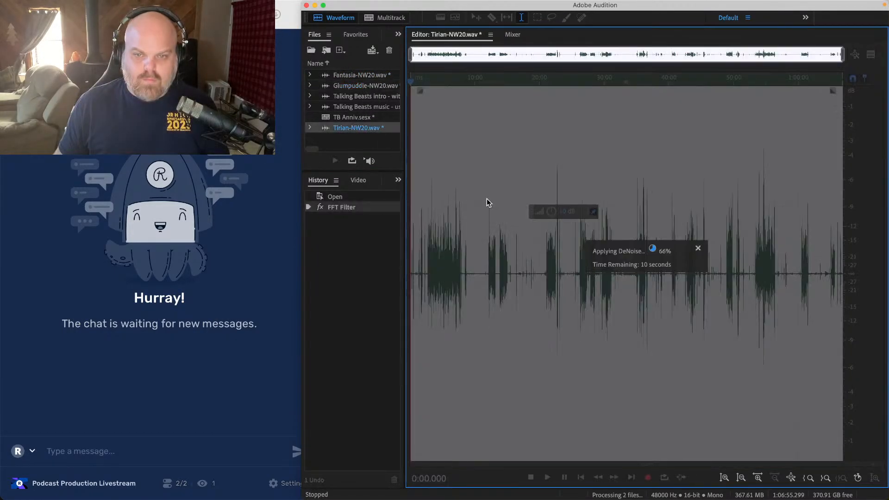
pyautogui.doubleClick(366, 74)
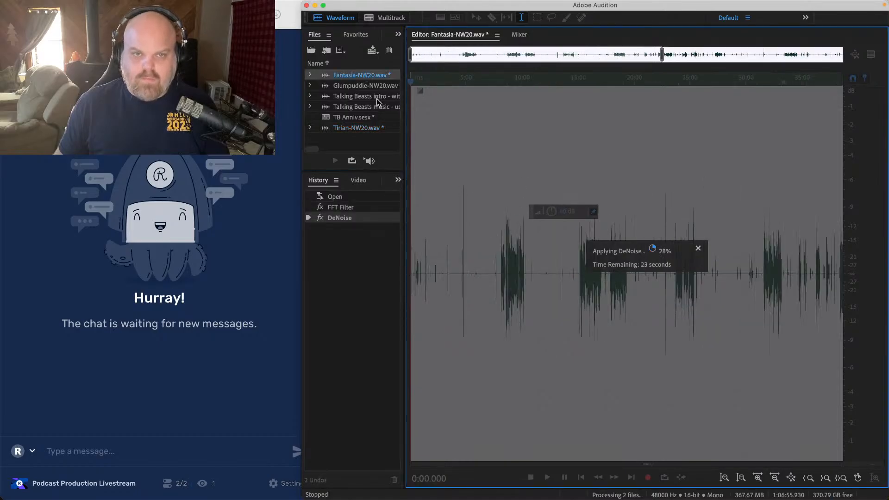
# Step: Apply the Graphic Equalizer (30 Bands) to Glumpuddle-NW20.wav using its existing high-frequency boost and -1 dB gain
pyautogui.doubleClick(365, 85)
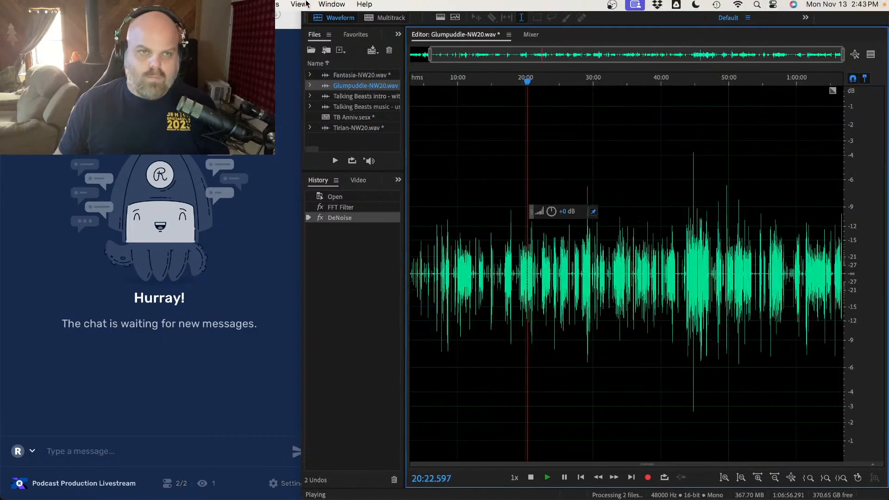
pyautogui.click(222, 5)
pyautogui.moveTo(287, 188)
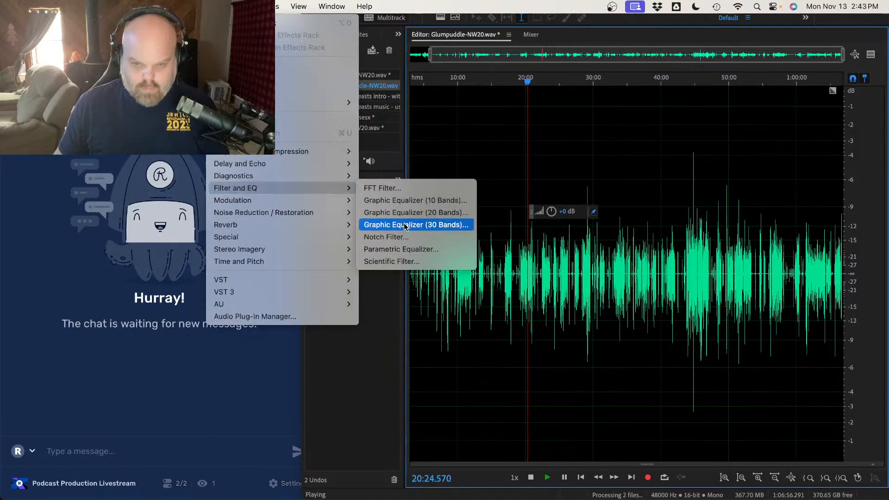
pyautogui.click(405, 225)
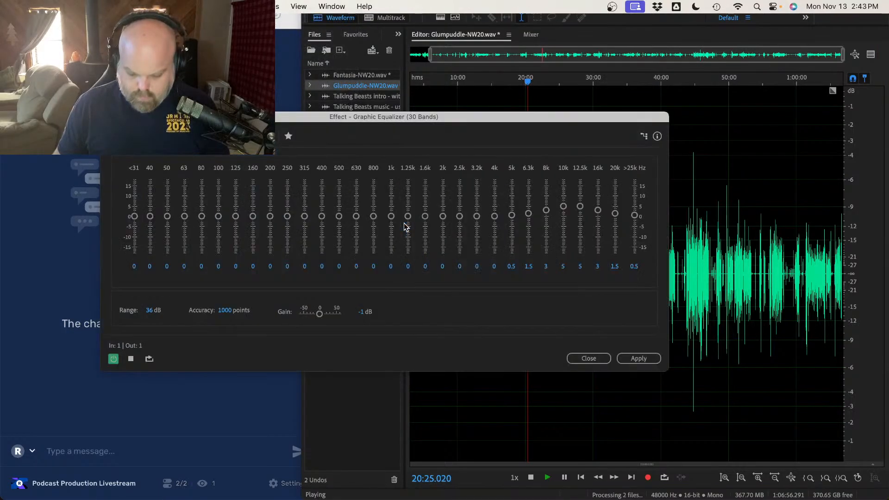
pyautogui.click(638, 359)
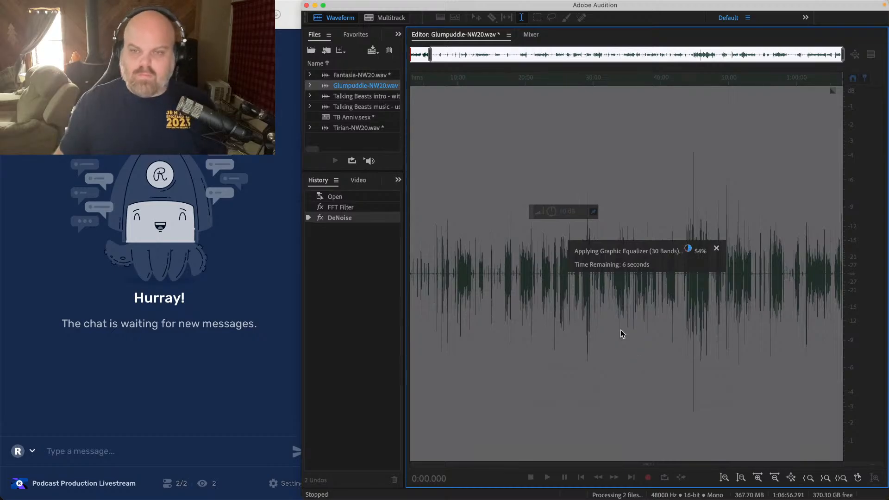
# Step: Apply the Hard Limiter to Tirian-NW20.wav with a -1.0 dB maximum amplitude and an input boost, and play the result from about 5:00
pyautogui.click(355, 75)
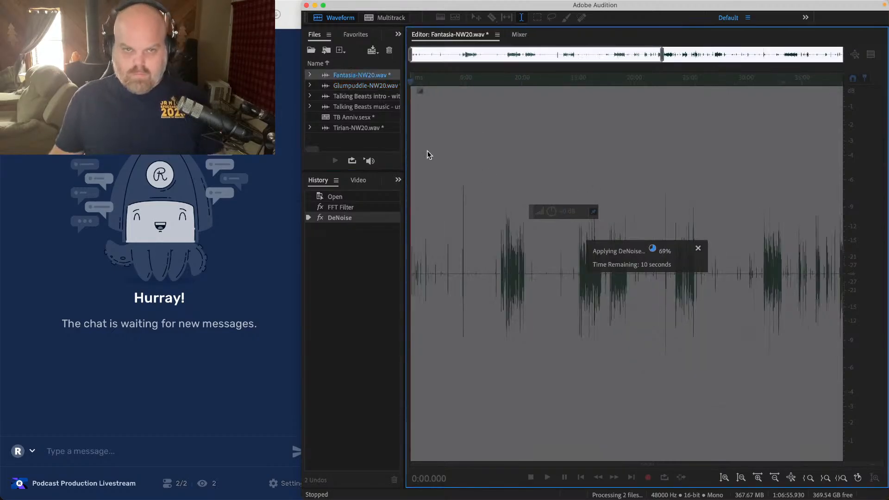
pyautogui.click(363, 129)
pyautogui.click(446, 155)
pyautogui.press('space')
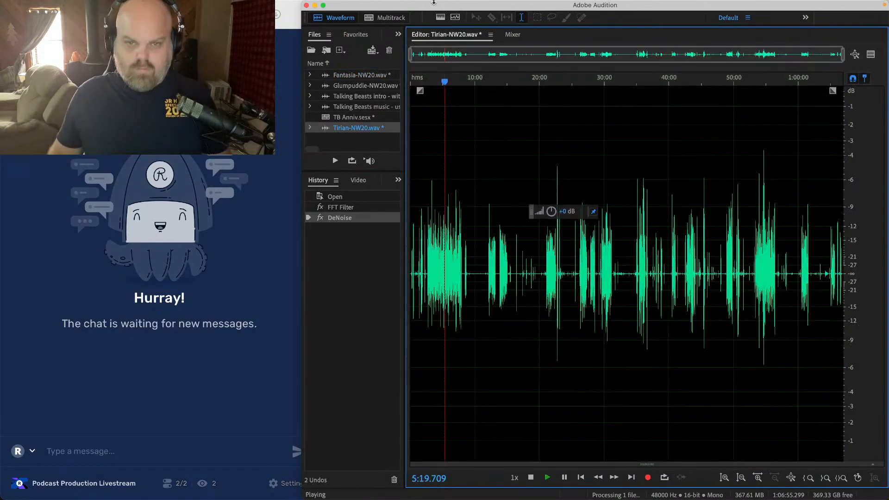
pyautogui.click(223, 7)
pyautogui.moveTo(311, 152)
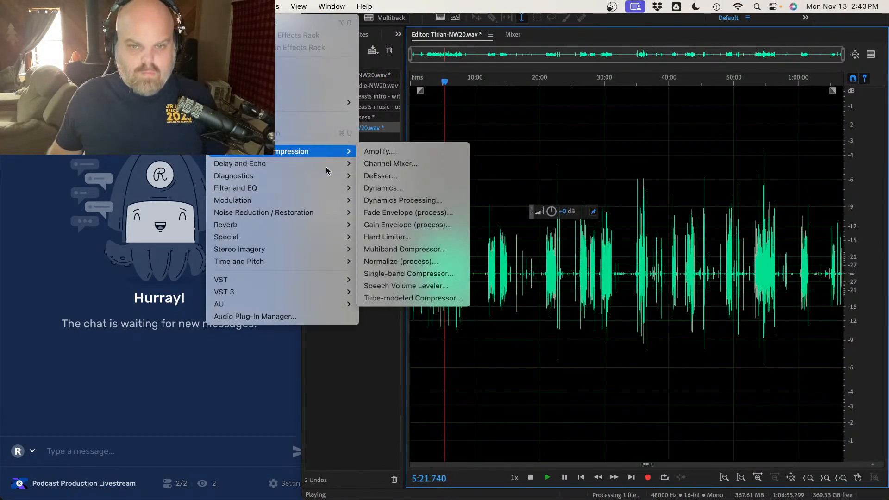
pyautogui.click(401, 238)
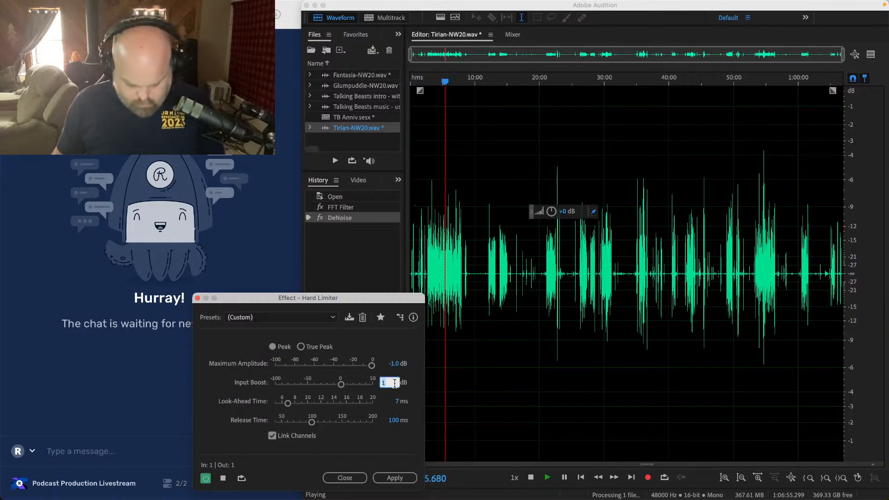
pyautogui.click(394, 478)
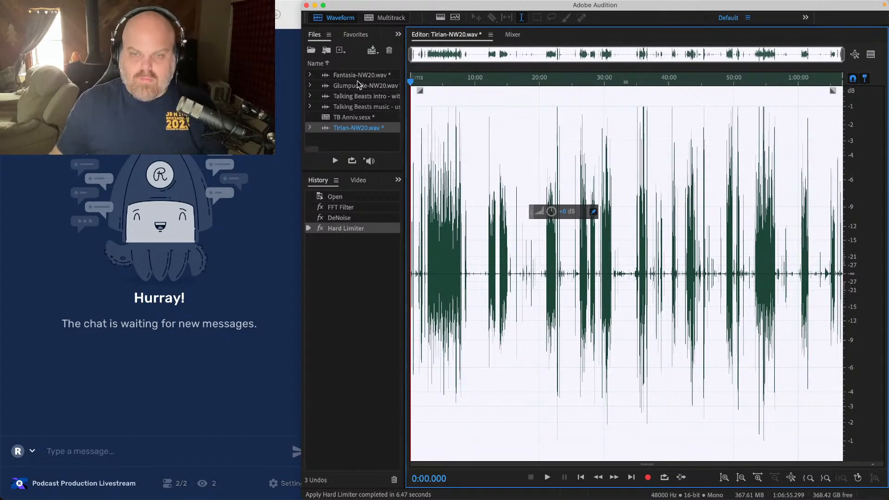
pyautogui.click(443, 162)
pyautogui.press('space')
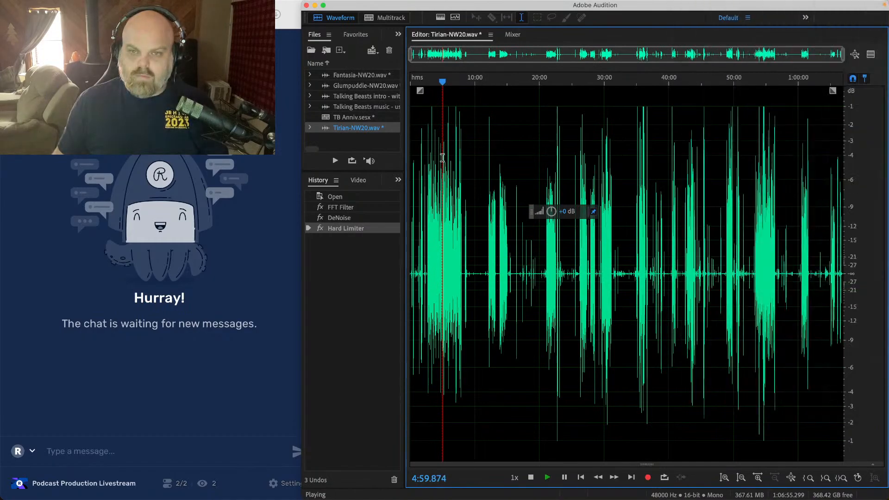
# Step: Apply the Hard Limiter to Fantasia-NW20.wav with a -1.0 dB maximum amplitude and 8 dB input boost, closing the stray untitled CD layout
pyautogui.click(367, 76)
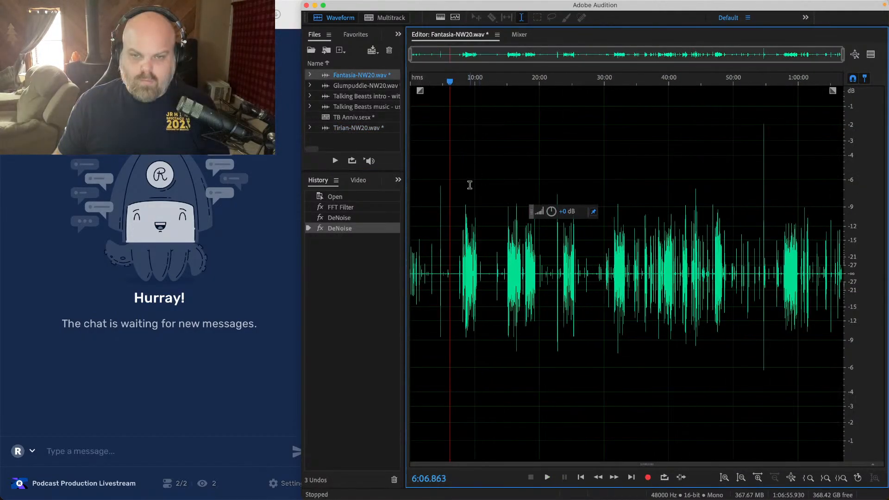
pyautogui.click(469, 185)
pyautogui.press('space')
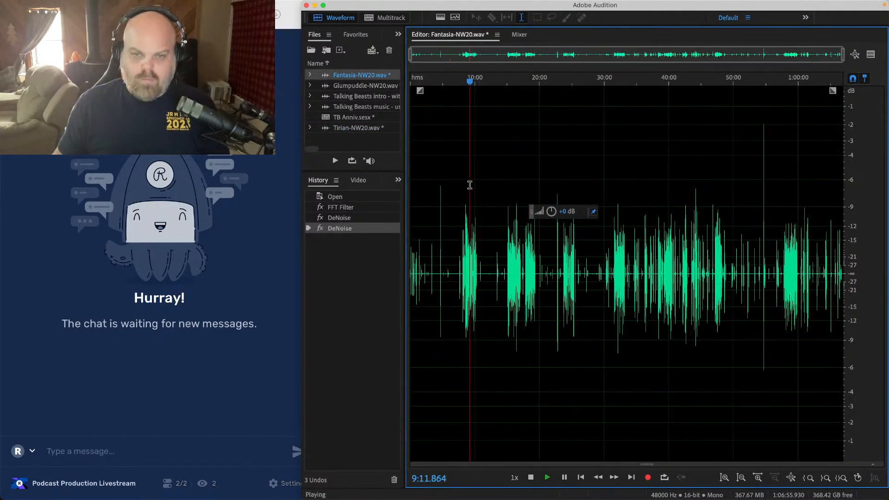
pyautogui.click(267, 6)
pyautogui.moveTo(275, 153)
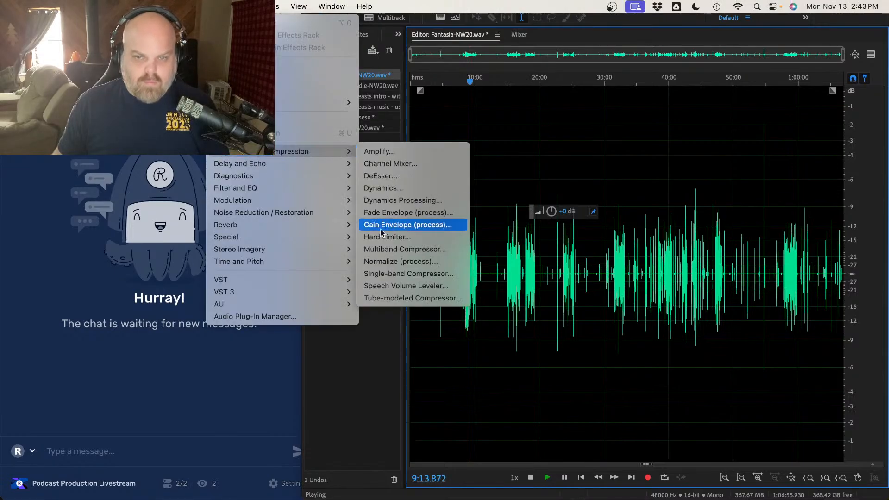
pyautogui.click(398, 236)
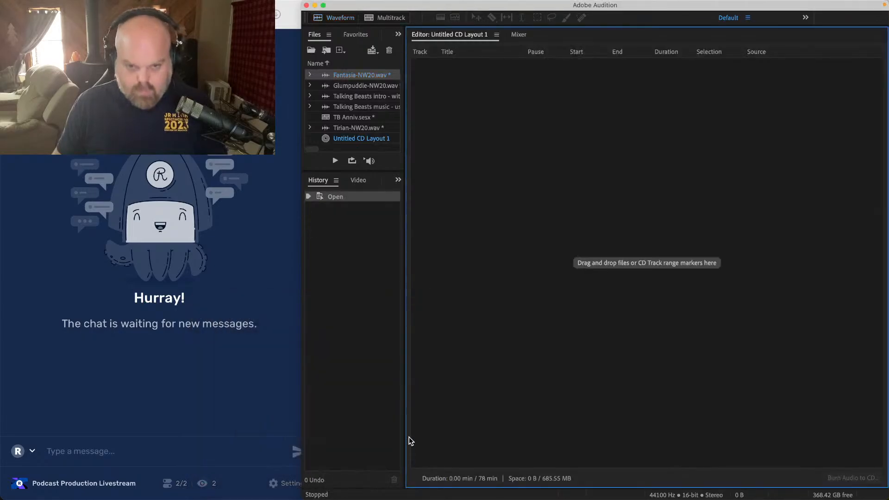
pyautogui.rightClick(368, 140)
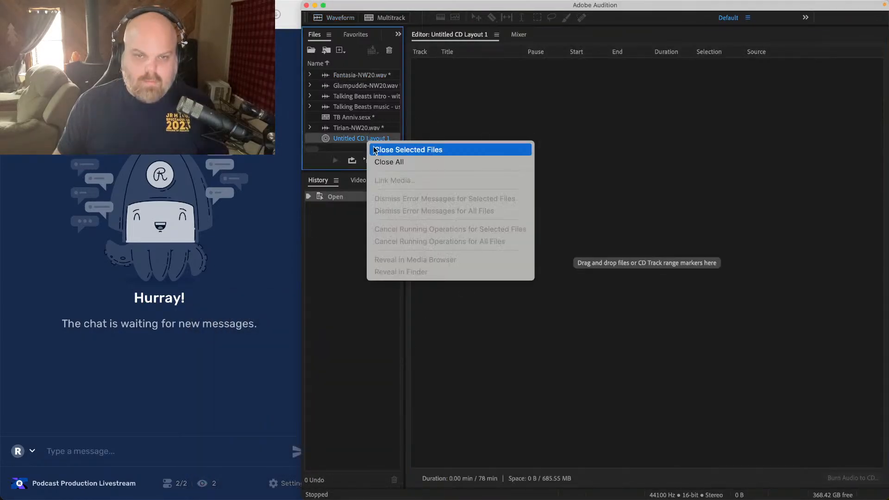
pyautogui.click(404, 151)
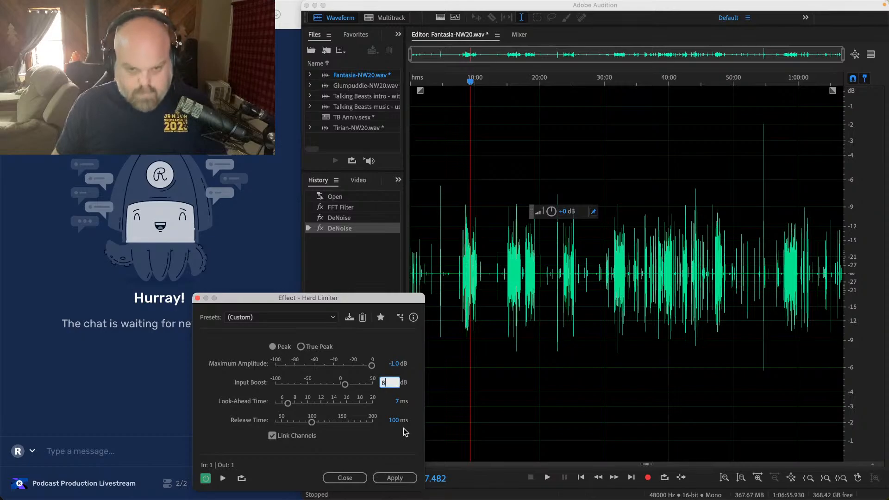
pyautogui.click(397, 477)
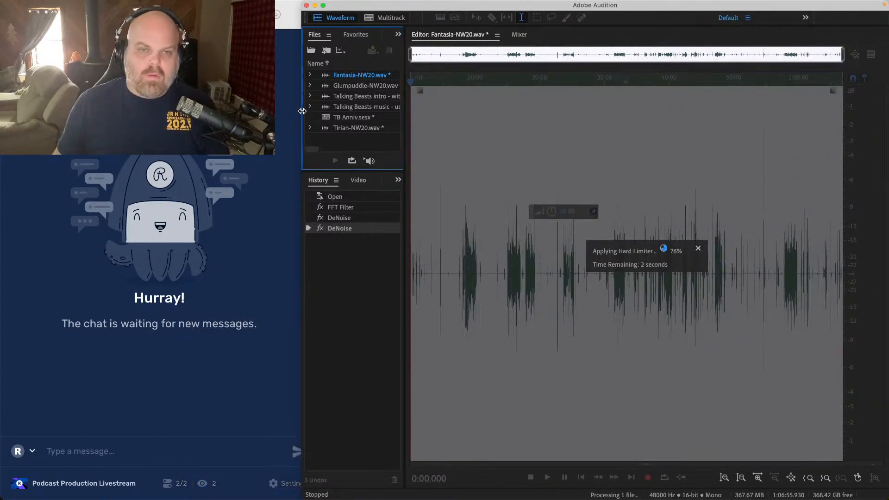
# Step: Play Fantasia-NW20.wav from about 6:30 and apply another DeNoise pass to it
pyautogui.moveTo(302, 111); pyautogui.dragTo(275, 111)
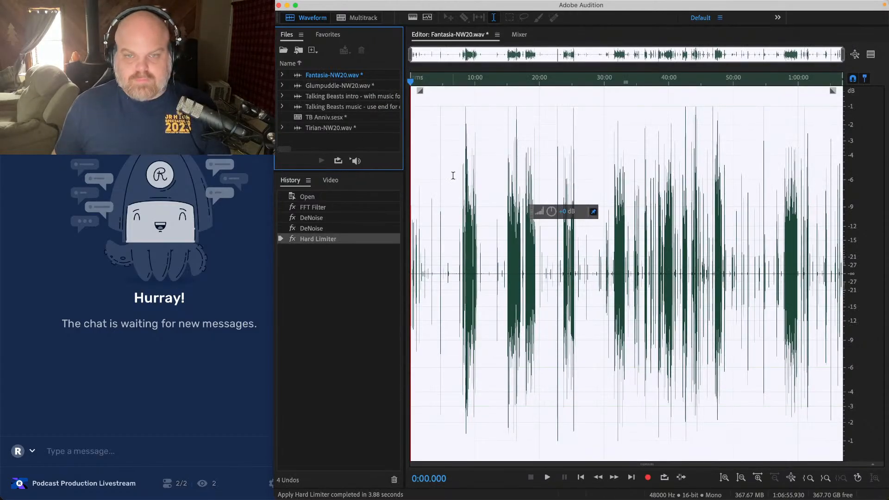
pyautogui.click(453, 176)
pyautogui.press('space')
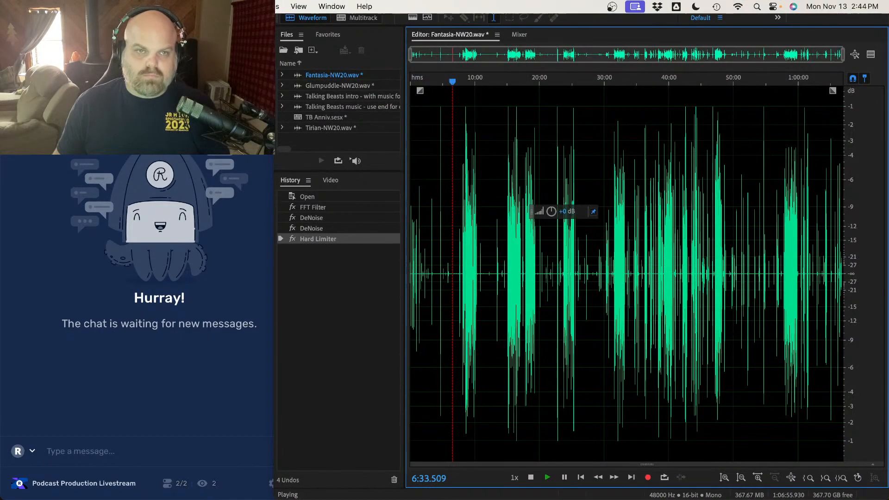
pyautogui.click(225, 6)
pyautogui.moveTo(278, 212)
pyautogui.click(375, 304)
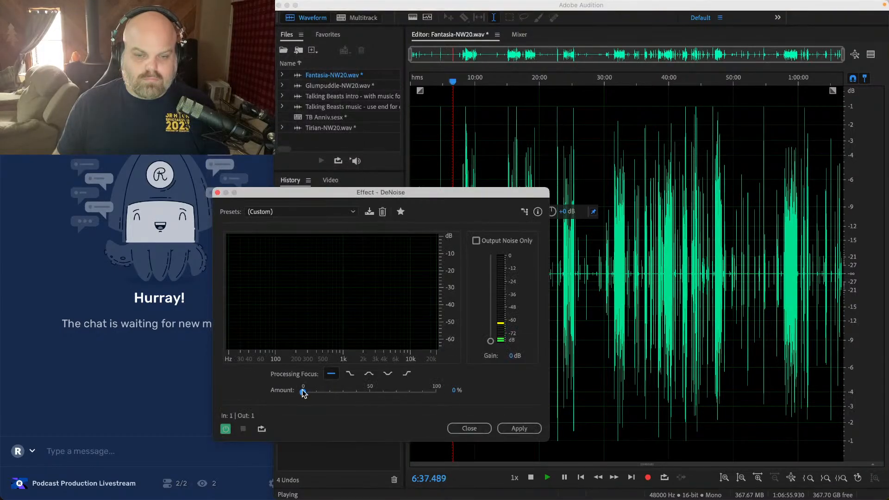
pyautogui.click(519, 429)
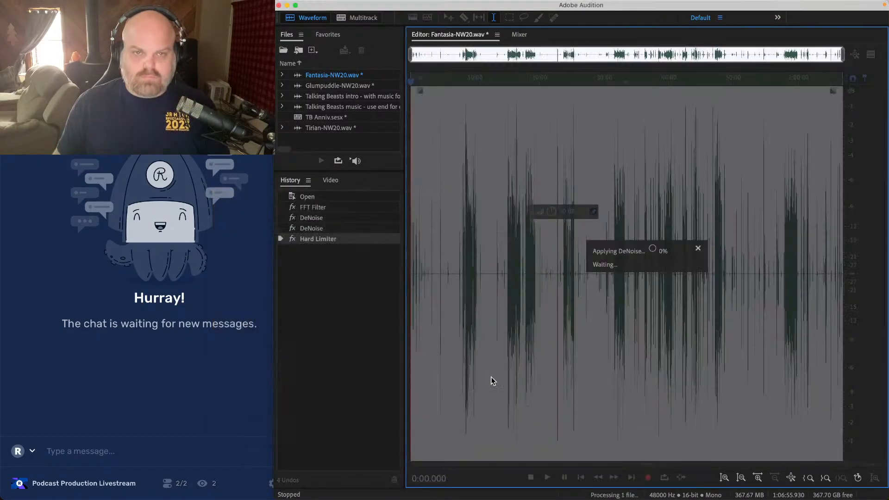
# Step: Play Tirian-NW20.wav at about 10:00 and 14:15, and apply a second Hard Limiter pass with a -1.0 dB maximum amplitude and 3 dB input boost
pyautogui.click(344, 129)
pyautogui.click(475, 191)
pyautogui.press('space')
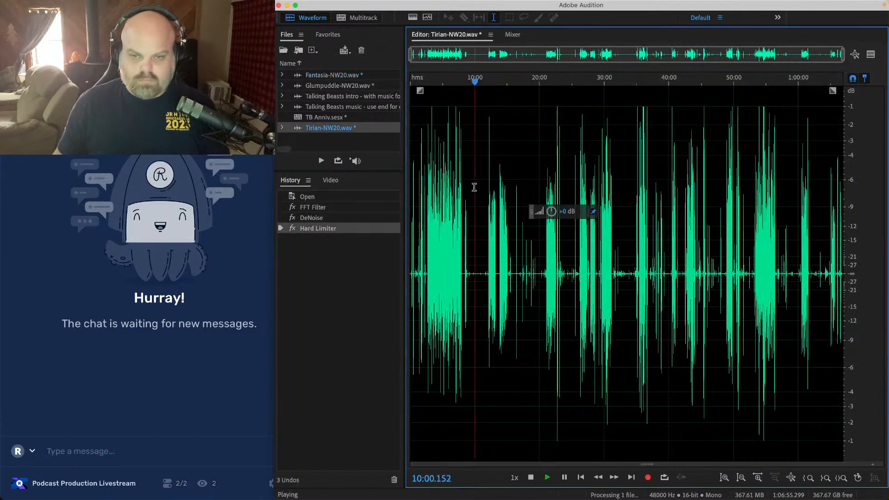
pyautogui.press('space')
pyautogui.click(606, 172)
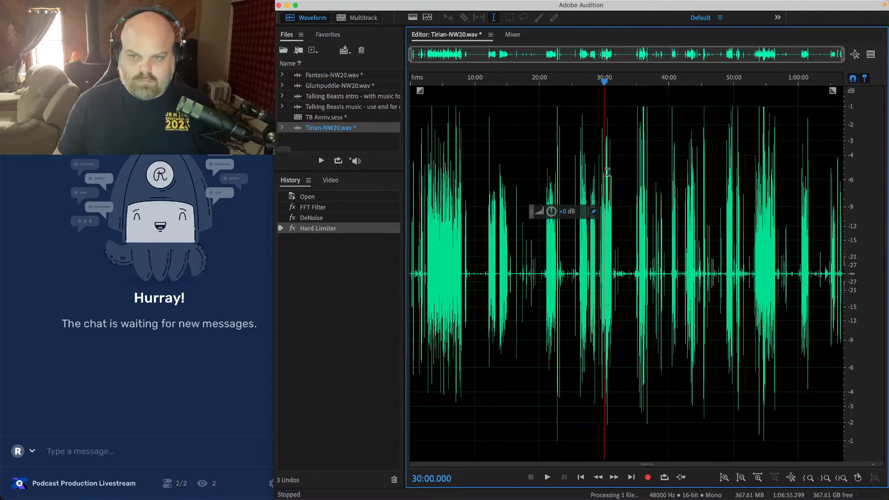
pyautogui.click(503, 153)
pyautogui.press('space')
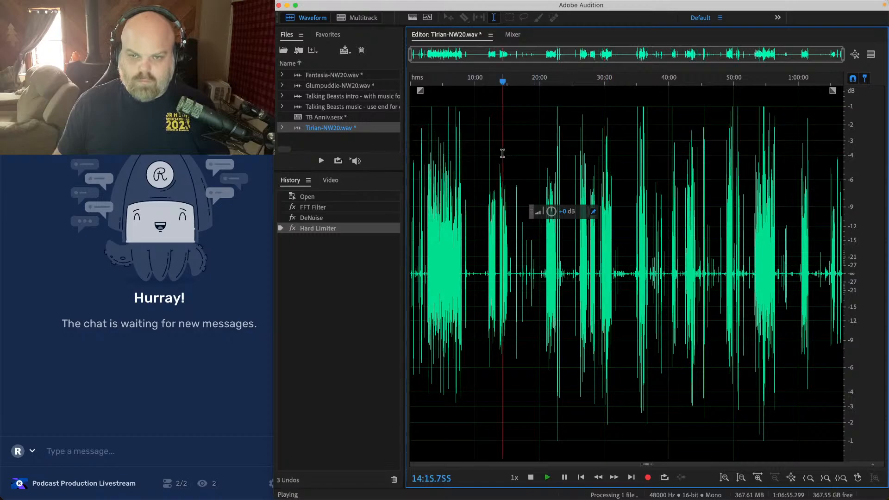
pyautogui.click(224, 6)
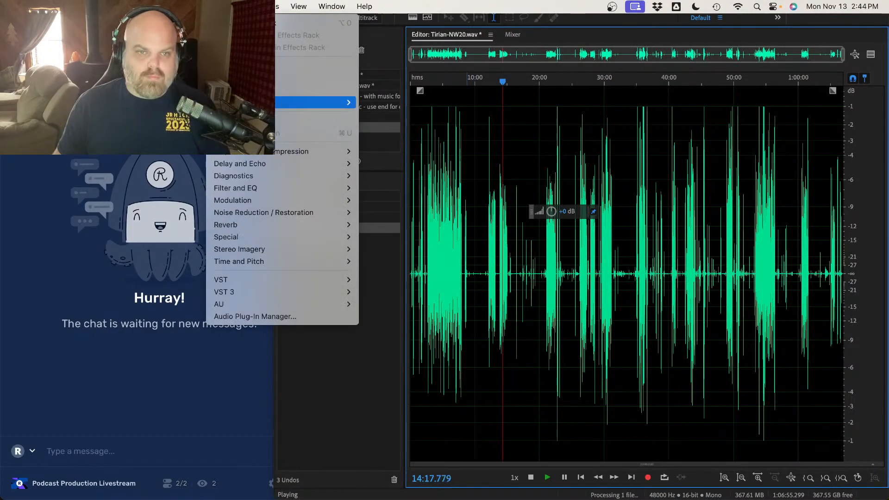
pyautogui.moveTo(240, 168)
pyautogui.moveTo(324, 152)
pyautogui.click(399, 235)
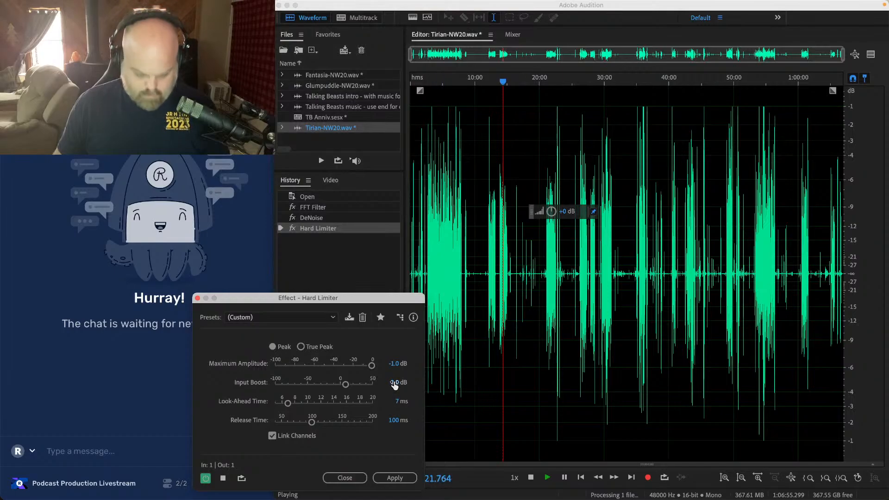
pyautogui.click(395, 477)
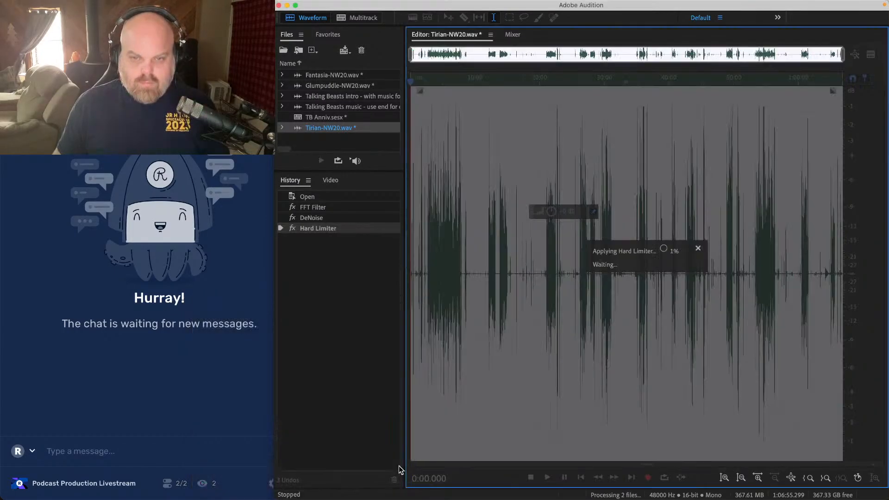
# Step: Play Glumpuddle-NW20.wav from about 20:00 and apply the Hard Limiter with a -1.0 dB maximum amplitude and 10 dB input boost
pyautogui.click(341, 75)
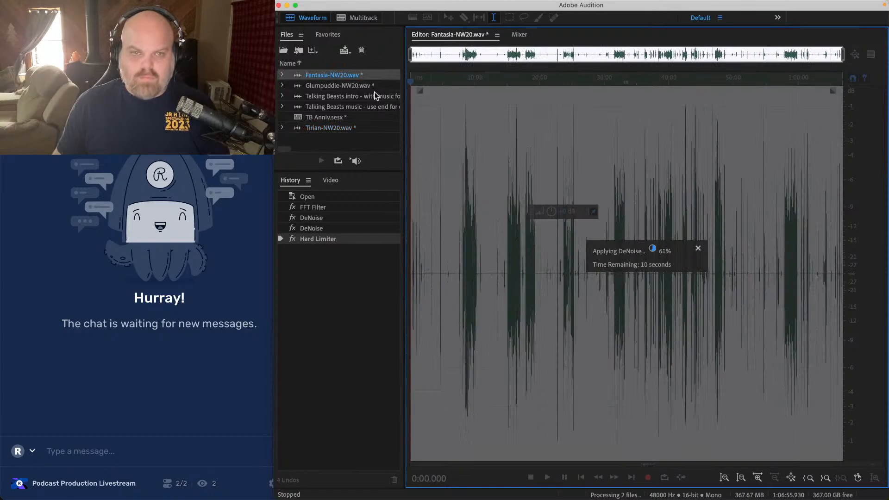
pyautogui.click(355, 84)
pyautogui.press('space')
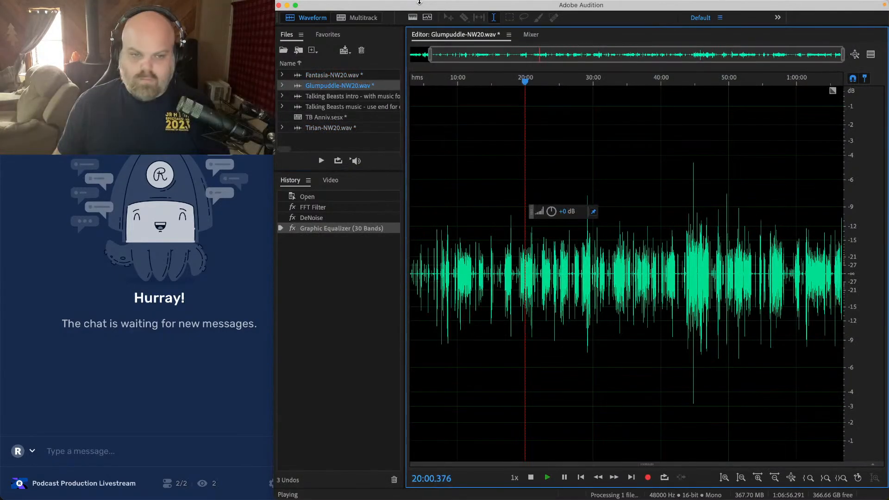
pyautogui.moveTo(420, 1)
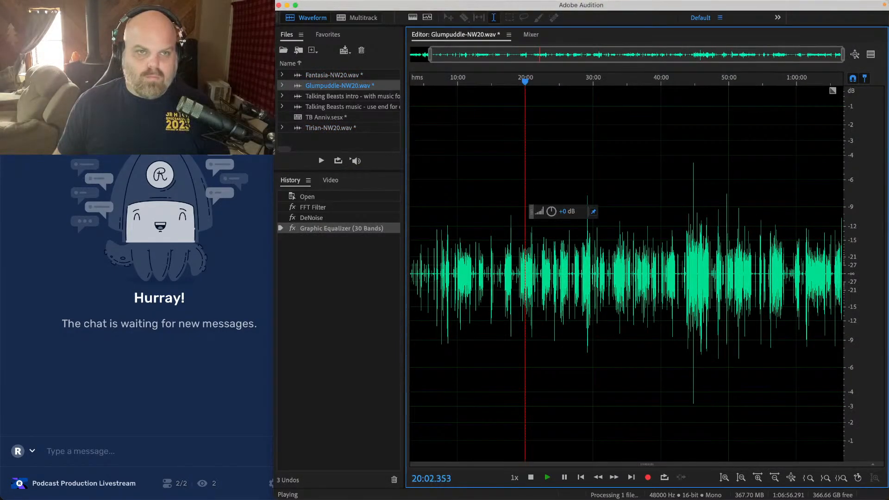
pyautogui.click(224, 6)
pyautogui.moveTo(307, 155)
pyautogui.click(417, 237)
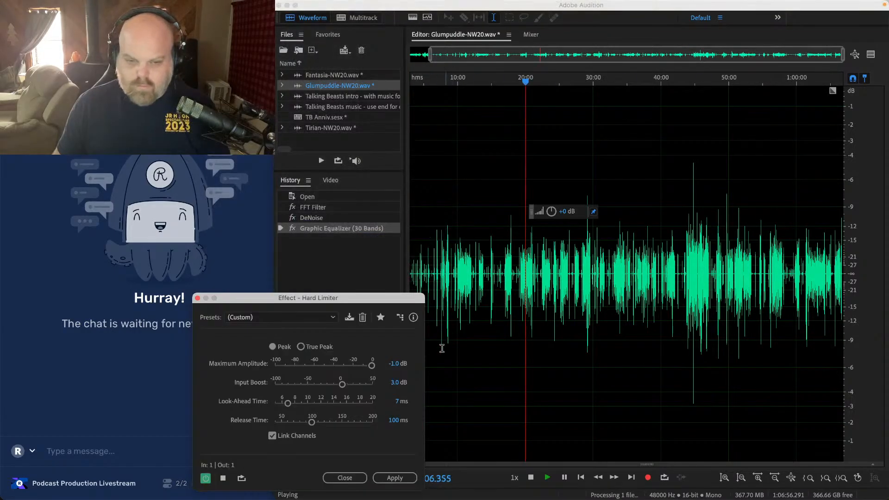
pyautogui.click(393, 383)
pyautogui.write('3')
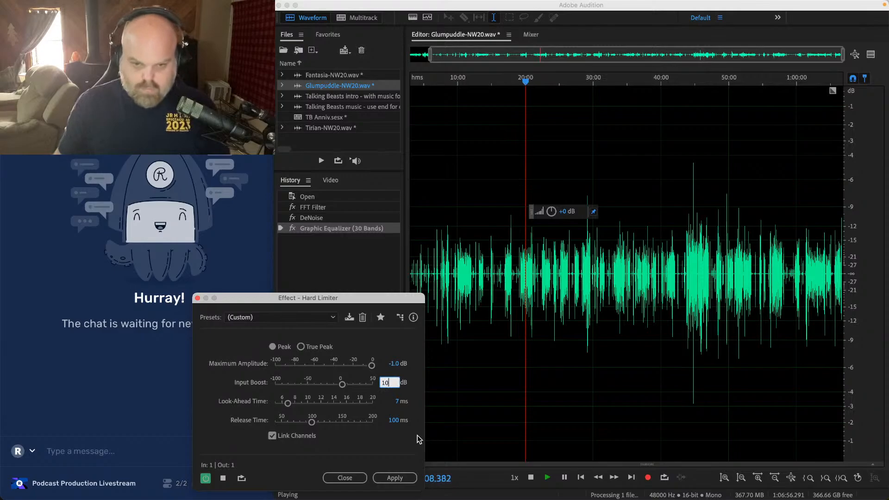
pyautogui.write('0')
pyautogui.click(399, 479)
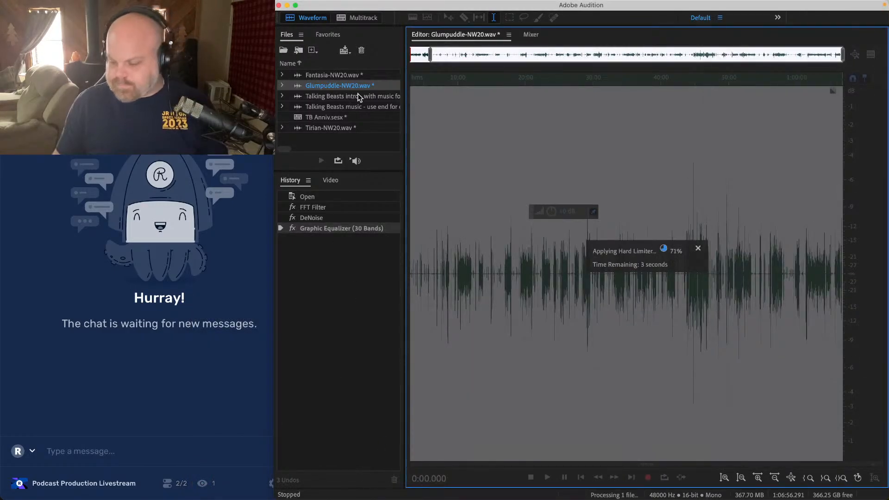
# Step: Play Fantasia-NW20.wav at about 16:00 and apply the Graphic Equalizer (30 Bands) with its existing settings
pyautogui.doubleClick(347, 76)
pyautogui.click(479, 135)
pyautogui.press('space')
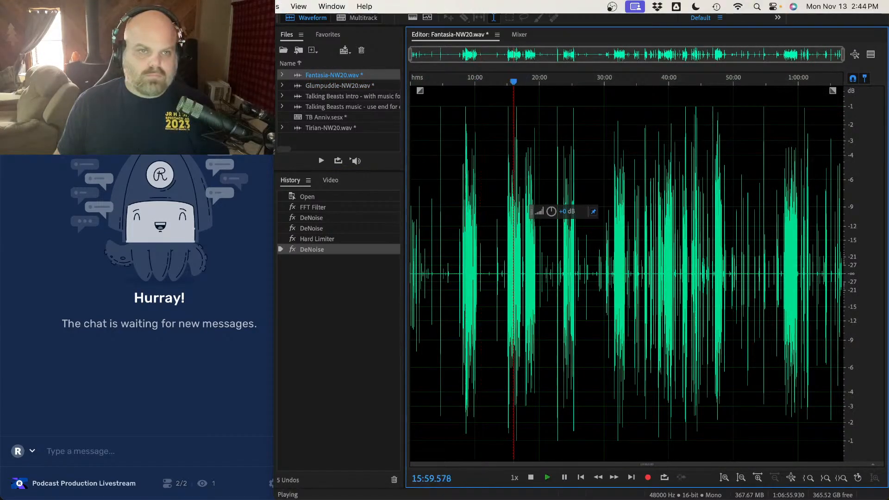
pyautogui.click(221, 6)
pyautogui.moveTo(262, 188)
pyautogui.click(400, 227)
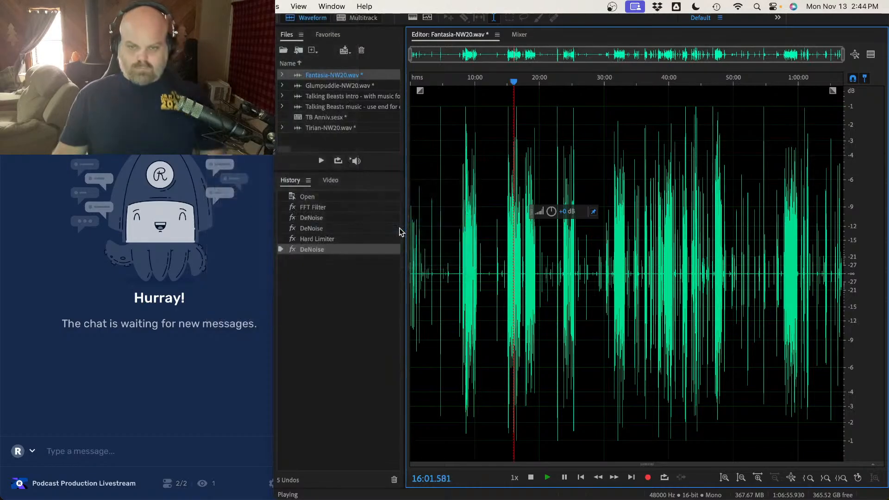
pyautogui.click(638, 359)
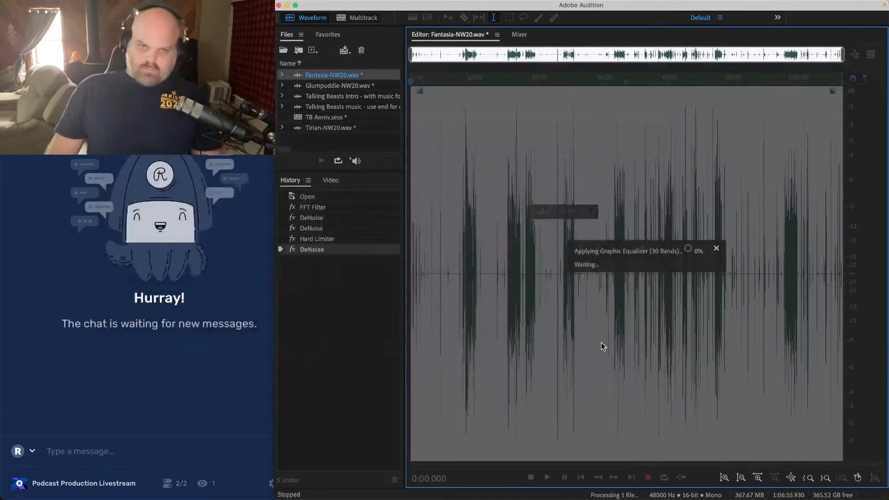
# Step: Listen to Tirian-NW20.wav at about 6:00 and 10:00 and apply another DeNoise pass with an amount of about 9%
pyautogui.doubleClick(340, 129)
pyautogui.click(449, 148)
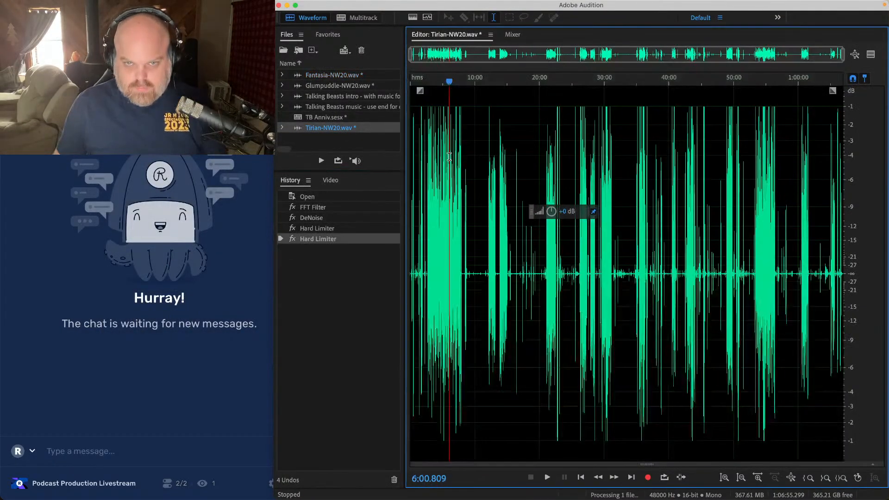
pyautogui.press('space')
pyautogui.click(473, 176)
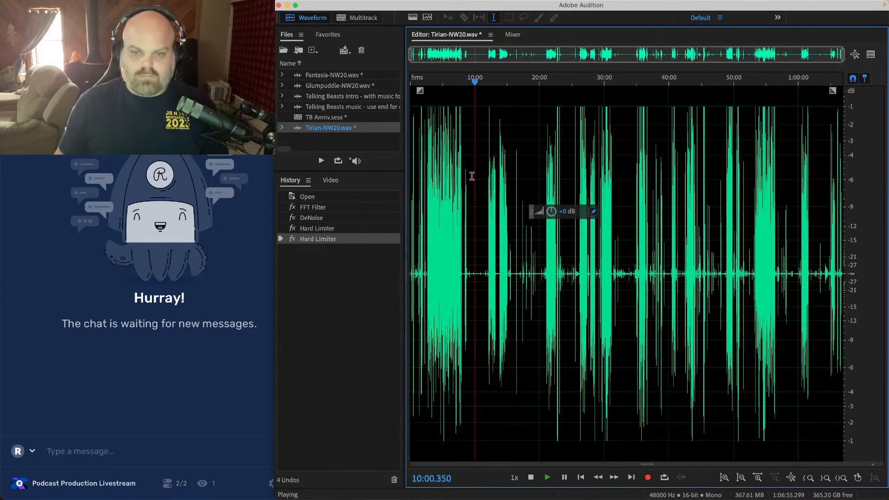
pyautogui.click(223, 6)
pyautogui.moveTo(279, 213)
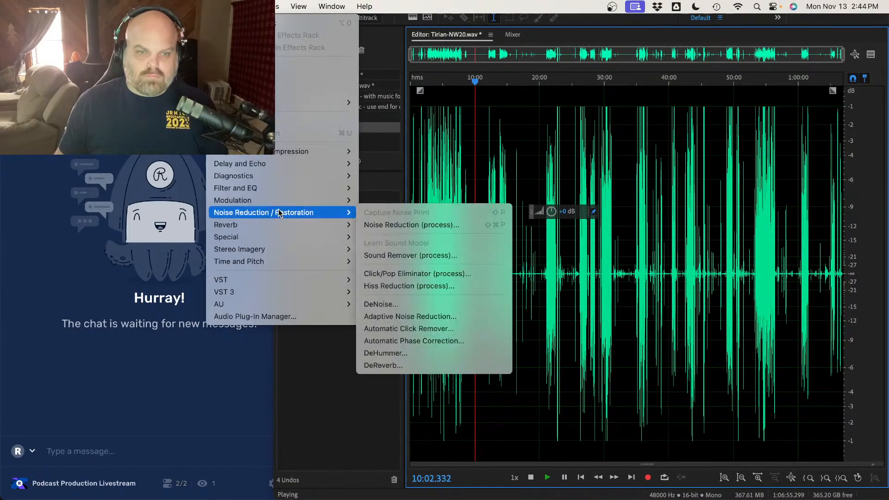
pyautogui.click(381, 303)
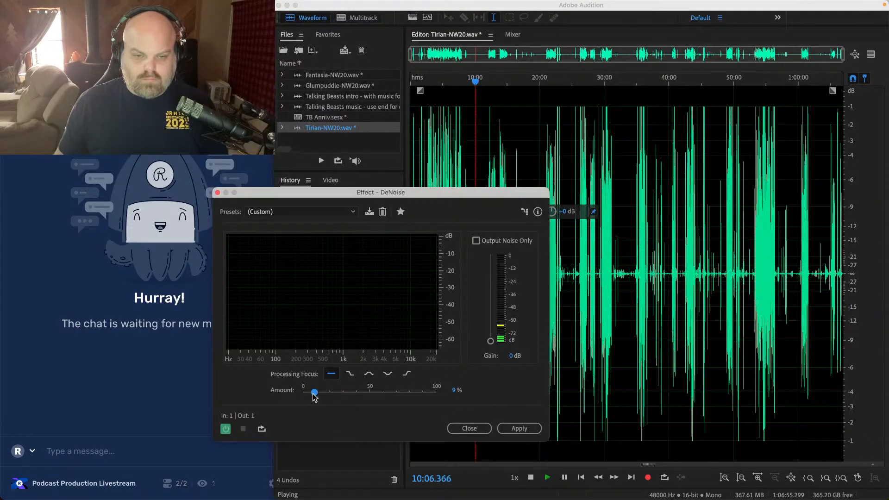
pyautogui.click(519, 428)
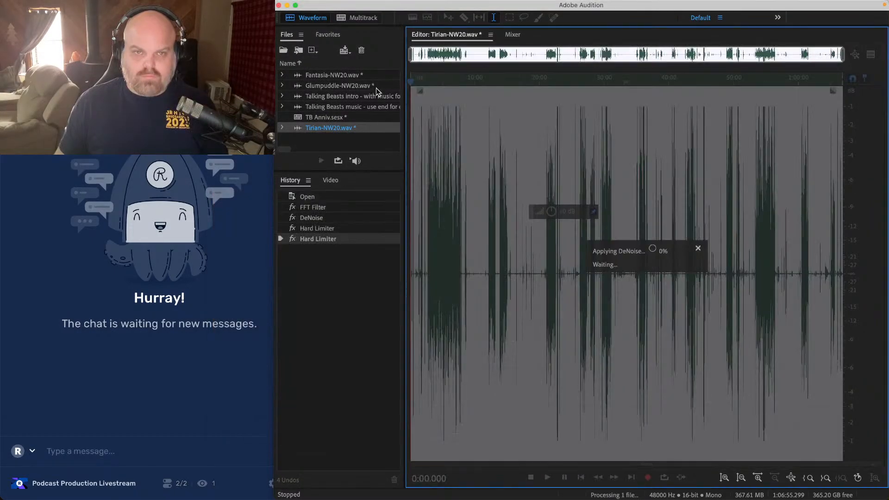
# Step: Play Fantasia-NW20.wav from about 9:10 and apply a second Hard Limiter pass with a -1.0 dB maximum amplitude and 2 dB input boost
pyautogui.click(333, 75)
pyautogui.click(470, 157)
pyautogui.press('space')
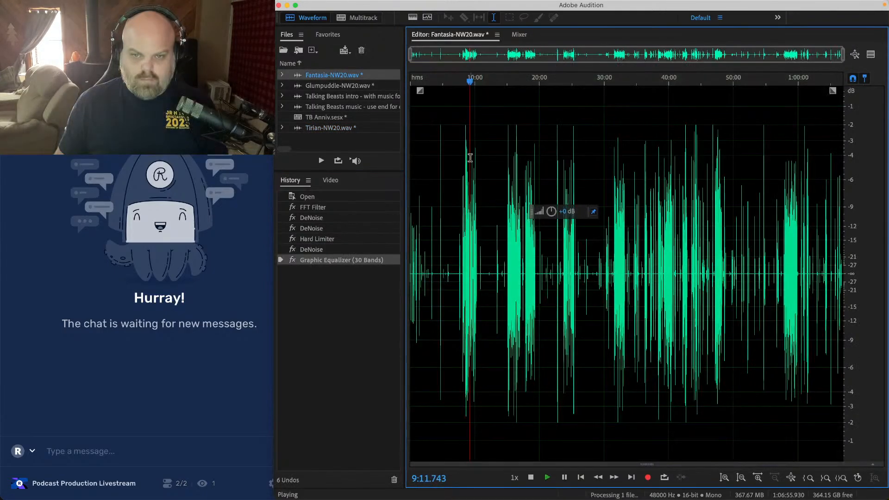
pyautogui.click(221, 7)
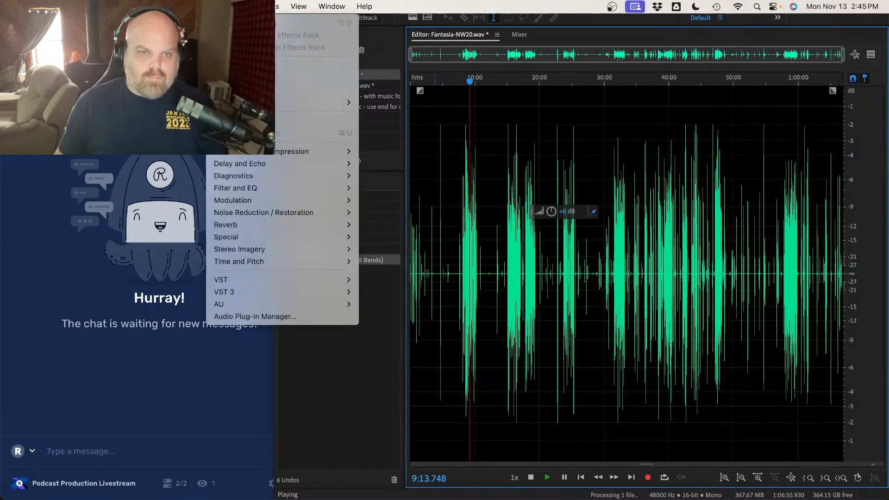
pyautogui.moveTo(297, 152)
pyautogui.click(394, 237)
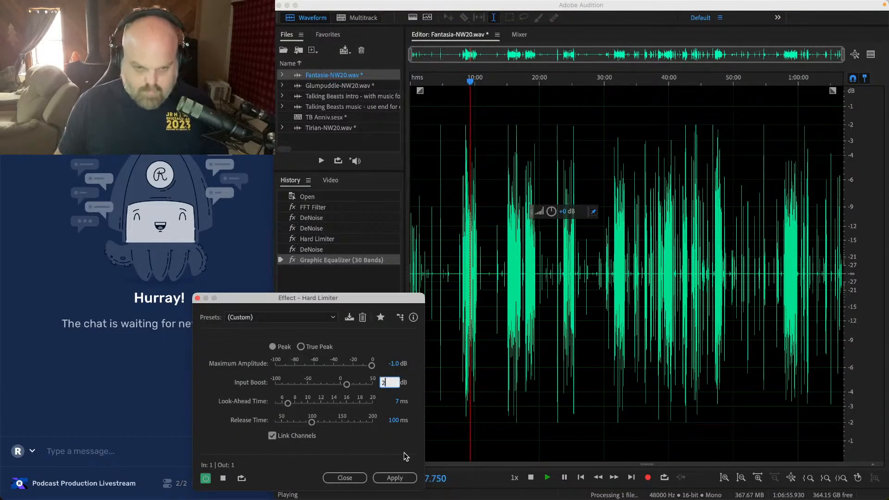
pyautogui.click(395, 478)
pyautogui.click(340, 85)
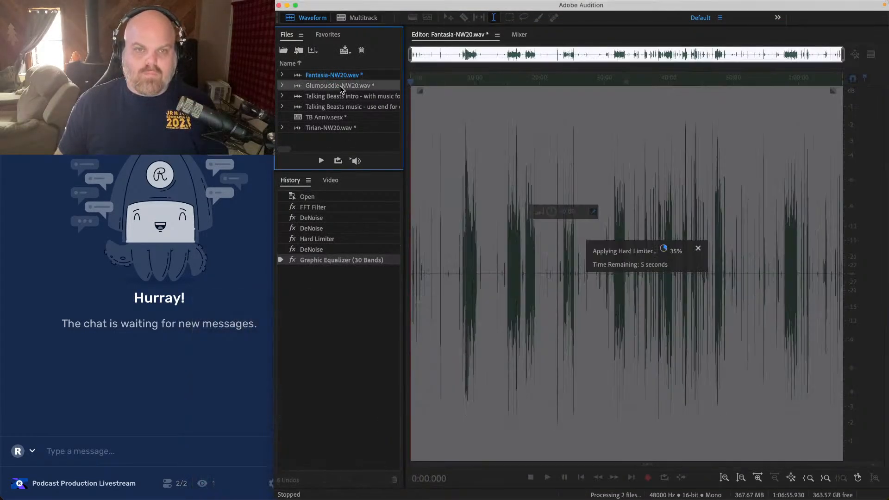
# Step: Play Glumpuddle-NW20.wav from about 15:33 and apply another DeNoise pass with an amount of about 11%
pyautogui.press('space')
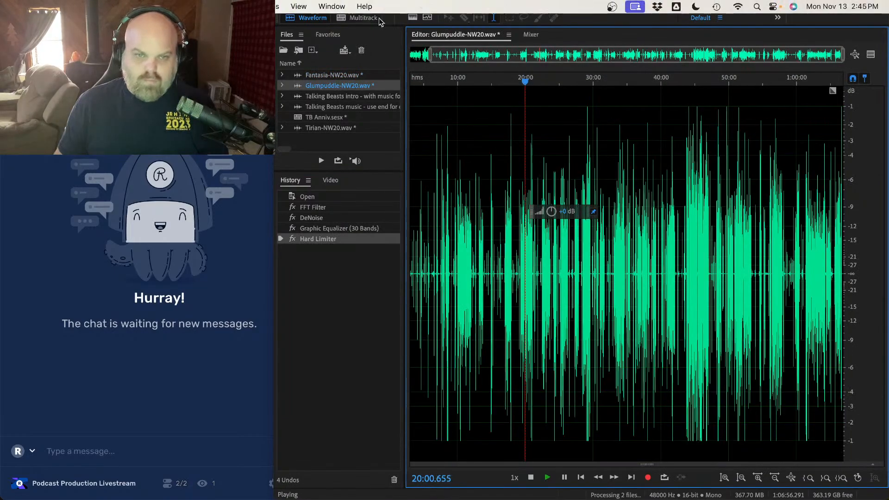
pyautogui.click(495, 180)
pyautogui.scroll(5, 494, 180)
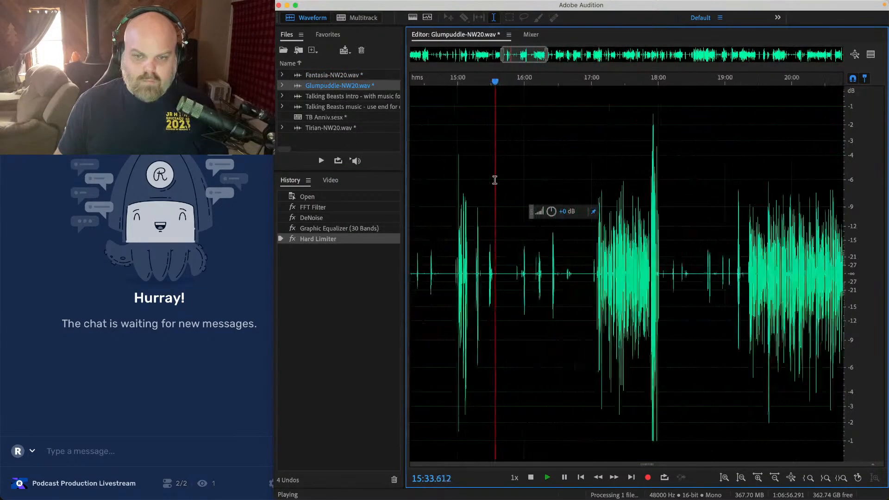
pyautogui.click(266, 6)
pyautogui.moveTo(278, 212)
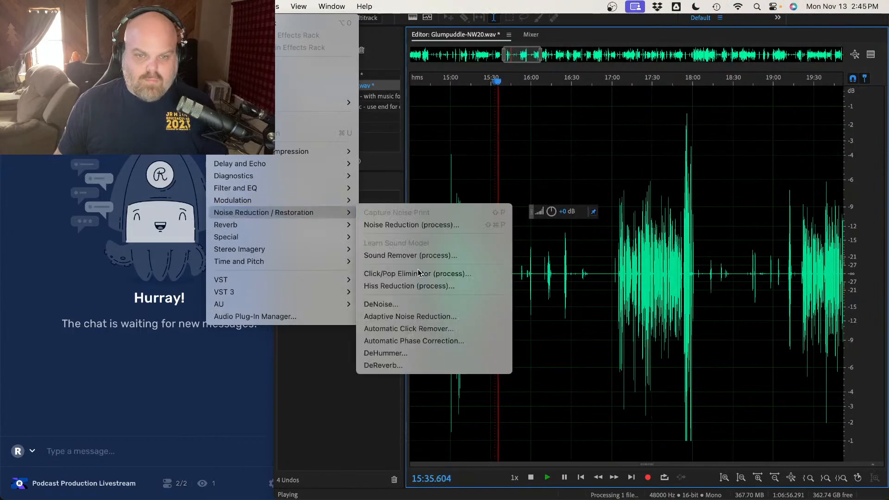
pyautogui.click(381, 304)
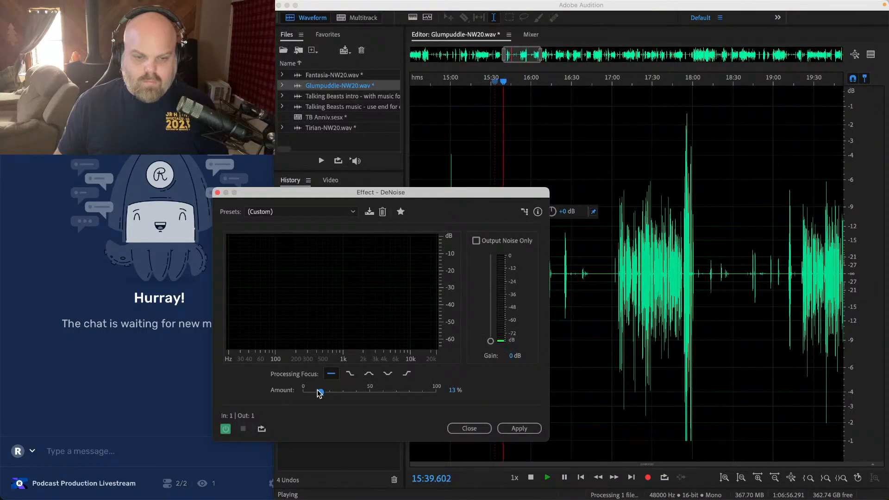
pyautogui.moveTo(305, 393); pyautogui.dragTo(315, 394)
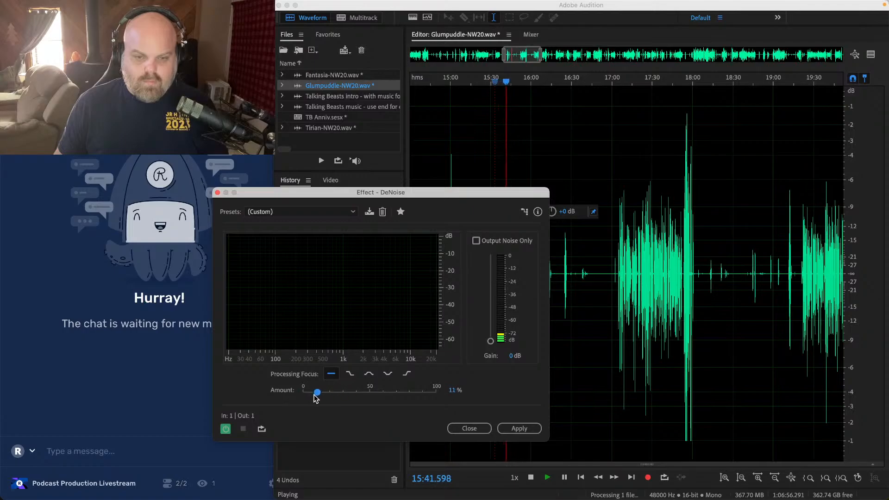
pyautogui.click(520, 428)
# Step: Play Tirian-NW20.wav from about 6:42 and apply the Graphic Equalizer (30 Bands) with its existing high-frequency boost settings
pyautogui.doubleClick(340, 128)
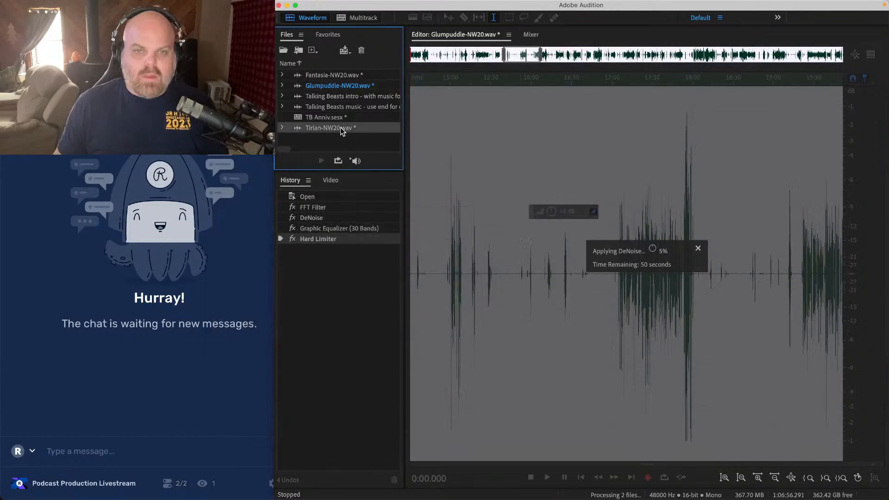
pyautogui.press('space')
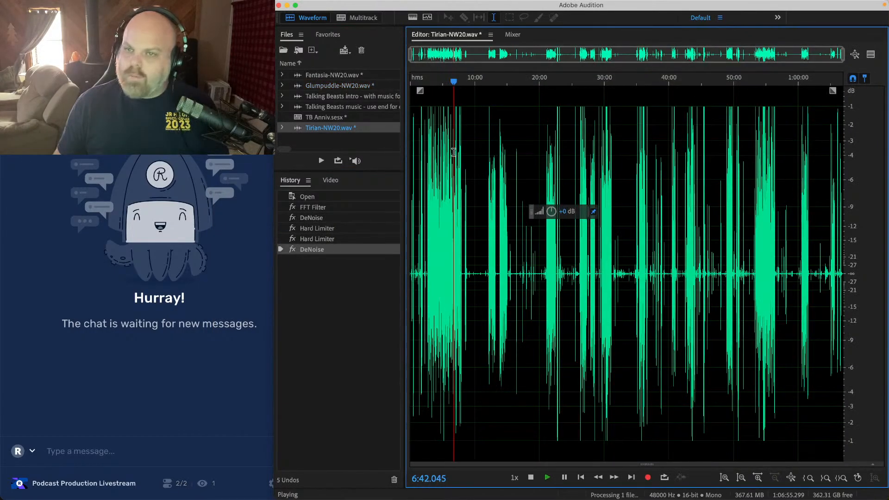
pyautogui.click(264, 5)
pyautogui.moveTo(256, 187)
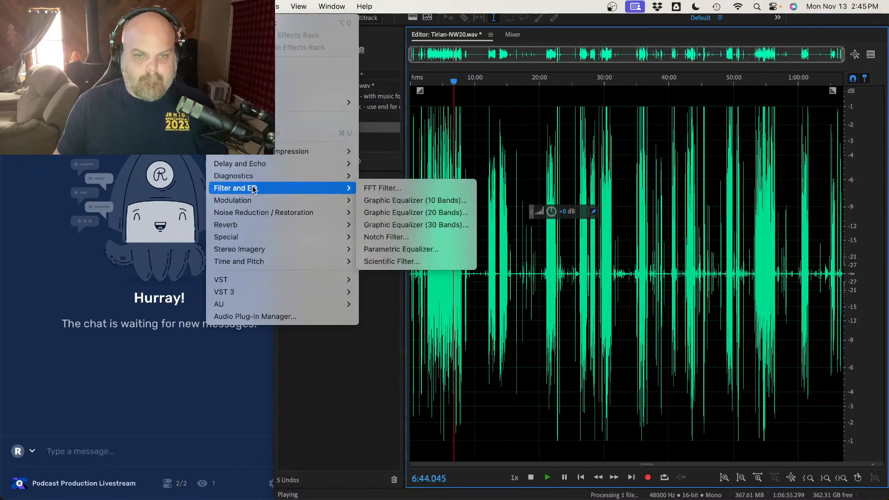
pyautogui.click(403, 222)
pyautogui.click(632, 358)
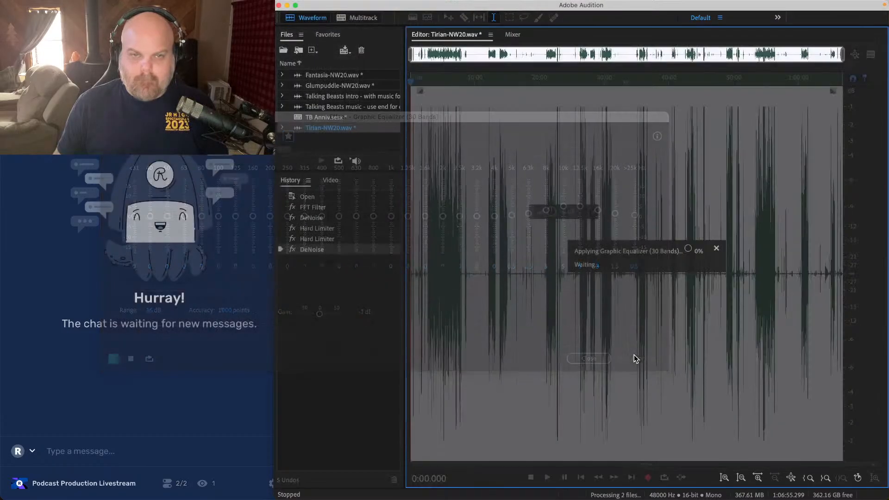
# Step: Play Fantasia-NW20.wav from about 15:49 and apply the Graphic Equalizer (30 Bands) with the Generic Mud Removal preset
pyautogui.doubleClick(343, 75)
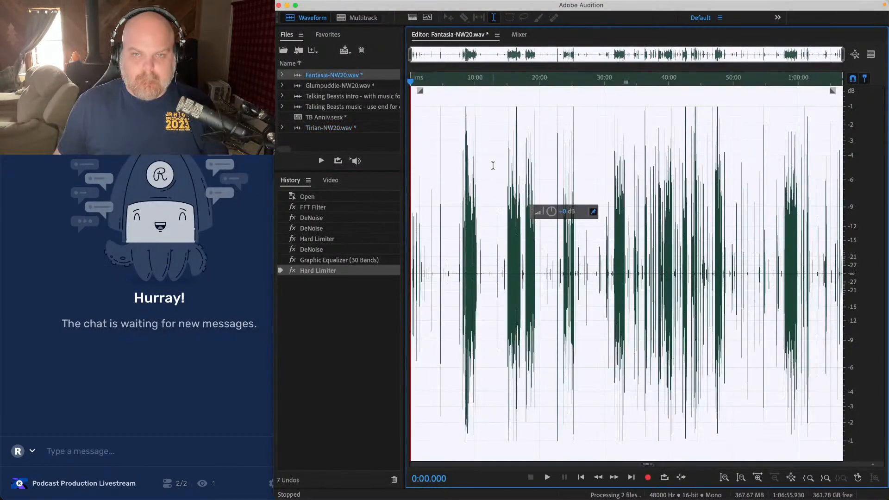
pyautogui.click(512, 151)
pyautogui.press('space')
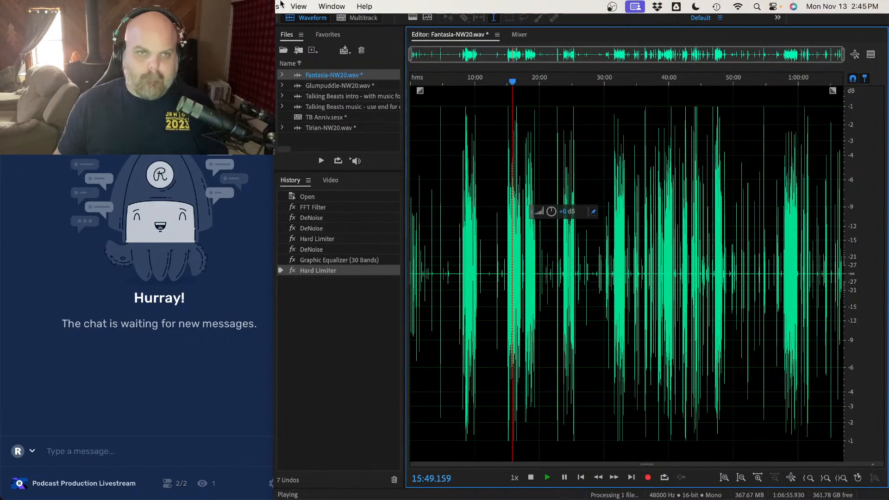
pyautogui.click(264, 6)
pyautogui.moveTo(273, 174)
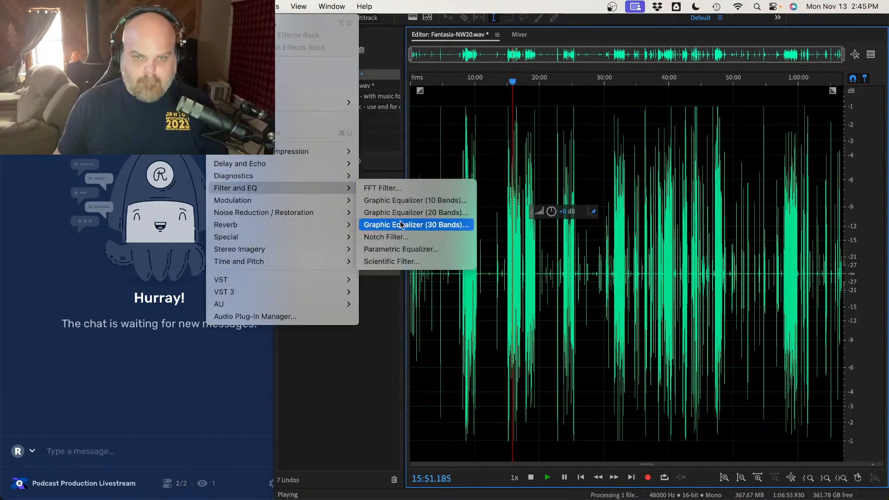
pyautogui.click(402, 225)
pyautogui.click(199, 135)
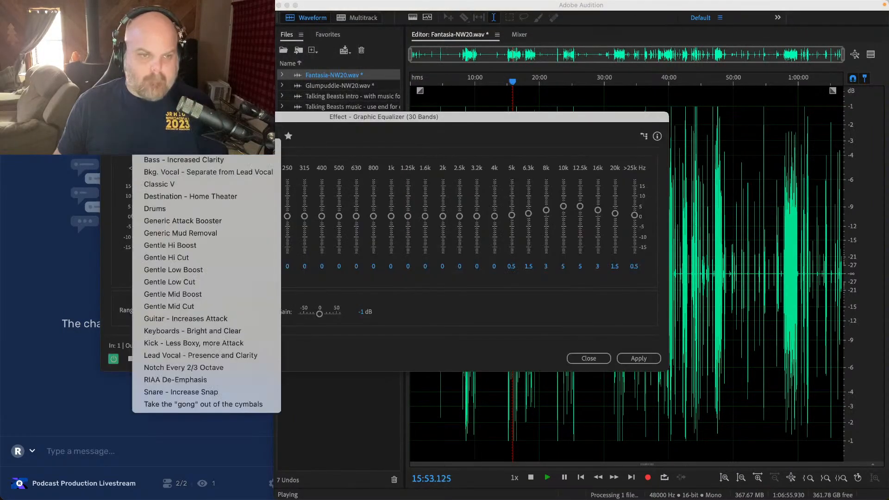
pyautogui.click(189, 235)
pyautogui.click(639, 359)
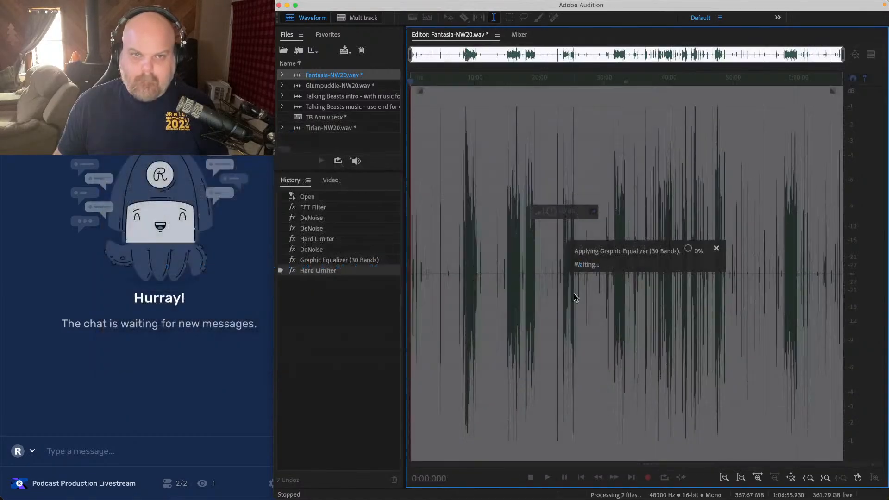
# Step: Play Tirian-NW20.wav from about 4:28 and apply the Graphic Equalizer (30 Bands) with the same Generic Mud Removal settings
pyautogui.click(343, 86)
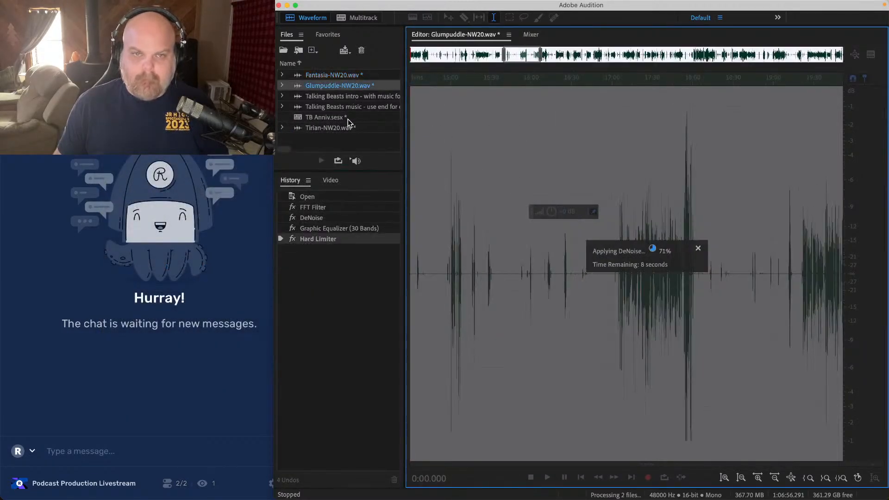
pyautogui.click(337, 128)
pyautogui.press('space')
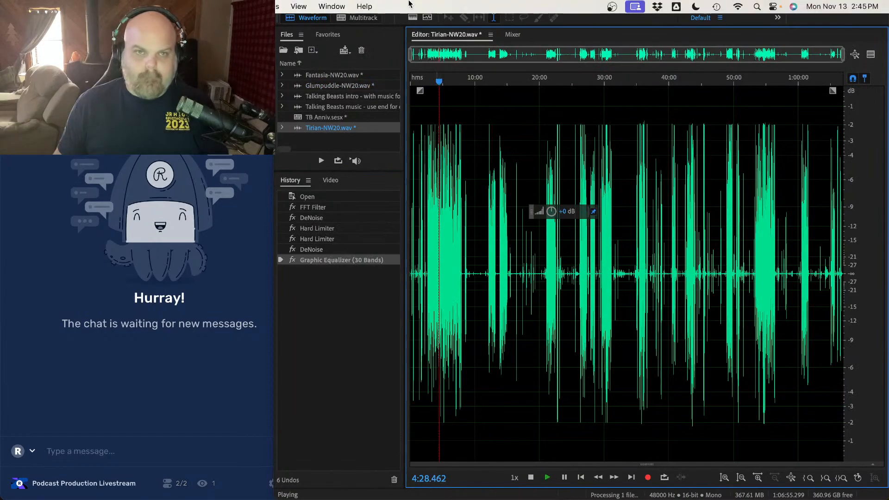
pyautogui.click(224, 6)
pyautogui.moveTo(278, 188)
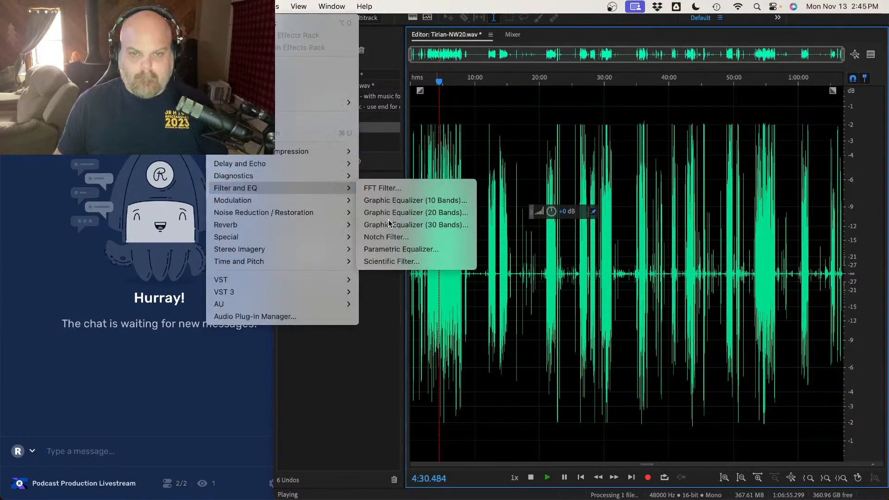
pyautogui.click(389, 225)
pyautogui.click(639, 358)
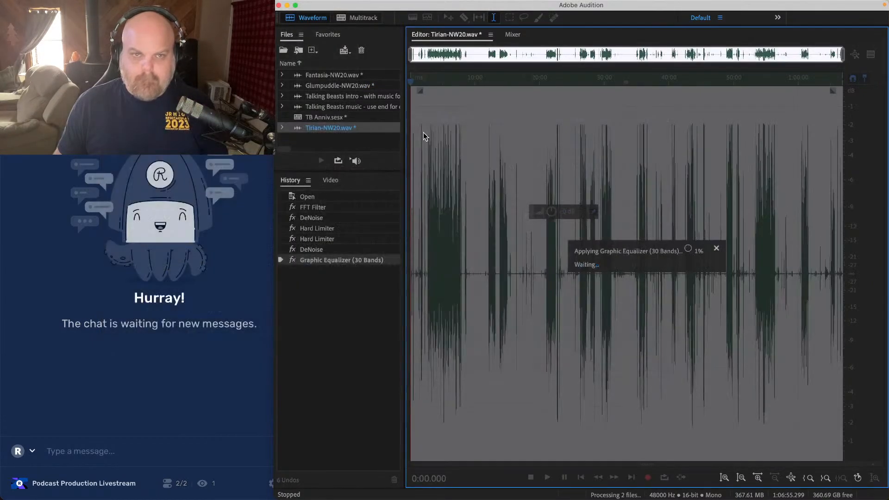
# Step: Play Glumpuddle-NW20.wav from about 17:30 and apply the Graphic Equalizer (30 Bands) with the Generic Mud Removal settings
pyautogui.click(343, 86)
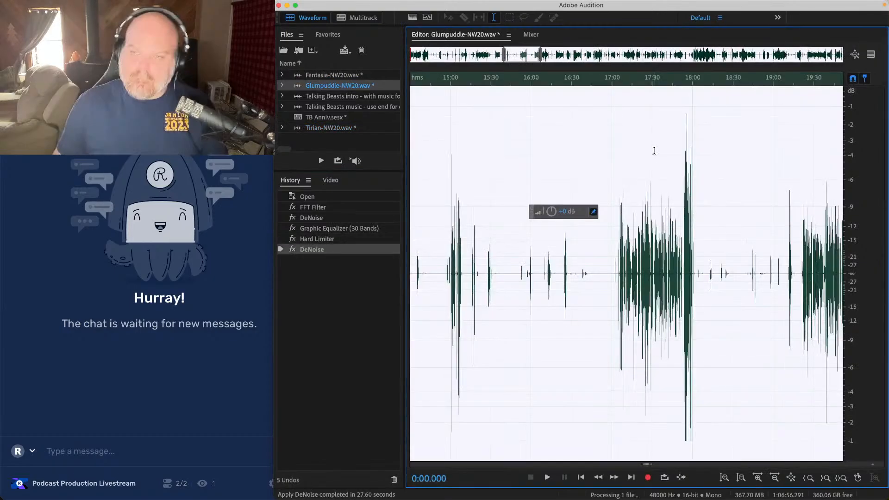
pyautogui.click(653, 149)
pyautogui.press('space')
pyautogui.click(224, 6)
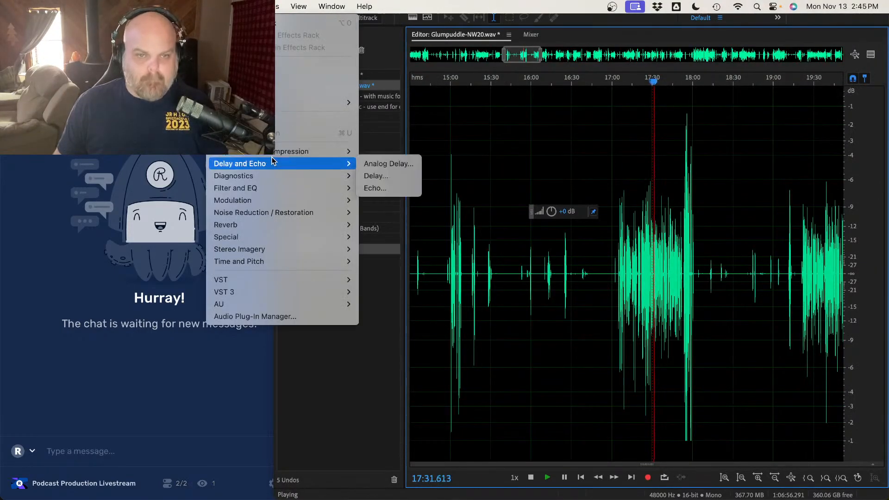
pyautogui.click(402, 225)
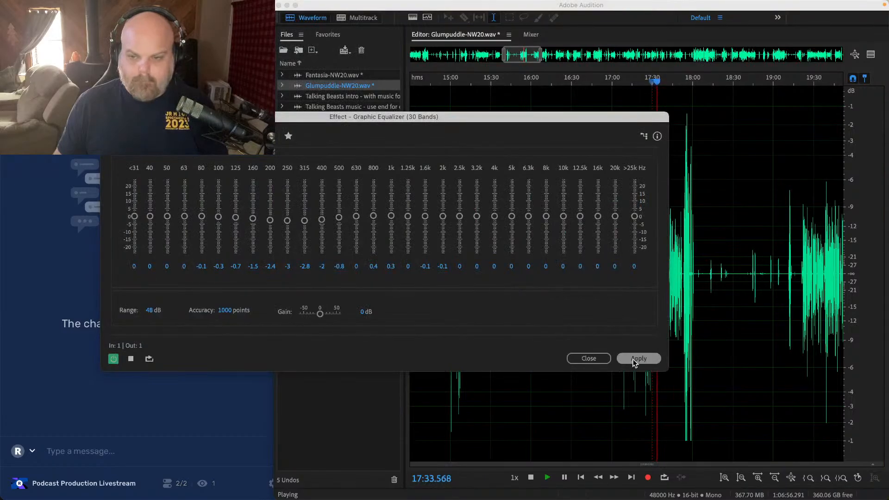
pyautogui.click(632, 359)
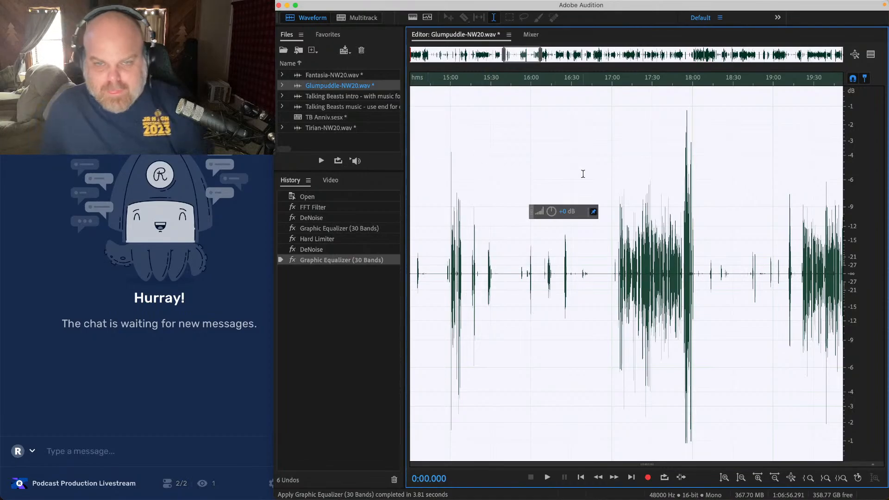
# Step: Listen to Glumpuddle-NW20.wav again from about 17:30 and apply the Multiband Compressor with the Classical Master preset
pyautogui.click(652, 159)
pyautogui.press('space')
pyautogui.scroll(-10, 651, 160)
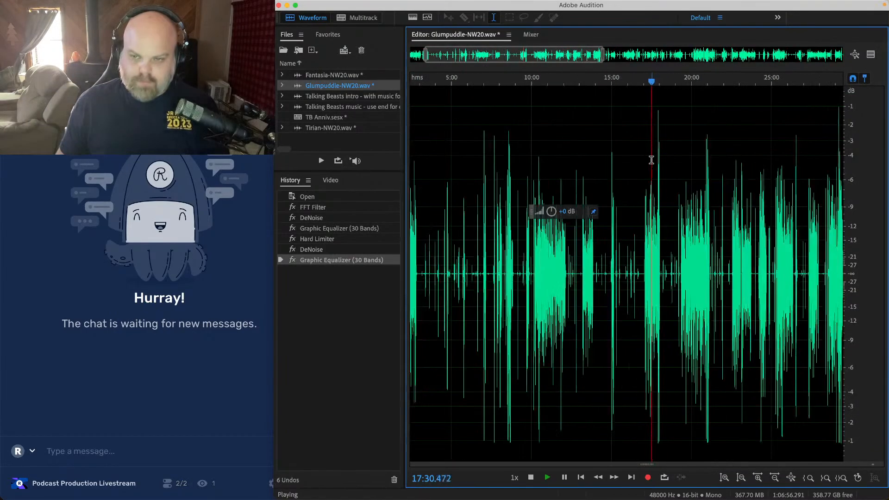
pyautogui.click(224, 6)
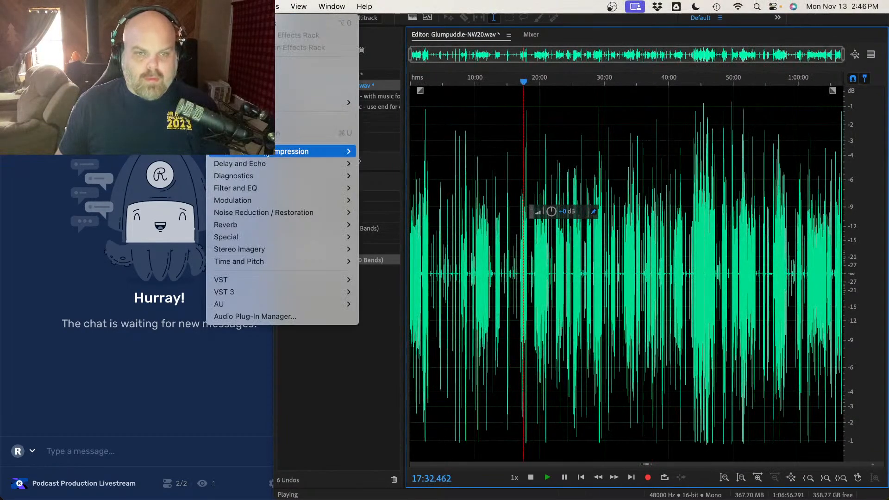
pyautogui.moveTo(296, 151)
pyautogui.click(389, 246)
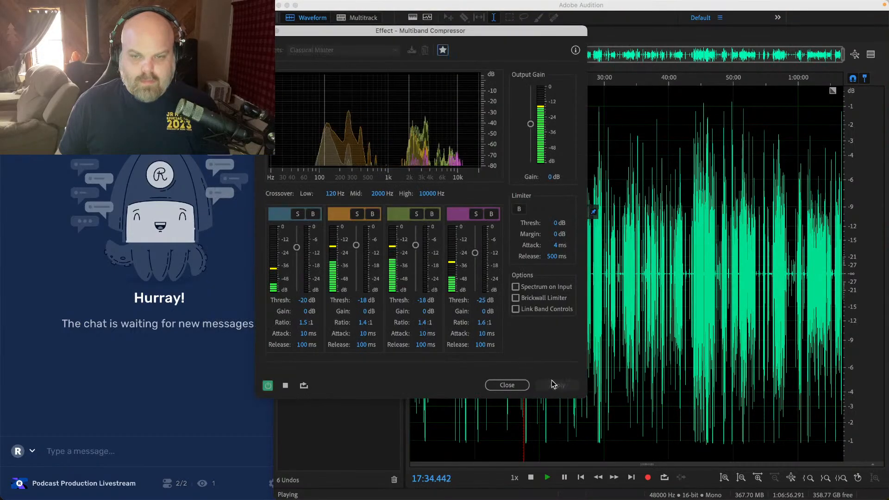
pyautogui.click(553, 383)
# Step: Play Fantasia-NW20.wav from about 16:15 and apply the Multiband Compressor with the same Classical Master settings
pyautogui.click(346, 73)
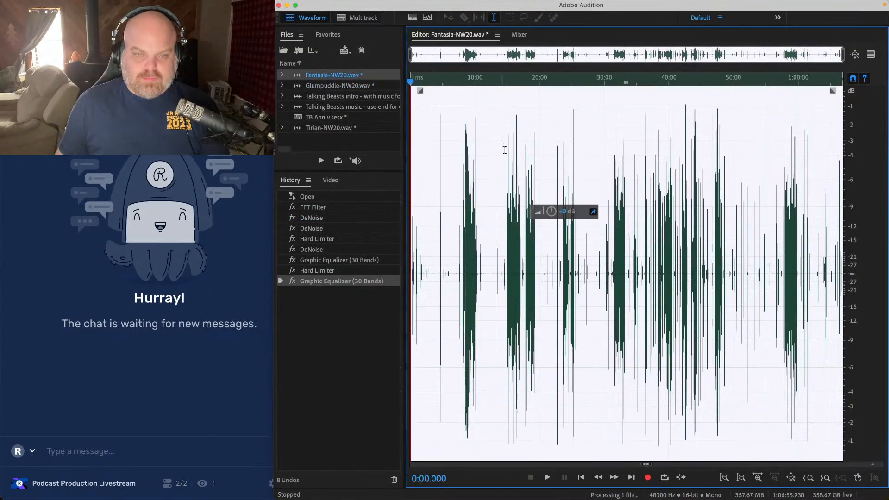
pyautogui.click(515, 144)
pyautogui.press('space')
pyautogui.click(264, 6)
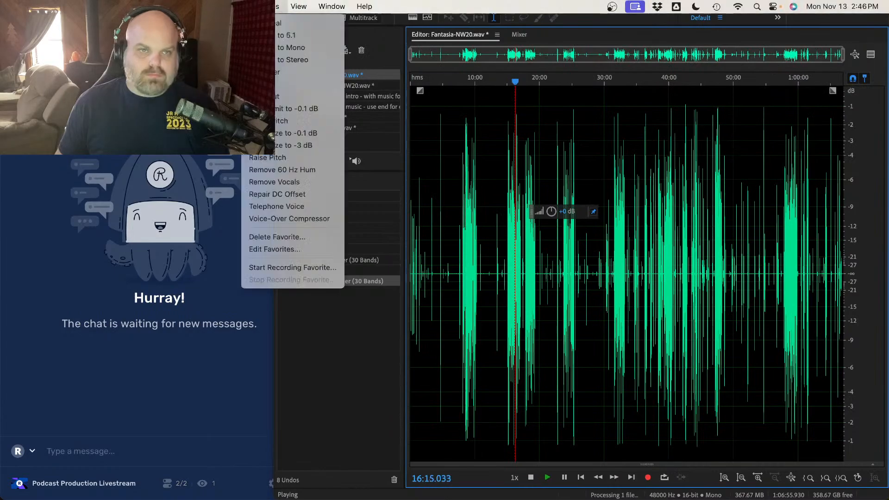
pyautogui.moveTo(225, 6)
pyautogui.moveTo(293, 154)
pyautogui.click(420, 253)
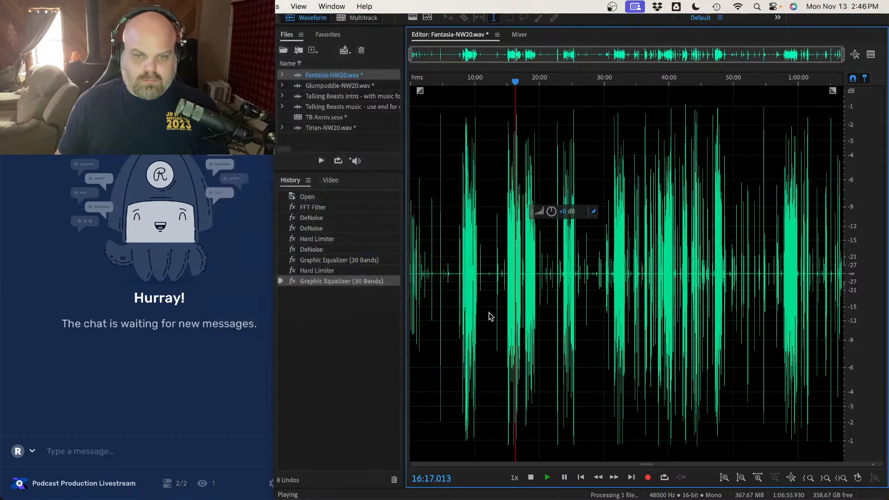
pyautogui.click(557, 385)
# Step: Play Tirian-NW20.wav from about 6:00 and apply the Multiband Compressor with the Classical Master preset
pyautogui.click(338, 128)
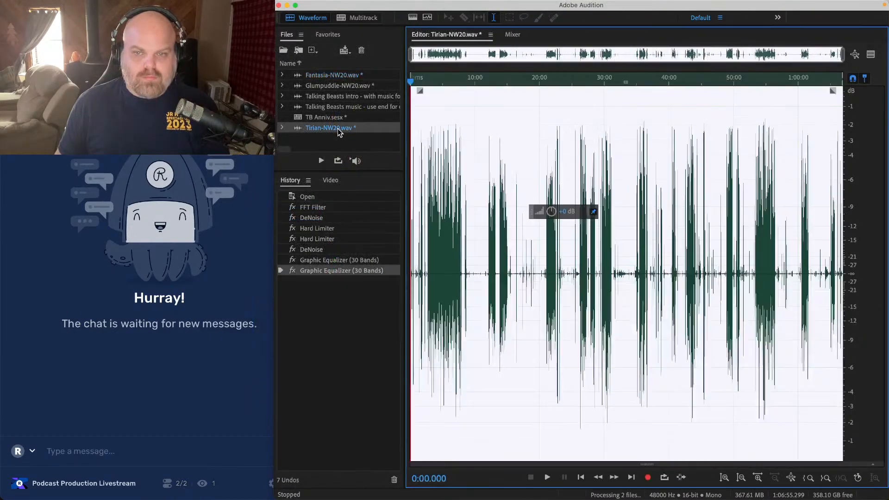
pyautogui.press('space')
pyautogui.click(220, 6)
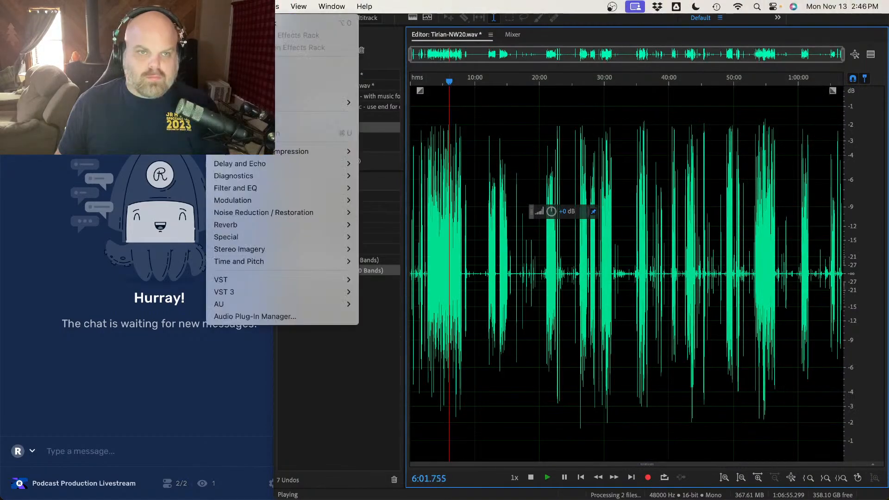
pyautogui.moveTo(301, 151)
pyautogui.click(376, 250)
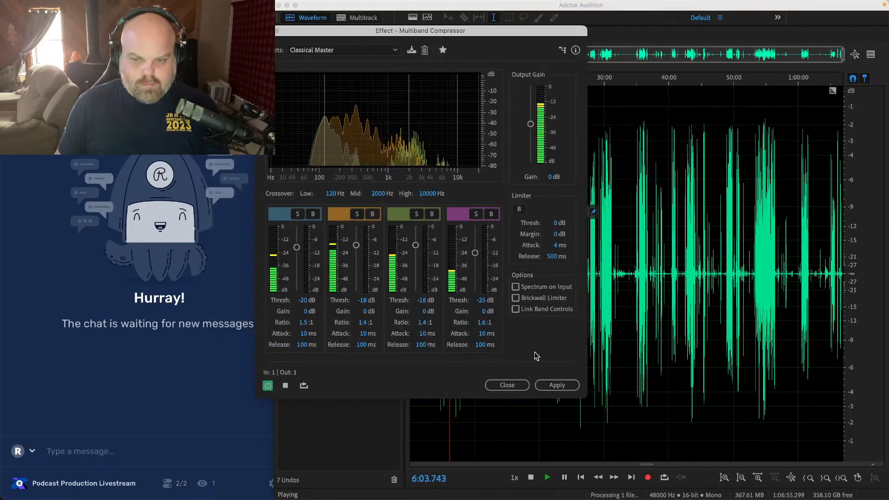
pyautogui.click(557, 384)
# Step: Play Fantasia-NW20.wav from about 12:00 and 15:50 and apply the Hard Limiter with a -1.0 dB maximum amplitude
pyautogui.click(335, 74)
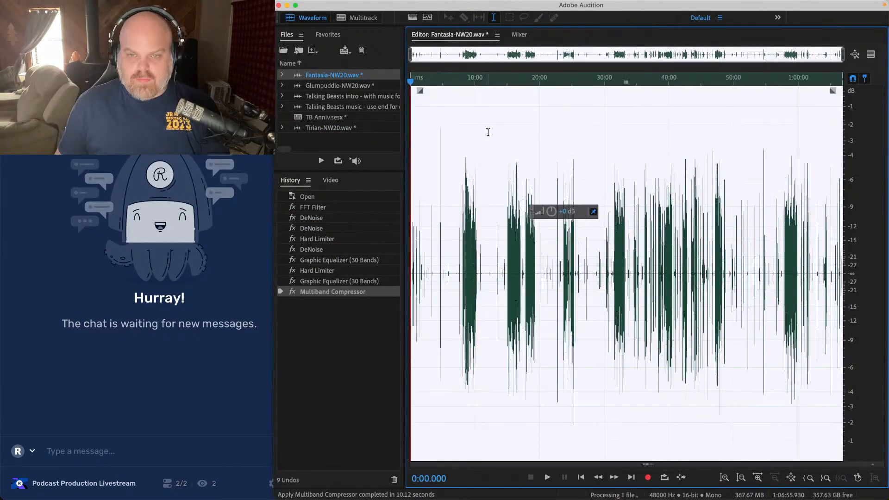
pyautogui.click(488, 133)
pyautogui.press('space')
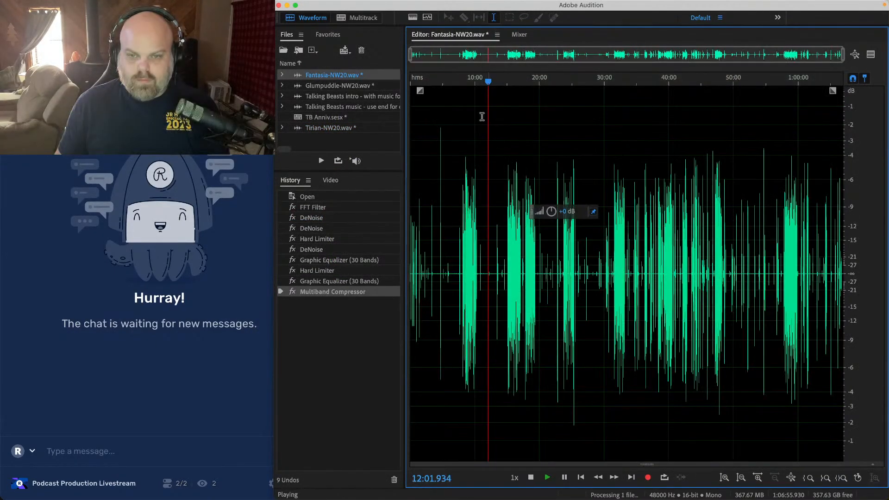
pyautogui.press('space')
pyautogui.click(514, 160)
pyautogui.press('space')
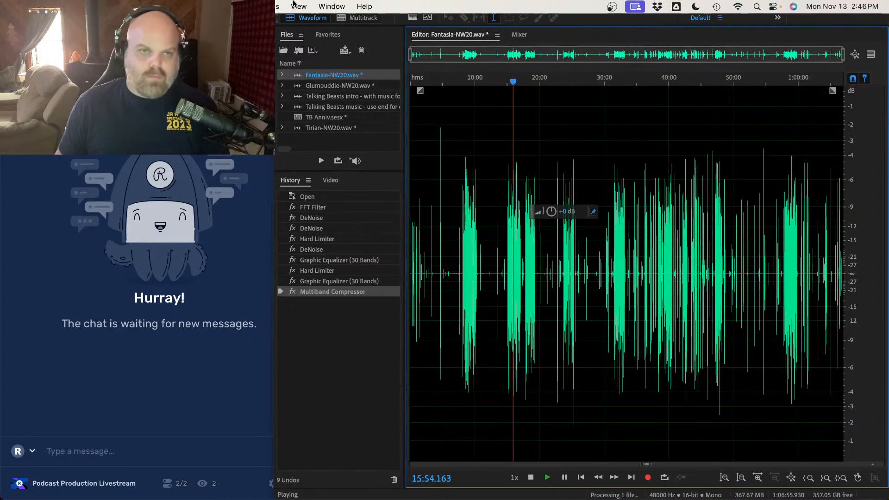
pyautogui.click(265, 6)
pyautogui.moveTo(226, 6)
pyautogui.moveTo(259, 151)
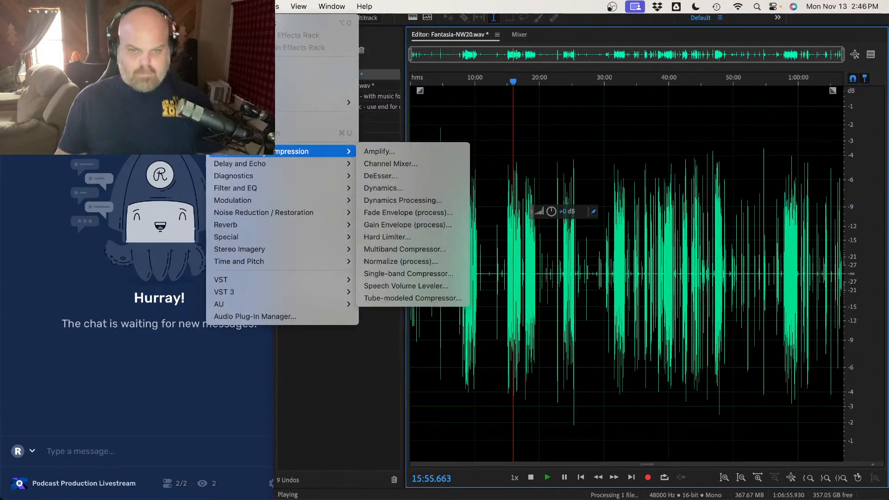
pyautogui.click(383, 237)
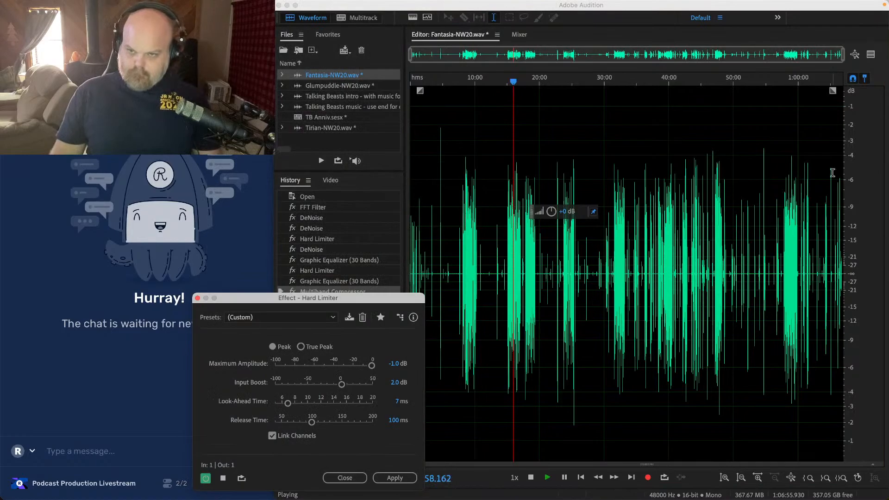
pyautogui.click(394, 478)
# Step: Play Glumpuddle-NW20.wav from about 10:44 and apply the Hard Limiter with -1.0 dB maximum amplitude and 3.0 dB input boost
pyautogui.click(353, 86)
pyautogui.click(480, 178)
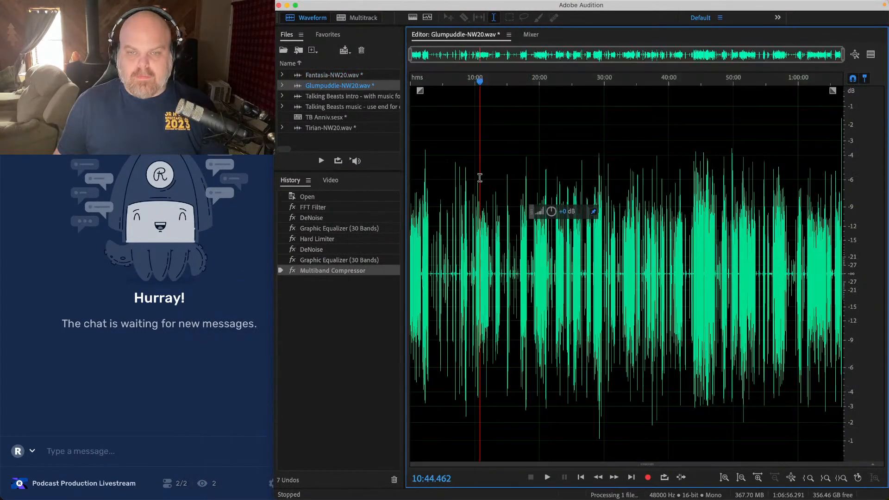
pyautogui.press('space')
pyautogui.click(225, 6)
pyautogui.moveTo(283, 151)
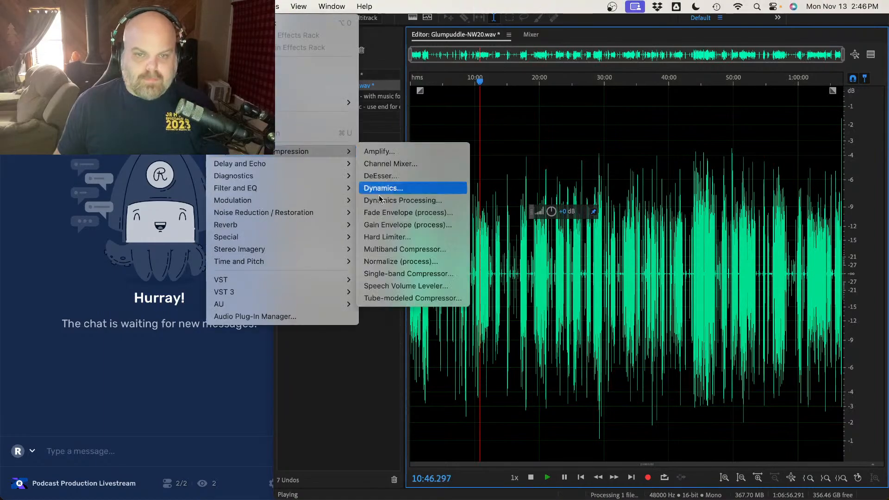
pyautogui.click(403, 237)
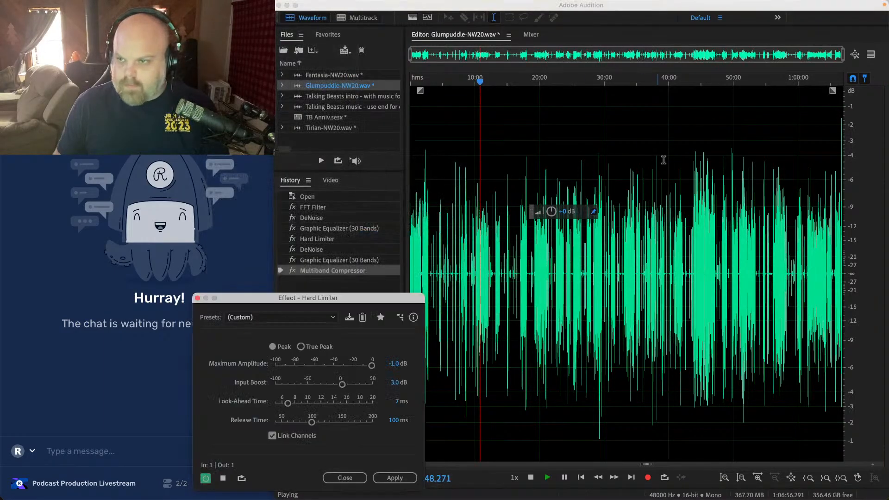
pyautogui.click(394, 478)
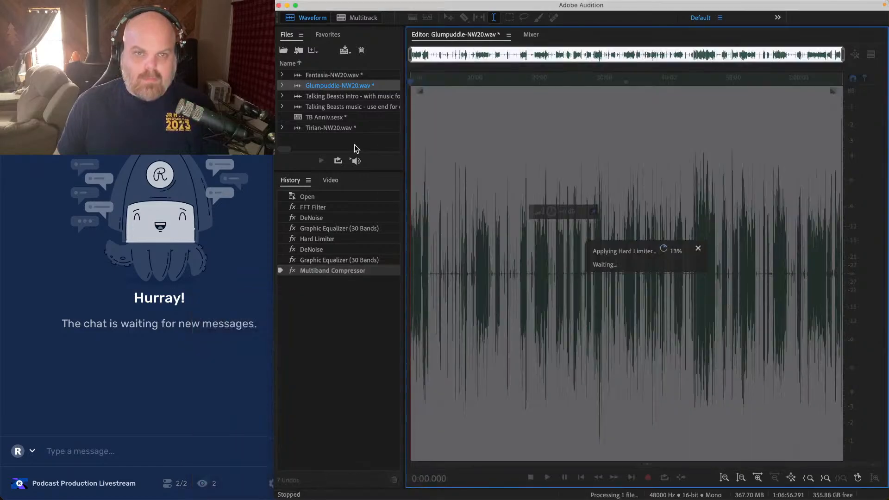
# Step: Play Tirian-NW20.wav from about 4:17 and apply the Hard Limiter to the whole file with a -1.0 dB maximum amplitude
pyautogui.click(343, 129)
pyautogui.click(438, 144)
pyautogui.press('space')
pyautogui.press('super+a')
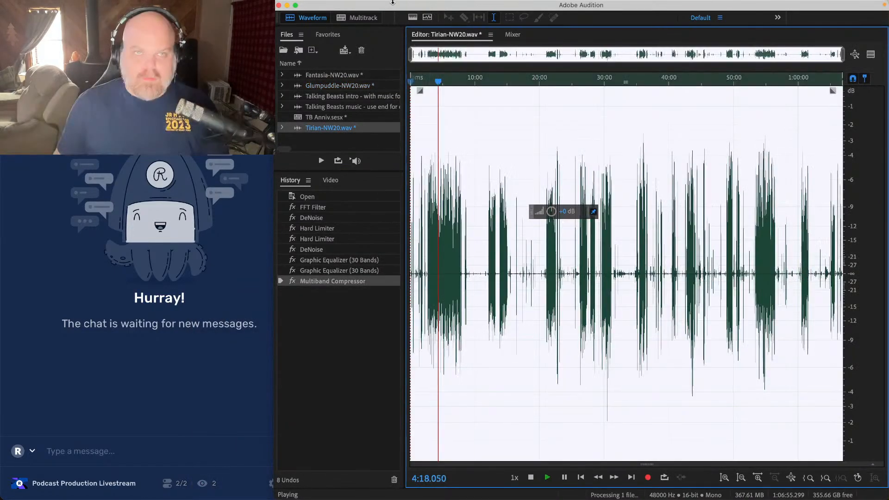
pyautogui.click(226, 6)
pyautogui.moveTo(297, 152)
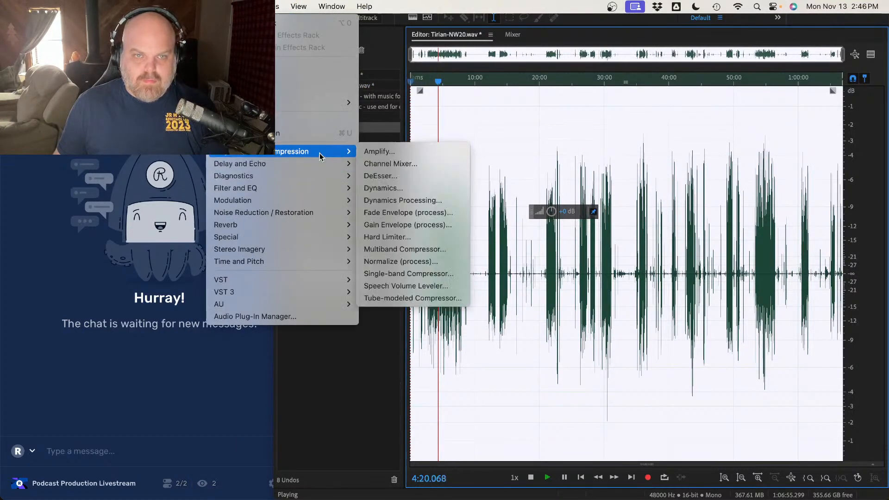
pyautogui.click(382, 237)
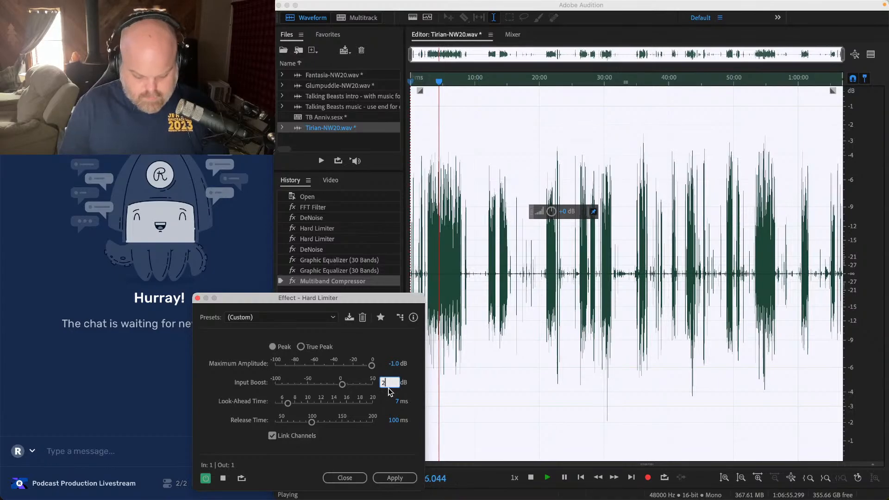
pyautogui.click(394, 477)
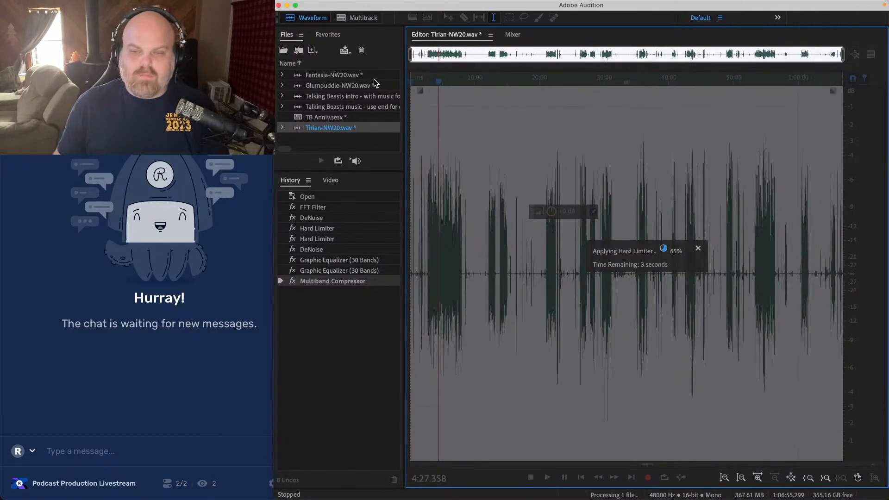
# Step: Play Fantasia-NW20.wav from about 11:55 and apply DeNoise with a very low amount
pyautogui.doubleClick(348, 75)
pyautogui.click(488, 152)
pyautogui.press('space')
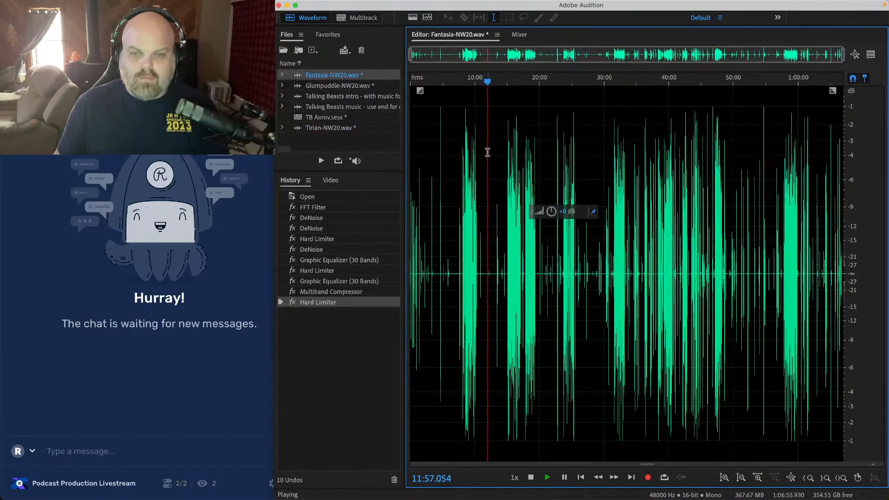
pyautogui.click(232, 6)
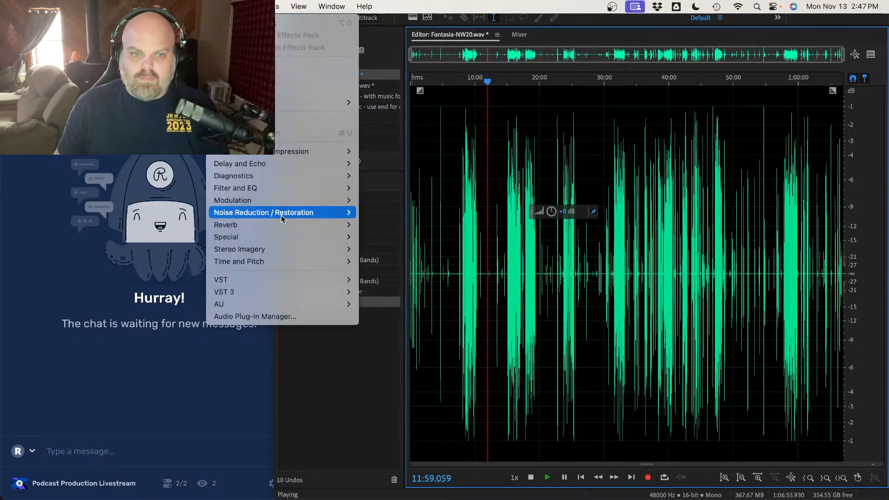
pyautogui.moveTo(282, 215)
pyautogui.click(370, 306)
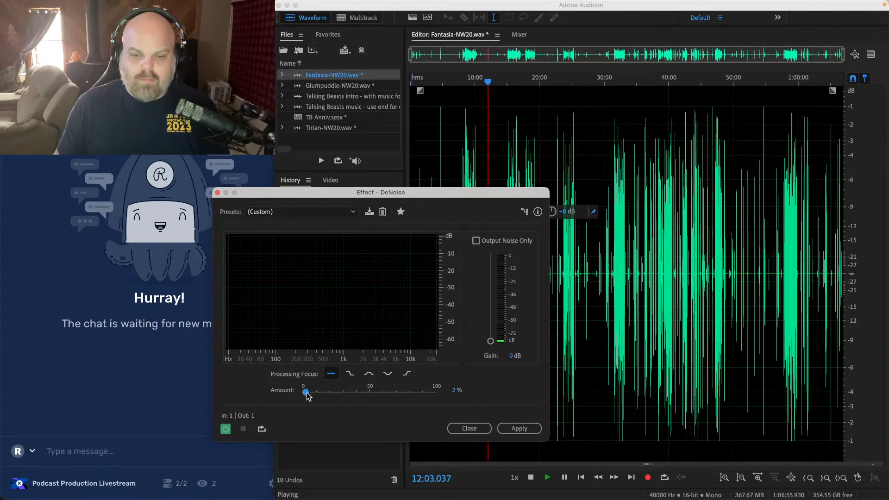
pyautogui.click(511, 427)
# Step: Play Glumpuddle-NW20.wav from about 5:50 and apply DeNoise with an amount of 4%
pyautogui.doubleClick(339, 86)
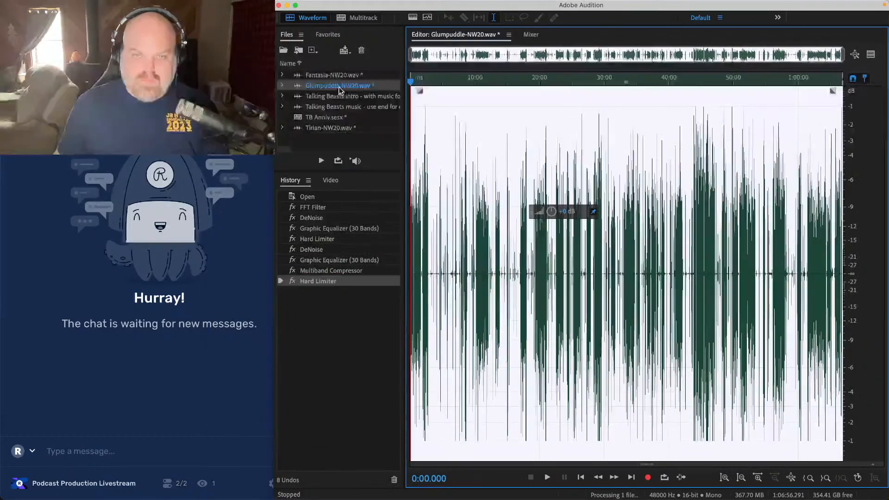
pyautogui.click(448, 196)
pyautogui.click(218, 6)
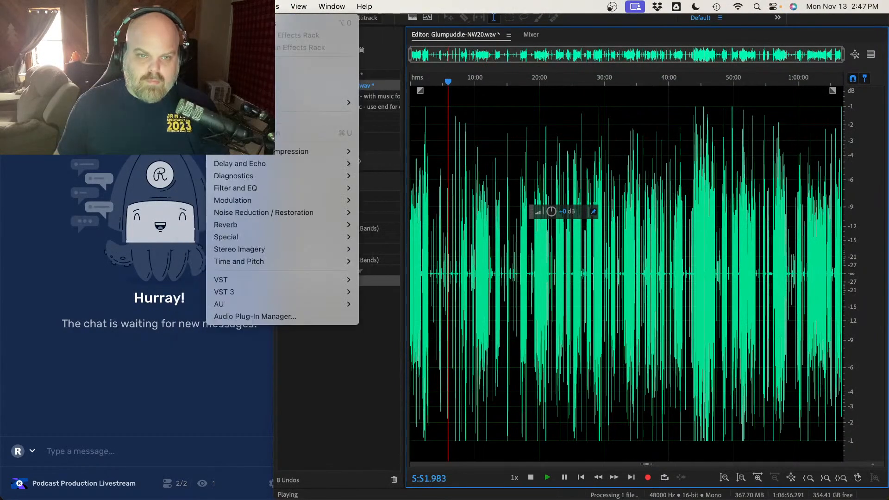
pyautogui.moveTo(325, 213)
pyautogui.click(387, 303)
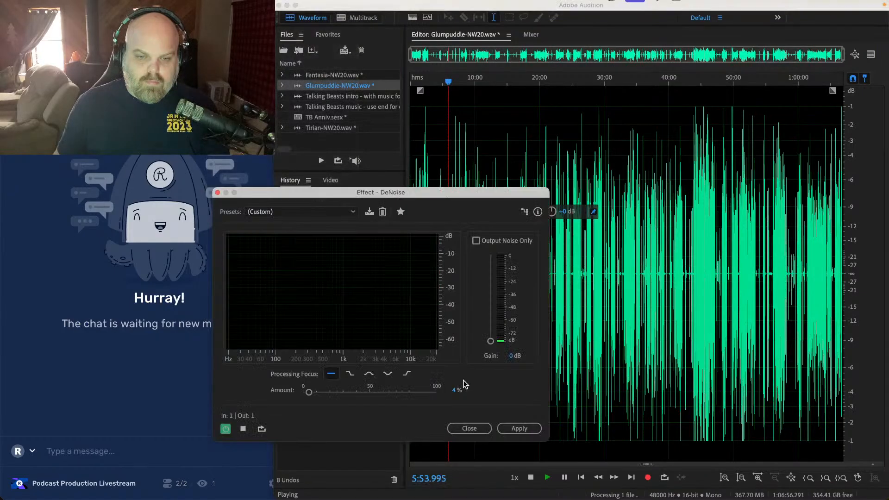
pyautogui.click(520, 426)
# Step: Listen to Tirian-NW20.wav from about 10:55 and save the file
pyautogui.doubleClick(336, 126)
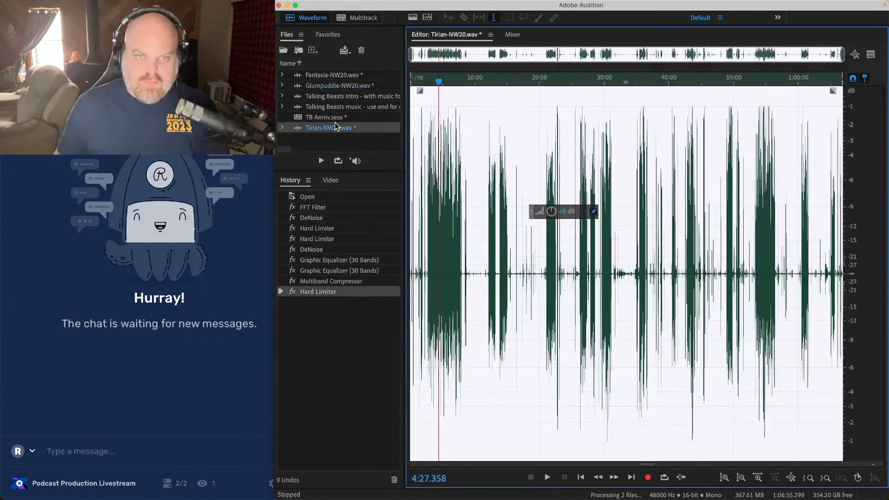
pyautogui.click(481, 154)
pyautogui.press('space')
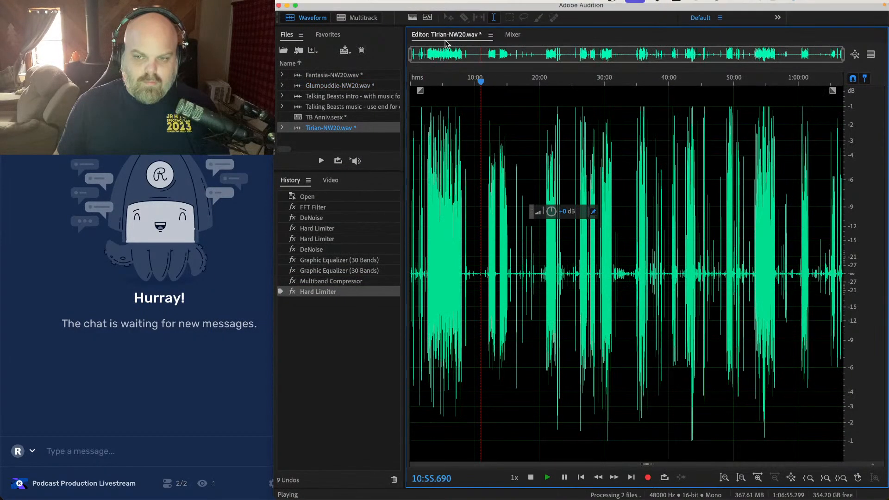
pyautogui.press('super+s')
# Step: Check the DeNoise processing of Glumpuddle-NW20.wav and Fantasia-NW20.wav and return to the TB Anniv.sesx multitrack session
pyautogui.click(347, 87)
pyautogui.doubleClick(348, 87)
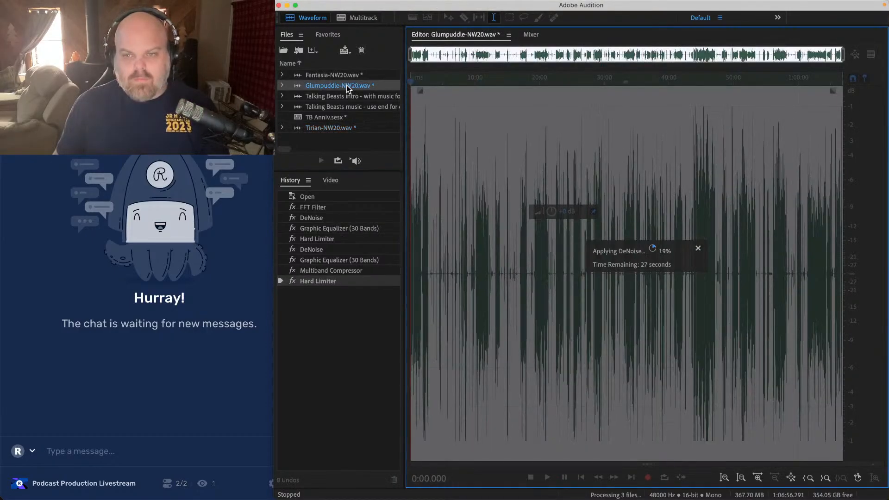
pyautogui.doubleClick(342, 73)
pyautogui.click(348, 18)
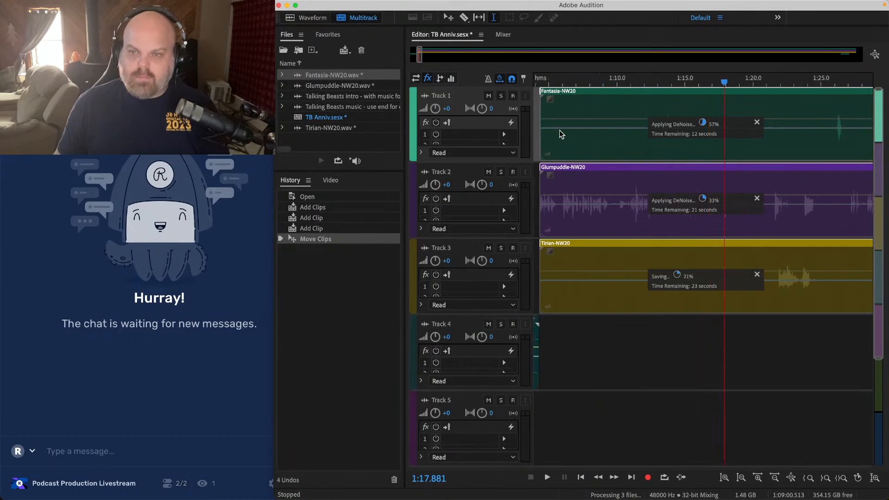
# Step: Inspect the Fantasia-NW20 waveform near the start of its clip and save the multitrack session with its modified audio files
pyautogui.scroll(3, 559, 130)
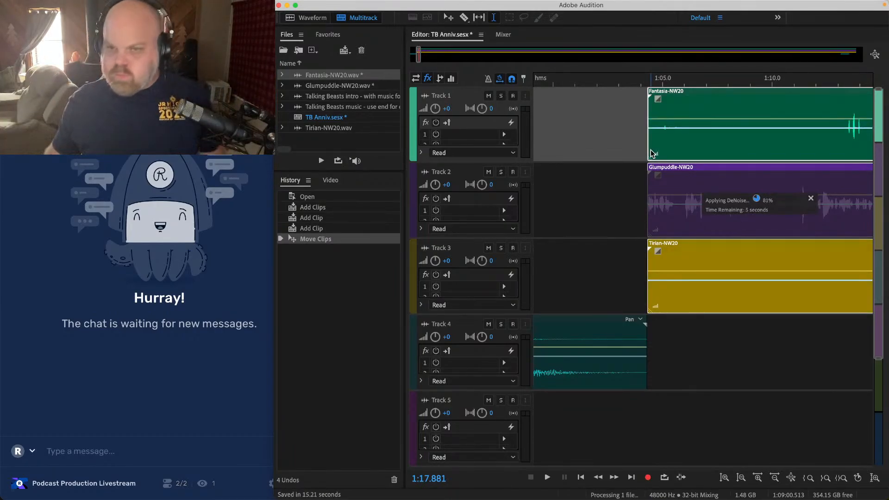
pyautogui.doubleClick(678, 124)
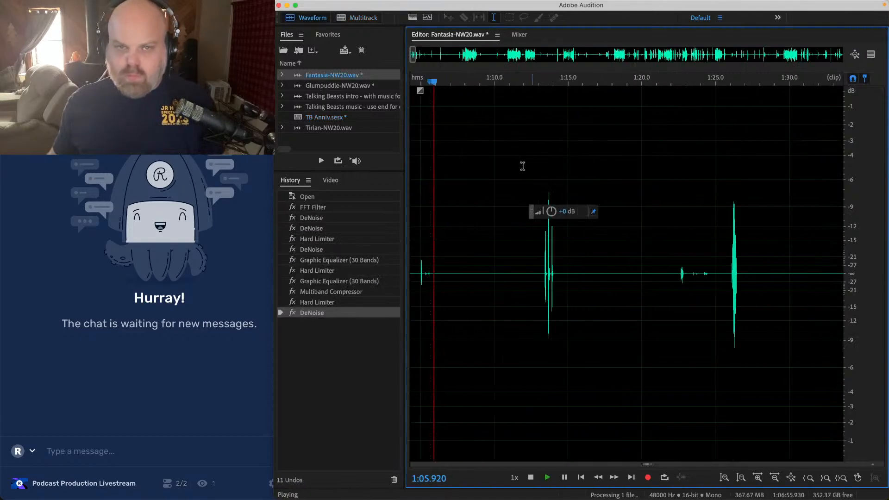
pyautogui.click(355, 19)
pyautogui.scroll(4, 667, 174)
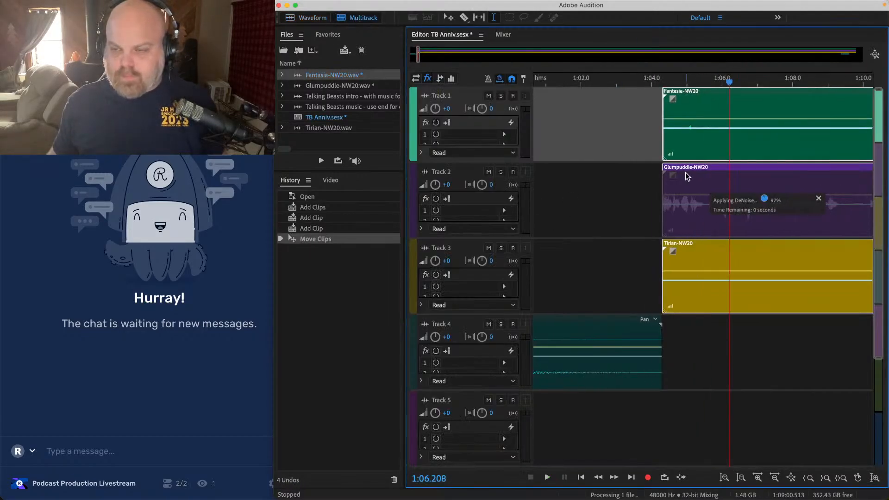
pyautogui.press('super+s')
pyautogui.click(639, 269)
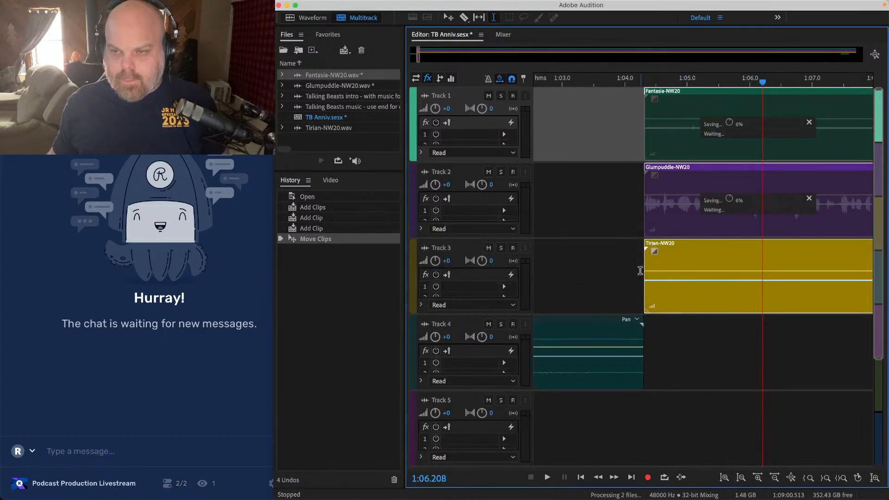
pyautogui.scroll(2, 660, 175)
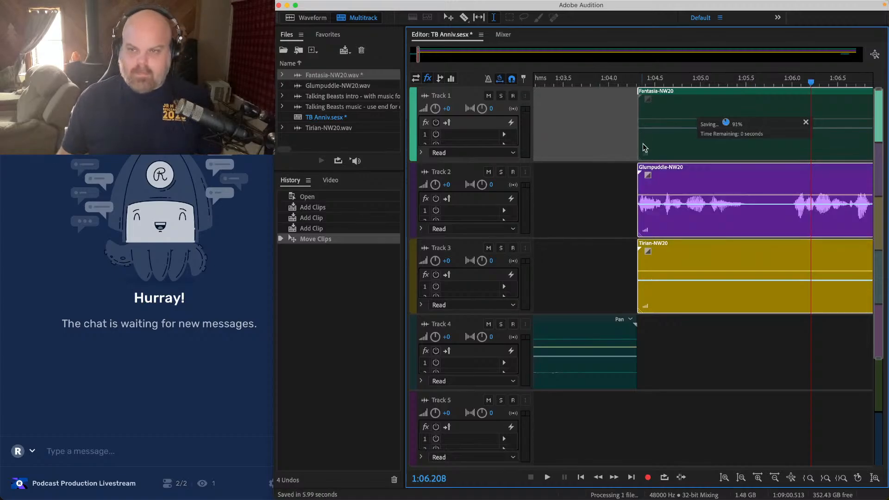
# Step: Play the multitrack session from the start of the speaker clips and sample several spots up to about 1:30 to compare voice levels
pyautogui.click(632, 110)
pyautogui.press('space')
pyautogui.scroll(-6, 691, 139)
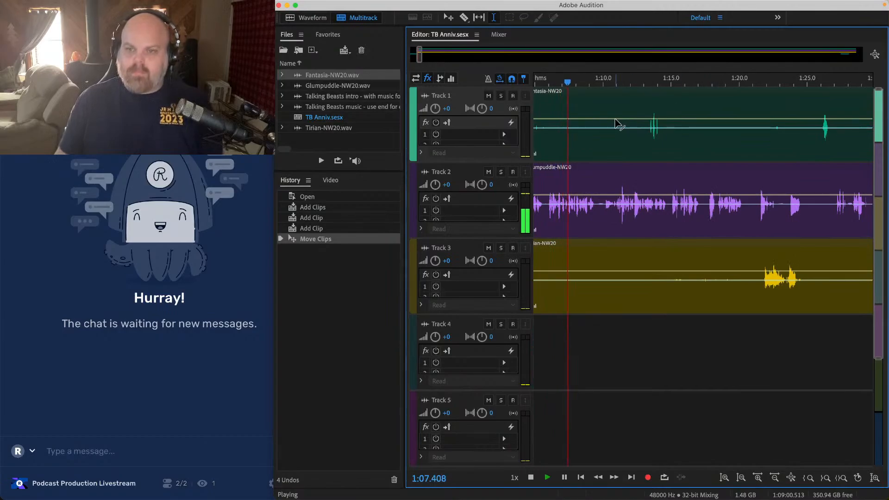
pyautogui.click(616, 105)
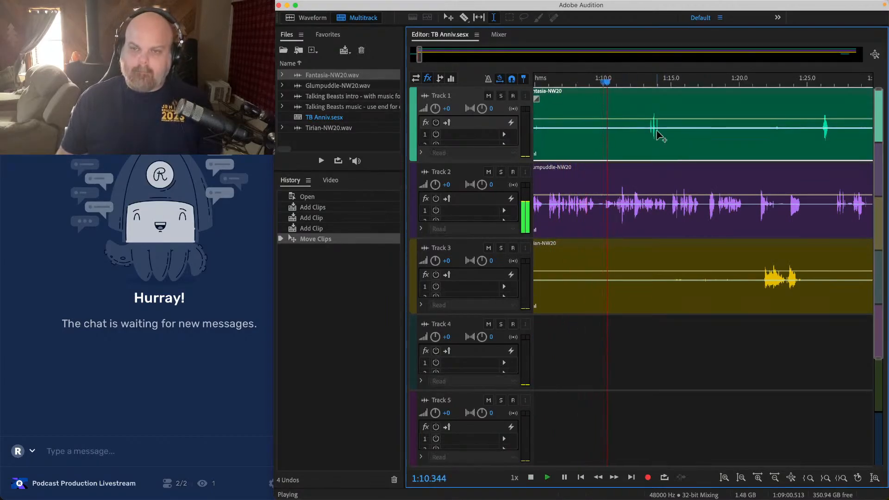
pyautogui.click(665, 106)
pyautogui.hscroll(5, 666, 107)
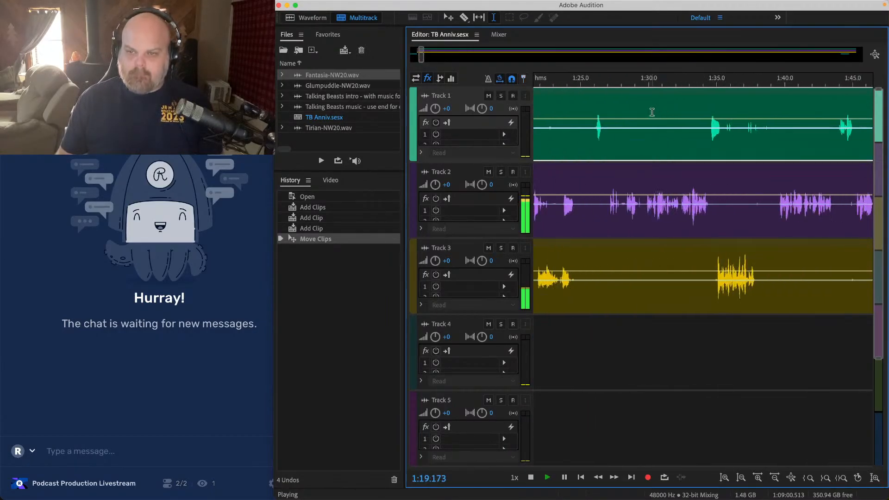
pyautogui.click(642, 106)
pyautogui.scroll(-3, 642, 105)
pyautogui.hscroll(-2, 641, 106)
pyautogui.click(544, 107)
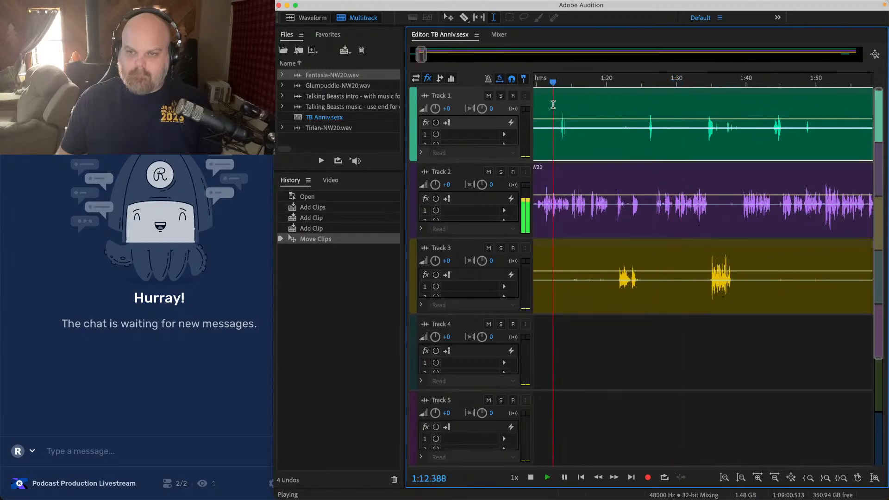
# Step: Save the TB Anniv.sesx session while listening closely to the speaker tracks between about 1:14 and 1:18
pyautogui.scroll(4, 543, 107)
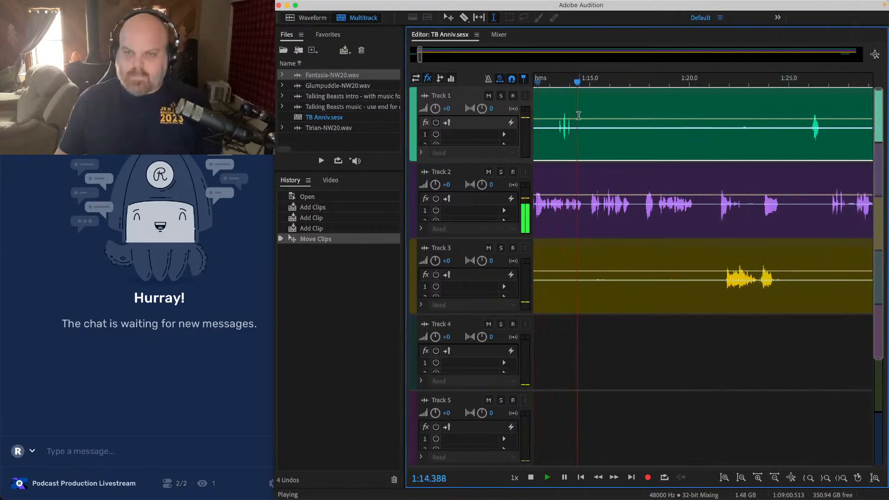
pyautogui.press('super+s')
pyautogui.scroll(2, 611, 137)
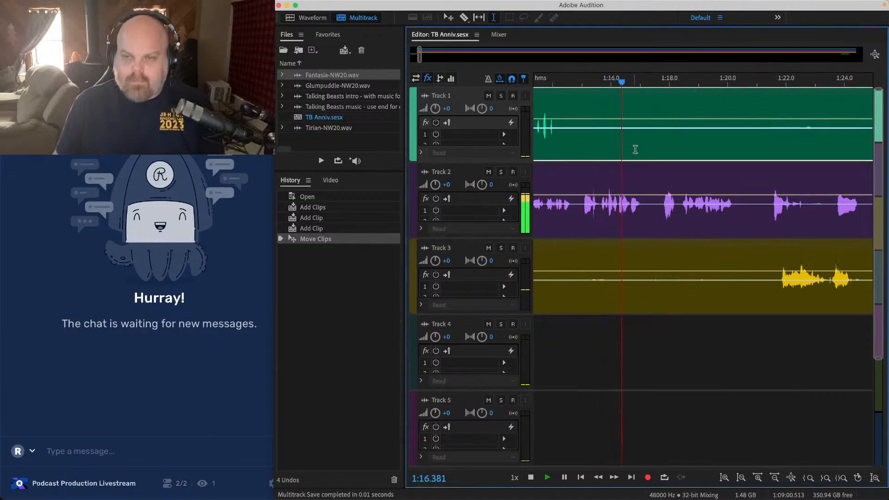
pyautogui.scroll(3, 665, 175)
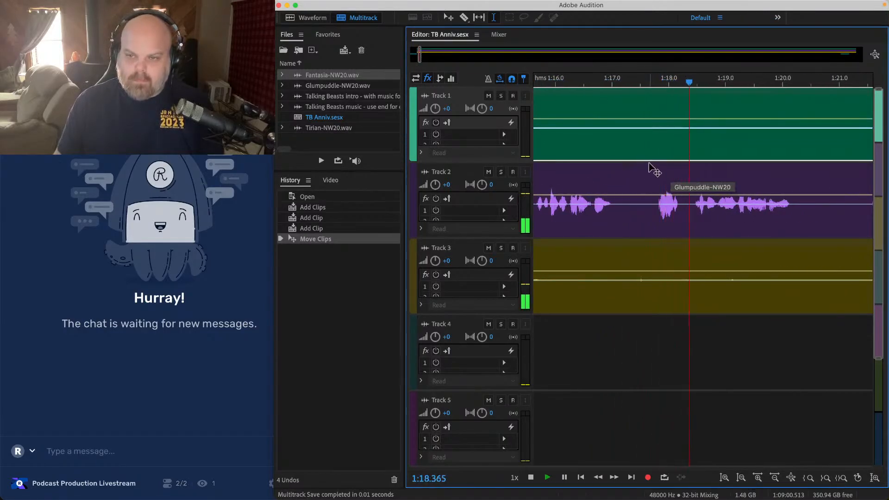
# Step: Stop playback and lift out the audio between about 1:16.9 and 1:17.7 on the three speaker tracks
pyautogui.press('space')
pyautogui.moveTo(653, 122); pyautogui.dragTo(607, 339)
pyautogui.press('Delete')
pyautogui.click(621, 352)
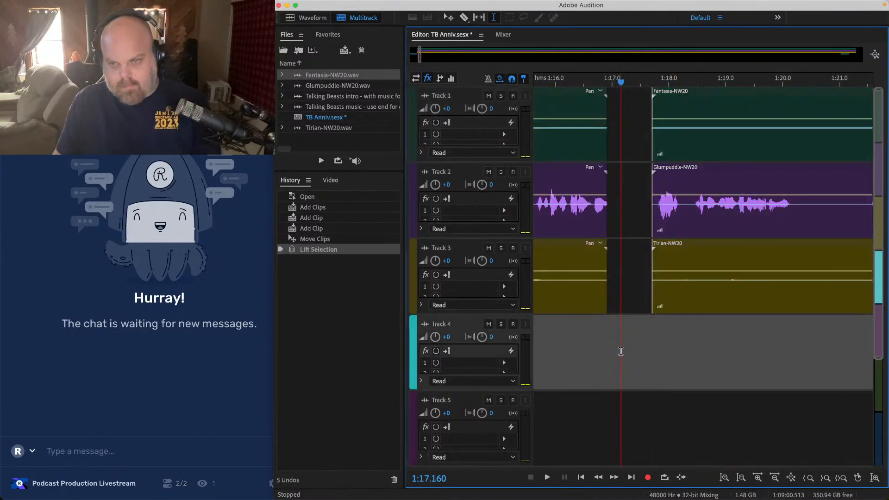
# Step: Delete the leading Tirian, Glumpuddle and Fantasia clips that lie before the gap at about 1:17
pyautogui.click(589, 276)
pyautogui.press('Delete')
pyautogui.click(590, 203)
pyautogui.press('Delete')
pyautogui.click(590, 127)
pyautogui.scroll(-3, 589, 129)
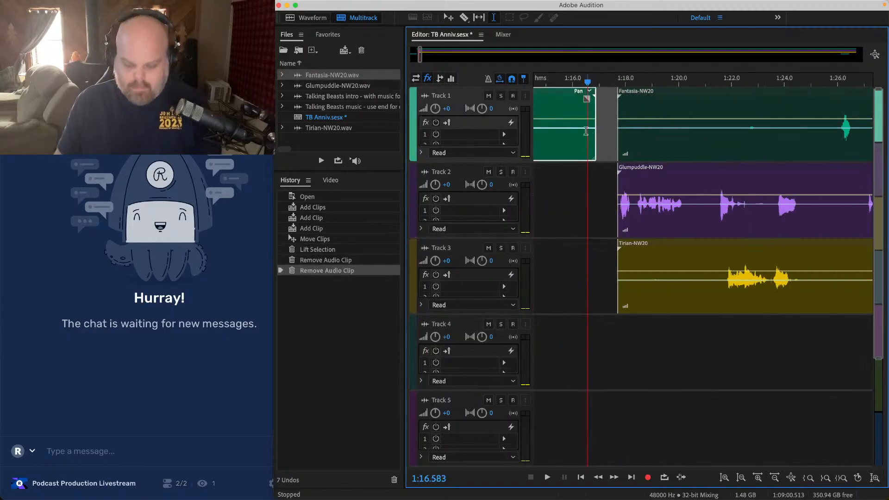
pyautogui.press('Delete')
# Step: Narrow the track headers and move all three speaker clips earlier to start at about 0:57.4, over the intro music's ending
pyautogui.moveTo(532, 106); pyautogui.dragTo(421, 106)
pyautogui.scroll(-4, 522, 206)
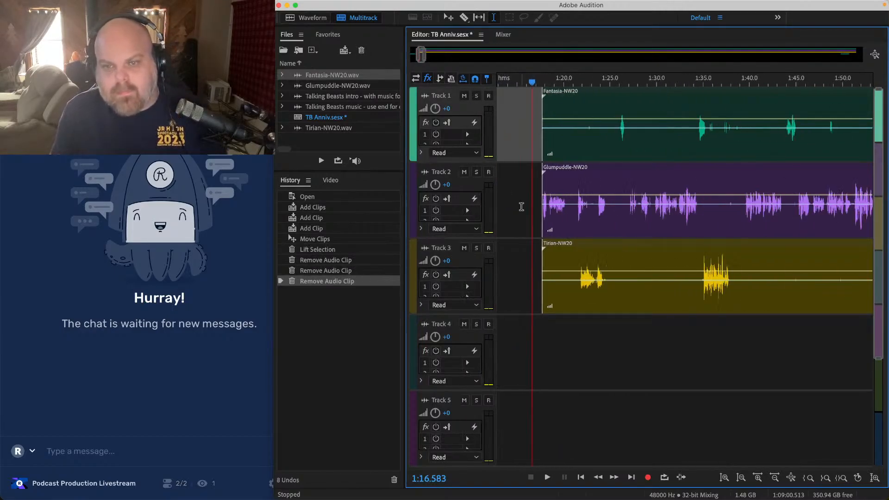
pyautogui.hscroll(-6, 720, 171)
pyautogui.scroll(-2, 725, 171)
pyautogui.hscroll(3, 724, 171)
pyautogui.moveTo(725, 132); pyautogui.dragTo(861, 407)
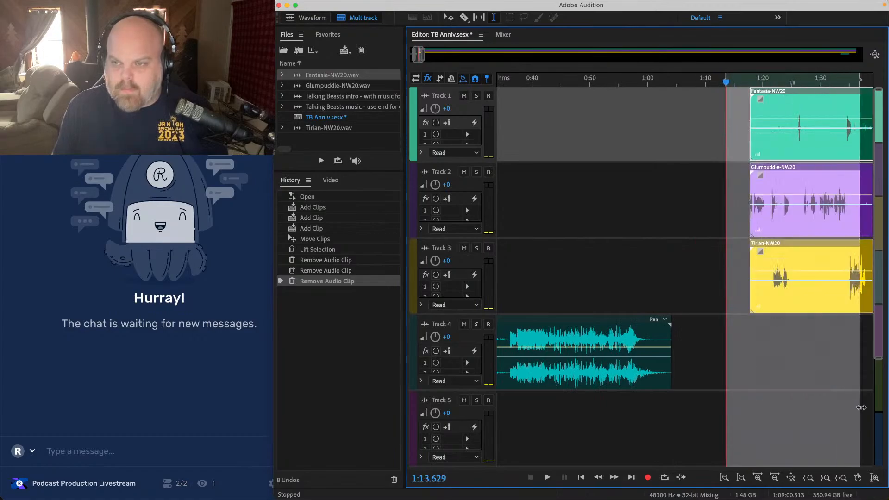
pyautogui.moveTo(767, 169); pyautogui.dragTo(649, 180)
pyautogui.scroll(3, 649, 180)
pyautogui.scroll(2, 649, 179)
pyautogui.scroll(1, 507, 151)
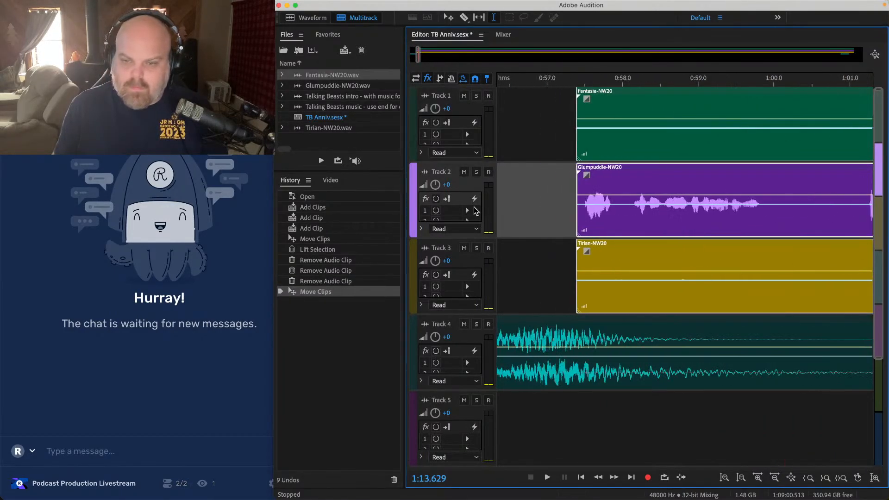
# Step: Play the transition from the intro music into the speakers from about 0:56.5
pyautogui.click(507, 151)
pyautogui.press('space')
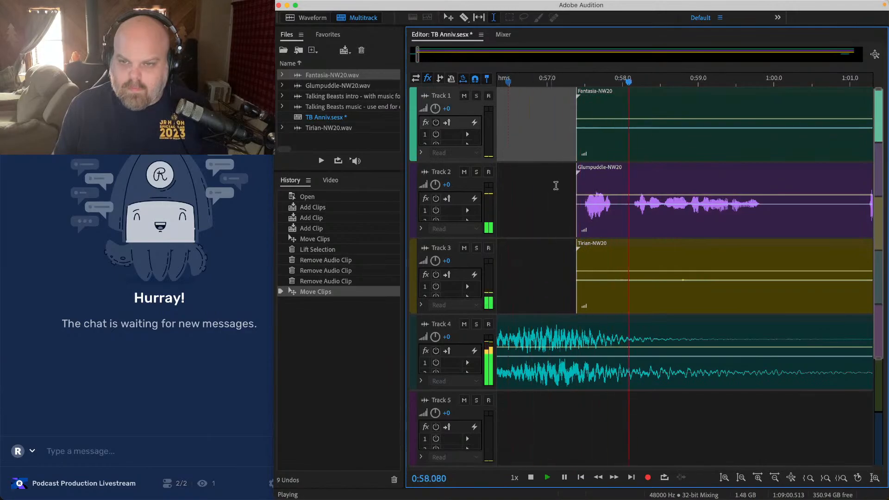
pyautogui.scroll(-2, 579, 206)
# Step: Apply a Hard Limiter to Glumpuddle-NW20.wav with -1.0 dB maximum amplitude and 3.0 dB input boost, and return to the multitrack session
pyautogui.doubleClick(643, 174)
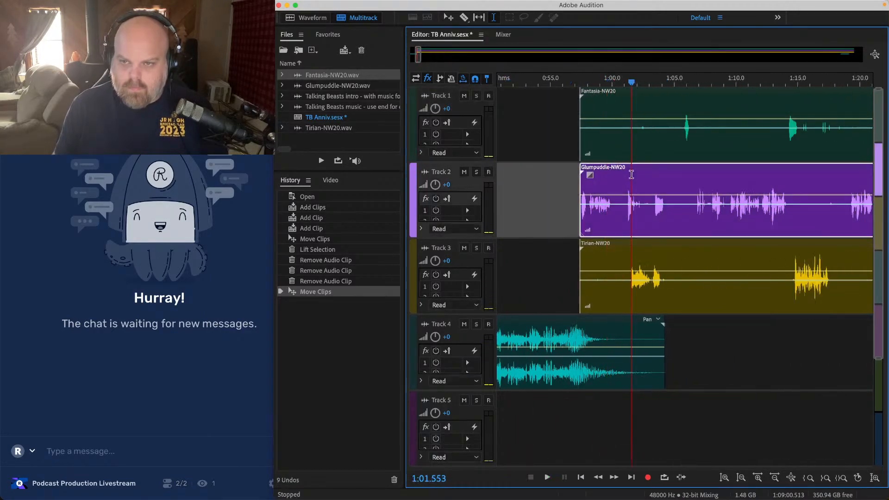
pyautogui.scroll(-6, 471, 222)
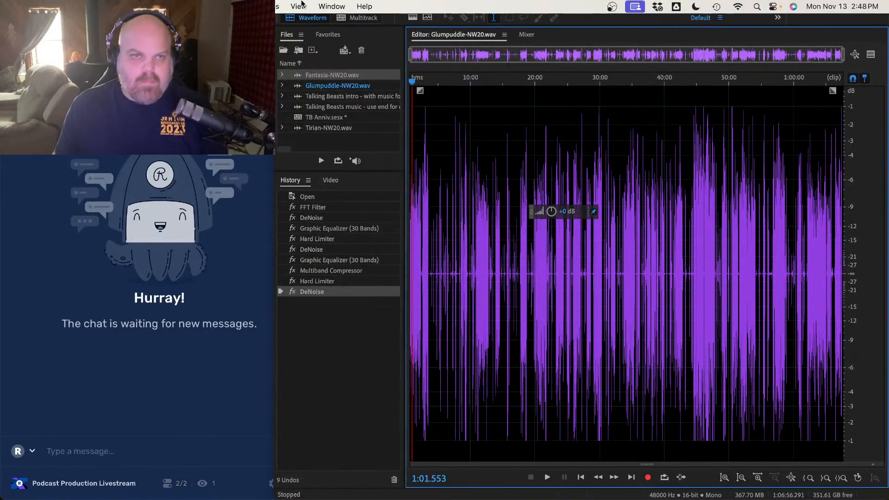
pyautogui.click(225, 7)
pyautogui.moveTo(297, 151)
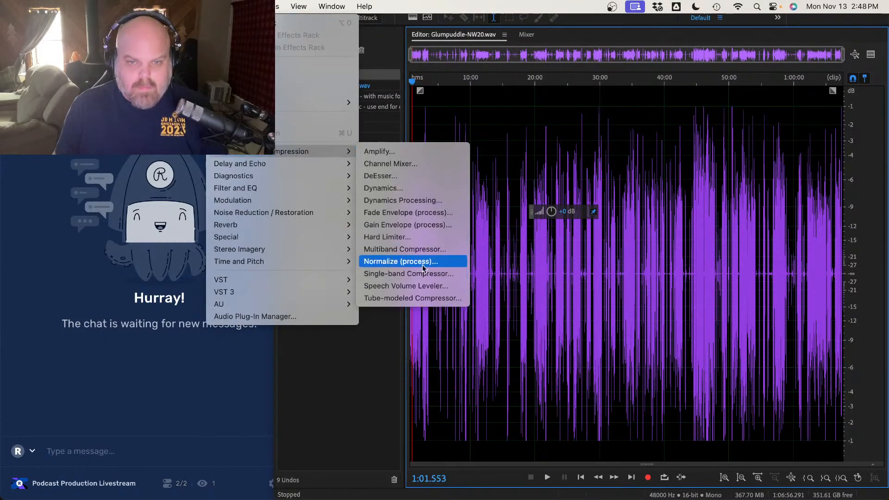
pyautogui.click(407, 235)
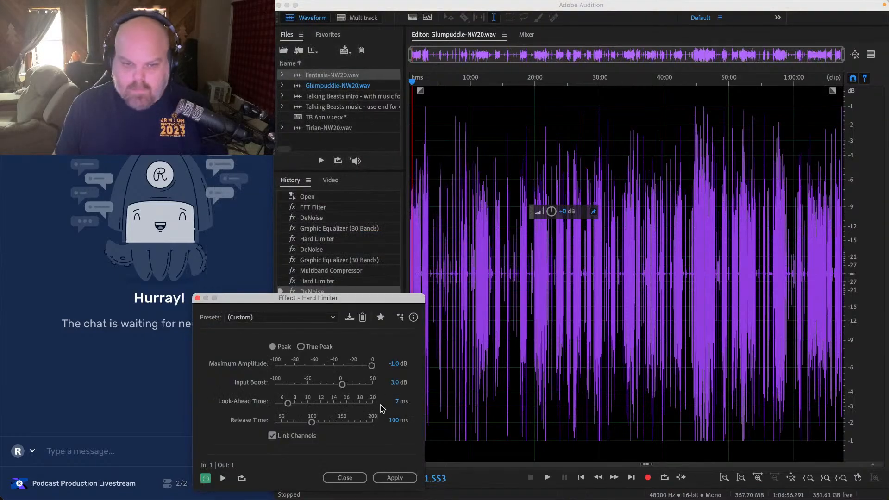
pyautogui.click(396, 480)
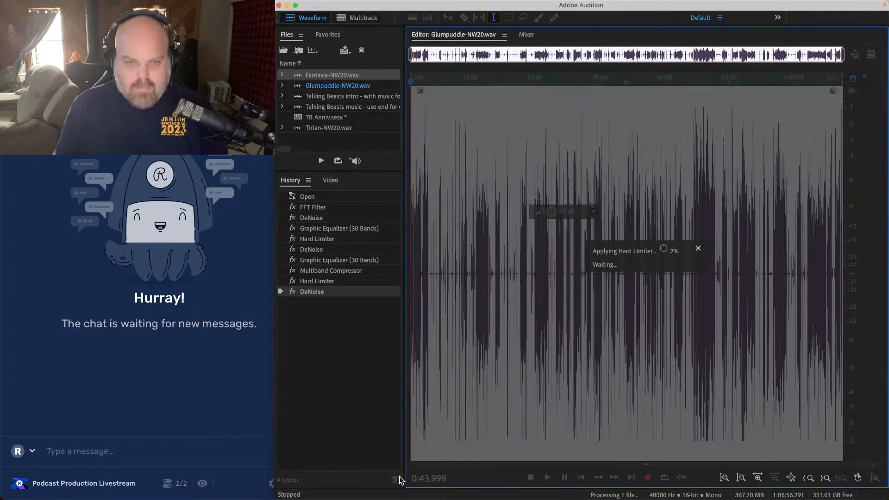
pyautogui.click(353, 18)
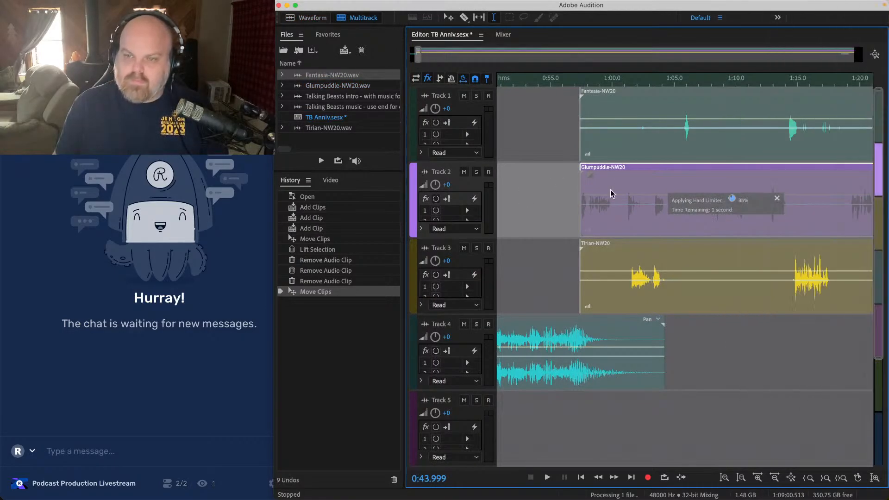
# Step: Amplify the quiet opening of Fantasia-NW20.wav from about 0:47 to 4:00
pyautogui.doubleClick(631, 113)
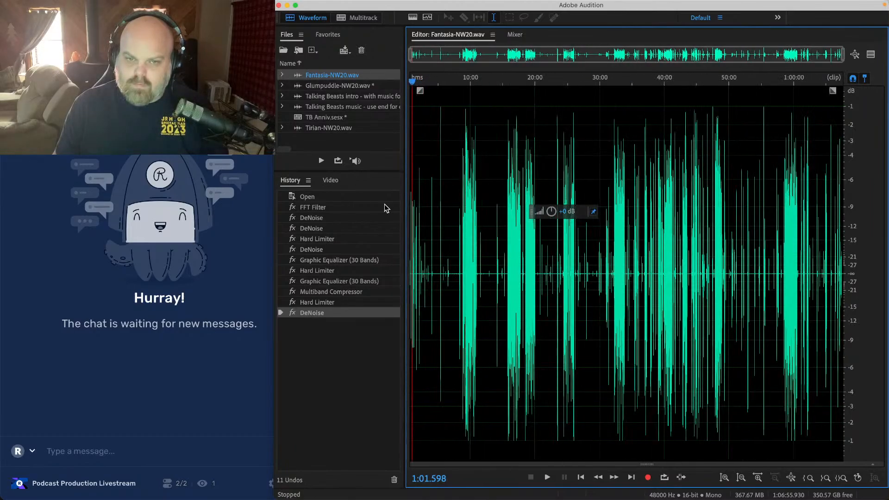
pyautogui.scroll(6, 407, 217)
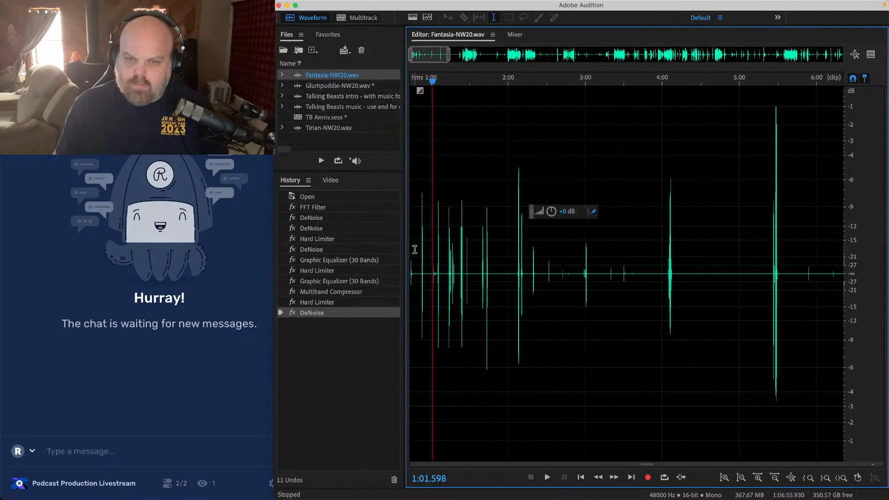
pyautogui.moveTo(415, 250); pyautogui.dragTo(662, 265)
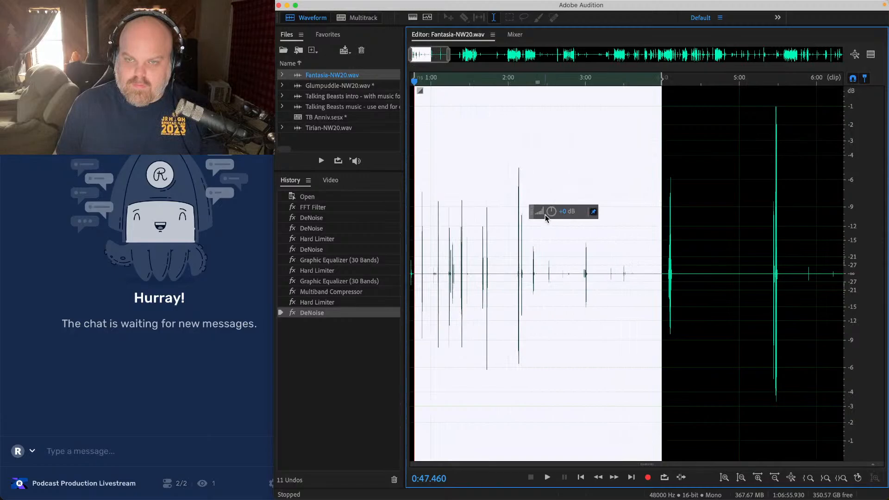
pyautogui.moveTo(553, 210); pyautogui.dragTo(554, 203)
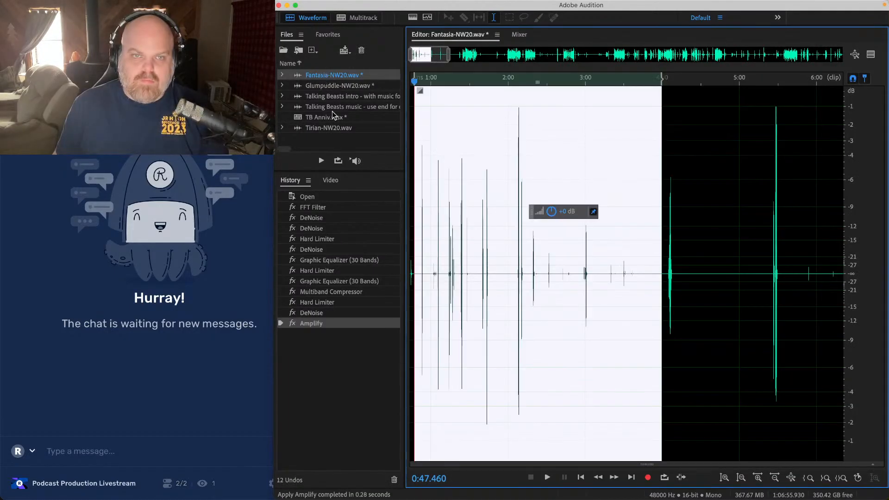
# Step: Check the Tirian-NW20.wav waveform, play the multitrack transition, and save the session with all its modified audio files
pyautogui.doubleClick(332, 128)
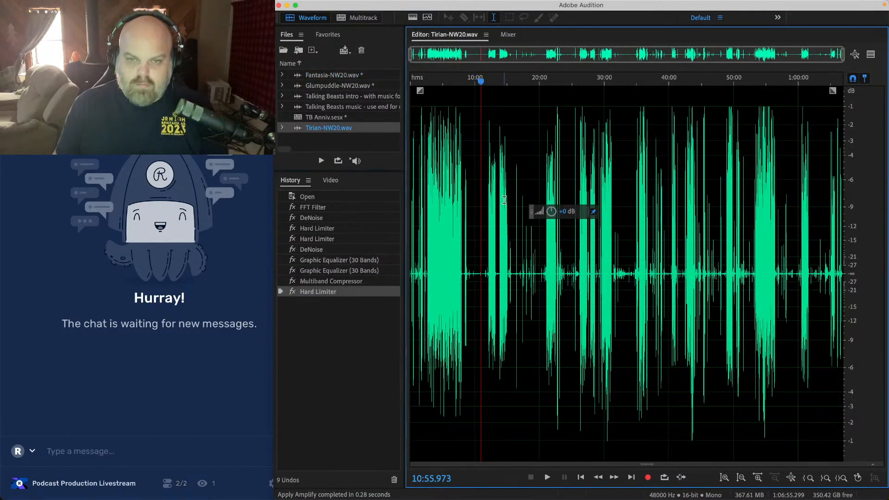
pyautogui.click(356, 18)
pyautogui.press('space')
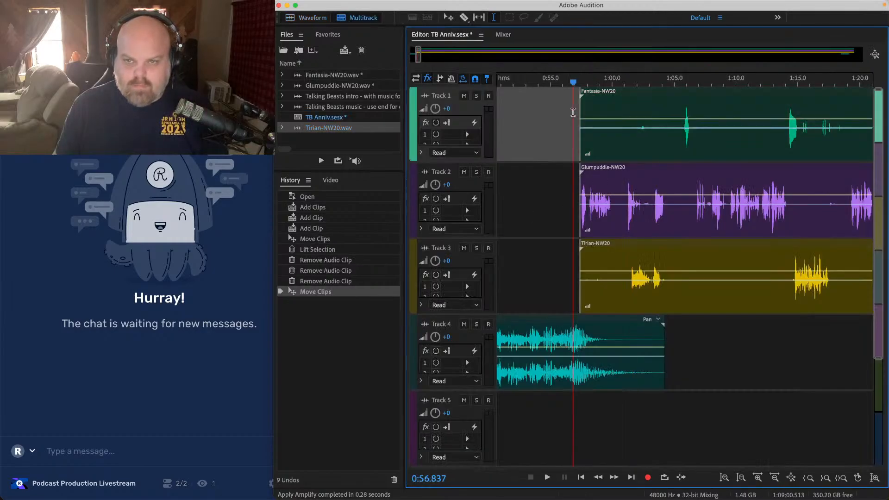
pyautogui.scroll(2, 614, 133)
pyautogui.press('super+s')
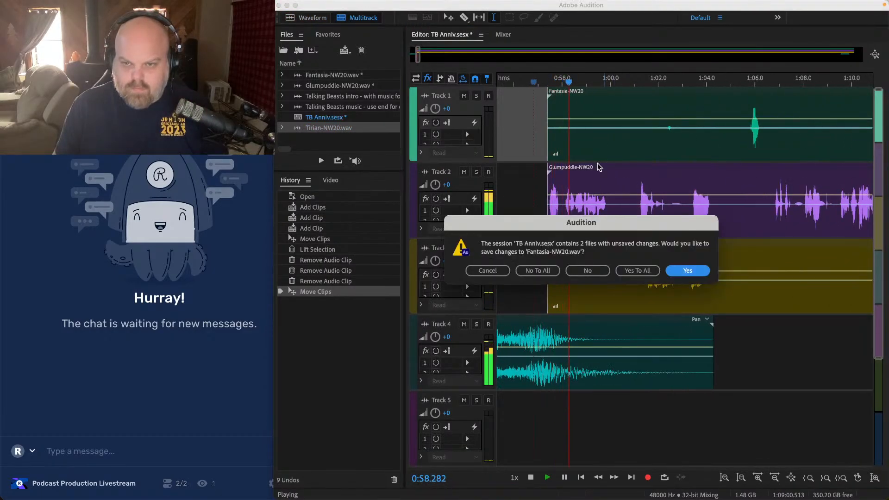
pyautogui.click(638, 271)
# Step: Trim the start of the Tirian clip to about 0:59.5 and stop playback
pyautogui.moveTo(550, 254); pyautogui.dragTo(600, 263)
pyautogui.scroll(2, 600, 263)
pyautogui.press('space')
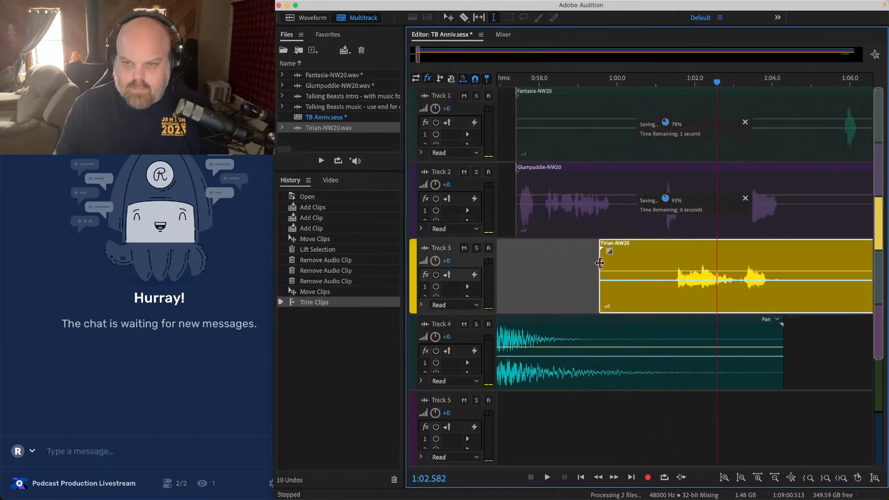
# Step: Ripple delete about 1:00.2 to 1:01.5 on the speaker tracks and remove the leftover Fantasia and Tirian clips before the cut
pyautogui.scroll(1, 600, 263)
pyautogui.moveTo(690, 80); pyautogui.dragTo(629, 86)
pyautogui.hotkey('shift', 'Delete')
pyautogui.click(602, 109)
pyautogui.press('Delete')
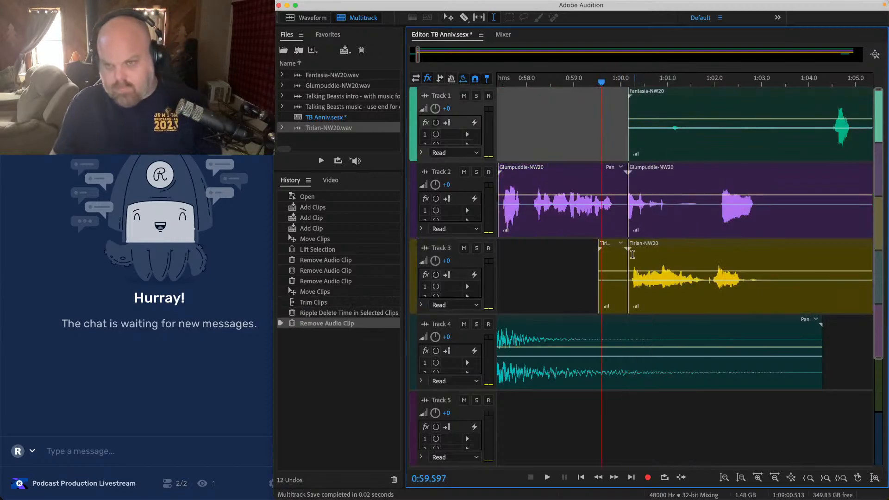
pyautogui.click(617, 246)
pyautogui.press('Delete')
# Step: Trim the start of the second Glumpuddle clip to about 1:00.6 while playing the cut around 1:00
pyautogui.click(592, 140)
pyautogui.press('space')
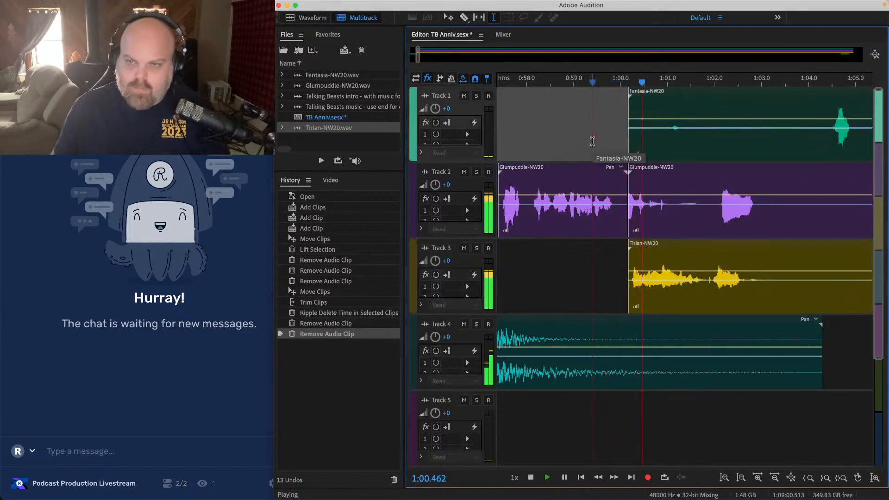
pyautogui.moveTo(628, 180); pyautogui.dragTo(648, 180)
pyautogui.click(593, 112)
pyautogui.press('space')
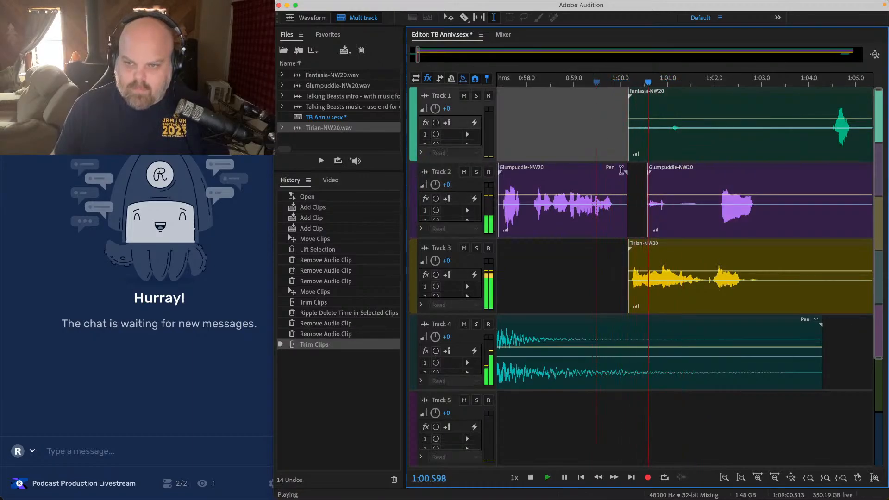
pyautogui.press('space')
# Step: Move the three speaker clips after the cut about 0.3 seconds earlier, play the join and save the session
pyautogui.click(709, 275)
pyautogui.keyDown('super'); pyautogui.click(700, 204); pyautogui.keyUp('super')
pyautogui.keyDown('super'); pyautogui.click(680, 135); pyautogui.keyUp('super')
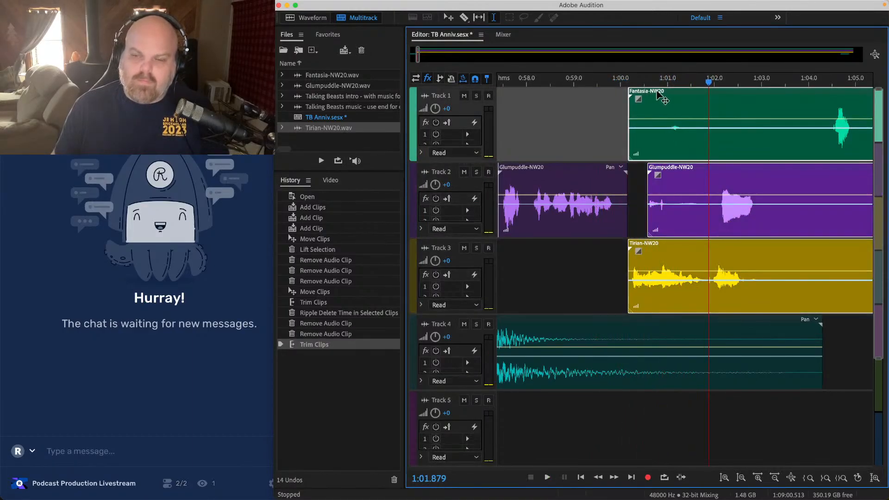
pyautogui.moveTo(660, 95); pyautogui.dragTo(644, 96)
pyautogui.click(608, 113)
pyautogui.press('space')
pyautogui.scroll(2, 616, 124)
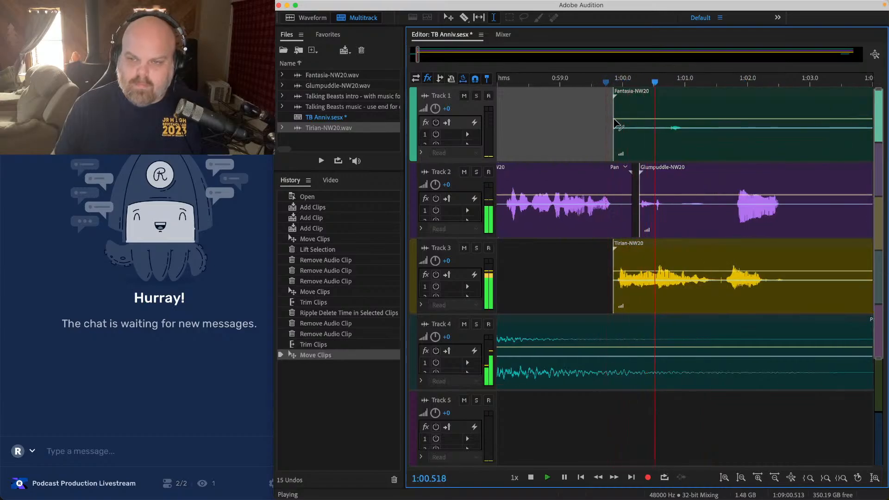
pyautogui.scroll(-4, 616, 124)
pyautogui.press('super+s')
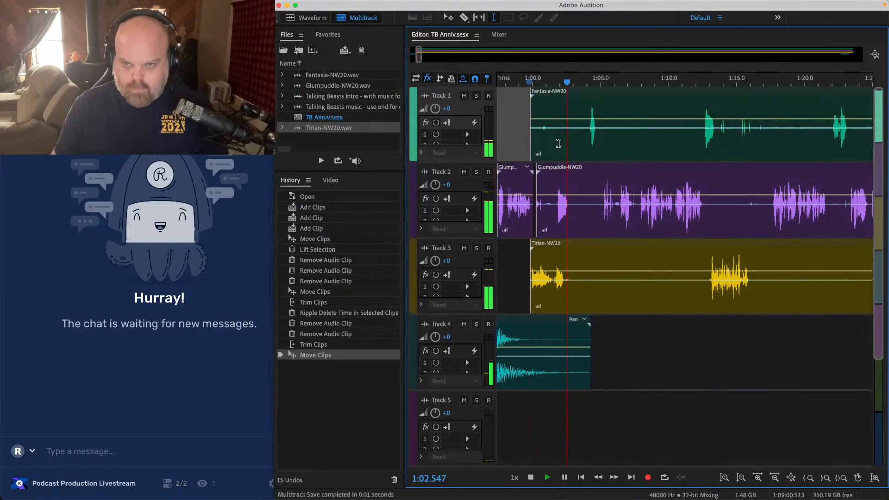
# Step: Listen up to about 1:04.5 and ripple delete 1:03 to 1:04 on the three speaker tracks
pyautogui.scroll(3, 559, 143)
pyautogui.hscroll(-2, 649, 162)
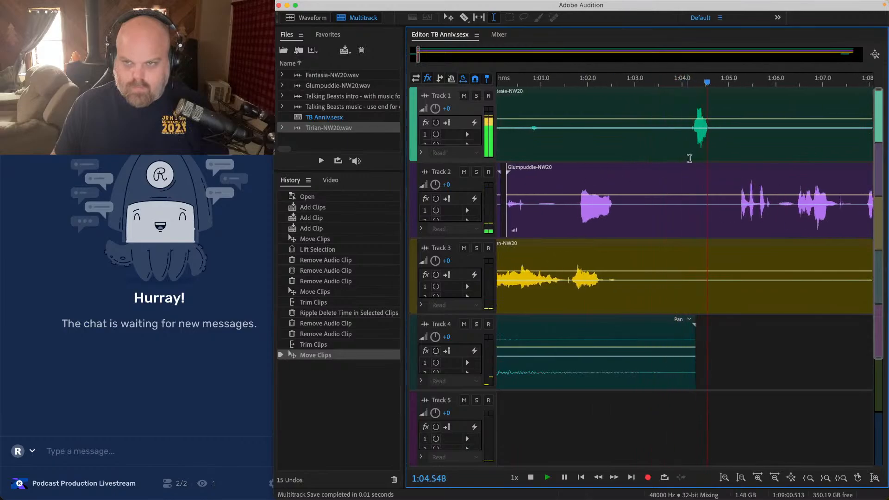
pyautogui.press('space')
pyautogui.moveTo(682, 103); pyautogui.dragTo(631, 293)
pyautogui.hotkey('shift', 'Delete')
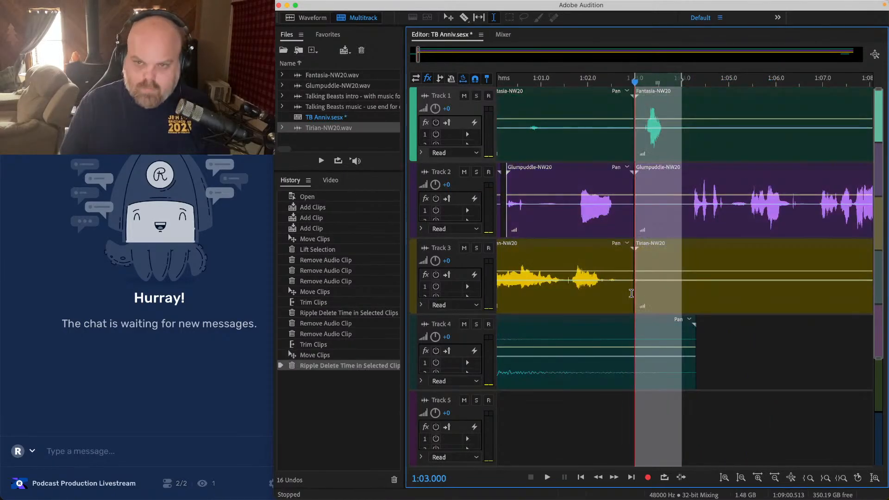
# Step: Trim the end of the short Glumpuddle clip back to about 1:01.5 and play that passage
pyautogui.moveTo(632, 179); pyautogui.dragTo(565, 185)
pyautogui.click(528, 188)
pyautogui.press('space')
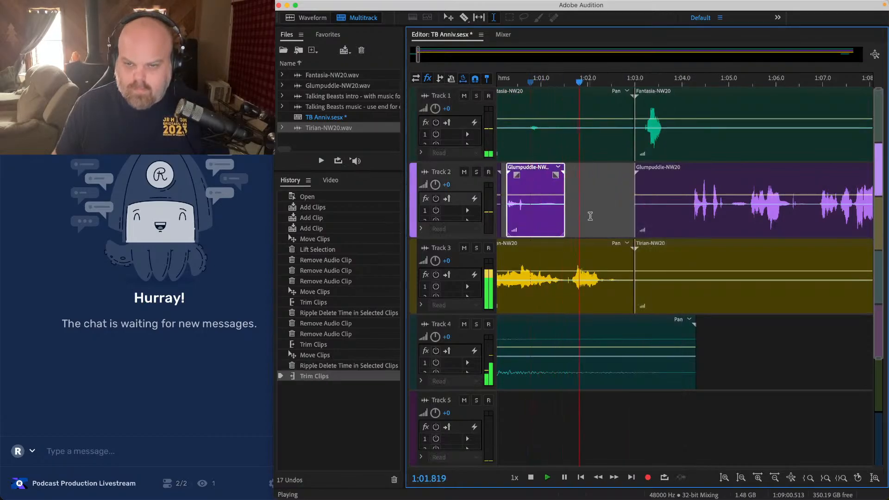
pyautogui.press('space')
# Step: Trim the starts of the following Glumpuddle and Tirian clips to about 1:04.1 and the preceding Fantasia clip's end to about 1:02.1
pyautogui.click(722, 281)
pyautogui.keyDown('shift'); pyautogui.click(641, 180); pyautogui.keyUp('shift')
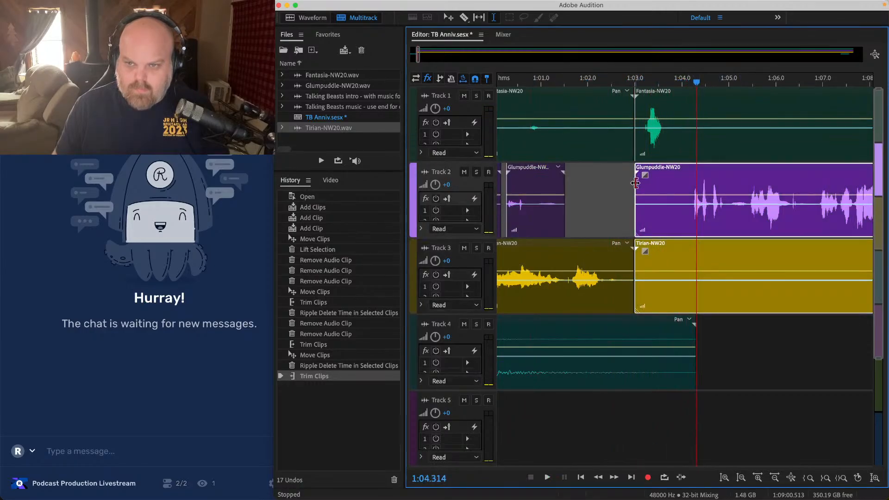
pyautogui.moveTo(635, 183); pyautogui.dragTo(690, 200)
pyautogui.moveTo(631, 112); pyautogui.dragTo(591, 109)
# Step: Move the three following speaker clips about 1 second earlier, crossfading Fantasia at about 1:02, and play the result
pyautogui.moveTo(783, 317); pyautogui.dragTo(717, 112)
pyautogui.moveTo(651, 98); pyautogui.dragTo(605, 99)
pyautogui.click(553, 104)
pyautogui.press('space')
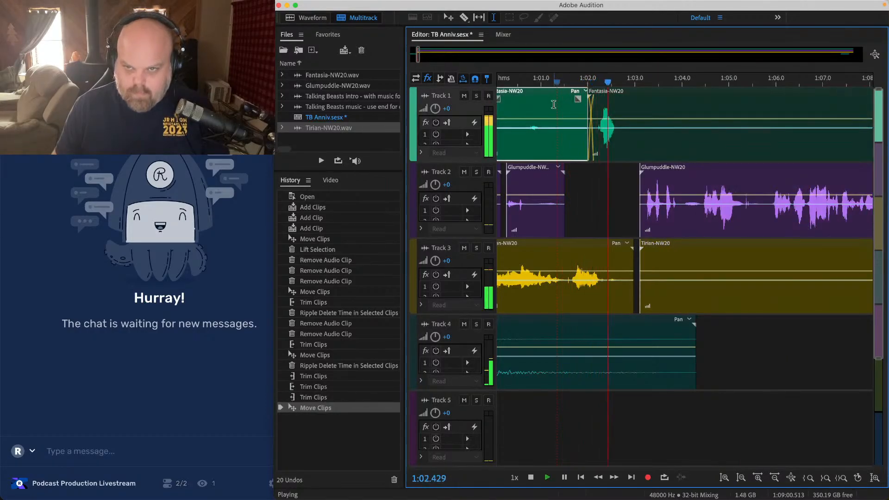
pyautogui.scroll(-3, 606, 209)
pyautogui.scroll(3, 637, 238)
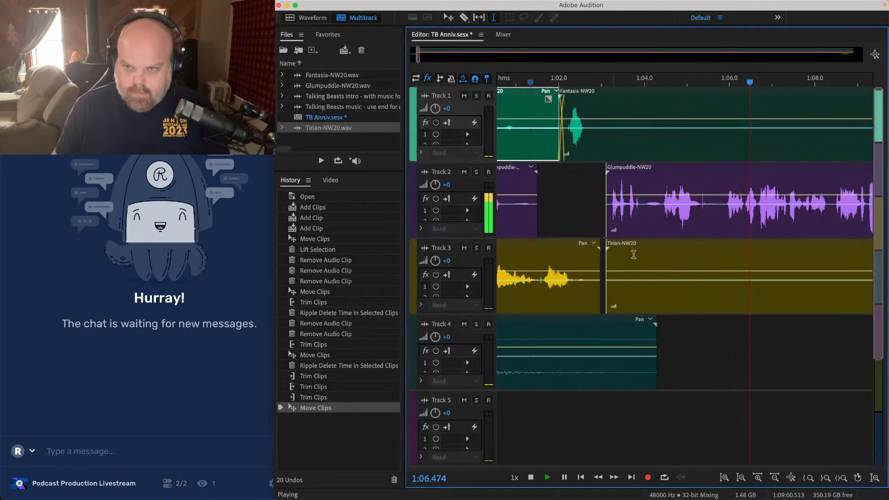
pyautogui.press('space')
# Step: Play from about 1:03.1 and ripple delete about 1:04 to 1:05.8 on the three speaker tracks
pyautogui.click(607, 107)
pyautogui.press('space')
pyautogui.scroll(2, 727, 176)
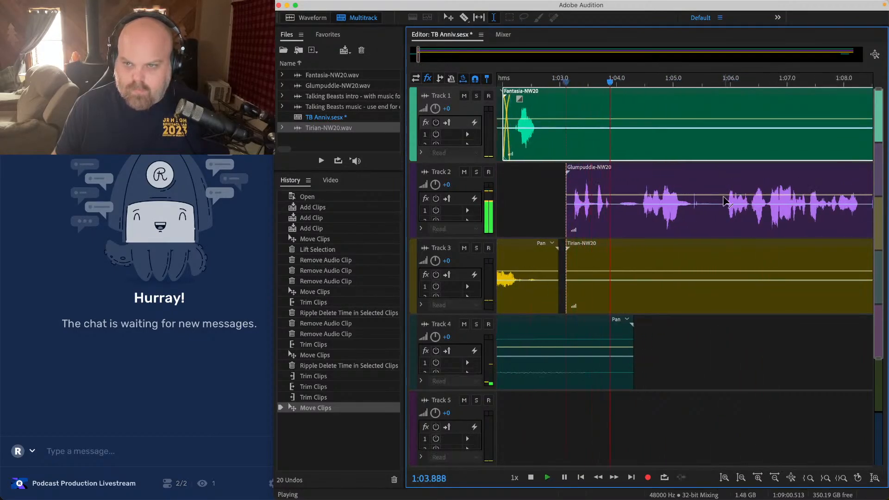
pyautogui.press('space')
pyautogui.moveTo(718, 189); pyautogui.dragTo(615, 265)
pyautogui.hotkey('alt', 'shift', 'Delete')
# Step: Play from about 1:03.3, remove the short Tirian clip there, and trim the start of the following Tirian clip to about 1:04.8
pyautogui.click(579, 185)
pyautogui.press('space')
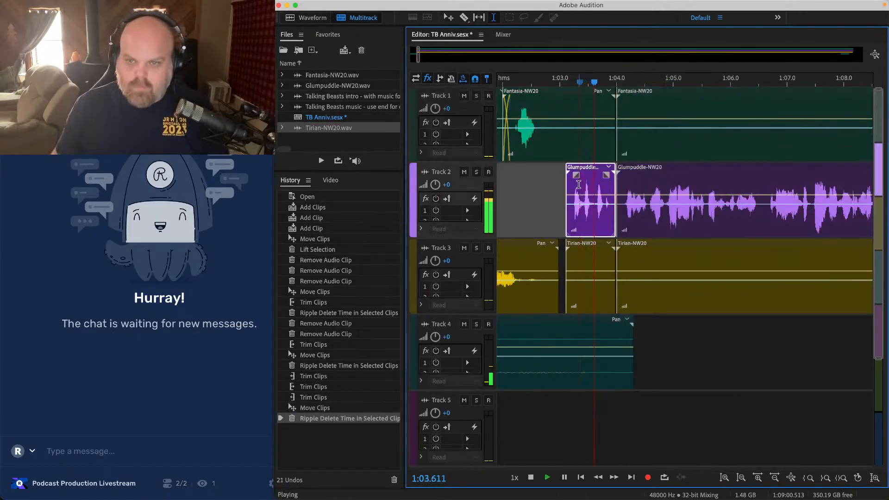
pyautogui.press('space')
pyautogui.click(591, 260)
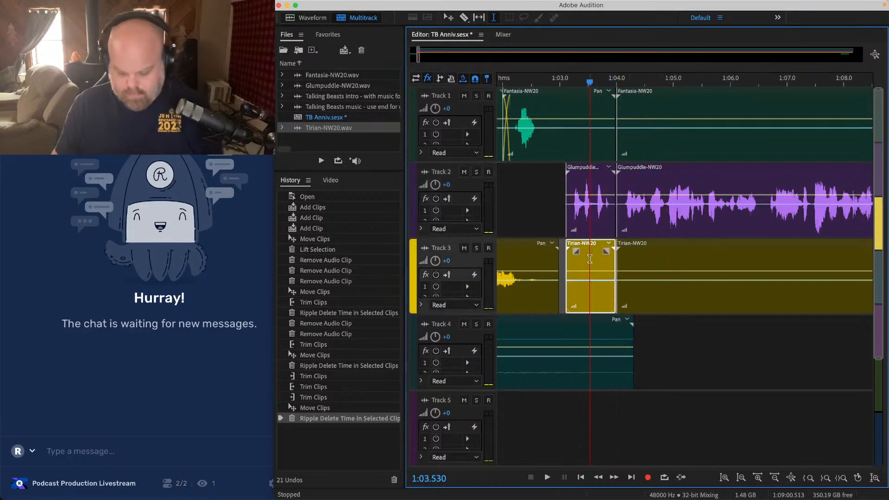
pyautogui.press('Delete')
pyautogui.moveTo(616, 257); pyautogui.dragTo(665, 257)
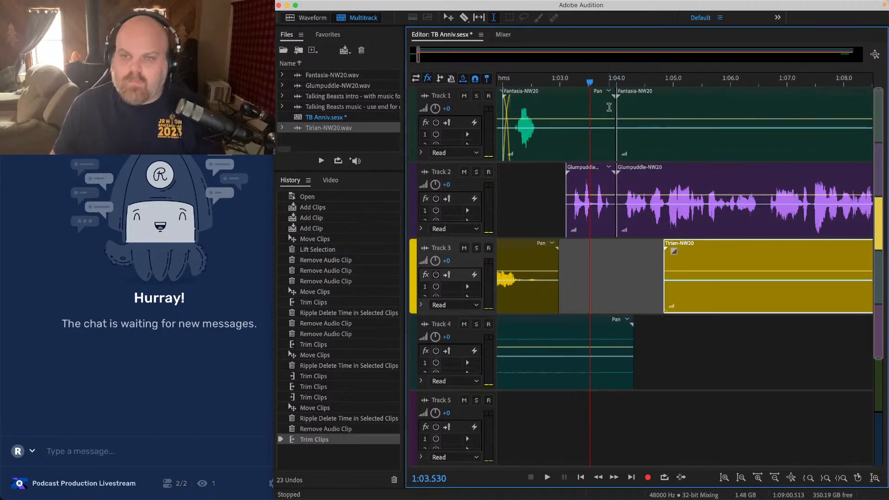
# Step: Add a fade-out to the end of the Tirian clip starting at about 1:02.7 and play that passage
pyautogui.moveTo(764, 340); pyautogui.dragTo(689, 113)
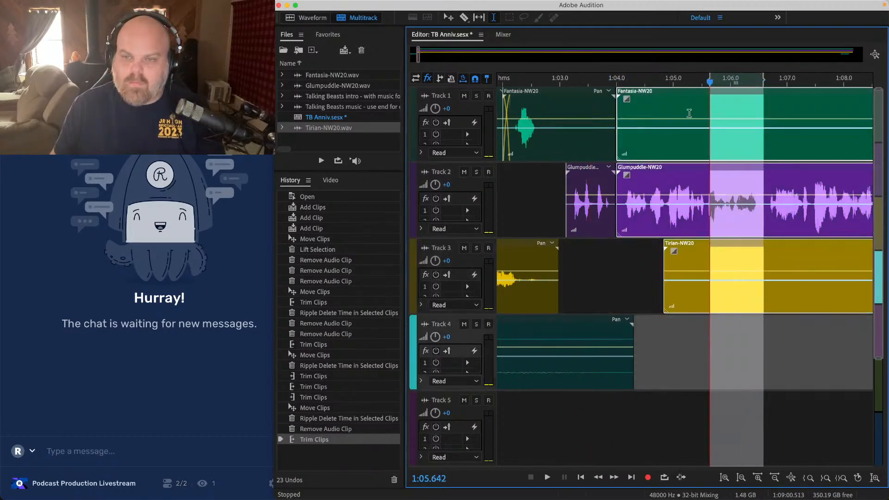
pyautogui.click(532, 101)
pyautogui.scroll(2, 545, 198)
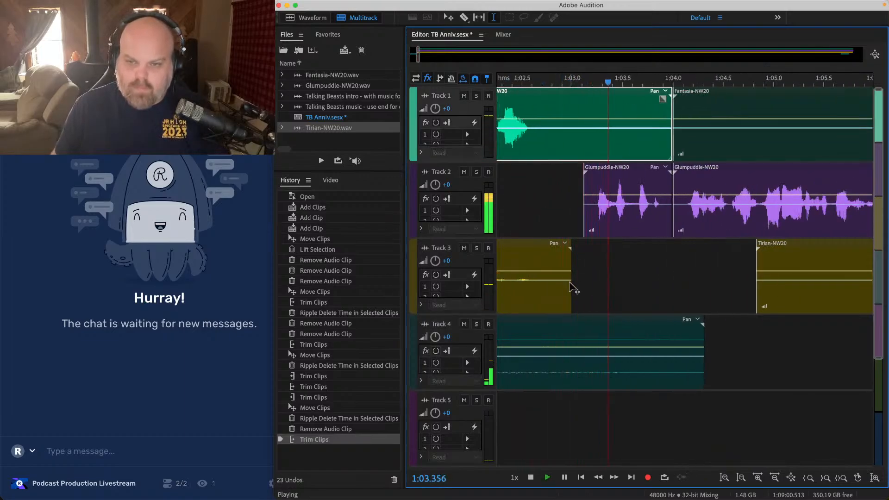
pyautogui.click(563, 257)
pyautogui.moveTo(562, 253); pyautogui.dragTo(540, 254)
pyautogui.click(512, 202)
pyautogui.press('space')
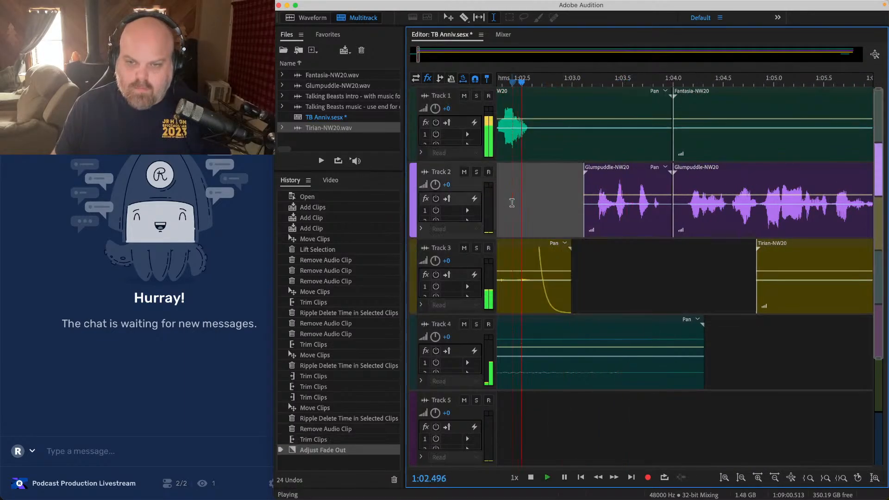
# Step: Add a short fade-in to the Glumpuddle clip starting at about 1:03.1, play it, and save the session
pyautogui.click(610, 177)
pyautogui.press('space')
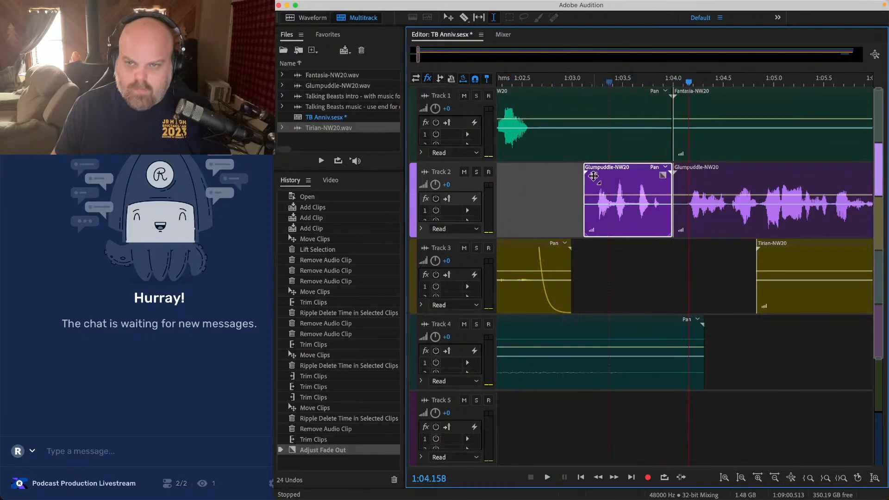
pyautogui.moveTo(588, 175); pyautogui.dragTo(601, 210)
pyautogui.click(546, 180)
pyautogui.press('space')
pyautogui.scroll(-2, 545, 180)
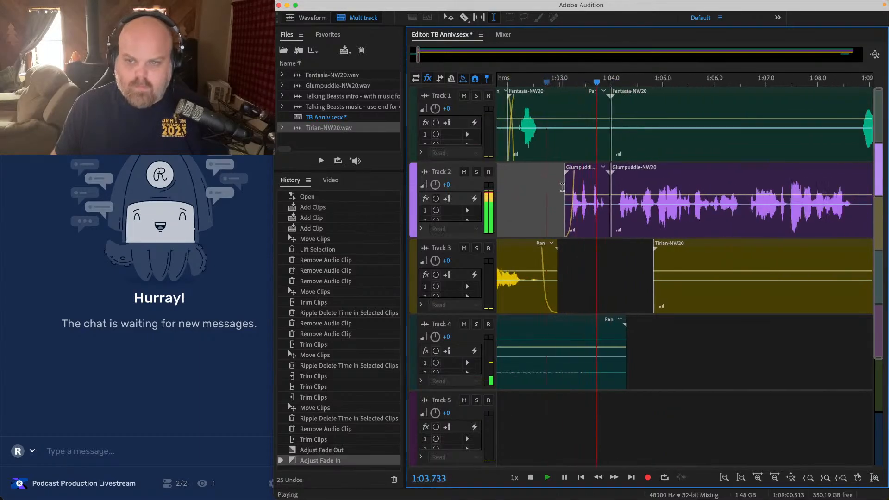
pyautogui.press('super+s')
pyautogui.press('space')
# Step: Extend the short Glumpuddle clip's end to about 1:04.1 so it crossfades into the next Glumpuddle clip, and play the transition
pyautogui.scroll(2, 609, 189)
pyautogui.click(609, 188)
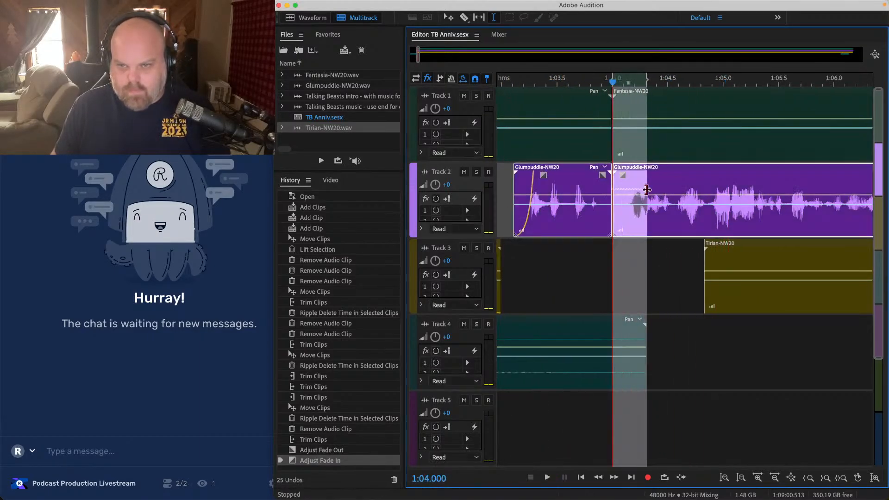
pyautogui.moveTo(609, 187); pyautogui.dragTo(624, 186)
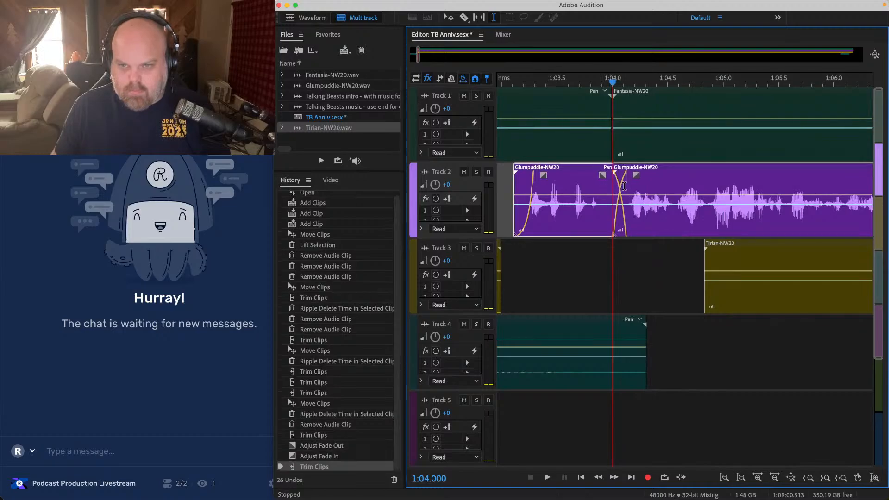
pyautogui.click(538, 98)
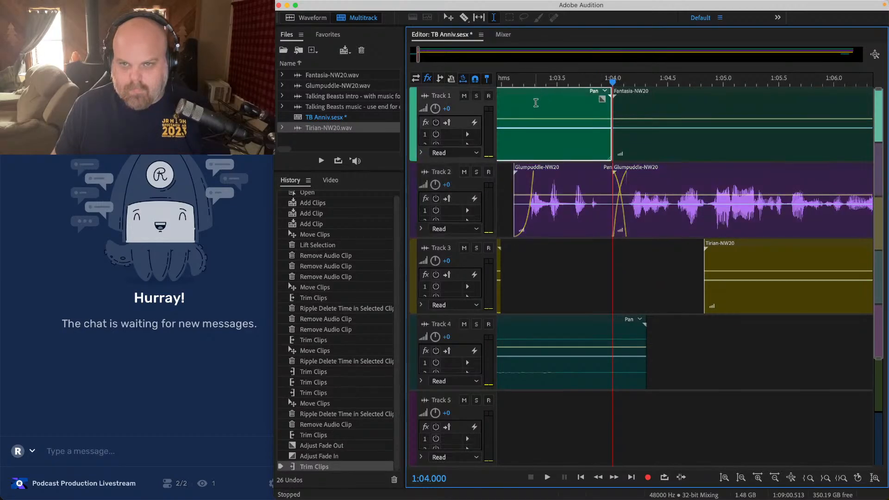
pyautogui.press('space')
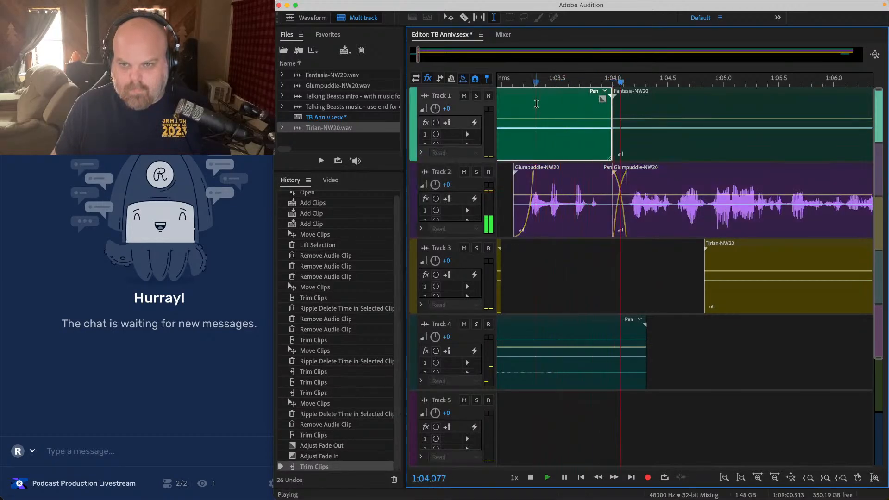
pyautogui.scroll(-6, 548, 168)
pyautogui.press('space')
pyautogui.scroll(3, 583, 252)
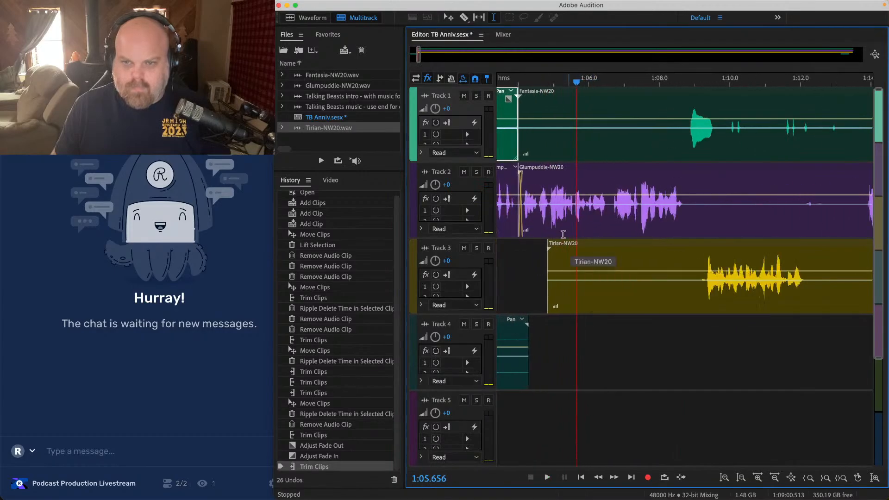
# Step: Move the three following speaker clips about 1.3 seconds later and extend the short Glumpuddle clip's end to about 1:04.4
pyautogui.moveTo(592, 298); pyautogui.dragTo(581, 73)
pyautogui.moveTo(541, 96); pyautogui.dragTo(586, 97)
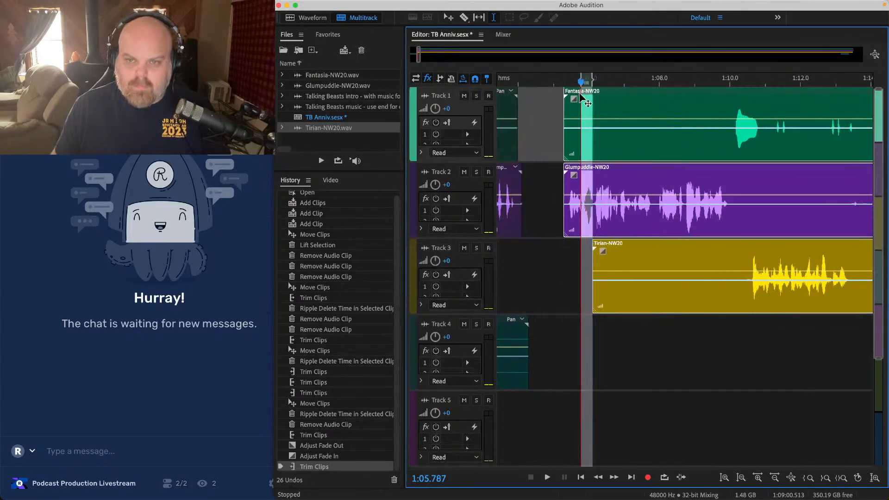
pyautogui.moveTo(520, 191)
pyautogui.mouseDown()
pyautogui.moveTo(549, 184)
pyautogui.moveTo(533, 182)
pyautogui.mouseUp()
# Step: Move the three speaker clips back to about 1:04.3, crossfading the Glumpuddle clips, play the result, and save the session
pyautogui.moveTo(670, 318); pyautogui.dragTo(553, 54)
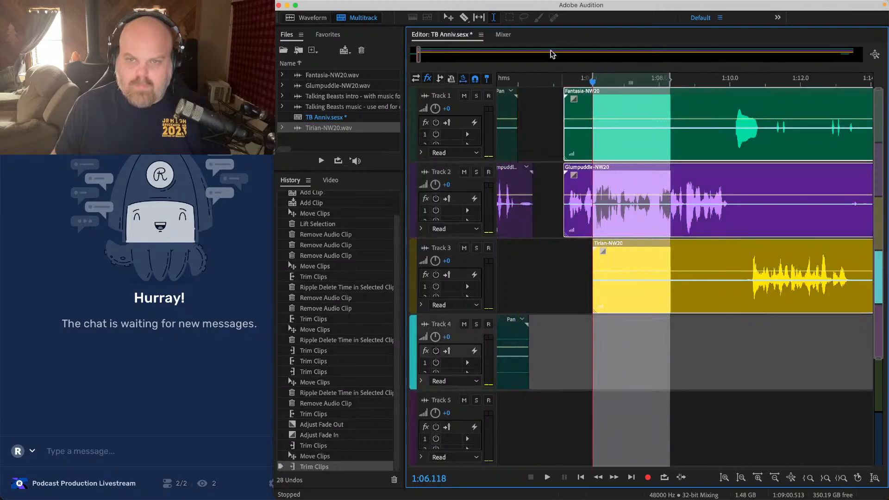
pyautogui.scroll(3, 518, 97)
pyautogui.moveTo(651, 173); pyautogui.dragTo(578, 172)
pyautogui.hscroll(-5, 581, 173)
pyautogui.click(516, 110)
pyautogui.press('space')
pyautogui.press('super+s')
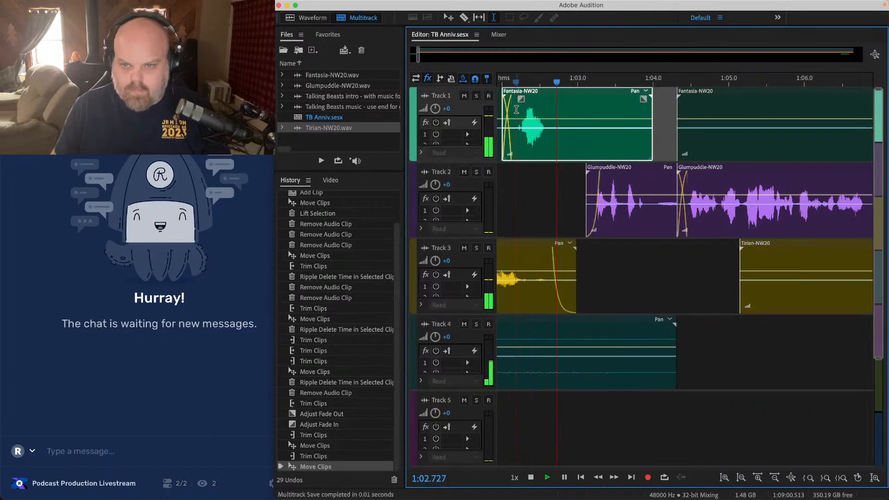
# Step: Trim the starts of the following Fantasia and Tirian clips to about 1:09 while playback continues
pyautogui.scroll(-6, 561, 152)
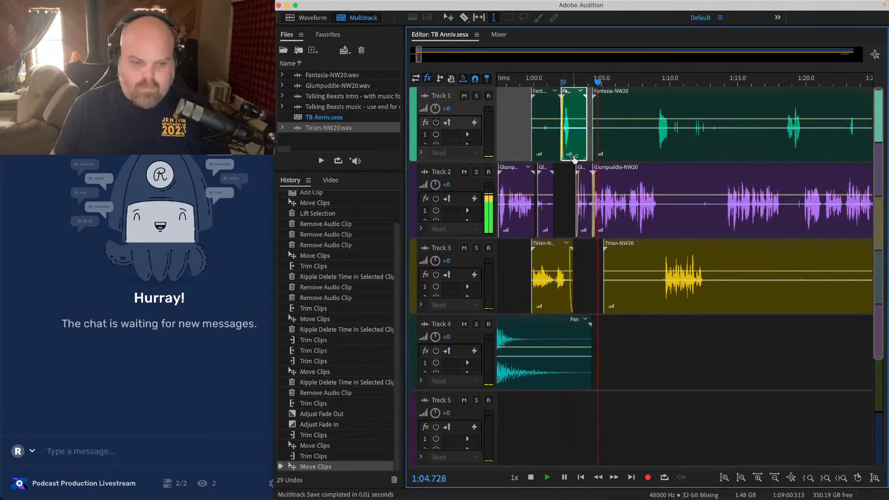
pyautogui.hscroll(2, 629, 290)
pyautogui.click(611, 282)
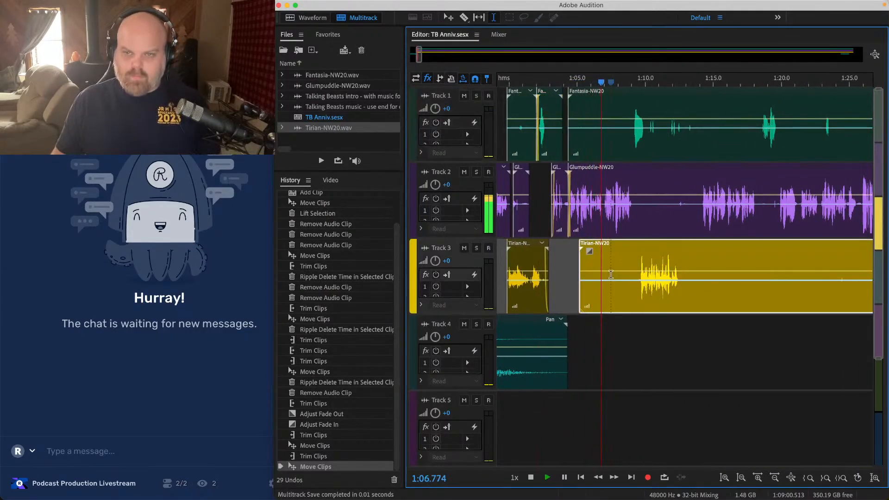
pyautogui.keyDown('super'); pyautogui.click(591, 128); pyautogui.keyUp('super')
pyautogui.moveTo(569, 109); pyautogui.dragTo(632, 111)
pyautogui.scroll(3, 464, 143)
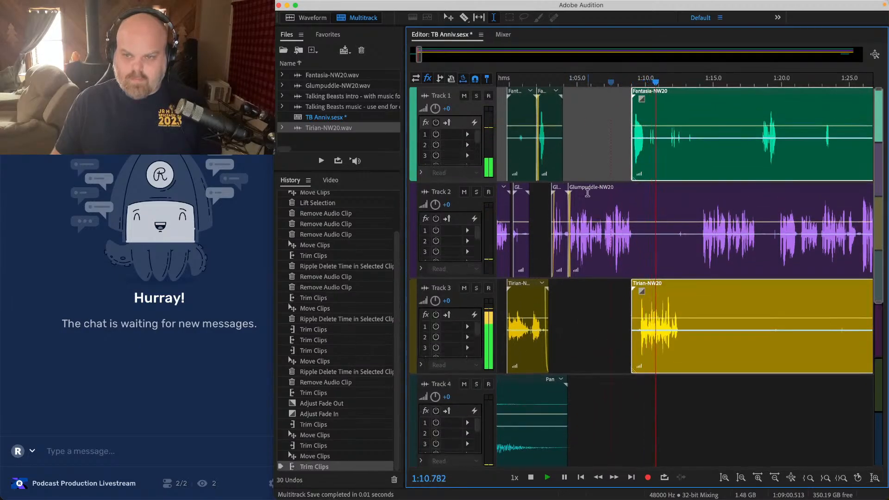
# Step: Continue playback past 1:10 and widen the multitrack editor panel
pyautogui.hscroll(2, 571, 216)
pyautogui.click(637, 423)
pyautogui.scroll(2, 655, 309)
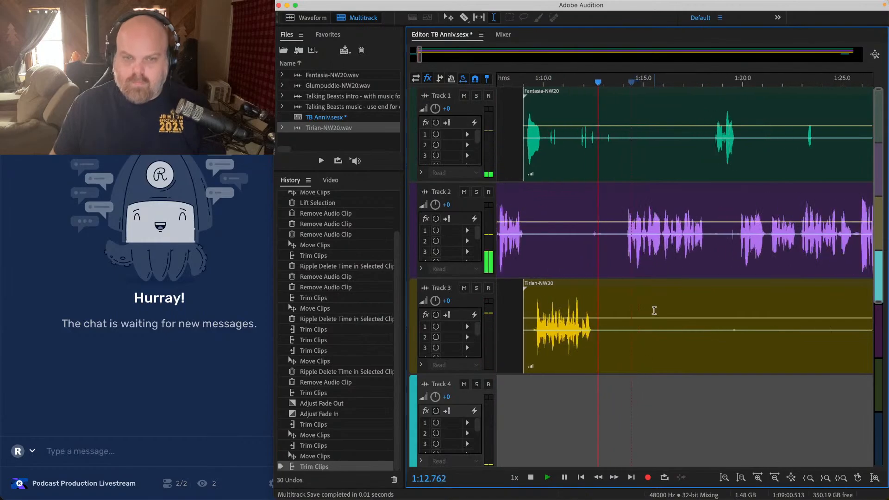
pyautogui.moveTo(405, 134); pyautogui.dragTo(378, 132)
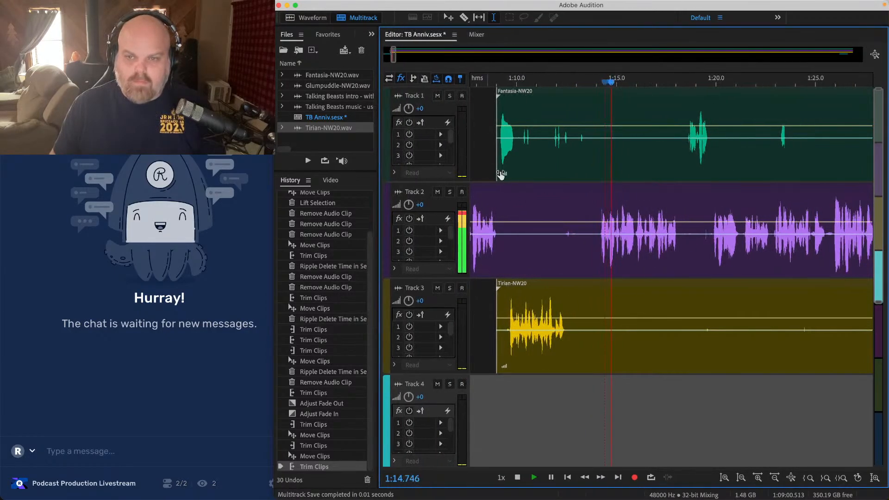
# Step: Ripple delete about 1:13.2 to 1:14.1 on the three speaker tracks and play across the cut
pyautogui.scroll(3, 637, 218)
pyautogui.press('space')
pyautogui.moveTo(606, 132); pyautogui.dragTo(545, 341)
pyautogui.press('shift+super+BackSpace')
pyautogui.click(502, 218)
pyautogui.press('space')
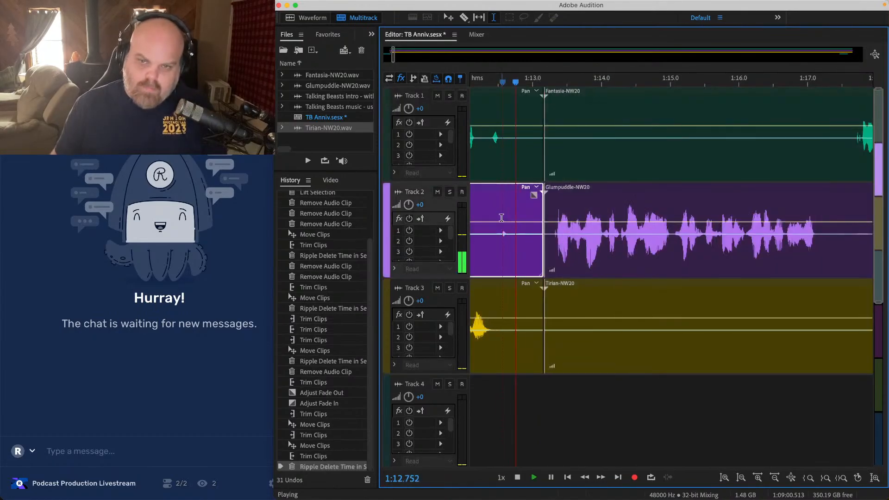
# Step: Shift the three speaker clips after the cut slightly earlier to crossfade at about 1:13.1, play the result, and save
pyautogui.moveTo(663, 364); pyautogui.dragTo(610, 139)
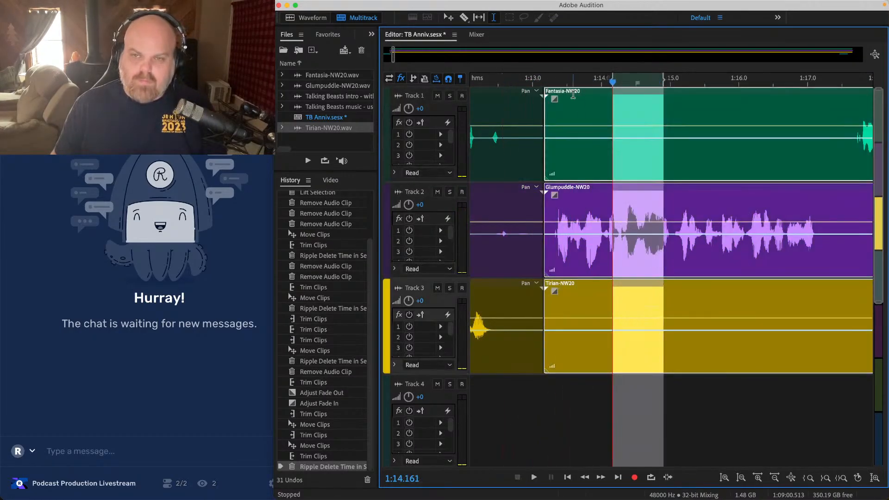
pyautogui.moveTo(574, 94); pyautogui.dragTo(546, 95)
pyautogui.scroll(-5, 507, 111)
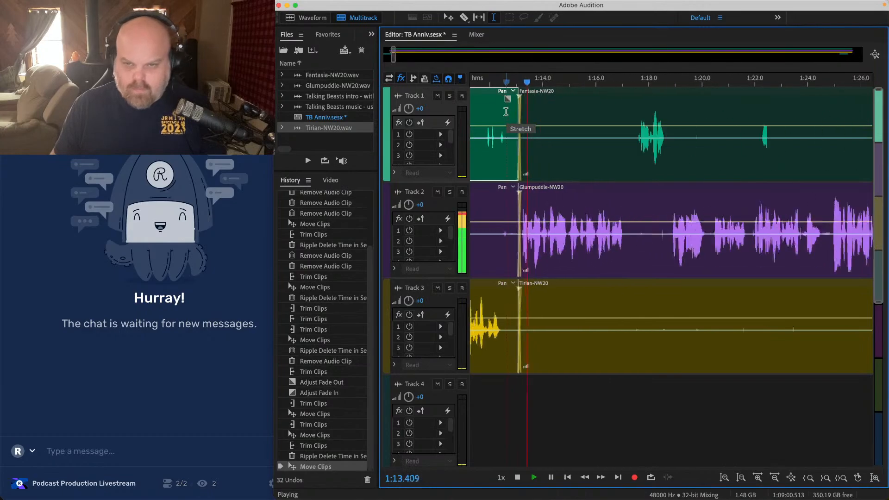
pyautogui.press('super+s')
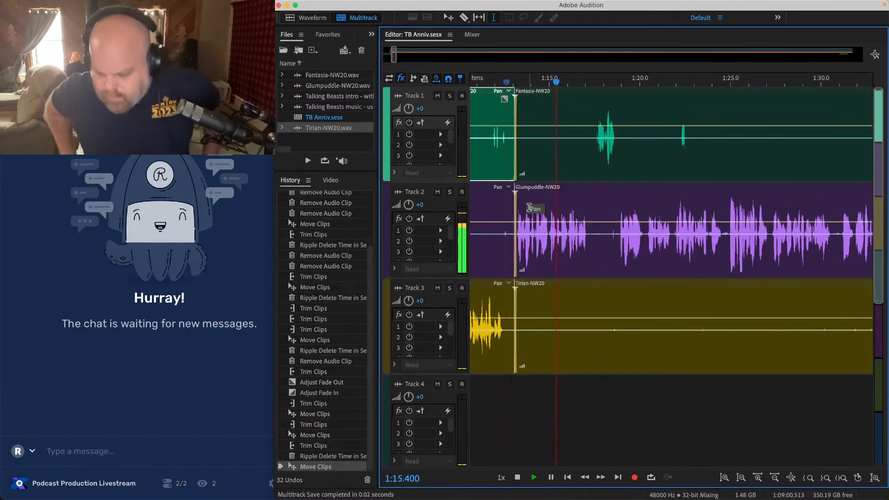
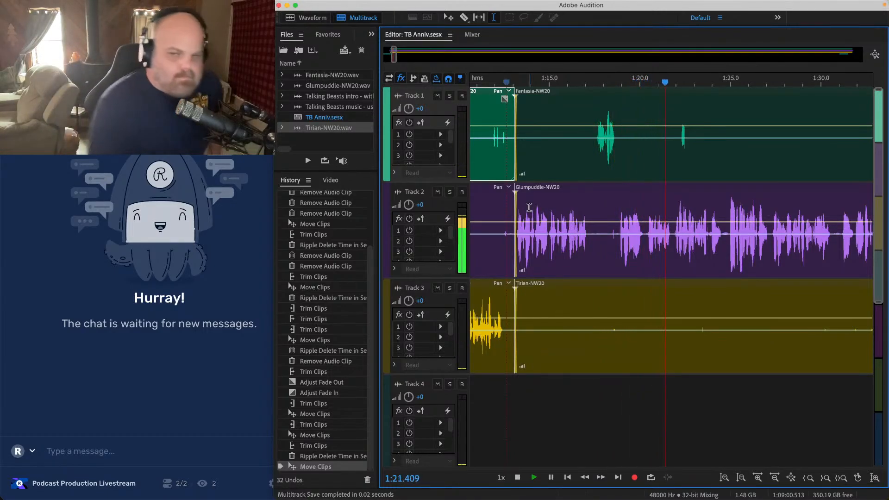
# Step: Lift the silent stretch ending at about 1:26.7 out of the Tirian clip
pyautogui.hscroll(2, 530, 207)
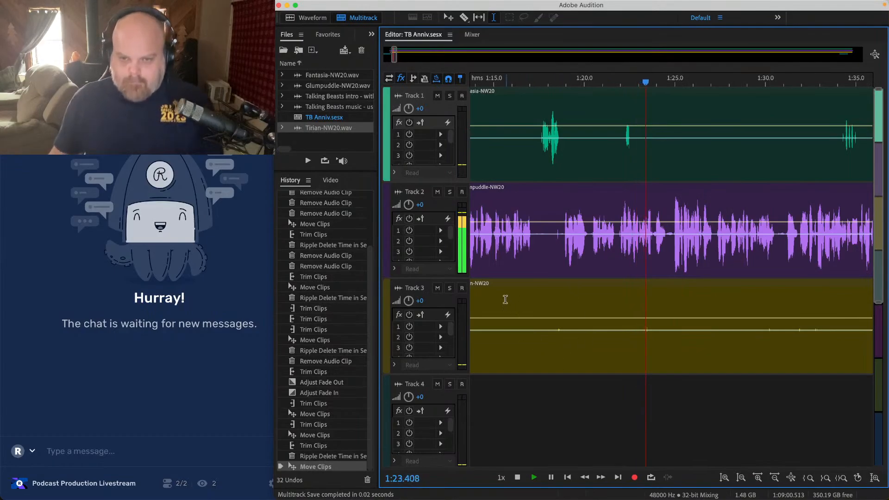
pyautogui.moveTo(507, 306); pyautogui.dragTo(649, 298)
pyautogui.press('Delete')
# Step: Play from about 1:24.6 and extend the start of the remaining Tirian clip back to about 1:24.7
pyautogui.scroll(2, 637, 278)
pyautogui.click(599, 193)
pyautogui.scroll(3, 620, 199)
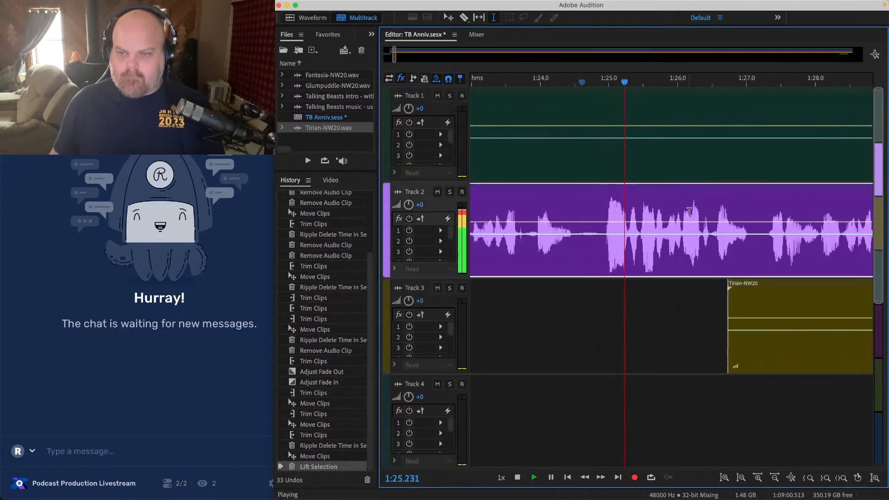
pyautogui.press('space')
pyautogui.moveTo(747, 305); pyautogui.dragTo(546, 304)
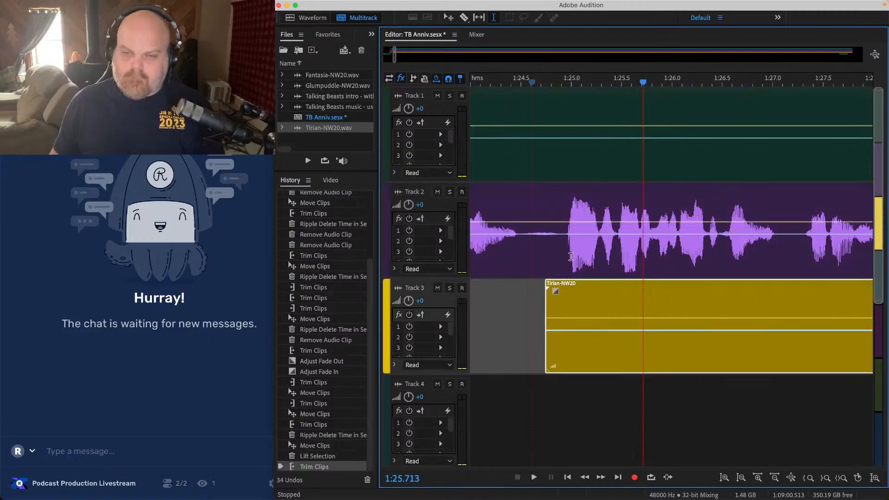
# Step: Ripple delete about 1:24.9 to 1:25.3 on the three speaker tracks
pyautogui.scroll(3, 571, 256)
pyautogui.click(653, 197)
pyautogui.moveTo(653, 111); pyautogui.dragTo(553, 338)
pyautogui.press('super+shift+Delete')
# Step: Fine-tune the position of the three speaker clips following the cut at about 1:24.9 and play the transition
pyautogui.moveTo(612, 96); pyautogui.dragTo(629, 96)
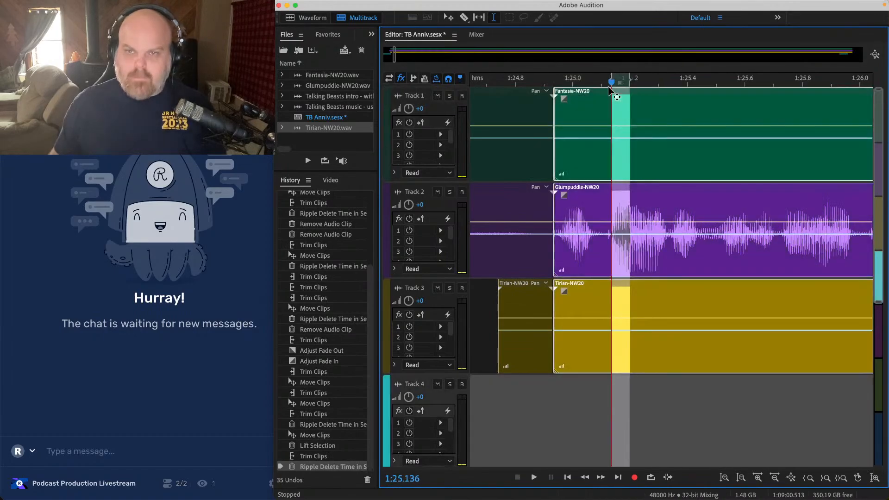
pyautogui.click(573, 93)
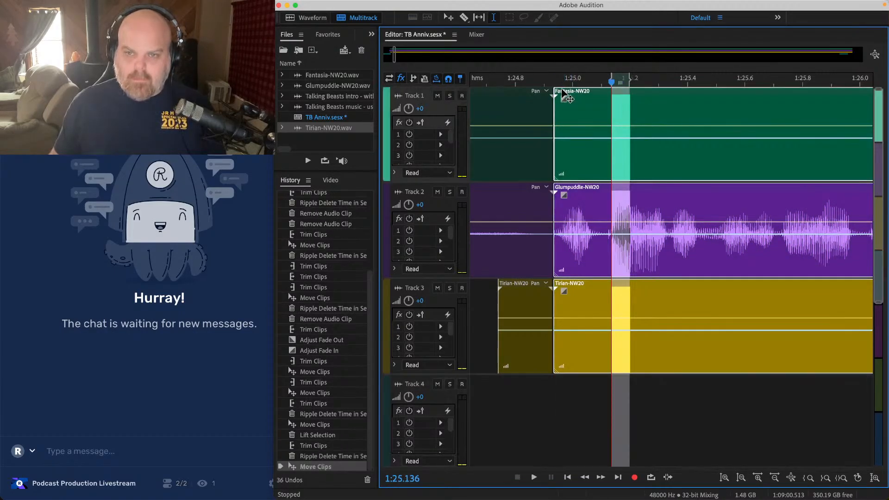
pyautogui.moveTo(562, 90); pyautogui.dragTo(557, 90)
pyautogui.click(496, 106)
pyautogui.press('space')
pyautogui.scroll(-5, 497, 106)
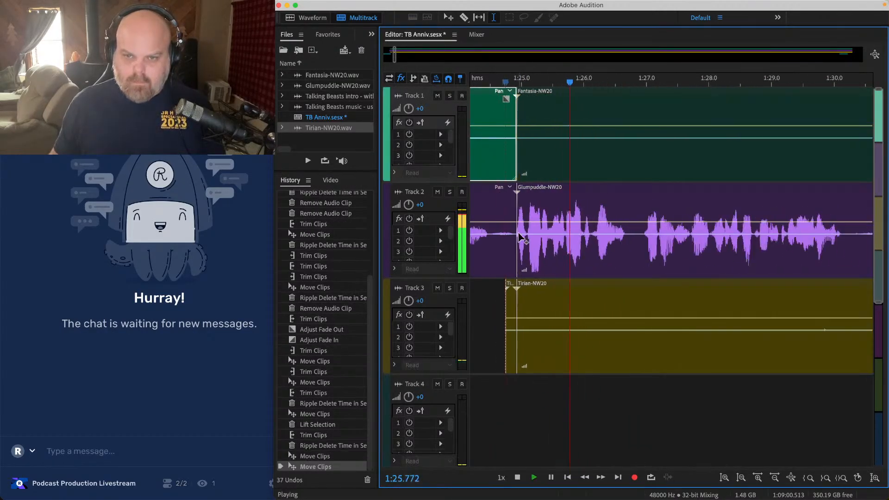
# Step: Lift the silent Tirian audio up to about 1:40.4 and save the session
pyautogui.scroll(-2, 521, 238)
pyautogui.scroll(-4, 509, 270)
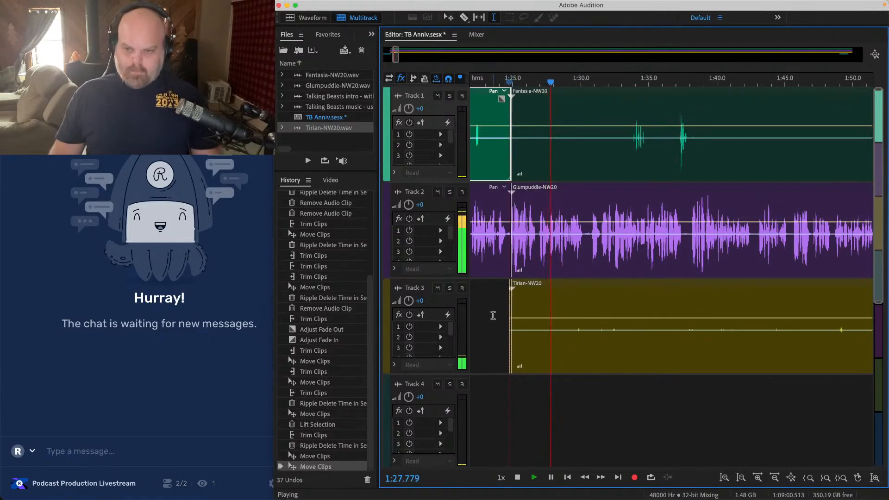
pyautogui.moveTo(493, 315); pyautogui.dragTo(722, 322)
pyautogui.press('Delete')
pyautogui.press('super+s')
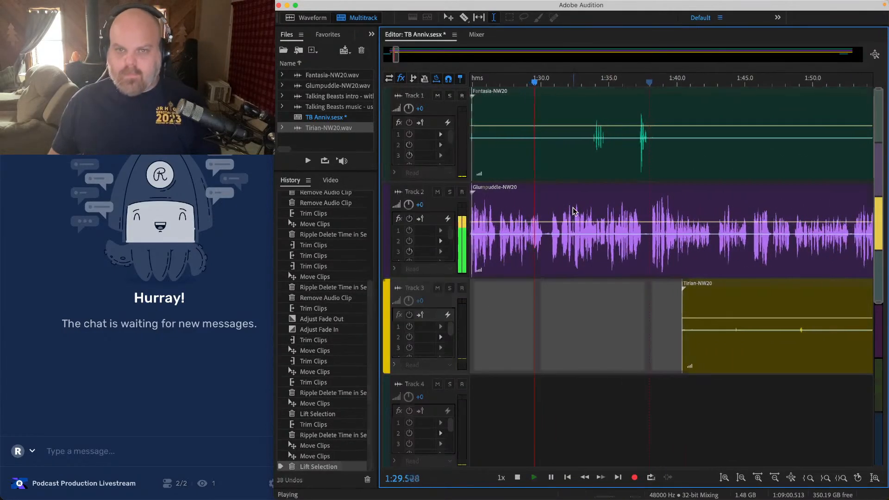
# Step: Lift the silent Fantasia audio from about 1:23.1 to 1:33.4
pyautogui.moveTo(536, 111); pyautogui.dragTo(676, 111)
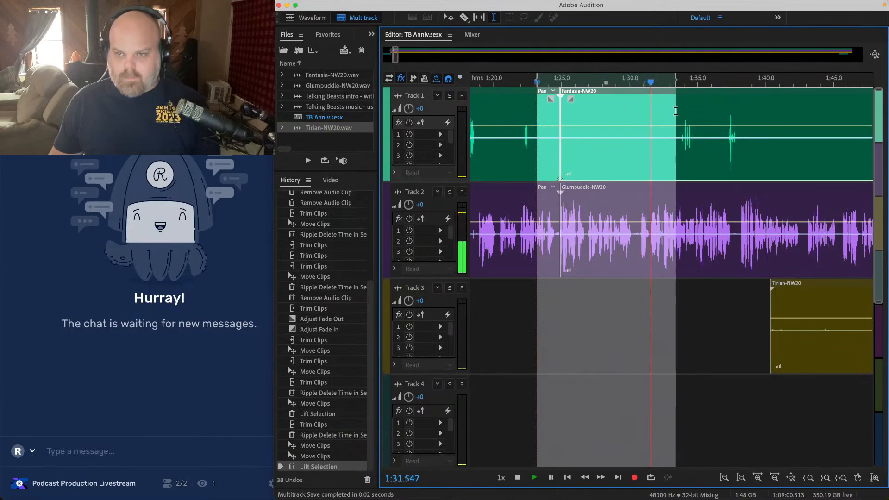
pyautogui.press('Delete')
pyautogui.scroll(3, 672, 139)
# Step: Play from about 1:30.7 and lift the Glumpuddle audio between about 1:30.7 and 1:31.5
pyautogui.click(586, 152)
pyautogui.press('space')
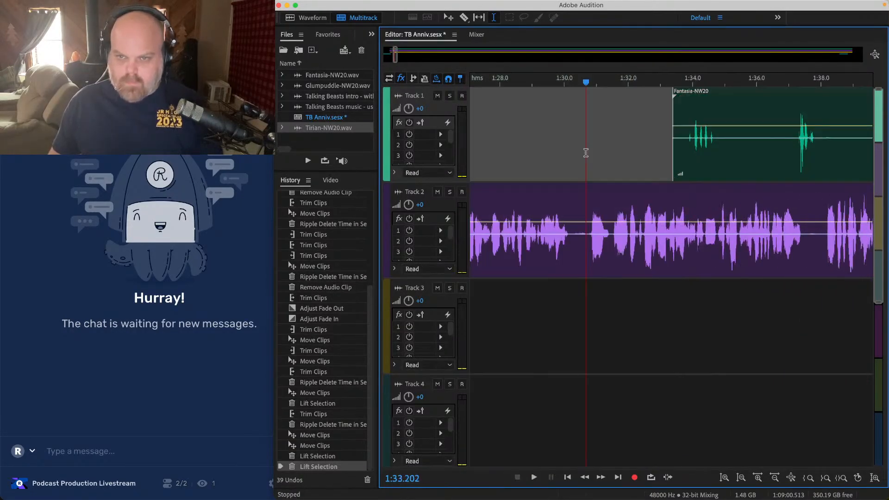
pyautogui.press('space')
pyautogui.scroll(3, 586, 152)
pyautogui.scroll(2, 647, 204)
pyautogui.press('space')
pyautogui.moveTo(649, 212); pyautogui.dragTo(572, 180)
pyautogui.press('Delete')
# Step: Move the speaker clips after the gap earlier so Glumpuddle resumes at about 1:30.7, and play the transition
pyautogui.scroll(-3, 572, 180)
pyautogui.moveTo(854, 404); pyautogui.dragTo(720, 106)
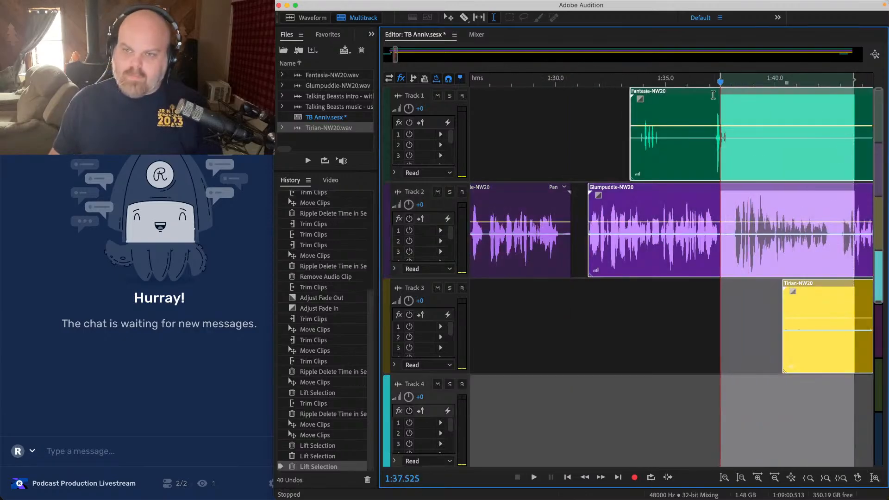
pyautogui.scroll(3, 543, 157)
pyautogui.scroll(2, 635, 208)
pyautogui.moveTo(798, 194); pyautogui.dragTo(682, 193)
pyautogui.click(610, 144)
pyautogui.press('space')
pyautogui.scroll(-4, 603, 142)
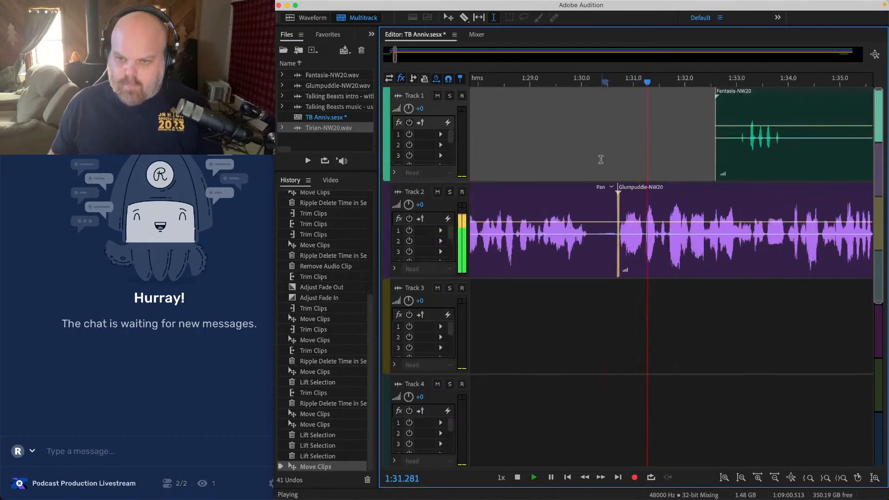
pyautogui.click(577, 135)
pyautogui.scroll(3, 598, 148)
pyautogui.scroll(-4, 631, 191)
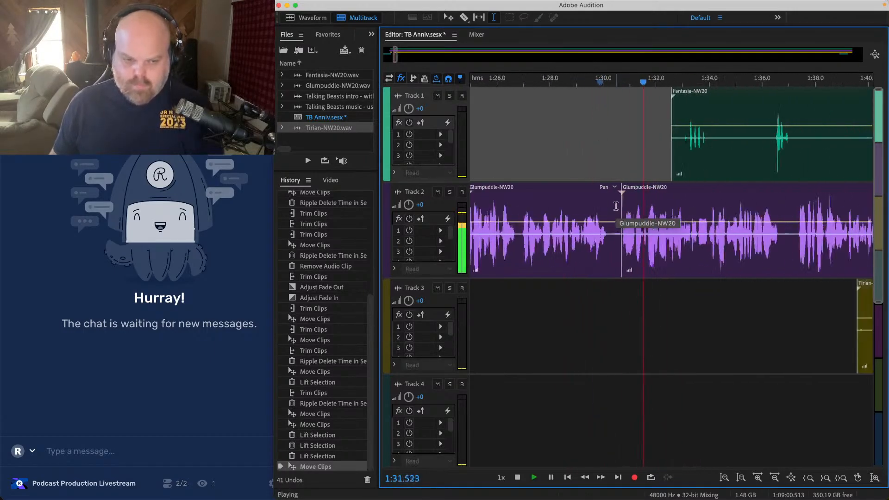
# Step: Save the session and trim the start of the silent Tirian clip to about 1:48.1
pyautogui.press('super+s')
pyautogui.hscroll(5, 669, 351)
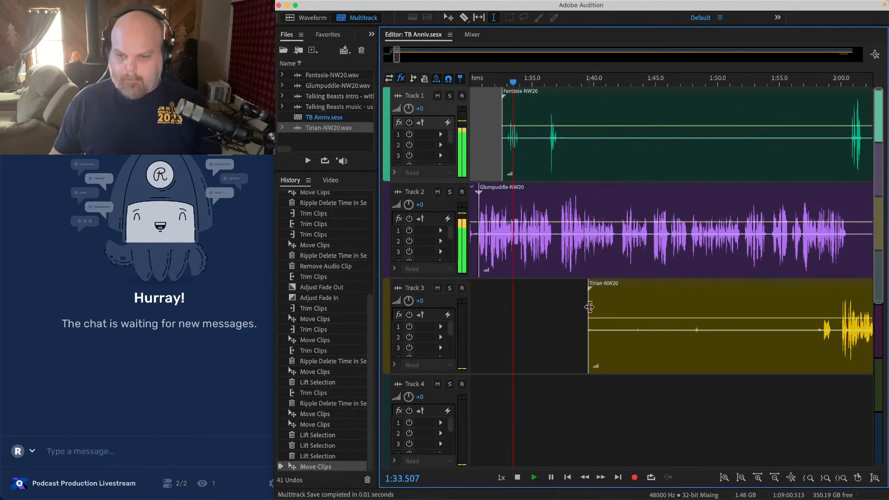
pyautogui.moveTo(589, 307); pyautogui.dragTo(694, 314)
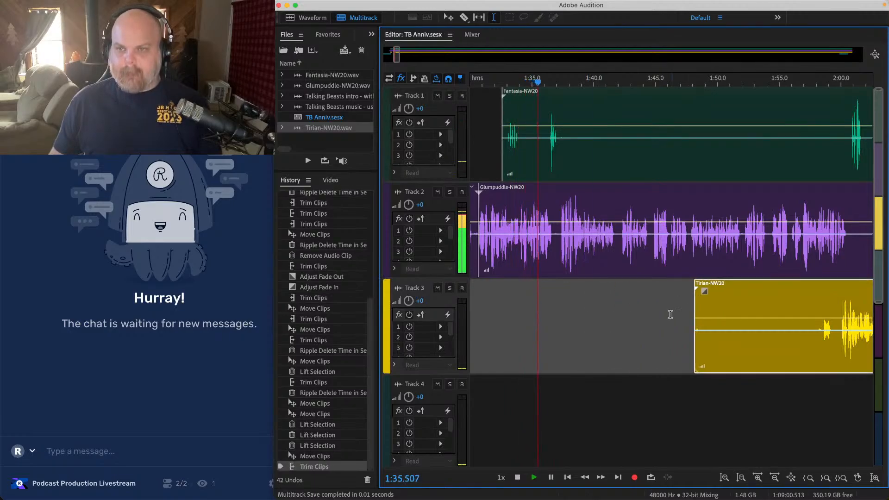
# Step: Lift about 1:44.8 to 1:45.2 from the Fantasia and Glumpuddle tracks
pyautogui.scroll(-8, 670, 314)
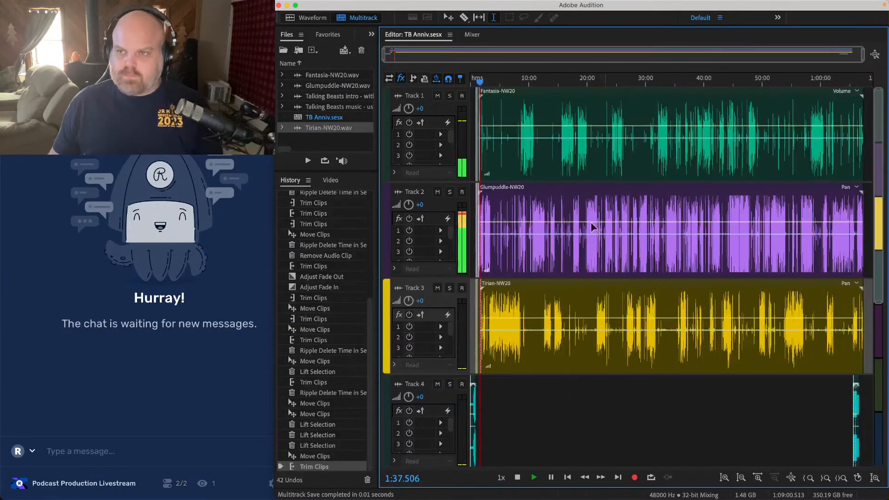
pyautogui.scroll(4, 870, 127)
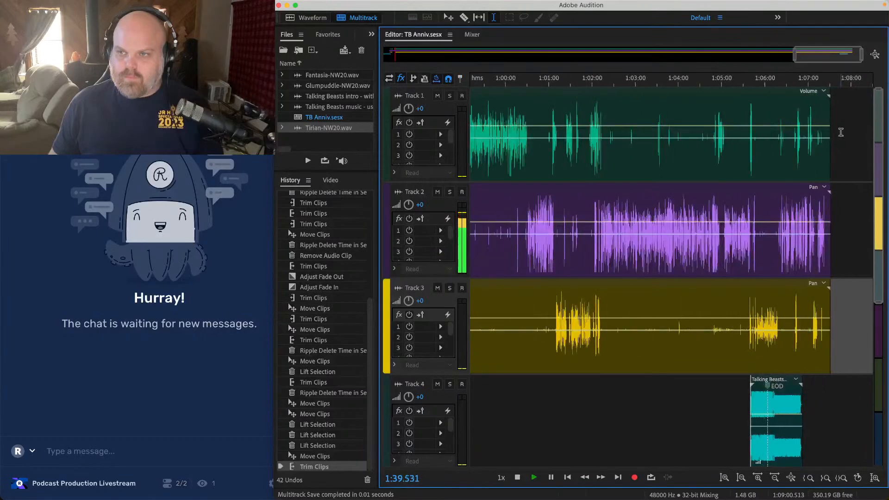
pyautogui.scroll(-4, 841, 132)
pyautogui.scroll(8, 491, 117)
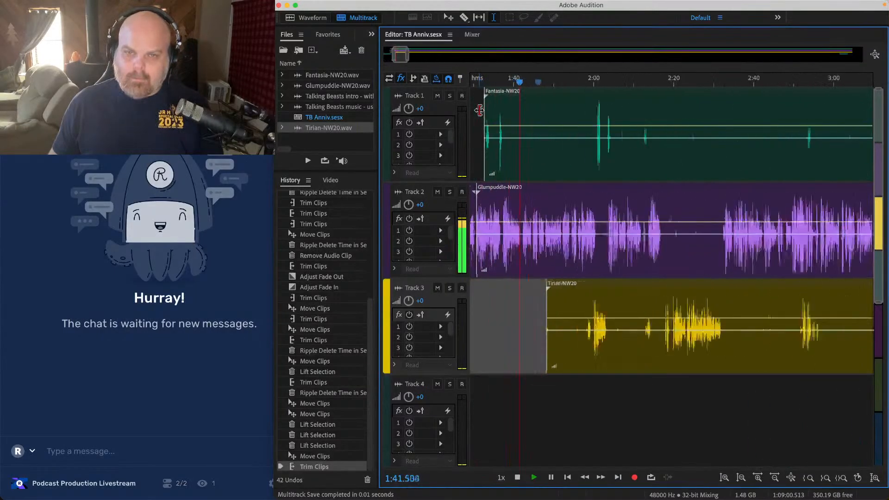
pyautogui.scroll(5, 506, 175)
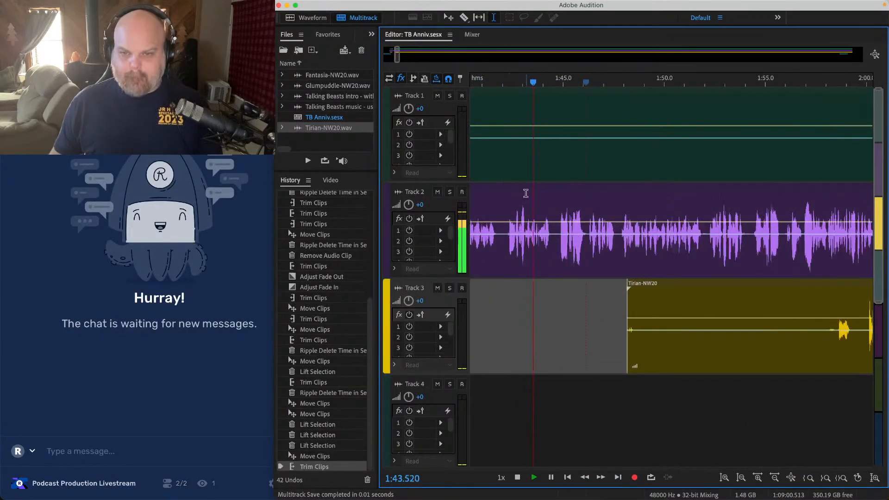
pyautogui.scroll(4, 579, 211)
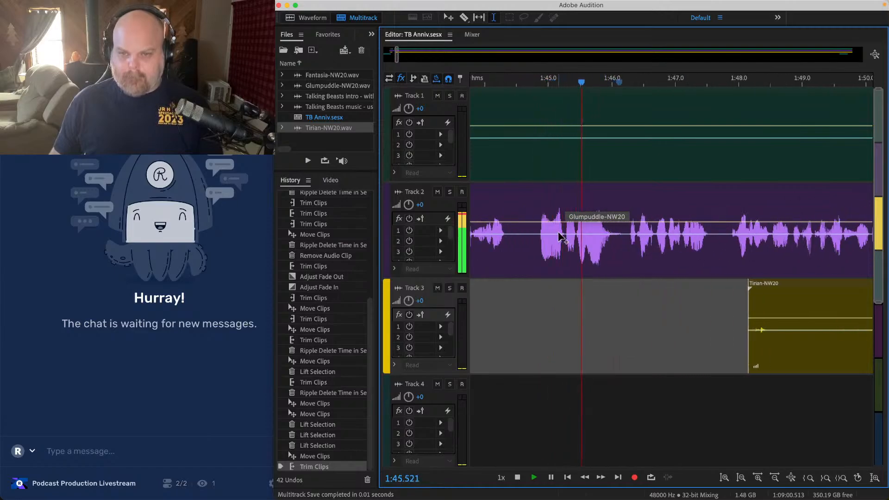
pyautogui.press('space')
pyautogui.moveTo(564, 228); pyautogui.dragTo(541, 86)
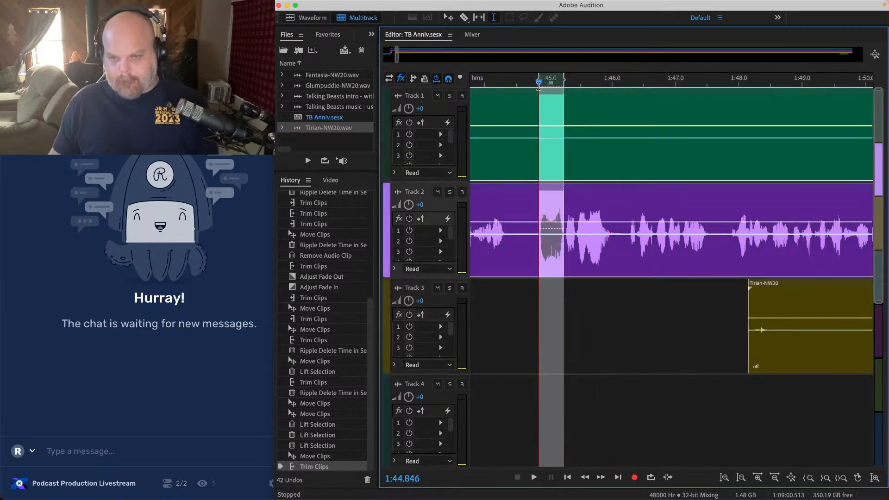
pyautogui.press('Delete')
# Step: Move the following speaker clips back to a short crossfade at about 1:44.8, check the join and save the session
pyautogui.moveTo(792, 383); pyautogui.dragTo(635, 75)
pyautogui.scroll(5, 469, 148)
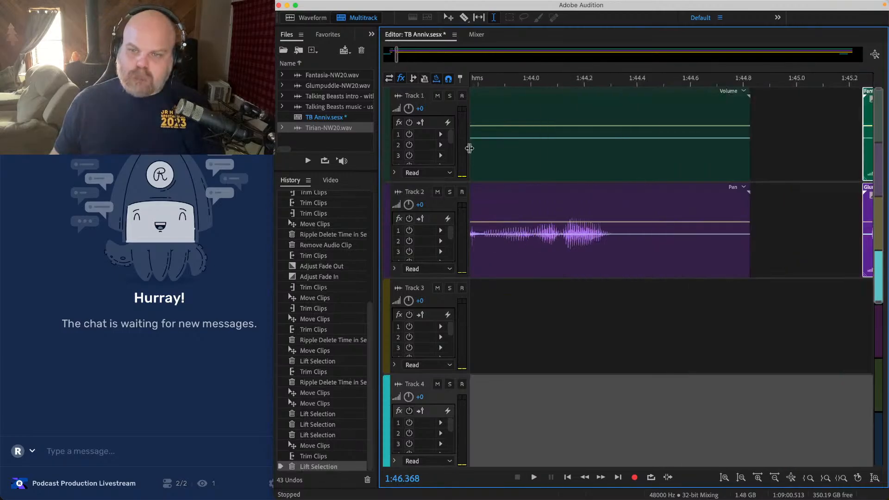
pyautogui.hscroll(2, 808, 208)
pyautogui.moveTo(817, 190); pyautogui.dragTo(699, 193)
pyautogui.click(652, 207)
pyautogui.press('space')
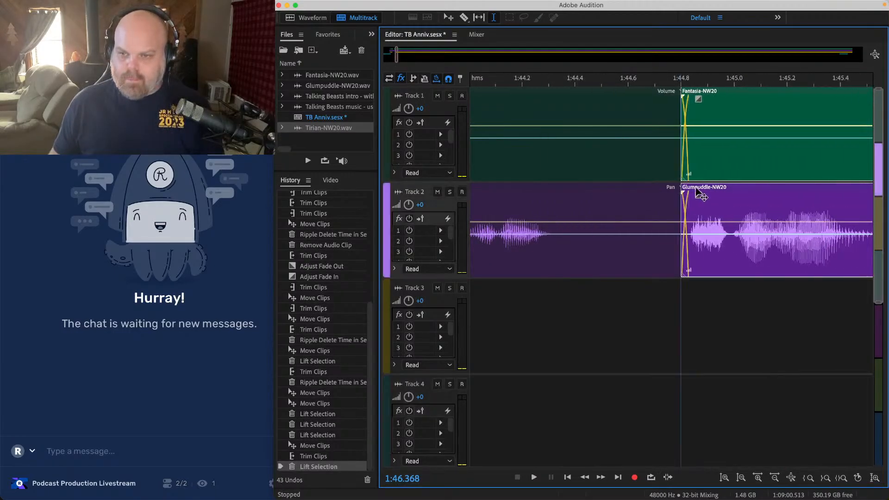
pyautogui.scroll(-6, 650, 207)
pyautogui.hotkey('ctrl', 's')
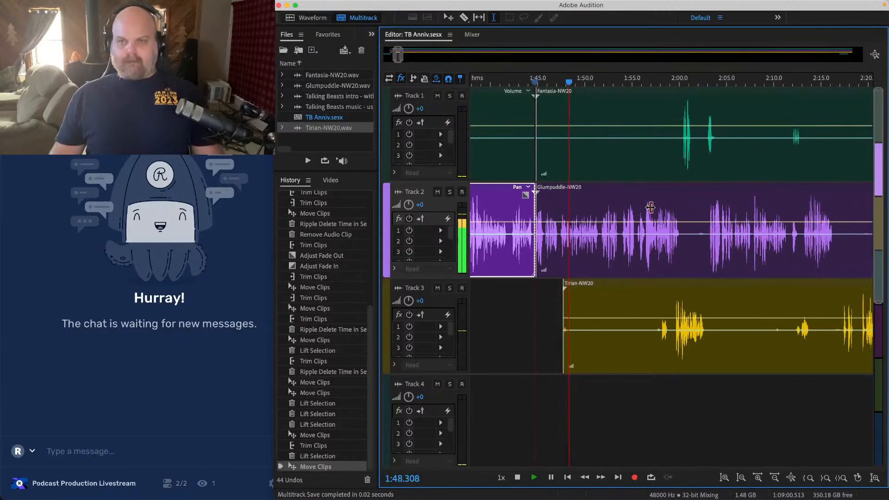
# Step: Trim the start of the Tirian clip to about 1:58.1, just before the speech begins
pyautogui.scroll(1, 611, 306)
pyautogui.moveTo(549, 306); pyautogui.dragTo(681, 303)
pyautogui.click(655, 309)
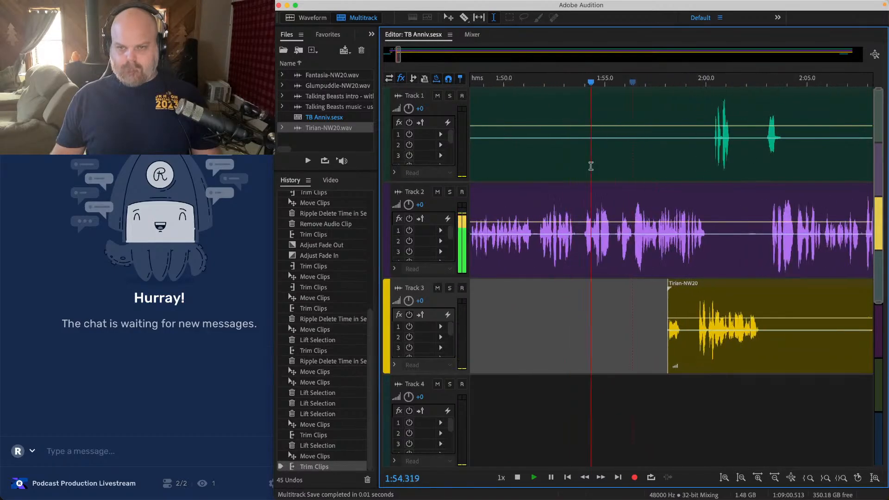
# Step: Lift the silent Fantasia audio from about 1:43.3 to 2:00.0 and save the session
pyautogui.scroll(2, 591, 166)
pyautogui.moveTo(513, 113); pyautogui.dragTo(850, 110)
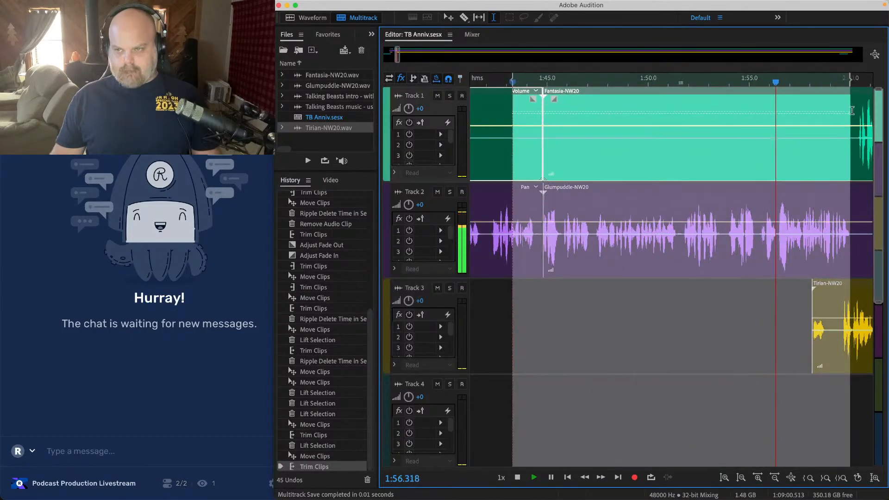
pyautogui.press('Delete')
pyautogui.scroll(-3, 780, 142)
pyautogui.press('super+s')
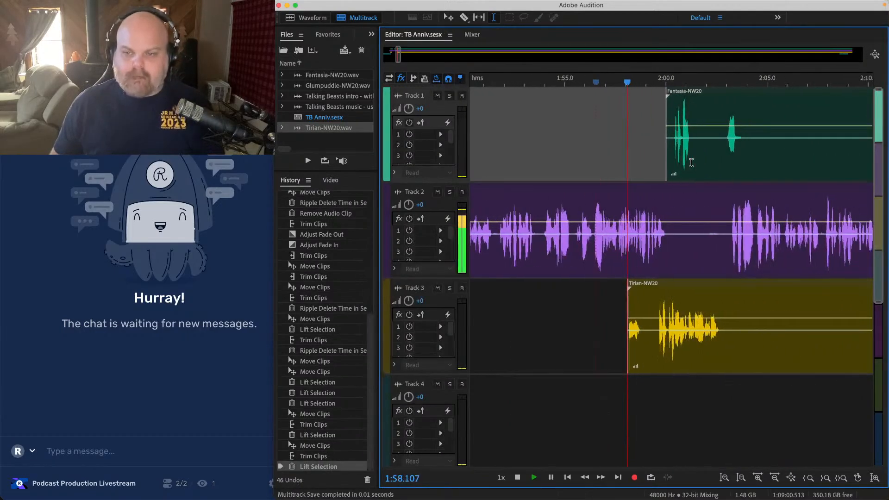
# Step: Listen on to about 2:12 and lift the Glumpuddle audio from about 2:11.9 to 2:13.2
pyautogui.hscroll(2, 507, 204)
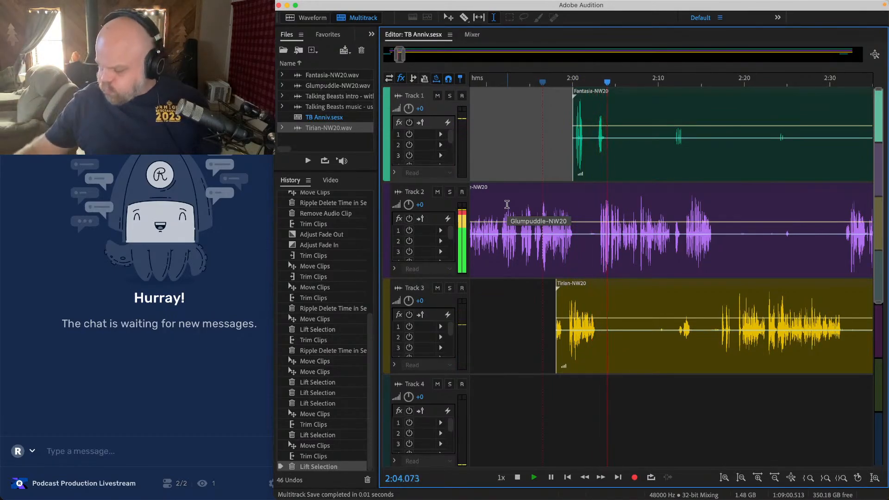
pyautogui.hscroll(4, 532, 206)
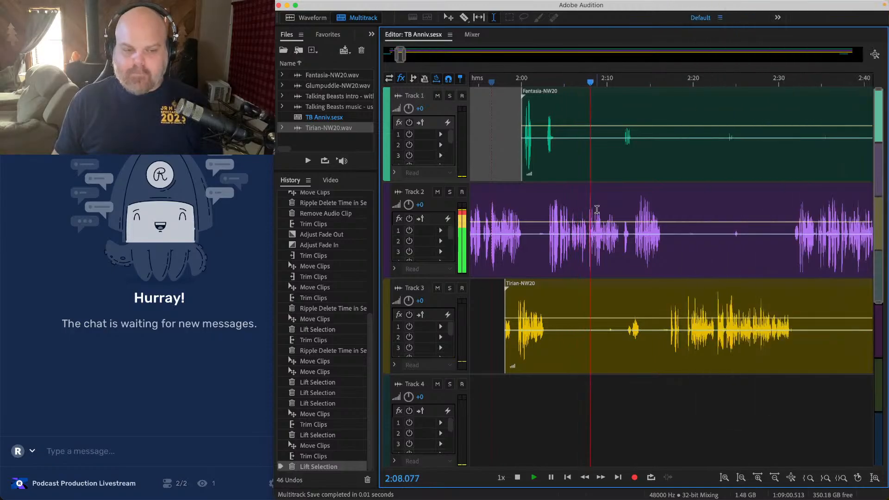
pyautogui.hscroll(6, 597, 209)
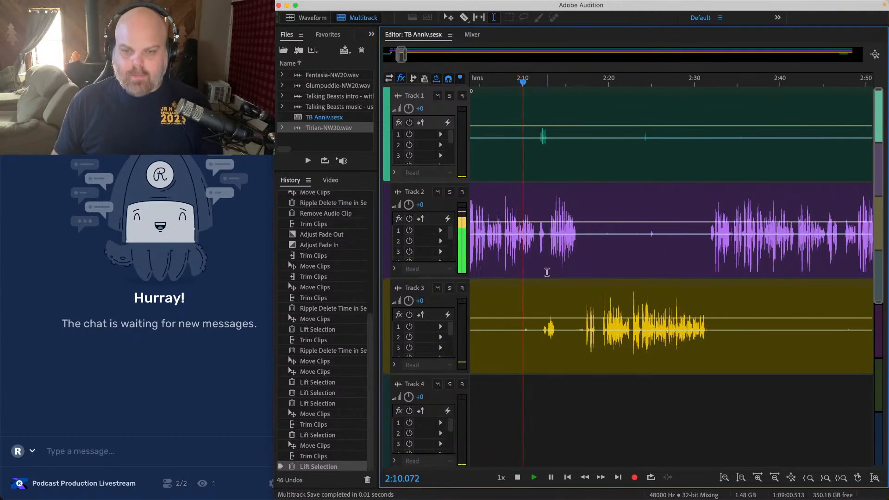
pyautogui.scroll(2, 503, 286)
pyautogui.scroll(6, 563, 239)
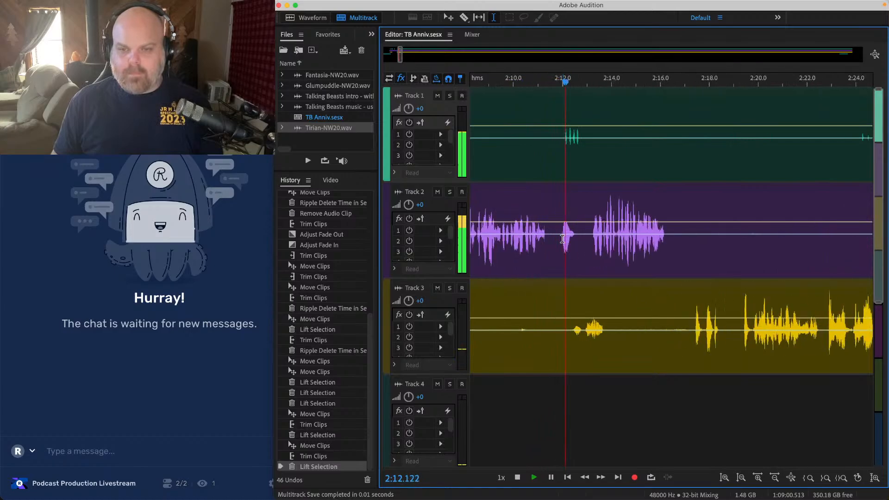
pyautogui.moveTo(569, 216); pyautogui.dragTo(670, 214)
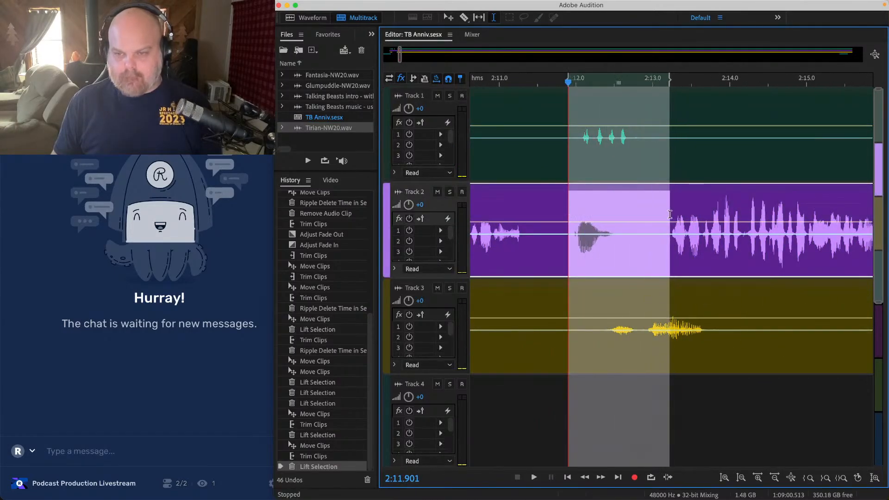
pyautogui.press('Delete')
# Step: Lift about 2:11.0 to 2:11.4 from the Fantasia and Tirian tracks
pyautogui.moveTo(527, 99); pyautogui.dragTo(500, 101)
pyautogui.press('Delete')
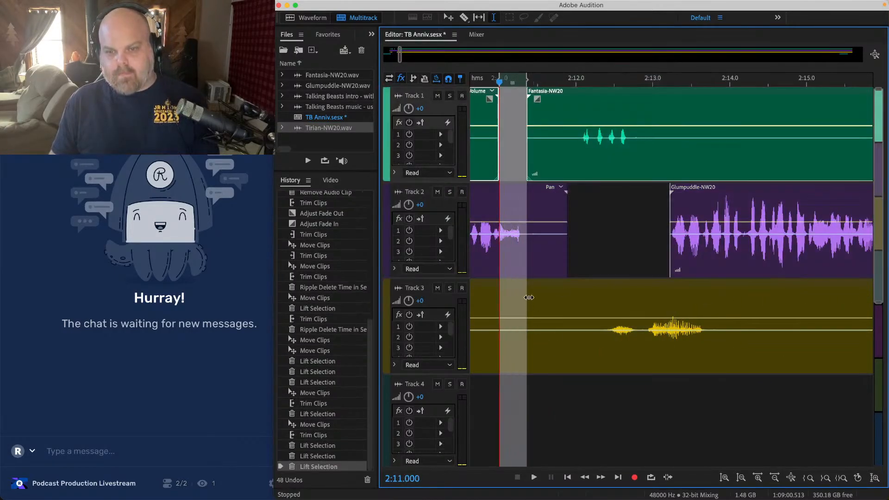
pyautogui.click(529, 298)
pyautogui.press('Delete')
# Step: Move the following speaker clips earlier to crossfade Fantasia and Tirian at about 2:10.8, play the join and save the session
pyautogui.moveTo(805, 383); pyautogui.dragTo(646, 65)
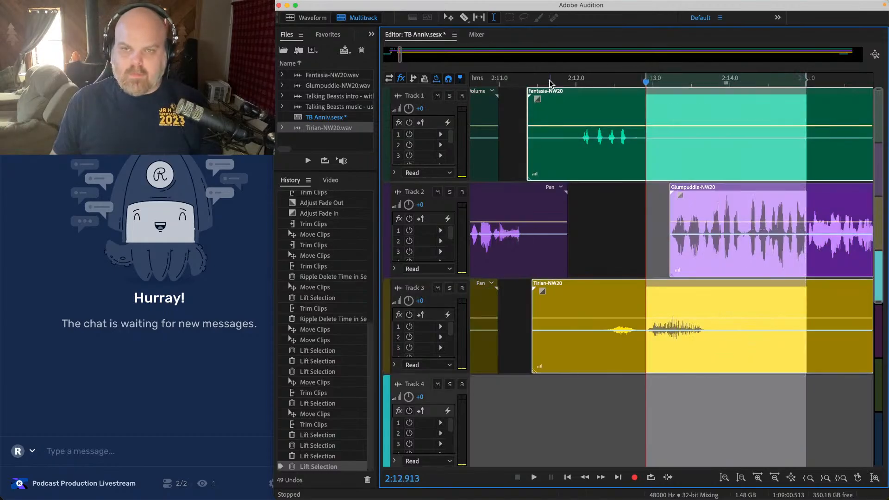
pyautogui.moveTo(551, 92); pyautogui.dragTo(508, 95)
pyautogui.hscroll(-2, 510, 98)
pyautogui.click(523, 105)
pyautogui.press('space')
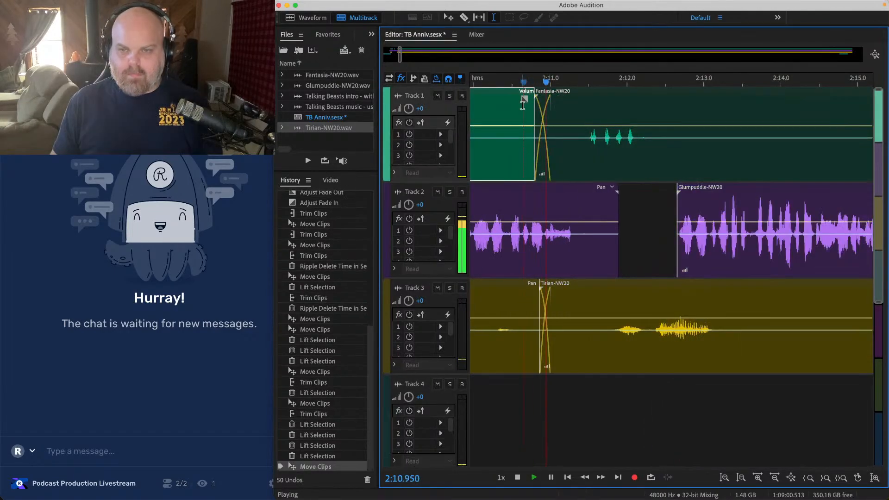
pyautogui.press('super+s')
# Step: Lift about 2:12.7 to 2:13.6 from Fantasia and Glumpuddle, and about 2:13.9 to 2:14.5 from Tirian
pyautogui.scroll(-5, 537, 129)
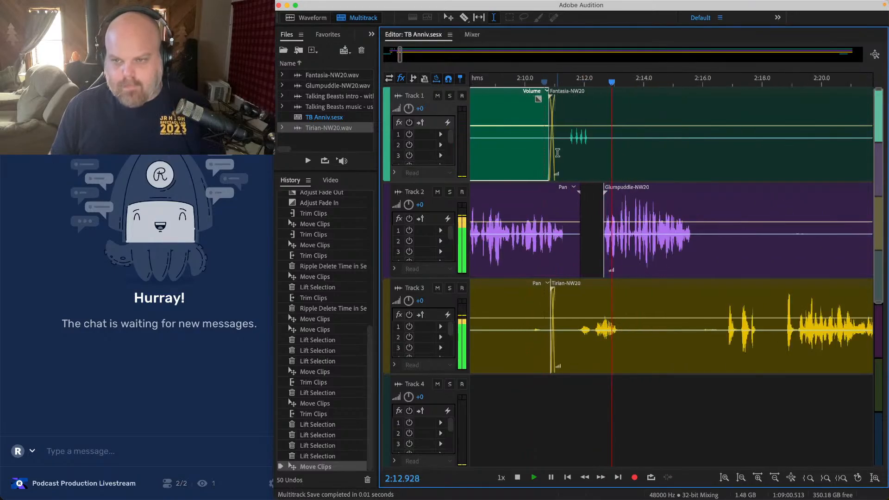
pyautogui.scroll(5, 501, 219)
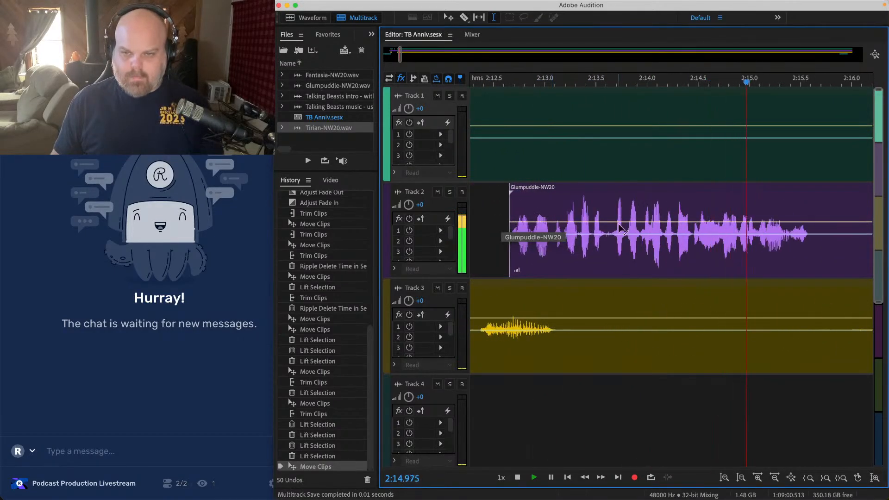
pyautogui.click(608, 207)
pyautogui.press('space')
pyautogui.moveTo(609, 207); pyautogui.dragTo(509, 210)
pyautogui.press('Delete')
pyautogui.moveTo(635, 306); pyautogui.dragTo(698, 333)
pyautogui.press('Delete')
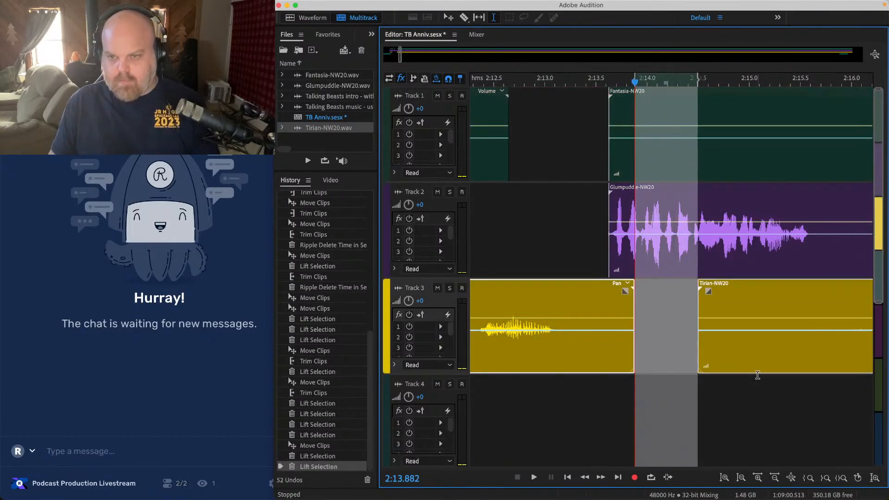
# Step: Move the following clips earlier, with Fantasia and Glumpuddle starting at about 2:12.9 and Tirian crossfaded at 2:13.8, and save the session
pyautogui.moveTo(757, 378); pyautogui.dragTo(698, 135)
pyautogui.moveTo(624, 92); pyautogui.dragTo(549, 98)
pyautogui.hscroll(-3, 514, 115)
pyautogui.click(503, 123)
pyautogui.press('space')
pyautogui.scroll(-4, 503, 123)
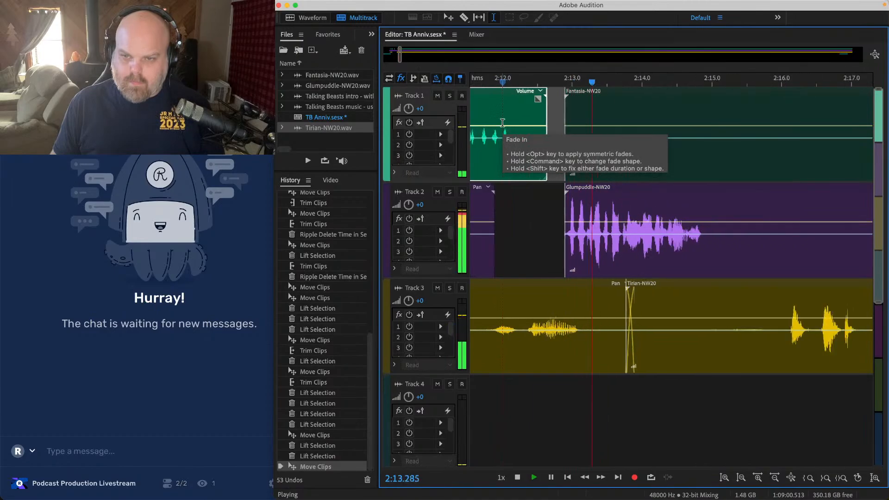
pyautogui.press('super+s')
# Step: Ripple delete about 2:16.0 to 2:18.0 across the Fantasia, Glumpuddle and Tirian tracks and play the join
pyautogui.scroll(-2, 581, 253)
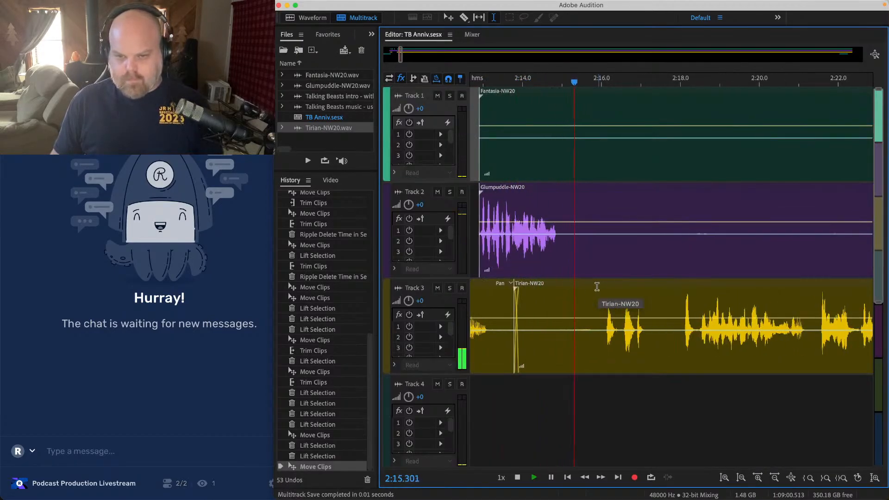
pyautogui.hscroll(1, 636, 307)
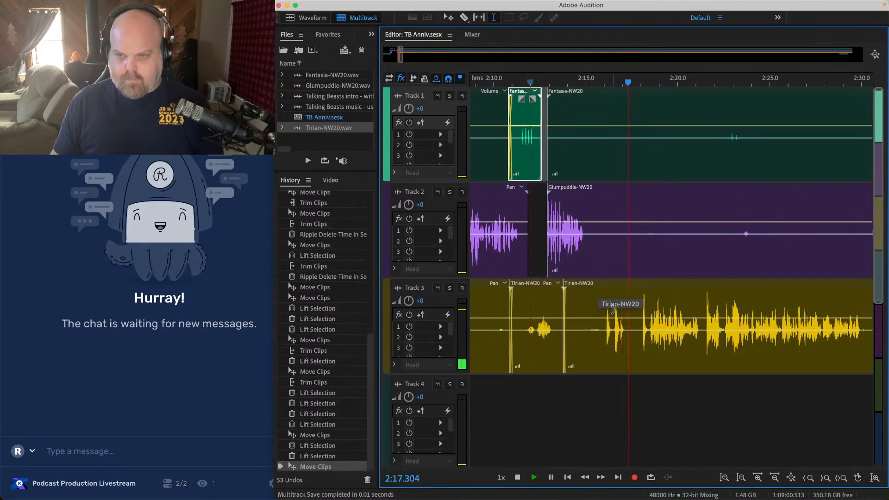
pyautogui.scroll(-3, 636, 307)
pyautogui.hscroll(2, 616, 260)
pyautogui.scroll(4, 589, 210)
pyautogui.hscroll(-3, 644, 282)
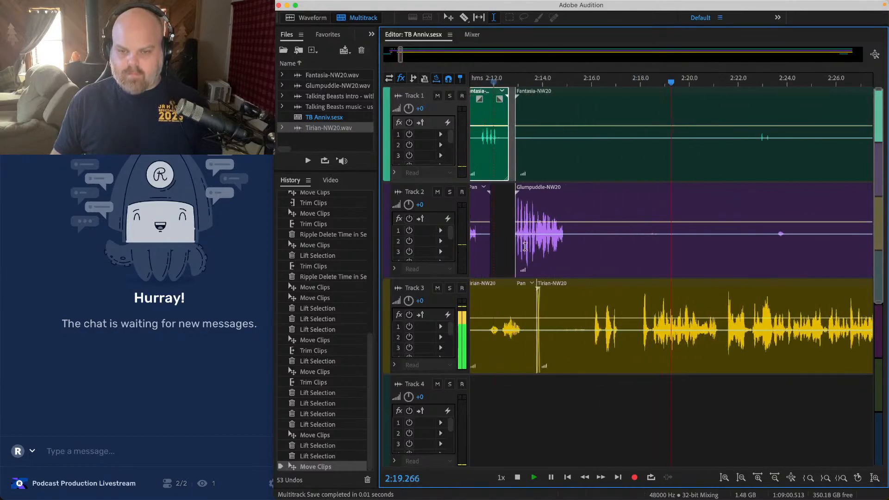
pyautogui.press('space')
pyautogui.moveTo(660, 304); pyautogui.dragTo(612, 82)
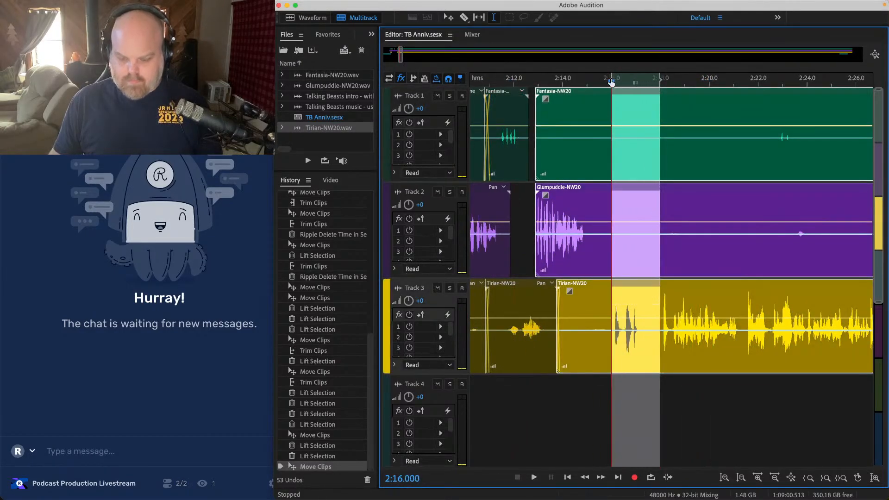
pyautogui.hotkey('alt', 'BackSpace')
pyautogui.click(598, 110)
pyautogui.press('space')
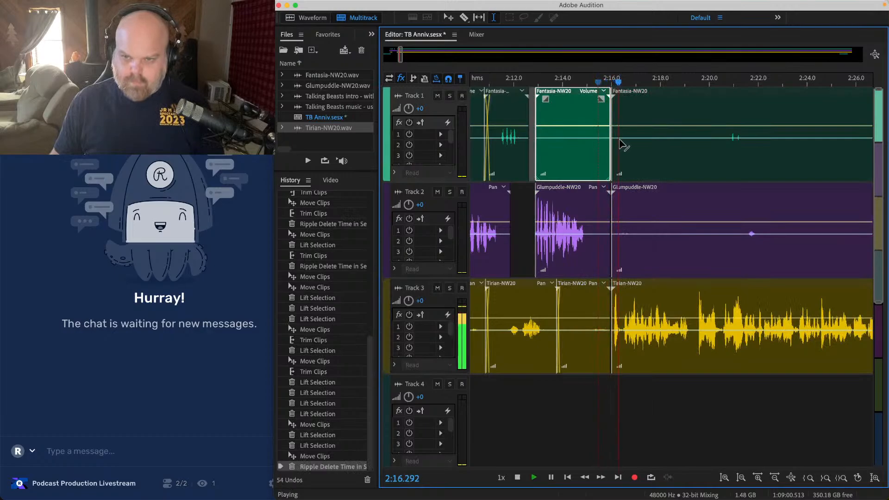
# Step: Trim the start of the Fantasia and Glumpuddle clips at 2:16.0 forward to about 2:20.6 and save the session
pyautogui.hscroll(1, 676, 188)
pyautogui.click(638, 218)
pyautogui.keyDown('super'); pyautogui.click(623, 165); pyautogui.keyUp('super')
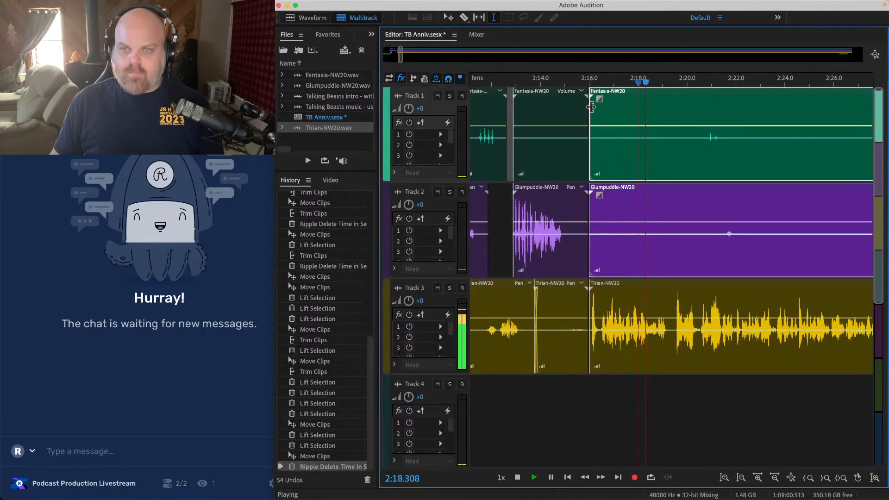
pyautogui.moveTo(591, 106); pyautogui.dragTo(704, 112)
pyautogui.press('cmd+s')
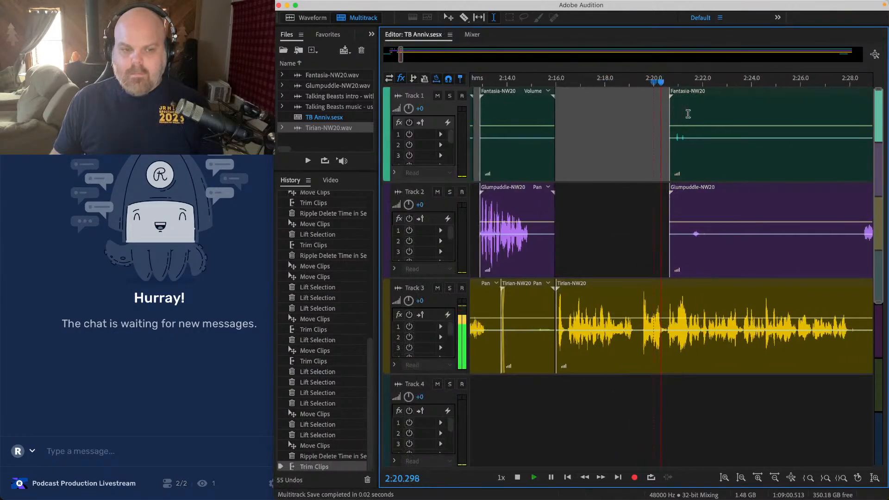
# Step: Lift the Fantasia and Glumpuddle audio from their clip starts to about 2:28.0 and save the session
pyautogui.hscroll(5, 652, 133)
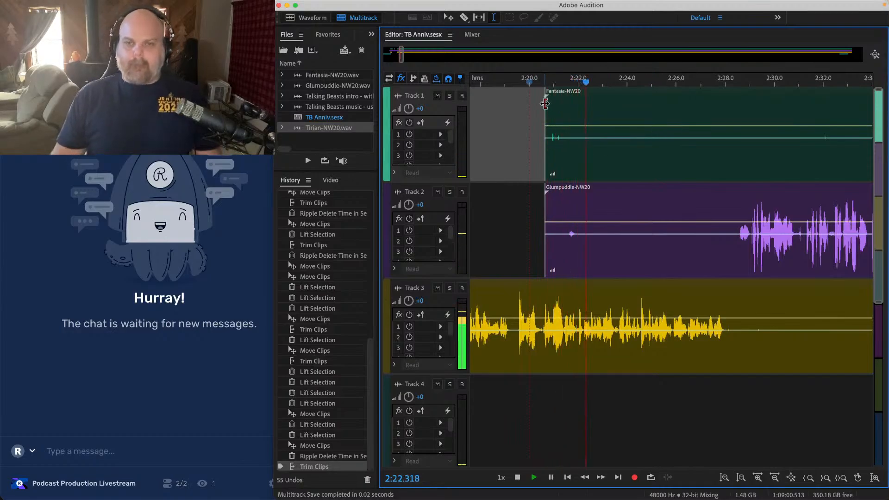
pyautogui.moveTo(521, 126); pyautogui.dragTo(724, 234)
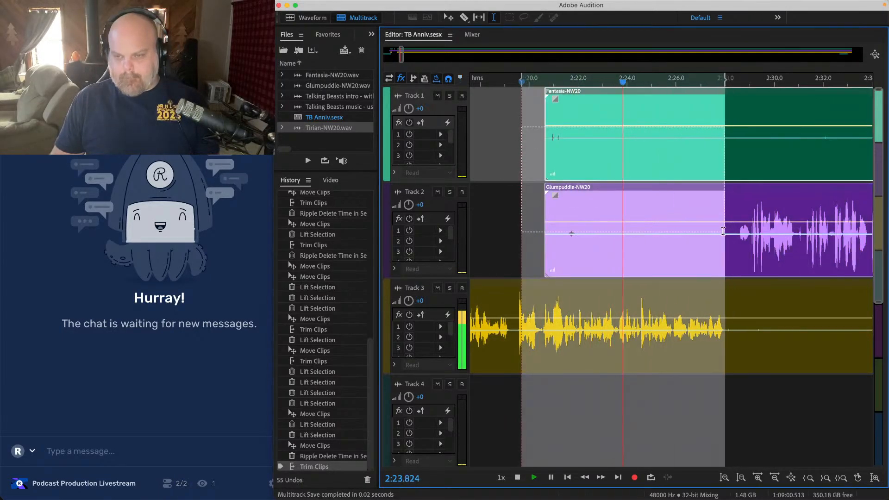
pyautogui.press('Delete')
pyautogui.click(664, 245)
pyautogui.hscroll(7, 664, 246)
pyautogui.press('super+s')
pyautogui.hscroll(-3, 621, 242)
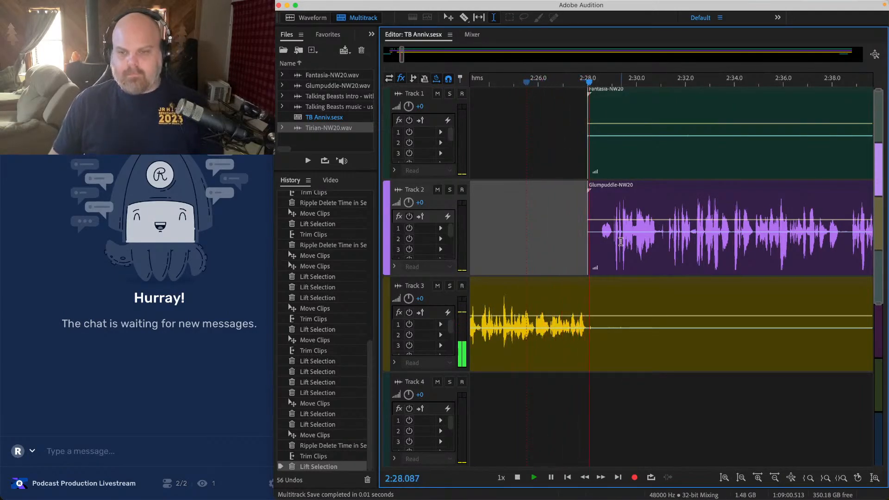
# Step: Reorder the full-screen spaces so Safari sits between Desktop and OBS Studio, and return to Adobe Audition
pyautogui.hotkey('ctrl', 'Right')
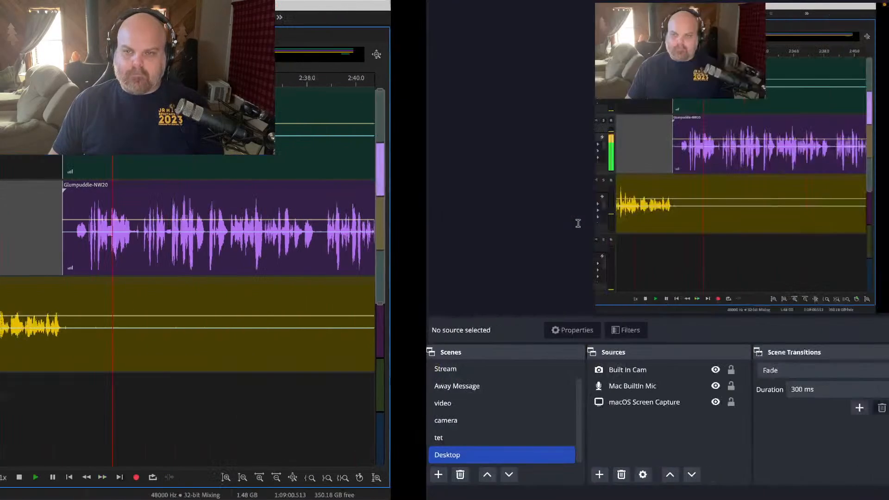
pyautogui.hotkey('ctrl', 'Left')
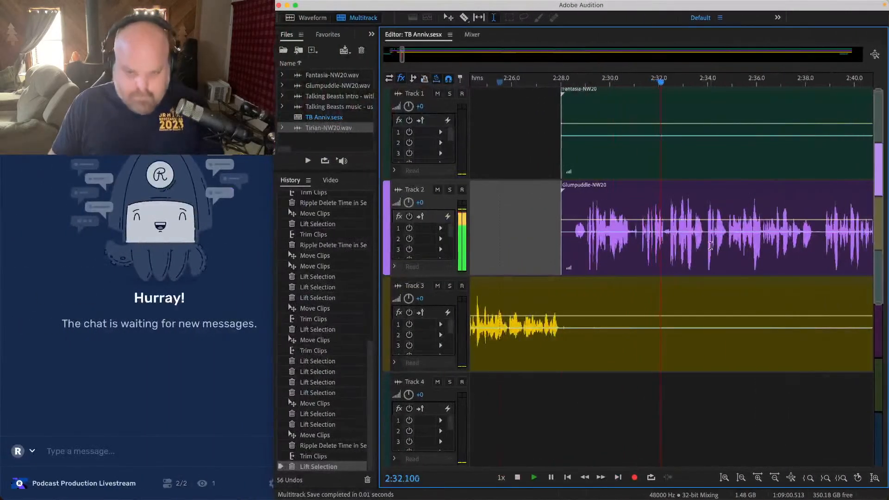
pyautogui.hotkey('ctrl', 'Up')
pyautogui.moveTo(579, 28)
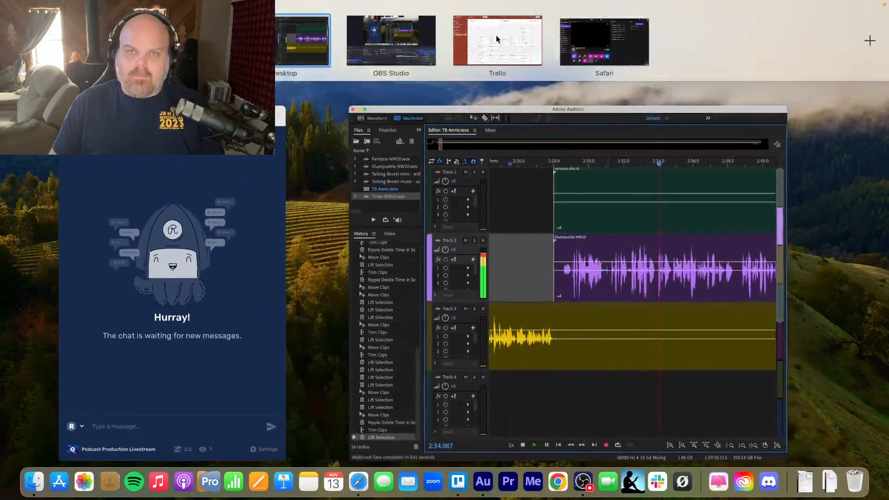
pyautogui.moveTo(593, 35); pyautogui.dragTo(383, 35)
pyautogui.click(382, 31)
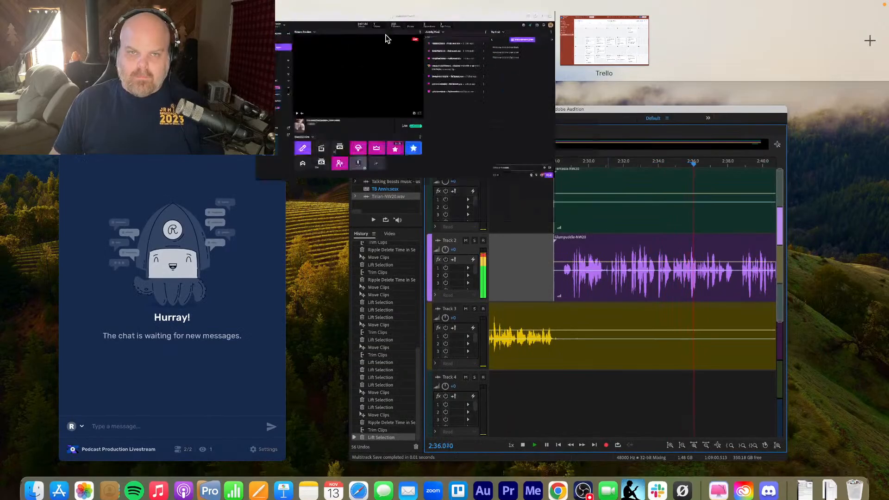
pyautogui.hotkey('ctrl', 'Up')
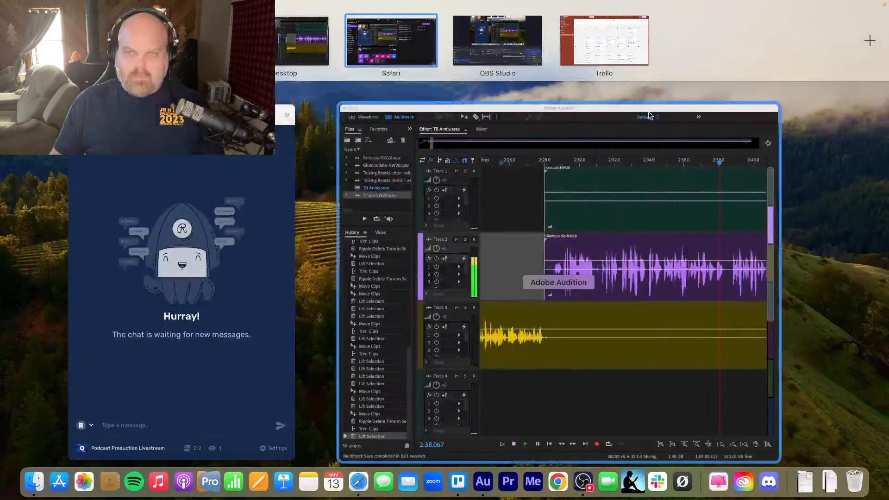
pyautogui.click(482, 32)
pyautogui.hotkey('ctrl', 'Up')
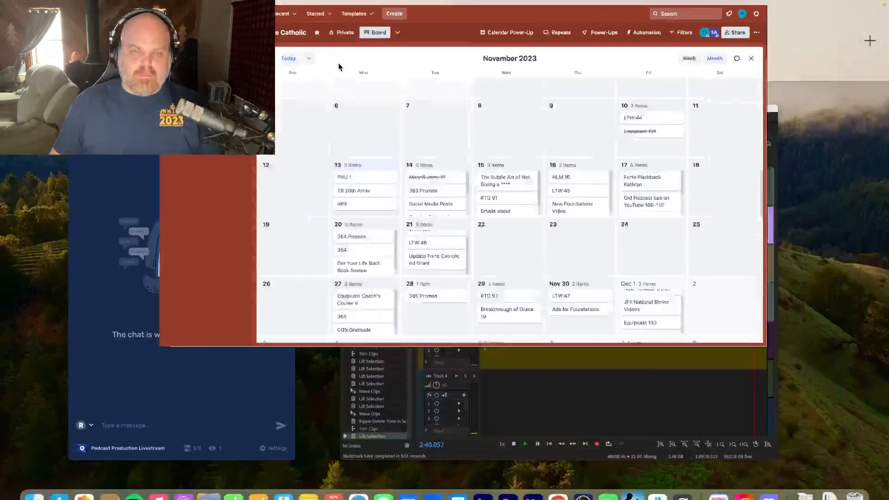
pyautogui.click(477, 239)
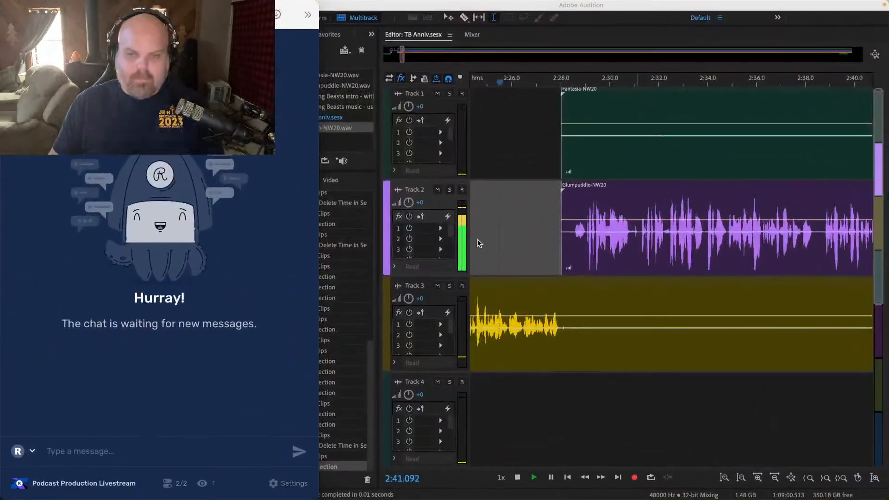
# Step: Replay the opening of the Glumpuddle clip between about 2:28 and 2:33 to examine its phrasing for a cut
pyautogui.click(562, 237)
pyautogui.scroll(-5, 584, 223)
pyautogui.hscroll(3, 607, 217)
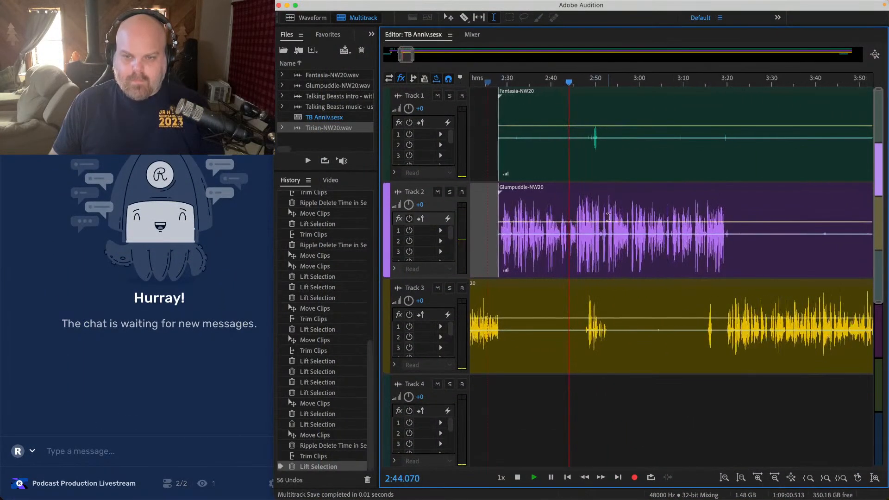
pyautogui.scroll(4, 500, 217)
pyautogui.press('space')
pyautogui.click(503, 216)
pyautogui.press('space')
pyautogui.scroll(4, 504, 216)
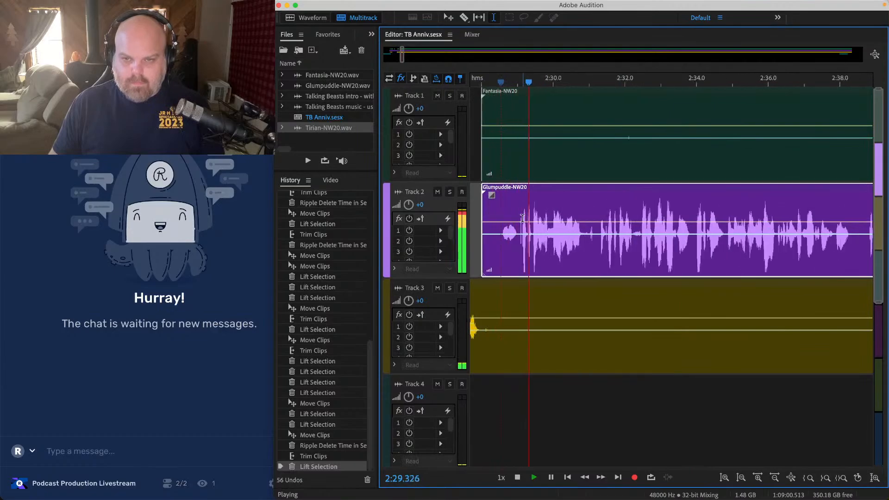
pyautogui.scroll(2, 523, 218)
pyautogui.hscroll(2, 665, 213)
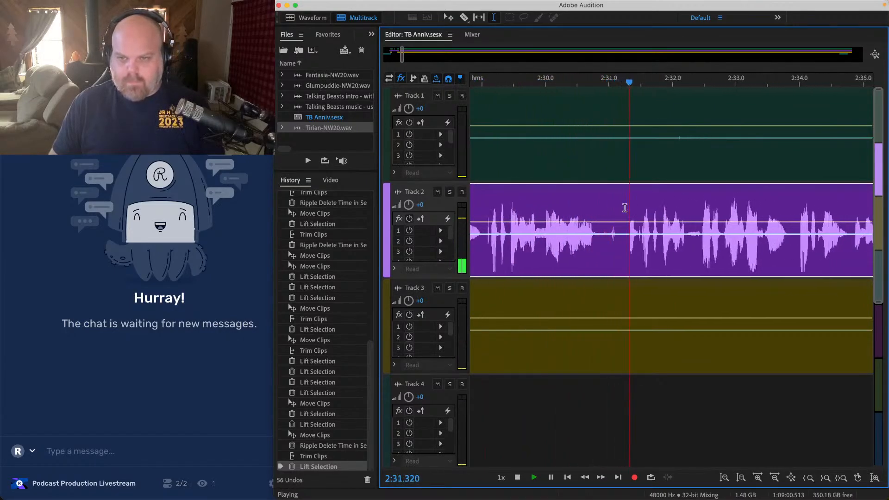
pyautogui.scroll(-4, 637, 216)
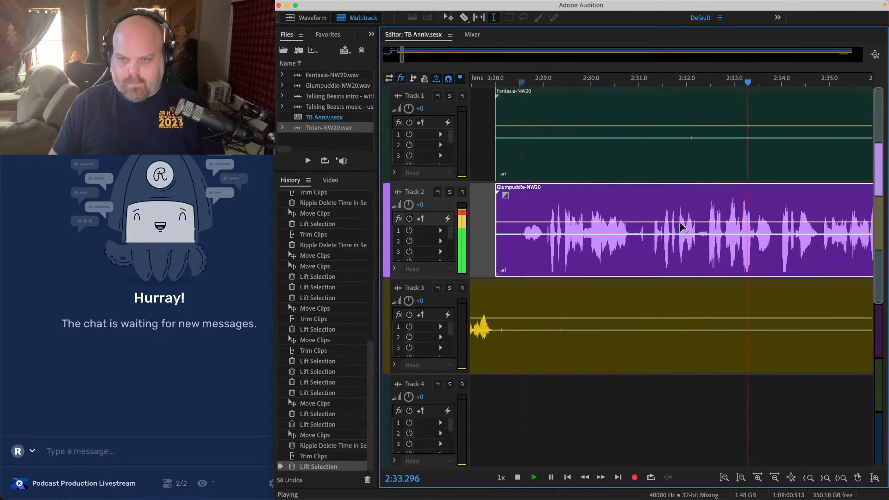
pyautogui.click(625, 203)
pyautogui.scroll(3, 690, 223)
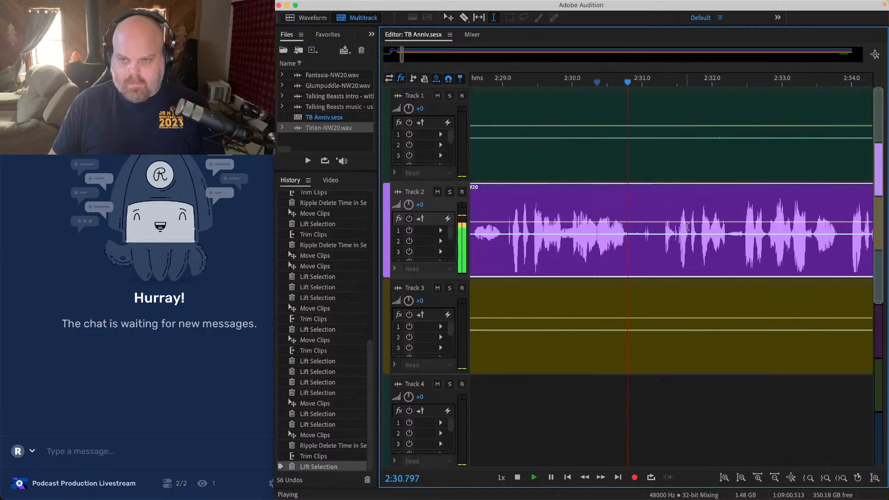
pyautogui.click(485, 210)
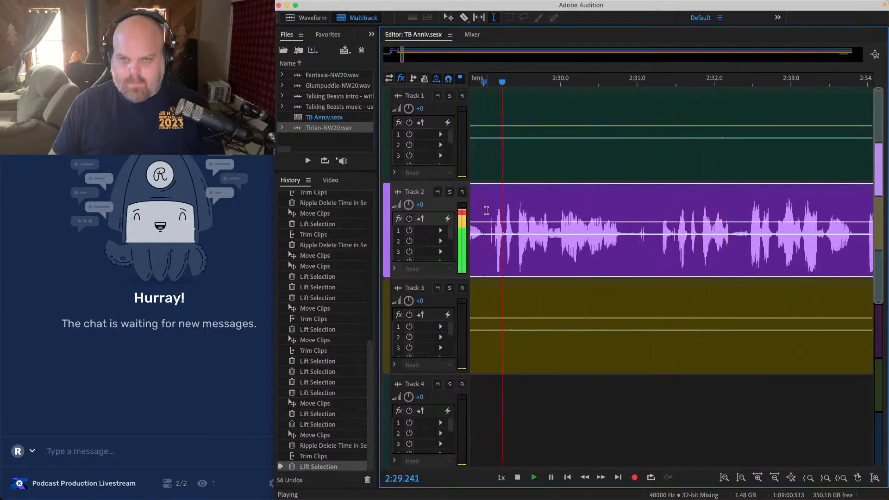
pyautogui.hscroll(-1, 568, 239)
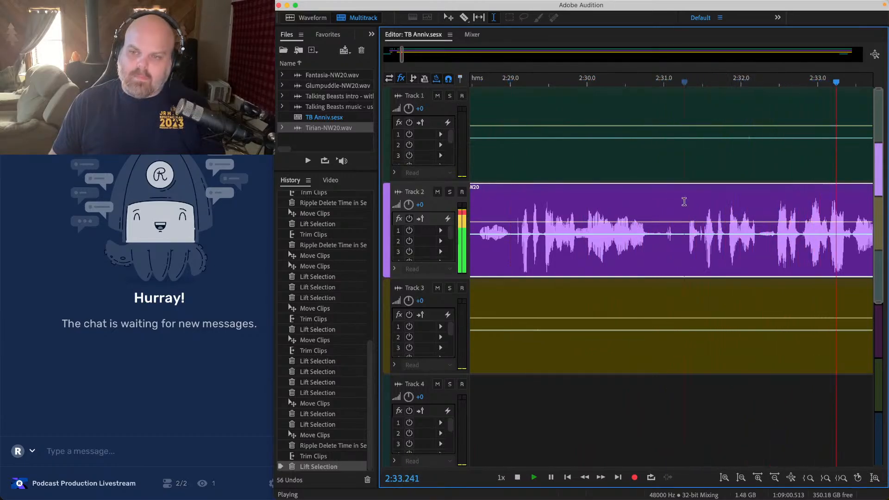
# Step: Ripple delete about 2:29.1 to 2:31.3 across all three speaker tracks and play the join
pyautogui.press('space')
pyautogui.hscroll(-10, 685, 113)
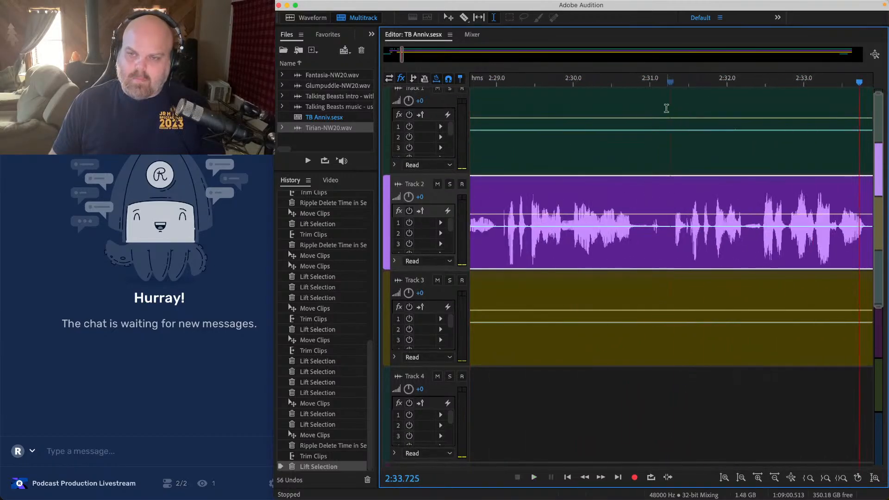
pyautogui.hscroll(-2, 666, 108)
pyautogui.moveTo(731, 113); pyautogui.dragTo(563, 326)
pyautogui.press('super+shift+Delete')
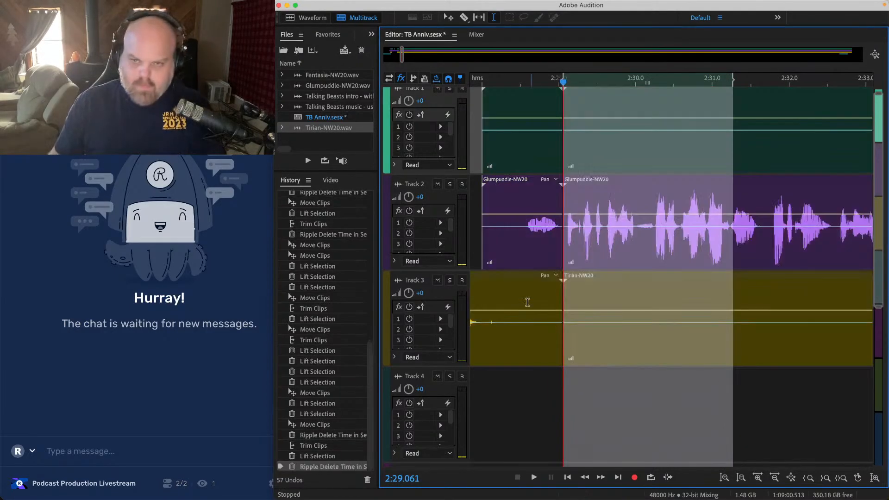
pyautogui.click(524, 300)
pyautogui.press('space')
pyautogui.scroll(-3, 522, 301)
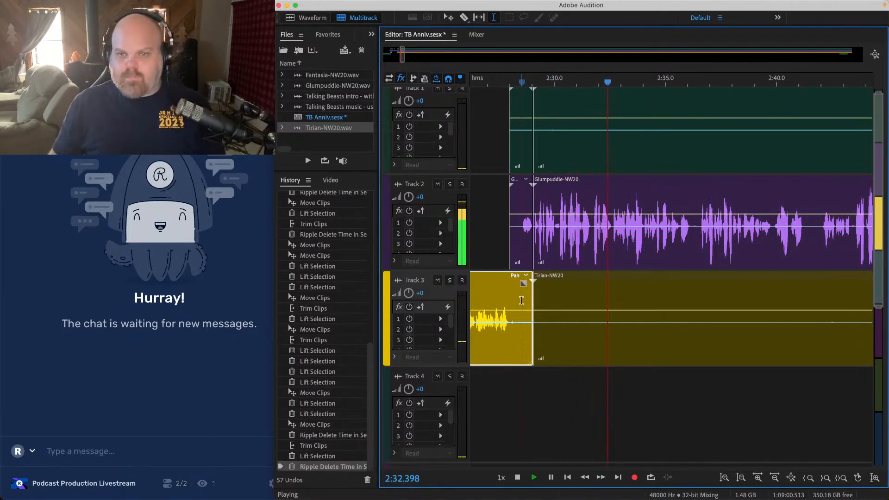
# Step: Lift the Fantasia audio from about 2:28.0 to 2:40.4
pyautogui.moveTo(487, 107); pyautogui.dragTo(786, 125)
pyautogui.press('Delete')
pyautogui.click(693, 141)
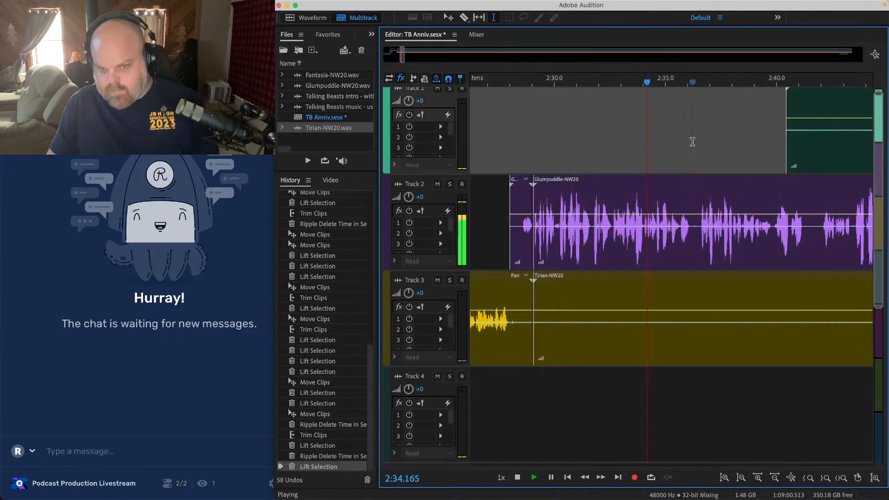
# Step: Trim the start of the Tirian clip at 2:29.1 forward to about 2:45.3 and save the session
pyautogui.scroll(-1, 692, 142)
pyautogui.hscroll(3, 693, 141)
pyautogui.hscroll(2, 692, 141)
pyautogui.hscroll(-5, 552, 297)
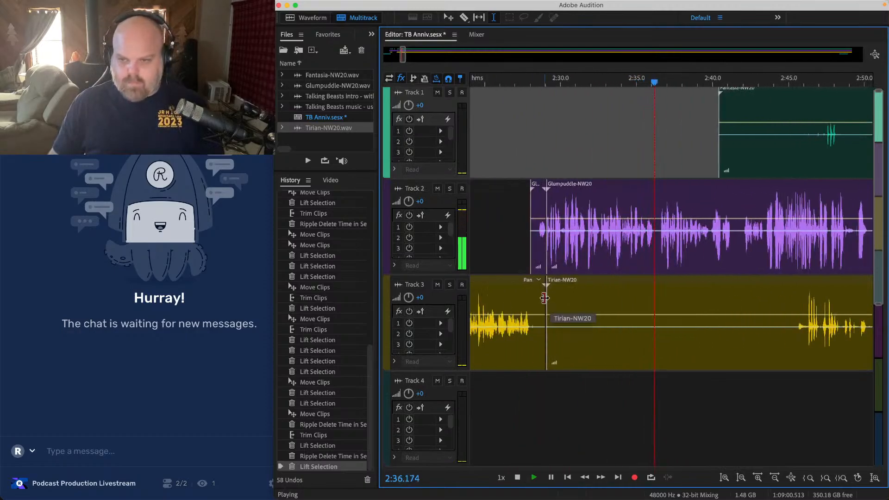
pyautogui.moveTo(545, 297); pyautogui.dragTo(792, 294)
pyautogui.press('super+s')
pyautogui.hscroll(5, 765, 298)
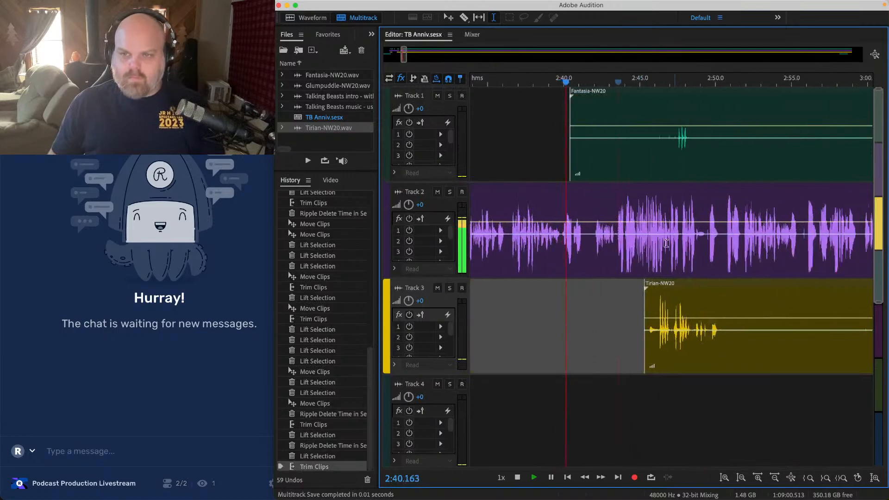
# Step: Trim the start of the Fantasia clip forward to about 2:46.0 and save the session
pyautogui.moveTo(569, 109); pyautogui.dragTo(655, 112)
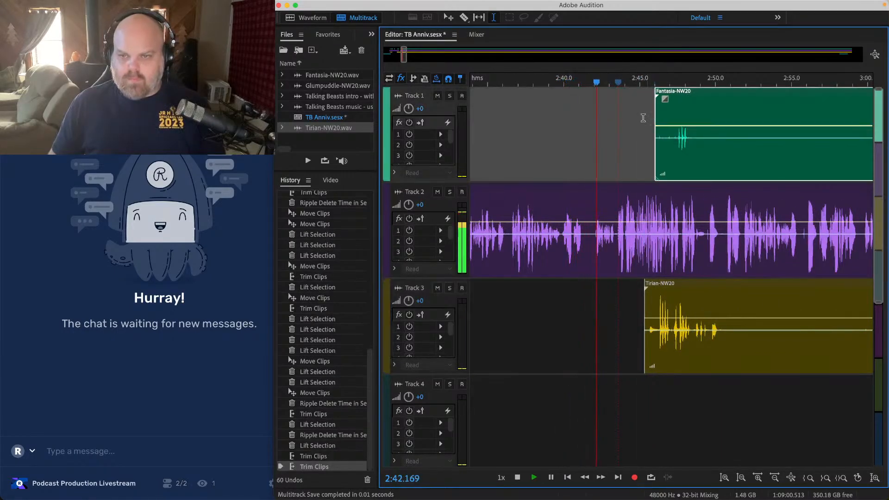
pyautogui.press('super+s')
# Step: Lift the Glumpuddle audio from about 2:49.4 to 2:50.6
pyautogui.hscroll(2, 606, 131)
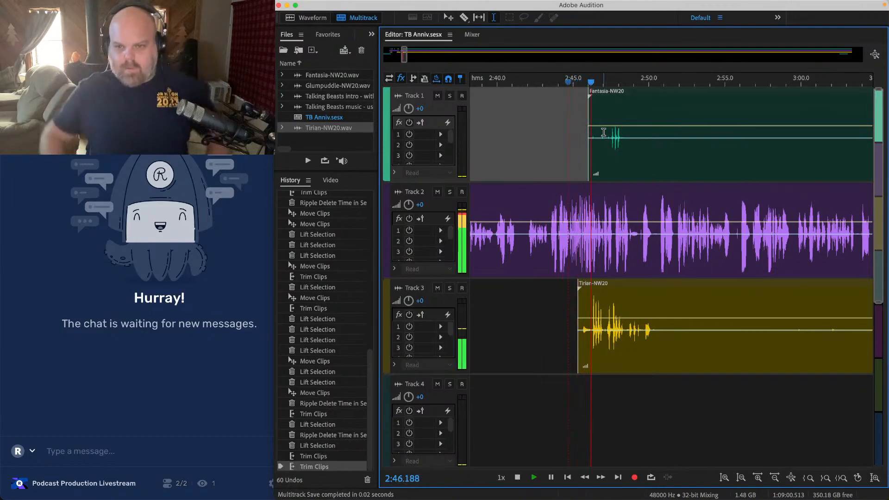
pyautogui.hscroll(1, 604, 133)
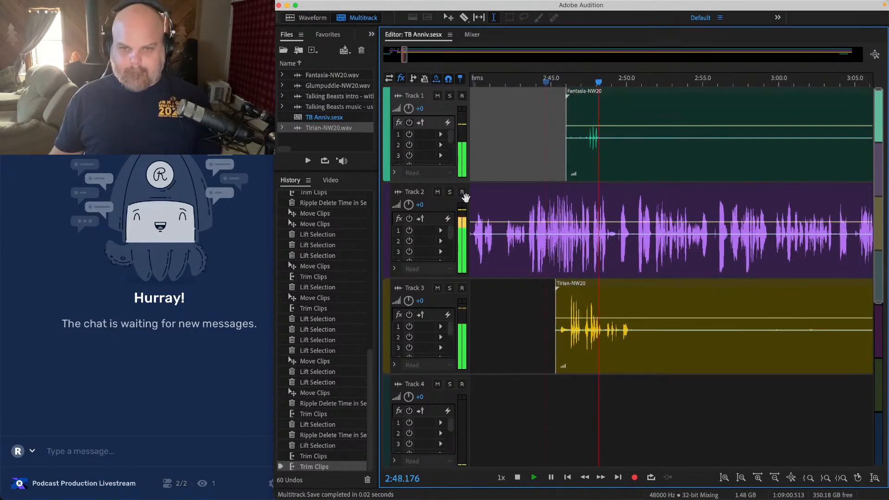
pyautogui.scroll(1, 439, 184)
pyautogui.scroll(1, 655, 236)
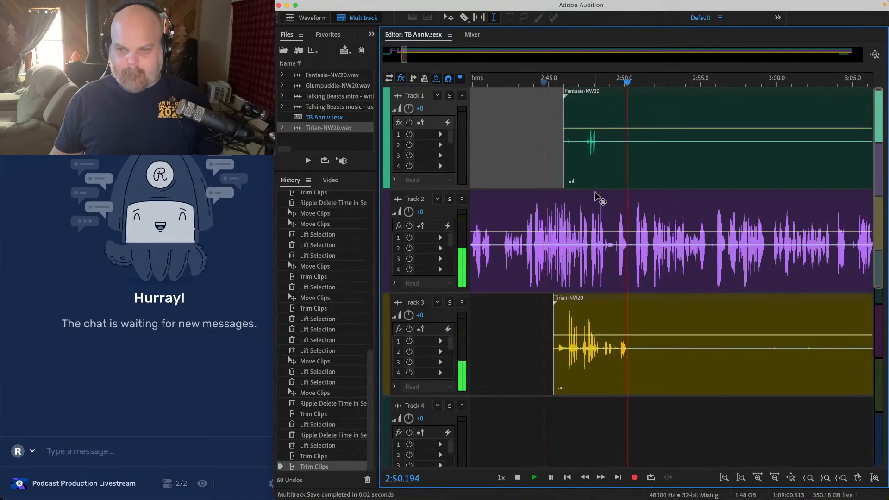
pyautogui.scroll(2, 597, 197)
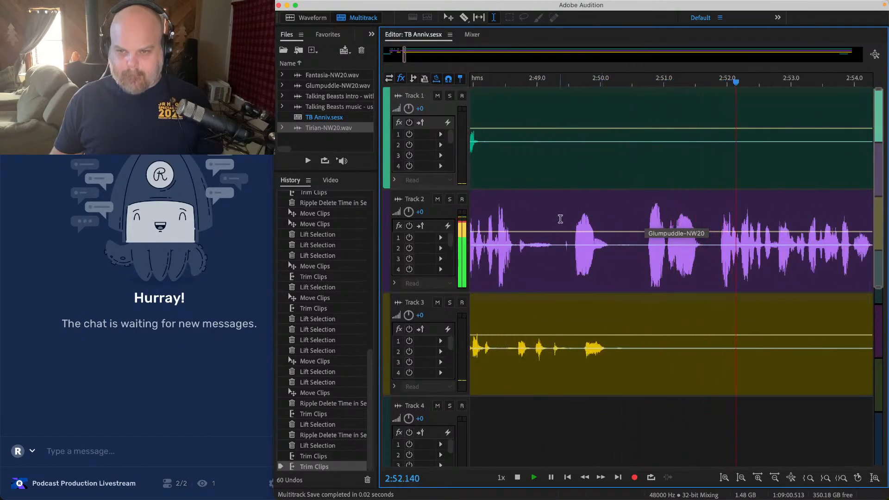
pyautogui.moveTo(561, 219); pyautogui.dragTo(642, 220)
pyautogui.press('Delete')
# Step: Lift the Fantasia audio from about 2:50.2 to 2:52.3 and the Tirian audio from about 2:52.1 to 2:53.6
pyautogui.moveTo(614, 116); pyautogui.dragTo(745, 115)
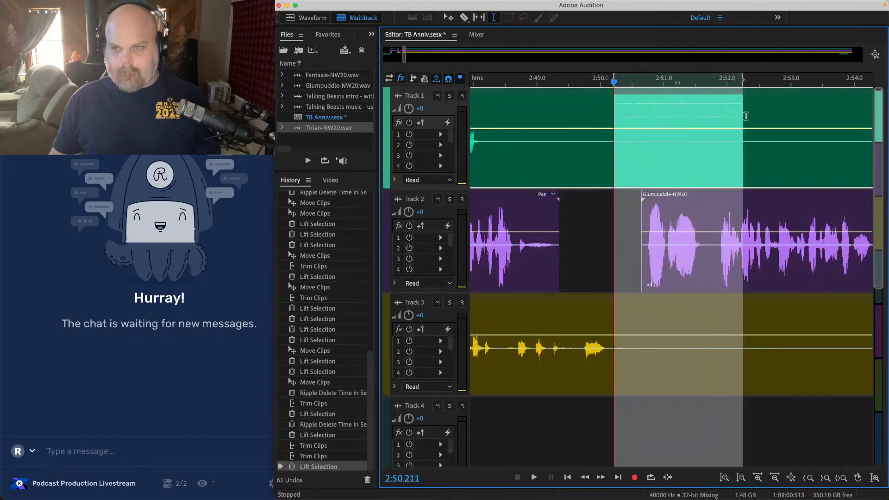
pyautogui.press('Delete')
pyautogui.moveTo(734, 327); pyautogui.dragTo(827, 343)
pyautogui.press('Delete')
# Step: Move all clips after the gaps earlier so the Glumpuddle clip starts at about 2:49.4, play the join and save the session
pyautogui.moveTo(857, 404); pyautogui.dragTo(764, 97)
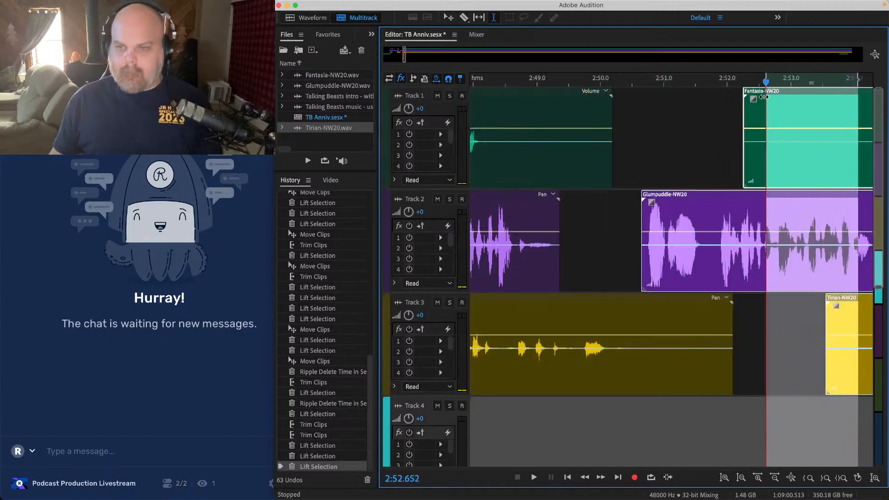
pyautogui.moveTo(660, 196); pyautogui.dragTo(580, 196)
pyautogui.click(514, 211)
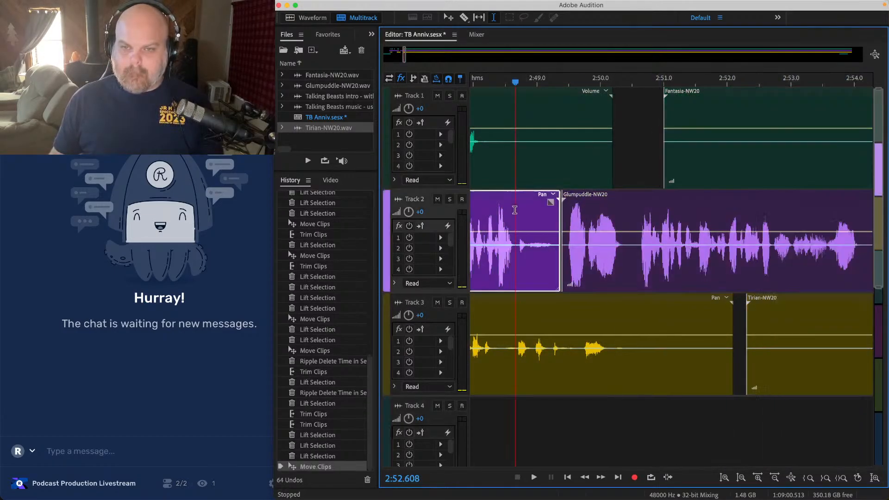
pyautogui.press('space')
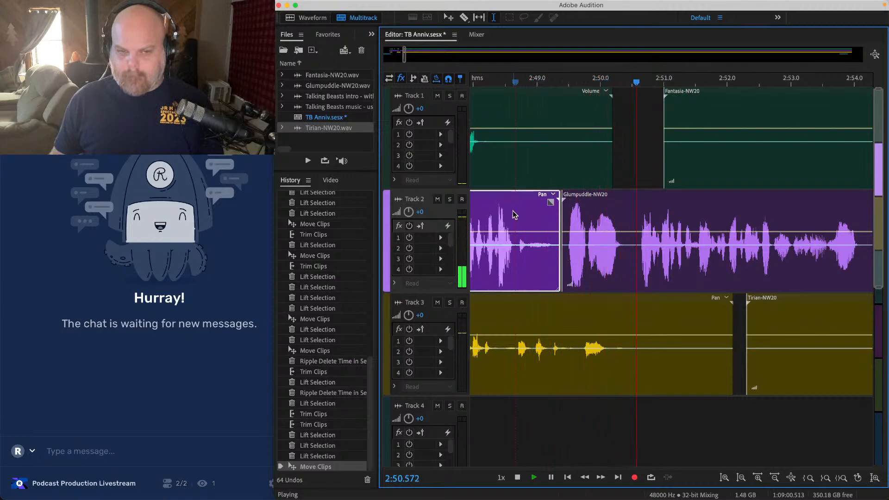
pyautogui.press('super+s')
# Step: Trim the starts of the following Fantasia and Tirian clips forward together to about 2:53.9
pyautogui.scroll(-3, 513, 213)
pyautogui.scroll(-2, 599, 325)
pyautogui.click(608, 324)
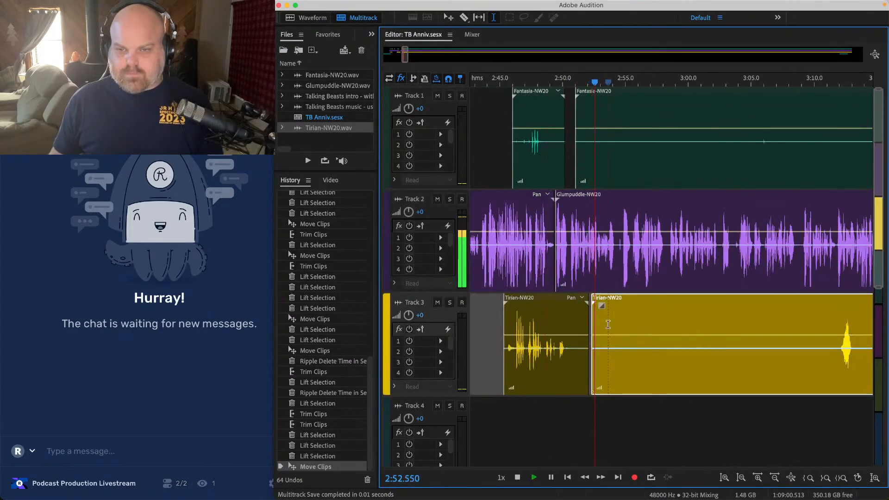
pyautogui.keyDown('super'); pyautogui.click(591, 163); pyautogui.keyUp('super')
pyautogui.moveTo(576, 107); pyautogui.dragTo(615, 108)
# Step: Ripple delete about 2:54.4 to 2:55.5 across all three speaker tracks and play the join
pyautogui.scroll(4, 618, 139)
pyautogui.scroll(2, 661, 182)
pyautogui.press('space')
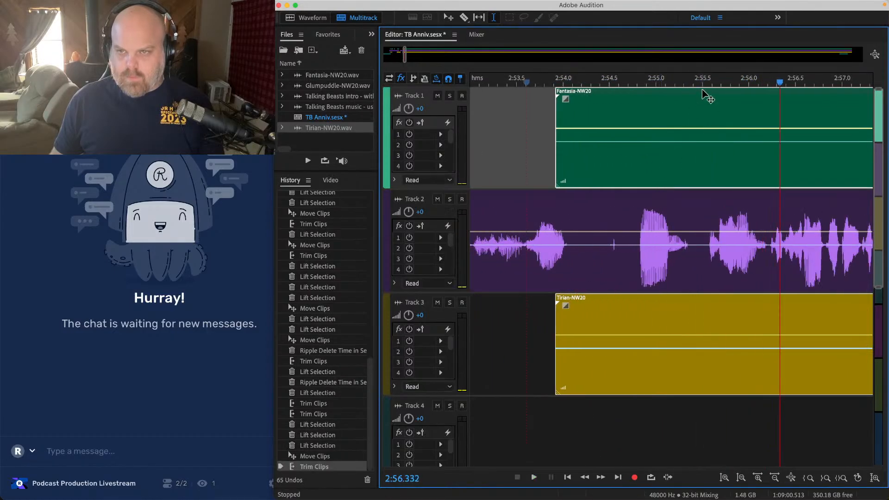
pyautogui.moveTo(700, 108); pyautogui.dragTo(597, 108)
pyautogui.hotkey('shift', 'BackSpace')
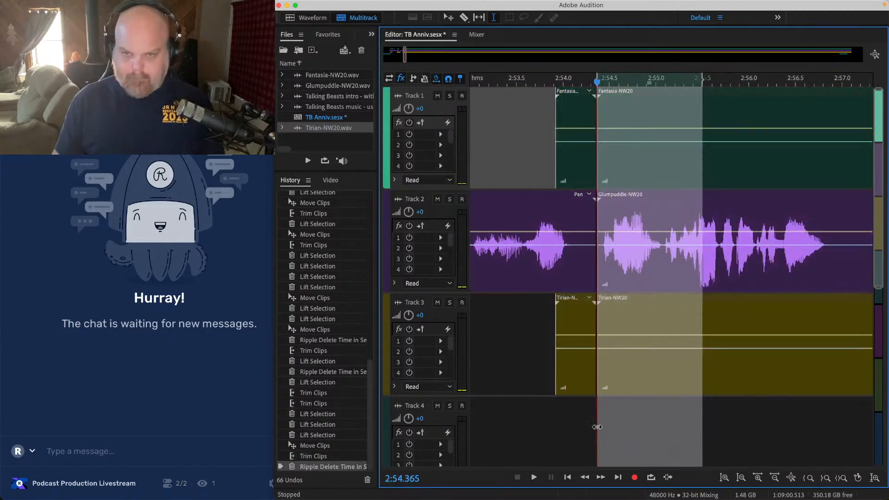
pyautogui.click(538, 353)
pyautogui.press('space')
# Step: Lift the silent Tirian audio from about 2:53.9 to 3:00.6
pyautogui.scroll(-3, 536, 353)
pyautogui.moveTo(537, 337); pyautogui.dragTo(721, 333)
pyautogui.press('Delete')
# Step: Lift the Fantasia audio from about 2:53.9 to 3:05.6 and save the session
pyautogui.scroll(-2, 658, 334)
pyautogui.hscroll(2, 658, 333)
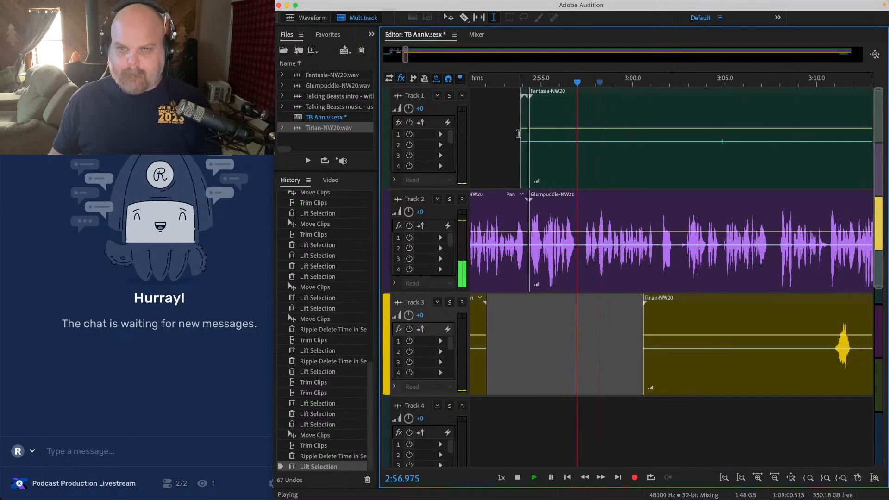
pyautogui.moveTo(507, 134); pyautogui.dragTo(736, 134)
pyautogui.press('Delete')
pyautogui.scroll(-2, 669, 140)
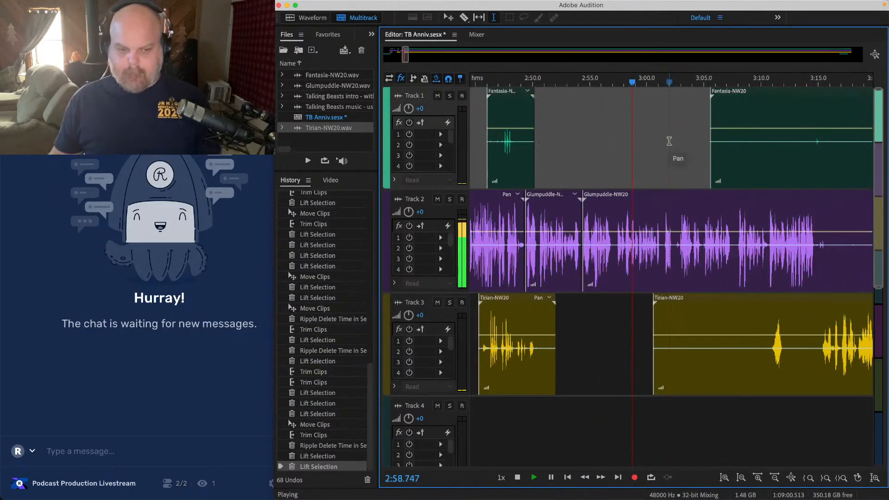
pyautogui.press('super+s')
# Step: Extend the start of the Fantasia clip at 3:05.6 back to about 3:01.1
pyautogui.hscroll(3, 646, 131)
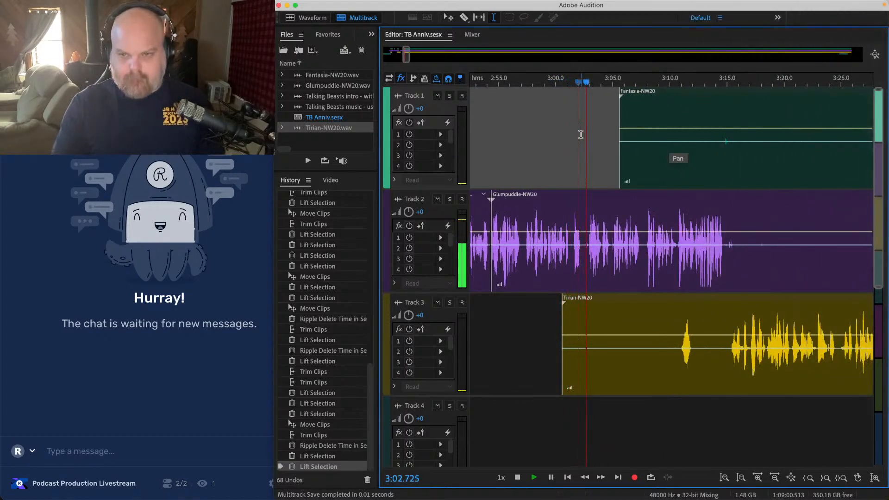
pyautogui.scroll(2, 596, 195)
pyautogui.press('space')
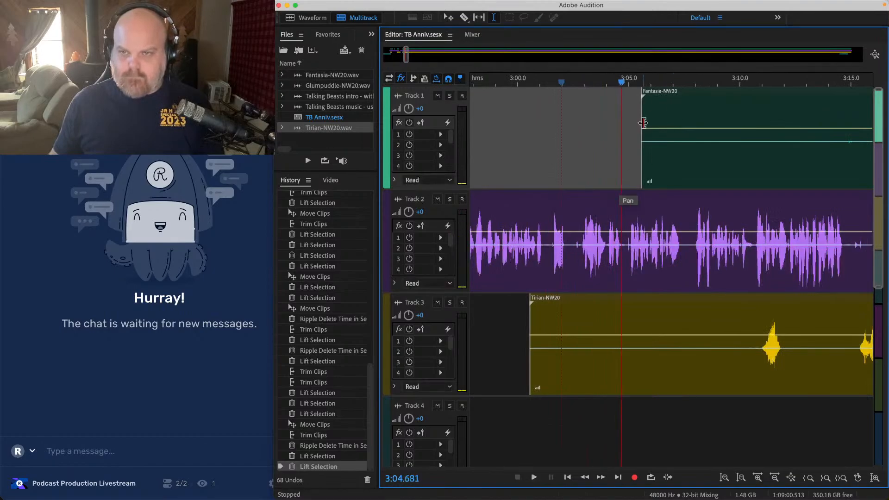
pyautogui.moveTo(642, 120); pyautogui.dragTo(543, 114)
# Step: Ripple delete about 3:01.5 to 3:02.9 across all three speaker tracks and play the join
pyautogui.scroll(3, 543, 114)
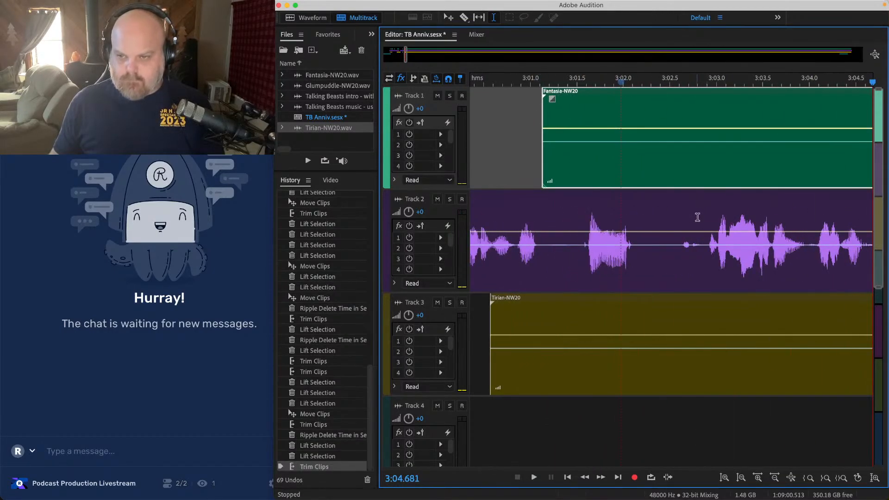
pyautogui.click(709, 219)
pyautogui.moveTo(704, 109); pyautogui.dragTo(577, 363)
pyautogui.hotkey('alt', 'BackSpace')
pyautogui.scroll(-5, 534, 235)
pyautogui.click(535, 235)
pyautogui.press('space')
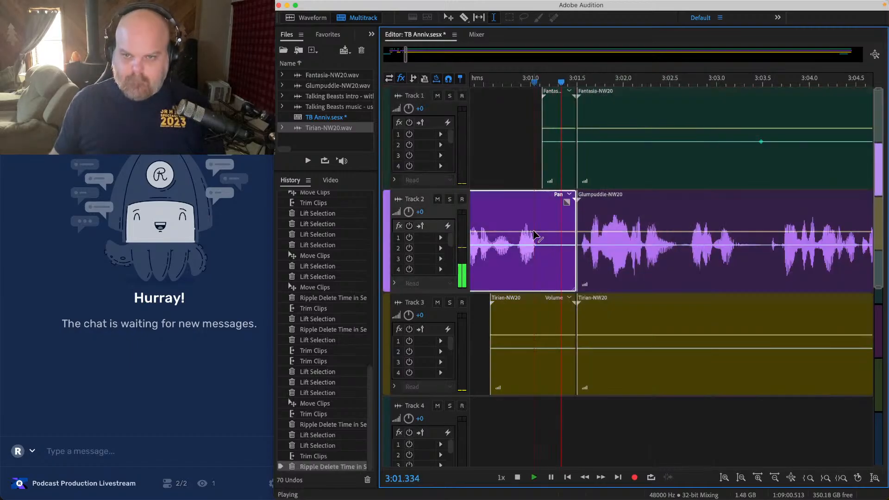
# Step: Lift the silent Tirian audio up to about 3:08.3 and the Fantasia audio up to about 3:11.4, and save the session
pyautogui.moveTo(505, 342); pyautogui.dragTo(693, 349)
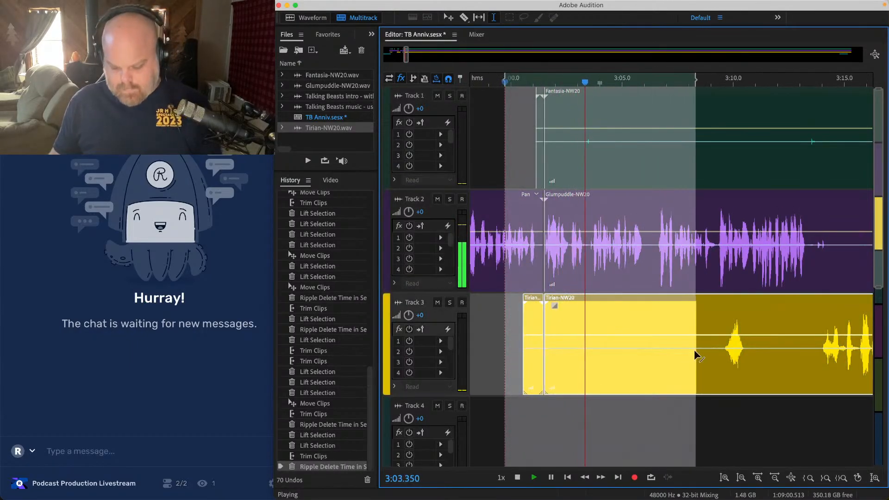
pyautogui.press('Delete')
pyautogui.moveTo(514, 104); pyautogui.dragTo(767, 116)
pyautogui.press('Delete')
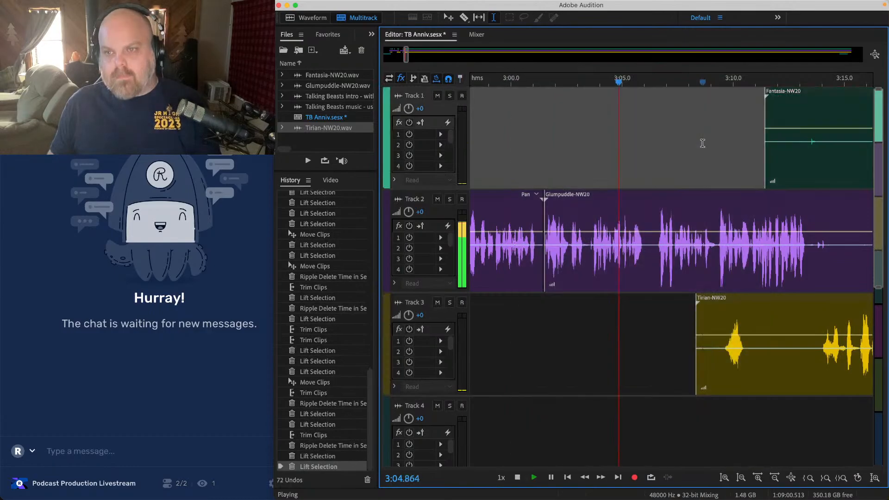
pyautogui.scroll(-3, 699, 145)
pyautogui.press('cmd+s')
# Step: Trim the start of the Fantasia clip forward to about 3:20.0
pyautogui.hscroll(5, 636, 155)
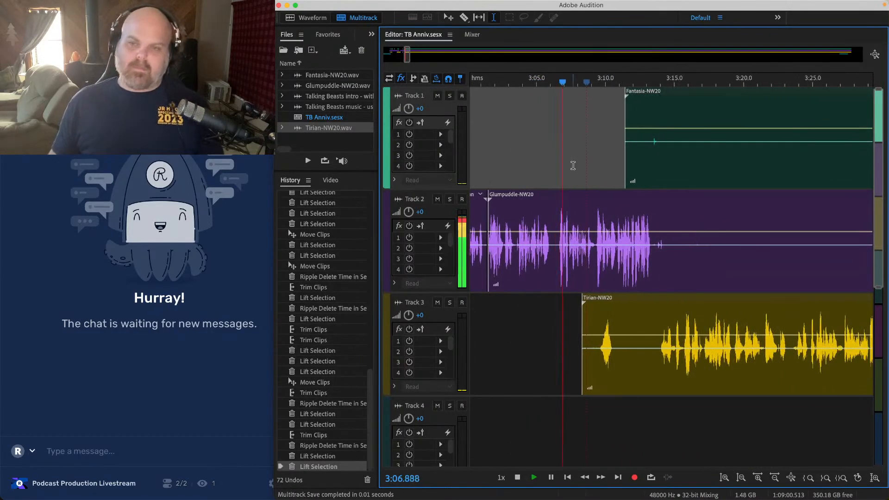
pyautogui.hscroll(3, 631, 146)
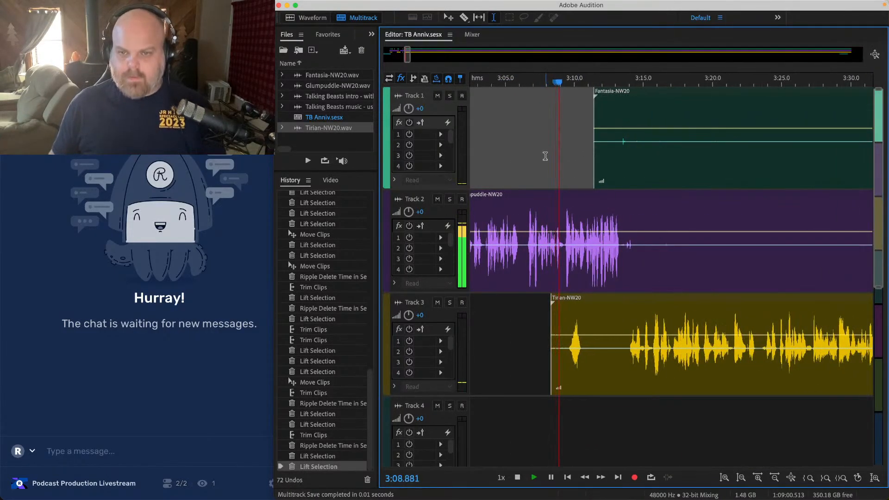
pyautogui.hscroll(3, 545, 156)
pyautogui.scroll(2, 578, 154)
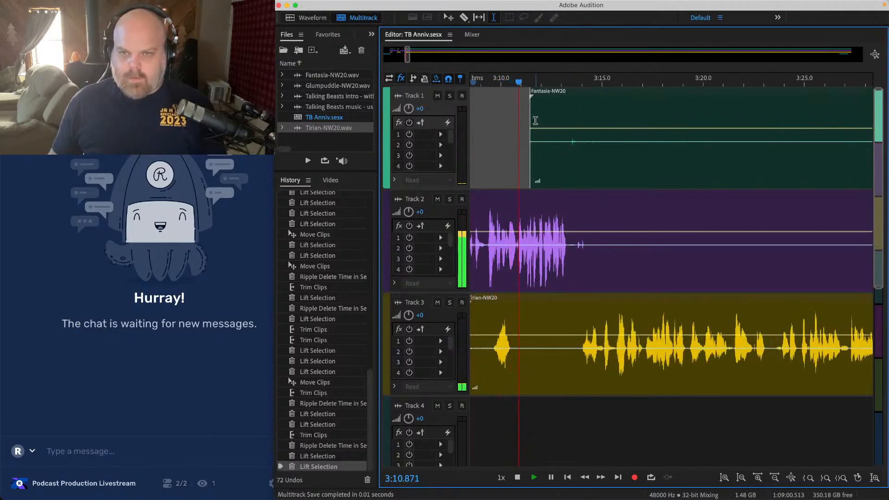
pyautogui.moveTo(531, 98); pyautogui.dragTo(704, 99)
pyautogui.click(626, 131)
# Step: Lift the Fantasia and Glumpuddle audio from about 3:15.6 to 3:35.8
pyautogui.hscroll(3, 553, 156)
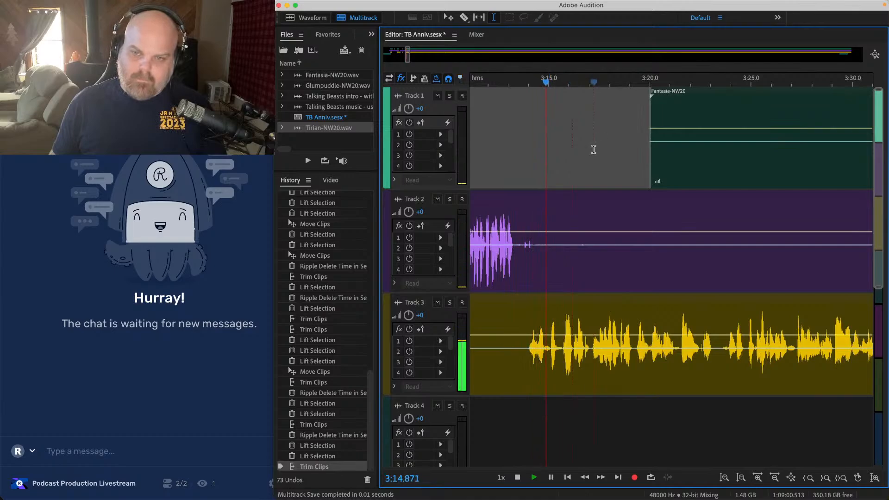
pyautogui.scroll(-3, 594, 149)
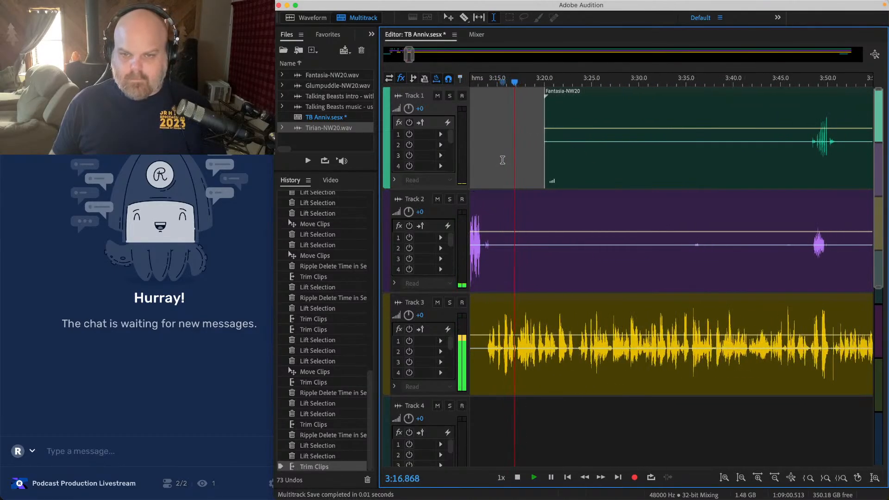
pyautogui.moveTo(504, 160); pyautogui.dragTo(693, 239)
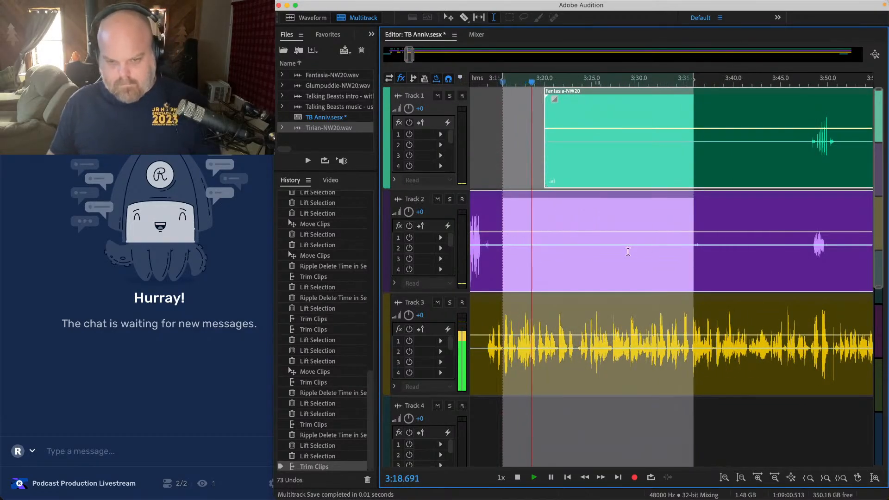
pyautogui.press('Delete')
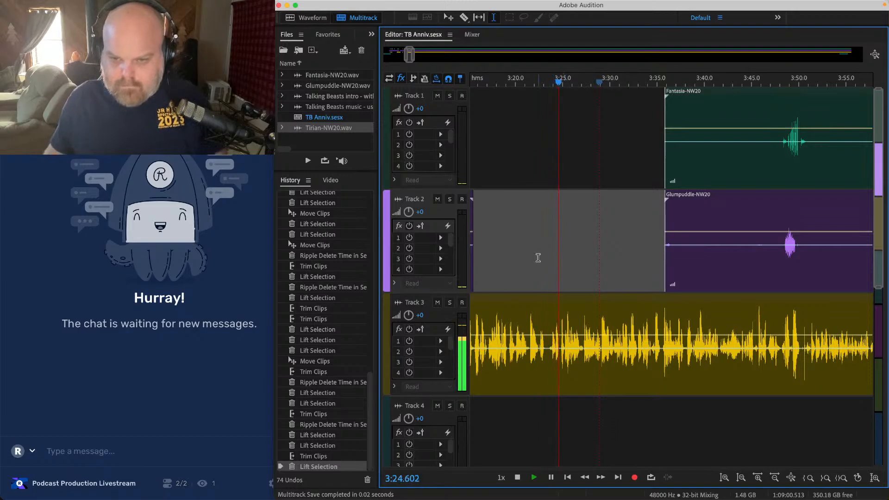
# Step: Play the Tirian passage around 3:23 and lift its audio from about 3:21.5 to 3:24.2
pyautogui.scroll(5, 536, 264)
pyautogui.press('space')
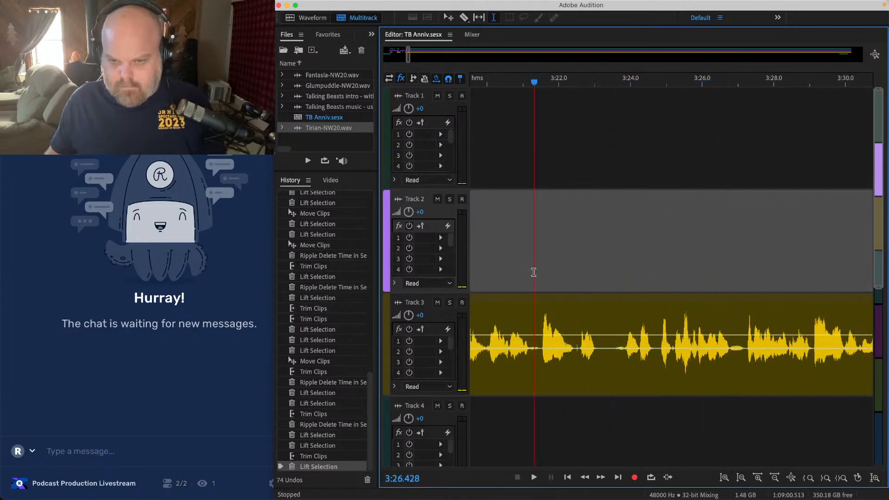
pyautogui.press('space')
pyautogui.click(617, 324)
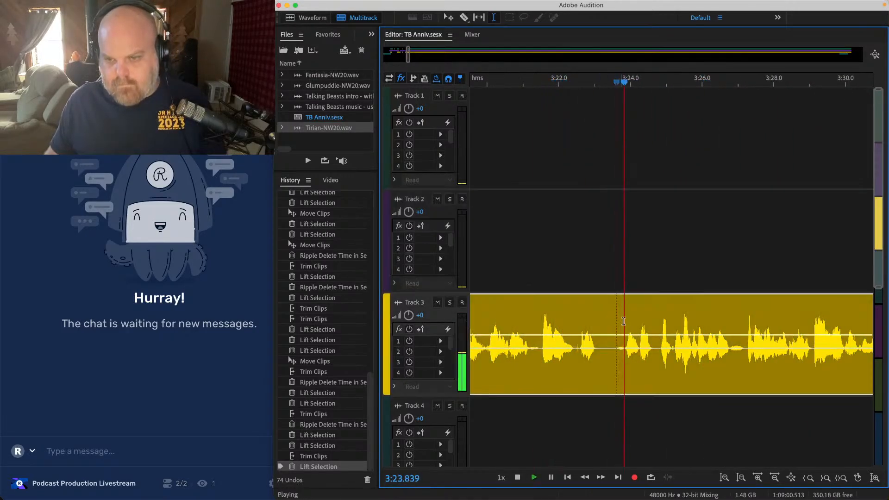
pyautogui.moveTo(637, 330); pyautogui.dragTo(540, 305)
pyautogui.press('Delete')
# Step: Fine-trim the start of the Tirian clip after the gap to about 3:24.3
pyautogui.click(624, 320)
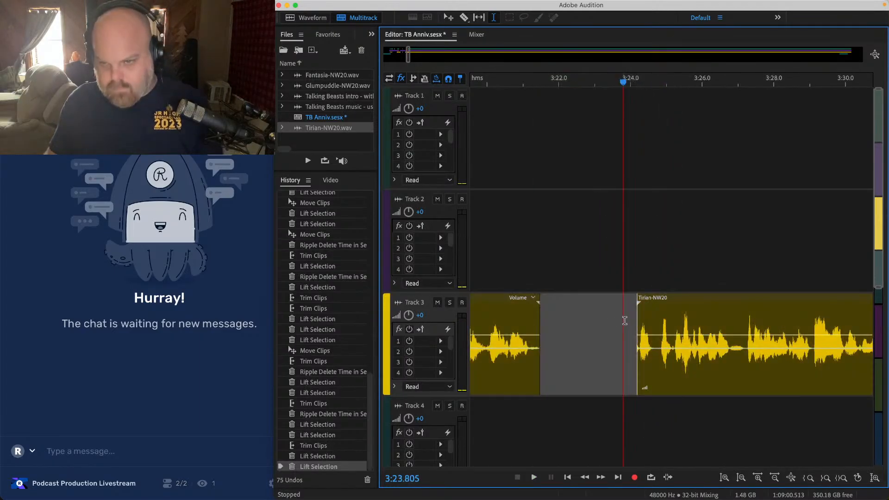
pyautogui.scroll(3, 654, 314)
pyautogui.moveTo(611, 321); pyautogui.dragTo(616, 320)
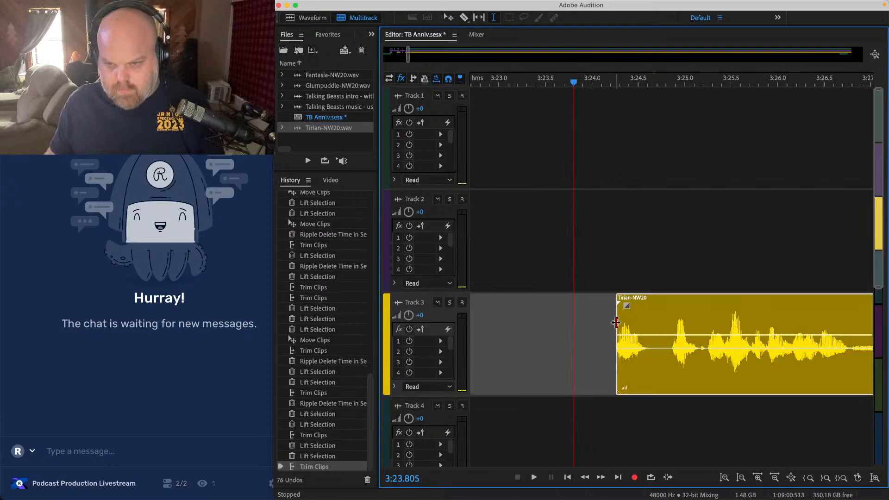
# Step: Move all clips after the gap earlier so the Tirian clip starts at about 3:21.8
pyautogui.scroll(-3, 617, 321)
pyautogui.click(737, 153)
pyautogui.moveTo(737, 153); pyautogui.dragTo(830, 480)
pyautogui.scroll(3, 589, 423)
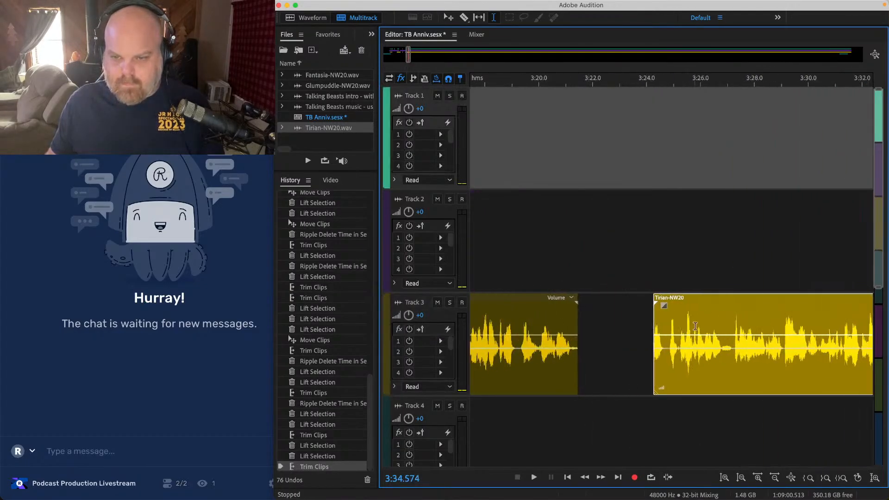
pyautogui.moveTo(684, 299); pyautogui.dragTo(617, 300)
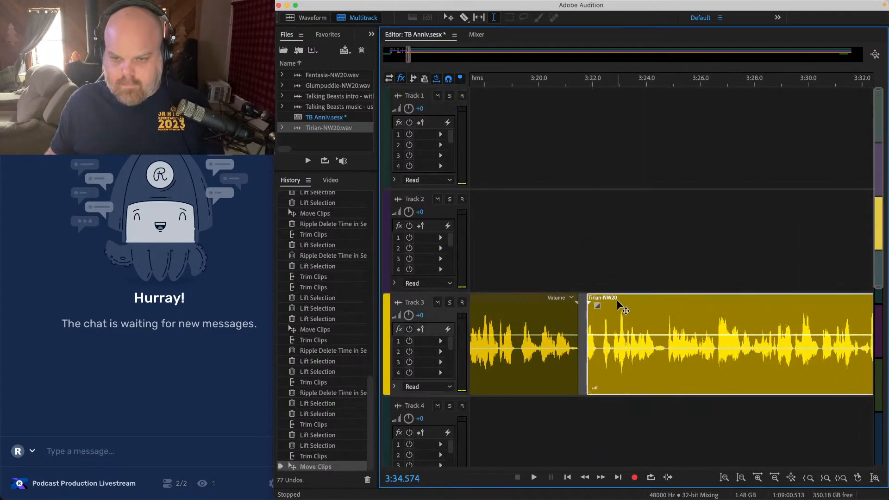
# Step: Play the Tirian join at about 3:21.5 and save the session
pyautogui.click(548, 258)
pyautogui.press('space')
pyautogui.scroll(3, 598, 273)
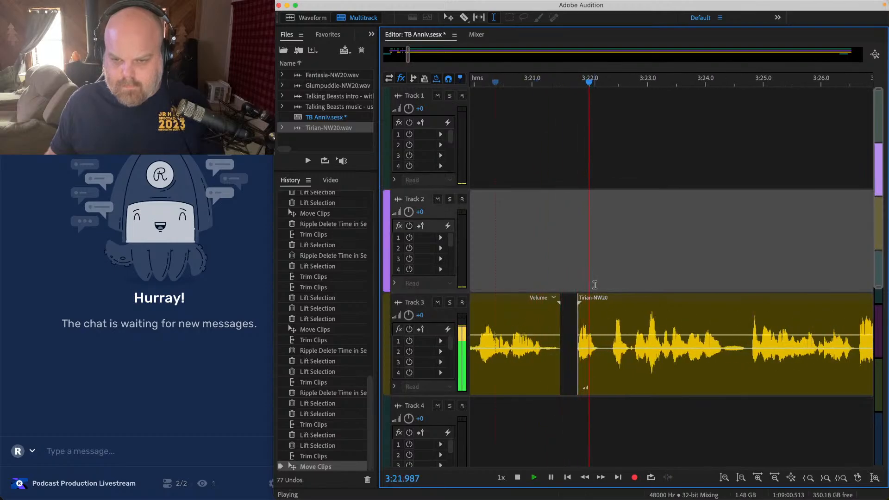
pyautogui.scroll(-4, 594, 296)
pyautogui.press('super+s')
pyautogui.hscroll(1, 592, 310)
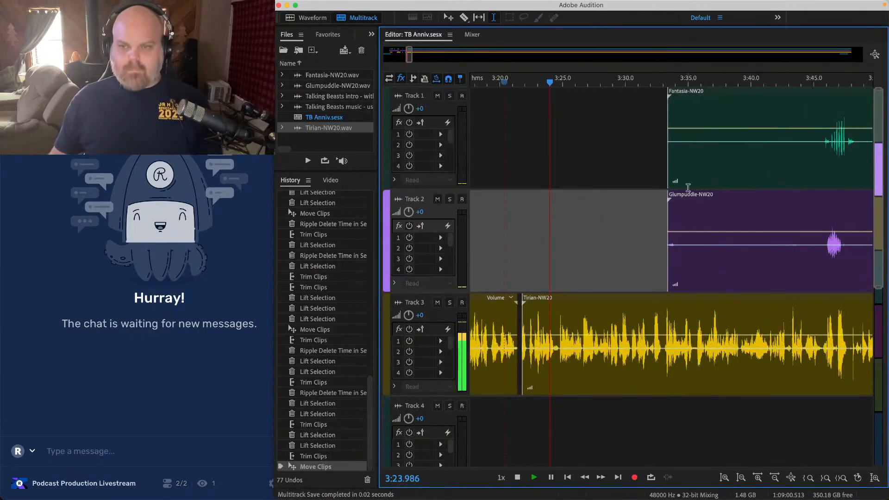
pyautogui.hscroll(10, 578, 116)
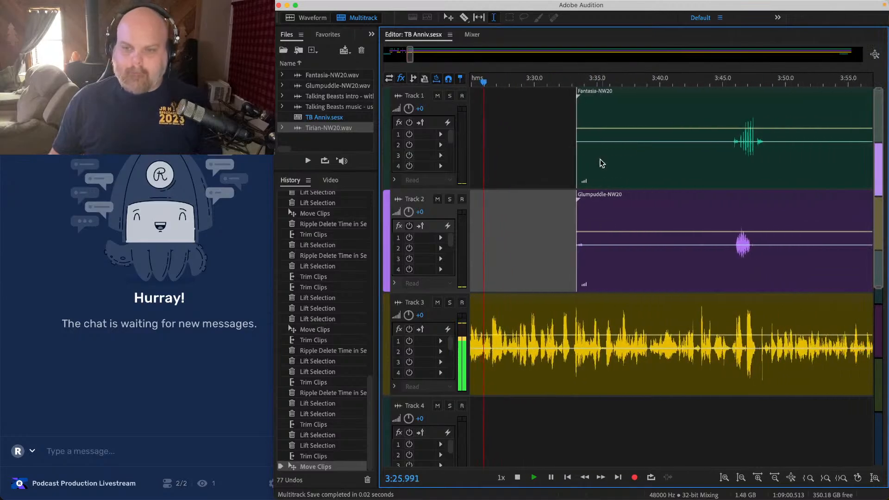
# Step: Trim the start of the Fantasia clip to about 3:45 and replay the Tirian passage from about 3:26
pyautogui.moveTo(576, 111); pyautogui.dragTo(724, 116)
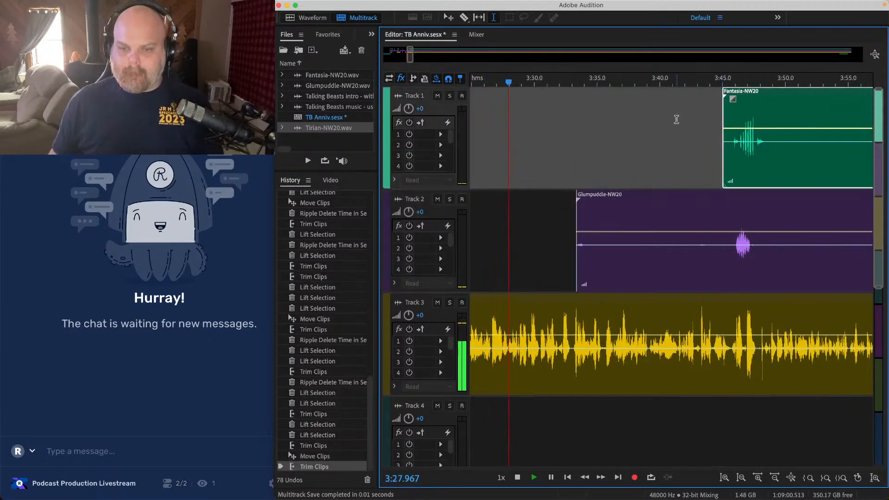
pyautogui.hscroll(-6, 677, 119)
pyautogui.press('space')
pyautogui.click(544, 175)
pyautogui.press('space')
pyautogui.scroll(3, 544, 175)
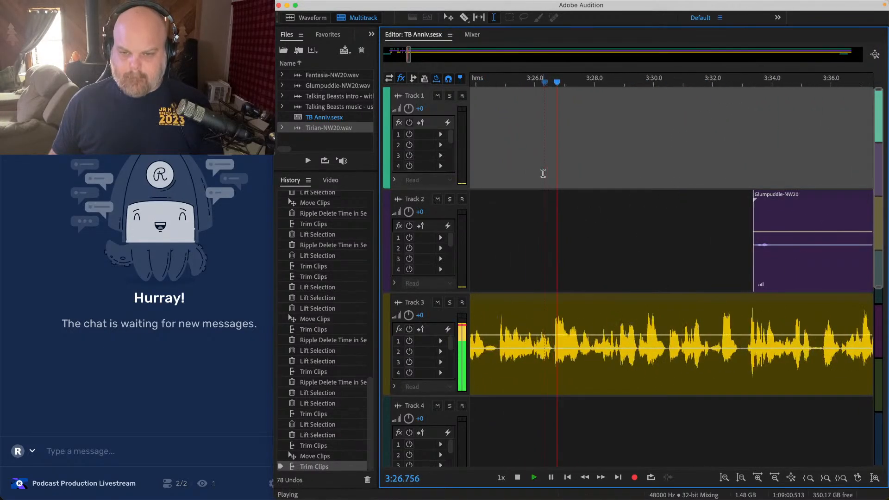
# Step: Lift the Tirian audio from about 3:26.6 to 3:27.9
pyautogui.scroll(3, 557, 195)
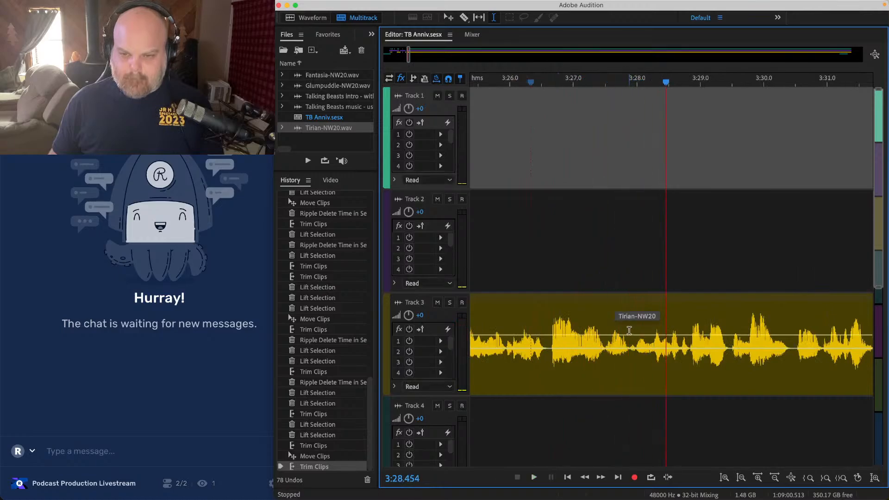
pyautogui.moveTo(630, 330); pyautogui.dragTo(549, 308)
pyautogui.press('Delete')
# Step: Move all clips after the new gap earlier so the Tirian clip starts at about 3:26.6
pyautogui.scroll(-3, 555, 302)
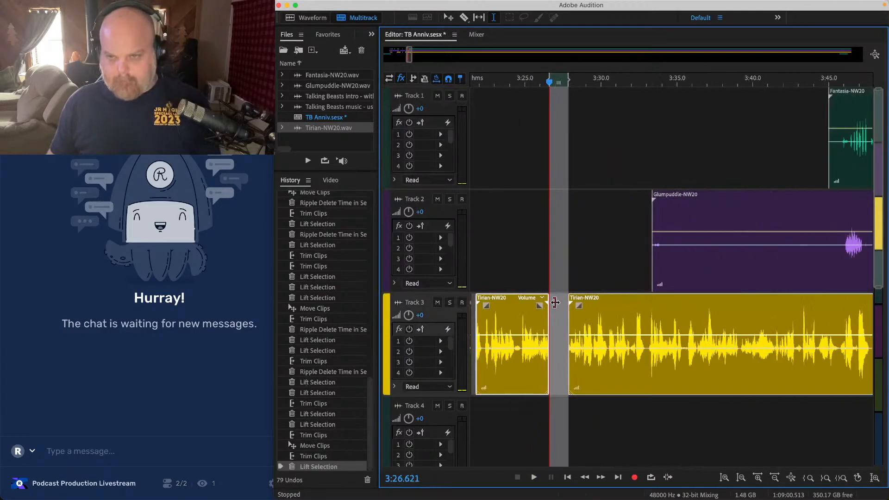
pyautogui.click(651, 104)
pyautogui.scroll(5, 571, 361)
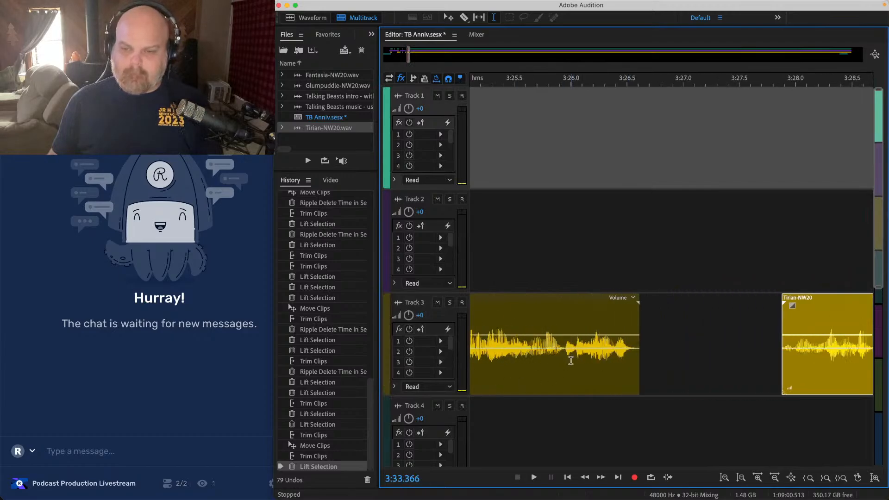
pyautogui.moveTo(786, 300); pyautogui.dragTo(651, 308)
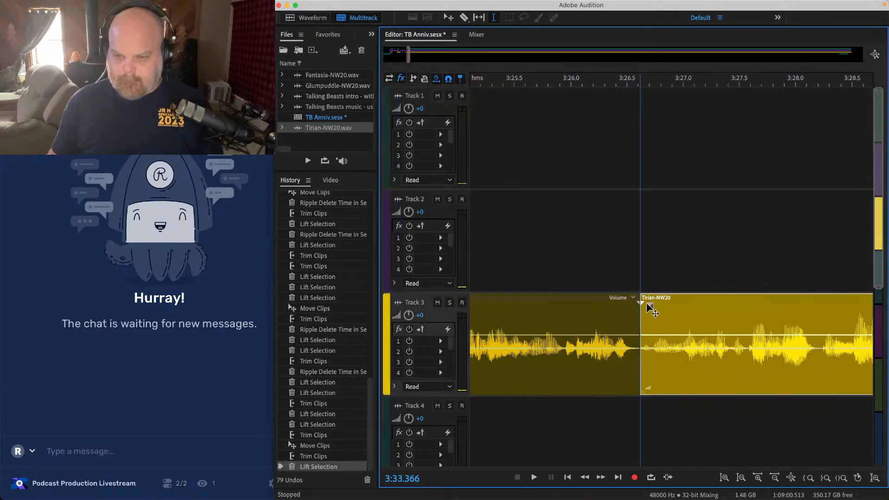
# Step: Play back the Tirian join on Track 3 from about 3:26 to check the cut
pyautogui.click(582, 238)
pyautogui.press('space')
pyautogui.scroll(-3, 760, 353)
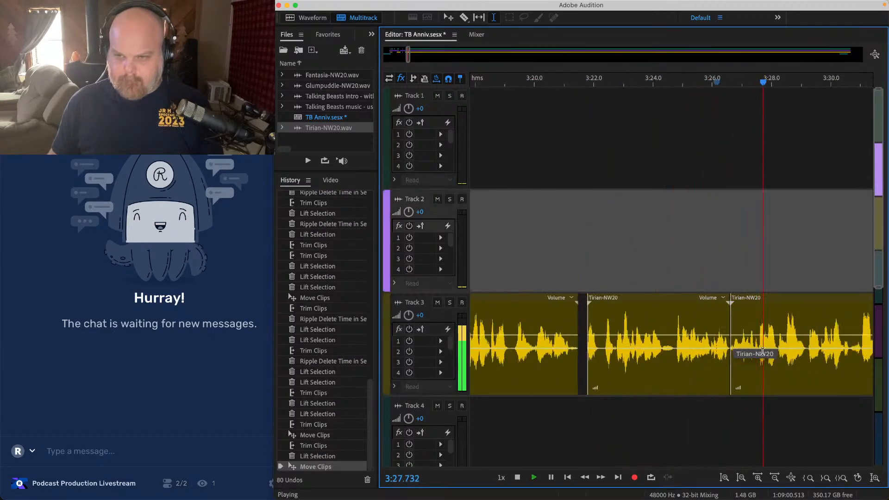
pyautogui.hscroll(6, 759, 348)
pyautogui.press('space')
# Step: Nudge the Tirian clip starting near 3:26.6 and all following clips slightly earlier, and save the session
pyautogui.scroll(-3, 633, 154)
pyautogui.moveTo(654, 143); pyautogui.dragTo(886, 450)
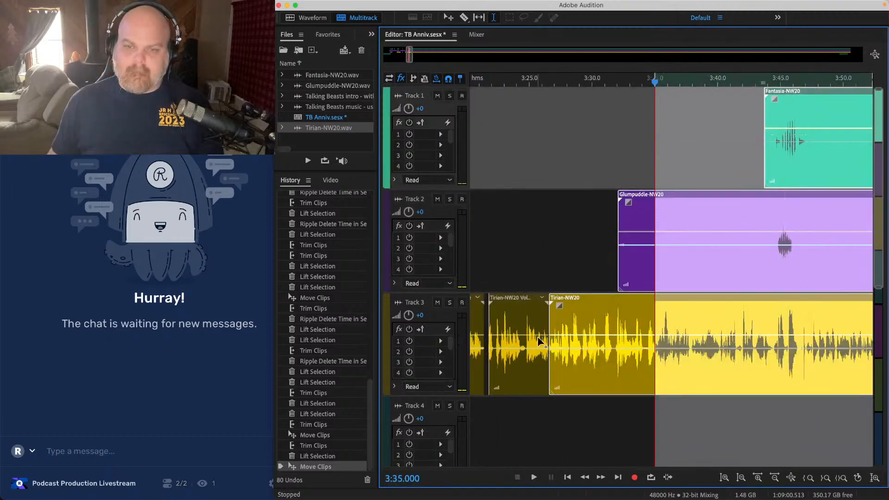
pyautogui.scroll(8, 539, 342)
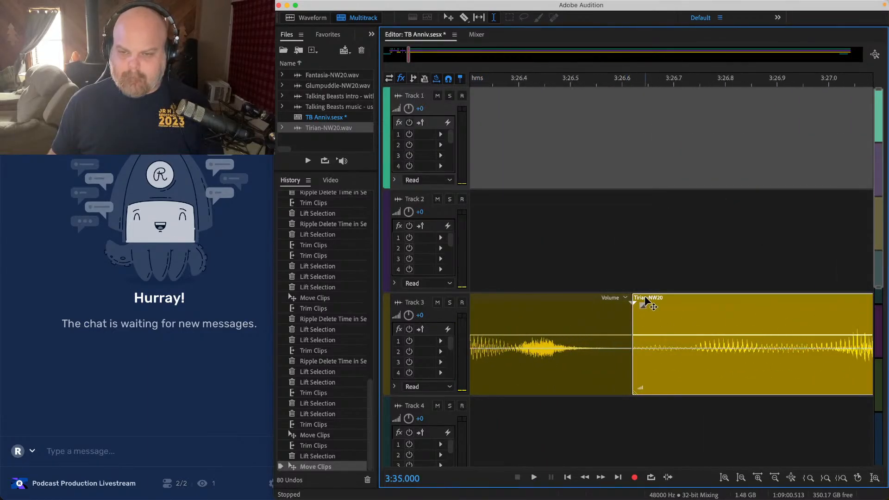
pyautogui.moveTo(647, 302); pyautogui.dragTo(639, 303)
pyautogui.click(495, 199)
pyautogui.hotkey('ctrl', 's')
# Step: Listen to the session from about 3:26 to about 3:49, checking the passage where all three speakers overlap
pyautogui.press('space')
pyautogui.scroll(-8, 494, 199)
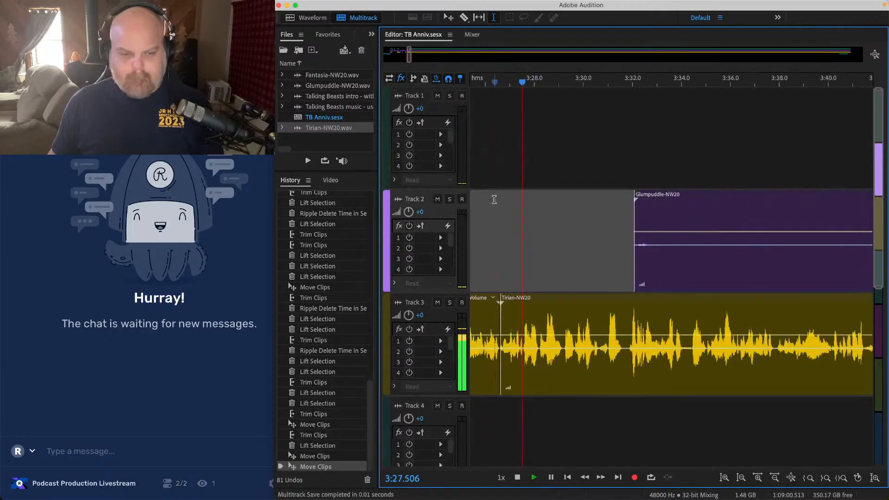
pyautogui.scroll(-3, 585, 174)
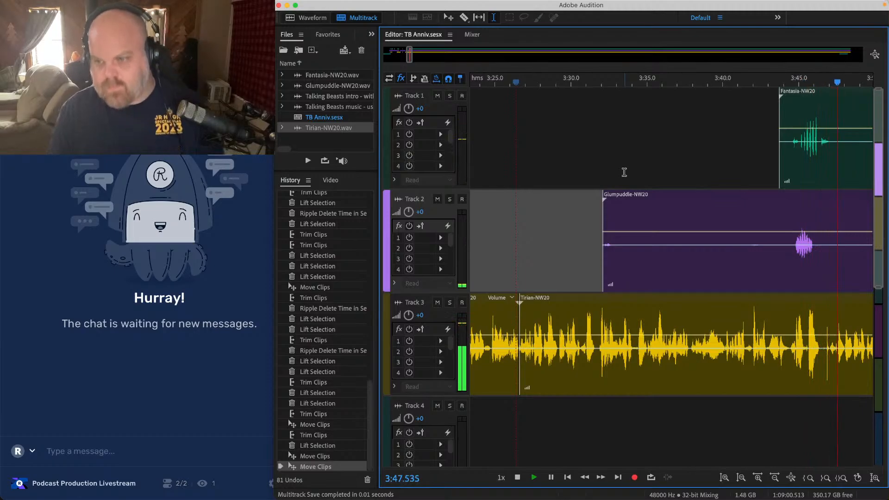
pyautogui.hscroll(5, 624, 173)
pyautogui.scroll(5, 532, 324)
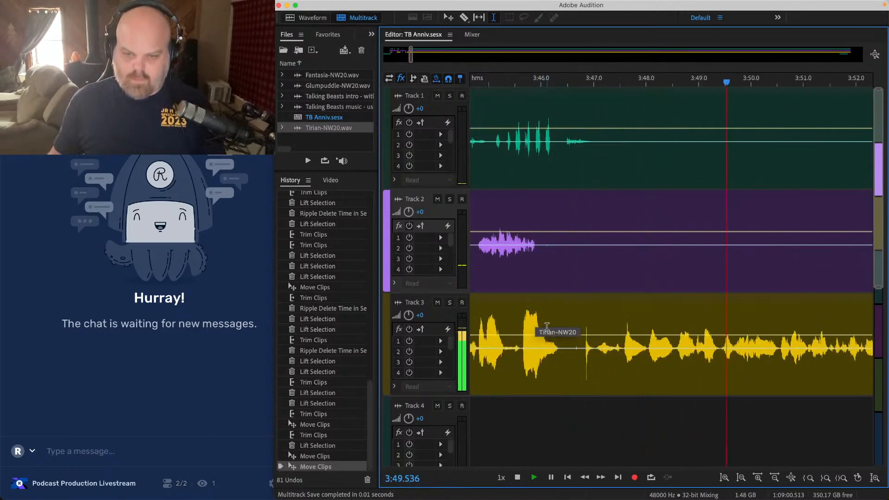
pyautogui.press('space')
pyautogui.click(513, 323)
pyautogui.press('space')
pyautogui.moveTo(516, 324); pyautogui.dragTo(668, 318)
pyautogui.press('space')
pyautogui.press('\\')
pyautogui.click(637, 338)
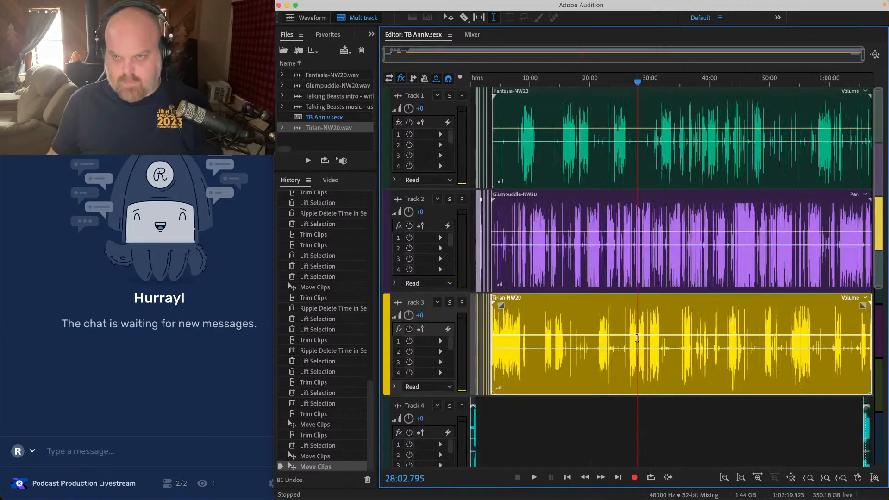
pyautogui.scroll(1, 437, 149)
pyautogui.scroll(2, 501, 205)
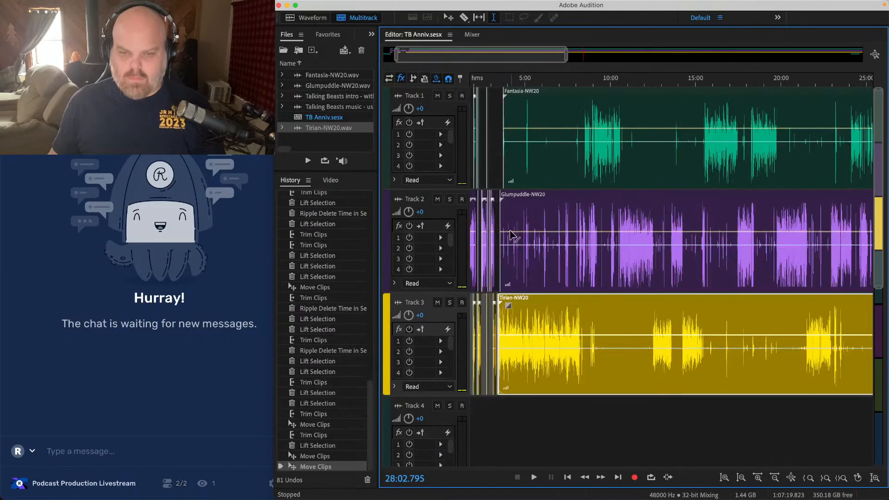
pyautogui.scroll(2, 478, 221)
pyautogui.scroll(3, 547, 263)
pyautogui.scroll(2, 607, 283)
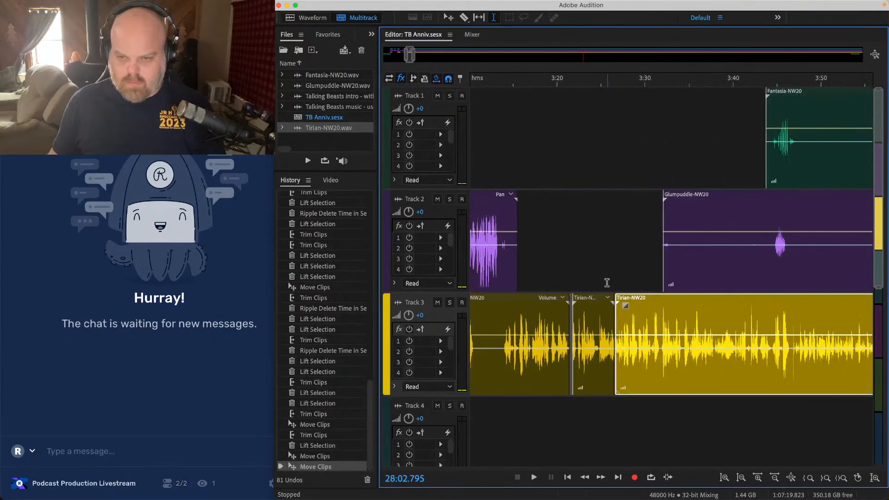
pyautogui.scroll(2, 658, 265)
pyautogui.scroll(3, 633, 236)
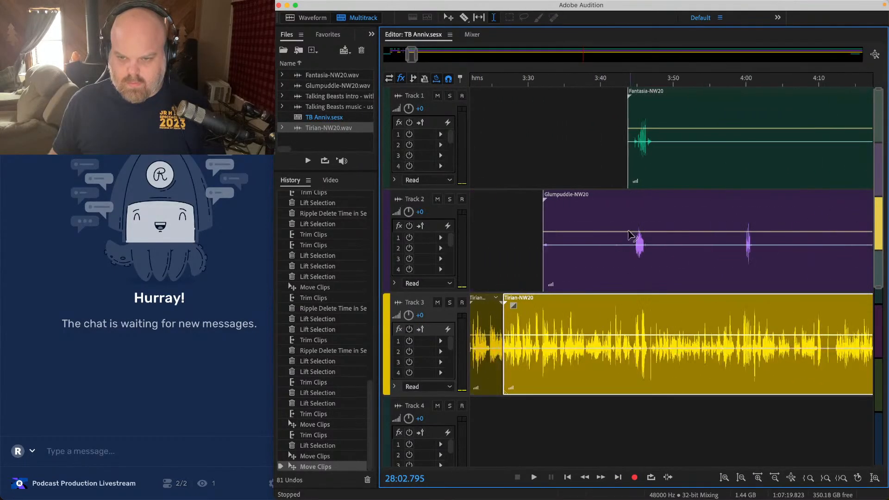
# Step: Play the overlapping passage and delete the Tirian audio on Track 3 from about 3:45.6 to 3:48, leaving a gap
pyautogui.click(631, 159)
pyautogui.press('space')
pyautogui.scroll(2, 652, 166)
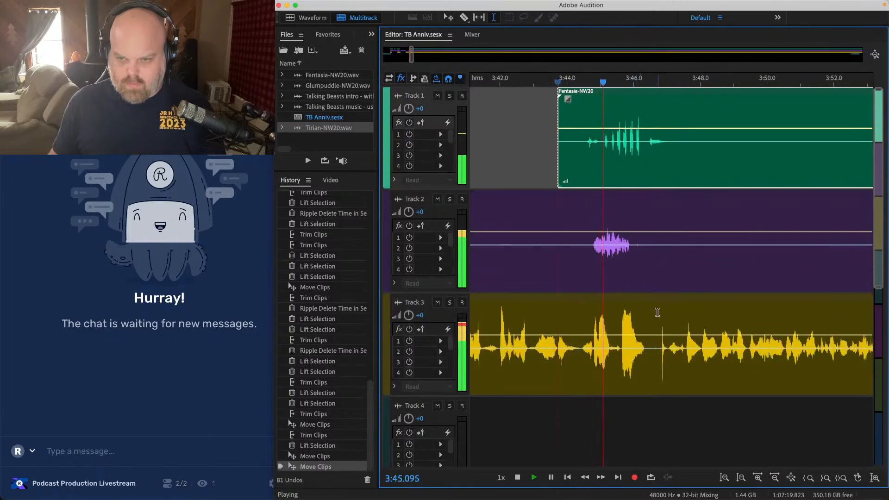
pyautogui.scroll(3, 579, 331)
pyautogui.moveTo(580, 331); pyautogui.dragTo(754, 313)
pyautogui.press('space')
pyautogui.press('Delete')
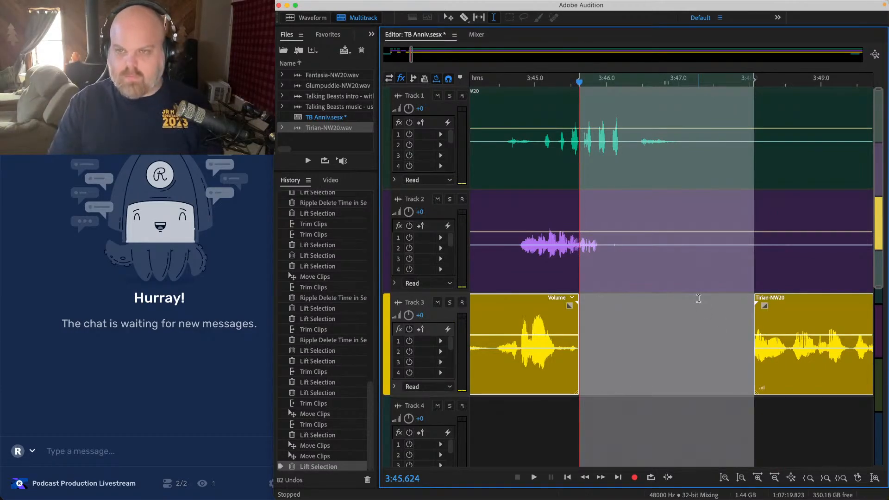
# Step: Delete the silent stretch from about 3:49.2 to 3:51.7 on Tracks 1 and 2, leaving a gap
pyautogui.hscroll(3, 698, 298)
pyautogui.scroll(-2, 605, 280)
pyautogui.moveTo(648, 123); pyautogui.dragTo(741, 256)
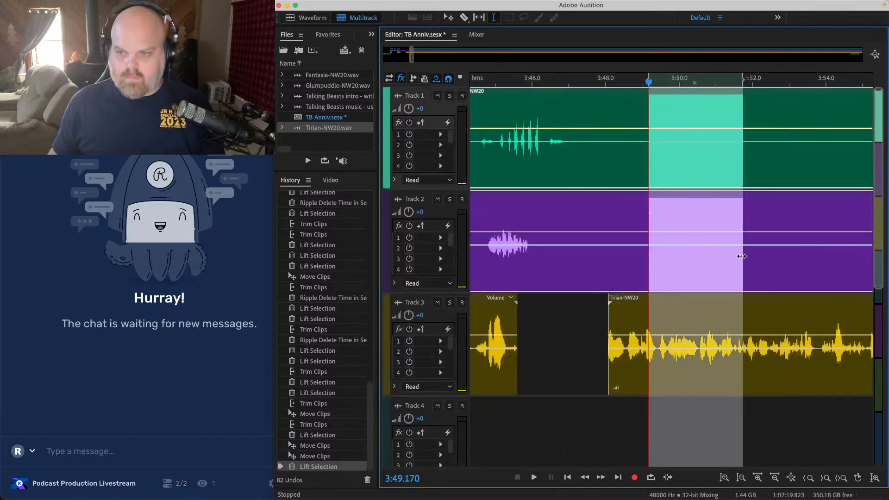
pyautogui.press('Delete')
# Step: Shift all clips following the gaps about 2.3 seconds earlier, play the new transition, and save the session
pyautogui.moveTo(723, 135); pyautogui.dragTo(826, 356)
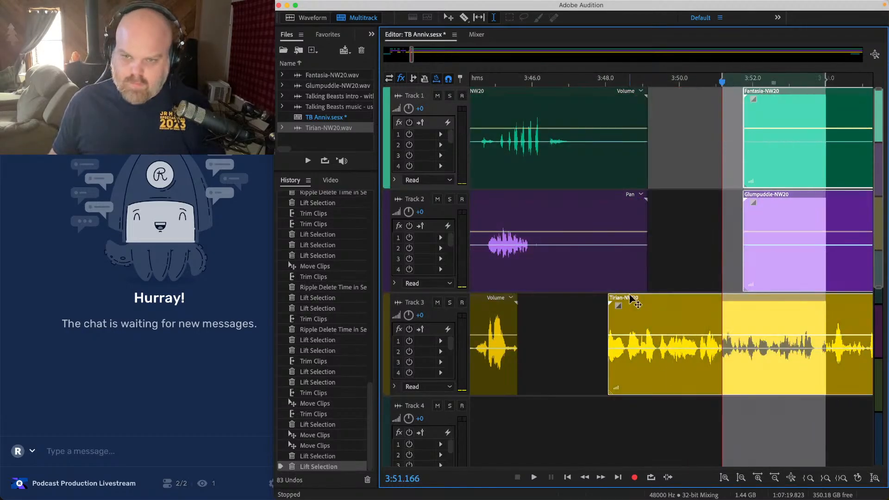
pyautogui.moveTo(630, 298); pyautogui.dragTo(547, 298)
pyautogui.click(469, 216)
pyautogui.press('space')
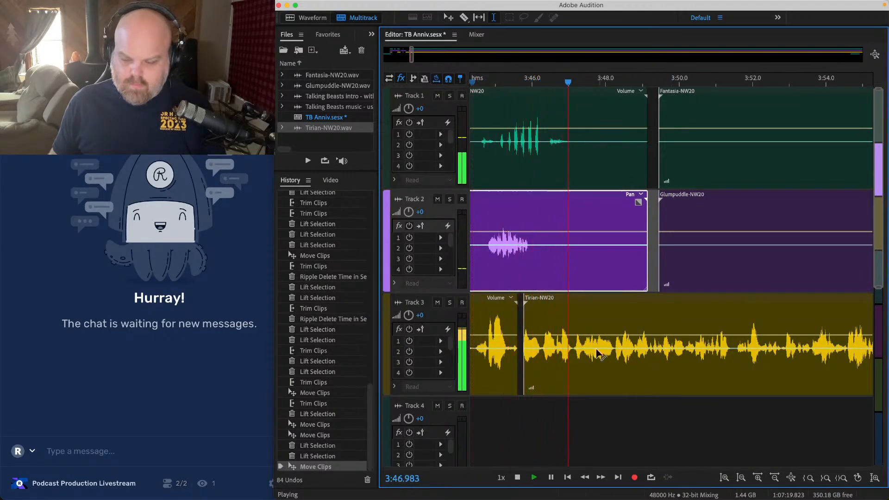
pyautogui.scroll(-3, 573, 313)
pyautogui.hscroll(1, 573, 314)
pyautogui.press('super+s')
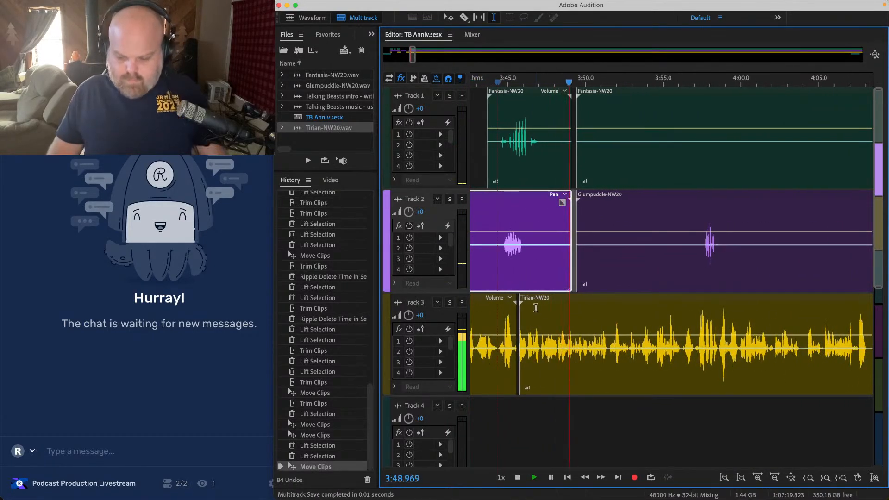
# Step: Trim the starts of the second Fantasia and Glumpuddle clips together to about 3:57, just before Glumpuddle's next sound
pyautogui.hscroll(3, 536, 308)
pyautogui.hscroll(-3, 536, 308)
pyautogui.hscroll(2, 548, 241)
pyautogui.click(582, 238)
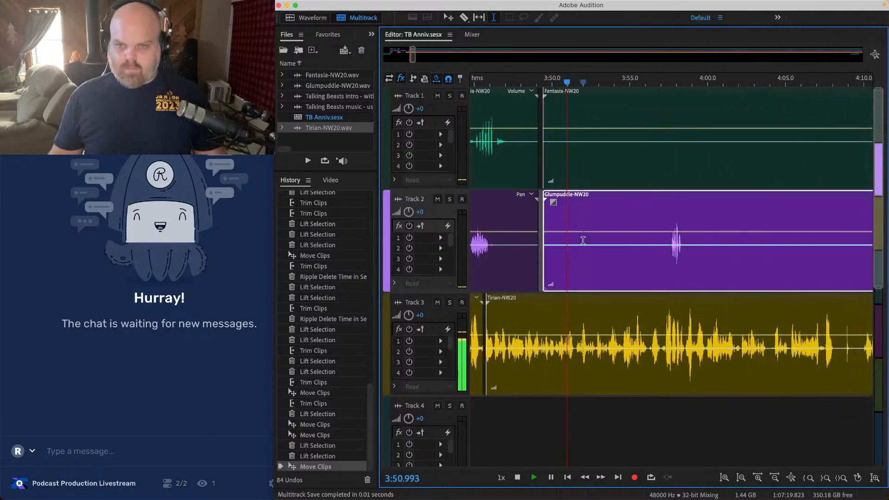
pyautogui.keyDown('super'); pyautogui.click(576, 123); pyautogui.keyUp('super')
pyautogui.moveTo(544, 104); pyautogui.dragTo(665, 104)
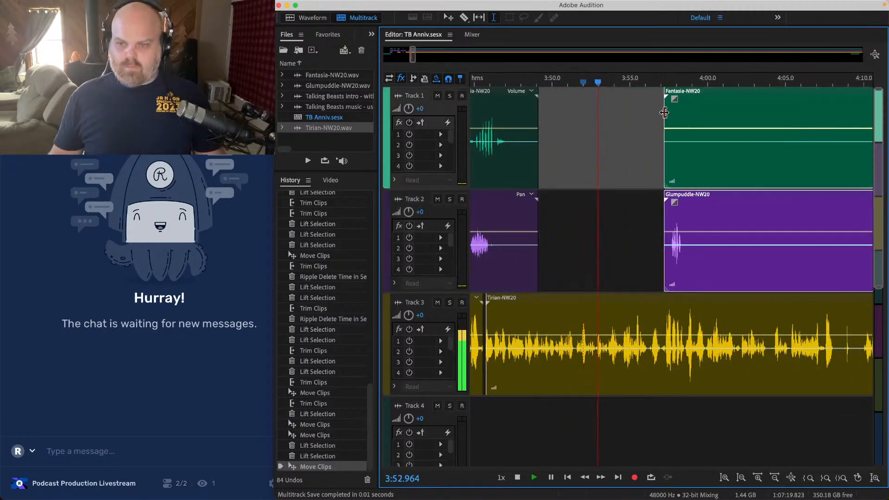
# Step: Ripple delete the time from about 4:07.6 to 4:09.7 across all three tracks
pyautogui.hscroll(5, 553, 154)
pyautogui.scroll(-2, 554, 154)
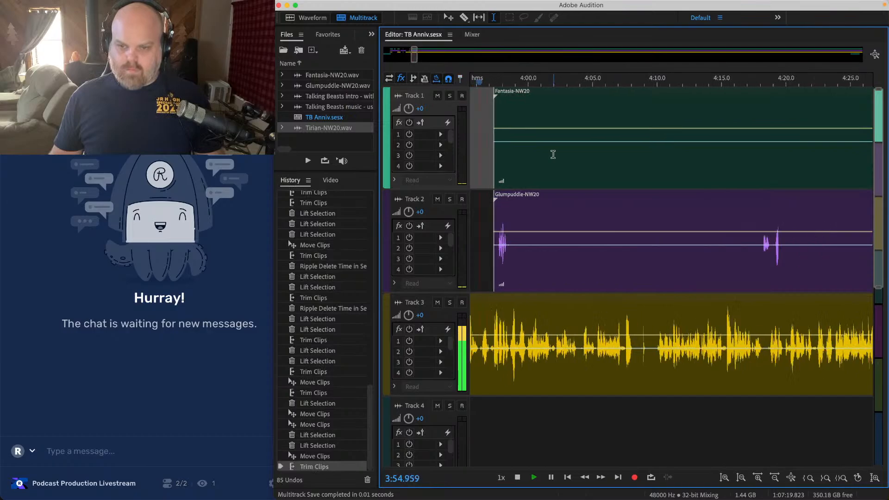
pyautogui.scroll(3, 597, 316)
pyautogui.scroll(3, 676, 314)
pyautogui.click(586, 323)
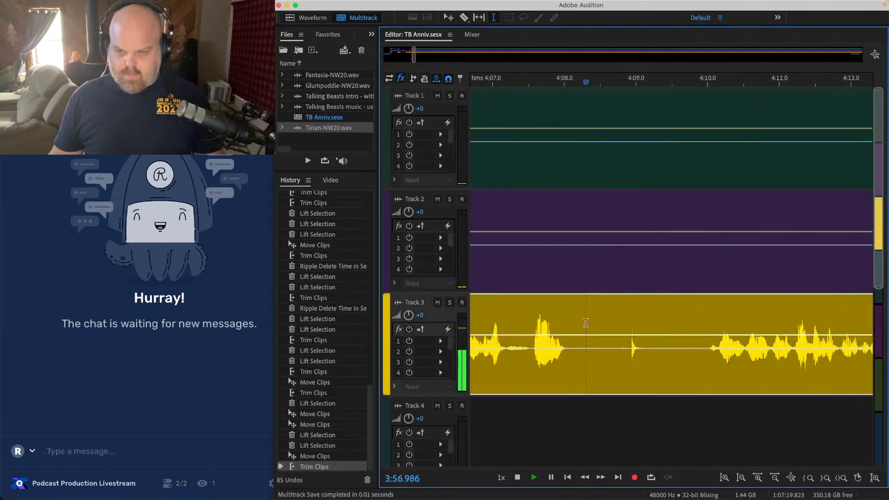
pyautogui.scroll(2, 764, 313)
pyautogui.moveTo(738, 313); pyautogui.dragTo(586, 109)
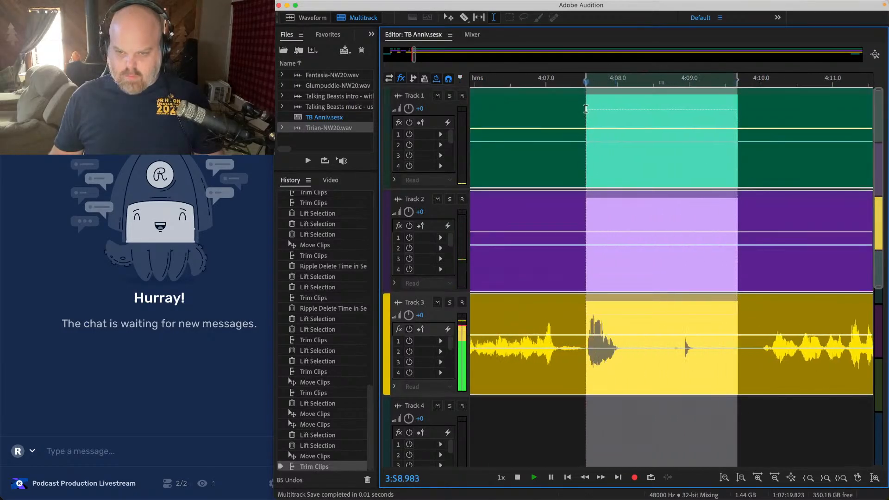
pyautogui.press('super+shift+BackSpace')
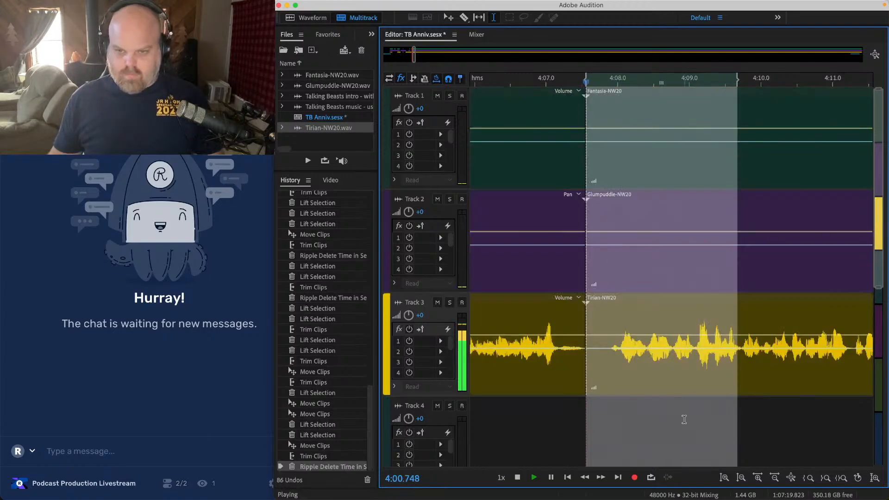
# Step: Shift the clips following the cut on all three tracks about 0.1 second earlier, overlapping the preceding clips
pyautogui.moveTo(684, 420); pyautogui.dragTo(645, 122)
pyautogui.moveTo(617, 88); pyautogui.dragTo(608, 89)
pyautogui.scroll(-3, 608, 89)
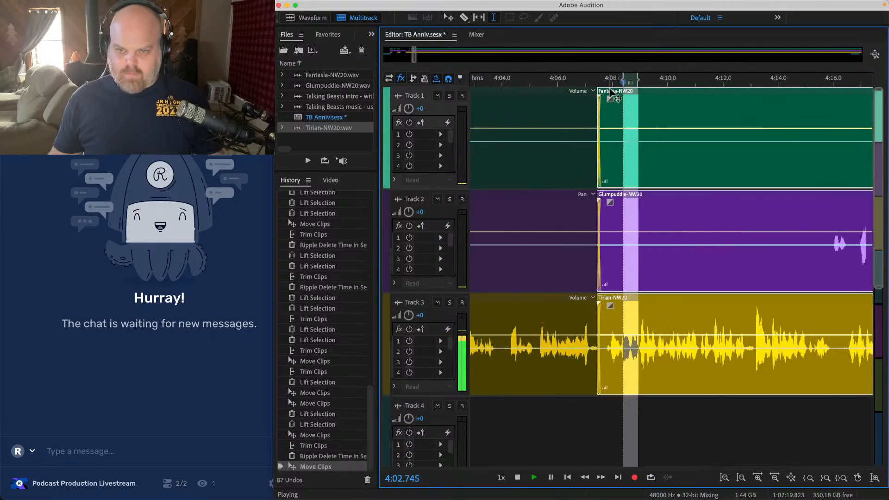
# Step: Delete the silent stretch from about 4:02 to 4:16 on Tracks 1 and 2, and save the session
pyautogui.scroll(-4, 549, 215)
pyautogui.moveTo(513, 118); pyautogui.dragTo(645, 227)
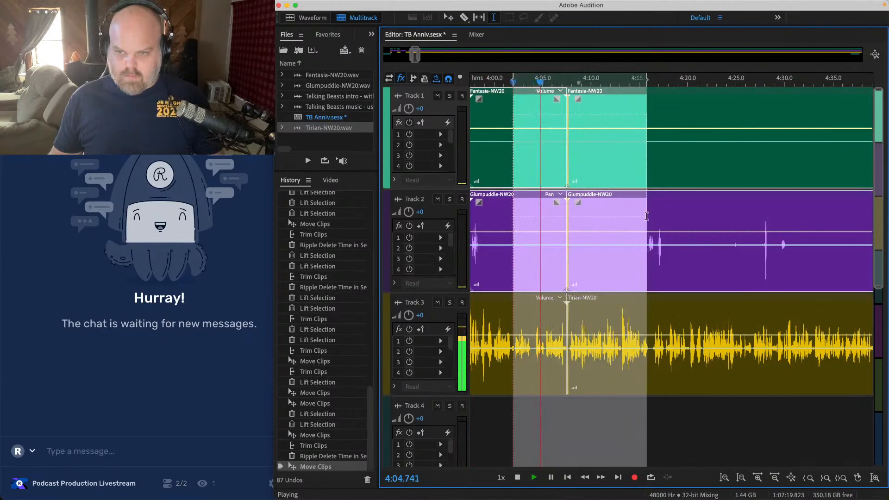
pyautogui.press('Delete')
pyautogui.hscroll(2, 602, 222)
pyautogui.press('super+s')
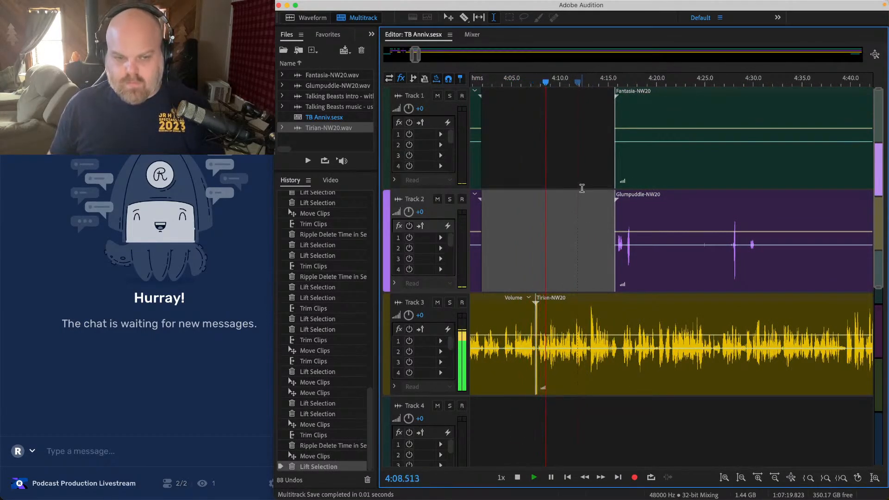
# Step: Trim the overlapping Tirian clips apart so the second starts at about 4:08.6, and adjust its fade-in
pyautogui.scroll(4, 534, 320)
pyautogui.press('space')
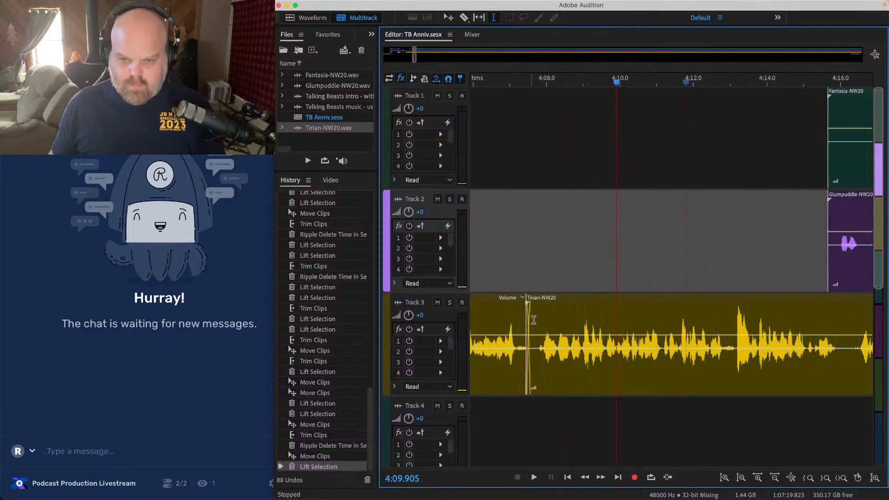
pyautogui.moveTo(527, 329); pyautogui.dragTo(567, 306)
pyautogui.click(557, 270)
pyautogui.press('space')
pyautogui.scroll(2, 567, 270)
pyautogui.press('space')
pyautogui.click(577, 269)
pyautogui.scroll(-2, 577, 272)
pyautogui.click(578, 313)
pyautogui.scroll(-2, 567, 306)
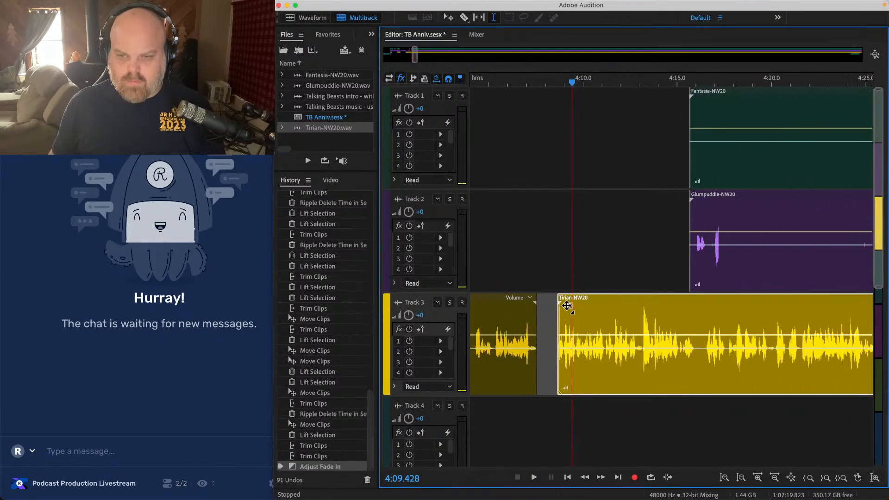
# Step: Move the trimmed Tirian clip and all following clips earlier to start at about 4:08, and save the session
pyautogui.click(620, 145)
pyautogui.moveTo(632, 145); pyautogui.dragTo(828, 388)
pyautogui.moveTo(580, 300); pyautogui.dragTo(568, 300)
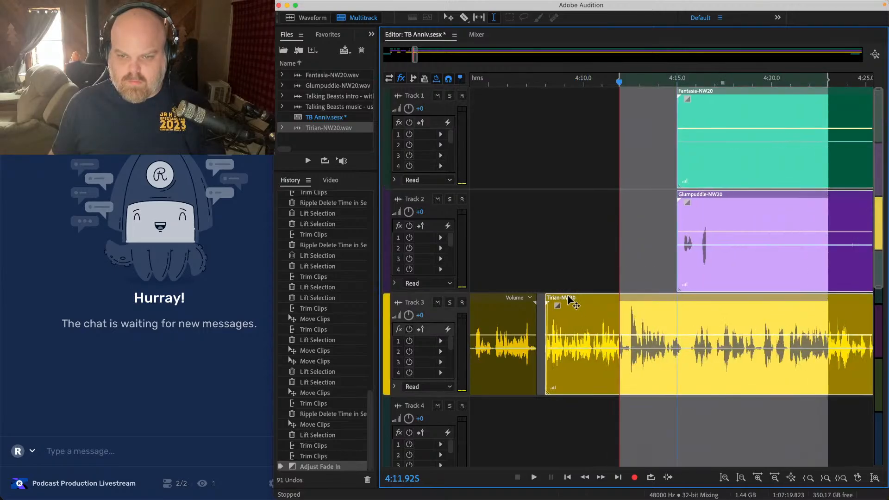
pyautogui.click(508, 241)
pyautogui.scroll(2, 510, 241)
pyautogui.press('space')
pyautogui.hotkey('ctrl', 's')
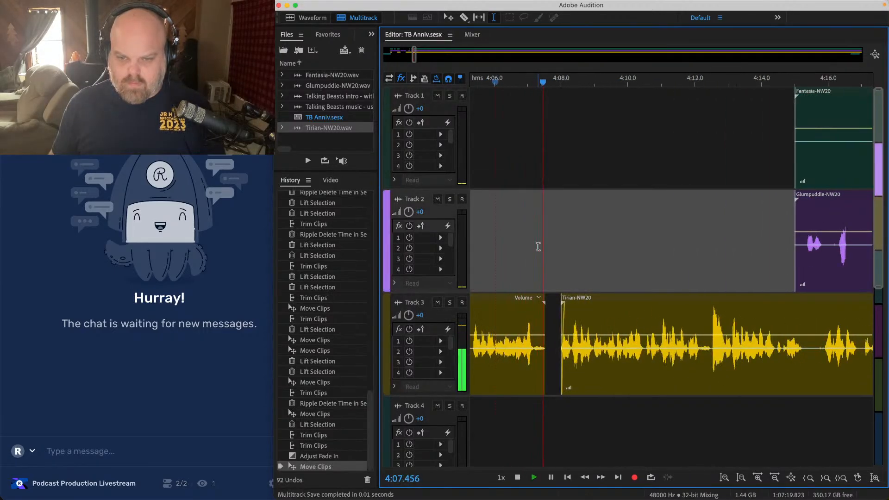
# Step: Move the same Tirian clip and all following clips about 0.4 second earlier, against the preceding Tirian clip
pyautogui.scroll(-2, 658, 188)
pyautogui.press('space')
pyautogui.moveTo(693, 165); pyautogui.dragTo(871, 361)
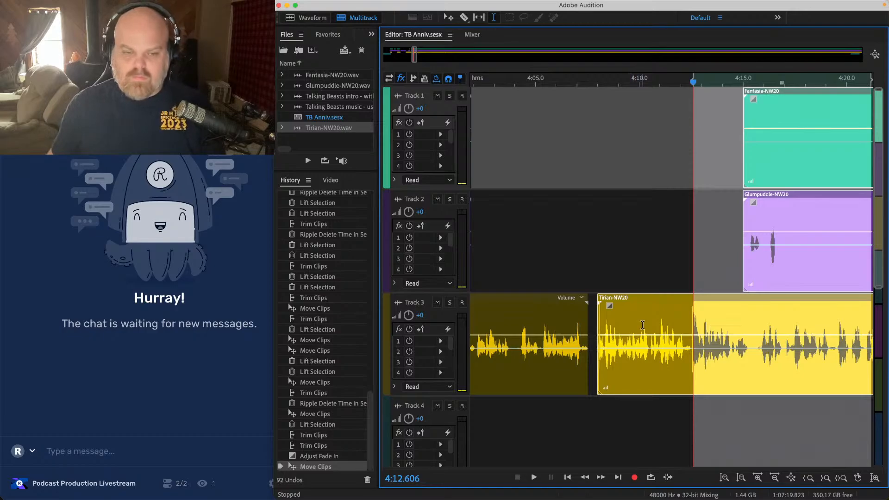
pyautogui.scroll(5, 577, 279)
pyautogui.moveTo(686, 305); pyautogui.dragTo(643, 310)
pyautogui.click(530, 199)
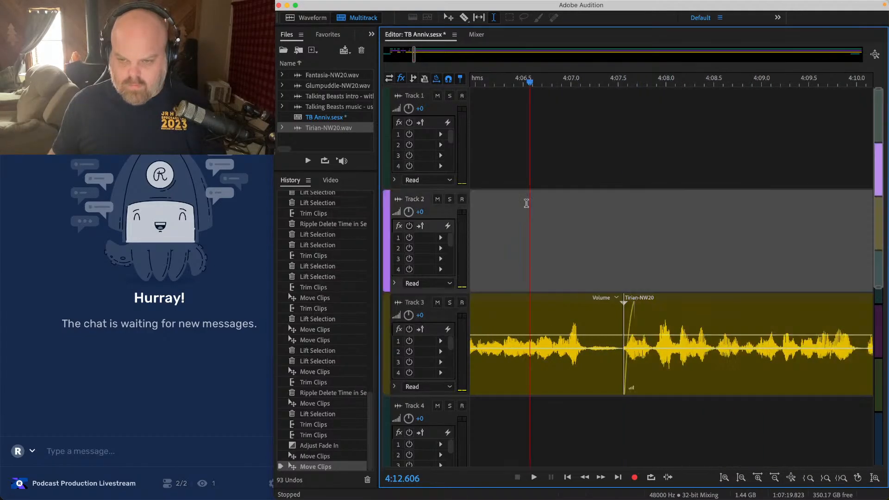
# Step: Listen through the closed join from about 4:06.6 to 4:24, and save the session
pyautogui.press('space')
pyautogui.scroll(-3, 549, 282)
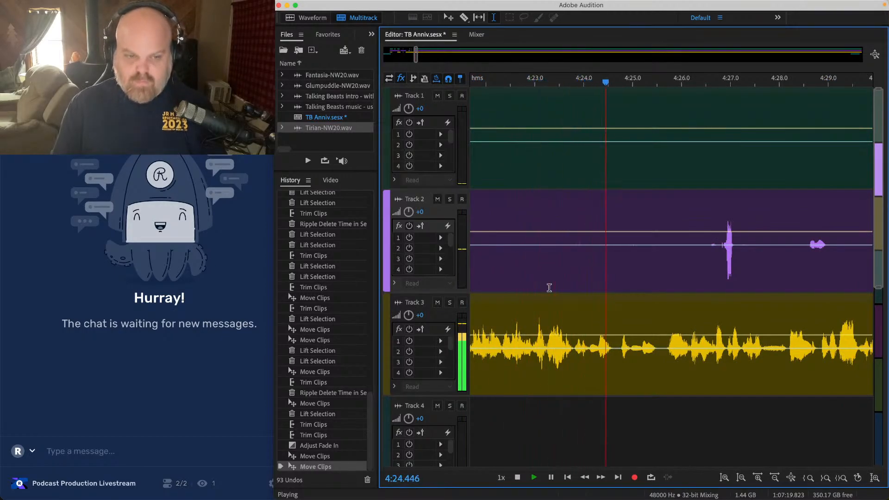
pyautogui.press('super+s')
# Step: Ripple delete the time from about 4:24.7 to 4:26.1 across all tracks
pyautogui.scroll(-1, 645, 331)
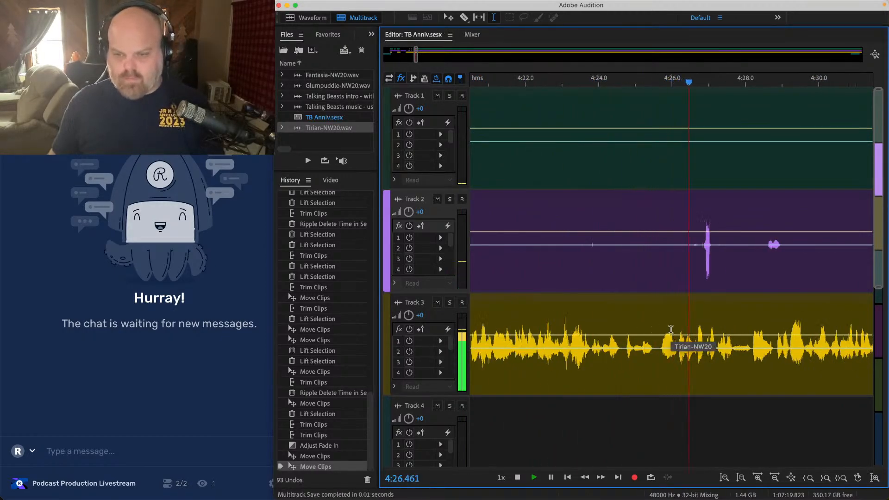
pyautogui.scroll(1, 671, 329)
pyautogui.click(684, 326)
pyautogui.press('space')
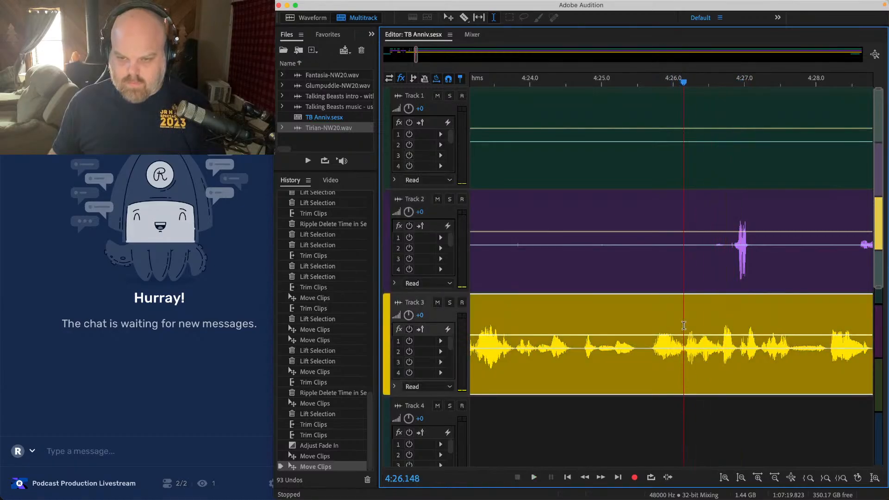
pyautogui.moveTo(684, 326); pyautogui.dragTo(583, 324)
pyautogui.hotkey('alt', 'BackSpace')
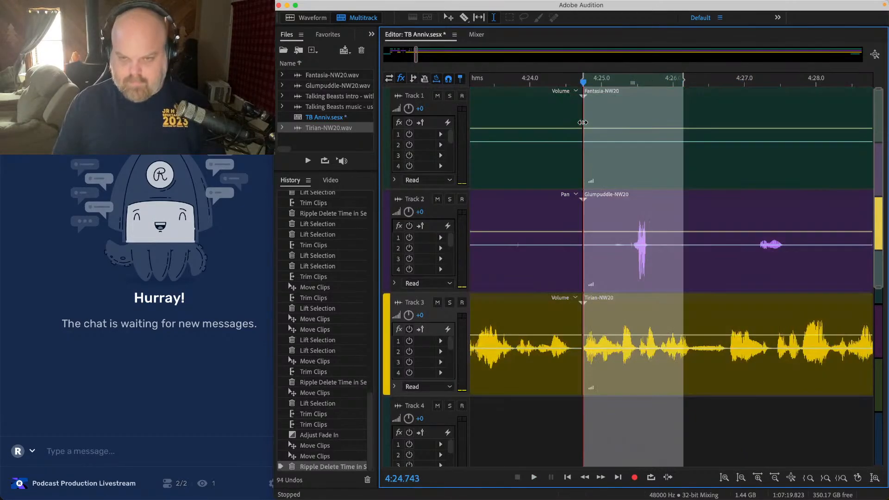
# Step: Lift the Fantasia and Glumpuddle audio from about 4:22.8 to 4:25.0, leaving the Tirian track out of the selection
pyautogui.click(530, 121)
pyautogui.press('space')
pyautogui.press('space')
pyautogui.scroll(-1, 560, 217)
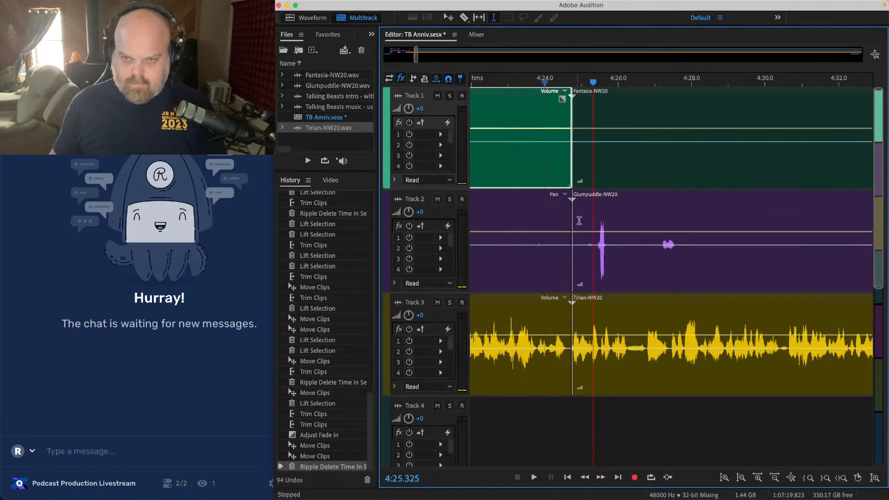
pyautogui.moveTo(581, 221); pyautogui.dragTo(511, 80)
pyautogui.press('Delete')
# Step: Move the Tirian clip at about 4:24.7 and all following clips slightly earlier, and save the session
pyautogui.press('space')
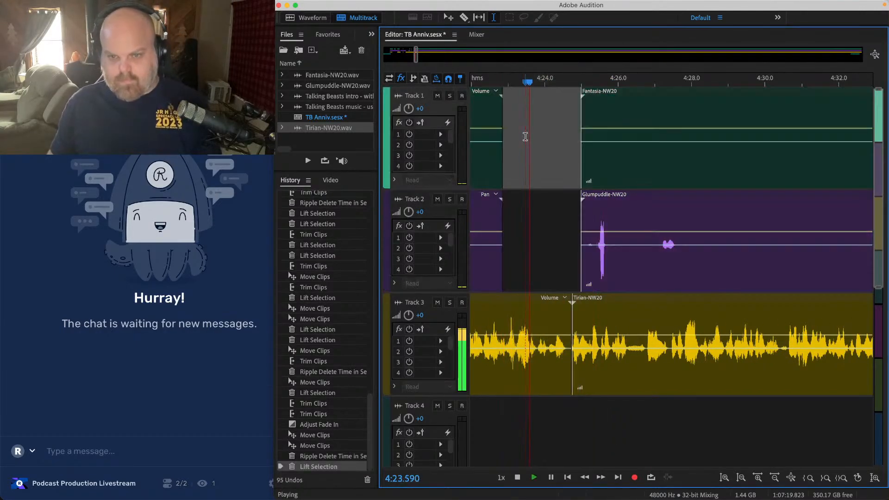
pyautogui.scroll(1, 586, 165)
pyautogui.scroll(1, 588, 185)
pyautogui.press('space')
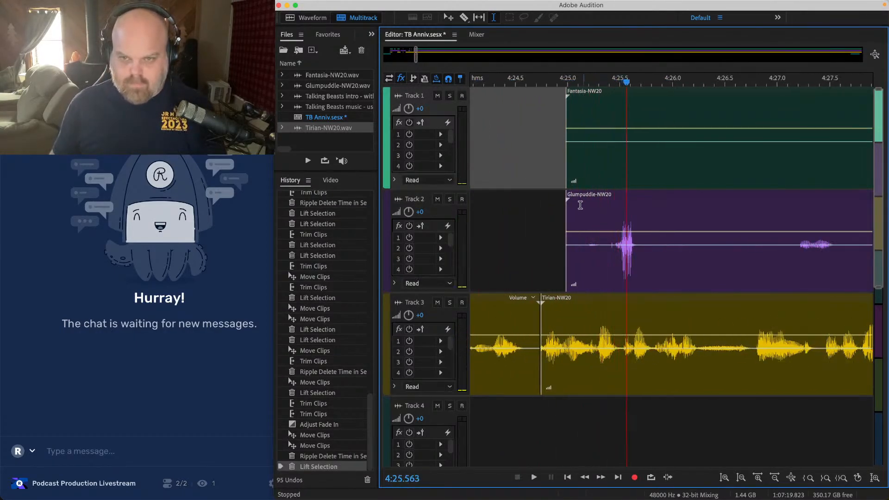
pyautogui.moveTo(557, 172); pyautogui.dragTo(671, 466)
pyautogui.scroll(2, 567, 341)
pyautogui.moveTo(537, 299); pyautogui.dragTo(528, 299)
pyautogui.click(478, 216)
pyautogui.press('space')
pyautogui.scroll(-3, 475, 216)
pyautogui.press('super+s')
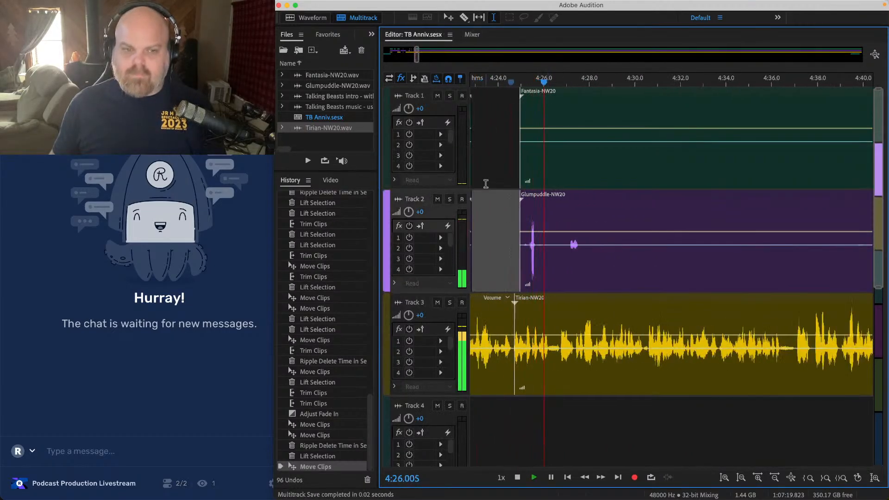
# Step: Trim the start of the Fantasia clip from the 4:25 cut forward to about 4:48.4
pyautogui.scroll(-2, 484, 184)
pyautogui.hscroll(2, 484, 185)
pyautogui.moveTo(483, 113); pyautogui.dragTo(818, 113)
# Step: Lift the Glumpuddle audio from about 4:28.4 to the trimmed Fantasia start at about 4:48.4, and save the session
pyautogui.moveTo(531, 225); pyautogui.dragTo(816, 225)
pyautogui.press('Delete')
pyautogui.hscroll(3, 669, 203)
pyautogui.press('super+s')
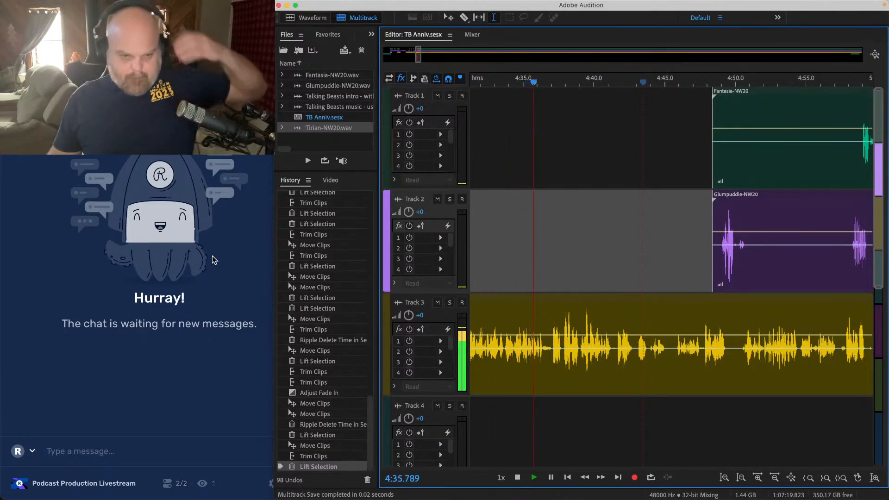
# Step: Check the livestream in the Twitch Stream Manager dashboard, and return to Adobe Audition
pyautogui.hotkey('ctrl', 'Right')
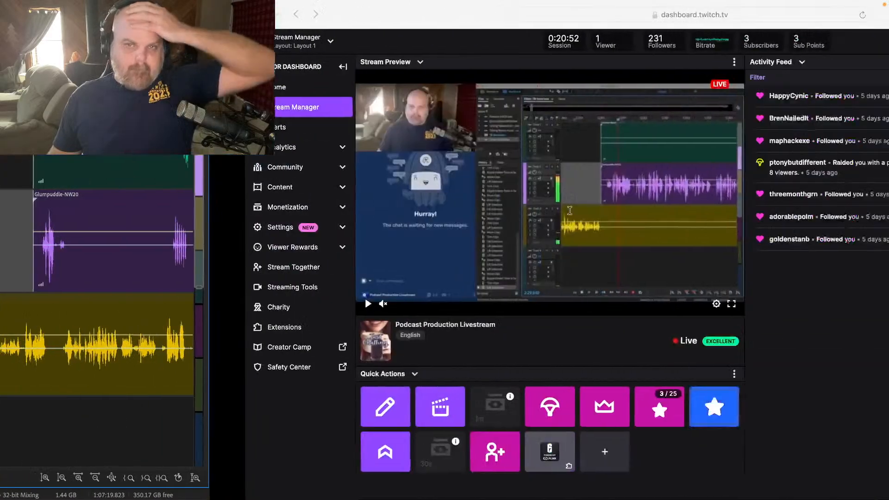
pyautogui.hotkey('ctrl', 'Left')
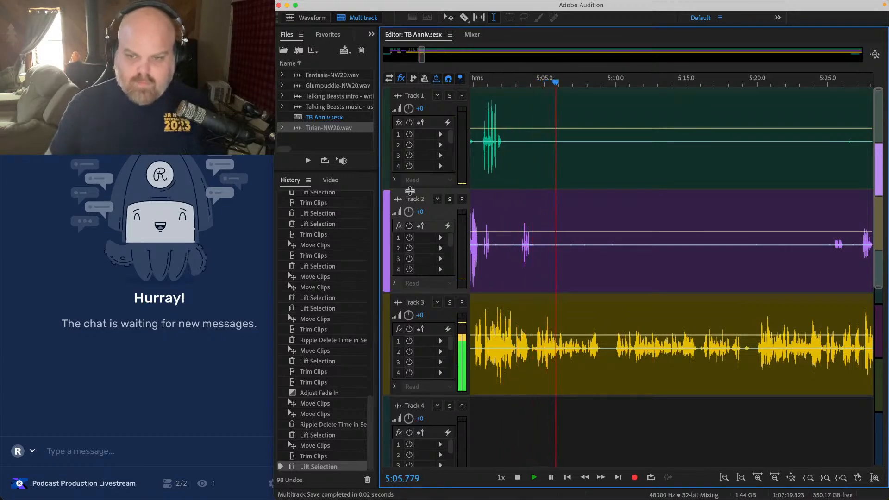
# Step: Lift the Fantasia and Glumpuddle audio from about 5:05.0 to 5:11.2
pyautogui.scroll(2, 410, 191)
pyautogui.scroll(3, 568, 210)
pyautogui.scroll(-1, 419, 257)
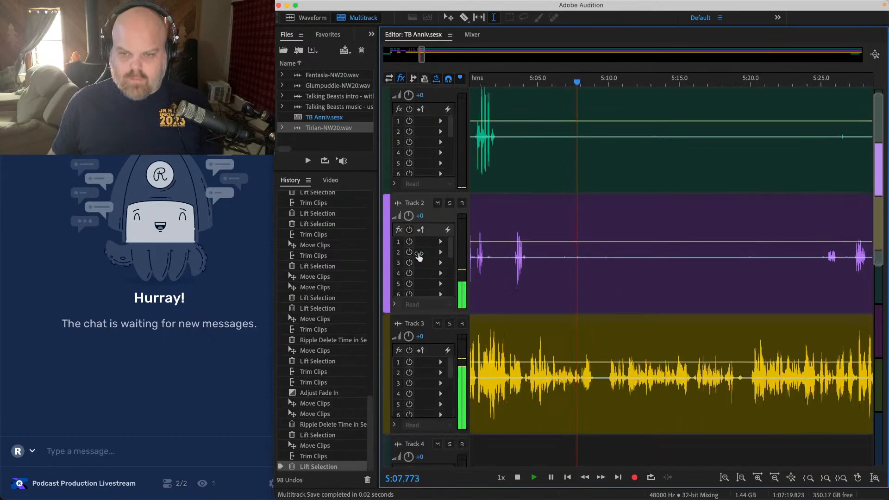
pyautogui.scroll(-1, 419, 257)
pyautogui.moveTo(539, 121); pyautogui.dragTo(625, 211)
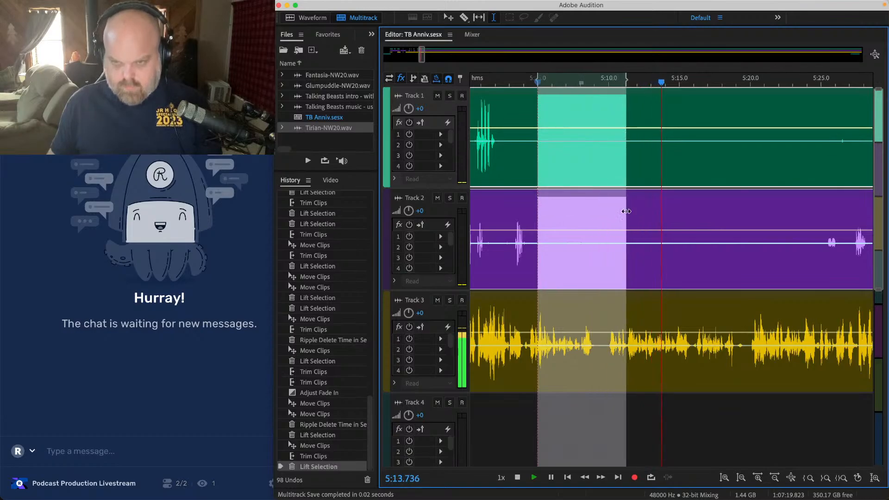
pyautogui.press('Delete')
# Step: Listen through the Tirian speech from about 5:10 to 5:15 to find the words to cut
pyautogui.scroll(3, 623, 264)
pyautogui.click(594, 261)
pyautogui.press('space')
pyautogui.press('space')
pyautogui.scroll(2, 689, 304)
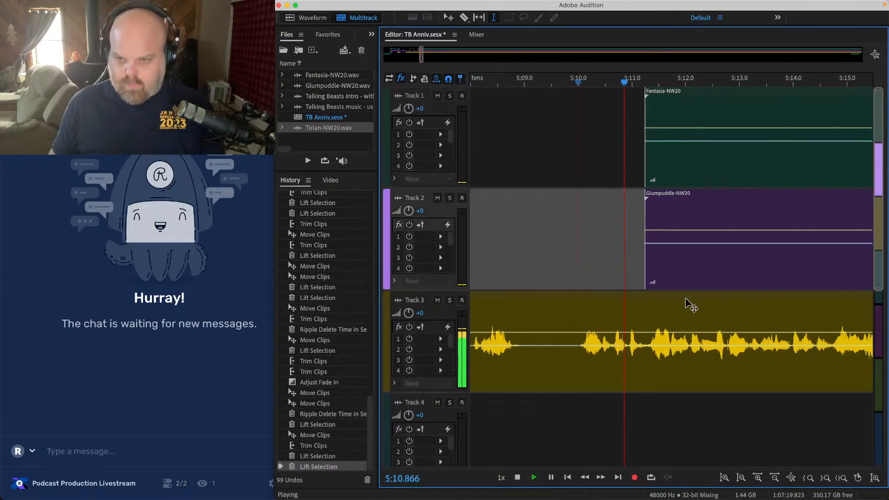
pyautogui.moveTo(561, 320); pyautogui.dragTo(717, 316)
pyautogui.scroll(-3, 546, 218)
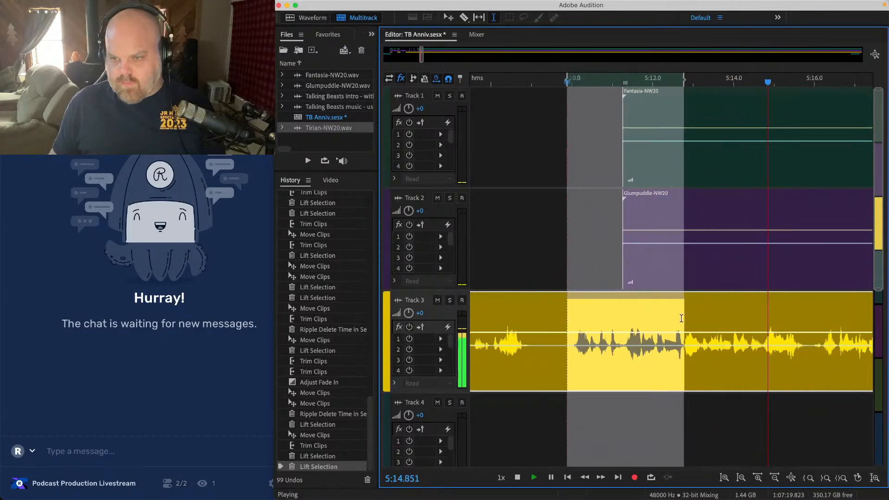
# Step: Lift the Tirian audio from about 5:10.0 to 5:10.9
pyautogui.click(546, 218)
pyautogui.scroll(2, 546, 218)
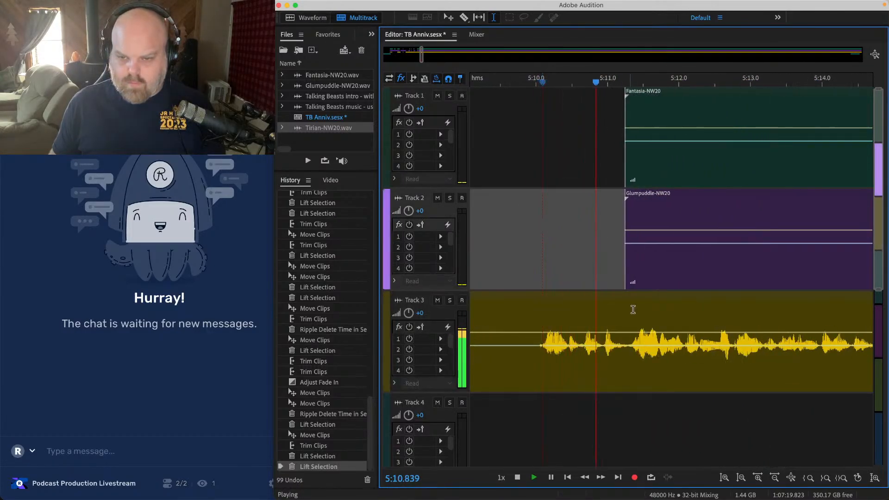
pyautogui.press('space')
pyautogui.click(604, 317)
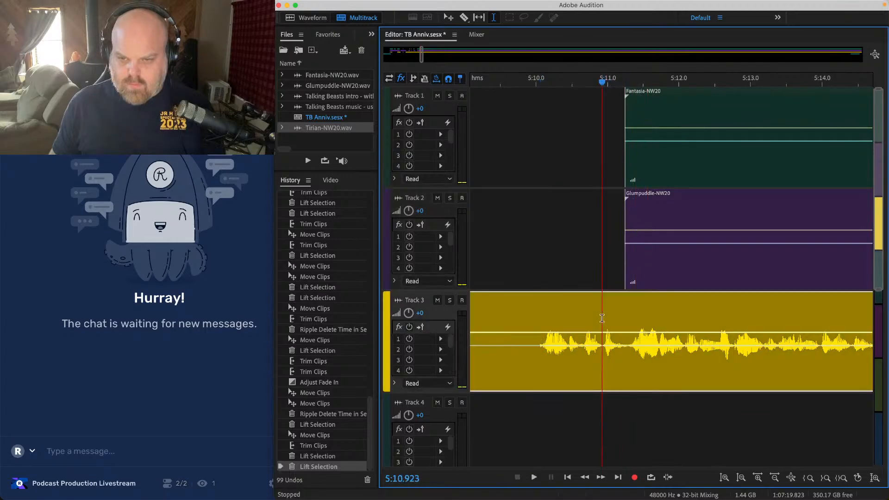
pyautogui.moveTo(602, 318); pyautogui.dragTo(538, 308)
pyautogui.press('Delete')
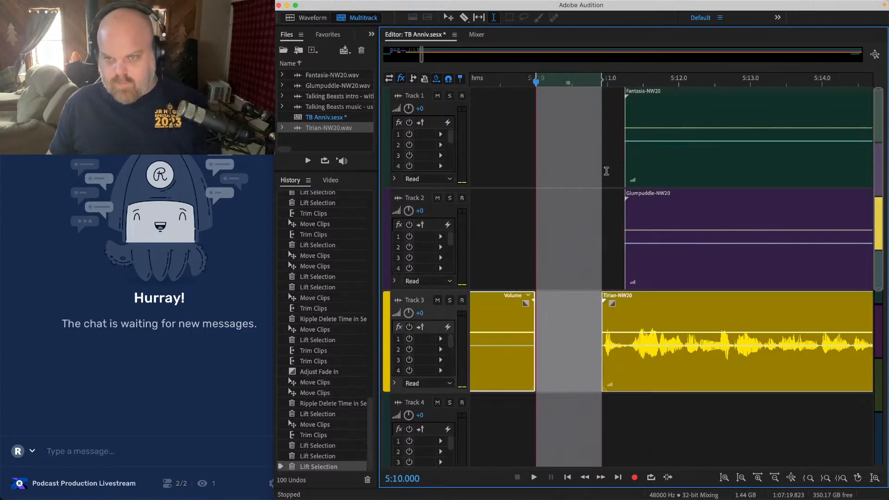
# Step: Move the Tirian clip after the gap and all following clips about 1 second earlier, slightly overlapping the preceding Tirian clip
pyautogui.moveTo(611, 173); pyautogui.dragTo(699, 444)
pyautogui.scroll(-3, 699, 394)
pyautogui.moveTo(674, 294); pyautogui.dragTo(642, 293)
pyautogui.click(574, 255)
pyautogui.press('space')
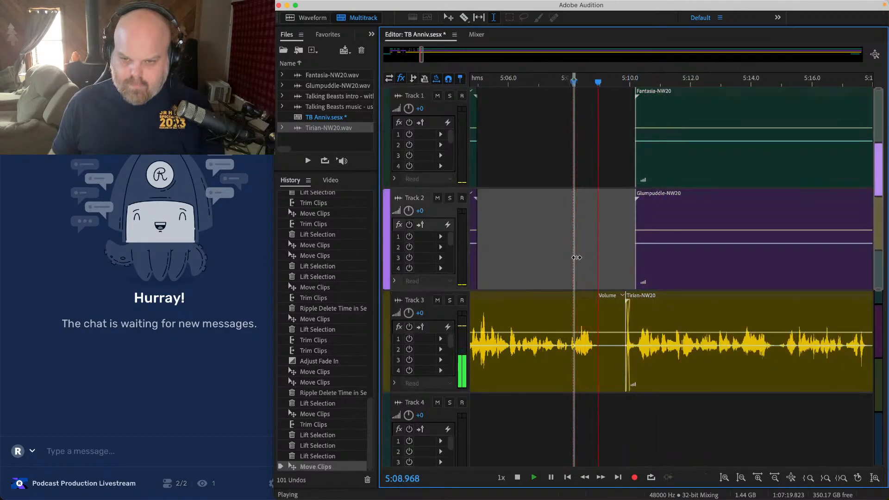
# Step: Ripple delete the time from about 5:12.3 to 5:13.65 across all tracks
pyautogui.scroll(5, 656, 259)
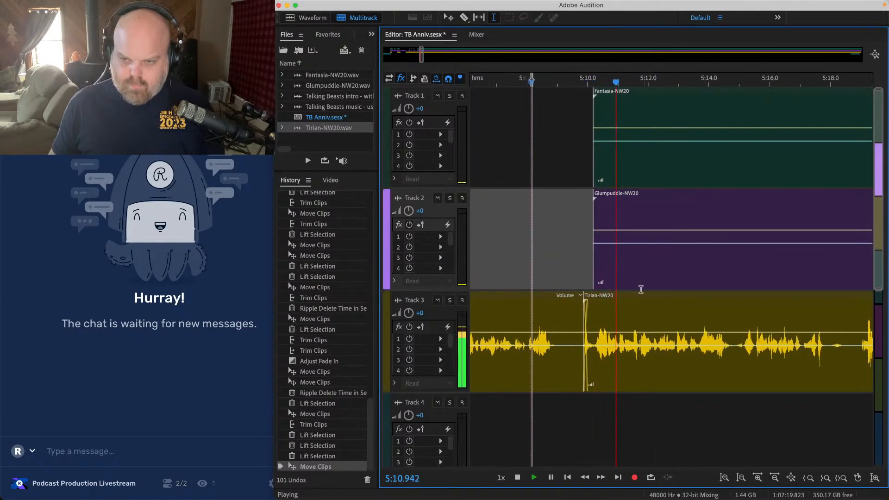
pyautogui.scroll(-2, 624, 312)
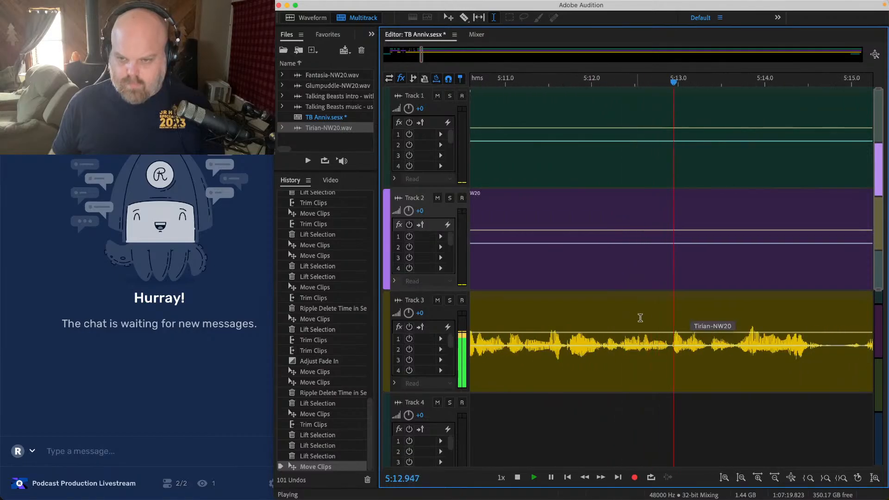
pyautogui.press('space')
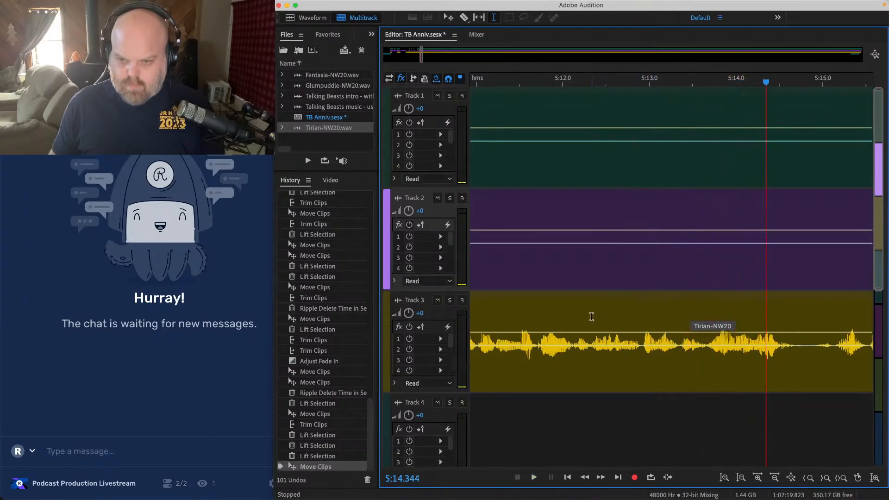
pyautogui.click(589, 316)
pyautogui.press('space')
pyautogui.press('space')
pyautogui.moveTo(589, 316); pyautogui.dragTo(706, 125)
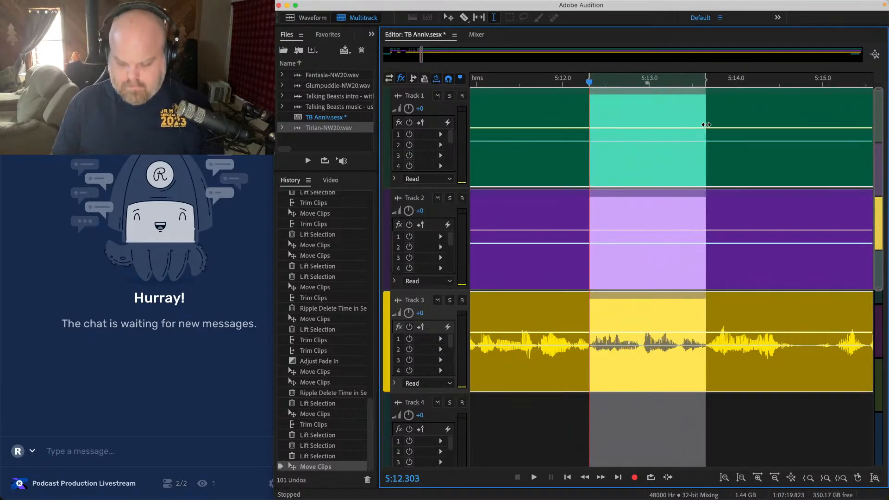
pyautogui.press('shift+super+BackSpace')
# Step: Extend the end of the Tirian clip before the 5:12.3 cut to about 5:12.35, and listen to the join
pyautogui.hscroll(-1, 705, 124)
pyautogui.click(566, 120)
pyautogui.press('space')
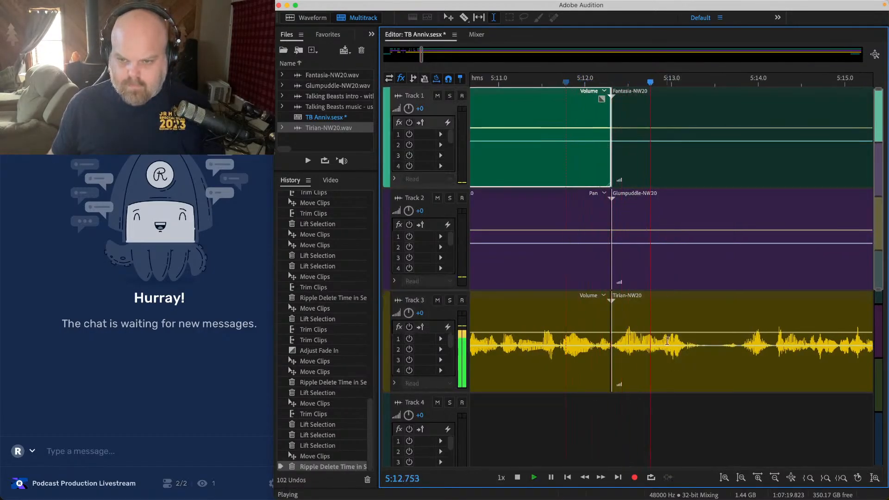
pyautogui.press('space')
pyautogui.moveTo(610, 313); pyautogui.dragTo(615, 314)
pyautogui.click(541, 308)
pyautogui.press('space')
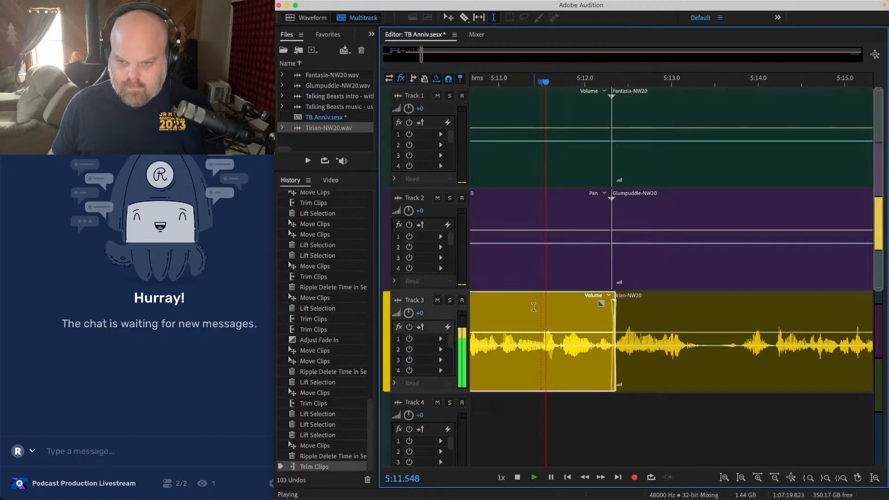
pyautogui.click(557, 305)
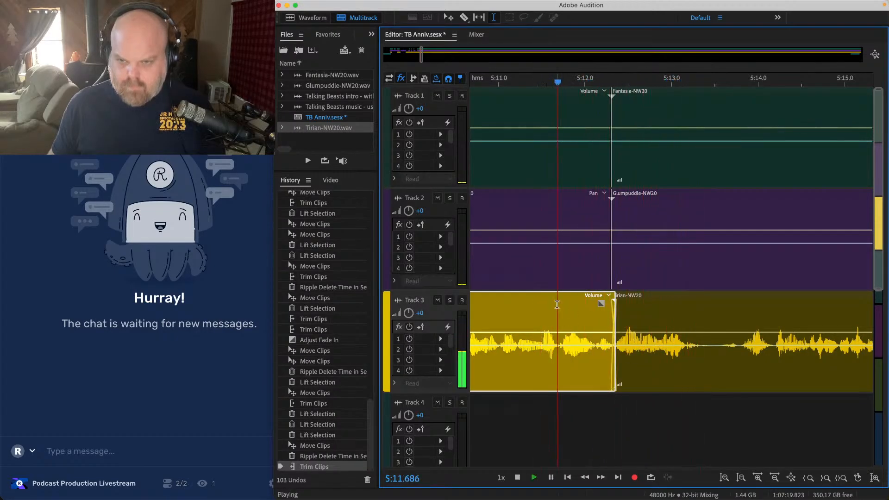
# Step: Fine-tune the trims of the overlapping Tirian clips at about 5:12.3, and play through the join
pyautogui.scroll(2, 596, 314)
pyautogui.press('space')
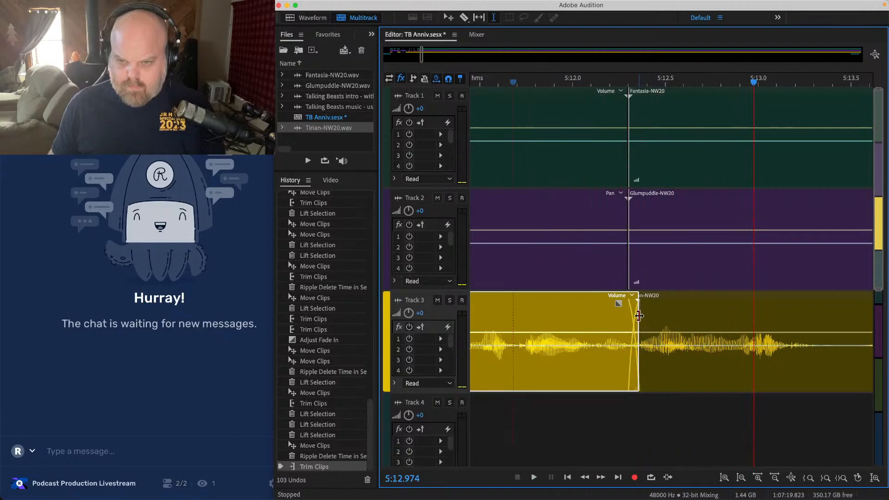
pyautogui.moveTo(639, 315)
pyautogui.mouseDown()
pyautogui.moveTo(599, 302)
pyautogui.moveTo(638, 316)
pyautogui.mouseUp()
pyautogui.click(623, 319)
pyautogui.press('space')
pyautogui.click(607, 314)
pyautogui.click(542, 310)
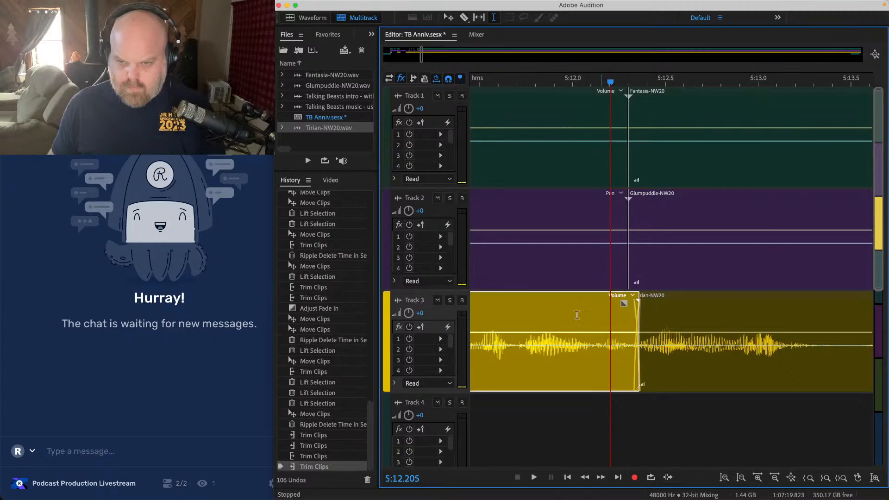
pyautogui.press('space')
pyautogui.scroll(-8, 549, 311)
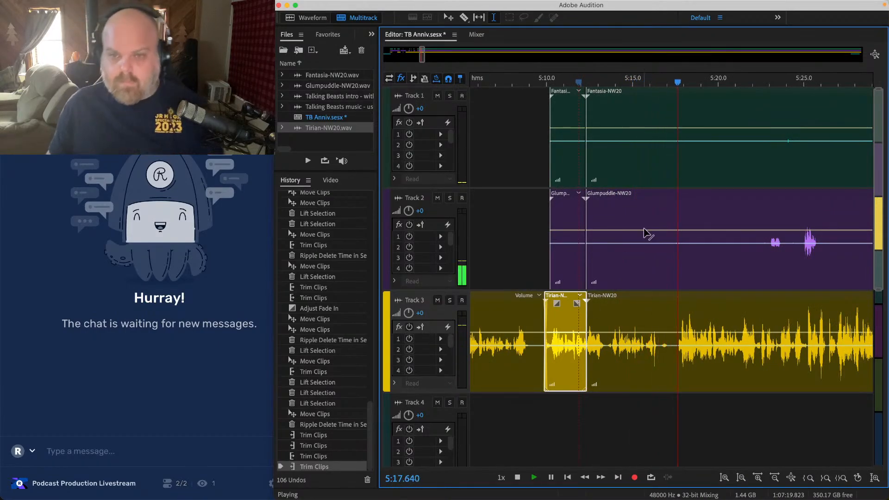
# Step: Lift the Fantasia and Glumpuddle audio from about 5:08.8 to 5:22.5, and save the session
pyautogui.moveTo(526, 148); pyautogui.dragTo(727, 217)
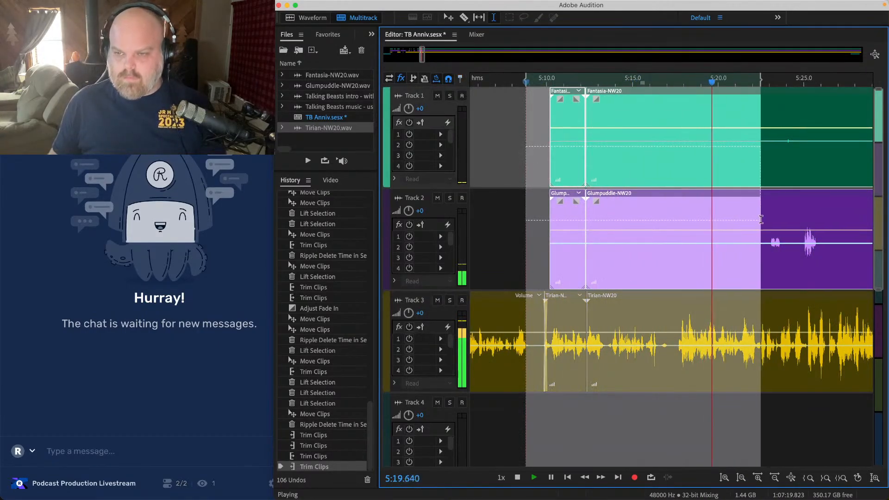
pyautogui.press('Delete')
pyautogui.press('super+s')
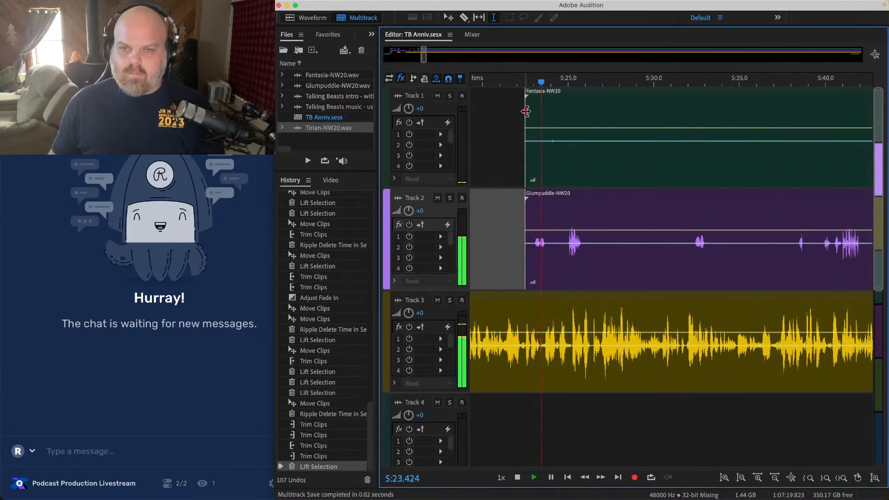
# Step: Trim the start of the Fantasia clip from the 5:22.5 cut forward to about 5:33.7
pyautogui.moveTo(526, 113); pyautogui.dragTo(711, 115)
pyautogui.click(675, 123)
pyautogui.hscroll(1, 673, 124)
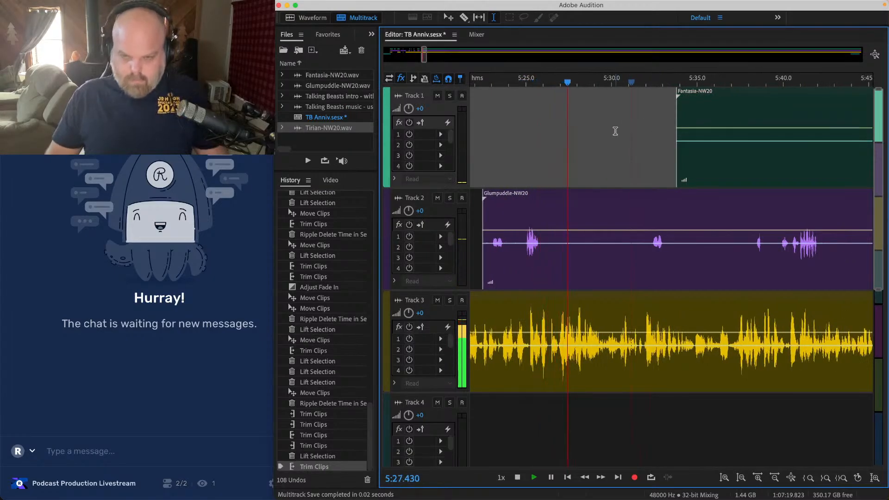
pyautogui.hscroll(1, 597, 134)
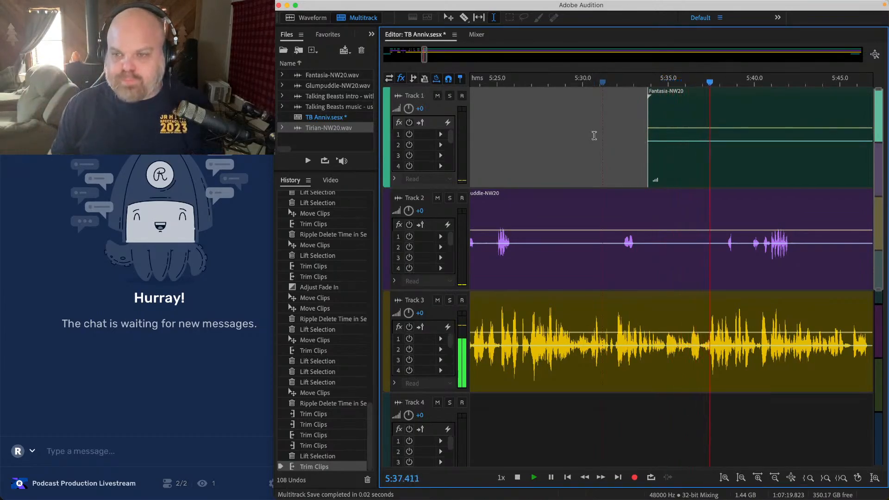
# Step: Trim the start of the same Fantasia clip further to about 5:58.1, and save the session
pyautogui.hscroll(5, 595, 135)
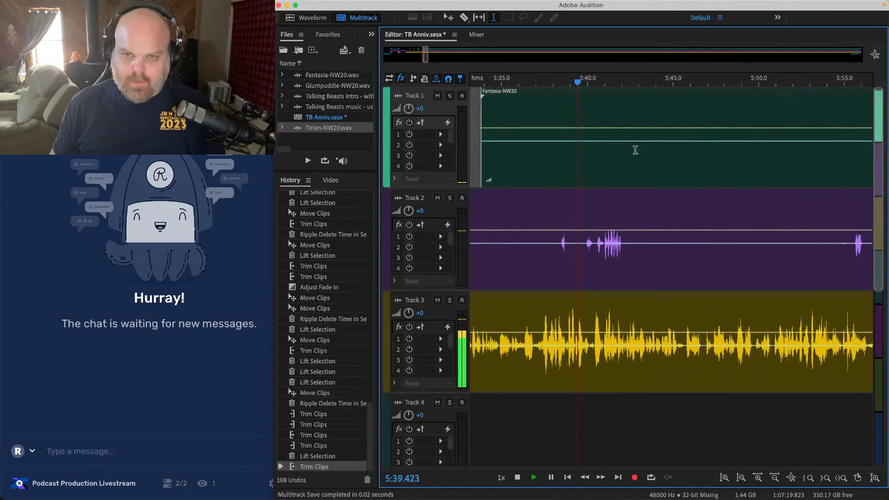
pyautogui.hscroll(1, 636, 150)
pyautogui.scroll(-1, 486, 133)
pyautogui.click(486, 133)
pyautogui.hscroll(-3, 486, 133)
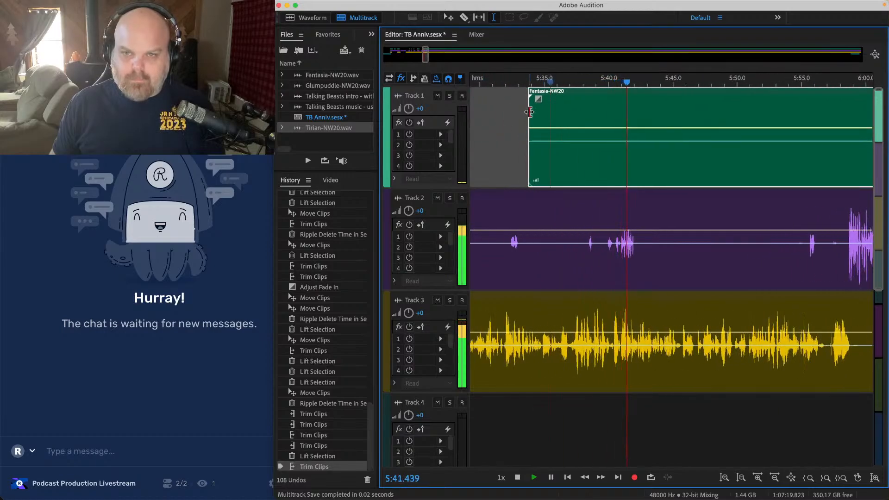
pyautogui.moveTo(530, 112); pyautogui.dragTo(842, 111)
pyautogui.press('space')
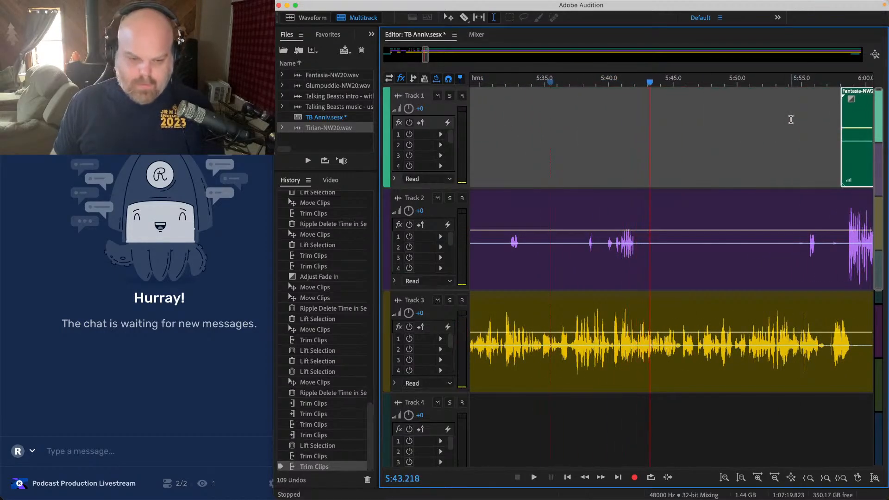
pyautogui.press('super+s')
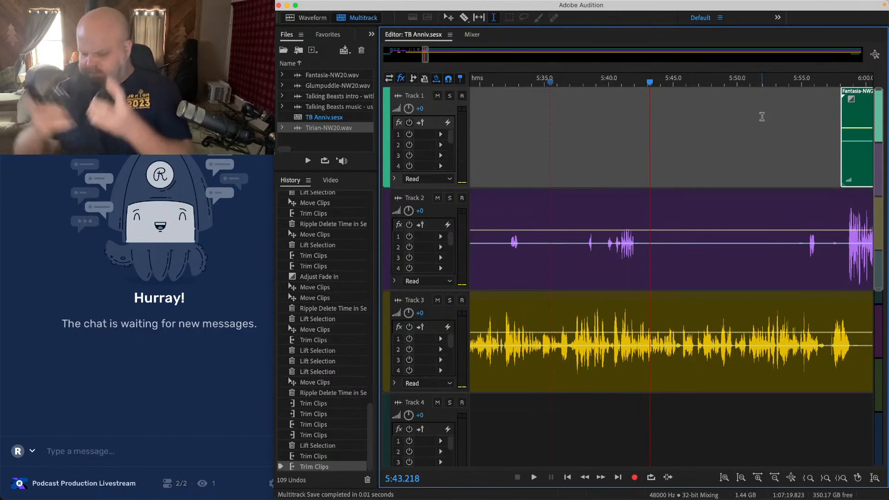
# Step: Play on to about 5:58, and lift the Glumpuddle audio from about 5:53.8 to 5:55.4
pyautogui.press('space')
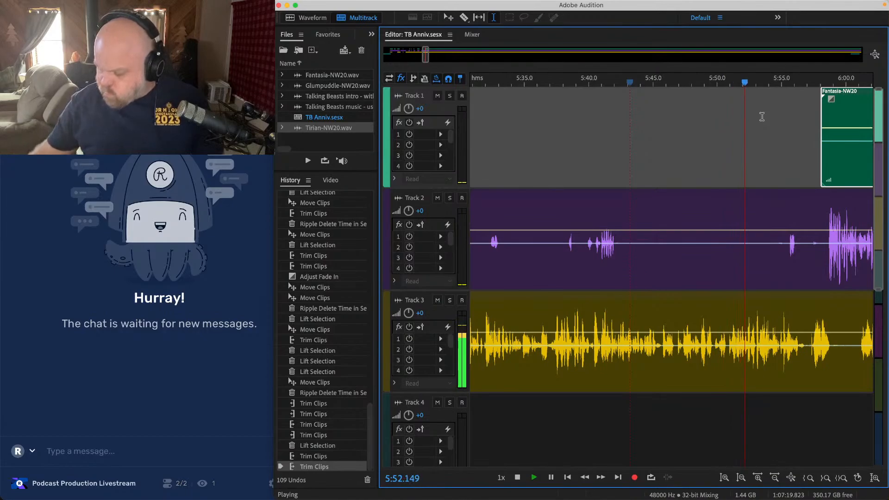
pyautogui.hscroll(5, 731, 125)
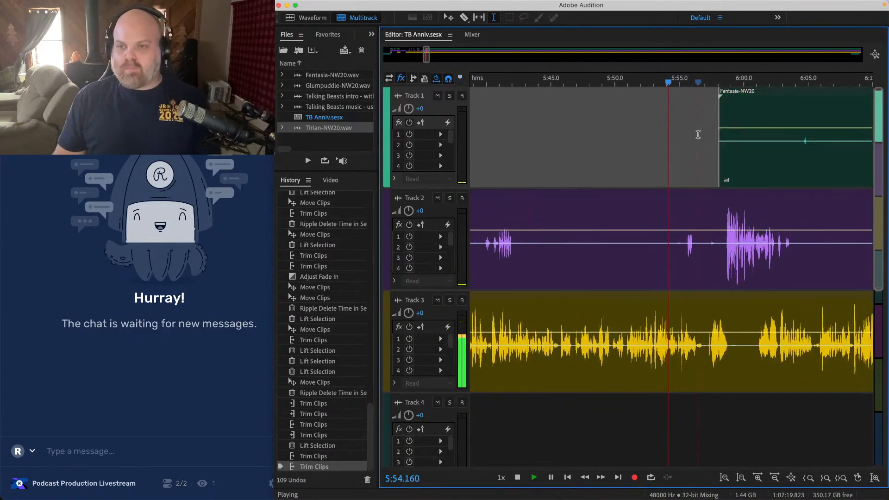
pyautogui.scroll(3, 597, 158)
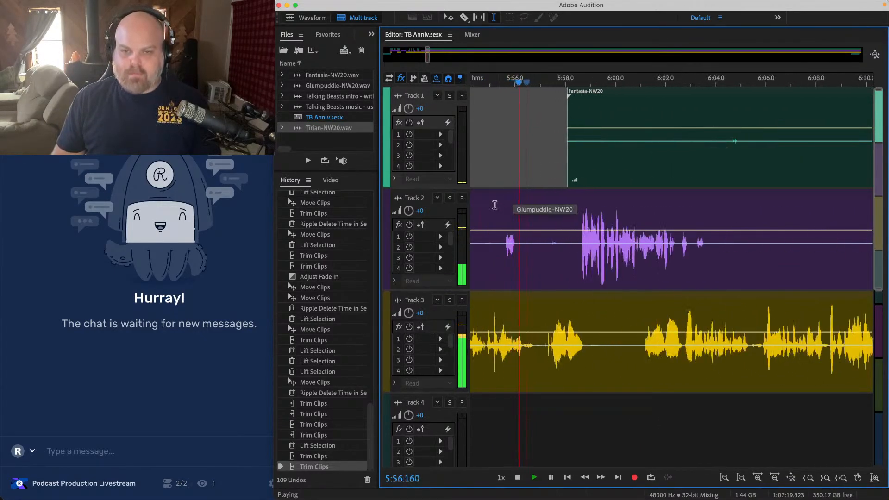
pyautogui.hscroll(-2, 552, 223)
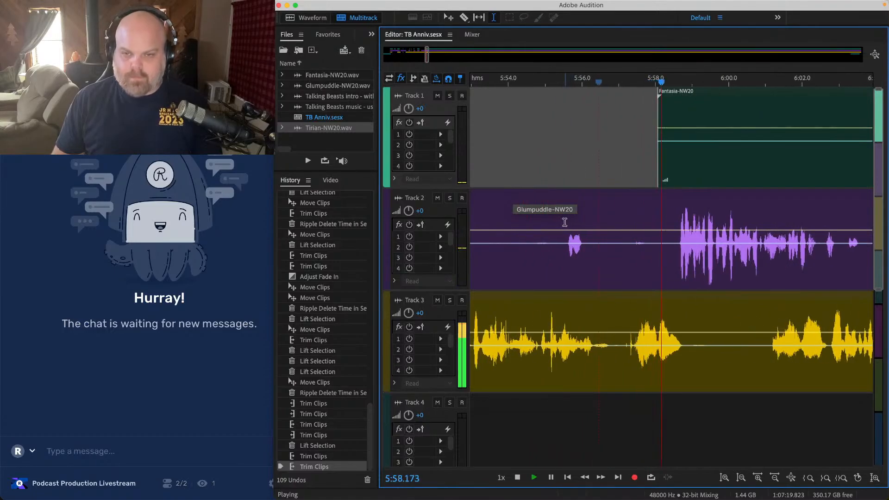
pyautogui.press('space')
pyautogui.moveTo(561, 221); pyautogui.dragTo(502, 206)
pyautogui.press('Delete')
# Step: Play the passage around 5:56, and lift the Tirian audio from about 5:56.3 to 5:57.4
pyautogui.click(582, 154)
pyautogui.press('space')
pyautogui.scroll(3, 631, 211)
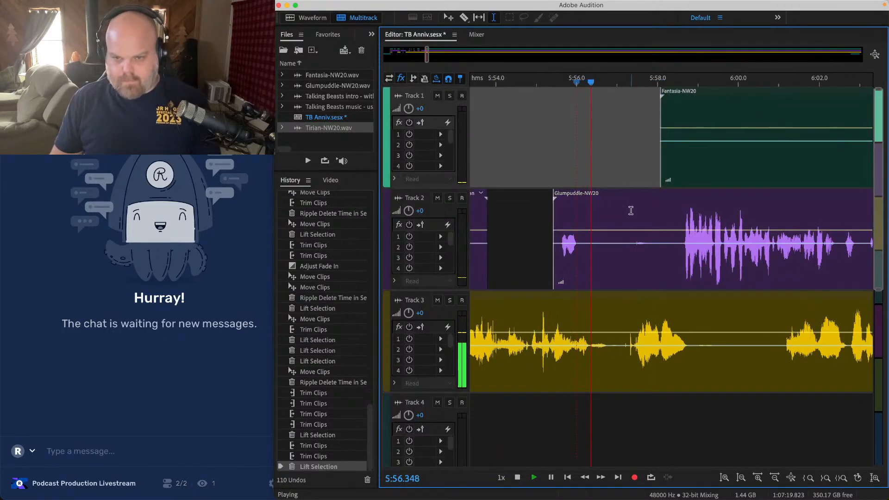
pyautogui.press('space')
pyautogui.moveTo(577, 329); pyautogui.dragTo(637, 327)
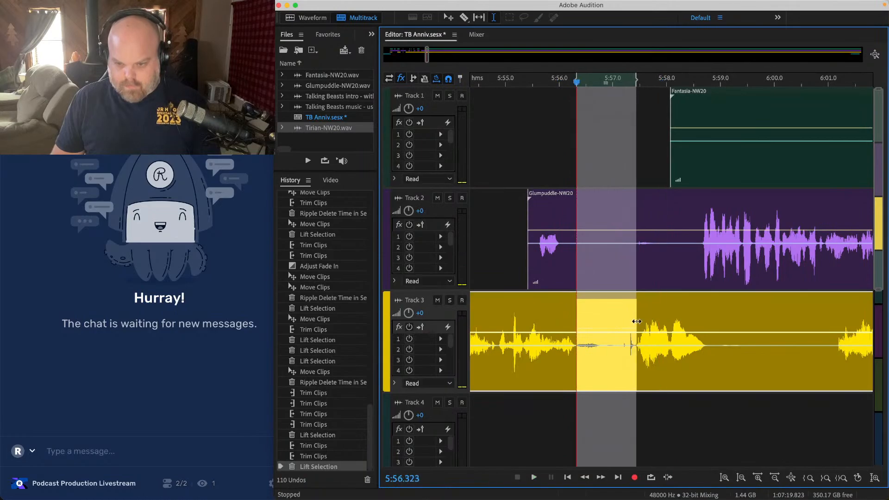
pyautogui.press('Delete')
# Step: Lift the Glumpuddle audio from about 5:56.8 to 5:58.6, and cut the Fantasia start to 5:58.6 and the Tirian start to 6:00.0
pyautogui.press('space')
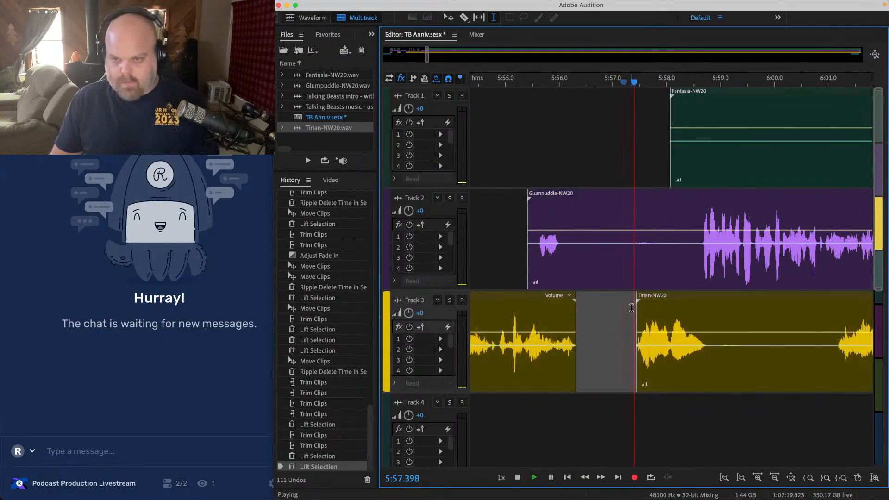
pyautogui.moveTo(618, 227); pyautogui.dragTo(698, 223)
pyautogui.press('space')
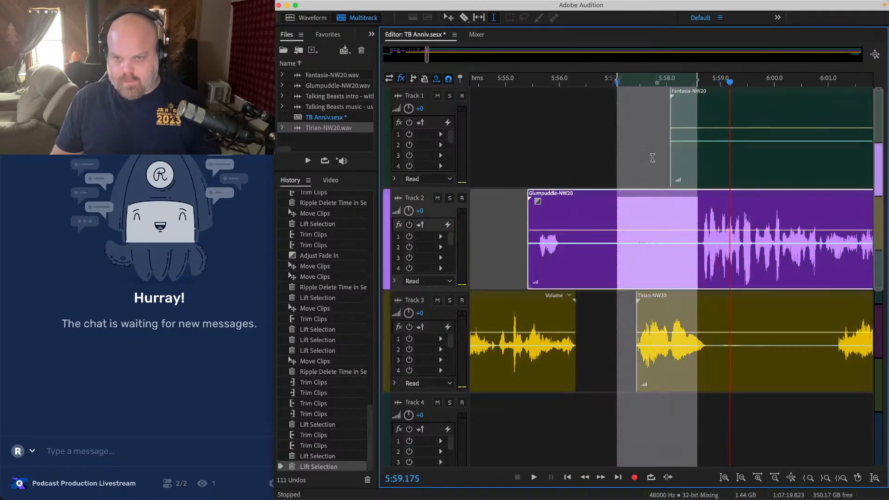
pyautogui.moveTo(603, 136); pyautogui.dragTo(775, 303)
pyautogui.press('Delete')
# Step: Audition the start of the Glumpuddle speech, and lift the opening of the Fantasia and Glumpuddle clips up to about 5:58.9
pyautogui.click(683, 230)
pyautogui.press('space')
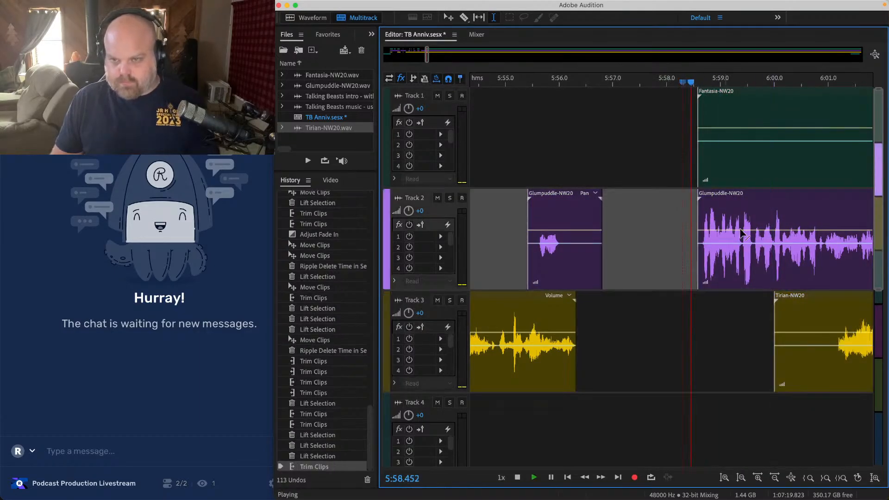
pyautogui.scroll(3, 784, 240)
pyautogui.click(660, 209)
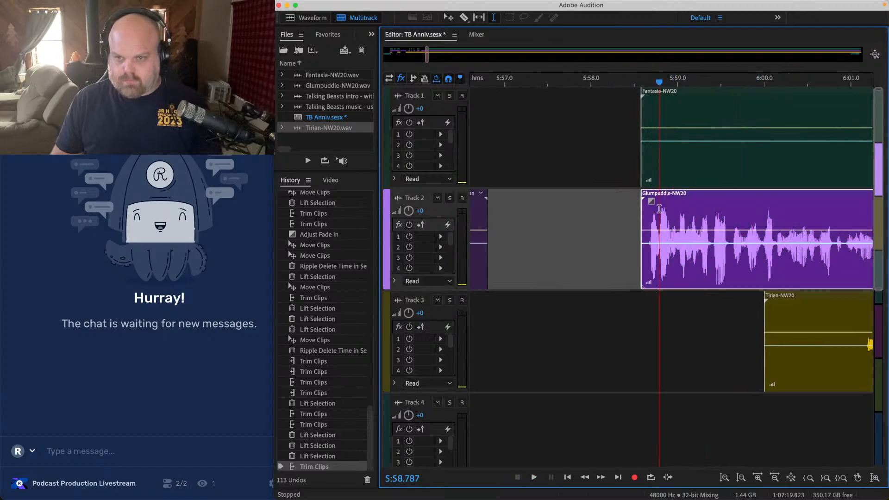
pyautogui.press('space')
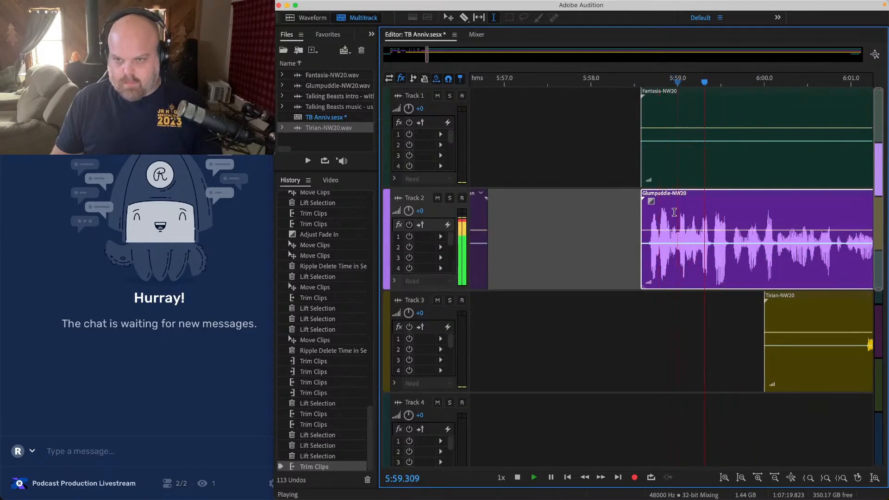
pyautogui.click(672, 212)
pyautogui.moveTo(672, 212); pyautogui.dragTo(622, 212)
pyautogui.press('Delete')
# Step: Select the clips following the gap on all three tracks, and move them earlier so Fantasia and Glumpuddle start at about 5:56.8
pyautogui.moveTo(829, 396); pyautogui.dragTo(764, 398)
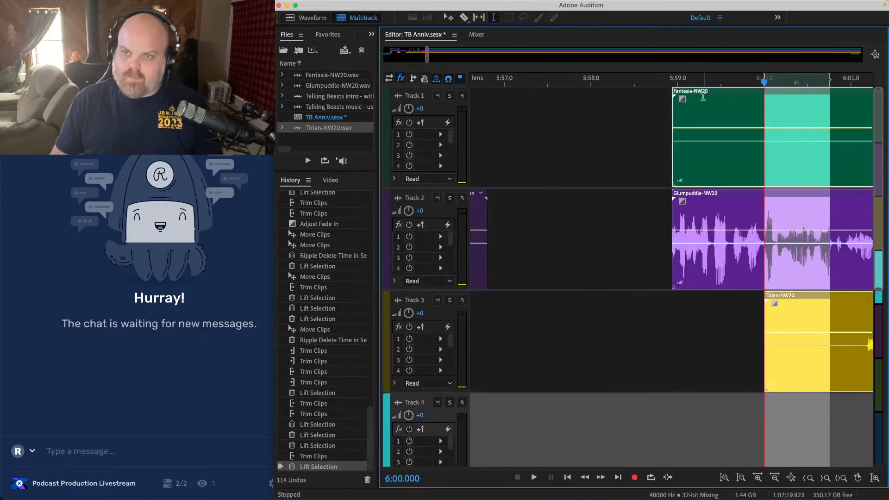
pyautogui.click(699, 82)
pyautogui.moveTo(703, 95); pyautogui.dragTo(521, 112)
pyautogui.hscroll(-3, 534, 120)
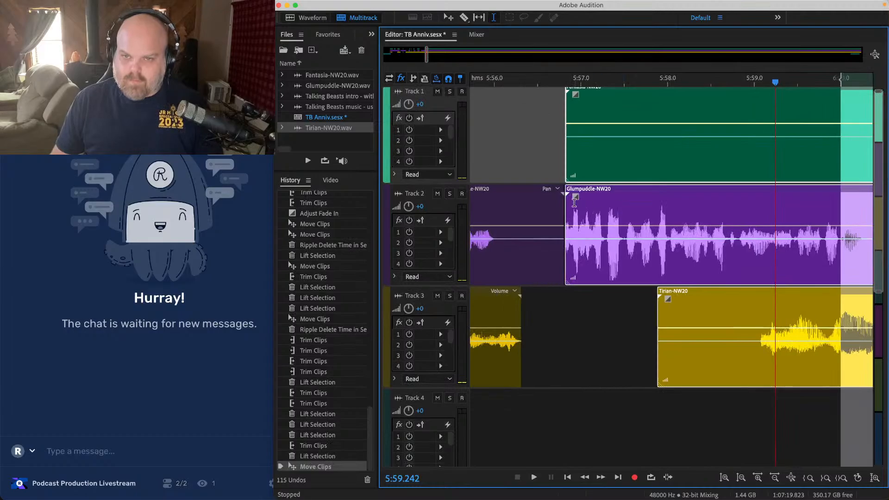
# Step: Add a fade-in of about 0.4 s to the Fantasia and Glumpuddle clips starting at 5:56.8, and play the transition
pyautogui.moveTo(576, 197); pyautogui.dragTo(602, 193)
pyautogui.click(472, 136)
pyautogui.press('space')
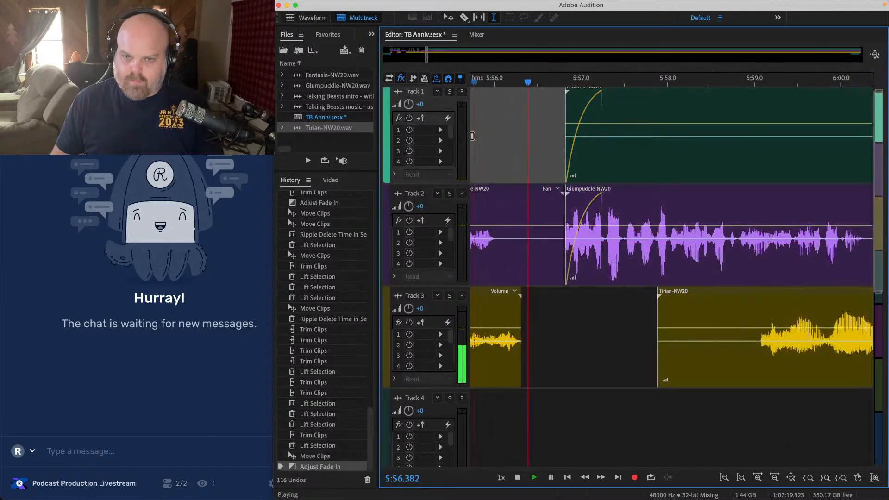
# Step: Add a short fade-out to the end of the Tirian clip at about 5:56.3, and play through the transition
pyautogui.click(511, 314)
pyautogui.click(514, 294)
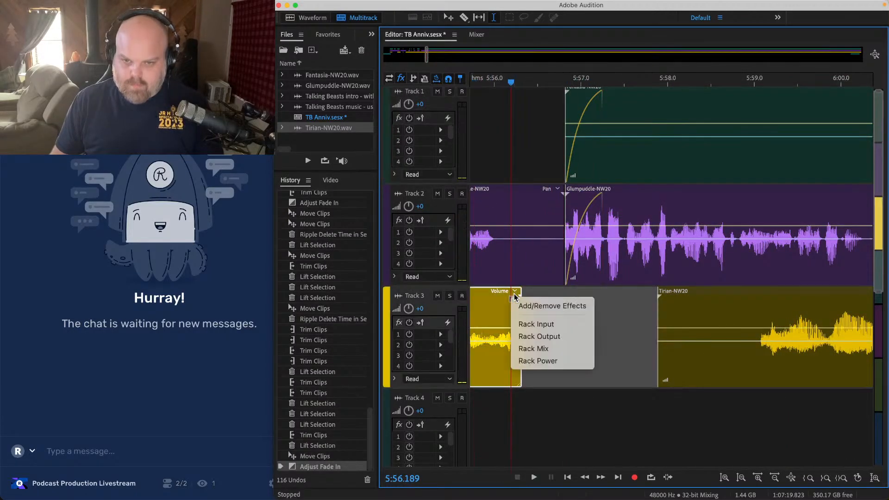
pyautogui.click(512, 301)
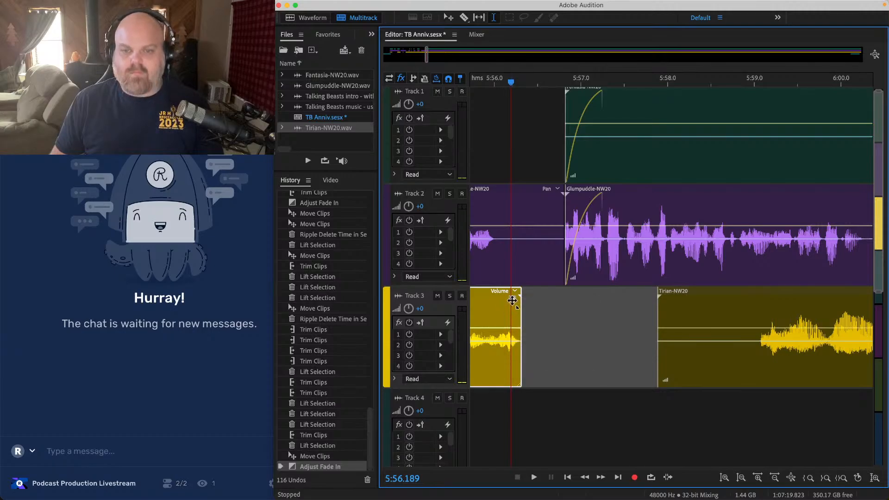
pyautogui.moveTo(519, 297); pyautogui.dragTo(507, 300)
pyautogui.hscroll(-3, 502, 303)
pyautogui.click(535, 149)
pyautogui.press('space')
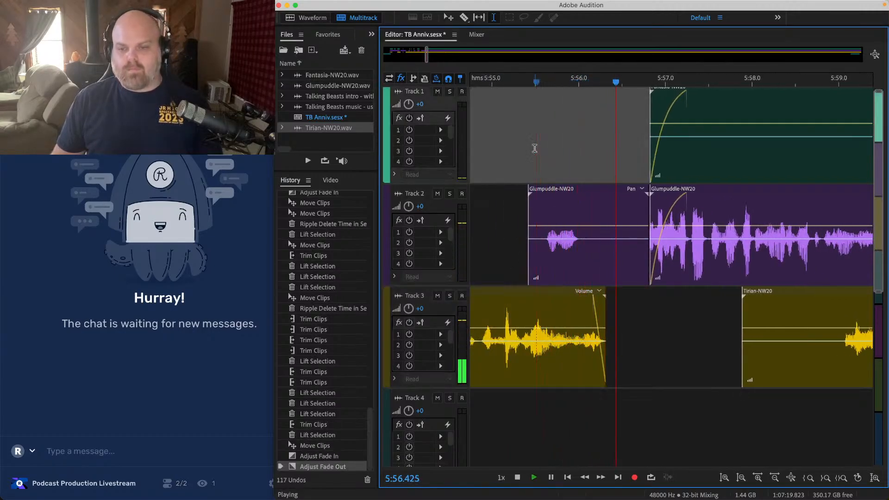
# Step: Move the following clips on all three tracks earlier so Glumpuddle overlaps to start at about 5:56.6, play the join, and save the session
pyautogui.scroll(-3, 535, 148)
pyautogui.press('space')
pyautogui.moveTo(729, 403); pyautogui.dragTo(641, 131)
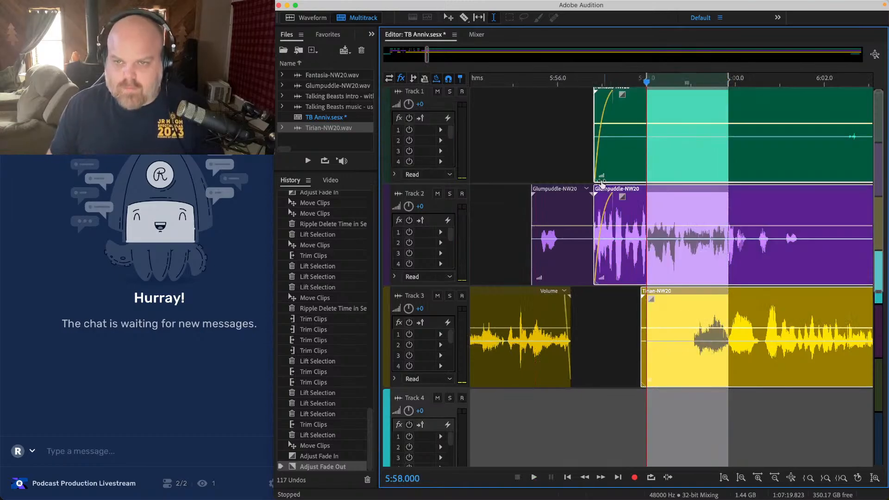
pyautogui.moveTo(610, 190); pyautogui.dragTo(601, 190)
pyautogui.click(566, 150)
pyautogui.press('space')
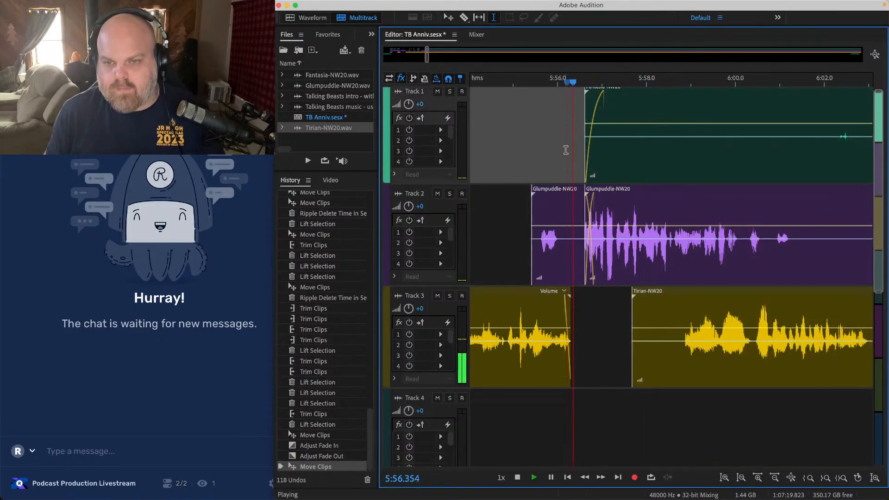
pyautogui.press('super+s')
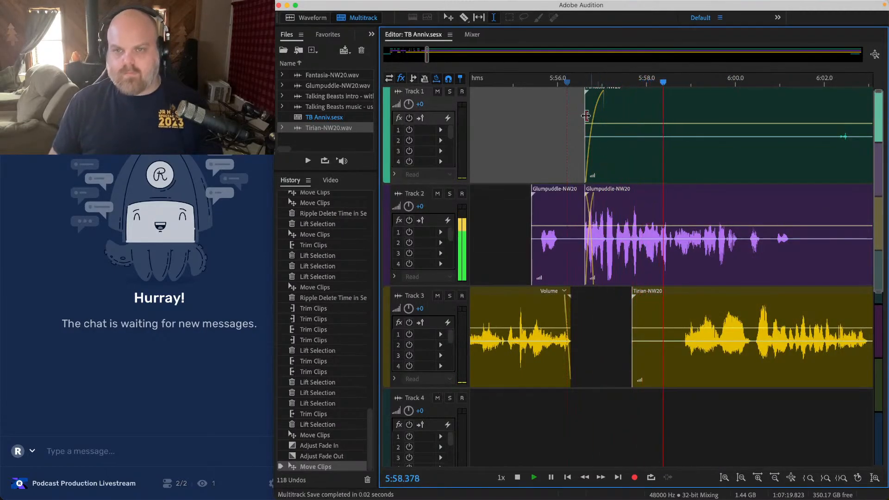
# Step: Trim the start of the Fantasia clip forward to about 6:12.4 in two passes
pyautogui.scroll(-3, 583, 115)
pyautogui.moveTo(582, 115); pyautogui.dragTo(670, 122)
pyautogui.click(652, 120)
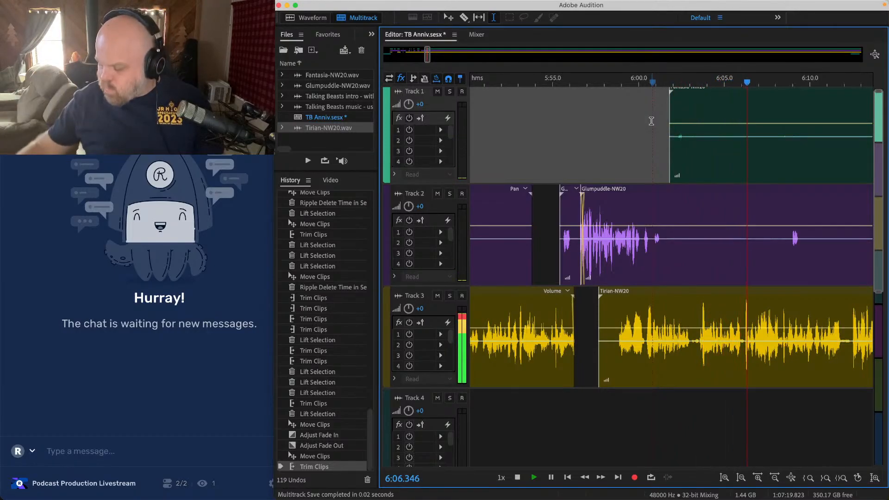
pyautogui.hscroll(5, 652, 121)
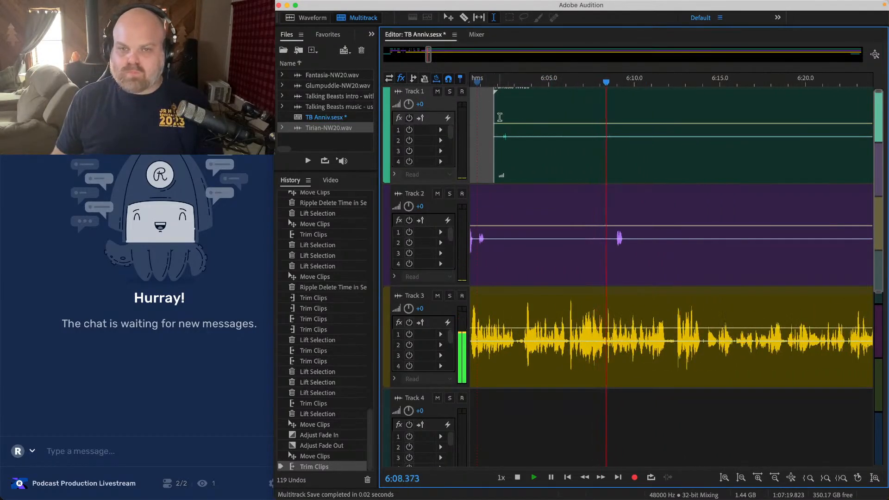
pyautogui.moveTo(499, 117); pyautogui.dragTo(674, 121)
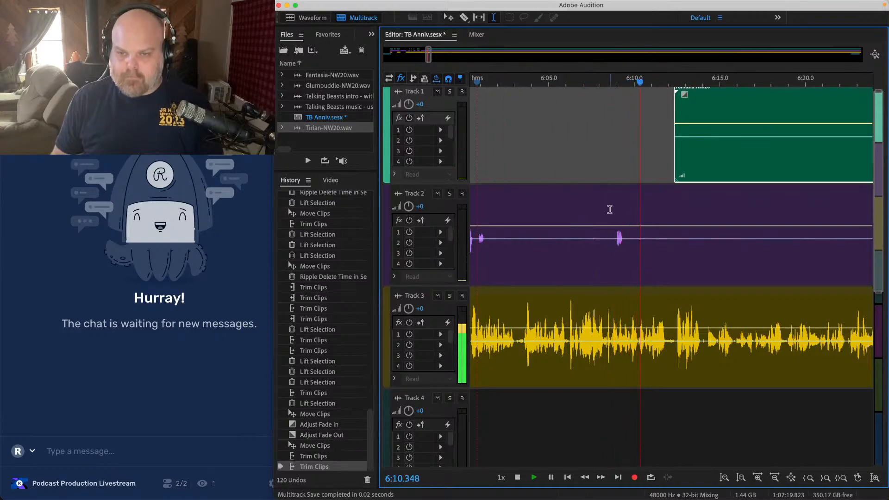
# Step: Lift the Glumpuddle audio from about 6:05.3 to 6:08.6
pyautogui.moveTo(610, 209); pyautogui.dragTo(553, 197)
pyautogui.press('Delete')
pyautogui.click(587, 174)
pyautogui.hscroll(3, 587, 171)
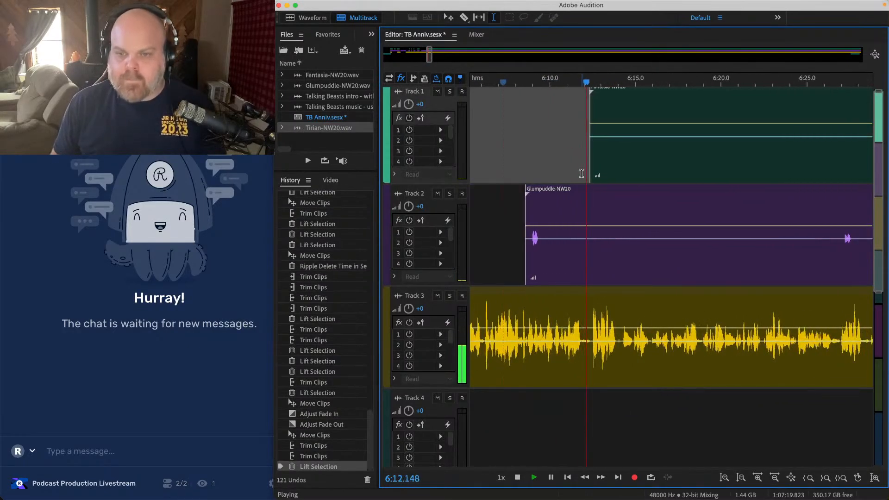
# Step: Save the session, and lift the Fantasia and Glumpuddle audio from about 6:10 to 6:27
pyautogui.press('super+s')
pyautogui.moveTo(543, 159); pyautogui.dragTo(832, 222)
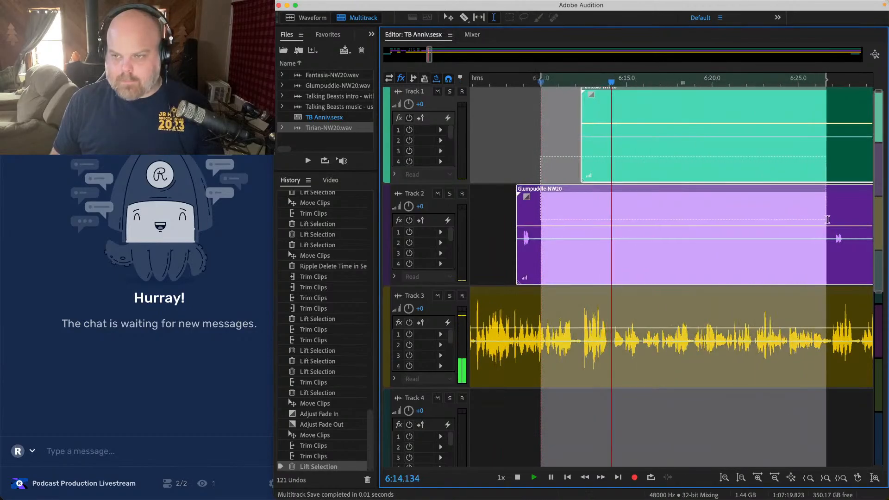
pyautogui.press('Delete')
# Step: Lift the short Tirian utterance from about 6:14.2 to 6:14.9
pyautogui.press('=')
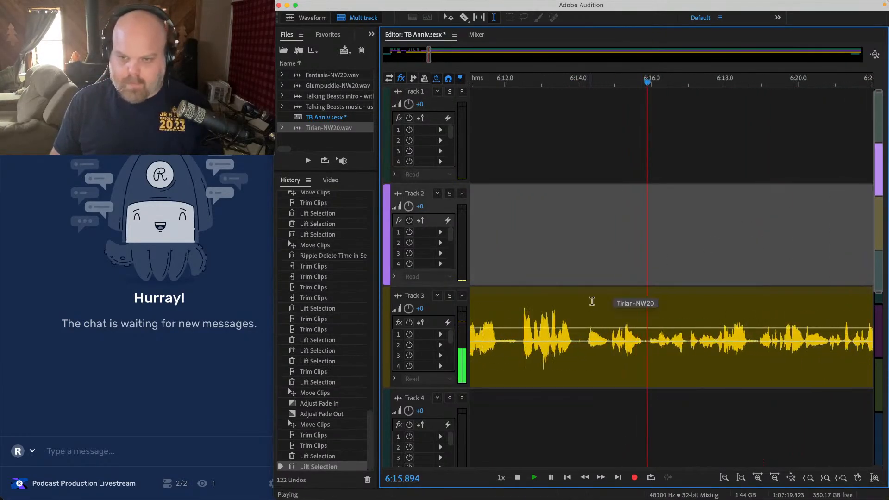
pyautogui.moveTo(621, 321); pyautogui.dragTo(581, 298)
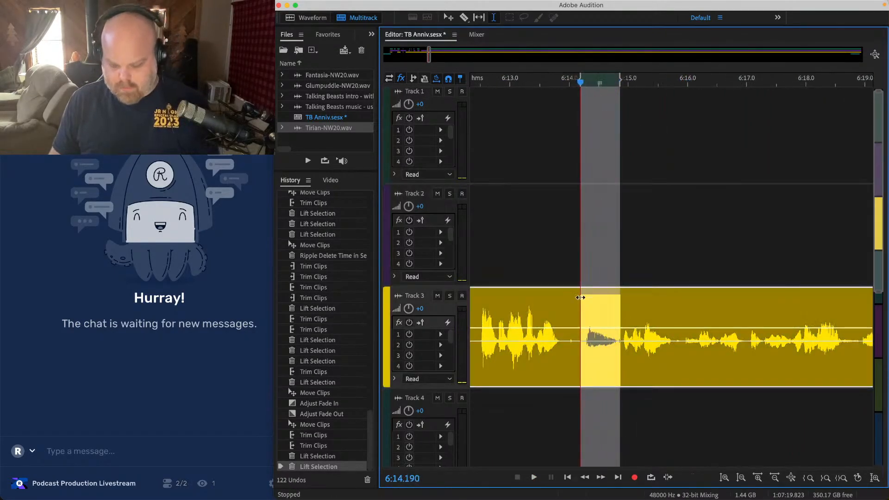
pyautogui.press('Delete')
# Step: Move the following clips on all three tracks earlier to close the Tirian gap at about 6:14.2, play the join, and save the session
pyautogui.scroll(-3, 581, 298)
pyautogui.moveTo(710, 146); pyautogui.dragTo(875, 400)
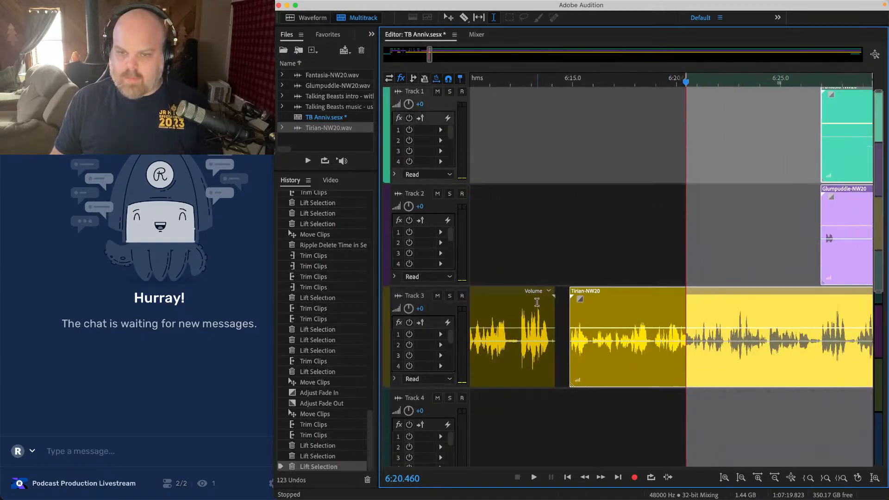
pyautogui.scroll(3, 537, 303)
pyautogui.scroll(2, 650, 330)
pyautogui.moveTo(643, 294); pyautogui.dragTo(563, 294)
pyautogui.click(514, 221)
pyautogui.scroll(-3, 514, 221)
pyautogui.press('space')
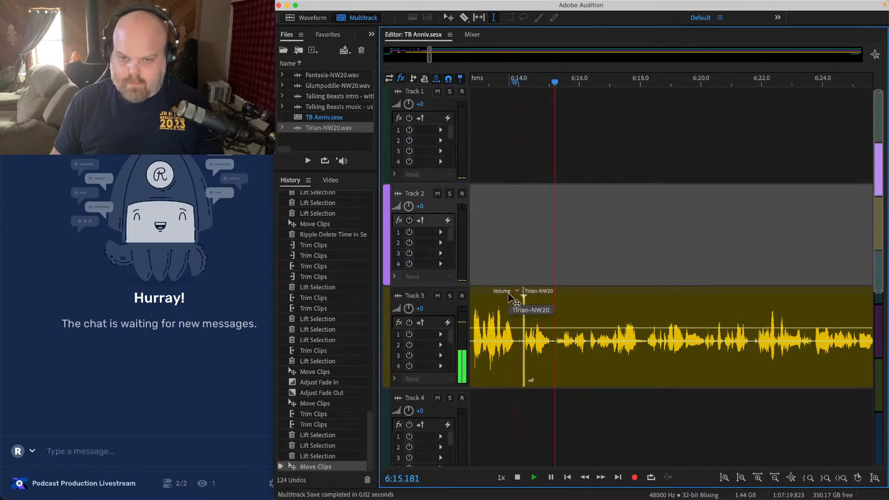
pyautogui.scroll(3, 524, 298)
pyautogui.press('space')
pyautogui.press('super+s')
# Step: Lift the Tirian audio across the join from about 6:13.97 to 6:14.2, and play through the cut
pyautogui.moveTo(561, 308); pyautogui.dragTo(598, 308)
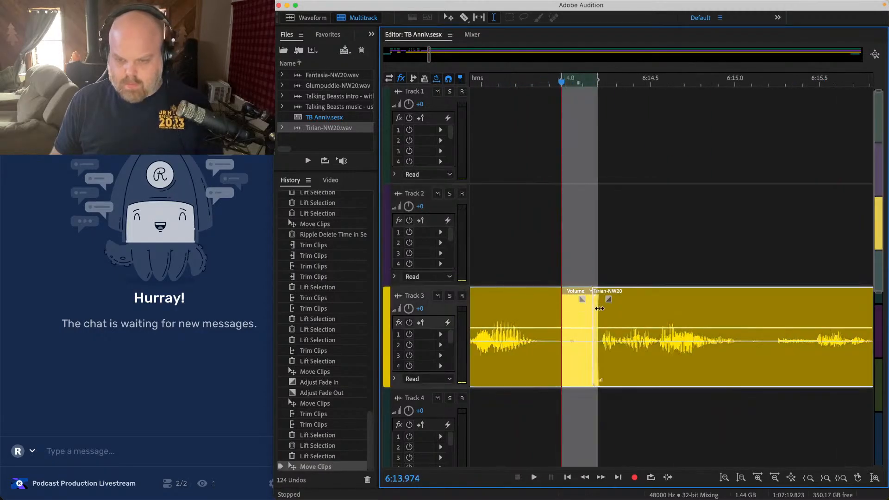
pyautogui.press('Delete')
pyautogui.click(506, 222)
pyautogui.press('space')
pyautogui.scroll(-3, 556, 260)
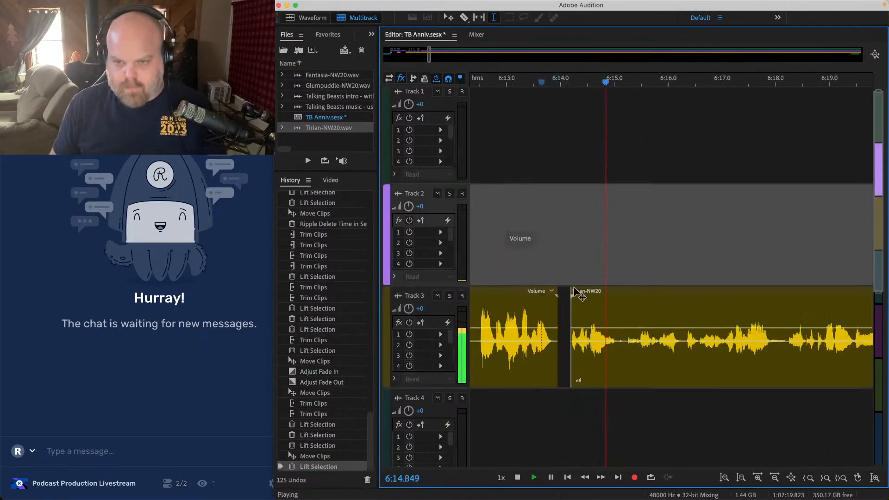
# Step: Add a very short fade-in to the Tirian clip starting at about 6:14.2, play the transition, and save the session
pyautogui.click(598, 318)
pyautogui.moveTo(583, 296); pyautogui.dragTo(574, 297)
pyautogui.click(508, 219)
pyautogui.press('space')
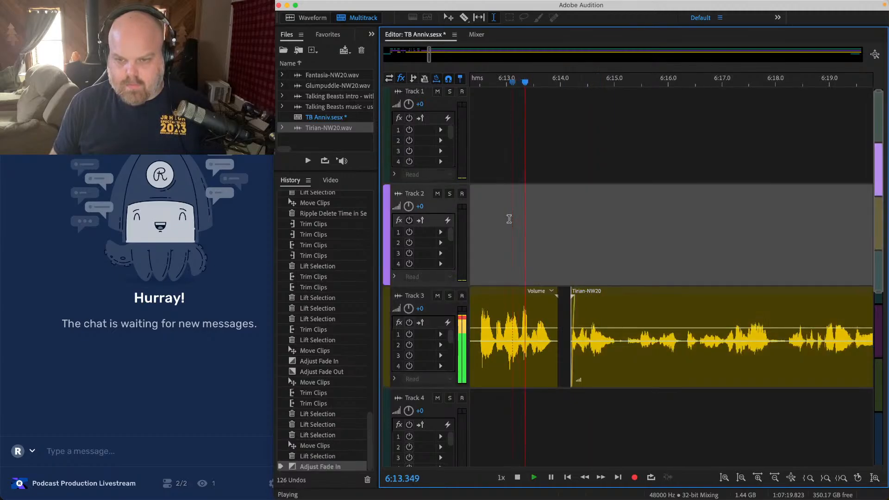
pyautogui.press('super+s')
# Step: Lift the Glumpuddle audio from about 6:27 to 6:46.7, and trim the start of the Fantasia clip to about 6:51.5
pyautogui.scroll(-4, 540, 228)
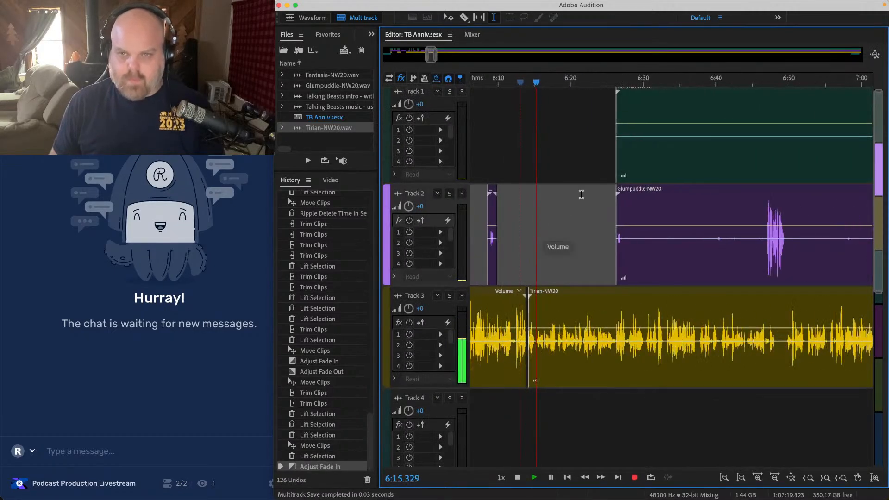
pyautogui.moveTo(557, 214); pyautogui.dragTo(700, 215)
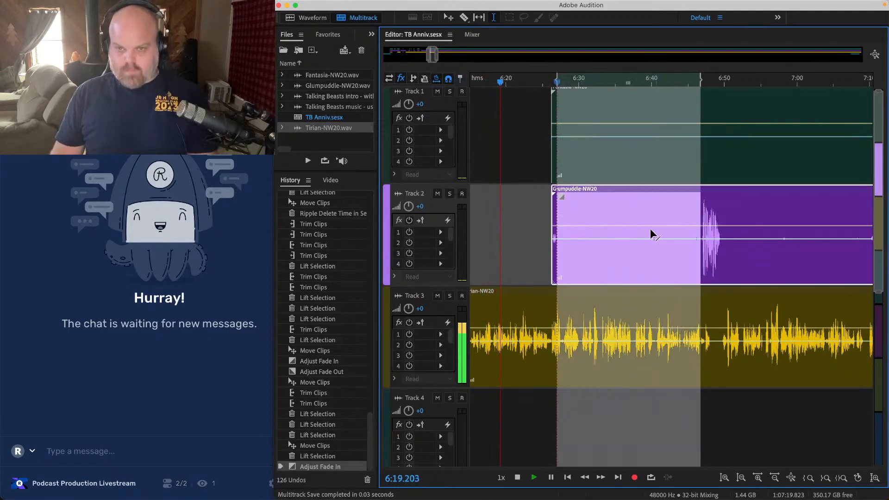
pyautogui.press('Delete')
pyautogui.moveTo(556, 104); pyautogui.dragTo(699, 131)
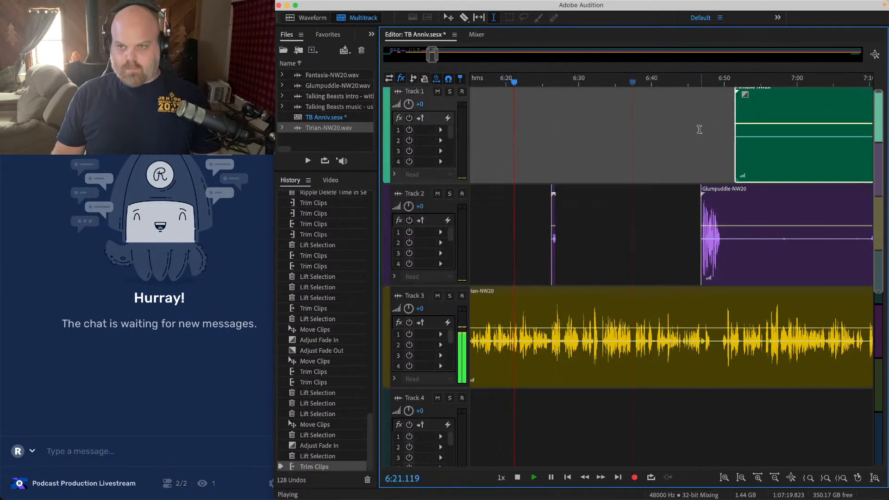
# Step: Save the session, trim the start of the Glumpuddle clip to about 6:47.4, and play the new opening
pyautogui.press('super+s')
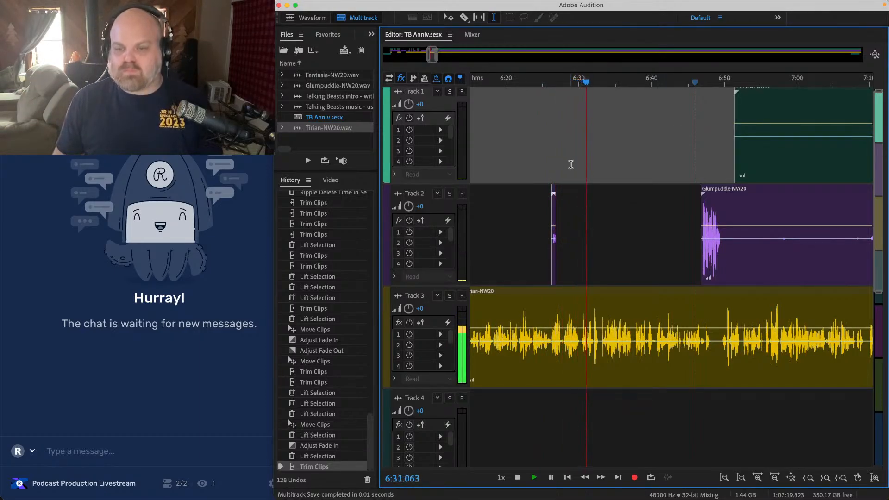
pyautogui.hscroll(2, 590, 235)
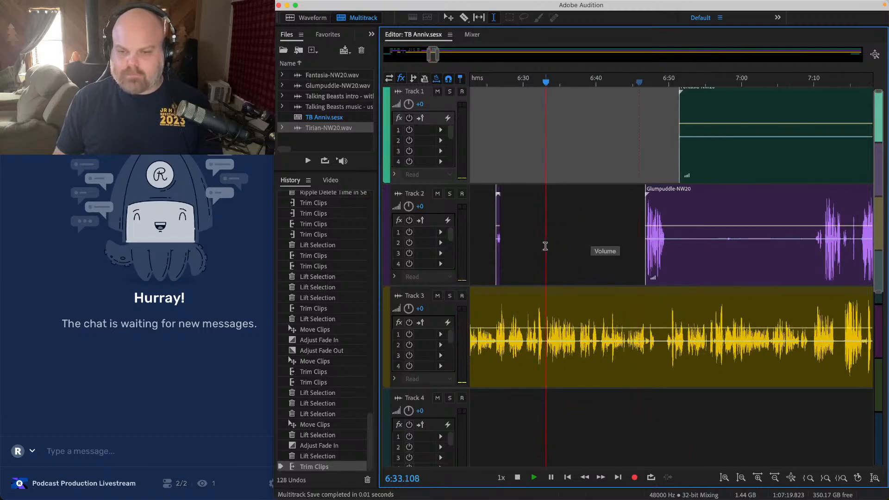
pyautogui.hscroll(3, 544, 255)
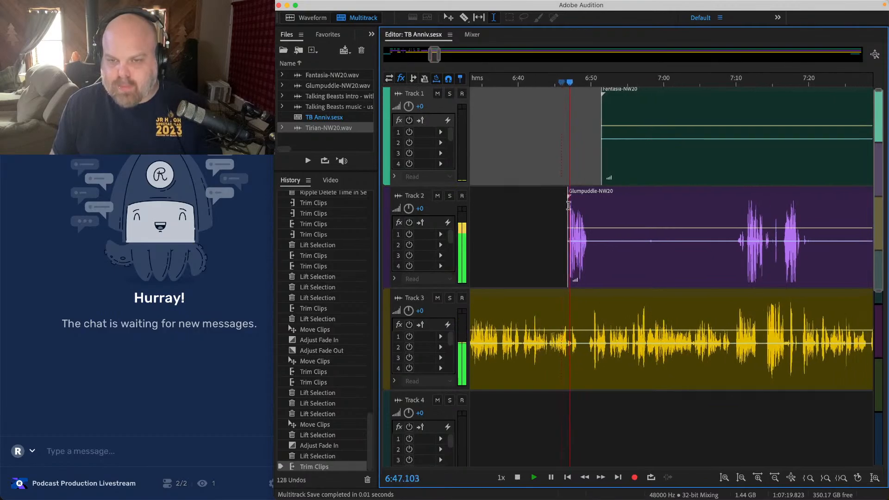
pyautogui.scroll(3, 581, 194)
pyautogui.scroll(3, 558, 200)
pyautogui.press('space')
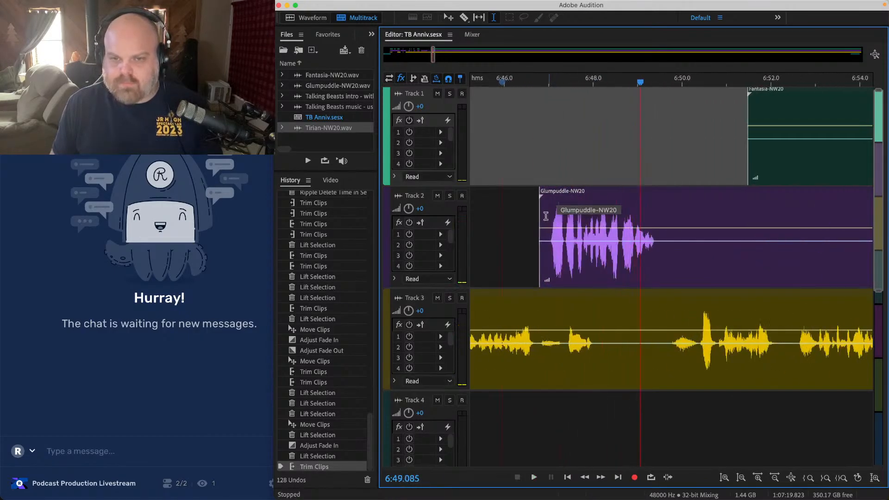
pyautogui.moveTo(540, 212); pyautogui.dragTo(566, 212)
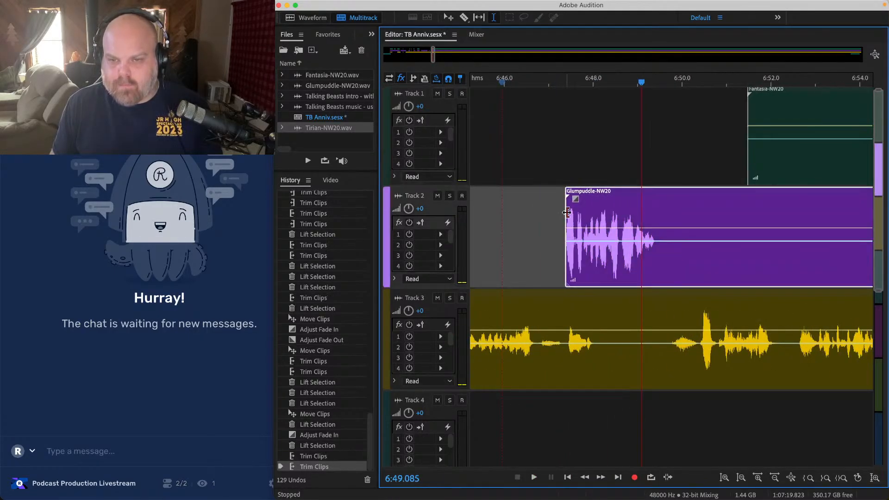
pyautogui.click(550, 157)
pyautogui.press('space')
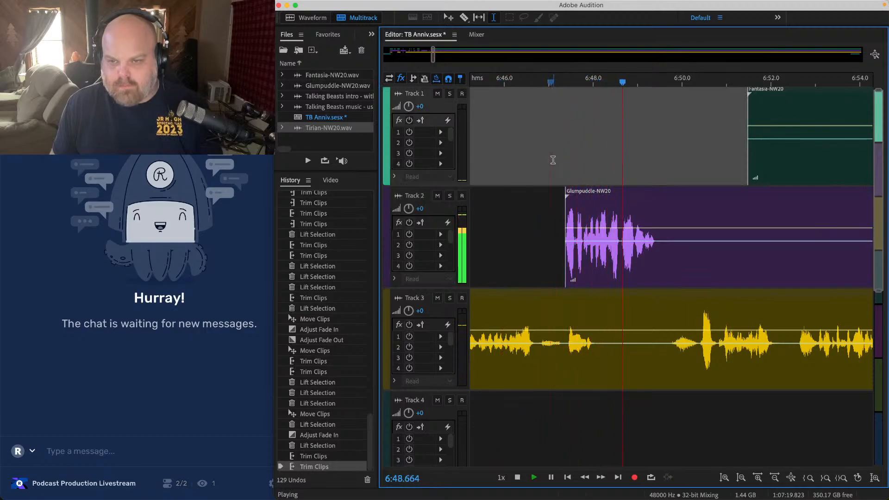
# Step: Lift the Fantasia and Glumpuddle audio between about 6:50.3 and 7:10, and save the session
pyautogui.scroll(-3, 555, 162)
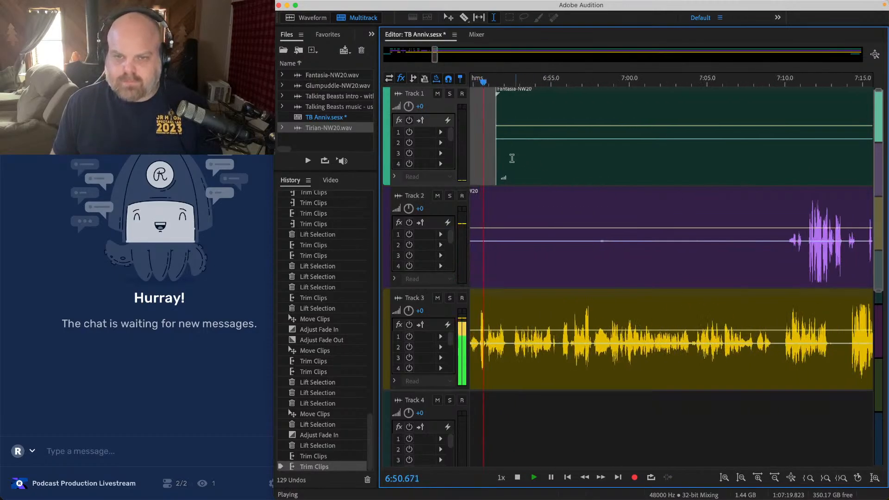
pyautogui.moveTo(507, 147); pyautogui.dragTo(817, 226)
pyautogui.press('Delete')
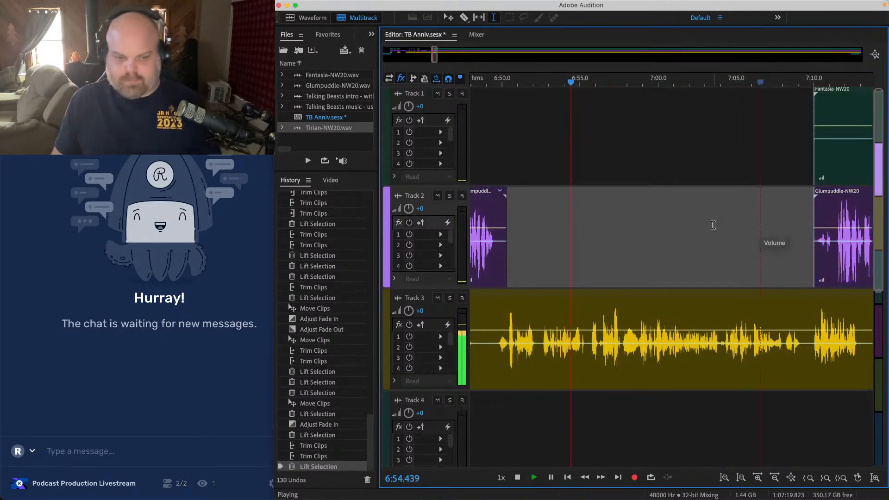
pyautogui.press('super+s')
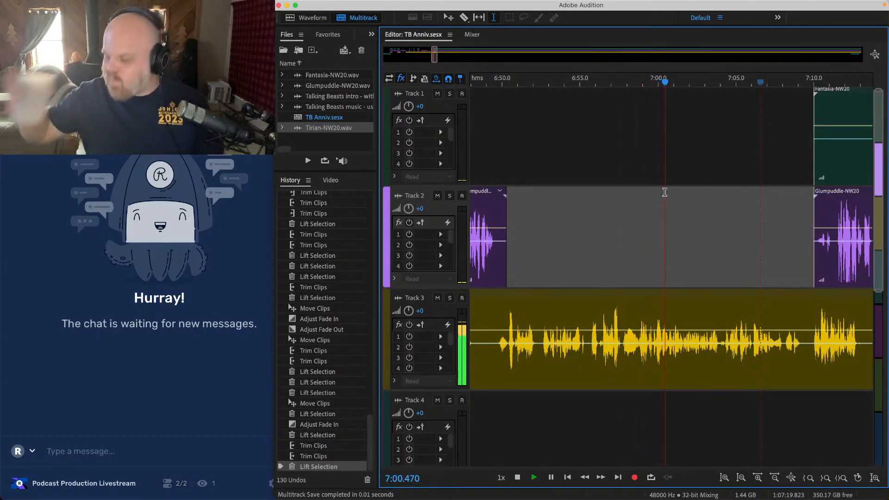
# Step: Trim the start of the Fantasia clip from 7:10 to about 7:15.1
pyautogui.hscroll(4, 665, 192)
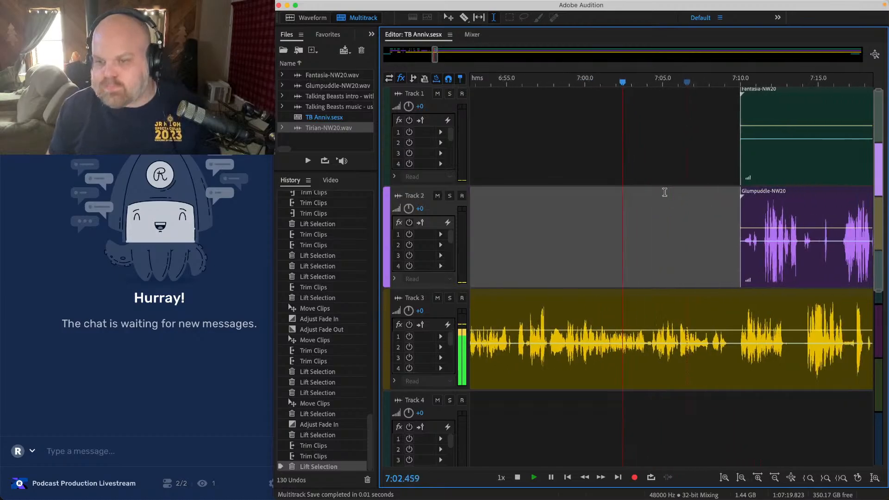
pyautogui.hscroll(6, 654, 194)
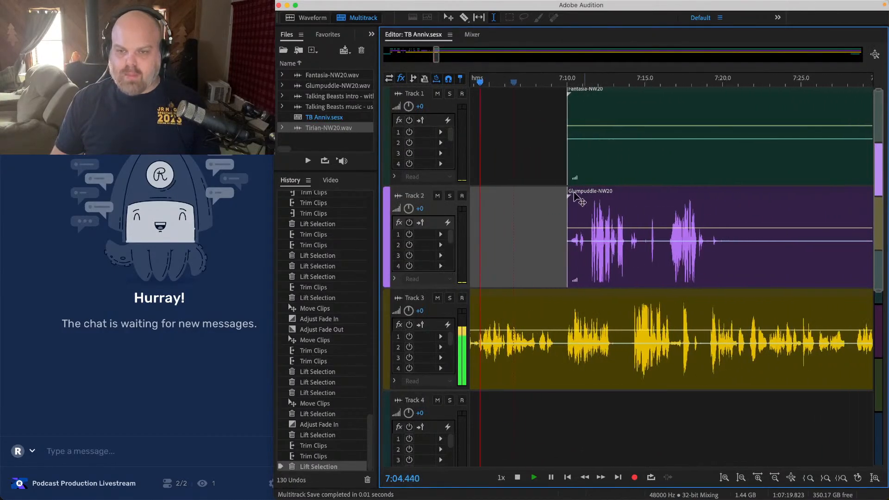
pyautogui.scroll(-2, 562, 194)
pyautogui.moveTo(564, 109); pyautogui.dragTo(605, 111)
# Step: Lift the Tirian audio from about 7:16.6 to 7:18.1
pyautogui.scroll(5, 651, 335)
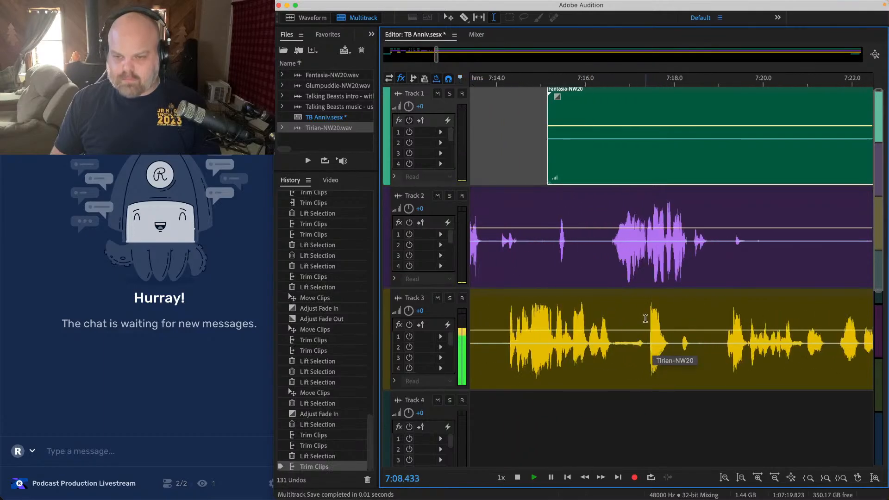
pyautogui.moveTo(613, 325); pyautogui.dragTo(681, 321)
pyautogui.press('Delete')
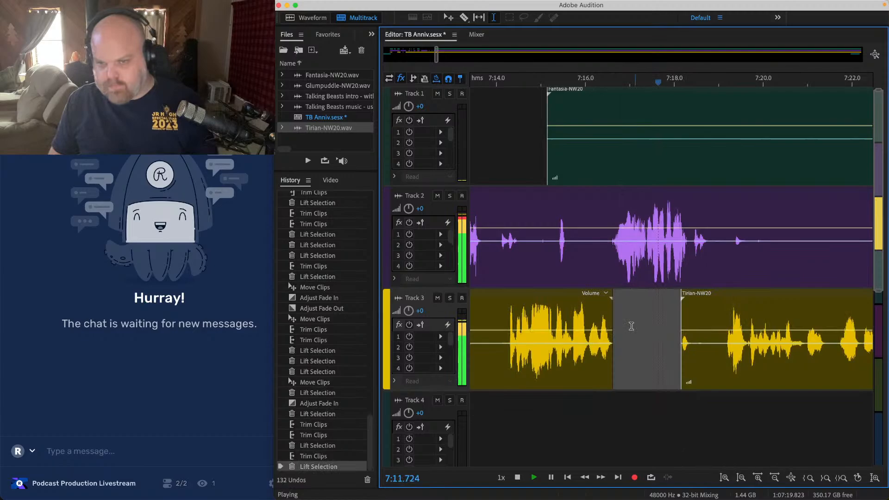
# Step: Add a very short fade-out to the Tirian clip ending at about 7:16.6, and save the session
pyautogui.click(609, 308)
pyautogui.moveTo(604, 304); pyautogui.dragTo(599, 300)
pyautogui.scroll(-3, 599, 300)
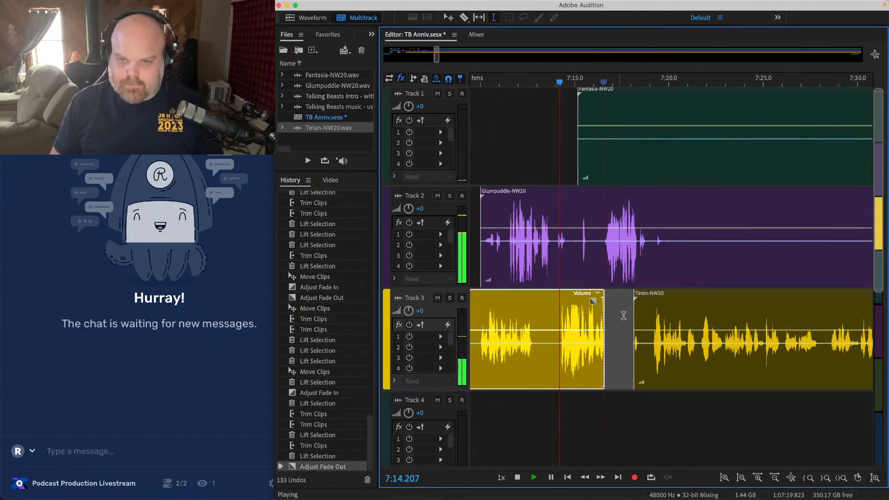
pyautogui.click(627, 317)
pyautogui.press('super+s')
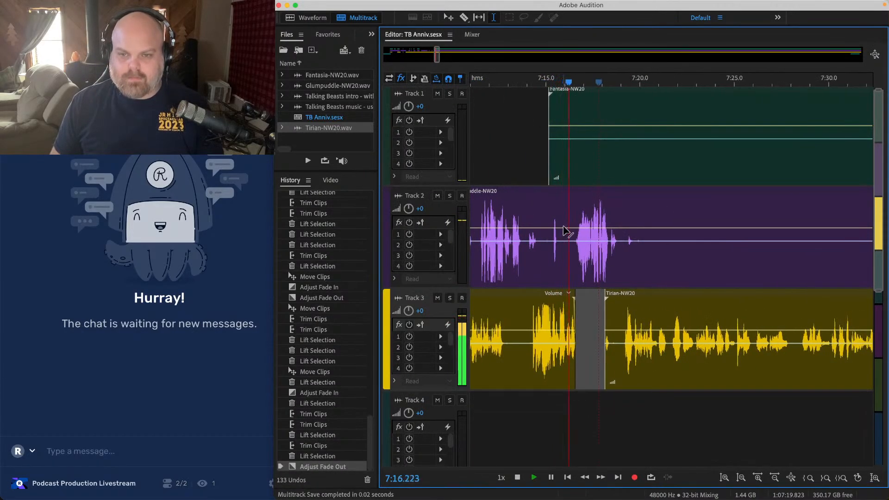
# Step: Lift the Glumpuddle audio from about 7:14.8 to 7:16.35, just before the loud phrase
pyautogui.scroll(3, 546, 224)
pyautogui.moveTo(528, 221); pyautogui.dragTo(577, 219)
pyautogui.press('Delete')
pyautogui.scroll(3, 627, 232)
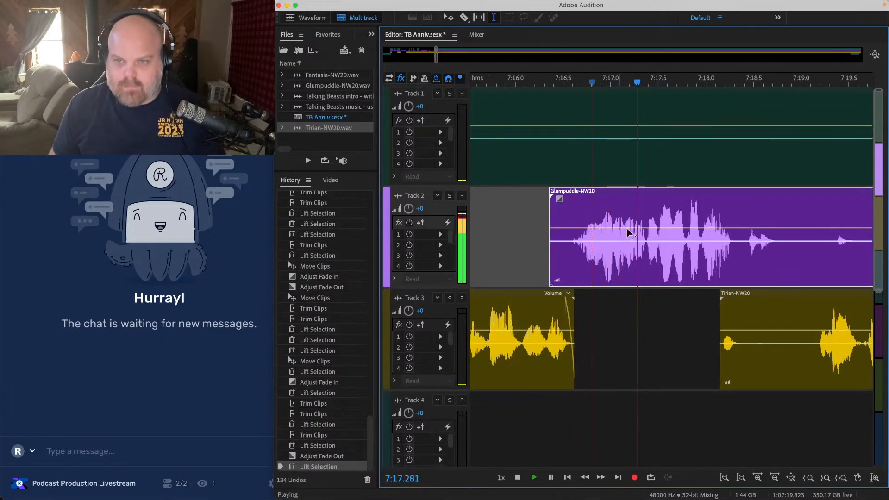
# Step: Audition the Glumpuddle phrase around 7:17, and lift the Fantasia and Glumpuddle audio from about 7:16.2 to 7:17.7
pyautogui.press('space')
pyautogui.click(646, 215)
pyautogui.press('space')
pyautogui.press('space')
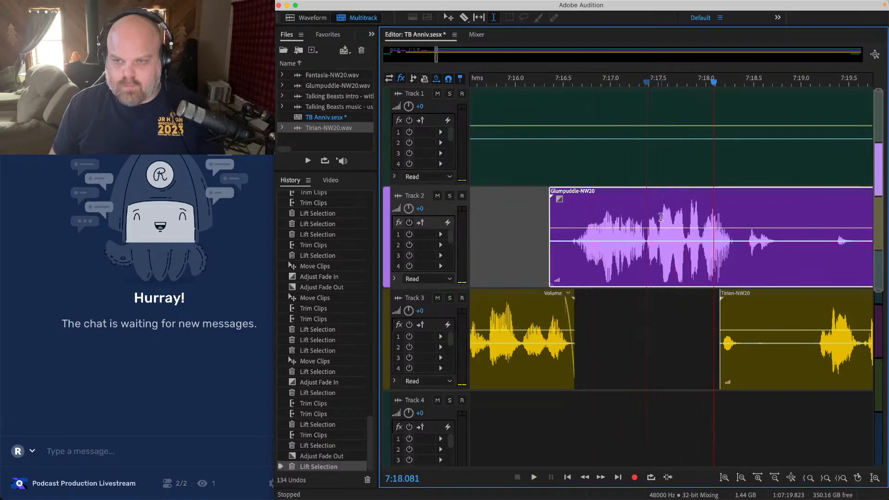
pyautogui.moveTo(658, 215); pyautogui.dragTo(640, 204)
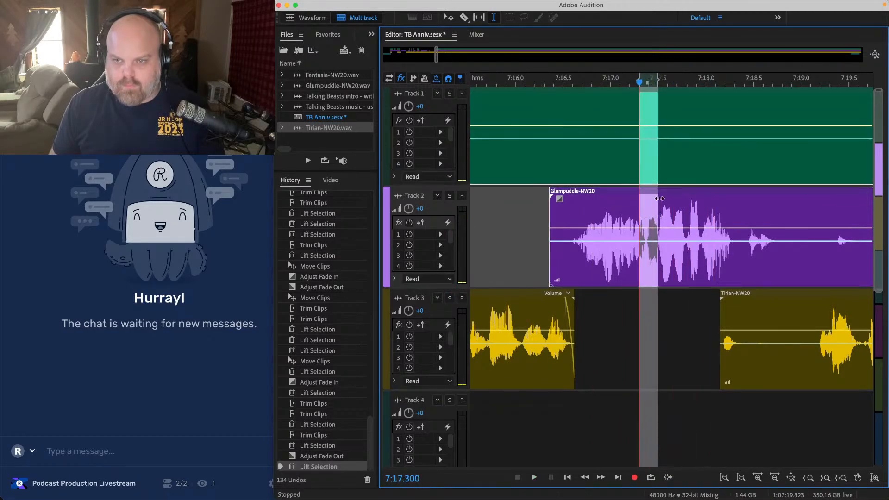
pyautogui.click(673, 209)
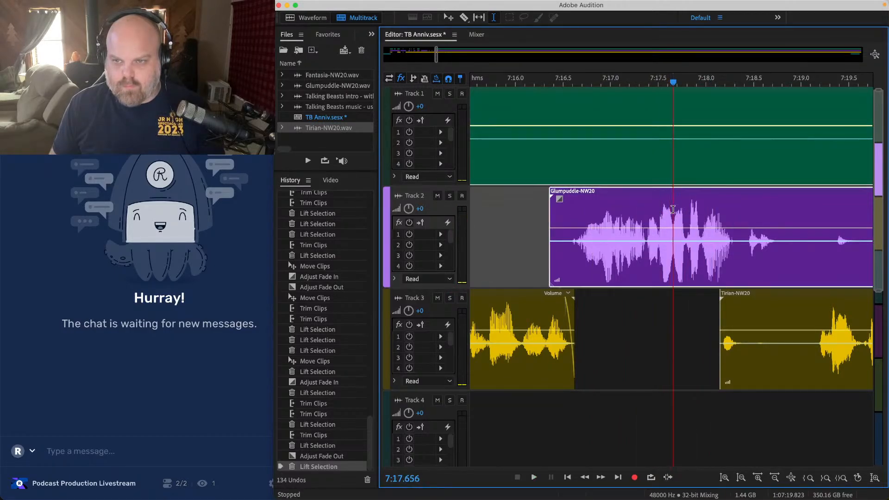
pyautogui.press('space')
pyautogui.press('space')
pyautogui.moveTo(672, 209); pyautogui.dragTo(540, 93)
pyautogui.press('Delete')
# Step: Move the following clips on all three tracks earlier so Glumpuddle starts at about 7:16.5, and add a fade-in of about 0.4 s to it
pyautogui.moveTo(794, 418); pyautogui.dragTo(590, 95)
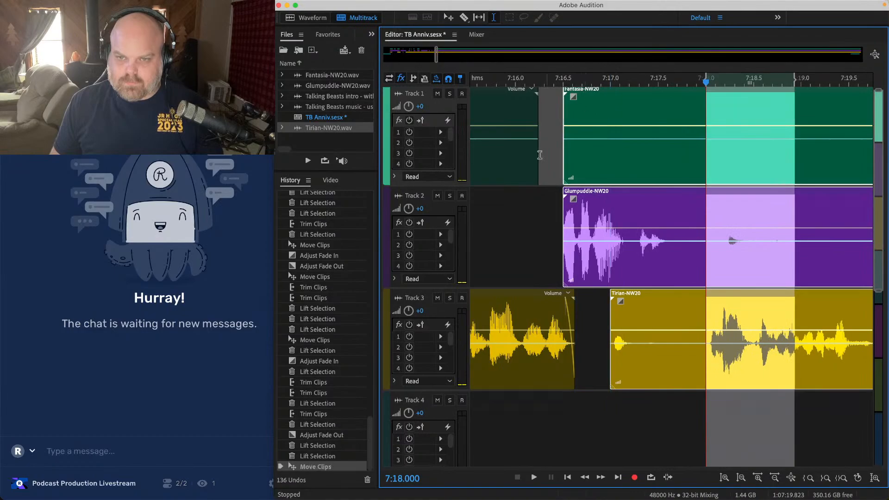
pyautogui.click(532, 123)
pyautogui.press('space')
pyautogui.moveTo(565, 196); pyautogui.dragTo(606, 197)
# Step: Lift the Fantasia audio up to about 7:46.3 and the Glumpuddle audio from about 7:19.9 to 7:46.3, and save the session
pyautogui.scroll(-5, 541, 202)
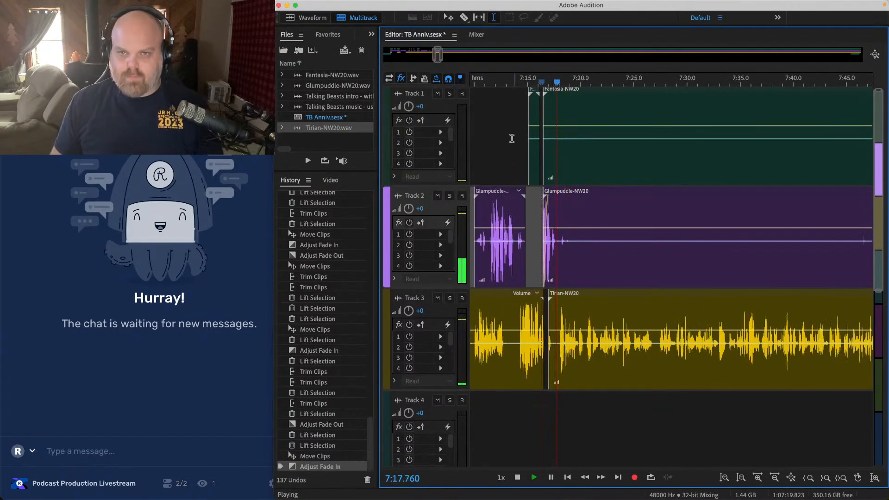
pyautogui.moveTo(507, 130); pyautogui.dragTo(594, 137)
pyautogui.press('Delete')
pyautogui.hscroll(3, 546, 157)
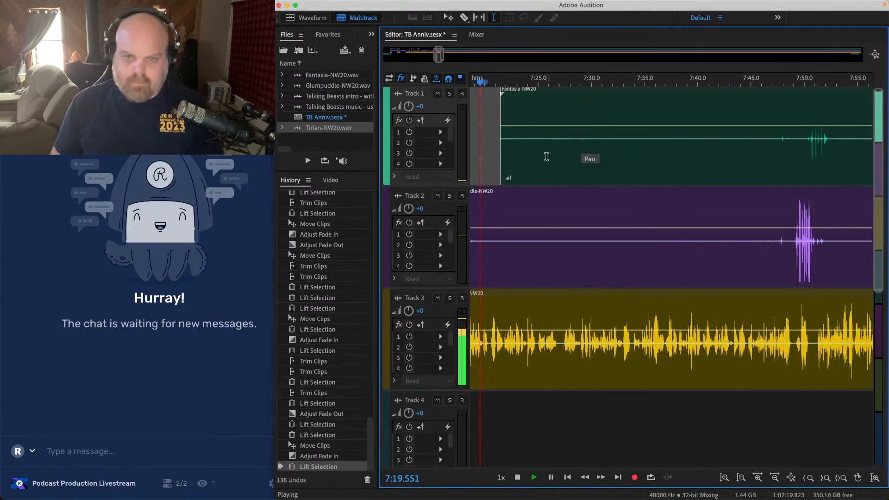
pyautogui.moveTo(488, 155); pyautogui.dragTo(763, 224)
pyautogui.press('Delete')
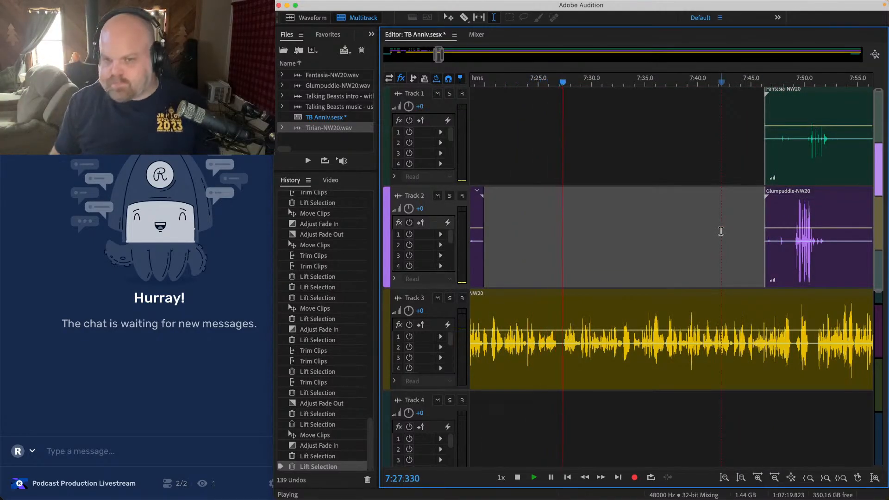
pyautogui.hscroll(2, 656, 227)
pyautogui.press('super+s')
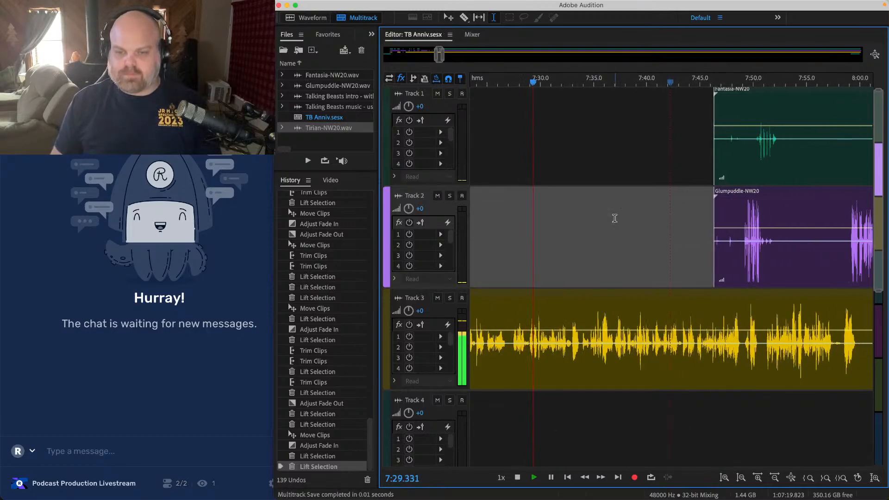
# Step: Replay the Tirian speech from about 7:33, and lift the Tirian audio from about 7:33.0 to 7:34.6
pyautogui.hscroll(2, 615, 218)
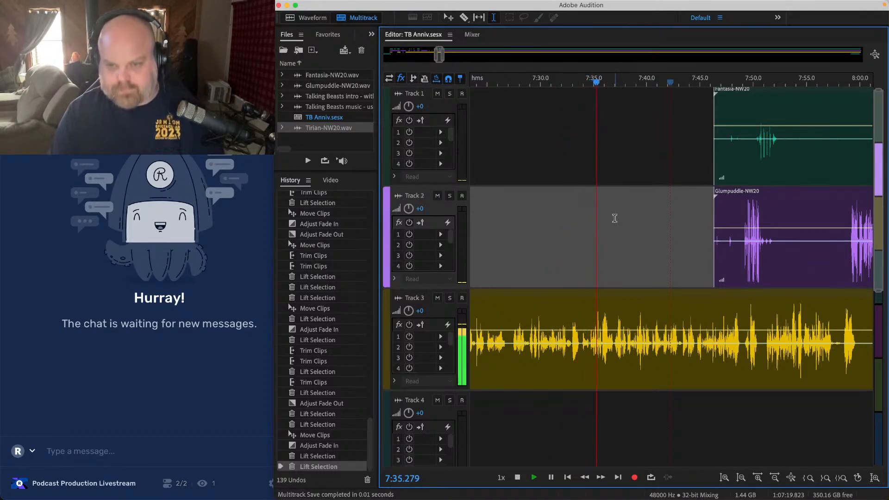
pyautogui.scroll(2, 584, 225)
pyautogui.click(560, 225)
pyautogui.press('space')
pyautogui.press('space')
pyautogui.scroll(4, 565, 228)
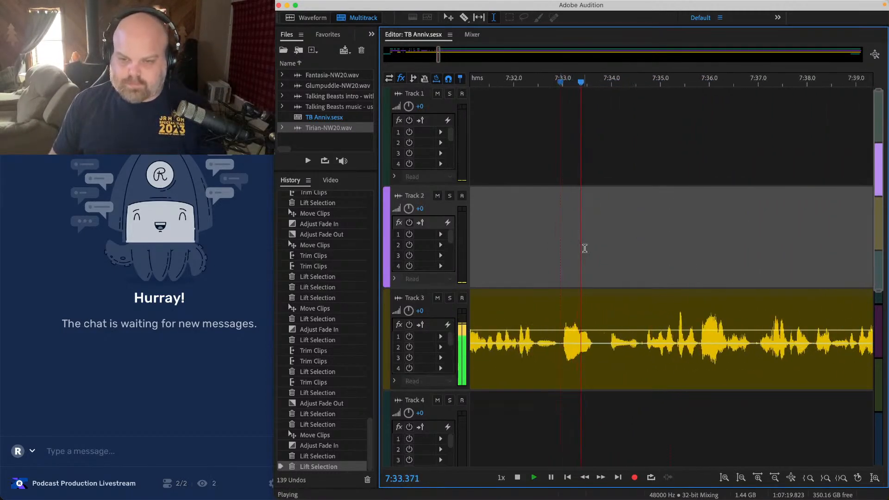
pyautogui.click(669, 321)
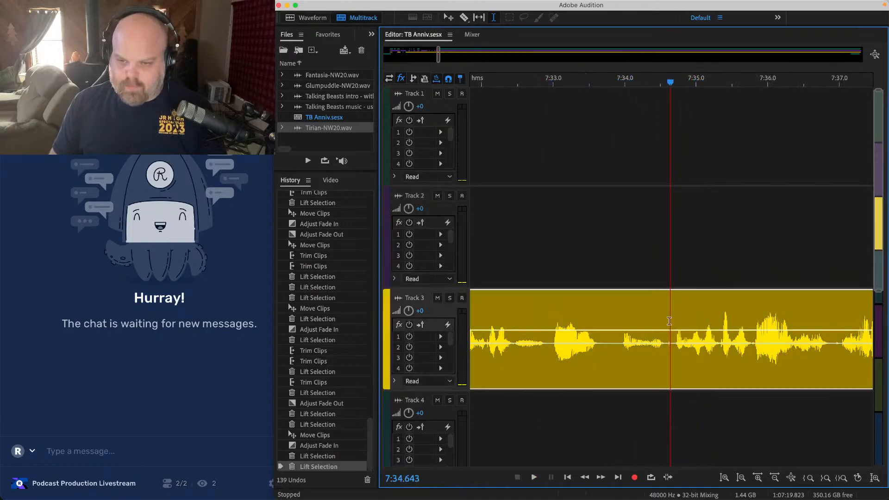
pyautogui.moveTo(669, 322); pyautogui.dragTo(551, 287)
pyautogui.press('Delete')
pyautogui.scroll(-6, 550, 287)
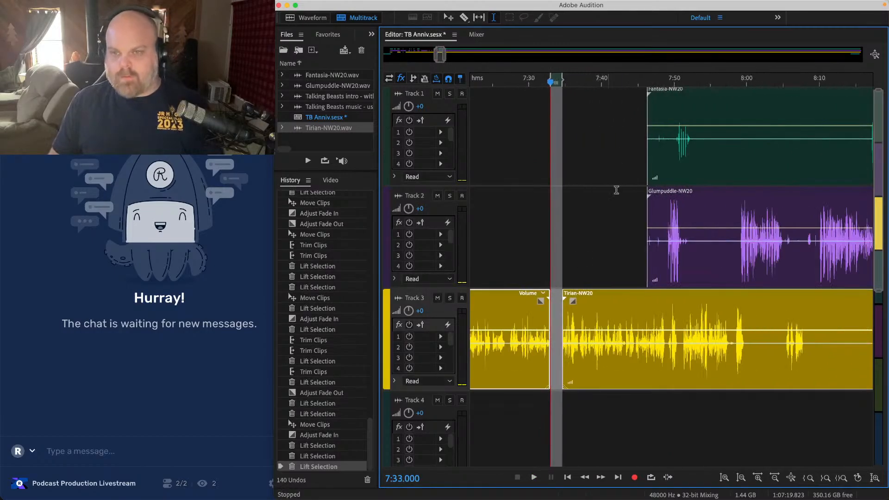
# Step: Move the following clips on all three tracks earlier to close the Tirian gap at about 7:33, and play the join
pyautogui.moveTo(619, 128); pyautogui.dragTo(747, 423)
pyautogui.scroll(1, 546, 302)
pyautogui.scroll(2, 545, 301)
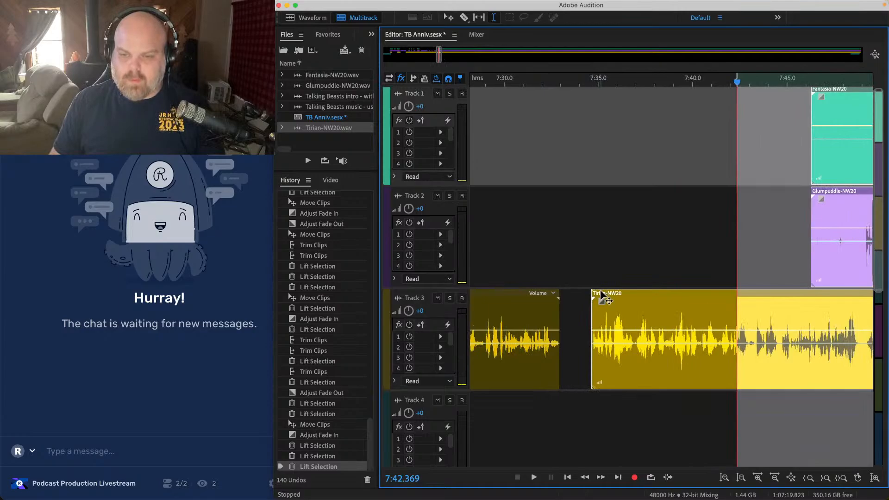
pyautogui.moveTo(601, 294); pyautogui.dragTo(569, 294)
pyautogui.click(541, 249)
pyautogui.press('space')
pyautogui.scroll(3, 541, 249)
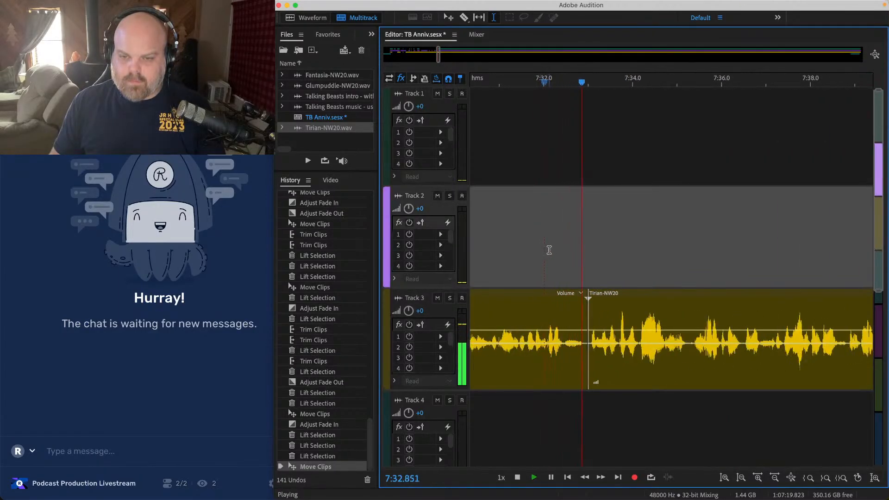
# Step: Nudge the clips after the 7:33 Tirian join about 0.1 s earlier on all three tracks, play onward through it, and save the session
pyautogui.scroll(-5, 578, 271)
pyautogui.press('space')
pyautogui.moveTo(657, 140); pyautogui.dragTo(755, 494)
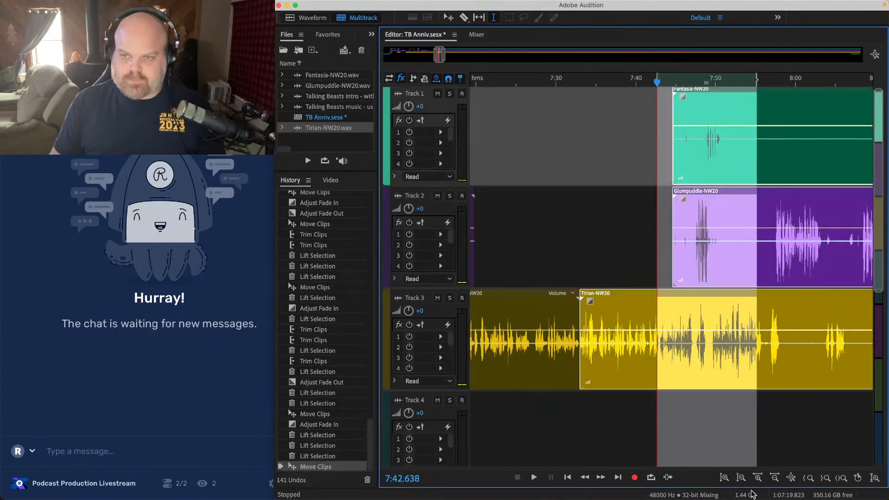
pyautogui.scroll(4, 593, 357)
pyautogui.scroll(4, 550, 312)
pyautogui.moveTo(557, 293); pyautogui.dragTo(547, 292)
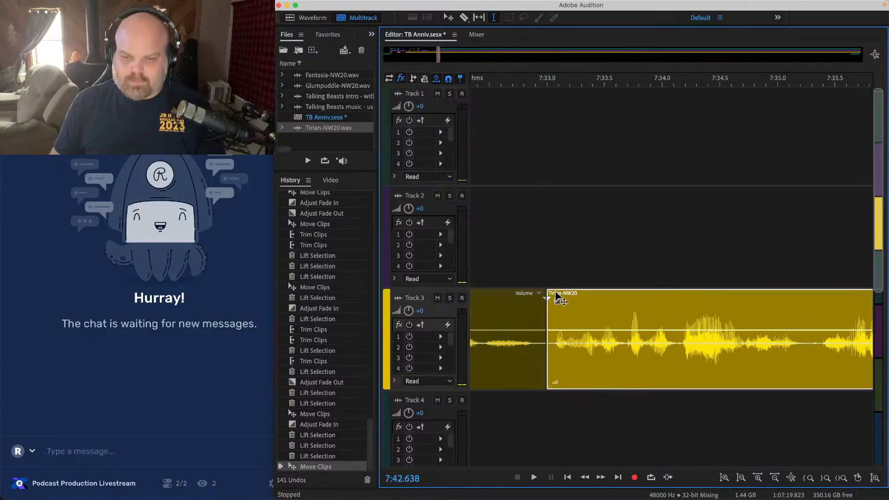
pyautogui.click(537, 217)
pyautogui.press('space')
pyautogui.scroll(-4, 552, 217)
pyautogui.hotkey('ctrl', 's')
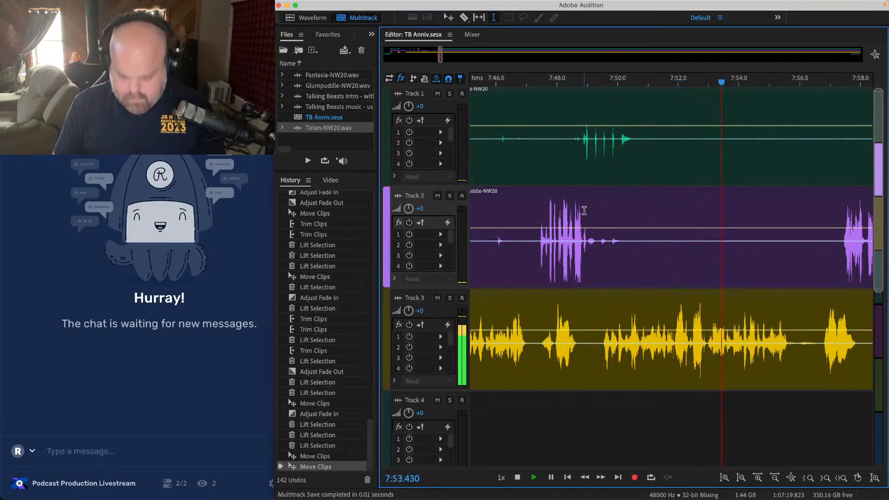
pyautogui.scroll(-3, 585, 211)
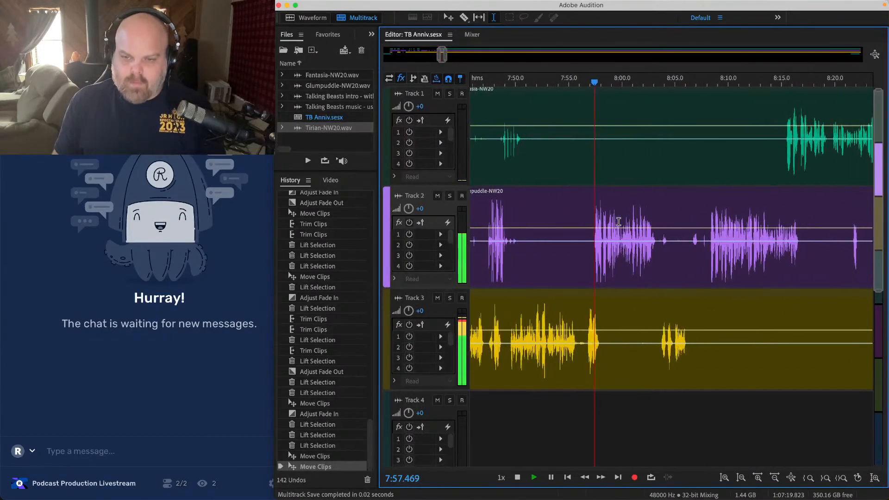
pyautogui.scroll(4, 603, 226)
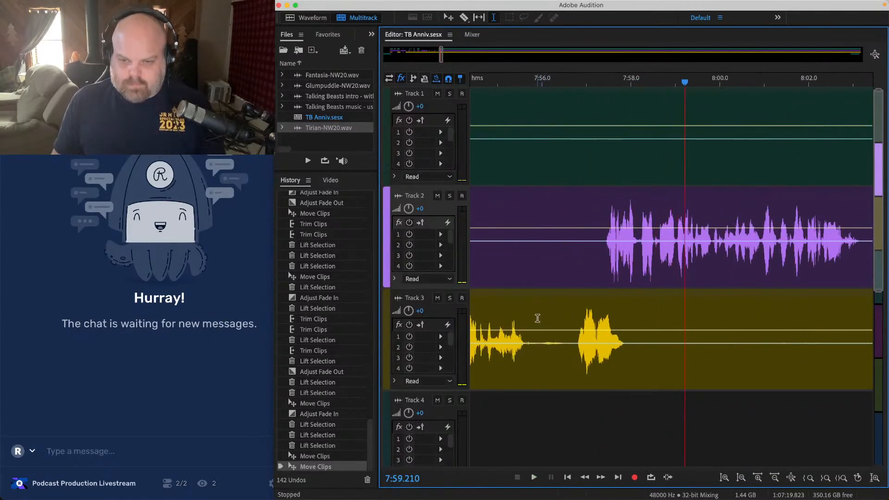
# Step: Ripple delete about 7:55.9 to 7:57.3 on all tracks, and trim the start of the following Tirian clip to about 7:57.7
pyautogui.moveTo(537, 324); pyautogui.dragTo(602, 147)
pyautogui.hotkey('alt', 'BackSpace')
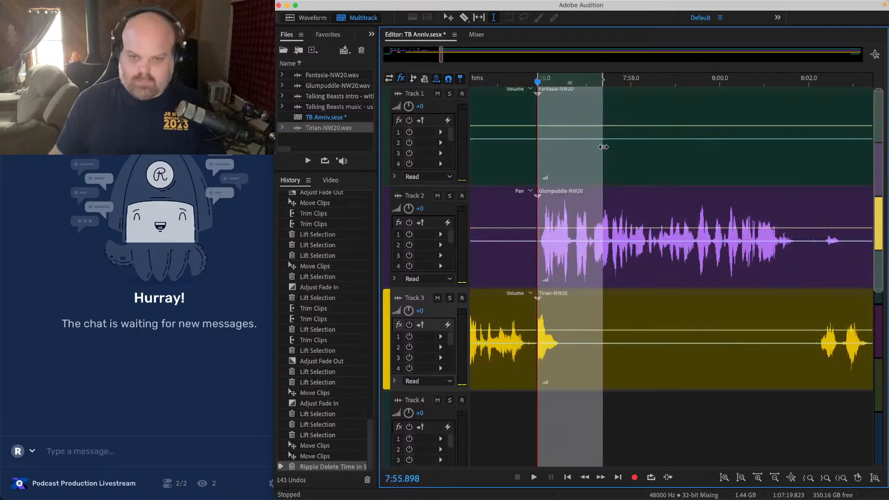
pyautogui.moveTo(538, 313); pyautogui.dragTo(617, 313)
# Step: Add a fade-out of about 0.2 s to the end of the Tirian clip at about 7:55.9, and play the join
pyautogui.click(514, 314)
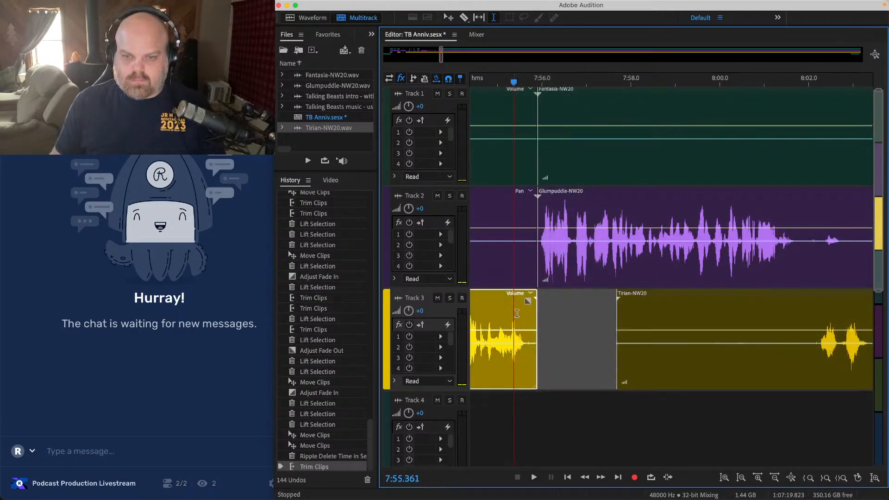
pyautogui.moveTo(530, 303); pyautogui.dragTo(517, 301)
pyautogui.click(486, 301)
pyautogui.press('space')
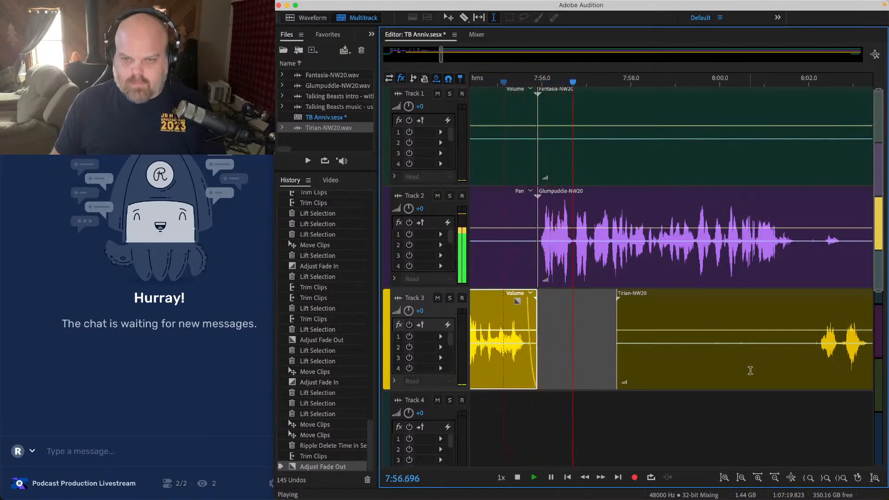
# Step: Replay the Glumpuddle speech after 7:56 in short stretches, and lift the audio from about 7:55.9 to 7:56.7
pyautogui.scroll(3, 539, 211)
pyautogui.click(578, 212)
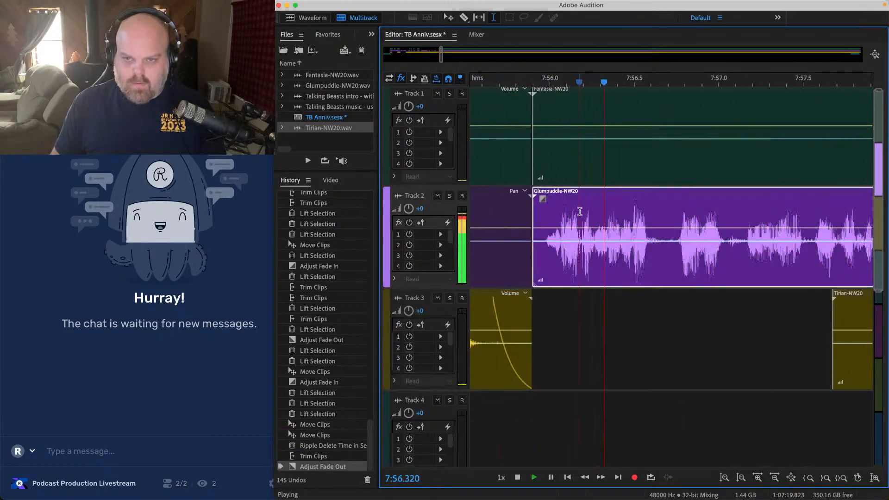
pyautogui.click(593, 214)
pyautogui.press('space')
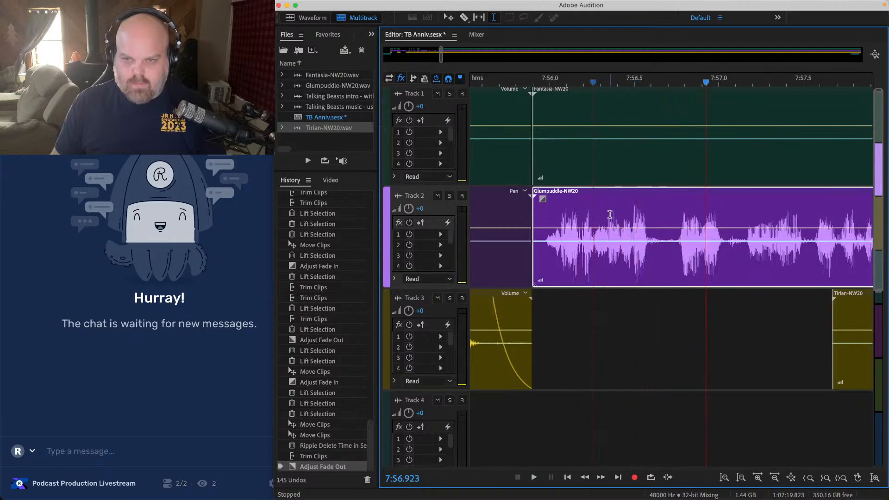
pyautogui.press('space')
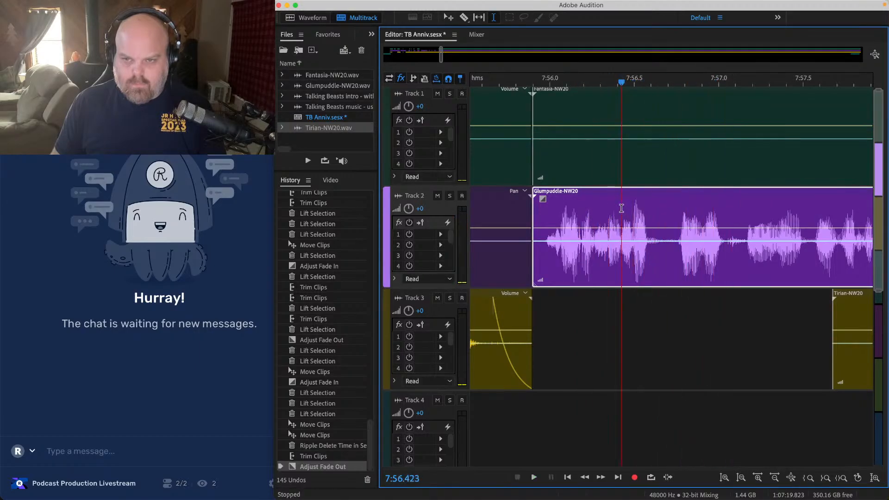
pyautogui.press('space')
pyautogui.press('space')
pyautogui.click(632, 209)
pyautogui.press('space')
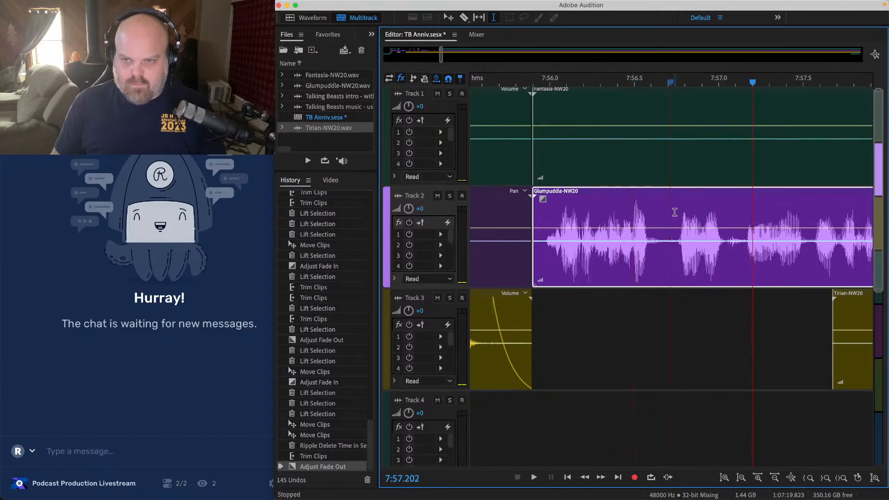
pyautogui.moveTo(674, 74); pyautogui.dragTo(530, 70)
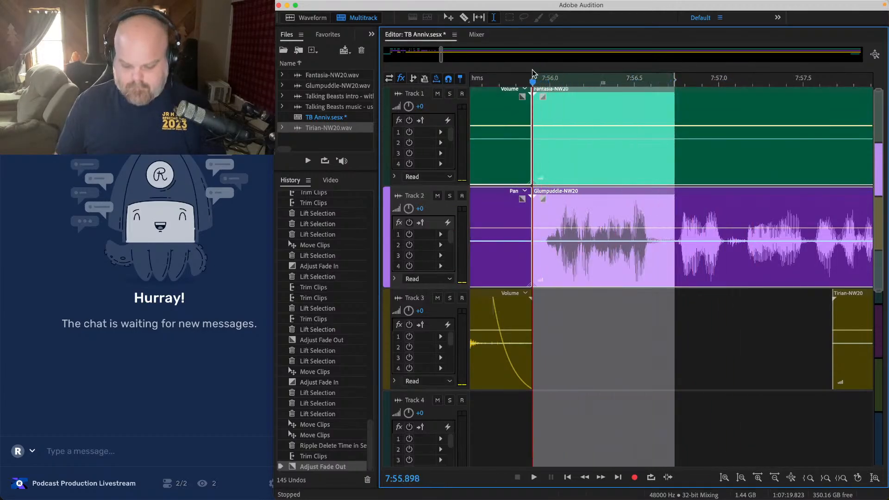
pyautogui.press('Delete')
# Step: Move the following clips on all three tracks earlier to close the gap at about 7:55.9, and play the join
pyautogui.scroll(-3, 659, 208)
pyautogui.moveTo(645, 152); pyautogui.dragTo(807, 394)
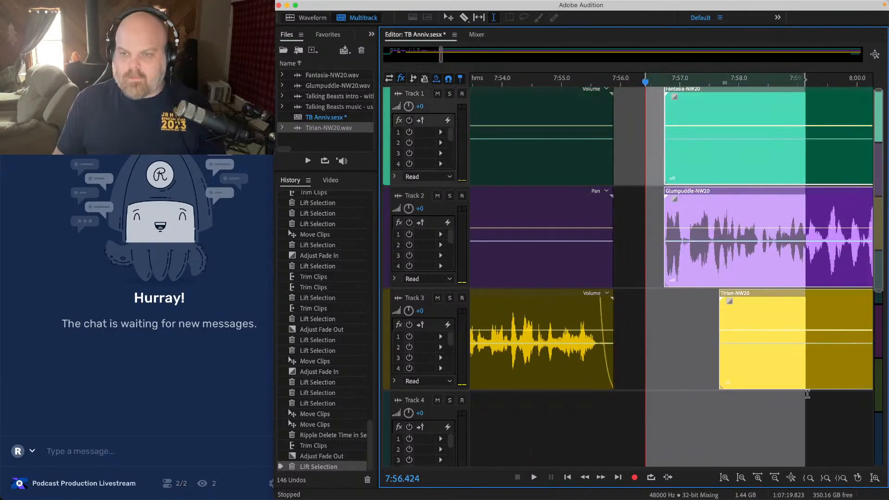
pyautogui.moveTo(681, 187); pyautogui.dragTo(630, 139)
pyautogui.scroll(3, 619, 132)
pyautogui.click(530, 115)
pyautogui.press('space')
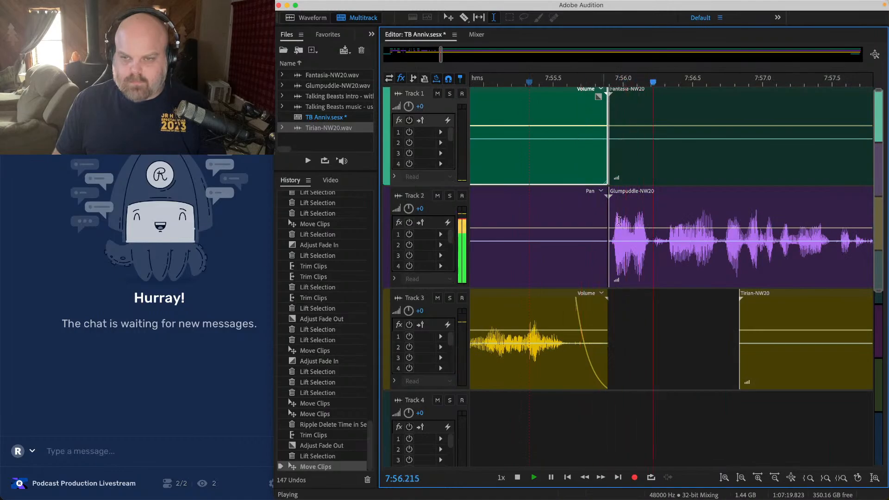
# Step: Add a fade-in of about 0.2 s to the Glumpuddle clip at about 7:55.9, play the join, and save the session
pyautogui.click(627, 200)
pyautogui.moveTo(627, 200); pyautogui.dragTo(647, 203)
pyautogui.click(525, 222)
pyautogui.press('space')
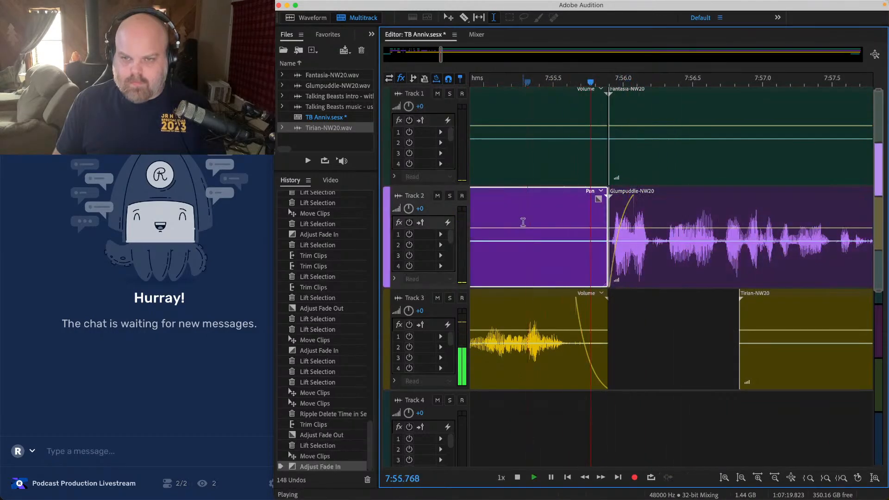
pyautogui.scroll(-3, 523, 223)
pyautogui.press('super+s')
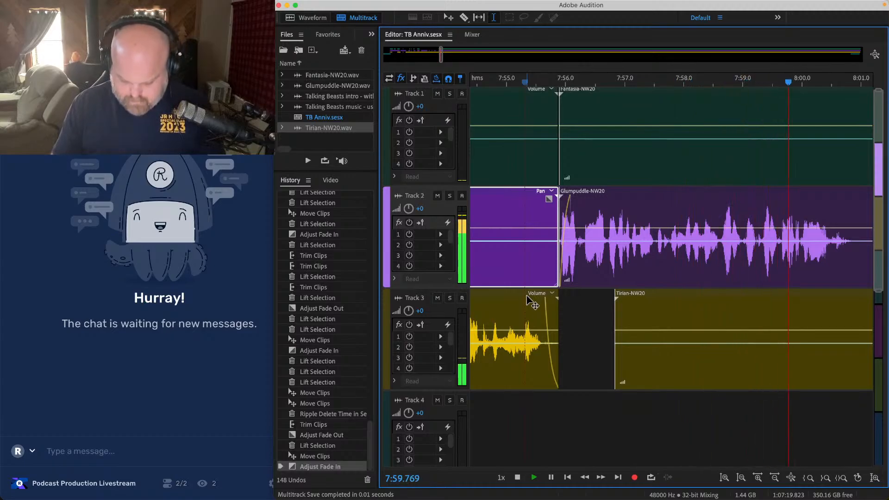
# Step: Trim the Tirian clip's start to about 8:01.2, and ripple delete about 8:04.2 to 8:05.9 on all tracks
pyautogui.scroll(-3, 528, 300)
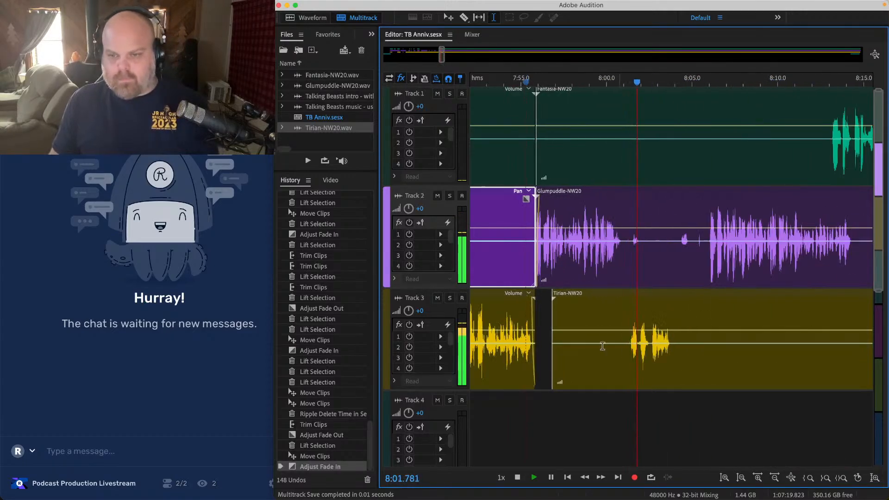
pyautogui.moveTo(552, 330); pyautogui.dragTo(627, 330)
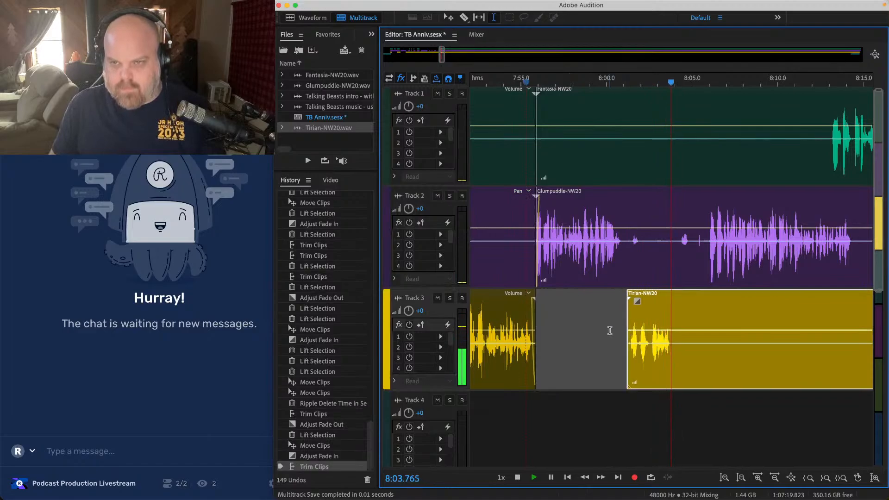
pyautogui.scroll(3, 673, 259)
pyautogui.scroll(3, 770, 264)
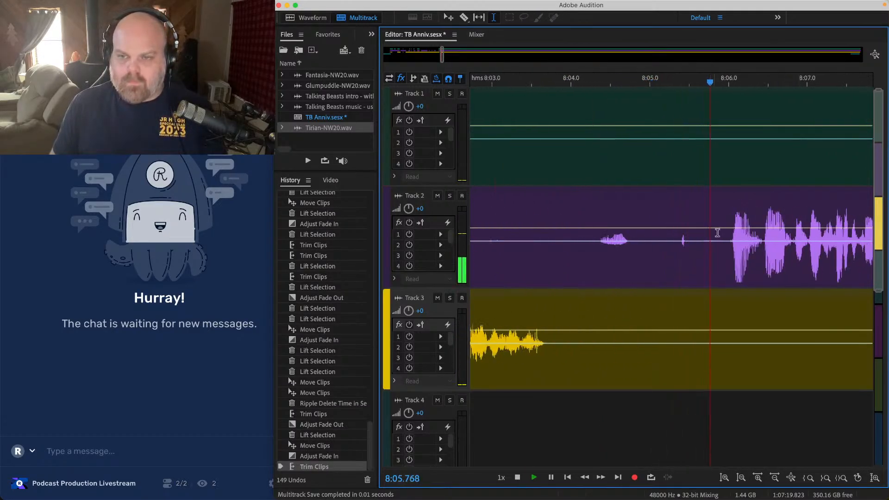
pyautogui.press('space')
pyautogui.moveTo(722, 119); pyautogui.dragTo(587, 383)
pyautogui.press('shift+super+BackSpace')
# Step: Play the join at about 8:04.2, and nudge the following clips on all three tracks about 0.1 s earlier
pyautogui.click(559, 230)
pyautogui.press('space')
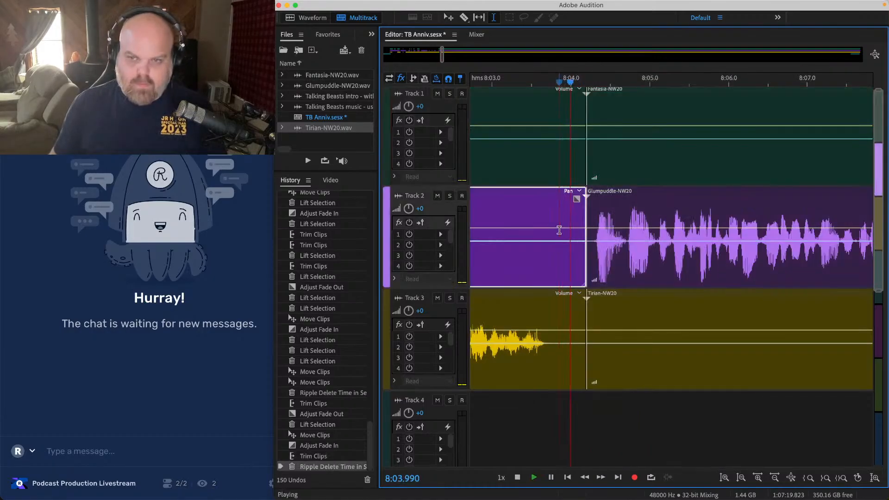
pyautogui.press('space')
pyautogui.moveTo(666, 378); pyautogui.dragTo(632, 54)
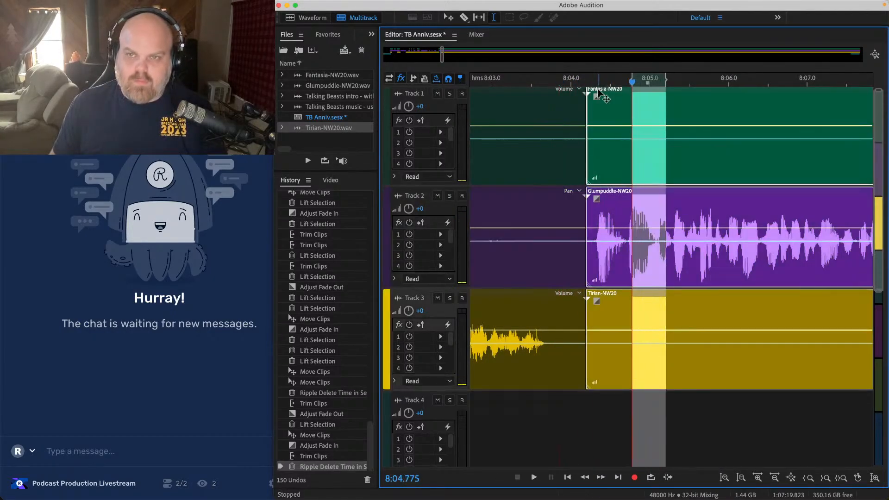
pyautogui.moveTo(598, 89); pyautogui.dragTo(591, 92)
# Step: Lift the Fantasia audio from about 8:01.2 to 8:09.7, play across the 8:04 join, and save the session
pyautogui.scroll(-5, 590, 93)
pyautogui.moveTo(538, 106); pyautogui.dragTo(682, 110)
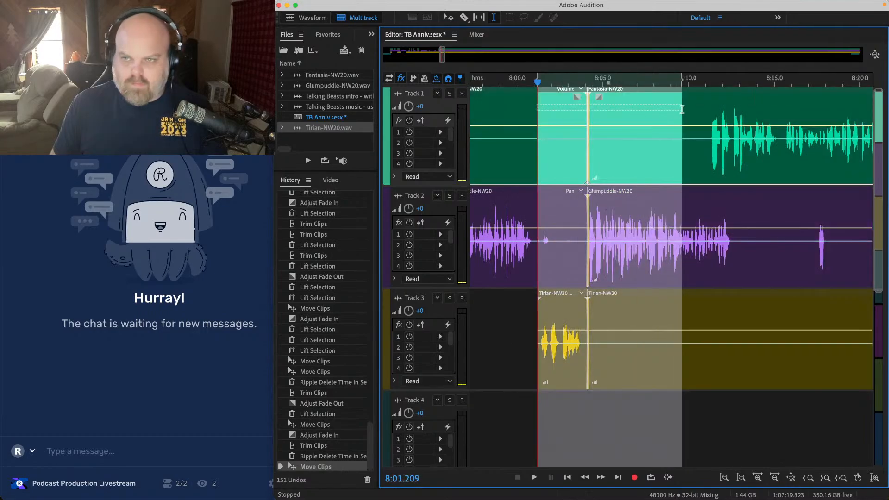
pyautogui.press('Delete')
pyautogui.click(569, 112)
pyautogui.press('space')
pyautogui.press('super+s')
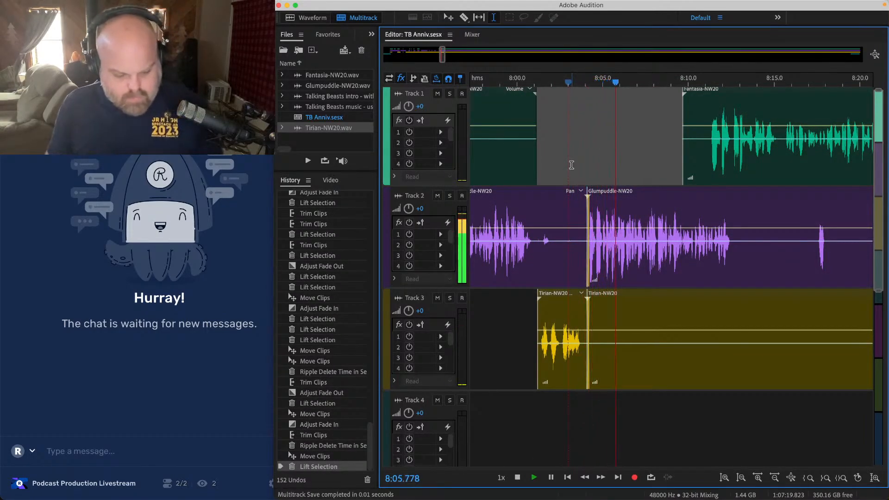
# Step: Replay the 8:04 join, and trim the Glumpuddle clips to leave a gap from about 8:03.0 to 8:04.3
pyautogui.scroll(3, 575, 202)
pyautogui.click(565, 149)
pyautogui.scroll(3, 596, 197)
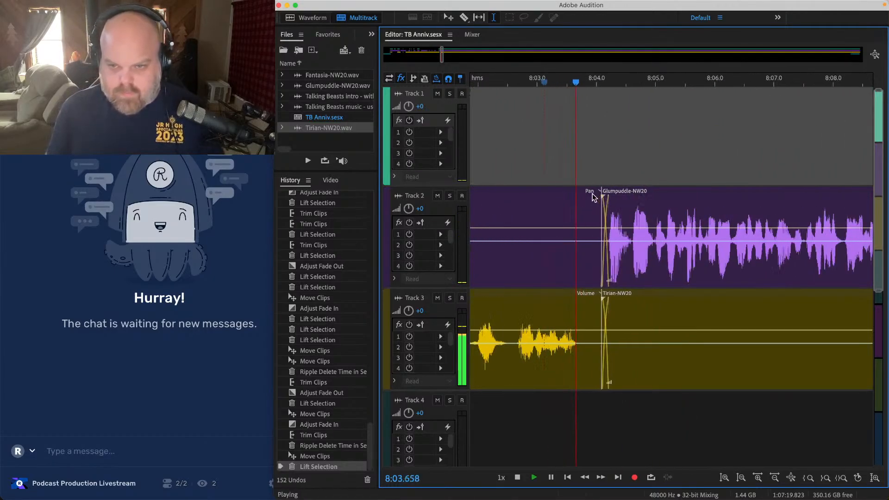
pyautogui.scroll(1, 591, 345)
pyautogui.press('space')
pyautogui.moveTo(608, 224); pyautogui.dragTo(503, 210)
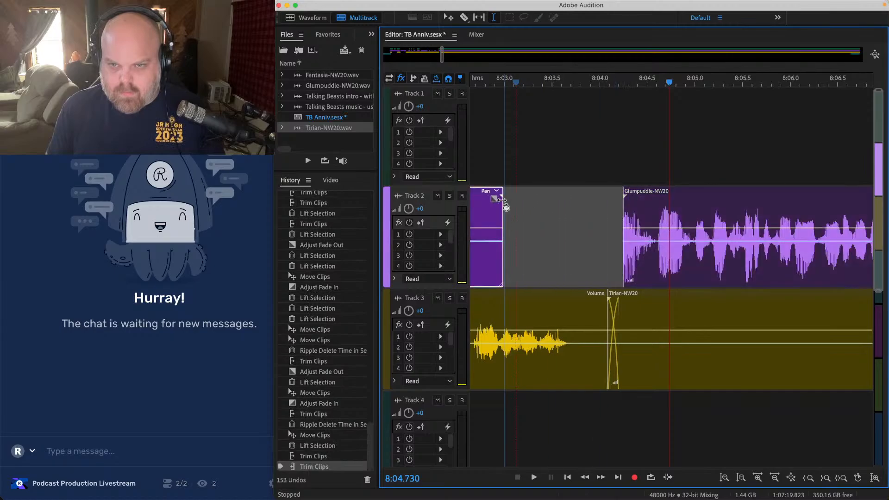
# Step: Lift the Tirian audio from about 8:03.9 to 8:04.8, extend the following Glumpuddle clip's start back to about 8:04.1, and save the session
pyautogui.click(551, 139)
pyautogui.press('space')
pyautogui.press('space')
pyautogui.moveTo(593, 302); pyautogui.dragTo(676, 317)
pyautogui.press('Delete')
pyautogui.moveTo(623, 220); pyautogui.dragTo(612, 206)
pyautogui.click(541, 148)
pyautogui.press('space')
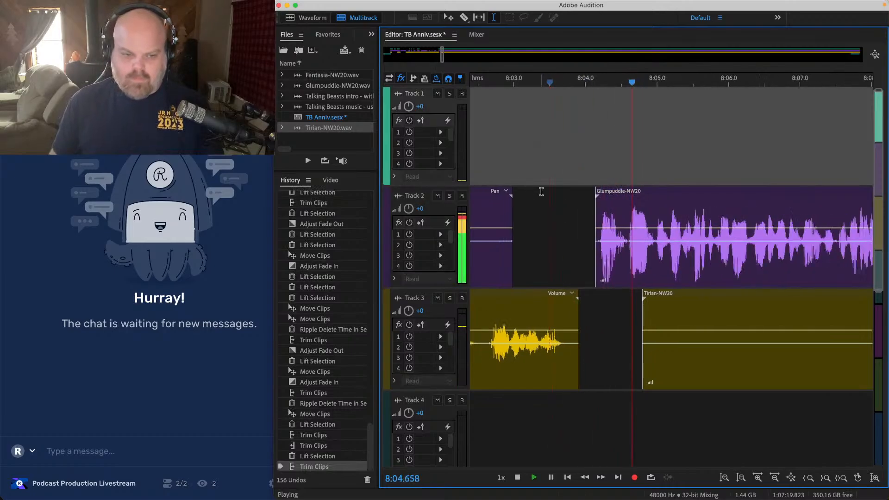
pyautogui.press('super+s')
# Step: Replay the Glumpuddle speech from about 8:04, and extend the following Tirian clip's start back to about 8:04.3
pyautogui.scroll(-5, 556, 148)
pyautogui.hscroll(1, 573, 149)
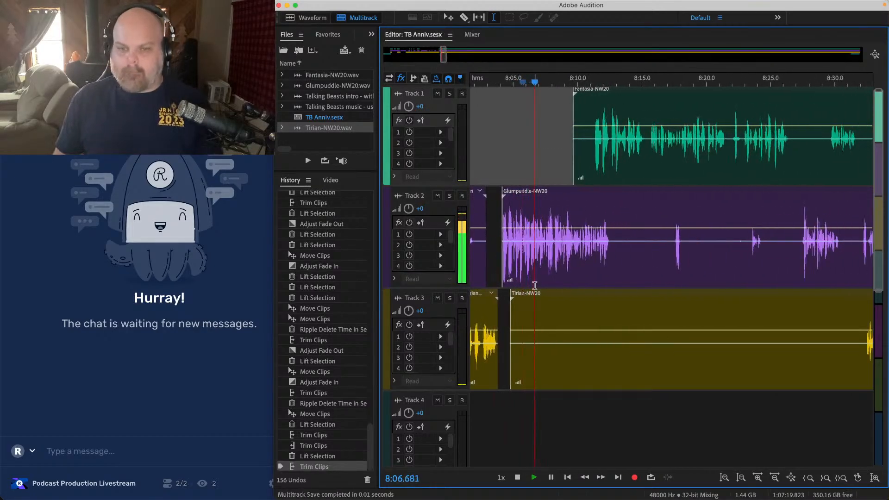
pyautogui.click(511, 319)
pyautogui.click(498, 176)
pyautogui.scroll(5, 501, 176)
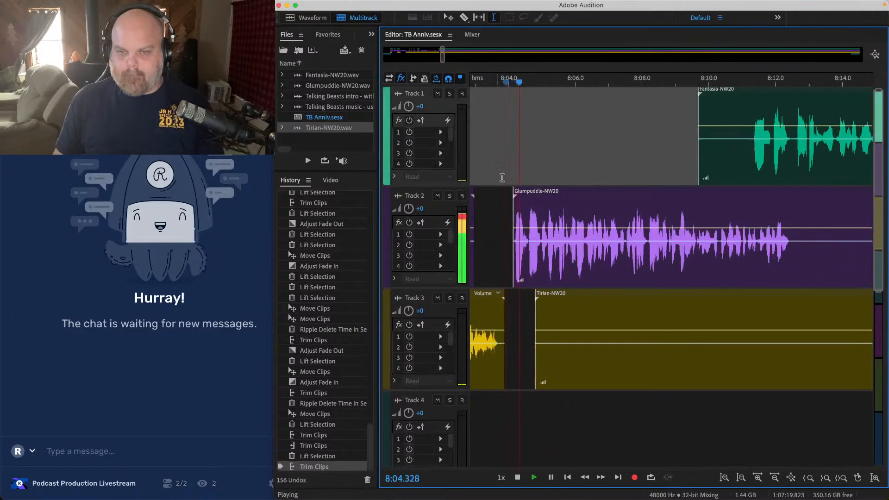
pyautogui.moveTo(532, 305); pyautogui.dragTo(502, 305)
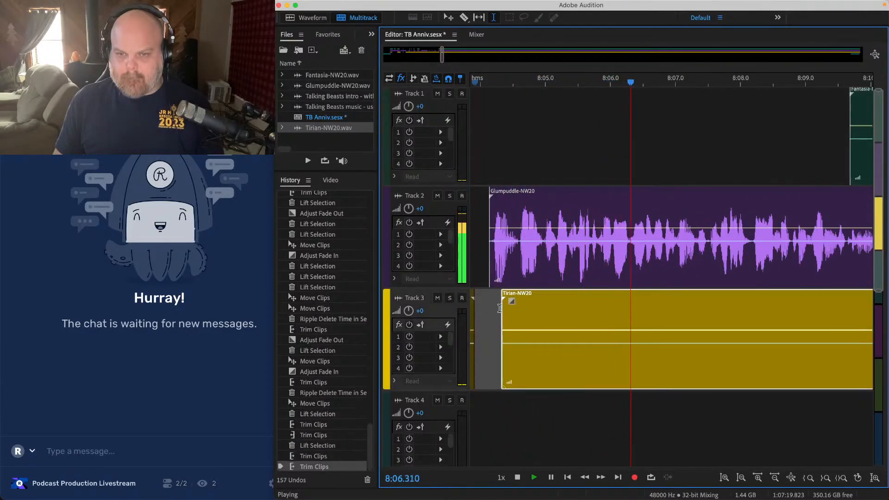
# Step: Stop playback and lift the Glumpuddle and Tirian audio from about 8:04.6 to 8:05.8
pyautogui.press('space')
pyautogui.click(596, 205)
pyautogui.moveTo(596, 210); pyautogui.dragTo(519, 401)
pyautogui.press('Delete')
# Step: Move the following clips on all three tracks about 1.2 s earlier to close the gap at 8:04.6, and replay the join
pyautogui.moveTo(771, 161); pyautogui.dragTo(886, 364)
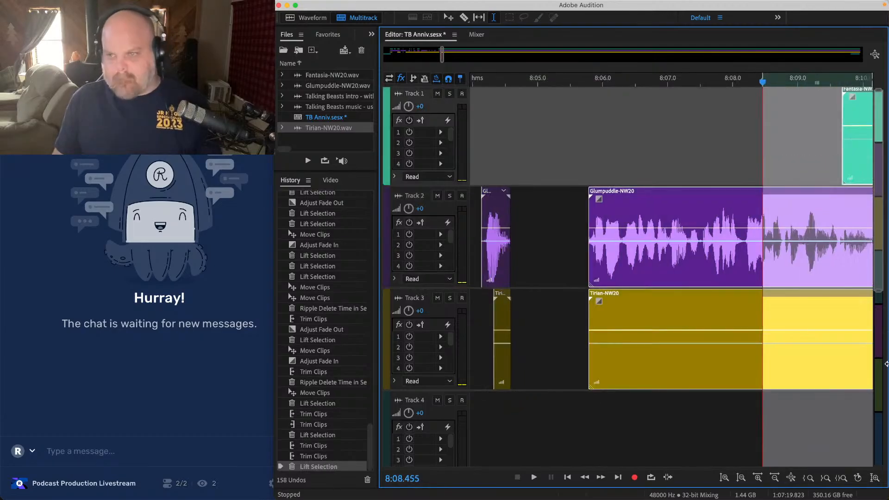
pyautogui.moveTo(612, 195); pyautogui.dragTo(532, 194)
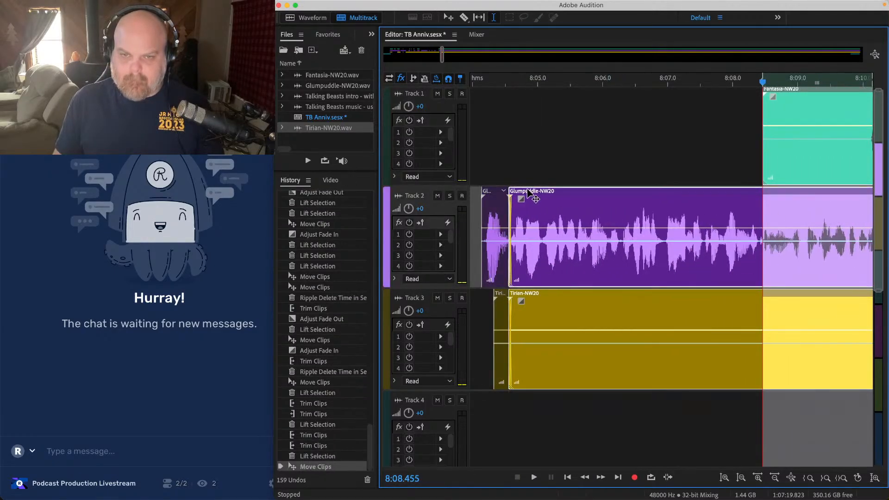
pyautogui.click(480, 139)
pyautogui.press('space')
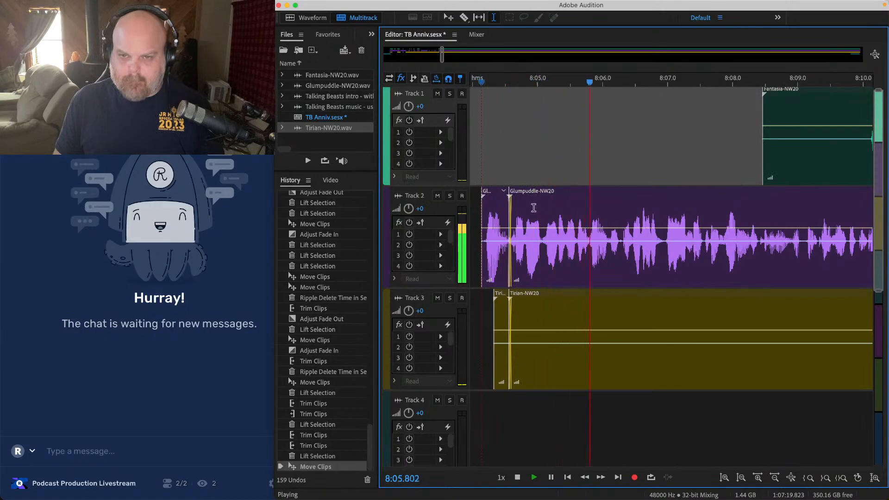
pyautogui.press('space')
pyautogui.press('space')
pyautogui.scroll(-5, 508, 161)
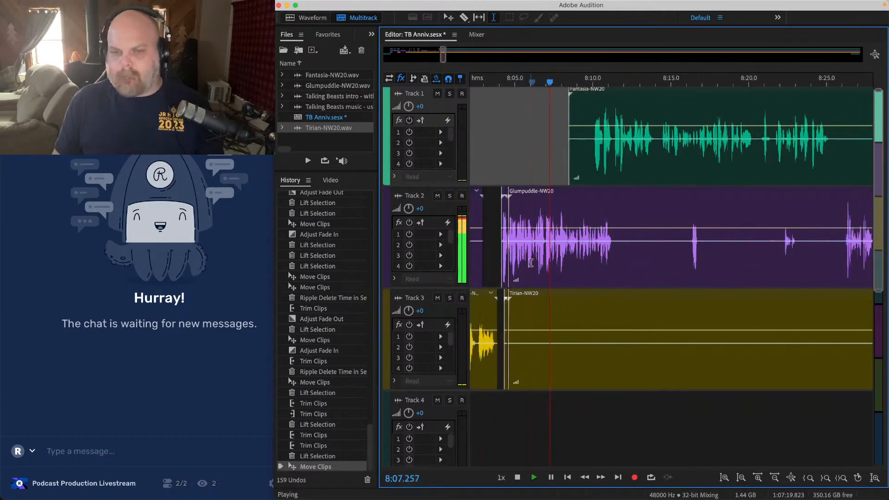
pyautogui.press('space')
pyautogui.click(500, 132)
pyautogui.press('space')
pyautogui.scroll(5, 500, 132)
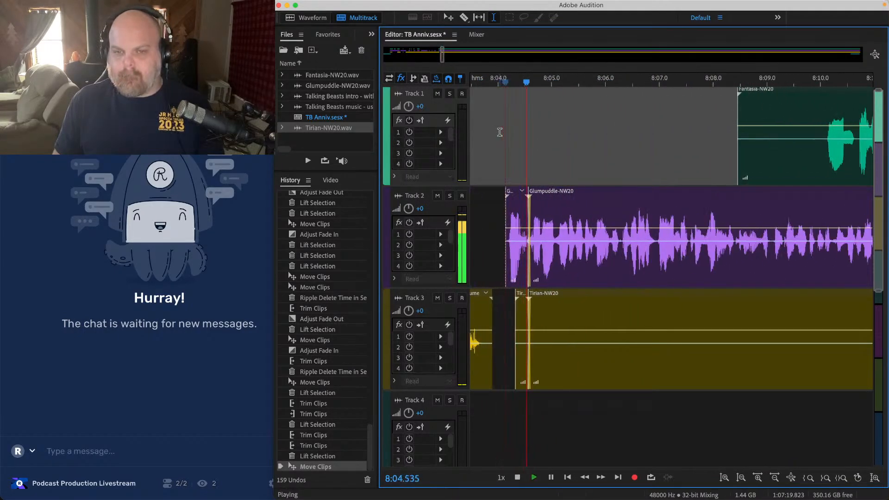
# Step: Remove the short leftover Tirian and Glumpuddle clips just before 8:04.6
pyautogui.scroll(-3, 537, 315)
pyautogui.click(528, 315)
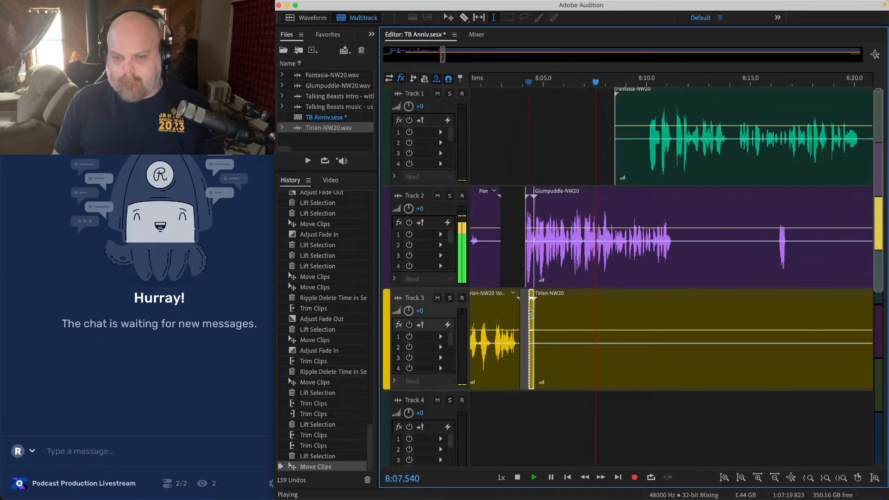
pyautogui.press('Delete')
pyautogui.click(528, 217)
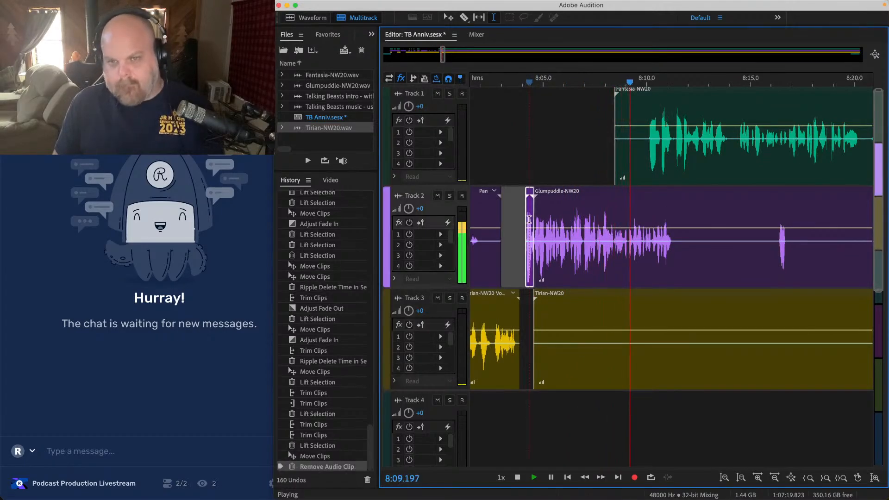
pyautogui.press('Delete')
# Step: Move the following clips on all three tracks earlier so the Glumpuddle clip starts at about 8:03.7, and play the join
pyautogui.moveTo(575, 177); pyautogui.dragTo(731, 325)
pyautogui.press('space')
pyautogui.moveTo(549, 192); pyautogui.dragTo(532, 192)
pyautogui.click(502, 163)
pyautogui.press('space')
pyautogui.scroll(4, 532, 175)
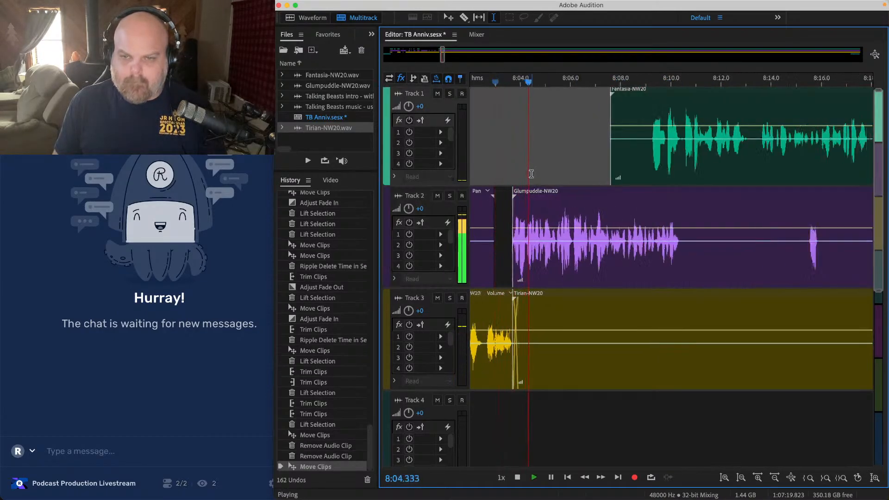
# Step: Move the same clips on all three tracks about 0.5 s later so they begin at about 8:04.2, and replay the join
pyautogui.press('space')
pyautogui.moveTo(635, 158); pyautogui.dragTo(873, 302)
pyautogui.scroll(4, 528, 302)
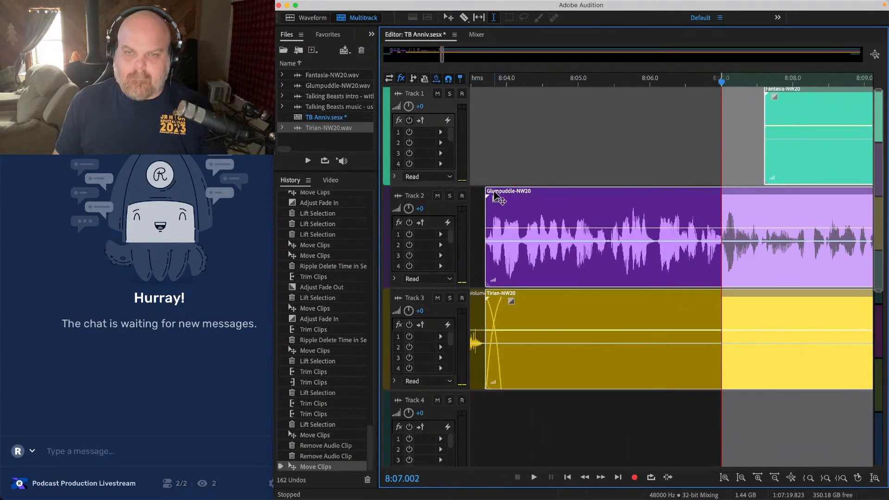
pyautogui.moveTo(495, 195); pyautogui.dragTo(529, 195)
pyautogui.hscroll(-3, 527, 189)
pyautogui.click(506, 141)
pyautogui.press('space')
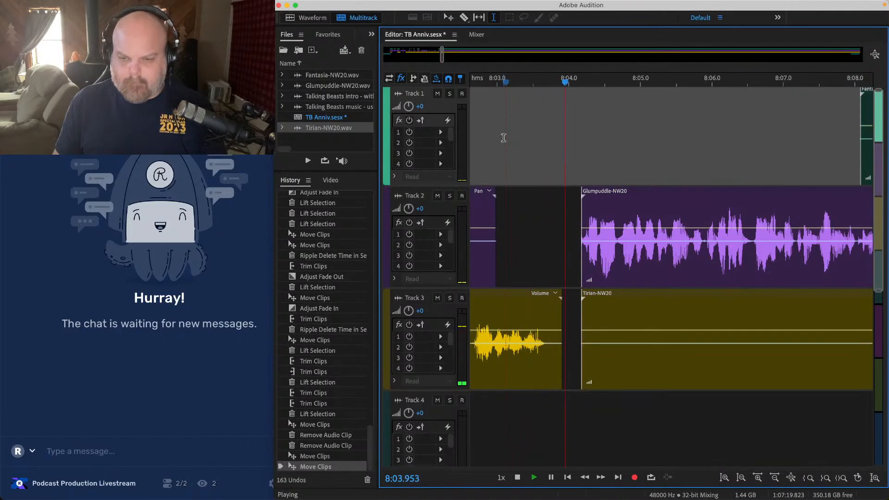
# Step: Add a short fade-in to the Glumpuddle clip starting at about 8:04.2 and replay the join
pyautogui.click(601, 210)
pyautogui.press('space')
pyautogui.moveTo(594, 198); pyautogui.dragTo(586, 198)
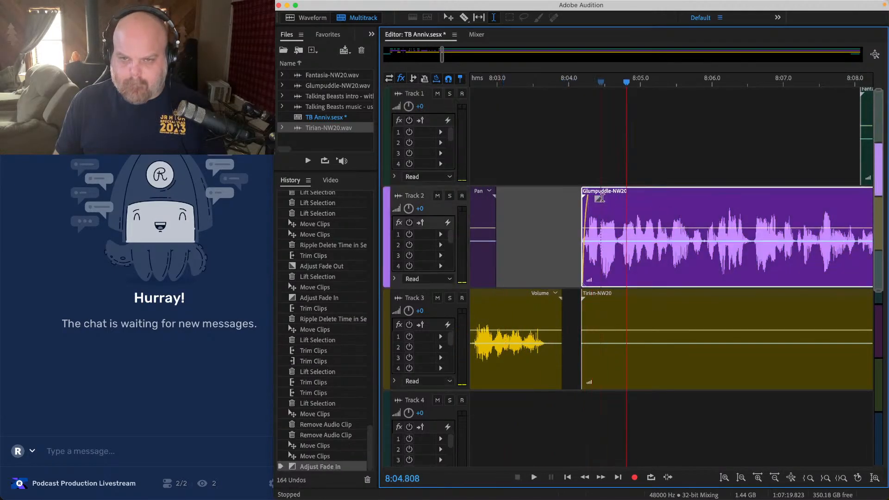
pyautogui.click(514, 153)
pyautogui.press('space')
pyautogui.scroll(-4, 536, 321)
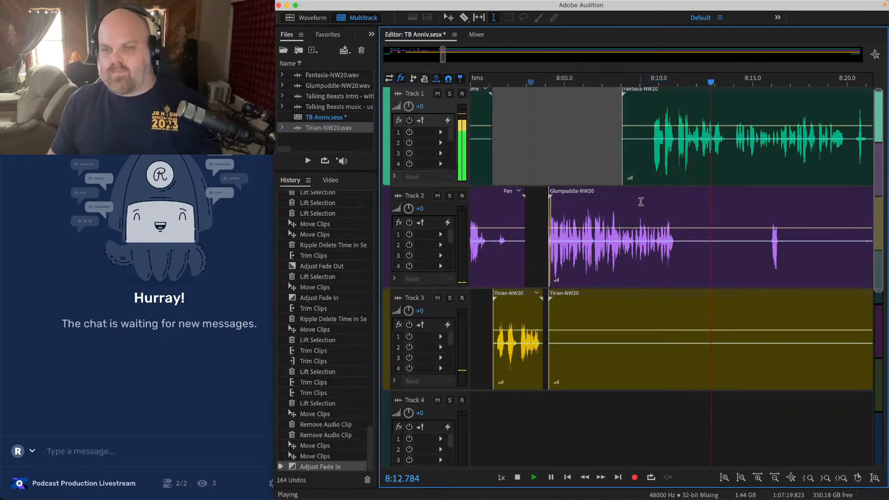
# Step: Trim the start of the Fantasia clip to about 8:11.0, give it a short fade-in and save the session
pyautogui.press('space')
pyautogui.scroll(2, 671, 132)
pyautogui.moveTo(598, 101); pyautogui.dragTo(626, 103)
pyautogui.click(646, 111)
pyautogui.press('space')
pyautogui.scroll(2, 647, 109)
pyautogui.click(640, 107)
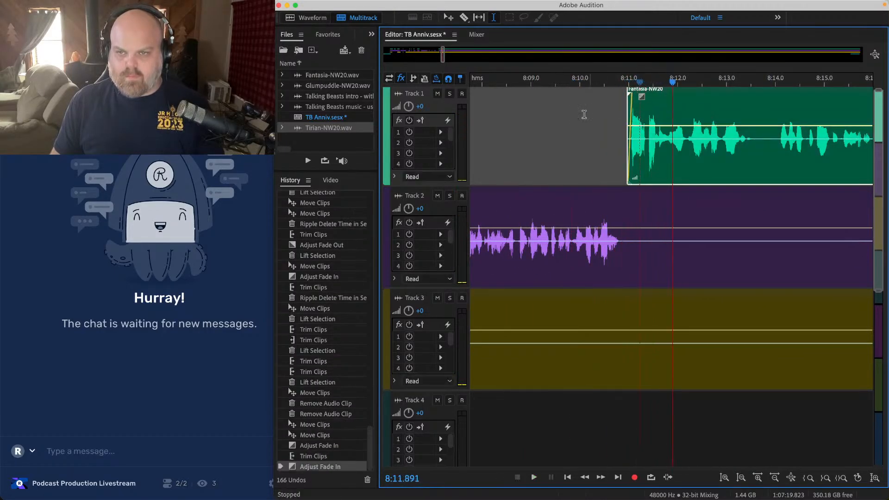
pyautogui.click(579, 113)
pyautogui.hotkey('ctrl', 's')
pyautogui.scroll(-4, 577, 115)
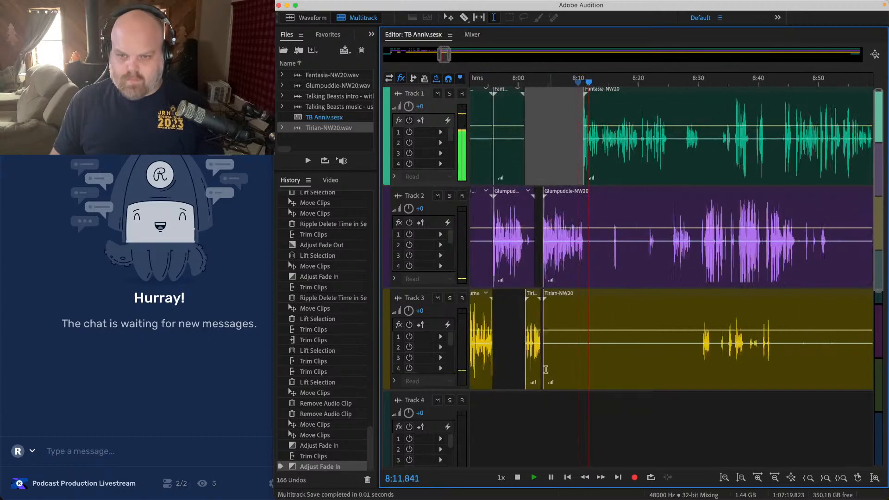
# Step: Trim the start of the Tirian clip to about 8:30 and cut the Glumpuddle audio from about 8:17 to 8:25.6
pyautogui.moveTo(547, 312); pyautogui.dragTo(699, 312)
pyautogui.scroll(2, 639, 198)
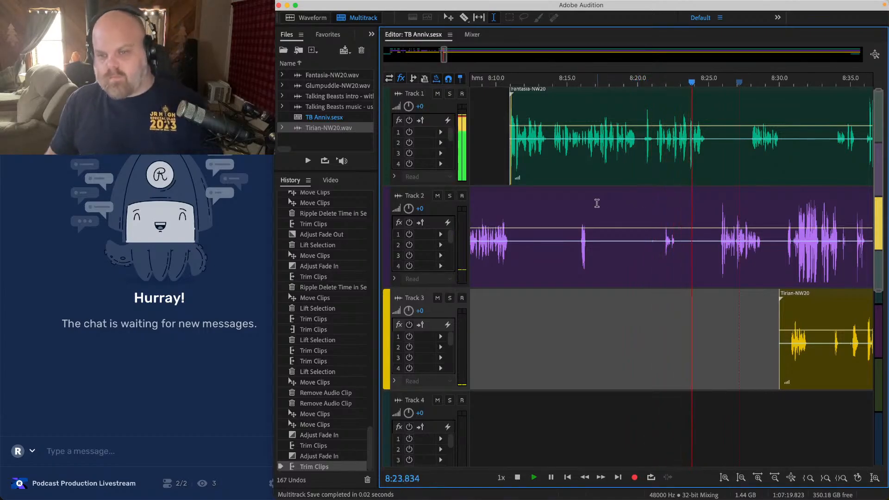
pyautogui.moveTo(596, 201); pyautogui.dragTo(716, 217)
pyautogui.press('Delete')
# Step: Apply the Hard Limiter with -1.0 dB maximum amplitude and an input boost to Fantasia-NW20.wav from about 8:05 to 10:24, and save the file
pyautogui.doubleClick(632, 100)
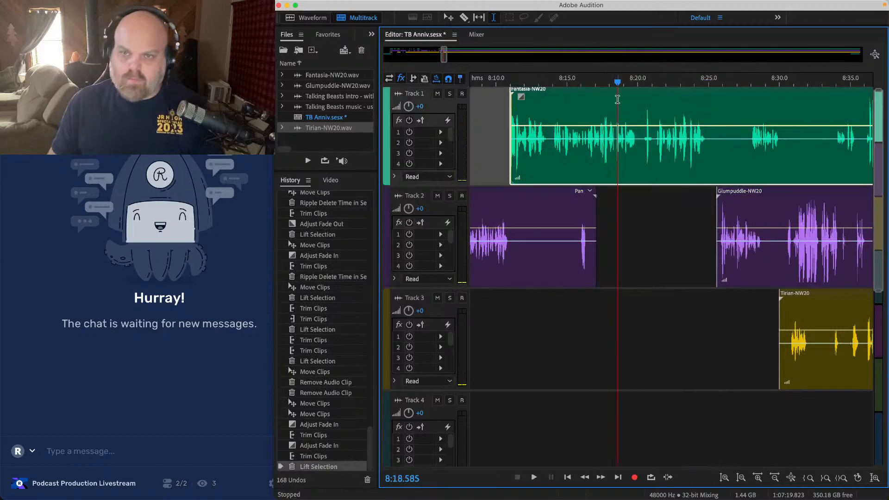
pyautogui.scroll(-4, 598, 190)
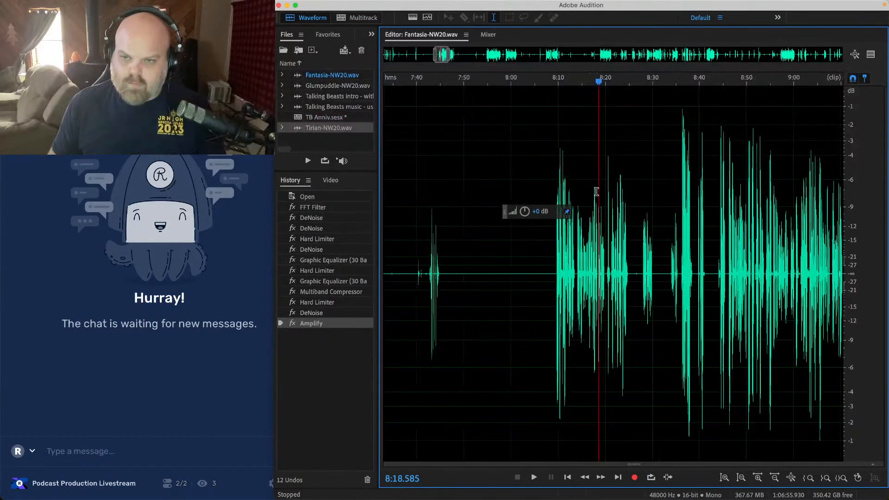
pyautogui.moveTo(495, 227); pyautogui.dragTo(668, 222)
pyautogui.click(227, 6)
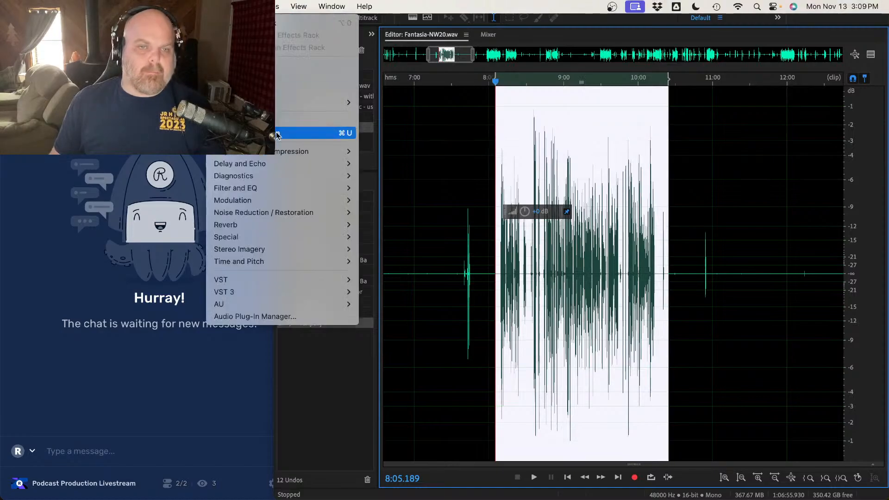
pyautogui.moveTo(315, 151)
pyautogui.click(388, 237)
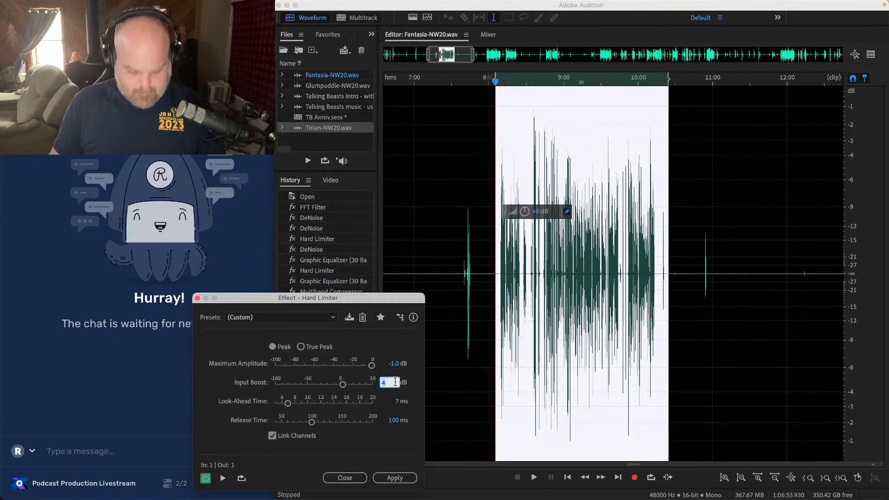
pyautogui.click(396, 478)
pyautogui.press('super+s')
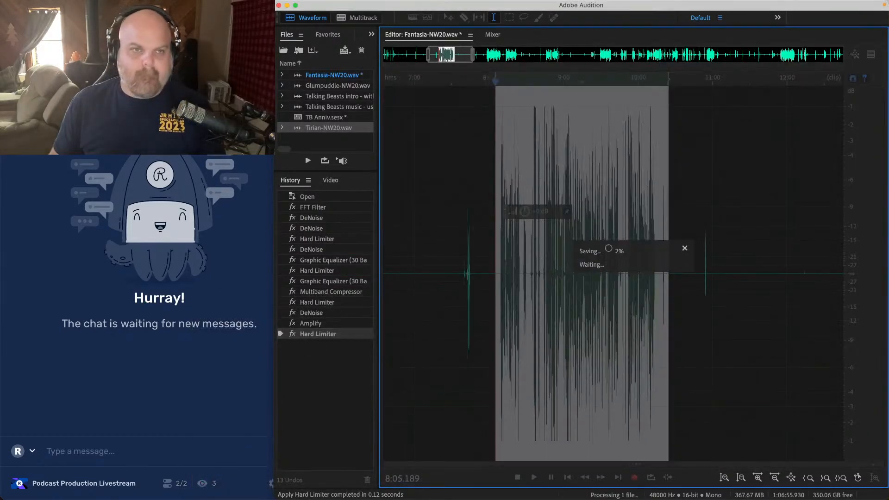
# Step: Return to the multitrack session and listen to the conversation from about 8:10 for speech to cut
pyautogui.click(357, 17)
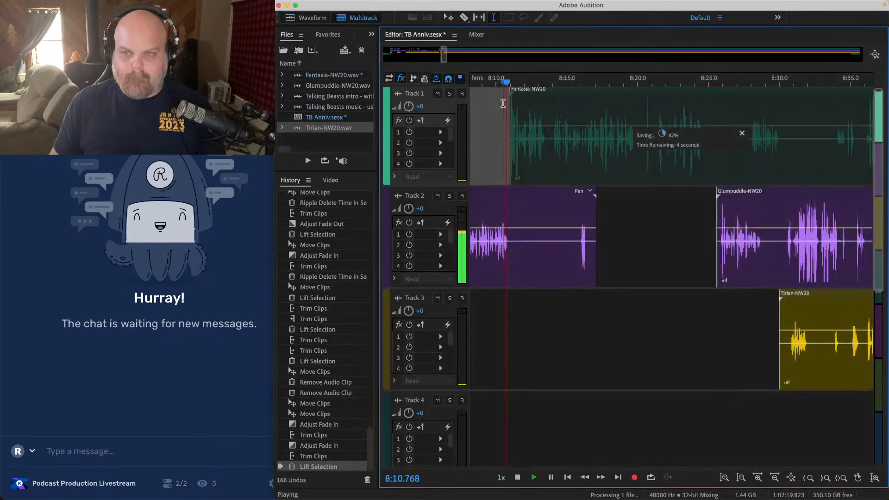
pyautogui.press('space')
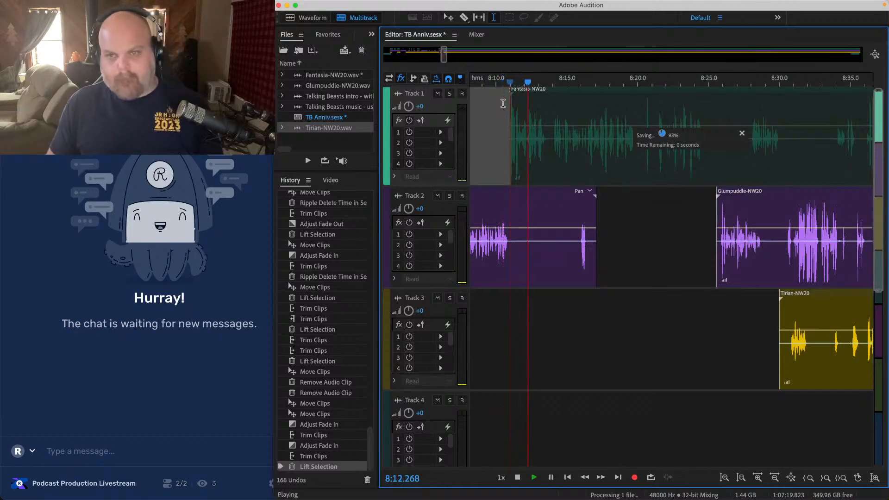
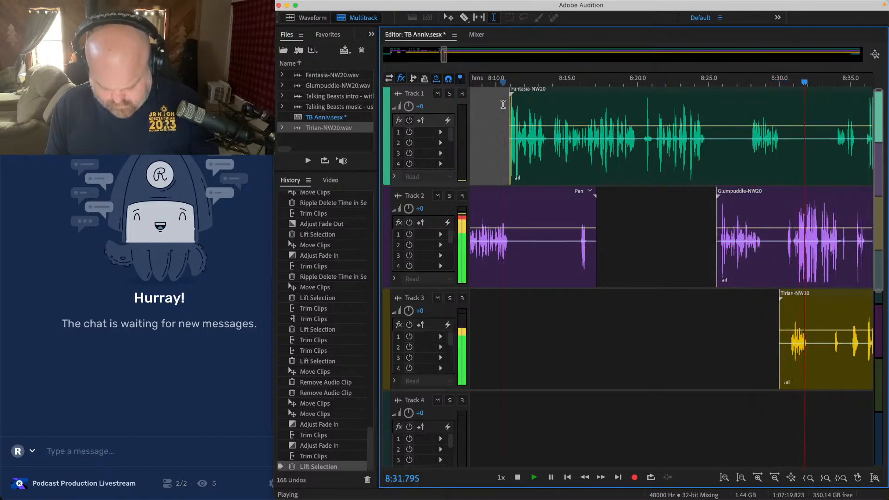
pyautogui.scroll(-4, 503, 105)
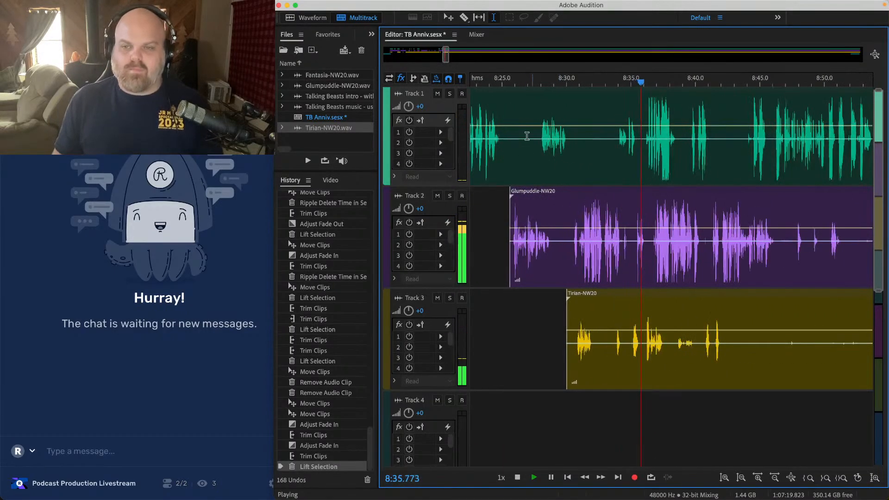
pyautogui.scroll(4, 559, 129)
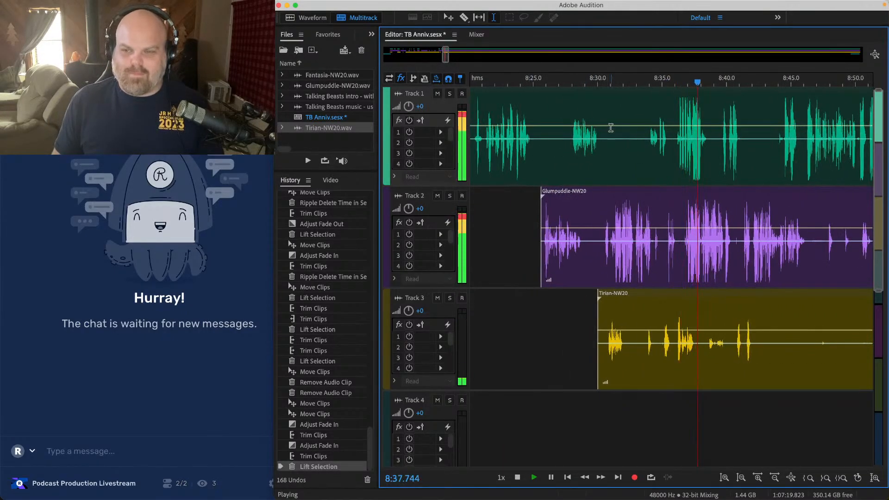
pyautogui.hscroll(2, 648, 142)
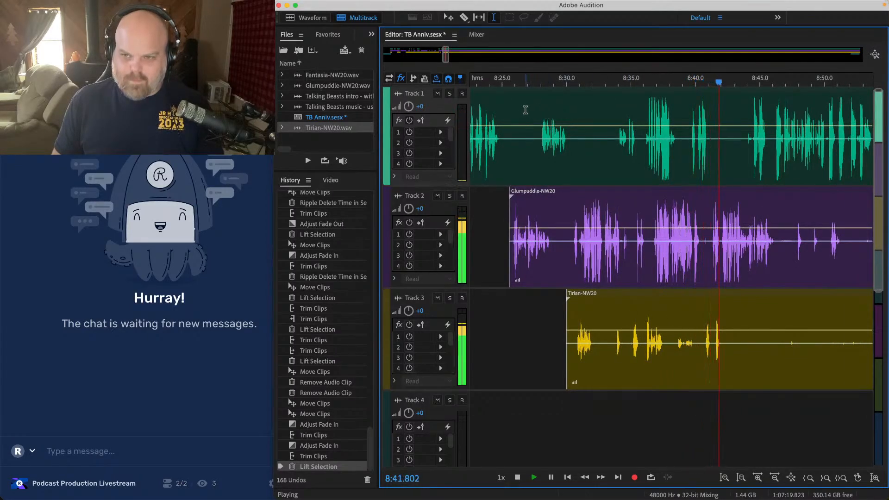
pyautogui.click(512, 107)
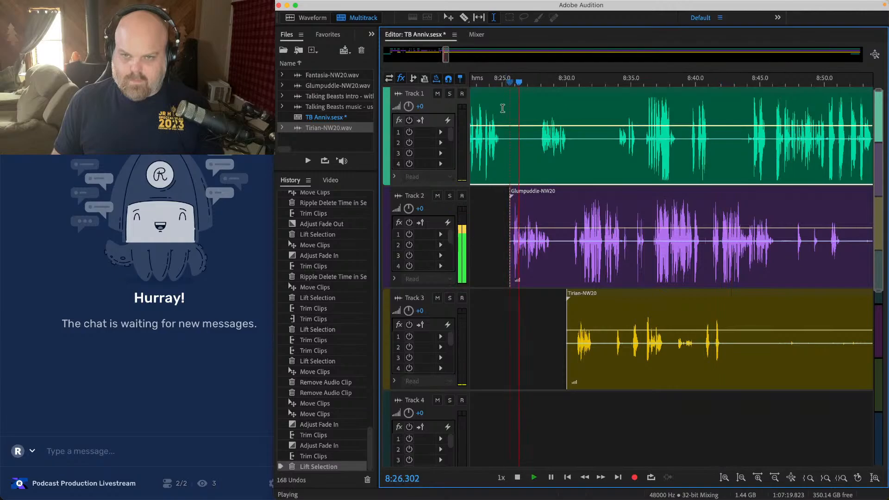
pyautogui.click(488, 104)
# Step: Delete the Glumpuddle and Tirian audio from about 8:25.6 to 8:41.3 and the Fantasia audio from about 8:25.4 to 8:43.7
pyautogui.click(710, 215)
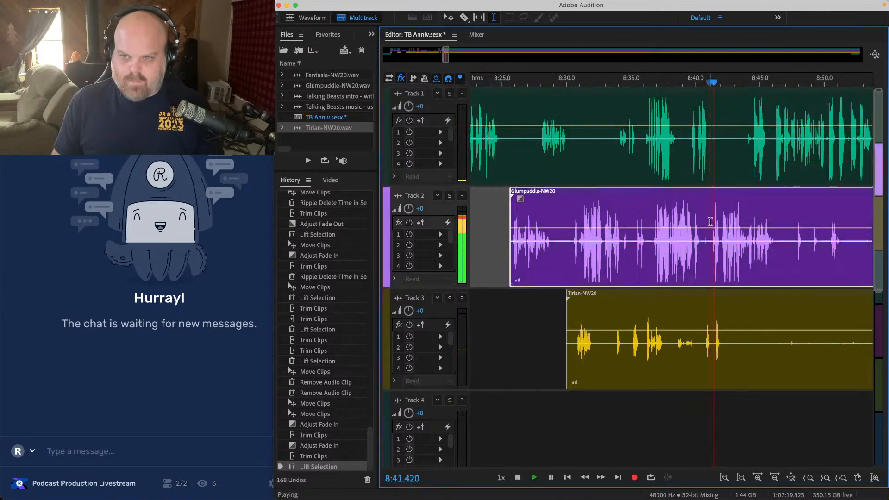
pyautogui.moveTo(711, 215); pyautogui.dragTo(510, 365)
pyautogui.press('Delete')
pyautogui.click(676, 108)
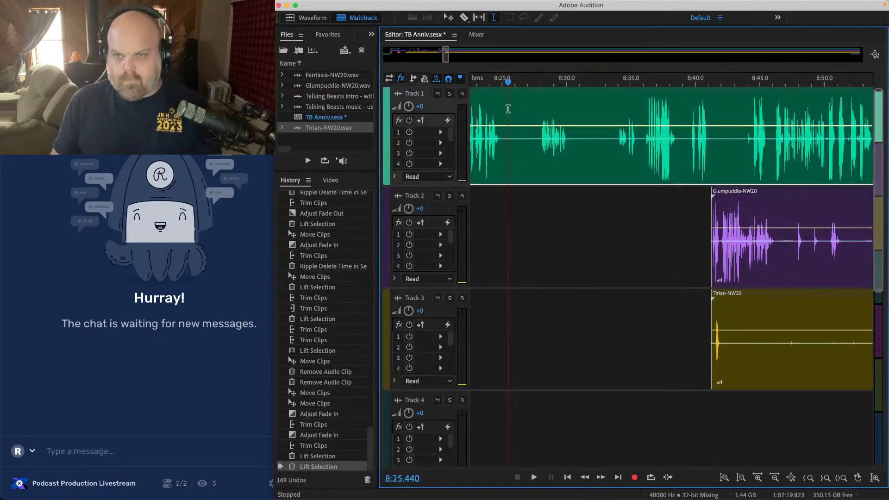
pyautogui.moveTo(508, 109); pyautogui.dragTo(744, 121)
pyautogui.press('Delete')
# Step: Move the following clips on all three tracks earlier so the Glumpuddle clip starts at about 8:25.0, and play the join
pyautogui.moveTo(728, 416); pyautogui.dragTo(814, 443)
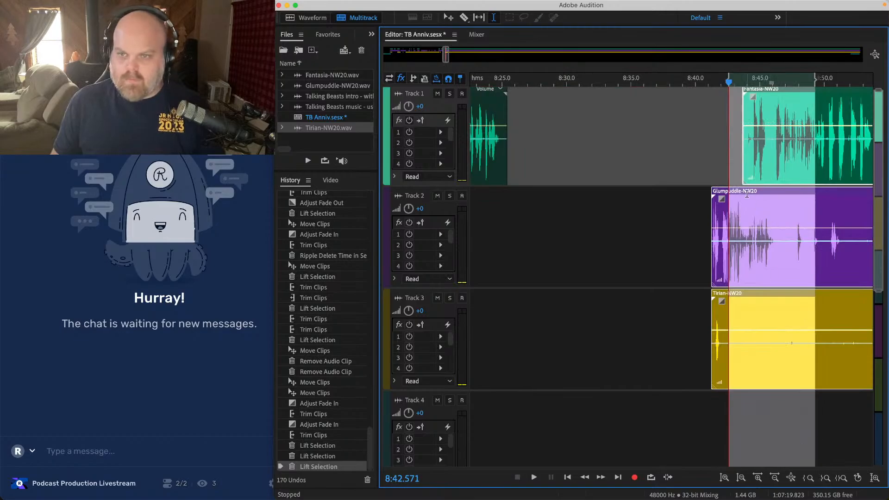
pyautogui.moveTo(713, 201); pyautogui.dragTo(501, 201)
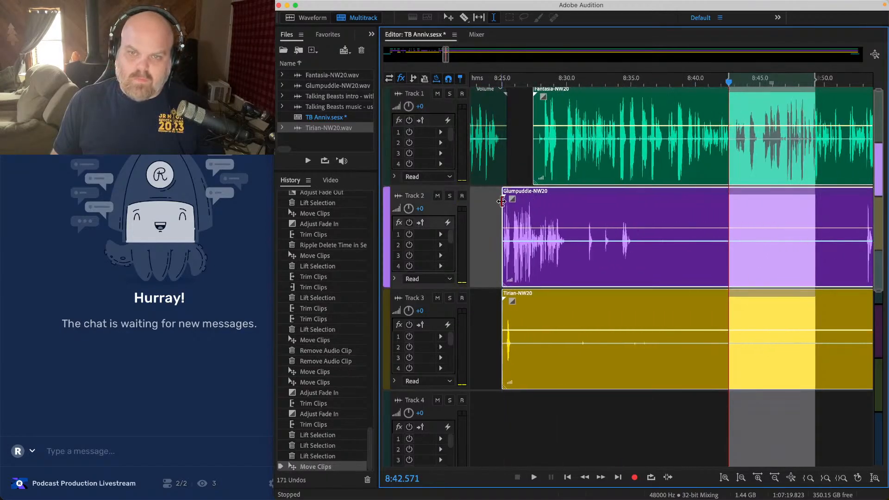
pyautogui.click(472, 209)
pyautogui.press('space')
pyautogui.scroll(4, 486, 210)
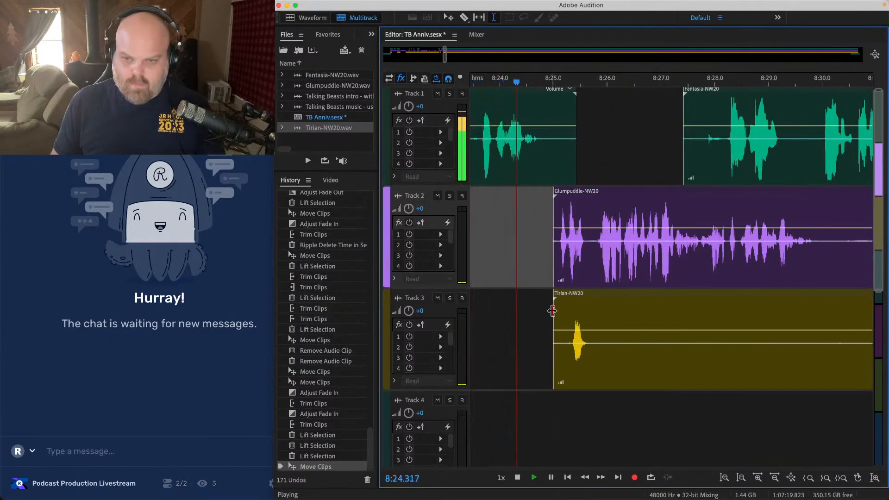
# Step: Trim the Tirian clip's start to about 8:27.0, add a short fade-in to the Glumpuddle clip at 8:25.0 and save the session
pyautogui.moveTo(553, 311); pyautogui.dragTo(663, 312)
pyautogui.click(566, 197)
pyautogui.press('space')
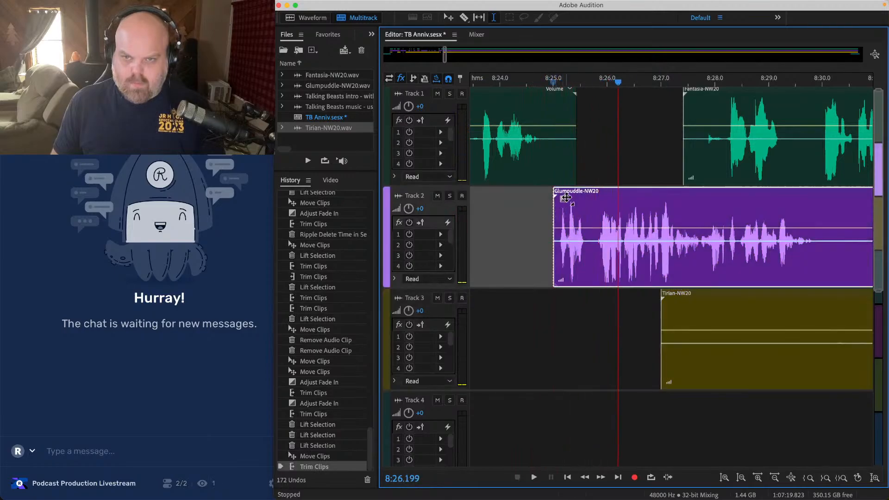
pyautogui.moveTo(566, 198); pyautogui.dragTo(561, 199)
pyautogui.click(521, 205)
pyautogui.press('space')
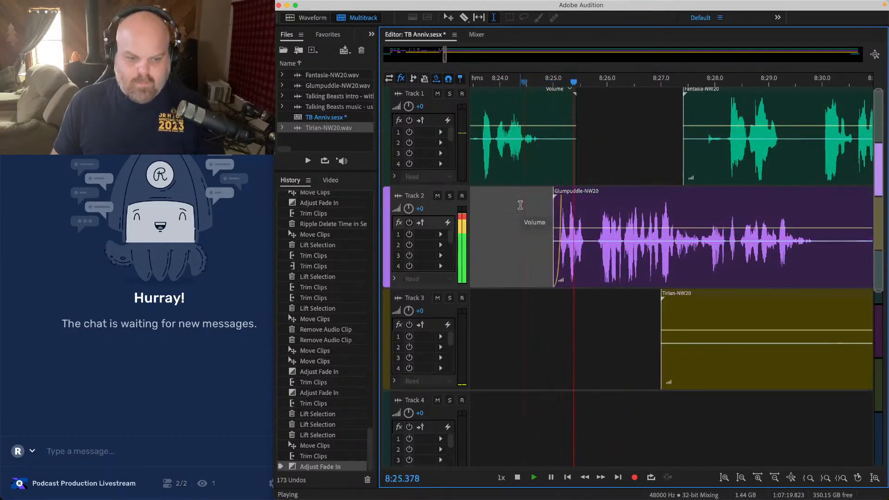
pyautogui.press('super+s')
# Step: Cut the Glumpuddle audio from about 8:25.8 to 8:26.3
pyautogui.scroll(-3, 521, 205)
pyautogui.scroll(2, 541, 202)
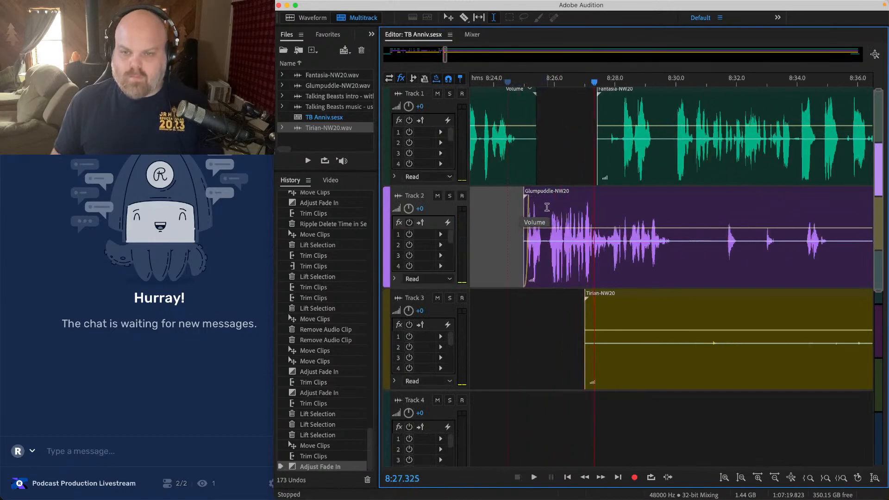
pyautogui.click(547, 207)
pyautogui.scroll(3, 547, 207)
pyautogui.scroll(2, 572, 212)
pyautogui.press('space')
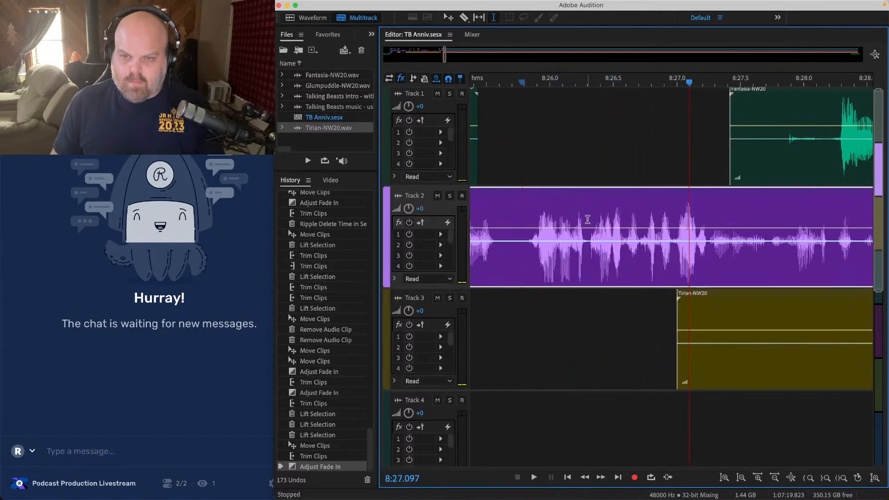
pyautogui.moveTo(590, 220); pyautogui.dragTo(524, 217)
pyautogui.press('Delete')
# Step: Move the following clips on all three tracks about 0.5 s earlier to close the Glumpuddle gap at 8:25.8, and play the join
pyautogui.moveTo(680, 105); pyautogui.dragTo(857, 333)
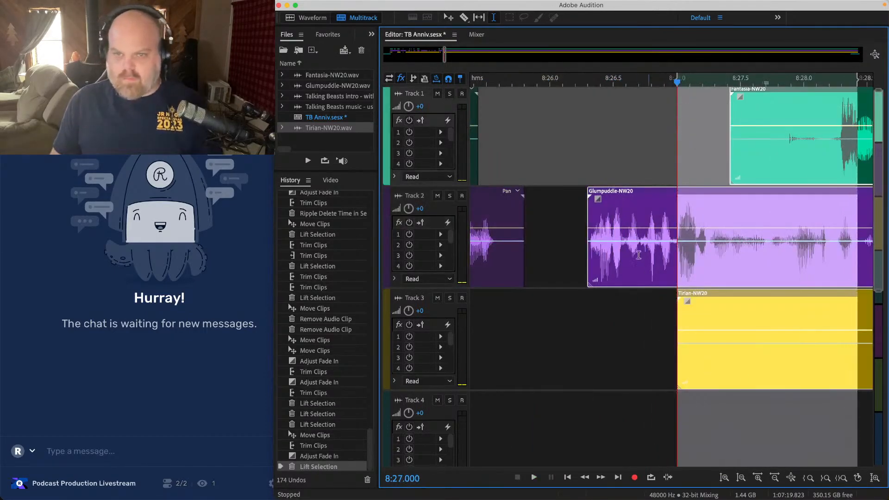
pyautogui.moveTo(616, 197); pyautogui.dragTo(554, 197)
pyautogui.scroll(-3, 499, 158)
pyautogui.press('space')
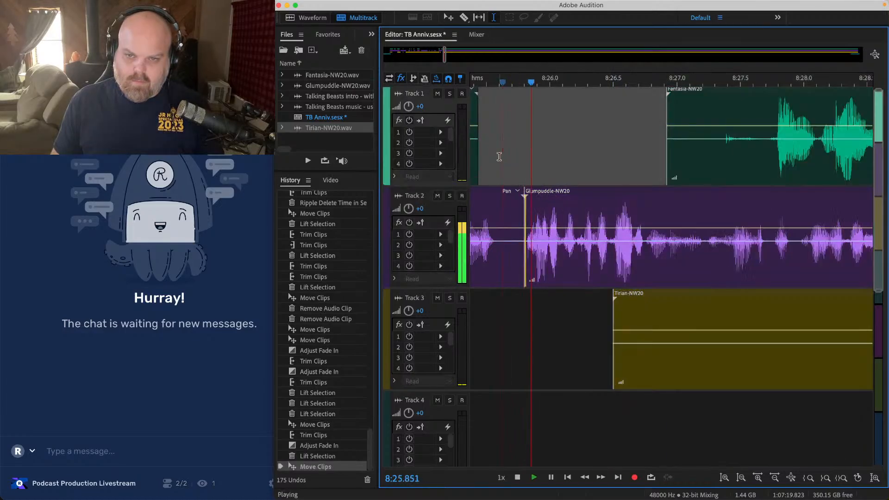
pyautogui.press('space')
# Step: Delete the end of the short Glumpuddle clip from about 8:25.6 to 8:25.8 and replay the join
pyautogui.moveTo(499, 158); pyautogui.dragTo(521, 210)
pyautogui.scroll(2, 522, 210)
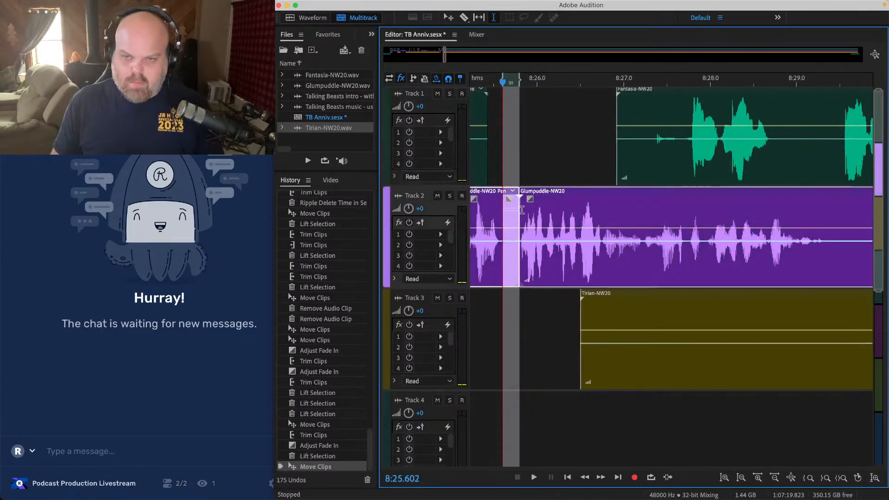
pyautogui.press('Delete')
pyautogui.press('space')
pyautogui.scroll(2, 473, 207)
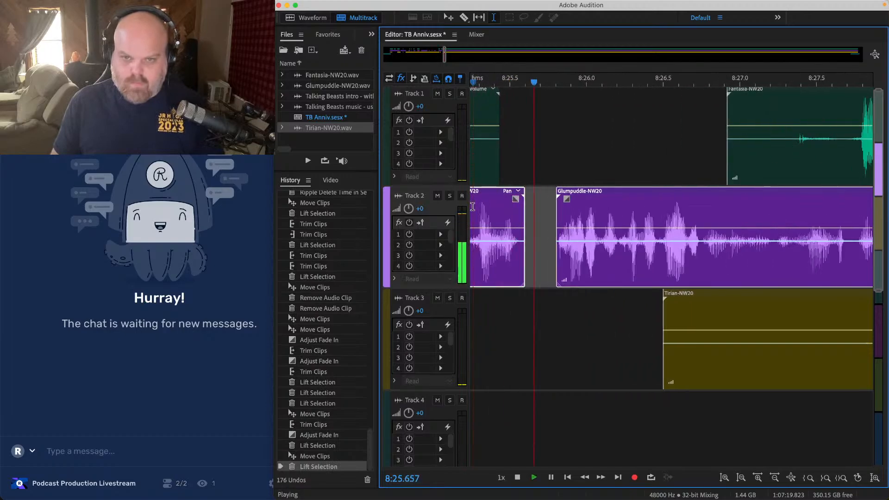
# Step: Give the Glumpuddle clip starting at about 8:25.8 a short fade-in and save the session
pyautogui.moveTo(566, 199); pyautogui.dragTo(575, 214)
pyautogui.scroll(-3, 575, 214)
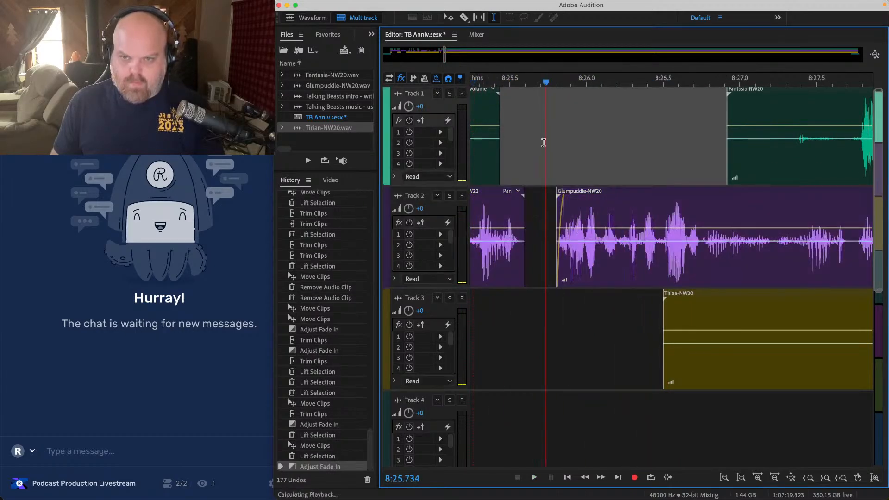
pyautogui.press('super+s')
pyautogui.hscroll(1, 589, 239)
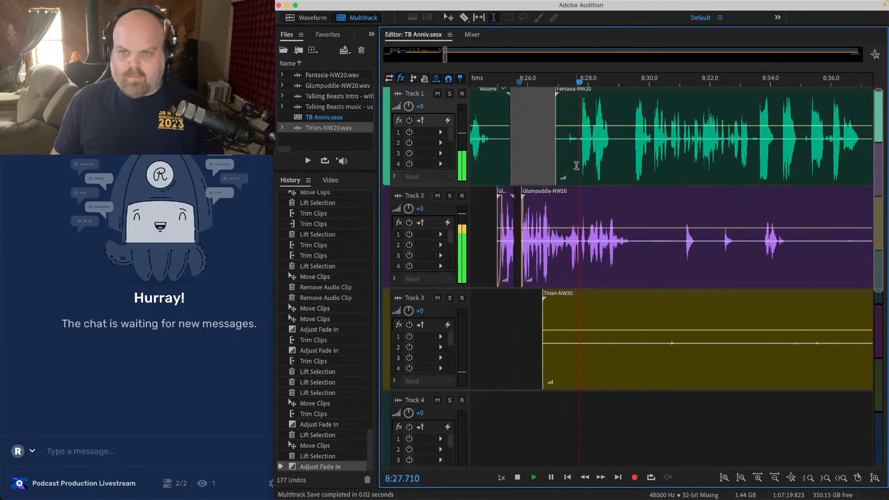
# Step: Trim the start of the Fantasia clip to about 8:29.4 and of the Tirian clip to about 8:32.4
pyautogui.moveTo(556, 109); pyautogui.dragTo(634, 109)
pyautogui.scroll(-2, 632, 110)
pyautogui.hscroll(3, 614, 198)
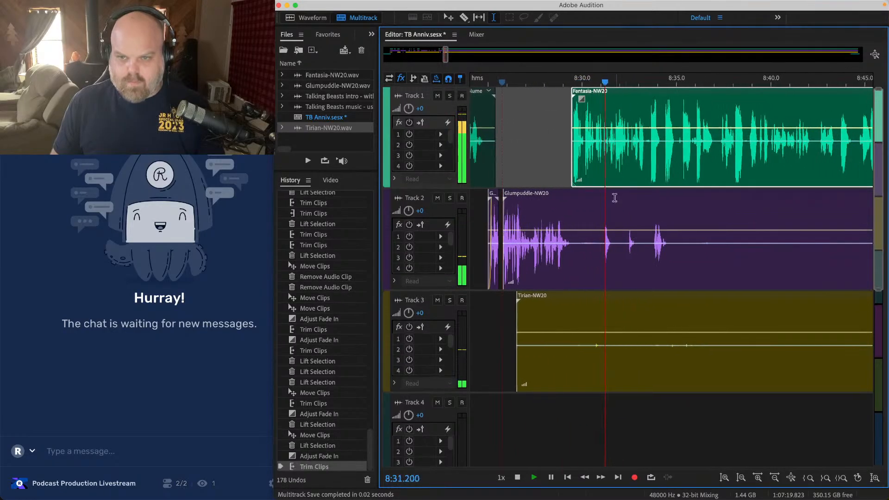
pyautogui.click(576, 217)
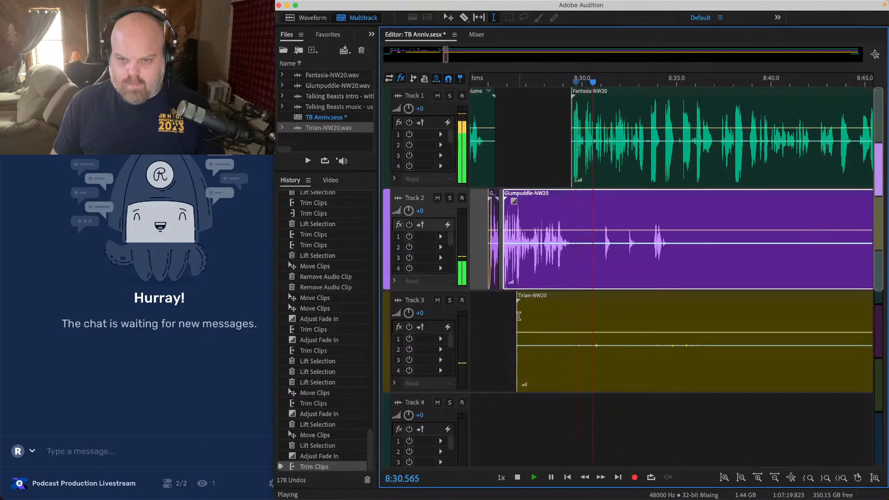
pyautogui.moveTo(519, 316); pyautogui.dragTo(628, 315)
pyautogui.scroll(2, 592, 139)
pyautogui.click(574, 116)
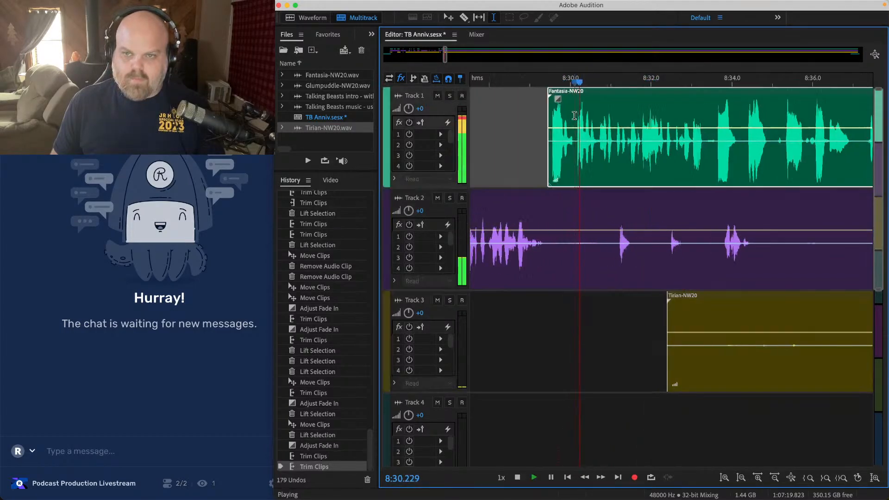
# Step: Delete the first sound of the Fantasia clip, up to about 8:30.1, and play the passage
pyautogui.scroll(2, 574, 116)
pyautogui.press('space')
pyautogui.moveTo(576, 112); pyautogui.dragTo(518, 183)
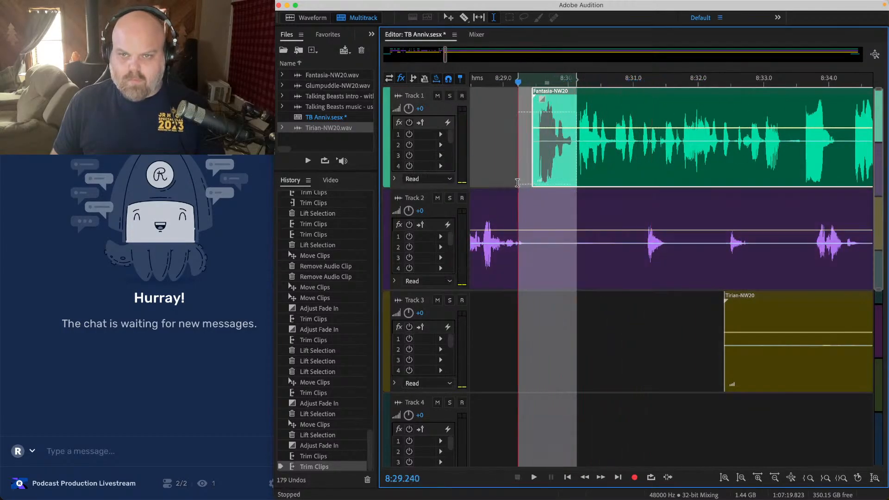
pyautogui.press('Delete')
pyautogui.press('space')
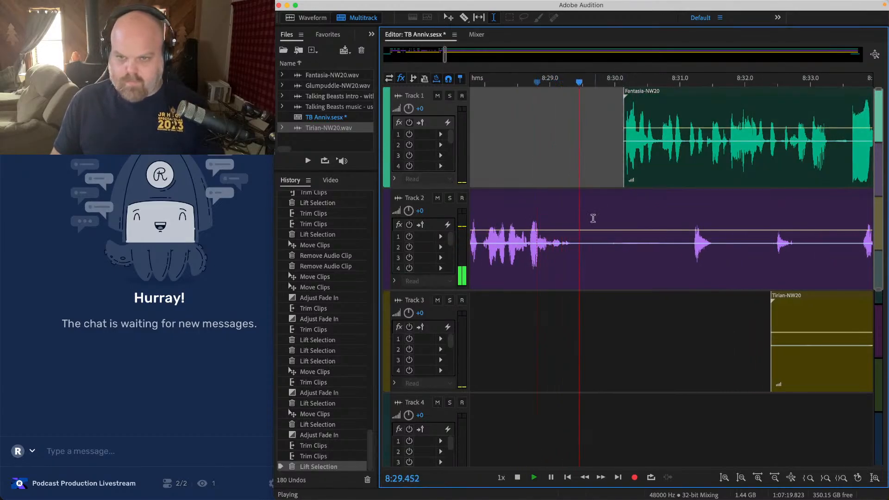
# Step: Delete the Glumpuddle audio from about 8:29.5 to 8:31.1, and move the following clips on all three tracks about 0.7 s earlier
pyautogui.moveTo(583, 222); pyautogui.dragTo(688, 223)
pyautogui.press('Delete')
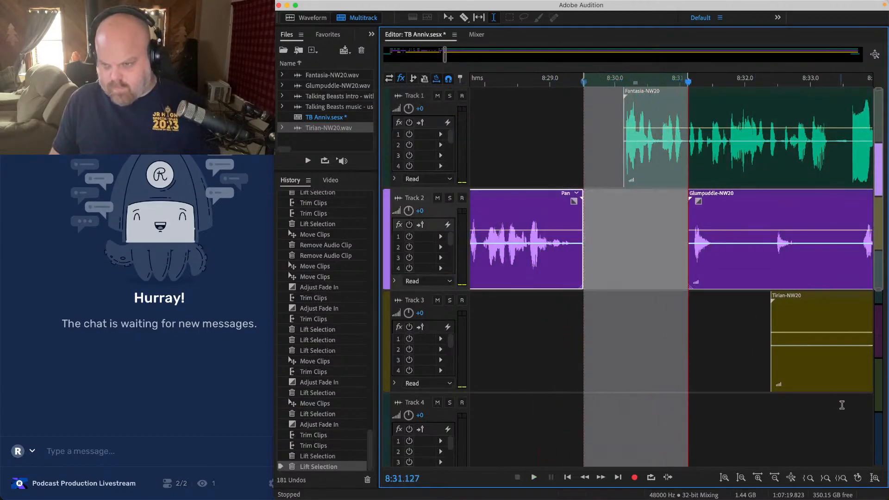
pyautogui.moveTo(843, 406); pyautogui.dragTo(707, 120)
pyautogui.press('space')
pyautogui.press('space')
pyautogui.moveTo(648, 91); pyautogui.dragTo(600, 91)
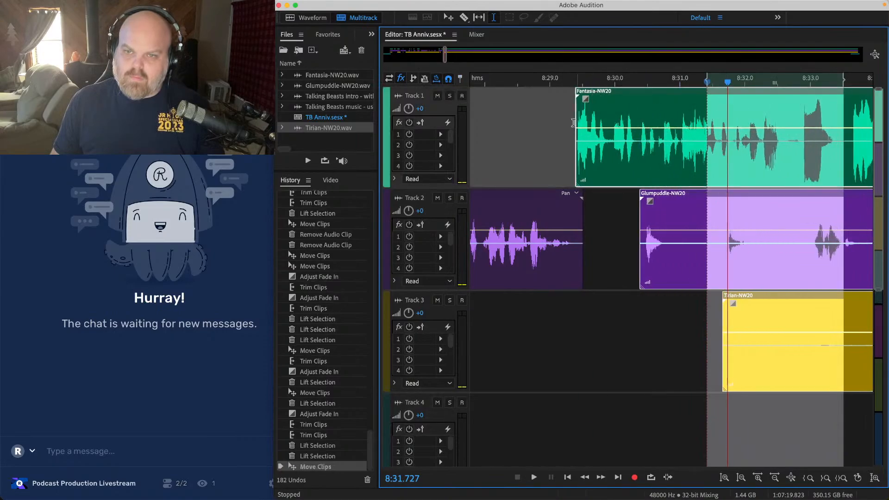
pyautogui.click(545, 123)
pyautogui.press('space')
# Step: Trim the start of the following Glumpuddle clip to about 8:32.2 and play on from about 8:31.7
pyautogui.moveTo(641, 212); pyautogui.dragTo(759, 211)
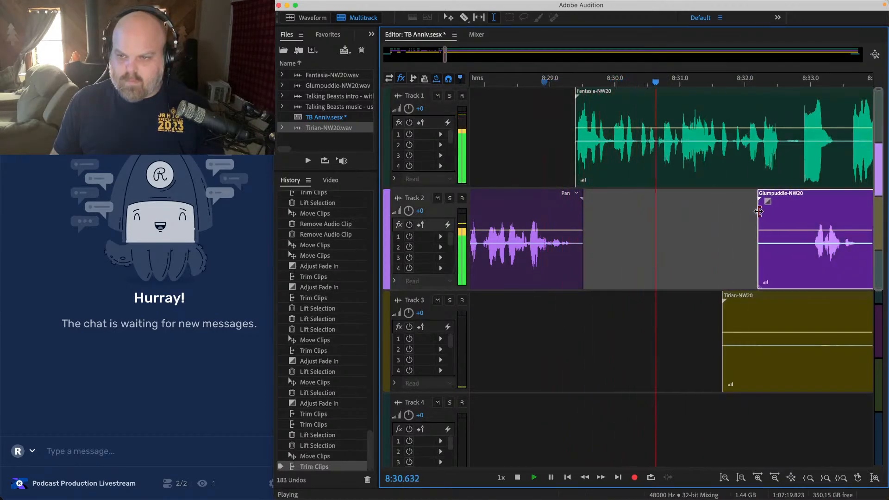
pyautogui.click(716, 236)
pyautogui.scroll(-3, 716, 236)
pyautogui.hscroll(4, 716, 236)
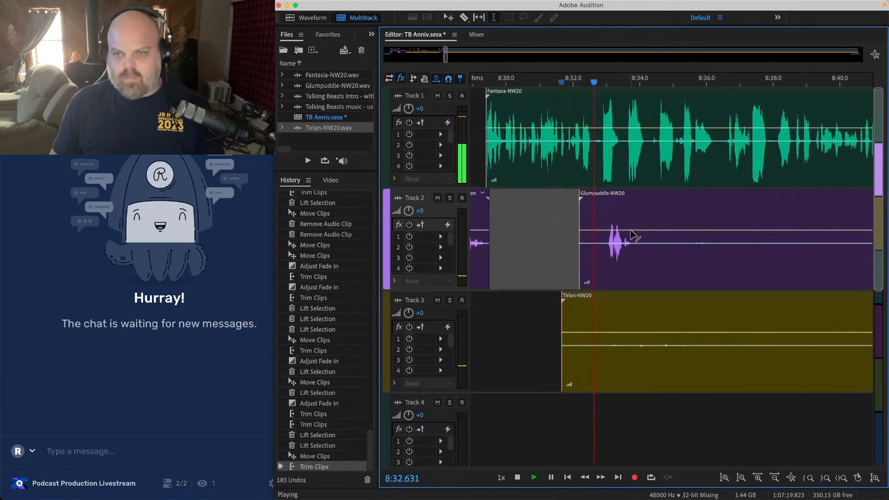
pyautogui.hscroll(2, 597, 237)
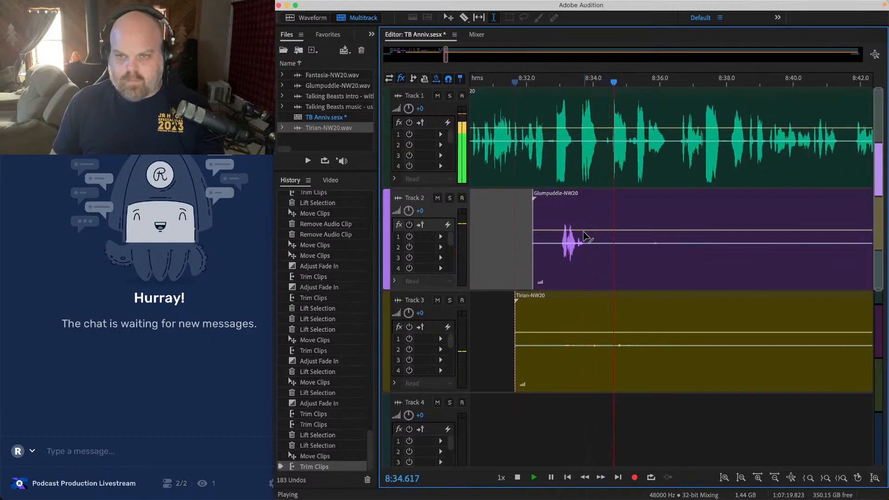
pyautogui.scroll(-2, 536, 251)
# Step: Delete the quiet Glumpuddle stretch from about 8:36.5 to 8:42.6 and the start of the Tirian clip up to about 8:42.6
pyautogui.moveTo(523, 314); pyautogui.dragTo(710, 315)
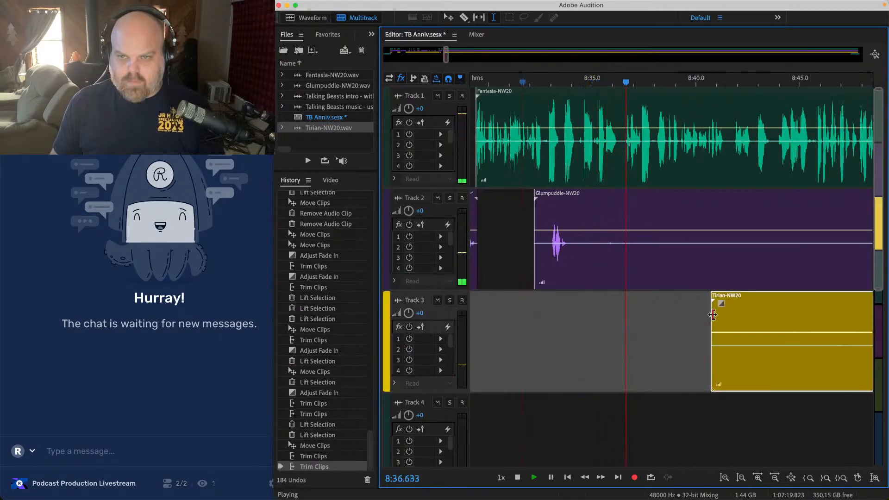
pyautogui.hscroll(2, 648, 313)
pyautogui.moveTo(567, 222); pyautogui.dragTo(697, 343)
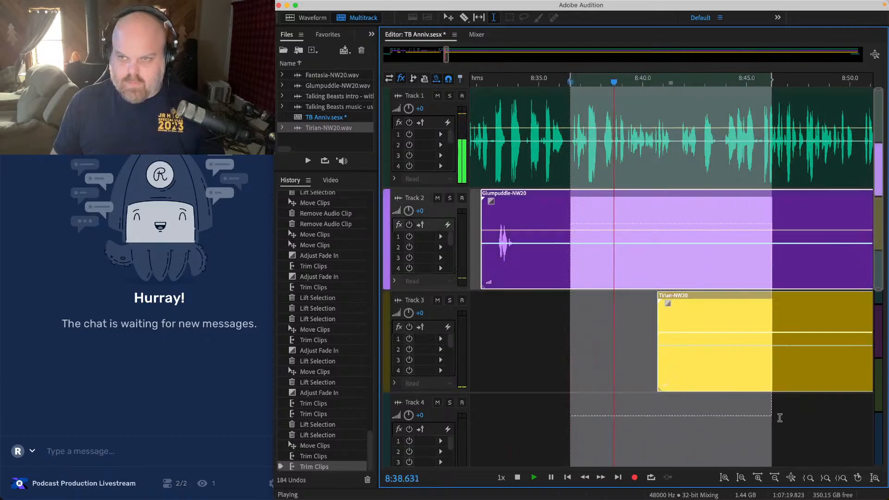
pyautogui.press('Delete')
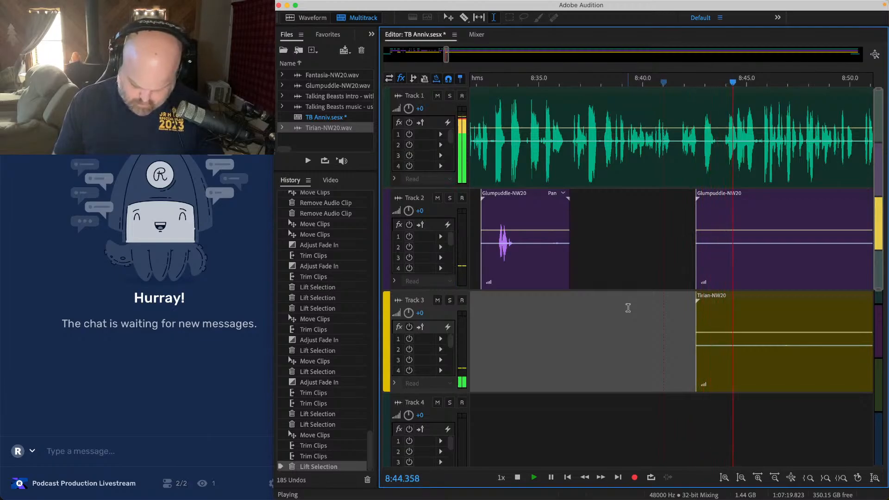
# Step: Delete the start of the Glumpuddle and Tirian clips up to about 8:52.0
pyautogui.scroll(-3, 628, 308)
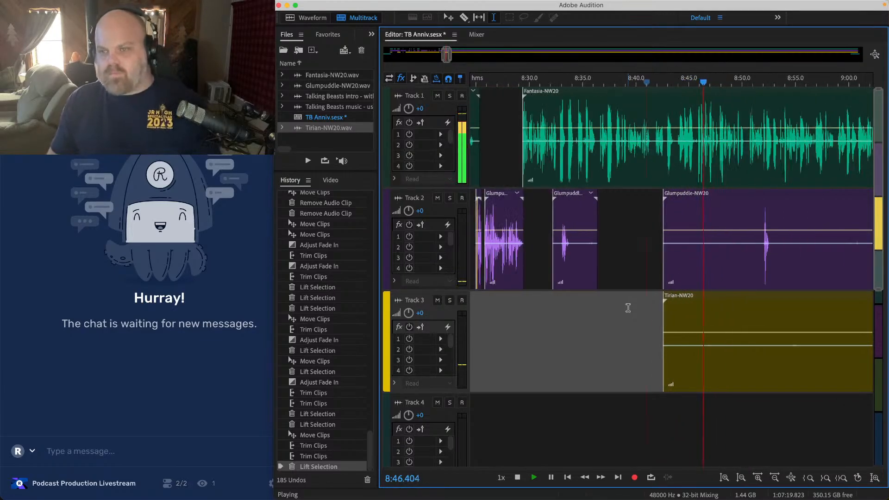
pyautogui.hscroll(4, 627, 307)
pyautogui.moveTo(554, 215); pyautogui.dragTo(675, 401)
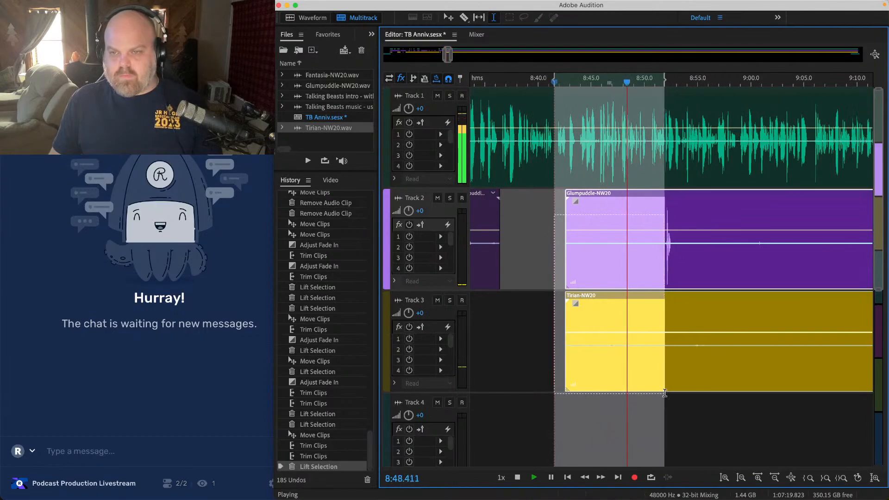
pyautogui.press('Delete')
# Step: Delete the Glumpuddle audio from about 8:53.1 to 9:12.3 and the start of the Tirian clip up to about 9:12.3
pyautogui.hscroll(3, 598, 340)
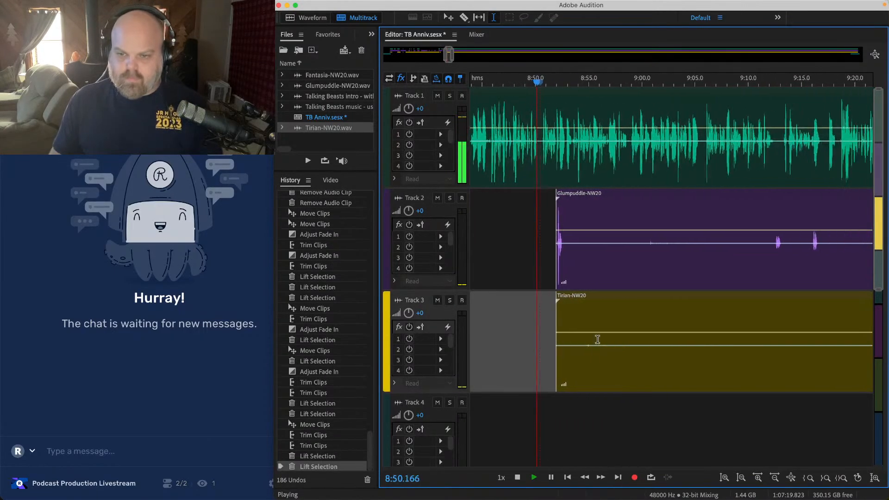
pyautogui.moveTo(557, 322); pyautogui.dragTo(669, 322)
pyautogui.moveTo(569, 218); pyautogui.dragTo(773, 361)
pyautogui.press('Delete')
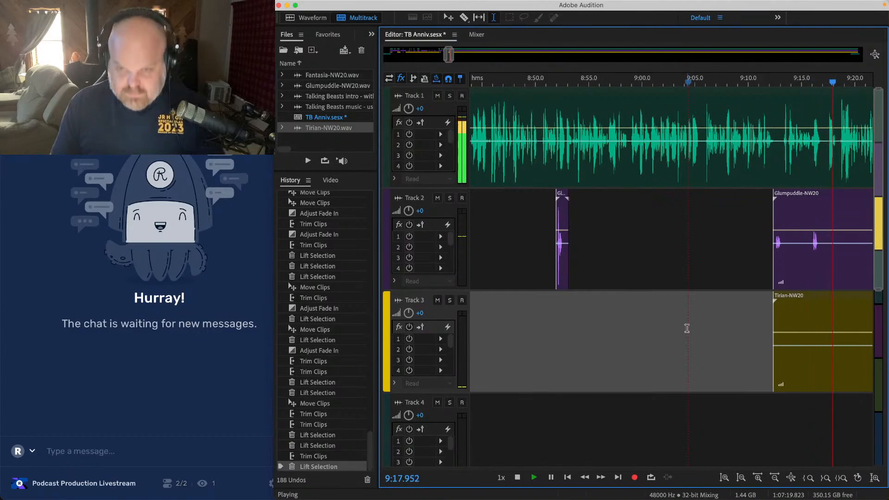
# Step: Ripple delete the time from about 9:17.2 to 9:18.7 on all tracks and play the join
pyautogui.scroll(5, 745, 176)
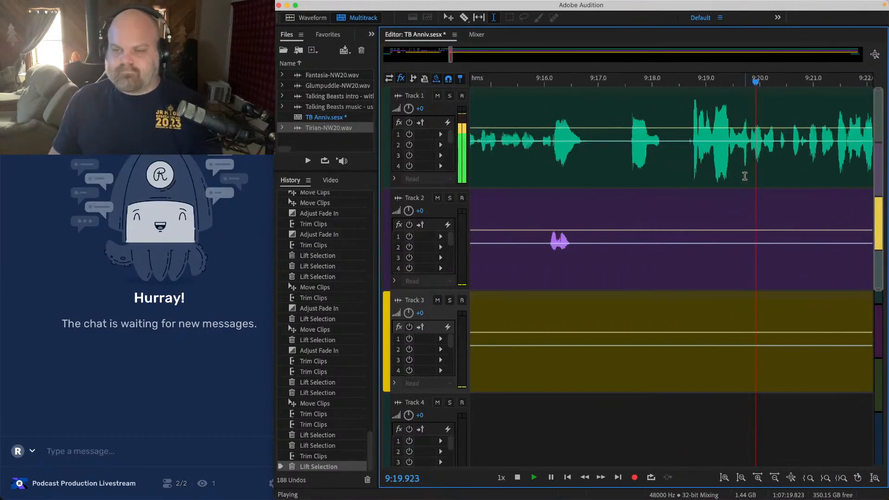
pyautogui.press('space')
pyautogui.scroll(2, 670, 107)
pyautogui.hscroll(-3, 670, 106)
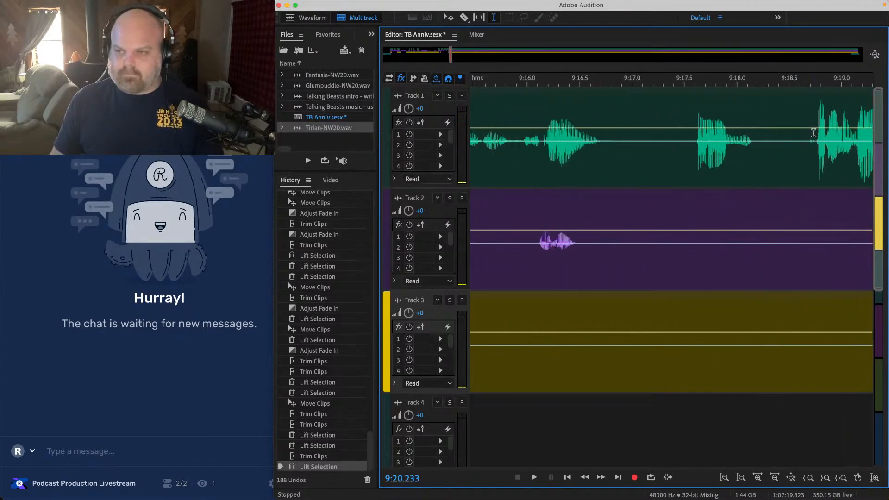
pyautogui.moveTo(814, 133); pyautogui.dragTo(655, 443)
pyautogui.press('super+shift+BackSpace')
pyautogui.click(636, 267)
pyautogui.press('space')
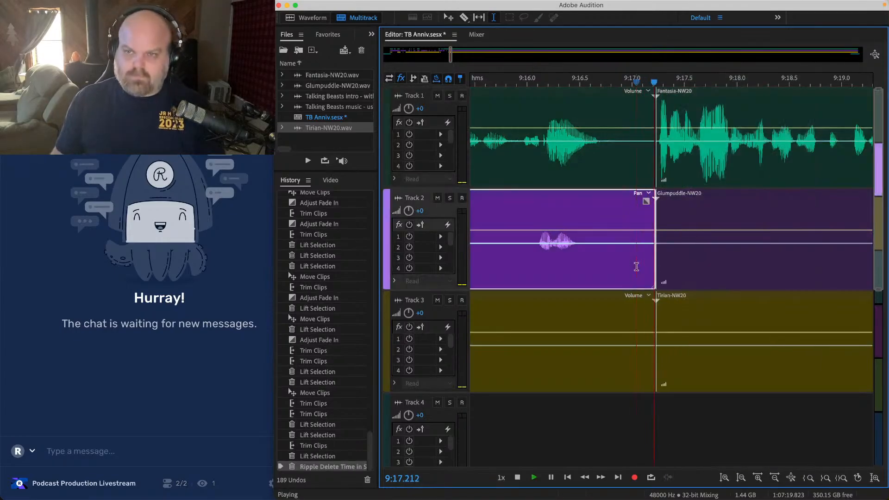
# Step: Move the clips after the 9:17.2 join slightly earlier on all three tracks to overlap and crossfade, play the join and save the session
pyautogui.scroll(-3, 636, 267)
pyautogui.press('space')
pyautogui.moveTo(744, 422); pyautogui.dragTo(709, 106)
pyautogui.scroll(3, 704, 74)
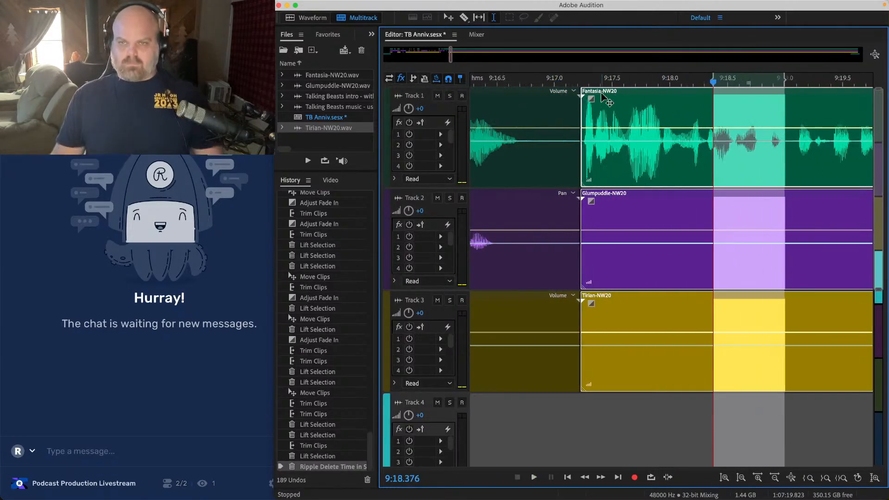
pyautogui.scroll(2, 602, 97)
pyautogui.moveTo(579, 97); pyautogui.dragTo(564, 97)
pyautogui.click(507, 109)
pyautogui.press('space')
pyautogui.scroll(-4, 507, 109)
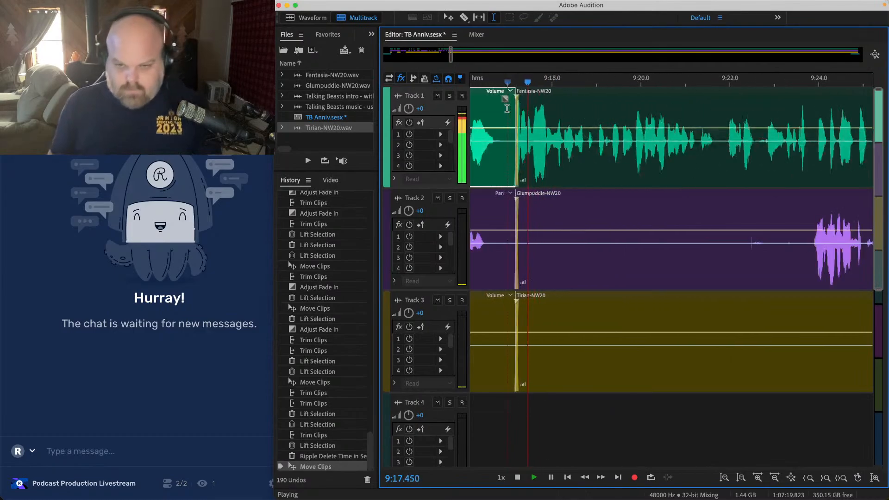
pyautogui.scroll(-2, 507, 111)
pyautogui.press('super+s')
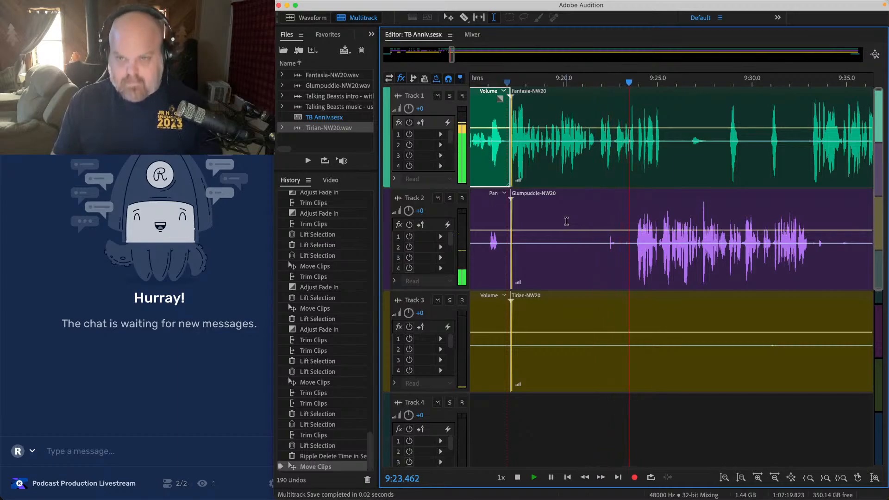
# Step: Delete the Fantasia speech overlapping Glumpuddle from about 9:23.9 to 9:26.0
pyautogui.scroll(3, 617, 224)
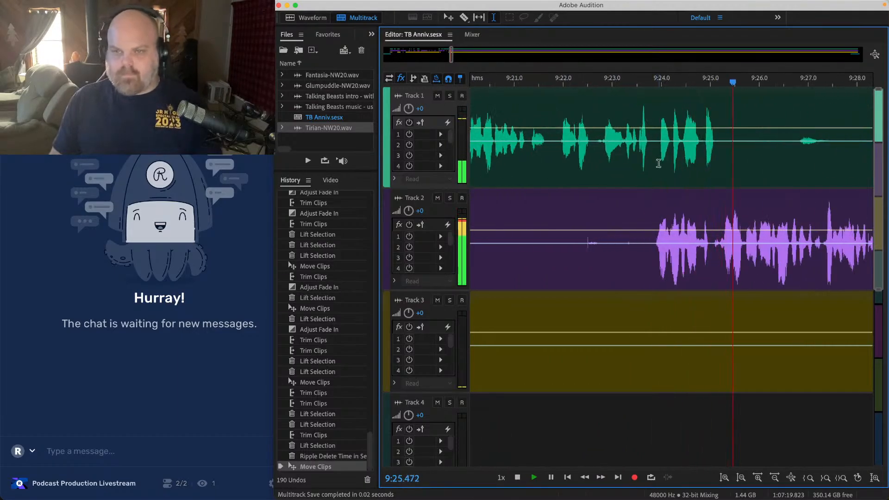
pyautogui.click(606, 99)
pyautogui.scroll(1, 693, 122)
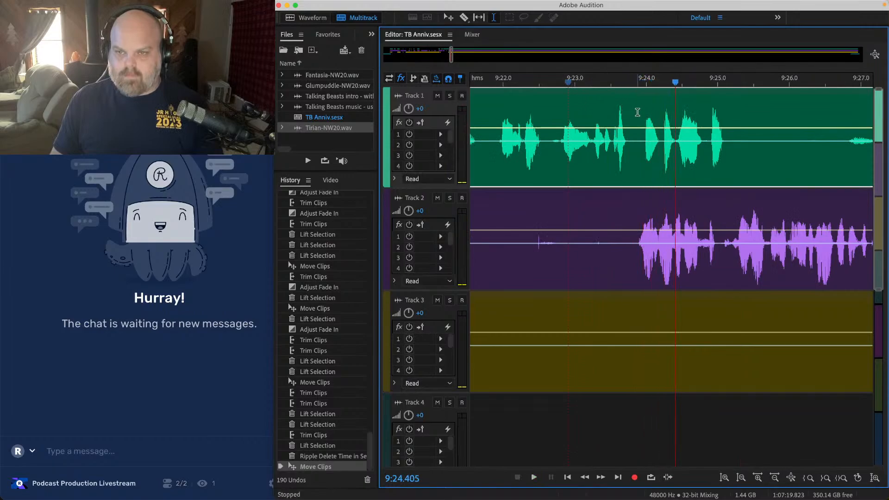
pyautogui.moveTo(638, 123); pyautogui.dragTo(791, 124)
pyautogui.press('Delete')
# Step: Delete the Glumpuddle and Tirian audio from about 9:22.2 to 9:23.7 and play the passage
pyautogui.click(564, 119)
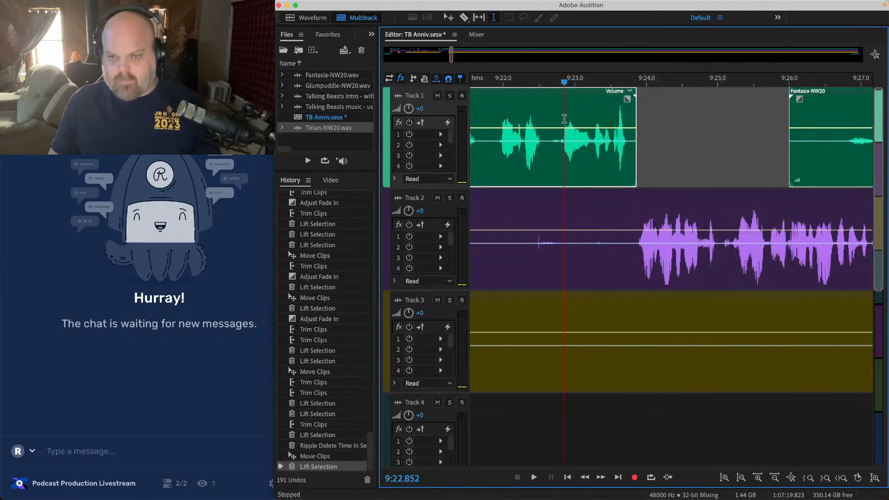
pyautogui.moveTo(626, 237); pyautogui.dragTo(516, 305)
pyautogui.press('Delete')
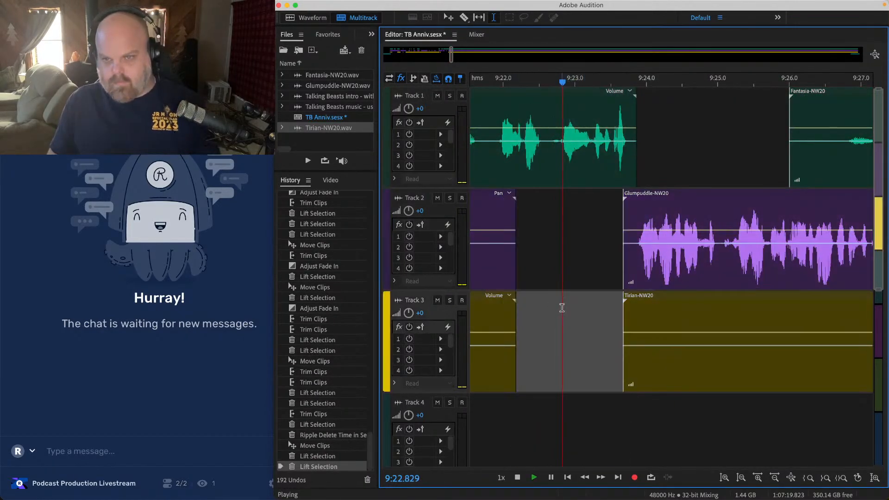
pyautogui.press('space')
# Step: Move the following clips on all three tracks about 0.3 s earlier, play the join and save the session
pyautogui.moveTo(751, 241); pyautogui.dragTo(823, 396)
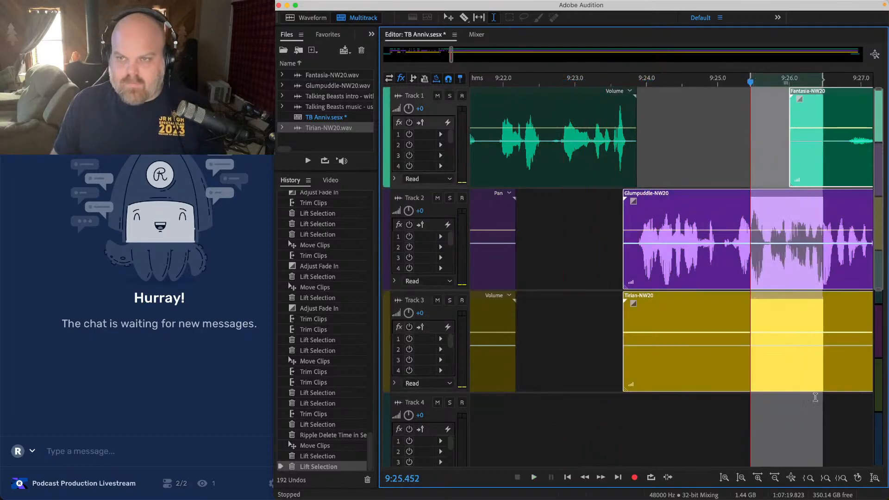
pyautogui.moveTo(636, 201); pyautogui.dragTo(616, 200)
pyautogui.click(573, 202)
pyautogui.press('space')
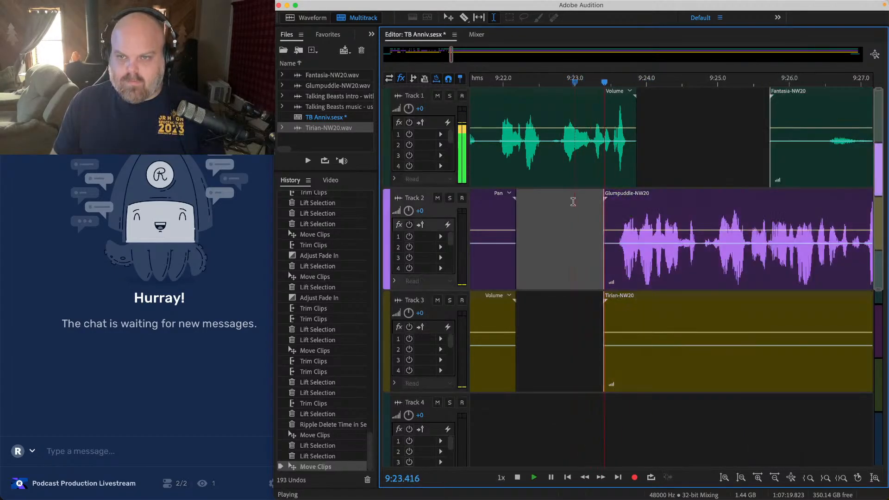
pyautogui.press('super+s')
pyautogui.scroll(-2, 573, 208)
pyautogui.scroll(-3, 570, 345)
pyautogui.scroll(4, 609, 174)
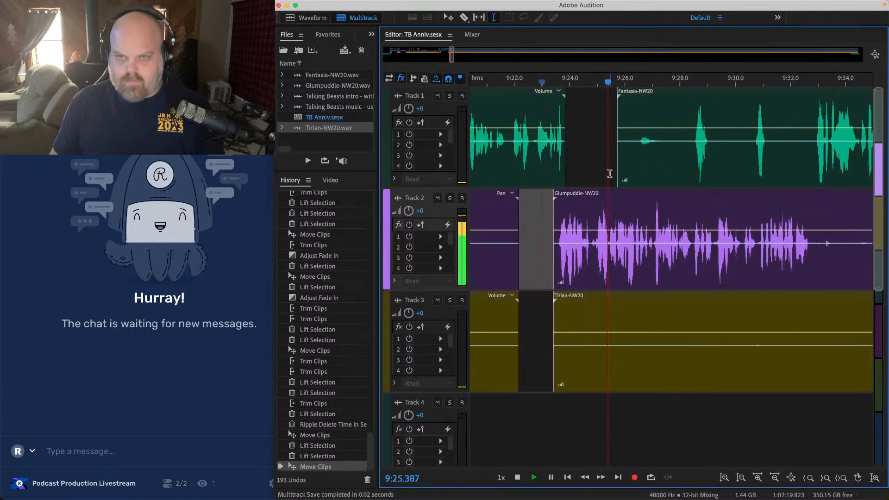
# Step: Trim the end of the Fantasia clip to about 9:23.5, give it a short fade-out and replay the join
pyautogui.press('space')
pyautogui.scroll(3, 499, 95)
pyautogui.click(527, 107)
pyautogui.press('space')
pyautogui.scroll(3, 604, 112)
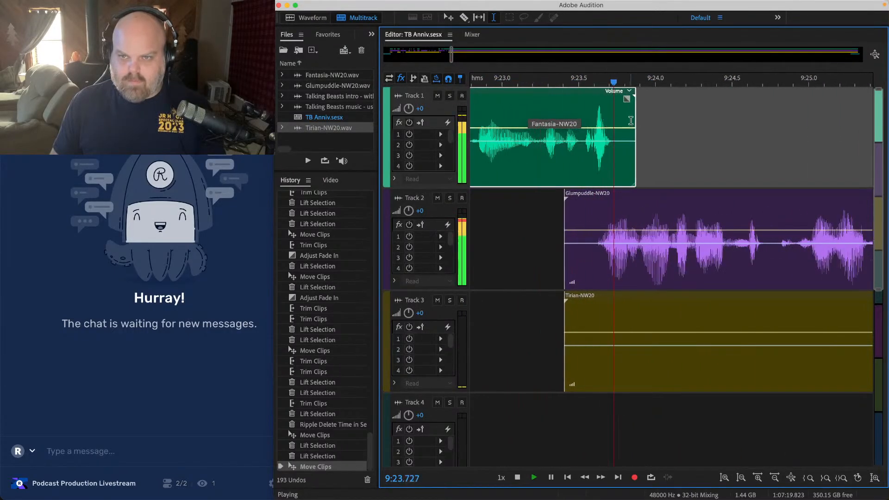
pyautogui.press('space')
pyautogui.moveTo(634, 116); pyautogui.dragTo(562, 103)
pyautogui.click(495, 135)
pyautogui.press('space')
pyautogui.press('space')
pyautogui.press('space')
pyautogui.scroll(-2, 556, 103)
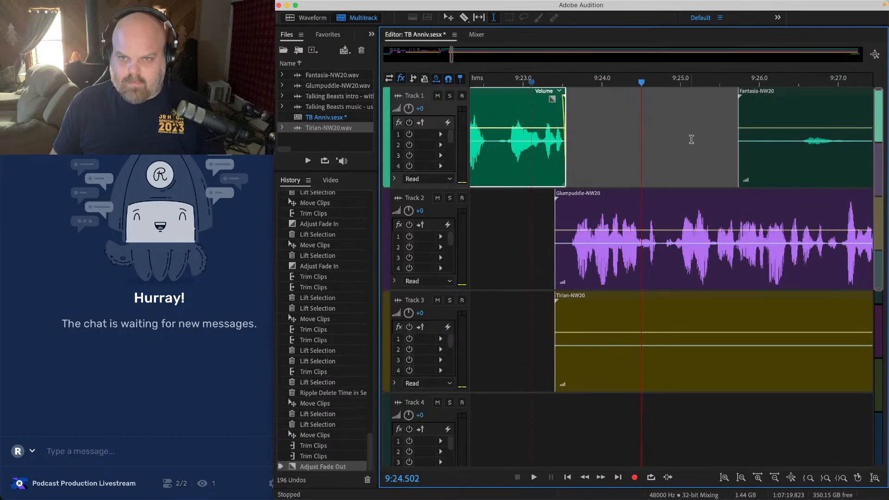
# Step: Move the clips following the Fantasia fade-out about 0.2 s earlier on all three tracks, play the join and save the session
pyautogui.moveTo(691, 139); pyautogui.dragTo(765, 357)
pyautogui.moveTo(574, 195); pyautogui.dragTo(559, 195)
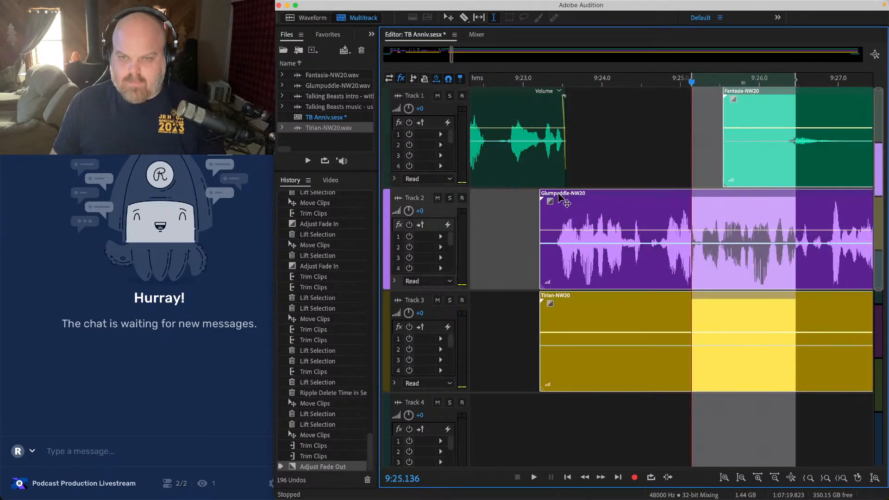
pyautogui.click(524, 210)
pyautogui.press('space')
pyautogui.scroll(-2, 532, 223)
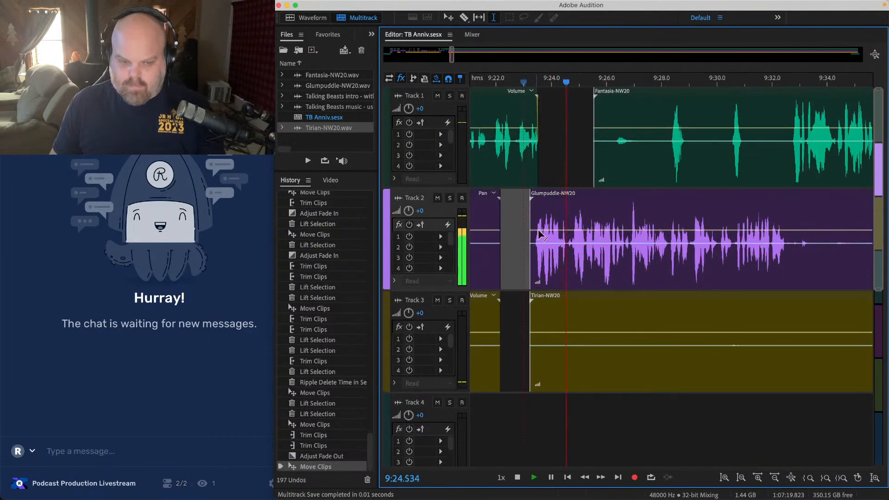
# Step: Trim the start of the Tirian clip to about 9:33.4 and of the Fantasia clip to about 9:28.1, and play on
pyautogui.scroll(-2, 540, 307)
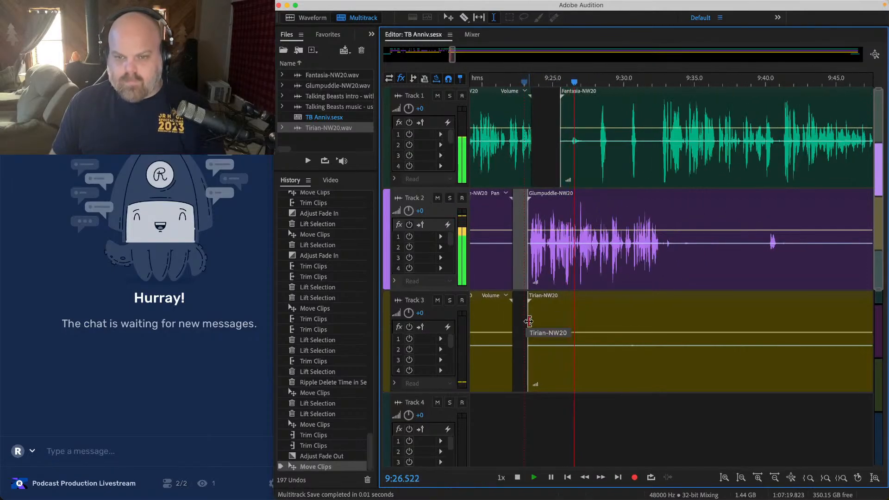
pyautogui.moveTo(529, 306); pyautogui.dragTo(672, 306)
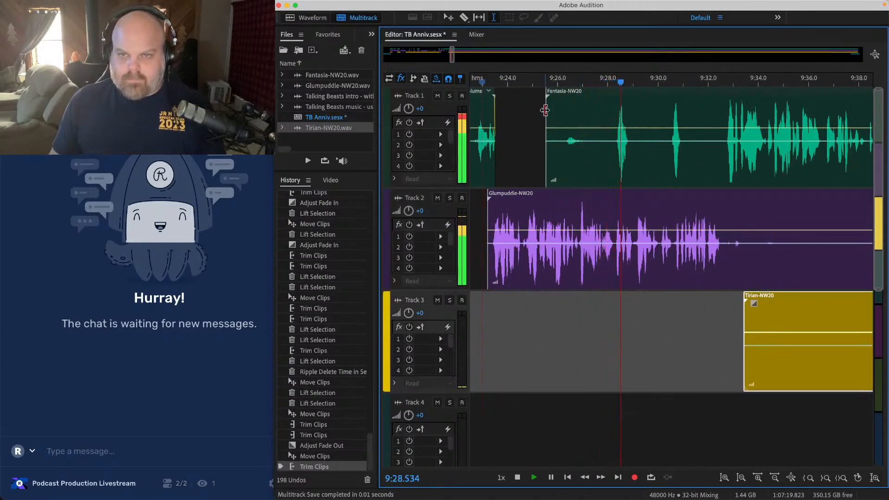
pyautogui.scroll(2, 579, 162)
pyautogui.moveTo(546, 107); pyautogui.dragTo(613, 107)
pyautogui.scroll(-3, 602, 129)
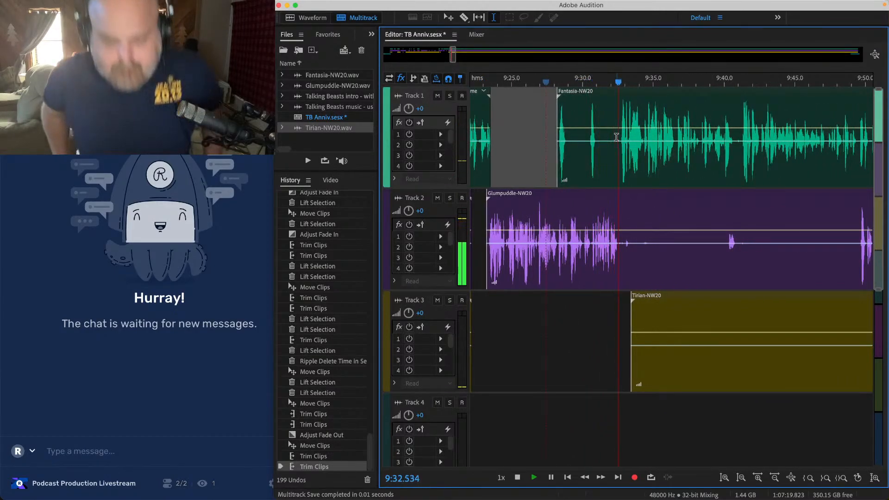
pyautogui.scroll(3, 616, 137)
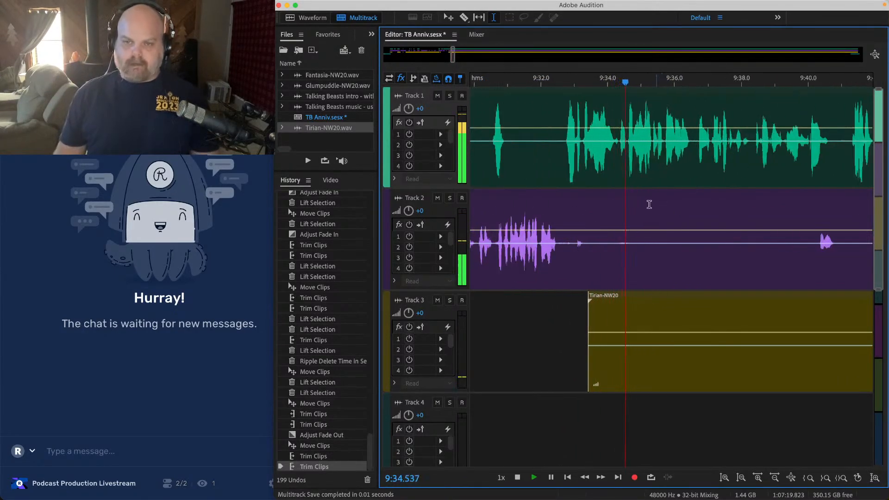
# Step: Delete the Glumpuddle and Tirian audio from about 9:32.5 to 9:34.7 and replay the lead-in
pyautogui.click(548, 212)
pyautogui.moveTo(570, 213); pyautogui.dragTo(731, 385)
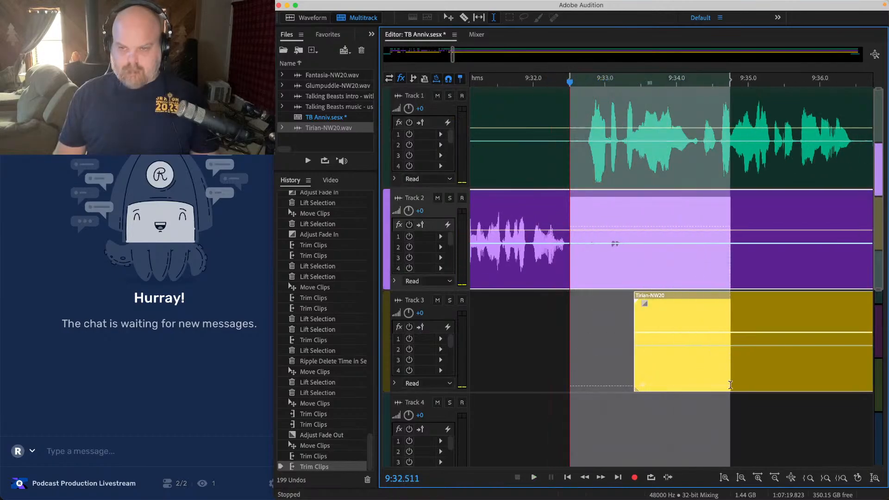
pyautogui.press('Delete')
pyautogui.press('space')
pyautogui.click(509, 104)
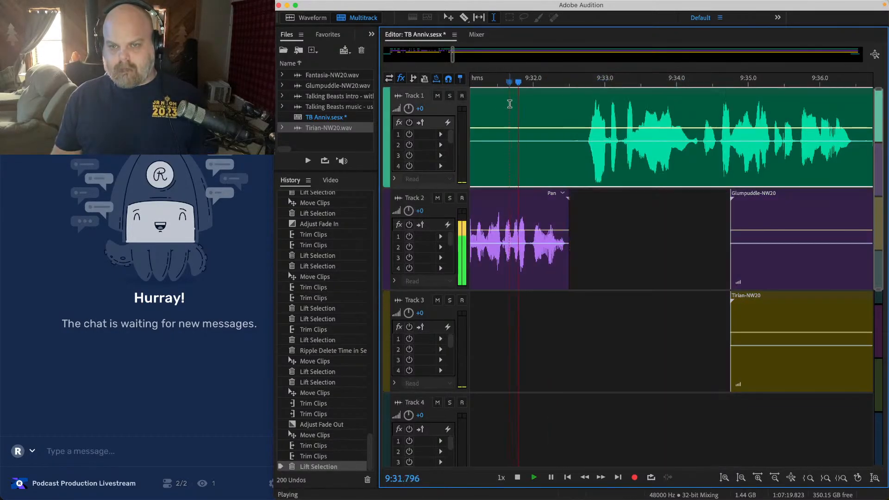
# Step: Give the end of the Glumpuddle clip at about 9:32.5 a short fade-out and replay the join
pyautogui.click(555, 219)
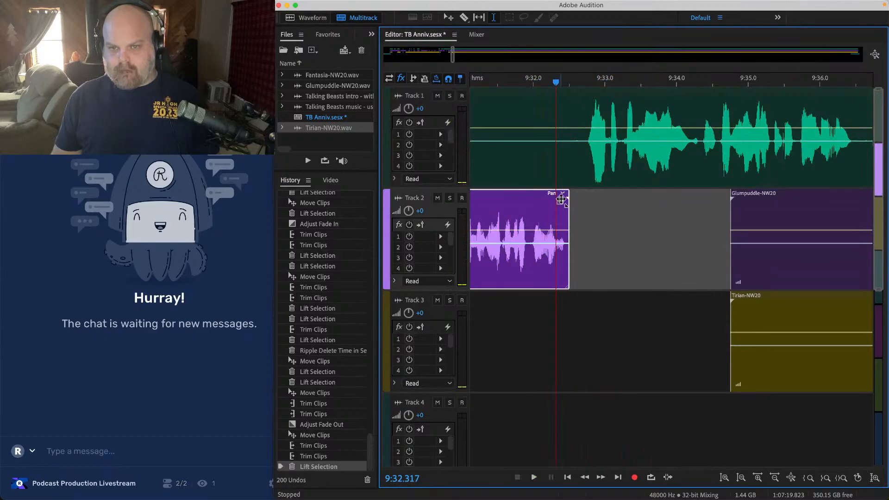
pyautogui.moveTo(561, 199); pyautogui.dragTo(562, 203)
pyautogui.click(516, 207)
pyautogui.press('space')
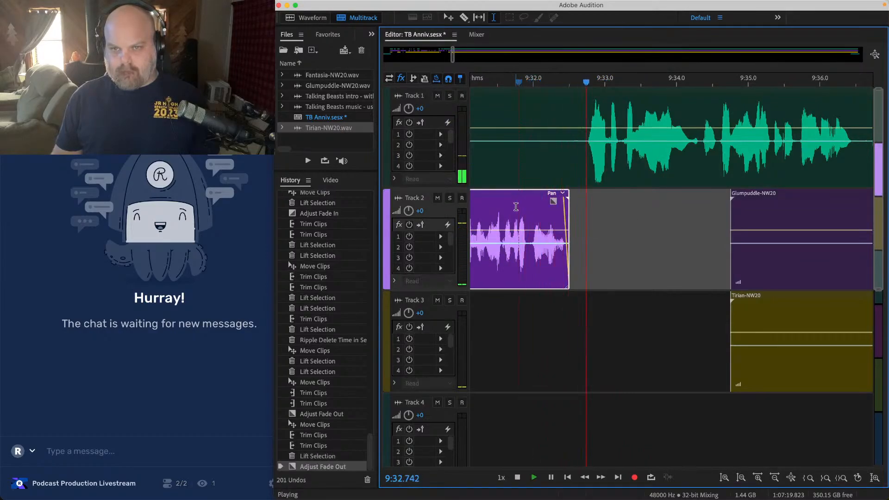
# Step: Delete the following stretch of the Glumpuddle and Tirian clips up to about 9:40.2 and save the session
pyautogui.scroll(-3, 516, 207)
pyautogui.hscroll(3, 523, 246)
pyautogui.moveTo(475, 232); pyautogui.dragTo(675, 396)
pyautogui.press('Delete')
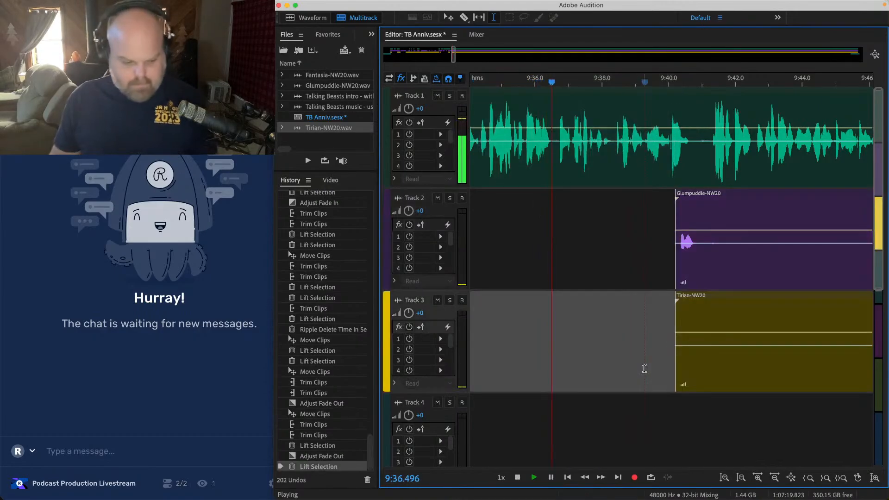
pyautogui.press('super+s')
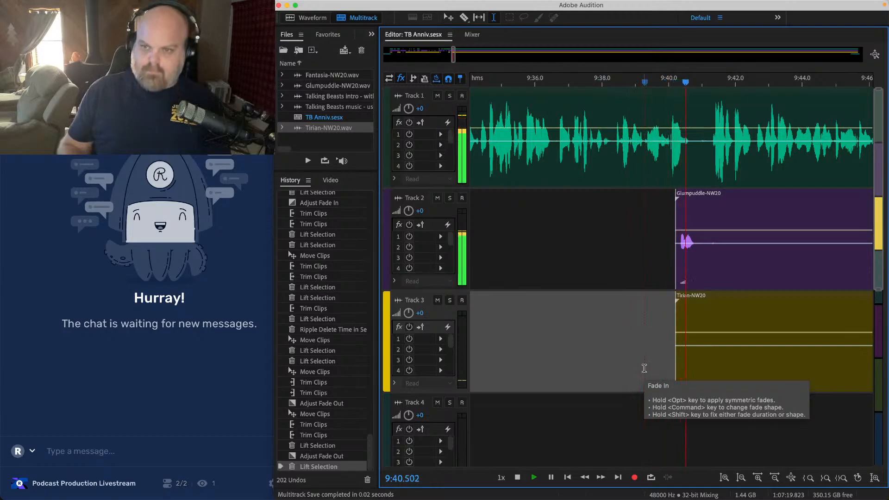
# Step: Check the livestream in the Stream Manager dashboard, then return to the audio session
pyautogui.hscroll(5, 645, 368)
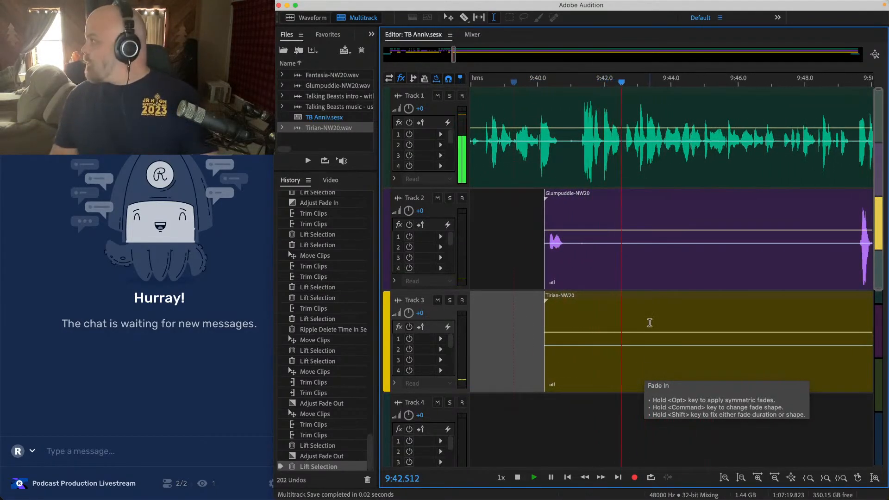
pyautogui.hotkey('ctrl', 'Right')
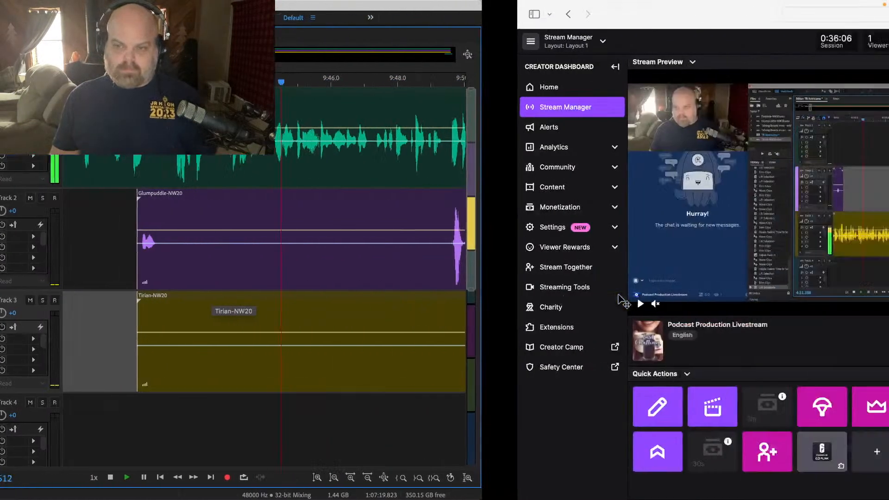
pyautogui.hotkey('ctrl', 'Left')
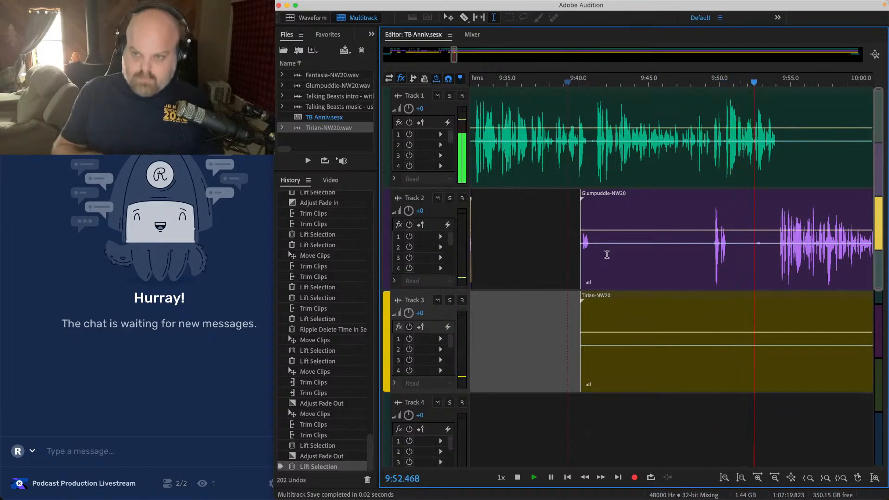
# Step: Delete the Glumpuddle and Tirian audio from about 9:50.6 to 9:53.8
pyautogui.hscroll(5, 607, 255)
pyautogui.hscroll(-2, 583, 200)
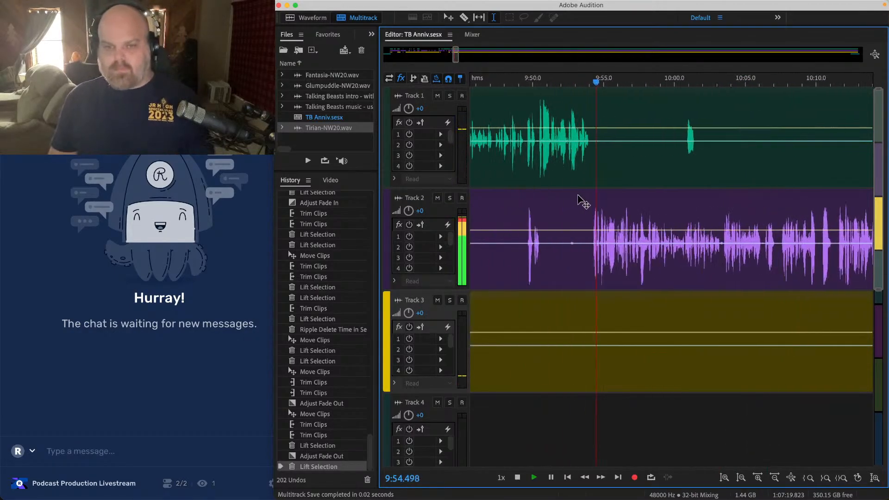
pyautogui.scroll(3, 559, 203)
pyautogui.moveTo(563, 218); pyautogui.dragTo(662, 420)
pyautogui.press('Delete')
pyautogui.click(589, 407)
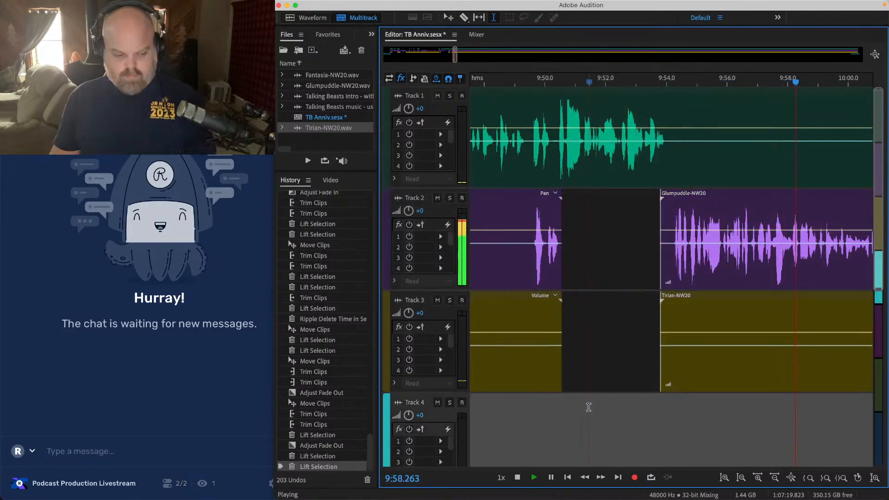
# Step: Delete the Tirian audio on Track 3 up to about 10:06.3
pyautogui.scroll(-4, 589, 407)
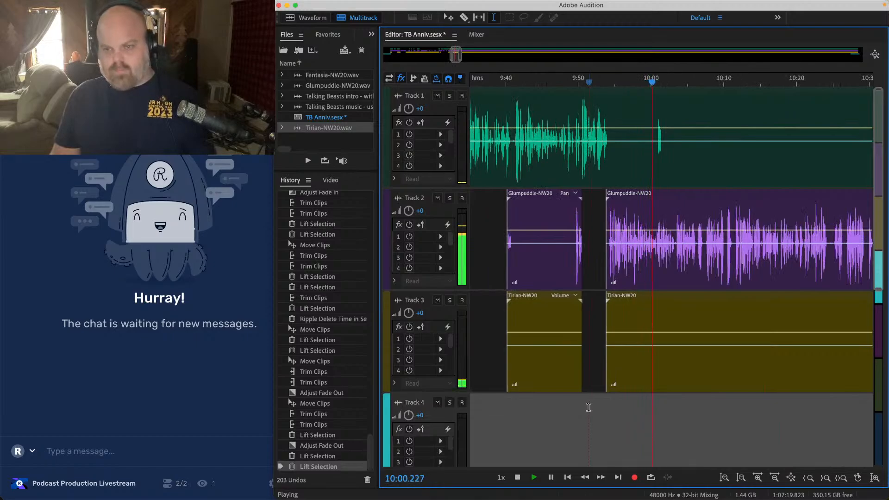
pyautogui.moveTo(485, 318); pyautogui.dragTo(697, 355)
pyautogui.press('Delete')
pyautogui.click(664, 330)
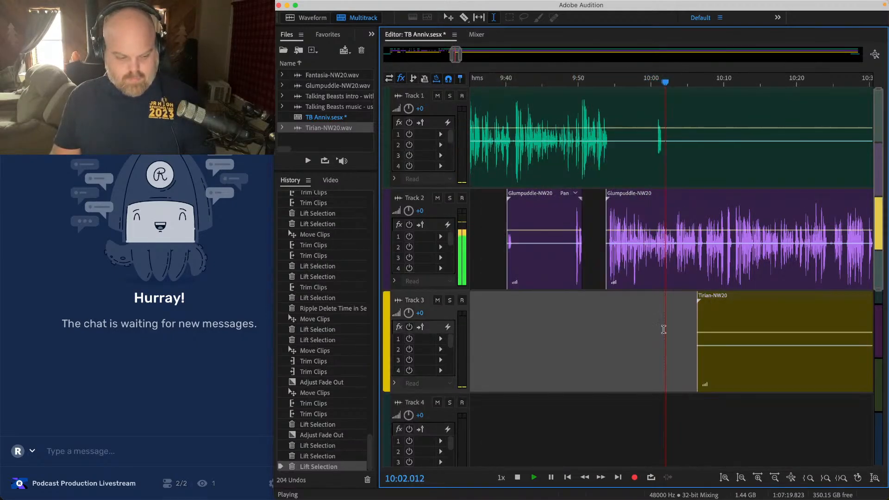
# Step: Delete the Glumpuddle passage from about 10:00.7 to 10:03.5 and the Fantasia audio from about 10:02.8 to 10:07.0
pyautogui.hscroll(5, 663, 329)
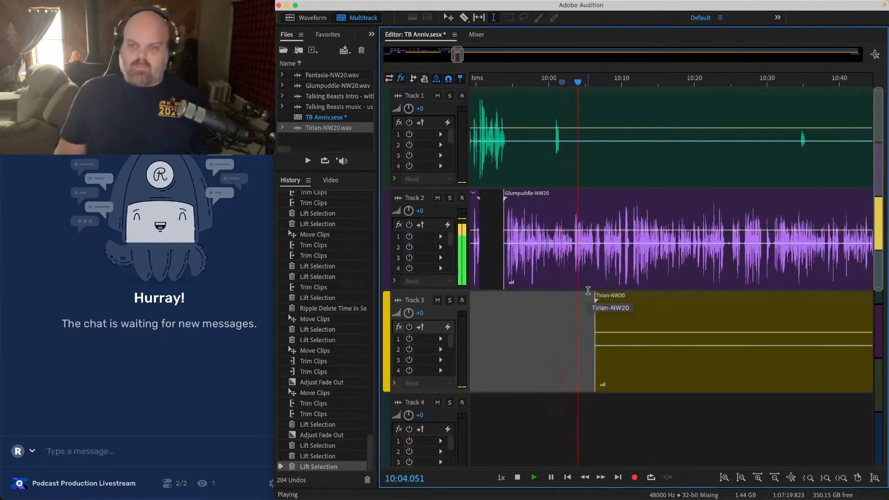
pyautogui.scroll(3, 596, 237)
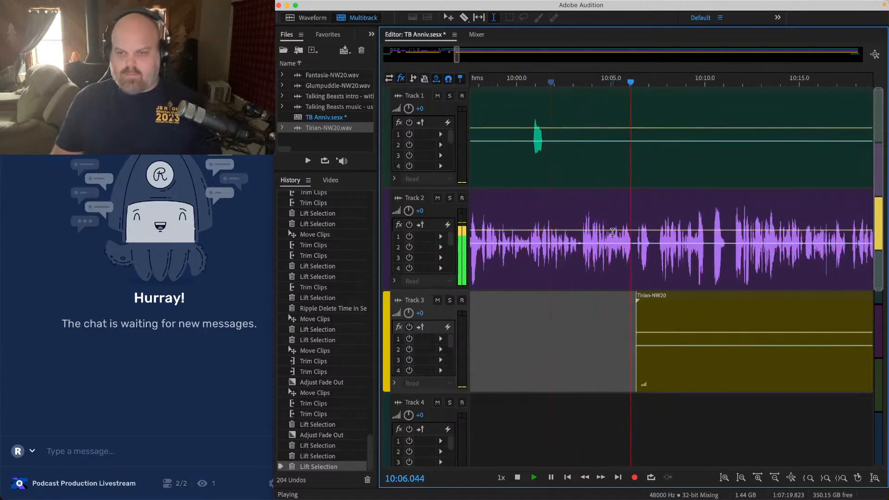
pyautogui.click(533, 209)
pyautogui.scroll(2, 534, 216)
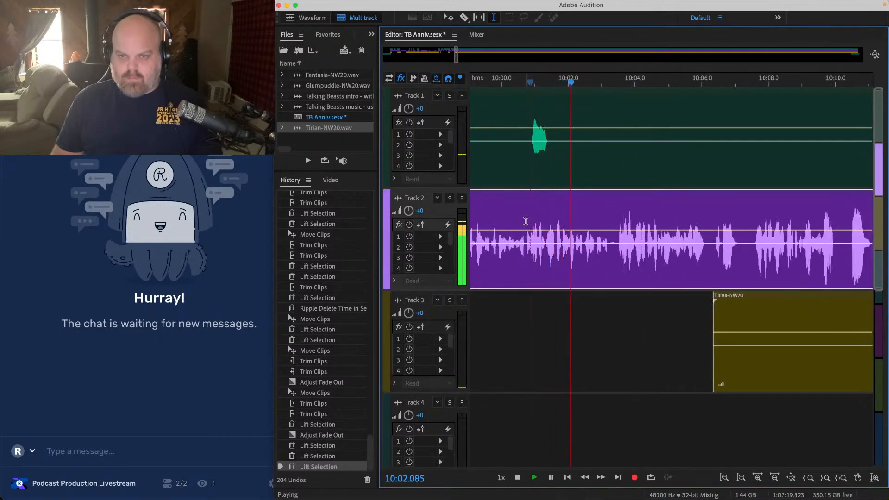
pyautogui.press('space')
pyautogui.moveTo(527, 221); pyautogui.dragTo(618, 218)
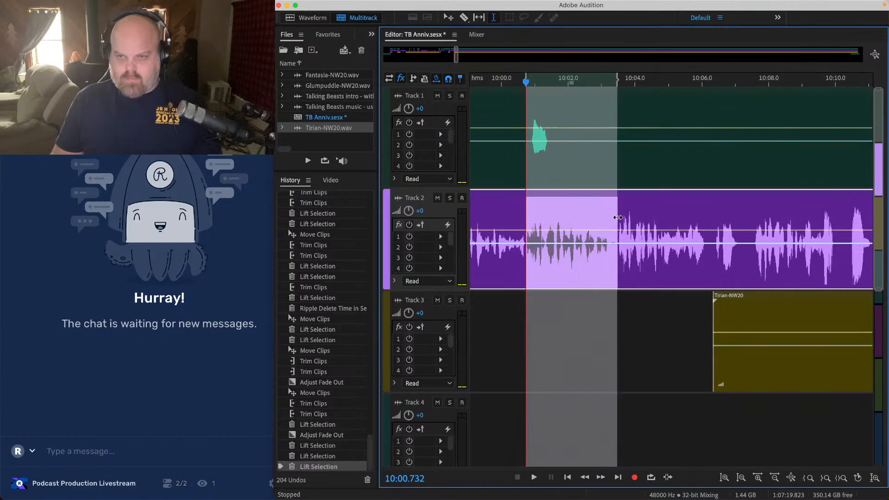
pyautogui.press('Delete')
pyautogui.moveTo(595, 117); pyautogui.dragTo(735, 135)
pyautogui.press('Delete')
# Step: Move the following clips on all three tracks about 2.6 s earlier to close the Glumpuddle gap, and play the join
pyautogui.click(696, 135)
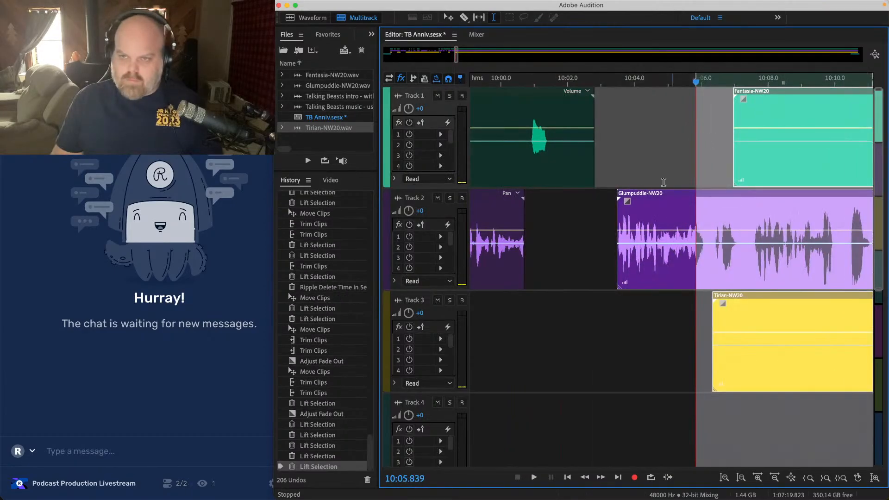
pyautogui.moveTo(633, 194); pyautogui.dragTo(545, 201)
pyautogui.click(492, 209)
pyautogui.press('space')
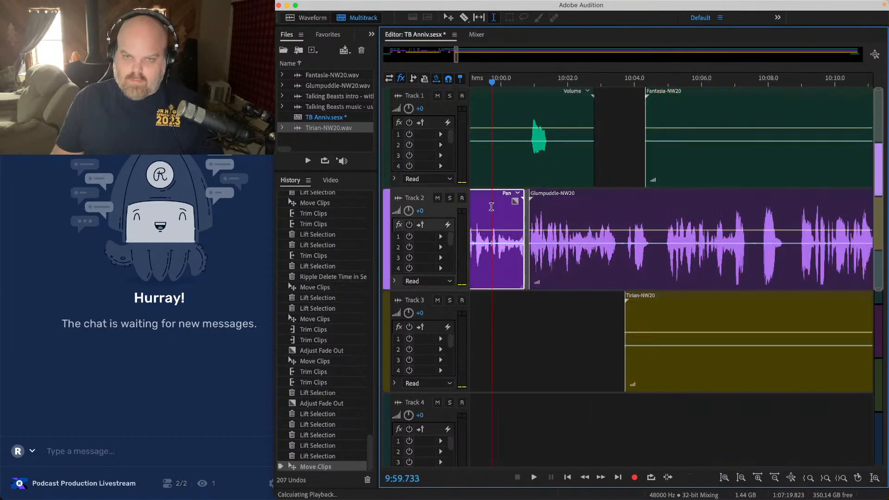
# Step: Shift the clips after the Glumpuddle join about 0.5 s later on all three tracks and replay the transition
pyautogui.scroll(1, 513, 217)
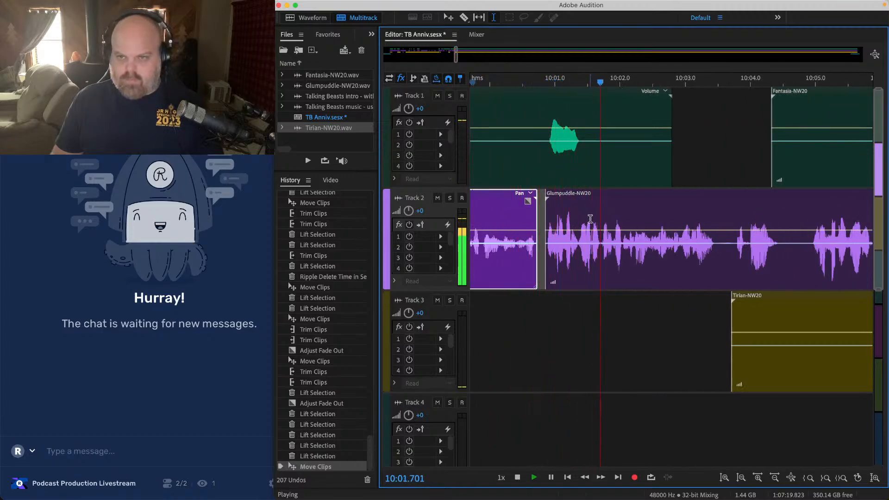
pyautogui.doubleClick(736, 157)
pyautogui.moveTo(735, 157); pyautogui.dragTo(847, 160)
pyautogui.moveTo(564, 196); pyautogui.dragTo(595, 196)
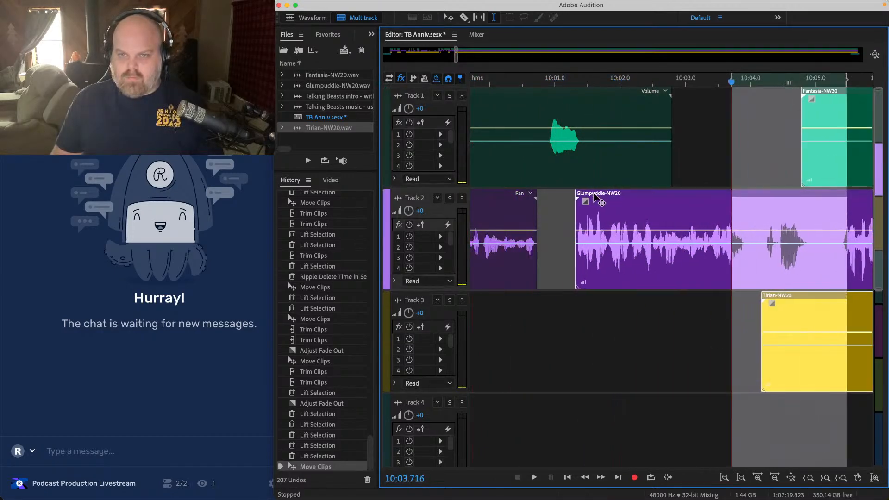
pyautogui.click(501, 93)
pyautogui.click(486, 131)
pyautogui.press('space')
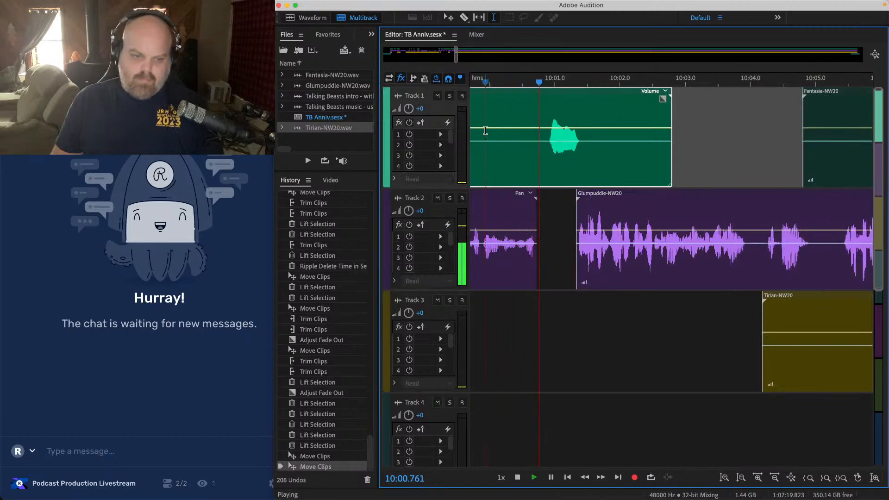
# Step: Add a short fade-in to the Glumpuddle clip starting at about 10:01.3, replay it and save the session
pyautogui.click(604, 213)
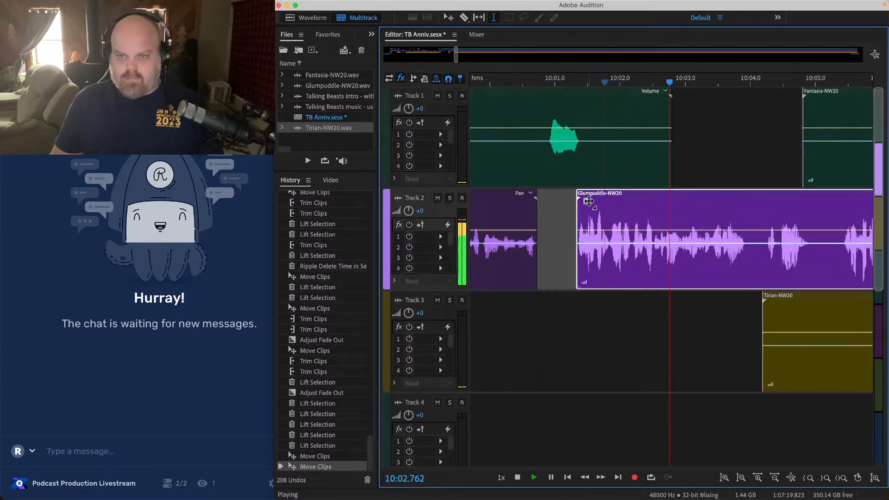
pyautogui.moveTo(589, 201); pyautogui.dragTo(593, 200)
pyautogui.click(562, 214)
pyautogui.scroll(-3, 562, 214)
pyautogui.hscroll(1, 562, 214)
pyautogui.press('super+s')
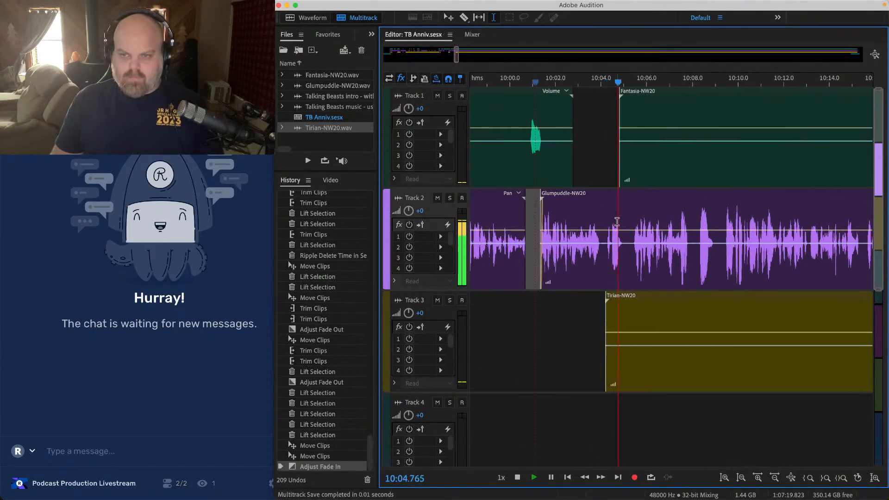
# Step: Ripple delete the section from about 10:07.8 to 10:09.1 across all tracks and play the join
pyautogui.hscroll(3, 617, 222)
pyautogui.scroll(3, 617, 224)
pyautogui.moveTo(614, 132); pyautogui.dragTo(547, 348)
pyautogui.press('shift+super+BackSpace')
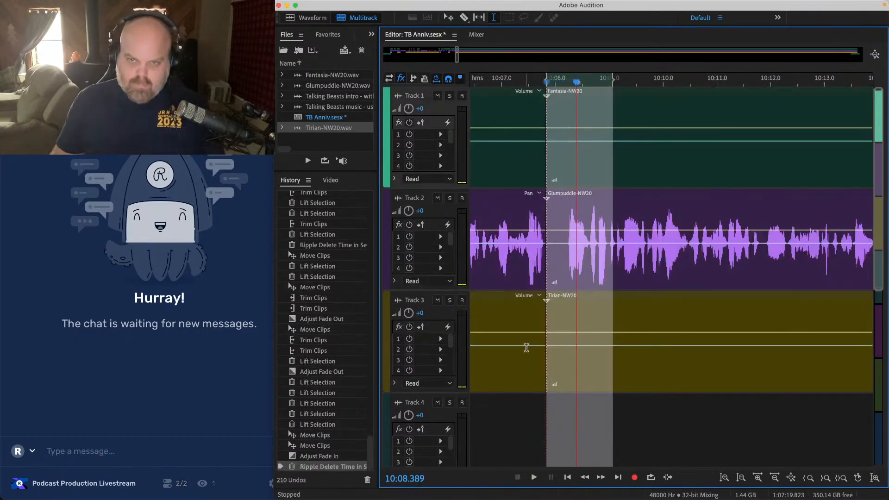
pyautogui.click(525, 346)
# Step: Delete the Tirian audio up to about 10:26.0 and the Fantasia audio up to about 10:31.2, and save the session
pyautogui.scroll(-3, 525, 345)
pyautogui.scroll(-3, 541, 337)
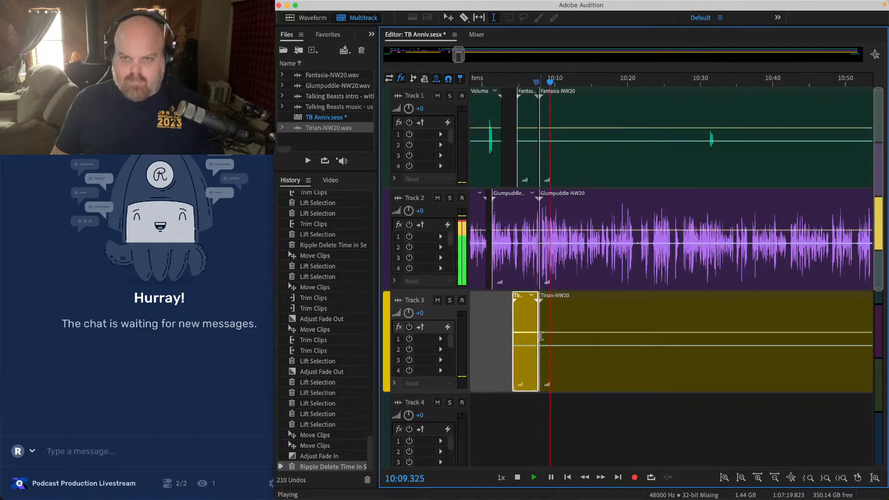
pyautogui.moveTo(503, 314); pyautogui.dragTo(671, 315)
pyautogui.press('Delete')
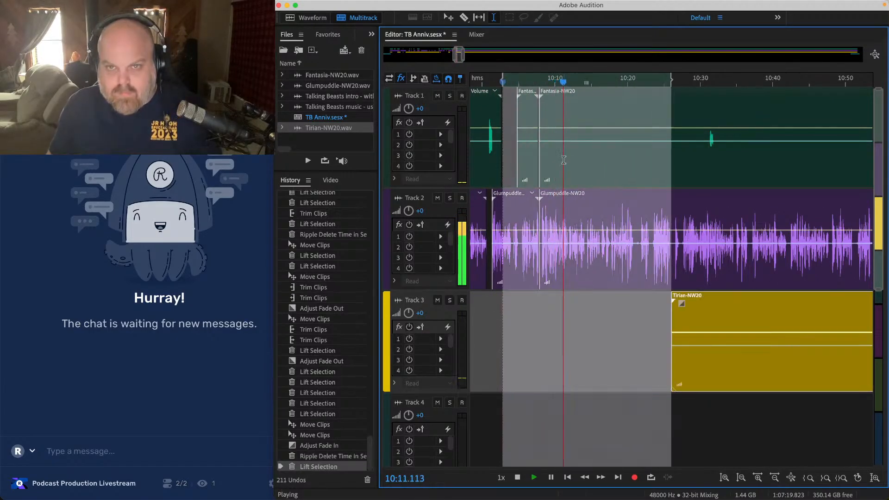
pyautogui.moveTo(518, 113); pyautogui.dragTo(708, 119)
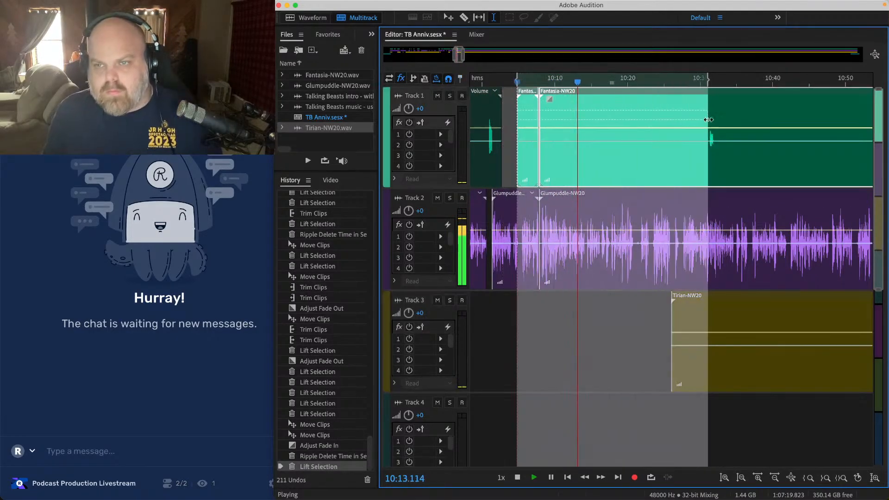
pyautogui.press('Delete')
pyautogui.press('super+s')
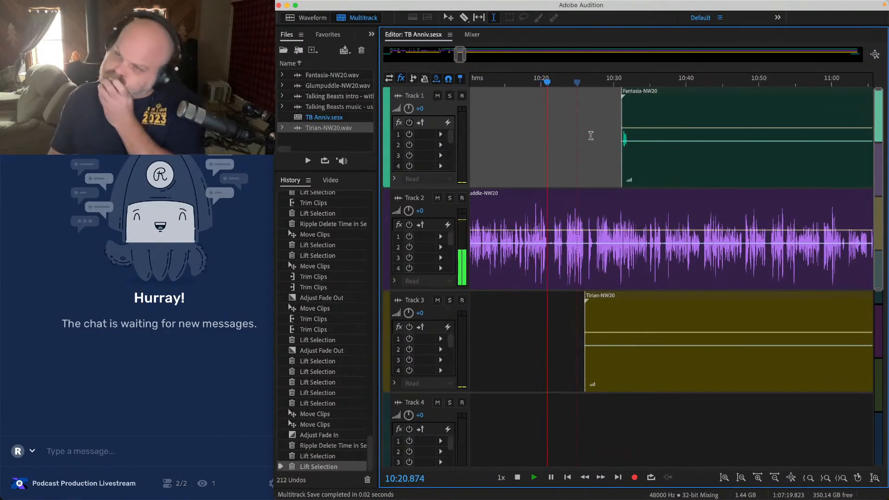
# Step: Replay the Glumpuddle speech around 10:21 and delete its pause from about 10:20.8 to 10:21.8
pyautogui.scroll(5, 549, 152)
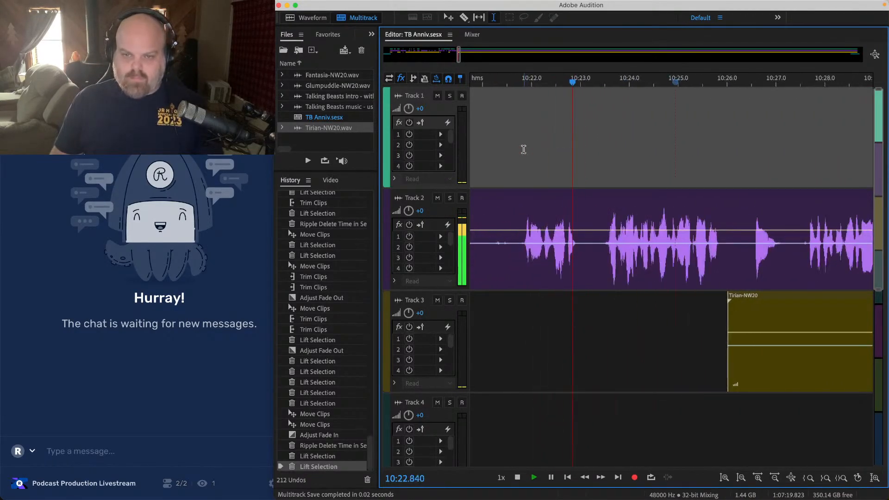
pyautogui.click(474, 141)
pyautogui.hscroll(-3, 514, 162)
pyautogui.click(555, 171)
pyautogui.scroll(2, 556, 174)
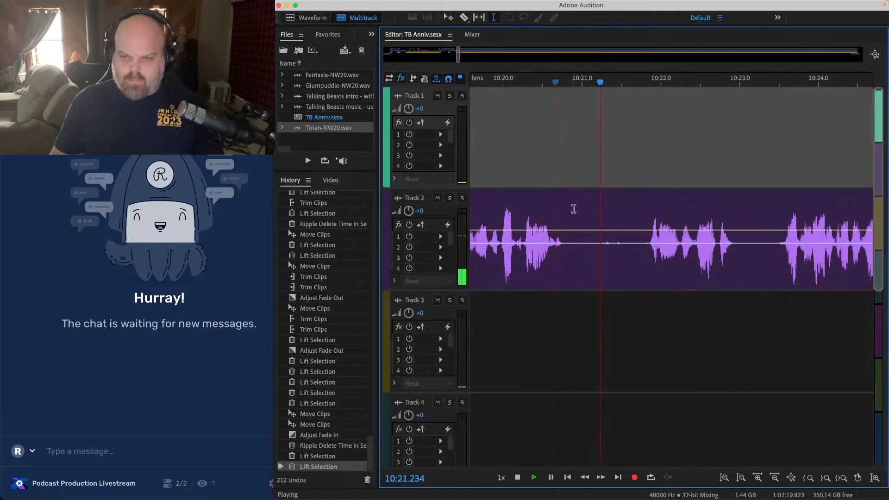
pyautogui.moveTo(565, 217); pyautogui.dragTo(643, 217)
pyautogui.press('Delete')
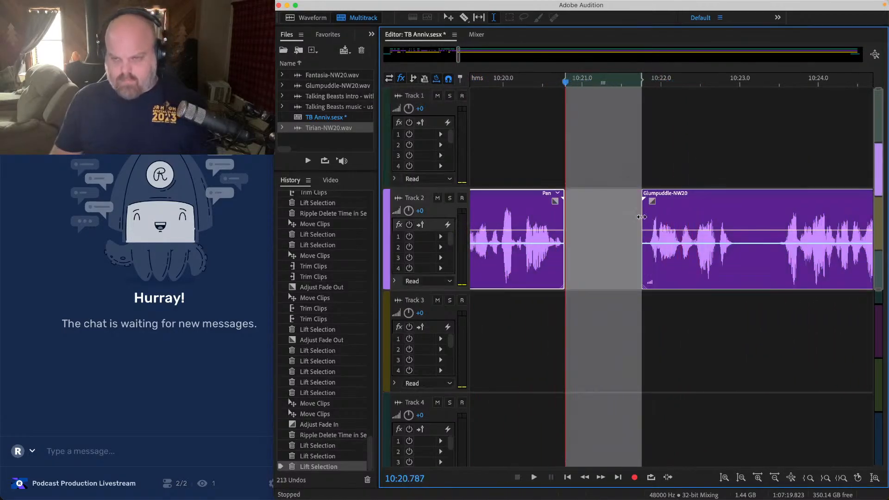
# Step: Move the clips after the deleted pause about 0.8 s earlier on all three tracks, play the join and save the session
pyautogui.scroll(-3, 651, 211)
pyautogui.click(672, 166)
pyautogui.press('space')
pyautogui.moveTo(715, 139); pyautogui.dragTo(874, 324)
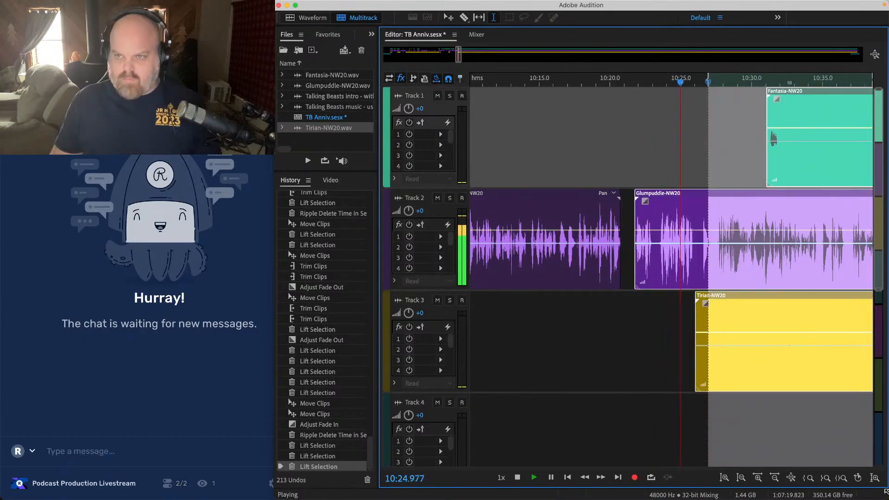
pyautogui.press('space')
pyautogui.scroll(4, 669, 201)
pyautogui.moveTo(578, 194); pyautogui.dragTo(537, 196)
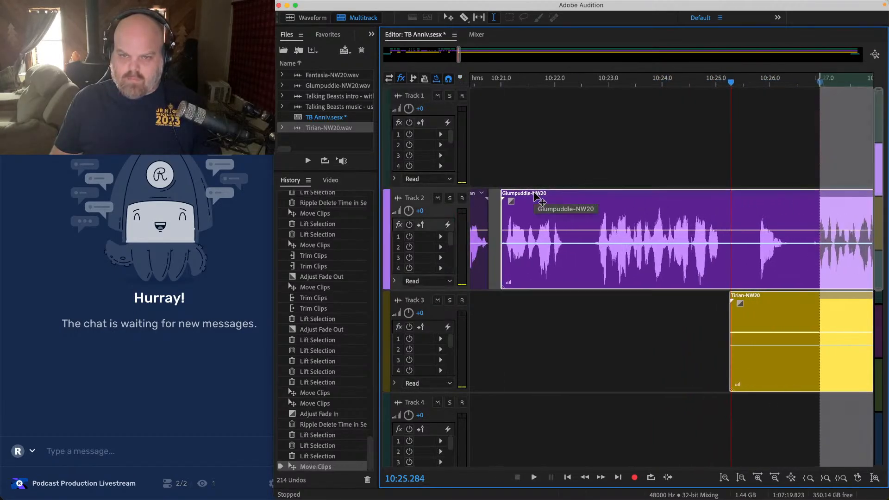
pyautogui.hscroll(-2, 536, 185)
pyautogui.click(536, 148)
pyautogui.press('space')
pyautogui.press('super+s')
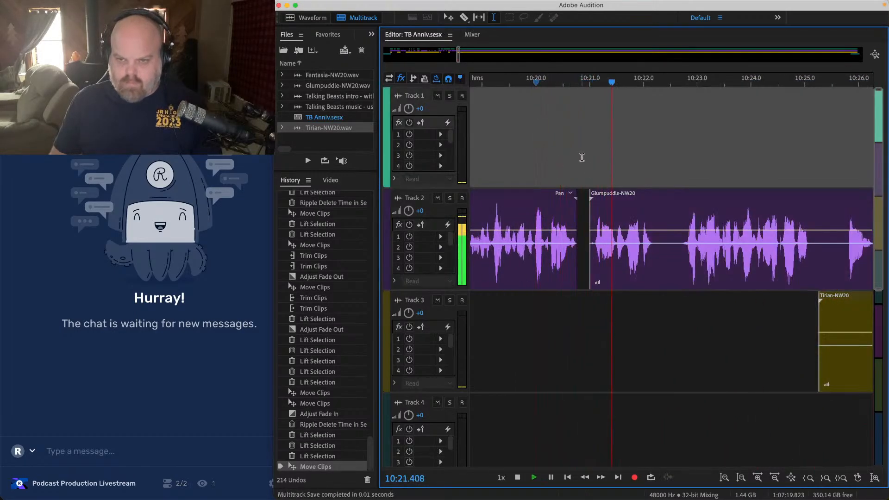
# Step: Add a short fade-in to the Glumpuddle clip starting at about 10:21.0, play the join and save the session
pyautogui.click(611, 217)
pyautogui.press('space')
pyautogui.moveTo(600, 202); pyautogui.dragTo(608, 275)
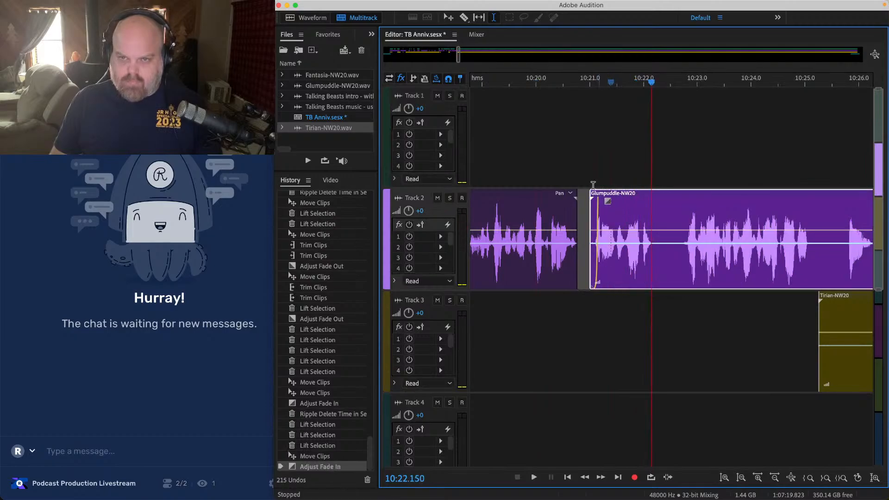
pyautogui.click(580, 137)
pyautogui.press('space')
pyautogui.press('super+s')
pyautogui.scroll(-4, 582, 135)
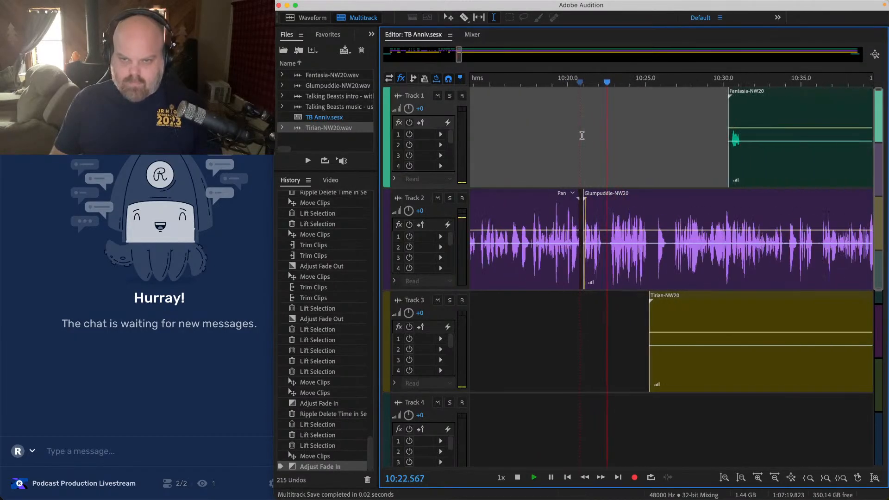
pyautogui.press('super+s')
# Step: Delete the section from about 10:25.8 to 10:26.9 on the Glumpuddle and Tirian tracks
pyautogui.hscroll(5, 582, 138)
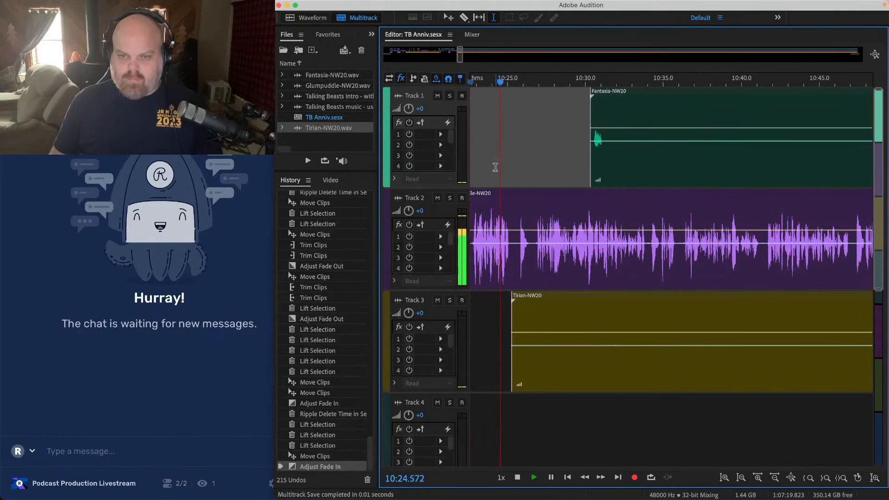
pyautogui.scroll(2, 495, 167)
pyautogui.scroll(2, 533, 201)
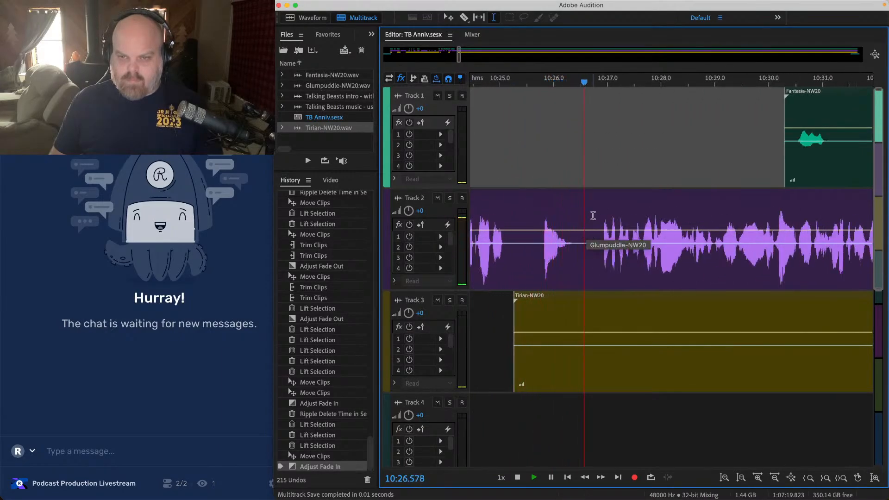
pyautogui.press('space')
pyautogui.moveTo(600, 221); pyautogui.dragTo(540, 383)
pyautogui.press('Delete')
# Step: Move the clips after the gap at 10:25.8 about 1.2 s earlier on all three tracks and play the join
pyautogui.moveTo(714, 137); pyautogui.dragTo(847, 338)
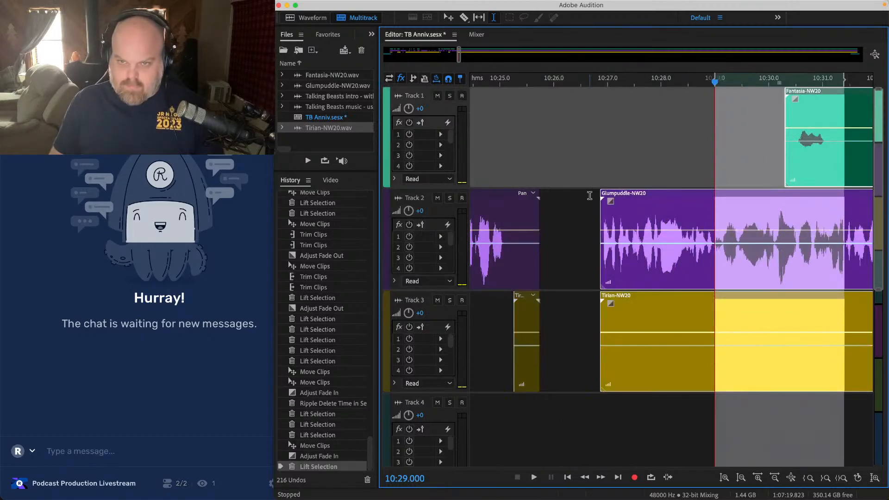
pyautogui.scroll(2, 590, 195)
pyautogui.moveTo(633, 192); pyautogui.dragTo(530, 202)
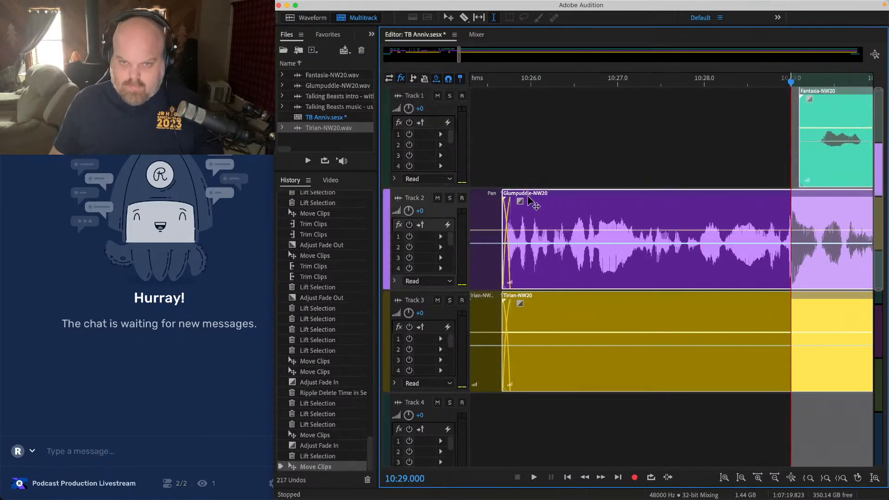
pyautogui.click(482, 147)
pyautogui.press('space')
pyautogui.scroll(-4, 482, 148)
pyautogui.scroll(-3, 482, 148)
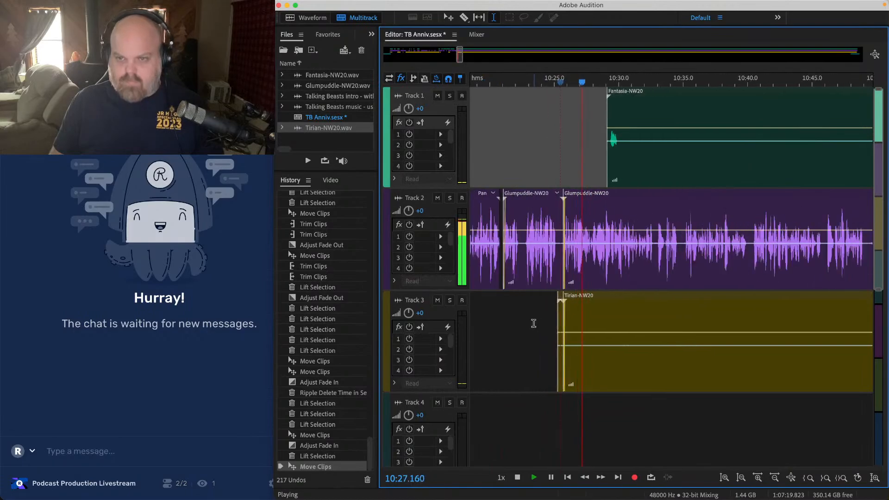
# Step: Delete the Tirian audio up to about 10:32.3
pyautogui.moveTo(534, 147); pyautogui.dragTo(648, 330)
pyautogui.press('Delete')
pyautogui.hscroll(5, 514, 130)
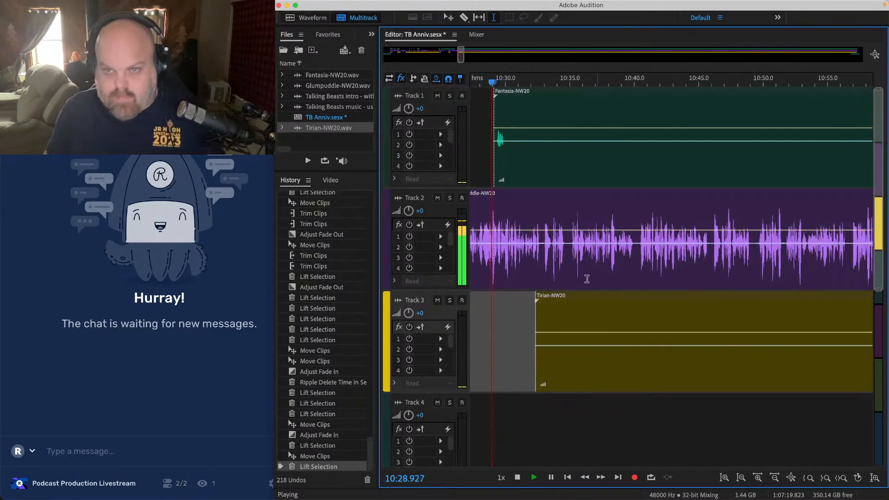
# Step: Replay the Glumpuddle speech around 10:33.6 and delete the section from about 10:33.0 to 10:33.7 on the Fantasia and Glumpuddle tracks
pyautogui.scroll(2, 512, 123)
pyautogui.click(509, 113)
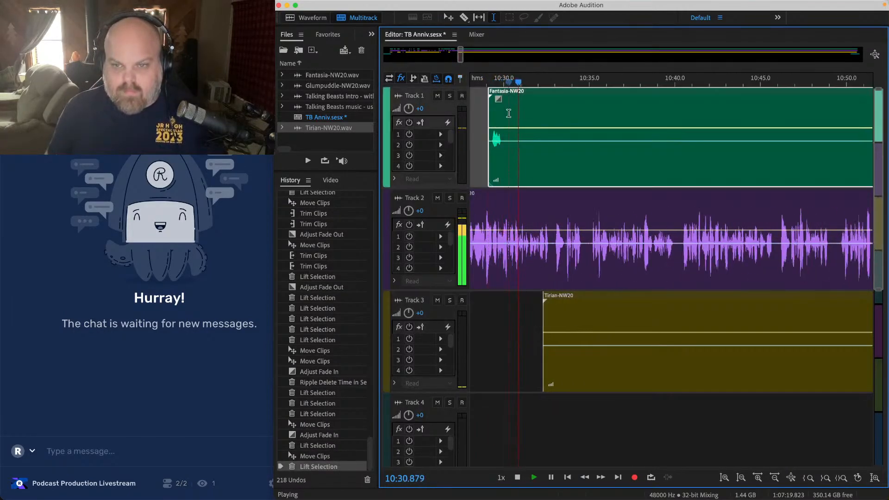
pyautogui.scroll(3, 506, 145)
pyautogui.scroll(3, 611, 199)
pyautogui.scroll(2, 651, 201)
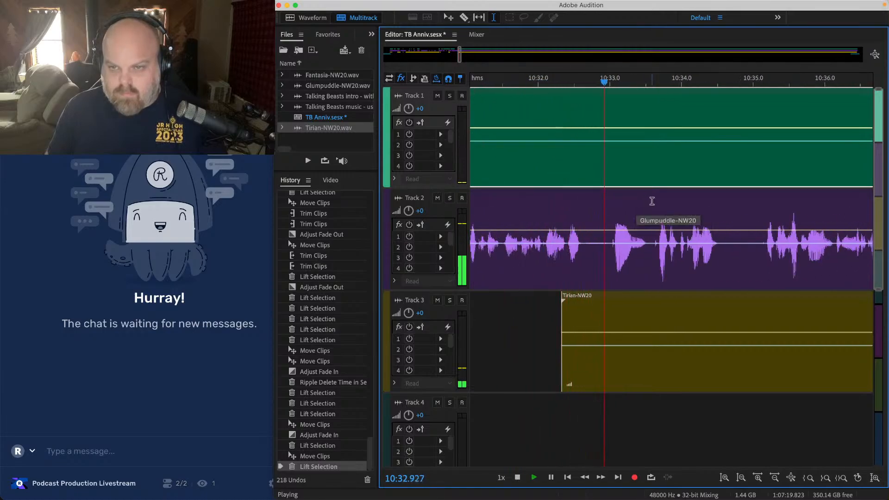
pyautogui.click(649, 113)
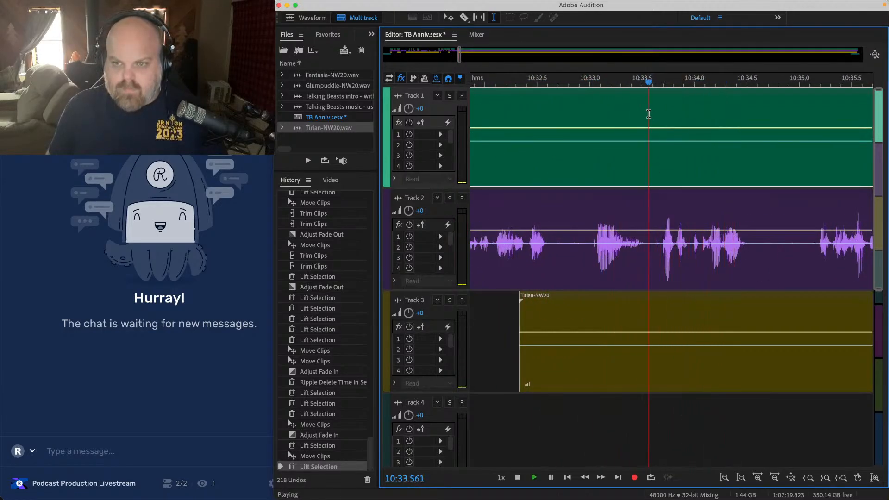
pyautogui.press('space')
pyautogui.click(661, 225)
pyautogui.press('space')
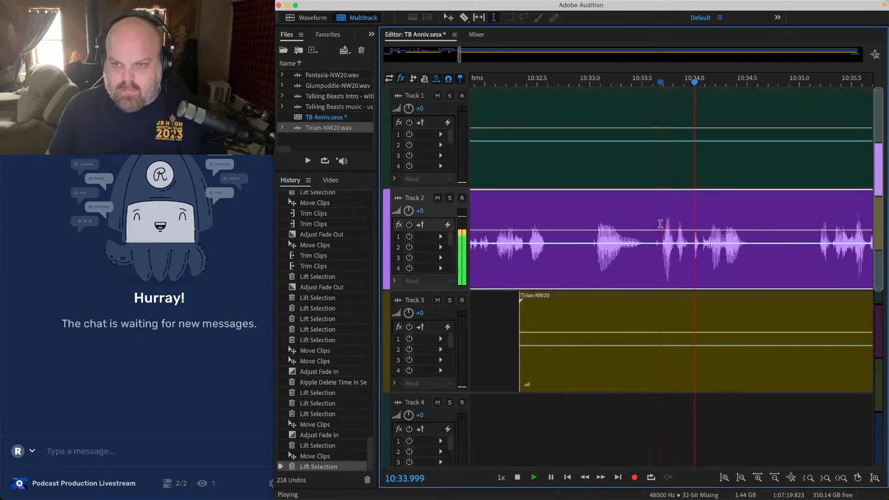
pyautogui.press('space')
pyautogui.moveTo(660, 225); pyautogui.dragTo(751, 444)
pyautogui.press('Delete')
# Step: Move the clips after the gap at 10:33.0 about 0.8 s earlier, including the Tirian clip, and play the join
pyautogui.moveTo(663, 306); pyautogui.dragTo(578, 297)
pyautogui.click(520, 217)
pyautogui.press('space')
pyautogui.scroll(-5, 519, 217)
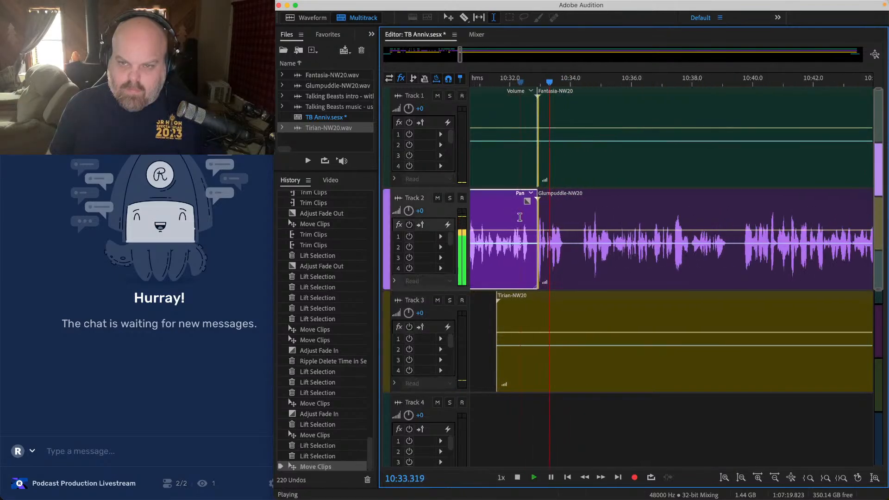
# Step: Shift the clips after the 10:32.95 join slightly later to remove their overlap with the preceding clips, and replay the join
pyautogui.press('space')
pyautogui.scroll(2, 516, 220)
pyautogui.click(646, 397)
pyautogui.moveTo(643, 373); pyautogui.dragTo(634, 158)
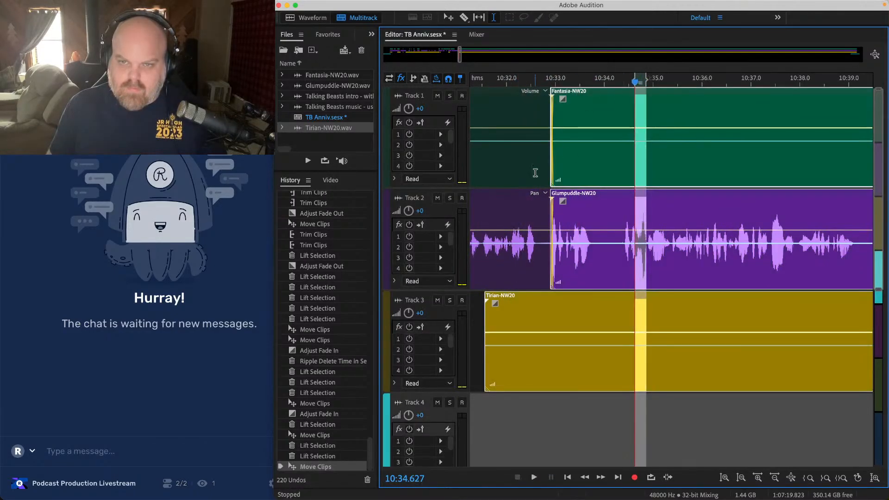
pyautogui.scroll(5, 536, 173)
pyautogui.click(667, 194)
pyautogui.moveTo(666, 194); pyautogui.dragTo(676, 194)
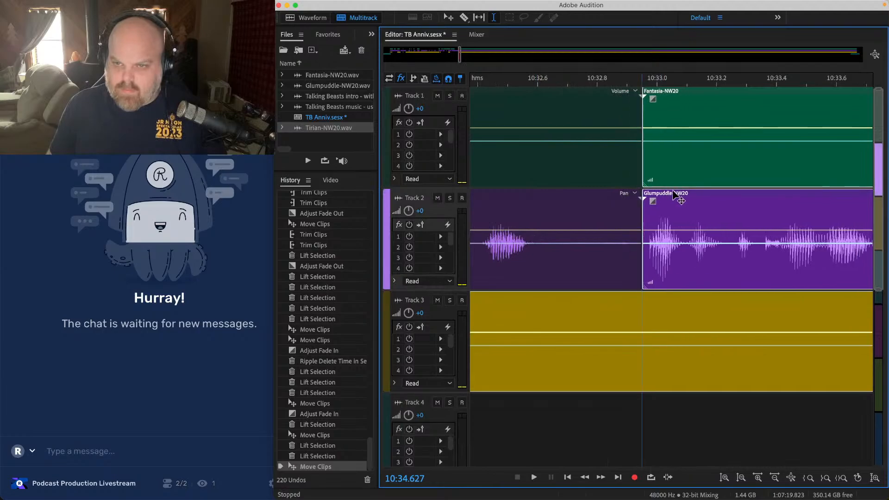
pyautogui.click(580, 206)
pyautogui.press('space')
pyautogui.press('space')
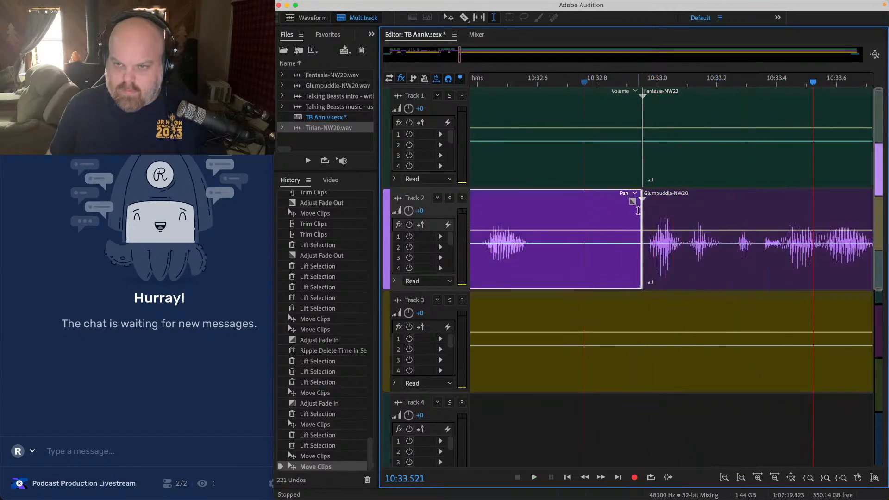
# Step: Trim the end of the Glumpuddle clip before the join back to about 10:32.65 and play across the gap
pyautogui.moveTo(641, 212); pyautogui.dragTo(553, 213)
pyautogui.hscroll(-3, 553, 213)
pyautogui.click(553, 213)
pyautogui.press('space')
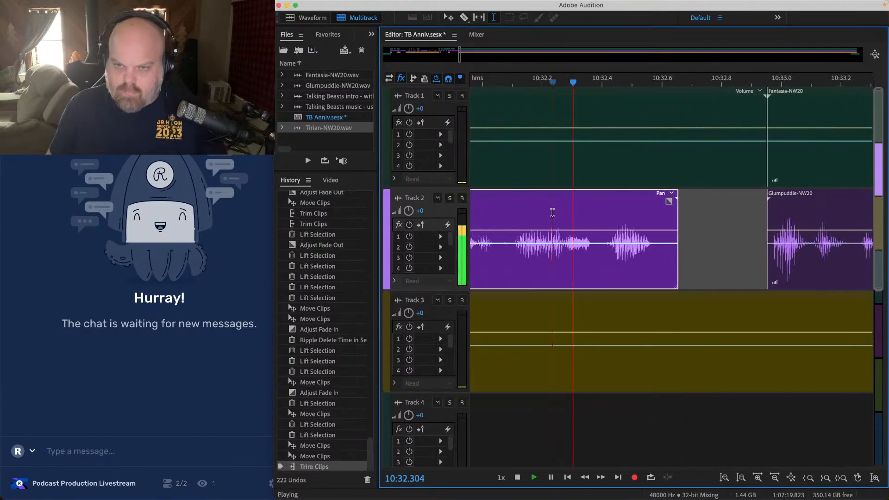
pyautogui.press('space')
pyautogui.scroll(-5, 697, 208)
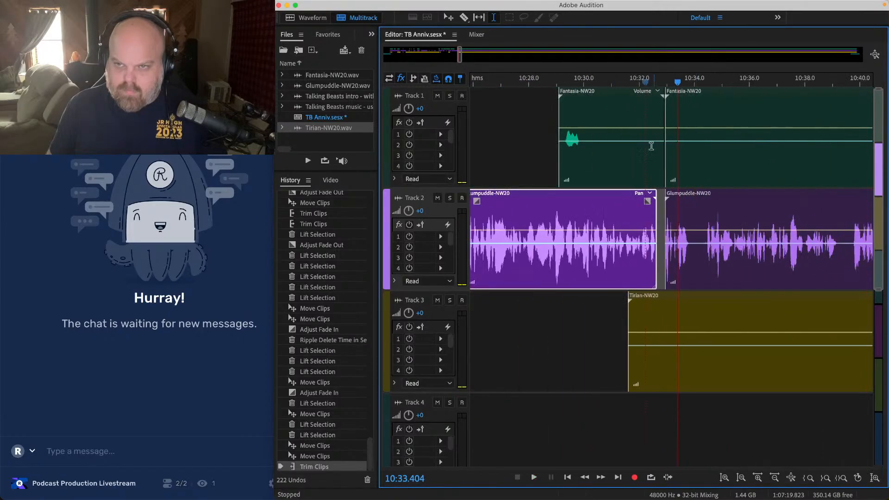
# Step: Delete the Fantasia audio from about 10:30.8 to 10:36.6 and trim the Tirian clip's start to about 10:37.5
pyautogui.click(607, 115)
pyautogui.moveTo(607, 115); pyautogui.dragTo(765, 130)
pyautogui.press('Delete')
pyautogui.click(646, 131)
pyautogui.press('space')
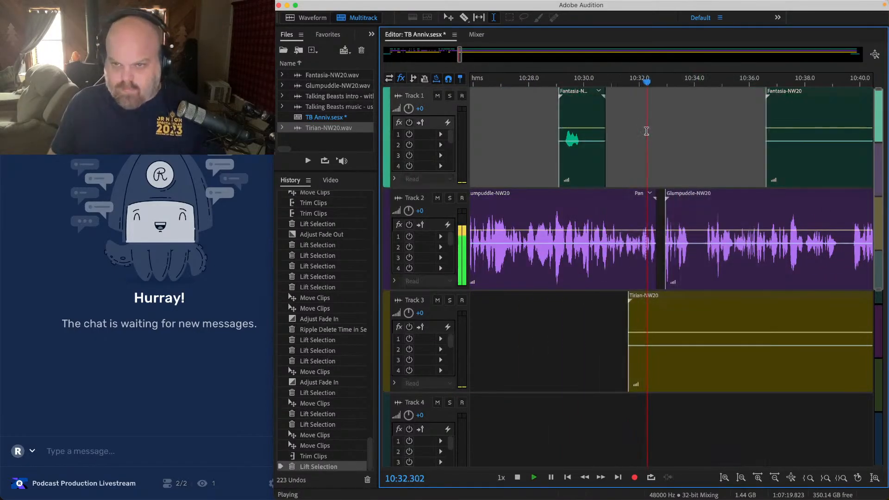
pyautogui.moveTo(628, 317); pyautogui.dragTo(792, 304)
pyautogui.hscroll(2, 685, 304)
# Step: Add a fade-in and a fade-out to the Glumpuddle clips around the 10:32.65 gap, play it and save the session
pyautogui.click(611, 146)
pyautogui.scroll(3, 636, 165)
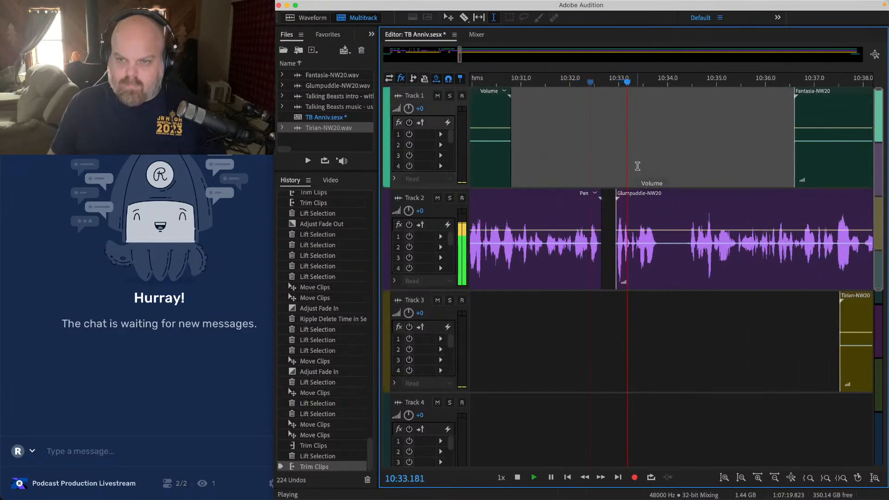
pyautogui.press('space')
pyautogui.scroll(4, 620, 199)
pyautogui.click(616, 201)
pyautogui.moveTo(616, 200); pyautogui.dragTo(564, 203)
pyautogui.click(563, 204)
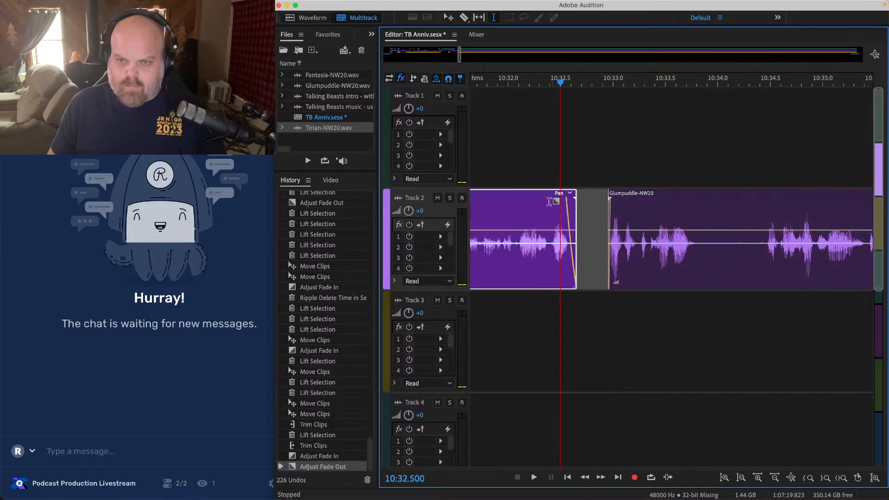
pyautogui.click(526, 137)
pyautogui.press('space')
pyautogui.scroll(-5, 527, 141)
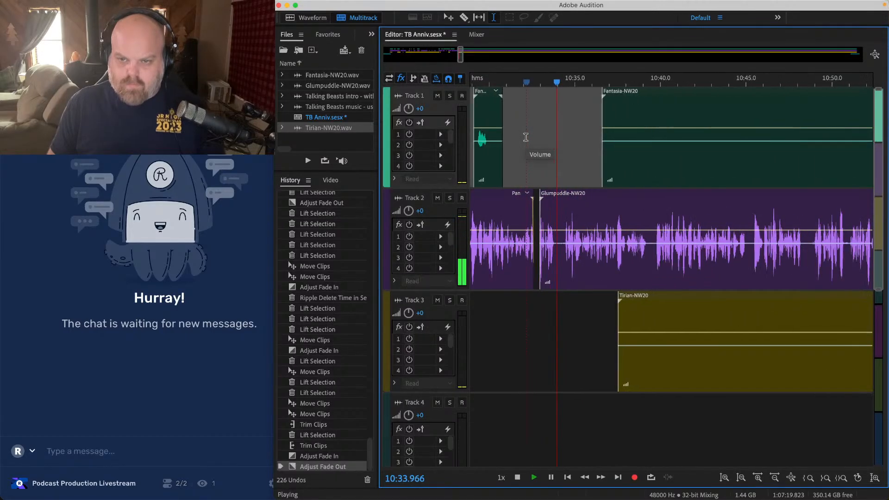
pyautogui.press('super+s')
# Step: Trim the starts of the Fantasia and Tirian clips to about 10:40.0, and further to about 10:45.0
pyautogui.moveTo(565, 110); pyautogui.dragTo(624, 111)
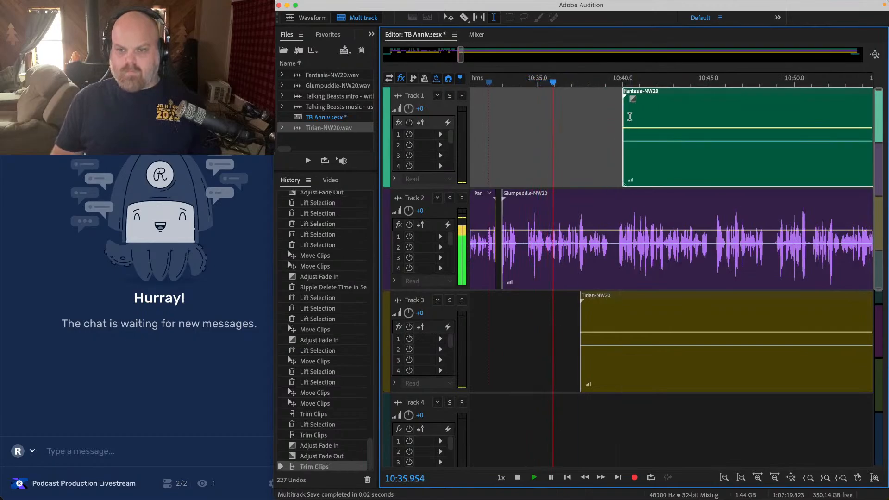
pyautogui.moveTo(580, 315); pyautogui.dragTo(623, 314)
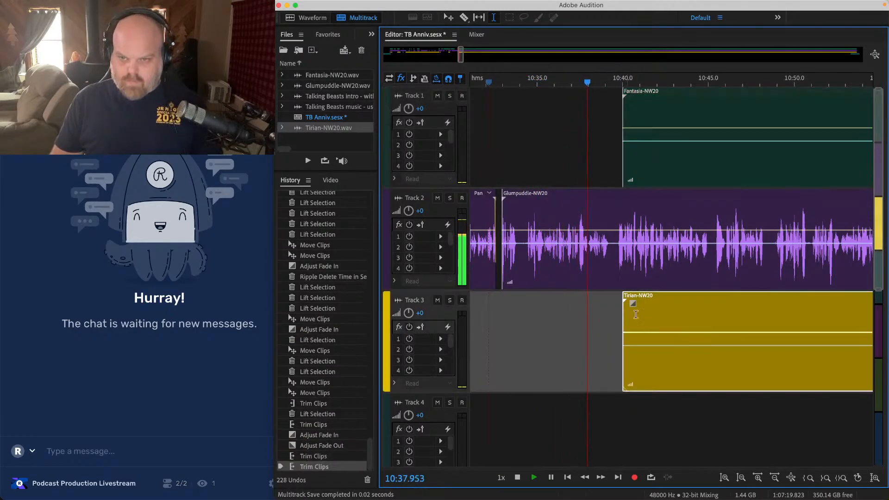
pyautogui.click(661, 169)
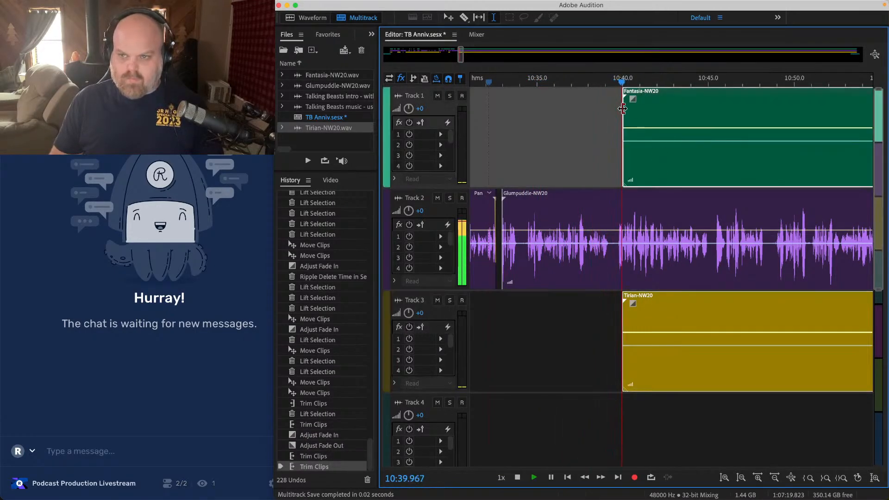
pyautogui.moveTo(623, 109); pyautogui.dragTo(632, 375)
# Step: Ripple delete the section from about 10:45.5 to 10:46.0 across all tracks and play the join
pyautogui.scroll(5, 727, 159)
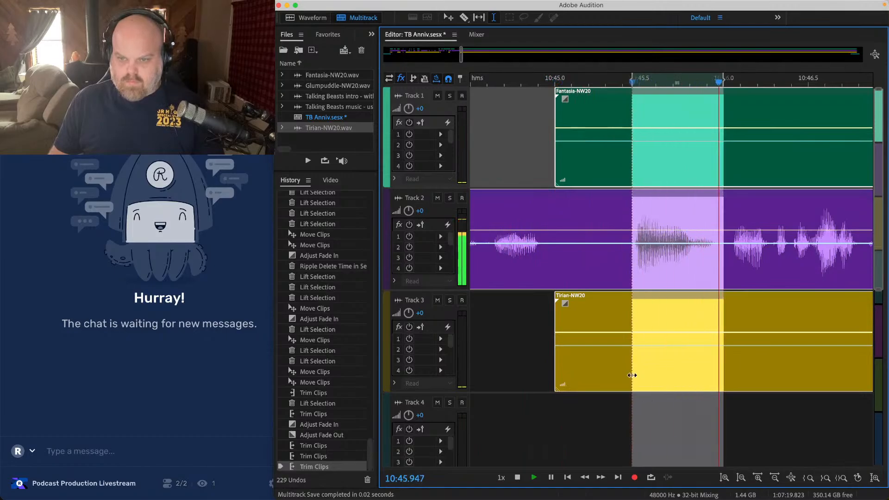
pyautogui.press('shift+super+BackSpace')
pyautogui.click(601, 235)
pyautogui.press('space')
pyautogui.scroll(-5, 603, 236)
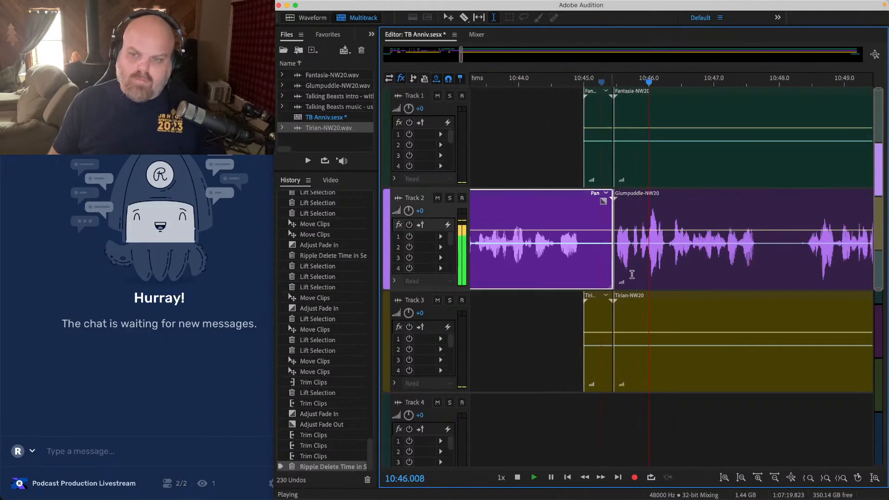
# Step: Move the clips after the 10:45.5 join slightly earlier on all three tracks to create short crossfades, and play the join
pyautogui.press('space')
pyautogui.moveTo(713, 415); pyautogui.dragTo(685, 100)
pyautogui.moveTo(617, 198); pyautogui.dragTo(612, 198)
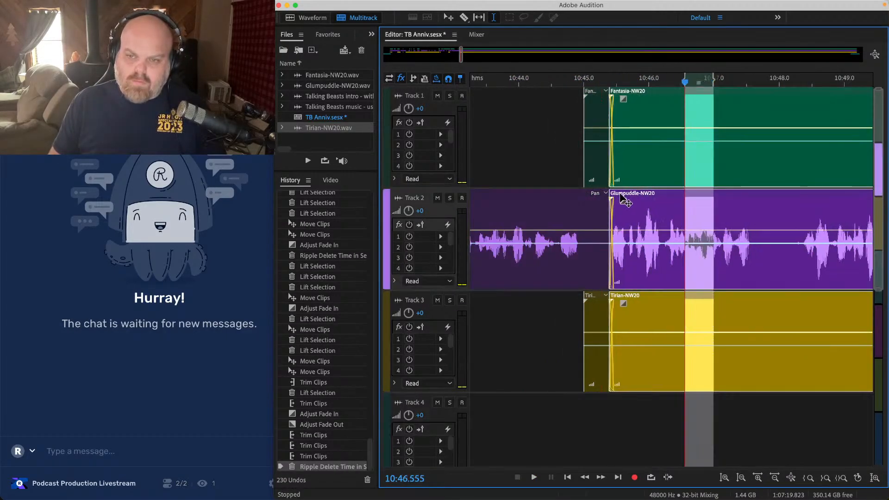
pyautogui.click(574, 127)
pyautogui.press('space')
pyautogui.scroll(-5, 569, 159)
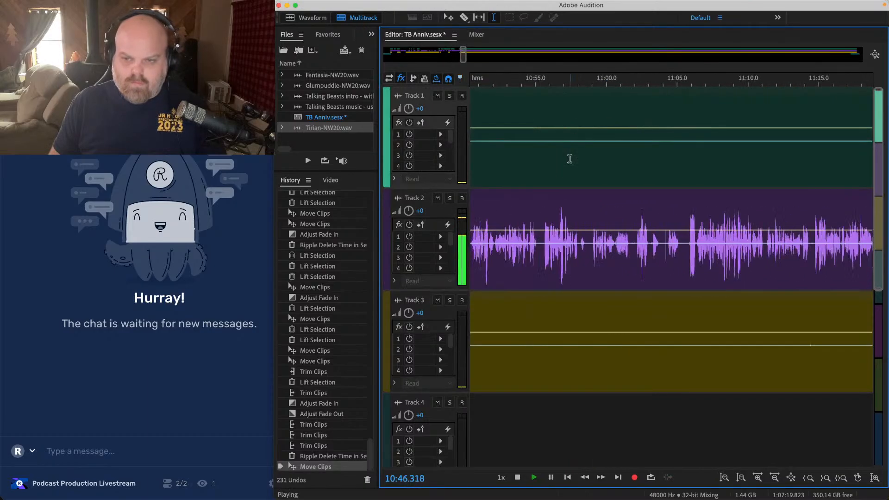
# Step: Delete the Tirian and Fantasia audio up to about 10:57.8 and save the session
pyautogui.moveTo(542, 333); pyautogui.dragTo(735, 336)
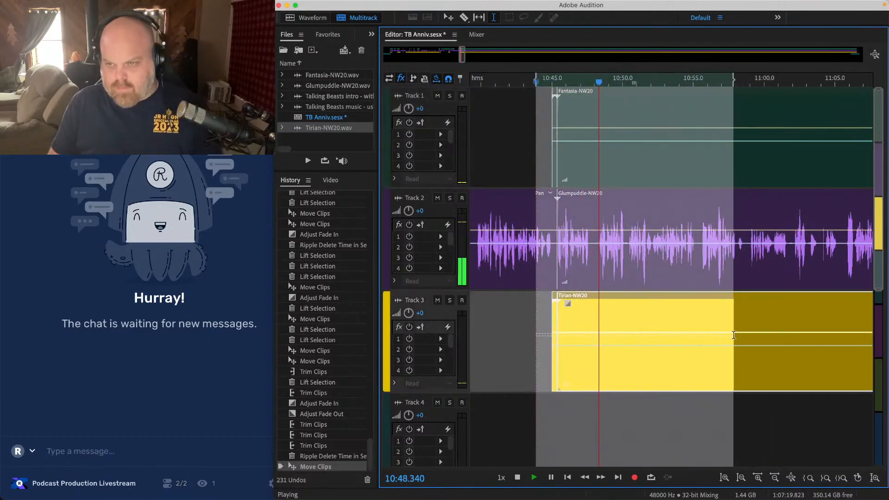
pyautogui.press('Delete')
pyautogui.moveTo(523, 106); pyautogui.dragTo(734, 132)
pyautogui.press('Delete')
pyautogui.hscroll(5, 703, 146)
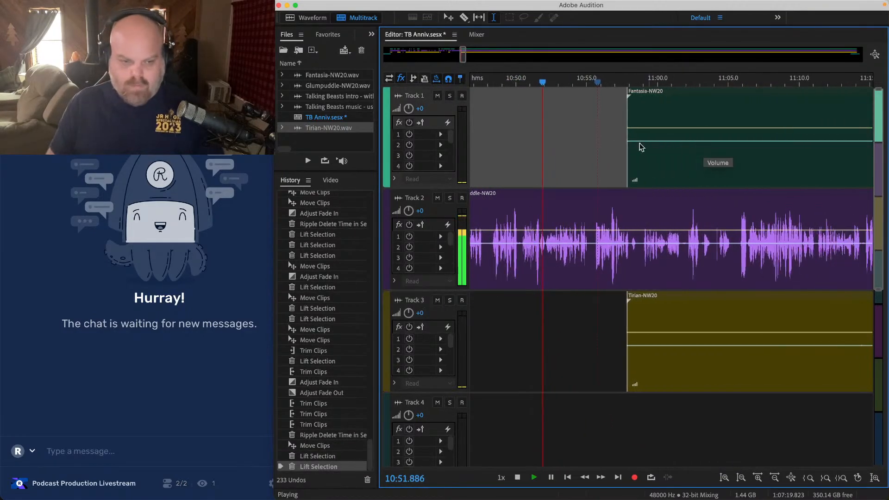
pyautogui.press('super+s')
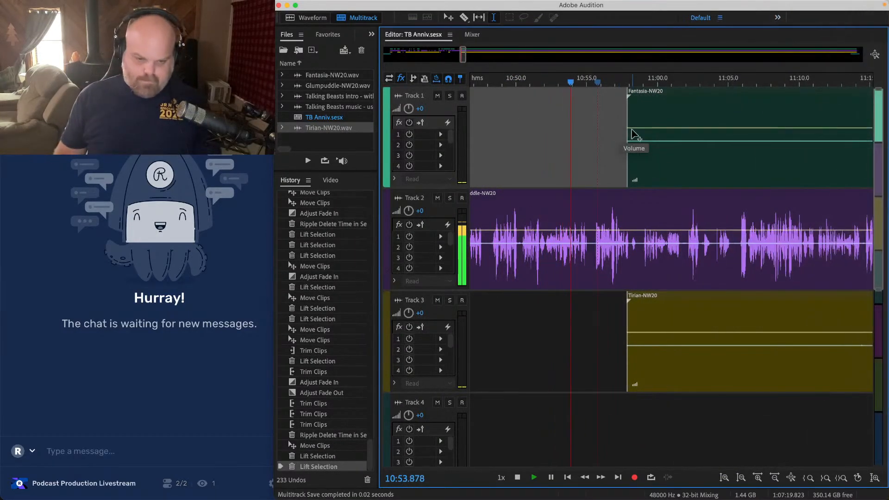
pyautogui.hscroll(2, 634, 134)
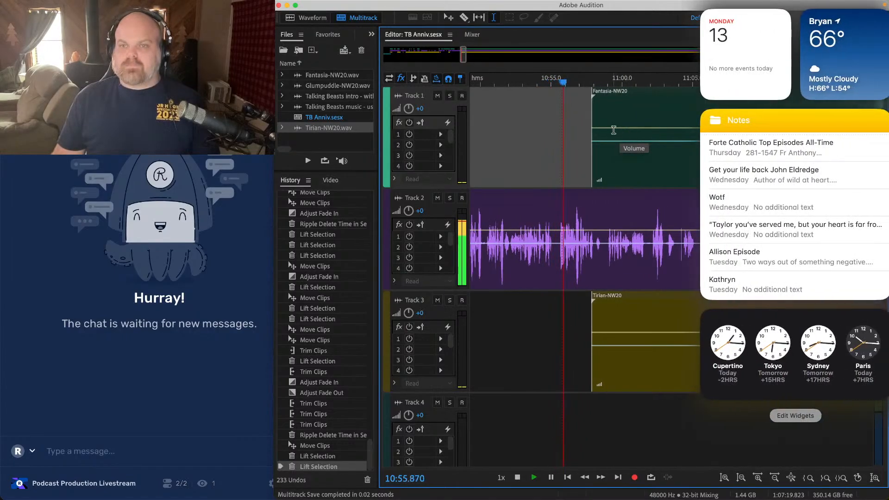
pyautogui.scroll(3, 616, 133)
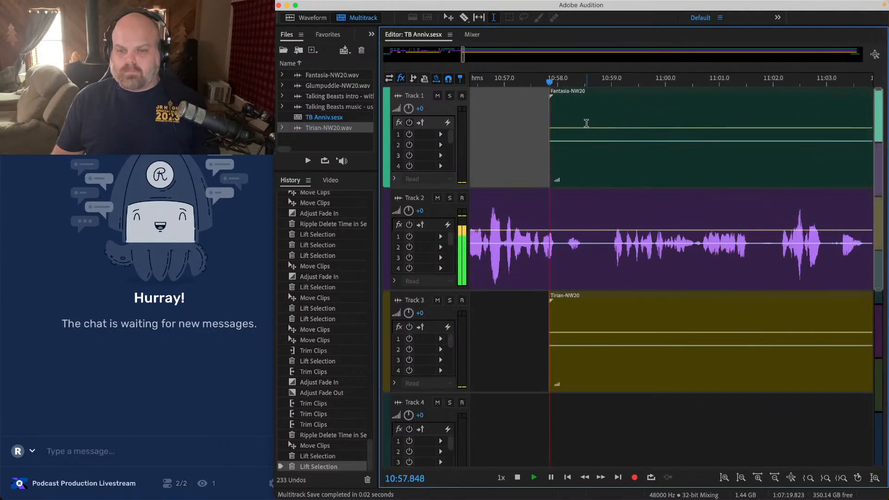
pyautogui.scroll(-3, 588, 135)
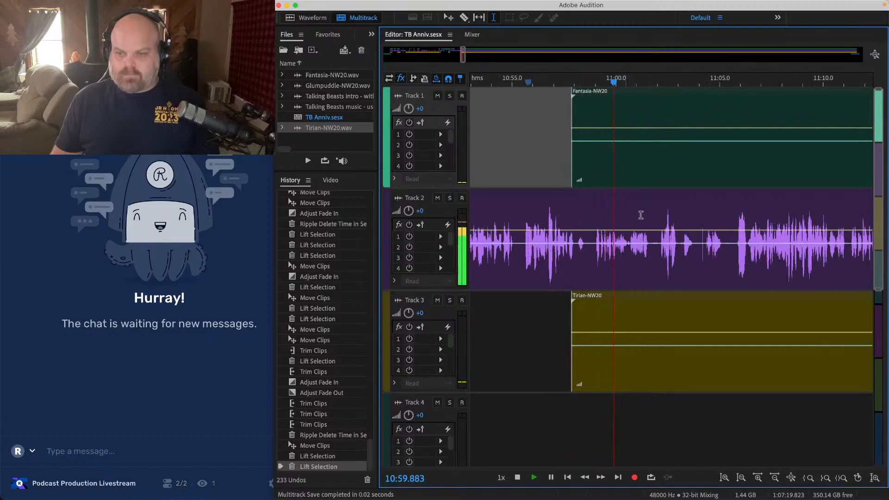
# Step: Ripple delete the section from about 11:03.0 to 11:04.3 across all tracks and play the join
pyautogui.scroll(2, 721, 207)
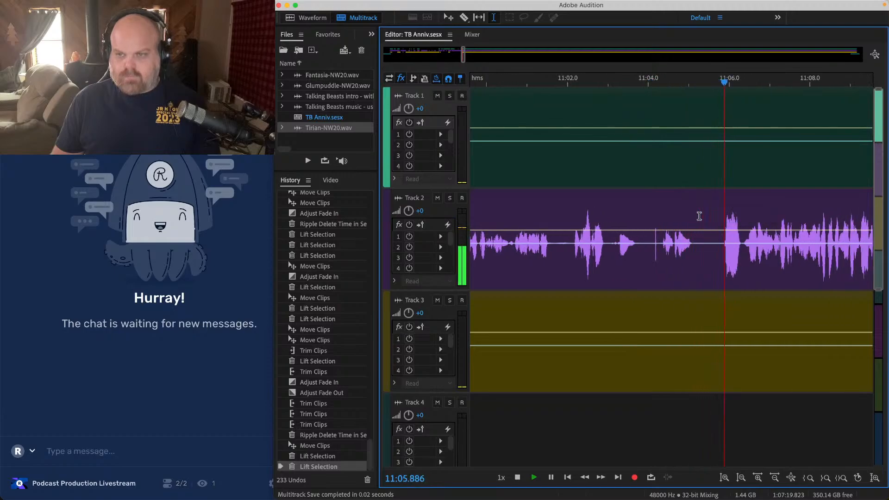
pyautogui.press('space')
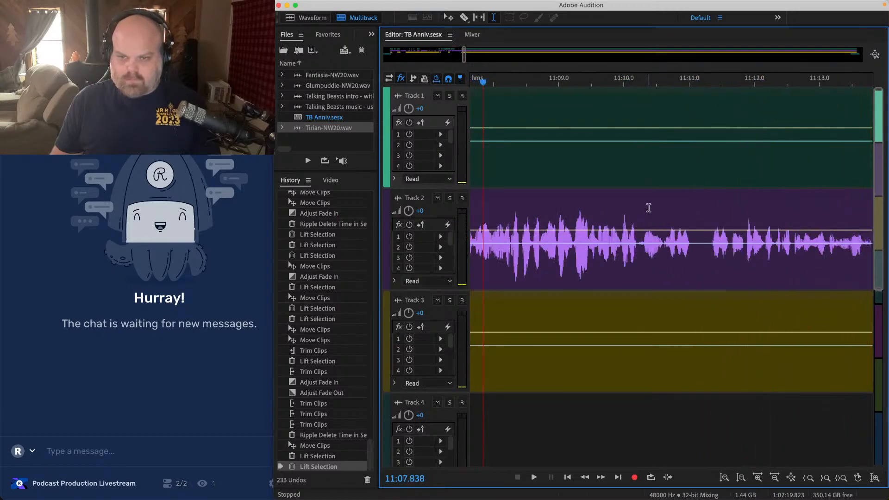
pyautogui.scroll(2, 646, 211)
pyautogui.hscroll(-4, 646, 213)
pyautogui.scroll(2, 810, 204)
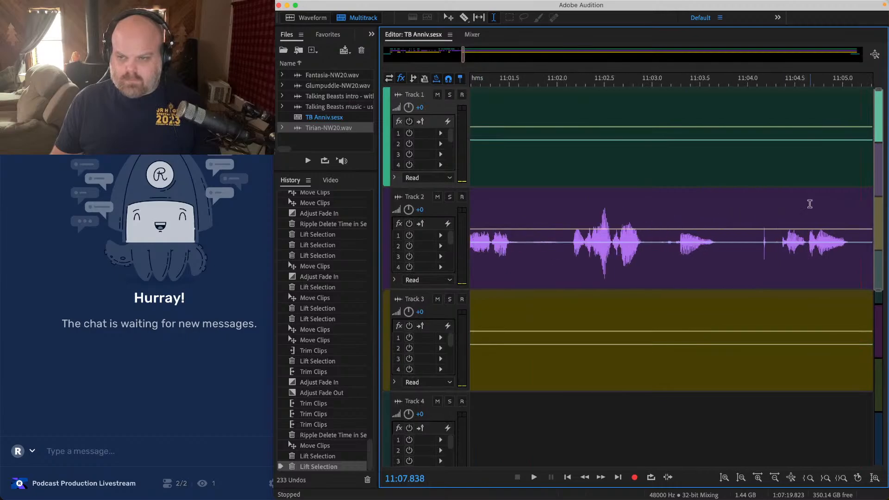
pyautogui.moveTo(776, 105); pyautogui.dragTo(656, 362)
pyautogui.click(599, 202)
pyautogui.press('space')
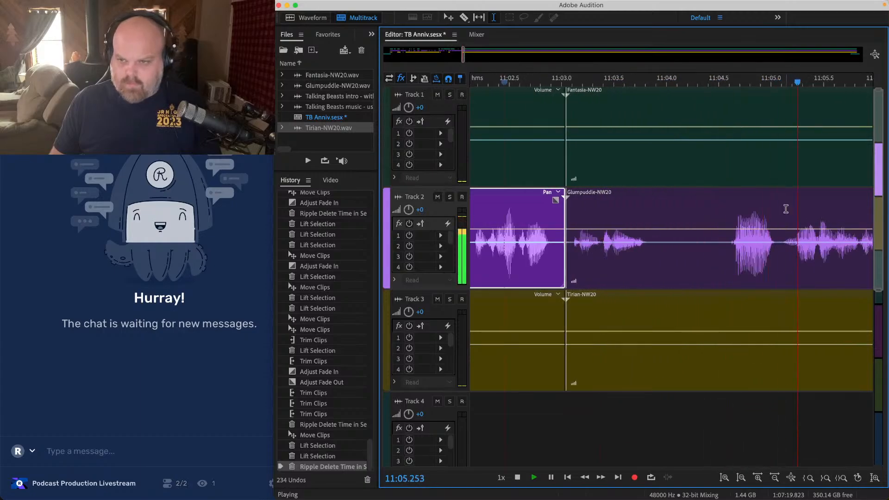
# Step: Ripple delete the section from about 11:04.0 to 11:05.1 across all tracks, overlap the clips slightly at the join and play it
pyautogui.press('space')
pyautogui.moveTo(781, 119); pyautogui.dragTo(671, 384)
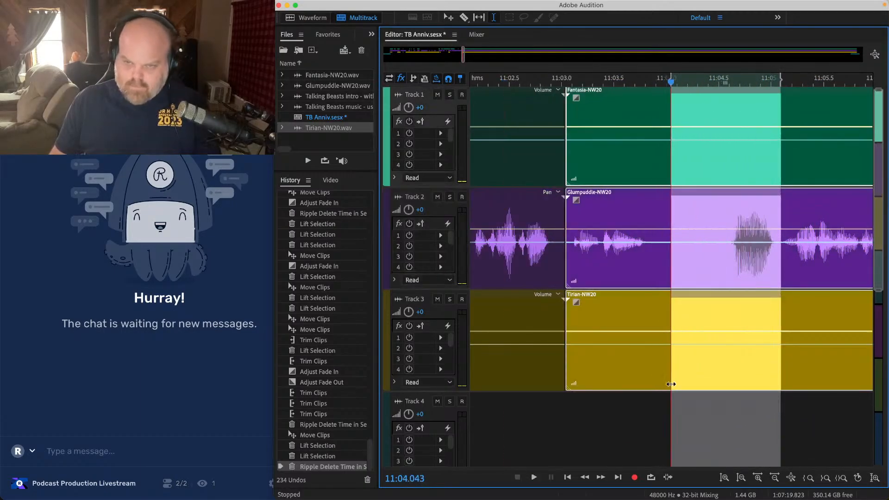
pyautogui.hotkey('alt', 'BackSpace')
pyautogui.moveTo(730, 396); pyautogui.dragTo(691, 92)
pyautogui.scroll(-4, 690, 92)
pyautogui.click(611, 121)
pyautogui.press('space')
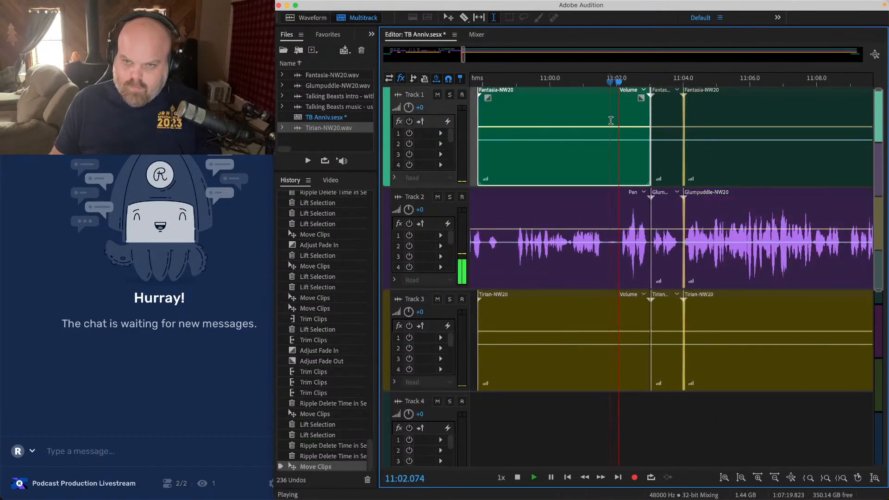
# Step: Delete the Tirian and Fantasia audio from before the 11:03.0 join up to about 11:16.0
pyautogui.click(559, 315)
pyautogui.keyDown('super'); pyautogui.click(550, 121); pyautogui.keyUp('super')
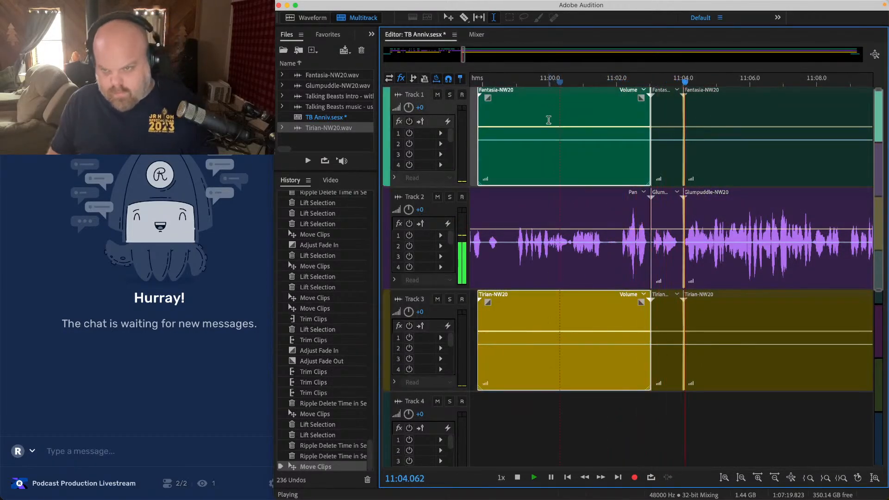
pyautogui.press('Delete')
pyautogui.hscroll(2, 572, 350)
pyautogui.scroll(-3, 572, 348)
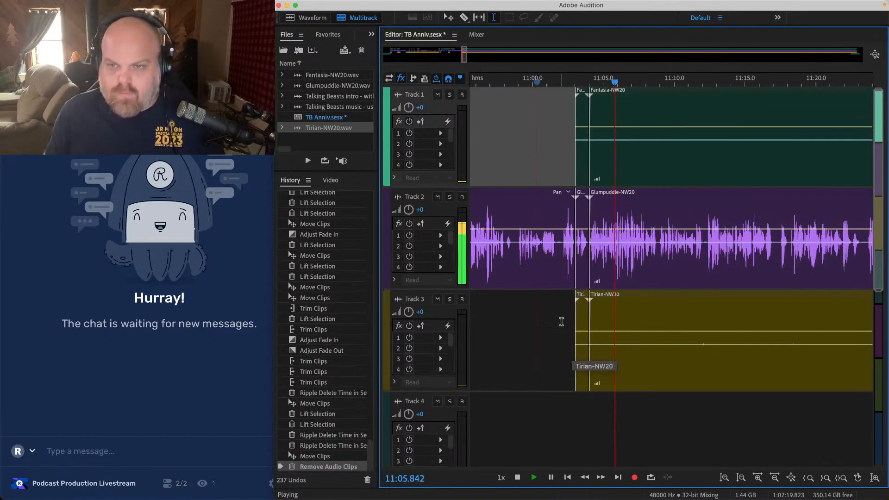
pyautogui.moveTo(562, 323); pyautogui.dragTo(760, 331)
pyautogui.press('Delete')
pyautogui.moveTo(556, 138); pyautogui.dragTo(760, 137)
pyautogui.press('Delete')
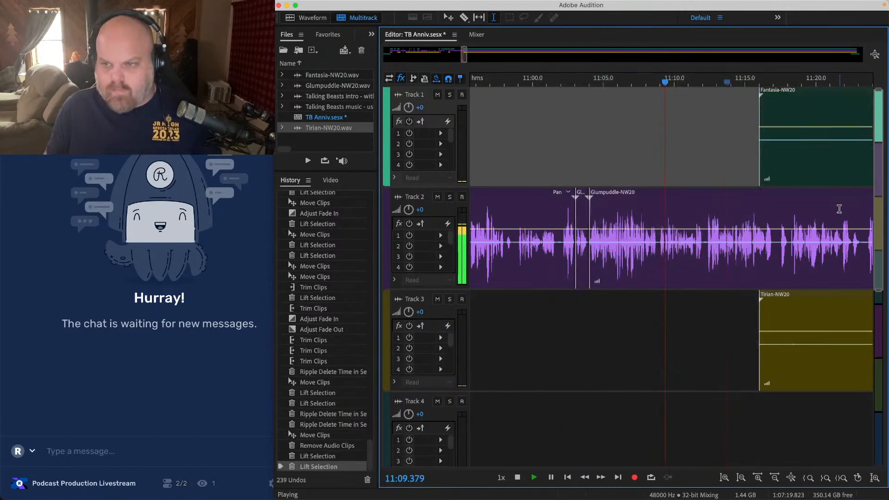
# Step: Ripple delete the section from about 11:17.5 to 11:18.1 across all tracks
pyautogui.scroll(2, 753, 185)
pyautogui.scroll(4, 752, 185)
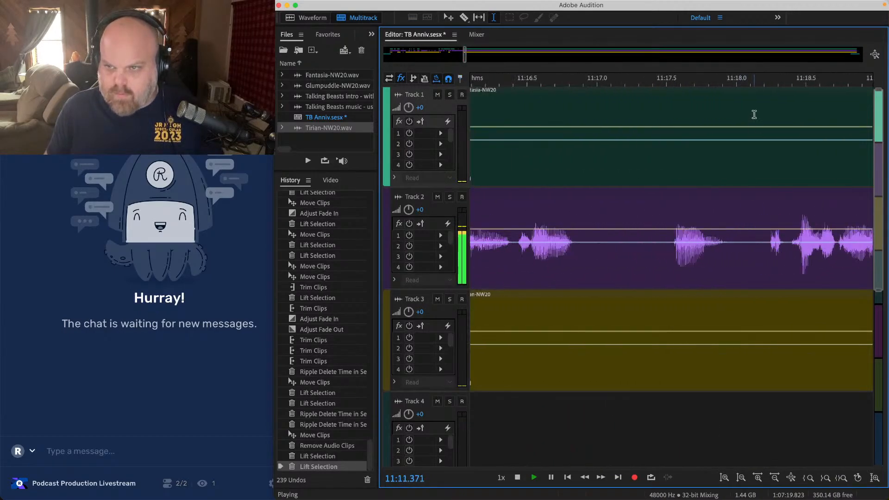
pyautogui.moveTo(755, 114); pyautogui.dragTo(669, 403)
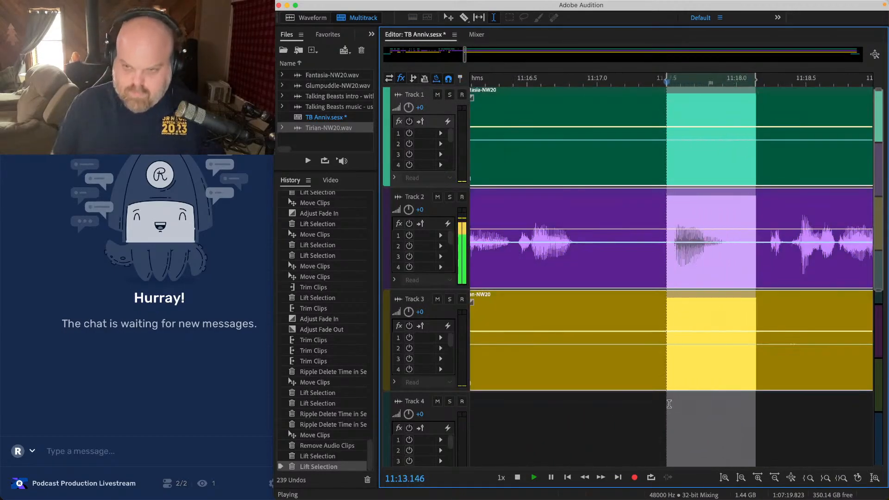
pyautogui.press('super+shift+BackSpace')
# Step: Remove the short leftover Tirian and Fantasia clips just before the 11:17.5 join
pyautogui.scroll(-3, 786, 351)
pyautogui.click(718, 338)
pyautogui.press('Delete')
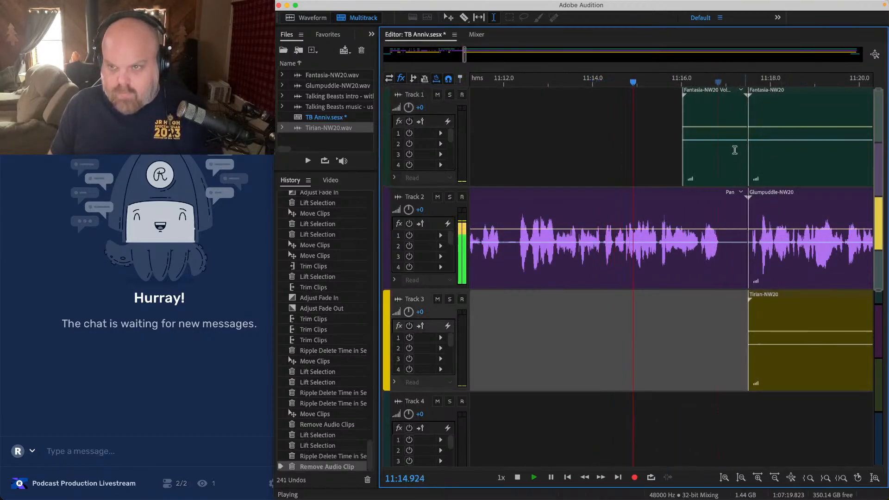
pyautogui.click(734, 150)
pyautogui.press('Delete')
pyautogui.hscroll(3, 708, 158)
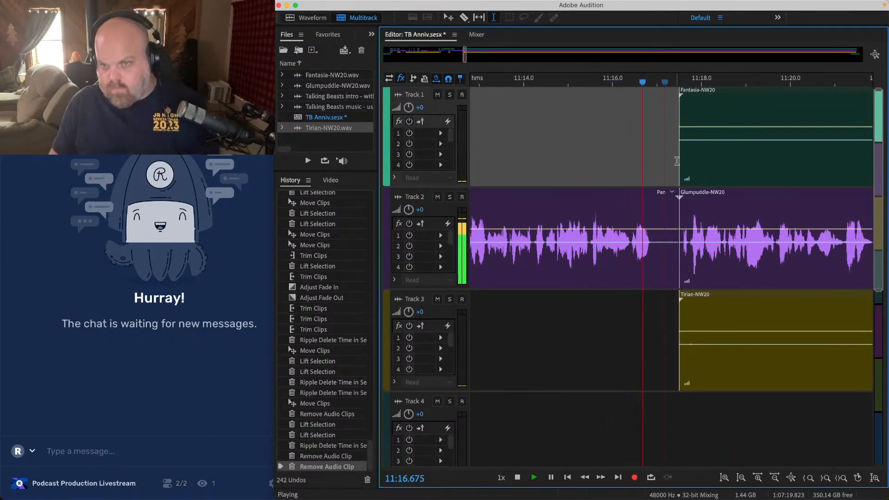
# Step: Move the clips after the 11:17.5 join slightly earlier to crossfade the Glumpuddle audio, play the join and save the session
pyautogui.hscroll(3, 677, 161)
pyautogui.moveTo(688, 408); pyautogui.dragTo(662, 162)
pyautogui.press('space')
pyautogui.moveTo(608, 193); pyautogui.dragTo(602, 193)
pyautogui.click(558, 129)
pyautogui.press('space')
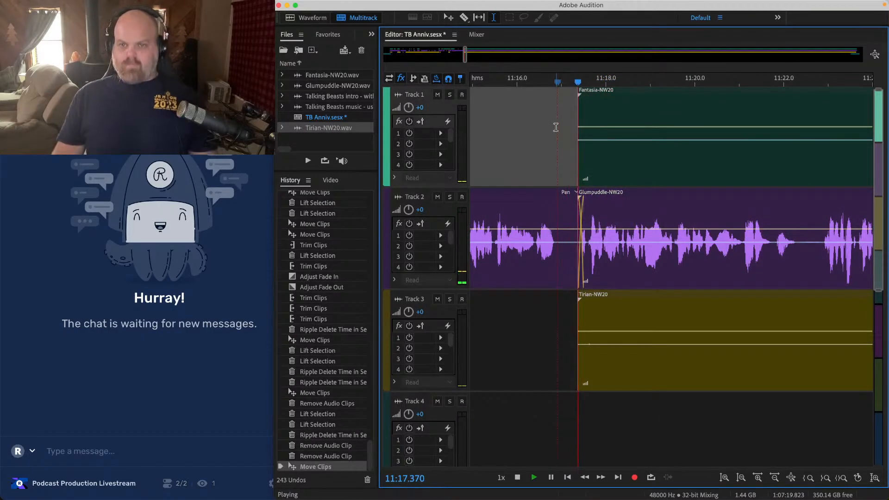
pyautogui.scroll(-3, 557, 128)
pyautogui.press('super+s')
# Step: Trim the starts of the Tirian and Fantasia clips to about 11:29.8
pyautogui.hscroll(2, 578, 259)
pyautogui.click(581, 359)
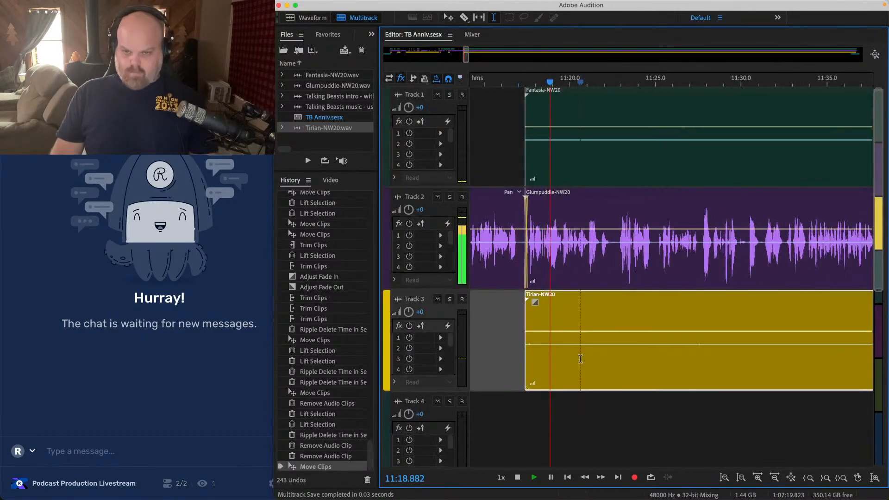
pyautogui.keyDown('super'); pyautogui.click(561, 135); pyautogui.keyUp('super')
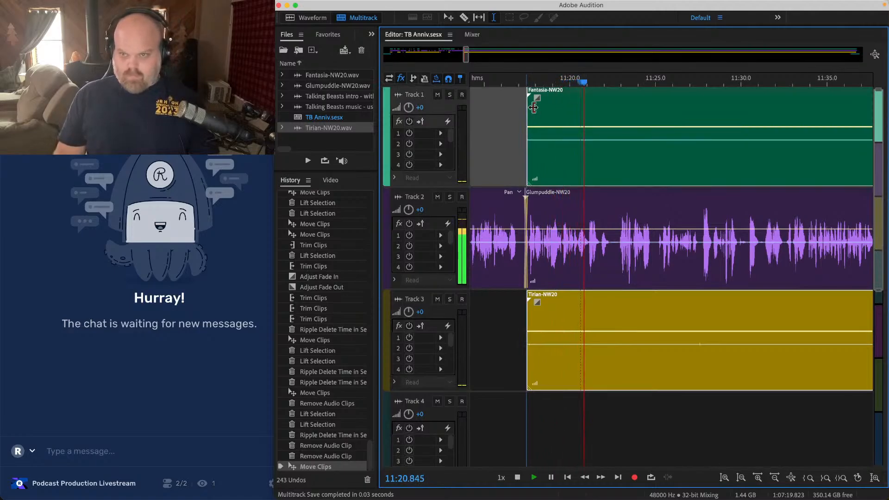
pyautogui.moveTo(526, 108); pyautogui.dragTo(737, 107)
# Step: Delete the section from about 11:29.9 to 11:31.4 across all tracks and move the following clips earlier to start at about 11:30.3
pyautogui.scroll(2, 753, 150)
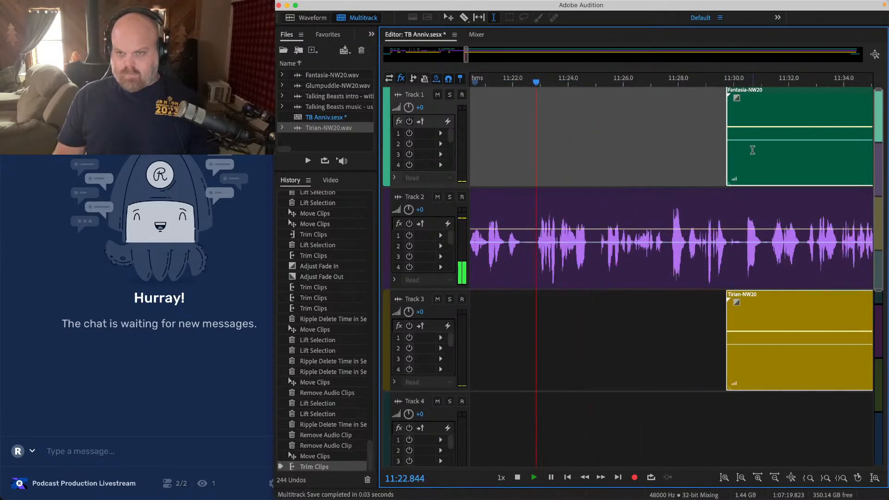
pyautogui.scroll(4, 797, 222)
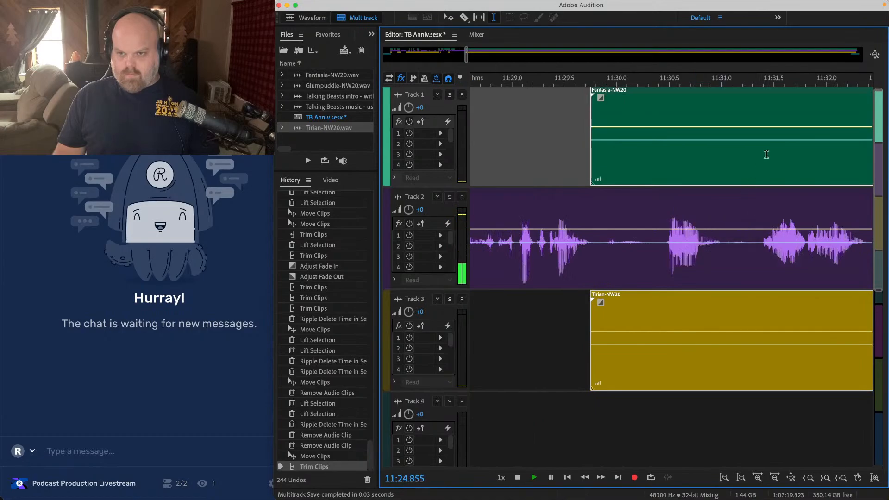
pyautogui.moveTo(758, 109); pyautogui.dragTo(604, 260)
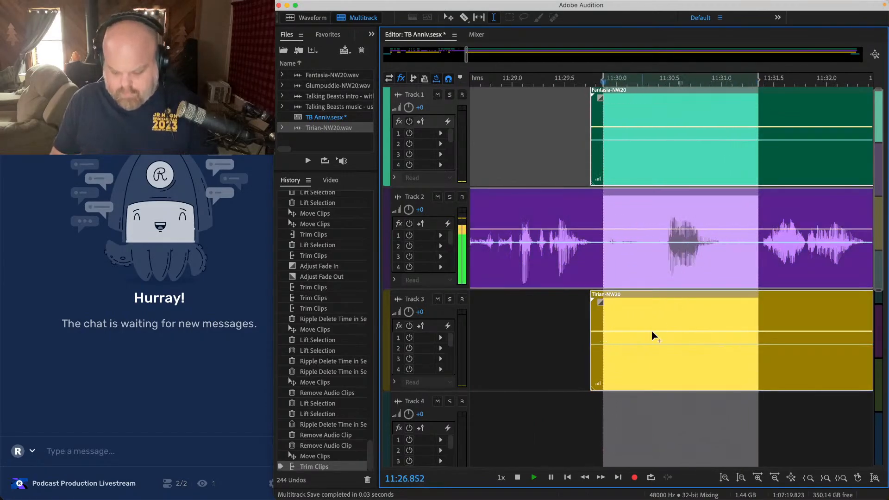
pyautogui.press('Delete')
pyautogui.moveTo(709, 172); pyautogui.dragTo(838, 373)
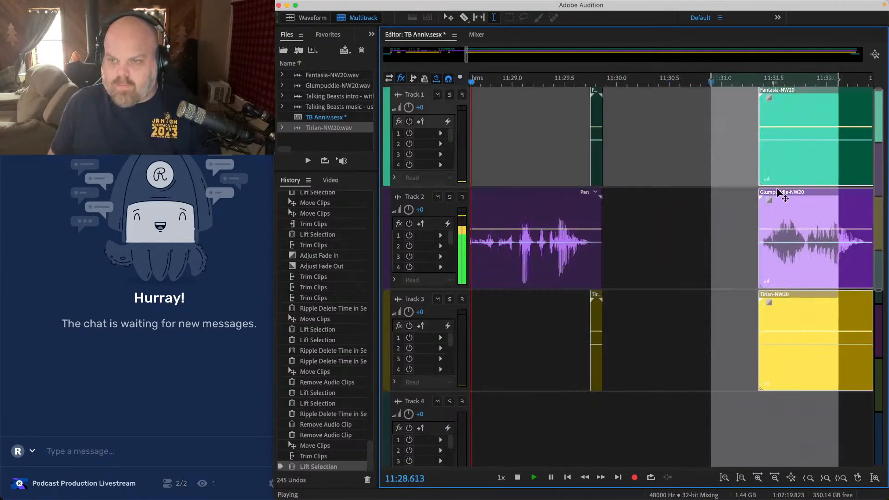
pyautogui.moveTo(780, 191); pyautogui.dragTo(669, 184)
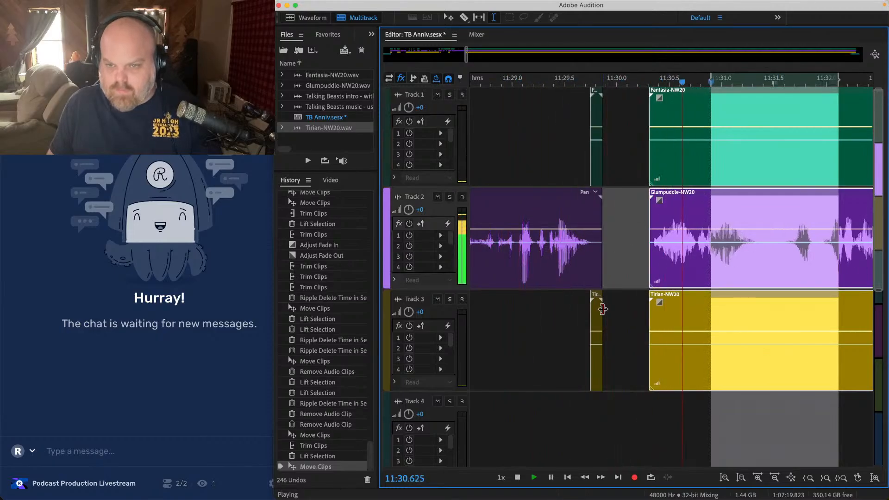
# Step: Remove the short leftover Tirian and Fantasia clips just before 11:29.9
pyautogui.press('space')
pyautogui.click(601, 308)
pyautogui.press('Delete')
pyautogui.click(598, 119)
pyautogui.press('Delete')
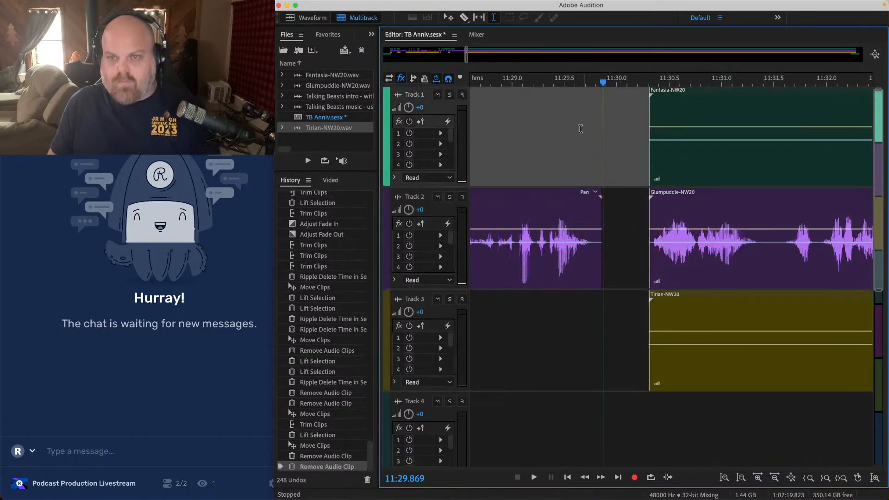
# Step: Add a short curved fade-out to the end of the Glumpuddle clip at about 11:29.9 and play the transition
pyautogui.press('space')
pyautogui.click(595, 219)
pyautogui.moveTo(592, 200); pyautogui.dragTo(589, 197)
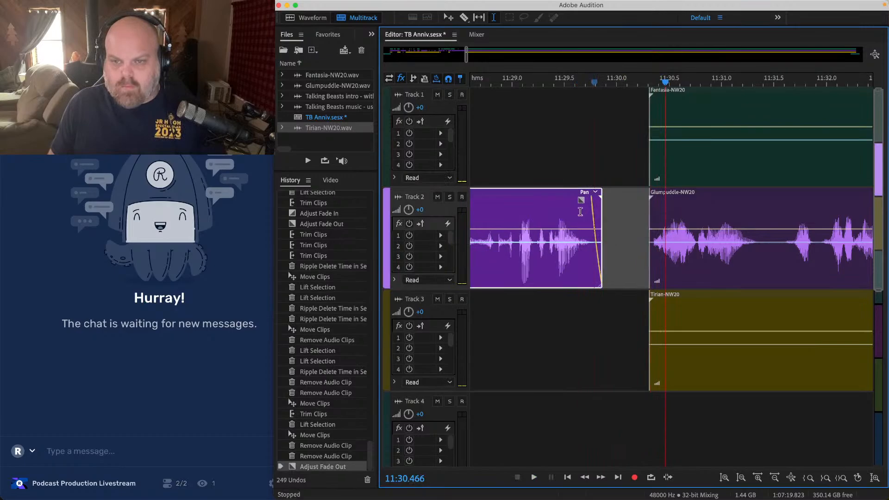
pyautogui.click(519, 139)
pyautogui.press('space')
pyautogui.click(585, 210)
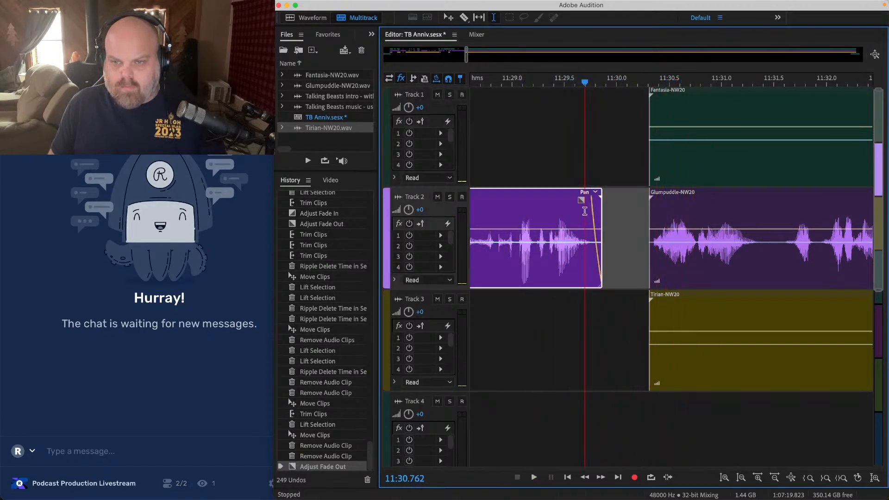
pyautogui.moveTo(581, 201); pyautogui.dragTo(579, 217)
pyautogui.click(520, 123)
pyautogui.press('space')
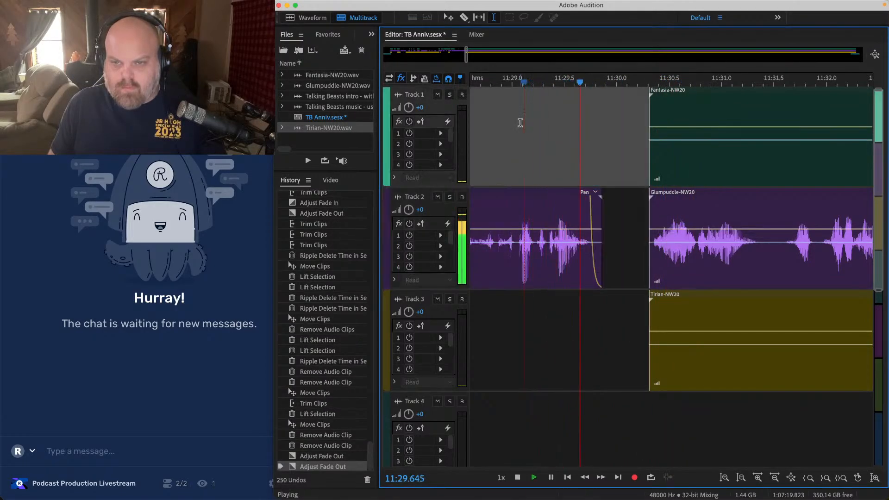
# Step: Ripple delete the section from about 11:31.5 to 11:31.9 across all tracks and play the join
pyautogui.scroll(-5, 521, 122)
pyautogui.scroll(-3, 569, 207)
pyautogui.click(629, 369)
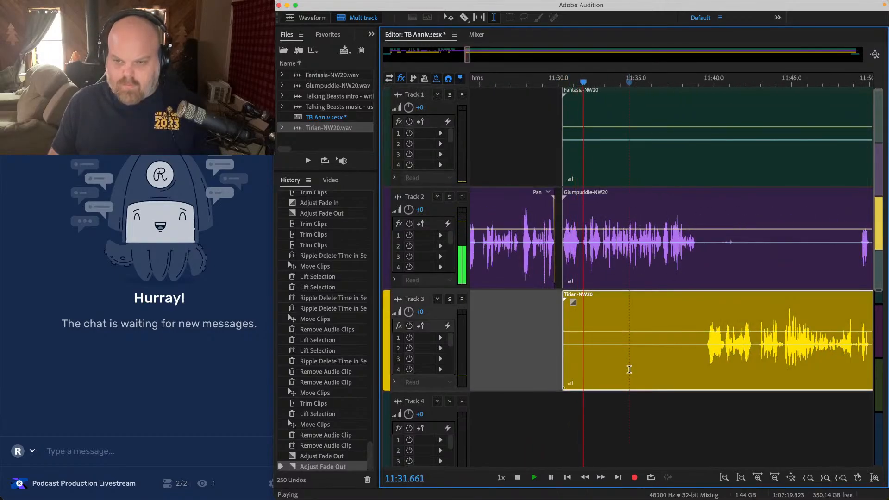
pyautogui.keyDown('super'); pyautogui.click(610, 141); pyautogui.keyUp('super')
pyautogui.scroll(6, 572, 218)
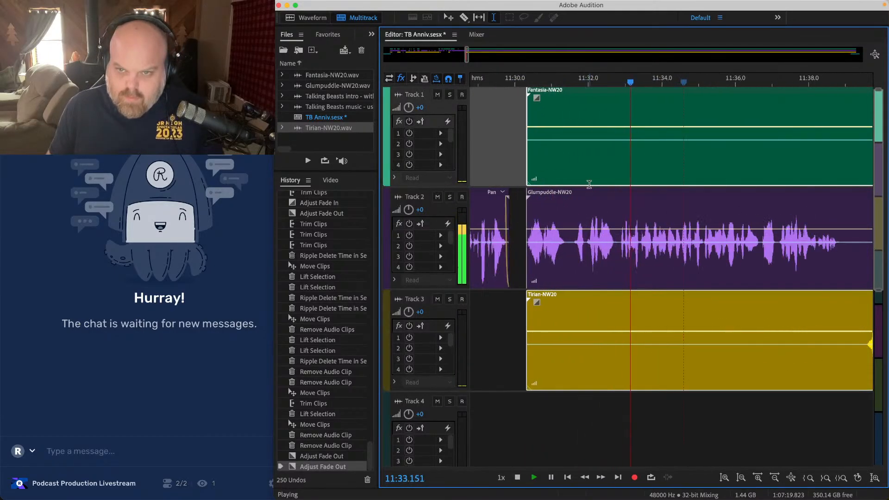
pyautogui.click(572, 218)
pyautogui.press('space')
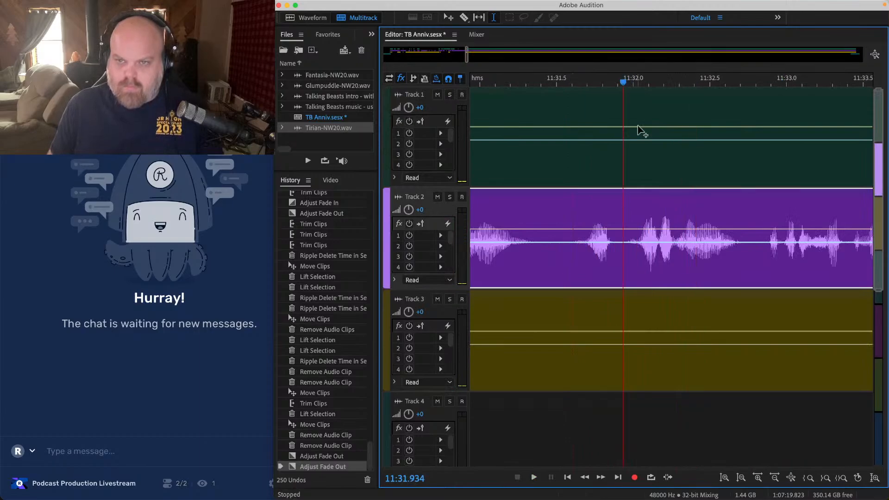
pyautogui.moveTo(622, 101); pyautogui.dragTo(564, 334)
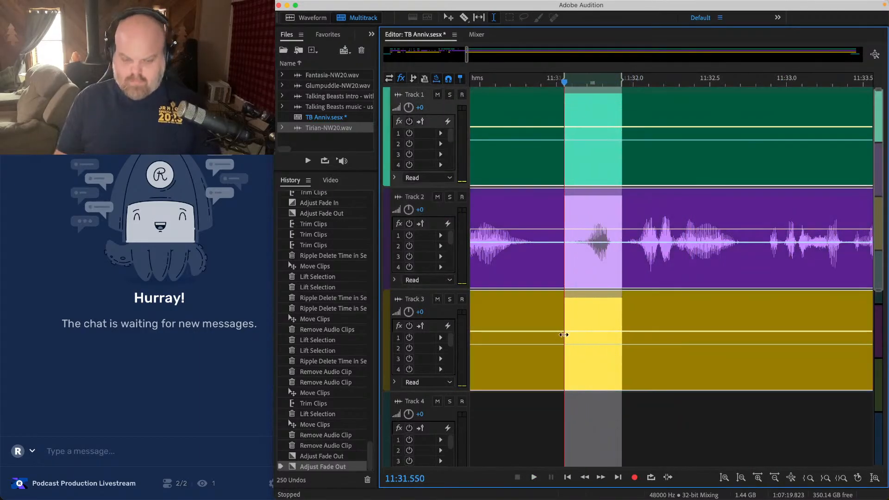
pyautogui.press('shift+super+BackSpace')
pyautogui.click(510, 214)
pyautogui.press('space')
# Step: Delete the Tirian audio up to about 11:38.3 and the Fantasia audio up to about 11:46.7, and save the session
pyautogui.scroll(-6, 510, 214)
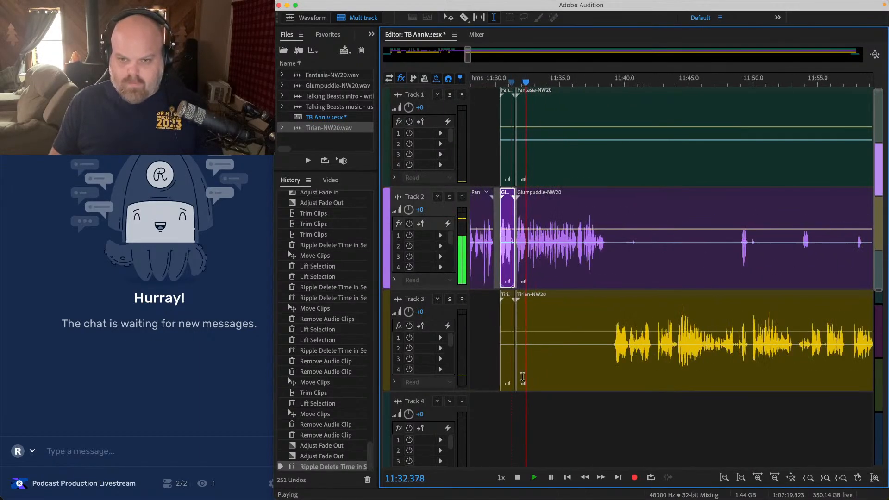
pyautogui.moveTo(484, 336); pyautogui.dragTo(602, 337)
pyautogui.press('Delete')
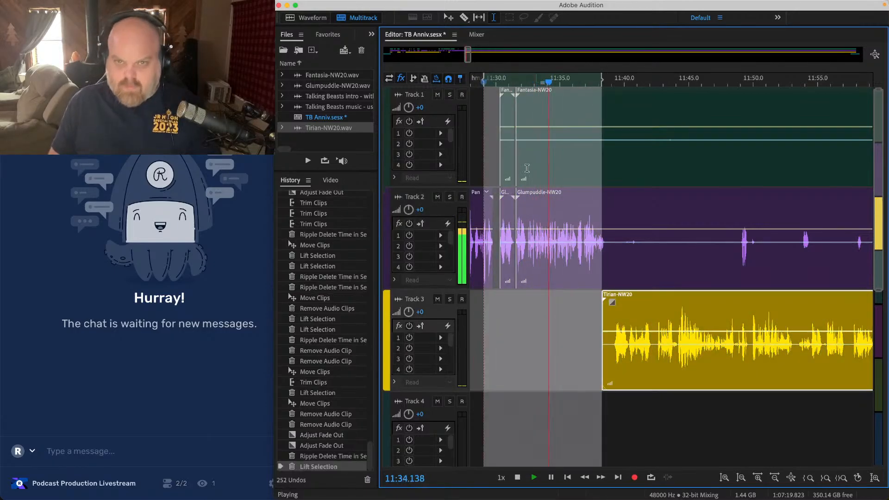
pyautogui.moveTo(494, 91); pyautogui.dragTo(710, 106)
pyautogui.press('Delete')
pyautogui.click(647, 121)
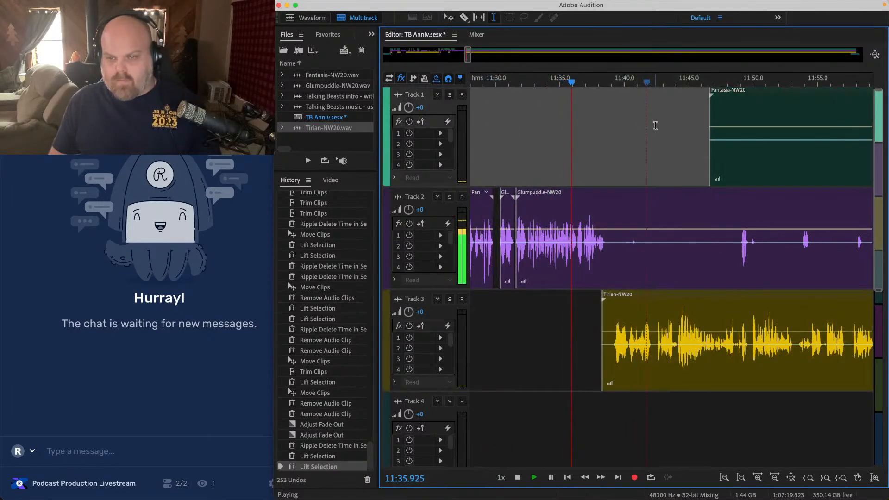
pyautogui.press('super+s')
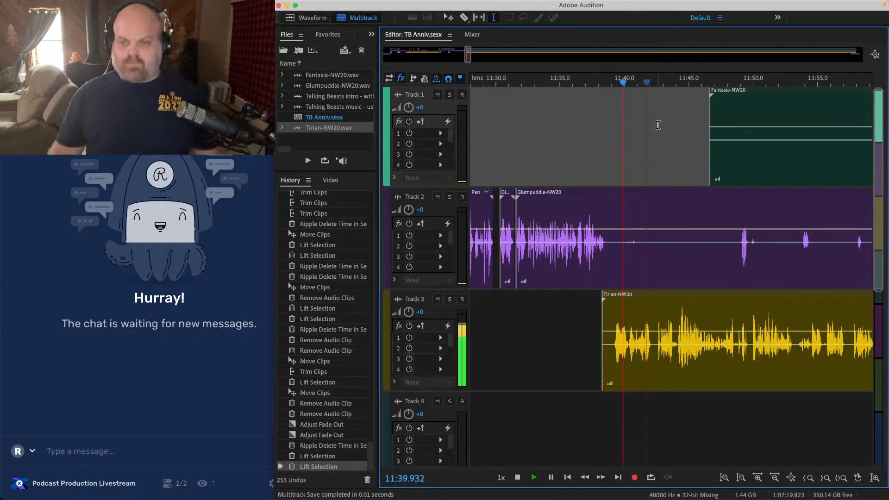
# Step: Delete the Glumpuddle audio from about 11:39.8 to 11:48.7 and trim the Fantasia clip's start to about 11:53.7
pyautogui.moveTo(621, 211); pyautogui.dragTo(737, 215)
pyautogui.press('Delete')
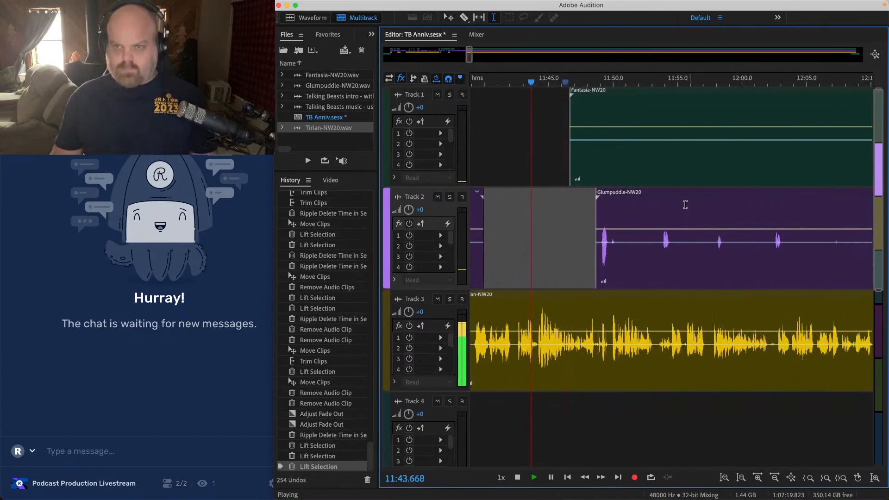
pyautogui.moveTo(573, 107); pyautogui.dragTo(661, 124)
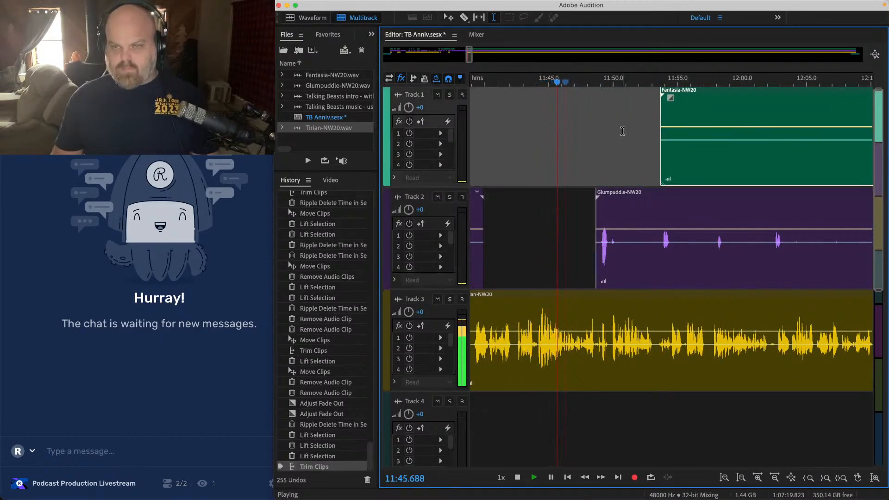
# Step: Save the session and trim the start of the Fantasia clip to about 12:07.2
pyautogui.click(623, 131)
pyautogui.press('super+s')
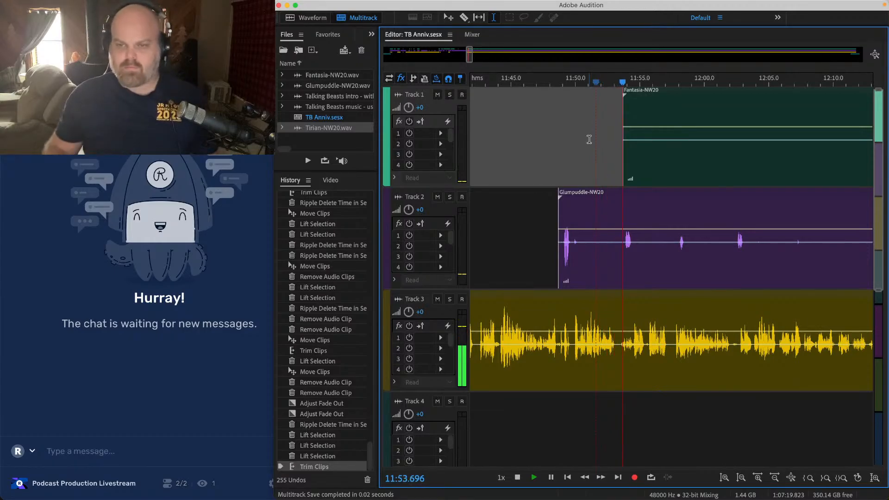
pyautogui.hscroll(2, 589, 140)
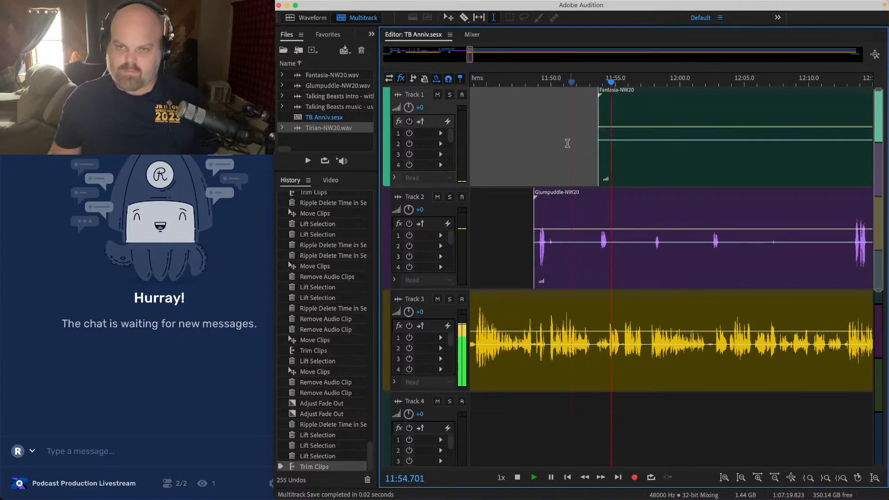
pyautogui.click(600, 113)
pyautogui.moveTo(599, 114); pyautogui.dragTo(774, 117)
pyautogui.hscroll(4, 773, 117)
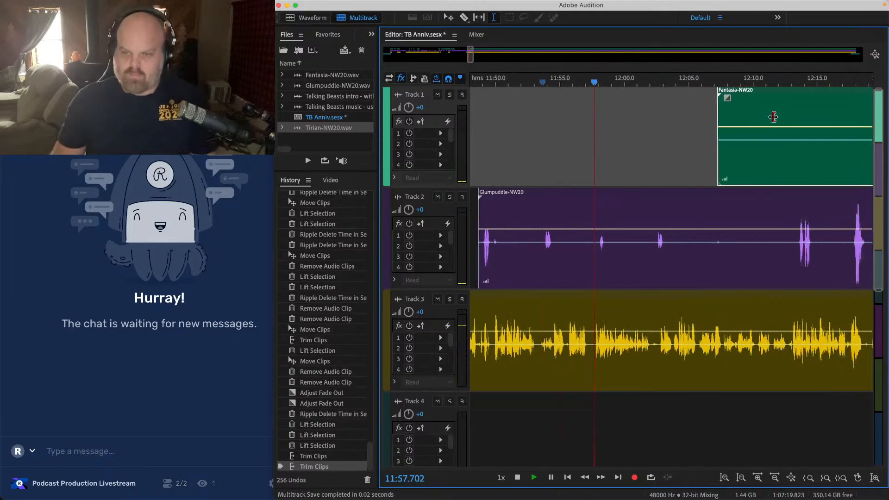
# Step: Delete the Glumpuddle audio from about 11:55.0 to 12:02.4
pyautogui.scroll(3, 729, 125)
pyautogui.hscroll(1, 708, 163)
pyautogui.hscroll(-5, 528, 219)
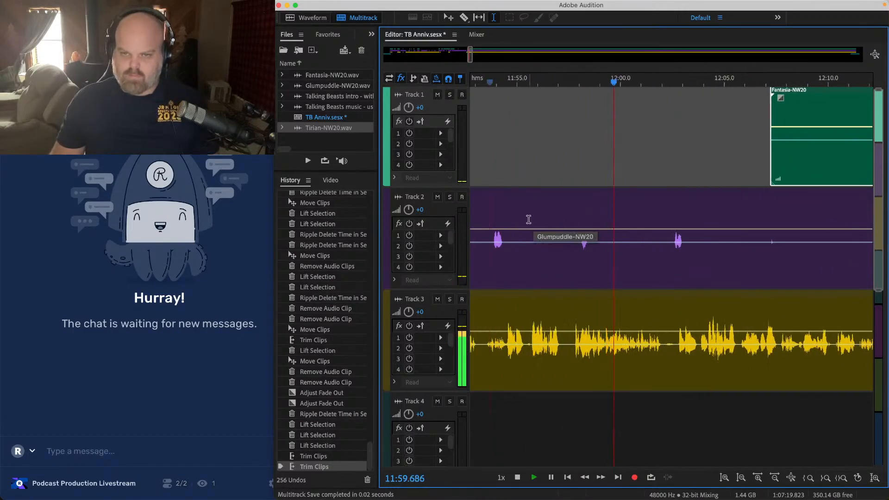
pyautogui.moveTo(516, 220); pyautogui.dragTo(667, 209)
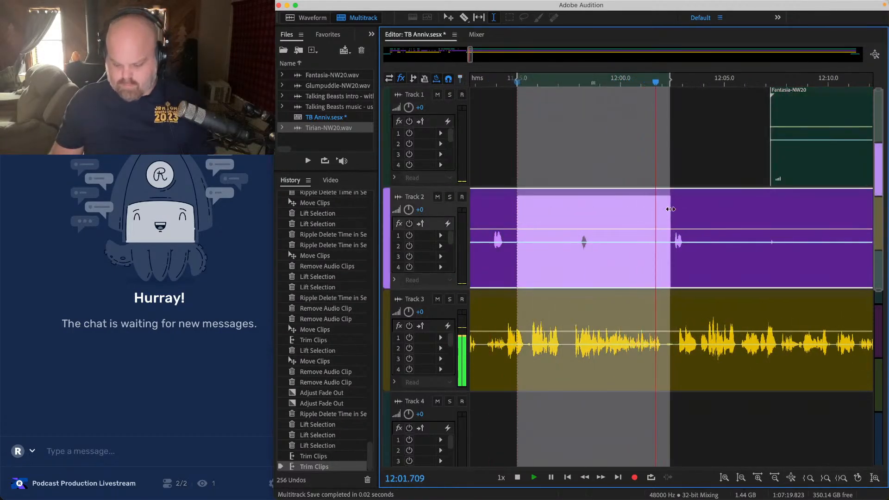
pyautogui.press('Delete')
# Step: Delete the Glumpuddle and Fantasia audio between about 12:03.3 and 12:13.5, and save the session
pyautogui.hscroll(8, 575, 215)
pyautogui.moveTo(522, 224); pyautogui.dragTo(732, 136)
pyautogui.press('Delete')
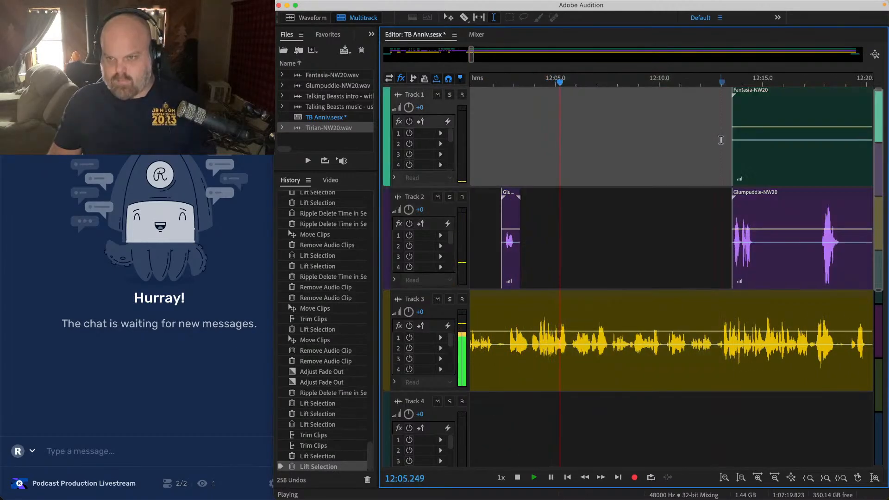
pyautogui.press('super+s')
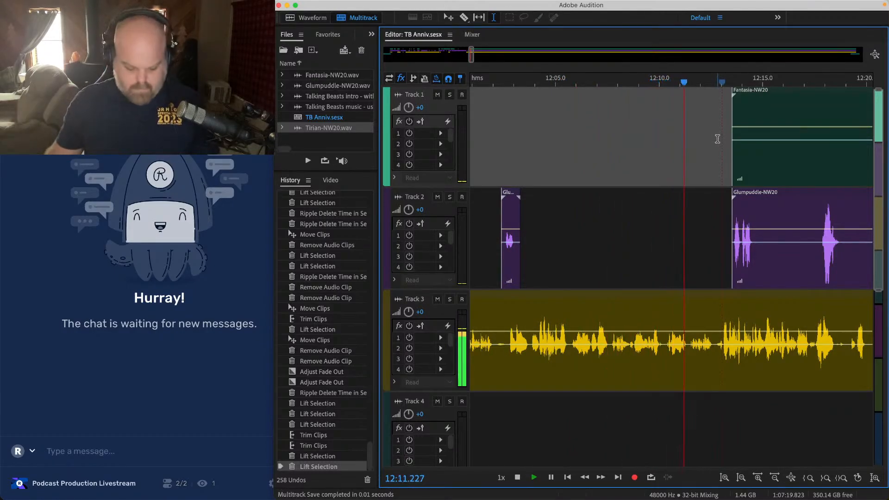
# Step: Trim the start of the Fantasia clip to about 12:18.3
pyautogui.hscroll(3, 717, 139)
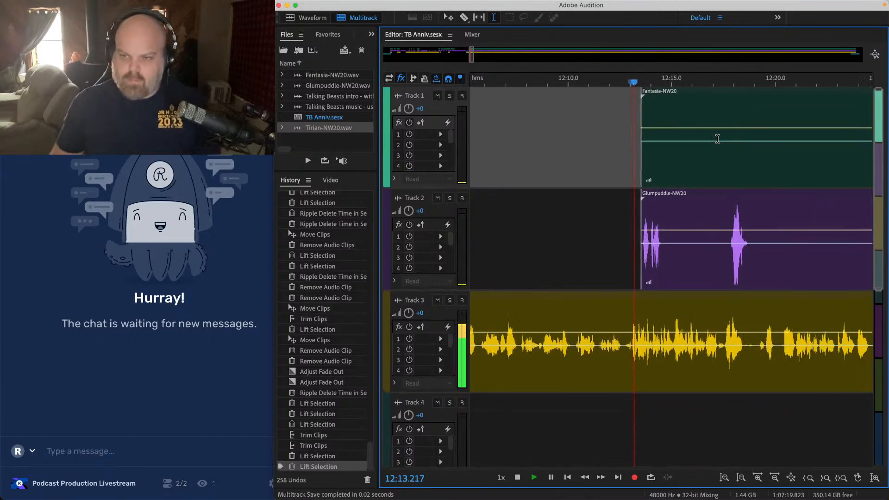
pyautogui.hscroll(2, 540, 139)
pyautogui.scroll(-2, 533, 137)
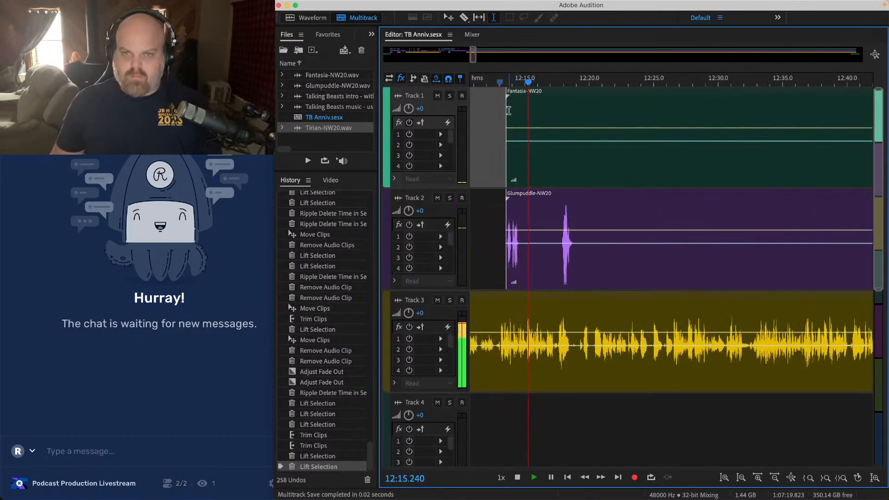
pyautogui.moveTo(509, 111); pyautogui.dragTo(563, 114)
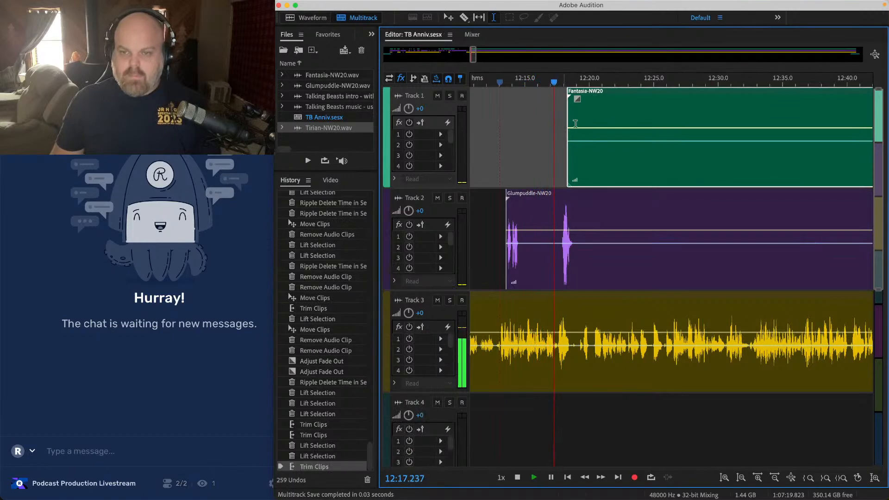
# Step: Ripple delete the section from about 12:19.0 to 12:21.0 across all tracks and play the join
pyautogui.scroll(3, 581, 128)
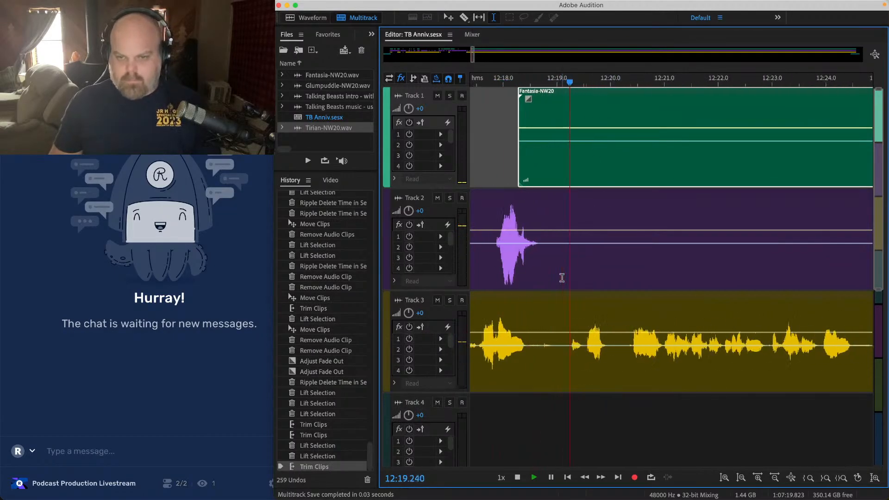
pyautogui.scroll(3, 603, 314)
pyautogui.scroll(-2, 658, 322)
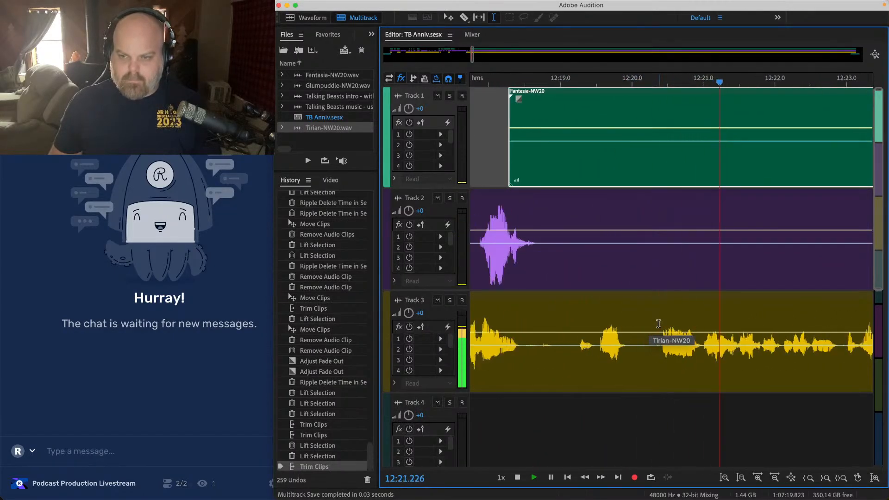
pyautogui.click(692, 338)
pyautogui.press('space')
pyautogui.moveTo(692, 339); pyautogui.dragTo(587, 125)
pyautogui.press('shift+super+BackSpace')
pyautogui.click(565, 109)
pyautogui.press('space')
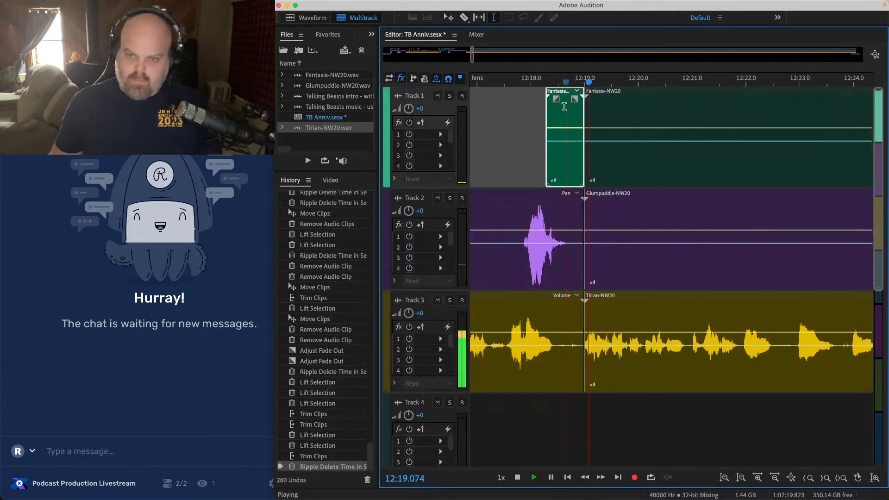
# Step: Move the clips following the 12:19.0 join slightly earlier on all three tracks so they overlap the preceding clips, and play the transition
pyautogui.press('space')
pyautogui.moveTo(649, 417); pyautogui.dragTo(627, 118)
pyautogui.scroll(3, 592, 258)
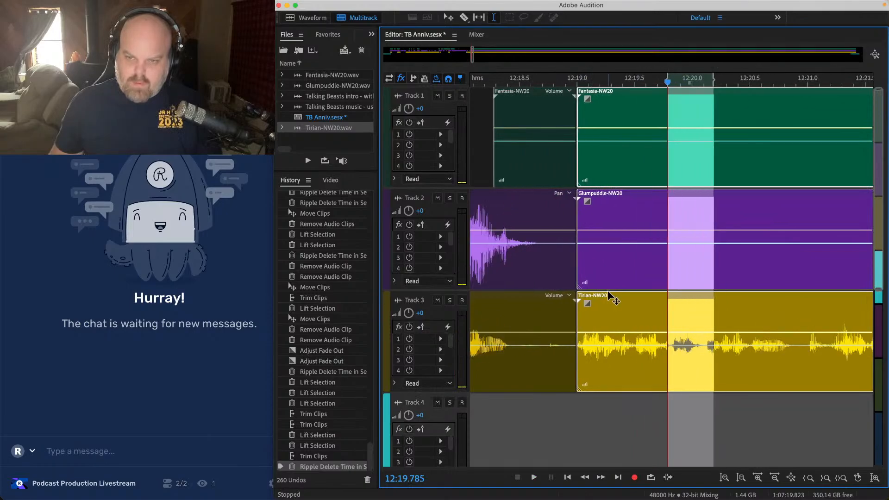
pyautogui.click(602, 299)
pyautogui.moveTo(602, 300); pyautogui.dragTo(598, 300)
pyautogui.click(539, 146)
pyautogui.press('space')
pyautogui.scroll(-3, 539, 146)
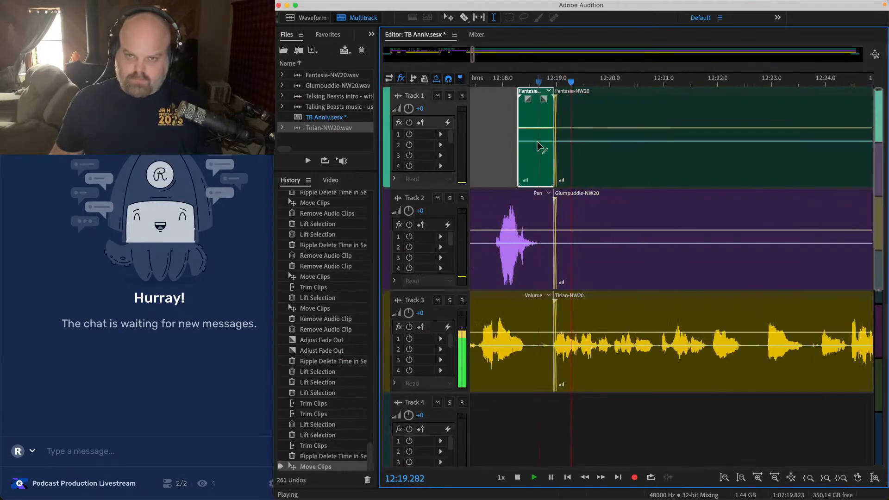
# Step: Delete the Fantasia audio from about 12:18.3 to 12:21.6 and play the section
pyautogui.press('space')
pyautogui.moveTo(495, 129); pyautogui.dragTo(526, 122)
pyautogui.scroll(3, 526, 121)
pyautogui.press('Delete')
pyautogui.press('space')
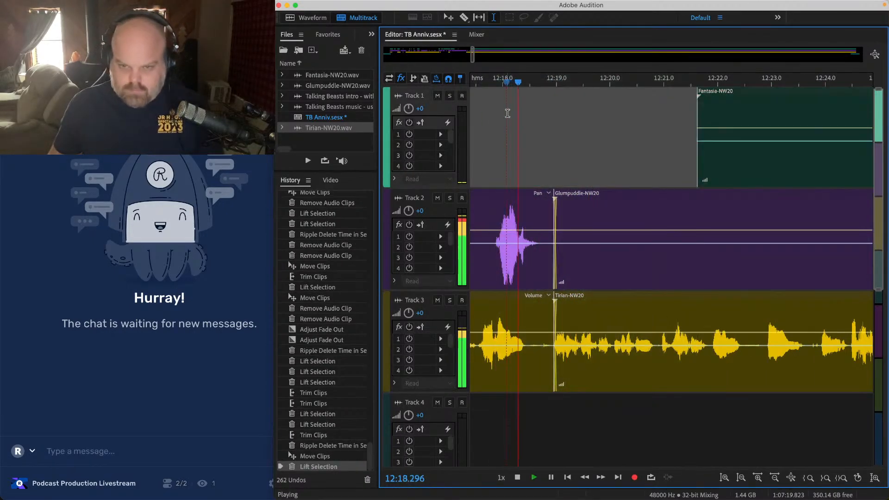
# Step: Delete the Fantasia audio up to about 12:22.3 and the Glumpuddle audio from about 12:20.6 to 12:22.3
pyautogui.scroll(-5, 546, 327)
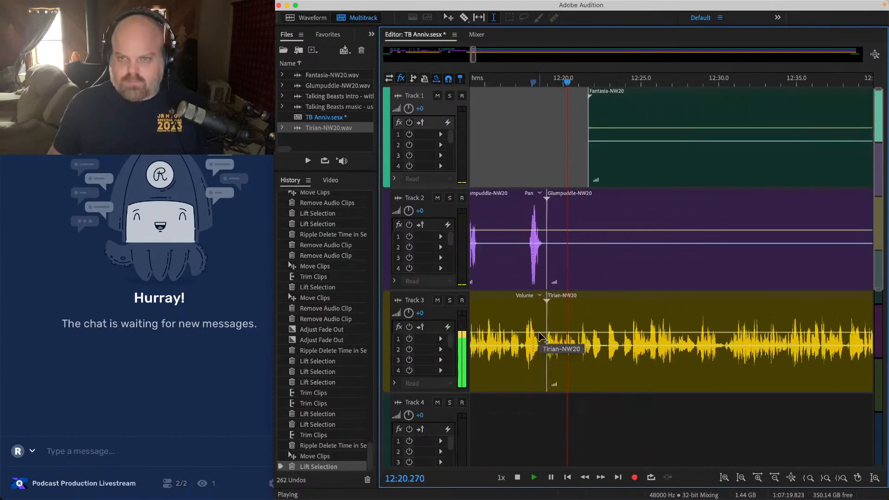
pyautogui.moveTo(527, 131); pyautogui.dragTo(554, 180)
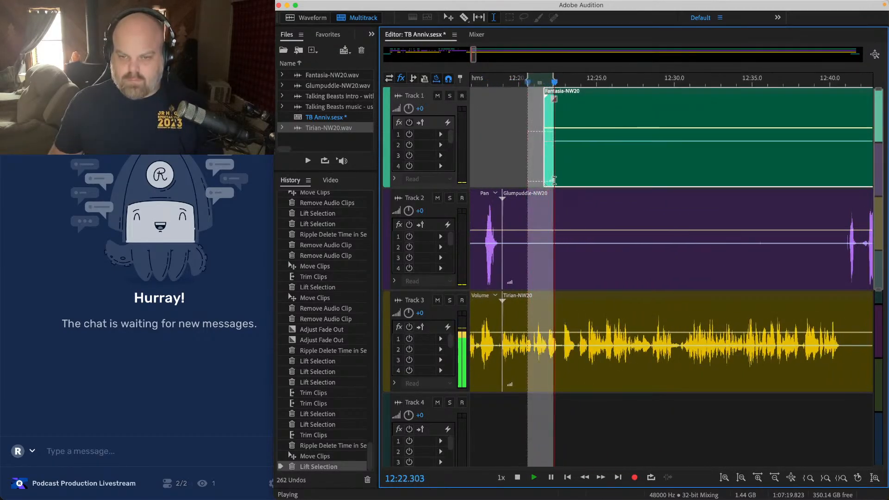
pyautogui.press('Delete')
pyautogui.click(541, 191)
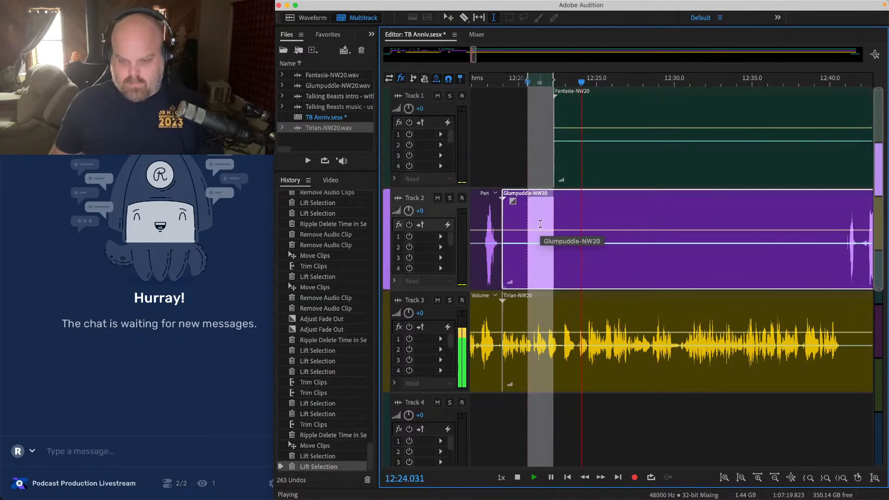
pyautogui.press('Delete')
pyautogui.click(540, 224)
# Step: Play the Tirian speech near 12:24.5 and delete the audio on all tracks from about 12:21.9 to 12:24.8, leaving the gap open
pyautogui.scroll(2, 540, 224)
pyautogui.scroll(3, 541, 224)
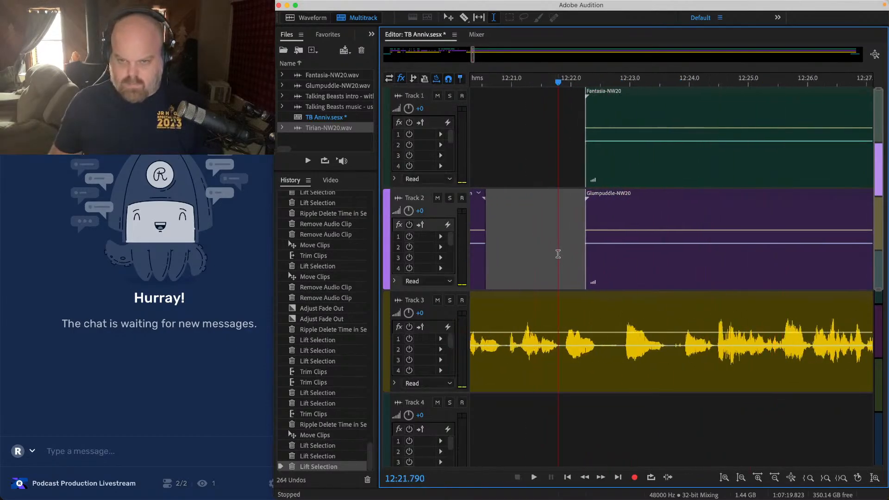
pyautogui.click(715, 318)
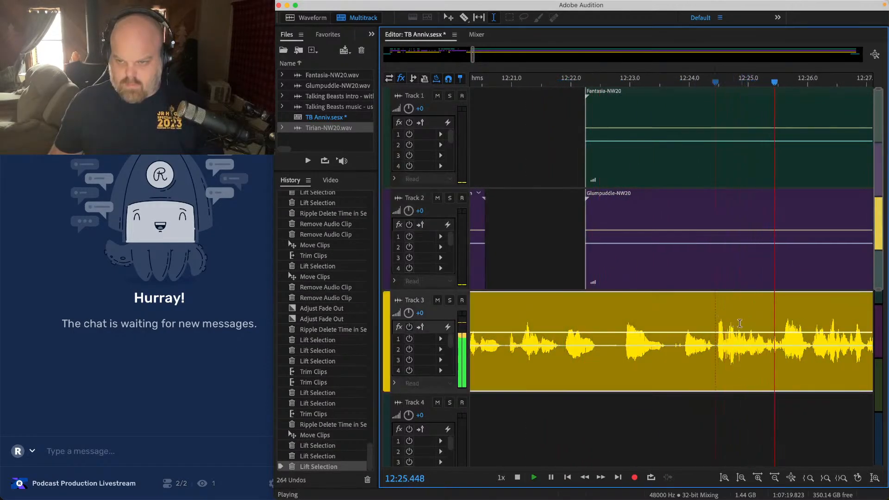
pyautogui.click(727, 311)
pyautogui.press('space')
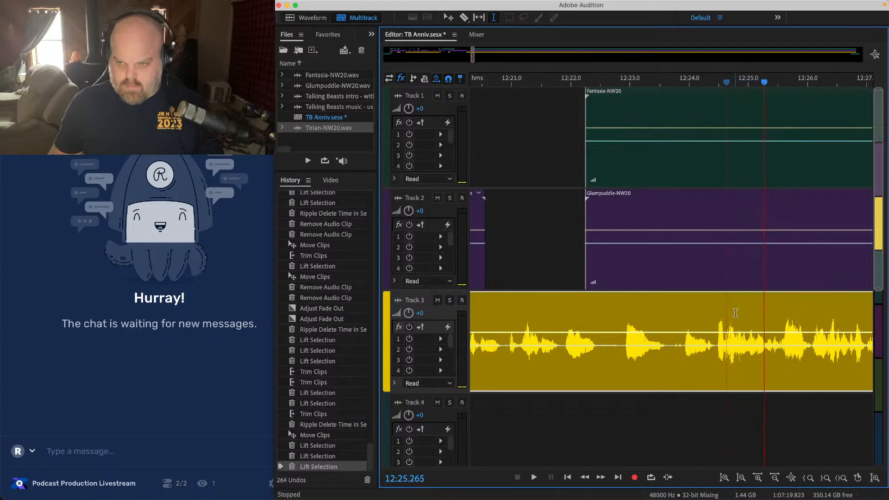
pyautogui.moveTo(734, 312); pyautogui.dragTo(564, 136)
pyautogui.press('Delete')
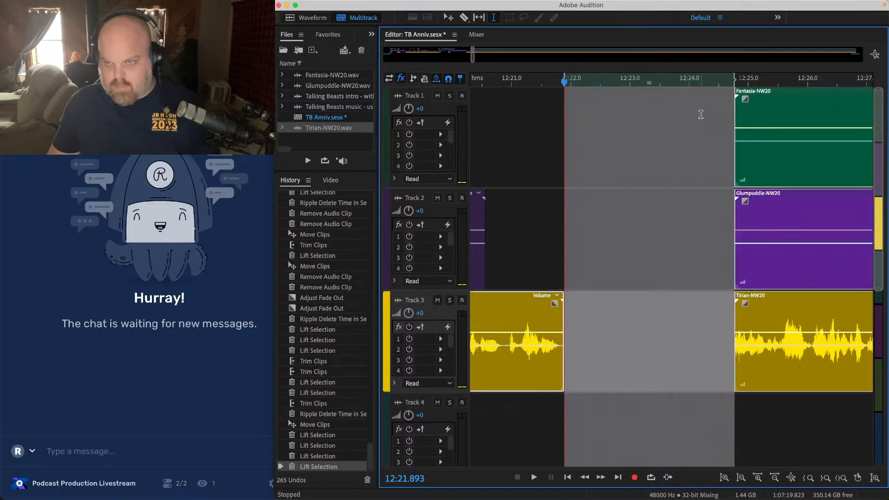
# Step: Move the following clips on Tracks 1 to 3 earlier to start at about 12:21.9, closing the gap, and play the join
pyautogui.moveTo(701, 113); pyautogui.dragTo(843, 421)
pyautogui.press('space')
pyautogui.click(750, 293)
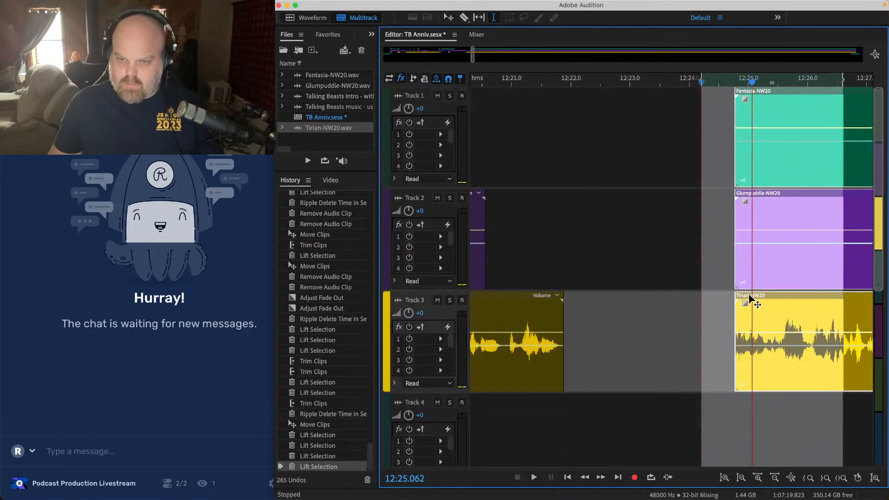
pyautogui.moveTo(750, 294); pyautogui.dragTo(616, 303)
pyautogui.click(545, 242)
pyautogui.press('space')
# Step: Add a short fade-in to the Track 3 clip starting at about 12:21.9, play the transition and save the session
pyautogui.scroll(4, 545, 242)
pyautogui.click(639, 309)
pyautogui.press('space')
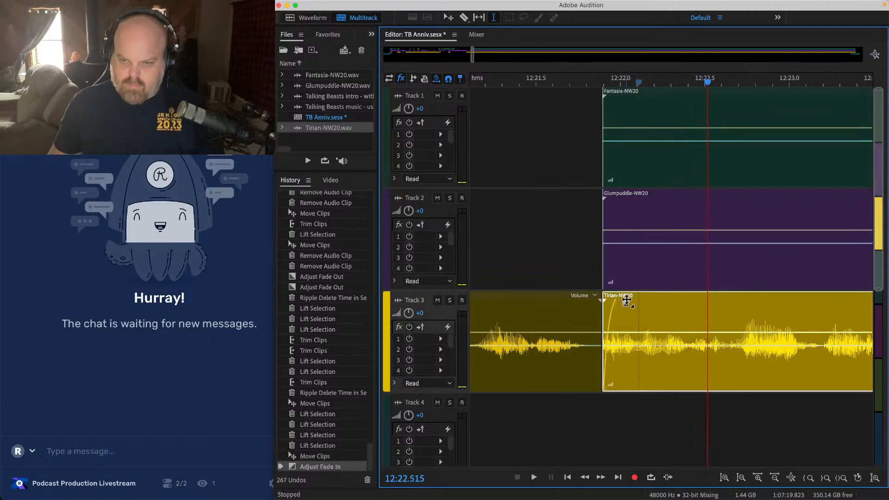
pyautogui.scroll(-4, 556, 211)
pyautogui.click(556, 211)
pyautogui.press('space')
pyautogui.scroll(-3, 556, 210)
pyautogui.press('super+s')
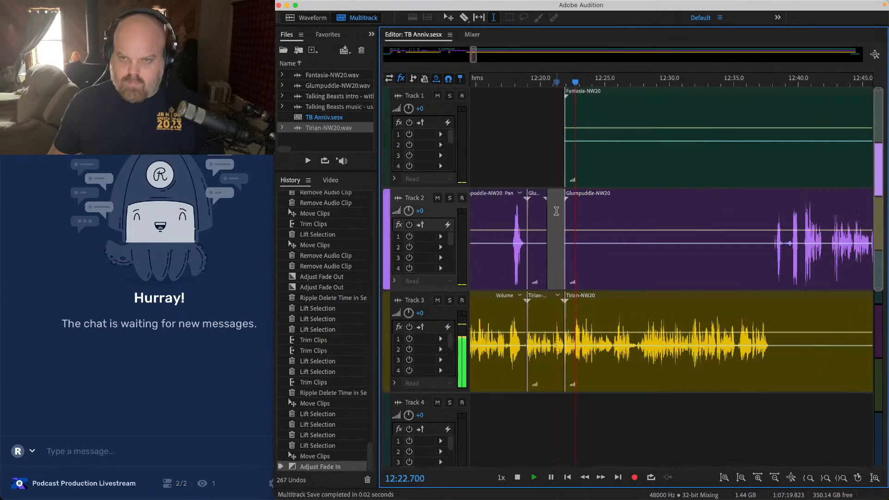
# Step: Delete the silent stretch on Tracks 1 and 2 from about 12:22 to 12:37.6 and save the session
pyautogui.moveTo(562, 147)
pyautogui.mouseDown()
pyautogui.moveTo(764, 231)
pyautogui.moveTo(745, 238)
pyautogui.mouseUp()
pyautogui.press('Delete')
pyautogui.press('super+s')
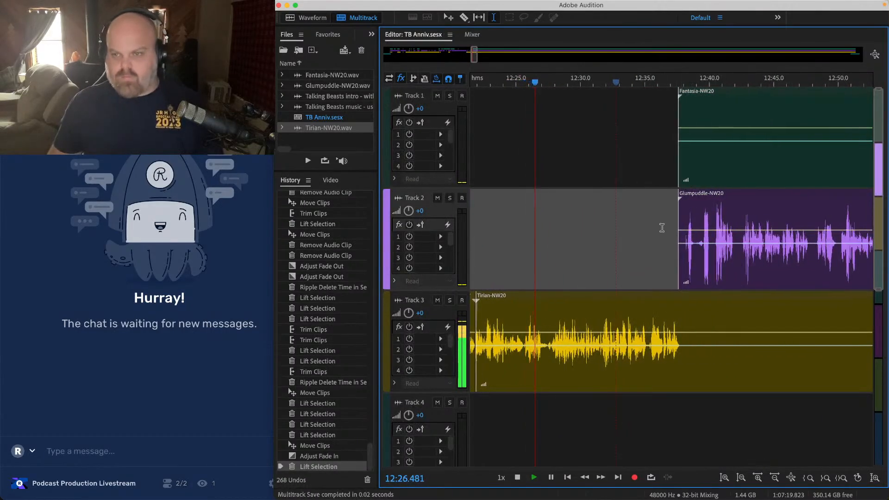
# Step: Ripple delete about 0.25 seconds of time at 12:38.0 across the tracks, just before the Track 2 speech, and play the join
pyautogui.scroll(5, 622, 171)
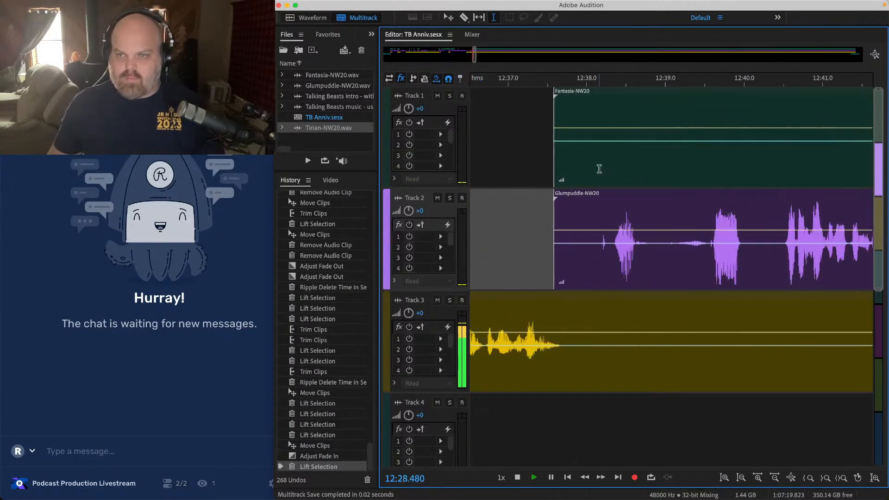
pyautogui.scroll(-15, 599, 169)
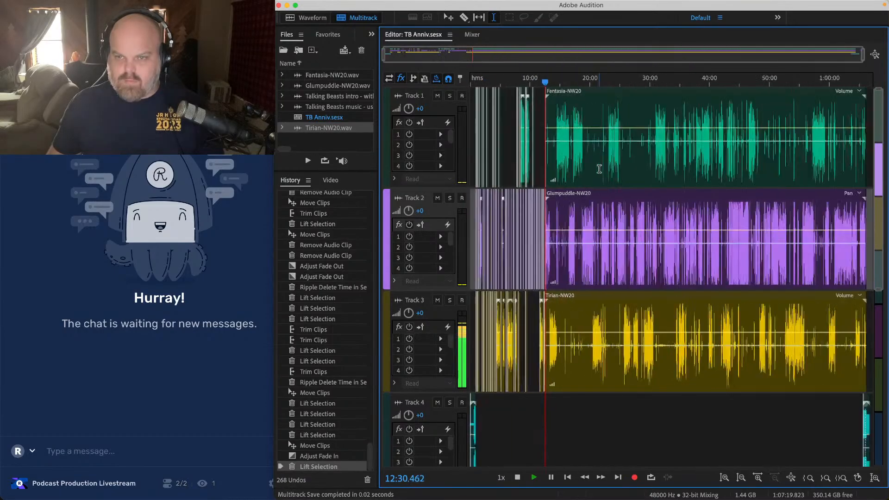
pyautogui.scroll(10, 545, 111)
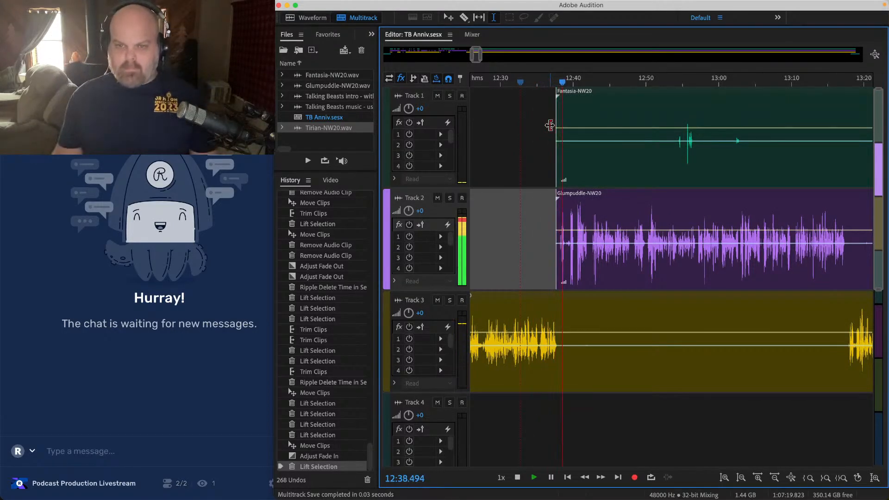
pyautogui.scroll(5, 553, 197)
pyautogui.scroll(2, 603, 215)
pyautogui.scroll(-2, 701, 218)
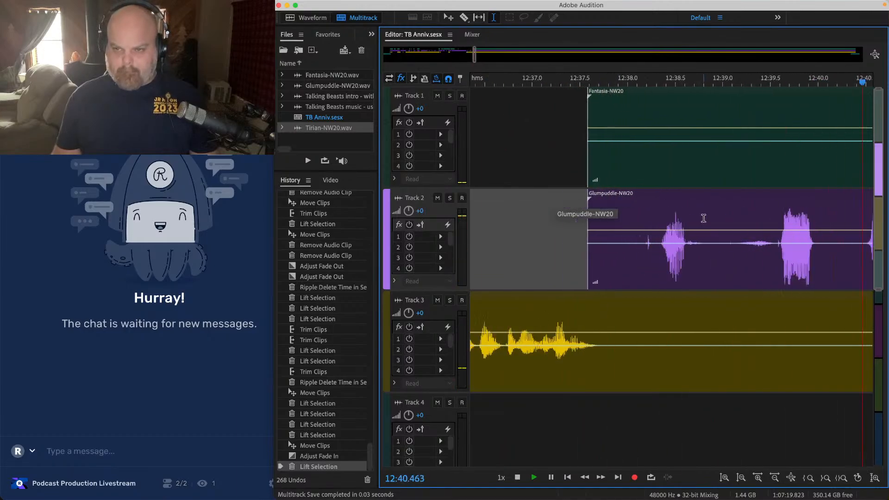
pyautogui.press('space')
pyautogui.scroll(1, 680, 223)
pyautogui.scroll(1, 680, 223)
pyautogui.moveTo(654, 107); pyautogui.dragTo(619, 414)
pyautogui.press('shift+super+BackSpace')
pyautogui.click(601, 250)
pyautogui.press('space')
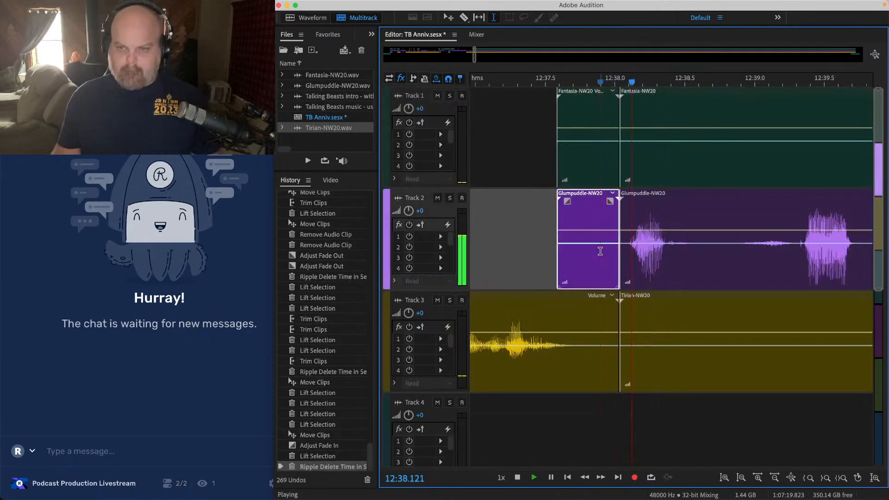
# Step: Ripple delete the time from about 12:38.8 to 12:40.8 across the tracks and play the cut
pyautogui.scroll(-3, 601, 251)
pyautogui.hscroll(2, 601, 250)
pyautogui.click(642, 219)
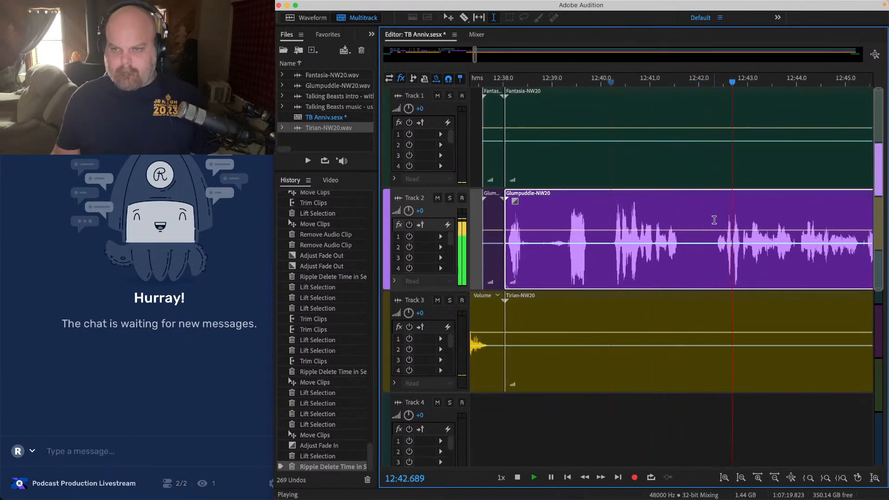
pyautogui.press('space')
pyautogui.press('space')
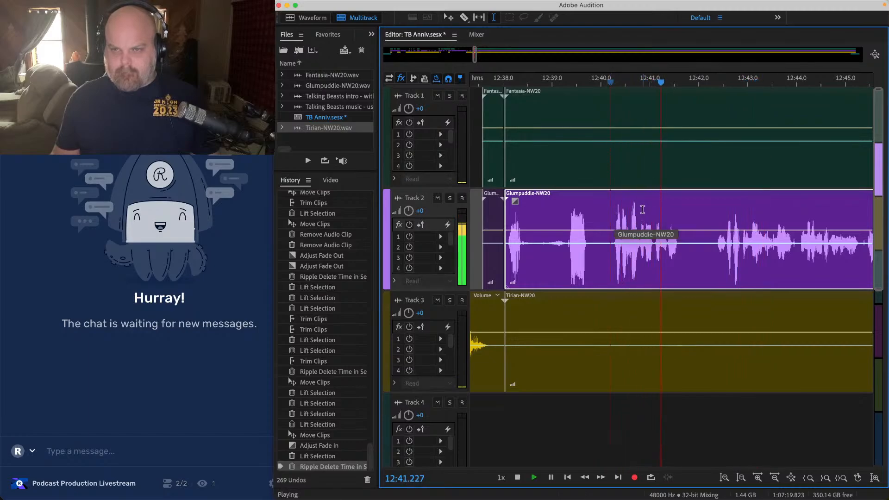
pyautogui.press('space')
pyautogui.click(639, 114)
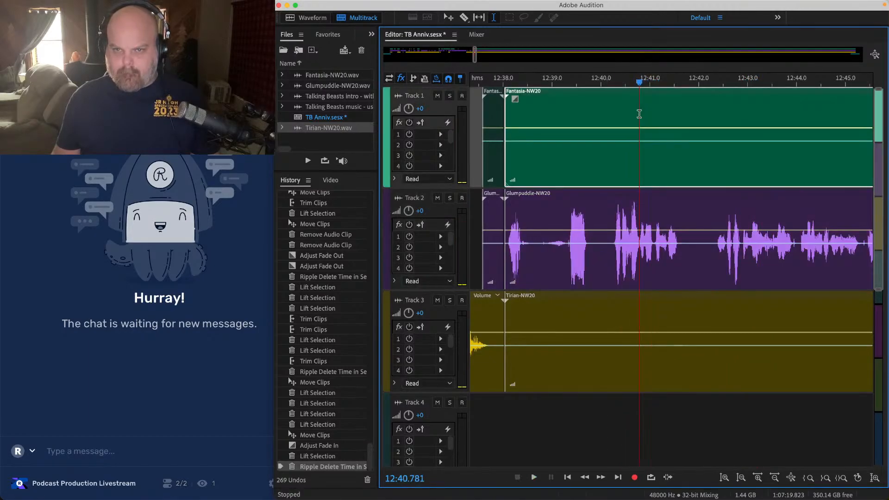
pyautogui.moveTo(639, 114); pyautogui.dragTo(540, 409)
pyautogui.hotkey('shift', 'Delete')
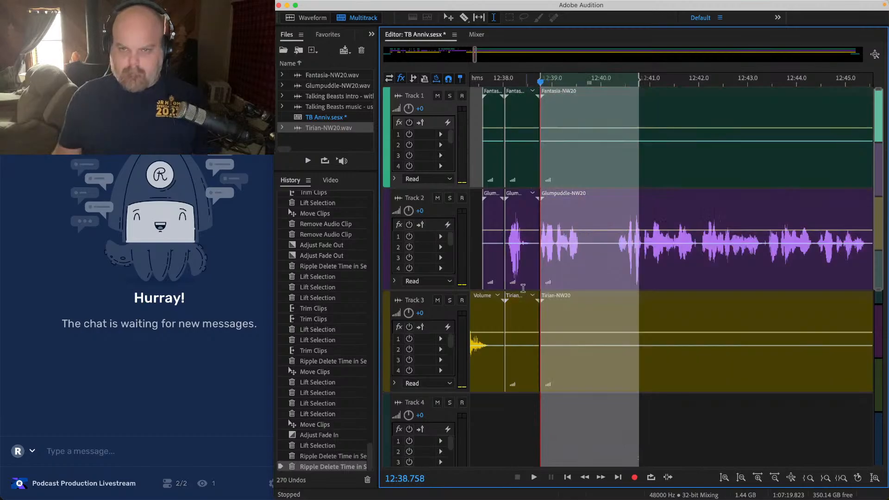
pyautogui.click(514, 239)
pyautogui.press('space')
pyautogui.scroll(-2, 514, 239)
pyautogui.press('space')
# Step: Move the clips after the cut on Tracks 1 to 3 later to start at about 12:39.0 and play the transition
pyautogui.click(572, 359)
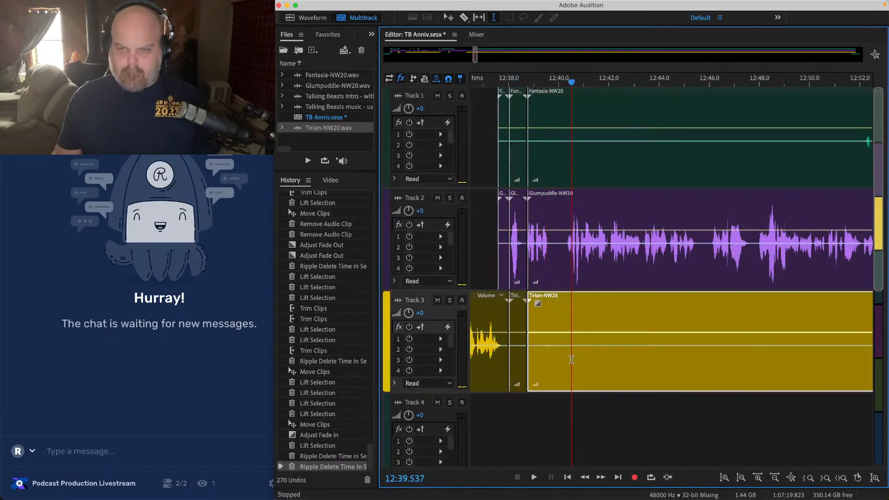
pyautogui.keyDown('super'); pyautogui.click(573, 280); pyautogui.keyUp('super')
pyautogui.keyDown('super'); pyautogui.click(558, 157); pyautogui.keyUp('super')
pyautogui.scroll(3, 522, 161)
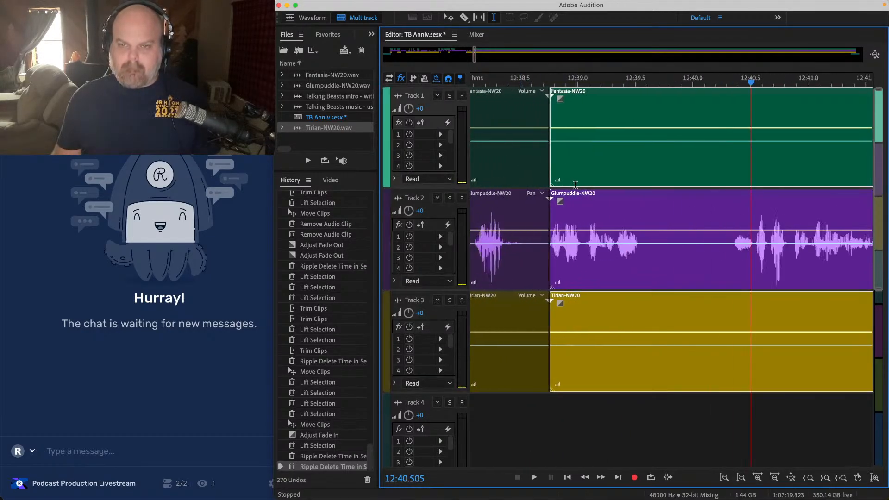
pyautogui.moveTo(576, 198); pyautogui.dragTo(607, 199)
pyautogui.hscroll(-1, 606, 199)
pyautogui.click(501, 207)
pyautogui.press('space')
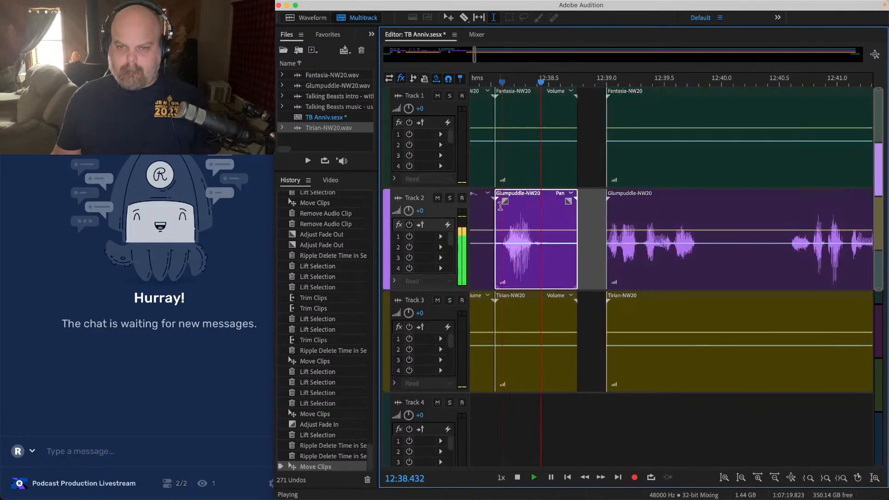
# Step: Stop playback and add a short fade-in to the Track 2 clip starting at about 12:39.0
pyautogui.press('space')
pyautogui.click(635, 211)
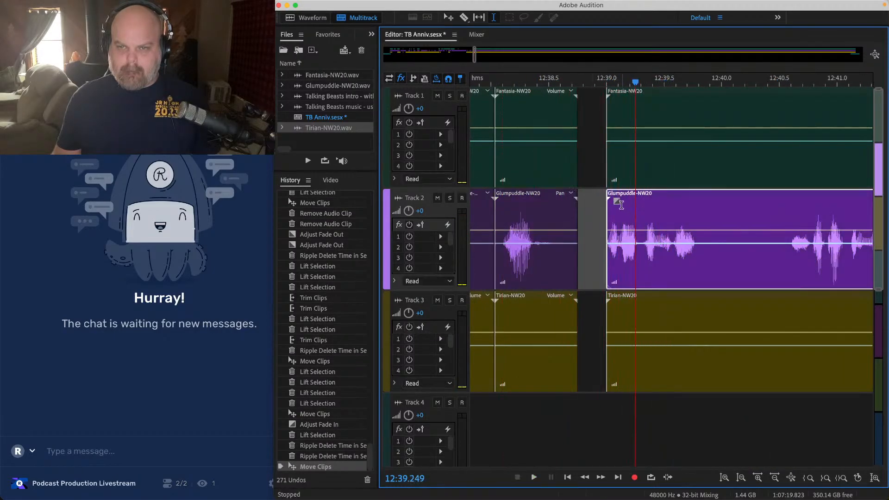
pyautogui.moveTo(618, 202); pyautogui.dragTo(631, 204)
# Step: Delete the silent Track 1 audio from about 12:36.9 to 12:40.5
pyautogui.scroll(-3, 634, 205)
pyautogui.moveTo(520, 113); pyautogui.dragTo(697, 134)
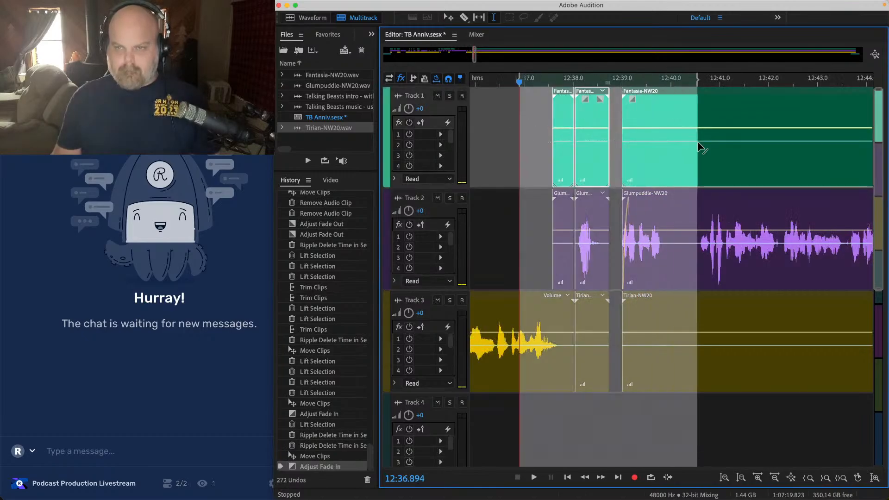
pyautogui.press('Delete')
# Step: Remove the short silent Track 3 clip and the silence after it up to about 12:40.4, play the section and save the session
pyautogui.click(587, 320)
pyautogui.press('Delete')
pyautogui.moveTo(616, 316); pyautogui.dragTo(691, 319)
pyautogui.press('Delete')
pyautogui.click(566, 109)
pyautogui.press('space')
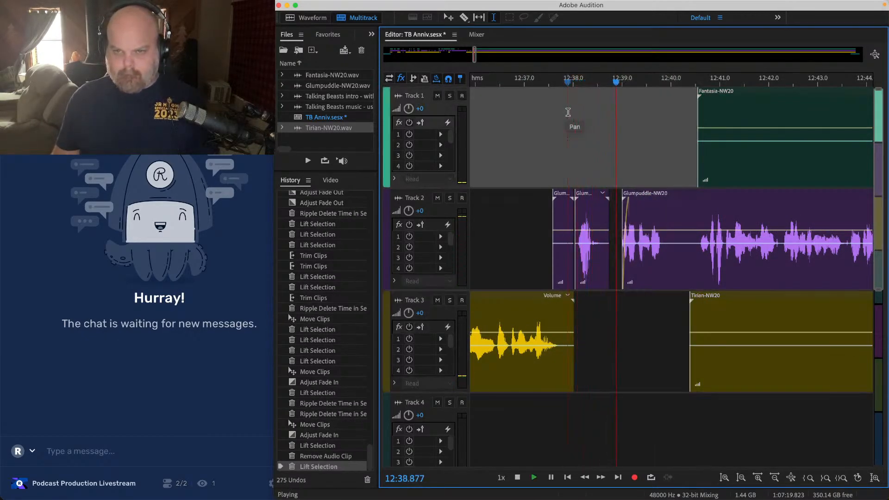
pyautogui.scroll(-3, 568, 112)
pyautogui.press('super+s')
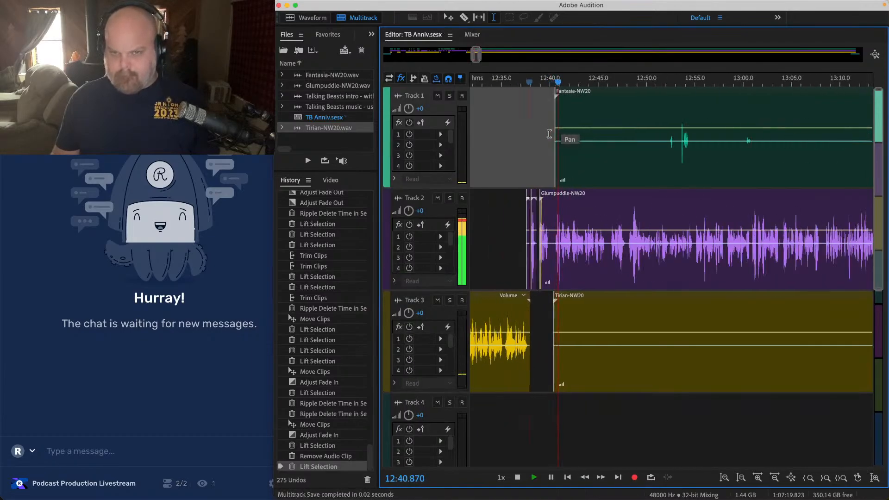
# Step: Trim the starts of the following Track 1 and Track 3 clips to about 12:52 and save the session
pyautogui.rightClick(542, 185)
pyautogui.moveTo(616, 330)
pyautogui.click(544, 134)
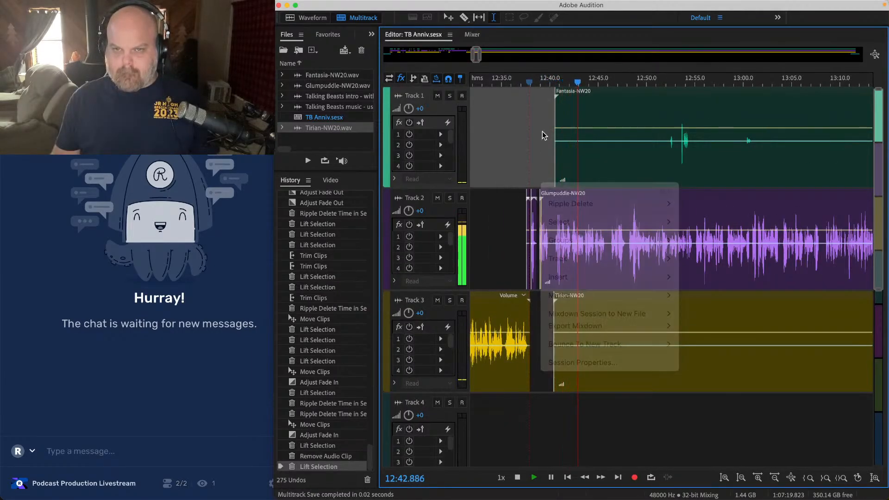
pyautogui.click(619, 335)
pyautogui.keyDown('super'); pyautogui.click(588, 149); pyautogui.keyUp('super')
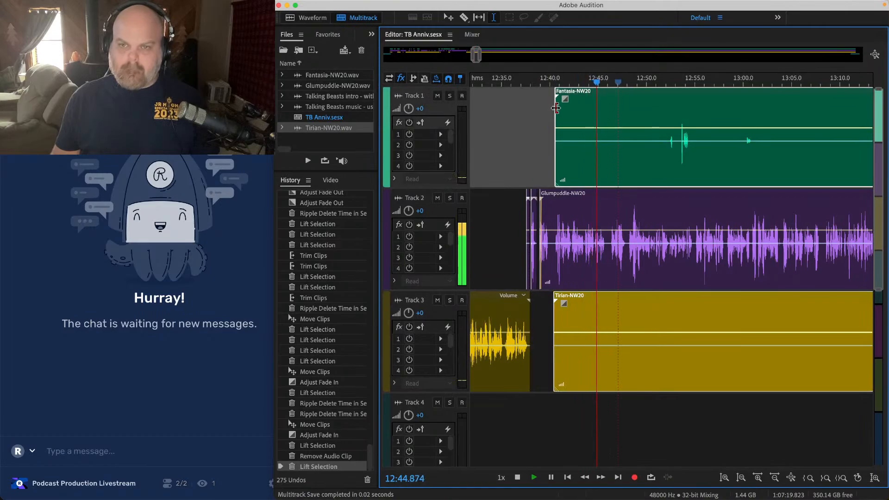
pyautogui.moveTo(556, 108); pyautogui.dragTo(658, 108)
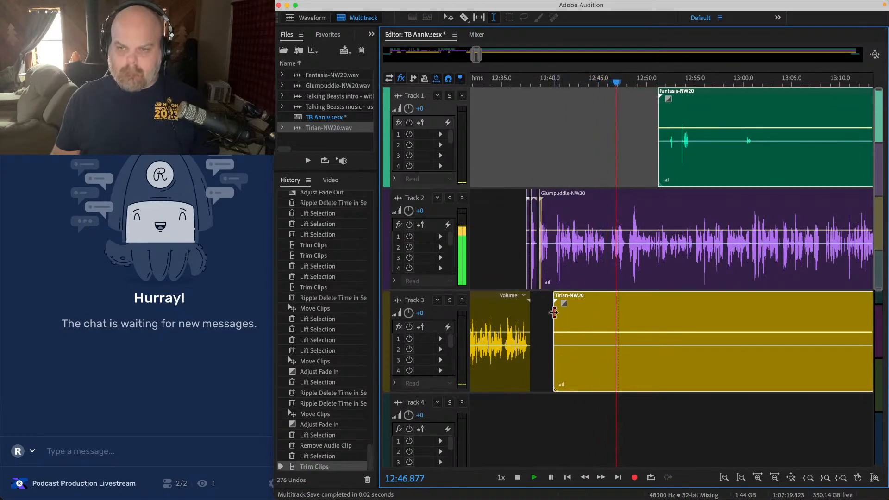
pyautogui.moveTo(554, 313); pyautogui.dragTo(665, 313)
pyautogui.click(620, 137)
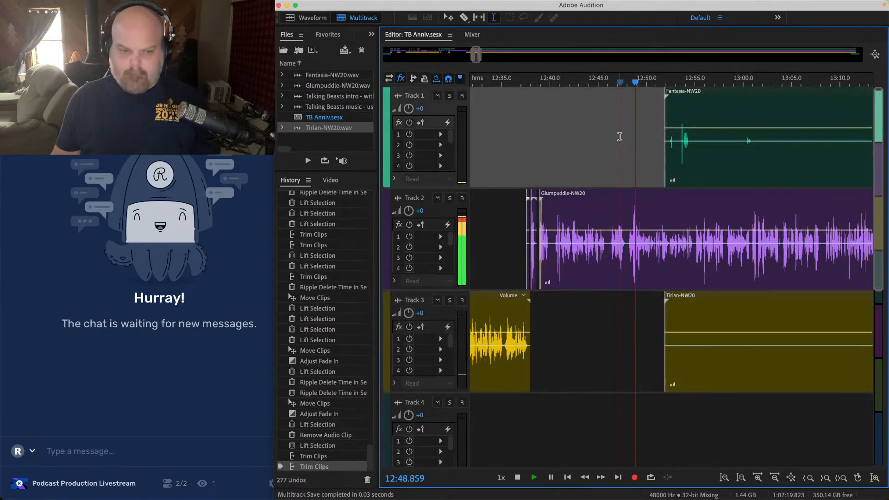
# Step: Trim the start of the Track 3 clip to about 13:15, just before its speech begins, and save the session
pyautogui.hscroll(5, 619, 137)
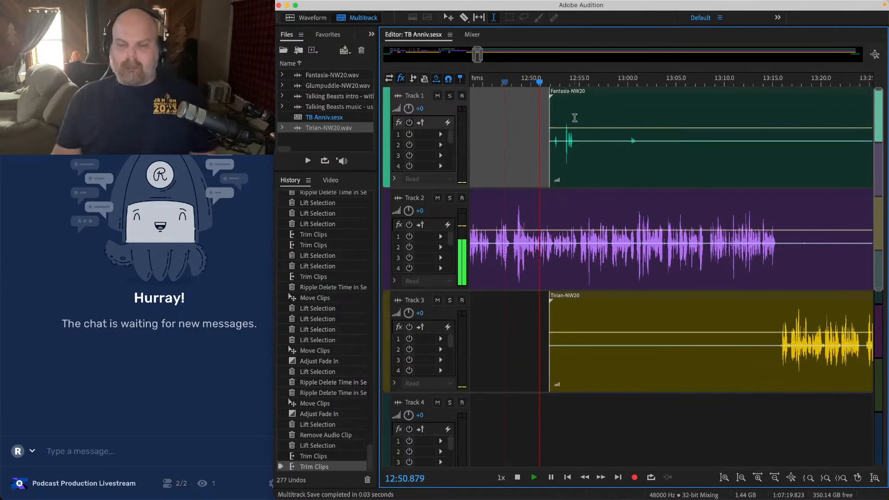
pyautogui.hscroll(2, 574, 118)
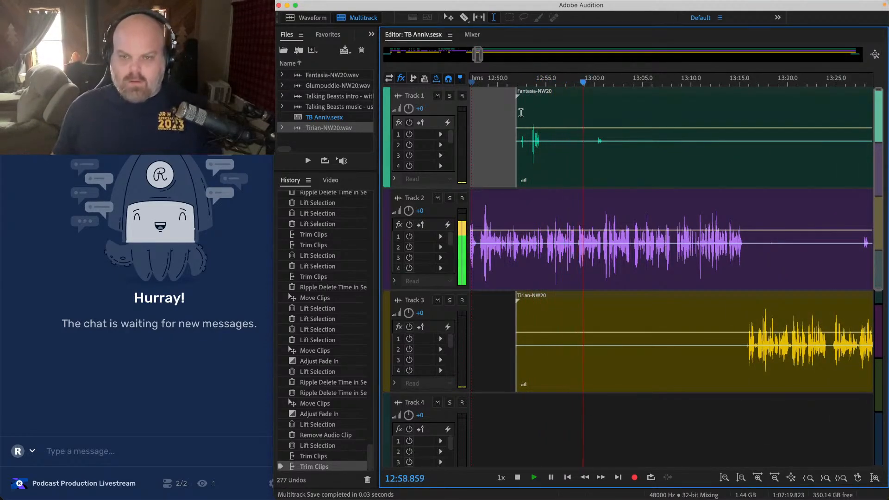
pyautogui.moveTo(519, 309); pyautogui.dragTo(739, 306)
pyautogui.press('super+s')
# Step: Delete the silent Track 1 audio from about 13:02 to 13:28
pyautogui.hscroll(4, 648, 294)
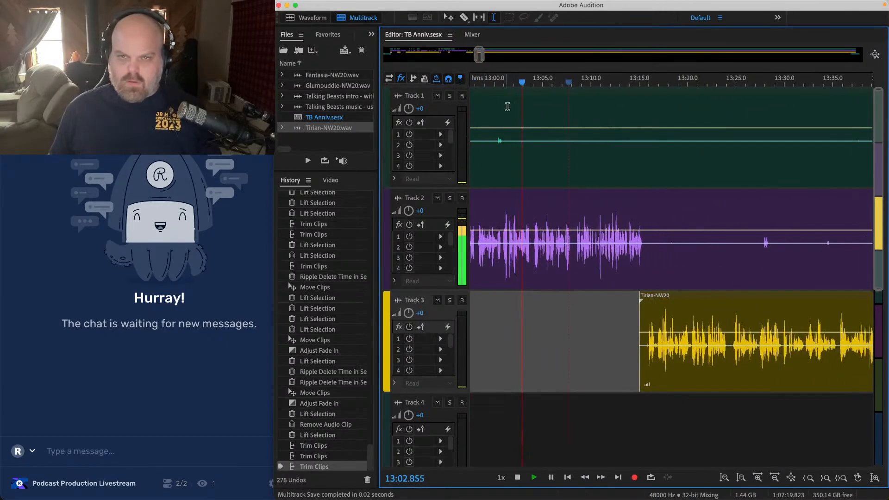
pyautogui.moveTo(510, 107); pyautogui.dragTo(761, 109)
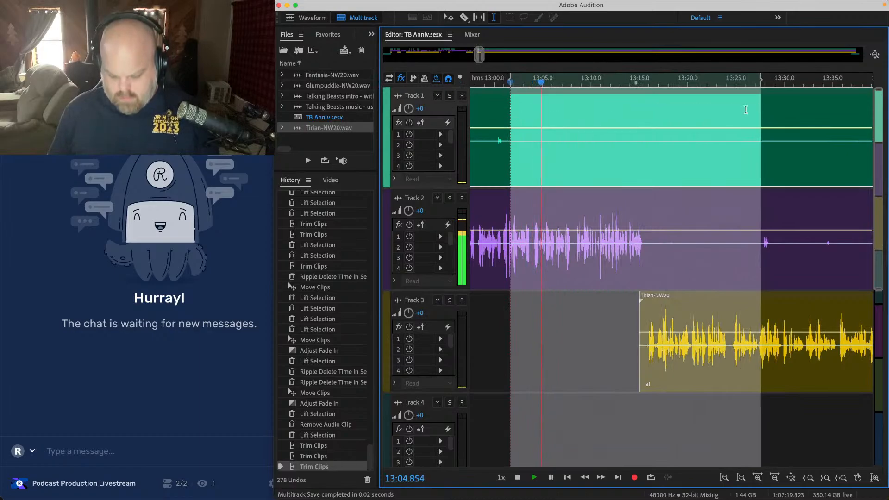
pyautogui.press('Delete')
# Step: Delete the silent Track 2 audio from about 13:16 to 13:27.6 and save the session
pyautogui.hscroll(2, 644, 135)
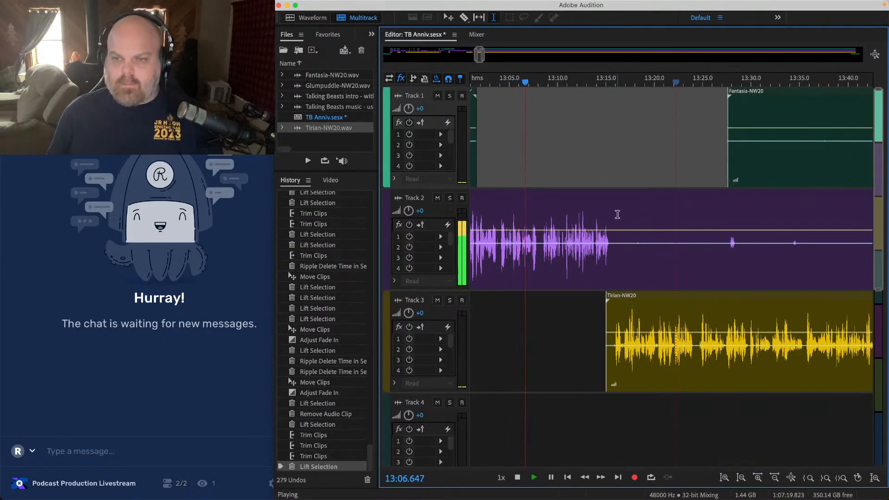
pyautogui.moveTo(617, 215); pyautogui.dragTo(729, 214)
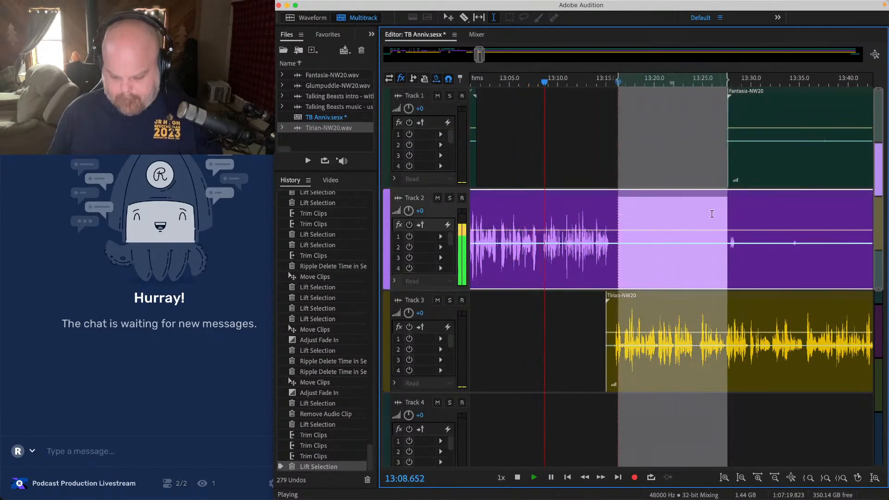
pyautogui.press('Delete')
pyautogui.click(672, 221)
pyautogui.press('super+s')
# Step: Trim the start of the Track 1 clip to about 13:46.5, deselect it and save the session
pyautogui.hscroll(2, 671, 220)
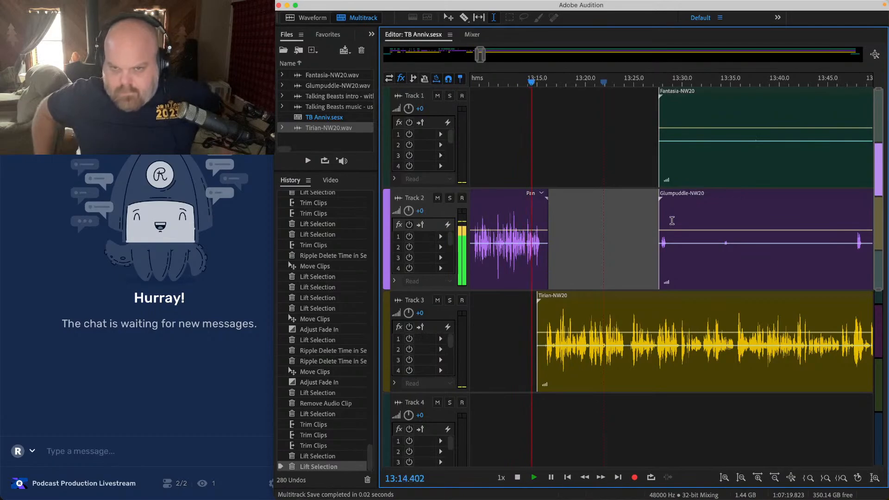
pyautogui.hscroll(2, 672, 220)
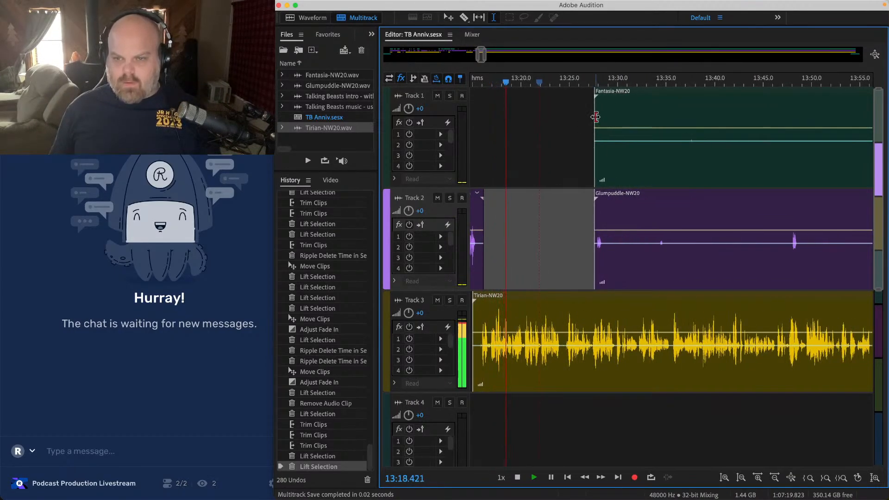
pyautogui.moveTo(596, 117); pyautogui.dragTo(781, 127)
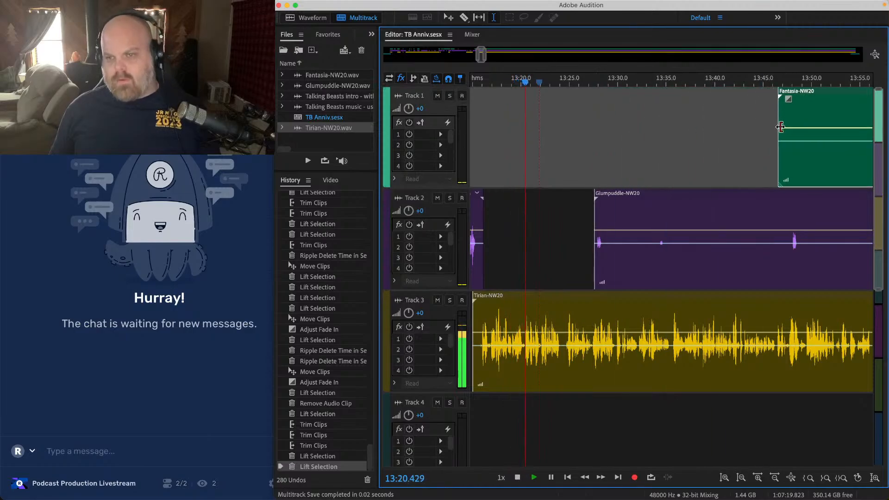
pyautogui.click(692, 131)
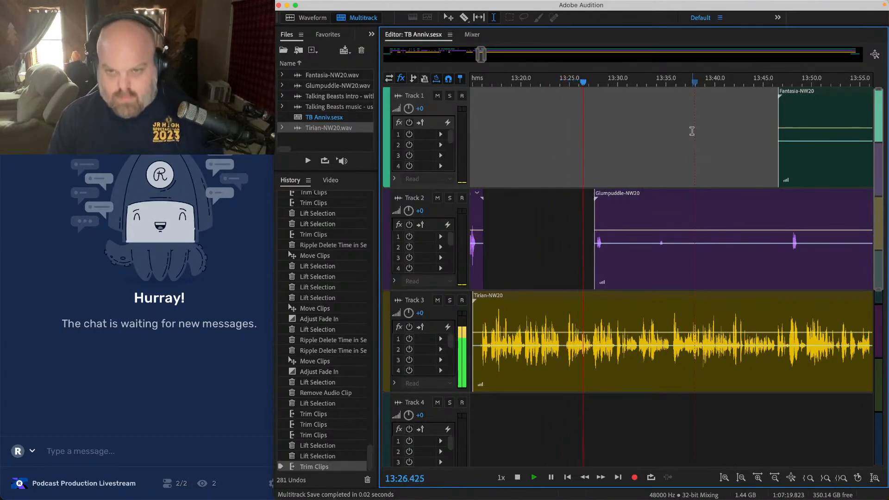
pyautogui.hscroll(2, 692, 132)
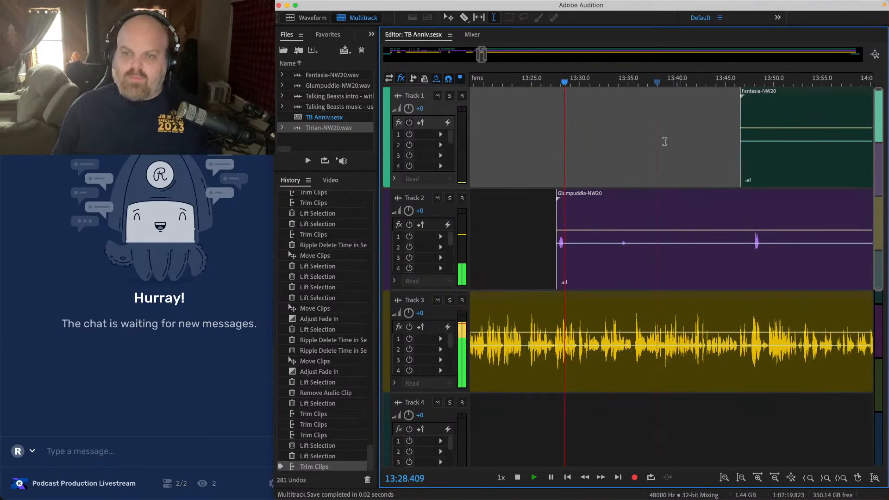
# Step: Check the Twitch stream dashboard, then return to the Adobe Audition session
pyautogui.hotkey('ctrl', 'Right')
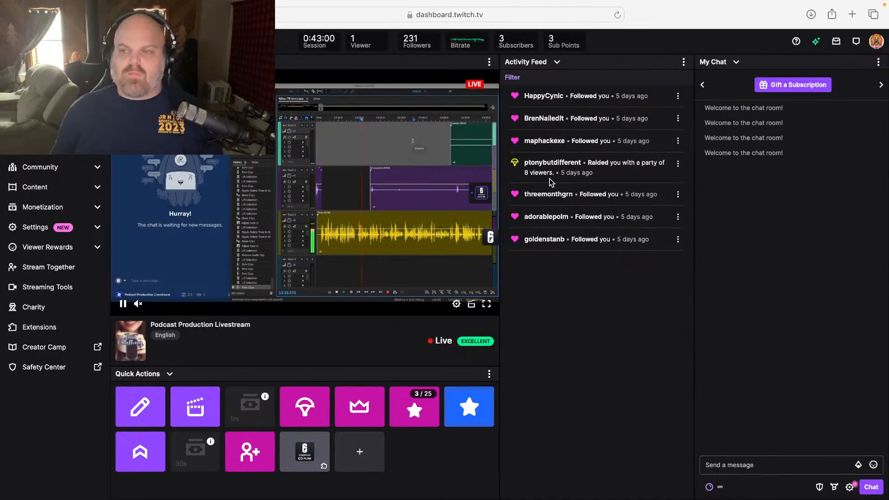
pyautogui.hotkey('ctrl', 'Left')
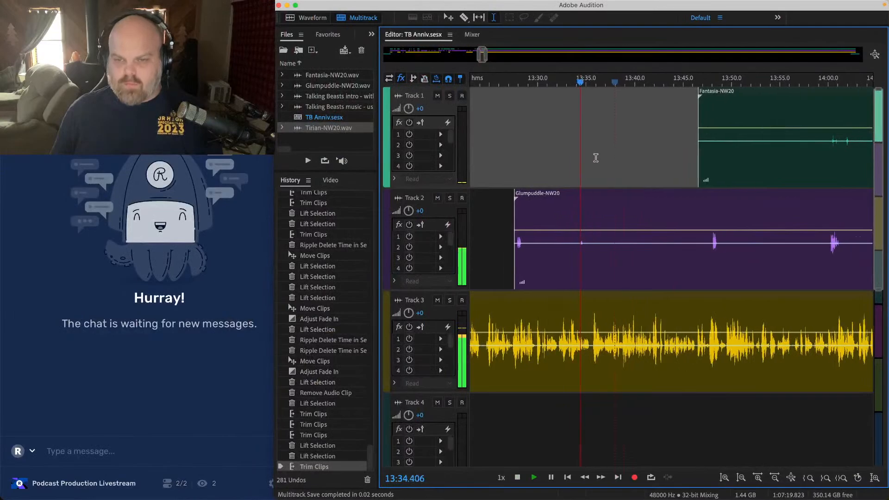
# Step: Delete the silent Track 2 audio from about 13:29.4 to 13:47.8 and save the session
pyautogui.hscroll(2, 547, 167)
pyautogui.moveTo(479, 217); pyautogui.dragTo(658, 218)
pyautogui.press('Delete')
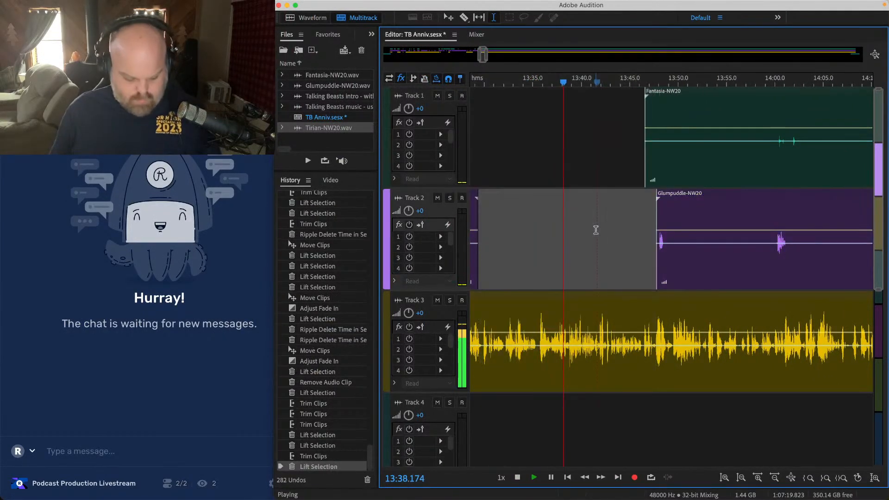
pyautogui.press('super+s')
# Step: Trim the start of the Track 1 clip to about 14:00, just before its speech begins
pyautogui.hscroll(1, 569, 200)
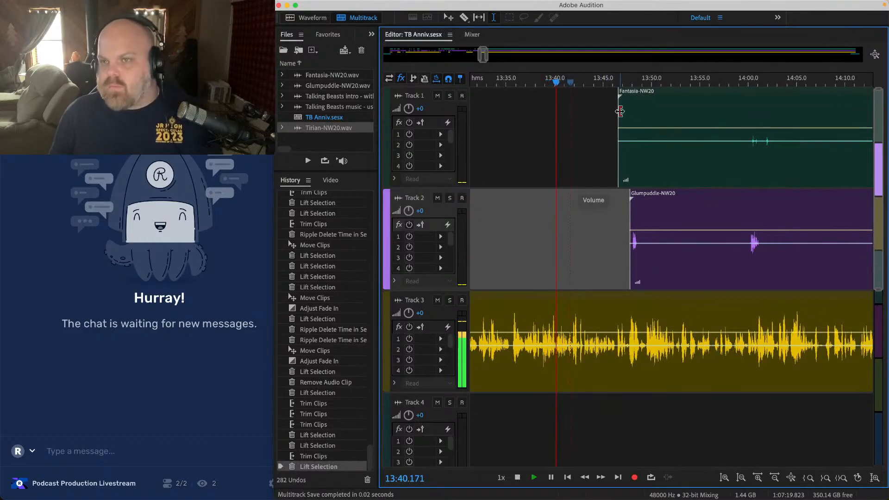
pyautogui.moveTo(620, 111); pyautogui.dragTo(748, 111)
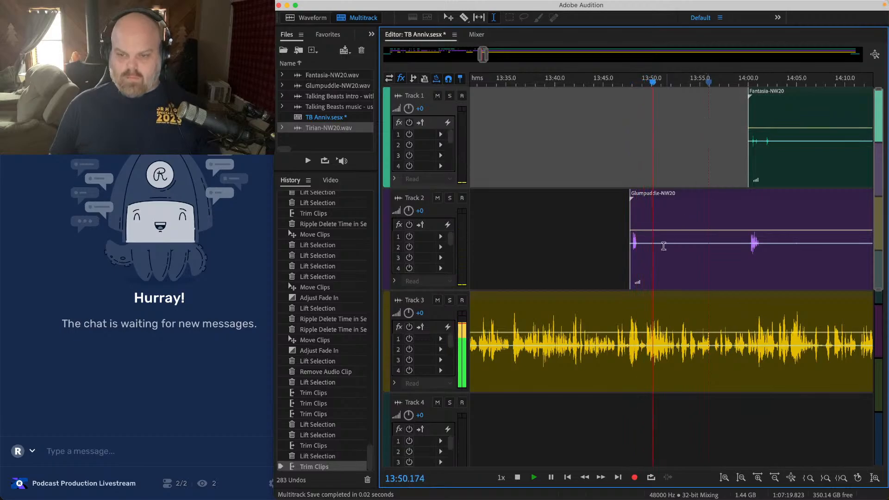
# Step: Play the passage around 13:48 and delete the Track 3 audio from about 13:47.7 to 13:50.8
pyautogui.scroll(2, 667, 174)
pyautogui.click(608, 149)
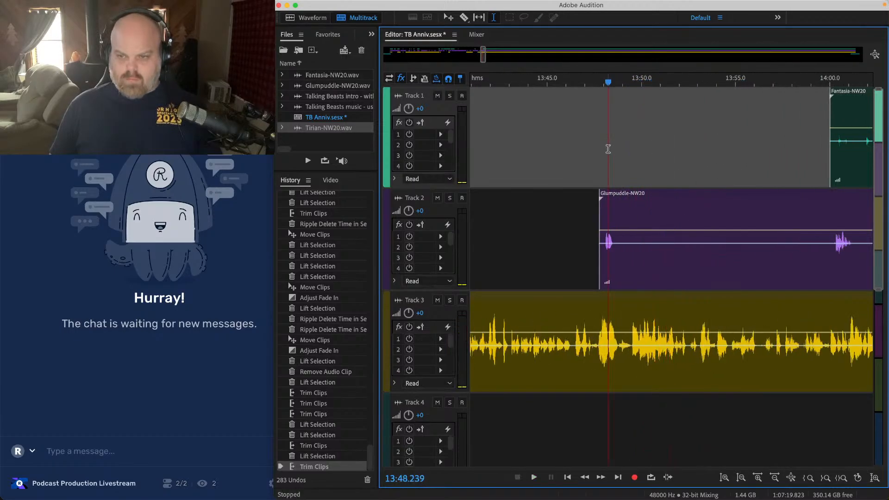
pyautogui.scroll(2, 612, 185)
pyautogui.press('space')
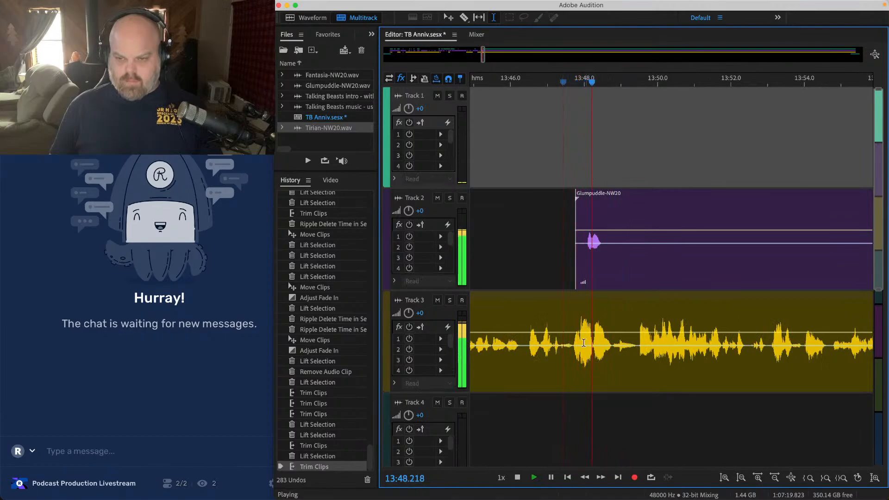
pyautogui.moveTo(572, 343); pyautogui.dragTo(682, 317)
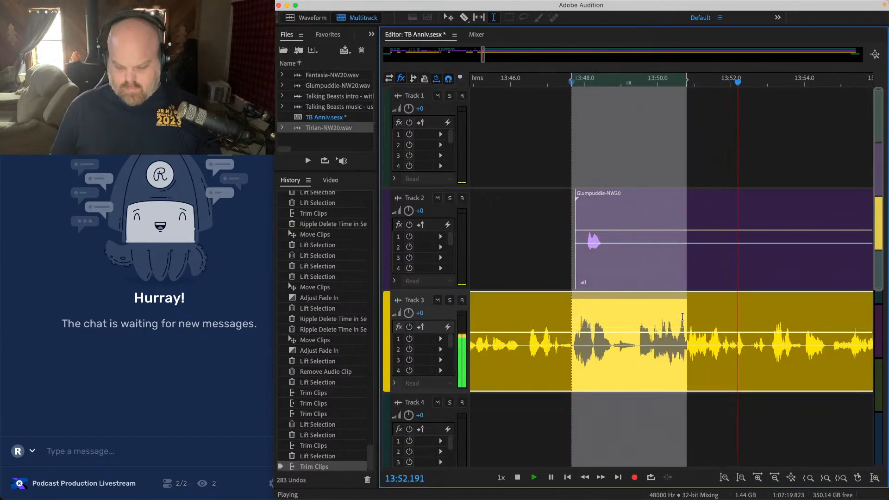
pyautogui.press('Delete')
pyautogui.press('space')
# Step: Add a short fade-in to the Track 3 clip starting at about 13:50.8 and play the transition
pyautogui.hscroll(1, 672, 310)
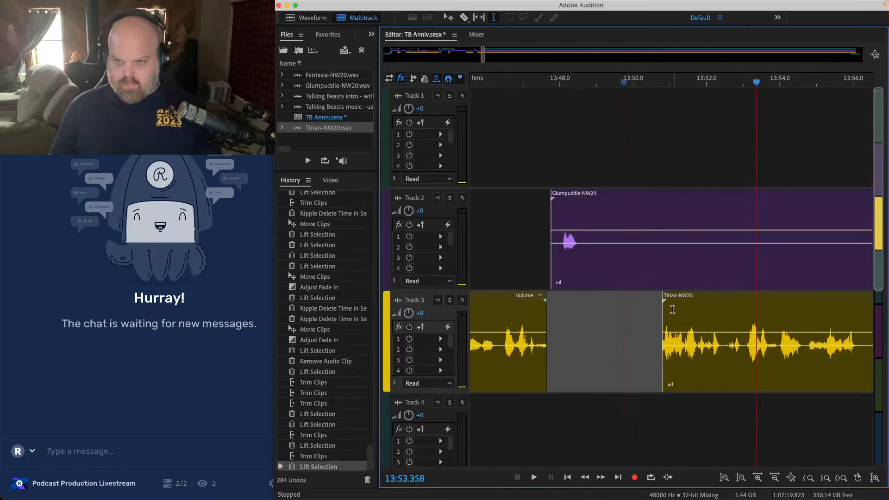
pyautogui.click(671, 309)
pyautogui.moveTo(666, 301); pyautogui.dragTo(673, 302)
pyautogui.click(650, 313)
pyautogui.press('space')
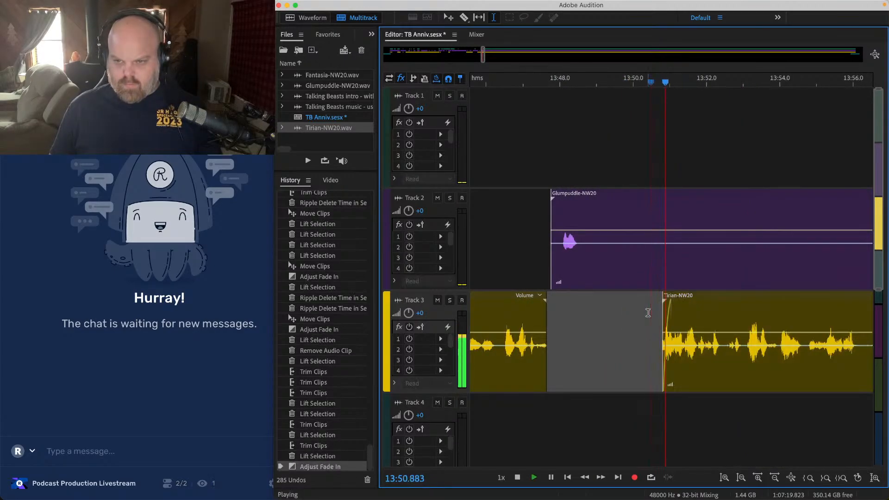
# Step: Delete the silent Track 2 audio from about 13:48.9 to 13:59.4
pyautogui.scroll(-2, 647, 312)
pyautogui.press('space')
pyautogui.moveTo(763, 212); pyautogui.dragTo(783, 217)
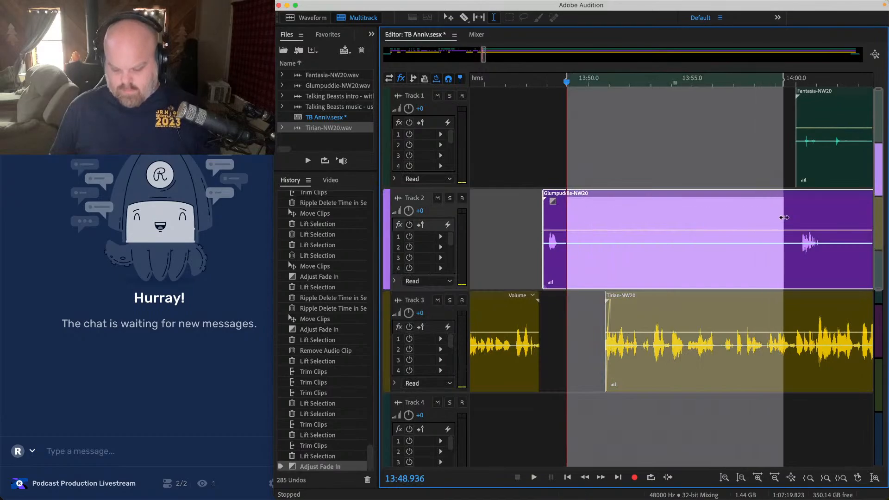
pyautogui.press('Delete')
# Step: Move the following clips on all tracks earlier so the Track 3 clip starts at about 13:48.4, play the join and save the session
pyautogui.click(770, 127)
pyautogui.hotkey('alt', 'a')
pyautogui.scroll(5, 553, 280)
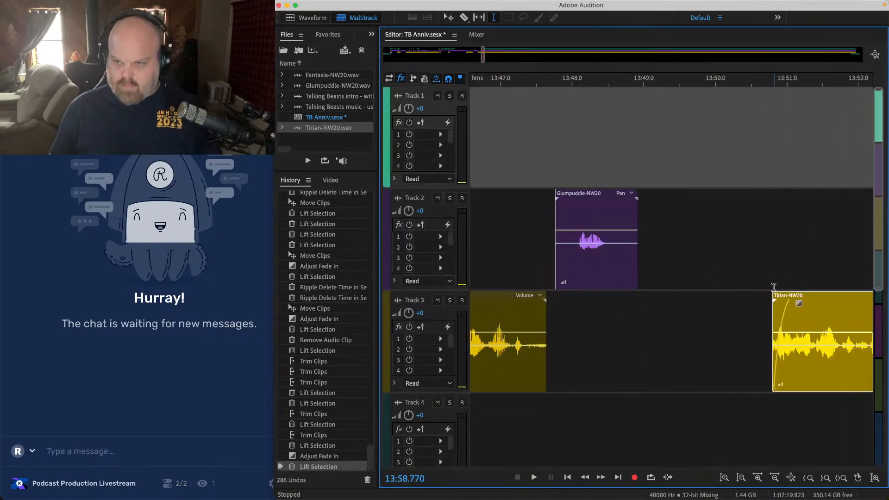
pyautogui.moveTo(774, 296); pyautogui.dragTo(617, 303)
pyautogui.click(573, 151)
pyautogui.press('space')
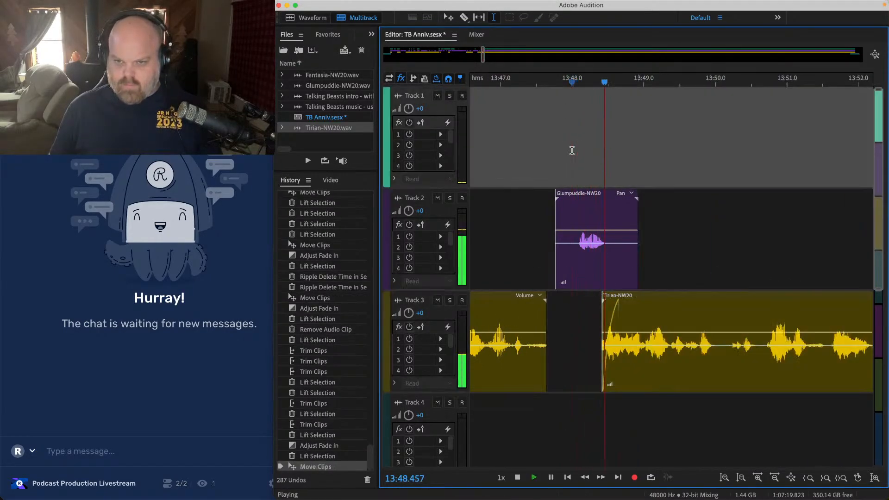
pyautogui.scroll(-3, 572, 151)
pyautogui.hotkey('ctrl', 's')
# Step: Replay the passage from about 13:54 and delete about 1.2 s of Track 3 audio starting at about 13:55.1
pyautogui.scroll(-2, 571, 150)
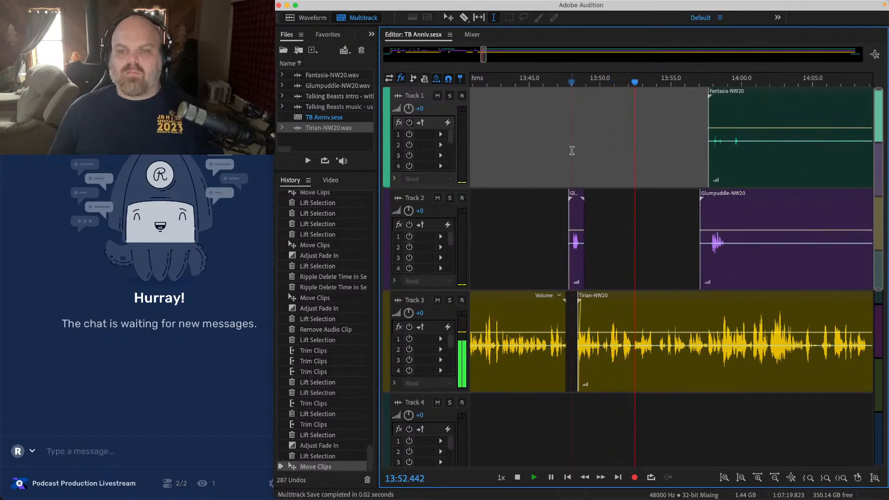
pyautogui.hscroll(5, 574, 167)
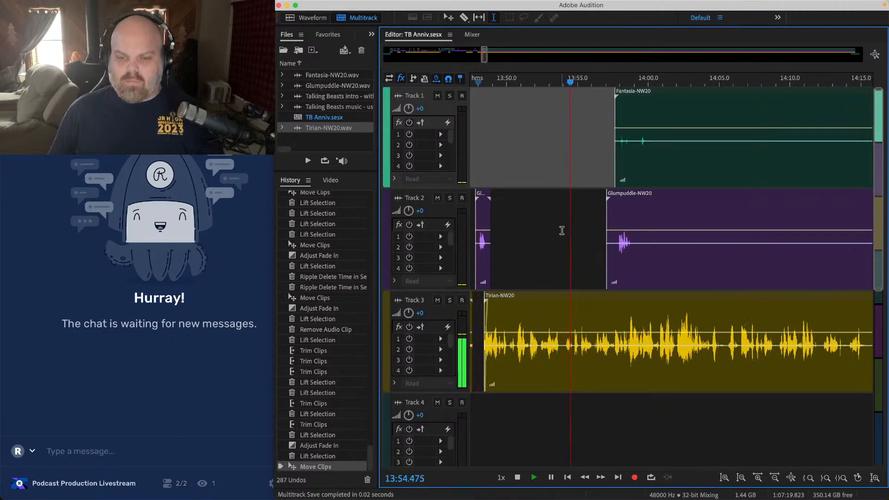
pyautogui.scroll(3, 586, 228)
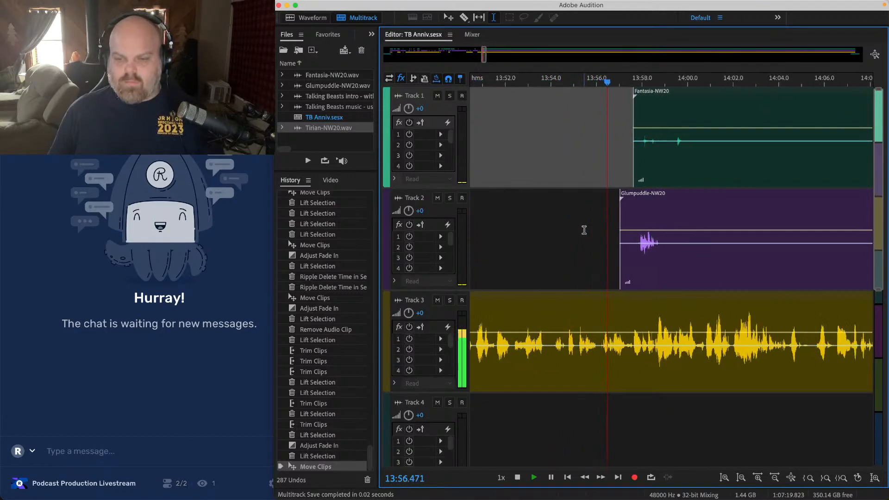
pyautogui.click(552, 248)
pyautogui.scroll(2, 578, 250)
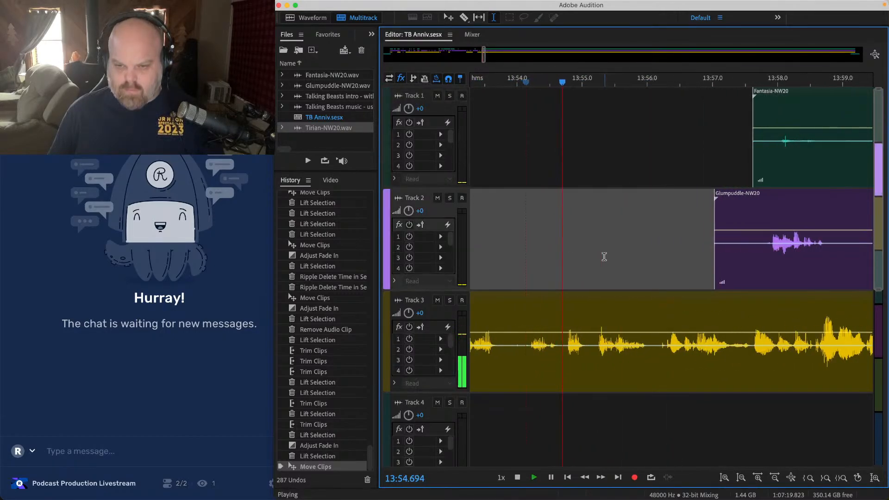
pyautogui.click(591, 315)
pyautogui.moveTo(591, 315); pyautogui.dragTo(606, 303)
pyautogui.press('Delete')
# Step: Move the following clips on all tracks earlier to close the Track 3 gap at about 13:55.1, and play the join
pyautogui.click(722, 157)
pyautogui.hotkey('shift', 'End')
pyautogui.click(525, 158)
pyautogui.press('space')
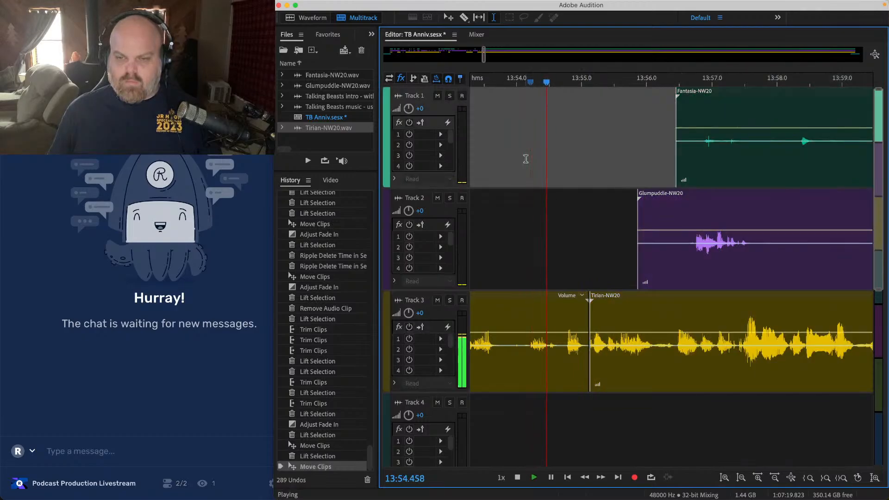
pyautogui.press('space')
# Step: Nudge the following clips on all tracks slightly earlier to crossfade the Track 3 join at about 13:55.1, play it and save the session
pyautogui.moveTo(640, 148); pyautogui.dragTo(767, 337)
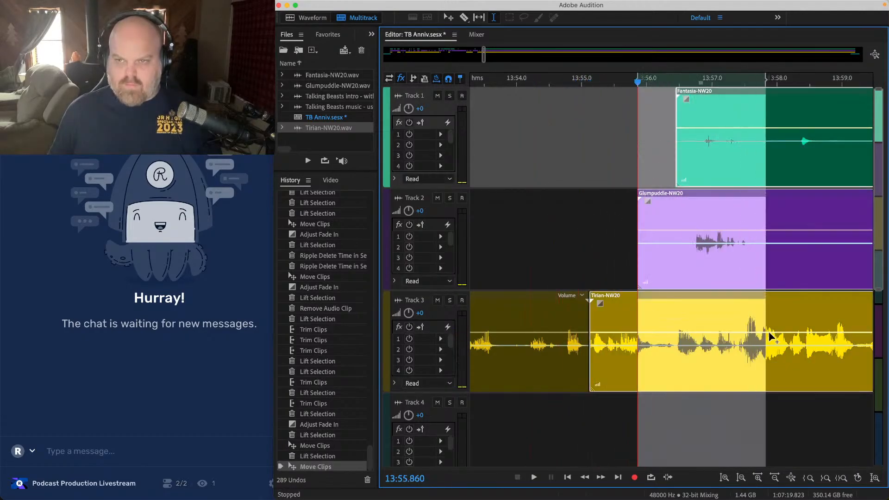
pyautogui.scroll(3, 605, 272)
pyautogui.moveTo(580, 293); pyautogui.dragTo(572, 292)
pyautogui.scroll(-3, 492, 191)
pyautogui.click(492, 192)
pyautogui.press('space')
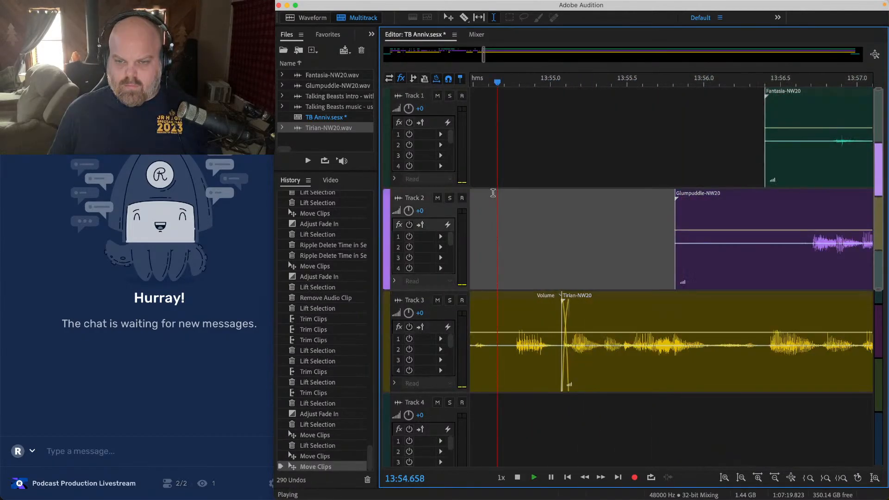
pyautogui.press('super+s')
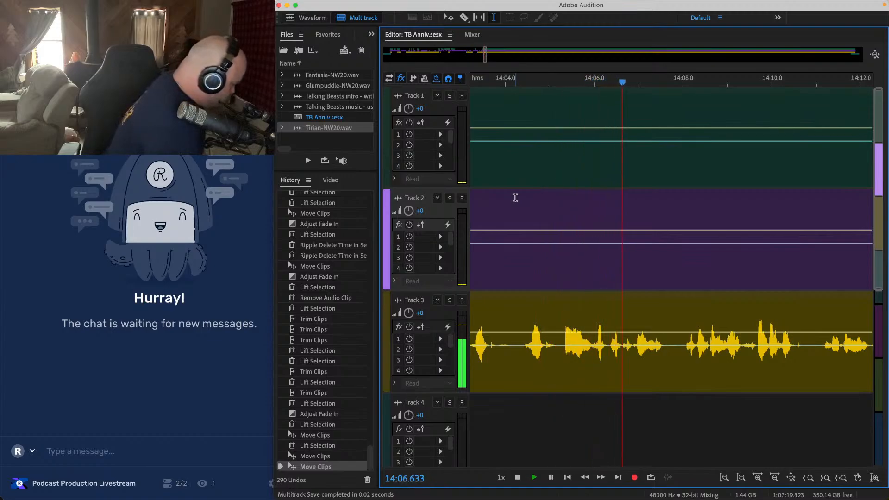
# Step: Ripple delete the time from about 14:04.4 to 14:08 across all tracks and play the resulting join
pyautogui.hscroll(-2, 515, 198)
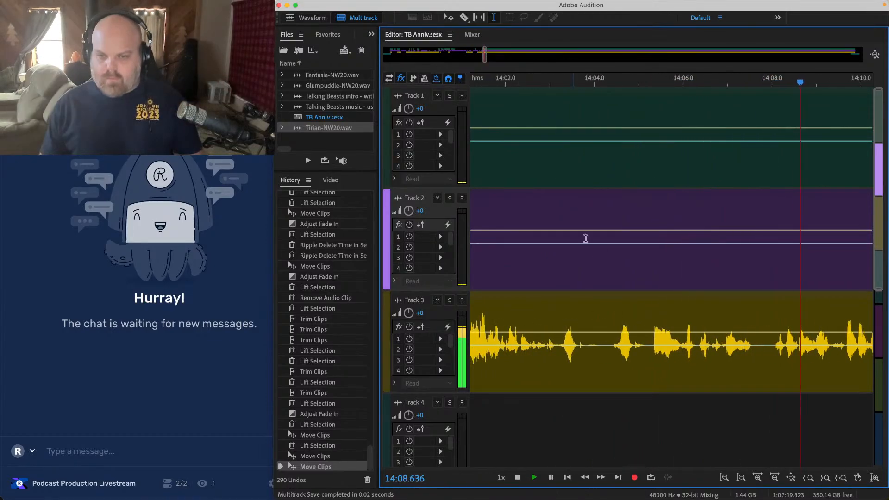
pyautogui.press('space')
pyautogui.click(549, 327)
pyautogui.press('space')
pyautogui.press('space')
pyautogui.click(759, 315)
pyautogui.press('space')
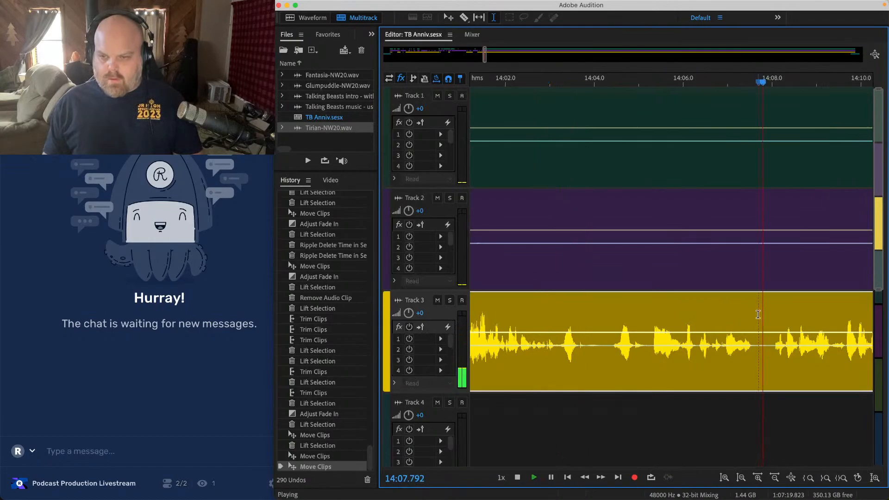
pyautogui.moveTo(772, 315); pyautogui.dragTo(611, 95)
pyautogui.press('super+shift+BackSpace')
pyautogui.click(562, 102)
pyautogui.press('space')
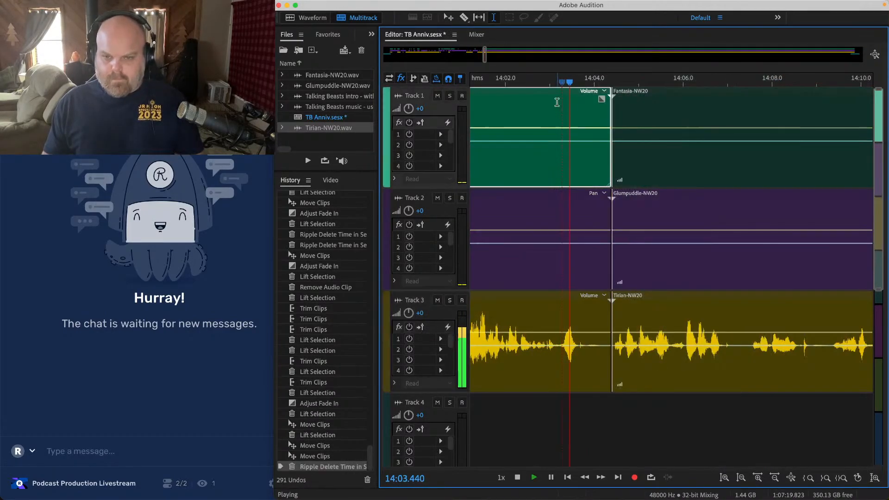
# Step: Nudge the following clips on all three tracks slightly earlier to crossfade the cut at about 14:04.3, and play it back
pyautogui.scroll(-4, 557, 102)
pyautogui.scroll(4, 591, 268)
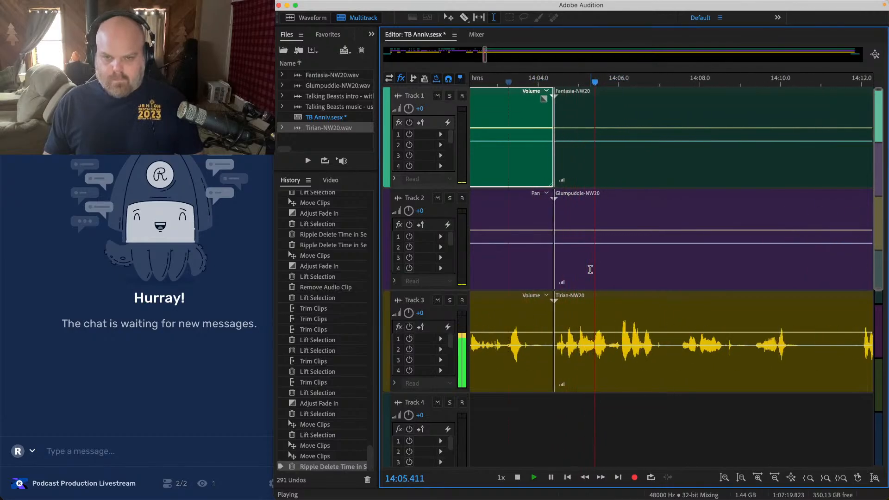
pyautogui.press('space')
pyautogui.moveTo(630, 362); pyautogui.dragTo(609, 125)
pyautogui.scroll(2, 569, 218)
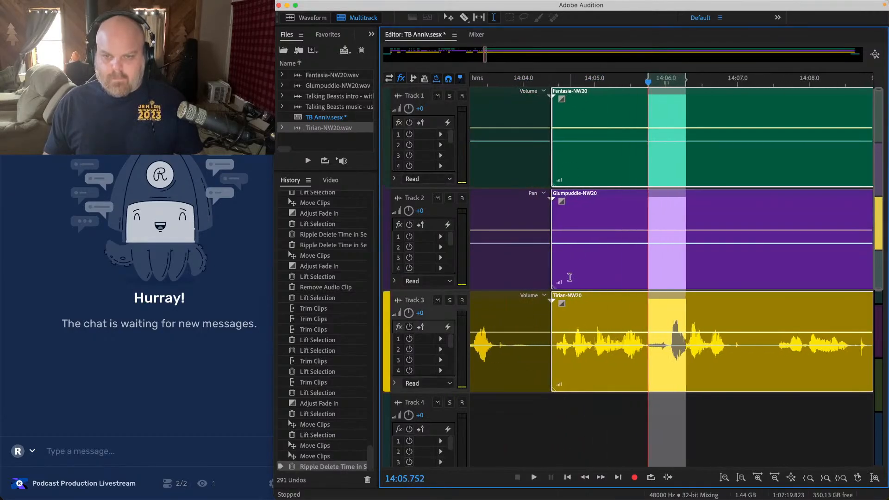
pyautogui.moveTo(565, 294); pyautogui.dragTo(559, 293)
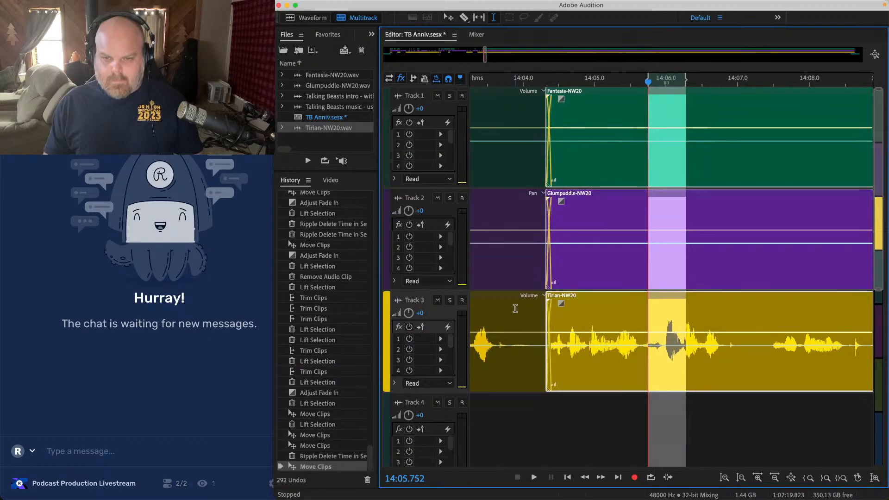
pyautogui.click(514, 309)
pyautogui.press('space')
pyautogui.scroll(-4, 513, 309)
pyautogui.press('space')
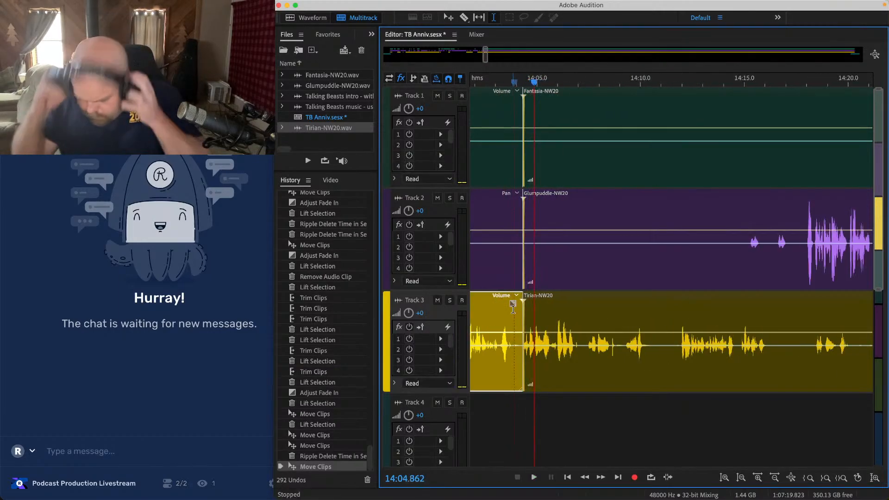
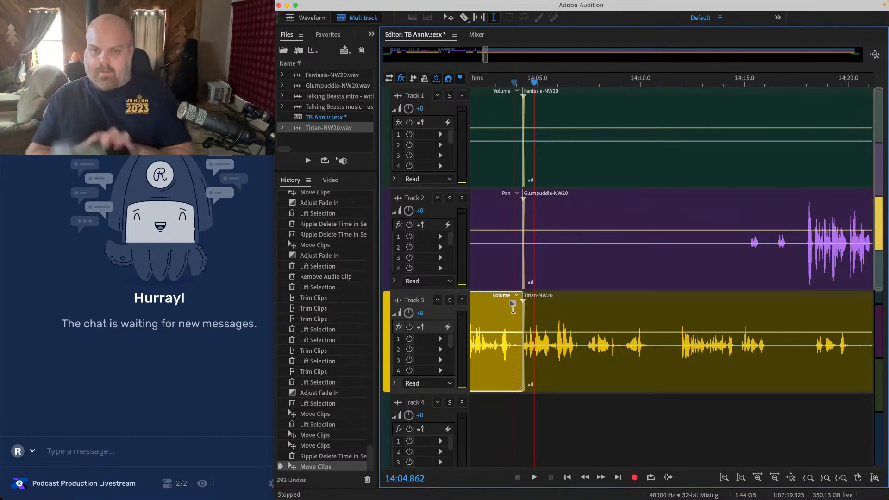
# Step: Audition the Track 3 speech and ripple delete the time from 14:06.0 to about 14:11.8 across all tracks
pyautogui.press('space')
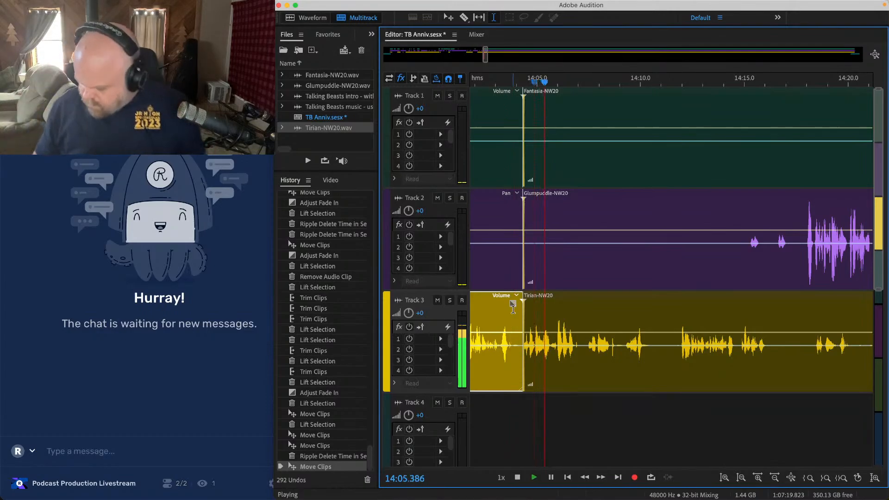
pyautogui.hscroll(-1, 514, 309)
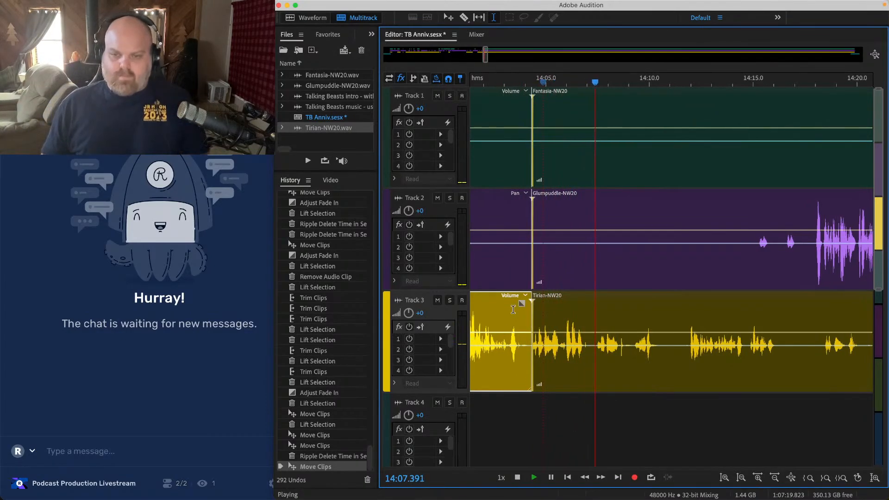
pyautogui.scroll(2, 608, 284)
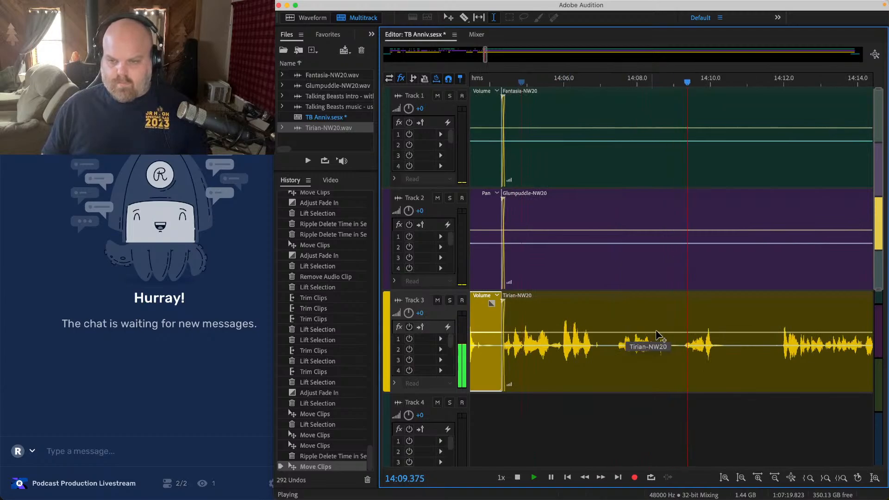
pyautogui.click(770, 313)
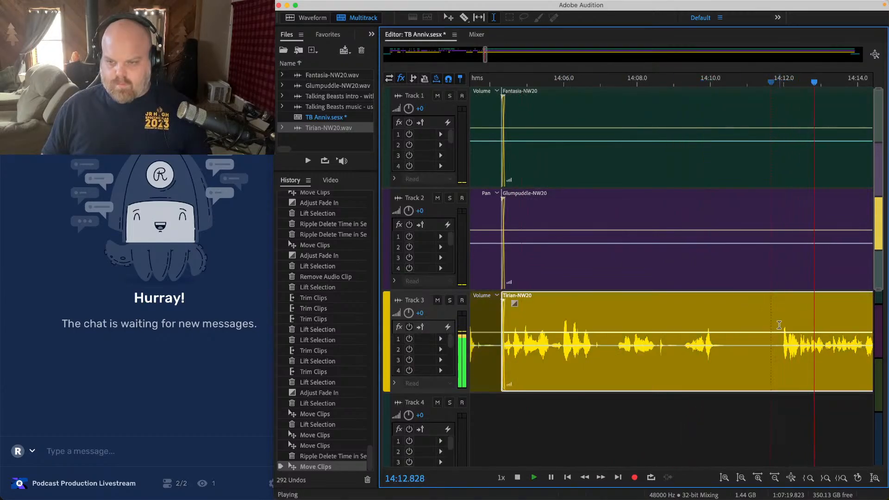
pyautogui.click(514, 317)
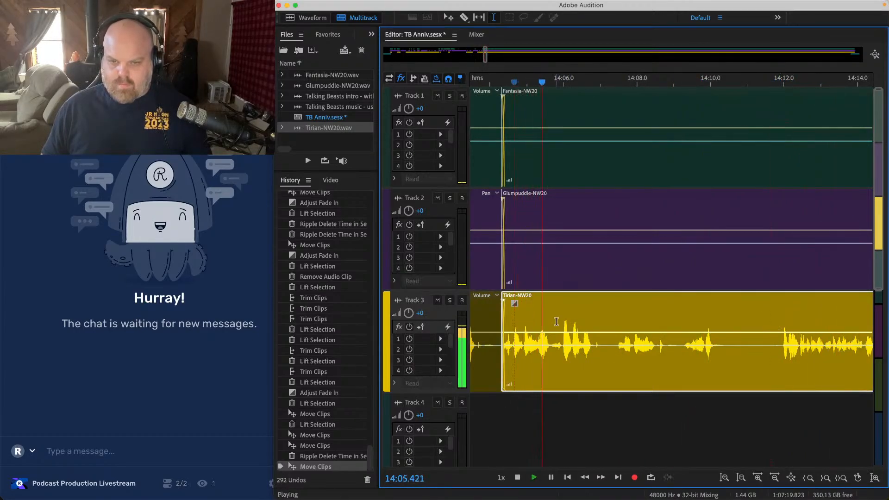
pyautogui.moveTo(778, 78); pyautogui.dragTo(570, 76)
pyautogui.press('super+shift+BackSpace')
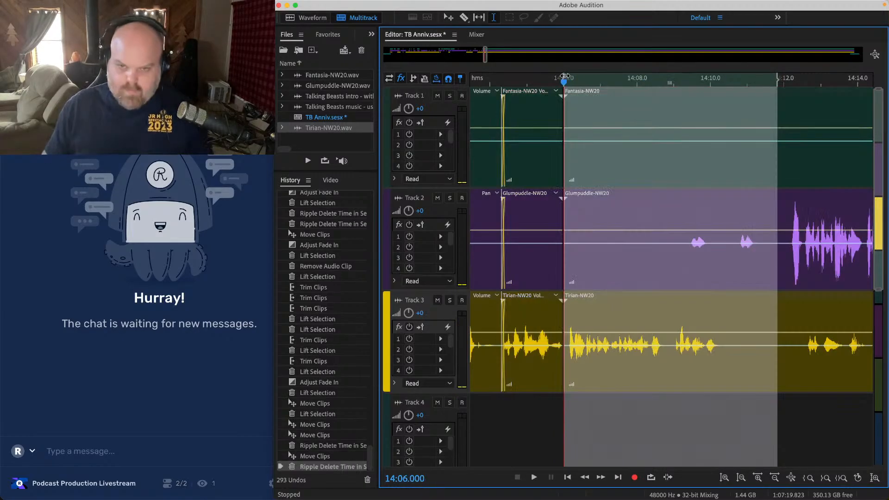
# Step: Play the cut at about 14:06.0 and nudge the following clips on all three tracks slightly earlier to crossfade it
pyautogui.click(538, 99)
pyautogui.press('space')
pyautogui.scroll(2, 548, 133)
pyautogui.scroll(2, 585, 232)
pyautogui.press('space')
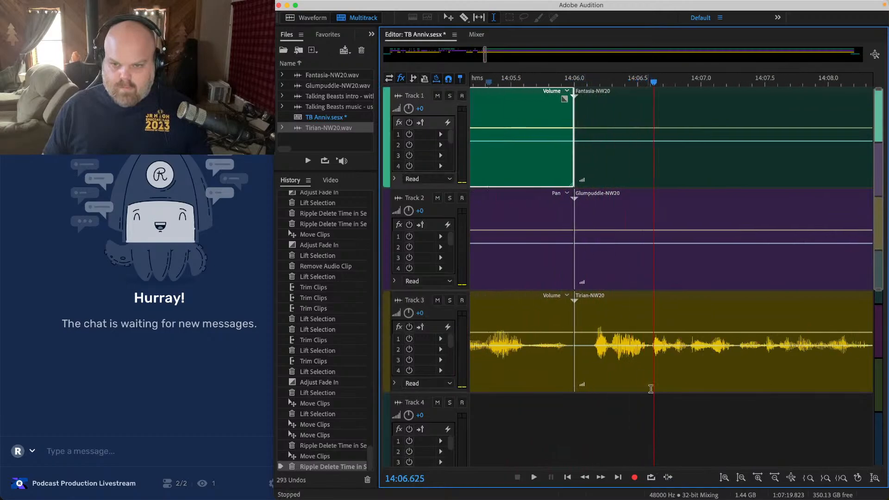
pyautogui.moveTo(658, 398); pyautogui.dragTo(596, 195)
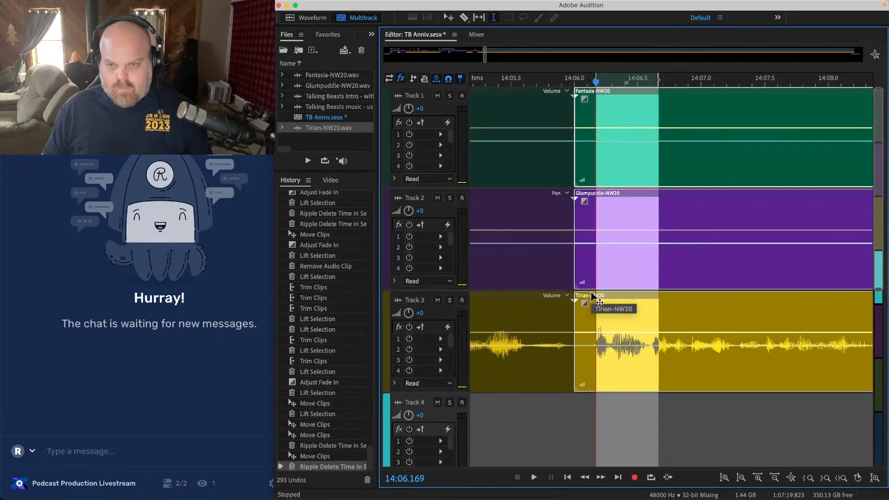
pyautogui.moveTo(592, 296); pyautogui.dragTo(583, 296)
pyautogui.click(524, 307)
pyautogui.press('space')
pyautogui.scroll(-2, 519, 309)
pyautogui.scroll(-2, 519, 309)
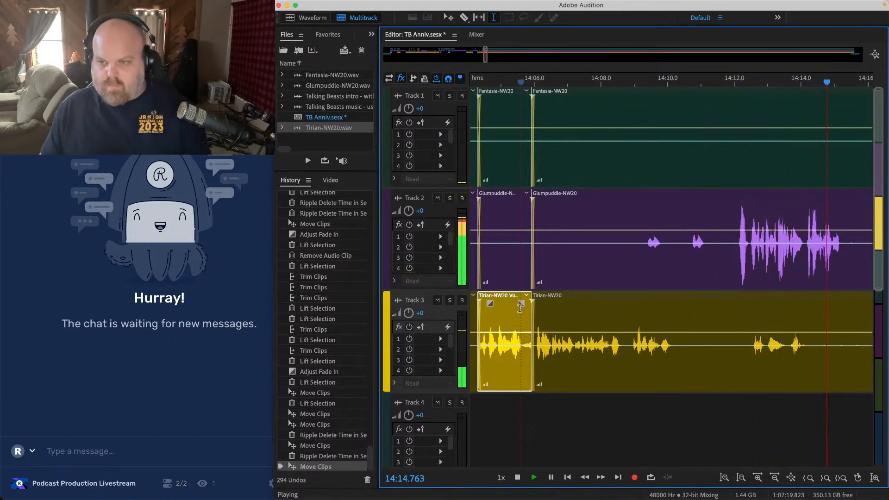
# Step: Remove the Track 3 audio from about 14:10.7 to 14:19.4
pyautogui.scroll(-2, 524, 312)
pyautogui.hscroll(1, 625, 331)
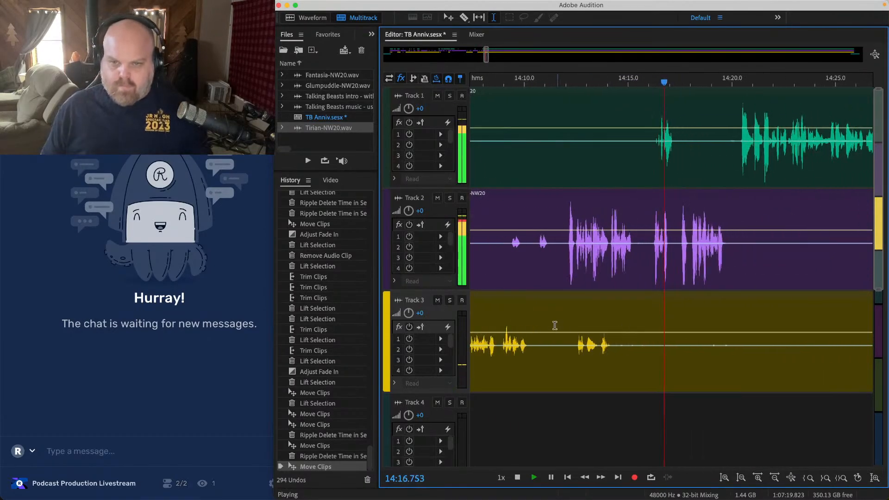
pyautogui.moveTo(539, 320); pyautogui.dragTo(733, 314)
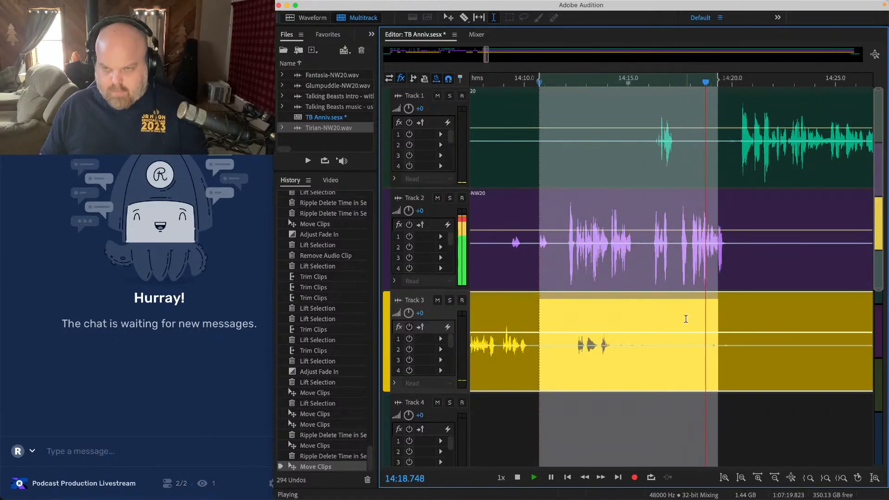
pyautogui.press('Delete')
# Step: Remove the pauses on Track 2 from about 14:15.3 to 14:17.5 and on Track 1 from about 14:13.9 to 14:16.2
pyautogui.scroll(2, 681, 211)
pyautogui.moveTo(676, 211); pyautogui.dragTo(581, 211)
pyautogui.press('Delete')
pyautogui.moveTo(621, 113); pyautogui.dragTo(517, 113)
pyautogui.press('Delete')
# Step: Move the following clips on all tracks about 1 second earlier to tighten the gap before 14:16.2, and play the result
pyautogui.moveTo(848, 431); pyautogui.dragTo(753, 111)
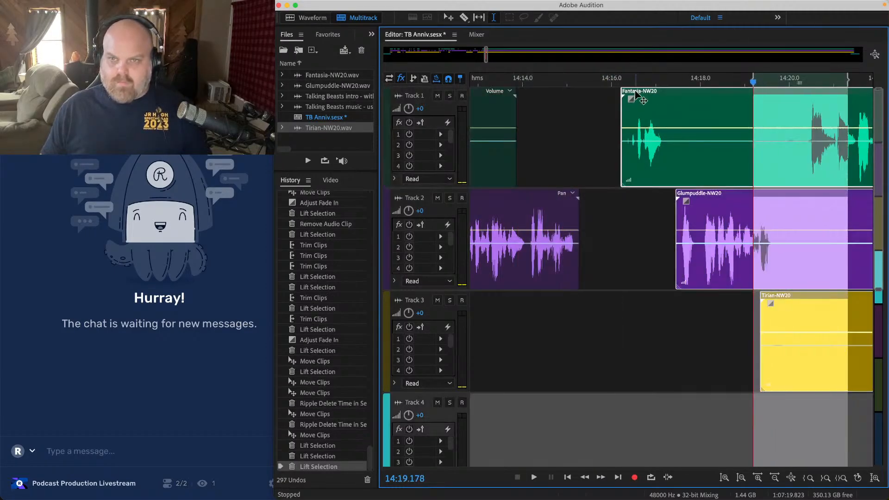
pyautogui.moveTo(639, 97); pyautogui.dragTo(592, 97)
pyautogui.click(542, 130)
pyautogui.press('space')
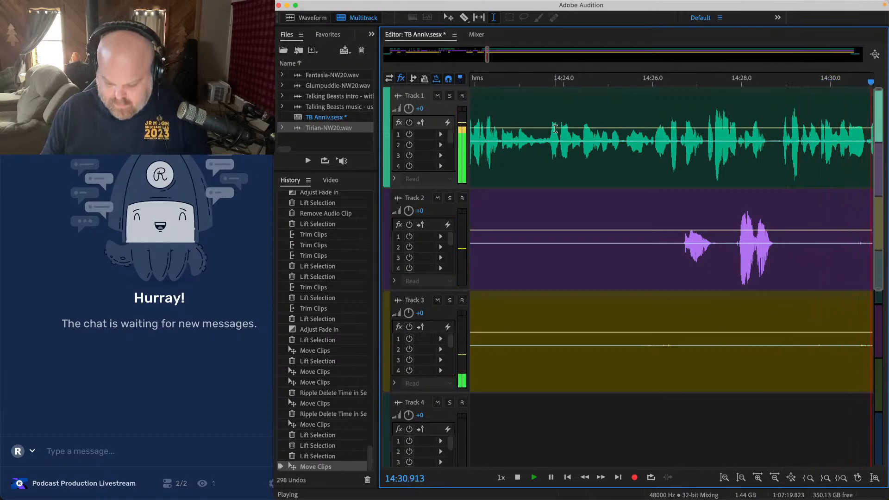
# Step: Remove the silent audio on Tracks 2 and 3 from about 14:29.2 to 14:37.7
pyautogui.scroll(-4, 555, 130)
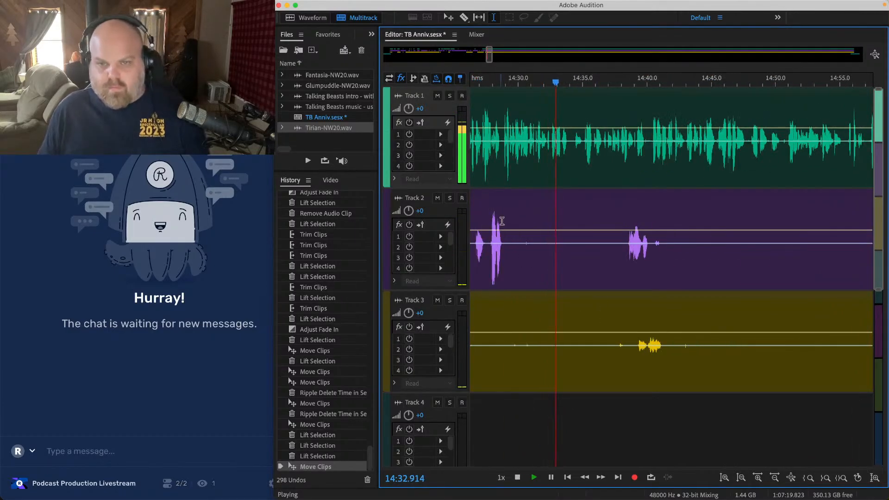
pyautogui.moveTo(508, 222); pyautogui.dragTo(617, 393)
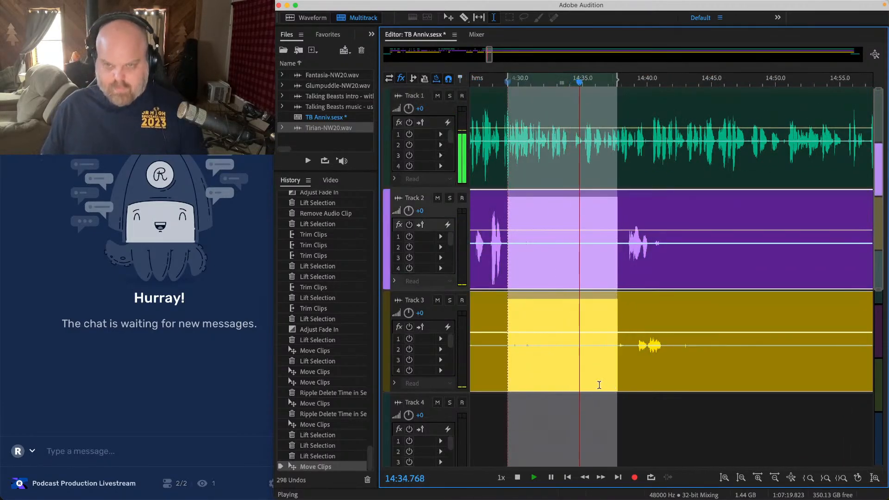
pyautogui.press('Delete')
# Step: Remove the Track 1 audio from about 14:34.3 to 14:35.0
pyautogui.scroll(4, 585, 137)
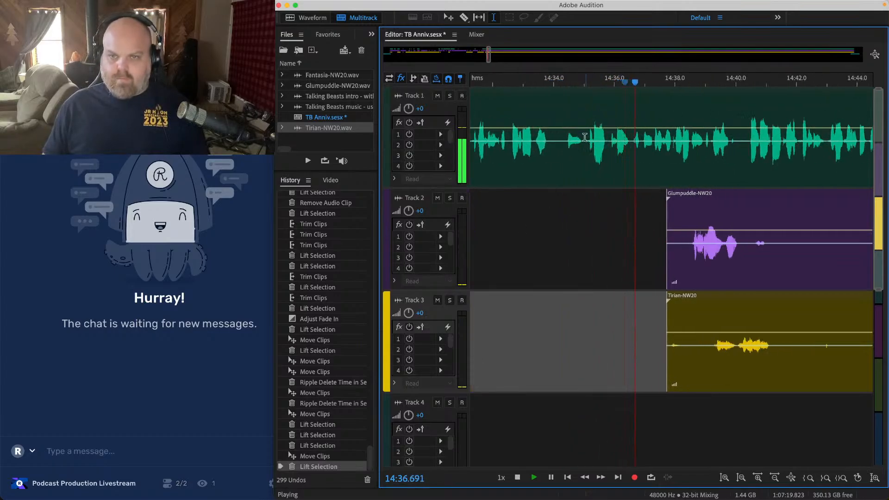
pyautogui.press('space')
pyautogui.moveTo(582, 137); pyautogui.dragTo(563, 137)
pyautogui.press('Delete')
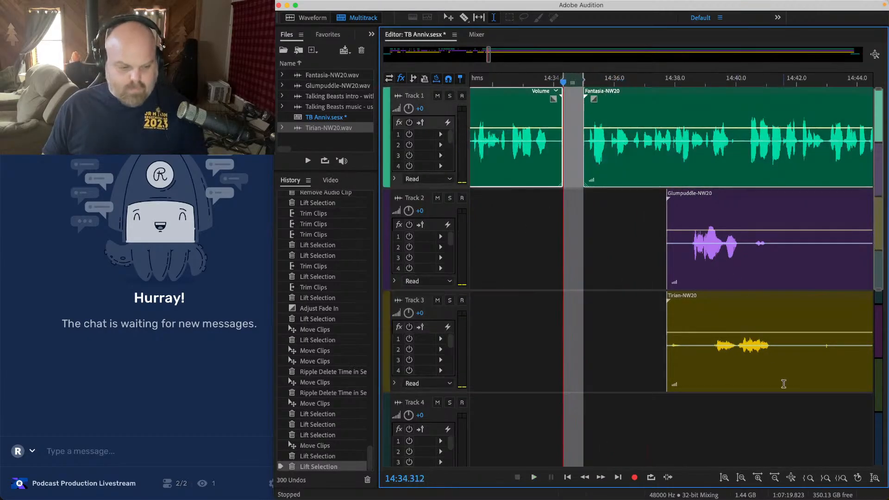
# Step: Move the following clips on all tracks about 0.7 seconds earlier to close the Track 1 gap at 14:34.3, and play on
pyautogui.moveTo(783, 409); pyautogui.dragTo(588, 148)
pyautogui.scroll(3, 533, 98)
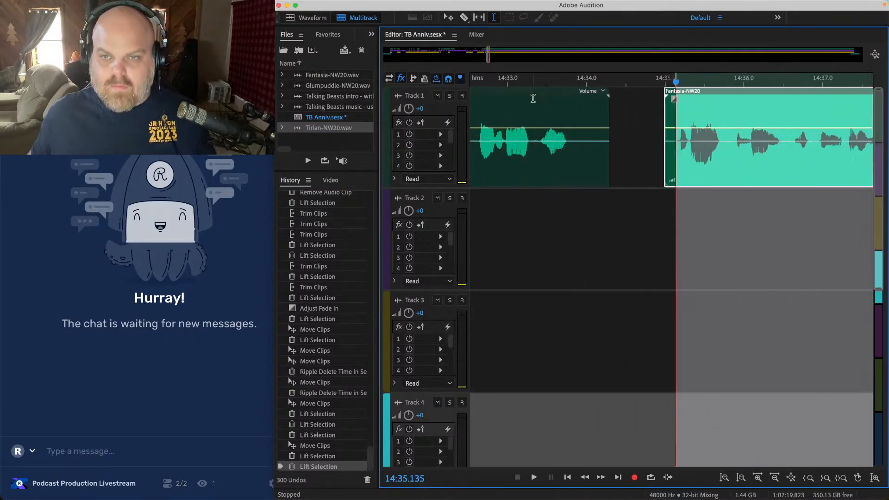
pyautogui.moveTo(682, 92); pyautogui.dragTo(624, 92)
pyautogui.scroll(-3, 579, 98)
pyautogui.press('space')
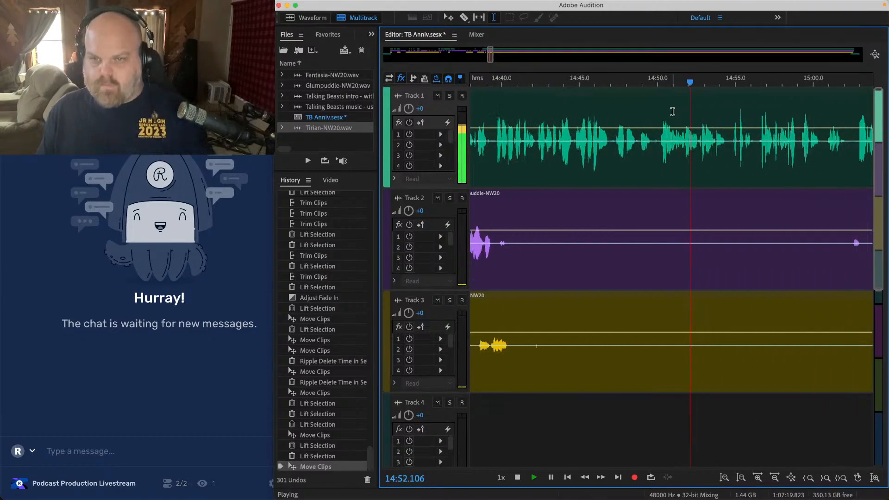
# Step: Audition the Track 1 speech near 14:49, ripple delete about 14:48.9 to 14:50.2 across all tracks and play the resulting join
pyautogui.press('space')
pyautogui.click(632, 106)
pyautogui.press('space')
pyautogui.scroll(4, 641, 116)
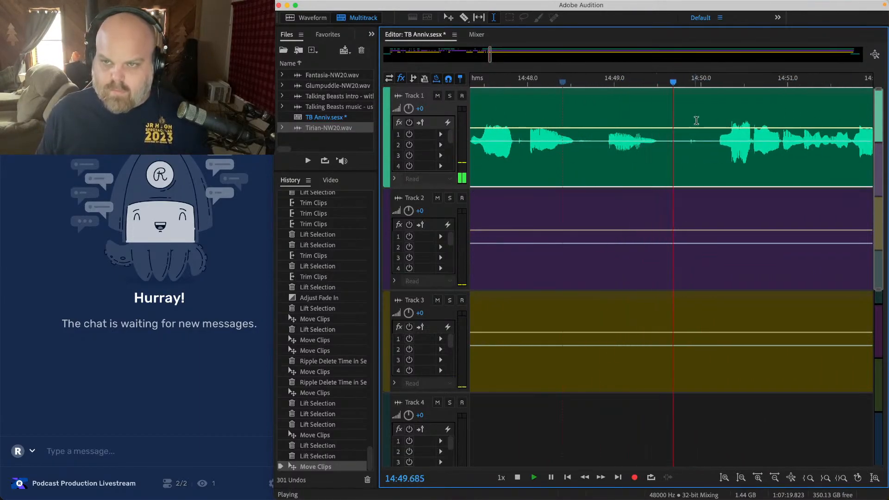
pyautogui.press('space')
pyautogui.moveTo(714, 122); pyautogui.dragTo(604, 448)
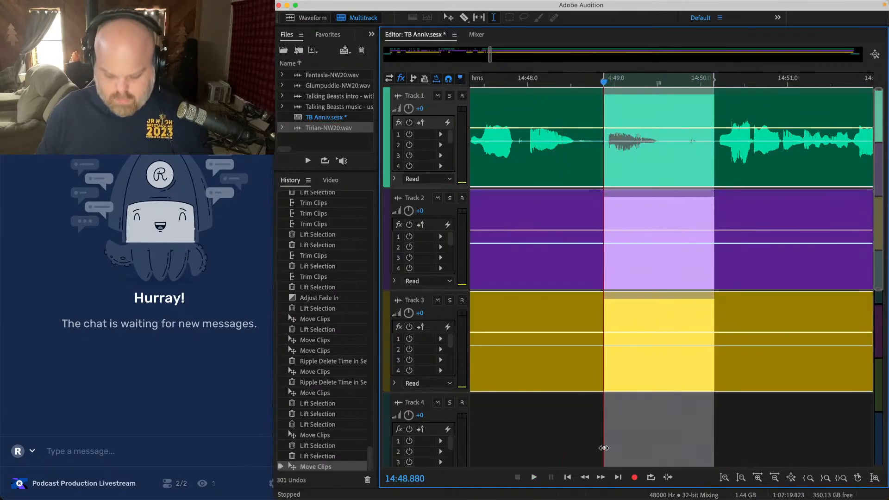
pyautogui.press('shift+super+BackSpace')
pyautogui.scroll(-5, 574, 351)
pyautogui.click(575, 350)
pyautogui.press('space')
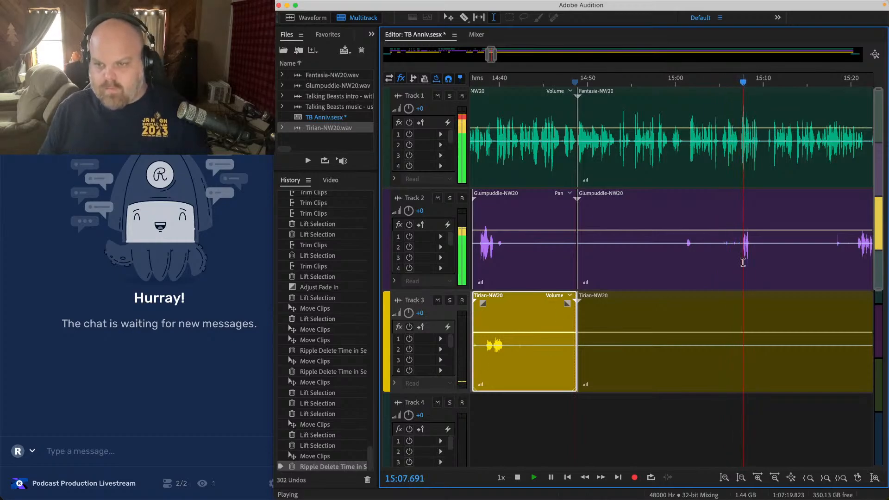
# Step: Remove the audio on Tracks 2 and 3 from about 15:02.0 to 15:07.7 and resume playback at about 15:07
pyautogui.scroll(2, 744, 262)
pyautogui.press('space')
pyautogui.moveTo(739, 223); pyautogui.dragTo(552, 351)
pyautogui.press('Delete')
pyautogui.click(717, 217)
pyautogui.press('space')
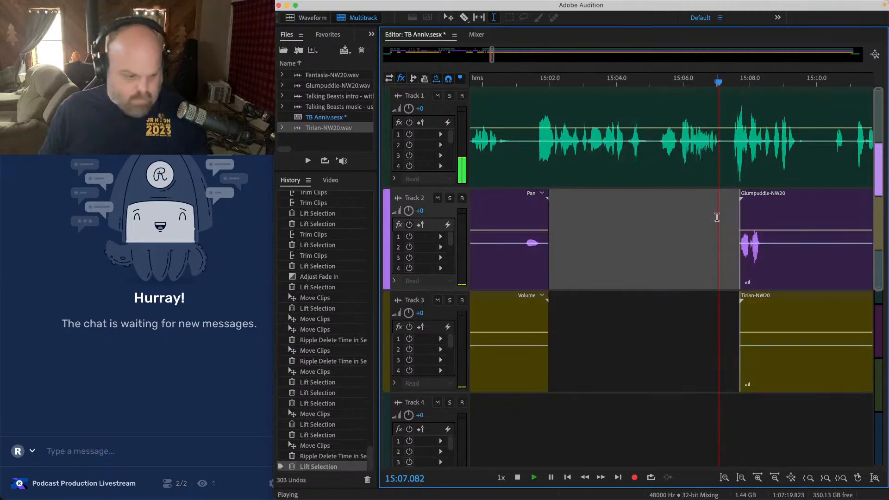
# Step: Remove the audio on Tracks 2 and 3 from about 15:08.5 to 15:14.3 and delete the short leftover Track 3 clip
pyautogui.hscroll(5, 716, 217)
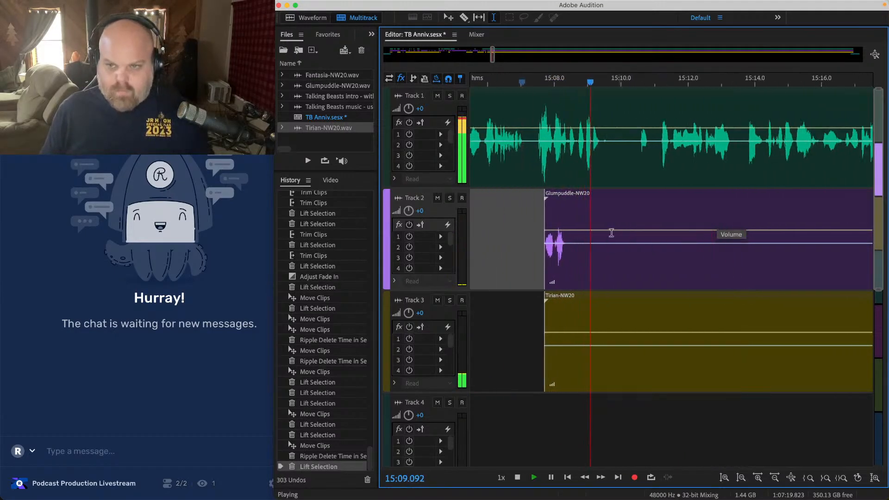
pyautogui.moveTo(573, 219); pyautogui.dragTo(765, 416)
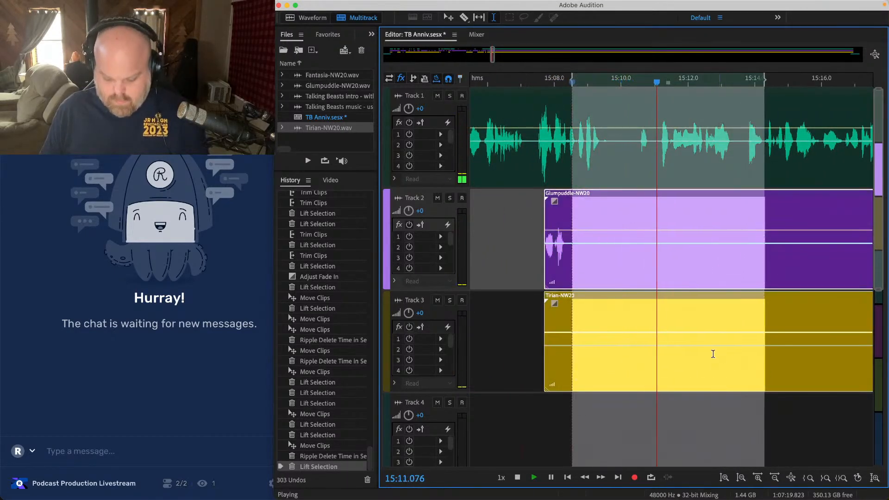
pyautogui.press('Delete')
pyautogui.click(558, 349)
pyautogui.press('Delete')
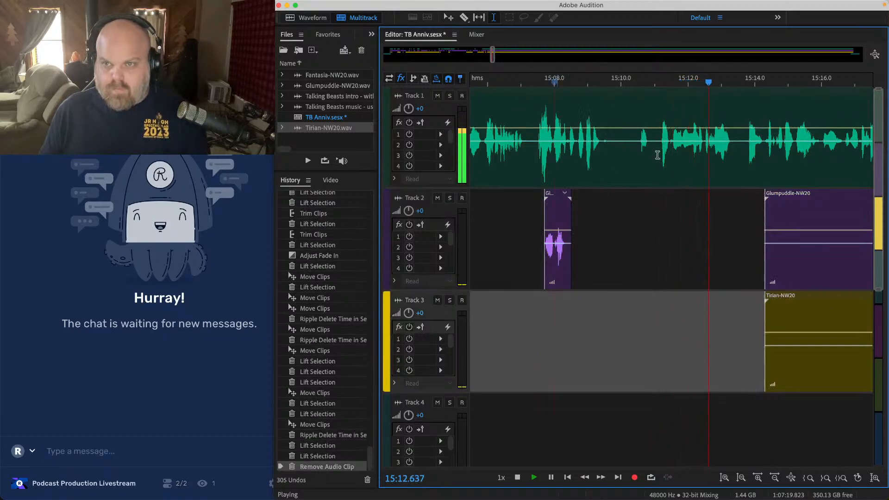
# Step: Audition the Track 1 speech around 15:09 to 15:12 and remove its audio from about 15:08.9 to 15:11.1
pyautogui.hscroll(2, 695, 124)
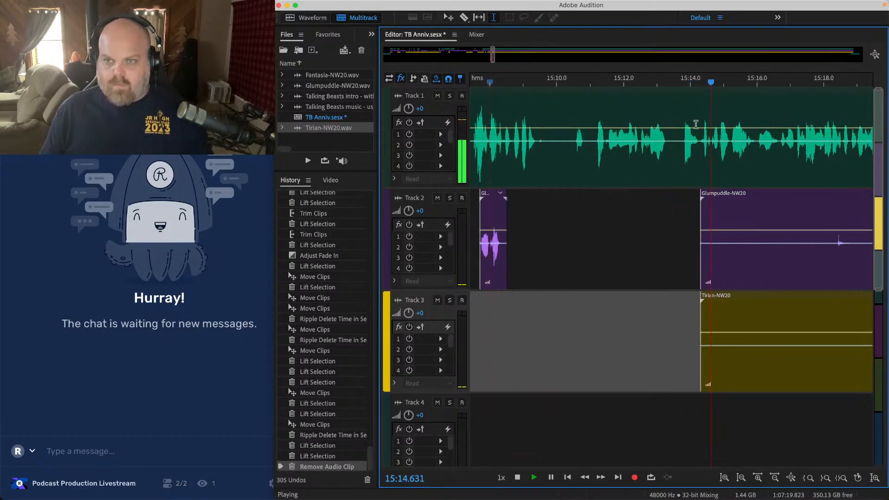
pyautogui.click(588, 100)
pyautogui.press('space')
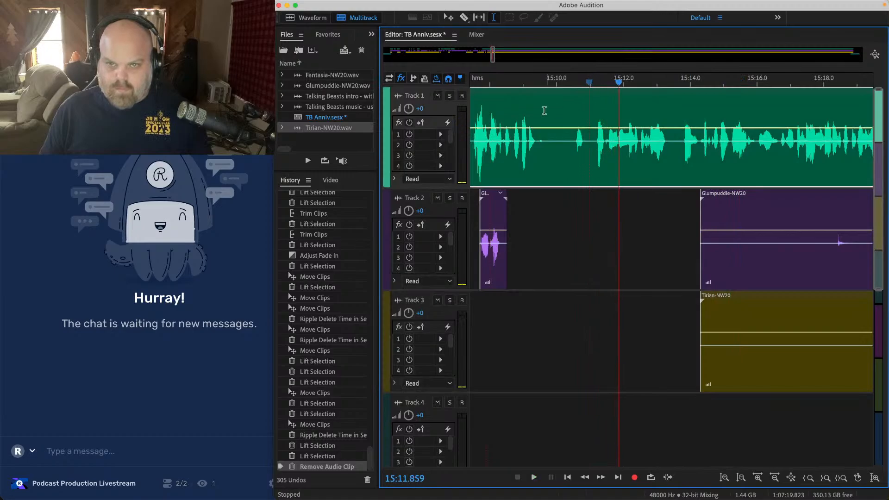
pyautogui.click(512, 109)
pyautogui.press('space')
pyautogui.scroll(3, 507, 110)
pyautogui.press('space')
pyautogui.moveTo(533, 117); pyautogui.dragTo(676, 110)
pyautogui.press('Delete')
# Step: Move the following clips on all tracks earlier to close and crossfade the Track 1 gap at about 15:08.9, and play the join
pyautogui.scroll(-3, 677, 109)
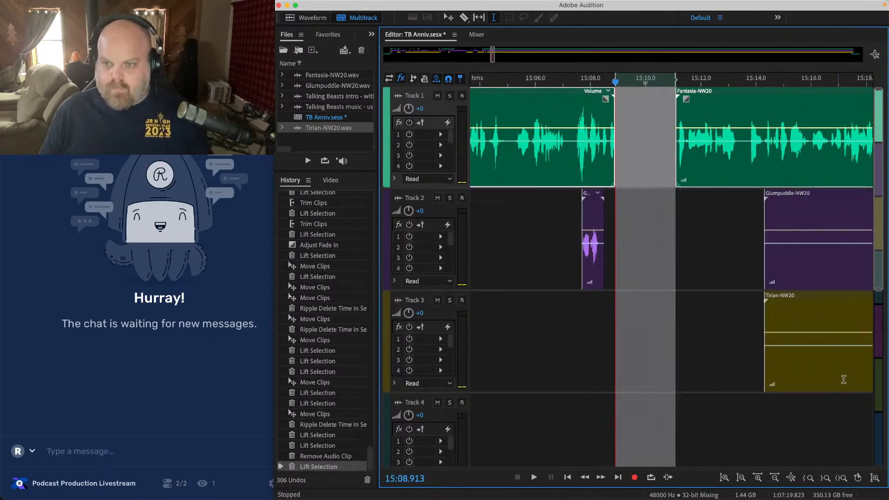
pyautogui.moveTo(844, 379); pyautogui.dragTo(760, 62)
pyautogui.moveTo(679, 86); pyautogui.dragTo(632, 90)
pyautogui.scroll(3, 616, 89)
pyautogui.scroll(3, 593, 95)
pyautogui.click(514, 117)
pyautogui.press('space')
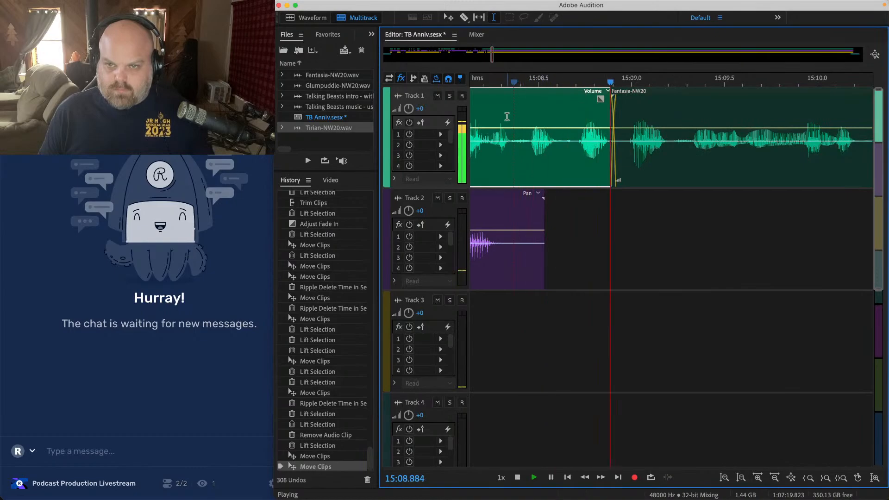
pyautogui.press('space')
# Step: Move the following clips on all tracks slightly later to loosen the Track 1 join at about 15:08.9
pyautogui.scroll(-4, 679, 138)
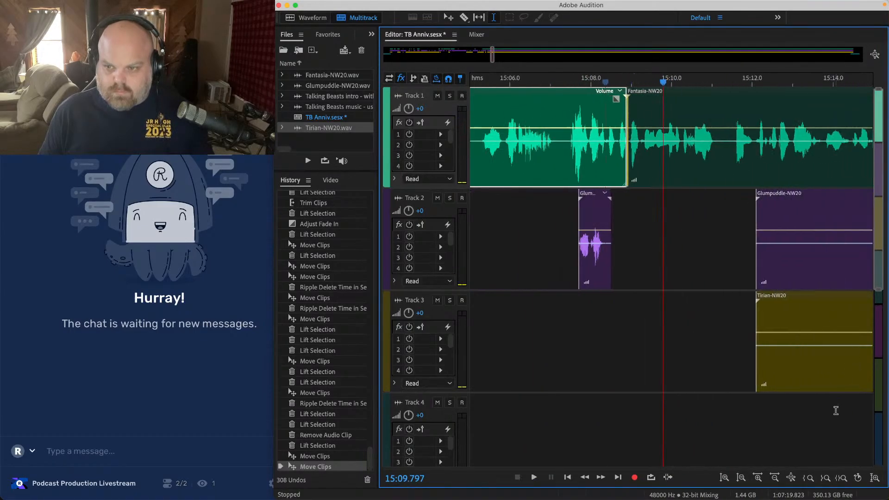
pyautogui.moveTo(836, 411); pyautogui.dragTo(744, 114)
pyautogui.scroll(4, 633, 86)
pyautogui.moveTo(634, 95); pyautogui.dragTo(676, 110)
pyautogui.scroll(3, 617, 116)
# Step: Refine the trim and fades at the Track 1 join near 15:09, play the transition and save the session
pyautogui.click(519, 119)
pyautogui.press('space')
pyautogui.press('space')
pyautogui.click(672, 100)
pyautogui.hotkey('ctrl', 's')
pyautogui.press('space')
# Step: Remove the audio on Tracks 2 and 3 from about 15:12.2 to 15:18.6 and save the session
pyautogui.scroll(-3, 508, 112)
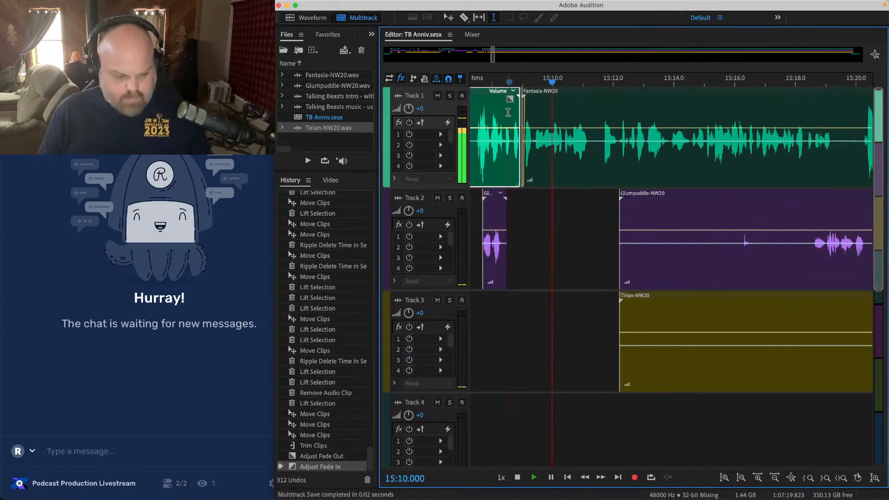
pyautogui.scroll(-2, 558, 231)
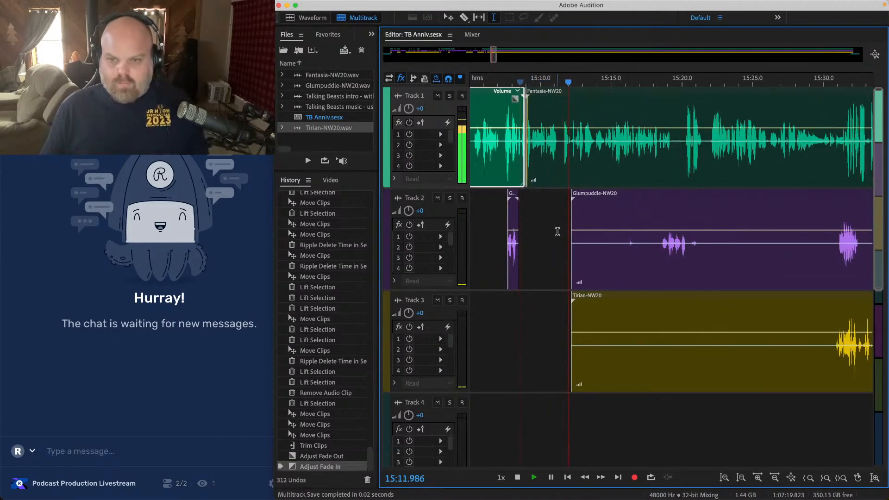
pyautogui.moveTo(557, 228); pyautogui.dragTo(660, 340)
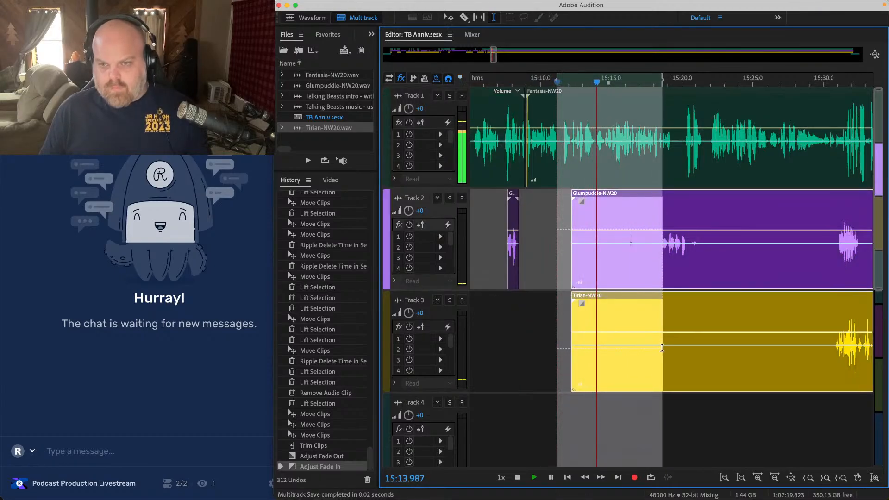
pyautogui.press('Delete')
pyautogui.click(651, 342)
pyautogui.hscroll(5, 624, 262)
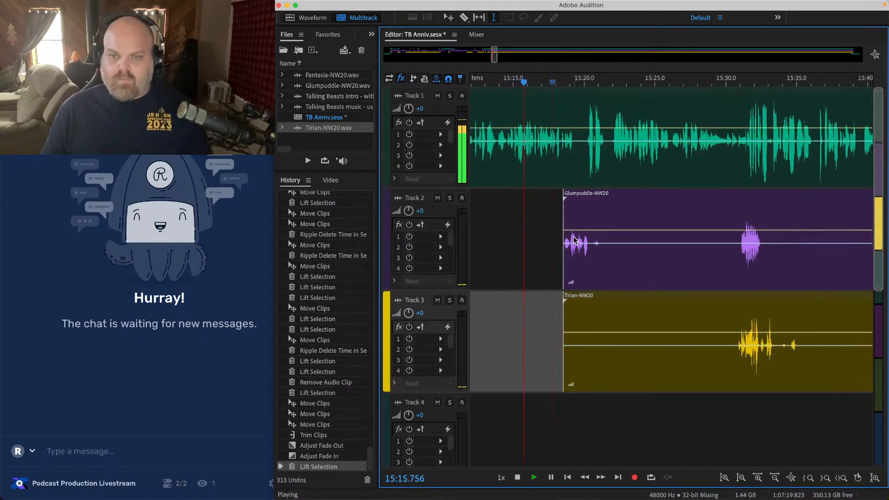
pyautogui.hotkey('ctrl', 's')
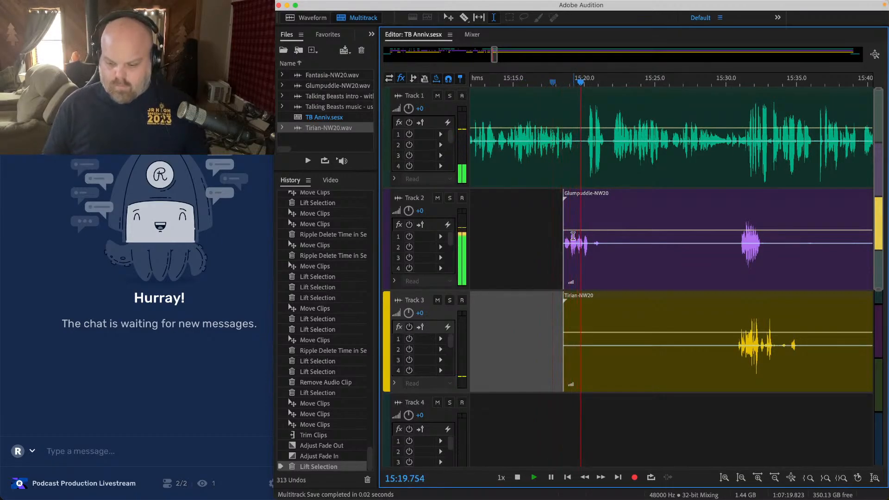
# Step: Trim the start of the Track 3 clip to about 15:30 and remove the Track 2 audio from about 15:21.2 to 15:30.8
pyautogui.hscroll(1, 573, 236)
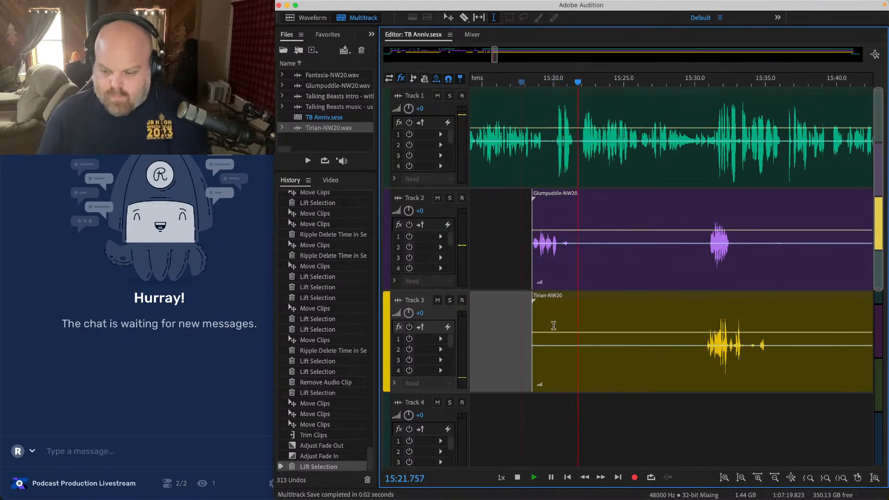
pyautogui.moveTo(533, 313); pyautogui.dragTo(695, 309)
pyautogui.moveTo(571, 220); pyautogui.dragTo(706, 227)
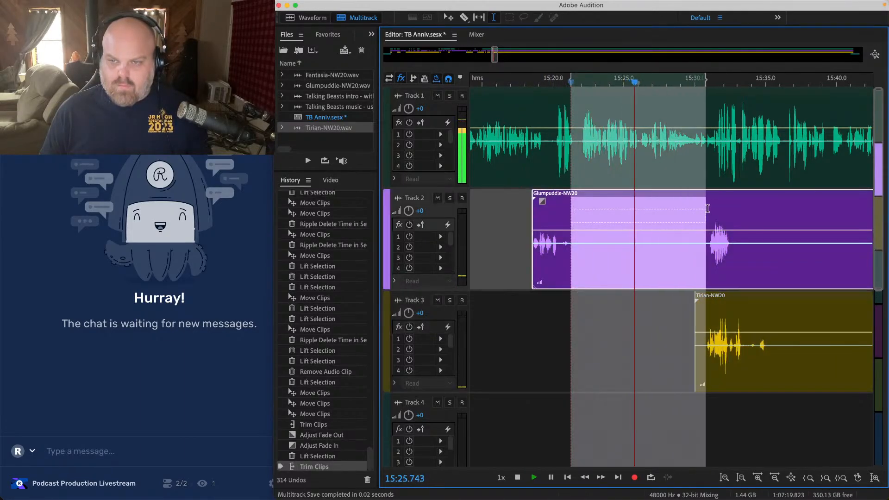
pyautogui.press('Delete')
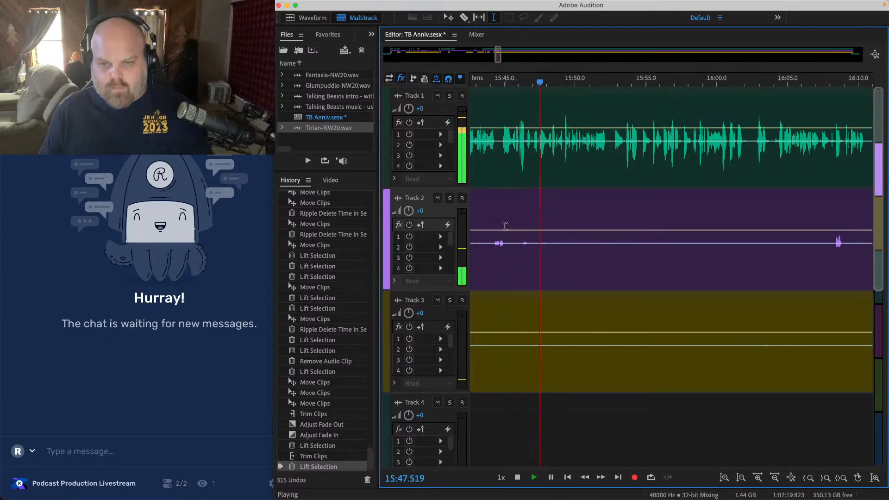
# Step: Remove the silent audio on Tracks 2 and 3 from about 15:45 to 15:52
pyautogui.moveTo(506, 226); pyautogui.dragTo(603, 327)
pyautogui.press('Delete')
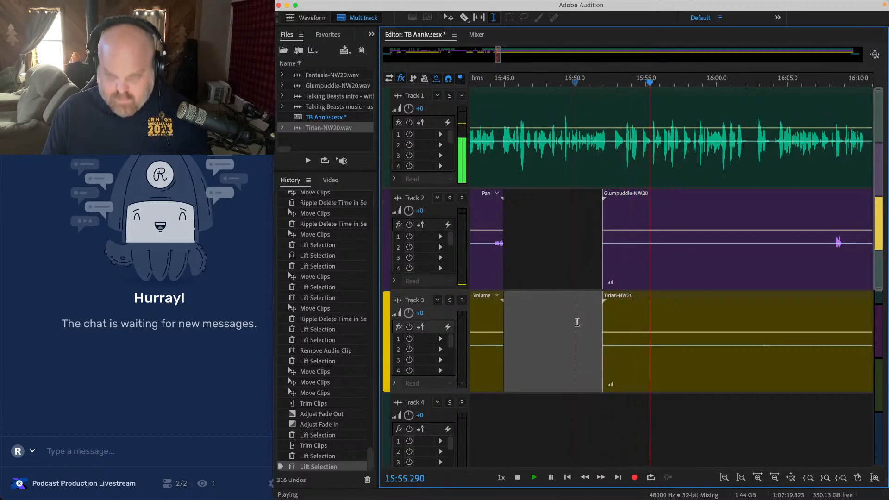
pyautogui.scroll(4, 674, 167)
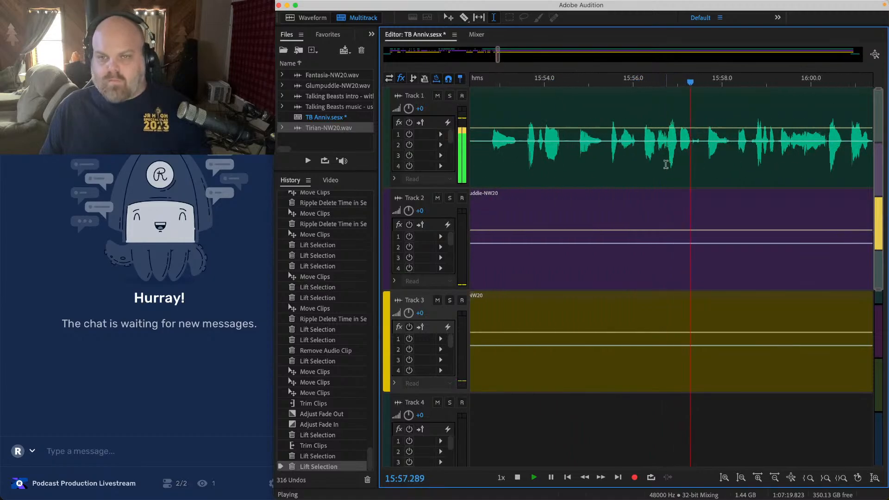
# Step: Ripple delete the pause from about 15:54.8 to 15:55.5 across all tracks and play the join
pyautogui.click(566, 101)
pyautogui.scroll(3, 567, 101)
pyautogui.press('space')
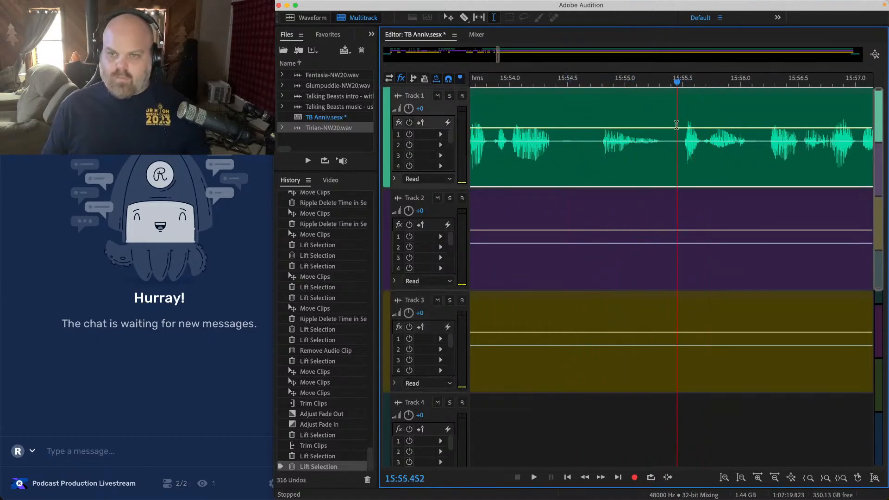
pyautogui.moveTo(678, 112); pyautogui.dragTo(596, 395)
pyautogui.hotkey('shift', 'Delete')
pyautogui.click(548, 249)
pyautogui.press('space')
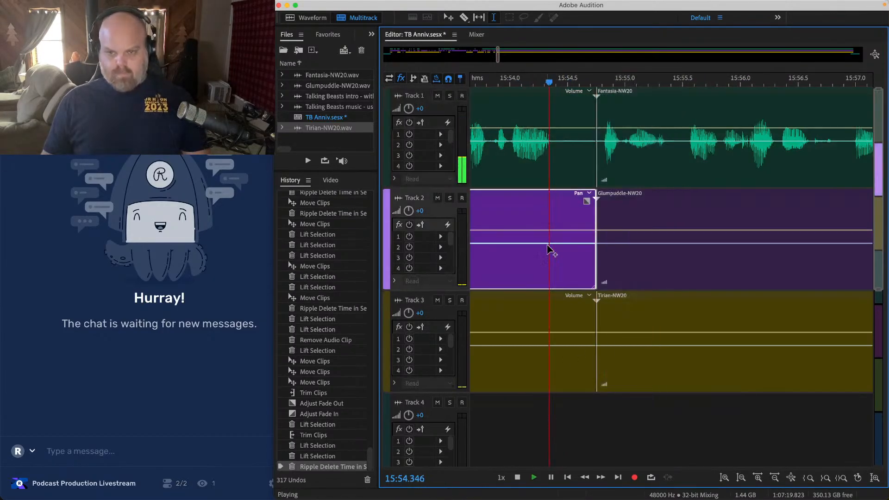
# Step: Remove the silent audio on Tracks 2 and 3 from about 15:52 to 16:07.3 and save the session
pyautogui.scroll(-4, 547, 249)
pyautogui.moveTo(506, 259); pyautogui.dragTo(642, 334)
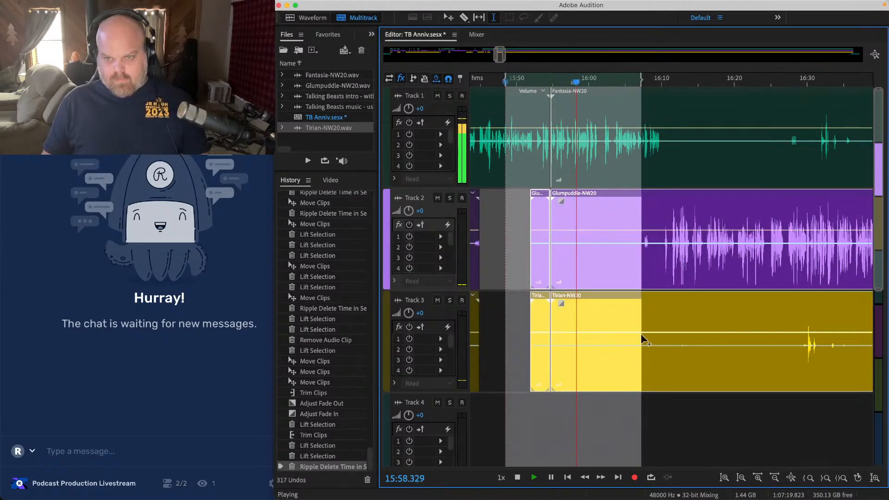
pyautogui.press('Delete')
pyautogui.press('super+s')
pyautogui.click(597, 273)
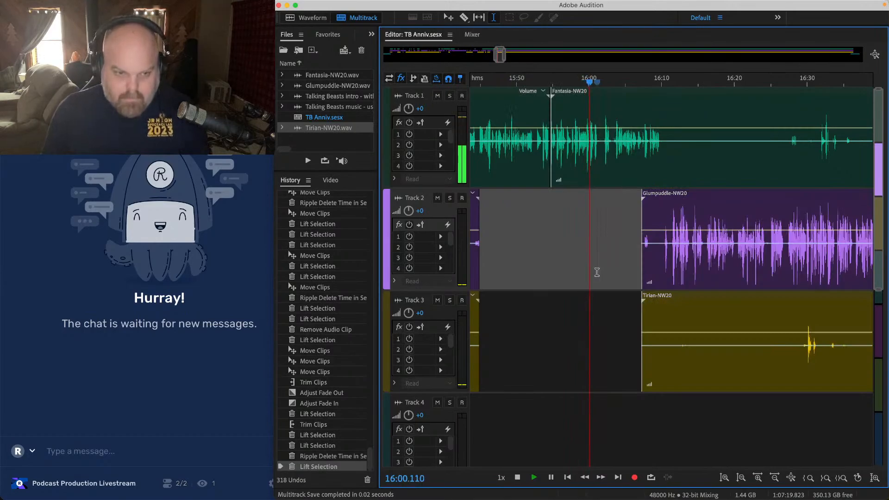
# Step: Remove the Track 2 pause from about 16:10.8 to 16:11.4 and resume playback
pyautogui.scroll(4, 606, 178)
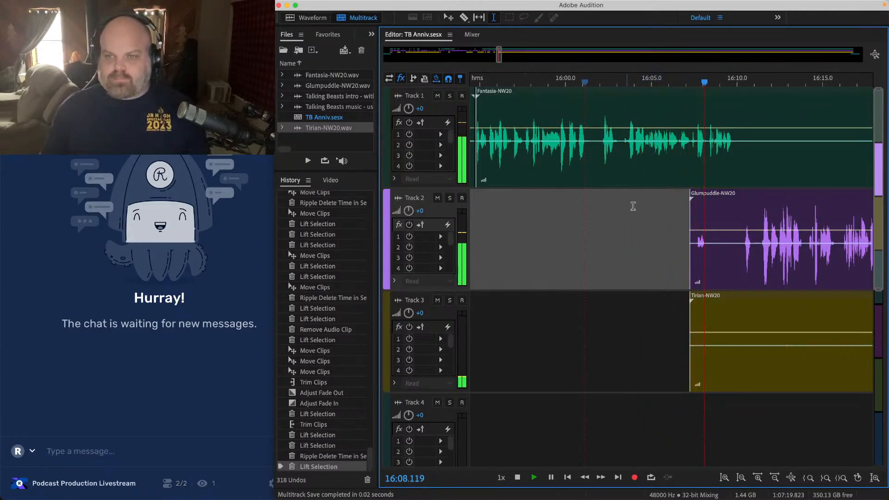
pyautogui.hscroll(5, 652, 212)
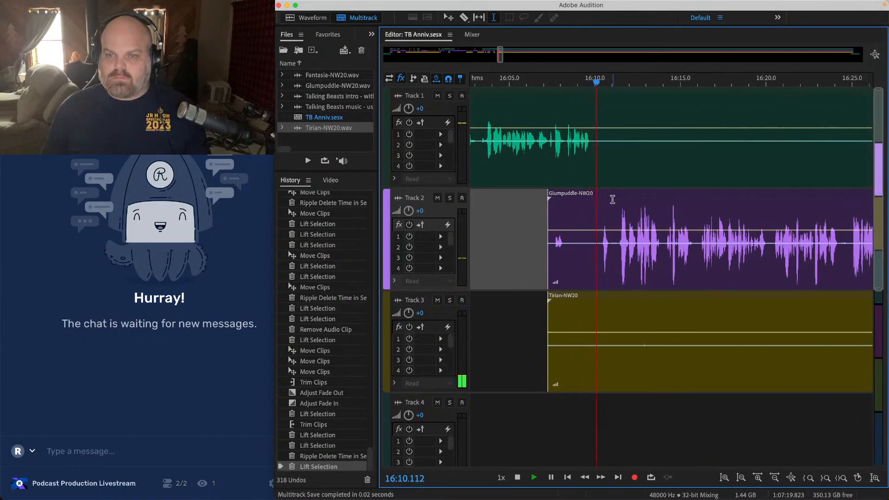
pyautogui.scroll(3, 613, 199)
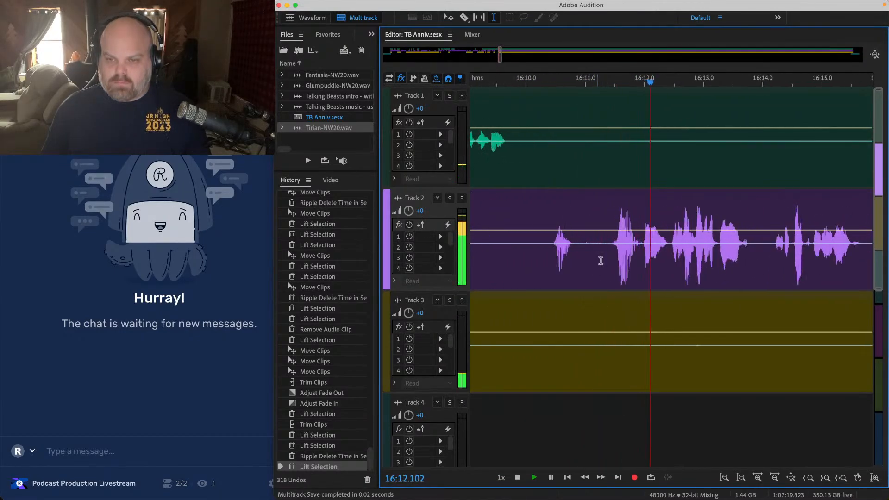
pyautogui.scroll(1, 600, 261)
pyautogui.moveTo(611, 218); pyautogui.dragTo(557, 211)
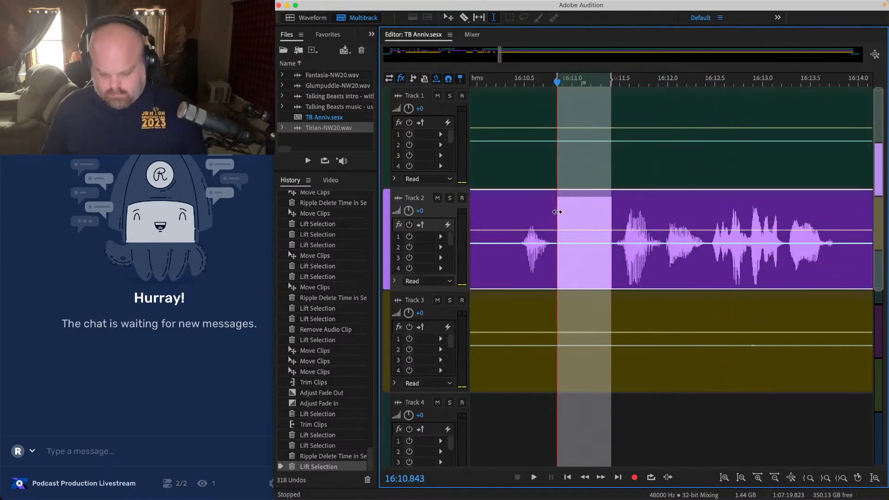
pyautogui.press('Delete')
pyautogui.press('space')
# Step: Remove the remaining audio on Tracks 1 to 3 between about 16:10 and 16:11.4
pyautogui.scroll(-2, 605, 206)
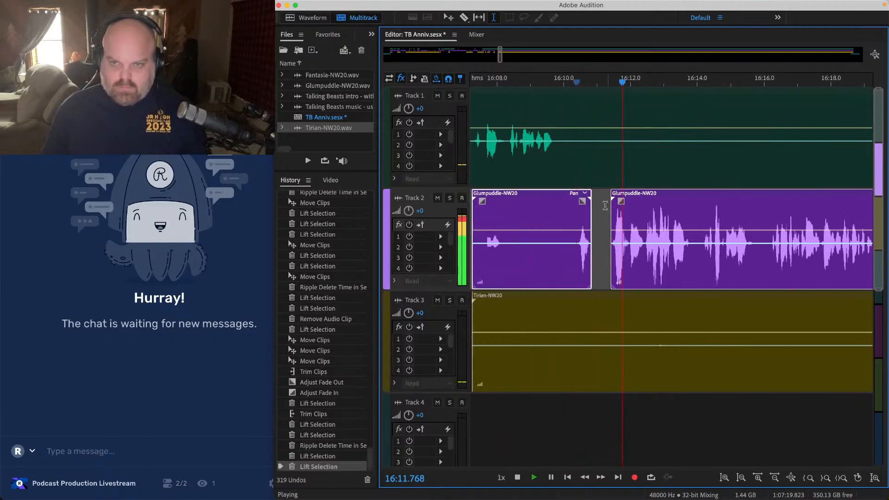
pyautogui.moveTo(564, 120); pyautogui.dragTo(609, 410)
pyautogui.press('Delete')
# Step: Move the following clips on Tracks 1 to 3 earlier to close the gap at about 16:10 and play the transition
pyautogui.moveTo(606, 134); pyautogui.dragTo(679, 459)
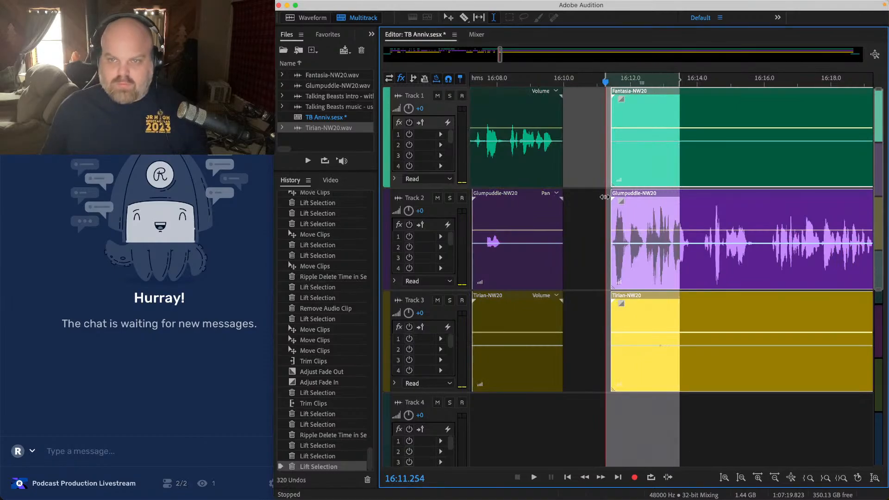
pyautogui.scroll(2, 606, 198)
pyautogui.moveTo(635, 197); pyautogui.dragTo(543, 197)
pyautogui.click(486, 93)
pyautogui.click(487, 103)
pyautogui.press('space')
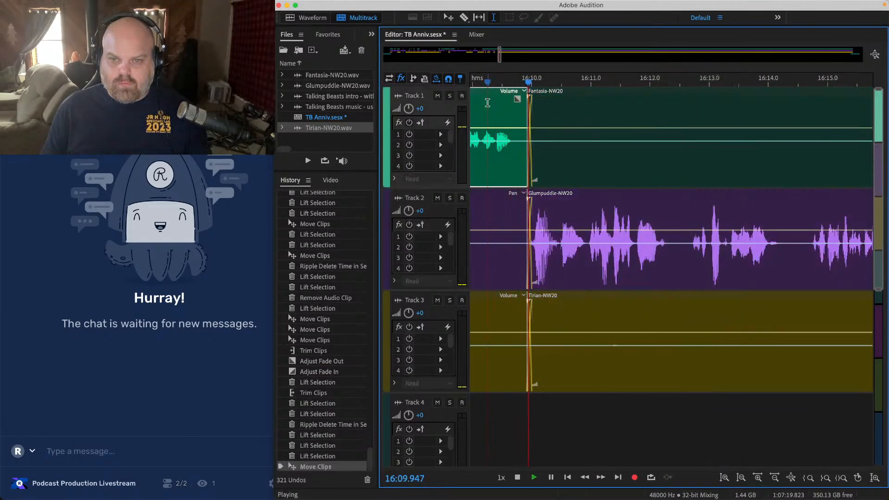
# Step: Remove the silent Track 3 audio from about 16:07.3 to 16:27.8
pyautogui.scroll(-4, 509, 213)
pyautogui.moveTo(528, 324); pyautogui.dragTo(841, 345)
pyautogui.press('Delete')
# Step: Trim the start of the Track 1 clip from the 16:10 join to about 16:26 and save the session
pyautogui.hscroll(4, 776, 347)
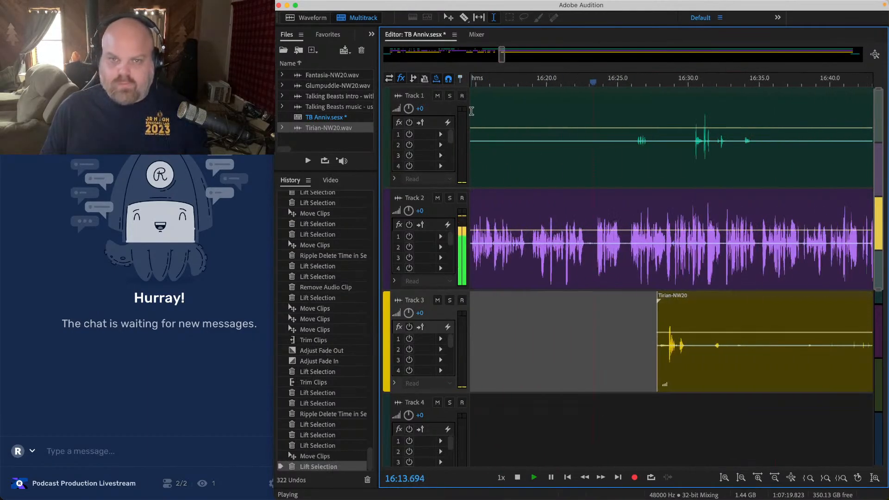
pyautogui.hscroll(-3, 775, 347)
pyautogui.moveTo(531, 106); pyautogui.dragTo(787, 112)
pyautogui.press('super+s')
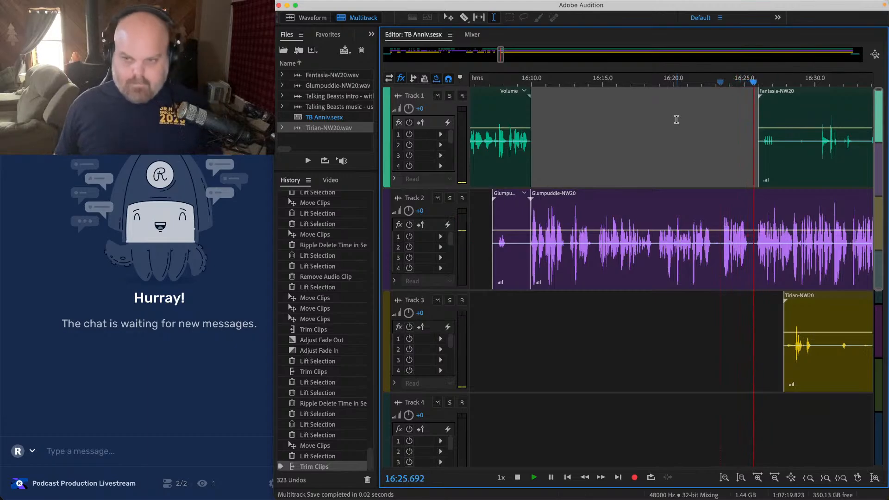
# Step: Listen to the overlapping speech and remove the Track 3 audio from about 16:34.2 to 16:48.3
pyautogui.hscroll(5, 676, 120)
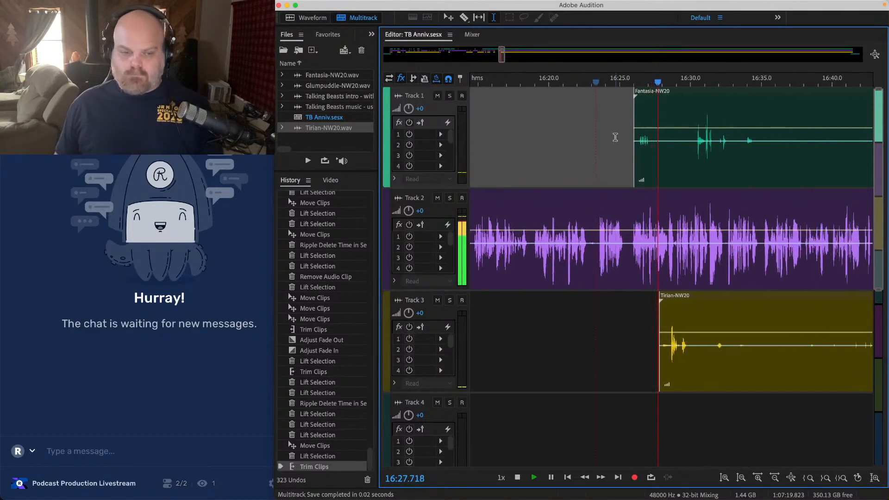
pyautogui.hscroll(3, 587, 131)
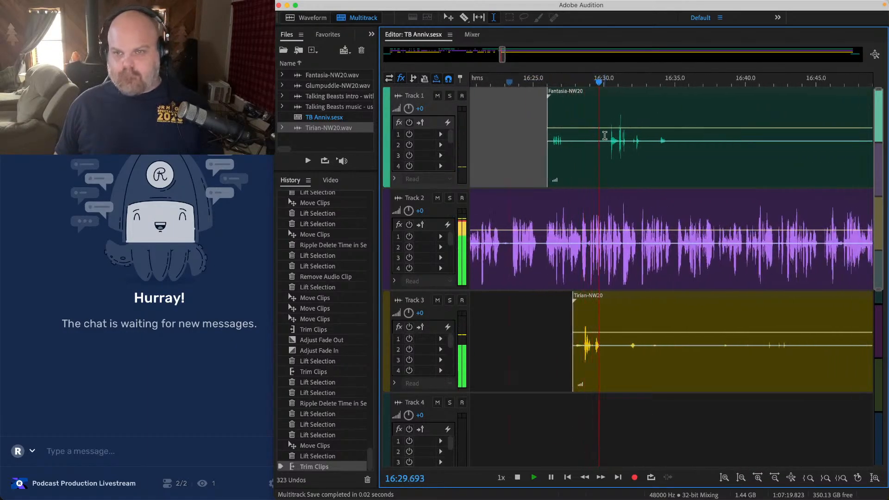
pyautogui.hscroll(2, 605, 136)
pyautogui.scroll(1, 585, 124)
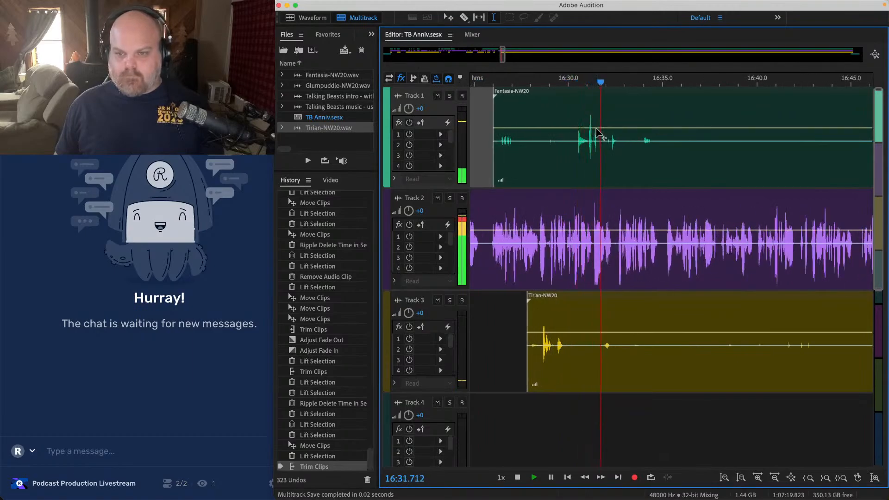
pyautogui.hscroll(1, 585, 198)
pyautogui.hscroll(3, 569, 327)
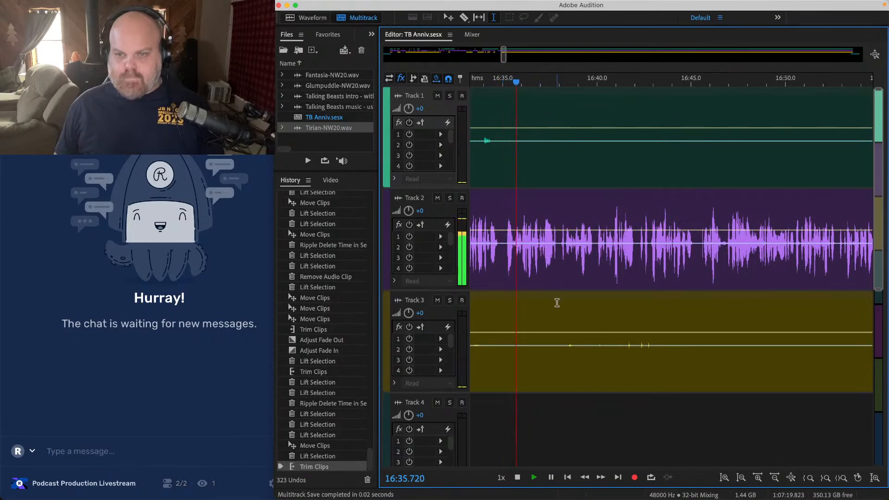
pyautogui.moveTo(490, 319); pyautogui.dragTo(601, 316)
pyautogui.press('Delete')
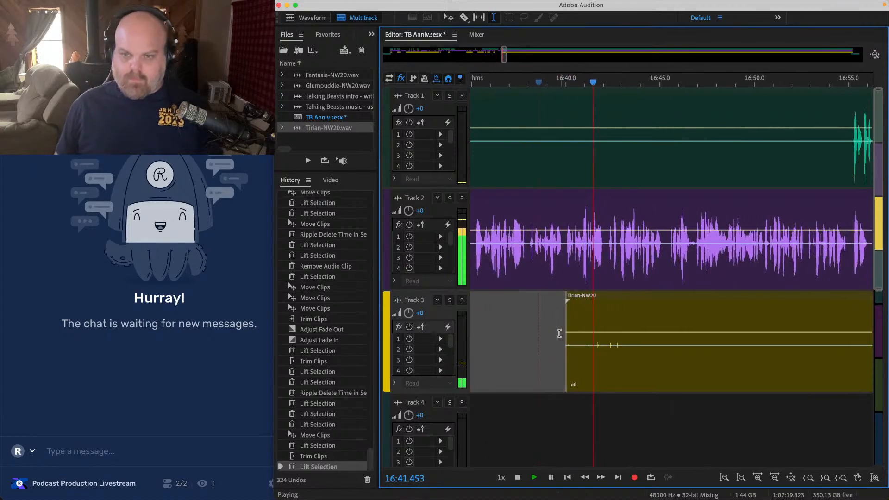
pyautogui.moveTo(568, 318); pyautogui.dragTo(723, 324)
pyautogui.press('-')
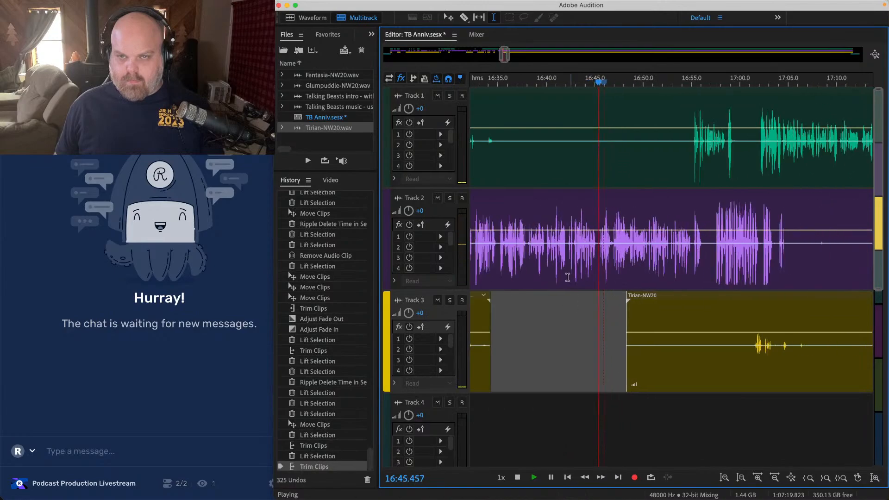
# Step: Remove the audio on Tracks 1 and 2 from about 16:45.4 to 16:45.9
pyautogui.click(500, 115)
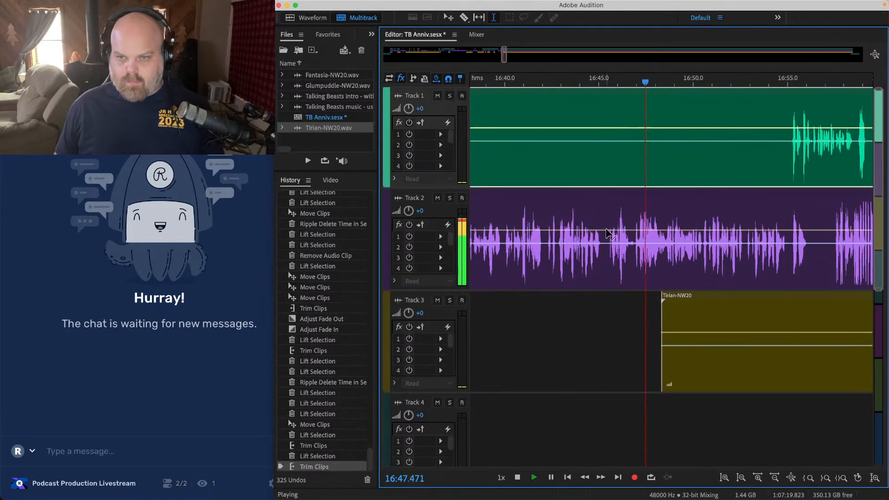
pyautogui.click(590, 209)
pyautogui.press('=')
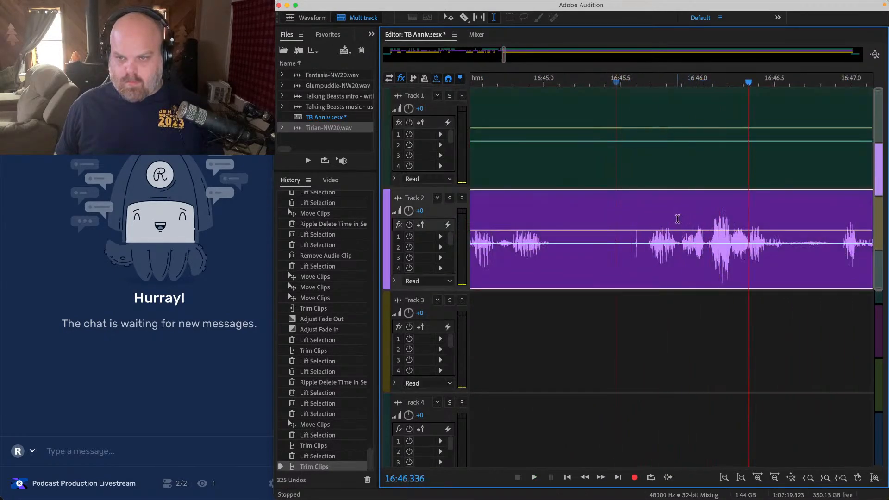
pyautogui.click(678, 219)
pyautogui.moveTo(680, 219); pyautogui.dragTo(611, 219)
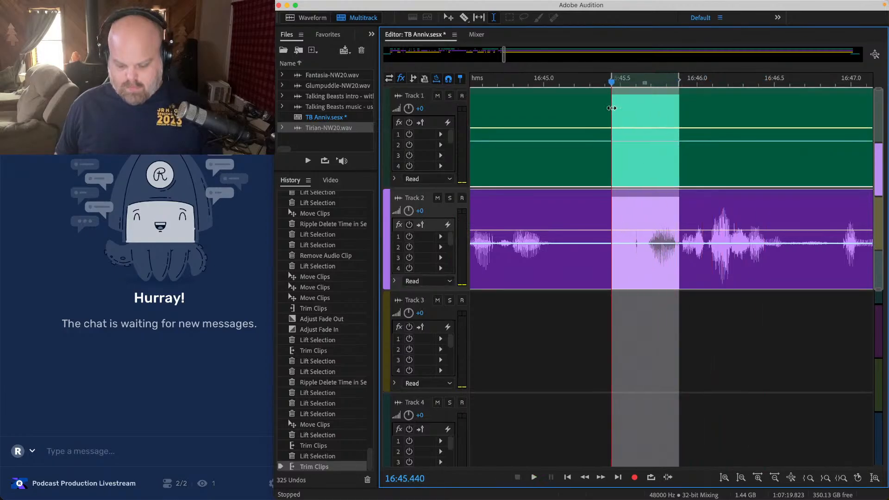
pyautogui.press('Delete')
# Step: Move the following clips on Tracks 1 to 3 earlier to close the gap at about 16:45.4 and play the join
pyautogui.press('-')
pyautogui.hscroll(3, 677, 221)
pyautogui.moveTo(726, 429); pyautogui.dragTo(637, 140)
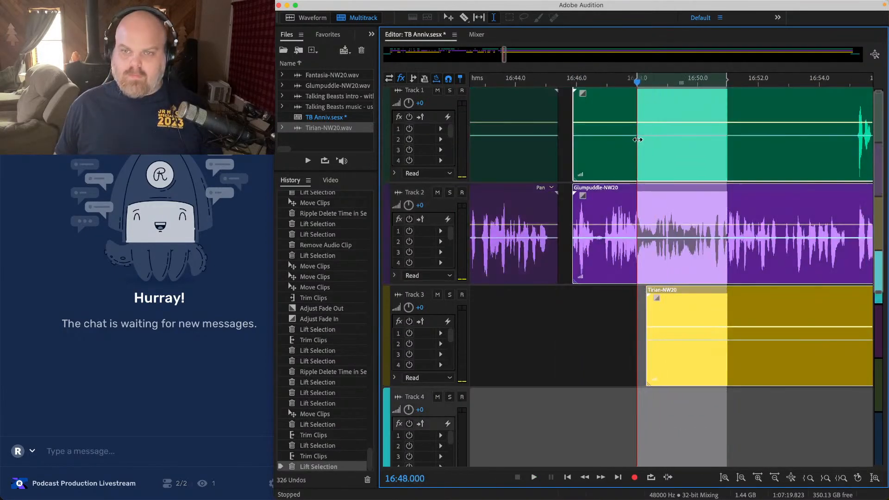
pyautogui.scroll(6, 566, 146)
pyautogui.moveTo(644, 192); pyautogui.dragTo(512, 188)
pyautogui.hscroll(-3, 523, 202)
pyautogui.click(528, 206)
pyautogui.press('space')
# Step: Remove the silent Track 1 audio from about 16:35.7 to 16:54.4 and save the session
pyautogui.scroll(-6, 529, 207)
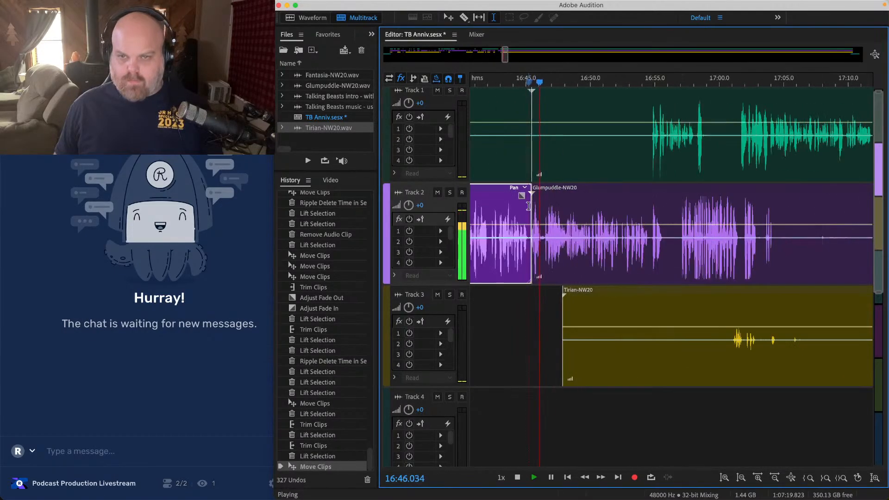
pyautogui.scroll(-4, 533, 125)
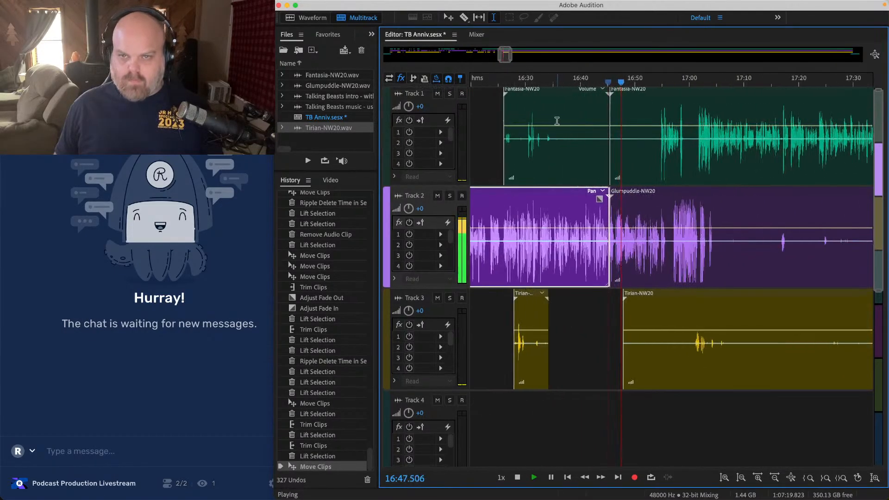
pyautogui.moveTo(557, 121); pyautogui.dragTo(659, 126)
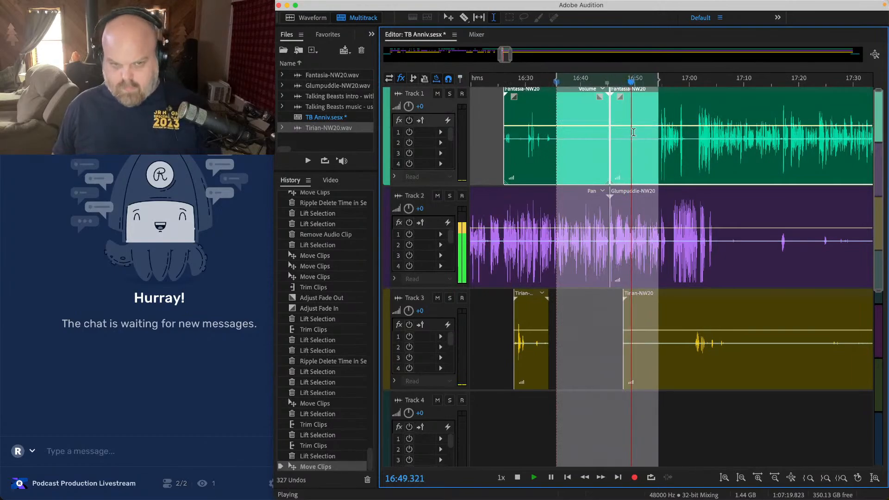
pyautogui.press('Delete')
# Step: Trim the start of the Track 3 clip to about 17:00.8 and save the session
pyautogui.scroll(4, 603, 125)
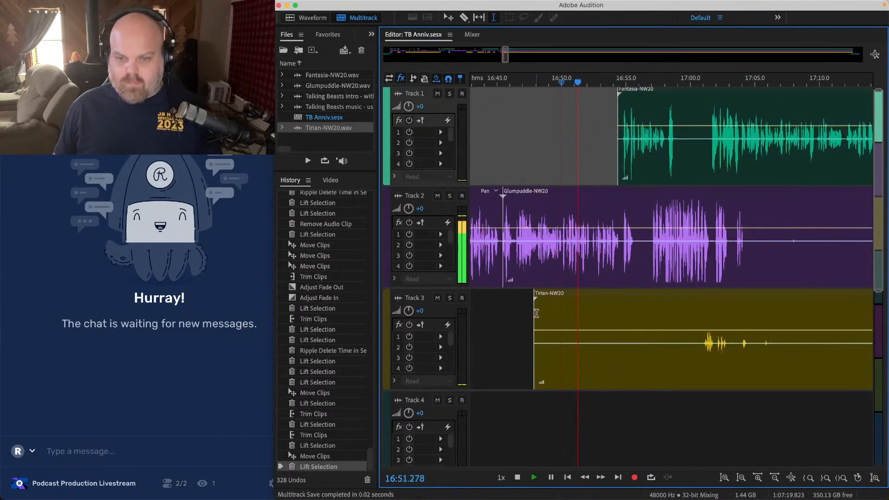
pyautogui.moveTo(536, 314); pyautogui.dragTo(701, 324)
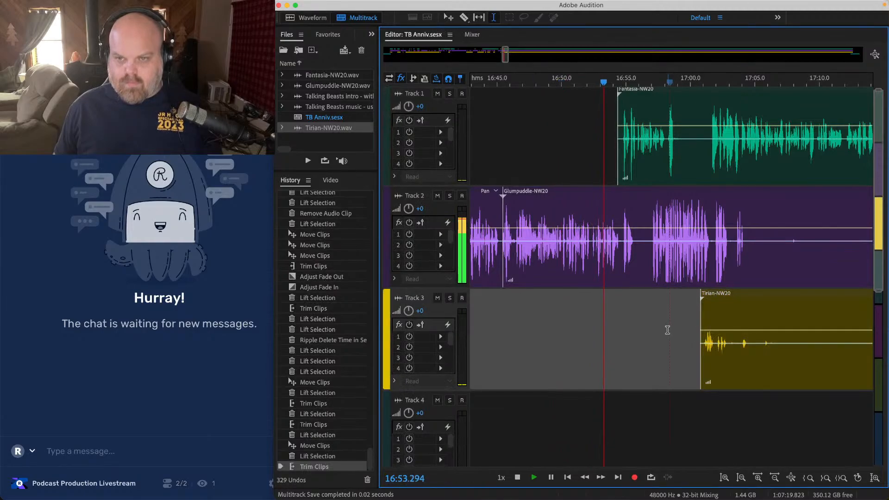
pyautogui.hscroll(2, 667, 330)
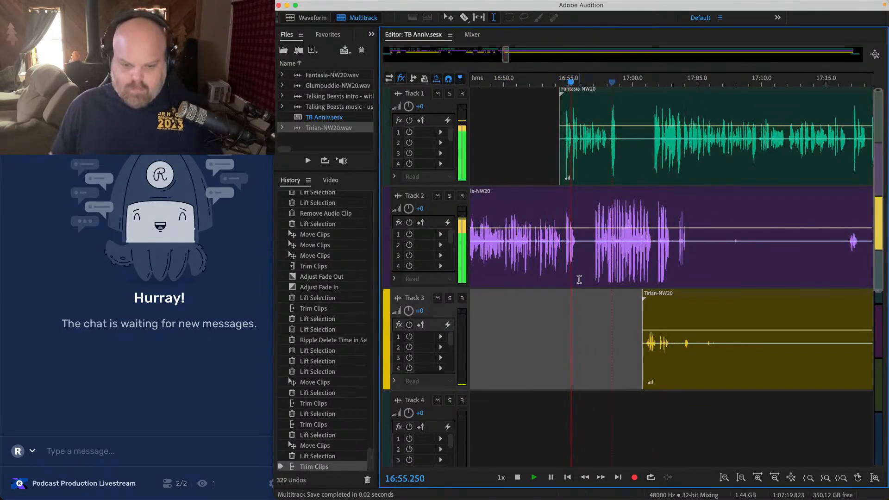
# Step: Trim the start of the Track 1 clip to about 16:55.3, play the transition and save the session
pyautogui.scroll(3, 576, 280)
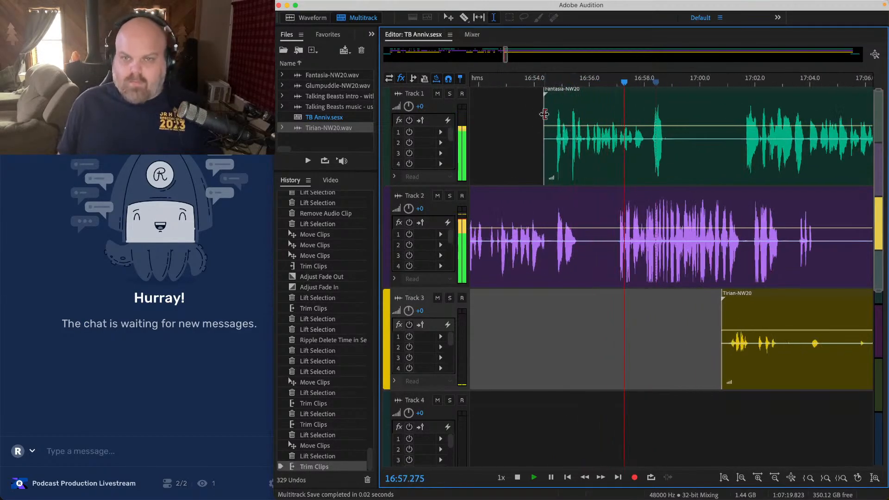
pyautogui.moveTo(544, 113); pyautogui.dragTo(571, 119)
pyautogui.click(557, 164)
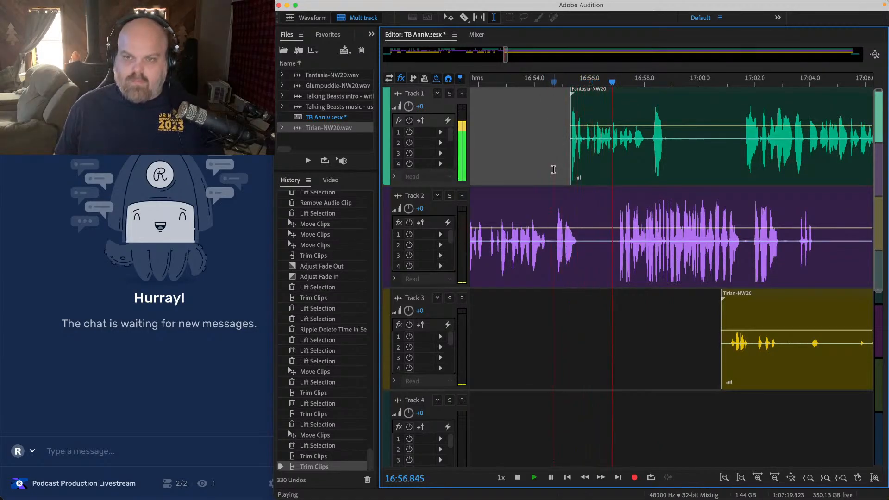
pyautogui.scroll(-2, 558, 206)
pyautogui.hscroll(2, 589, 160)
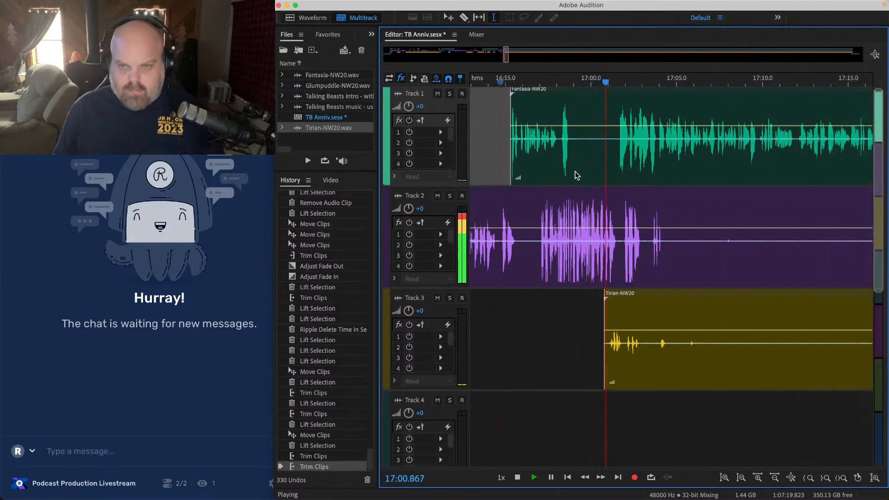
pyautogui.press('super+s')
# Step: Remove the near-silent audio on Tracks 2 and 3 from about 17:05.6 to 17:16.9
pyautogui.hscroll(1, 550, 180)
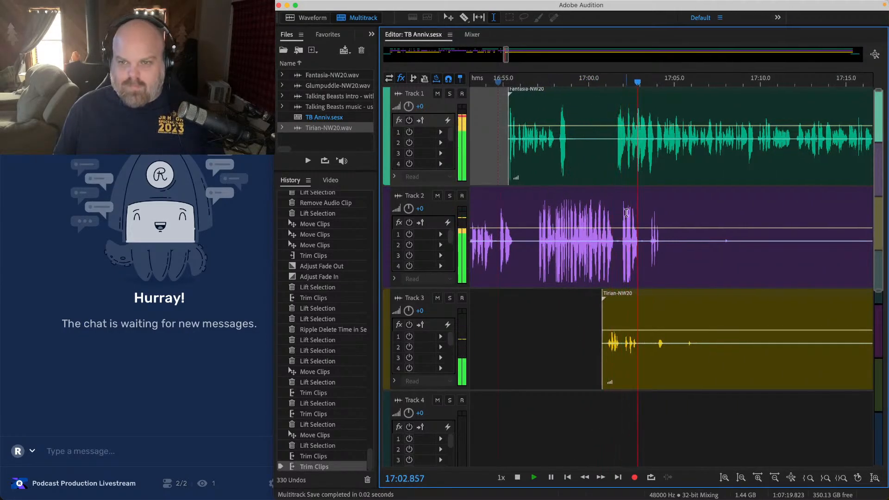
pyautogui.hscroll(5, 626, 212)
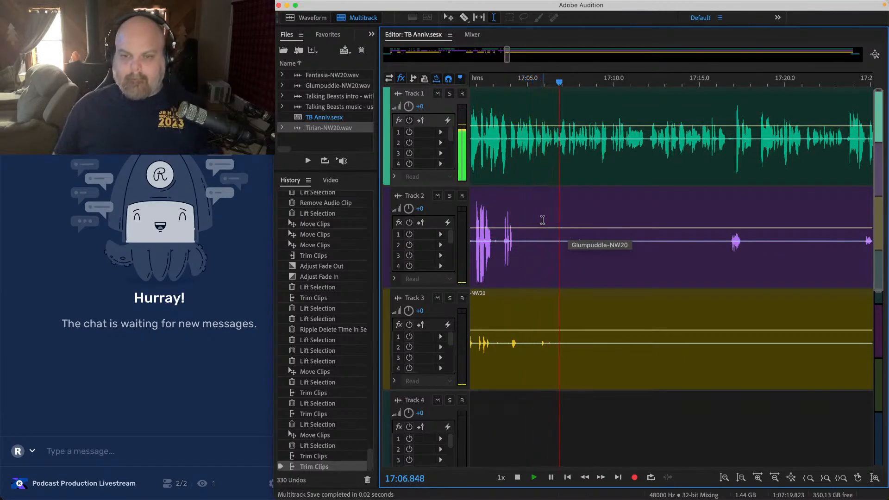
pyautogui.moveTo(538, 314); pyautogui.dragTo(731, 228)
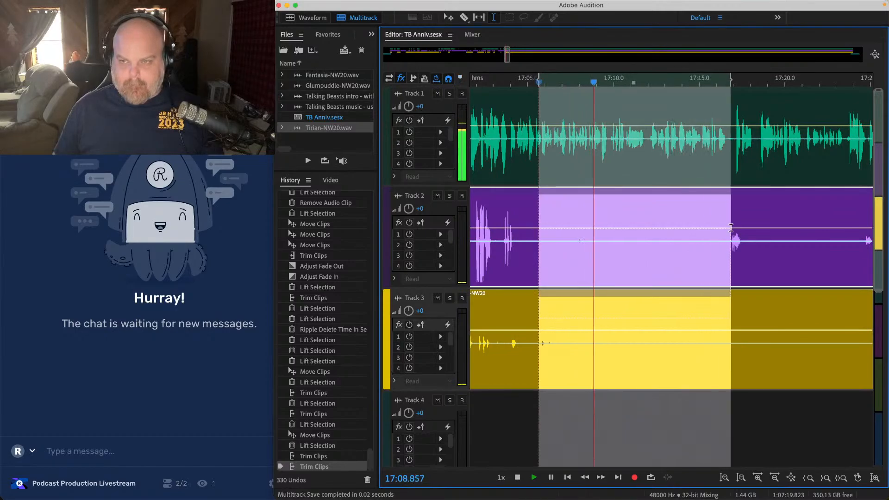
pyautogui.press('Delete')
# Step: Trim the start of the Track 3 clip to about 17:45.0
pyautogui.hscroll(2, 634, 241)
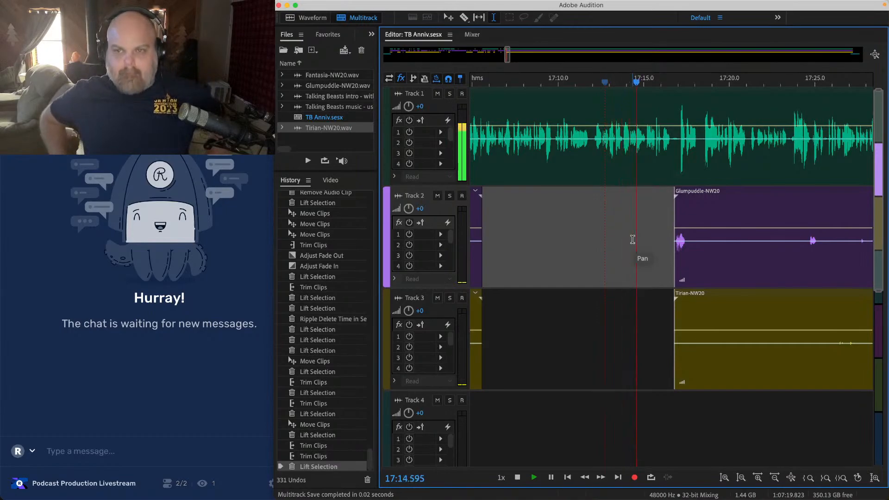
pyautogui.hscroll(4, 630, 241)
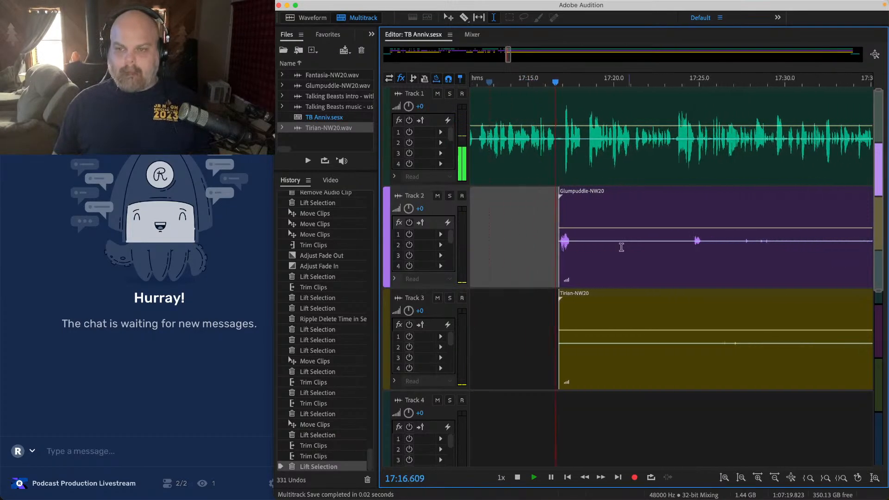
pyautogui.scroll(-2, 583, 316)
pyautogui.hscroll(1, 584, 318)
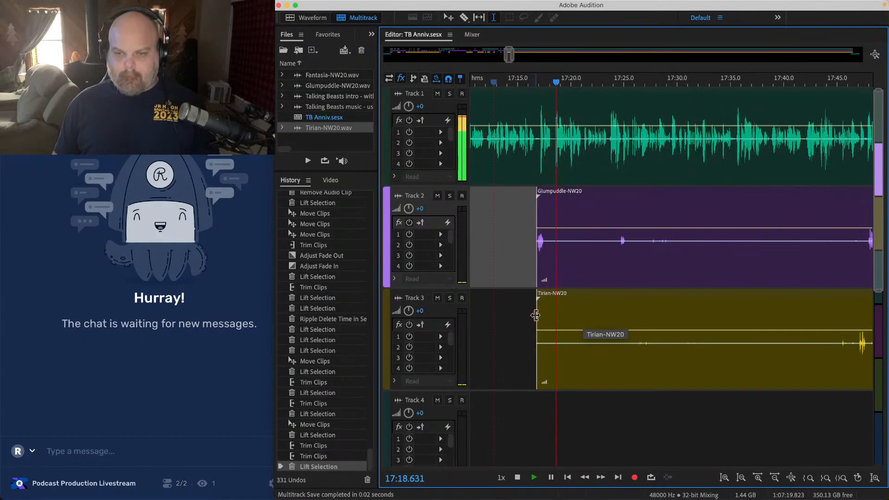
pyautogui.moveTo(536, 316); pyautogui.dragTo(839, 318)
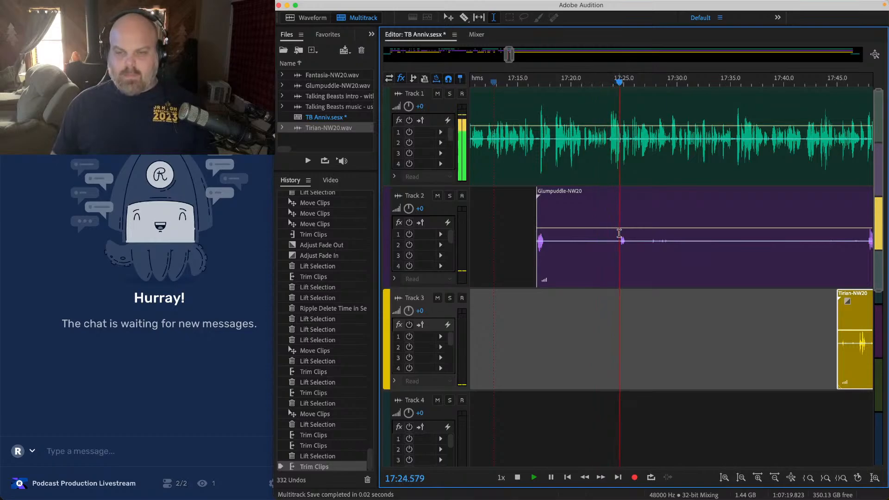
# Step: Remove the silent Track 2 audio from about 17:25.9 to 17:47.7
pyautogui.hscroll(2, 619, 233)
pyautogui.moveTo(564, 216); pyautogui.dragTo(796, 234)
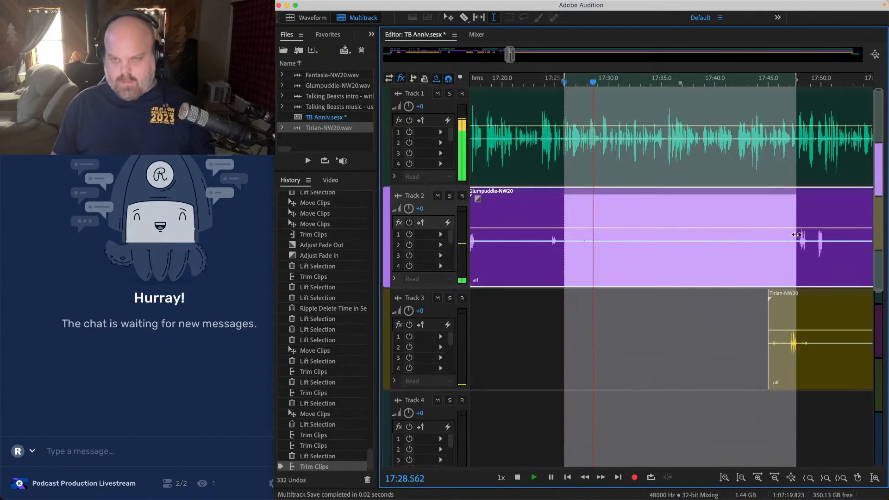
pyautogui.press('Delete')
# Step: Switch to the Twitch dashboard to check the livestream, and return to the Adobe Audition session
pyautogui.hscroll(5, 699, 236)
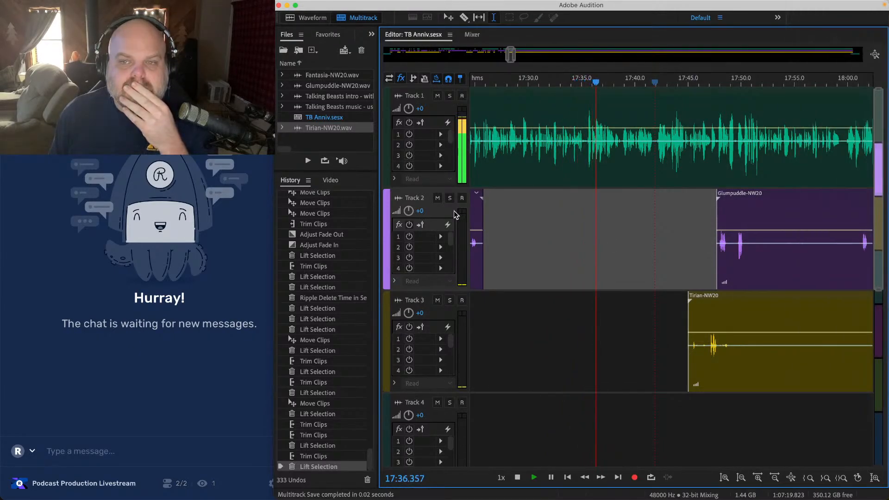
pyautogui.hotkey('ctrl', 'Right')
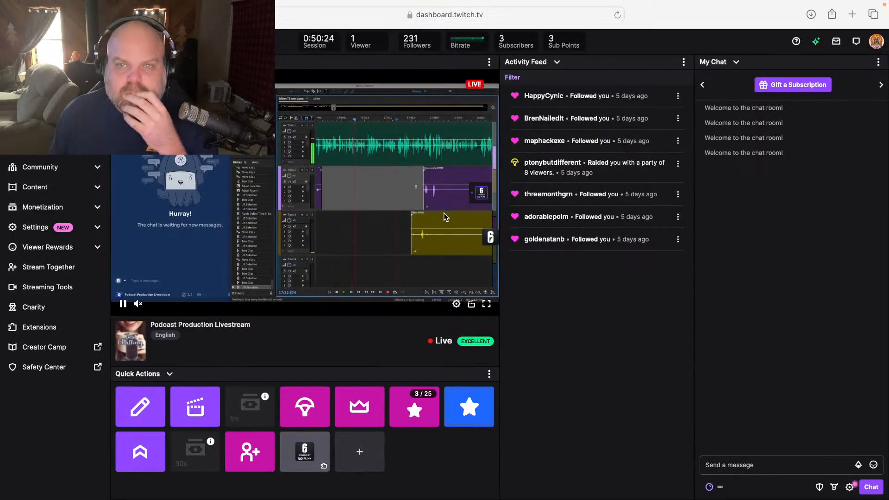
pyautogui.hotkey('ctrl', 'Left')
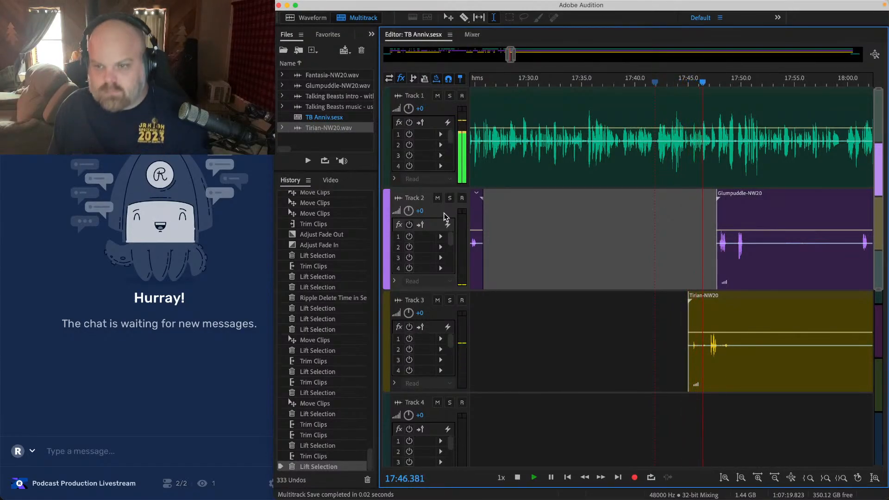
# Step: Remove the silent audio on Tracks 2 and 3 from about 17:50.7 to 18:01.3
pyautogui.hscroll(5, 444, 217)
pyautogui.hscroll(2, 517, 204)
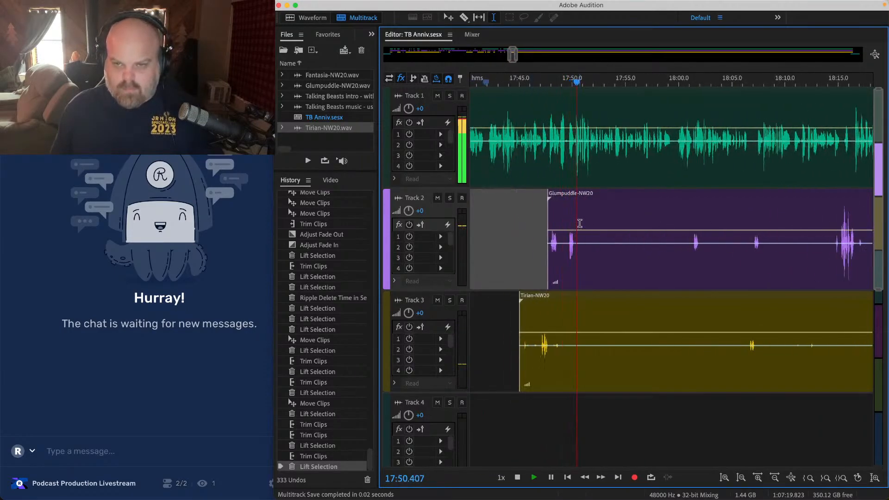
pyautogui.moveTo(580, 223); pyautogui.dragTo(692, 363)
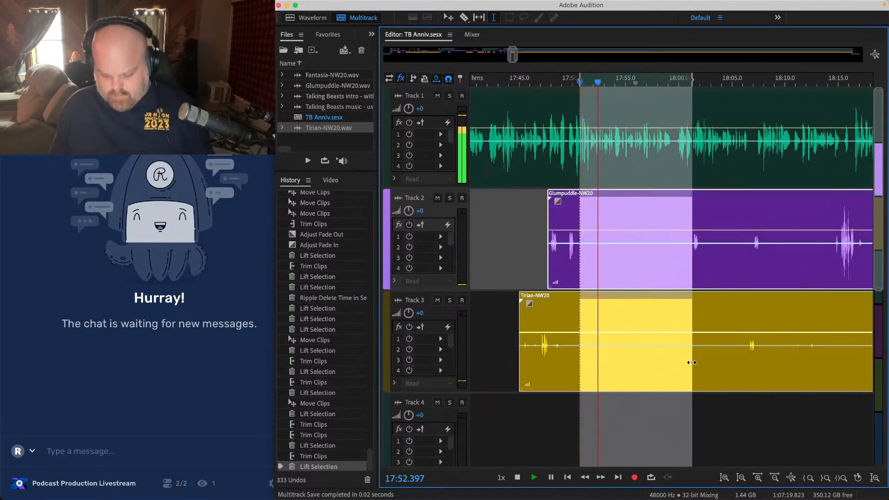
pyautogui.press('Delete')
# Step: Widen the Track 3 gap by trimming its adjoining clips to about 17:49.1 and 18:06.6, and save the session
pyautogui.hscroll(2, 692, 343)
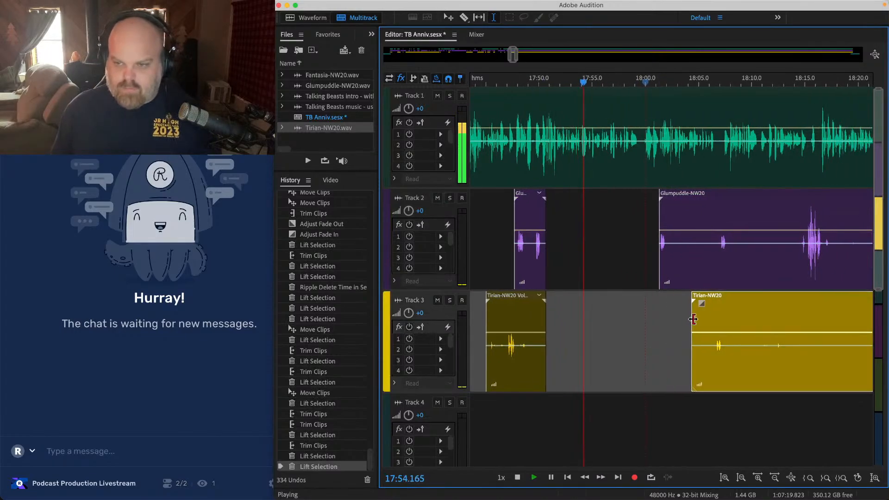
pyautogui.moveTo(694, 319); pyautogui.dragTo(715, 319)
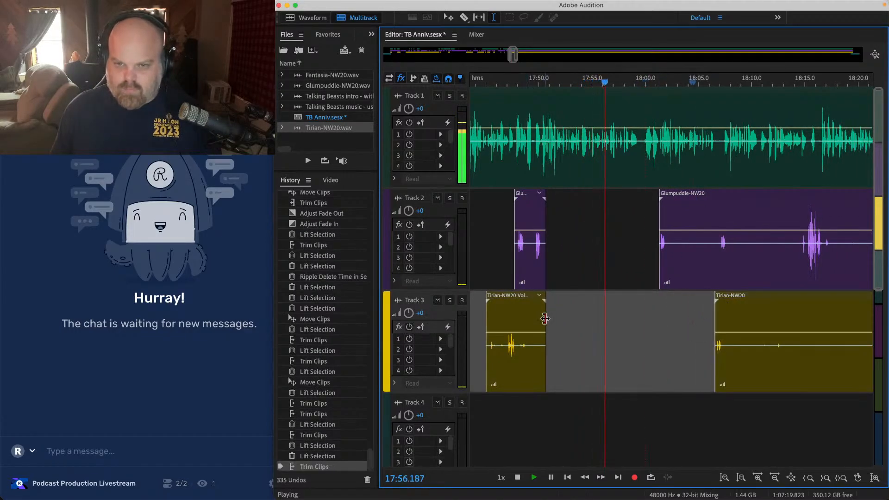
pyautogui.moveTo(545, 314); pyautogui.dragTo(529, 315)
pyautogui.hscroll(6, 572, 320)
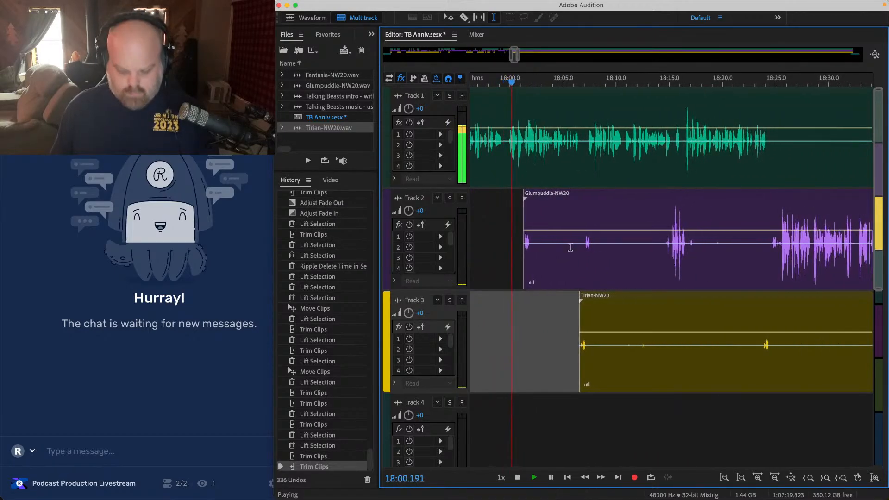
pyautogui.press('super+s')
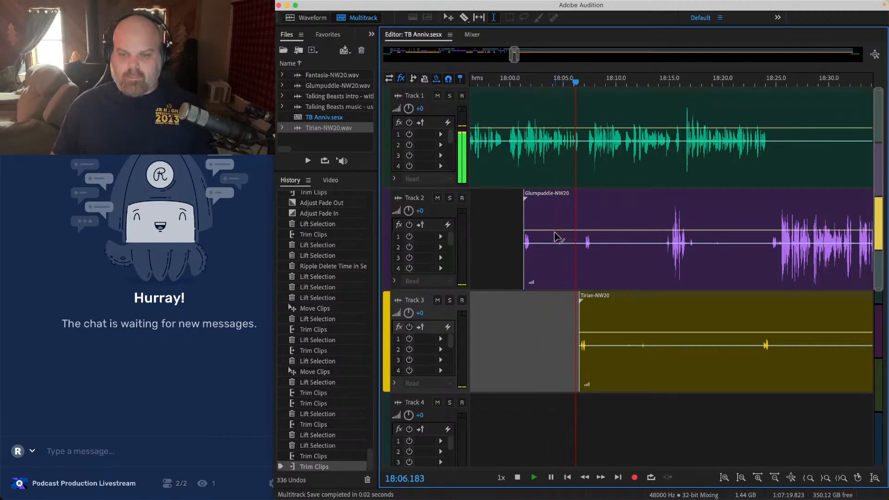
# Step: Remove the near-silent audio on Tracks 2 and 3 from about 18:08.0 to 18:14.6
pyautogui.scroll(3, 555, 237)
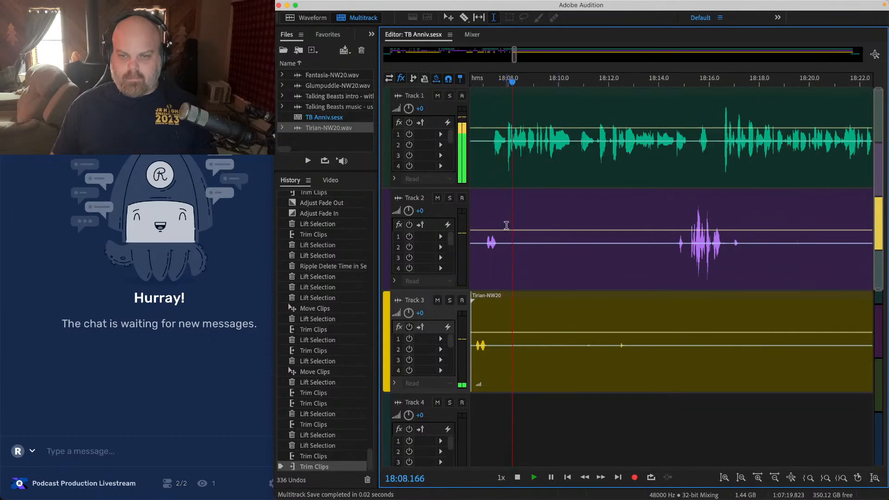
pyautogui.moveTo(508, 226); pyautogui.dragTo(675, 368)
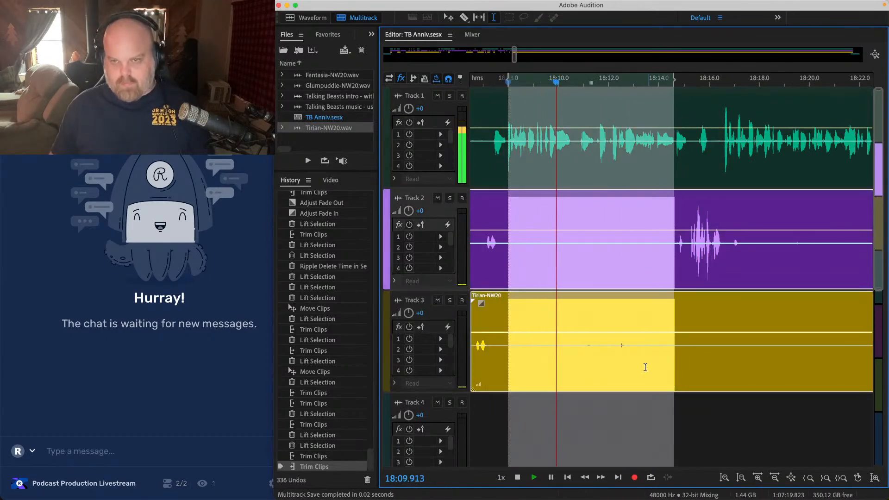
pyautogui.press('Delete')
# Step: Remove the short piece of Track 1 speech from about 18:10.8 to 18:11.5
pyautogui.scroll(3, 578, 163)
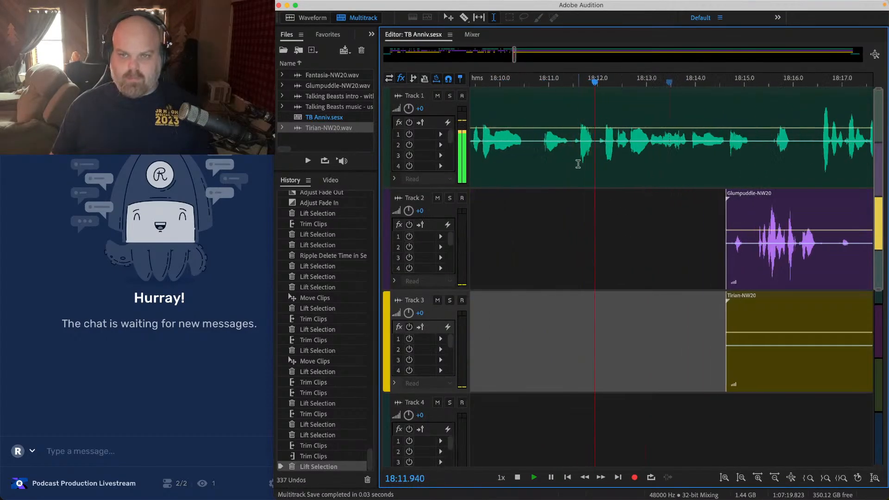
pyautogui.scroll(1, 578, 163)
pyautogui.moveTo(568, 104); pyautogui.dragTo(527, 101)
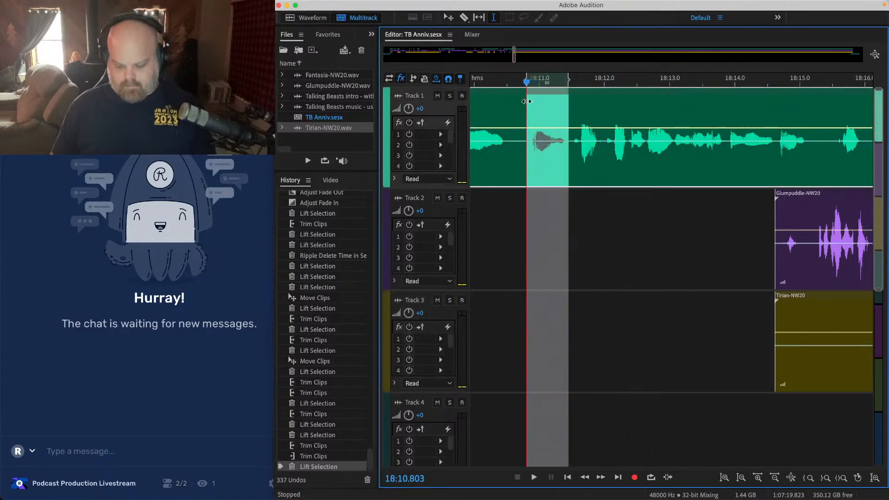
pyautogui.press('Delete')
# Step: Move the following clips on Tracks 1 to 3 earlier to close the gap at about 18:10.8, play the join and save the session
pyautogui.scroll(2, 496, 100)
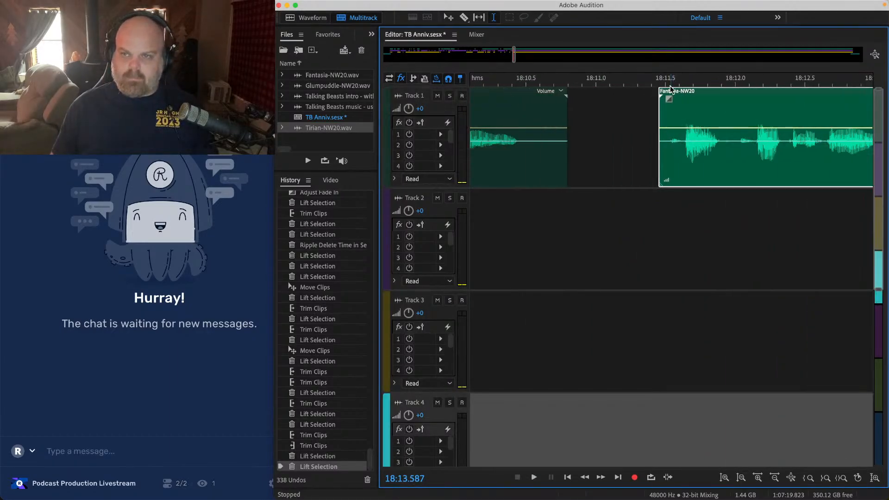
pyautogui.moveTo(671, 86); pyautogui.dragTo(579, 87)
pyautogui.scroll(-3, 540, 93)
pyautogui.press('space')
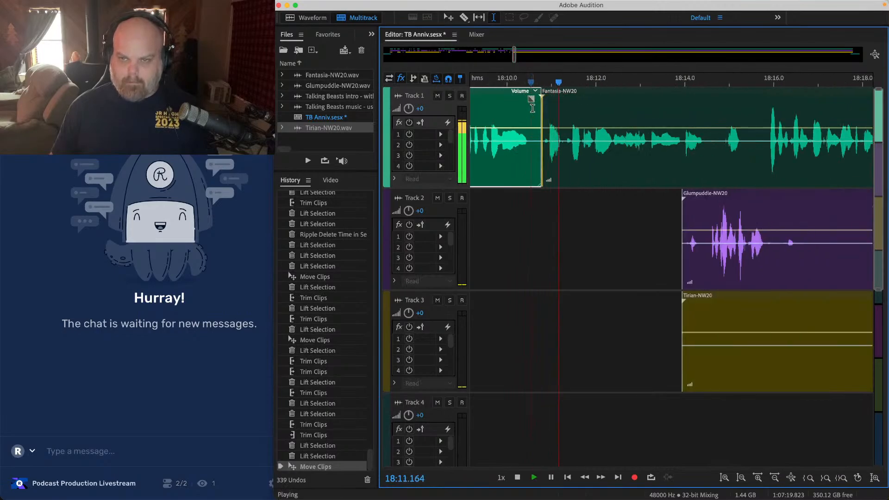
pyautogui.press('super+s')
# Step: Remove the opening of the Track 2 and 3 clips up to about 18:14.6 and play the transition
pyautogui.scroll(-3, 532, 107)
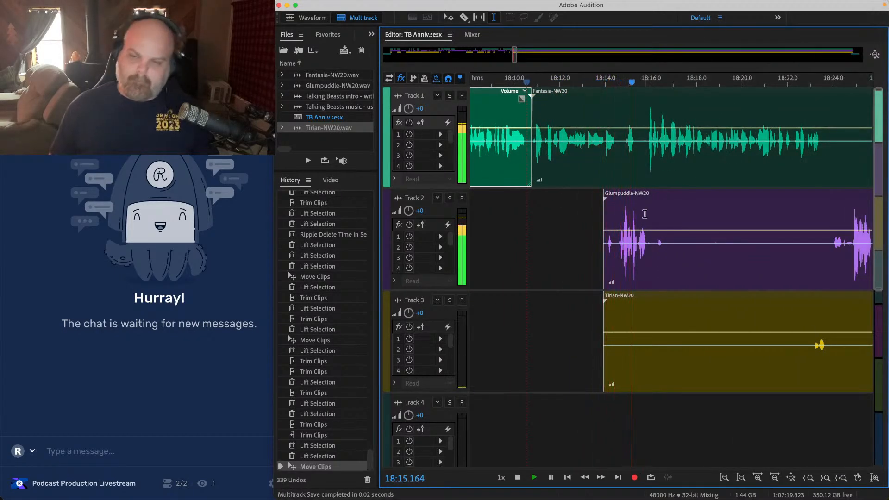
pyautogui.scroll(3, 645, 214)
pyautogui.moveTo(560, 224); pyautogui.dragTo(603, 390)
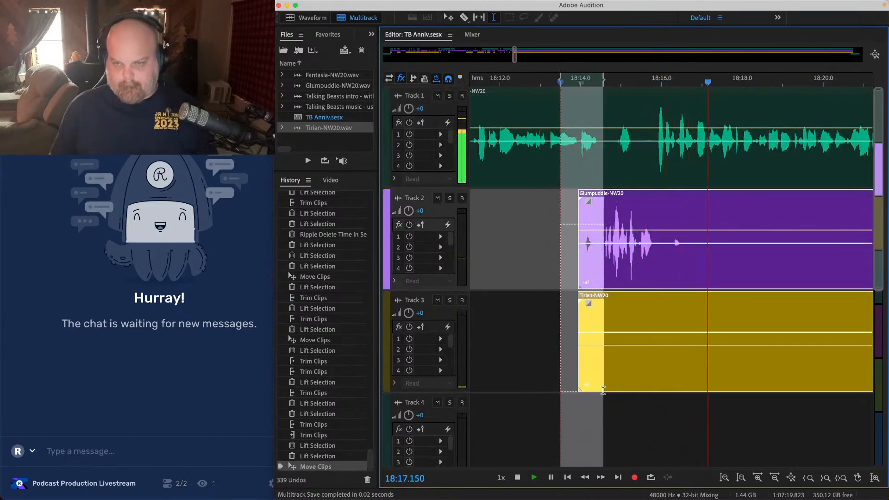
pyautogui.press('Delete')
pyautogui.click(588, 217)
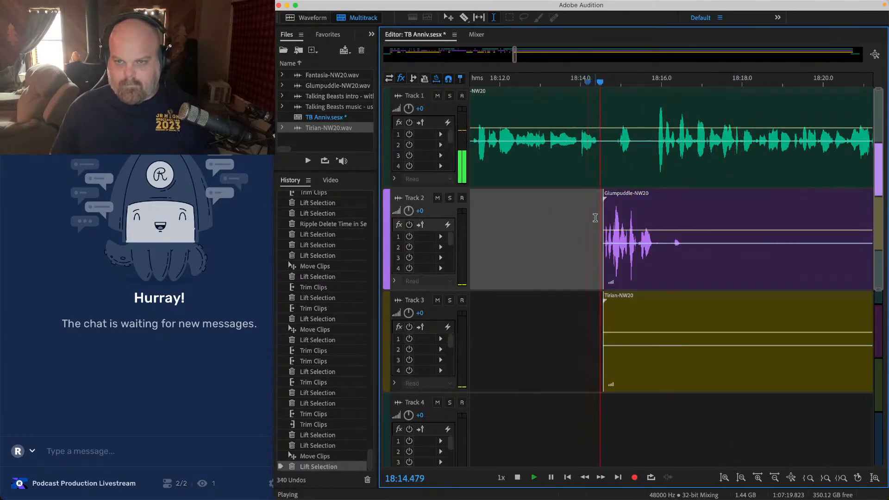
# Step: Remove the short Track 1 utterance from about 18:14.7 to 18:15.9
pyautogui.scroll(2, 597, 116)
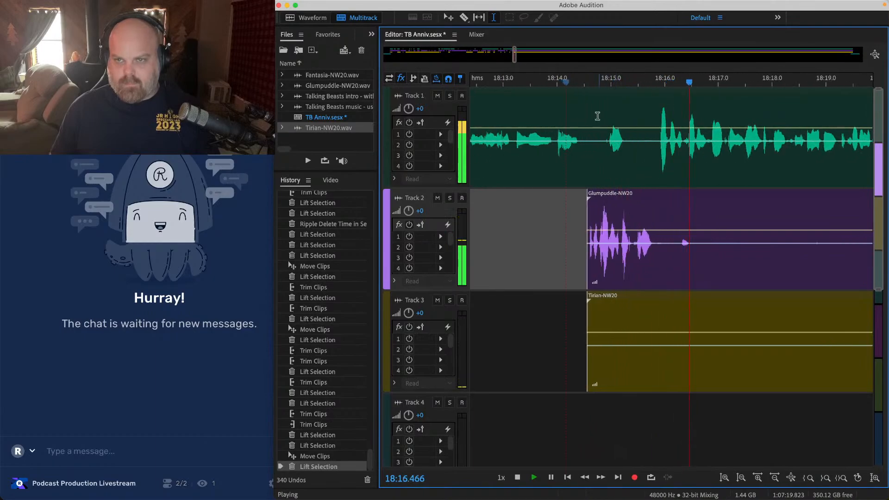
pyautogui.moveTo(595, 116); pyautogui.dragTo(658, 116)
pyautogui.press('Delete')
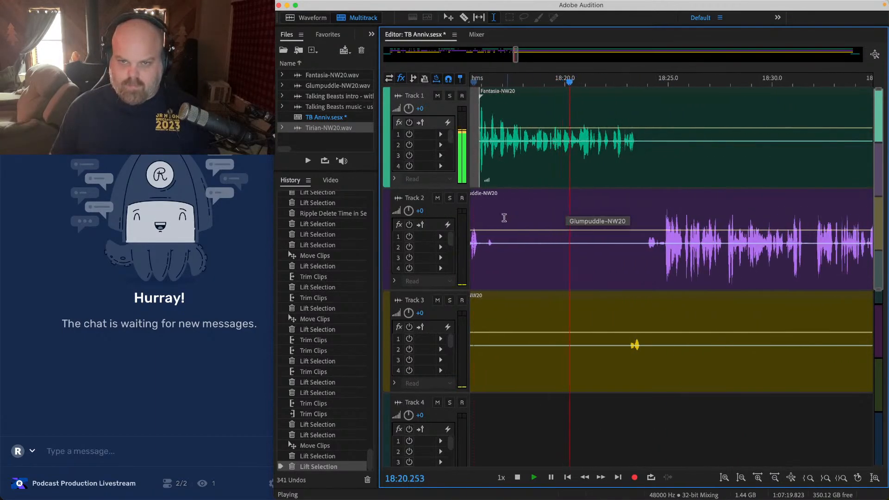
# Step: Remove the Track 2 and 3 audio from about 18:16.8 to 18:23.0, delete the leftover Track 3 clip before it and save the session
pyautogui.moveTo(499, 217); pyautogui.dragTo(629, 395)
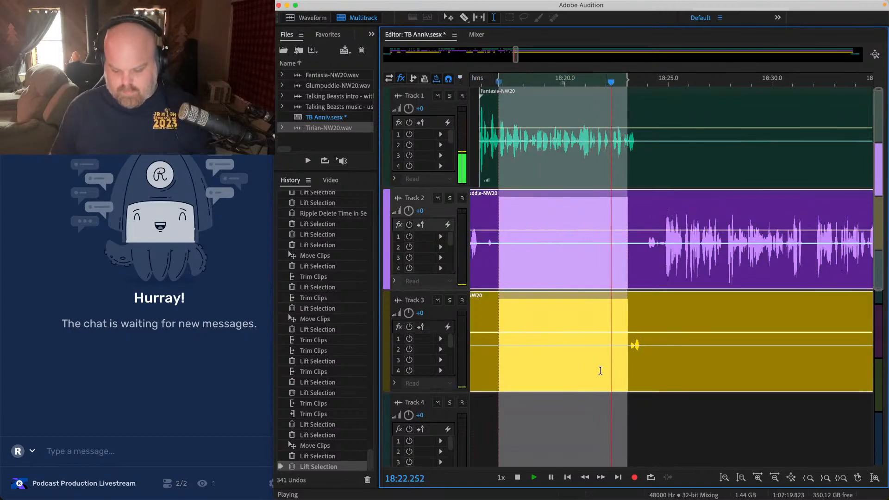
pyautogui.press('Delete')
pyautogui.click(538, 322)
pyautogui.press('Delete')
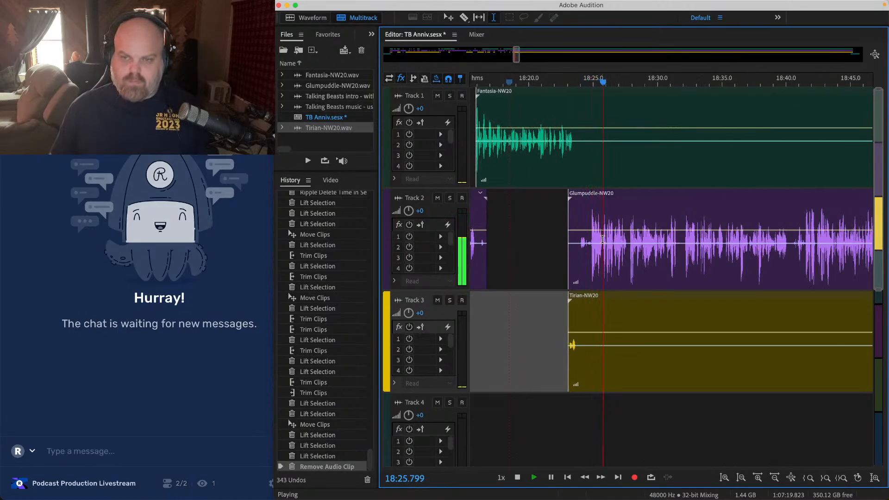
pyautogui.press('super+s')
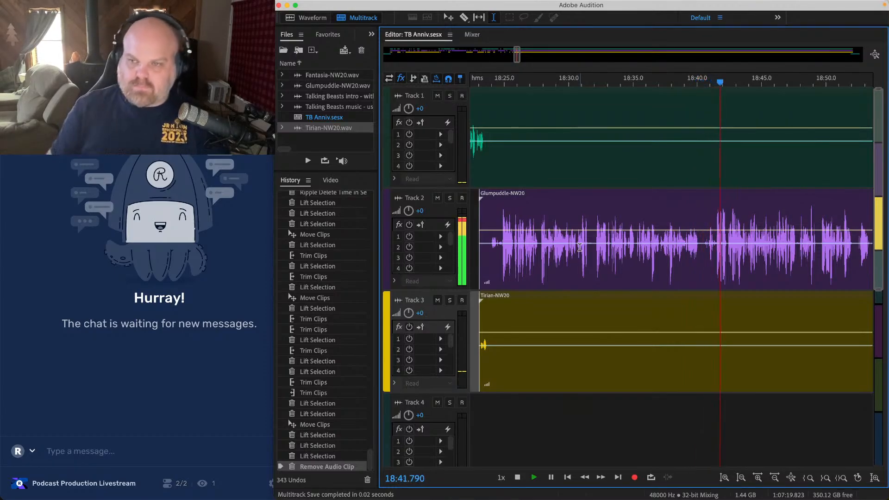
# Step: Ripple delete the time from about 18:40.5 to 18:41.5 across all tracks and play the join
pyautogui.scroll(5, 736, 199)
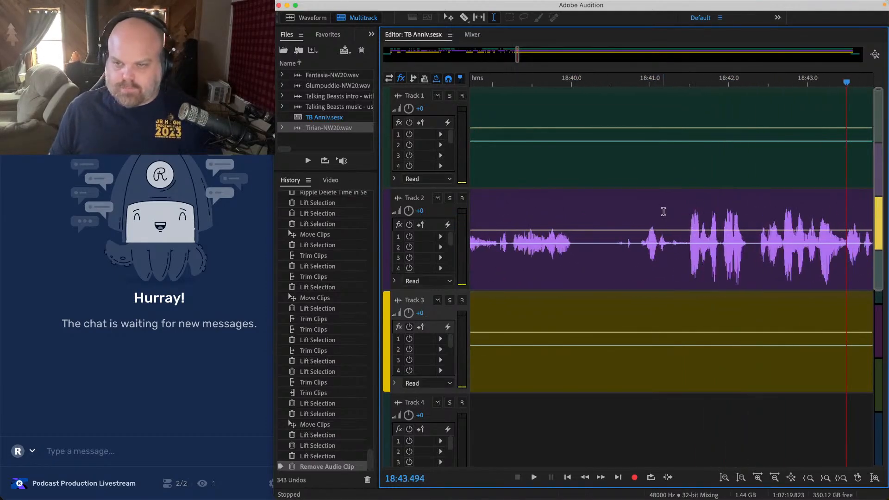
pyautogui.click(687, 217)
pyautogui.moveTo(687, 95); pyautogui.dragTo(610, 110)
pyautogui.click(693, 112)
pyautogui.hotkey('alt', 'BackSpace')
pyautogui.click(575, 219)
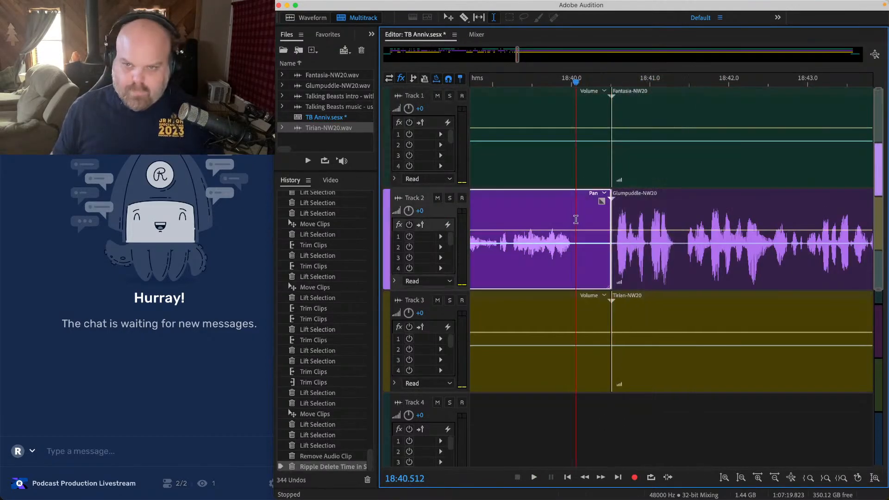
pyautogui.press('space')
pyautogui.scroll(-2, 576, 219)
pyautogui.press('space')
# Step: Move the clips after the 18:40.5 cut on Tracks 1 to 3 slightly earlier so they crossfade, and play the join
pyautogui.moveTo(692, 419); pyautogui.dragTo(658, 172)
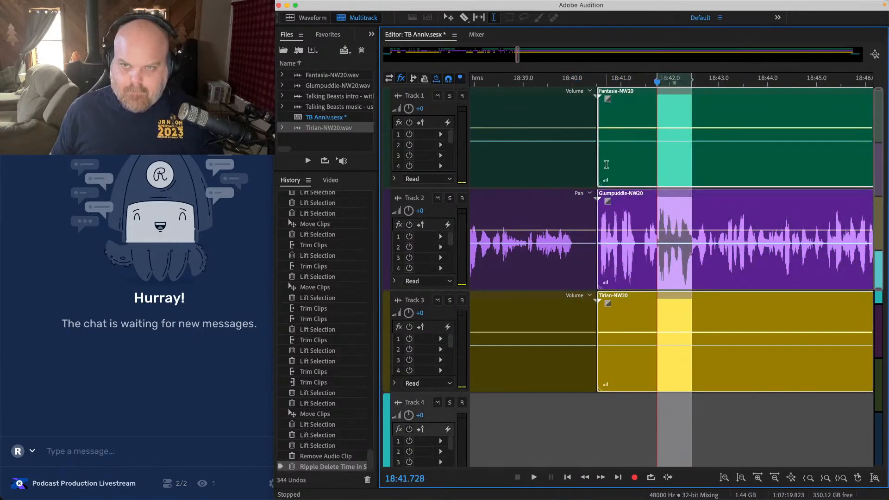
pyautogui.scroll(2, 607, 164)
pyautogui.moveTo(604, 194); pyautogui.dragTo(597, 195)
pyautogui.click(566, 203)
pyautogui.press('space')
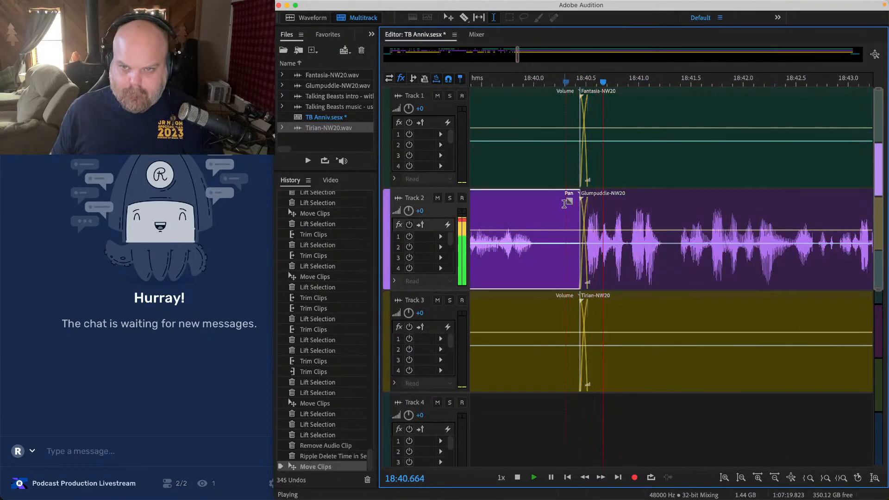
# Step: Save the session and remove the silent Track 3 audio from about 18:35 to 18:56
pyautogui.scroll(-2, 565, 204)
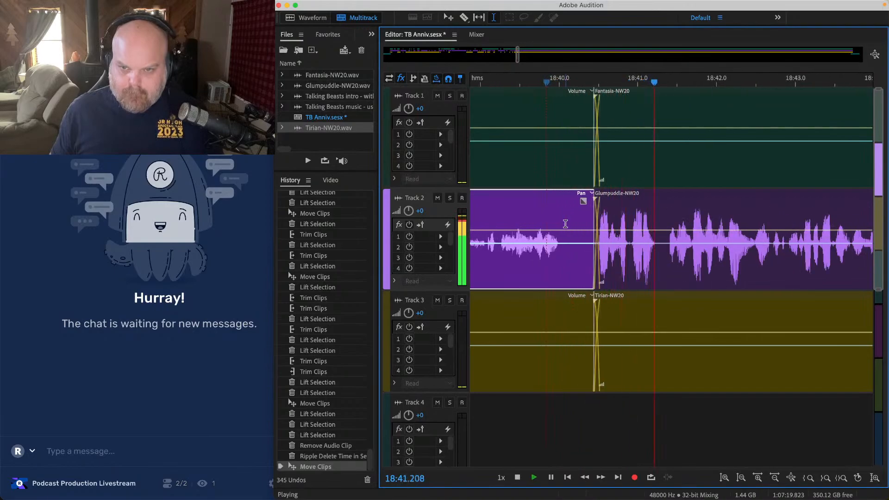
pyautogui.scroll(-3, 545, 206)
pyautogui.press('super+s')
pyautogui.moveTo(517, 324); pyautogui.dragTo(720, 327)
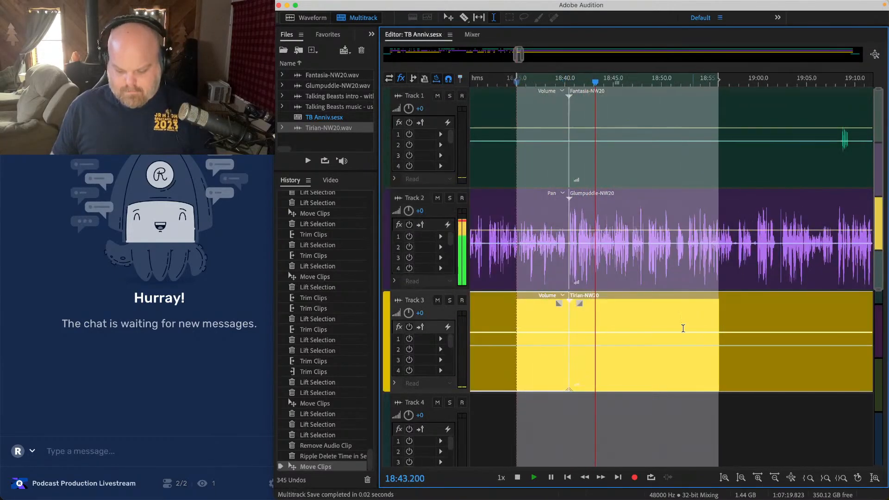
pyautogui.press('Delete')
# Step: Remove the silent Track 1 audio from about 18:32 to 19:08, trim the Track 3 clip's start to about 19:20 and save
pyautogui.moveTo(488, 103); pyautogui.dragTo(839, 111)
pyautogui.press('Delete')
pyautogui.hscroll(5, 617, 304)
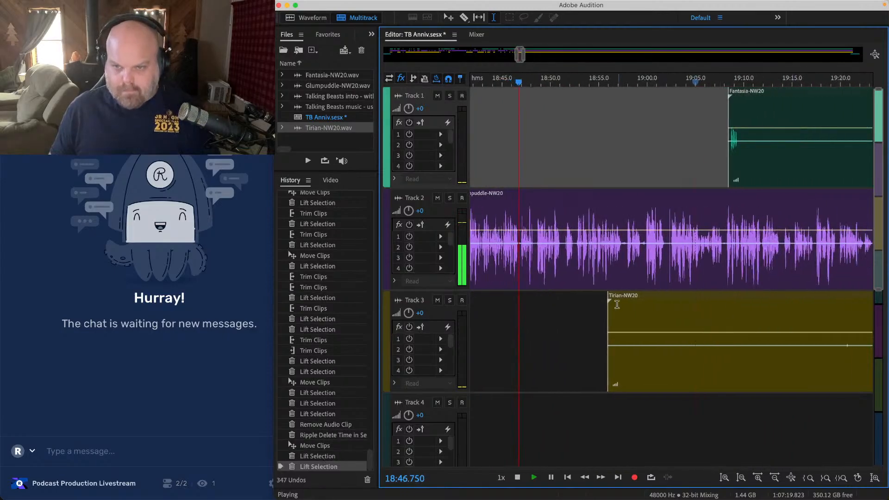
pyautogui.moveTo(607, 314); pyautogui.dragTo(841, 324)
pyautogui.press('super+s')
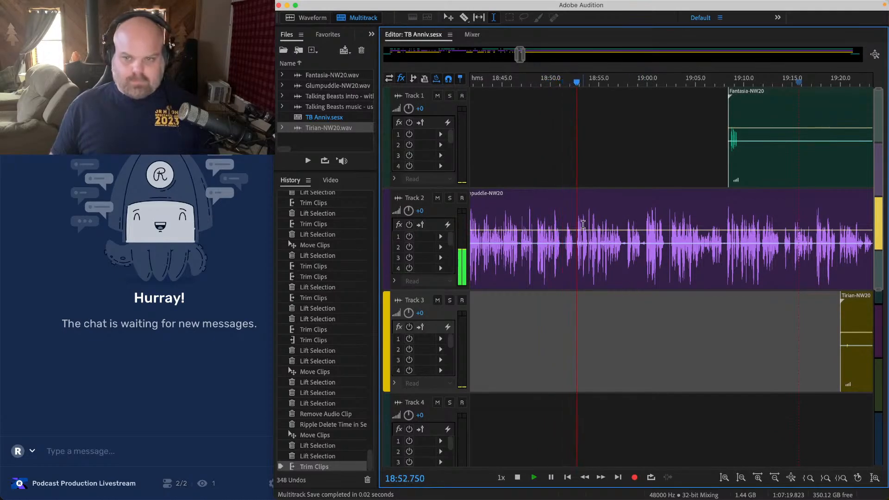
# Step: Stop playback and remove the Track 2 speech from about 18:51.4 to 18:53.8
pyautogui.press('=')
pyautogui.scroll(1, 559, 216)
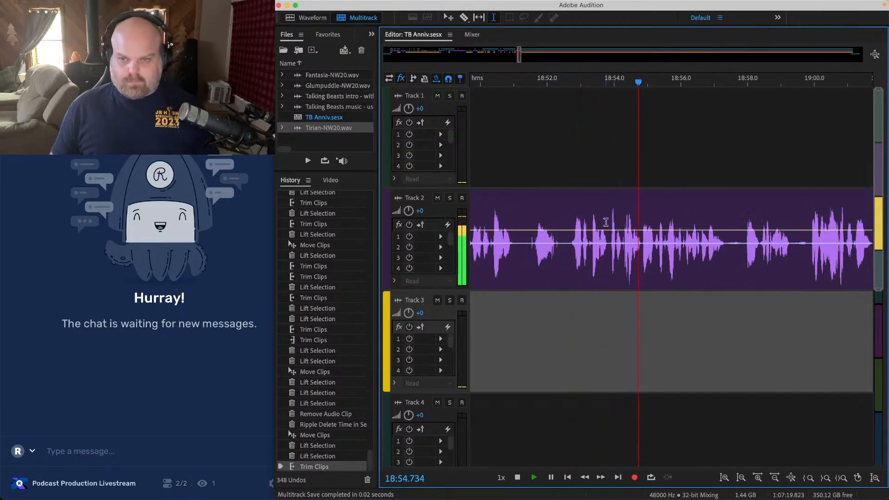
pyautogui.press('space')
pyautogui.moveTo(608, 220); pyautogui.dragTo(526, 194)
pyautogui.press('Delete')
pyautogui.scroll(-3, 527, 193)
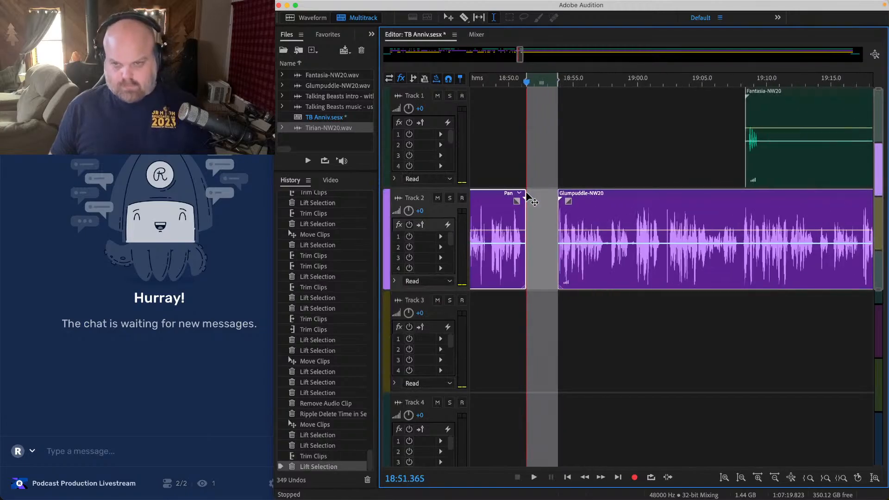
# Step: Move the clips after the 18:51.4 cut earlier on all tracks so Track 2 crossfades, play the join and save
pyautogui.scroll(-3, 526, 192)
pyautogui.moveTo(589, 135); pyautogui.dragTo(798, 465)
pyautogui.scroll(7, 522, 249)
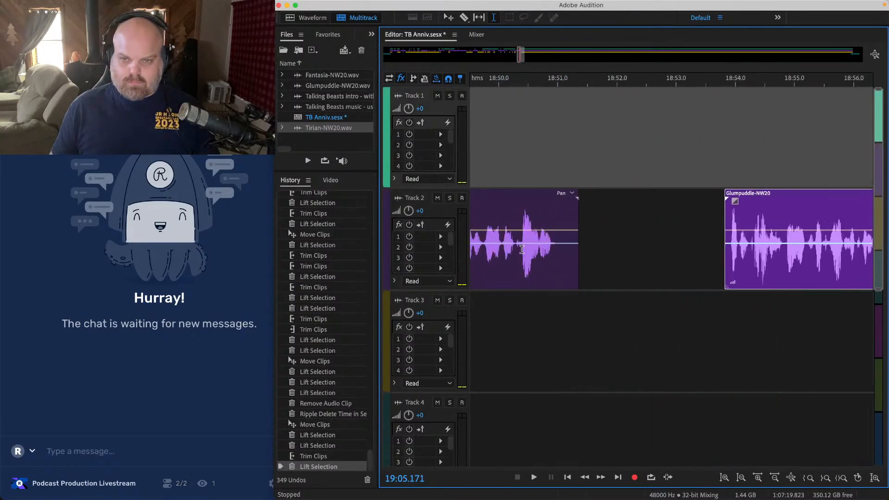
pyautogui.moveTo(759, 196); pyautogui.dragTo(601, 197)
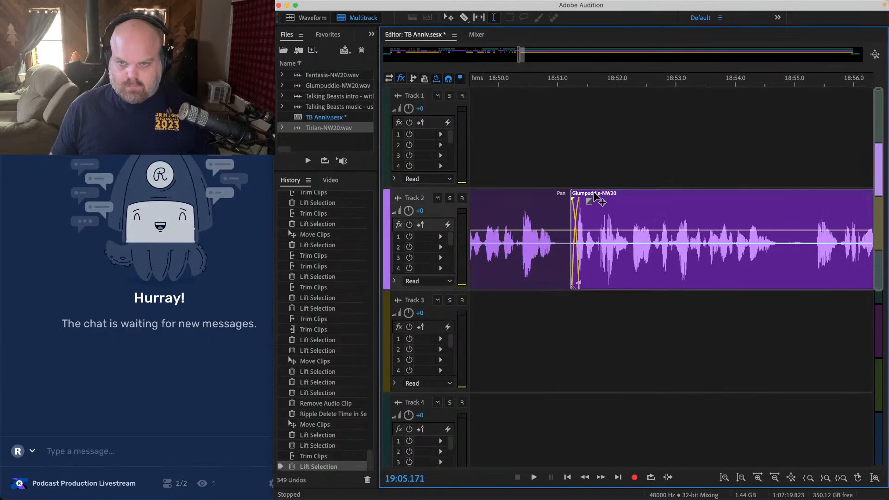
pyautogui.click(528, 131)
pyautogui.press('space')
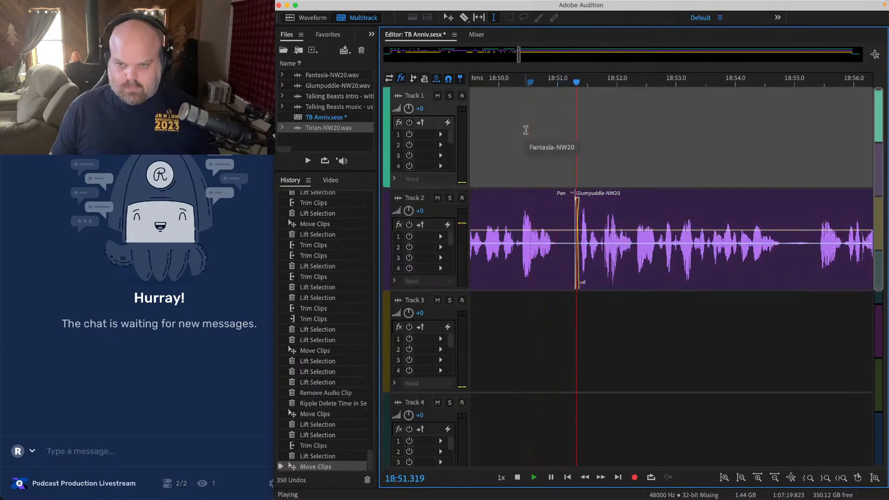
pyautogui.scroll(-8, 527, 132)
pyautogui.press('super+s')
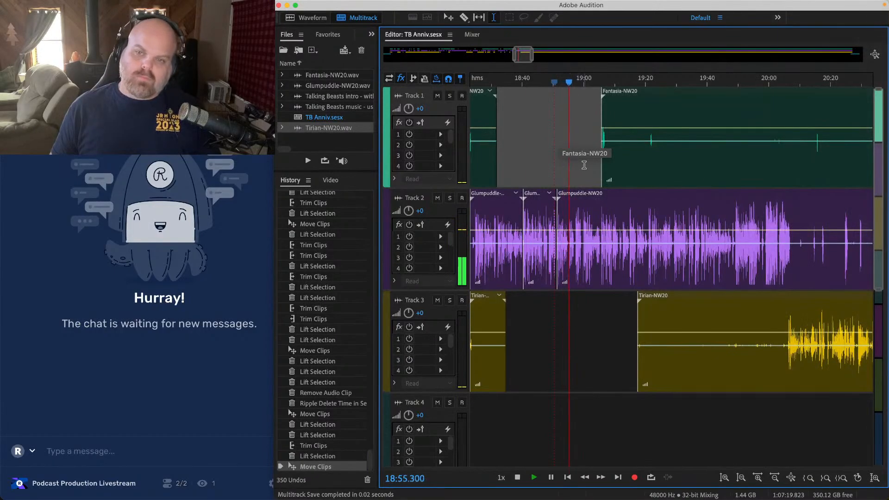
# Step: Remove the Track 2 speech from about 18:56.7 to 18:57.3 and play across the cut
pyautogui.scroll(3, 599, 161)
pyautogui.scroll(5, 542, 163)
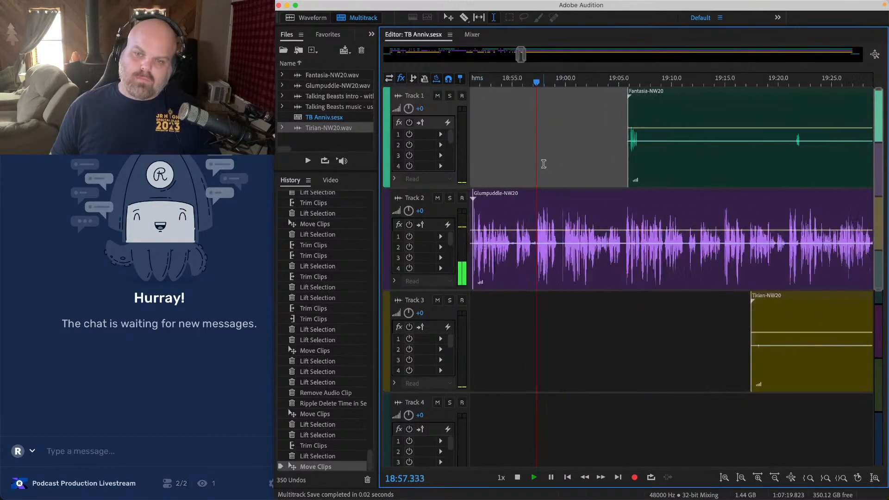
pyautogui.press('space')
pyautogui.moveTo(510, 216); pyautogui.dragTo(550, 216)
pyautogui.press('Delete')
pyautogui.press('space')
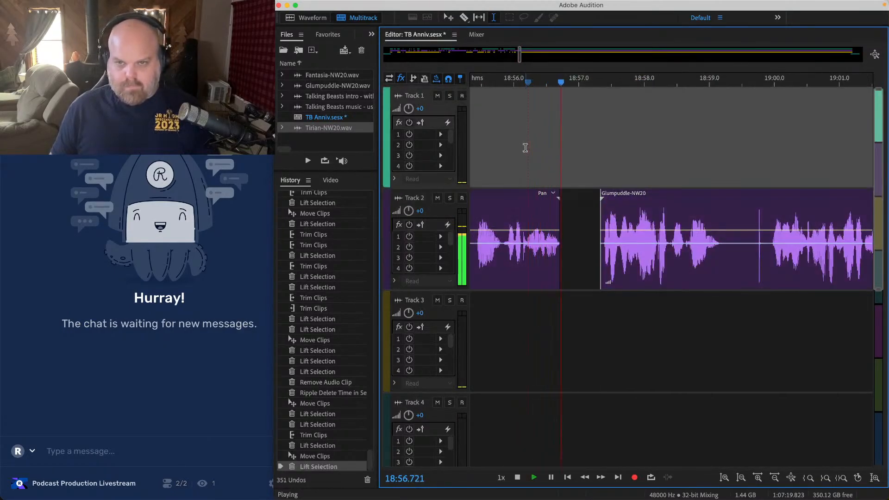
# Step: Remove the short noise between phrases on Track 2 from about 18:59.7 to 18:59.9
pyautogui.scroll(-3, 576, 164)
pyautogui.scroll(2, 683, 178)
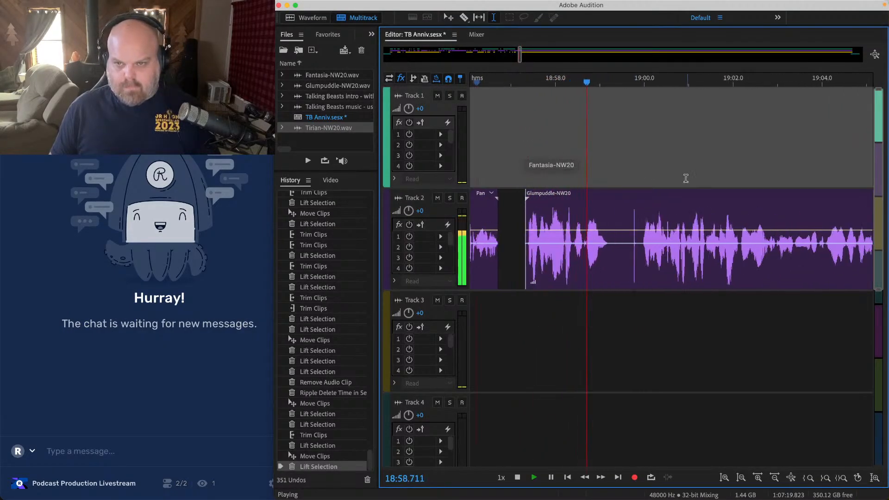
pyautogui.scroll(3, 651, 173)
pyautogui.moveTo(630, 219); pyautogui.dragTo(607, 213)
pyautogui.press('Delete')
# Step: Move the clips after the 18:59.7 cut earlier on Tracks 1 to 3 so Track 2 crossfades, play the join and save
pyautogui.scroll(-8, 606, 213)
pyautogui.click(638, 149)
pyautogui.hotkey('shift', 'End')
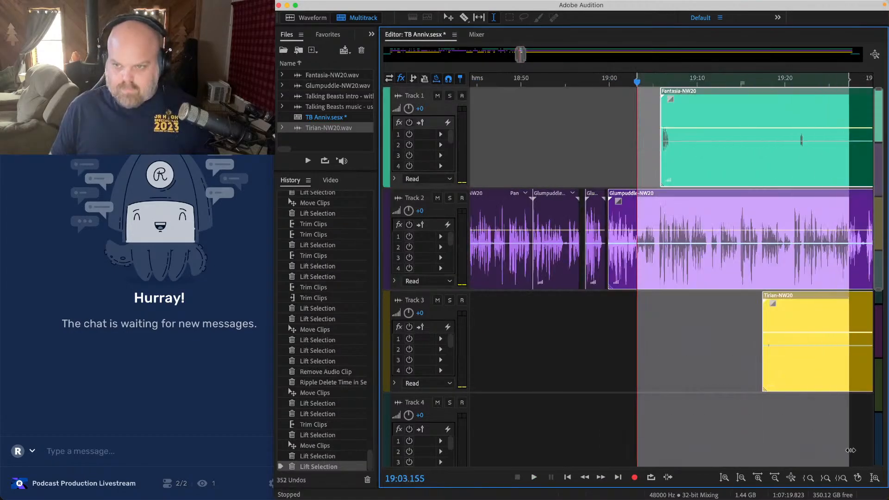
pyautogui.scroll(3, 642, 203)
pyautogui.scroll(5, 642, 204)
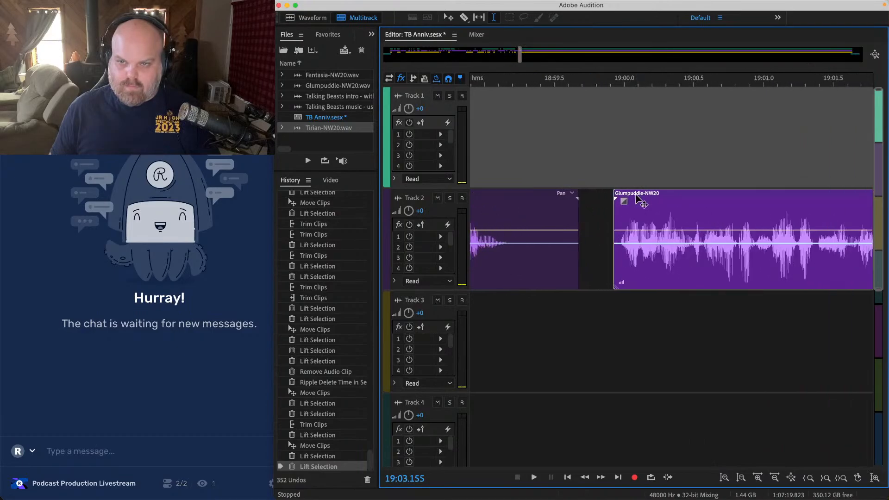
pyautogui.click(634, 196)
pyautogui.moveTo(635, 196); pyautogui.dragTo(592, 198)
pyautogui.click(542, 121)
pyautogui.press('space')
pyautogui.scroll(-5, 542, 121)
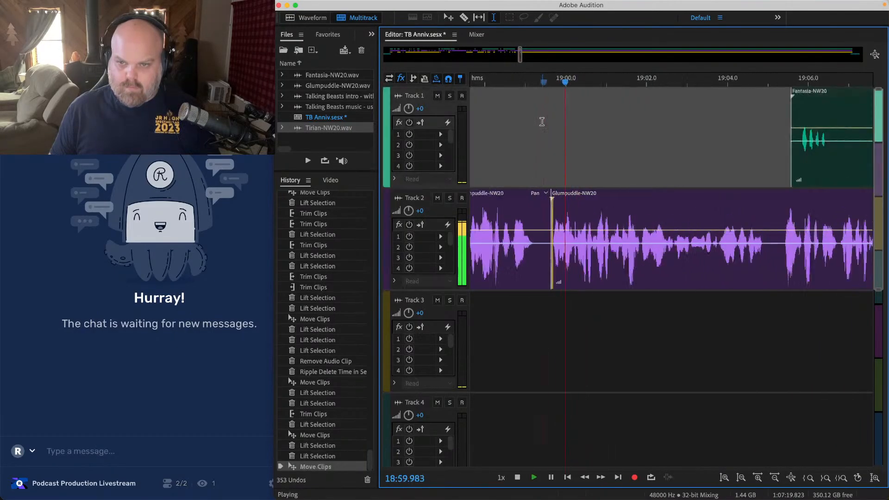
pyautogui.press('super+s')
# Step: Remove the silent Track 1 audio from about 19:07 to 19:21 and save the session
pyautogui.click(624, 137)
pyautogui.scroll(-3, 624, 137)
pyautogui.hscroll(5, 602, 129)
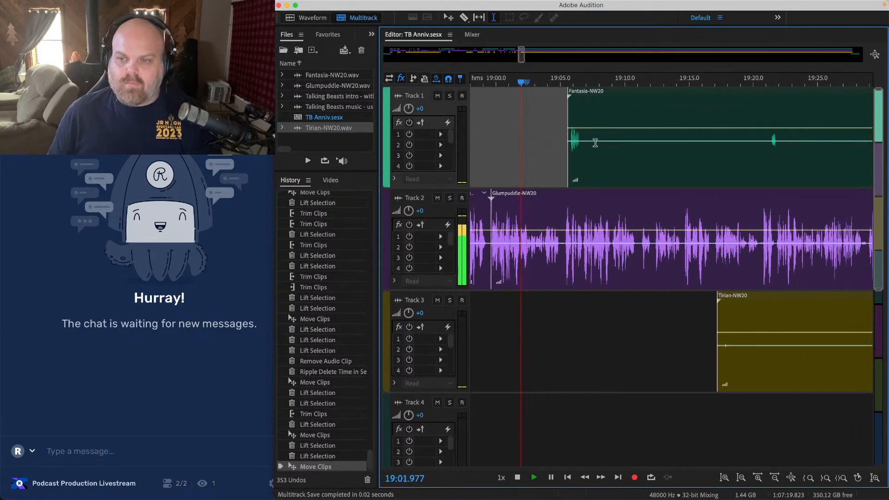
pyautogui.moveTo(546, 115); pyautogui.dragTo(725, 115)
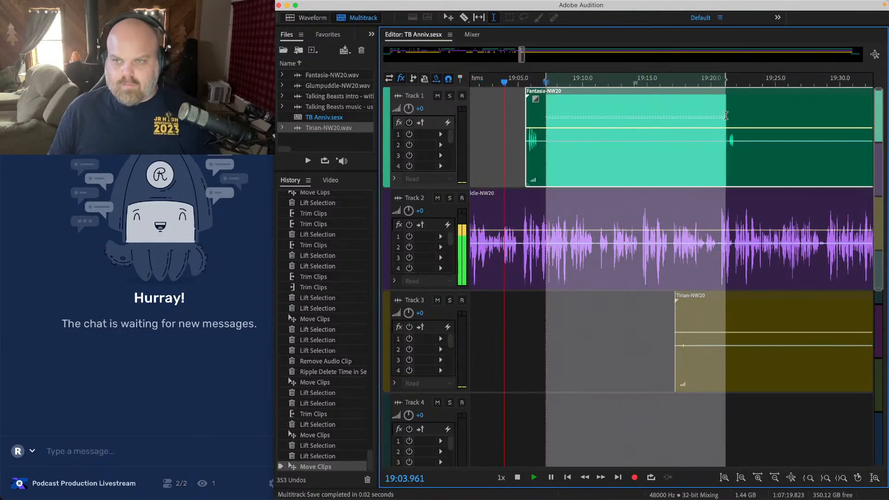
pyautogui.press('Delete')
pyautogui.scroll(-2, 668, 130)
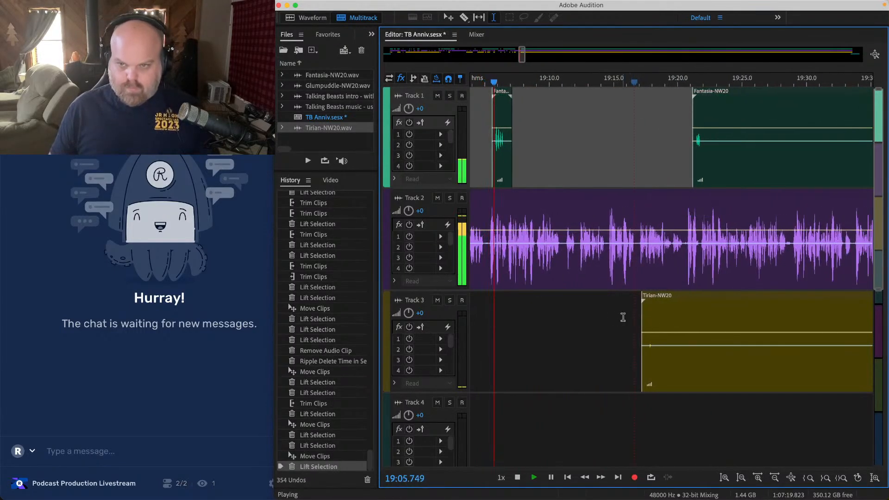
pyautogui.hscroll(2, 623, 318)
pyautogui.press('super+s')
# Step: Trim the start of the Track 3 clip to about 19:46.8
pyautogui.hscroll(2, 602, 315)
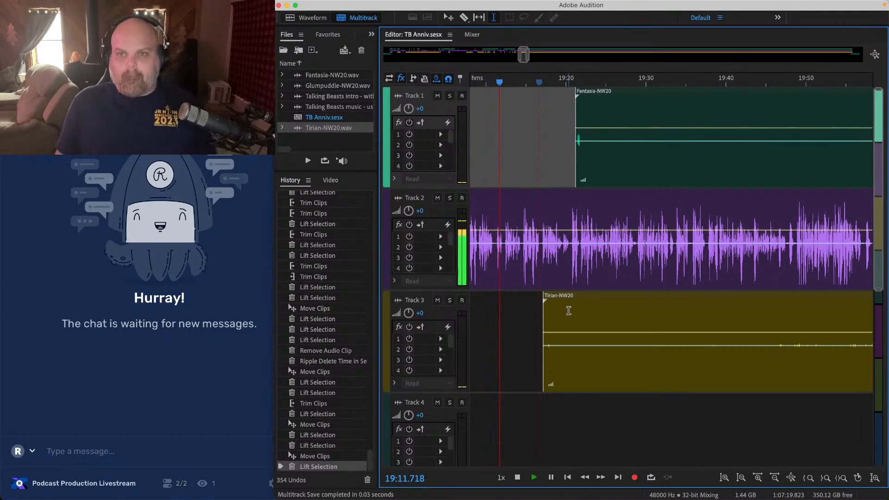
pyautogui.hscroll(1, 568, 310)
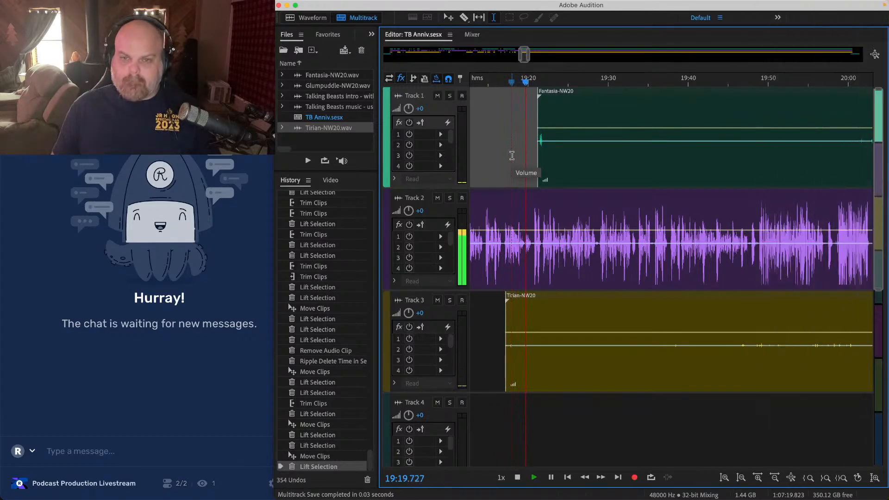
pyautogui.moveTo(507, 308); pyautogui.dragTo(743, 309)
# Step: Ripple delete the time from about 19:47.9 to 19:48.9 across all tracks and trim the preceding Track 2 clip's end to about 19:47.4
pyautogui.scroll(8, 764, 208)
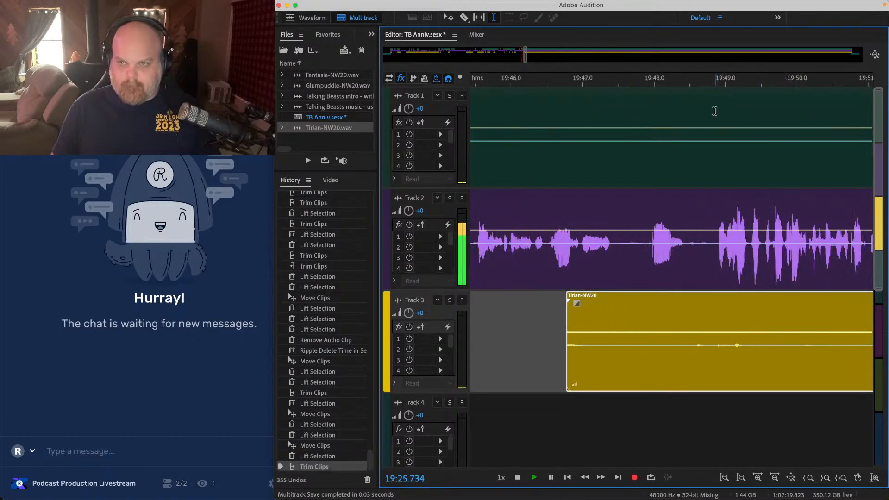
pyautogui.moveTo(715, 112); pyautogui.dragTo(647, 402)
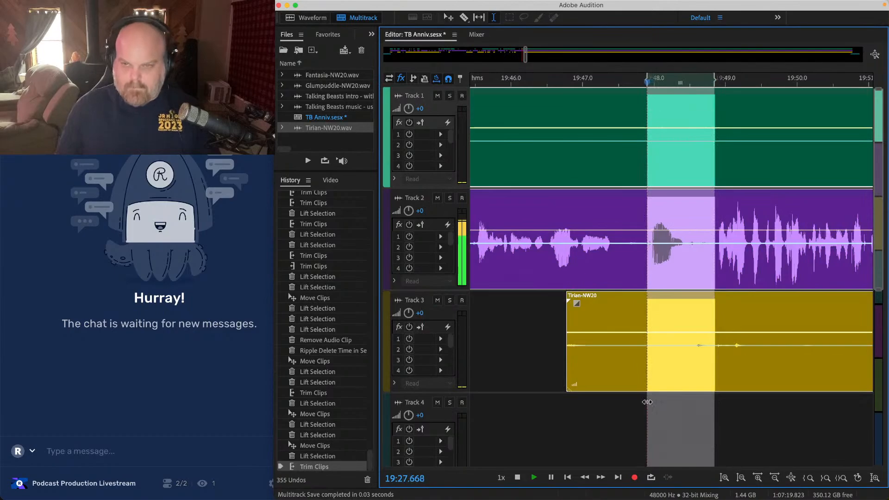
pyautogui.press('super+shift+BackSpace')
pyautogui.moveTo(645, 218); pyautogui.dragTo(614, 218)
# Step: Delete the leftover Track 3 clip before the 19:47.9 cut and remove the following Track 3 audio up to about 19:49.7
pyautogui.click(613, 349)
pyautogui.press('Delete')
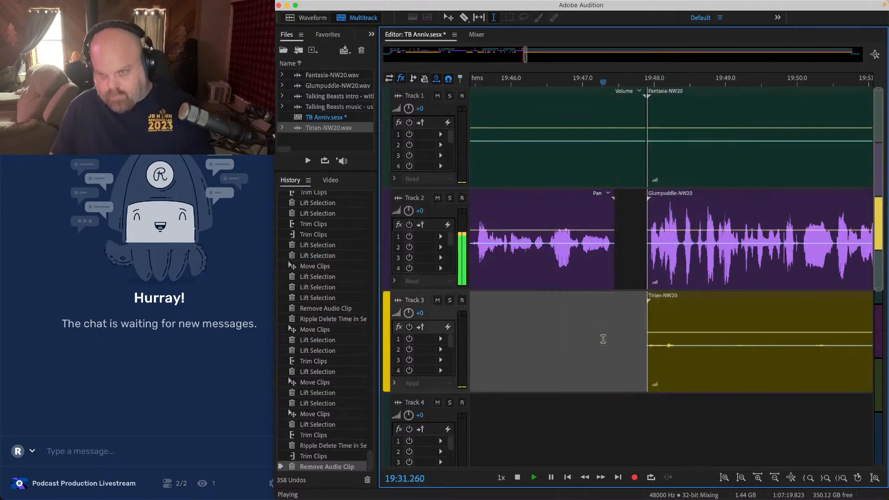
pyautogui.moveTo(602, 339); pyautogui.dragTo(772, 352)
pyautogui.press('Delete')
# Step: Move the clips after the 19:47.9 cut slightly earlier on Tracks 1 to 3 and fade the Track 2 clips in and out at the gap
pyautogui.moveTo(827, 361); pyautogui.dragTo(725, 148)
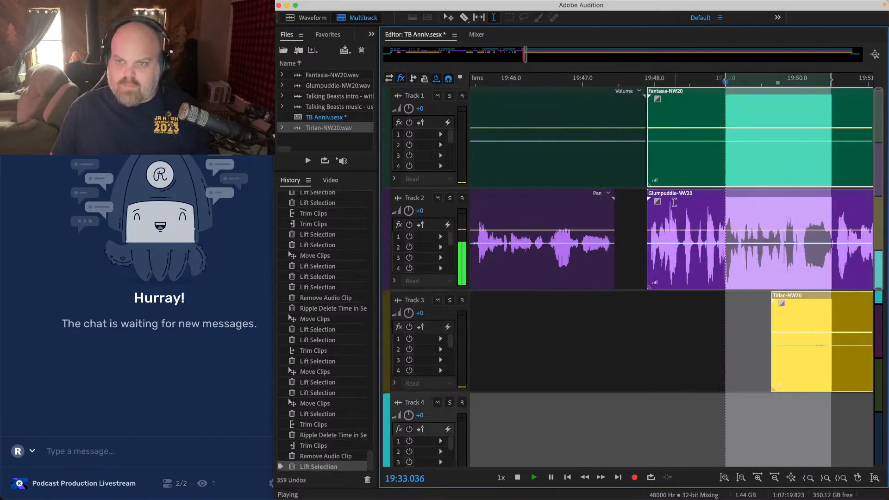
pyautogui.moveTo(673, 197); pyautogui.dragTo(613, 231)
pyautogui.click(606, 210)
pyautogui.scroll(-6, 531, 145)
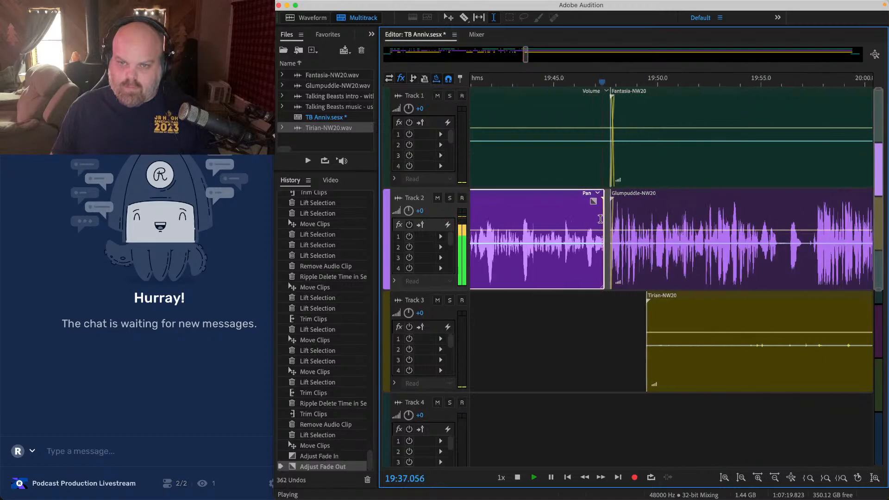
# Step: Remove the silent Track 1 audio from about 19:23 to 20:14
pyautogui.moveTo(491, 118); pyautogui.dragTo(769, 120)
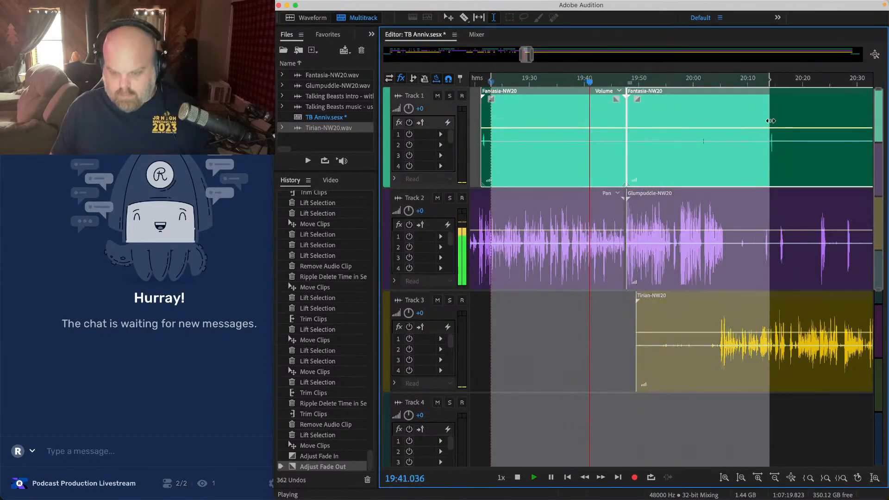
pyautogui.press('Delete')
pyautogui.click(713, 132)
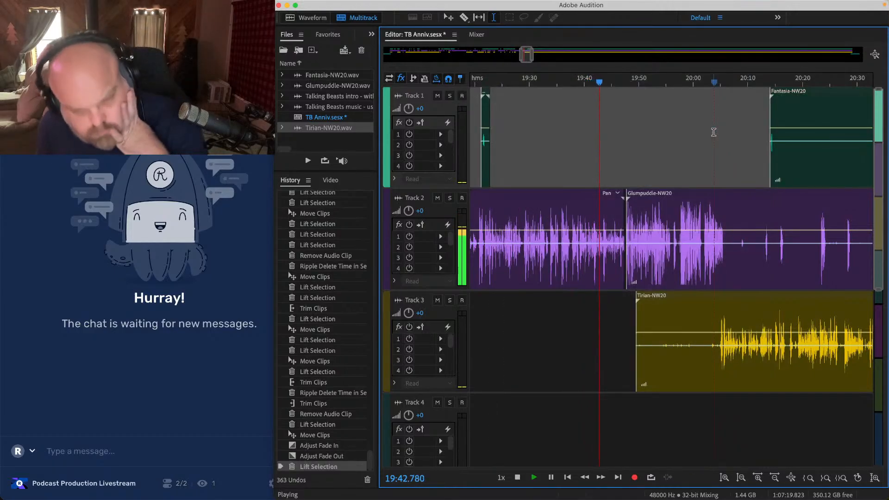
# Step: Trim the start of the Track 3 clip to about 19:54.2
pyautogui.scroll(2, 680, 211)
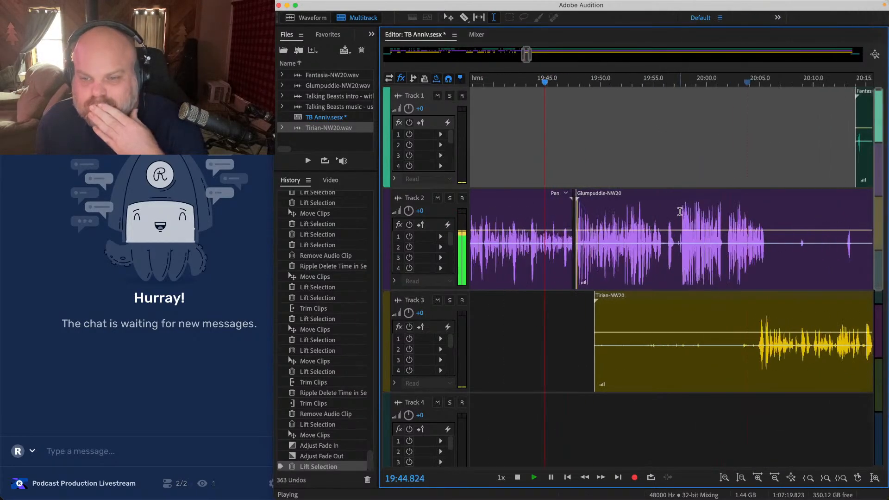
pyautogui.moveTo(592, 316); pyautogui.dragTo(645, 319)
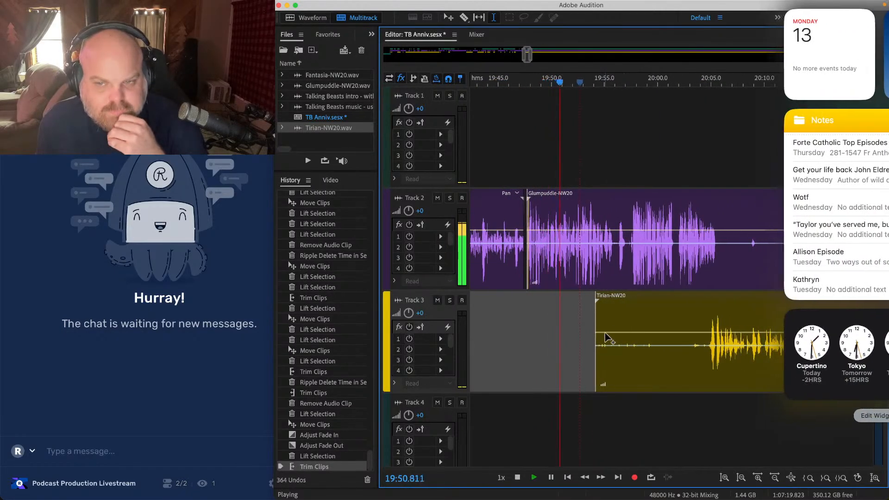
# Step: Remove the Track 2 and 3 audio from about 19:56.4 to 19:57.5 and delete the leftover Track 3 clip before it
pyautogui.scroll(5, 619, 278)
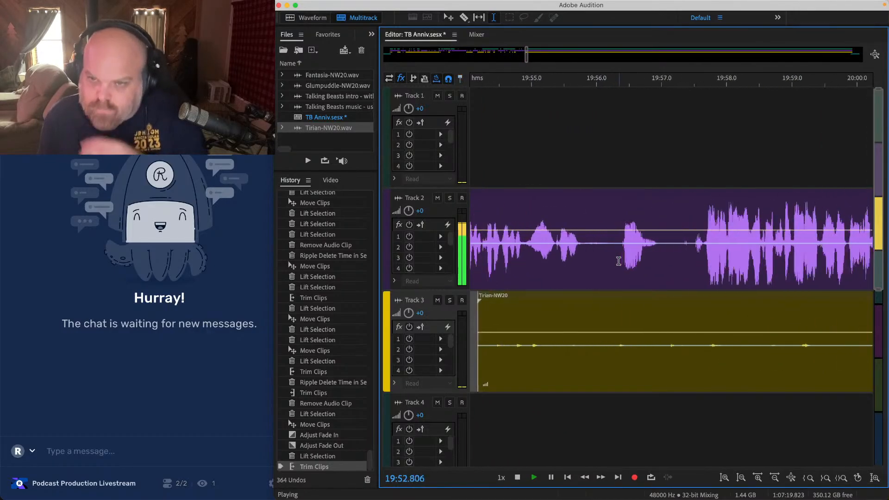
pyautogui.moveTo(707, 216); pyautogui.dragTo(619, 217)
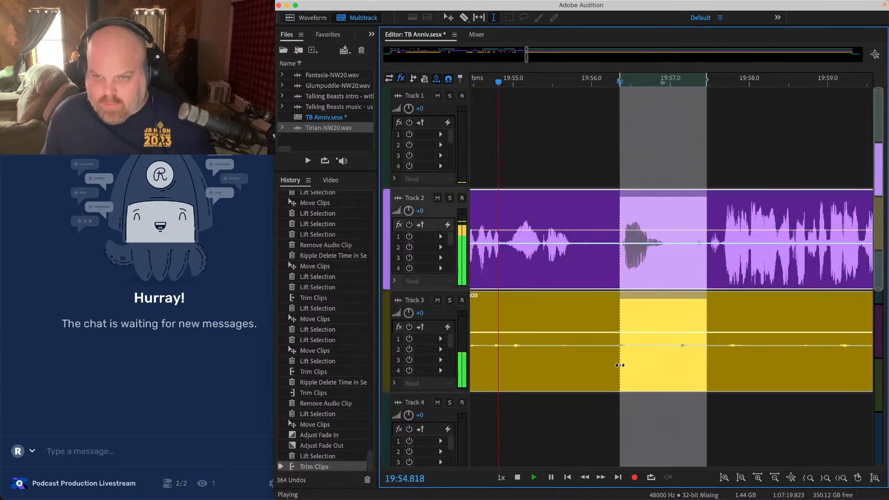
pyautogui.press('Delete')
pyautogui.click(628, 326)
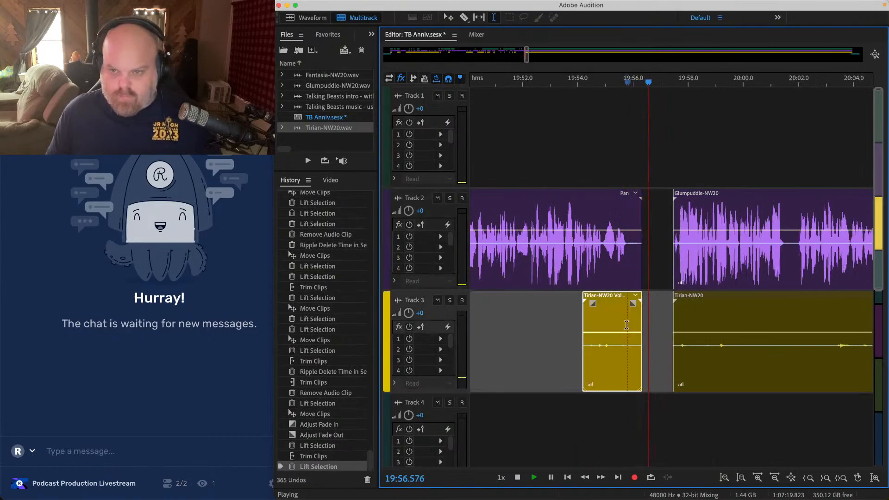
pyautogui.press('Delete')
# Step: Move the clips after the gap on Tracks 1 to 3 earlier so they start at about 19:56.3, and save the session
pyautogui.press('-')
pyautogui.hscroll(2, 756, 94)
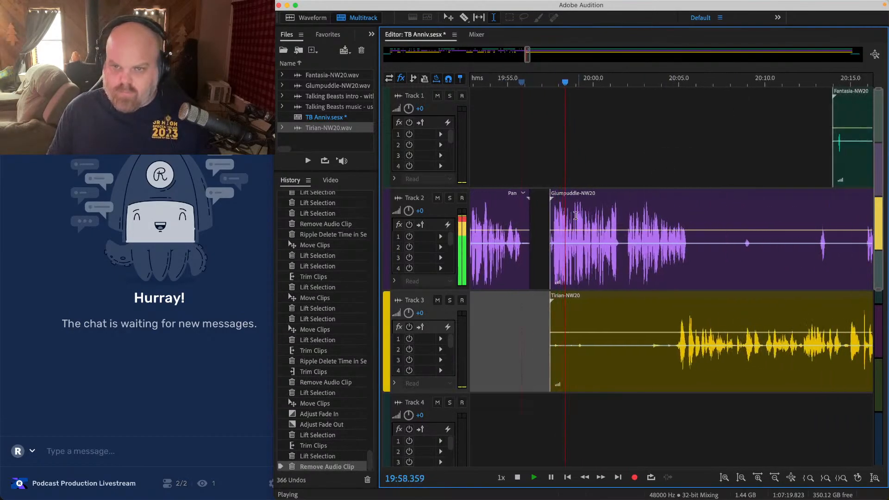
pyautogui.moveTo(781, 135); pyautogui.dragTo(870, 353)
pyautogui.press('space')
pyautogui.scroll(3, 553, 184)
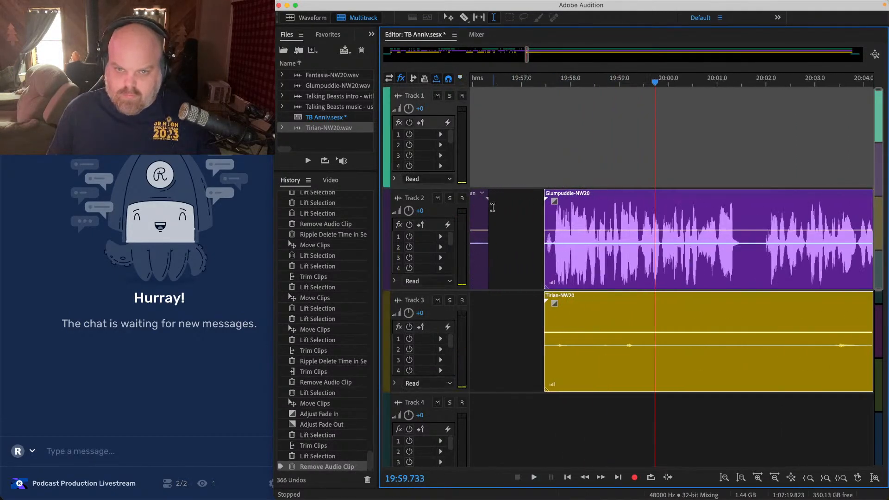
pyautogui.scroll(2, 492, 206)
pyautogui.hscroll(-3, 492, 205)
pyautogui.click(711, 197)
pyautogui.moveTo(711, 197); pyautogui.dragTo(593, 197)
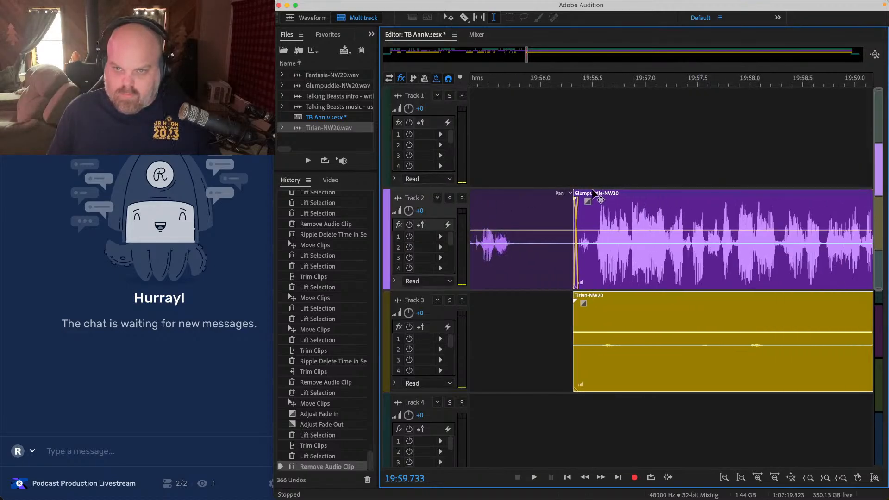
pyautogui.scroll(-4, 533, 135)
pyautogui.click(533, 134)
pyautogui.press('space')
pyautogui.press('super+s')
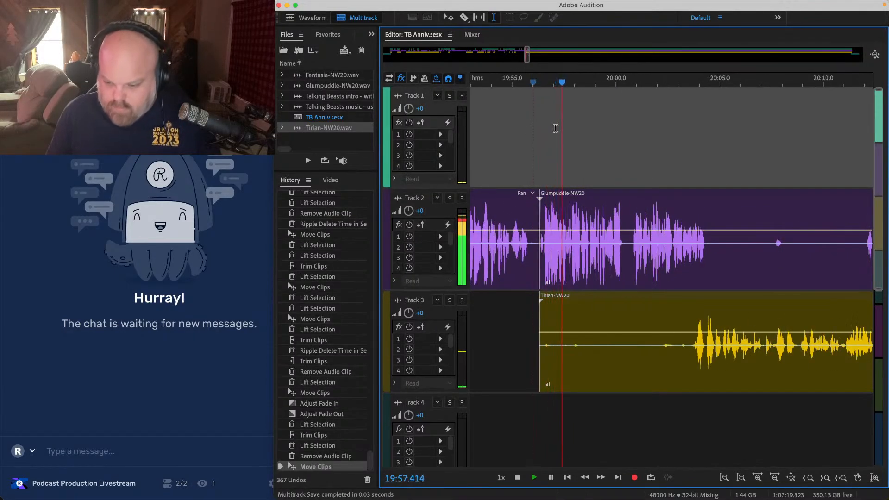
# Step: Trim the start of the Track 3 clip to about 20:03.5 and save the session
pyautogui.moveTo(535, 316); pyautogui.dragTo(686, 318)
pyautogui.press('super+s')
pyautogui.click(661, 318)
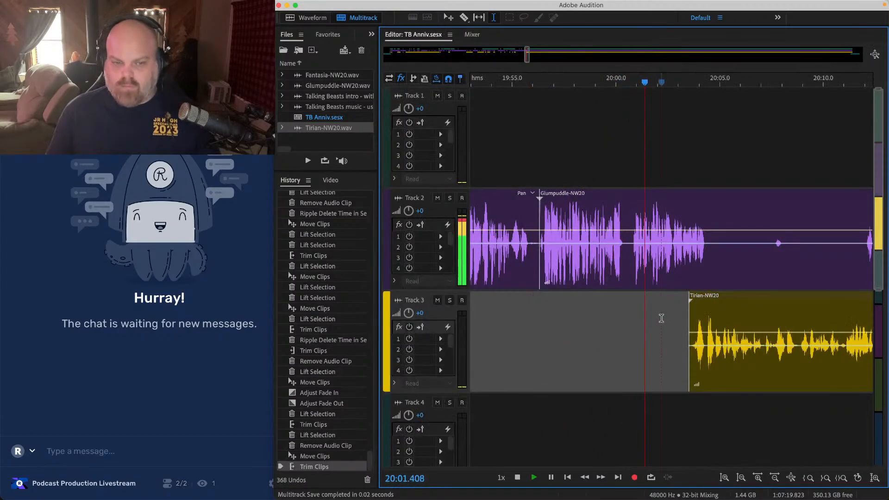
pyautogui.scroll(-2, 649, 325)
pyautogui.hscroll(5, 648, 327)
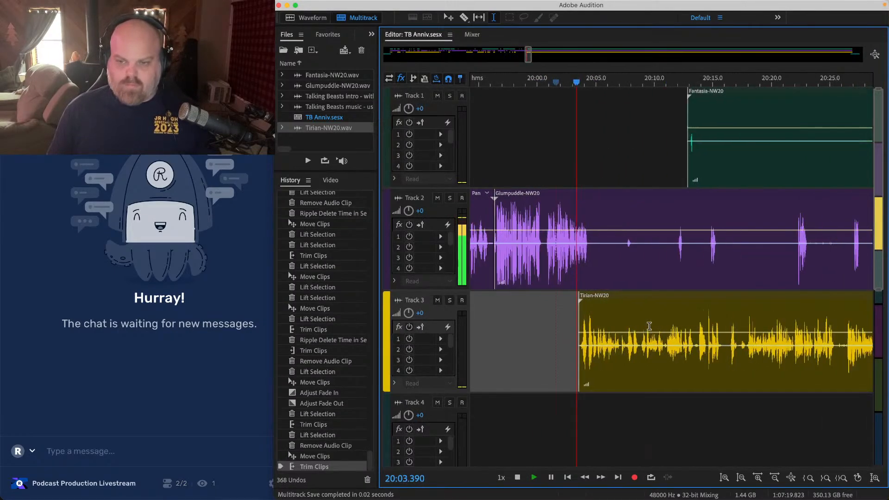
pyautogui.hscroll(-2, 519, 308)
pyautogui.scroll(2, 491, 321)
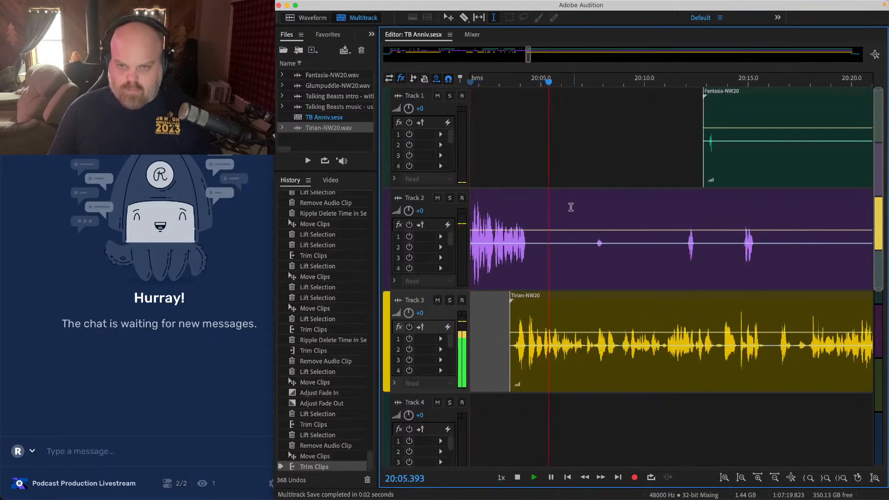
# Step: Remove the silent Track 2 audio from about 20:04.6 to 20:07.2
pyautogui.press('space')
pyautogui.moveTo(534, 220); pyautogui.dragTo(586, 218)
pyautogui.press('Delete')
# Step: Move the following clips on Tracks 1 to 3 later so the Track 3 clip starts at about 20:04.2, and save the session
pyautogui.moveTo(653, 135); pyautogui.dragTo(827, 482)
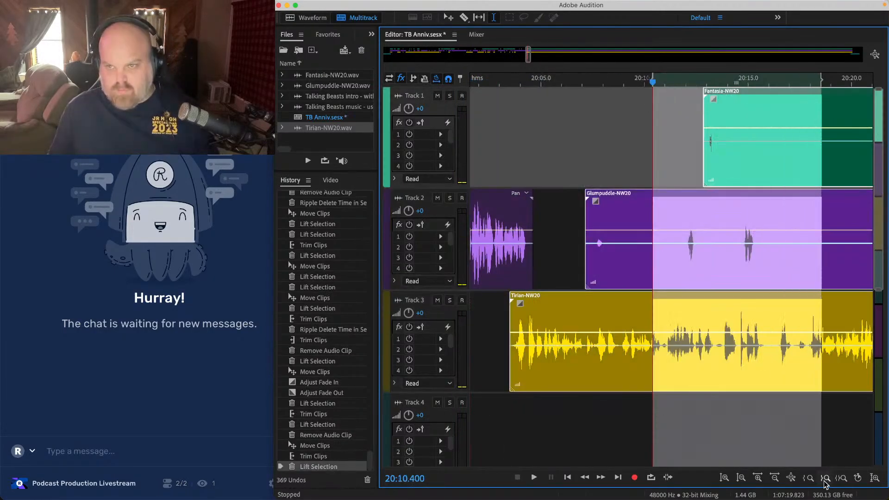
pyautogui.scroll(2, 482, 364)
pyautogui.moveTo(552, 296); pyautogui.dragTo(583, 296)
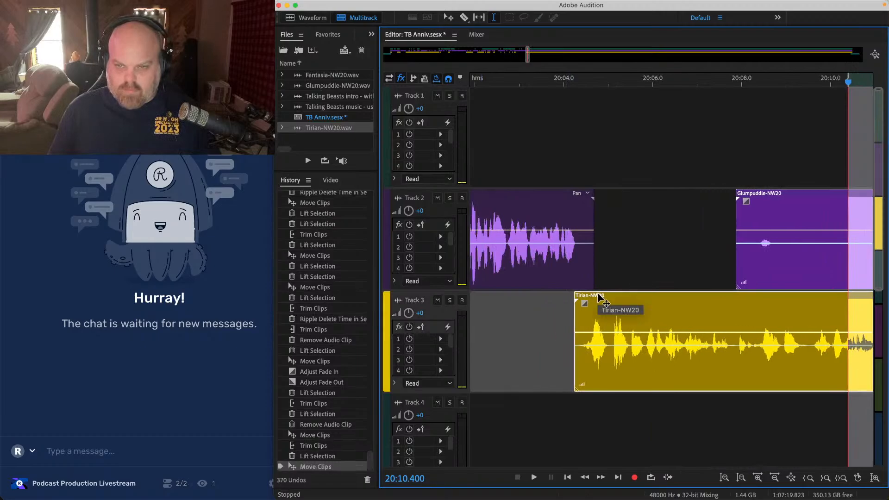
pyautogui.click(514, 115)
pyautogui.press('space')
pyautogui.press('super+s')
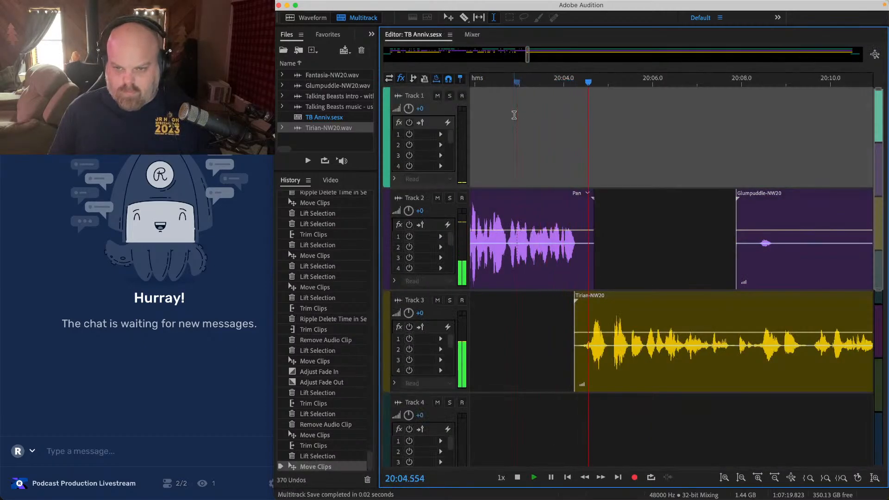
pyautogui.scroll(-2, 514, 116)
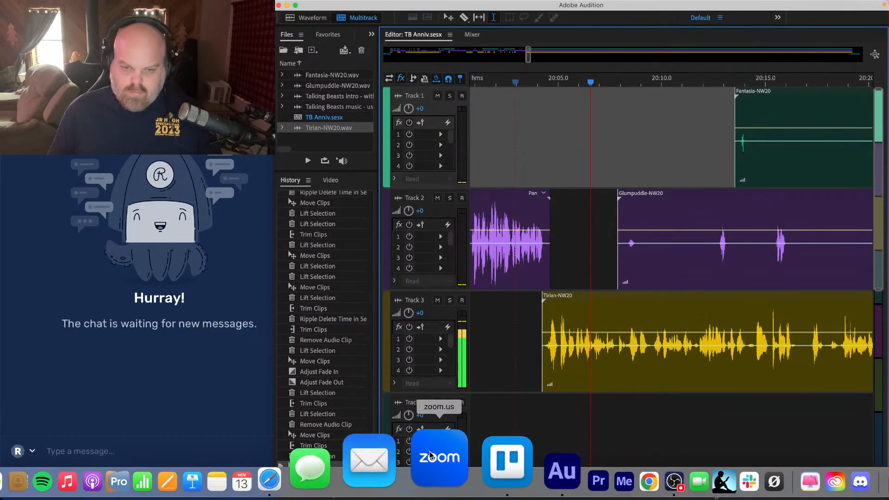
# Step: Switch to the Trello calendar and move a November 13 card to November 14, returning to Audition
pyautogui.click(462, 463)
pyautogui.moveTo(312, 244); pyautogui.dragTo(367, 280)
pyautogui.press('super+Tab')
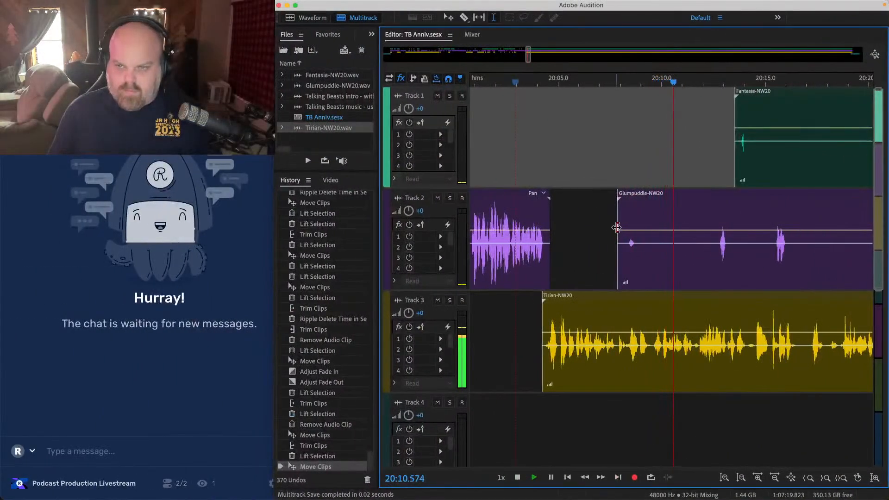
# Step: Trim the start of the Track 2 clip to about 20:12.7
pyautogui.moveTo(629, 256); pyautogui.dragTo(729, 257)
# Step: Switch to the Trello calendar and move the completed 363 card from November 13 to November 14
pyautogui.press('super+Tab')
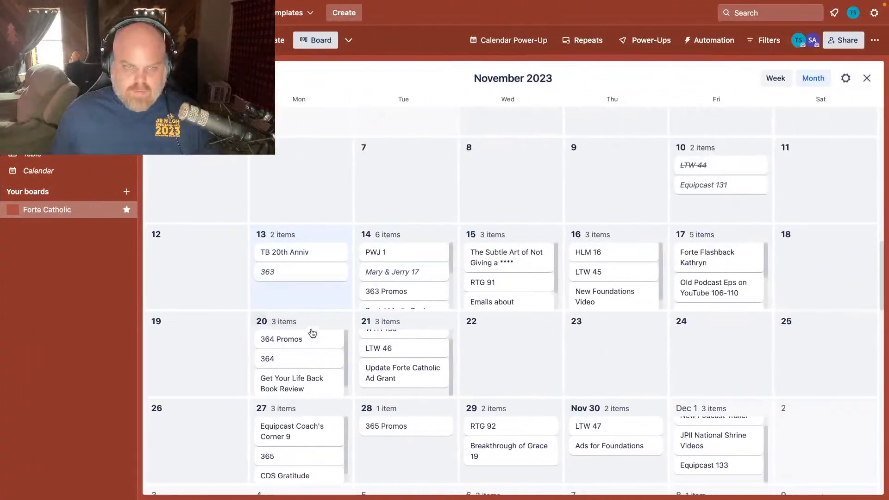
pyautogui.moveTo(296, 273); pyautogui.dragTo(397, 292)
pyautogui.scroll(-5, 398, 282)
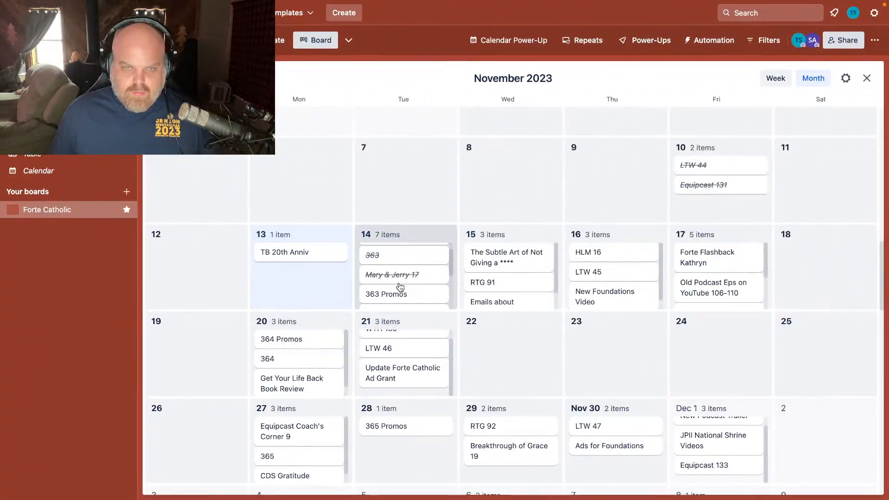
pyautogui.moveTo(413, 262)
pyautogui.mouseDown()
pyautogui.moveTo(470, 262)
pyautogui.moveTo(410, 264)
pyautogui.mouseUp()
pyautogui.scroll(-2, 429, 274)
pyautogui.hotkey('ctrl', 'Left')
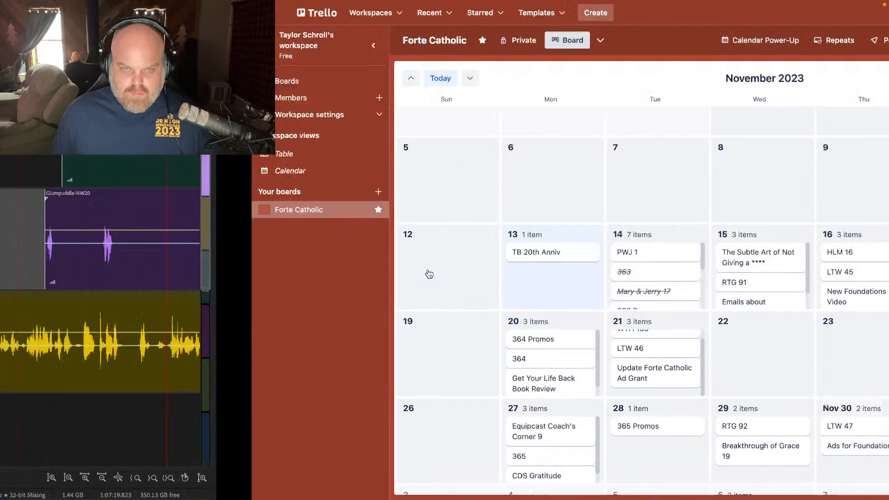
# Step: Return to Audition and ripple-delete the section from about 20:16.9 to 20:18.7 across Tracks 1 to 3
pyautogui.click(617, 320)
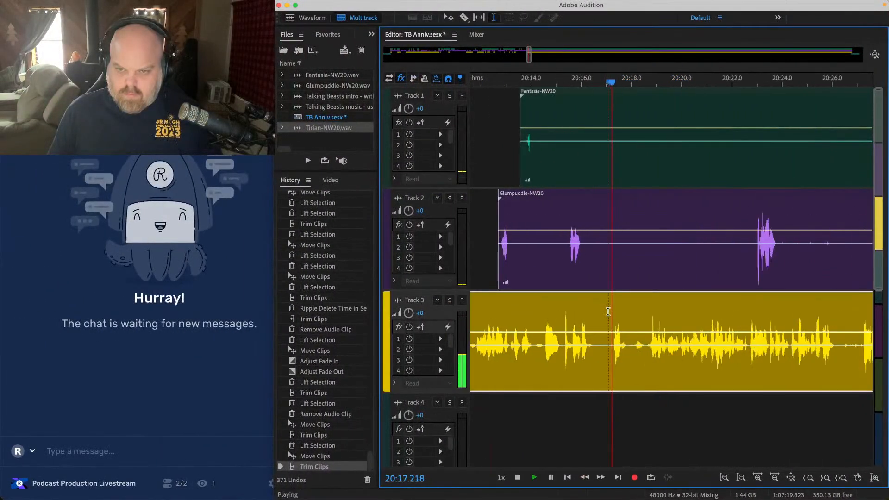
pyautogui.scroll(3, 681, 320)
pyautogui.press('space')
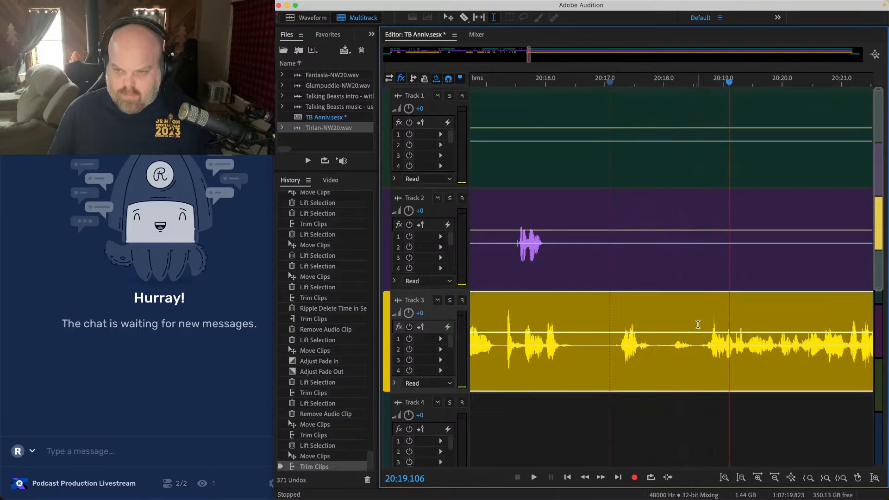
pyautogui.press('space')
pyautogui.press('space')
pyautogui.click(706, 327)
pyautogui.press('space')
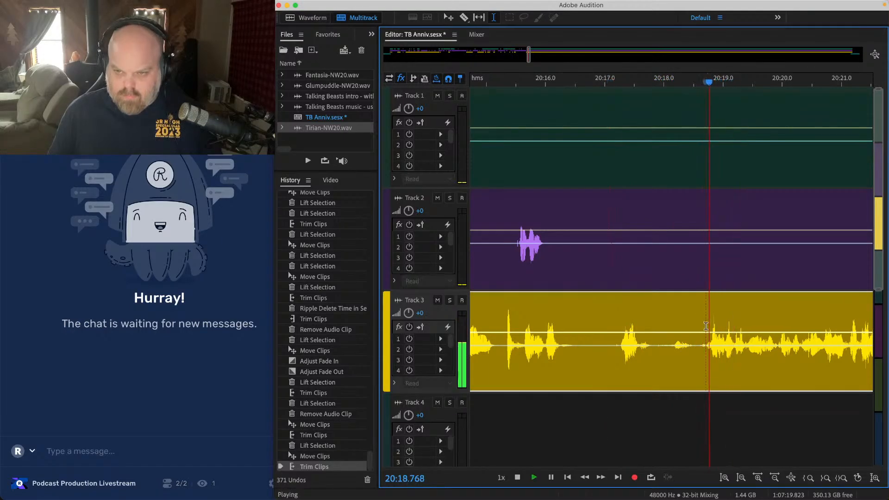
pyautogui.press('space')
pyautogui.moveTo(706, 326); pyautogui.dragTo(596, 139)
pyautogui.hotkey('shift', 'Delete')
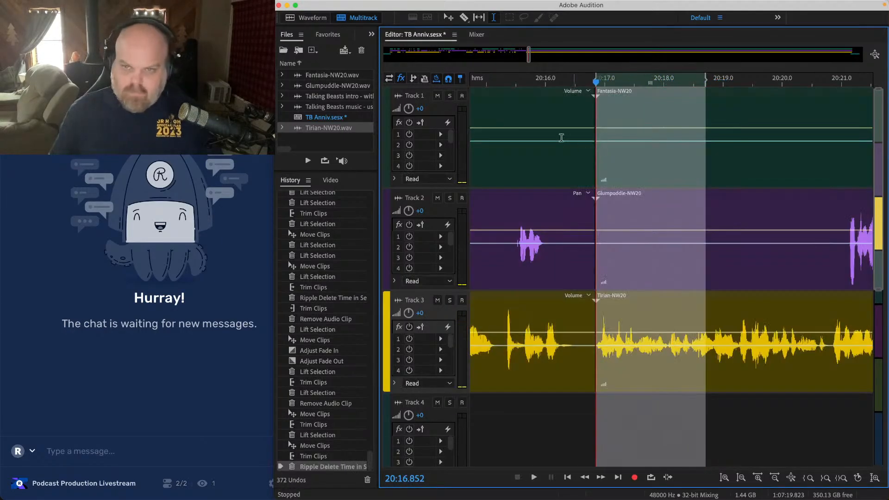
# Step: Move the clips after the 20:16.9 cut on Tracks 1 to 3 slightly earlier so they crossfade with the preceding clips
pyautogui.click(548, 123)
pyautogui.press('space')
pyautogui.scroll(-3, 548, 123)
pyautogui.press('space')
pyautogui.moveTo(676, 403); pyautogui.dragTo(625, 149)
pyautogui.scroll(10, 572, 268)
pyautogui.moveTo(629, 297); pyautogui.dragTo(620, 297)
pyautogui.click(550, 330)
pyautogui.press('space')
pyautogui.scroll(-5, 548, 330)
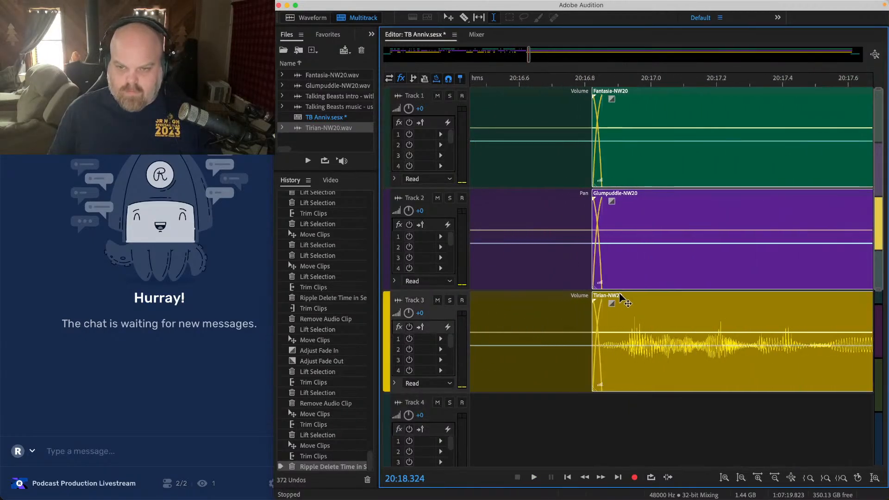
pyautogui.scroll(-4, 548, 330)
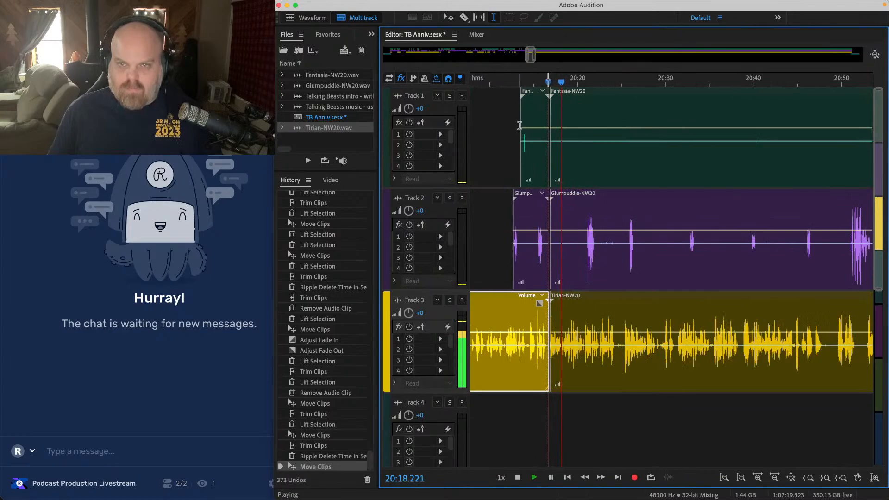
# Step: Remove the Track 1 audio from about 20:15.4 to 20:41.1 and the Track 2 audio from about 20:22.0 to 20:25.9
pyautogui.moveTo(537, 119); pyautogui.dragTo(764, 124)
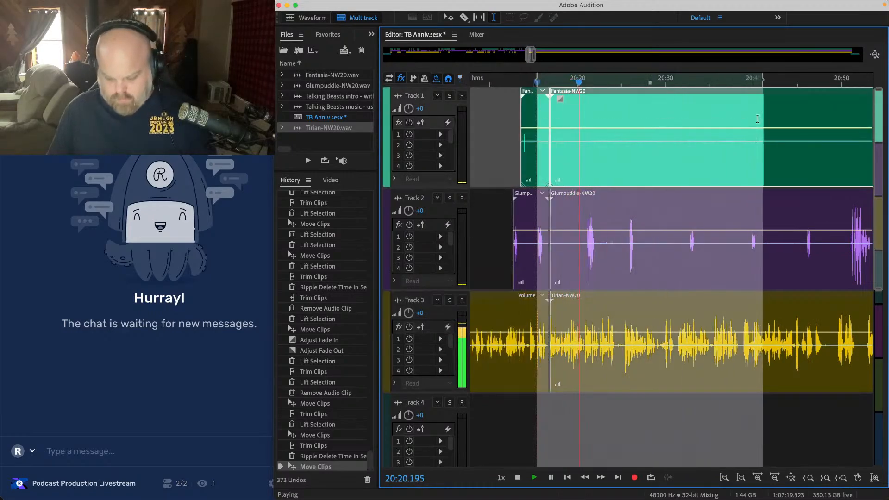
pyautogui.press('Delete')
pyautogui.scroll(6, 498, 225)
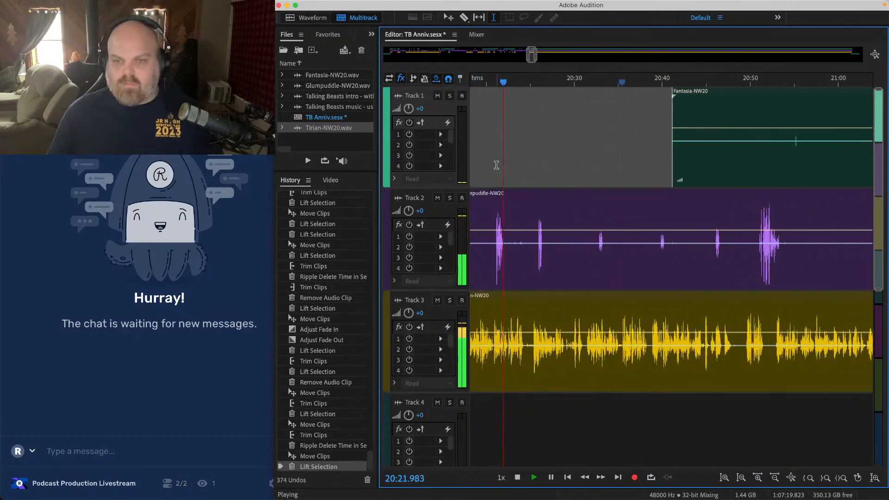
pyautogui.scroll(3, 499, 226)
pyautogui.moveTo(505, 225); pyautogui.dragTo(679, 218)
pyautogui.press('Delete')
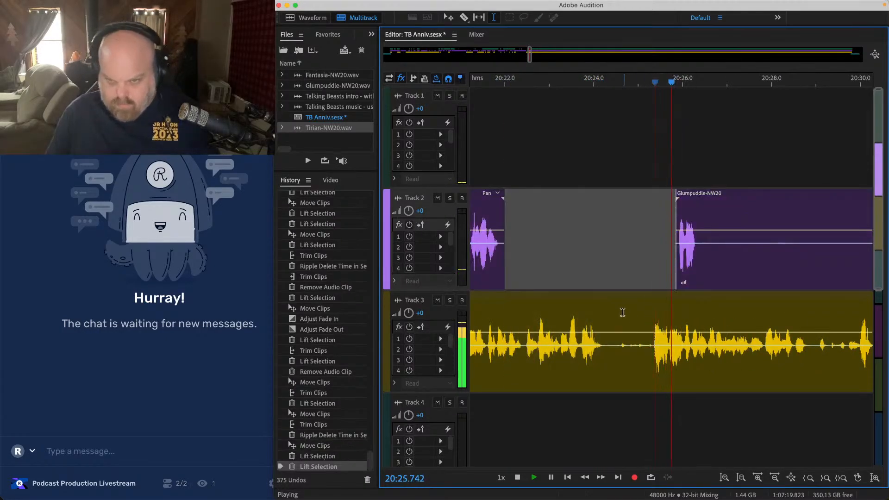
# Step: Remove the Track 3 audio from about 20:24.2 to 20:25.4 and fade out the clip before the gap
pyautogui.click(607, 317)
pyautogui.moveTo(606, 316); pyautogui.dragTo(653, 323)
pyautogui.press('Delete')
pyautogui.click(551, 225)
pyautogui.press('space')
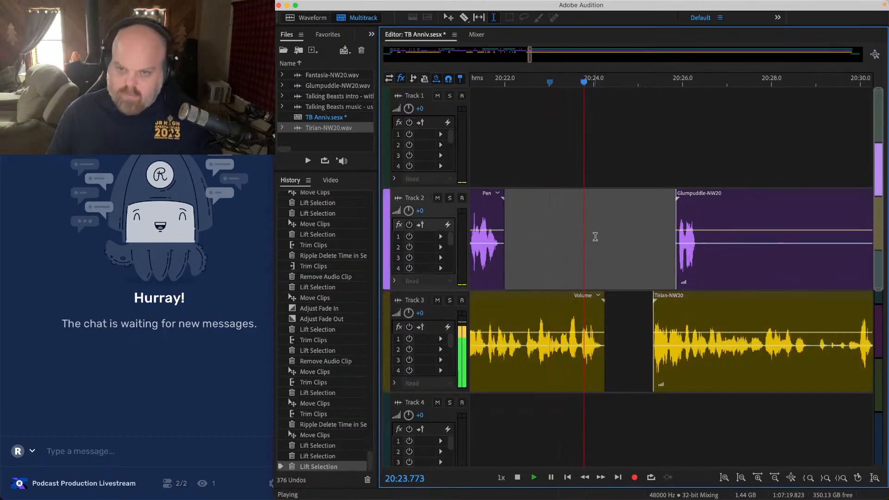
pyautogui.click(597, 313)
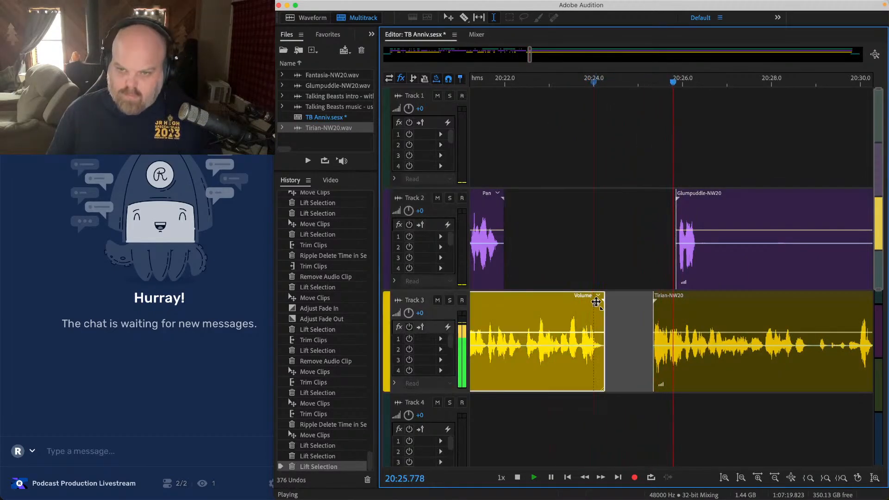
pyautogui.moveTo(596, 302); pyautogui.dragTo(587, 304)
# Step: Move the clips after the gap on Tracks 1 to 3 earlier so the Track 3 clip starts at about 20:24.6
pyautogui.scroll(-5, 706, 139)
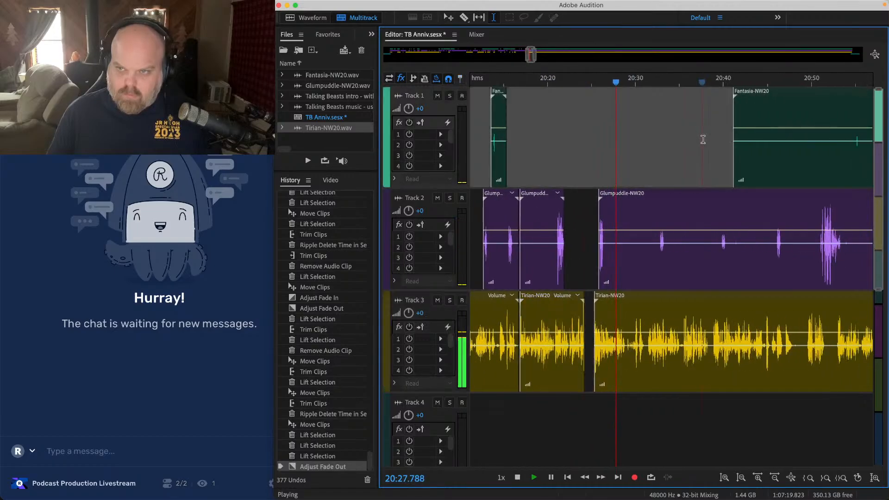
pyautogui.moveTo(703, 140); pyautogui.dragTo(822, 333)
pyautogui.press('space')
pyautogui.scroll(4, 585, 268)
pyautogui.moveTo(637, 299); pyautogui.dragTo(614, 300)
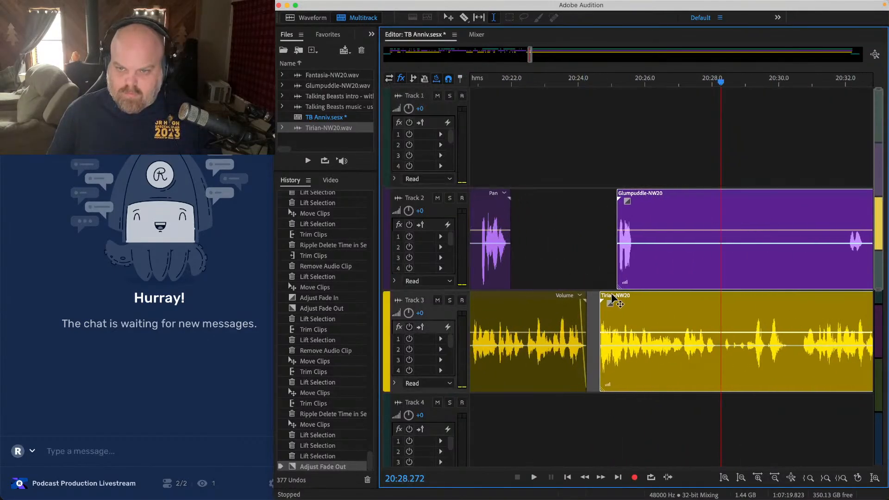
pyautogui.click(556, 180)
pyautogui.press('space')
# Step: Shorten the fade-out on the Track 3 clip before the gap and save the session
pyautogui.scroll(3, 555, 179)
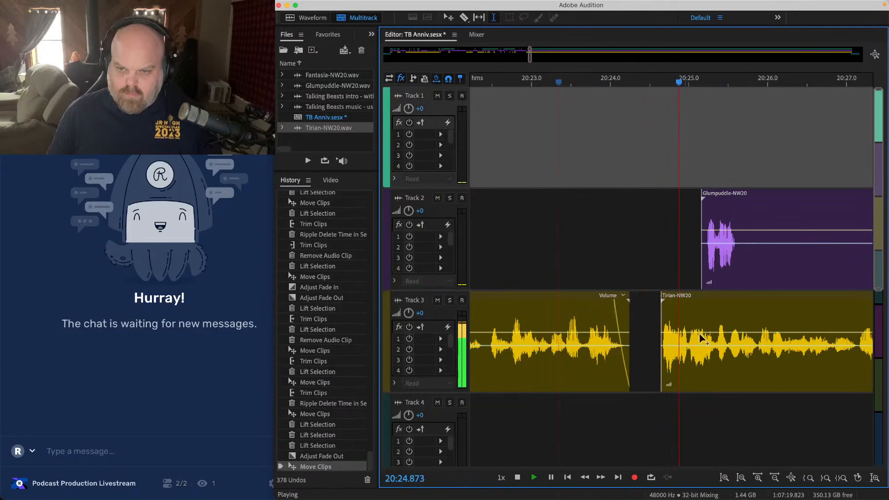
pyautogui.moveTo(615, 301); pyautogui.dragTo(610, 305)
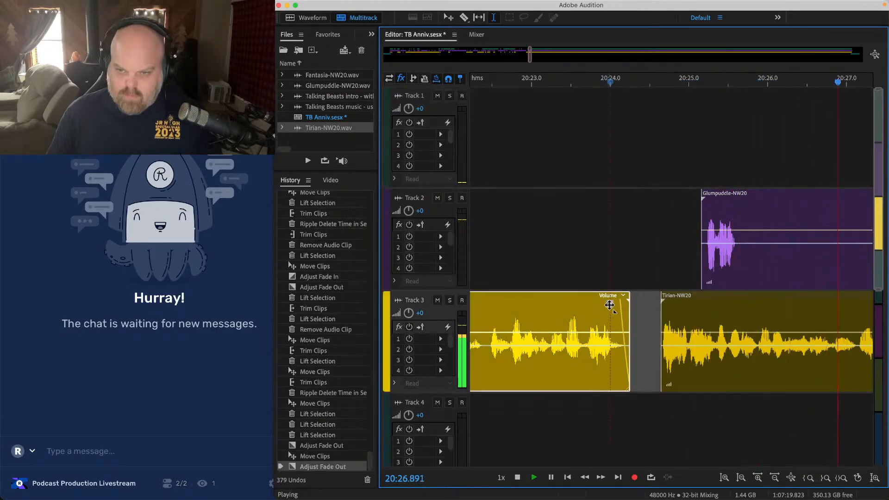
pyautogui.click(613, 230)
pyautogui.scroll(-6, 613, 230)
pyautogui.press('super+s')
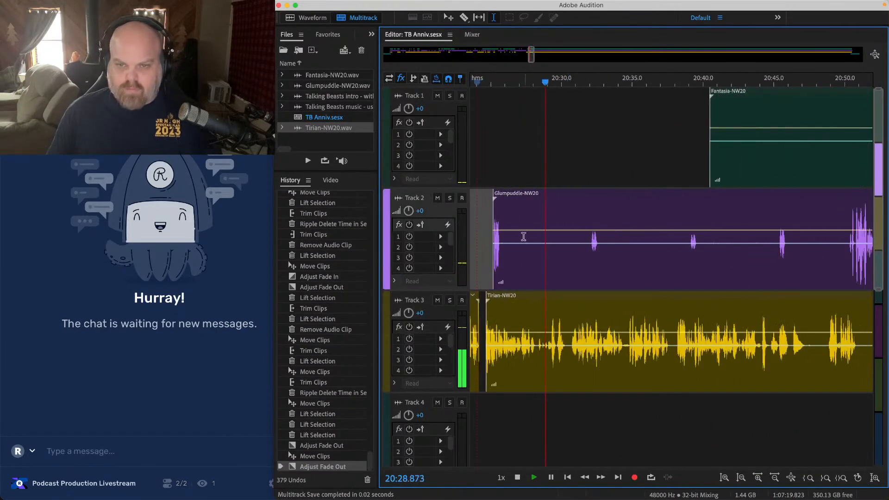
# Step: Remove the silent Track 2 audio from about 20:26.2 to 20:32 and save the session
pyautogui.moveTo(508, 223); pyautogui.dragTo(589, 223)
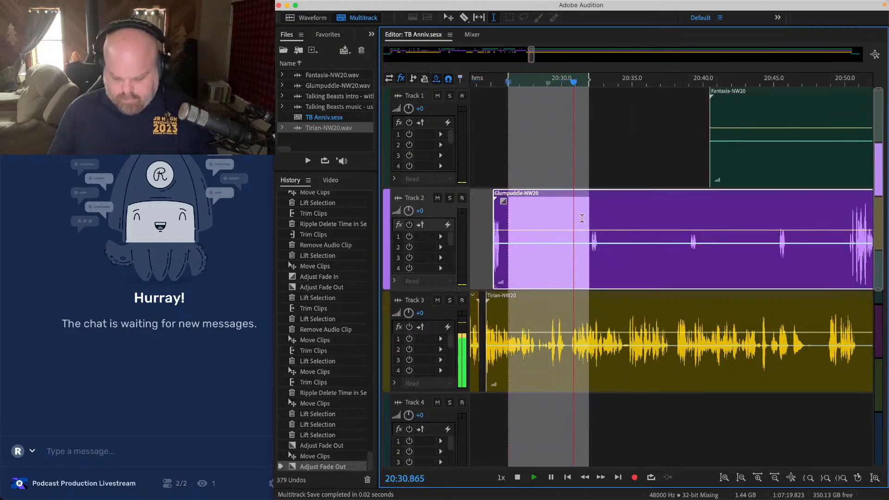
pyautogui.press('Delete')
pyautogui.hscroll(3, 562, 223)
pyautogui.press('super+s')
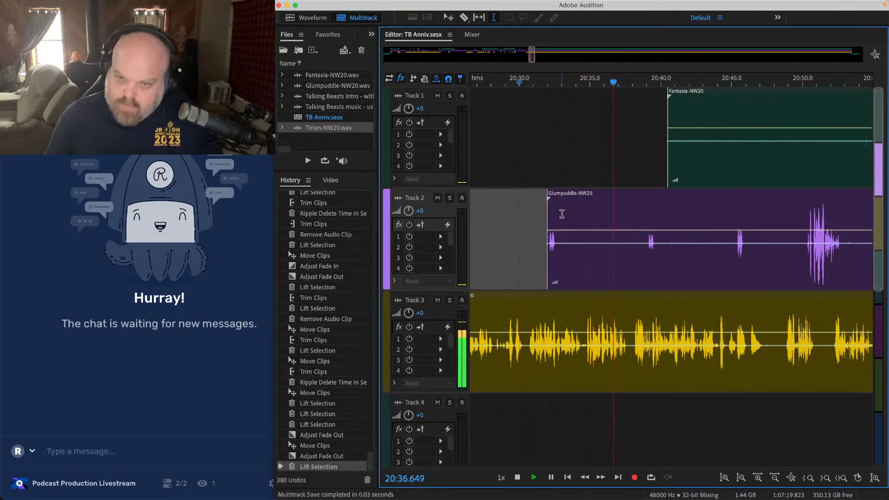
# Step: Remove the Track 2 and Track 3 audio from about 20:32.9 to 20:34.9
pyautogui.click(560, 161)
pyautogui.press('space')
pyautogui.press('space')
pyautogui.scroll(4, 561, 159)
pyautogui.scroll(3, 587, 263)
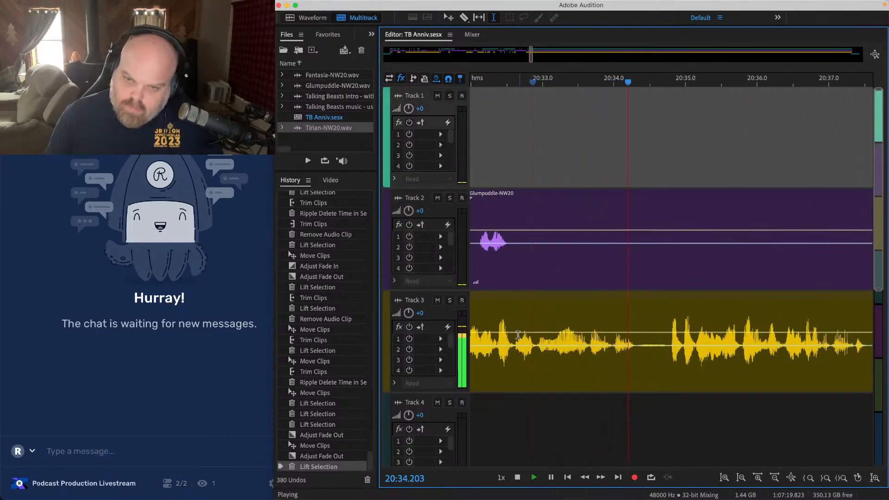
pyautogui.click(507, 333)
pyautogui.press('space')
pyautogui.press('space')
pyautogui.moveTo(536, 329)
pyautogui.mouseDown()
pyautogui.moveTo(639, 170)
pyautogui.moveTo(681, 187)
pyautogui.mouseUp()
pyautogui.press('space')
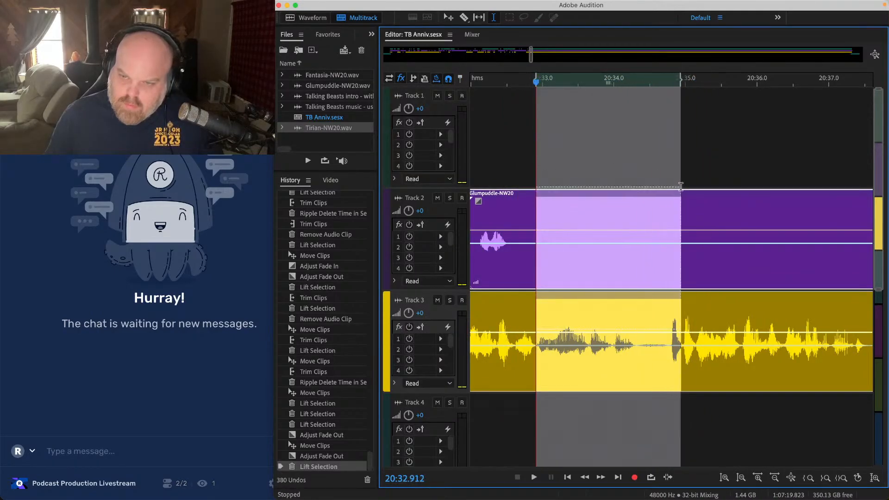
pyautogui.press('Delete')
# Step: Add a short fade-in to the Track 3 clip that starts at about 20:34.9
pyautogui.click(658, 225)
pyautogui.click(670, 180)
pyautogui.press('space')
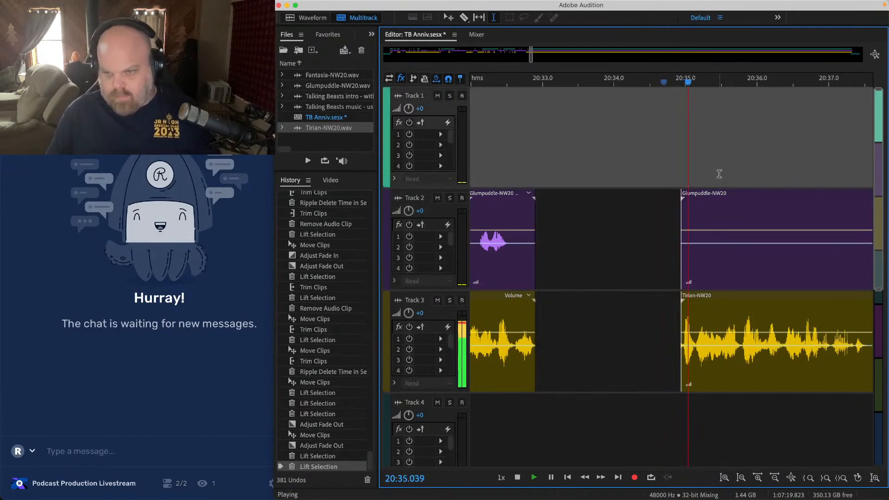
pyautogui.scroll(3, 718, 175)
pyautogui.click(671, 341)
pyautogui.press('space')
pyautogui.moveTo(645, 304); pyautogui.dragTo(652, 305)
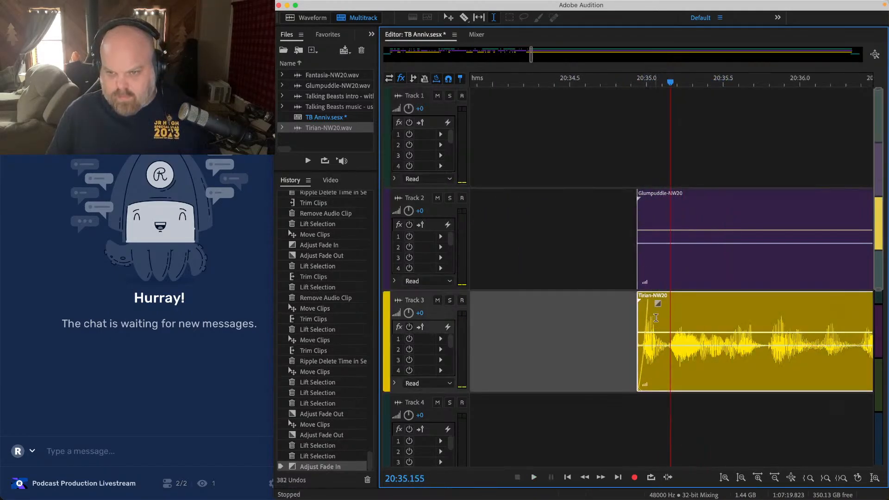
# Step: Move the clips after the gap on Tracks 1 to 3 earlier so the Track 3 clip starts at about 20:33.3
pyautogui.scroll(-3, 655, 318)
pyautogui.moveTo(699, 139); pyautogui.dragTo(850, 347)
pyautogui.scroll(3, 622, 254)
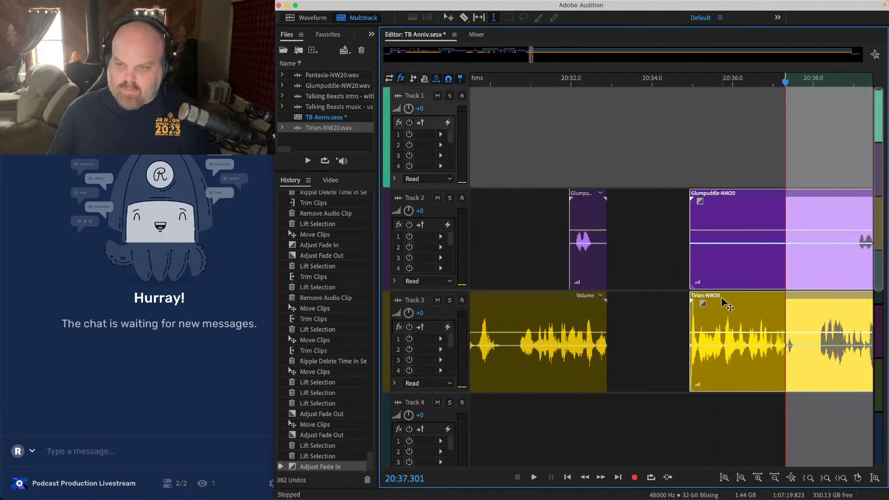
pyautogui.moveTo(721, 298); pyautogui.dragTo(654, 299)
pyautogui.click(571, 155)
pyautogui.press('space')
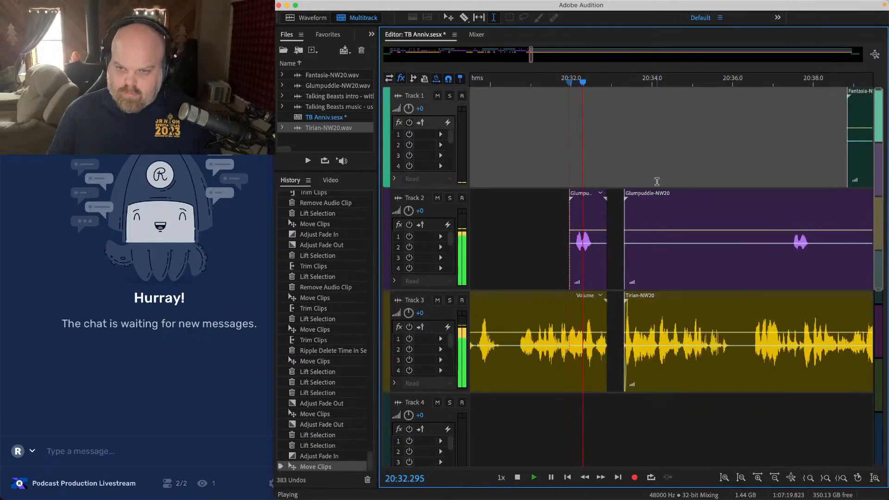
pyautogui.scroll(3, 655, 182)
pyautogui.scroll(-3, 534, 286)
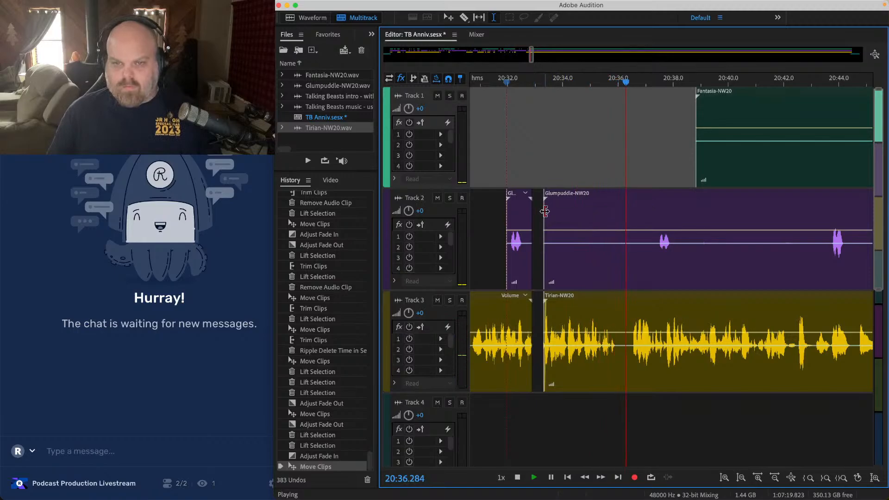
# Step: Trim the start of the Track 2 clip after the gap to about 20:37.3 and save the session
pyautogui.moveTo(546, 208); pyautogui.dragTo(654, 209)
pyautogui.click(643, 209)
pyautogui.scroll(-3, 643, 209)
pyautogui.hscroll(3, 625, 210)
pyautogui.press('super+s')
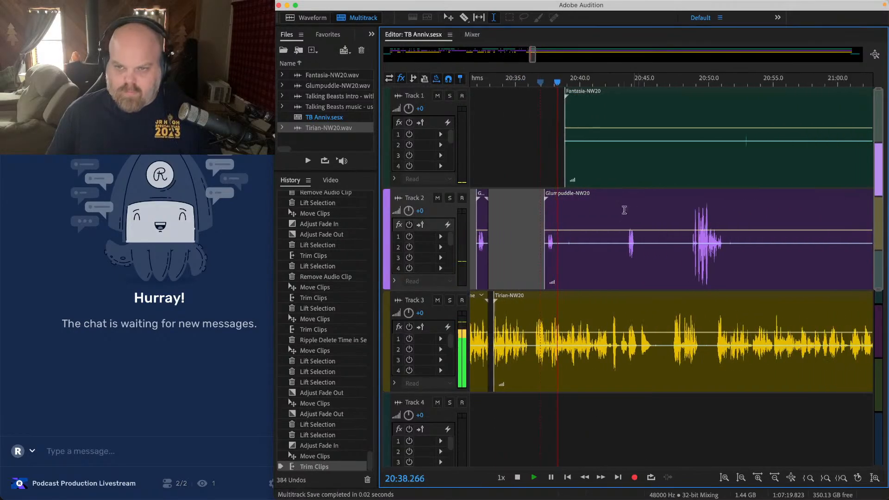
# Step: Remove the Track 1 and Track 2 audio from about 20:38 to 20:43.7
pyautogui.scroll(3, 547, 148)
pyautogui.moveTo(563, 147); pyautogui.dragTo(686, 228)
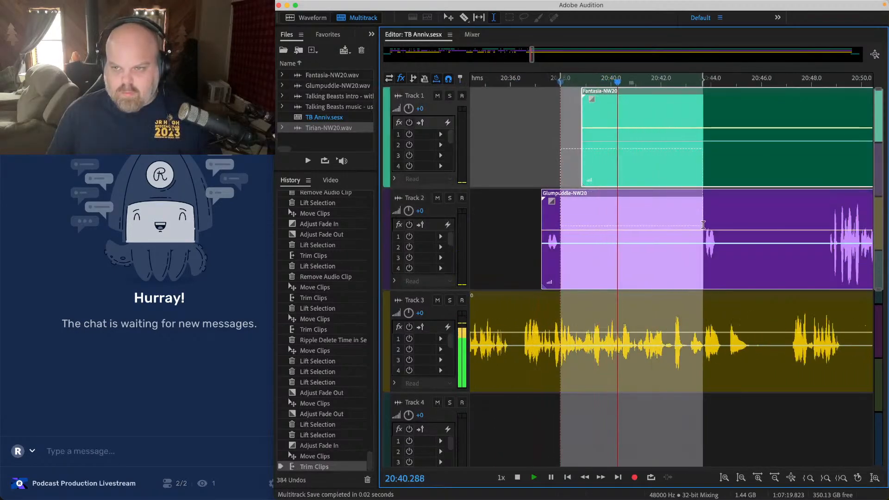
pyautogui.press('Delete')
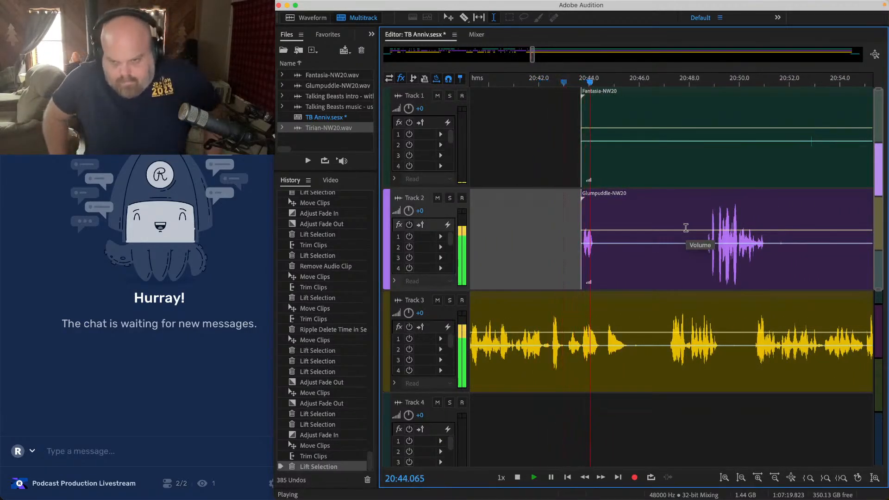
# Step: Ripple delete the time from about 20:44.5 to 20:49.1 and trim the start of the following Track 3 clip to about 20:46.1
pyautogui.click(667, 325)
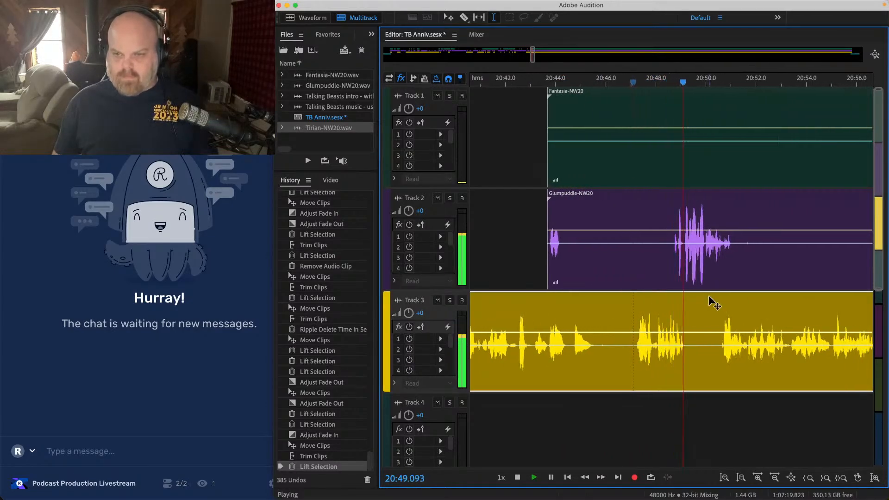
pyautogui.press('space')
pyautogui.click(555, 223)
pyautogui.press('space')
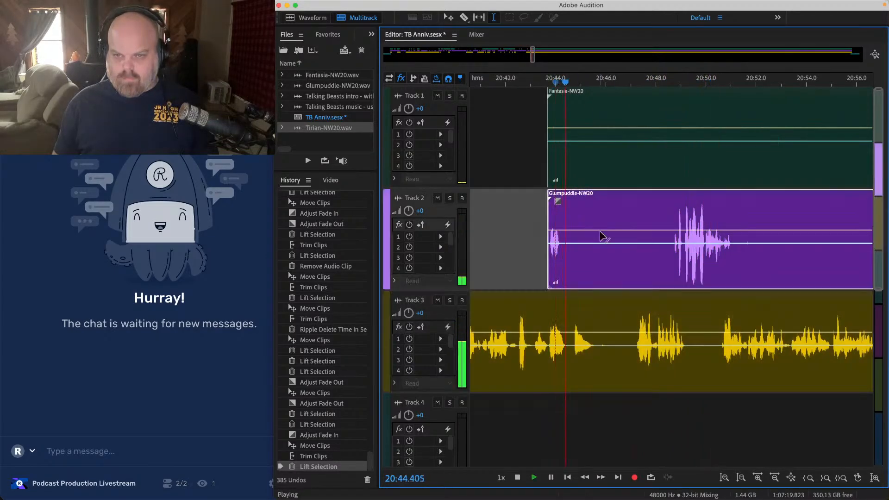
pyautogui.scroll(2, 603, 237)
pyautogui.press('space')
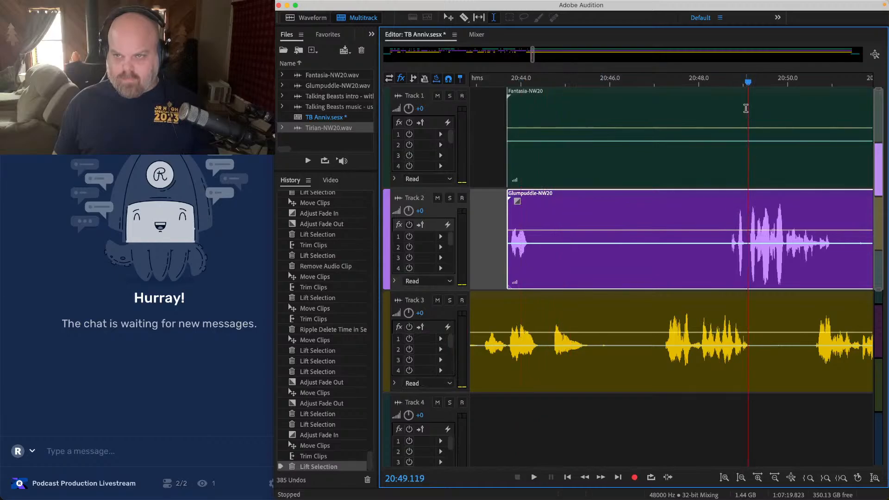
pyautogui.moveTo(746, 108); pyautogui.dragTo(614, 316)
pyautogui.hotkey('shift', 'BackSpace')
# Step: Delete the short Track 1 and Track 2 clips between about 20:43.7 and 20:44.5
pyautogui.click(489, 158)
pyautogui.press('space')
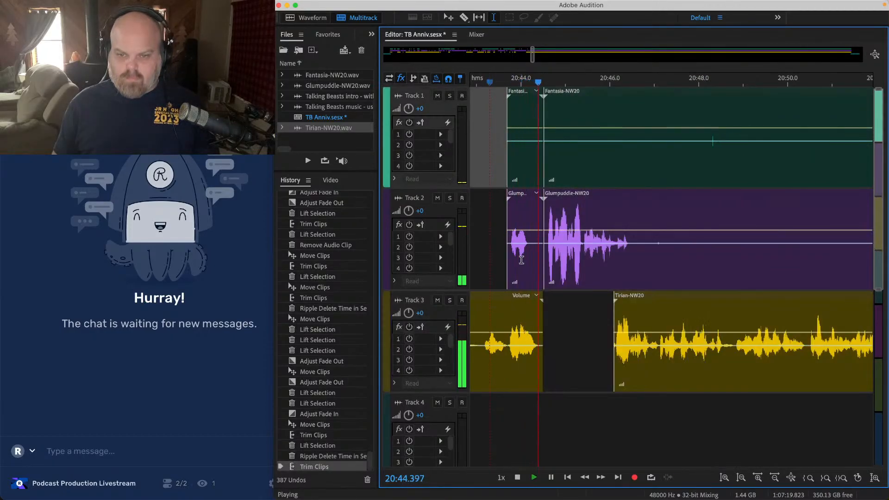
pyautogui.hscroll(-5, 629, 283)
pyautogui.press('space')
pyautogui.click(641, 221)
pyautogui.press('Delete')
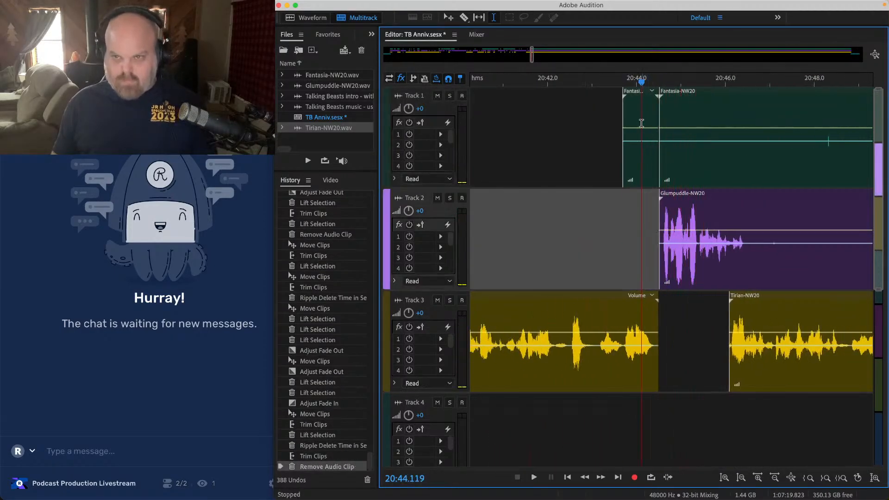
pyautogui.click(641, 122)
pyautogui.press('Delete')
# Step: Trim the end of the Track 3 clip before the gap back to about 20:43.1
pyautogui.click(531, 180)
pyautogui.press('space')
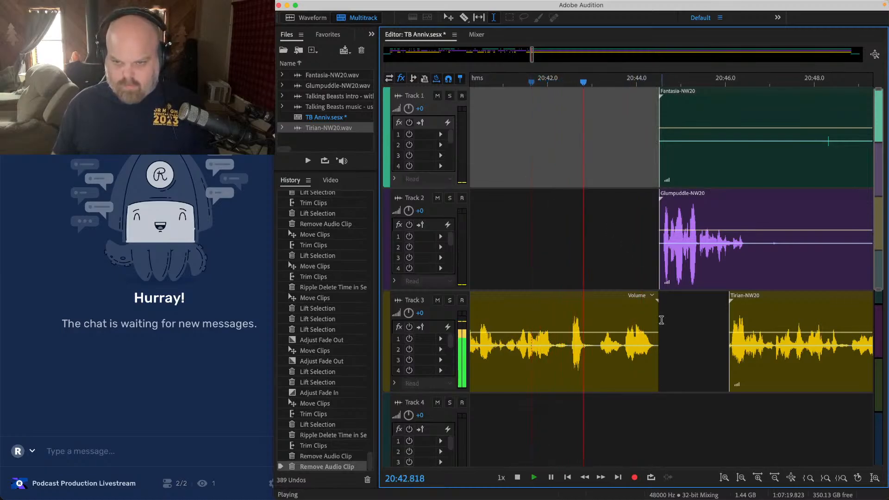
pyautogui.moveTo(660, 317); pyautogui.dragTo(597, 315)
pyautogui.press('space')
# Step: Move the following clips on Tracks 1 to 3 earlier so the Track 2 clip starts at about 20:42.9
pyautogui.moveTo(790, 372); pyautogui.dragTo(725, 153)
pyautogui.moveTo(681, 97); pyautogui.dragTo(611, 98)
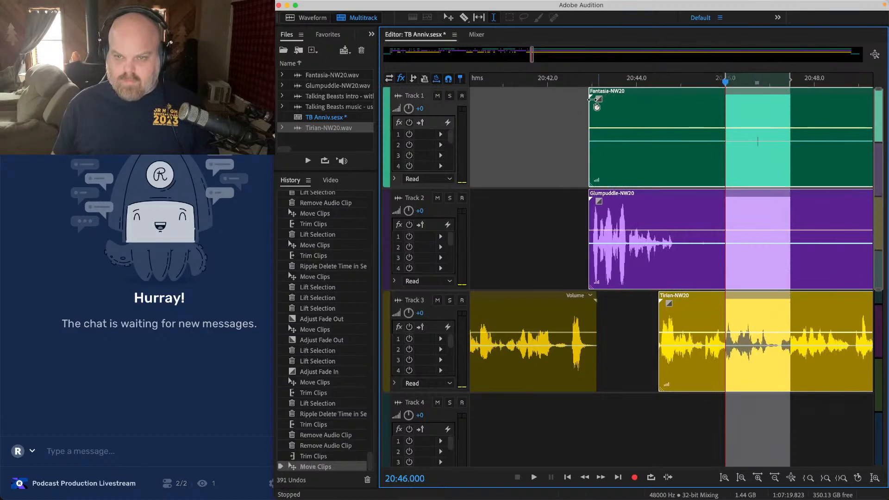
pyautogui.click(562, 142)
pyautogui.press('space')
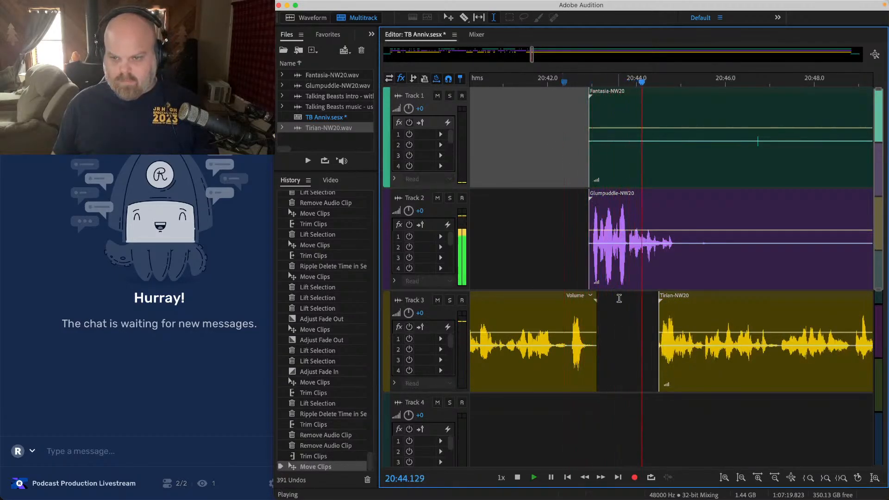
pyautogui.click(628, 320)
# Step: Trim the start of the Track 1 clip to about 20:57.7 and remove the silent Track 1 and Track 2 audio up to about 21:06
pyautogui.scroll(-5, 628, 319)
pyautogui.hscroll(4, 628, 320)
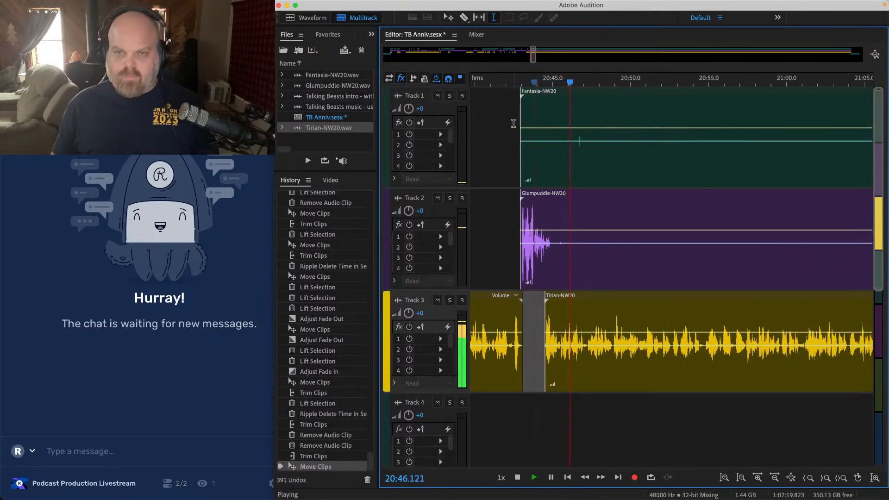
pyautogui.moveTo(521, 107); pyautogui.dragTo(750, 107)
pyautogui.scroll(-3, 538, 159)
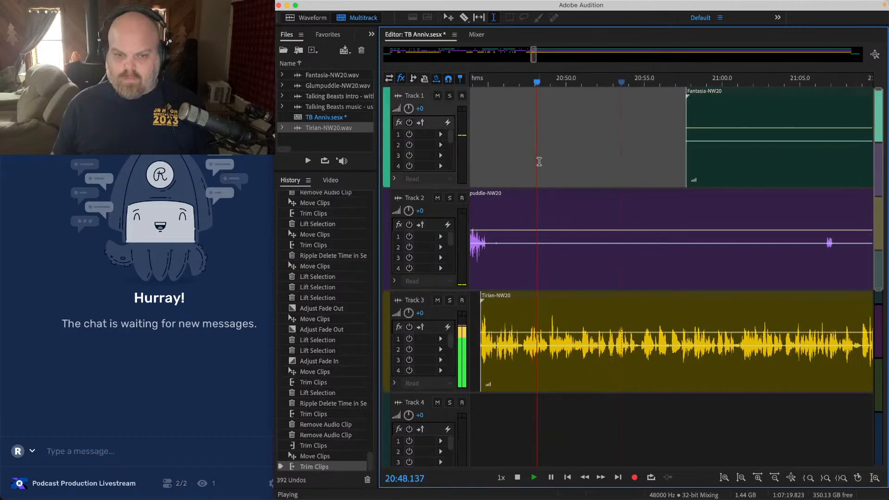
pyautogui.moveTo(522, 146); pyautogui.dragTo(697, 204)
pyautogui.press('Delete')
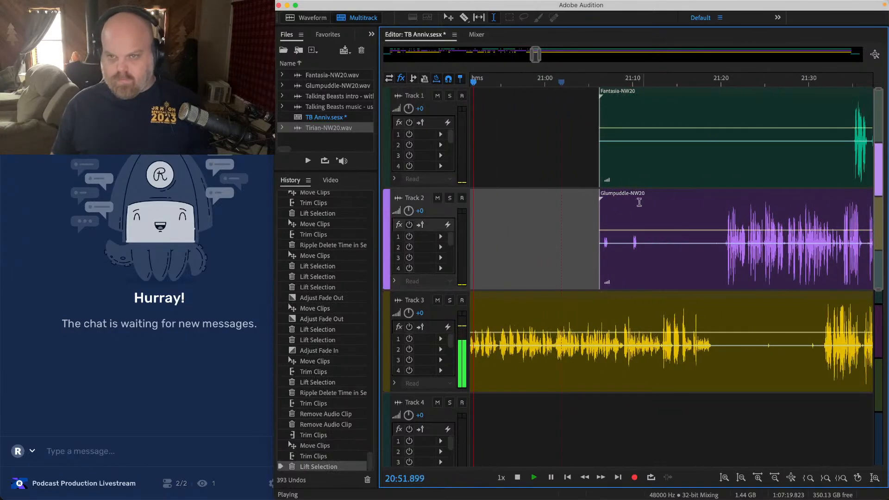
# Step: Trim the start of the Track 1 clip to about 21:34.7, just before its speech, and save the session
pyautogui.moveTo(601, 117); pyautogui.dragTo(852, 118)
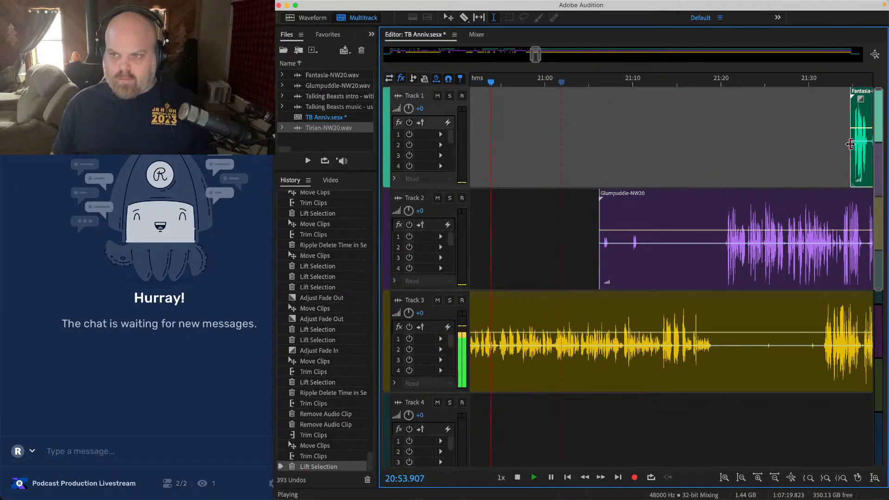
pyautogui.click(736, 119)
pyautogui.press('super+s')
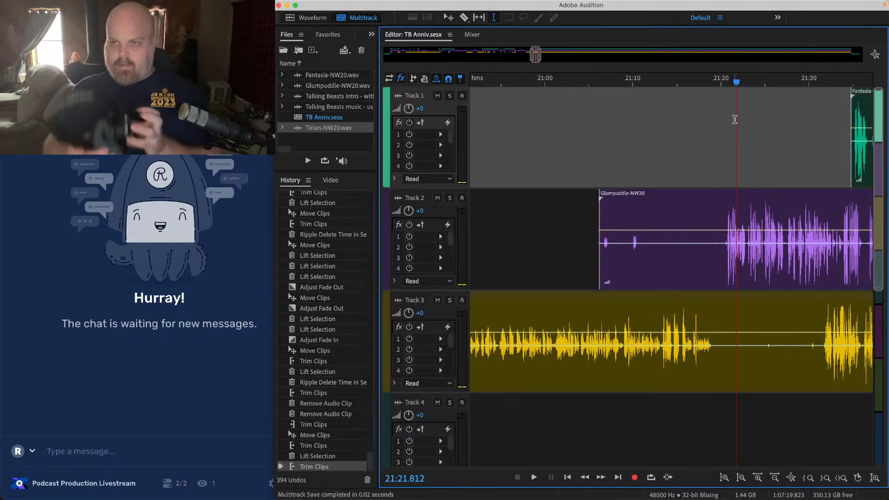
# Step: Remove the silent Track 2 and Track 3 audio from about 21:19.3 to 21:20.7
pyautogui.press('space')
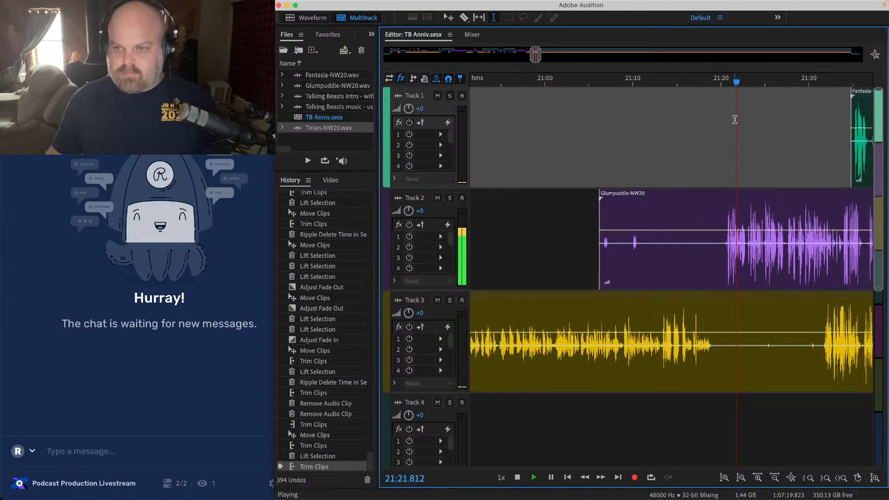
pyautogui.hscroll(5, 682, 115)
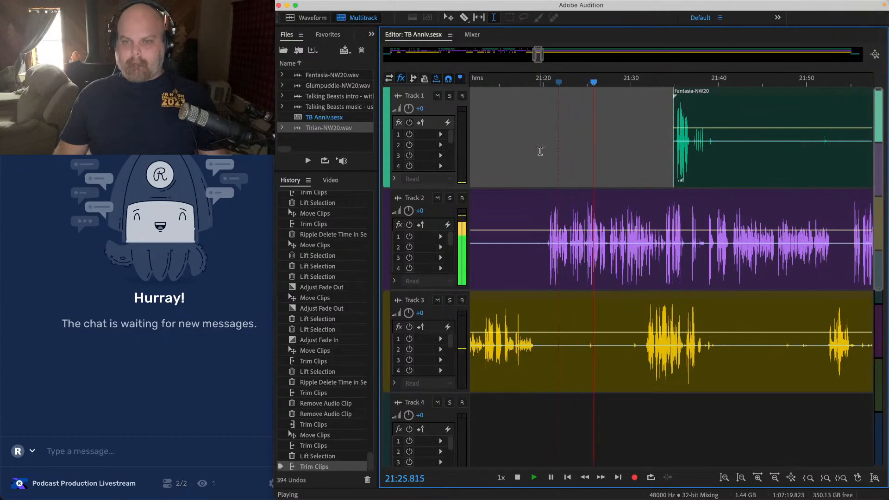
pyautogui.scroll(5, 540, 149)
pyautogui.press('space')
pyautogui.click(506, 143)
pyautogui.press('space')
pyautogui.scroll(1, 525, 168)
pyautogui.scroll(2, 525, 169)
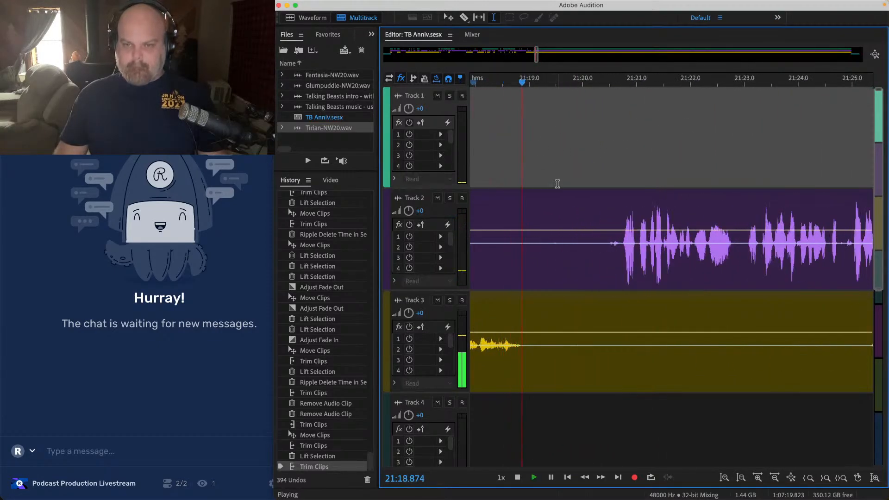
pyautogui.scroll(2, 556, 183)
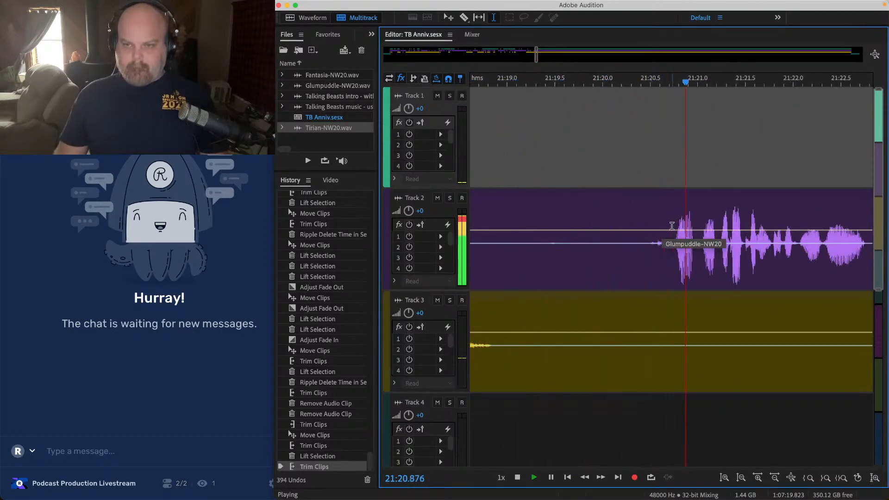
pyautogui.press('space')
pyautogui.moveTo(669, 223); pyautogui.dragTo(538, 344)
pyautogui.press('Delete')
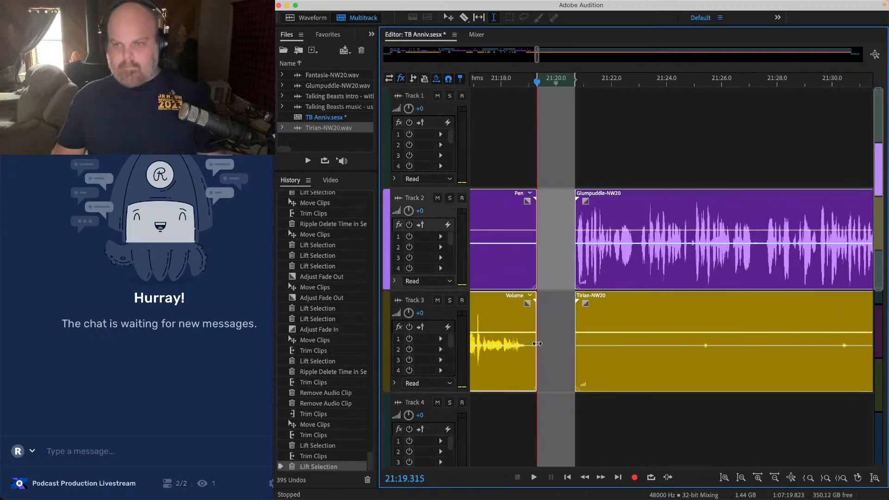
# Step: Move the clips after the gap earlier so the Track 2 and Track 3 clips crossfade into the preceding ones at about 21:19.2
pyautogui.scroll(-4, 525, 268)
pyautogui.scroll(4, 525, 267)
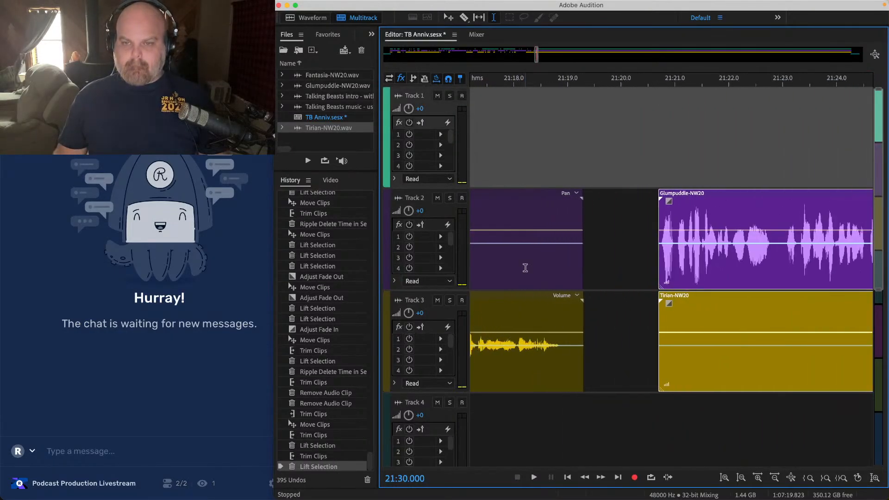
pyautogui.moveTo(678, 183); pyautogui.dragTo(595, 182)
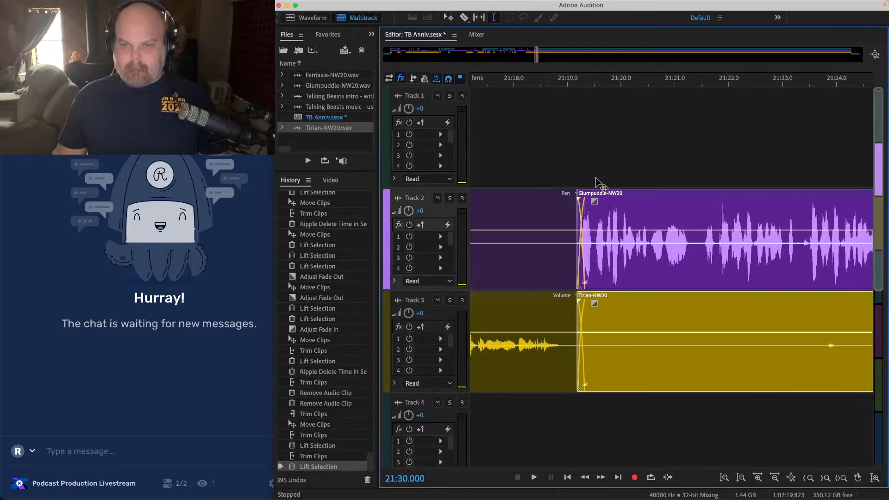
pyautogui.click(560, 147)
pyautogui.press('space')
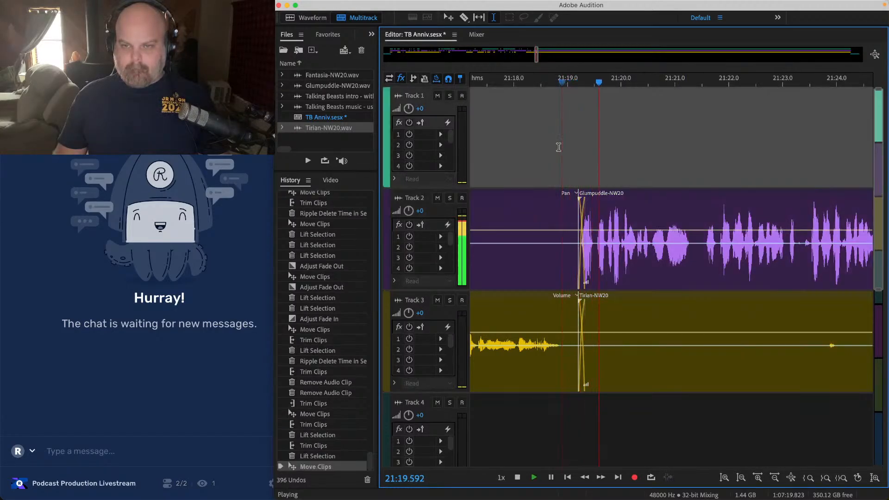
# Step: Remove the unwanted Track 2 speech and matching Track 3 audio from about 21:21.5 to 21:23.5
pyautogui.scroll(-3, 574, 167)
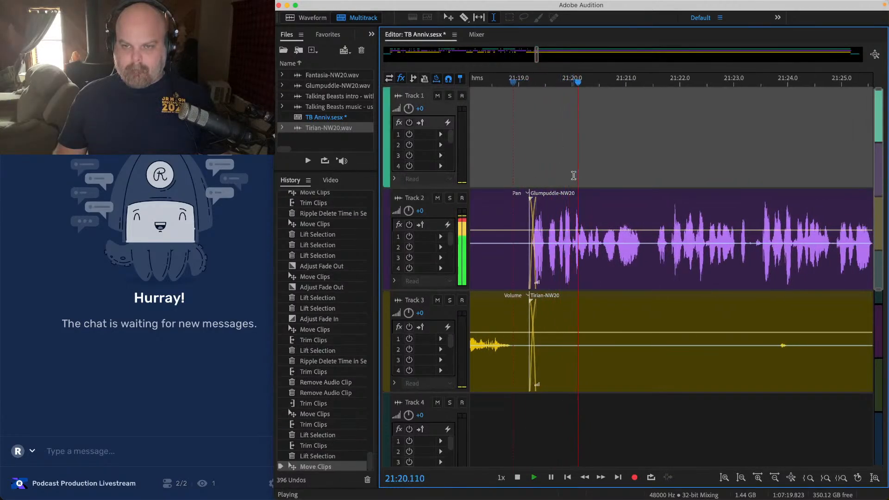
pyautogui.scroll(2, 591, 187)
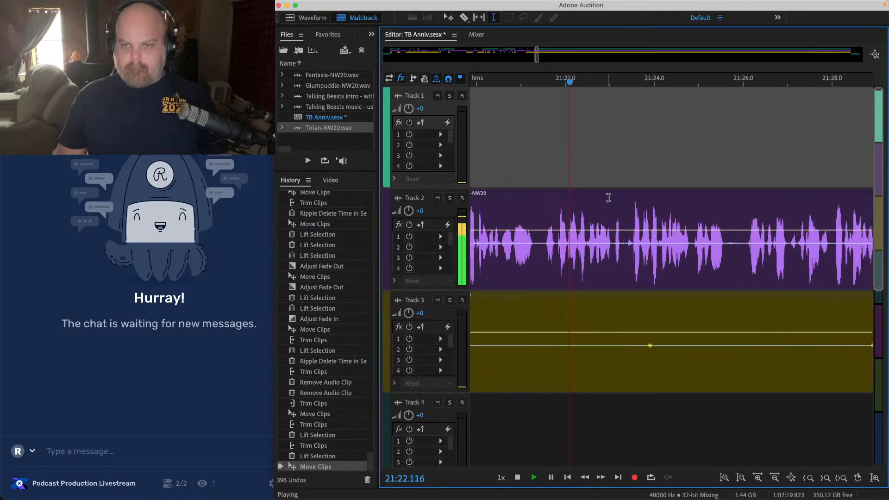
pyautogui.click(628, 217)
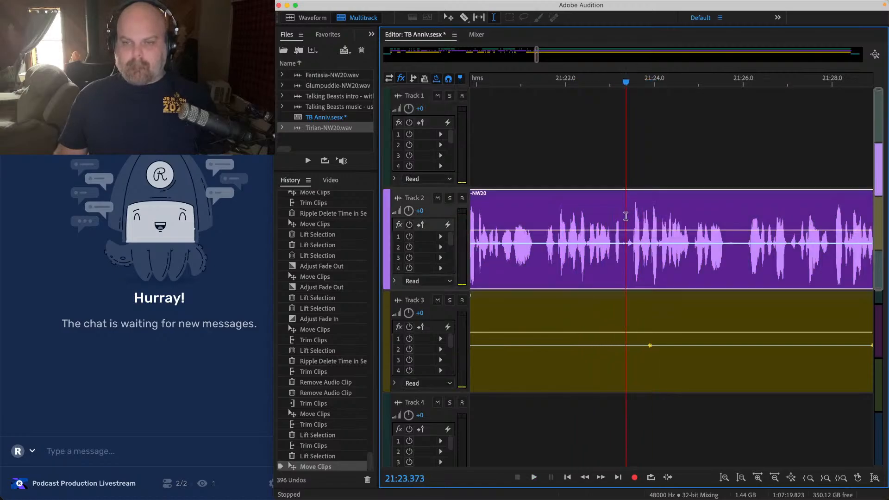
pyautogui.press('space')
pyautogui.click(632, 216)
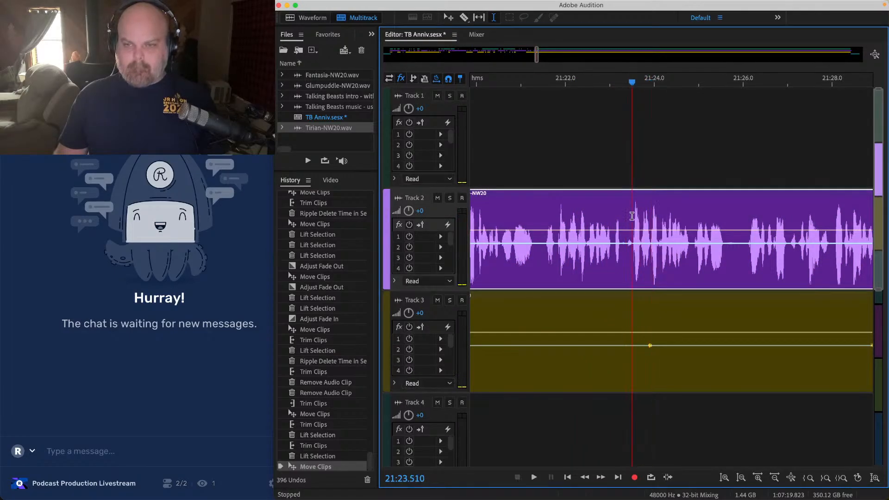
pyautogui.press('space')
pyautogui.moveTo(632, 216); pyautogui.dragTo(543, 439)
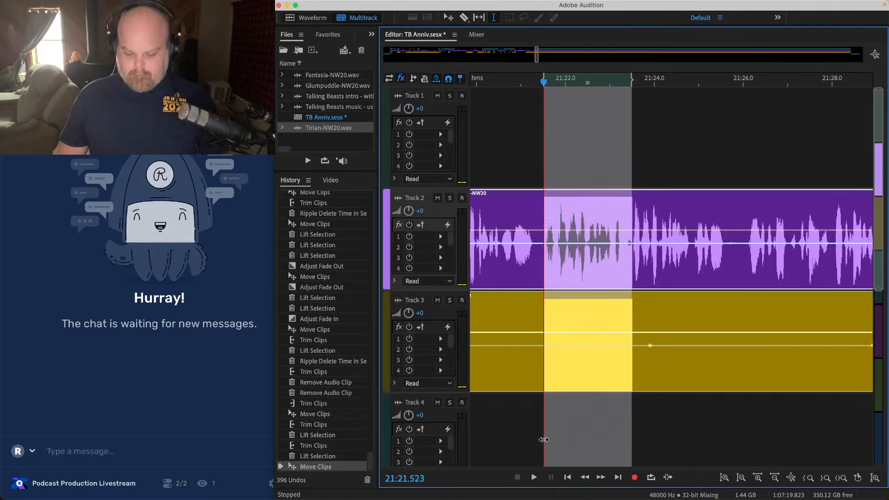
pyautogui.press('Delete')
# Step: Move all clips after the gap earlier so they join the preceding Track 2 and Track 3 clips at about 21:21.5, and play the transition
pyautogui.scroll(-5, 540, 439)
pyautogui.moveTo(631, 161); pyautogui.dragTo(783, 476)
pyautogui.scroll(8, 551, 246)
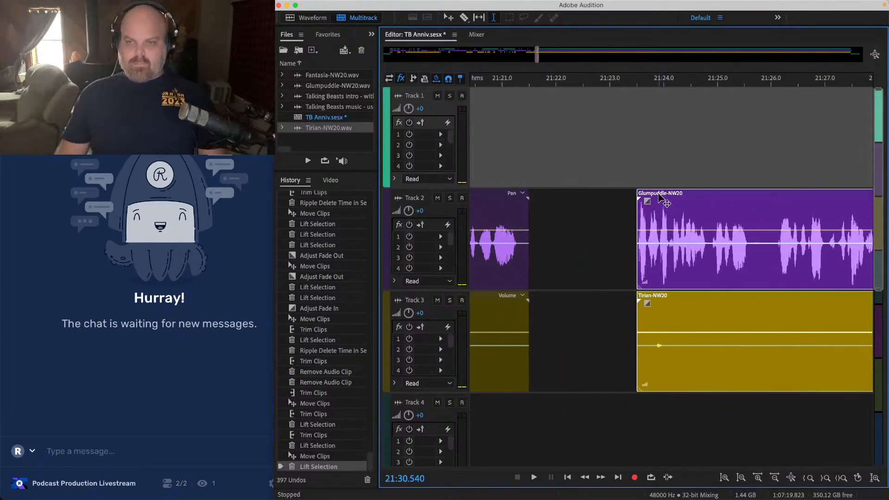
pyautogui.moveTo(666, 198); pyautogui.dragTo(559, 199)
pyautogui.click(487, 155)
pyautogui.press('space')
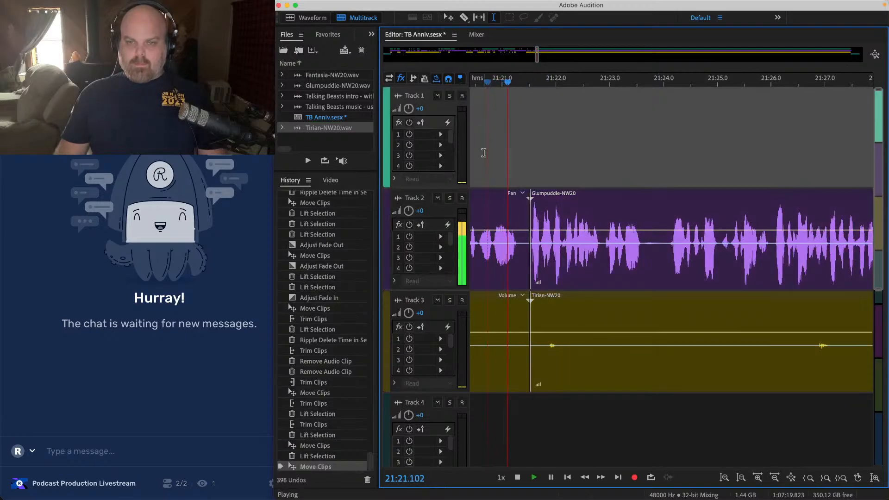
# Step: Nudge the clips from about 21:21.5 onward slightly earlier to tighten the transition, replay it and save the session
pyautogui.scroll(-8, 527, 249)
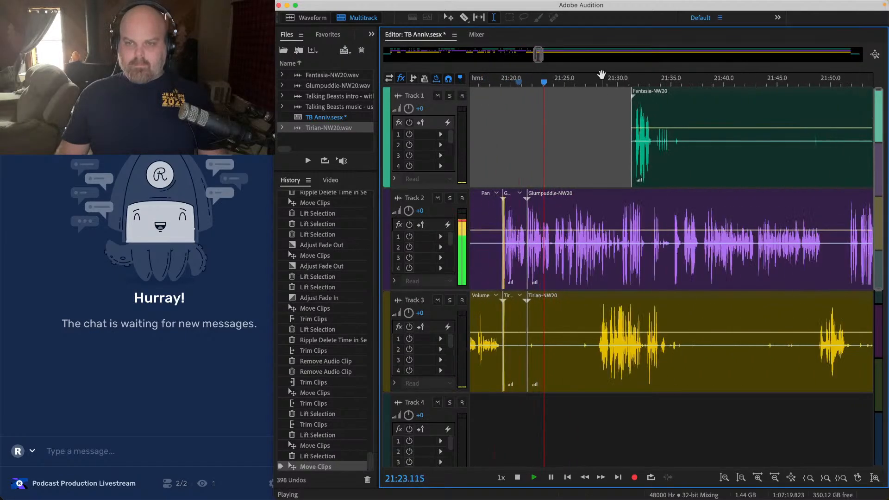
pyautogui.moveTo(602, 76); pyautogui.dragTo(644, 77)
pyautogui.moveTo(638, 164); pyautogui.dragTo(795, 319)
pyautogui.press('space')
pyautogui.scroll(8, 572, 259)
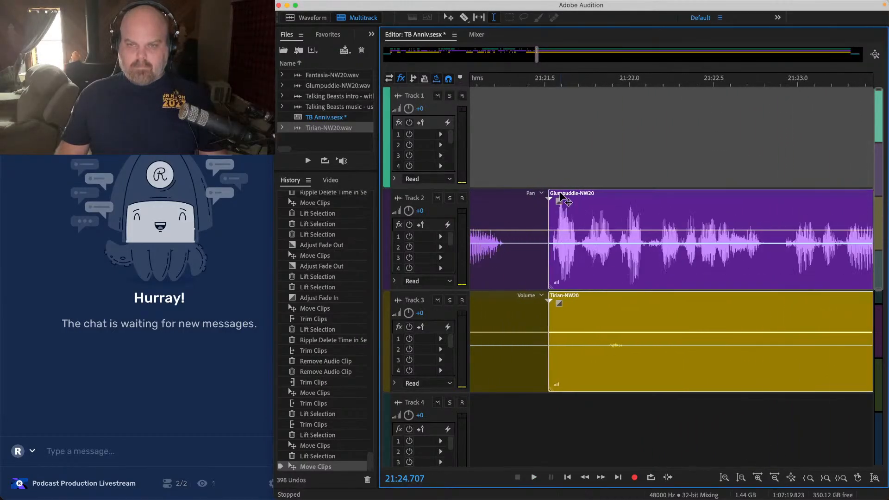
pyautogui.moveTo(563, 198); pyautogui.dragTo(559, 199)
pyautogui.click(518, 145)
pyautogui.press('space')
pyautogui.scroll(-5, 518, 145)
pyautogui.scroll(-2, 517, 145)
pyautogui.hotkey('ctrl', 's')
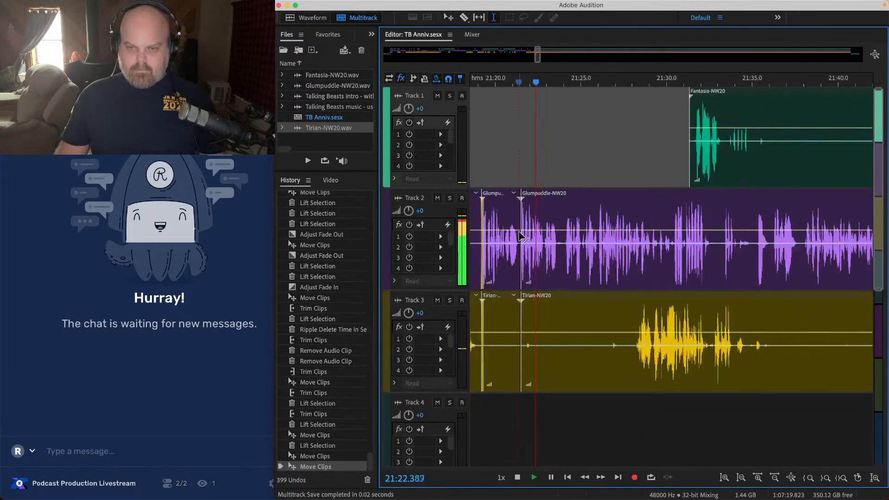
# Step: Remove the silent Track 3 audio from about 21:20.4 to 21:26.7 and the unwanted Track 2 speech from about 21:24.1 to 21:26.3
pyautogui.moveTo(502, 330); pyautogui.dragTo(609, 330)
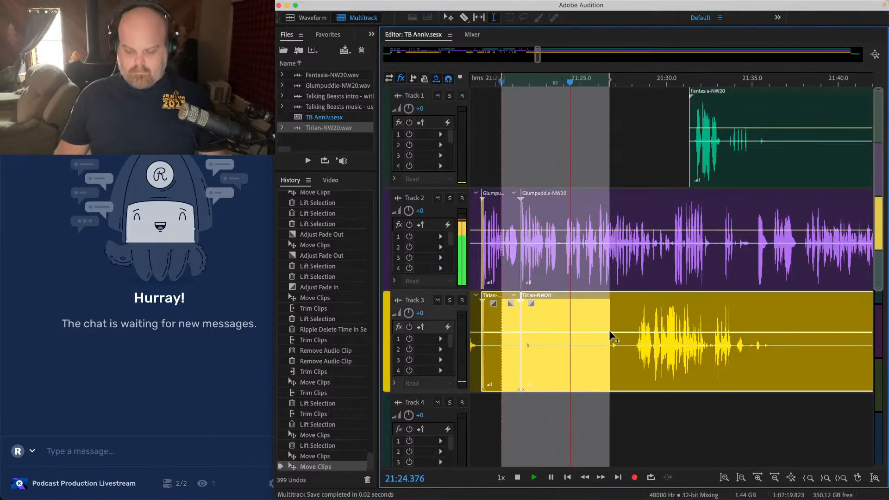
pyautogui.press('Delete')
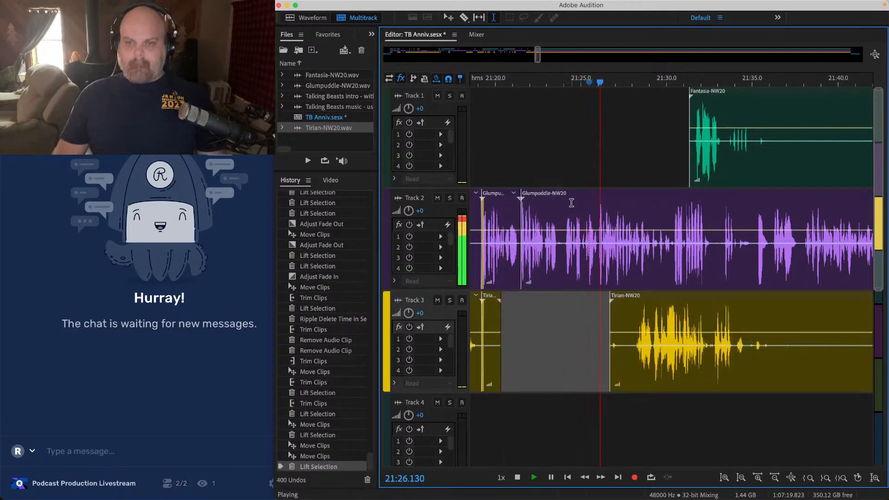
pyautogui.click(565, 181)
pyautogui.scroll(3, 578, 182)
pyautogui.scroll(1, 589, 196)
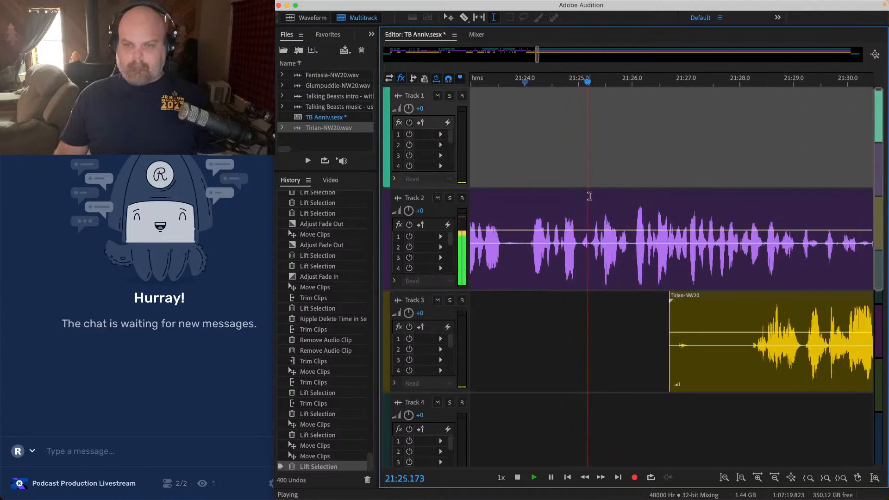
pyautogui.click(638, 222)
pyautogui.moveTo(646, 222); pyautogui.dragTo(527, 176)
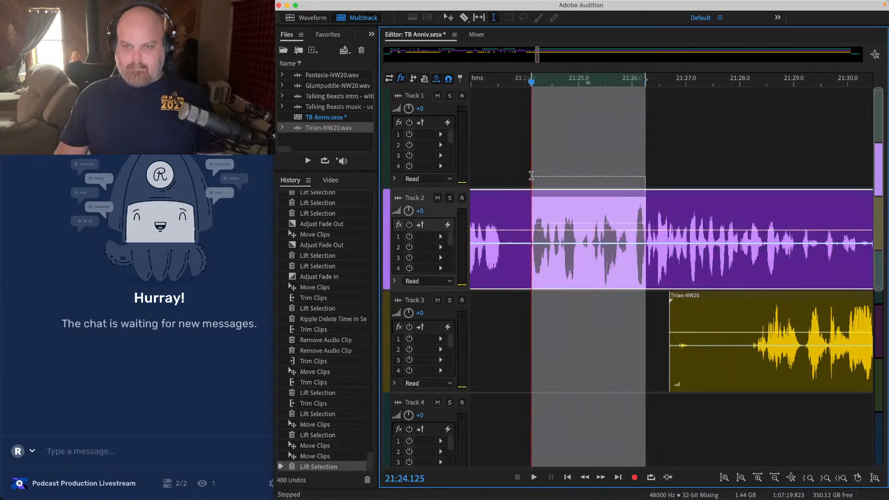
pyautogui.press('Delete')
# Step: Move all clips after the Track 2 gap earlier so its next clip joins the preceding one at about 21:24.1
pyautogui.scroll(-3, 527, 176)
pyautogui.click(601, 119)
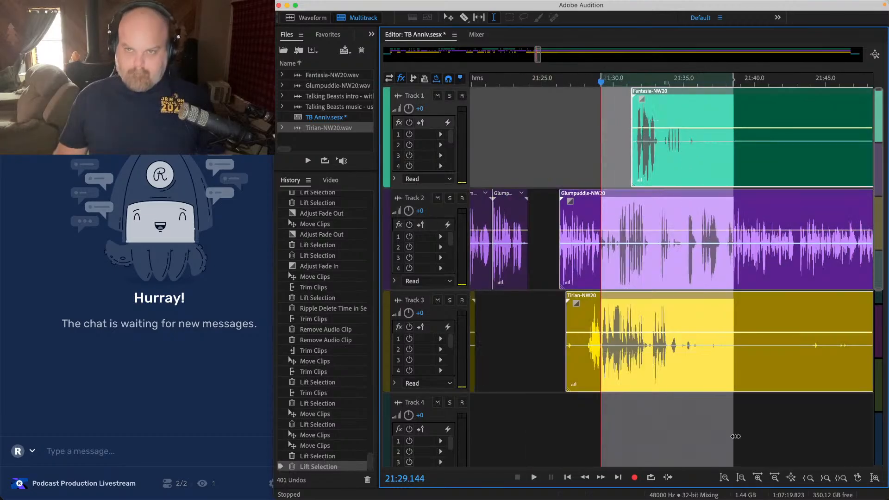
pyautogui.scroll(3, 722, 196)
pyautogui.moveTo(723, 196); pyautogui.dragTo(595, 195)
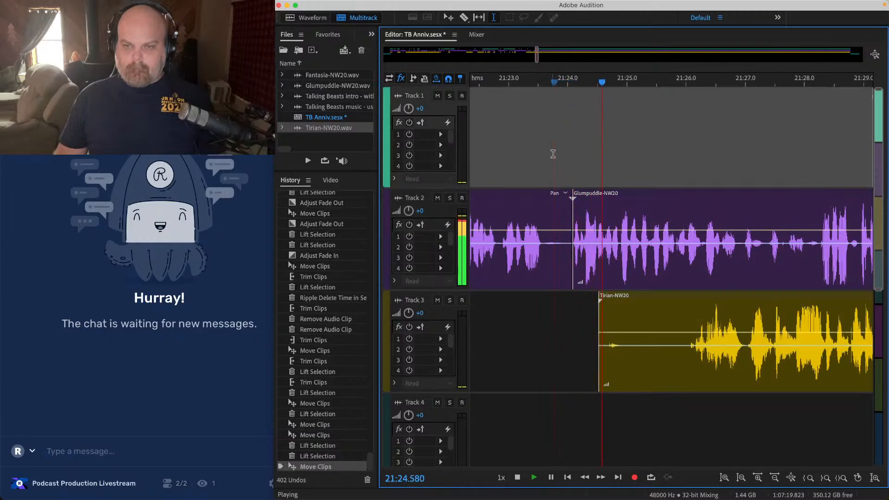
# Step: Trim the start of the Track 3 clip to about 21:26.0, just before its speech, and save the session
pyautogui.scroll(-2, 536, 220)
pyautogui.moveTo(566, 321); pyautogui.dragTo(607, 322)
pyautogui.press('super+s')
pyautogui.scroll(-2, 589, 323)
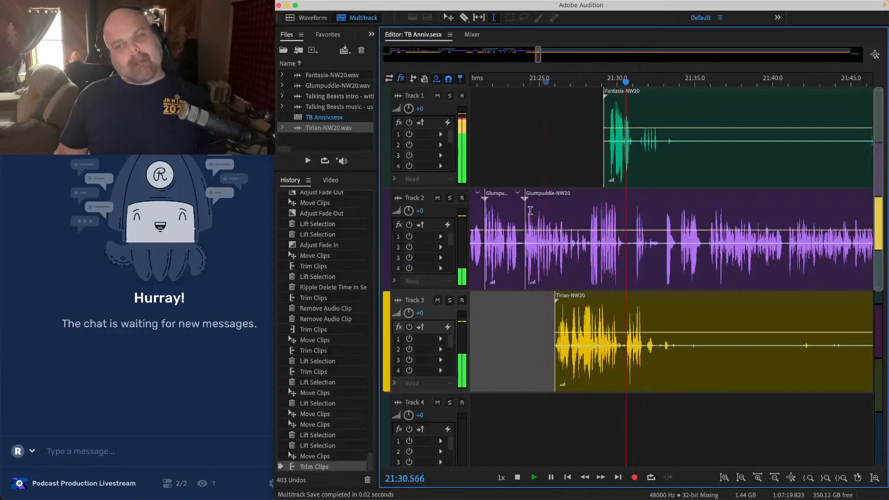
# Step: Remove the Track 1 and Track 2 audio from about 21:33.0 to 21:34.0
pyautogui.scroll(2, 530, 210)
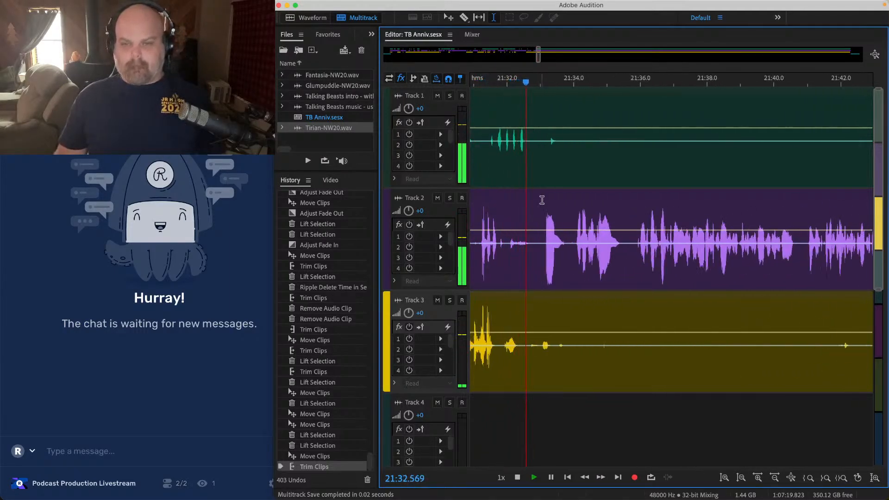
pyautogui.scroll(3, 538, 198)
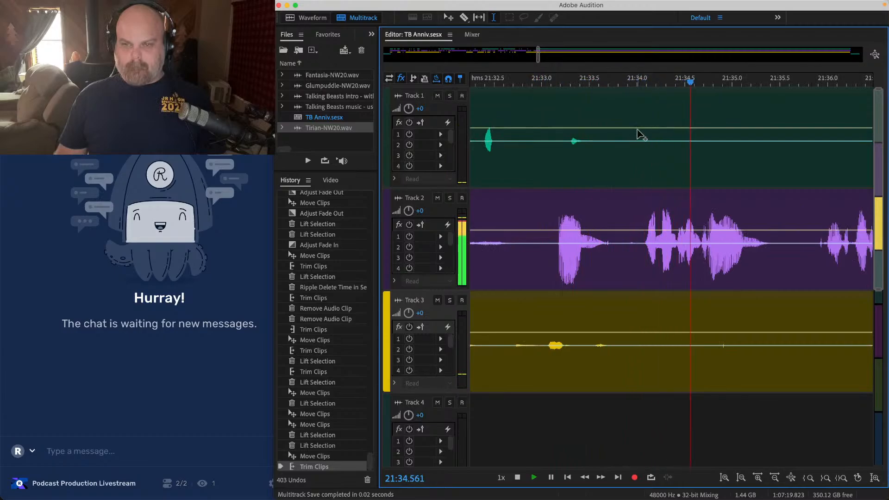
pyautogui.scroll(-2, 641, 134)
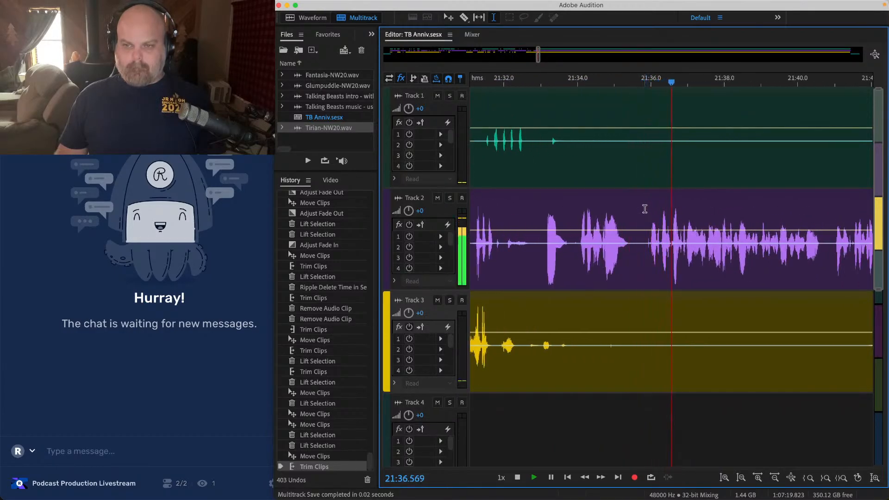
pyautogui.moveTo(578, 116); pyautogui.dragTo(543, 283)
pyautogui.press('Delete')
# Step: Remove the Track 3 audio from about 21:32.6 to 21:36.7
pyautogui.click(521, 320)
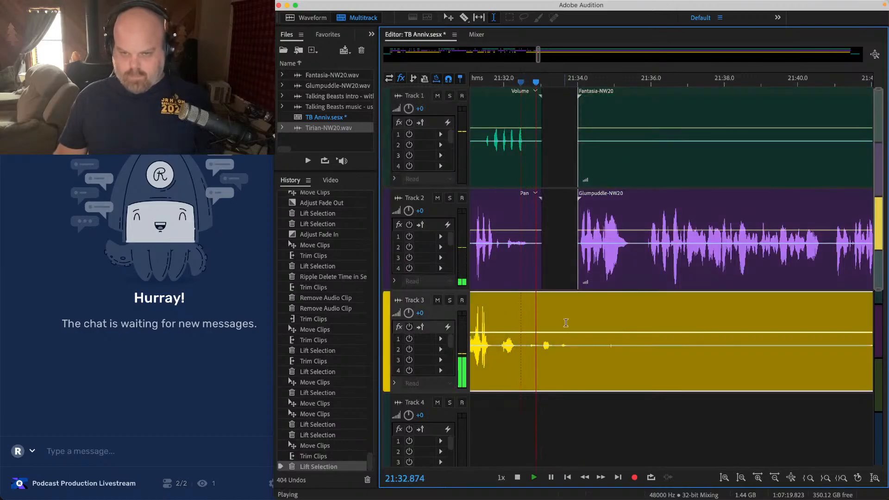
pyautogui.press('space')
pyautogui.moveTo(527, 321); pyautogui.dragTo(680, 324)
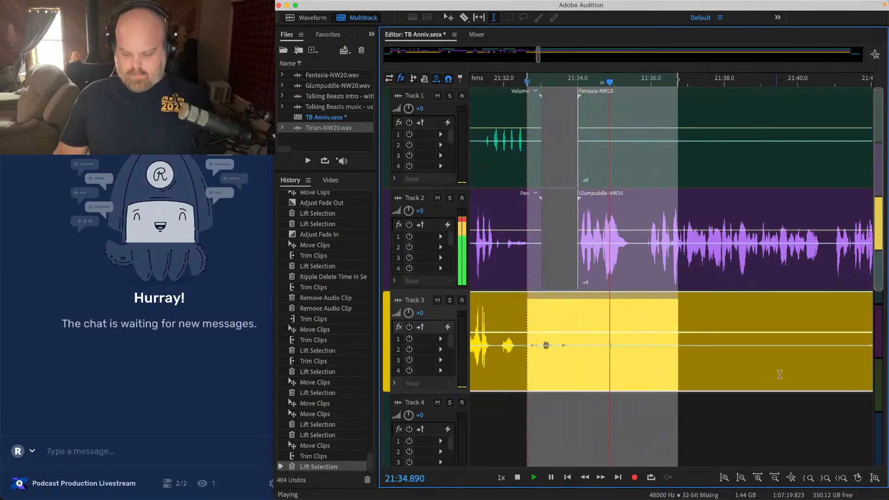
pyautogui.press('Delete')
# Step: Move the clips after the gap earlier so Track 1 and Track 2 crossfade at about 21:33.0, replay the transition and save the session
pyautogui.moveTo(698, 134); pyautogui.dragTo(784, 134)
pyautogui.press('space')
pyautogui.scroll(3, 523, 162)
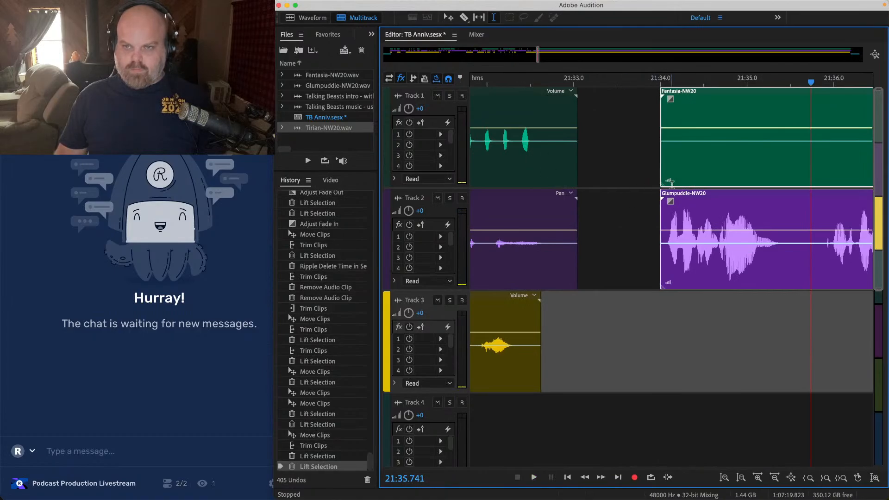
pyautogui.moveTo(671, 182); pyautogui.dragTo(596, 199)
pyautogui.click(545, 197)
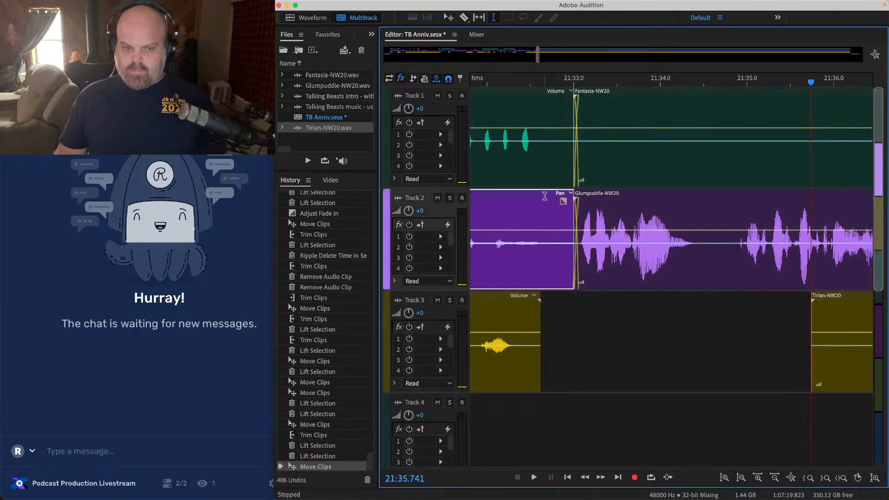
pyautogui.click(528, 214)
pyautogui.press('space')
pyautogui.scroll(-4, 539, 150)
pyautogui.press('super+s')
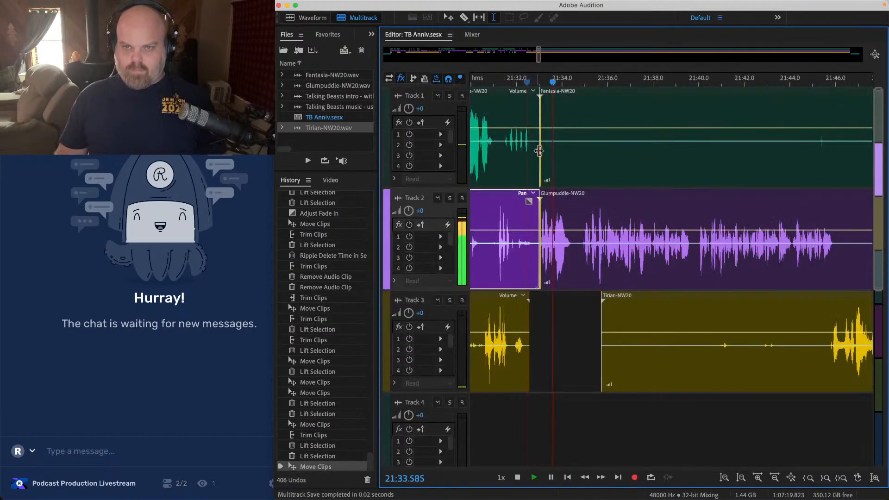
# Step: Trim the start of the Track 1 clip to about 21:45.0 and the Track 3 clip to about 21:40.7, and save the session
pyautogui.moveTo(538, 108); pyautogui.dragTo(699, 116)
pyautogui.hscroll(4, 614, 155)
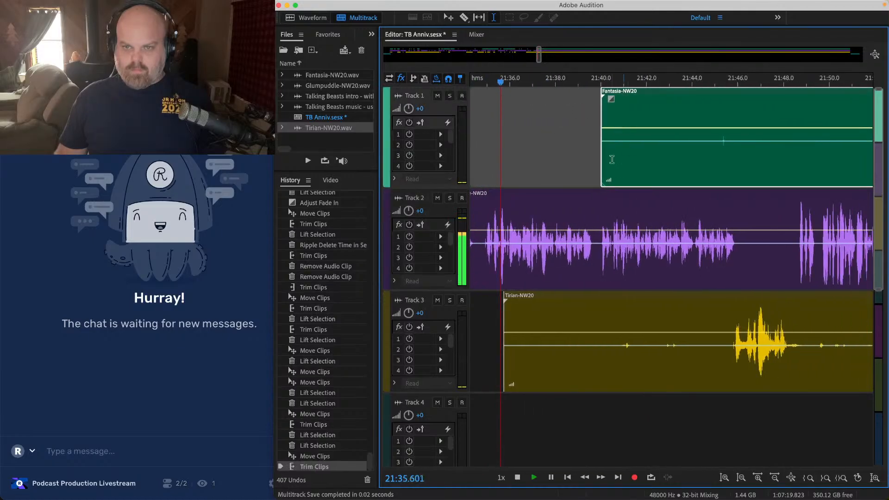
pyautogui.scroll(-3, 552, 278)
pyautogui.moveTo(521, 314); pyautogui.dragTo(595, 317)
pyautogui.moveTo(589, 107); pyautogui.dragTo(646, 122)
pyautogui.hscroll(1, 618, 159)
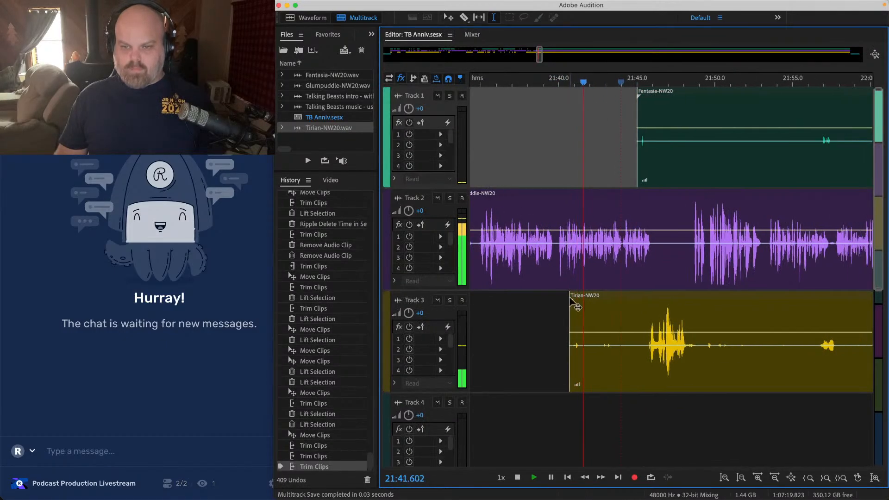
# Step: Trim the start of the Track 3 clip to about 21:45.6 and the Track 1 clip to about 21:56.6, and save the session
pyautogui.moveTo(570, 314); pyautogui.dragTo(647, 313)
pyautogui.hscroll(1, 643, 313)
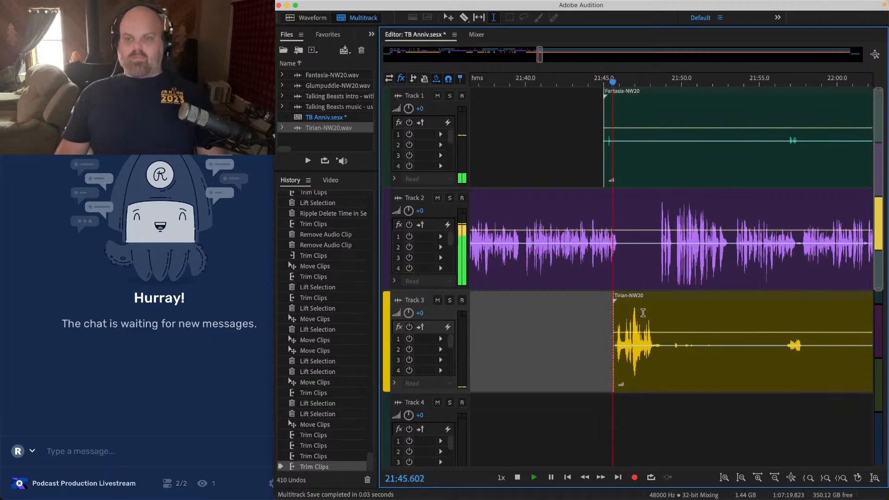
pyautogui.hscroll(3, 592, 86)
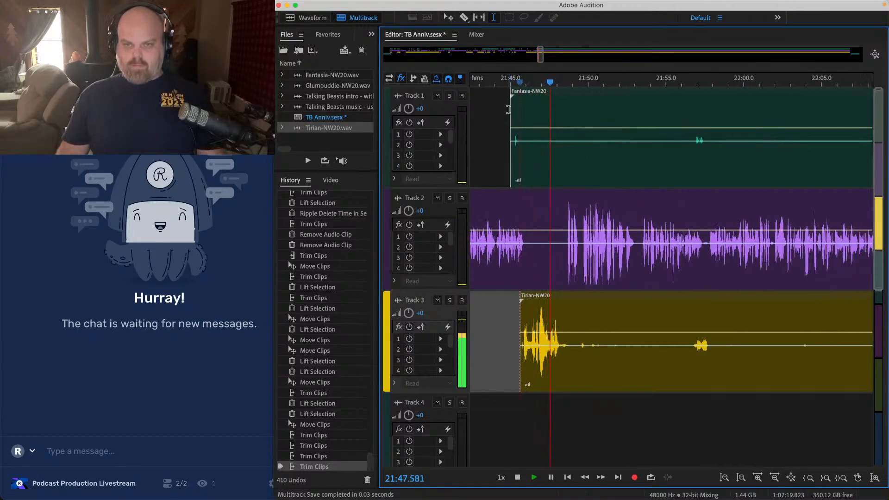
pyautogui.moveTo(508, 109); pyautogui.dragTo(691, 132)
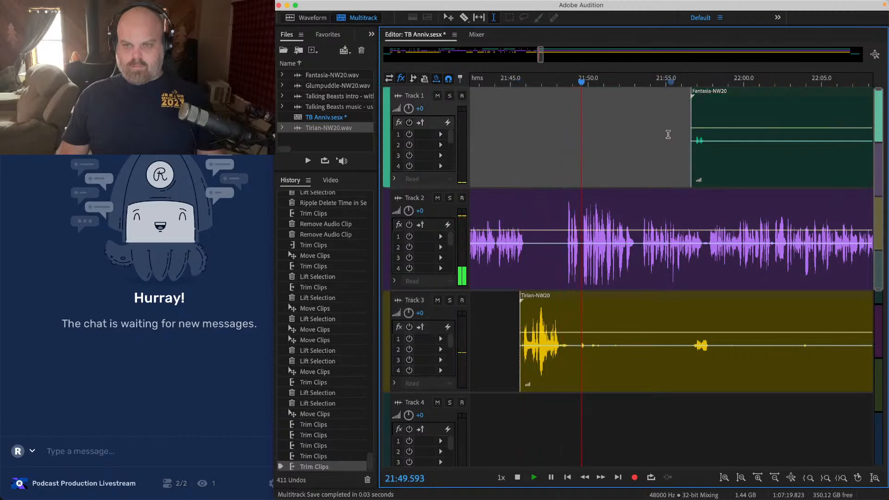
pyautogui.press('super+s')
# Step: Remove the near-silent Track 3 audio from about 21:49.3 to 21:56.3 and from about 21:58.5 to 22:15.0
pyautogui.moveTo(577, 320); pyautogui.dragTo(681, 327)
pyautogui.press('Delete')
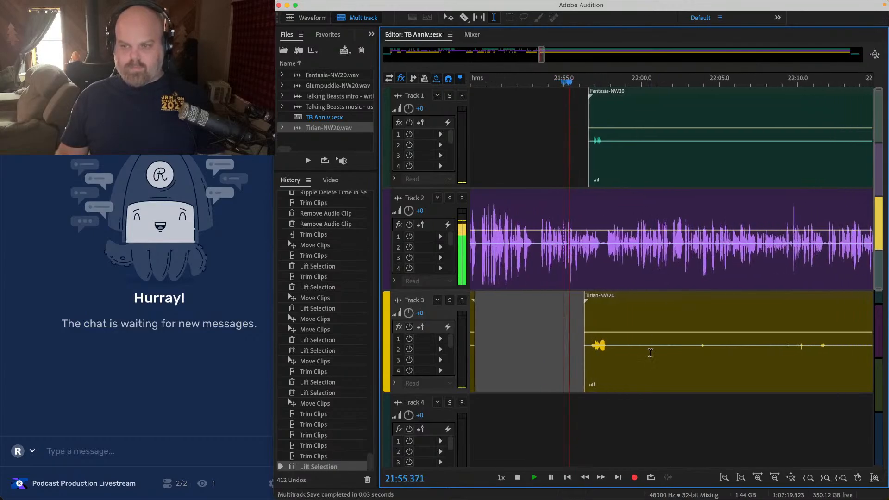
pyautogui.moveTo(573, 323); pyautogui.dragTo(836, 324)
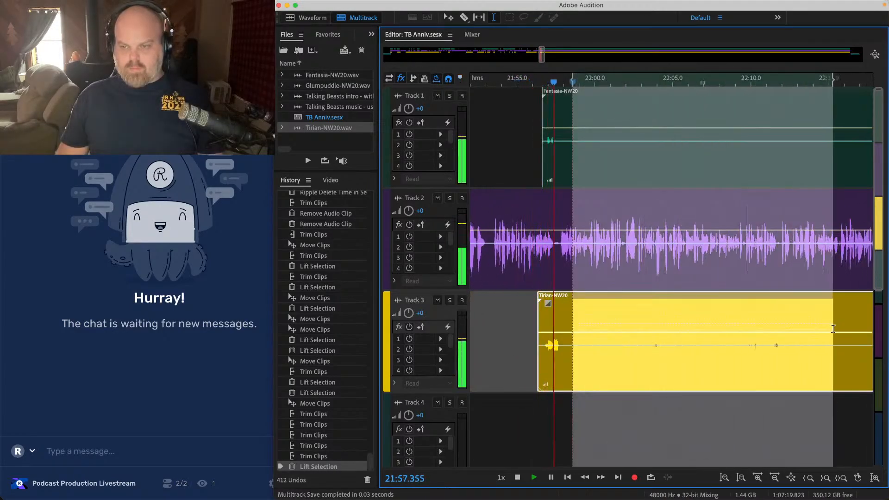
pyautogui.press('Delete')
# Step: Remove the silent Track 1 audio from about 21:58.5 to 22:17.2
pyautogui.hscroll(-3, 587, 205)
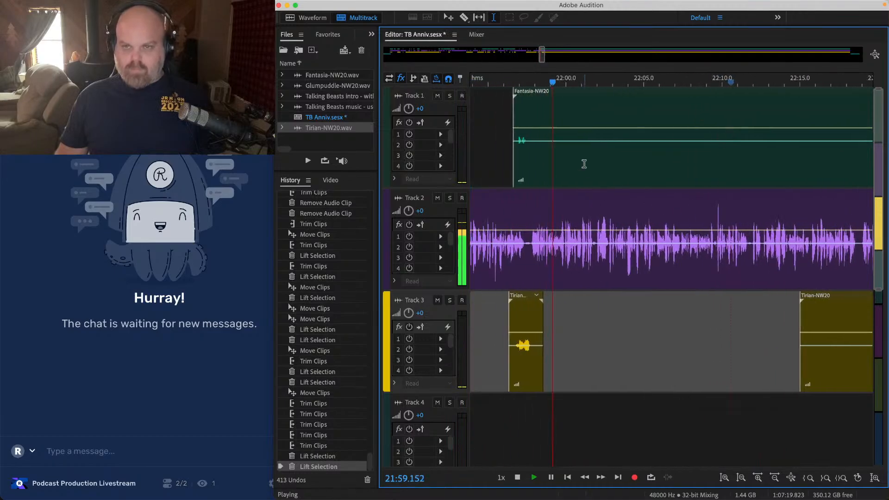
pyautogui.moveTo(544, 132); pyautogui.dragTo(757, 145)
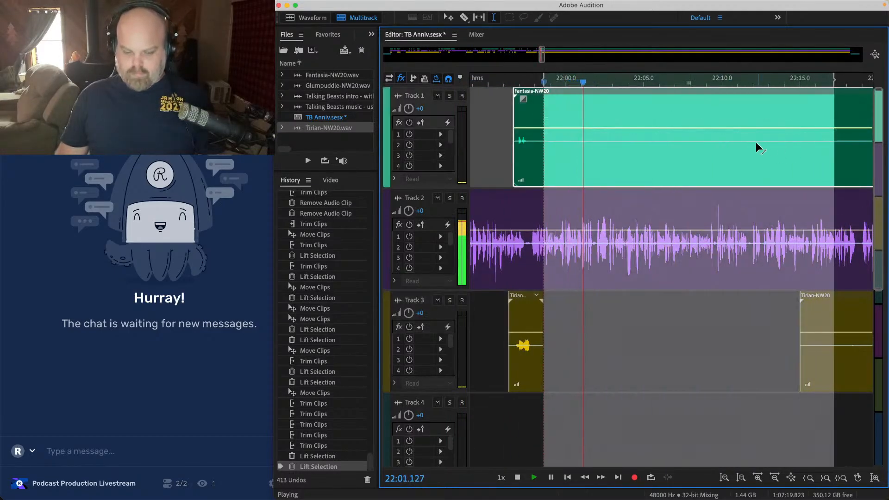
pyautogui.press('Delete')
pyautogui.hscroll(5, 738, 142)
pyautogui.scroll(-1, 621, 266)
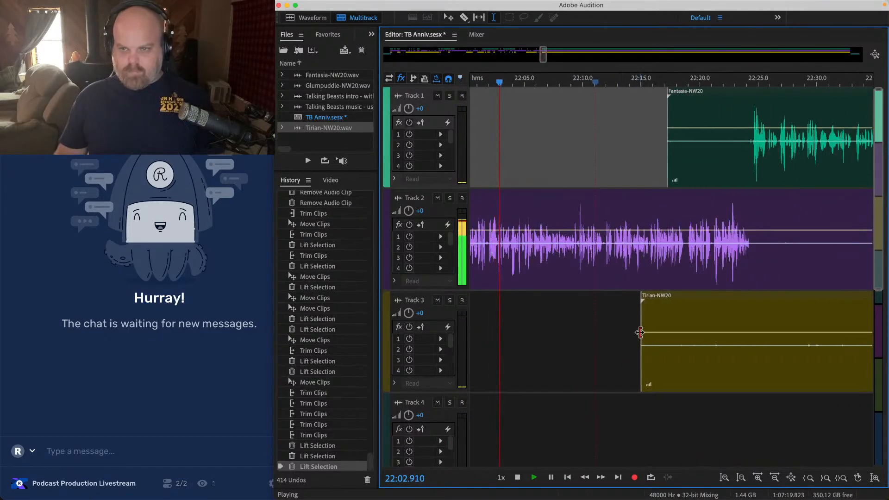
# Step: Trim the start of the Track 3 clip to about 22:28.3 and the Track 1 clip to about 22:24.5, and save the session
pyautogui.moveTo(639, 333); pyautogui.dragTo(796, 332)
pyautogui.scroll(2, 672, 152)
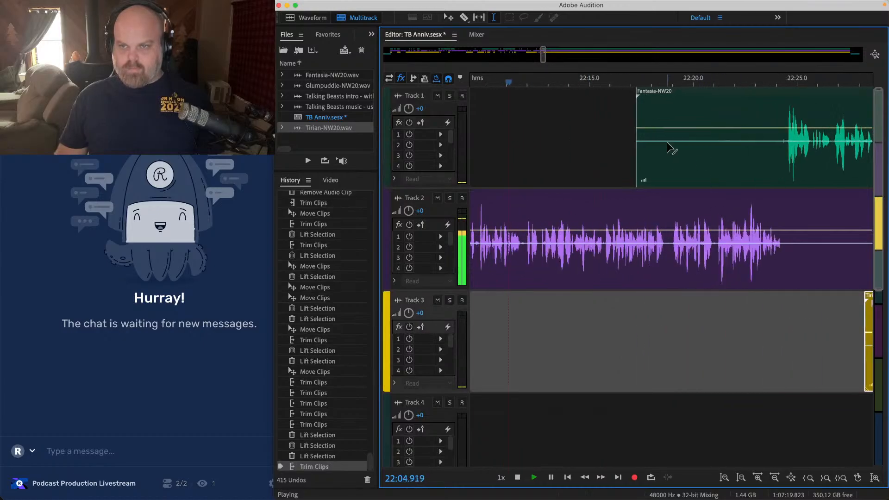
pyautogui.scroll(2, 671, 148)
pyautogui.moveTo(620, 118); pyautogui.dragTo(846, 161)
pyautogui.scroll(-3, 663, 158)
pyautogui.press('super+s')
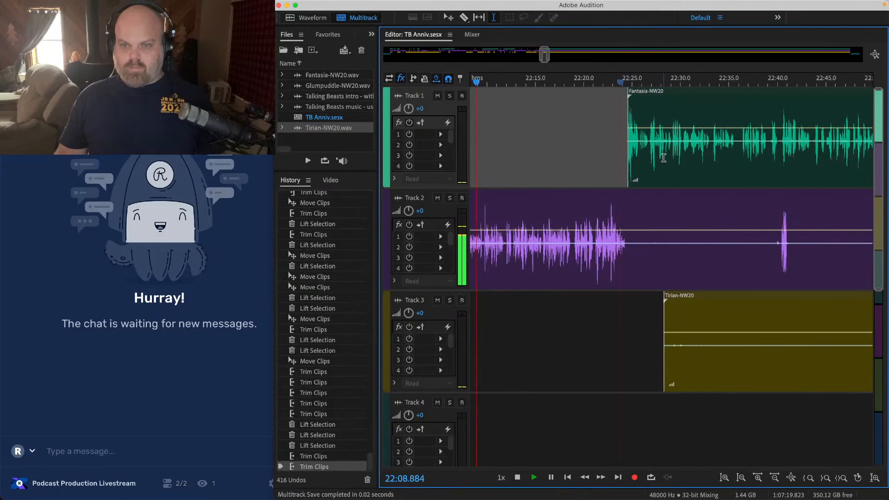
# Step: Remove the silent audio on Tracks 2 and 3 from about 22:25.0 to 22:39.6
pyautogui.scroll(2, 732, 273)
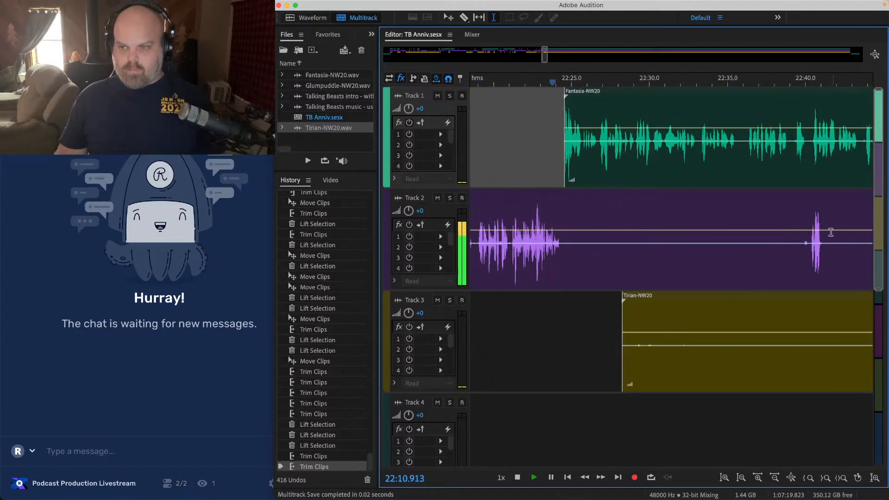
pyautogui.moveTo(802, 219); pyautogui.dragTo(572, 329)
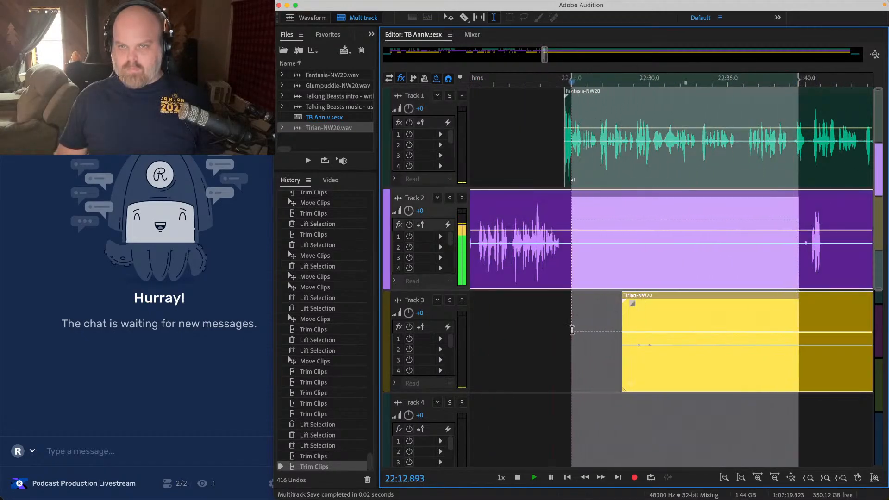
pyautogui.press('Delete')
pyautogui.click(646, 323)
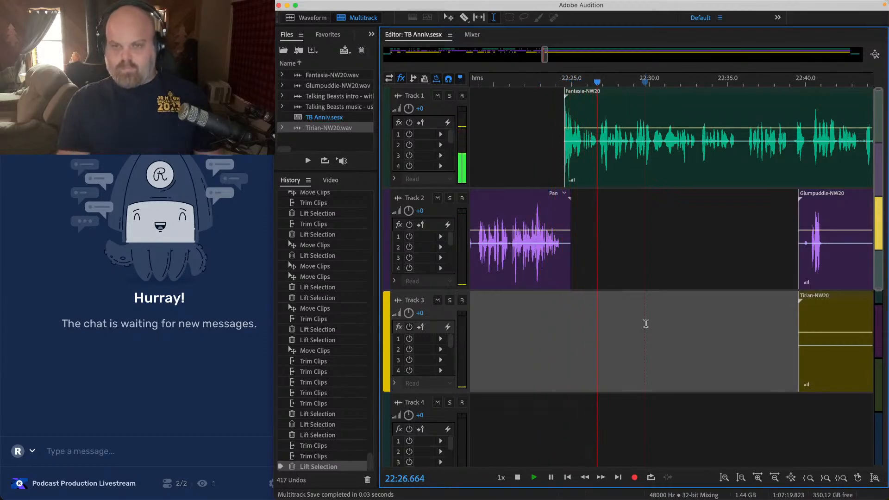
# Step: Fade out the end of the Track 2 clip from about 22:24.2 with a linear value of -100
pyautogui.click(556, 127)
pyautogui.press('=')
pyautogui.press('=')
pyautogui.press('=')
pyautogui.press('=')
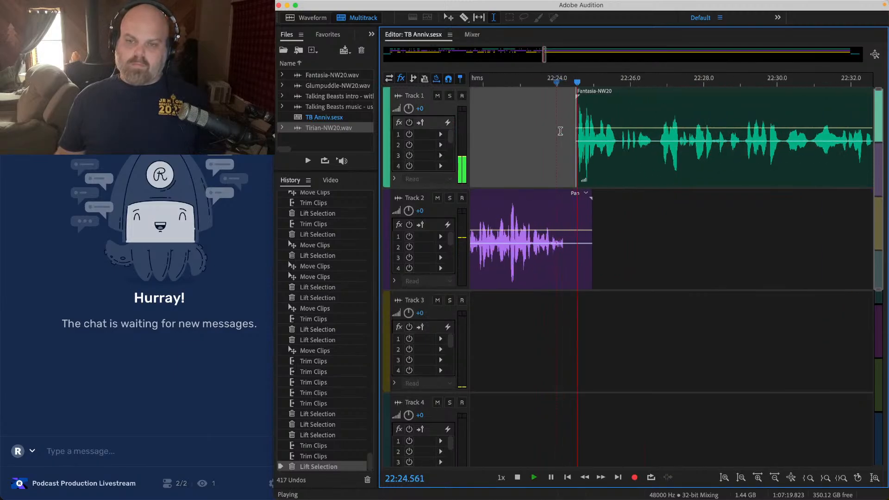
pyautogui.click(595, 238)
pyautogui.moveTo(605, 201); pyautogui.dragTo(556, 275)
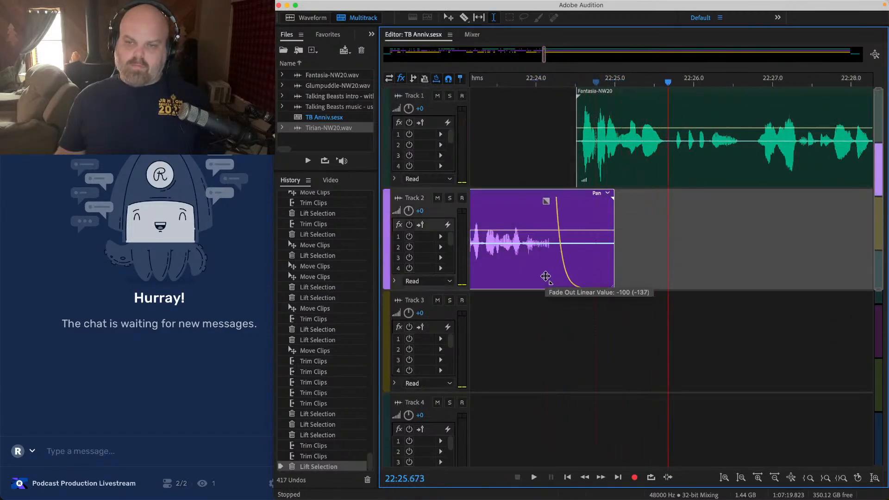
# Step: Add a very short fade-in to the Track 1 clip starting at about 22:24.5, and save the session
pyautogui.click(520, 102)
pyautogui.press('-')
pyautogui.click(561, 103)
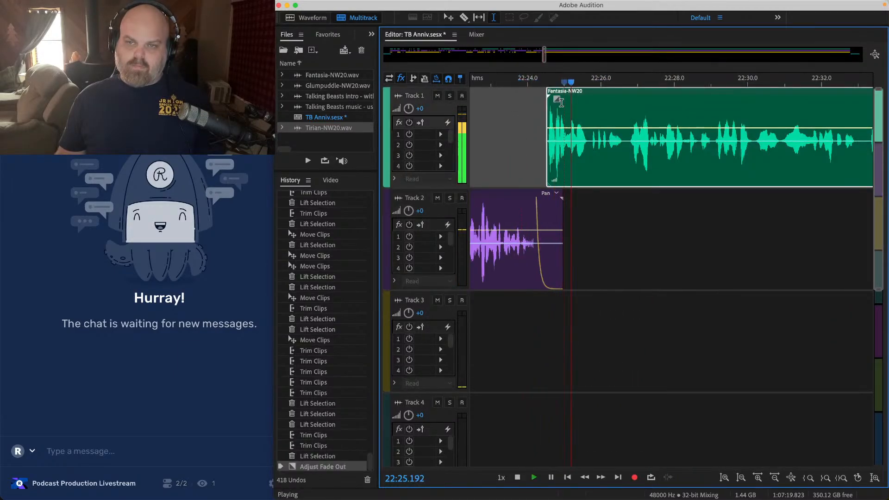
pyautogui.moveTo(552, 97); pyautogui.dragTo(557, 102)
pyautogui.click(530, 107)
pyautogui.press('super+s')
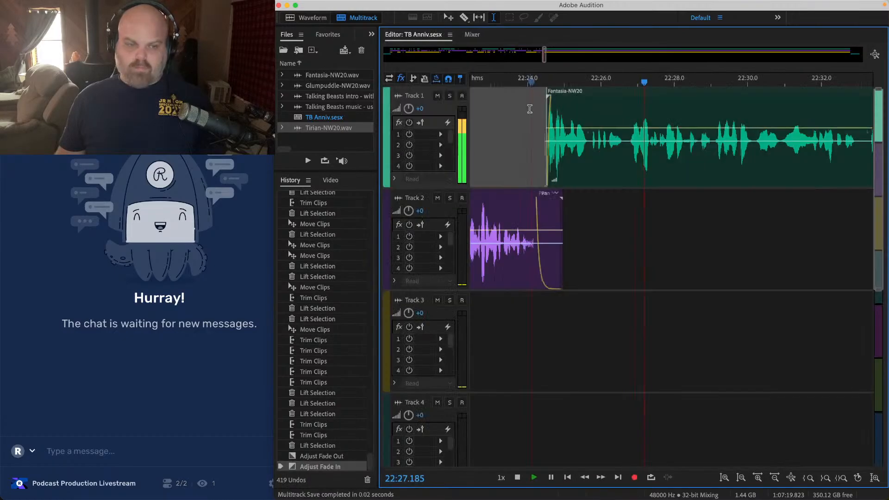
# Step: Trim the start of the Track 3 clip to about 23:03.3 and save the session
pyautogui.scroll(-3, 530, 107)
pyautogui.hscroll(2, 530, 107)
pyautogui.scroll(-2, 573, 133)
pyautogui.hscroll(5, 577, 278)
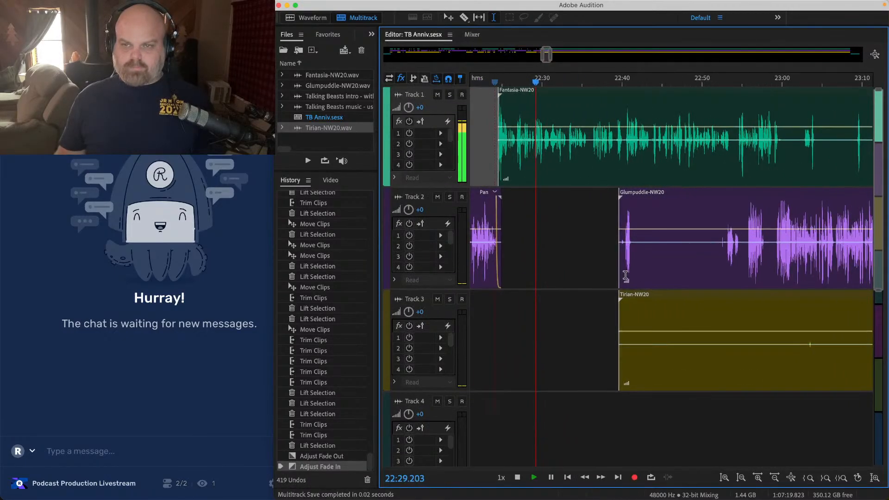
pyautogui.moveTo(515, 315); pyautogui.dragTo(705, 329)
pyautogui.press('super+s')
pyautogui.click(685, 325)
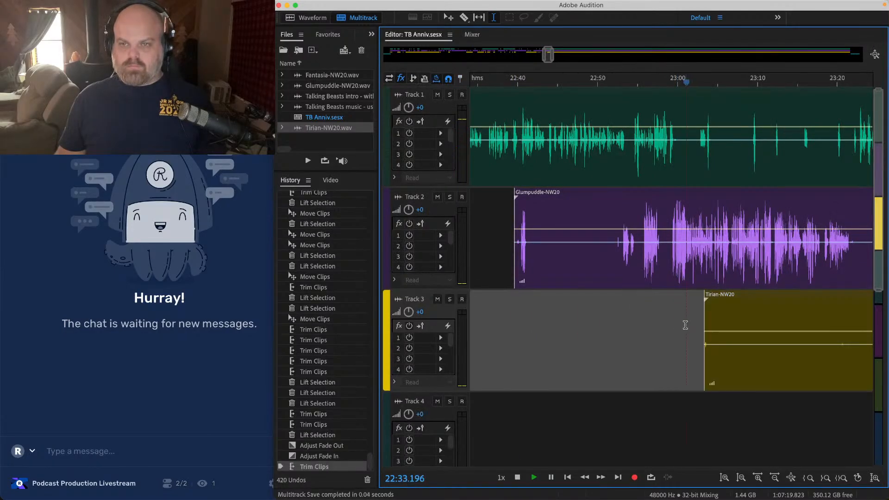
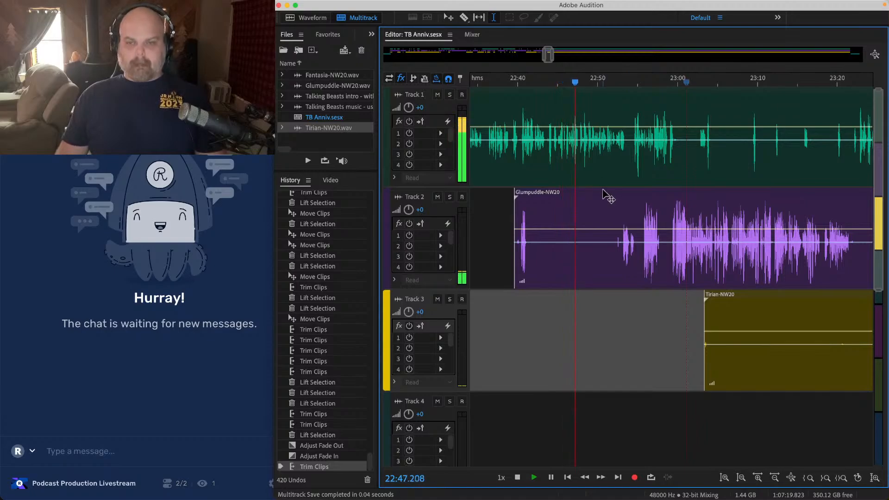
# Step: Remove the silent Track 2 audio from about 22:41.7 to 22:53.1
pyautogui.scroll(3, 597, 204)
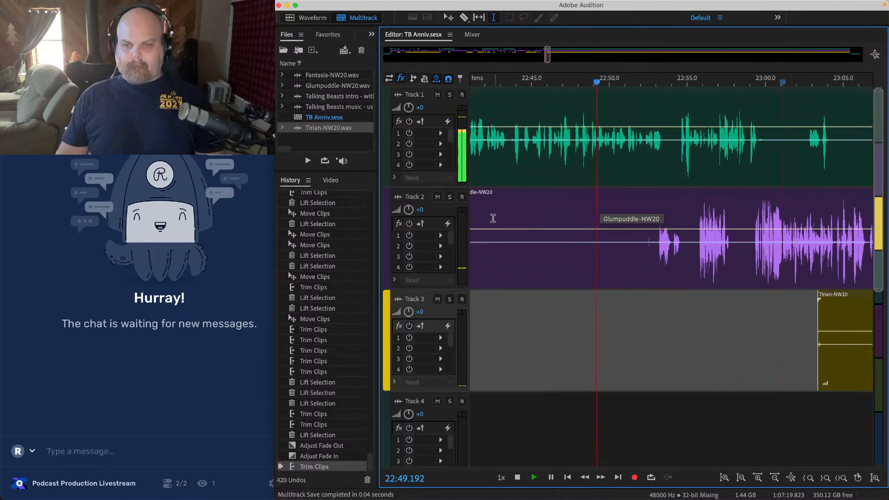
pyautogui.click(480, 218)
pyautogui.moveTo(481, 217); pyautogui.dragTo(660, 230)
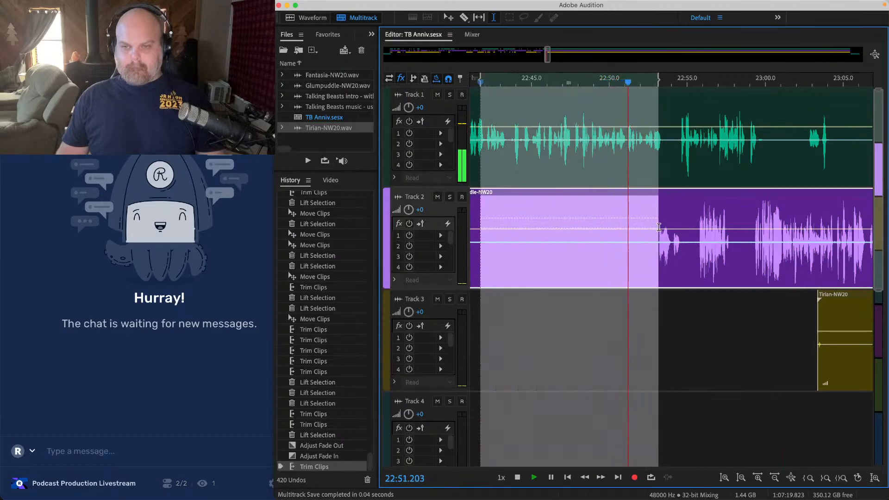
pyautogui.press('Delete')
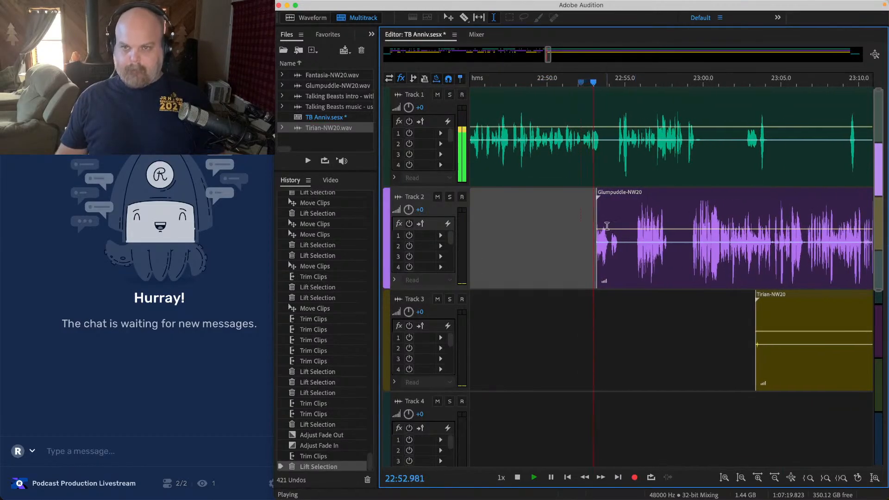
pyautogui.hscroll(5, 604, 226)
pyautogui.scroll(-2, 571, 225)
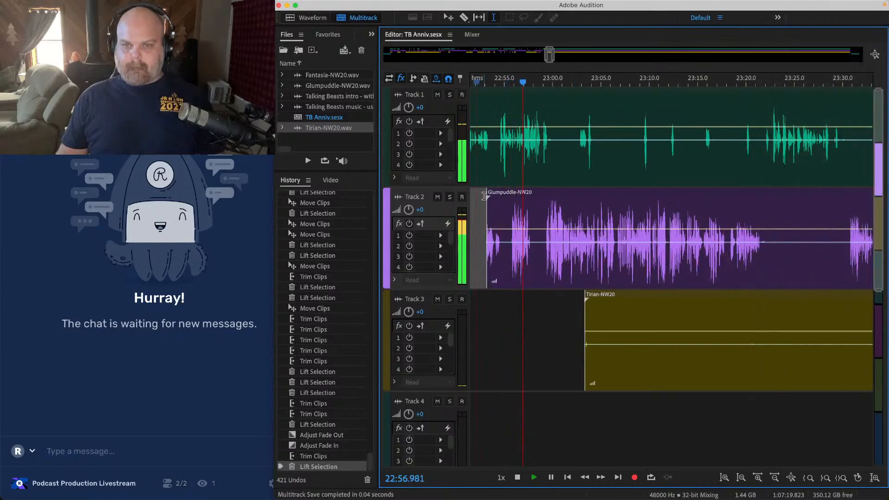
# Step: Remove the unwanted Track 2 speech from about 22:55.0 to 22:59.8
pyautogui.scroll(3, 514, 218)
pyautogui.moveTo(544, 215); pyautogui.dragTo(737, 227)
pyautogui.press('space')
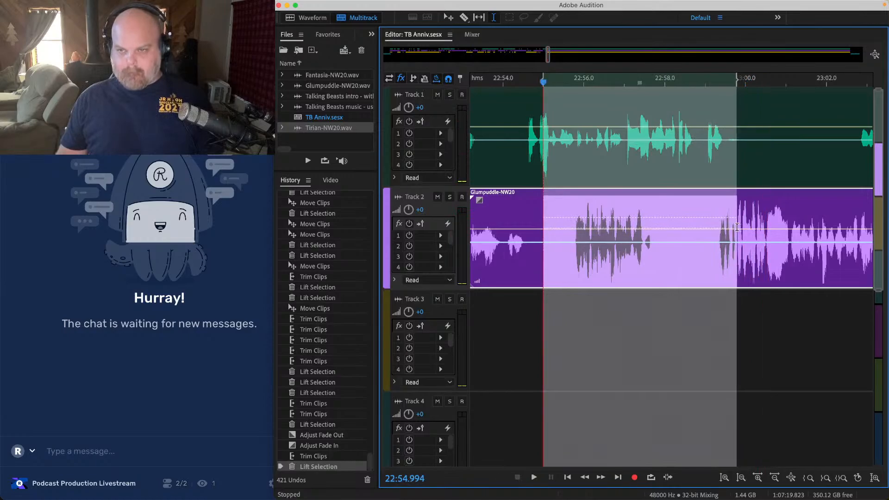
pyautogui.press('Delete')
pyautogui.press('space')
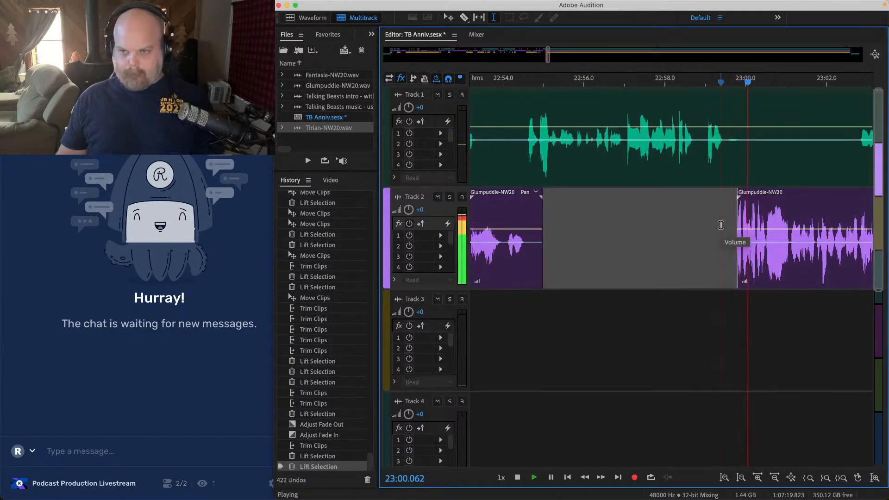
# Step: Remove the opening of the following Track 2 clip up to about 23:01.1
pyautogui.scroll(2, 643, 200)
pyautogui.scroll(-2, 723, 231)
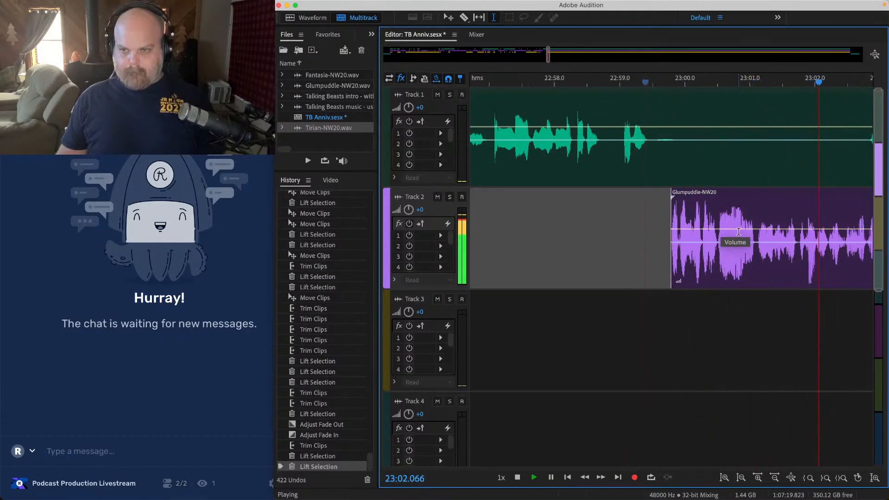
pyautogui.press('space')
pyautogui.moveTo(725, 236); pyautogui.dragTo(658, 222)
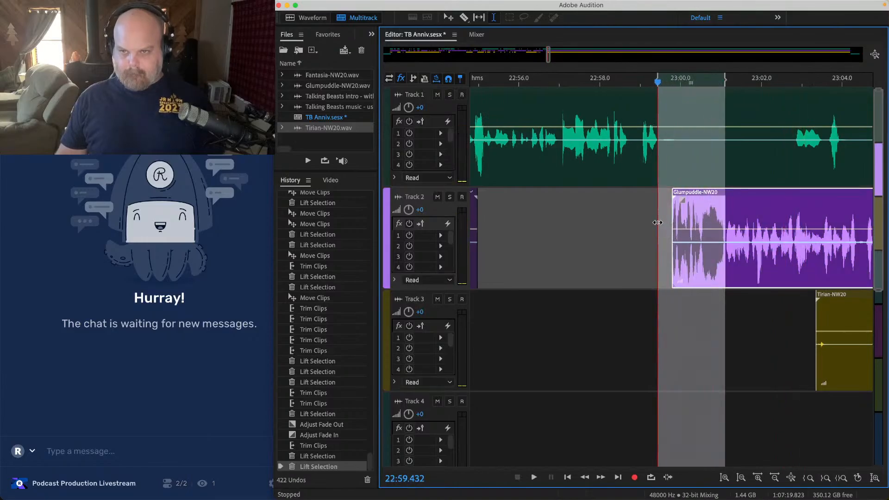
pyautogui.press('Delete')
# Step: Remove the Track 1 audio from about 22:59.5 to 23:01.4 and move the following clips on Tracks 1 to 3 about 1.6 s earlier
pyautogui.click(656, 112)
pyautogui.moveTo(666, 113); pyautogui.dragTo(864, 444)
pyautogui.press('Delete')
pyautogui.moveTo(740, 195); pyautogui.dragTo(674, 198)
pyautogui.scroll(2, 667, 199)
pyautogui.press('space')
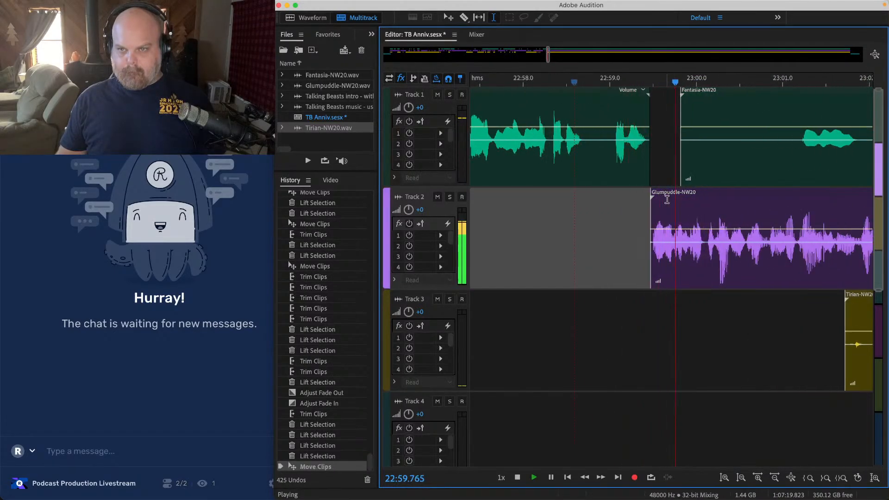
# Step: Extend the end of the Track 1 clip before the gap to about 22:59.8, and save the session
pyautogui.moveTo(653, 120); pyautogui.dragTo(675, 120)
pyautogui.click(595, 106)
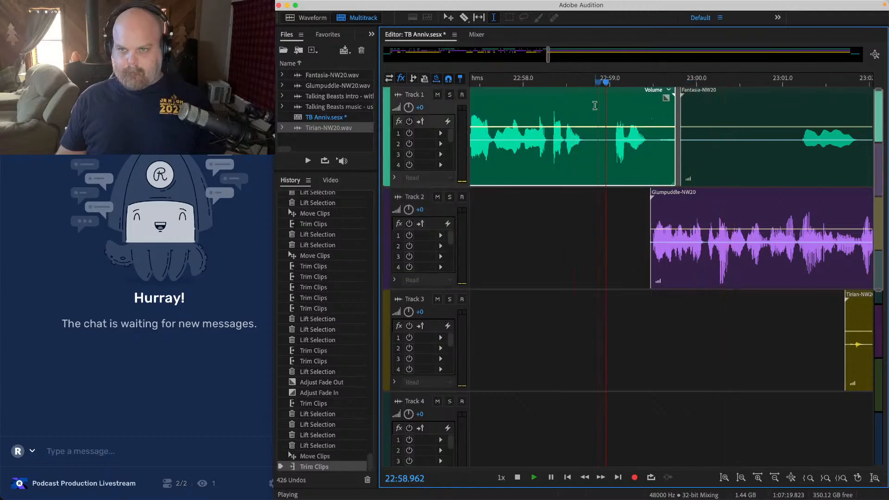
pyautogui.scroll(-5, 595, 105)
pyautogui.press('super+s')
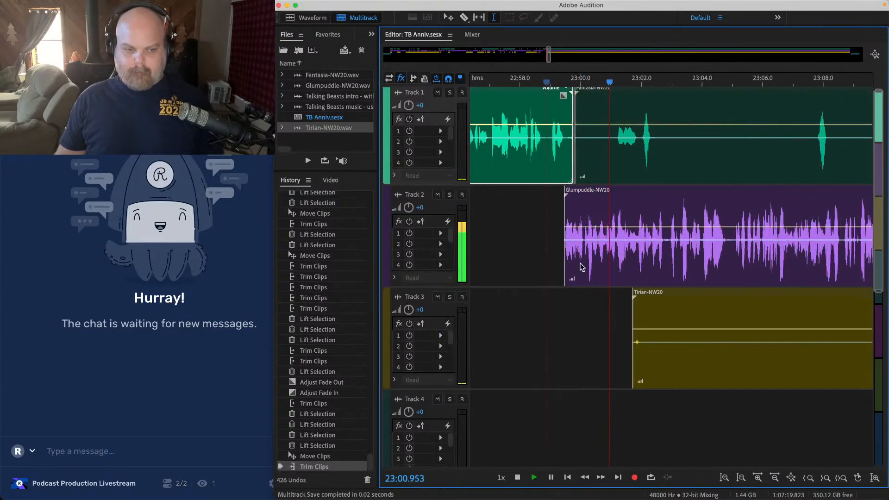
# Step: Trim the start of the Track 3 clip to about 23:15.0, and ripple delete about 23:16.6 to 23:17.3 across the tracks
pyautogui.scroll(-2, 580, 262)
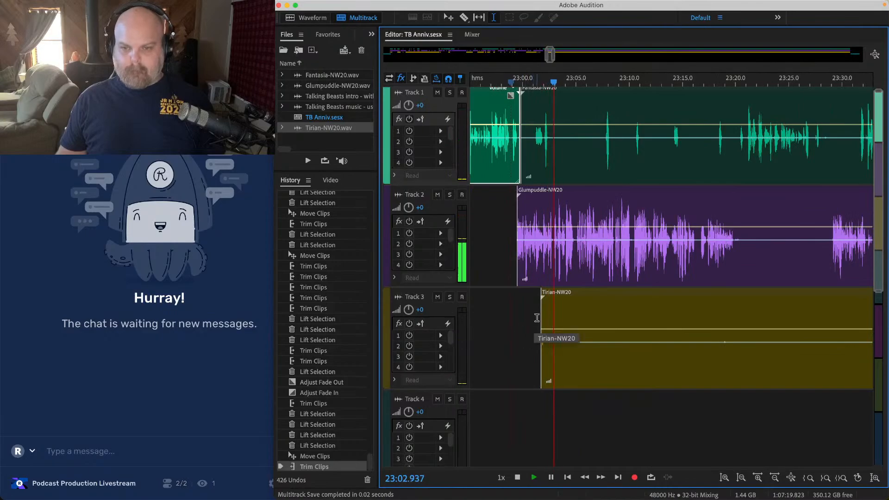
pyautogui.moveTo(540, 319); pyautogui.dragTo(681, 315)
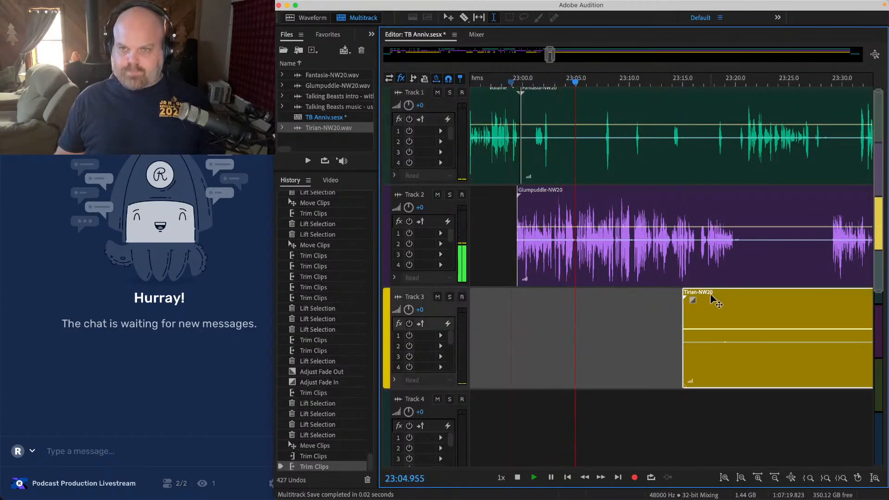
pyautogui.scroll(8, 712, 299)
pyautogui.scroll(4, 648, 241)
pyautogui.click(677, 203)
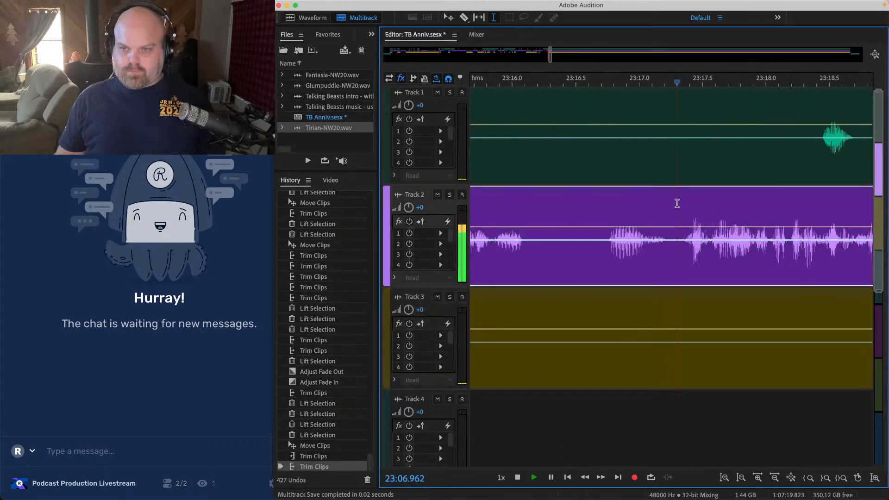
pyautogui.moveTo(674, 113); pyautogui.dragTo(589, 334)
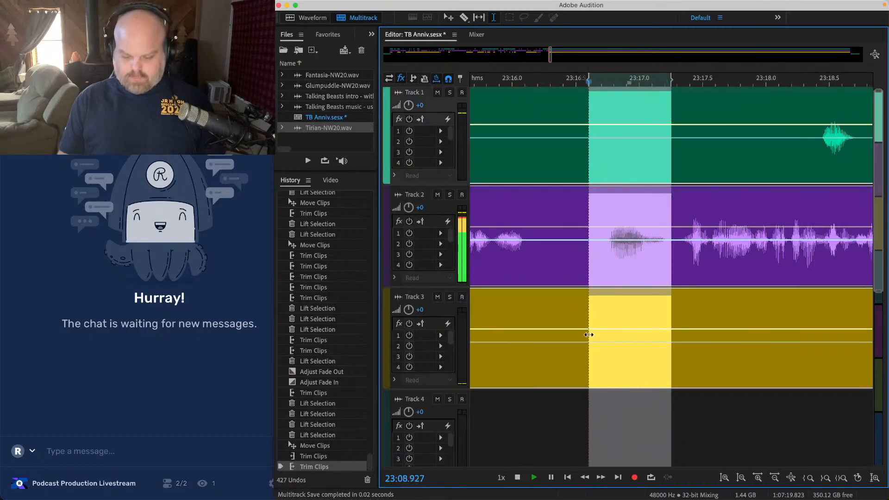
pyautogui.hotkey('alt', 'BackSpace')
# Step: Move the clips following the ripple-deleted section slightly earlier so they overlap the preceding clips
pyautogui.moveTo(677, 401); pyautogui.dragTo(611, 99)
pyautogui.press('space')
pyautogui.scroll(-10, 604, 95)
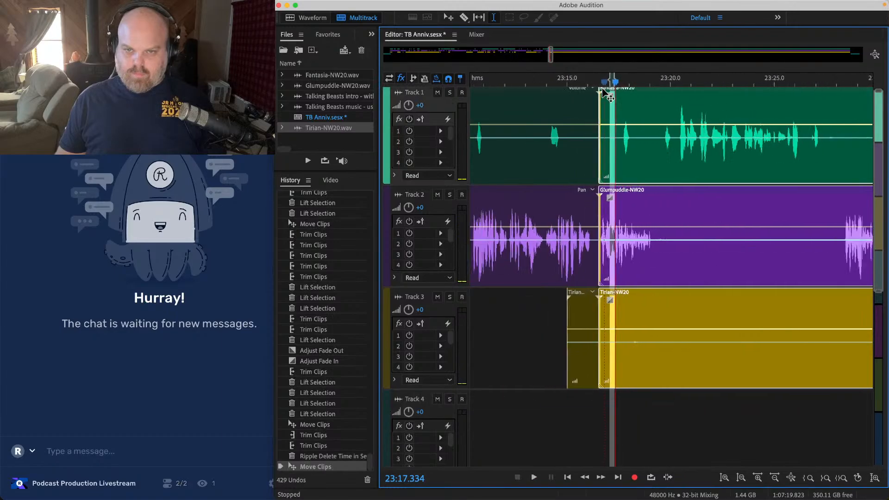
# Step: Remove the silent Track 3 audio up to about 23:19.2
pyautogui.click(517, 98)
pyautogui.press('space')
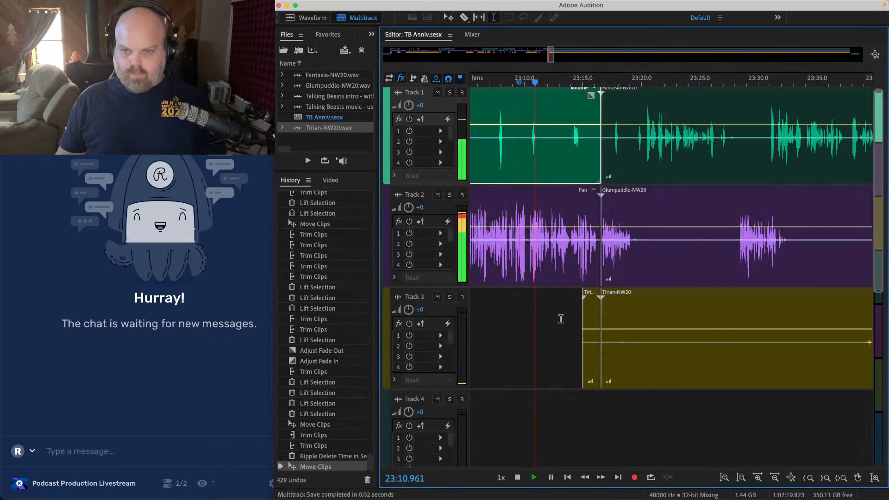
pyautogui.moveTo(560, 319); pyautogui.dragTo(631, 334)
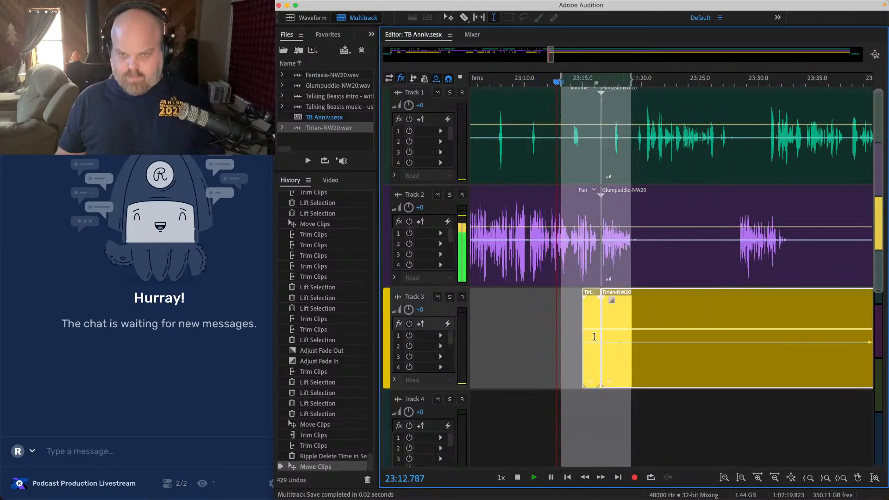
pyautogui.press('Delete')
# Step: Play the Track 2 speech around 23:11, and remove about 23:11.2 to 23:12.2 from Tracks 1 and 2
pyautogui.scroll(3, 570, 242)
pyautogui.click(492, 209)
pyautogui.scroll(3, 490, 209)
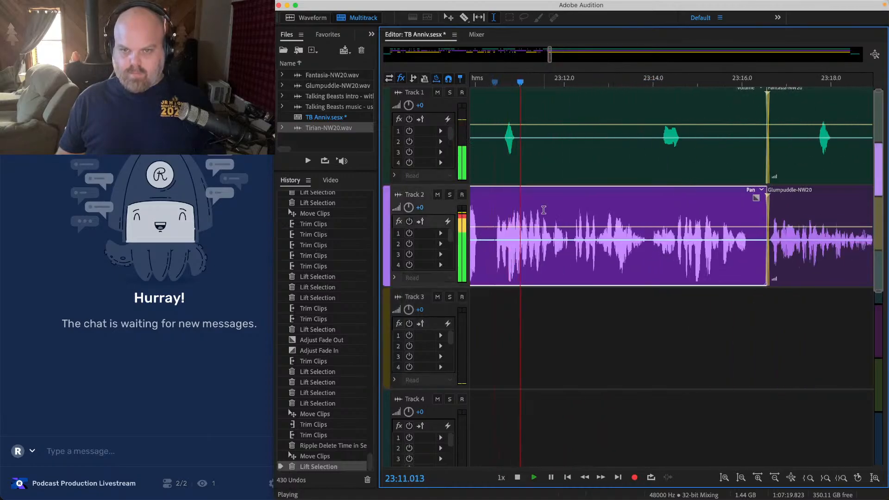
pyautogui.scroll(2, 543, 210)
pyautogui.press('space')
pyautogui.click(515, 214)
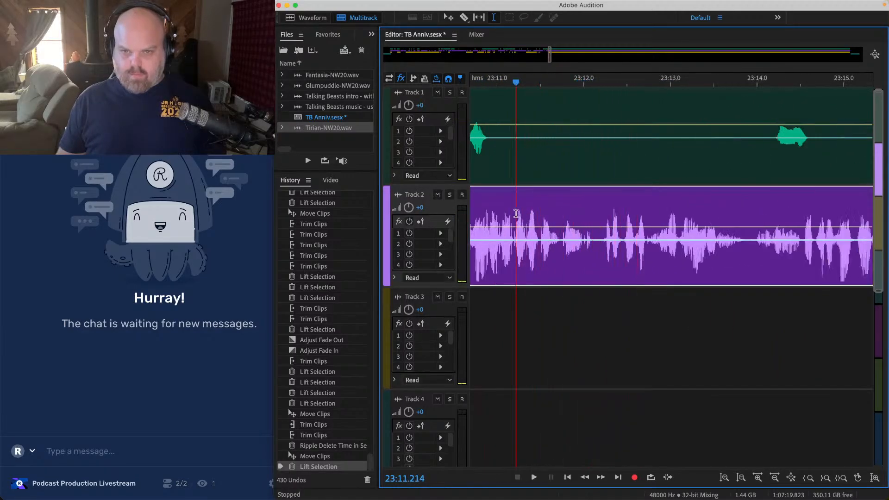
pyautogui.press('space')
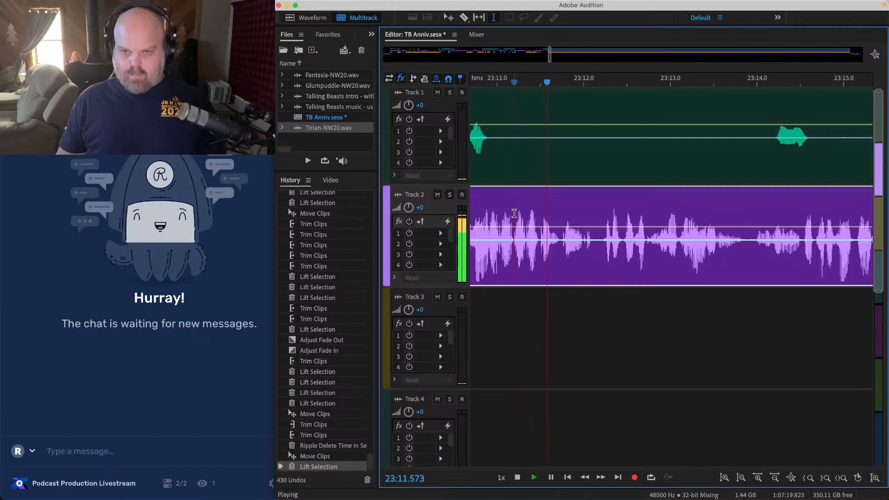
pyautogui.press('space')
pyautogui.moveTo(514, 213); pyautogui.dragTo(603, 129)
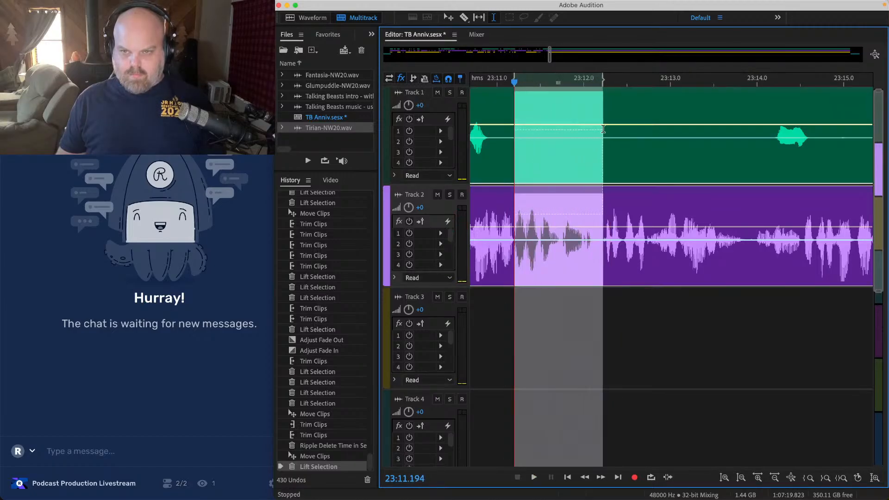
pyautogui.press('Delete')
# Step: Move the clips after the 23:11.2 gap earlier so they slightly overlap the preceding Track 1 and Track 2 clips
pyautogui.scroll(-3, 603, 130)
pyautogui.moveTo(814, 444); pyautogui.dragTo(654, 94)
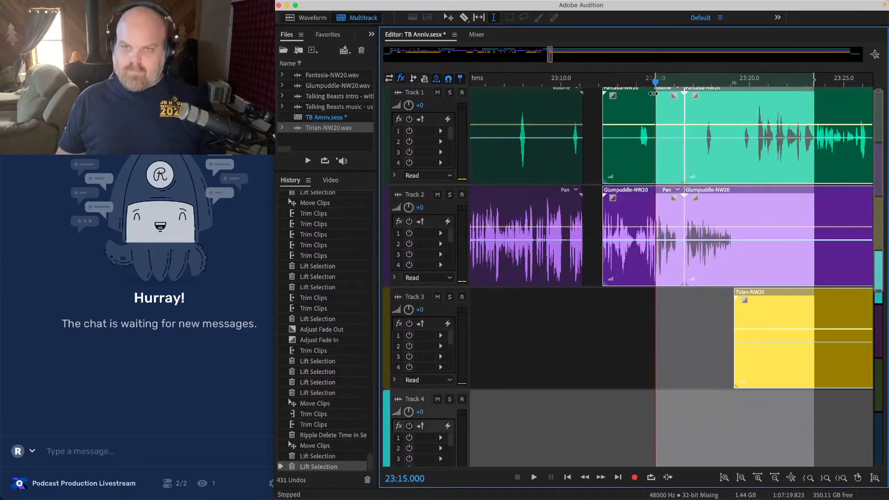
pyautogui.scroll(3, 553, 121)
pyautogui.scroll(3, 590, 141)
pyautogui.scroll(3, 750, 198)
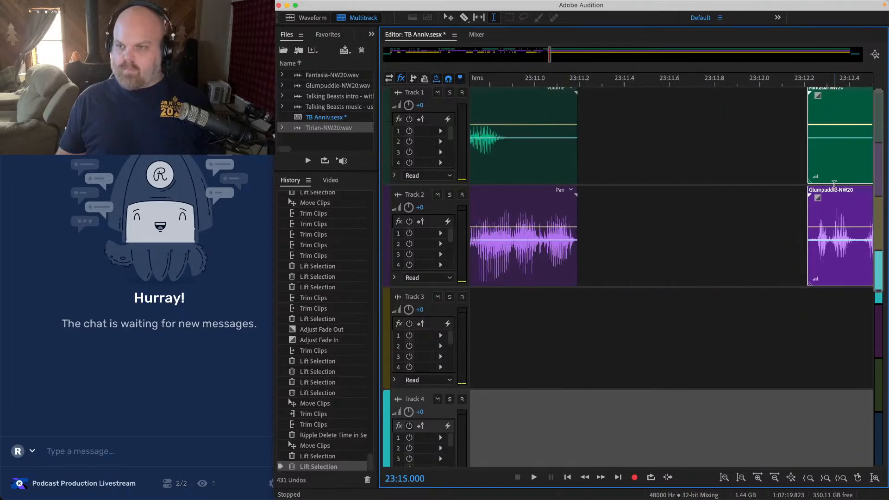
pyautogui.moveTo(834, 184); pyautogui.dragTo(601, 185)
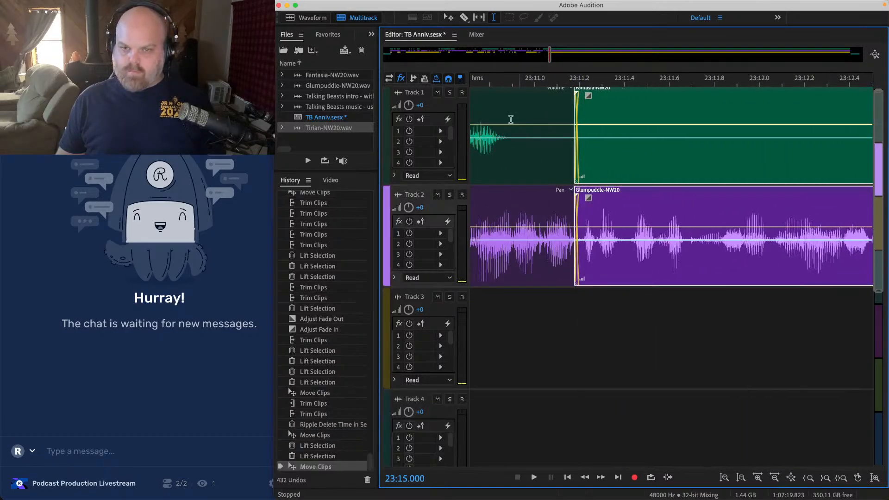
# Step: Play the Track 1 and Track 2 transition around 23:11, and save the session
pyautogui.click(511, 120)
pyautogui.press('space')
pyautogui.click(483, 119)
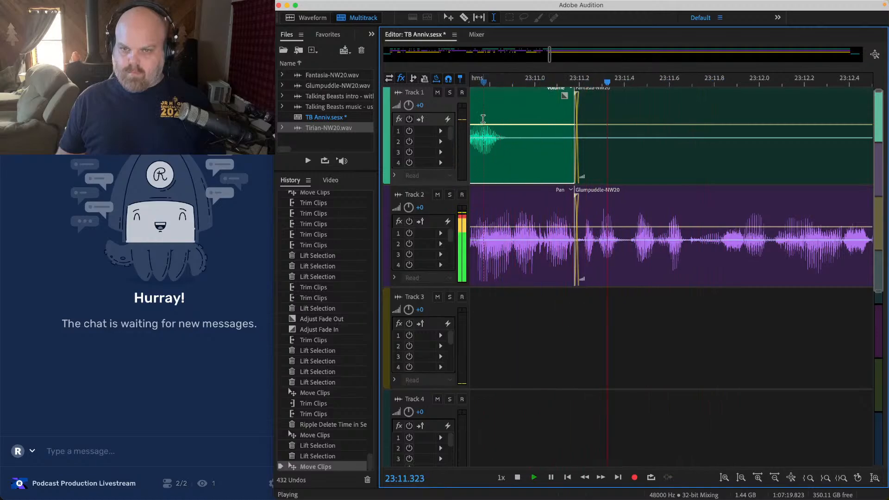
pyautogui.scroll(-2, 521, 213)
pyautogui.scroll(-5, 551, 232)
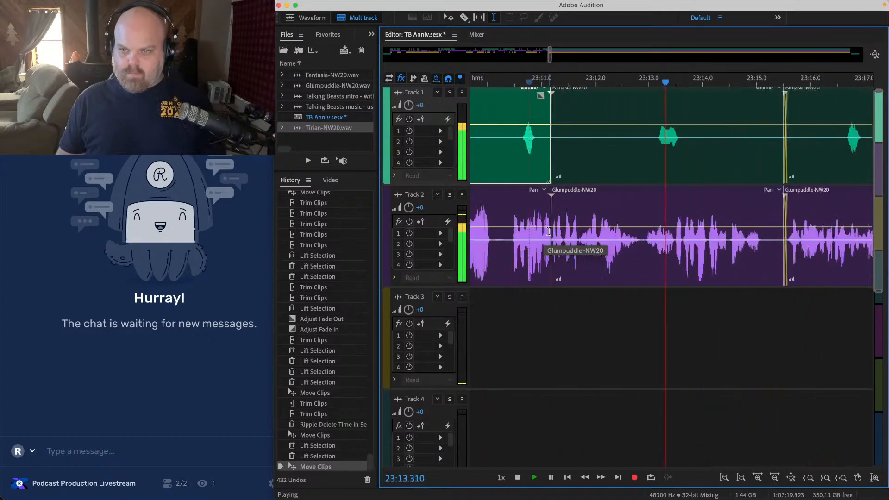
pyautogui.press('super+s')
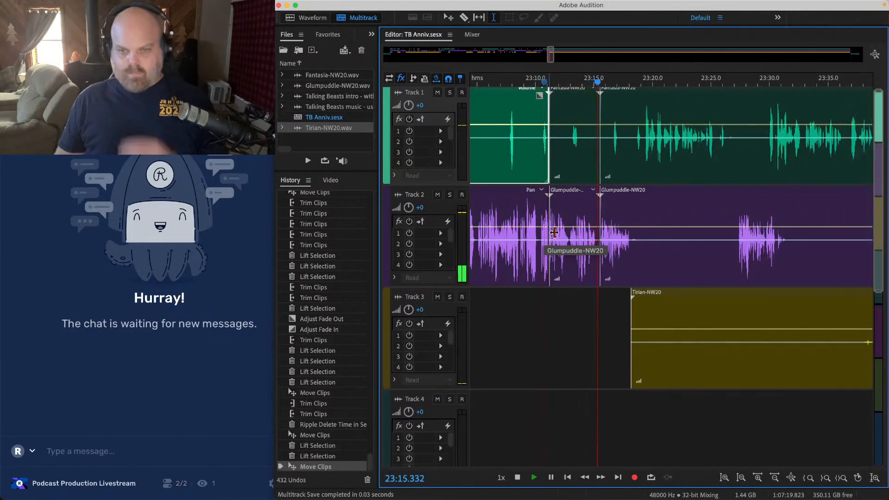
# Step: Trim the Track 3 clip's start to about 23:18.0, and remove the Track 2 silence from about 23:18.0 to 23:21.5
pyautogui.hscroll(3, 556, 273)
pyautogui.moveTo(562, 311)
pyautogui.mouseDown()
pyautogui.moveTo(699, 308)
pyautogui.moveTo(559, 307)
pyautogui.mouseUp()
pyautogui.press('space')
pyautogui.scroll(3, 558, 304)
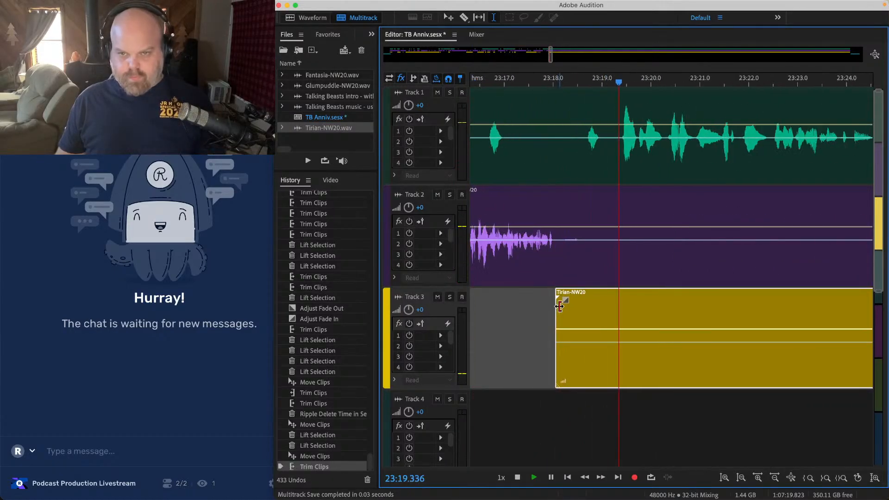
pyautogui.moveTo(559, 221); pyautogui.dragTo(708, 218)
pyautogui.press('Delete')
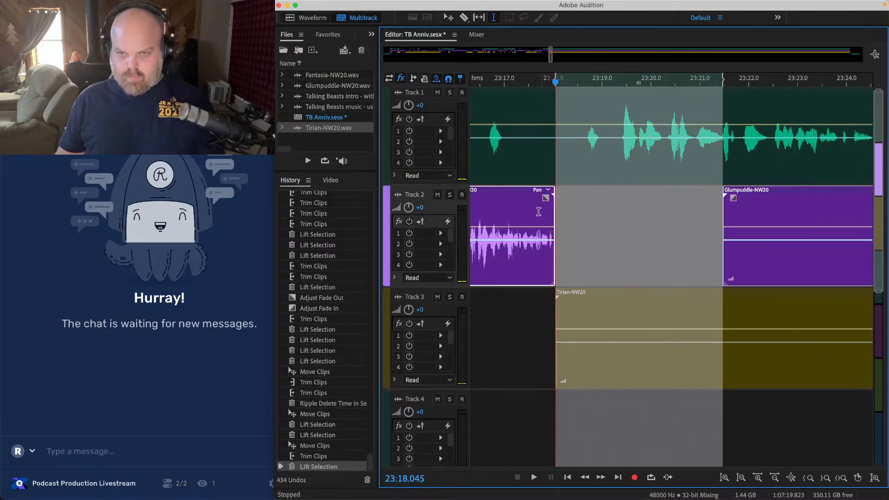
# Step: Play from the end of the Track 2 speech, remove the silent Track 2 and Track 3 audio up to about 23:25.0, and save
pyautogui.click(515, 204)
pyautogui.press('space')
pyautogui.scroll(-3, 570, 334)
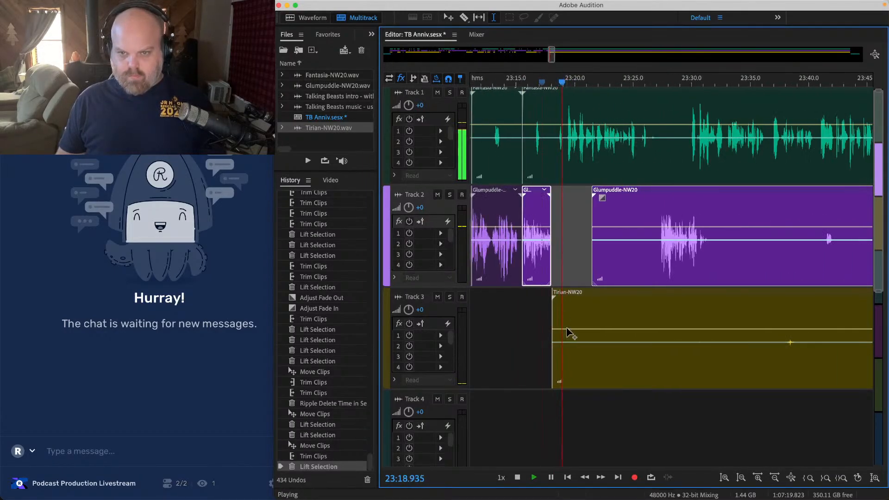
pyautogui.moveTo(552, 316); pyautogui.dragTo(611, 316)
pyautogui.moveTo(575, 238); pyautogui.dragTo(635, 383)
pyautogui.press('Delete')
pyautogui.scroll(2, 580, 217)
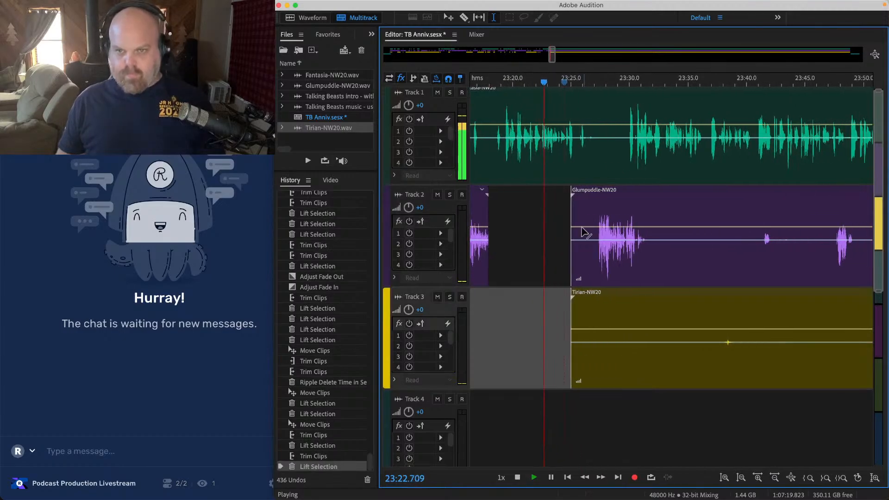
pyautogui.press('super+s')
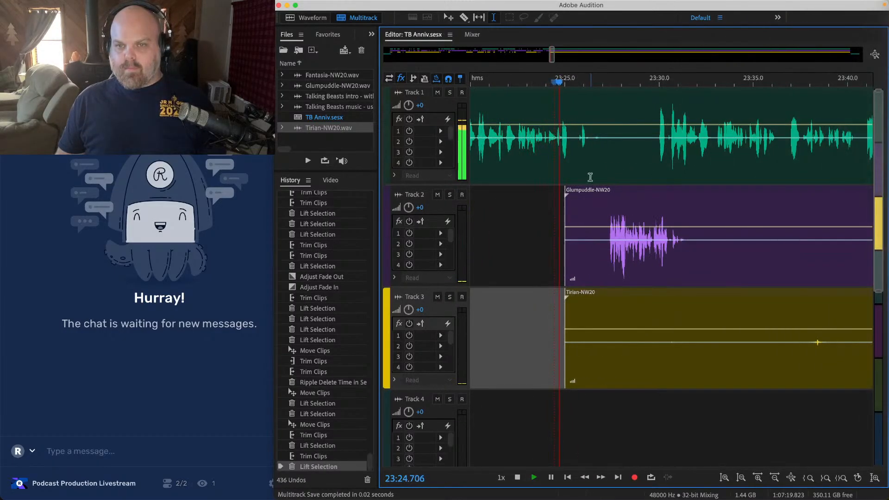
# Step: Ripple delete about 23:26.4 to 23:27.2 across the tracks, and play the new transition
pyautogui.scroll(2, 591, 177)
pyautogui.scroll(2, 604, 166)
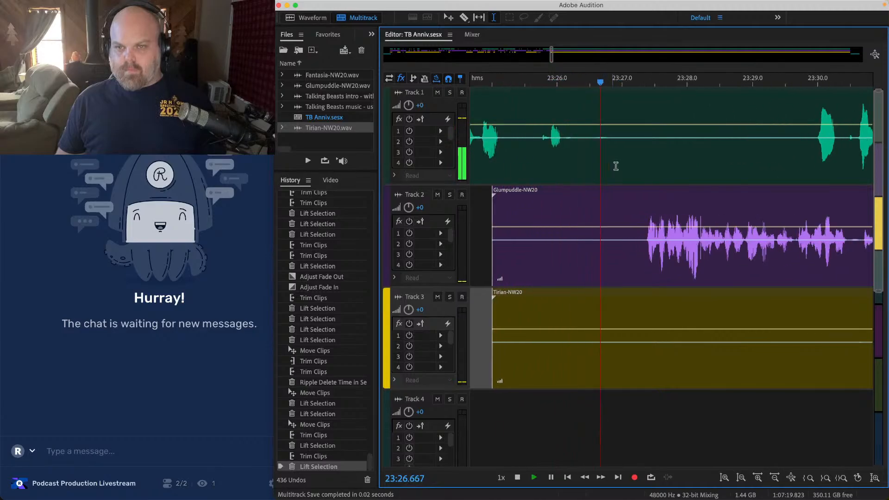
pyautogui.moveTo(636, 119); pyautogui.dragTo(582, 452)
pyautogui.press('shift+super+BackSpace')
pyautogui.click(547, 246)
pyautogui.press('space')
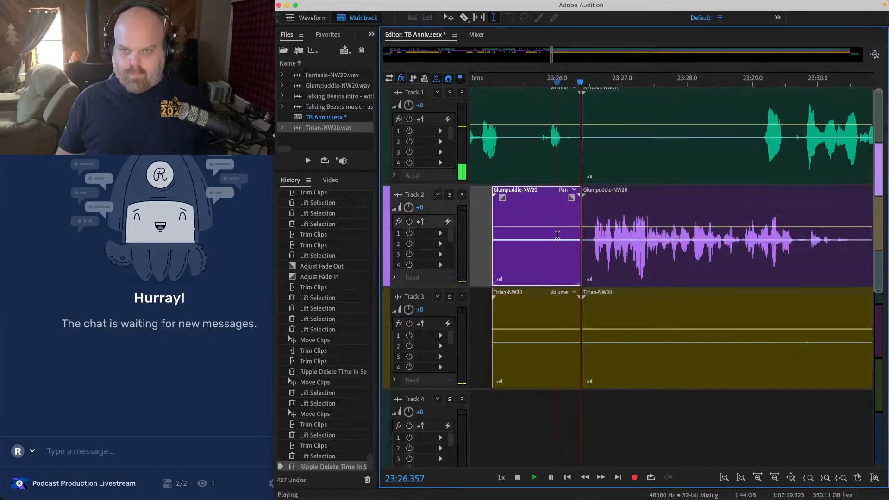
# Step: Remove the short leftover silent clips on Tracks 2 and 3 before the 23:26.4 cut
pyautogui.scroll(-3, 544, 246)
pyautogui.press('Delete')
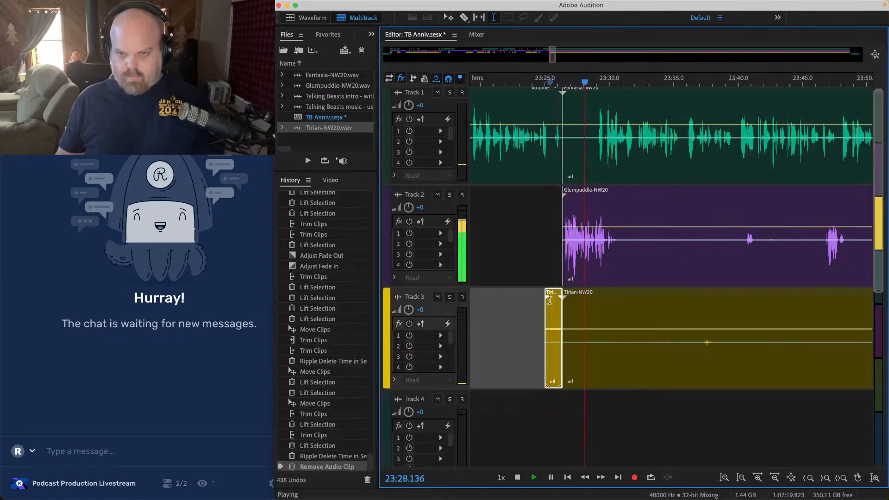
pyautogui.click(553, 315)
pyautogui.press('Delete')
pyautogui.scroll(-1, 507, 314)
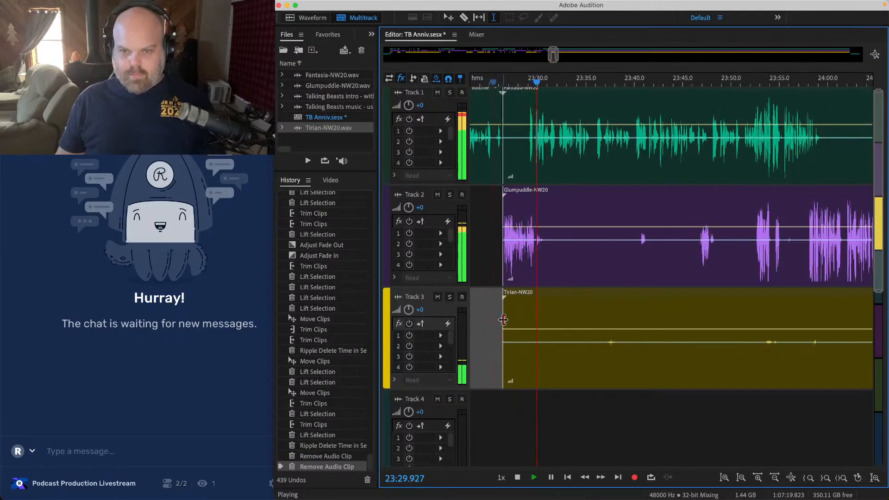
# Step: Trim the Track 3 clip's start to about 23:36.8, and play the audio around that point
pyautogui.moveTo(503, 320); pyautogui.dragTo(604, 320)
pyautogui.hscroll(3, 580, 320)
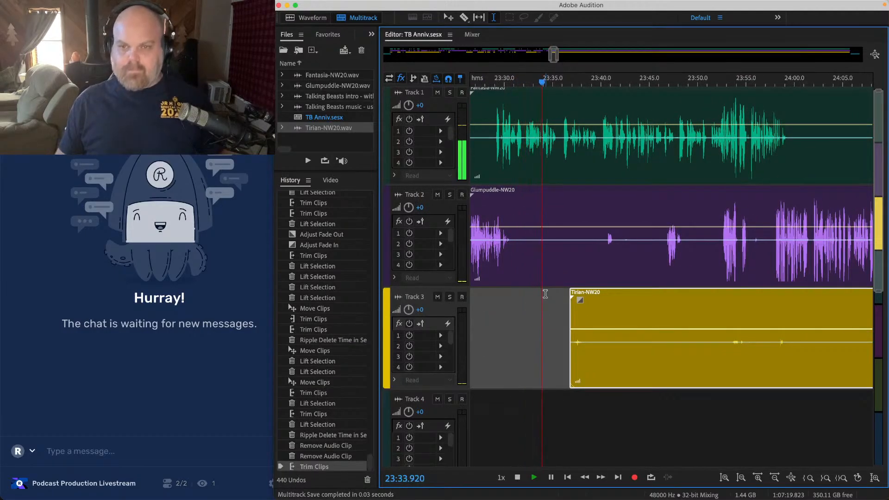
pyautogui.scroll(3, 562, 200)
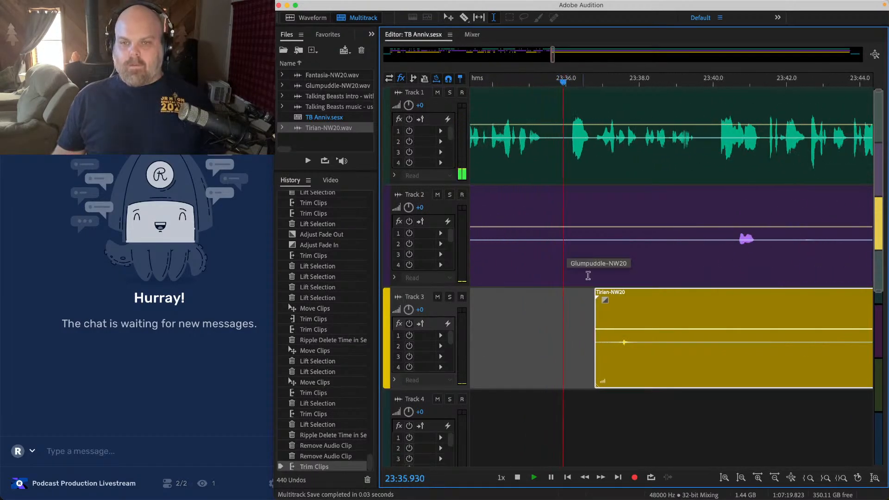
pyautogui.click(559, 301)
pyautogui.scroll(-3, 559, 301)
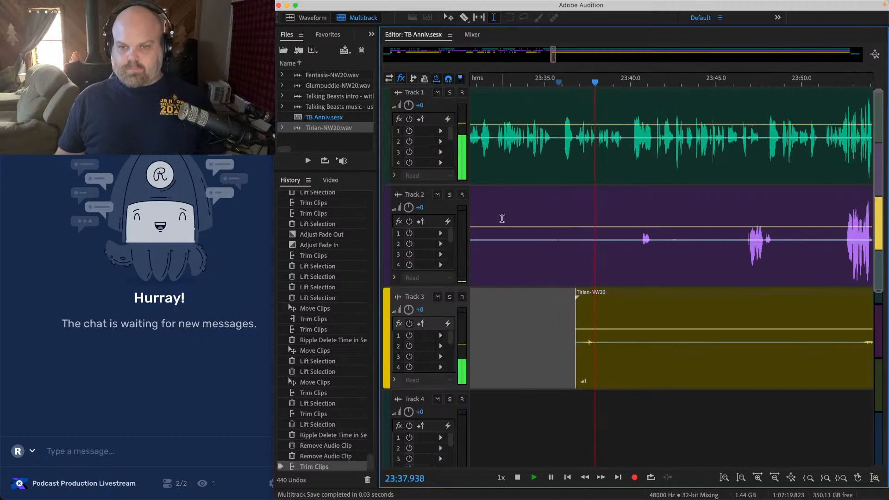
# Step: Remove the Track 2 and Track 3 audio from about 23:32 to 23:40.5, trim Track 3's start to about 23:53.4, and save
pyautogui.scroll(-2, 502, 218)
pyautogui.moveTo(502, 219); pyautogui.dragTo(566, 385)
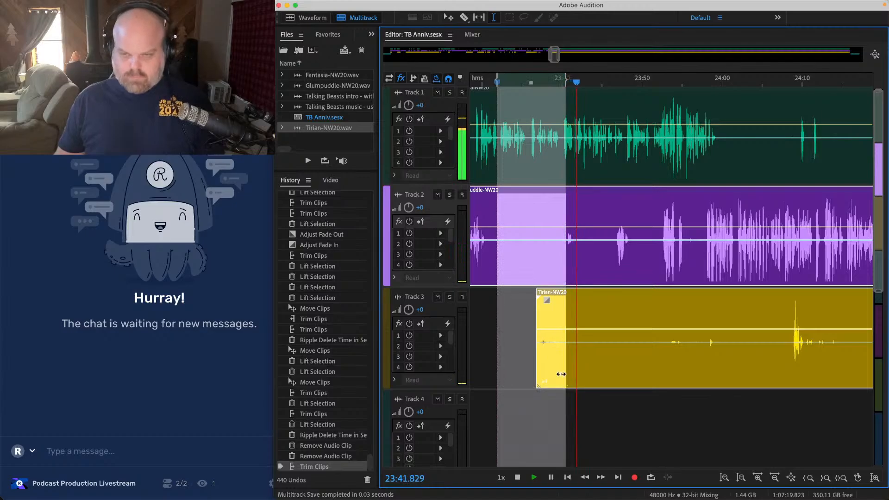
pyautogui.press('Delete')
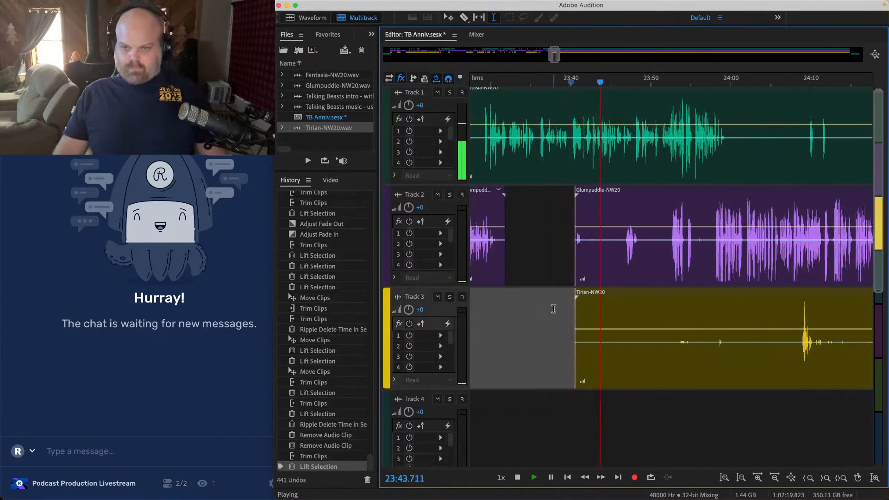
pyautogui.moveTo(574, 317); pyautogui.dragTo(678, 317)
pyautogui.press('super+s')
pyautogui.hscroll(3, 660, 316)
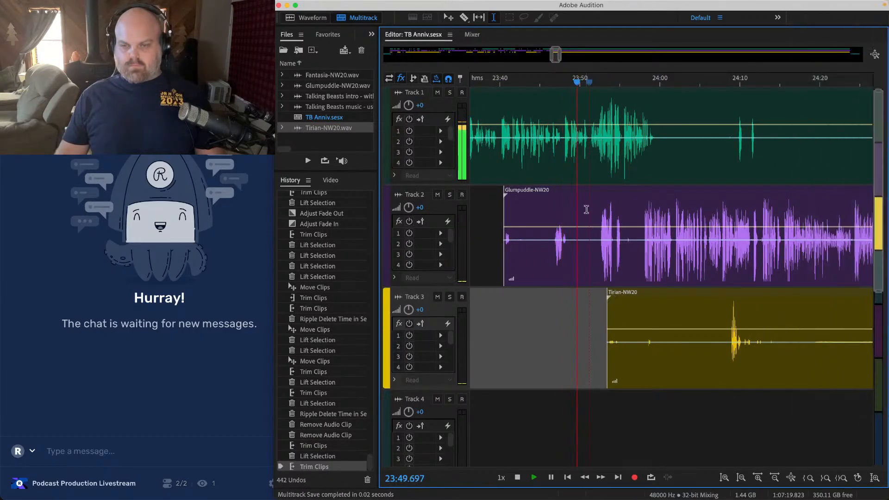
# Step: Remove the Track 3 audio from about 23:57.2 to 24:08.8, and save the session
pyautogui.hscroll(4, 551, 318)
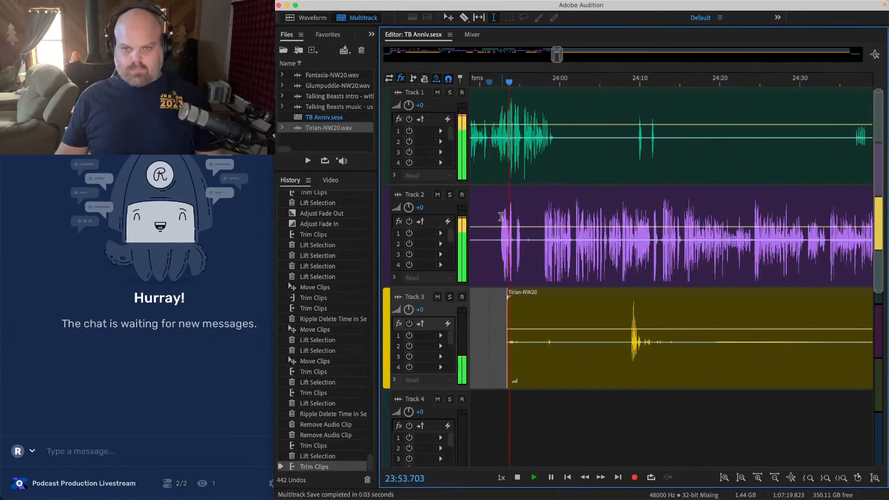
pyautogui.scroll(2, 522, 245)
pyautogui.scroll(2, 533, 219)
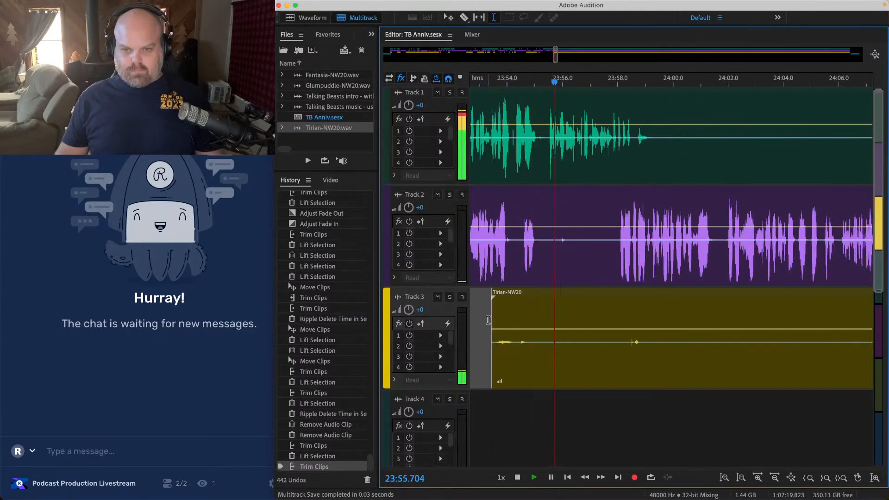
pyautogui.scroll(-2, 495, 310)
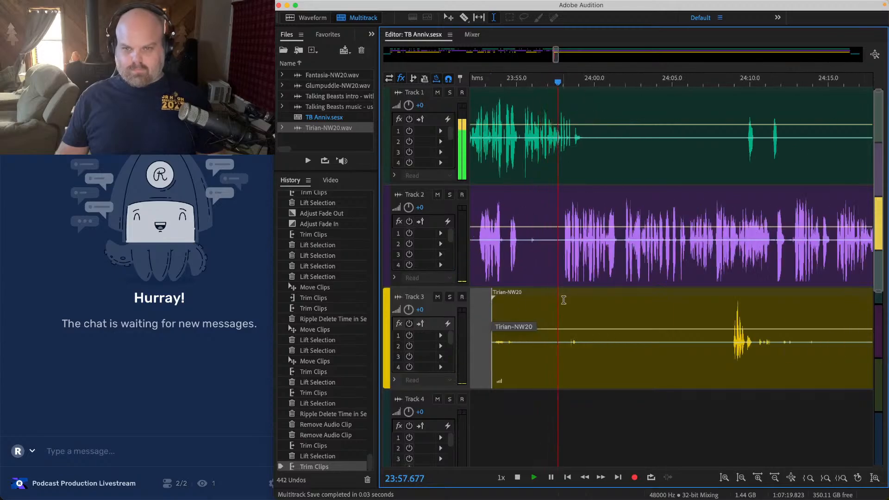
pyautogui.moveTo(527, 312); pyautogui.dragTo(688, 322)
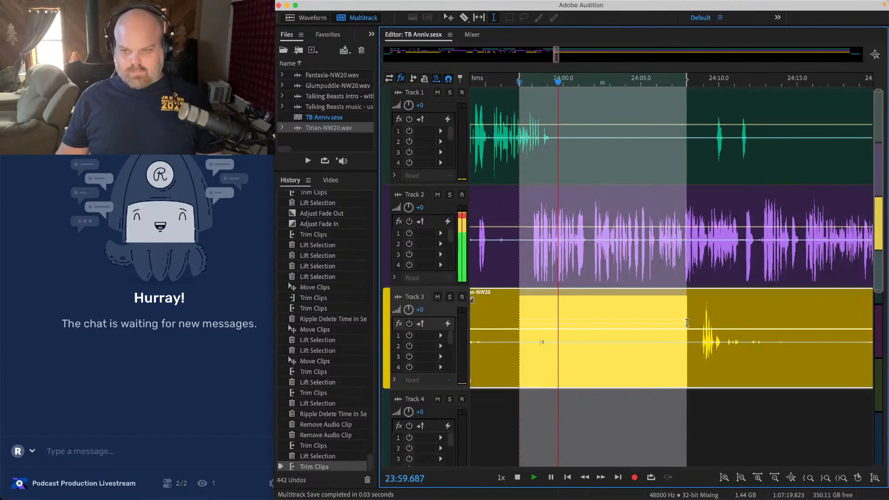
pyautogui.press('Delete')
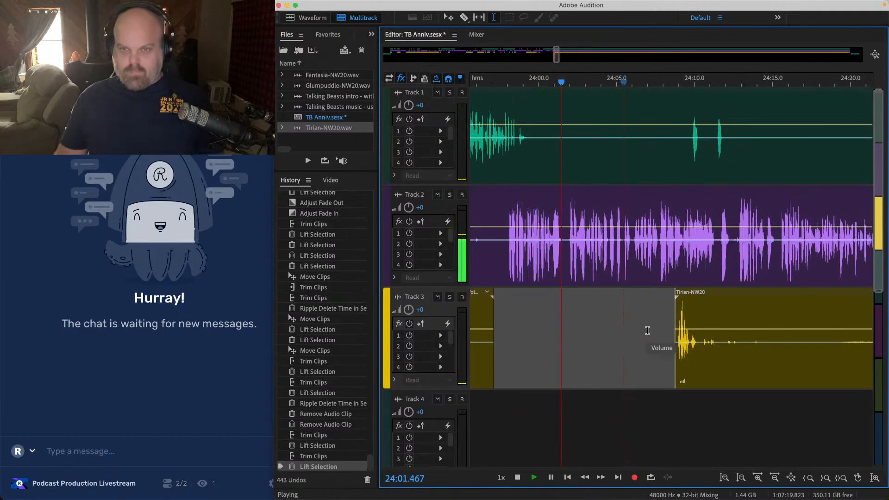
pyautogui.press('super+s')
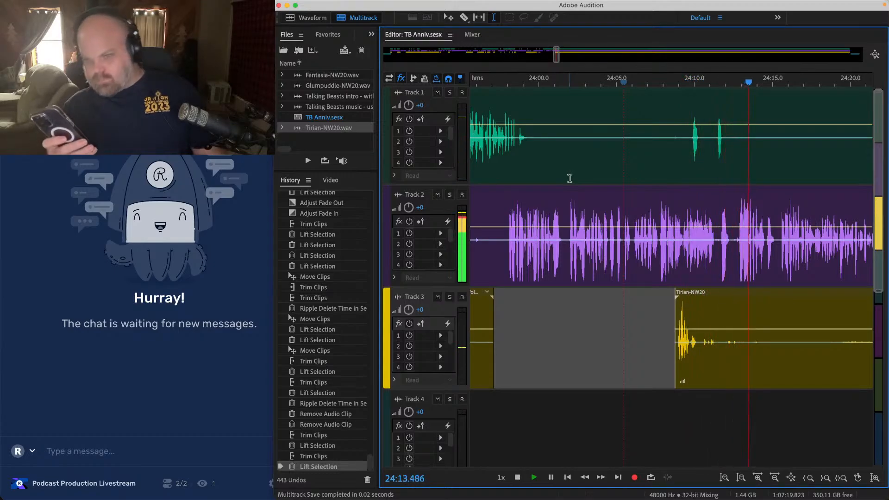
# Step: Remove the faint Track 3 noise from about 24:10.3 to 24:14.5
pyautogui.scroll(1, 570, 178)
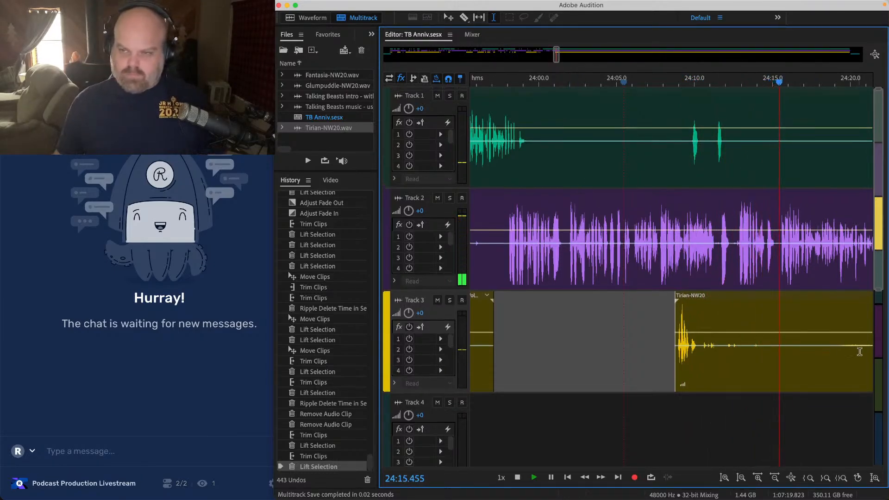
pyautogui.scroll(2, 810, 302)
pyautogui.press('space')
pyautogui.click(617, 334)
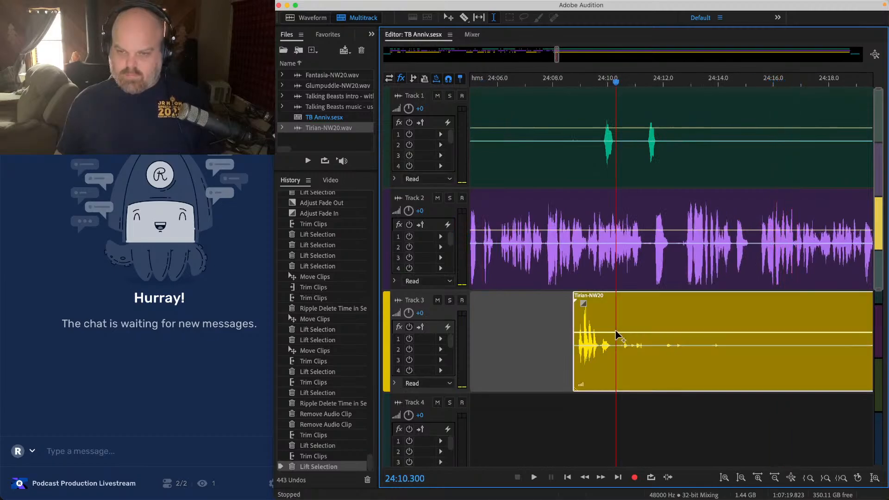
pyautogui.moveTo(616, 325); pyautogui.dragTo(731, 330)
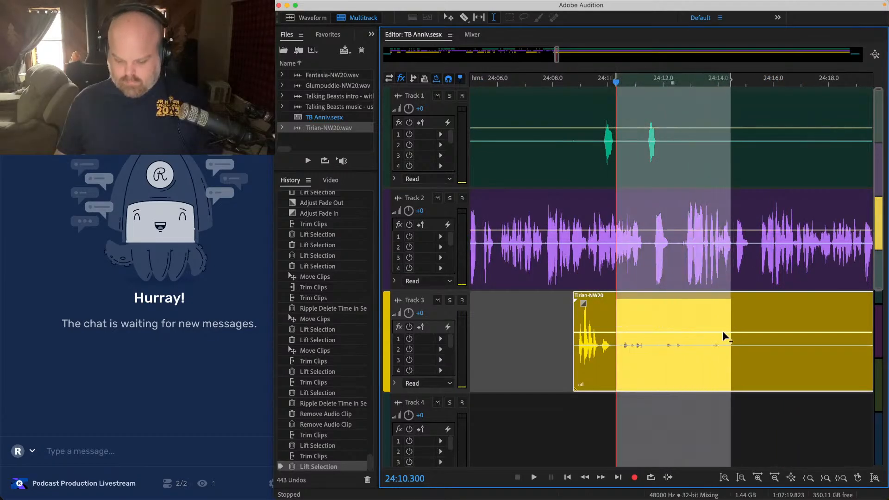
pyautogui.press('Delete')
# Step: Ripple delete about 24:14.6 to 24:15.5 across the tracks, and play the new transition
pyautogui.scroll(3, 755, 309)
pyautogui.moveTo(741, 104); pyautogui.dragTo(667, 336)
pyautogui.press('shift+super+BackSpace')
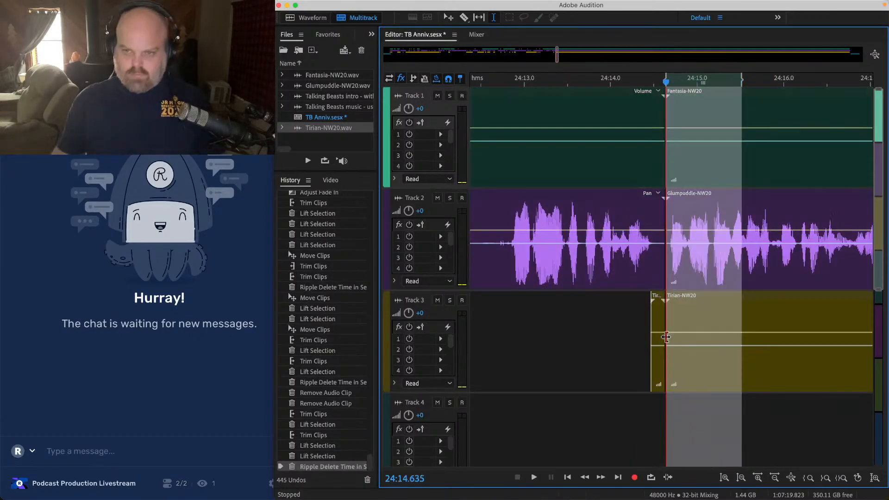
pyautogui.click(600, 312)
pyautogui.press('space')
pyautogui.scroll(-3, 600, 313)
pyautogui.scroll(-3, 600, 312)
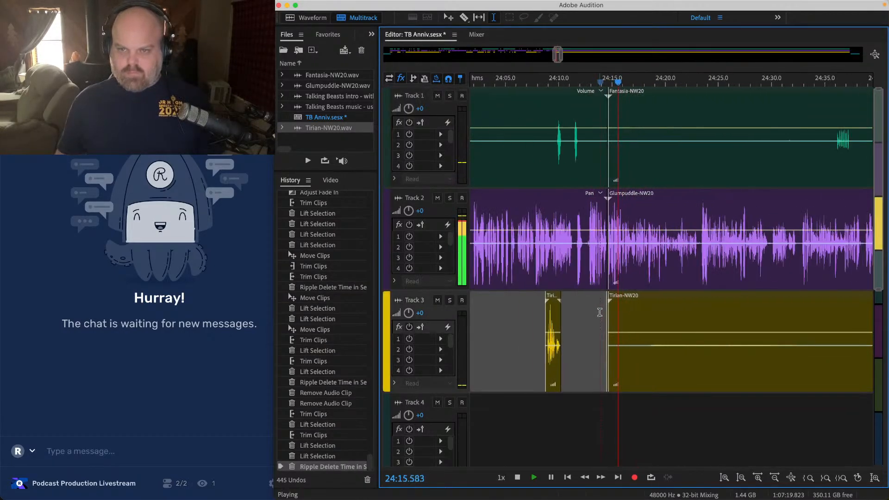
# Step: Remove the silent Track 3 audio up to about 24:28.1
pyautogui.moveTo(593, 320); pyautogui.dragTo(749, 329)
pyautogui.press('Delete')
pyautogui.click(713, 335)
pyautogui.hscroll(2, 667, 284)
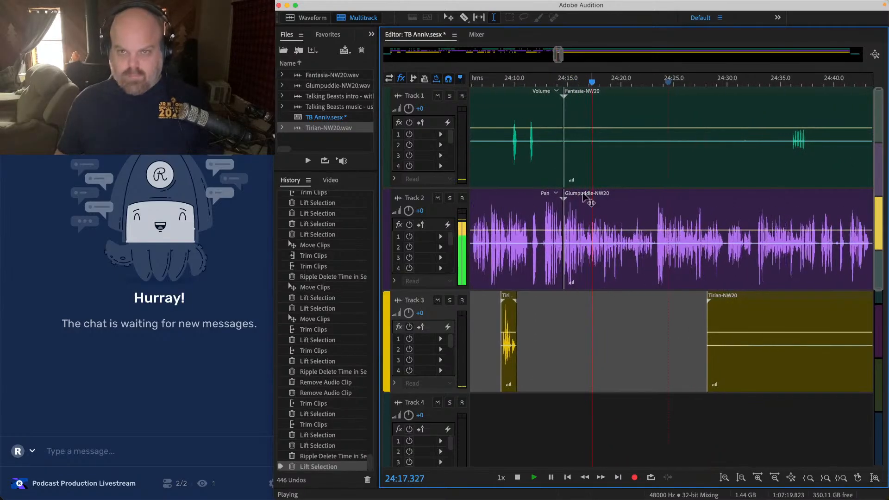
# Step: Select the silent Track 1 audio from about 24:13 to 24:35.7
pyautogui.moveTo(543, 108); pyautogui.dragTo(787, 130)
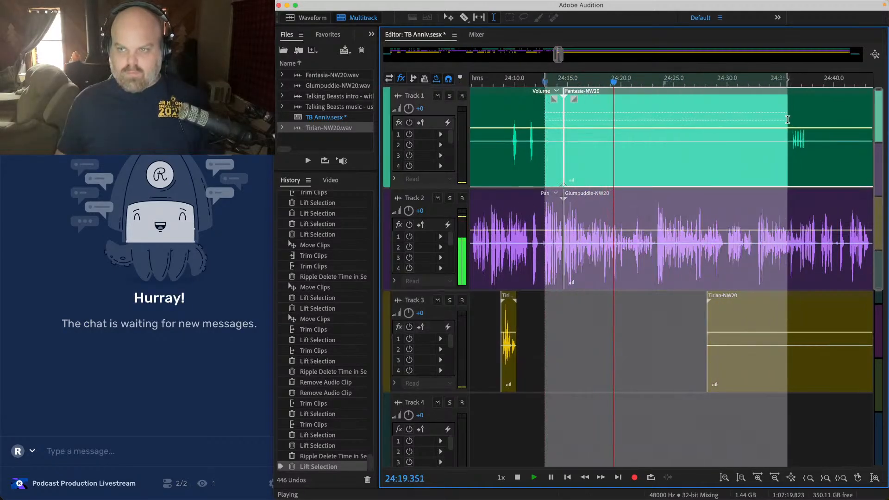
# Step: Delete the selected silence on Track 1 and trim the start of the Tirian clip on Track 3 to about 24:40
pyautogui.press('Delete')
pyautogui.hscroll(3, 658, 338)
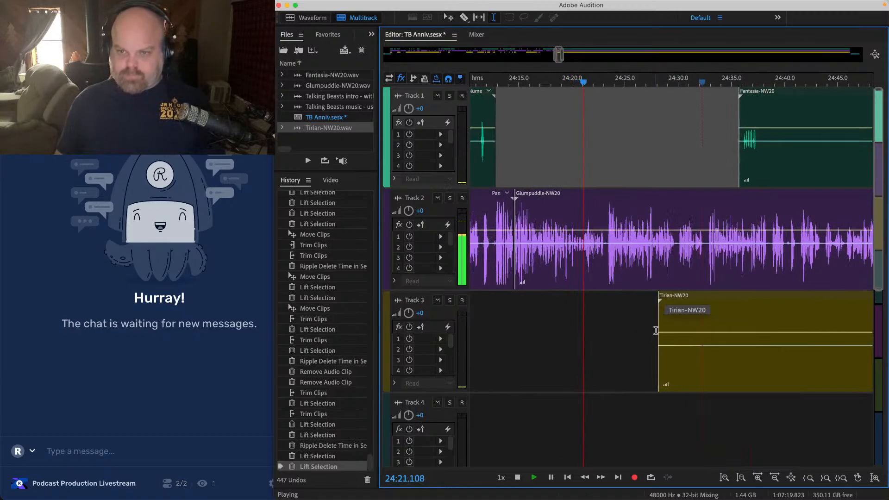
pyautogui.moveTo(658, 331); pyautogui.dragTo(785, 332)
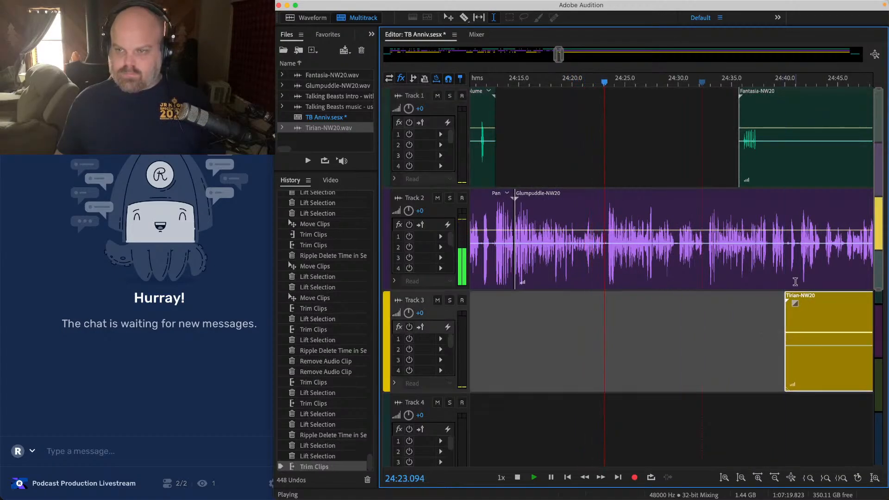
# Step: Ripple delete the time from about 24:40.1 to 24:41.5 on all tracks and fade out the Track 2 clip before the cut
pyautogui.scroll(3, 795, 281)
pyautogui.scroll(5, 795, 282)
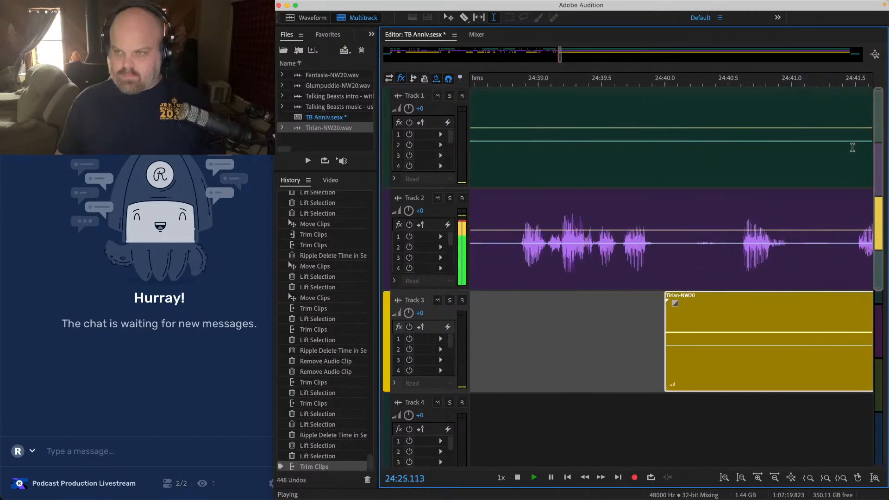
pyautogui.moveTo(856, 110); pyautogui.dragTo(680, 401)
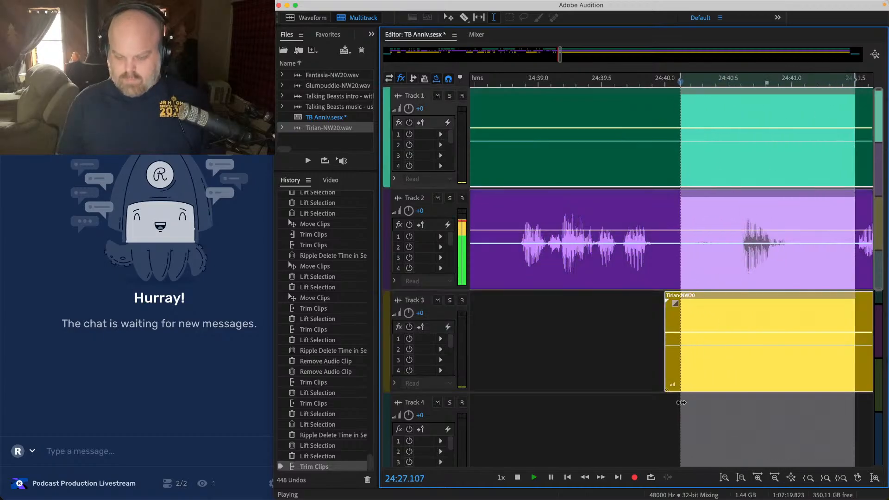
pyautogui.press('shift+super+BackSpace')
pyautogui.click(665, 215)
pyautogui.moveTo(672, 203); pyautogui.dragTo(651, 259)
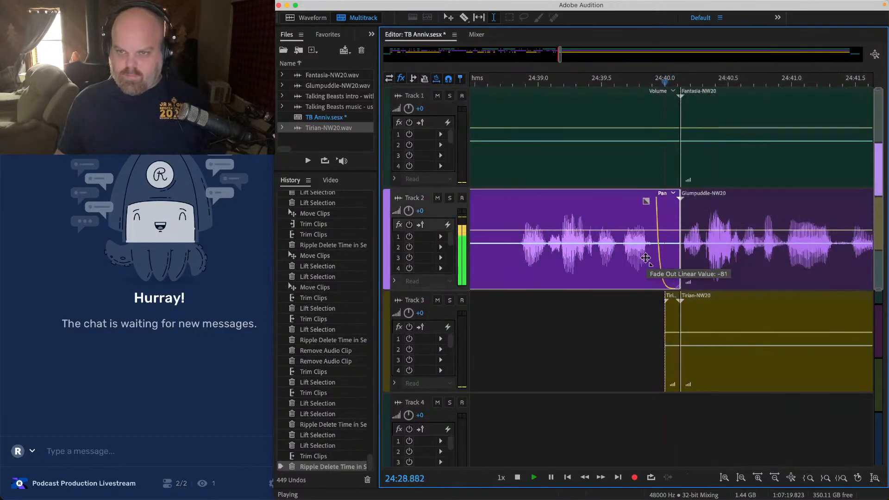
# Step: Delete the silence on Track 3 up to about 24:41.4 and on Track 1 from about 24:37.7 to 24:44
pyautogui.scroll(-4, 649, 259)
pyautogui.click(632, 353)
pyautogui.moveTo(632, 353); pyautogui.dragTo(716, 366)
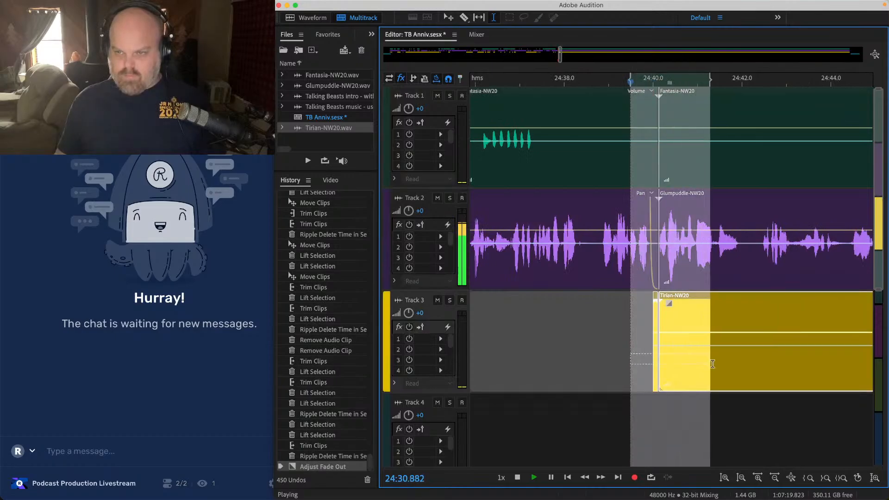
pyautogui.press('Delete')
pyautogui.scroll(-2, 680, 375)
pyautogui.moveTo(604, 104); pyautogui.dragTo(772, 156)
pyautogui.press('Delete')
# Step: Trim the start of the Tirian clip on Track 3 to about 24:47.5, just before the speech, and save the session
pyautogui.hscroll(1, 737, 152)
pyautogui.hscroll(2, 737, 152)
pyautogui.scroll(-3, 633, 311)
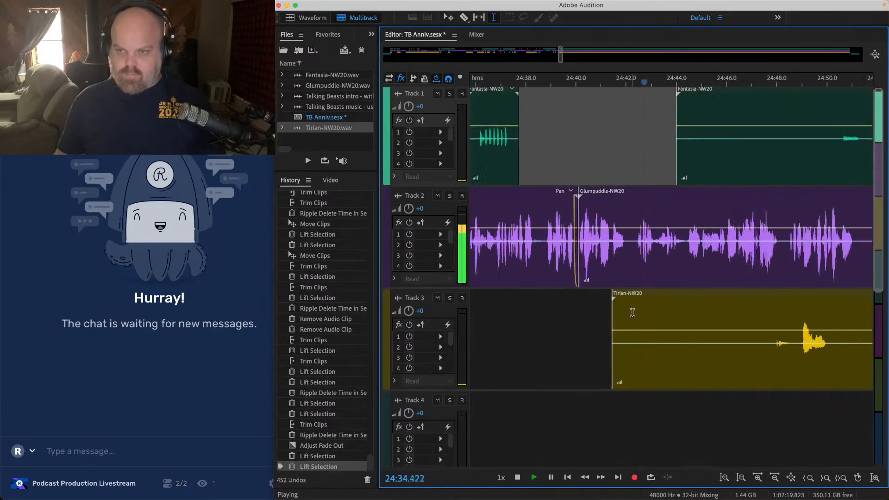
pyautogui.moveTo(619, 312); pyautogui.dragTo(722, 318)
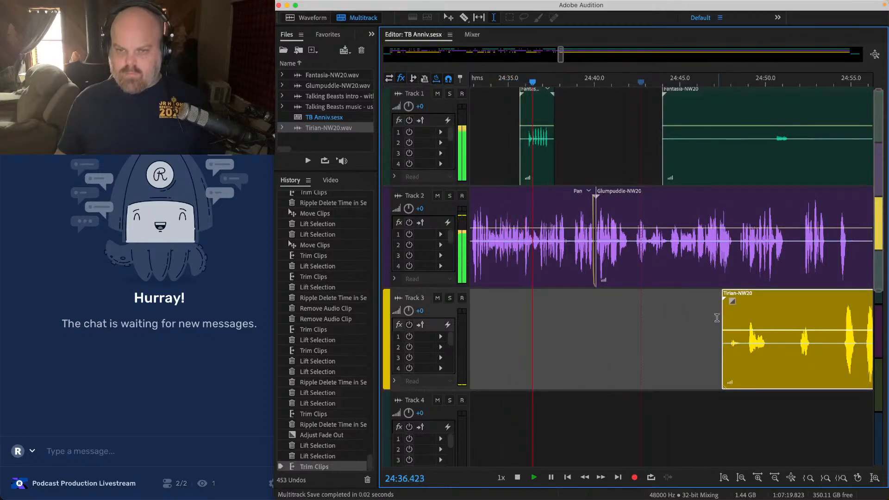
pyautogui.click(705, 319)
pyautogui.press('super+s')
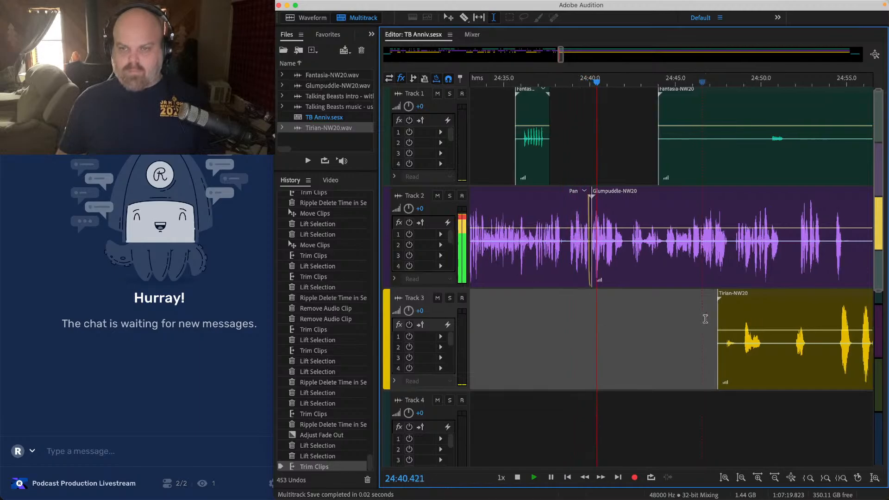
# Step: Trim the start of the Fantasia clip on Track 1 to about 24:50
pyautogui.hscroll(2, 626, 236)
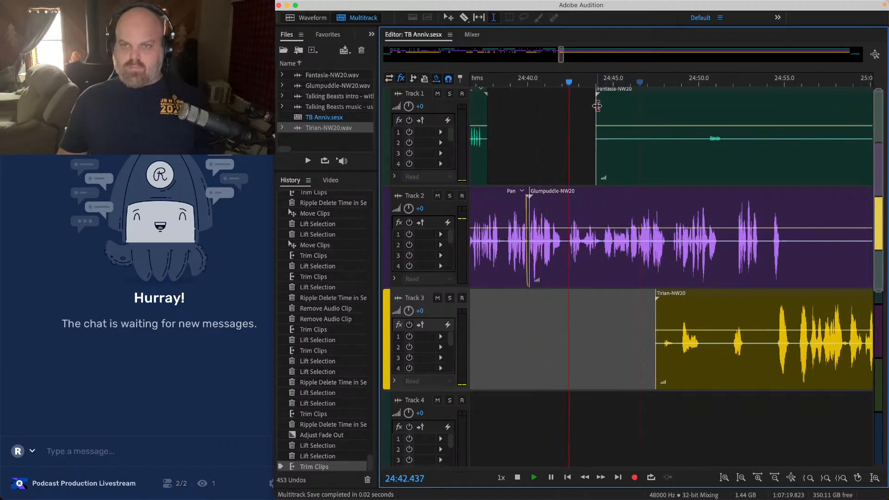
pyautogui.moveTo(598, 103); pyautogui.dragTo(699, 106)
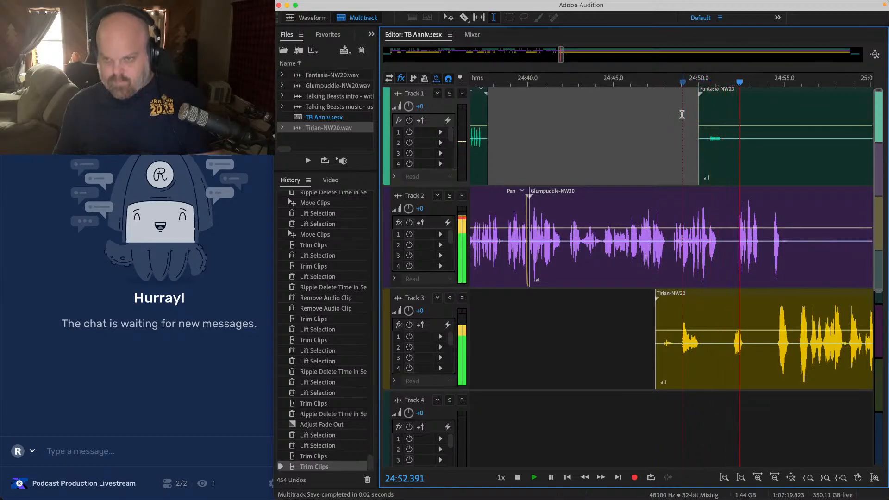
# Step: Play back the overlapping talk and ripple delete the time from about 24:51.7 to 24:54.4 on all tracks
pyautogui.hscroll(5, 677, 121)
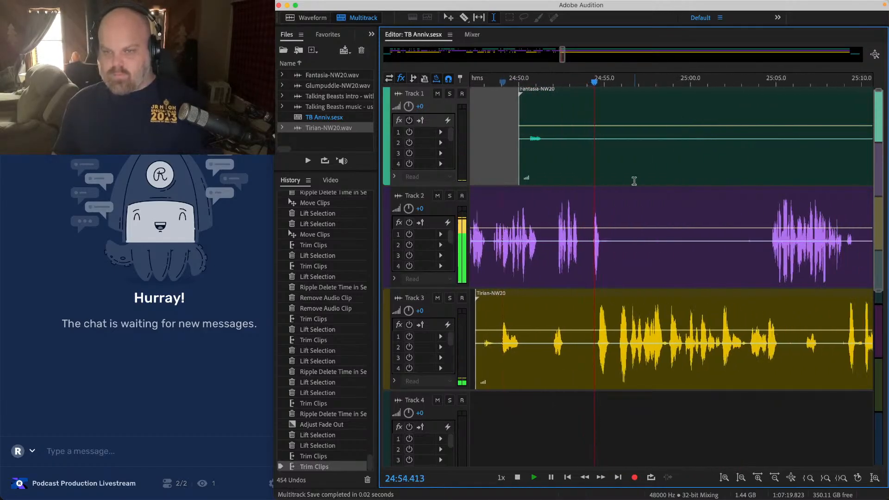
pyautogui.scroll(4, 563, 203)
pyautogui.click(506, 220)
pyautogui.scroll(3, 506, 221)
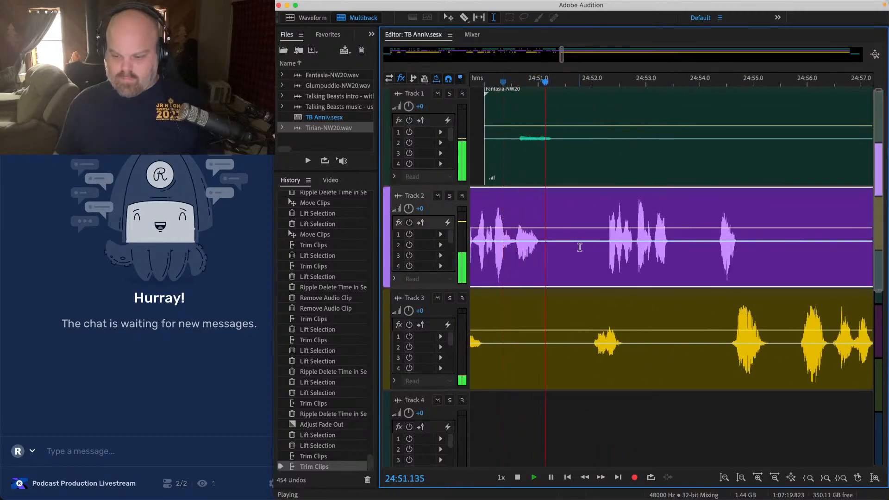
pyautogui.click(723, 303)
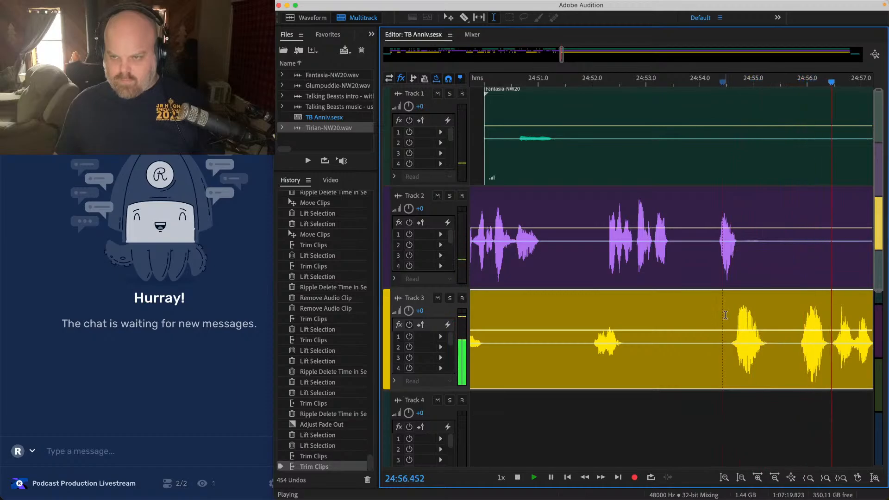
pyautogui.moveTo(722, 314); pyautogui.dragTo(576, 111)
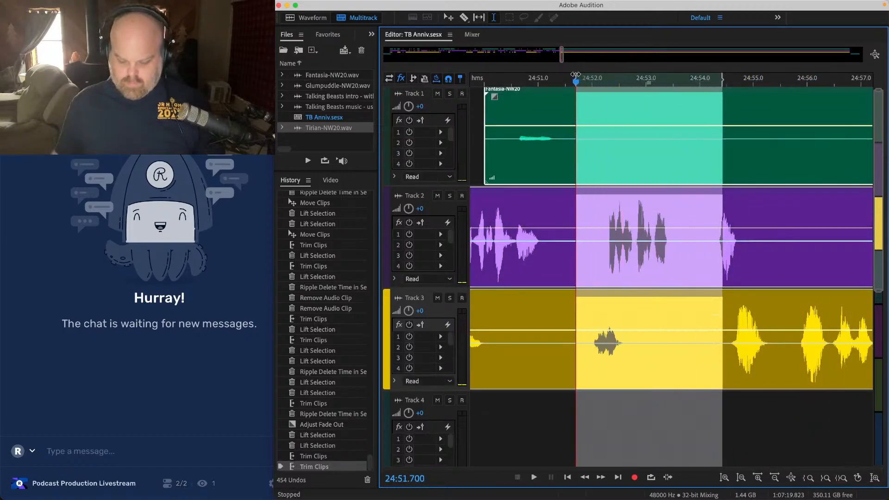
pyautogui.press('shift+super+BackSpace')
# Step: Trim the starts of the Fantasia and Glumpuddle clips after the cut on Tracks 1 and 2 together to about 24:56.3
pyautogui.click(640, 185)
pyautogui.keyDown('super'); pyautogui.click(628, 177); pyautogui.keyUp('super')
pyautogui.keyDown('super'); pyautogui.click(619, 198); pyautogui.keyUp('super')
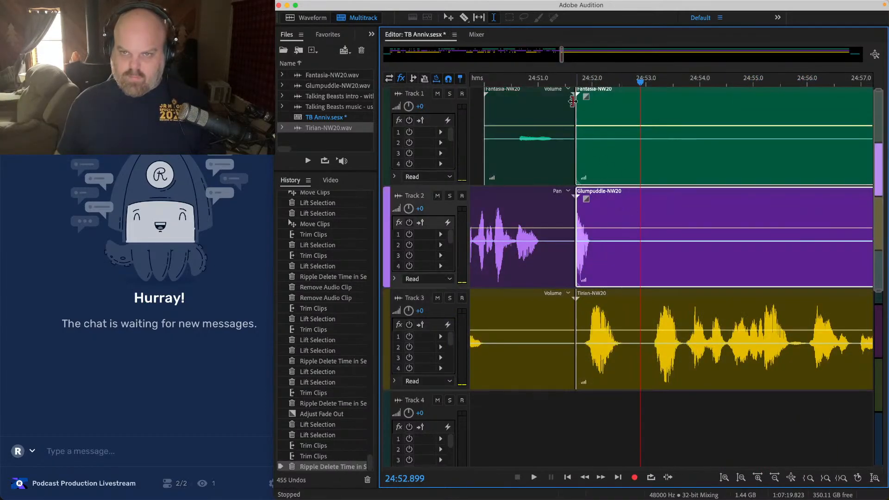
pyautogui.moveTo(575, 105); pyautogui.dragTo(825, 106)
# Step: Move the Tirian clip after the cut slightly earlier so it crossfades with the previous Track 3 clip, and save the session
pyautogui.click(508, 113)
pyautogui.press('space')
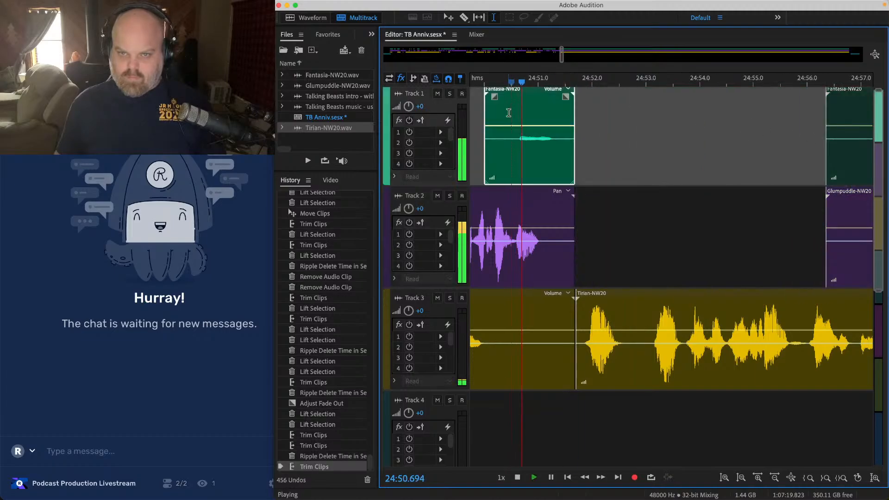
pyautogui.press('space')
pyautogui.moveTo(726, 152); pyautogui.dragTo(885, 394)
pyautogui.moveTo(593, 295); pyautogui.dragTo(585, 295)
pyautogui.click(519, 324)
pyautogui.press('space')
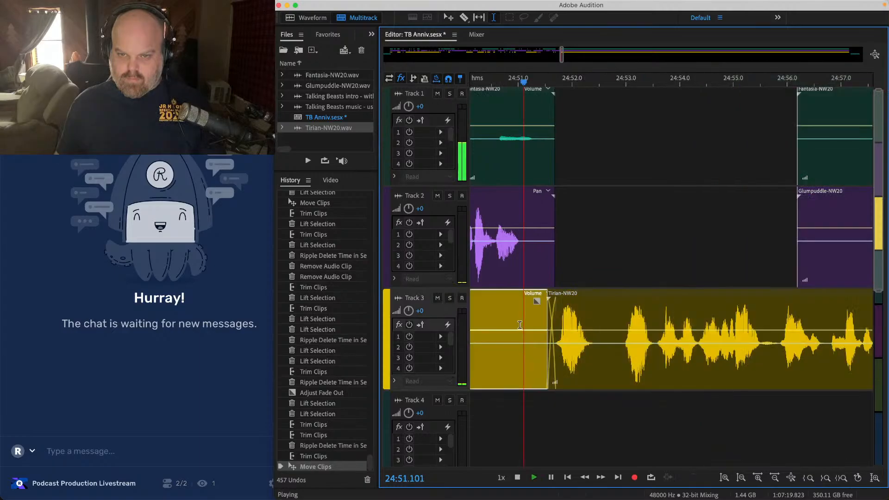
pyautogui.scroll(-3, 520, 324)
pyautogui.press('super+s')
# Step: Delete the silence at the start of the Track 1 and Track 2 clips up to about 25:01.7
pyautogui.click(586, 256)
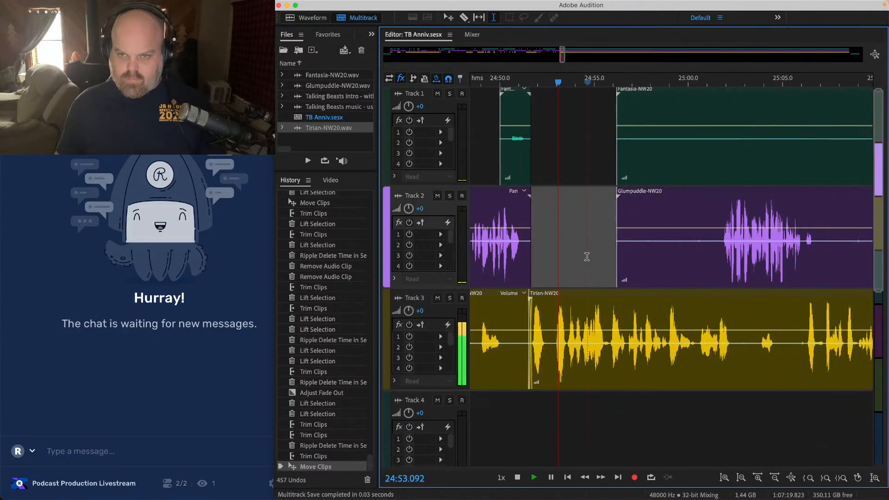
pyautogui.hscroll(1, 586, 256)
pyautogui.hscroll(1, 586, 255)
pyautogui.moveTo(545, 126); pyautogui.dragTo(671, 236)
pyautogui.press('Delete')
pyautogui.click(628, 243)
pyautogui.hscroll(2, 628, 242)
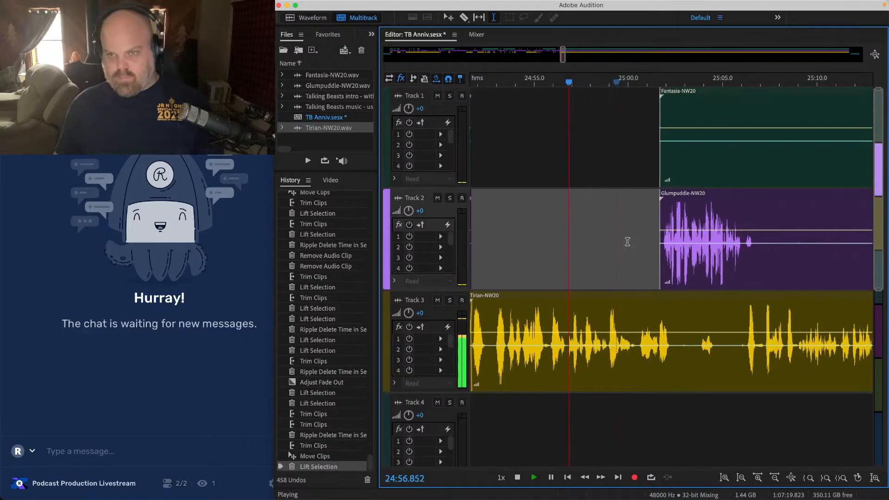
# Step: Clear the silence on Track 1 and after Glumpuddle's phrase on Track 2 up to about 25:30, and save the session
pyautogui.scroll(-2, 589, 184)
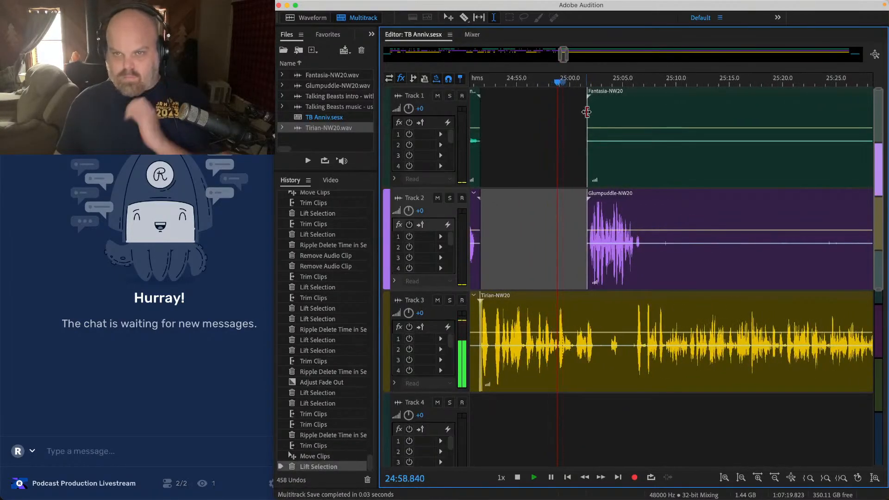
pyautogui.moveTo(586, 124); pyautogui.dragTo(739, 123)
pyautogui.moveTo(597, 214); pyautogui.dragTo(829, 131)
pyautogui.press('Delete')
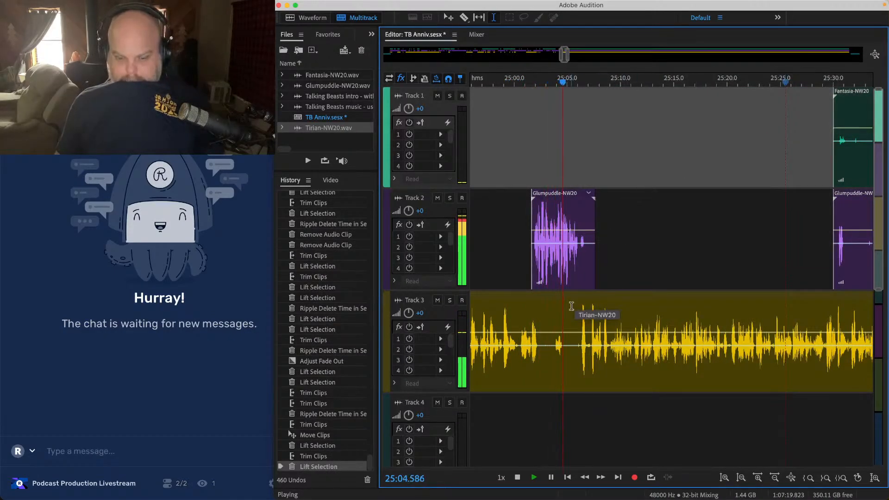
pyautogui.click(697, 225)
pyautogui.press('super+s')
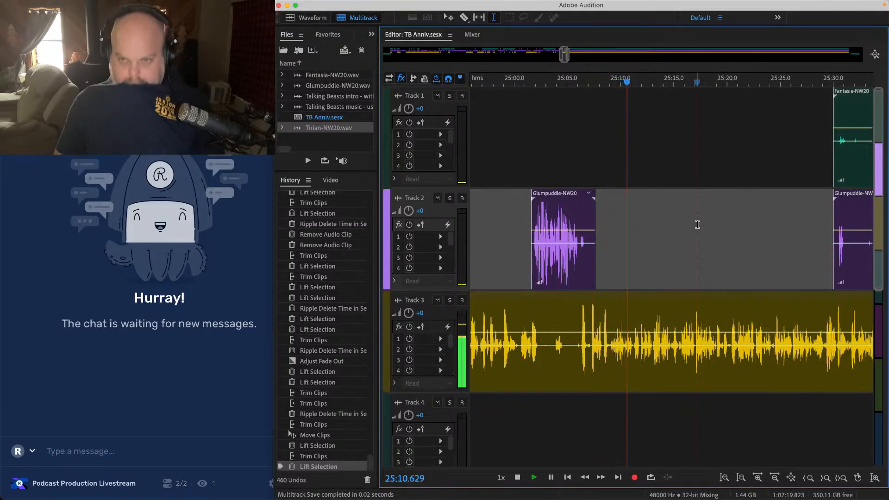
# Step: Play back Tirian's speech around 25:09 and delete the section from about 25:09.0 to 25:09.85 on Track 3
pyautogui.scroll(3, 641, 246)
pyautogui.scroll(2, 596, 264)
pyautogui.press('space')
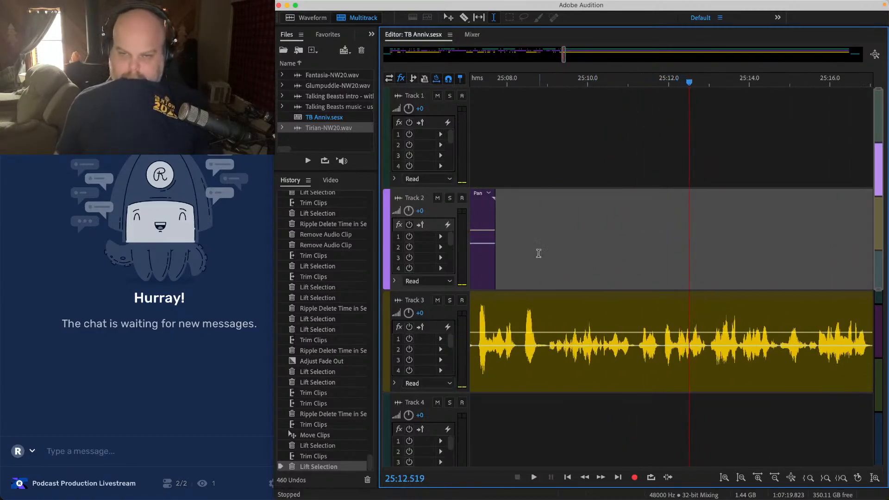
pyautogui.click(538, 253)
pyautogui.press('space')
pyautogui.scroll(3, 538, 252)
pyautogui.scroll(3, 562, 271)
pyautogui.press('space')
pyautogui.click(685, 321)
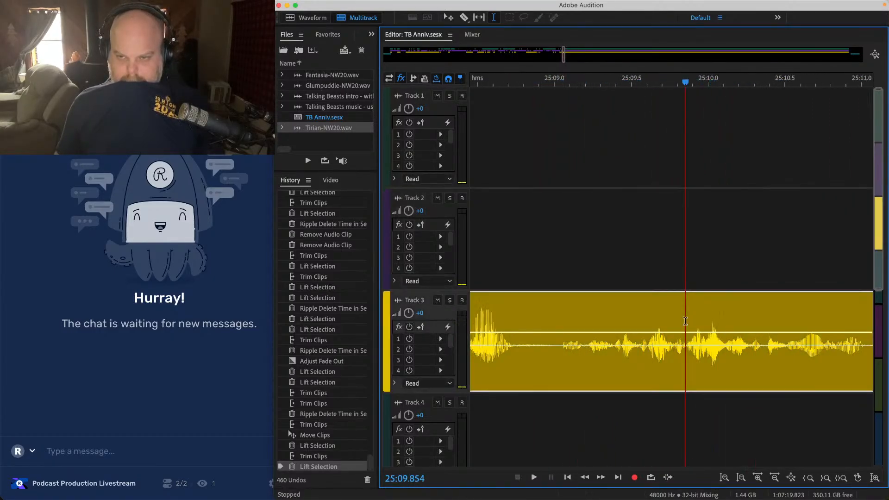
pyautogui.press('space')
pyautogui.press('space')
pyautogui.moveTo(686, 321); pyautogui.dragTo(880, 153)
pyautogui.press('Delete')
# Step: Move the following Tirian clip back to close the gap at 25:09 with a short crossfade, play the edit and save
pyautogui.scroll(-5, 560, 288)
pyautogui.scroll(6, 550, 322)
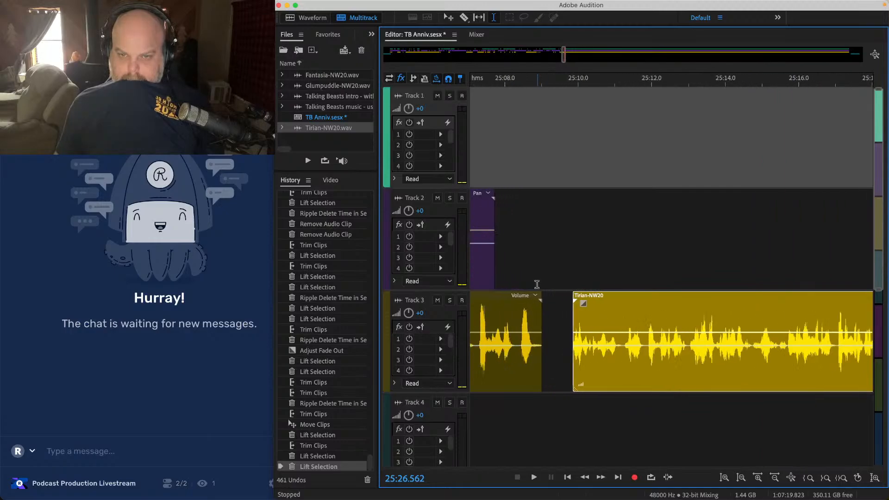
pyautogui.moveTo(694, 291); pyautogui.dragTo(565, 297)
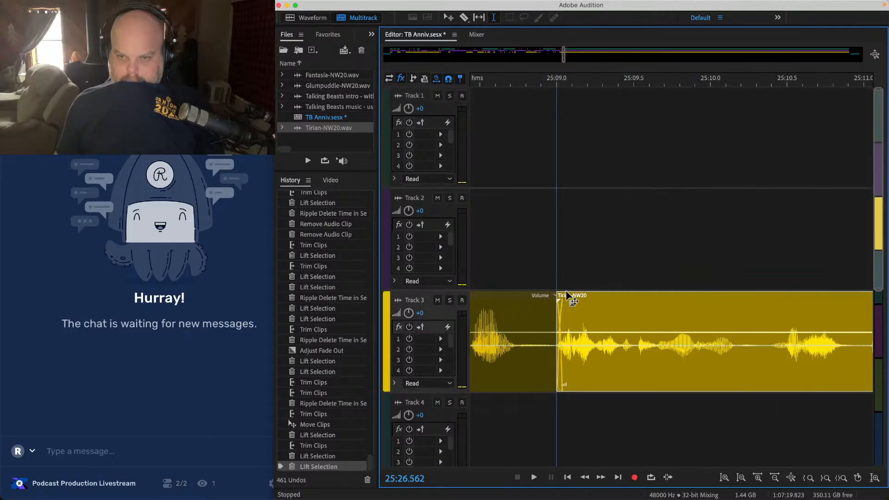
pyautogui.click(530, 221)
pyautogui.press('space')
pyautogui.scroll(-3, 525, 214)
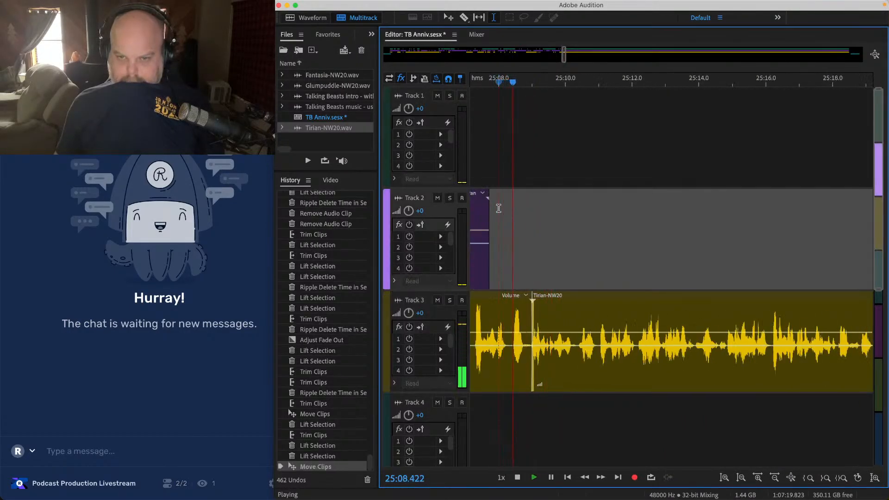
pyautogui.scroll(-2, 499, 208)
pyautogui.press('super+s')
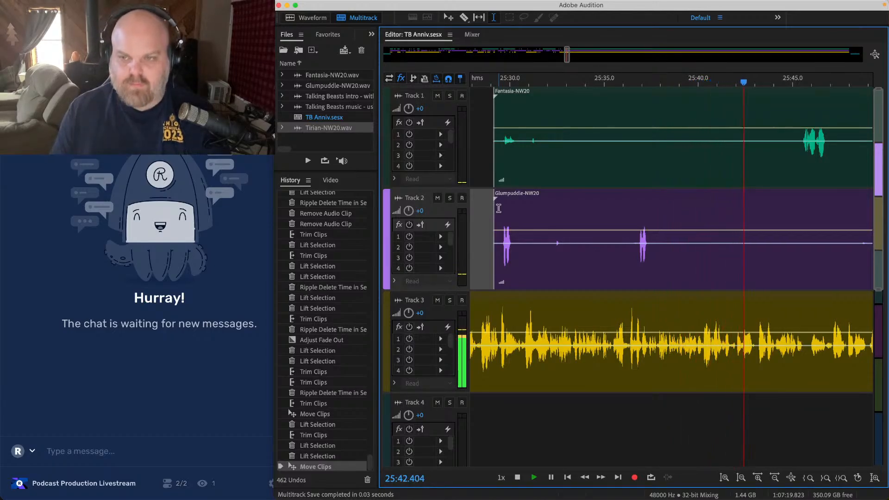
# Step: Delete the silence on Track 1 from about 25:30.7 to 25:45.3
pyautogui.hscroll(2, 499, 209)
pyautogui.scroll(-1, 498, 209)
pyautogui.hscroll(-1, 519, 161)
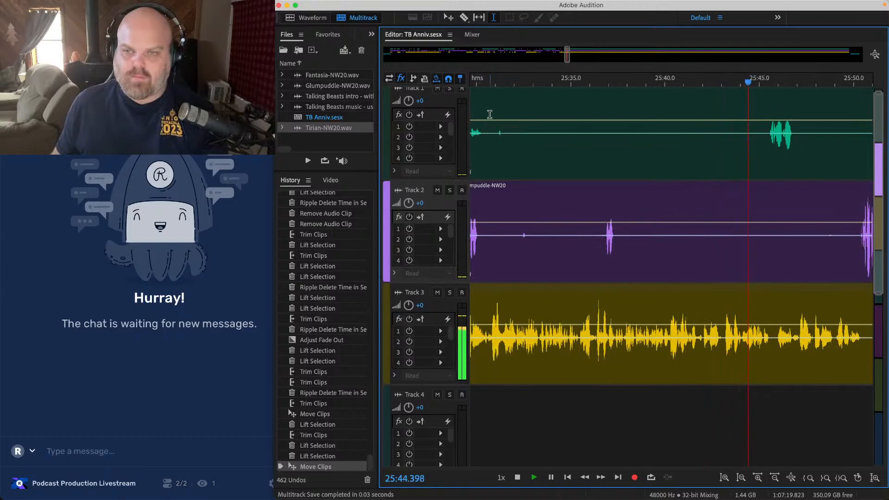
pyautogui.moveTo(490, 115); pyautogui.dragTo(765, 116)
pyautogui.press('Delete')
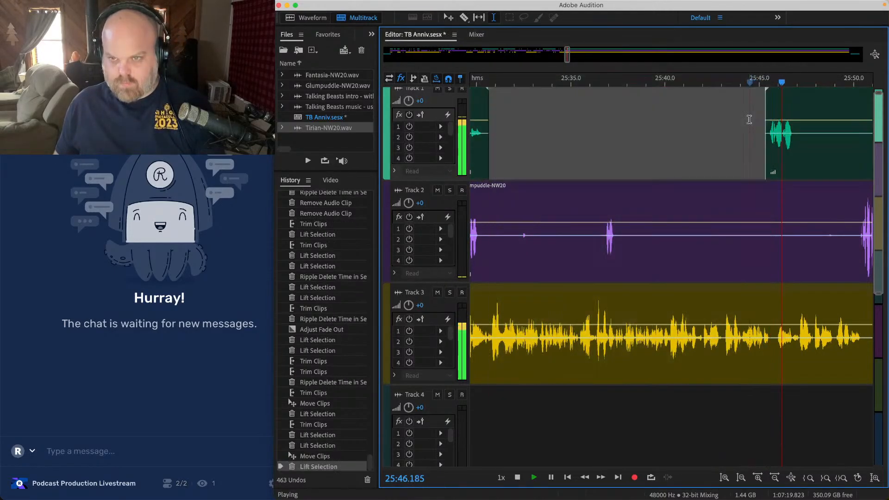
# Step: Delete the silence on Track 2 from about 25:37.6 to 25:50, just before Glumpuddle's speech
pyautogui.hscroll(2, 604, 210)
pyautogui.moveTo(573, 212); pyautogui.dragTo(807, 232)
pyautogui.press('Delete')
# Step: Delete the quiet section on Track 3 from about 25:51.2 to 26:04.7, after Tirian's speech
pyautogui.hscroll(1, 780, 232)
pyautogui.hscroll(8, 779, 232)
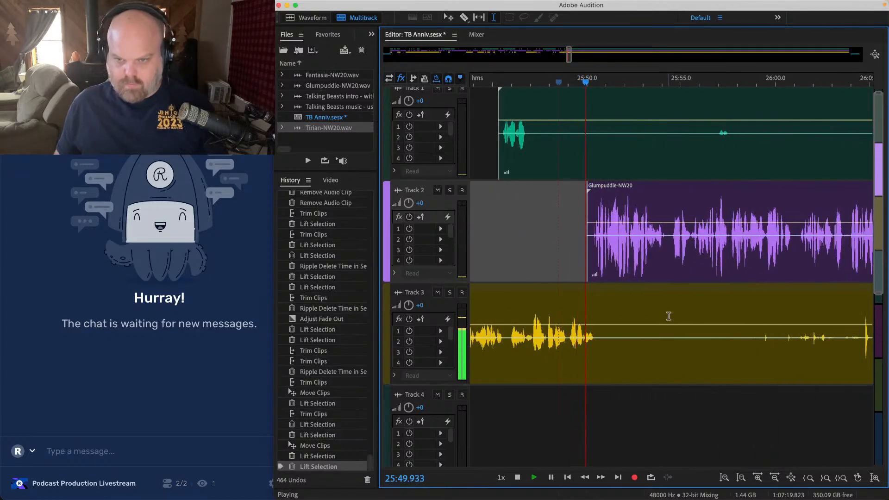
pyautogui.hscroll(2, 667, 316)
pyautogui.moveTo(574, 306); pyautogui.dragTo(826, 327)
pyautogui.press('Delete')
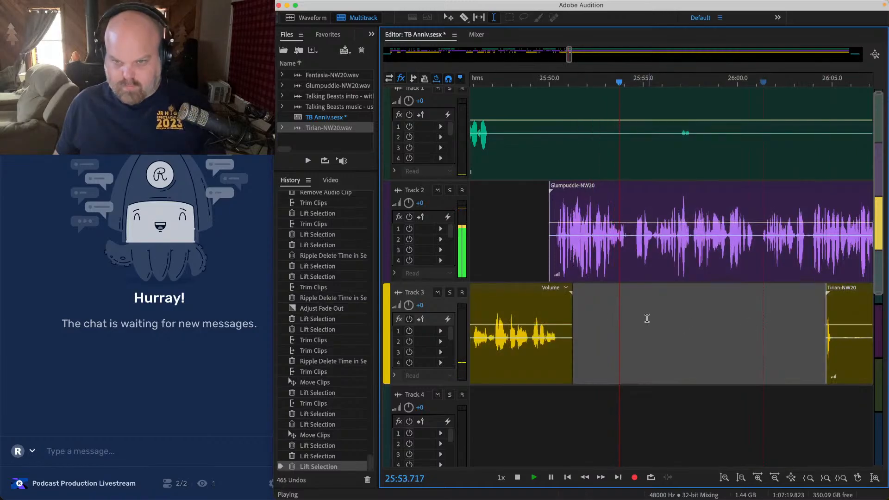
# Step: Add a short fade-out to the end of the Tirian clip on Track 3 and save the session
pyautogui.moveTo(564, 295); pyautogui.dragTo(557, 296)
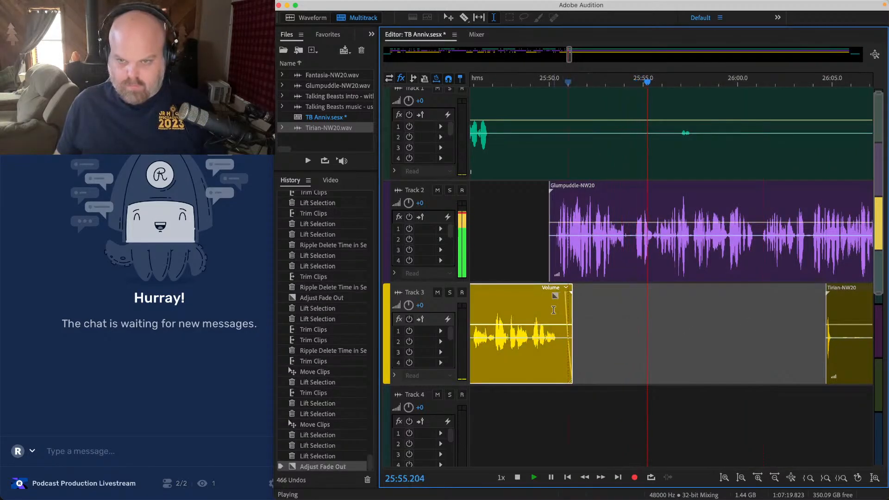
pyautogui.click(552, 209)
pyautogui.press('super+s')
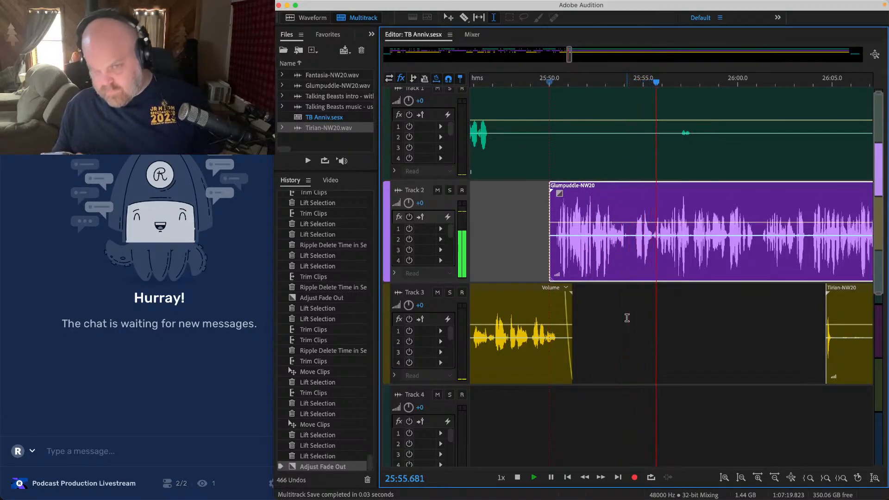
# Step: Delete the section on Tracks 1 and 2 from about 25:54.6 to 25:55.7, within Glumpuddle's speech
pyautogui.scroll(3, 666, 232)
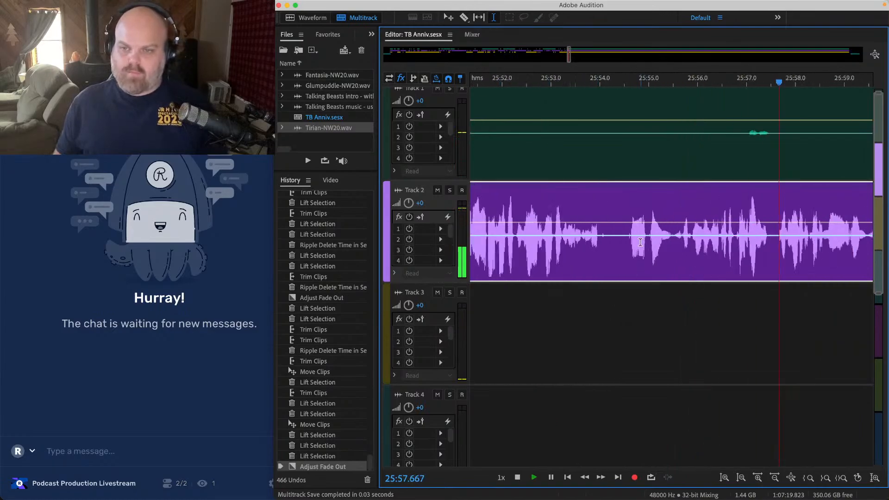
pyautogui.press('space')
pyautogui.press('space')
pyautogui.press('space')
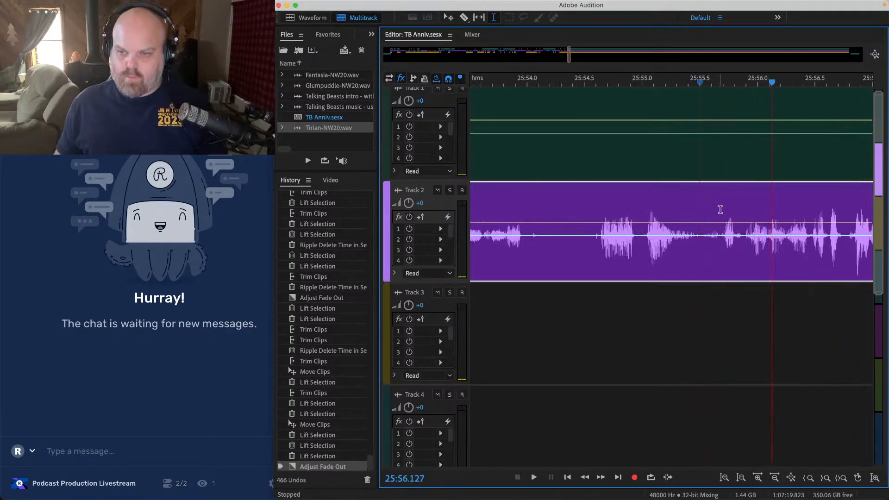
pyautogui.moveTo(719, 209); pyautogui.dragTo(593, 96)
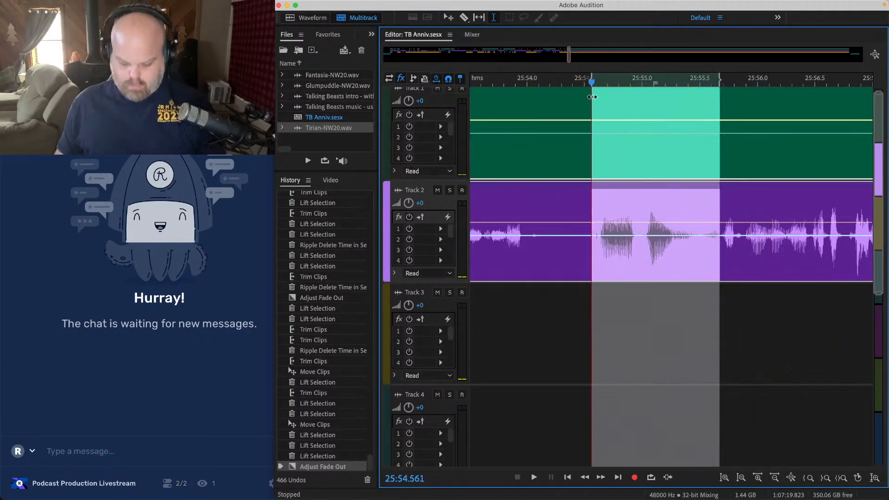
pyautogui.press('Delete')
# Step: Move all following clips earlier to close the gap at about 25:54.6, and play back the join
pyautogui.scroll(-3, 593, 97)
pyautogui.scroll(-3, 593, 97)
pyautogui.moveTo(788, 412); pyautogui.dragTo(671, 153)
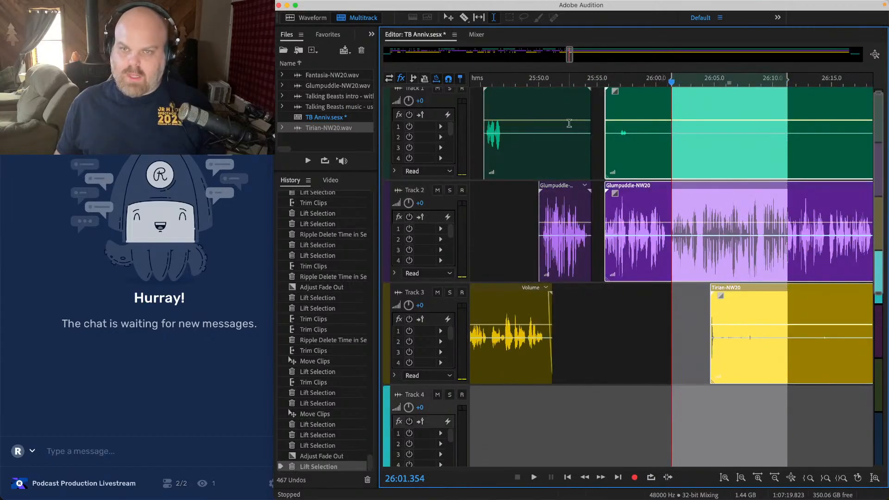
pyautogui.scroll(3, 570, 123)
pyautogui.scroll(3, 630, 159)
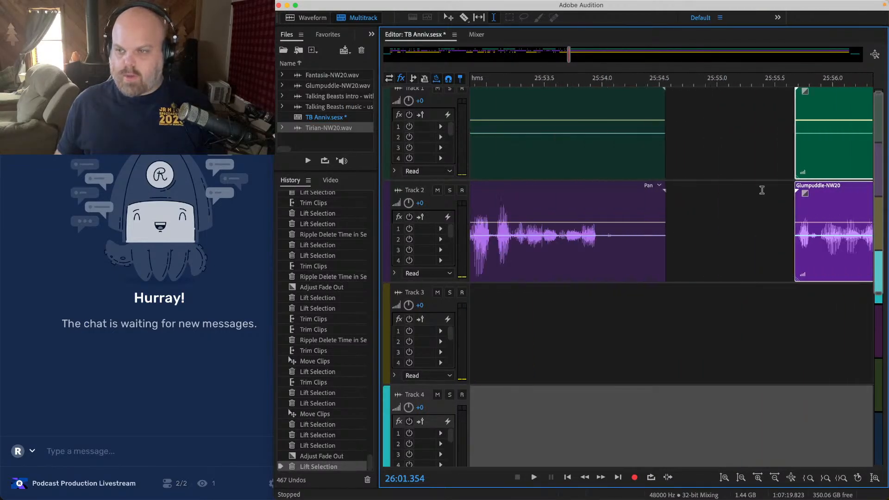
pyautogui.moveTo(826, 191); pyautogui.dragTo(694, 194)
pyautogui.scroll(-2, 658, 199)
pyautogui.click(635, 208)
pyautogui.press('space')
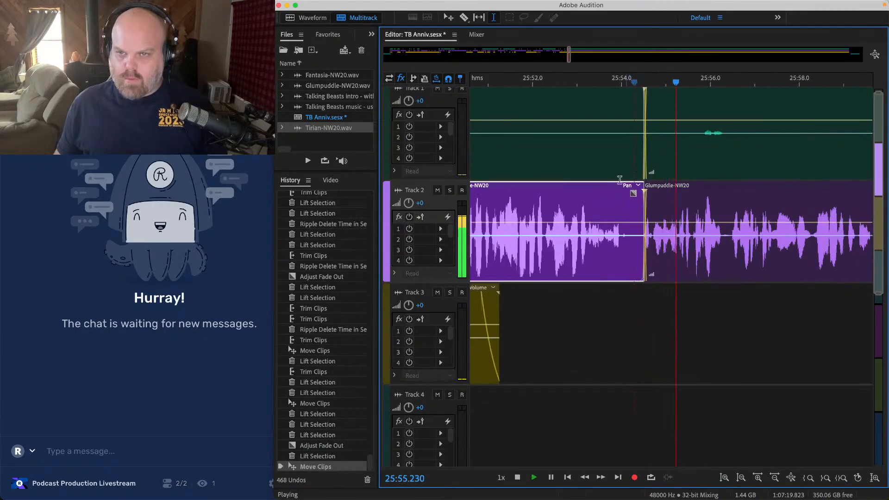
# Step: Delete the silence on Track 1 from about 25:56.7 to 26:15 and save the session
pyautogui.scroll(-2, 578, 114)
pyautogui.scroll(-1, 580, 124)
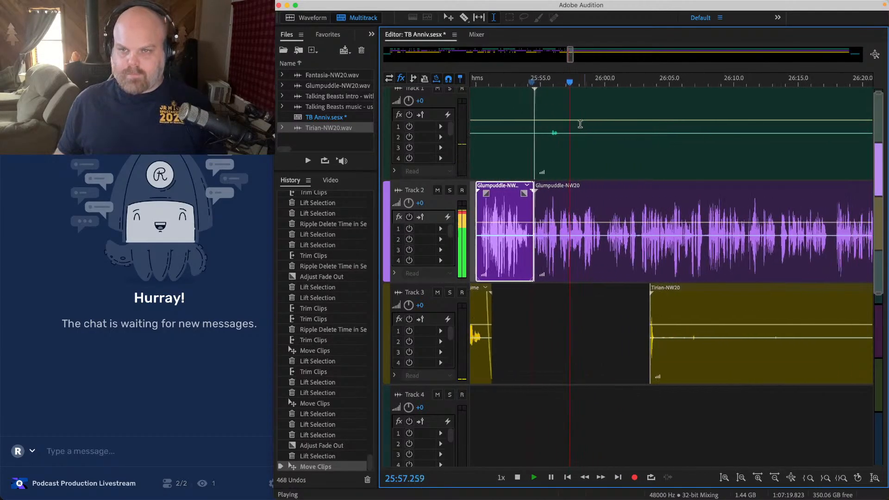
pyautogui.moveTo(563, 115); pyautogui.dragTo(795, 122)
pyautogui.press('Delete')
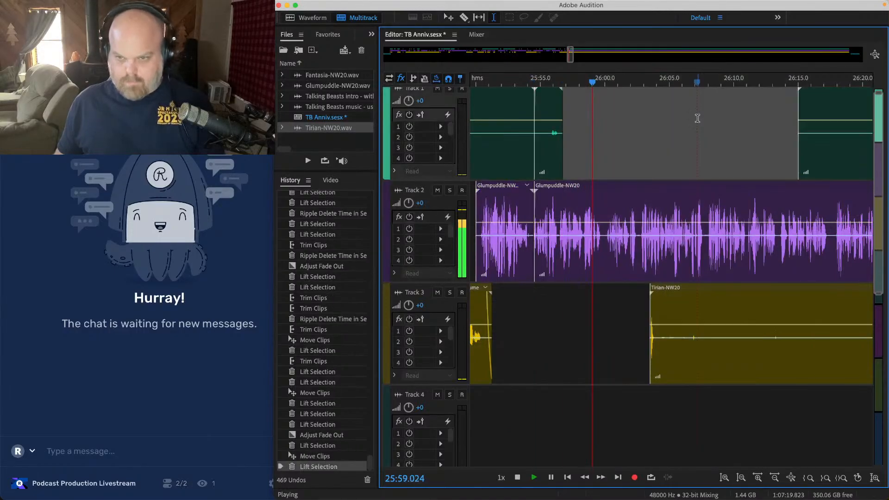
pyautogui.hscroll(2, 675, 153)
pyautogui.press('super+s')
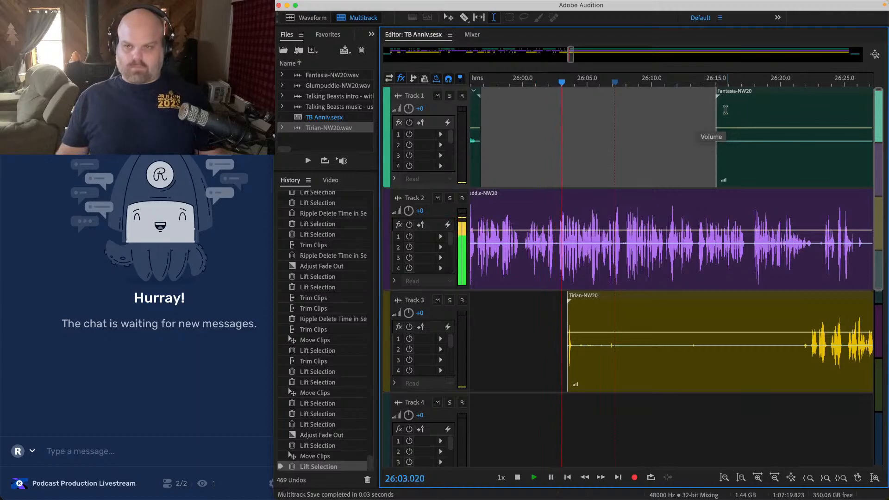
# Step: Extend the Fantasia clip's start on Track 1 back to about 26:11.8 and trim the Tirian clip's start on Track 3 to about 26:11
pyautogui.moveTo(712, 108); pyautogui.dragTo(671, 110)
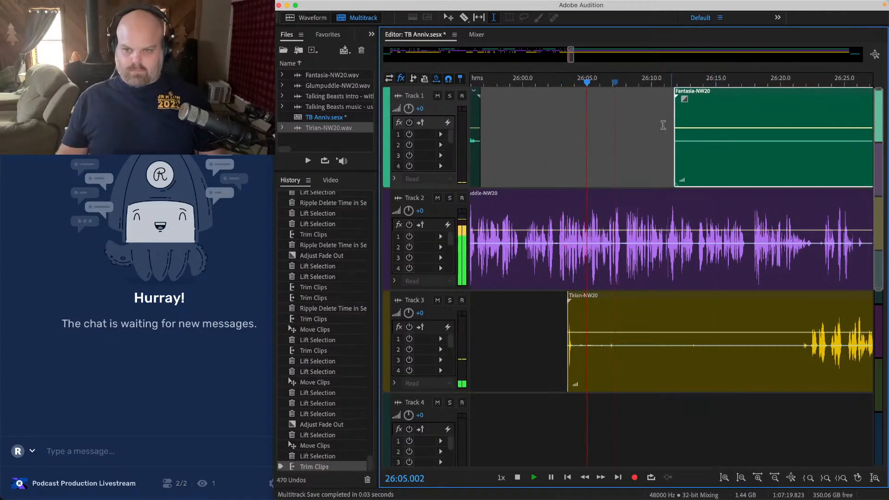
pyautogui.scroll(1, 601, 237)
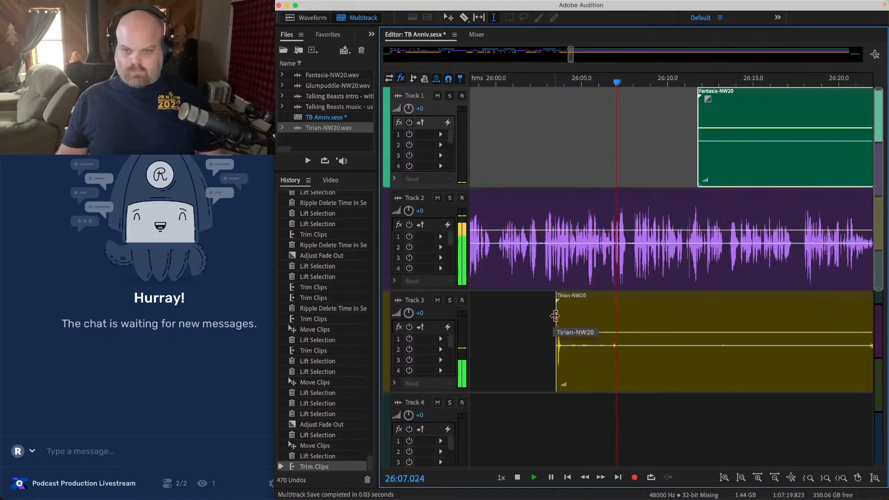
pyautogui.moveTo(553, 315); pyautogui.dragTo(683, 315)
# Step: Ripple delete the time from about 26:13.5 to 26:14.2 across all tracks, removing the filler in Glumpuddle's speech
pyautogui.scroll(1, 733, 274)
pyautogui.scroll(2, 733, 274)
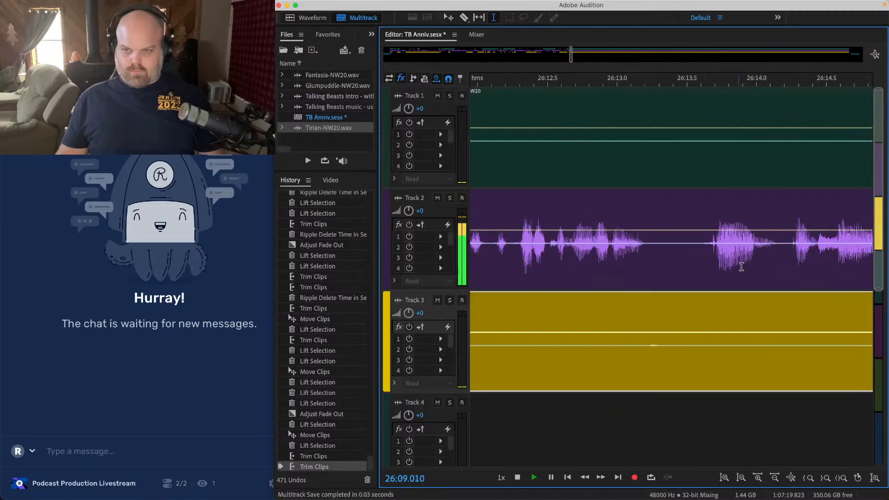
pyautogui.click(784, 214)
pyautogui.moveTo(783, 110); pyautogui.dragTo(688, 309)
pyautogui.hotkey('shift', 'BackSpace')
# Step: Remove the silent Tirian clip ending at 26:13.5 on Track 3 and the silence on Track 1 from about 26:10.9 to 26:21.4
pyautogui.click(610, 352)
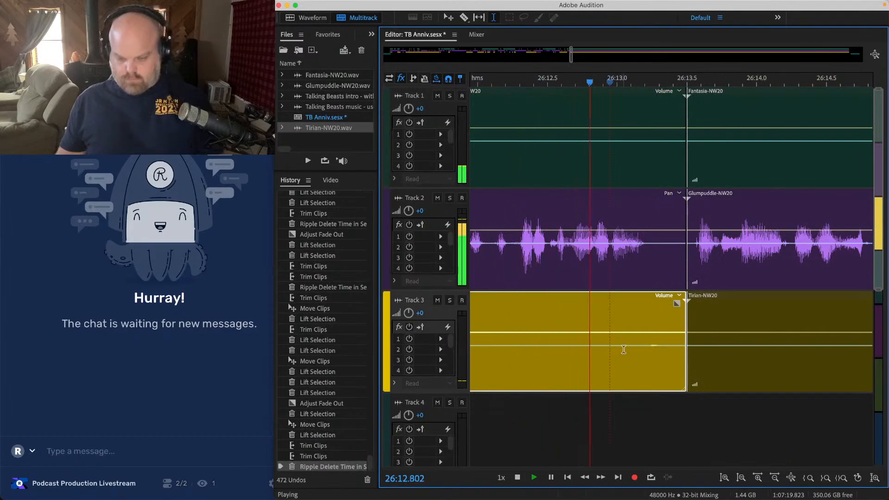
pyautogui.press('Delete')
pyautogui.scroll(-4, 621, 351)
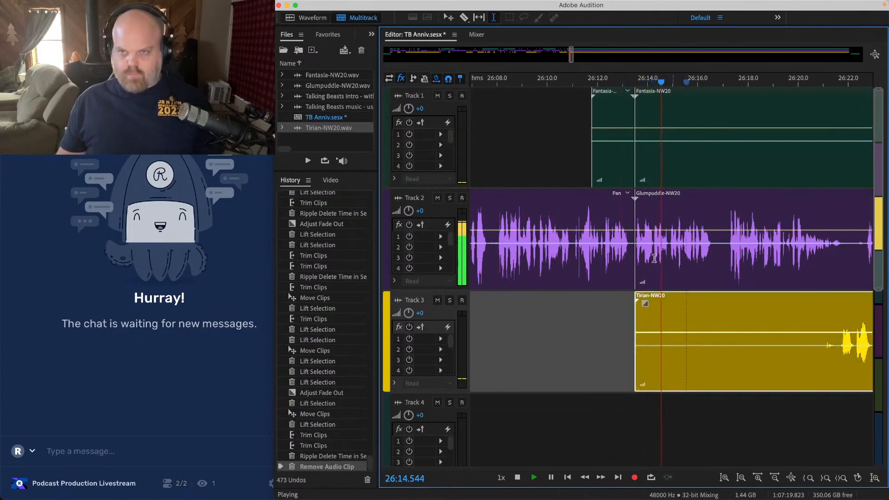
pyautogui.moveTo(570, 124); pyautogui.dragTo(834, 137)
pyautogui.press('Delete')
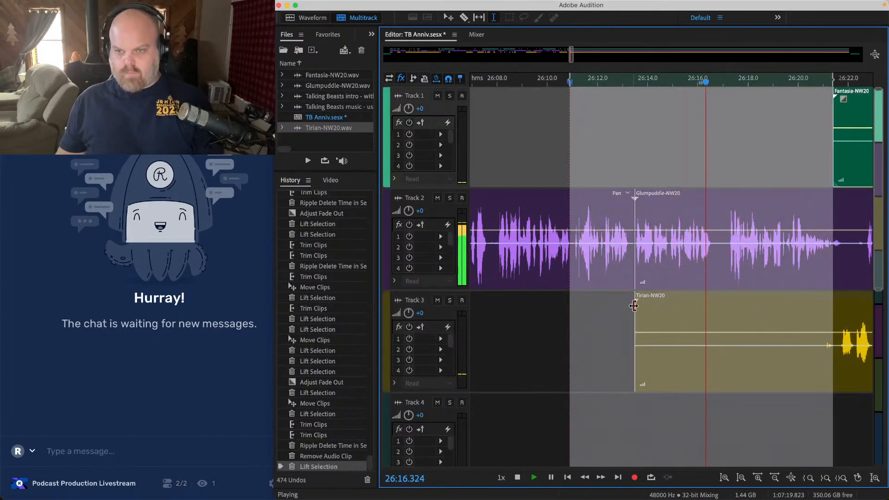
# Step: Trim the Tirian clip's start on Track 3 to about 26:20.7, add a short fade-in, and save the session
pyautogui.moveTo(634, 306); pyautogui.dragTo(814, 329)
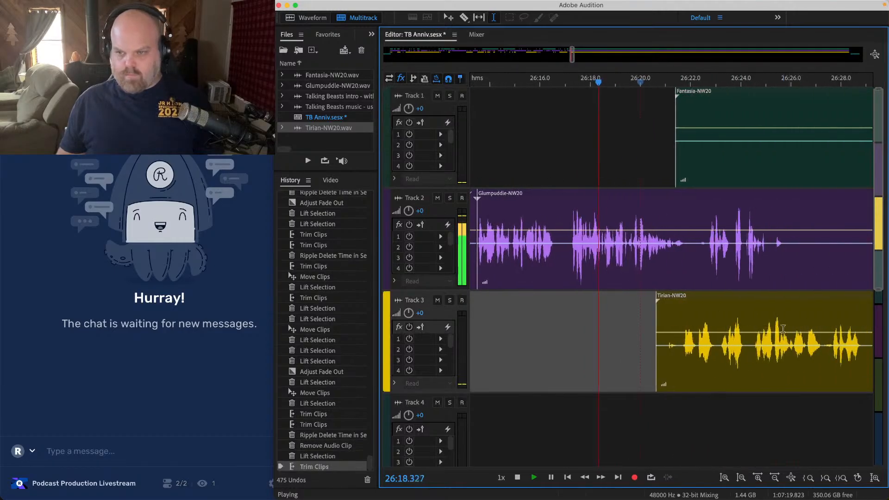
pyautogui.moveTo(658, 301); pyautogui.dragTo(672, 301)
pyautogui.press('space')
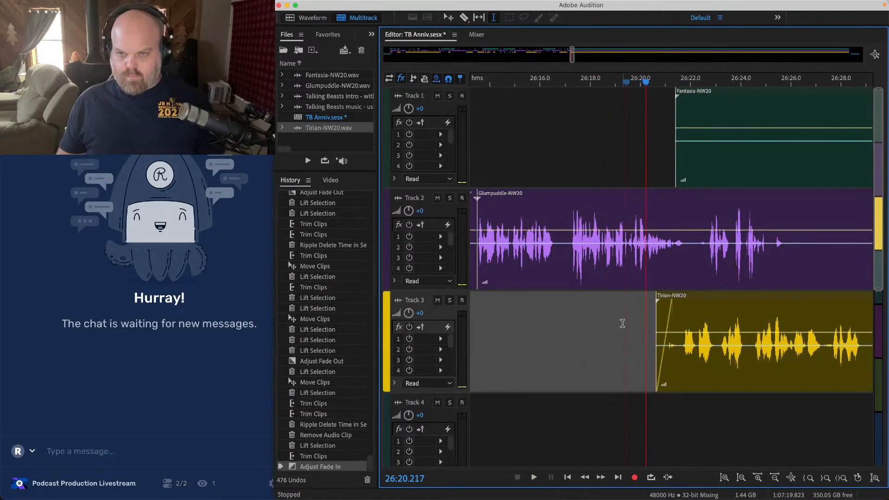
pyautogui.press('space')
pyautogui.scroll(-5, 623, 323)
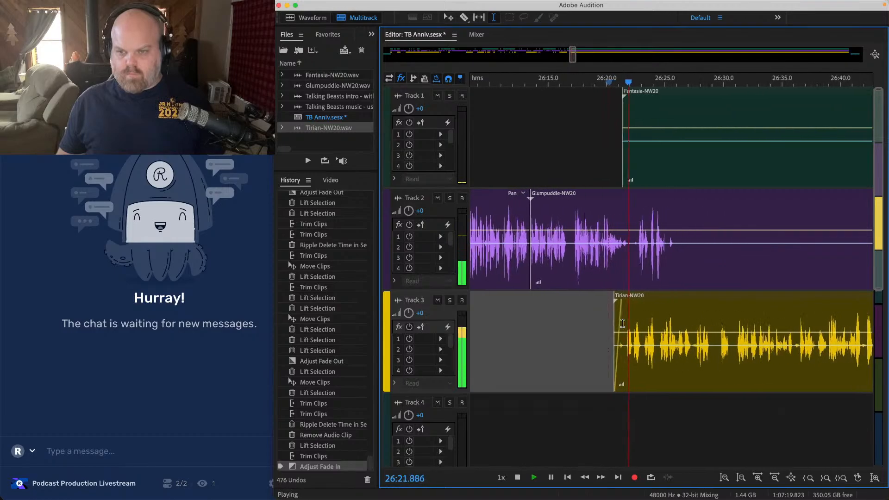
pyautogui.scroll(3, 609, 314)
pyautogui.press('super+s')
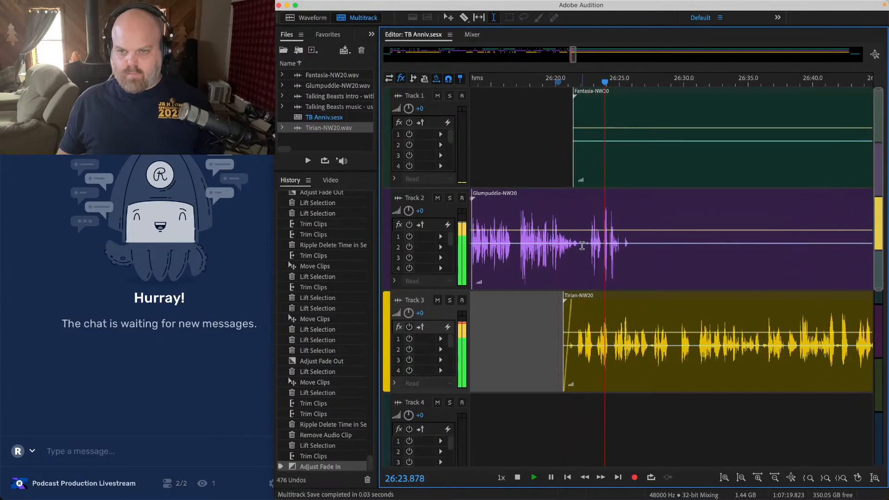
# Step: Delete the section on Tracks 1 and 2 from about 26:23.6 to 26:28.7, cutting Glumpuddle's speech over Tirian
pyautogui.scroll(5, 633, 238)
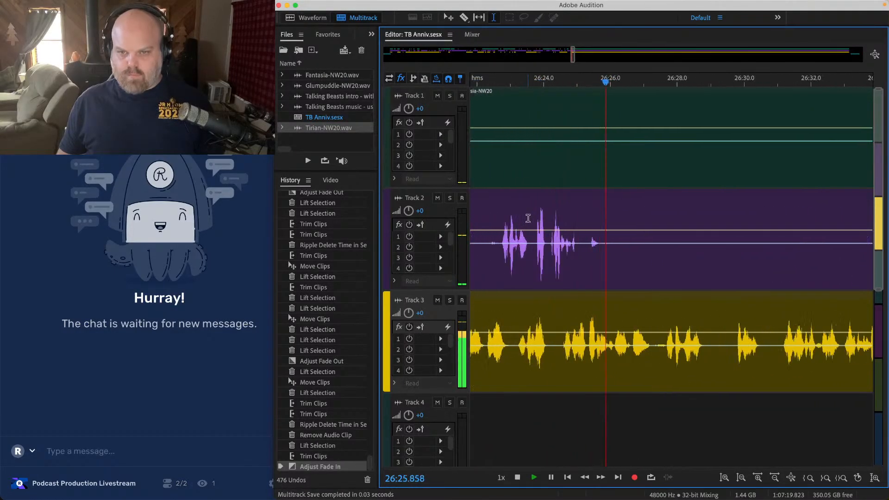
pyautogui.press('space')
pyautogui.moveTo(532, 213); pyautogui.dragTo(705, 99)
pyautogui.press('Delete')
pyautogui.scroll(-3, 646, 129)
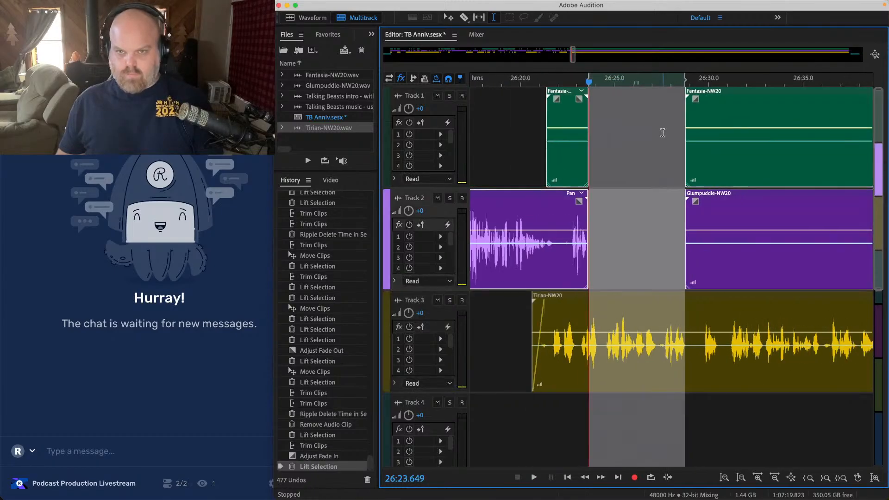
# Step: Remove the short silent Fantasia clip on Track 1 between about 26:21.4 and 26:23.6, and save the session
pyautogui.click(589, 111)
pyautogui.press('Delete')
pyautogui.press('space')
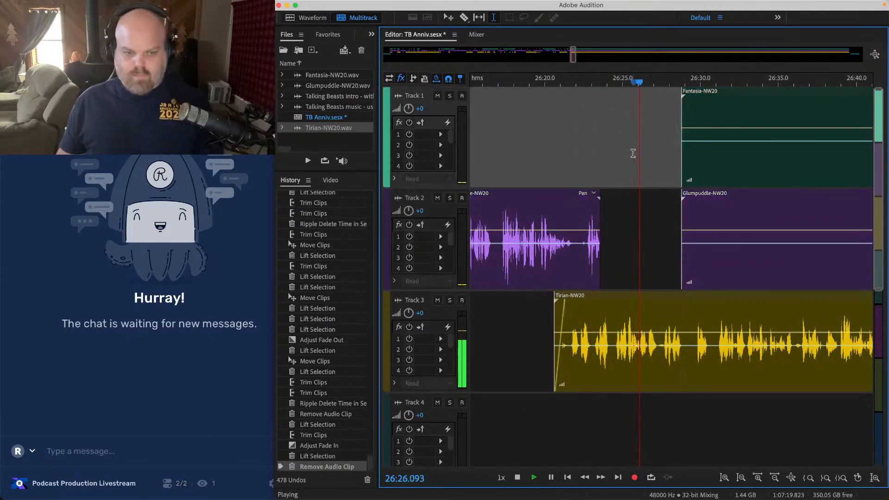
pyautogui.hotkey('ctrl', 's')
# Step: Delete the silence on Tracks 1 and 2 up to about 26:52, just before Glumpuddle's next speech
pyautogui.scroll(-3, 546, 191)
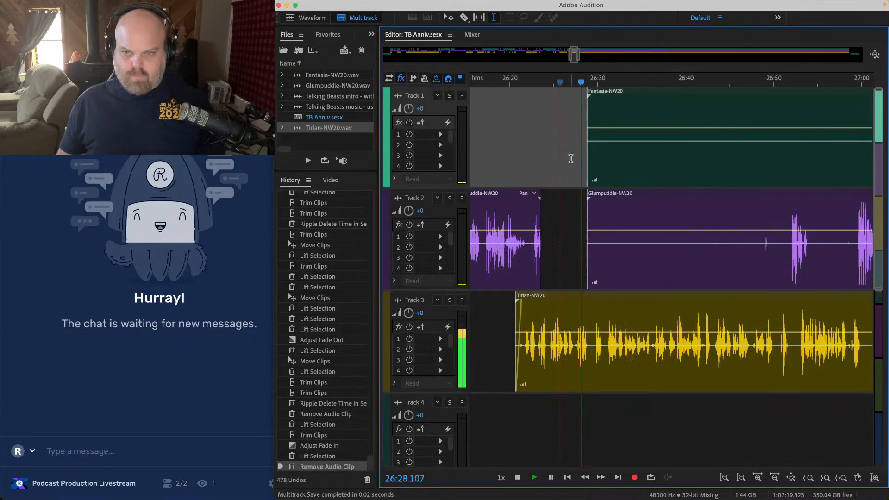
pyautogui.moveTo(571, 159); pyautogui.dragTo(791, 241)
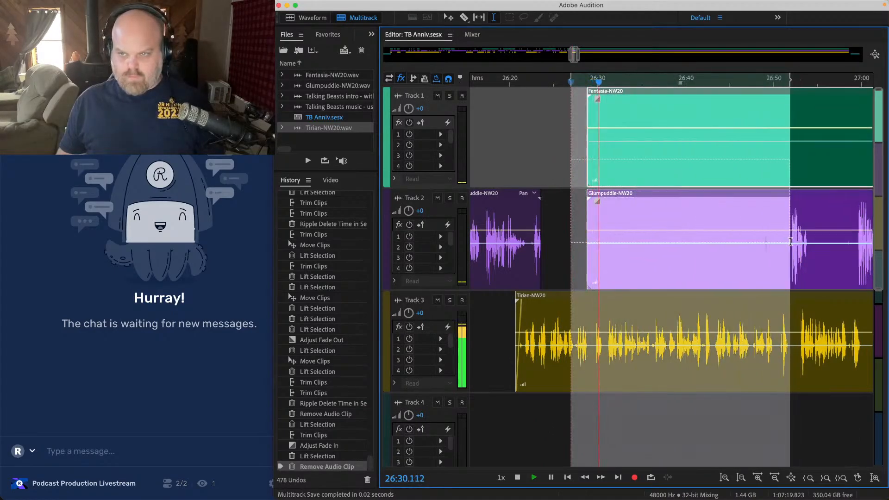
pyautogui.press('Delete')
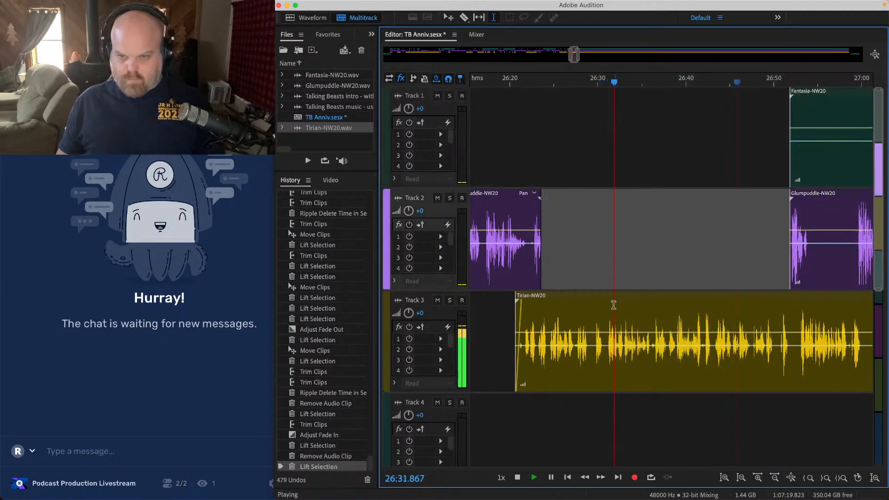
# Step: Listen to Tirian's speech around 26:26 and delete the section on Track 3 from about 26:26.7 to 26:30.6
pyautogui.click(574, 264)
pyautogui.scroll(3, 572, 263)
pyautogui.click(552, 268)
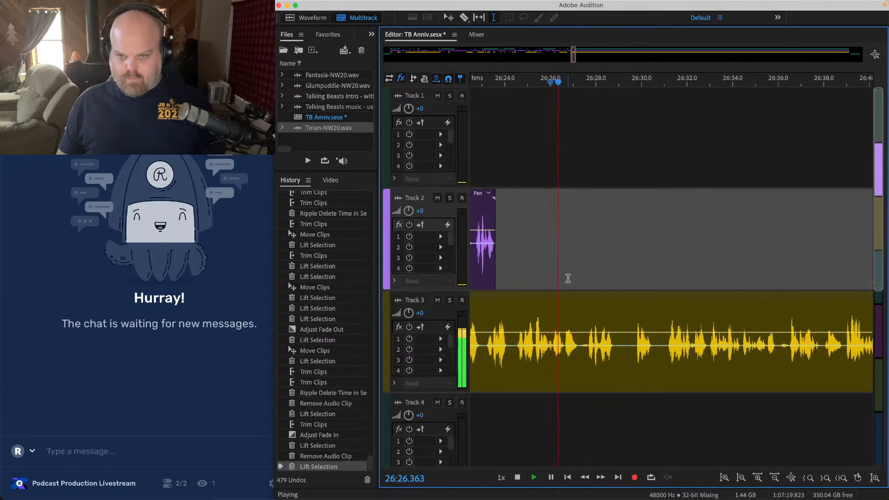
pyautogui.press('space')
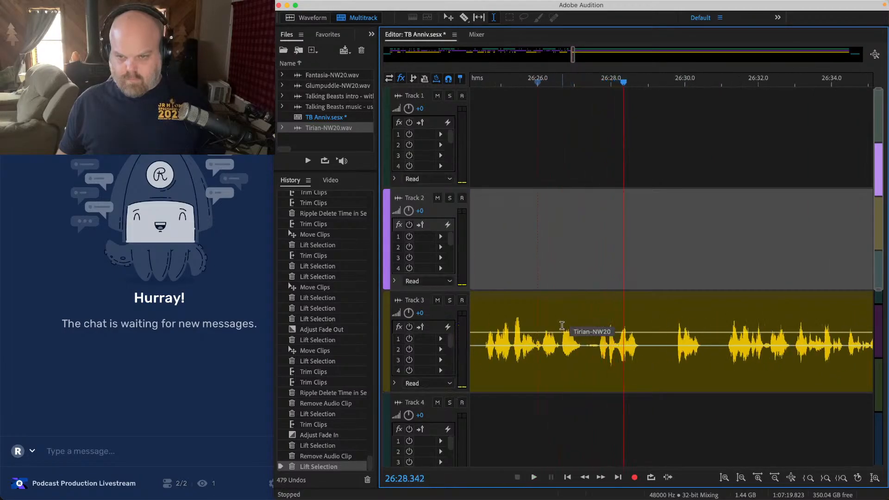
pyautogui.scroll(2, 562, 324)
pyautogui.moveTo(562, 324); pyautogui.dragTo(700, 323)
pyautogui.press('Delete')
# Step: Move all following clips earlier so the Tirian clip crossfades with the previous one at about 26:26.5, play the join, and save
pyautogui.scroll(-4, 700, 323)
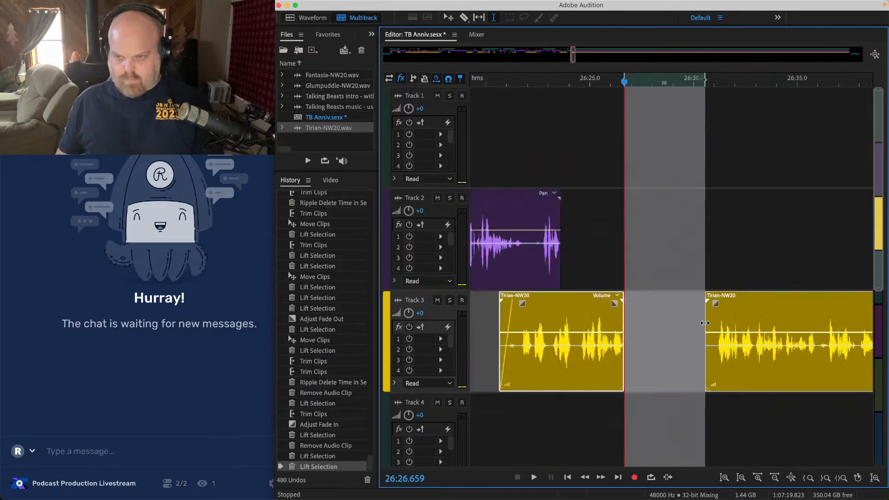
pyautogui.click(737, 141)
pyautogui.scroll(3, 471, 288)
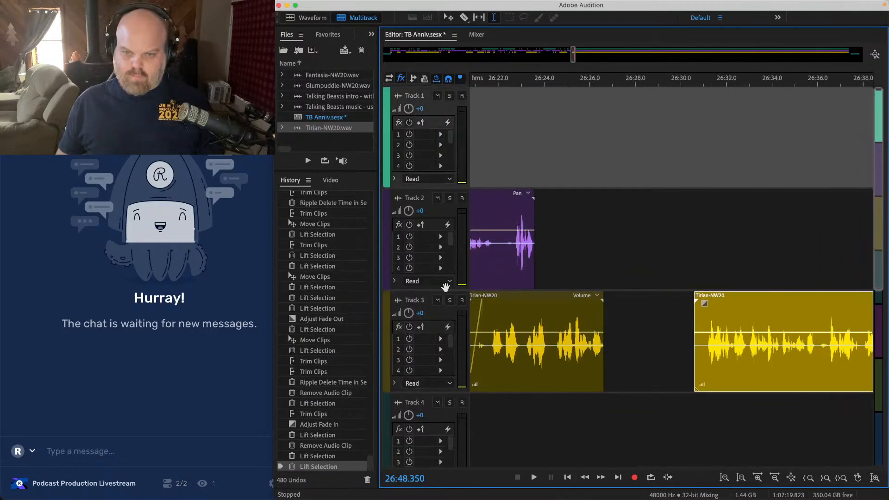
pyautogui.moveTo(703, 288); pyautogui.dragTo(617, 294)
pyautogui.scroll(2, 617, 294)
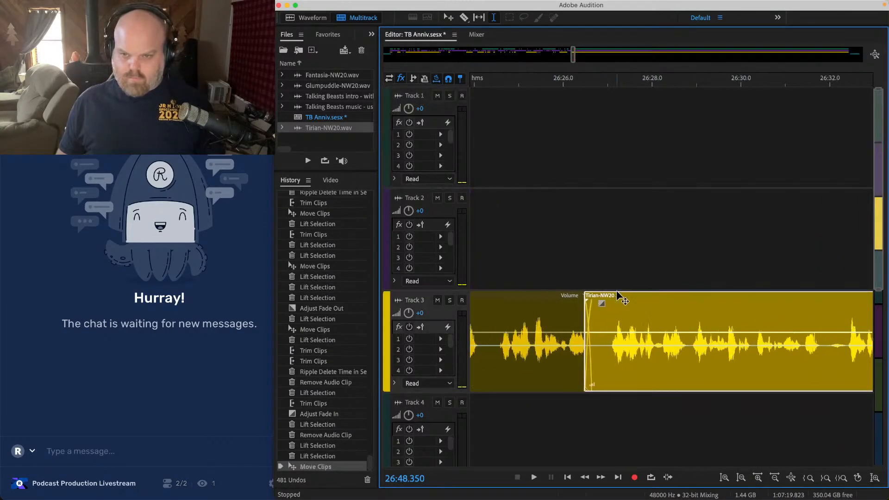
pyautogui.click(537, 227)
pyautogui.press('space')
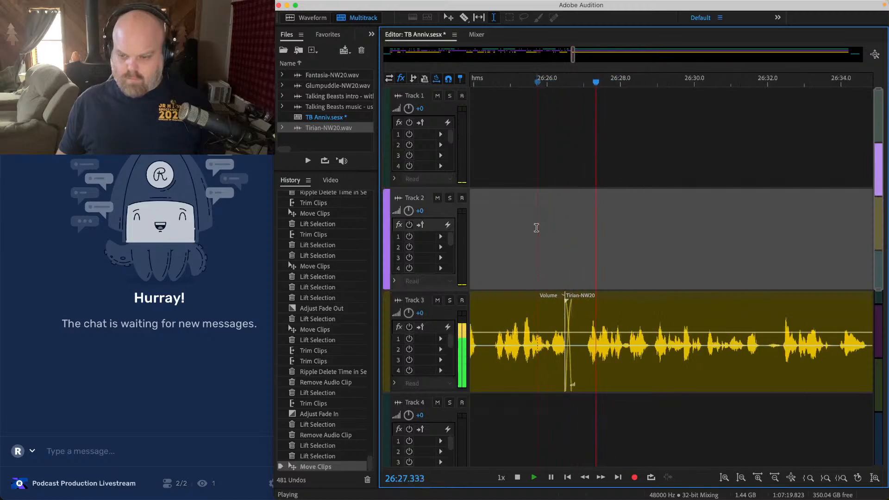
pyautogui.scroll(-4, 536, 228)
pyautogui.press('super+s')
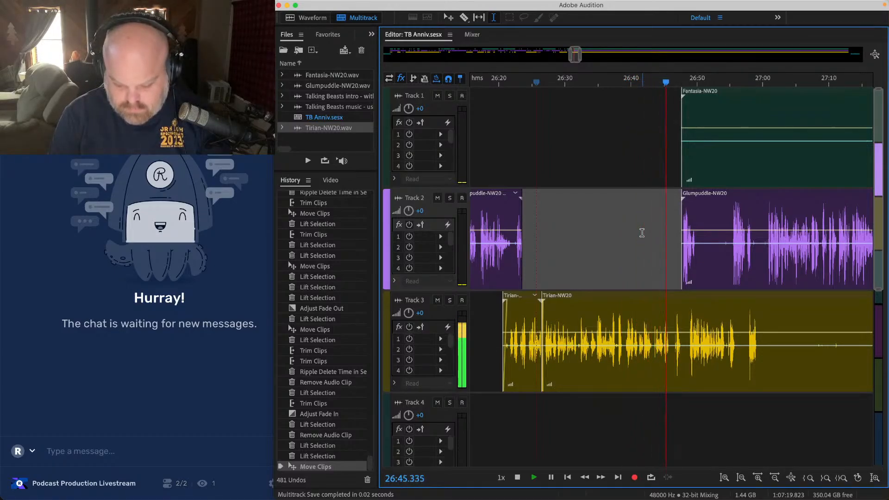
# Step: Listen to Tirian's speech around 26:38 to 26:45 and delete the section on Track 3 from about 26:41.2 to 26:45
pyautogui.hscroll(5, 641, 232)
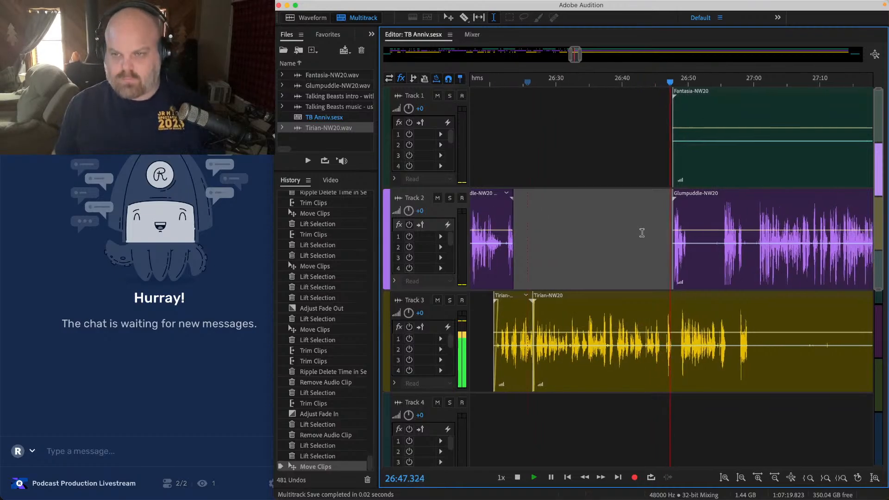
pyautogui.scroll(2, 543, 206)
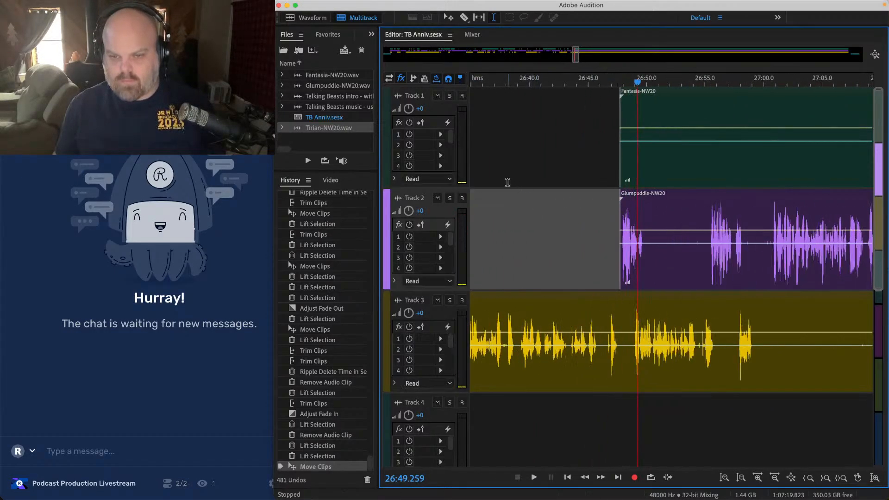
pyautogui.click(508, 183)
pyautogui.scroll(2, 508, 186)
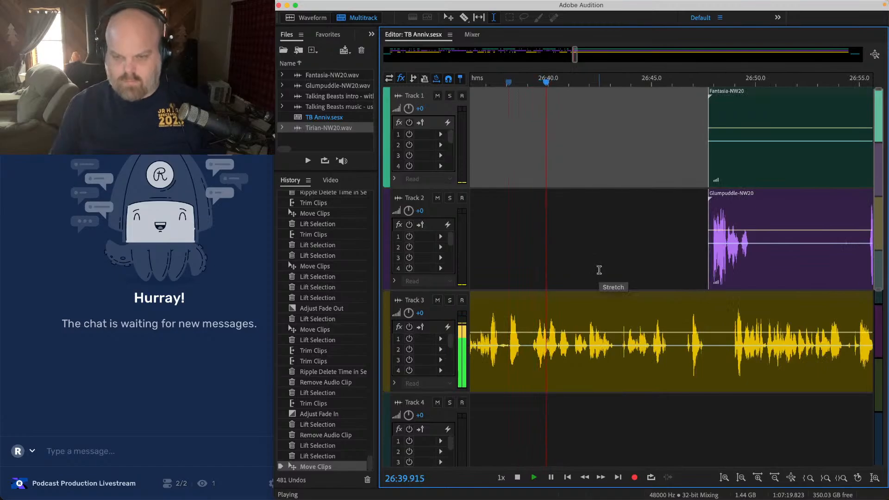
pyautogui.scroll(3, 599, 270)
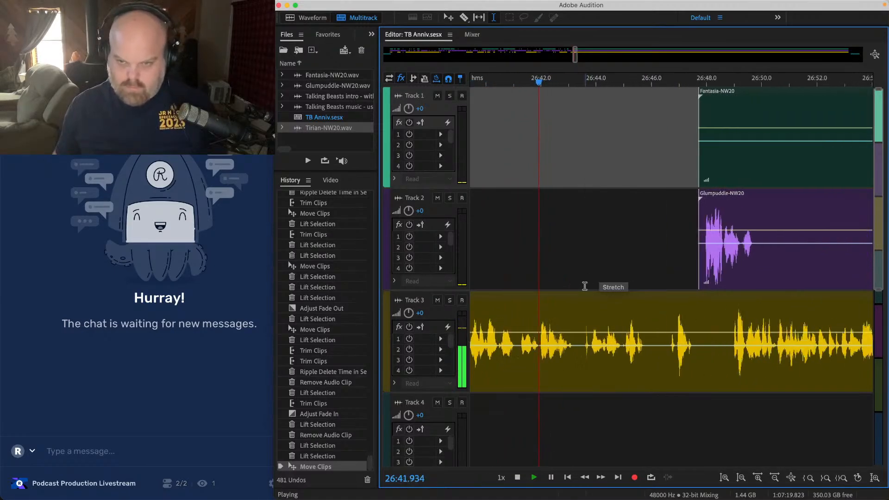
pyautogui.click(591, 315)
pyautogui.hscroll(-1, 591, 315)
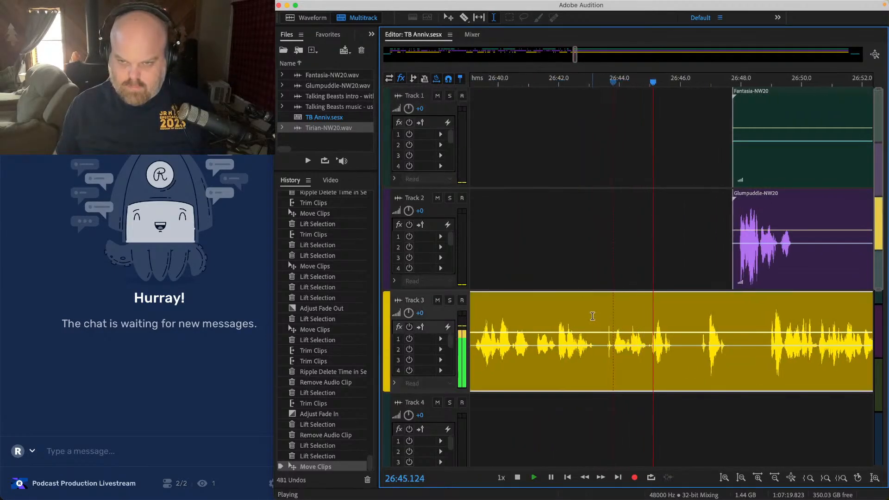
pyautogui.click(533, 317)
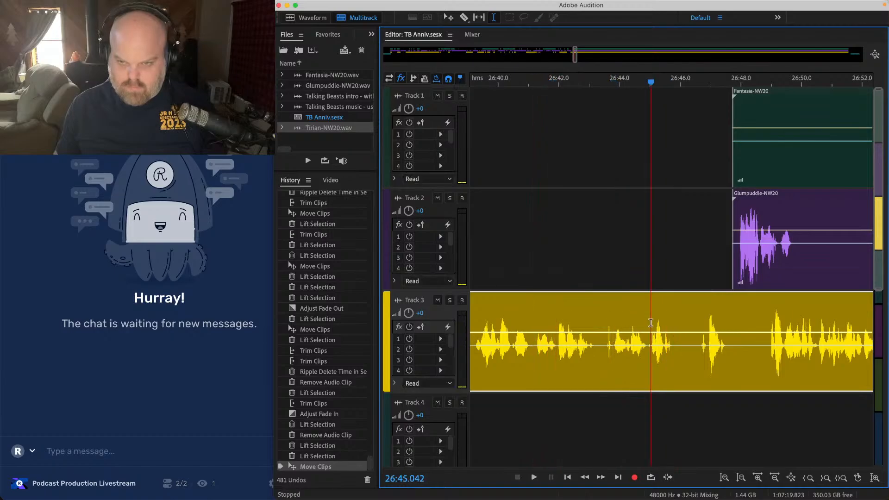
pyautogui.moveTo(650, 297); pyautogui.dragTo(533, 297)
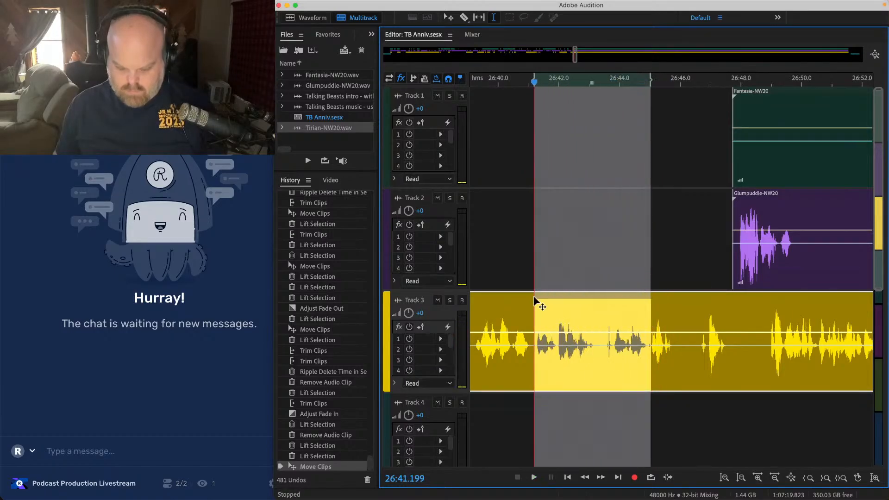
pyautogui.press('Delete')
# Step: Move all following clips on Tracks 1 to 3 earlier so the Tirian clip meets the previous one at about 26:41.2, and play the join
pyautogui.click(498, 222)
pyautogui.press('space')
pyautogui.moveTo(681, 144); pyautogui.dragTo(815, 379)
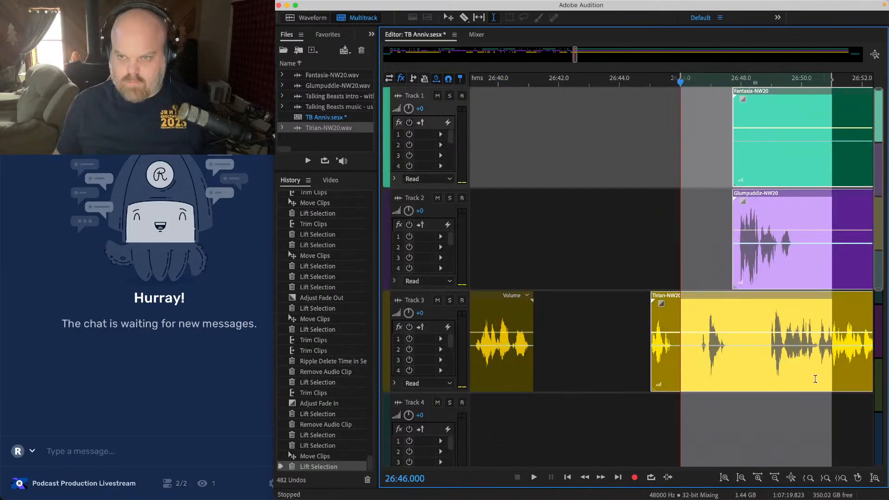
pyautogui.moveTo(678, 296); pyautogui.dragTo(559, 298)
pyautogui.click(530, 229)
pyautogui.press('space')
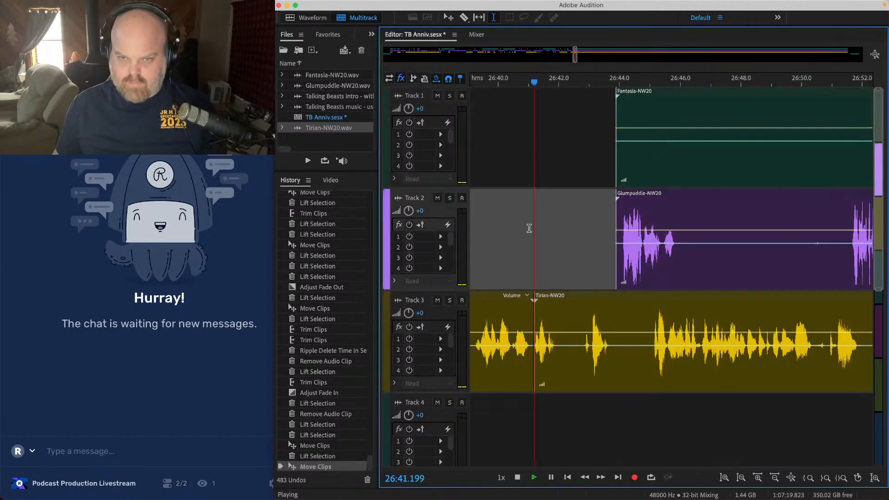
pyautogui.scroll(3, 528, 227)
pyautogui.scroll(-2, 506, 205)
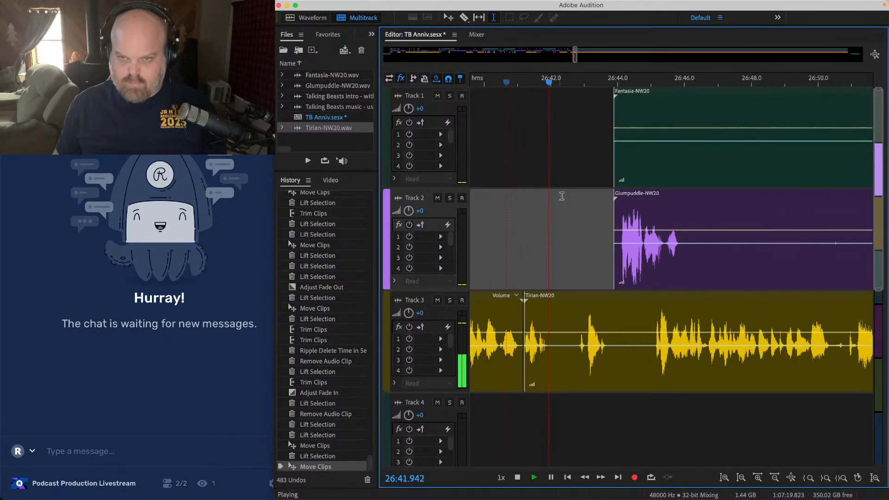
pyautogui.press('space')
# Step: Nudge all following clips on the three tracks slightly earlier at the 26:41.2 join, save the session, and play the join
pyautogui.moveTo(577, 174); pyautogui.dragTo(649, 326)
pyautogui.scroll(4, 481, 277)
pyautogui.scroll(1, 686, 327)
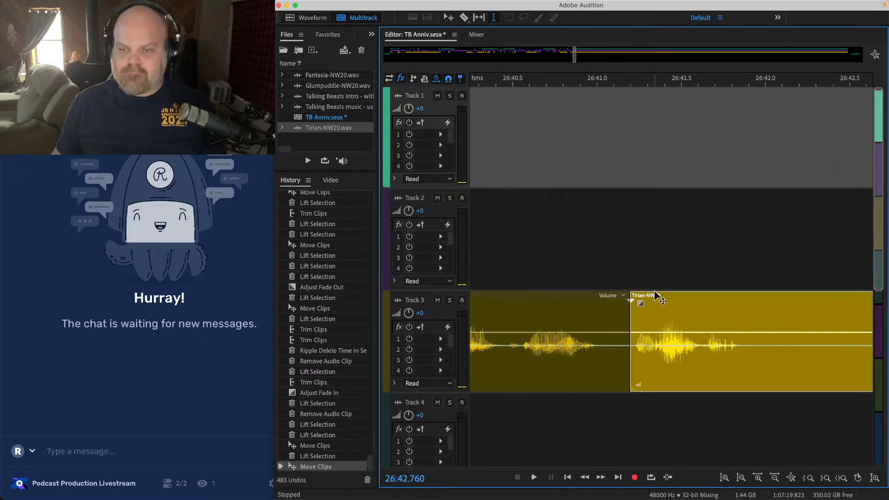
pyautogui.moveTo(655, 293); pyautogui.dragTo(649, 294)
pyautogui.click(604, 237)
pyautogui.press('super+s')
pyautogui.press('space')
pyautogui.scroll(-3, 608, 235)
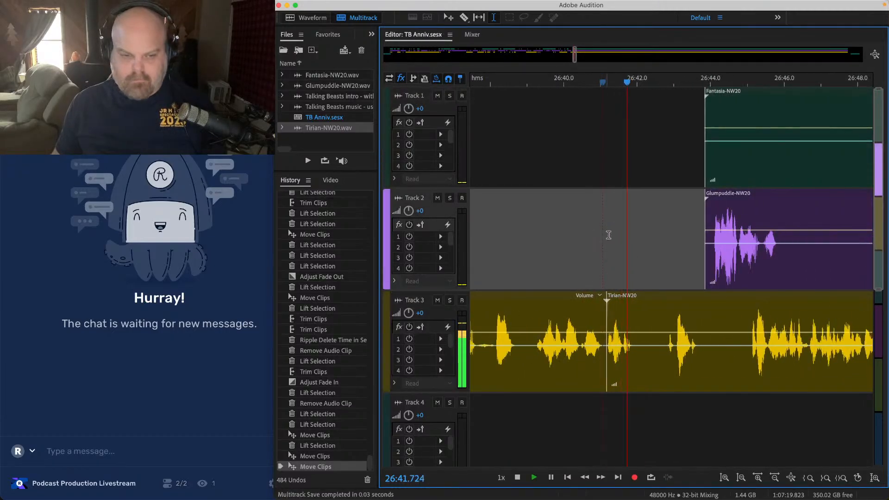
pyautogui.scroll(-3, 610, 232)
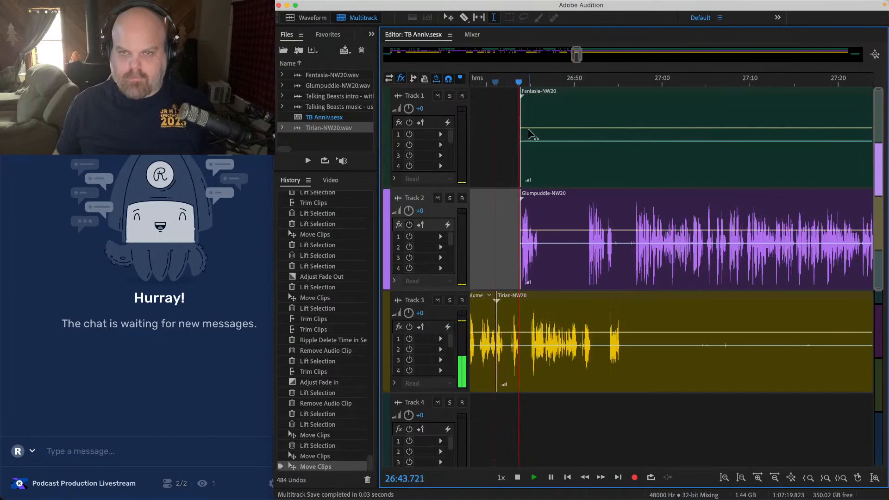
# Step: Trim the start of the Fantasia clip on Track 1 to about 27:03 and of the Glumpuddle clip on Track 2 to about 26:51
pyautogui.moveTo(529, 133); pyautogui.dragTo(688, 124)
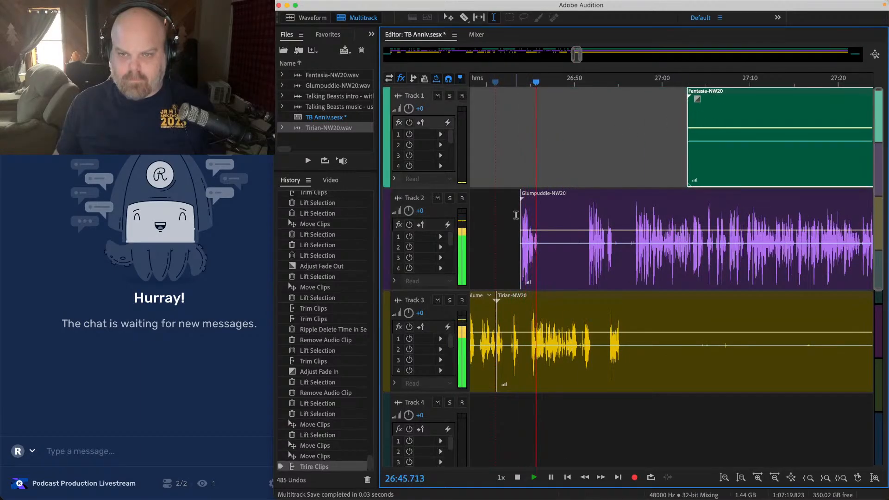
pyautogui.moveTo(521, 216); pyautogui.dragTo(585, 218)
# Step: Play Tirian's speech from about 26:43 and delete the section on Track 3 from about 26:42.5 to 26:44.8
pyautogui.click(514, 171)
pyautogui.press('space')
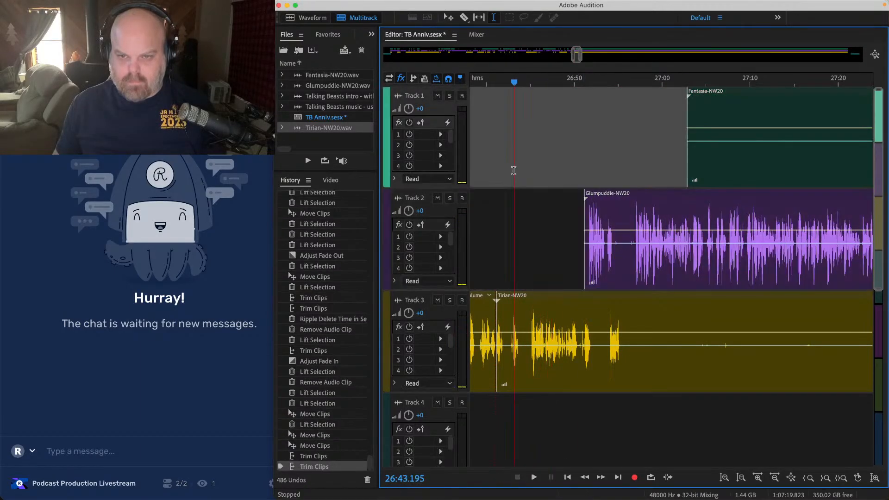
pyautogui.press('space')
pyautogui.scroll(3, 514, 171)
pyautogui.click(552, 319)
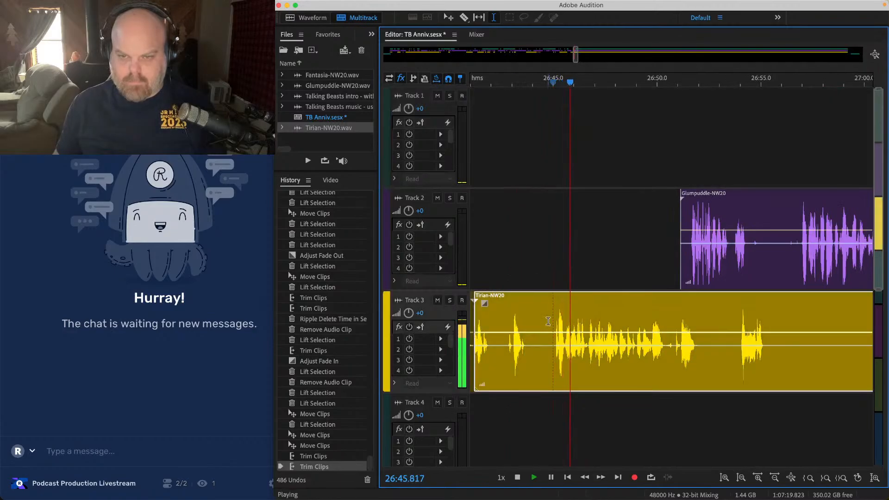
pyautogui.press('space')
pyautogui.moveTo(548, 322); pyautogui.dragTo(502, 320)
pyautogui.press('Delete')
# Step: Move all following clips earlier so the Tirian clip crossfades with the previous one at about 26:42.4, play the join, and save
pyautogui.scroll(-3, 503, 320)
pyautogui.click(607, 162)
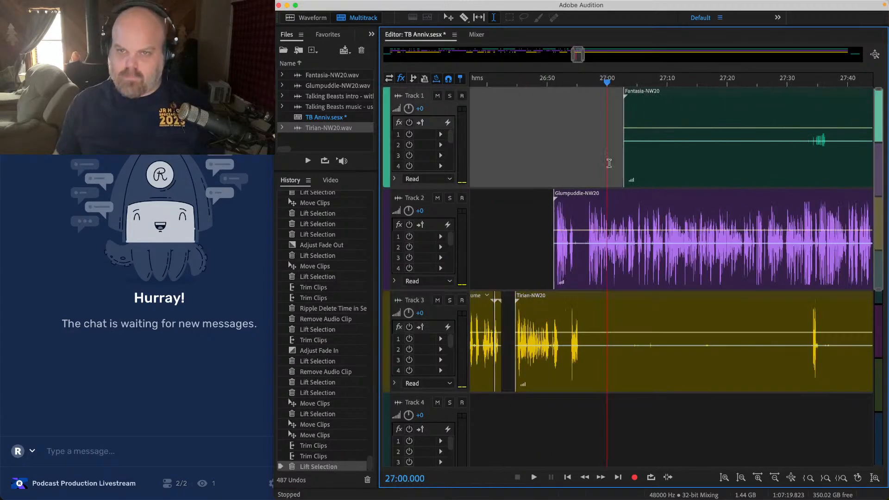
pyautogui.scroll(5, 510, 331)
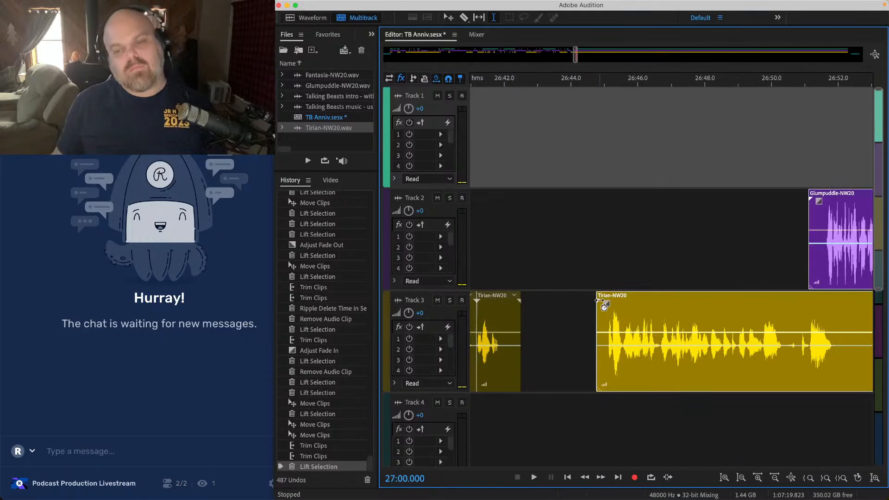
pyautogui.moveTo(605, 300); pyautogui.dragTo(520, 300)
pyautogui.click(492, 236)
pyautogui.press('space')
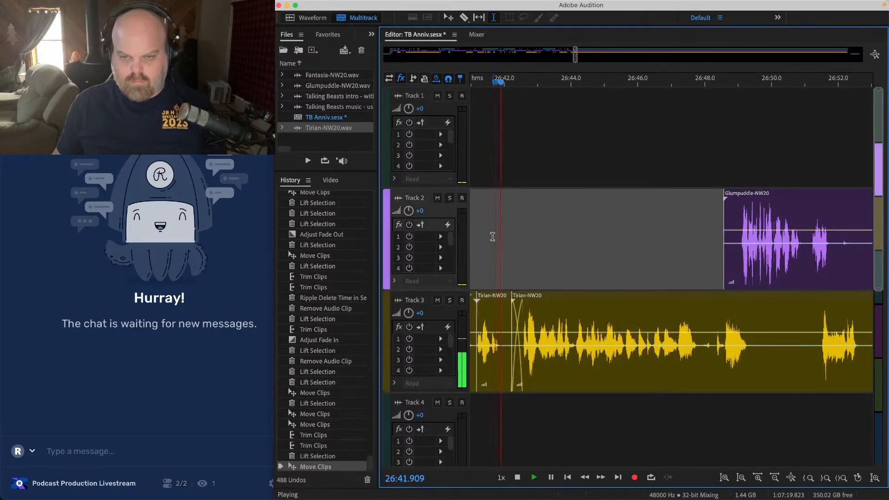
pyautogui.scroll(-3, 492, 237)
pyautogui.press('super+s')
pyautogui.scroll(-2, 514, 233)
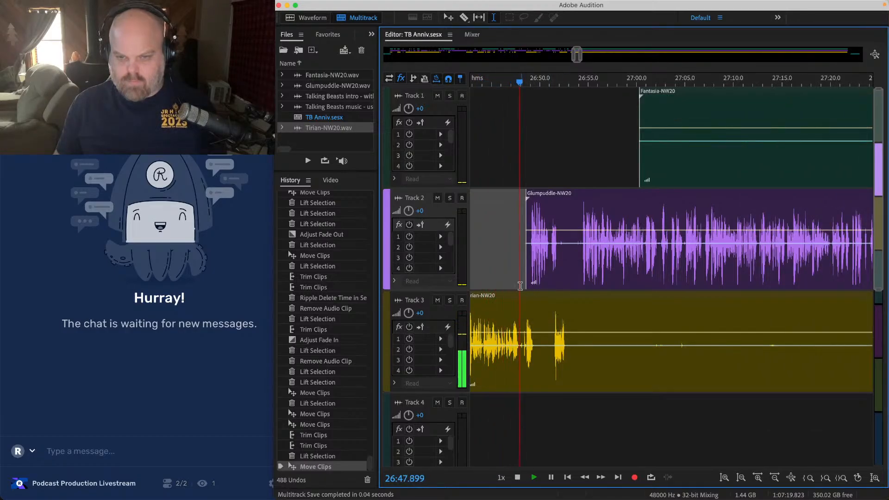
# Step: Listen to the overlapping speech after 26:48 and delete the section on Tracks 2 and 3 from about 26:48.2 to 26:54.5
pyautogui.scroll(3, 517, 262)
pyautogui.scroll(-4, 527, 272)
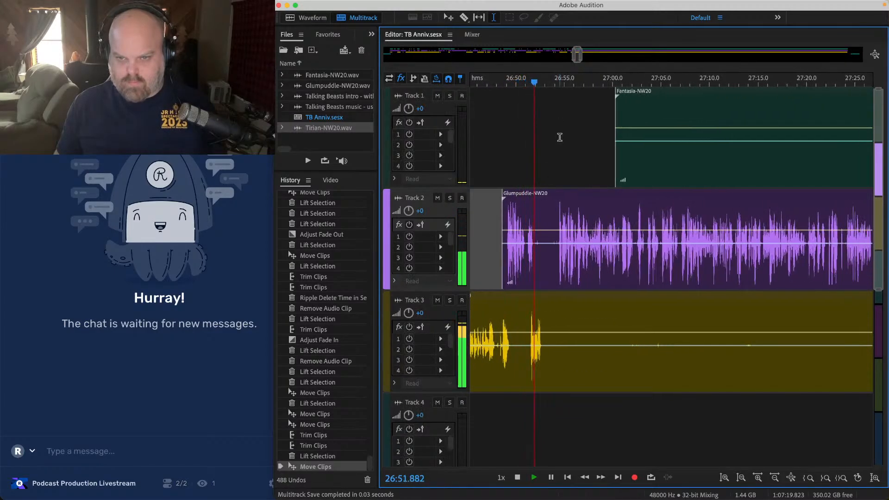
pyautogui.scroll(2, 476, 183)
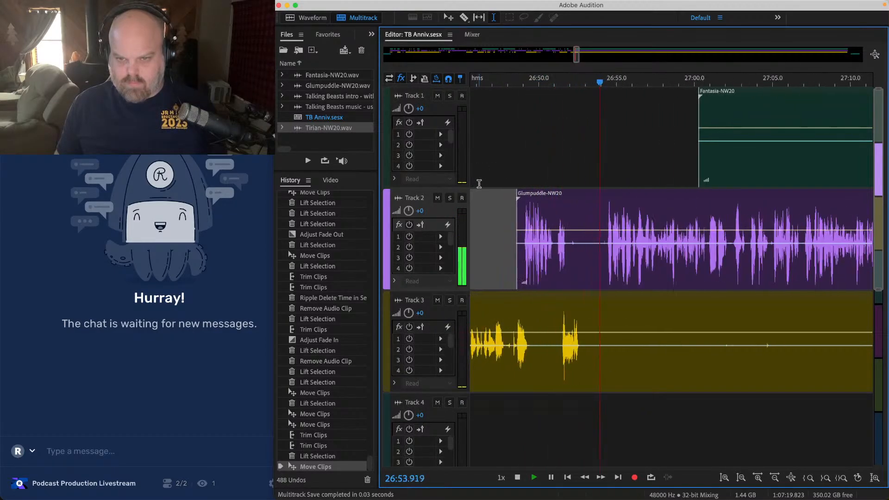
pyautogui.scroll(1, 493, 187)
pyautogui.click(507, 165)
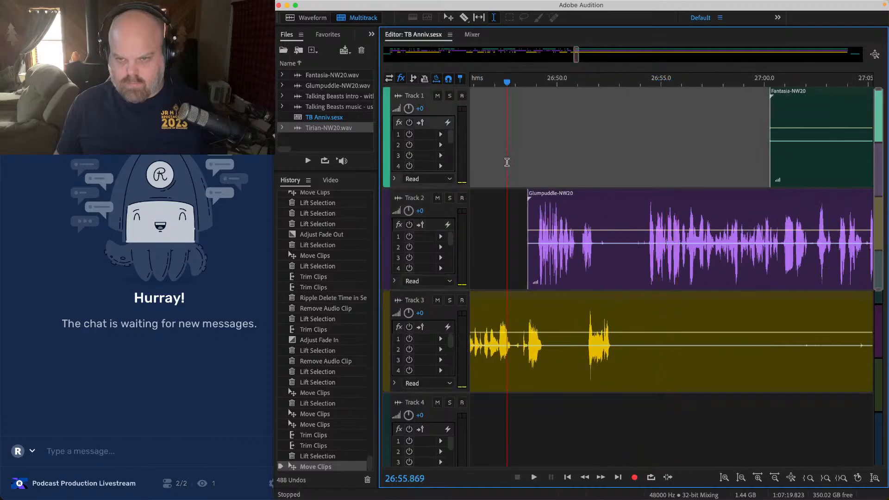
pyautogui.rightClick(528, 181)
pyautogui.click(513, 299)
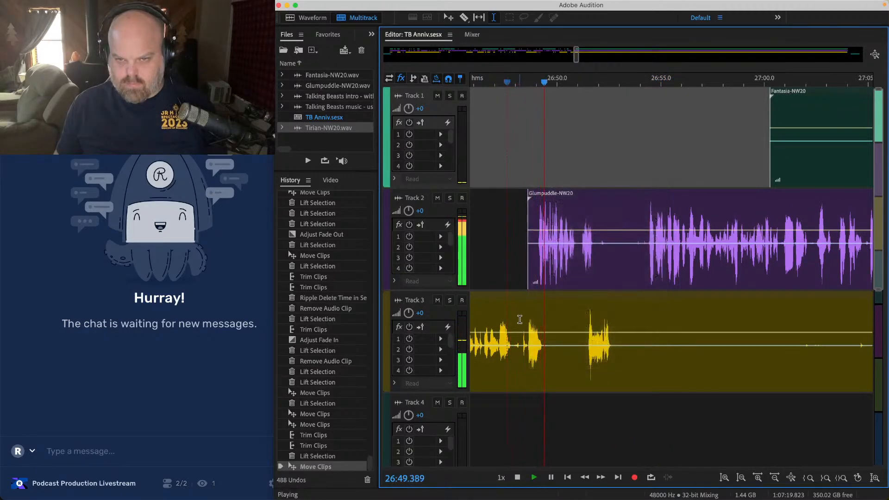
pyautogui.moveTo(520, 322); pyautogui.dragTo(649, 209)
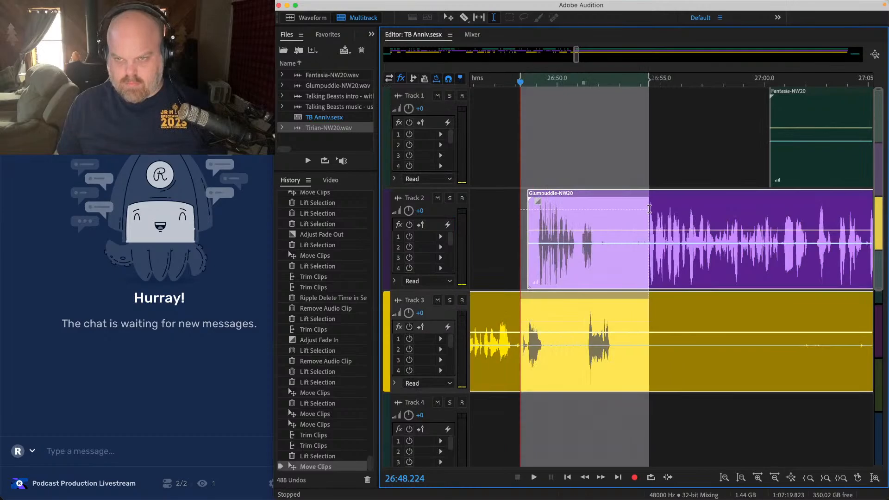
pyautogui.press('Delete')
# Step: Move all following clips on the three tracks earlier so the Tirian clip crossfades with the previous one at about 26:48, and play the join
pyautogui.scroll(-4, 649, 208)
pyautogui.moveTo(658, 150); pyautogui.dragTo(755, 499)
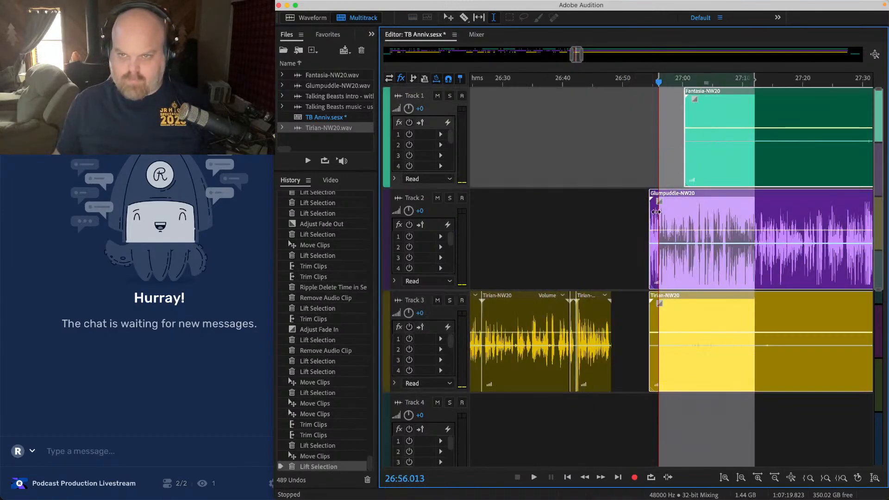
pyautogui.moveTo(677, 200); pyautogui.dragTo(638, 200)
pyautogui.scroll(4, 569, 198)
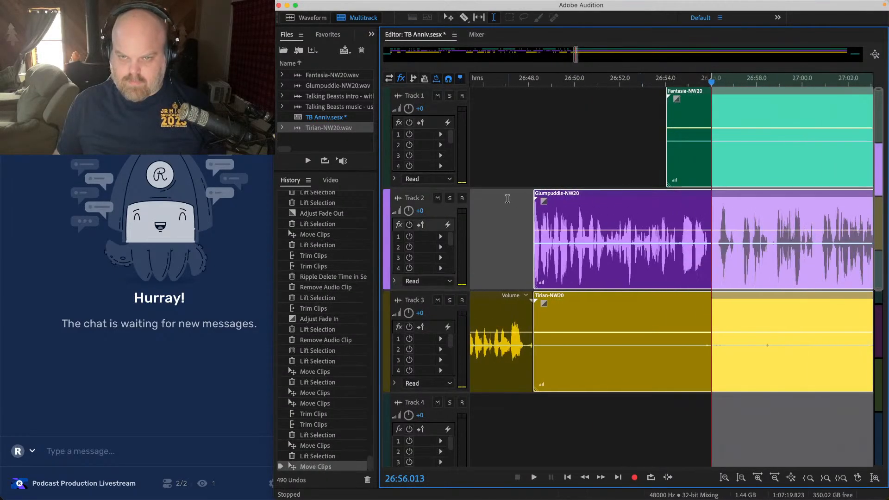
pyautogui.moveTo(575, 188); pyautogui.dragTo(557, 188)
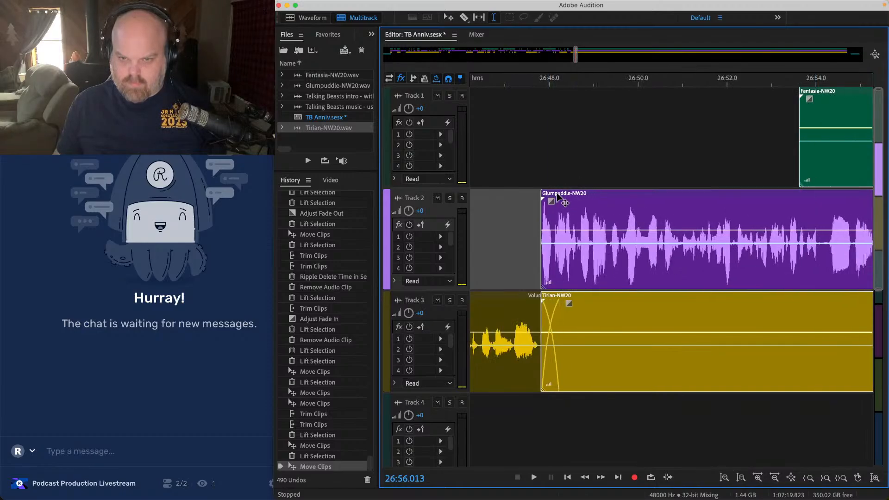
pyautogui.click(504, 139)
pyautogui.press('space')
# Step: Trim the start of the Glumpuddle clip on Track 2 to about 26:48.1, play the join, and save the session
pyautogui.click(568, 197)
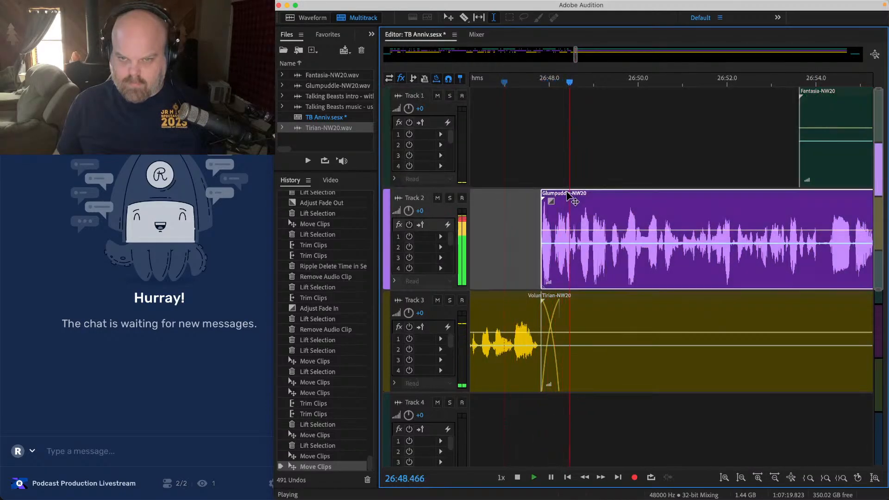
pyautogui.press('space')
pyautogui.moveTo(550, 200); pyautogui.dragTo(555, 216)
pyautogui.click(515, 166)
pyautogui.press('space')
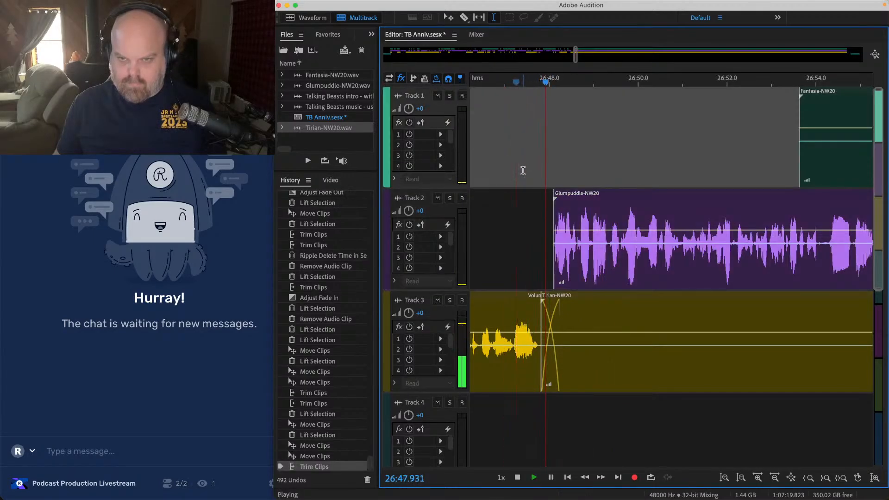
pyautogui.scroll(-5, 566, 167)
pyautogui.press('super+s')
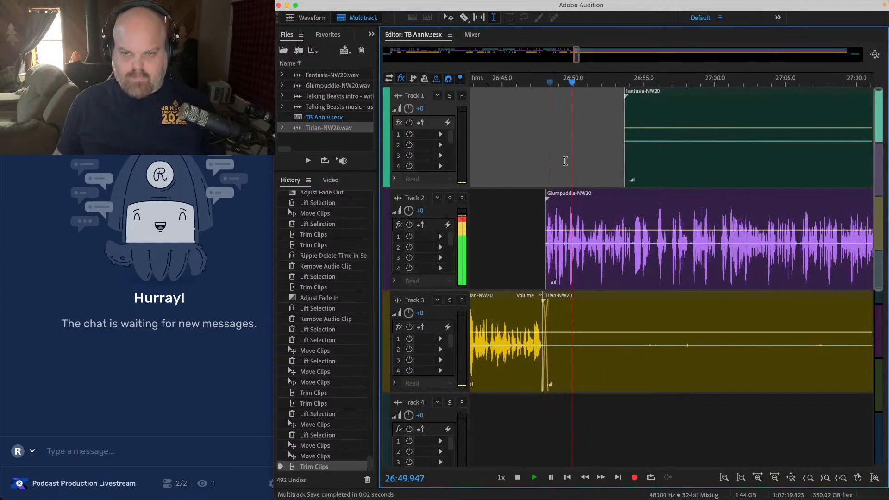
# Step: Delete the silent section of the Tirian clip on Track 3 from about 26:50 to 27:10.6
pyautogui.moveTo(526, 322); pyautogui.dragTo(821, 326)
pyautogui.click(720, 338)
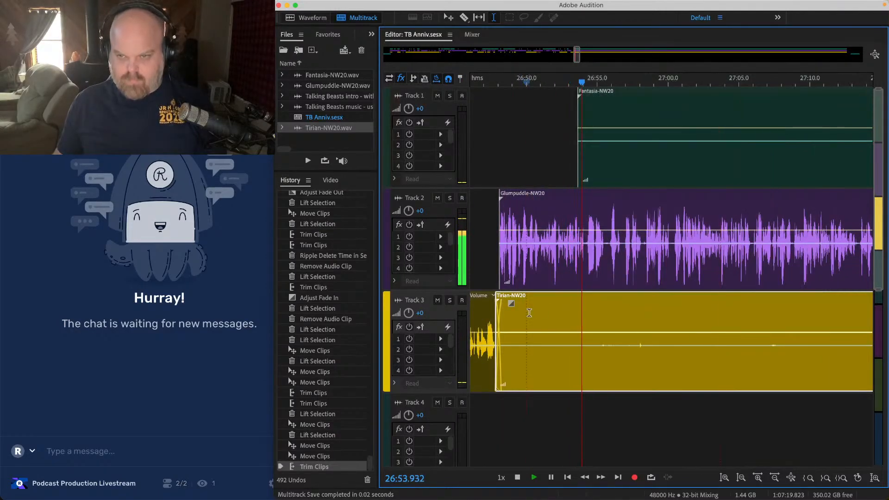
pyautogui.moveTo(526, 322); pyautogui.dragTo(818, 325)
pyautogui.press('Delete')
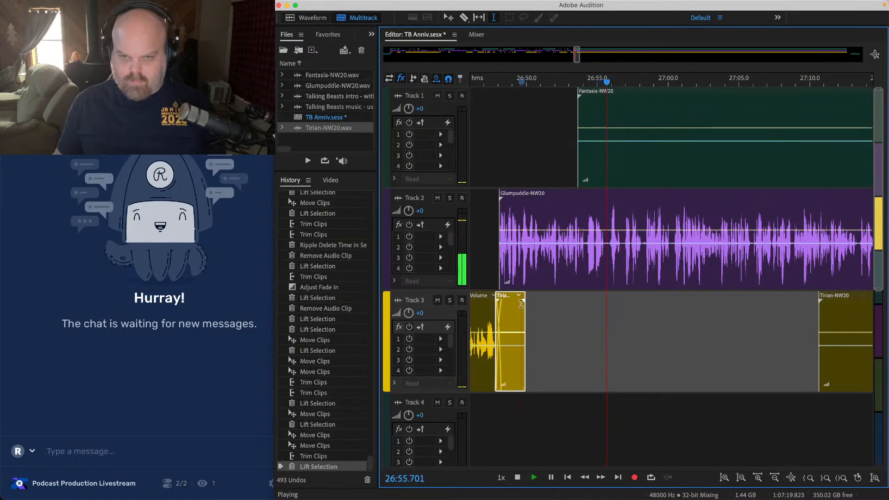
# Step: Add a fade-out to the end of the short Tirian clip ending at about 26:50 on Track 3, and save the session
pyautogui.scroll(3, 524, 302)
pyautogui.moveTo(530, 301); pyautogui.dragTo(509, 313)
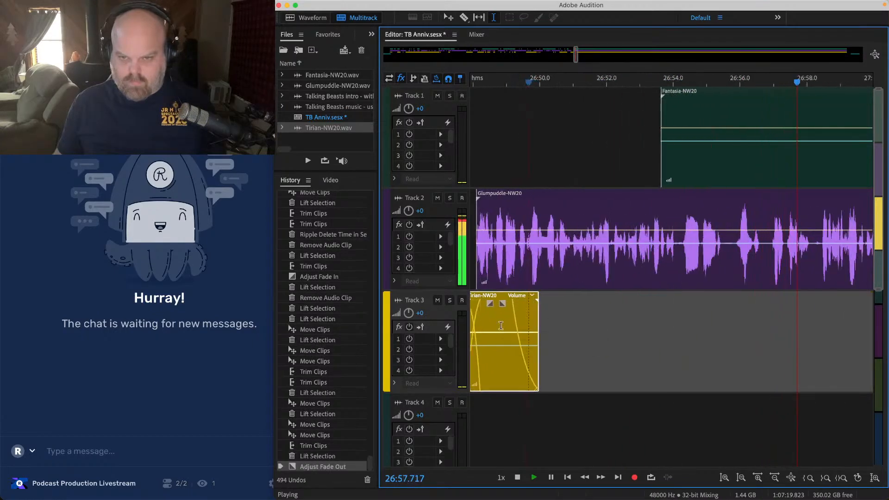
pyautogui.scroll(-4, 667, 339)
pyautogui.press('super+s')
pyautogui.scroll(-2, 542, 302)
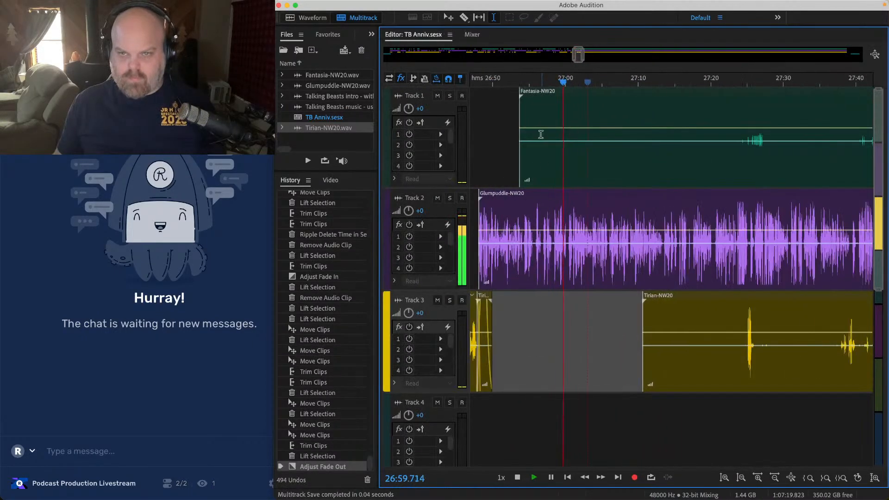
# Step: Trim the start of the Fantasia clip on Track 1 to about 27:24 and the Tirian clip on Track 3 to about 27:25, and save
pyautogui.moveTo(519, 109); pyautogui.dragTo(740, 109)
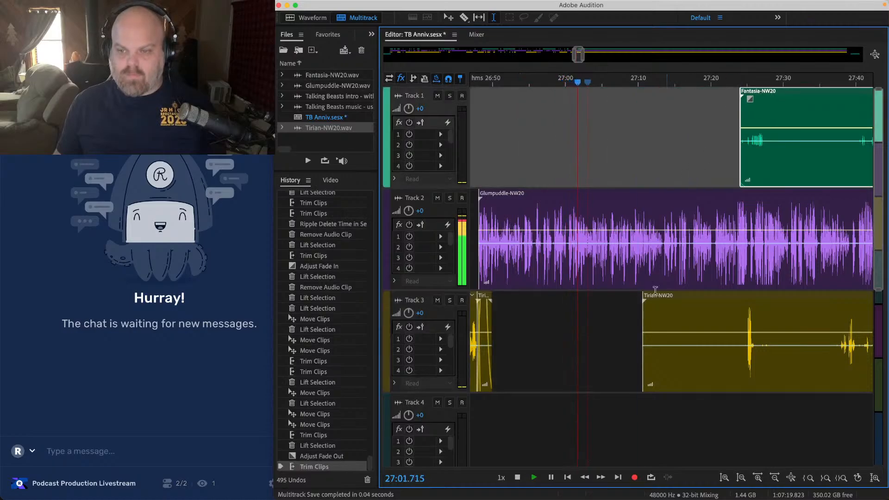
pyautogui.moveTo(644, 309); pyautogui.dragTo(747, 318)
pyautogui.press('super+s')
# Step: Delete the Glumpuddle audio on Track 2 from about 27:15.7 to 27:17.5
pyautogui.click(721, 320)
pyautogui.hscroll(1, 720, 320)
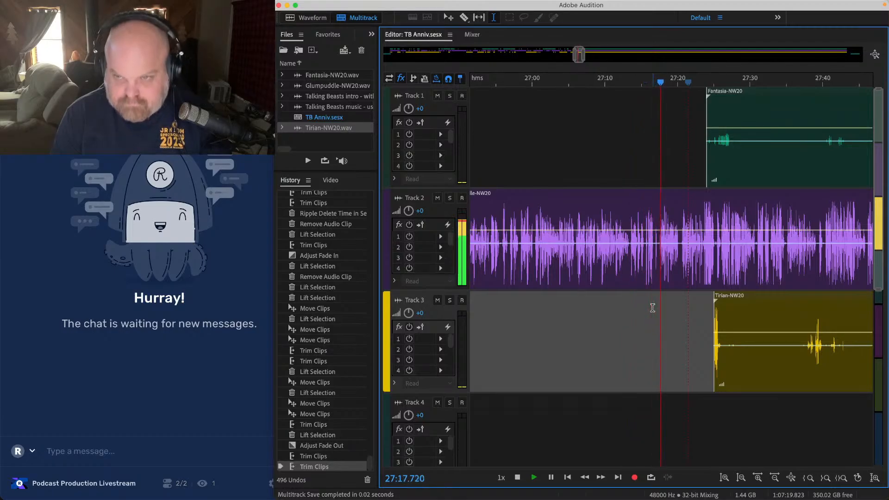
pyautogui.scroll(2, 653, 308)
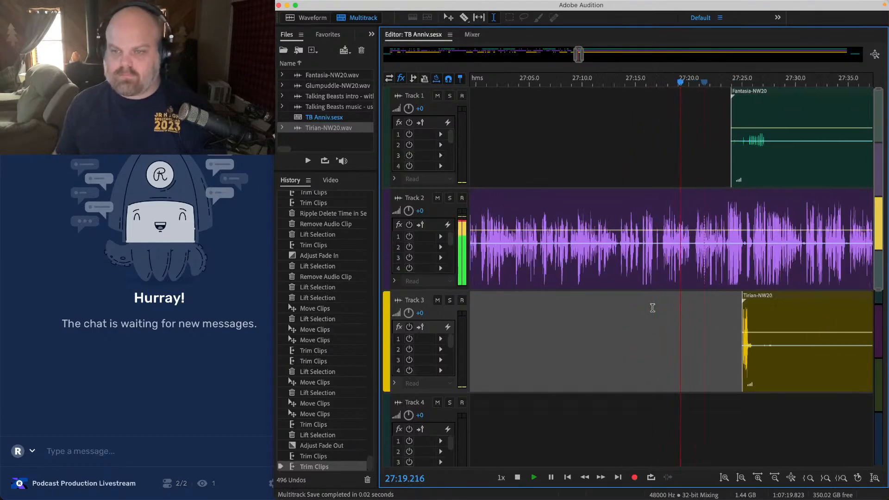
pyautogui.click(636, 169)
pyautogui.scroll(3, 636, 169)
pyautogui.scroll(2, 670, 181)
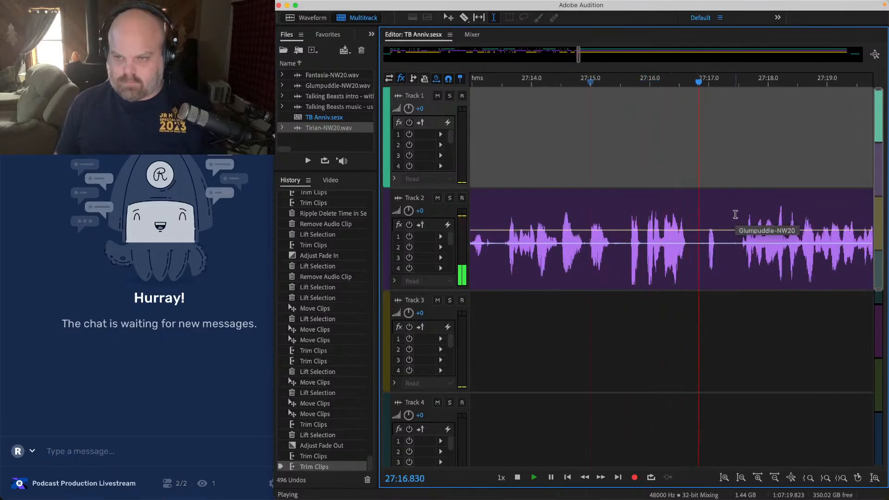
pyautogui.moveTo(738, 223); pyautogui.dragTo(629, 194)
pyautogui.press('Delete')
# Step: Move all following clips on the three tracks earlier to close the Track 2 gap at about 27:15.7, play the join, and save the session
pyautogui.scroll(-5, 629, 199)
pyautogui.moveTo(676, 162); pyautogui.dragTo(853, 477)
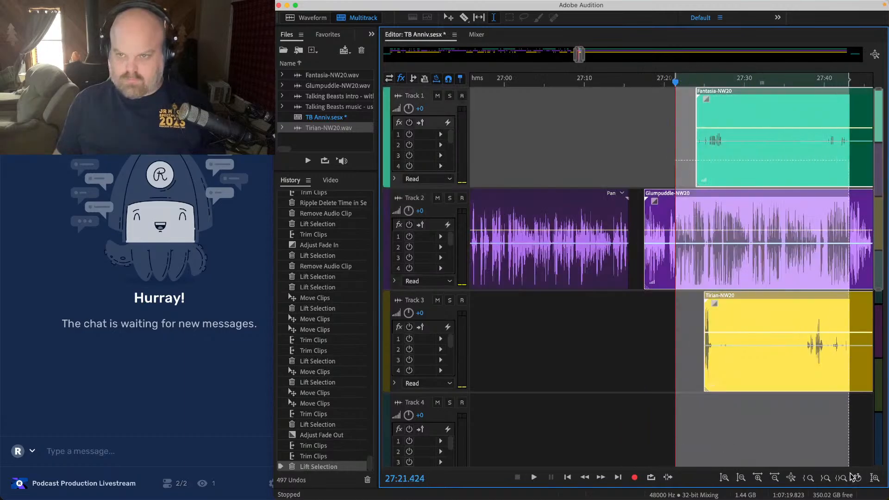
pyautogui.scroll(4, 627, 199)
pyautogui.scroll(1, 651, 204)
pyautogui.moveTo(727, 197); pyautogui.dragTo(634, 198)
pyautogui.click(596, 144)
pyautogui.press('space')
pyautogui.scroll(1, 595, 143)
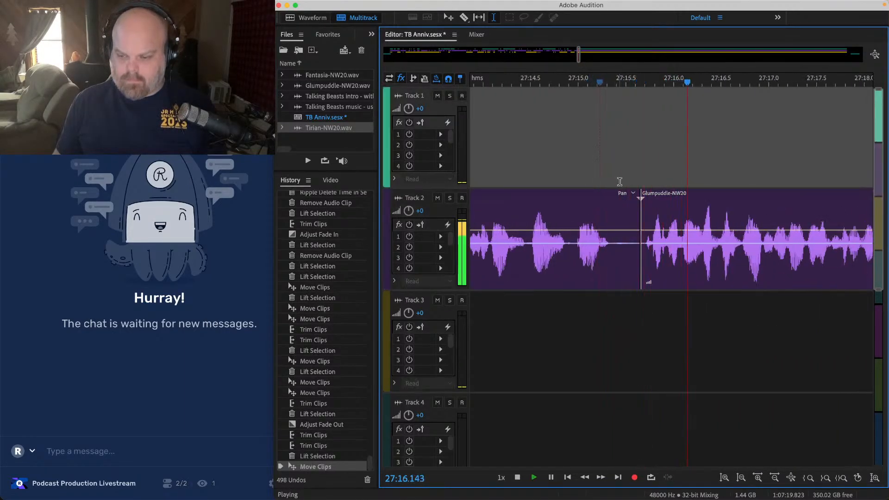
pyautogui.scroll(-4, 619, 182)
pyautogui.press('super+s')
# Step: Delete the silent section of the Tirian clip on Track 3 from about 27:24.5 to 27:36
pyautogui.hscroll(3, 633, 349)
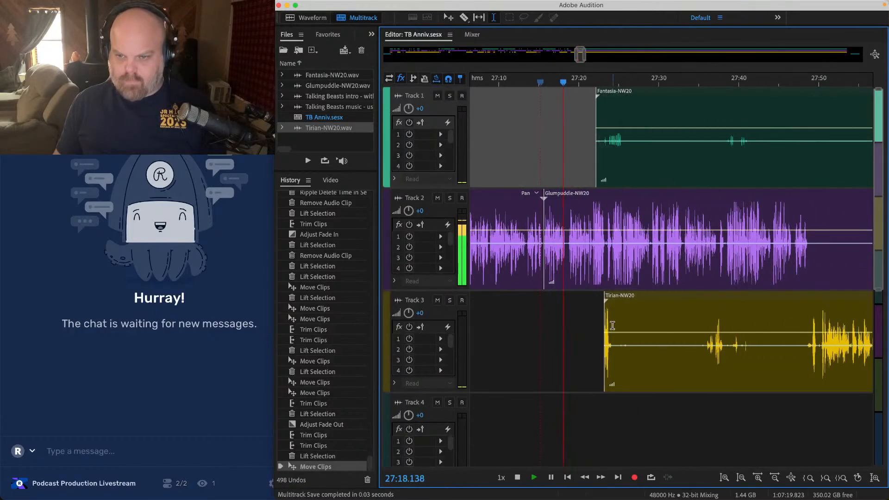
pyautogui.moveTo(613, 325); pyautogui.dragTo(705, 320)
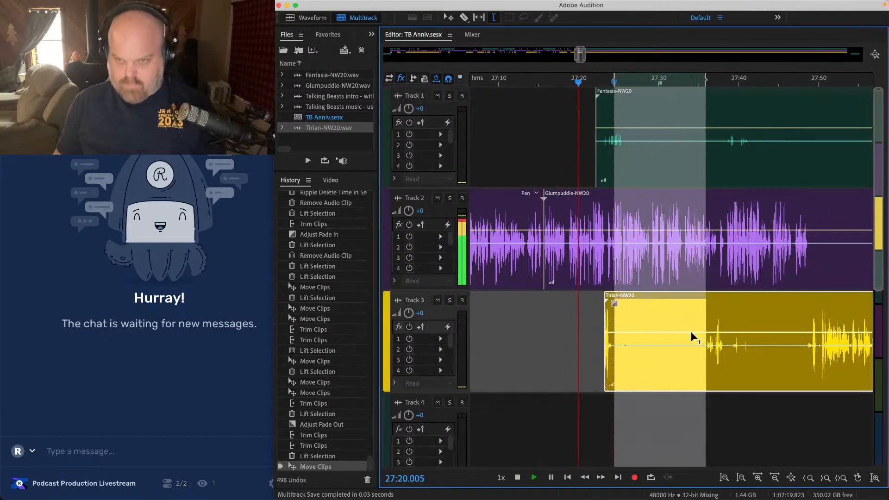
pyautogui.press('Delete')
pyautogui.scroll(1, 658, 234)
pyautogui.hscroll(2, 618, 196)
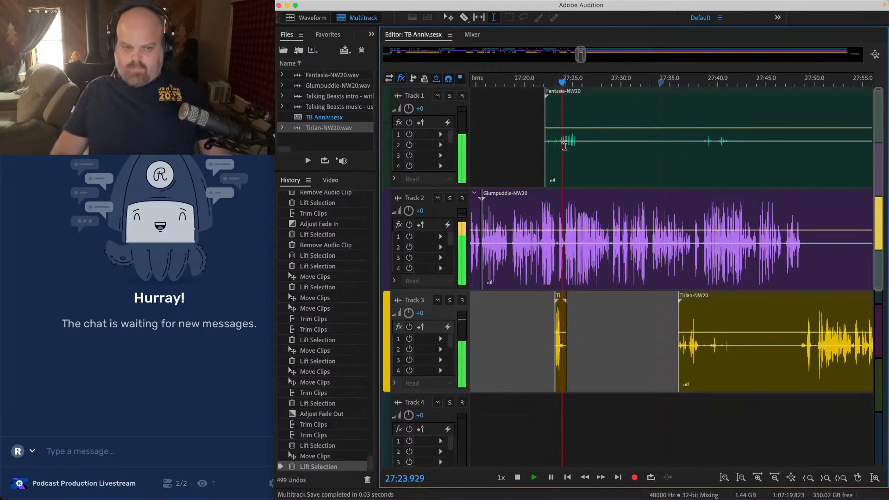
# Step: Delete the audio on Tracks 1 and 2 from about 27:37.5 to 27:38.5, play across the gap, and save the session
pyautogui.hscroll(3, 565, 146)
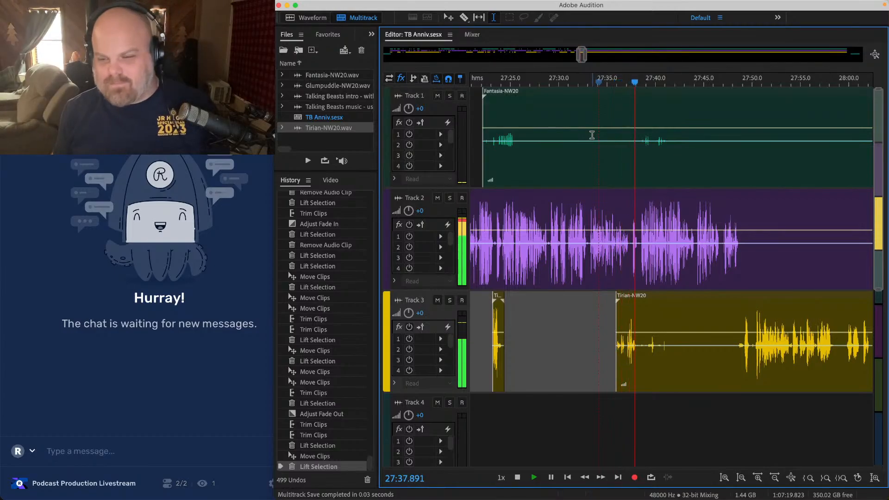
pyautogui.hscroll(2, 592, 134)
pyautogui.scroll(8, 603, 199)
pyautogui.press('space')
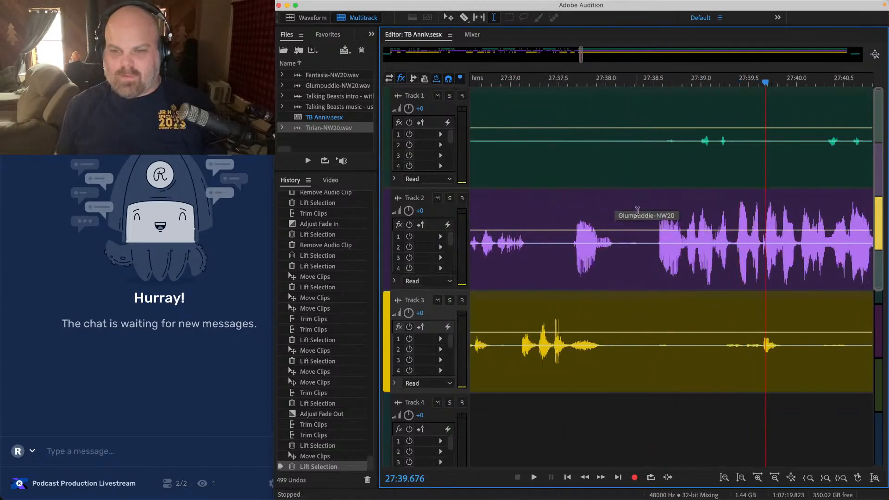
pyautogui.moveTo(653, 215); pyautogui.dragTo(559, 91)
pyautogui.press('Delete')
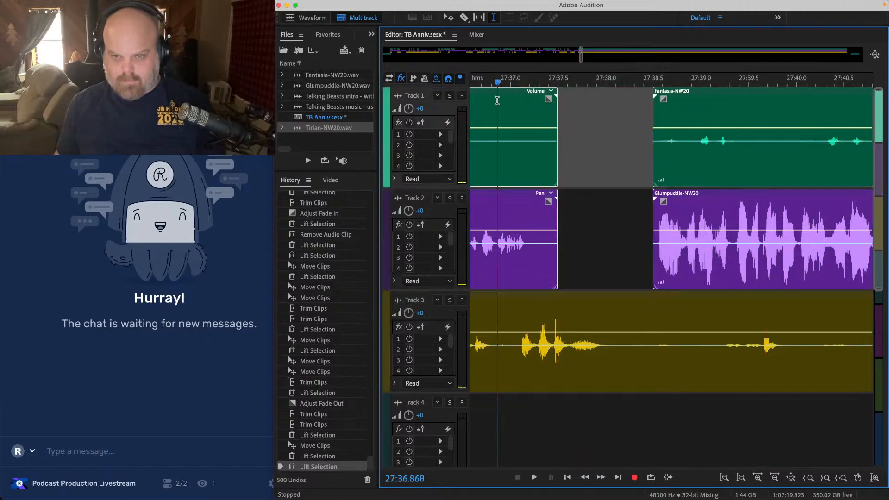
pyautogui.press('space')
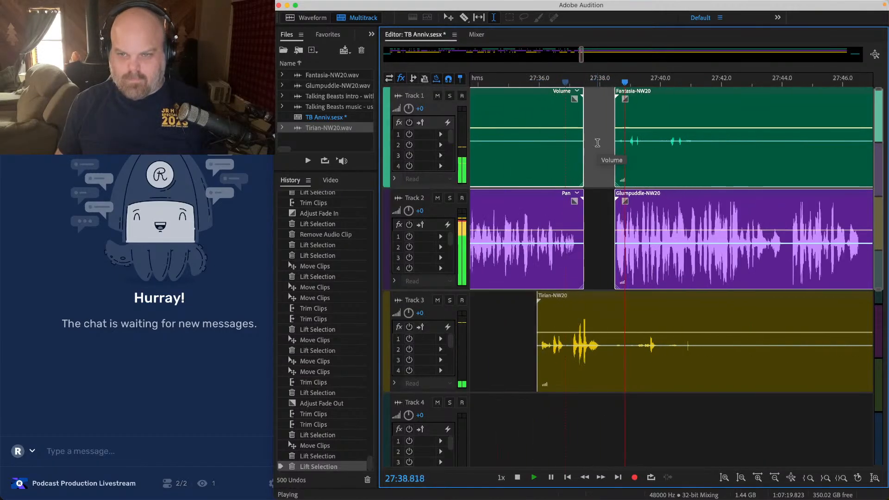
pyautogui.scroll(-6, 565, 144)
pyautogui.hscroll(5, 565, 144)
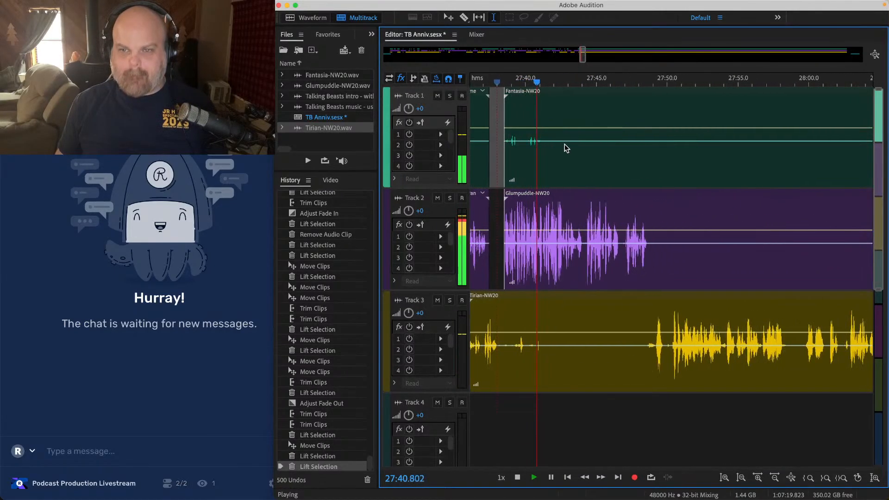
pyautogui.press('super+s')
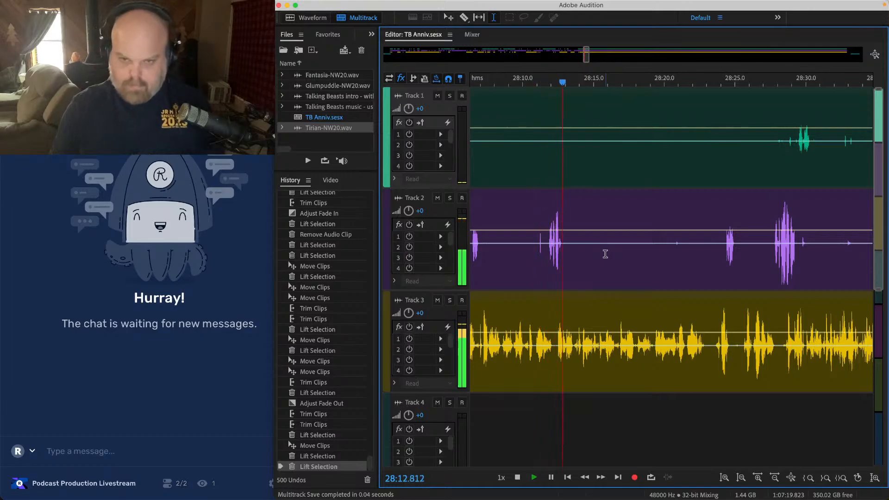
# Step: Delete the Fantasia and Glumpuddle audio on Tracks 1 and 2 from about 28:10 to 28:11.7, and play across the gap
pyautogui.scroll(3, 533, 209)
pyautogui.moveTo(566, 218); pyautogui.dragTo(507, 121)
pyautogui.press('Delete')
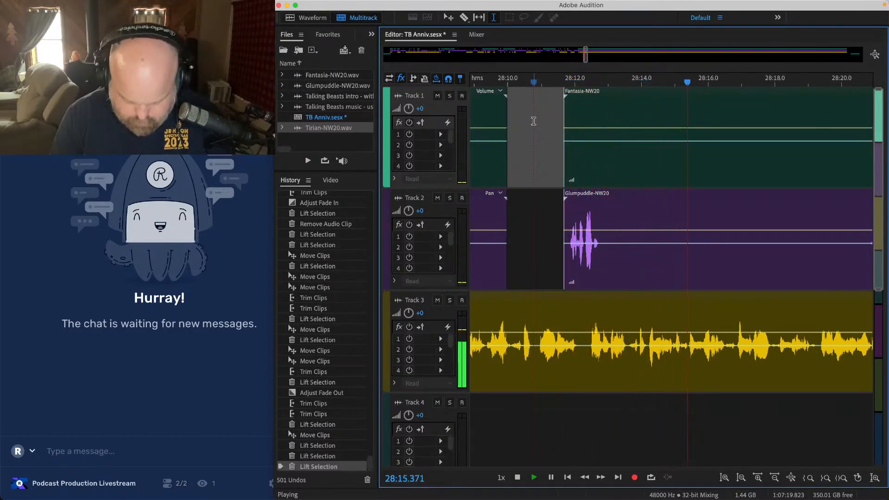
pyautogui.press('space')
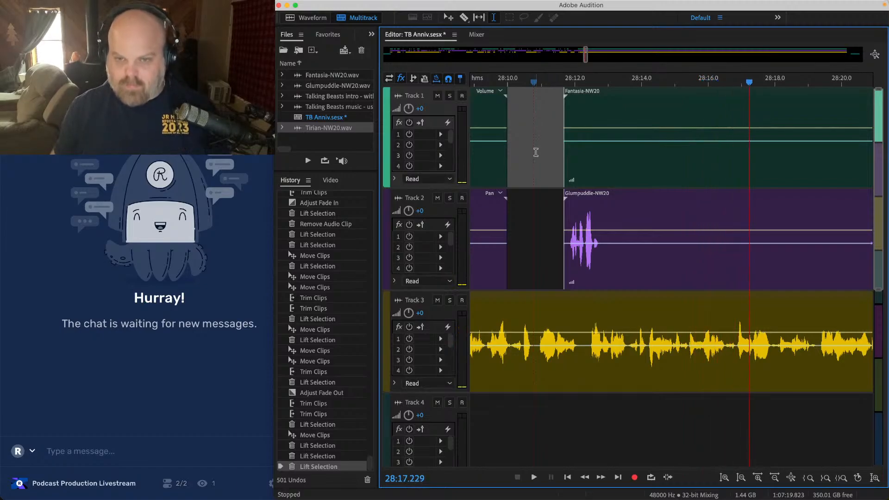
pyautogui.click(535, 152)
pyautogui.press('space')
# Step: Delete the Tirian speech on Track 3 from about 28:10.4 to 28:13.6
pyautogui.scroll(1, 560, 183)
pyautogui.press('space')
pyautogui.click(492, 271)
pyautogui.scroll(1, 492, 272)
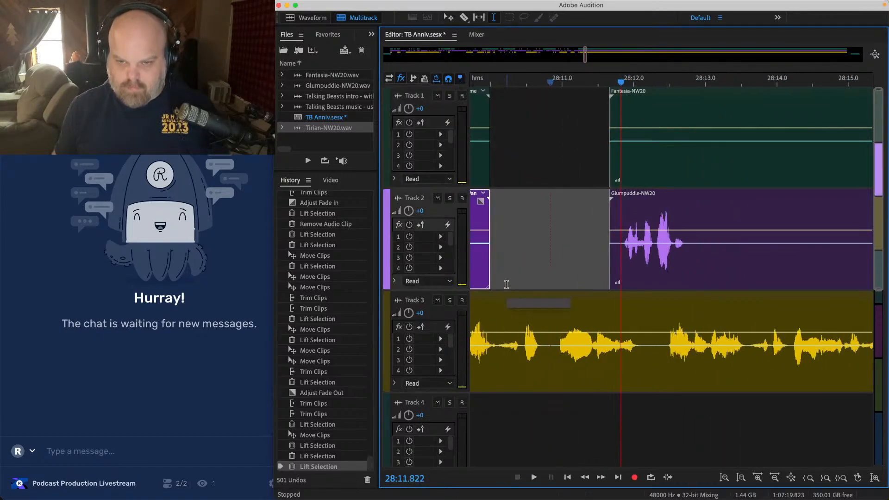
pyautogui.click(507, 283)
pyautogui.press('space')
pyautogui.moveTo(524, 326); pyautogui.dragTo(739, 310)
pyautogui.press('space')
pyautogui.press('Delete')
pyautogui.press('space')
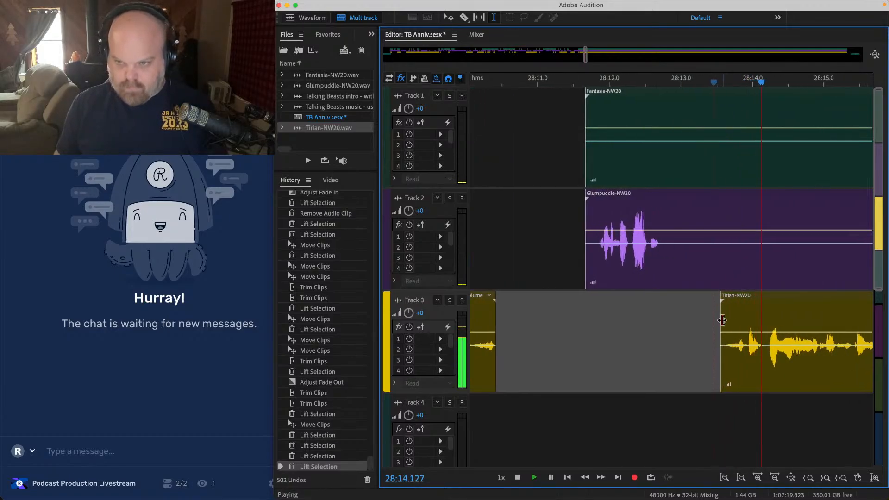
# Step: Move all following clips on the three tracks earlier so the Fantasia and Glumpuddle clips crossfade with the previous ones at about 28:10, and play the join
pyautogui.moveTo(823, 83); pyautogui.dragTo(710, 92)
pyautogui.hscroll(-3, 575, 137)
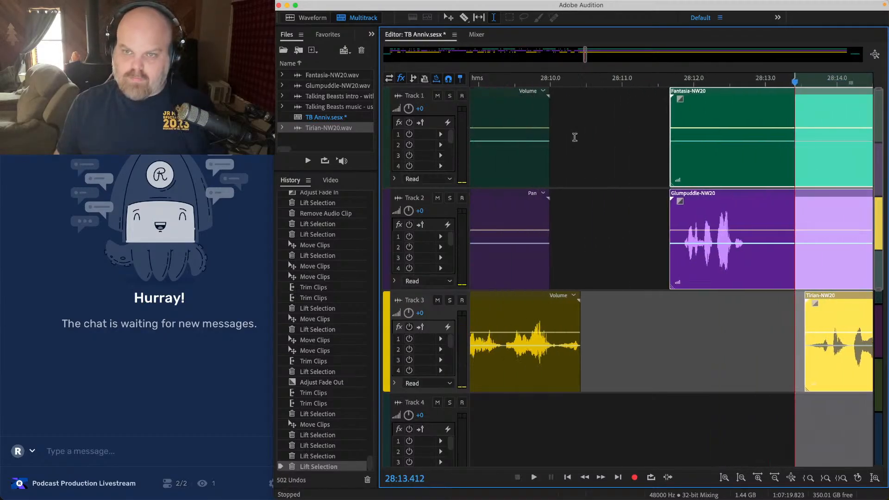
pyautogui.moveTo(718, 194); pyautogui.dragTo(589, 194)
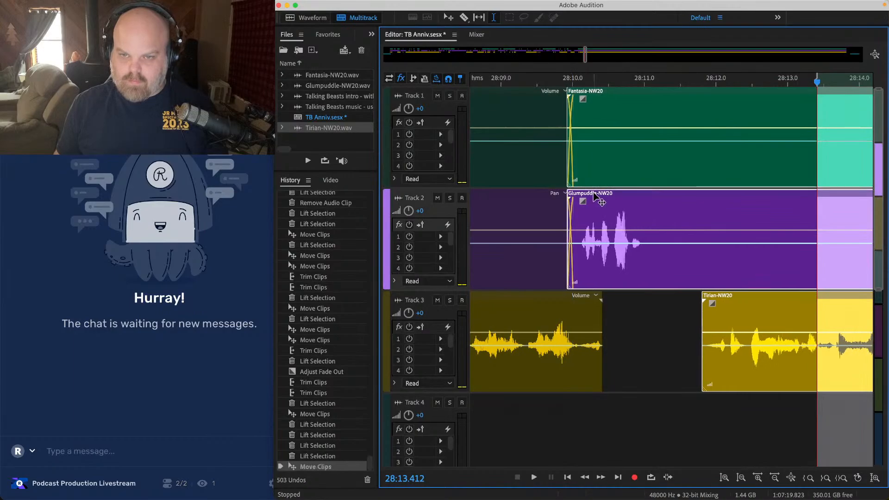
pyautogui.click(530, 133)
pyautogui.press('space')
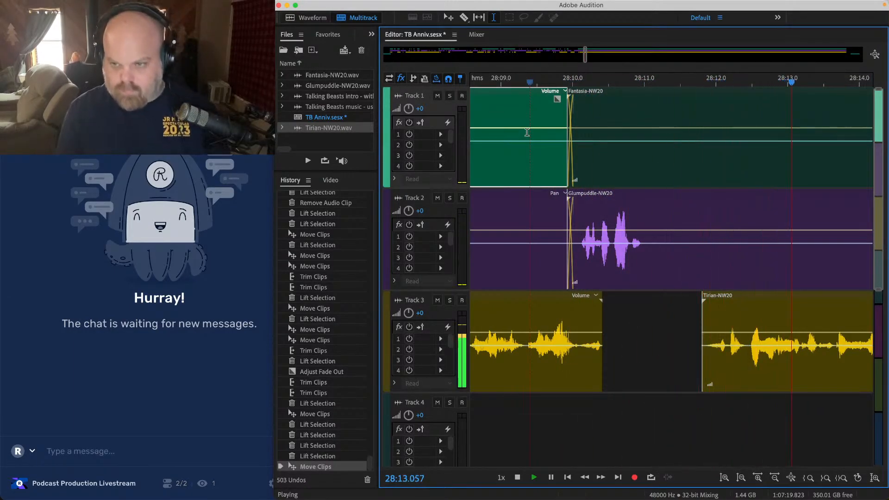
pyautogui.press('space')
# Step: Extend the start of the Tirian clip on Track 3 back to about 28:11.3, and play across the gap before it
pyautogui.moveTo(678, 314); pyautogui.dragTo(644, 317)
pyautogui.press('space')
pyautogui.press('space')
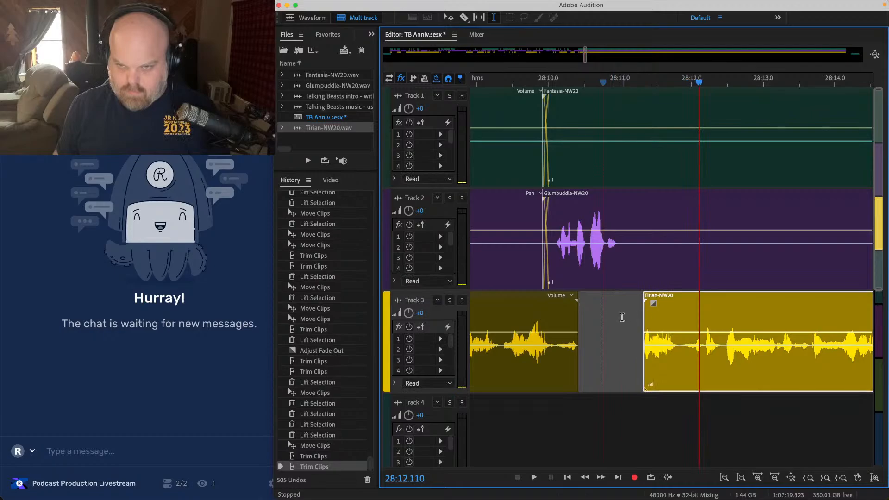
pyautogui.click(595, 316)
pyautogui.press('space')
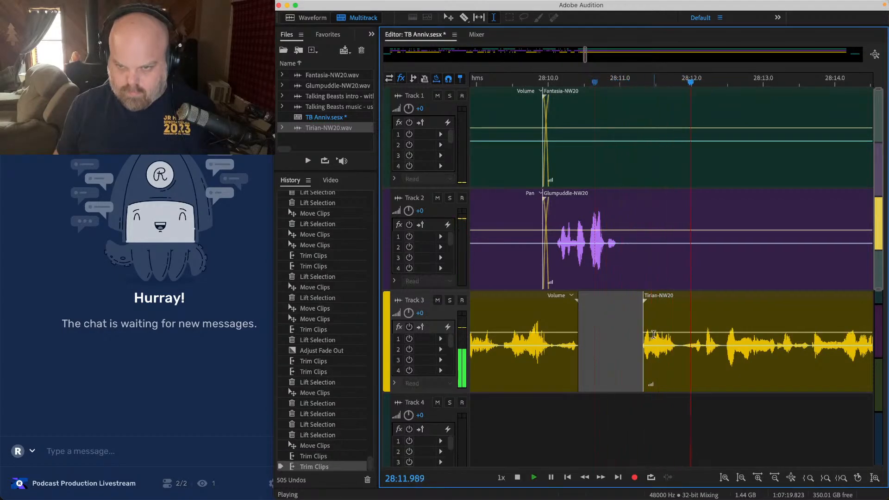
# Step: Add a short fade-in to the Tirian clip starting at about 28:11.3 on Track 3, and play the transition
pyautogui.click(653, 332)
pyautogui.press('space')
pyautogui.moveTo(650, 304); pyautogui.dragTo(653, 304)
pyautogui.click(587, 313)
pyautogui.press('space')
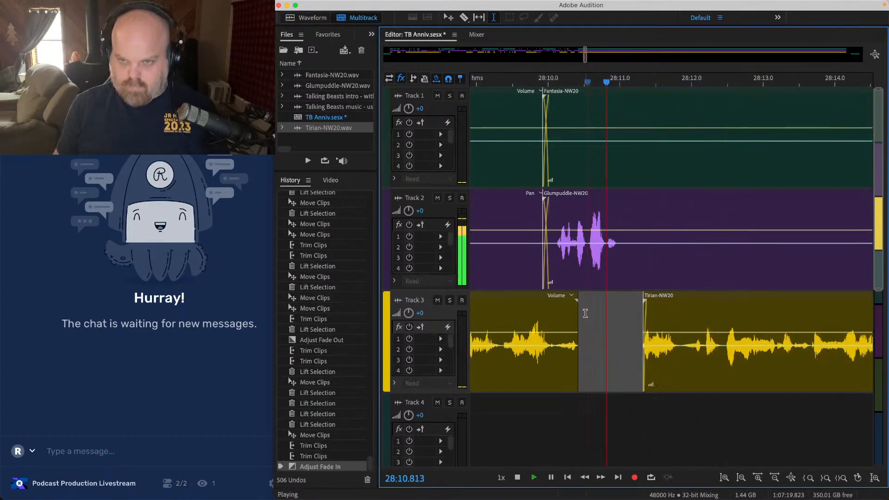
# Step: Delete the silent Fantasia audio on Track 1 from about 28:08.6 to 28:26, and play the section before the remaining clip
pyautogui.scroll(-2, 586, 313)
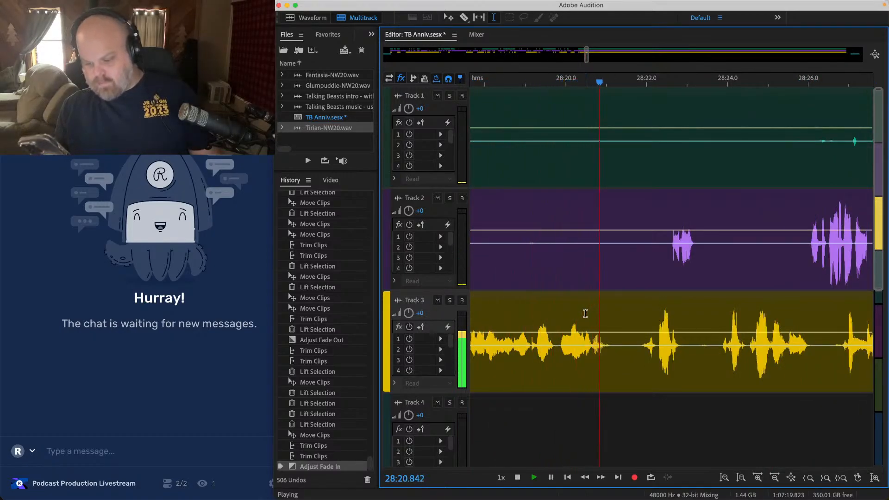
pyautogui.scroll(-5, 585, 313)
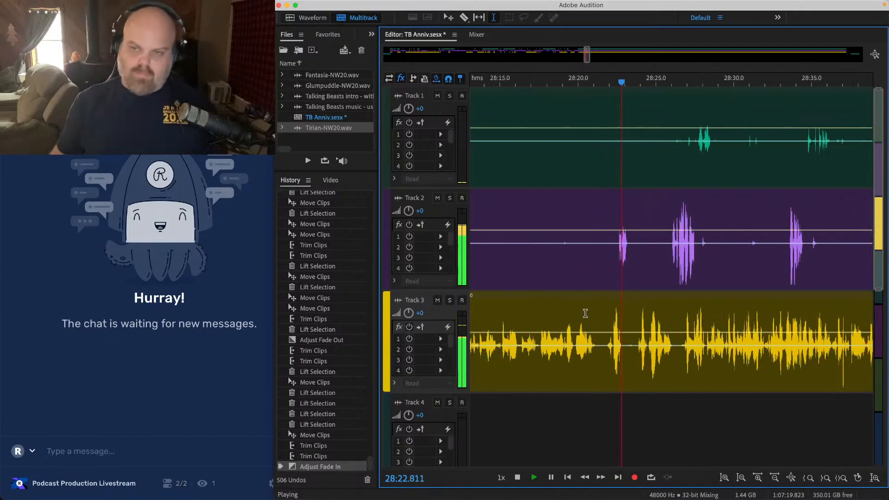
pyautogui.moveTo(481, 112); pyautogui.dragTo(634, 113)
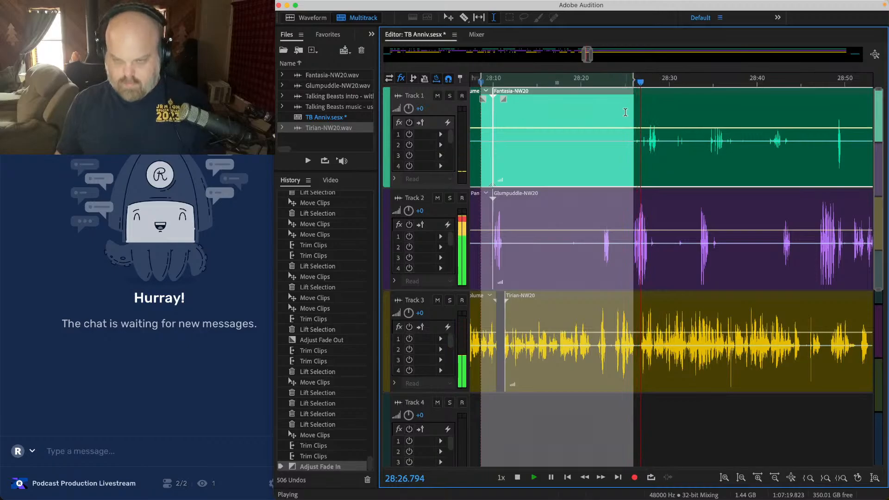
pyautogui.press('Delete')
pyautogui.scroll(3, 625, 113)
pyautogui.press('space')
pyautogui.click(580, 126)
pyautogui.press('space')
# Step: Delete the audio on Tracks 2 and 3 from about 28:23 to 28:26, and trim the end of the earlier Glumpuddle clip to about 28:22.1
pyautogui.scroll(3, 579, 127)
pyautogui.click(556, 142)
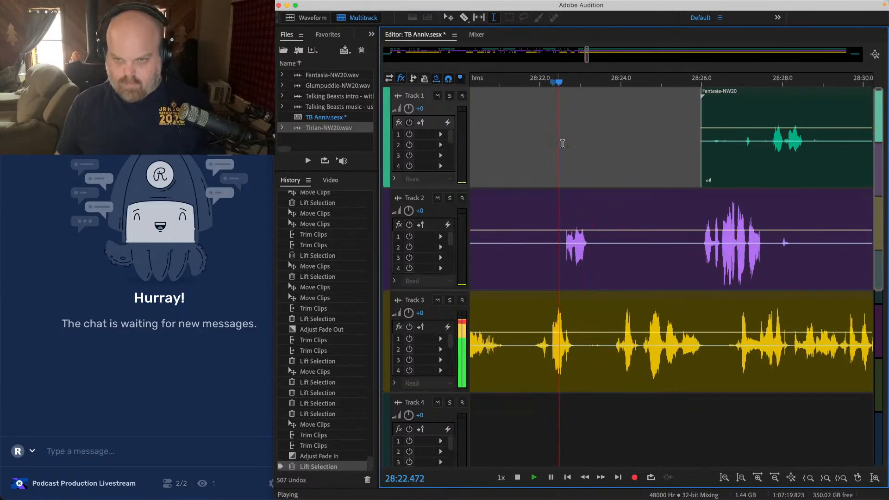
pyautogui.scroll(3, 609, 185)
pyautogui.press('space')
pyautogui.press('space')
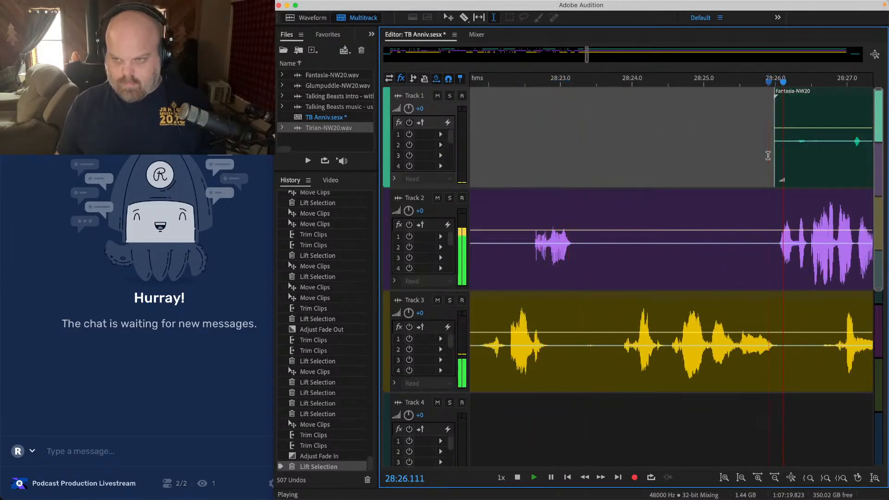
pyautogui.click(614, 233)
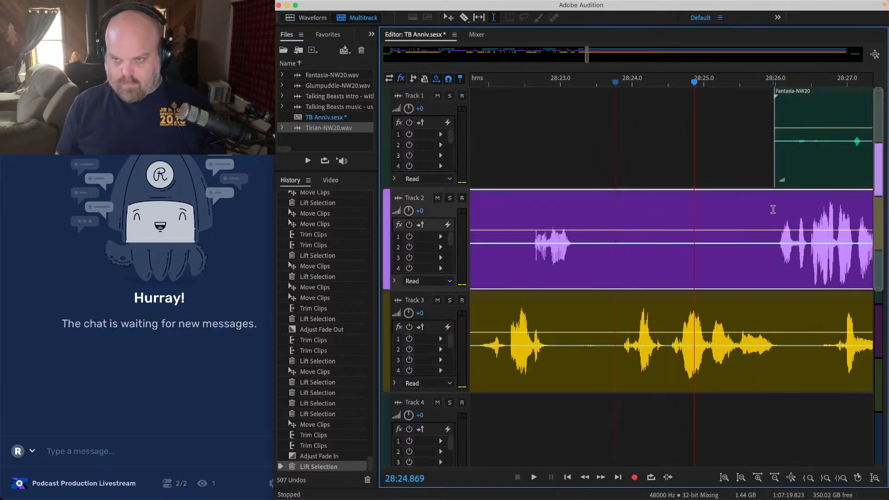
pyautogui.click(774, 208)
pyautogui.press('space')
pyautogui.moveTo(767, 139); pyautogui.dragTo(560, 370)
pyautogui.press('Delete')
pyautogui.click(624, 358)
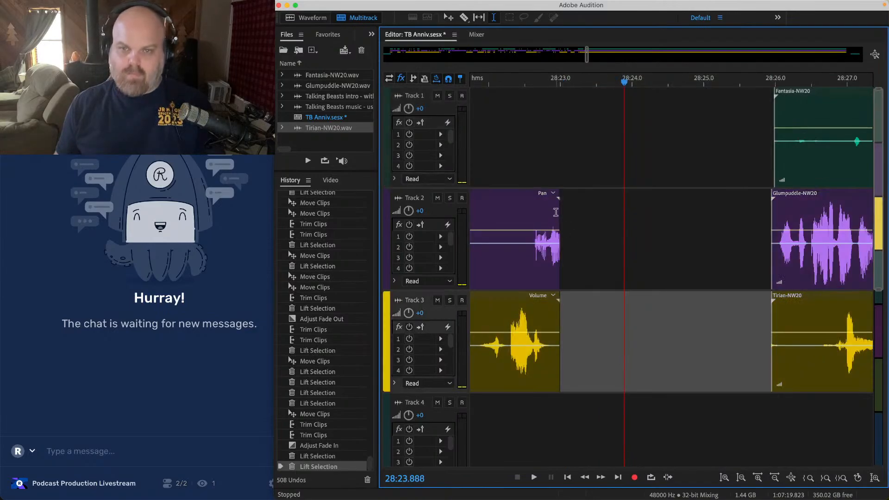
pyautogui.moveTo(558, 209); pyautogui.dragTo(493, 203)
# Step: Move all following clips on the three tracks earlier so the Tirian clip crossfades at about 28:23, play the join, and save the session
pyautogui.moveTo(767, 150); pyautogui.dragTo(834, 435)
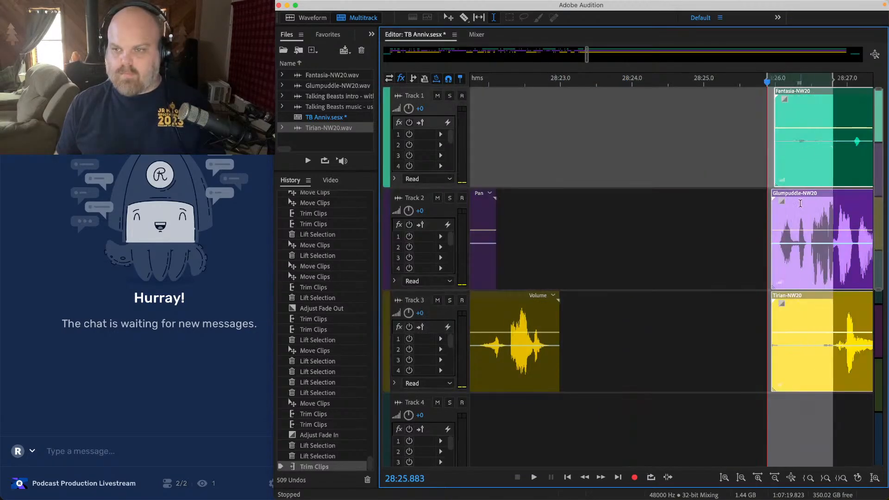
pyautogui.click(787, 185)
pyautogui.moveTo(795, 202); pyautogui.dragTo(580, 201)
pyautogui.click(528, 157)
pyautogui.press('space')
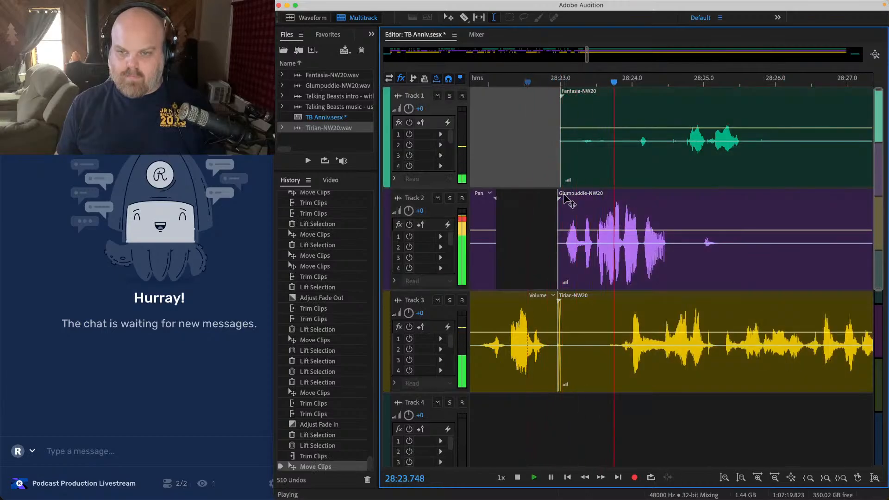
pyautogui.scroll(-2, 565, 199)
pyautogui.press('super+s')
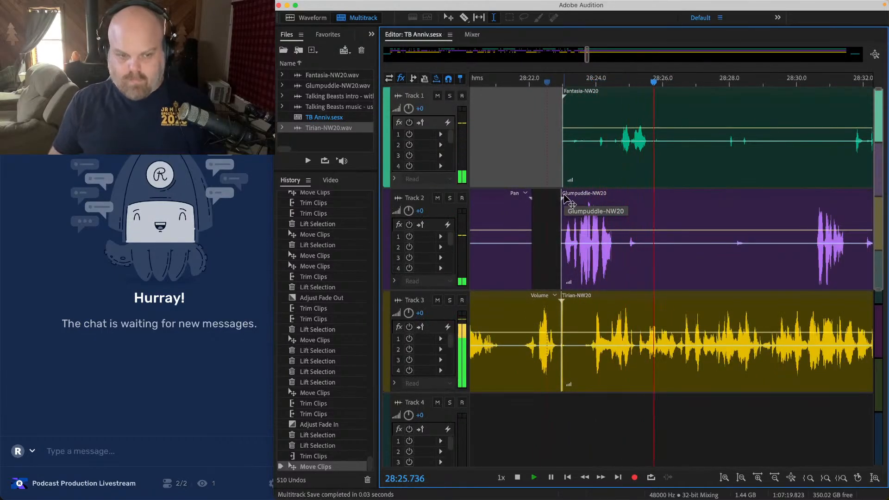
# Step: Save the session and play on from about 28:26.9 to review the conversation on the three tracks
pyautogui.press('space')
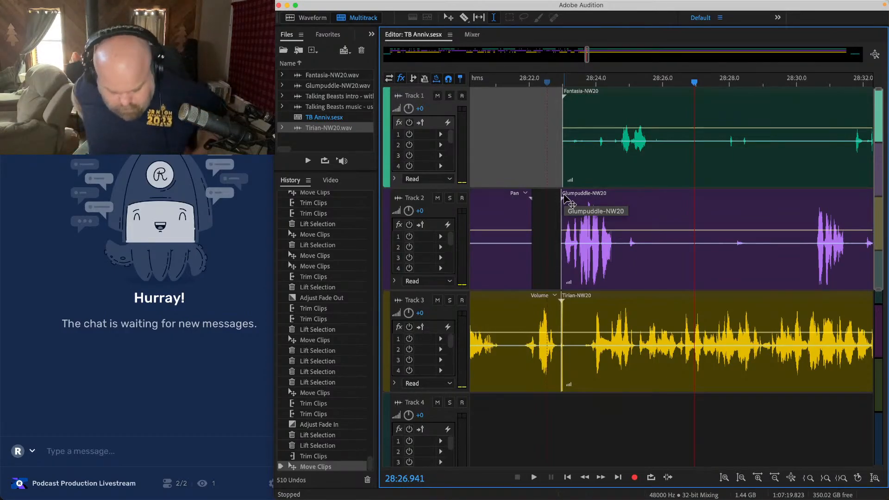
pyautogui.press('space')
pyautogui.press('super+s')
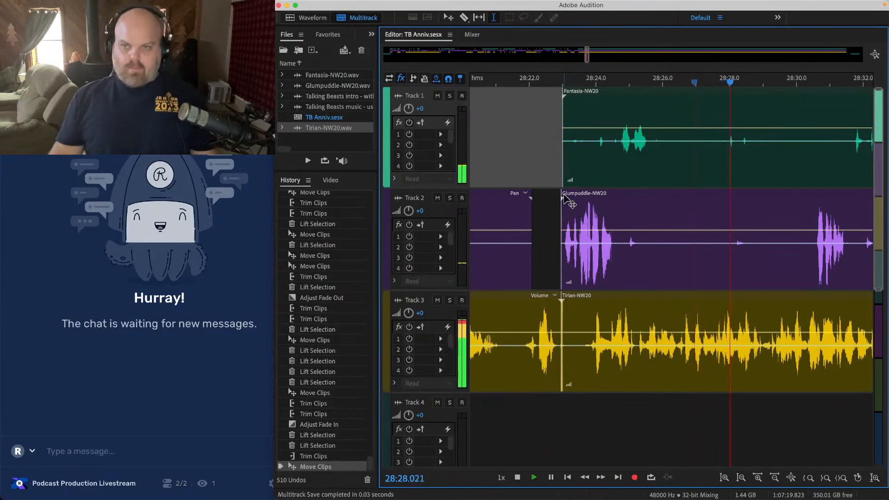
pyautogui.scroll(-3, 555, 147)
pyautogui.hscroll(4, 552, 153)
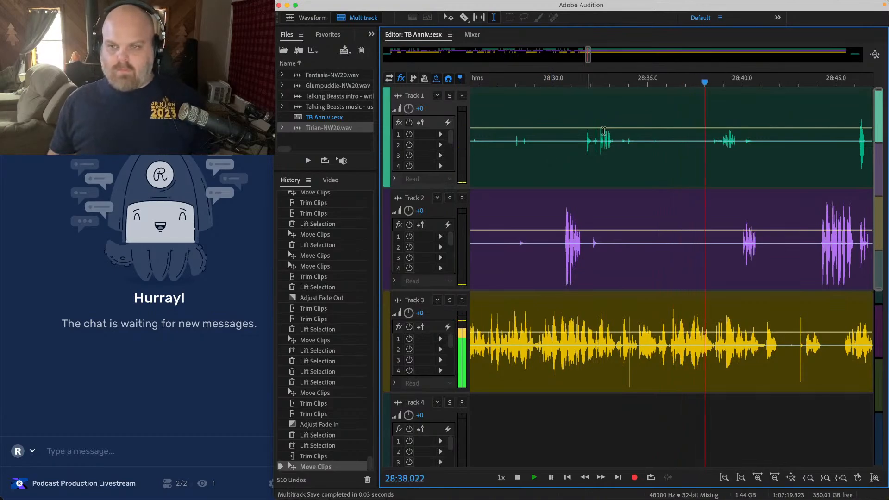
# Step: Ripple delete the time from about 28:41.3 to 28:44.1 across all tracks
pyautogui.hscroll(5, 603, 131)
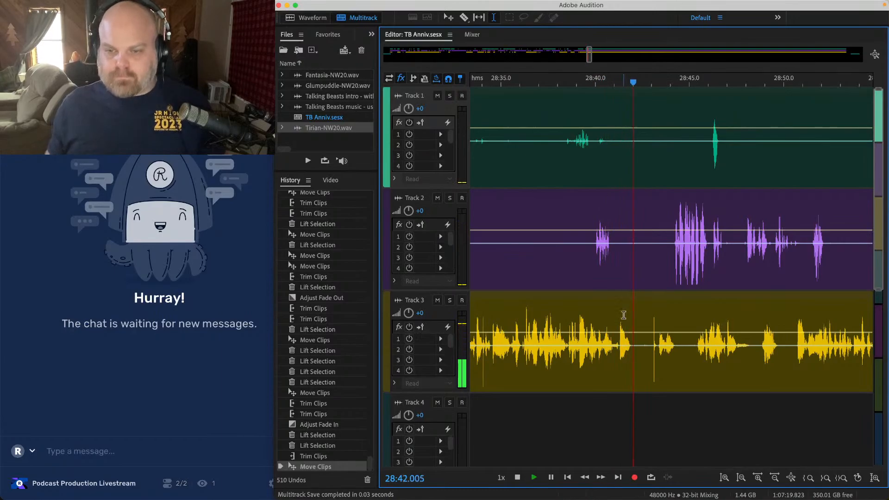
pyautogui.scroll(4, 625, 312)
pyautogui.scroll(-2, 760, 300)
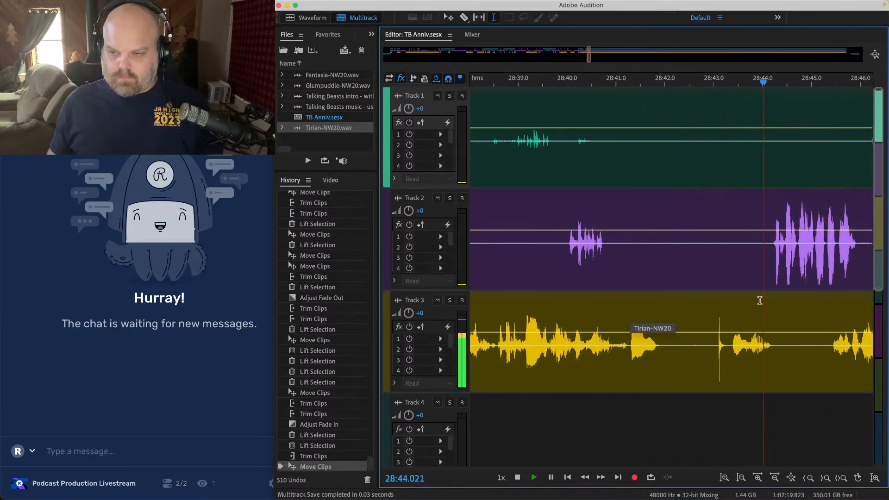
pyautogui.click(754, 207)
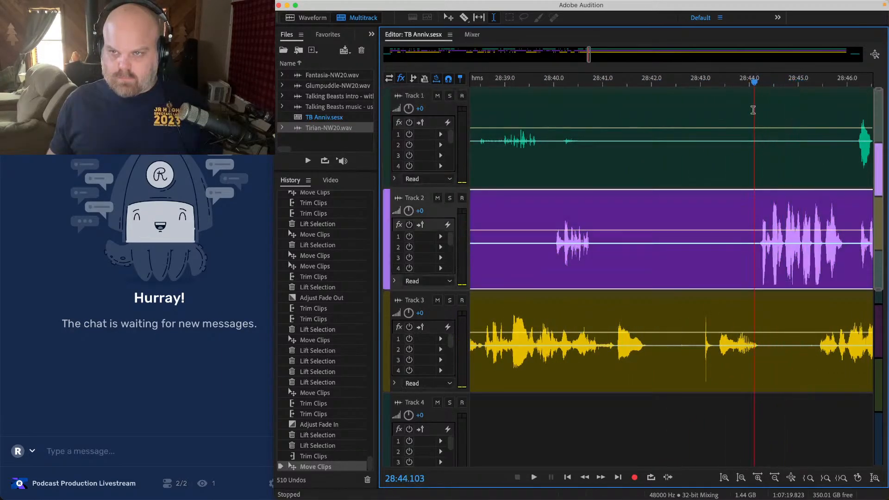
pyautogui.moveTo(753, 110); pyautogui.dragTo(616, 377)
pyautogui.press('shift+super+BackSpace')
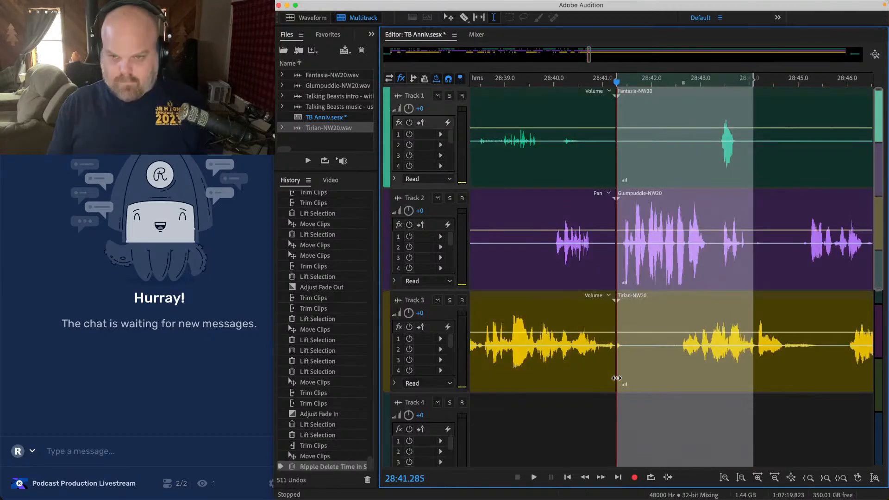
# Step: Trim the start of the Tirian clip on Track 3 to about 28:42.6 and play the join
pyautogui.moveTo(618, 322); pyautogui.dragTo(679, 323)
pyautogui.click(573, 324)
pyautogui.press('space')
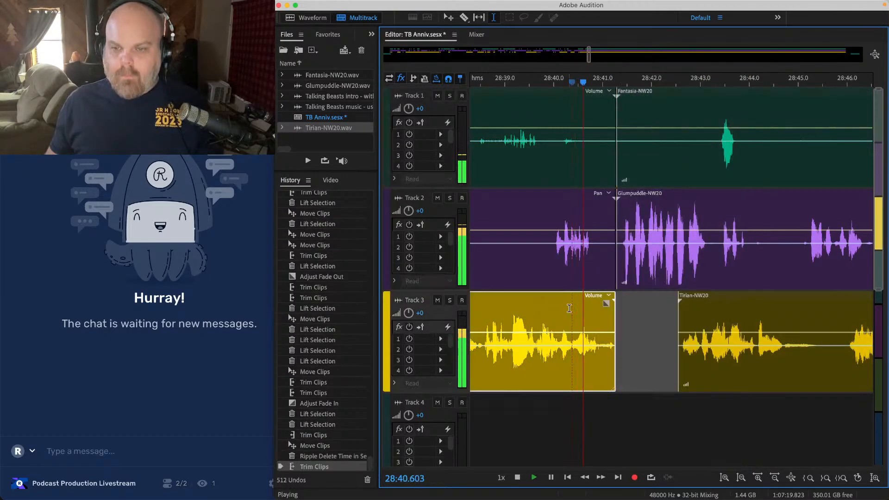
# Step: Move the following clips on all three tracks slightly earlier to crossfade Fantasia and Glumpuddle at about 28:41.2, play the join, and save the session
pyautogui.moveTo(780, 409); pyautogui.dragTo(654, 63)
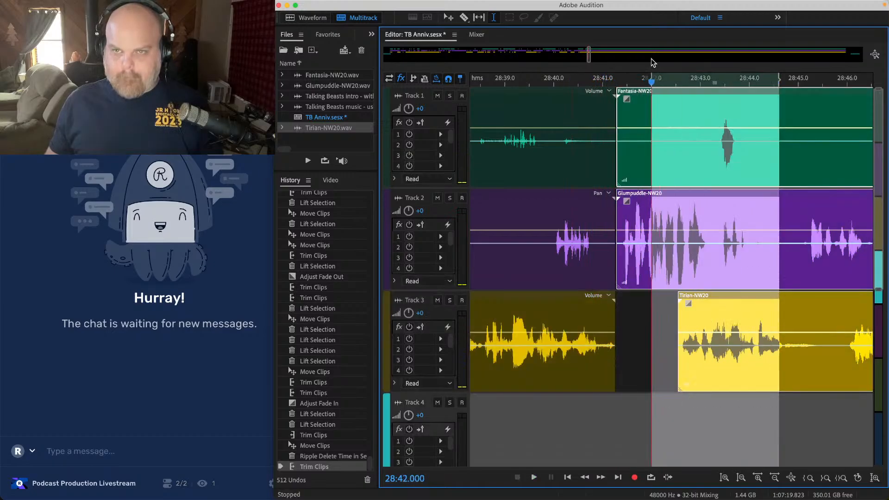
pyautogui.scroll(3, 624, 133)
pyautogui.moveTo(628, 195); pyautogui.dragTo(617, 195)
pyautogui.click(530, 217)
pyautogui.press('space')
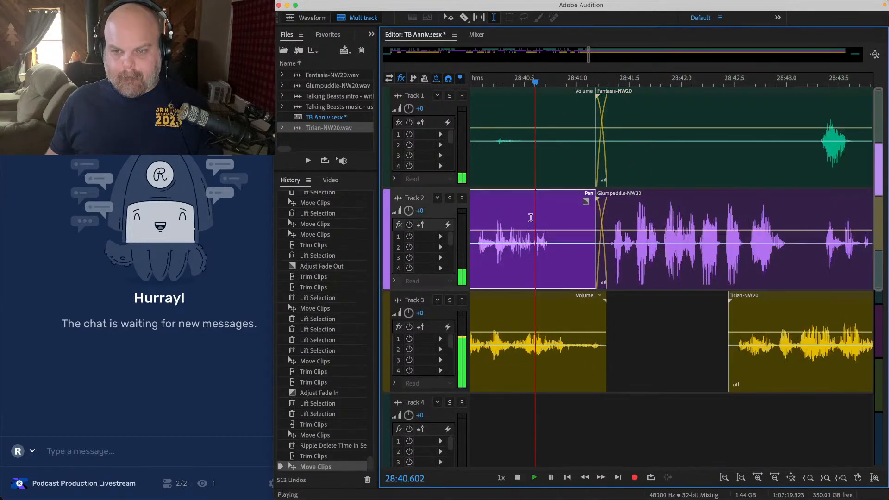
pyautogui.scroll(-3, 530, 218)
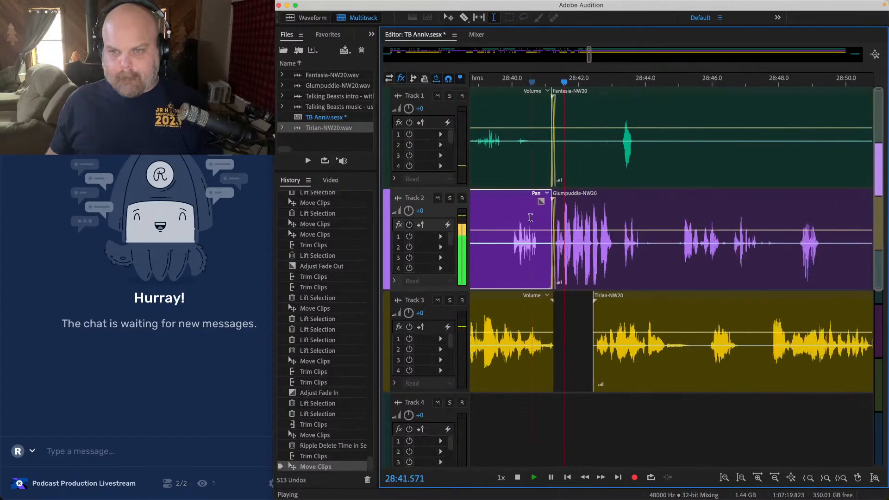
pyautogui.scroll(-1, 530, 218)
pyautogui.press('super+s')
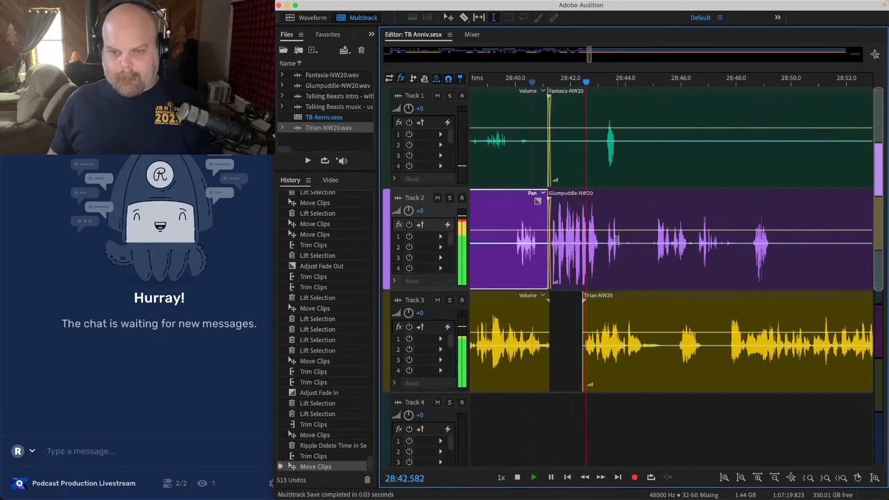
# Step: Play on to about 29:12, checking the three tracks for overlaps and pauses, and save the session along the way
pyautogui.click(573, 314)
pyautogui.scroll(-2, 574, 315)
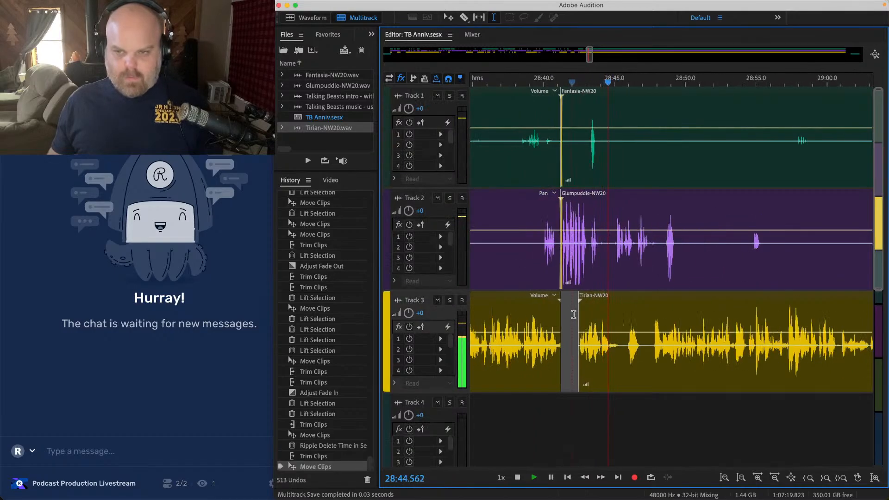
pyautogui.hscroll(3, 574, 315)
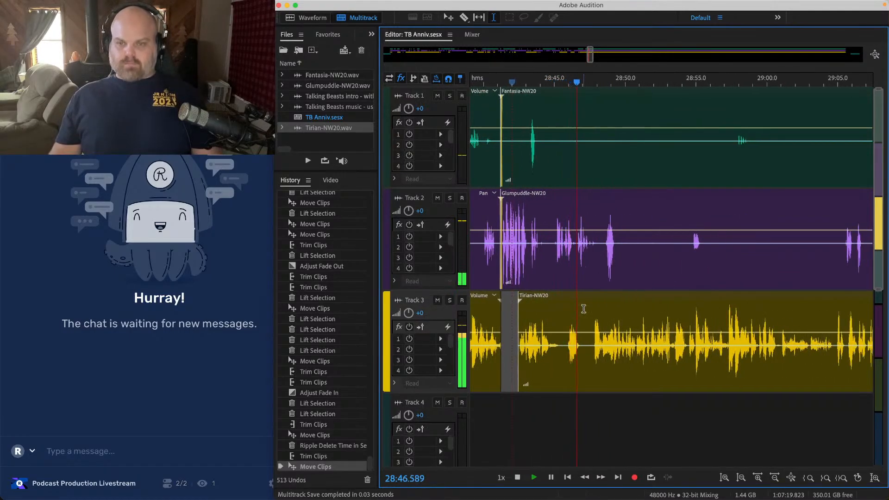
pyautogui.press('super+s')
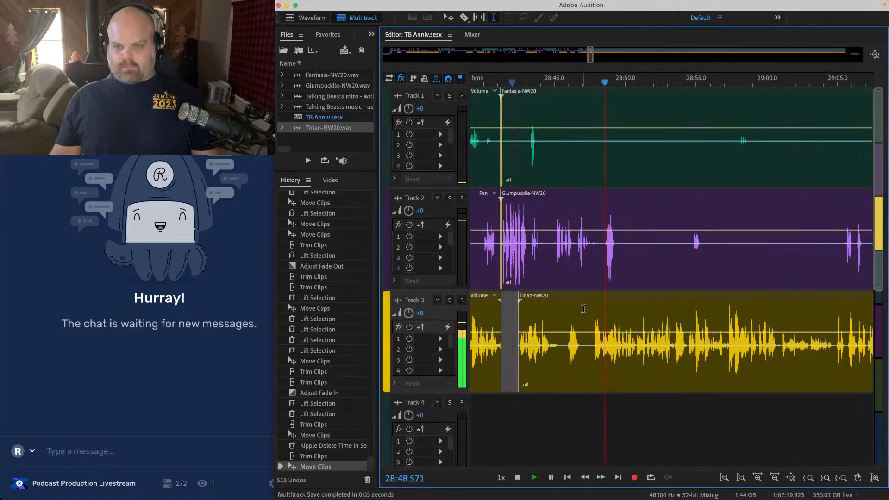
pyautogui.hscroll(2, 584, 309)
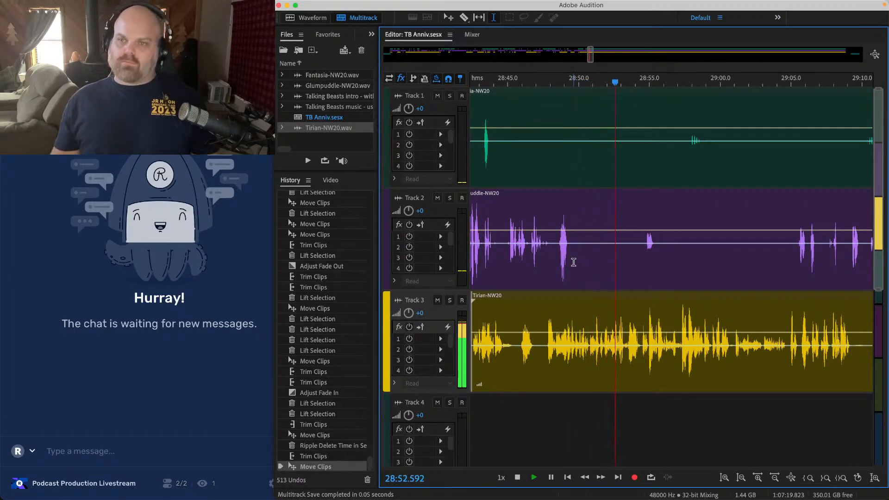
pyautogui.click(592, 417)
pyautogui.press('super+s')
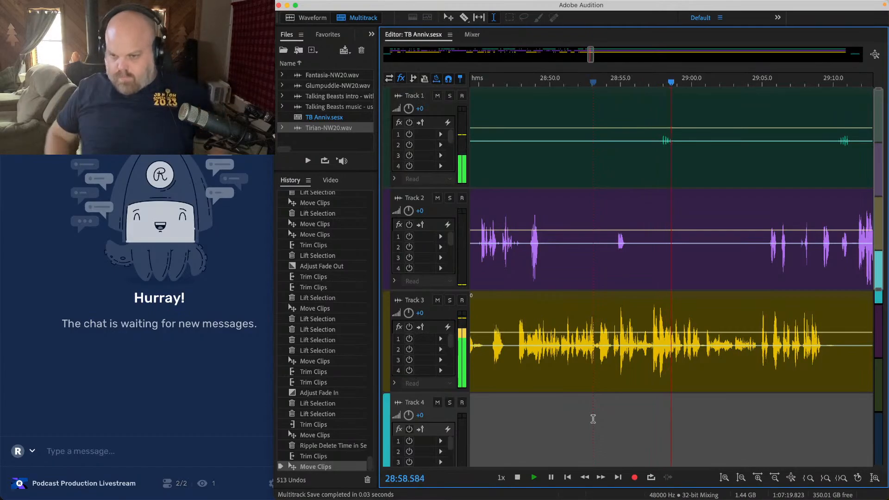
pyautogui.hscroll(3, 593, 419)
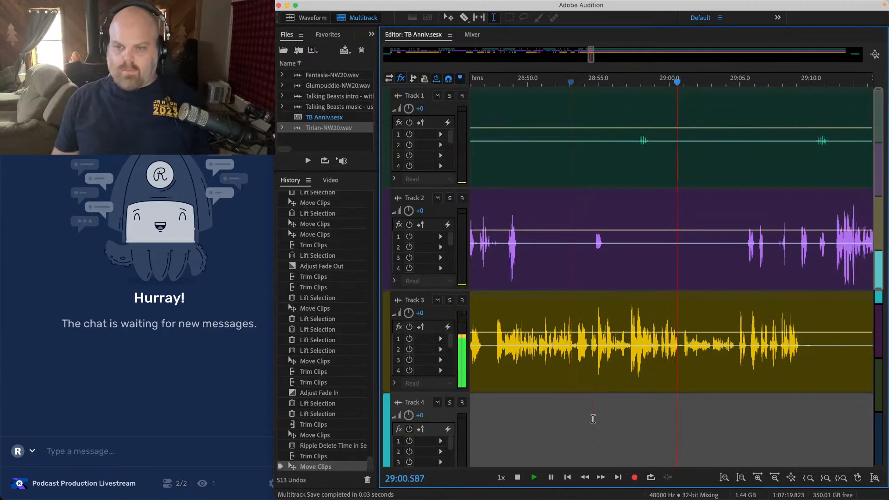
pyautogui.hscroll(2, 600, 371)
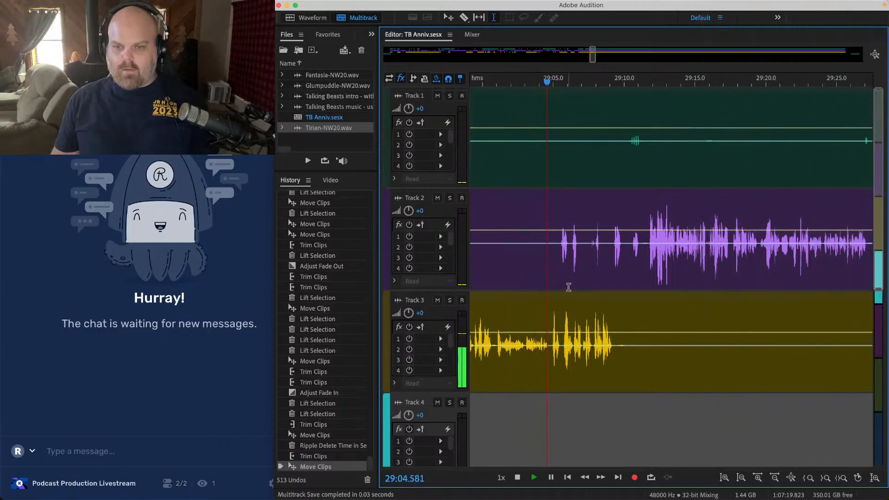
pyautogui.scroll(1, 569, 288)
pyautogui.scroll(2, 581, 275)
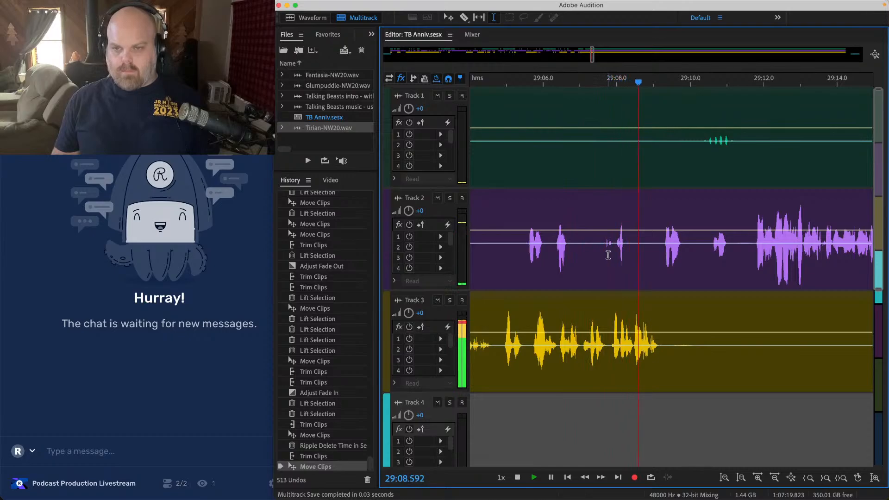
pyautogui.scroll(-3, 604, 256)
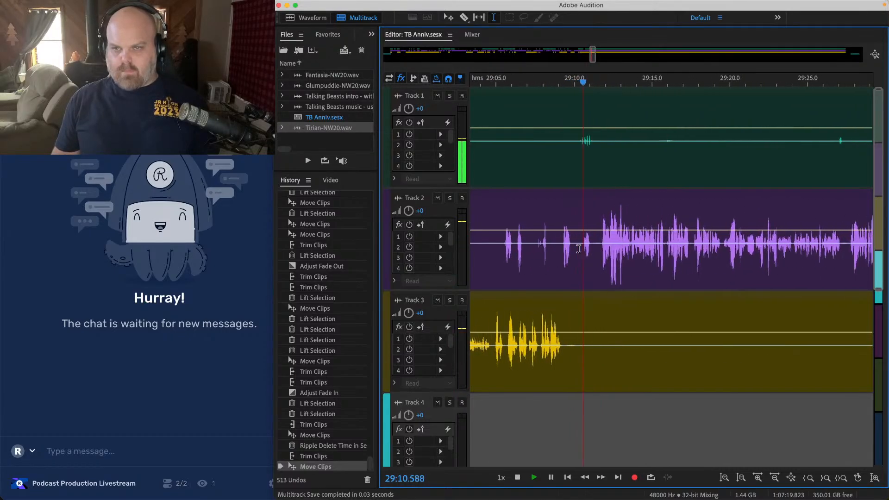
pyautogui.scroll(3, 534, 225)
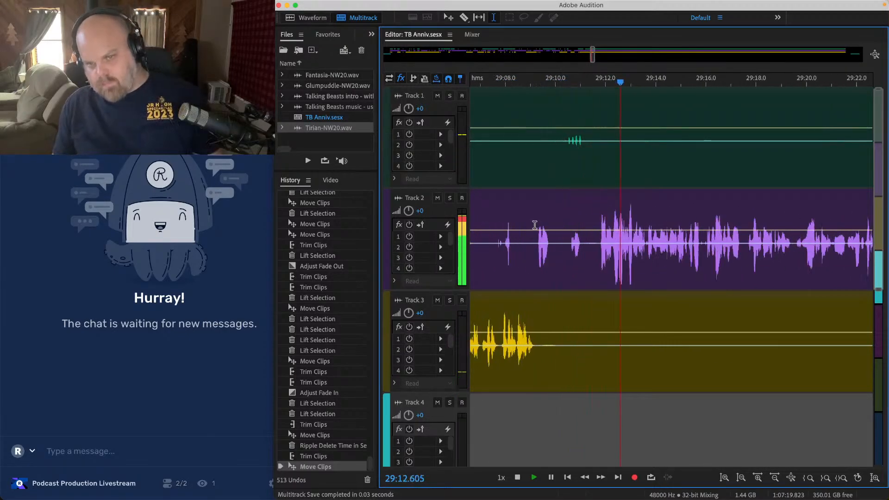
# Step: Replay from about 29:09.2 and delete the Glumpuddle audio on Track 2 from about 29:09.2 to 29:10.4
pyautogui.click(534, 224)
pyautogui.scroll(3, 522, 234)
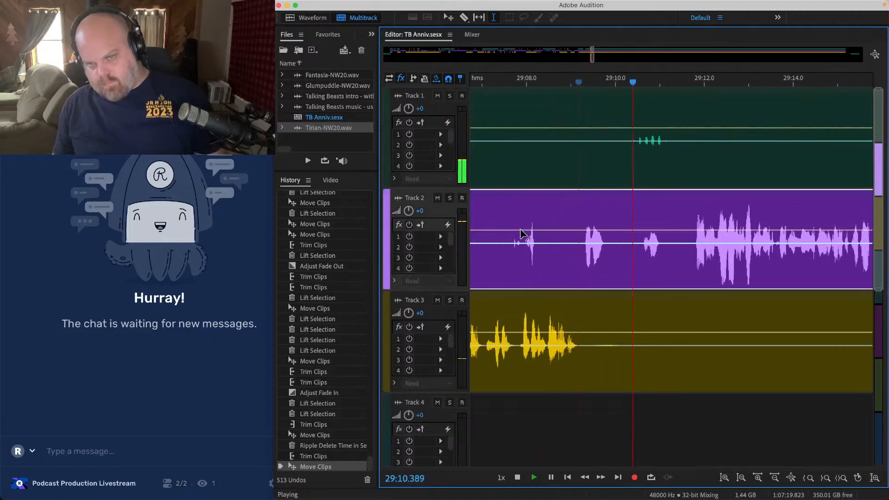
pyautogui.moveTo(634, 218); pyautogui.dragTo(579, 210)
pyautogui.press('Delete')
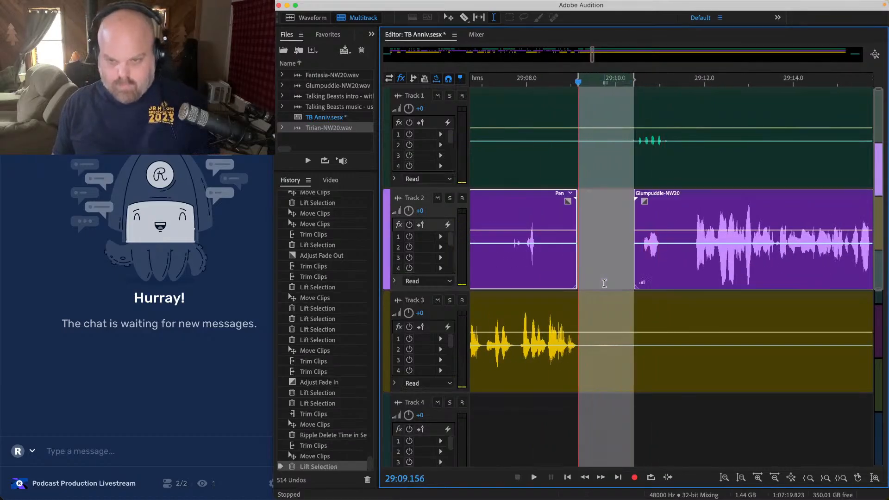
# Step: Delete the silent audio on Track 3 from about 29:09.4 to 29:11.9 and on Track 1 from about 29:08 to 29:09.7
pyautogui.moveTo(588, 328); pyautogui.dragTo(698, 337)
pyautogui.press('Delete')
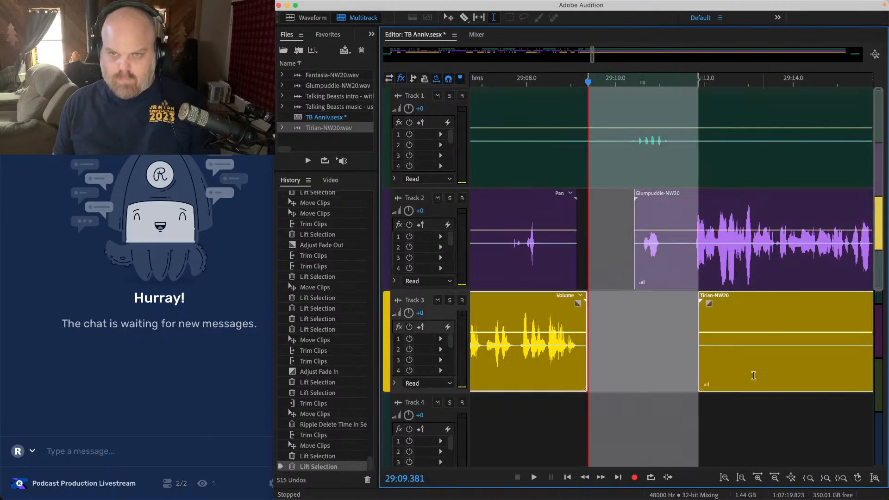
pyautogui.moveTo(601, 101); pyautogui.dragTo(525, 102)
pyautogui.press('Delete')
# Step: Move all following clips on the three tracks about 1.2 seconds earlier so the Glumpuddle clip starts at about 29:09.3, and play the join
pyautogui.moveTo(803, 403); pyautogui.dragTo(721, 407)
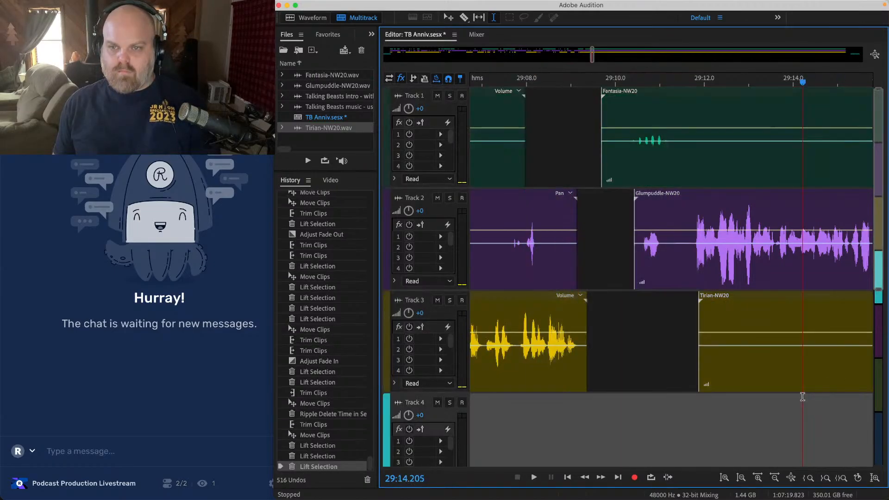
pyautogui.moveTo(629, 95); pyautogui.dragTo(578, 96)
pyautogui.click(538, 112)
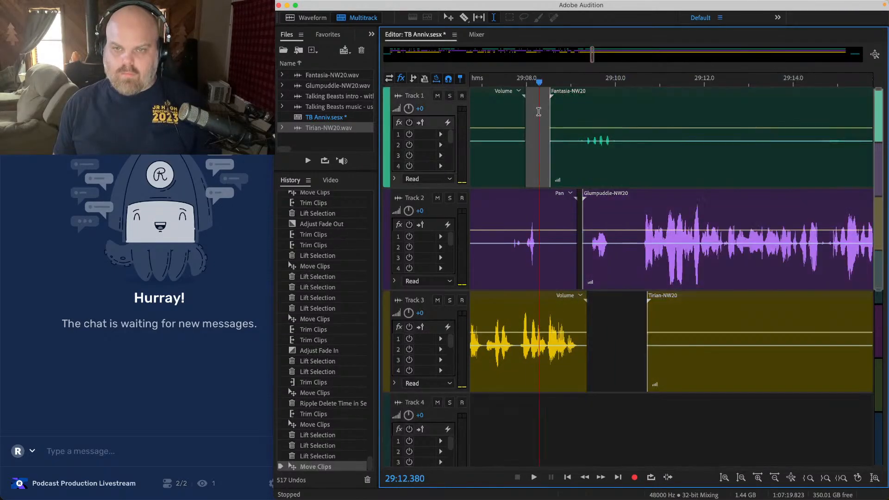
pyautogui.press('space')
pyautogui.scroll(-3, 538, 113)
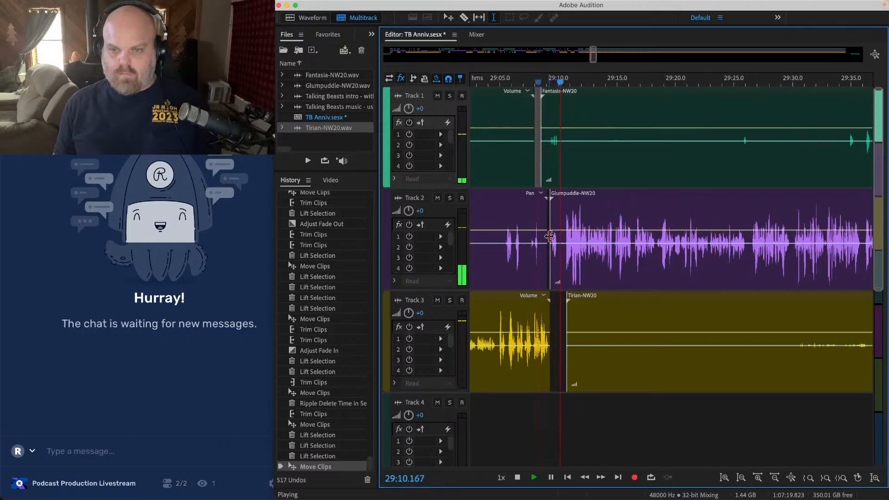
pyautogui.scroll(3, 550, 236)
pyautogui.click(505, 214)
pyautogui.scroll(2, 502, 213)
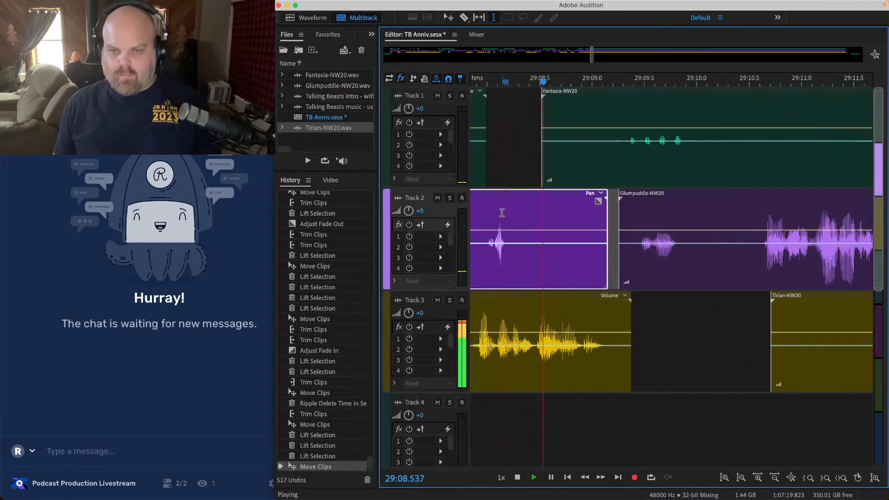
# Step: Add a fade-out of about 0.2 seconds to the Tirian clip ending at about 29:09.4, and nudge the earlier Glumpuddle clip slightly earlier
pyautogui.click(613, 302)
pyautogui.press('space')
pyautogui.moveTo(629, 301); pyautogui.dragTo(609, 307)
pyautogui.moveTo(564, 197); pyautogui.dragTo(563, 197)
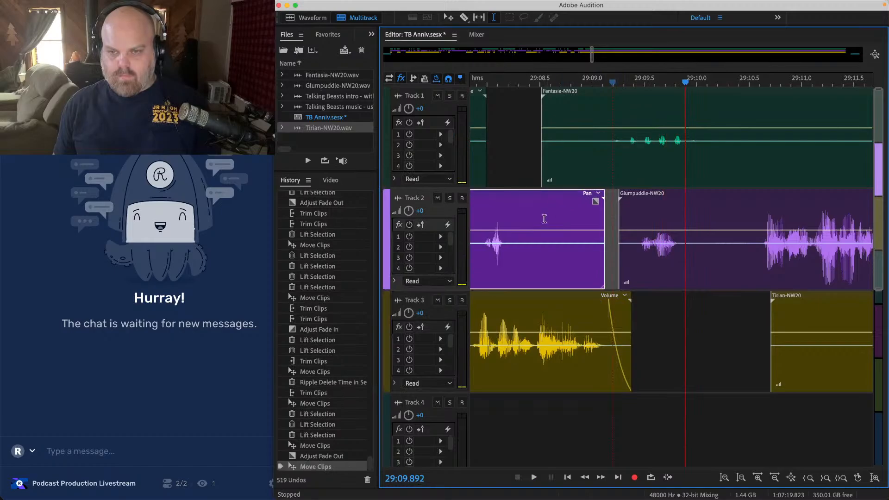
# Step: Play the transition from about 29:08.5 and save the session
pyautogui.click(540, 224)
pyautogui.press('space')
pyautogui.scroll(-3, 540, 224)
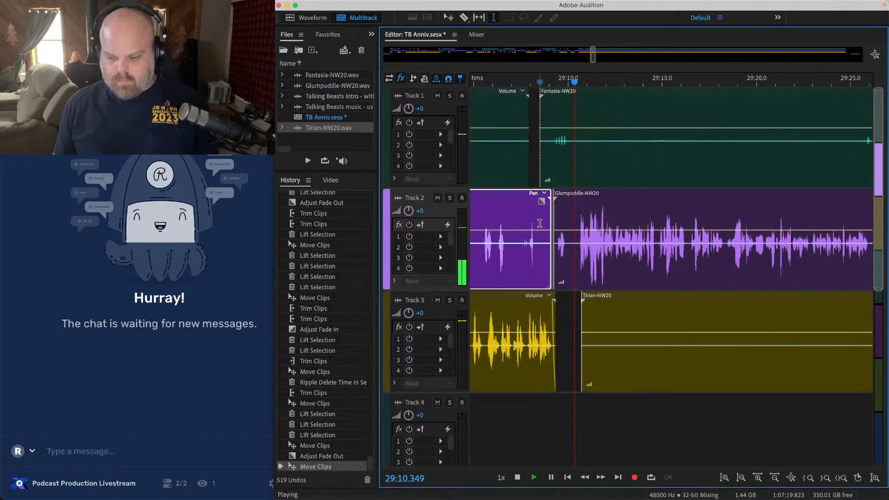
pyautogui.press('super+s')
# Step: Trim the Tirian clip's start to about 29:30, delete the silent Fantasia audio from about 29:11.4 to 29:25.6, and save the session
pyautogui.moveTo(583, 312); pyautogui.dragTo(754, 313)
pyautogui.scroll(-2, 537, 112)
pyautogui.moveTo(543, 114); pyautogui.dragTo(709, 116)
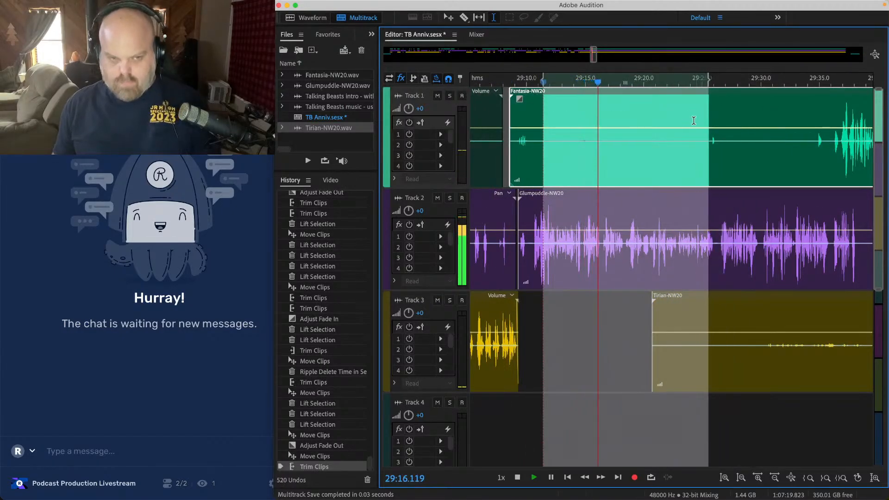
pyautogui.press('Delete')
pyautogui.moveTo(609, 320); pyautogui.dragTo(719, 320)
pyautogui.press('cmd+s')
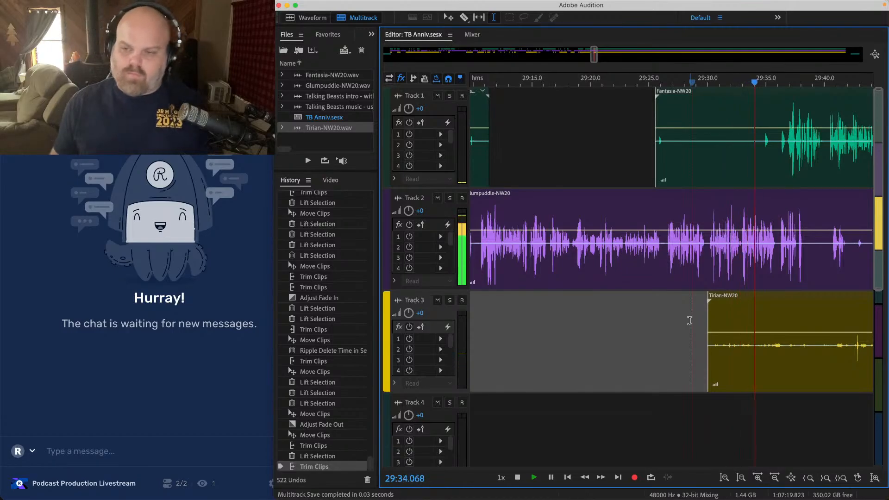
# Step: Trim the start of the Tirian clip on Track 3 to about 29:42.5 and replay from about 29:36
pyautogui.hscroll(4, 688, 321)
pyautogui.hscroll(1, 611, 319)
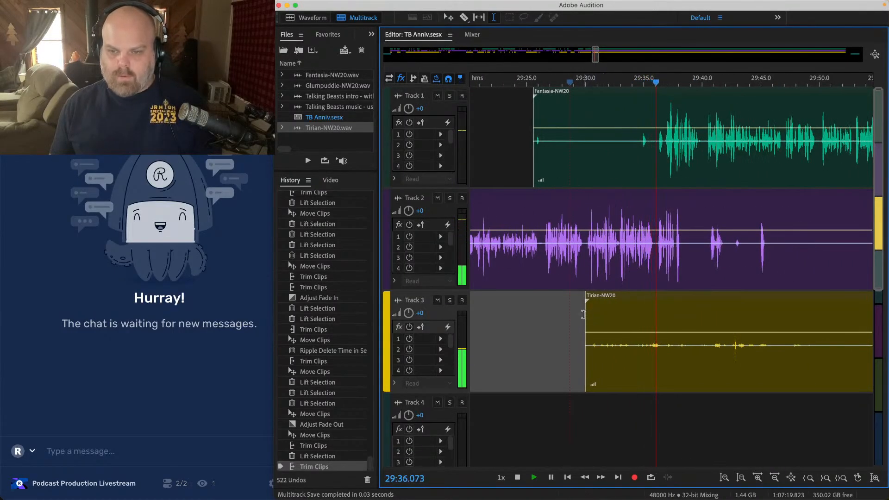
pyautogui.moveTo(586, 315); pyautogui.dragTo(732, 315)
pyautogui.scroll(3, 655, 125)
pyautogui.click(655, 123)
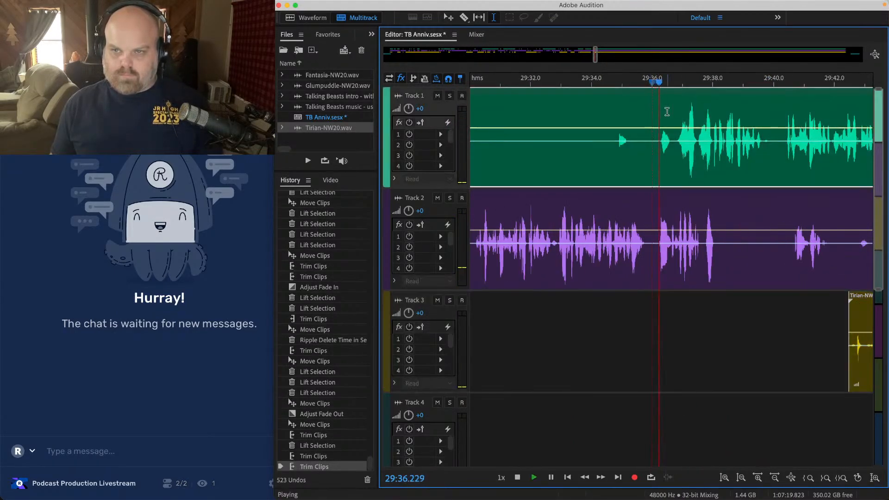
# Step: Delete the Fantasia audio on Track 1 from about 29:36.8 to 29:37.5 and play from about 29:36.2
pyautogui.scroll(3, 671, 115)
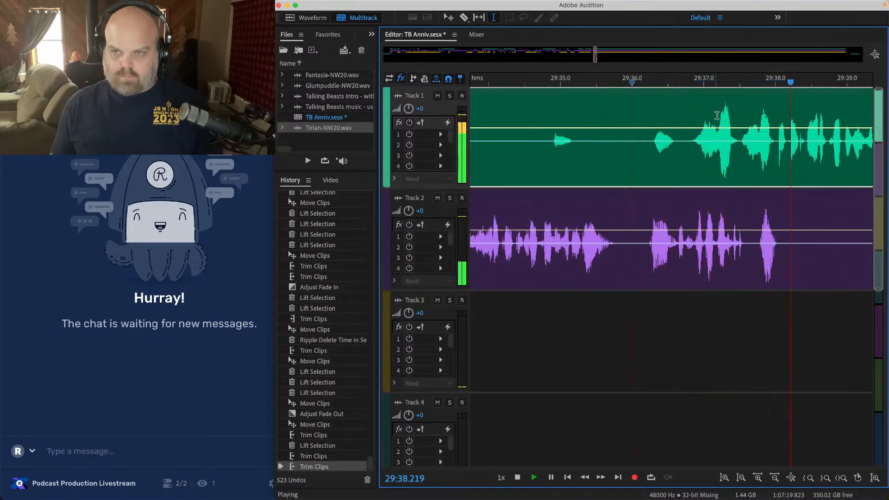
pyautogui.press('space')
pyautogui.moveTo(740, 119); pyautogui.dragTo(687, 112)
pyautogui.press('Delete')
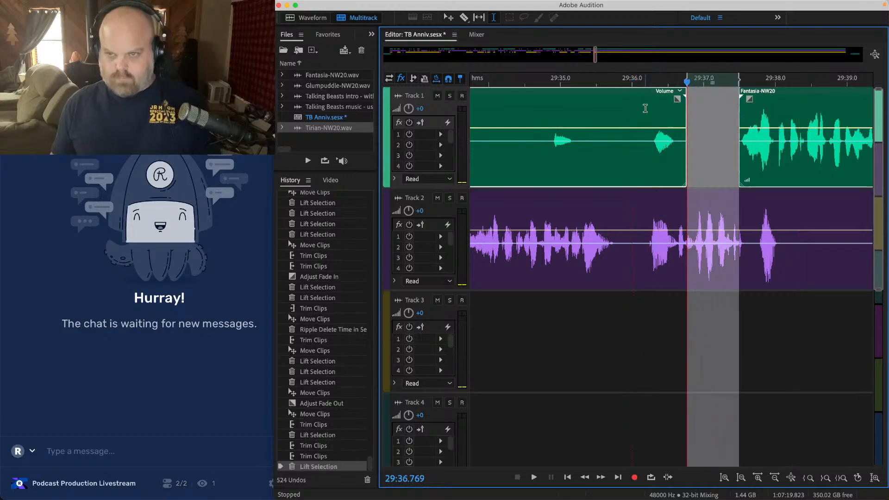
pyautogui.click(643, 106)
pyautogui.press('space')
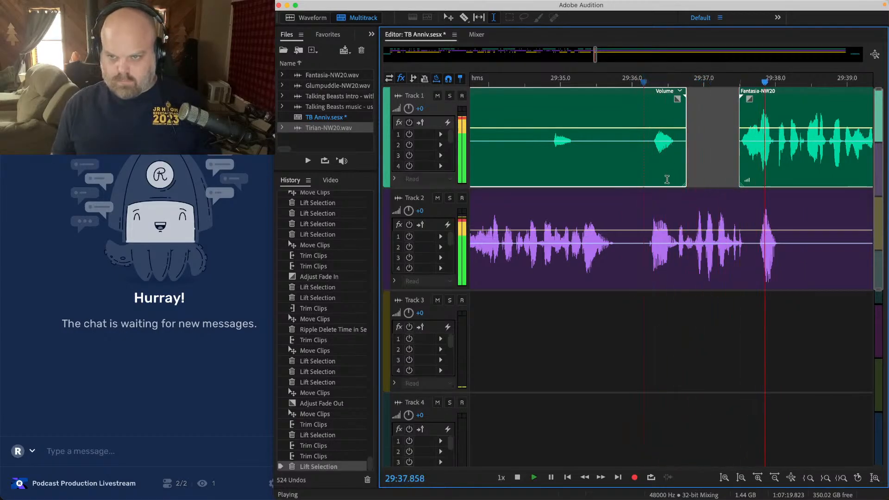
# Step: Delete the Glumpuddle audio on Track 2 from about 29:36.1 to 29:38.7 and play from about 29:35.4
pyautogui.scroll(-2, 669, 162)
pyautogui.click(628, 137)
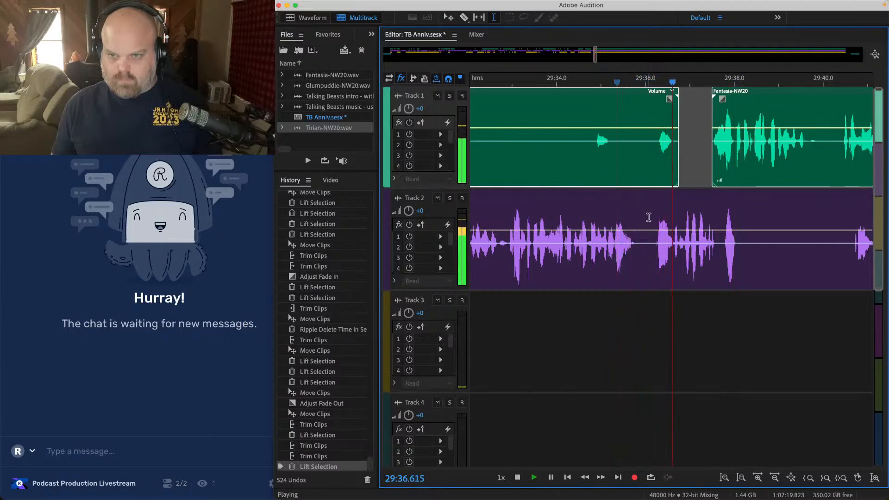
pyautogui.press('space')
pyautogui.moveTo(650, 217); pyautogui.dragTo(765, 218)
pyautogui.press('Delete')
pyautogui.click(619, 117)
pyautogui.press('space')
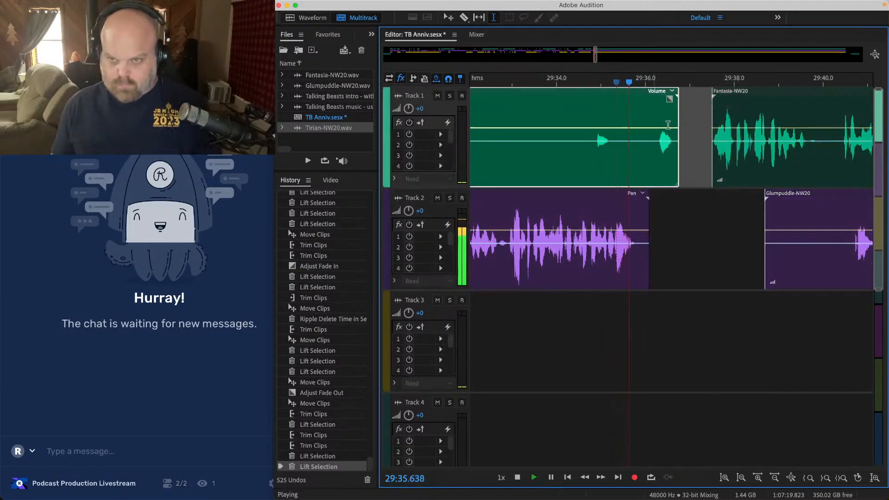
# Step: Add a fade-out of about 0.3 seconds to the Glumpuddle clip ending at about 29:36.1
pyautogui.click(635, 216)
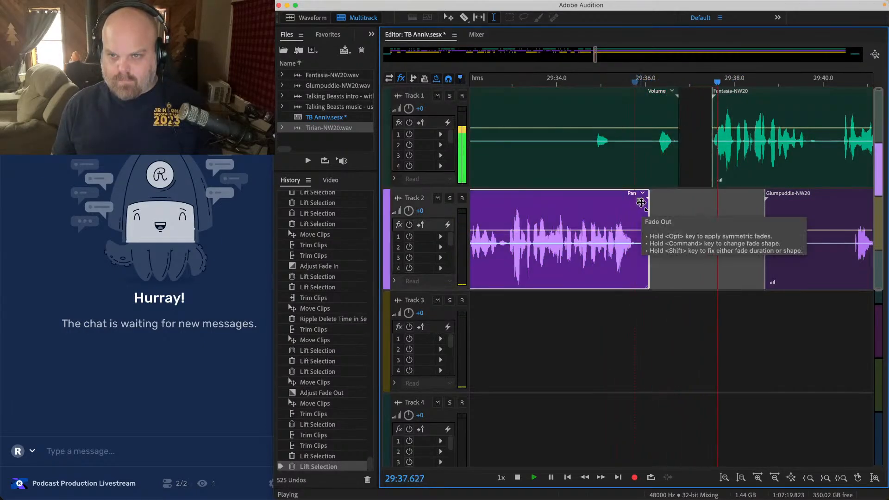
pyautogui.press('space')
pyautogui.moveTo(640, 202)
pyautogui.mouseDown()
pyautogui.moveTo(617, 264)
pyautogui.moveTo(627, 256)
pyautogui.mouseUp()
pyautogui.hscroll(8, 787, 320)
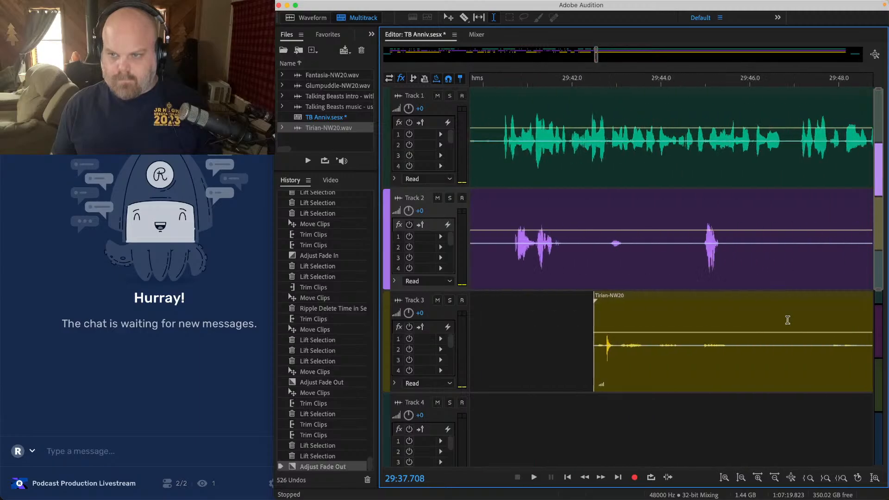
pyautogui.scroll(-1, 788, 320)
pyautogui.hscroll(-6, 709, 442)
pyautogui.scroll(-2, 708, 442)
pyautogui.scroll(-1, 739, 430)
pyautogui.moveTo(784, 405); pyautogui.dragTo(613, 85)
pyautogui.scroll(5, 589, 90)
pyautogui.click(654, 92)
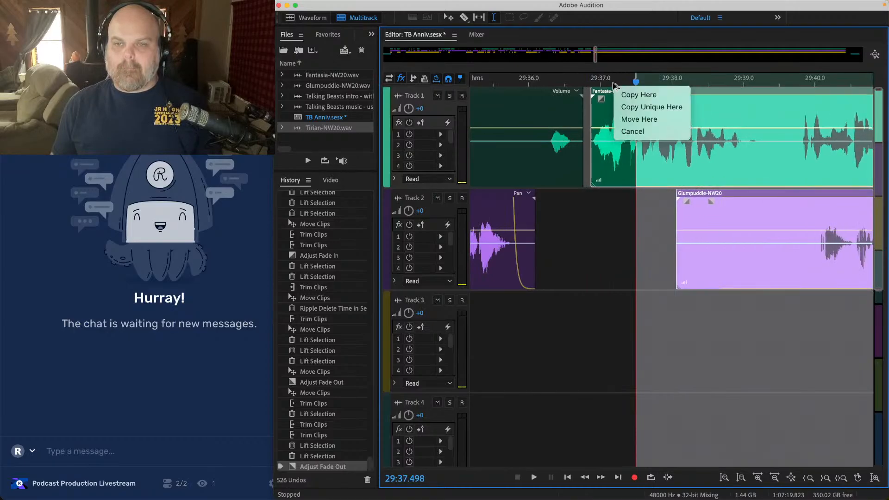
# Step: Move all clips after the 29:37 gap about 0.5 seconds earlier, starting the Fantasia clip at about 29:37.0, and play from 29:36
pyautogui.click(532, 117)
pyautogui.press('space')
pyautogui.click(537, 119)
pyautogui.scroll(-4, 582, 144)
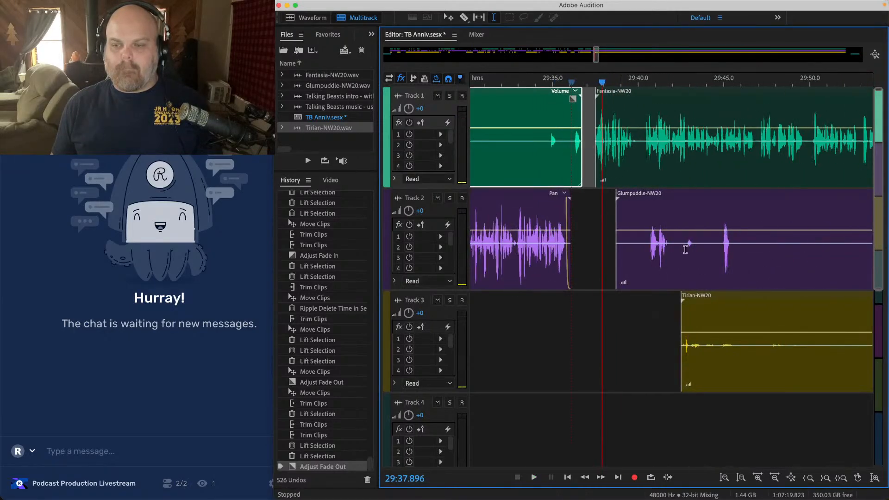
pyautogui.moveTo(772, 407); pyautogui.dragTo(669, 148)
pyautogui.scroll(3, 580, 95)
pyautogui.moveTo(630, 98); pyautogui.dragTo(609, 98)
pyautogui.click(552, 104)
pyautogui.press('space')
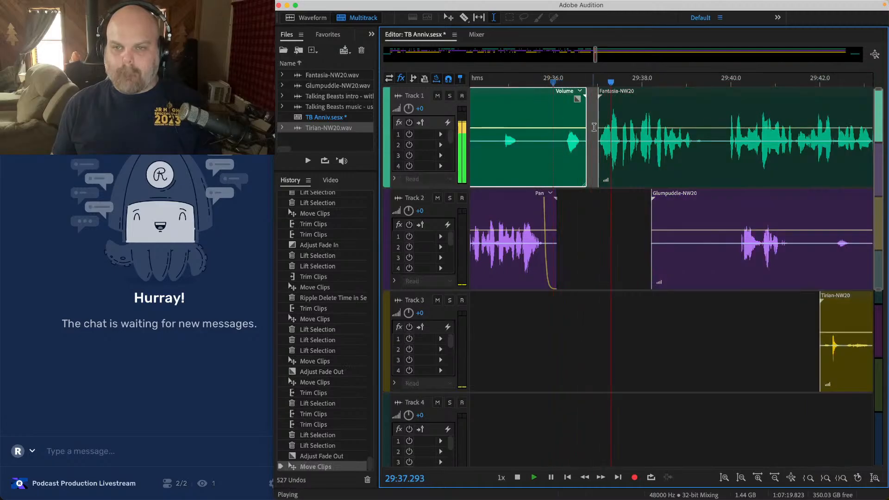
# Step: Add a fade-in of about 0.2 seconds to the Fantasia clip starting at about 29:37.0, replay the transition and save the session
pyautogui.click(611, 110)
pyautogui.press('space')
pyautogui.moveTo(610, 98); pyautogui.dragTo(619, 103)
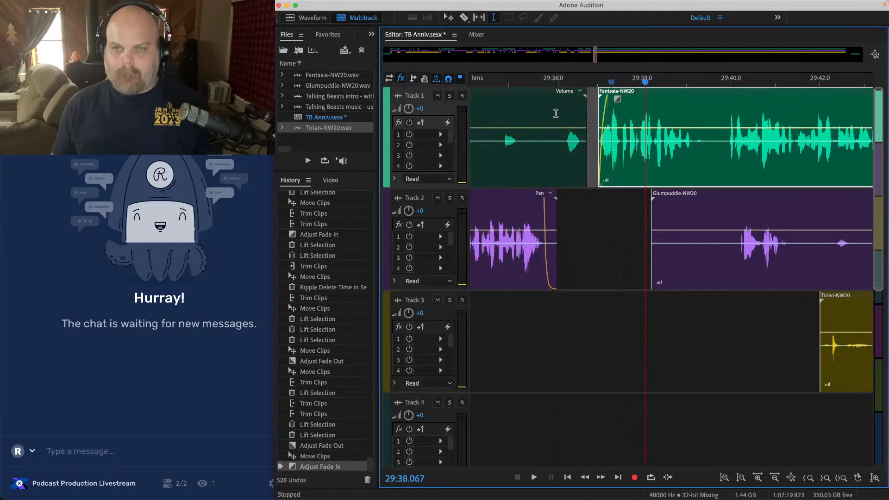
pyautogui.click(556, 113)
pyautogui.press('space')
pyautogui.press('super+s')
# Step: Trim the starts of the Glumpuddle clip to about 29:40 and the Tirian clip to about 30:06.5, and save the session
pyautogui.scroll(-3, 548, 195)
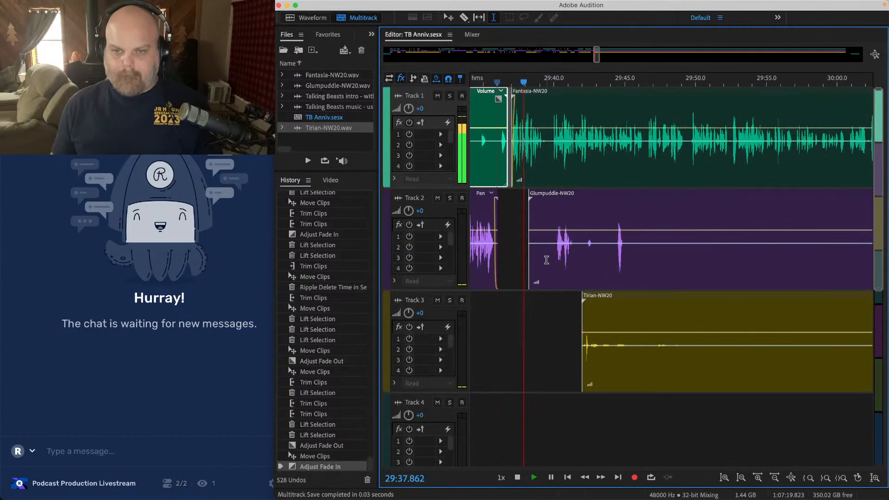
pyautogui.scroll(2, 546, 260)
pyautogui.moveTo(528, 227); pyautogui.dragTo(577, 224)
pyautogui.click(552, 264)
pyautogui.scroll(-3, 551, 264)
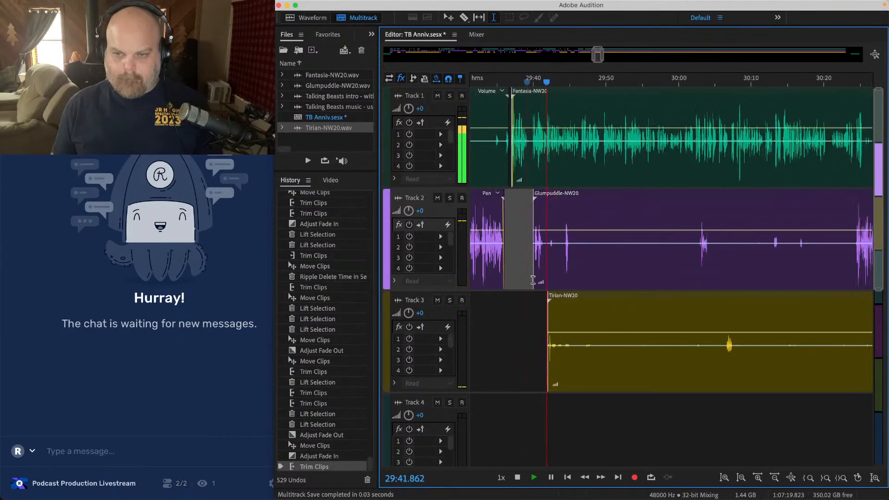
pyautogui.moveTo(549, 320); pyautogui.dragTo(727, 320)
pyautogui.click(722, 324)
pyautogui.press('super+s')
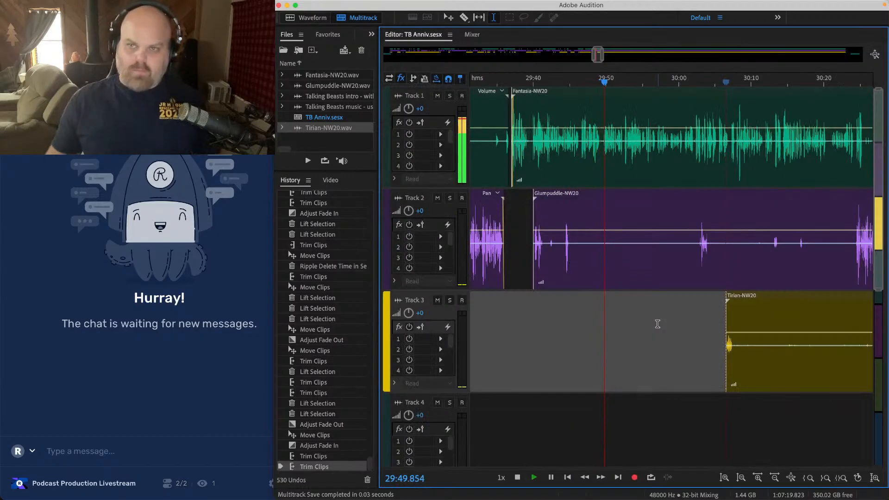
# Step: Move the outro music clip on Track 4 earlier so it starts at about 1:04:27
pyautogui.scroll(-5, 658, 324)
pyautogui.scroll(-4, 658, 324)
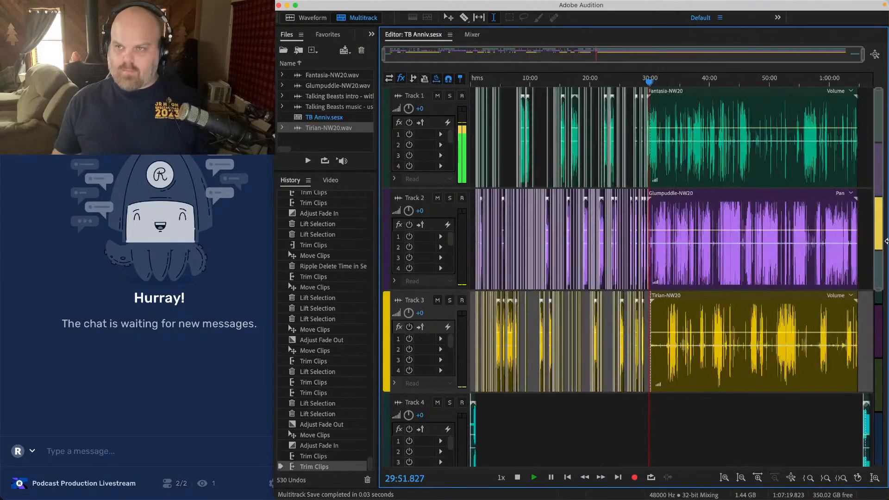
pyautogui.scroll(8, 830, 372)
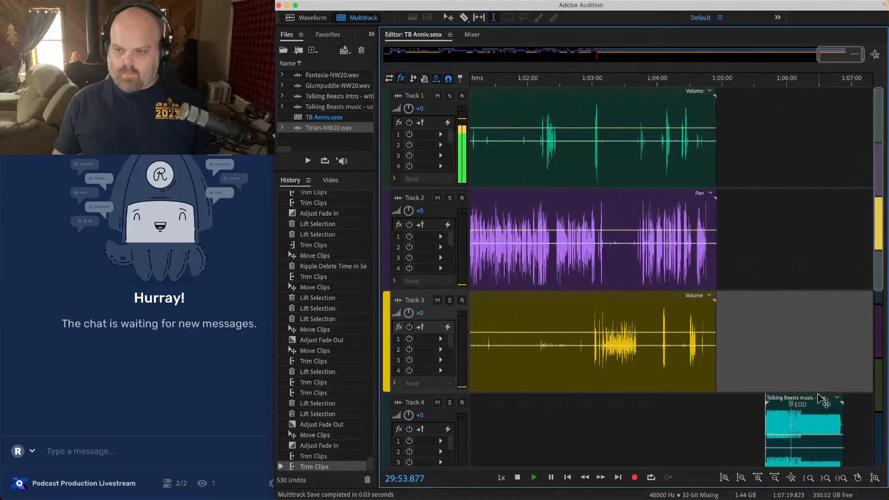
pyautogui.moveTo(822, 399); pyautogui.dragTo(741, 399)
pyautogui.scroll(6, 612, 302)
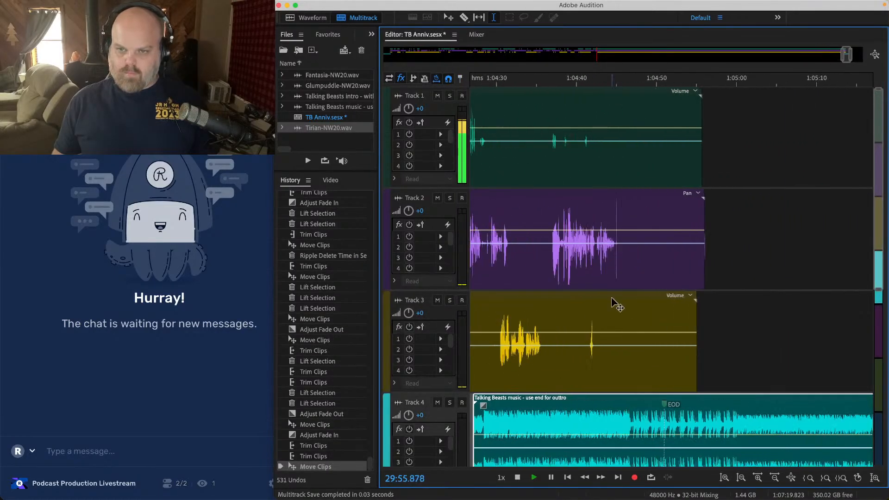
# Step: Delete the remaining audio on Tracks 1 to 3 from about 1:04:45 to the end of the clips
pyautogui.scroll(3, 760, 138)
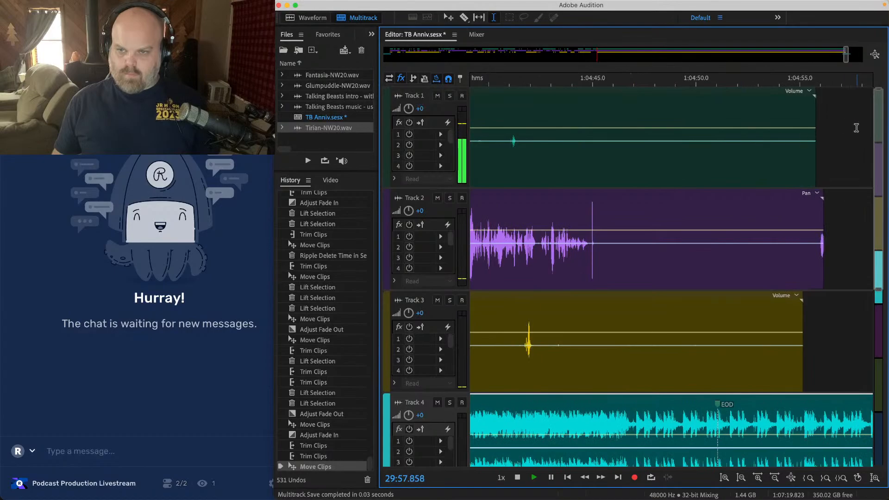
pyautogui.moveTo(856, 128); pyautogui.dragTo(589, 301)
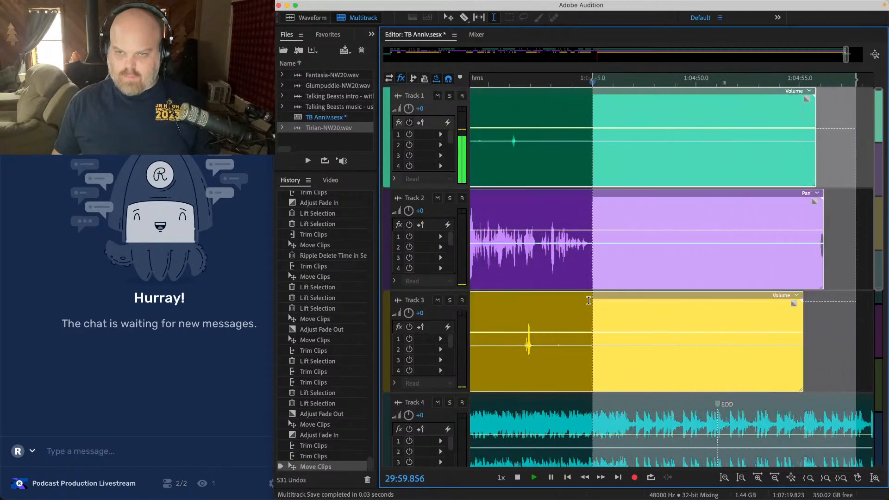
pyautogui.press('Delete')
# Step: Give the outro music a fade-in of about 24 seconds, trim its end to about 1:05:00 with a fade-out, and save
pyautogui.scroll(-6, 641, 353)
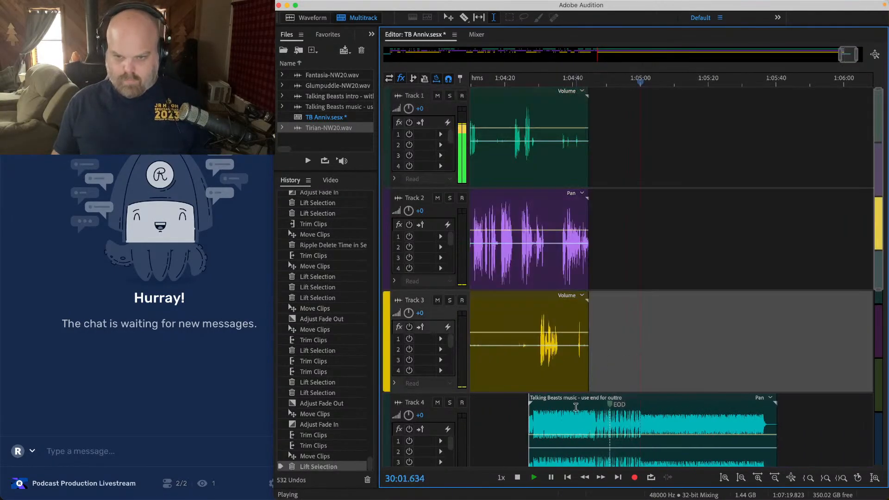
pyautogui.moveTo(533, 404); pyautogui.dragTo(620, 453)
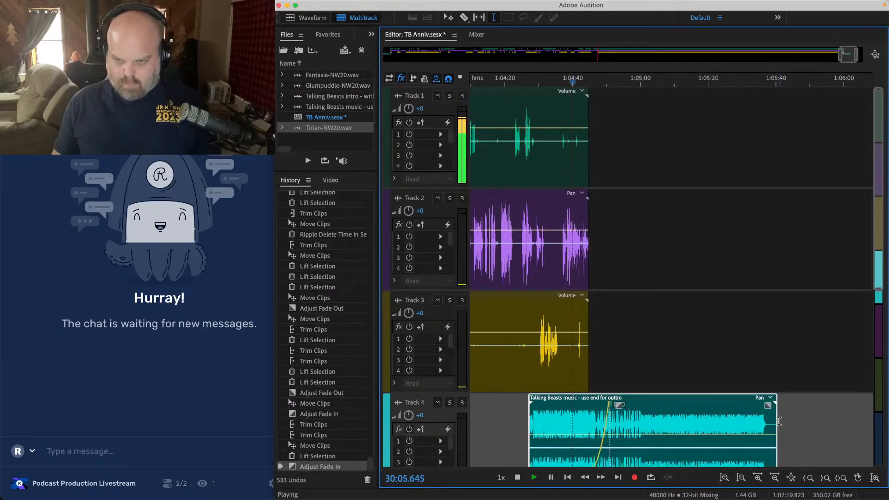
pyautogui.moveTo(780, 421); pyautogui.dragTo(610, 419)
pyautogui.hotkey('ctrl', 's')
# Step: Delete the Glumpuddle and Tirian audio on Tracks 2 and 3 from about 30:07.5 to 30:13.2
pyautogui.scroll(-5, 608, 425)
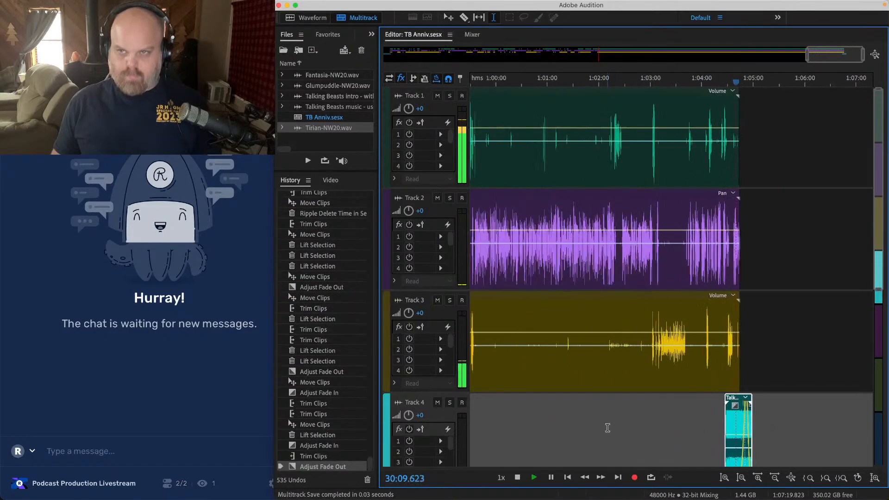
pyautogui.scroll(-8, 607, 428)
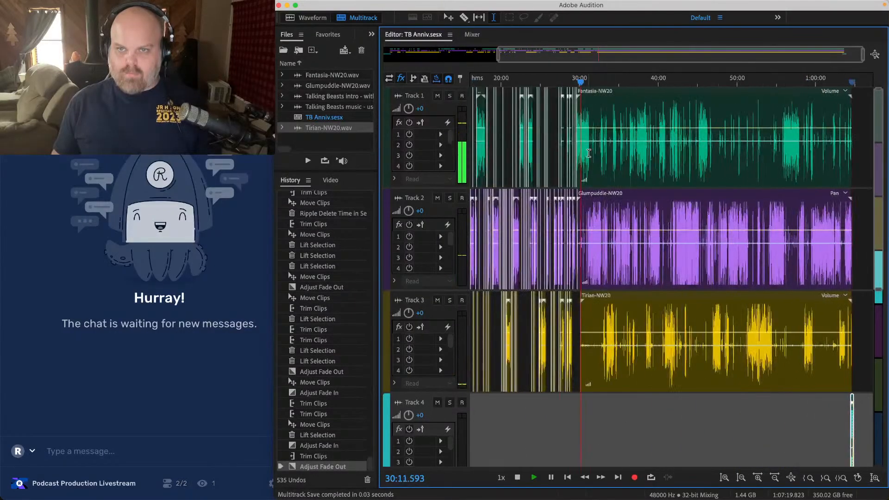
pyautogui.scroll(10, 588, 153)
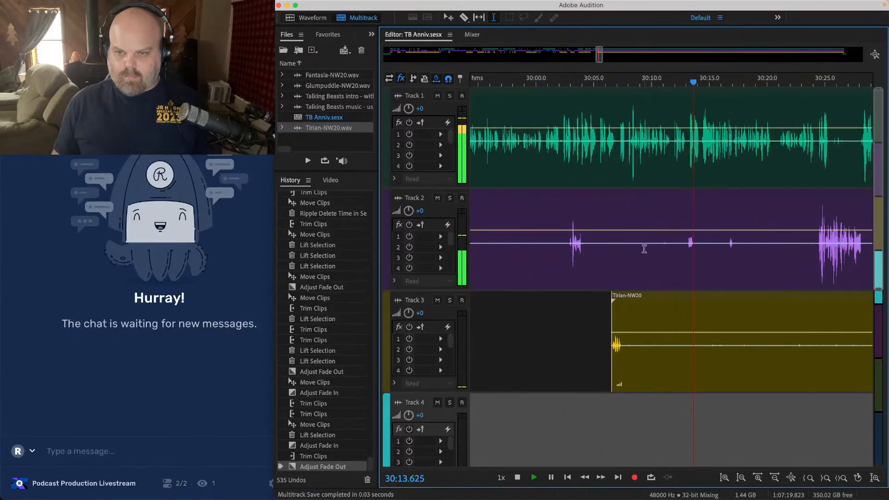
pyautogui.scroll(3, 637, 245)
pyautogui.moveTo(599, 225); pyautogui.dragTo(737, 278)
pyautogui.press('Delete')
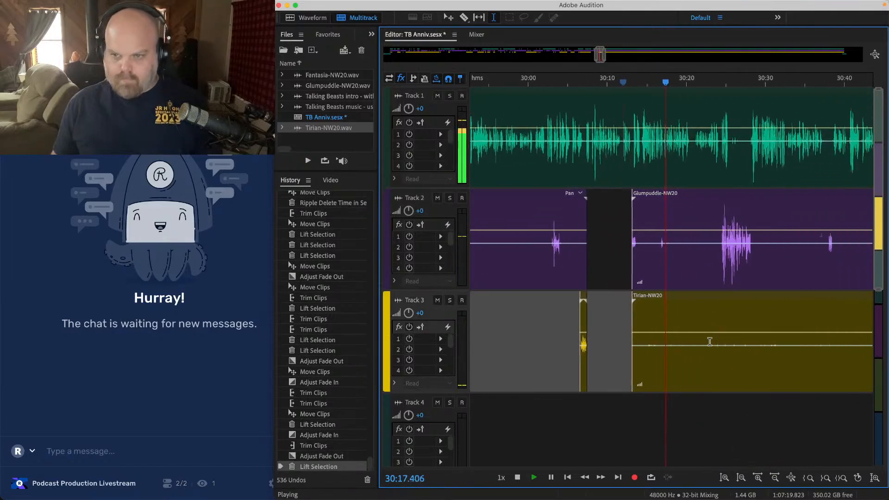
# Step: Trim the start of the Tirian clip following the 30:13 cut to about 33:02.5 and save the session
pyautogui.scroll(-5, 709, 342)
pyautogui.scroll(-2, 510, 338)
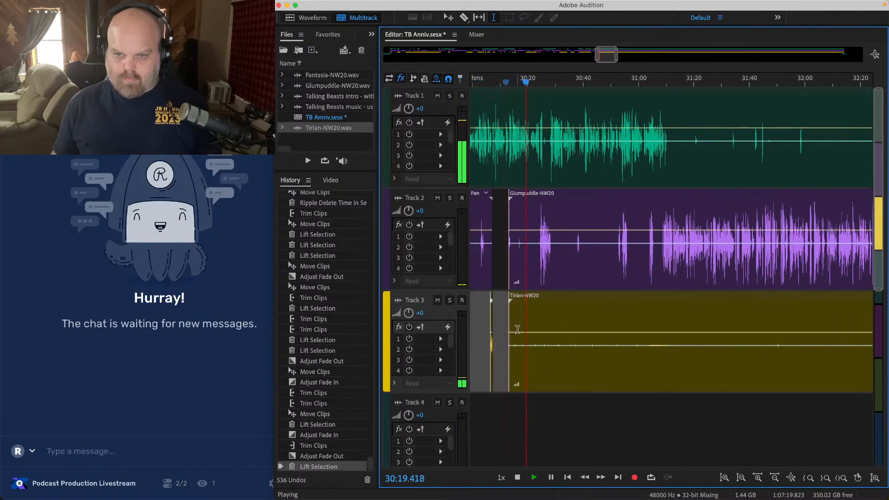
pyautogui.moveTo(509, 319); pyautogui.dragTo(809, 324)
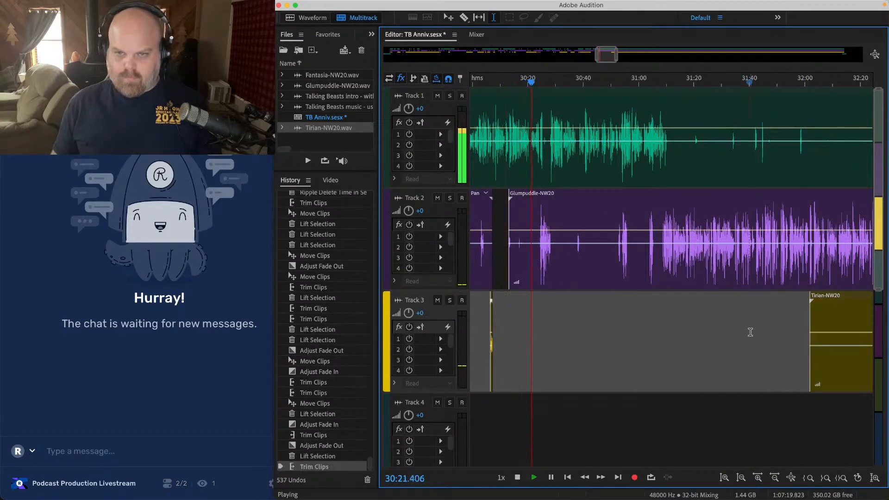
pyautogui.scroll(-2, 750, 331)
pyautogui.moveTo(735, 316); pyautogui.dragTo(814, 319)
pyautogui.hotkey('ctrl', 's')
pyautogui.scroll(3, 842, 330)
pyautogui.scroll(3, 842, 330)
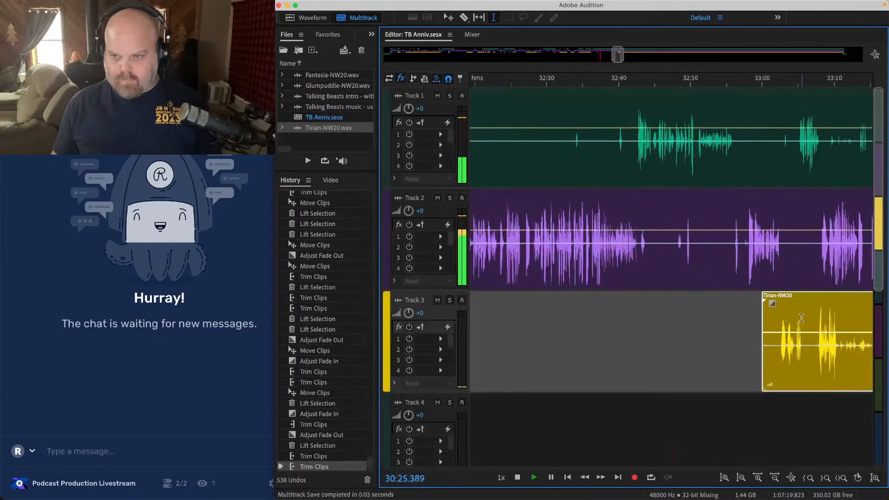
pyautogui.moveTo(754, 314); pyautogui.dragTo(776, 314)
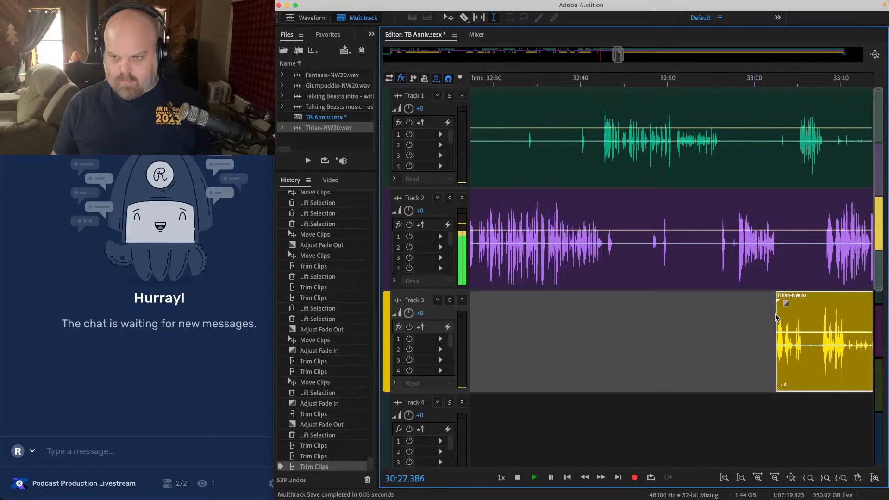
pyautogui.scroll(-5, 769, 316)
pyautogui.scroll(6, 769, 316)
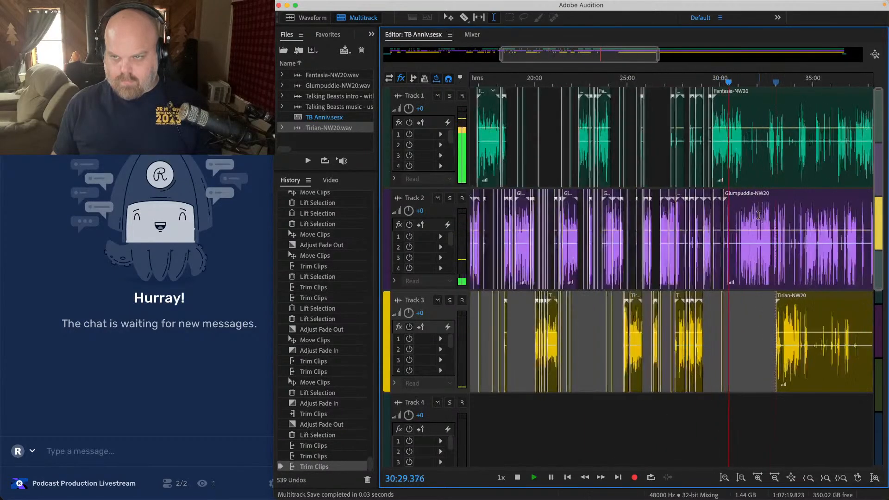
pyautogui.scroll(2, 719, 136)
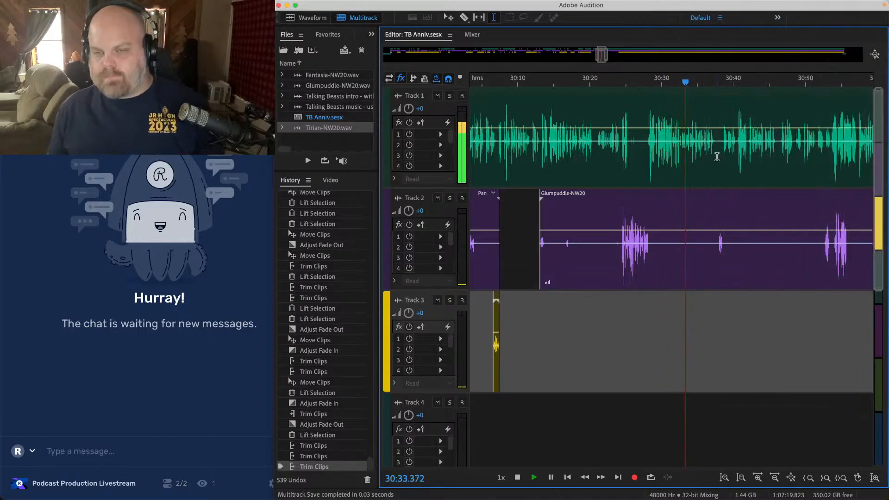
pyautogui.hotkey('ctrl', 'Right')
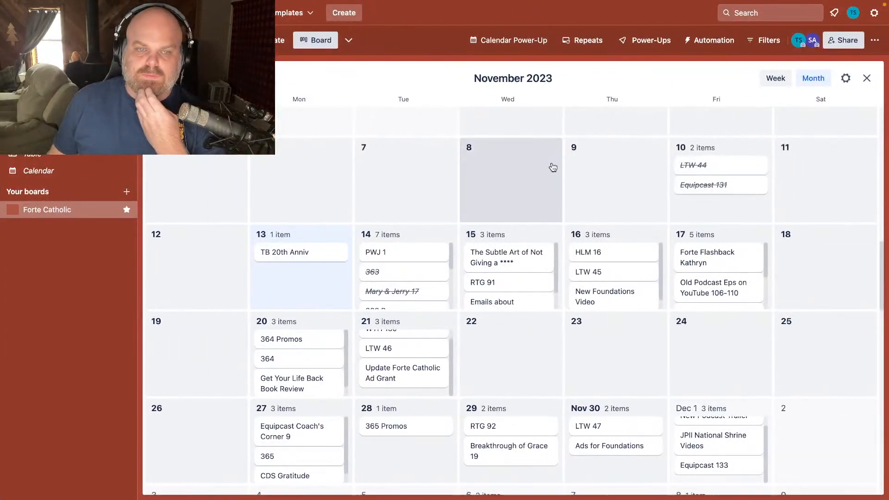
pyautogui.hotkey('ctrl', 'Right')
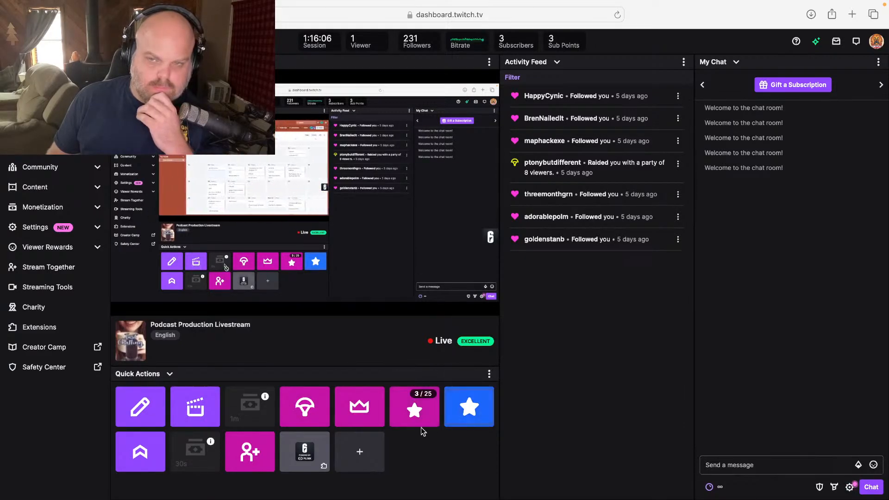
pyautogui.hotkey('ctrl', 'Left')
pyautogui.hotkey('ctrl', 'Left')
# Step: Delete the Glumpuddle audio on Track 2 from about 30:39 to 30:52.7
pyautogui.scroll(3, 886, 212)
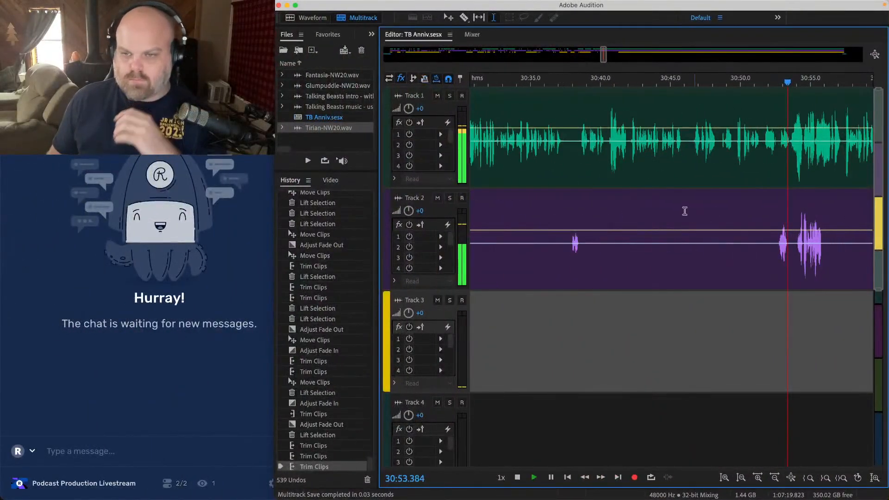
pyautogui.moveTo(588, 217); pyautogui.dragTo(779, 208)
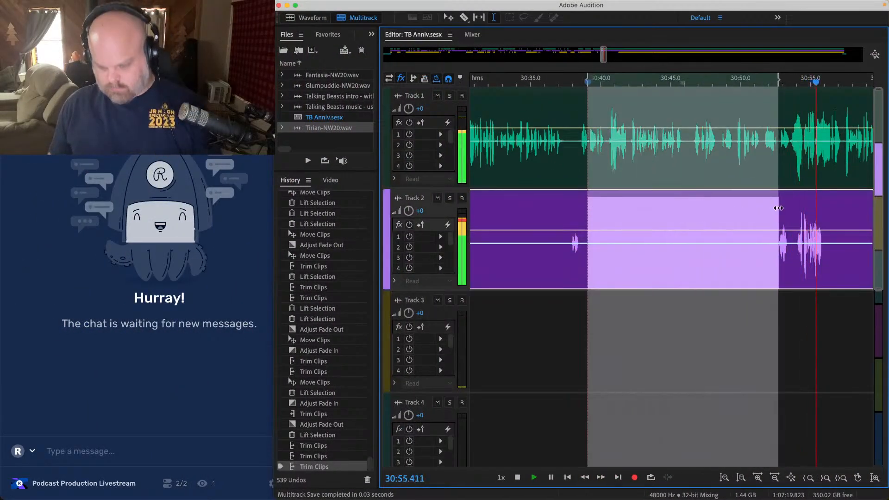
pyautogui.press('Delete')
pyautogui.scroll(-5, 660, 235)
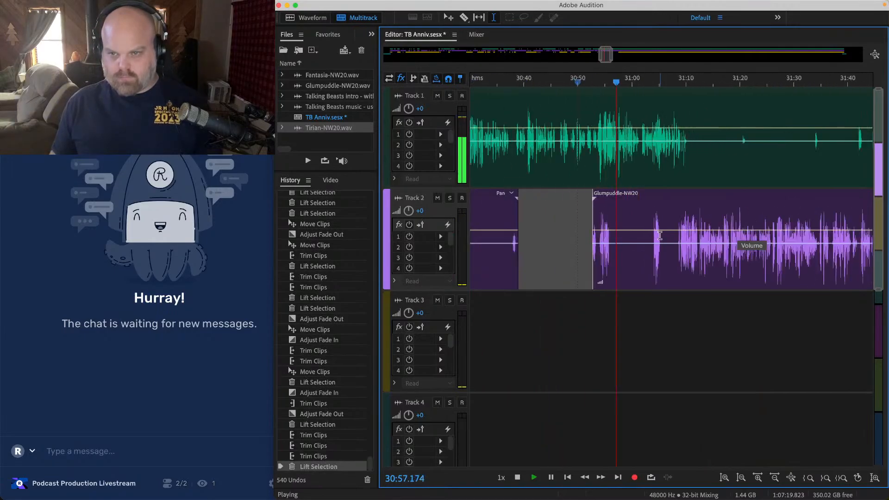
# Step: Fine-trim the start of the Tirian clip near 33:02.5 on Track 3 and save the session
pyautogui.scroll(-4, 659, 236)
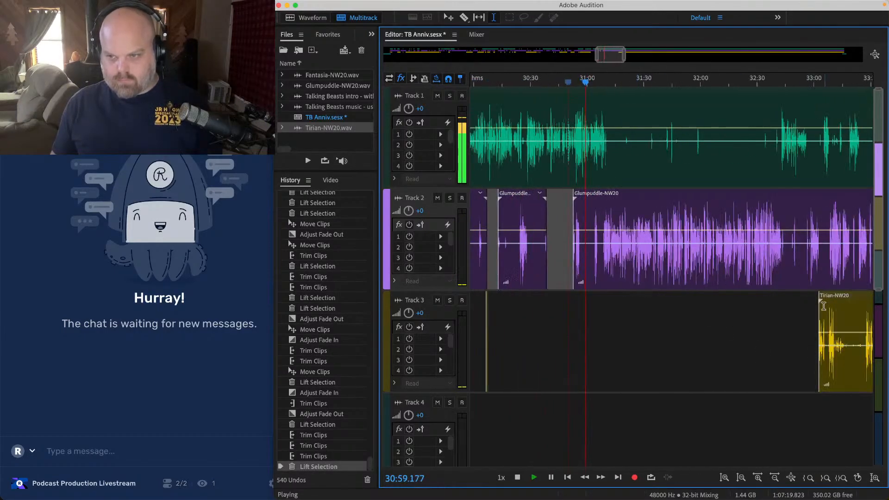
pyautogui.moveTo(824, 306); pyautogui.dragTo(818, 396)
pyautogui.press('super+s')
pyautogui.click(710, 337)
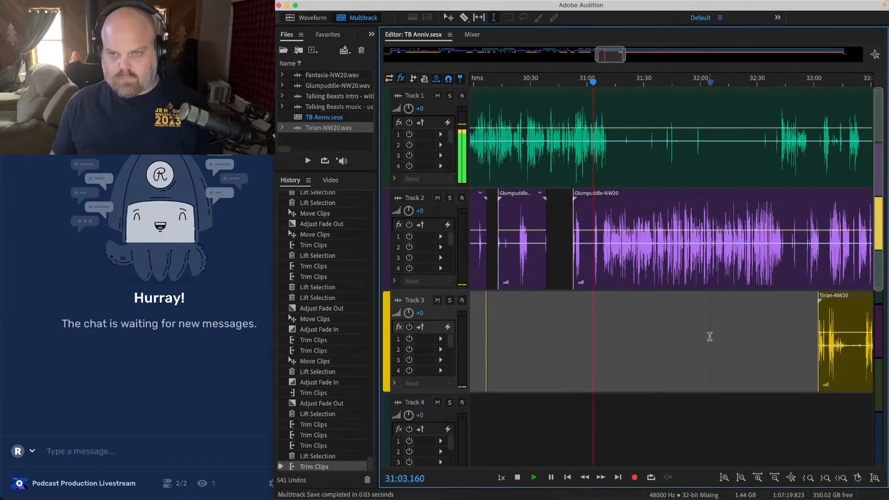
# Step: Play the passage from 31:00 to 32:03 and delete the Track 1 and 2 audio from about 32:01.1 to 32:03.3
pyautogui.scroll(3, 671, 289)
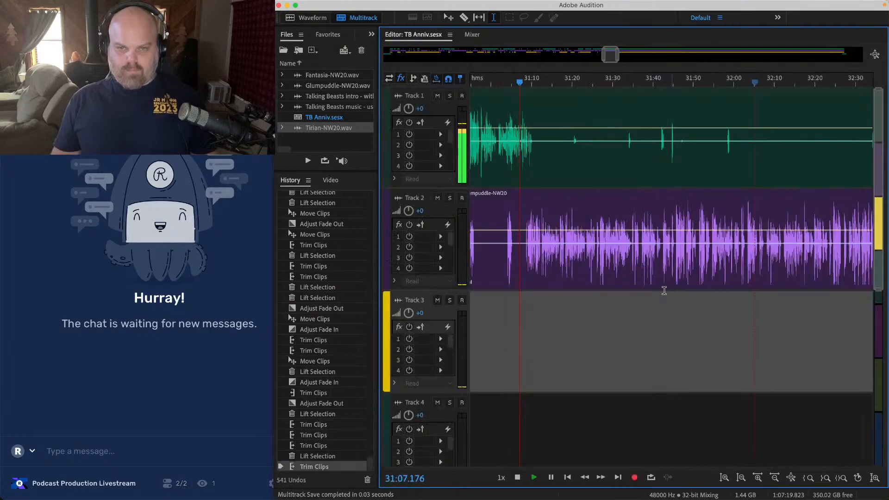
pyautogui.scroll(5, 535, 200)
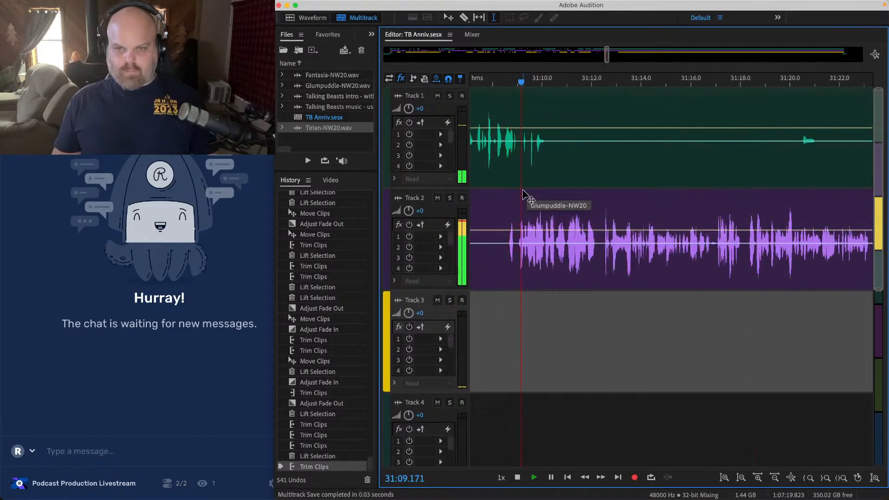
pyautogui.scroll(-4, 526, 198)
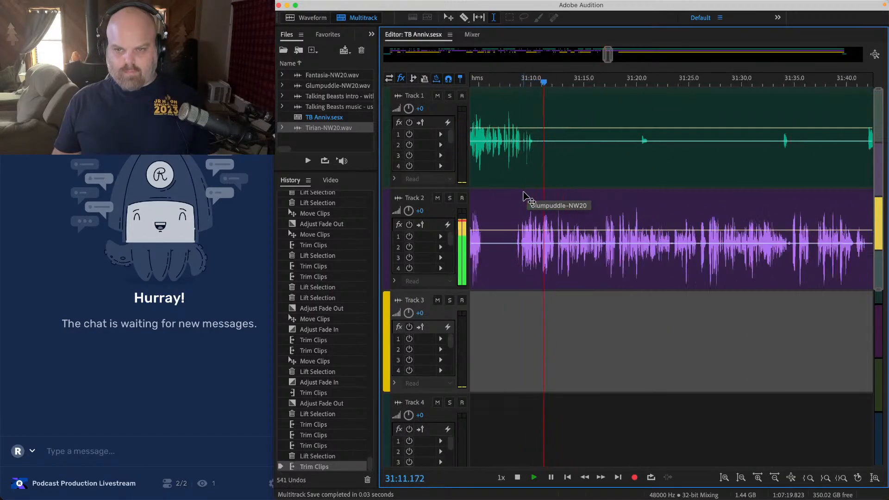
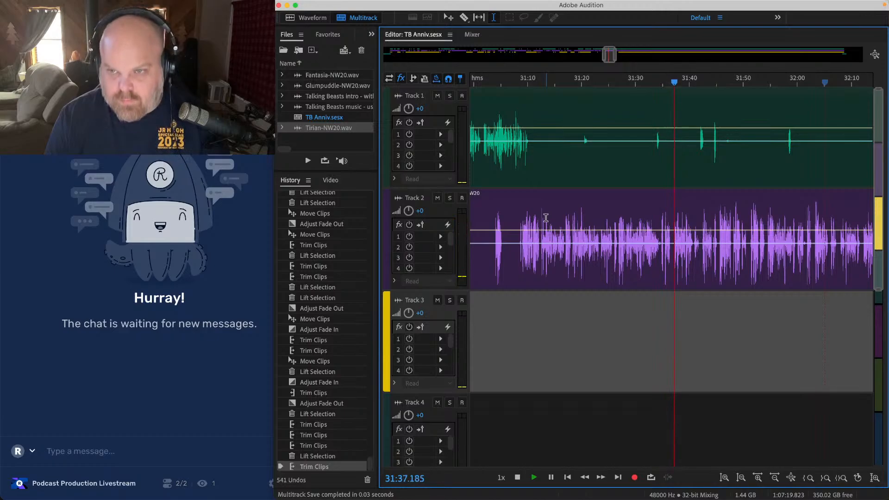
pyautogui.press('space')
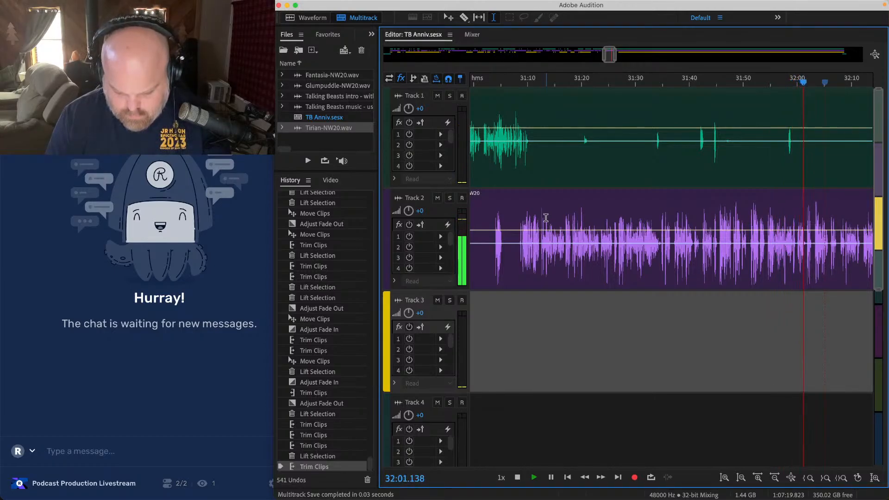
pyautogui.hscroll(5, 546, 217)
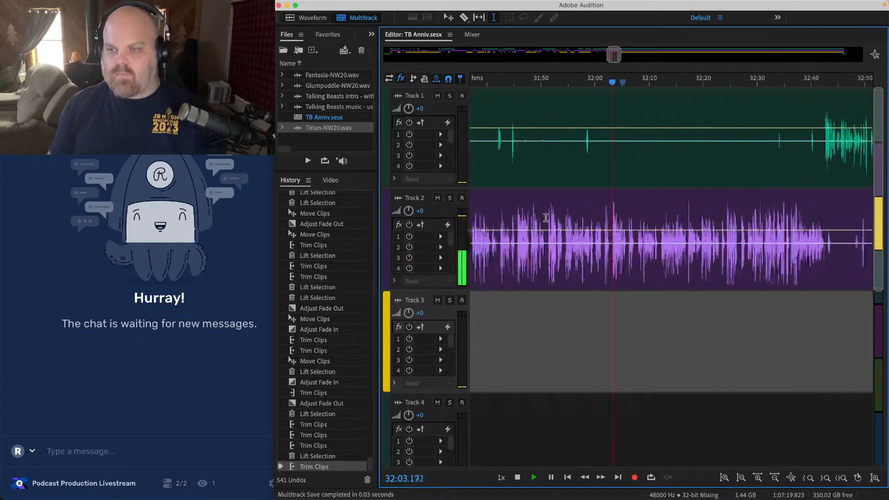
pyautogui.scroll(4, 576, 224)
pyautogui.click(496, 209)
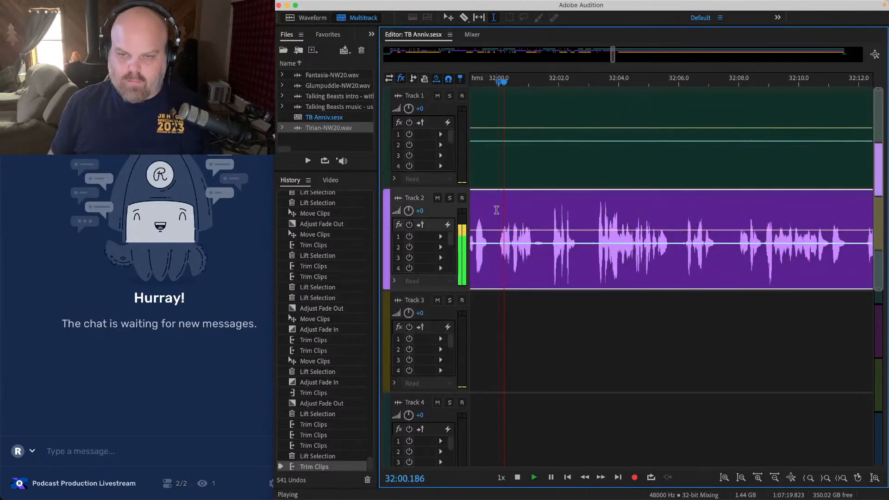
pyautogui.scroll(2, 524, 217)
pyautogui.moveTo(529, 220); pyautogui.dragTo(653, 93)
pyautogui.press('Delete')
pyautogui.scroll(-5, 688, 186)
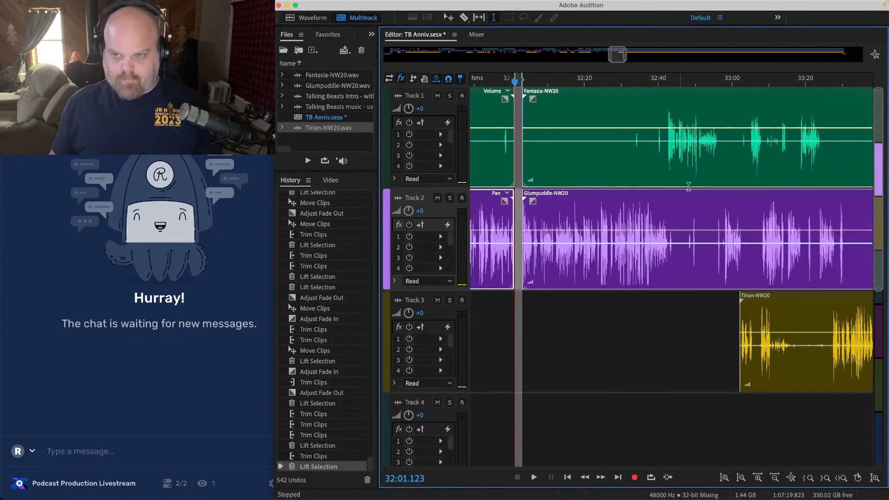
# Step: Move all clips after the 32:01 cut on Tracks 1 to 3 about 2 seconds earlier and play across the join
pyautogui.click(842, 429)
pyautogui.scroll(6, 546, 180)
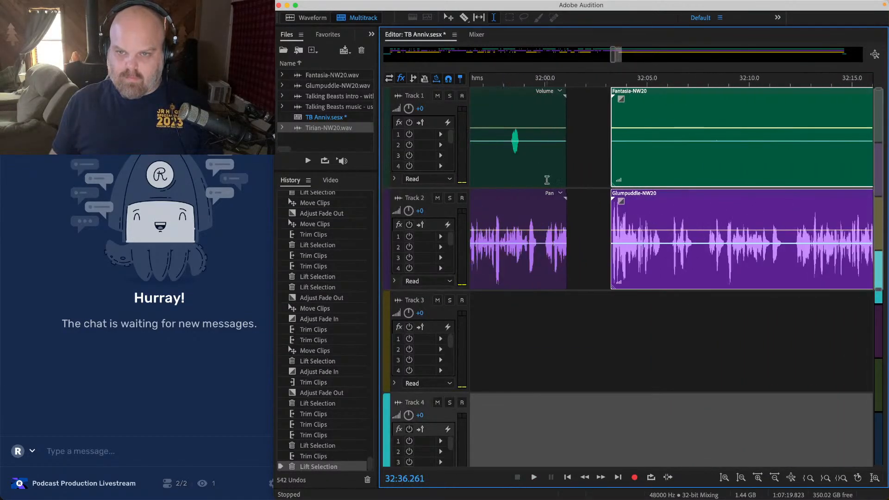
pyautogui.moveTo(803, 204); pyautogui.dragTo(662, 203)
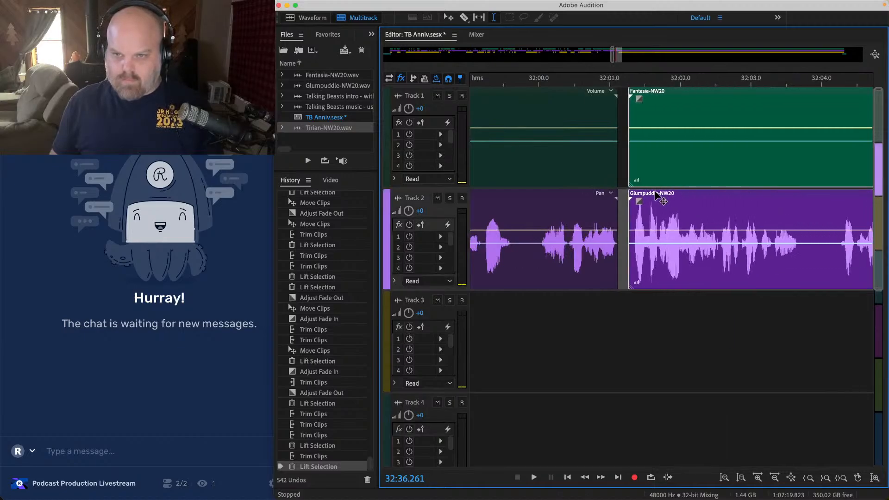
pyautogui.click(562, 114)
pyautogui.press('space')
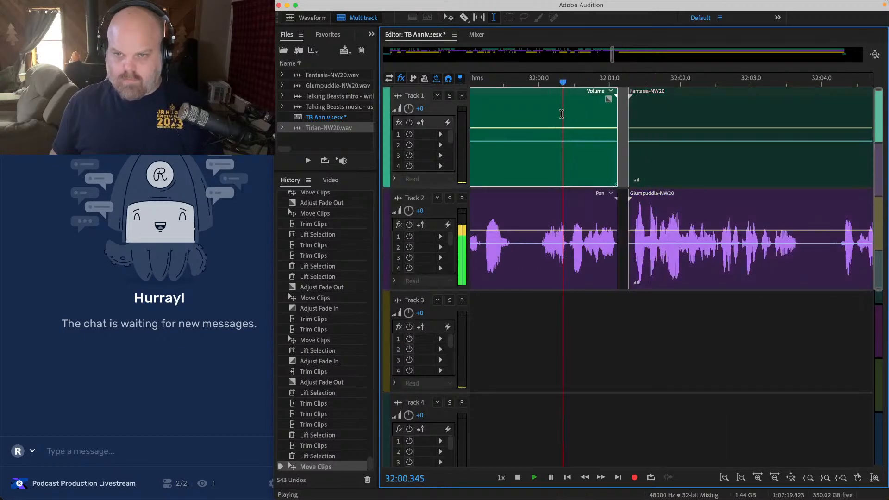
# Step: Give the Glumpuddle clip starting at about 32:01.3 a short fade-in and play across the cut
pyautogui.click(644, 204)
pyautogui.moveTo(640, 200); pyautogui.dragTo(637, 200)
pyautogui.click(562, 207)
pyautogui.press('space')
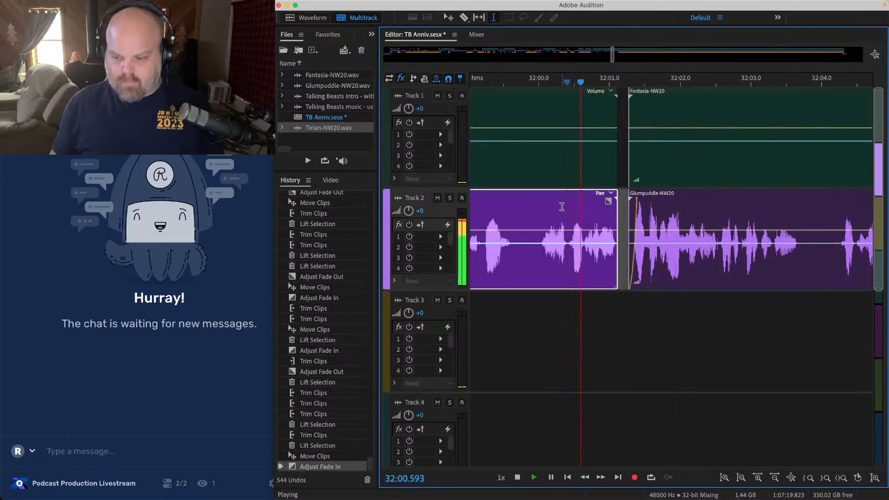
pyautogui.scroll(-3, 596, 206)
pyautogui.scroll(3, 604, 206)
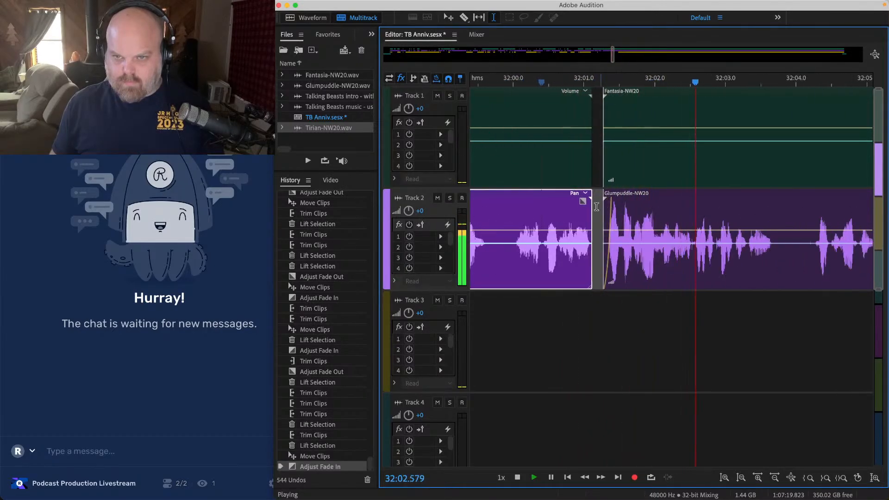
# Step: Give the Glumpuddle clip ending at about 32:01.1 a short fade-out and play across the cut
pyautogui.press('space')
pyautogui.moveTo(586, 204); pyautogui.dragTo(577, 205)
pyautogui.click(511, 219)
pyautogui.press('space')
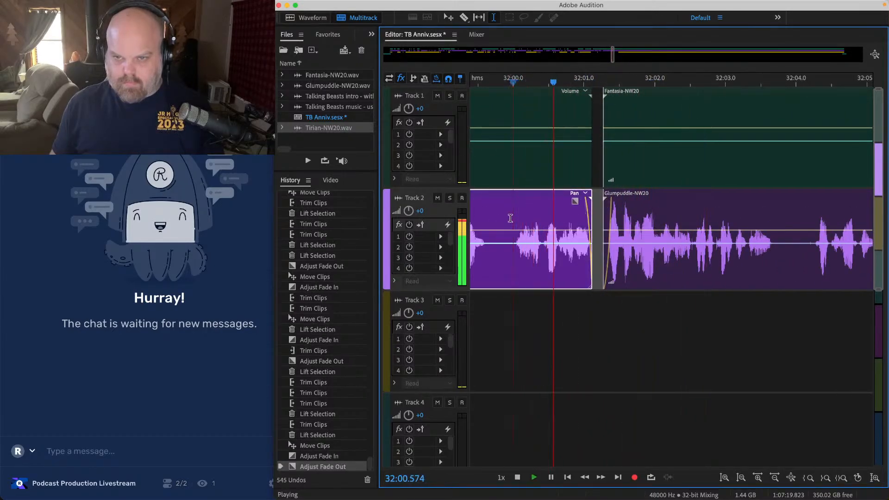
# Step: Delete the Fantasia audio on Track 1 from about 31:59 to 32:12.4
pyautogui.scroll(-3, 510, 218)
pyautogui.moveTo(495, 120); pyautogui.dragTo(744, 126)
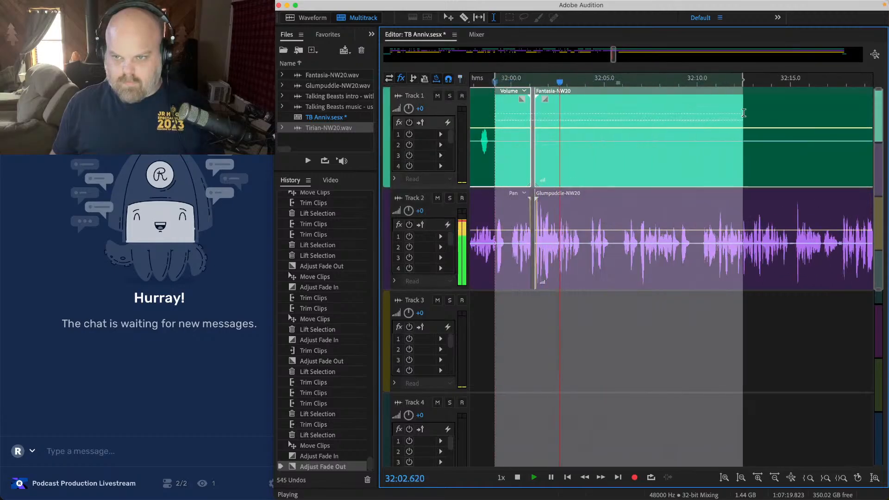
pyautogui.press('Delete')
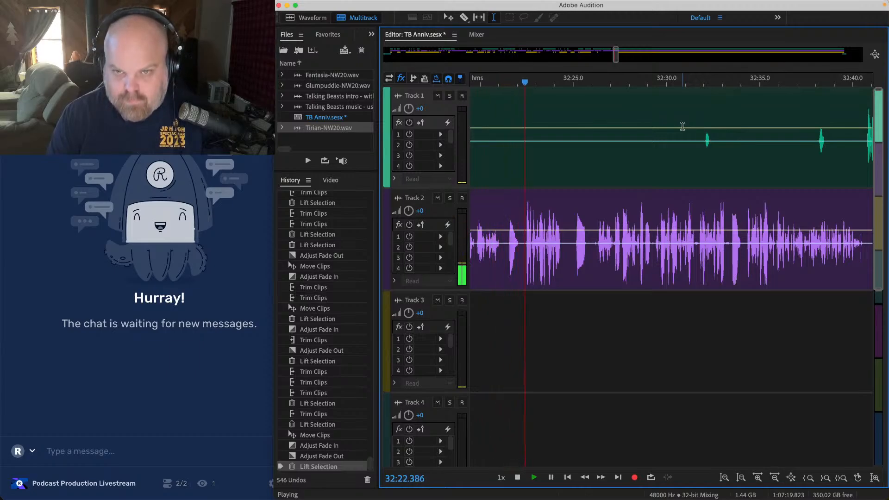
# Step: Delete the audio on Tracks 1 and 2 from about 32:21.5 to 32:22.4
pyautogui.scroll(5, 468, 214)
pyautogui.scroll(3, 589, 213)
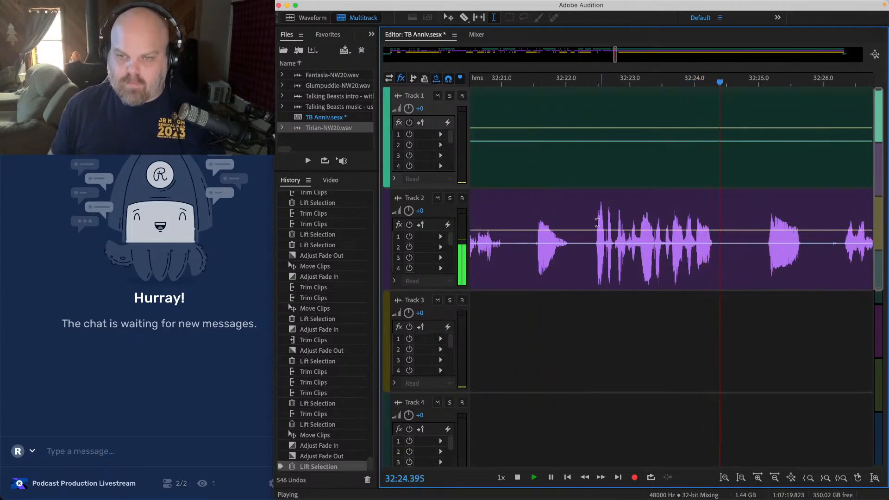
pyautogui.press('space')
pyautogui.moveTo(592, 223); pyautogui.dragTo(534, 82)
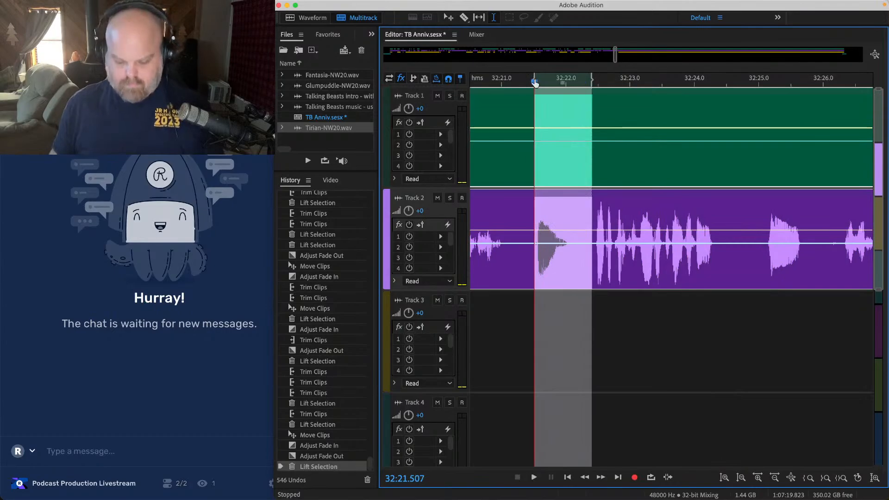
pyautogui.press('Delete')
# Step: Move all following clips on Tracks 1 to 3 earlier to close the gap at about 32:21.5, and save
pyautogui.scroll(-8, 535, 82)
pyautogui.moveTo(745, 392); pyautogui.dragTo(616, 122)
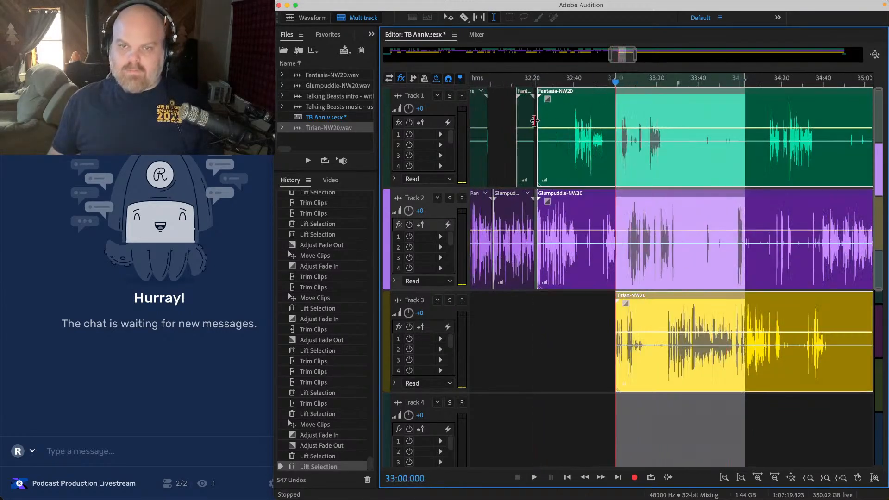
pyautogui.scroll(9, 534, 122)
pyautogui.moveTo(662, 195); pyautogui.dragTo(541, 195)
pyautogui.press('space')
pyautogui.scroll(-3, 500, 224)
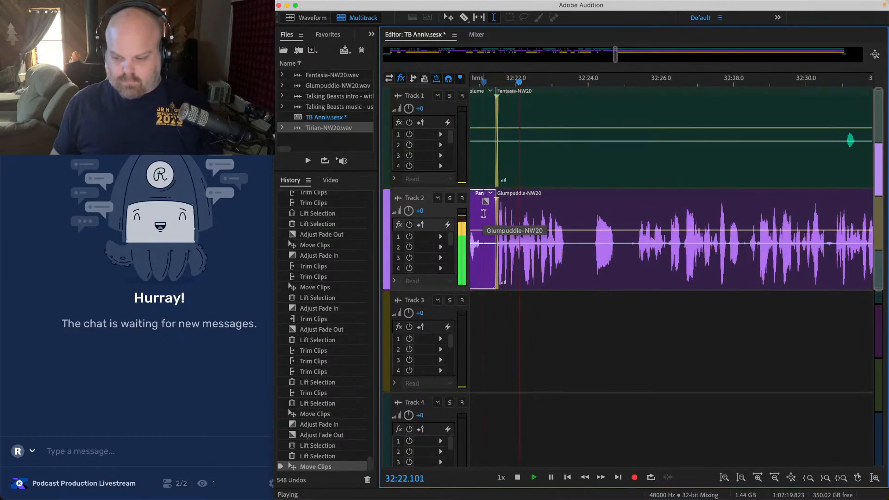
pyautogui.press('super+s')
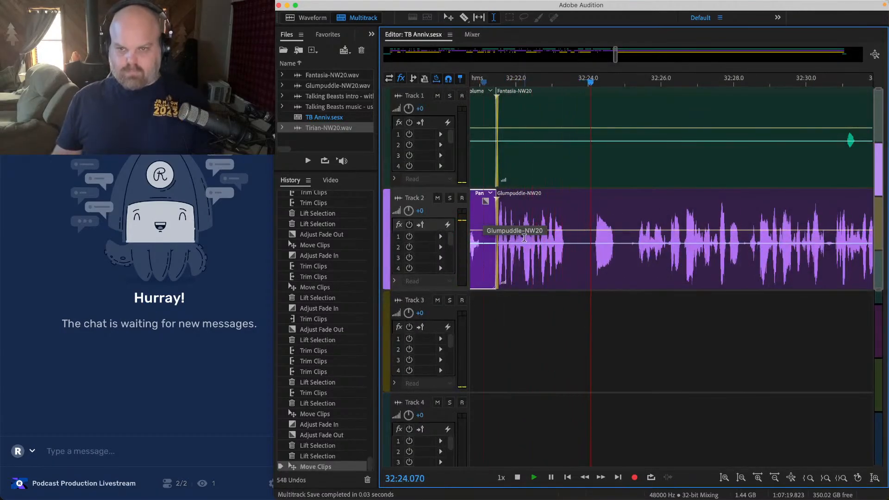
# Step: Delete the audio on Tracks 1 and 2 from about 32:24 to 32:25.3
pyautogui.scroll(2, 602, 232)
pyautogui.press('space')
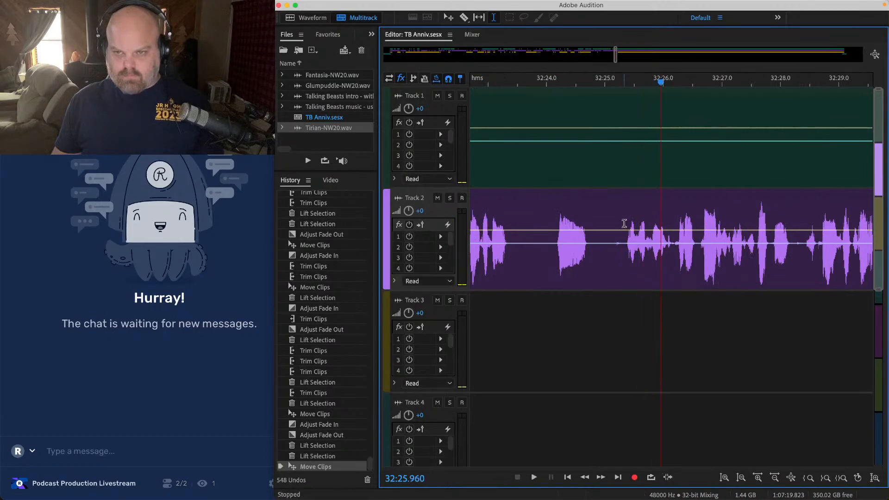
pyautogui.moveTo(624, 224); pyautogui.dragTo(548, 223)
pyautogui.scroll(-5, 602, 107)
pyautogui.press('Delete')
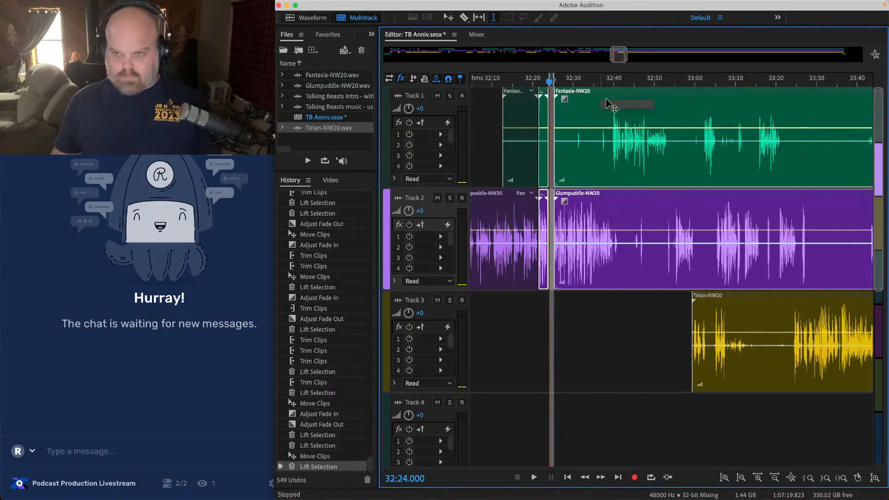
# Step: Move all following clips on Tracks 1 to 3 earlier to close the gap at about 32:24, and play the join
pyautogui.moveTo(740, 352); pyautogui.dragTo(632, 81)
pyautogui.scroll(7, 550, 43)
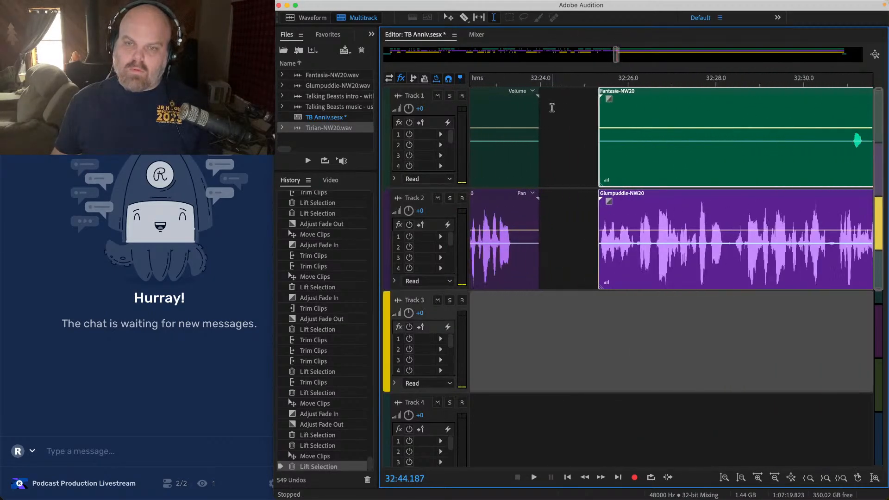
pyautogui.scroll(1, 583, 148)
pyautogui.moveTo(673, 192); pyautogui.dragTo(554, 191)
pyautogui.click(530, 205)
pyautogui.press('space')
# Step: Delete the Fantasia clips and audio on Track 1 from about 32:09.5 to 32:29.5
pyautogui.scroll(-5, 530, 206)
pyautogui.scroll(-4, 530, 205)
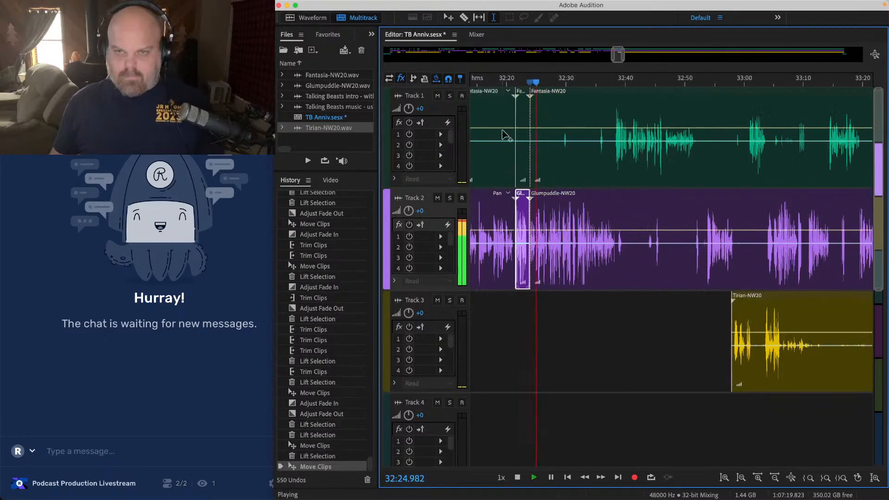
pyautogui.hscroll(-3, 533, 131)
pyautogui.moveTo(512, 118); pyautogui.dragTo(631, 120)
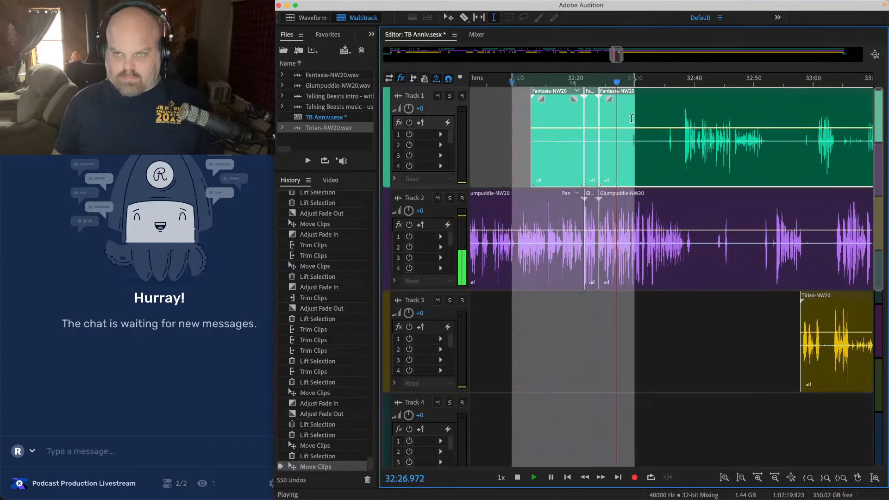
pyautogui.press('Delete')
pyautogui.click(604, 127)
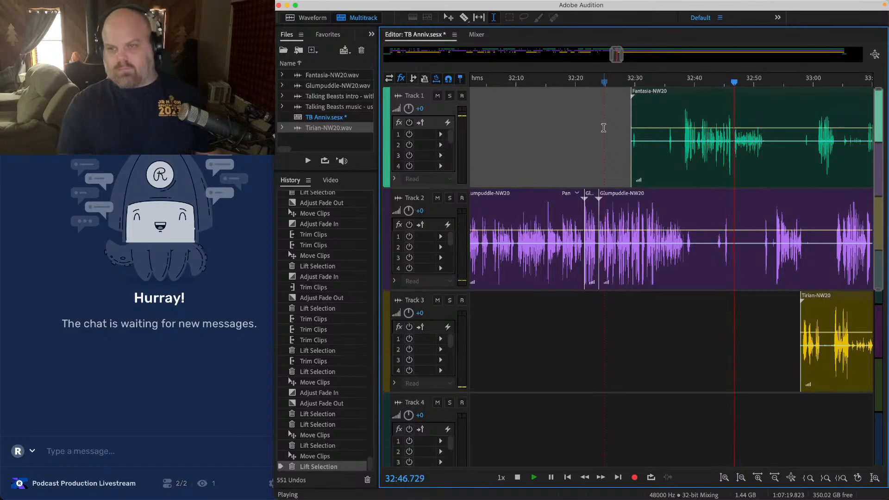
# Step: Delete the Glumpuddle audio on Track 2 from about 32:44.6 to 32:50, resume playback and save the session
pyautogui.scroll(4, 786, 165)
pyautogui.press('space')
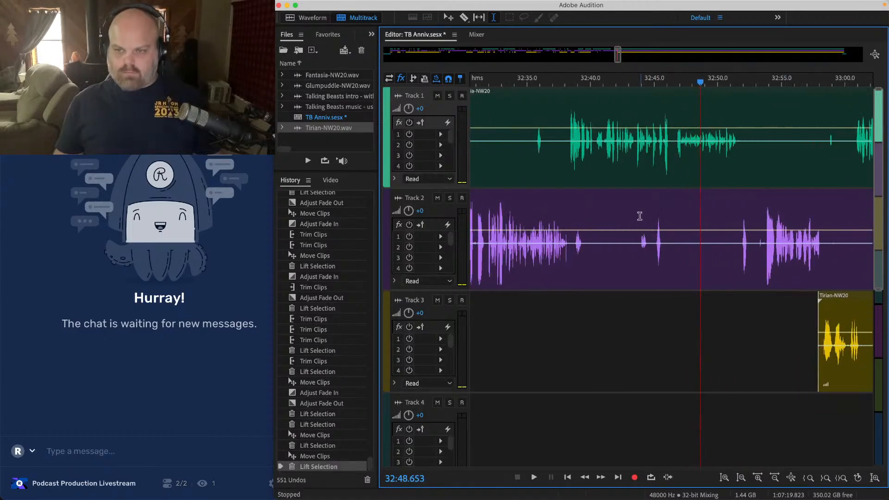
pyautogui.click(646, 217)
pyautogui.scroll(2, 646, 217)
pyautogui.moveTo(648, 218); pyautogui.dragTo(784, 225)
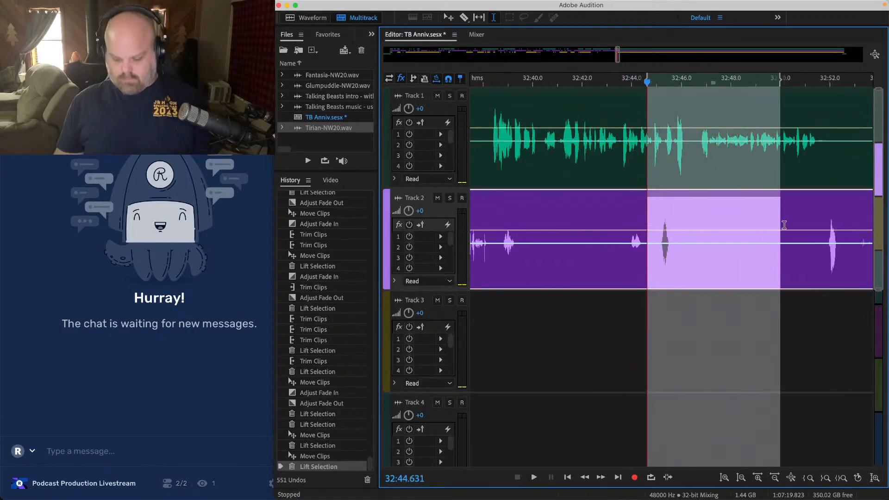
pyautogui.press('Delete')
pyautogui.click(708, 215)
pyautogui.press('space')
pyautogui.hscroll(5, 708, 216)
pyautogui.press('super+s')
pyautogui.scroll(-3, 629, 244)
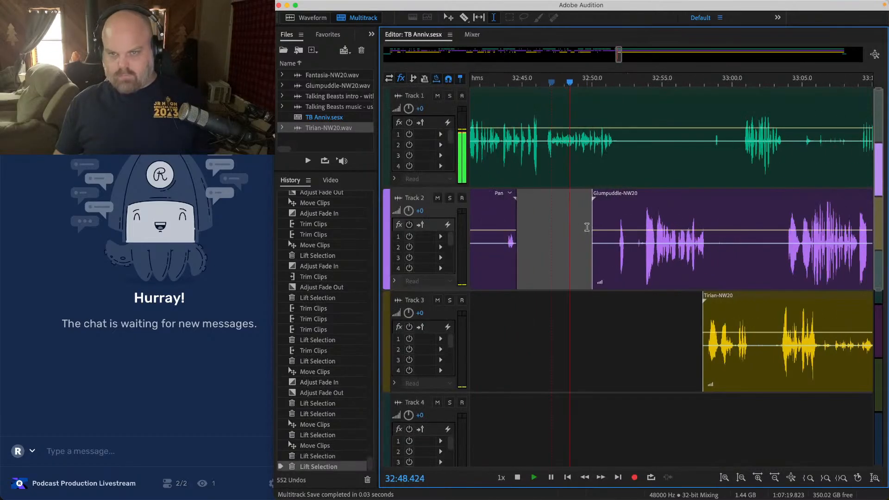
# Step: Trim the start of the Glumpuddle clip on Track 2 to about 32:51.4 and delete its audio from about 32:52.5 to 32:53.8
pyautogui.moveTo(592, 223); pyautogui.dragTo(549, 225)
pyautogui.scroll(3, 647, 236)
pyautogui.press('Delete')
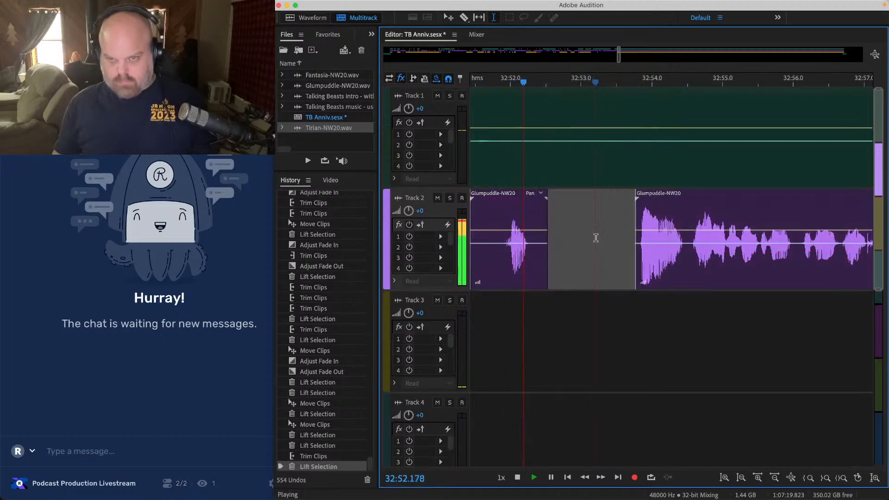
pyautogui.scroll(-1, 596, 237)
pyautogui.scroll(-3, 596, 237)
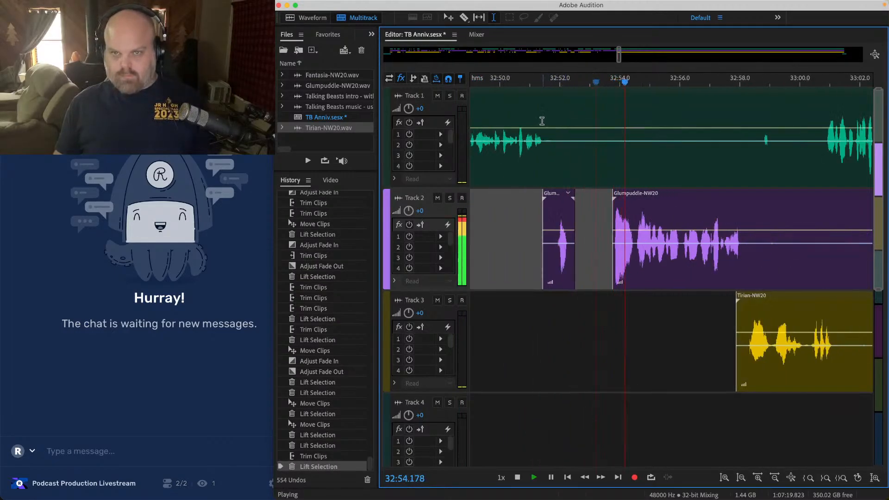
# Step: Delete the Fantasia audio on Track 1 from about 32:51.4 to 32:58.2 and play the result
pyautogui.moveTo(543, 120); pyautogui.dragTo(745, 139)
pyautogui.press('Delete')
pyautogui.click(600, 123)
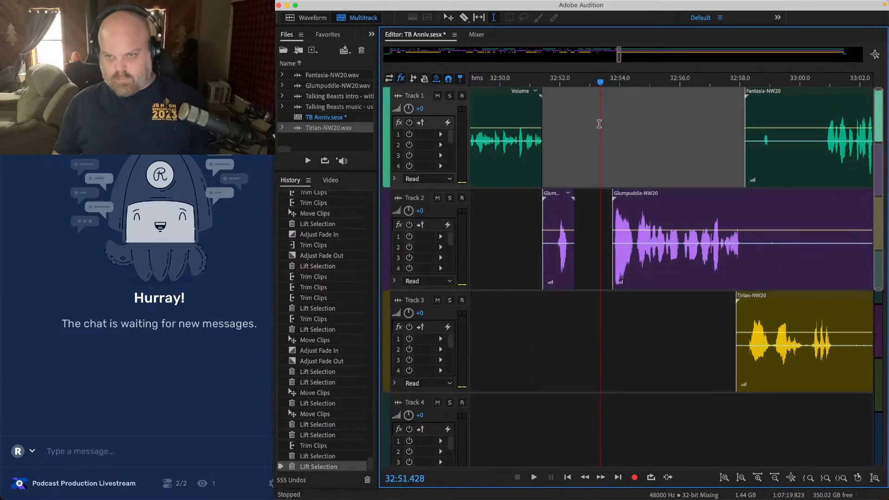
pyautogui.press('space')
# Step: Trim the start of the next Glumpuddle clip on Track 2 to about 32:54.6 and delete a short section of it around 32:56.7
pyautogui.click(613, 214)
pyautogui.moveTo(613, 213); pyautogui.dragTo(637, 214)
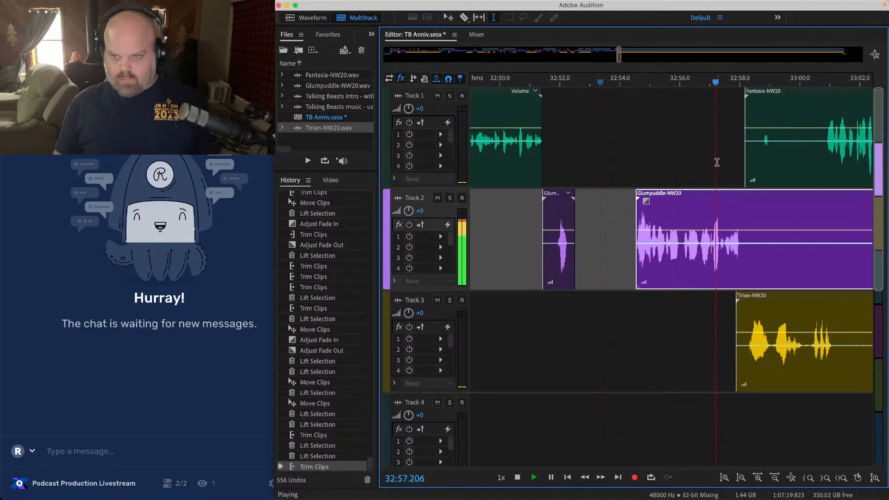
pyautogui.scroll(3, 709, 195)
pyautogui.press('space')
pyautogui.moveTo(688, 224); pyautogui.dragTo(665, 194)
pyautogui.press('Delete')
# Step: Join the split Glumpuddle clips on Track 2 with a short crossfade at about 32:56.7 and play the join
pyautogui.click(653, 158)
pyautogui.press('space')
pyautogui.scroll(3, 670, 159)
pyautogui.press('space')
pyautogui.click(637, 143)
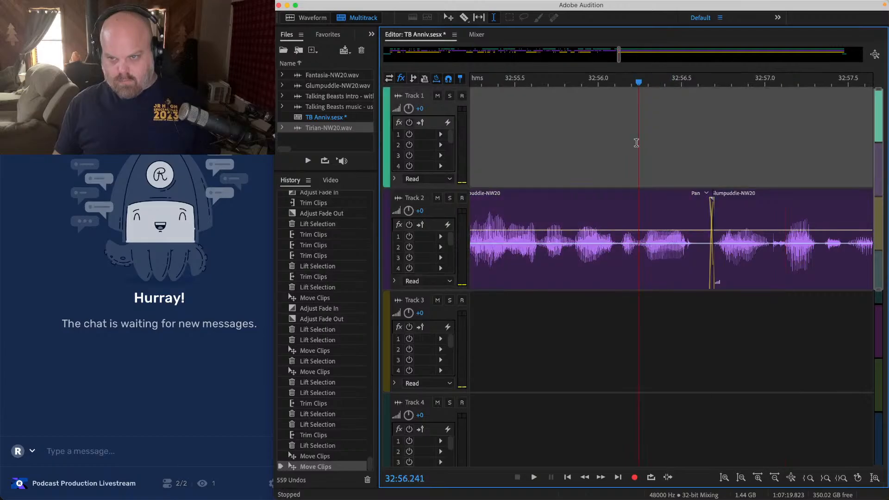
pyautogui.press('space')
pyautogui.scroll(-3, 639, 144)
pyautogui.press('space')
# Step: Move all following clips on Tracks 1 to 3 earlier so the next Glumpuddle clip starts at about 32:52.8, and play the transition
pyautogui.moveTo(636, 140); pyautogui.dragTo(729, 296)
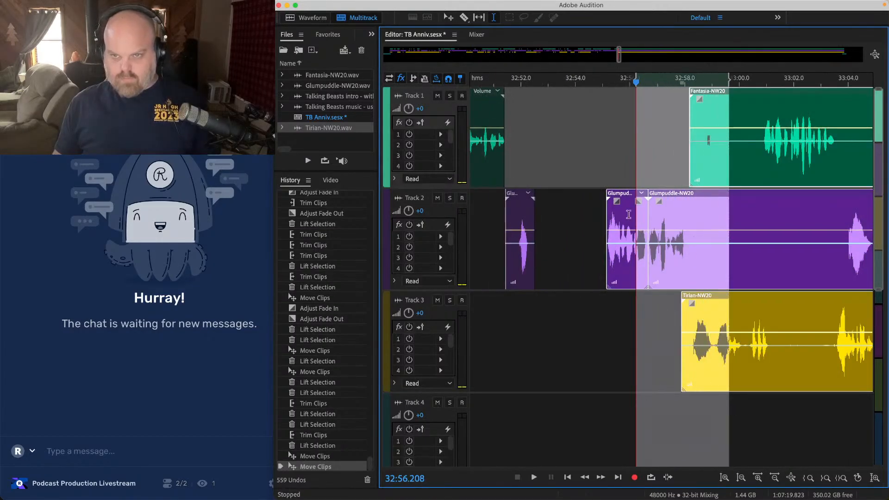
pyautogui.moveTo(625, 192); pyautogui.dragTo(561, 193)
pyautogui.click(510, 143)
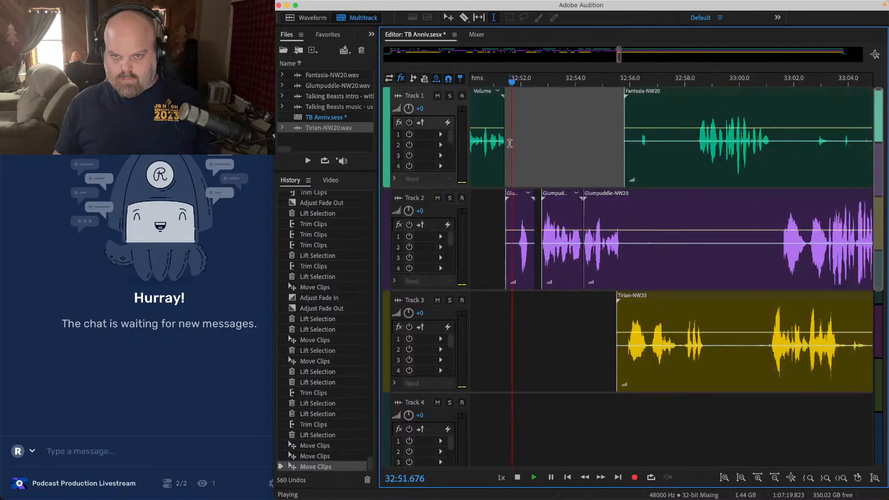
pyautogui.press('space')
# Step: Add a fade-out to the end of the short Glumpuddle clip at about 32:52.4, play it and save the session
pyautogui.scroll(3, 509, 143)
pyautogui.click(561, 204)
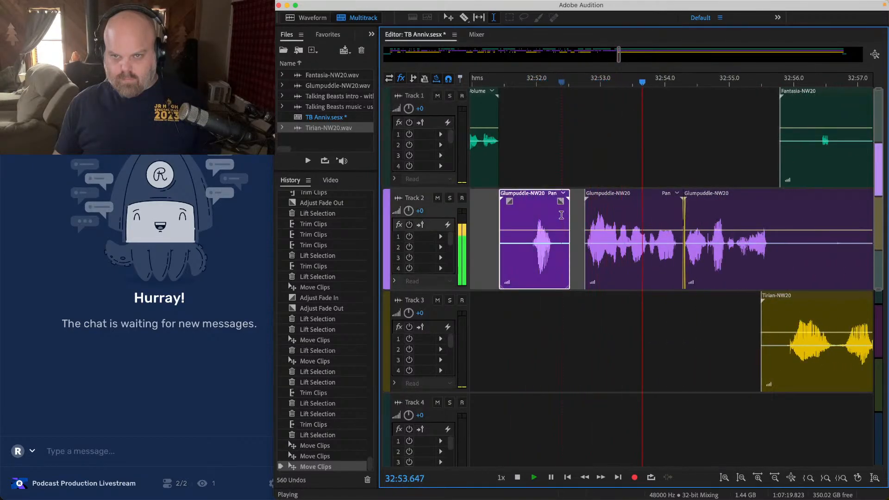
pyautogui.press('space')
pyautogui.moveTo(561, 203); pyautogui.dragTo(544, 239)
pyautogui.click(530, 134)
pyautogui.press('space')
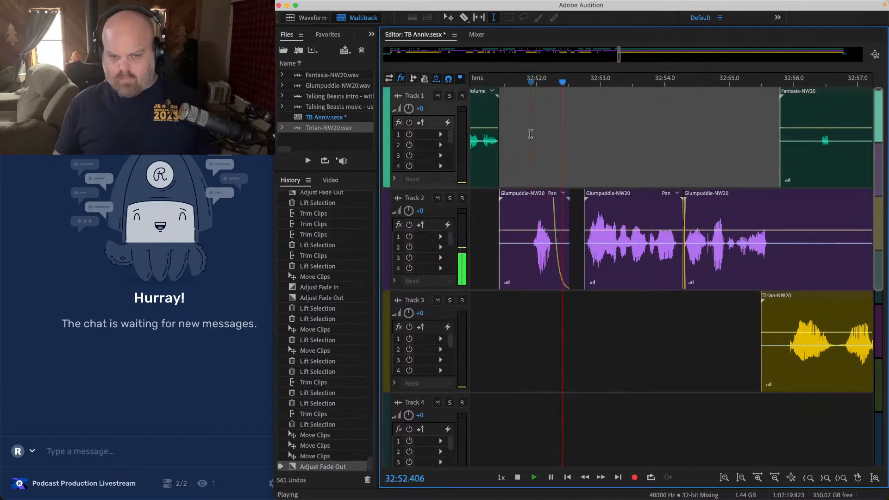
pyautogui.press('super+s')
# Step: Delete the Glumpuddle audio on Track 2 from about 32:56.2 to 33:01.3
pyautogui.scroll(-3, 531, 134)
pyautogui.scroll(-2, 530, 134)
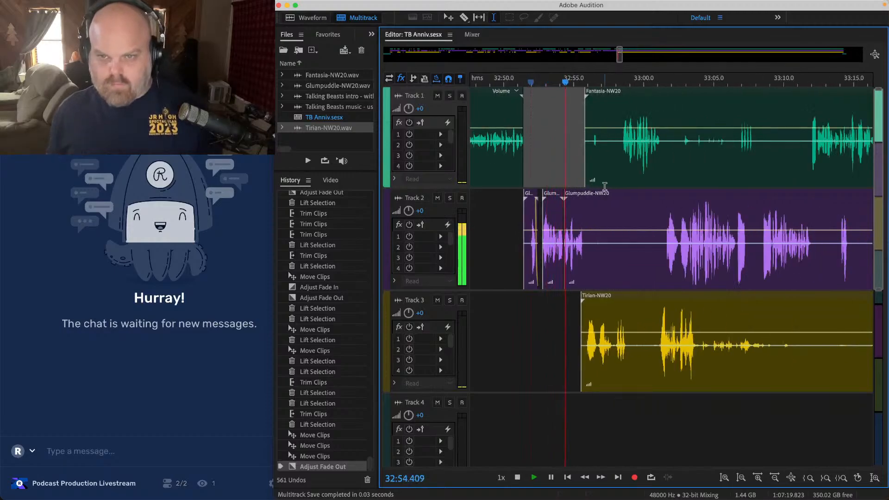
pyautogui.scroll(2, 604, 186)
pyautogui.moveTo(574, 214); pyautogui.dragTo(727, 213)
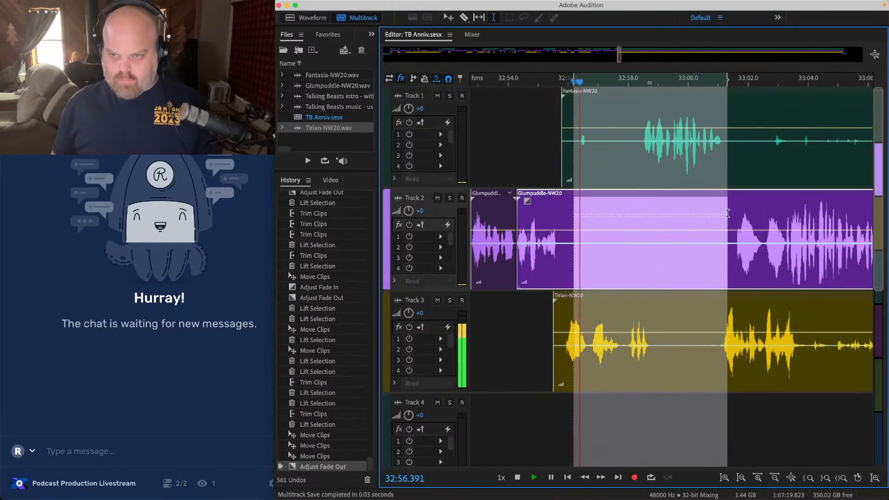
pyautogui.press('Delete')
# Step: Play on and delete the Tirian audio on Track 3 from about 33:05 to 33:20.5
pyautogui.scroll(-2, 635, 228)
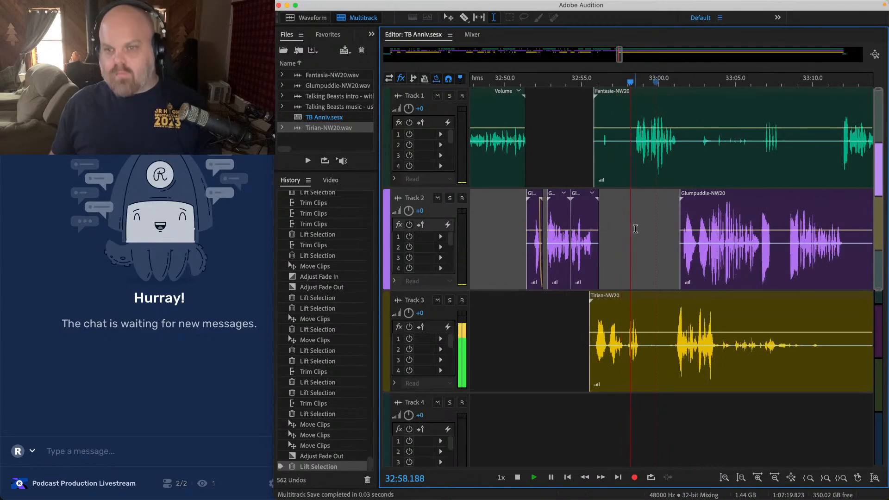
pyautogui.hscroll(2, 635, 229)
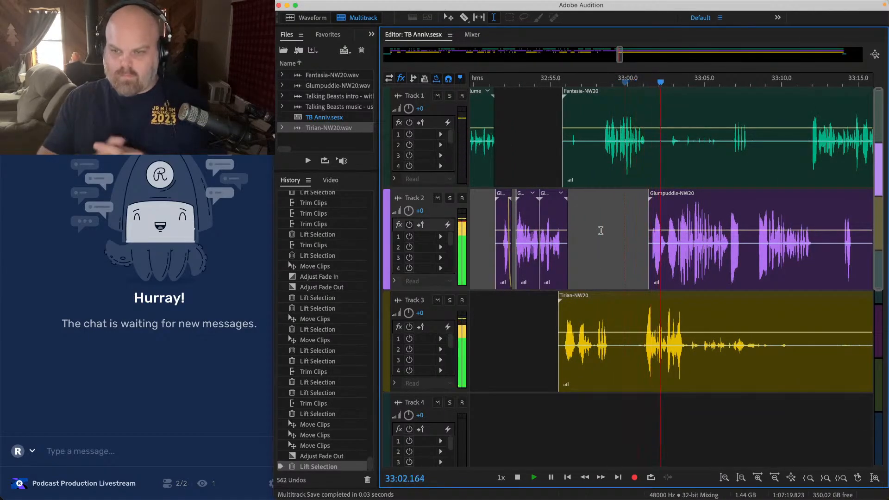
pyautogui.hscroll(4, 600, 231)
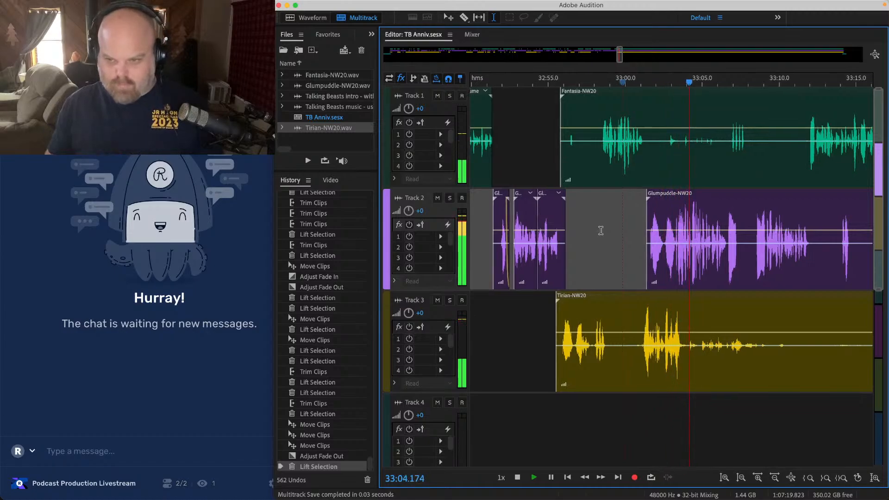
pyautogui.hscroll(4, 659, 320)
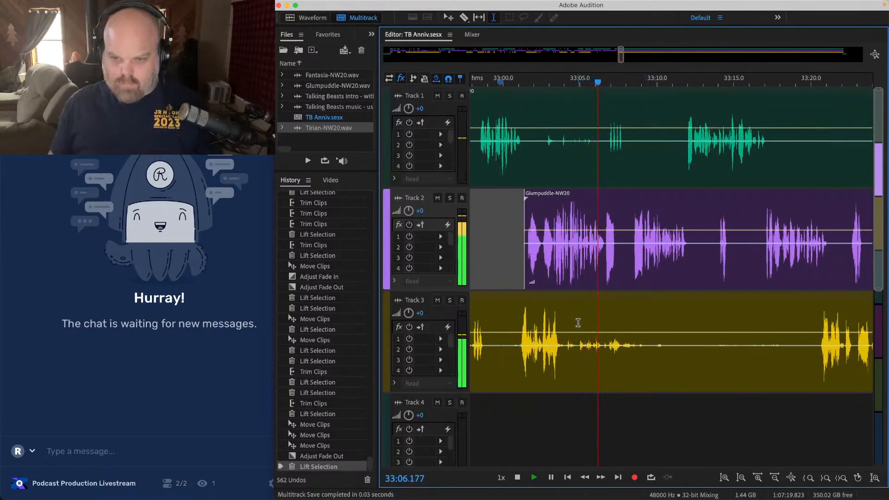
pyautogui.moveTo(580, 323); pyautogui.dragTo(819, 320)
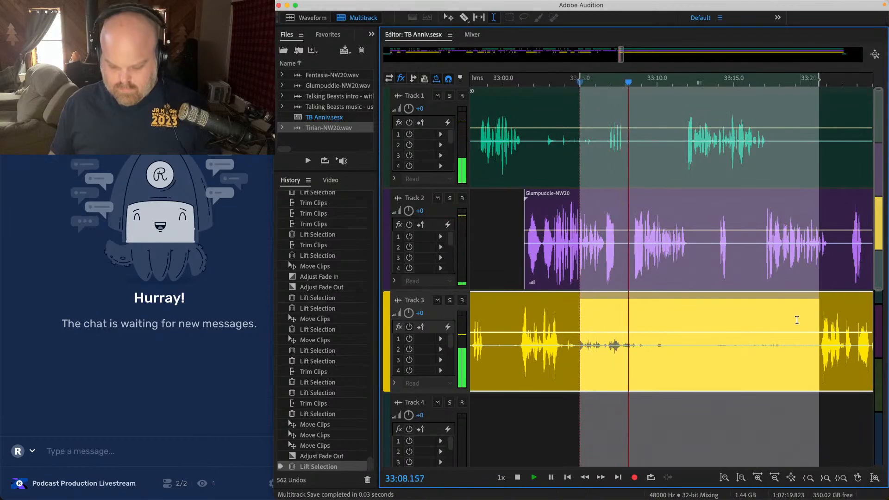
pyautogui.press('Delete')
# Step: Delete the audio on Tracks 1 and 2 from about 33:08.4 to 33:09.1
pyautogui.scroll(4, 648, 226)
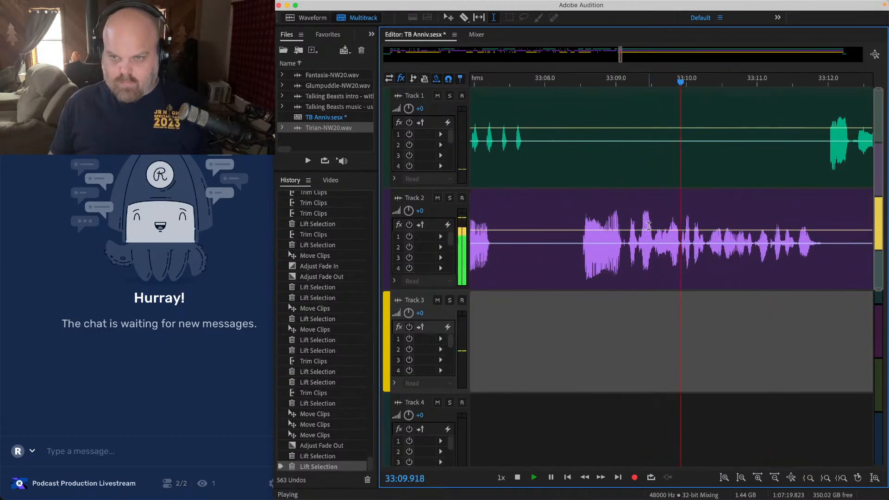
pyautogui.moveTo(625, 223); pyautogui.dragTo(573, 93)
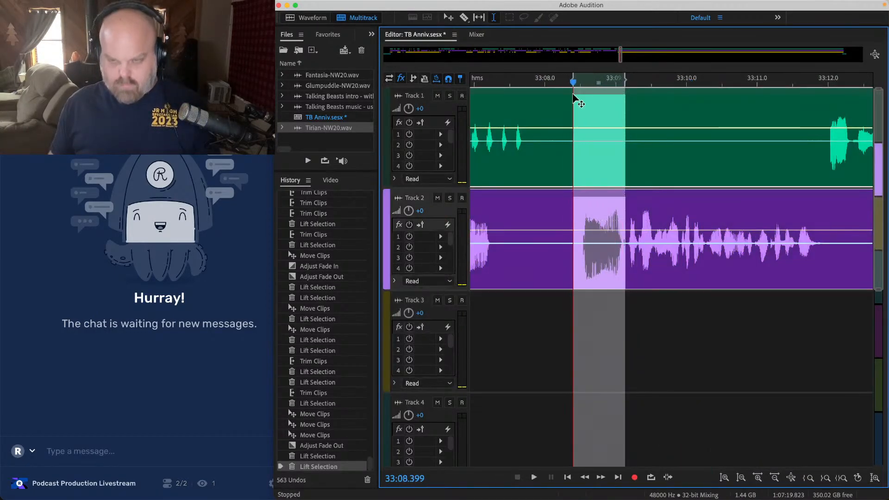
pyautogui.press('Delete')
# Step: Move all following clips earlier to close the gap at about 33:08.4, play the join and save the session
pyautogui.scroll(-4, 585, 104)
pyautogui.moveTo(865, 410); pyautogui.dragTo(691, 115)
pyautogui.scroll(5, 534, 133)
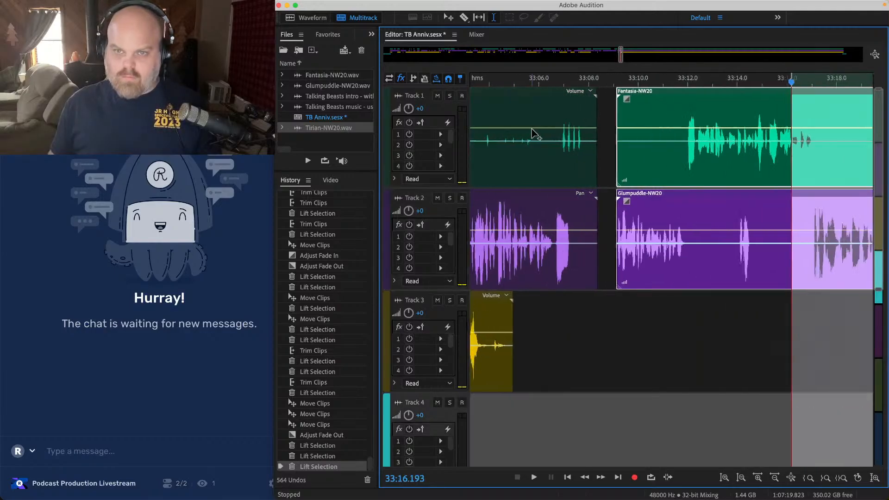
pyautogui.hscroll(1, 795, 181)
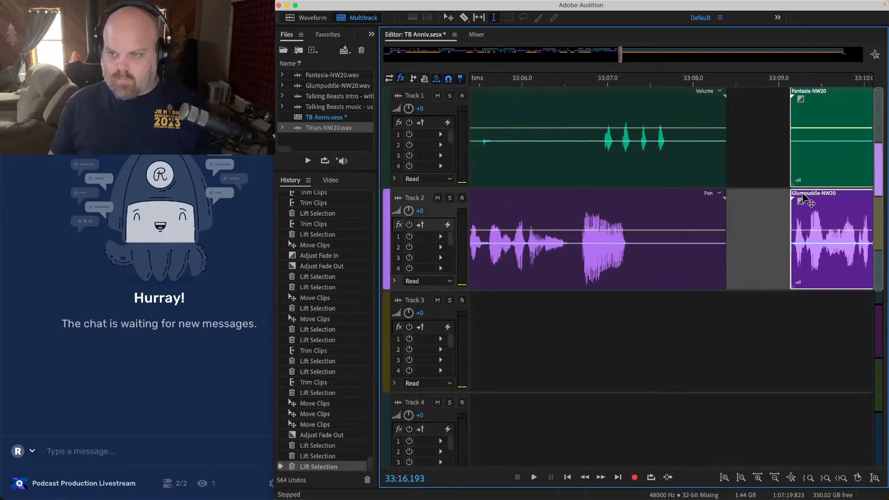
pyautogui.moveTo(803, 201); pyautogui.dragTo(738, 202)
pyautogui.scroll(-5, 739, 201)
pyautogui.press('space')
pyautogui.press('super+s')
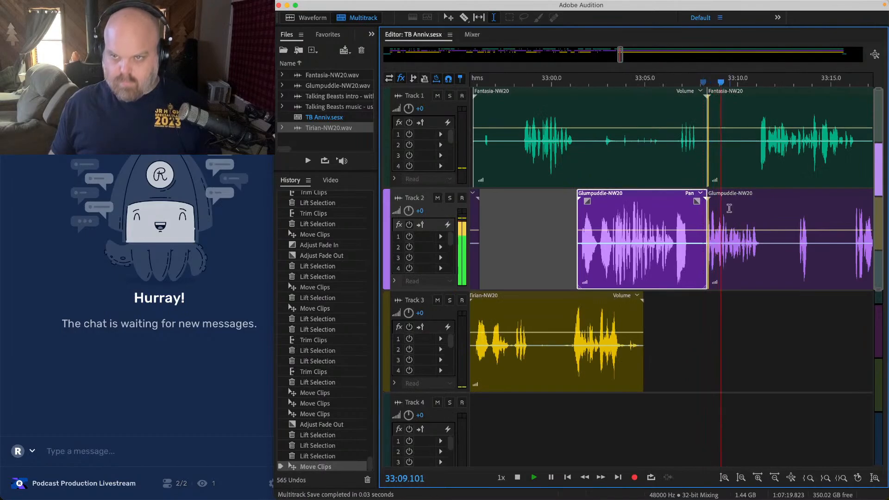
# Step: Trim the starts of the Fantasia and Glumpuddle clips on Tracks 1 and 2 together from the 33:08.4 join to about 33:16.3
pyautogui.hscroll(3, 663, 216)
pyautogui.hscroll(2, 635, 218)
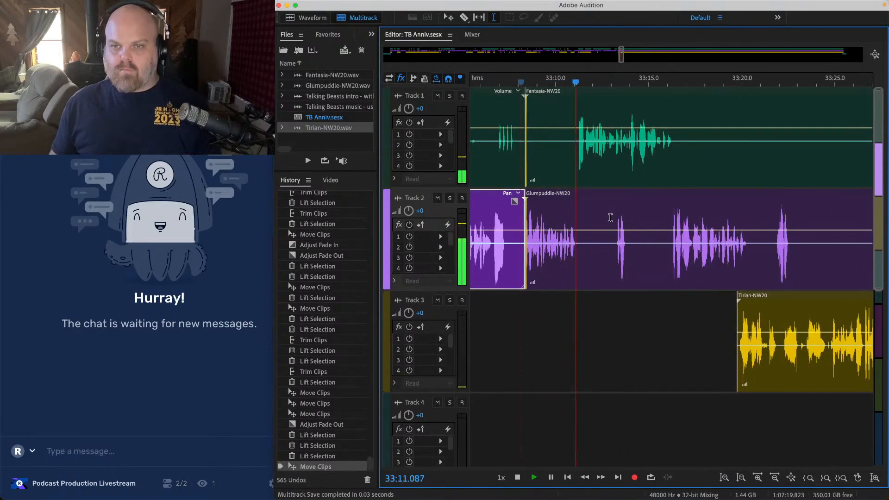
pyautogui.scroll(-4, 610, 218)
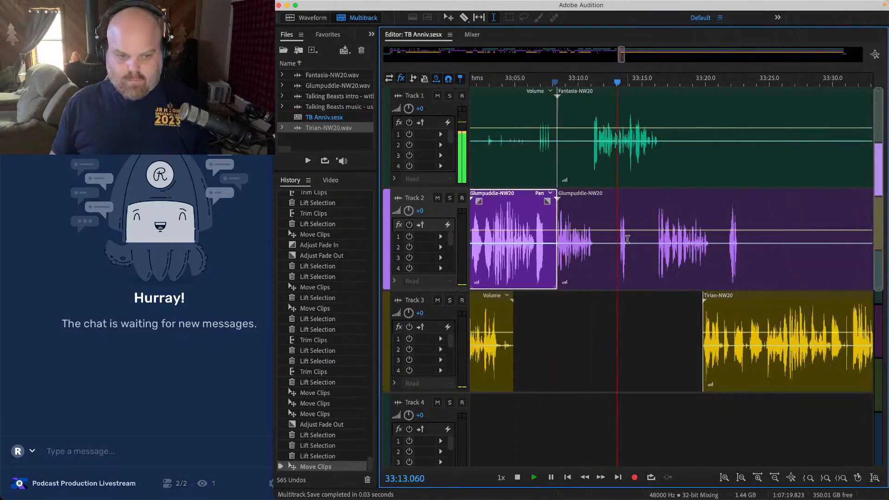
pyautogui.hscroll(3, 610, 218)
pyautogui.scroll(4, 497, 215)
pyautogui.hscroll(-2, 532, 224)
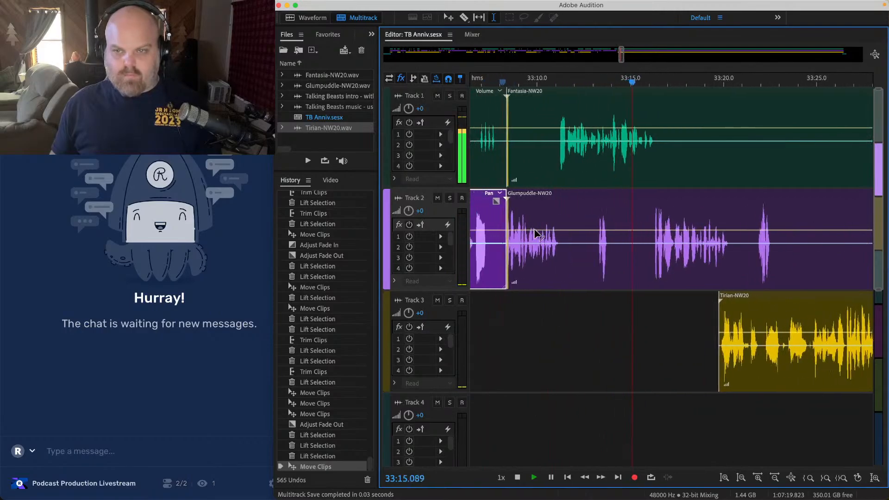
pyautogui.click(574, 204)
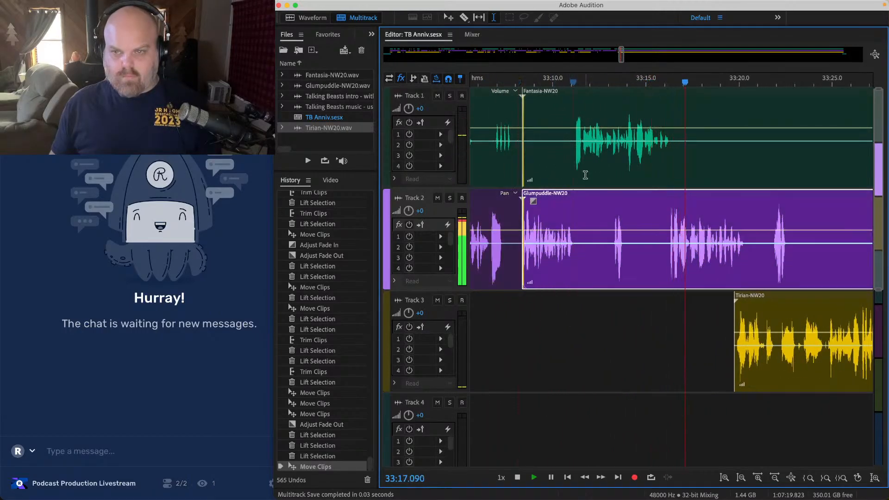
pyautogui.keyDown('super'); pyautogui.click(554, 147); pyautogui.keyUp('super')
pyautogui.press('space')
pyautogui.moveTo(524, 112); pyautogui.dragTo(678, 110)
# Step: Move all following clips on Tracks 1 to 3 earlier to meet the preceding clips at about 33:08.3 with a short crossfade
pyautogui.click(494, 110)
pyautogui.press('space')
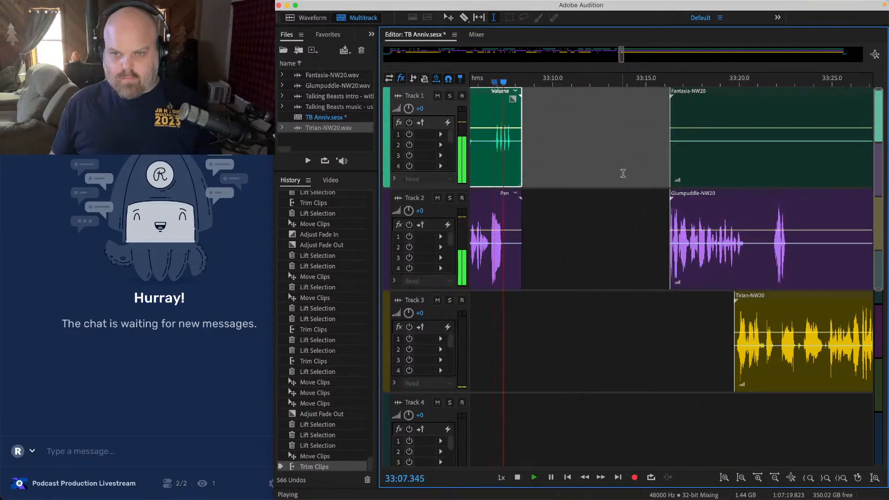
pyautogui.press('space')
pyautogui.moveTo(638, 139); pyautogui.dragTo(865, 340)
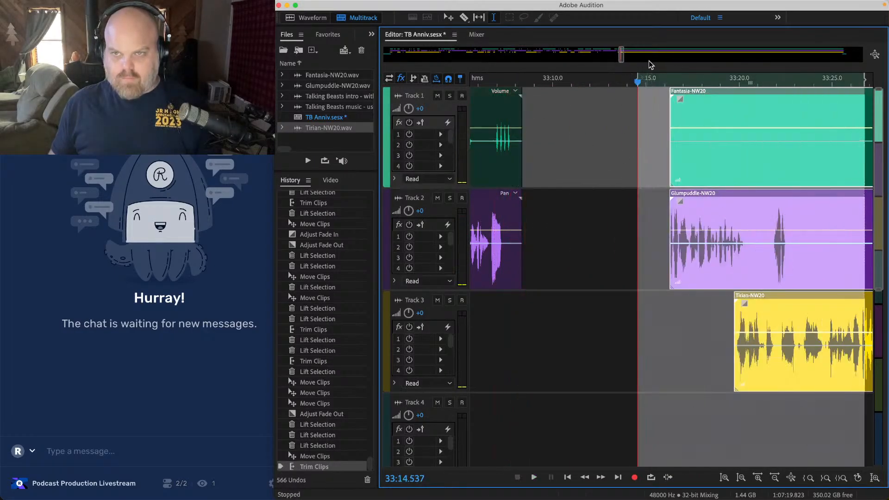
pyautogui.moveTo(708, 97); pyautogui.dragTo(565, 94)
pyautogui.scroll(3, 518, 102)
pyautogui.scroll(3, 517, 102)
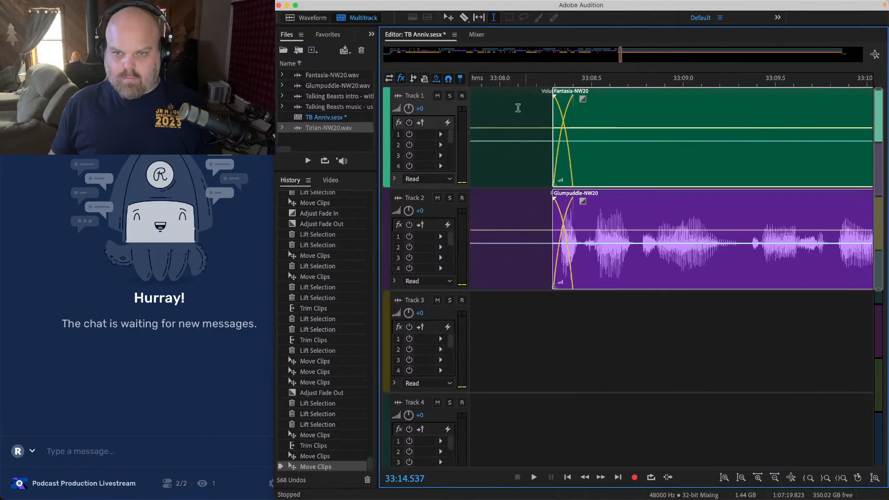
# Step: Play the crossfaded join at about 33:08.3 and save the session
pyautogui.click(489, 121)
pyautogui.press('space')
pyautogui.scroll(-5, 505, 136)
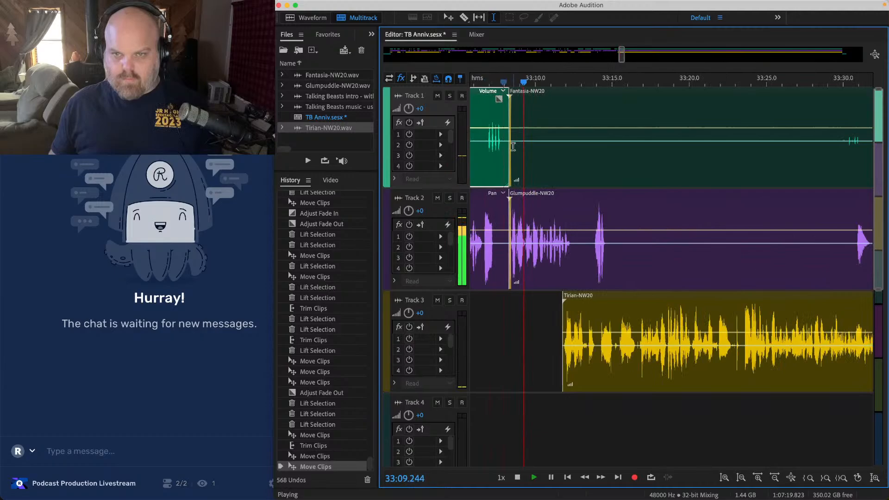
pyautogui.press('super+s')
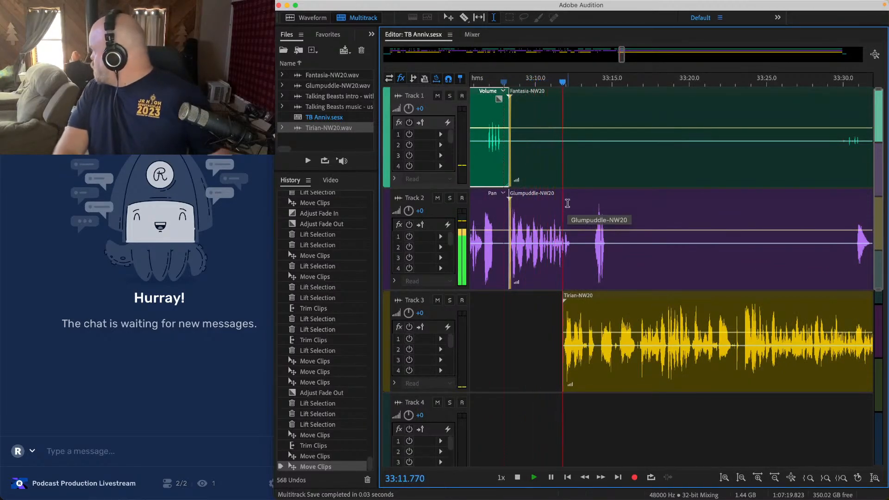
# Step: Play the Tirian speech on Track 3 between about 33:12 and 33:18 to locate the cut points
pyautogui.hscroll(1, 576, 211)
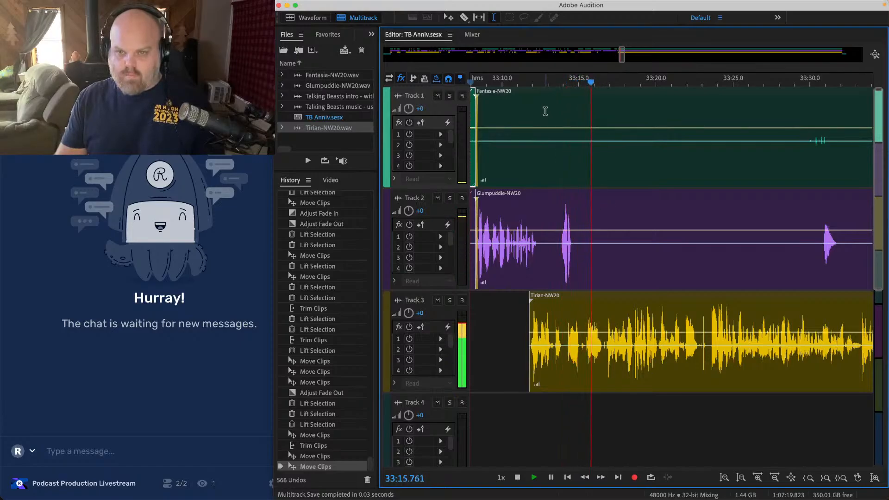
pyautogui.moveTo(545, 111); pyautogui.dragTo(668, 288)
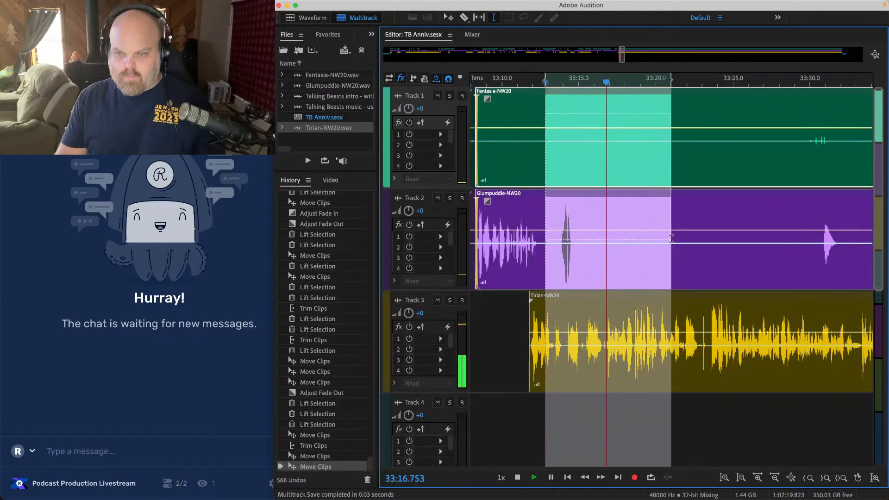
pyautogui.click(523, 316)
pyautogui.press('space')
pyautogui.scroll(3, 546, 320)
pyautogui.click(536, 323)
pyautogui.scroll(3, 595, 337)
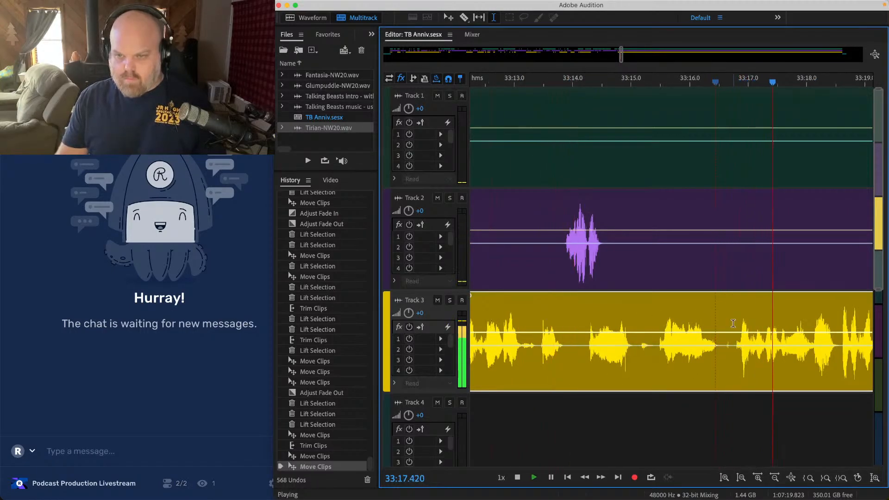
pyautogui.press('space')
pyautogui.press('space')
pyautogui.press('space')
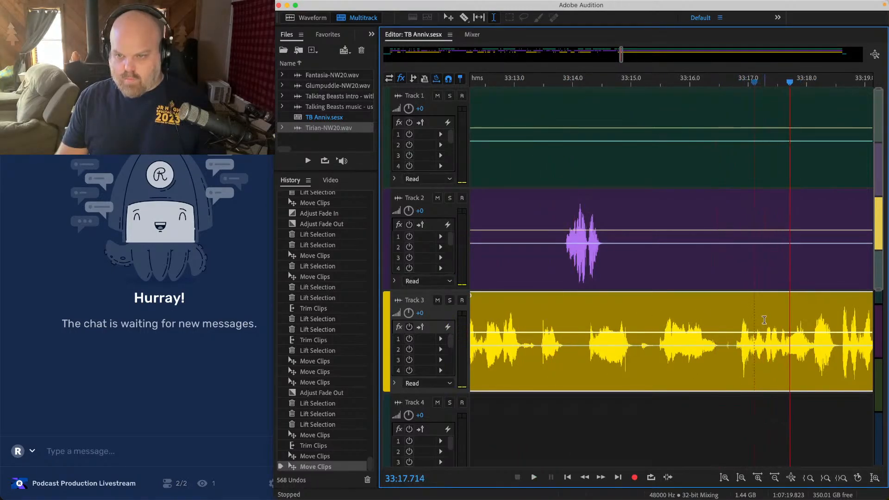
pyautogui.press('space')
# Step: Ripple delete the time from about 33:13.4 to 33:17.3 across all tracks and play the join
pyautogui.moveTo(764, 319); pyautogui.dragTo(540, 64)
pyautogui.hotkey('ctrl', 'shift', 'Delete')
pyautogui.click(496, 117)
pyautogui.press('space')
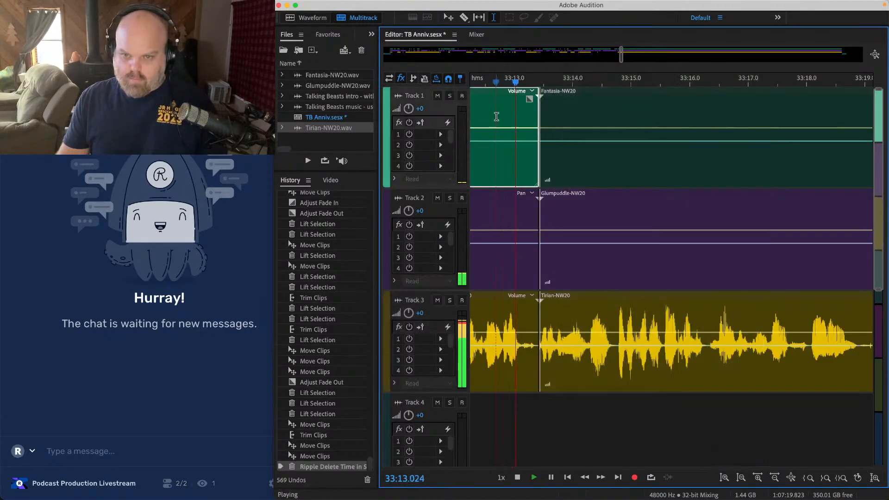
# Step: Add a short fade-in to the Track 3 Tirian clip starting at about 33:13.4 and play the join
pyautogui.press('space')
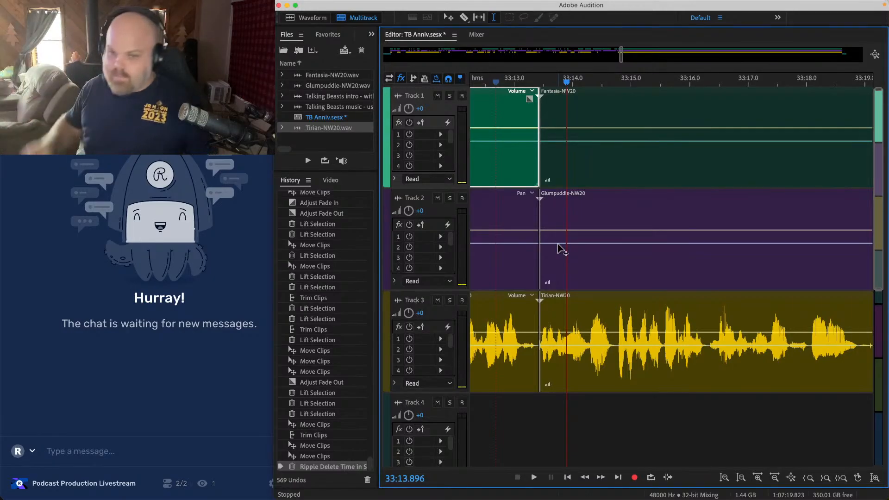
pyautogui.scroll(4, 532, 209)
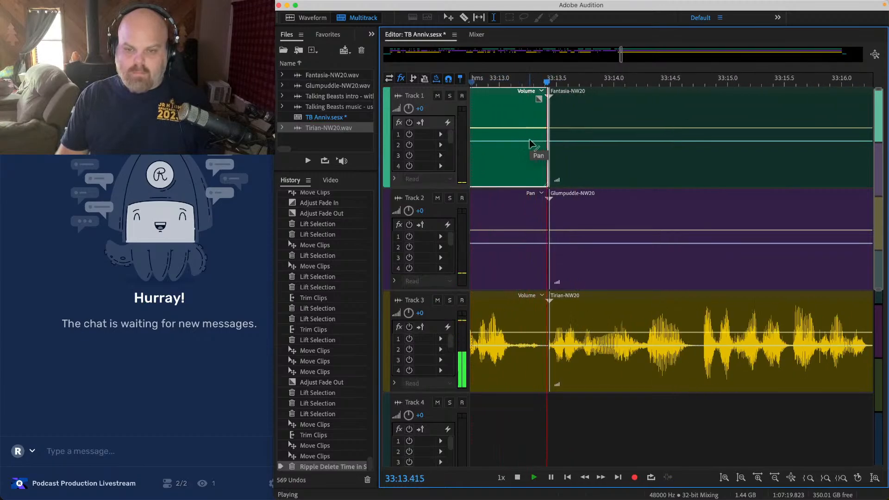
pyautogui.click(583, 303)
pyautogui.moveTo(570, 304); pyautogui.dragTo(577, 304)
pyautogui.click(493, 321)
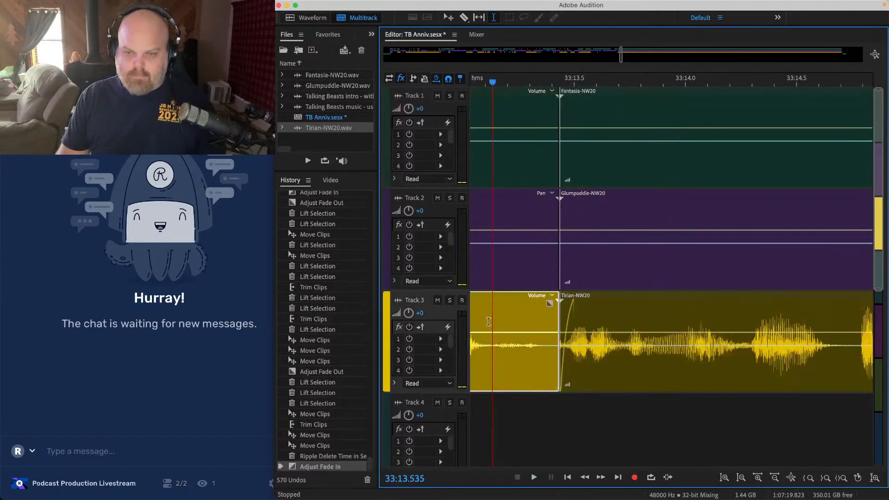
pyautogui.press('space')
pyautogui.scroll(-4, 488, 322)
pyautogui.scroll(3, 489, 322)
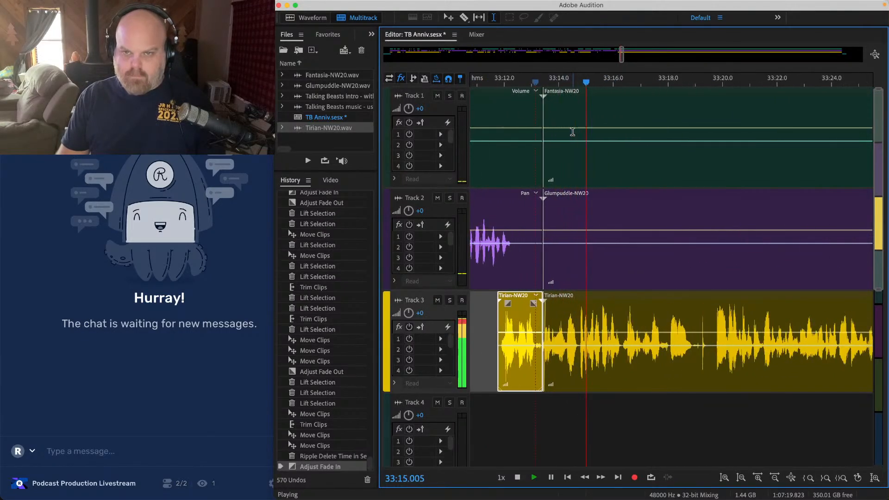
# Step: Ripple delete the time from about 33:18.1 to 33:19.7 across all tracks and play the join
pyautogui.click(587, 237)
pyautogui.click(546, 107)
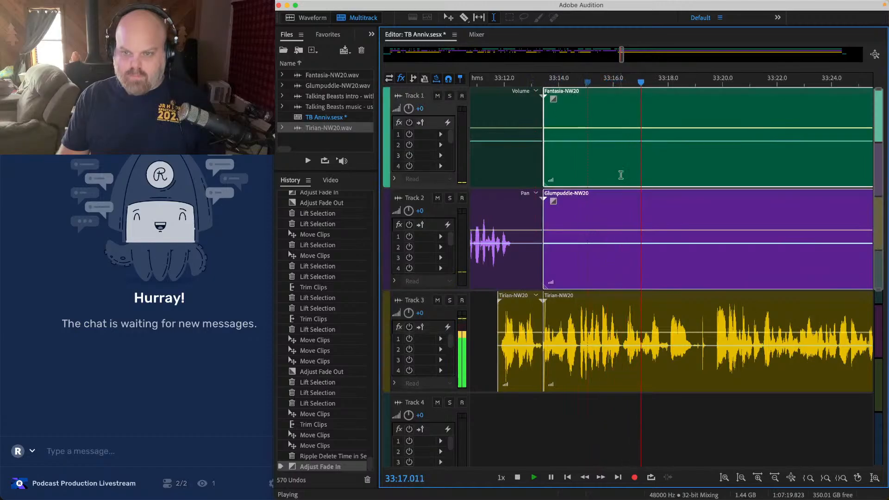
pyautogui.scroll(3, 675, 301)
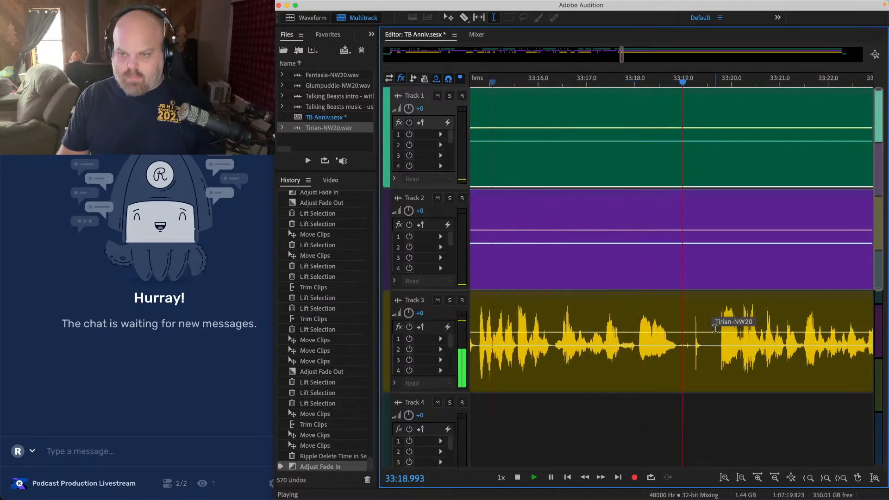
pyautogui.click(716, 326)
pyautogui.press('space')
pyautogui.moveTo(716, 320); pyautogui.dragTo(640, 89)
pyautogui.hotkey('shift', 'Delete')
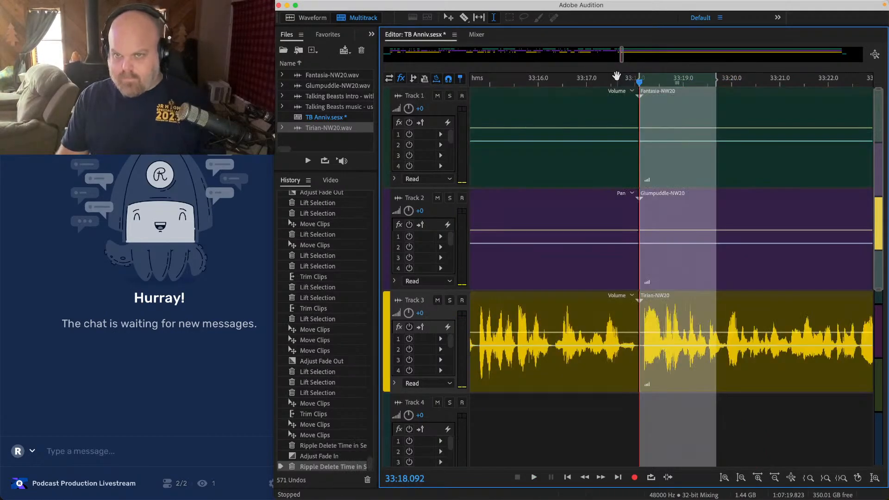
pyautogui.click(605, 111)
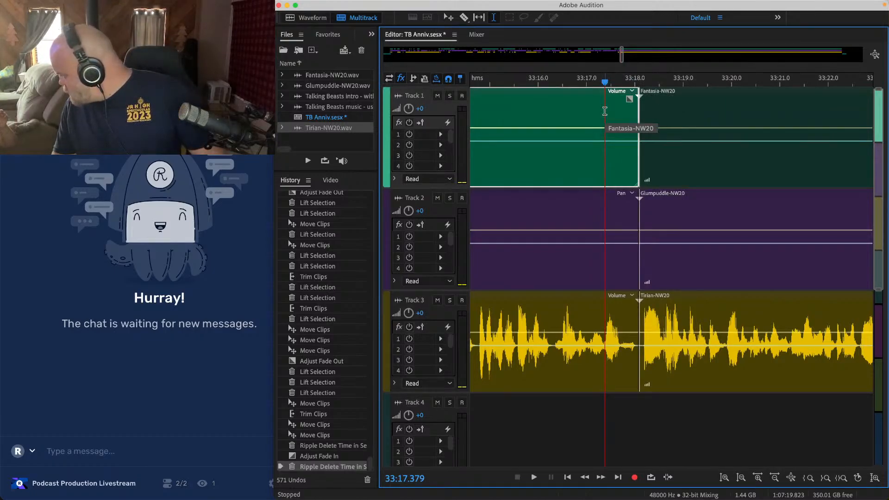
pyautogui.press('space')
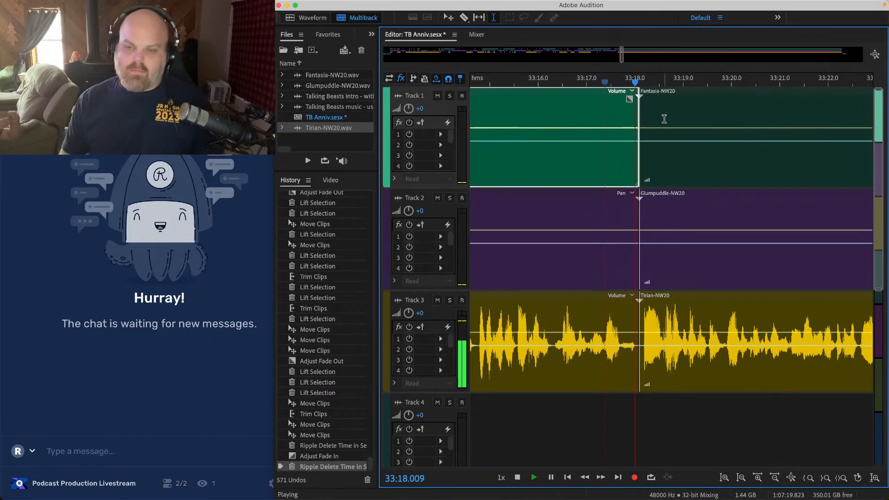
pyautogui.press('space')
# Step: Move all following clips on Tracks 1 to 3 slightly earlier for a short crossfade at about 33:18.1 and play it
pyautogui.moveTo(731, 436); pyautogui.dragTo(693, 56)
pyautogui.scroll(2, 635, 270)
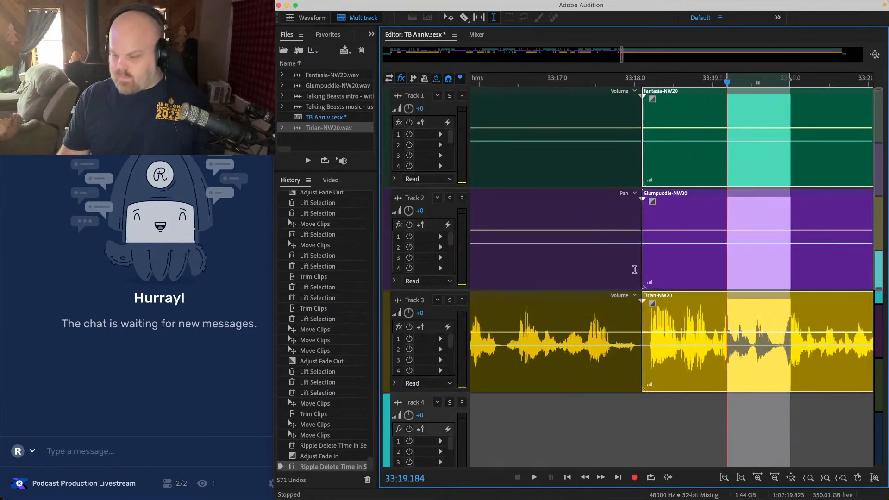
pyautogui.scroll(2, 656, 336)
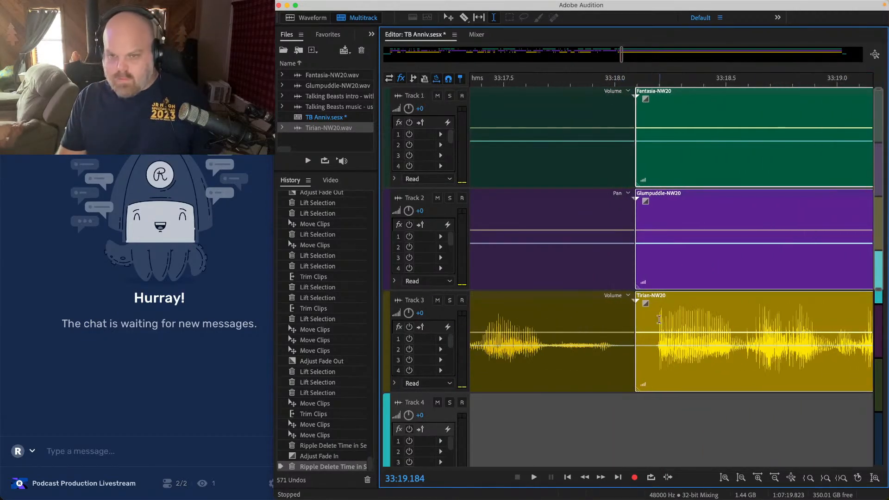
pyautogui.moveTo(656, 301); pyautogui.dragTo(648, 299)
pyautogui.scroll(-5, 648, 299)
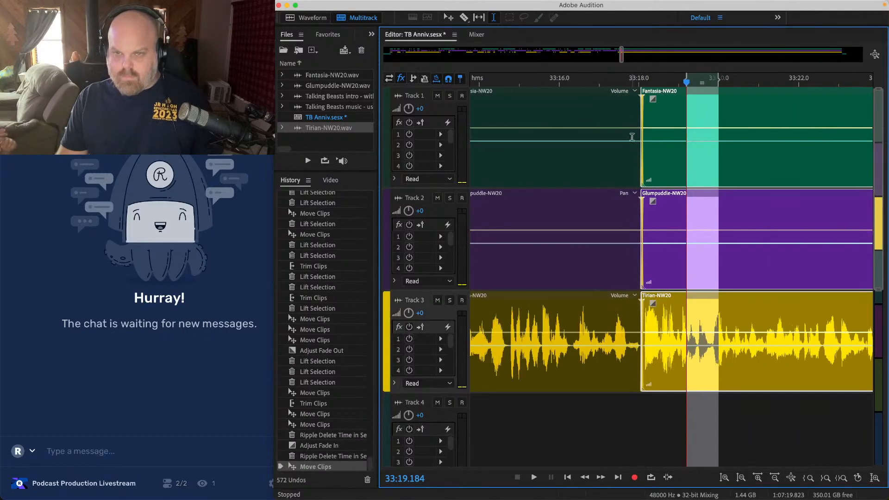
pyautogui.click(609, 119)
pyautogui.press('space')
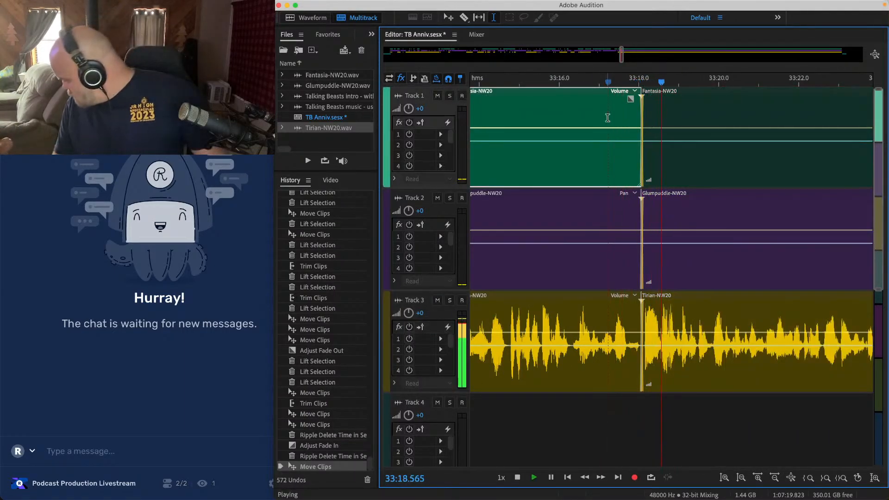
pyautogui.press('space')
# Step: Delete the Track 1 and Track 2 audio from about 33:16.4 to 33:20.1, leaving a gap, and play the passage
pyautogui.moveTo(574, 120); pyautogui.dragTo(723, 208)
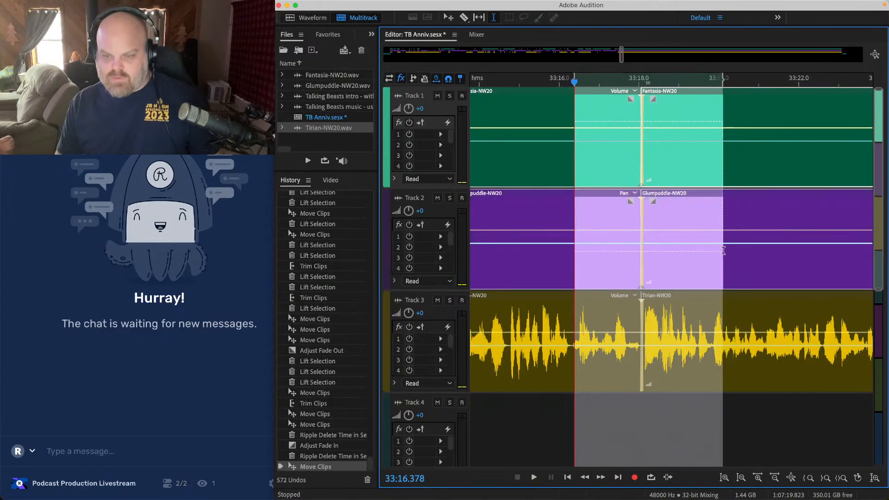
pyautogui.press('Delete')
pyautogui.click(614, 162)
pyautogui.press('space')
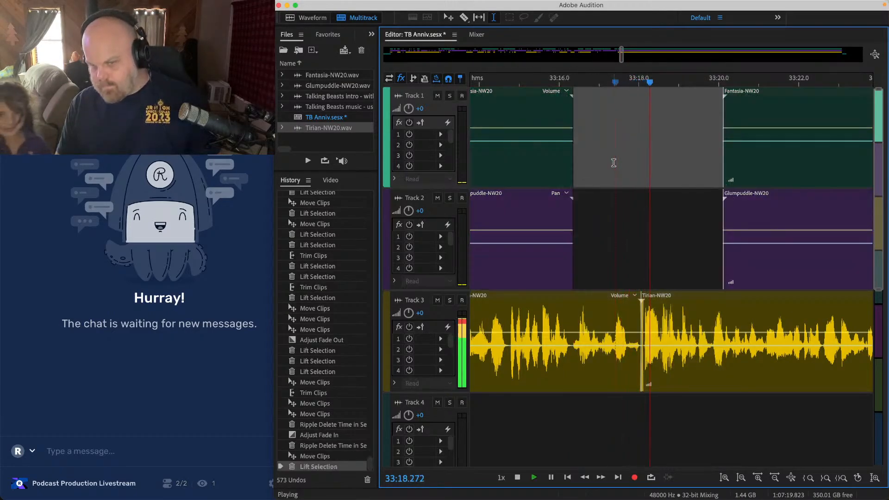
pyautogui.press('space')
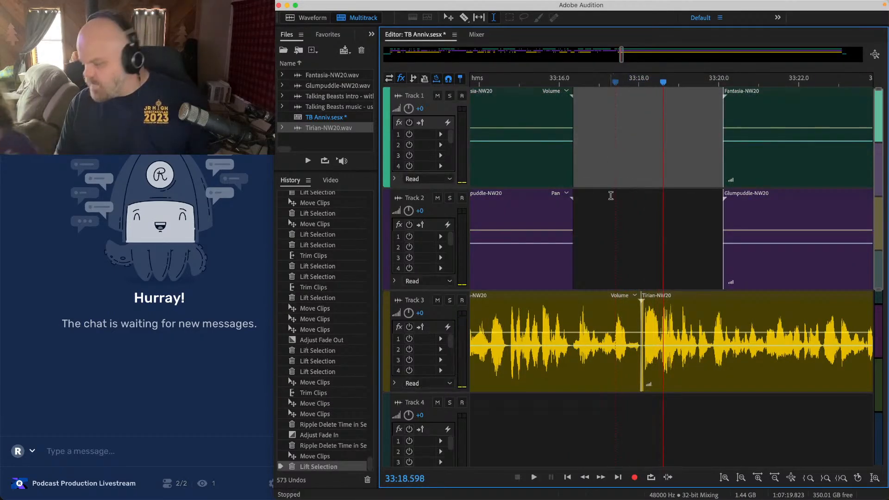
pyautogui.scroll(3, 609, 169)
pyautogui.press('space')
pyautogui.scroll(-5, 708, 174)
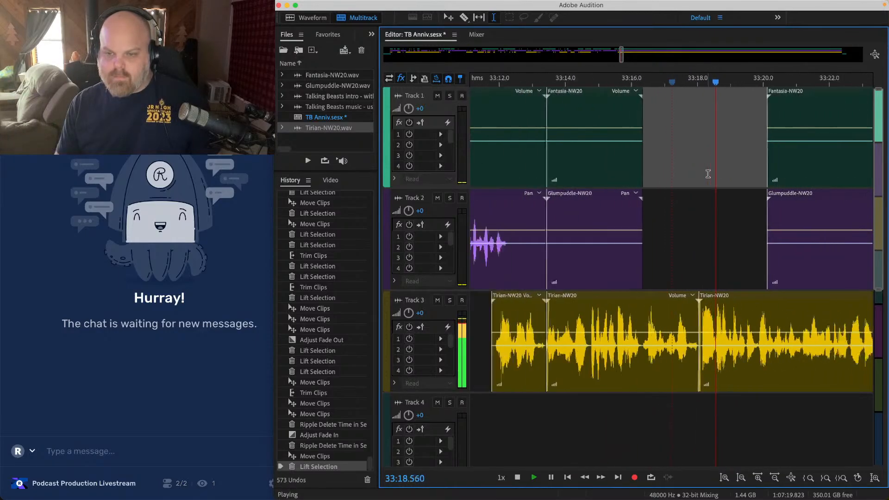
# Step: Remove the leftover silent clips on Tracks 1 and 2 between about 33:13.4 and 33:16.4
pyautogui.click(632, 146)
pyautogui.press('Delete')
pyautogui.click(616, 231)
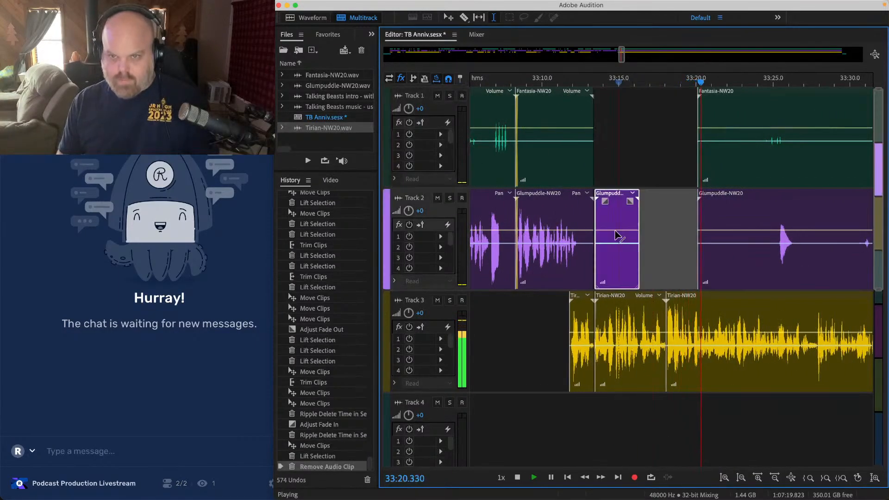
pyautogui.press('Delete')
# Step: Delete the Track 1 and Track 2 audio from about 33:20.1 to 33:24.4 without closing the gap, and save the session
pyautogui.scroll(3, 782, 184)
pyautogui.moveTo(598, 139); pyautogui.dragTo(747, 209)
pyautogui.press('Delete')
pyautogui.hscroll(5, 690, 208)
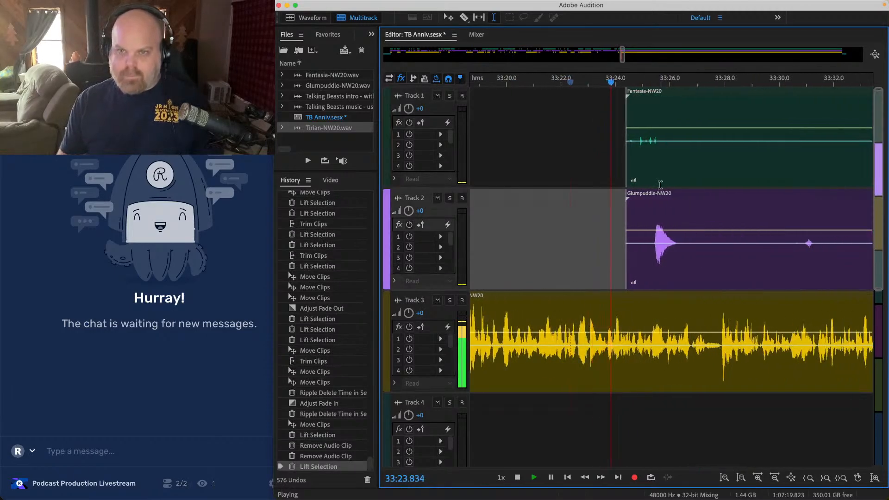
pyautogui.scroll(-3, 661, 185)
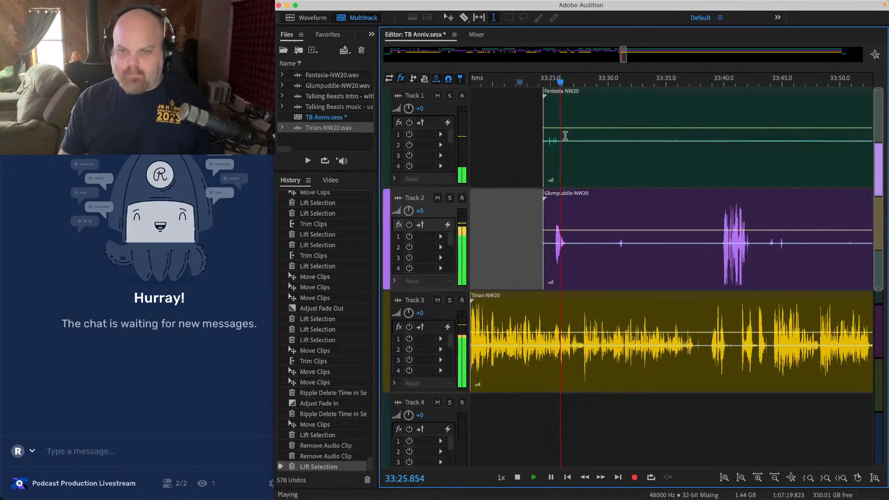
pyautogui.hscroll(2, 598, 209)
pyautogui.press('super+s')
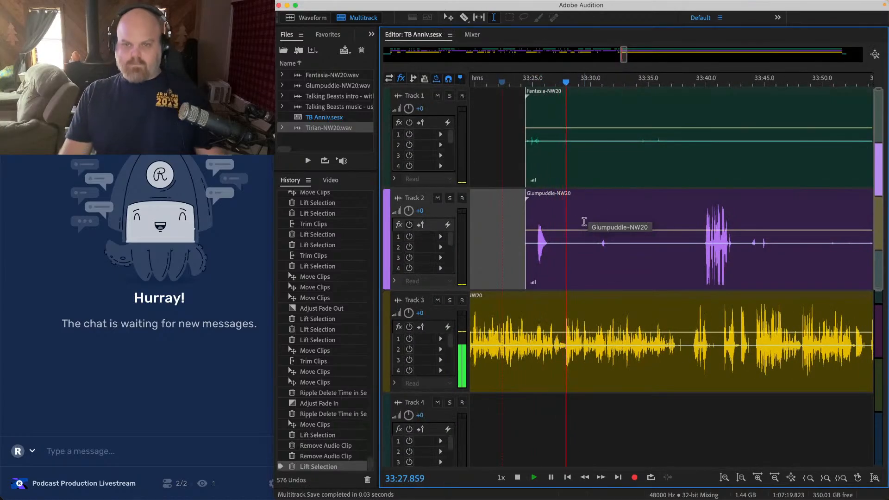
# Step: Delete the silent Track 1 audio from about 33:27.1 to 33:46.6 without closing the gap, and save the session
pyautogui.hscroll(3, 584, 222)
pyautogui.hscroll(-3, 585, 222)
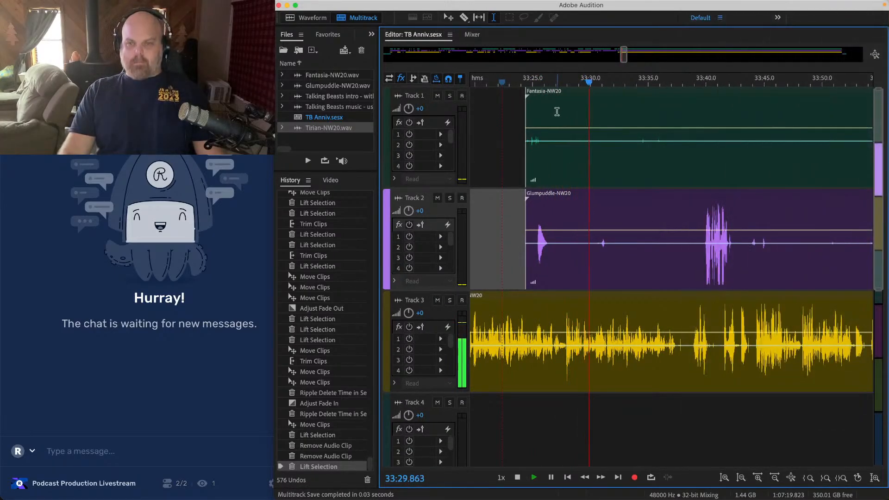
pyautogui.moveTo(557, 112); pyautogui.dragTo(783, 146)
pyautogui.press('Delete')
pyautogui.press('space')
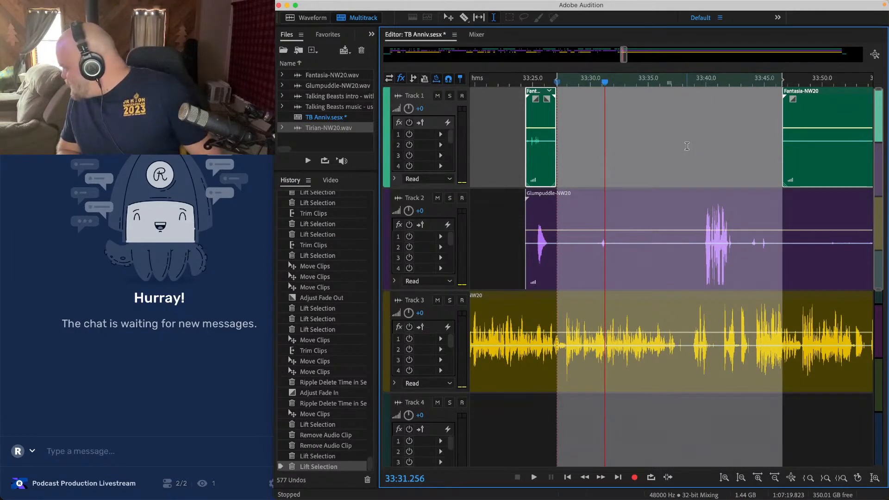
pyautogui.press('space')
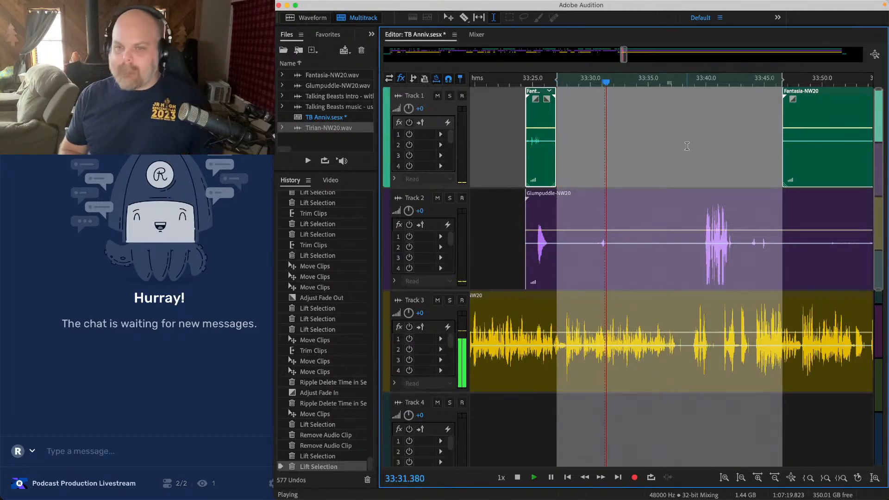
pyautogui.click(641, 134)
pyautogui.hotkey('ctrl', 's')
# Step: Play the conversation from about 33:35 onward to check its pauses, and save the session
pyautogui.hscroll(3, 637, 134)
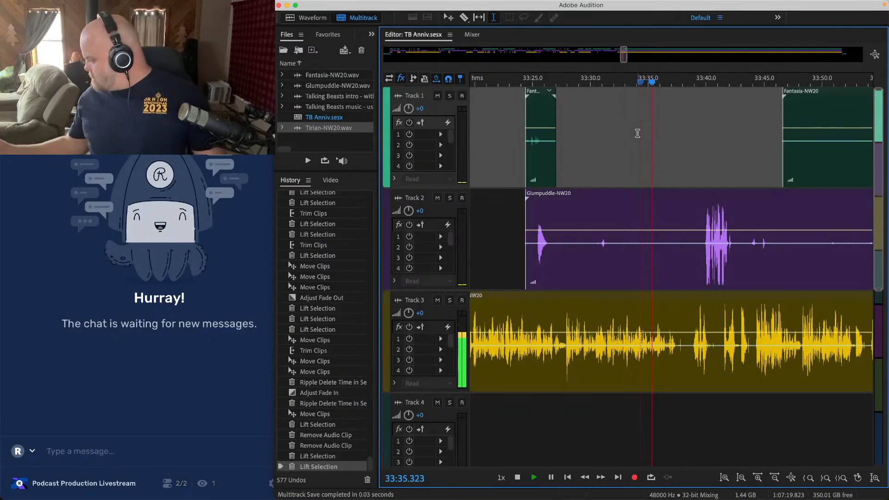
pyautogui.press('space')
pyautogui.press('space')
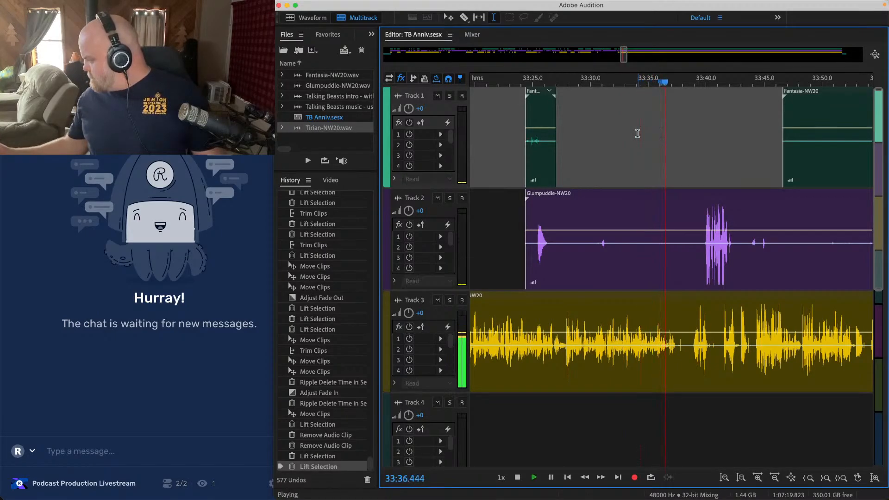
pyautogui.press('space')
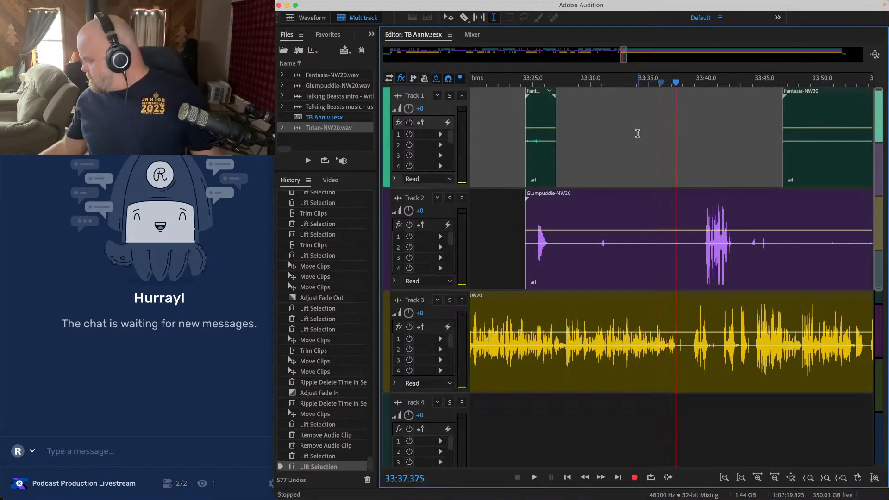
pyautogui.press('space')
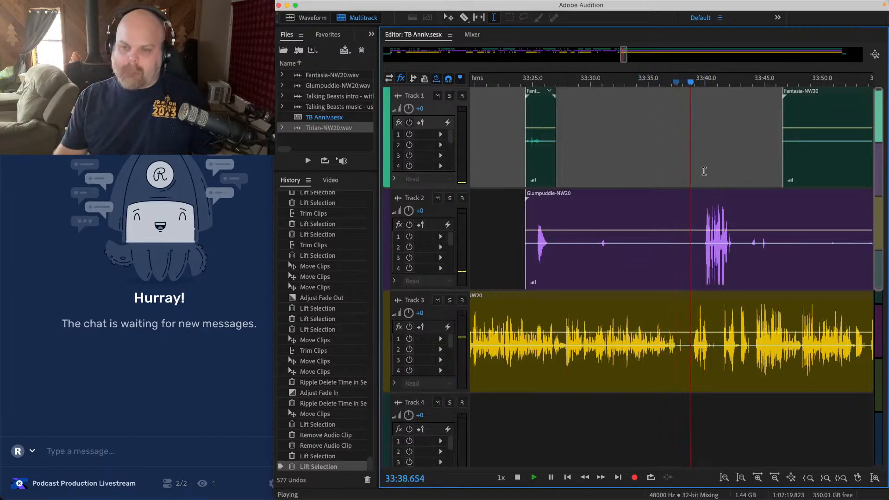
pyautogui.press('super+s')
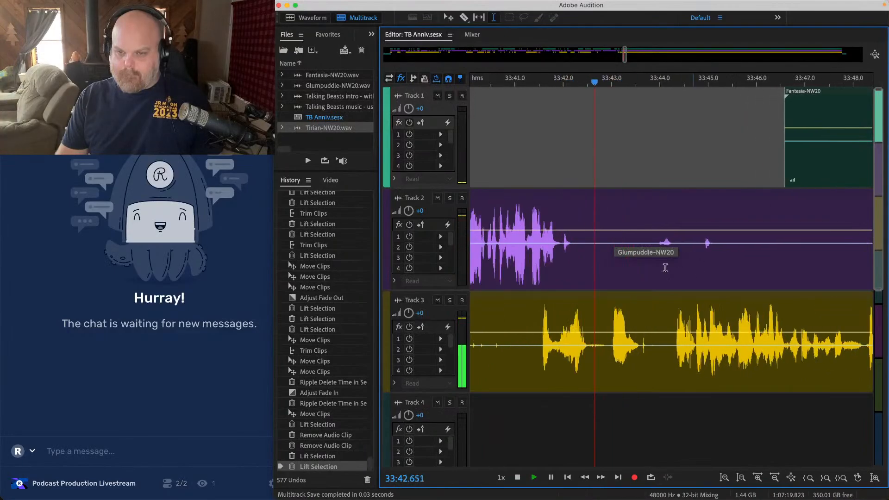
# Step: Delete the Track 2 and Track 3 audio from about 33:43.0 to 33:43.9
pyautogui.scroll(3, 624, 274)
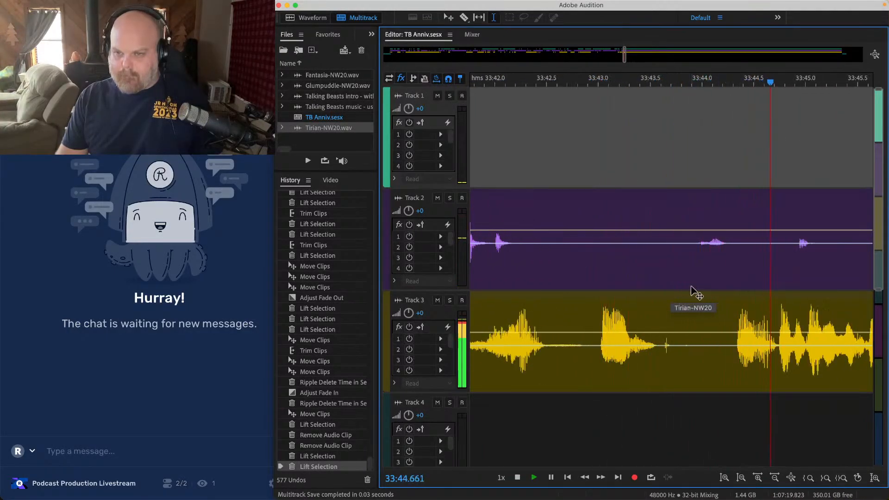
pyautogui.moveTo(689, 213); pyautogui.dragTo(599, 424)
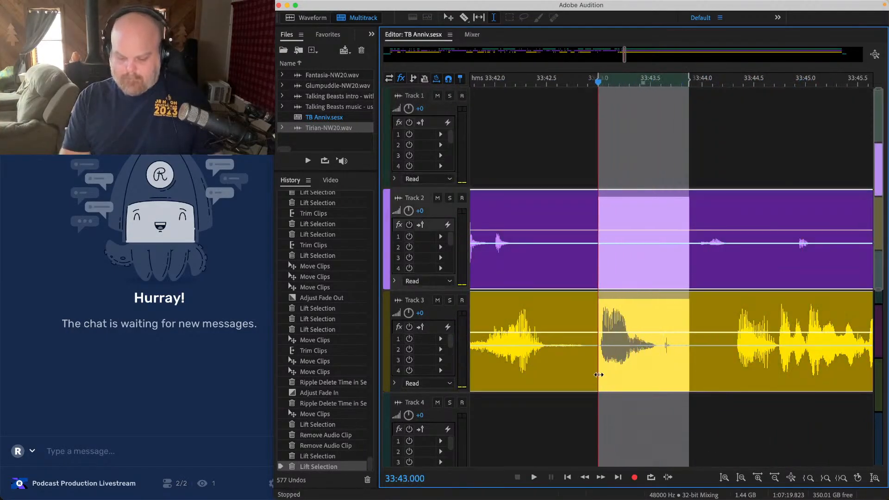
pyautogui.press('Delete')
pyautogui.scroll(-5, 599, 374)
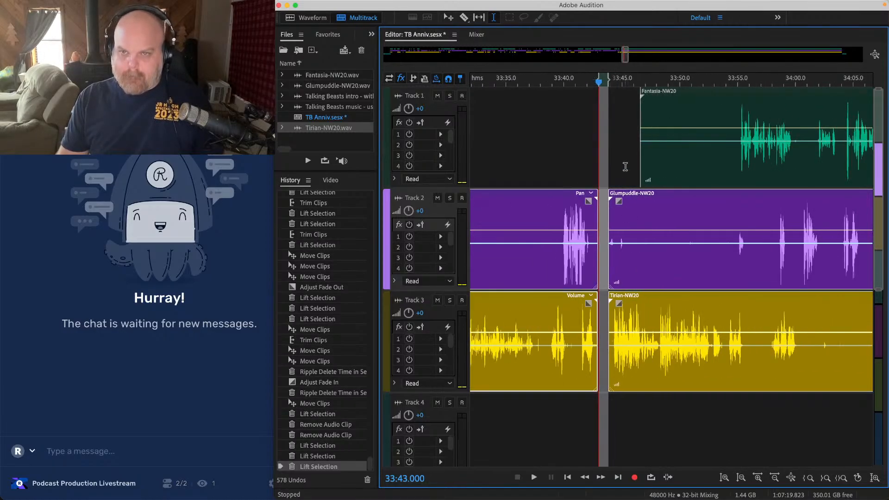
# Step: Move all following clips on Tracks 1 to 3 earlier to close the gap at about 33:43.0, and play on to about 33:55
pyautogui.scroll(5, 600, 325)
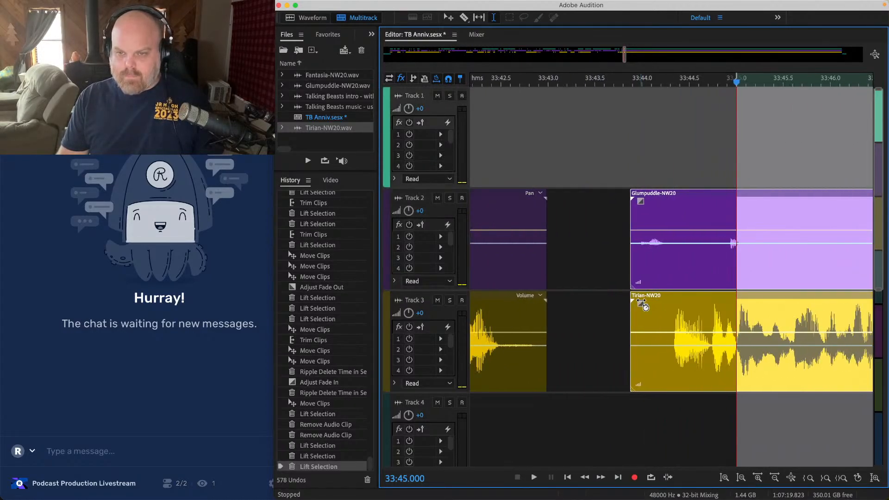
pyautogui.moveTo(646, 298); pyautogui.dragTo(549, 299)
pyautogui.click(488, 113)
pyautogui.press('space')
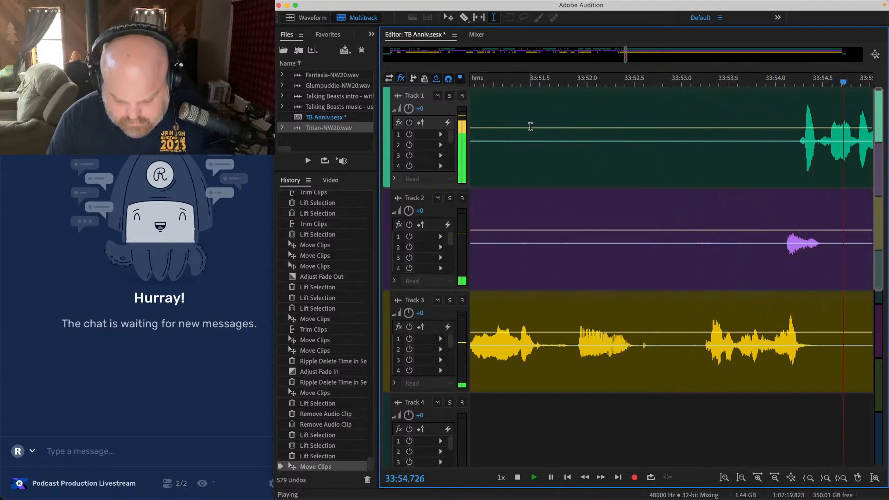
pyautogui.press('space')
pyautogui.hscroll(-5, 531, 126)
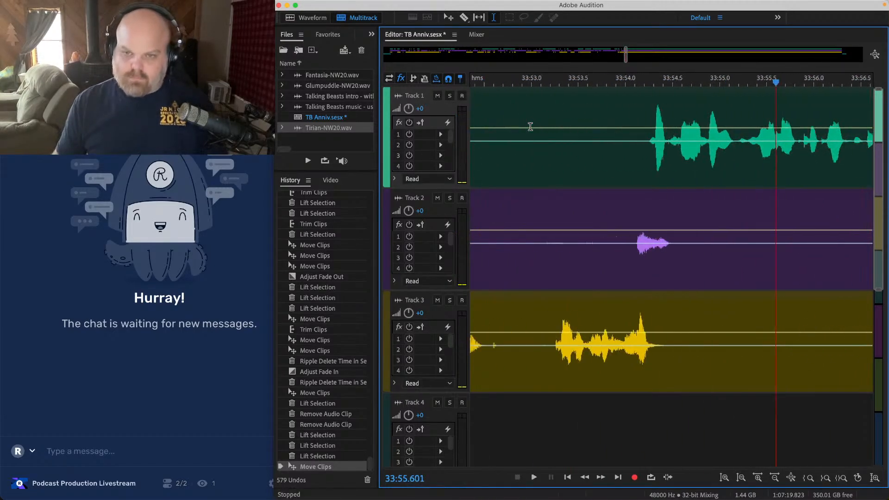
# Step: Play the passage around 33:54 and delete the Track 2 audio from about 33:52.8 to 33:57.5
pyautogui.press('-')
pyautogui.click(629, 209)
pyautogui.press('space')
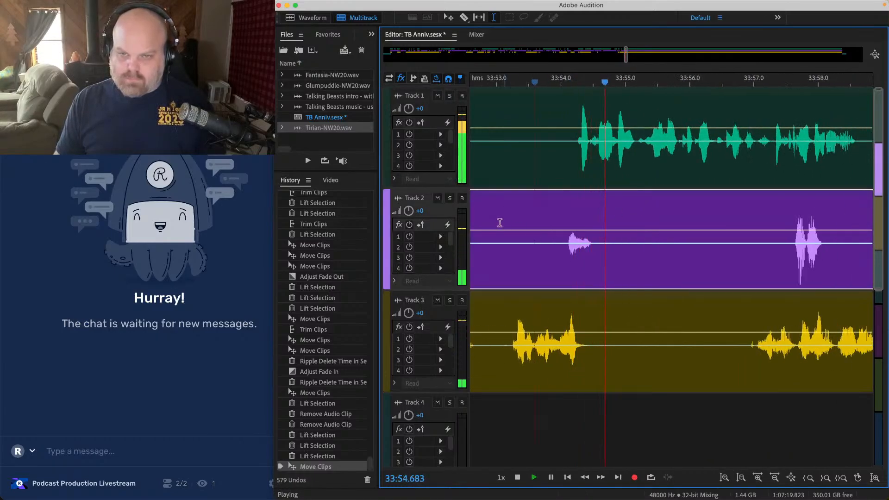
pyautogui.moveTo(481, 223); pyautogui.dragTo(786, 232)
pyautogui.press('Delete')
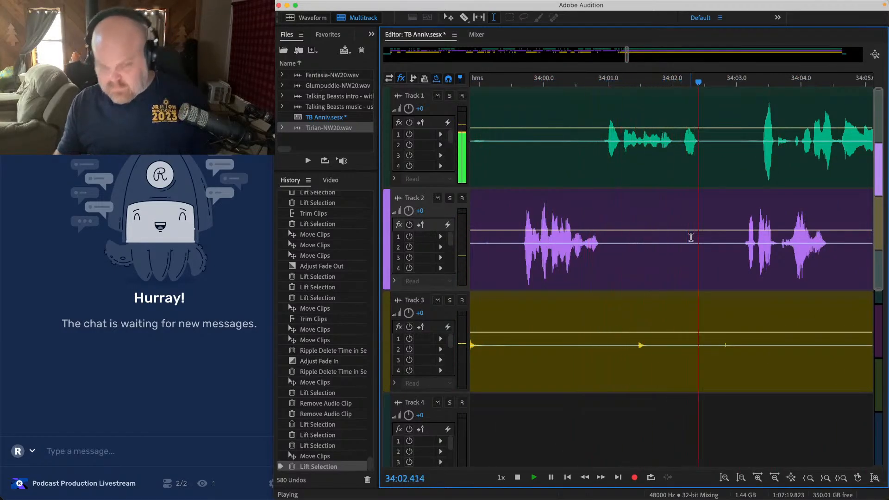
# Step: Play the overlapping speech around 34:03 and delete the Track 1 audio from about 34:02.7 to 34:03.9
pyautogui.scroll(-5, 690, 238)
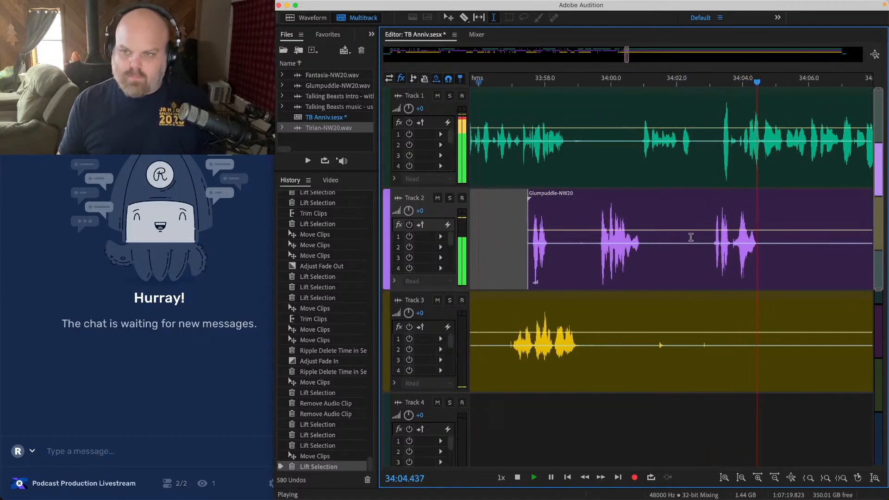
pyautogui.hscroll(3, 691, 238)
pyautogui.scroll(6, 706, 231)
pyautogui.click(592, 113)
pyautogui.scroll(1, 659, 131)
pyautogui.scroll(1, 663, 131)
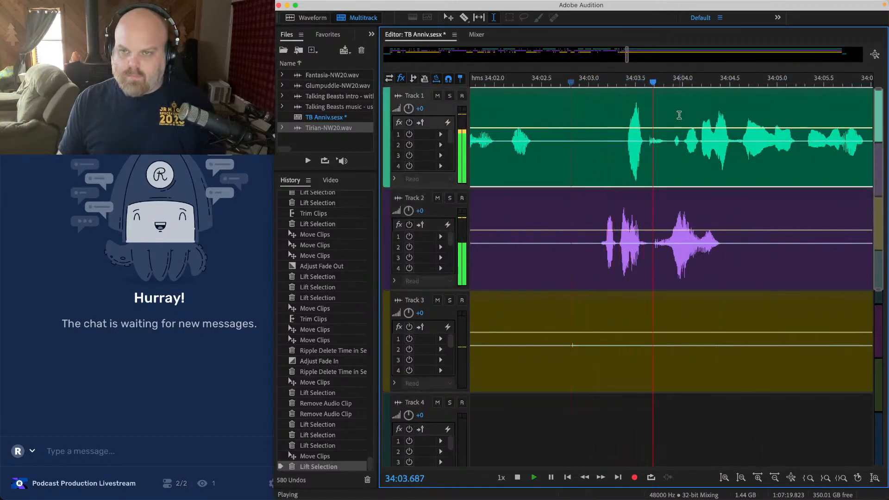
pyautogui.moveTo(670, 120); pyautogui.dragTo(562, 117)
pyautogui.press('Delete')
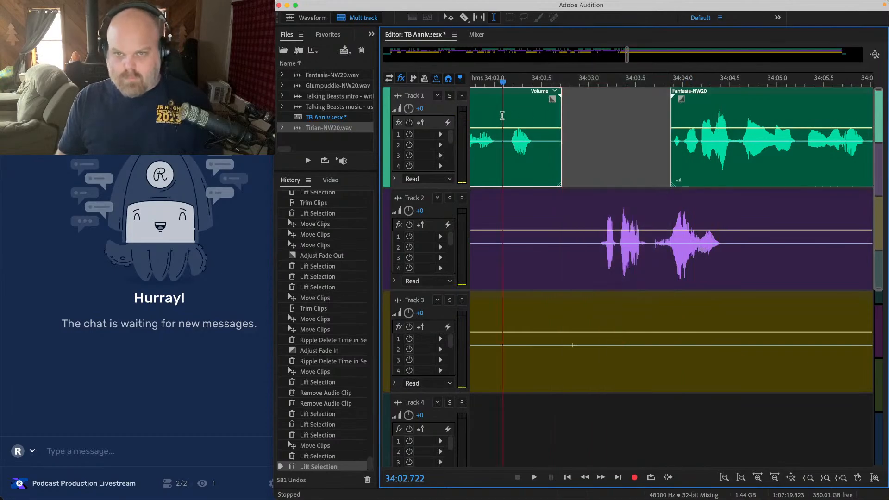
# Step: Delete the quiet Track 3 audio from about 34:01.8 to 34:11.5 and the Track 2 audio from about 34:04.9 to 34:11.5
pyautogui.scroll(-4, 501, 115)
pyautogui.moveTo(496, 318); pyautogui.dragTo(677, 327)
pyautogui.press('Delete')
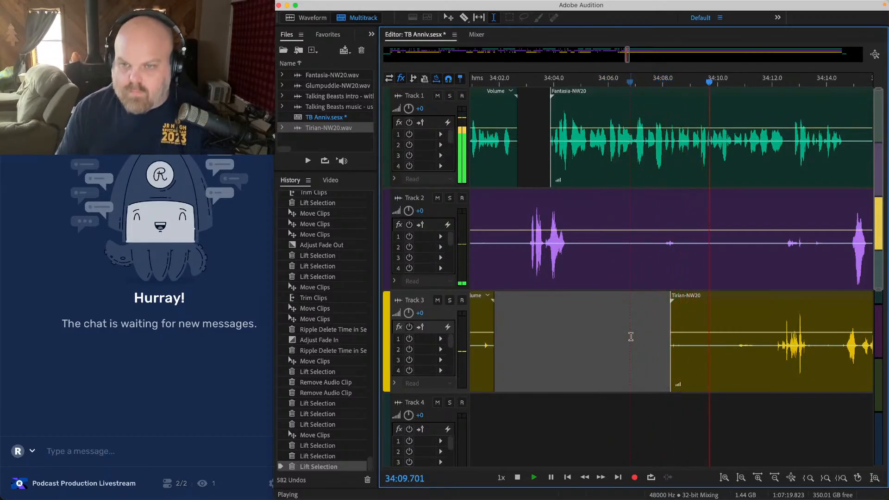
pyautogui.moveTo(578, 218); pyautogui.dragTo(759, 387)
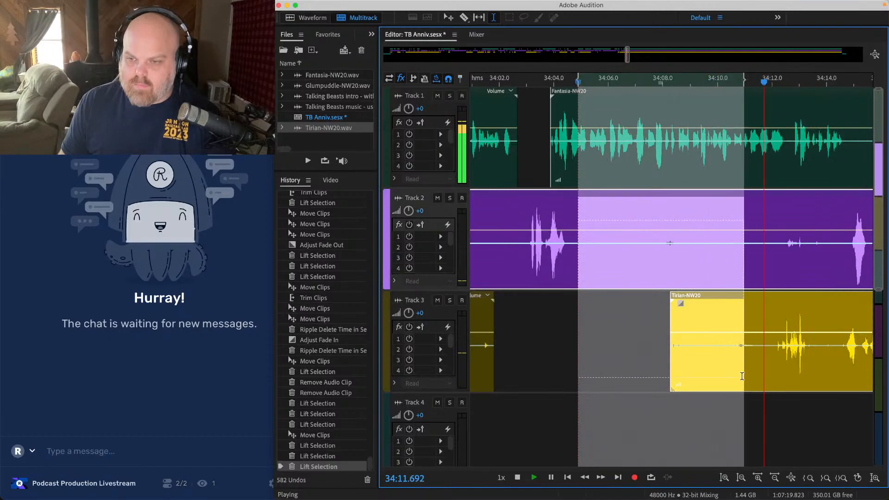
pyautogui.press('Delete')
pyautogui.click(699, 349)
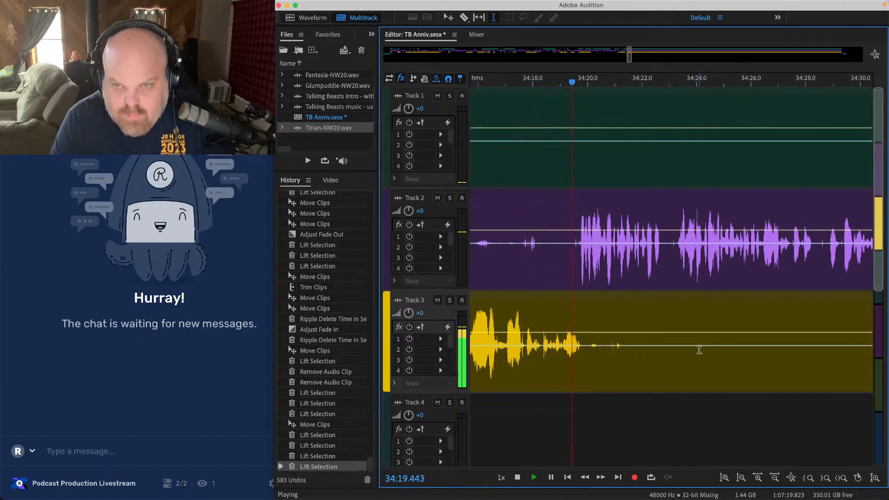
# Step: Replay the passage around 34:17 and delete the Track 1 and Track 2 audio from about 34:16.8 to 34:19.5
pyautogui.press('space')
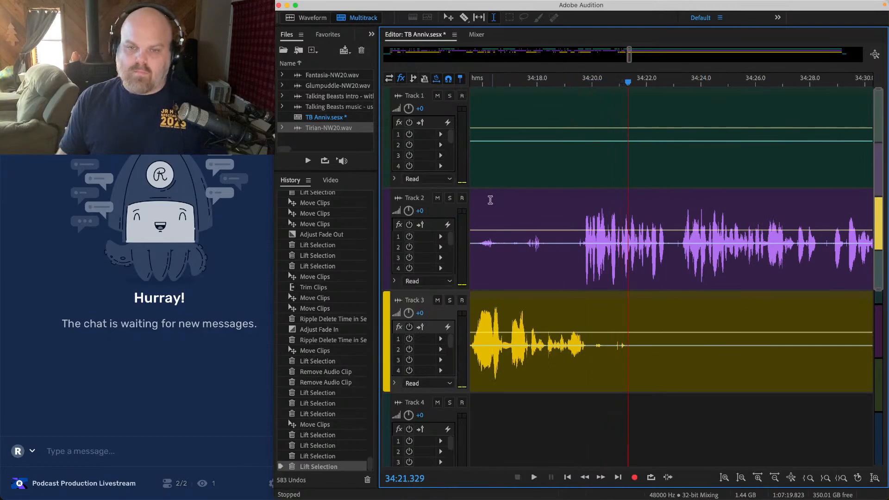
pyautogui.click(485, 200)
pyautogui.press('space')
pyautogui.scroll(2, 484, 200)
pyautogui.moveTo(518, 217); pyautogui.dragTo(635, 150)
pyautogui.press('Delete')
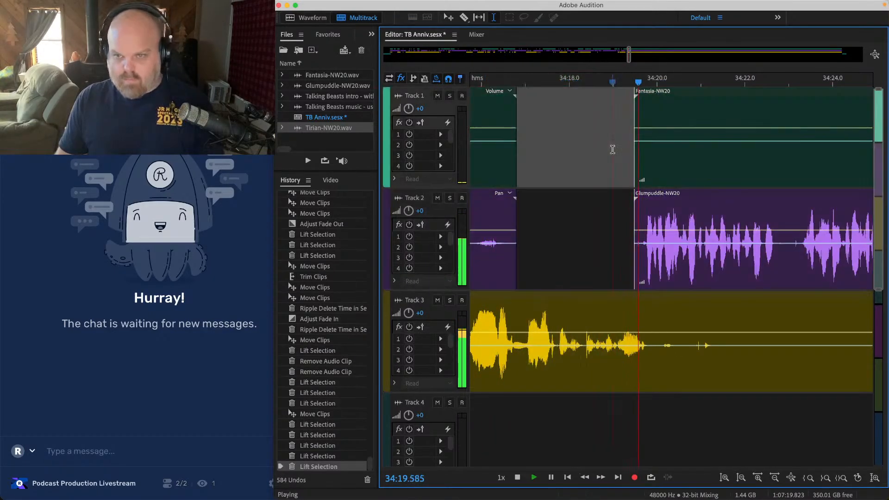
# Step: Delete another short stretch of Track 1 and Track 2 audio around 34:19, and play on to about 34:47
pyautogui.press('space')
pyautogui.scroll(2, 629, 225)
pyautogui.moveTo(611, 148); pyautogui.dragTo(607, 242)
pyautogui.press('Delete')
pyautogui.click(597, 217)
pyautogui.press('space')
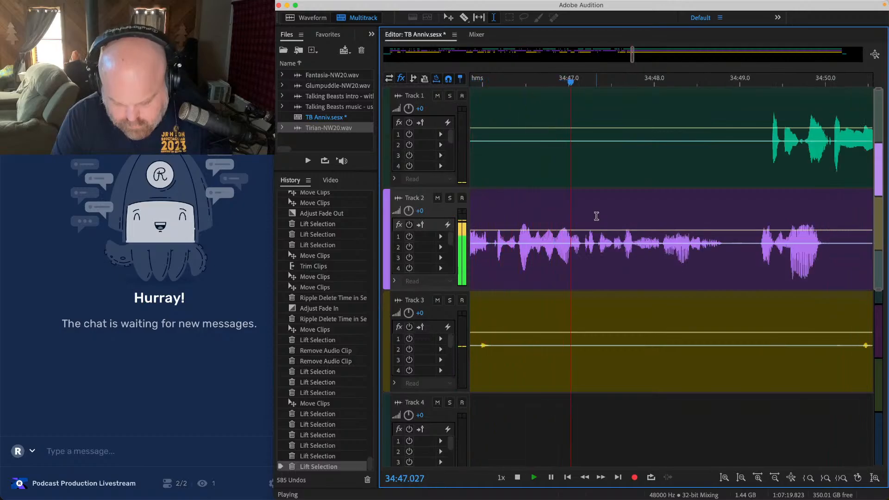
# Step: Delete the near-silent Track 3 audio from about 34:43.4 to 34:54.9
pyautogui.scroll(-4, 596, 216)
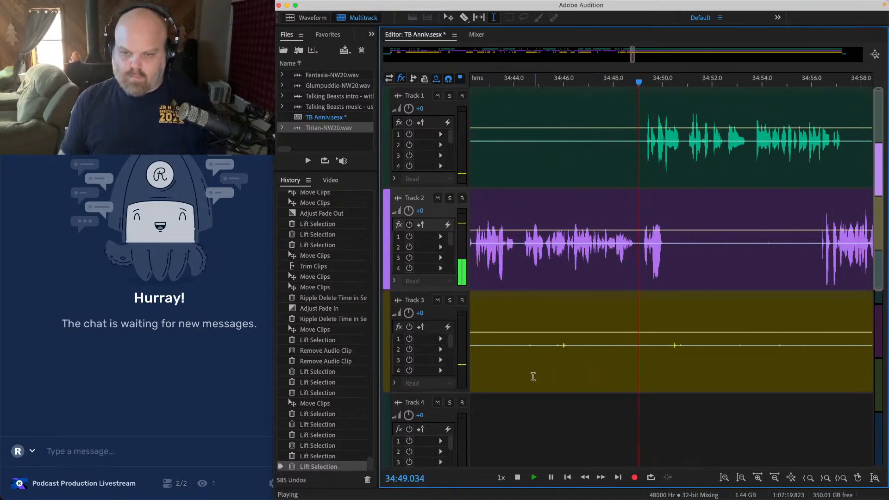
pyautogui.moveTo(498, 324); pyautogui.dragTo(785, 338)
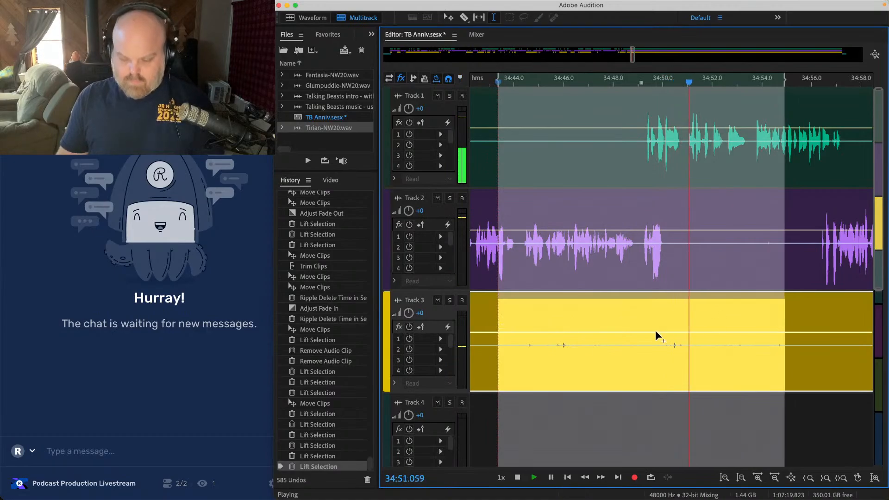
pyautogui.press('Delete')
# Step: Replay the overlap around 34:49 and delete the Track 1 and Track 2 audio from about 34:49.2 to 34:51.0
pyautogui.click(669, 156)
pyautogui.scroll(3, 669, 156)
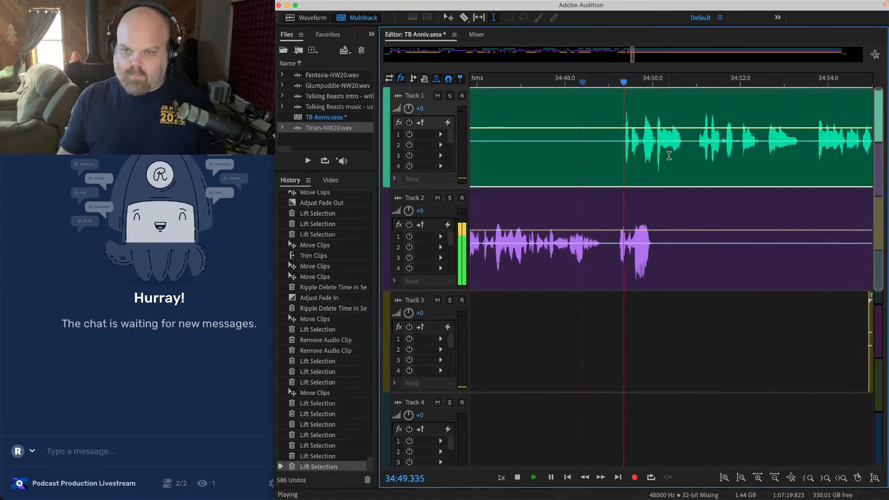
pyautogui.scroll(2, 669, 156)
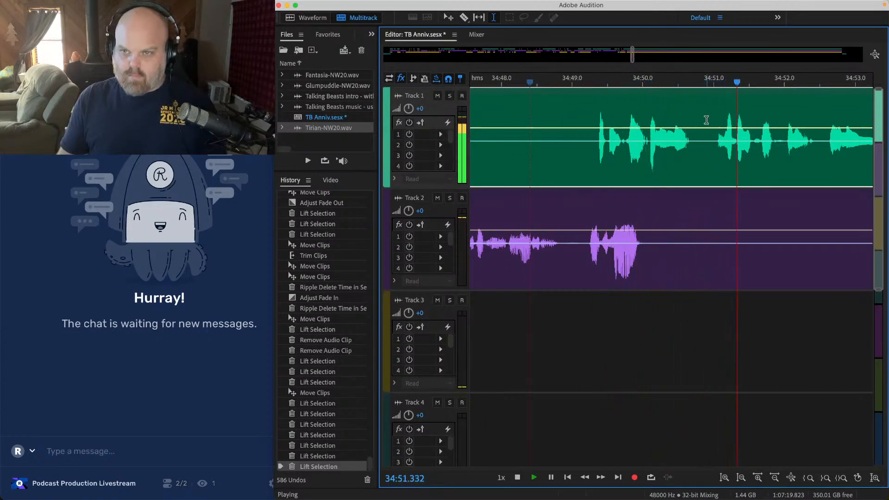
pyautogui.moveTo(713, 114); pyautogui.dragTo(586, 283)
pyautogui.press('Delete')
# Step: Move all following clips on Tracks 1 to 3 earlier to close the gap with short crossfades at about 34:49.0, and save the session
pyautogui.scroll(-7, 587, 283)
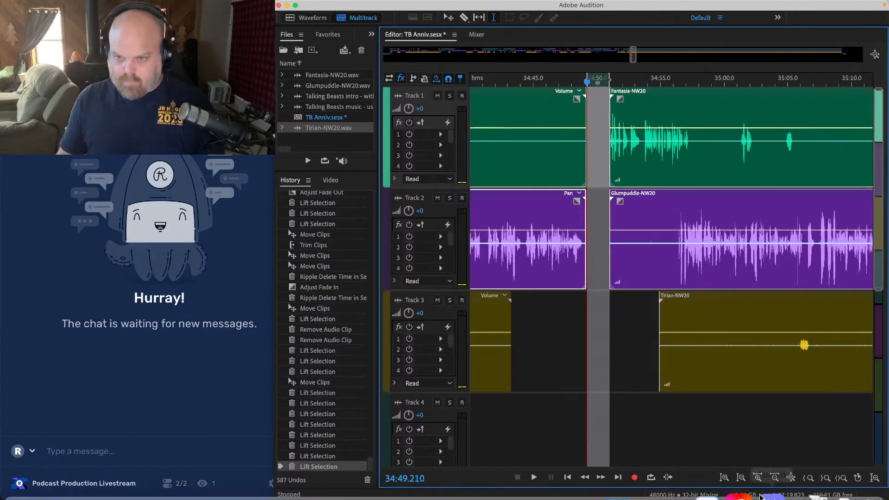
pyautogui.moveTo(748, 403); pyautogui.dragTo(696, 147)
pyautogui.scroll(3, 541, 169)
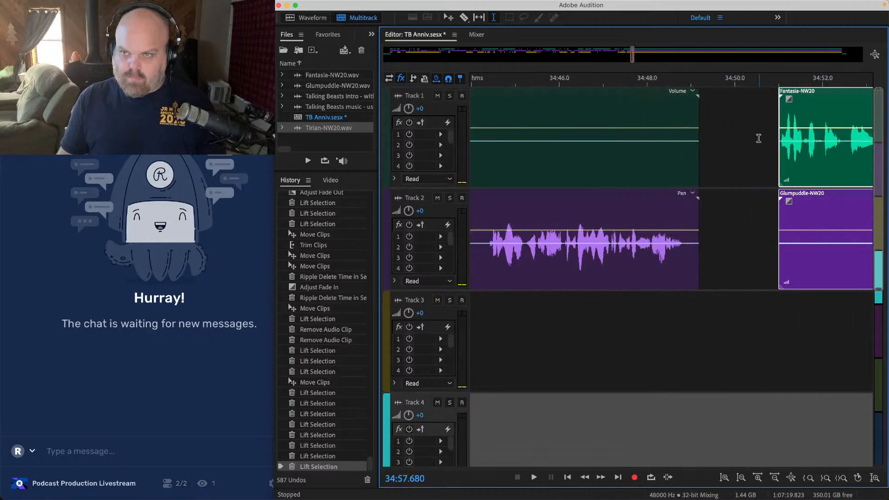
pyautogui.moveTo(790, 99); pyautogui.dragTo(649, 99)
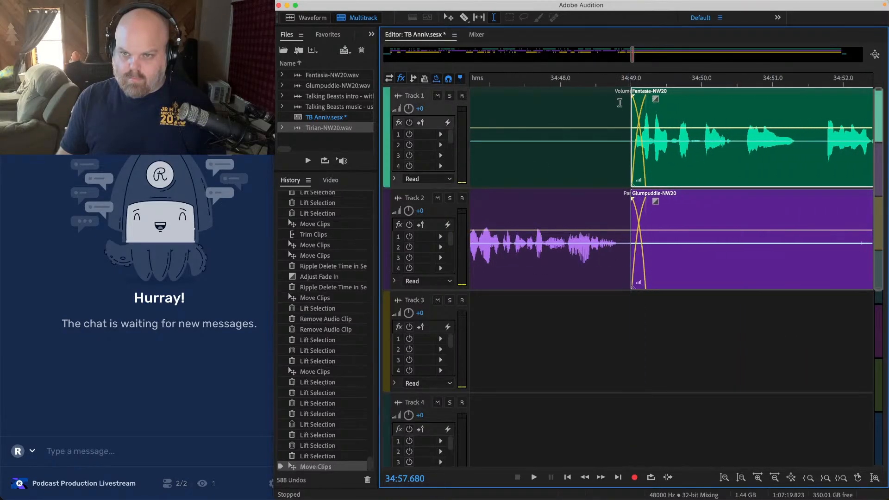
pyautogui.click(601, 110)
pyautogui.press('space')
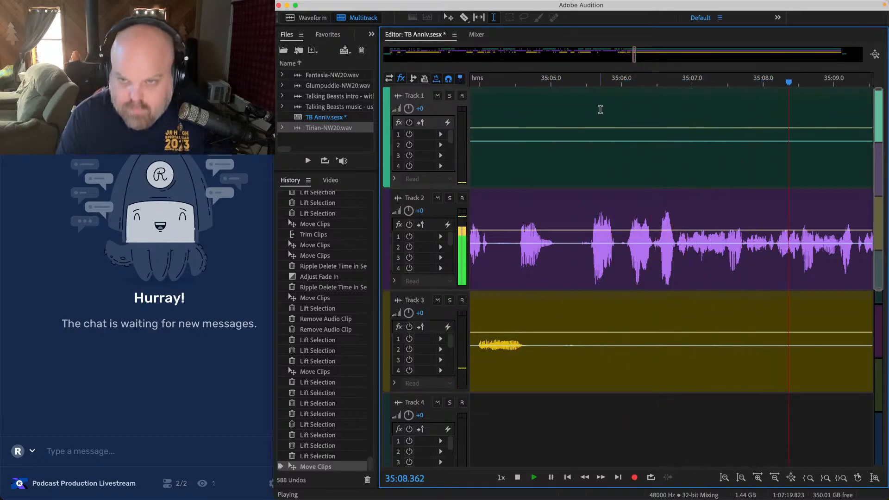
pyautogui.scroll(-6, 600, 110)
pyautogui.press('super+s')
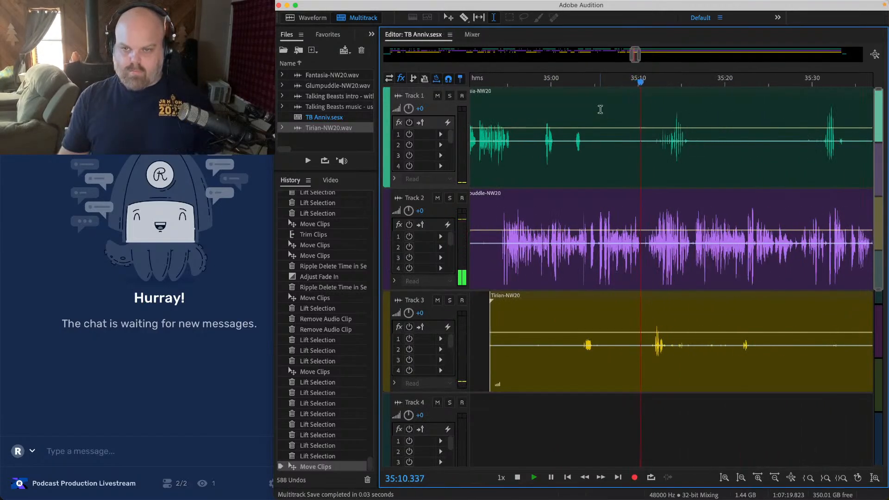
# Step: Ripple delete the pause across all tracks from about 35:10.6 to 35:11.2, play over the cut, and save the session
pyautogui.scroll(5, 549, 183)
pyautogui.click(569, 214)
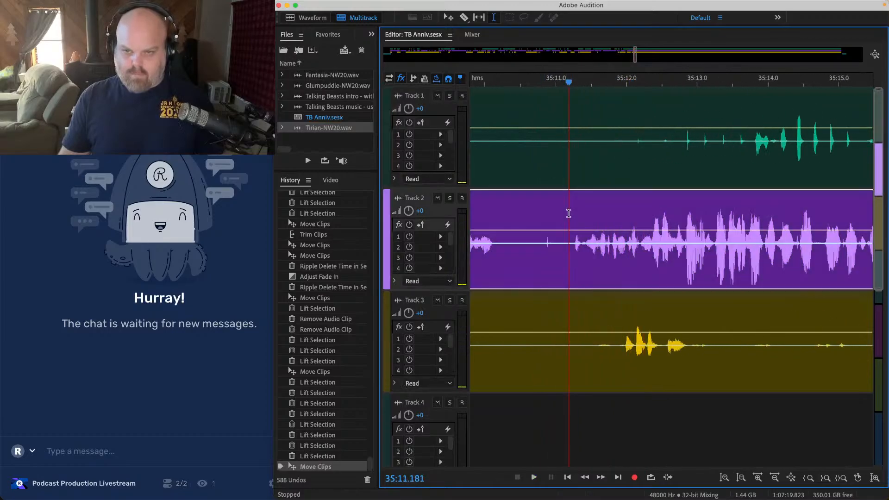
pyautogui.moveTo(567, 119); pyautogui.dragTo(530, 340)
pyautogui.hotkey('shift', 'BackSpace')
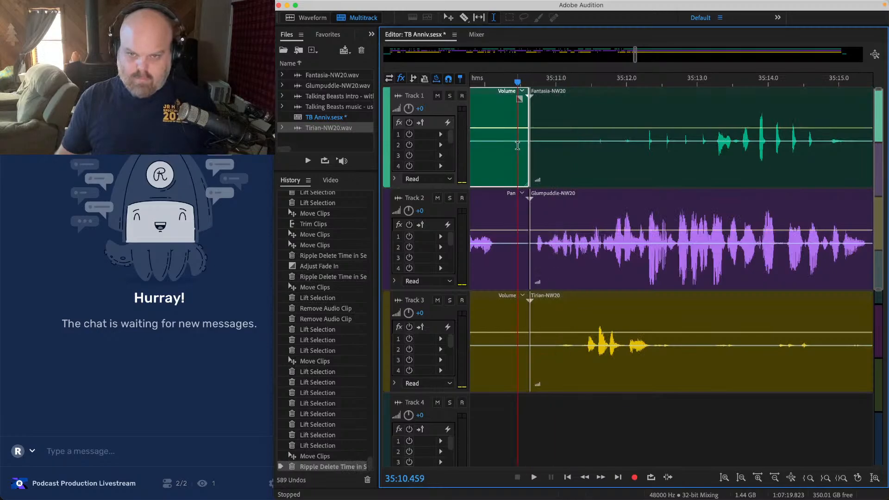
pyautogui.press('space')
pyautogui.scroll(-5, 601, 386)
pyautogui.press('super+s')
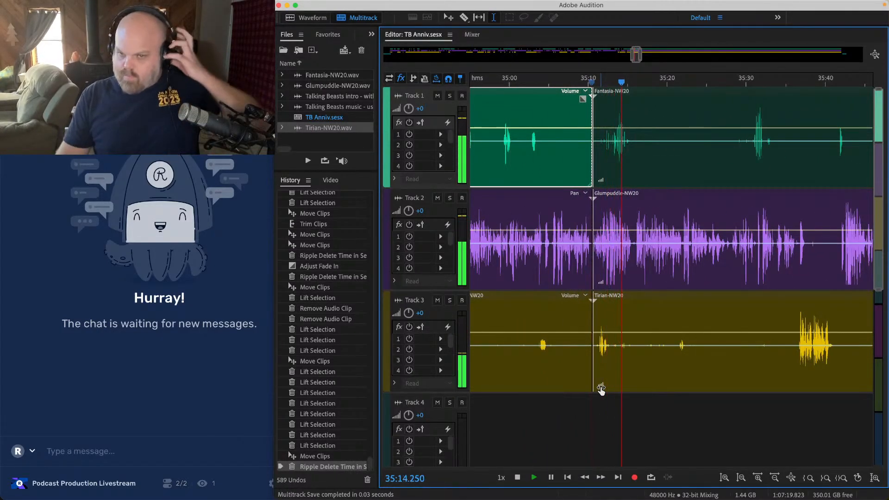
# Step: Delete the quiet Track 3 audio from about 35:12.9 to 35:21.5 and from about 35:22.4 to 35:36.6, saving the session between them
pyautogui.scroll(3, 675, 325)
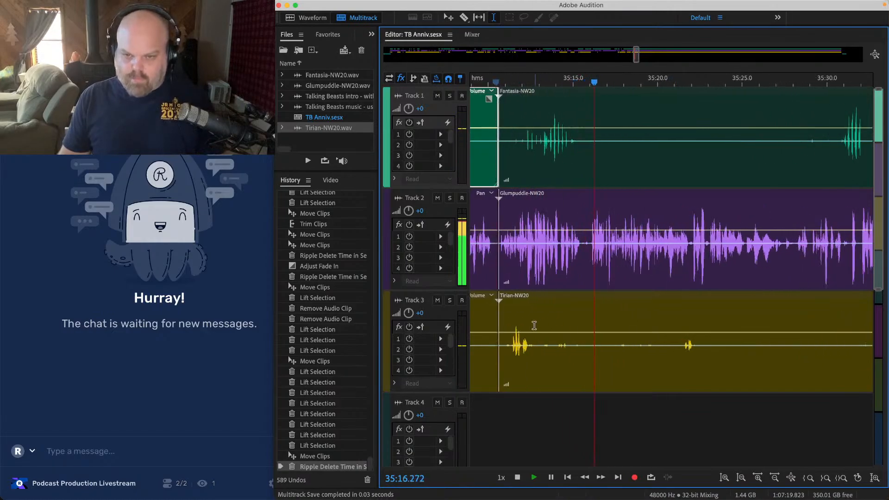
pyautogui.moveTo(537, 329); pyautogui.dragTo(692, 327)
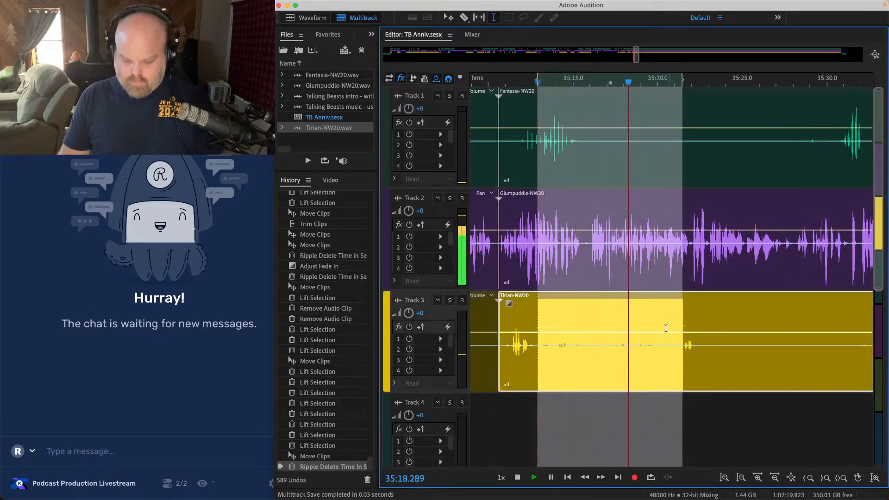
pyautogui.press('Delete')
pyautogui.press('super+s')
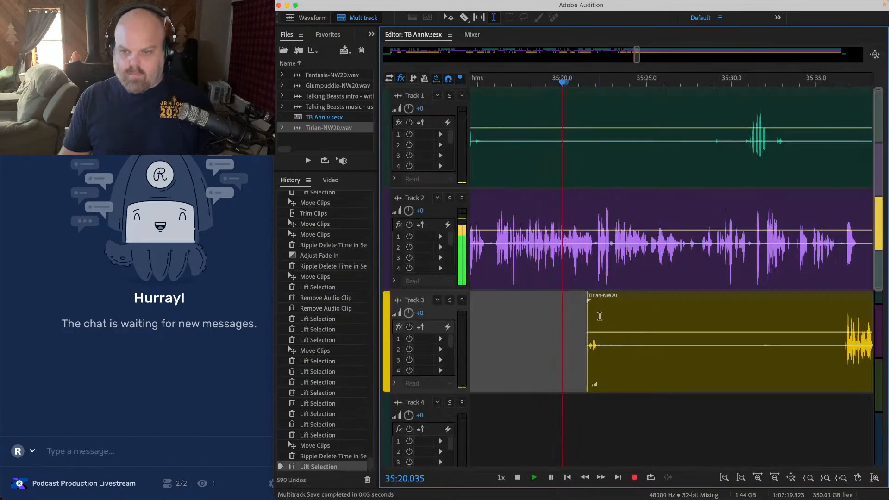
pyautogui.moveTo(603, 320); pyautogui.dragTo(856, 313)
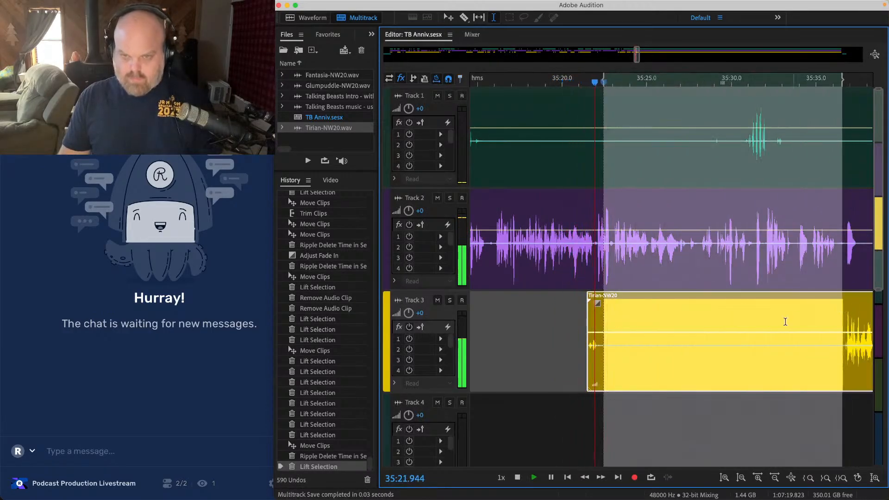
pyautogui.press('Delete')
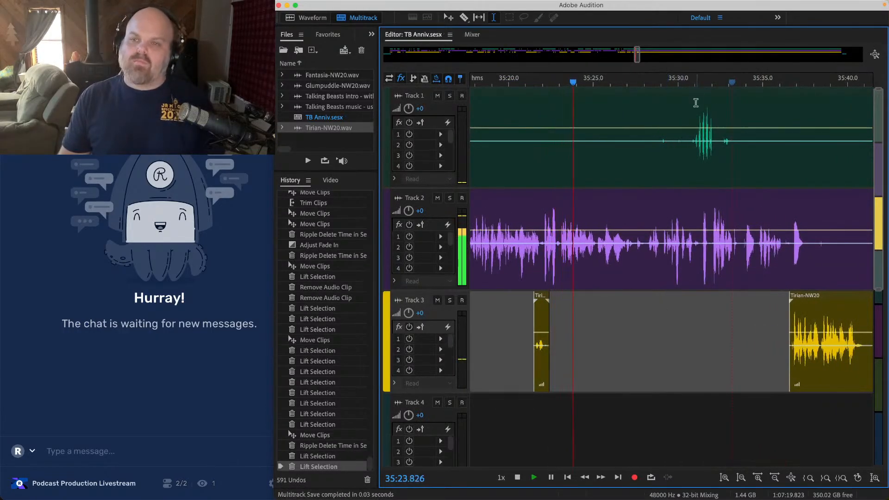
# Step: Delete the silent Track 1 audio from about 35:19.3 to 35:30.4, save the session, and play on to about 35:41
pyautogui.moveTo(684, 112); pyautogui.dragTo(473, 139)
pyautogui.press('Delete')
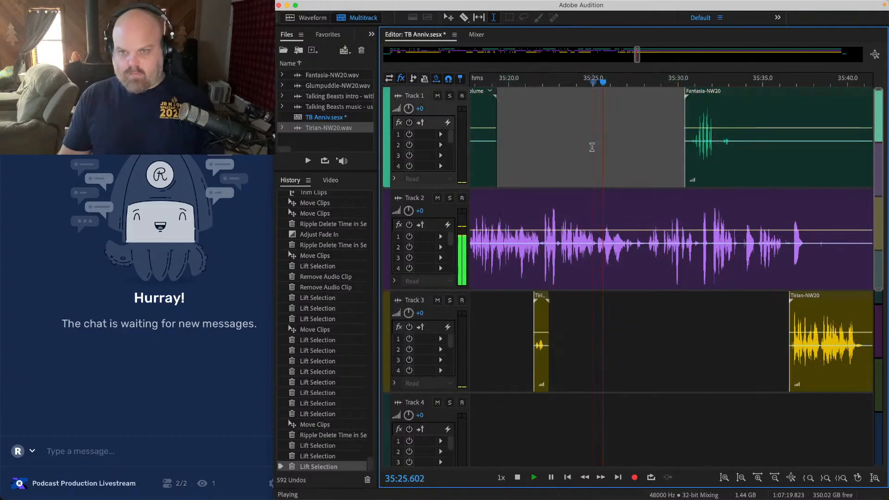
pyautogui.press('super+s')
pyautogui.scroll(-2, 489, 162)
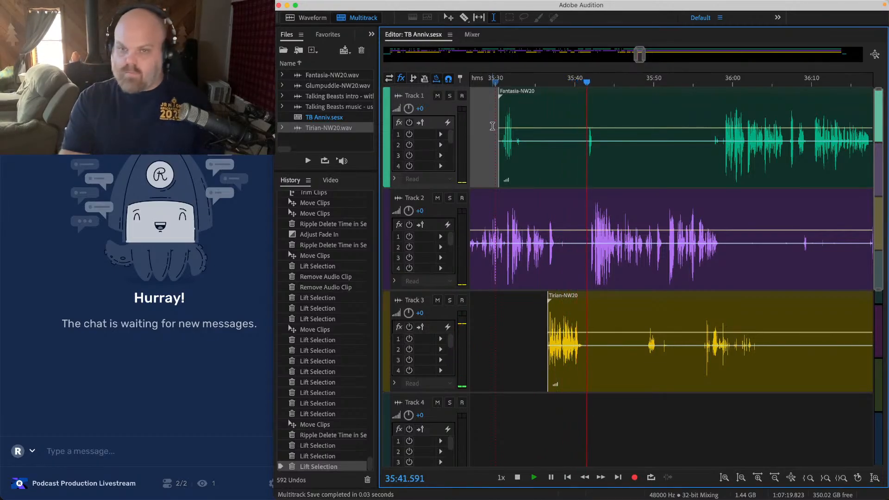
pyautogui.press('space')
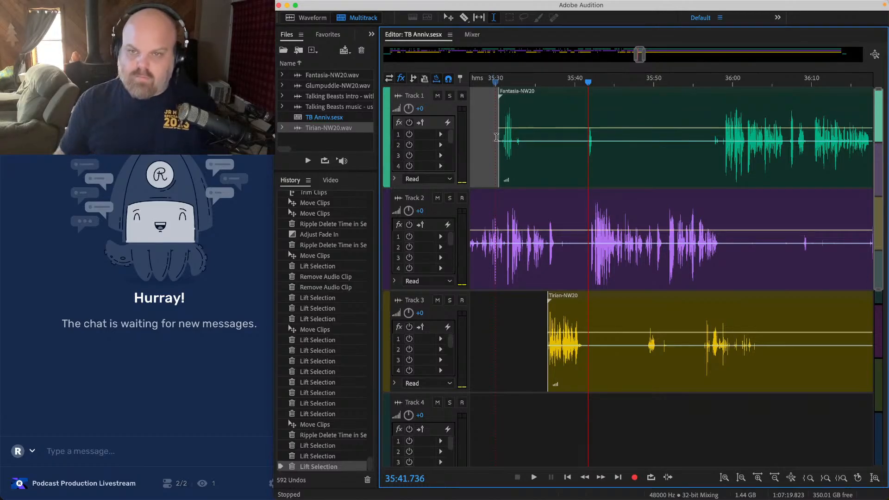
# Step: Replay the passage around 35:37 and delete the Track 1 and Track 2 audio from about 35:36.2 to 35:40.4
pyautogui.click(552, 106)
pyautogui.press('space')
pyautogui.scroll(4, 565, 115)
pyautogui.hscroll(-3, 502, 164)
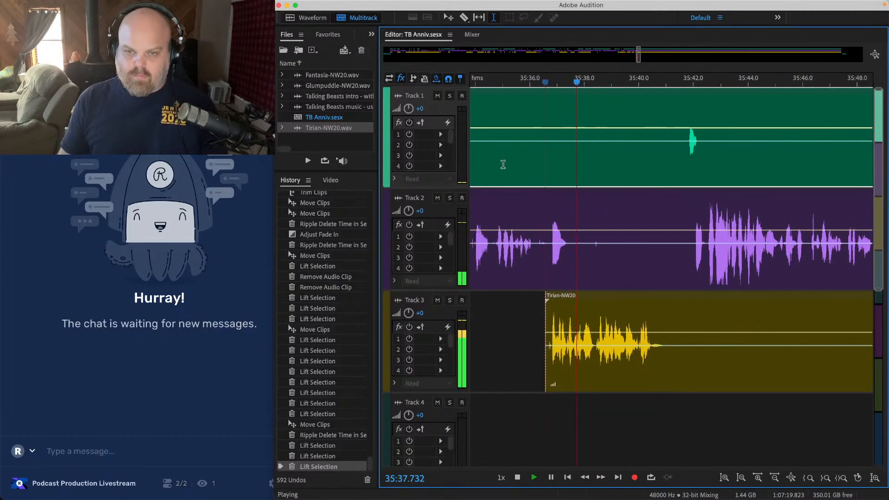
pyautogui.press('space')
pyautogui.click(552, 216)
pyautogui.scroll(2, 551, 222)
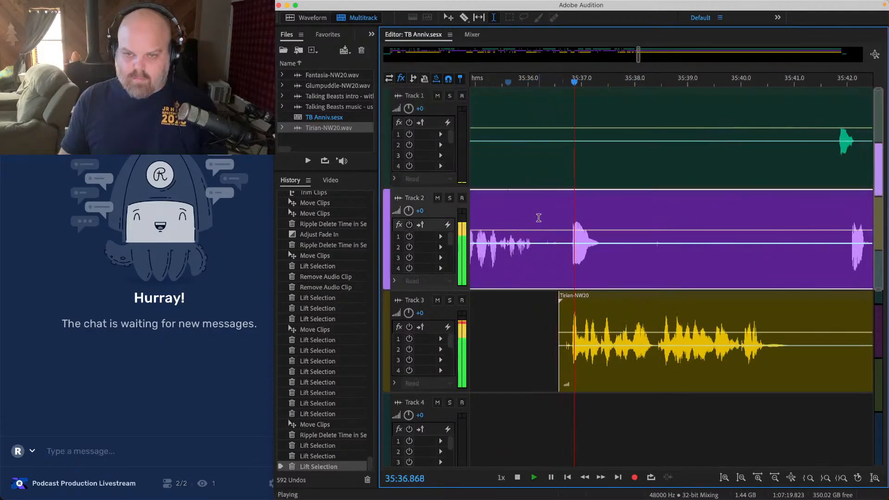
pyautogui.moveTo(538, 218); pyautogui.dragTo(866, 421)
pyautogui.press('Delete')
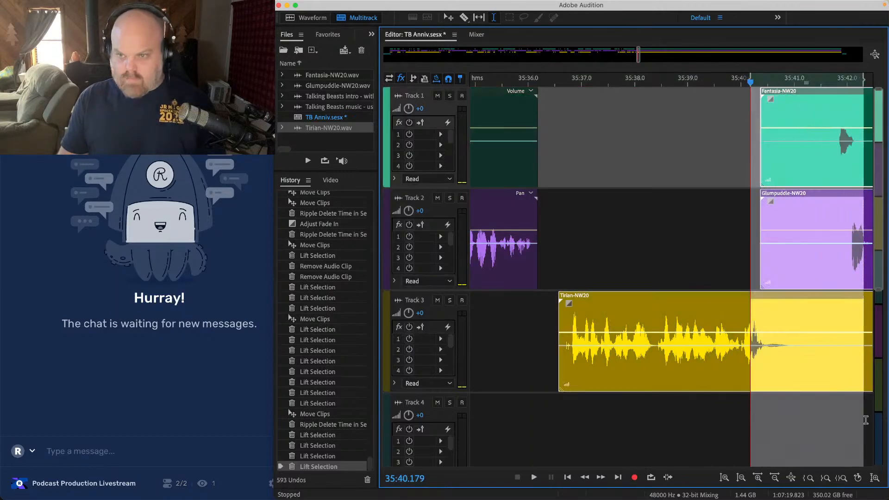
# Step: Move all following clips on Tracks 1 to 3 about 0.7 s earlier, and trim the Track 3 clip's start to about 35:36.2
pyautogui.moveTo(597, 297); pyautogui.dragTo(548, 317)
pyautogui.click(516, 301)
pyautogui.press('space')
pyautogui.press('space')
pyautogui.scroll(2, 516, 302)
pyautogui.click(495, 316)
pyautogui.press('space')
pyautogui.scroll(-3, 495, 317)
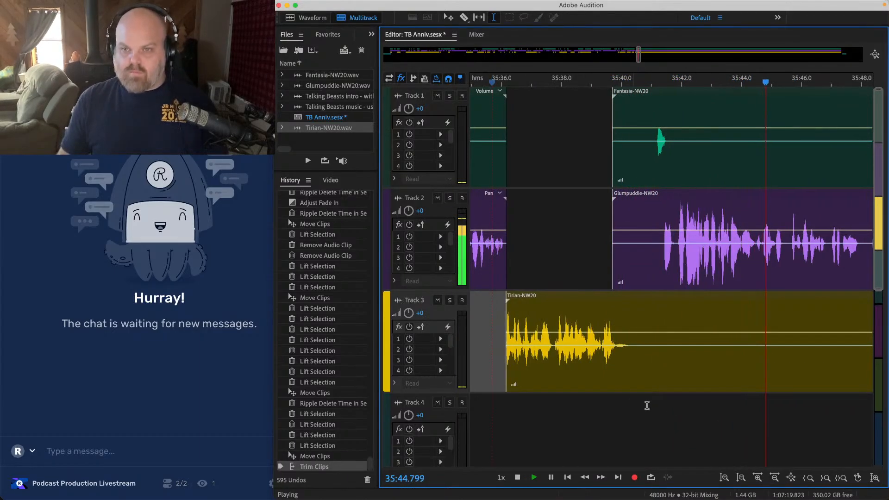
# Step: Replay the passage from about 35:41 and listen on to about 35:54
pyautogui.click(650, 238)
pyautogui.scroll(3, 680, 235)
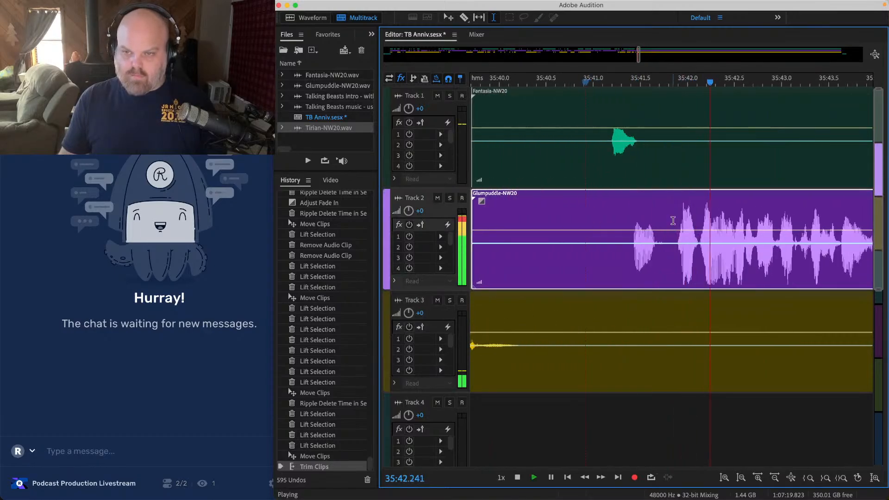
pyautogui.scroll(-5, 672, 221)
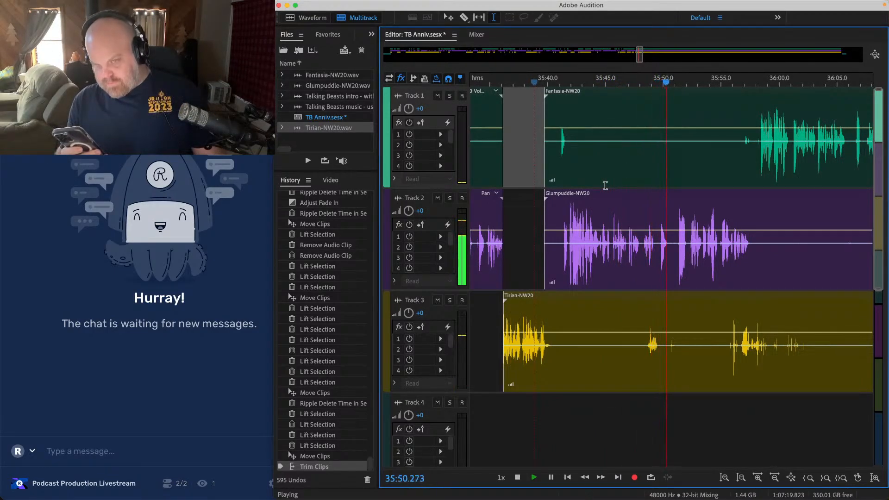
pyautogui.scroll(5, 639, 204)
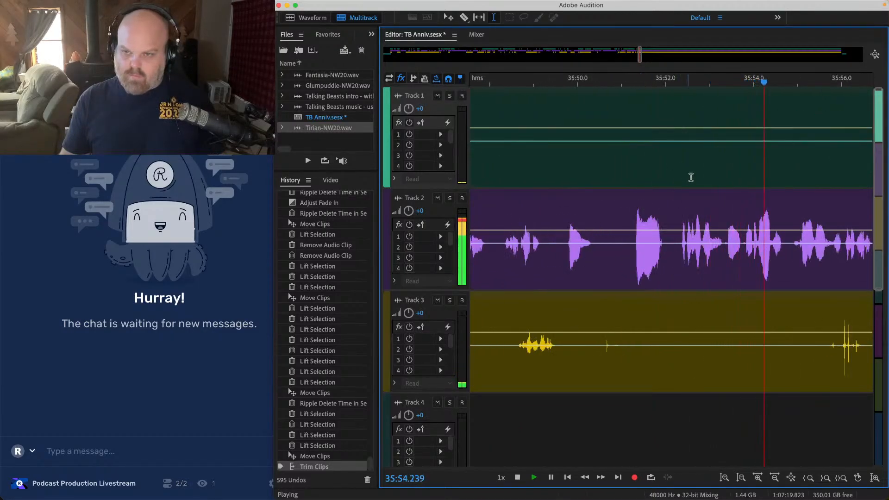
# Step: Ripple delete the time from about 35:49.7 to 35:53.7 across Tracks 1 to 3 and replay the join
pyautogui.click(675, 211)
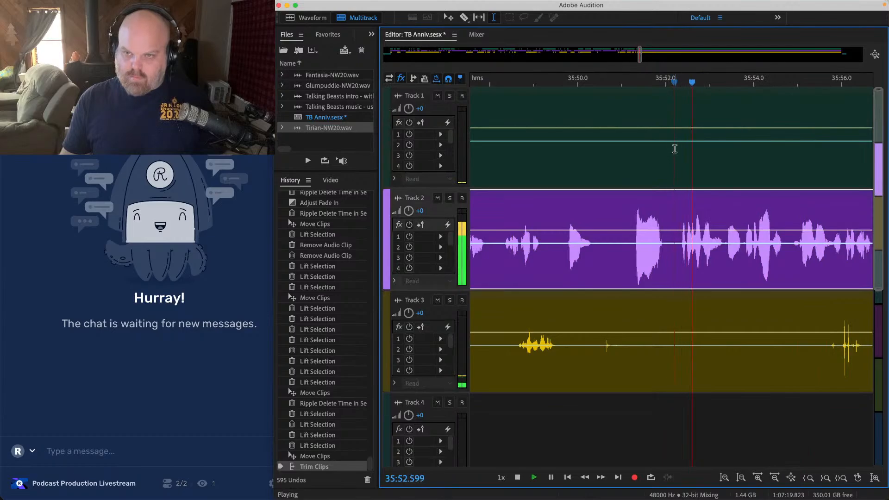
pyautogui.click(742, 218)
pyautogui.press('space')
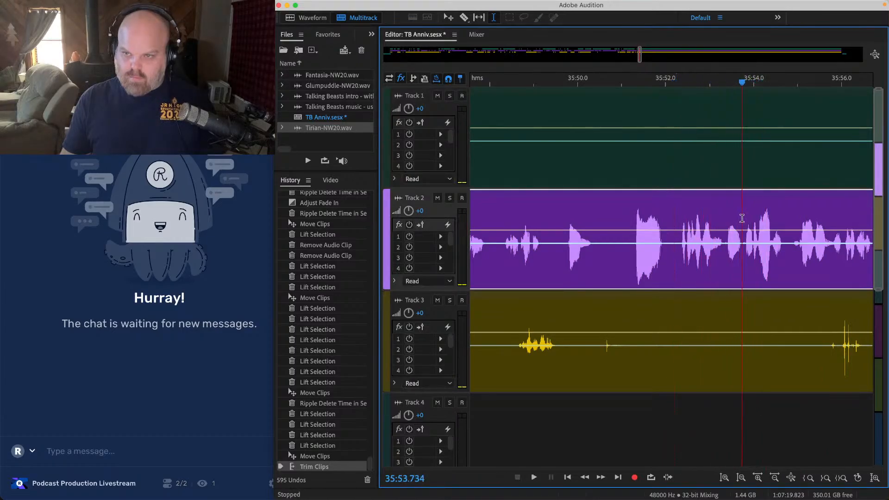
pyautogui.moveTo(740, 113); pyautogui.dragTo(565, 315)
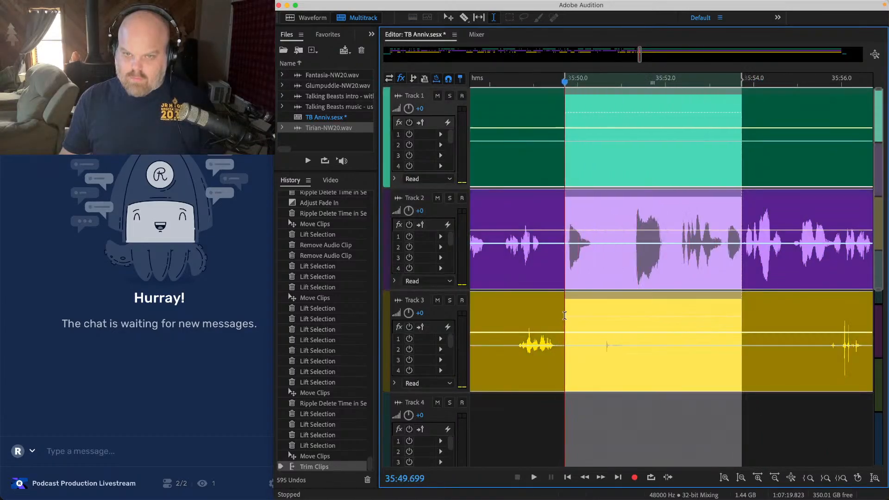
pyautogui.hotkey('shift', 'BackSpace')
pyautogui.click(536, 264)
pyautogui.press('space')
pyautogui.scroll(2, 535, 266)
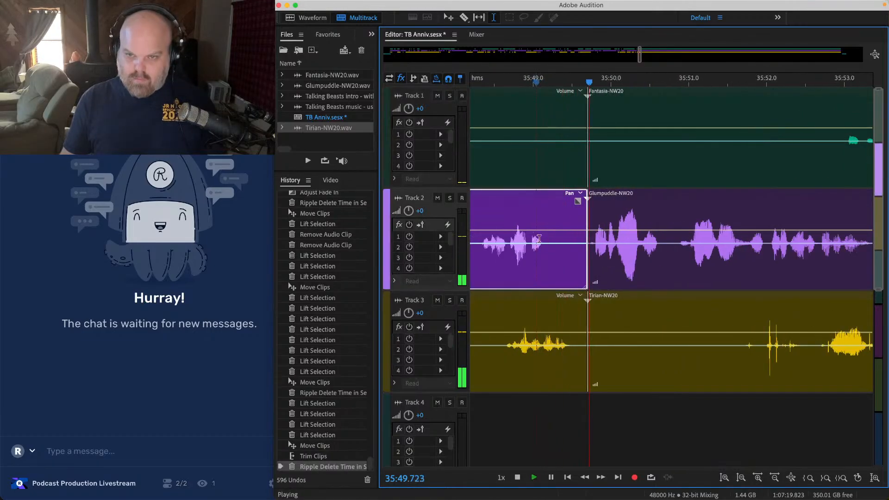
# Step: Trim the start of the Track 3 clip after the 35:49.7 join to about 35:52.7
pyautogui.scroll(-2, 695, 391)
pyautogui.hscroll(4, 695, 391)
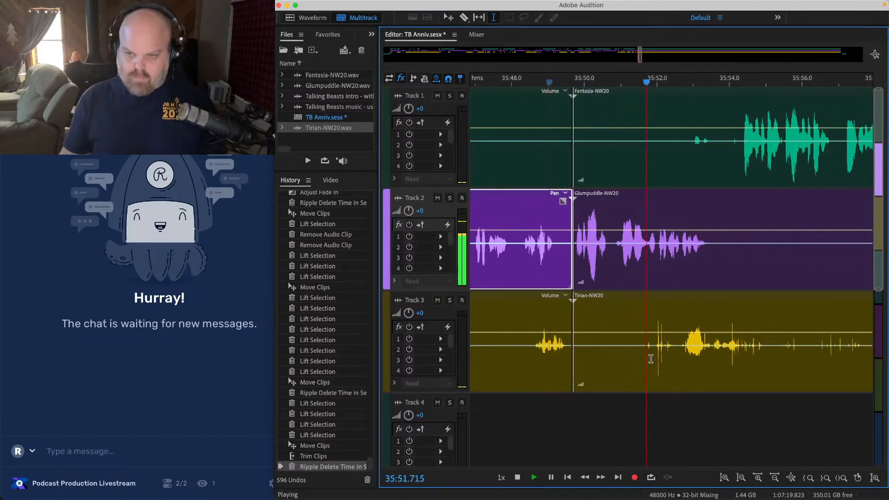
pyautogui.moveTo(530, 316); pyautogui.dragTo(639, 326)
pyautogui.scroll(-2, 638, 325)
pyautogui.hscroll(1, 639, 325)
pyautogui.press('space')
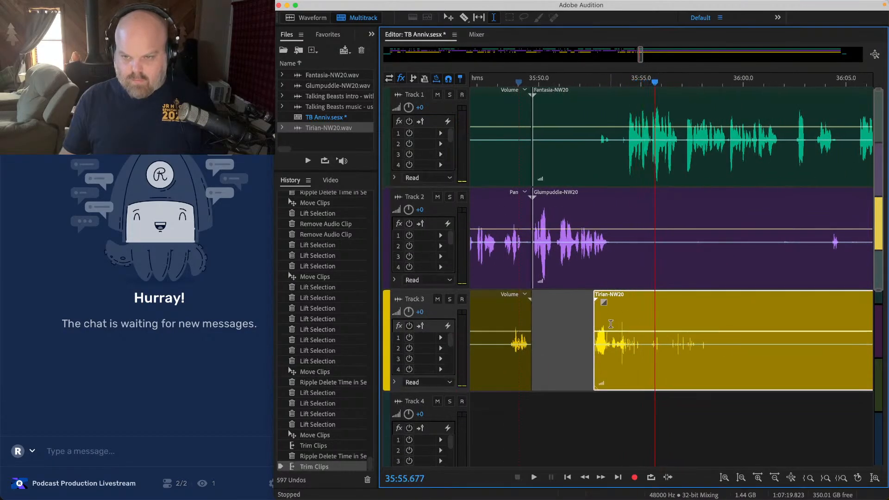
# Step: Delete the Track 3 audio from about 35:54.3 to 36:00.4
pyautogui.press('space')
pyautogui.press('space')
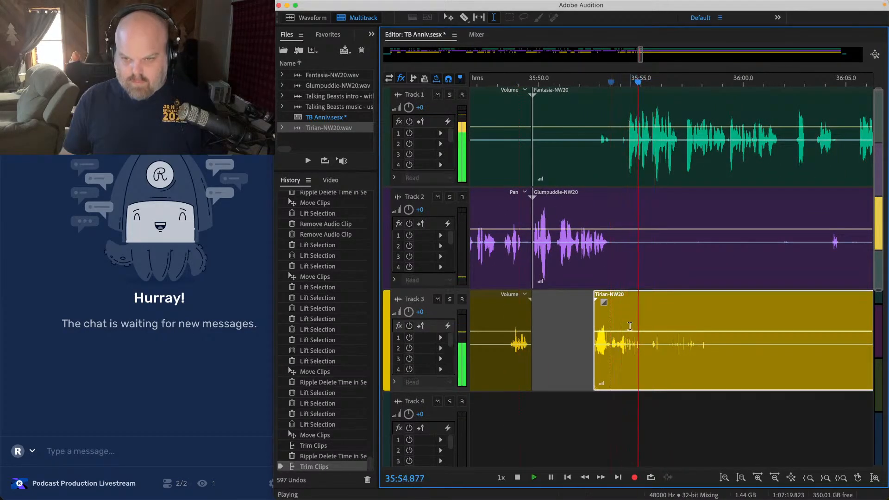
pyautogui.moveTo(613, 325); pyautogui.dragTo(750, 325)
pyautogui.press('Delete')
# Step: Add a short fade-out to the end of the Track 3 clip at about 35:54.3 and replay it
pyautogui.click(610, 326)
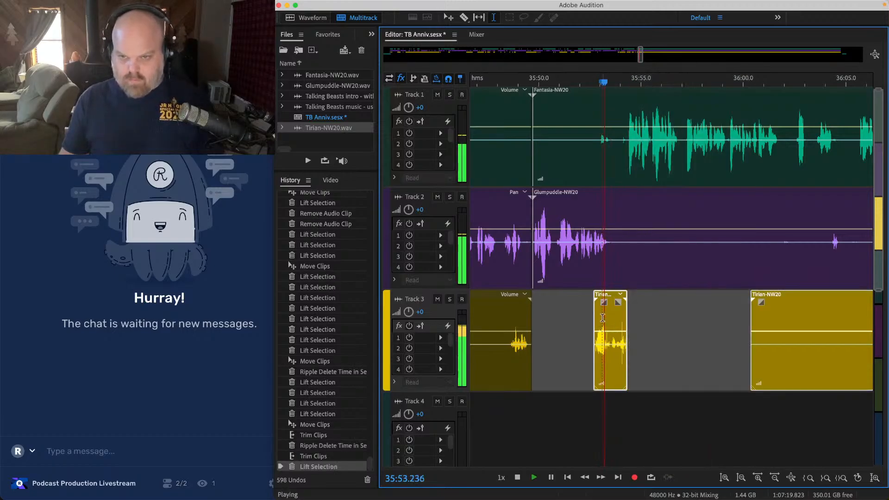
pyautogui.press('space')
pyautogui.scroll(5, 616, 319)
pyautogui.scroll(-5, 622, 313)
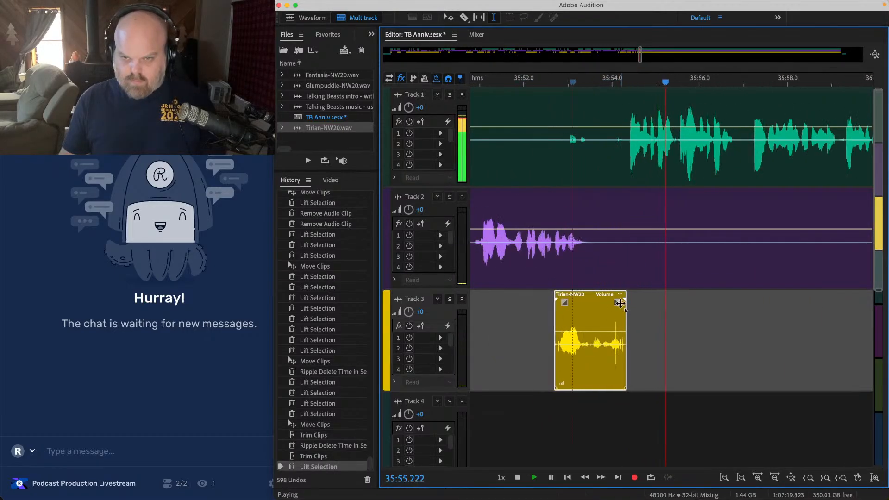
pyautogui.moveTo(625, 302); pyautogui.dragTo(604, 302)
pyautogui.click(586, 315)
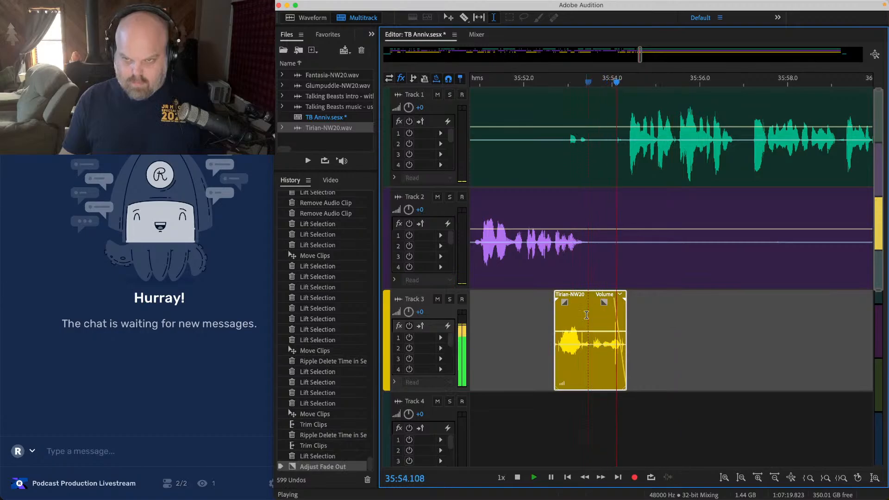
# Step: Trim the end of the short Track 3 clip slightly earlier, to about 35:54.2, and resume playback
pyautogui.scroll(-3, 587, 315)
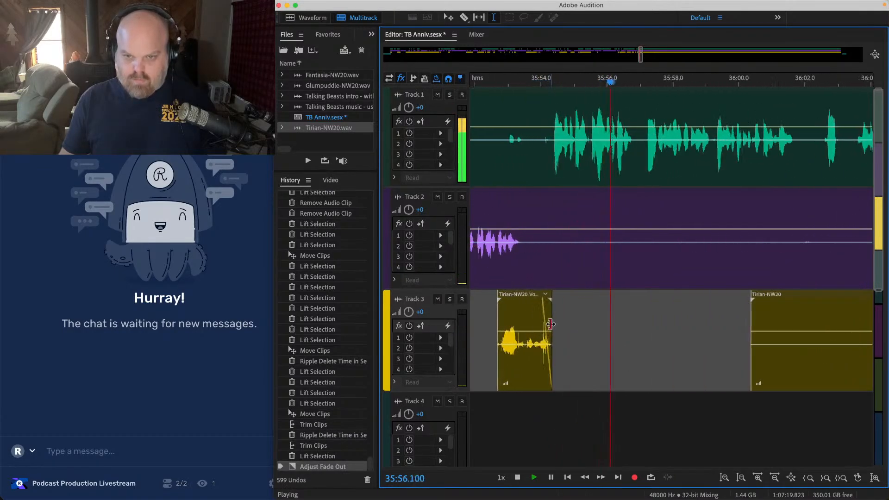
pyautogui.scroll(3, 550, 324)
pyautogui.press('space')
pyautogui.moveTo(551, 325); pyautogui.dragTo(546, 324)
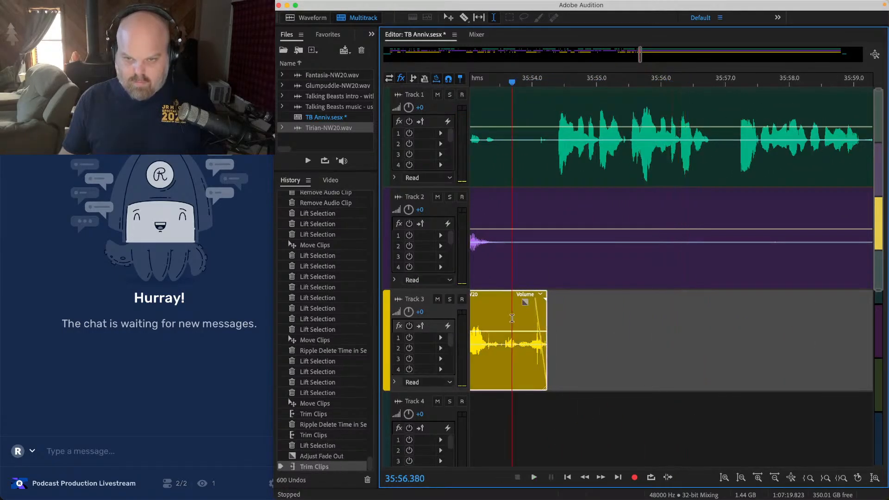
pyautogui.press('space')
# Step: Delete the Track 2 and Track 3 audio from about 35:55.5 to 36:04
pyautogui.scroll(-8, 563, 322)
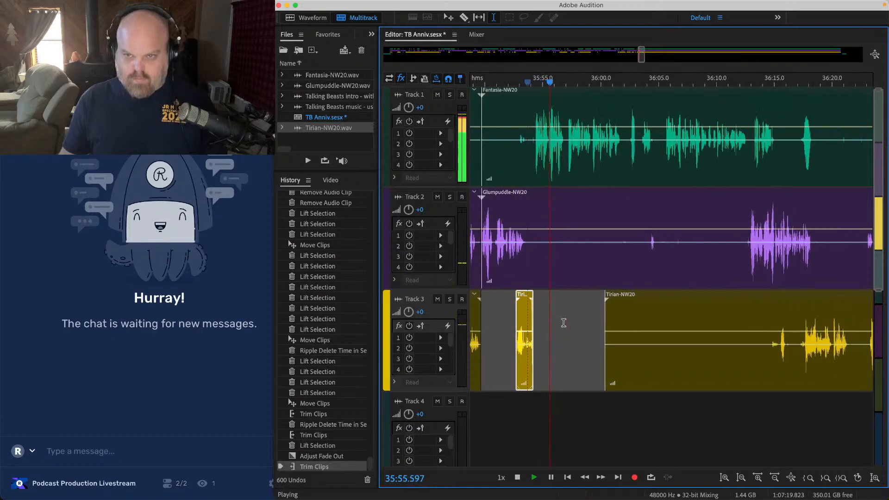
pyautogui.moveTo(536, 215); pyautogui.dragTo(635, 367)
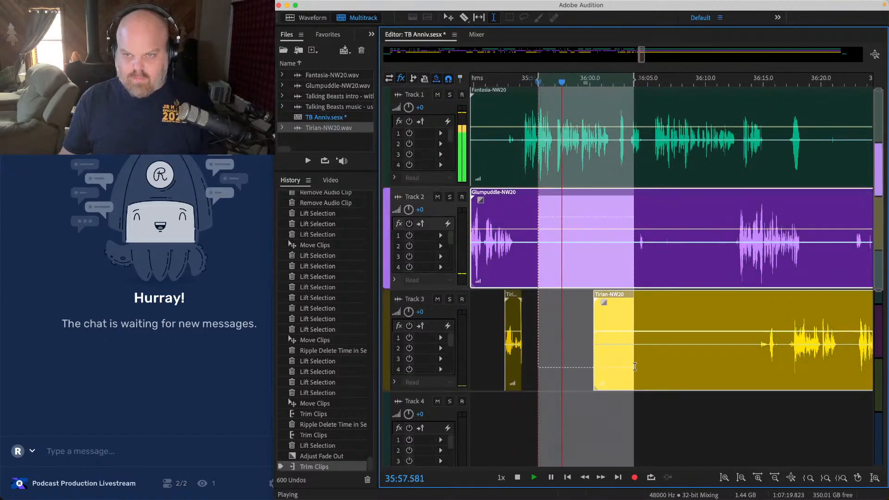
pyautogui.press('Delete')
# Step: Replay from about 35:53 and delete the Track 1 and Track 2 audio from about 35:54.0 to 35:55.5
pyautogui.click(510, 114)
pyautogui.scroll(3, 509, 114)
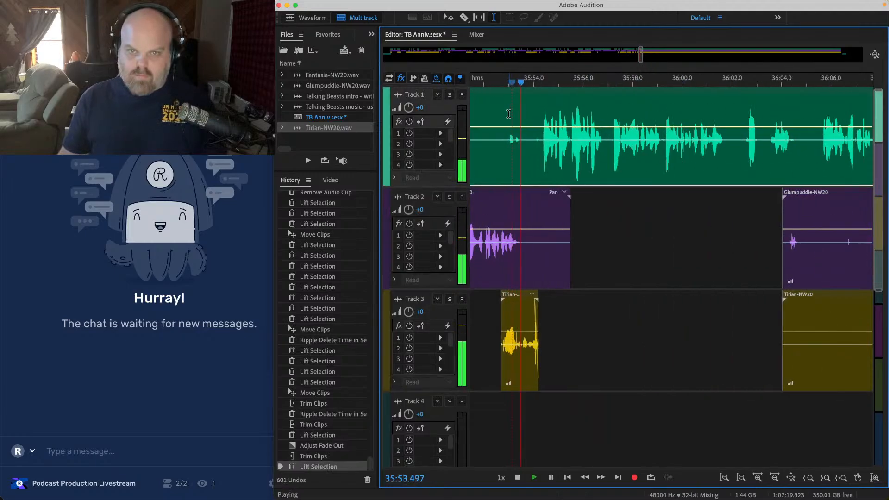
pyautogui.scroll(2, 509, 114)
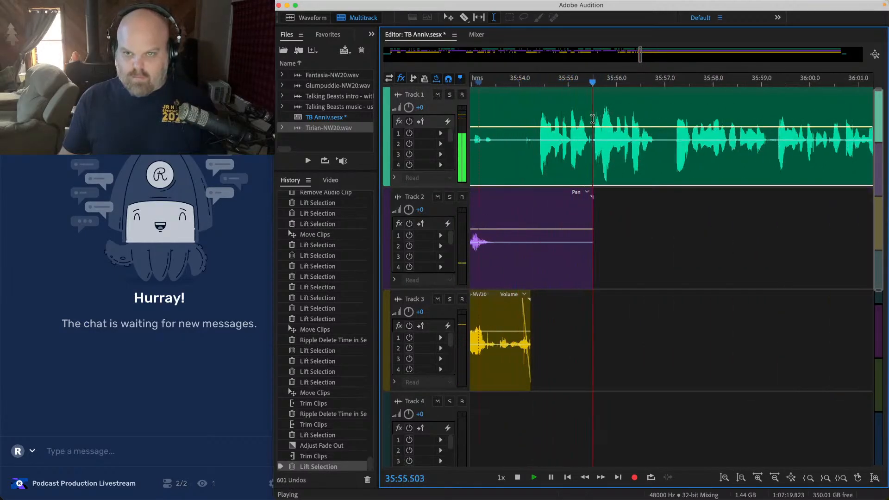
pyautogui.moveTo(593, 119); pyautogui.dragTo(520, 276)
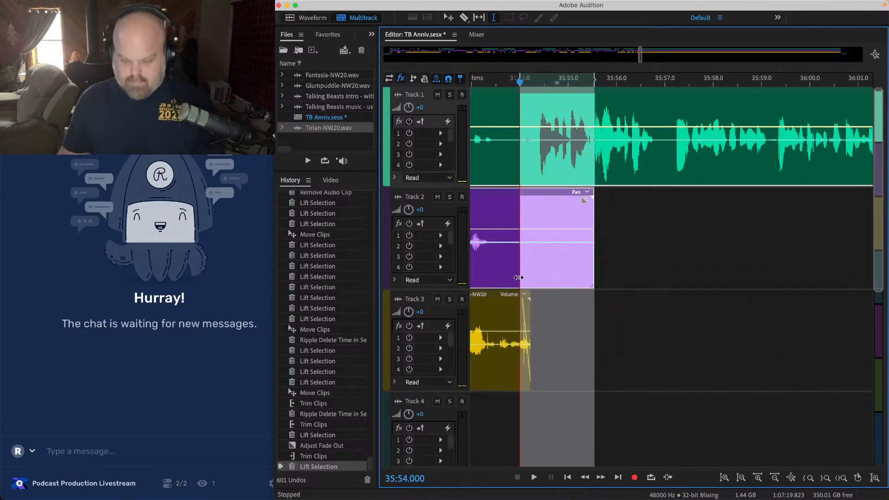
pyautogui.press('Delete')
# Step: Move all following clips on Tracks 1 to 3 about 1.7 s earlier, slightly overlapping the preceding Track 1 clip
pyautogui.scroll(-4, 519, 277)
pyautogui.moveTo(752, 431); pyautogui.dragTo(684, 431)
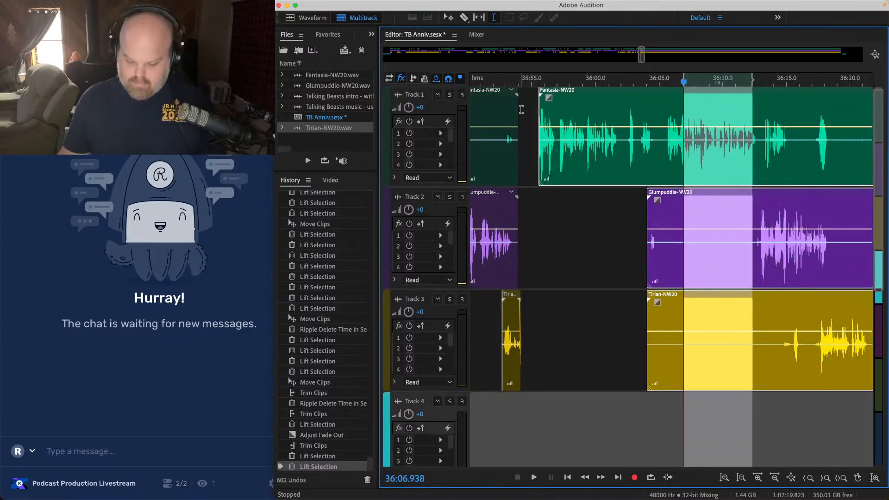
pyautogui.scroll(4, 476, 102)
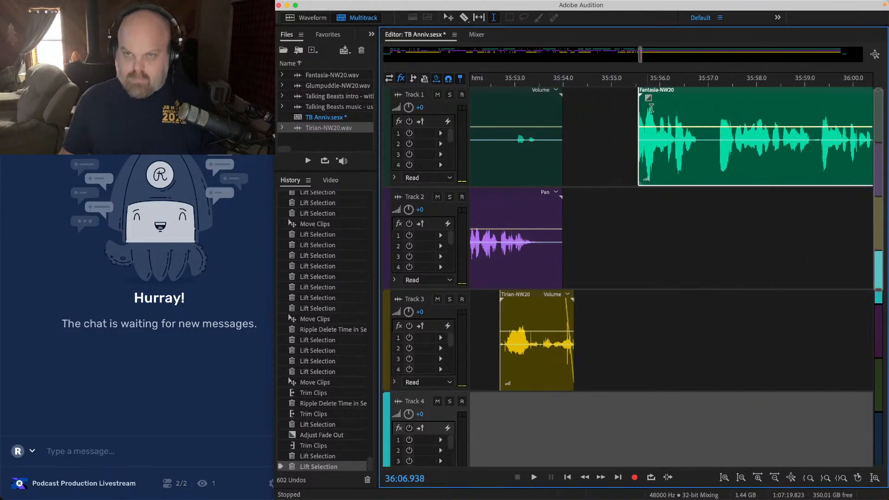
pyautogui.moveTo(662, 99); pyautogui.dragTo(580, 100)
# Step: Replay the Track 1 join near 35:54 twice to check its timing
pyautogui.click(520, 98)
pyautogui.press('space')
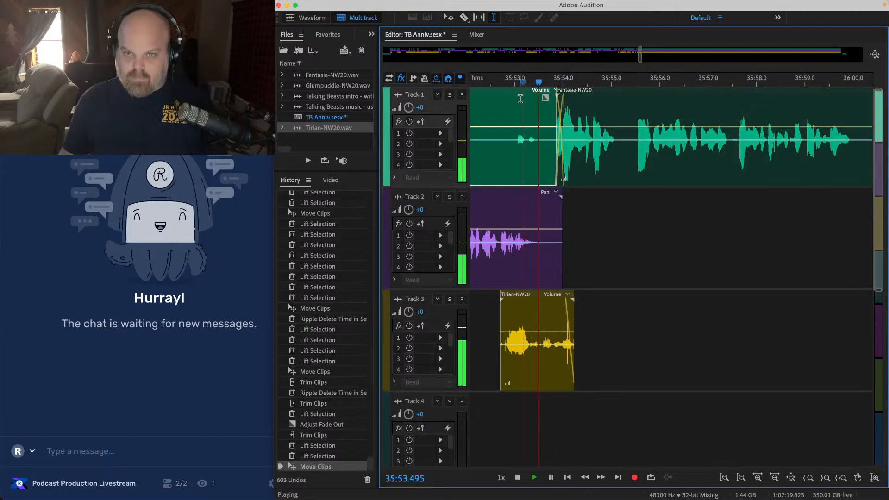
pyautogui.press('space')
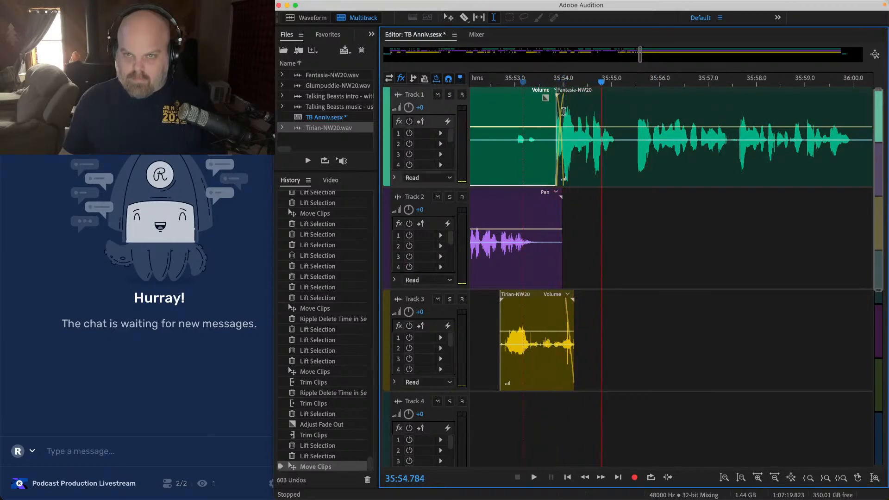
pyautogui.click(531, 113)
pyautogui.press('space')
pyautogui.press('space')
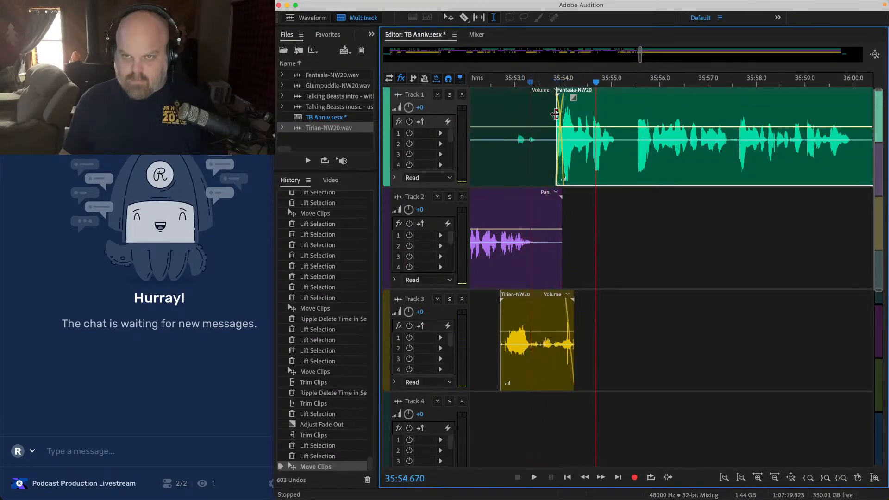
# Step: Select the following clips on Tracks 1 to 3 from around 36:03.6, returning to the Track 1 join near 35:54
pyautogui.scroll(-3, 555, 114)
pyautogui.moveTo(749, 383); pyautogui.dragTo(680, 287)
pyautogui.scroll(3, 508, 60)
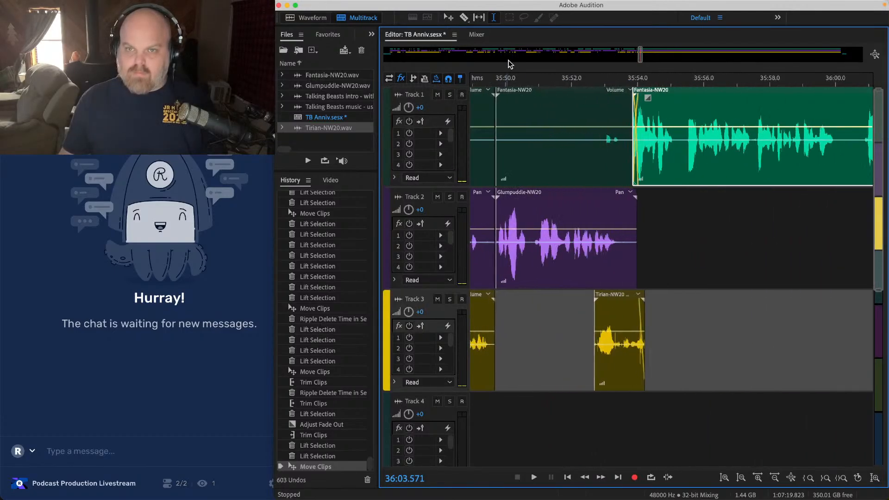
# Step: Shift the later Track 1 clip slightly to start at about 35:54, audition the join, and save the session
pyautogui.scroll(5, 638, 103)
pyautogui.moveTo(639, 103); pyautogui.dragTo(662, 102)
pyautogui.click(592, 103)
pyautogui.press('space')
pyautogui.scroll(-3, 587, 102)
pyautogui.press('super+s')
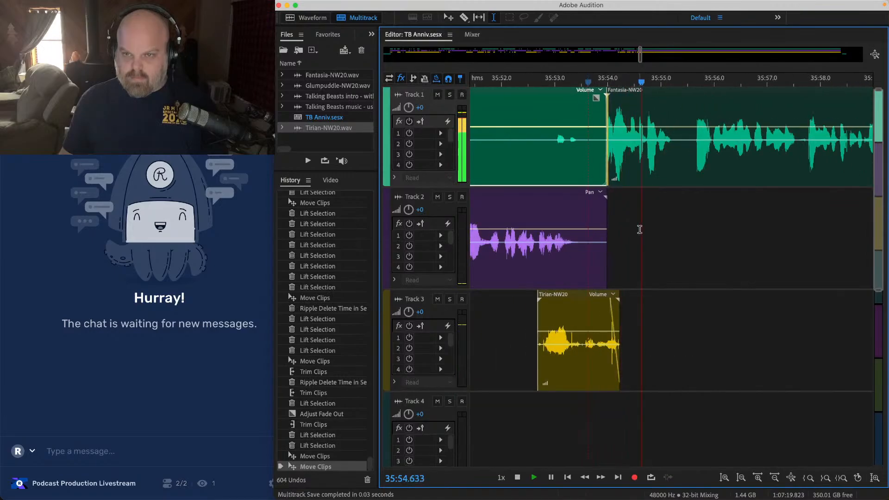
# Step: Delete the quiet audio on Tracks 2 and 3 up to about 36:11.3
pyautogui.click(639, 229)
pyautogui.scroll(-2, 639, 230)
pyautogui.hscroll(3, 640, 230)
pyautogui.hscroll(5, 639, 229)
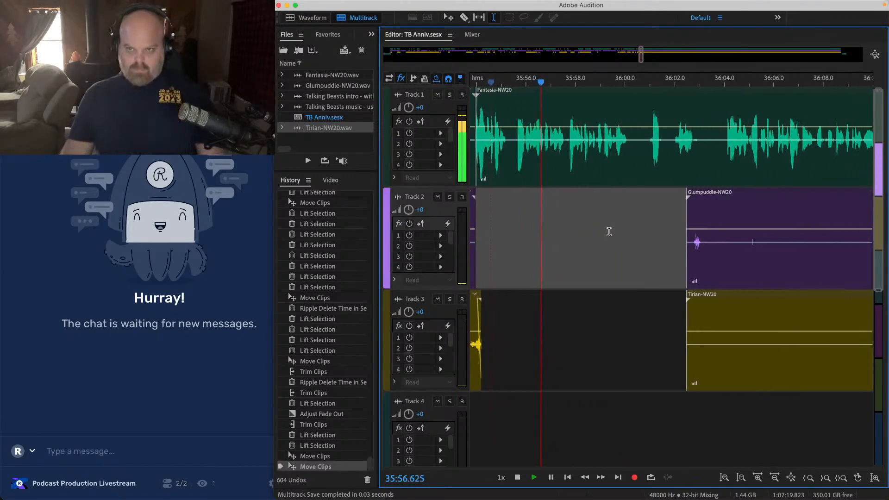
pyautogui.hscroll(2, 602, 243)
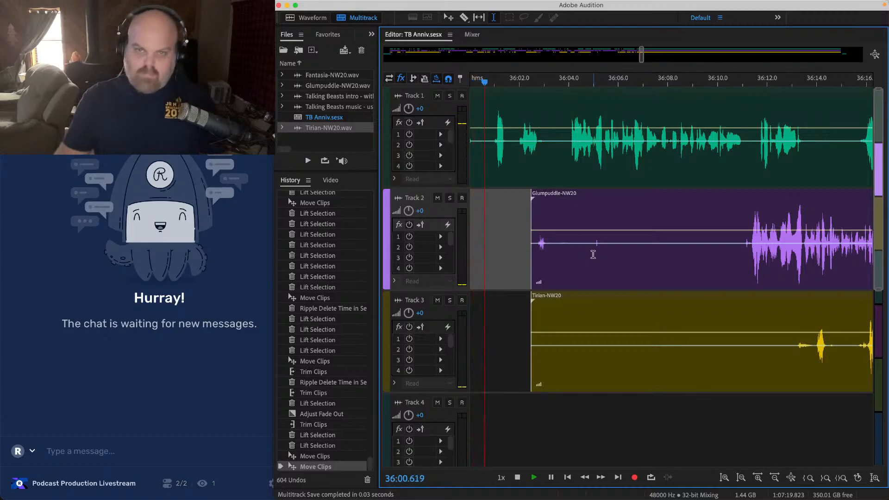
pyautogui.hscroll(-2, 593, 254)
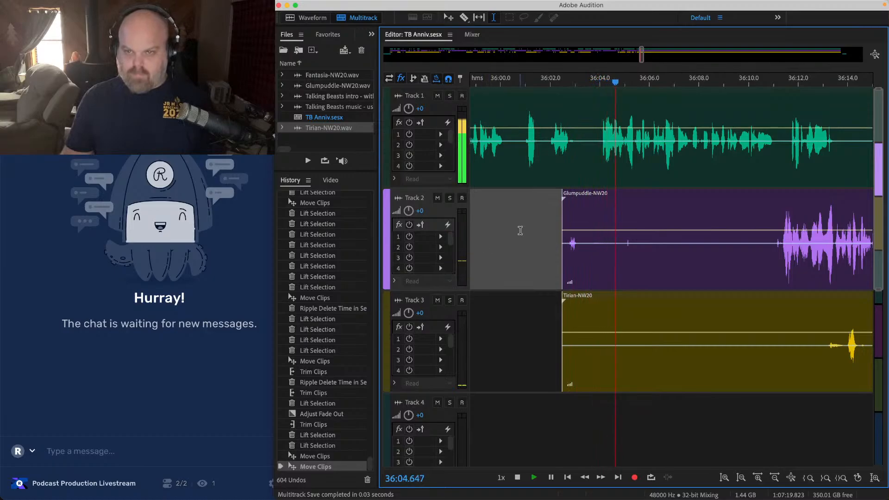
pyautogui.moveTo(521, 231); pyautogui.dragTo(783, 348)
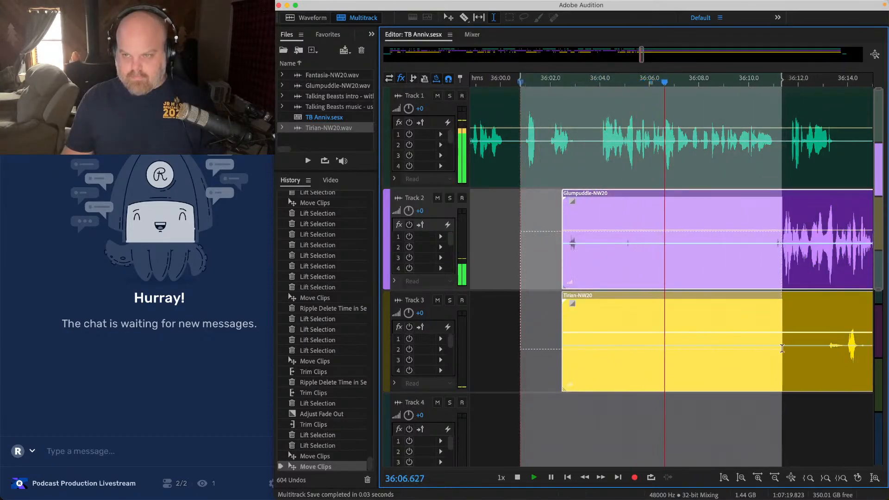
pyautogui.press('Delete')
# Step: Trim the start of the Track 3 clip to about 36:14 and delete Track 1's audio from about 36:11.5 to 36:15.5
pyautogui.hscroll(5, 642, 323)
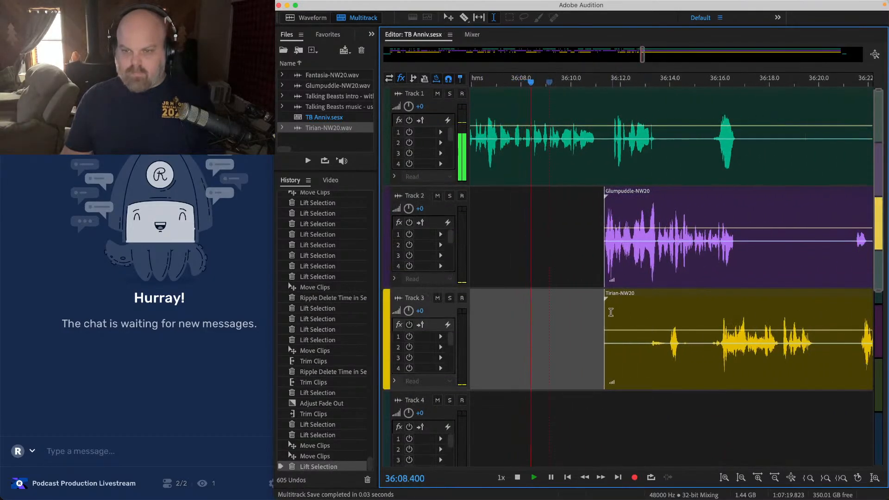
pyautogui.moveTo(606, 314); pyautogui.dragTo(669, 315)
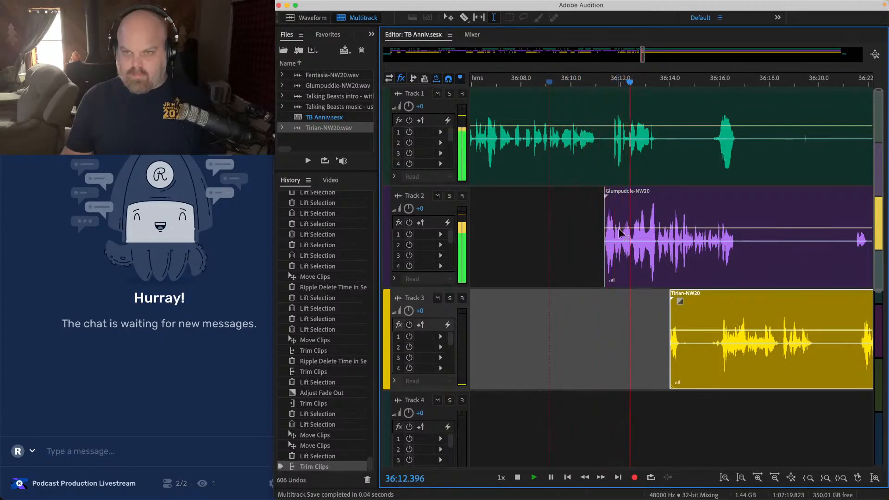
pyautogui.hscroll(1, 621, 208)
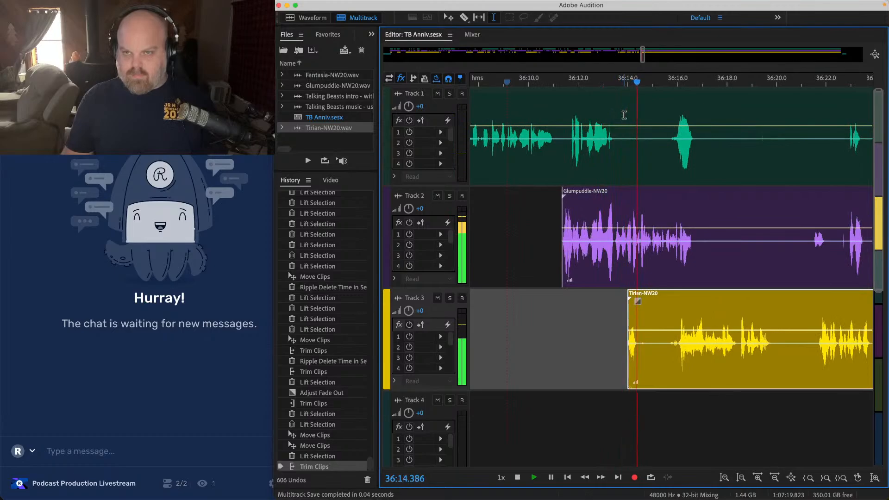
pyautogui.click(625, 115)
pyautogui.moveTo(567, 105); pyautogui.dragTo(666, 112)
pyautogui.press('Delete')
# Step: Delete the Track 2 audio from about 36:22.3 to 36:24.8 and save the session
pyautogui.scroll(-3, 602, 125)
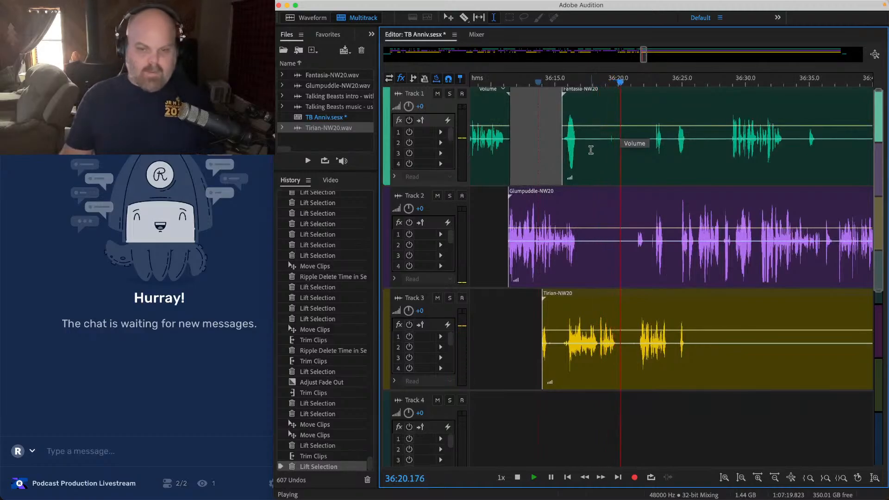
pyautogui.hscroll(3, 593, 162)
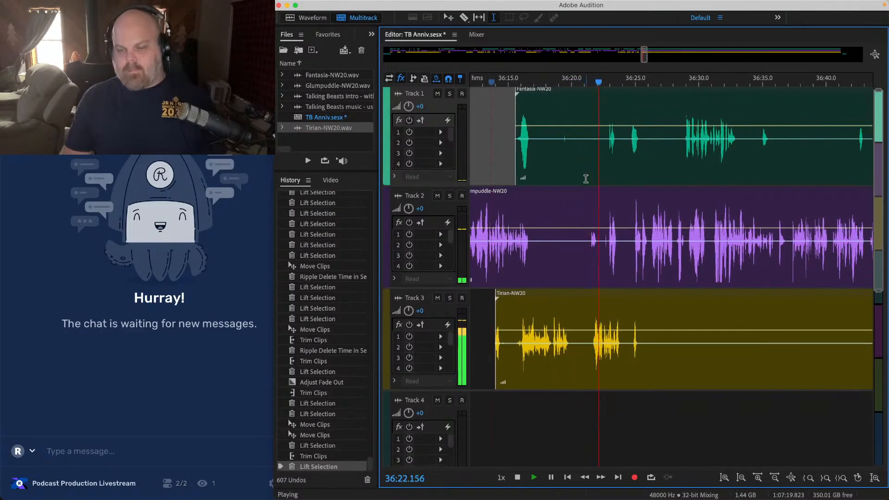
pyautogui.scroll(3, 607, 201)
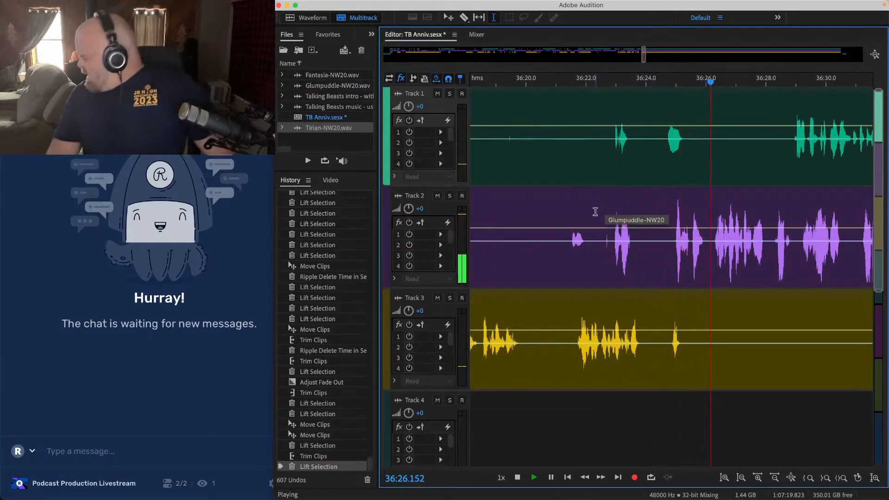
pyautogui.moveTo(596, 213); pyautogui.dragTo(669, 218)
pyautogui.press('Delete')
pyautogui.scroll(-3, 639, 230)
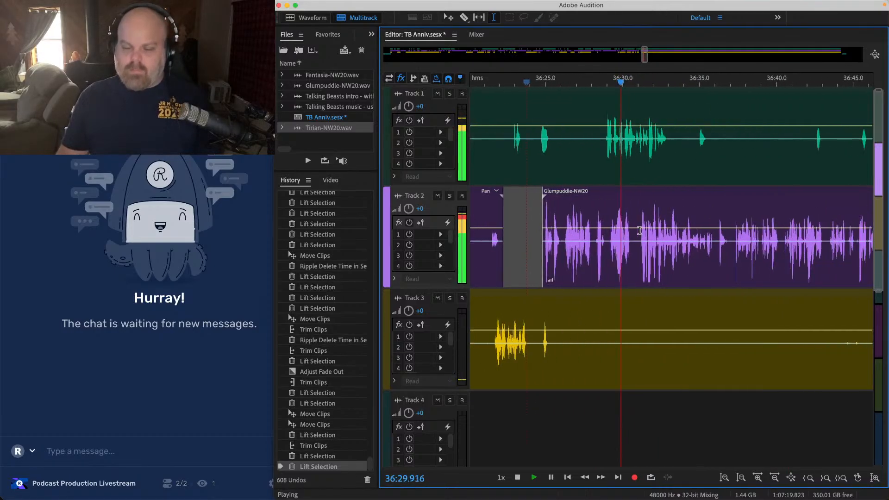
pyautogui.hscroll(3, 583, 213)
pyautogui.press('super+s')
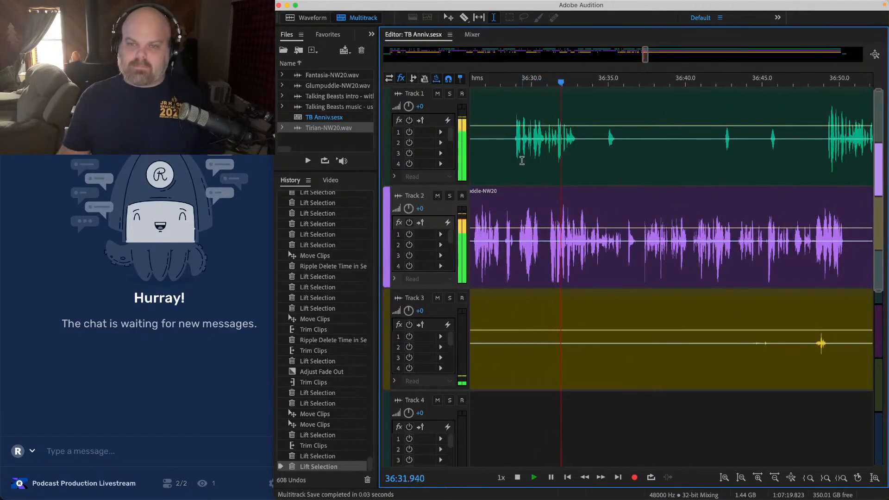
# Step: Delete the near-silent Track 3 audio from about 36:38.6 to 36:48.2 and save the session
pyautogui.hscroll(2, 522, 161)
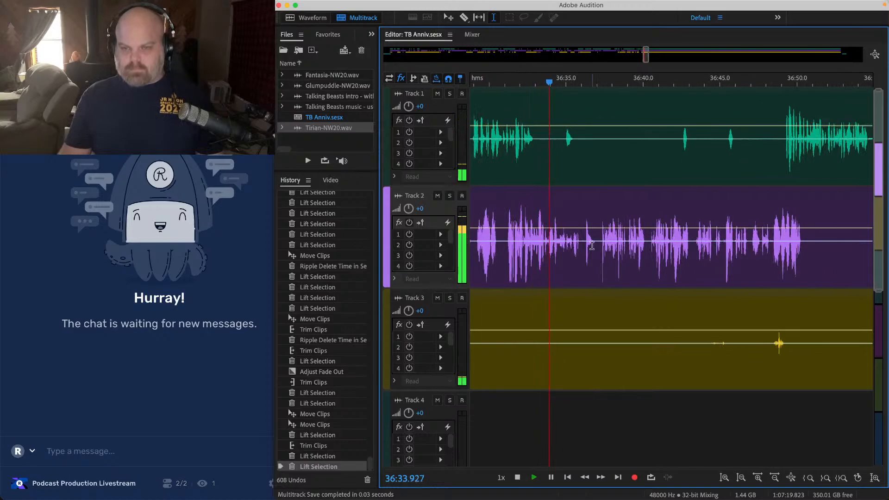
pyautogui.scroll(5, 582, 198)
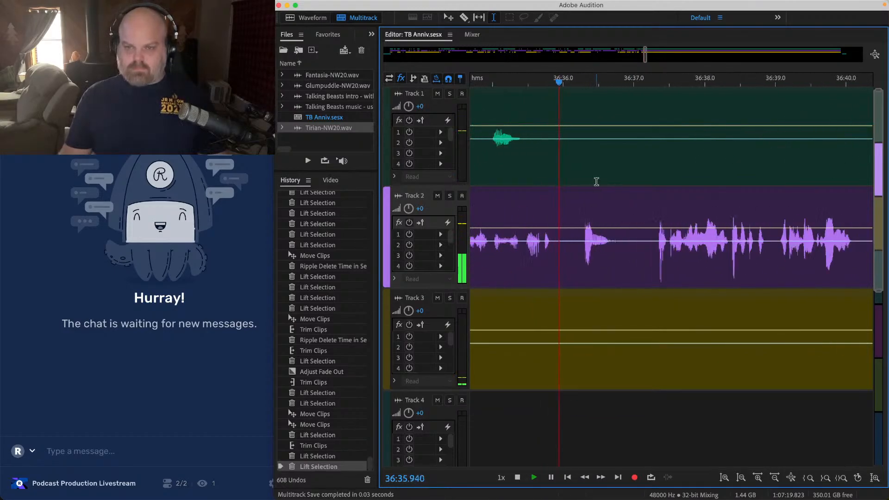
pyautogui.scroll(-5, 665, 208)
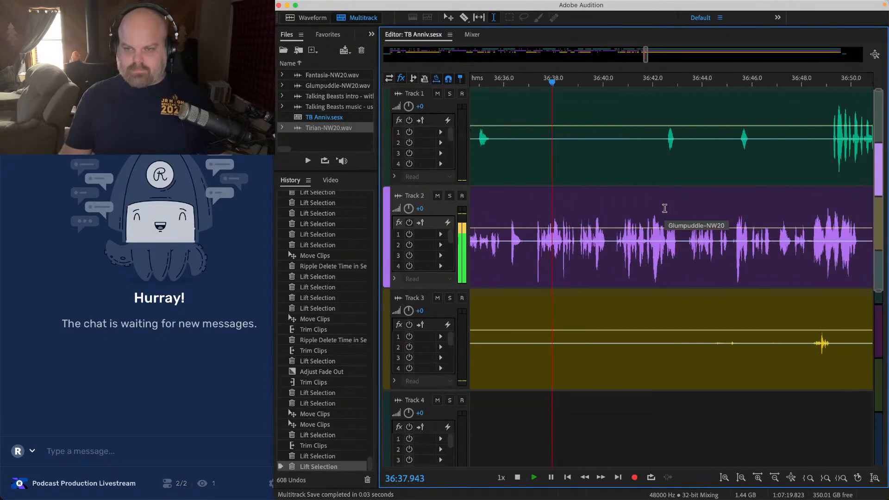
pyautogui.moveTo(807, 322); pyautogui.dragTo(591, 333)
pyautogui.press('Delete')
pyautogui.press('super+s')
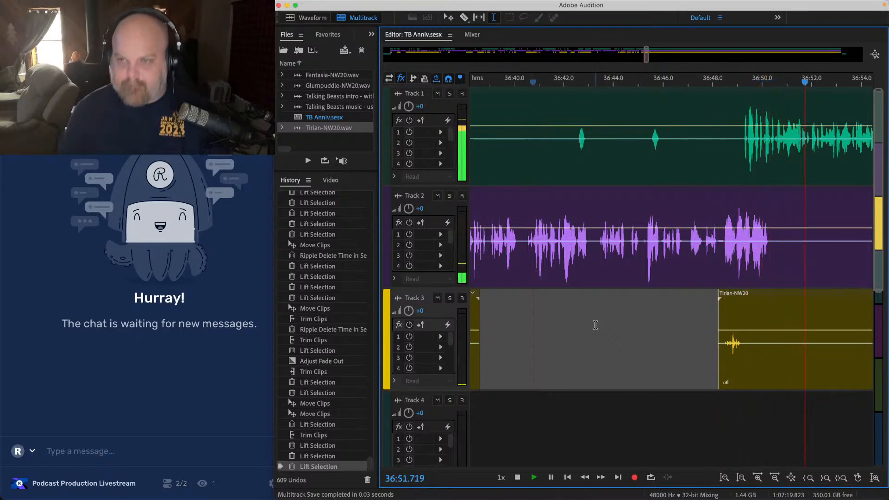
# Step: Delete audio on Tracks 1 and 2 from about 36:47.7 to 36:49.2, plus the overlapping audio on Tracks 2 and 3 up to about 36:51.3
pyautogui.click(535, 224)
pyautogui.scroll(2, 543, 223)
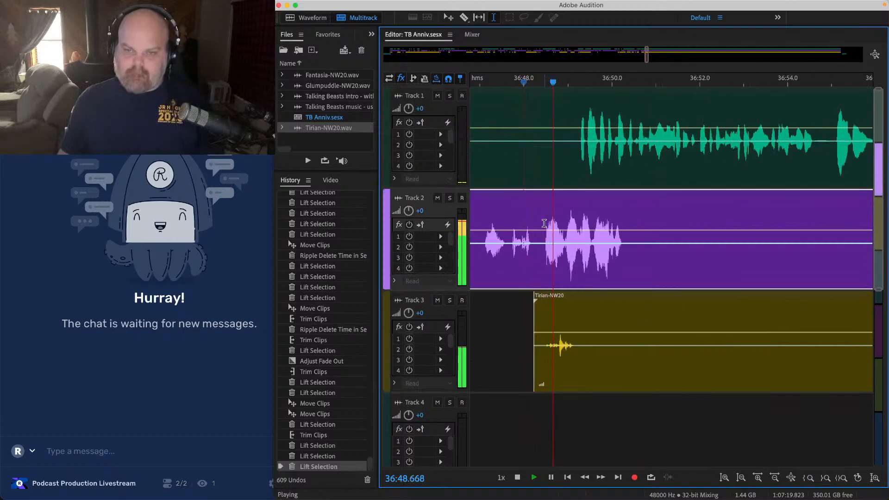
pyautogui.press('space')
pyautogui.click(489, 218)
pyautogui.press('space')
pyautogui.hscroll(-3, 489, 218)
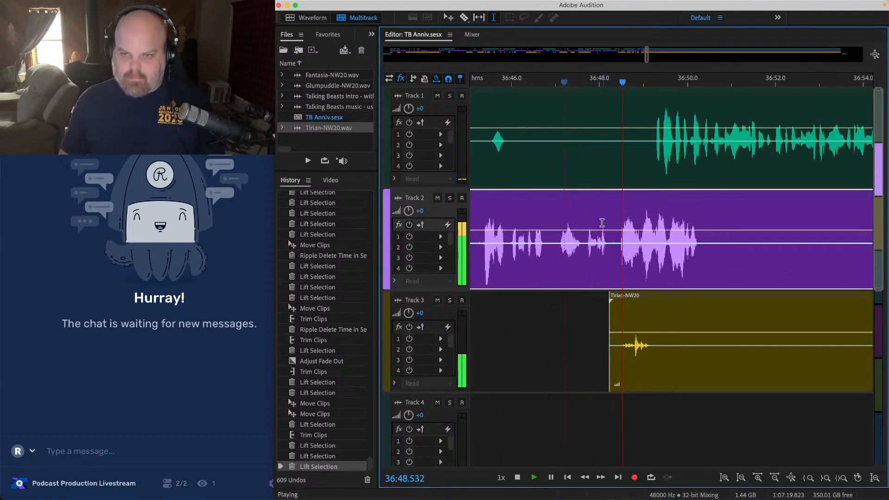
pyautogui.moveTo(586, 216); pyautogui.dragTo(653, 138)
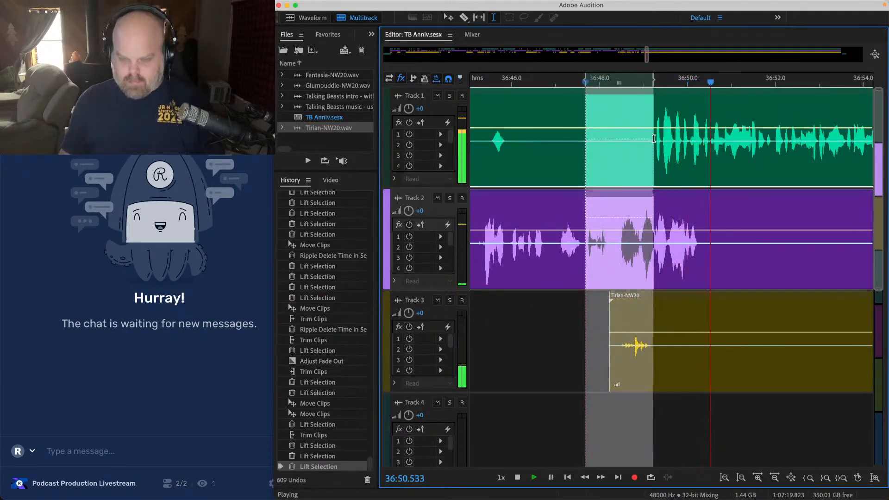
pyautogui.press('Delete')
pyautogui.moveTo(597, 262); pyautogui.dragTo(742, 362)
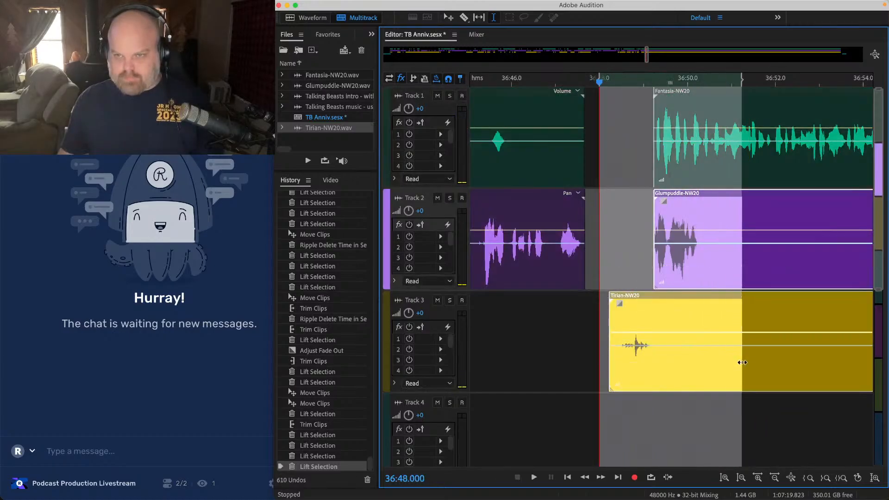
pyautogui.press('Delete')
# Step: Move the following clips on all three tracks earlier so Track 1 resumes at about 36:47.6, audition the join, and save
pyautogui.moveTo(844, 384); pyautogui.dragTo(771, 35)
pyautogui.scroll(3, 624, 96)
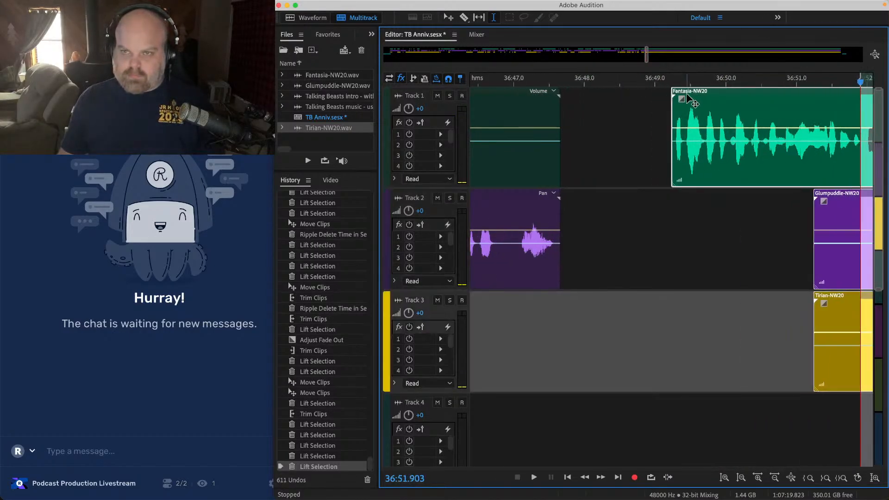
pyautogui.moveTo(687, 94); pyautogui.dragTo(571, 98)
pyautogui.click(527, 113)
pyautogui.scroll(-2, 527, 114)
pyautogui.press('space')
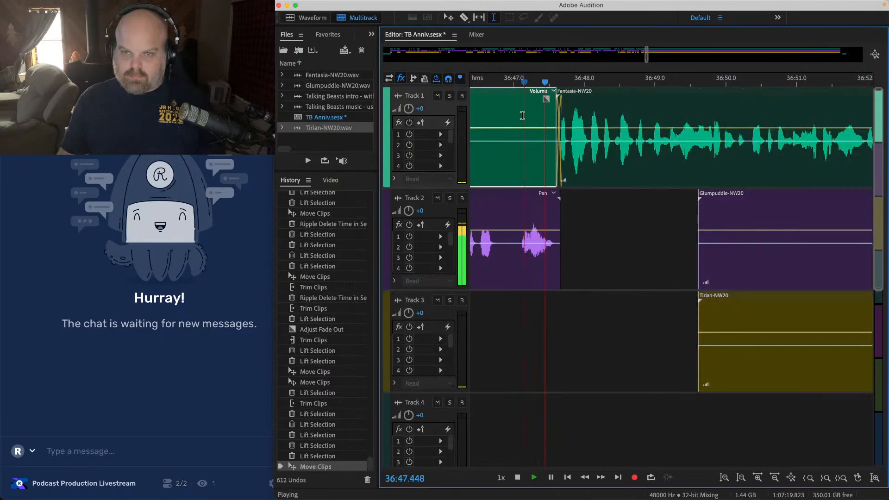
pyautogui.press('super+s')
# Step: Delete the silent audio at the start of the Track 2 and Track 3 clips up to about 37:07
pyautogui.scroll(-4, 572, 264)
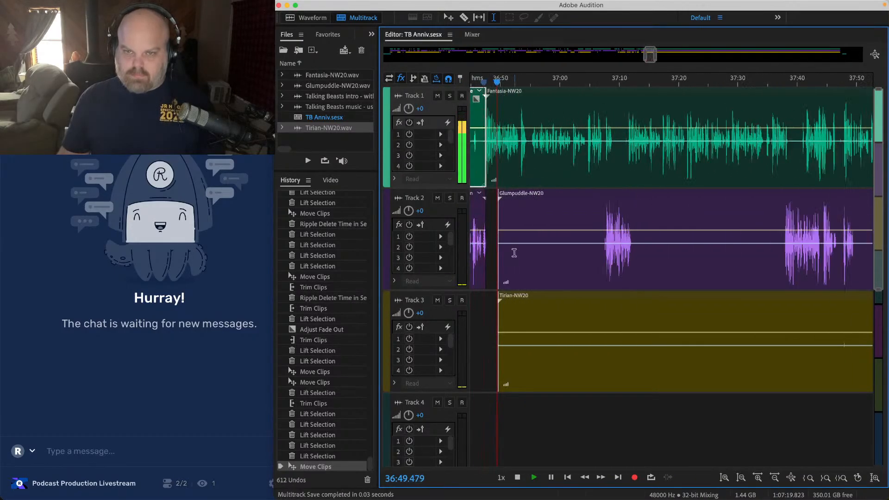
pyautogui.moveTo(494, 234); pyautogui.dragTo(602, 358)
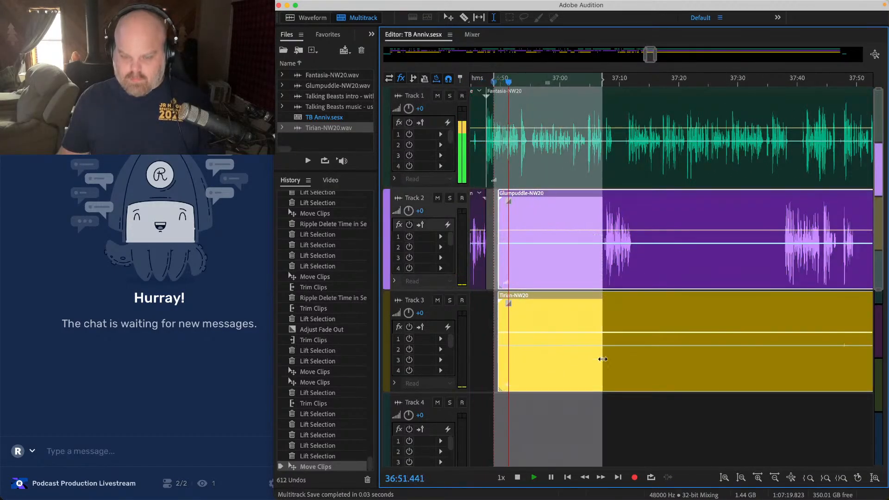
pyautogui.press('Delete')
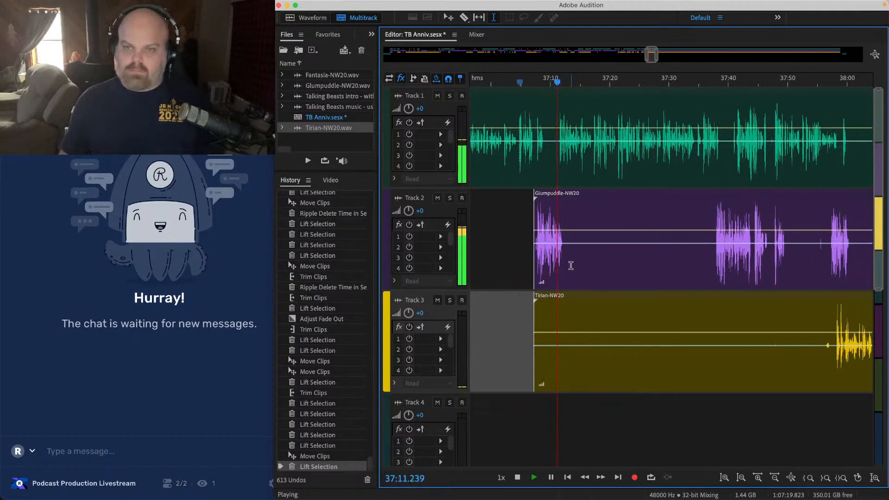
# Step: Audition Track 1 at several points between about 36:53 and 37:13 to judge where the passage can be cut
pyautogui.scroll(3, 530, 212)
pyautogui.click(529, 104)
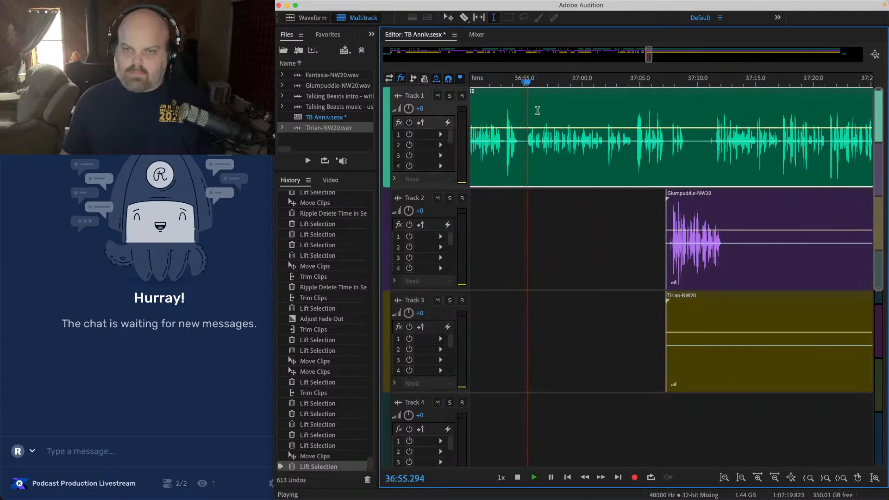
pyautogui.hscroll(-1, 538, 112)
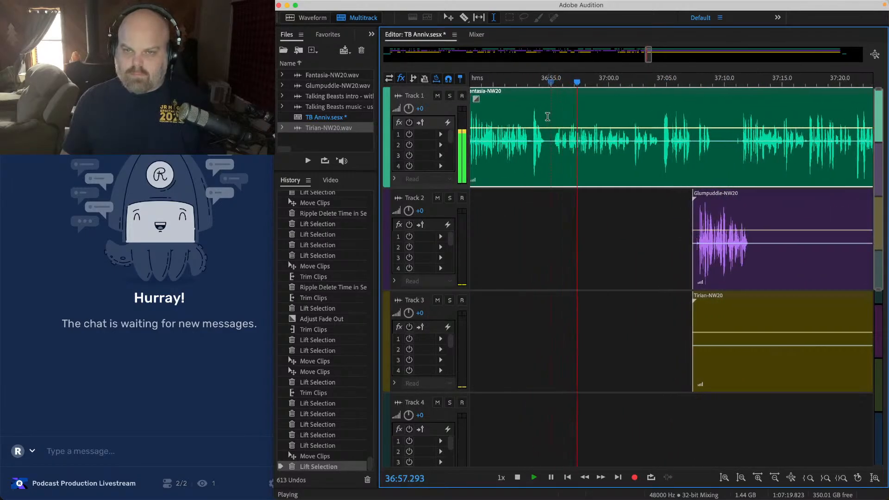
pyautogui.hscroll(1, 563, 117)
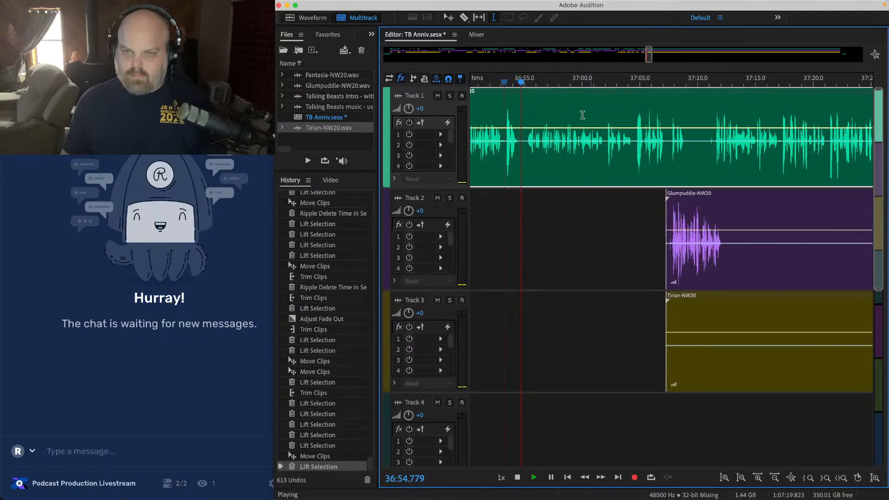
pyautogui.click(571, 105)
pyautogui.scroll(3, 571, 105)
pyautogui.hscroll(-1, 571, 105)
pyautogui.hscroll(-1, 571, 105)
pyautogui.click(633, 110)
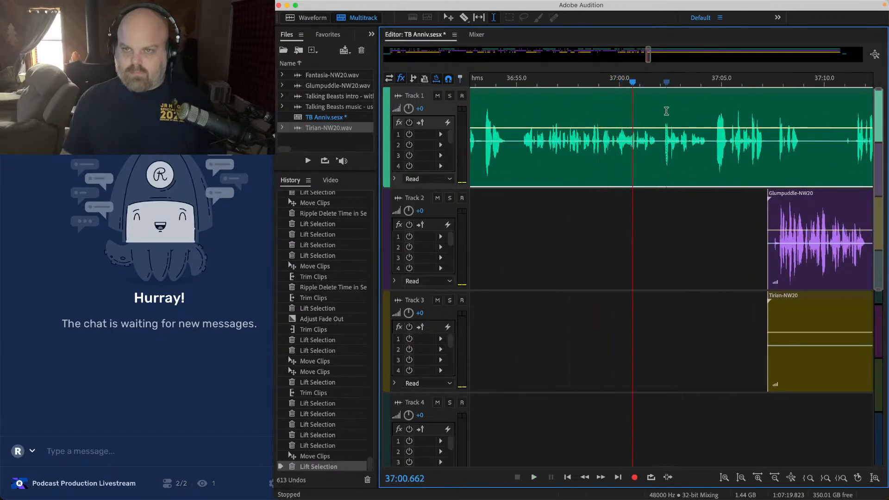
pyautogui.click(666, 107)
pyautogui.scroll(-3, 700, 116)
pyautogui.hscroll(2, 701, 116)
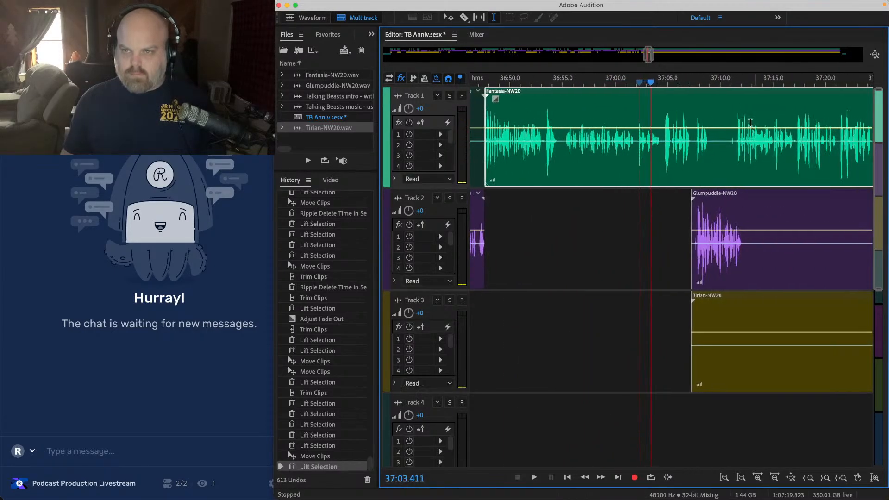
pyautogui.click(734, 104)
pyautogui.press('space')
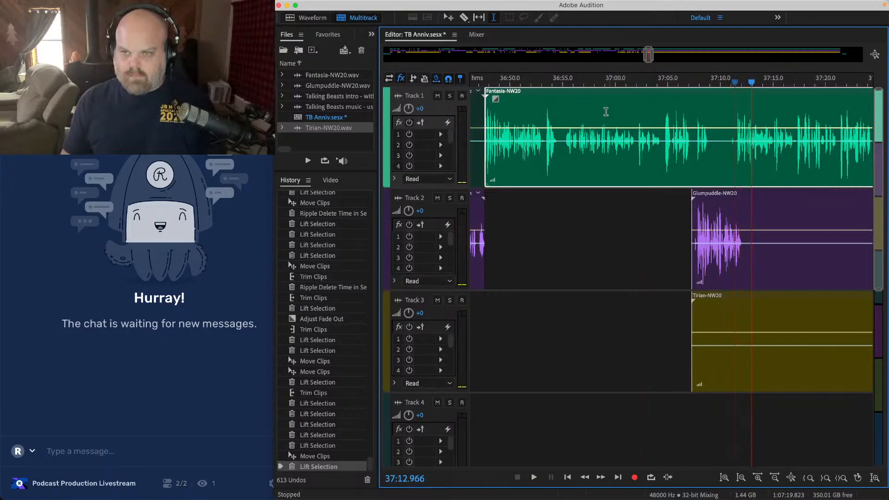
# Step: Delete all three tracks' content from about 36:55 to 37:11.7, close the gap with the following clips, and audition the join
pyautogui.moveTo(561, 112); pyautogui.dragTo(738, 380)
pyautogui.press('Delete')
pyautogui.moveTo(837, 446); pyautogui.dragTo(598, 95)
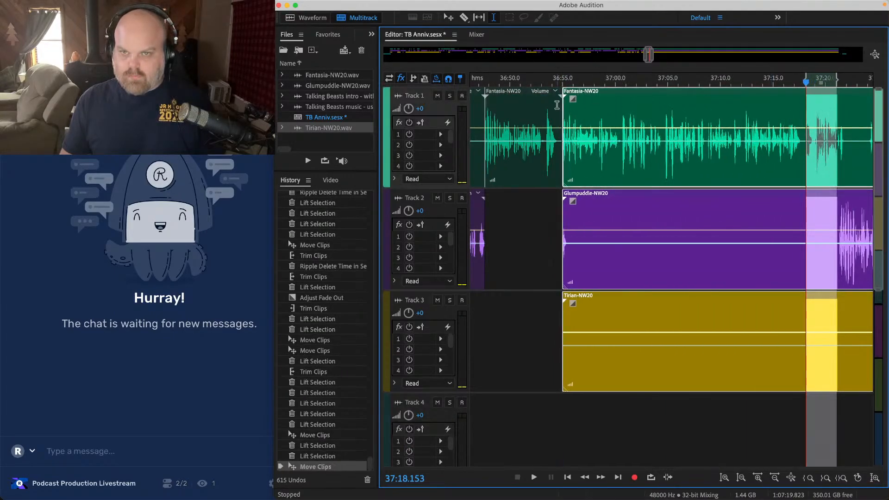
pyautogui.scroll(3, 557, 104)
pyautogui.click(535, 107)
pyautogui.press('space')
pyautogui.scroll(2, 579, 139)
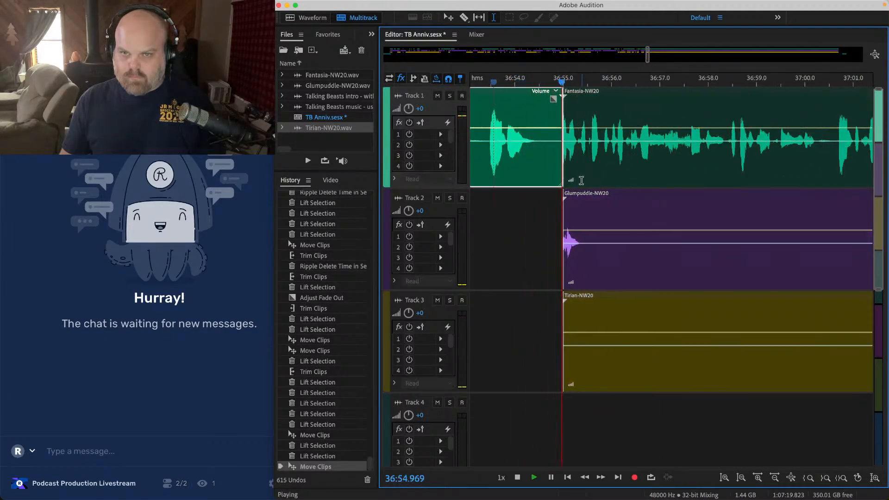
# Step: Delete the leftover sound and silence at the start of the Track 2 and Track 3 clips up to about 36:58.2
pyautogui.press('space')
pyautogui.moveTo(538, 252); pyautogui.dragTo(721, 333)
pyautogui.press('Delete')
pyautogui.click(574, 248)
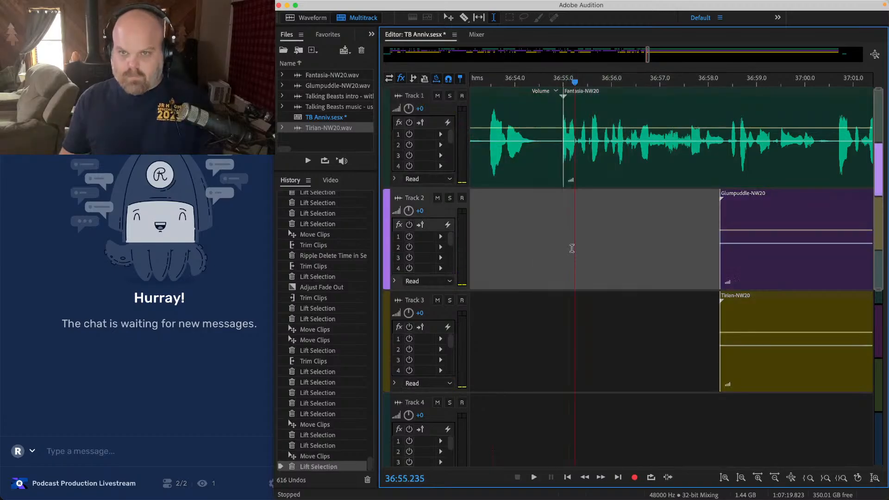
# Step: Extend the start of the Track 1 clip back to about 36:54.9 for a short crossfade, and audition the join
pyautogui.moveTo(564, 112); pyautogui.dragTo(557, 112)
pyautogui.click(516, 103)
pyautogui.press('space')
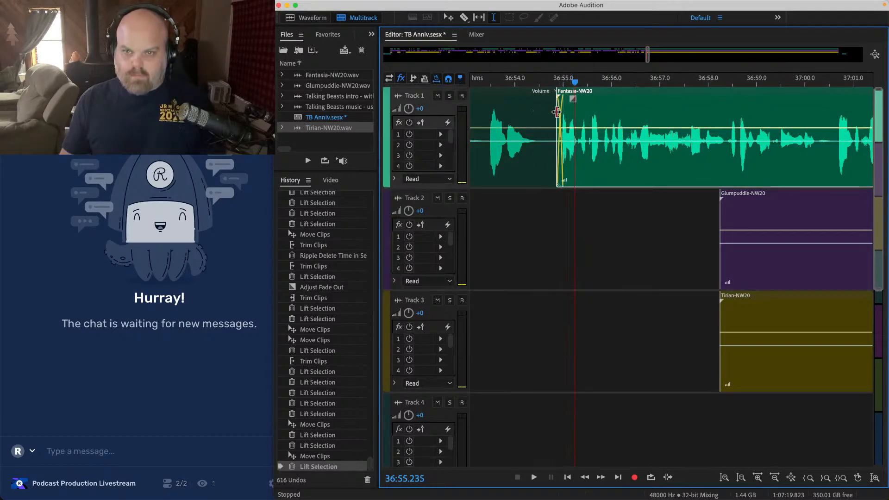
# Step: Delete the silent audio at the start of the Track 2 and Track 3 clips up to about 37:17.4
pyautogui.scroll(-4, 515, 103)
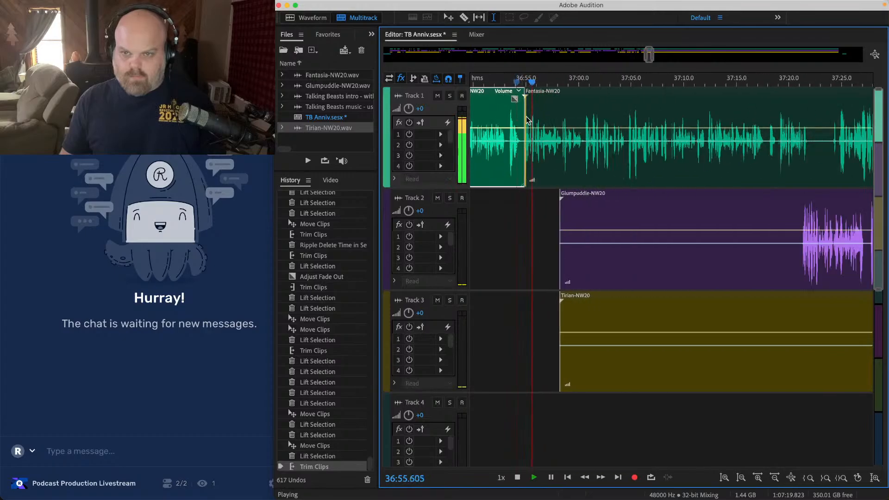
pyautogui.moveTo(473, 232); pyautogui.dragTo(762, 352)
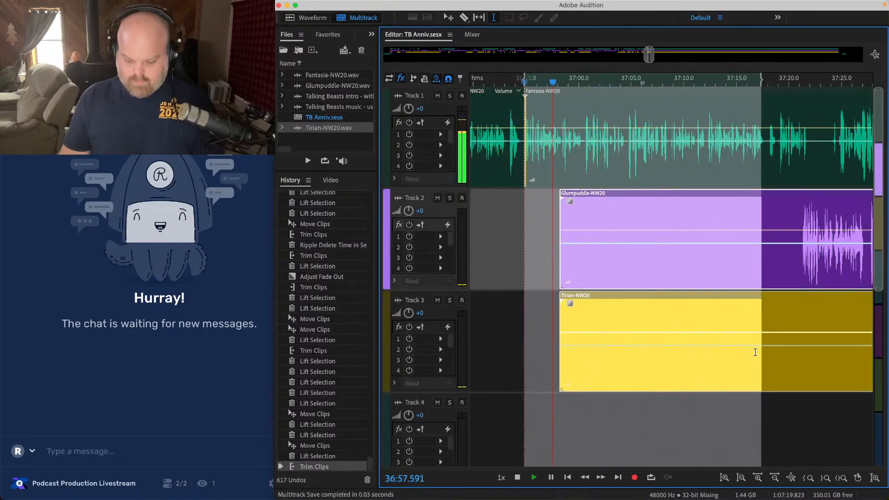
pyautogui.press('Delete')
# Step: Ripple delete the passage from about 37:18.1 to 37:19.1 across Tracks 1, 2 and 3
pyautogui.scroll(7, 808, 201)
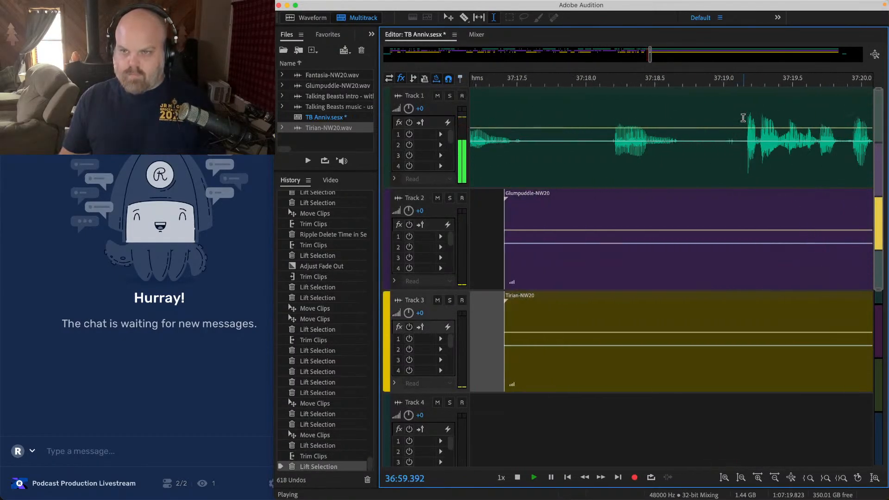
pyautogui.moveTo(742, 137); pyautogui.dragTo(605, 356)
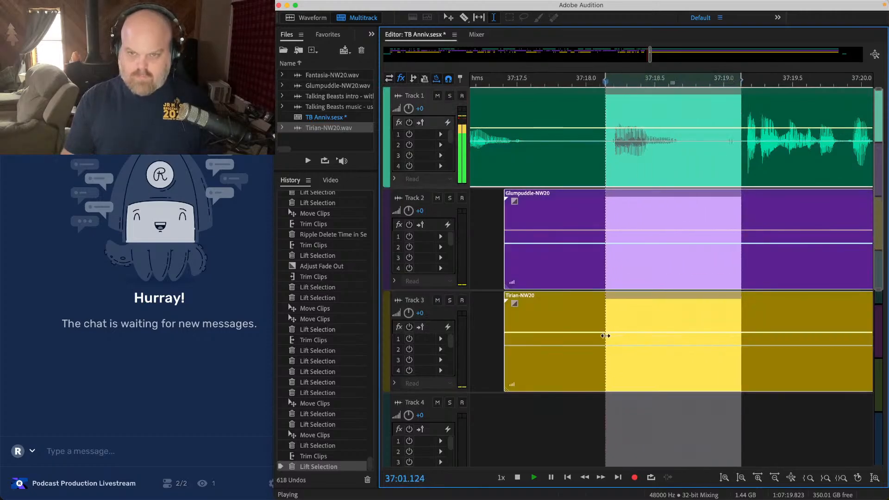
pyautogui.hotkey('alt', 'Delete')
# Step: Delete the silence at the start of the Track 2 and Track 3 clips up to about 37:20.2
pyautogui.scroll(-5, 564, 296)
pyautogui.moveTo(538, 261); pyautogui.dragTo(622, 380)
pyautogui.press('Delete')
# Step: Nudge the clips after the 37:18.1 cut slightly earlier for a short crossfade on Track 1, and save the session
pyautogui.scroll(6, 572, 139)
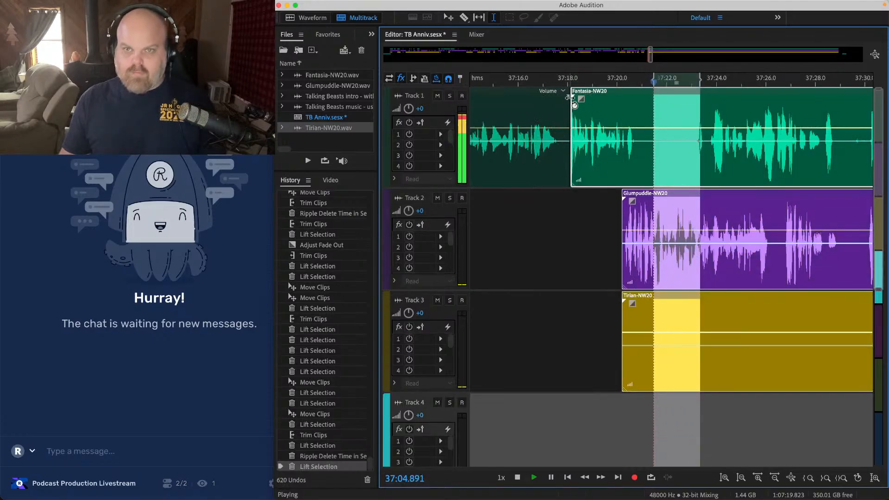
pyautogui.moveTo(622, 94); pyautogui.dragTo(614, 94)
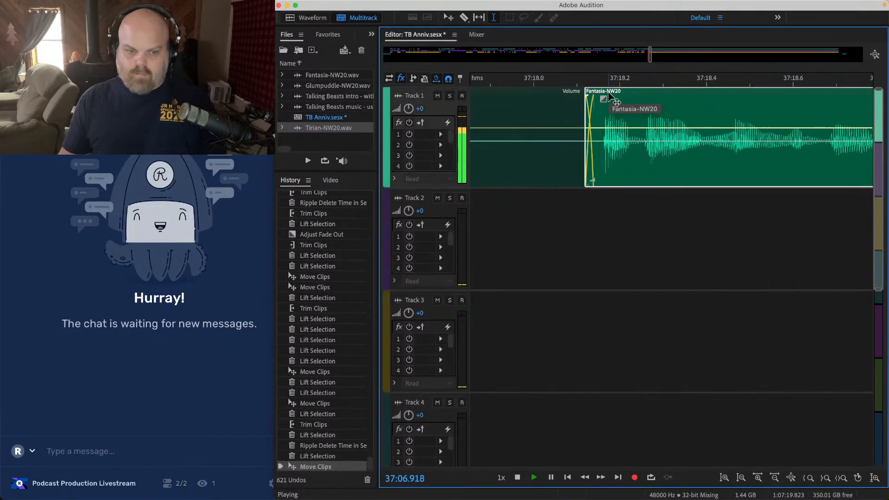
pyautogui.scroll(-6, 615, 130)
pyautogui.click(621, 237)
pyautogui.press('super+s')
# Step: Trim the start of the Track 3 clip to about 37:40, just before its speech, and save the session
pyautogui.scroll(-5, 621, 237)
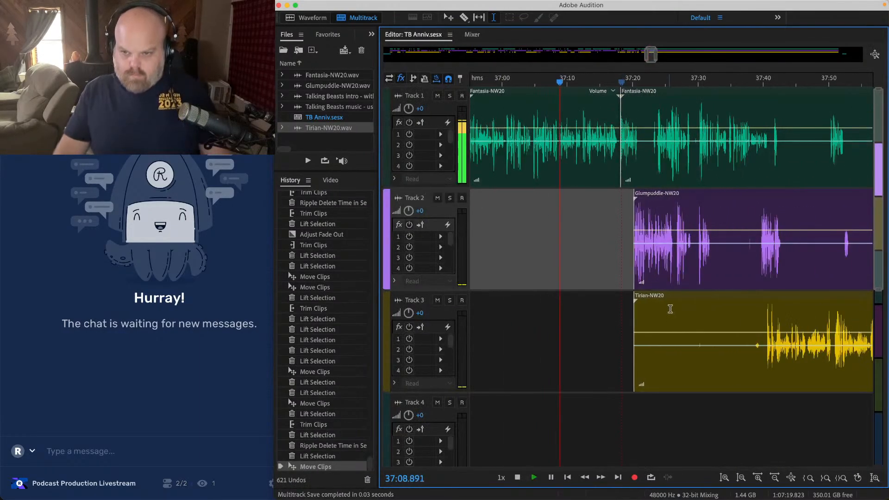
pyautogui.moveTo(635, 312)
pyautogui.mouseDown()
pyautogui.moveTo(765, 318)
pyautogui.moveTo(767, 326)
pyautogui.mouseUp()
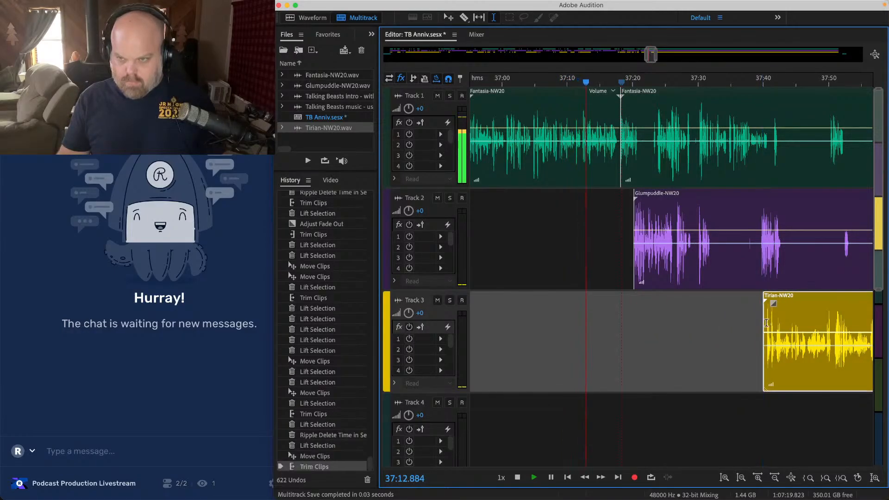
pyautogui.click(757, 321)
pyautogui.press('super+s')
# Step: Delete the silent stretch of Track 2 from about 37:31.9 to 37:39.2
pyautogui.scroll(2, 751, 241)
pyautogui.moveTo(746, 224); pyautogui.dragTo(613, 224)
pyautogui.press('Delete')
pyautogui.scroll(-2, 649, 236)
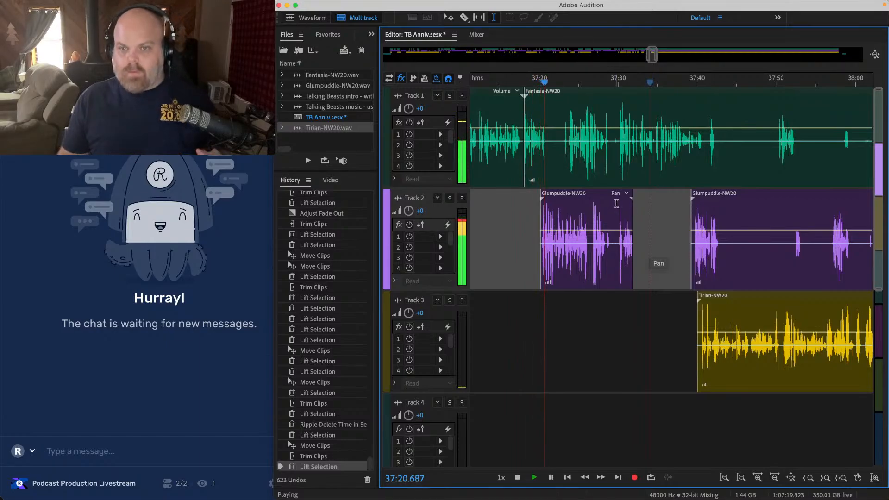
# Step: Audition the passage from about 37:19.6 to check where Track 1 and Track 2 speech meet
pyautogui.scroll(2, 558, 212)
pyautogui.scroll(2, 504, 199)
pyautogui.click(522, 213)
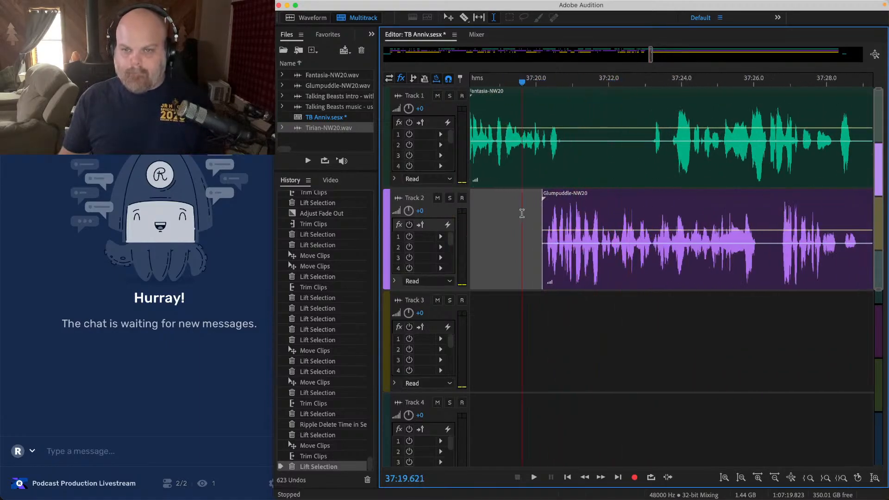
pyautogui.scroll(2, 556, 172)
pyautogui.scroll(-5, 562, 150)
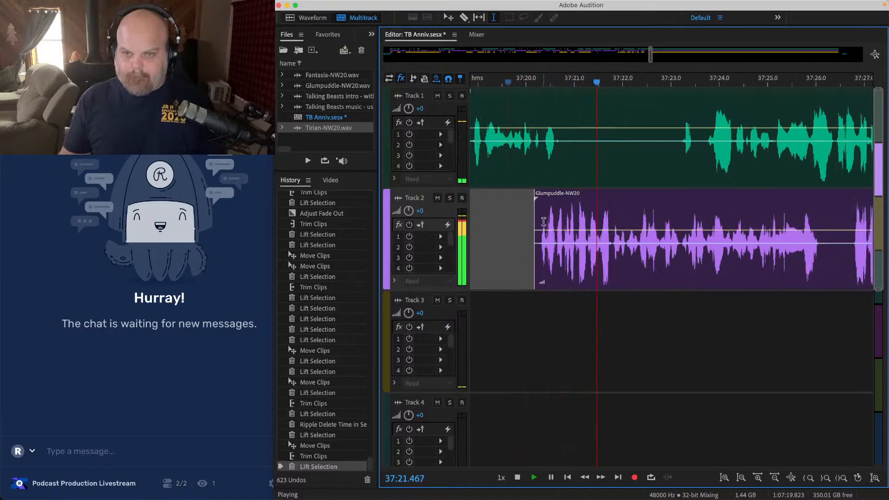
pyautogui.scroll(3, 568, 136)
pyautogui.scroll(-3, 549, 134)
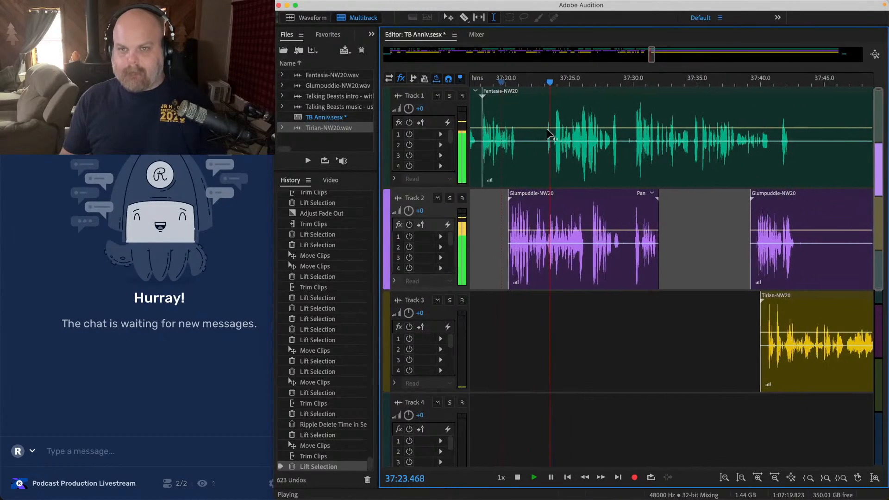
# Step: Delete the Track 1 audio from about 37:21.8 to 37:23.6, before the speech resumes
pyautogui.scroll(2, 533, 134)
pyautogui.scroll(2, 518, 133)
pyautogui.moveTo(524, 117); pyautogui.dragTo(471, 125)
pyautogui.press('Delete')
pyautogui.scroll(-3, 496, 130)
# Step: Trim the end of the Track 2 clip back to about 37:29 and audition the passage leading into it
pyautogui.hscroll(2, 511, 165)
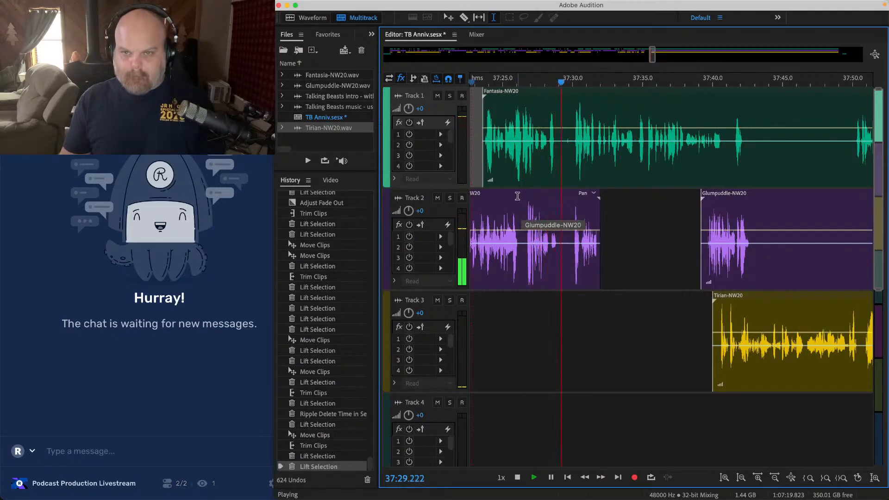
pyautogui.scroll(3, 595, 174)
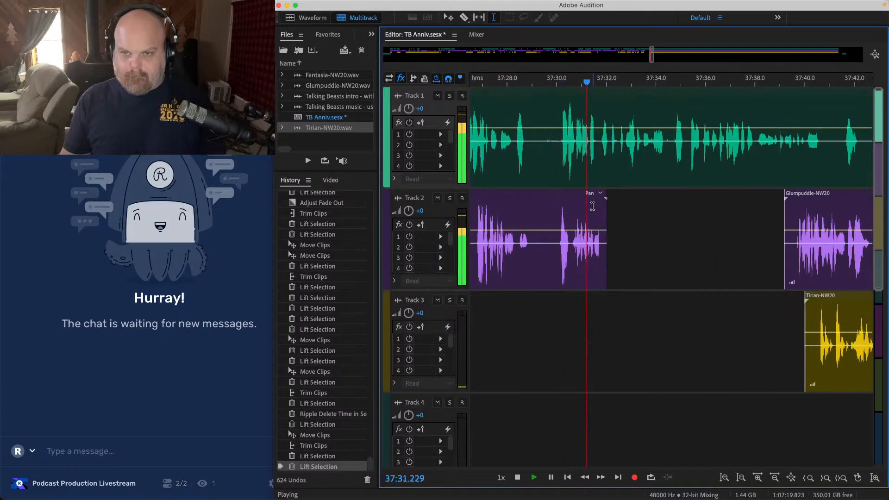
pyautogui.click(553, 214)
pyautogui.moveTo(554, 214); pyautogui.dragTo(530, 214)
pyautogui.click(516, 111)
# Step: Delete the silent stretch of Track 1 from about 37:29.4 to 37:30.1
pyautogui.scroll(3, 515, 112)
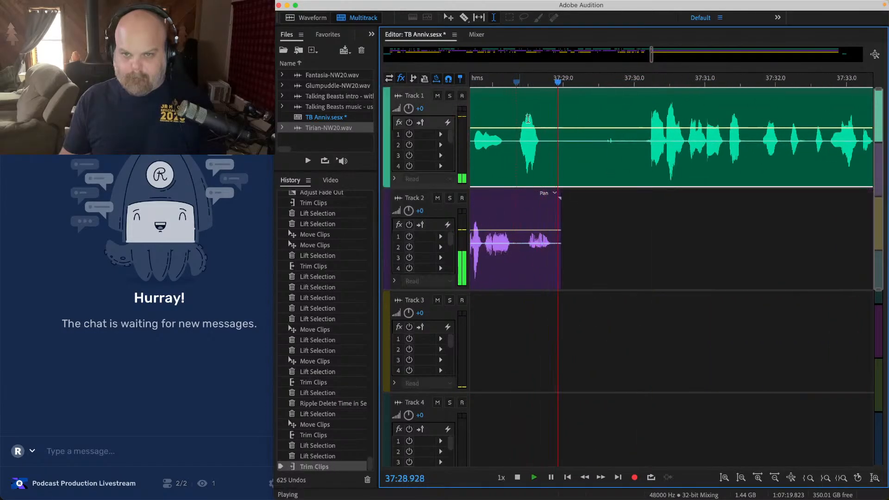
pyautogui.moveTo(638, 120); pyautogui.dragTo(595, 120)
pyautogui.press('Delete')
# Step: Move the following clips on all three tracks earlier so the Track 1 clip starts at about 37:29.2, overlapping the previous one
pyautogui.scroll(-4, 602, 139)
pyautogui.moveTo(792, 416); pyautogui.dragTo(714, 111)
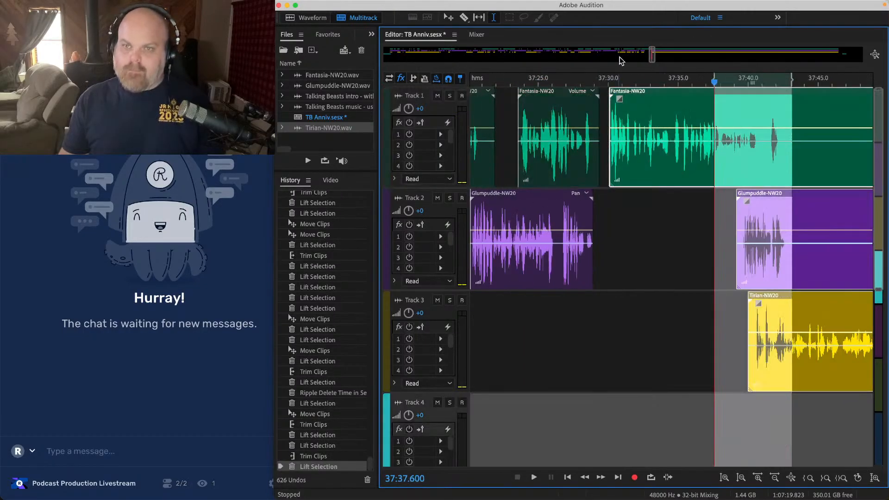
pyautogui.scroll(4, 621, 60)
pyautogui.scroll(2, 561, 83)
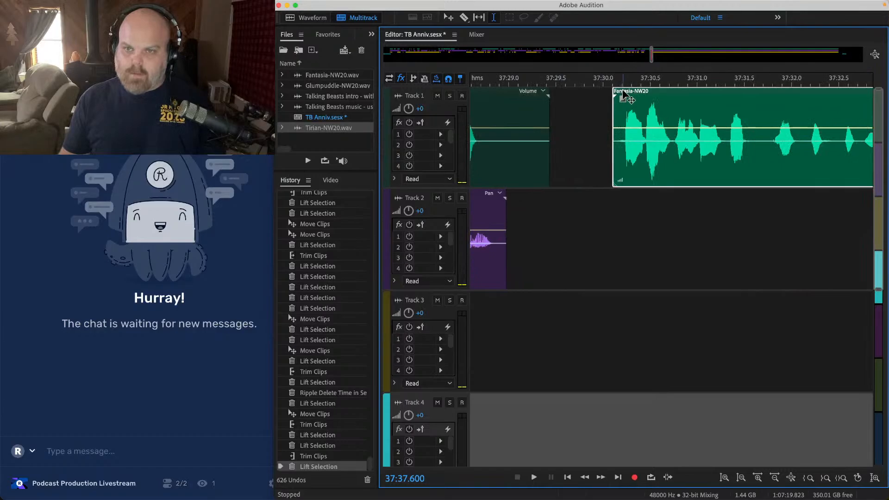
pyautogui.moveTo(623, 93); pyautogui.dragTo(539, 94)
pyautogui.hscroll(-2, 561, 120)
# Step: Add a short fade-out of about 0.15 s to the Track 2 clip ending near 37:29, audition it and save
pyautogui.click(572, 212)
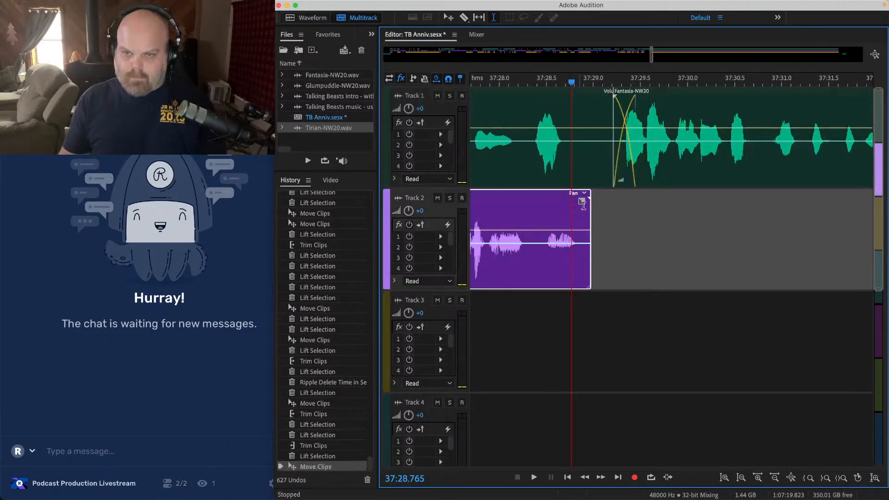
pyautogui.moveTo(585, 202); pyautogui.dragTo(567, 201)
pyautogui.click(522, 208)
pyautogui.press('space')
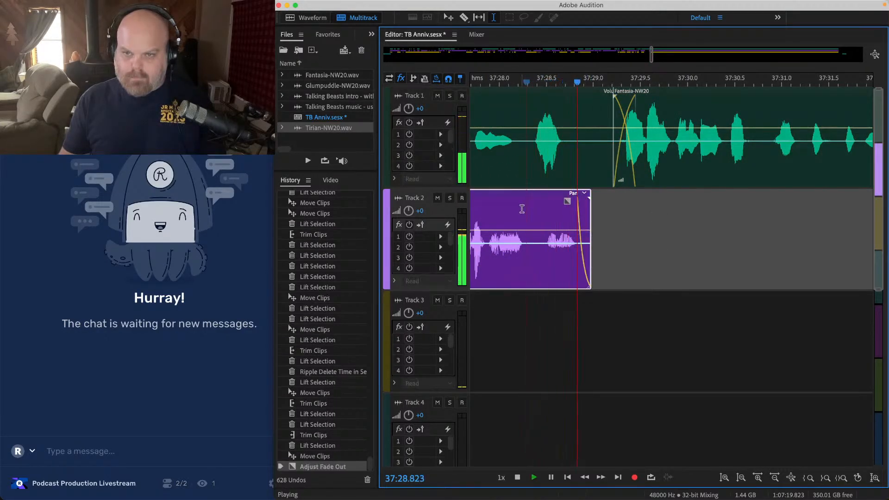
pyautogui.scroll(-4, 556, 227)
pyautogui.press('super+s')
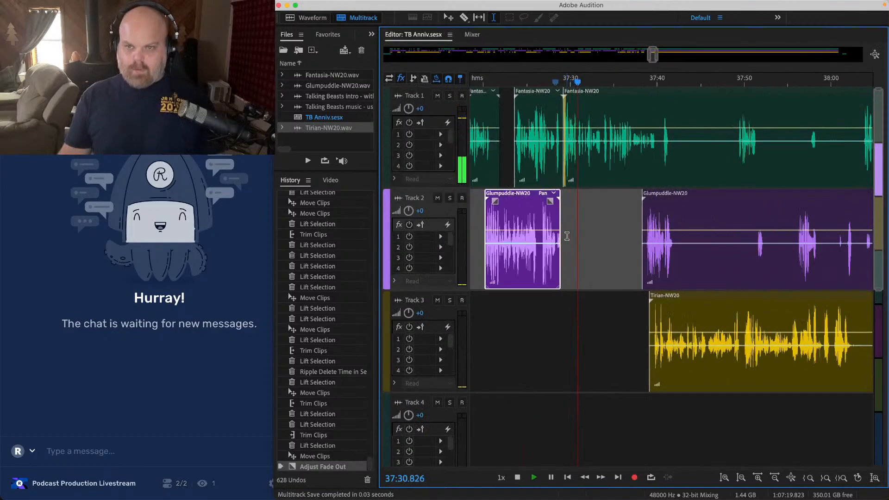
# Step: Add a curved fade-in of about 0.6 s to the Track 2 clip starting near 37:38.3, audition it and save
pyautogui.hscroll(5, 571, 235)
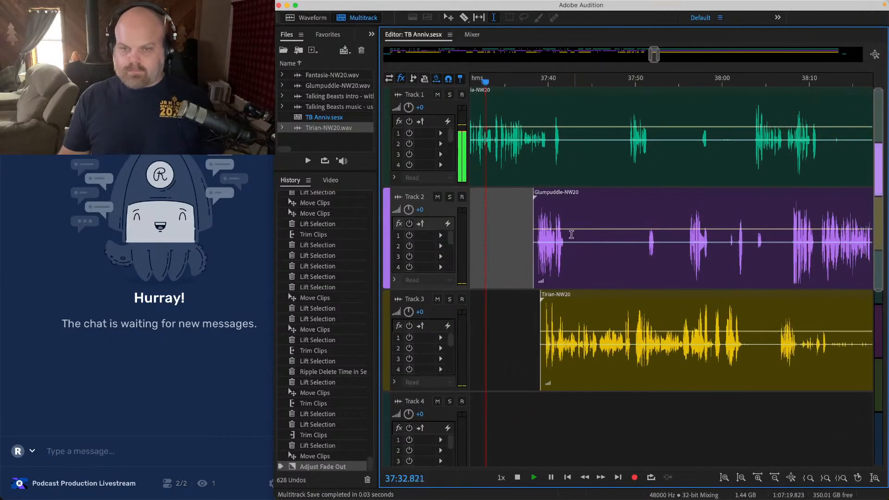
pyautogui.scroll(3, 532, 213)
pyautogui.click(562, 213)
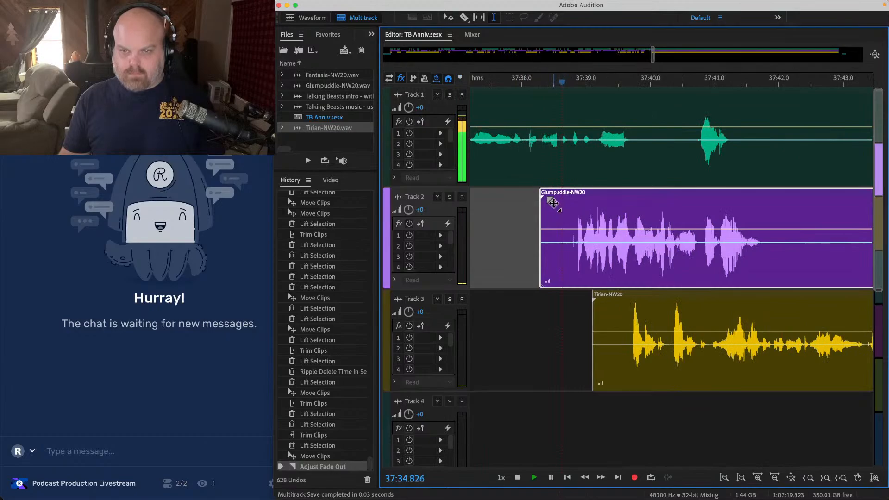
pyautogui.moveTo(553, 202); pyautogui.dragTo(584, 200)
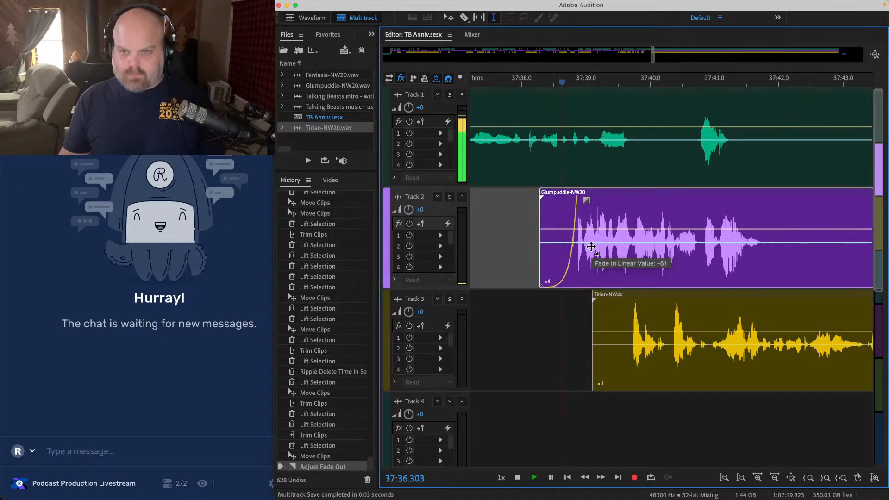
pyautogui.click(532, 228)
pyautogui.scroll(-4, 520, 222)
pyautogui.press('super+s')
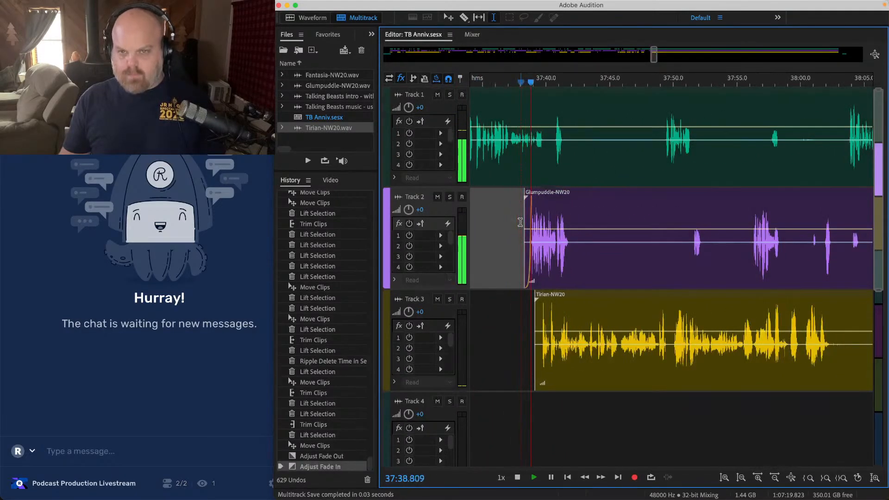
# Step: Trim the start of the Track 3 clip to about 37:41 and audition the new entry
pyautogui.scroll(3, 523, 302)
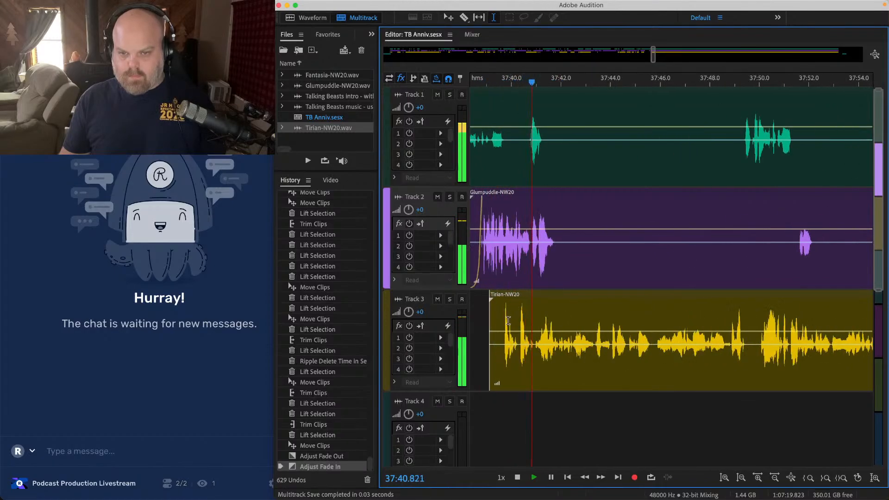
pyautogui.press('space')
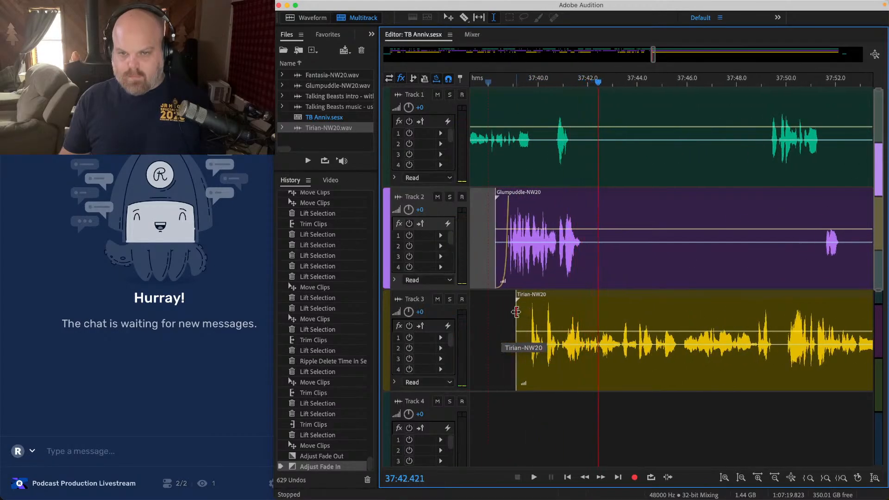
pyautogui.moveTo(517, 313); pyautogui.dragTo(560, 313)
pyautogui.press('space')
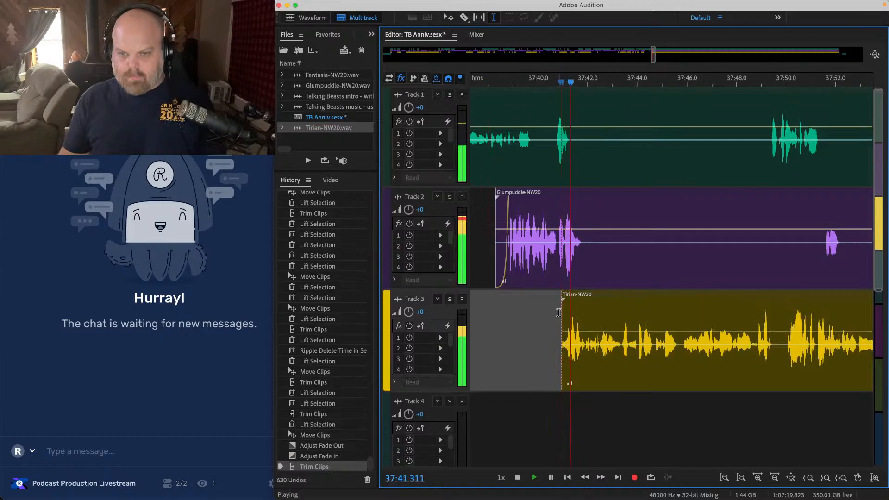
pyautogui.click(533, 303)
# Step: Delete the Track 2 audio from about 37:40.8 to 37:43.5 and audition the transition to Track 3
pyautogui.scroll(1, 571, 252)
pyautogui.scroll(2, 571, 252)
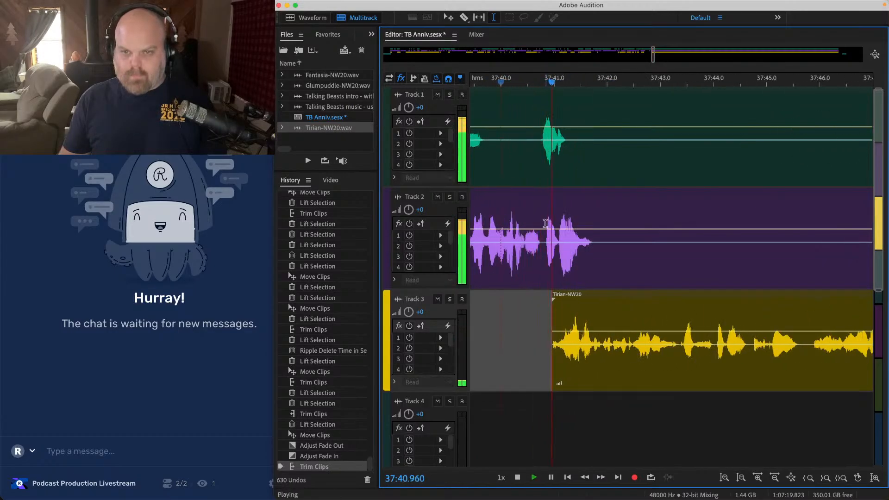
pyautogui.moveTo(686, 231); pyautogui.dragTo(543, 232)
pyautogui.press('Delete')
pyautogui.click(514, 217)
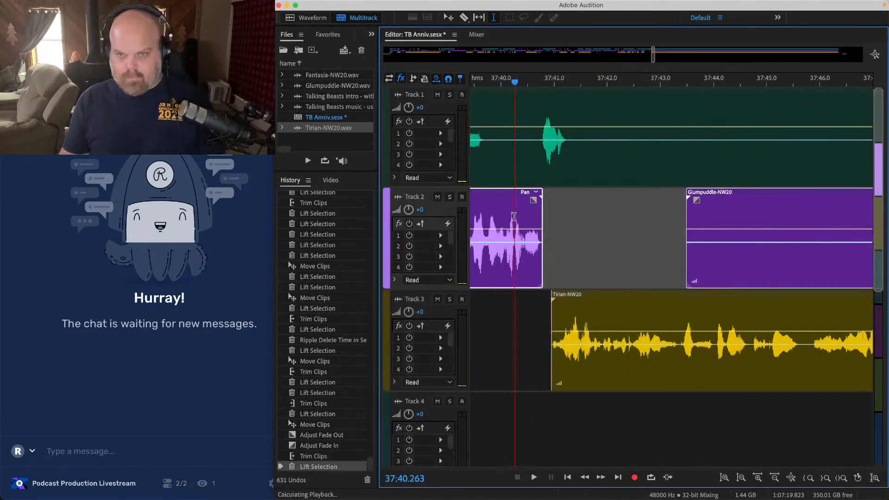
# Step: Delete the silence on Tracks 1 and 2 from about 37:42.3 to 37:49, and save the session
pyautogui.scroll(-3, 513, 216)
pyautogui.scroll(-2, 513, 217)
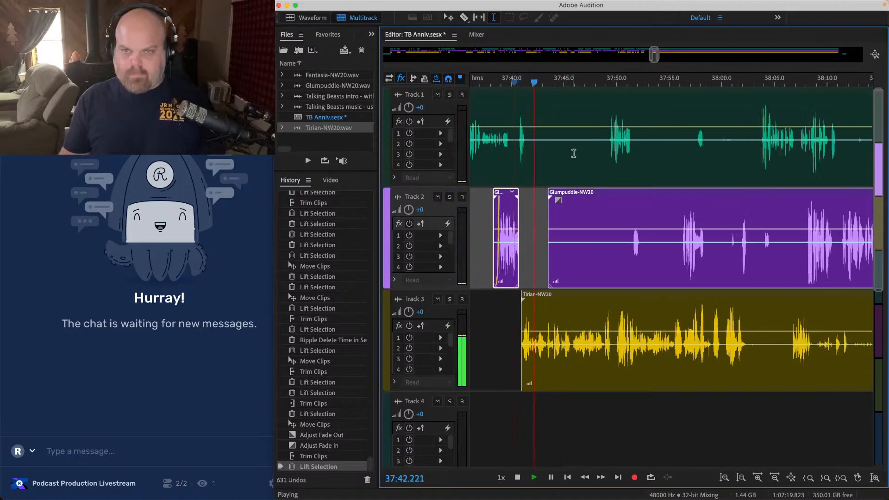
pyautogui.moveTo(537, 116); pyautogui.dragTo(604, 217)
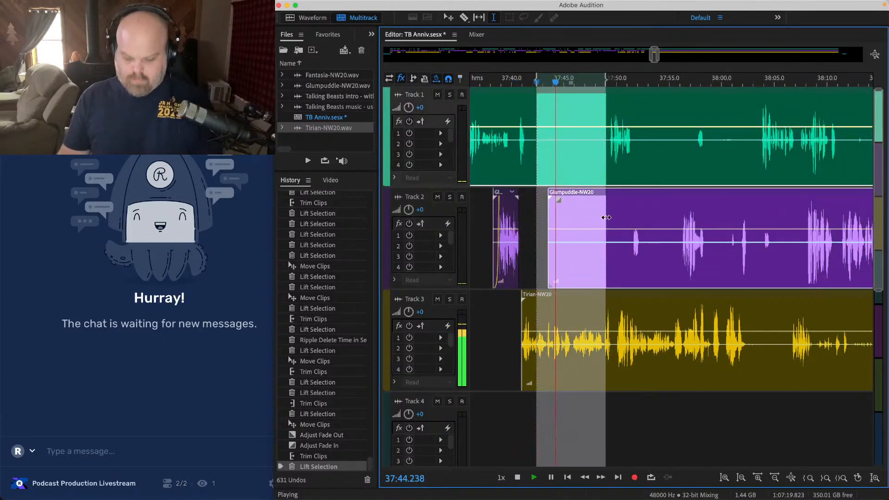
pyautogui.press('Delete')
pyautogui.press('super+s')
# Step: Trim the start of the Track 2 clip to about 37:51.2, just before its next sound
pyautogui.press('super+shift+a')
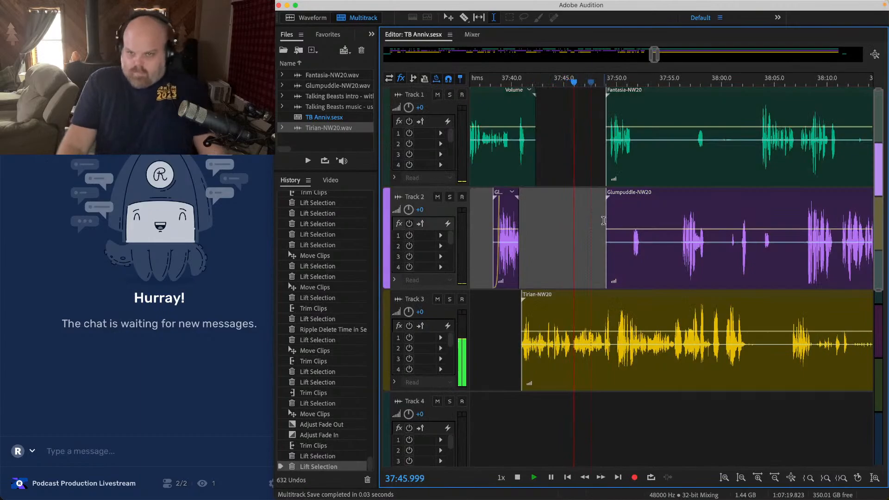
pyautogui.moveTo(606, 222); pyautogui.dragTo(629, 221)
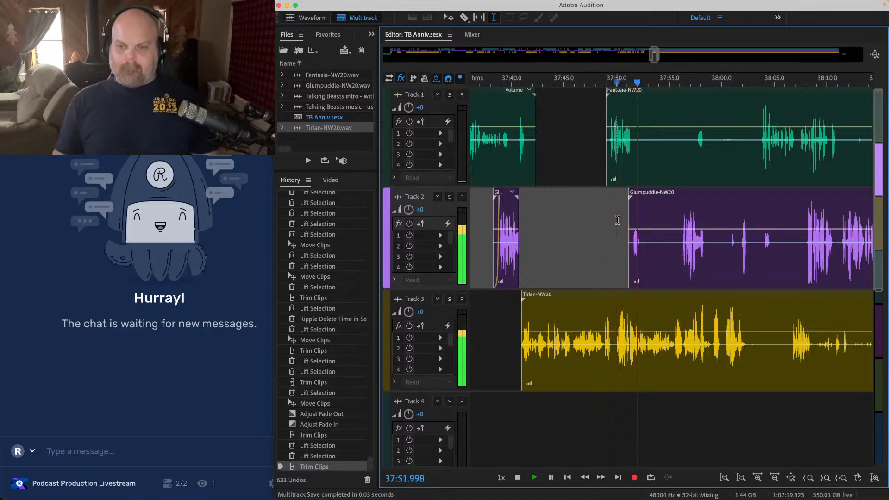
pyautogui.hscroll(5, 618, 220)
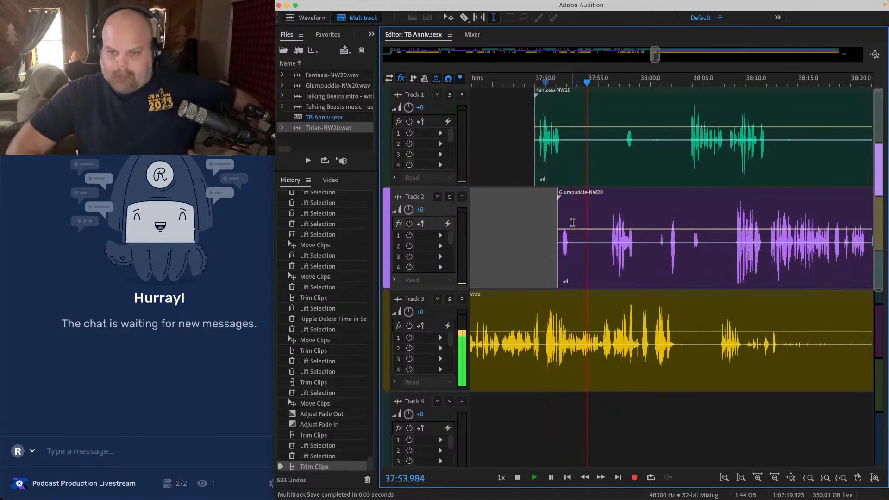
# Step: Delete the near-silent stretch of Track 1 from about 37:58.4 to 38:03.6 and save the session
pyautogui.scroll(3, 655, 164)
pyautogui.moveTo(597, 119); pyautogui.dragTo(740, 119)
pyautogui.press('Delete')
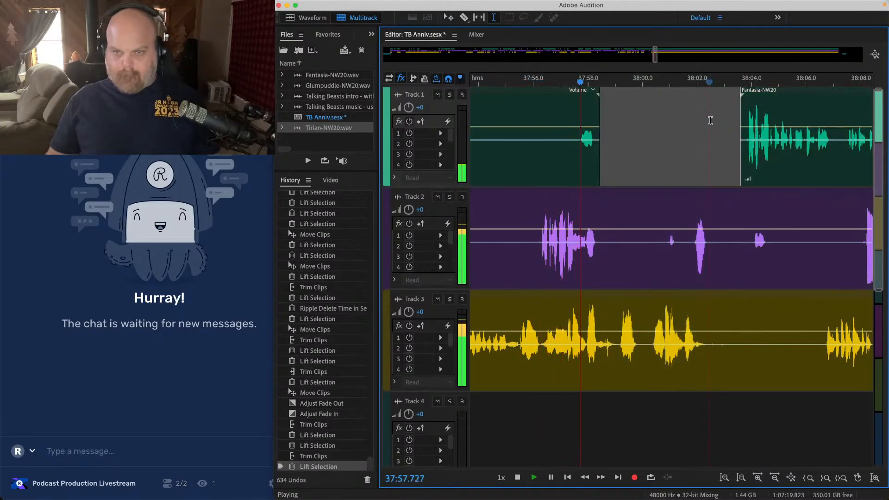
pyautogui.press('super+s')
pyautogui.click(512, 231)
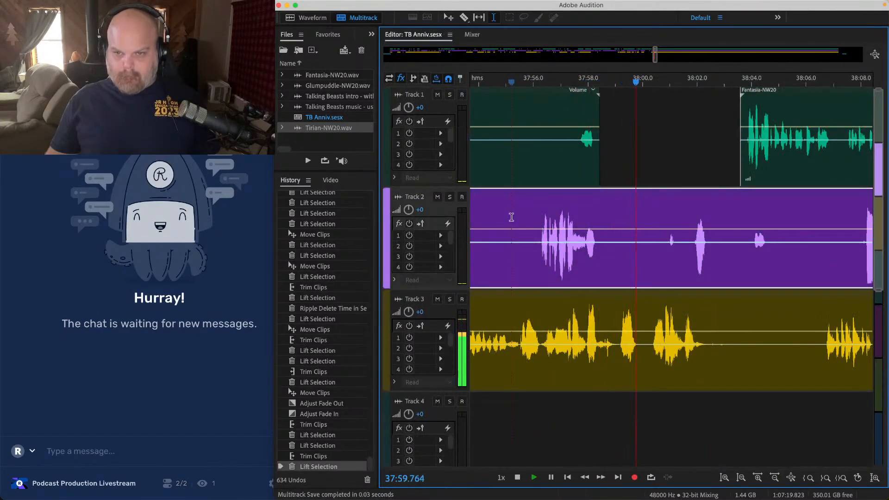
# Step: Delete the Track 2 audio from about 37:55.2 to 38:01.7 and the Track 3 audio from about 37:59.1 to 38:05.1
pyautogui.moveTo(511, 217); pyautogui.dragTo(673, 218)
pyautogui.press('Delete')
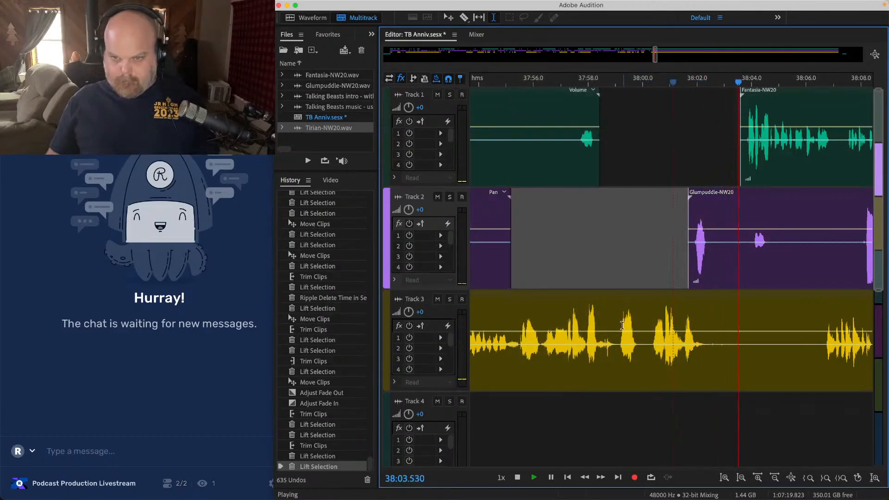
pyautogui.press('space')
pyautogui.moveTo(617, 326); pyautogui.dragTo(783, 324)
pyautogui.press('Delete')
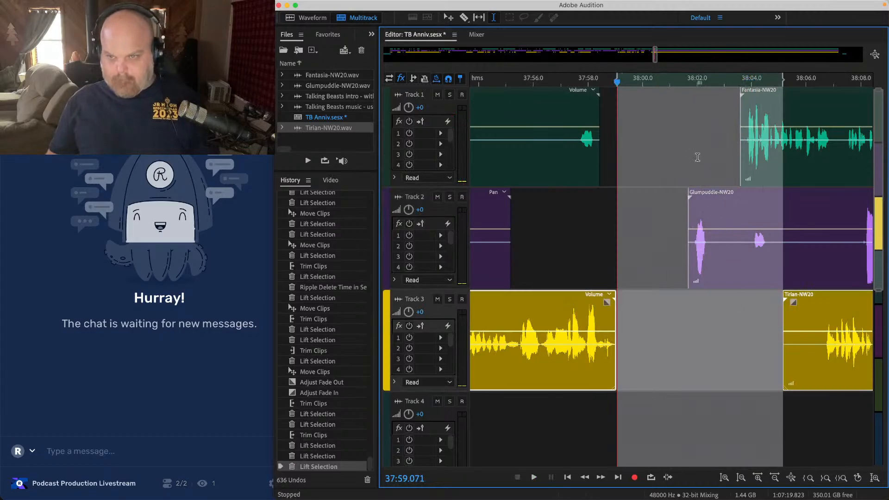
pyautogui.click(698, 157)
pyautogui.press('space')
# Step: Delete the Track 2 audio from about 38:02.6 to 38:07.8 and shift the short clip before it to start at about 38:02.8
pyautogui.moveTo(715, 217); pyautogui.dragTo(856, 224)
pyautogui.press('Delete')
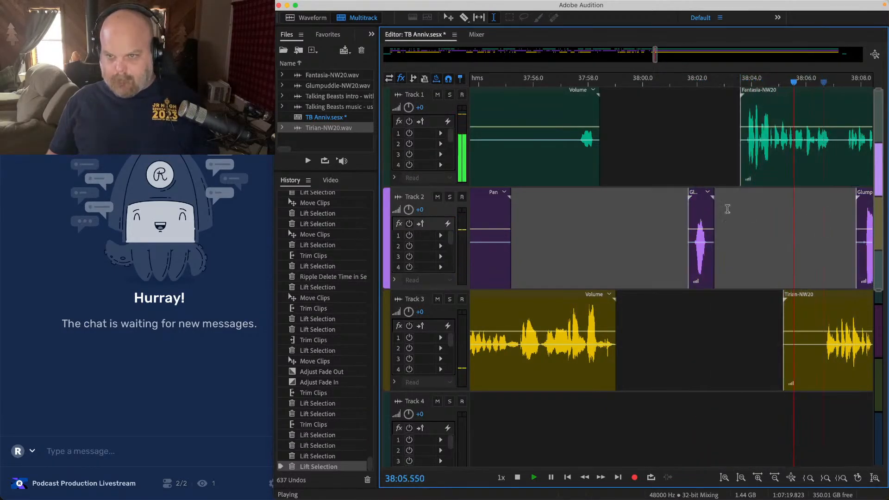
pyautogui.press('space')
pyautogui.moveTo(701, 197); pyautogui.dragTo(730, 197)
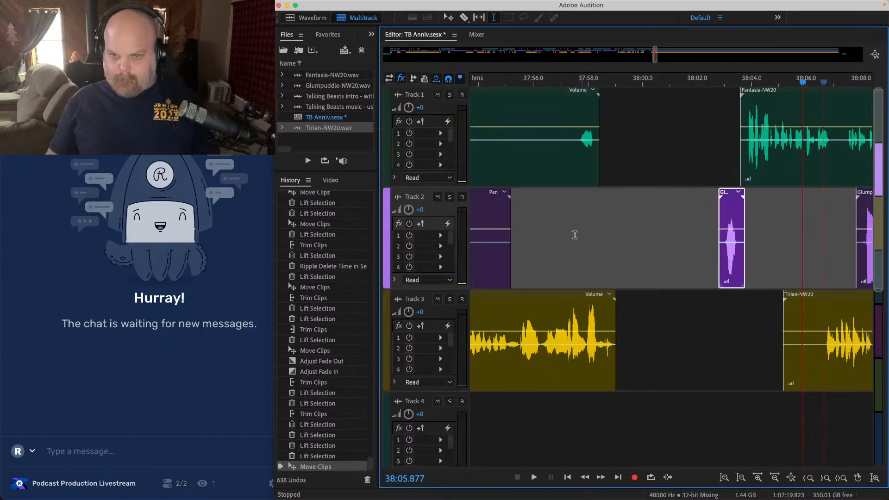
pyautogui.click(576, 235)
pyautogui.press('space')
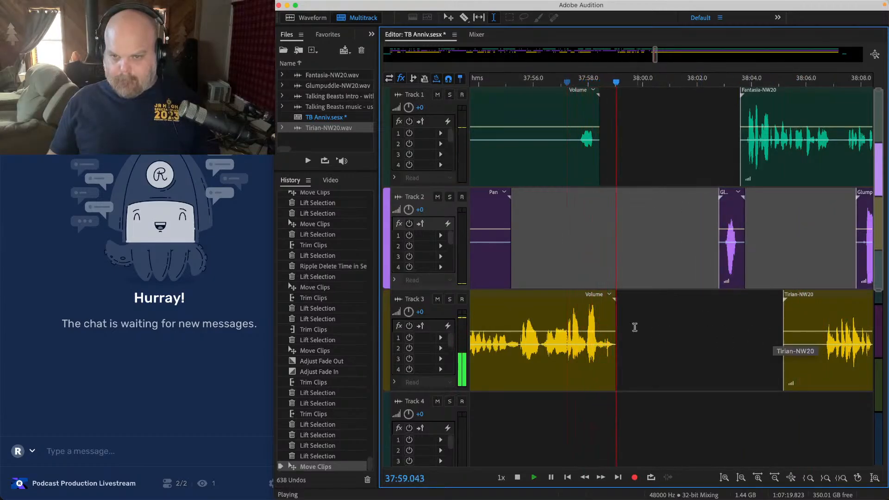
# Step: Trim the end of the Track 3 clip back to about 37:58.4
pyautogui.press('space')
pyautogui.click(613, 310)
pyautogui.moveTo(615, 311); pyautogui.dragTo(595, 307)
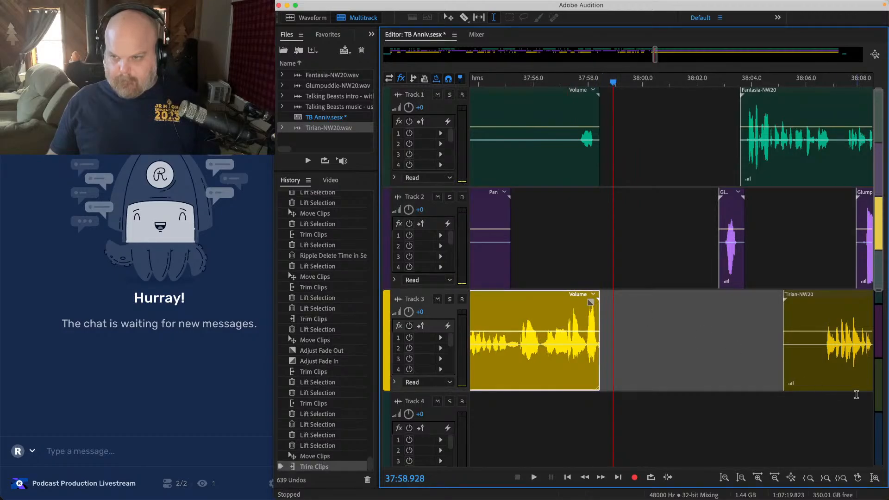
# Step: Move the following clips on Tracks 1 to 3 earlier so the short Track 2 clip starts at about 37:58.0, and audition the join
pyautogui.moveTo(856, 394); pyautogui.dragTo(739, 153)
pyautogui.moveTo(728, 195); pyautogui.dragTo(597, 210)
pyautogui.click(578, 231)
pyautogui.press('space')
pyautogui.scroll(1, 577, 231)
pyautogui.scroll(2, 578, 231)
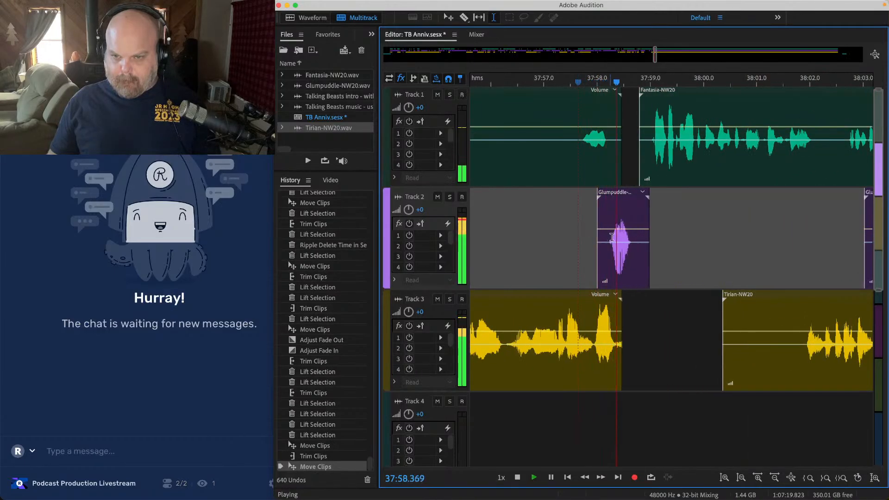
# Step: Fade out the end of the Track 3 clip from about 37:58.3, audition the transition, and save the session
pyautogui.click(614, 304)
pyautogui.press('space')
pyautogui.moveTo(614, 303); pyautogui.dragTo(602, 338)
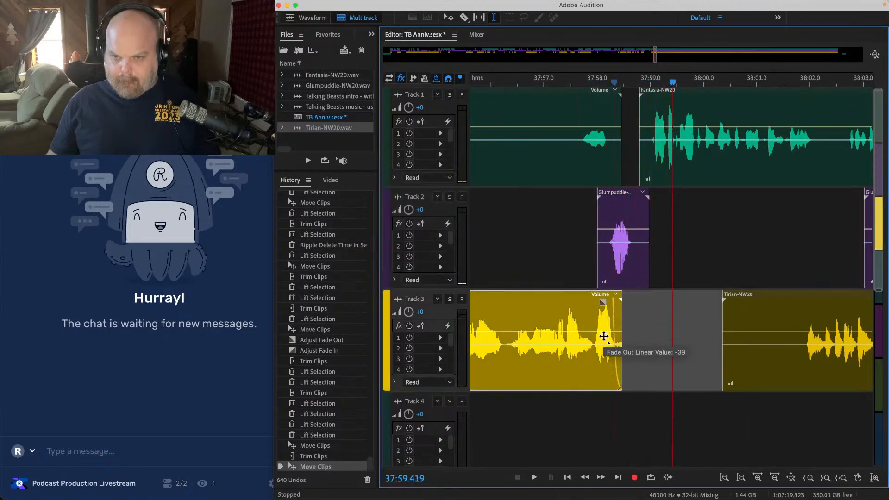
pyautogui.click(570, 272)
pyautogui.press('space')
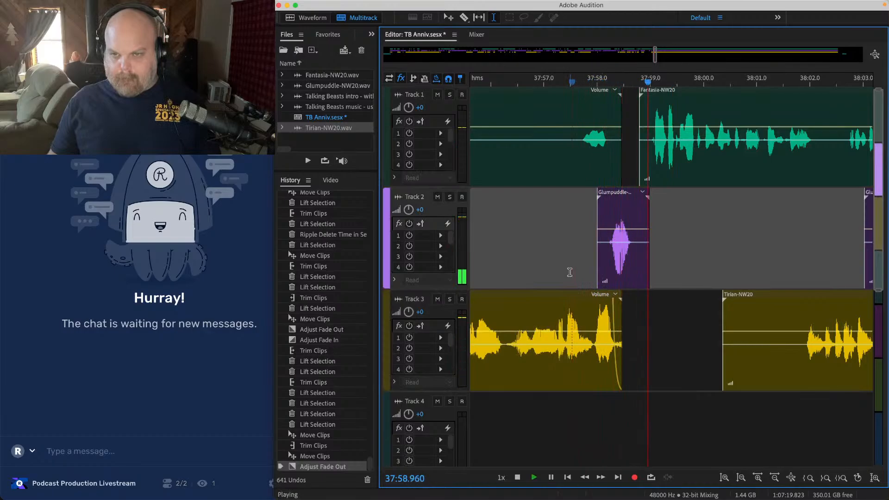
pyautogui.scroll(-3, 569, 272)
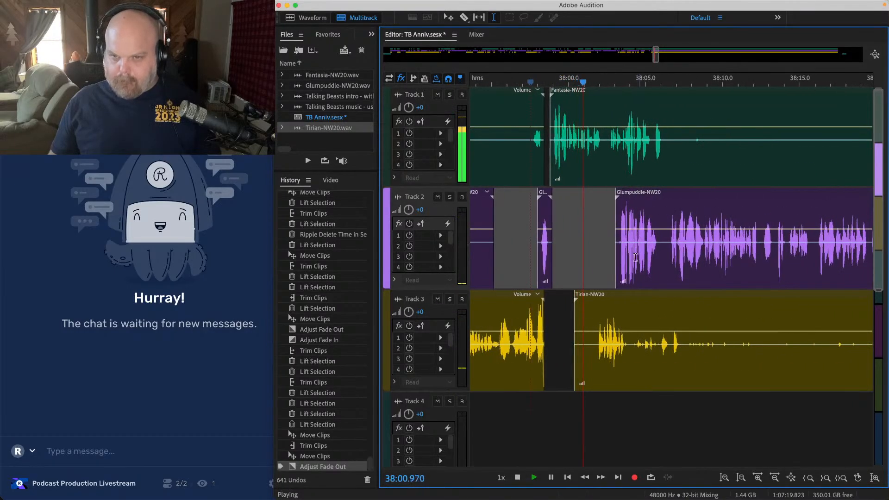
pyautogui.press('super+s')
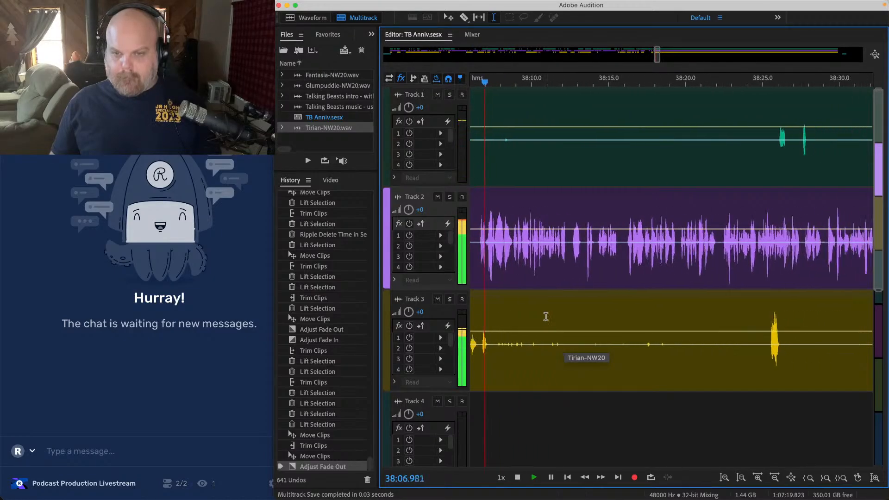
# Step: Delete the Track 3 audio from about 38:07.6 to 38:25.4 and the Track 1 silence up to about 38:25.8, and save the session
pyautogui.moveTo(494, 318); pyautogui.dragTo(783, 320)
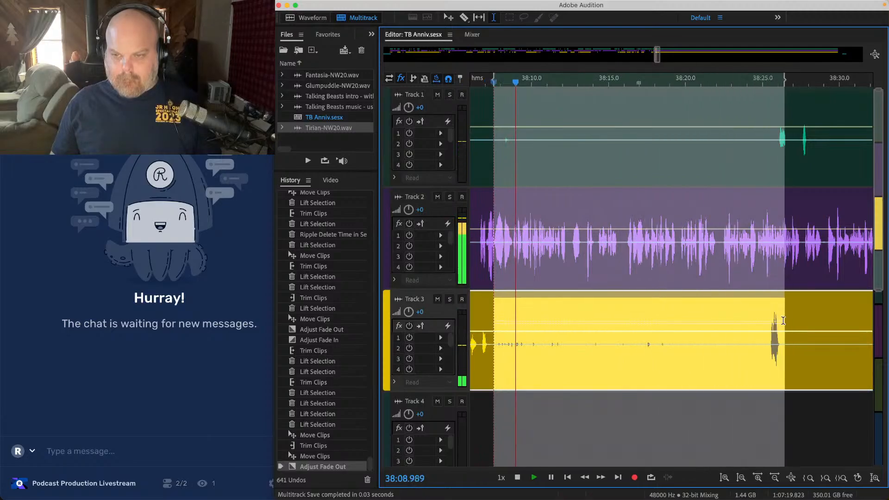
pyautogui.press('Delete')
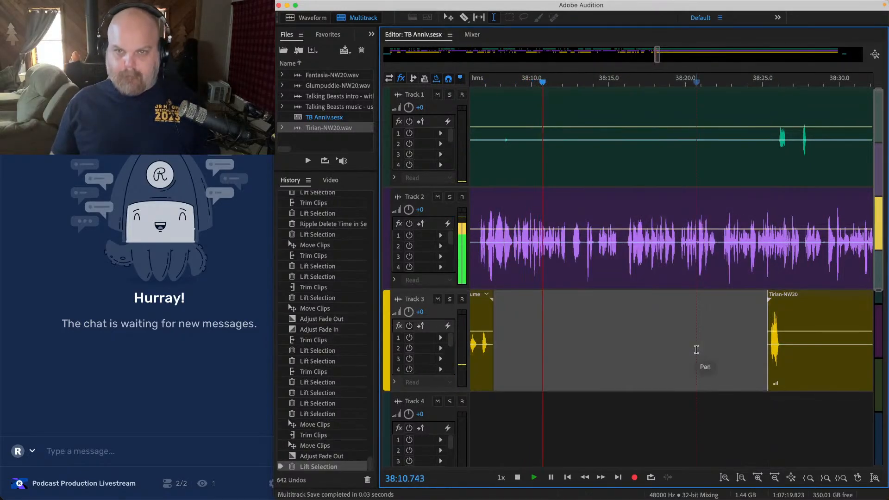
pyautogui.hscroll(-3, 540, 122)
pyautogui.moveTo(537, 119); pyautogui.dragTo(821, 123)
pyautogui.press('Delete')
pyautogui.hscroll(6, 761, 129)
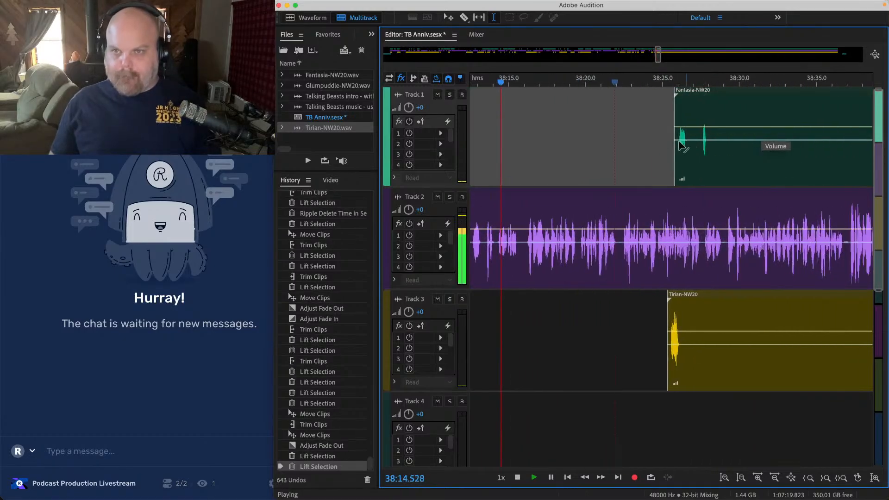
pyautogui.press('super+s')
# Step: Move the closing Track 4 clip earlier to start at about 1:03:28, overlapping the end of the voice tracks
pyautogui.scroll(-10, 661, 141)
pyautogui.scroll(-5, 660, 141)
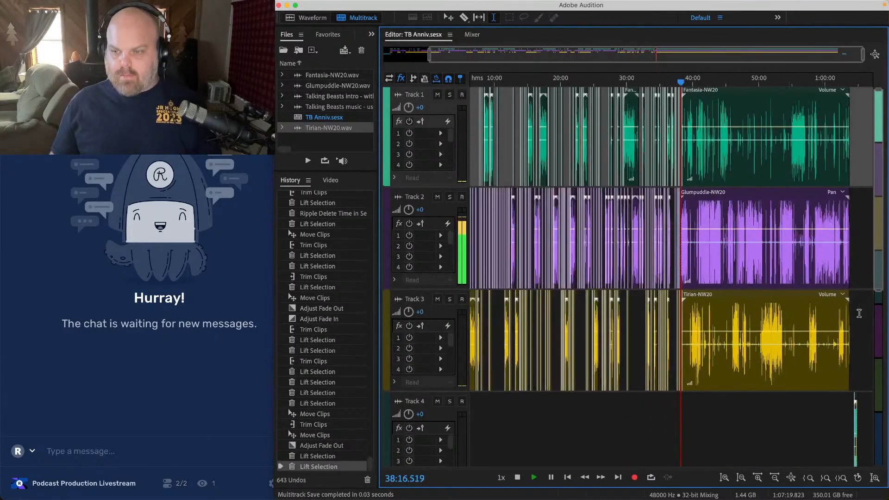
pyautogui.scroll(10, 835, 309)
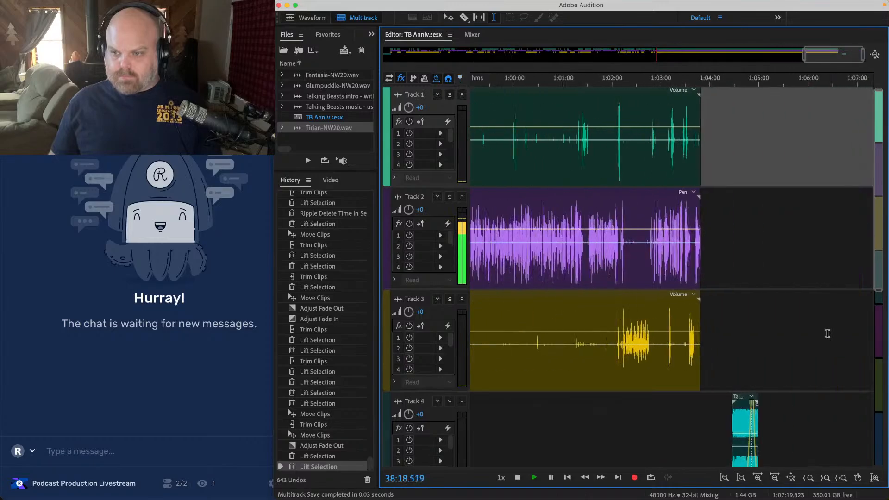
pyautogui.moveTo(746, 394); pyautogui.dragTo(694, 395)
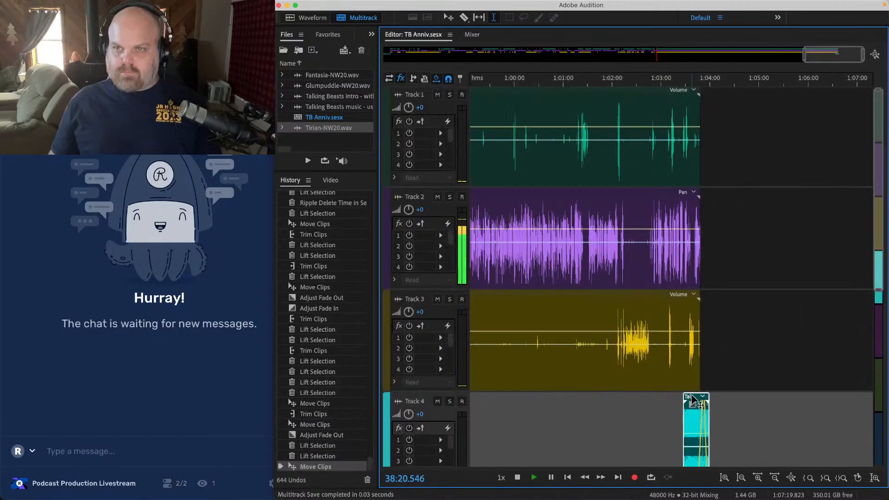
pyautogui.scroll(-4, 692, 396)
pyautogui.scroll(-3, 677, 289)
pyautogui.scroll(15, 602, 111)
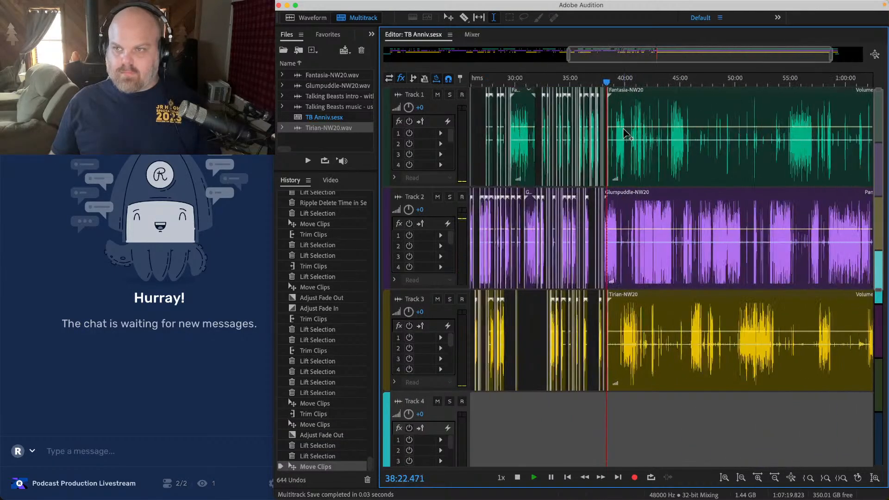
pyautogui.scroll(5, 551, 99)
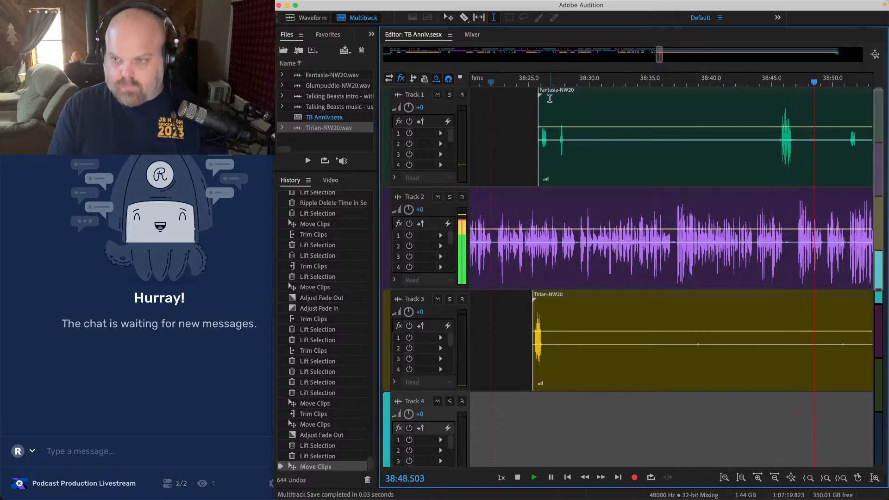
# Step: Delete the silence on Track 3 from about 38:27.8 to 38:56.6
pyautogui.scroll(-3, 550, 98)
pyautogui.hscroll(1, 508, 187)
pyautogui.hscroll(2, 508, 187)
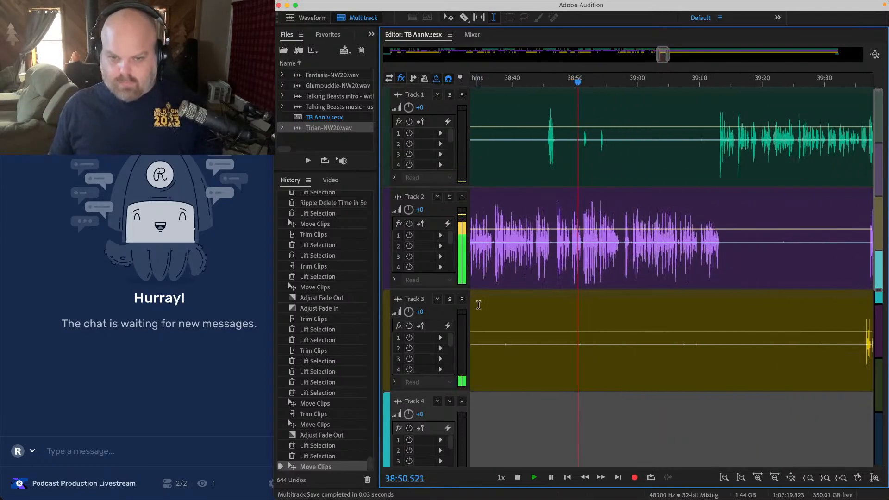
pyautogui.hscroll(-2, 517, 312)
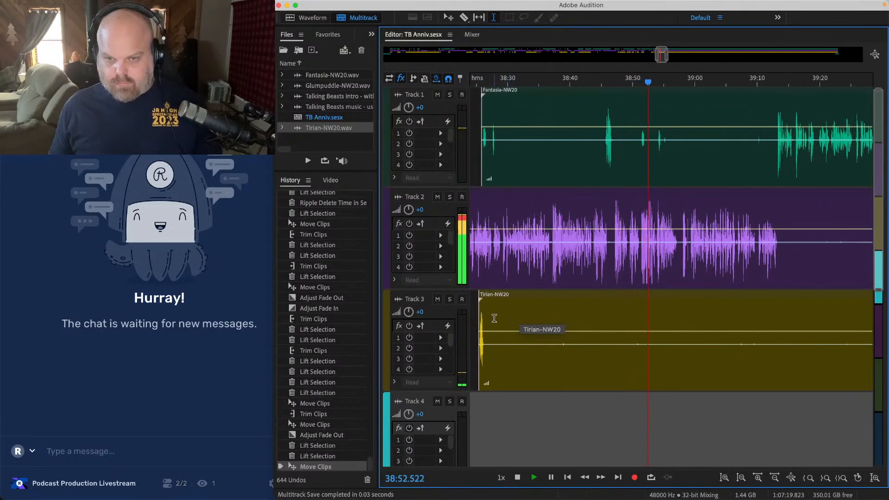
pyautogui.moveTo(494, 319); pyautogui.dragTo(674, 319)
pyautogui.press('Delete')
pyautogui.scroll(5, 675, 319)
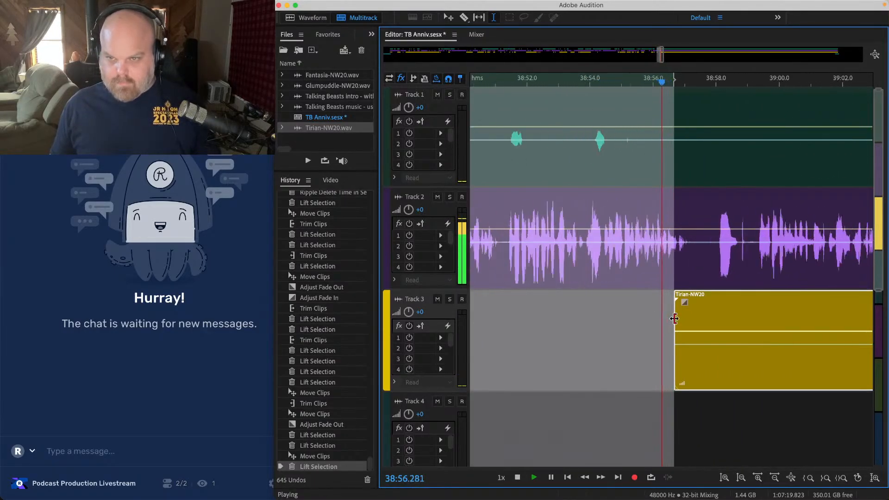
# Step: Audition the false start on Track 2 and ripple delete about 38:57.8 to 38:59.7 across all tracks
pyautogui.click(671, 319)
pyautogui.hscroll(2, 740, 308)
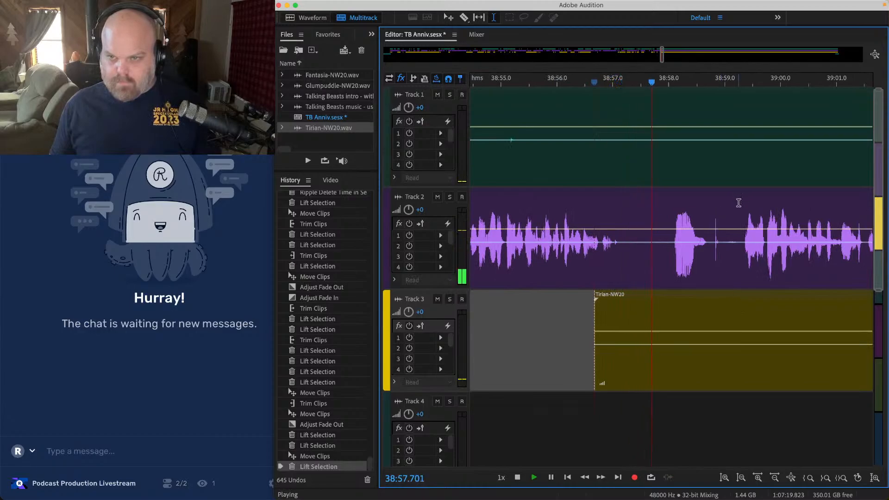
pyautogui.click(739, 202)
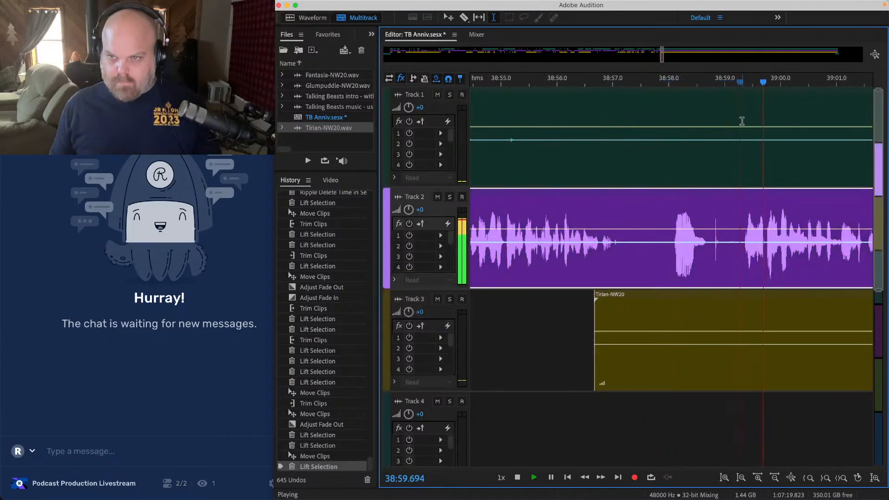
pyautogui.click(765, 213)
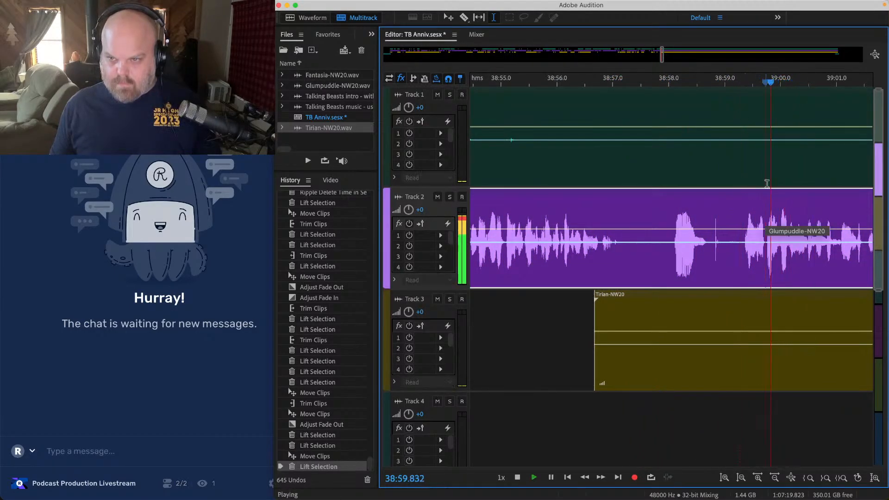
pyautogui.moveTo(766, 117); pyautogui.dragTo(659, 392)
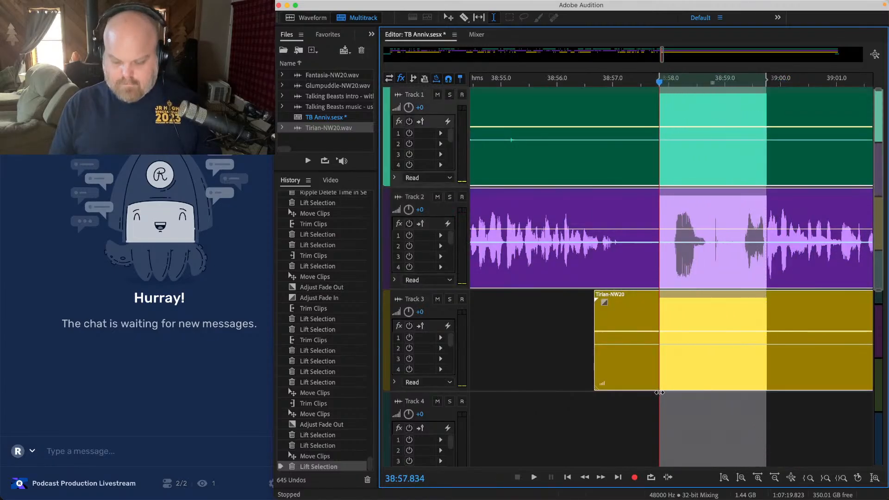
pyautogui.press('shift+super+BackSpace')
# Step: Fade out the Track 2 clip from about 38:57.0 to the new cut and audition the join
pyautogui.click(632, 231)
pyautogui.press('space')
pyautogui.moveTo(649, 202); pyautogui.dragTo(605, 199)
pyautogui.click(593, 198)
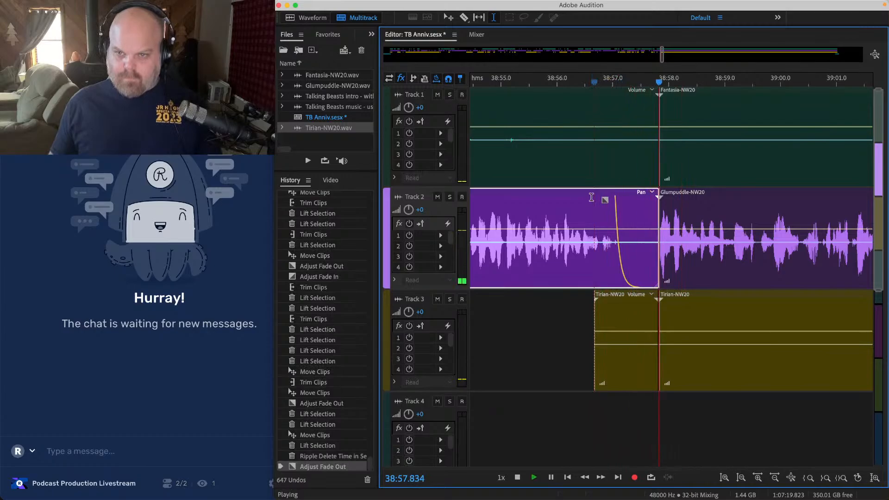
# Step: Delete the remaining silence on Track 3 around the new cut, up to about 39:11.1
pyautogui.scroll(-4, 602, 309)
pyautogui.moveTo(560, 334); pyautogui.dragTo(836, 347)
pyautogui.press('Delete')
pyautogui.click(777, 351)
pyautogui.hscroll(3, 775, 351)
pyautogui.hscroll(2, 775, 351)
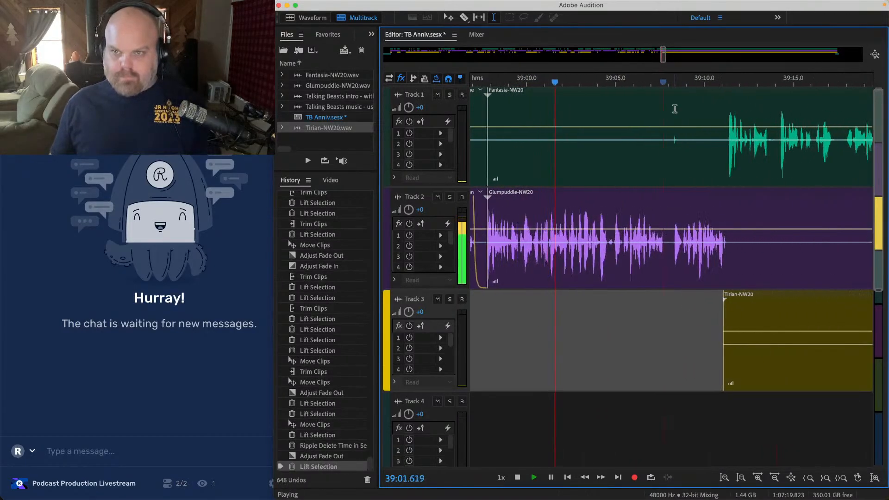
# Step: Delete the silence on Track 1 from about 38:54.6 to 39:10.8 and save the session
pyautogui.moveTo(717, 113); pyautogui.dragTo(503, 124)
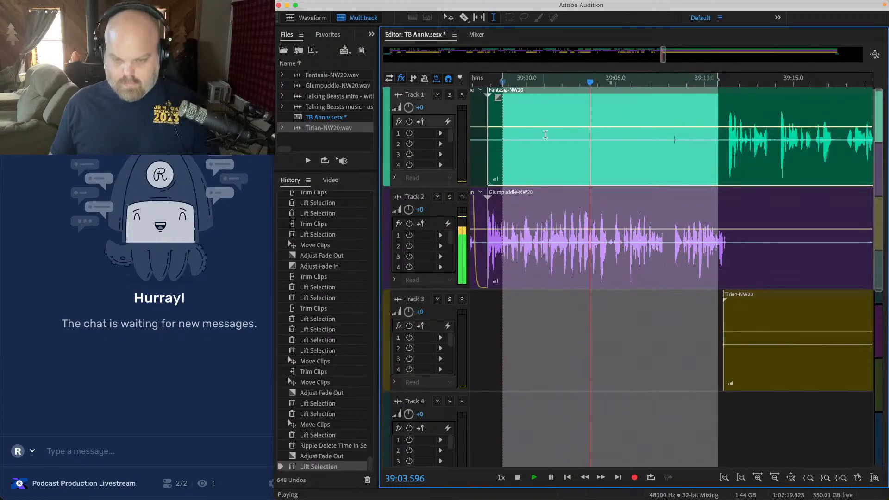
pyautogui.press('Delete')
pyautogui.hscroll(-6, 547, 135)
pyautogui.hscroll(-3, 547, 135)
pyautogui.moveTo(727, 123); pyautogui.dragTo(613, 110)
pyautogui.press('Delete')
pyautogui.press('-')
pyautogui.hotkey('ctrl', 's')
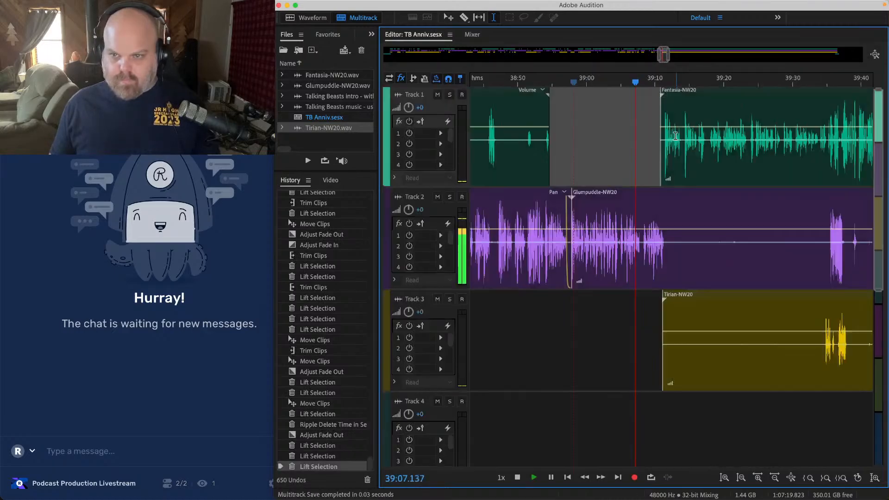
# Step: Trim the start of the Track 3 clip to about 39:34.5 and delete the Track 2 silence from about 39:12.2 to 39:35.3
pyautogui.hscroll(6, 675, 202)
pyautogui.moveTo(553, 319); pyautogui.dragTo(713, 318)
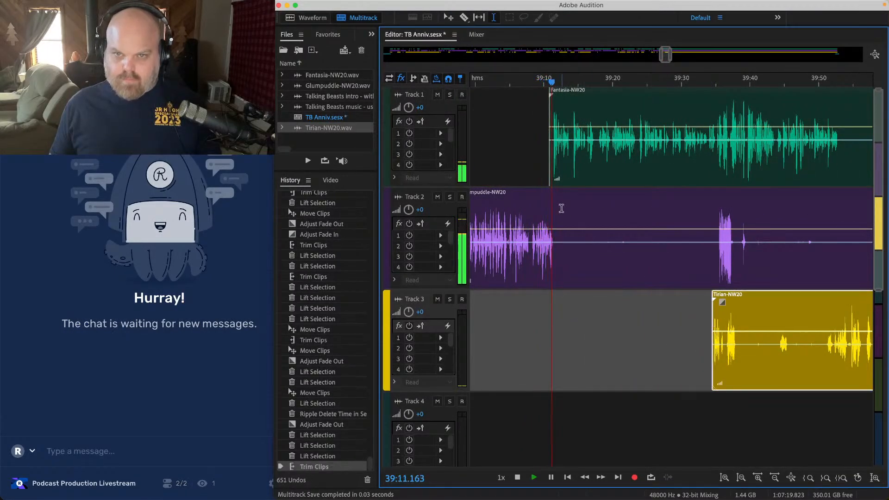
pyautogui.moveTo(561, 217); pyautogui.dragTo(718, 216)
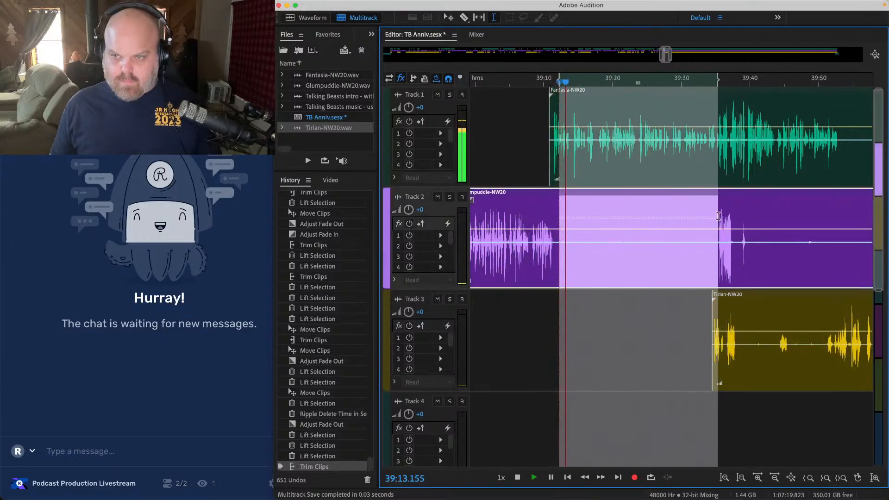
pyautogui.press('Delete')
pyautogui.click(680, 227)
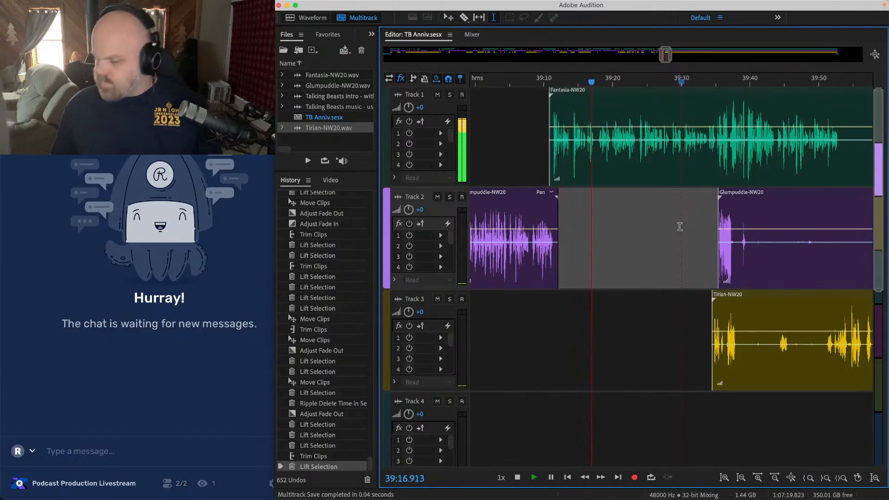
# Step: Delete the Track 3 silences from about 39:38.1 to 39:44.1 and from about 39:45.4 to 39:51.2
pyautogui.hscroll(3, 680, 227)
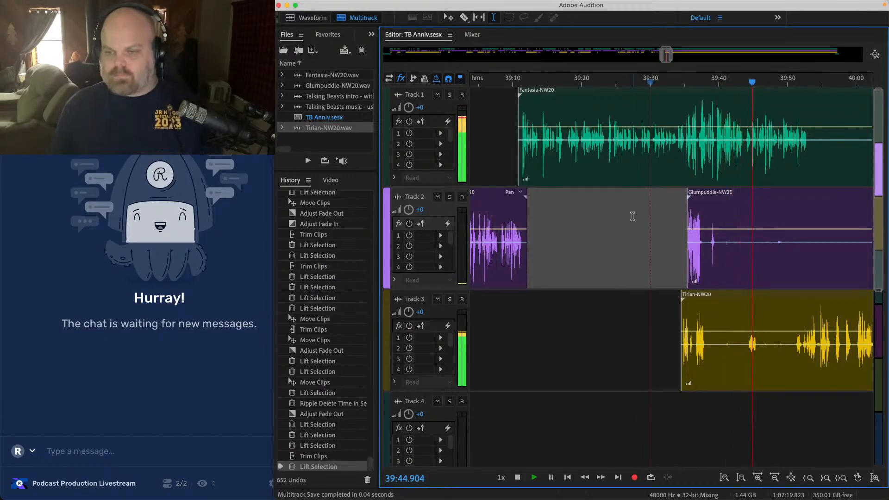
pyautogui.hscroll(5, 564, 308)
pyautogui.scroll(3, 560, 305)
pyautogui.hscroll(-1, 540, 325)
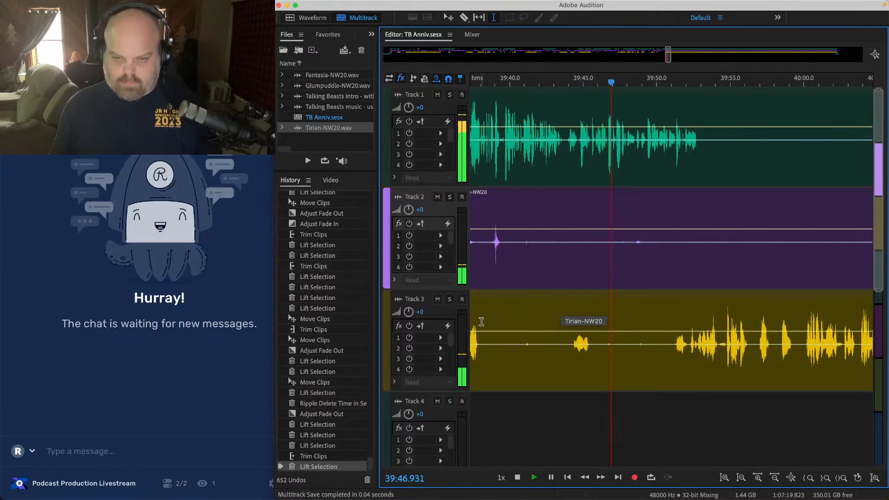
pyautogui.moveTo(482, 322); pyautogui.dragTo(571, 324)
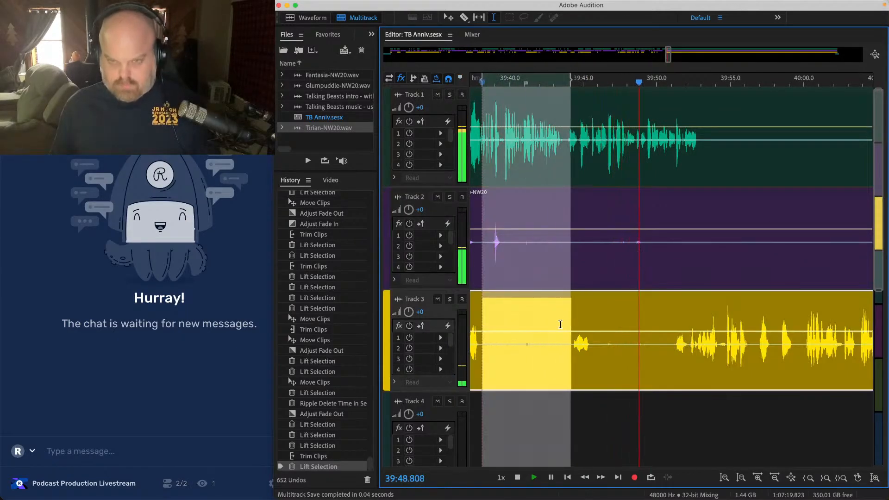
pyautogui.press('Delete')
pyautogui.moveTo(592, 324); pyautogui.dragTo(675, 326)
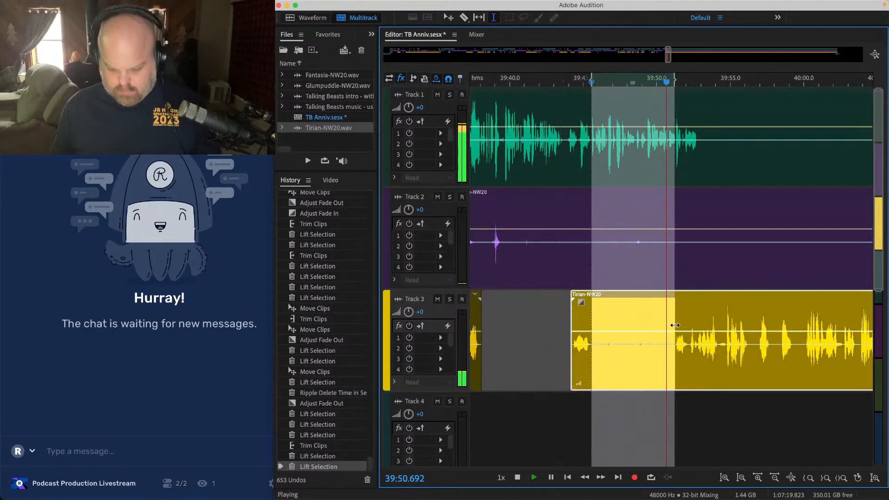
pyautogui.press('Delete')
# Step: Delete the Track 2 silence from about 39:39.6 to 39:48.4 and trim the following clip's start to about 39:55.8
pyautogui.moveTo(505, 223); pyautogui.dragTo(635, 220)
pyautogui.press('Delete')
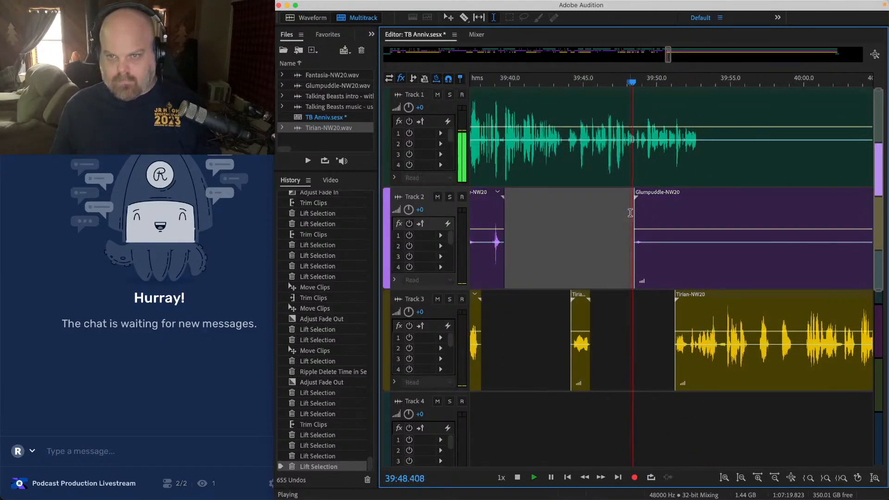
pyautogui.moveTo(595, 211); pyautogui.dragTo(701, 211)
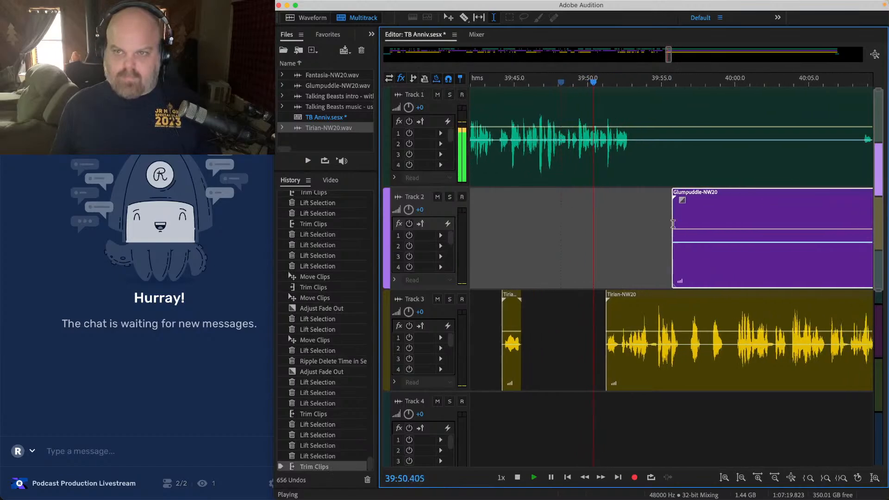
# Step: Delete the silence on Tracks 1 and 2 from about 39:52.9 to 40:08.6 and save the session
pyautogui.moveTo(569, 115)
pyautogui.mouseDown()
pyautogui.moveTo(609, 153)
pyautogui.moveTo(799, 221)
pyautogui.mouseUp()
pyautogui.press('Delete')
pyautogui.click(747, 222)
pyautogui.press('super+s')
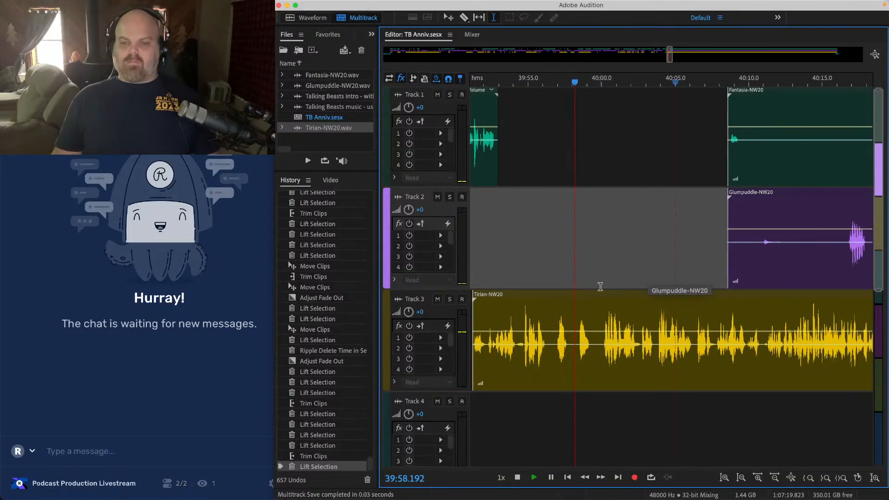
# Step: Audition the speech on Track 3 and delete the unwanted passage from about 39:58.5 to 40:04.3
pyautogui.scroll(3, 602, 295)
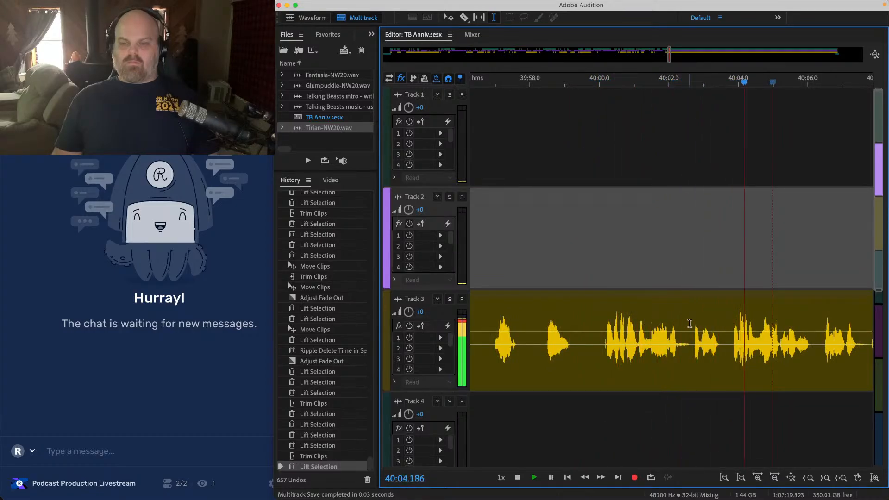
pyautogui.click(734, 320)
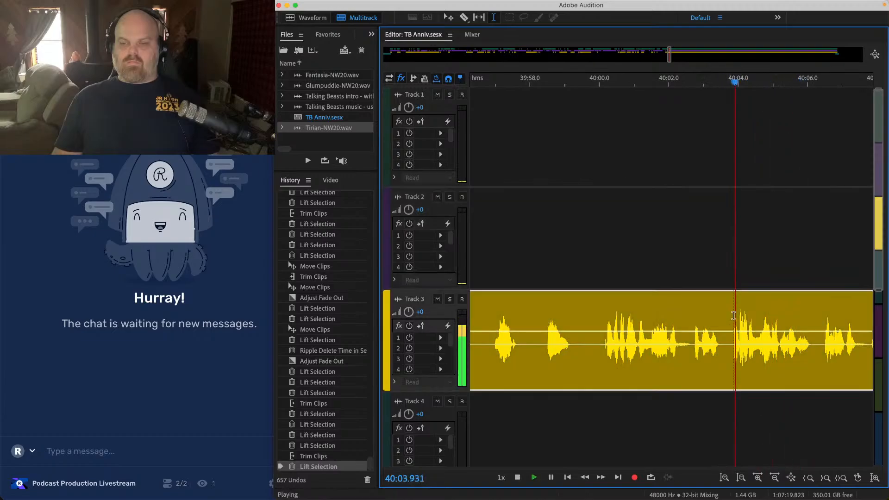
pyautogui.press('space')
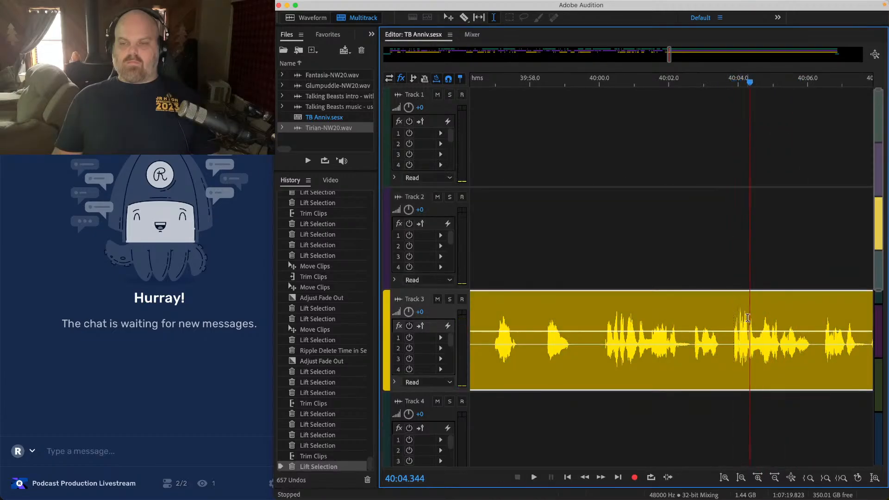
pyautogui.moveTo(748, 317); pyautogui.dragTo(546, 297)
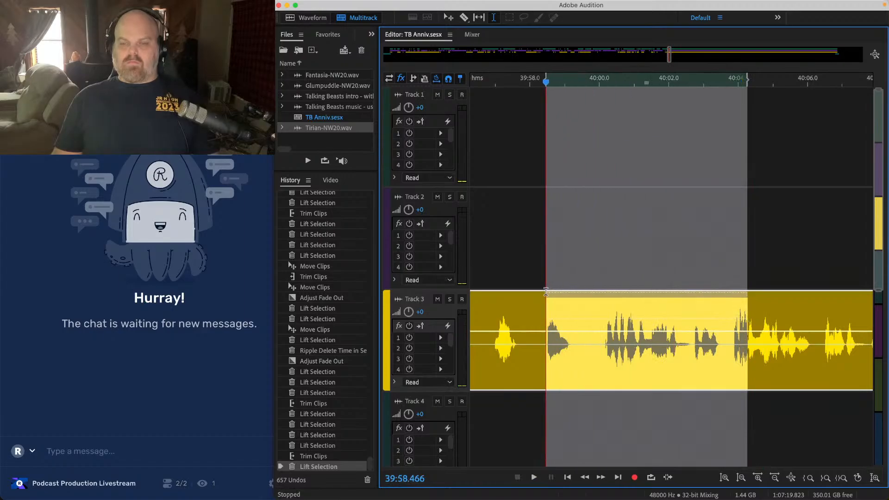
pyautogui.press('Delete')
# Step: Select the clips on Tracks 1 to 3 after the cut and move them together earlier to close the gap at about 39:58.5
pyautogui.scroll(-3, 545, 296)
pyautogui.moveTo(669, 137); pyautogui.dragTo(810, 425)
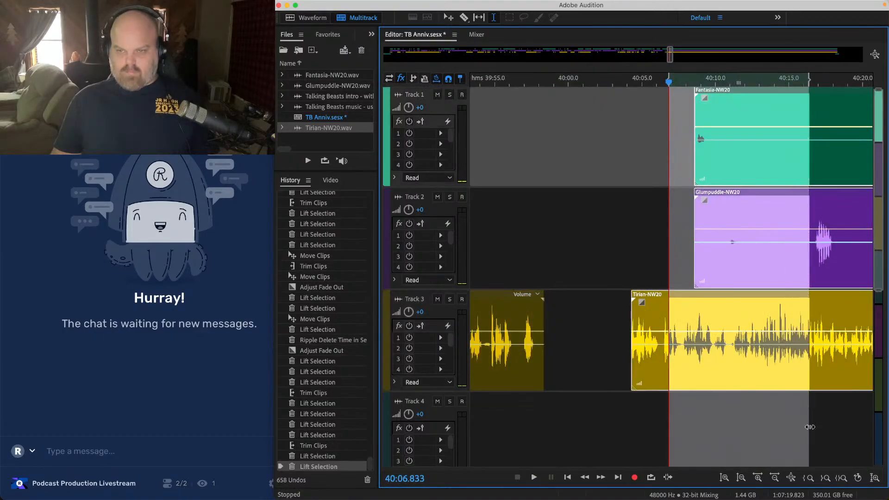
pyautogui.moveTo(666, 301); pyautogui.dragTo(580, 301)
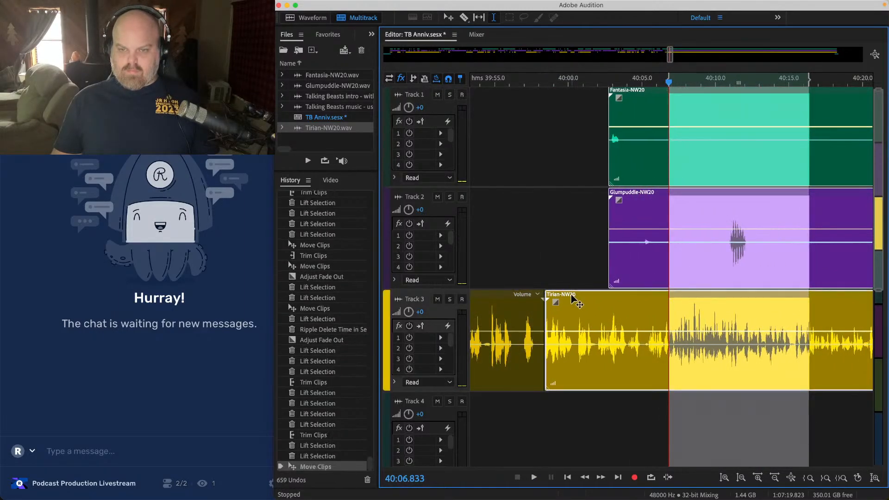
# Step: Nudge the moved clips slightly earlier at the Track 3 join, audition the edit and save the session
pyautogui.scroll(3, 561, 288)
pyautogui.scroll(3, 561, 287)
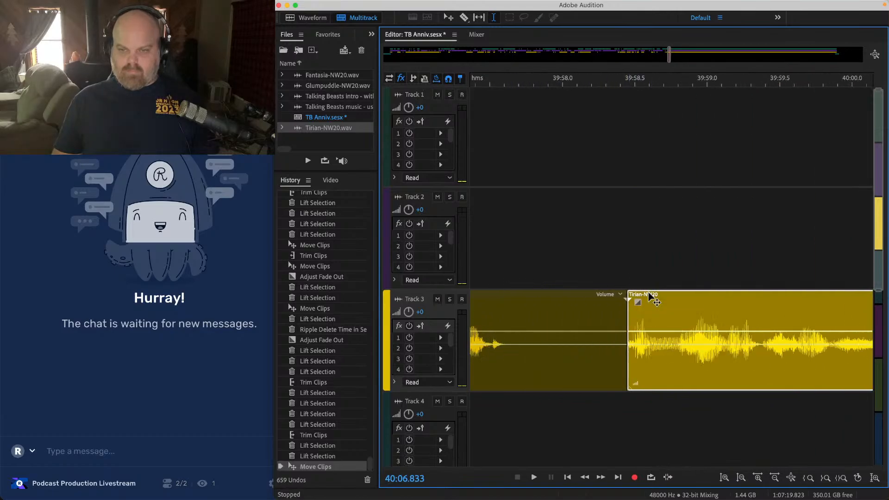
pyautogui.moveTo(638, 283); pyautogui.dragTo(629, 281)
pyautogui.click(577, 242)
pyautogui.press('space')
pyautogui.scroll(-5, 577, 242)
pyautogui.press('super+s')
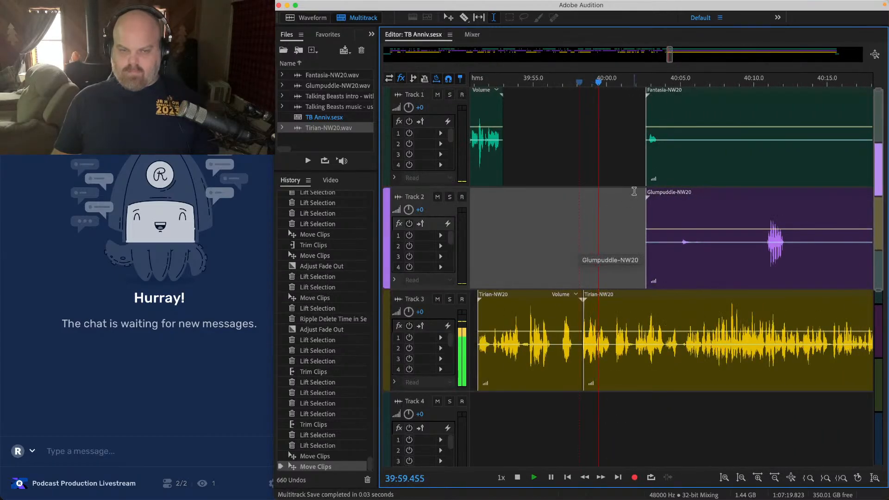
# Step: Trim the start of the Track 2 clip to about 40:10.6, just before its first burst of speech
pyautogui.hscroll(3, 631, 195)
pyautogui.hscroll(5, 526, 204)
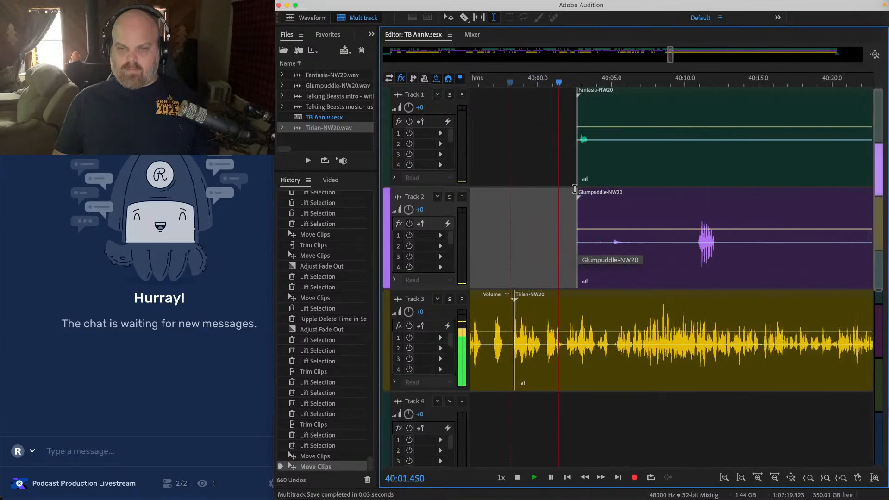
pyautogui.hscroll(-2, 526, 204)
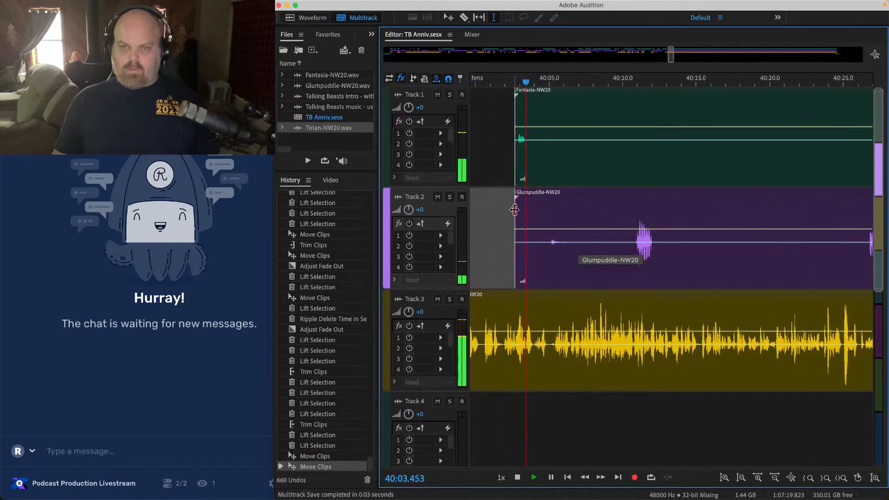
pyautogui.click(515, 209)
pyautogui.moveTo(516, 210); pyautogui.dragTo(635, 221)
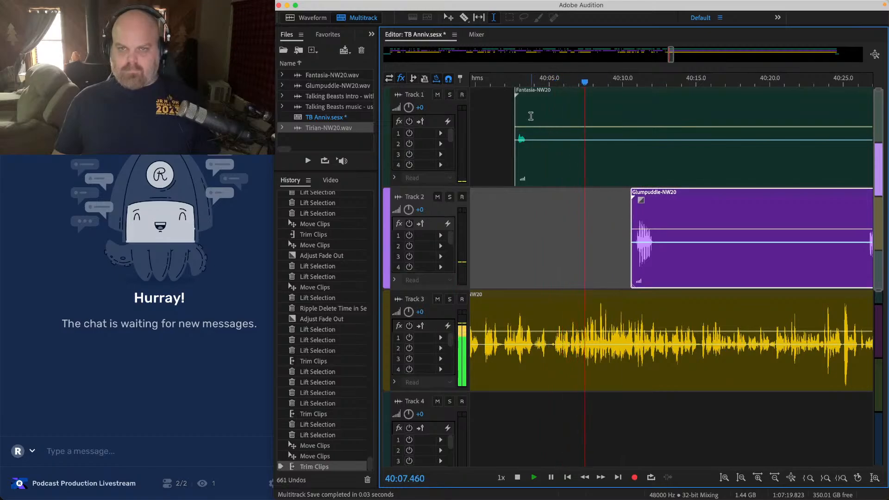
# Step: Delete the Track 1 silence from about 40:03.9 to 40:22.9
pyautogui.moveTo(532, 135); pyautogui.dragTo(813, 126)
pyautogui.press('Delete')
pyautogui.click(711, 134)
pyautogui.hscroll(4, 711, 134)
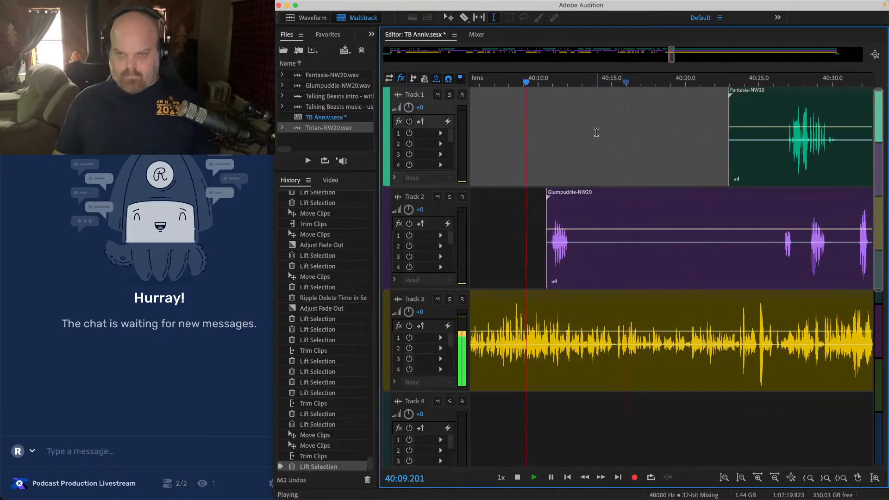
# Step: Delete the silence on Tracks 1 and 2 from about 40:12.6 to 40:26.6 and save the session
pyautogui.moveTo(577, 135); pyautogui.dragTo(783, 235)
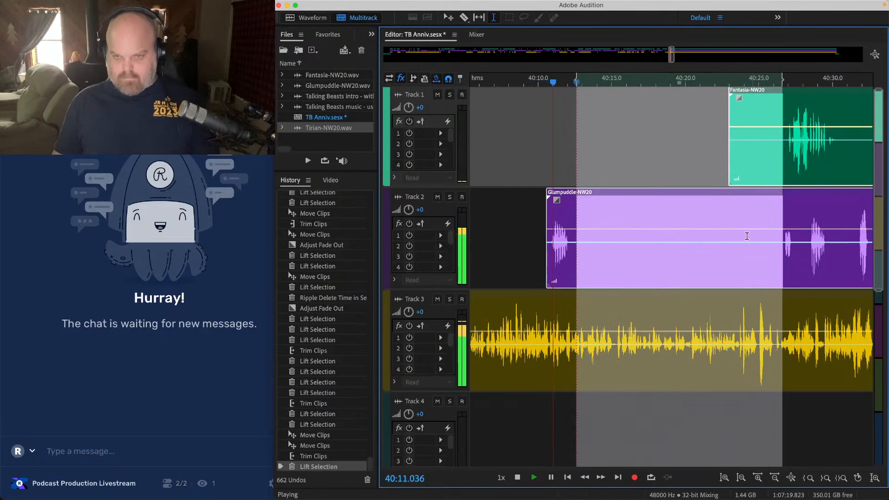
pyautogui.press('Delete')
pyautogui.hscroll(3, 664, 191)
pyautogui.press('super+s')
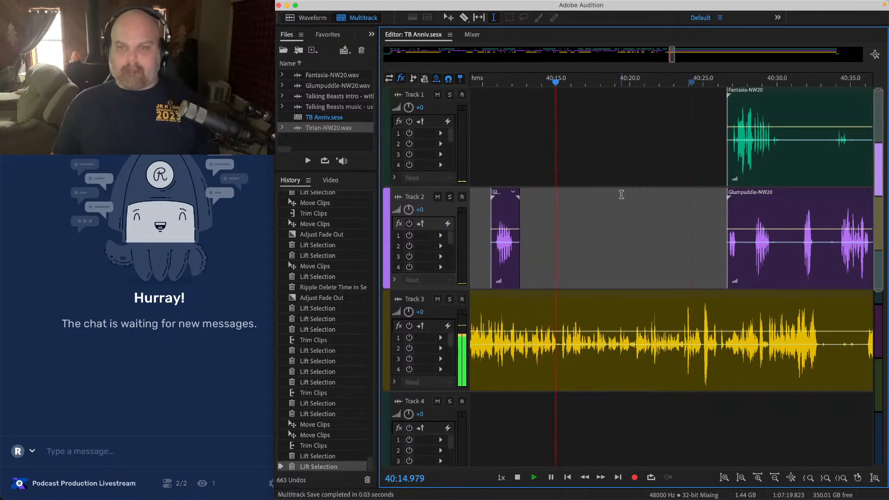
# Step: Listen through the passage from about 40:17 and ripple delete the pause on all tracks from about 40:32.9 to 40:34.3
pyautogui.hscroll(3, 622, 195)
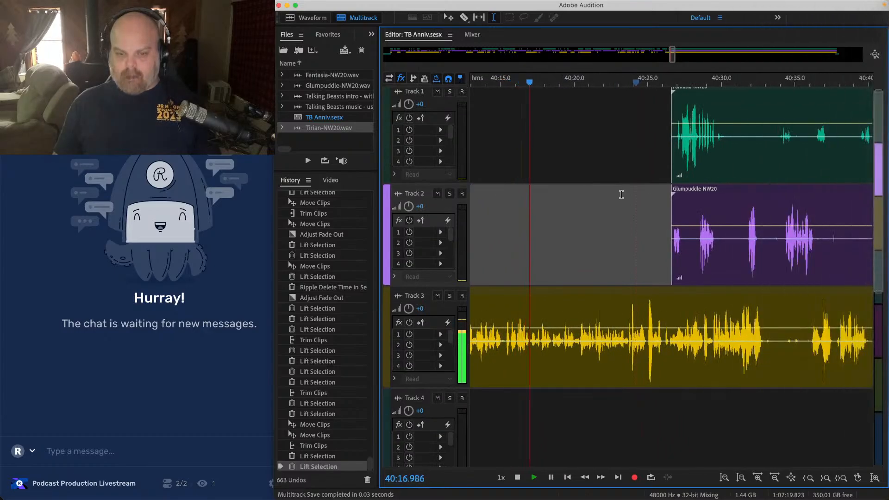
pyautogui.press('space')
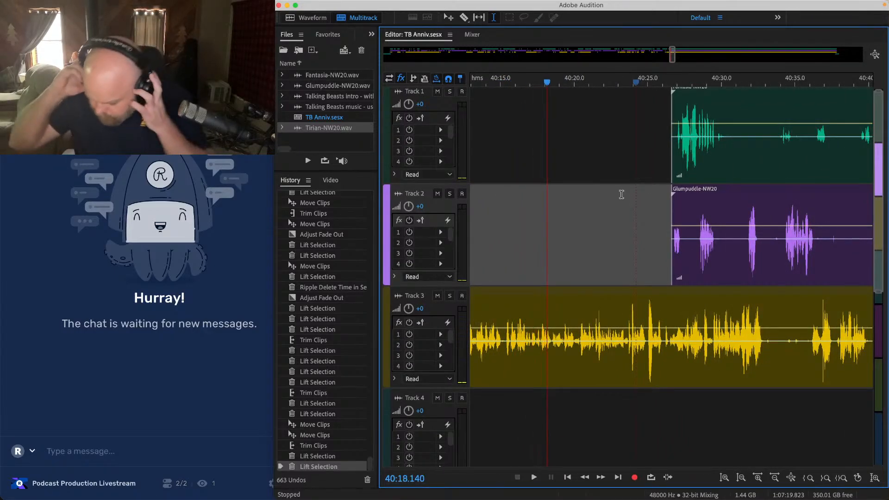
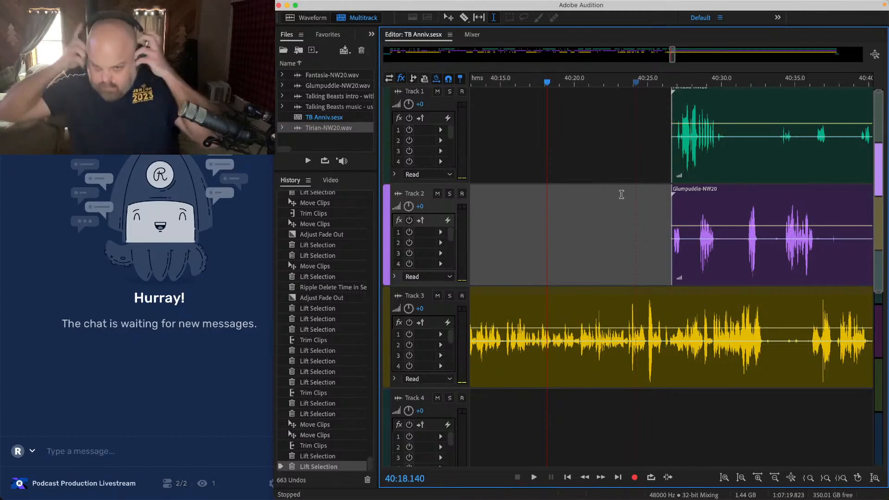
pyautogui.press('space')
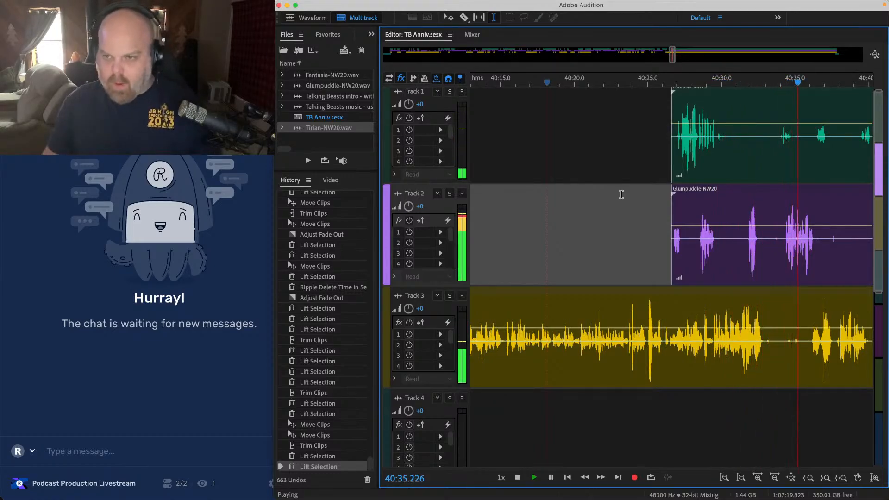
pyautogui.scroll(5, 621, 194)
pyautogui.press('space')
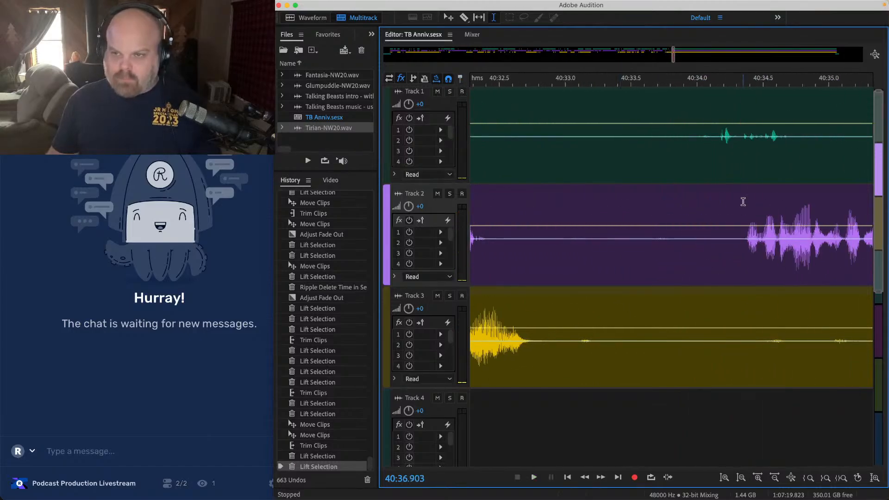
pyautogui.moveTo(738, 122); pyautogui.dragTo(549, 317)
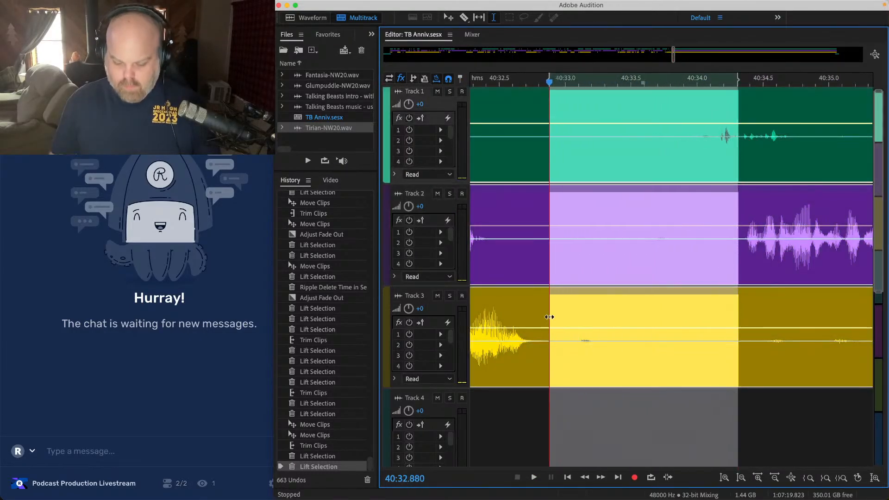
pyautogui.press('shift+super+BackSpace')
# Step: Delete the Track 1 audio around the new cut, from about 40:31.7 to 40:34.8, and audition the join
pyautogui.scroll(-3, 581, 242)
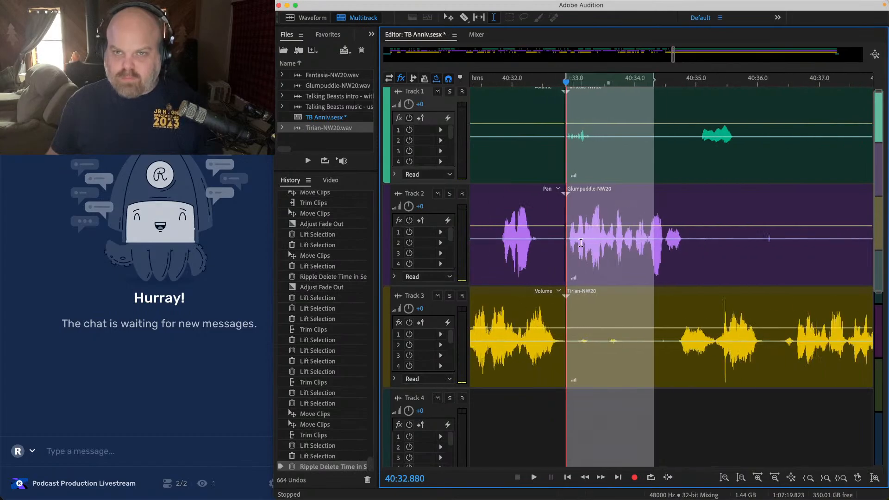
pyautogui.moveTo(492, 119); pyautogui.dragTo(684, 139)
pyautogui.press('Delete')
pyautogui.click(522, 124)
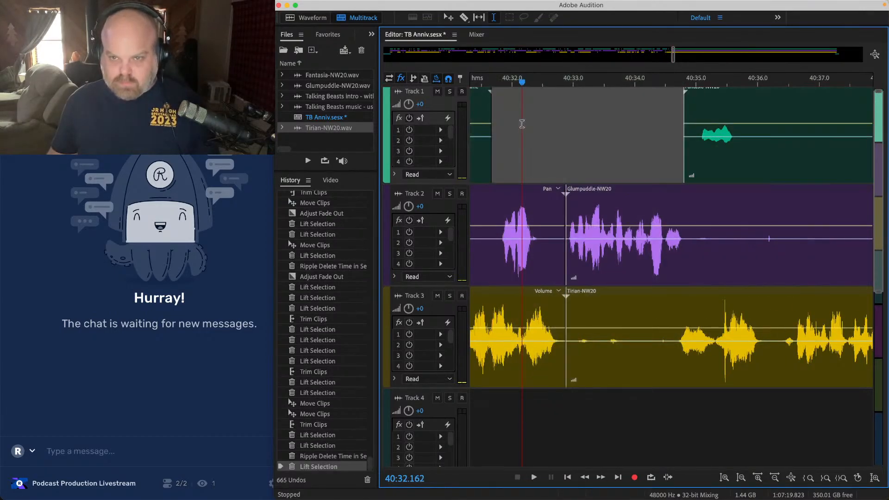
pyautogui.press('space')
pyautogui.hscroll(2, 556, 222)
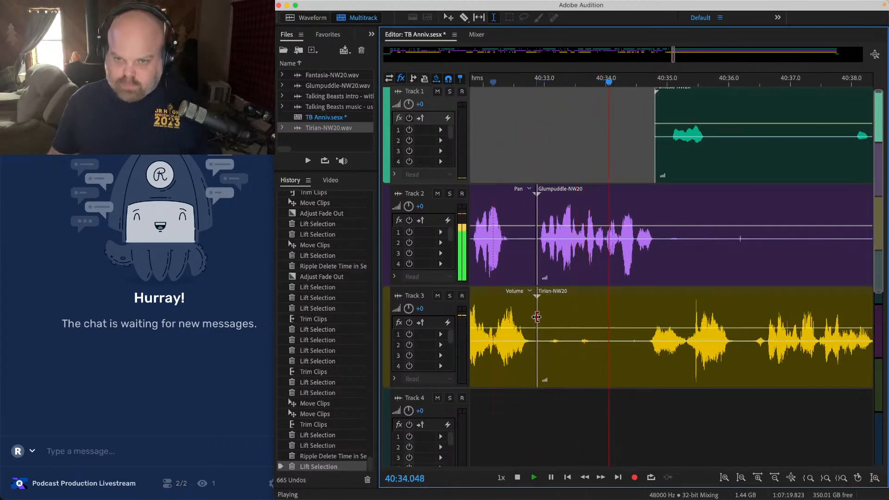
# Step: Extend the Track 3 clip's end to about 40:33.0 to crossfade the join, audition it and save the session
pyautogui.press('space')
pyautogui.moveTo(535, 316); pyautogui.dragTo(541, 316)
pyautogui.click(514, 120)
pyautogui.press('space')
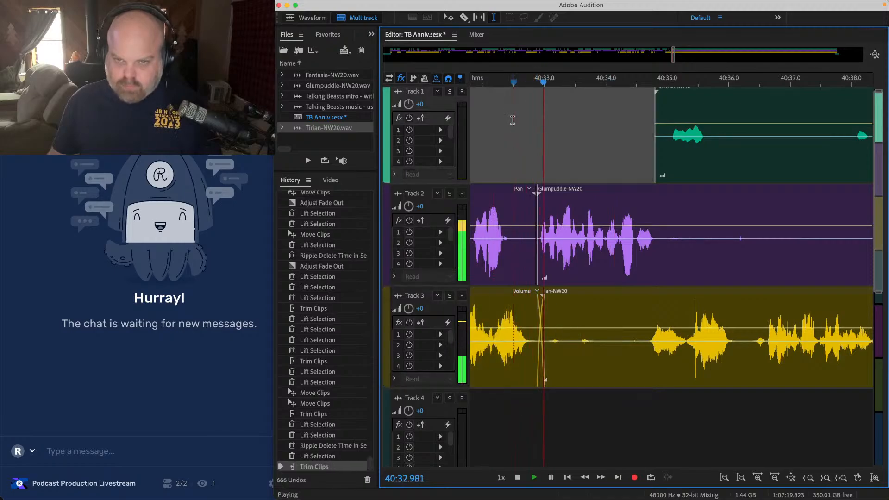
pyautogui.scroll(-3, 534, 241)
pyautogui.press('super+s')
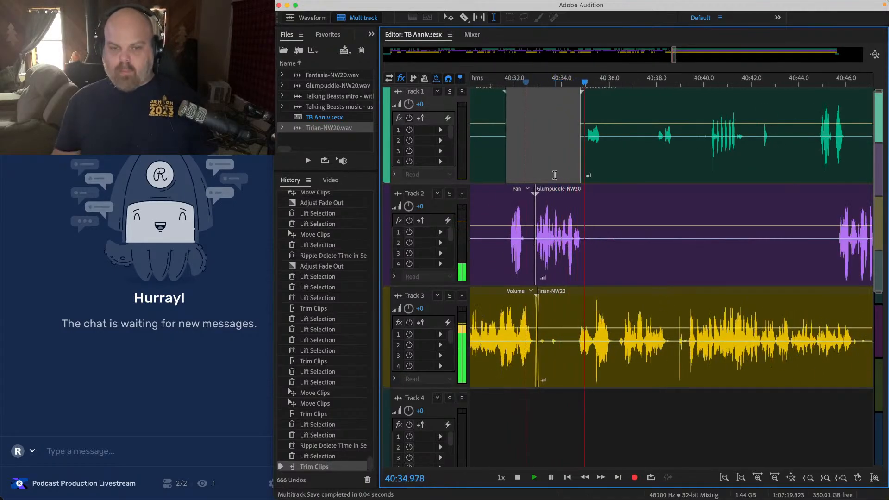
pyautogui.hscroll(3, 555, 192)
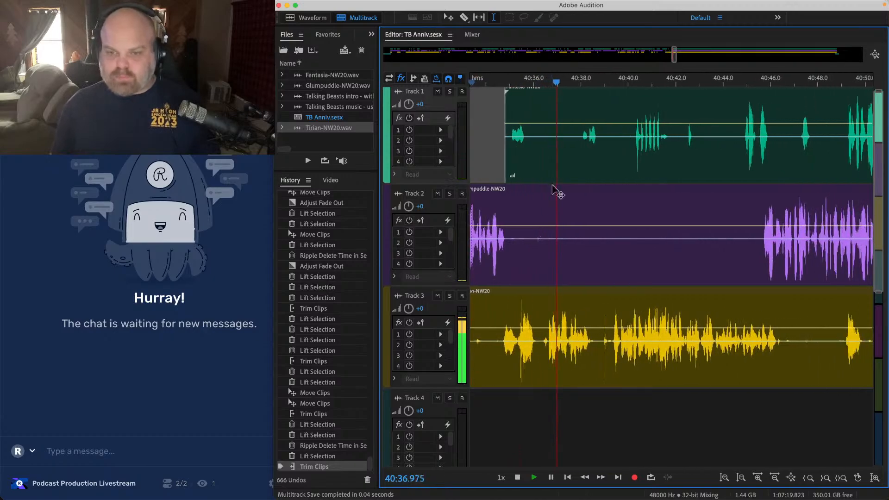
pyautogui.scroll(5, 593, 267)
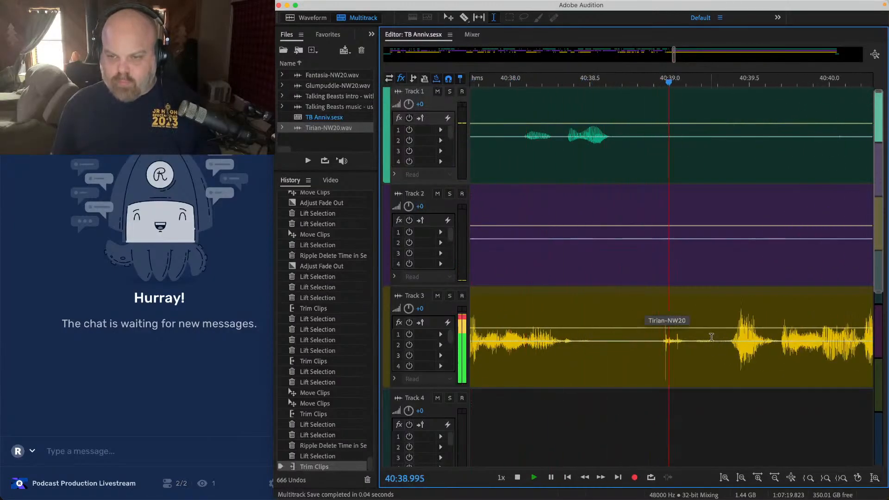
pyautogui.scroll(-8, 718, 321)
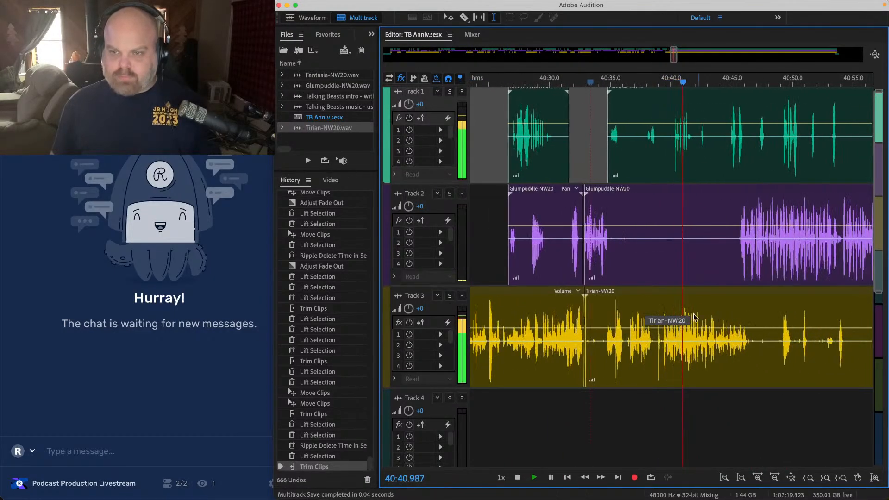
# Step: Listen from about 40:38 and remove the Track 3 audio between about 40:51.2 and 41:00.6, then save the session
pyautogui.click(654, 402)
pyautogui.scroll(1, 446, 239)
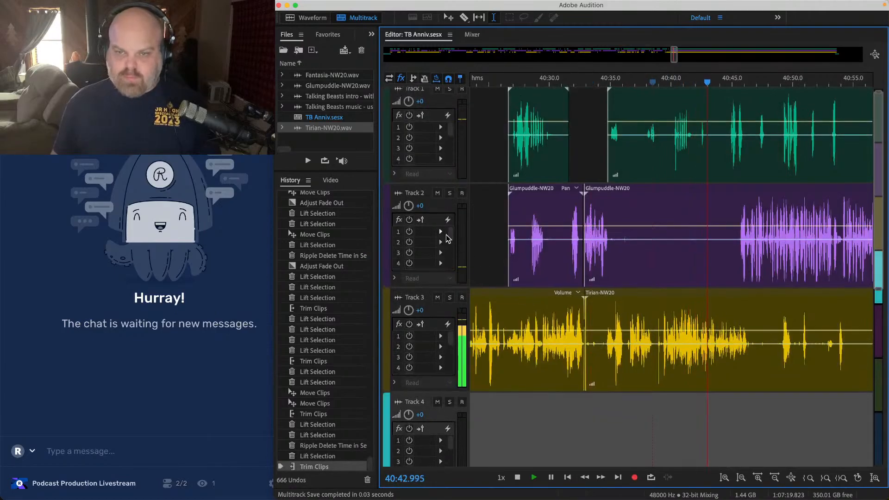
pyautogui.hscroll(1, 688, 356)
pyautogui.scroll(3, 687, 195)
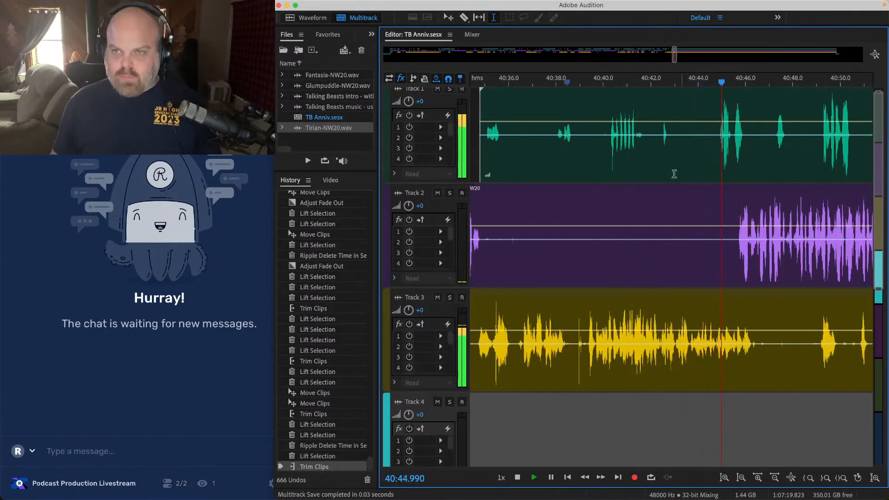
pyautogui.scroll(-3, 637, 180)
pyautogui.scroll(-2, 638, 179)
pyautogui.hscroll(3, 637, 179)
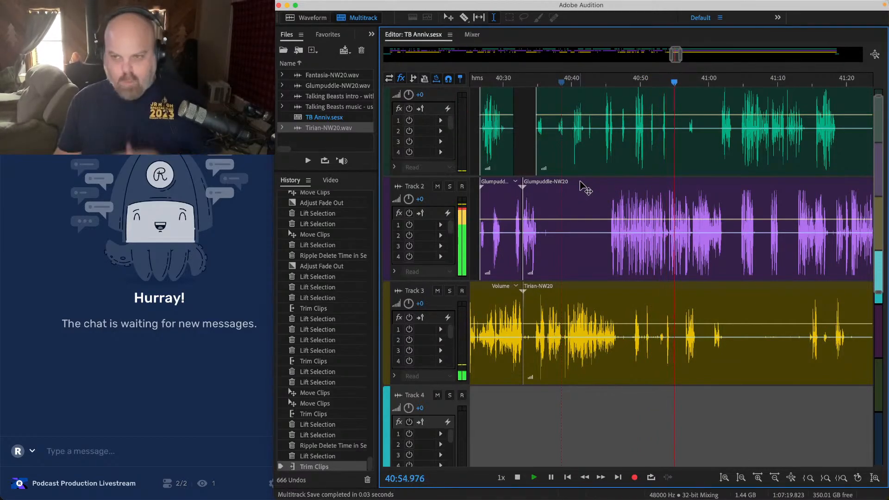
pyautogui.scroll(5, 586, 294)
pyautogui.moveTo(577, 314); pyautogui.dragTo(696, 316)
pyautogui.press('Delete')
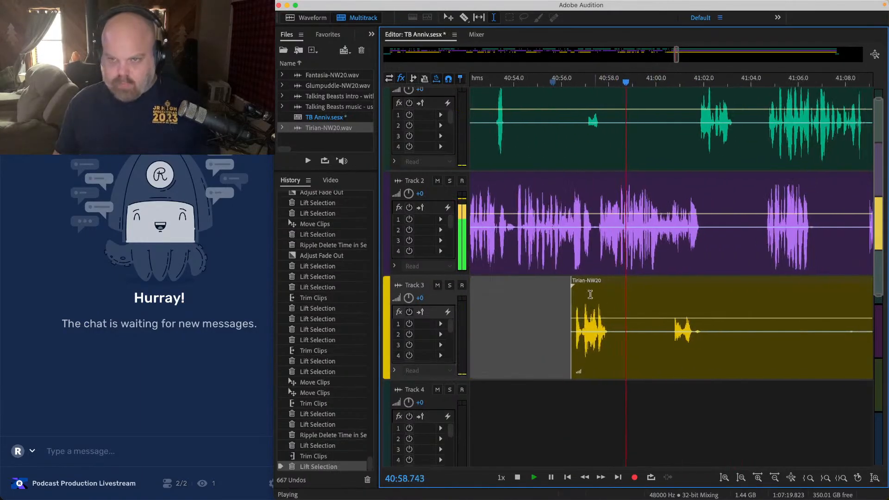
pyautogui.moveTo(573, 296); pyautogui.dragTo(671, 311)
pyautogui.press('super+s')
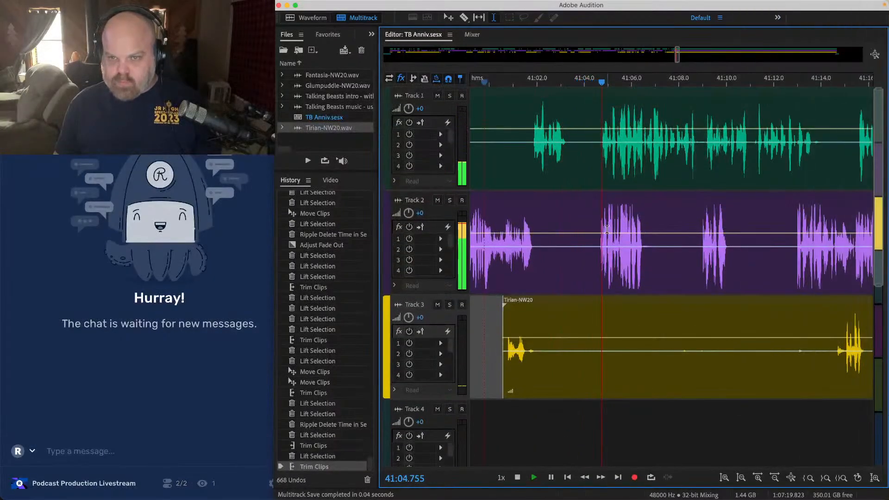
# Step: Delete the audio on Tracks 2 and 3 from about 41:02.9 to 41:08.8
pyautogui.hscroll(1, 594, 235)
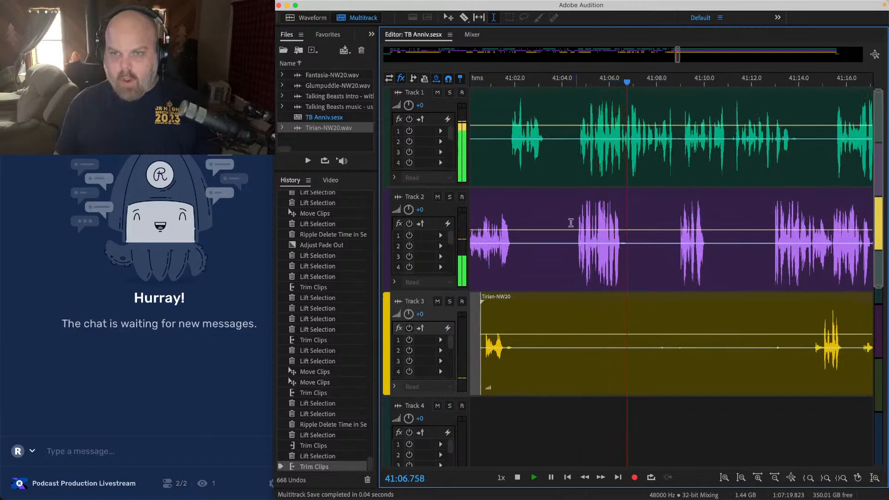
pyautogui.moveTo(536, 210); pyautogui.dragTo(664, 366)
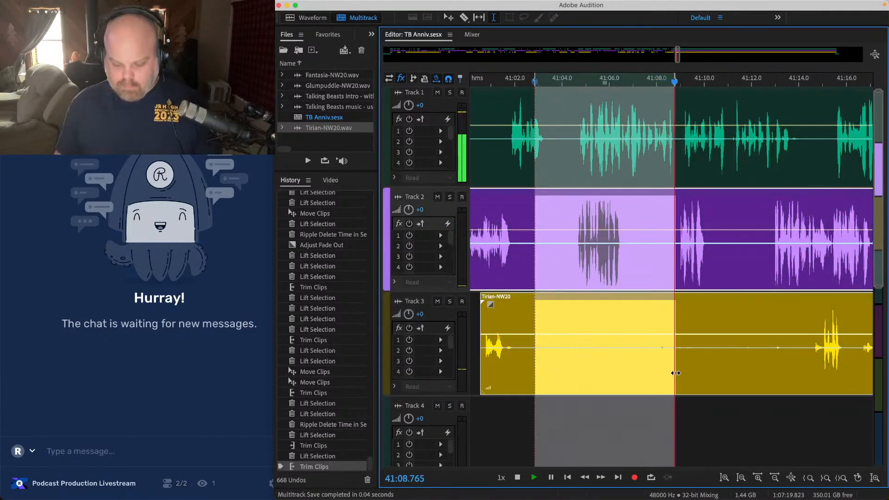
pyautogui.press('Delete')
pyautogui.press('space')
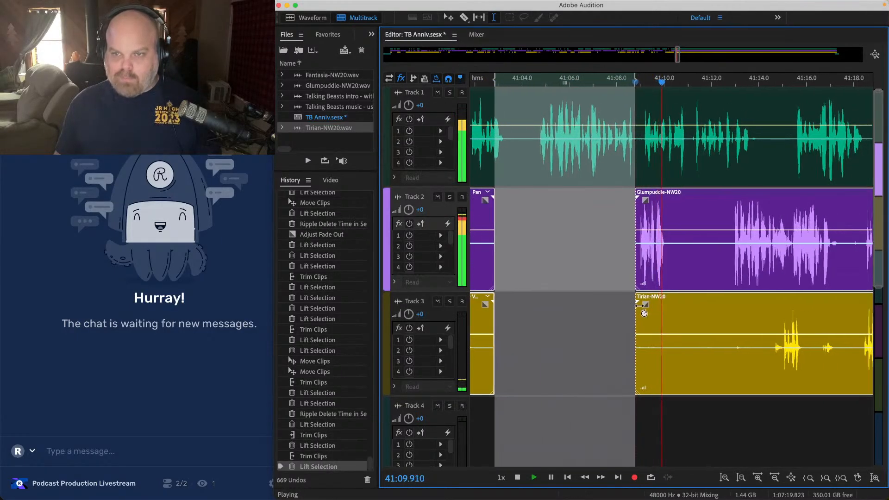
# Step: Extend the gap on Tracks 2 and 3 by deleting their audio up to about 41:12.6
pyautogui.click(608, 289)
pyautogui.moveTo(606, 230); pyautogui.dragTo(726, 278)
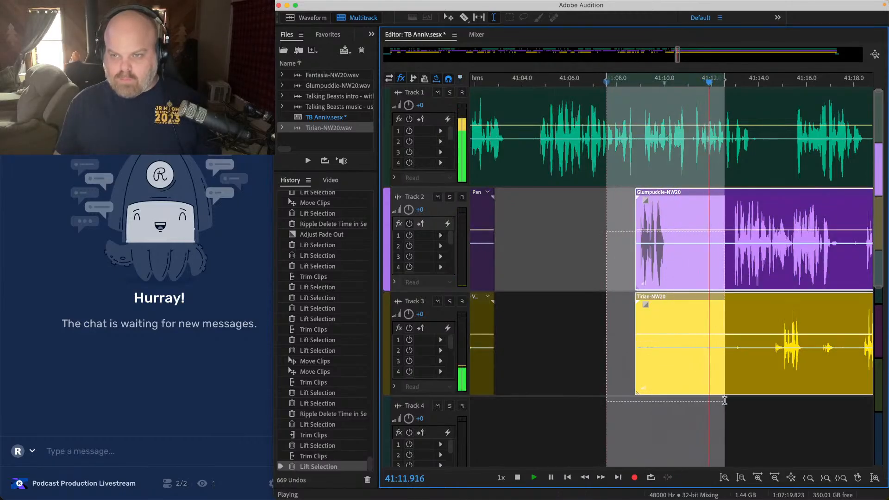
pyautogui.press('Delete')
pyautogui.press('space')
pyautogui.click(689, 250)
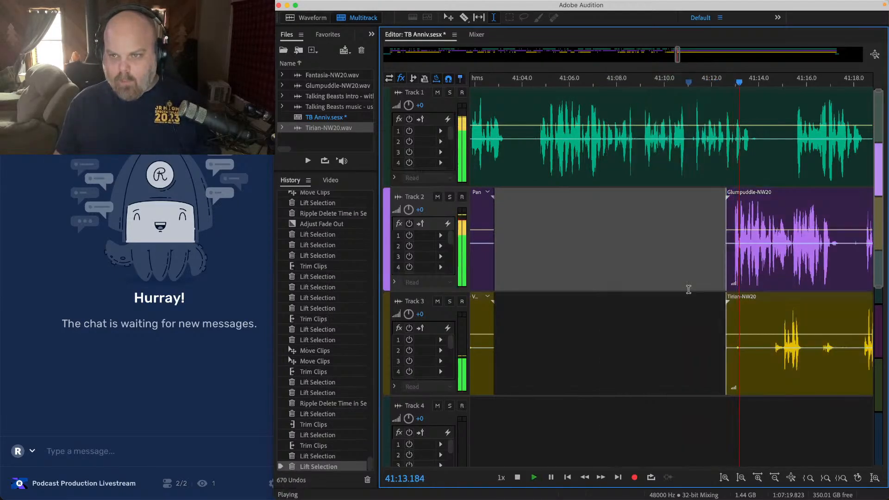
# Step: Delete the Track 1 pause from about 41:14.2 to 41:15.4 and shift the following clips on all tracks about 1 second later
pyautogui.press('space')
pyautogui.moveTo(765, 134); pyautogui.dragTo(828, 378)
pyautogui.press('Delete')
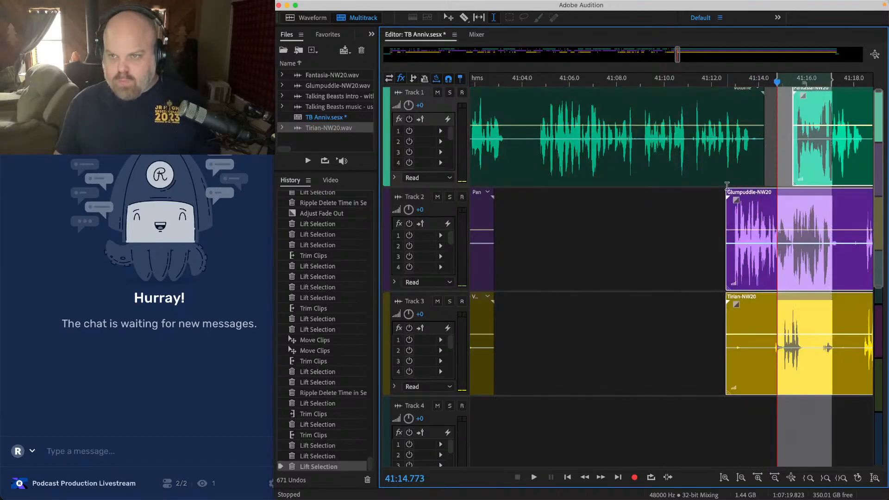
pyautogui.moveTo(734, 195); pyautogui.dragTo(757, 194)
# Step: Remove the Track 1 audio between about 41:03.5 and 41:09.0
pyautogui.click(488, 96)
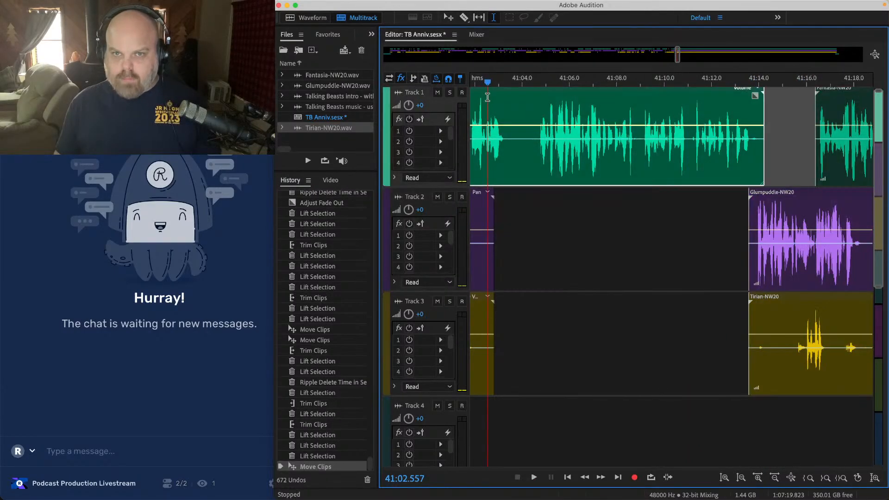
pyautogui.press('space')
pyautogui.moveTo(509, 115); pyautogui.dragTo(537, 118)
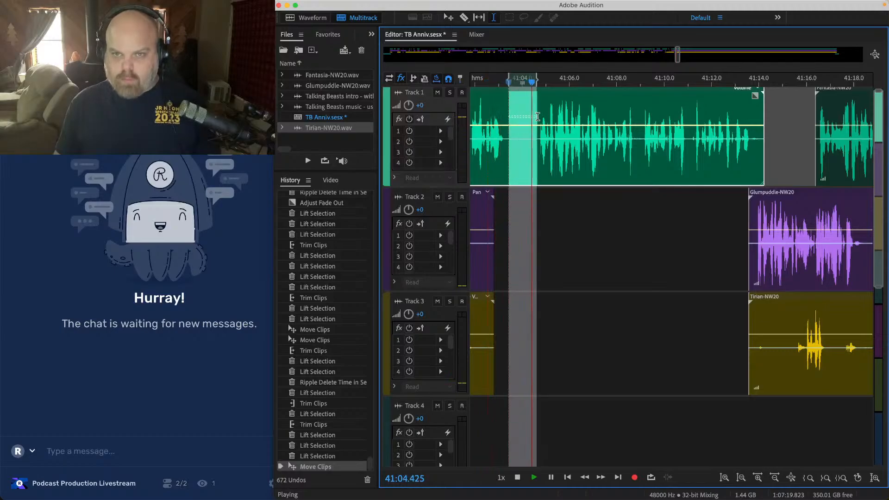
pyautogui.press('Delete')
pyautogui.click(655, 257)
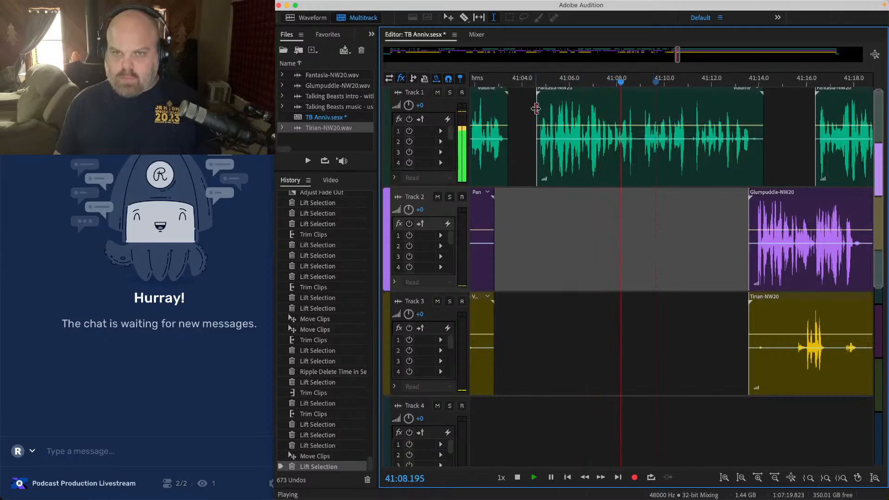
pyautogui.moveTo(537, 111); pyautogui.dragTo(641, 129)
# Step: Audition the passage before the Track 1 gap and trim the end of the preceding Track 1 clip back to about 41:01.0
pyautogui.hscroll(-3, 641, 129)
pyautogui.press('space')
pyautogui.click(513, 91)
pyautogui.press('space')
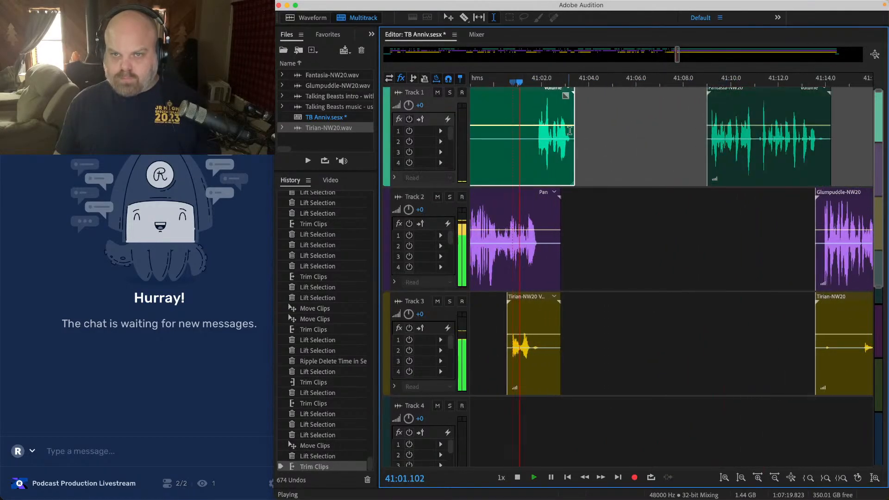
pyautogui.moveTo(576, 111); pyautogui.dragTo(517, 115)
pyautogui.press('space')
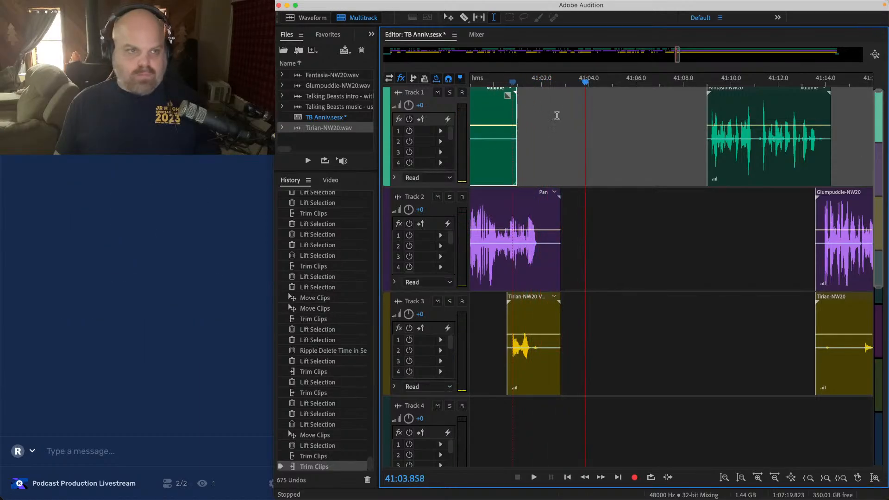
# Step: Move all clips after the gap about 7.1 seconds earlier so the next Track 1 clip starts at about 41:01.9
pyautogui.click(611, 150)
pyautogui.press('-')
pyautogui.moveTo(806, 423); pyautogui.dragTo(705, 106)
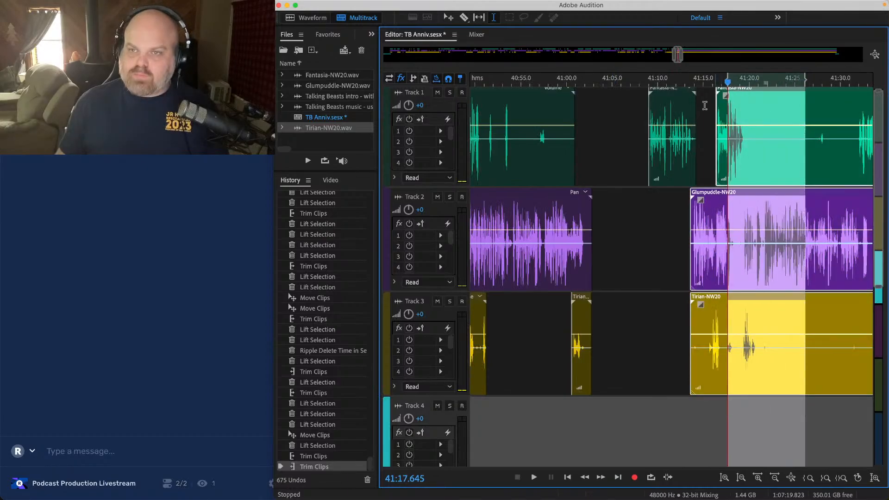
pyautogui.moveTo(829, 425); pyautogui.dragTo(597, 85)
pyautogui.scroll(5, 597, 85)
pyautogui.scroll(4, 562, 94)
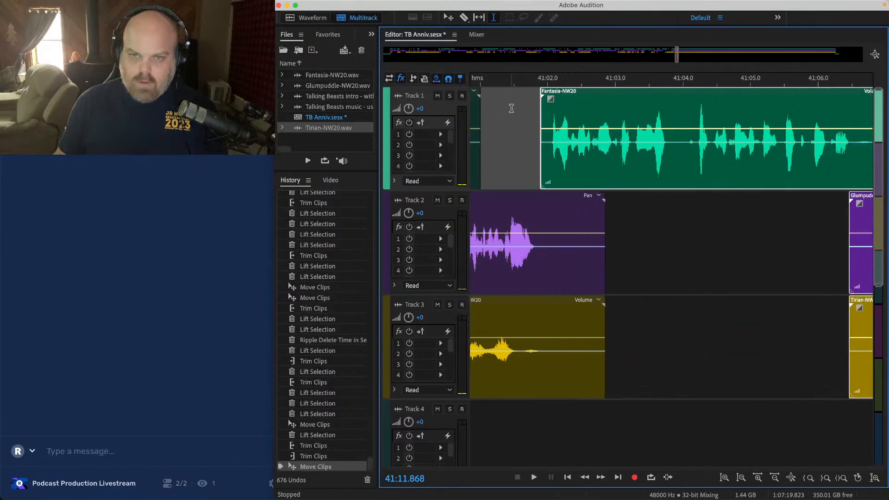
# Step: Audition the tightened join around 41:02 and save the session
pyautogui.click(499, 112)
pyautogui.press('space')
pyautogui.scroll(-5, 499, 113)
pyautogui.press('space')
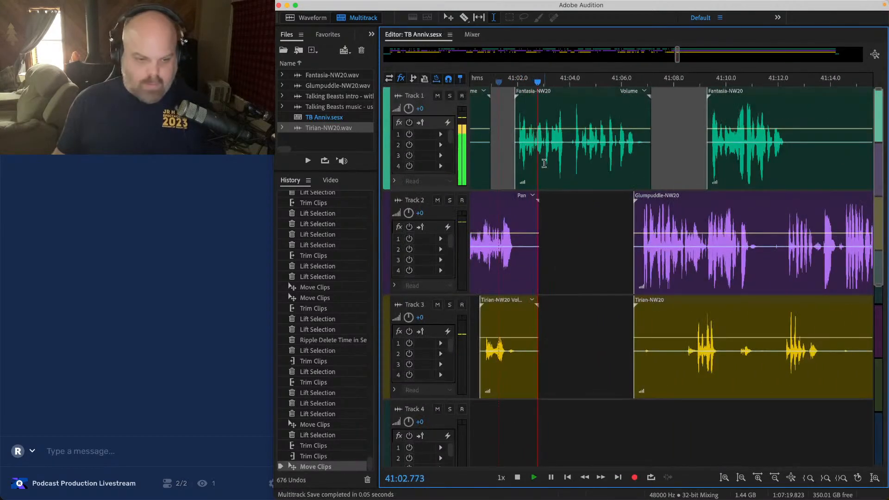
pyautogui.press('space')
pyautogui.press('cmd+s')
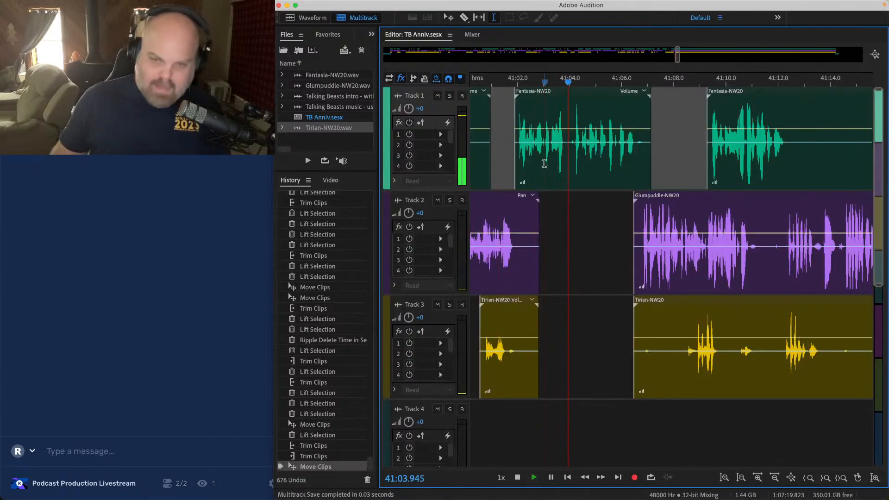
# Step: Listen on from about 41:06 and delete the Track 2 audio from about 41:10.5 to 41:12.3, then audition the cut
pyautogui.click(577, 223)
pyautogui.hscroll(5, 577, 224)
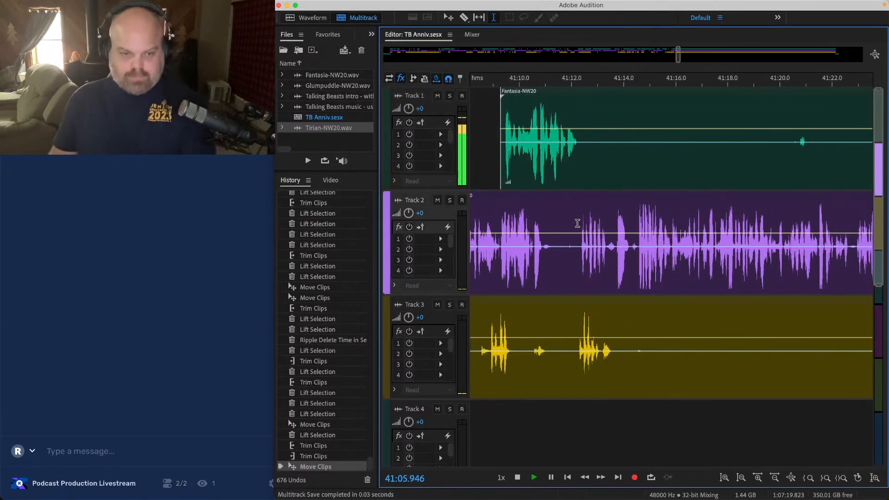
pyautogui.scroll(-4, 490, 251)
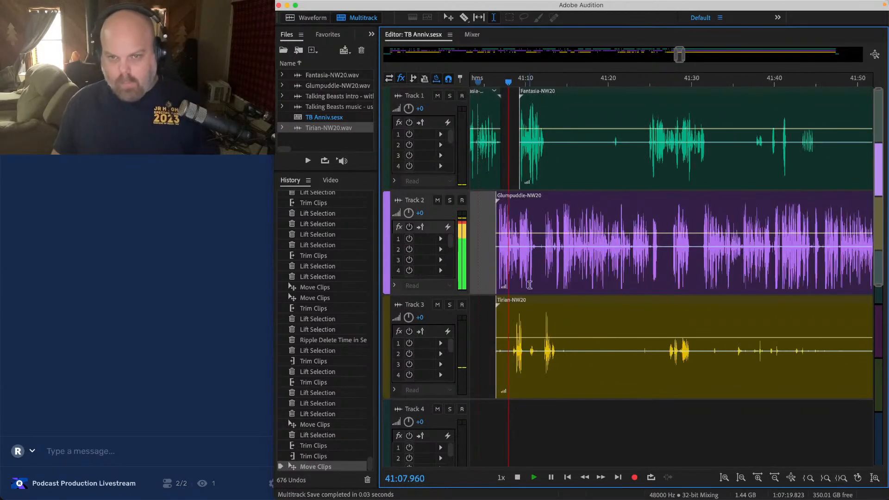
pyautogui.scroll(3, 556, 239)
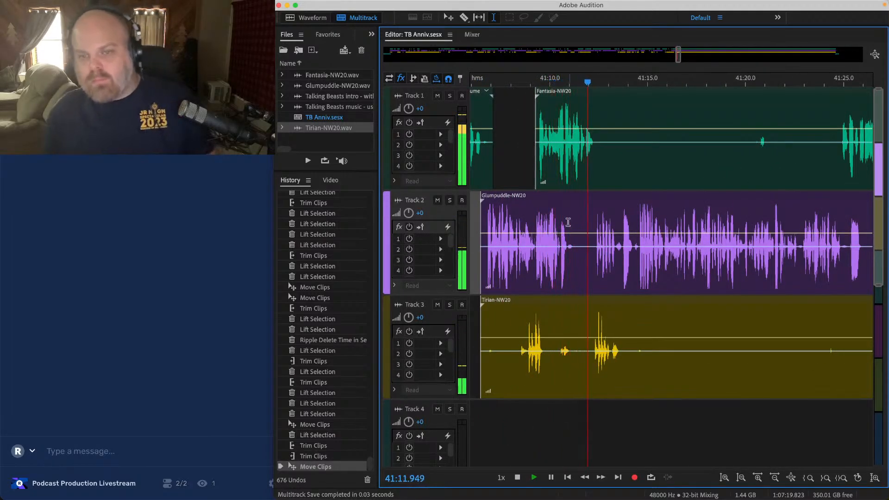
pyautogui.scroll(3, 565, 224)
pyautogui.press('space')
pyautogui.moveTo(546, 224); pyautogui.dragTo(643, 225)
pyautogui.press('Delete')
pyautogui.click(516, 210)
pyautogui.press('space')
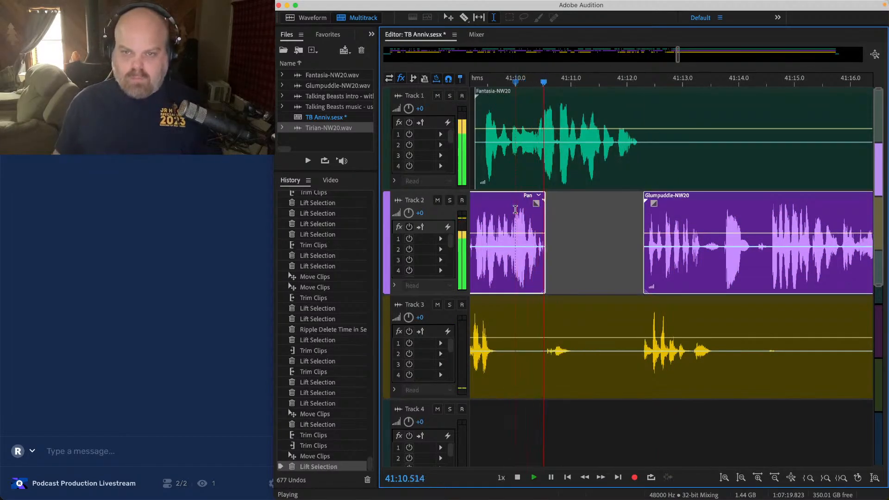
pyautogui.click(598, 260)
# Step: Ripple delete the stretch from about 41:13.7 to 41:14.5 on all tracks and audition the join
pyautogui.scroll(-2, 597, 260)
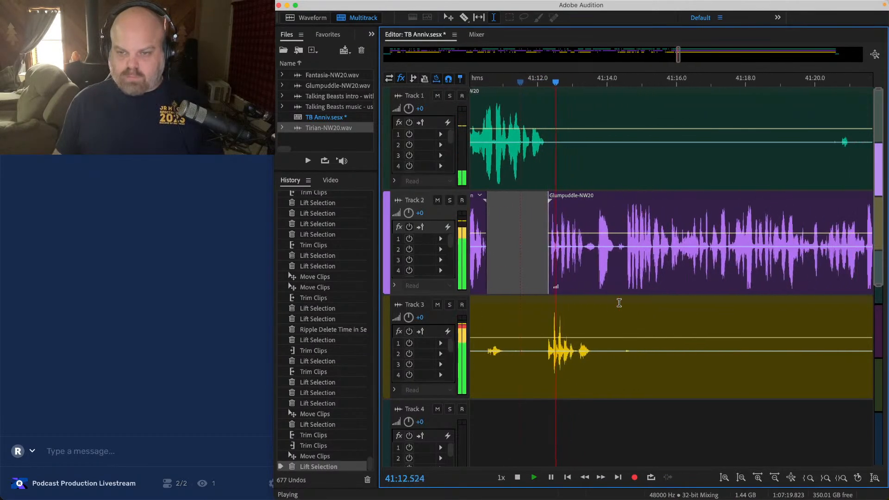
pyautogui.scroll(3, 596, 309)
pyautogui.scroll(-1, 610, 245)
pyautogui.scroll(1, 610, 244)
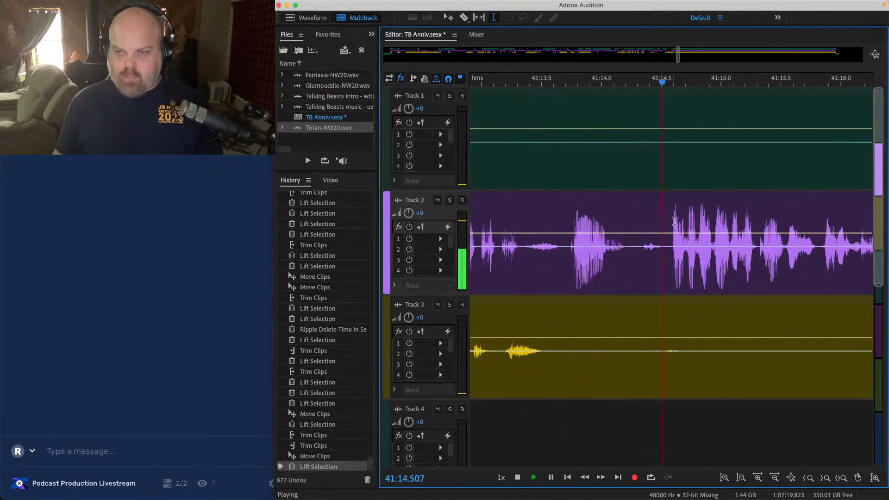
pyautogui.moveTo(666, 107); pyautogui.dragTo(568, 380)
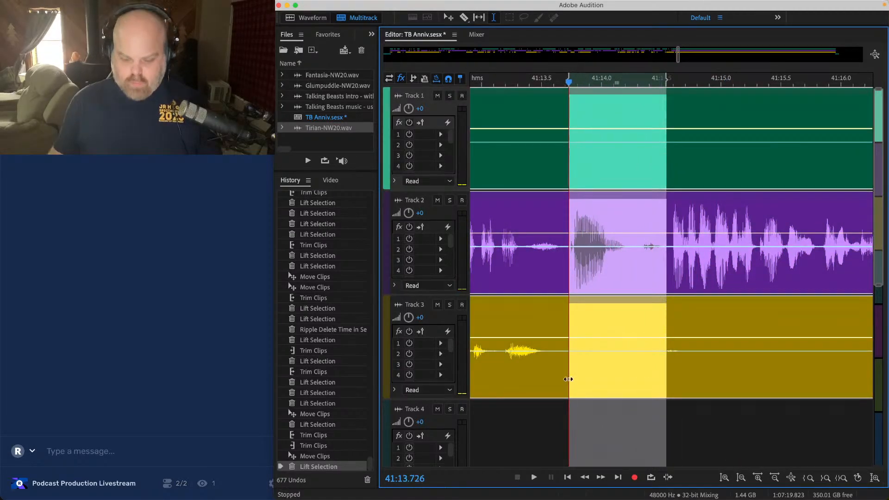
pyautogui.click(502, 223)
pyautogui.press('space')
pyautogui.scroll(-3, 500, 224)
pyautogui.press('space')
# Step: Nudge the clips after the 41:13.7 cut slightly earlier on all tracks to crossfade the join
pyautogui.moveTo(652, 439); pyautogui.dragTo(617, 82)
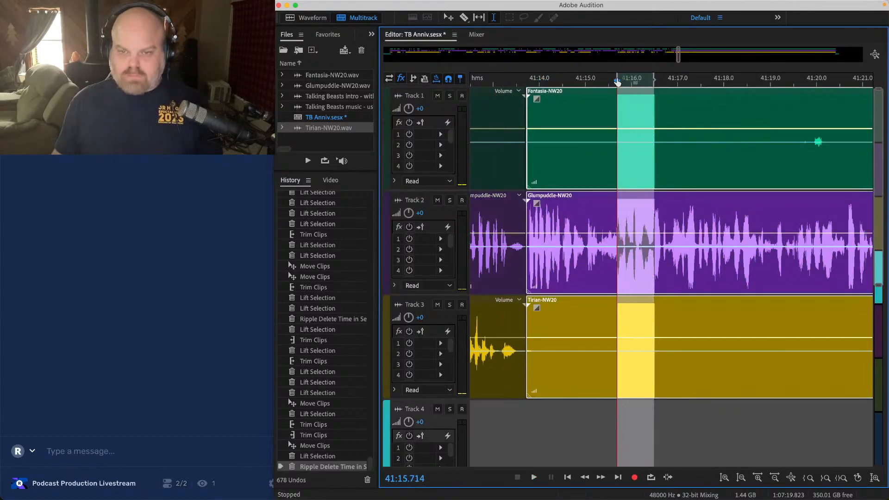
pyautogui.scroll(4, 522, 100)
pyautogui.click(563, 96)
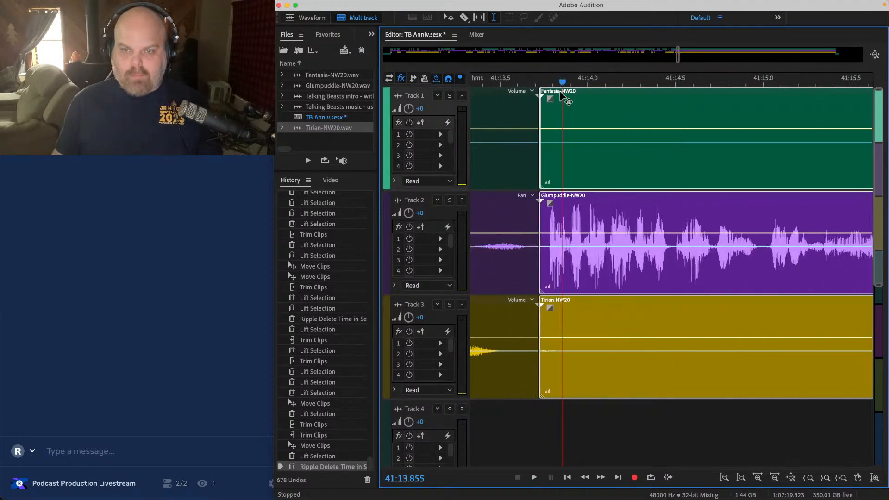
pyautogui.moveTo(563, 96); pyautogui.dragTo(558, 96)
# Step: Delete the Track 3 audio around the new join, from about 41:13.6 to 41:14.5, and audition the result
pyautogui.scroll(-2, 517, 355)
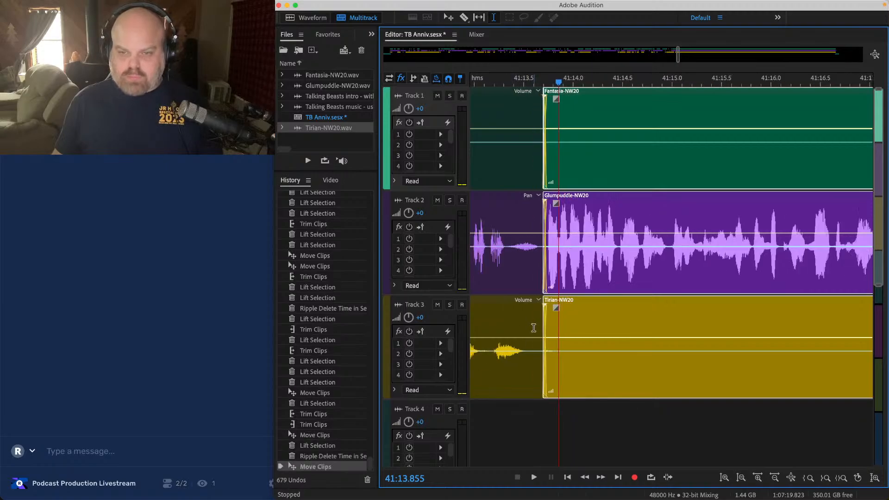
pyautogui.moveTo(533, 328); pyautogui.dragTo(617, 329)
pyautogui.press('Delete')
pyautogui.click(499, 104)
pyautogui.press('space')
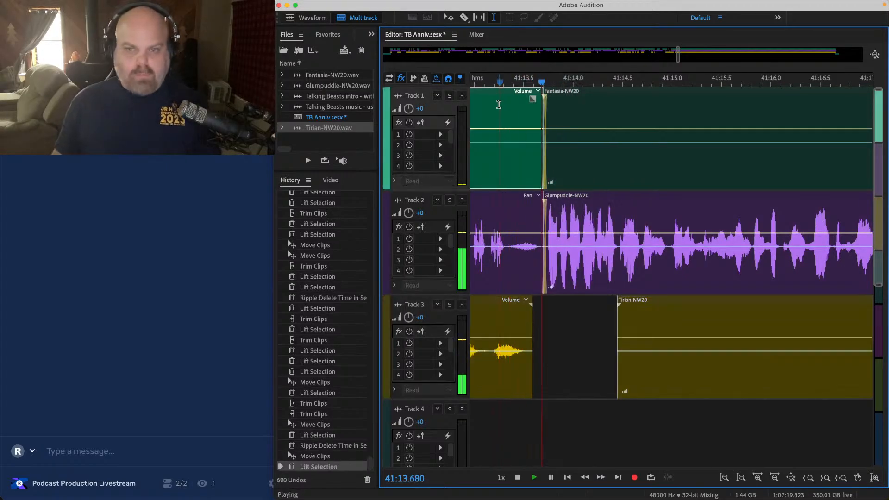
# Step: Trim the start of the next Track 3 clip to about 41:26.0 and save the session
pyautogui.scroll(-4, 532, 135)
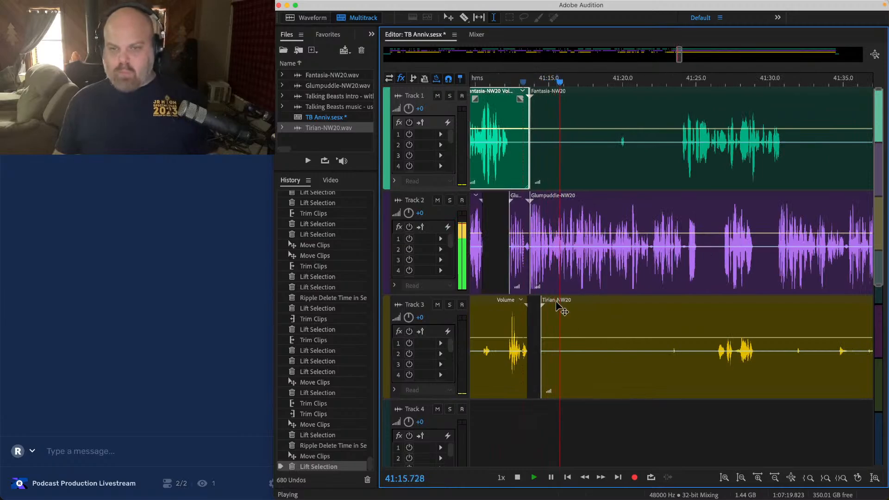
pyautogui.scroll(1, 557, 306)
pyautogui.moveTo(533, 323); pyautogui.dragTo(806, 374)
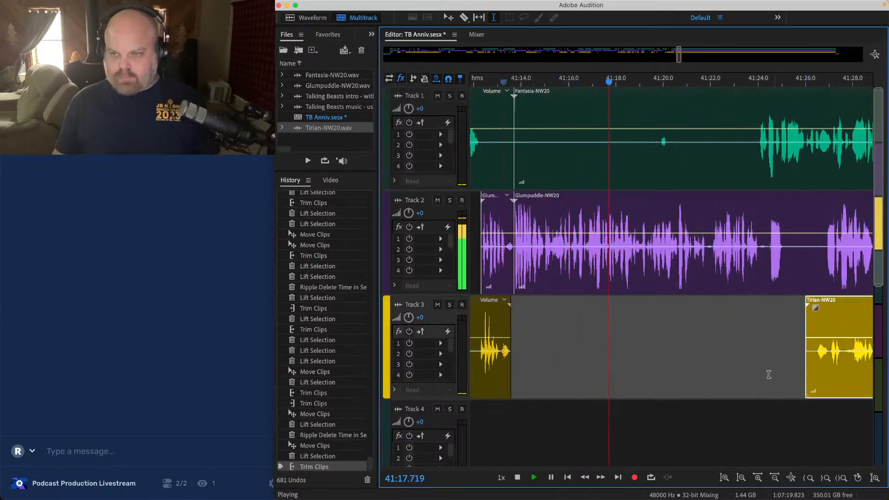
pyautogui.press('super+s')
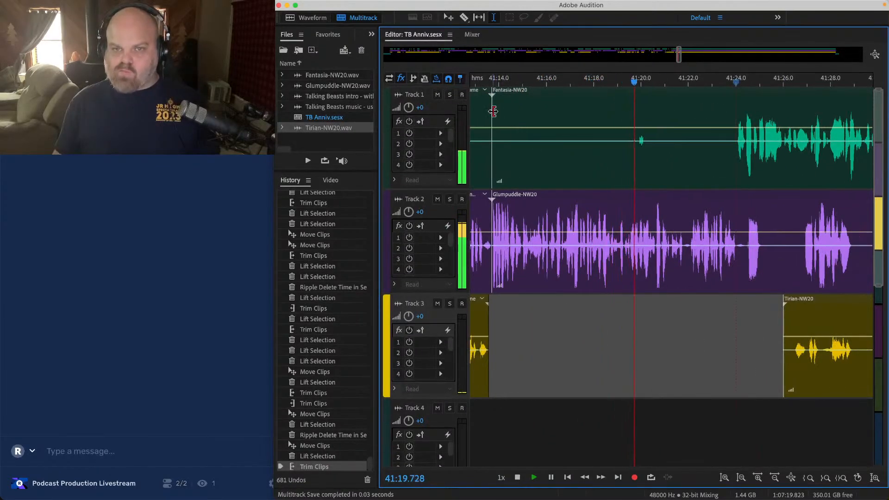
# Step: Trim the start of the Track 1 clip after the join to about 41:19.8
pyautogui.moveTo(493, 111); pyautogui.dragTo(643, 112)
pyautogui.scroll(2, 637, 114)
pyautogui.press('space')
pyautogui.click(637, 113)
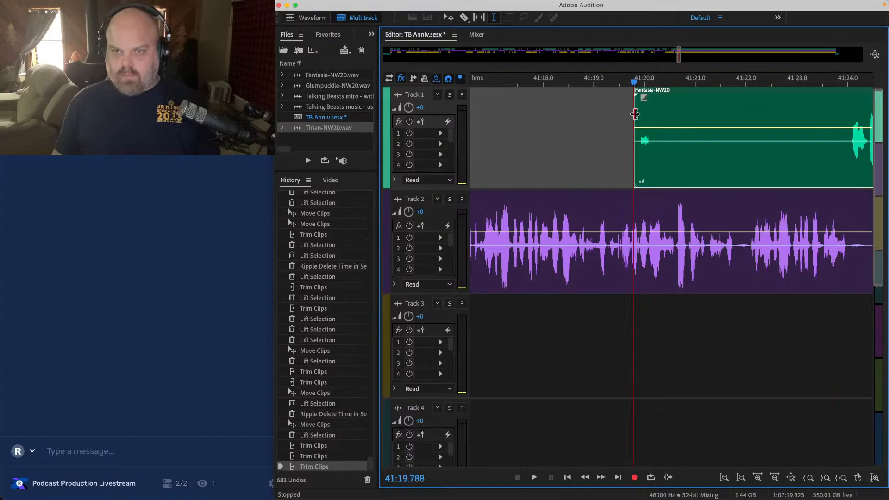
# Step: Fine-tune the start of the Track 1 clip near 41:19.8, audition it and save the session
pyautogui.moveTo(639, 116); pyautogui.dragTo(639, 117)
pyautogui.click(631, 115)
pyautogui.press('space')
pyautogui.scroll(-2, 631, 115)
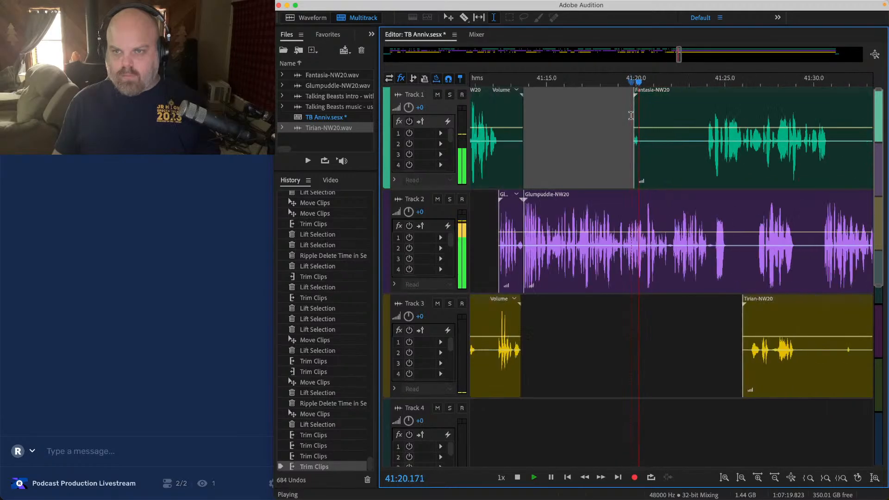
pyautogui.press('super+s')
# Step: Delete the Track 2 audio from about 41:24.4 to 41:26.8
pyautogui.click(702, 120)
pyautogui.hscroll(5, 688, 129)
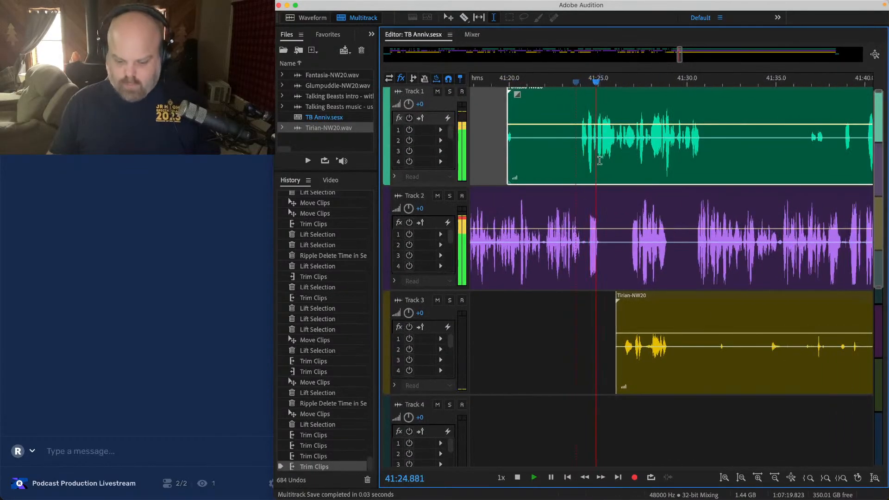
pyautogui.scroll(2, 607, 190)
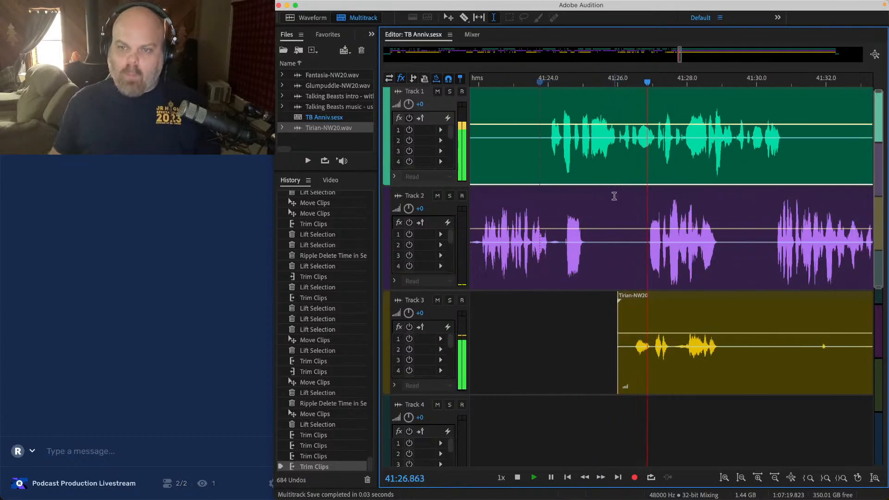
pyautogui.moveTo(564, 219); pyautogui.dragTo(646, 222)
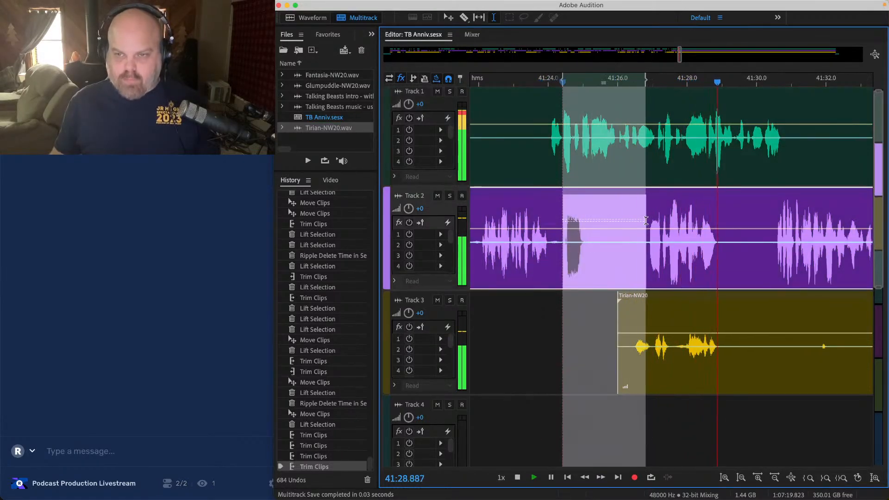
pyautogui.press('Delete')
pyautogui.scroll(-3, 603, 261)
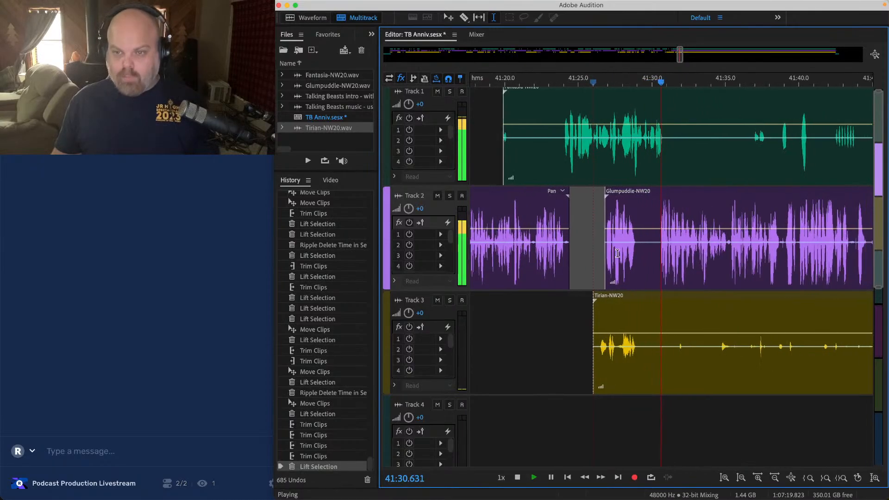
# Step: Delete the Track 3 audio from about 41:29.5 to 41:34.5
pyautogui.hscroll(2, 603, 261)
pyautogui.scroll(1, 537, 254)
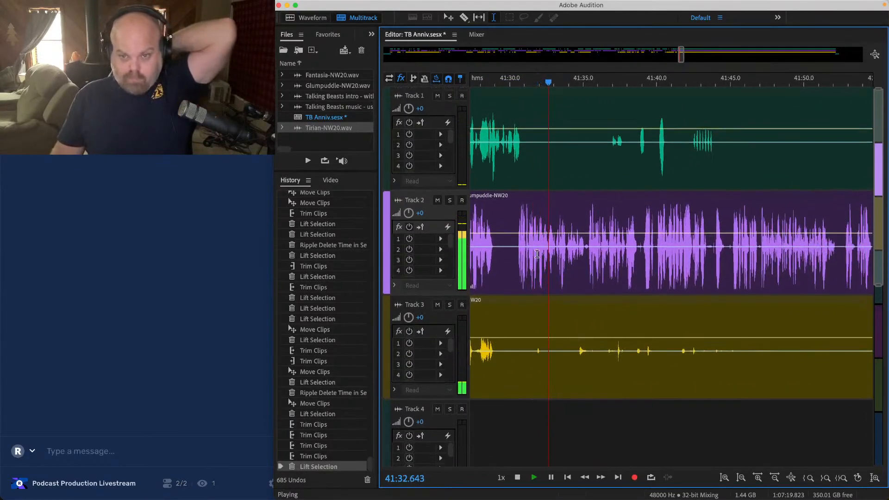
pyautogui.moveTo(502, 327); pyautogui.dragTo(576, 322)
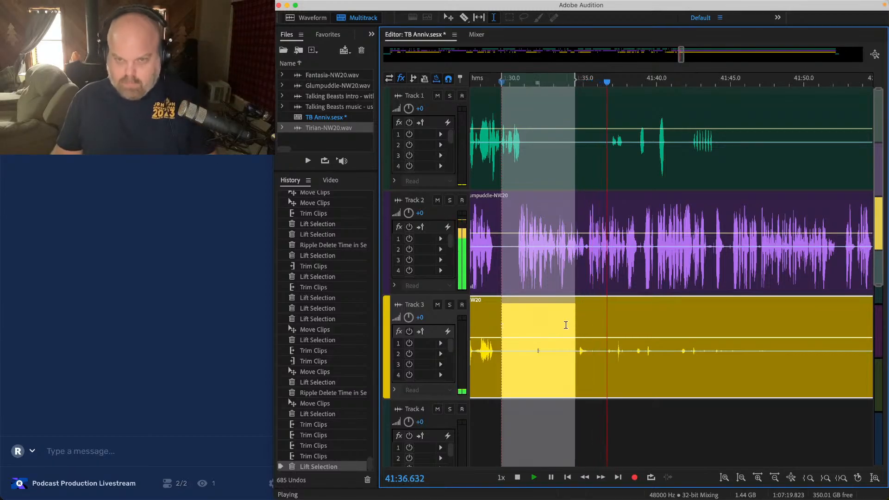
pyautogui.press('Delete')
pyautogui.hscroll(1, 556, 324)
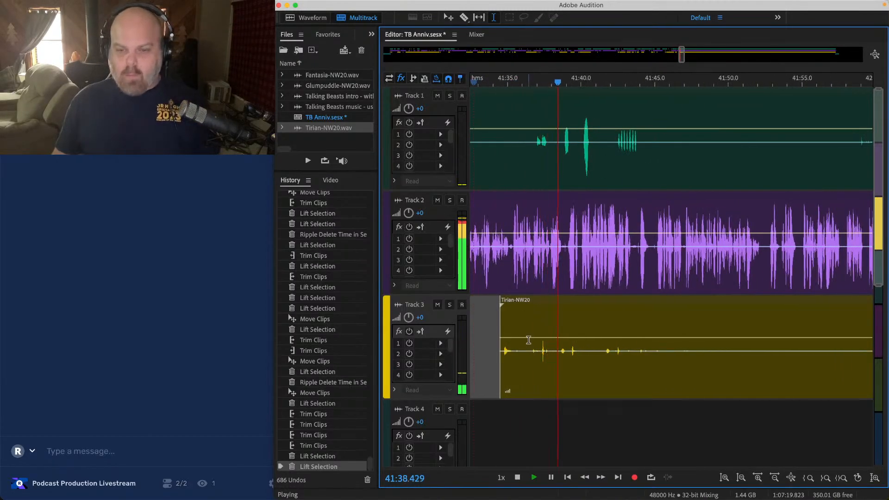
# Step: Delete the Track 2 and Track 3 audio from about 41:43.8 to 41:45.1 and fade out the clips before the gap
pyautogui.hscroll(2, 528, 340)
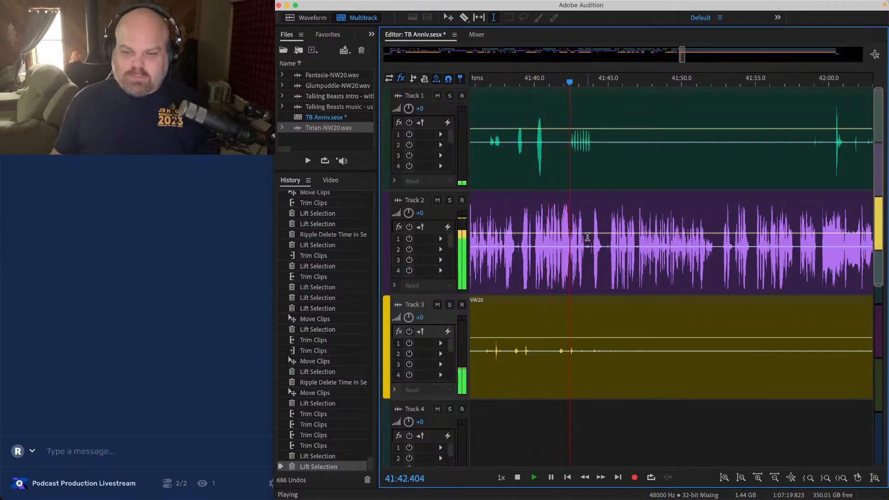
pyautogui.scroll(4, 609, 252)
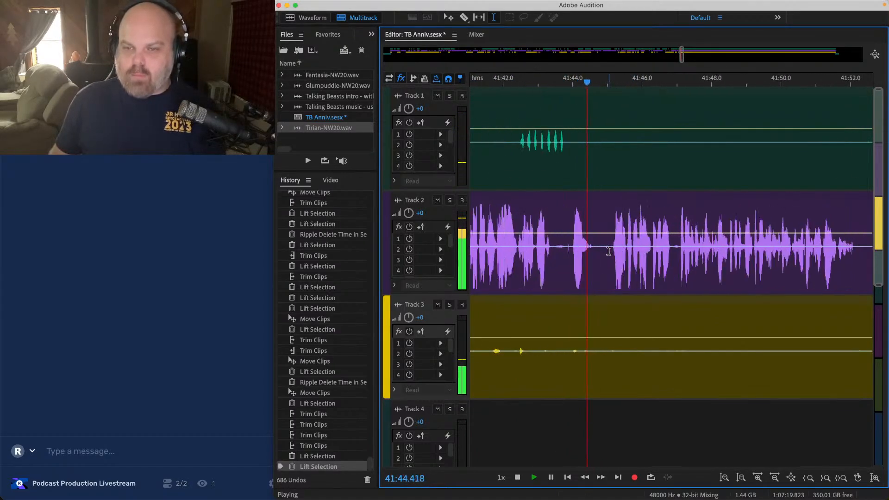
pyautogui.moveTo(655, 222); pyautogui.dragTo(549, 307)
pyautogui.press('Delete')
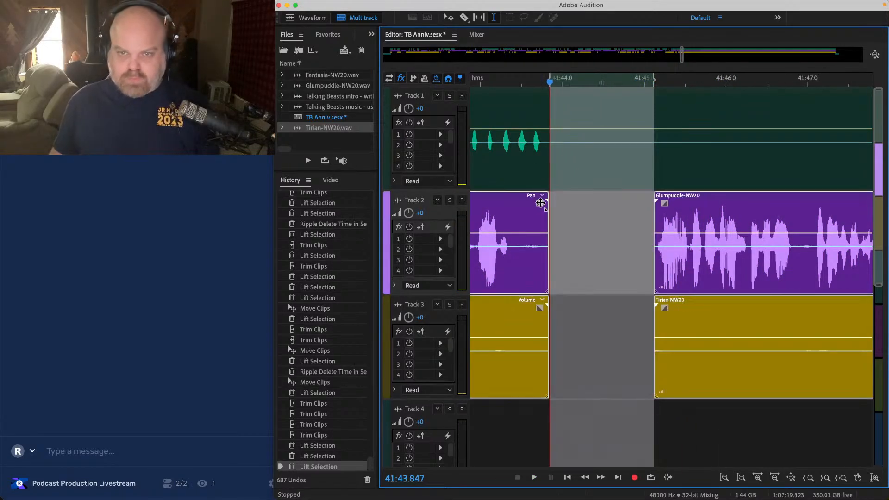
pyautogui.moveTo(540, 202); pyautogui.dragTo(505, 227)
pyautogui.click(566, 250)
# Step: Cut Track 1 from about 41:44.6 to 41:46.5 and move the following clips on all tracks earlier to close the Track 2 gap
pyautogui.click(739, 421)
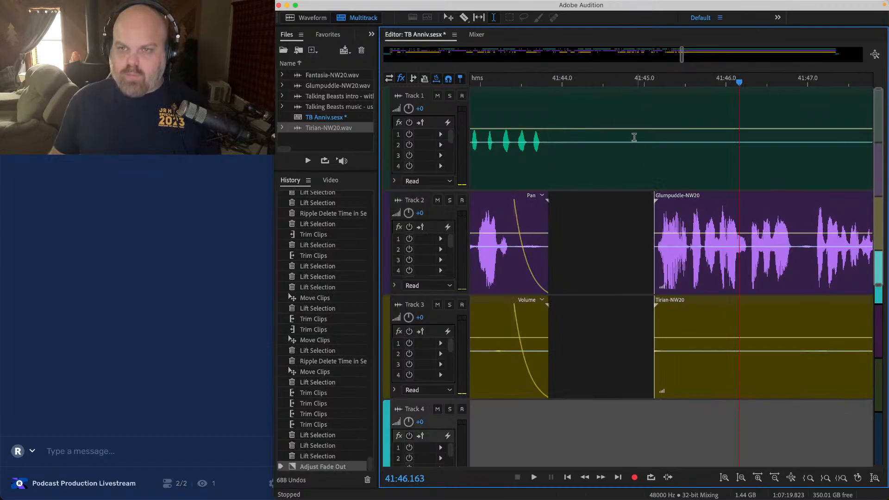
pyautogui.moveTo(613, 105); pyautogui.dragTo(878, 333)
pyautogui.press('Delete')
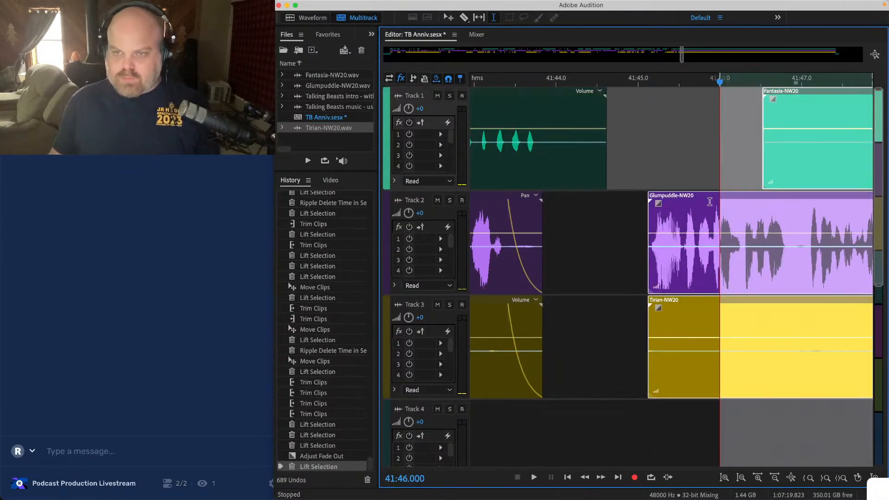
pyautogui.moveTo(677, 195); pyautogui.dragTo(572, 169)
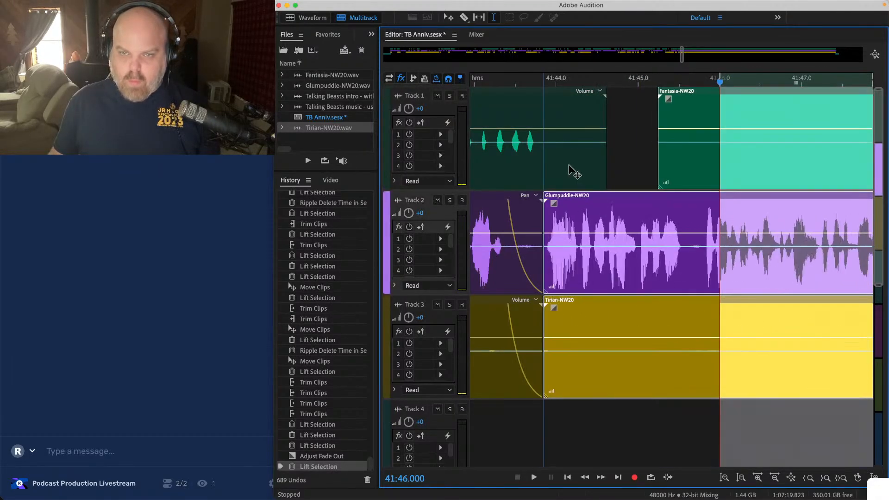
# Step: Add a short fade-in to the Track 2 clip after the 41:43.8 join and audition the transition
pyautogui.click(475, 219)
pyautogui.press('space')
pyautogui.scroll(-1, 476, 218)
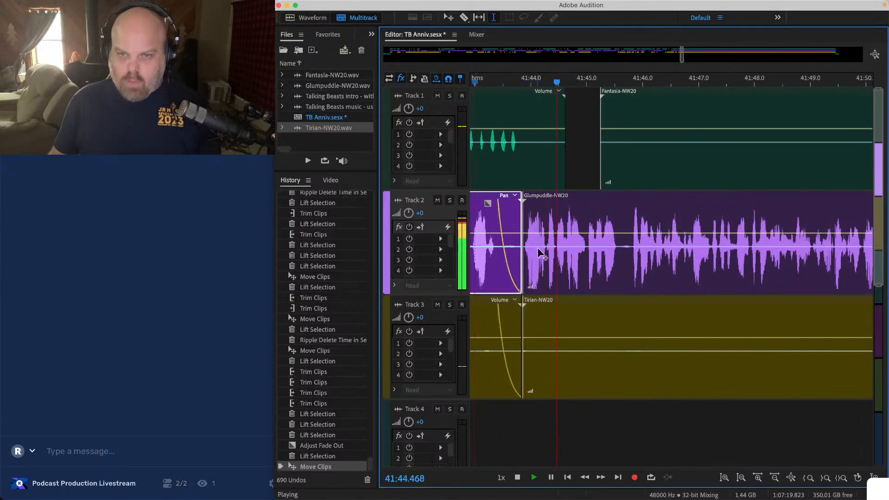
pyautogui.click(539, 251)
pyautogui.press('space')
pyautogui.moveTo(533, 203); pyautogui.dragTo(539, 205)
pyautogui.click(486, 217)
pyautogui.press('space')
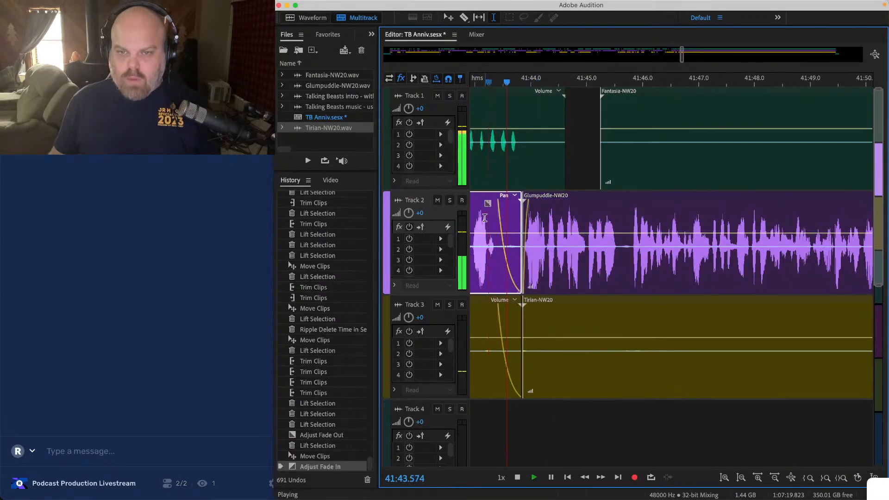
pyautogui.press('space')
# Step: Delete the Track 3 audio around the join, from about 41:43.2 to 41:45.3, audition it and save the session
pyautogui.moveTo(485, 321); pyautogui.dragTo(606, 334)
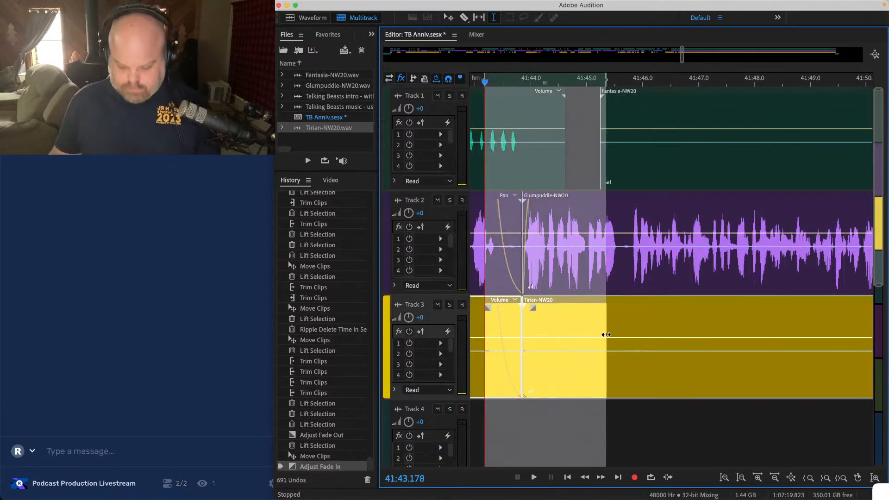
pyautogui.press('Delete')
pyautogui.hscroll(-1, 600, 332)
pyautogui.click(539, 306)
pyautogui.press('space')
pyautogui.scroll(-3, 538, 304)
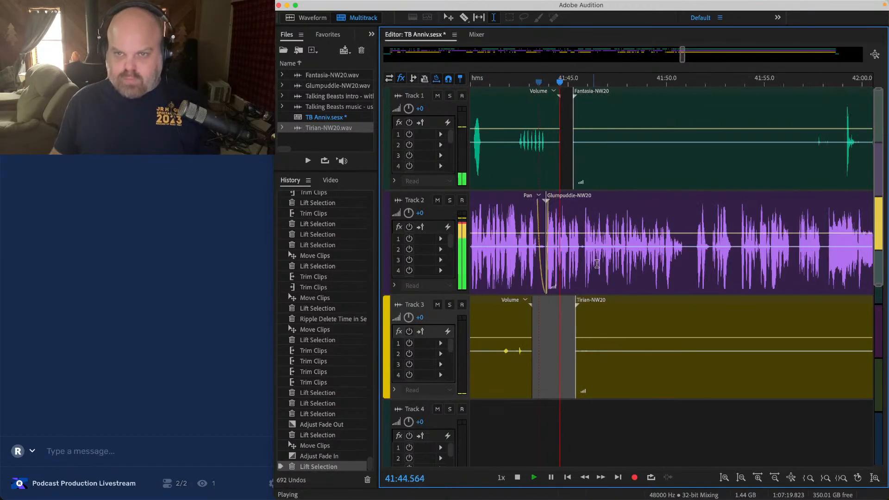
pyautogui.press('super+s')
# Step: Trim the starts of the Track 1 and Track 3 clips after the join to about 41:58.7
pyautogui.hscroll(2, 539, 308)
pyautogui.click(555, 343)
pyautogui.click(555, 142)
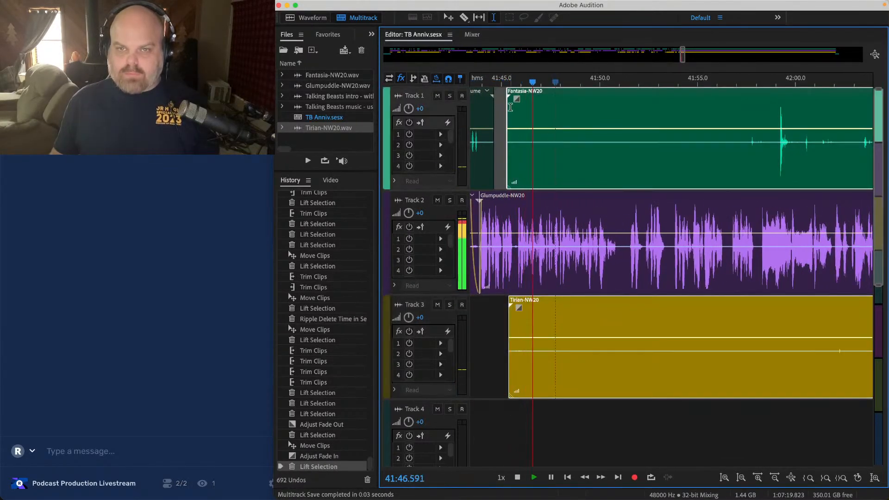
pyautogui.moveTo(507, 106); pyautogui.dragTo(770, 110)
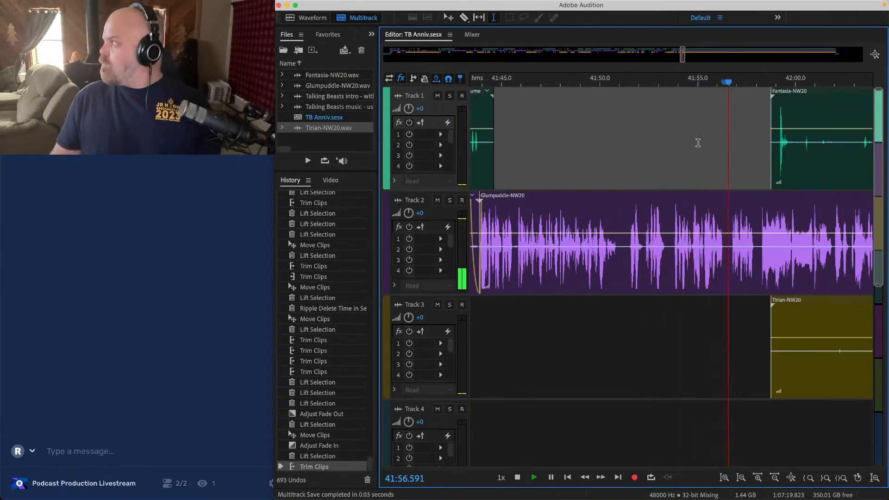
pyautogui.hscroll(10, 698, 143)
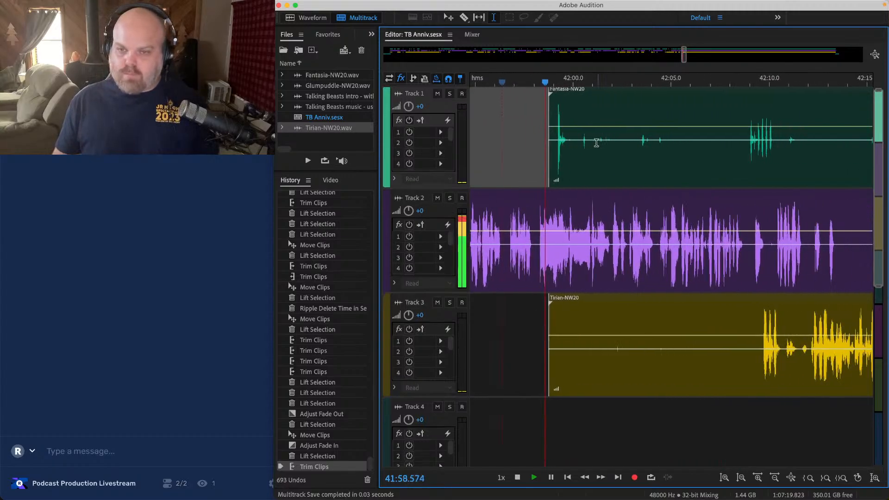
# Step: Trim the start of the Track 3 clip further to about 42:09.4 and save the session
pyautogui.moveTo(548, 319); pyautogui.dragTo(758, 350)
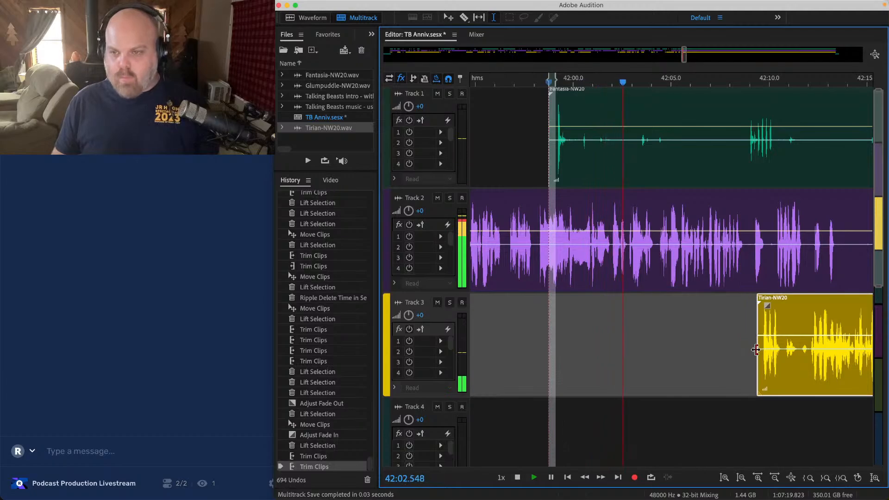
pyautogui.click(739, 348)
pyautogui.scroll(3, 738, 345)
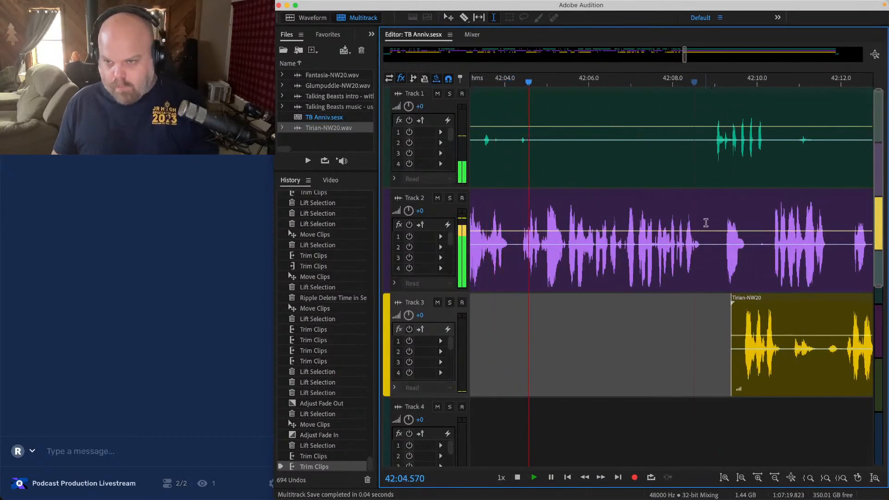
# Step: Delete the Track 2 audio from about 42:08.8 to 42:10.4 and the Track 1 audio from about 42:07.0 to 42:08.4
pyautogui.moveTo(706, 225); pyautogui.dragTo(773, 226)
pyautogui.press('Delete')
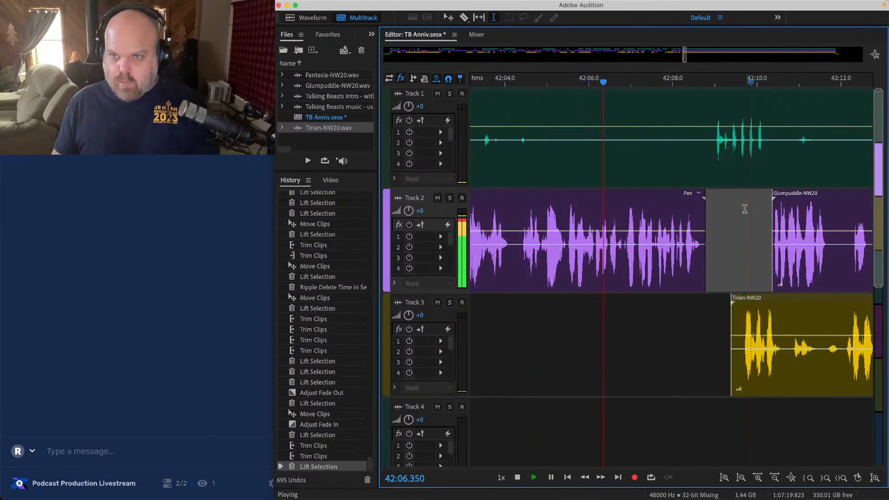
pyautogui.moveTo(688, 103); pyautogui.dragTo(632, 107)
pyautogui.press('Delete')
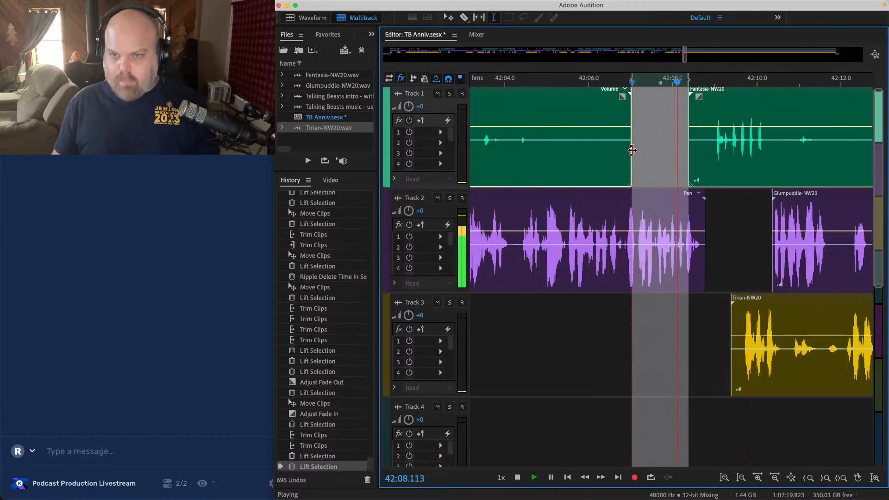
# Step: Audition the passage before 42:07 and delete the Track 1 and Track 2 audio from about 42:06.15 to 42:07.1
pyautogui.click(569, 101)
pyautogui.moveTo(869, 432); pyautogui.dragTo(808, 83)
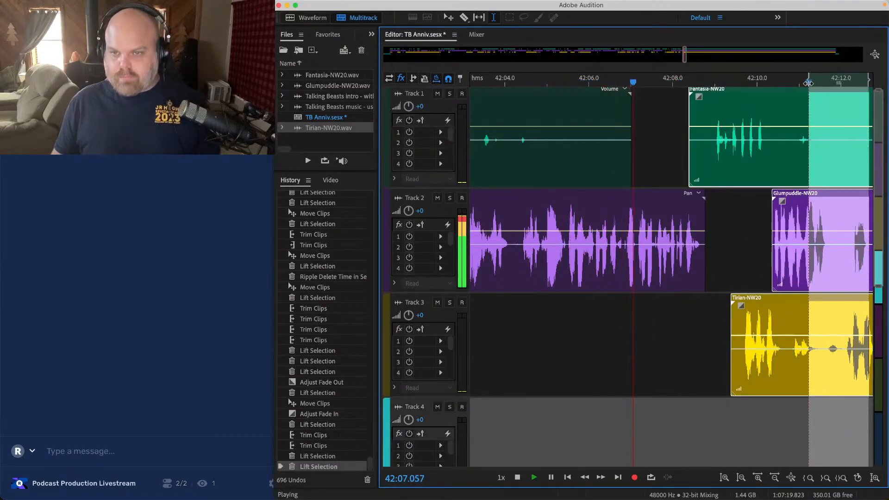
pyautogui.click(603, 109)
pyautogui.scroll(5, 596, 109)
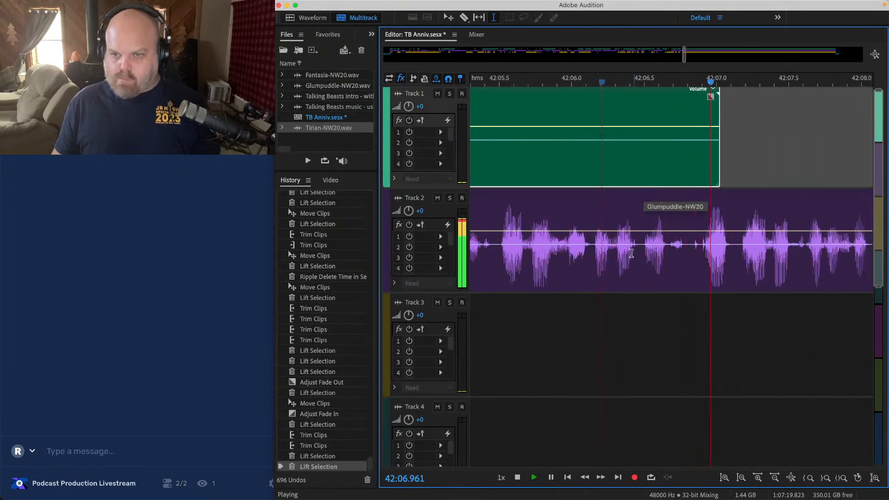
pyautogui.click(568, 233)
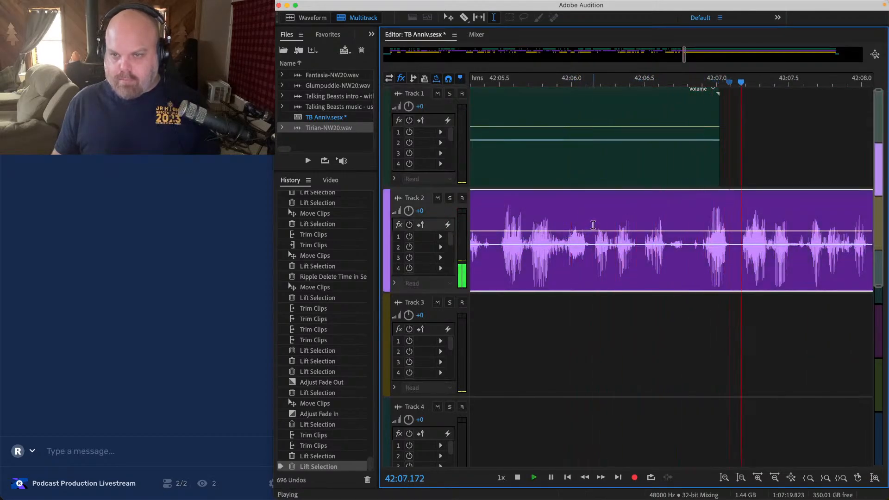
pyautogui.moveTo(593, 213); pyautogui.dragTo(734, 107)
pyautogui.press('Delete')
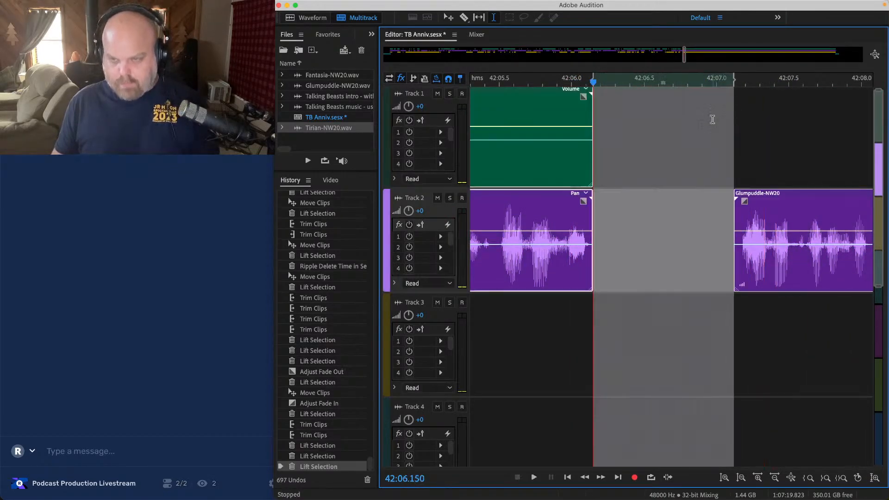
# Step: Move the clips after the 42:06.15 cut earlier on all tracks to close the Track 2 gap, and audition the join
pyautogui.click(710, 118)
pyautogui.press('space')
pyautogui.scroll(-5, 711, 118)
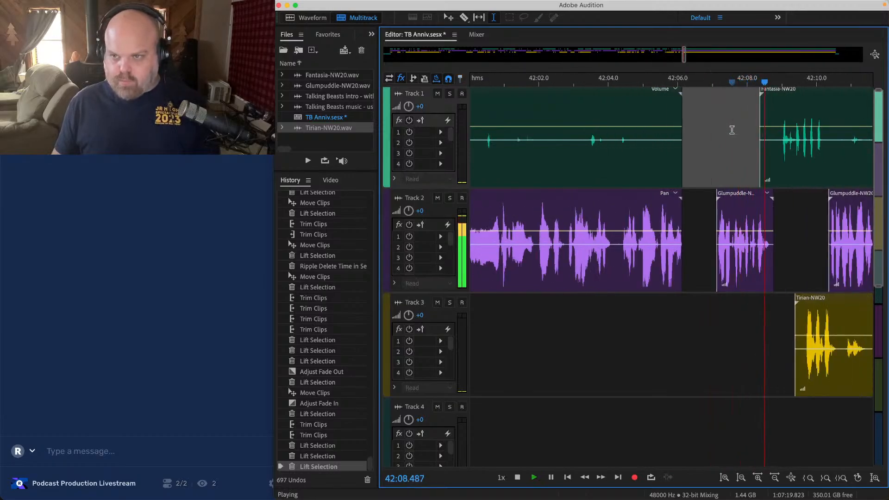
pyautogui.moveTo(732, 130); pyautogui.dragTo(846, 415)
pyautogui.press('space')
pyautogui.scroll(3, 741, 240)
pyautogui.click(708, 193)
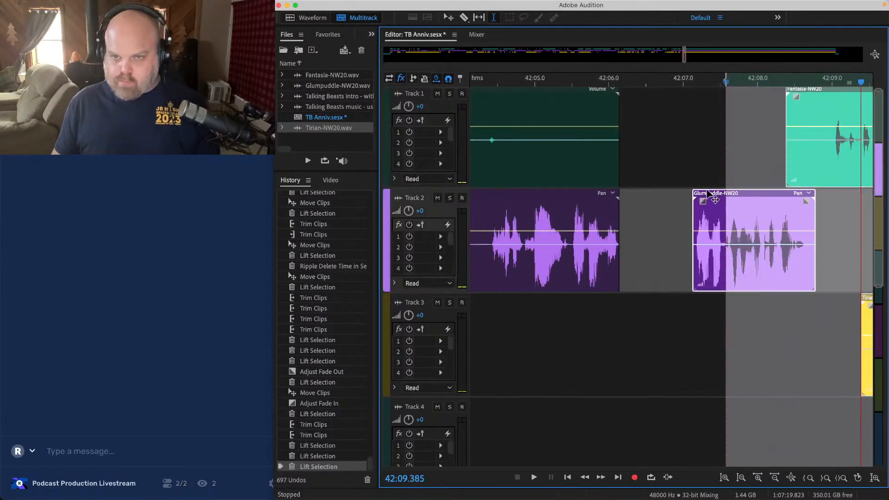
pyautogui.moveTo(709, 194); pyautogui.dragTo(635, 193)
pyautogui.click(579, 202)
pyautogui.press('space')
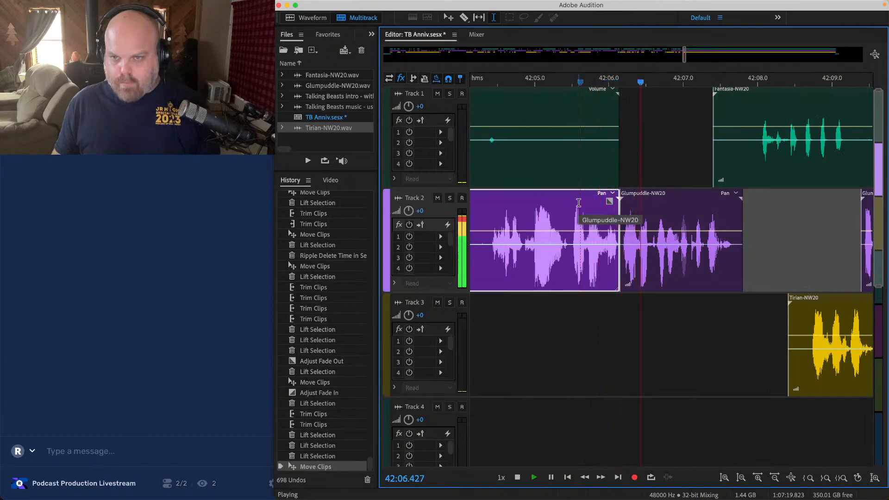
# Step: Move the next clips on Tracks 1 to 3 earlier, starting the Track 1 clip at about 42:07.0, audition and save the session
pyautogui.hscroll(3, 764, 243)
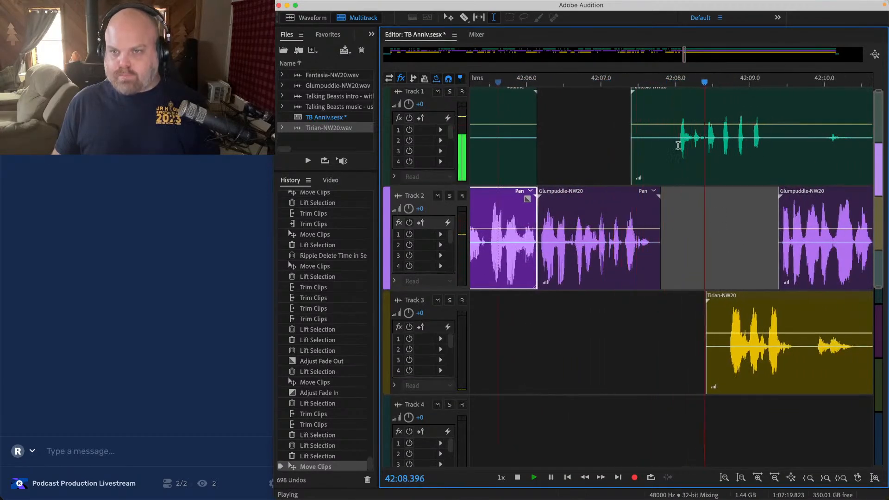
pyautogui.moveTo(842, 412); pyautogui.dragTo(809, 69)
pyautogui.moveTo(666, 88); pyautogui.dragTo(635, 92)
pyautogui.press('space')
pyautogui.press('g')
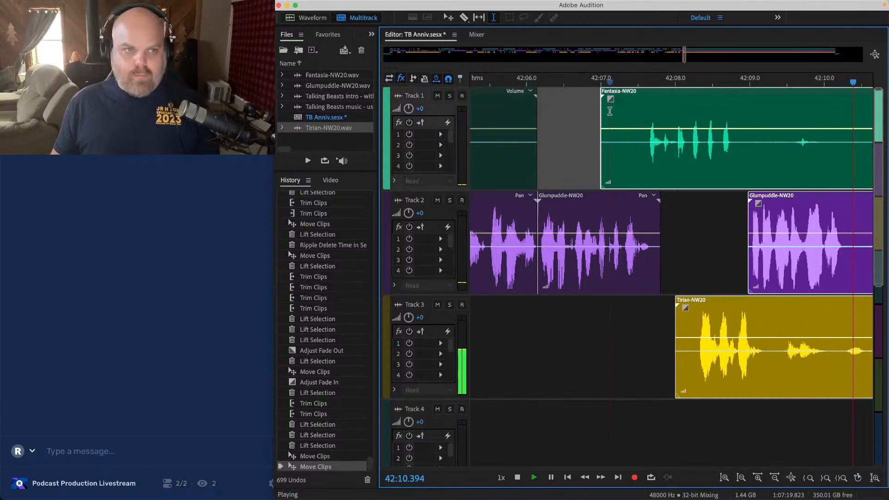
pyautogui.press('space')
pyautogui.press('-')
pyautogui.press('-')
pyautogui.click(589, 130)
pyautogui.press('space')
pyautogui.press('super+s')
pyautogui.press('=')
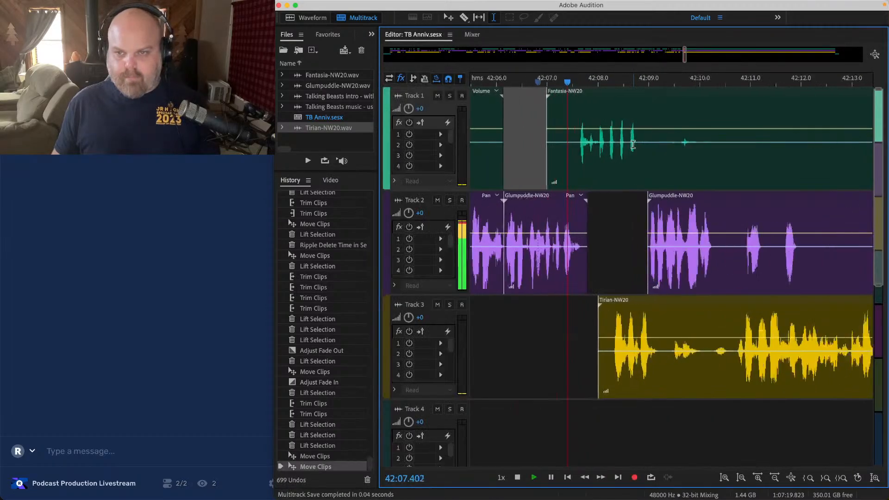
# Step: Audition from about 42:07 and ripple-delete the time from 42:09.0 to about 42:10.7 on all tracks
pyautogui.press('=')
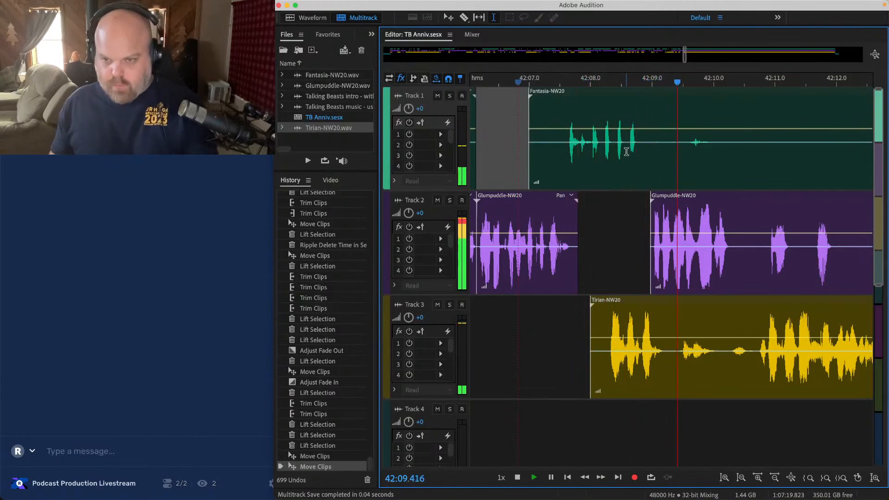
pyautogui.scroll(-3, 627, 300)
pyautogui.hscroll(3, 626, 301)
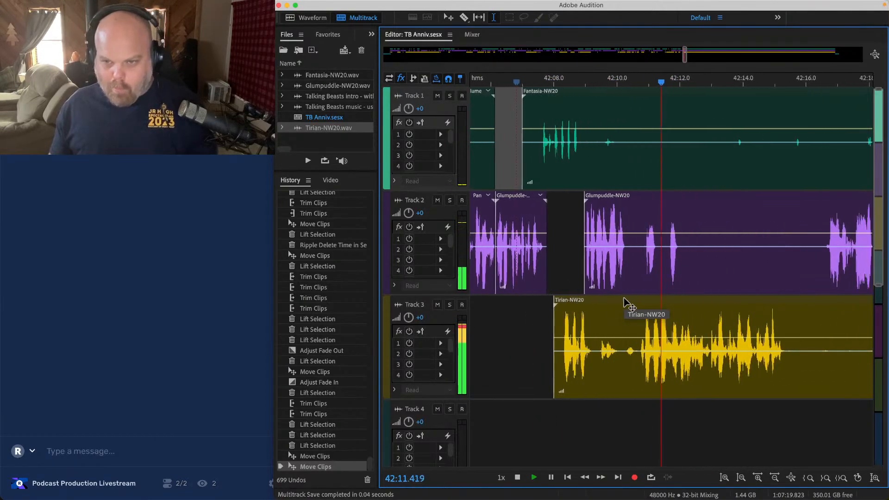
pyautogui.scroll(3, 589, 304)
pyautogui.press('space')
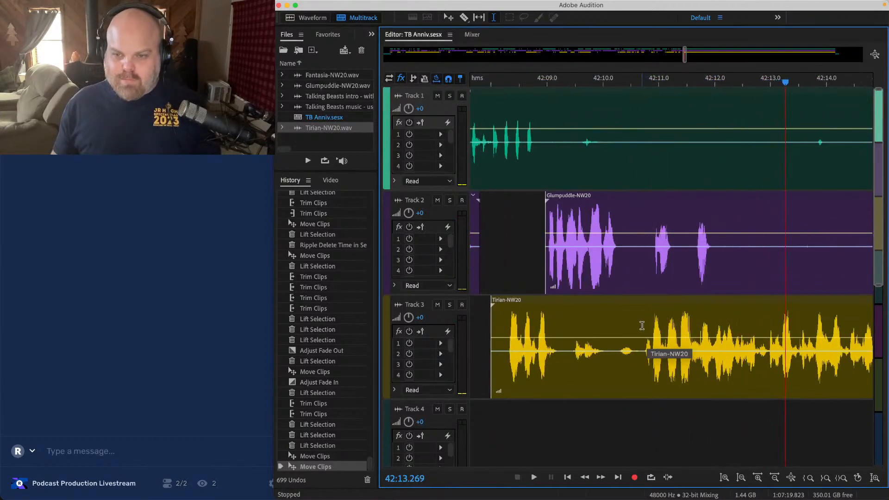
pyautogui.moveTo(642, 341); pyautogui.dragTo(548, 87)
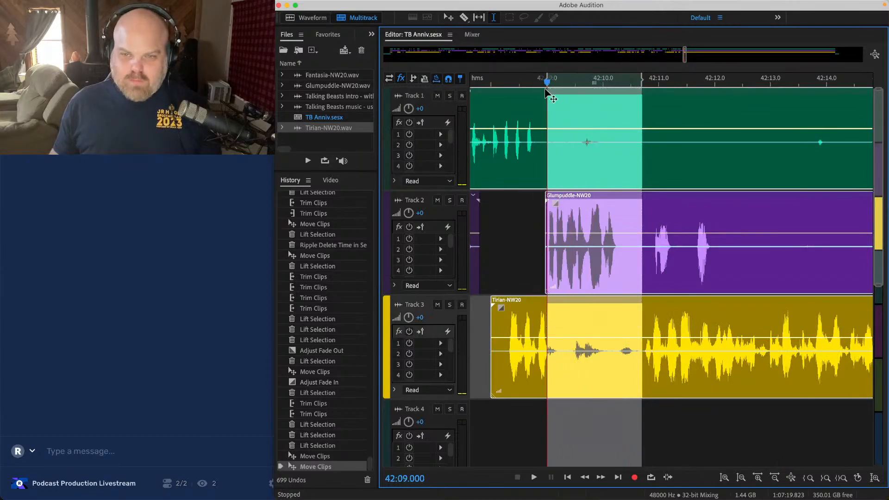
pyautogui.hotkey('alt', 'BackSpace')
# Step: Remove the short Track 3 clip ending at 42:09.0 and audition the join
pyautogui.click(524, 319)
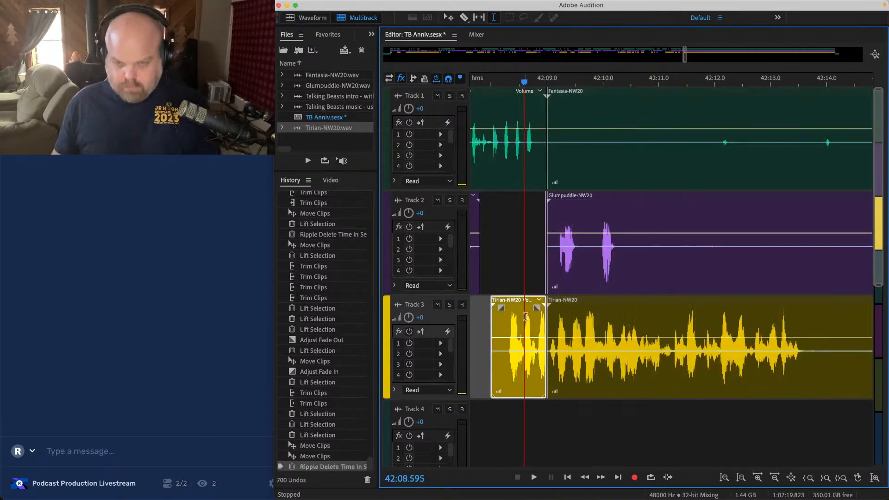
pyautogui.press('Delete')
pyautogui.click(533, 241)
pyautogui.press('space')
pyautogui.scroll(3, 534, 241)
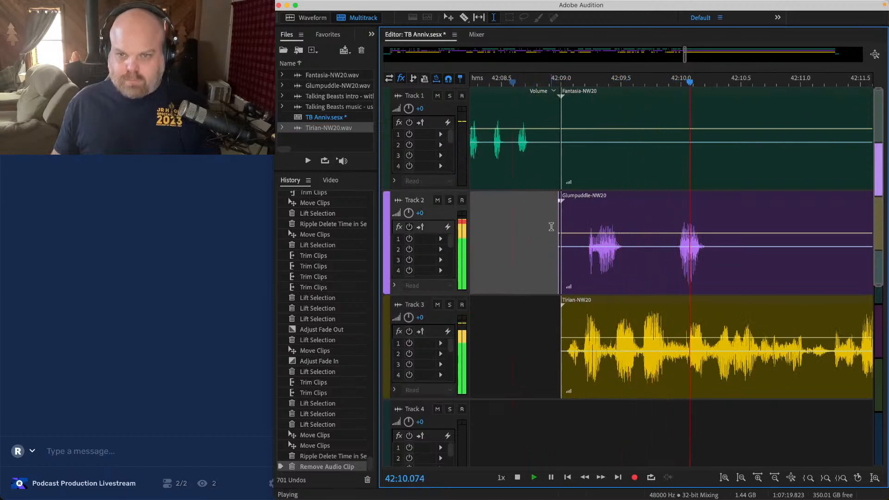
# Step: Delete the Track 2 audio from about 42:08.4 to 42:12.9 and replay the passage
pyautogui.scroll(-3, 552, 227)
pyautogui.moveTo(527, 233); pyautogui.dragTo(734, 252)
pyautogui.press('Delete')
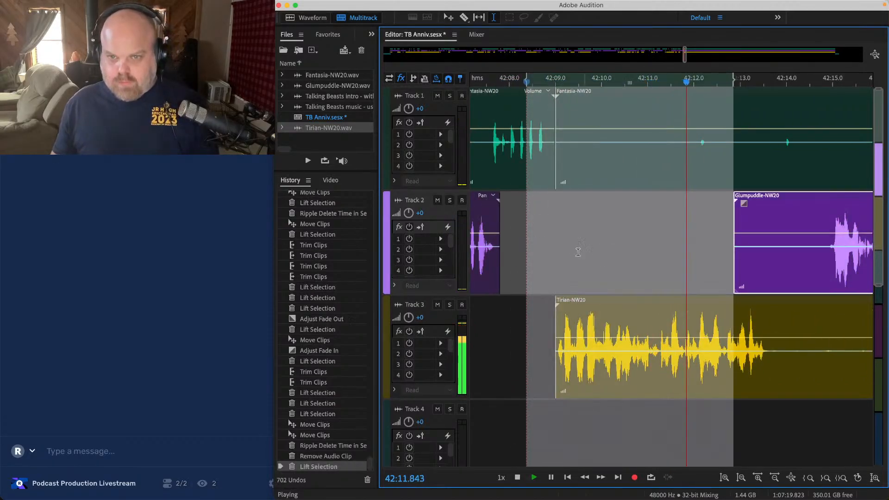
pyautogui.click(523, 218)
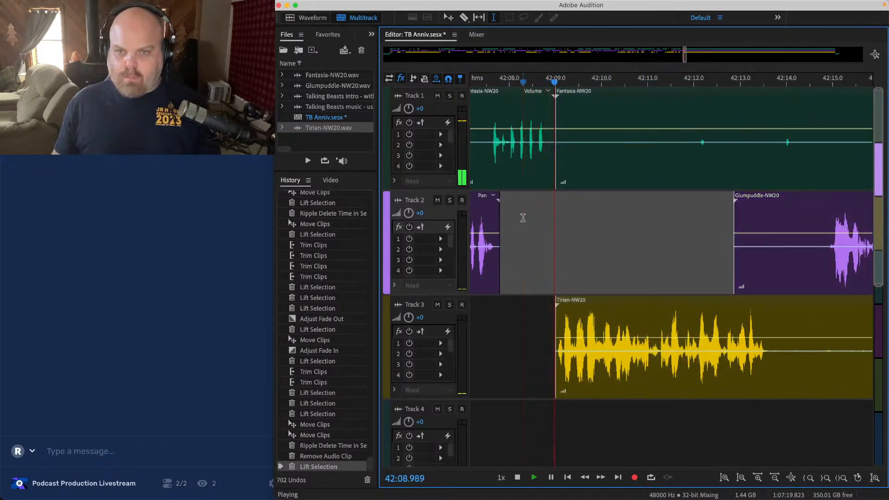
# Step: Move the clips after the 42:09.0 cut earlier on Tracks 1 to 3 to start at about 42:08.7, audition and save the session
pyautogui.moveTo(741, 322); pyautogui.dragTo(811, 160)
pyautogui.press('space')
pyautogui.moveTo(568, 94); pyautogui.dragTo(555, 95)
pyautogui.click(514, 97)
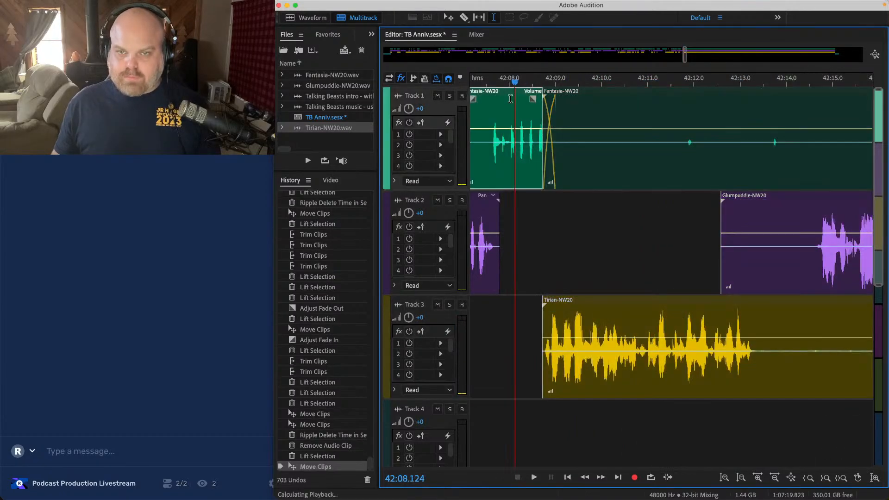
pyautogui.press('space')
pyautogui.click(588, 269)
pyautogui.press('super+s')
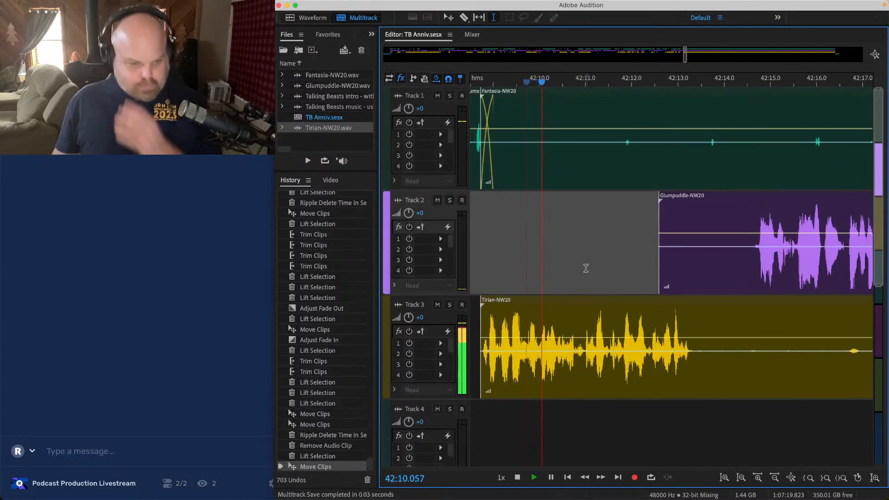
# Step: Ripple-delete the silence from about 42:13.6 to 42:14.5 on all tracks, audition the join and save the session
pyautogui.scroll(-2, 571, 269)
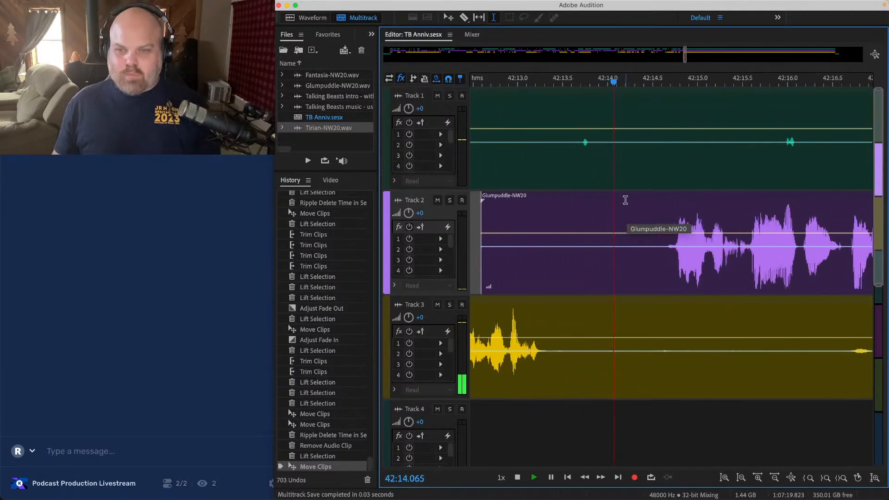
pyautogui.scroll(3, 658, 176)
pyautogui.press('space')
pyautogui.moveTo(661, 215); pyautogui.dragTo(555, 368)
pyautogui.hotkey('alt', 'BackSpace')
pyautogui.click(503, 231)
pyautogui.press('space')
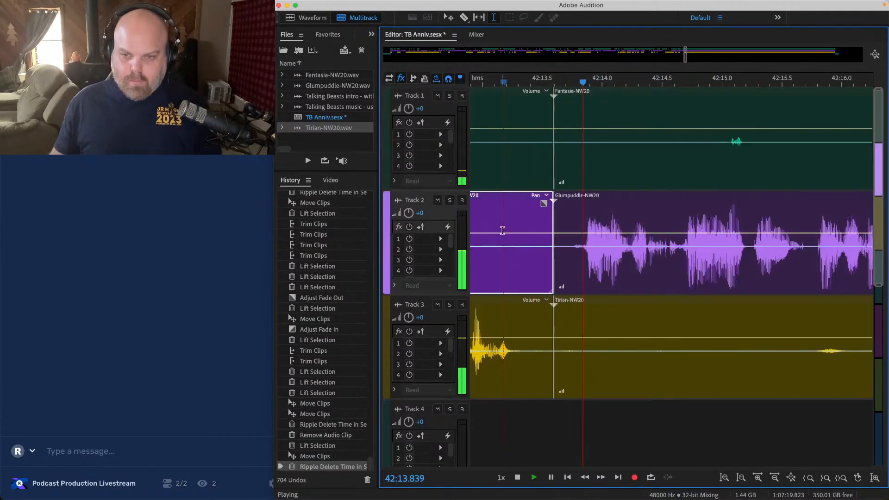
pyautogui.scroll(-3, 533, 288)
pyautogui.press('super+s')
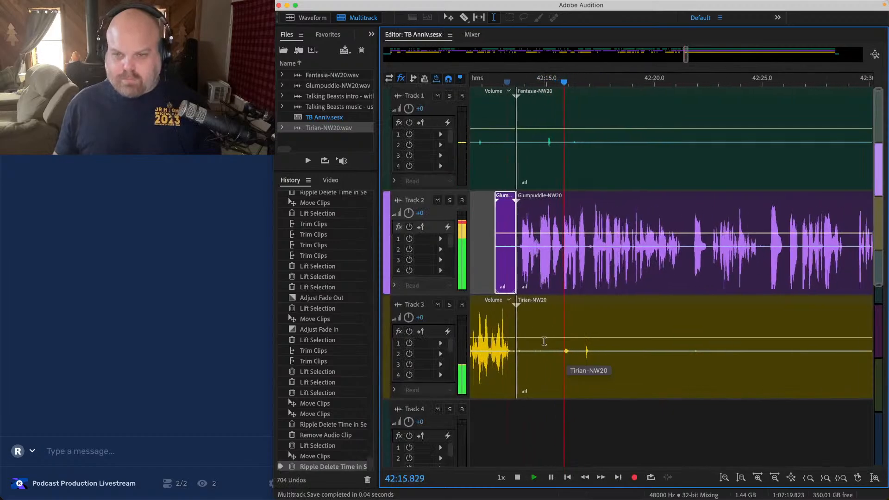
# Step: Ripple-delete the time from about 42:21.2 to 42:22.5 on all tracks and audition the join
pyautogui.scroll(5, 705, 285)
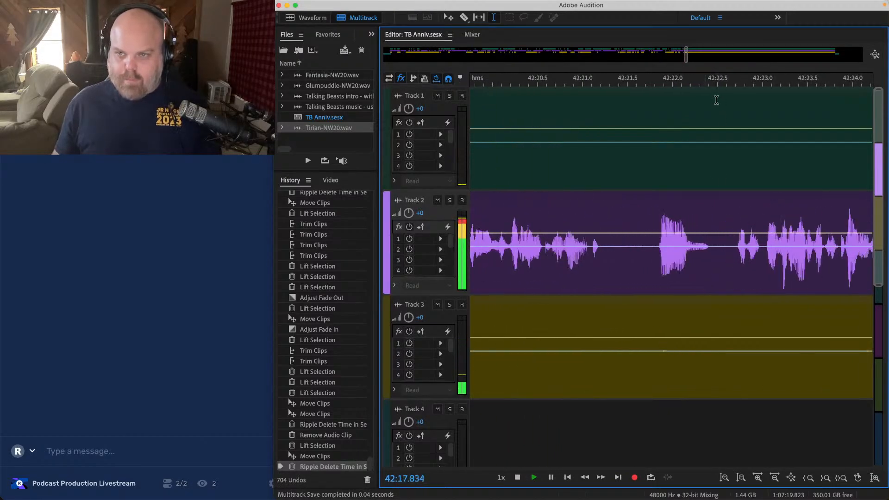
pyautogui.moveTo(717, 100); pyautogui.dragTo(603, 401)
pyautogui.press('super+shift+BackSpace')
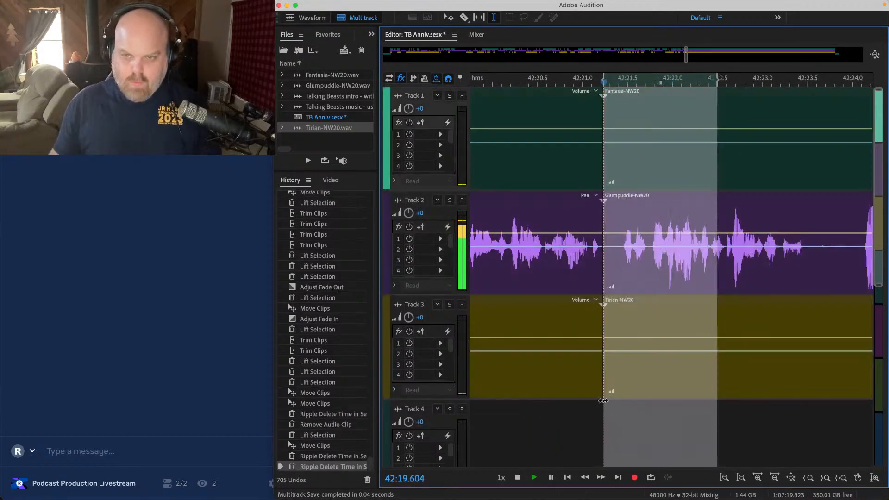
pyautogui.click(708, 422)
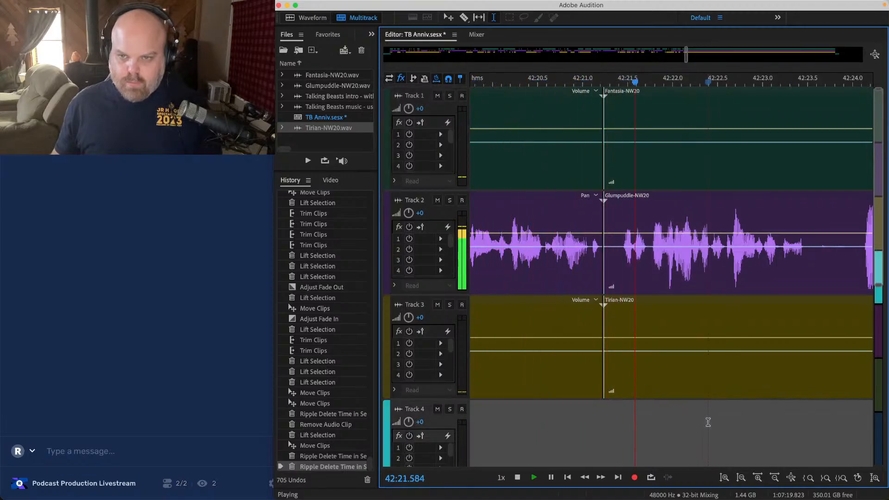
pyautogui.press('space')
# Step: Move the clips after the 42:21.2 cut slightly earlier on Tracks 1 to 3 to overlap the join, and audition it
pyautogui.click(665, 99)
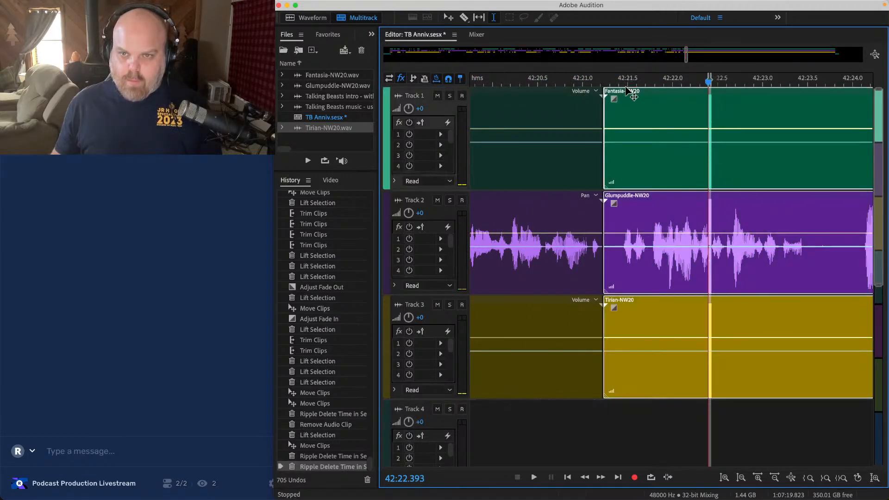
pyautogui.moveTo(627, 89); pyautogui.dragTo(624, 89)
pyautogui.click(508, 123)
pyautogui.press('space')
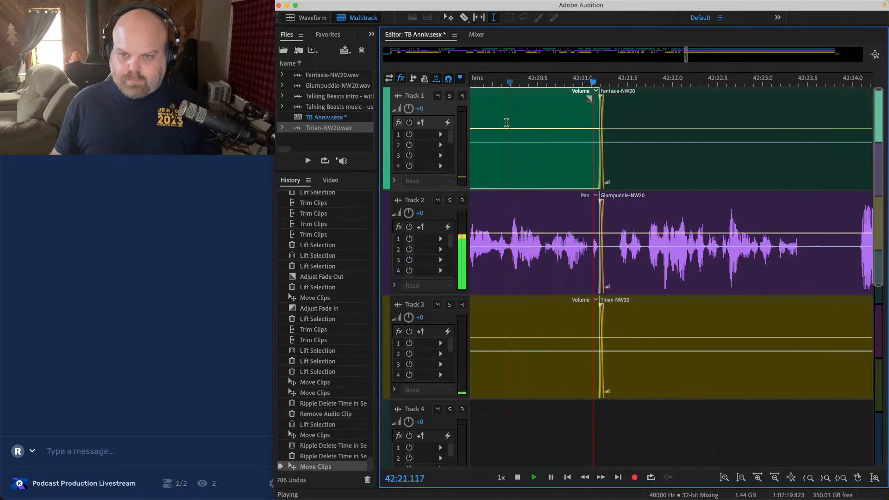
# Step: Delete the Track 3 audio from about 42:17.9 to 42:23.3 and the Track 1 audio from about 42:19.2 to 42:23.3
pyautogui.scroll(-5, 507, 122)
pyautogui.hscroll(-3, 514, 329)
pyautogui.press('space')
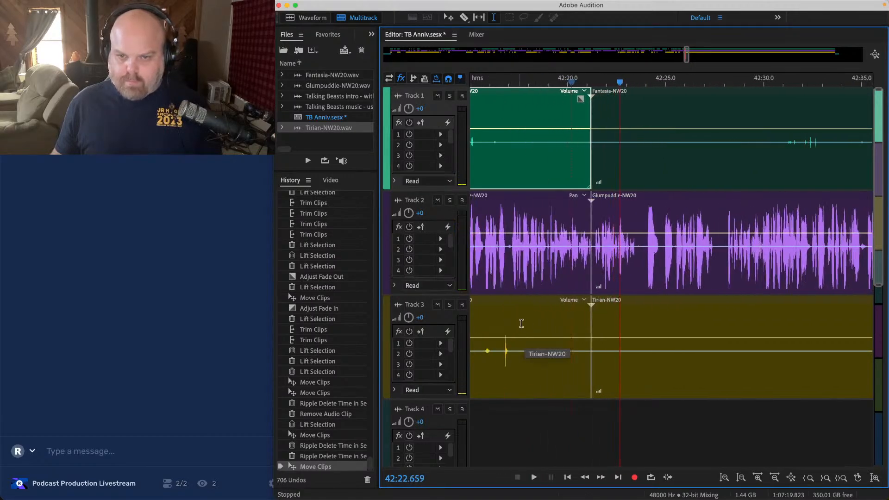
pyautogui.moveTo(527, 333); pyautogui.dragTo(632, 334)
pyautogui.press('Delete')
pyautogui.click(553, 110)
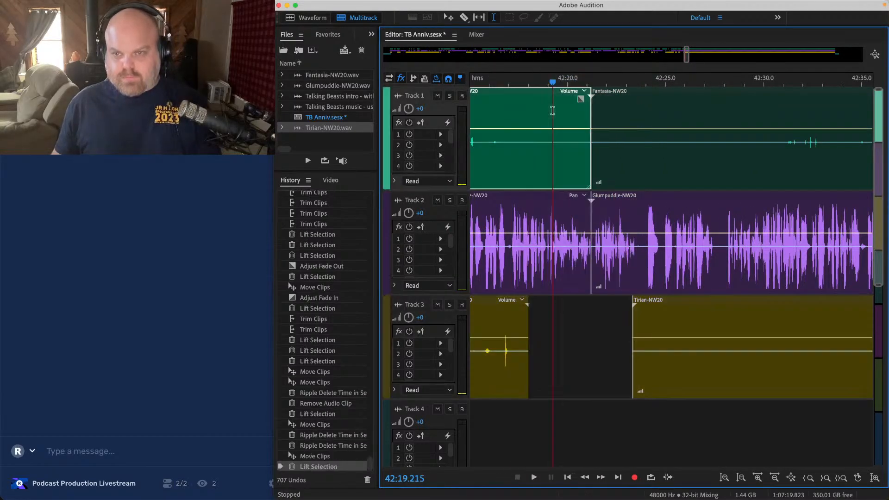
pyautogui.moveTo(553, 111); pyautogui.dragTo(631, 116)
pyautogui.press('Delete')
# Step: Audition the Track 2 join at 42:21.2 and trim the start of the second clip to about 42:21.4
pyautogui.click(580, 135)
pyautogui.scroll(3, 580, 135)
pyautogui.press('space')
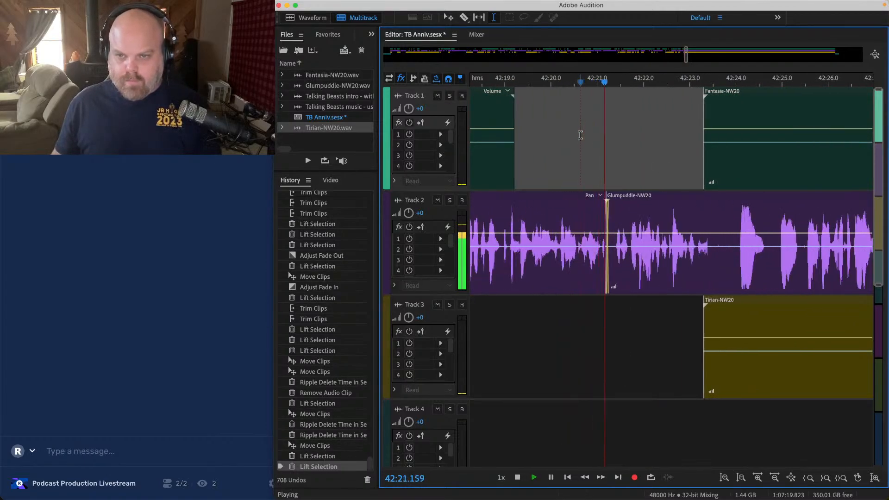
pyautogui.press('space')
pyautogui.scroll(2, 616, 185)
pyautogui.moveTo(595, 212); pyautogui.dragTo(612, 212)
pyautogui.click(571, 154)
pyautogui.press('space')
pyautogui.scroll(-3, 584, 181)
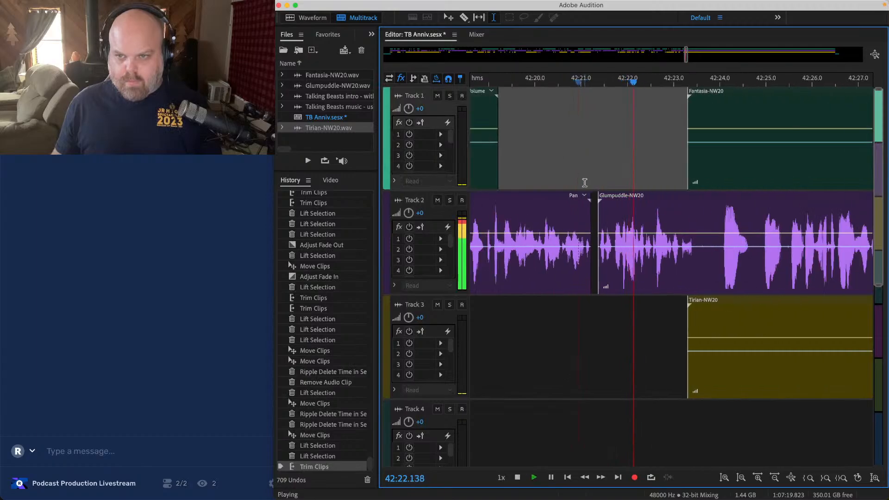
# Step: Ripple-delete the time from about 42:23.6 to 42:24.6 on all tracks and audition the join
pyautogui.hscroll(3, 585, 183)
pyautogui.scroll(1, 697, 253)
pyautogui.scroll(1, 648, 222)
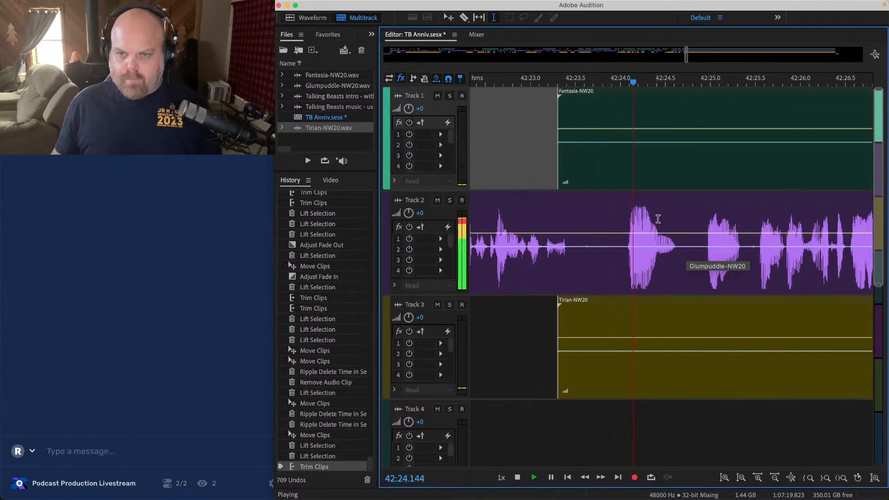
pyautogui.press('space')
pyautogui.moveTo(676, 107); pyautogui.dragTo(582, 349)
pyautogui.hotkey('alt', 'Delete')
pyautogui.click(527, 331)
pyautogui.press('space')
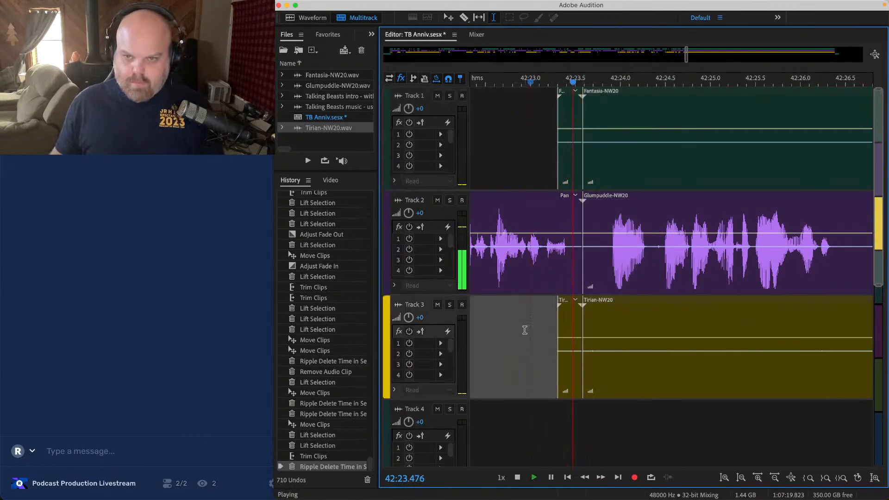
# Step: Delete the Track 3 audio from about 42:22.9 to 42:24.6 and the Track 1 audio from about 42:23.1 to 42:25.3
pyautogui.press('space')
pyautogui.moveTo(525, 330); pyautogui.dragTo(675, 333)
pyautogui.press('Delete')
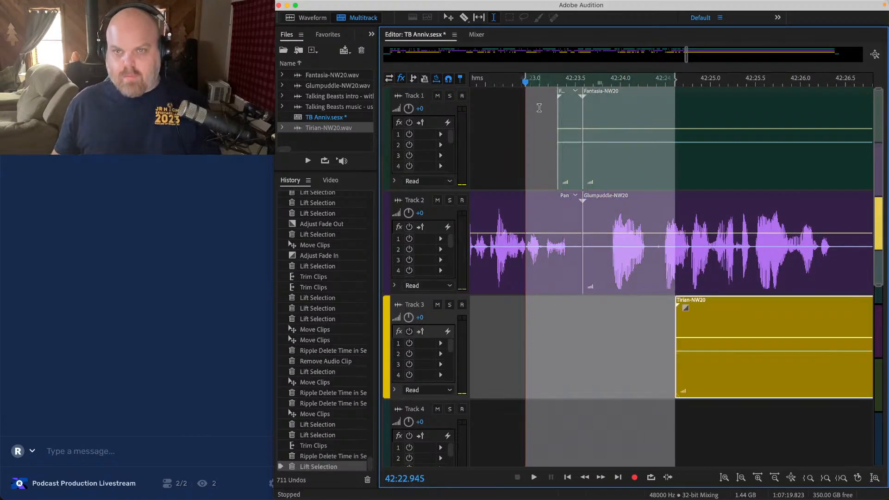
pyautogui.moveTo(540, 107); pyautogui.dragTo(737, 135)
pyautogui.press('Delete')
pyautogui.click(548, 111)
pyautogui.press('space')
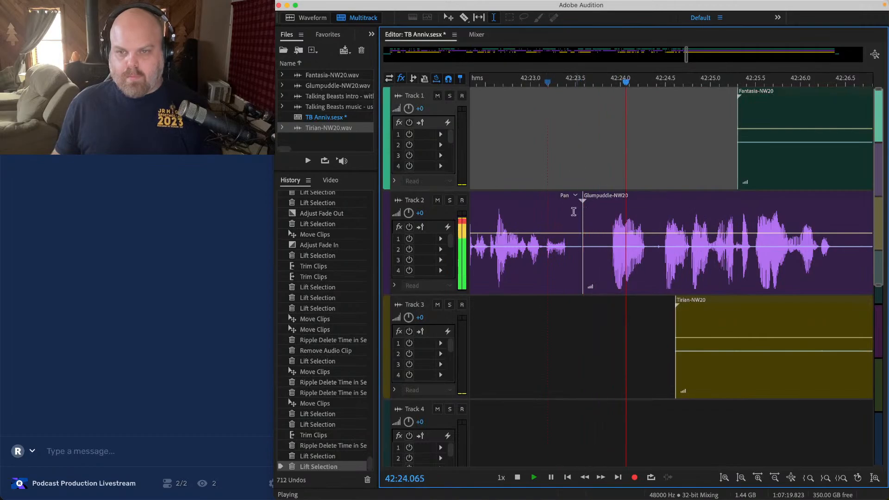
# Step: Fade out the end of the Track 2 clip from about 42:23.4 to the 42:23.6 cut and audition it
pyautogui.press('space')
pyautogui.moveTo(580, 201); pyautogui.dragTo(565, 204)
pyautogui.click(527, 157)
pyautogui.press('space')
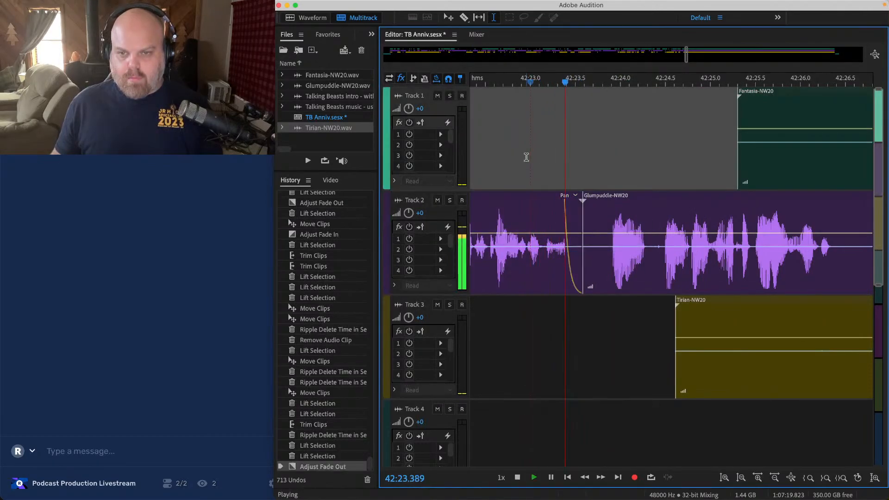
pyautogui.press('space')
# Step: Try a fade-in on the Track 2 clip after the 42:23.6 cut, reaching to about 42:24.0, and audition it
pyautogui.click(601, 214)
pyautogui.moveTo(589, 203); pyautogui.dragTo(623, 203)
pyautogui.click(668, 164)
pyautogui.press('space')
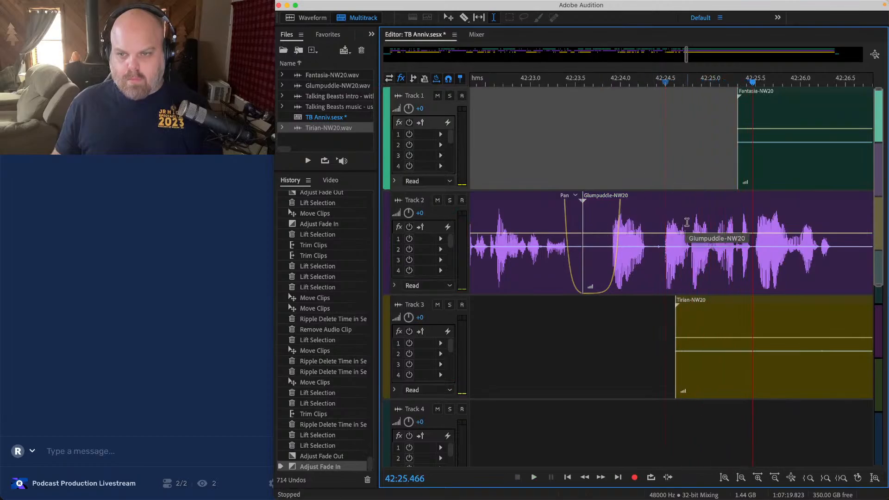
# Step: Delete the Track 2 and Track 3 audio from about 42:23.9 to 42:24.8 and remove the short leftover Track 2 clip before it
pyautogui.moveTo(689, 221); pyautogui.dragTo(607, 389)
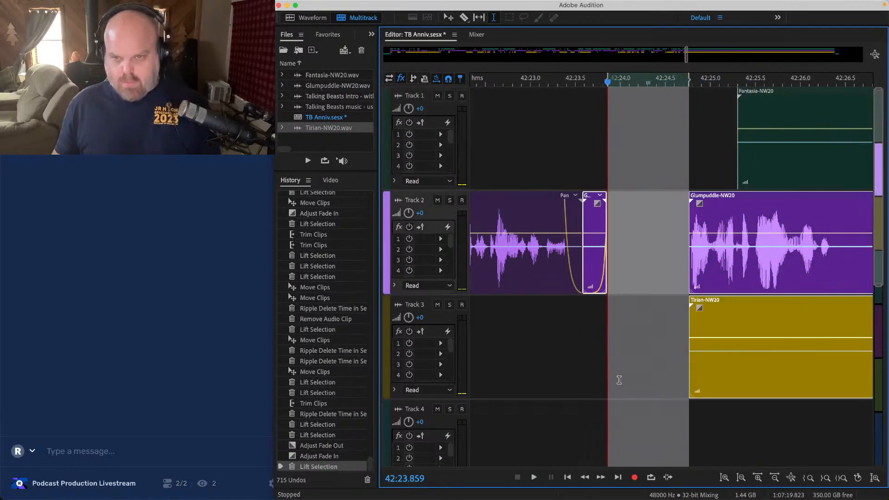
pyautogui.press('Delete')
pyautogui.click(602, 220)
pyautogui.press('Delete')
# Step: Move the following clips on Tracks 1 to 3 earlier, starting the Track 2 clip at about 42:23.8, and audition the join
pyautogui.click(719, 157)
pyautogui.moveTo(720, 156); pyautogui.dragTo(807, 342)
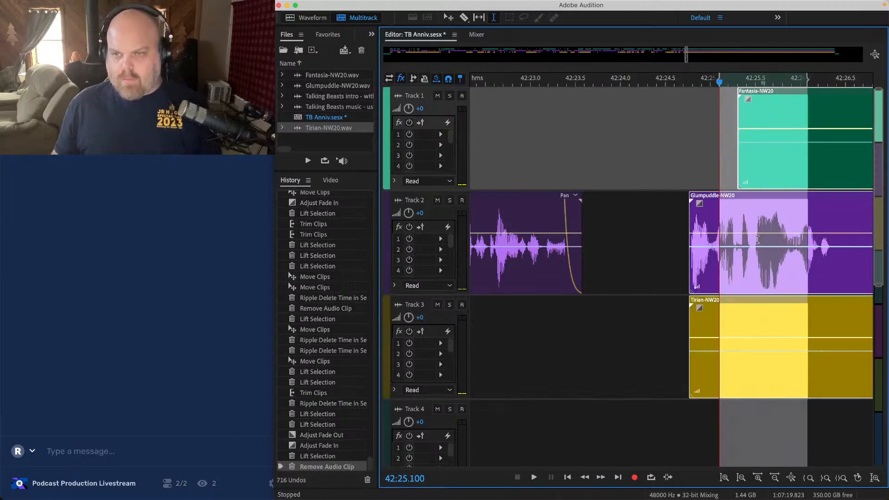
pyautogui.moveTo(721, 202); pyautogui.dragTo(634, 202)
pyautogui.click(535, 130)
pyautogui.press('space')
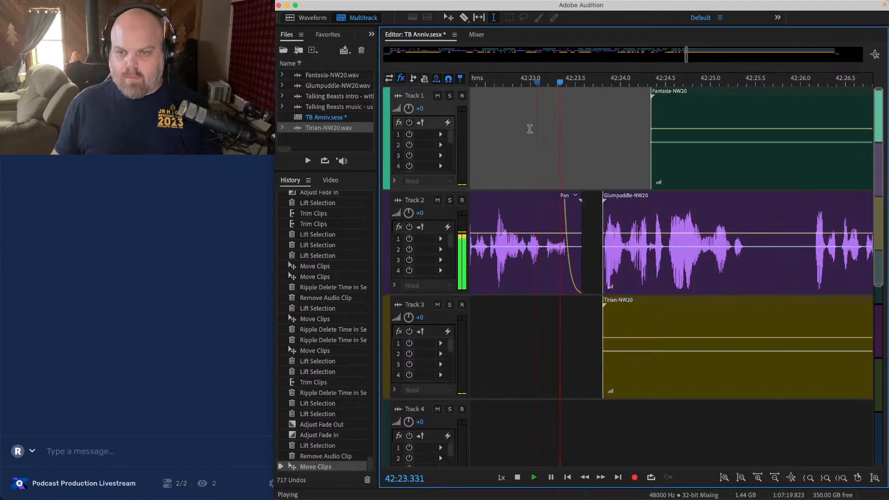
# Step: Add a very short fade-in to the Track 2 clip starting at 42:23.8 and audition the join
pyautogui.click(622, 206)
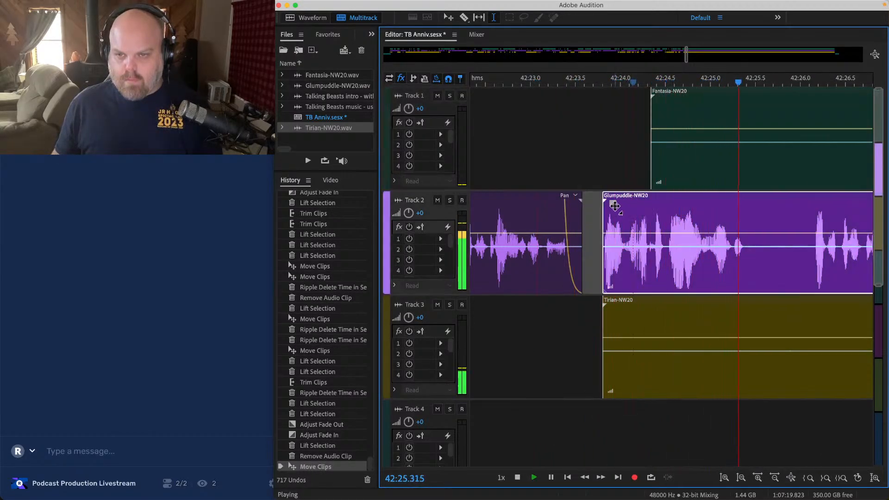
pyautogui.press('space')
pyautogui.moveTo(615, 207); pyautogui.dragTo(619, 207)
pyautogui.click(600, 167)
pyautogui.press('space')
pyautogui.scroll(-3, 599, 167)
pyautogui.hscroll(2, 599, 166)
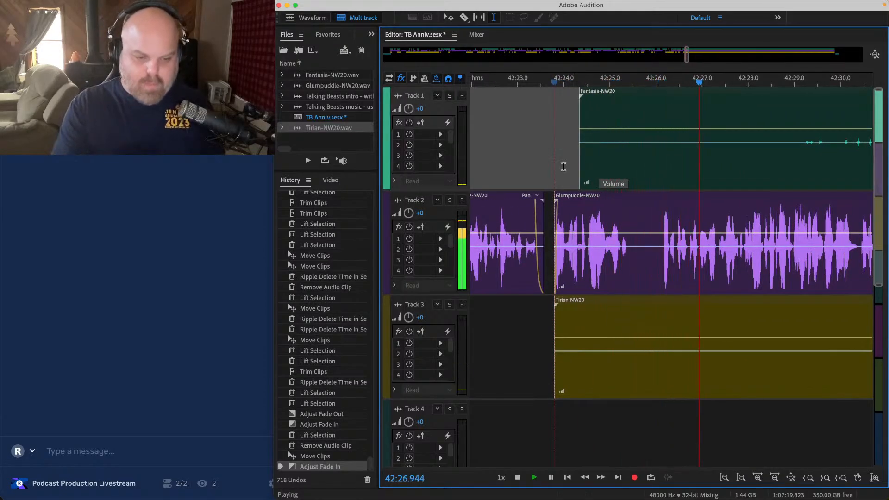
# Step: Trim the start of the Track 3 clip to about 42:37.4 and save the session
pyautogui.scroll(-3, 564, 166)
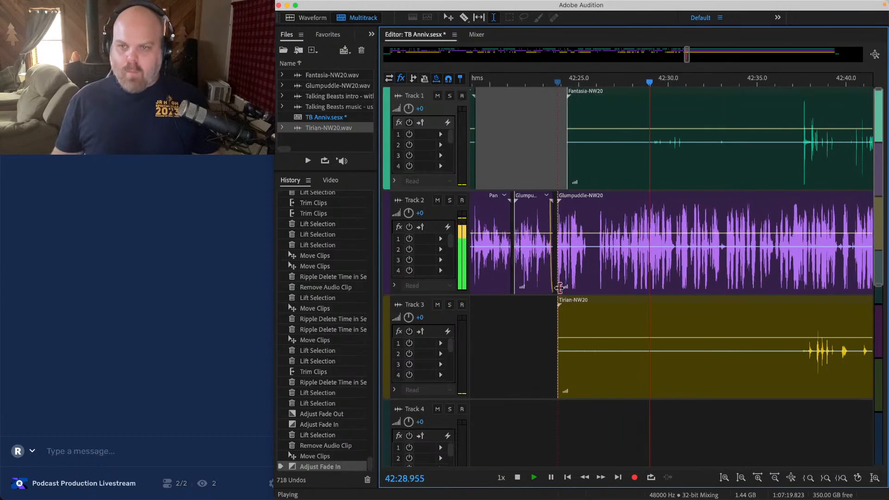
pyautogui.moveTo(558, 323); pyautogui.dragTo(799, 343)
pyautogui.press('cmd+s')
pyautogui.hscroll(2, 765, 343)
pyautogui.hscroll(2, 765, 343)
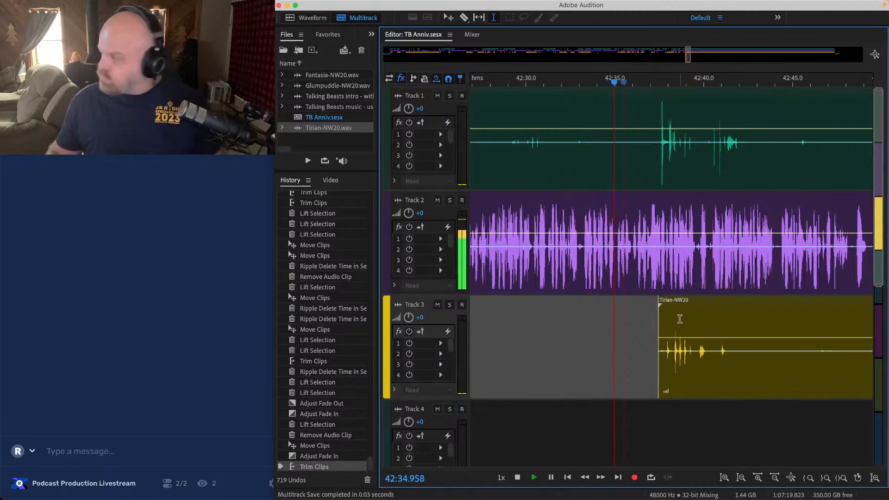
# Step: Delete the Track 3 audio from about 42:41.9 to 42:47.9
pyautogui.hscroll(2, 680, 319)
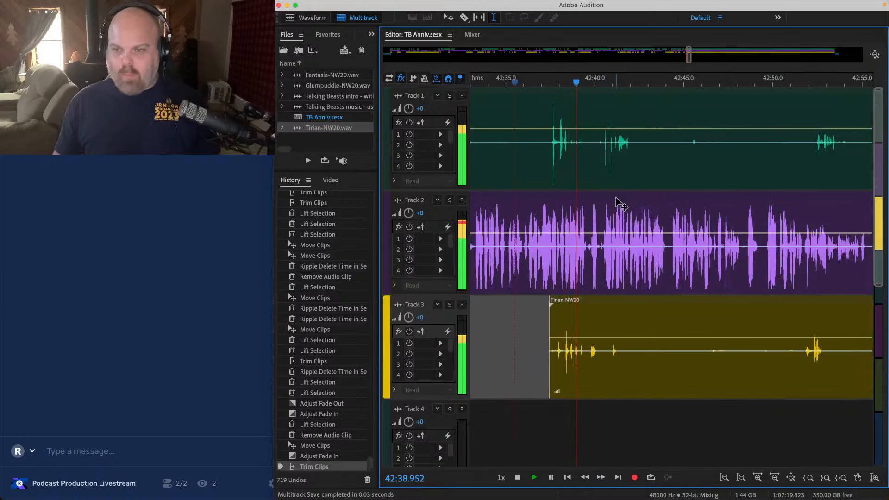
pyautogui.click(603, 329)
pyautogui.moveTo(605, 329); pyautogui.dragTo(706, 334)
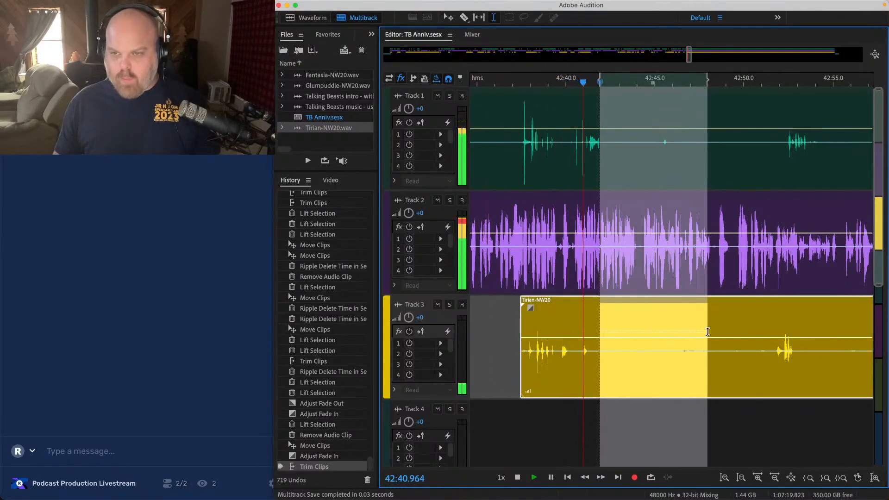
pyautogui.press('Delete')
# Step: Ripple delete the time from about 42:48.1 to 42:49.1 across Tracks 1 to 3
pyautogui.scroll(3, 701, 318)
pyautogui.scroll(3, 756, 288)
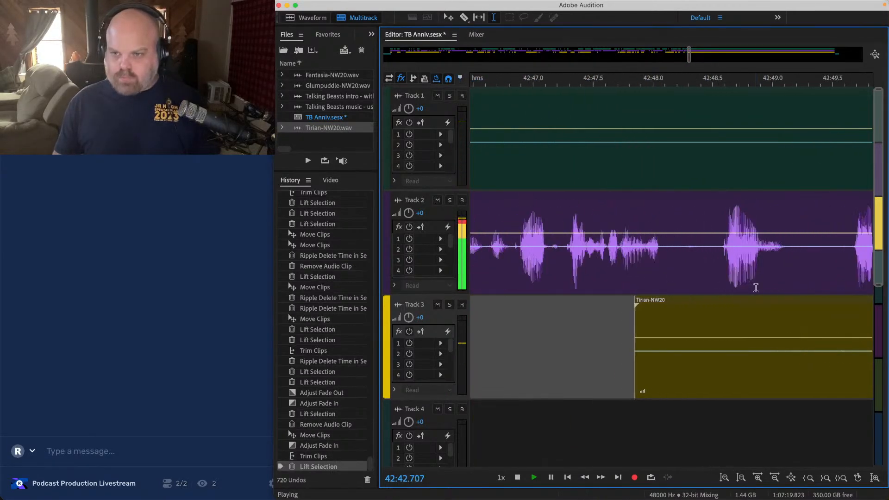
pyautogui.moveTo(790, 113); pyautogui.dragTo(665, 357)
pyautogui.press('super+shift+Delete')
# Step: Delete the leftover Track 3 audio around the new cut up to about 42:49.4
pyautogui.moveTo(583, 347); pyautogui.dragTo(817, 363)
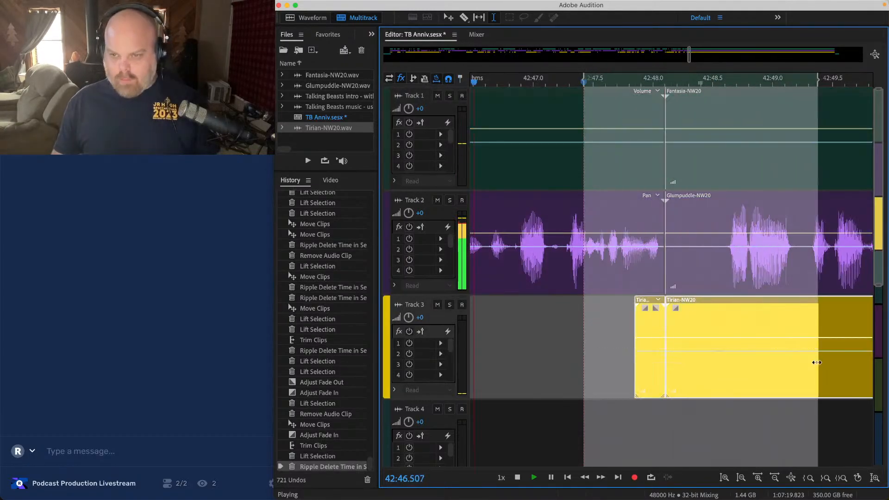
pyautogui.press('Delete')
pyautogui.click(664, 352)
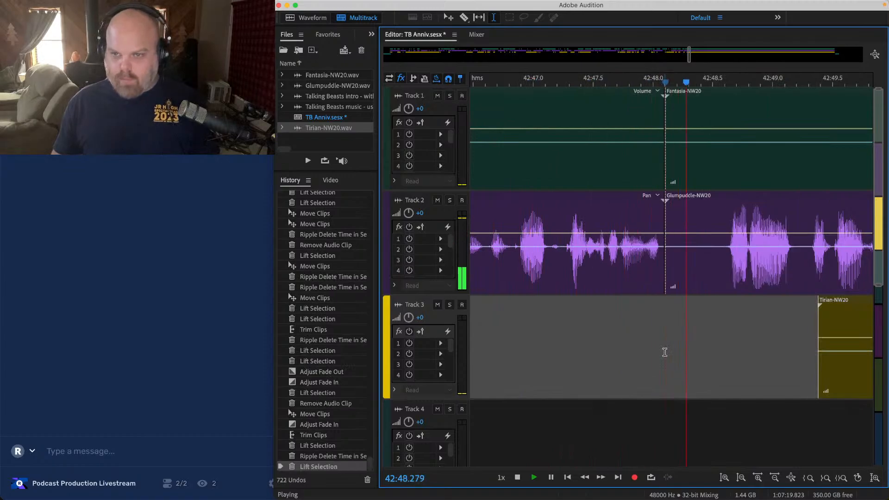
# Step: Ripple delete the time from about 42:56.5 to 42:58.1 across Tracks 1 to 3
pyautogui.scroll(-5, 665, 352)
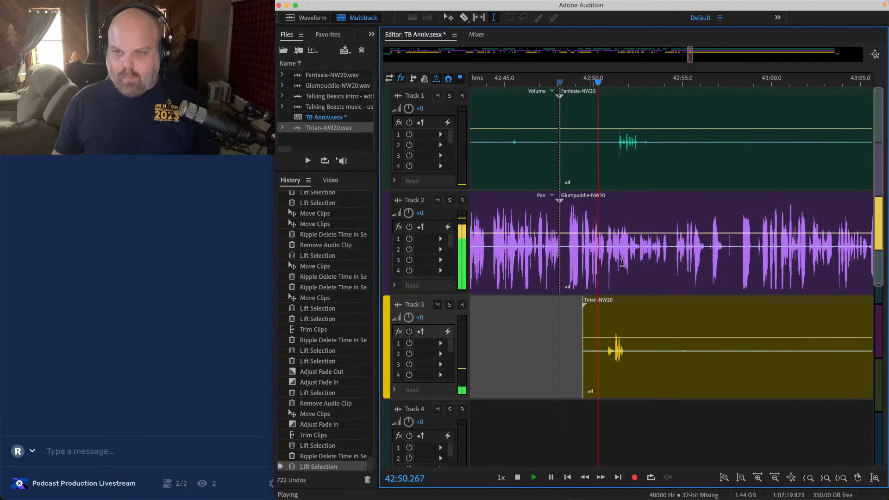
pyautogui.scroll(3, 740, 212)
pyautogui.click(771, 117)
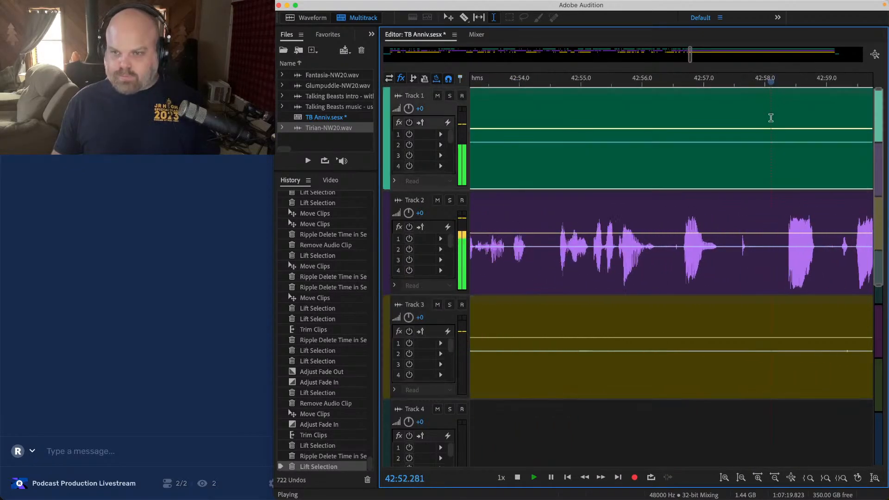
pyautogui.moveTo(771, 118); pyautogui.dragTo(672, 384)
pyautogui.press('super+shift+BackSpace')
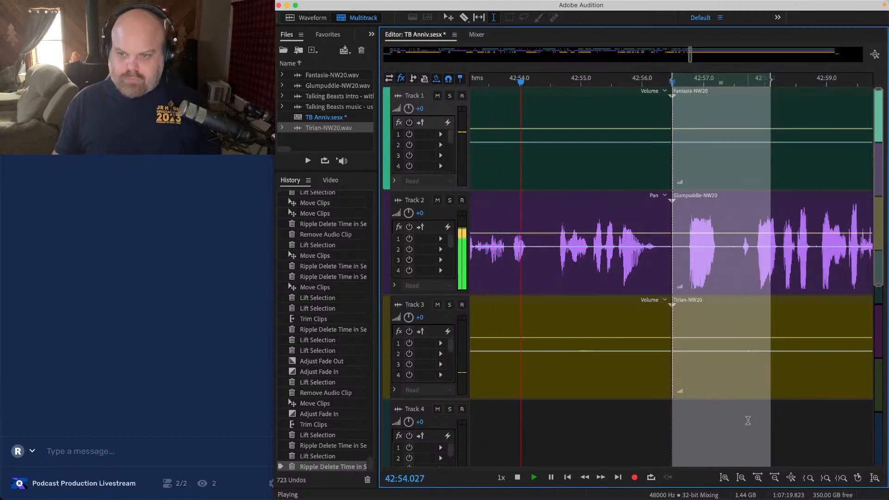
pyautogui.click(749, 423)
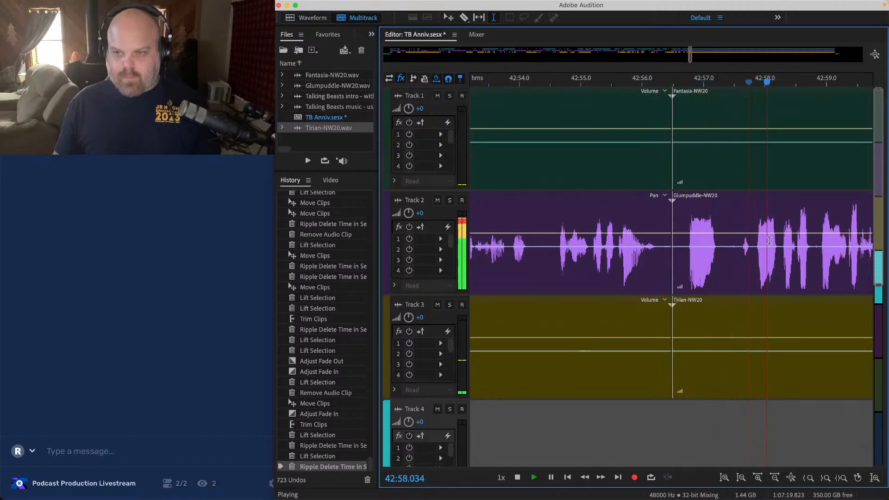
# Step: Ripple delete the time from about 42:56.7 to 42:57.8 across Tracks 1 to 3
pyautogui.scroll(1, 752, 227)
pyautogui.click(749, 222)
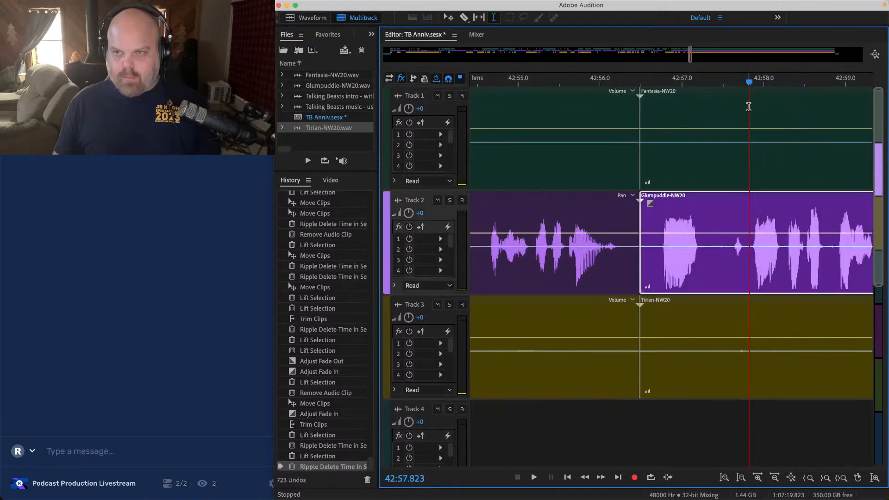
pyautogui.moveTo(749, 107); pyautogui.dragTo(662, 328)
pyautogui.press('super+shift+BackSpace')
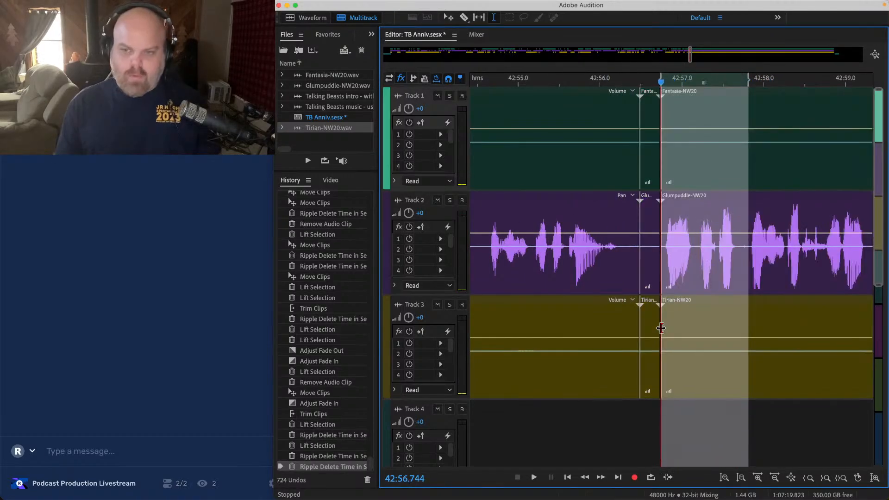
# Step: Remove the short leftover clips between 42:56.5 and 42:56.7 on Tracks 1 to 3 and audition the gap
pyautogui.click(653, 323)
pyautogui.press('BackSpace')
pyautogui.click(649, 260)
pyautogui.press('BackSpace')
pyautogui.click(649, 139)
pyautogui.press('BackSpace')
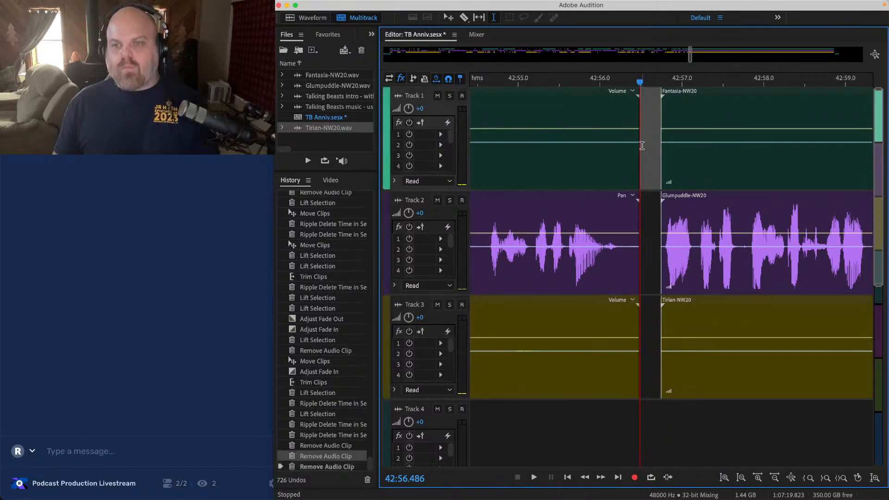
pyautogui.click(559, 140)
pyautogui.press('space')
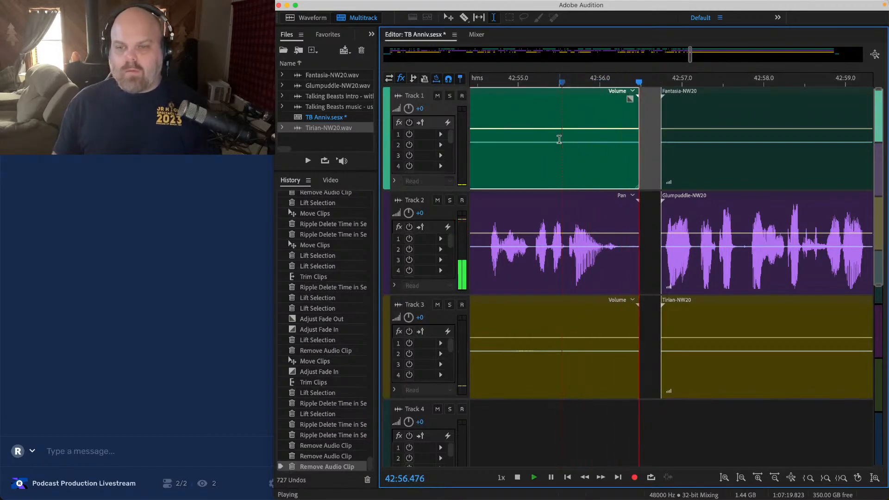
pyautogui.press('space')
# Step: Add a fade-out of about 0.3 s to the three clips ending at about 42:56.5 and audition the join
pyautogui.click(615, 215)
pyautogui.keyDown('super'); pyautogui.click(632, 333); pyautogui.keyUp('super')
pyautogui.keyDown('super'); pyautogui.click(608, 133); pyautogui.keyUp('super')
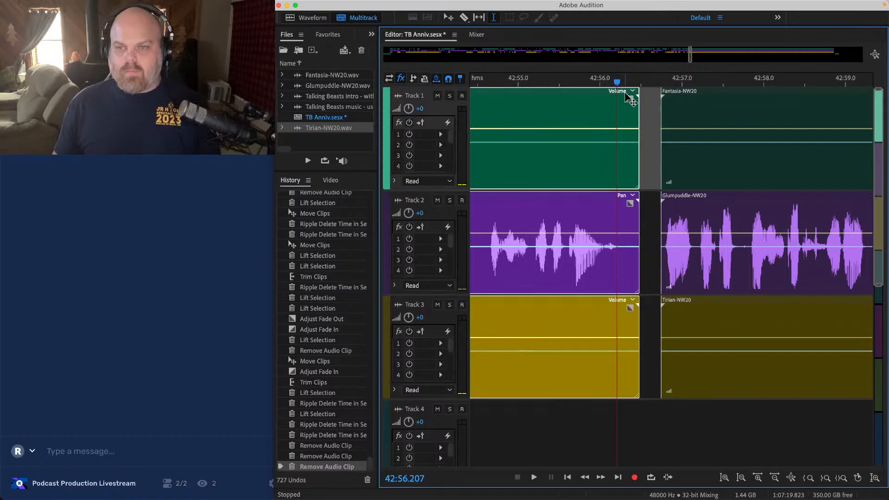
pyautogui.moveTo(628, 95); pyautogui.dragTo(609, 158)
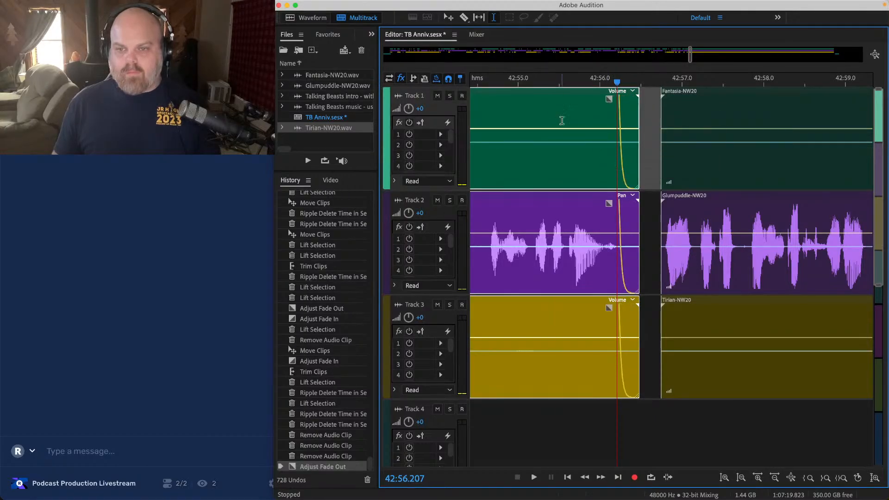
pyautogui.click(562, 121)
pyautogui.press('space')
pyautogui.scroll(-4, 641, 249)
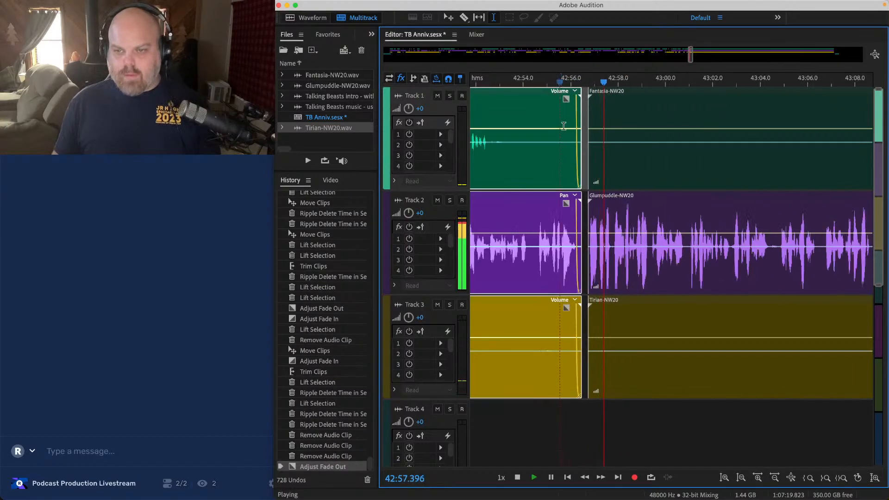
# Step: Trim the starts of the following Track 1 and Track 3 clips to about 43:16.1 and save the session
pyautogui.click(660, 311)
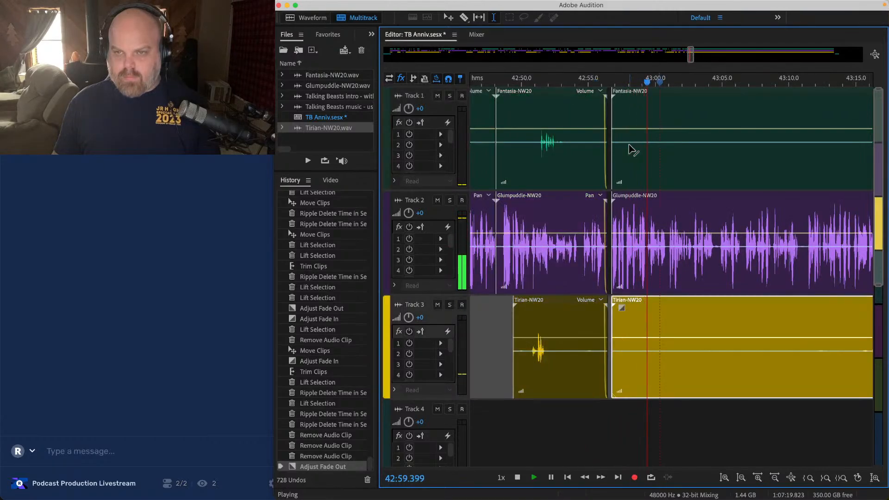
pyautogui.keyDown('super'); pyautogui.click(616, 124); pyautogui.keyUp('super')
pyautogui.moveTo(612, 115); pyautogui.dragTo(755, 115)
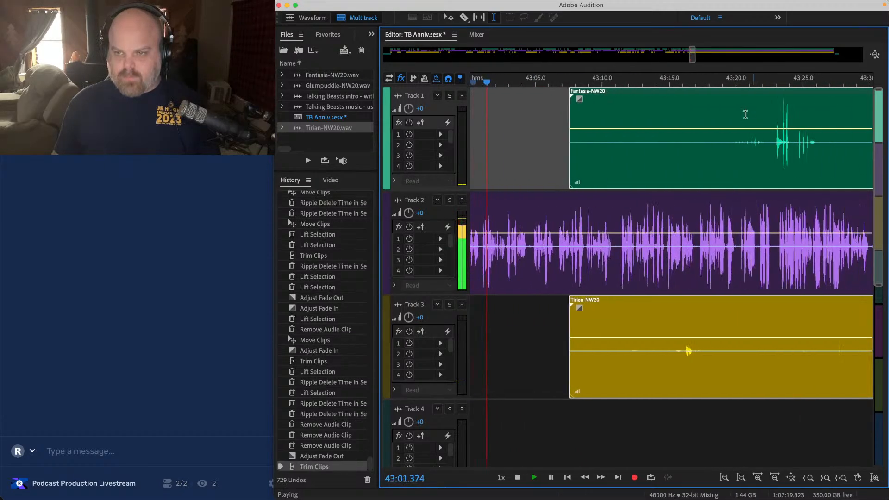
pyautogui.moveTo(570, 111); pyautogui.dragTo(684, 111)
pyautogui.click(601, 144)
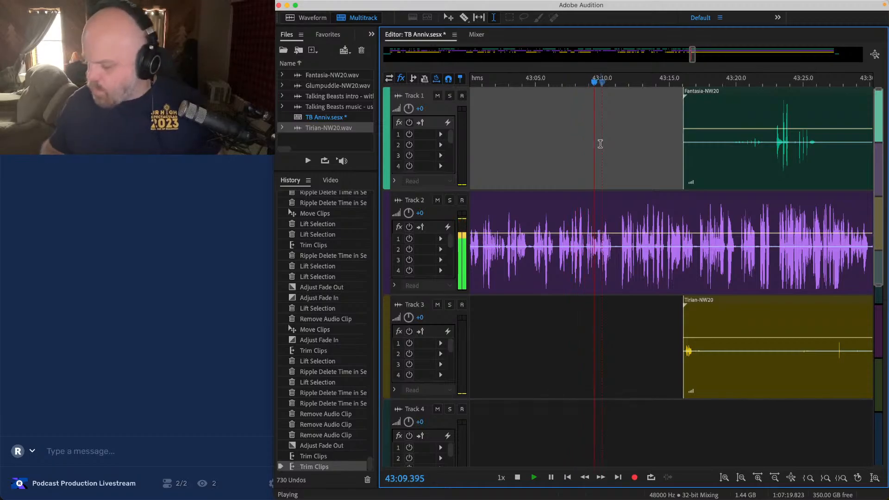
pyautogui.hscroll(10, 601, 144)
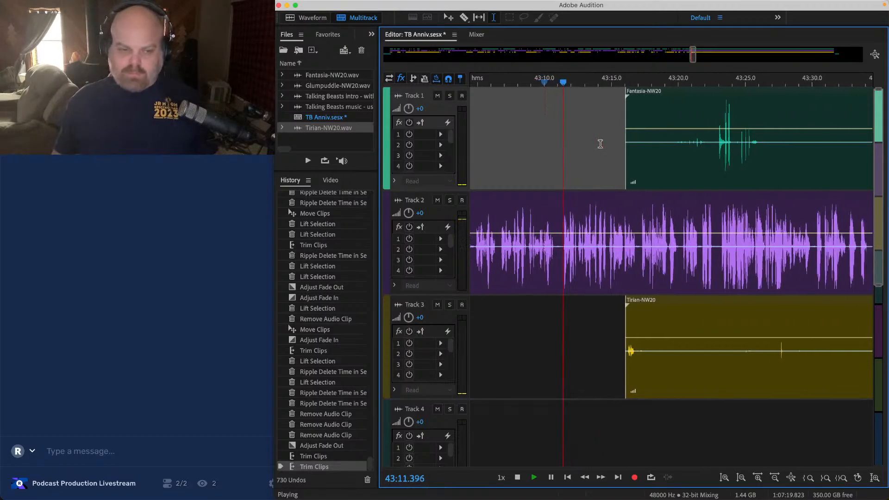
pyautogui.press('super+s')
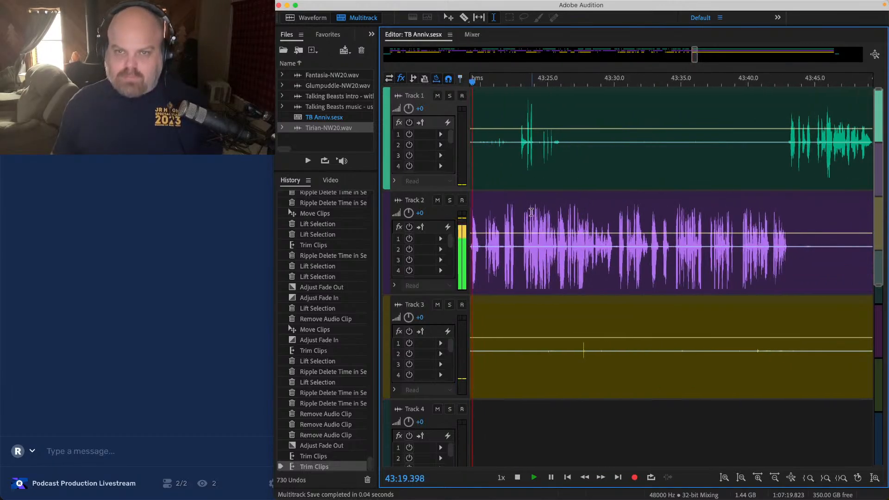
# Step: Delete the Track 3 audio from about 43:18.1 to 43:27.6, save the session, and trim the following clip's start to about 43:32.4
pyautogui.moveTo(560, 332); pyautogui.dragTo(687, 320)
pyautogui.press('Delete')
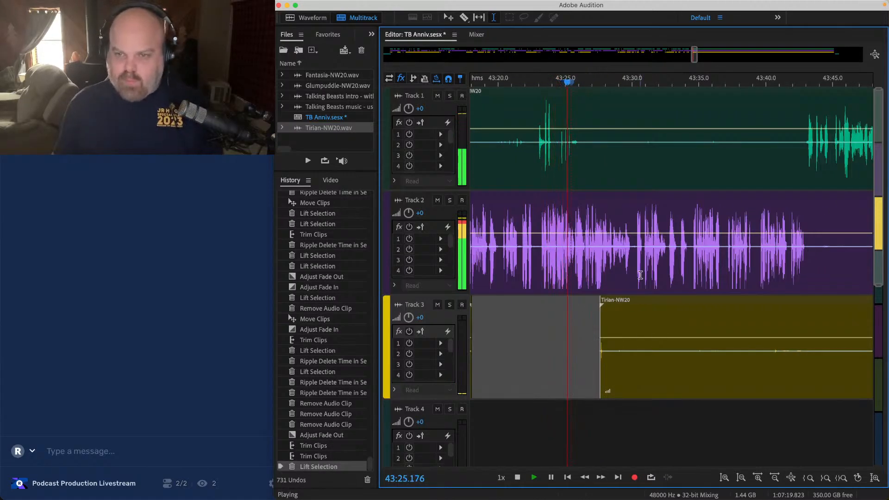
pyautogui.scroll(2, 640, 275)
pyautogui.press('super+s')
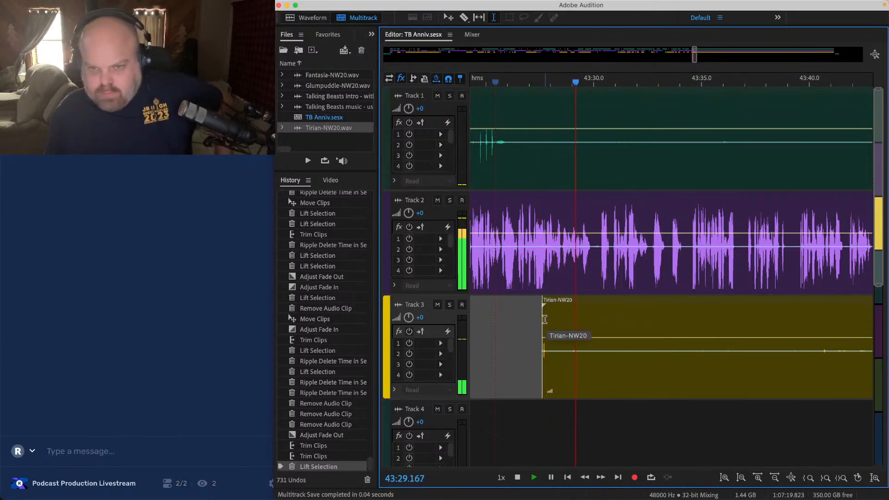
pyautogui.moveTo(544, 324); pyautogui.dragTo(646, 323)
# Step: Ripple delete the time from about 43:32.7 to 43:34.3 across Tracks 1 to 3 and audition the cut
pyautogui.scroll(5, 618, 280)
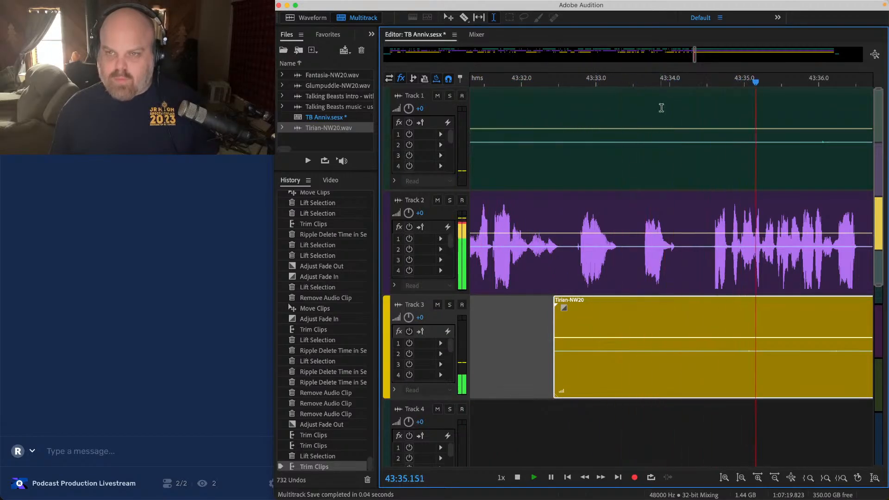
pyautogui.moveTo(695, 107); pyautogui.dragTo(586, 406)
pyautogui.hotkey('alt', 'shift', 'BackSpace')
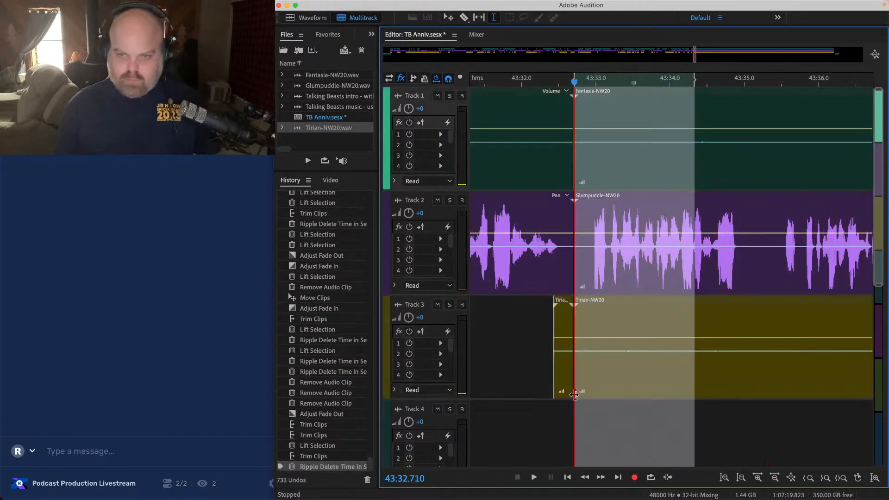
pyautogui.click(520, 353)
pyautogui.press('space')
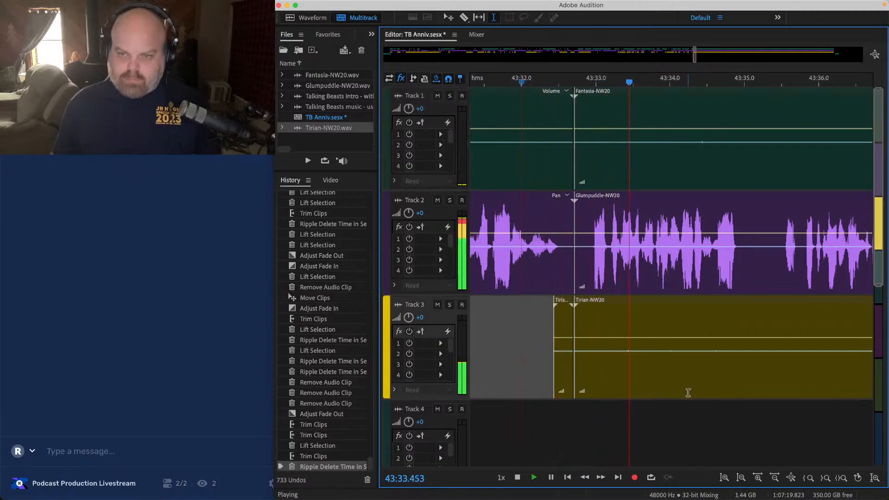
# Step: Move the following clips on Tracks 1 to 3 earlier to about 43:32.6, crossfading them with the preceding clips, and audition the join
pyautogui.moveTo(689, 391); pyautogui.dragTo(599, 47)
pyautogui.moveTo(603, 91); pyautogui.dragTo(593, 94)
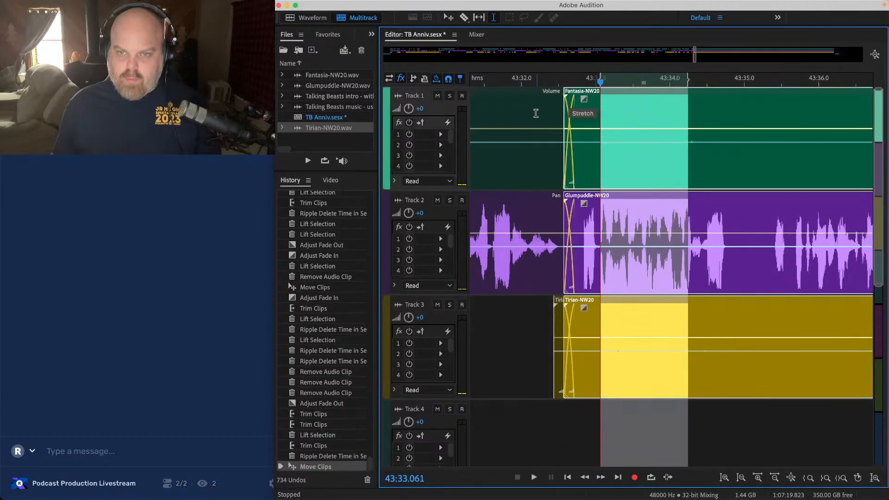
pyautogui.click(534, 114)
pyautogui.press('space')
pyautogui.scroll(-3, 534, 115)
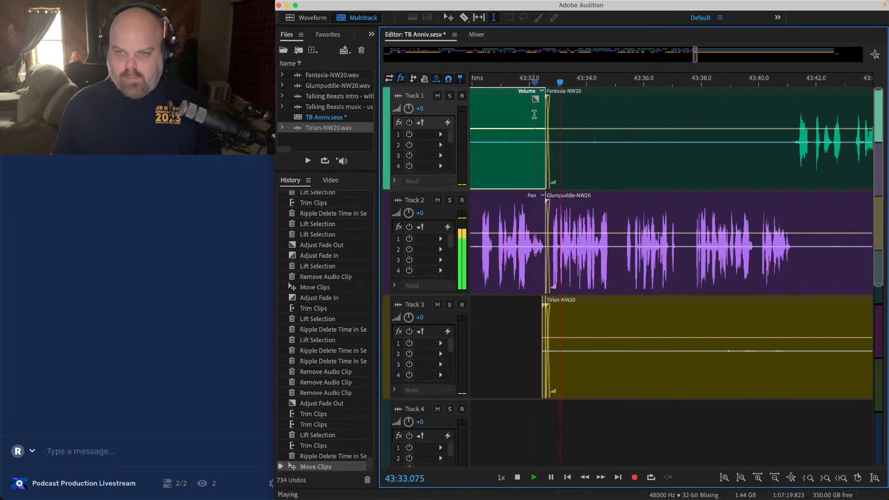
# Step: Delete the Track 3 audio up to about 43:40.4 and the Track 1 audio from about 43:30.6 to 43:41.0
pyautogui.scroll(-1, 534, 115)
pyautogui.moveTo(514, 350); pyautogui.dragTo(728, 331)
pyautogui.press('Delete')
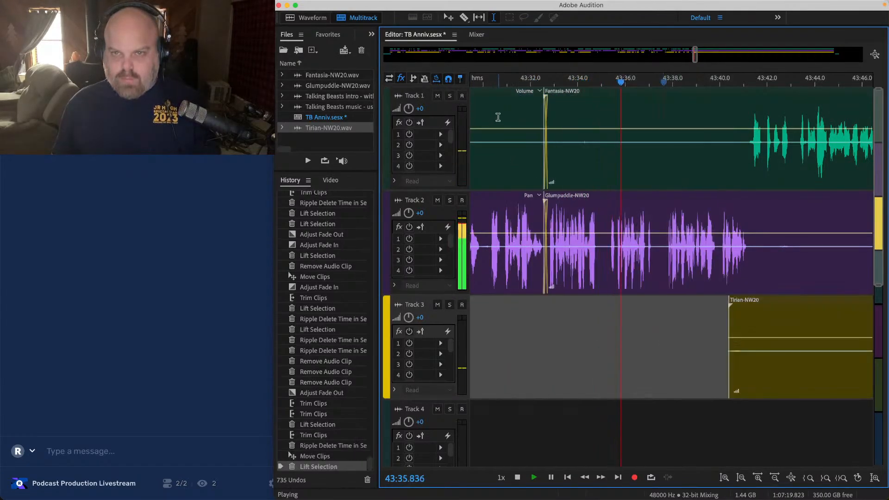
pyautogui.moveTo(498, 100); pyautogui.dragTo(743, 100)
pyautogui.press('Delete')
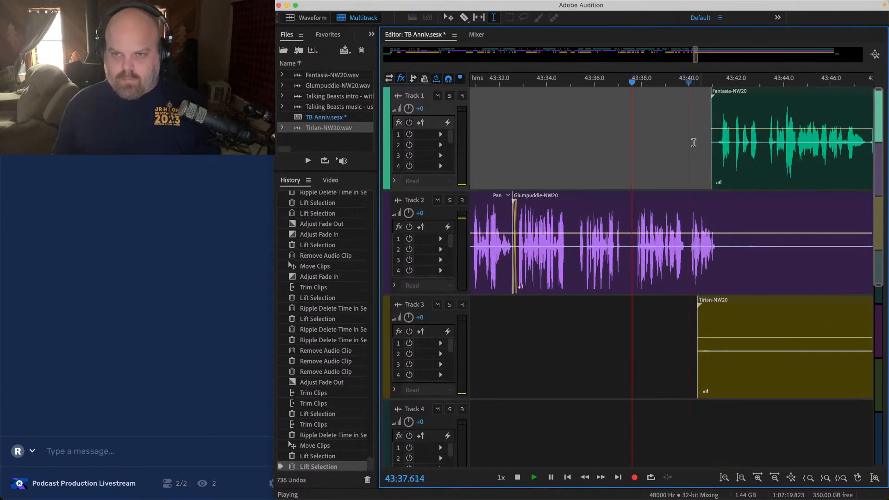
# Step: Audition the Track 2 passage from about 43:35 and delete its audio from about 43:36.6 to 43:37.8
pyautogui.click(573, 155)
pyautogui.press('space')
pyautogui.press('space')
pyautogui.scroll(2, 618, 183)
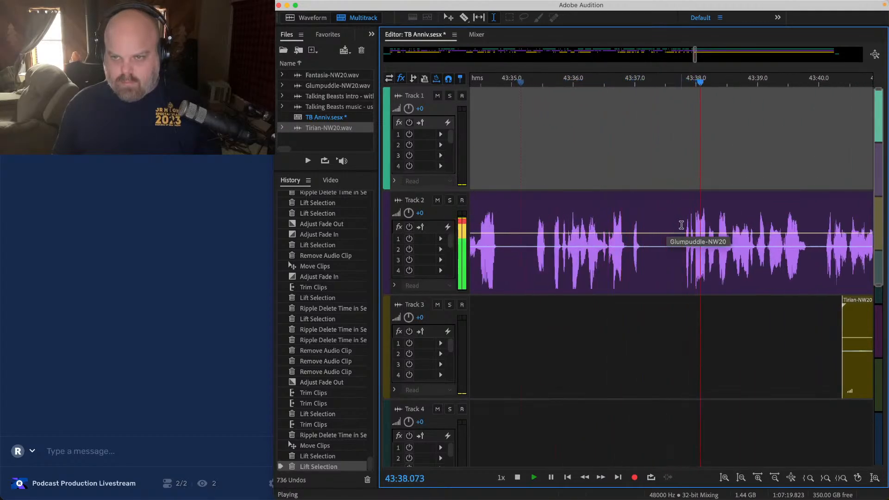
pyautogui.moveTo(681, 211); pyautogui.dragTo(608, 209)
pyautogui.press('Delete')
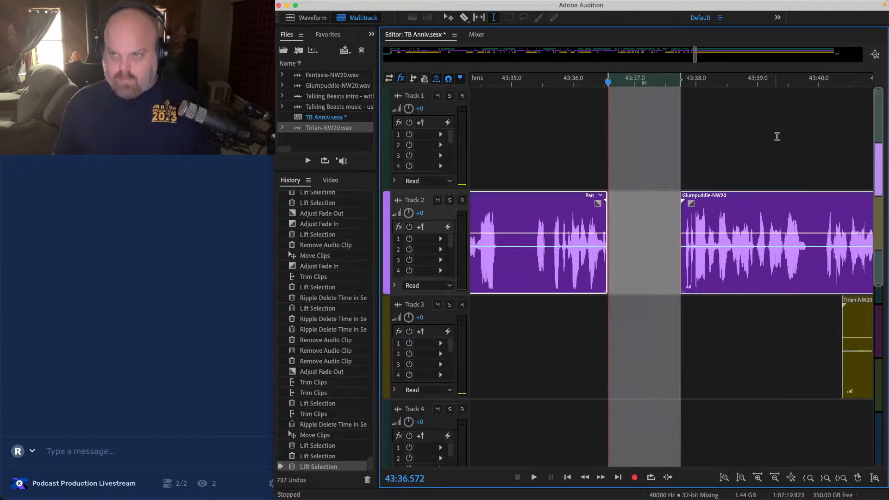
# Step: Move the following clips on Tracks 1 to 3 earlier, crossfading the Track 2 clip in at about 43:36.5, and audition the join
pyautogui.scroll(-3, 776, 137)
pyautogui.moveTo(711, 139); pyautogui.dragTo(788, 285)
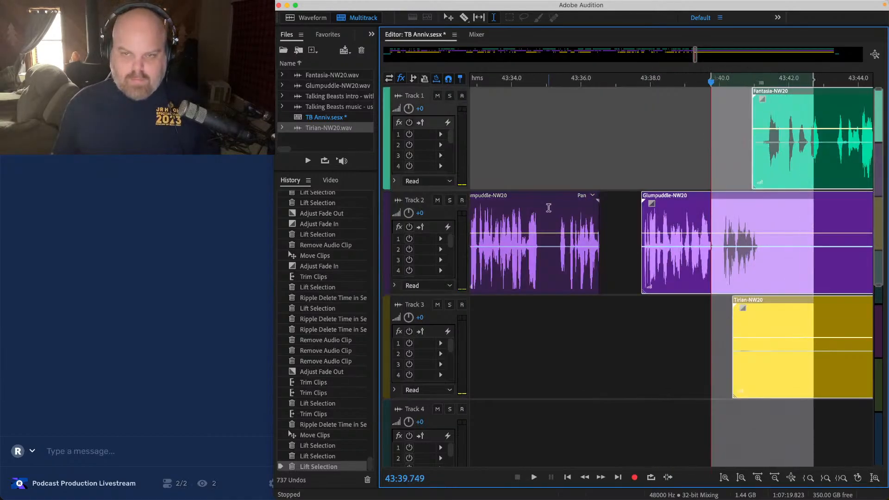
pyautogui.scroll(3, 851, 161)
pyautogui.moveTo(811, 190); pyautogui.dragTo(685, 196)
pyautogui.scroll(2, 700, 197)
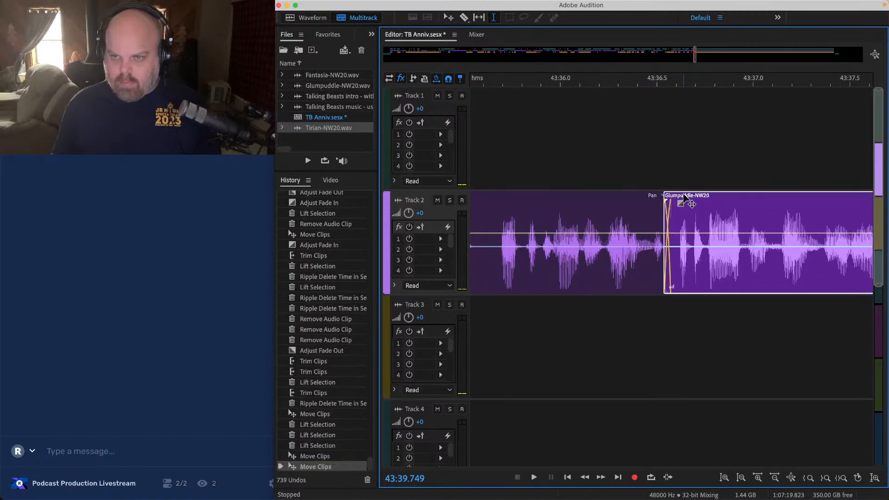
pyautogui.click(577, 149)
pyautogui.press('space')
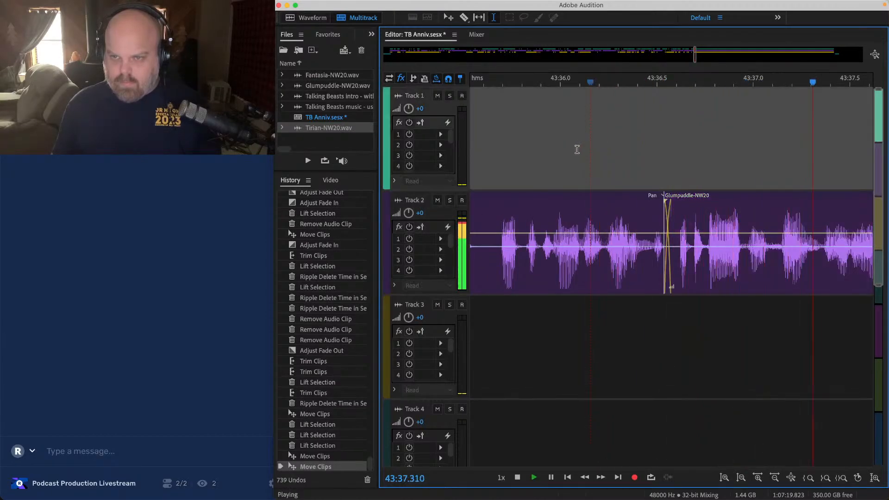
# Step: Save the session and trim the start of the Track 3 clip to about 43:51.3
pyautogui.scroll(-5, 577, 149)
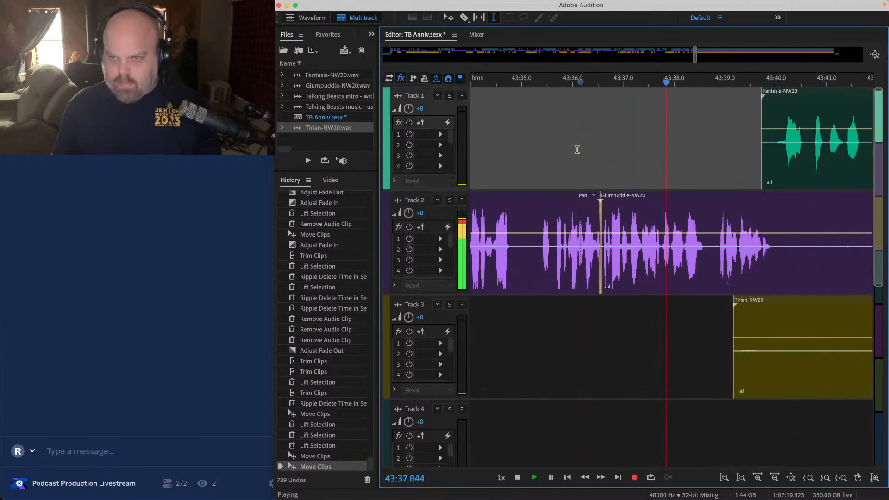
pyautogui.press('super+s')
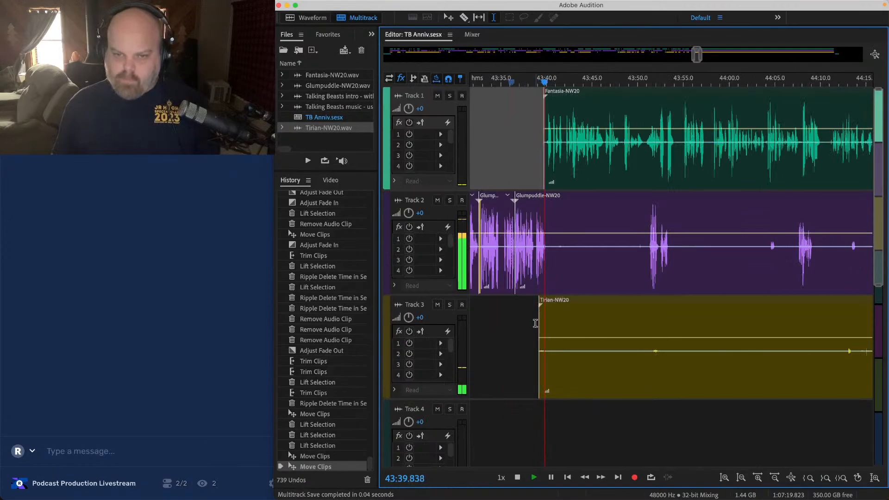
pyautogui.moveTo(540, 345); pyautogui.dragTo(648, 315)
pyautogui.scroll(3, 576, 254)
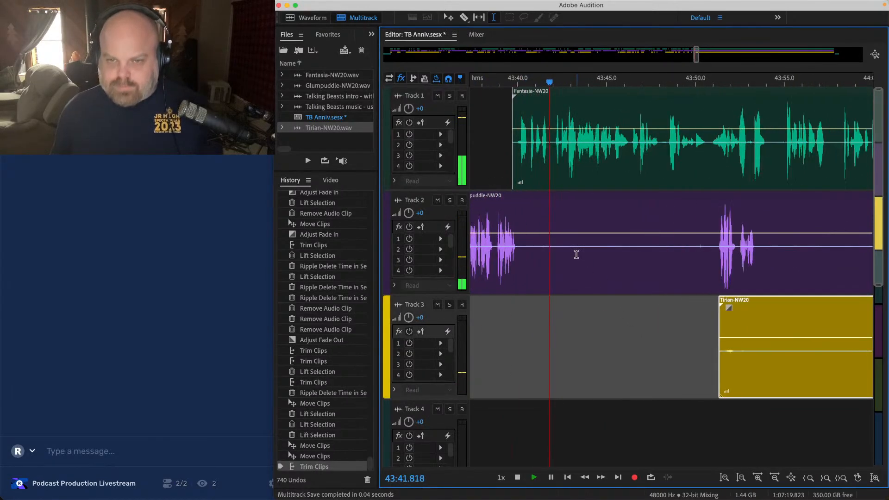
# Step: Delete the silent Track 2 audio from about 43:40.3 to 43:51 and audition the passage that follows
pyautogui.moveTo(522, 227); pyautogui.dragTo(709, 213)
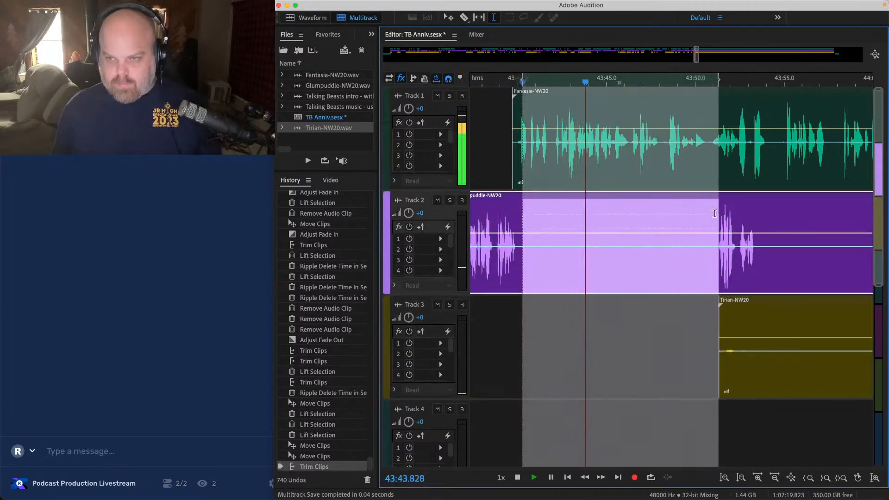
pyautogui.press('Delete')
pyautogui.click(671, 232)
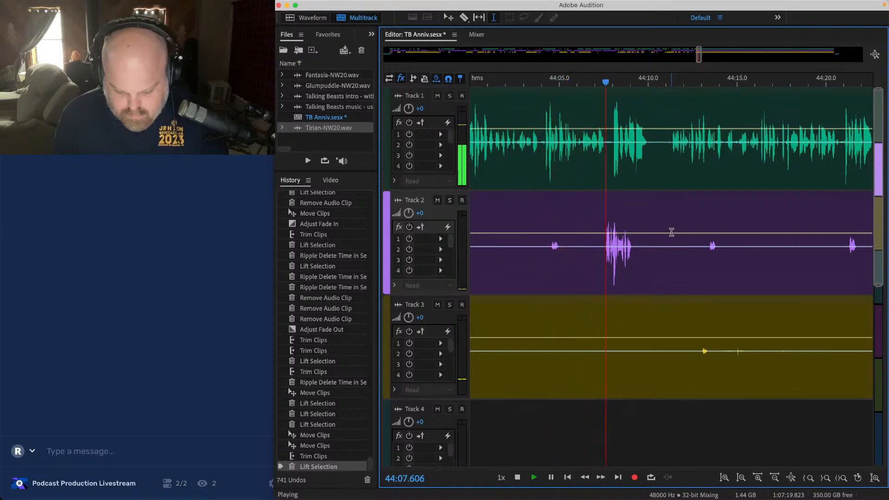
pyautogui.press('space')
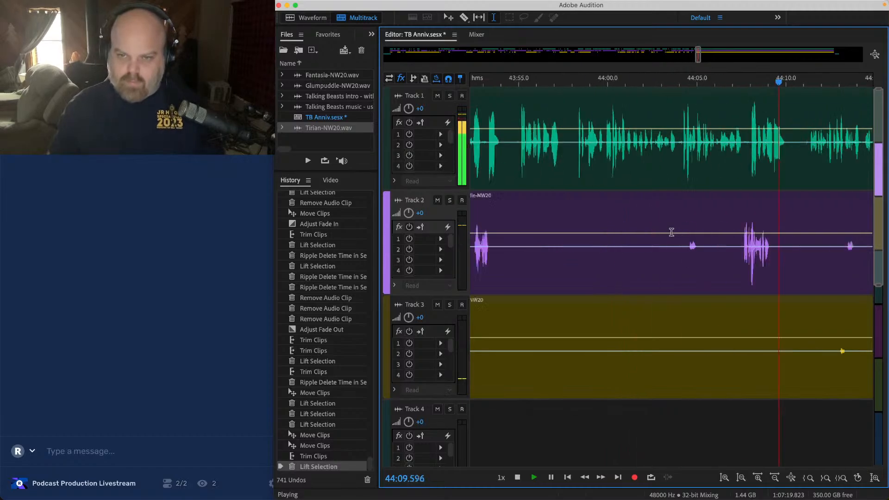
# Step: Delete the Track 2 and 3 audio from about 43:53.7 to 44:04.2 and remove the short Track 3 clip left before it
pyautogui.moveTo(800, 221); pyautogui.dragTo(614, 366)
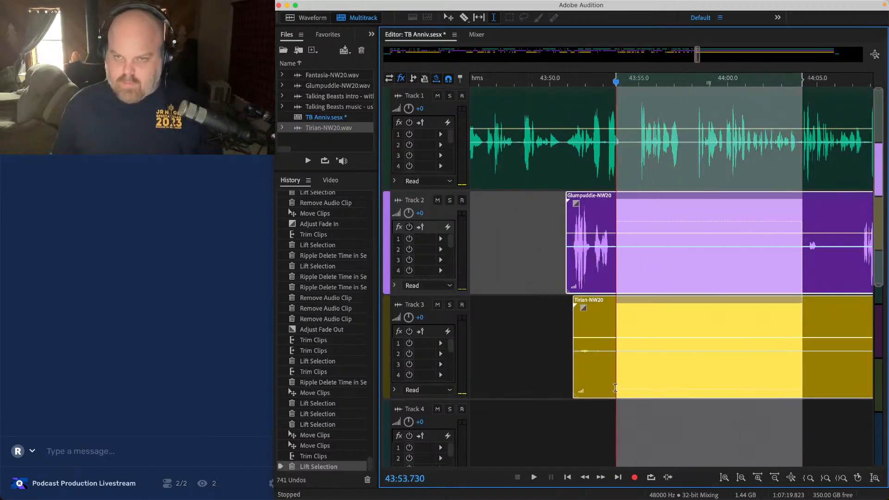
pyautogui.press('Delete')
pyautogui.click(647, 366)
pyautogui.click(593, 352)
pyautogui.press('Delete')
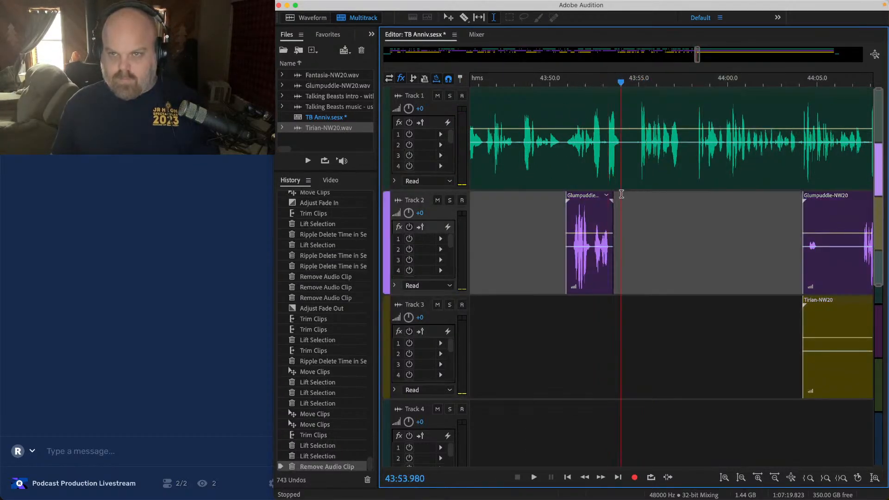
# Step: Audition Track 1 from about 43:52 and delete its pause from about 43:53.2 to 43:55.1
pyautogui.click(585, 107)
pyautogui.press('space')
pyautogui.rightClick(657, 133)
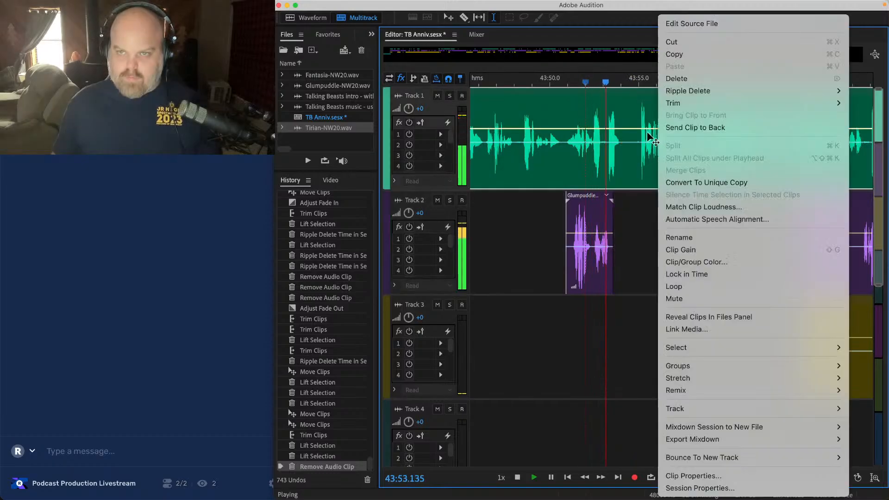
pyautogui.click(629, 123)
pyautogui.scroll(3, 627, 119)
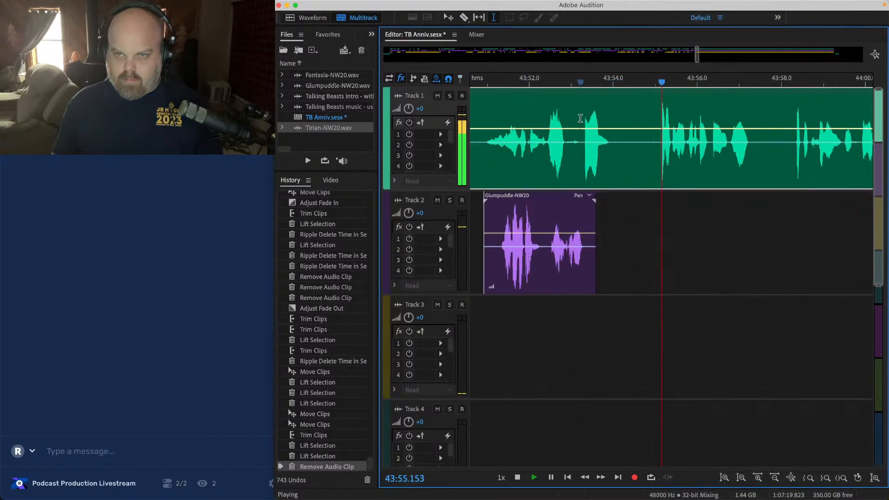
pyautogui.moveTo(580, 118); pyautogui.dragTo(661, 105)
pyautogui.scroll(-3, 661, 105)
pyautogui.press('Delete')
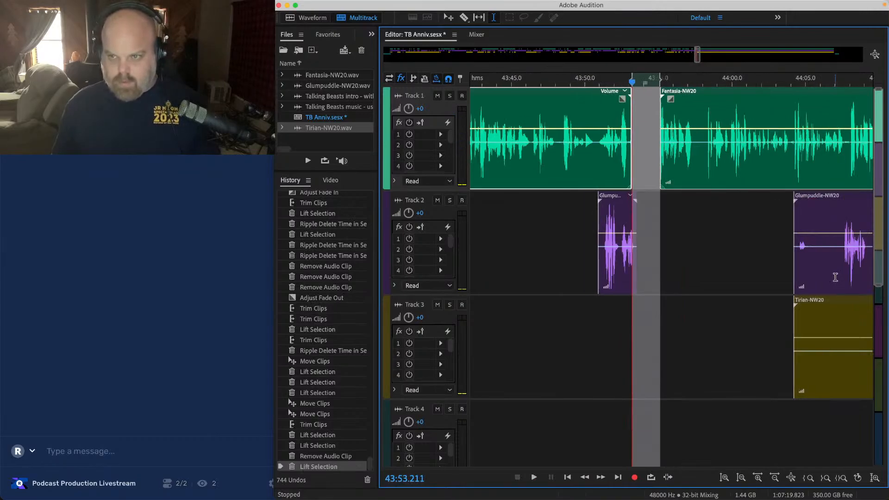
# Step: Move the following clips on Tracks 1 to 3 earlier so Track 1 resumes at about 43:53.4, audition the join and save
pyautogui.moveTo(862, 413); pyautogui.dragTo(620, 95)
pyautogui.scroll(5, 644, 131)
pyautogui.click(559, 131)
pyautogui.press('space')
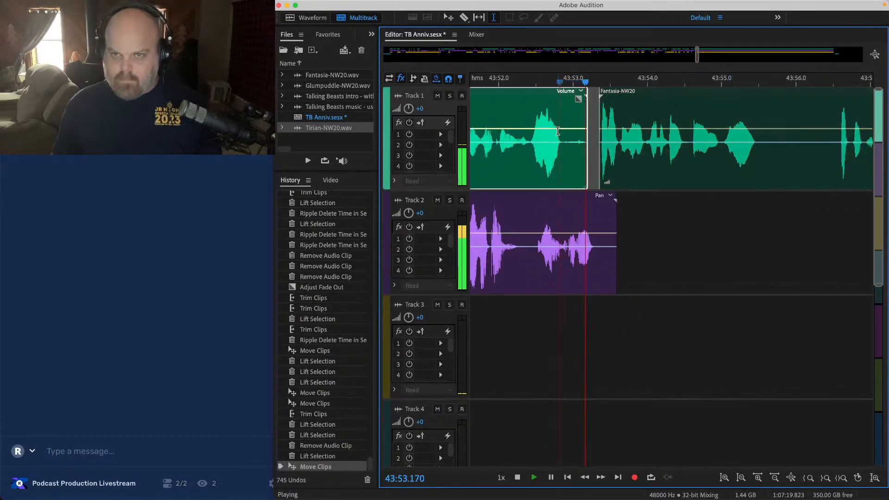
pyautogui.scroll(-4, 755, 260)
pyautogui.press('super+s')
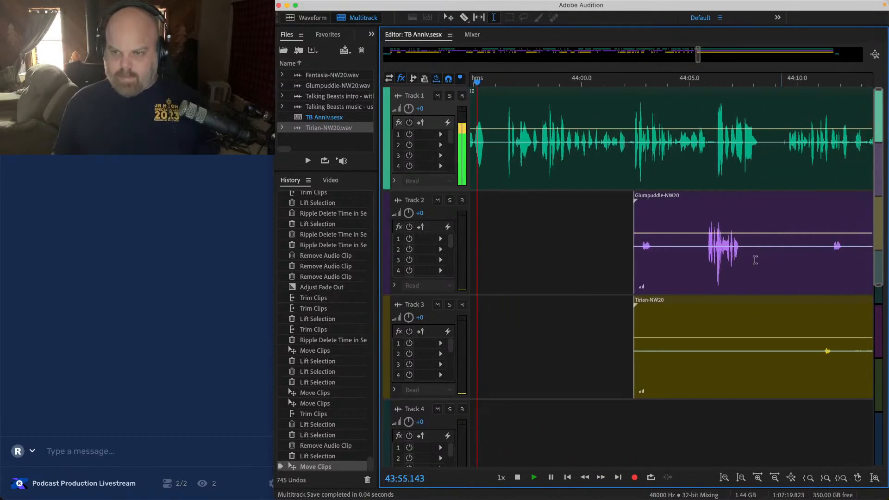
# Step: Trim the start of the Track 3 clip to about 44:11.1 and widen the editor area
pyautogui.moveTo(637, 321); pyautogui.dragTo(821, 323)
pyautogui.scroll(-5, 771, 325)
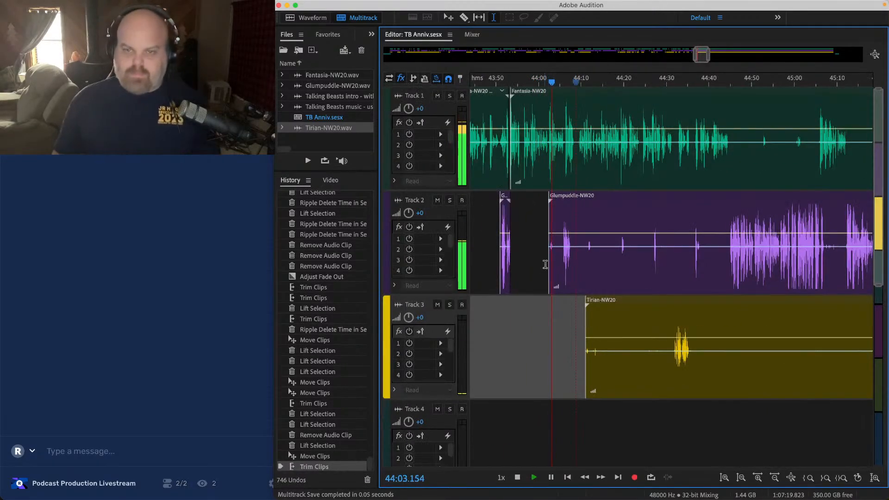
pyautogui.scroll(3, 564, 208)
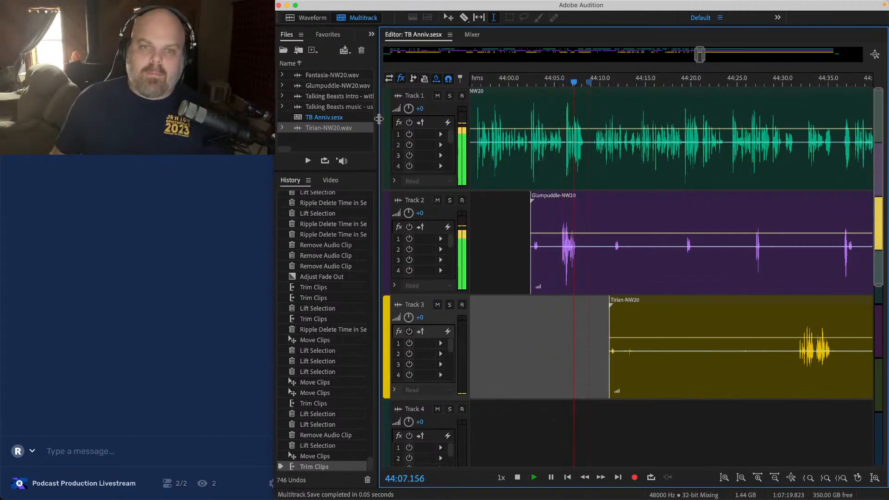
pyautogui.moveTo(377, 112); pyautogui.dragTo(332, 109)
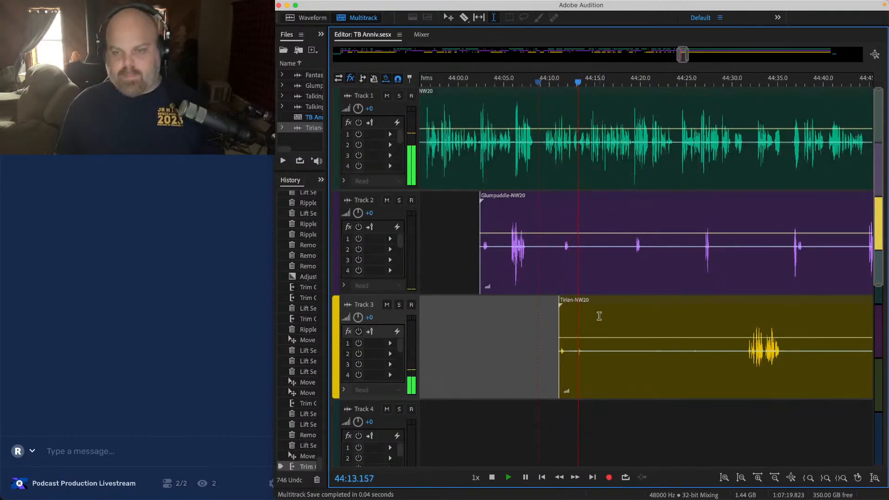
# Step: Trim the start of the Track 3 clip further, to about 44:31.6 just before its next speech
pyautogui.scroll(5, 599, 316)
pyautogui.scroll(-7, 510, 322)
pyautogui.click(511, 325)
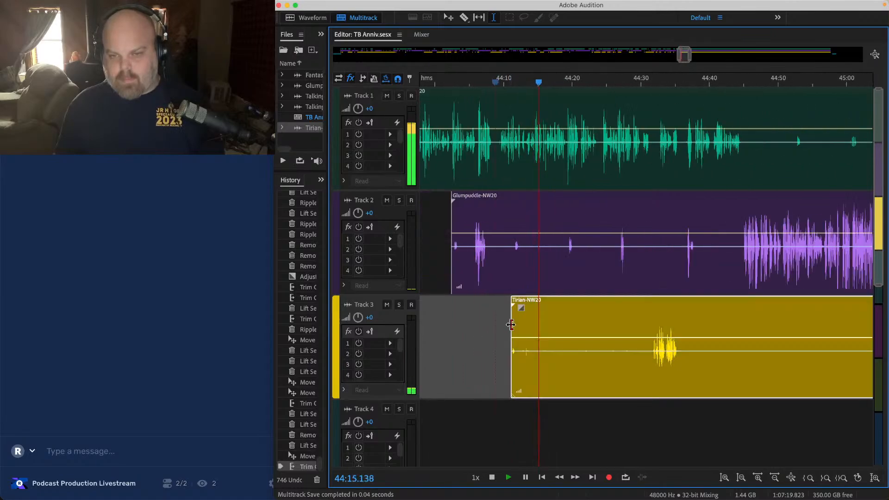
pyautogui.moveTo(511, 324); pyautogui.dragTo(652, 325)
pyautogui.click(636, 325)
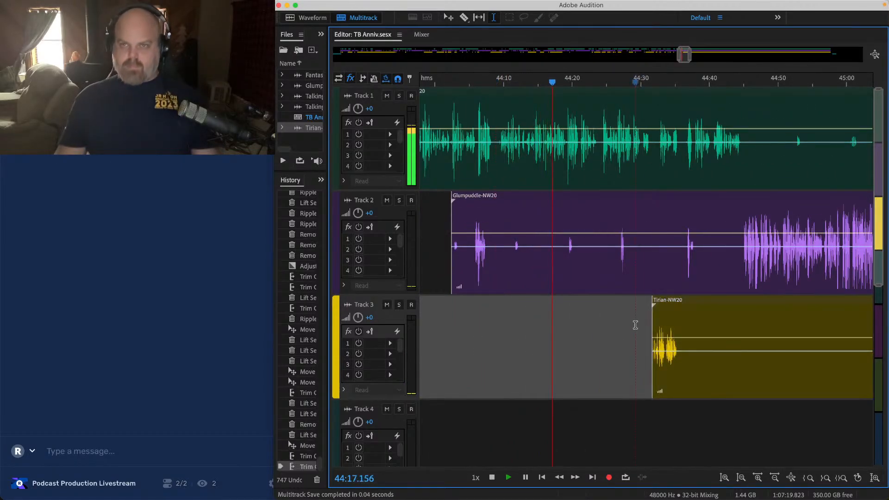
# Step: Move the closing music clip on Track 4 earlier at the end of the session
pyautogui.scroll(-6, 635, 324)
pyautogui.hscroll(3, 635, 325)
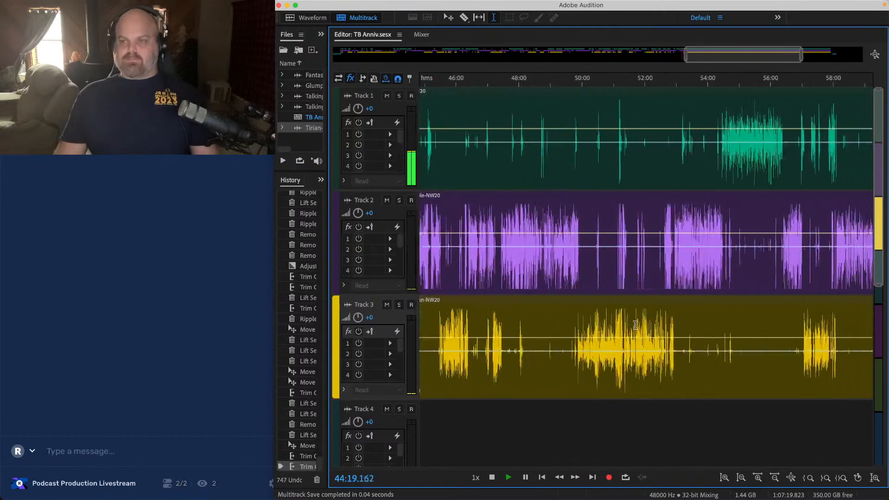
pyautogui.hscroll(5, 635, 325)
pyautogui.moveTo(759, 406); pyautogui.dragTo(740, 409)
pyautogui.hscroll(-6, 684, 234)
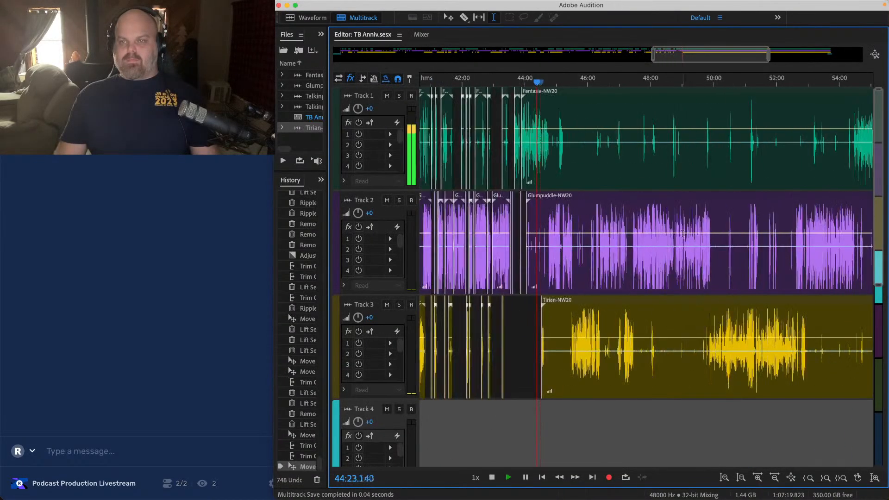
# Step: Audition the start of the Track 3 speech against Track 1 and trim the clip's start to about 44:32.6
pyautogui.scroll(8, 563, 141)
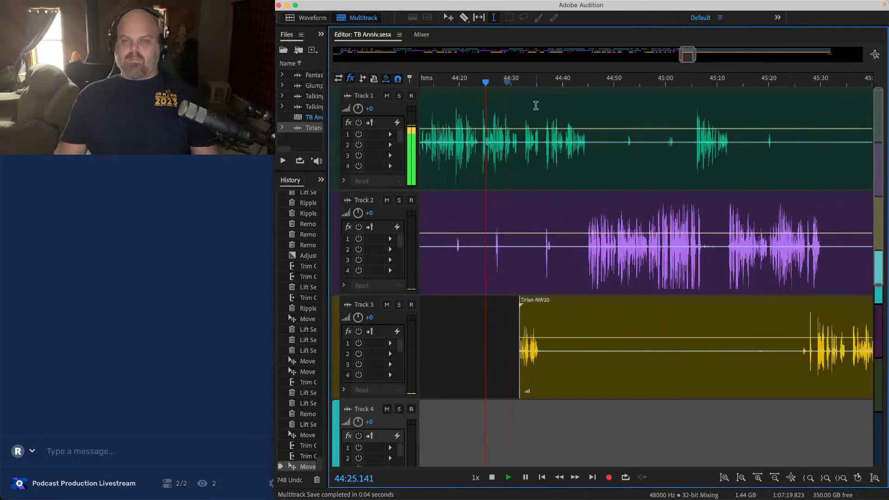
pyautogui.scroll(2, 507, 112)
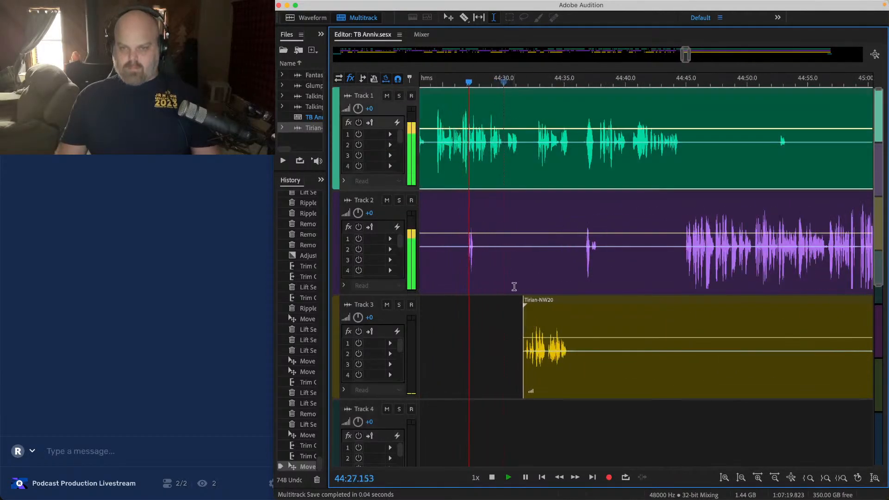
pyautogui.click(508, 306)
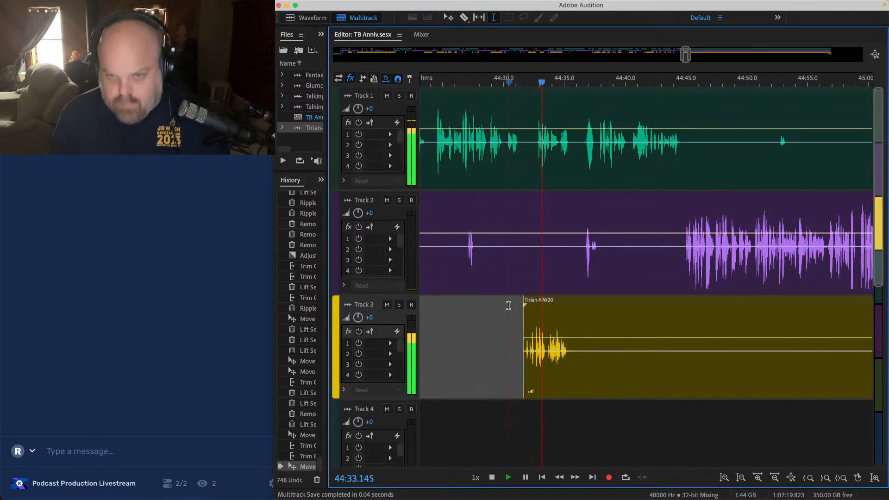
pyautogui.scroll(1, 531, 313)
pyautogui.scroll(2, 531, 315)
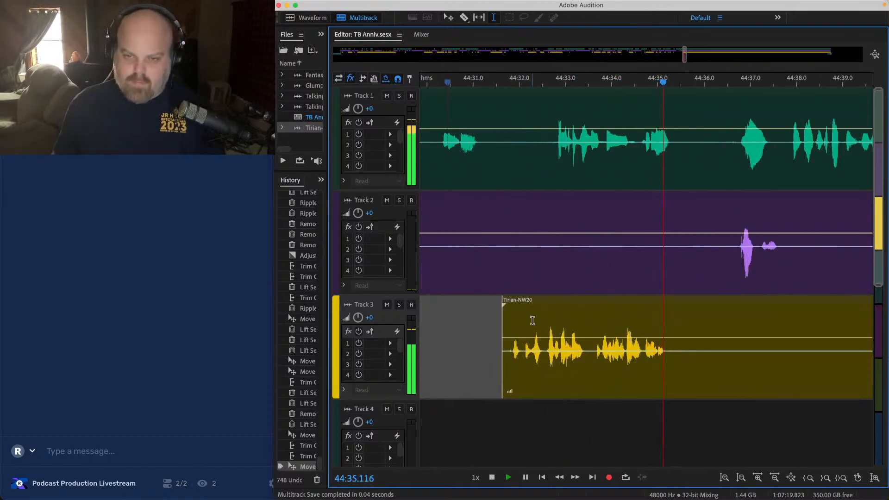
pyautogui.click(512, 318)
pyautogui.scroll(1, 512, 318)
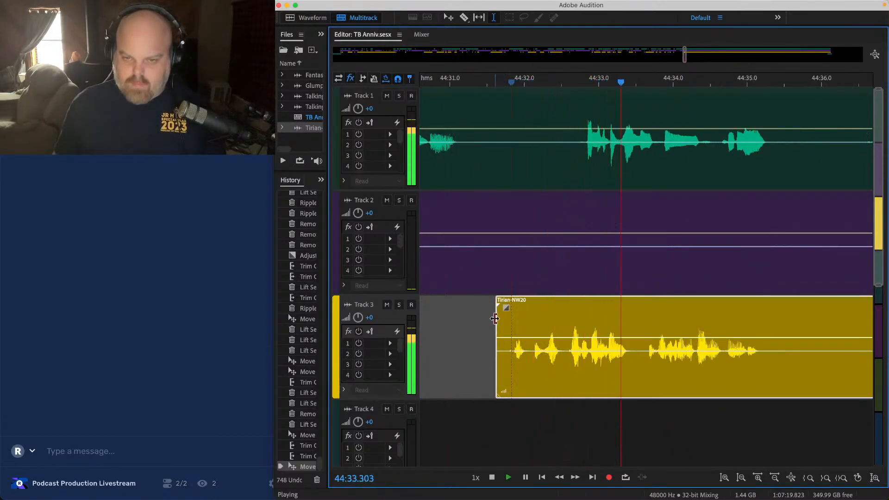
pyautogui.click(568, 317)
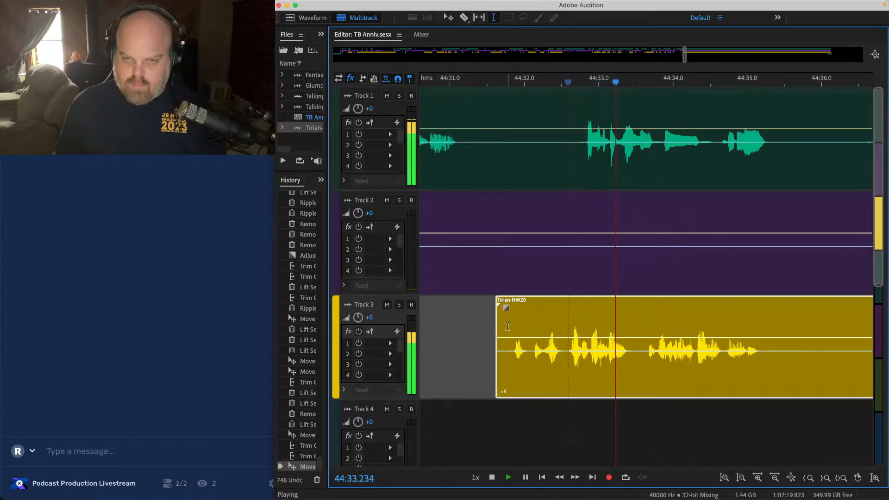
pyautogui.moveTo(497, 319); pyautogui.dragTo(567, 322)
# Step: Delete the Track 1 and 2 audio from about 44:35.6 to 44:36.7
pyautogui.scroll(-4, 567, 322)
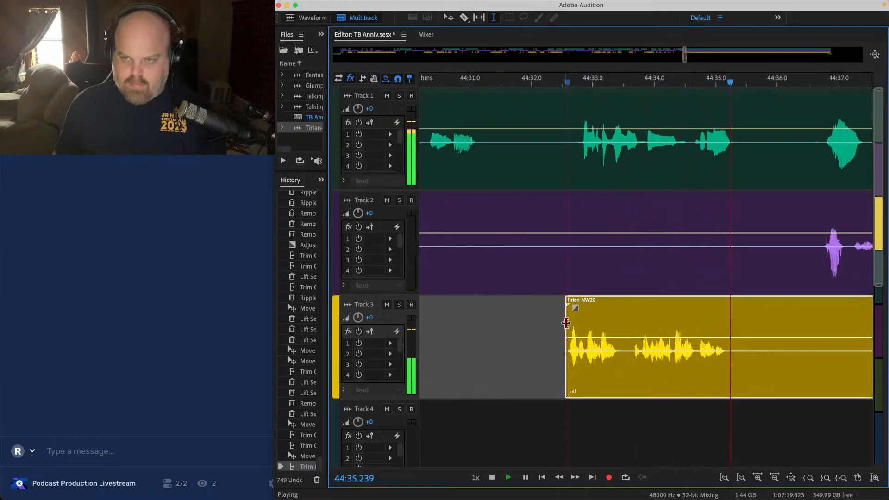
pyautogui.hscroll(2, 565, 317)
pyautogui.scroll(1, 546, 188)
pyautogui.scroll(2, 595, 172)
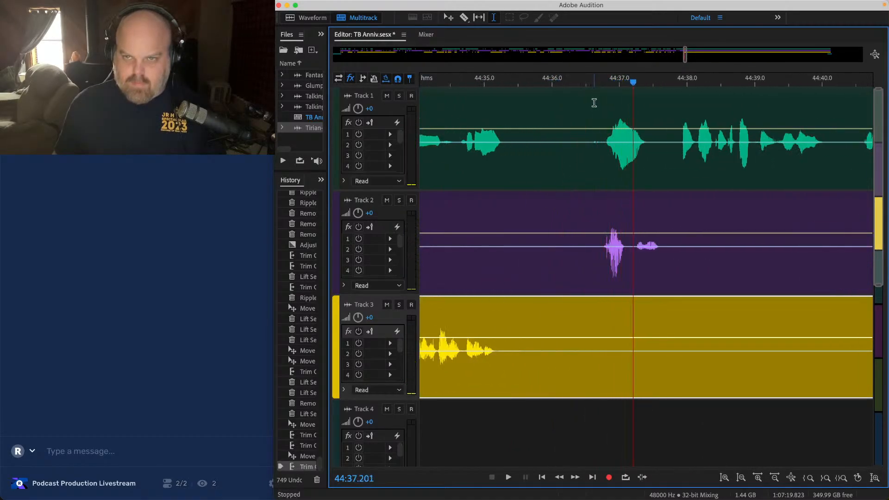
pyautogui.moveTo(600, 106); pyautogui.dragTo(527, 250)
pyautogui.press('Delete')
# Step: Move the following Track 1 and 2 clips and the Track 3 clip later, starting Track 3 at about 44:35.2, and audition the join
pyautogui.moveTo(575, 154); pyautogui.dragTo(745, 450)
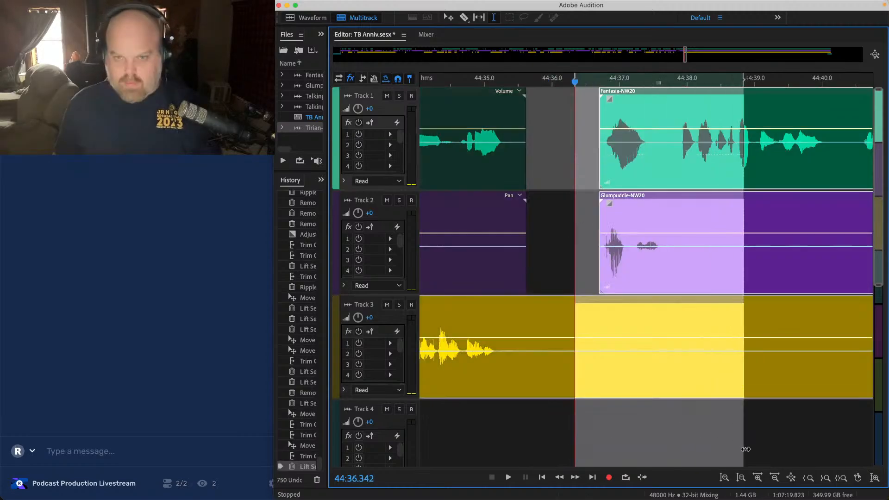
pyautogui.moveTo(530, 299); pyautogui.dragTo(710, 300)
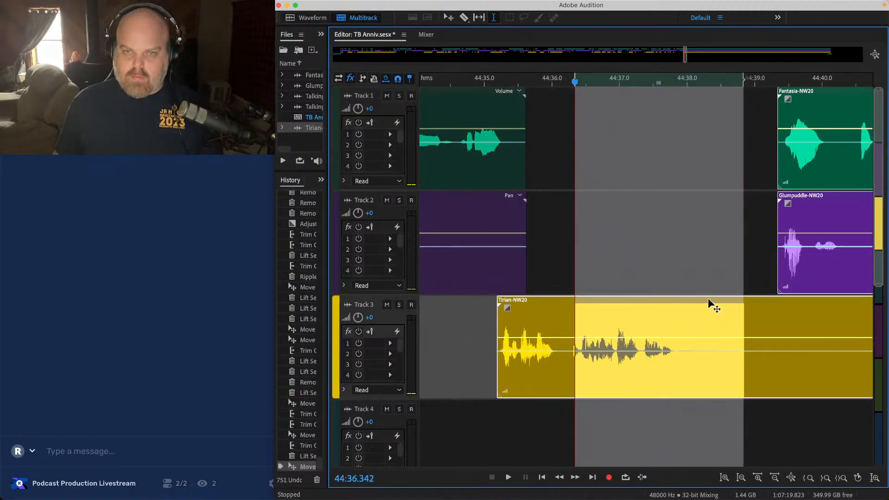
pyautogui.click(497, 254)
pyautogui.click(465, 236)
pyautogui.press('space')
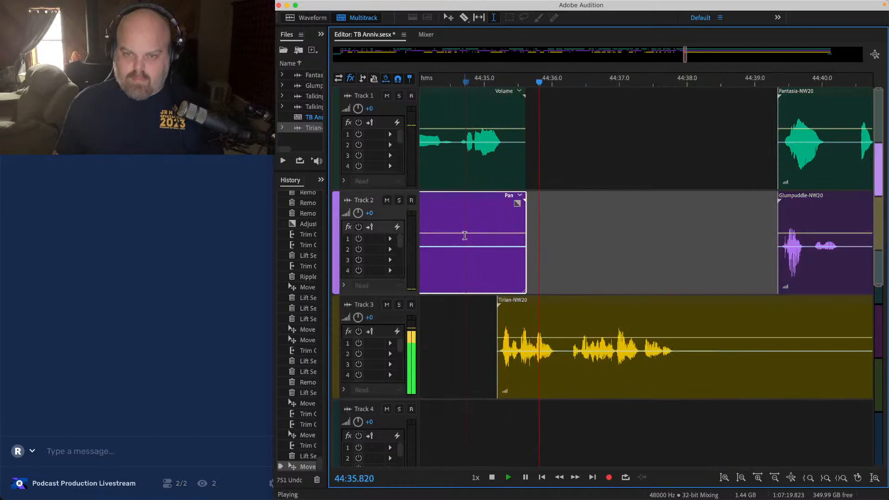
# Step: Adjust the start of the Track 3 clip to about 44:34.9 with a short fade-in and save the session
pyautogui.moveTo(499, 304); pyautogui.dragTo(584, 323)
pyautogui.click(460, 319)
pyautogui.scroll(-3, 460, 319)
pyautogui.scroll(-1, 459, 319)
pyautogui.press('super+s')
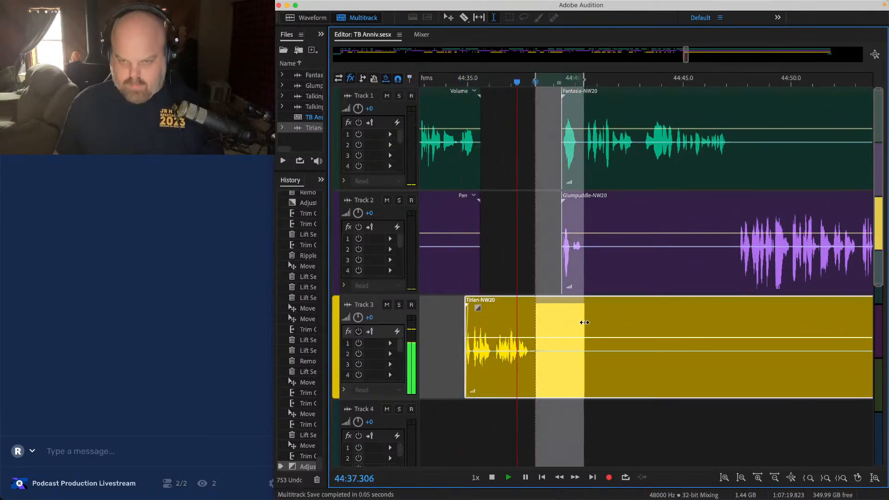
# Step: Delete the Track 3 audio from about 44:38.1 to 44:40.4 and move the following clips earlier so Tracks 1 and 2 resume at about 44:37.9
pyautogui.press('Delete')
pyautogui.moveTo(704, 416); pyautogui.dragTo(622, 155)
pyautogui.scroll(3, 564, 120)
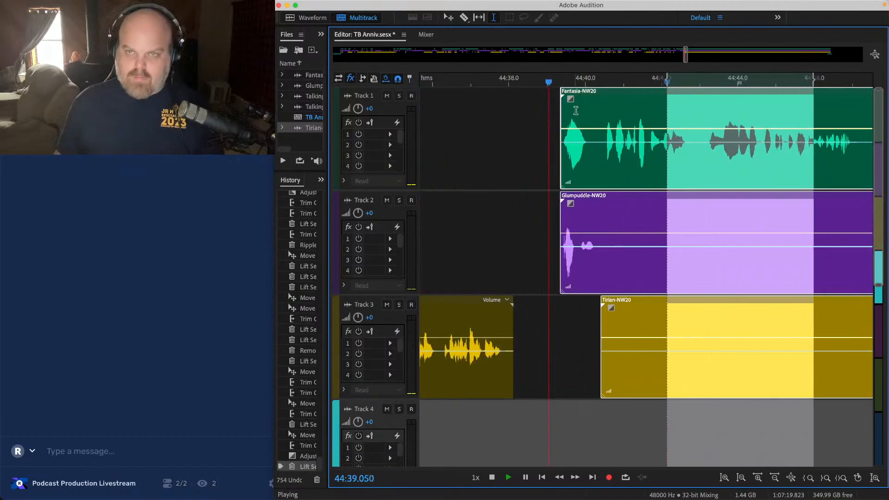
pyautogui.press('space')
pyautogui.moveTo(579, 93); pyautogui.dragTo(522, 93)
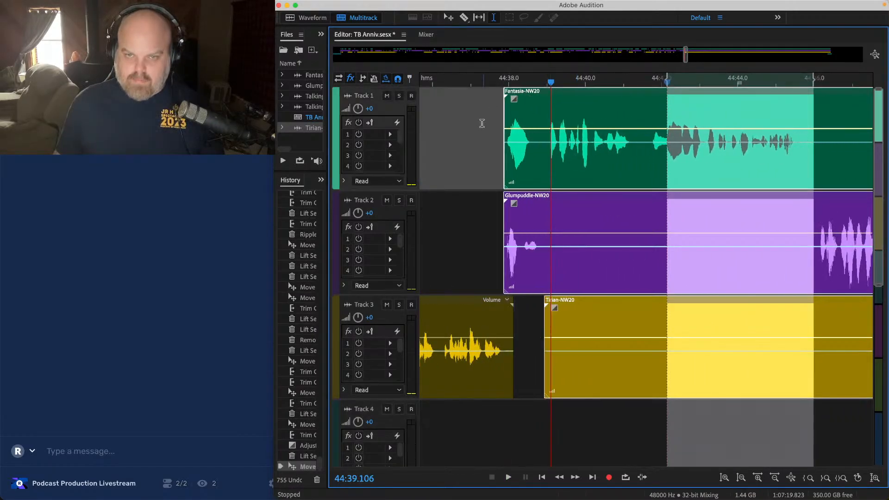
# Step: Audition the join, fade out the Track 3 clip ending at about 44:38.1, and save the session
pyautogui.scroll(3, 478, 130)
pyautogui.click(478, 130)
pyautogui.press('space')
pyautogui.moveTo(553, 304); pyautogui.dragTo(522, 365)
pyautogui.click(482, 199)
pyautogui.press('space')
pyautogui.press('super+s')
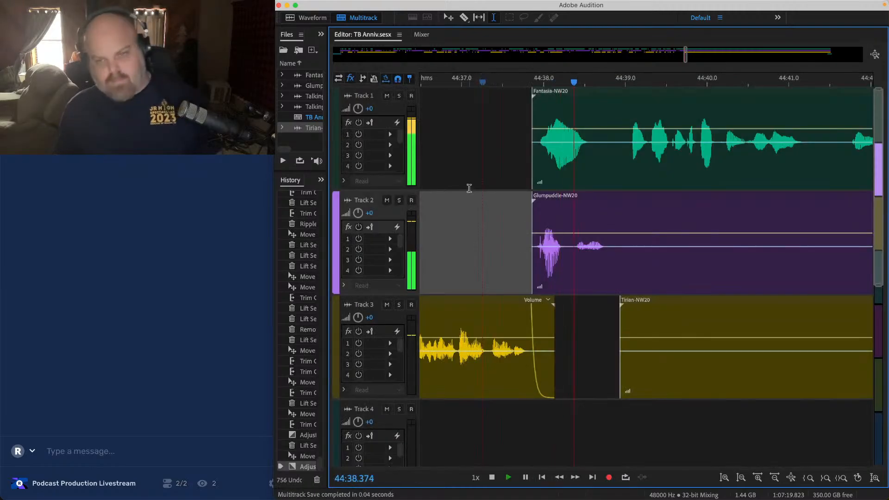
# Step: Audition the previous join, trim the start of the following Track 3 clip to about 45:27.4, and save the session
pyautogui.click(469, 187)
pyautogui.scroll(-4, 469, 188)
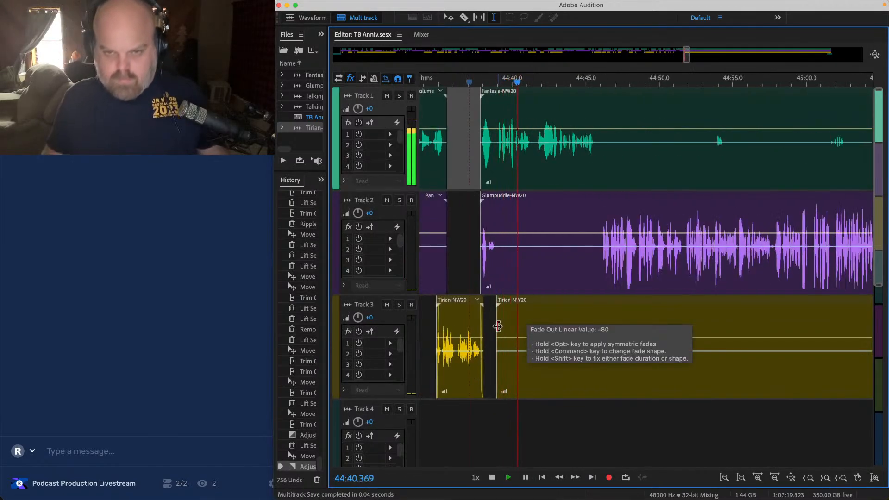
pyautogui.moveTo(498, 326); pyautogui.dragTo(651, 326)
pyautogui.click(603, 341)
pyautogui.hscroll(3, 602, 343)
pyautogui.scroll(-4, 454, 320)
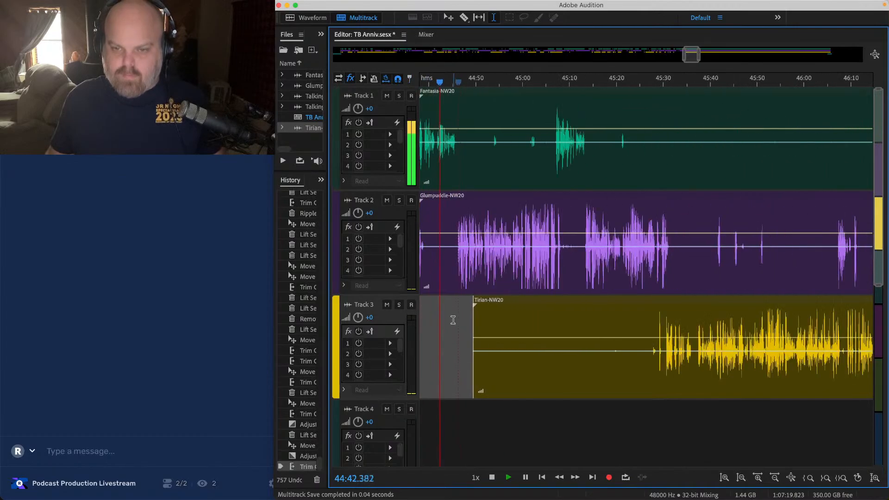
pyautogui.moveTo(472, 325); pyautogui.dragTo(651, 323)
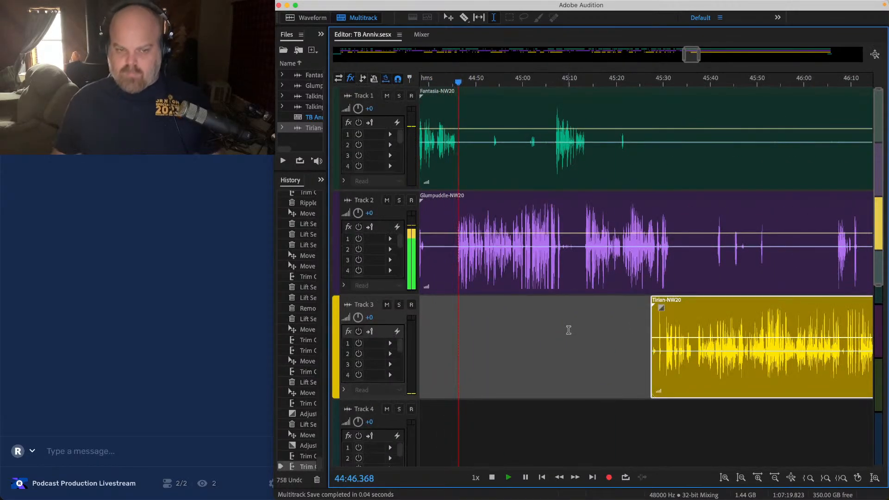
pyautogui.click(568, 330)
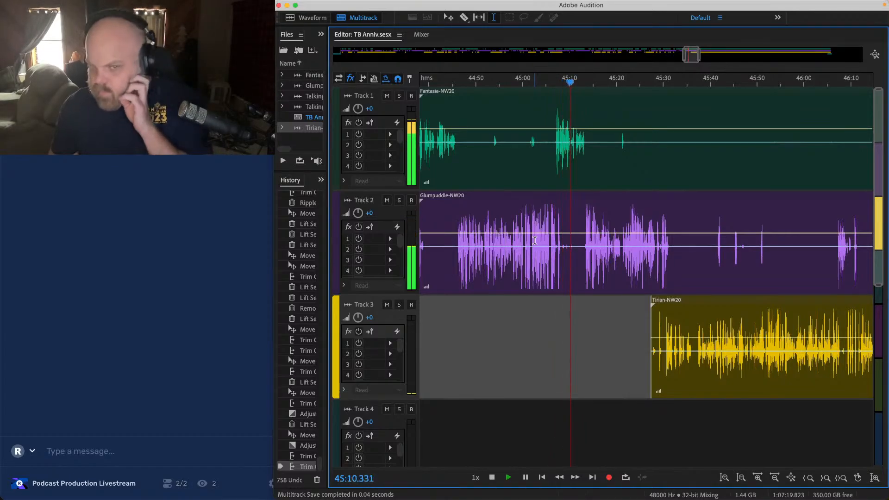
# Step: Delete the Track 2 audio from 45:07.0 to about 45:11.7 and audition the cut
pyautogui.scroll(7, 583, 210)
pyautogui.press('space')
pyautogui.click(502, 214)
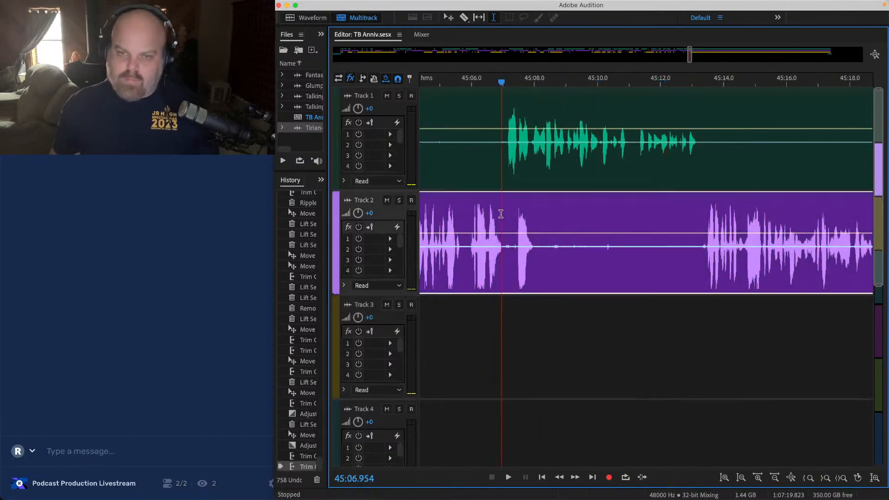
pyautogui.press('space')
pyautogui.scroll(3, 500, 214)
pyautogui.moveTo(508, 225); pyautogui.dragTo(769, 225)
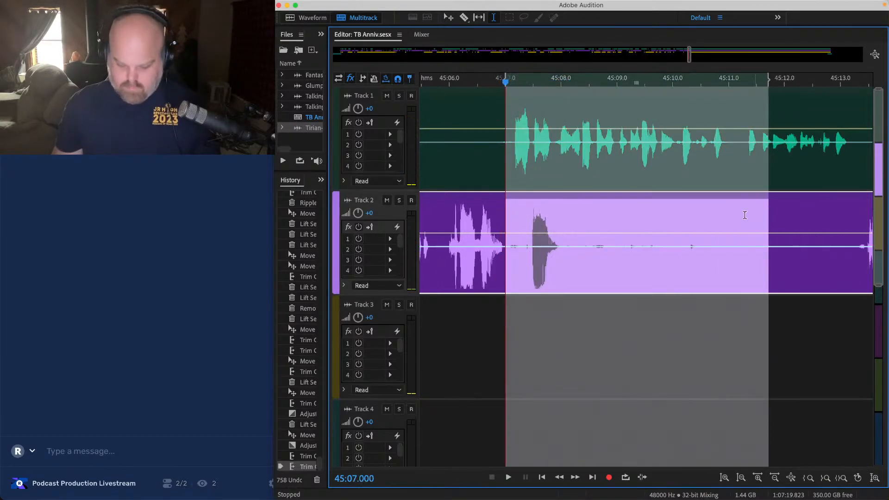
pyautogui.press('Delete')
pyautogui.click(449, 224)
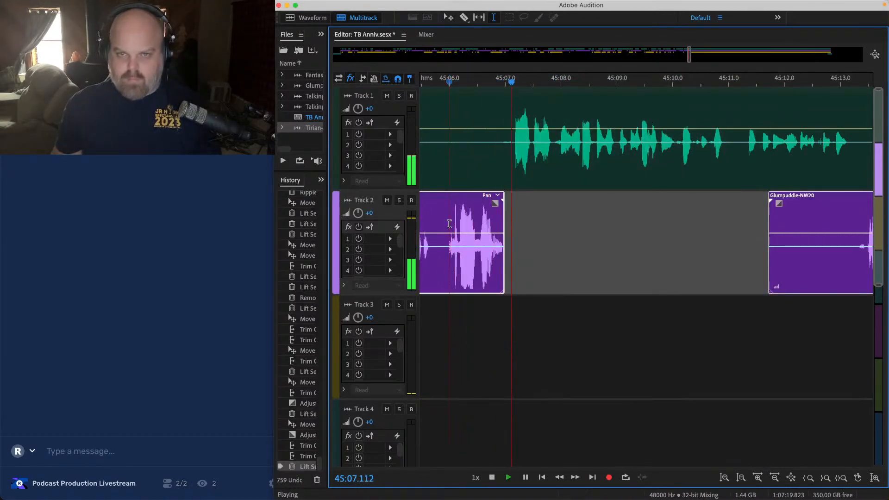
# Step: Trim the start of the following Track 2 clip to about 45:13.5, where its speech begins, and save the session
pyautogui.scroll(-4, 449, 224)
pyautogui.scroll(2, 562, 252)
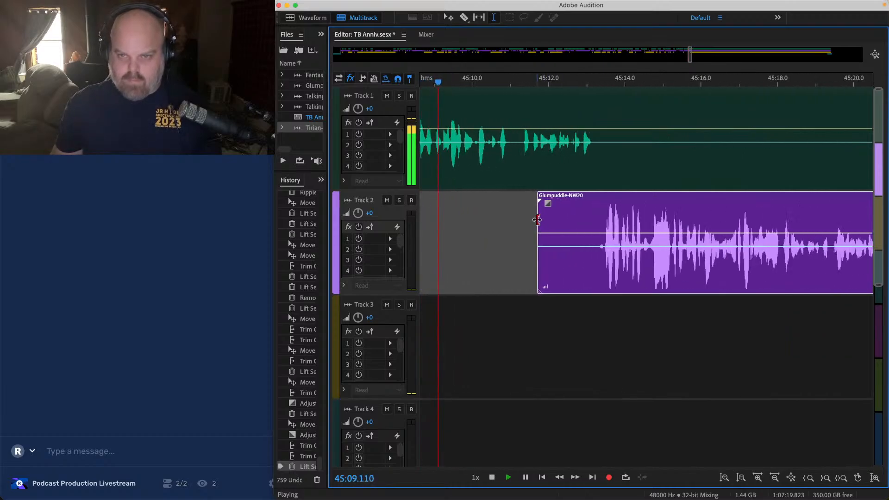
pyautogui.moveTo(536, 214); pyautogui.dragTo(604, 214)
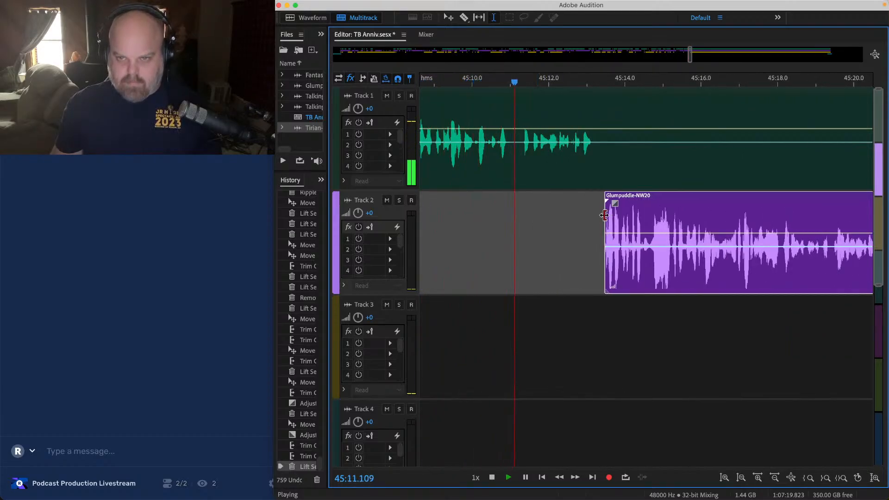
pyautogui.click(594, 217)
pyautogui.press('super+s')
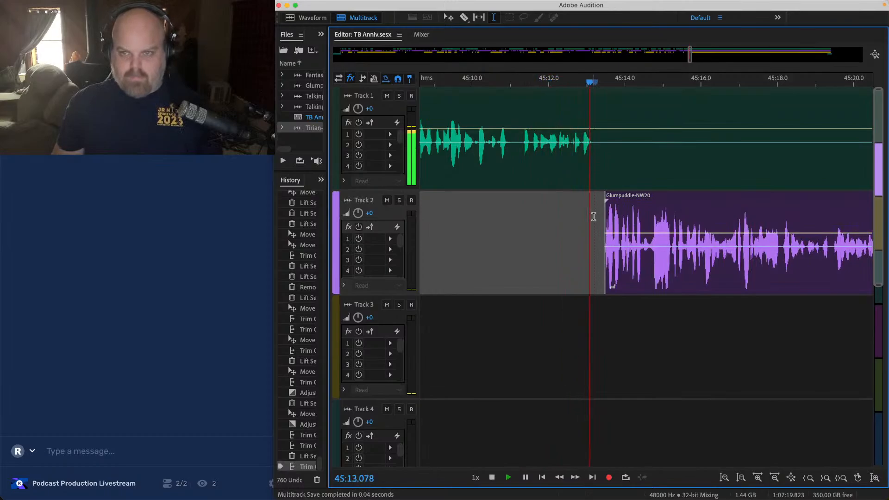
# Step: Trim the start of the Track 3 clip to about 45:30.9, removing the short sounds before its main speech
pyautogui.scroll(-4, 594, 217)
pyautogui.hscroll(5, 593, 217)
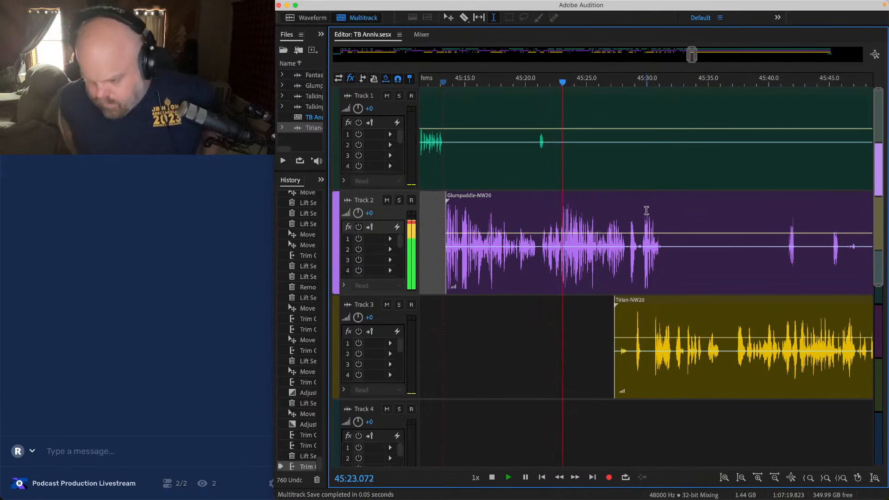
pyautogui.hscroll(4, 646, 213)
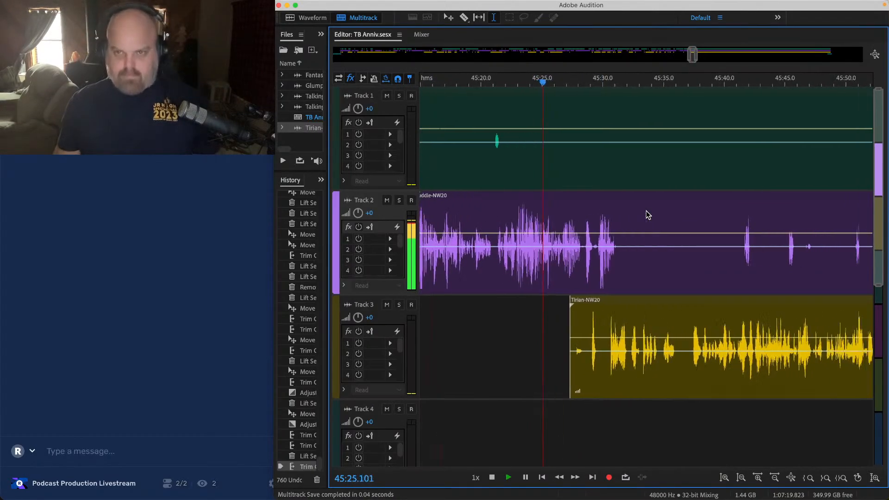
pyautogui.scroll(3, 492, 212)
pyautogui.scroll(3, 598, 224)
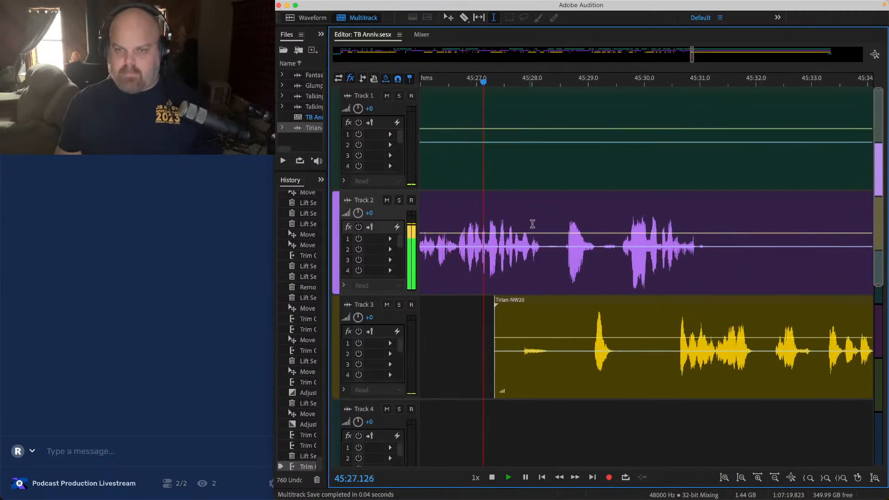
pyautogui.scroll(2, 571, 229)
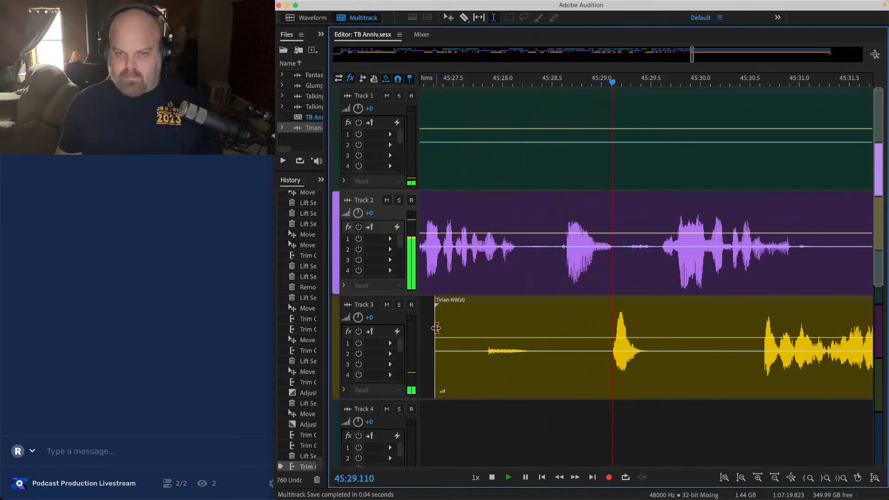
pyautogui.moveTo(436, 328)
pyautogui.mouseDown()
pyautogui.moveTo(740, 328)
pyautogui.moveTo(770, 327)
pyautogui.moveTo(711, 320)
pyautogui.moveTo(781, 319)
pyautogui.mouseUp()
pyautogui.press('space')
pyautogui.scroll(-1, 741, 328)
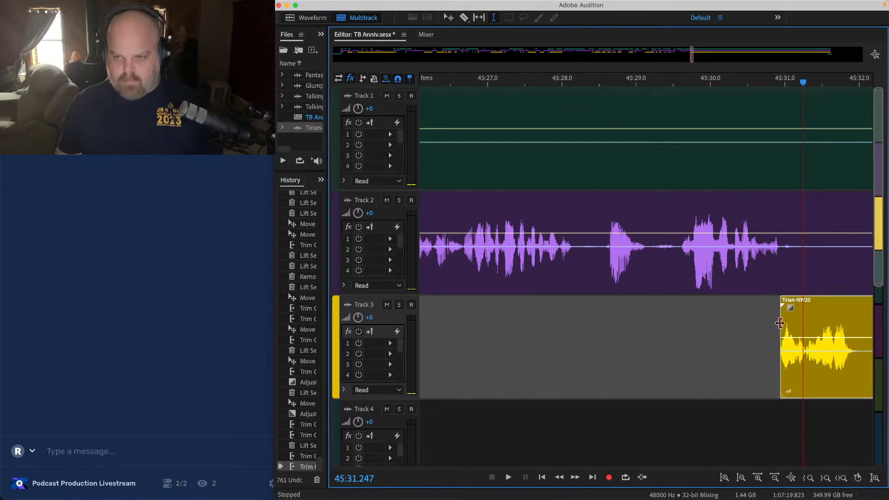
# Step: Add a short fade-in to the trimmed Track 3 clip and audition from about 45:27.6
pyautogui.click(755, 326)
pyautogui.press('space')
pyautogui.click(796, 316)
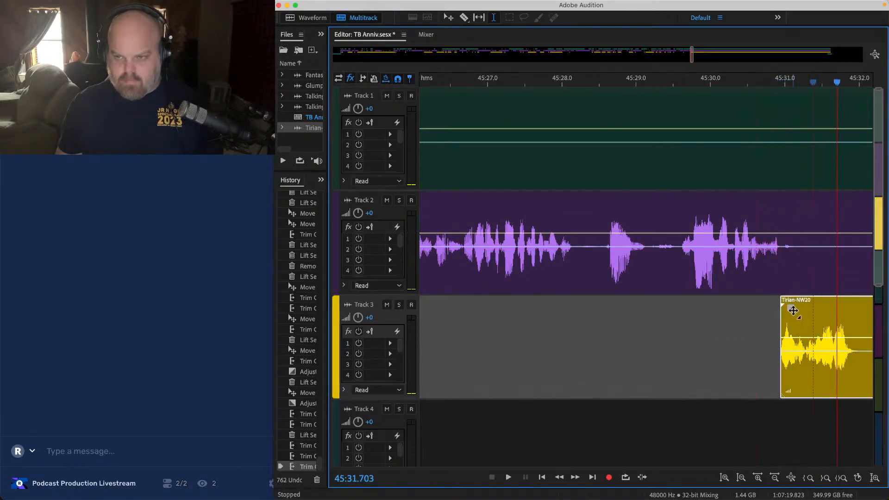
pyautogui.click(535, 239)
pyautogui.press('space')
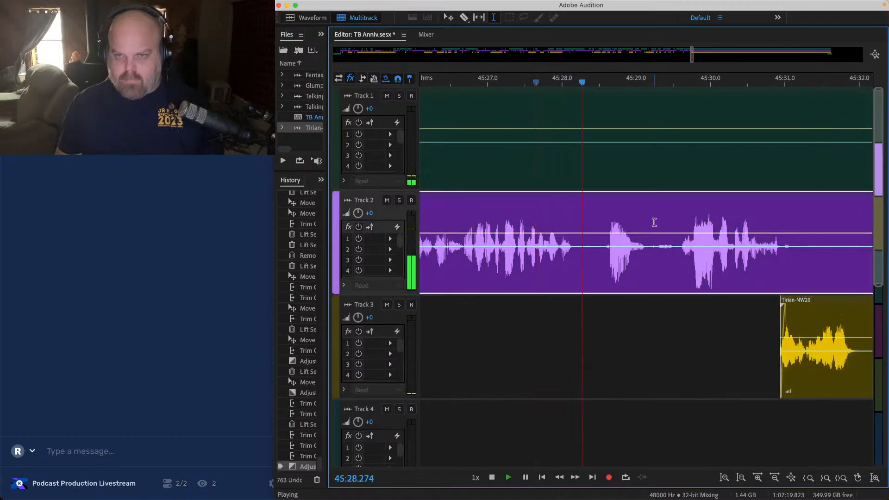
# Step: Delete the Track 1 and 2 audio at about 45:28.5–45:29.6 and 45:31.3–45:32.4, plus the isolated Track 1 clip between these cuts
pyautogui.moveTo(654, 228); pyautogui.dragTo(578, 231)
pyautogui.press('Delete')
pyautogui.moveTo(780, 105); pyautogui.dragTo(863, 232)
pyautogui.press('Delete')
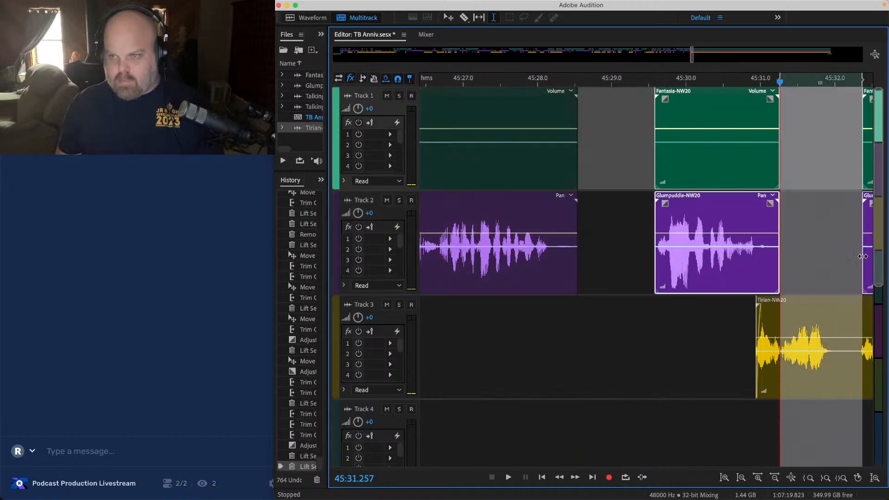
pyautogui.click(830, 236)
pyautogui.click(717, 120)
pyautogui.press('Delete')
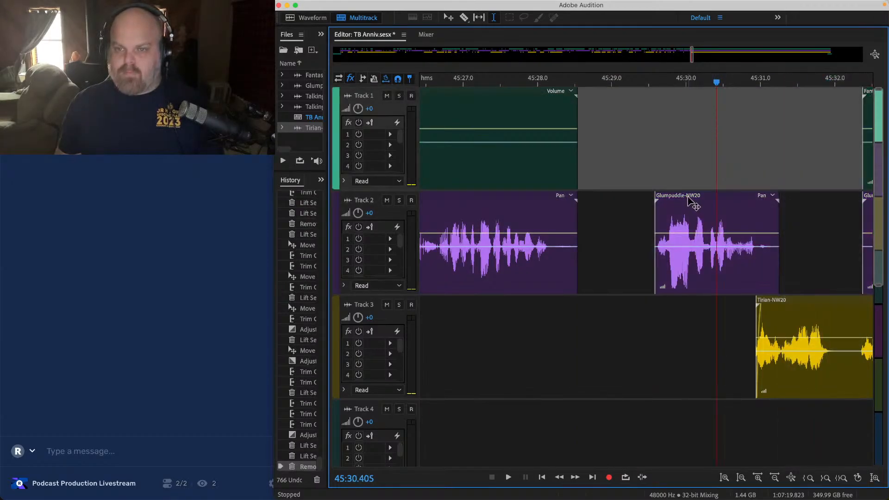
# Step: Move the isolated Track 2 clip earlier to about 45:28.5, slightly overlapping the preceding clip, and audition the join
pyautogui.moveTo(690, 201); pyautogui.dragTo(569, 202)
pyautogui.click(558, 223)
pyautogui.press('space')
pyautogui.click(511, 218)
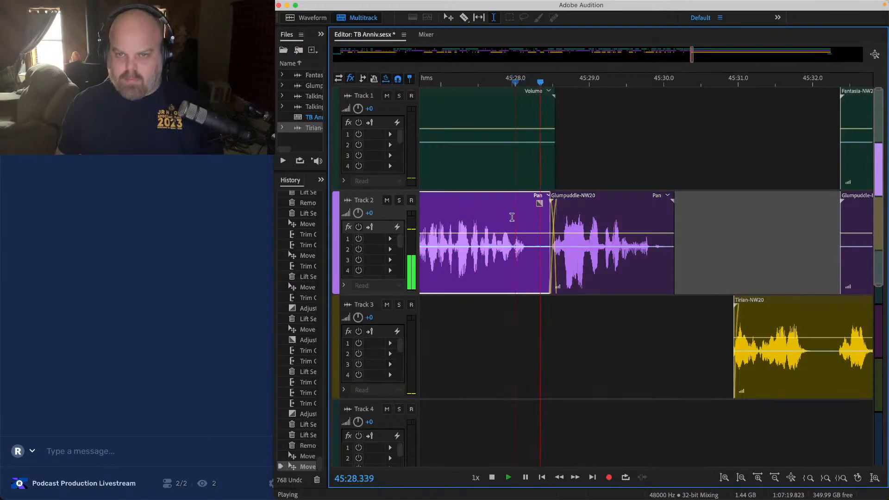
pyautogui.scroll(-2, 511, 218)
# Step: Move the following clips on all three tracks earlier so Track 3 starts at about 45:30.0, audition the join, and save the session
pyautogui.moveTo(633, 162); pyautogui.dragTo(790, 454)
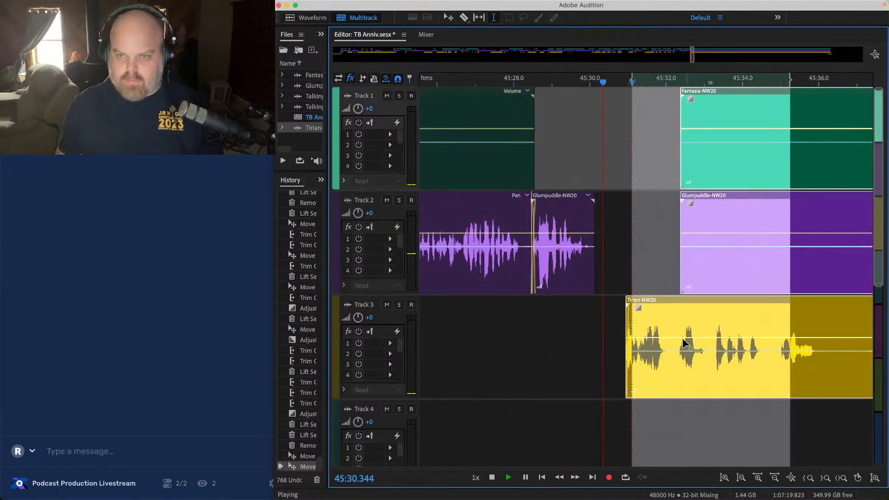
pyautogui.scroll(1, 681, 342)
pyautogui.press('space')
pyautogui.moveTo(623, 303); pyautogui.dragTo(566, 303)
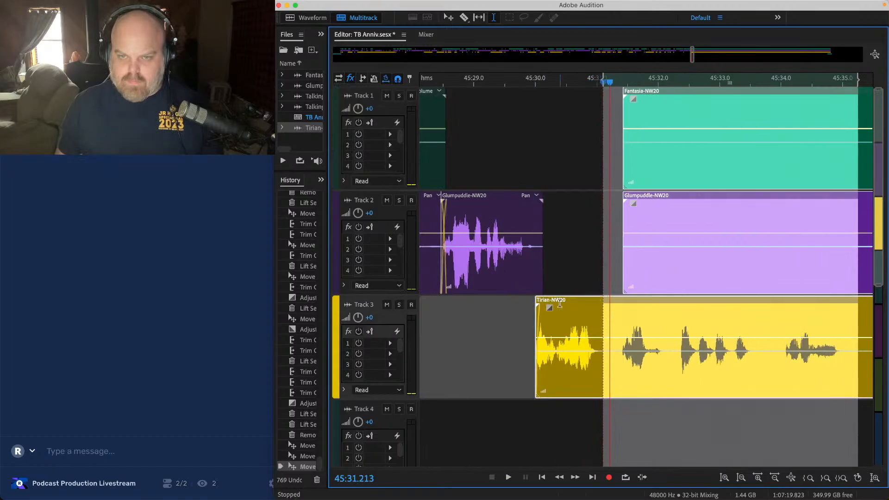
pyautogui.click(495, 149)
pyautogui.press('space')
pyautogui.press('super+s')
pyautogui.scroll(-3, 585, 213)
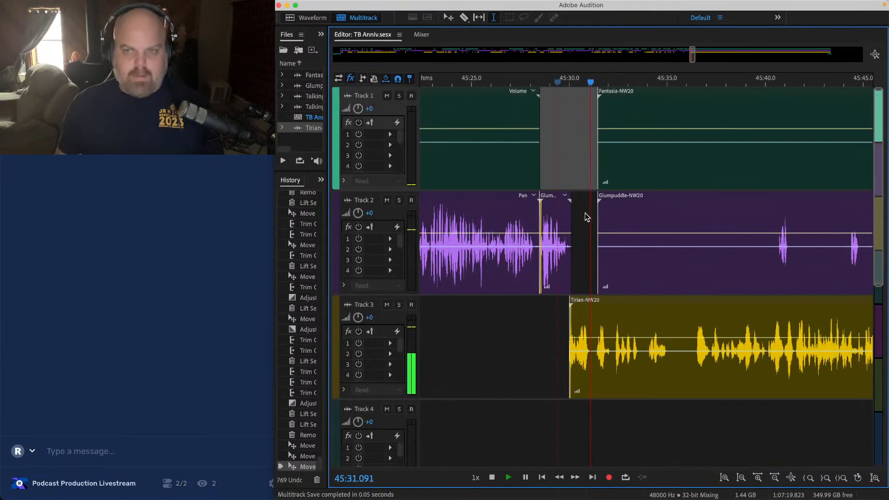
# Step: Trim the starts of the following Track 1 and Track 2 clips together to about 45:40.5 and save the session
pyautogui.click(561, 227)
pyautogui.click(541, 160)
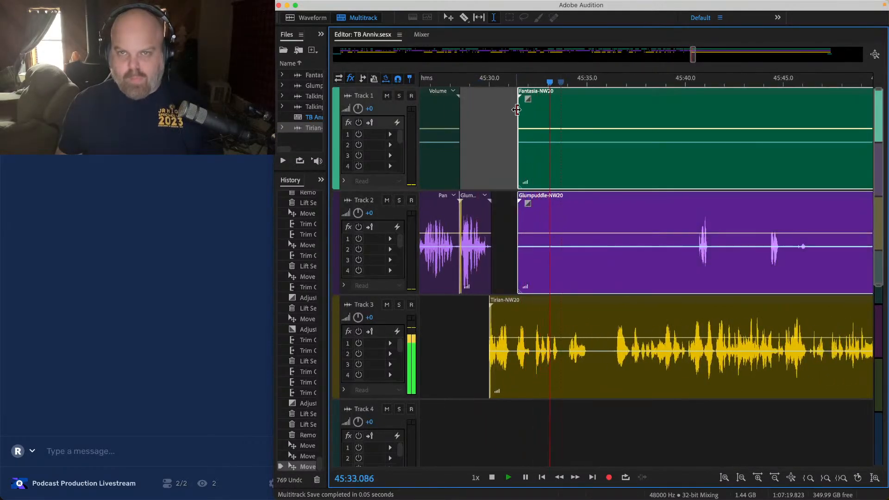
pyautogui.moveTo(517, 109); pyautogui.dragTo(694, 118)
pyautogui.scroll(-3, 690, 116)
pyautogui.hscroll(1, 676, 125)
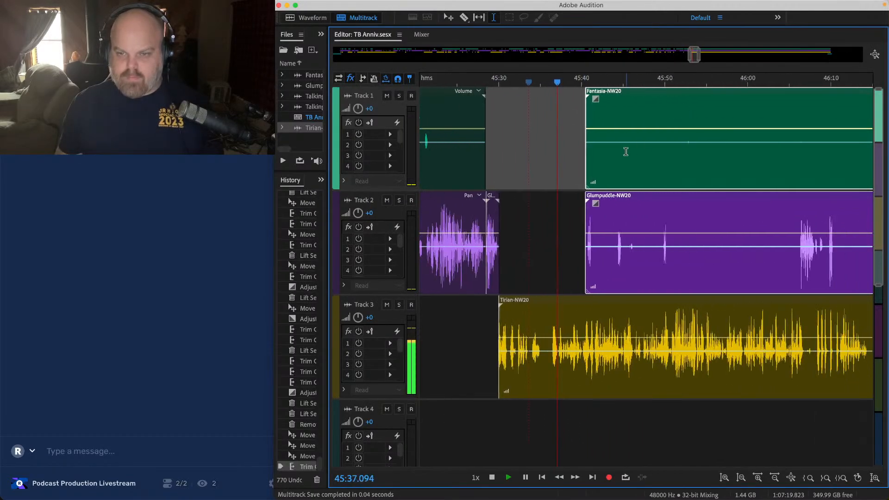
# Step: Delete the Track 3 audio from about 45:35.5 to 45:37.2, move the following clips on all tracks earlier to close the gap, audition, and save
pyautogui.scroll(3, 565, 217)
pyautogui.scroll(3, 516, 251)
pyautogui.press('space')
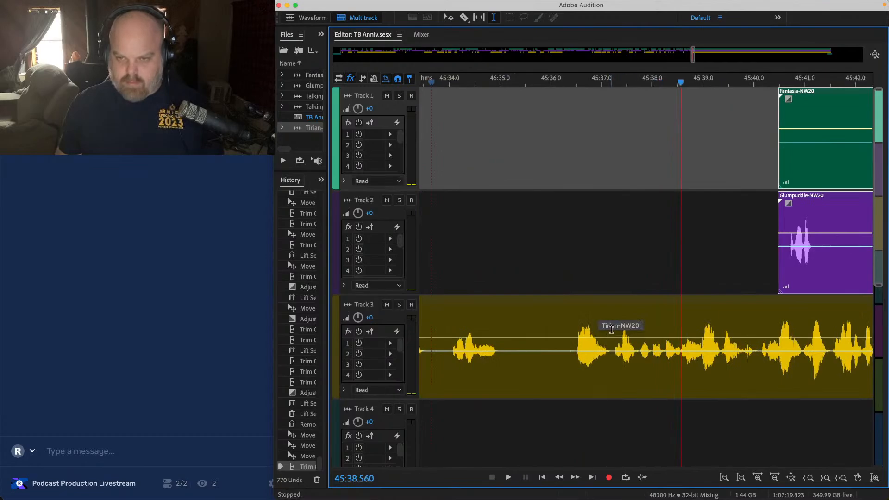
pyautogui.moveTo(612, 330); pyautogui.dragTo(526, 311)
pyautogui.press('Delete')
pyautogui.moveTo(764, 125); pyautogui.dragTo(872, 445)
pyautogui.moveTo(623, 303); pyautogui.dragTo(532, 301)
pyautogui.click(492, 259)
pyautogui.press('space')
pyautogui.scroll(-5, 547, 237)
pyautogui.press('super+s')
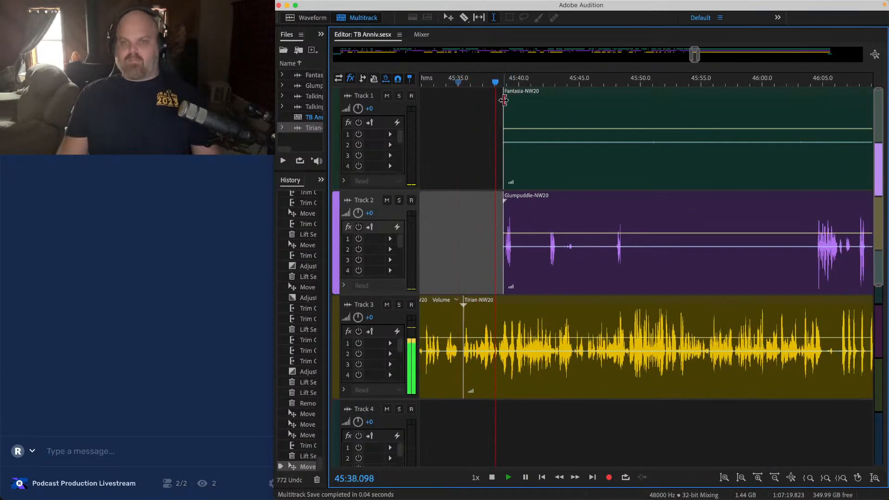
# Step: Trim the silent start of the Track 1 clip to about 46:16 and save the session
pyautogui.moveTo(504, 100); pyautogui.dragTo(818, 112)
pyautogui.hscroll(5, 734, 134)
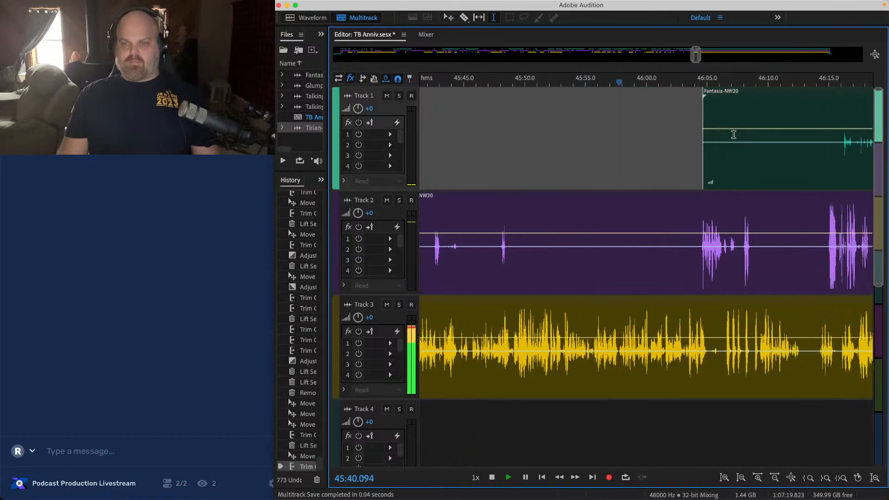
pyautogui.scroll(-2, 574, 139)
pyautogui.moveTo(627, 114); pyautogui.dragTo(715, 125)
pyautogui.press('super+s')
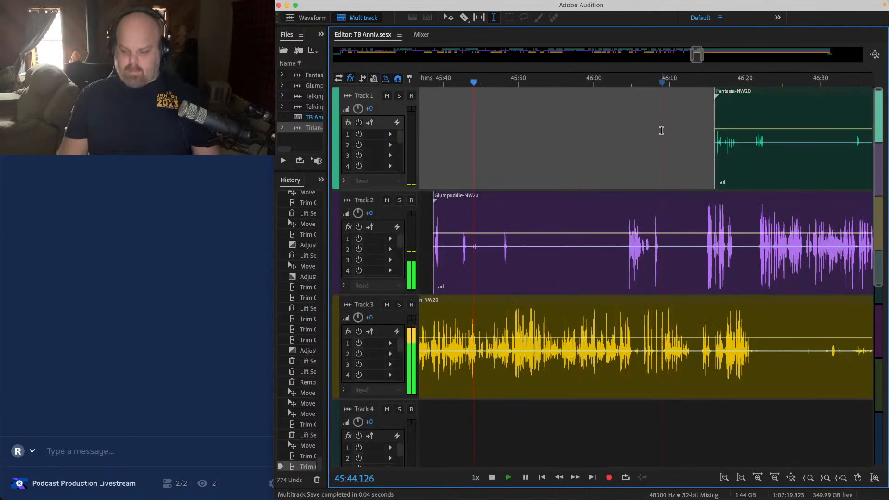
# Step: Delete the Track 2 audio from about 45:43.1 to 45:47.9 and save the session
pyautogui.scroll(4, 487, 200)
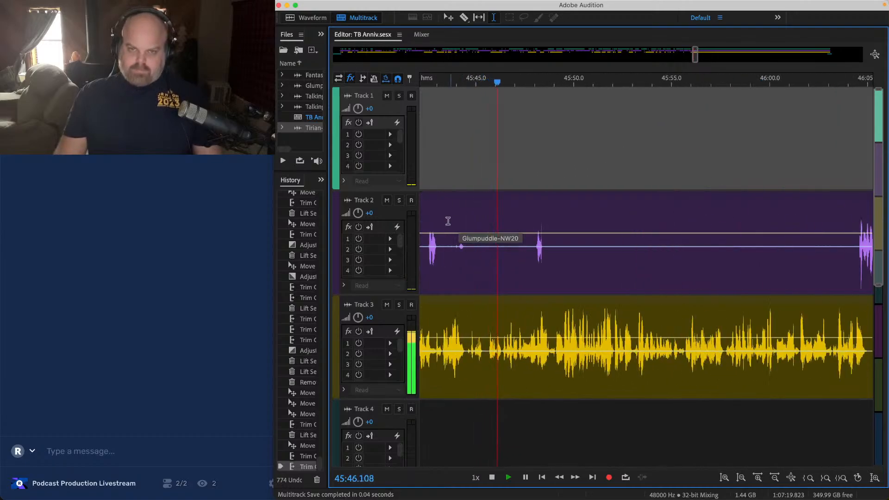
pyautogui.moveTo(439, 222); pyautogui.dragTo(530, 223)
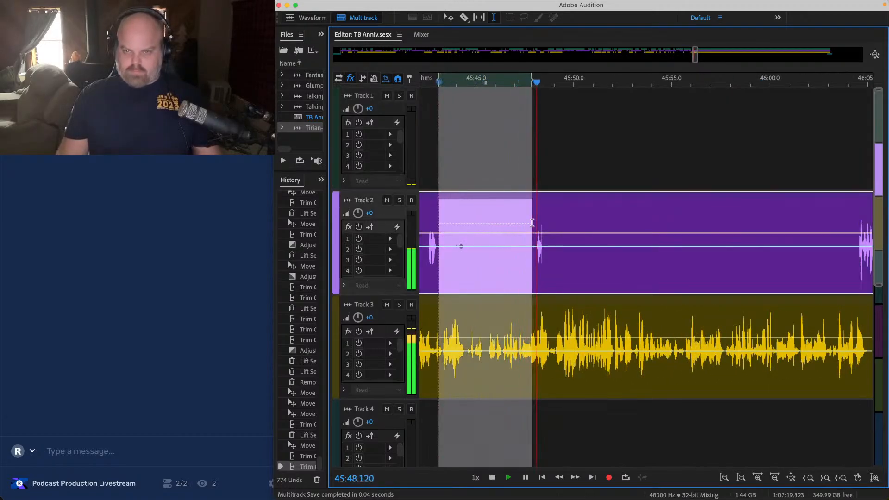
pyautogui.press('Delete')
pyautogui.scroll(-2, 489, 248)
pyautogui.scroll(-1, 491, 250)
pyautogui.press('super+s')
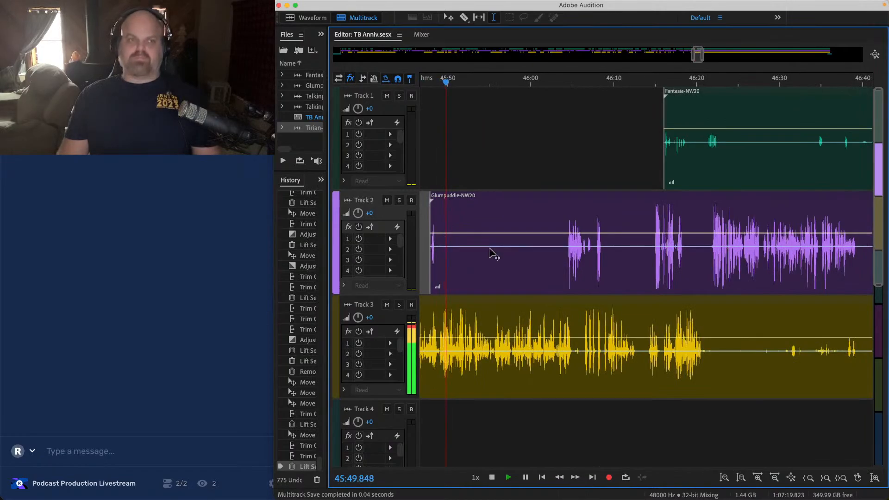
# Step: Check the Twitch stream dashboard and return to the Adobe Audition session
pyautogui.hotkey('ctrl', 'Right')
pyautogui.hotkey('ctrl', 'Right')
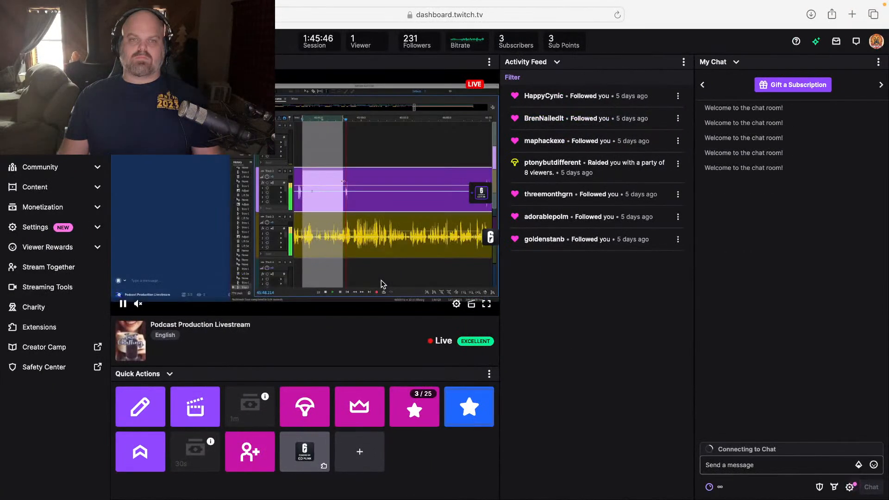
pyautogui.hotkey('ctrl', 'Left')
pyautogui.hotkey('ctrl', 'Left')
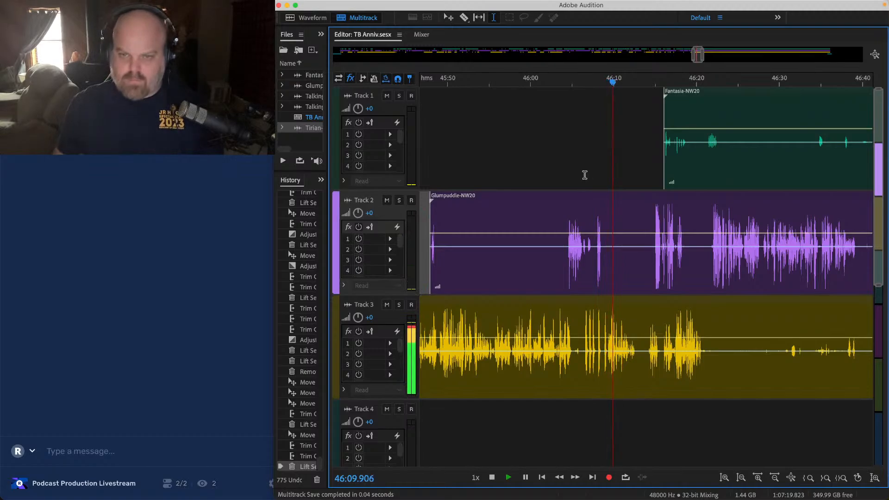
# Step: Delete the Track 3 audio from about 46:05.2 to 46:08.9
pyautogui.click(548, 140)
pyautogui.scroll(5, 607, 200)
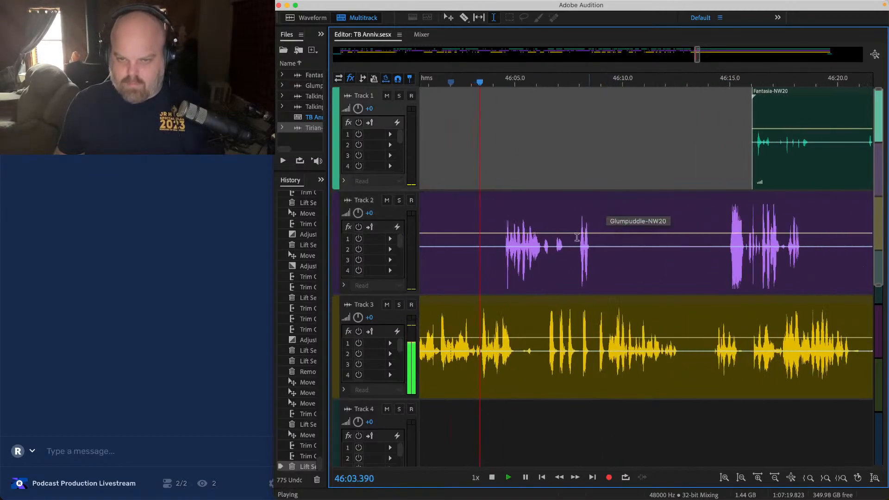
pyautogui.scroll(3, 521, 262)
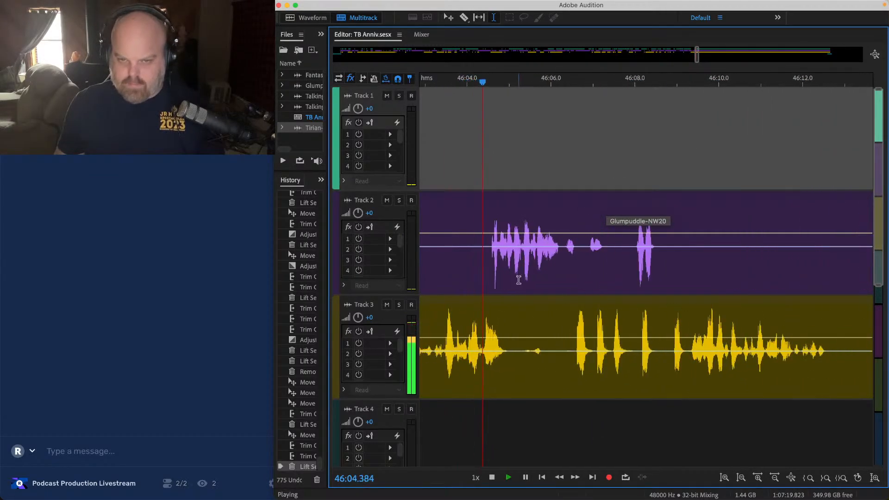
pyautogui.click(571, 314)
pyautogui.moveTo(518, 319); pyautogui.dragTo(672, 320)
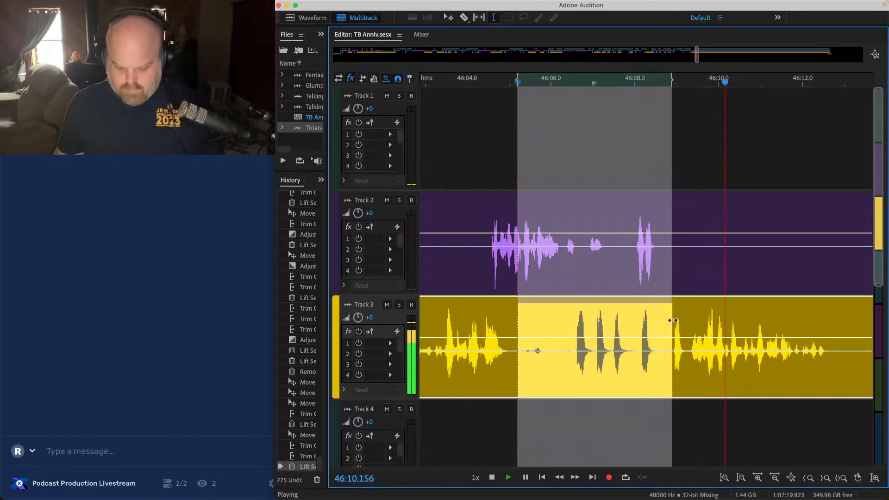
pyautogui.press('Delete')
# Step: Delete the Track 2 audio from about 46:03.7 to 46:08.7
pyautogui.click(431, 157)
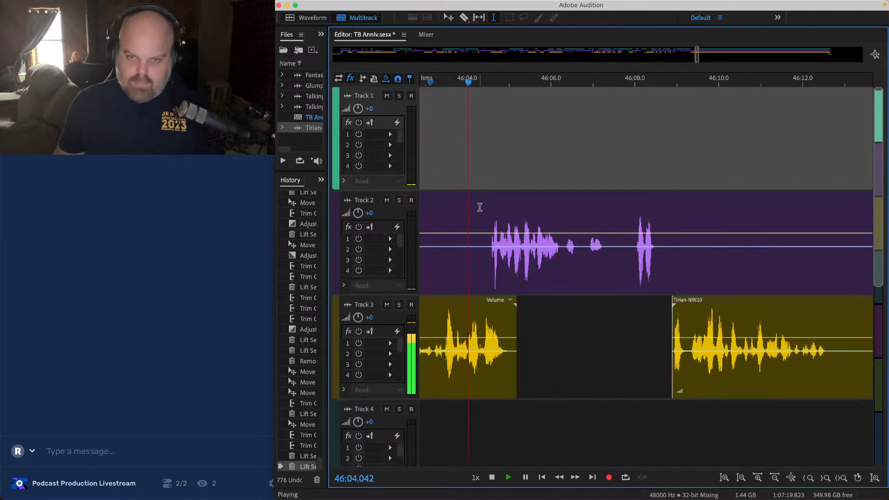
pyautogui.moveTo(452, 218); pyautogui.dragTo(663, 218)
pyautogui.press('Delete')
pyautogui.scroll(-2, 713, 214)
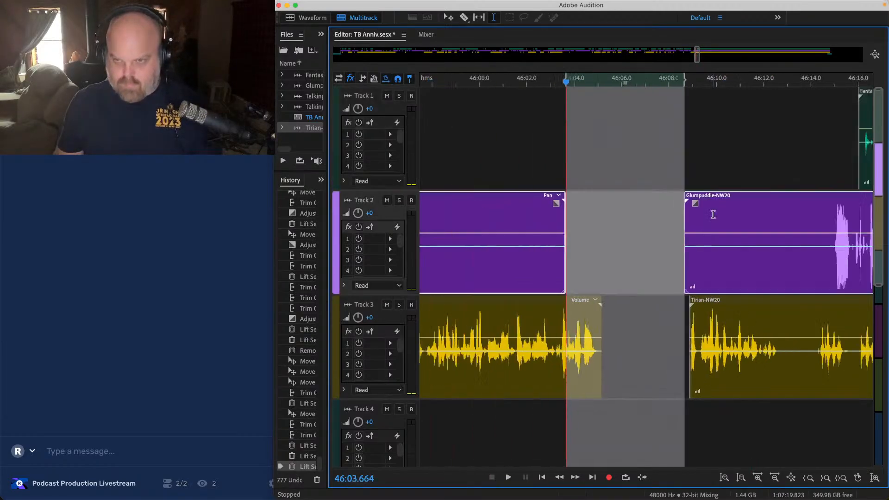
# Step: Move the following clips on all tracks earlier so the Track 3 clips meet at about 46:05.2, and audition the join
pyautogui.scroll(-3, 713, 215)
pyautogui.hscroll(3, 714, 204)
pyautogui.click(732, 145)
pyautogui.hotkey('shift', 'End')
pyautogui.scroll(1, 644, 203)
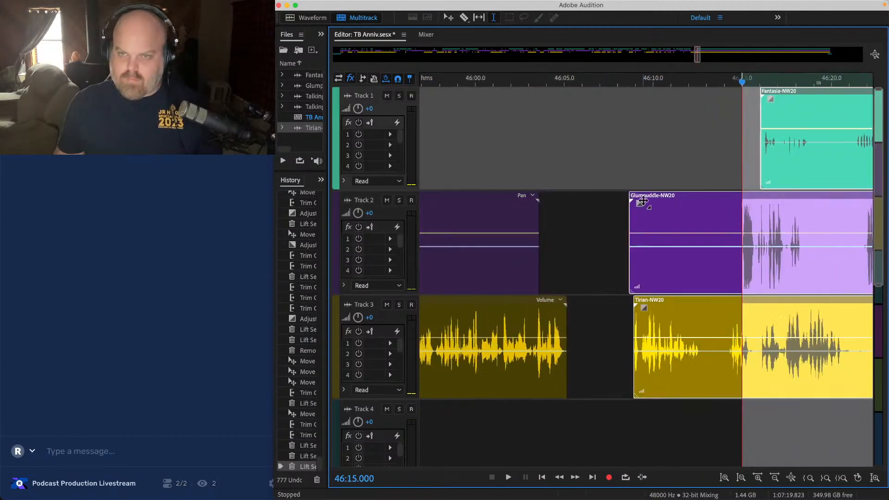
pyautogui.moveTo(643, 200); pyautogui.dragTo(525, 185)
pyautogui.scroll(3, 504, 203)
pyautogui.click(459, 151)
pyautogui.press('space')
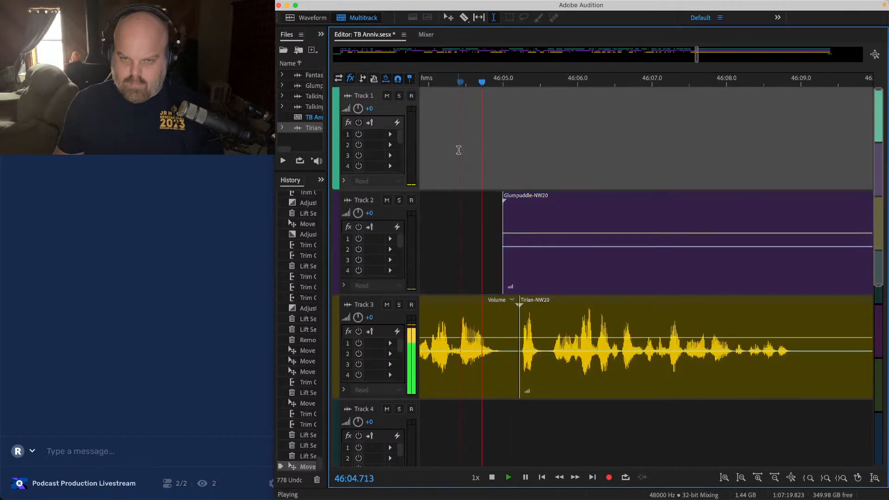
# Step: Smooth the Track 3 join at about 46:05.2 with a short fade-in and a short fade-out, and audition it
pyautogui.scroll(-2, 520, 254)
pyautogui.click(514, 325)
pyautogui.press('space')
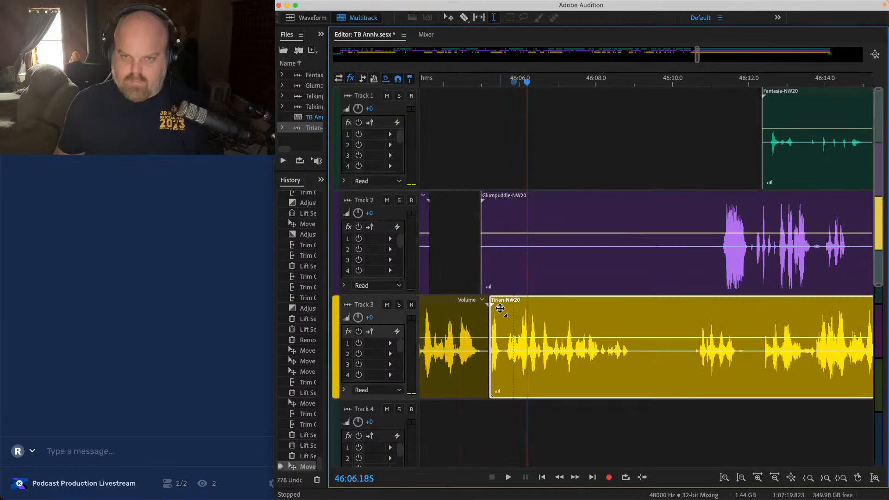
pyautogui.click(456, 179)
pyautogui.scroll(2, 496, 202)
pyautogui.press('space')
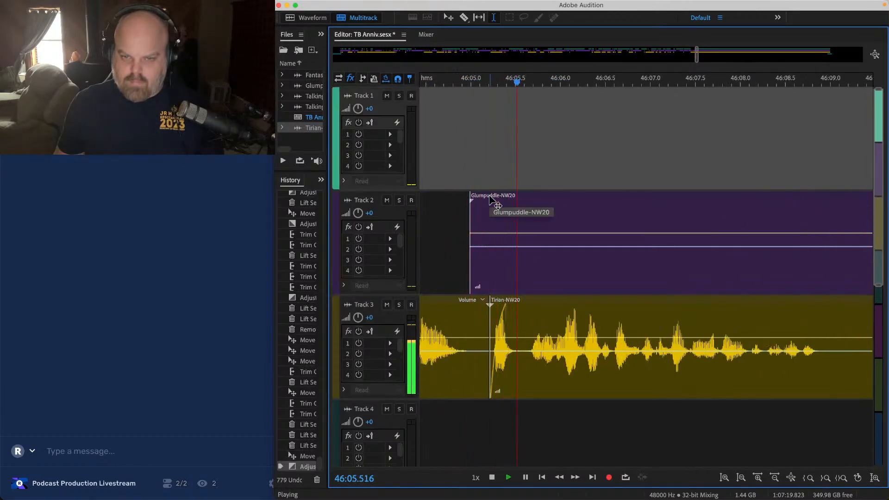
pyautogui.press('space')
pyautogui.moveTo(484, 308); pyautogui.dragTo(477, 310)
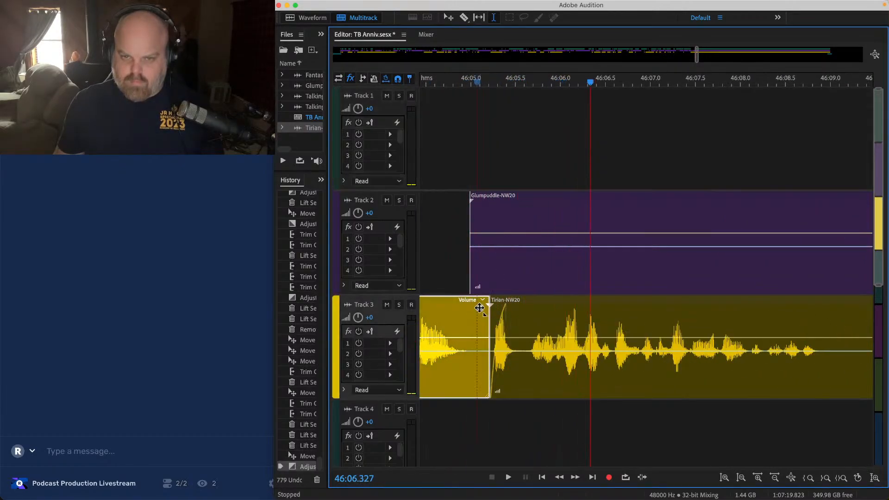
pyautogui.click(449, 178)
pyautogui.press('space')
pyautogui.scroll(-2, 449, 199)
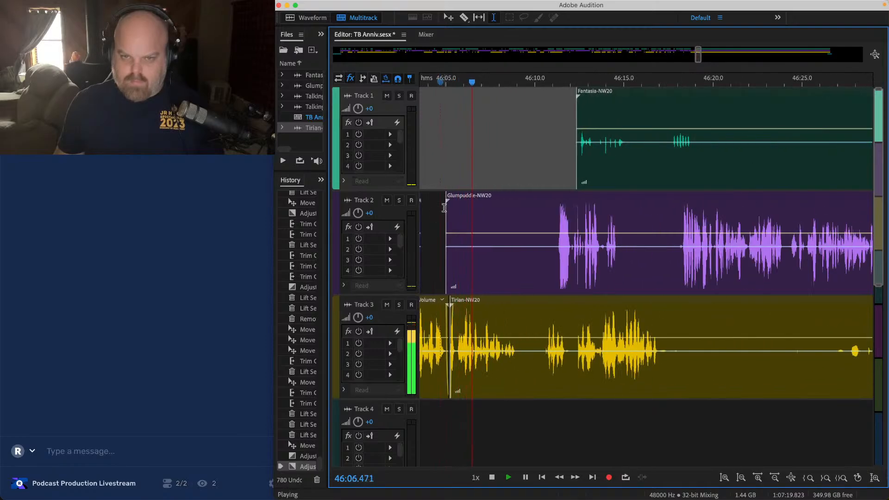
# Step: Delete the Track 2 audio from about 46:05.0 to 46:08.7 and audition the passage
pyautogui.moveTo(444, 208); pyautogui.dragTo(512, 203)
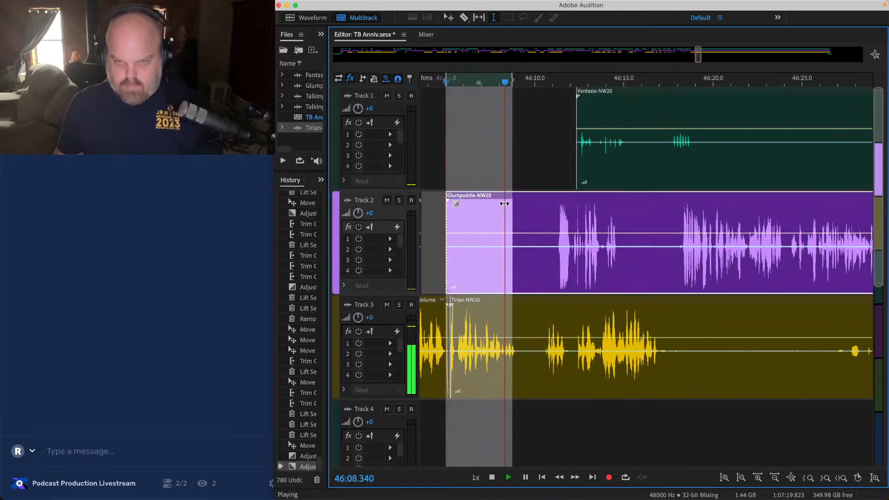
pyautogui.press('Delete')
pyautogui.scroll(3, 537, 231)
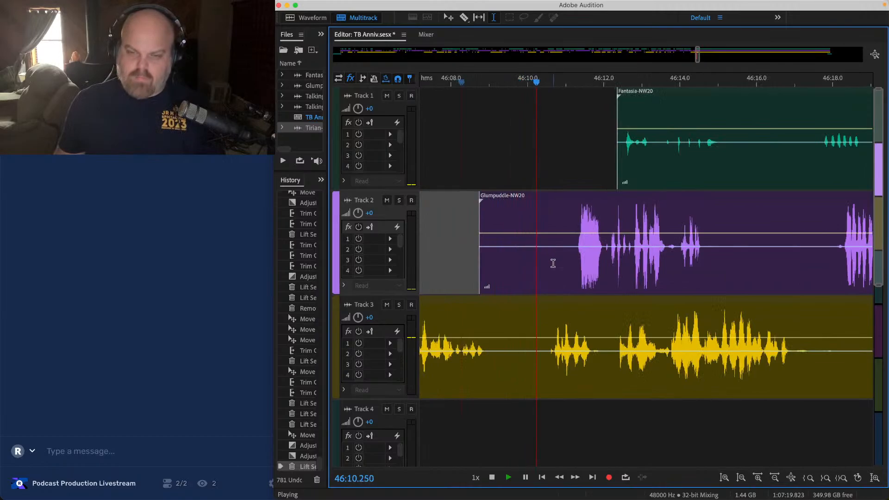
pyautogui.scroll(-2, 588, 305)
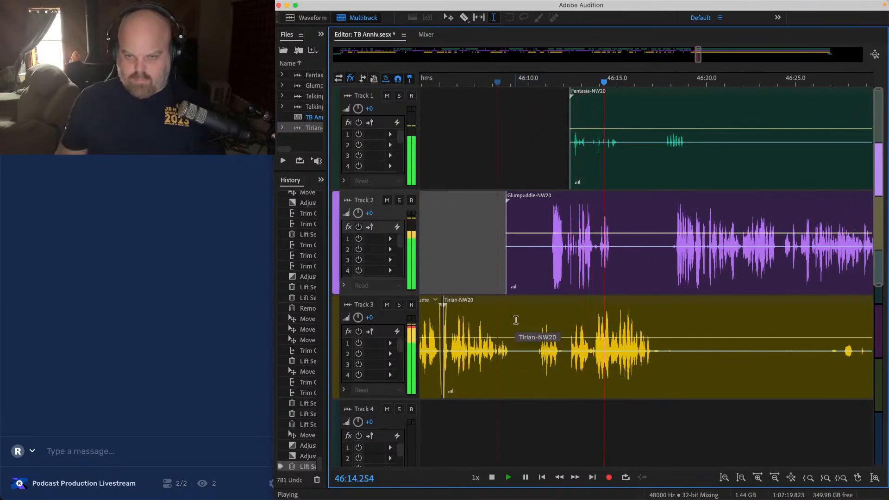
# Step: Delete the Track 3 audio from about 46:09.3 to 46:13.7 and stop playback
pyautogui.moveTo(516, 318); pyautogui.dragTo(596, 318)
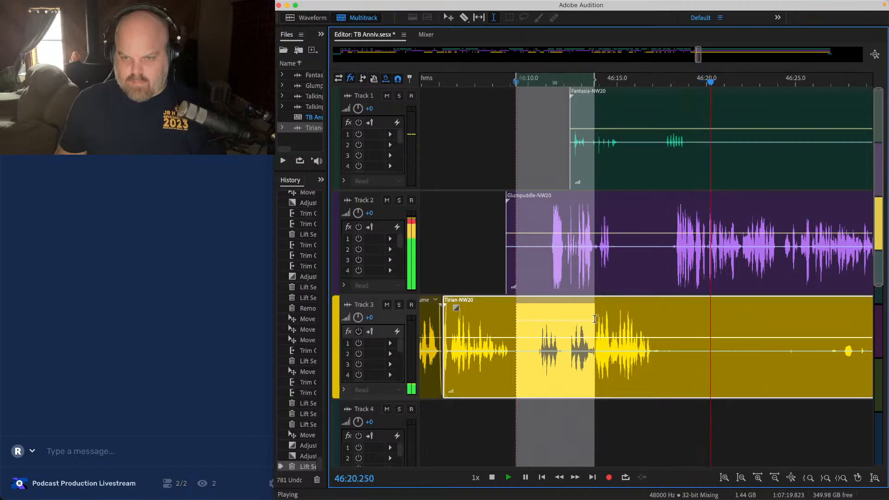
pyautogui.press('Delete')
pyautogui.press('space')
pyautogui.press('-')
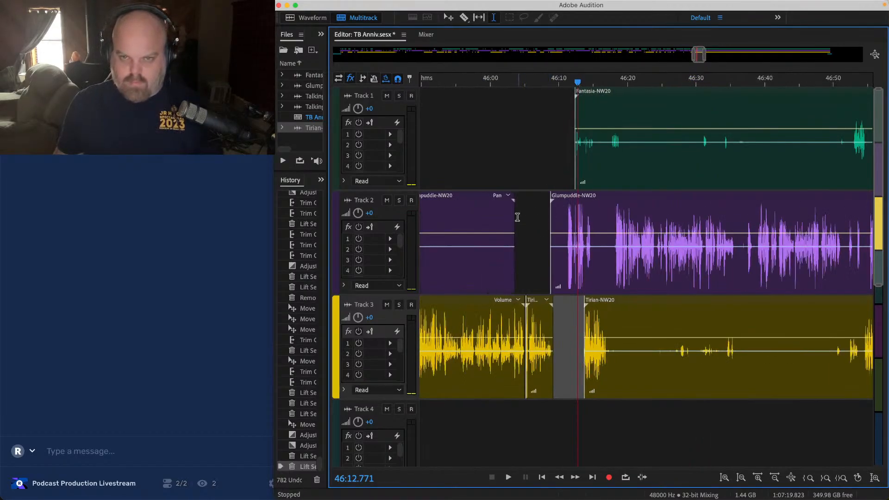
# Step: Trim back the end of the earlier Track 2 clip and extend the following clip's start back to about 45:52.6
pyautogui.moveTo(514, 217); pyautogui.dragTo(391, 226)
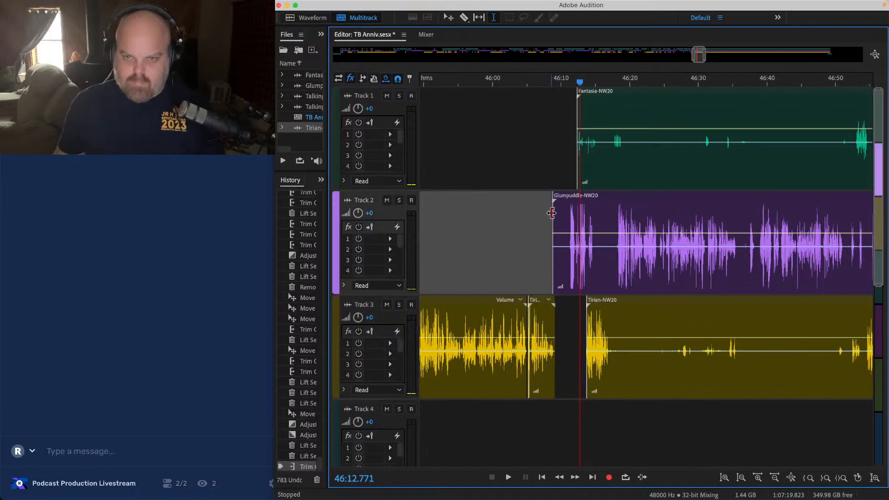
pyautogui.moveTo(552, 213); pyautogui.dragTo(443, 214)
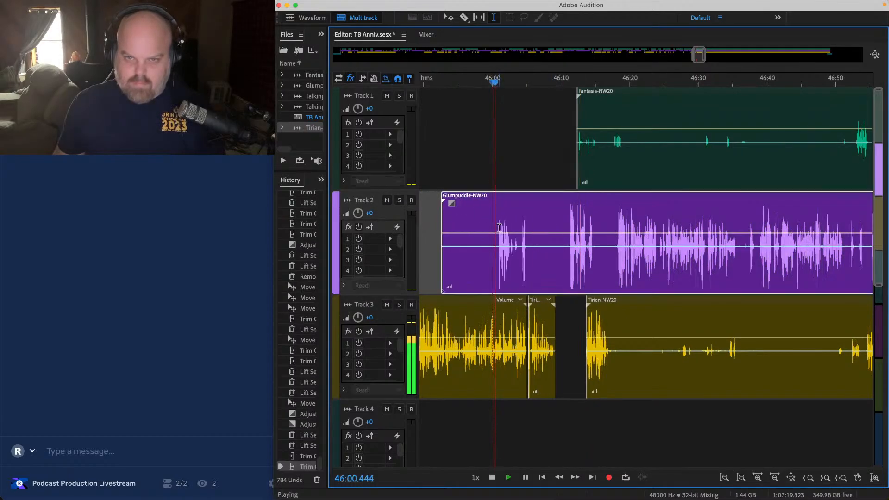
# Step: Delete the Track 2 audio from about 46:02.6 to 46:10.9
pyautogui.press('=')
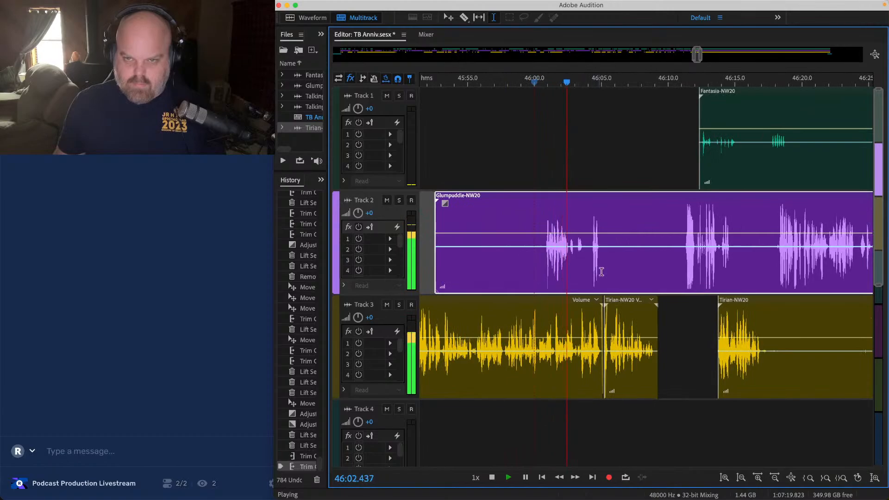
pyautogui.moveTo(569, 230); pyautogui.dragTo(680, 226)
pyautogui.press('Delete')
pyautogui.hscroll(1, 671, 226)
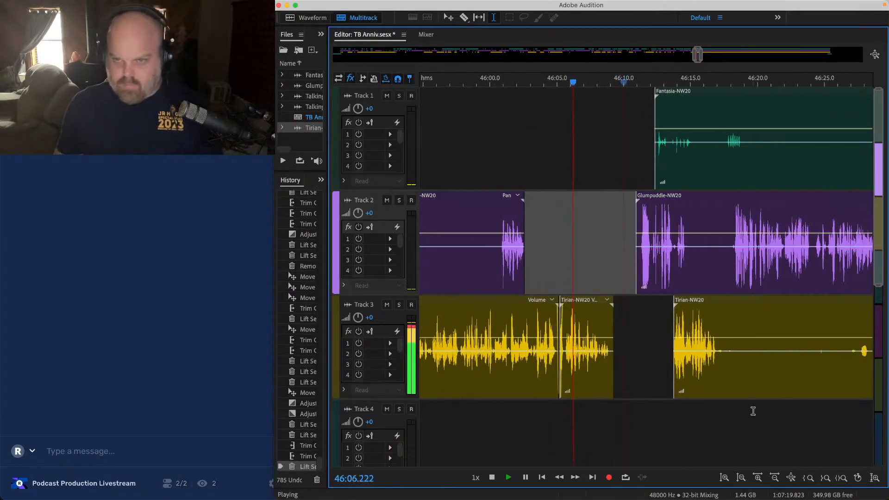
# Step: Move the following clips on all tracks about 2.1 seconds earlier to tighten the gap, audition, and save the session
pyautogui.moveTo(804, 416); pyautogui.dragTo(671, 169)
pyautogui.scroll(3, 641, 173)
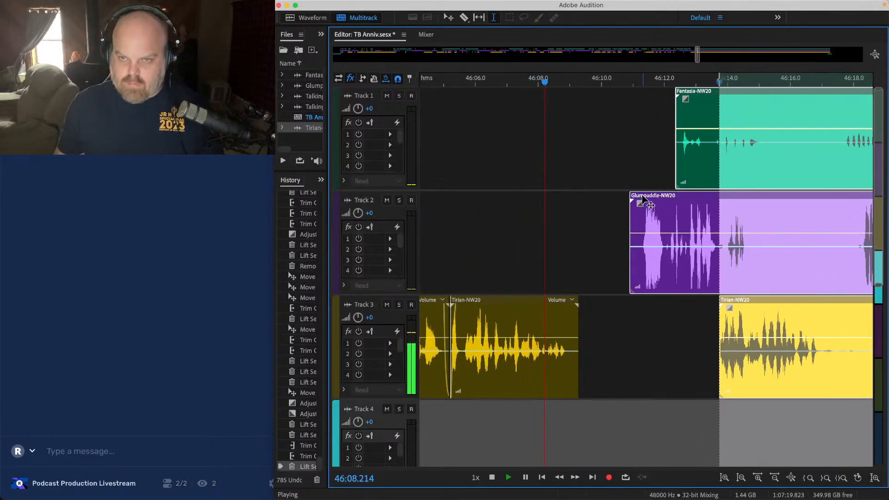
pyautogui.moveTo(644, 199); pyautogui.dragTo(578, 199)
pyautogui.scroll(-3, 580, 151)
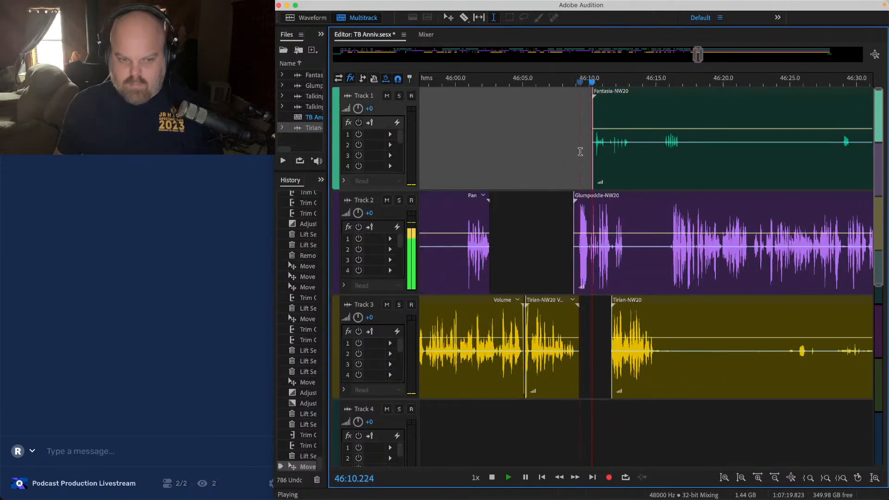
pyautogui.press('super+s')
pyautogui.scroll(5, 481, 241)
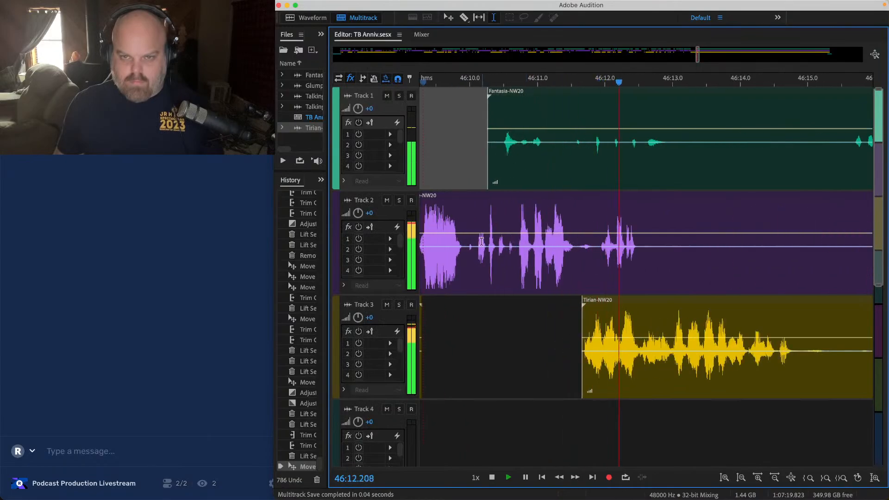
# Step: Delete the short stretch of audio around 46:10 on Track 2
pyautogui.click(471, 218)
pyautogui.scroll(2, 471, 219)
pyautogui.moveTo(547, 225); pyautogui.dragTo(486, 225)
pyautogui.press('Delete')
# Step: Move the following clips on Tracks 1 to 3 earlier so Track 2 crossfades at about 46:10, and play back the join
pyautogui.moveTo(783, 448); pyautogui.dragTo(570, 165)
pyautogui.moveTo(572, 197); pyautogui.dragTo(507, 191)
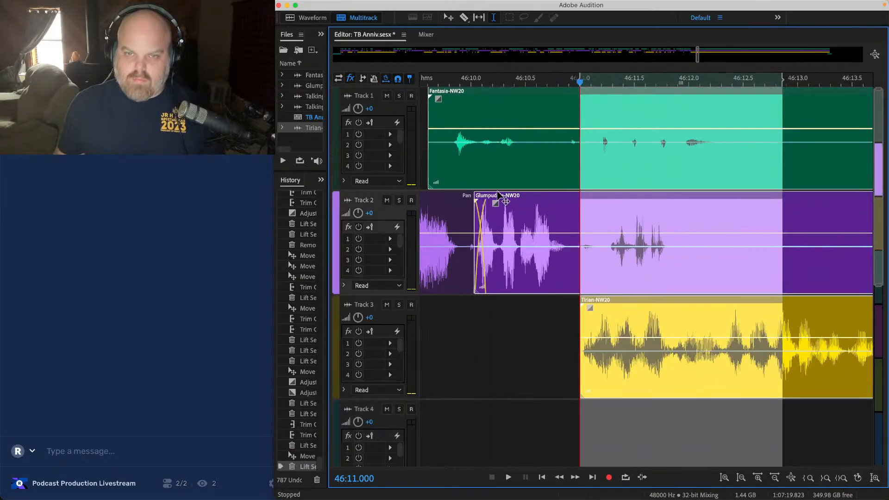
pyautogui.hscroll(-3, 506, 190)
pyautogui.click(476, 91)
pyautogui.press('space')
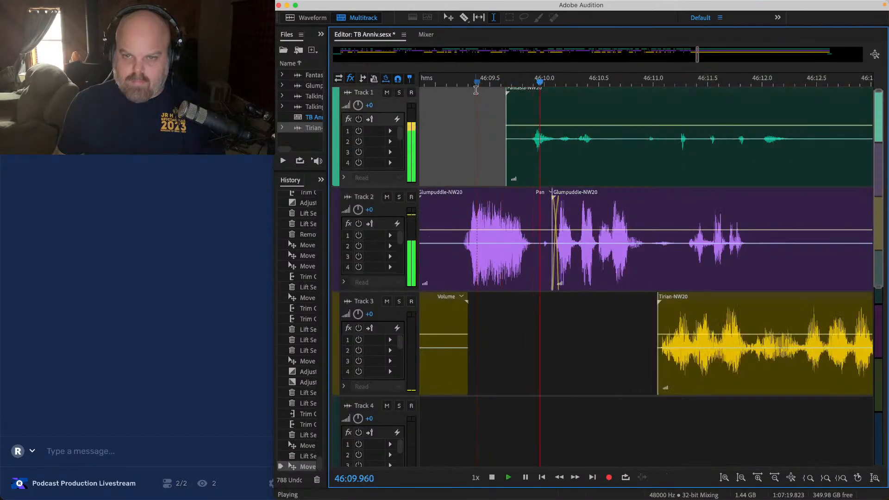
# Step: Delete the quiet section of Track 3 from about 46:16 to 46:25
pyautogui.scroll(-4, 477, 90)
pyautogui.scroll(-4, 512, 248)
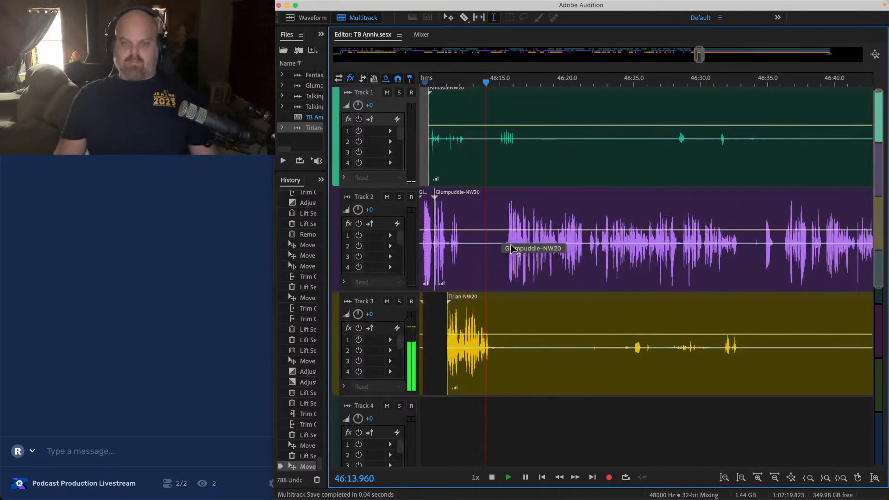
pyautogui.scroll(5, 512, 250)
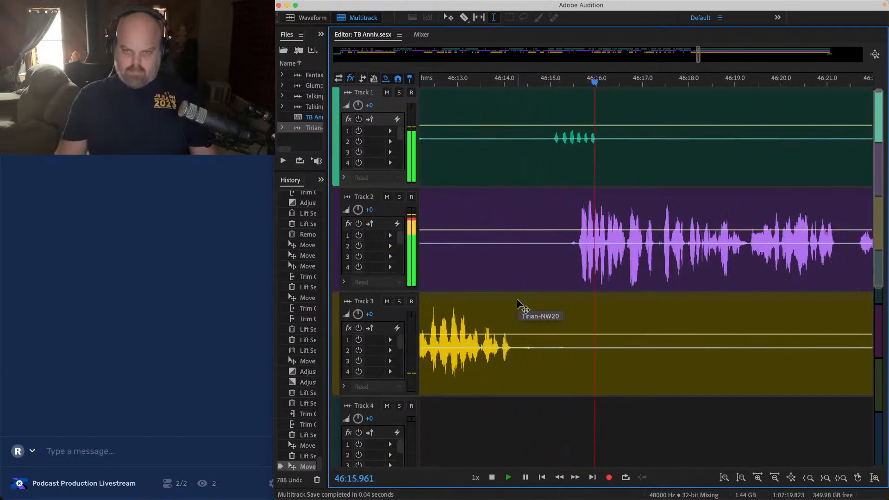
pyautogui.scroll(-5, 517, 303)
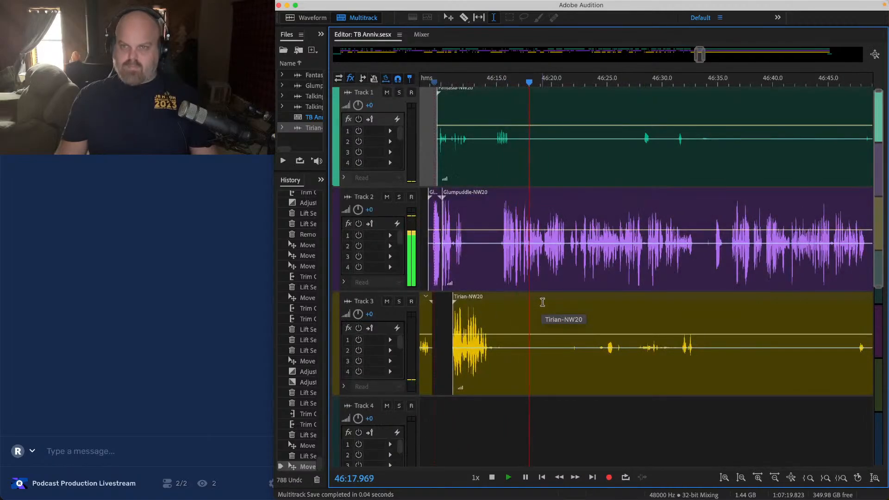
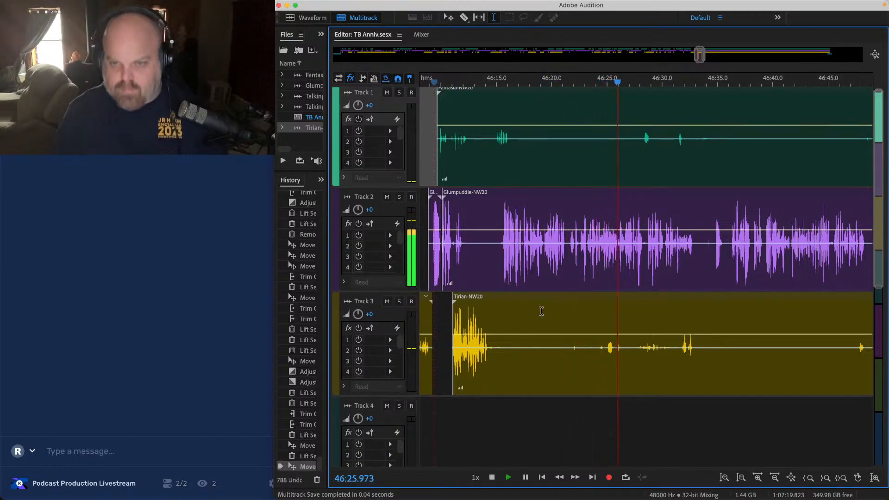
pyautogui.scroll(2, 644, 340)
pyautogui.moveTo(445, 327); pyautogui.dragTo(595, 318)
pyautogui.press('Delete')
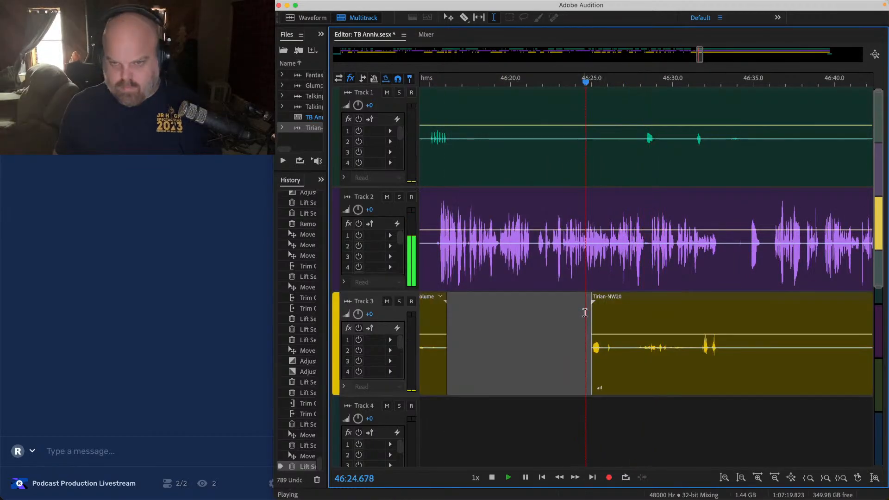
# Step: Delete the low-level noise on Track 3 from about 46:26 to 46:31.6
pyautogui.scroll(4, 544, 345)
pyautogui.moveTo(529, 327); pyautogui.dragTo(682, 329)
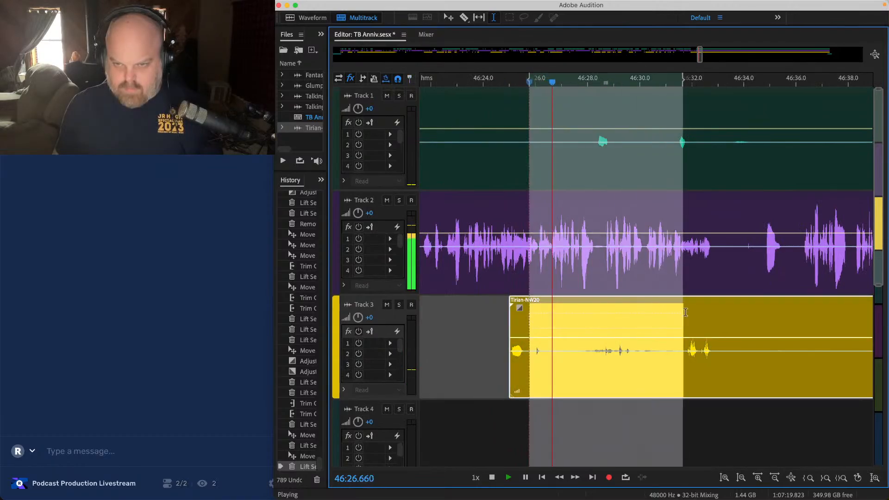
pyautogui.press('Delete')
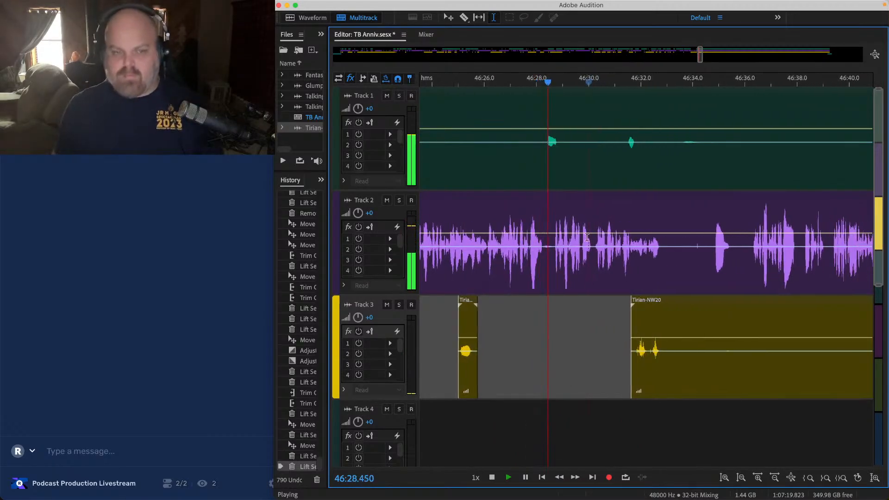
# Step: Ripple delete the stretch from about 46:33 to 46:36 across Tracks 1 to 3 and play back the join
pyautogui.hscroll(4, 588, 238)
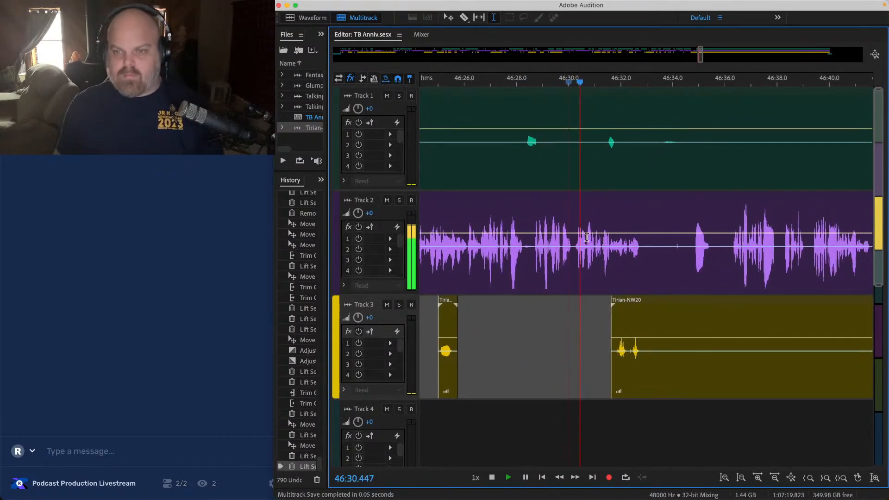
pyautogui.scroll(3, 589, 242)
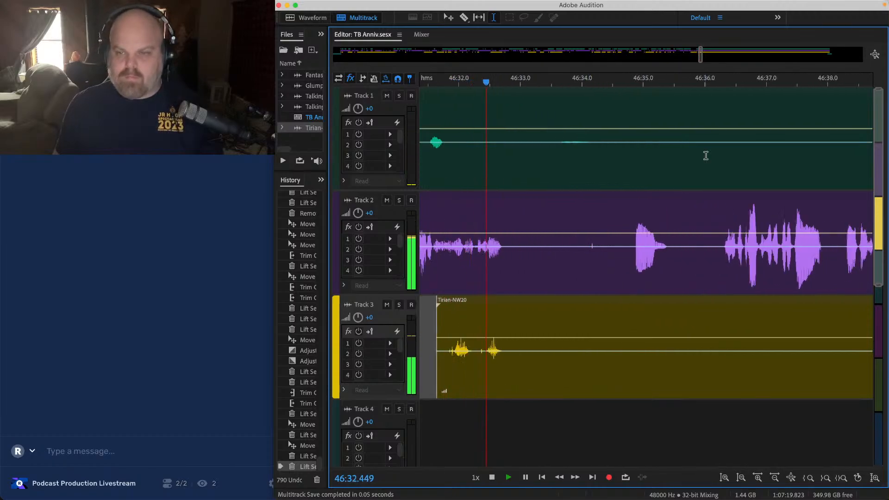
pyautogui.press('space')
pyautogui.moveTo(710, 121); pyautogui.dragTo(522, 324)
pyautogui.press('shift+super+BackSpace')
pyautogui.click(487, 238)
pyautogui.press('space')
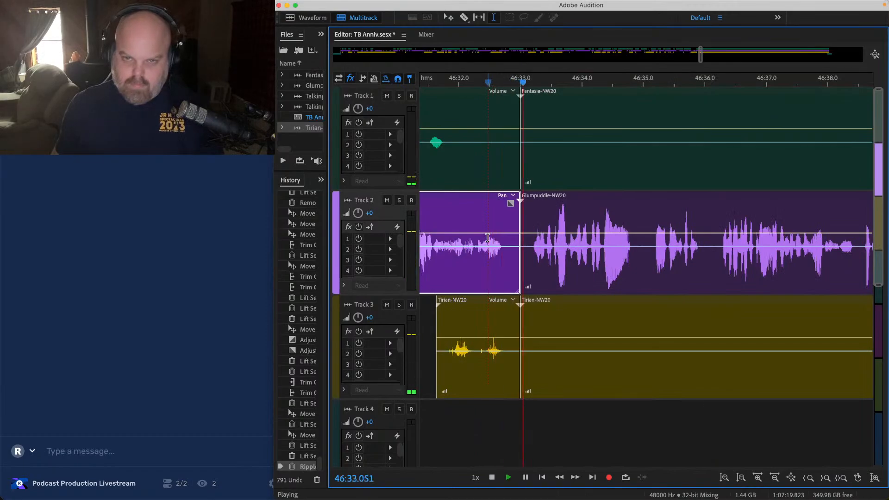
# Step: Move the clips after the 46:33 cut slightly earlier to crossfade on Tracks 1 to 3, replay the join and save the session
pyautogui.press('space')
pyautogui.moveTo(669, 341); pyautogui.dragTo(535, 97)
pyautogui.click(541, 94)
pyautogui.click(469, 134)
pyautogui.press('space')
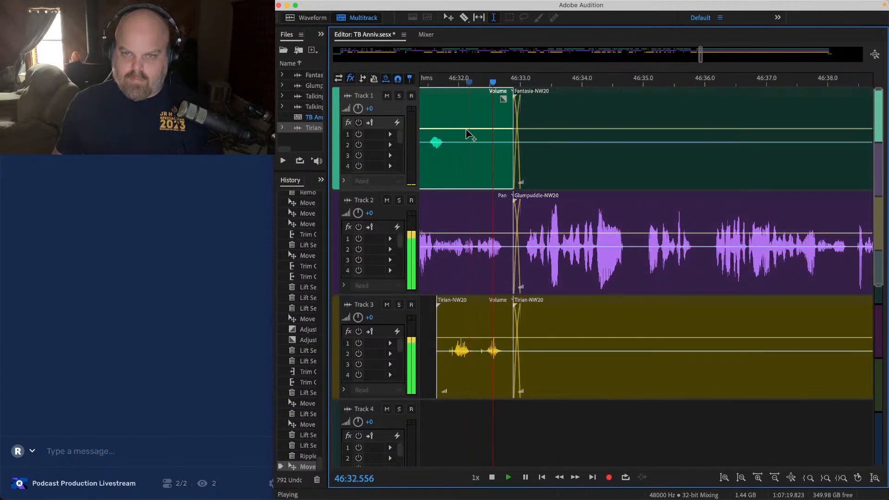
pyautogui.scroll(-3, 468, 134)
pyautogui.hotkey('ctrl', 's')
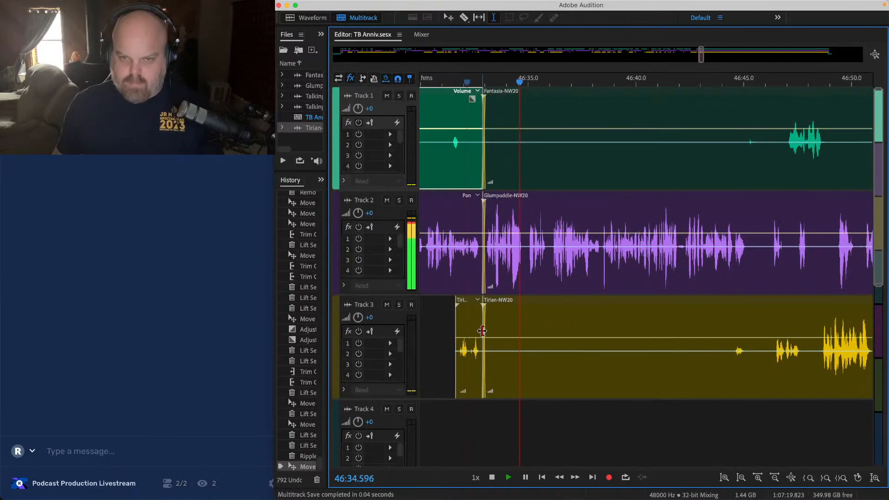
# Step: Trim the Track 3 clip to start at about 46:44.5 and delete Track 1's audio from about 46:32 to 46:45
pyautogui.moveTo(482, 330); pyautogui.dragTo(732, 327)
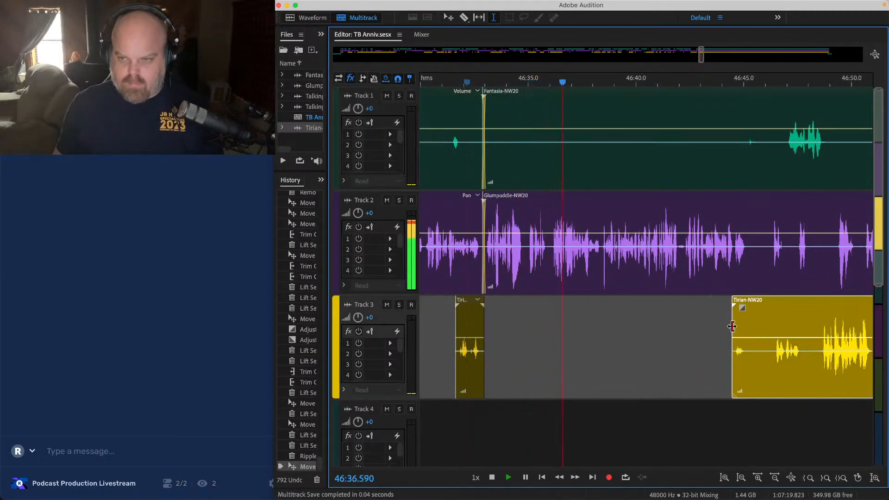
pyautogui.click(661, 327)
pyautogui.moveTo(470, 115); pyautogui.dragTo(744, 139)
pyautogui.press('Delete')
pyautogui.click(684, 149)
pyautogui.hscroll(5, 676, 148)
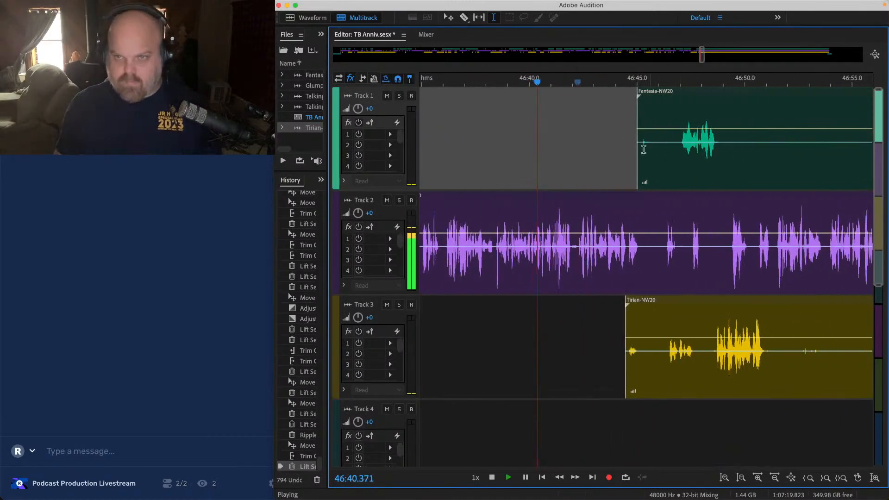
# Step: Trim the Track 1 clip to start at about 46:47, just before the speech, and save the session
pyautogui.scroll(5, 639, 140)
pyautogui.moveTo(633, 111); pyautogui.dragTo(783, 118)
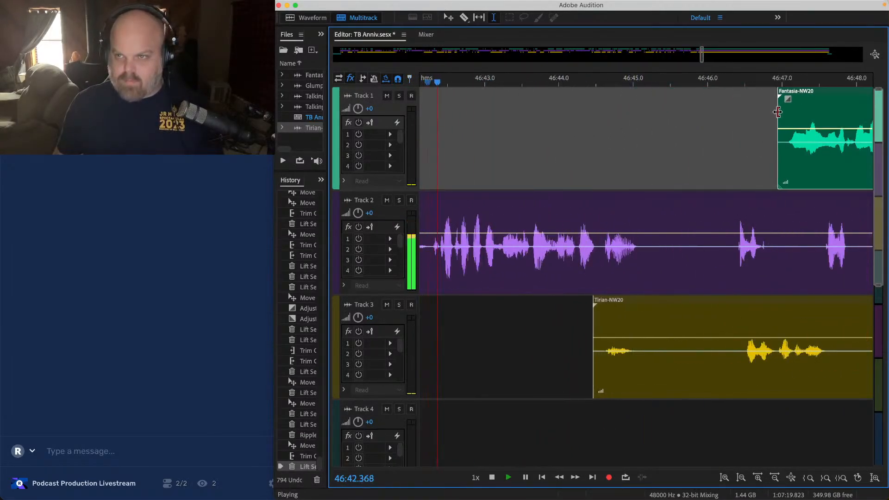
pyautogui.press('super+s')
# Step: Delete the section from about 46:49.2 to 46:51.4 on Tracks 1 and 2 and play back the edit
pyautogui.scroll(-3, 744, 124)
pyautogui.hscroll(3, 731, 129)
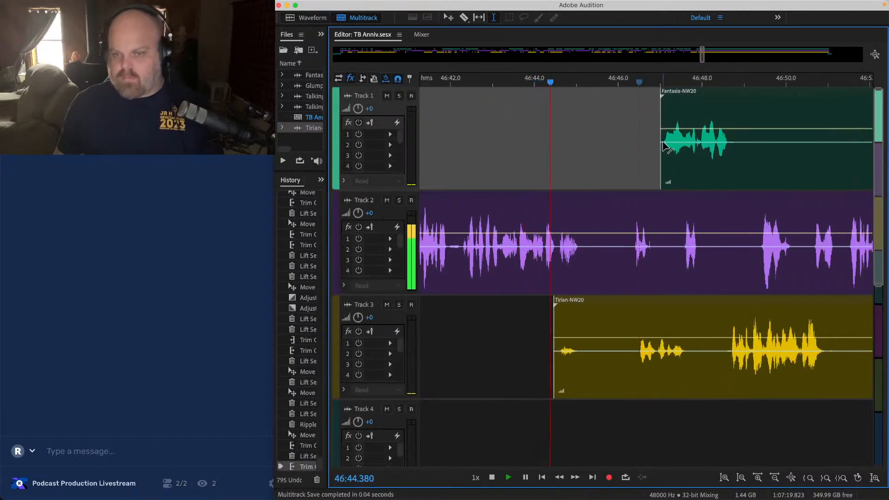
pyautogui.scroll(-3, 650, 157)
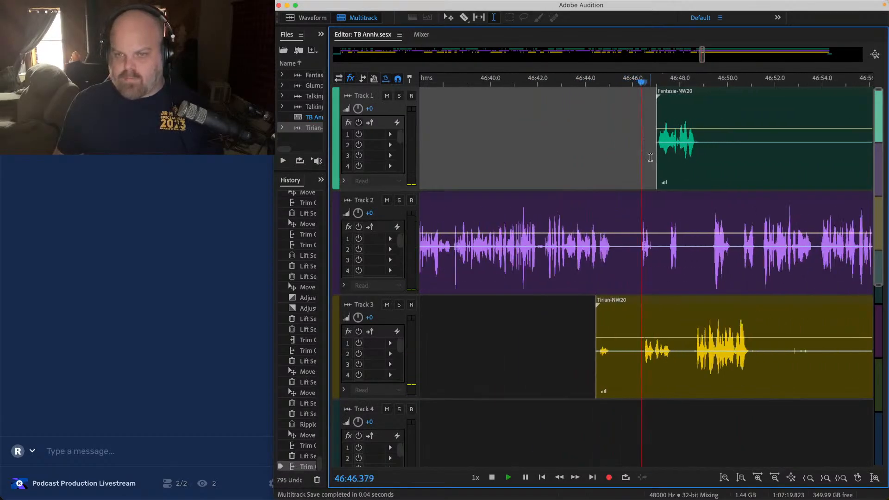
pyautogui.hscroll(3, 641, 158)
pyautogui.hscroll(3, 582, 159)
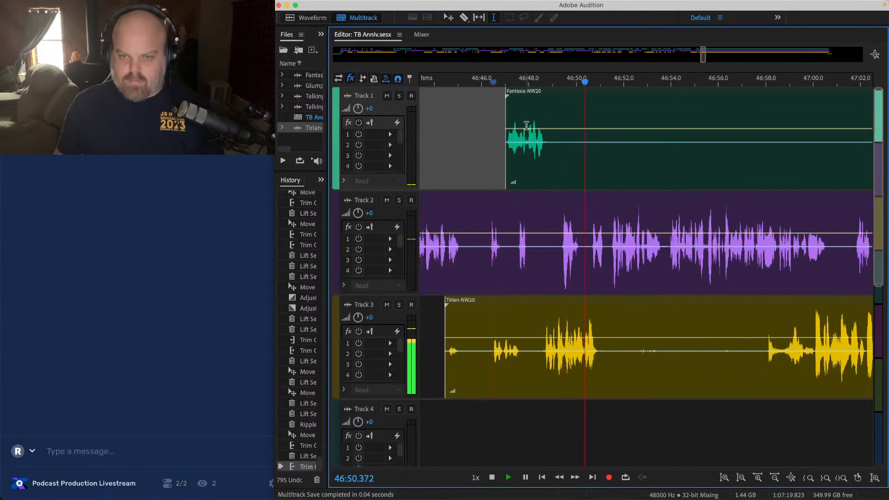
pyautogui.scroll(3, 533, 199)
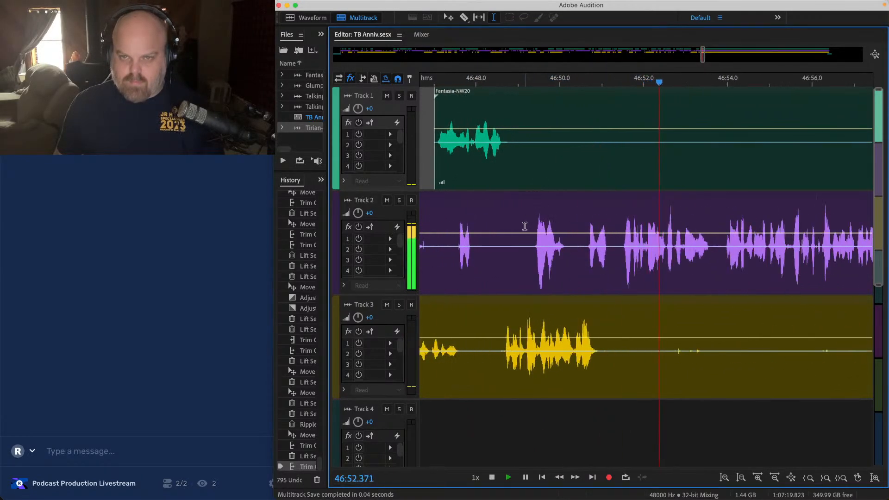
pyautogui.click(524, 238)
pyautogui.moveTo(619, 222); pyautogui.dragTo(527, 125)
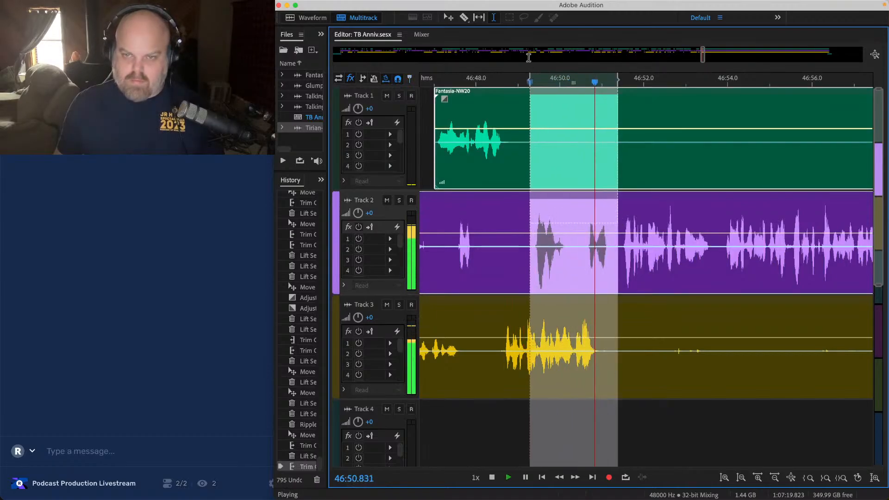
pyautogui.press('Delete')
pyautogui.press('space')
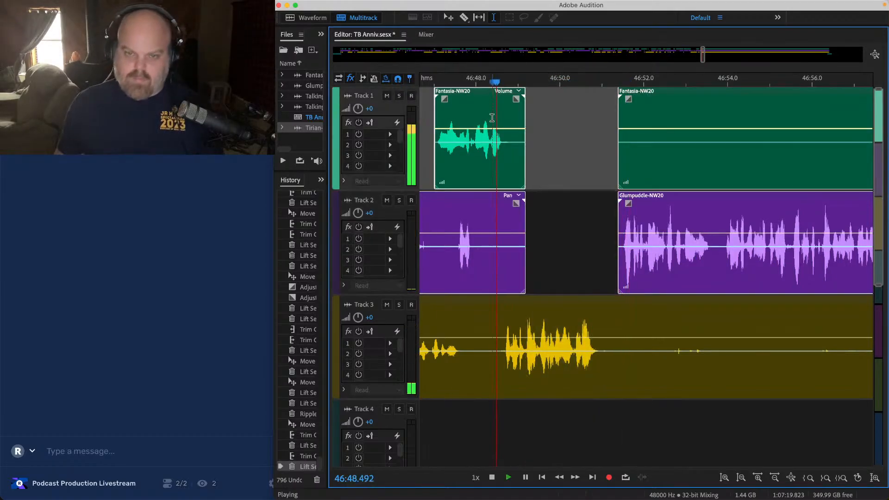
pyautogui.click(561, 157)
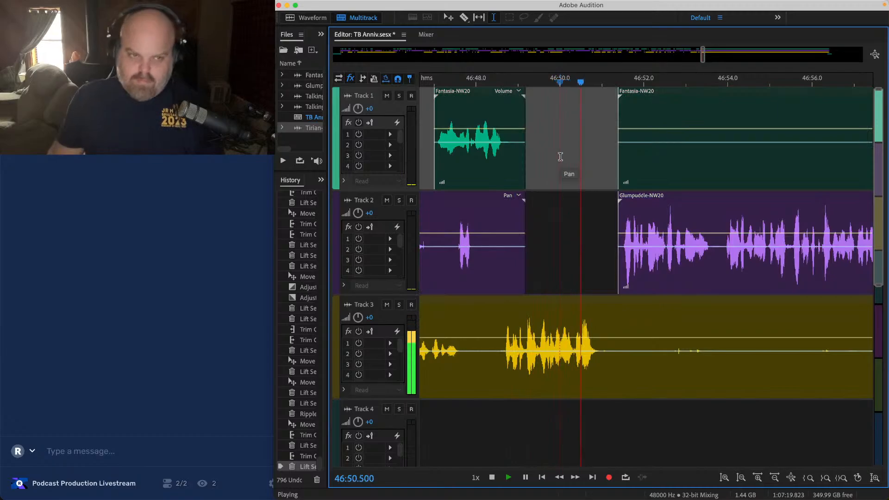
# Step: Delete the quiet section of Track 3 from about 46:52 to 46:57.7
pyautogui.scroll(-4, 560, 157)
pyautogui.hscroll(3, 627, 353)
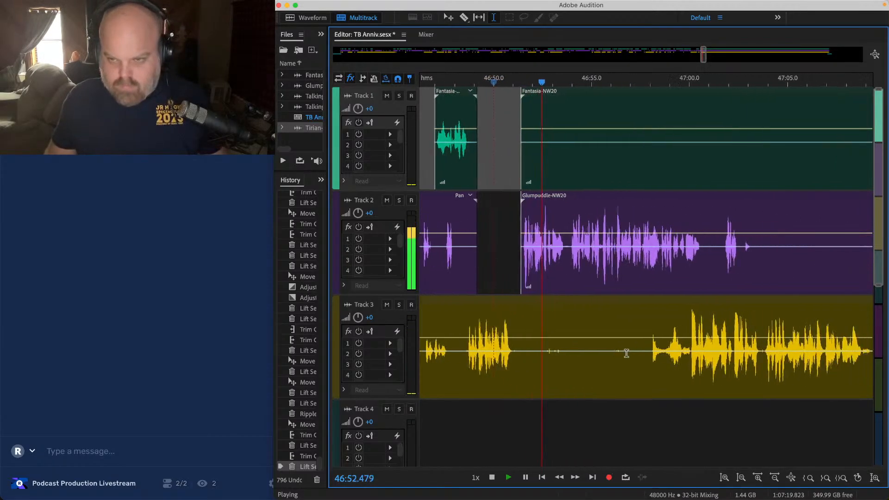
pyautogui.scroll(2, 627, 353)
pyautogui.moveTo(481, 328); pyautogui.dragTo(649, 343)
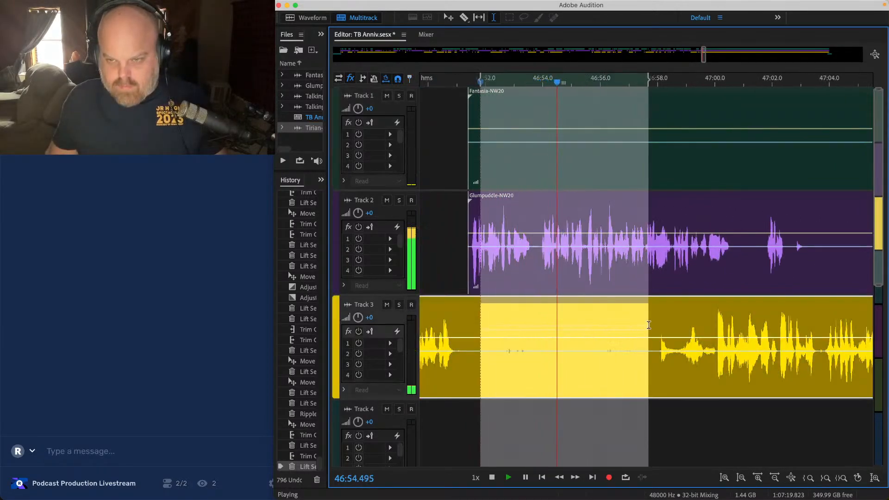
pyautogui.press('Delete')
# Step: Trim the silent start of the last Track 1 clip to about 47:16
pyautogui.scroll(-1, 595, 345)
pyautogui.scroll(-2, 594, 345)
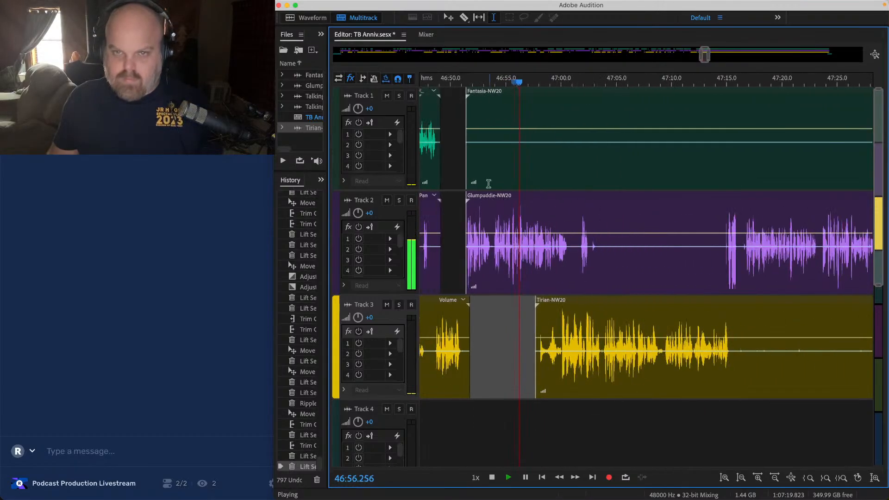
pyautogui.moveTo(465, 107); pyautogui.dragTo(737, 142)
# Step: Delete the silent section of Track 2 from about 47:04 to 47:15 and save the session
pyautogui.scroll(2, 618, 219)
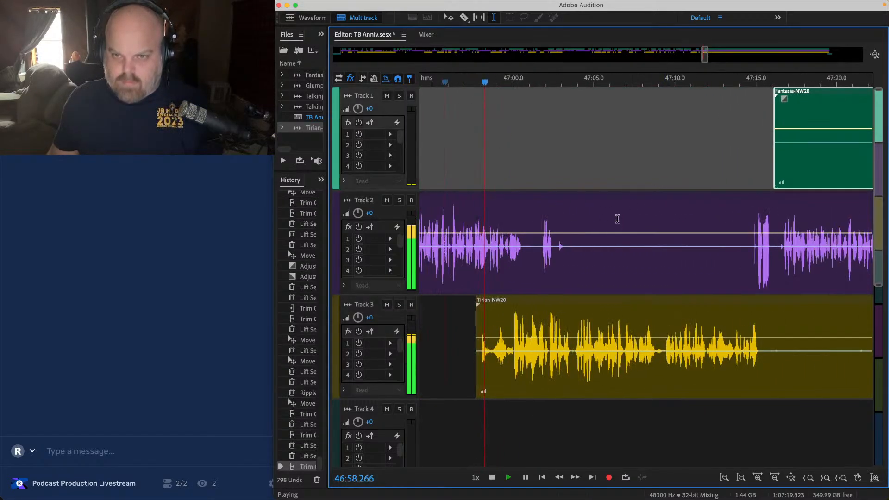
pyautogui.moveTo(575, 223); pyautogui.dragTo(753, 207)
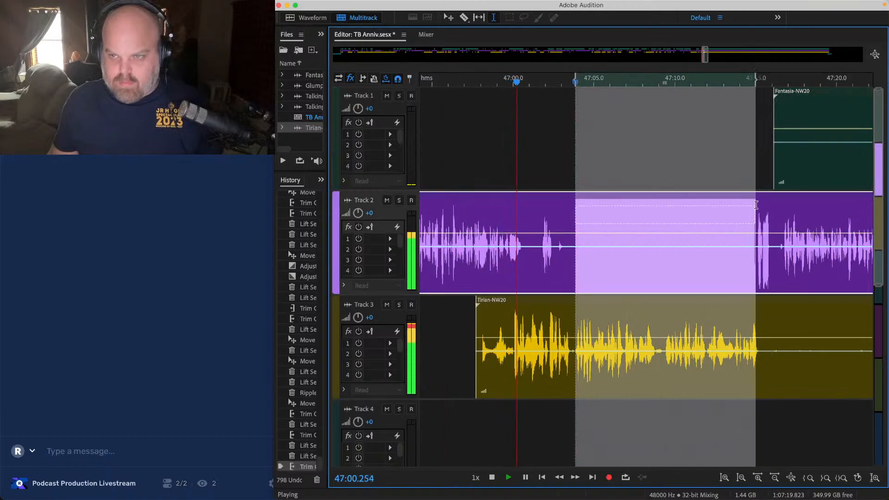
pyautogui.press('Delete')
pyautogui.hscroll(4, 705, 214)
pyautogui.press('cmd+s')
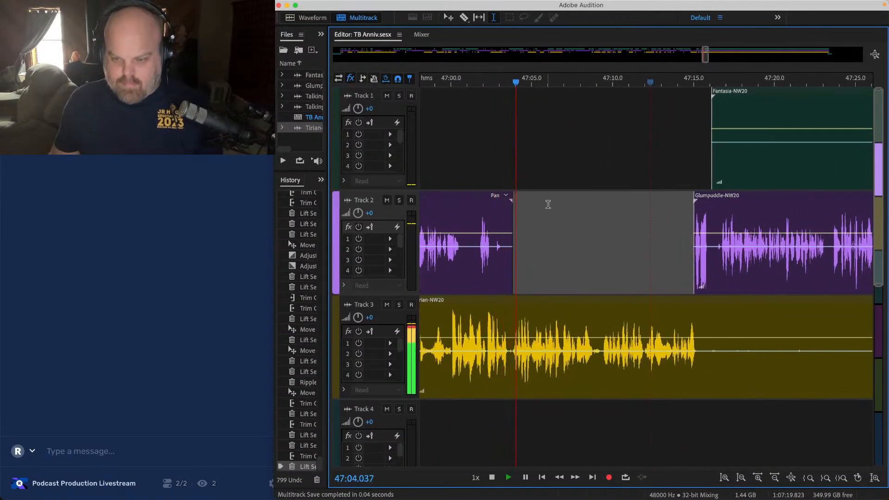
# Step: Delete the quiet section of Track 3 from about 47:15.4 to 47:31.6
pyautogui.hscroll(3, 548, 204)
pyautogui.scroll(-12, 560, 167)
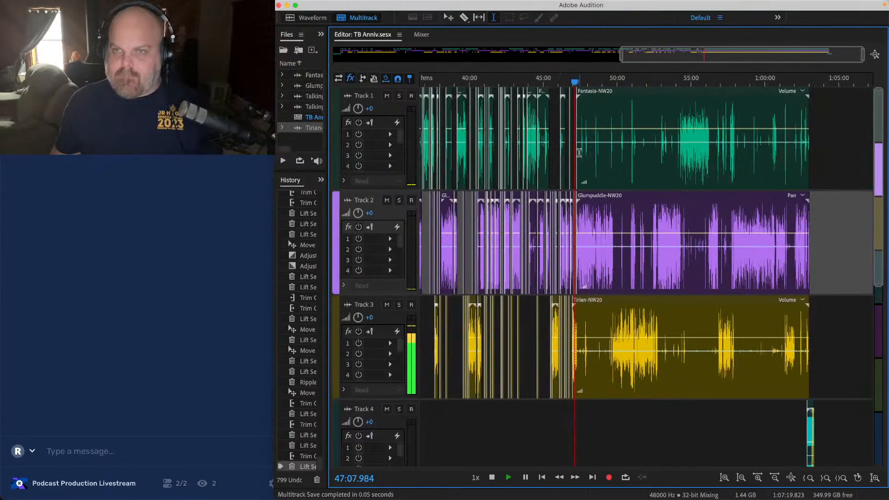
pyautogui.scroll(10, 579, 148)
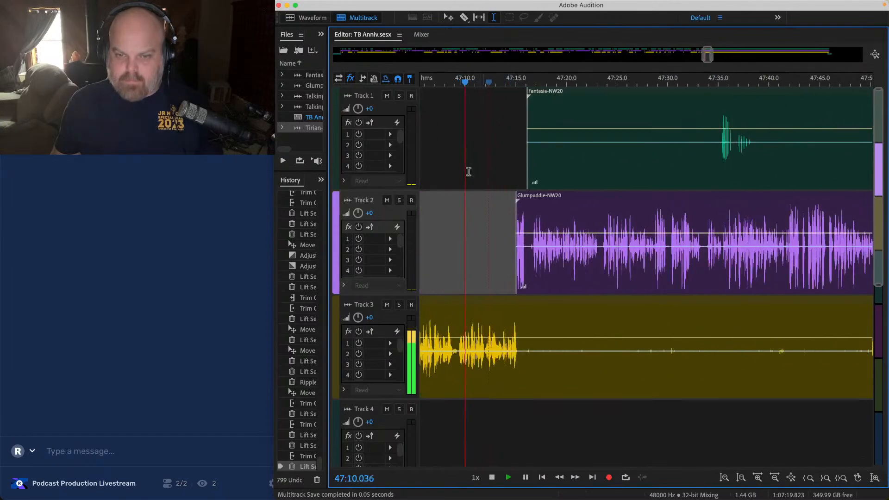
pyautogui.scroll(2, 511, 241)
pyautogui.moveTo(499, 326); pyautogui.dragTo(789, 315)
pyautogui.press('Delete')
# Step: Trim the start of the remaining Track 3 clip to about 47:35.6
pyautogui.hscroll(3, 458, 260)
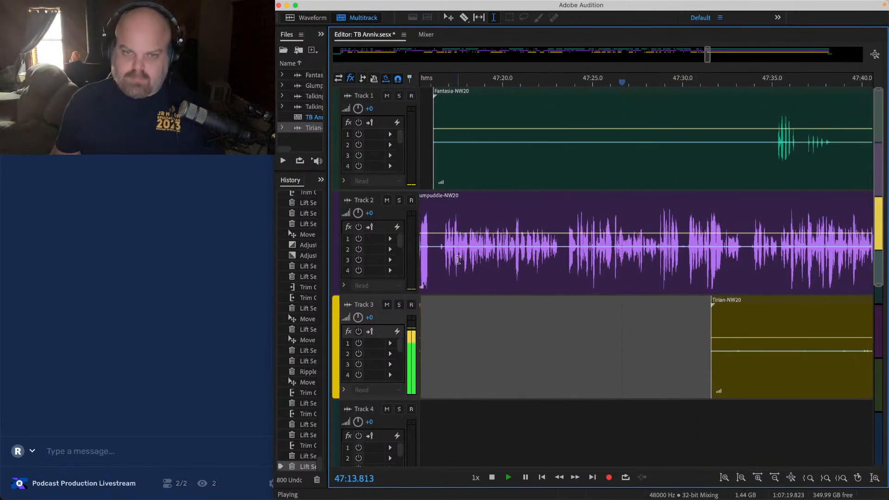
pyautogui.moveTo(711, 320); pyautogui.dragTo(784, 322)
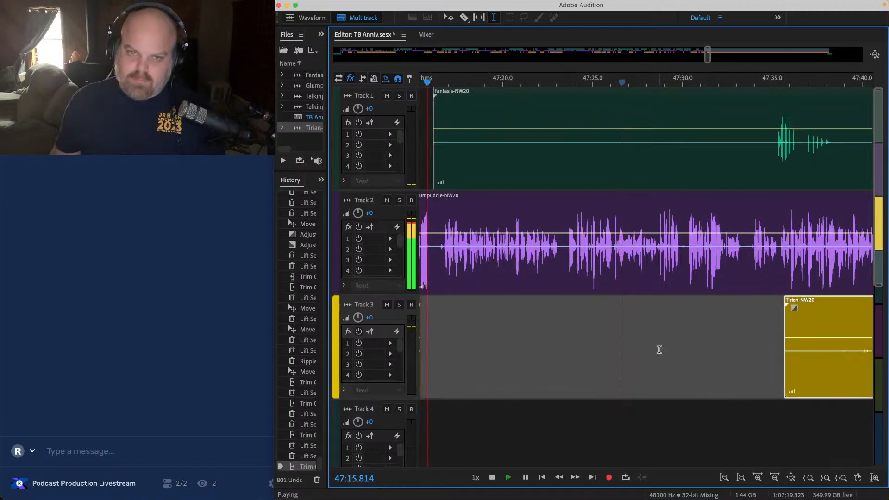
pyautogui.hscroll(-3, 562, 259)
pyautogui.scroll(2, 615, 254)
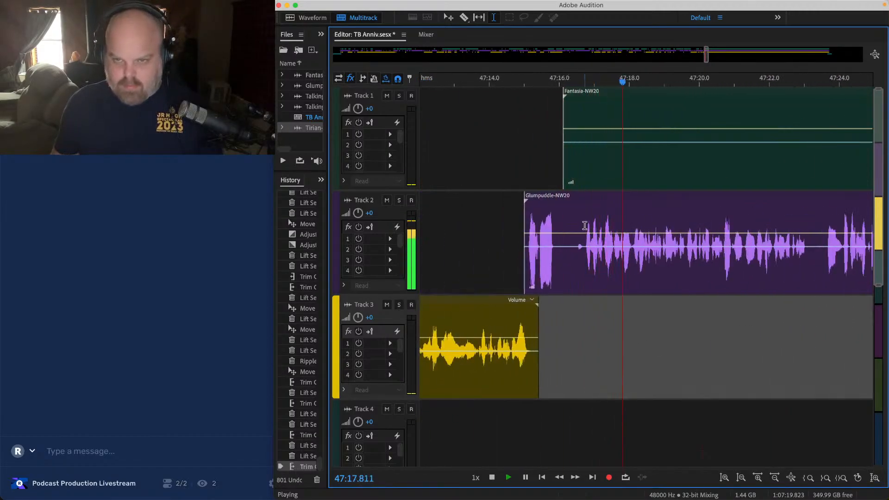
# Step: Delete the Track 1 and Track 2 audio from the start of their clips to about 47:18.1
pyautogui.click(629, 226)
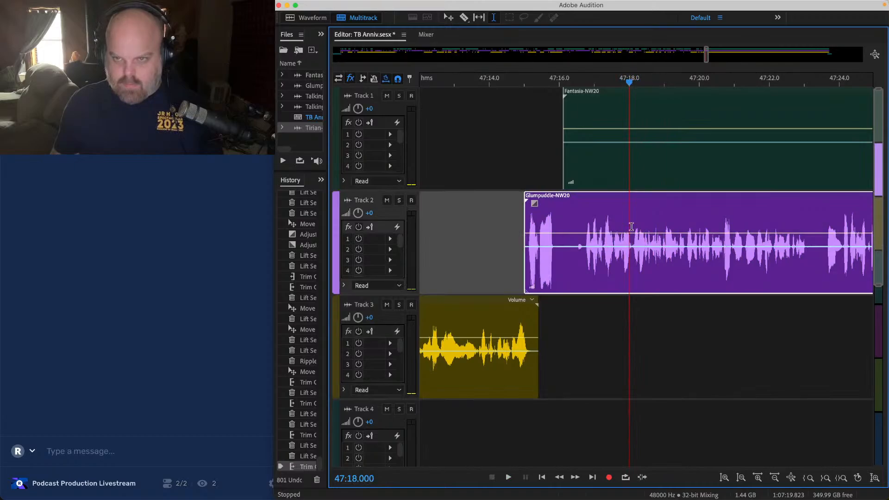
pyautogui.scroll(2, 631, 226)
pyautogui.click(633, 213)
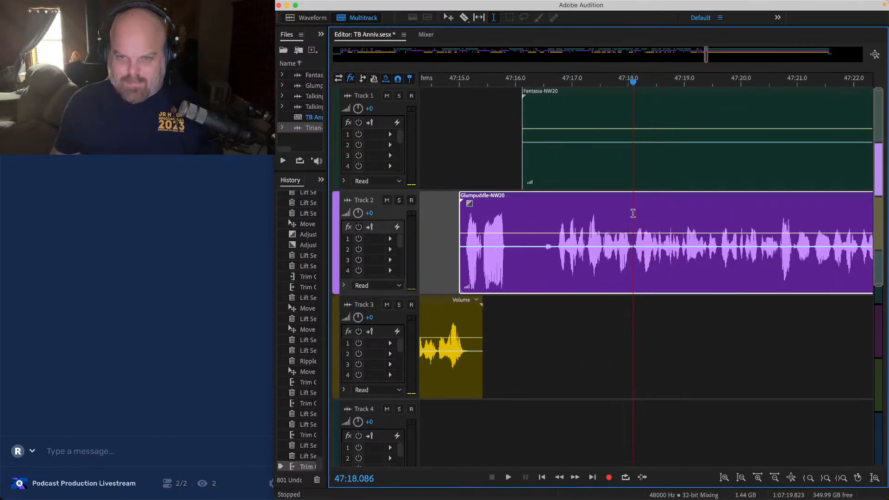
pyautogui.moveTo(633, 213); pyautogui.dragTo(444, 127)
pyautogui.press('Delete')
pyautogui.scroll(-3, 443, 127)
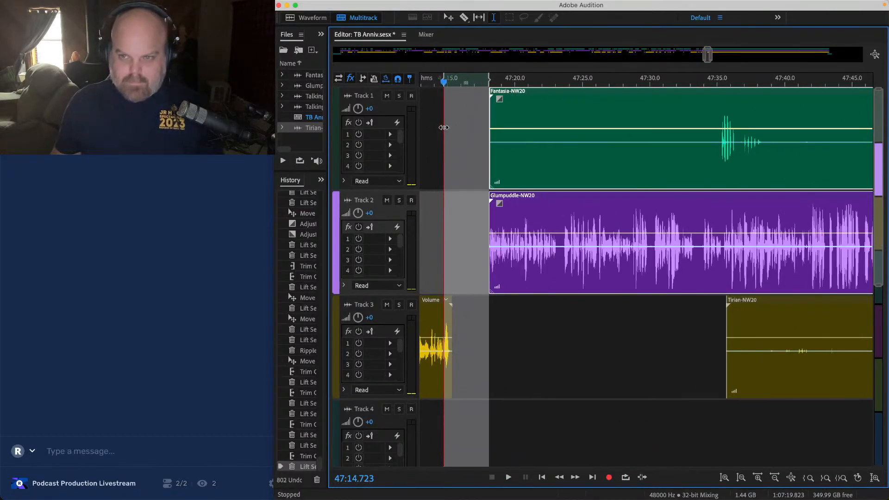
# Step: Move the following clips on all three tracks earlier so Tracks 1 and 2 resume at about 47:15.3, and play back the transition
pyautogui.moveTo(800, 385); pyautogui.dragTo(626, 385)
pyautogui.scroll(3, 553, 211)
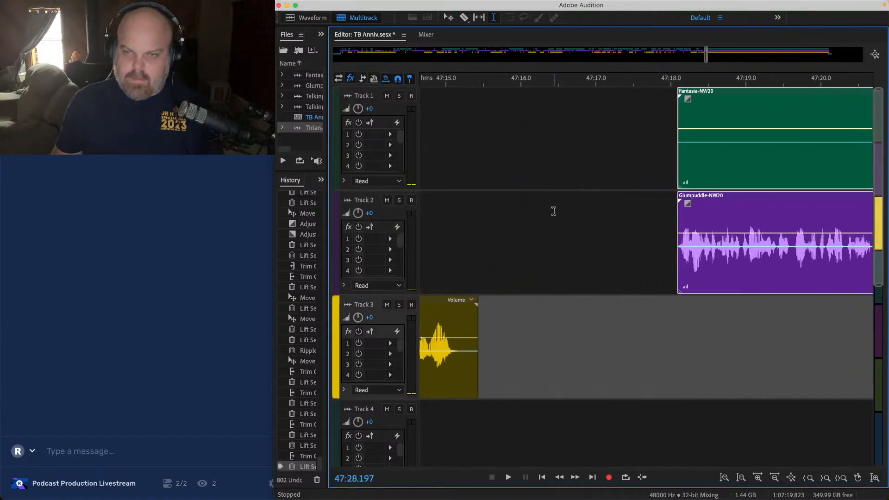
pyautogui.moveTo(695, 197); pyautogui.dragTo(490, 205)
pyautogui.press('space')
pyautogui.press('space')
pyautogui.click(445, 207)
pyautogui.press('space')
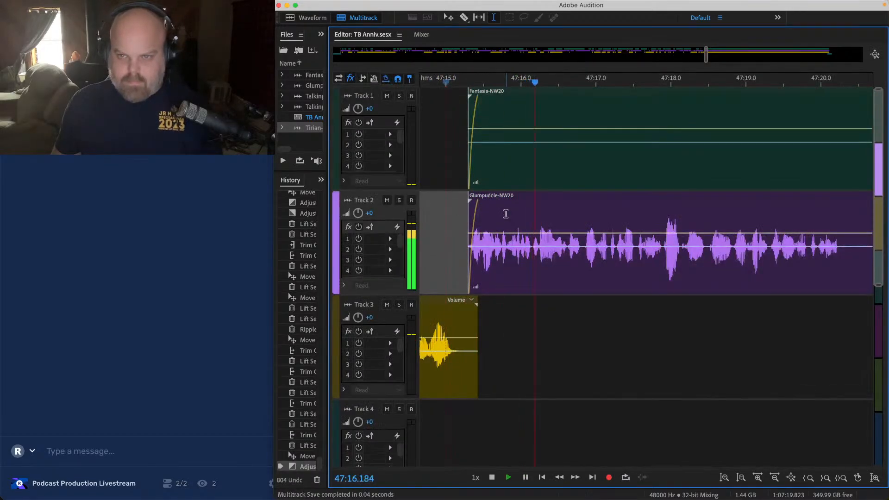
# Step: Trim the silent start of the Track 1 clip up to its next speech at about 47:32 and save the session
pyautogui.scroll(-3, 506, 214)
pyautogui.moveTo(495, 107); pyautogui.dragTo(776, 108)
pyautogui.press('super+s')
pyautogui.scroll(3, 625, 165)
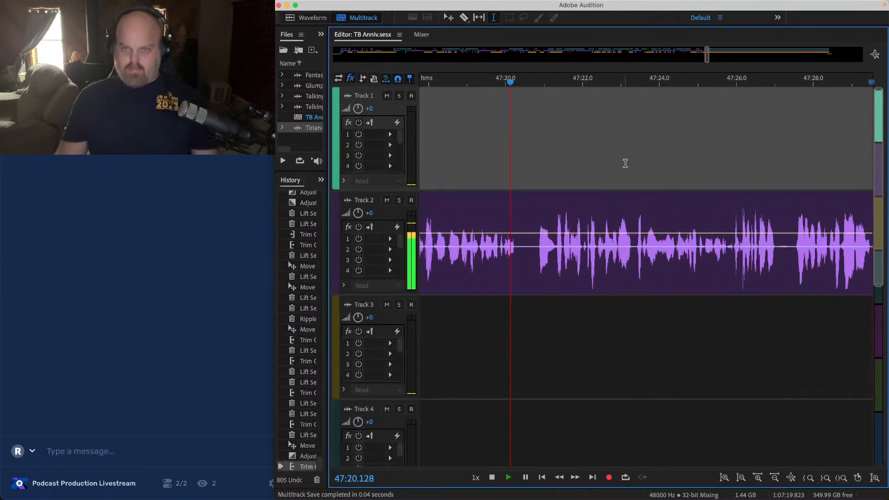
# Step: Delete the Track 2 pause from about 47:20.8 to 47:21.3
pyautogui.press('space')
pyautogui.moveTo(524, 224); pyautogui.dragTo(495, 213)
pyautogui.press('Delete')
pyautogui.scroll(-5, 494, 213)
# Step: Move the later clips on all three tracks earlier so Track 2 resumes at about 47:20.8, play back the join and save the session
pyautogui.moveTo(591, 135); pyautogui.dragTo(782, 345)
pyautogui.scroll(3, 480, 274)
pyautogui.scroll(5, 480, 275)
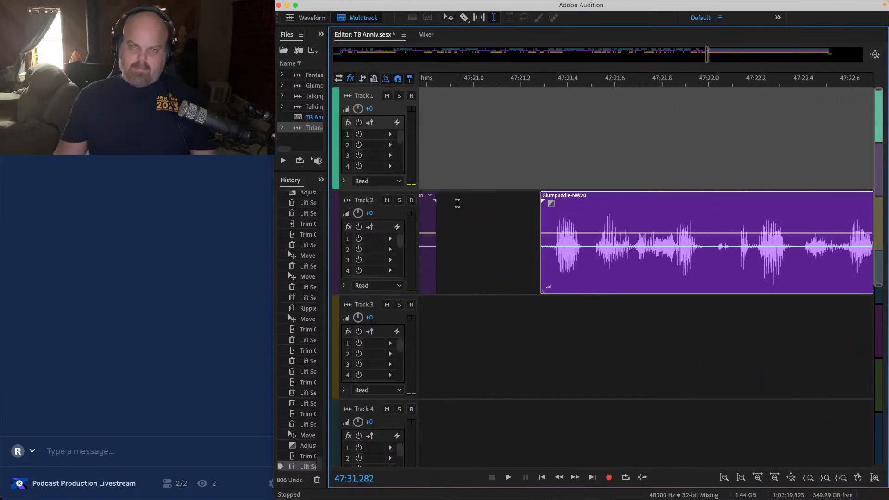
pyautogui.moveTo(626, 201); pyautogui.dragTo(517, 201)
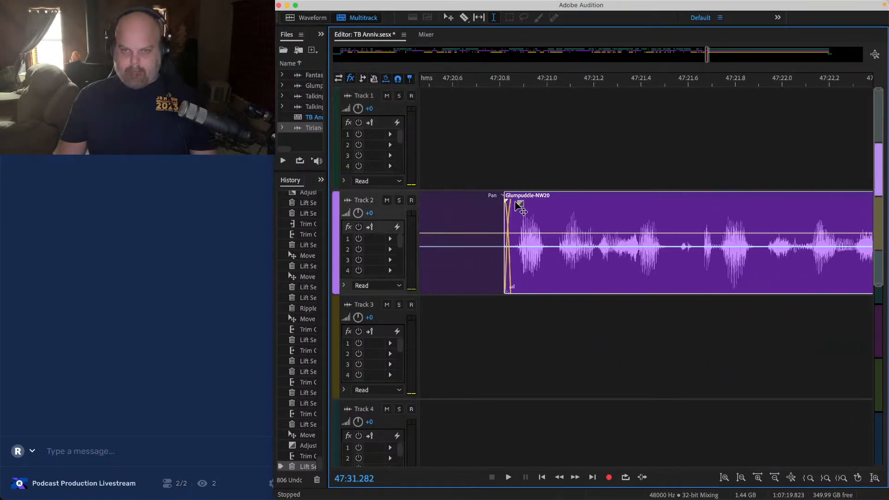
pyautogui.click(466, 157)
pyautogui.press('space')
pyautogui.scroll(-4, 466, 158)
pyautogui.press('super+s')
# Step: Trim the quiet start of the Track 3 clip to about 47:39.2
pyautogui.scroll(-3, 527, 153)
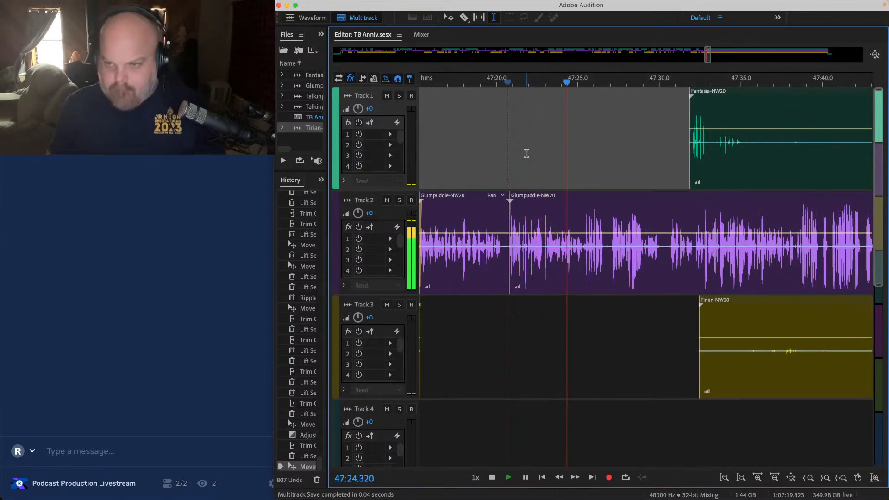
pyautogui.scroll(-2, 526, 153)
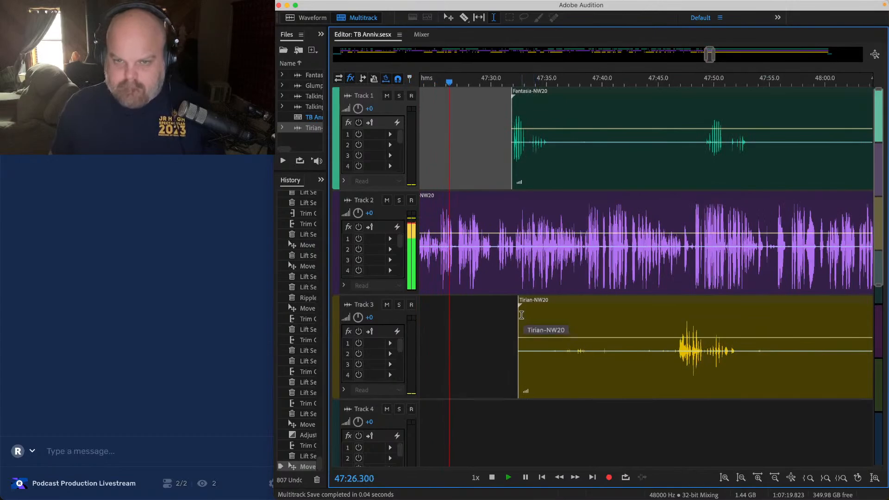
pyautogui.moveTo(519, 319); pyautogui.dragTo(594, 321)
# Step: Ripple delete all three tracks from about 47:39.7 to 47:40.3 and move the following clips slightly earlier to overlap the cut
pyautogui.scroll(1, 595, 322)
pyautogui.scroll(5, 595, 321)
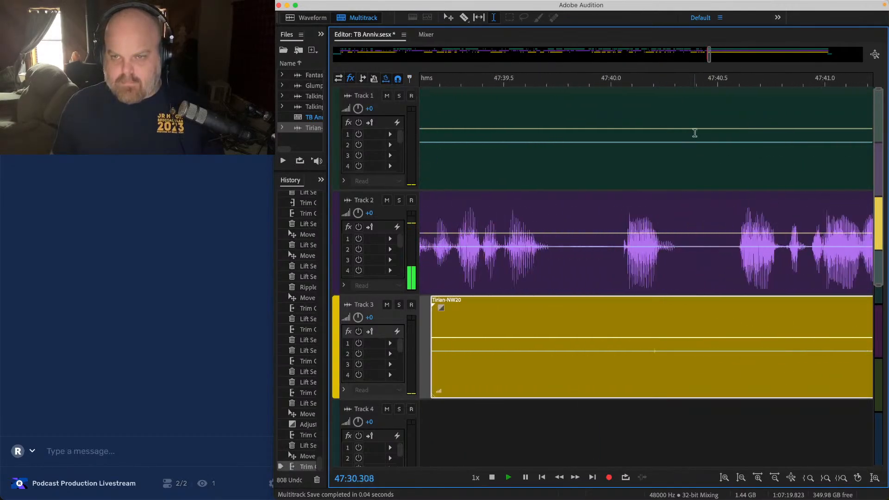
pyautogui.moveTo(677, 112); pyautogui.dragTo(557, 398)
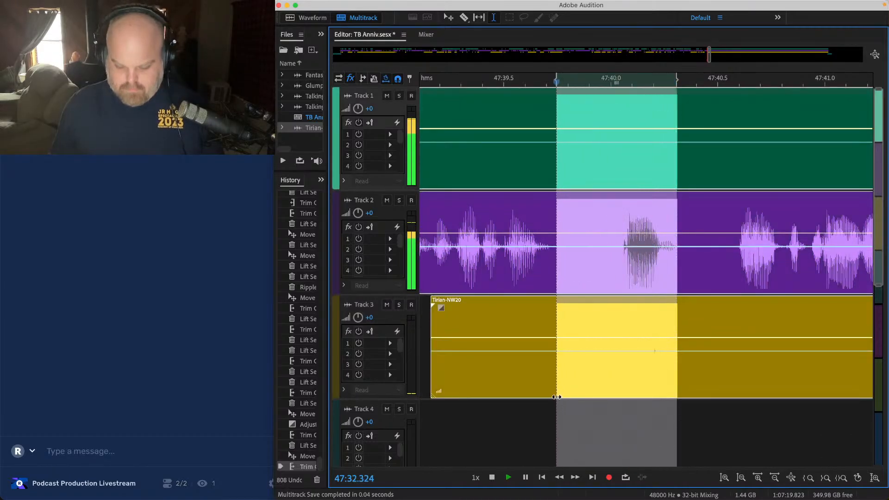
pyautogui.hotkey('shift', 'Delete')
pyautogui.moveTo(644, 391); pyautogui.dragTo(612, 96)
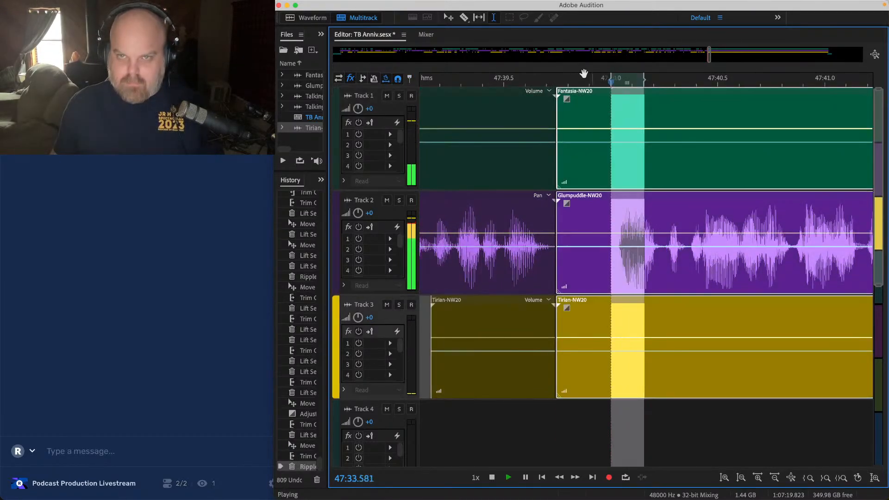
pyautogui.click(574, 98)
pyautogui.scroll(-5, 571, 99)
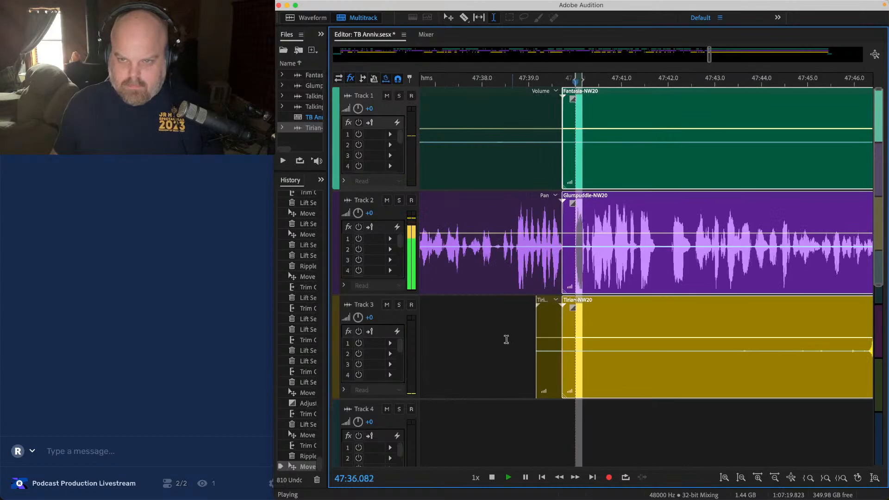
# Step: Delete the quiet Track 3 section from about 47:39.2 to 47:41.2
pyautogui.moveTo(507, 339); pyautogui.dragTo(627, 351)
pyautogui.press('Delete')
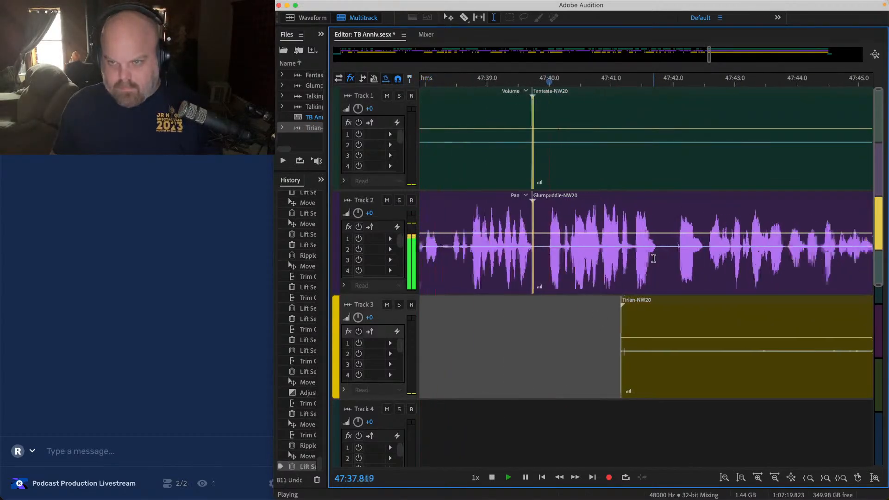
pyautogui.scroll(4, 734, 238)
# Step: Ripple delete the short burst of Track 2 speech just after 47:42 across all three tracks, and play back the cut
pyautogui.click(793, 108)
pyautogui.moveTo(793, 109); pyautogui.dragTo(698, 348)
pyautogui.press('super+shift+BackSpace')
pyautogui.scroll(-4, 699, 348)
pyautogui.click(619, 349)
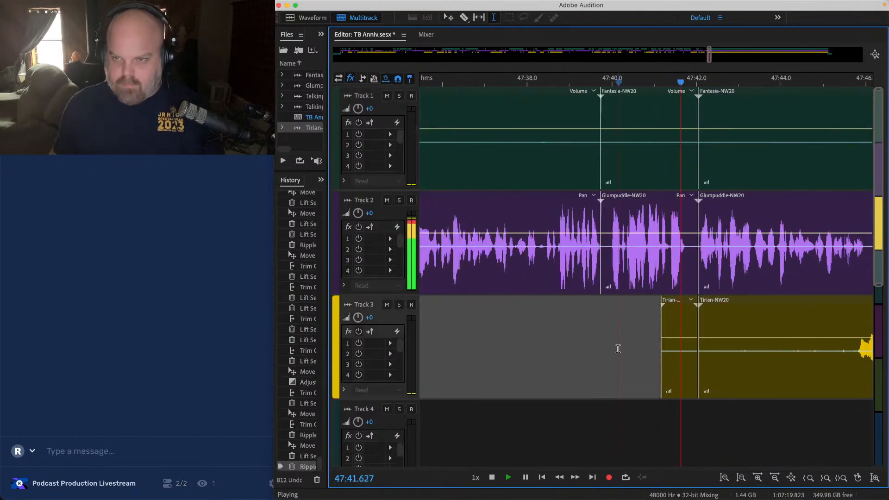
# Step: Delete the quiet Track 3 section from about 47:41.2 to 47:45.6 and save the session
pyautogui.scroll(-4, 618, 349)
pyautogui.moveTo(545, 345); pyautogui.dragTo(662, 344)
pyautogui.press('BackSpace')
pyautogui.scroll(3, 591, 278)
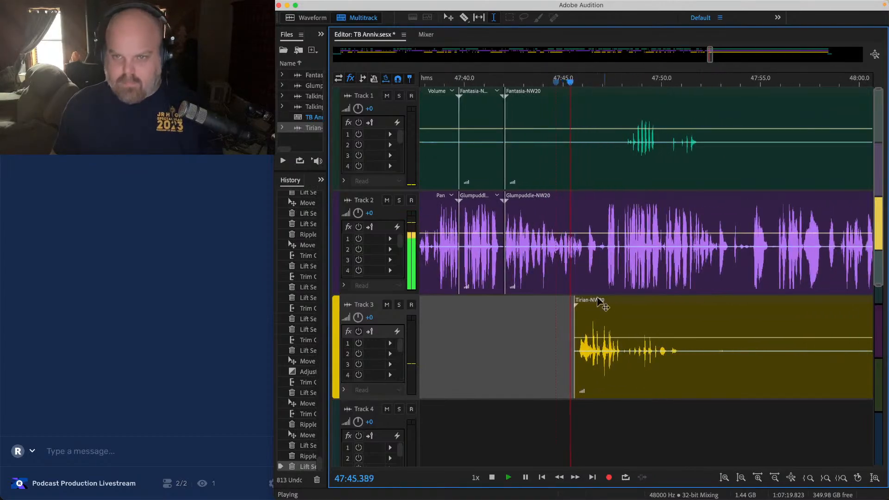
pyautogui.press('super+s')
# Step: Delete the Track 2 section from about 47:46.1 to 47:47.2
pyautogui.scroll(2, 604, 252)
pyautogui.moveTo(561, 237); pyautogui.dragTo(635, 224)
pyautogui.press('BackSpace')
pyautogui.scroll(-3, 610, 243)
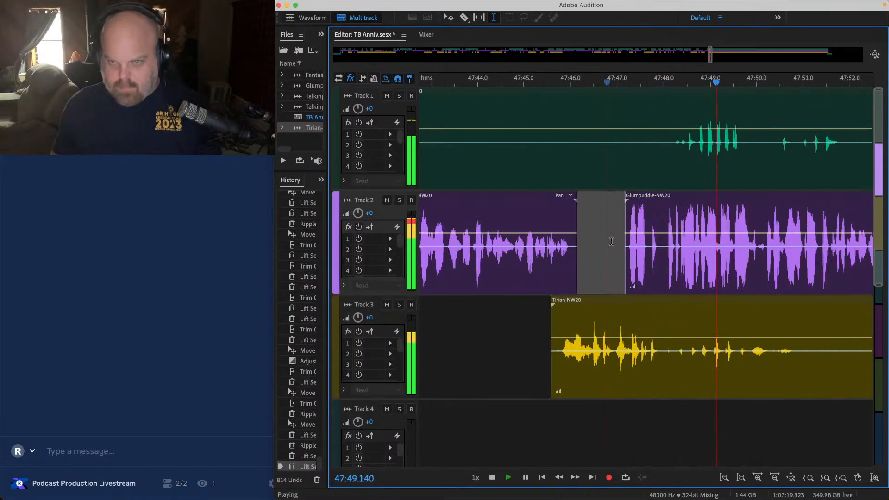
# Step: Delete the Track 2 section from about 47:47.7 to 47:48.0, play back the passage and save the session
pyautogui.click(611, 234)
pyautogui.press('space')
pyautogui.press('space')
pyautogui.scroll(4, 661, 226)
pyautogui.moveTo(641, 227); pyautogui.dragTo(672, 227)
pyautogui.press('BackSpace')
pyautogui.click(575, 218)
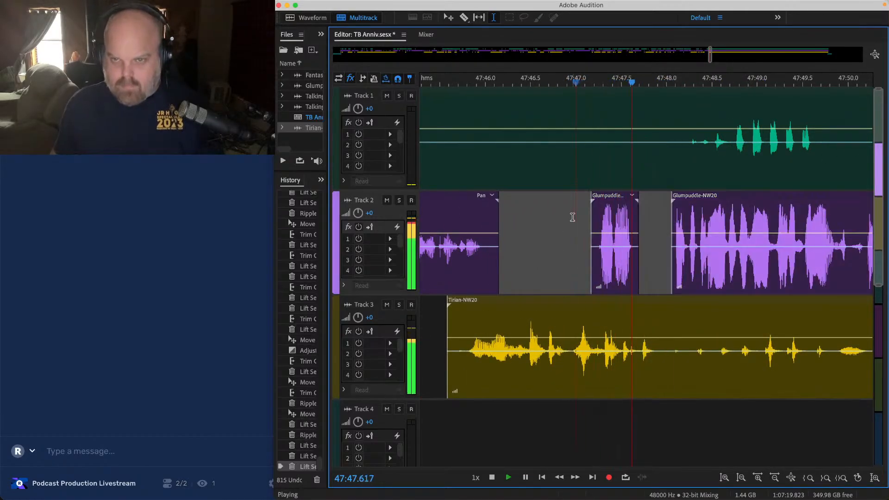
pyautogui.scroll(-5, 573, 218)
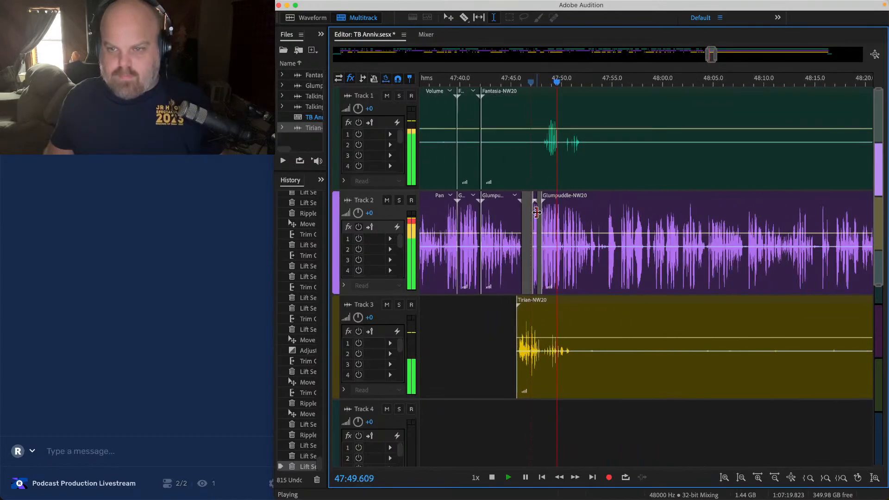
pyautogui.scroll(5, 634, 214)
pyautogui.press('super+s')
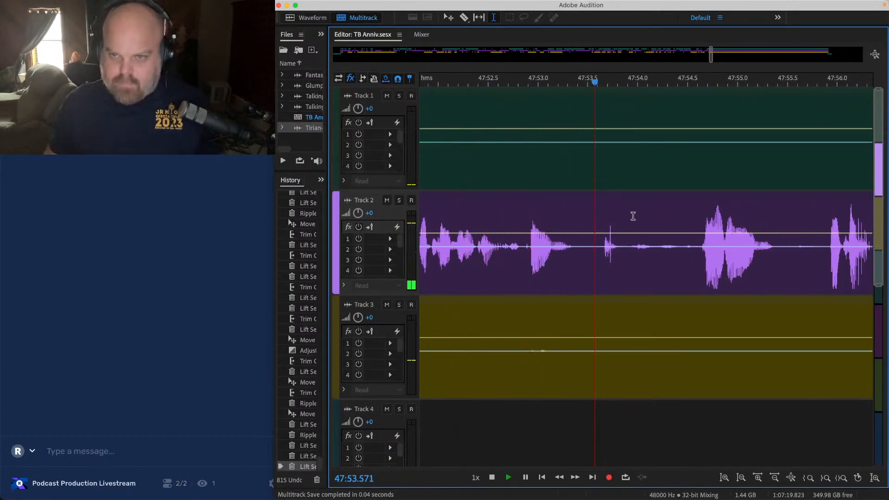
# Step: Ripple delete all three tracks from about 47:52.9 to 47:55.9 and play back the join
pyautogui.scroll(-1, 643, 212)
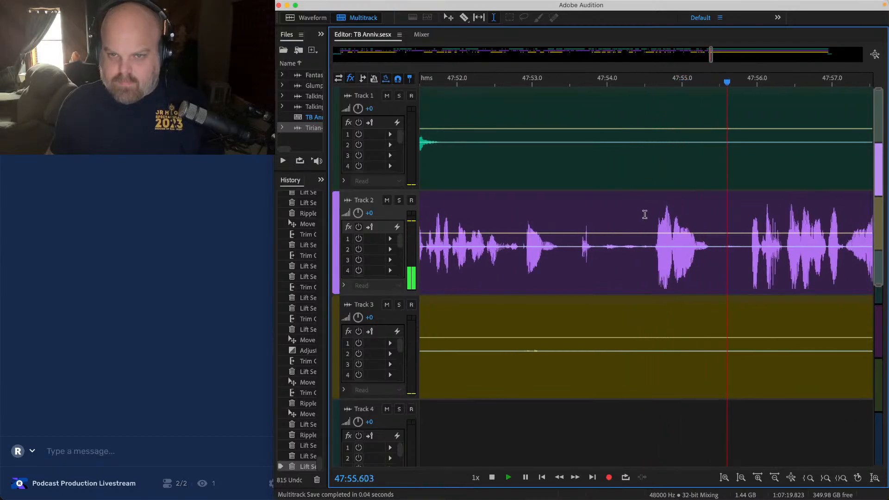
pyautogui.moveTo(727, 126); pyautogui.dragTo(505, 358)
pyautogui.press('super+shift+BackSpace')
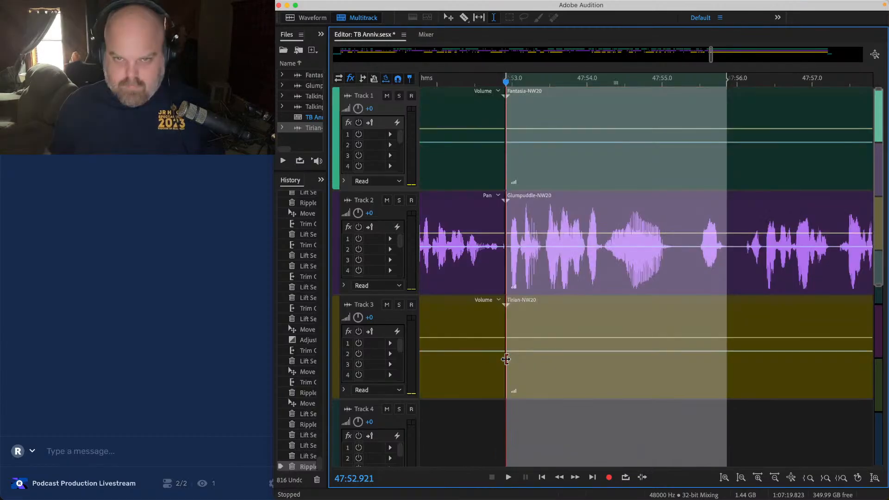
pyautogui.click(474, 253)
pyautogui.press('space')
pyautogui.scroll(2, 475, 253)
pyautogui.scroll(-4, 533, 264)
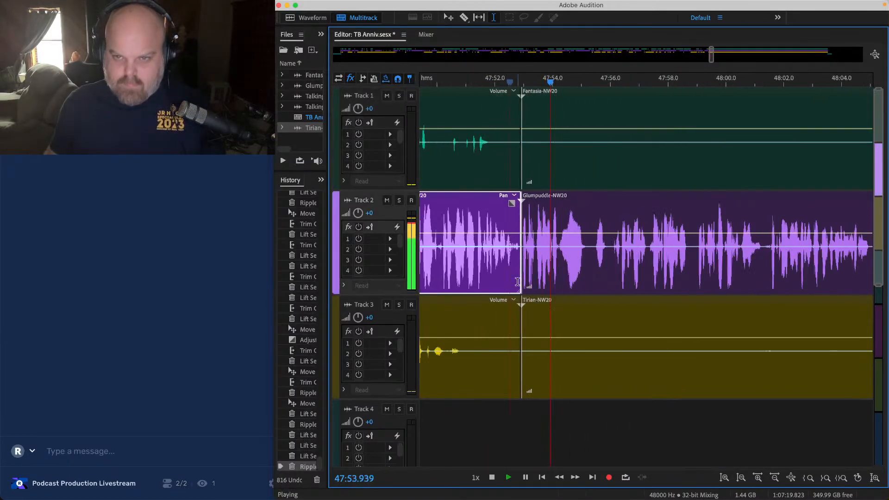
pyautogui.scroll(2, 537, 307)
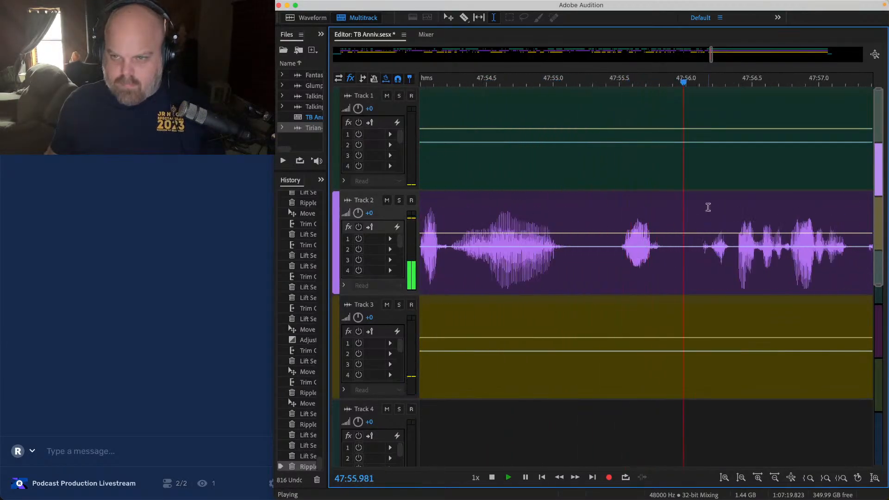
# Step: Trim the silent starts of the Track 1 and Track 3 clips beginning at 47:52.9 to about 48:24.1
pyautogui.scroll(-2, 708, 207)
pyautogui.hscroll(3, 661, 214)
pyautogui.scroll(-3, 660, 211)
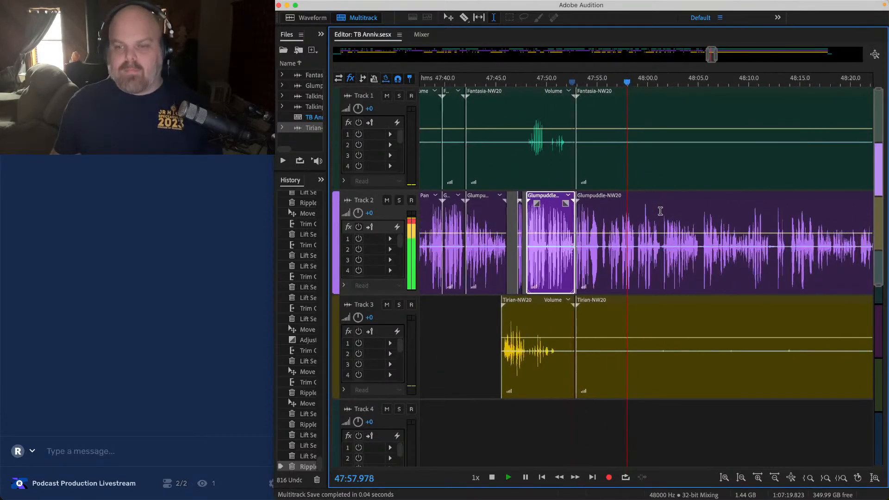
pyautogui.hscroll(2, 660, 211)
pyautogui.click(626, 347)
pyautogui.keyDown('super'); pyautogui.click(601, 124); pyautogui.keyUp('super')
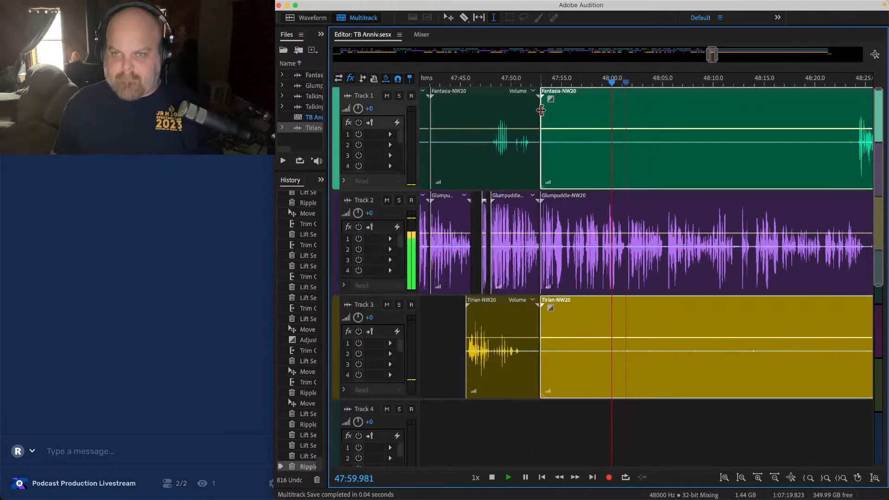
pyautogui.moveTo(541, 110); pyautogui.dragTo(857, 111)
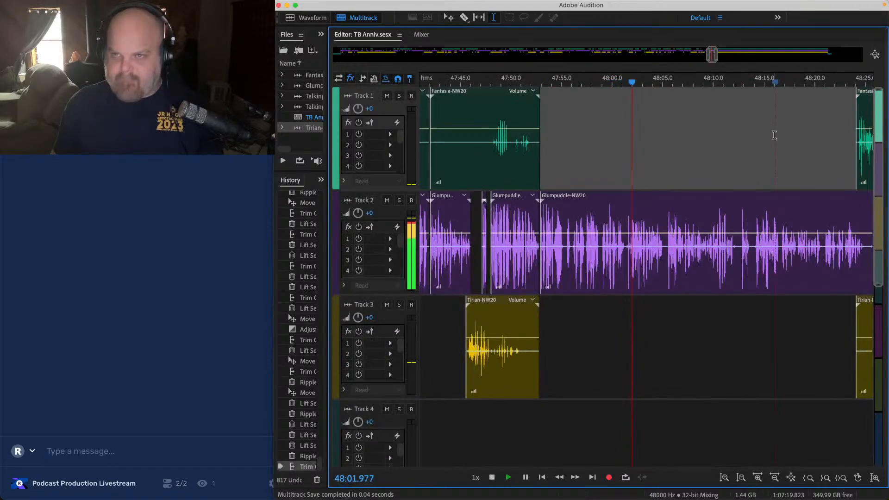
# Step: Delete the Track 2 and Track 3 audio from about 48:25.0 to 48:28.8, along with the leftover Track 3 clip before it
pyautogui.hscroll(5, 717, 154)
pyautogui.scroll(5, 735, 209)
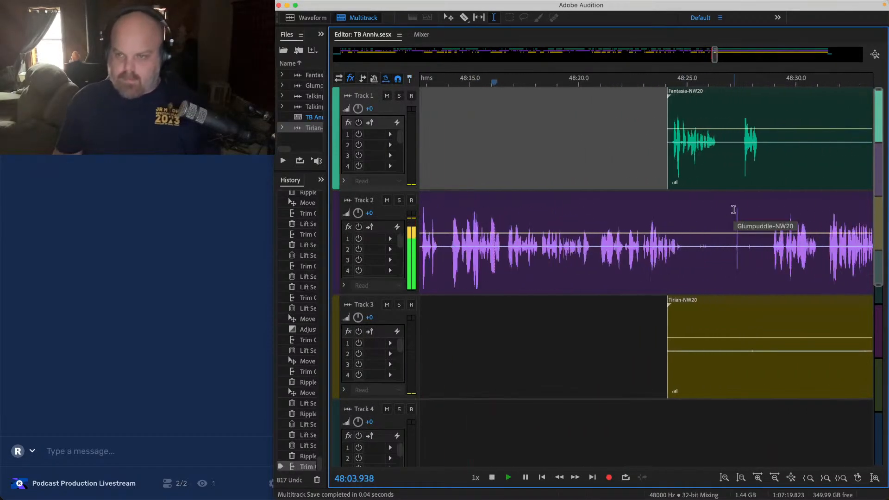
pyautogui.moveTo(804, 224); pyautogui.dragTo(643, 383)
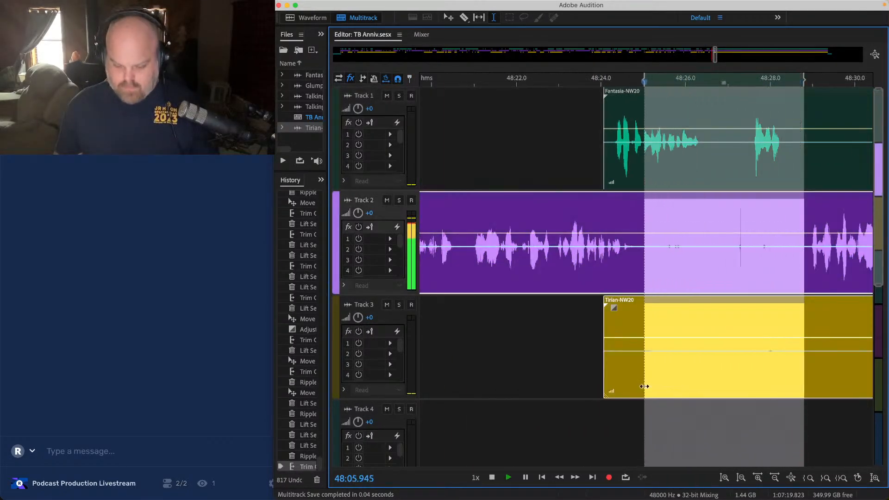
pyautogui.press('Delete')
pyautogui.click(635, 344)
pyautogui.press('Delete')
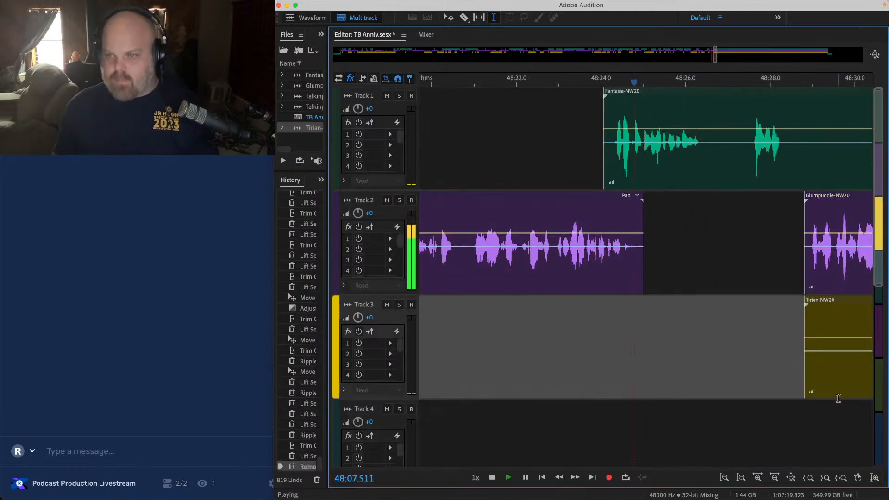
# Step: Delete the Track 1 pause from about 48:26.6 to 48:27.4 and move the later clips on all tracks earlier to close it
pyautogui.moveTo(744, 109); pyautogui.dragTo(710, 111)
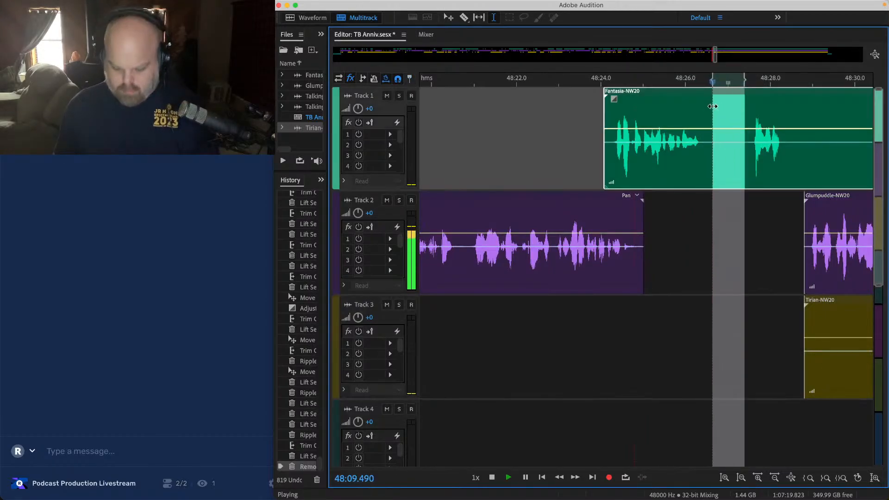
pyautogui.press('Delete')
pyautogui.click(851, 422)
pyautogui.scroll(3, 772, 100)
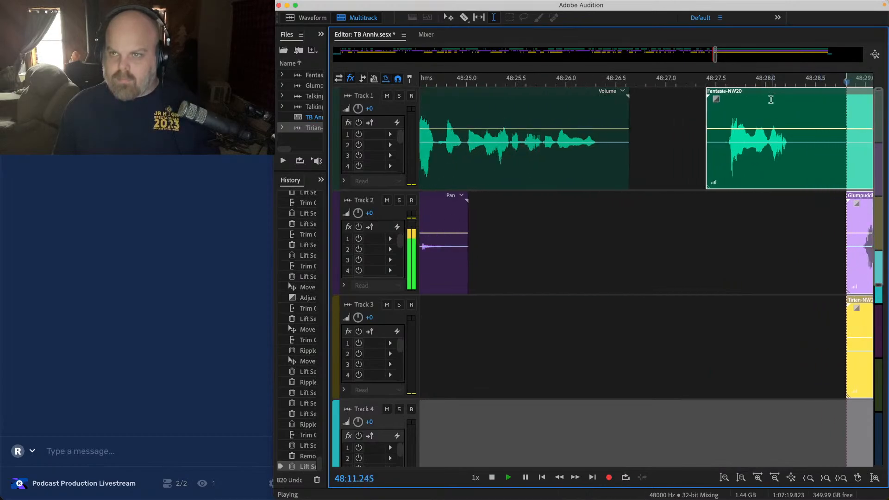
pyautogui.moveTo(751, 97); pyautogui.dragTo(661, 95)
pyautogui.scroll(-5, 550, 144)
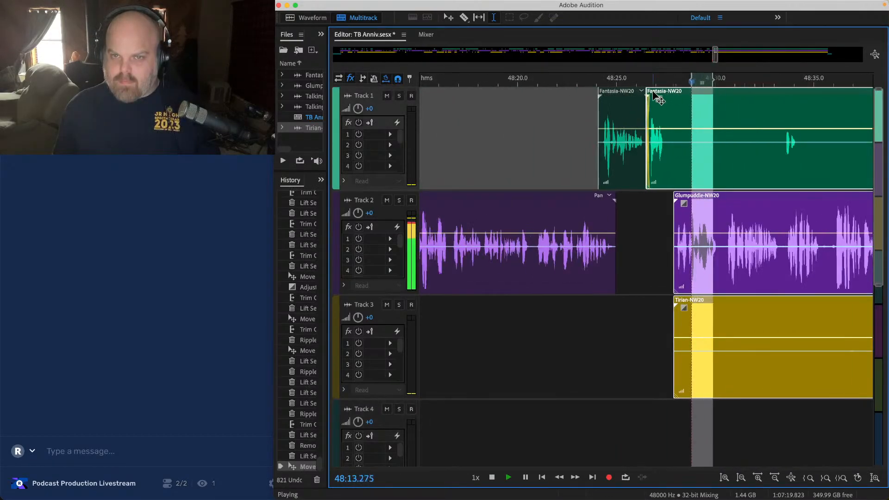
pyautogui.scroll(5, 595, 168)
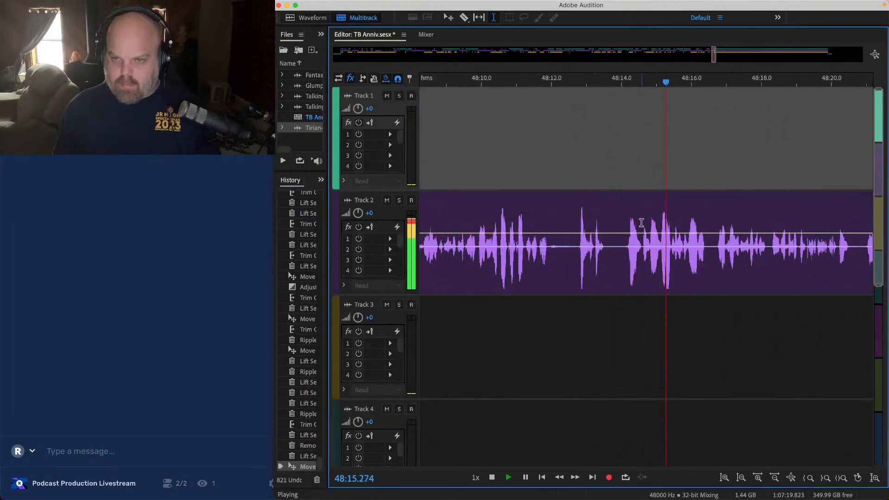
# Step: Delete the Track 2 audio from about 48:12.8 to 48:14.6 and move the later clips on all tracks earlier to close the gap
pyautogui.scroll(2, 641, 223)
pyautogui.moveTo(642, 223); pyautogui.dragTo(540, 193)
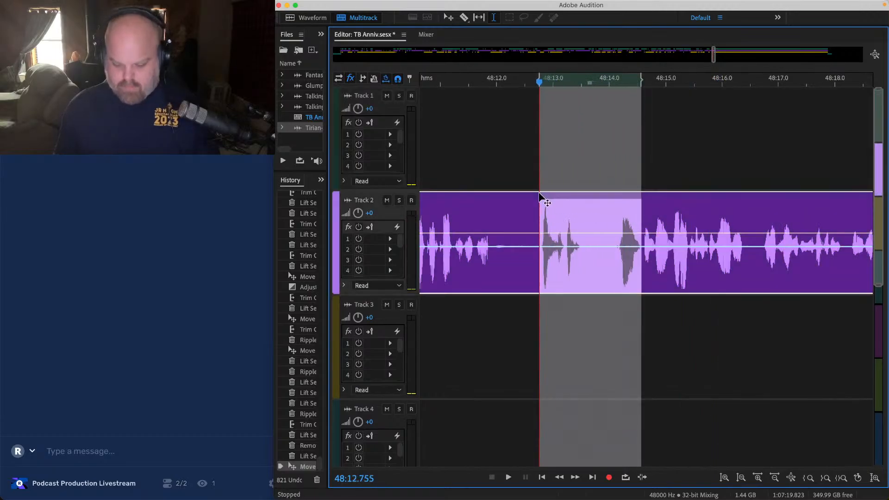
pyautogui.press('Delete')
pyautogui.scroll(-5, 540, 197)
pyautogui.moveTo(619, 134); pyautogui.dragTo(852, 426)
pyautogui.scroll(8, 536, 218)
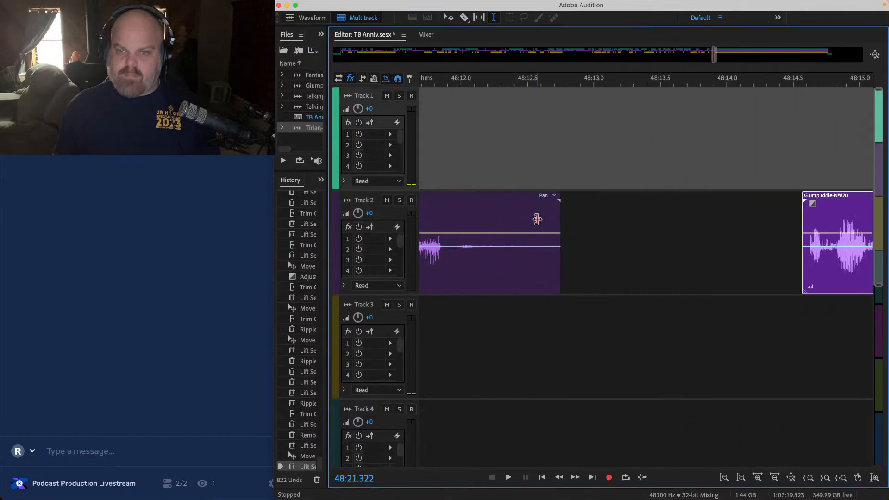
pyautogui.moveTo(815, 197); pyautogui.dragTo(564, 197)
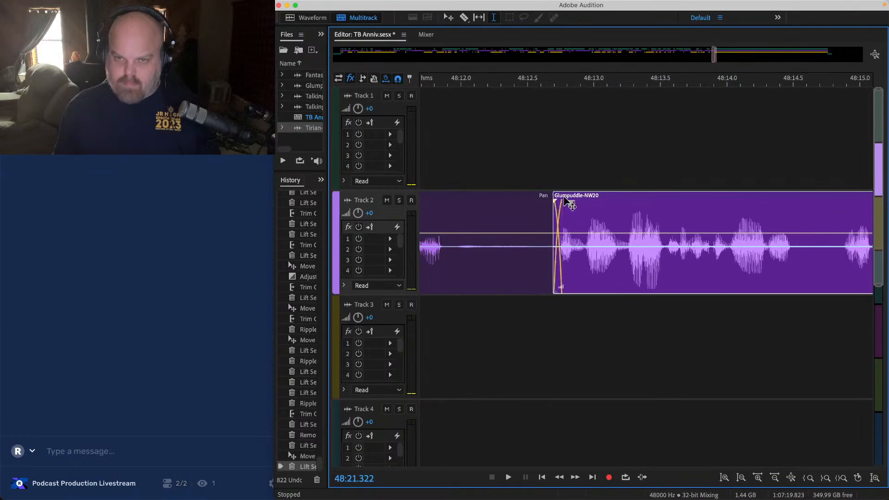
# Step: Play back the Track 2 join near 48:12.7 and save the session
pyautogui.scroll(-5, 519, 137)
pyautogui.click(519, 137)
pyautogui.press('space')
pyautogui.press('super+s')
# Step: Trim the silent start of the Track 3 clip beginning near 48:26 so that it starts at about 48:55.4
pyautogui.scroll(-3, 562, 145)
pyautogui.hscroll(4, 562, 145)
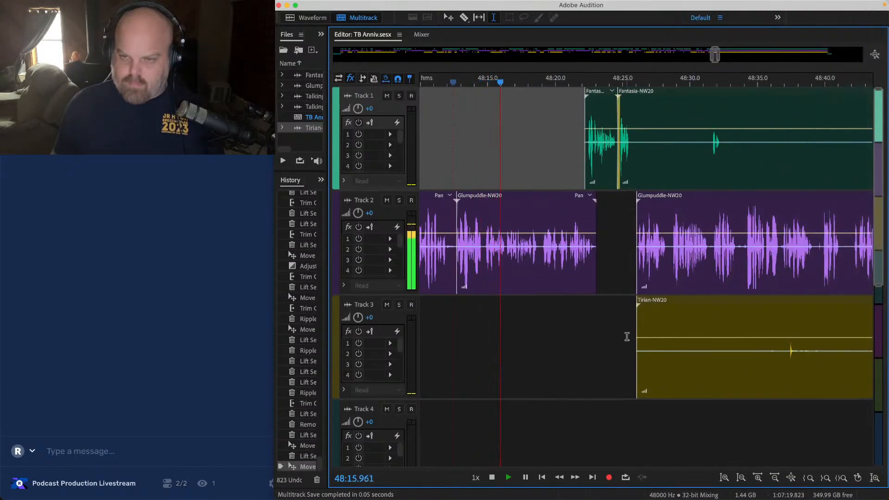
pyautogui.hscroll(4, 627, 337)
pyautogui.scroll(-4, 488, 354)
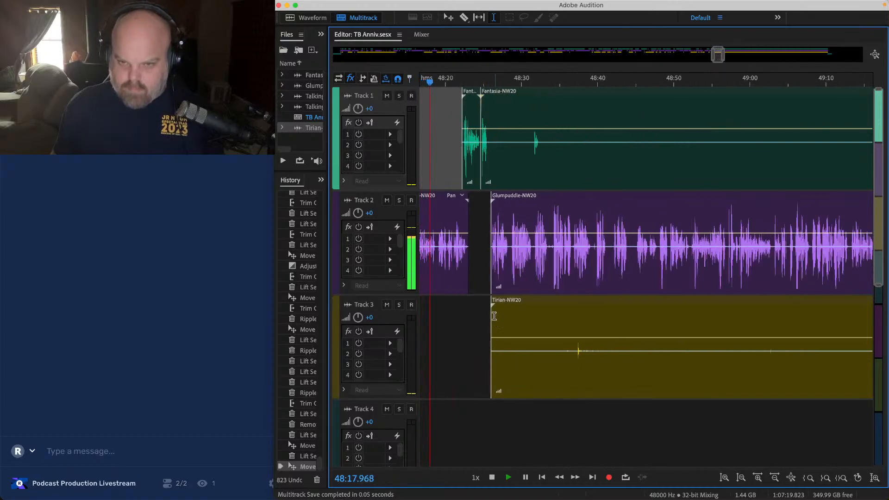
pyautogui.moveTo(494, 316); pyautogui.dragTo(716, 316)
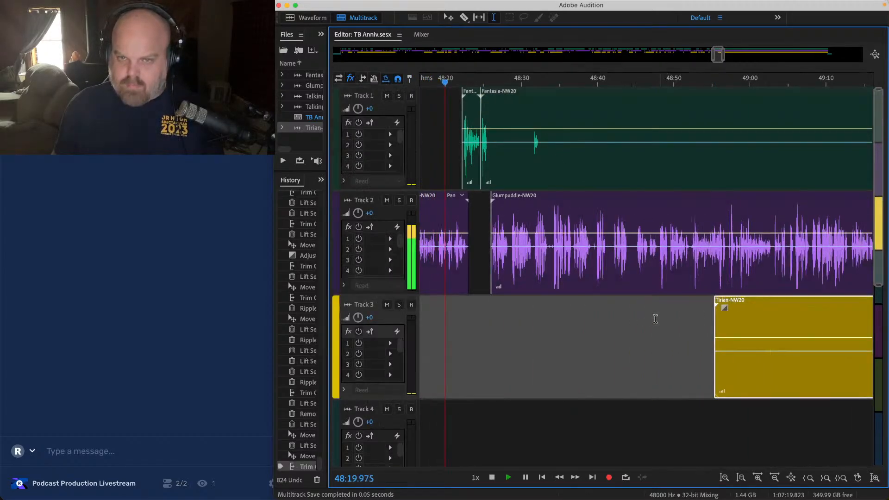
pyautogui.click(647, 319)
pyautogui.scroll(3, 514, 261)
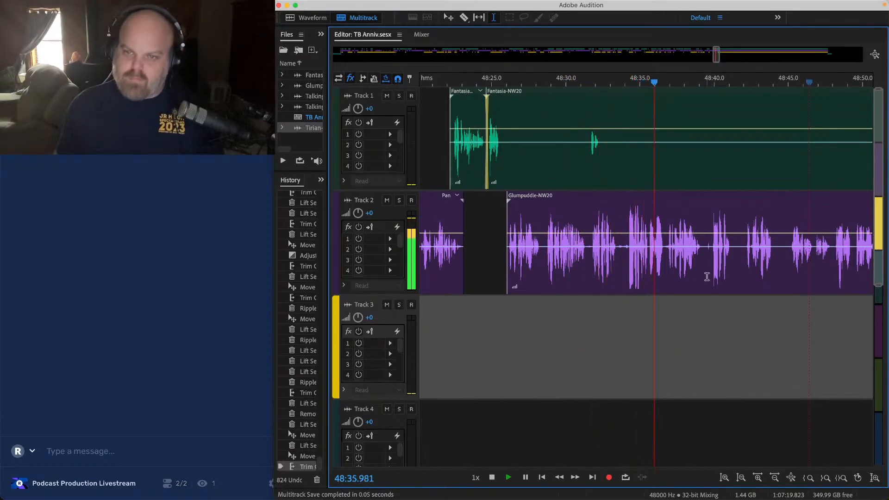
# Step: Listen around 48:33.5 to find the cut points and delete the Track 1 and Track 2 audio from about 48:33.5 to 48:34.6
pyautogui.scroll(4, 617, 200)
pyautogui.press('space')
pyautogui.click(615, 217)
pyautogui.press('space')
pyautogui.scroll(3, 654, 220)
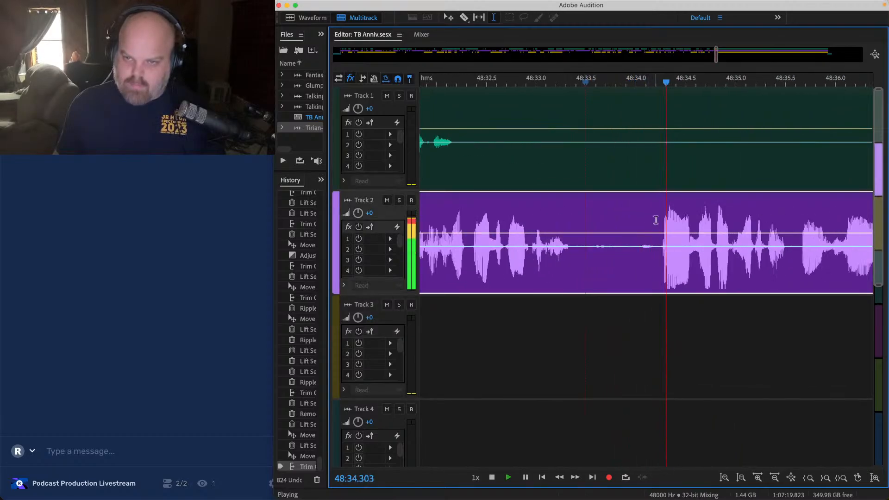
pyautogui.press('space')
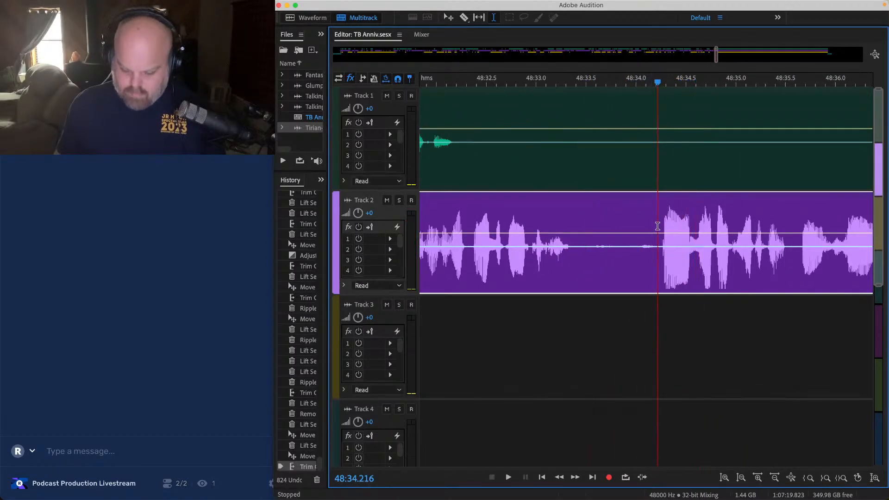
pyautogui.press('space')
pyautogui.press('space')
pyautogui.click(696, 218)
pyautogui.press('space')
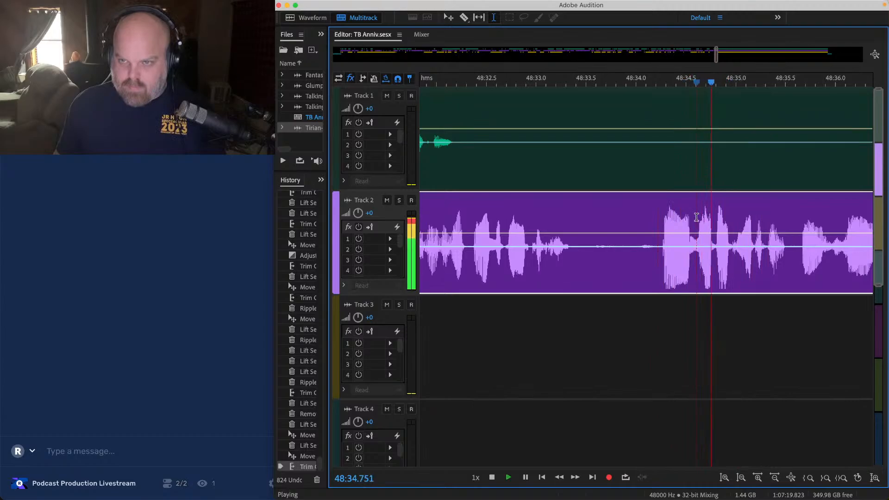
pyautogui.press('space')
pyautogui.moveTo(697, 218); pyautogui.dragTo(587, 82)
pyautogui.press('Delete')
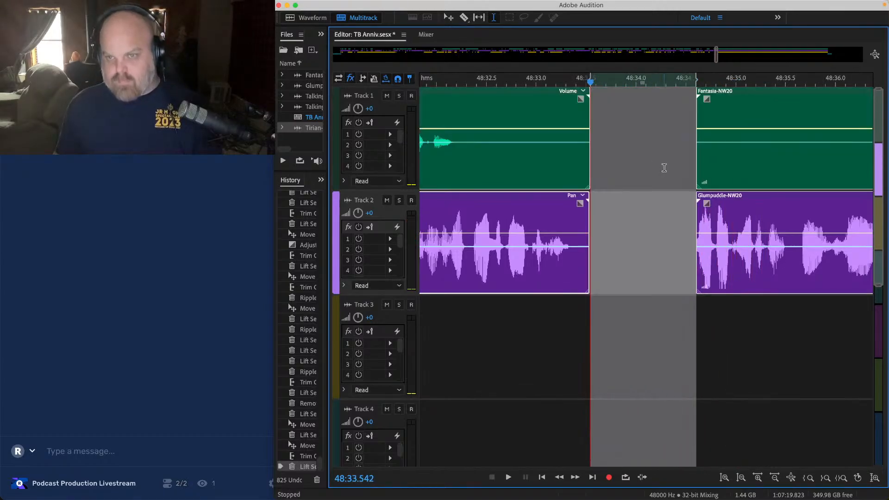
# Step: Add a short fade-in to the Track 2 clip that starts at 48:34.6
pyautogui.click(676, 223)
pyautogui.click(719, 205)
pyautogui.moveTo(707, 206); pyautogui.dragTo(715, 204)
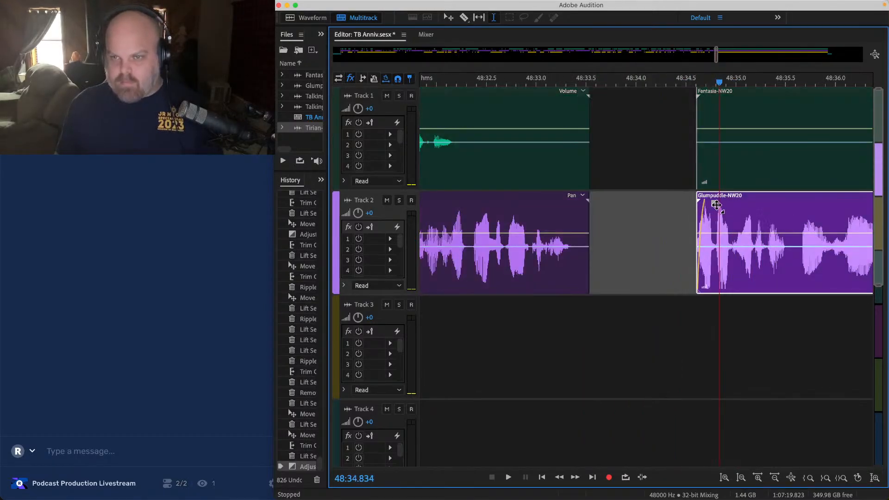
# Step: Select the clips after the cut on all tracks and move them earlier so they resume at about 48:33.8
pyautogui.scroll(-10, 718, 206)
pyautogui.moveTo(712, 442); pyautogui.dragTo(590, 68)
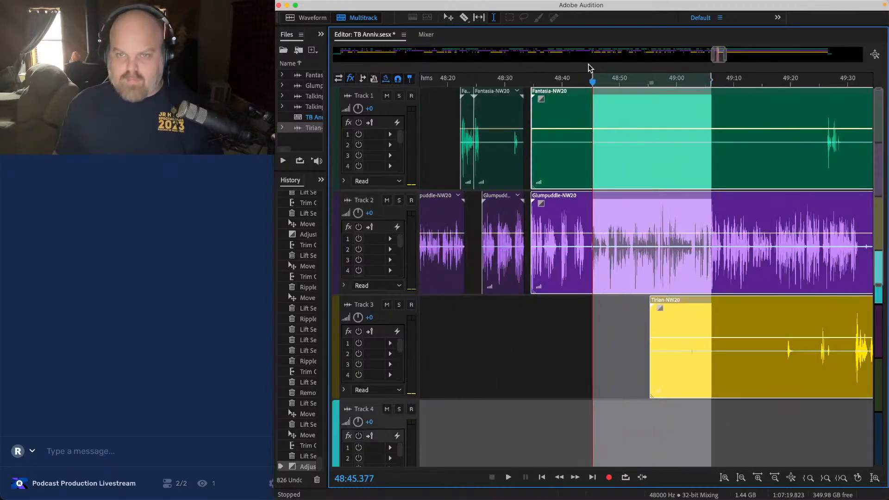
pyautogui.scroll(7, 473, 105)
pyautogui.hscroll(4, 784, 238)
pyautogui.scroll(2, 696, 196)
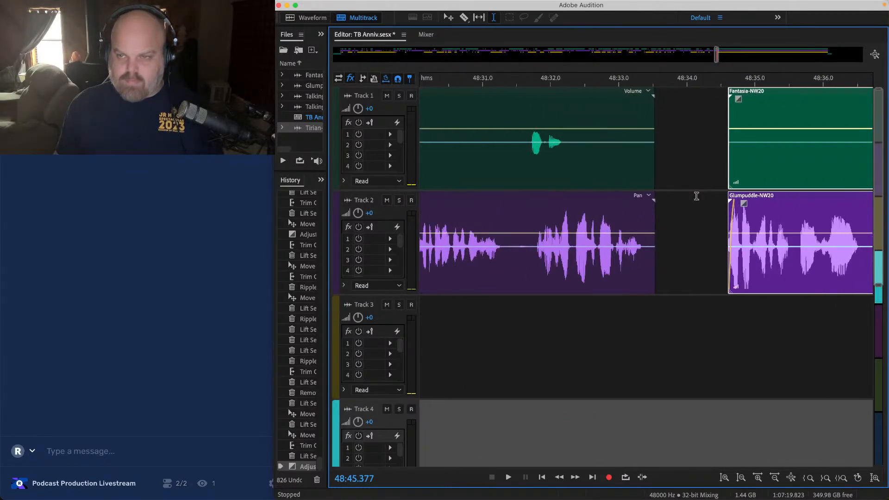
pyautogui.moveTo(767, 198); pyautogui.dragTo(715, 202)
# Step: Add a short fade-out to the Track 2 clip ending at 48:33.5 and play back the transition
pyautogui.click(608, 119)
pyautogui.press('space')
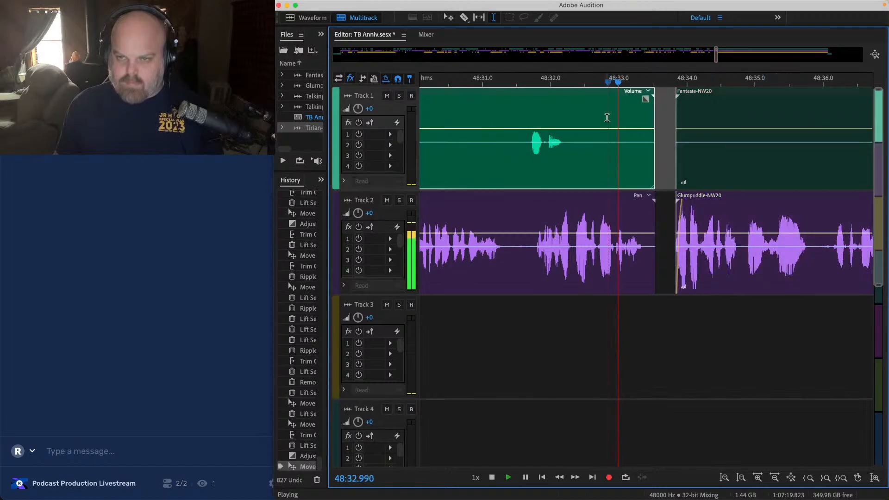
pyautogui.click(655, 217)
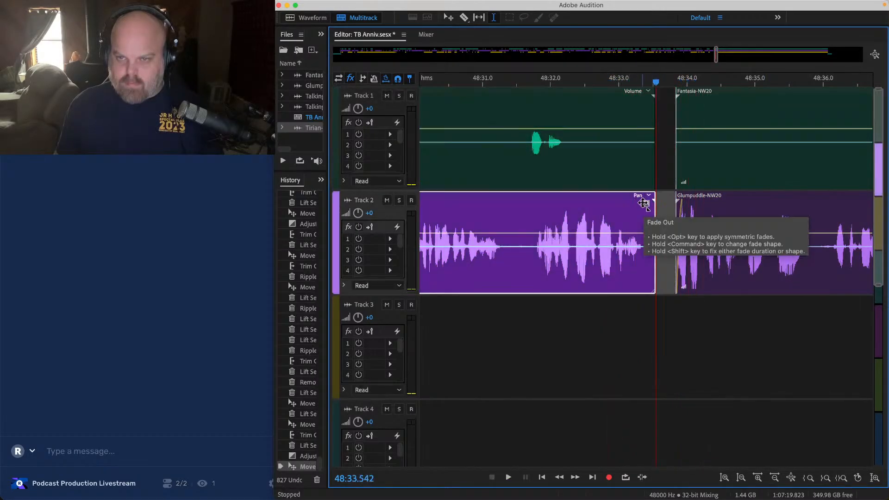
pyautogui.moveTo(646, 204); pyautogui.dragTo(629, 261)
pyautogui.click(604, 216)
pyautogui.press('space')
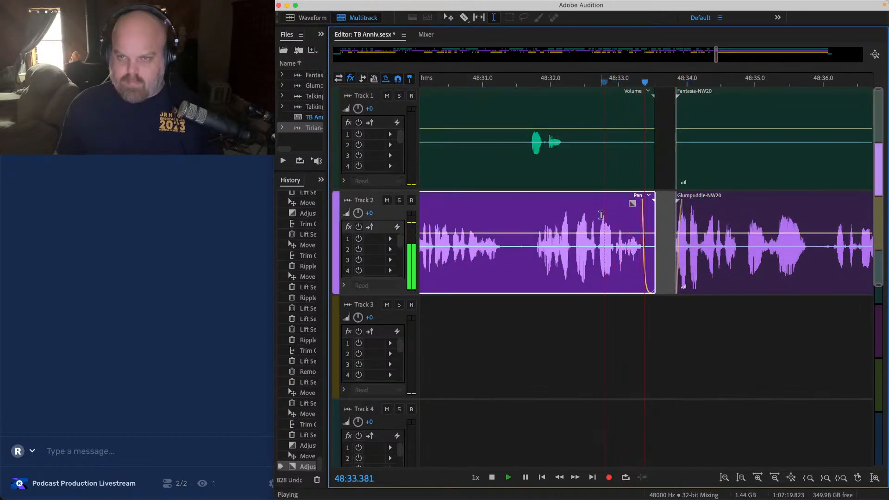
# Step: Save the session and trim the silent start of the Track 1 clip at 48:33.8 to about 48:47.8
pyautogui.scroll(-3, 602, 204)
pyautogui.press('super+s')
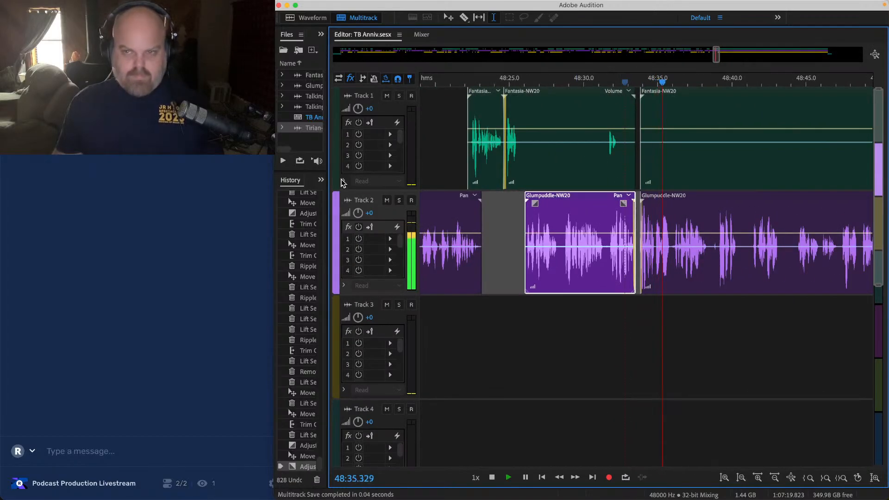
pyautogui.hscroll(5, 549, 200)
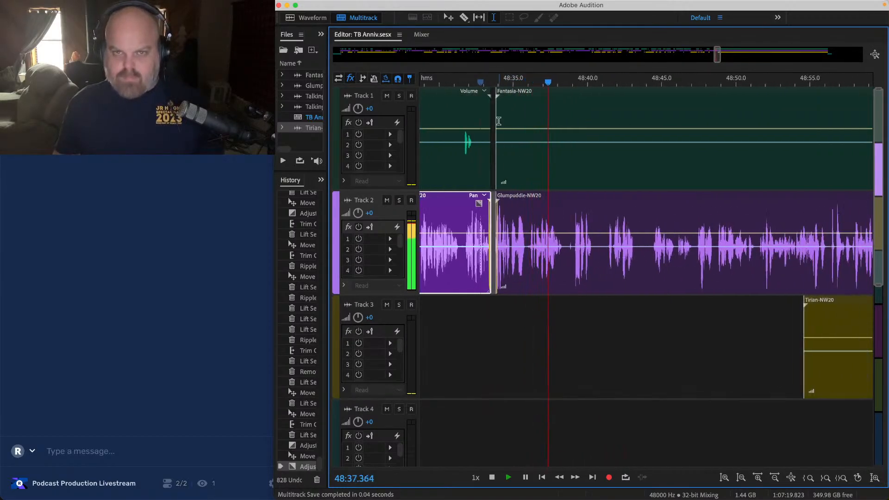
pyautogui.moveTo(496, 116); pyautogui.dragTo(704, 119)
# Step: Audition Track 2 around 48:42 and delete its audio from about 48:38.8 to 48:42.0
pyautogui.scroll(2, 588, 149)
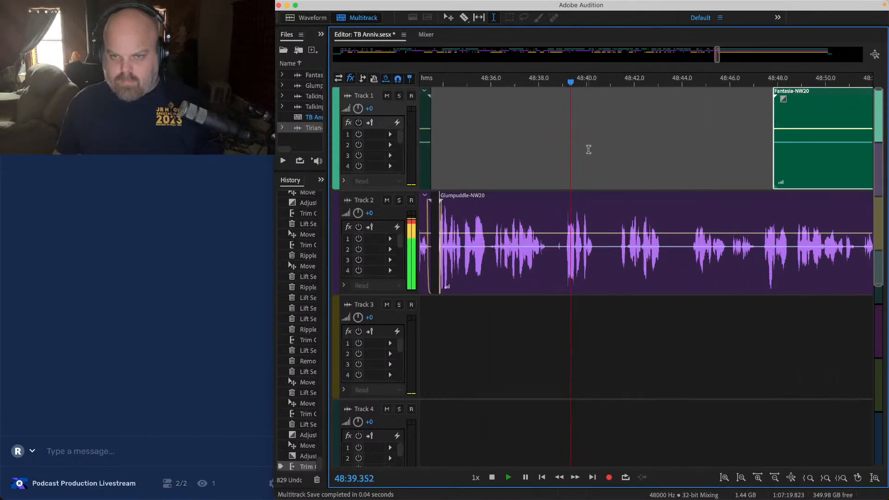
pyautogui.scroll(2, 581, 200)
pyautogui.click(672, 219)
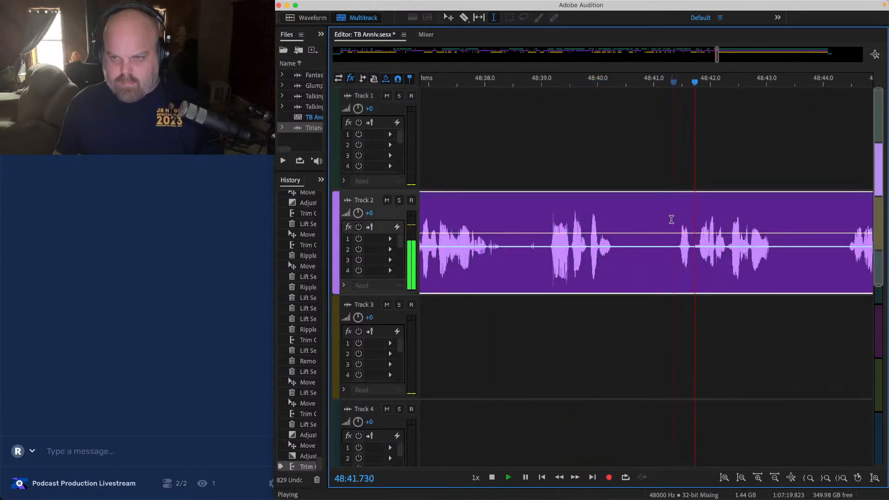
pyautogui.click(713, 219)
pyautogui.click(550, 212)
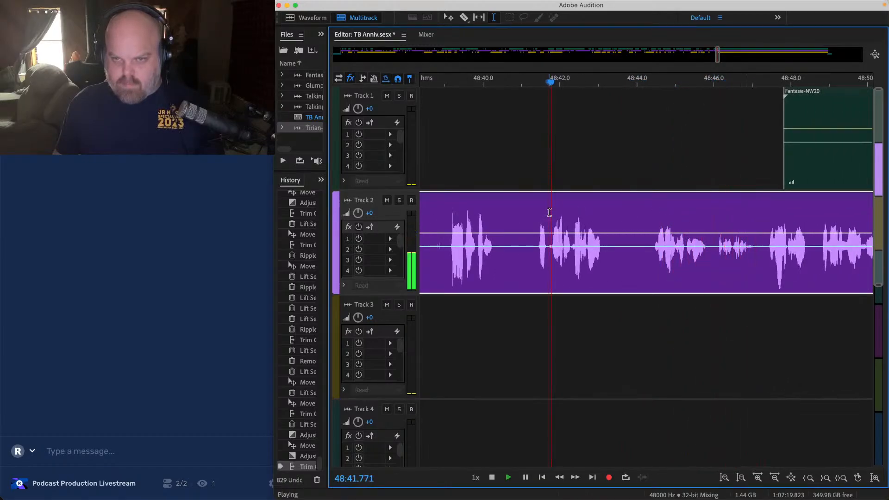
pyautogui.press('space')
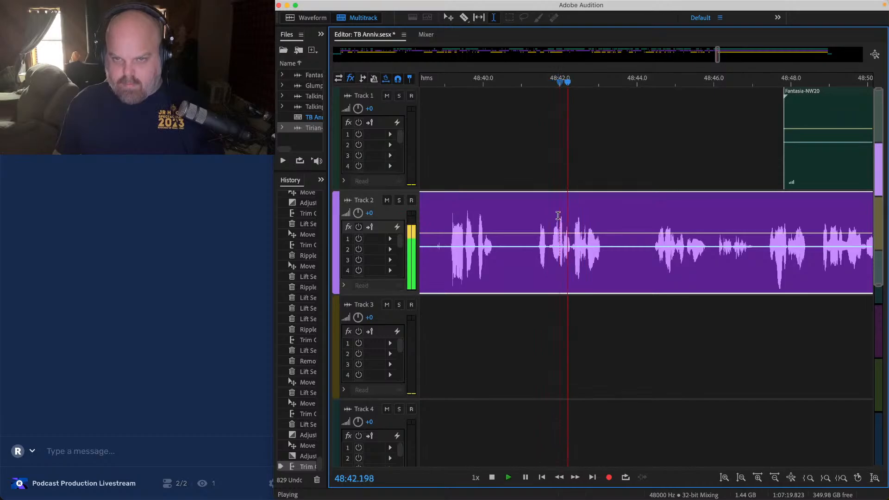
pyautogui.moveTo(559, 216); pyautogui.dragTo(436, 194)
pyautogui.press('Delete')
# Step: Move the later clips on all tracks earlier to close the gap at about 48:38.8 and play back the join with a short Track 2 fade-in
pyautogui.scroll(-4, 437, 199)
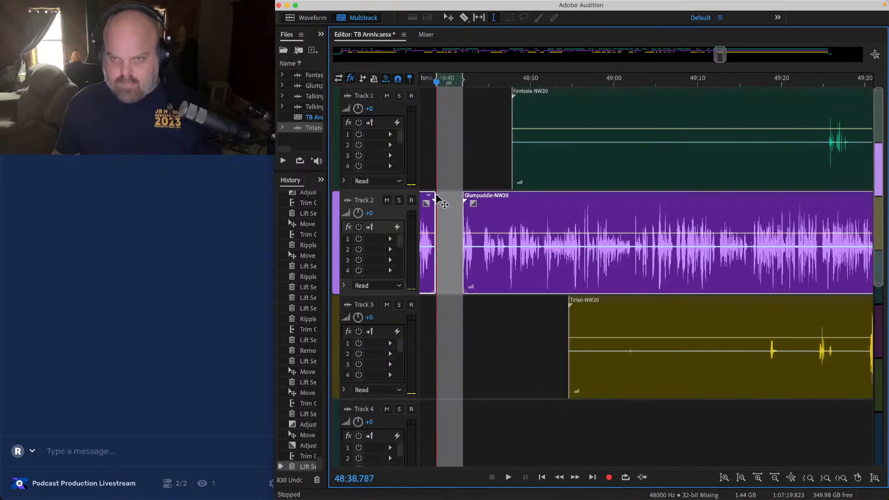
pyautogui.moveTo(486, 155); pyautogui.dragTo(726, 434)
pyautogui.scroll(2, 426, 269)
pyautogui.scroll(3, 419, 212)
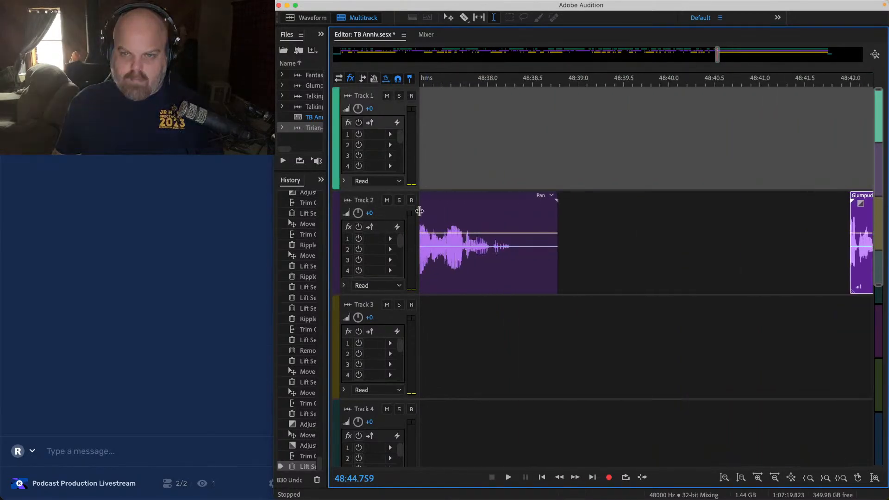
pyautogui.moveTo(865, 199); pyautogui.dragTo(567, 202)
pyautogui.click(470, 153)
pyautogui.press('space')
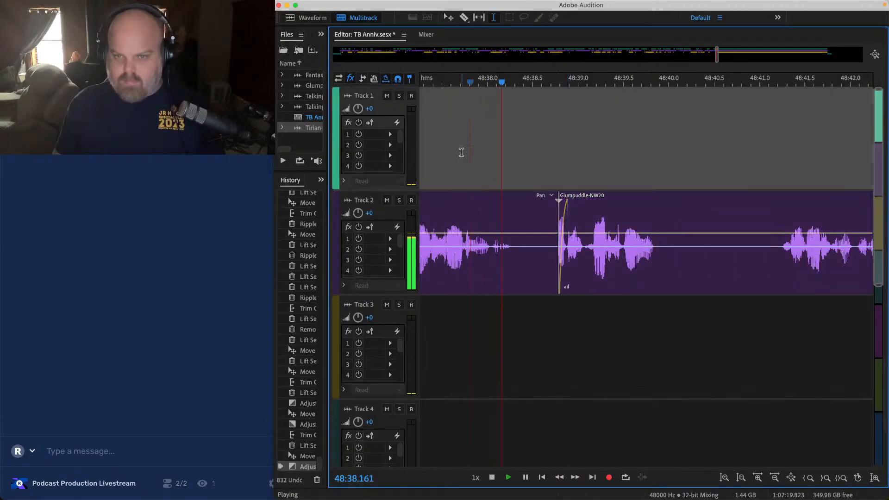
# Step: Save the session and add a short fade-out to the Track 2 clip ending at 48:38.8
pyautogui.press('super+s')
pyautogui.scroll(-3, 522, 168)
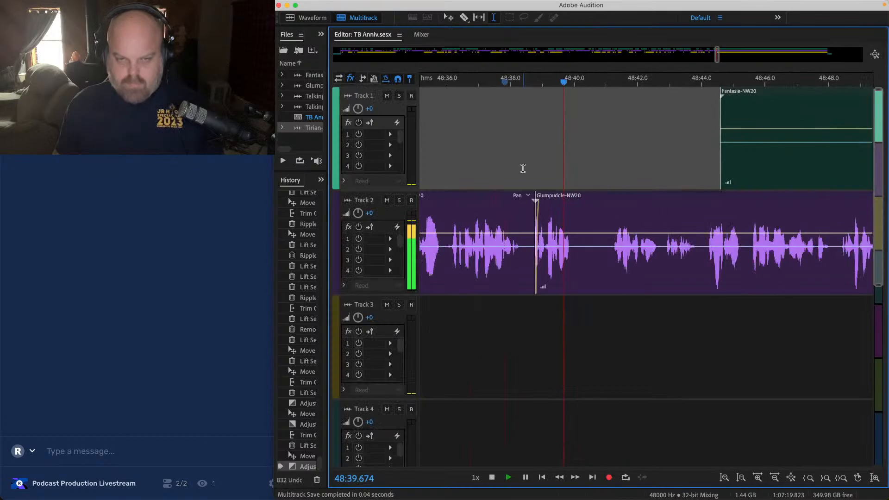
pyautogui.click(526, 203)
pyautogui.moveTo(532, 202); pyautogui.dragTo(518, 230)
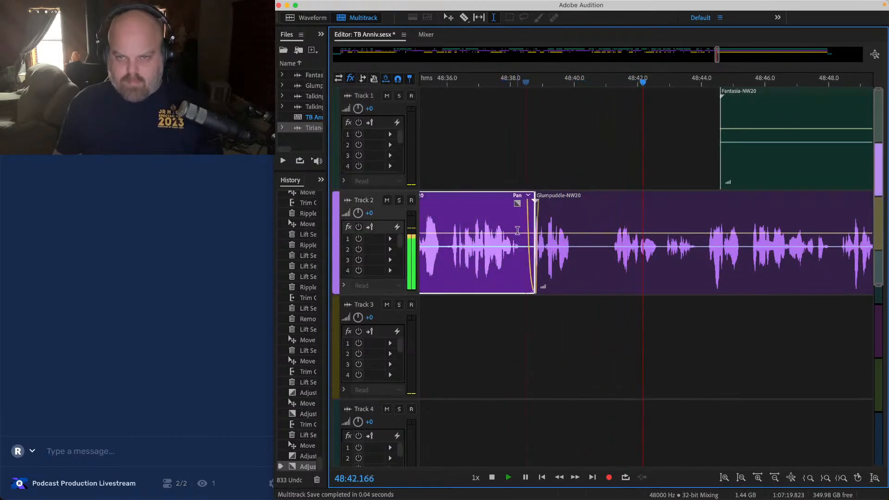
# Step: Trim the silent start of the Track 1 clip beginning at 48:44.6 to about 48:57.7
pyautogui.click(533, 159)
pyautogui.scroll(-3, 532, 159)
pyautogui.hscroll(5, 532, 163)
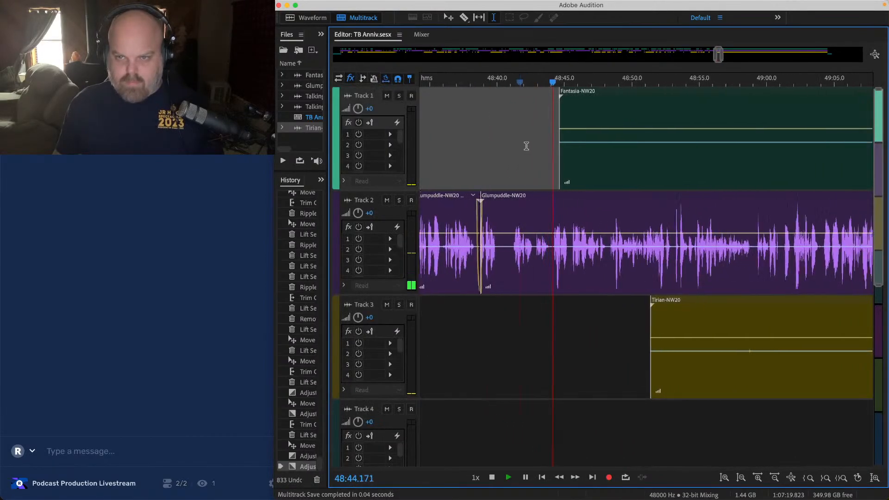
pyautogui.moveTo(491, 111); pyautogui.dragTo(665, 111)
pyautogui.hscroll(3, 539, 312)
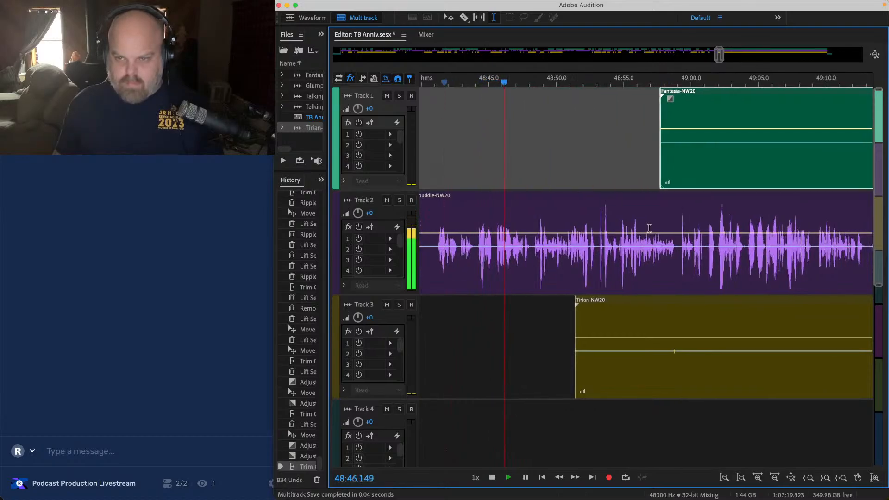
# Step: Trim the silent starts of the Track 3 and Track 1 clips to about 49:15.4, saving the session after each trim
pyautogui.moveTo(515, 318); pyautogui.dragTo(841, 320)
pyautogui.press('super+s')
pyautogui.click(768, 323)
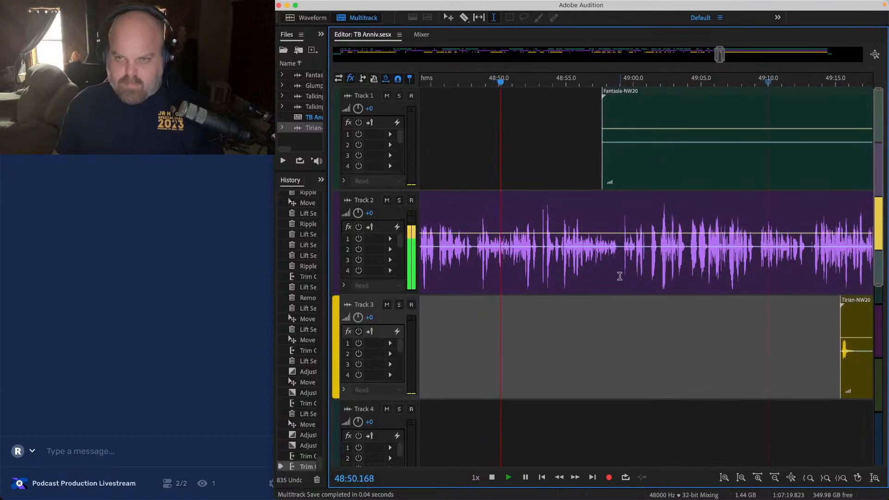
pyautogui.click(675, 184)
pyautogui.moveTo(602, 111); pyautogui.dragTo(842, 131)
pyautogui.press('super+s')
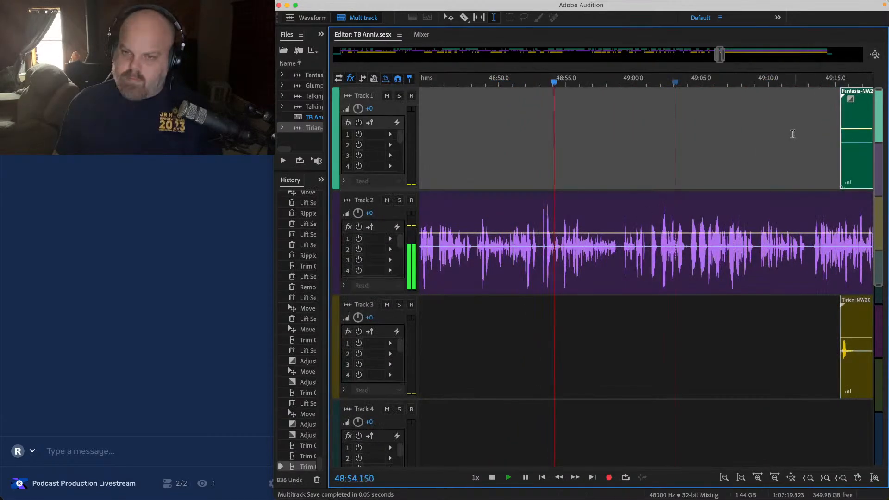
# Step: Delete the stray Track 2 audio from about 49:01.3 to 49:01.9
pyautogui.click(792, 134)
pyautogui.hscroll(5, 705, 149)
pyautogui.scroll(8, 653, 176)
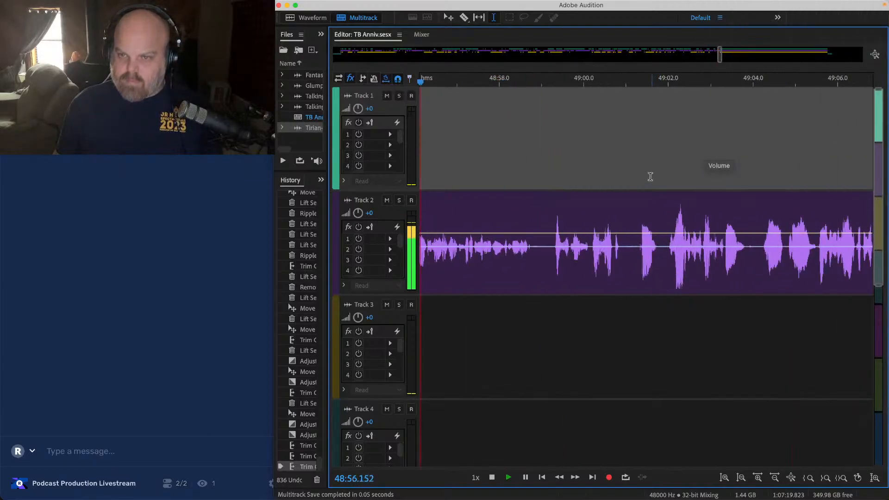
pyautogui.moveTo(683, 226); pyautogui.dragTo(630, 216)
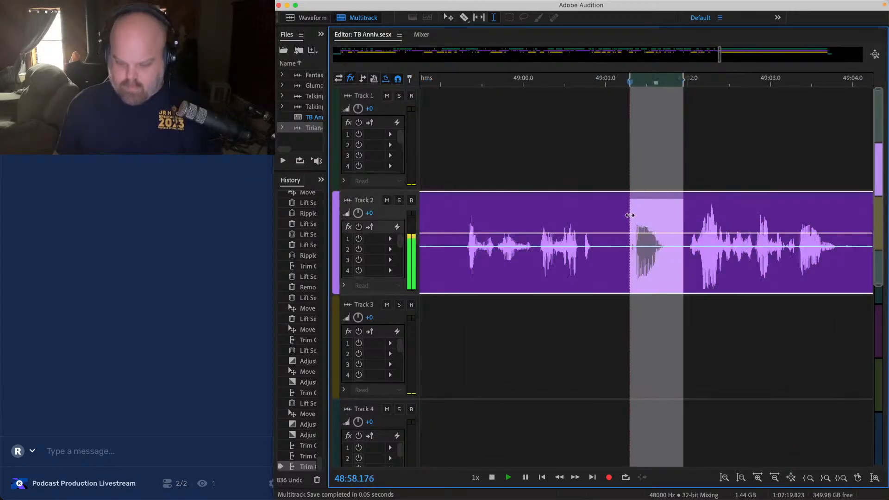
pyautogui.press('Delete')
pyautogui.scroll(-8, 554, 208)
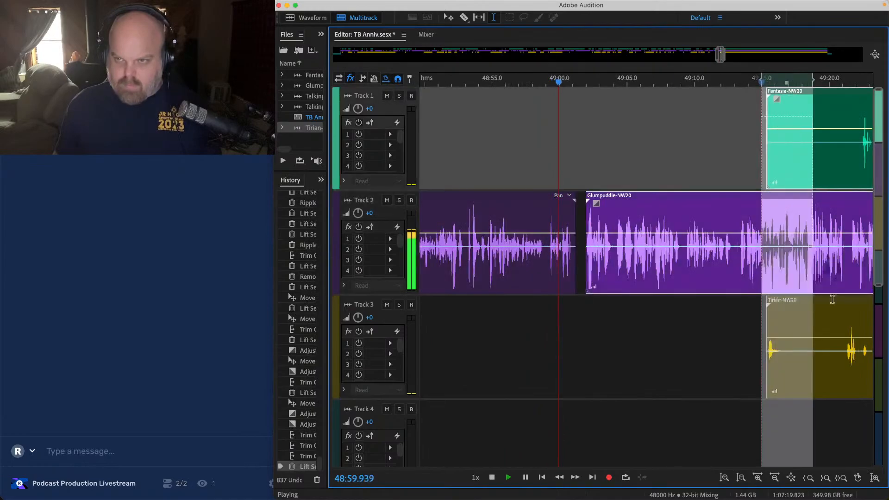
# Step: Move the Track 2 clip at 49:02 earlier to about 49:01.3, closing the gap with a short crossfade, and save the session
pyautogui.scroll(8, 554, 208)
pyautogui.press('space')
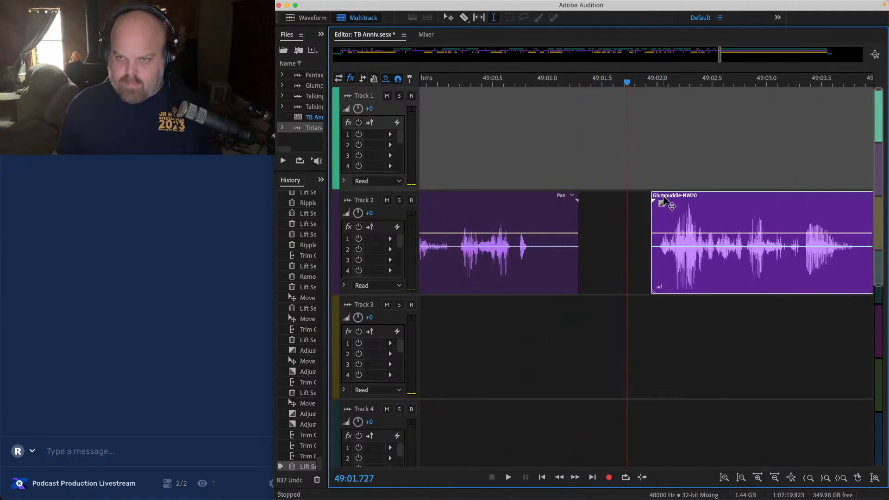
pyautogui.moveTo(597, 200); pyautogui.dragTo(590, 200)
pyautogui.scroll(-5, 535, 139)
pyautogui.click(536, 139)
pyautogui.press('space')
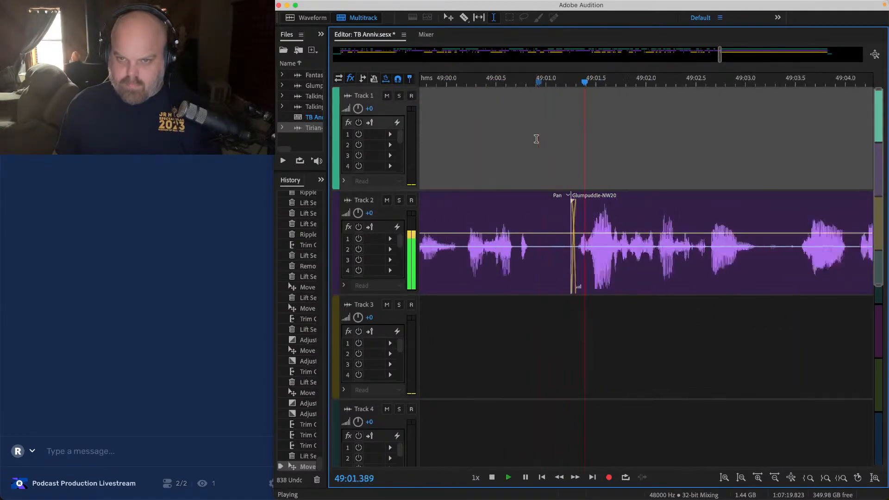
pyautogui.press('super+s')
# Step: Trim the silent start of the Track 1 clip at 49:15 to about 49:21.7 and save the session
pyautogui.scroll(-3, 651, 155)
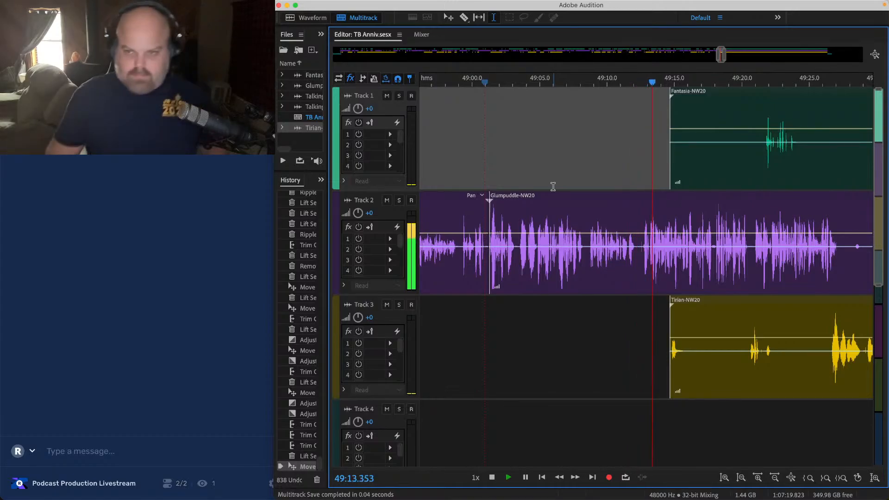
pyautogui.hscroll(5, 553, 187)
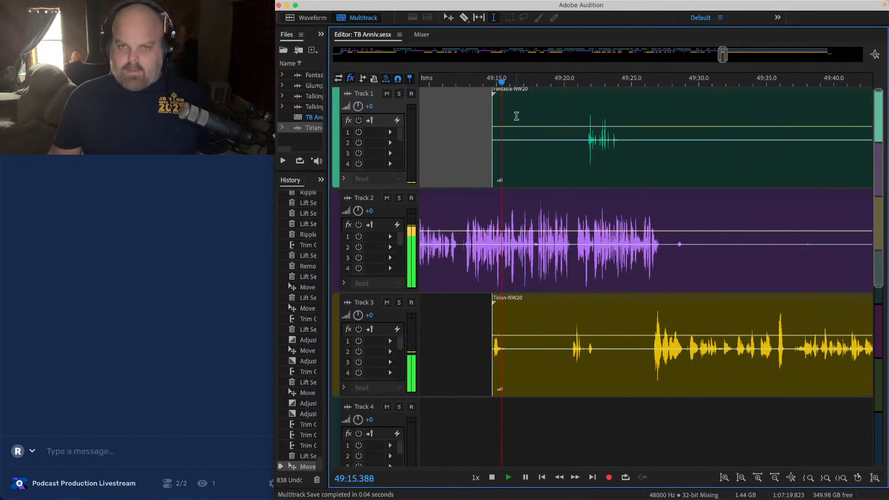
pyautogui.scroll(3, 498, 116)
pyautogui.moveTo(486, 103); pyautogui.dragTo(640, 107)
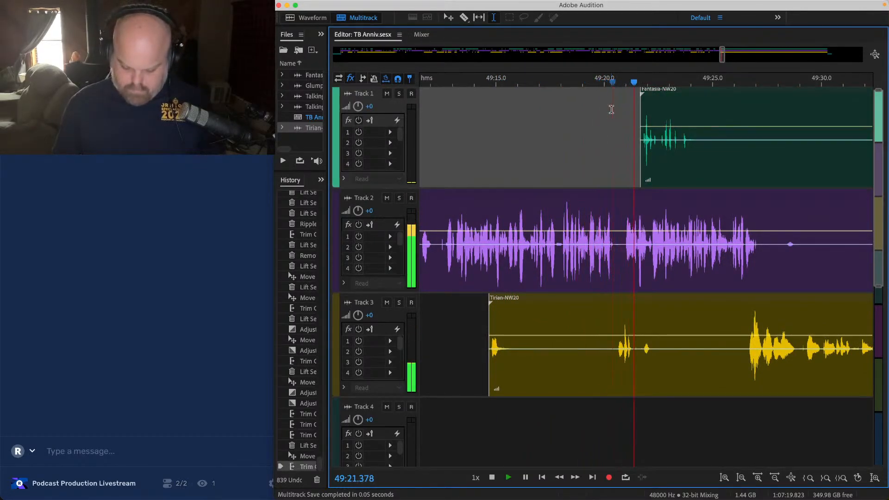
# Step: Listen to the Track 3 speech between about 49:26.7 and 49:30 to find where the stumble begins and ends
pyautogui.hscroll(5, 612, 109)
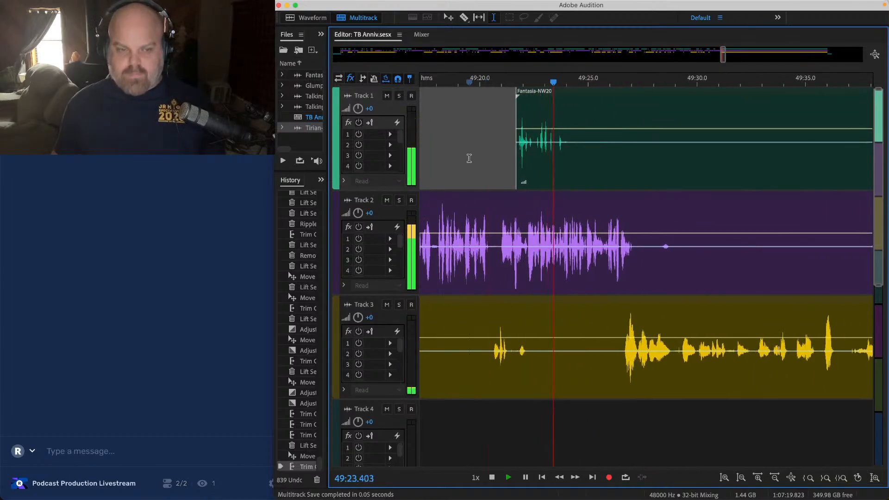
pyautogui.scroll(-3, 469, 158)
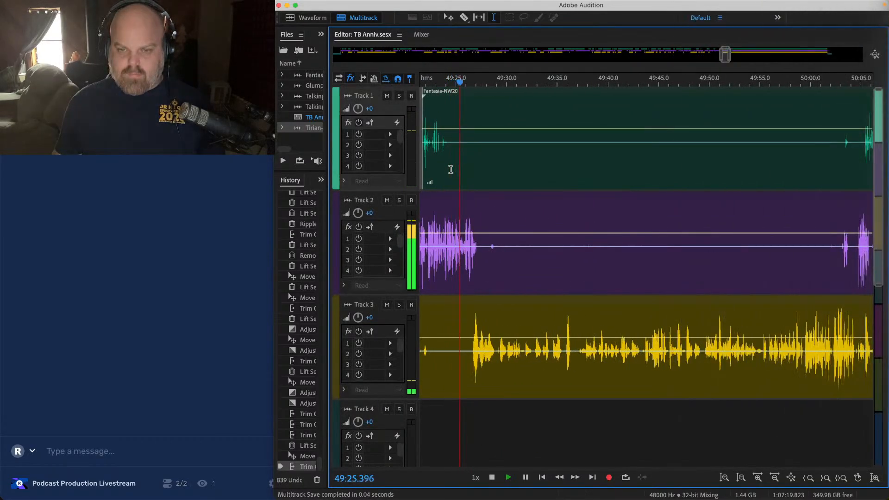
pyautogui.scroll(4, 470, 174)
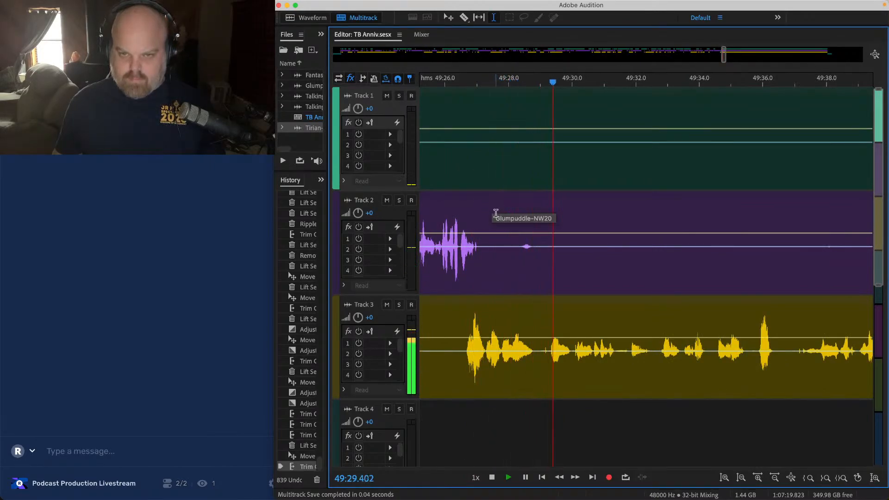
pyautogui.scroll(2, 537, 287)
pyautogui.click(560, 315)
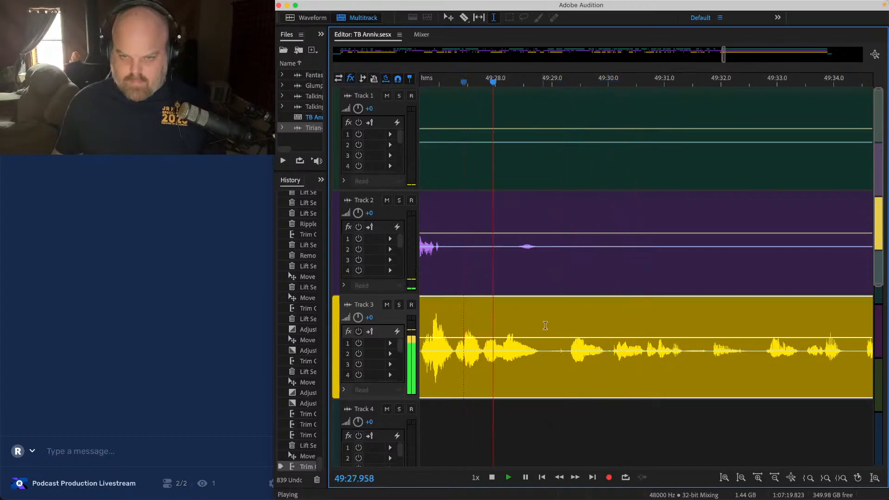
pyautogui.press('space')
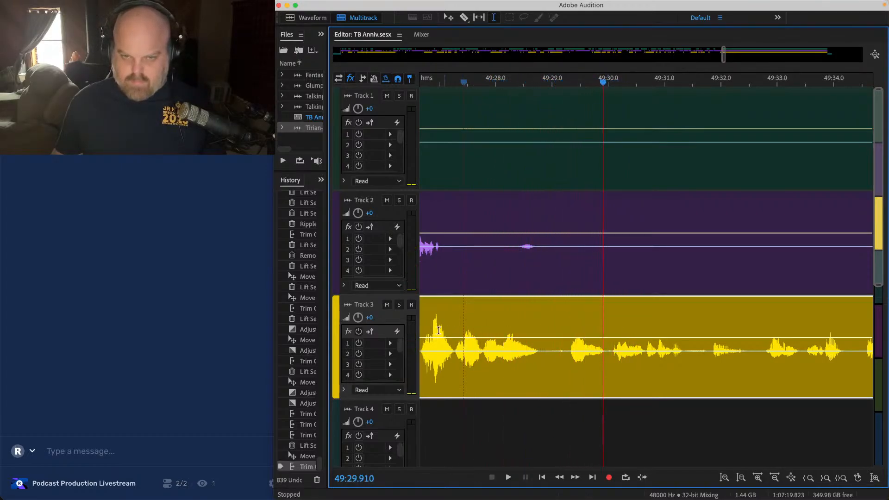
pyautogui.click(431, 324)
pyautogui.press('space')
pyautogui.scroll(2, 430, 323)
pyautogui.press('space')
pyautogui.click(658, 322)
pyautogui.press('space')
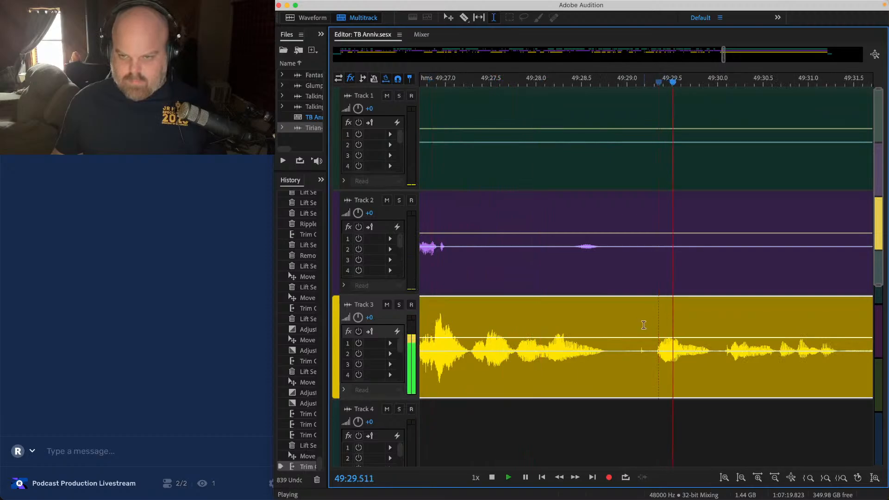
pyautogui.press('space')
# Step: Try a ripple delete of about 49:27.3 to 49:29.3 across Tracks 1 to 3, and undo it
pyautogui.moveTo(651, 324); pyautogui.dragTo(470, 104)
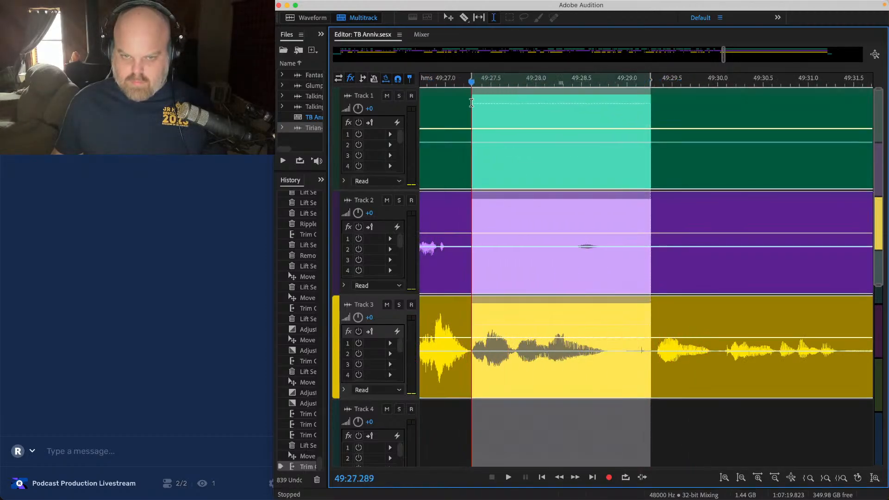
pyautogui.press('super+shift+BackSpace')
pyautogui.click(461, 109)
pyautogui.press('space')
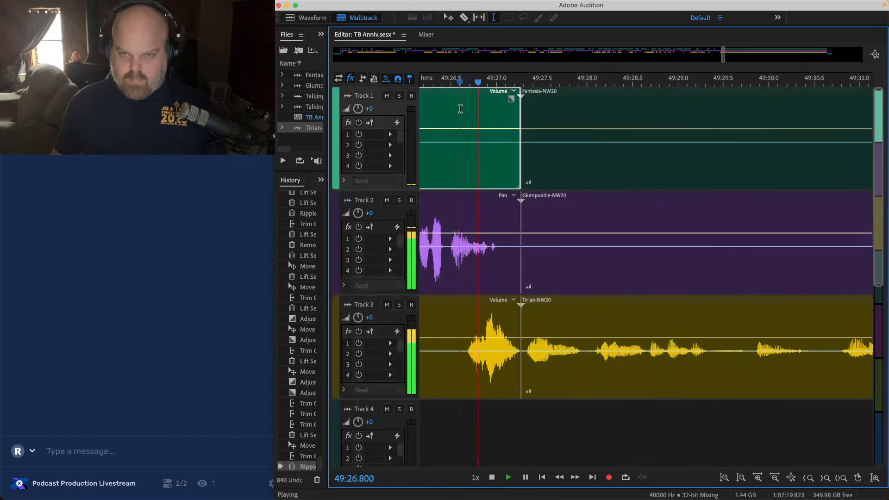
pyautogui.moveTo(615, 352); pyautogui.dragTo(604, 302)
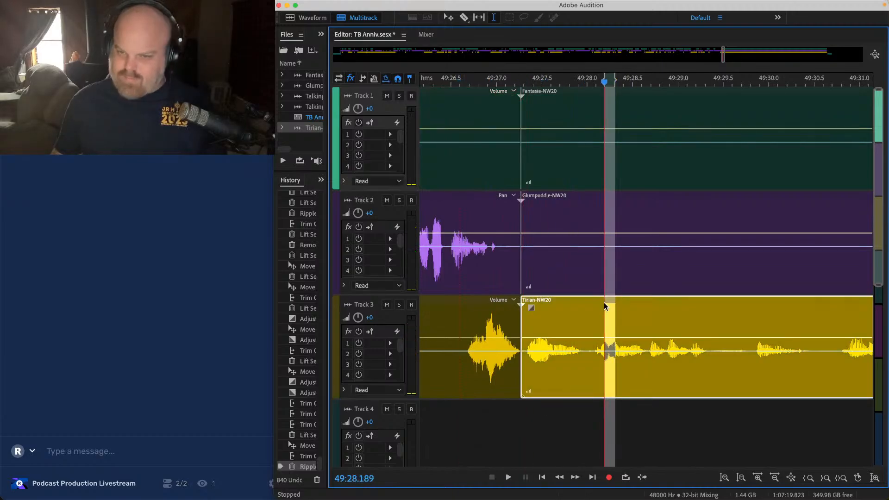
pyautogui.press('super+z')
# Step: Replay the Track 3 stumble, ripple-delete about 49:27.3 to 49:29.3 across Tracks 1 to 3, and play across the cut
pyautogui.press('space')
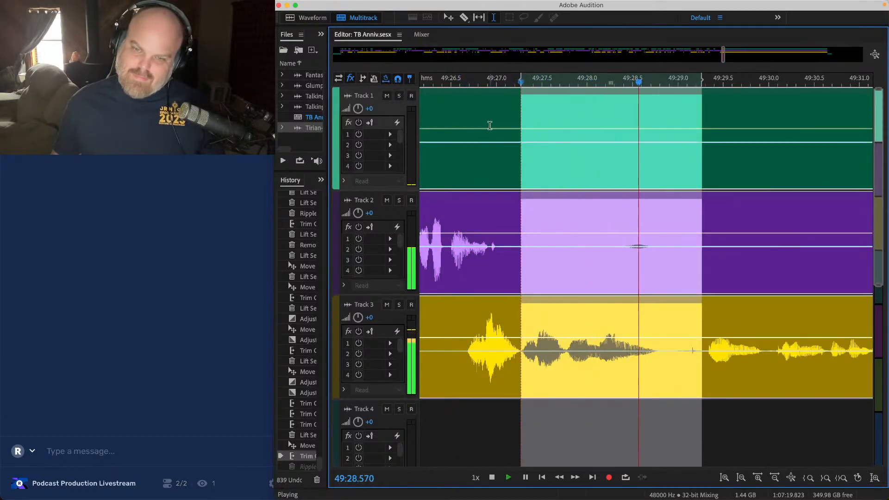
pyautogui.click(570, 351)
pyautogui.press('space')
pyautogui.click(524, 323)
pyautogui.press('space')
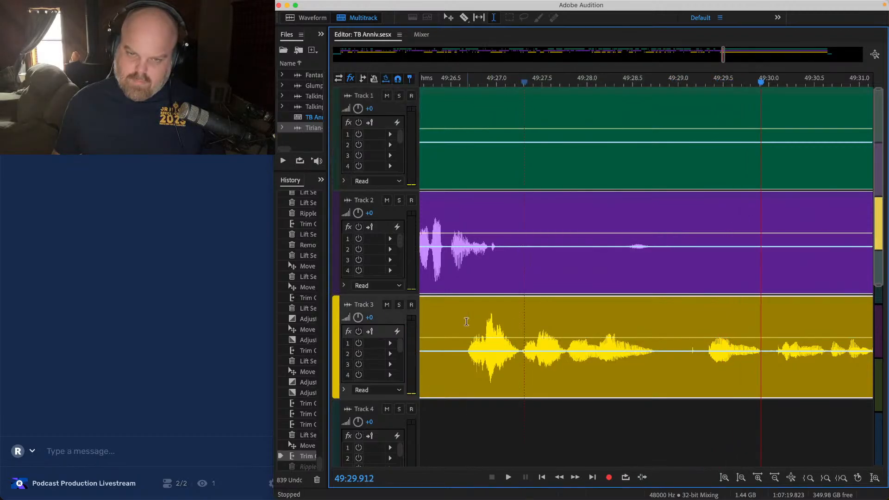
pyautogui.click(467, 321)
pyautogui.press('space')
pyautogui.press('space')
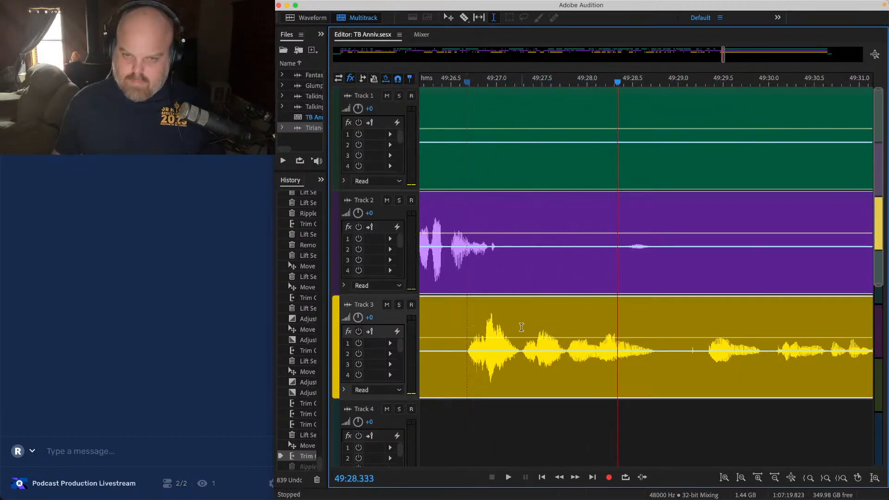
pyautogui.moveTo(522, 314); pyautogui.dragTo(705, 98)
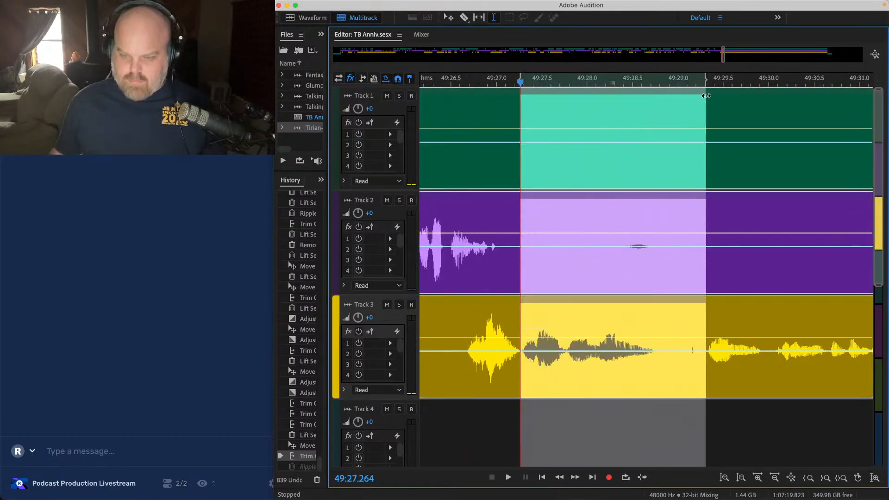
pyautogui.press('shift+super+BackSpace')
pyautogui.click(476, 124)
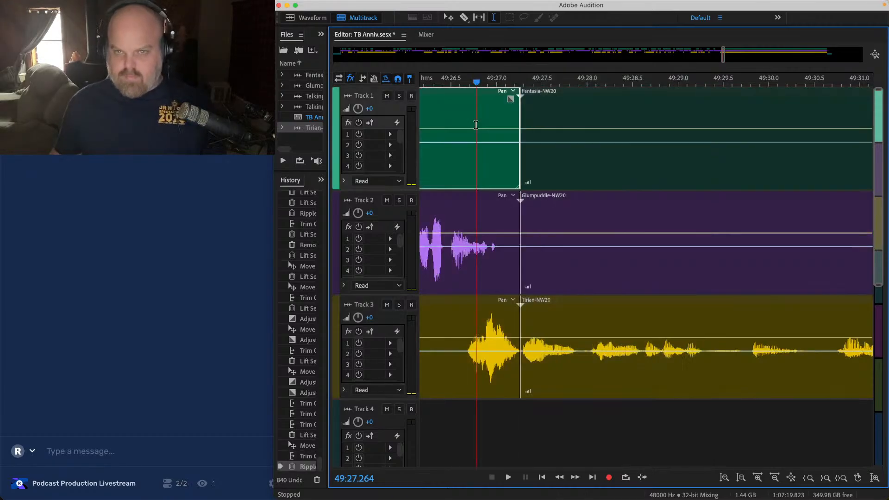
pyautogui.press('space')
# Step: Trim the end of the Track 3 clip before the 49:27.3 cut to about 49:26.6 and add a short fade-in to the following clip
pyautogui.scroll(2, 475, 125)
pyautogui.hscroll(-2, 613, 343)
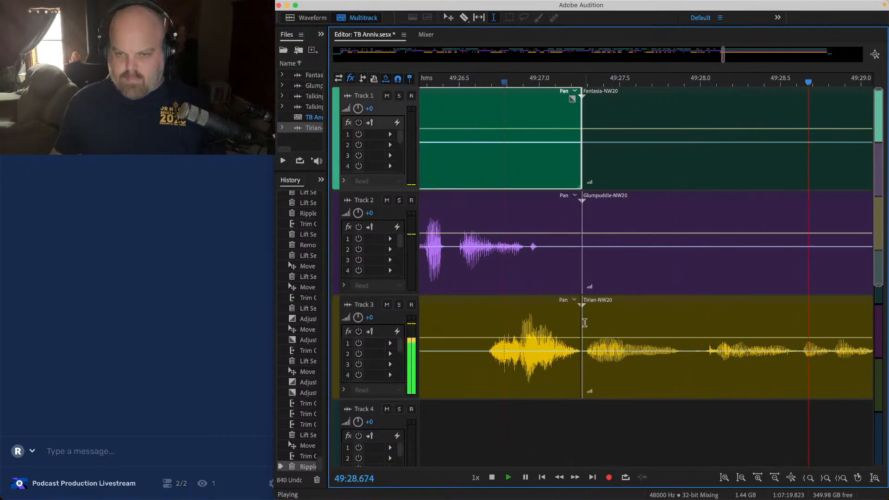
pyautogui.moveTo(581, 323); pyautogui.dragTo(476, 324)
pyautogui.scroll(-1, 498, 326)
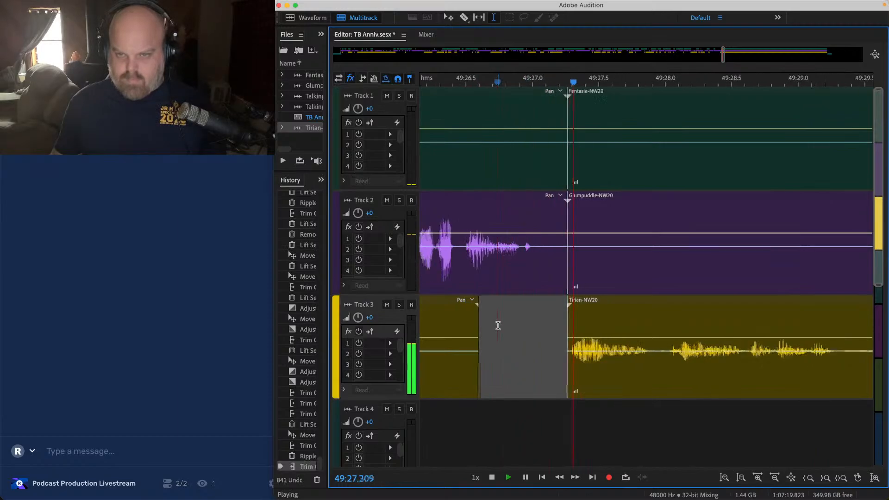
pyautogui.scroll(-3, 498, 325)
pyautogui.click(527, 332)
pyautogui.moveTo(525, 308); pyautogui.dragTo(530, 310)
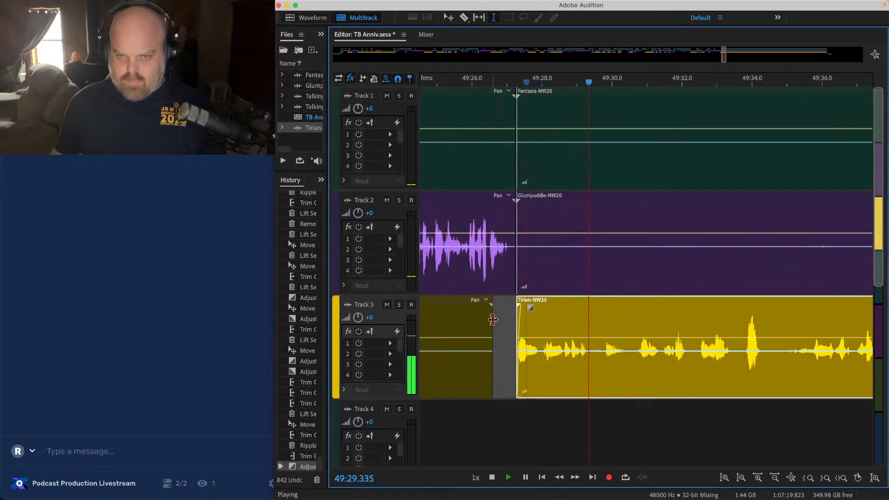
pyautogui.scroll(-1, 493, 320)
pyautogui.click(502, 320)
# Step: Ripple-delete about 49:29.8 to 49:30.7 across Tracks 1 to 3 and play across the cut
pyautogui.scroll(2, 596, 323)
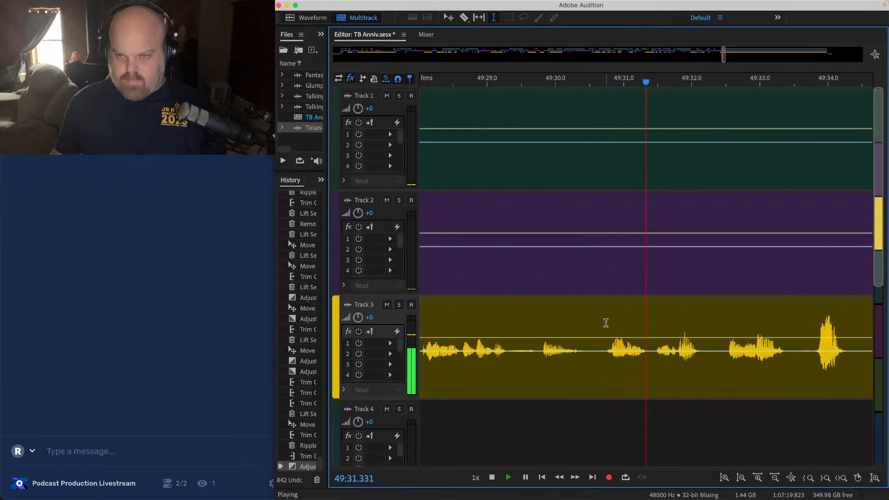
pyautogui.moveTo(602, 321); pyautogui.dragTo(540, 49)
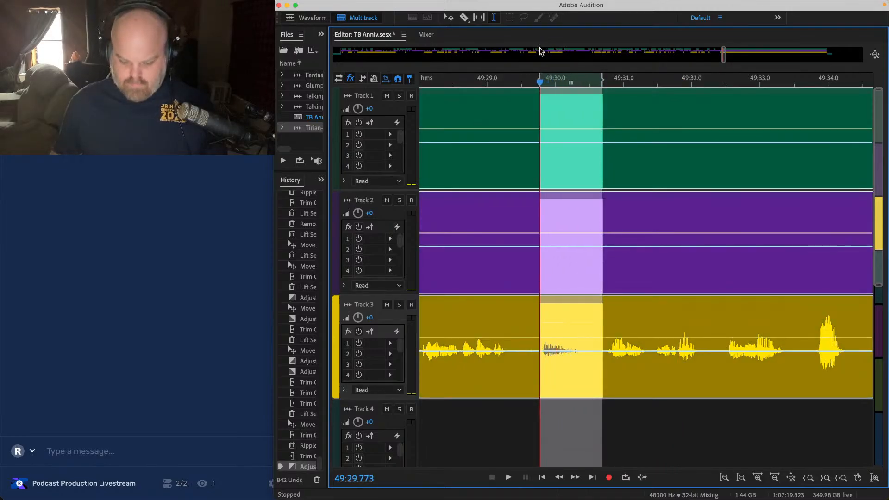
pyautogui.hotkey('shift', 'Delete')
pyautogui.click(487, 112)
pyautogui.press('space')
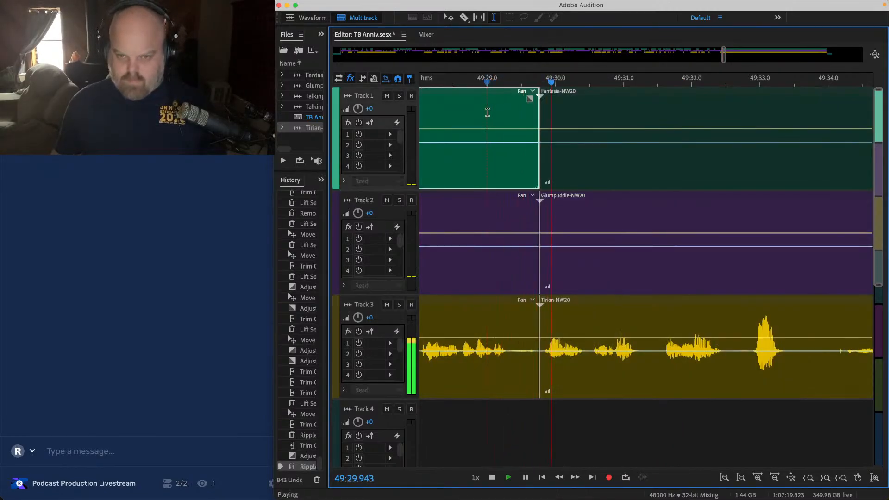
# Step: Delete the short silent Track 1 and Track 2 clips between about 49:27.3 and 49:29.8
pyautogui.scroll(-2, 527, 161)
pyautogui.press('Delete')
pyautogui.click(482, 235)
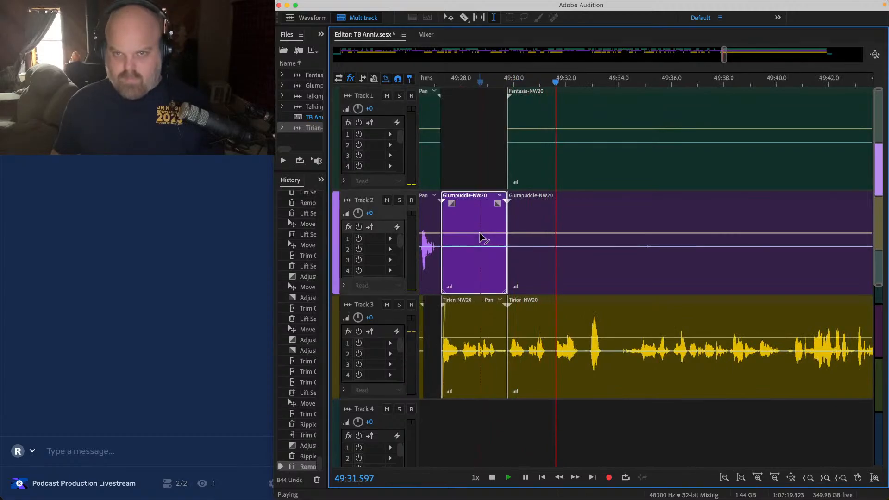
pyautogui.press('Delete')
# Step: Delete the silent Track 1 and Track 2 audio from about 49:29.8 to 50:00 and save the session
pyautogui.moveTo(487, 160); pyautogui.dragTo(709, 216)
pyautogui.press('Delete')
pyautogui.hscroll(1, 639, 212)
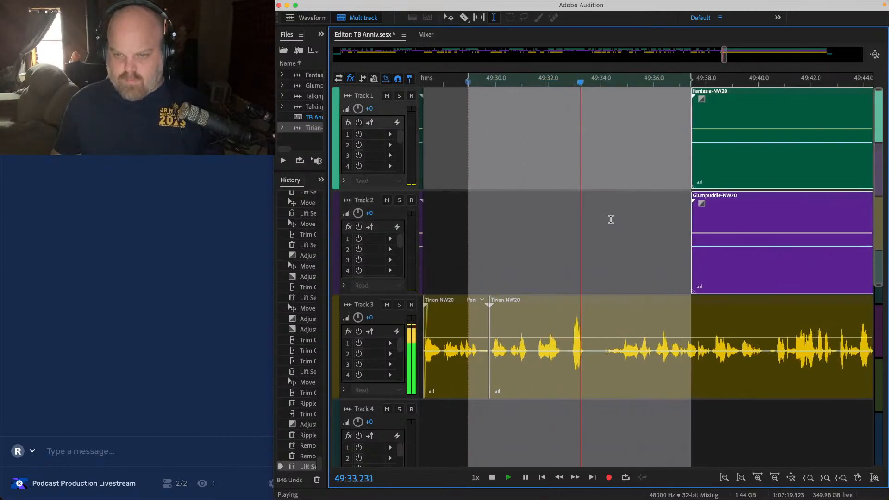
pyautogui.click(612, 218)
pyautogui.hscroll(4, 615, 220)
pyautogui.scroll(-4, 476, 241)
pyautogui.moveTo(460, 149); pyautogui.dragTo(649, 269)
pyautogui.press('Delete')
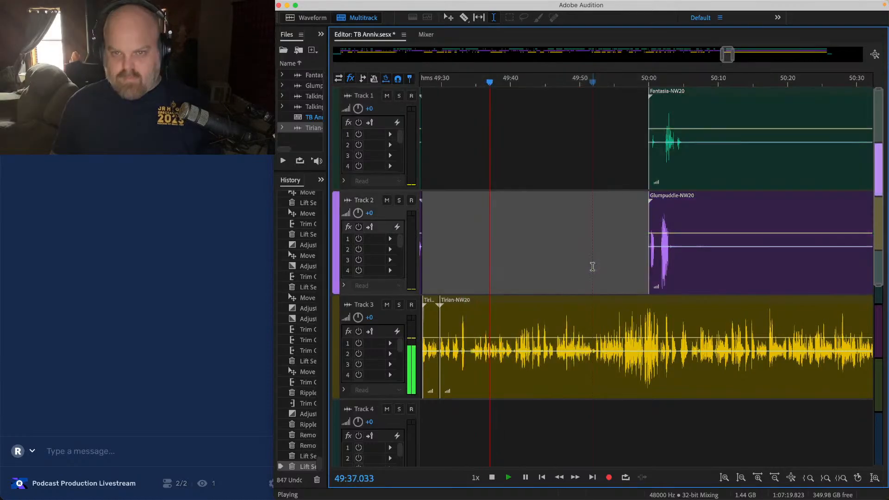
pyautogui.press('super+s')
# Step: Raise the system volume, check the livestream's Twitch dashboard, and return to the multitrack session
pyautogui.hscroll(2, 549, 254)
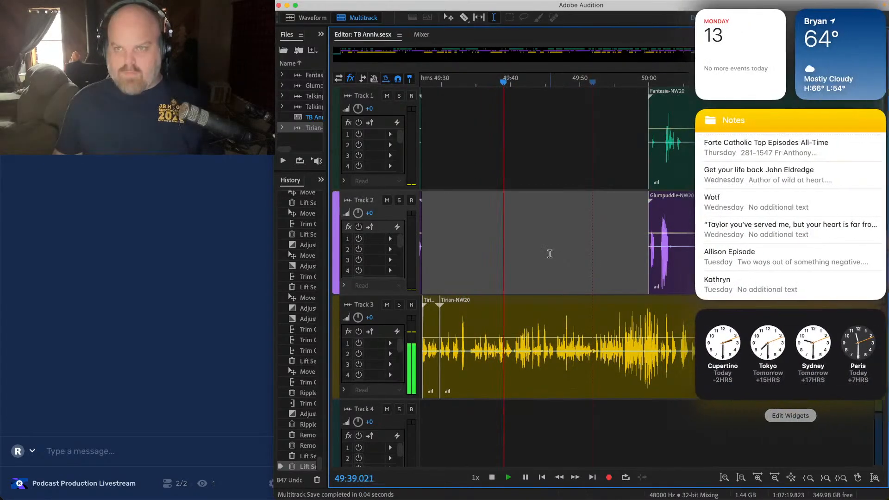
pyautogui.hscroll(-2, 549, 254)
pyautogui.press('XF86AudioRaiseVolume')
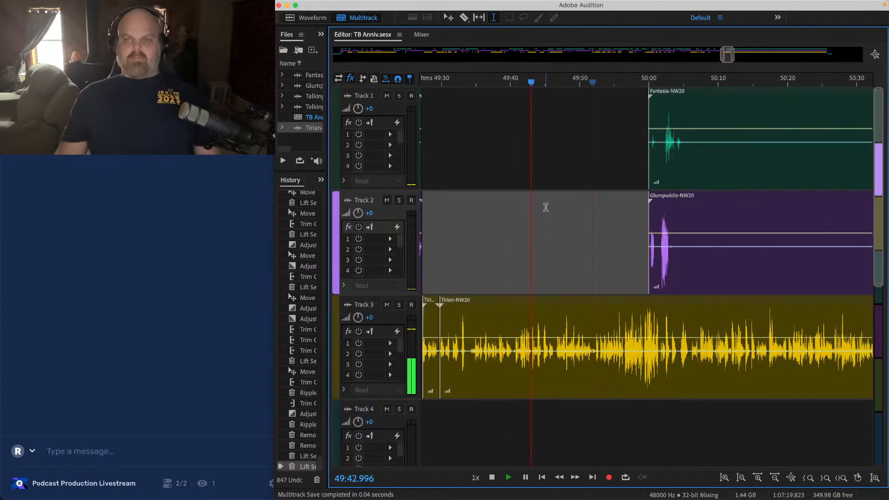
pyautogui.hotkey('ctrl', 'Right')
pyautogui.hotkey('ctrl', 'Right')
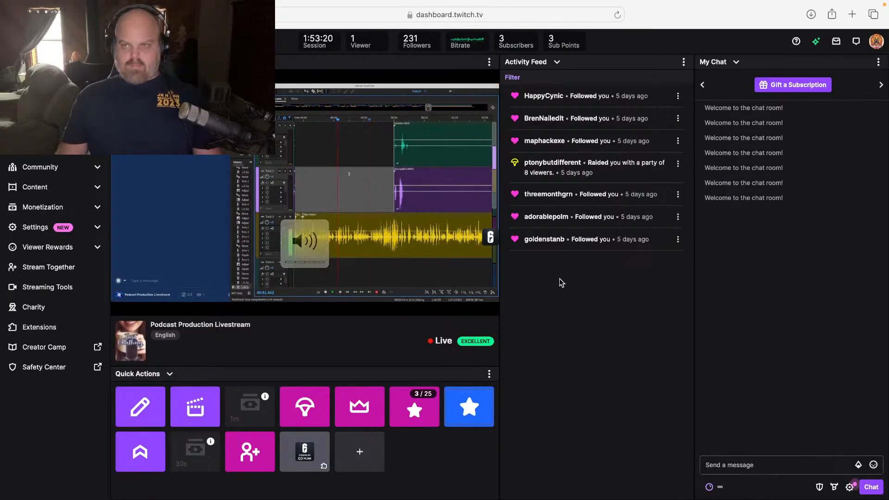
pyautogui.hotkey('ctrl', 'Left')
pyautogui.hotkey('ctrl', 'Left')
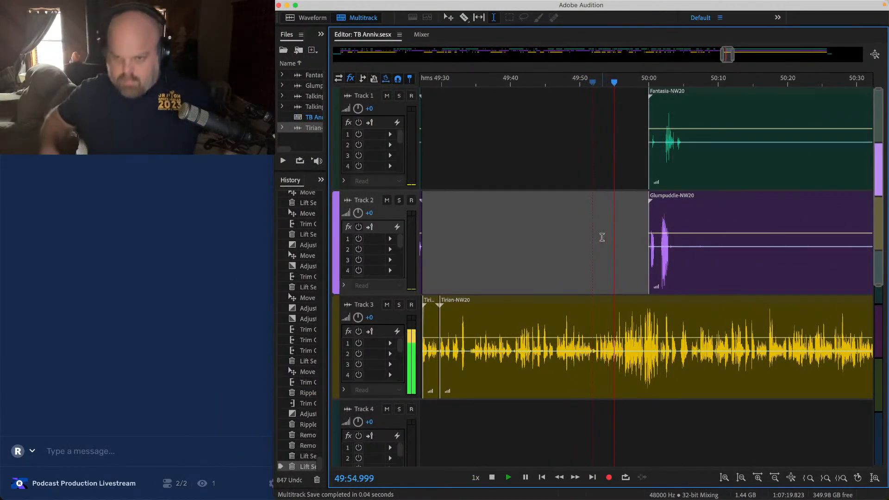
# Step: Delete the silent Track 1 and Track 2 audio from about 50:05.5 to 50:38.5
pyautogui.hscroll(5, 602, 237)
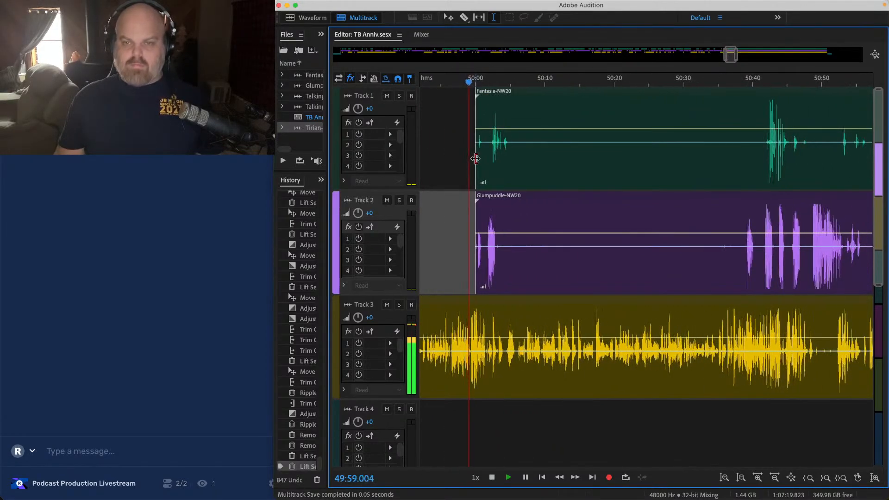
pyautogui.moveTo(515, 117); pyautogui.dragTo(741, 224)
pyautogui.press('Delete')
pyautogui.click(676, 238)
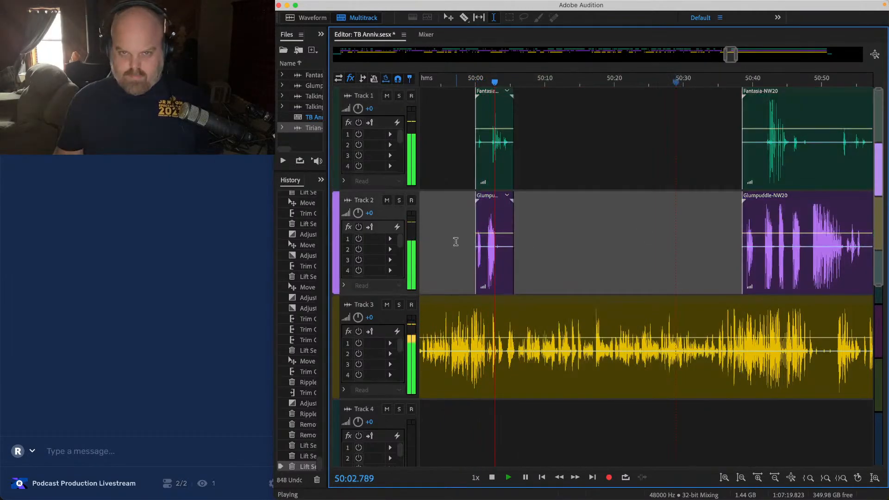
pyautogui.scroll(5, 457, 239)
pyautogui.scroll(-4, 487, 222)
pyautogui.hscroll(5, 488, 222)
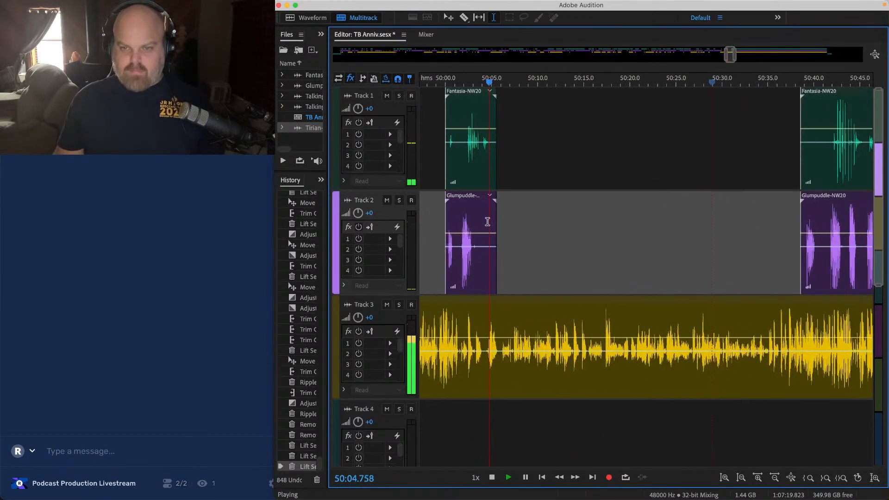
# Step: Delete the silent Track 1 and Track 2 audio from about 50:38.5 to 50:39 and save the session
pyautogui.press('super+s')
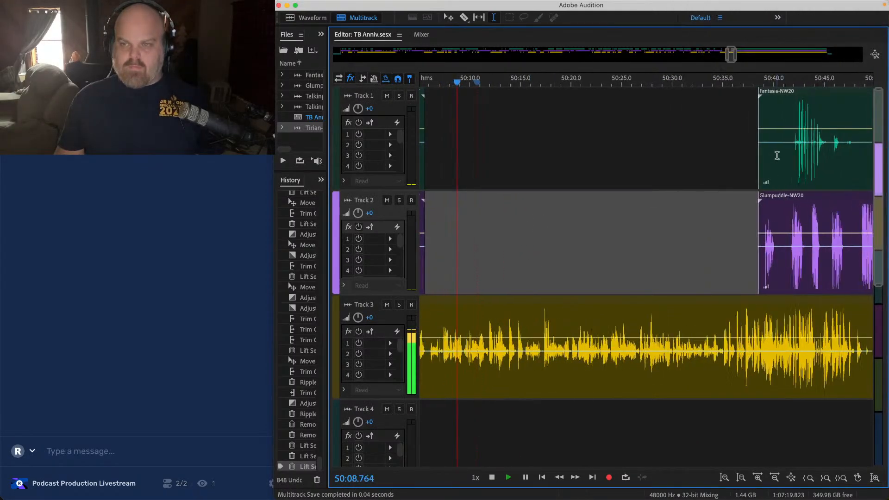
pyautogui.scroll(5, 777, 156)
pyautogui.moveTo(665, 224); pyautogui.dragTo(592, 90)
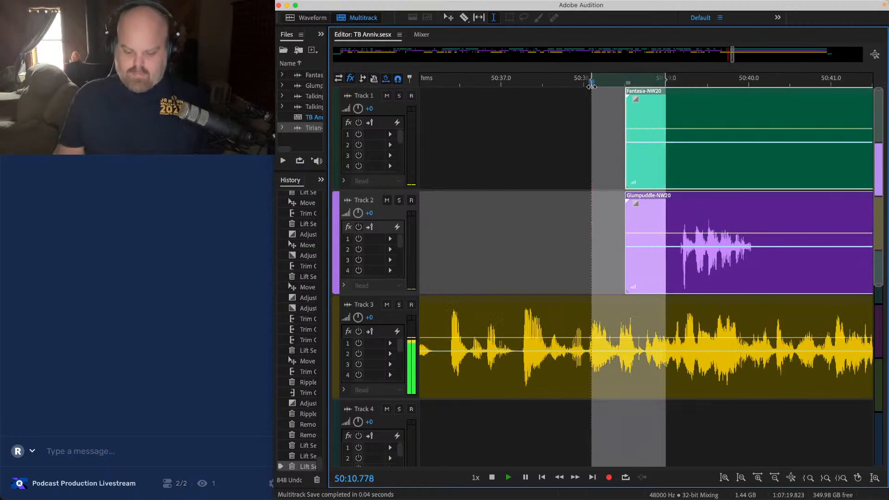
pyautogui.press('Delete')
pyautogui.click(557, 135)
pyautogui.scroll(-5, 557, 135)
pyautogui.press('super+s')
pyautogui.scroll(2, 561, 125)
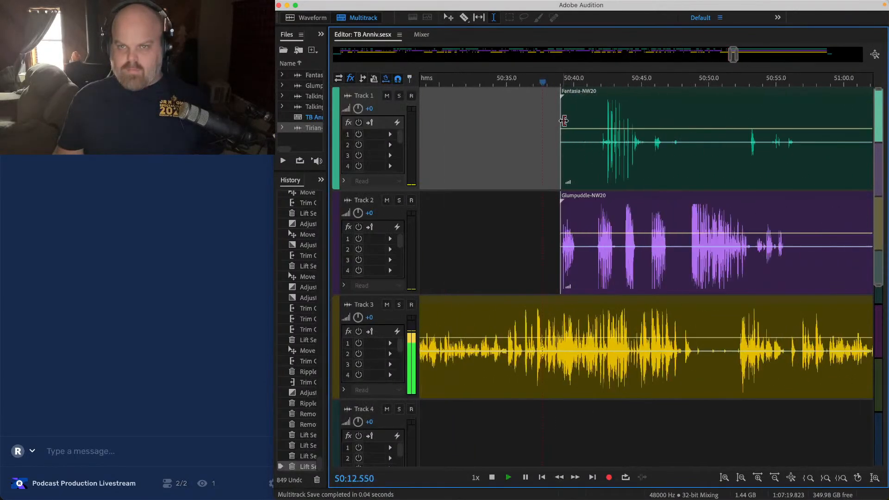
# Step: Trim the start of the Track 1 clip to about 50:42, just before its first speech, and save the session
pyautogui.moveTo(562, 120); pyautogui.dragTo(604, 121)
pyautogui.scroll(-3, 582, 123)
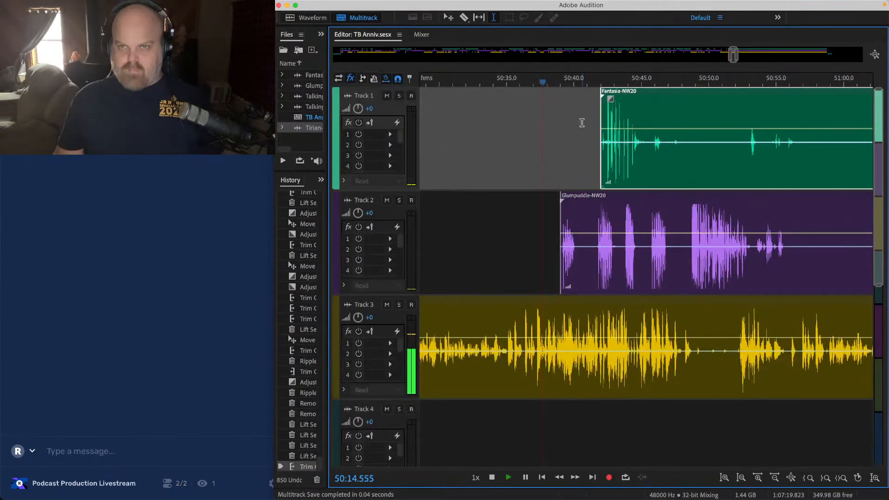
pyautogui.scroll(-2, 582, 122)
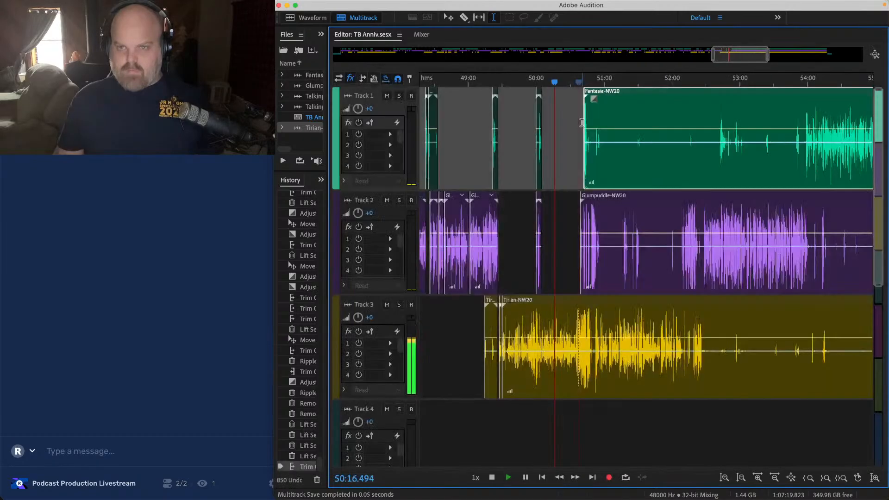
# Step: Move the outro music clip on Track 4 slightly earlier so it begins just before the conversation clips end
pyautogui.hscroll(5, 535, 144)
pyautogui.scroll(-2, 476, 147)
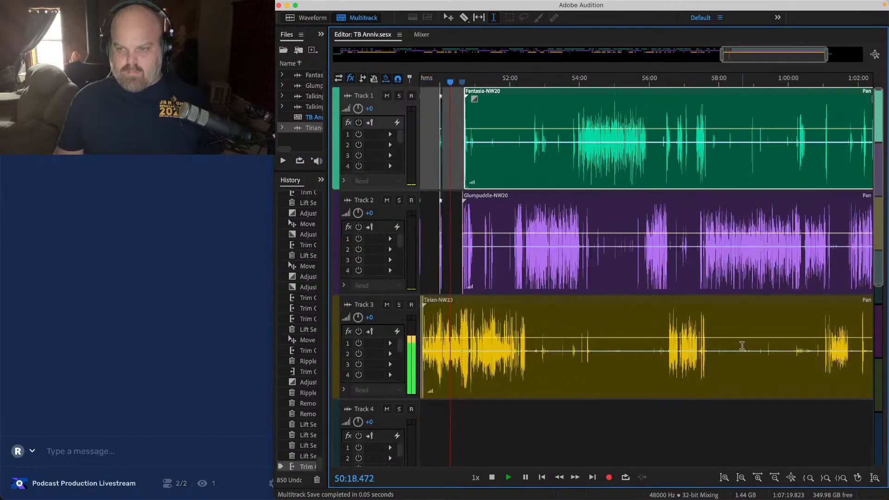
pyautogui.hscroll(6, 742, 345)
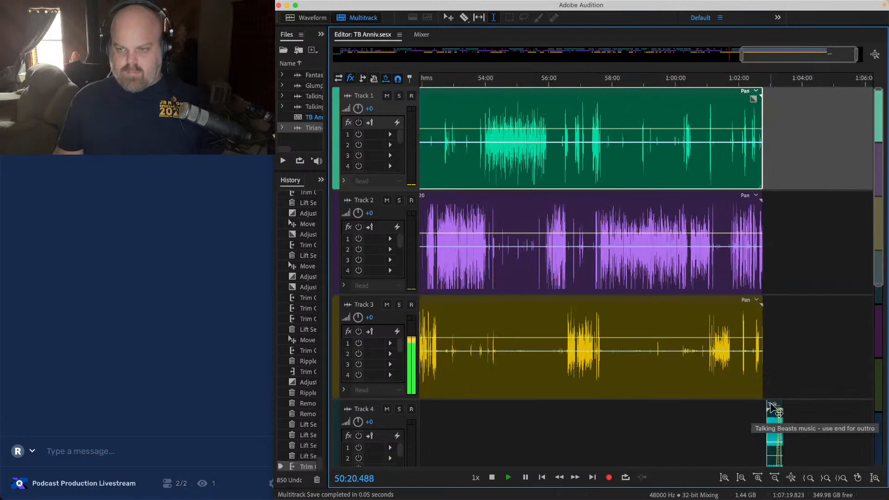
pyautogui.moveTo(771, 405); pyautogui.dragTo(756, 407)
pyautogui.hscroll(-8, 671, 358)
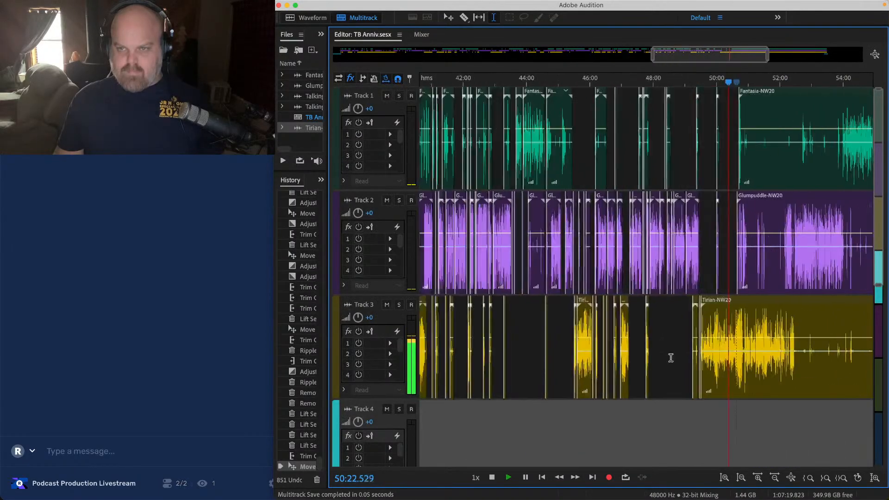
# Step: Listen to the conversation from about 50:24 to 50:49 and examine the clips around 50:40 on all three tracks
pyautogui.scroll(4, 787, 118)
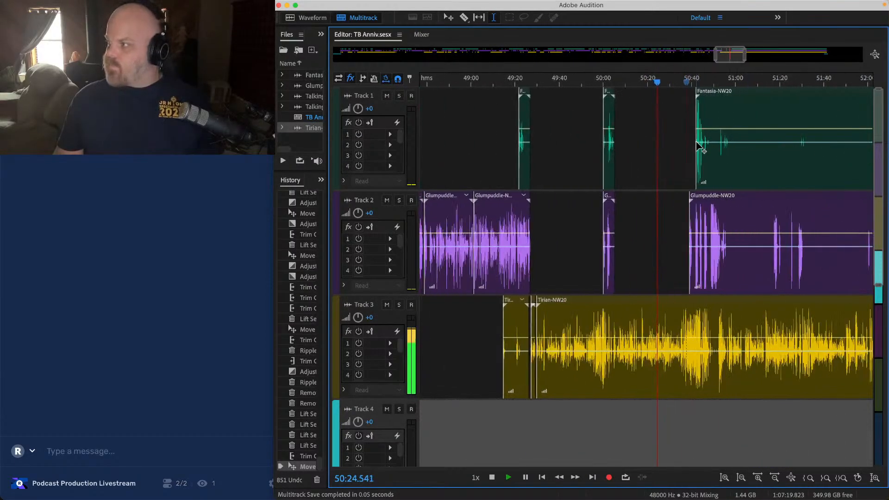
pyautogui.scroll(4, 692, 128)
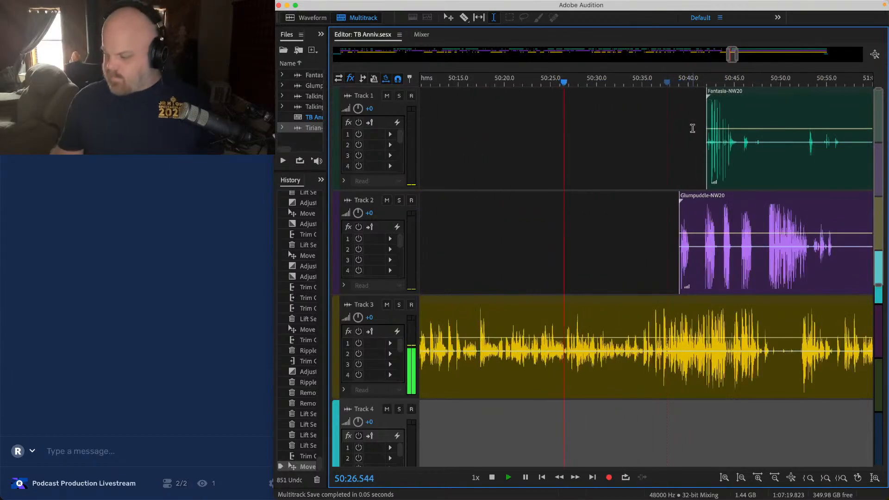
pyautogui.press('space')
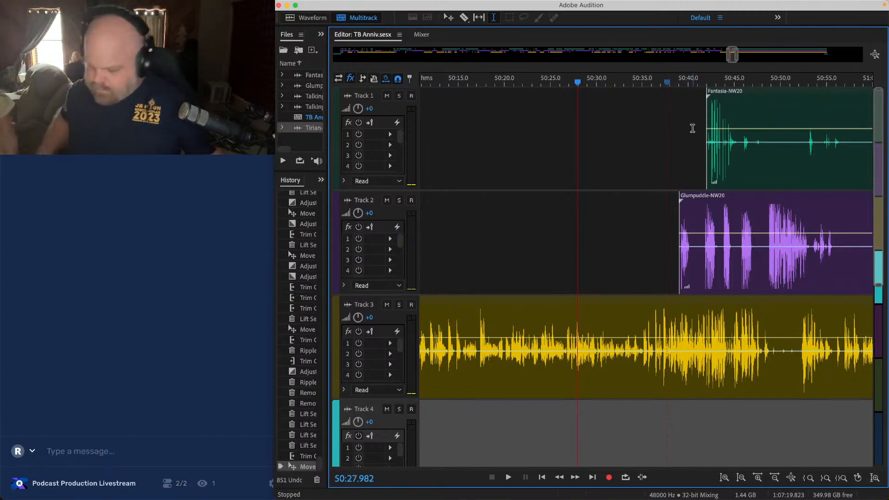
pyautogui.press('space')
pyautogui.hscroll(3, 659, 141)
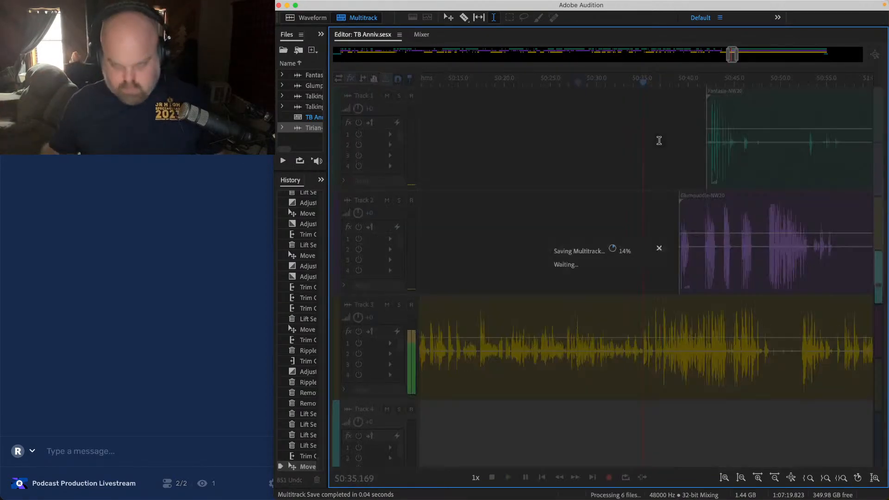
pyautogui.scroll(-3, 659, 140)
pyautogui.scroll(-3, 639, 144)
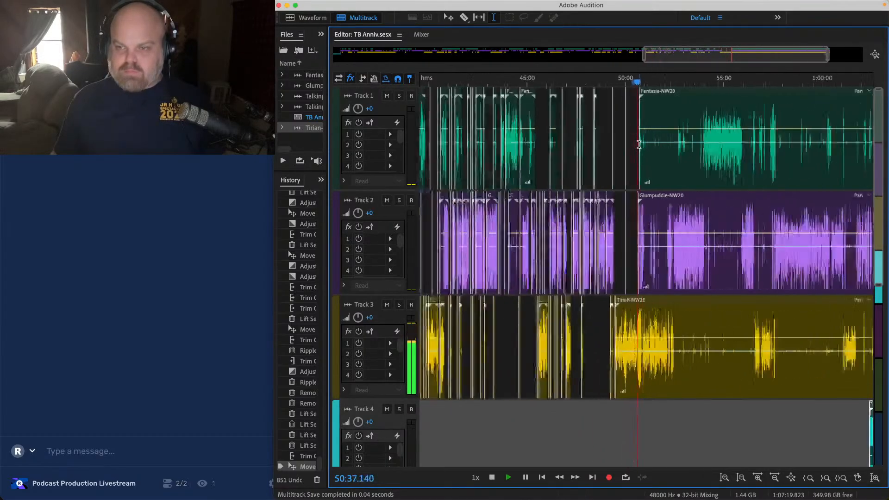
pyautogui.scroll(4, 672, 134)
pyautogui.scroll(5, 672, 135)
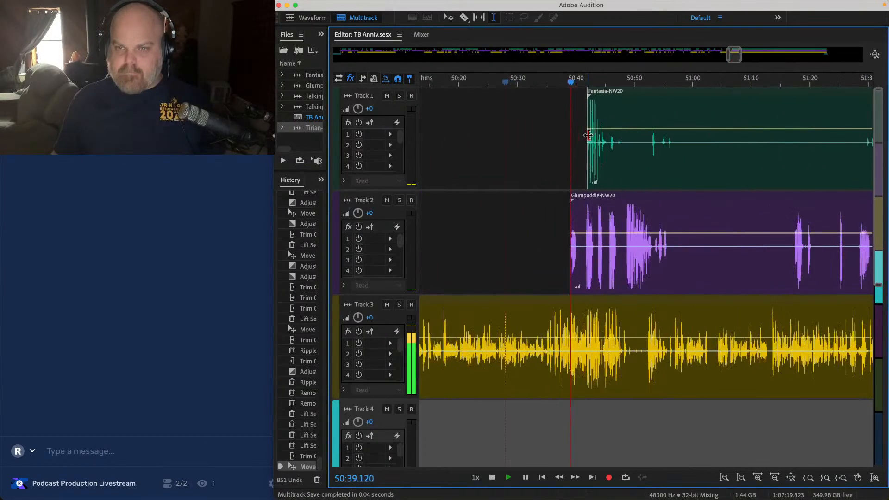
pyautogui.click(561, 121)
pyautogui.scroll(-2, 512, 134)
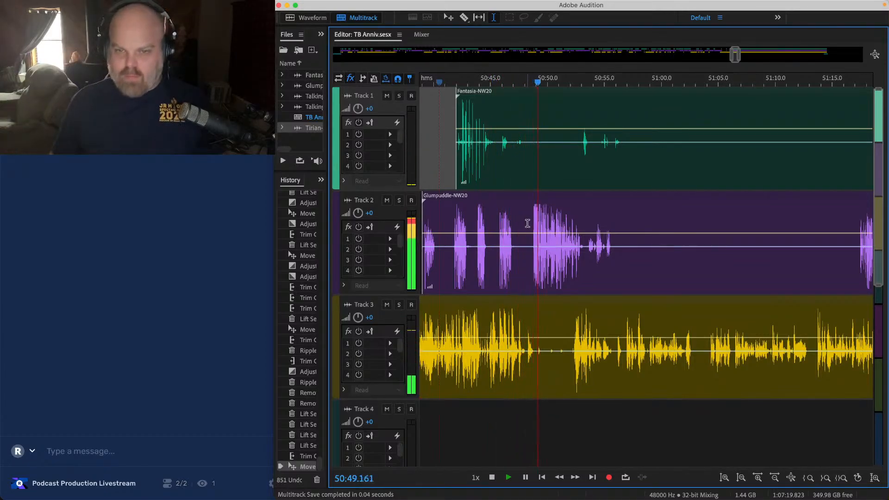
# Step: Delete the Track 3 audio from about 50:45.7 to 50:48.7
pyautogui.scroll(5, 511, 139)
pyautogui.scroll(2, 427, 216)
pyautogui.click(427, 215)
pyautogui.scroll(1, 427, 217)
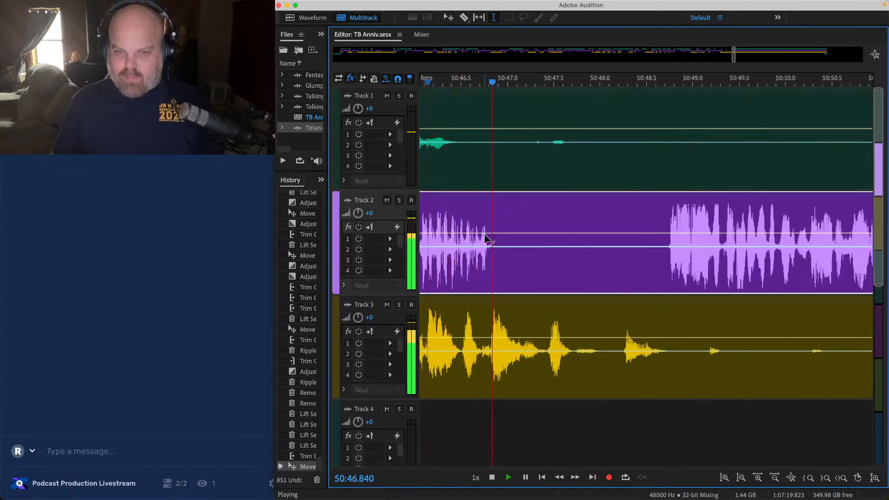
pyautogui.press('space')
pyautogui.hscroll(-3, 473, 325)
pyautogui.click(486, 322)
pyautogui.press('space')
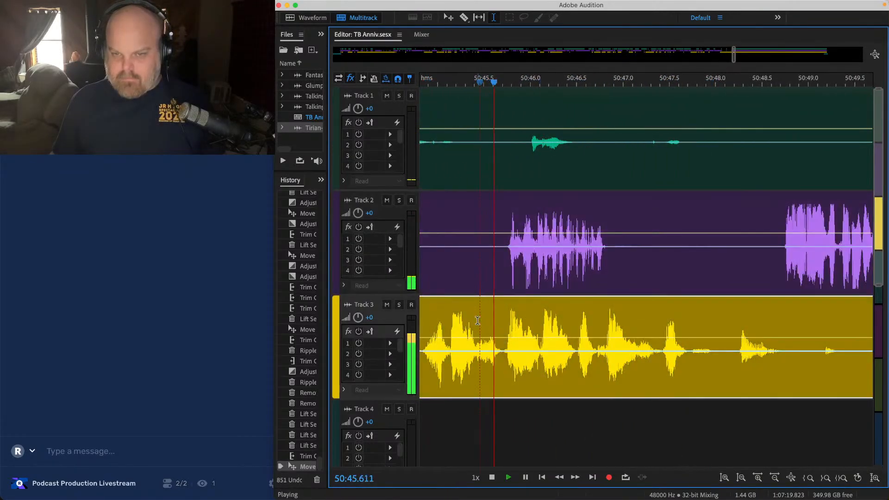
pyautogui.moveTo(503, 319); pyautogui.dragTo(781, 317)
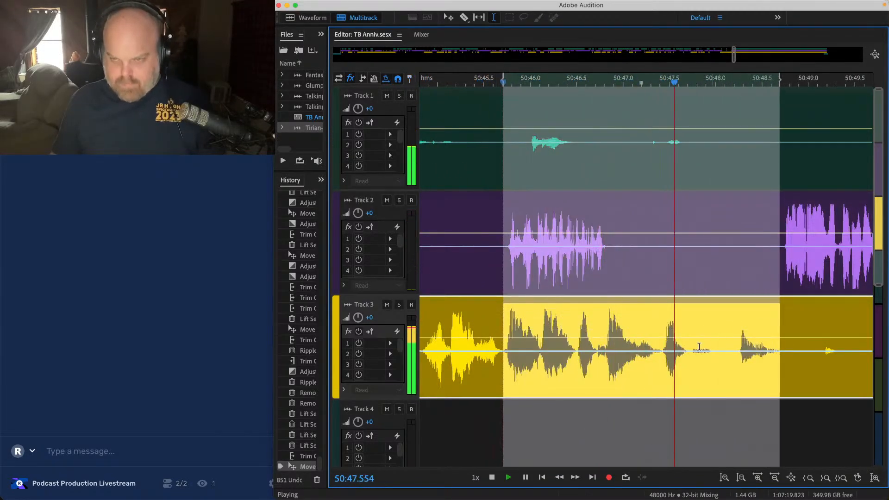
pyautogui.press('Delete')
# Step: Find the stumble in the Track 2 speech near 50:49 and delete all three tracks' audio from 50:48.0 to about 50:49.5
pyautogui.hscroll(2, 699, 347)
pyautogui.scroll(-2, 544, 313)
pyautogui.scroll(1, 635, 238)
pyautogui.scroll(2, 635, 238)
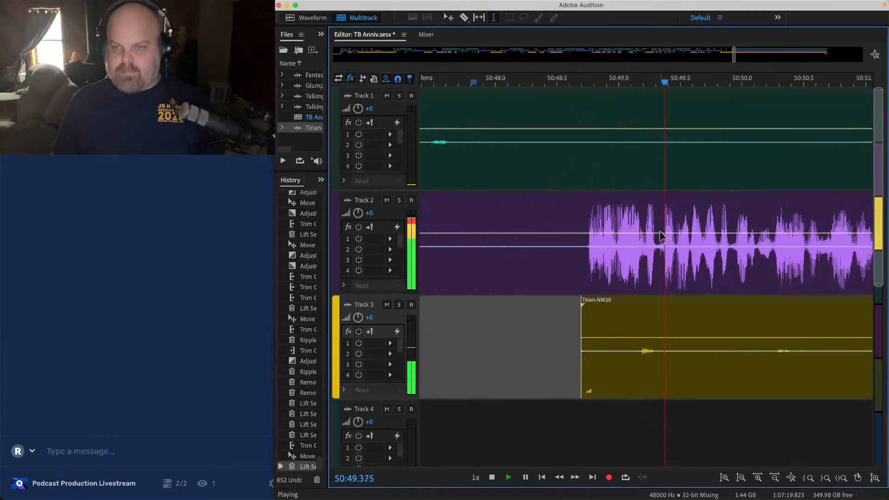
pyautogui.click(662, 218)
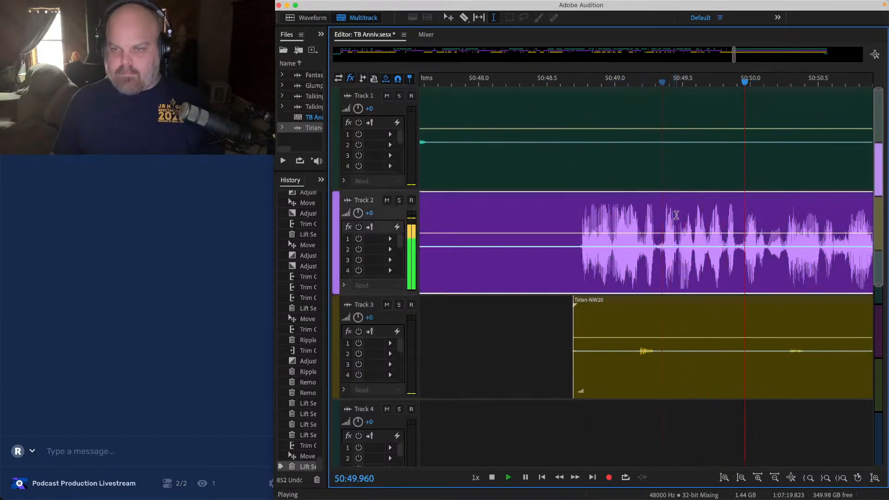
pyautogui.click(676, 215)
pyautogui.press('space')
pyautogui.press('space')
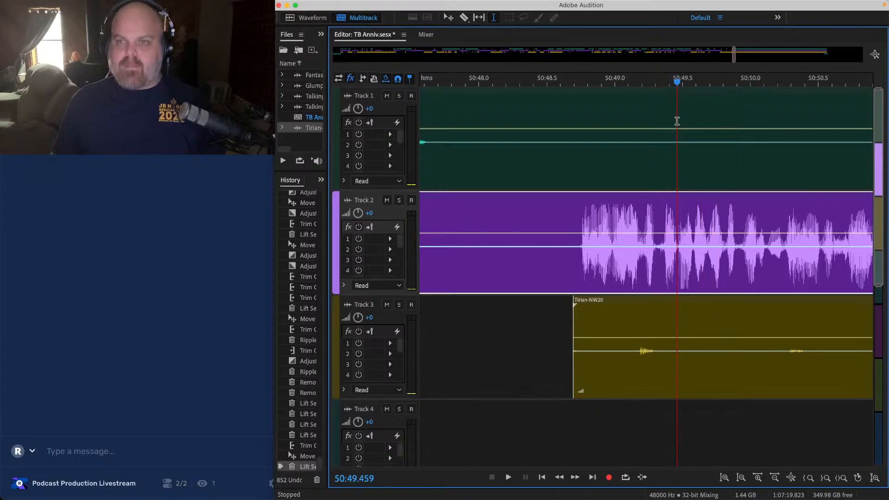
pyautogui.moveTo(677, 121); pyautogui.dragTo(480, 361)
pyautogui.press('Delete')
pyautogui.scroll(-4, 562, 343)
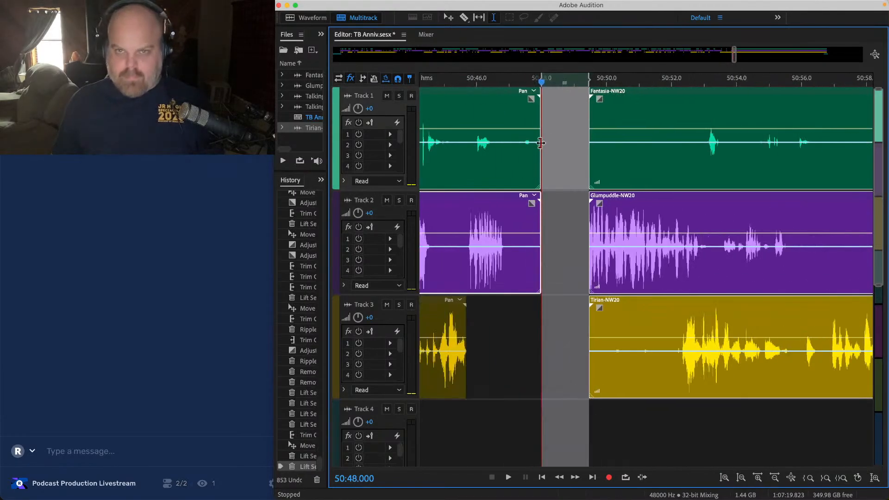
# Step: Cut the Track 1 and Track 2 clips back to 50:47.0 and move all following clips earlier to start there
pyautogui.moveTo(557, 123); pyautogui.dragTo(510, 254)
pyautogui.press('Delete')
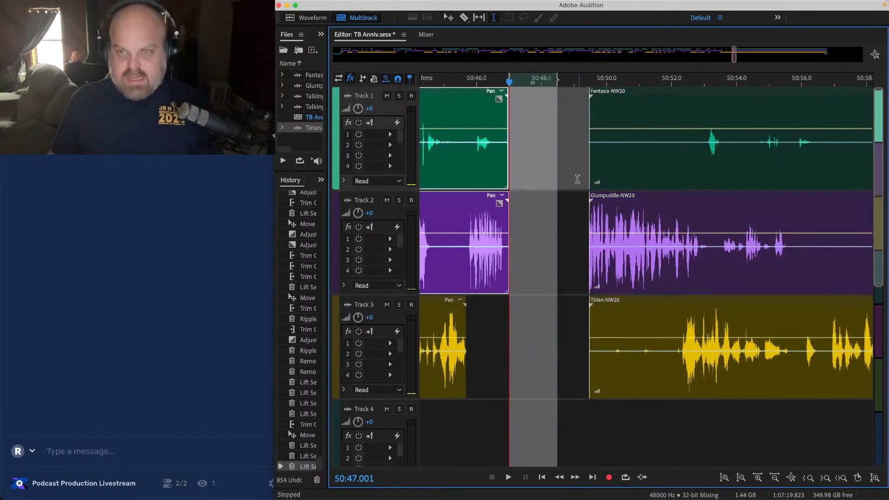
pyautogui.moveTo(577, 179); pyautogui.dragTo(671, 188)
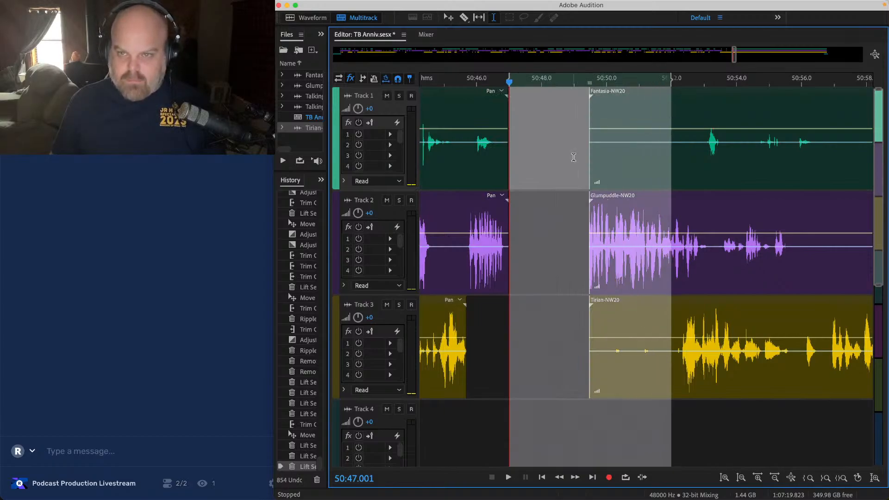
pyautogui.moveTo(573, 158); pyautogui.dragTo(716, 278)
pyautogui.moveTo(609, 199); pyautogui.dragTo(529, 199)
# Step: Play the Track 2 join at 50:47.0 and add a very short fade-in to the clip that starts there
pyautogui.click(482, 205)
pyautogui.press('space')
pyautogui.scroll(3, 481, 205)
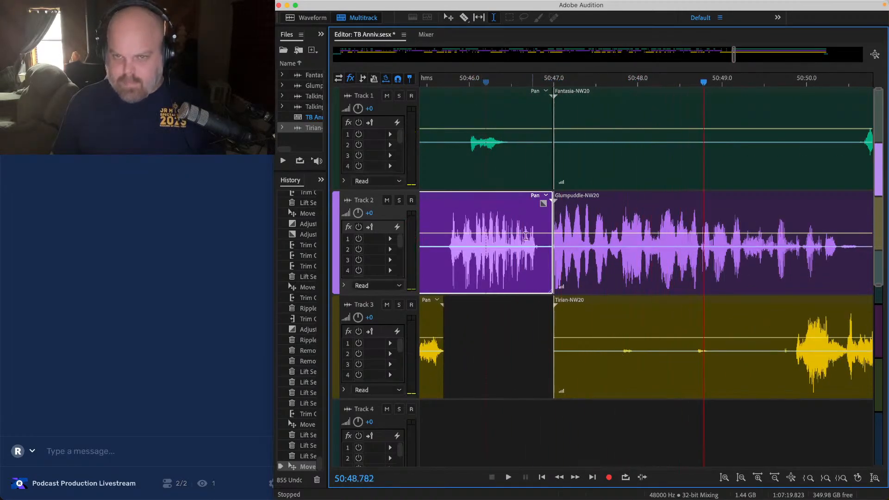
pyautogui.scroll(3, 626, 278)
pyautogui.click(633, 203)
pyautogui.press('space')
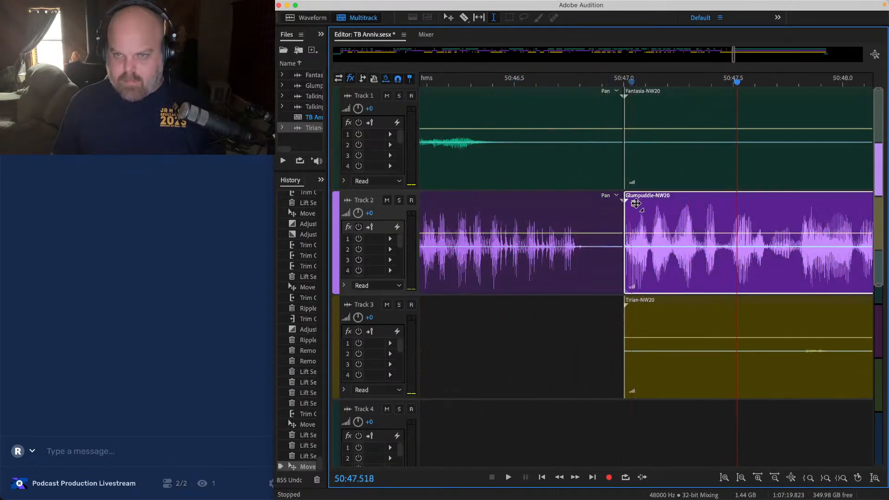
pyautogui.click(509, 209)
pyautogui.press('space')
pyautogui.scroll(-4, 514, 196)
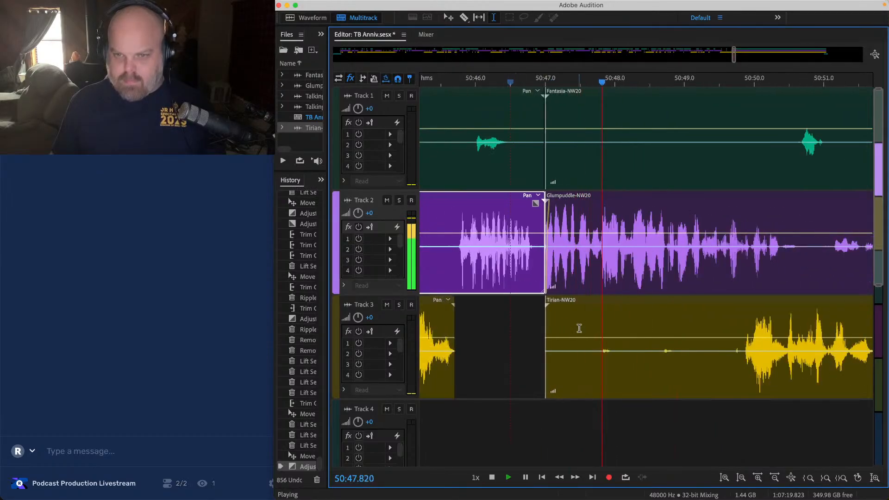
# Step: Delete the silent Track 1 audio from about 50:46.7 to 50:48.0
pyautogui.click(578, 317)
pyautogui.keyDown('super'); pyautogui.click(550, 112); pyautogui.keyUp('super')
pyautogui.press('space')
pyautogui.moveTo(522, 111); pyautogui.dragTo(615, 113)
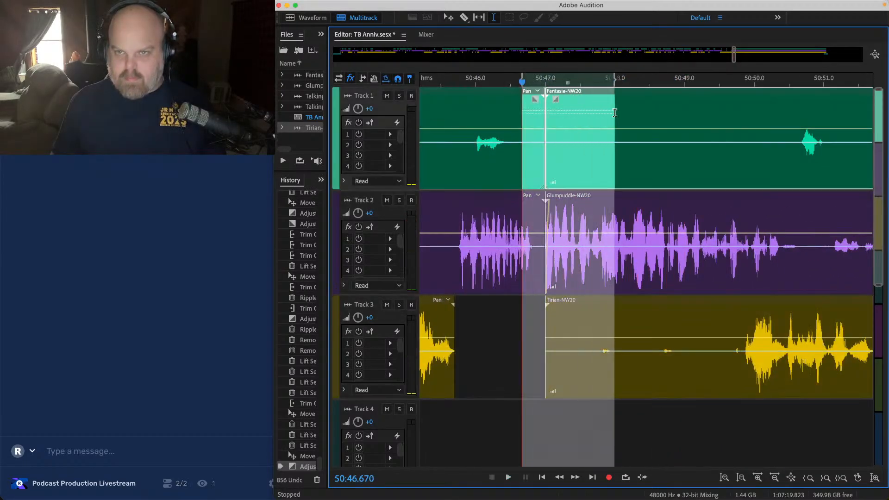
pyautogui.press('Delete')
# Step: Trim the silent start of the Track 3 clip up to its first speech at about 50:49.8, saving the session between trims
pyautogui.moveTo(546, 323); pyautogui.dragTo(596, 321)
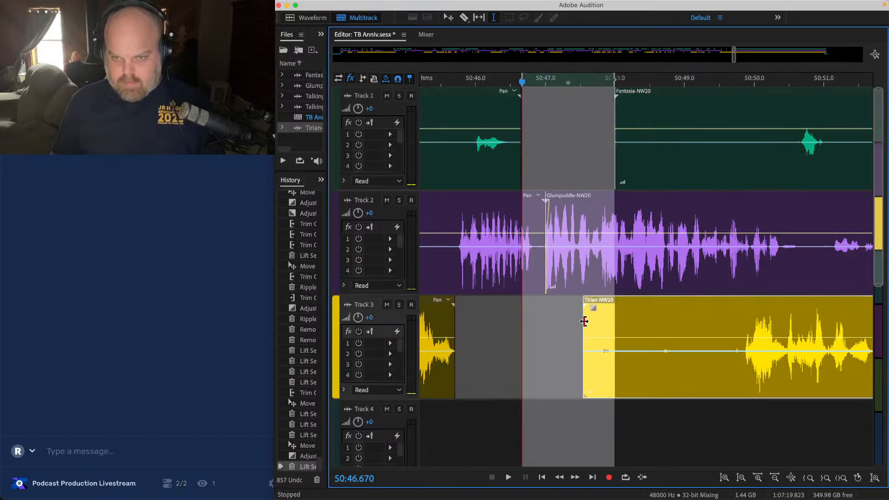
pyautogui.click(488, 325)
pyautogui.press('space')
pyautogui.press('super+s')
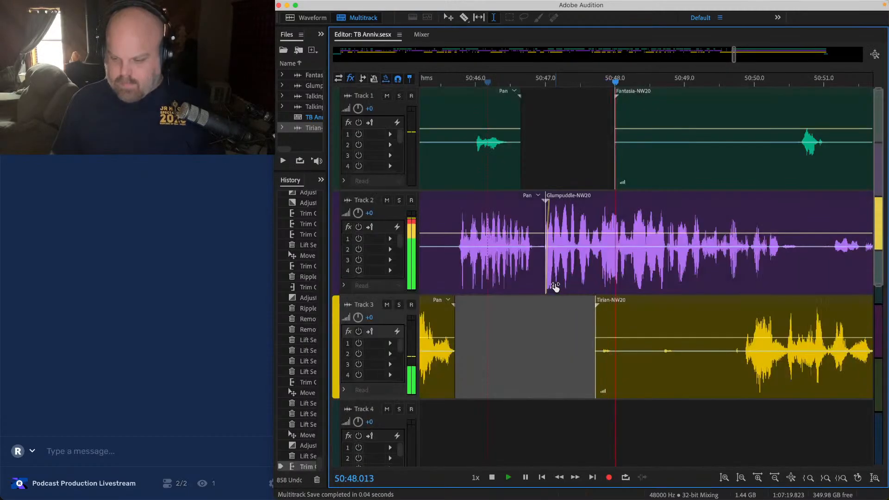
pyautogui.scroll(-3, 521, 314)
pyautogui.moveTo(548, 314); pyautogui.dragTo(607, 315)
pyautogui.click(574, 322)
# Step: Ripple delete all three tracks from about 50:53.6 to 50:55.4 and crossfade the Track 1 join out to about 50:54.6
pyautogui.hscroll(5, 570, 323)
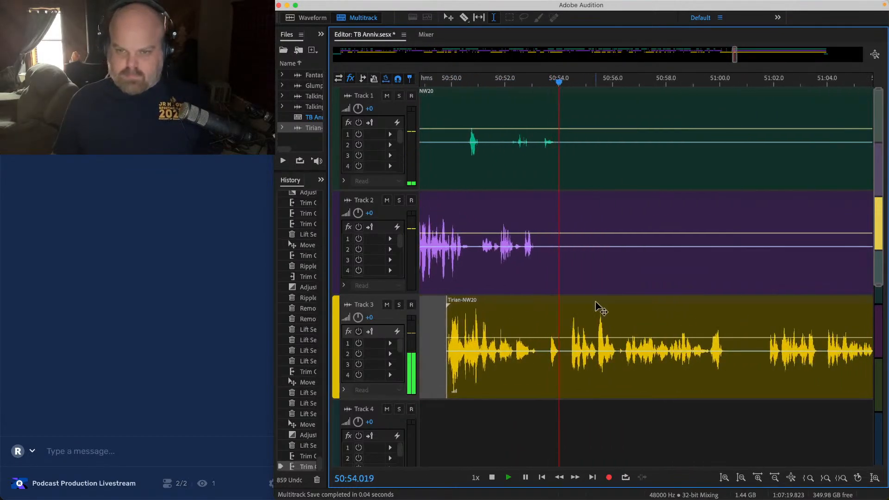
pyautogui.scroll(3, 573, 308)
pyautogui.scroll(2, 534, 326)
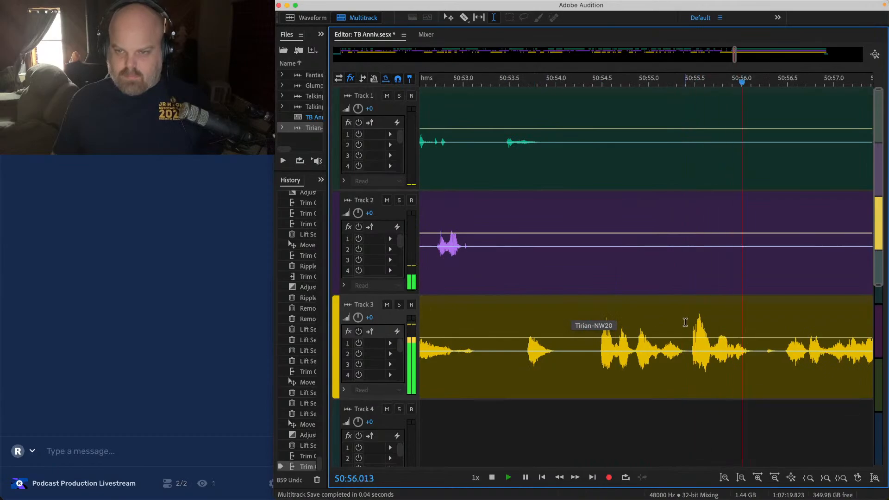
pyautogui.moveTo(686, 322); pyautogui.dragTo(608, 121)
pyautogui.click(461, 113)
pyautogui.press('space')
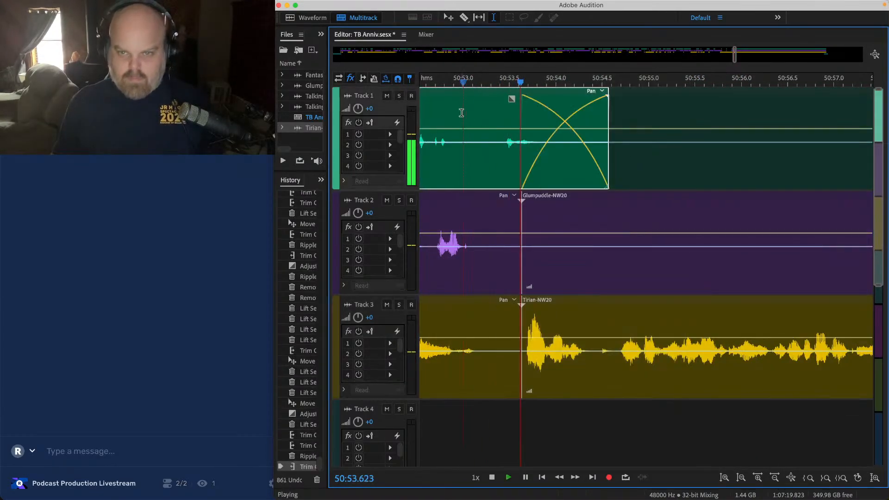
# Step: Delete the silent Track 1 and Track 2 audio from about 50:55.3 to 51:12.8 and save the session
pyautogui.scroll(-1, 462, 113)
pyautogui.scroll(-3, 498, 126)
pyautogui.hotkey('ctrl', 's')
pyautogui.moveTo(508, 127); pyautogui.dragTo(828, 189)
pyautogui.press('Delete')
pyautogui.scroll(-3, 608, 243)
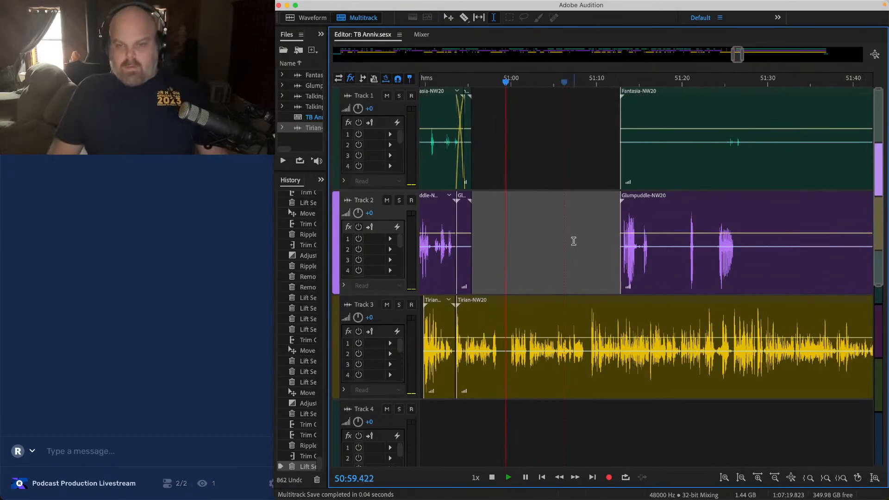
pyautogui.scroll(3, 524, 246)
pyautogui.press('space')
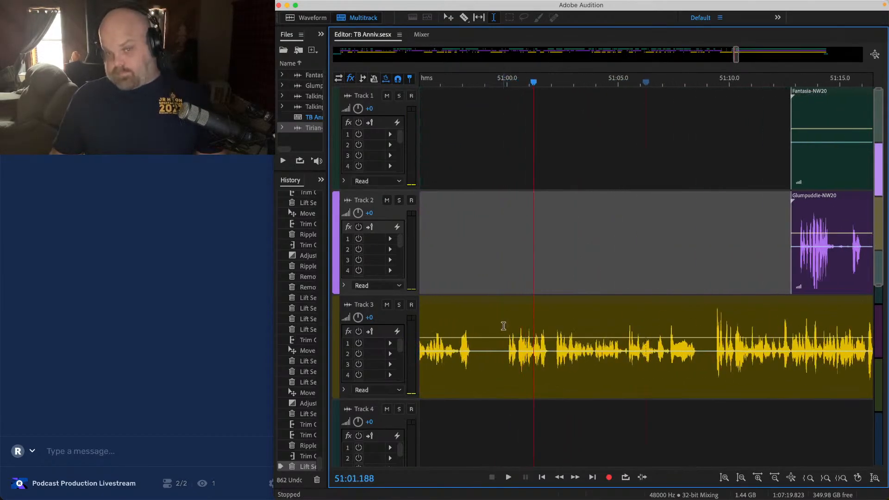
# Step: Cut the Track 3 audio from about 50:58.8 to 51:00.0 and slide all following clips earlier to close the gap, saving the session
pyautogui.moveTo(503, 326); pyautogui.dragTo(480, 321)
pyautogui.press('Delete')
pyautogui.moveTo(692, 153); pyautogui.dragTo(864, 317)
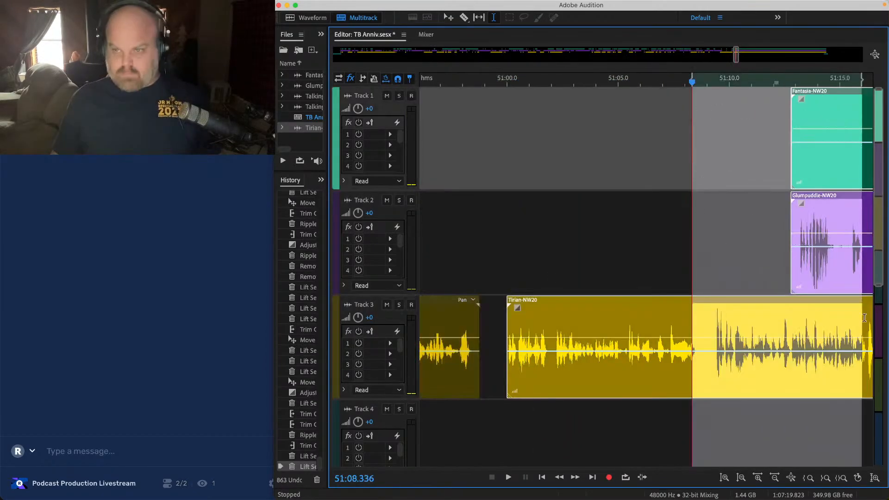
pyautogui.scroll(3, 469, 277)
pyautogui.moveTo(582, 305); pyautogui.dragTo(513, 302)
pyautogui.scroll(-5, 463, 254)
pyautogui.click(462, 256)
pyautogui.press('space')
pyautogui.press('super+s')
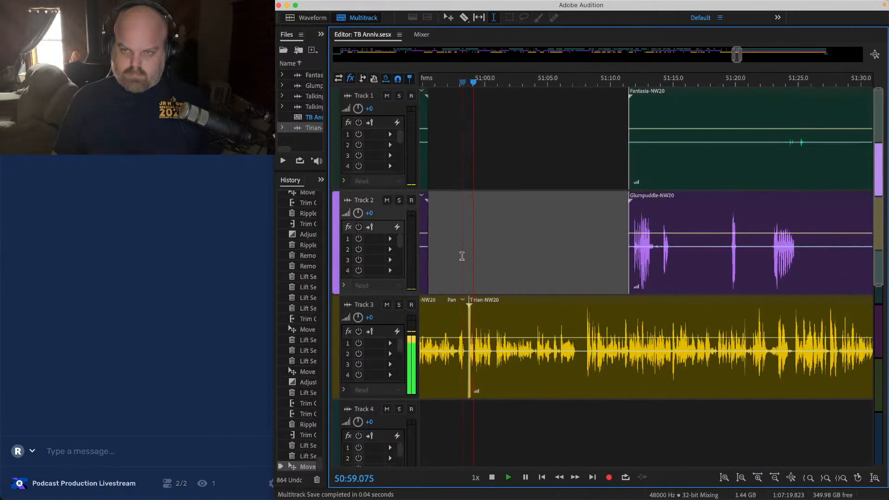
# Step: Trim the silent start of the Track 1 clip up to about 51:25
pyautogui.hscroll(3, 546, 165)
pyautogui.scroll(-3, 554, 121)
pyautogui.hscroll(1, 549, 121)
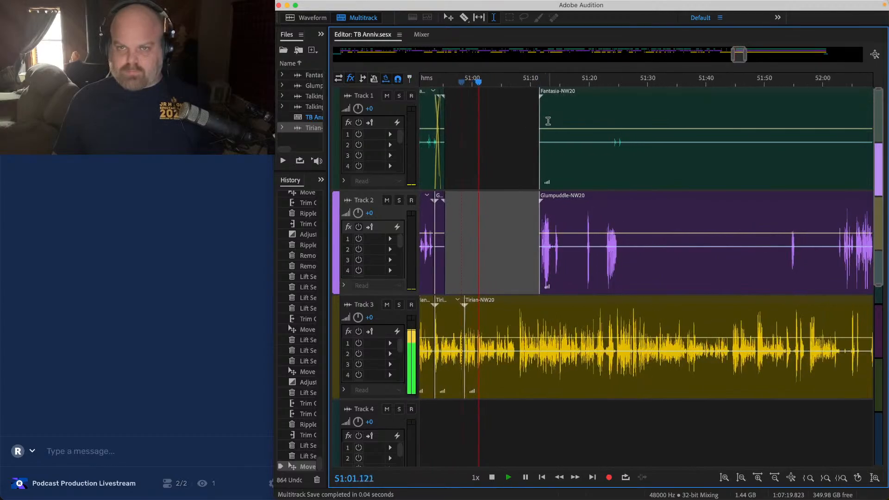
pyautogui.hscroll(1, 542, 118)
pyautogui.moveTo(539, 116); pyautogui.dragTo(616, 118)
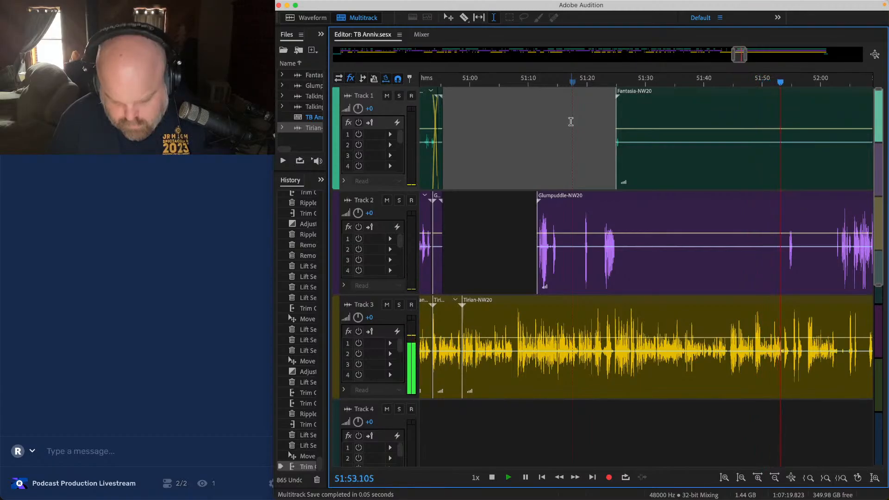
# Step: Delete the Track 3 audio from about 51:53.7 to 51:57.7
pyautogui.hscroll(4, 574, 124)
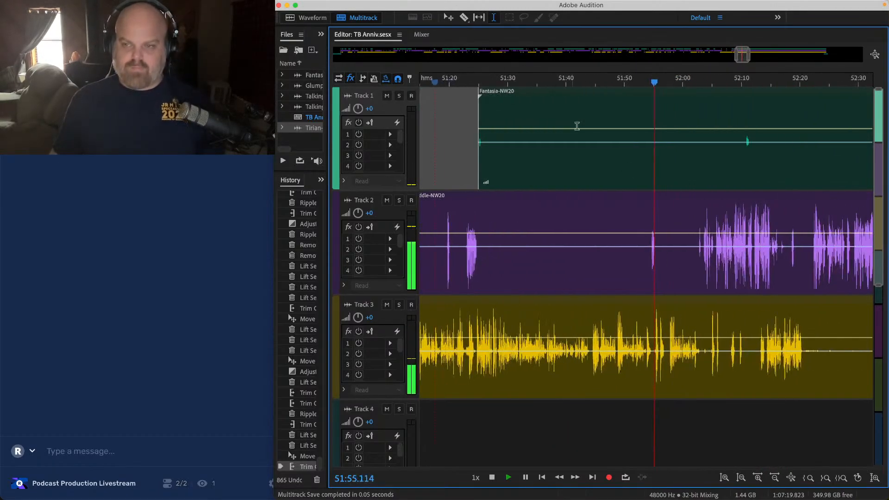
pyautogui.scroll(2, 650, 202)
pyautogui.rightClick(671, 255)
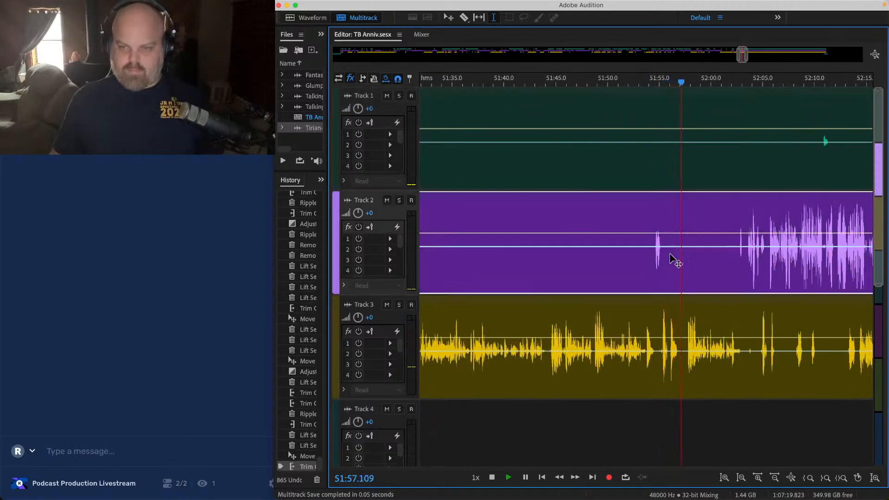
pyautogui.click(601, 275)
pyautogui.scroll(2, 597, 318)
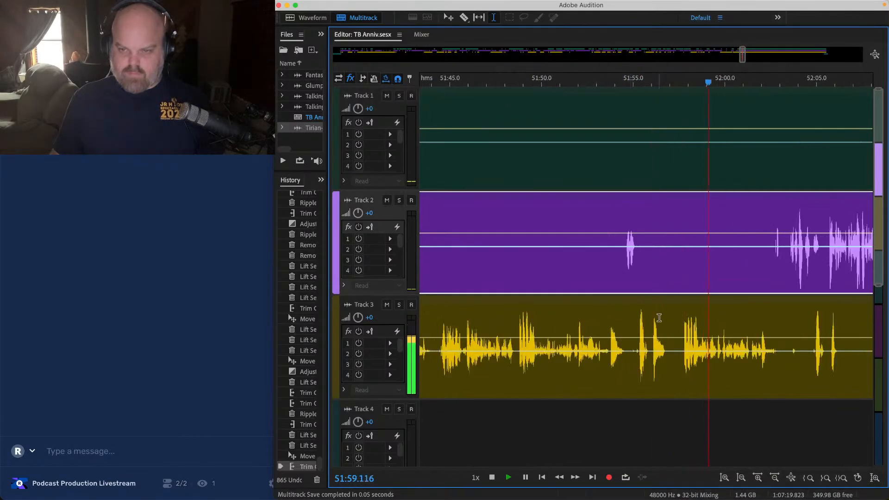
pyautogui.hscroll(1, 660, 320)
pyautogui.click(567, 324)
pyautogui.scroll(3, 636, 340)
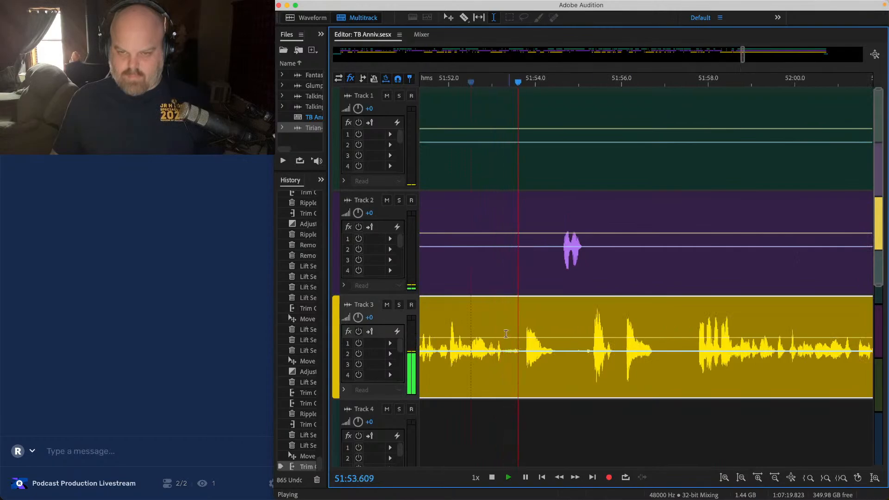
pyautogui.moveTo(524, 330); pyautogui.dragTo(702, 296)
pyautogui.press('Delete')
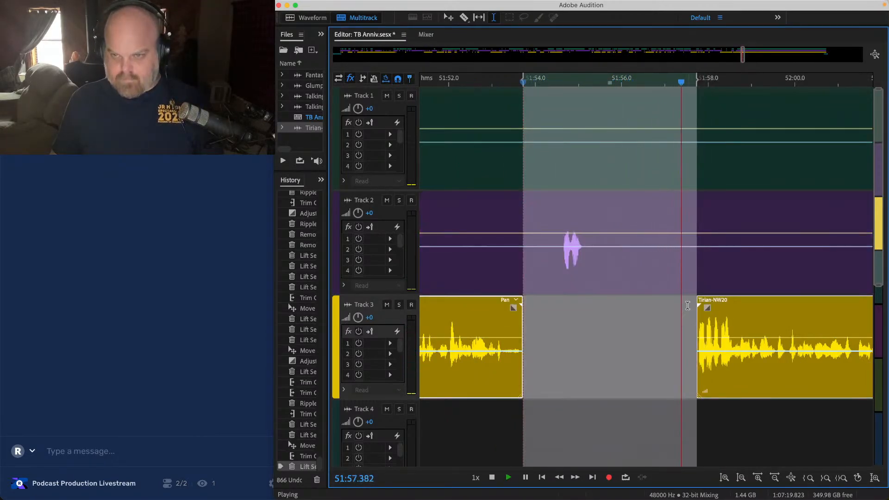
# Step: Remove the opening of the following Track 3 clip up to about 51:58.3 and adjust its fade-in
pyautogui.press('space')
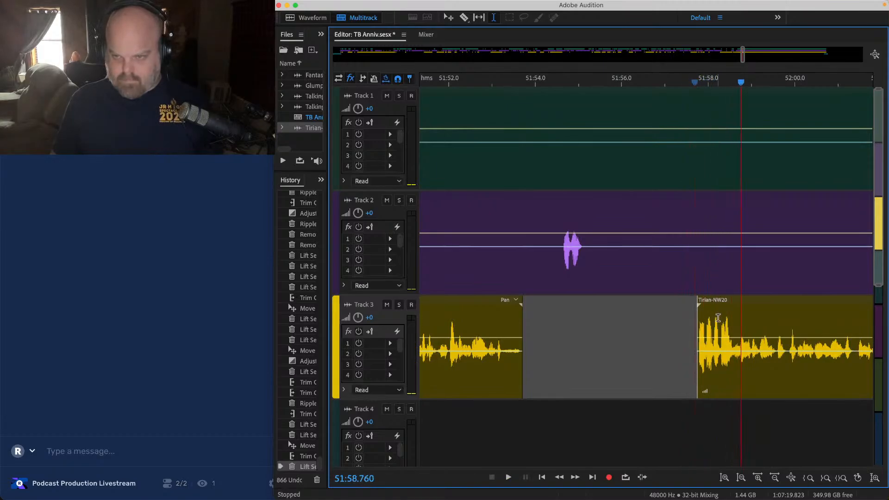
pyautogui.click(719, 318)
pyautogui.press('space')
pyautogui.moveTo(720, 319); pyautogui.dragTo(679, 319)
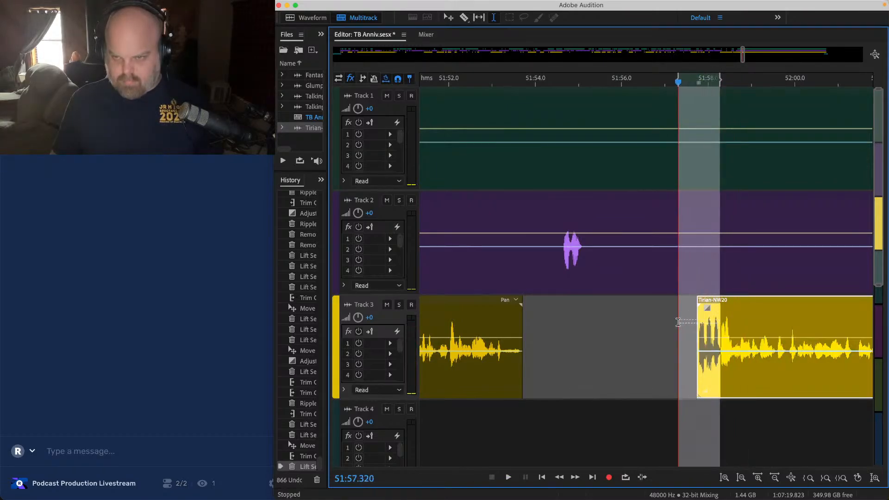
pyautogui.press('Delete')
pyautogui.moveTo(730, 310); pyautogui.dragTo(733, 309)
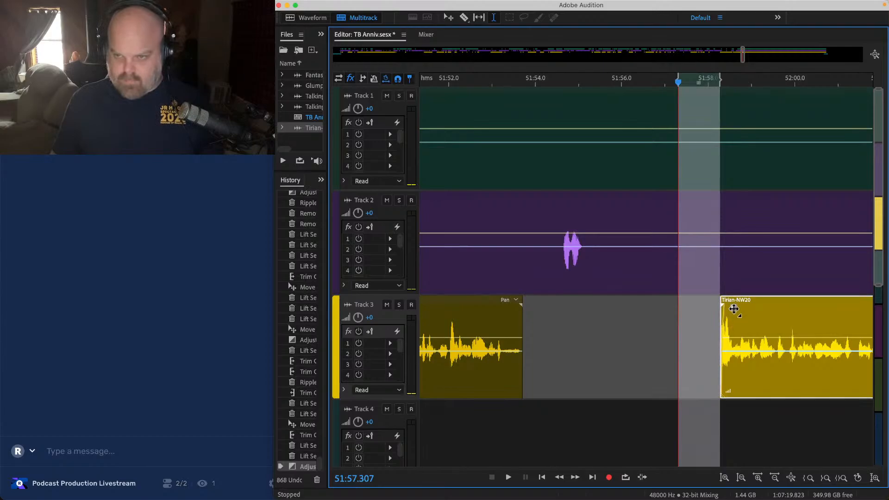
pyautogui.click(709, 324)
pyautogui.press('space')
# Step: Delete the Track 1 and Track 2 audio from about 51:55.6 to 52:02.2
pyautogui.scroll(-2, 627, 229)
pyautogui.moveTo(611, 101); pyautogui.dragTo(807, 261)
pyautogui.press('Delete')
pyautogui.click(755, 154)
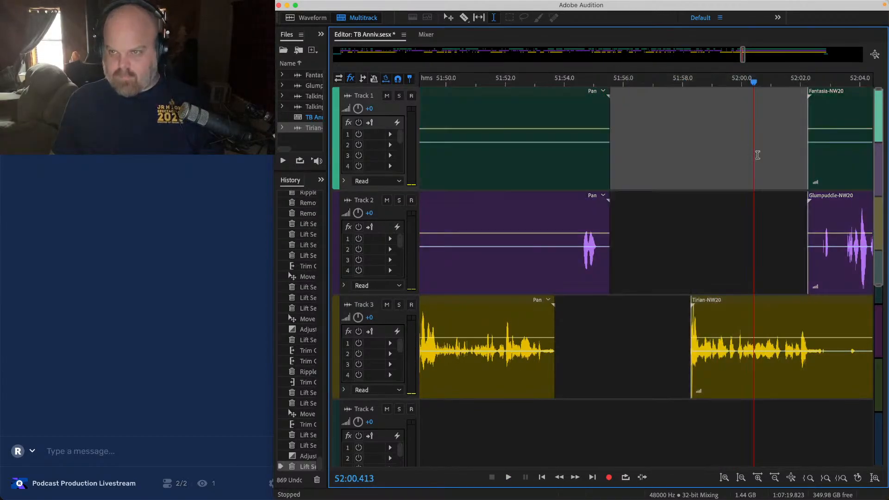
# Step: Move the clips after the gap earlier on all three tracks so the Track 3 clip starts at about 51:54.2, and play the join
pyautogui.press('e')
pyautogui.moveTo(685, 301); pyautogui.dragTo(569, 314)
pyautogui.click(502, 333)
pyautogui.press('space')
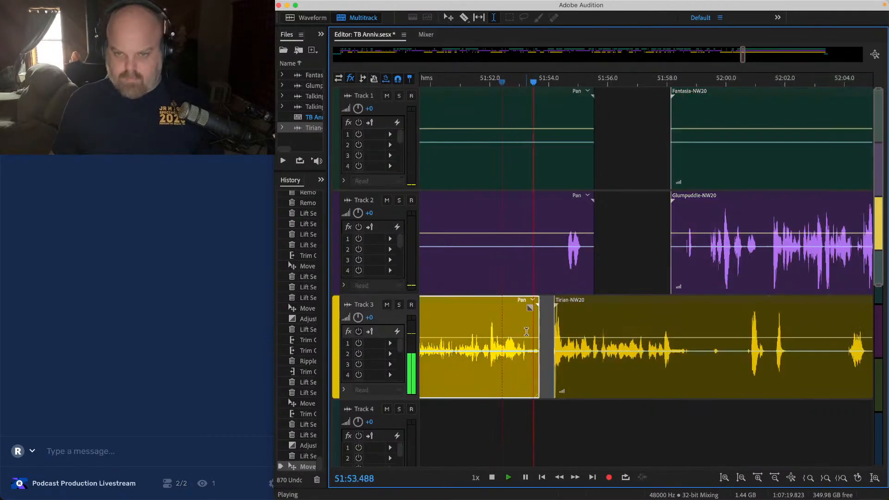
pyautogui.press('space')
# Step: Delete the Track 1 and Track 2 audio from about 51:52.2 to 51:54.4 and move their short remaining clips to about 51:53.5
pyautogui.moveTo(560, 219); pyautogui.dragTo(627, 224)
pyautogui.press('Delete')
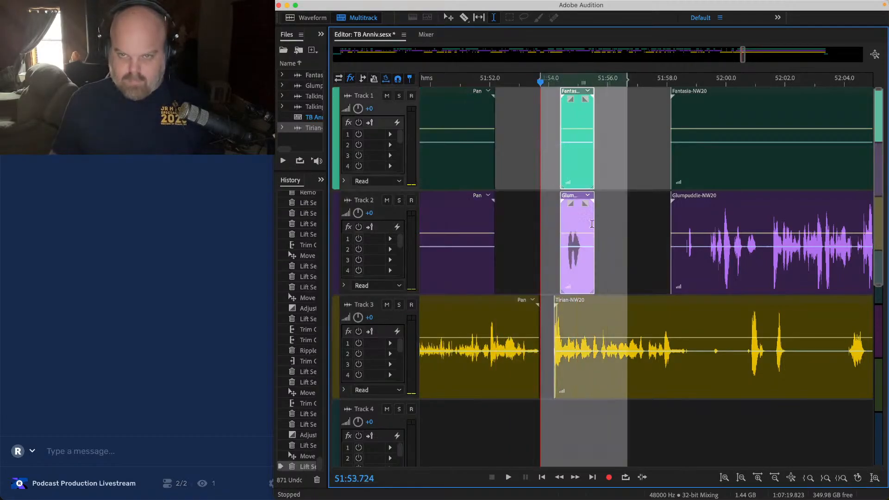
pyautogui.moveTo(577, 199); pyautogui.dragTo(557, 195)
pyautogui.press('space')
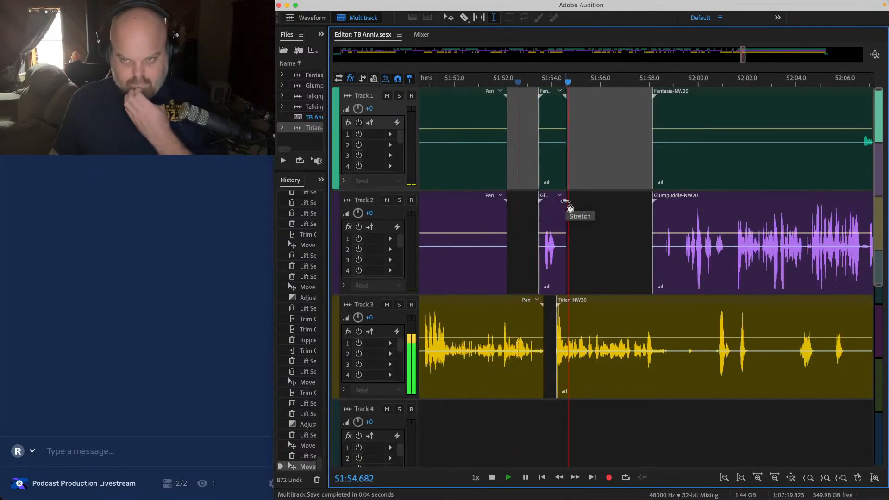
# Step: Remove the short silent Track 1 clip and the silent Track 1 and Track 2 audio leading up to about 51:52.2
pyautogui.press('-')
pyautogui.click(499, 116)
pyautogui.press('Delete')
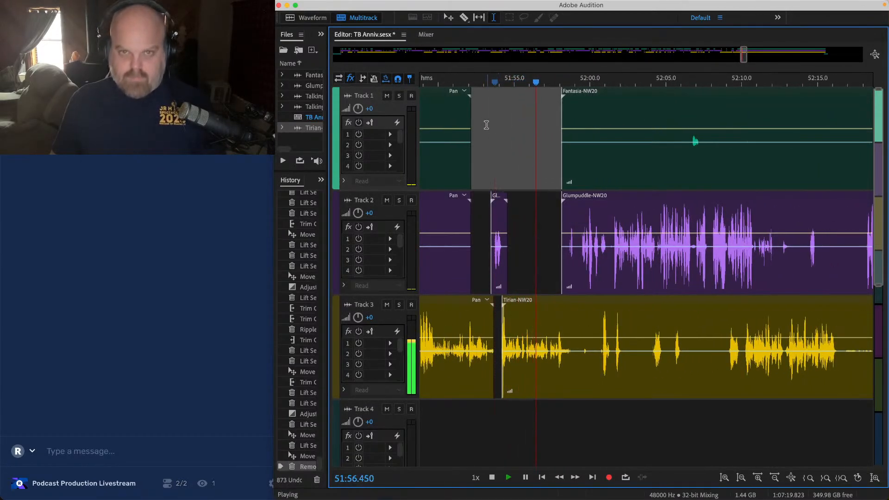
pyautogui.moveTo(482, 127); pyautogui.dragTo(433, 257)
pyautogui.press('Delete')
# Step: Ripple delete all three tracks from about 51:58.8 to 52:01.6
pyautogui.hscroll(3, 519, 148)
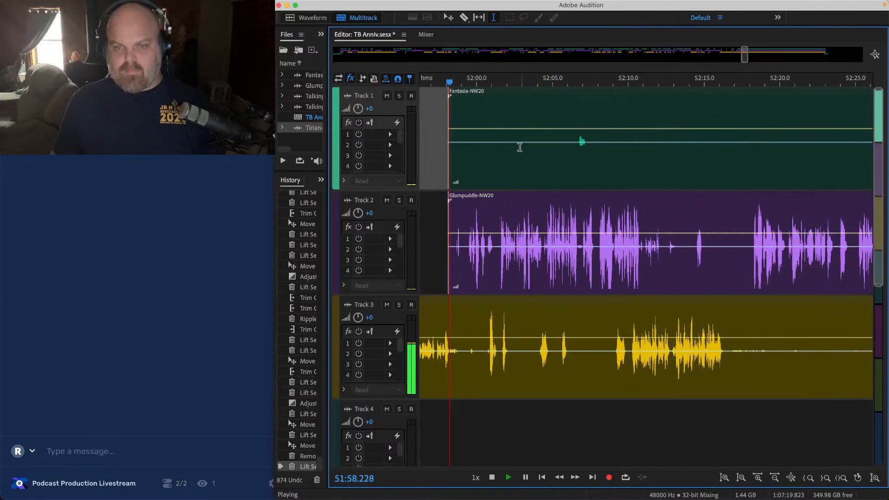
pyautogui.press('=')
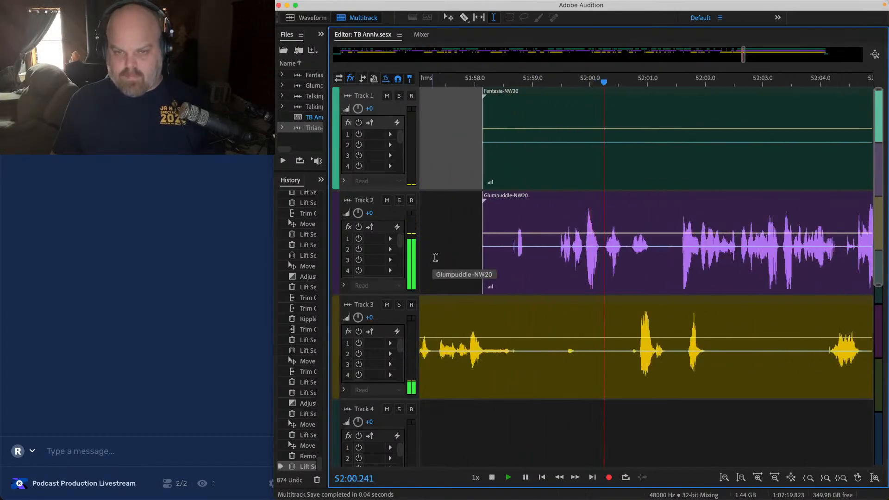
pyautogui.press('-')
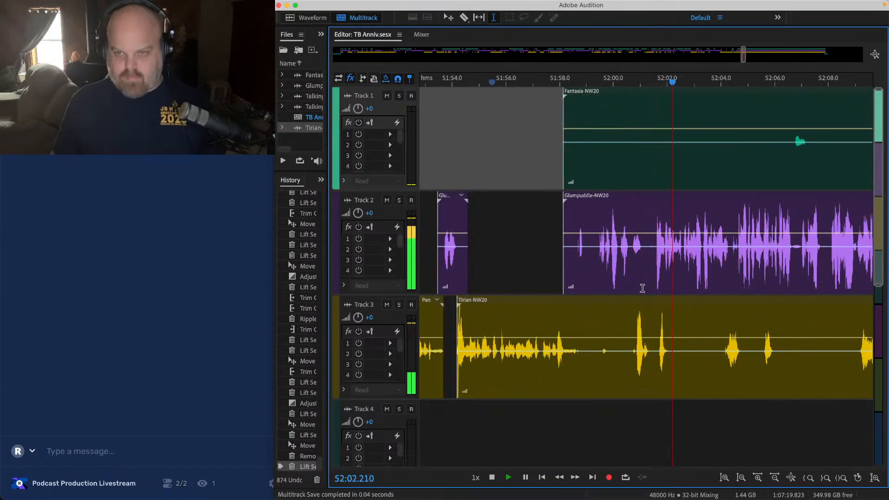
pyautogui.press('=')
pyautogui.click(658, 216)
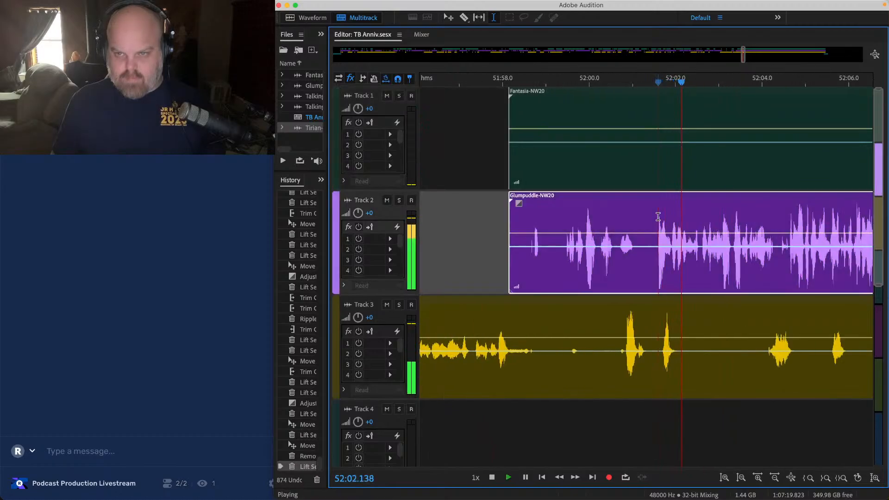
pyautogui.press('space')
pyautogui.moveTo(656, 103); pyautogui.dragTo(536, 314)
pyautogui.hotkey('shift', 'BackSpace')
# Step: Remove the short leftover Track 2 and Track 1 clips just before the cut at about 51:58.8 and play the join
pyautogui.click(522, 239)
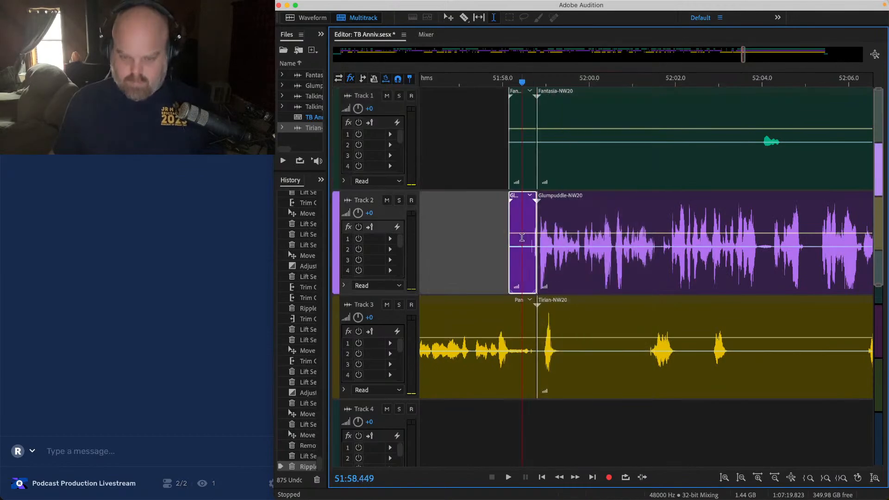
pyautogui.press('Delete')
pyautogui.click(525, 142)
pyautogui.press('Delete')
pyautogui.click(502, 143)
pyautogui.press('space')
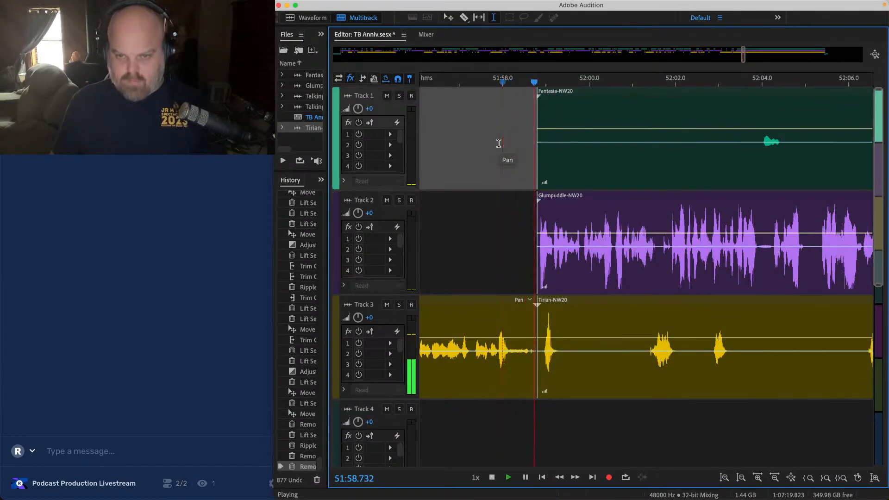
# Step: Trim the start of the Track 3 clip after the cut to about 52:01.1
pyautogui.scroll(-2, 499, 143)
pyautogui.moveTo(521, 318); pyautogui.dragTo(578, 315)
pyautogui.press('space')
# Step: Move the clips after the cut about 0.5 s earlier and trim the Track 1 start to about 52:03.4, saving the session
pyautogui.moveTo(734, 415); pyautogui.dragTo(578, 127)
pyautogui.scroll(2, 533, 93)
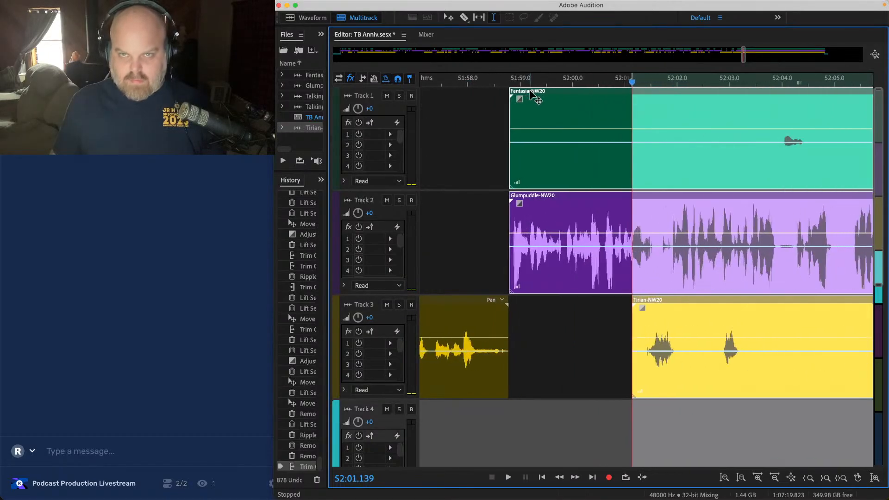
pyautogui.moveTo(536, 98); pyautogui.dragTo(561, 118)
pyautogui.click(473, 127)
pyautogui.press('space')
pyautogui.press('super+s')
pyautogui.scroll(-2, 477, 118)
pyautogui.press('super+s')
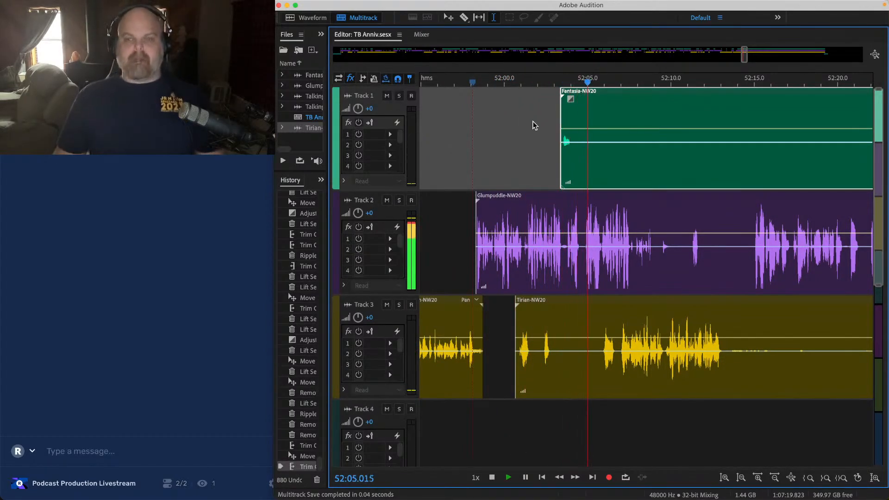
# Step: Ripple delete all three tracks from about 52:13.3 to 52:14.9
pyautogui.hscroll(2, 535, 125)
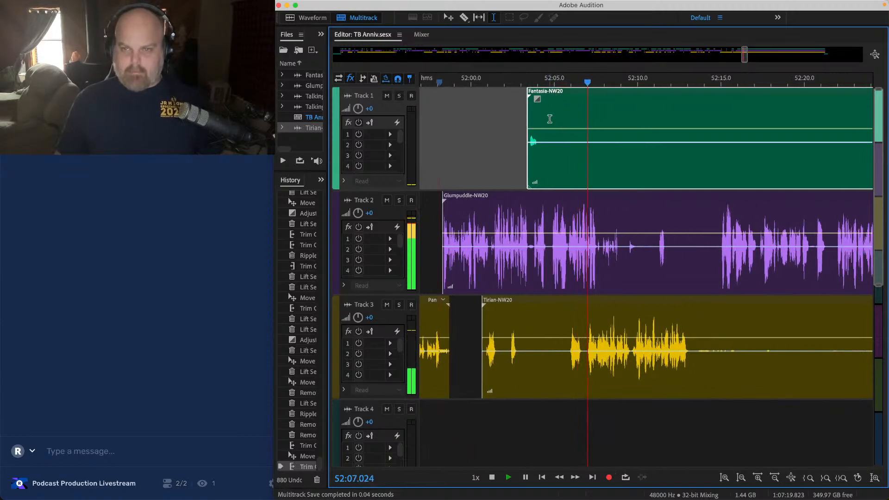
pyautogui.click(516, 127)
pyautogui.hscroll(3, 517, 127)
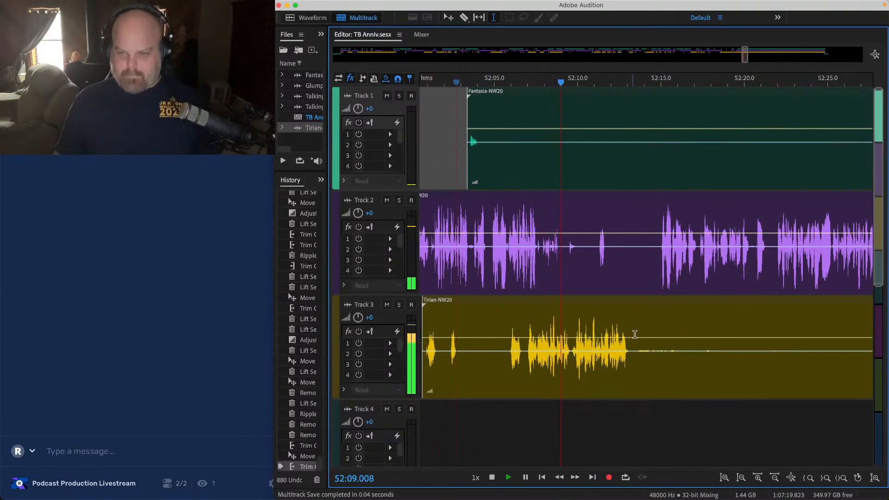
pyautogui.scroll(2, 635, 334)
pyautogui.scroll(2, 701, 285)
pyautogui.moveTo(657, 118); pyautogui.dragTo(574, 335)
pyautogui.hotkey('alt', 'BackSpace')
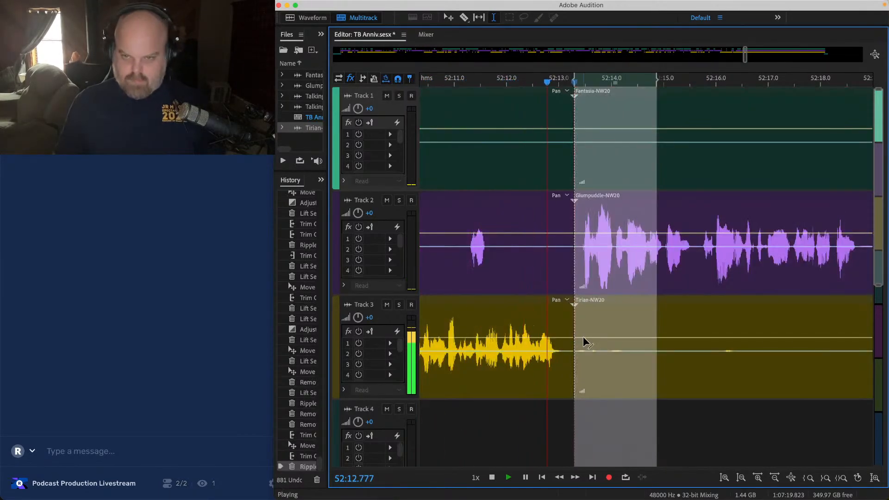
# Step: Trim the silent start of the Track 3 clip to about 52:16.3 and play across the cut
pyautogui.moveTo(575, 326); pyautogui.dragTo(733, 319)
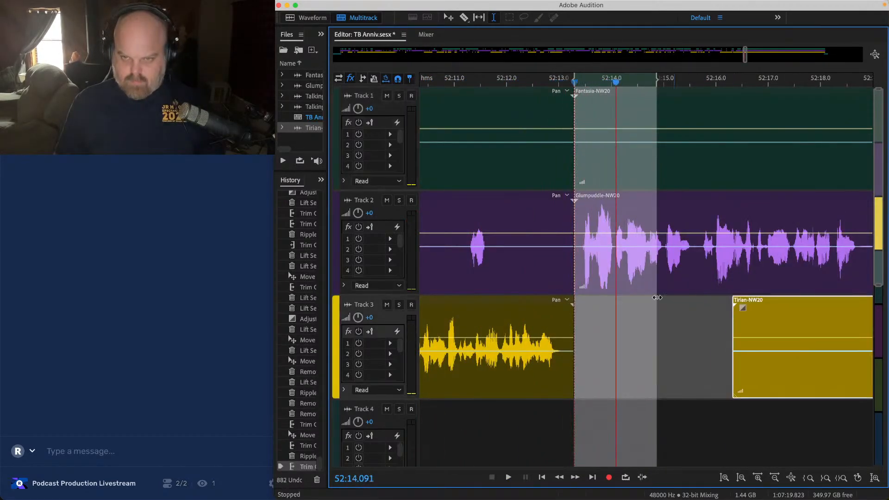
pyautogui.click(539, 130)
pyautogui.scroll(-3, 540, 135)
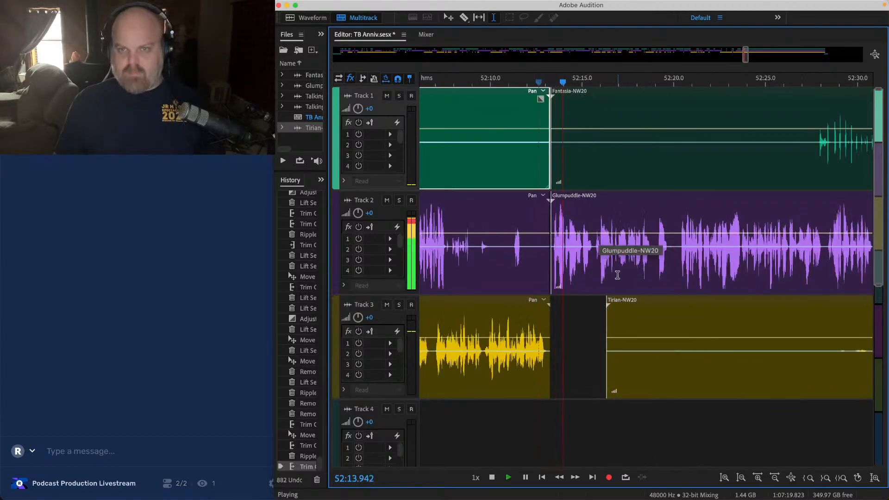
# Step: Delete the silent Track 1 audio ahead of its speech, ending the cut at about 52:27.4
pyautogui.hscroll(1, 617, 276)
pyautogui.moveTo(448, 122)
pyautogui.mouseDown()
pyautogui.moveTo(828, 132)
pyautogui.moveTo(789, 133)
pyautogui.mouseUp()
pyautogui.press('Delete')
pyautogui.click(715, 135)
pyautogui.hscroll(2, 716, 135)
pyautogui.hscroll(2, 715, 135)
pyautogui.scroll(5, 465, 271)
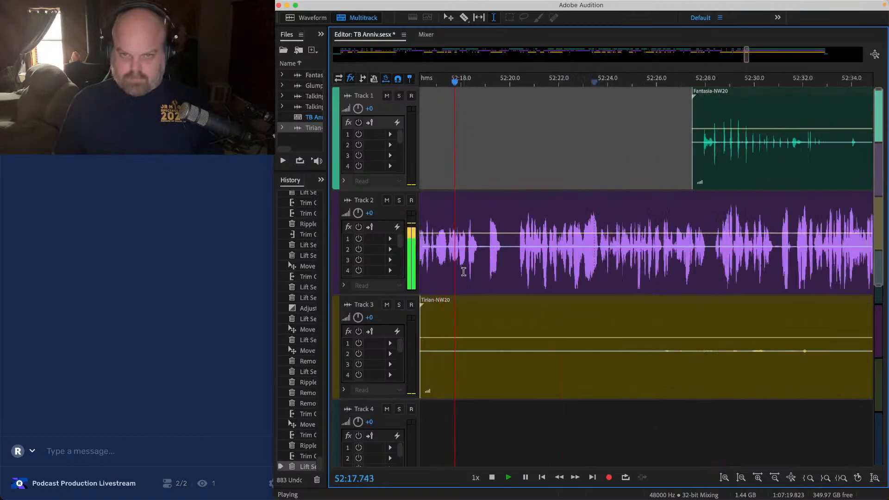
# Step: Delete the Track 2 and Track 3 audio from about 52:18.7 to 52:20.0
pyautogui.moveTo(506, 227); pyautogui.dragTo(601, 413)
pyautogui.press('Delete')
pyautogui.scroll(-5, 601, 413)
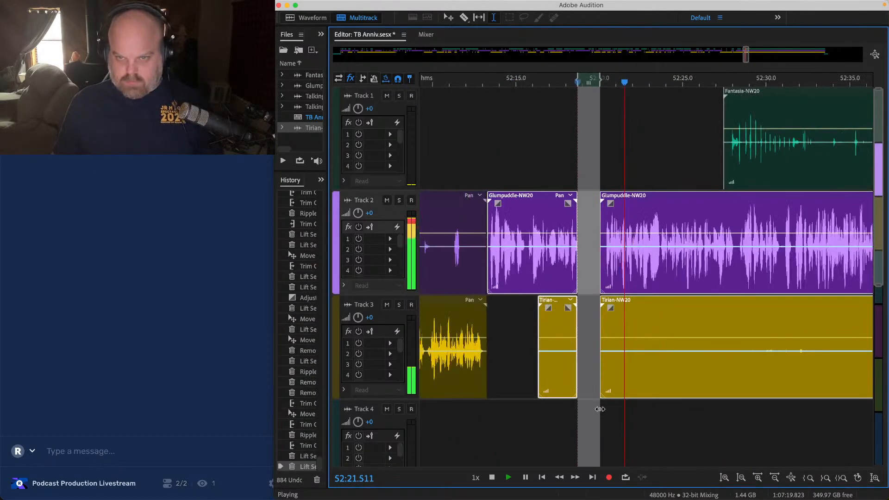
pyautogui.click(561, 149)
# Step: Trim the end of the Track 2 clip back to about 52:18.3 and remove the short silent Track 3 clip beneath it
pyautogui.scroll(5, 561, 149)
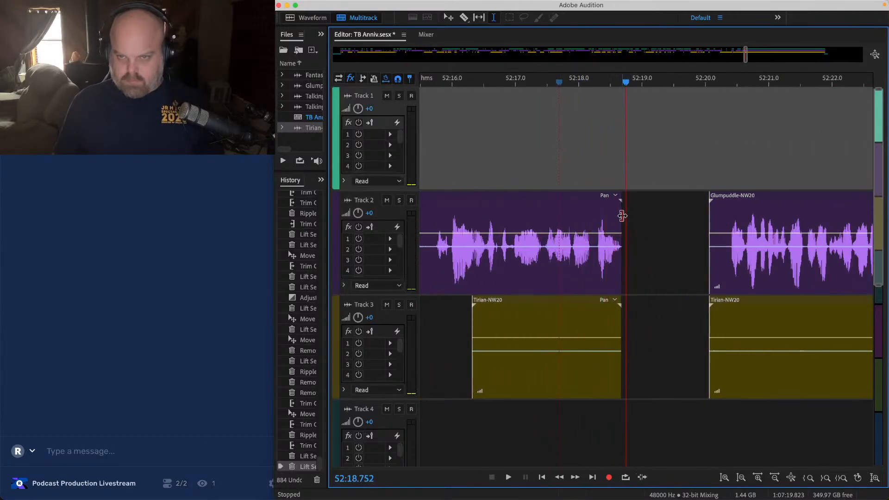
pyautogui.click(626, 216)
pyautogui.moveTo(621, 210); pyautogui.dragTo(596, 211)
pyautogui.click(590, 345)
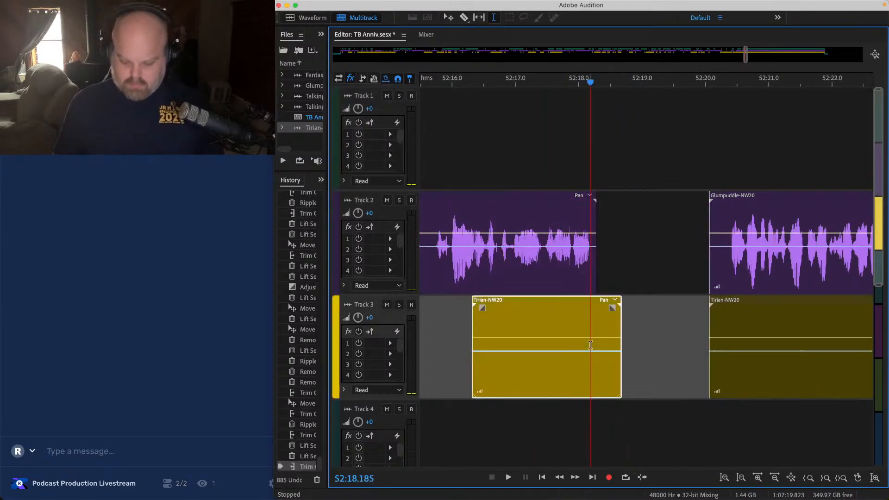
pyautogui.press('Delete')
# Step: Move all clips after the Track 2 gap earlier to start at about 52:18.2, slightly overlapping the preceding clip, and play across the join
pyautogui.scroll(-5, 591, 345)
pyautogui.moveTo(695, 127); pyautogui.dragTo(866, 346)
pyautogui.scroll(4, 633, 204)
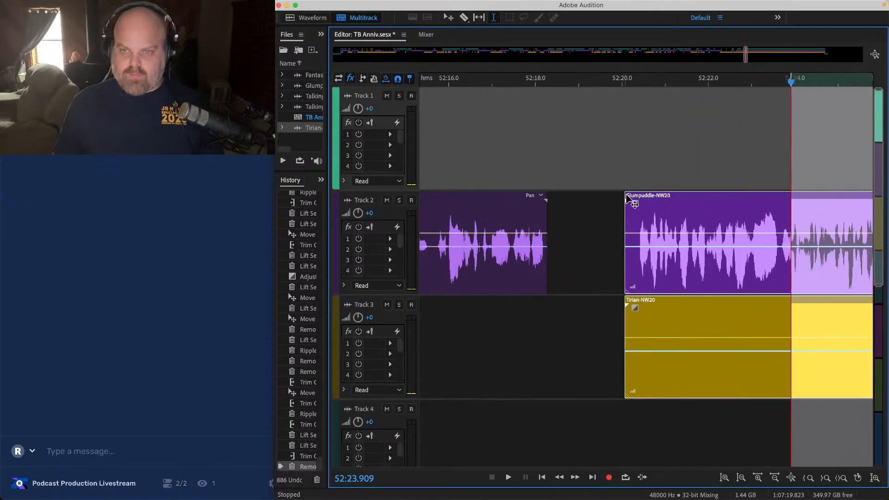
pyautogui.moveTo(633, 203); pyautogui.dragTo(553, 197)
pyautogui.click(521, 140)
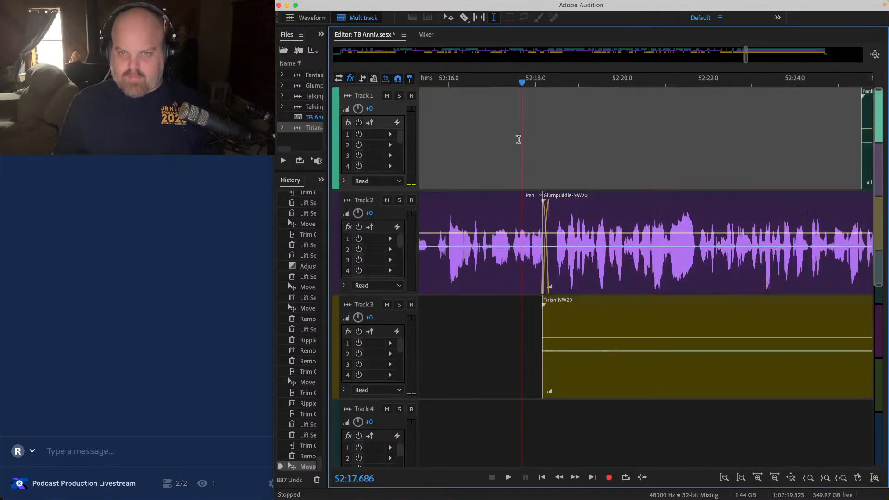
pyautogui.press('space')
pyautogui.scroll(3, 518, 139)
pyautogui.scroll(-3, 528, 335)
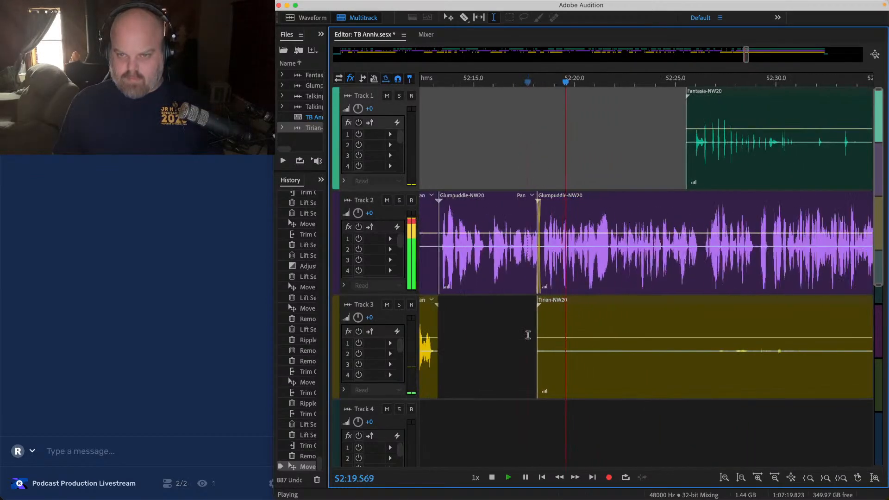
# Step: Trim the quiet start of the Track 3 clip to about 52:26.9 and save the session
pyautogui.moveTo(537, 331); pyautogui.dragTo(780, 331)
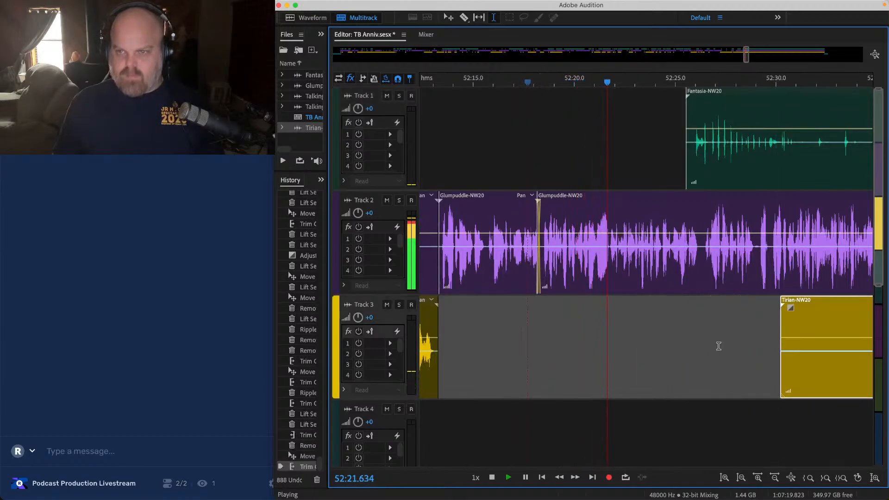
pyautogui.hscroll(5, 548, 361)
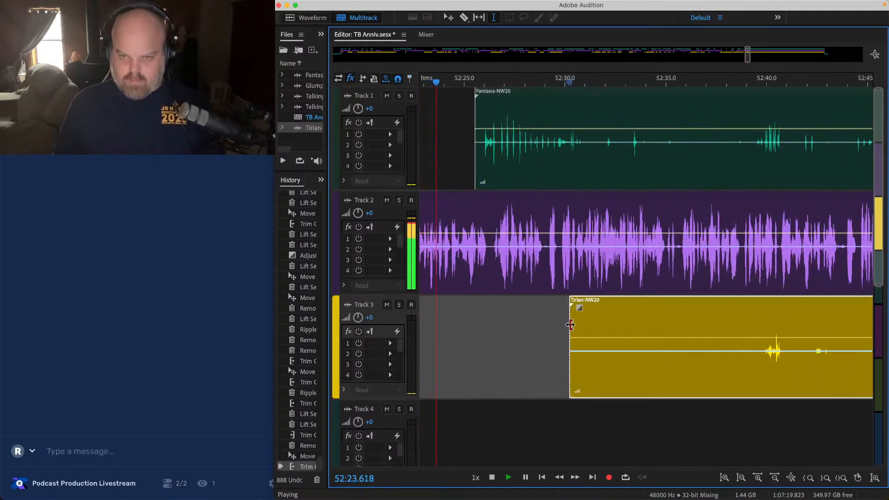
pyautogui.moveTo(571, 324); pyautogui.dragTo(502, 319)
pyautogui.press('super+s')
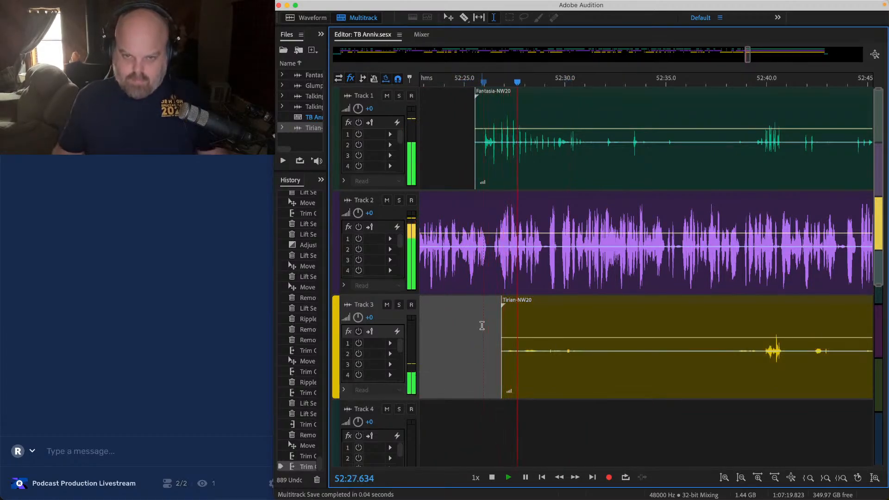
pyautogui.hscroll(4, 482, 326)
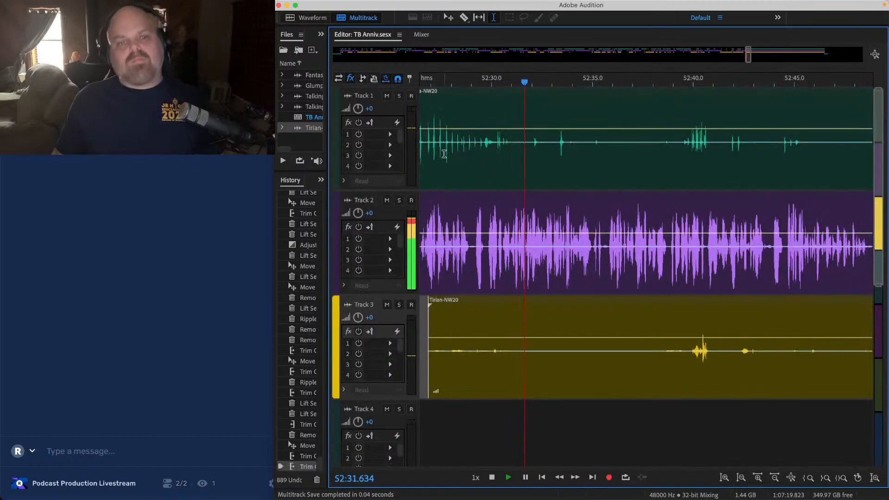
# Step: Widen the application window and narrow the Files and History panels to give the multitrack editor more room
pyautogui.moveTo(275, 87); pyautogui.dragTo(204, 86)
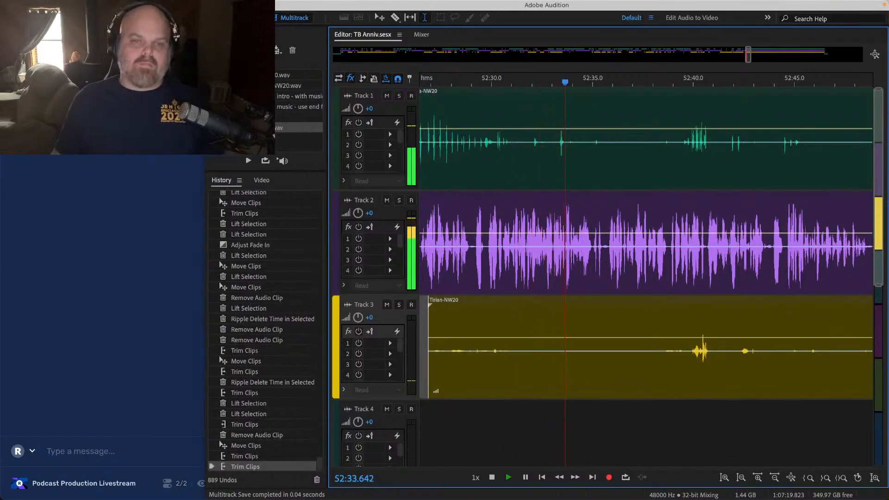
pyautogui.moveTo(327, 102); pyautogui.dragTo(245, 102)
pyautogui.click(116, 186)
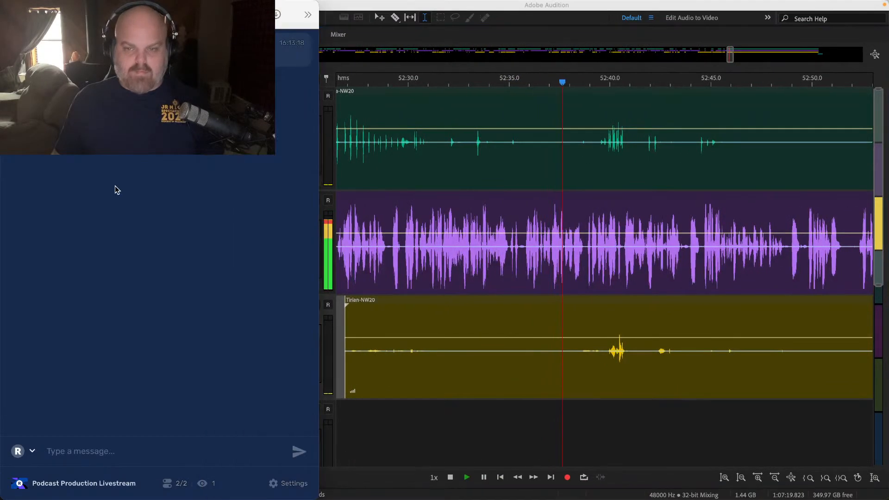
pyautogui.click(387, 203)
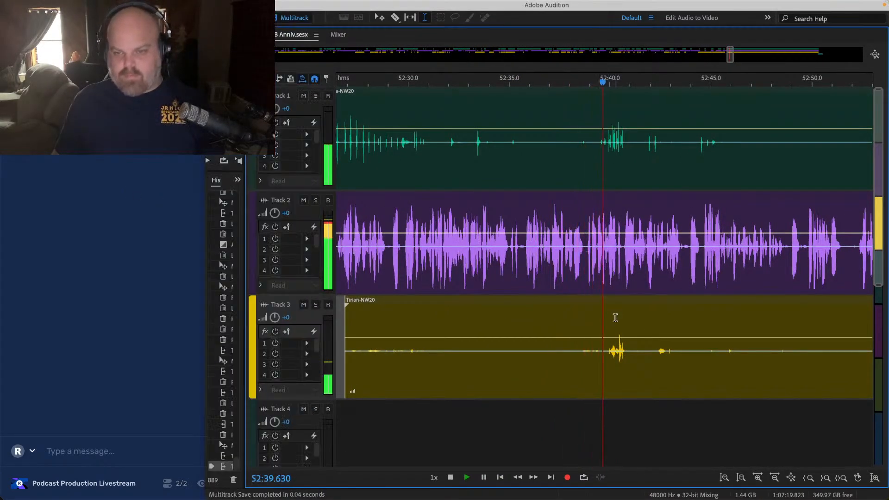
# Step: Delete the silent Track 3 audio from about 52:31.9 to 52:39.8
pyautogui.moveTo(606, 331); pyautogui.dragTo(448, 330)
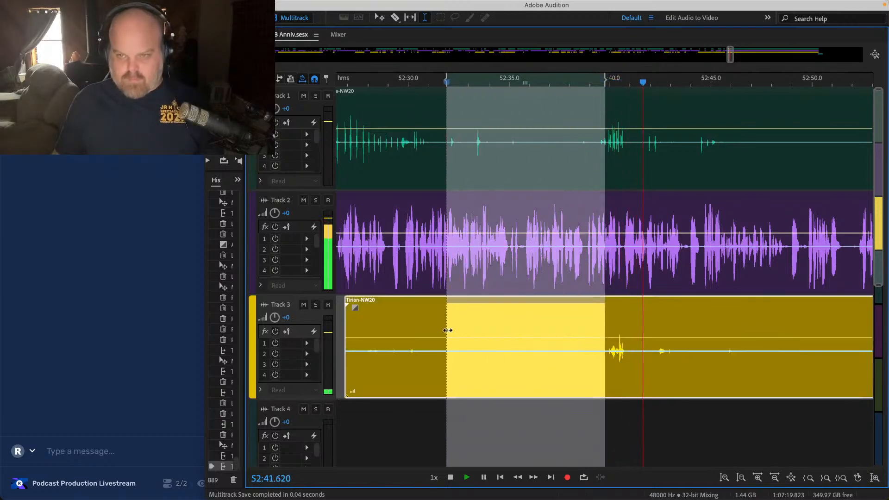
pyautogui.press('Delete')
pyautogui.scroll(5, 641, 238)
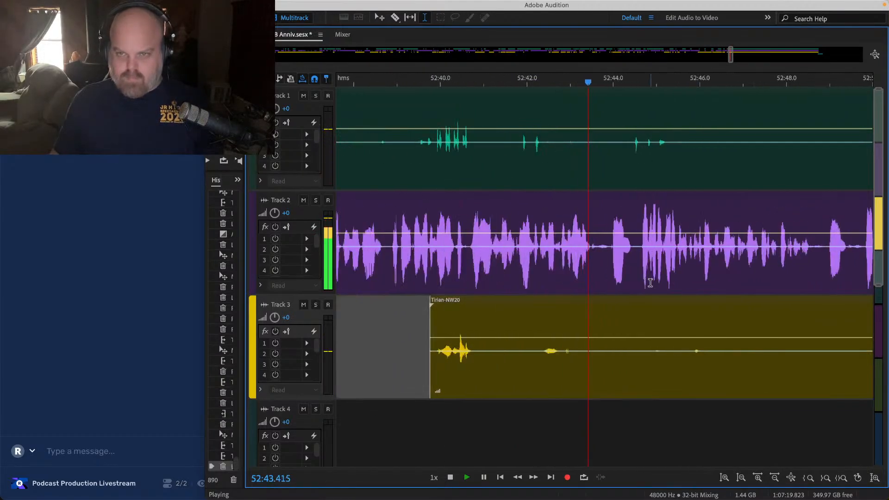
# Step: Delete the Track 2 and Track 3 audio from about 52:43.9 to 52:44.6 and the Track 1 audio from about 52:43.2 to 52:43.7
pyautogui.scroll(2, 602, 222)
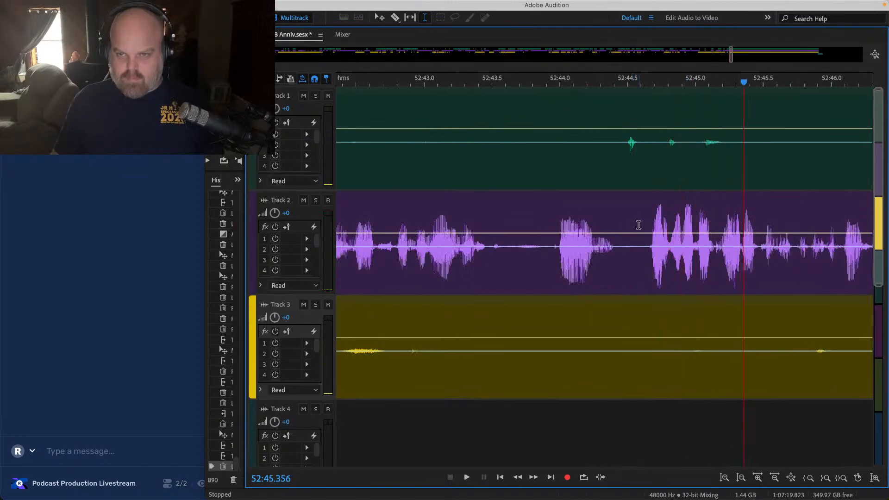
pyautogui.moveTo(638, 226); pyautogui.dragTo(546, 419)
pyautogui.press('Delete')
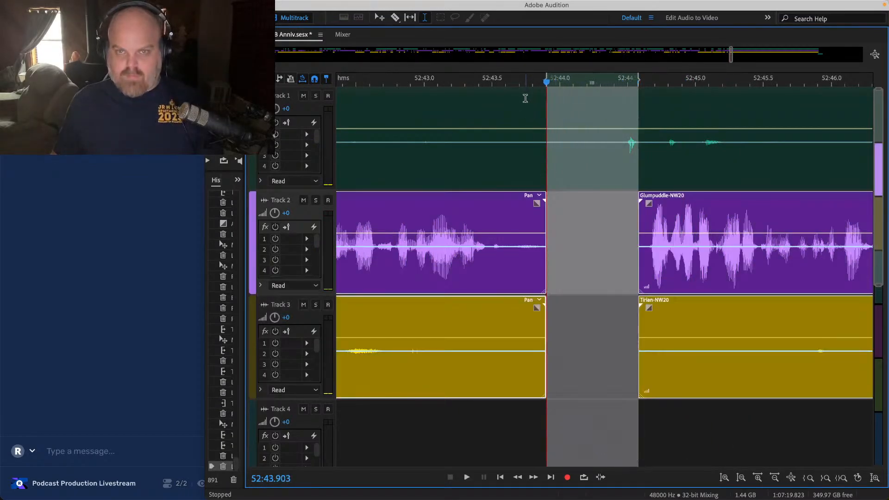
pyautogui.moveTo(525, 98); pyautogui.dragTo(450, 132)
pyautogui.press('Delete')
# Step: Shift the following clips on all tracks about 0.8 s earlier to crossfade over the gaps, play across the join and save the session
pyautogui.moveTo(755, 401); pyautogui.dragTo(651, 121)
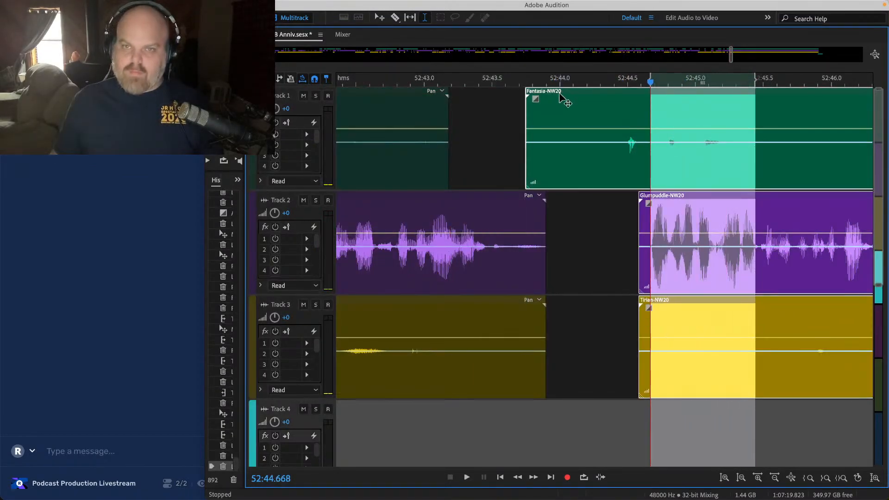
pyautogui.moveTo(561, 93); pyautogui.dragTo(458, 92)
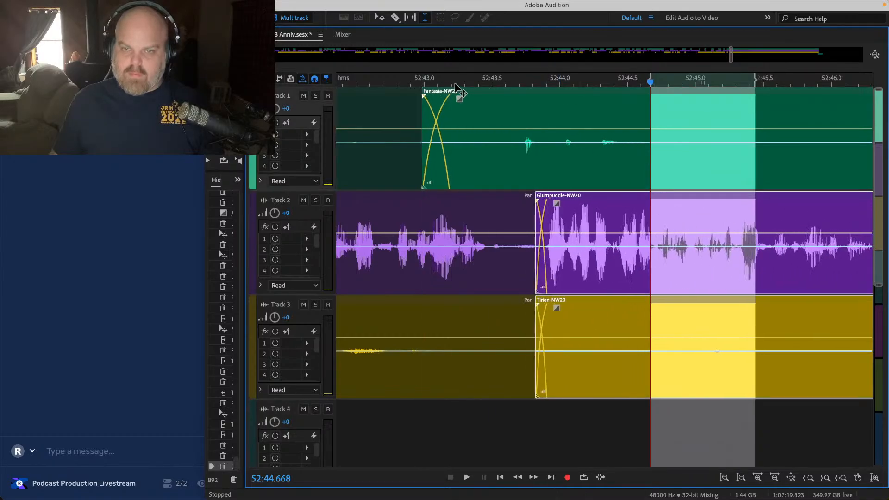
pyautogui.click(397, 118)
pyautogui.press('space')
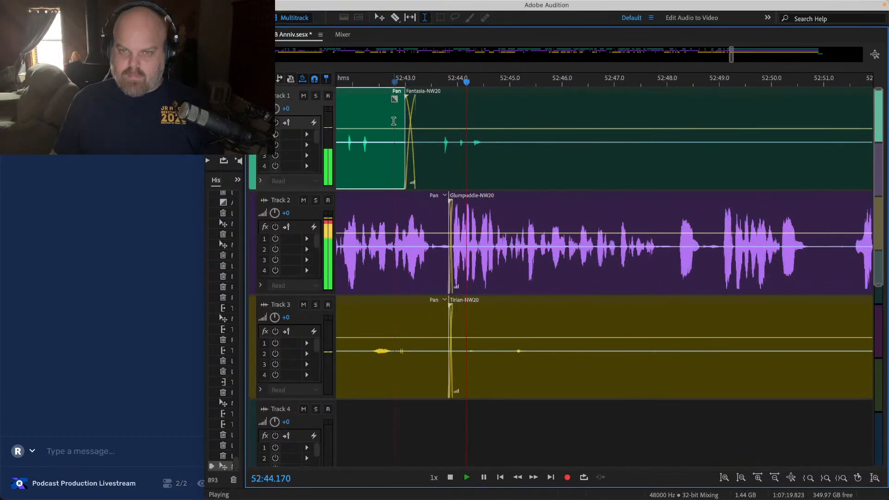
pyautogui.press('super+s')
# Step: Ripple delete the stray word from about 52:48.2 to 52:49.0 across all three tracks and play across the cut
pyautogui.scroll(2, 562, 156)
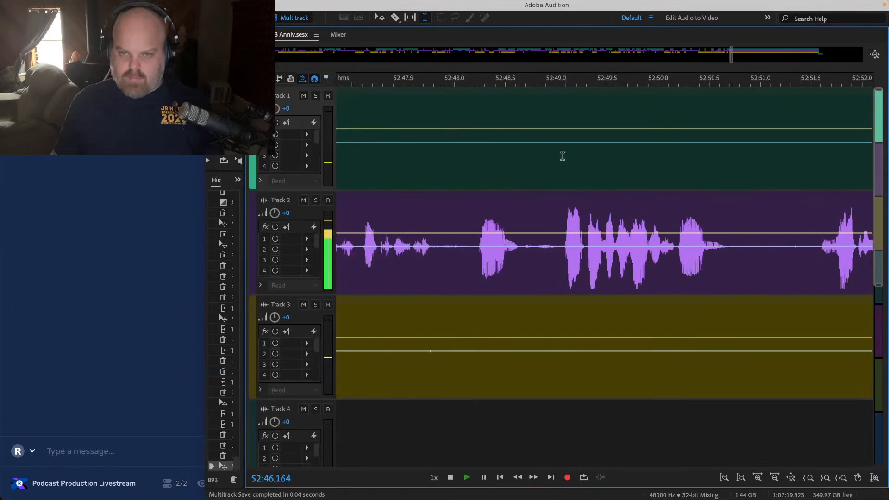
pyautogui.moveTo(555, 110); pyautogui.dragTo(474, 377)
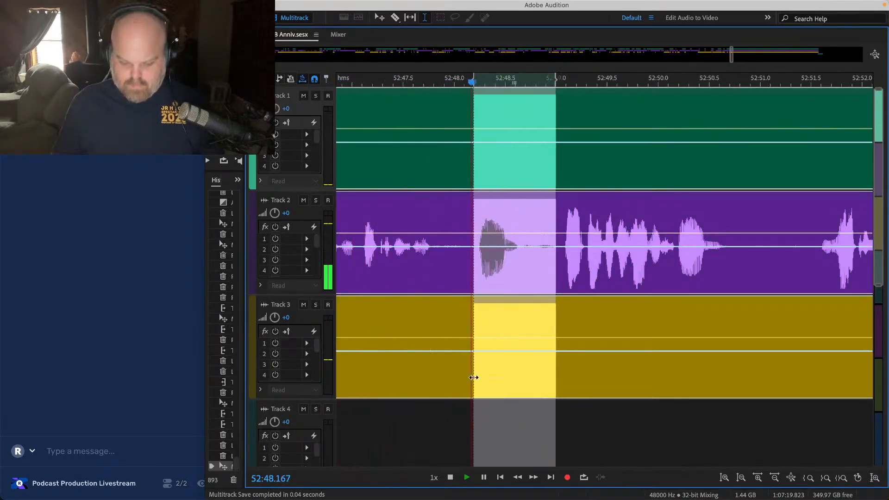
pyautogui.press('shift+super+BackSpace')
pyautogui.click(408, 343)
pyautogui.scroll(-3, 408, 345)
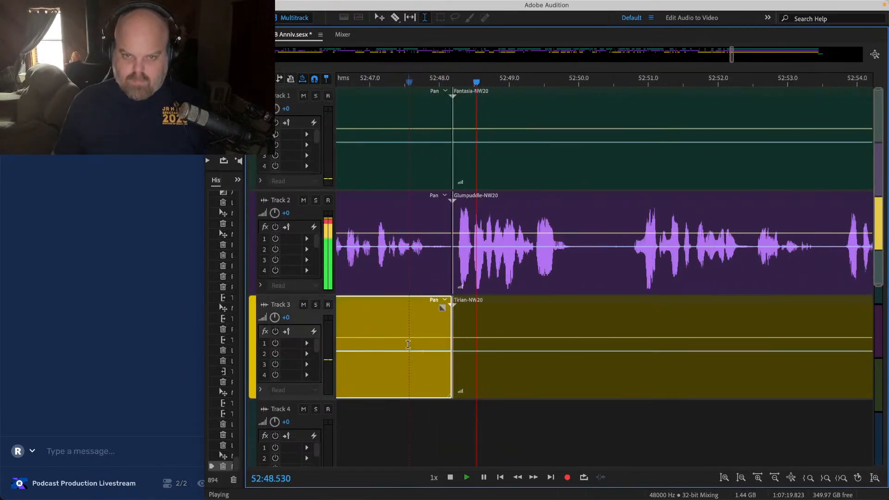
pyautogui.moveTo(496, 348); pyautogui.dragTo(480, 67)
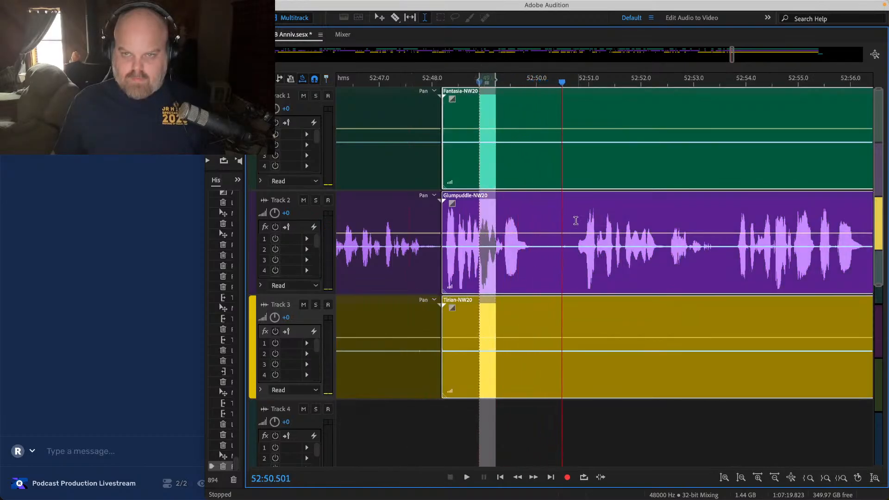
pyautogui.click(575, 221)
pyautogui.click(405, 123)
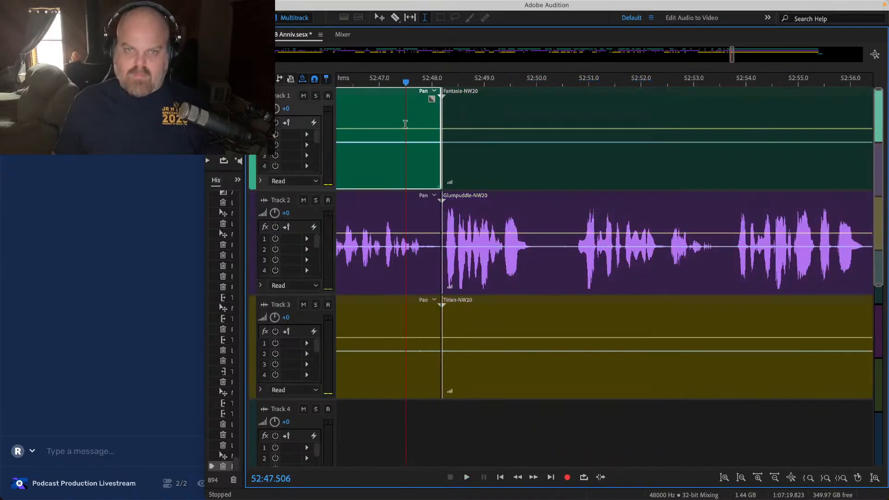
pyautogui.scroll(2, 405, 124)
pyautogui.moveTo(571, 374); pyautogui.dragTo(543, 371)
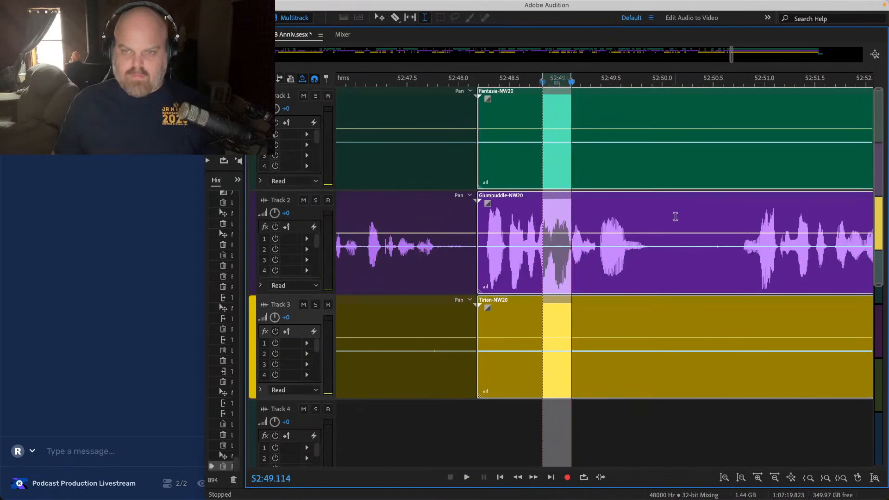
# Step: Ripple delete the word and pause from about 52:49.4 to 52:50.8 across all three tracks and play across the cut
pyautogui.click(673, 224)
pyautogui.scroll(1, 739, 218)
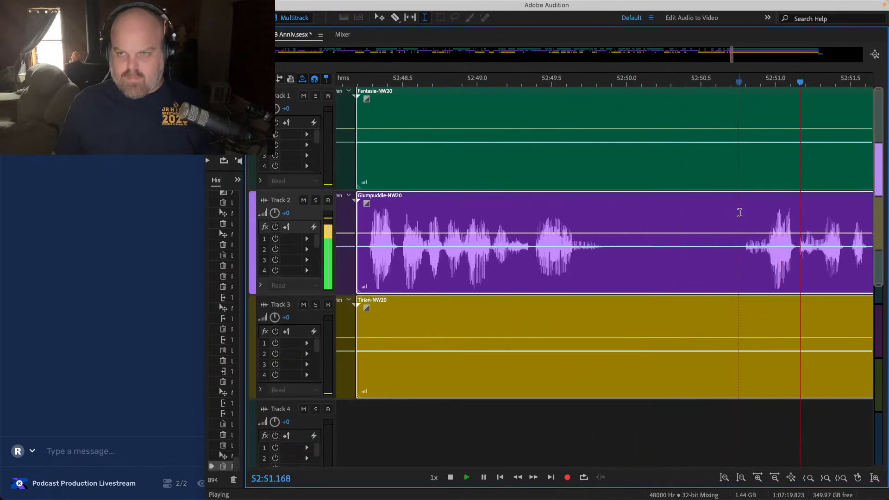
pyautogui.moveTo(739, 121); pyautogui.dragTo(531, 403)
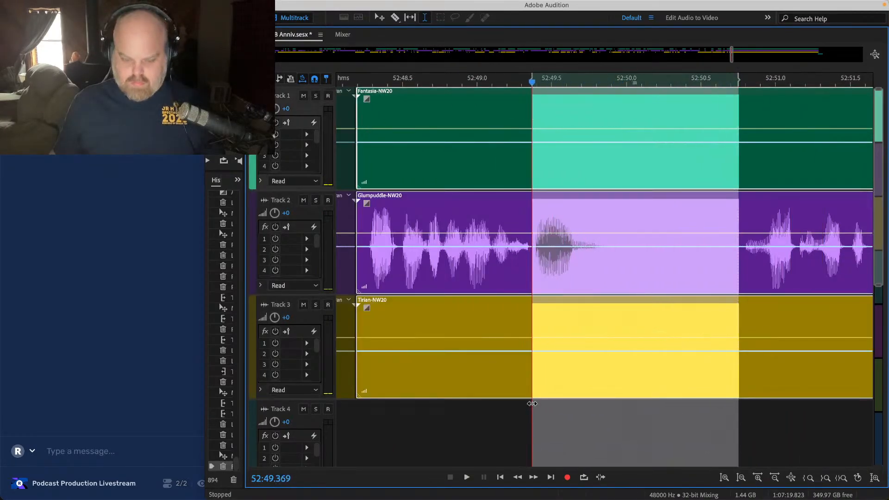
pyautogui.hotkey('shift', 'BackSpace')
pyautogui.click(456, 344)
pyautogui.press('space')
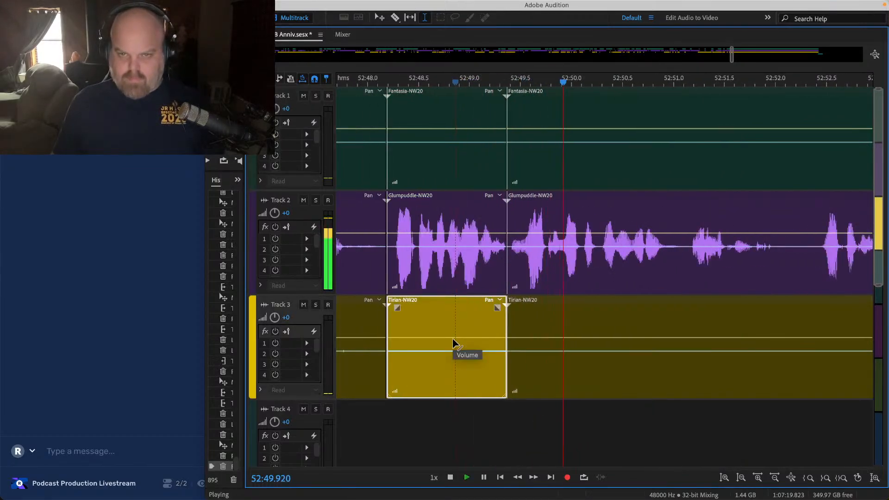
# Step: Delete the silent Track 1 and Track 3 audio from about 52:46.8 to 52:54.5
pyautogui.scroll(-3, 454, 255)
pyautogui.moveTo(374, 112); pyautogui.dragTo(676, 112)
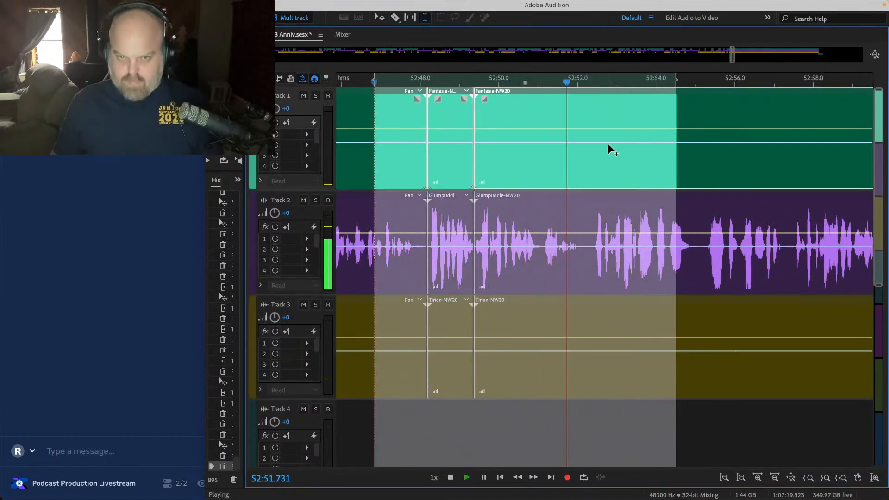
pyautogui.press('Delete')
pyautogui.moveTo(377, 343); pyautogui.dragTo(677, 345)
pyautogui.press('Delete')
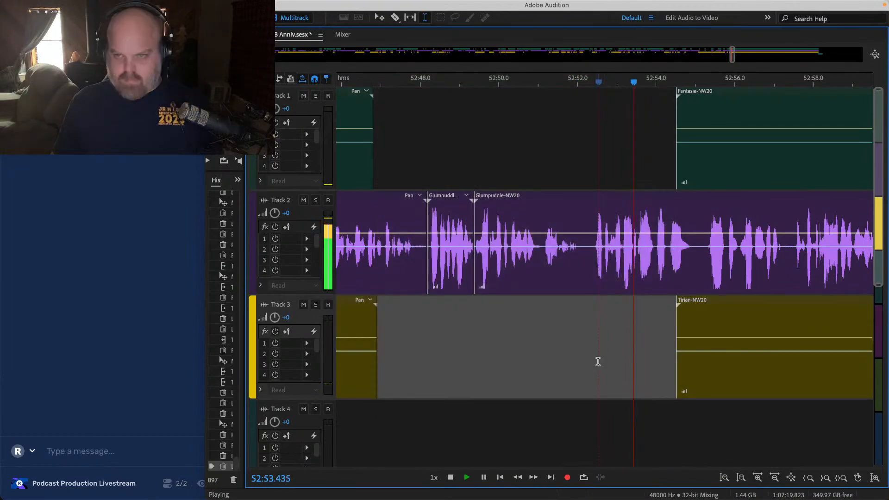
# Step: Trim the silent starts of the Track 1 and Track 3 clips together to about 53:03.7 and save the session
pyautogui.hscroll(5, 598, 362)
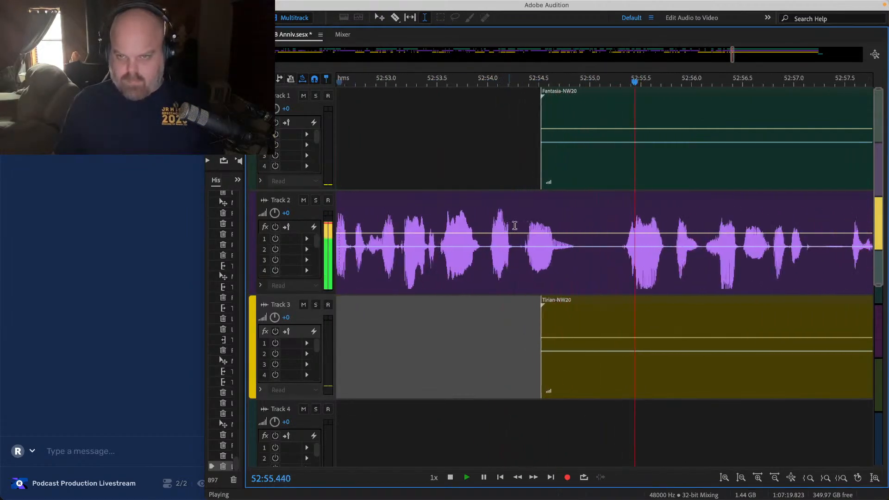
pyautogui.scroll(-4, 551, 250)
pyautogui.click(592, 302)
pyautogui.click(542, 111)
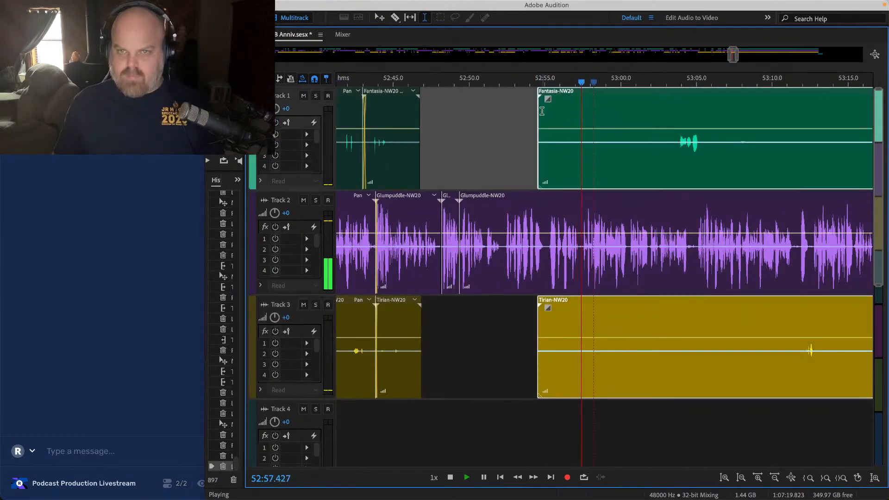
pyautogui.moveTo(538, 110); pyautogui.dragTo(674, 110)
pyautogui.press('super+s')
pyautogui.hscroll(3, 661, 113)
pyautogui.click(523, 134)
pyautogui.hscroll(2, 520, 116)
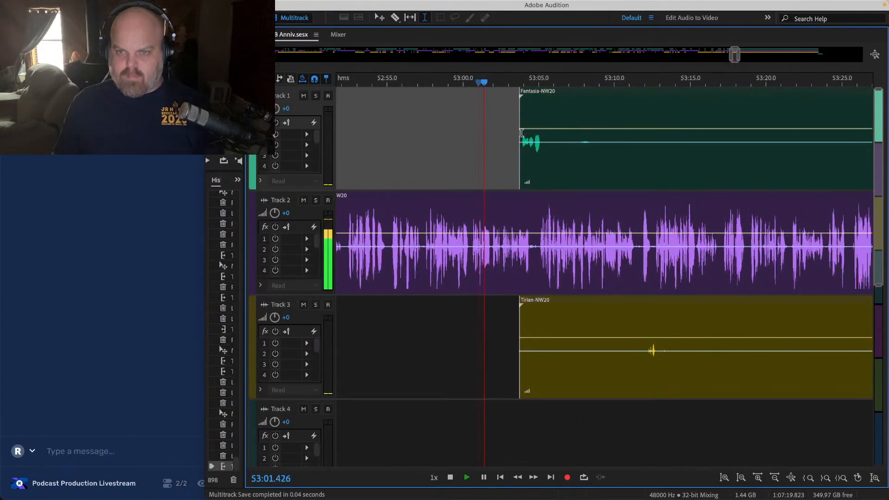
# Step: Delete the silent Track 1 audio from about 53:06.0 to 53:16.9 and trim the start of the Track 3 clip to about 53:09.7
pyautogui.moveTo(518, 112); pyautogui.dragTo(684, 113)
pyautogui.press('Delete')
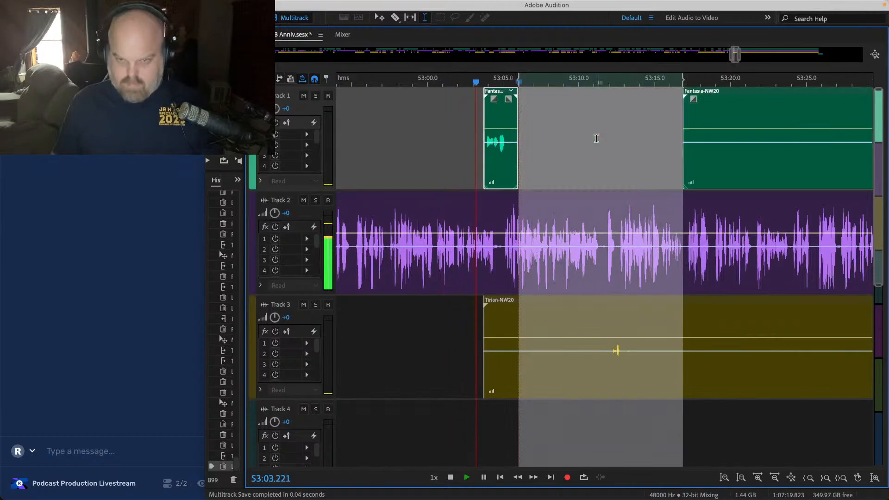
pyautogui.scroll(2, 541, 319)
pyautogui.moveTo(452, 331); pyautogui.dragTo(598, 331)
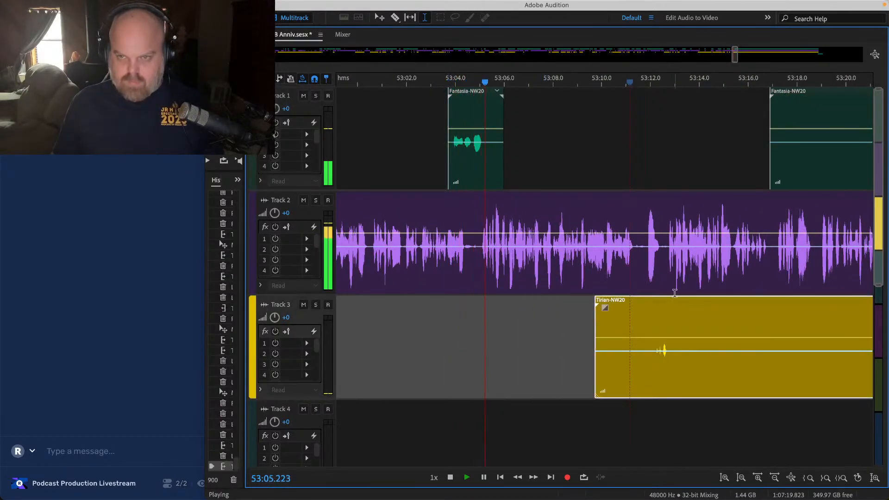
# Step: Delete the isolated filler sound on Track 2 from about 53:11.4 to 53:12.7
pyautogui.scroll(2, 662, 250)
pyautogui.moveTo(659, 229); pyautogui.dragTo(581, 202)
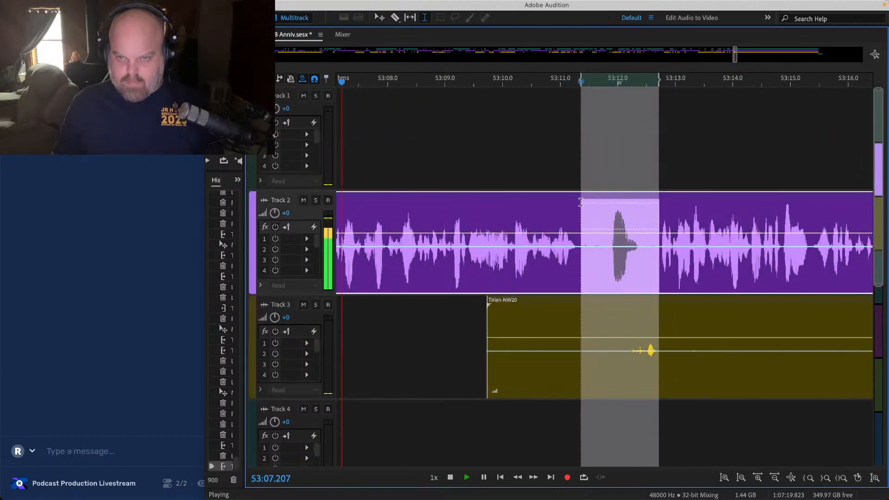
pyautogui.press('Delete')
# Step: Move the clips after the Track 2 gap about 1 second earlier so Track 2 resumes at about 53:11.7, and save the session
pyautogui.scroll(-1, 581, 203)
pyautogui.moveTo(721, 124); pyautogui.dragTo(877, 412)
pyautogui.scroll(2, 573, 308)
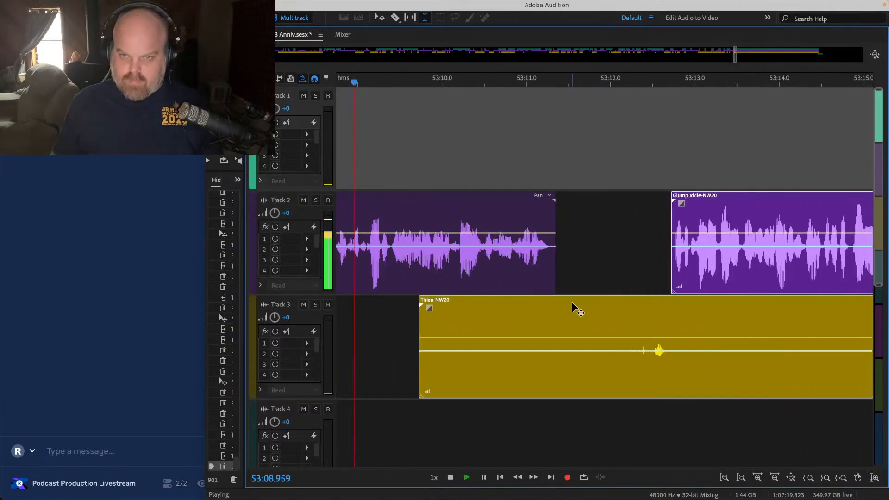
pyautogui.moveTo(682, 192); pyautogui.dragTo(595, 192)
pyautogui.click(564, 135)
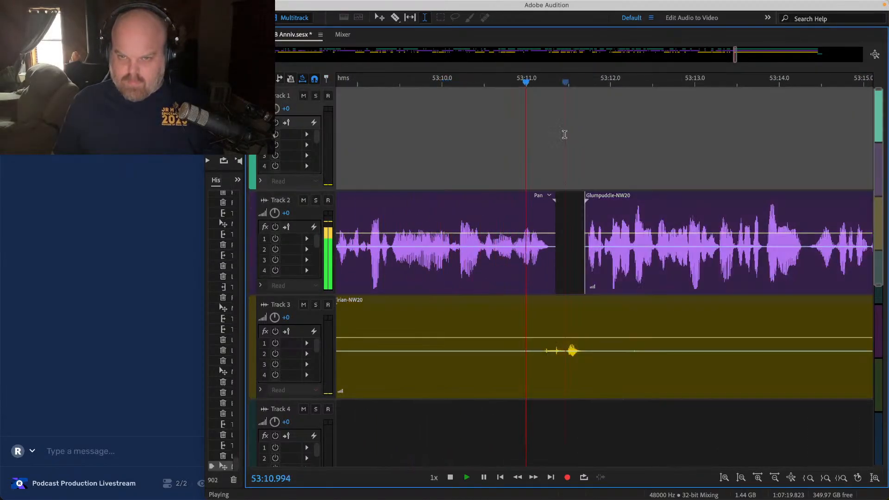
pyautogui.scroll(-3, 588, 201)
pyautogui.click(590, 202)
pyautogui.press('super+s')
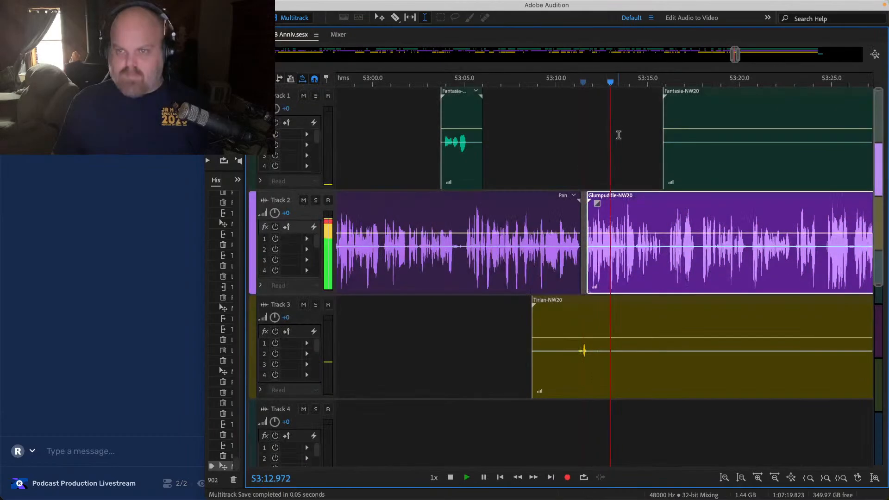
# Step: Delete the silent Track 3 audio from about 53:12.1 to 53:28.5 and trim the start of the Track 1 clip to about 53:29.5
pyautogui.hscroll(2, 554, 277)
pyautogui.moveTo(506, 329); pyautogui.dragTo(784, 357)
pyautogui.click(696, 366)
pyautogui.hscroll(2, 667, 363)
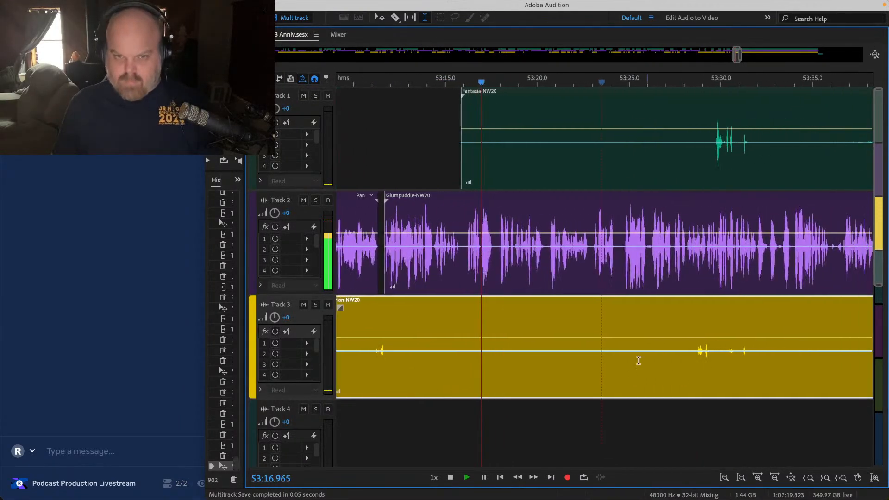
pyautogui.moveTo(393, 335); pyautogui.dragTo(694, 317)
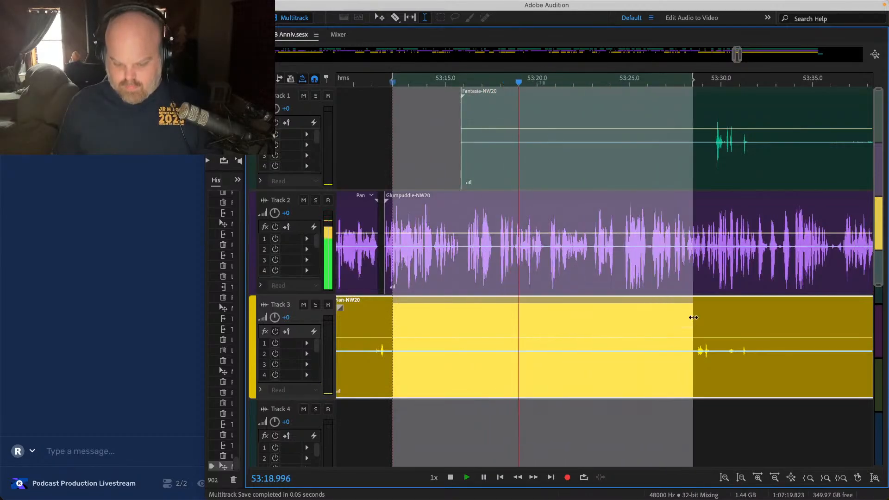
pyautogui.press('Delete')
pyautogui.moveTo(461, 109); pyautogui.dragTo(710, 109)
# Step: Delete the silent Track 1 audio from about 53:32.0 to 53:38.3
pyautogui.scroll(-2, 680, 125)
pyautogui.hscroll(4, 531, 170)
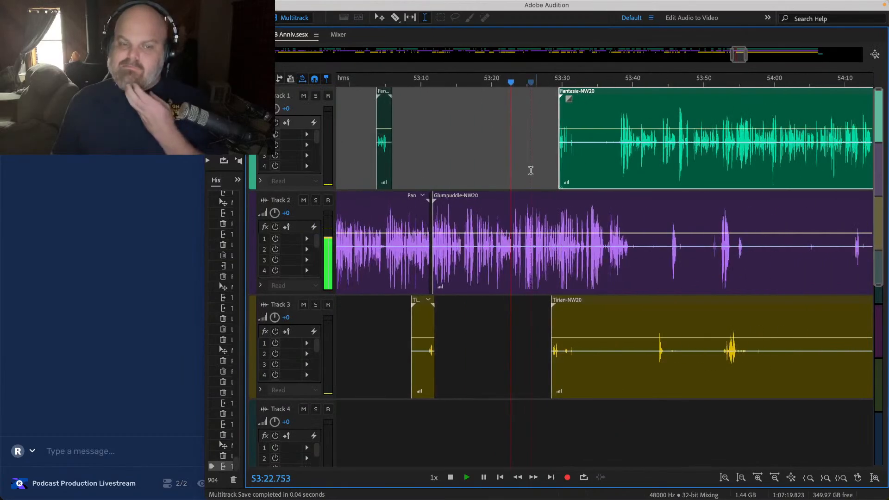
pyautogui.hscroll(3, 458, 168)
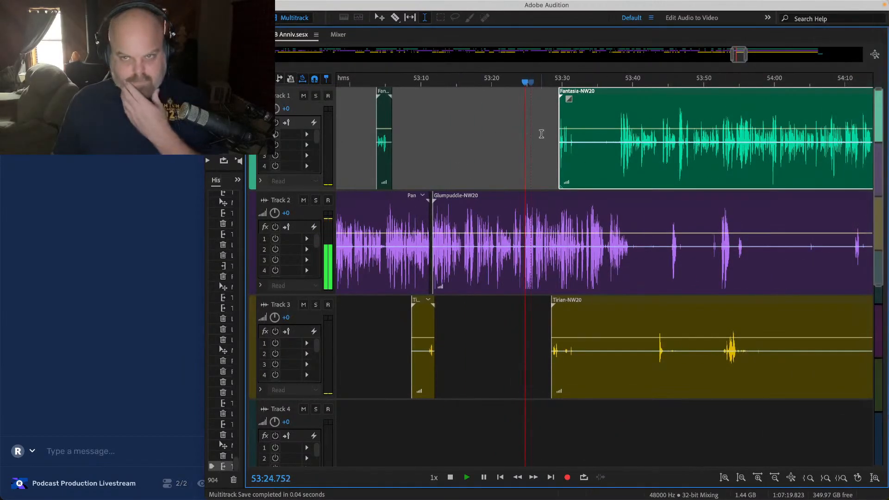
pyautogui.click(541, 134)
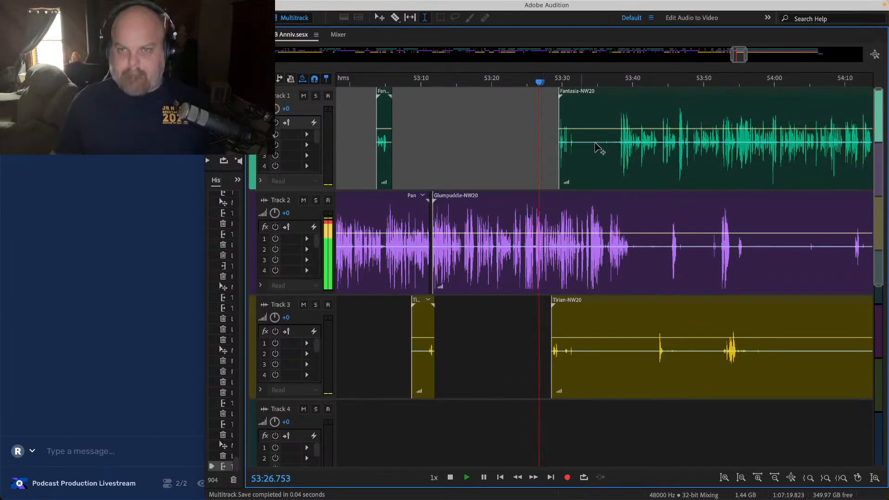
pyautogui.scroll(3, 596, 145)
pyautogui.moveTo(541, 116); pyautogui.dragTo(667, 116)
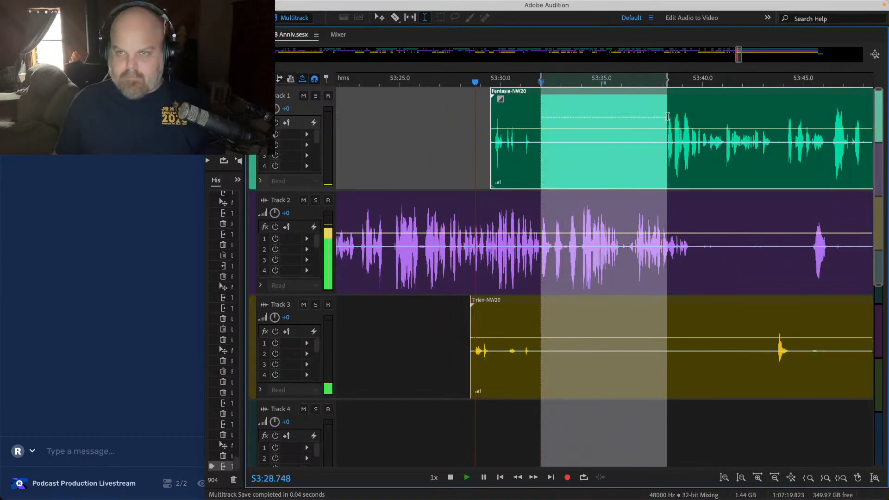
pyautogui.press('Delete')
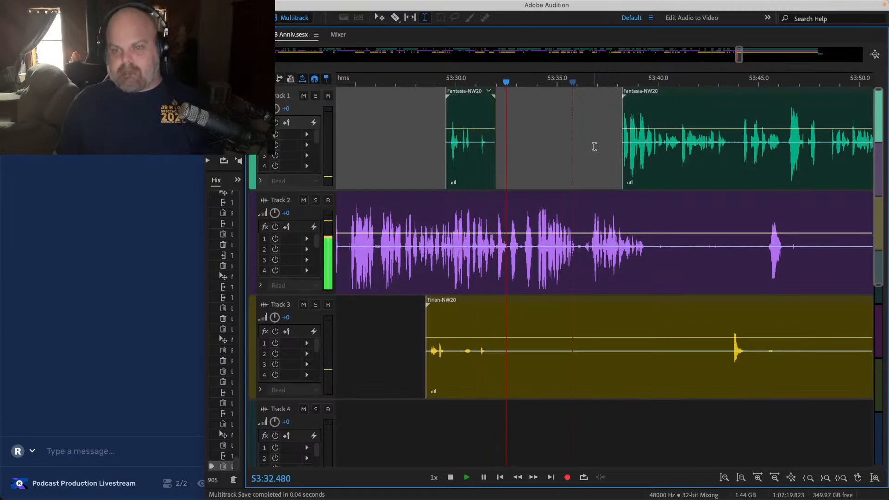
# Step: Delete the Track 2 stumble together with the Track 3 audio beneath it from about 53:32.7 to 53:33.3
pyautogui.scroll(4, 514, 180)
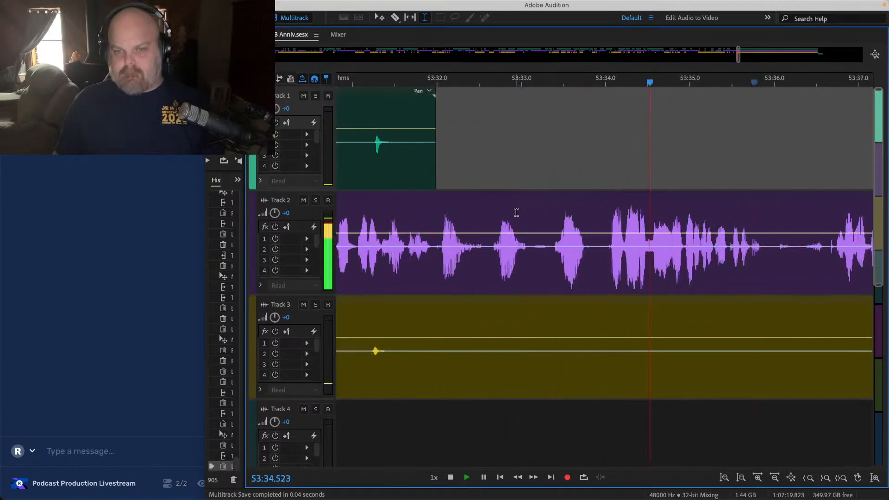
pyautogui.press('space')
pyautogui.moveTo(550, 223); pyautogui.dragTo(491, 370)
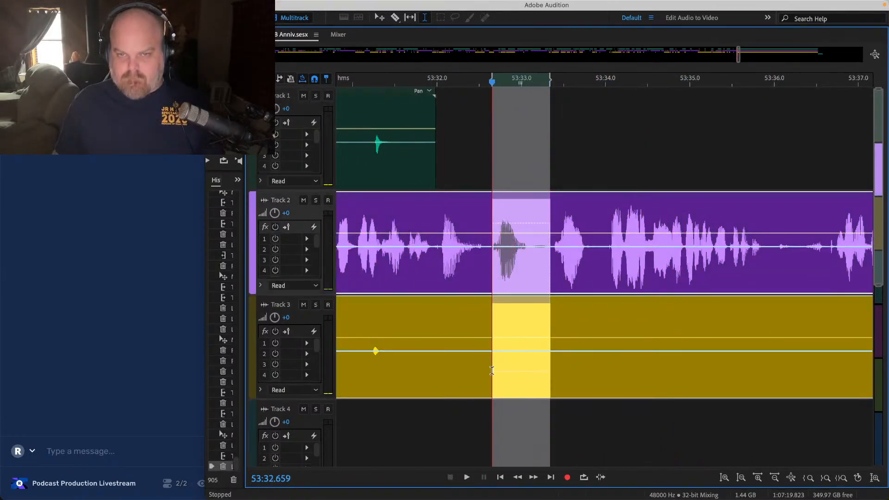
pyautogui.press('Delete')
# Step: Move the following clips on all three tracks about 0.7 seconds earlier to close the gap at about 53:32.6, and save the session
pyautogui.scroll(-3, 491, 371)
pyautogui.moveTo(588, 174); pyautogui.dragTo(794, 347)
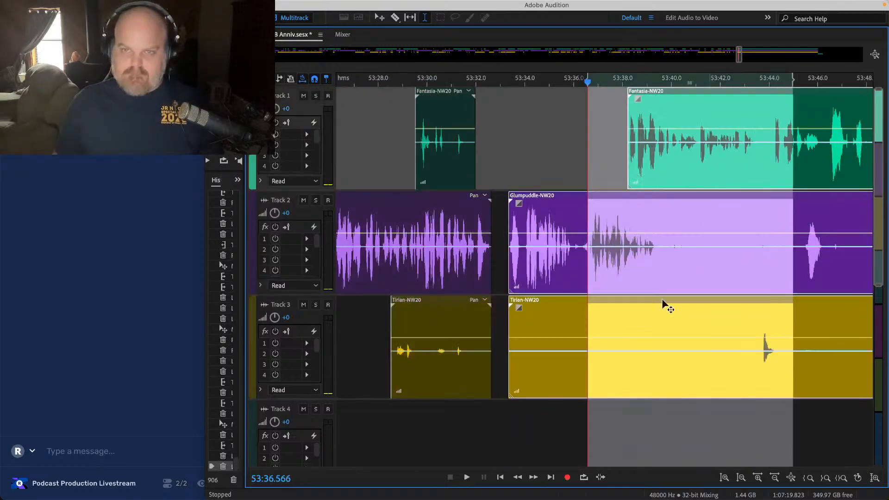
pyautogui.scroll(5, 483, 196)
pyautogui.moveTo(659, 190); pyautogui.dragTo(555, 191)
pyautogui.press('space')
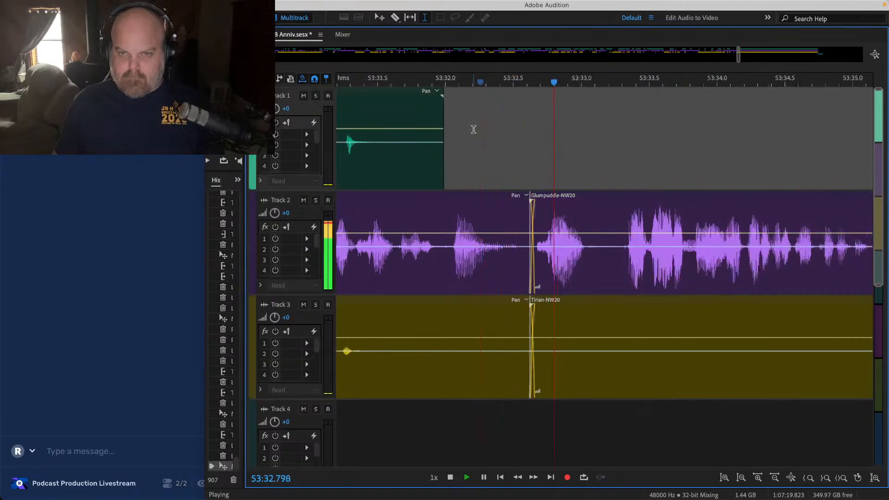
pyautogui.scroll(-5, 528, 173)
pyautogui.hotkey('ctrl', 's')
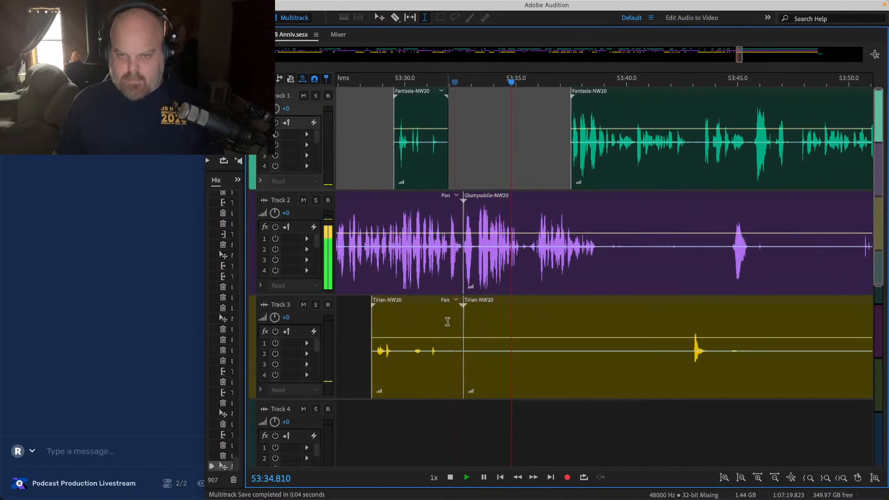
# Step: Delete the silent Track 3 audio from about 53:32.0 to 53:42.9 and the silent Track 2 audio from about 53:38.9 to 53:44.6
pyautogui.moveTo(448, 322); pyautogui.dragTo(691, 324)
pyautogui.press('Delete')
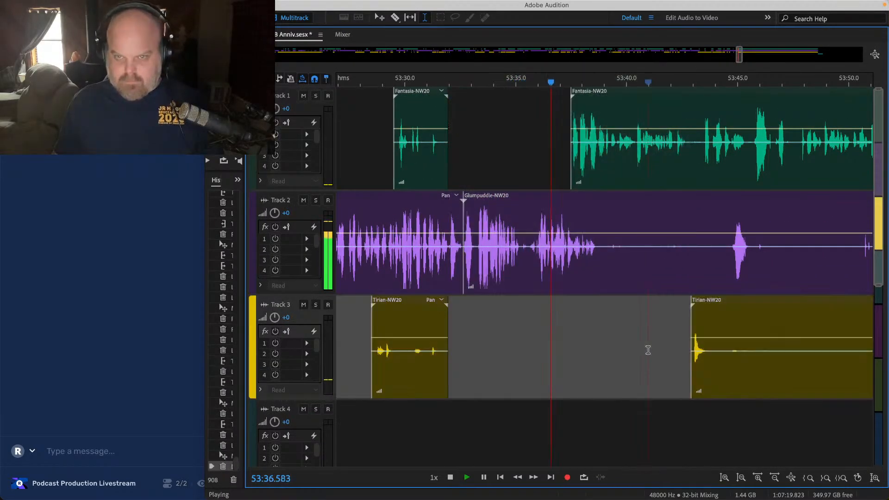
pyautogui.hscroll(5, 494, 225)
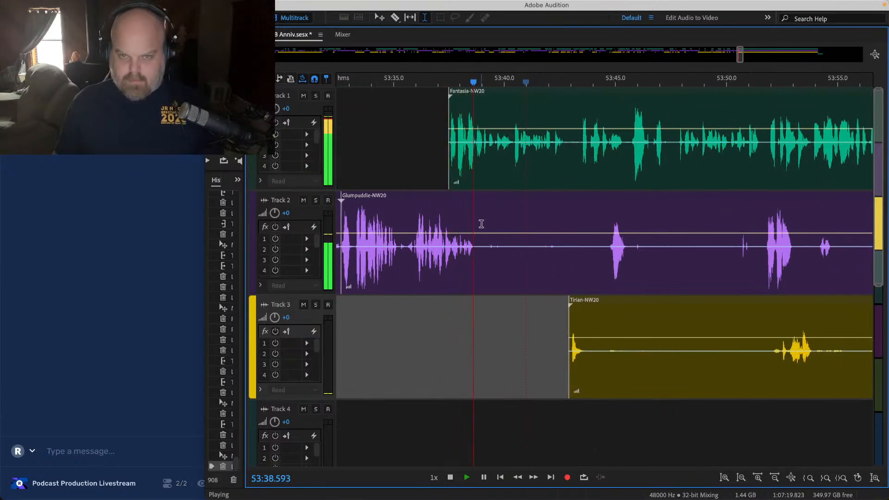
pyautogui.moveTo(482, 224); pyautogui.dragTo(606, 225)
pyautogui.press('Delete')
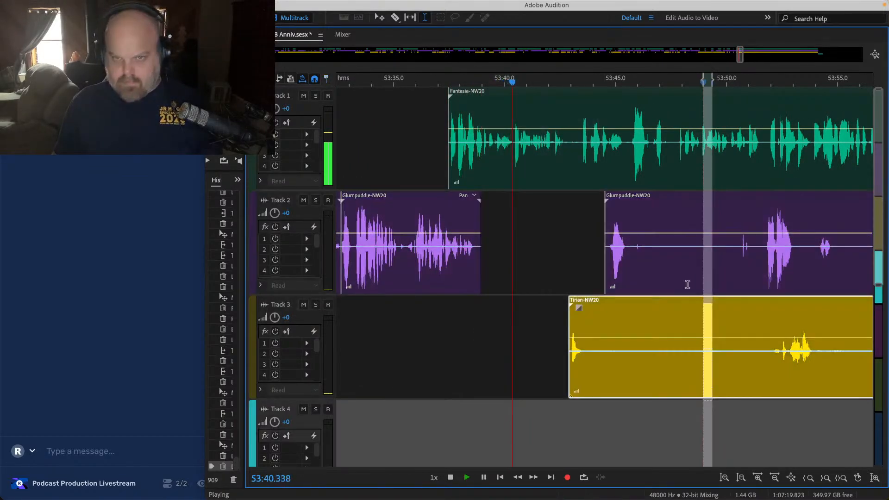
# Step: Move the following clips on all three tracks about 1.2 seconds later so Track 1 starts at about 53:38.7, and save the session
pyautogui.moveTo(688, 284); pyautogui.dragTo(584, 178)
pyautogui.press('space')
pyautogui.scroll(5, 453, 74)
pyautogui.moveTo(473, 97); pyautogui.dragTo(550, 99)
pyautogui.click(506, 112)
pyautogui.press('space')
pyautogui.scroll(-5, 498, 180)
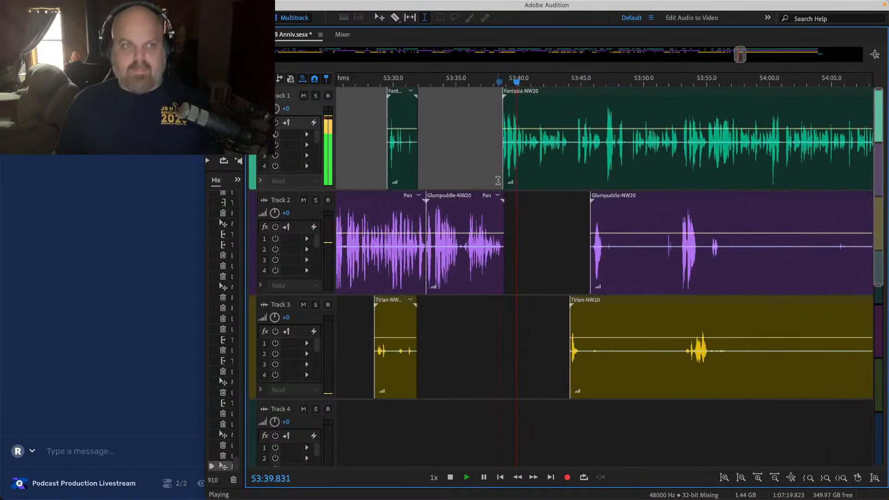
pyautogui.click(483, 126)
pyautogui.press('space')
pyautogui.press('space')
pyautogui.scroll(5, 510, 136)
pyautogui.press('super+s')
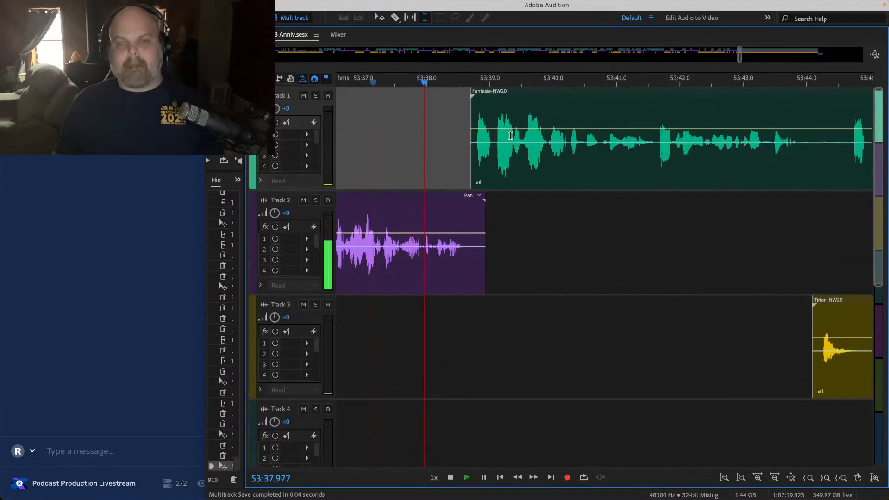
# Step: Add a fade-in of about 0.15 seconds to the Track 1 clip starting at about 53:38.7 and save the session
pyautogui.click(486, 107)
pyautogui.press('space')
pyautogui.moveTo(472, 97); pyautogui.dragTo(481, 98)
pyautogui.click(445, 118)
pyautogui.press('space')
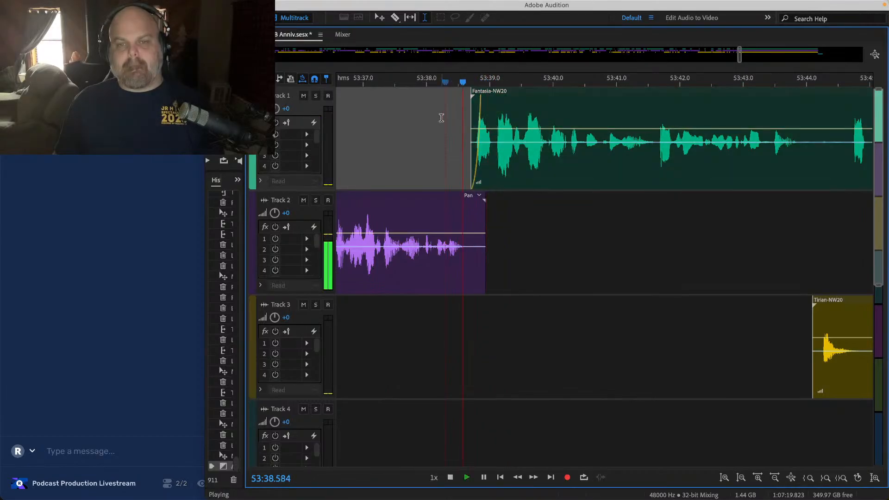
pyautogui.scroll(-5, 441, 118)
pyautogui.press('super+s')
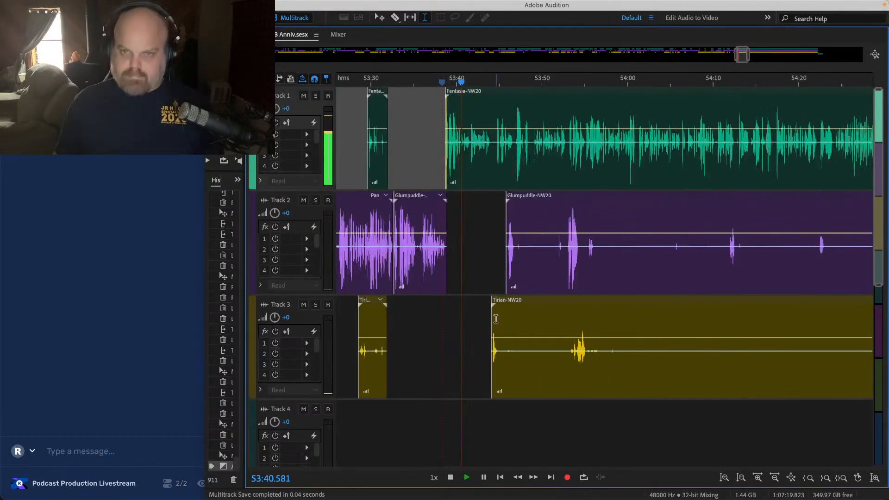
# Step: Delete the silent Track 2 and Track 3 audio from about 53:47.0 to 53:52.9
pyautogui.scroll(5, 545, 236)
pyautogui.moveTo(448, 234); pyautogui.dragTo(621, 360)
pyautogui.press('Delete')
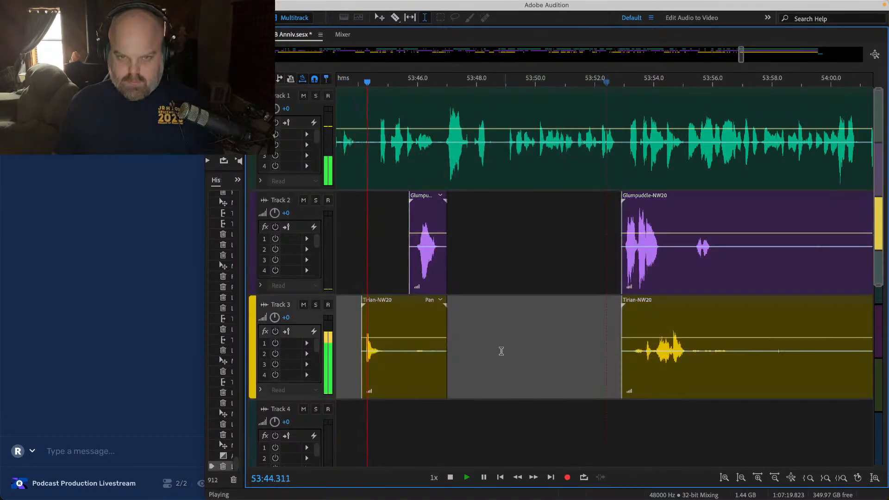
# Step: Trim the end of the short Track 3 clip to about 53:45.0, play back the passage and save the session
pyautogui.moveTo(444, 317); pyautogui.dragTo(386, 315)
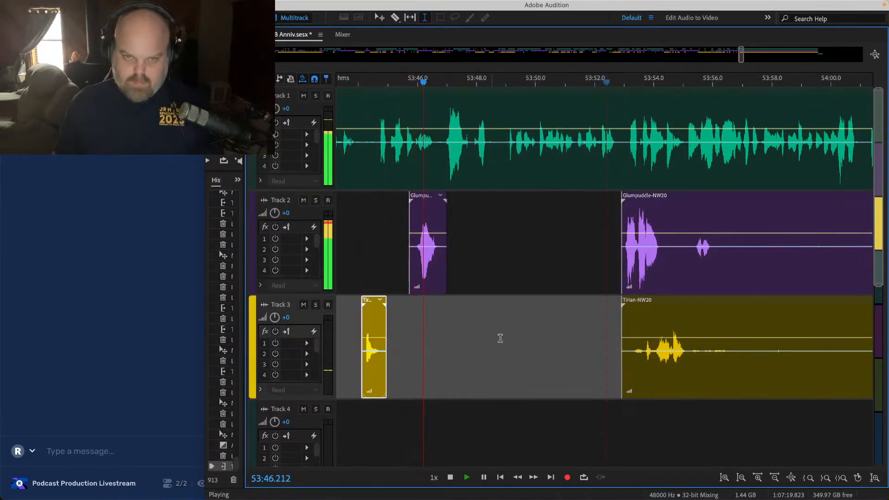
pyautogui.press('space')
pyautogui.click(395, 326)
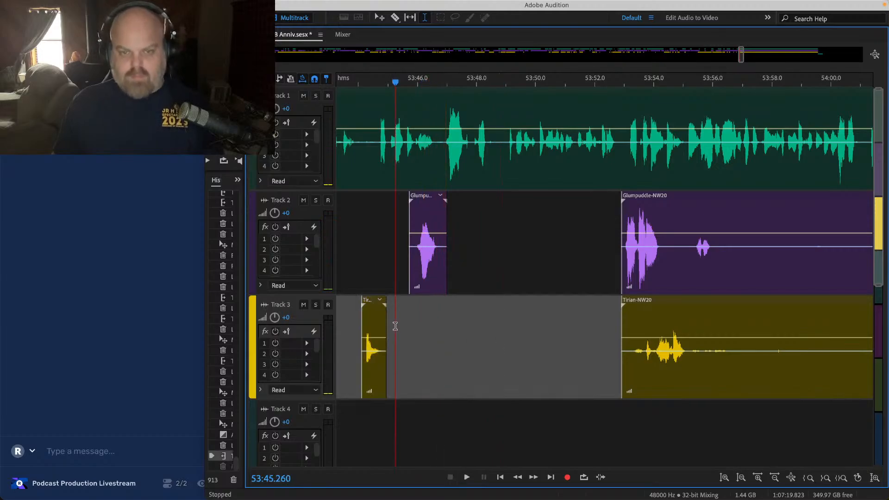
pyautogui.press('space')
pyautogui.hotkey('ctrl', 's')
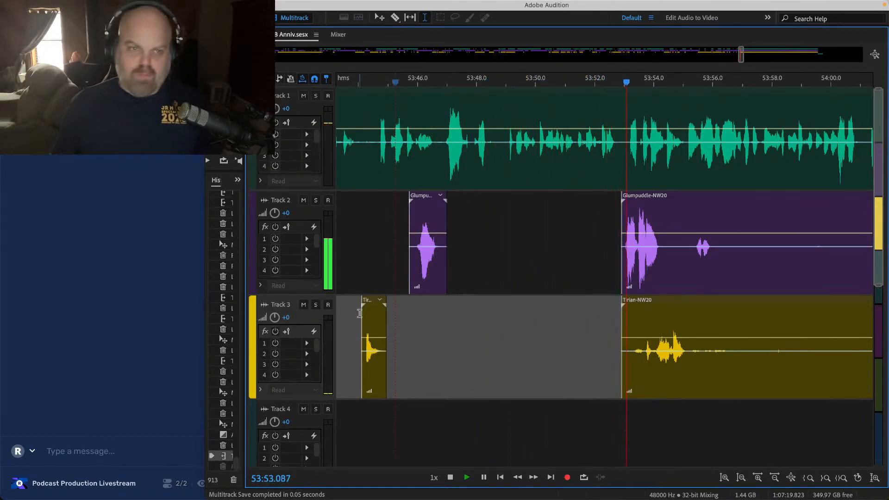
# Step: Widen the livestream chat window slightly, return to the multitrack session and save it
pyautogui.moveTo(204, 168); pyautogui.dragTo(220, 168)
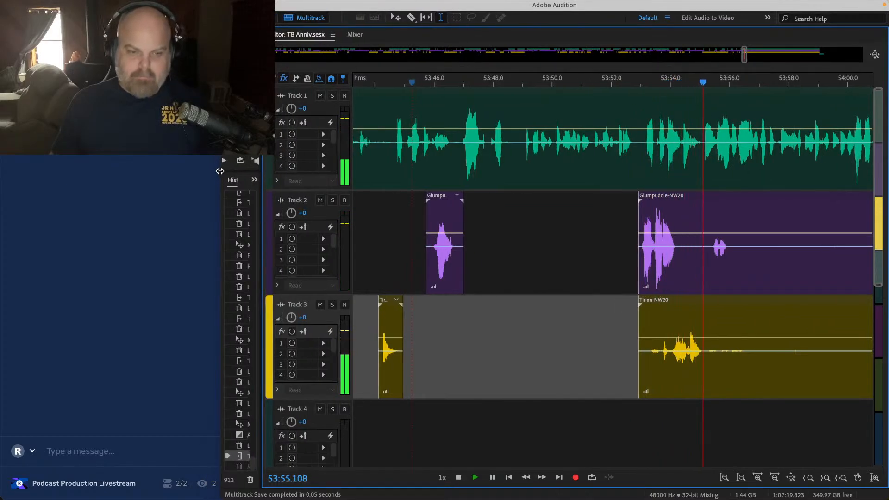
pyautogui.click(192, 207)
pyautogui.click(540, 285)
pyautogui.hotkey('ctrl', 's')
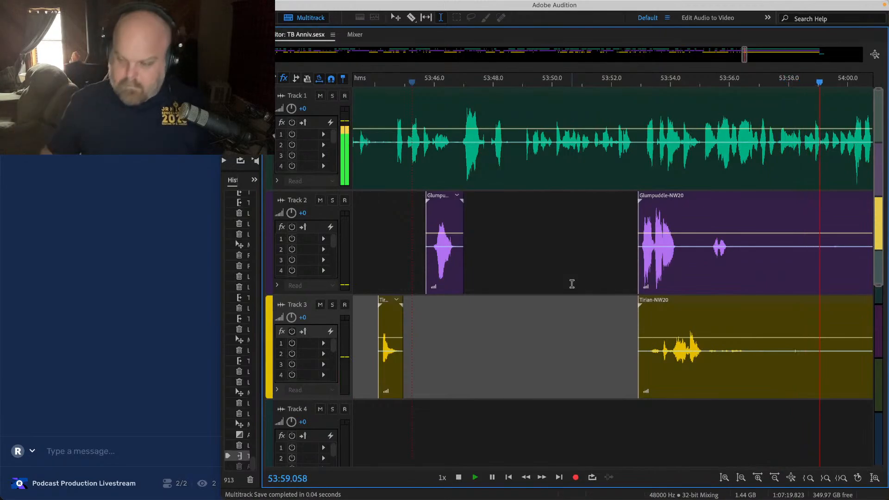
# Step: Delete silent Track 3 audio from about 53:55.1 to 54:00.7, and silent Track 2 and Track 3 audio from about 53:56.6 to 54:11.7
pyautogui.moveTo(637, 324); pyautogui.dragTo(800, 326)
pyautogui.press('Delete')
pyautogui.click(753, 344)
pyautogui.scroll(-5, 752, 343)
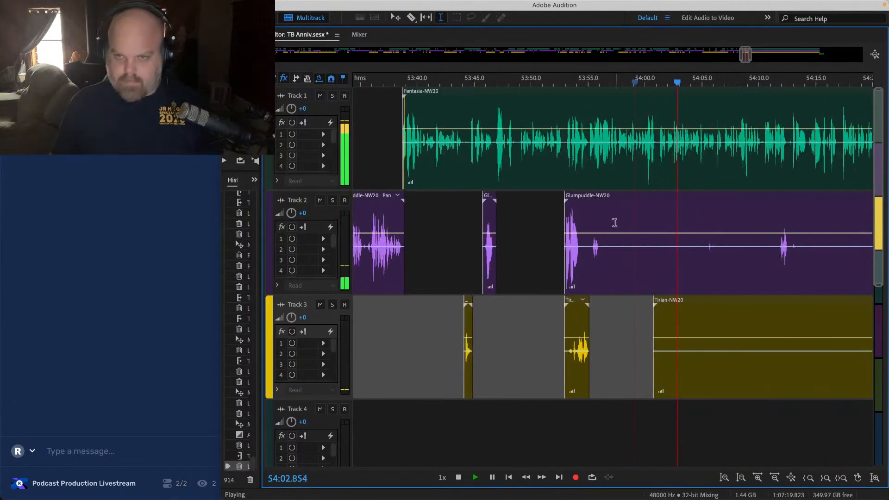
pyautogui.moveTo(606, 226); pyautogui.dragTo(778, 363)
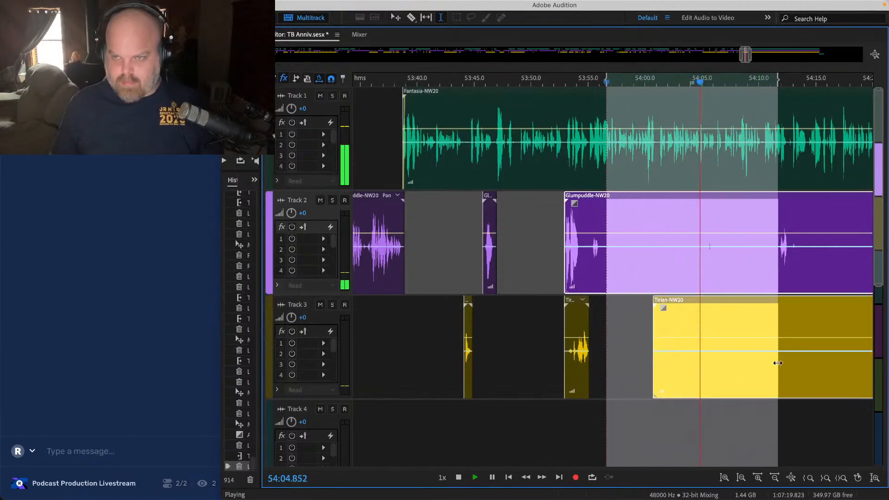
pyautogui.press('Delete')
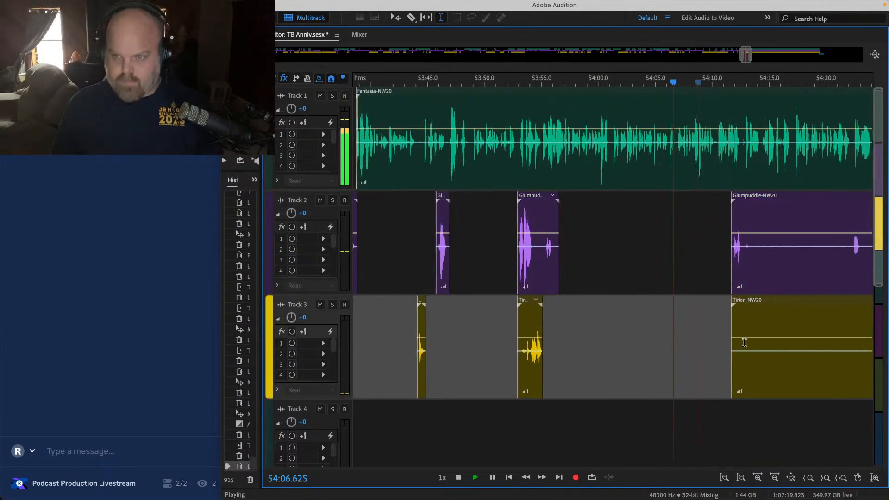
# Step: Trim the start of the Track 3 clip to about 54:32.8 and delete the silent Track 2 audio from about 54:12.8 to 54:22.3
pyautogui.hscroll(3, 744, 343)
pyautogui.moveTo(574, 325); pyautogui.dragTo(813, 324)
pyautogui.moveTo(584, 228); pyautogui.dragTo(692, 229)
pyautogui.press('Delete')
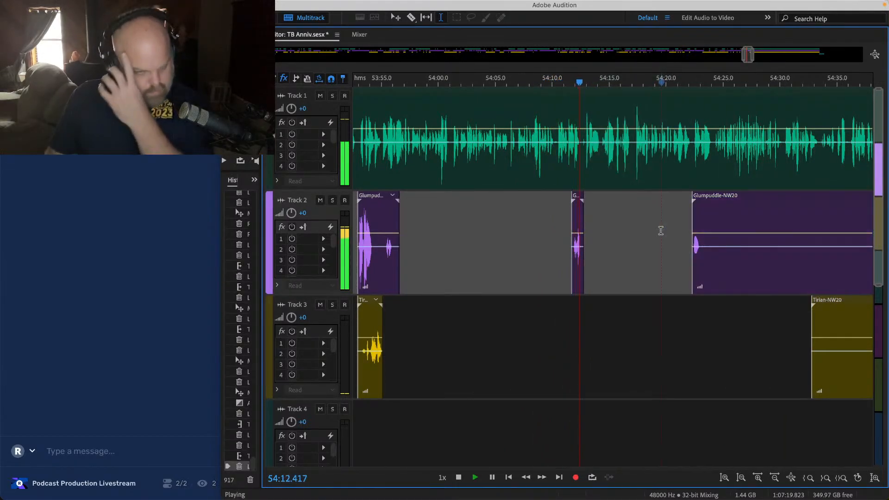
# Step: Delete the silent Track 2 and Track 3 audio from about 54:23.2 to 54:40.9 and save the session
pyautogui.hscroll(4, 558, 220)
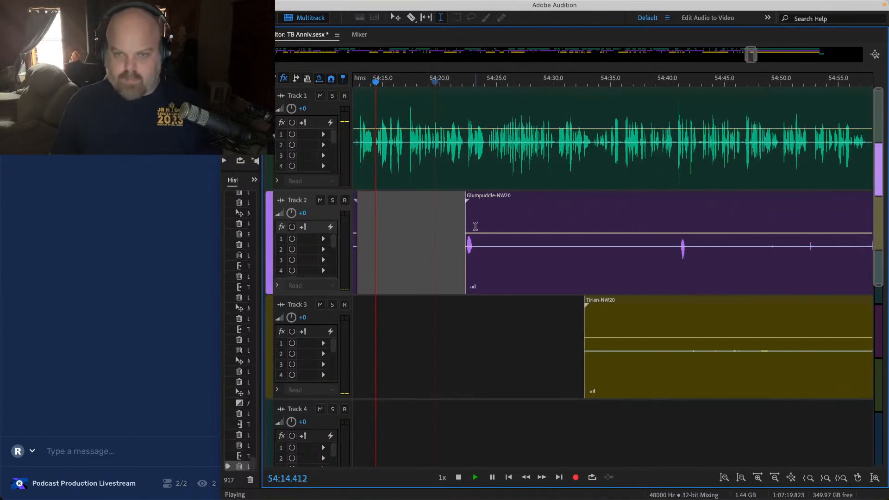
pyautogui.moveTo(476, 222); pyautogui.dragTo(678, 386)
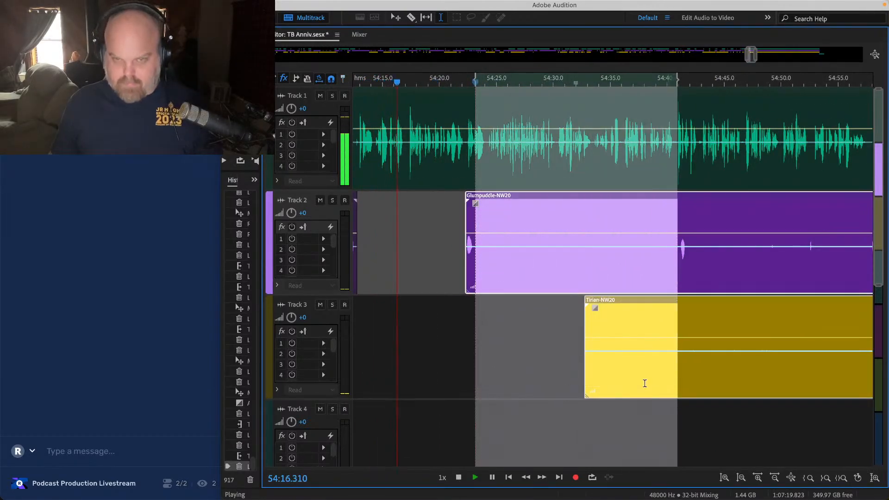
pyautogui.press('Delete')
pyautogui.hotkey('ctrl', 's')
pyautogui.hscroll(4, 588, 240)
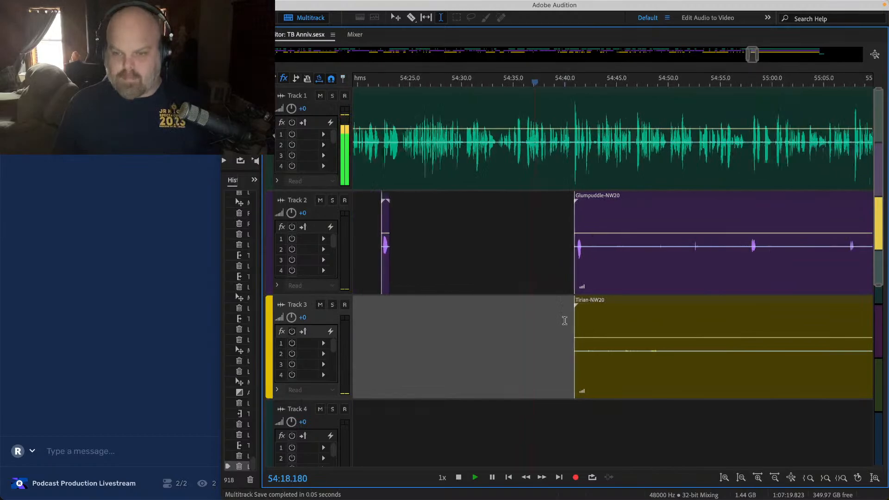
# Step: Trim the start of the Track 3 clip to about 55:36 and delete the silent Track 2 audio from about 54:41.9 to 54:52.5
pyautogui.scroll(-3, 564, 320)
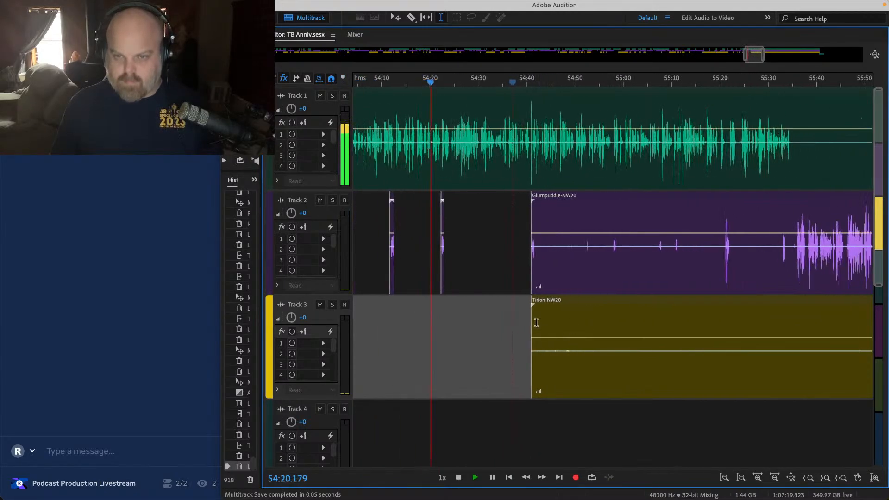
pyautogui.moveTo(531, 322); pyautogui.dragTo(801, 321)
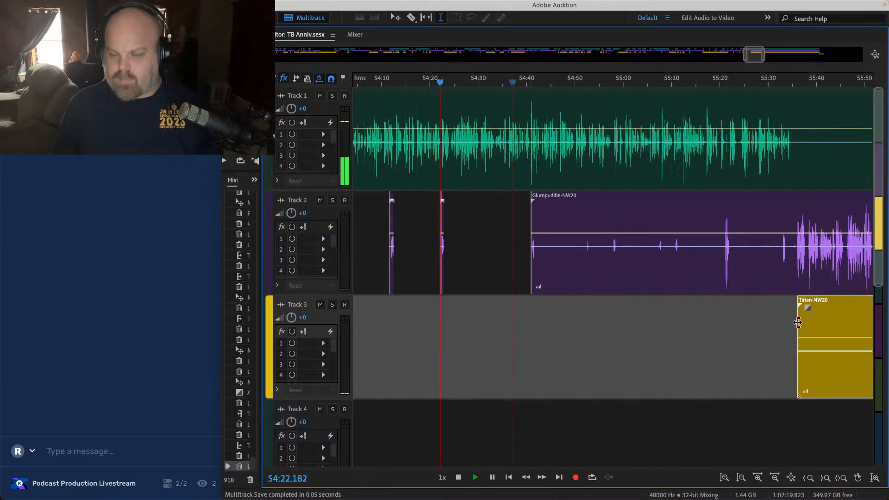
pyautogui.scroll(3, 523, 211)
pyautogui.moveTo(556, 222); pyautogui.dragTo(688, 213)
pyautogui.press('Delete')
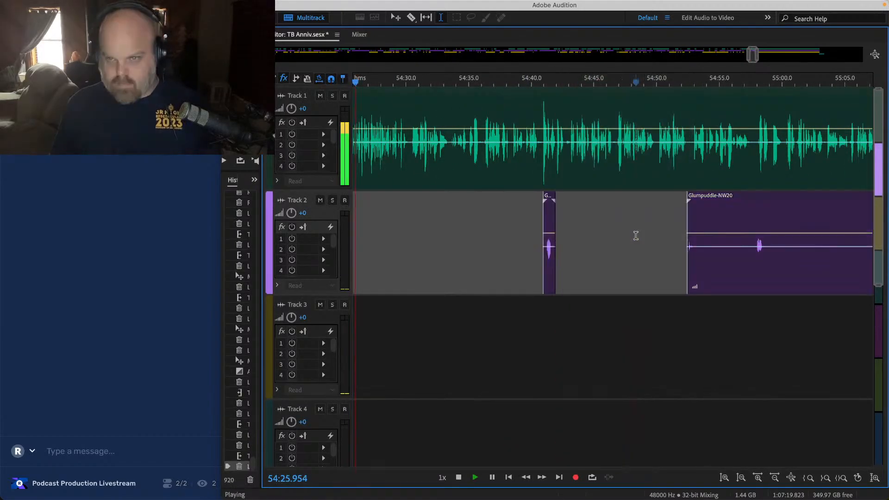
pyautogui.scroll(-3, 634, 235)
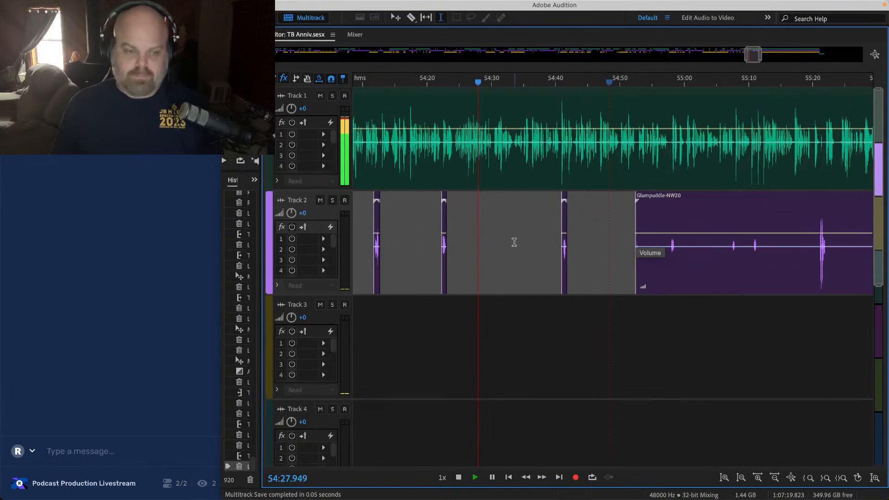
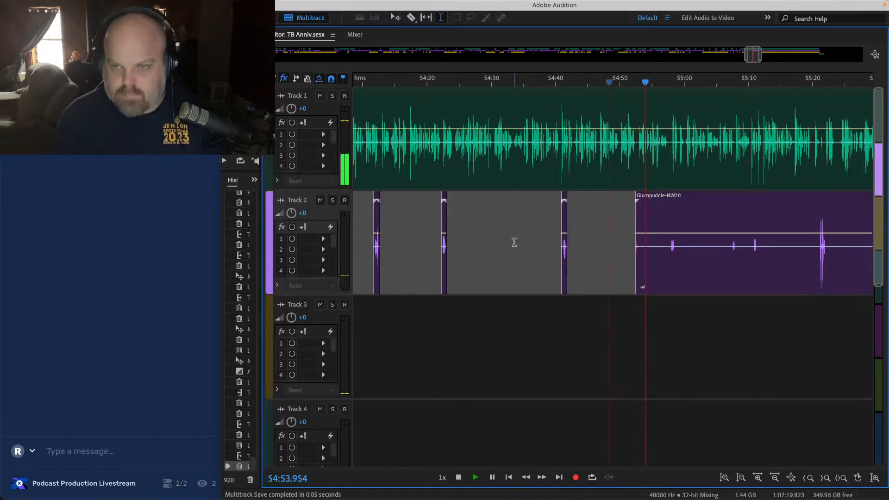
# Step: Trim the start of the long Track 2 clip to about 54:57.8 and save the session
pyautogui.hscroll(4, 514, 242)
pyautogui.scroll(4, 500, 224)
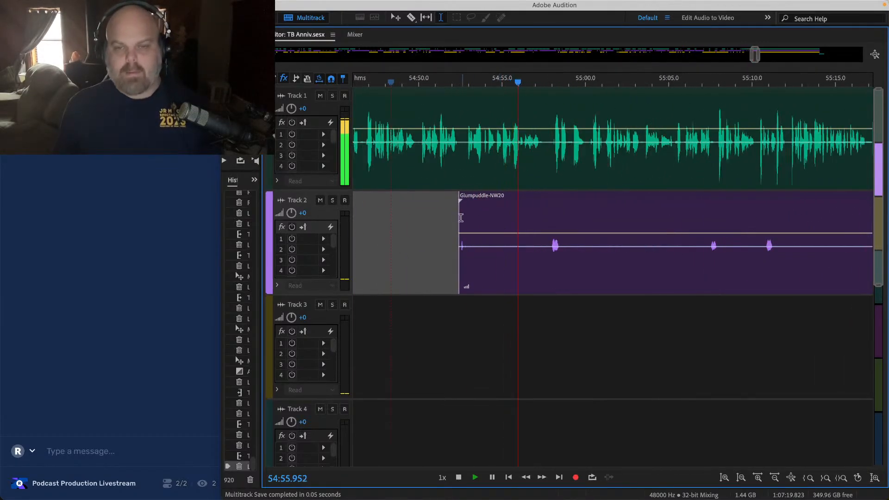
pyautogui.moveTo(461, 217); pyautogui.dragTo(522, 222)
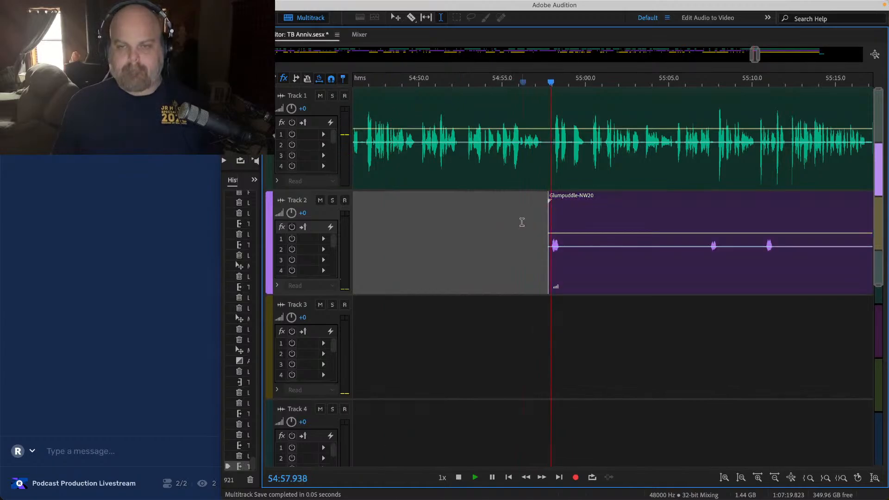
pyautogui.press('super+s')
# Step: Delete the Track 1 and Track 2 audio from about 54:58.7 to 55:00.4 and trim the preceding Track 1 clip's end to about 54:57.8
pyautogui.hscroll(2, 522, 223)
pyautogui.scroll(5, 522, 223)
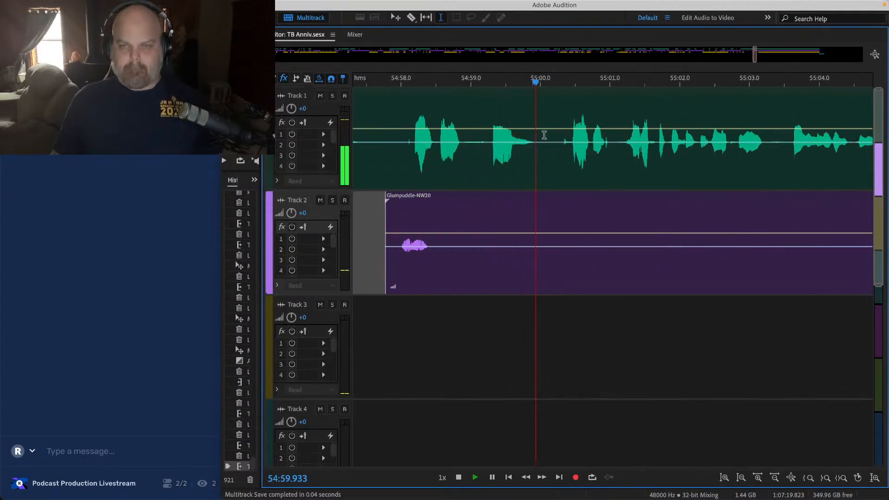
pyautogui.click(406, 121)
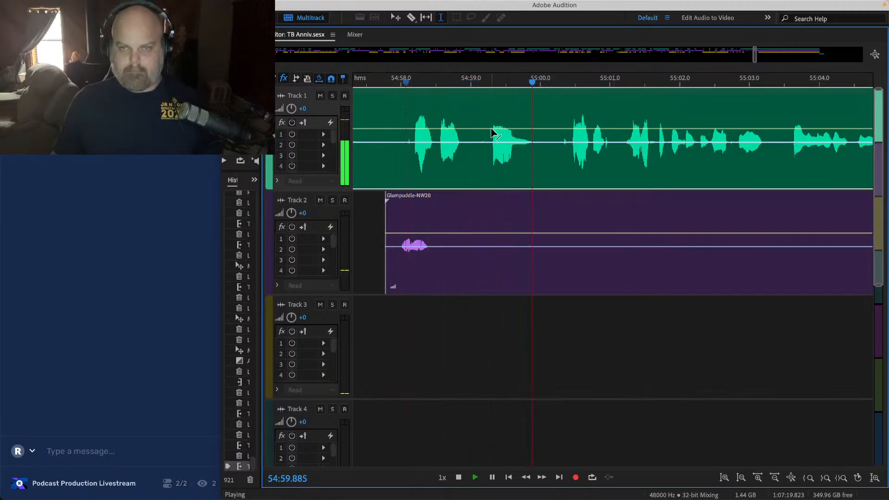
pyautogui.press('space')
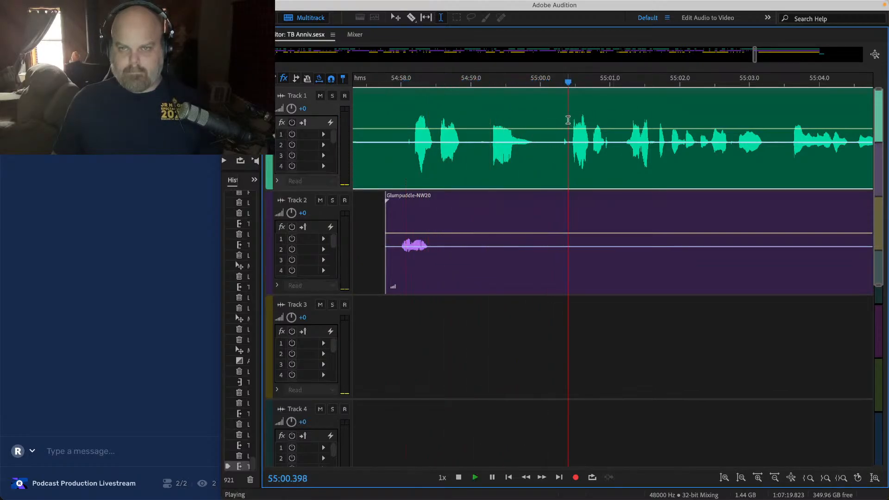
pyautogui.moveTo(569, 119); pyautogui.dragTo(447, 258)
pyautogui.press('Delete')
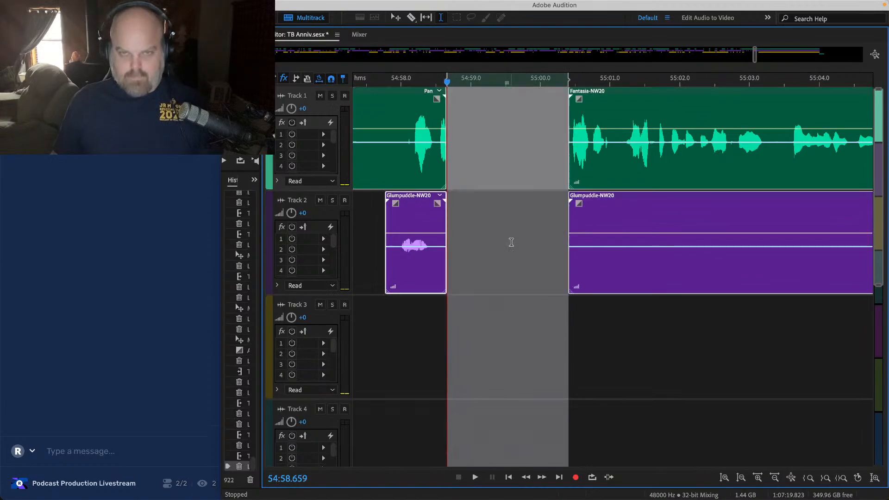
pyautogui.click(512, 240)
pyautogui.moveTo(445, 109); pyautogui.dragTo(385, 115)
pyautogui.press('Delete')
pyautogui.scroll(-4, 385, 115)
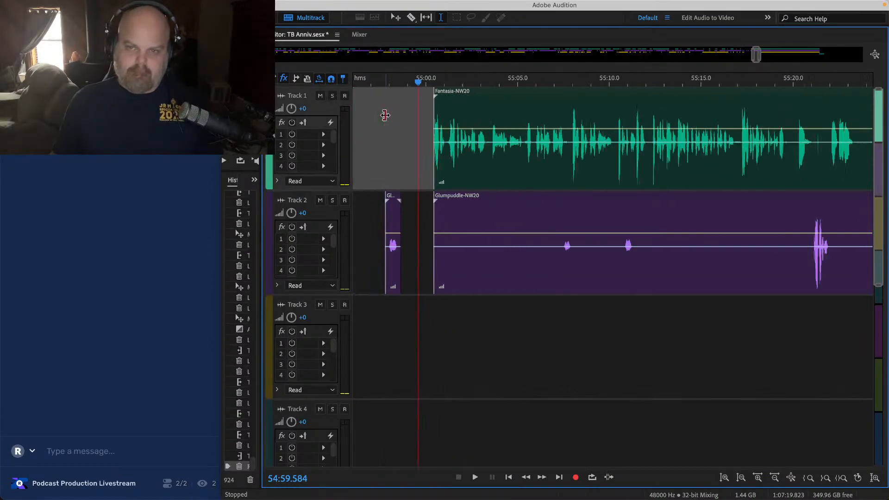
pyautogui.scroll(-4, 418, 143)
pyautogui.press('super+z')
# Step: Select the clips after the gap on Tracks 1 to 3 and move them earlier to start at about 54:58.5
pyautogui.scroll(5, 402, 137)
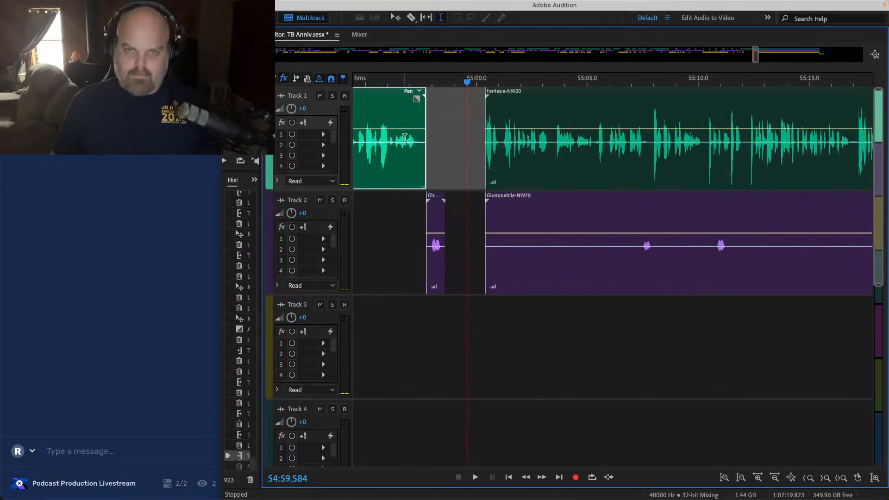
pyautogui.click(404, 138)
pyautogui.scroll(-4, 404, 138)
pyautogui.scroll(-4, 405, 138)
pyautogui.moveTo(619, 406); pyautogui.dragTo(455, 104)
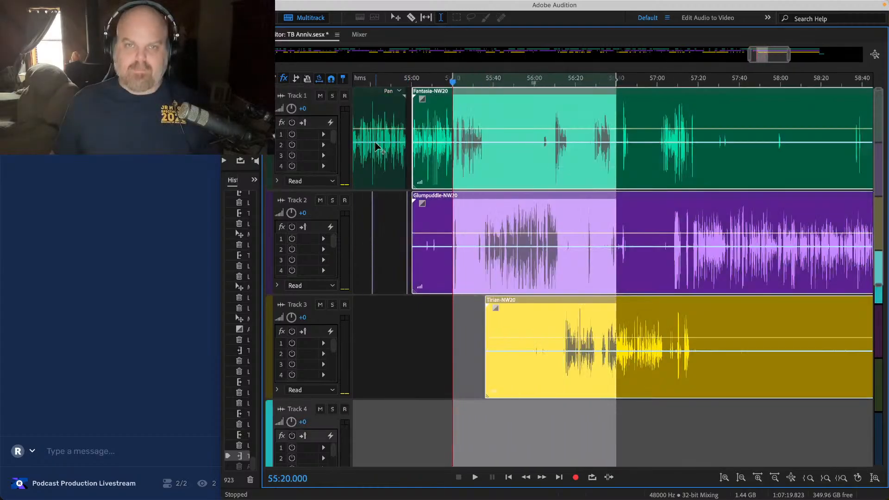
pyautogui.scroll(4, 379, 147)
pyautogui.scroll(5, 427, 132)
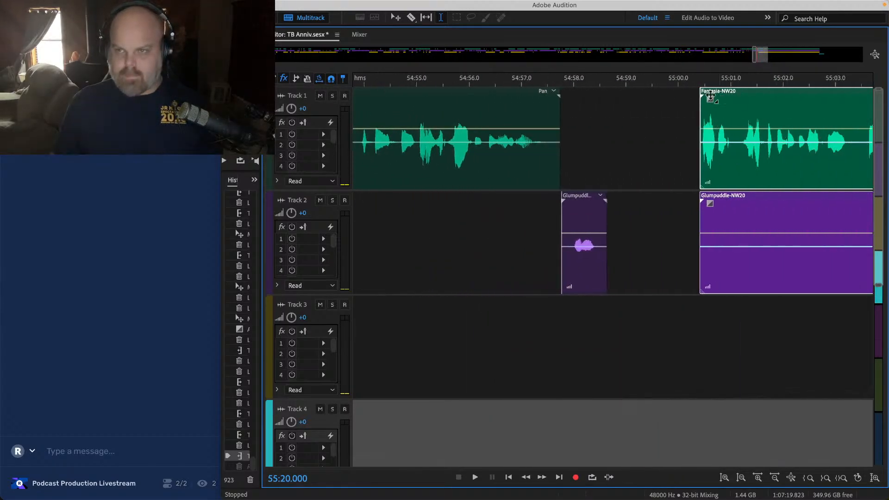
pyautogui.moveTo(710, 94); pyautogui.dragTo(608, 97)
# Step: Play the join near 54:58, add a short fade-in to the moved Track 1 clip and save the session
pyautogui.click(582, 113)
pyautogui.press('space')
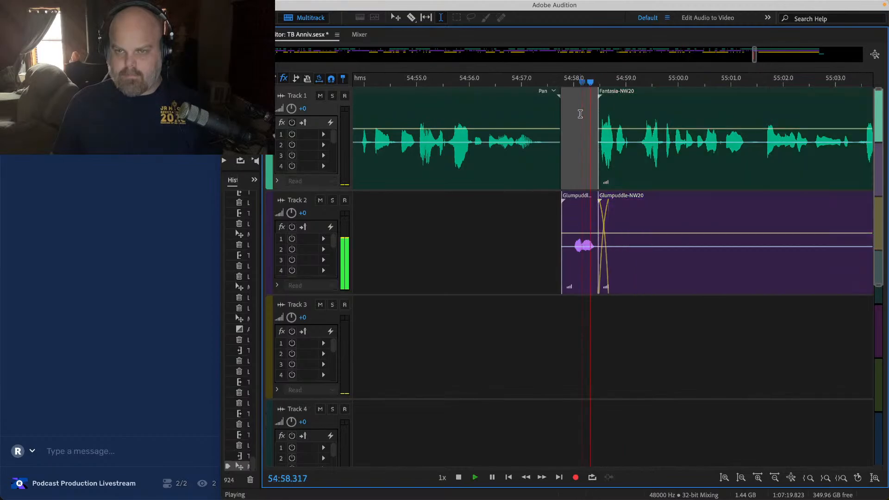
pyautogui.click(611, 105)
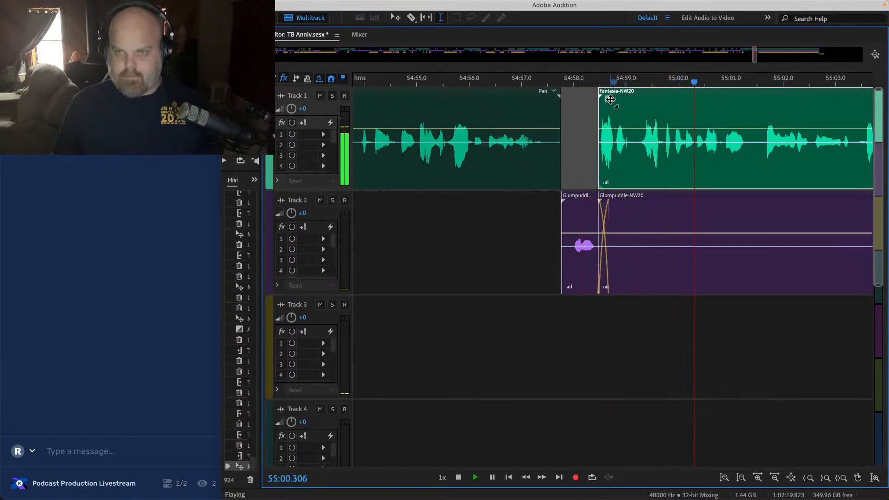
pyautogui.hotkey('ctrl', 's')
# Step: Delete the silent Track 2 audio from about 54:59.2 to 55:05.4
pyautogui.scroll(-5, 564, 129)
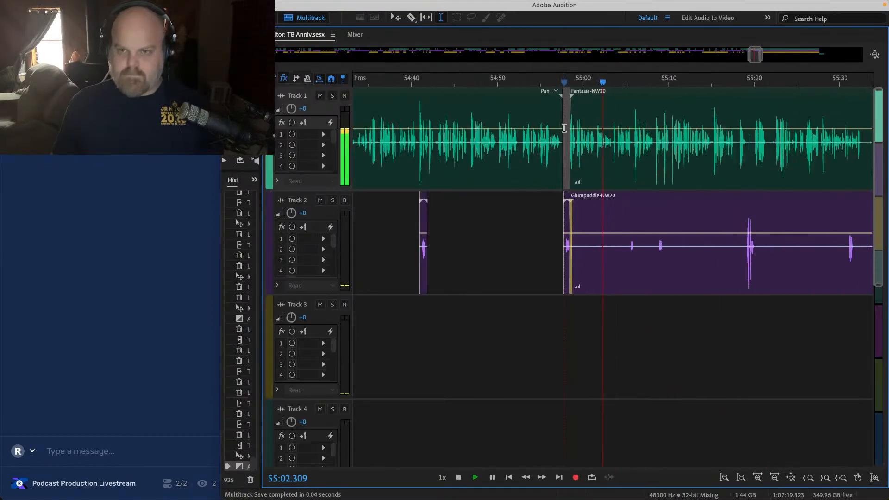
pyautogui.hscroll(4, 564, 128)
pyautogui.scroll(4, 532, 204)
pyautogui.hscroll(-3, 363, 229)
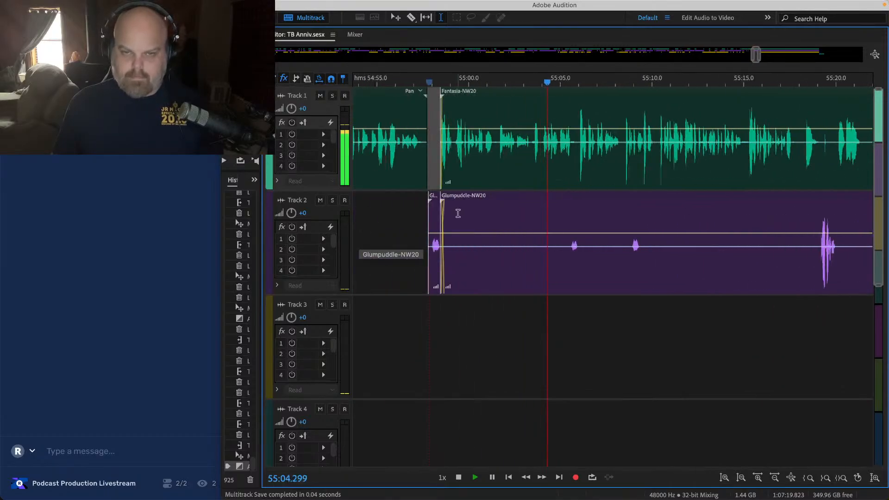
pyautogui.moveTo(454, 213); pyautogui.dragTo(569, 218)
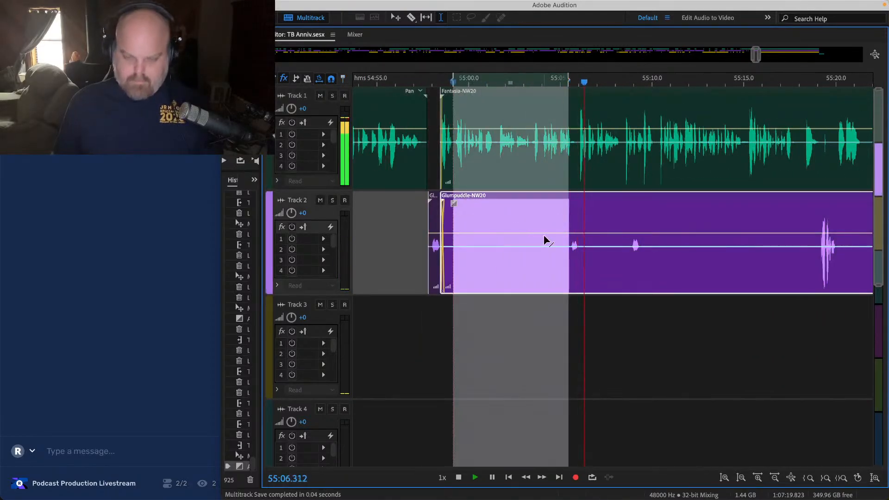
pyautogui.press('Delete')
# Step: Delete the Track 1 audio from about 55:18.3 to 55:20.0 and the Track 2 audio from about 55:17.2 to 55:19.1
pyautogui.hscroll(4, 545, 238)
pyautogui.scroll(3, 661, 145)
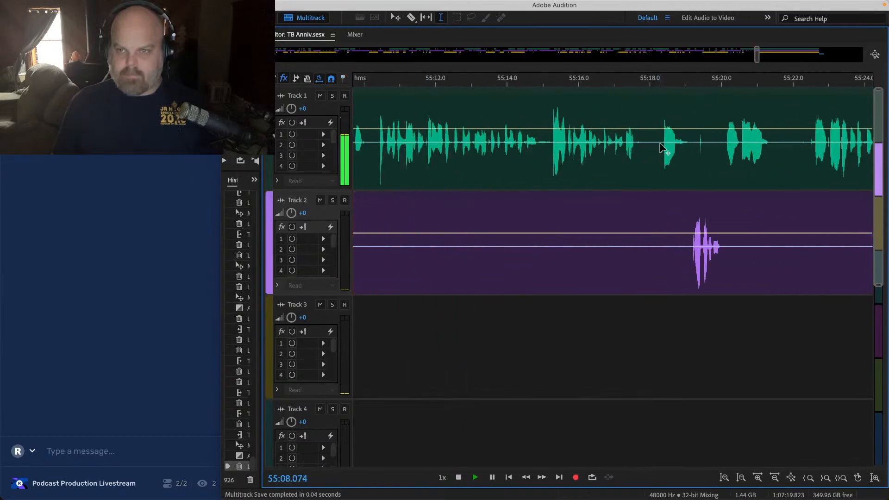
pyautogui.moveTo(659, 117); pyautogui.dragTo(722, 112)
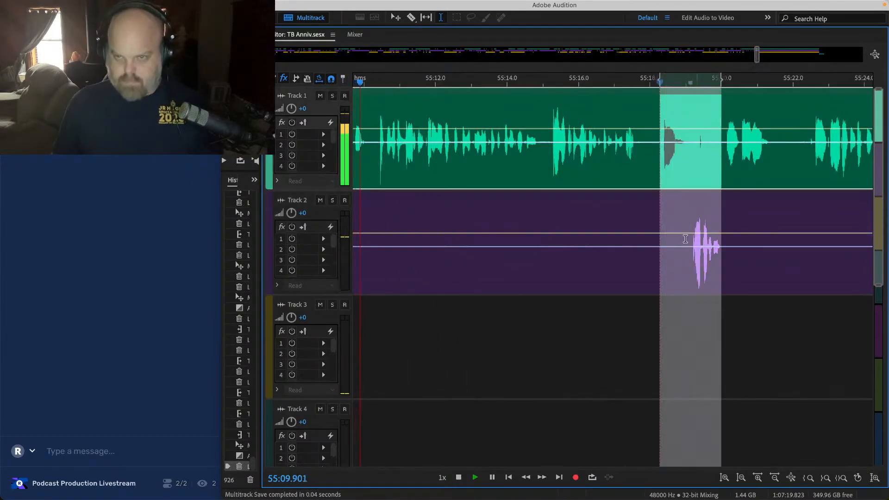
pyautogui.press('Delete')
pyautogui.moveTo(689, 221); pyautogui.dragTo(623, 223)
pyautogui.press('Delete')
# Step: Select the following clips on Tracks 1 to 3 and move them earlier so the Track 2 clip starts at about 55:17.9
pyautogui.scroll(-5, 621, 222)
pyautogui.hscroll(5, 621, 223)
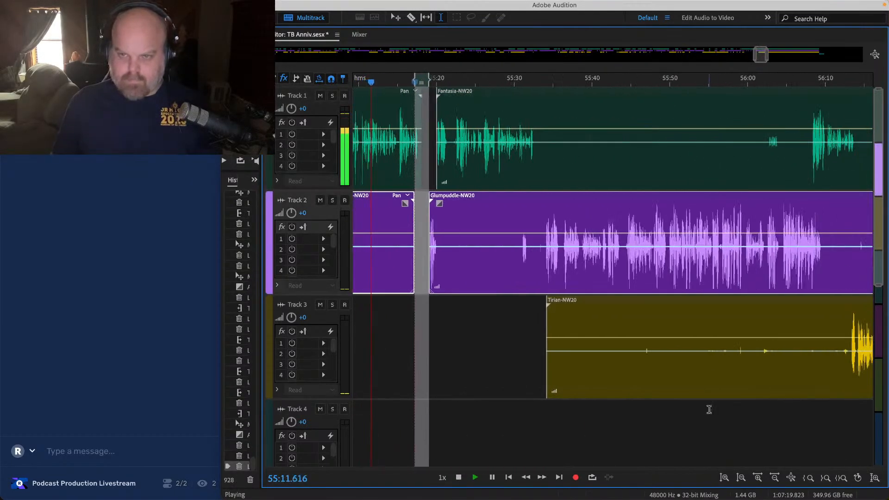
pyautogui.moveTo(709, 409); pyautogui.dragTo(527, 162)
pyautogui.moveTo(458, 75); pyautogui.dragTo(666, 79)
pyautogui.scroll(6, 657, 152)
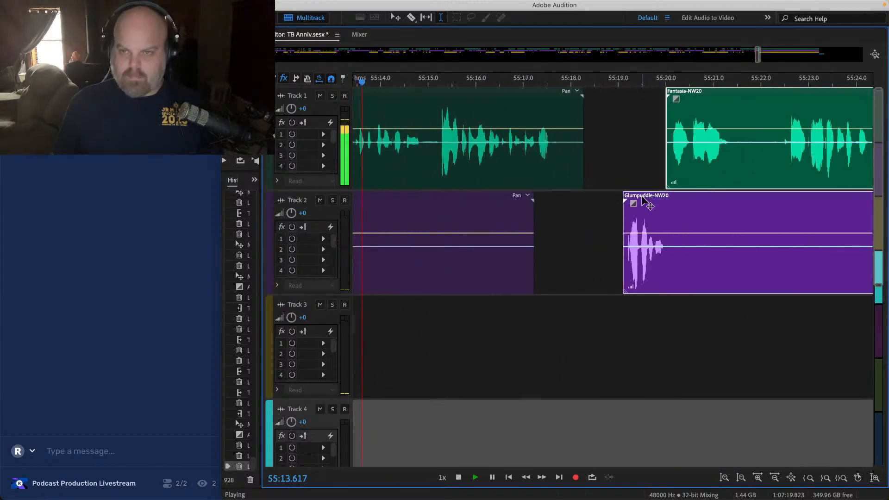
pyautogui.moveTo(642, 200); pyautogui.dragTo(585, 199)
# Step: Move the Track 4 clip near 1:02:20 earlier and save the session
pyautogui.scroll(-7, 585, 199)
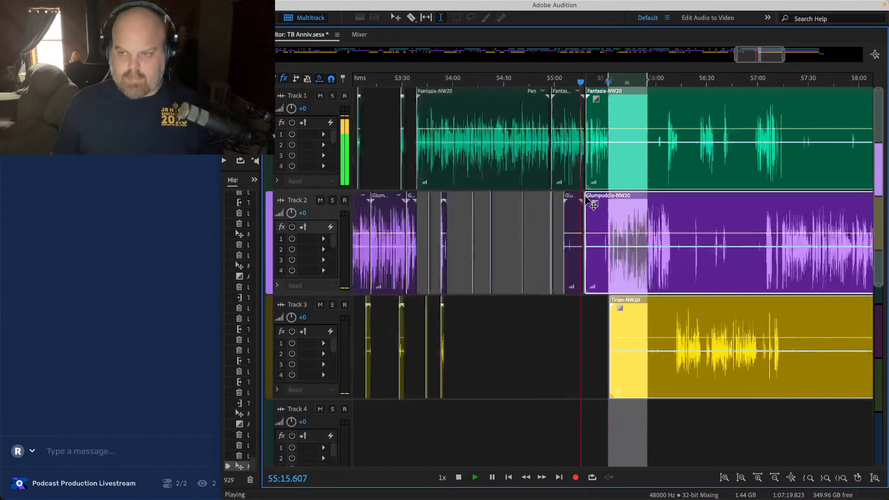
pyautogui.click(572, 351)
pyautogui.scroll(-6, 509, 356)
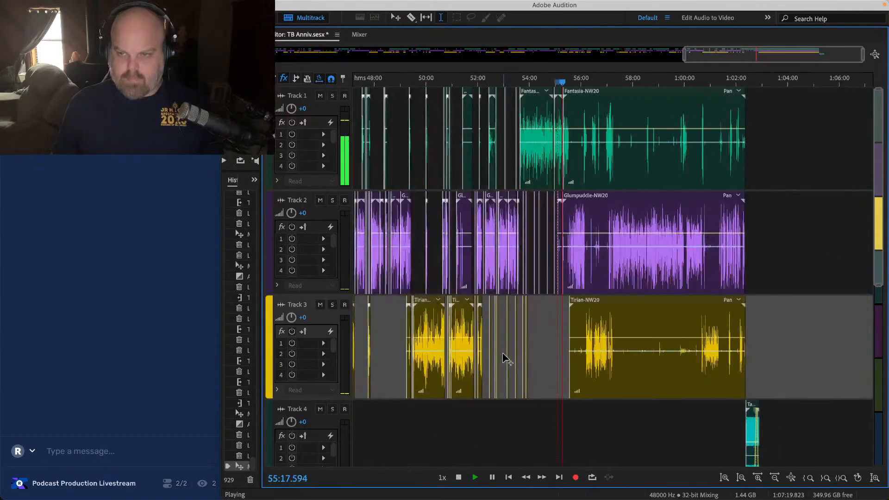
pyautogui.moveTo(757, 413); pyautogui.dragTo(738, 408)
pyautogui.hotkey('ctrl', 's')
# Step: Delete the Track 1 and Track 2 audio from about 55:18.9 to 55:21.4, including the leftover Track 1 sliver before it
pyautogui.scroll(8, 601, 153)
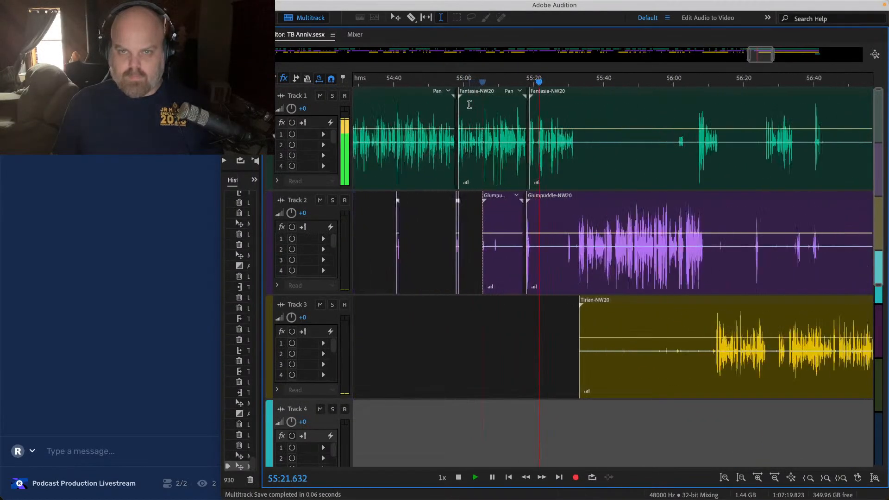
pyautogui.scroll(5, 535, 117)
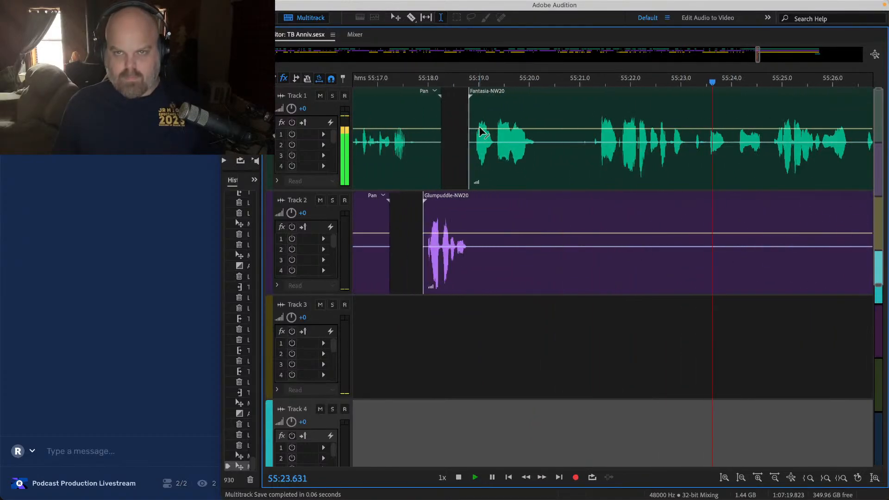
pyautogui.click(562, 135)
pyautogui.press('space')
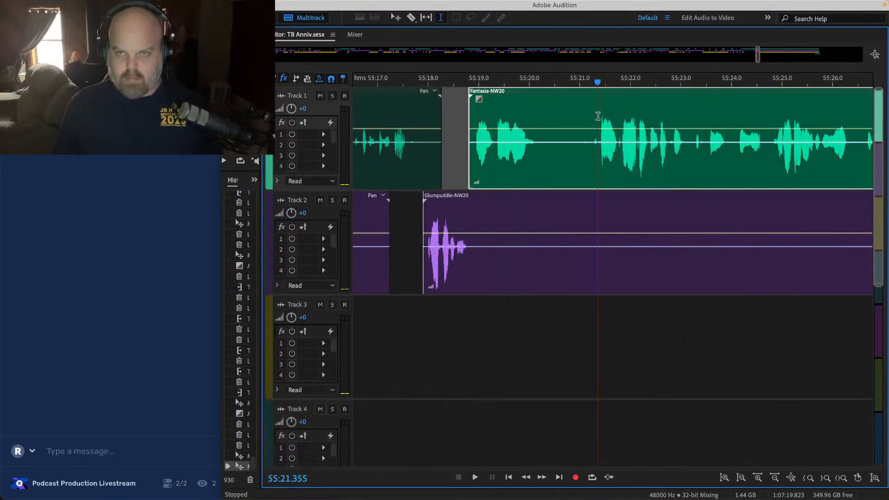
pyautogui.moveTo(601, 139); pyautogui.dragTo(472, 268)
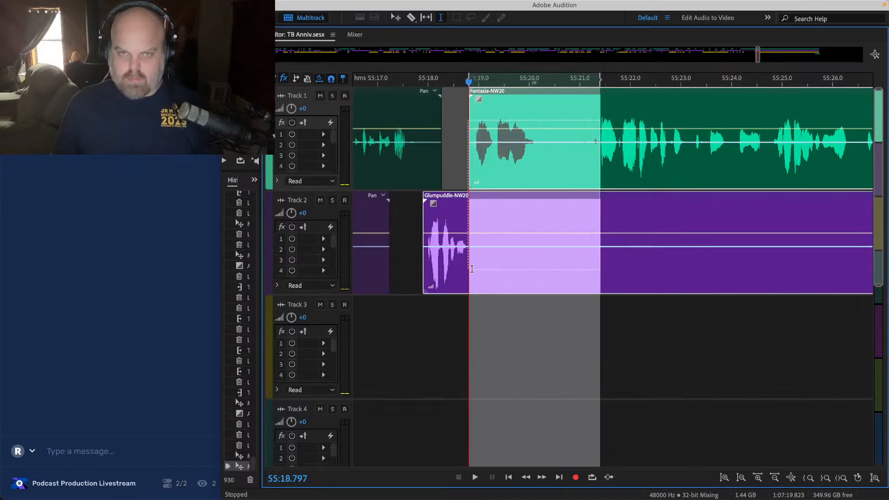
pyautogui.press('Delete')
pyautogui.click(493, 217)
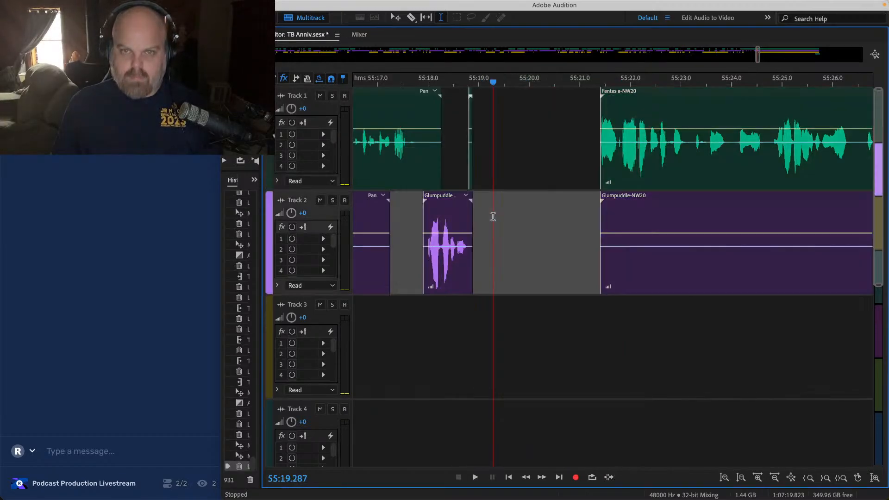
pyautogui.click(470, 122)
pyautogui.press('Delete')
# Step: Close the gap by moving the following clips on Tracks 1 to 3 earlier to start at about 55:18.8
pyautogui.scroll(-5, 470, 122)
pyautogui.moveTo(677, 388); pyautogui.dragTo(587, 103)
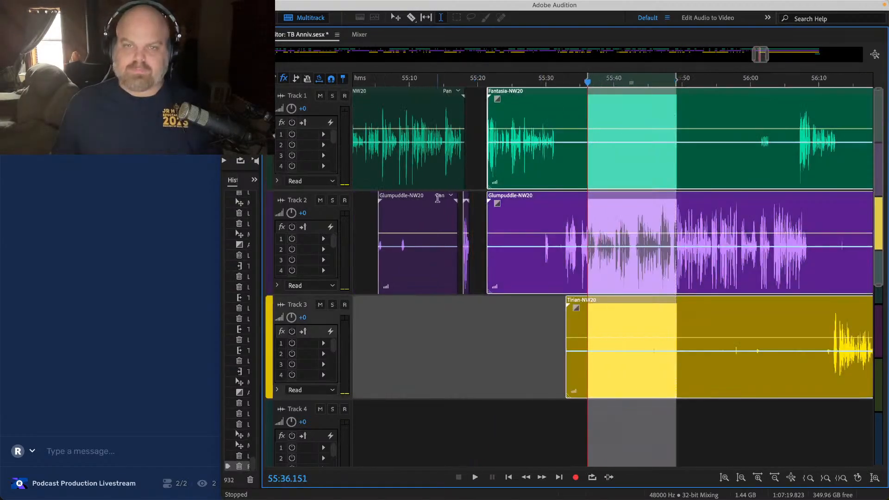
pyautogui.scroll(8, 438, 198)
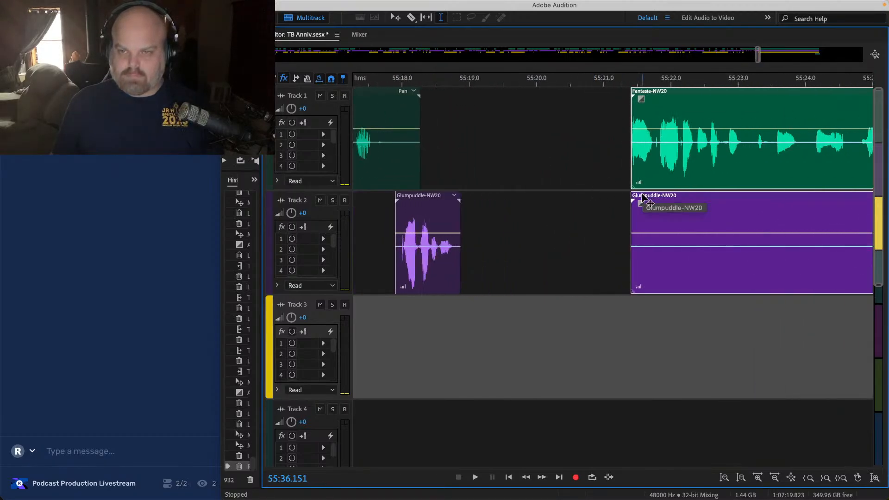
pyautogui.moveTo(643, 198); pyautogui.dragTo(466, 199)
# Step: Move the short Track 2 clip slightly earlier to start at about 55:17.8 and play the join
pyautogui.click(430, 137)
pyautogui.press('space')
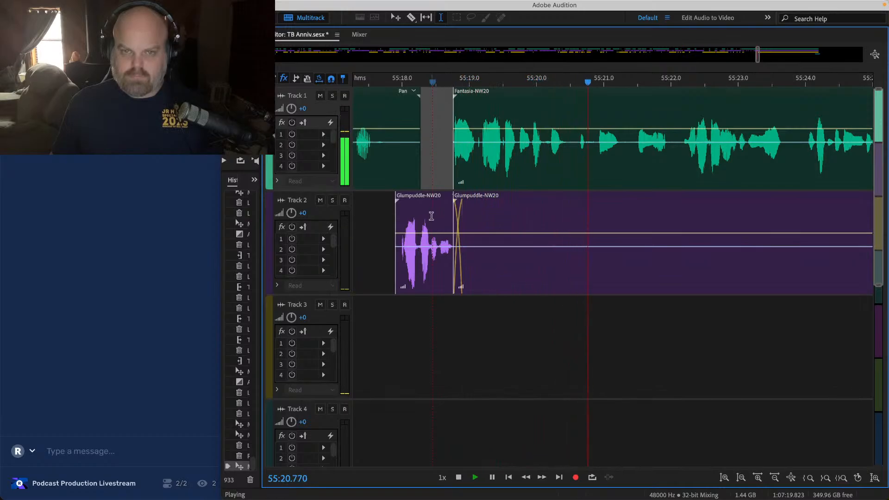
pyautogui.moveTo(416, 196); pyautogui.dragTo(407, 196)
pyautogui.click(380, 214)
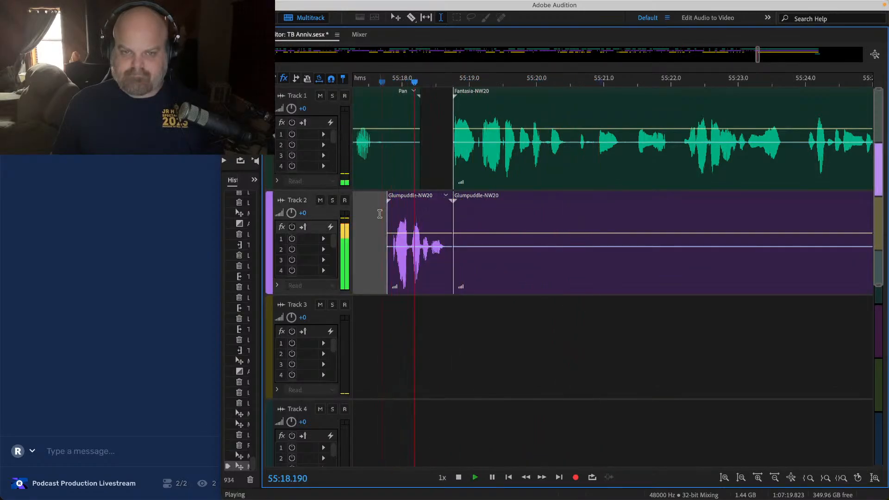
# Step: Extend the start of the Track 1 clip slightly earlier to about 55:18.6, play the join and save the session
pyautogui.click(433, 111)
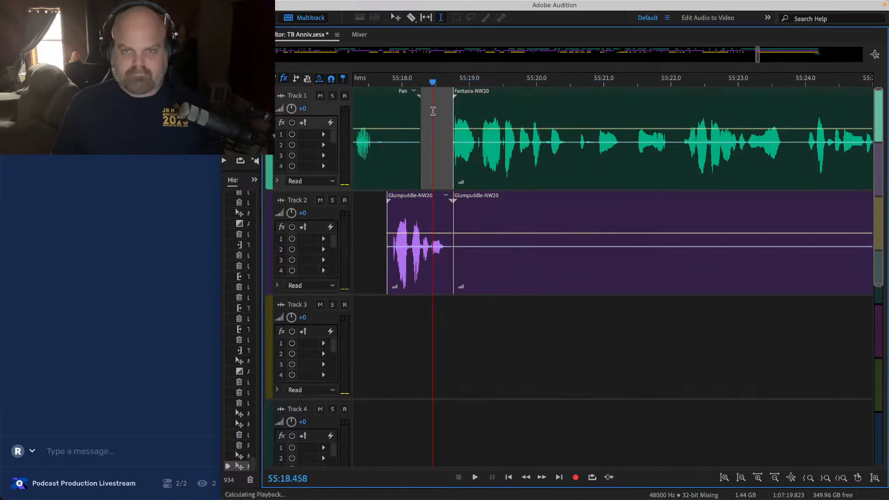
pyautogui.moveTo(453, 106); pyautogui.dragTo(440, 106)
pyautogui.click(428, 111)
pyautogui.press('space')
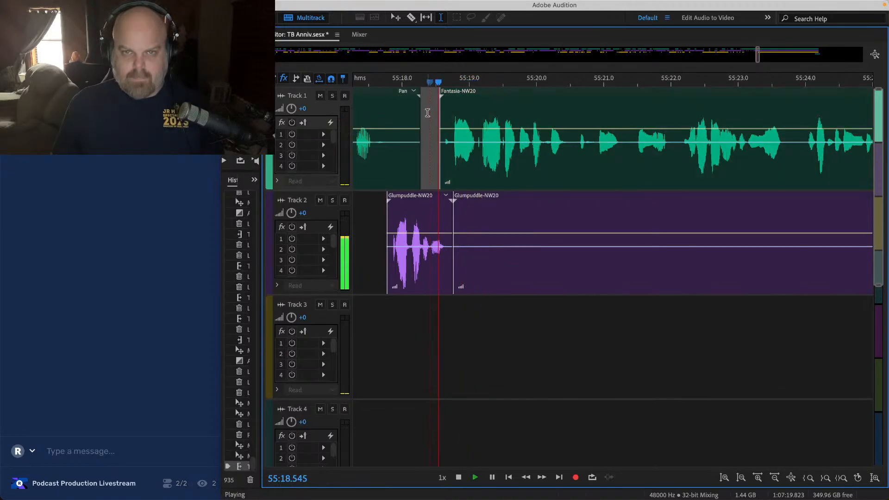
pyautogui.scroll(-6, 428, 112)
pyautogui.press('super+s')
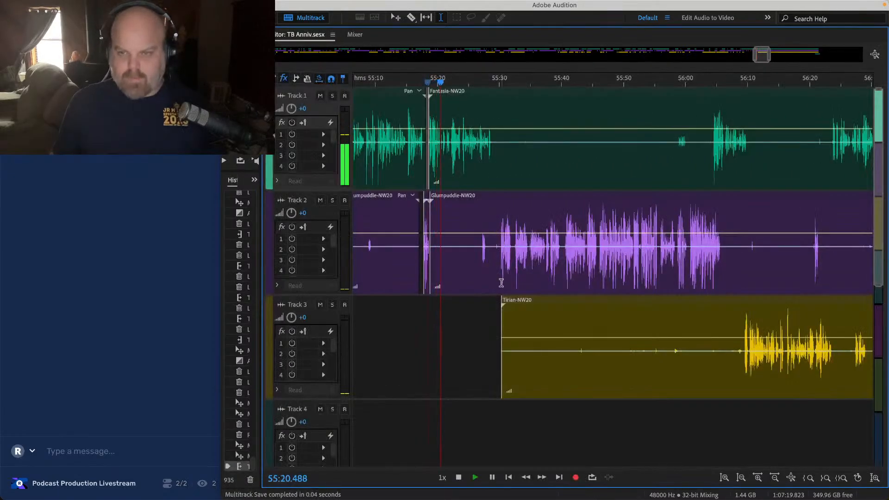
# Step: Trim the silent opening of the Track 3 clip so it starts at about 56:09.5, and save the session
pyautogui.moveTo(499, 323)
pyautogui.mouseDown()
pyautogui.moveTo(744, 343)
pyautogui.moveTo(763, 317)
pyautogui.mouseUp()
pyautogui.scroll(8, 751, 315)
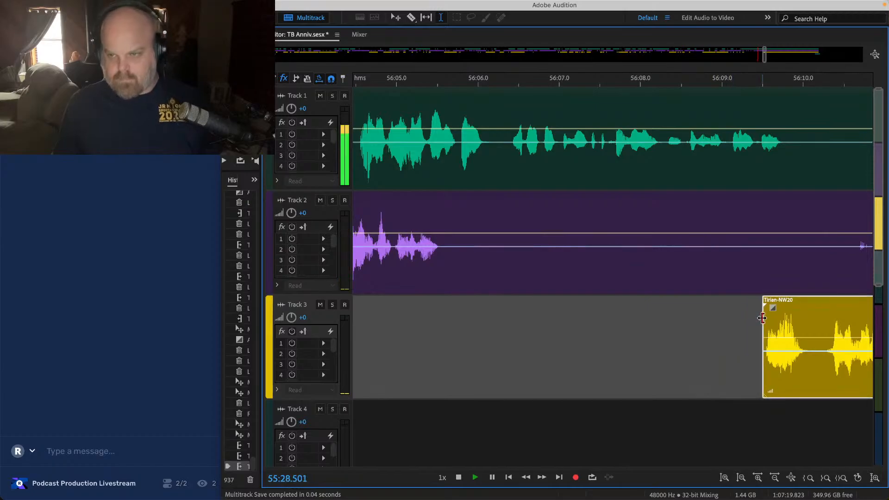
pyautogui.click(723, 327)
pyautogui.scroll(-8, 723, 328)
# Step: Delete the Track 1 and Track 2 audio from about 55:29.0 to 55:30.2 and close the gap by moving the following clips earlier
pyautogui.scroll(8, 608, 238)
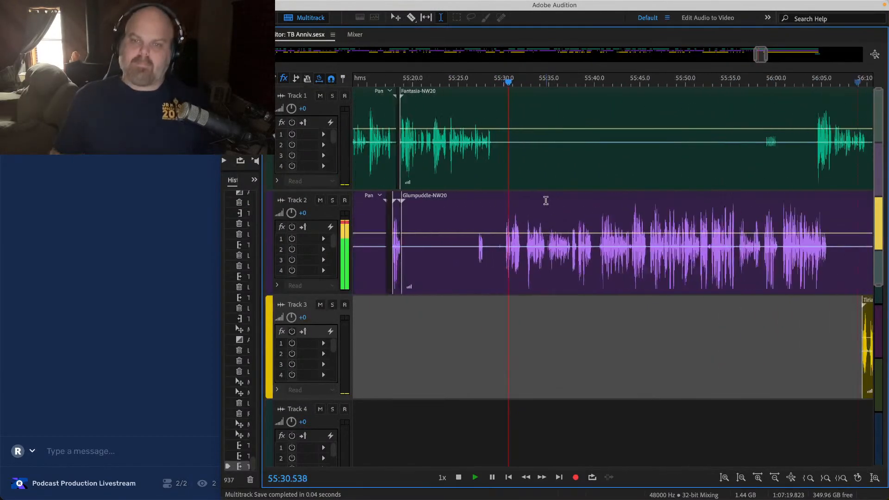
pyautogui.moveTo(568, 215); pyautogui.dragTo(466, 139)
pyautogui.press('Delete')
pyautogui.scroll(-10, 465, 115)
pyautogui.moveTo(729, 373); pyautogui.dragTo(524, 162)
pyautogui.scroll(10, 464, 102)
pyautogui.scroll(5, 435, 202)
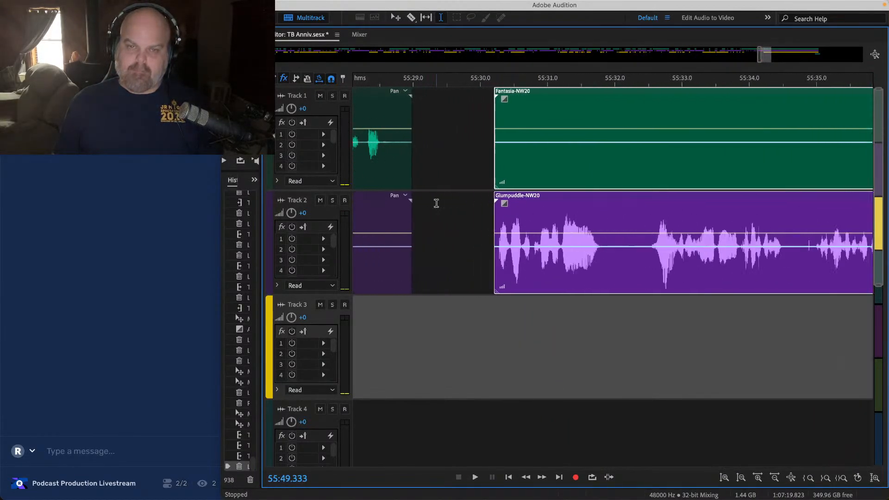
pyautogui.moveTo(647, 199); pyautogui.dragTo(501, 200)
pyautogui.hotkey('ctrl', 's')
pyautogui.scroll(-10, 458, 223)
pyautogui.press('space')
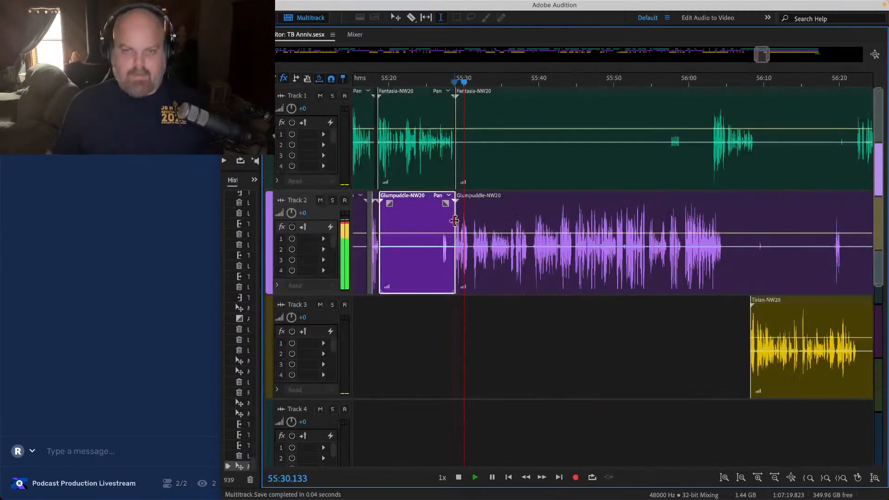
# Step: Delete the Track 1 and Track 2 audio from about 55:36.2 to 55:36.9
pyautogui.click(495, 326)
pyautogui.scroll(3, 463, 202)
pyautogui.scroll(-2, 441, 121)
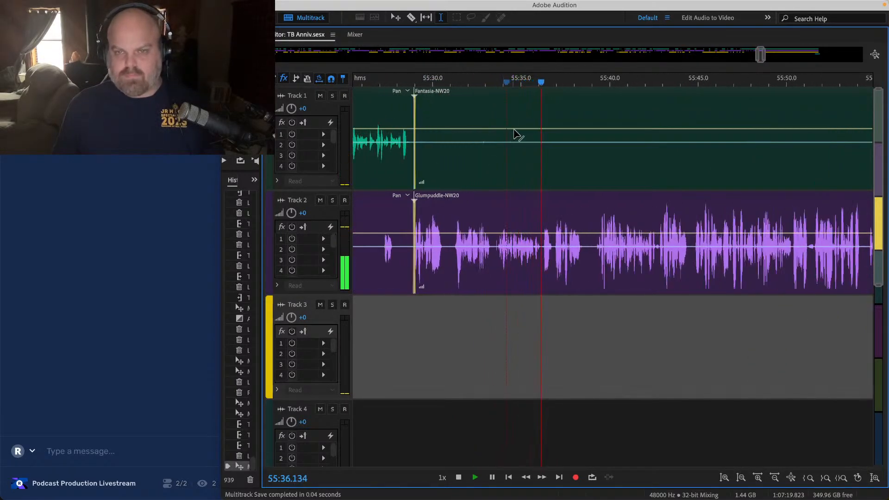
pyautogui.scroll(4, 560, 203)
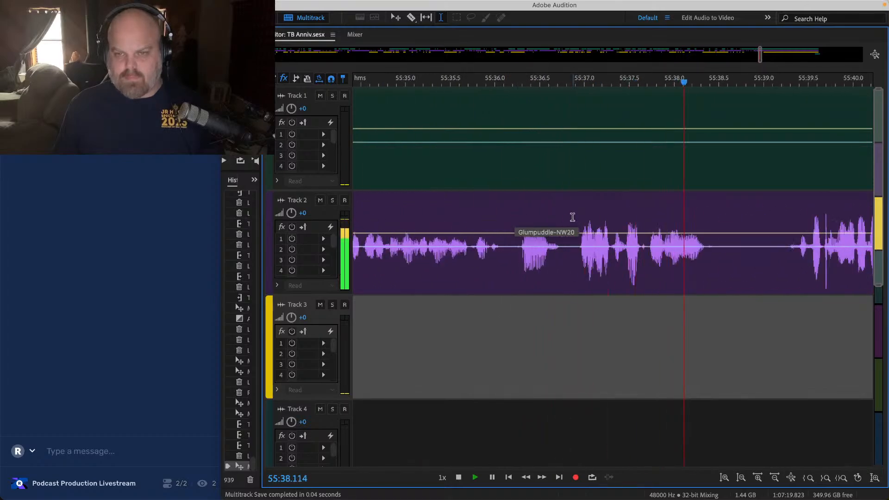
pyautogui.moveTo(572, 217); pyautogui.dragTo(514, 249)
pyautogui.press('Delete')
pyautogui.scroll(-4, 514, 93)
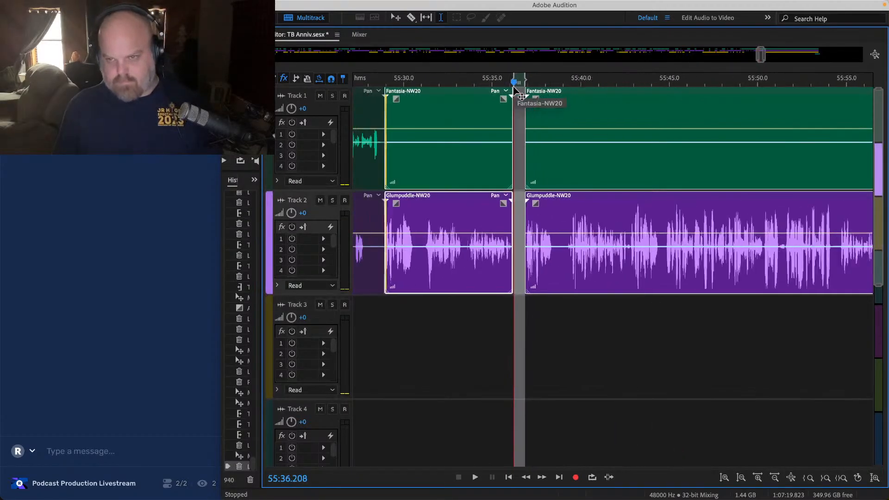
# Step: Close the gap by moving the following clips on Tracks 1 to 3 earlier to about 55:36.2, play the join and save
pyautogui.scroll(-3, 514, 93)
pyautogui.moveTo(786, 416); pyautogui.dragTo(605, 137)
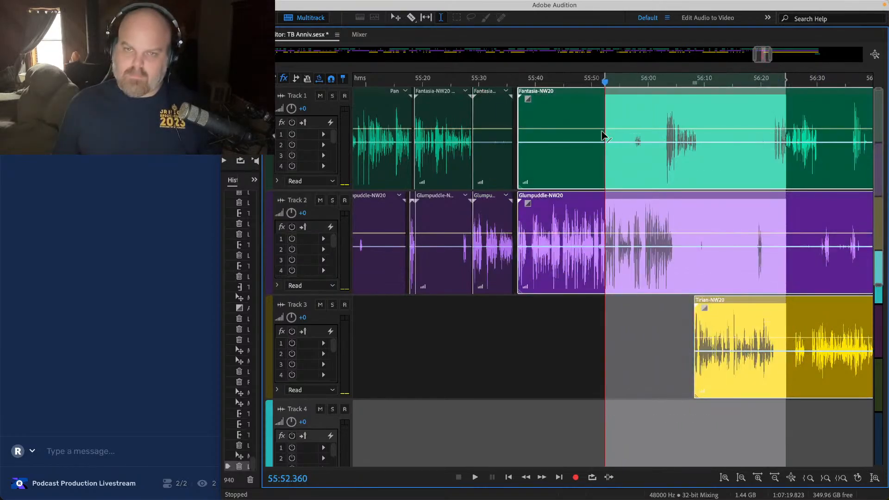
pyautogui.press('Delete')
pyautogui.scroll(5, 698, 174)
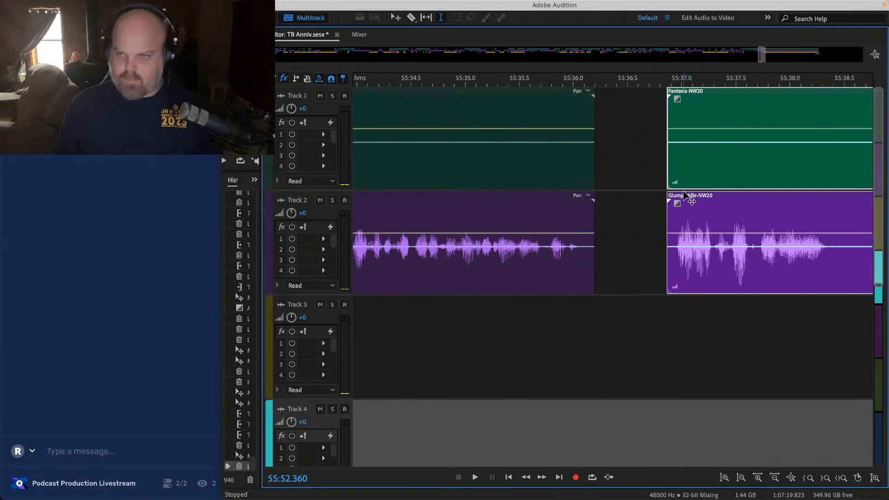
pyautogui.moveTo(684, 195); pyautogui.dragTo(605, 195)
pyautogui.click(551, 206)
pyautogui.press('space')
pyautogui.scroll(-3, 551, 205)
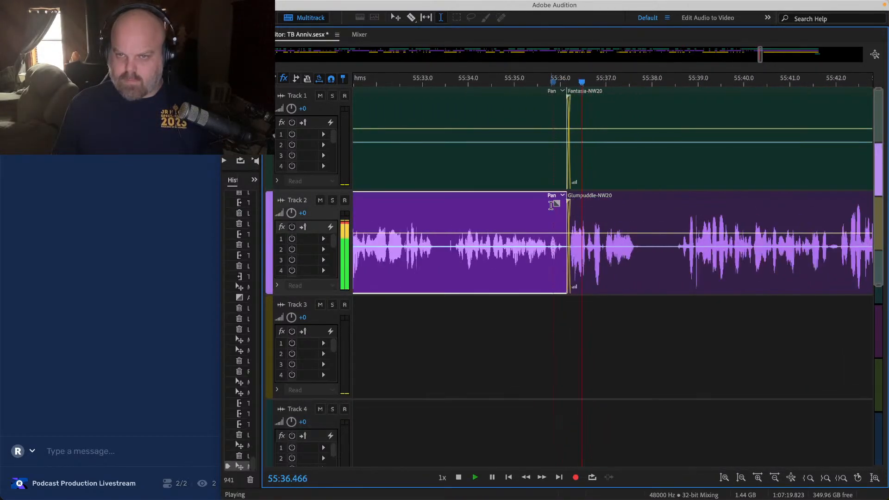
pyautogui.scroll(-3, 551, 205)
pyautogui.press('super+s')
# Step: Delete the silent Track 1 clip after about 55:29 and trim the next Track 1 clip's start to about 55:56.7
pyautogui.click(454, 121)
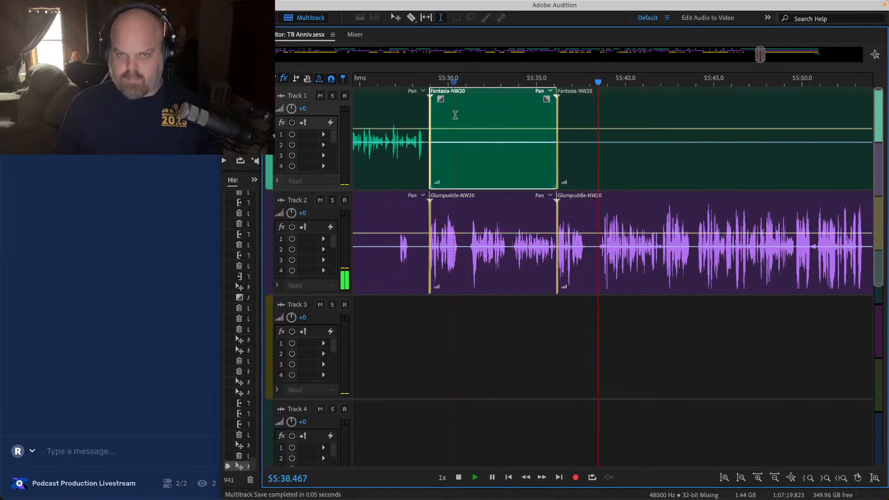
pyautogui.press('Delete')
pyautogui.scroll(-3, 461, 115)
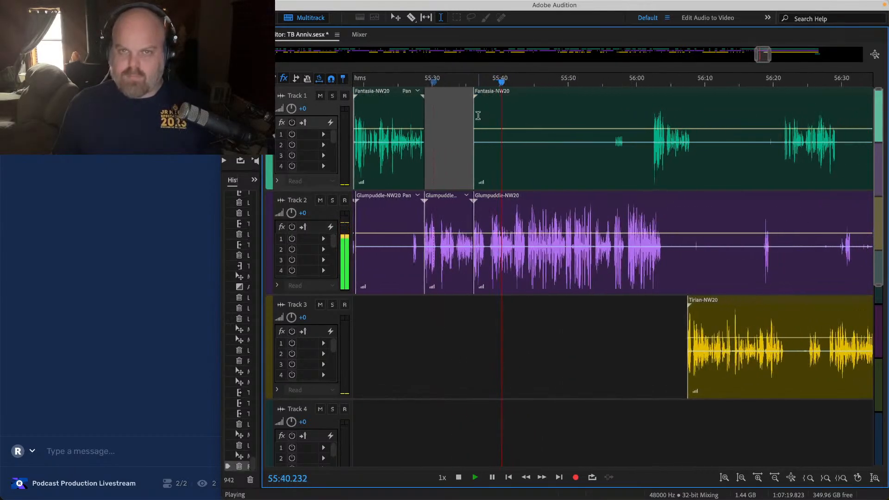
pyautogui.moveTo(473, 112); pyautogui.dragTo(614, 114)
pyautogui.click(579, 123)
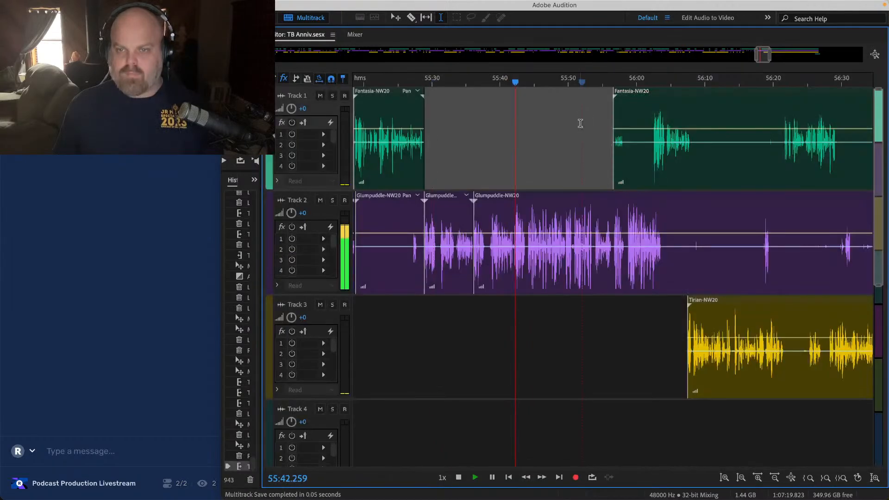
# Step: Delete the silent Track 2 audio from about 56:04 to 56:07.5, up to the start of the Track 3 clip
pyautogui.scroll(3, 651, 232)
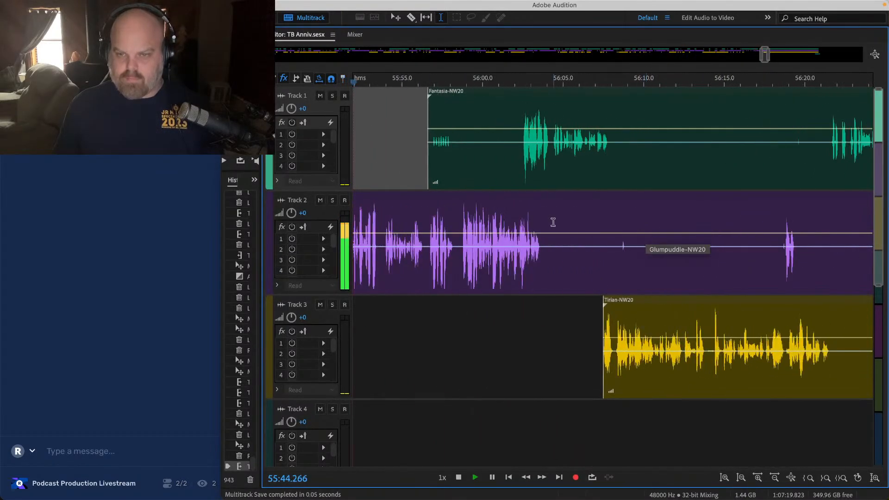
pyautogui.moveTo(549, 222); pyautogui.dragTo(603, 221)
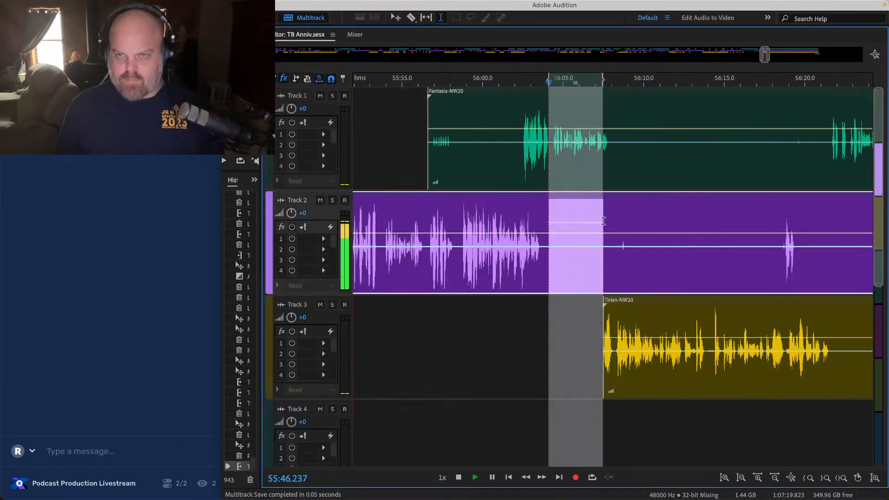
pyautogui.press('Delete')
pyautogui.scroll(-3, 581, 224)
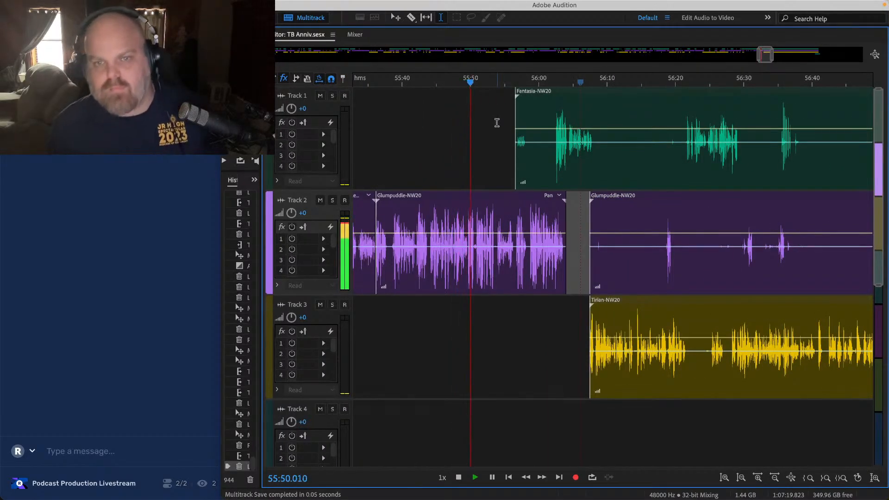
# Step: Shorten the fade-in of the outro music clip on Track 4 so it ends at about 1:02:20
pyautogui.scroll(-5, 497, 122)
pyautogui.scroll(7, 755, 368)
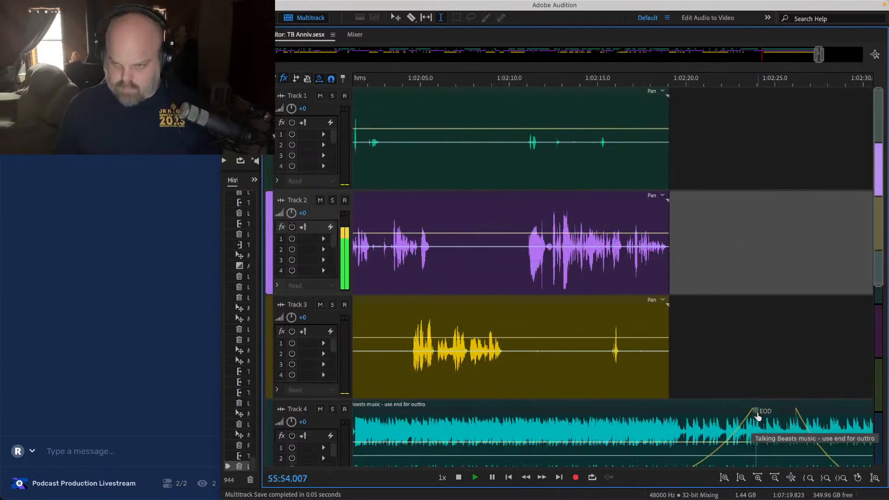
pyautogui.click(756, 417)
pyautogui.moveTo(690, 413)
pyautogui.mouseDown()
pyautogui.moveTo(740, 413)
pyautogui.moveTo(696, 412)
pyautogui.mouseUp()
pyautogui.click(747, 410)
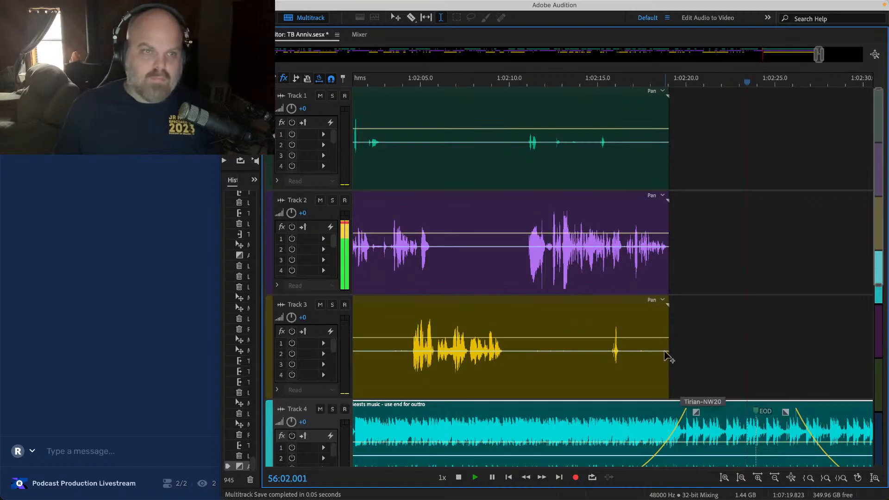
# Step: Stop playback and save the session together with the changes to 'Talking Beasts music - use end for outtro.wav'
pyautogui.scroll(-10, 669, 358)
pyautogui.press('space')
pyautogui.scroll(5, 559, 164)
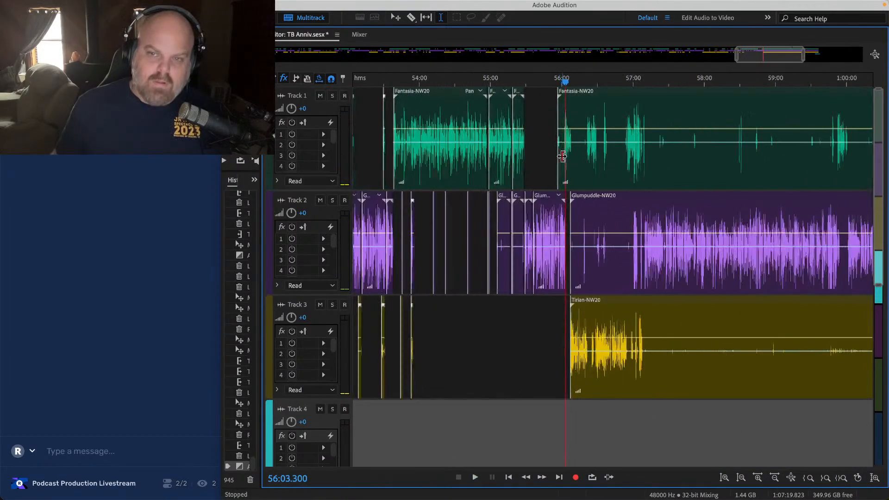
pyautogui.press('super+s')
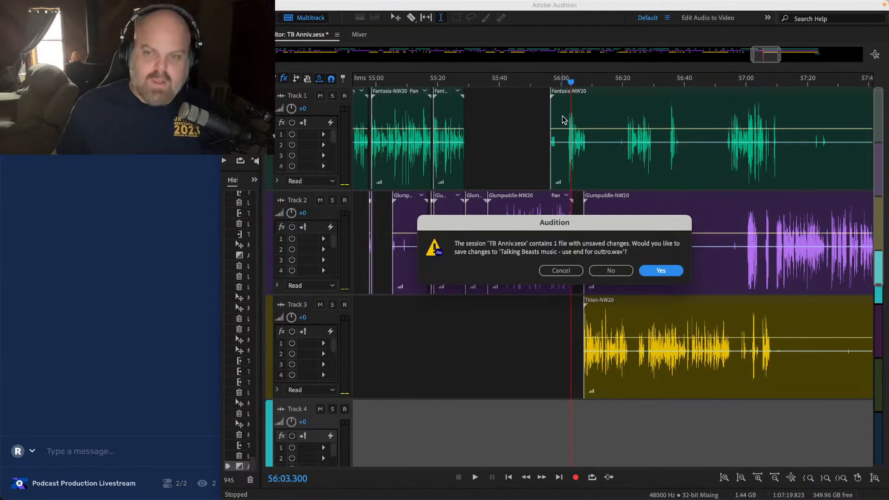
pyautogui.click(660, 270)
pyautogui.scroll(5, 587, 172)
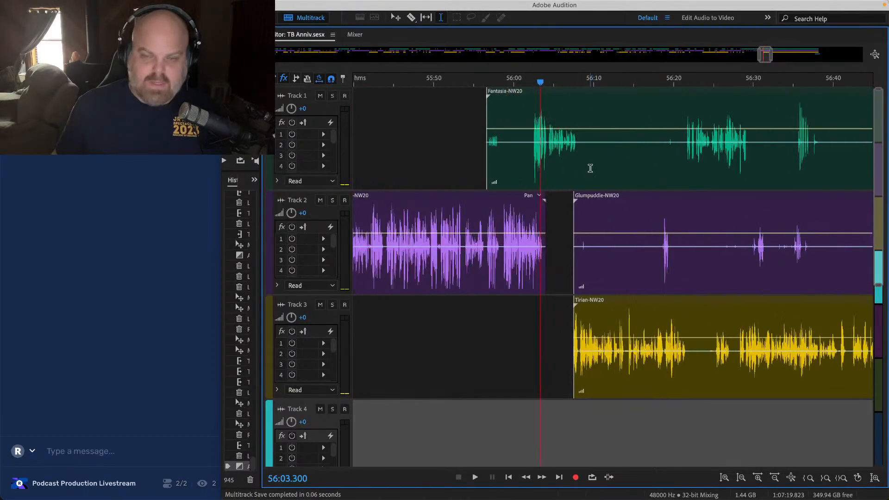
# Step: Play from about 56:03, trim the Track 2 clip's start to about 56:18.4 and save the session
pyautogui.press('space')
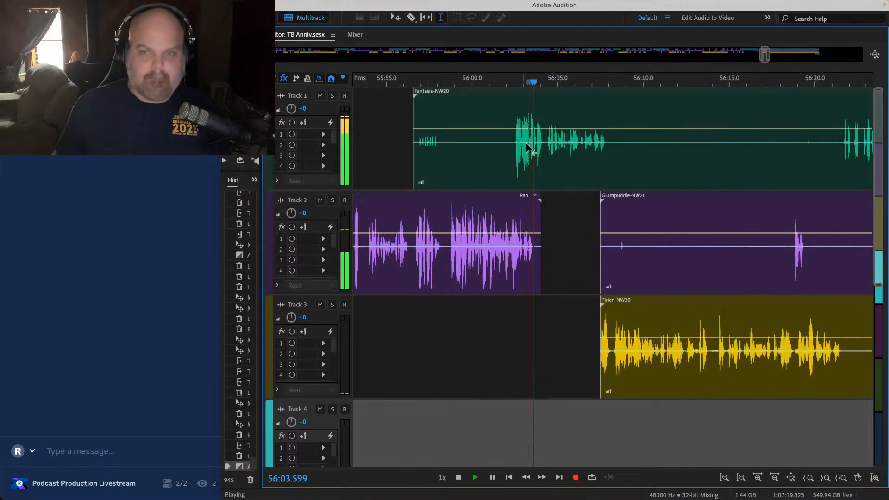
pyautogui.press('space')
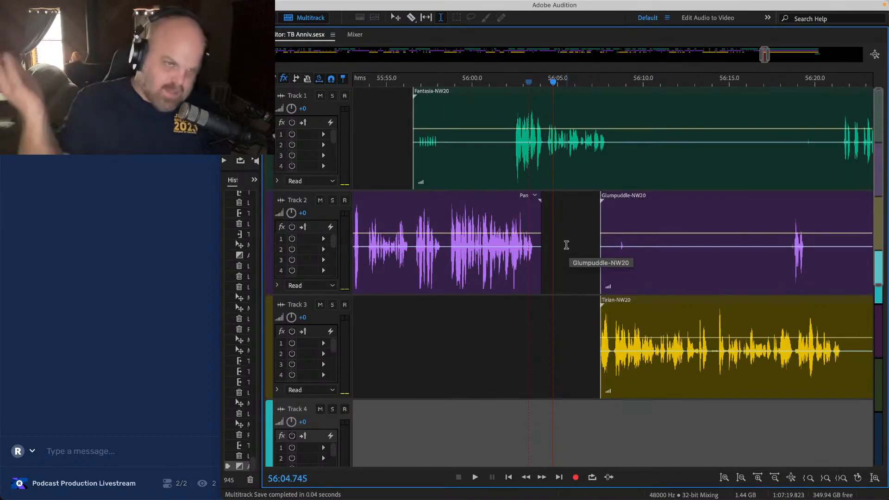
pyautogui.press('space')
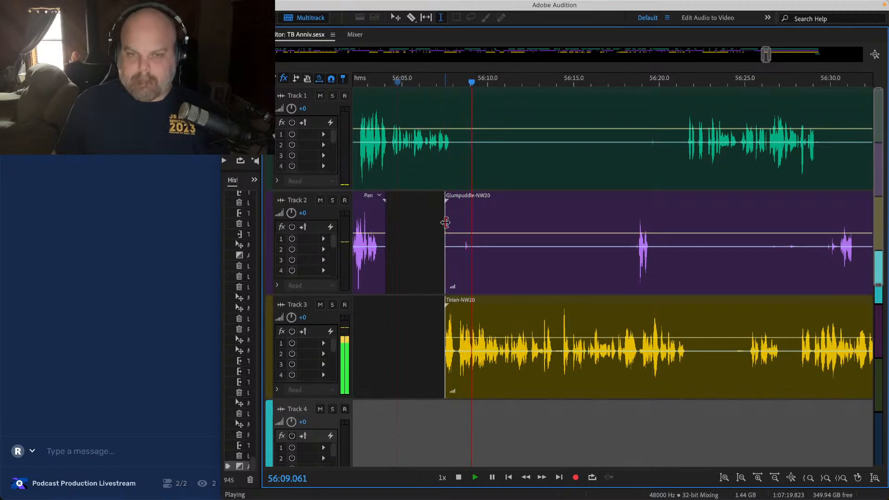
pyautogui.moveTo(445, 222); pyautogui.dragTo(632, 223)
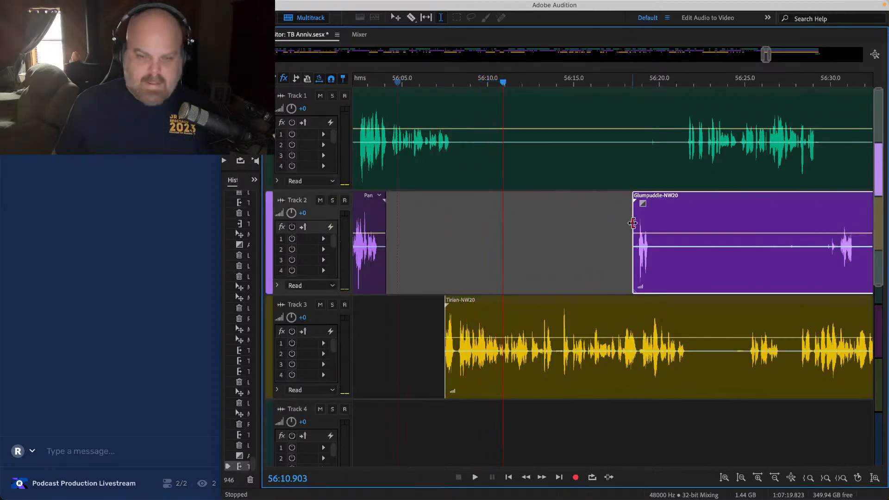
pyautogui.hotkey('ctrl', 's')
pyautogui.press('space')
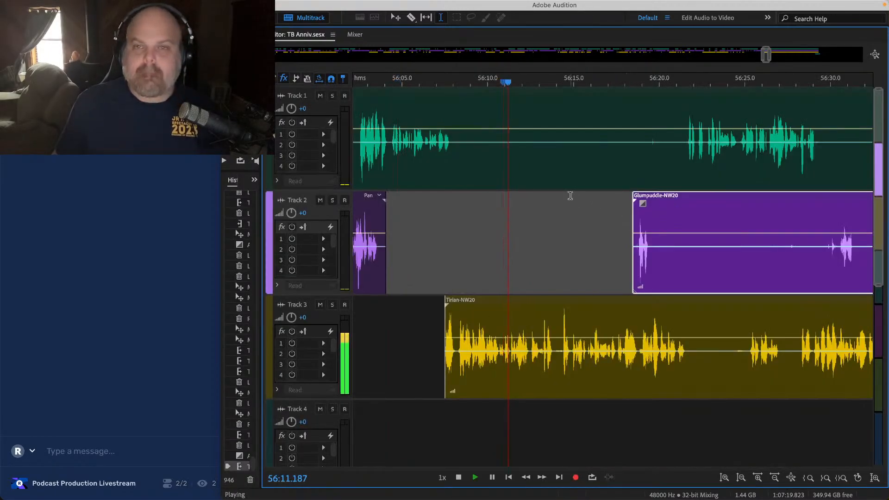
# Step: Delete the silent Track 1 audio from about 56:08.5 to 56:21.2 and save the session
pyautogui.click(533, 202)
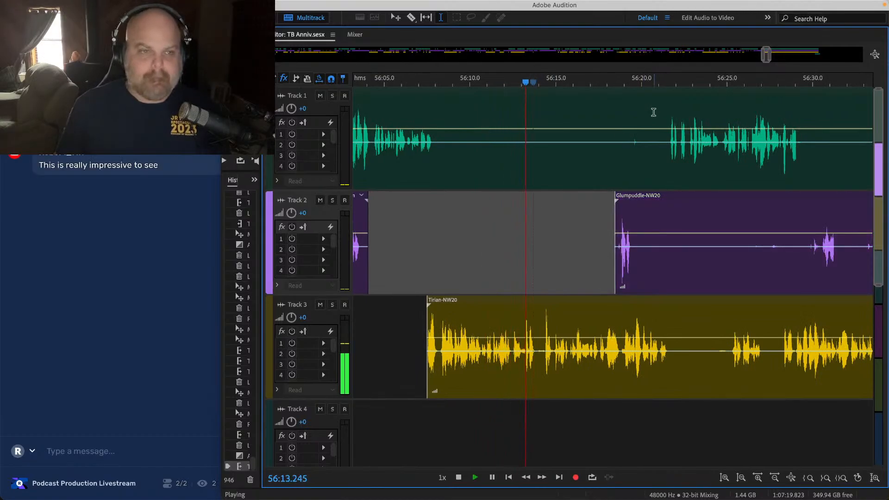
pyautogui.press('space')
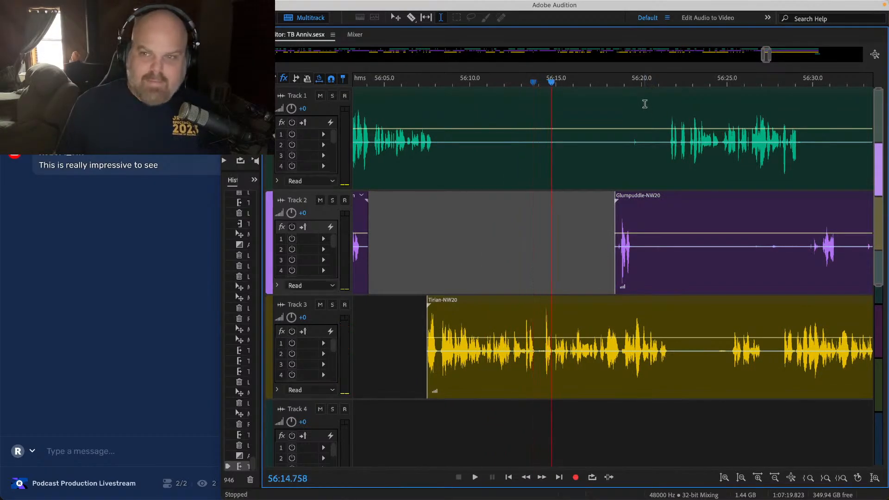
pyautogui.moveTo(661, 117); pyautogui.dragTo(444, 119)
pyautogui.press('Delete')
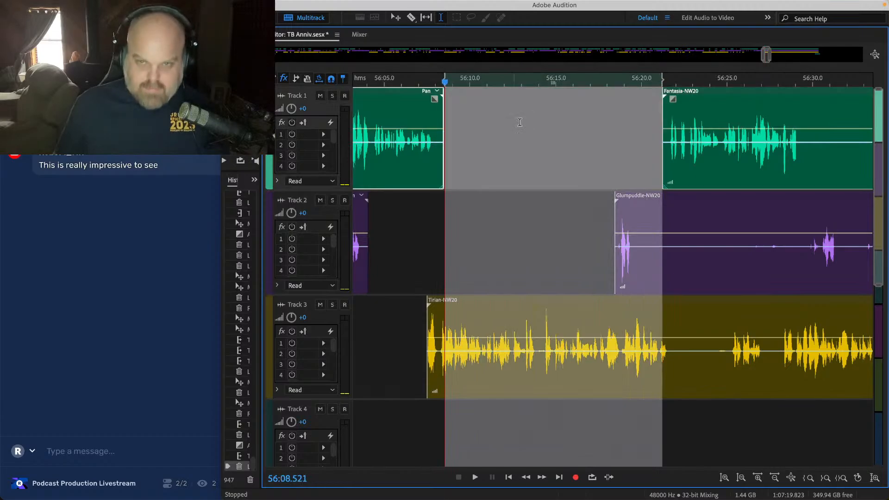
pyautogui.click(505, 137)
pyautogui.press('space')
pyautogui.press('super+s')
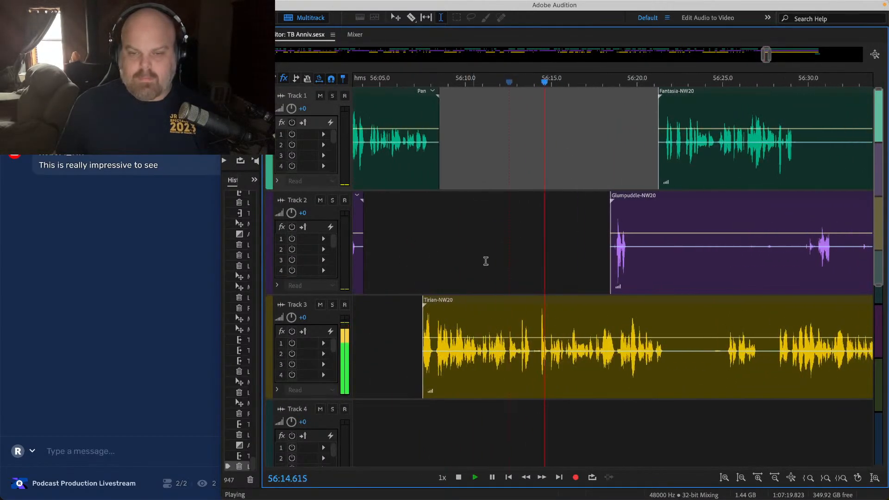
# Step: Delete the Track 3 stumble from about 56:12.5 to 56:14.4
pyautogui.click(496, 252)
pyautogui.scroll(3, 524, 256)
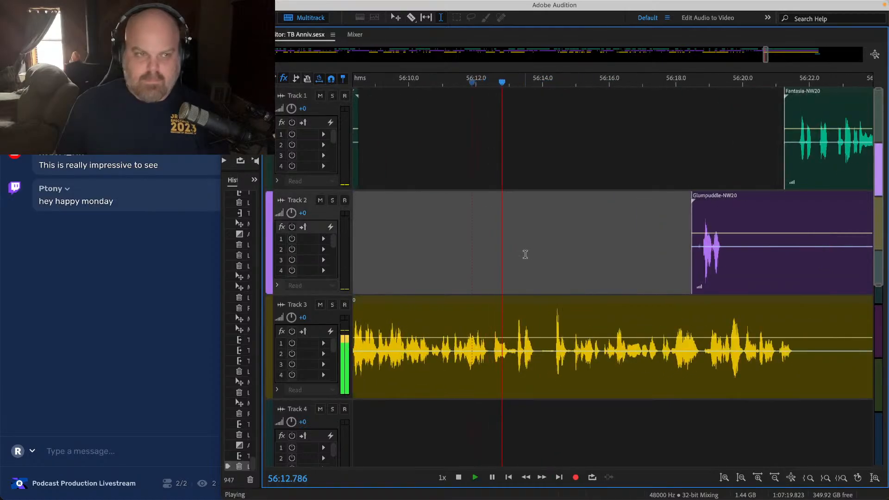
pyautogui.moveTo(492, 341); pyautogui.dragTo(555, 313)
pyautogui.scroll(-10, 555, 313)
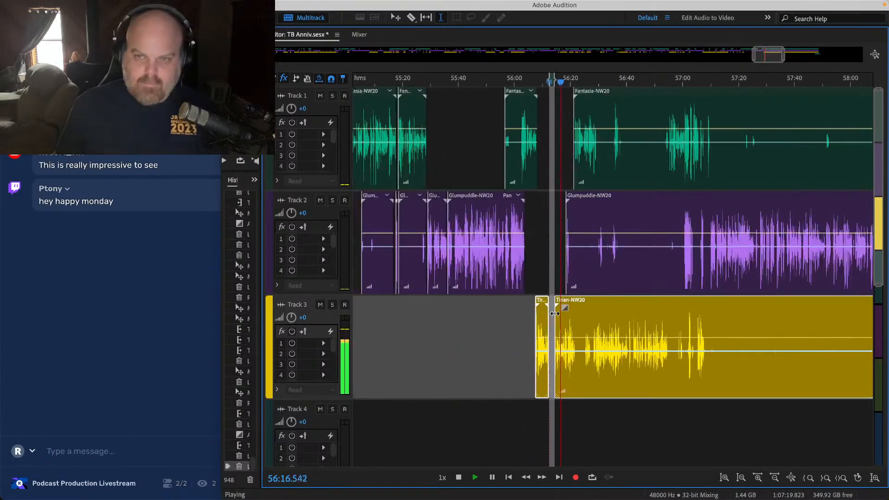
# Step: Close the gap on Track 3 by moving the following clips on all three tracks earlier, starting the Track 3 clip at about 56:12.5
pyautogui.press('Delete')
pyautogui.press('space')
pyautogui.moveTo(670, 407); pyautogui.dragTo(612, 169)
pyautogui.scroll(1, 542, 256)
pyautogui.scroll(6, 541, 256)
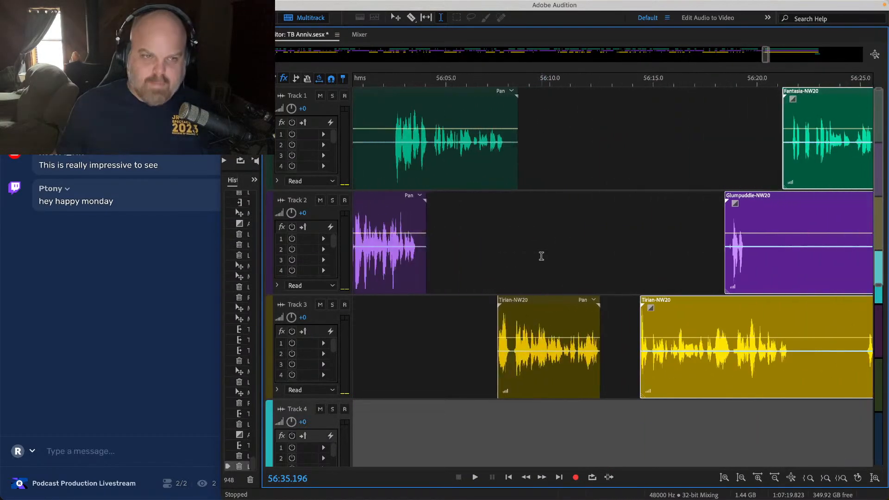
pyautogui.moveTo(629, 306); pyautogui.dragTo(558, 310)
pyautogui.click(472, 209)
pyautogui.press('space')
pyautogui.scroll(2, 509, 215)
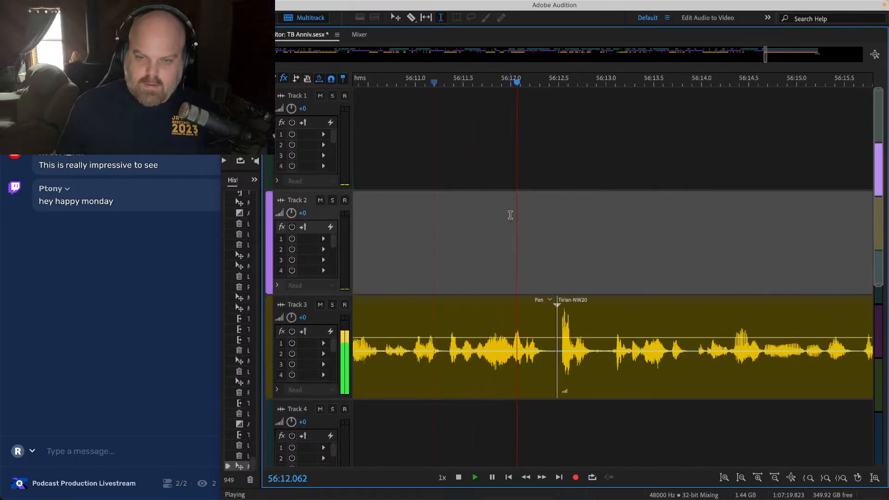
# Step: Replay the Track 3 joint from about 56:10.5 and trim the end of the earlier clip to about 56:11.3
pyautogui.scroll(-3, 532, 242)
pyautogui.click(484, 242)
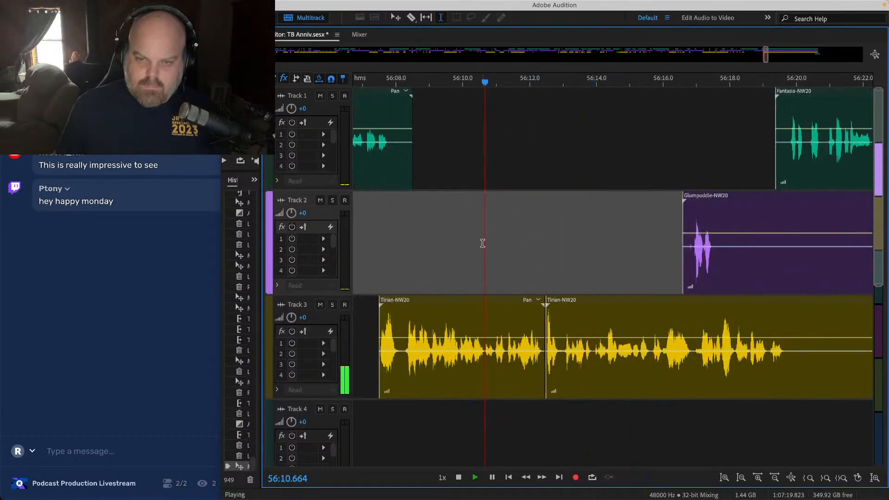
pyautogui.scroll(3, 501, 249)
pyautogui.scroll(2, 575, 284)
pyautogui.moveTo(642, 315); pyautogui.dragTo(517, 315)
# Step: Move the following clips on all three tracks earlier so the Track 3 clip starts at about 56:11.4, and play the joint
pyautogui.scroll(-3, 517, 312)
pyautogui.moveTo(690, 111); pyautogui.dragTo(838, 363)
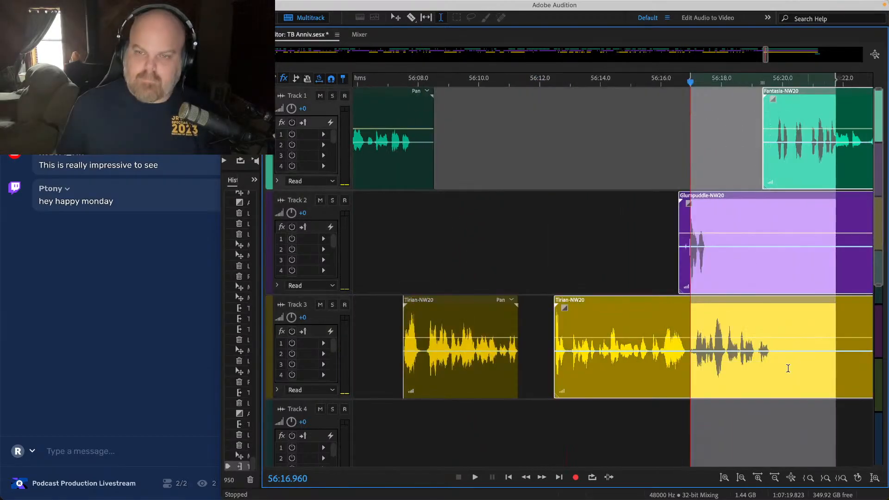
pyautogui.scroll(2, 576, 289)
pyautogui.moveTo(549, 306); pyautogui.dragTo(478, 308)
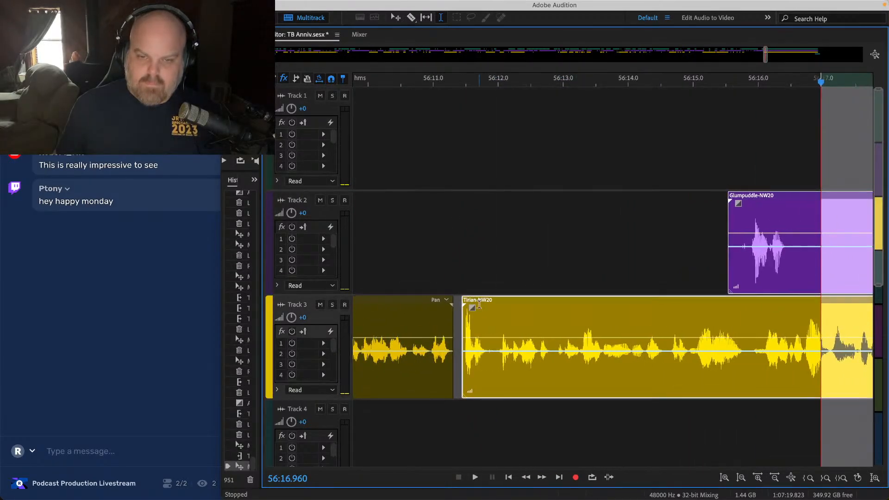
pyautogui.click(422, 259)
pyautogui.press('space')
pyautogui.scroll(2, 448, 273)
# Step: Add a short fade-out and fade-in on either side of the Track 3 gap near 56:11.4 and play the transition
pyautogui.click(495, 313)
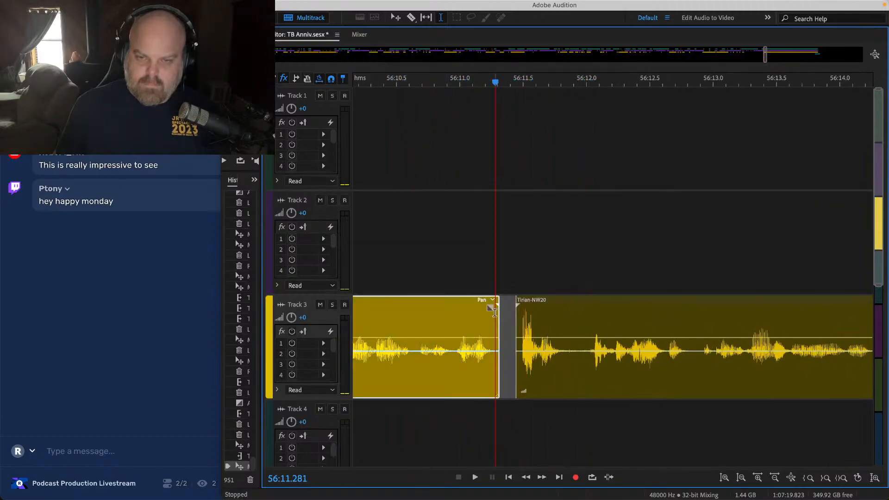
pyautogui.moveTo(487, 309); pyautogui.dragTo(477, 305)
pyautogui.click(382, 211)
pyautogui.press('space')
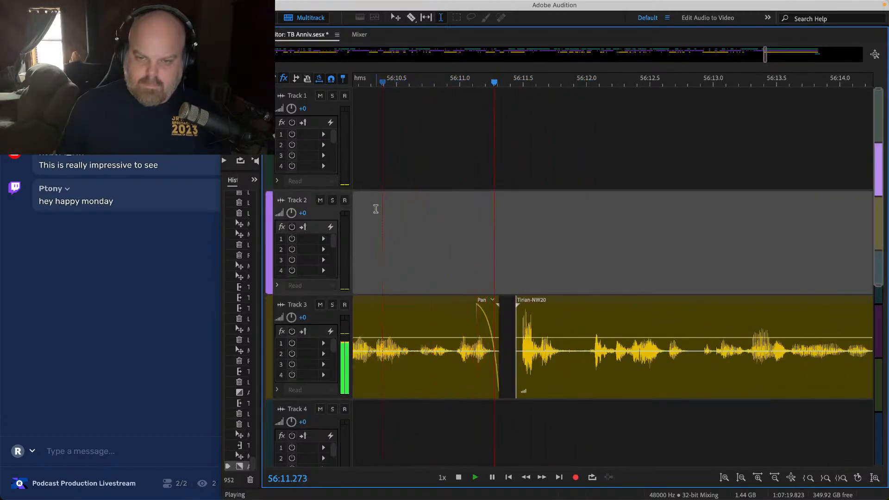
pyautogui.click(531, 310)
pyautogui.press('space')
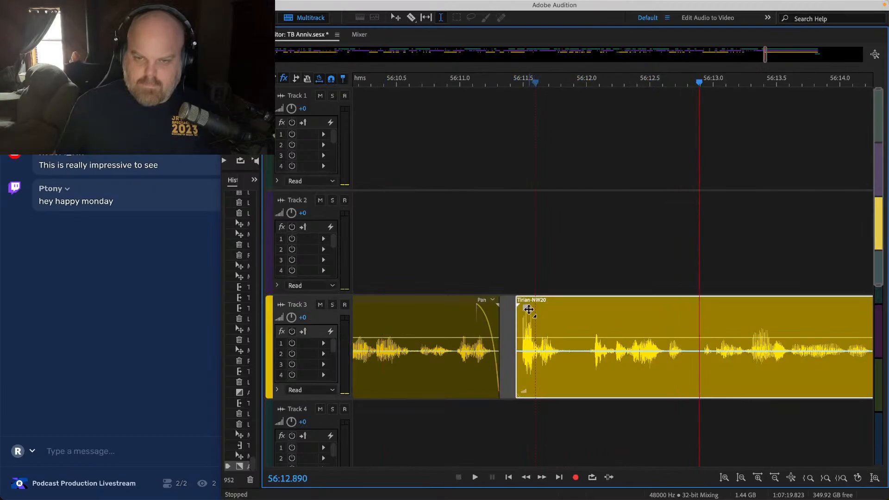
pyautogui.click(410, 214)
pyautogui.press('space')
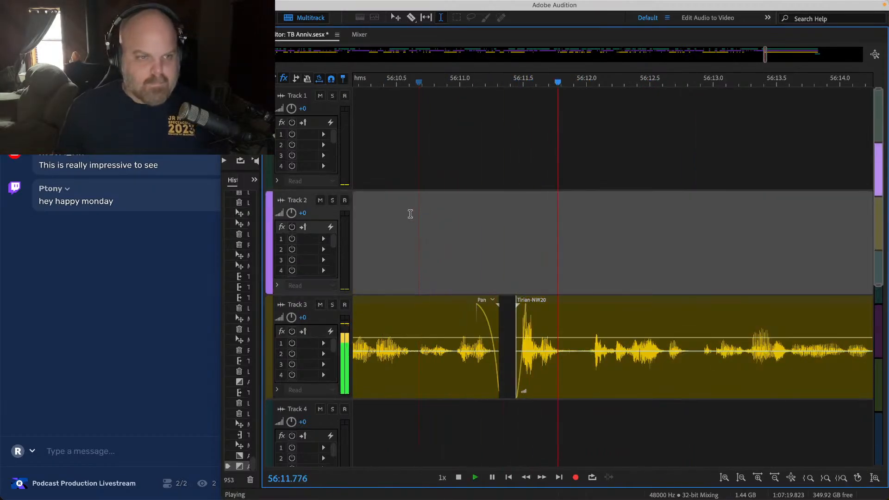
# Step: Stop playback after the faded Track 3 joint and save the multitrack session
pyautogui.press('-')
pyautogui.press('-')
pyautogui.press('space')
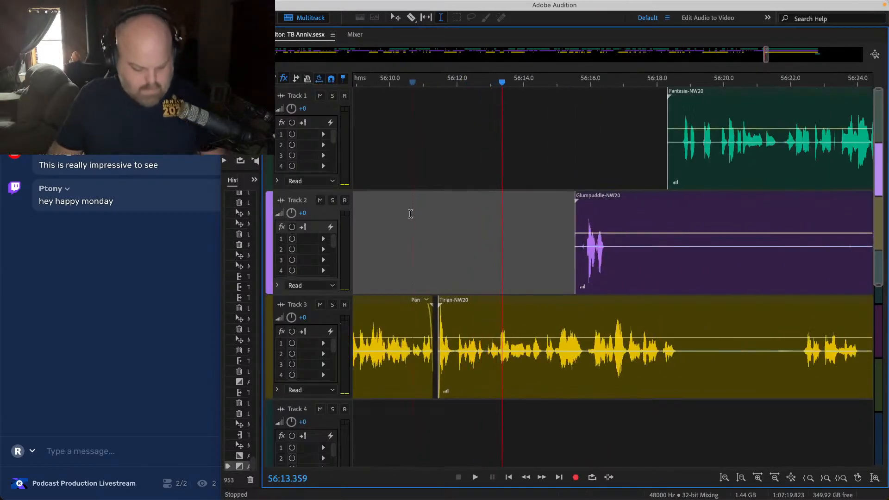
pyautogui.hotkey('ctrl', 's')
pyautogui.hotkey('ctrl', 's')
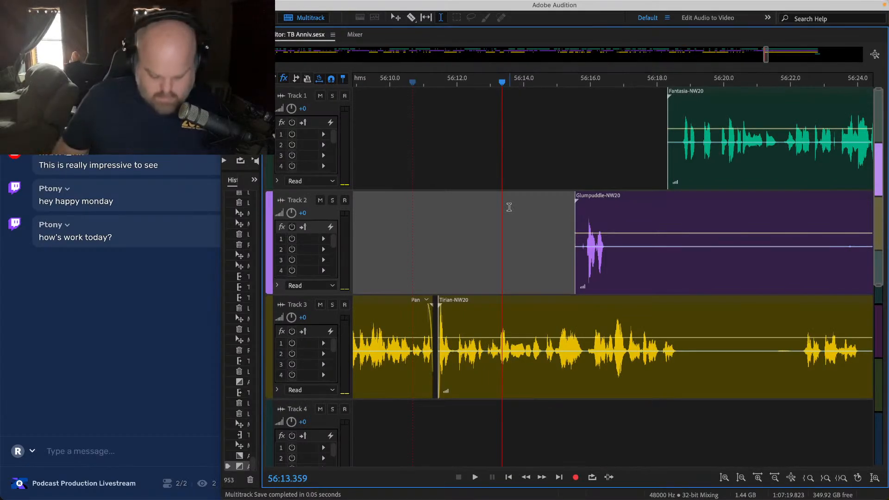
pyautogui.hotkey('ctrl', 's')
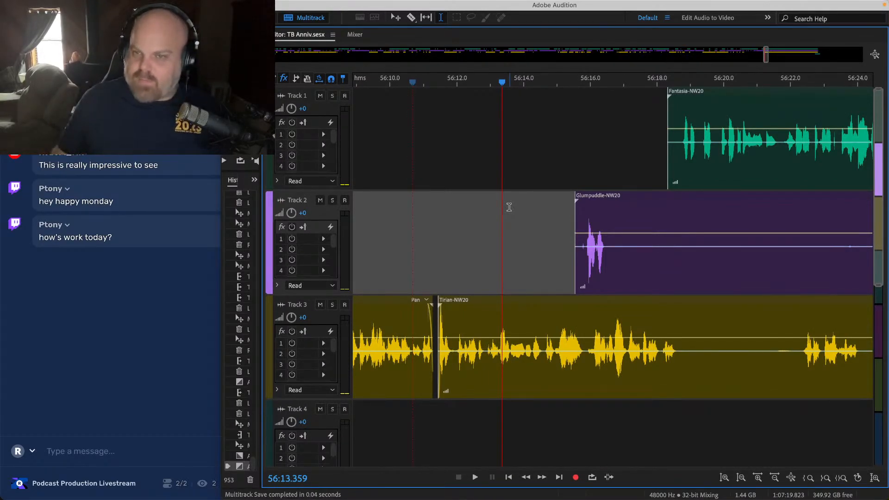
pyautogui.hscroll(3, 509, 207)
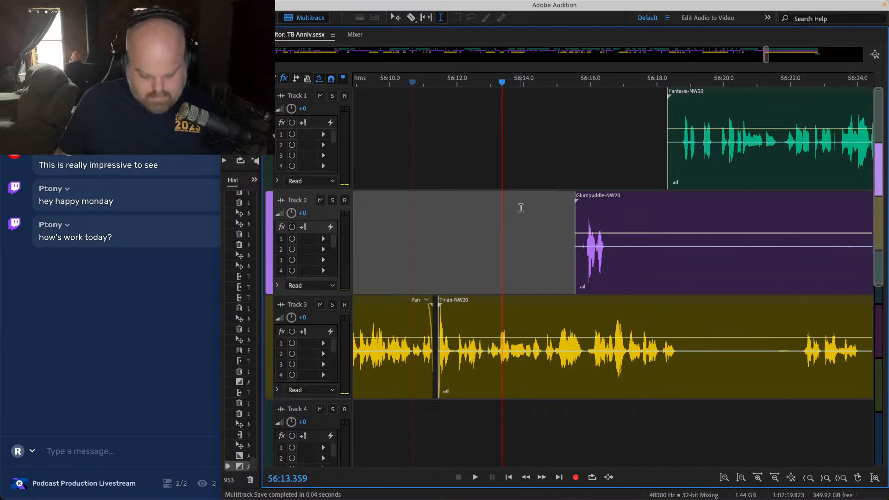
pyautogui.hscroll(3, 526, 168)
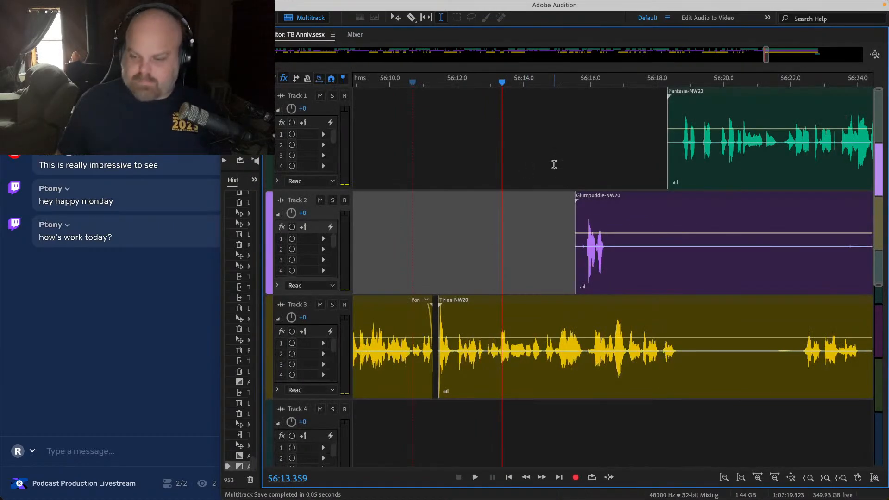
pyautogui.press('space')
pyautogui.press('space')
pyautogui.hotkey('ctrl', 's')
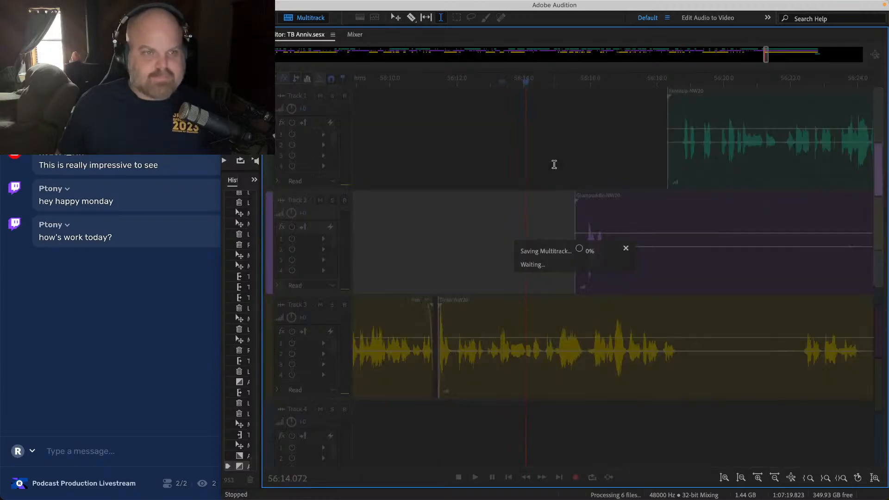
# Step: Play on from about 56:14, trim the Track 2 clip's start to about 56:15.9 and save the session
pyautogui.hscroll(4, 554, 165)
pyautogui.scroll(-4, 480, 179)
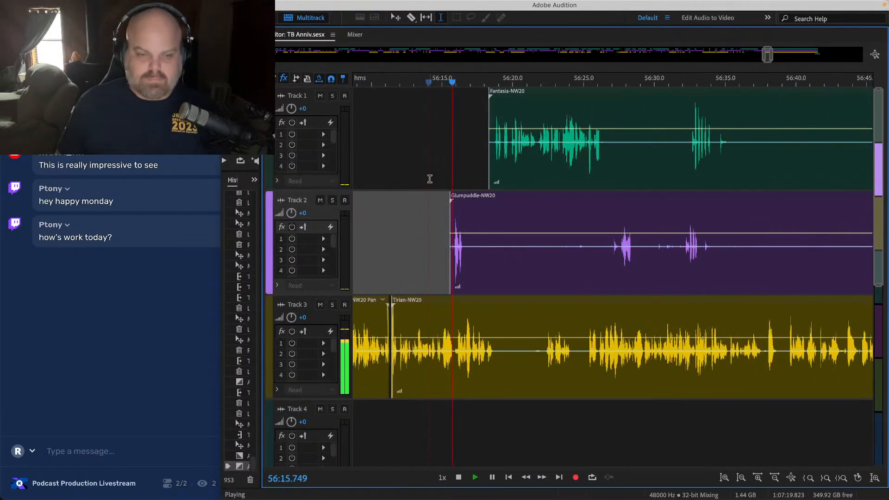
pyautogui.scroll(6, 430, 179)
pyautogui.press('space')
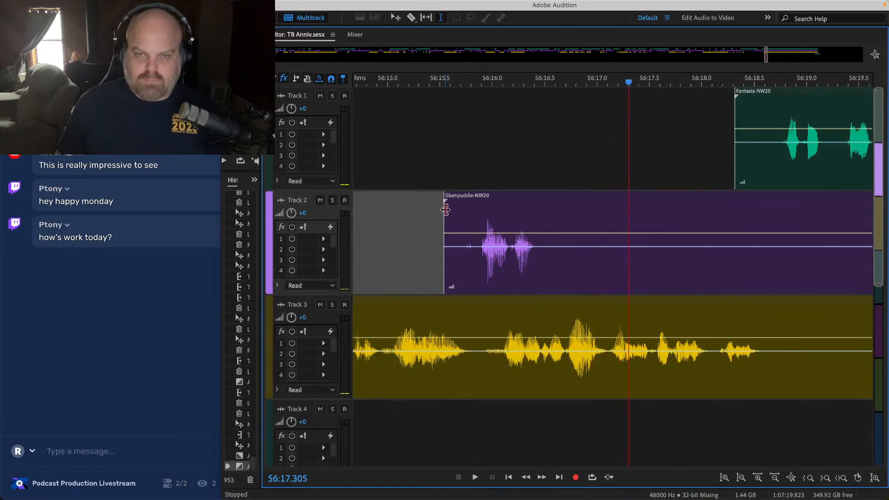
pyautogui.moveTo(445, 210); pyautogui.dragTo(479, 210)
pyautogui.click(452, 148)
pyautogui.press('space')
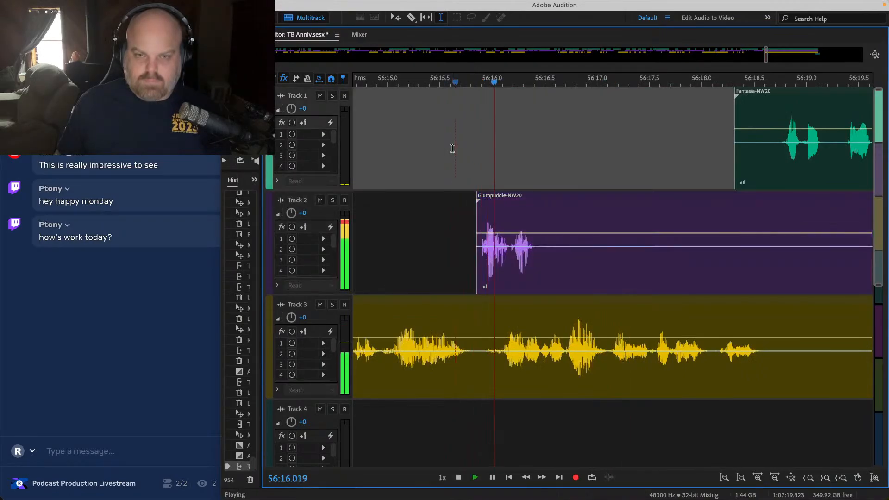
pyautogui.scroll(-4, 452, 148)
pyautogui.hotkey('ctrl', 's')
pyautogui.scroll(-2, 435, 149)
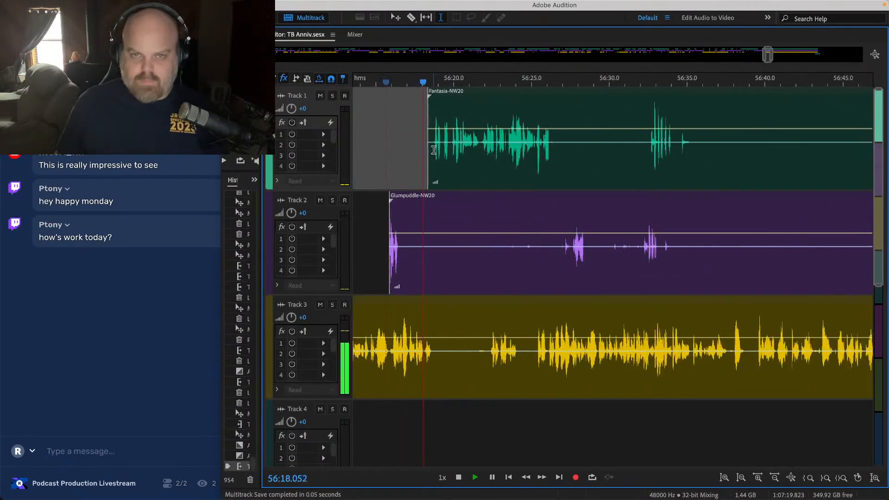
# Step: Replay from about 56:17 and delete the audio from about 56:18.1 to 56:19.9 across all three tracks
pyautogui.scroll(3, 433, 149)
pyautogui.hscroll(-3, 454, 148)
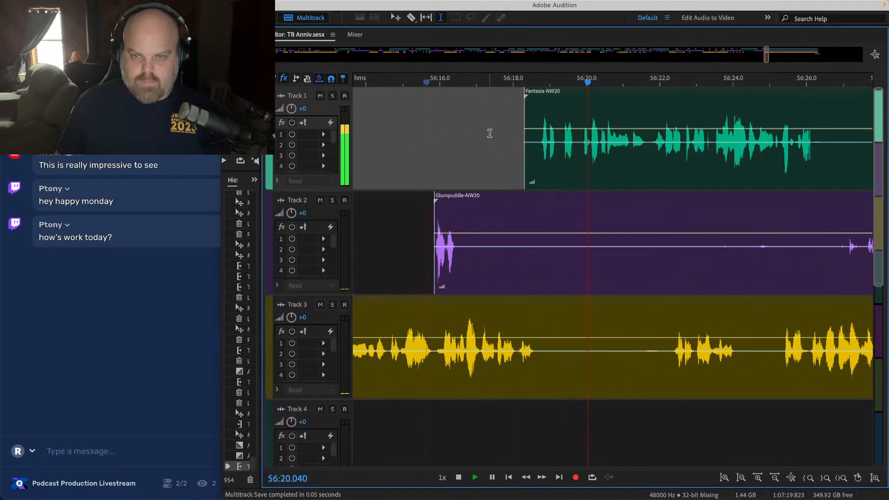
pyautogui.click(487, 132)
pyautogui.scroll(2, 536, 208)
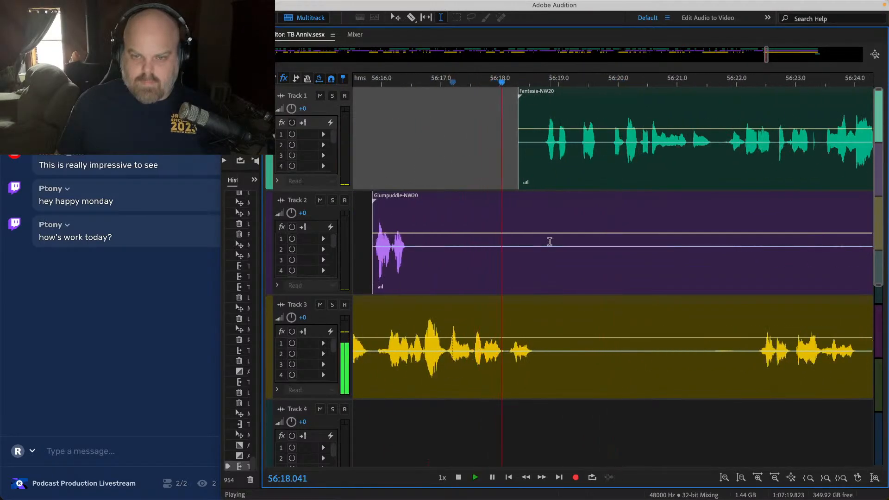
pyautogui.moveTo(505, 334); pyautogui.dragTo(610, 116)
pyautogui.press('Delete')
pyautogui.press('space')
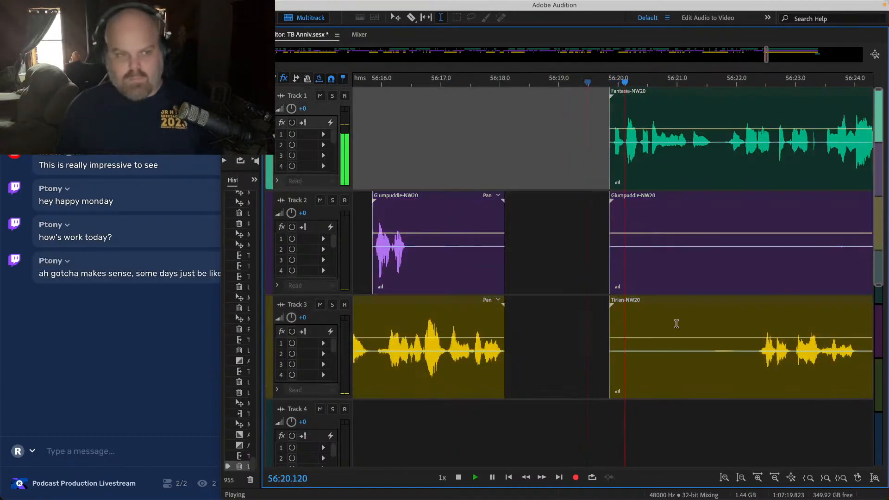
# Step: Move the following clips on all three tracks earlier to about 56:18.0, slightly overlapping the Track 2 and 3 clips, and play the joint
pyautogui.moveTo(740, 414); pyautogui.dragTo(674, 57)
pyautogui.moveTo(622, 92); pyautogui.dragTo(512, 93)
pyautogui.click(462, 120)
pyautogui.press('space')
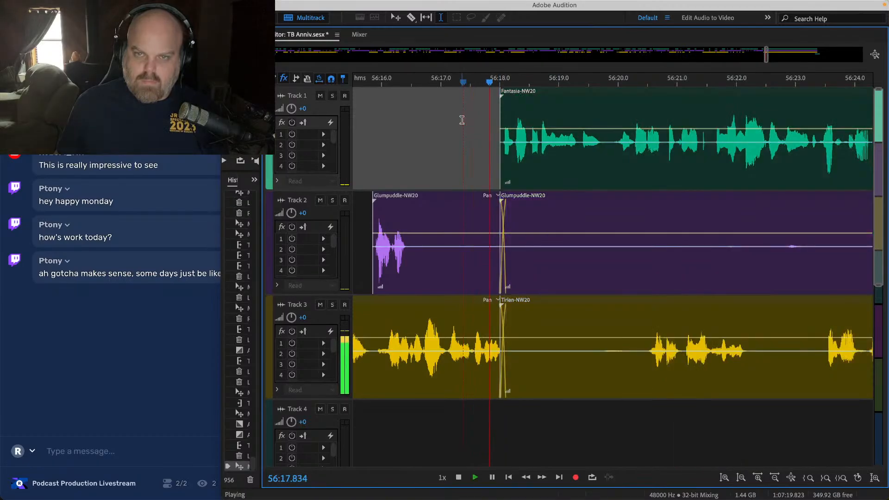
# Step: Stop playback and save the multitrack session
pyautogui.press('space')
pyautogui.click(165, 324)
pyautogui.click(441, 140)
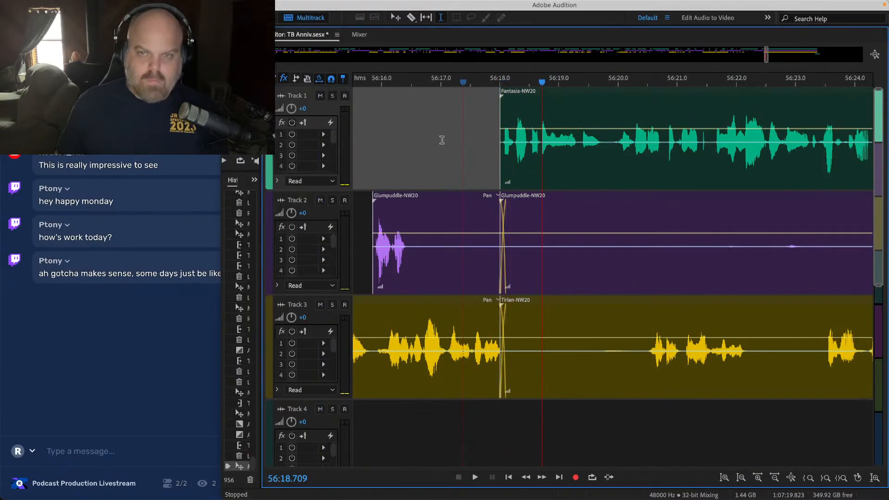
pyautogui.hotkey('ctrl', 's')
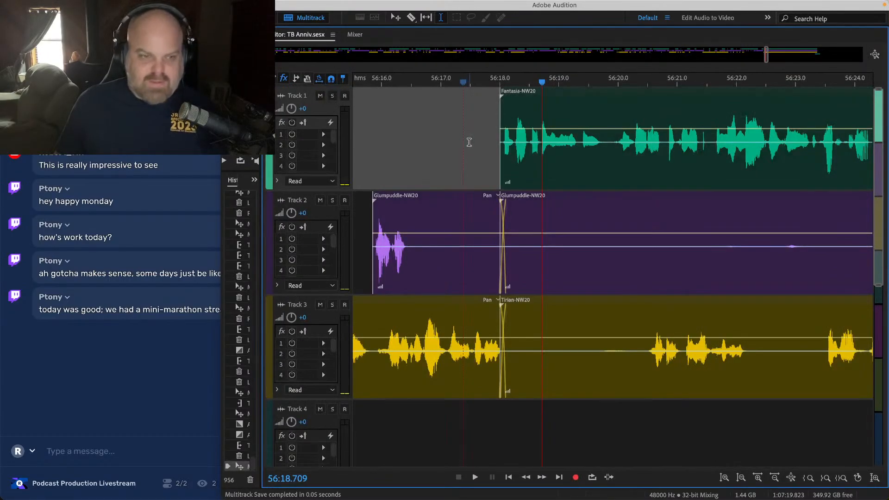
# Step: Resume playback and delete the silent stretch on Tracks 2 and 3 from about 56:19 to 56:20.5
pyautogui.hscroll(3, 473, 136)
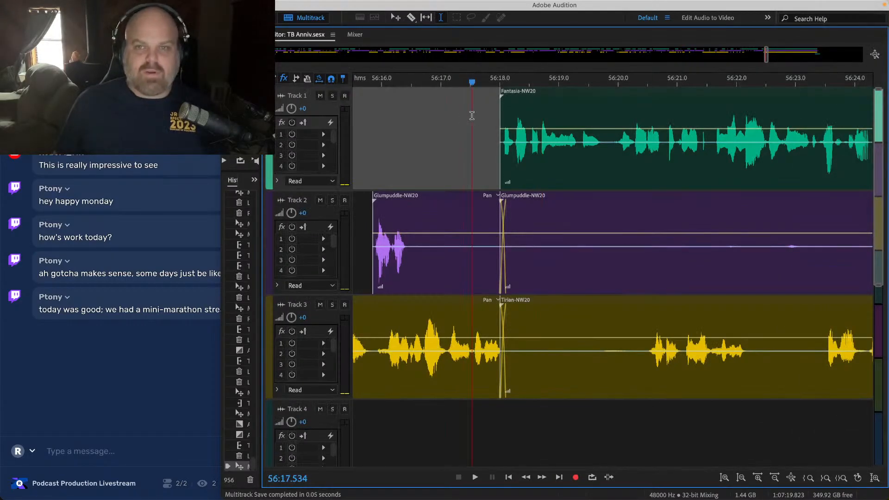
pyautogui.press('space')
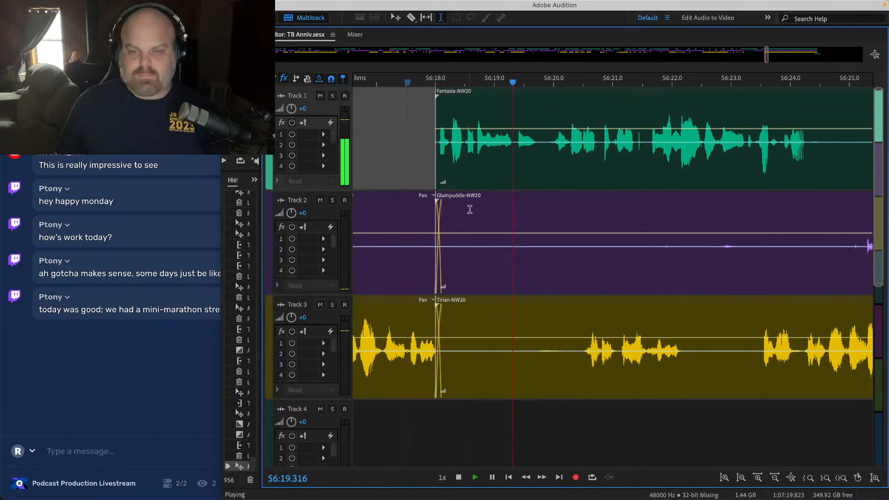
pyautogui.moveTo(523, 326); pyautogui.dragTo(439, 250)
pyautogui.press('Delete')
pyautogui.scroll(-2, 491, 247)
pyautogui.click(491, 248)
pyautogui.scroll(-3, 490, 249)
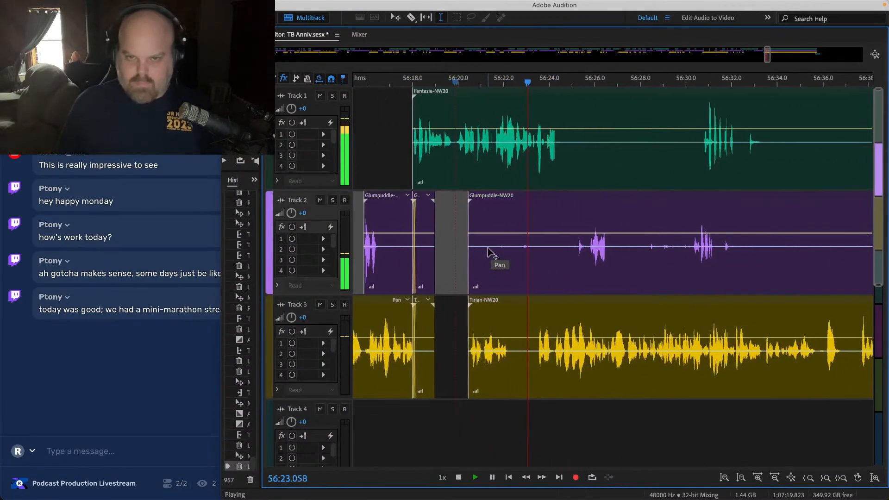
# Step: Extend the gap on Tracks 2 and 3 by deleting their audio up to about 56:24.2, and resume playback
pyautogui.hscroll(1, 488, 252)
pyautogui.scroll(3, 450, 238)
pyautogui.click(430, 253)
pyautogui.moveTo(431, 253); pyautogui.dragTo(625, 330)
pyautogui.press('space')
pyautogui.press('Delete')
pyautogui.click(610, 284)
pyautogui.press('space')
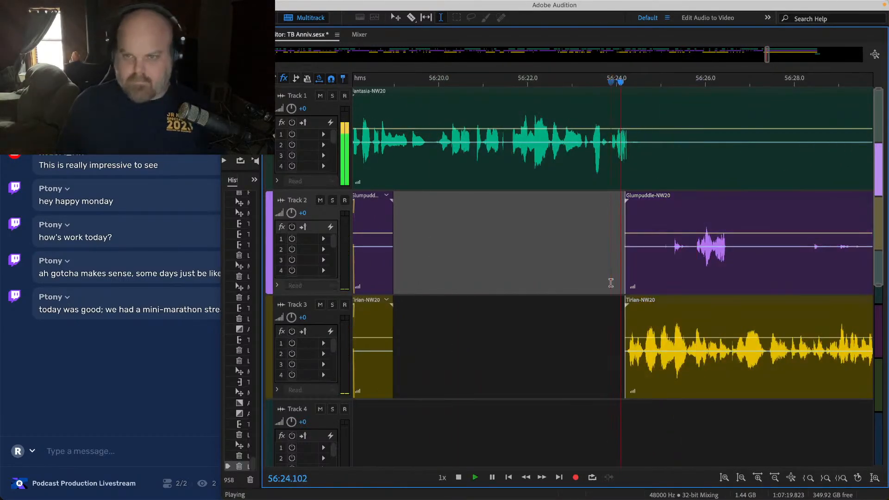
# Step: Save the session and trim the start of the Glumpuddle clip on Track 2 to about 56:25.7
pyautogui.scroll(-4, 607, 278)
pyautogui.press('super+s')
pyautogui.scroll(3, 623, 244)
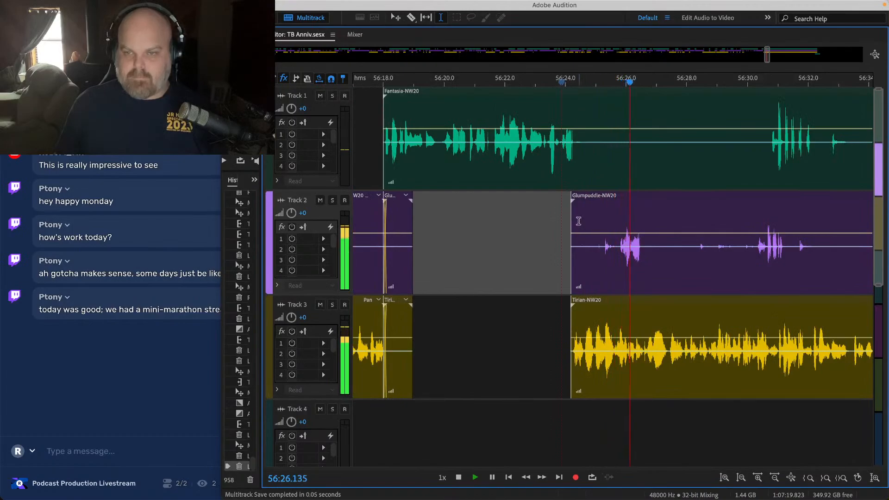
pyautogui.moveTo(579, 222); pyautogui.dragTo(626, 227)
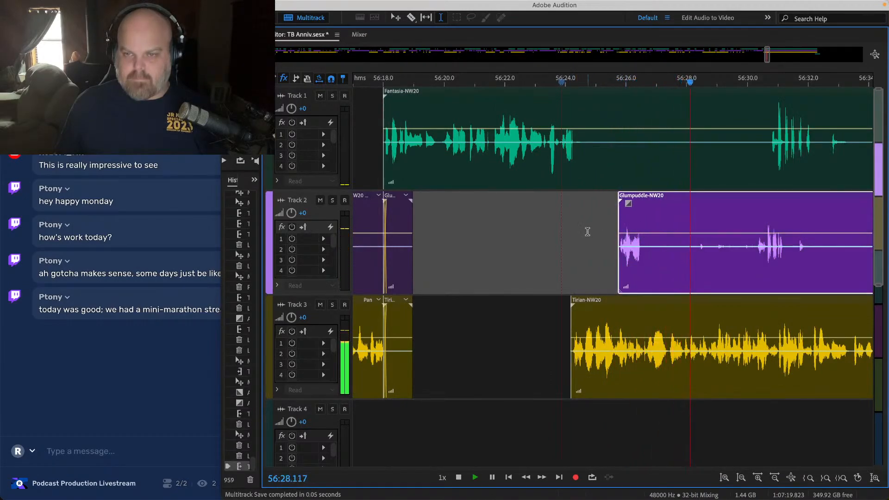
pyautogui.click(588, 232)
# Step: Delete the audio on Tracks 1 and 2 from about 56:26.7 to 56:30.2 and save the session
pyautogui.hscroll(5, 570, 236)
pyautogui.moveTo(471, 220); pyautogui.dragTo(576, 144)
pyautogui.press('Delete')
pyautogui.scroll(-3, 547, 134)
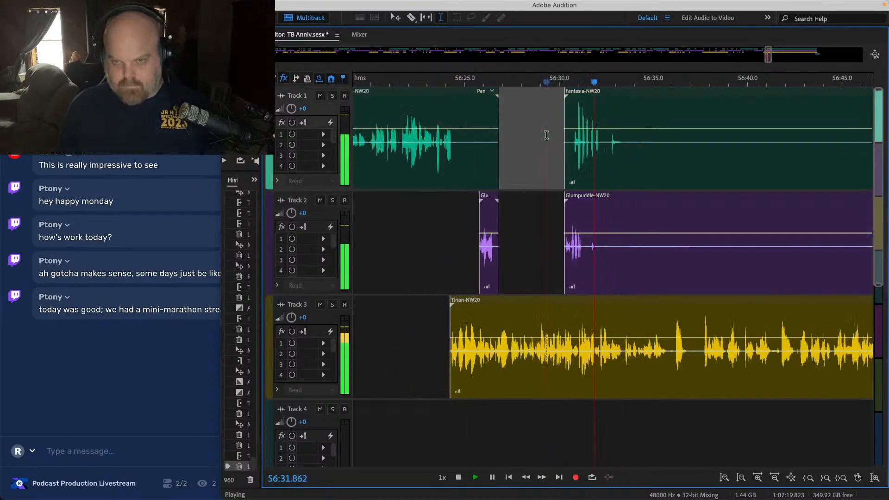
pyautogui.hscroll(5, 538, 136)
pyautogui.press('super+s')
# Step: Ripple-delete the section from about 56:35.8 to 56:37.4 on all three tracks and play back the cut
pyautogui.scroll(4, 473, 155)
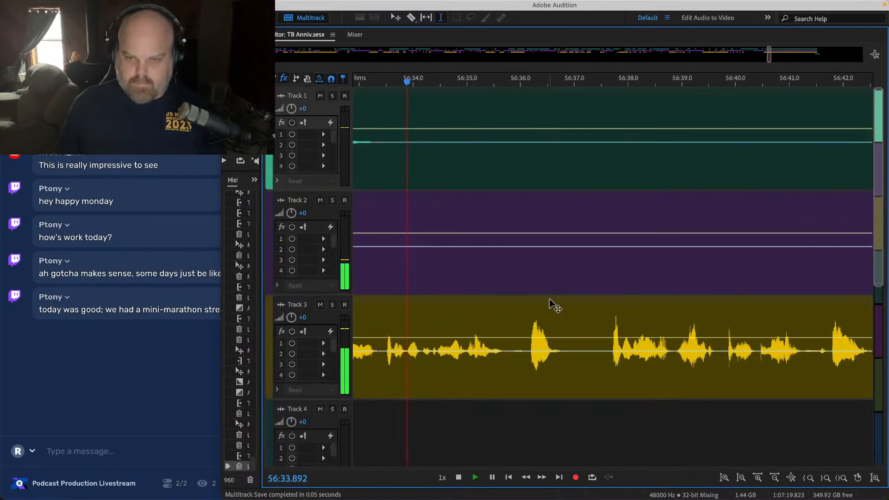
pyautogui.moveTo(594, 326); pyautogui.dragTo(508, 111)
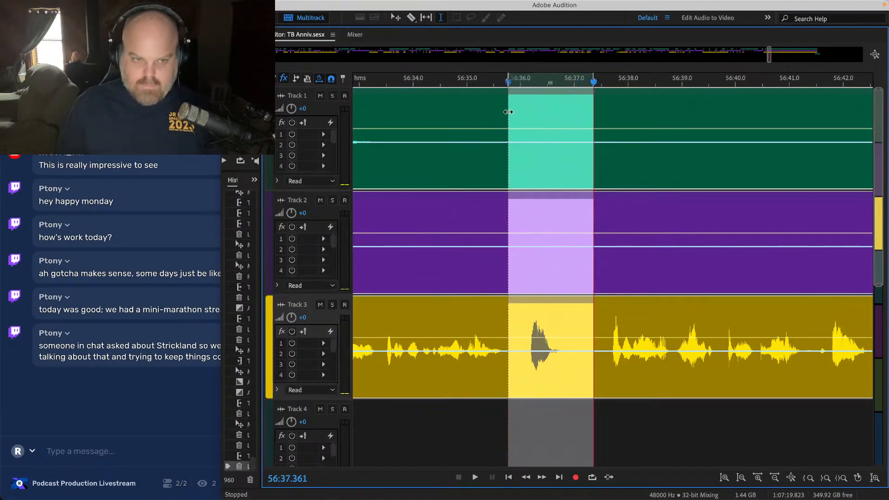
pyautogui.press('shift+super+BackSpace')
pyautogui.click(450, 105)
pyautogui.press('space')
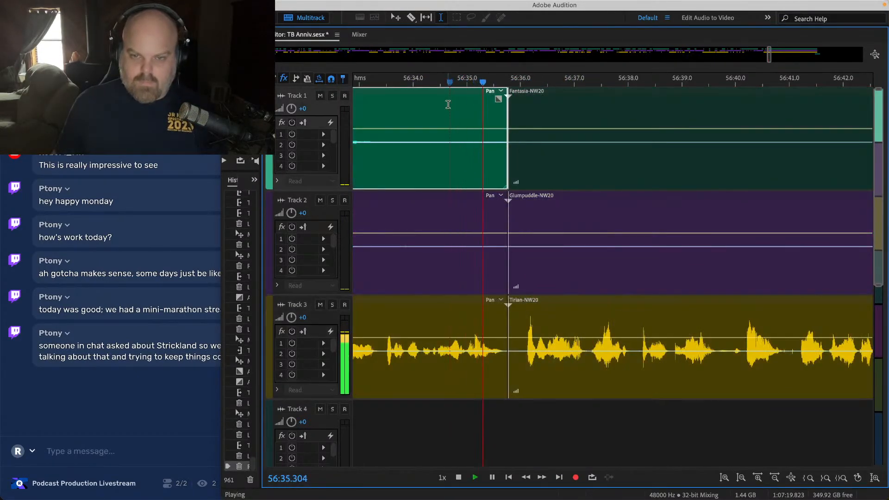
pyautogui.press('space')
pyautogui.click(141, 300)
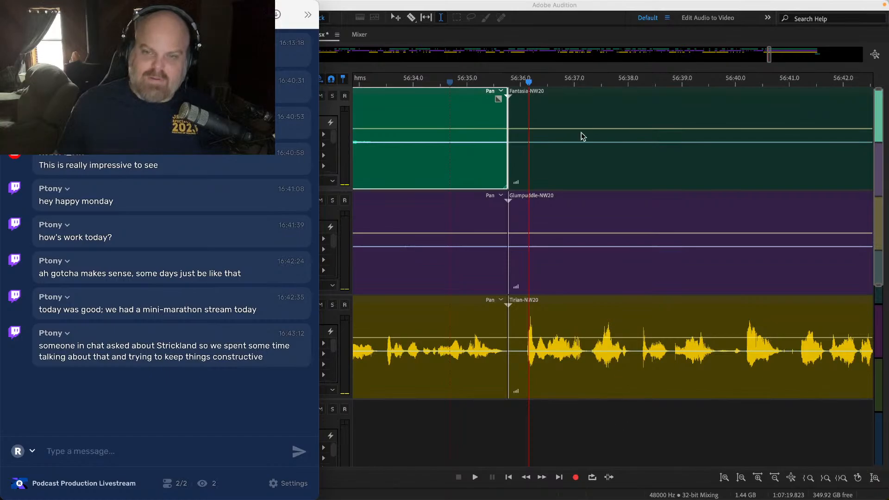
pyautogui.click(582, 136)
pyautogui.click(140, 307)
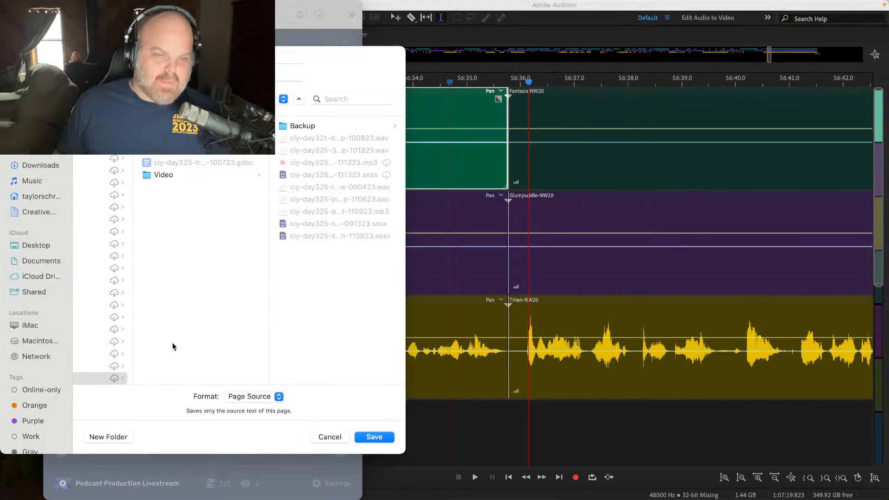
pyautogui.click(330, 437)
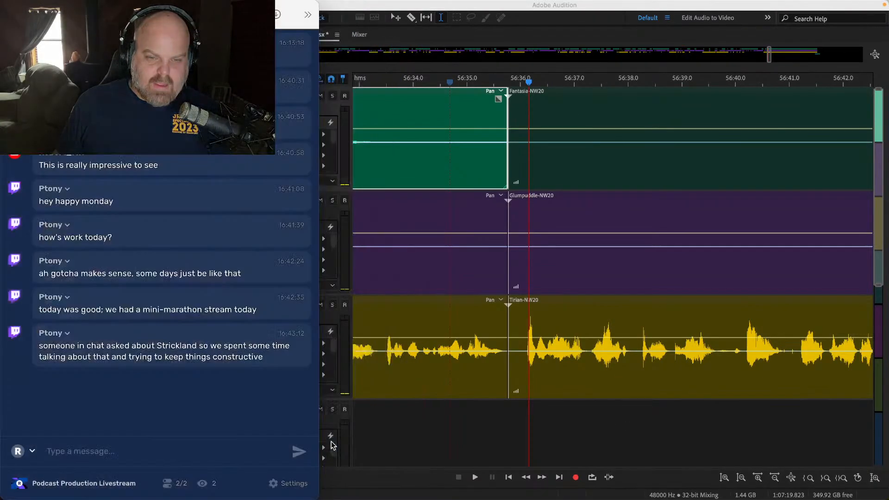
# Step: Extend the clips after the 56:35.8 cut slightly earlier to form short crossfades on all three tracks, and save the session
pyautogui.click(489, 422)
pyautogui.moveTo(602, 403); pyautogui.dragTo(558, 98)
pyautogui.scroll(5, 516, 197)
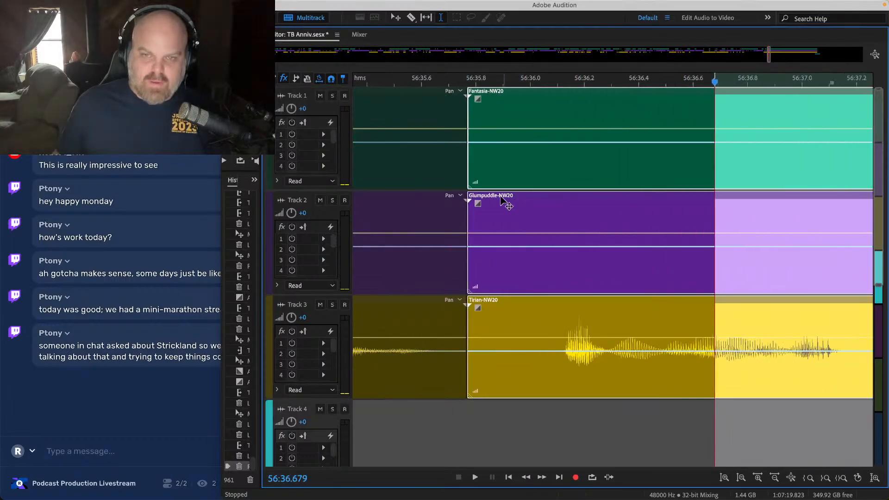
pyautogui.moveTo(492, 198); pyautogui.dragTo(477, 198)
pyautogui.moveTo(646, 440); pyautogui.dragTo(547, 95)
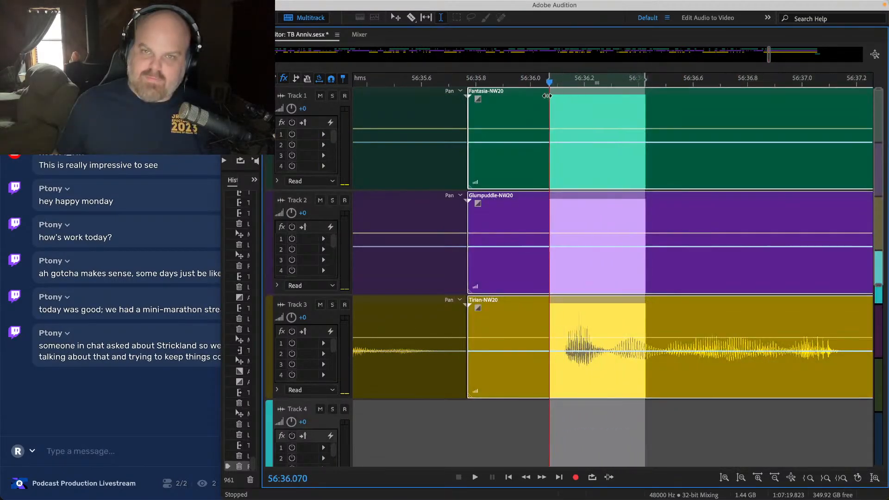
pyautogui.moveTo(490, 94); pyautogui.dragTo(464, 94)
pyautogui.scroll(-5, 464, 94)
pyautogui.press('super+s')
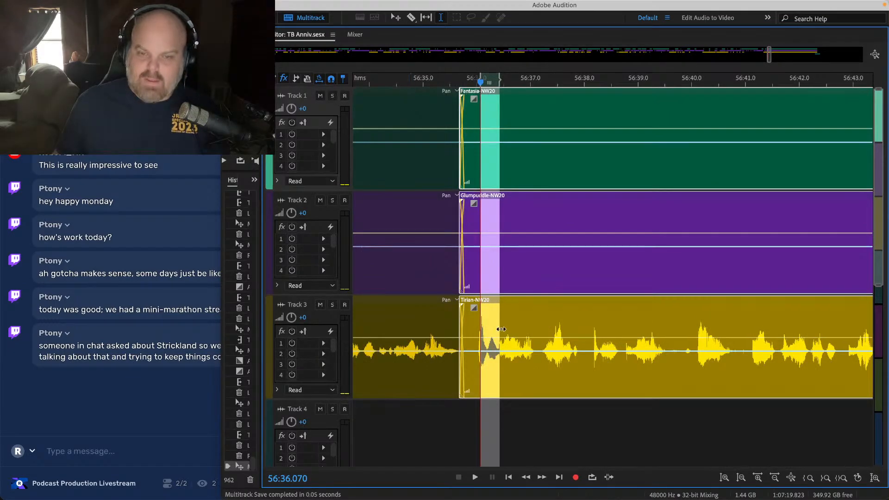
# Step: Play back the crossfaded cut and delete the silence on Tracks 1 and 2 from about 56:34 to 56:39.4
pyautogui.click(446, 424)
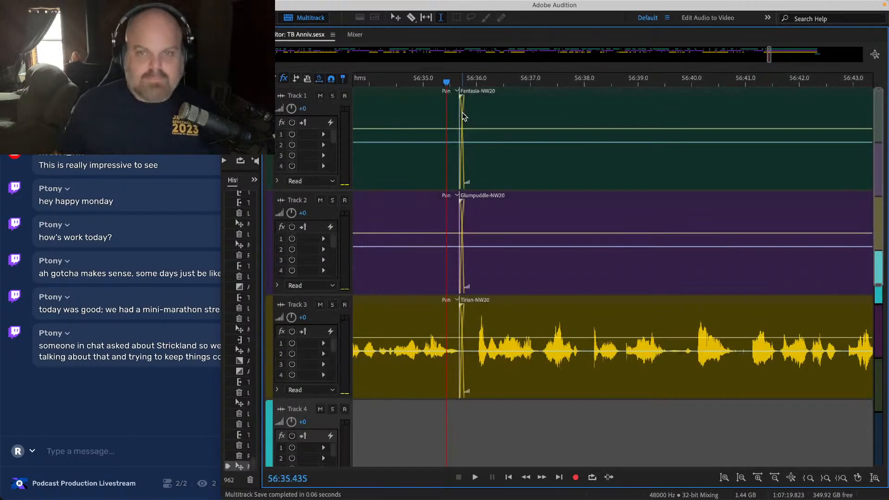
pyautogui.press('space')
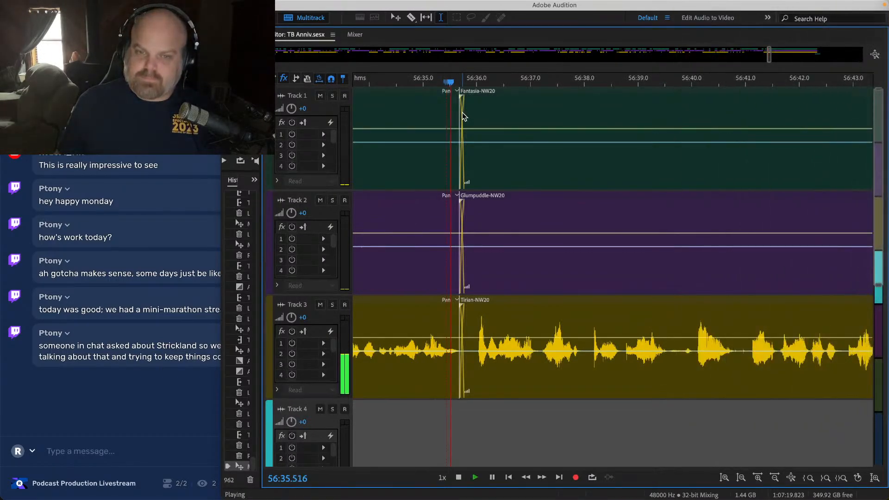
pyautogui.scroll(-3, 448, 191)
pyautogui.scroll(-1, 449, 190)
pyautogui.moveTo(426, 121); pyautogui.dragTo(510, 211)
pyautogui.press('Delete')
pyautogui.click(489, 222)
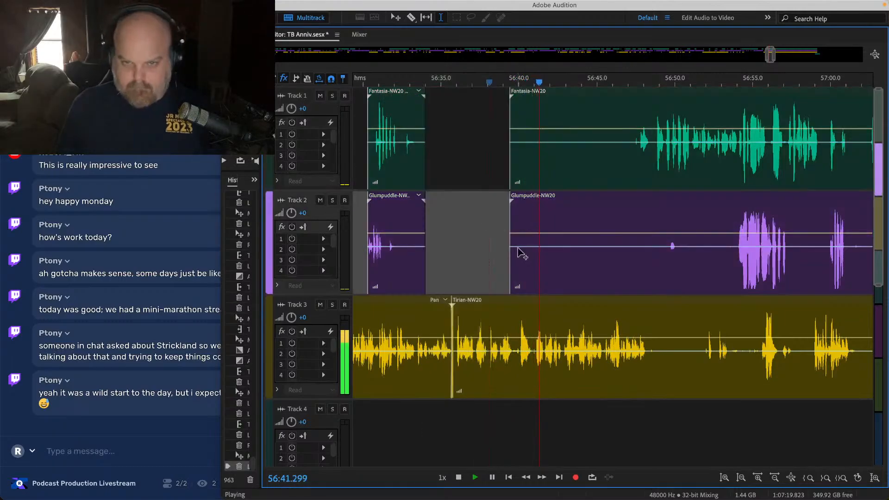
# Step: Replay the passage and delete the section from about 56:39.6 to 56:41.1 on all three tracks
pyautogui.scroll(3, 519, 250)
pyautogui.click(493, 226)
pyautogui.press('space')
pyautogui.press('space')
pyautogui.scroll(2, 492, 226)
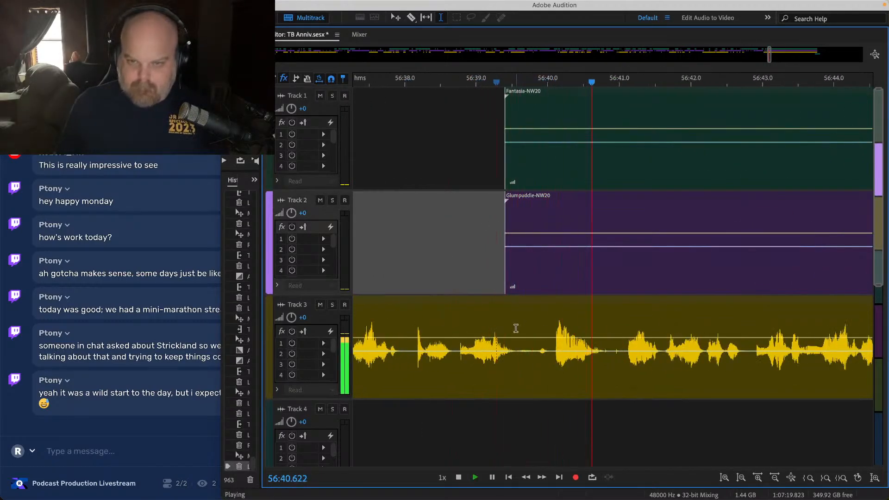
pyautogui.moveTo(516, 328); pyautogui.dragTo(626, 122)
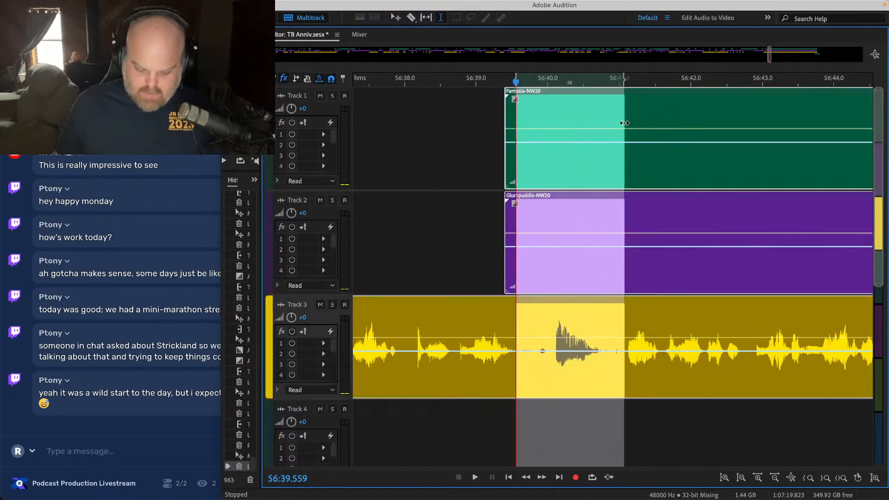
pyautogui.press('Delete')
# Step: Remove the leftover slivers on Tracks 1 and 2, move the following clips earlier to about 56:39.8, and save the session
pyautogui.moveTo(553, 128); pyautogui.dragTo(453, 148)
pyautogui.moveTo(601, 123); pyautogui.dragTo(728, 303)
pyautogui.moveTo(641, 303); pyautogui.dragTo(552, 310)
pyautogui.hotkey('ctrl', 's')
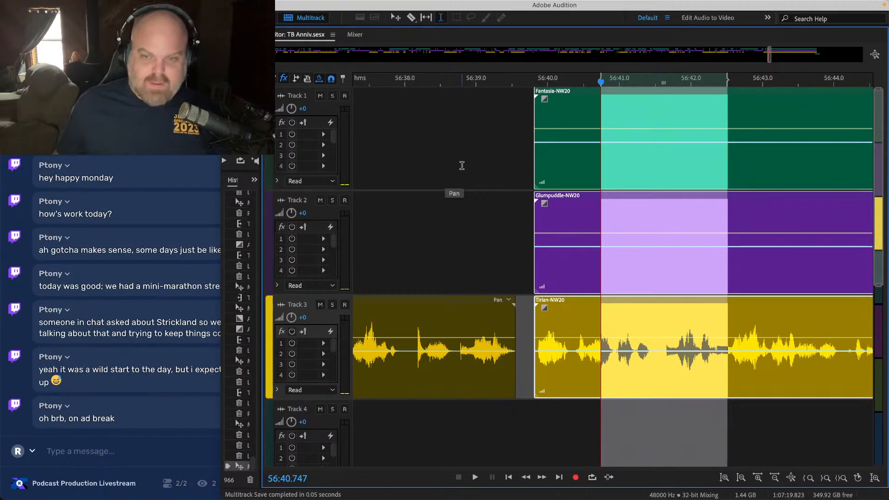
pyautogui.press('super+s')
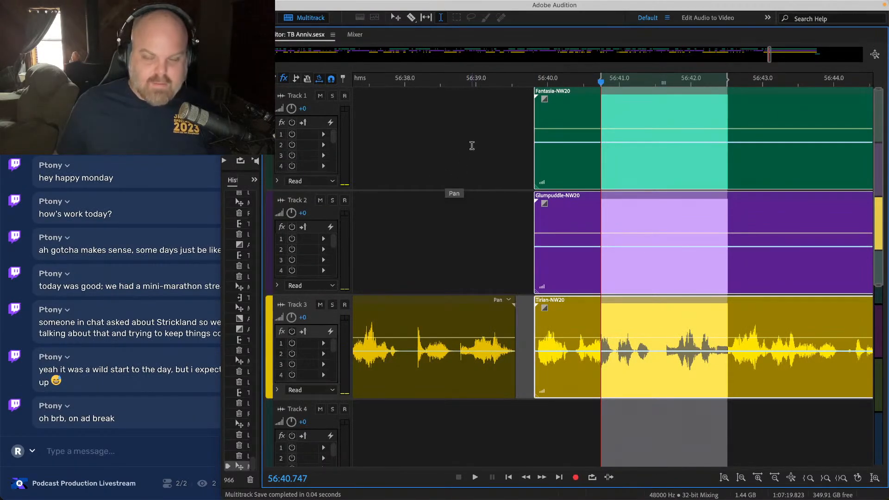
# Step: Add a short fade-out to the end of the Tirian clip before the gap on Track 3 and audition the transition
pyautogui.click(501, 314)
pyautogui.click(442, 209)
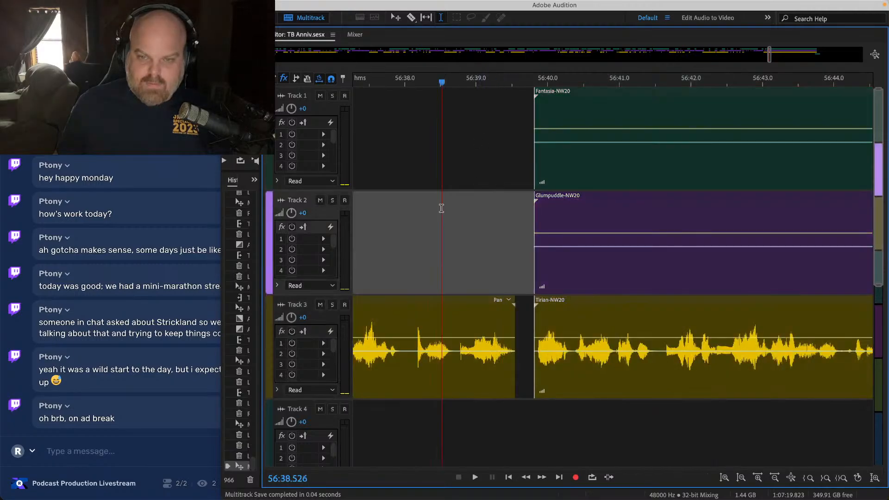
pyautogui.press('space')
pyautogui.press('space')
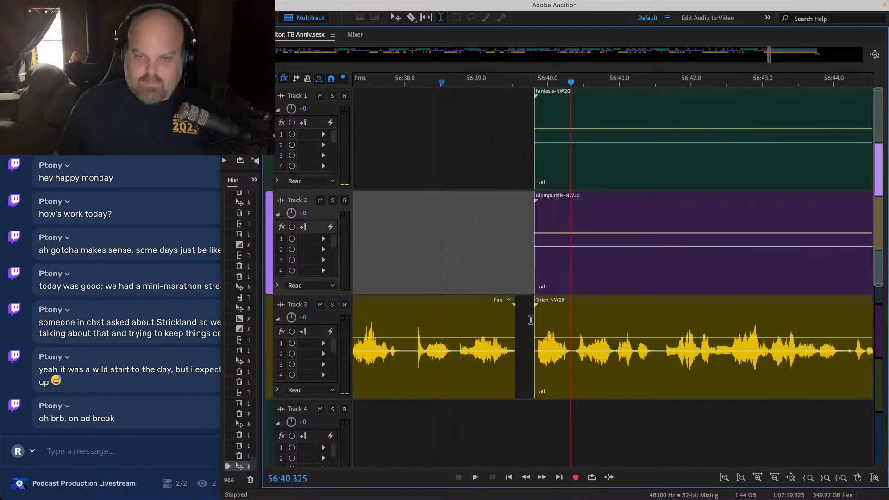
pyautogui.scroll(2, 518, 322)
pyautogui.click(504, 321)
pyautogui.moveTo(504, 320); pyautogui.dragTo(493, 307)
pyautogui.click(356, 147)
pyautogui.press('space')
pyautogui.press('space')
pyautogui.click(359, 133)
pyautogui.press('space')
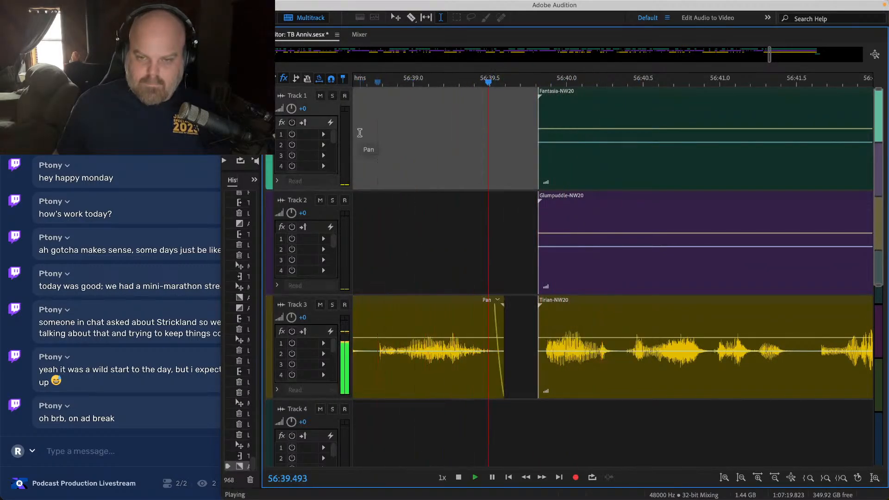
# Step: Delete the silent opening of the Fantasia and Glumpuddle clips on Tracks 1 and 2 up to about 56:46.2
pyautogui.scroll(-3, 502, 335)
pyautogui.scroll(-3, 620, 397)
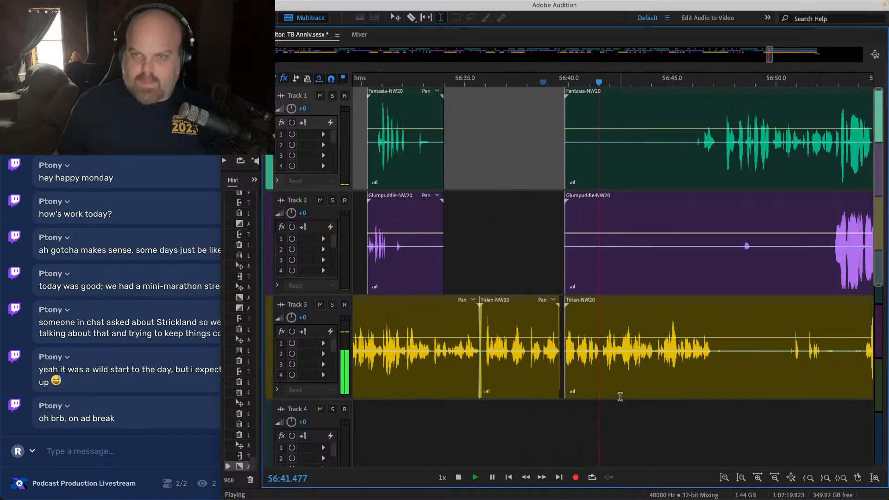
pyautogui.click(628, 215)
pyautogui.keyDown('super'); pyautogui.click(596, 147); pyautogui.keyUp('super')
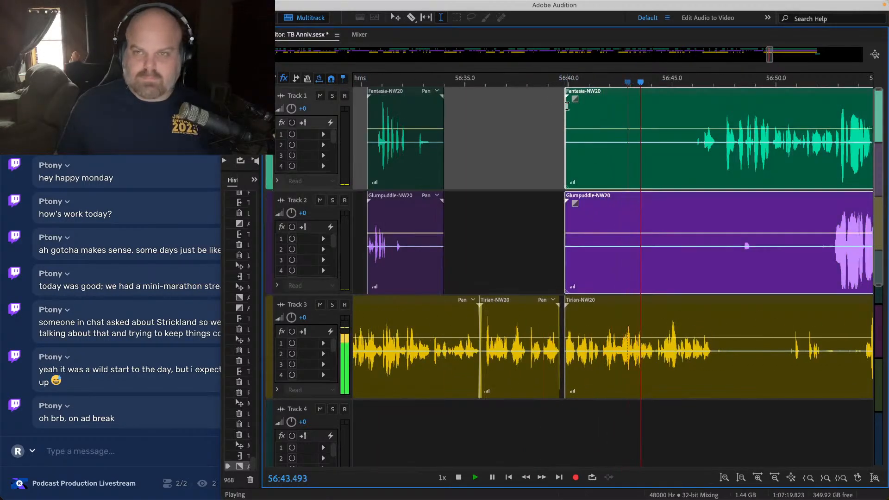
pyautogui.moveTo(562, 107); pyautogui.dragTo(698, 258)
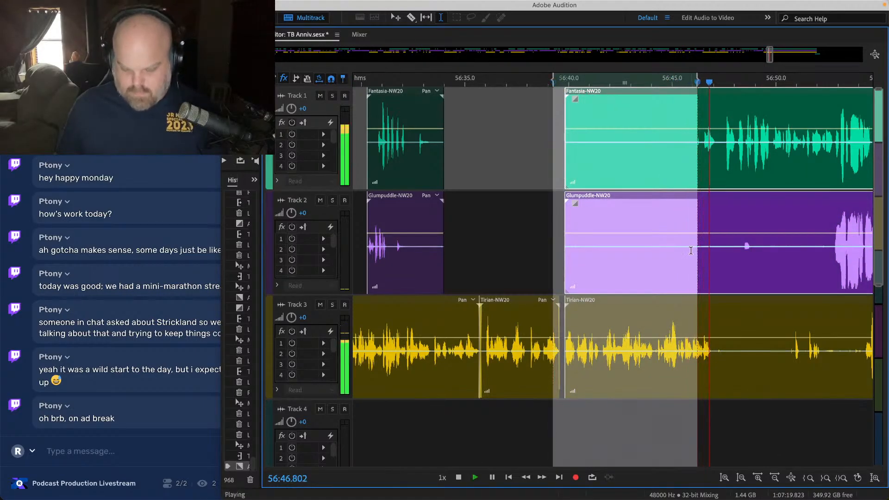
pyautogui.press('Delete')
pyautogui.click(690, 135)
# Step: Delete a further bit from the start of the Track 1 and 2 clips, up to about 56:46.5
pyautogui.hscroll(2, 675, 121)
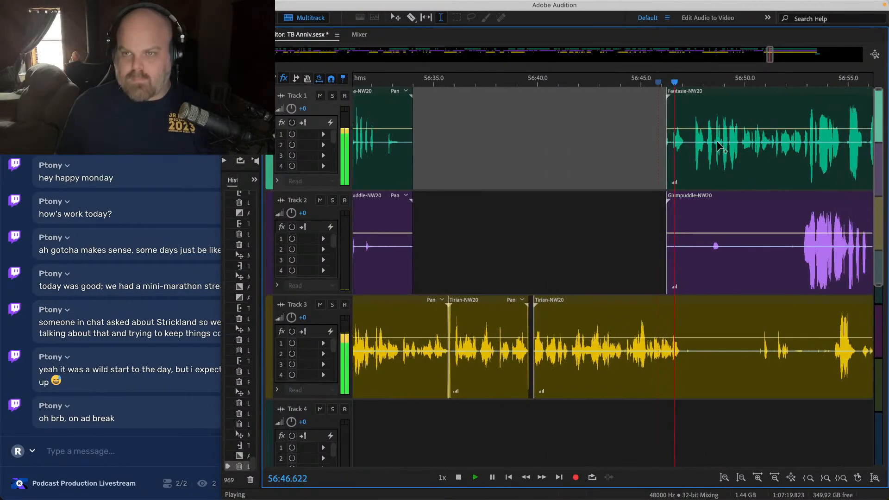
pyautogui.scroll(3, 676, 120)
pyautogui.moveTo(587, 116); pyautogui.dragTo(545, 259)
pyautogui.press('Delete')
# Step: Delete the audio on Tracks 2 and 3 from about 56:47 to 56:52.8
pyautogui.scroll(-3, 544, 258)
pyautogui.hscroll(3, 542, 261)
pyautogui.click(437, 228)
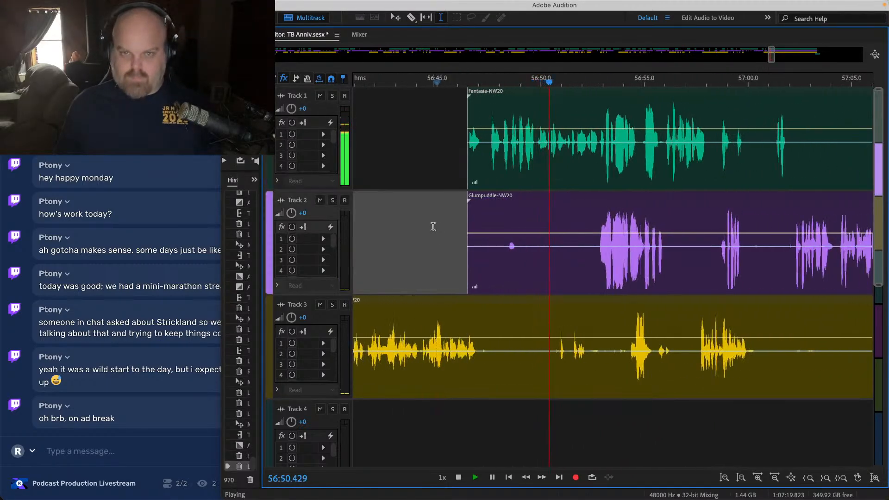
pyautogui.scroll(3, 533, 285)
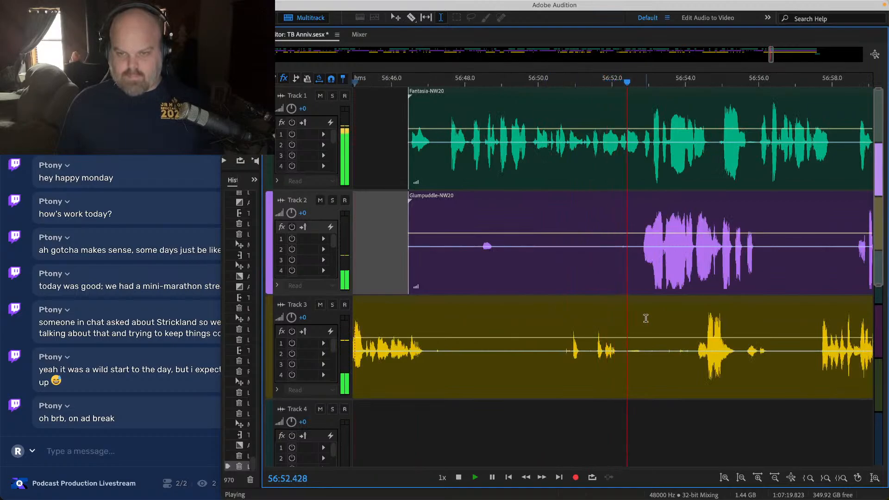
pyautogui.moveTo(429, 229); pyautogui.dragTo(639, 373)
pyautogui.press('Delete')
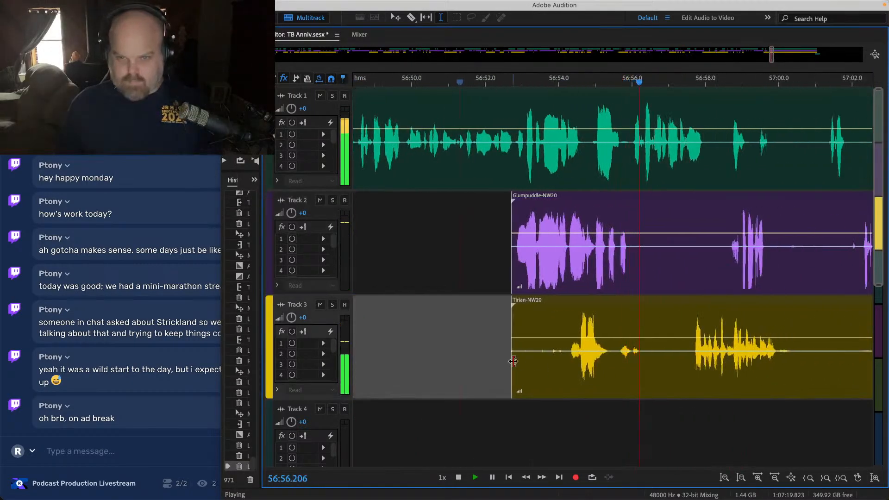
# Step: Trim the start of the Tirian clip on Track 3 forward to about 56:54.2
pyautogui.click(513, 319)
pyautogui.moveTo(513, 320); pyautogui.dragTo(567, 319)
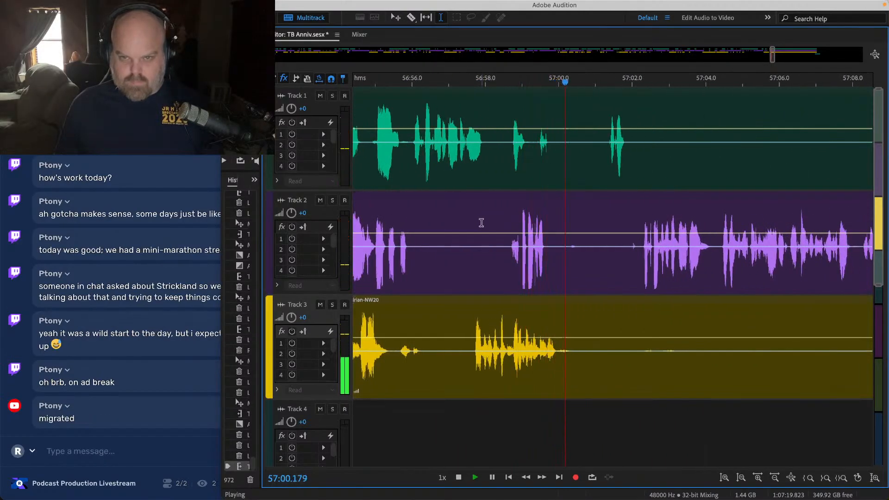
# Step: Delete the Track 2 audio from about 56:58.1 to 57:02.2 and save the session
pyautogui.moveTo(490, 227); pyautogui.dragTo(640, 225)
pyautogui.press('Delete')
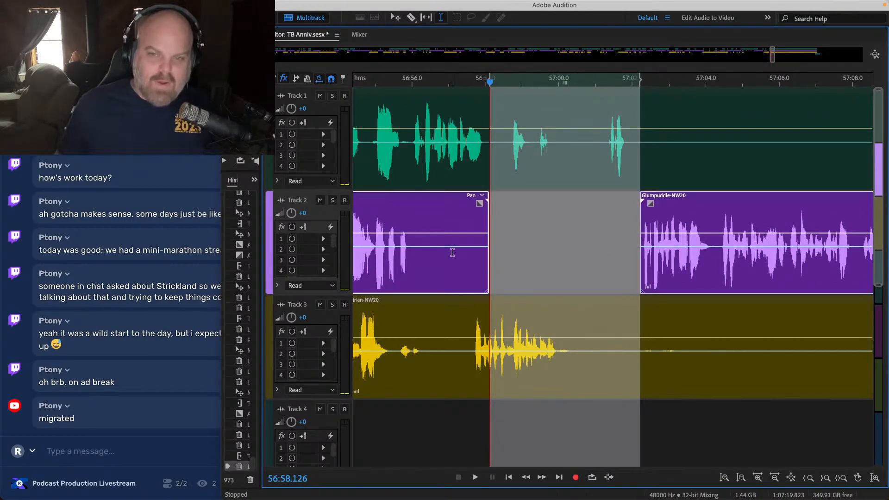
pyautogui.hotkey('ctrl', 's')
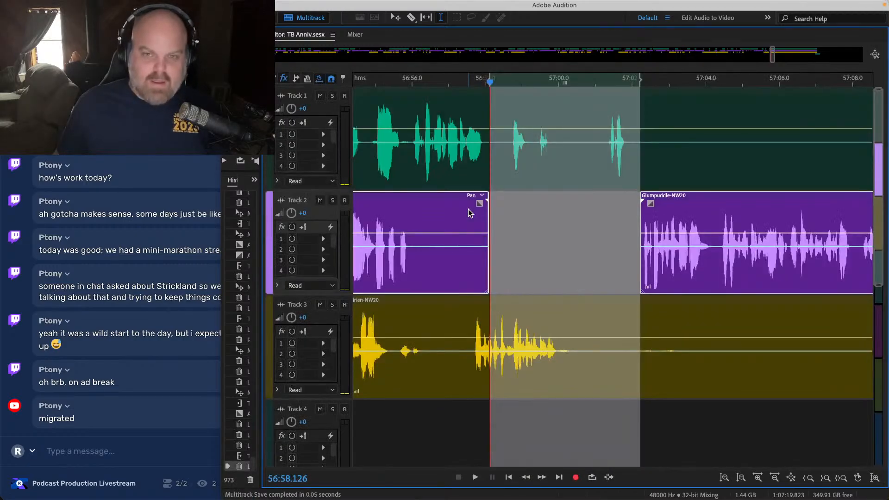
# Step: Trim the end of the Glumpuddle clip before the gap on Track 2 back to about 56:56 and audition the following section
pyautogui.click(459, 210)
pyautogui.hscroll(3, 460, 211)
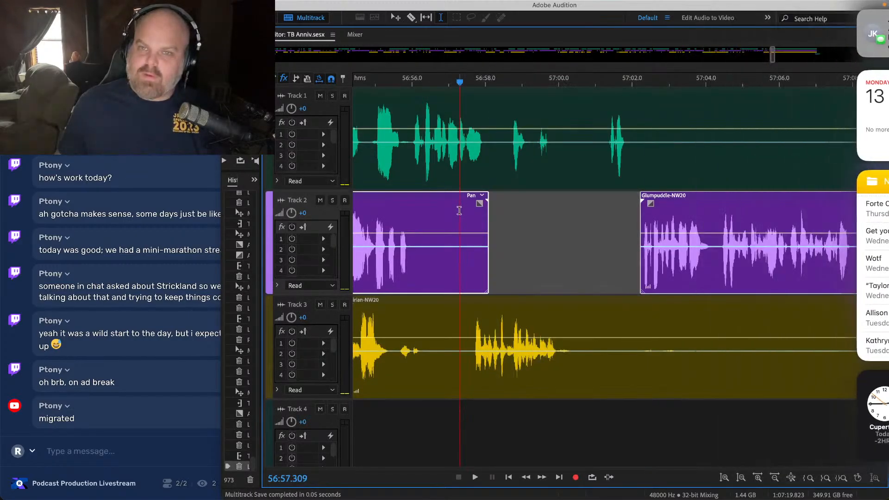
pyautogui.hscroll(3, 460, 211)
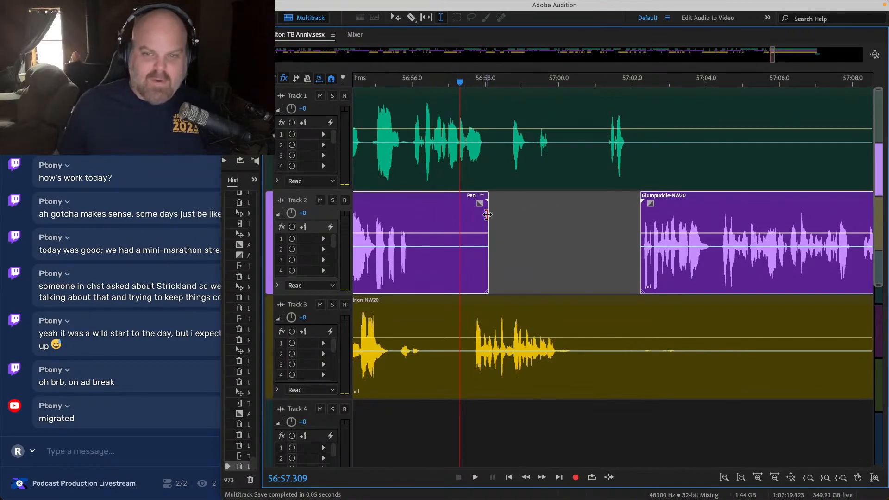
pyautogui.moveTo(487, 214); pyautogui.dragTo(411, 215)
pyautogui.click(463, 220)
pyautogui.press('space')
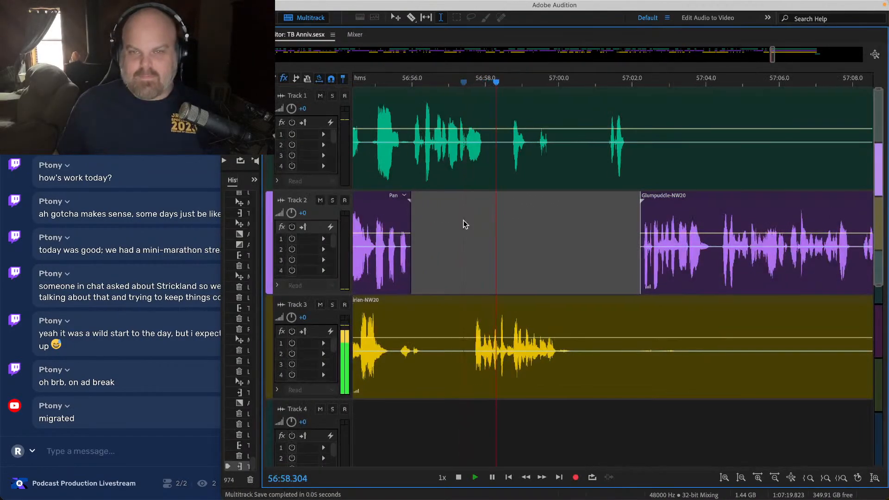
pyautogui.hscroll(2, 463, 222)
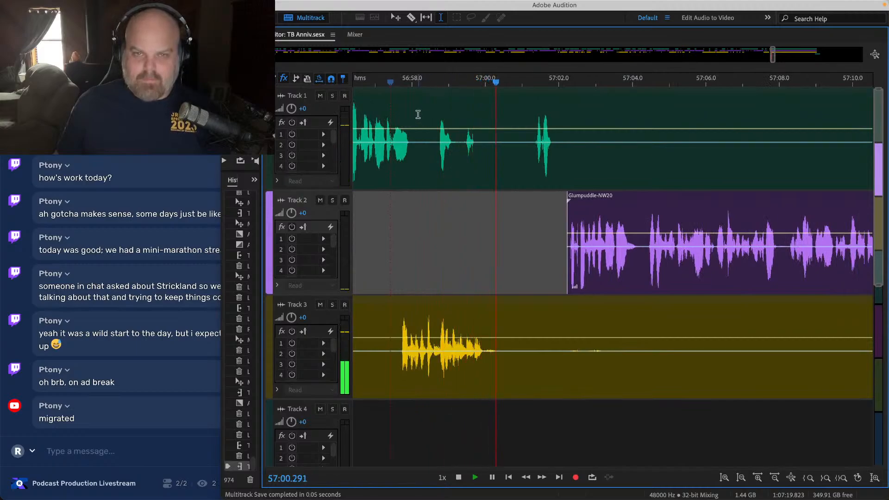
# Step: Delete the Track 1 audio from about 56:58 to 57:01.3 and stop playback
pyautogui.moveTo(412, 116); pyautogui.dragTo(532, 170)
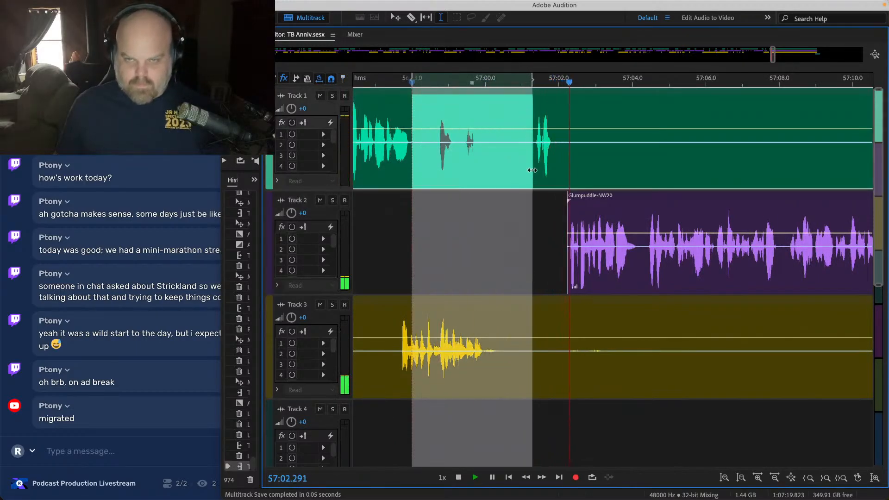
pyautogui.press('Delete')
pyautogui.scroll(2, 548, 273)
pyautogui.press('space')
# Step: Remove the opening of the Glumpuddle clip up to about 57:02.6 and delete the silence on Track 3 from about 57:00.6
pyautogui.scroll(3, 618, 236)
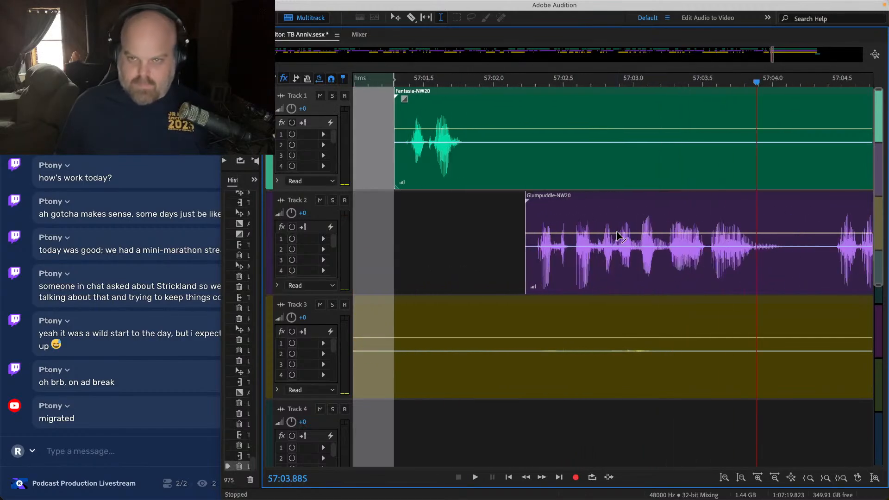
pyautogui.click(574, 218)
pyautogui.press('space')
pyautogui.press('space')
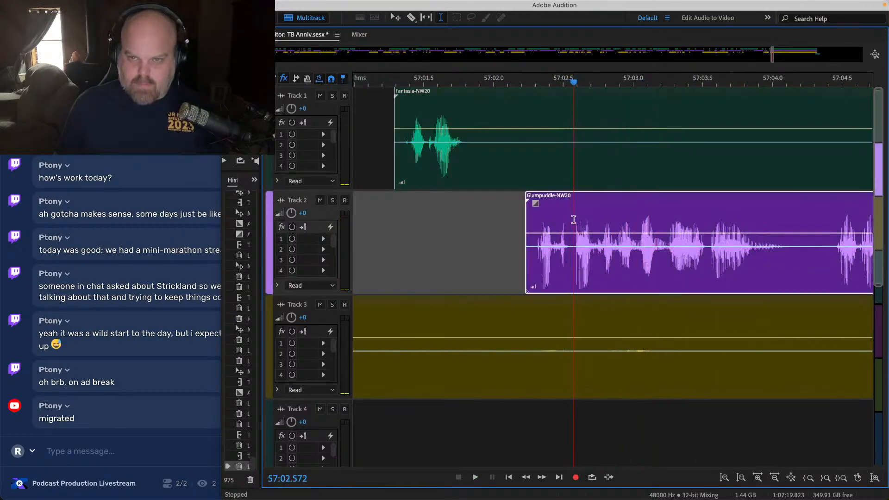
pyautogui.moveTo(574, 218); pyautogui.dragTo(508, 233)
pyautogui.scroll(-4, 488, 324)
pyautogui.moveTo(436, 343); pyautogui.dragTo(623, 370)
# Step: Shift the following clips on all three tracks earlier so the Fantasia clip starts at about 56:59.9, and audition the transition
pyautogui.moveTo(685, 366); pyautogui.dragTo(559, 115)
pyautogui.scroll(4, 307, 143)
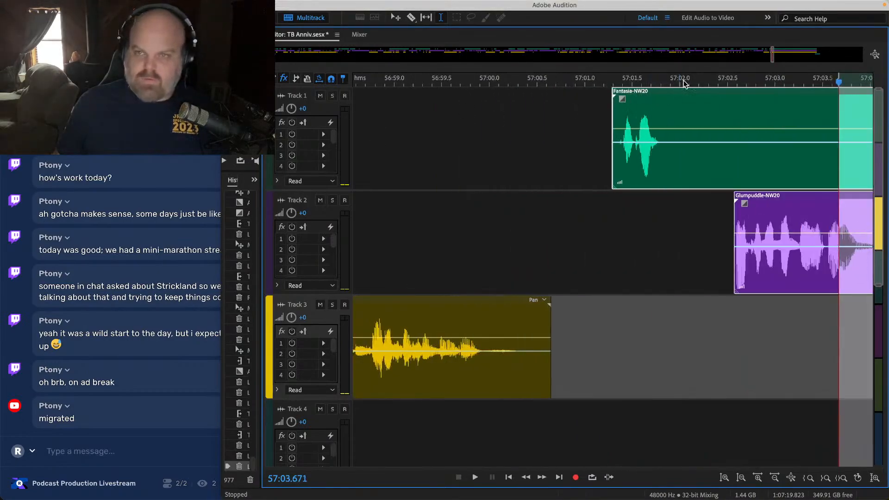
pyautogui.click(643, 94)
pyautogui.moveTo(646, 97); pyautogui.dragTo(512, 95)
pyautogui.click(451, 124)
pyautogui.press('space')
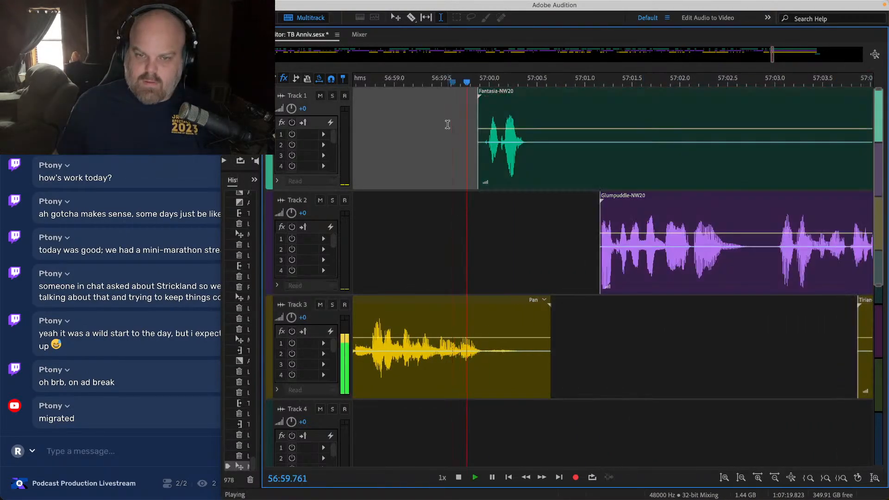
# Step: Delete the silent Track 1 audio after the short Fantasia remark, from about 57:00.6 to 57:02.6
pyautogui.scroll(-3, 509, 199)
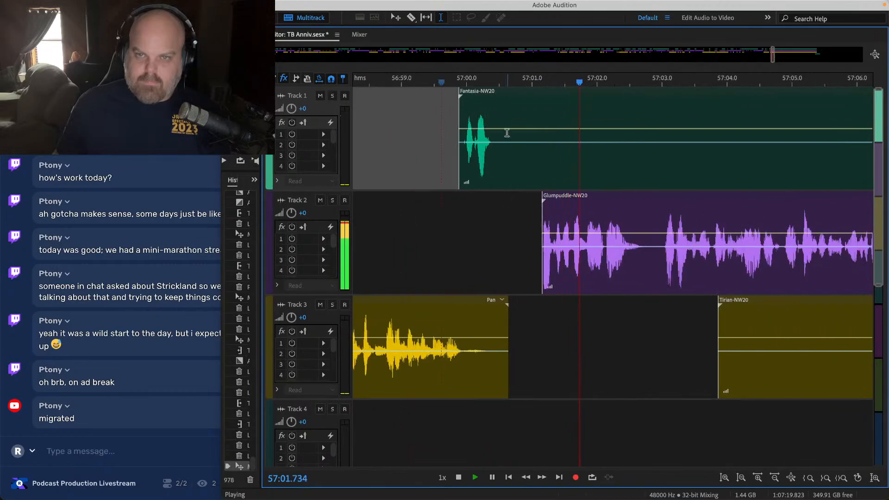
pyautogui.moveTo(505, 135); pyautogui.dragTo(804, 326)
pyautogui.press('Delete')
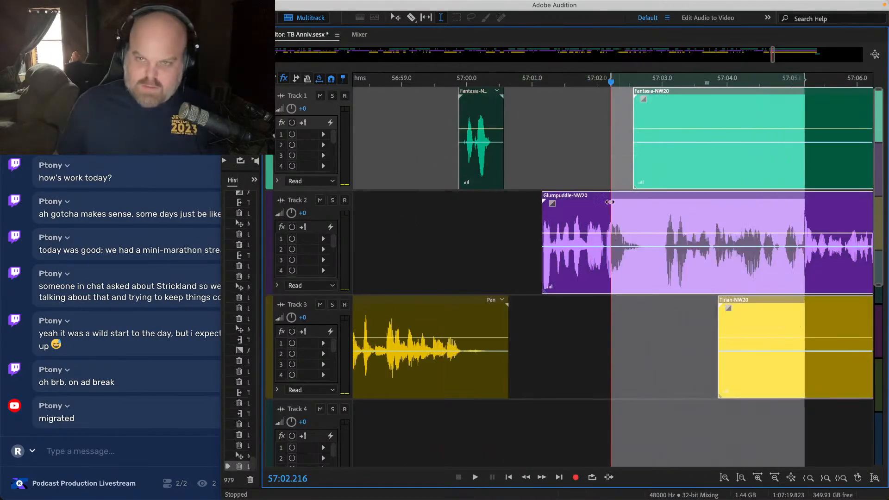
# Step: Shift the later clips on all three tracks earlier so the Glumpuddle clip starts at about 57:00.5, and save the session
pyautogui.moveTo(555, 188); pyautogui.dragTo(511, 189)
pyautogui.click(459, 212)
pyautogui.press('space')
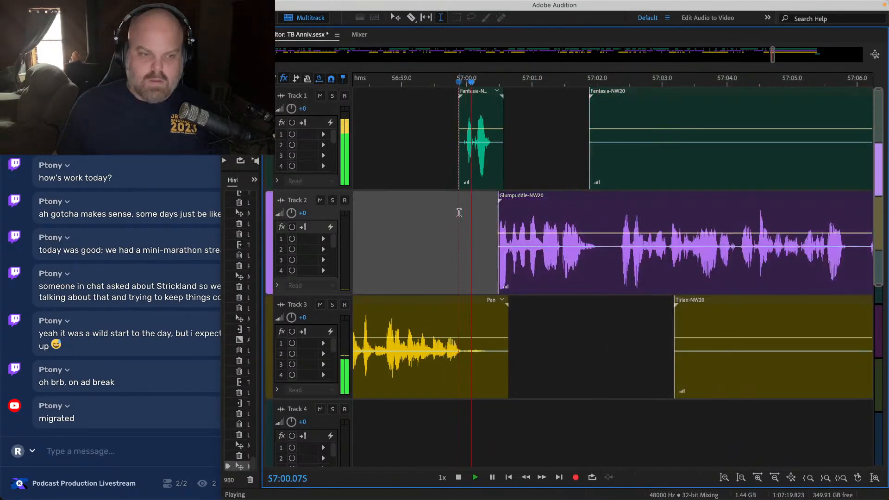
pyautogui.hotkey('ctrl', 's')
pyautogui.scroll(-2, 588, 139)
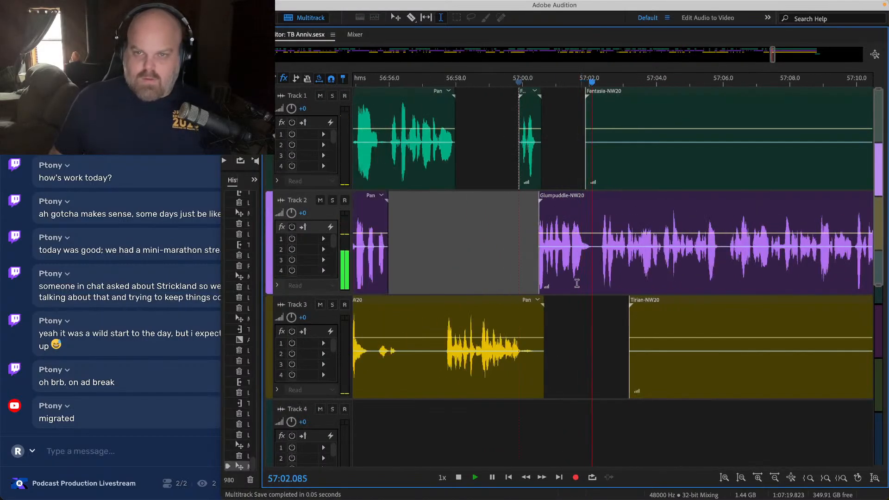
# Step: Trim the starts of the Fantasia and Tirian clips on Tracks 1 and 3 together to about 57:12.7 and save the session
pyautogui.hscroll(3, 519, 153)
pyautogui.press('-')
pyautogui.click(434, 108)
pyautogui.press('space')
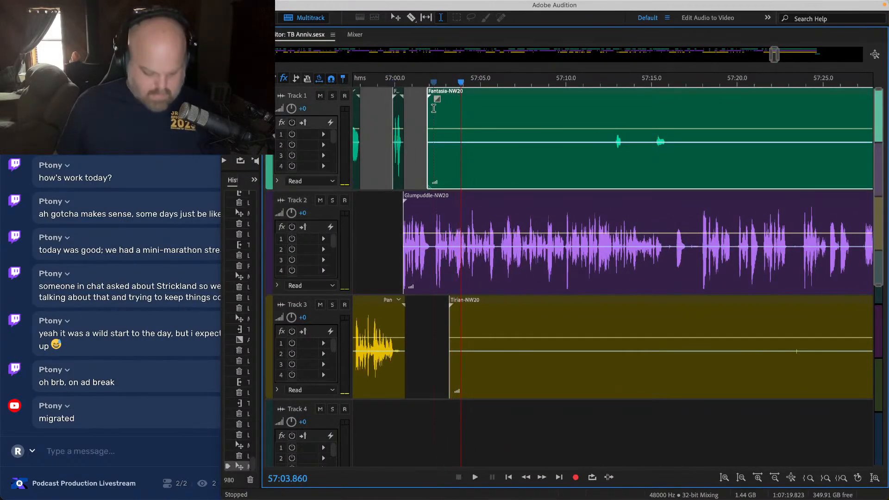
pyautogui.click(512, 343)
pyautogui.keyDown('ctrl'); pyautogui.click(434, 118); pyautogui.keyUp('ctrl')
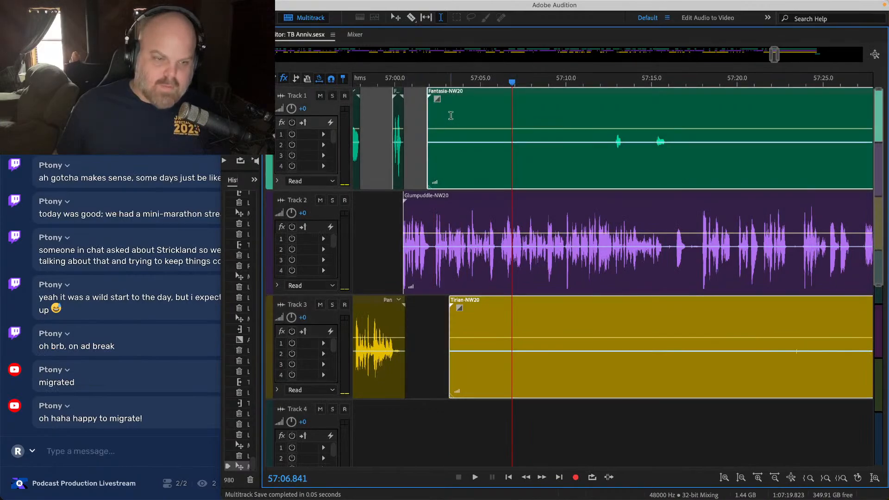
pyautogui.moveTo(427, 106); pyautogui.dragTo(611, 107)
pyautogui.click(580, 121)
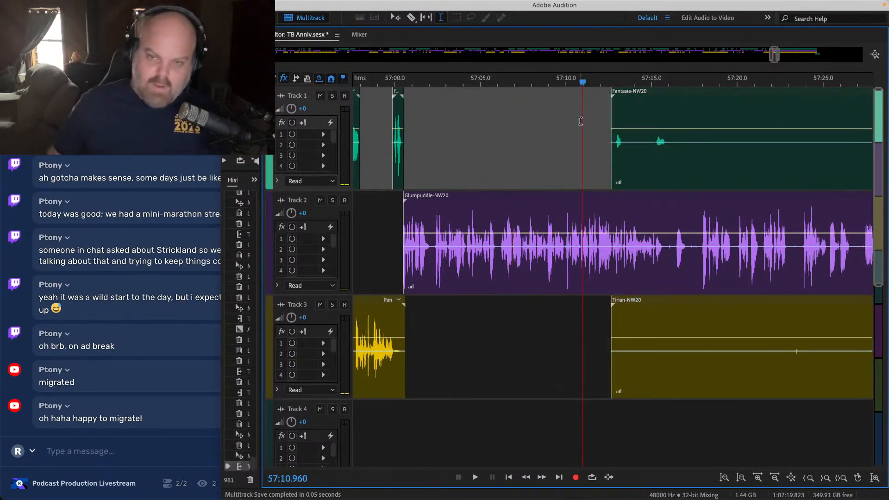
pyautogui.click(499, 167)
pyautogui.hotkey('ctrl', 's')
pyautogui.press('space')
pyautogui.press('space')
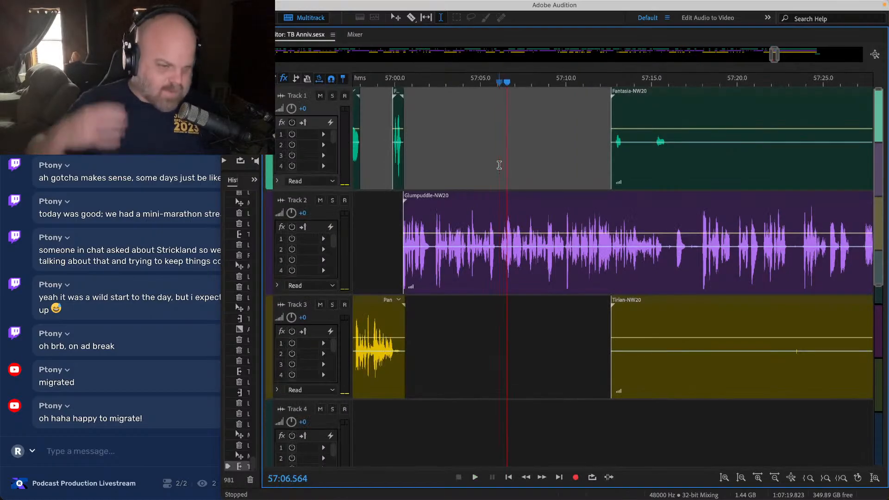
pyautogui.hotkey('ctrl', 's')
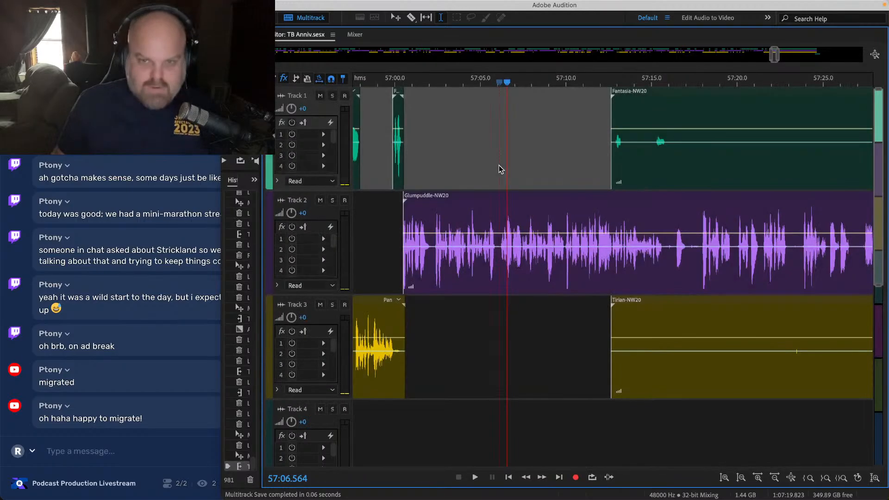
# Step: Ripple delete the section from about 57:16 to 57:17.9 across all three tracks
pyautogui.press('space')
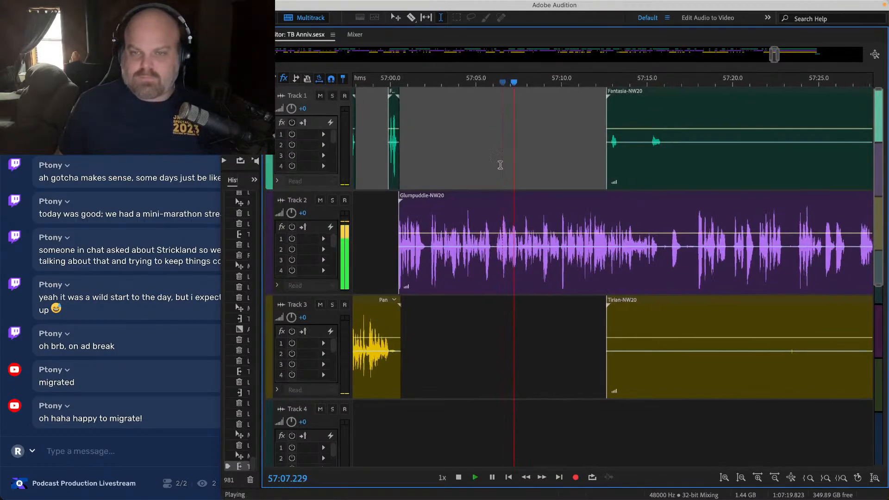
pyautogui.scroll(3, 763, 206)
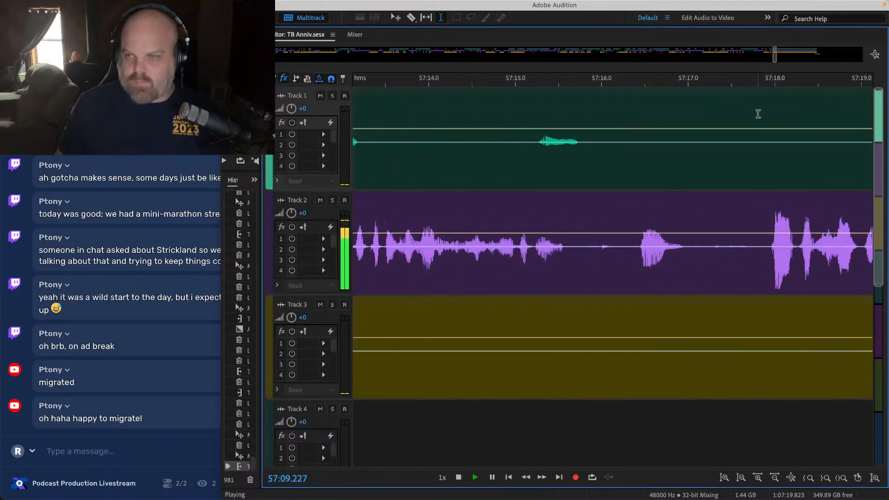
pyautogui.moveTo(764, 113); pyautogui.dragTo(599, 406)
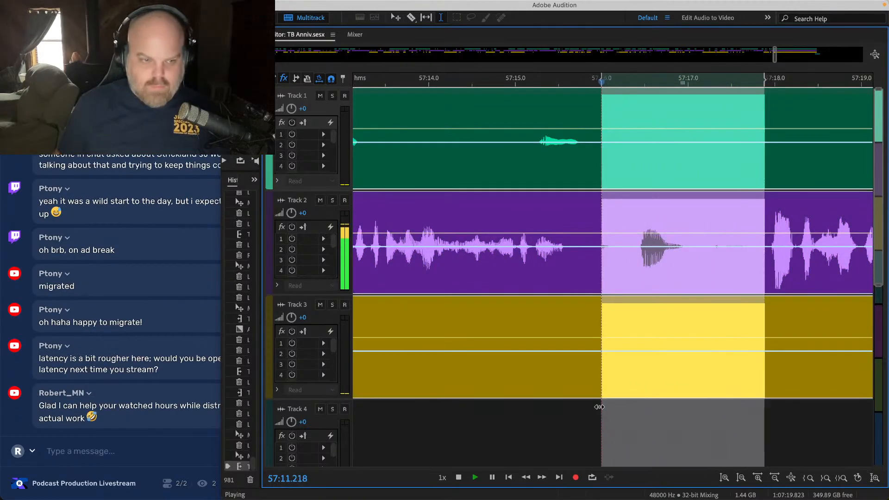
pyautogui.press('shift+super+BackSpace')
# Step: Trim the end of the Glumpuddle clip before the 57:16 cut back to about 57:15.6 and audition the edit
pyautogui.click(581, 257)
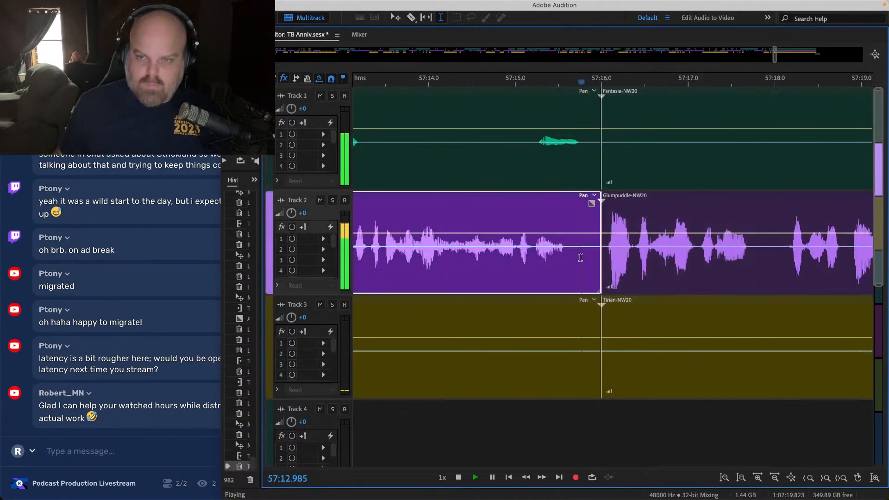
pyautogui.keyDown('super'); pyautogui.click(587, 336); pyautogui.keyUp('super')
pyautogui.click(601, 213)
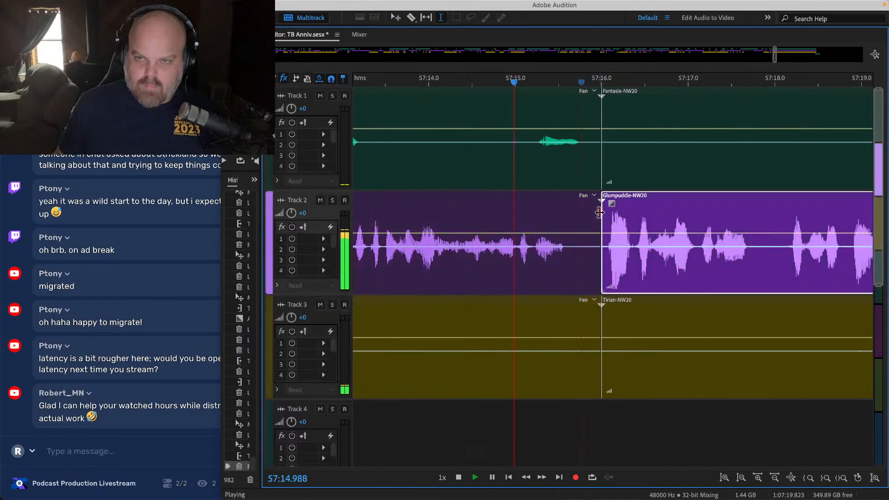
pyautogui.click(598, 216)
pyautogui.press('space')
pyautogui.moveTo(599, 216); pyautogui.dragTo(566, 216)
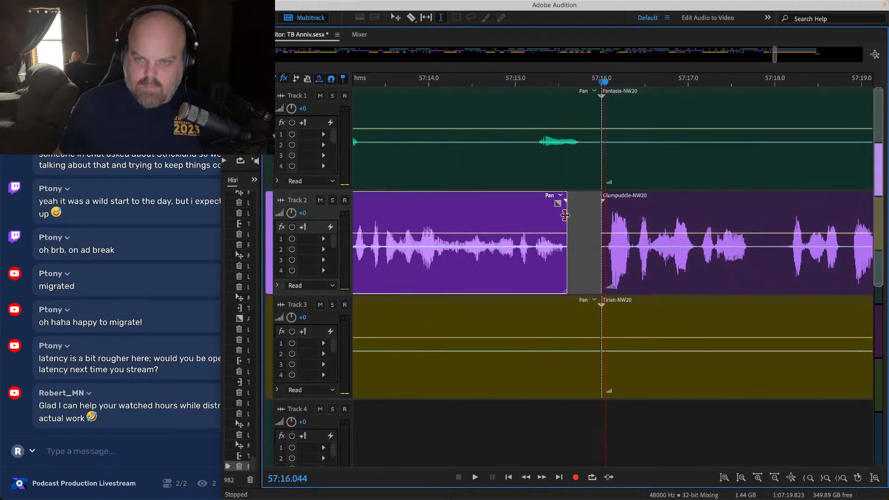
pyautogui.press('space')
pyautogui.scroll(-2, 525, 214)
pyautogui.scroll(-2, 524, 214)
pyautogui.press('space')
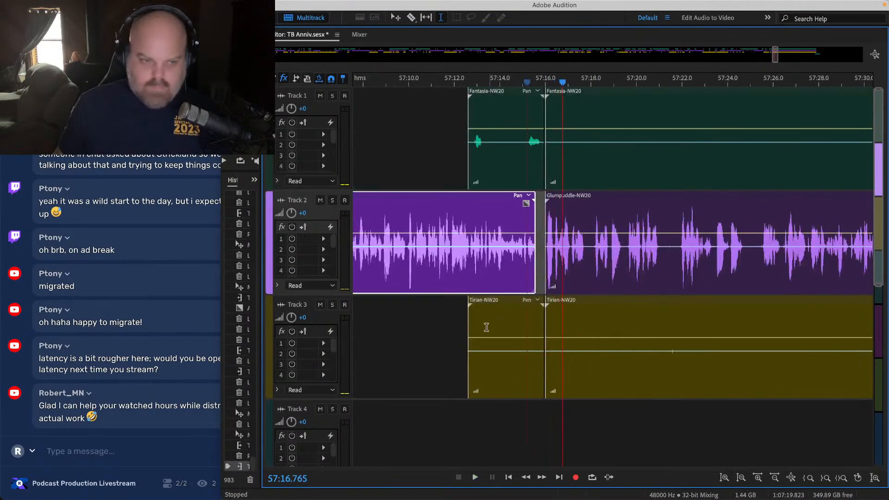
pyautogui.click(166, 328)
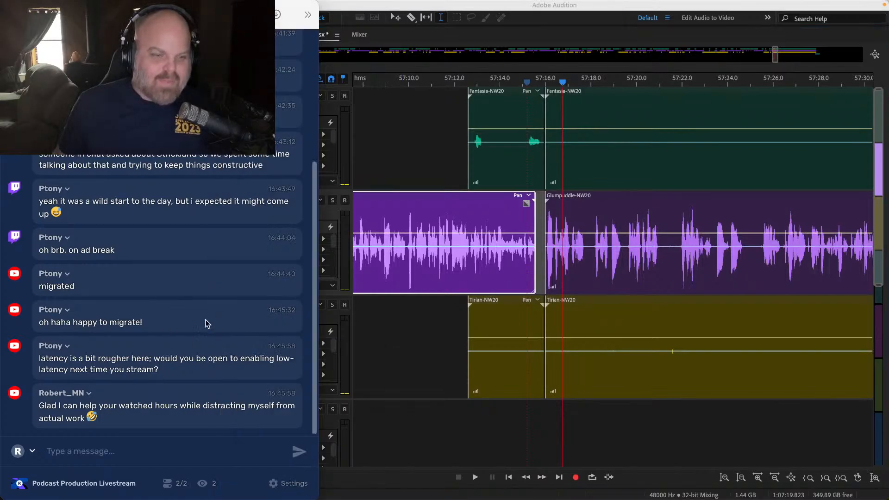
pyautogui.click(423, 313)
# Step: Delete the silent Track 3 audio from about 57:11.2 to 57:22.8
pyautogui.moveTo(434, 327); pyautogui.dragTo(700, 336)
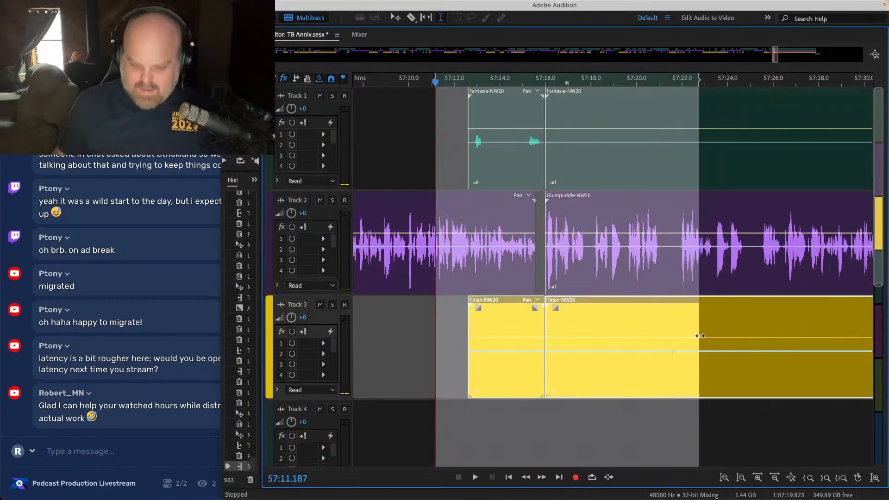
pyautogui.press('Delete')
pyautogui.click(687, 339)
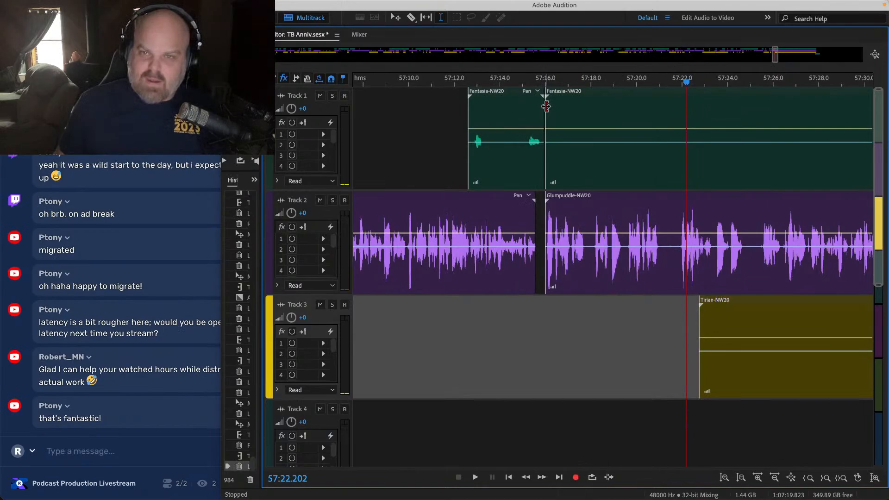
# Step: Trim the start of the Fantasia clip after the 57:16 cut to about 57:20.4 and save the session
pyautogui.moveTo(546, 106); pyautogui.dragTo(644, 108)
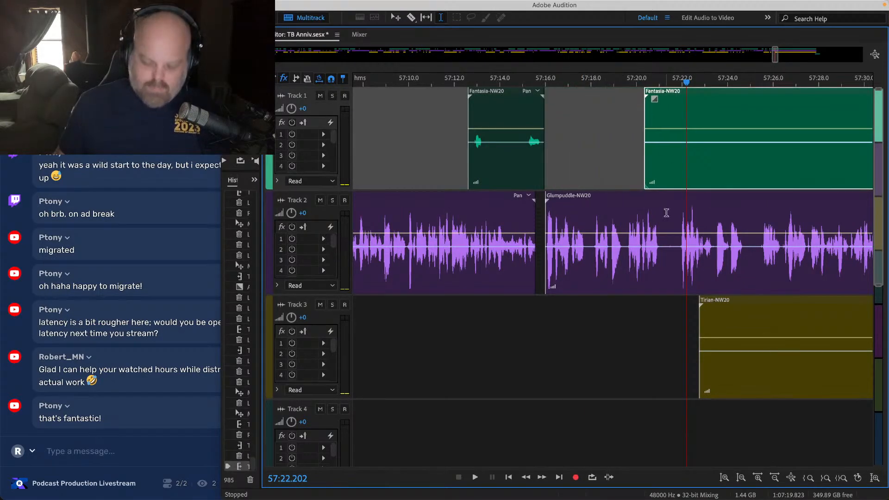
pyautogui.press('super+s')
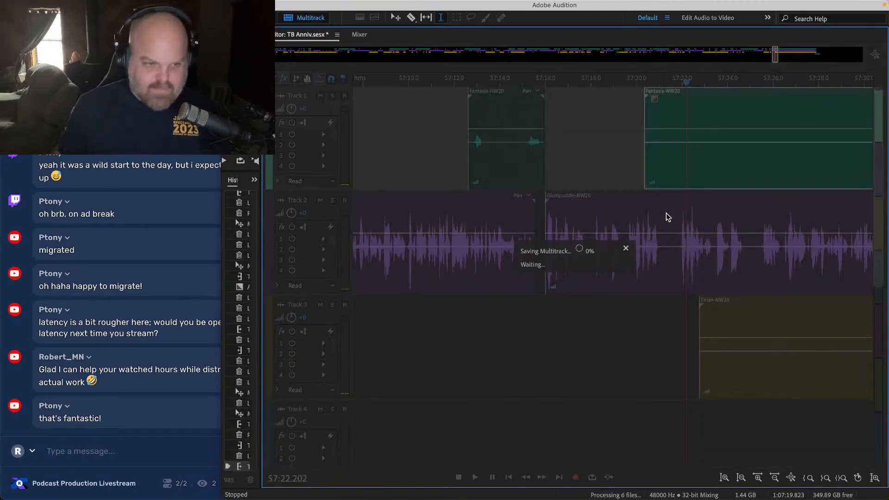
# Step: Shift the clips after the 57:16 cut on all three tracks slightly earlier, with the Glumpuddle clip starting at about 57:15.9
pyautogui.moveTo(835, 431); pyautogui.dragTo(699, 127)
pyautogui.scroll(5, 576, 148)
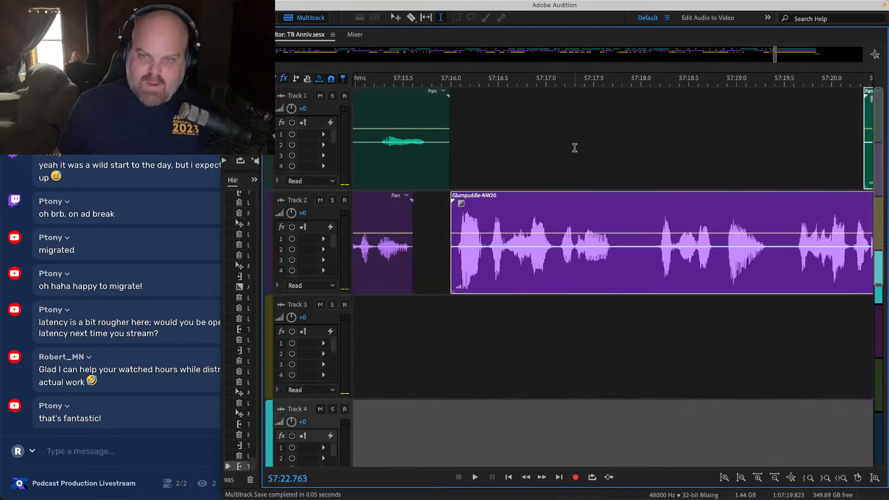
pyautogui.moveTo(480, 196); pyautogui.dragTo(465, 197)
pyautogui.scroll(-2, 467, 202)
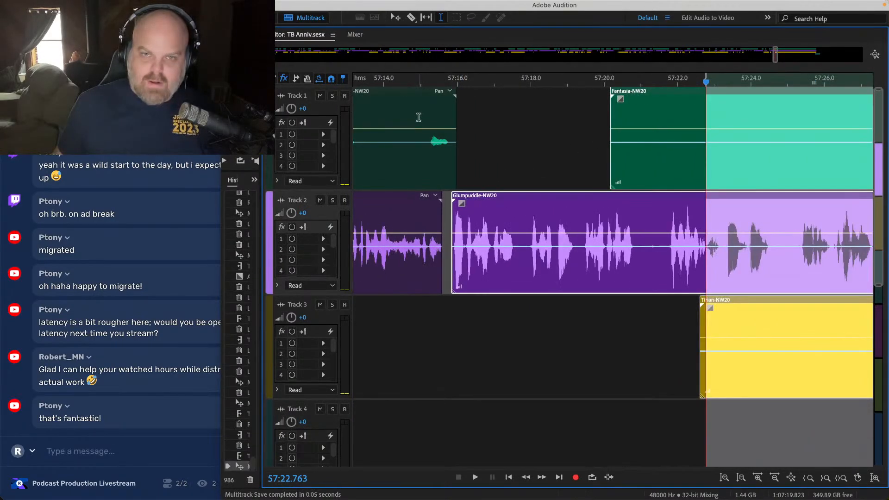
# Step: Trim the start of the Fantasia clip before the 57:16 cut to about 57:12.9 and audition through to about 57:20
pyautogui.scroll(-2, 516, 135)
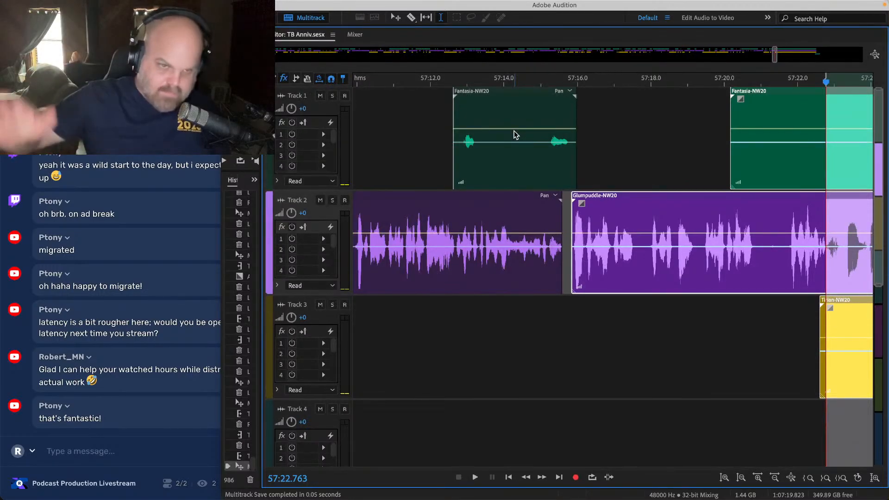
pyautogui.click(448, 115)
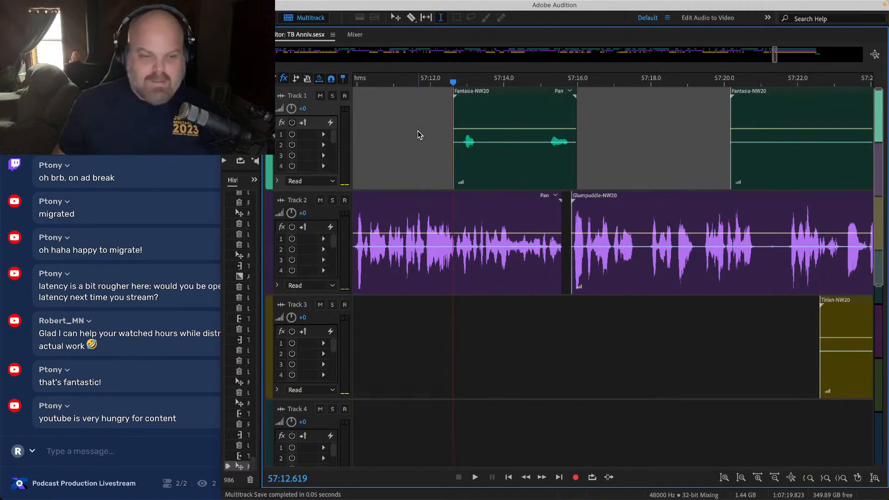
pyautogui.moveTo(454, 125); pyautogui.dragTo(462, 125)
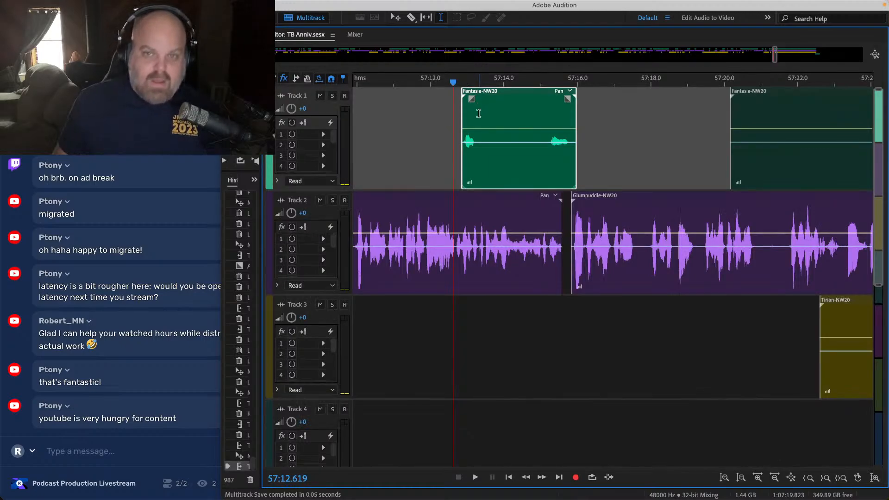
pyautogui.click(448, 117)
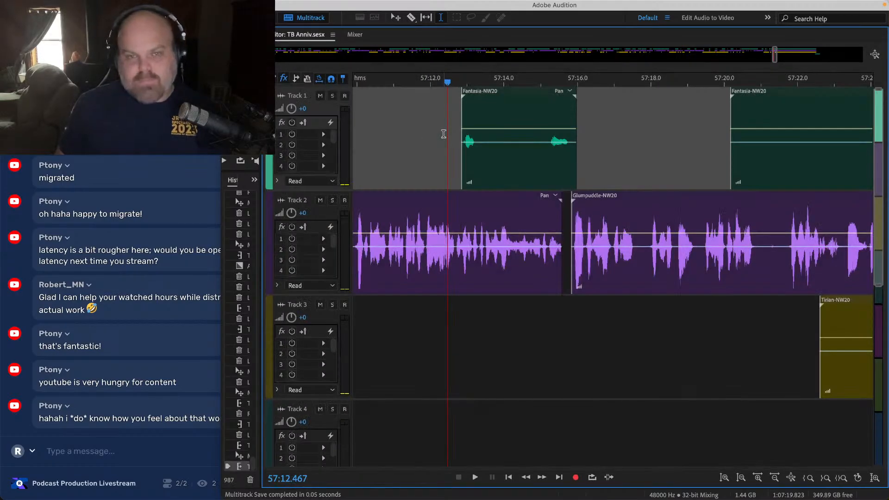
pyautogui.press('space')
pyautogui.hscroll(10, 577, 174)
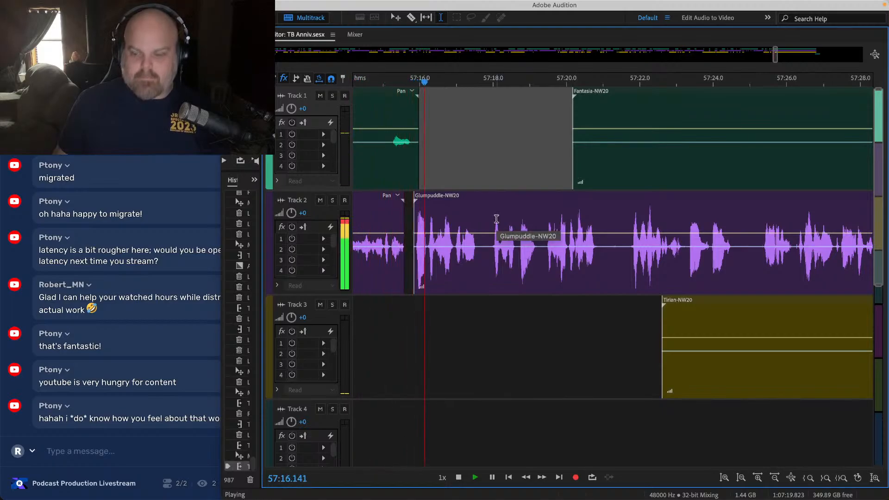
pyautogui.hscroll(2, 488, 220)
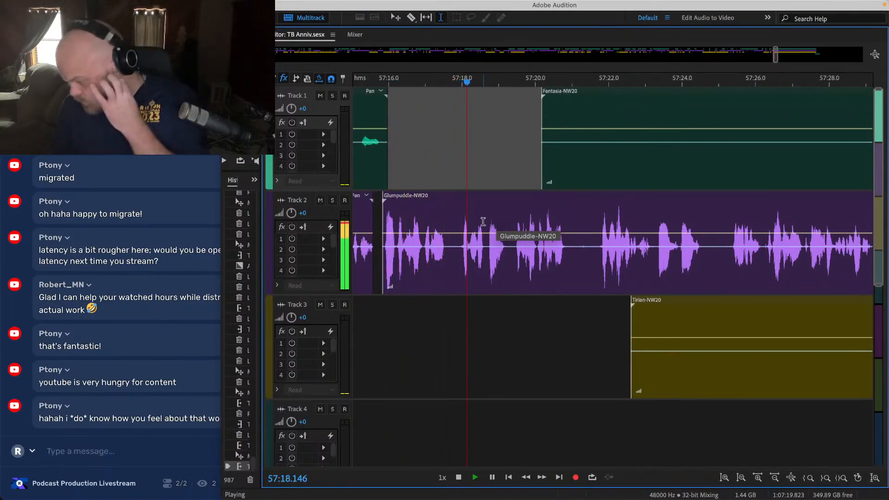
pyautogui.hscroll(2, 483, 222)
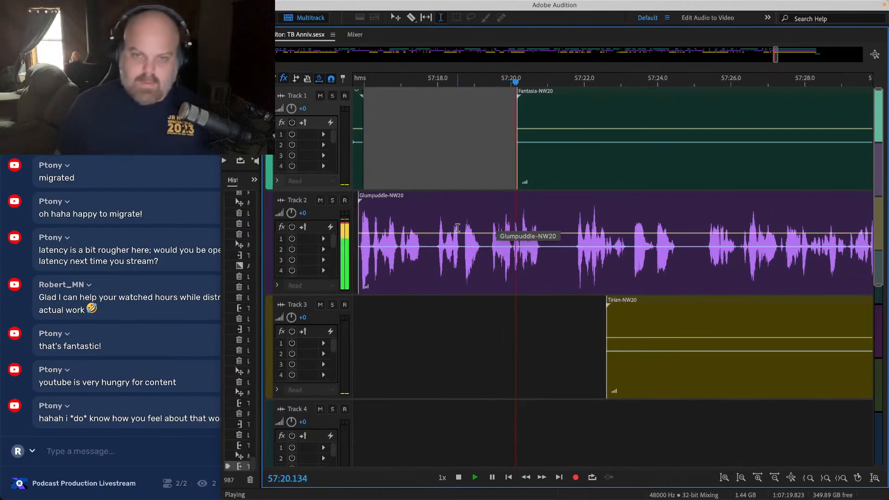
# Step: Replay the opening of the Glumpuddle clip after the 57:16 cut and trim its start to about 57:19.4
pyautogui.hscroll(-3, 483, 222)
pyautogui.press('space')
pyautogui.click(405, 215)
pyautogui.press('space')
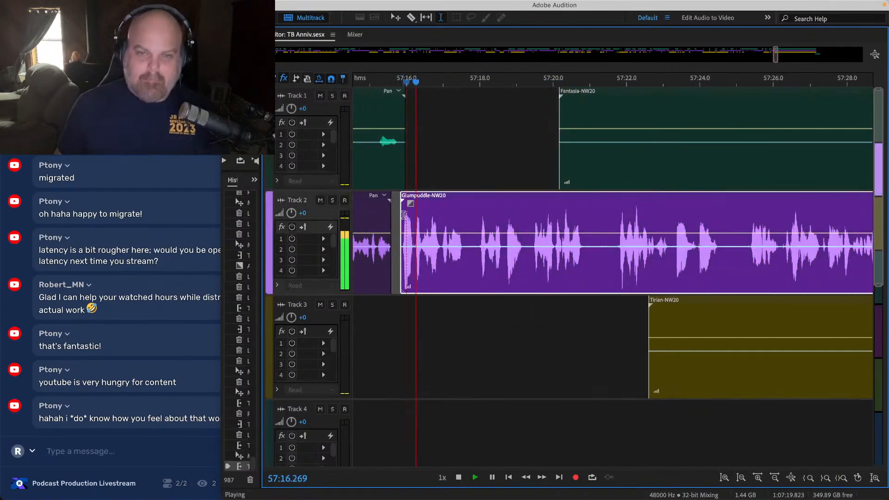
pyautogui.press('space')
pyautogui.moveTo(402, 214); pyautogui.dragTo(532, 214)
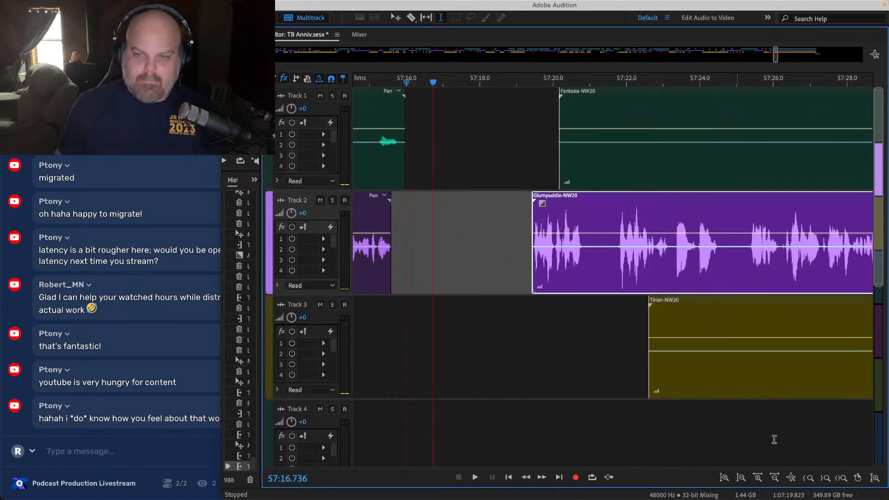
# Step: Close the gap by moving the following clips on all three tracks earlier, Glumpuddle starting at about 57:15.9, and audition the join
pyautogui.moveTo(749, 430); pyautogui.dragTo(637, 148)
pyautogui.moveTo(559, 197); pyautogui.dragTo(429, 197)
pyautogui.click(365, 118)
pyautogui.press('space')
pyautogui.scroll(2, 364, 116)
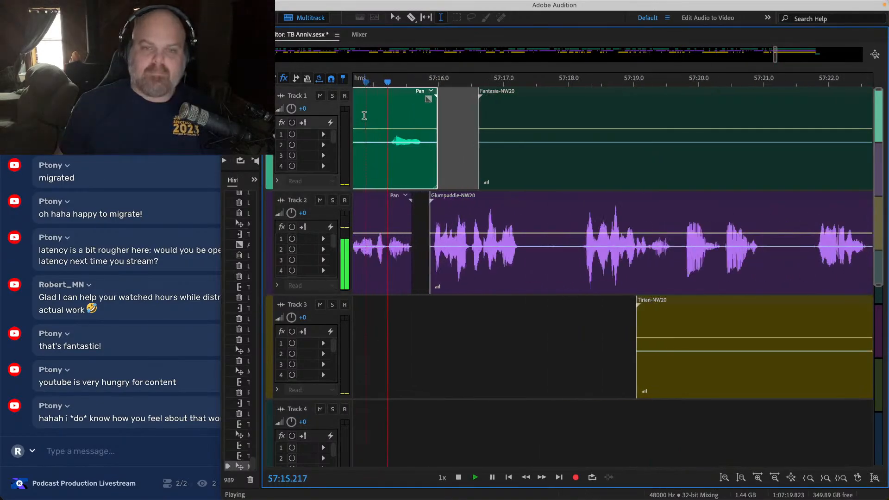
pyautogui.scroll(-3, 429, 170)
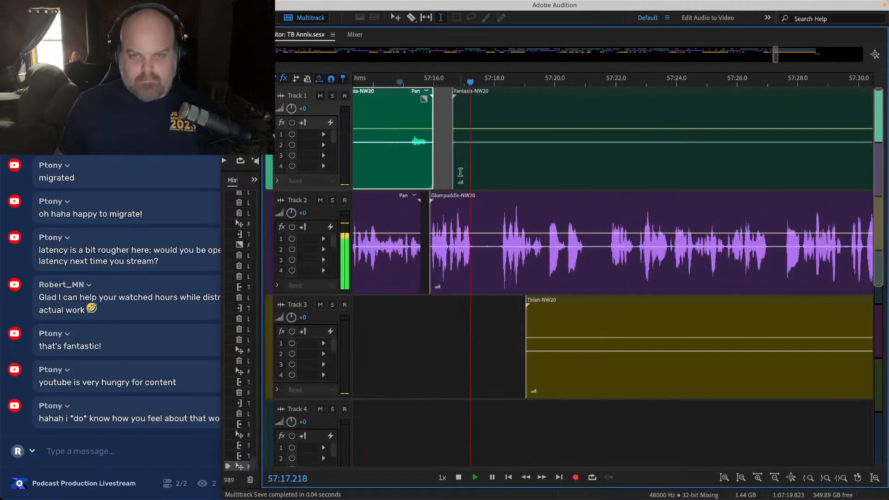
# Step: Delete the Fantasia and Glumpuddle audio on Tracks 1 and 2 from about 57:17.5 to 57:18.1
pyautogui.scroll(5, 462, 175)
pyautogui.press('space')
pyautogui.moveTo(523, 223); pyautogui.dragTo(466, 135)
pyautogui.press('Delete')
# Step: Move the later clips on all three tracks back to about 57:17.4 with a short crossfade, audition the join and save the session
pyautogui.moveTo(723, 440); pyautogui.dragTo(602, 152)
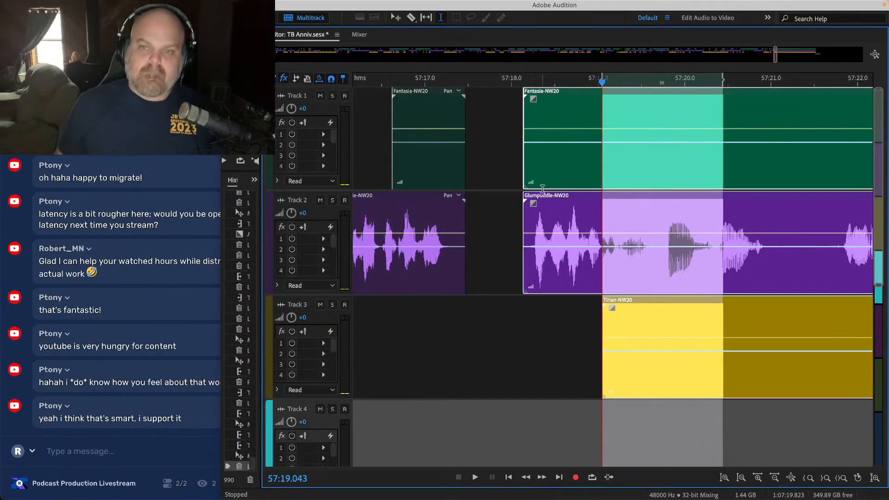
pyautogui.moveTo(531, 207); pyautogui.dragTo(467, 187)
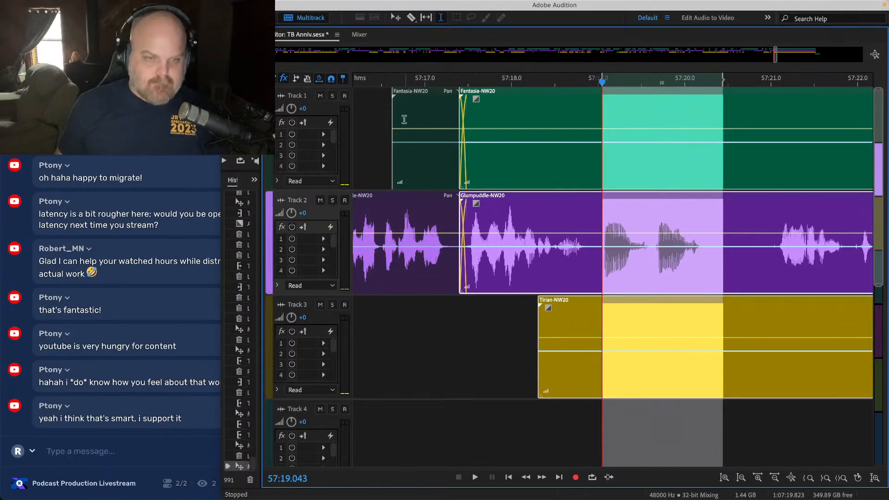
pyautogui.click(404, 119)
pyautogui.press('space')
pyautogui.scroll(-3, 391, 120)
pyautogui.hotkey('ctrl', 's')
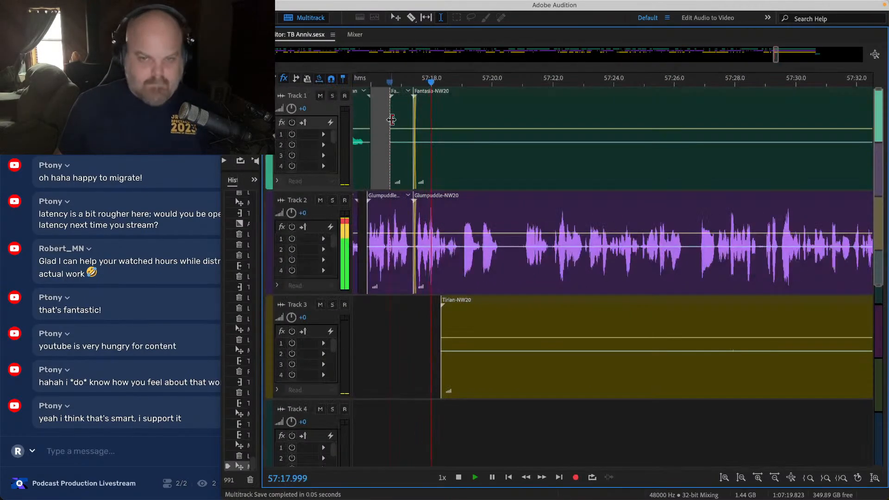
pyautogui.press('space')
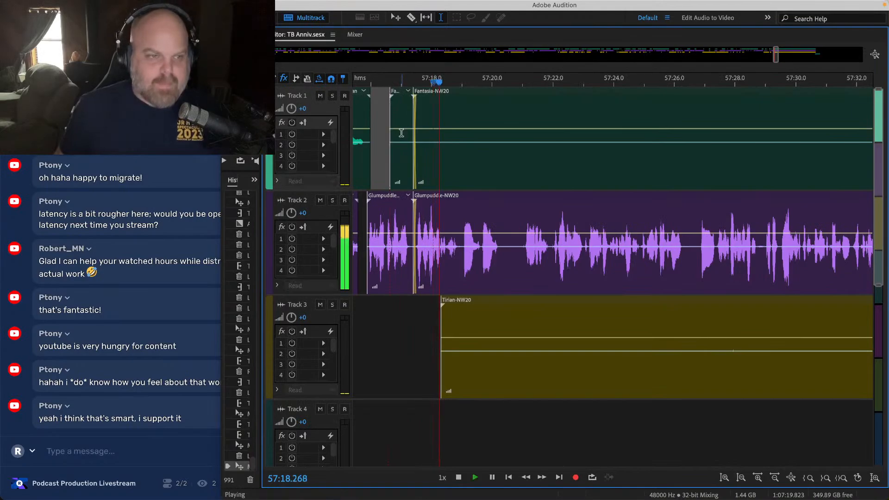
pyautogui.press('space')
# Step: Switch to the web browser and open the Restream home page
pyautogui.press('super+Tab')
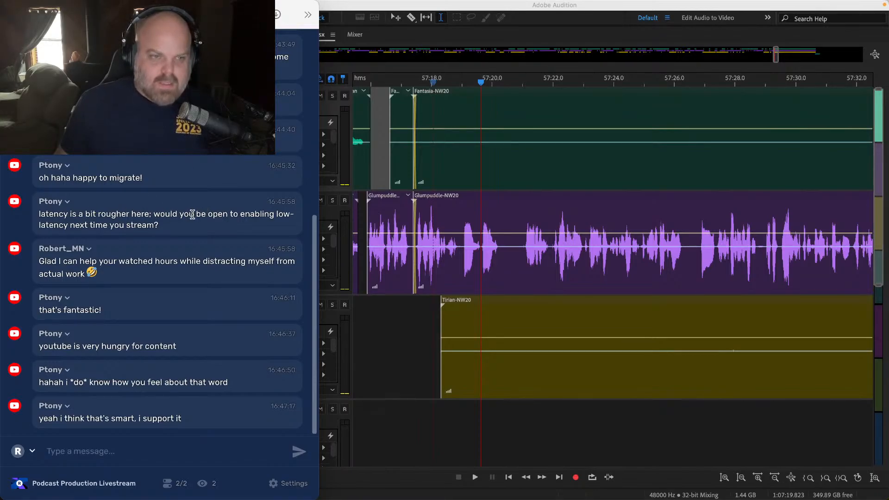
pyautogui.click(521, 192)
pyautogui.hotkey('ctrl', 'Right')
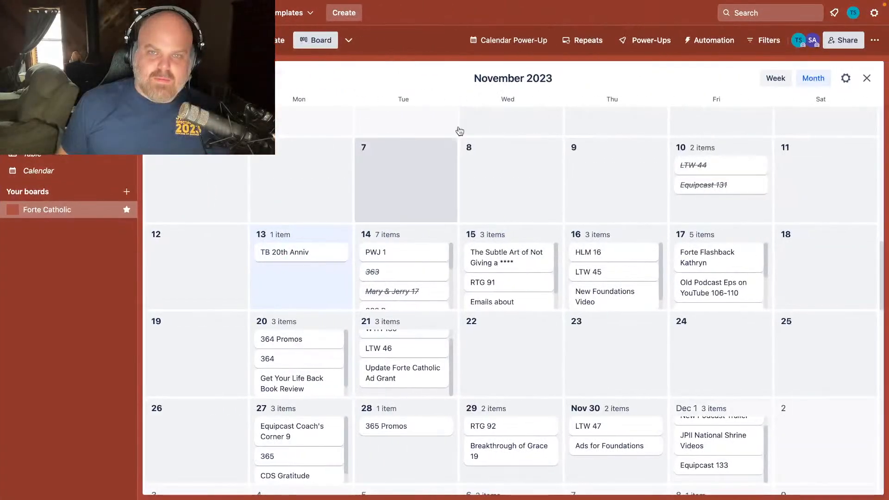
pyautogui.hotkey('ctrl', 'Right')
pyautogui.hotkey('ctrl', 'Right')
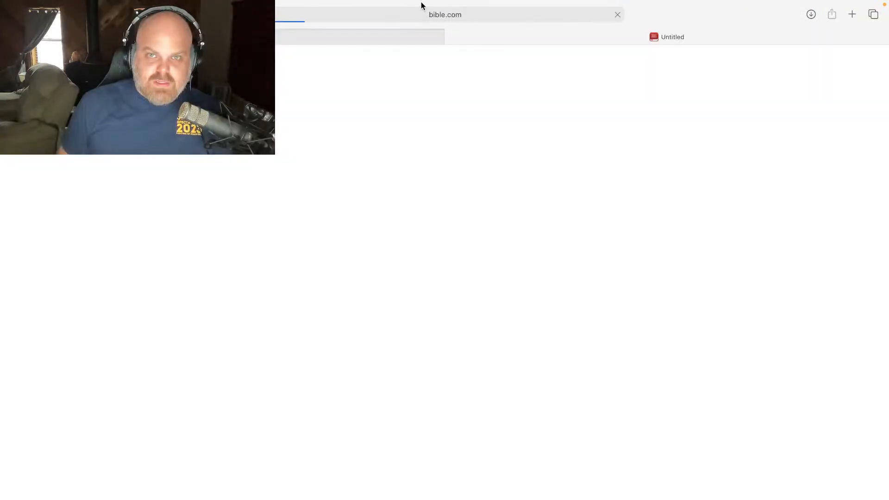
pyautogui.write('restream')
pyautogui.press('Return')
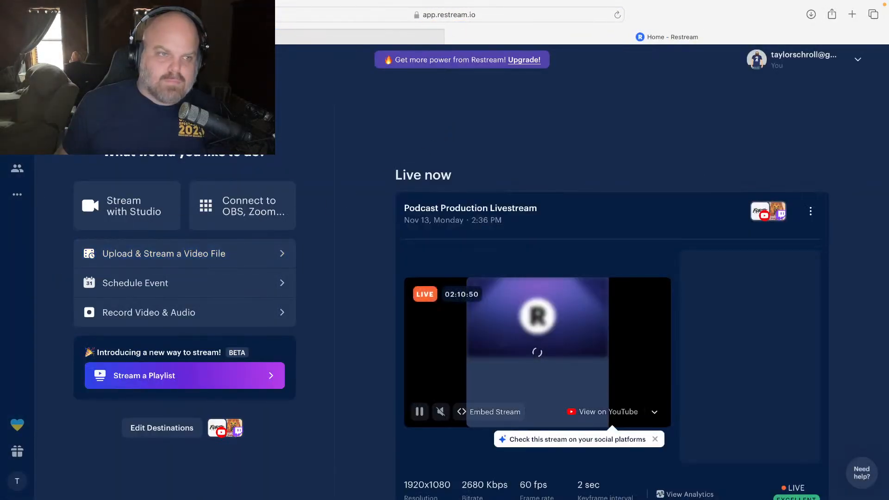
pyautogui.click(18, 193)
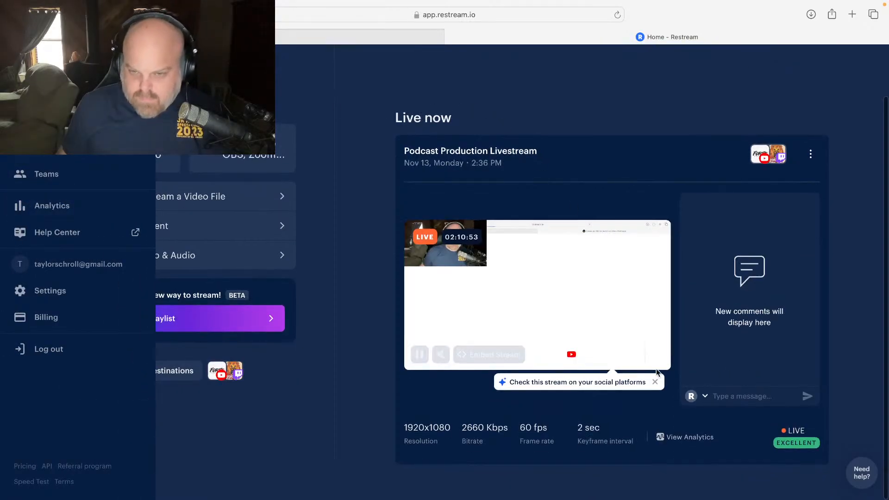
pyautogui.scroll(-3, 722, 411)
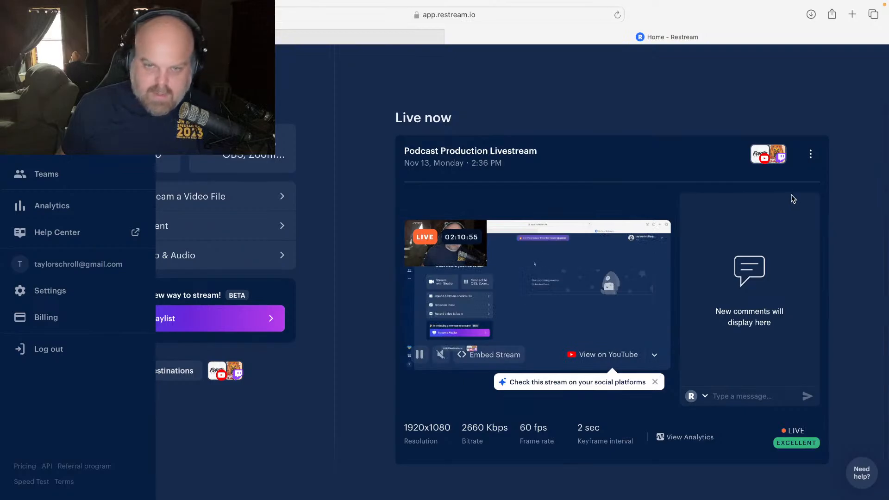
pyautogui.click(810, 156)
pyautogui.click(810, 156)
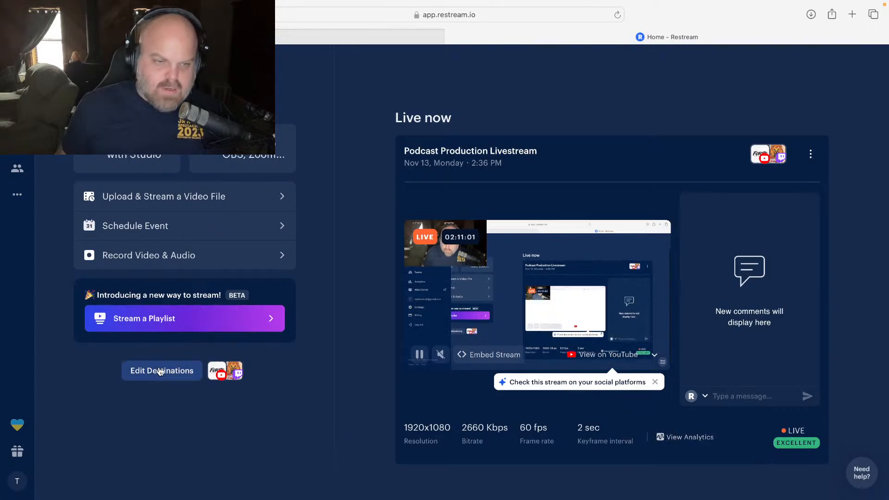
# Step: Look through the Restream account settings and open the streaming setup to look for a latency option
pyautogui.click(16, 192)
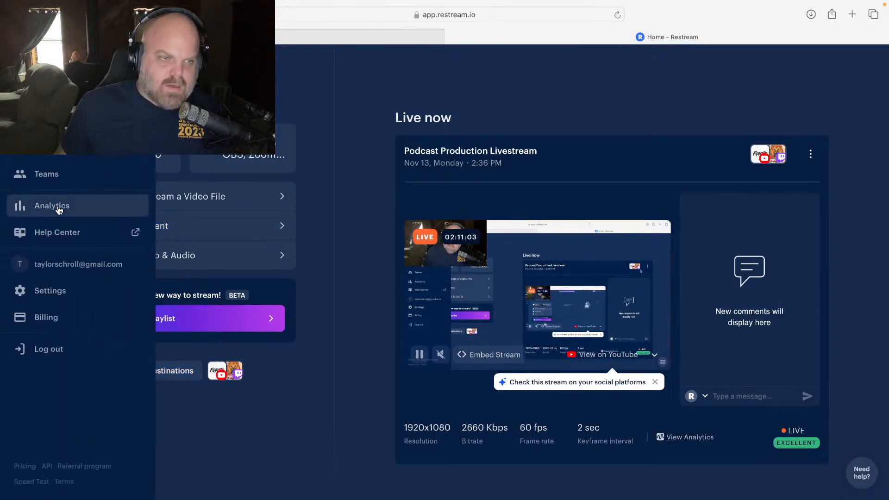
pyautogui.click(52, 291)
pyautogui.scroll(-5, 194, 301)
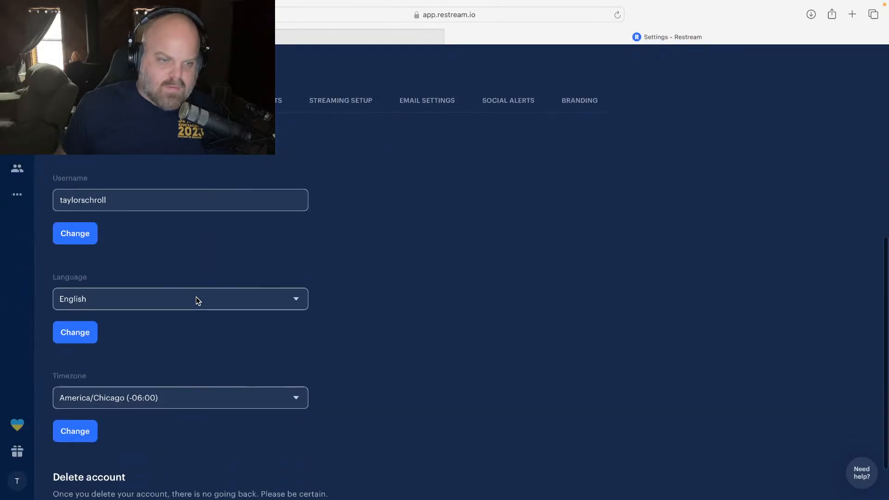
pyautogui.scroll(5, 196, 296)
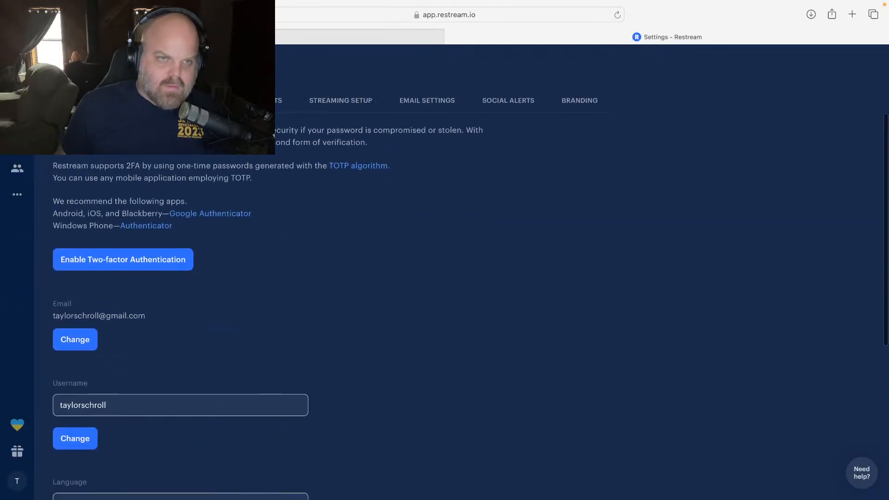
pyautogui.click(357, 101)
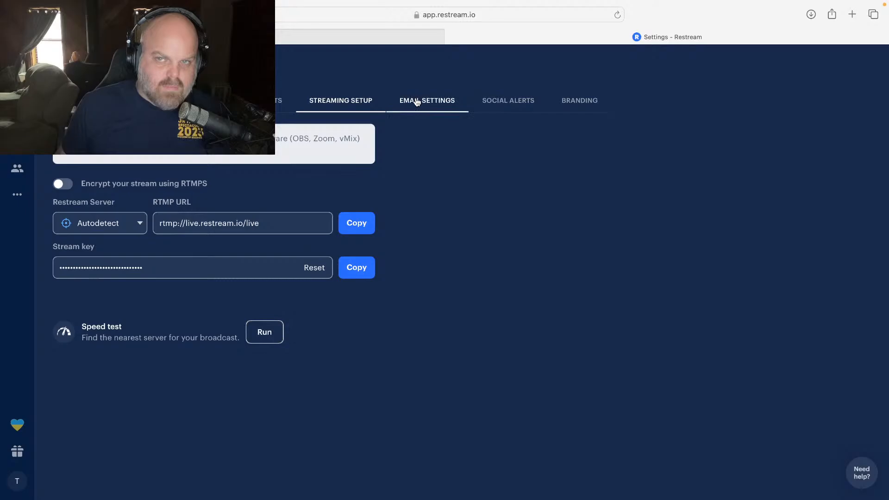
# Step: Switch to the livestream chat to read the latest viewer message, and return to the browser
pyautogui.hotkey('ctrl', 'Left')
pyautogui.hotkey('ctrl', 'Left')
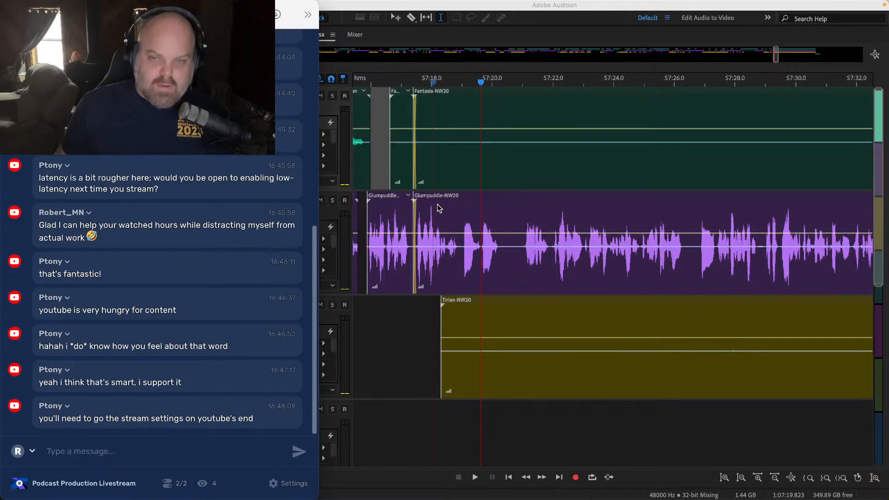
pyautogui.hotkey('ctrl', 'Right')
pyautogui.hotkey('ctrl', 'Right')
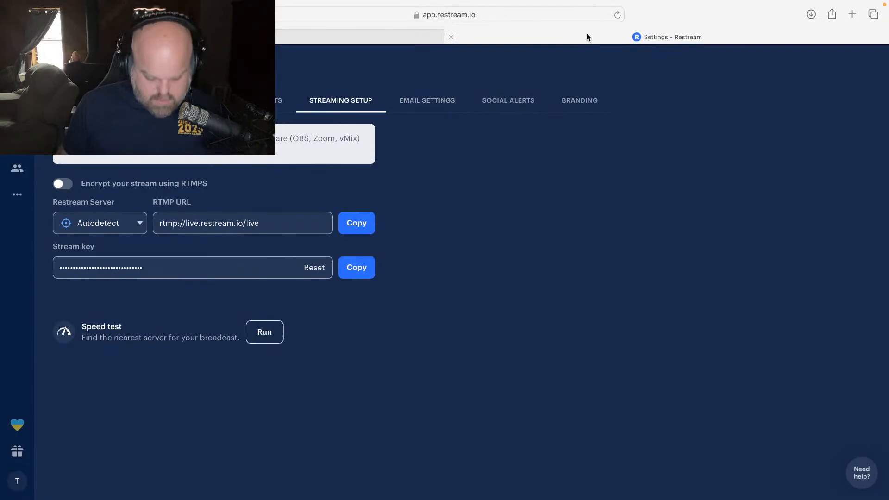
# Step: Open YouTube in a new browser tab
pyautogui.click(587, 34)
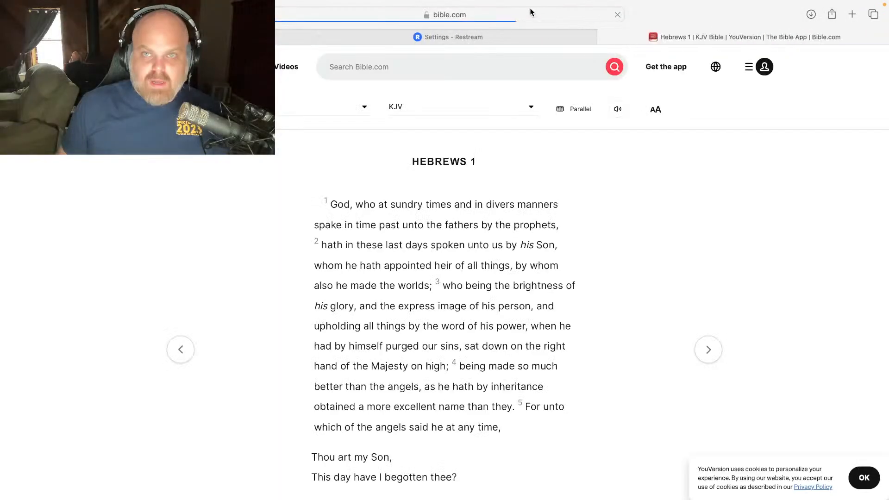
pyautogui.click(530, 12)
pyautogui.write('yo')
pyautogui.press('Return')
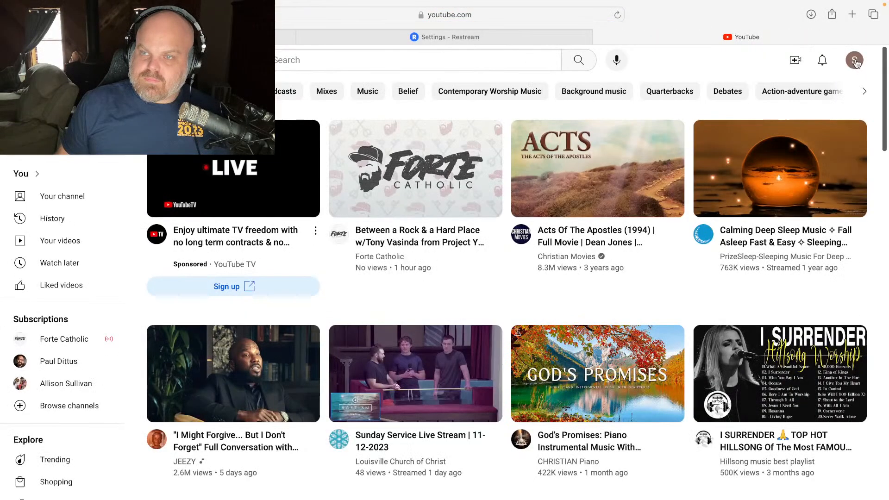
# Step: Switch the YouTube account to the Forte Catholic channel
pyautogui.click(856, 63)
pyautogui.click(813, 172)
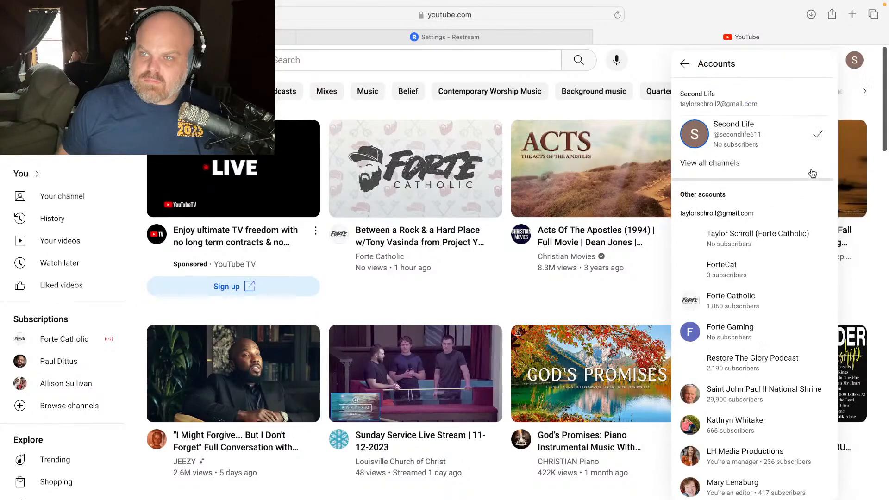
pyautogui.scroll(-1, 762, 301)
pyautogui.click(737, 286)
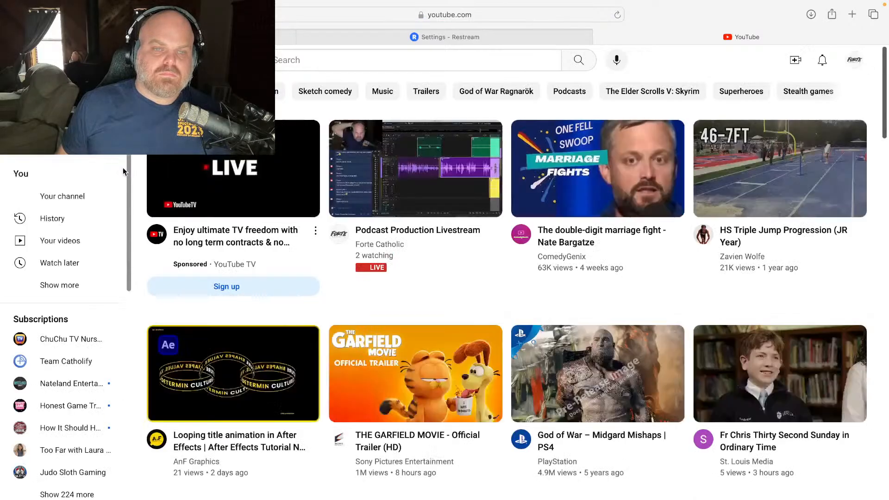
# Step: Open YouTube Studio for the Forte Catholic channel and bring up its settings
pyautogui.click(855, 60)
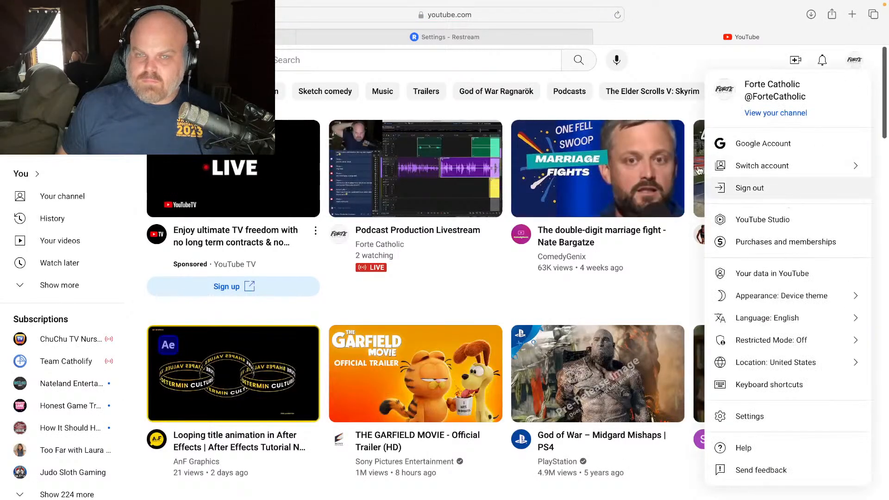
pyautogui.click(776, 226)
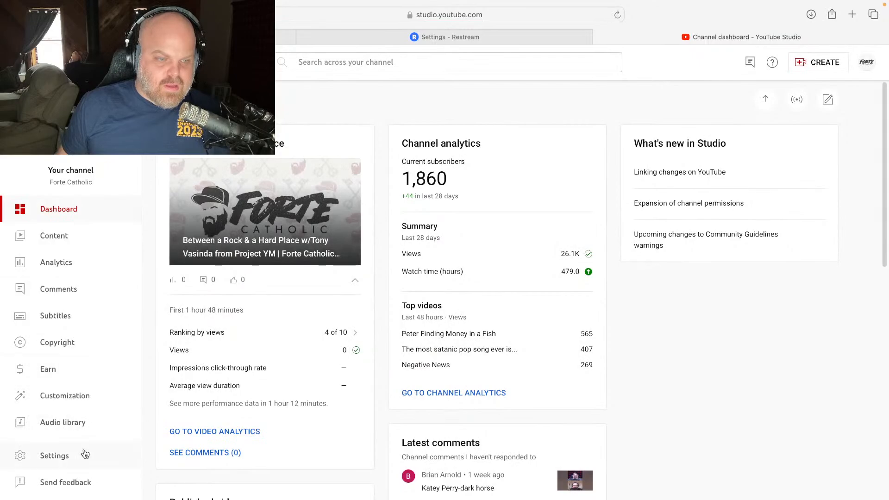
pyautogui.click(53, 455)
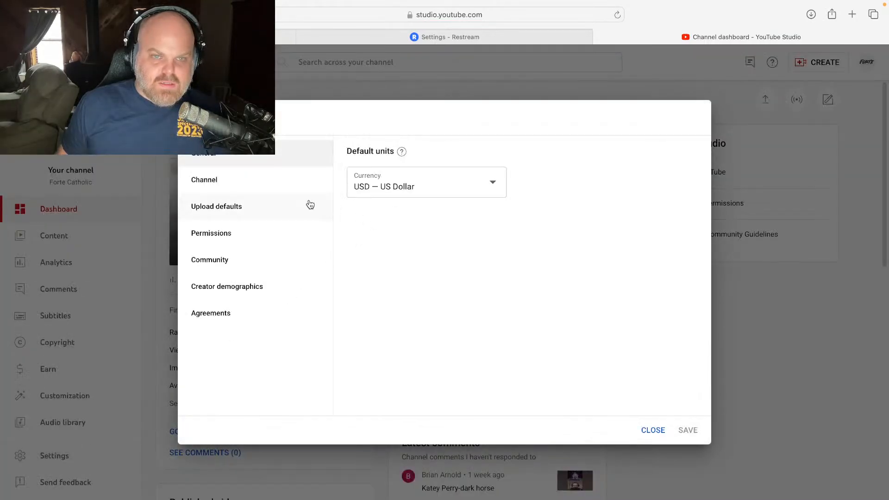
# Step: Look through the basic and advanced upload defaults for a latency option, and close the channel settings
pyautogui.click(229, 210)
pyautogui.scroll(-4, 366, 267)
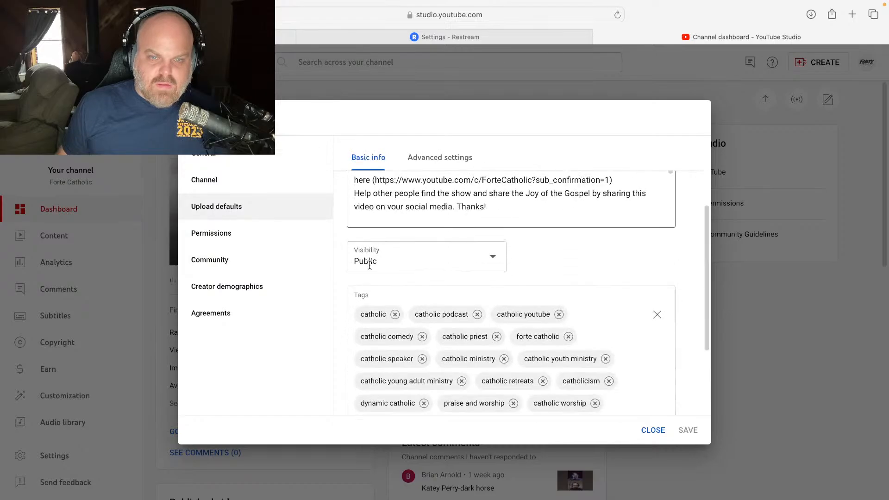
pyautogui.click(414, 159)
pyautogui.scroll(-1, 511, 224)
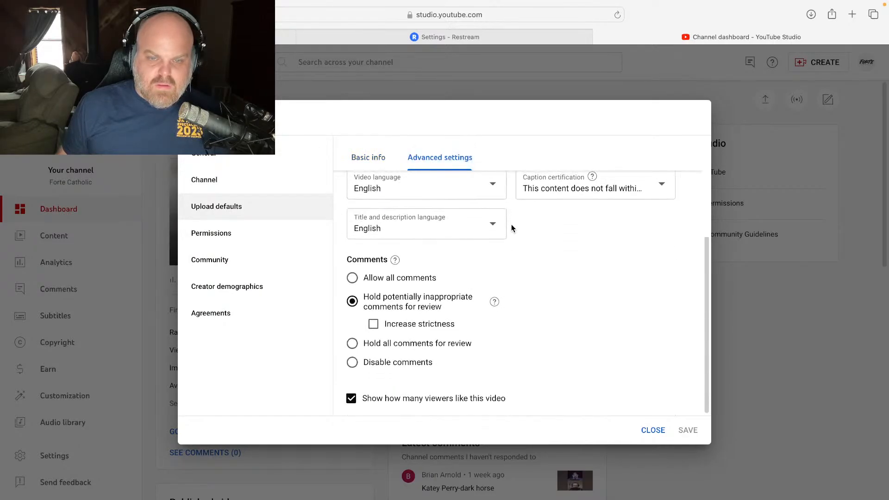
pyautogui.scroll(4, 511, 224)
pyautogui.click(655, 430)
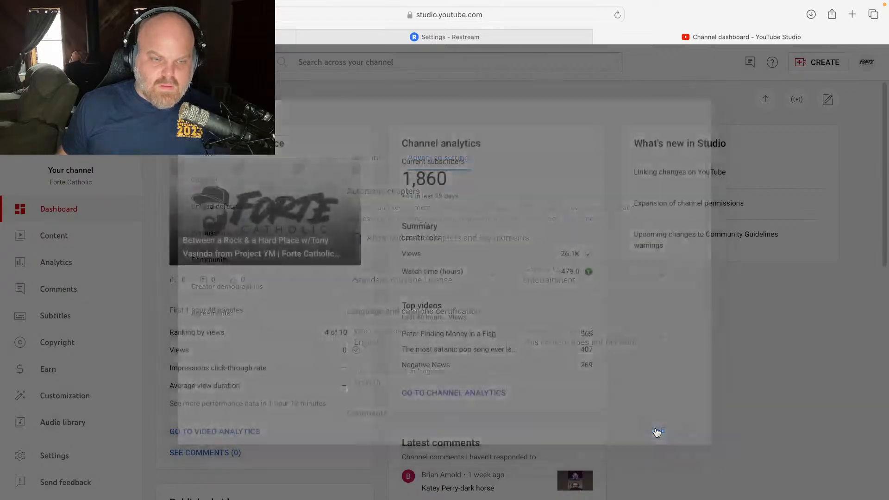
# Step: Check the livestream chat for directions to the stream settings, and return to YouTube Studio
pyautogui.hotkey('ctrl', 'Left')
pyautogui.hotkey('ctrl', 'Left')
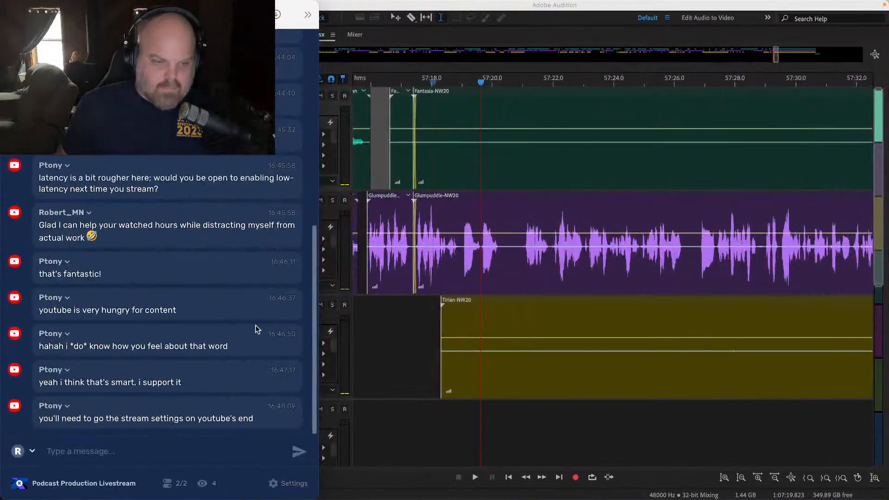
pyautogui.hotkey('ctrl', 'Right')
pyautogui.hotkey('ctrl', 'Right')
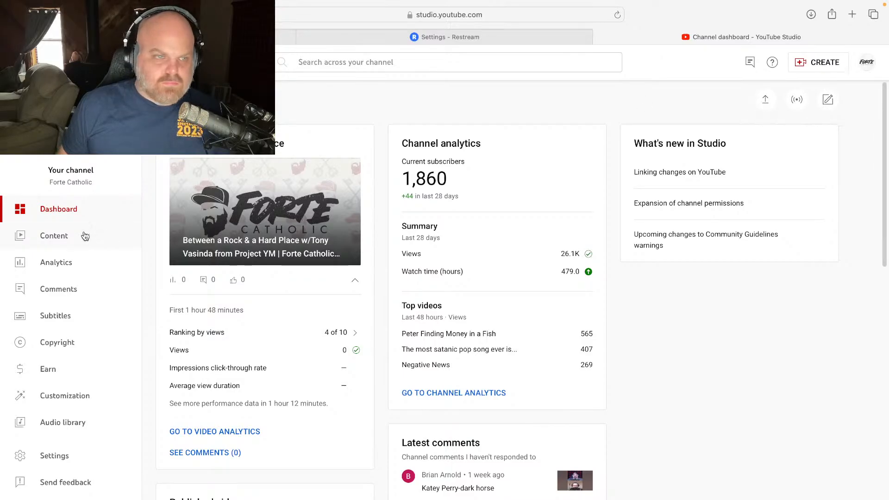
# Step: Examine the channel's advanced settings and feature eligibility for a latency option, expanding the Advanced features section
pyautogui.scroll(-3, 223, 296)
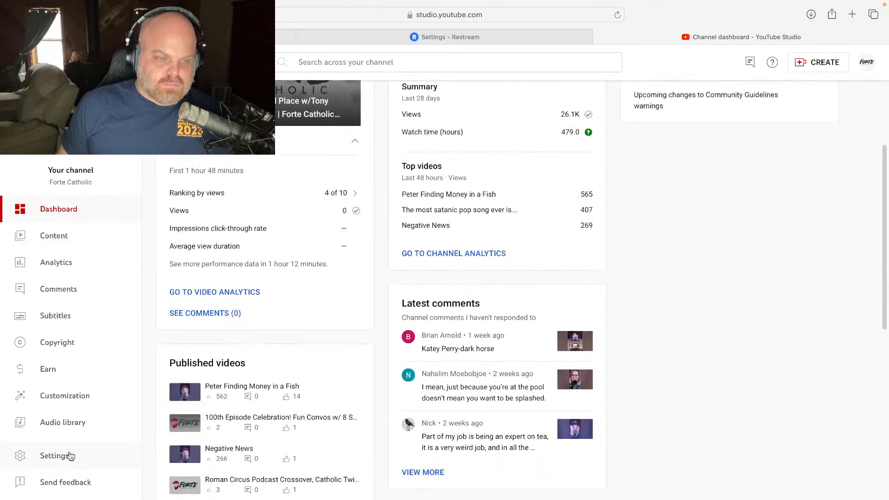
pyautogui.click(63, 456)
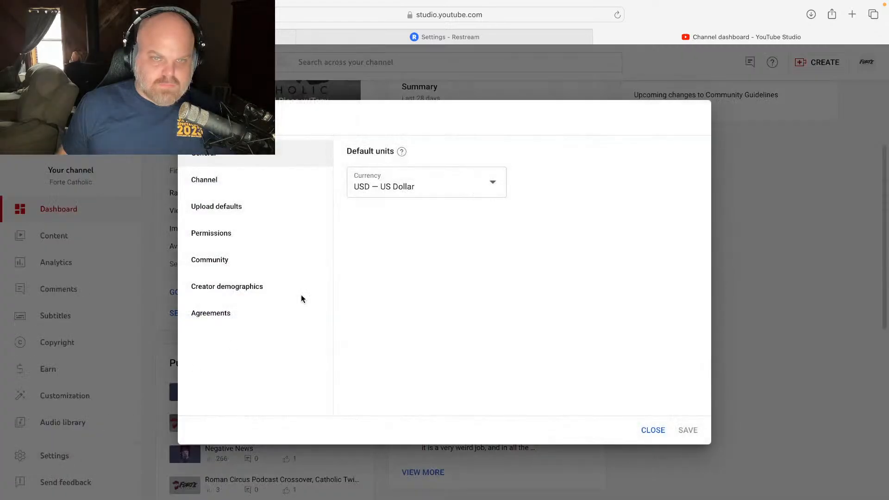
pyautogui.click(236, 188)
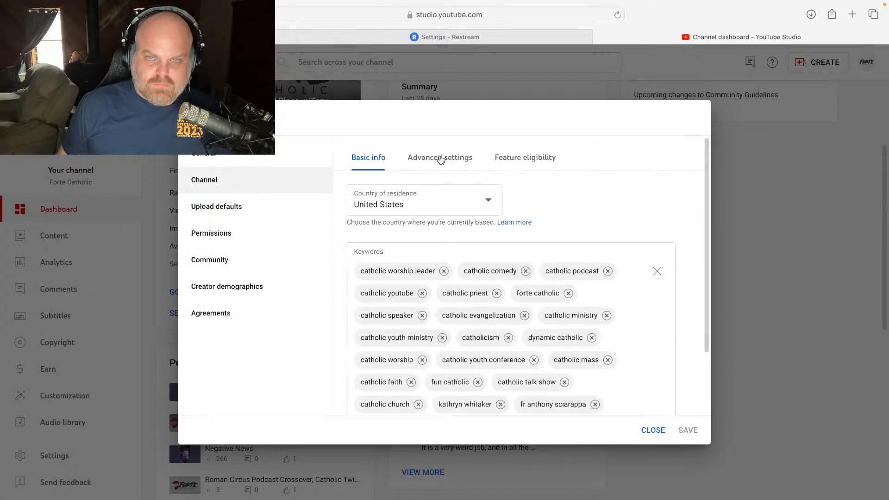
pyautogui.scroll(-2, 528, 237)
pyautogui.click(420, 160)
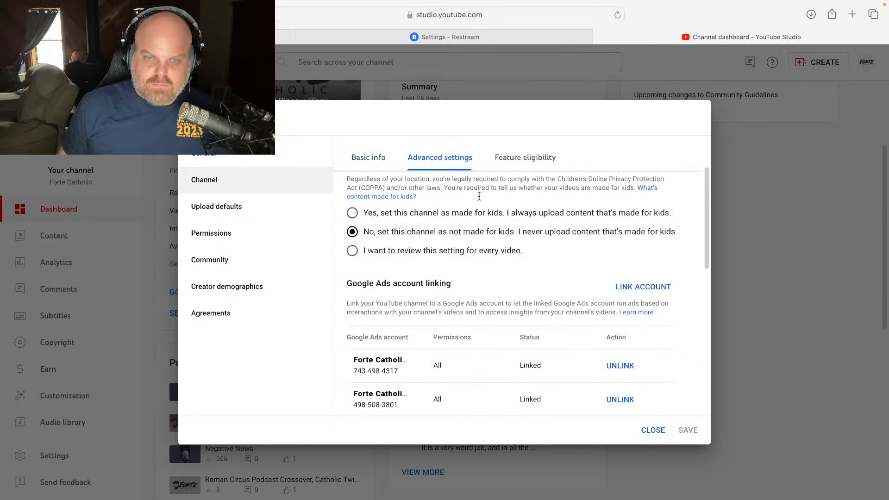
pyautogui.scroll(-2, 519, 249)
pyautogui.scroll(-5, 519, 250)
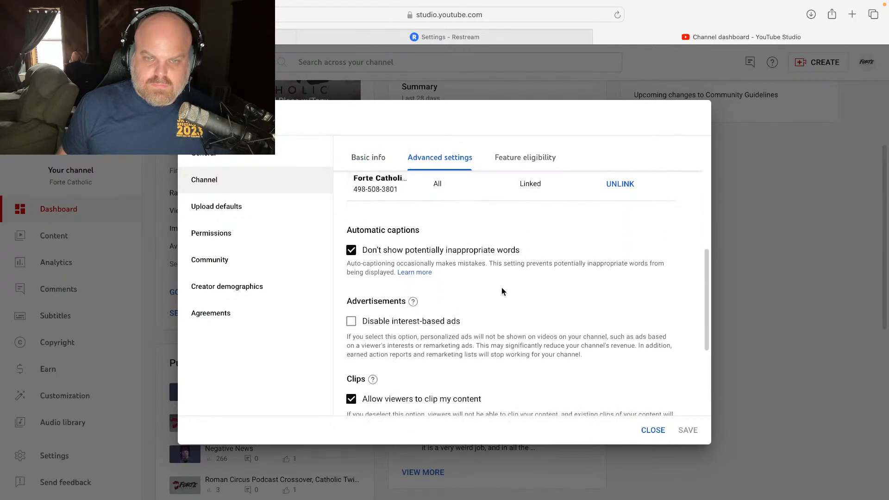
pyautogui.scroll(-3, 503, 292)
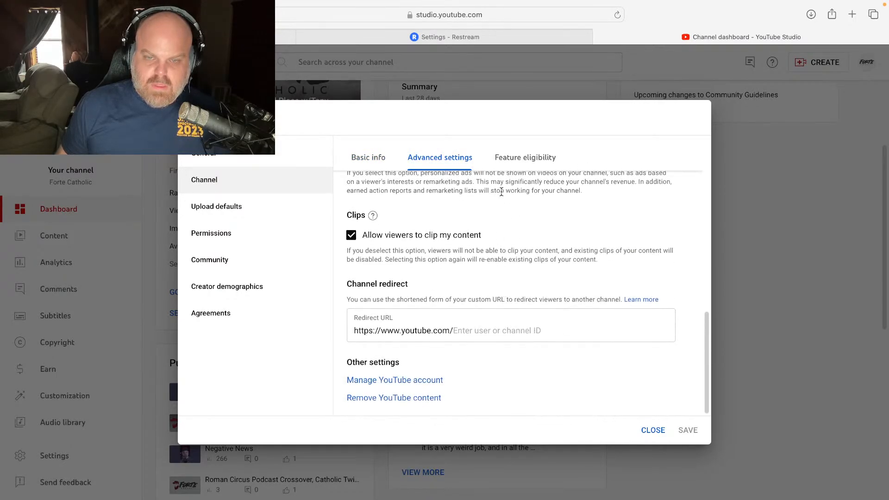
pyautogui.click(511, 165)
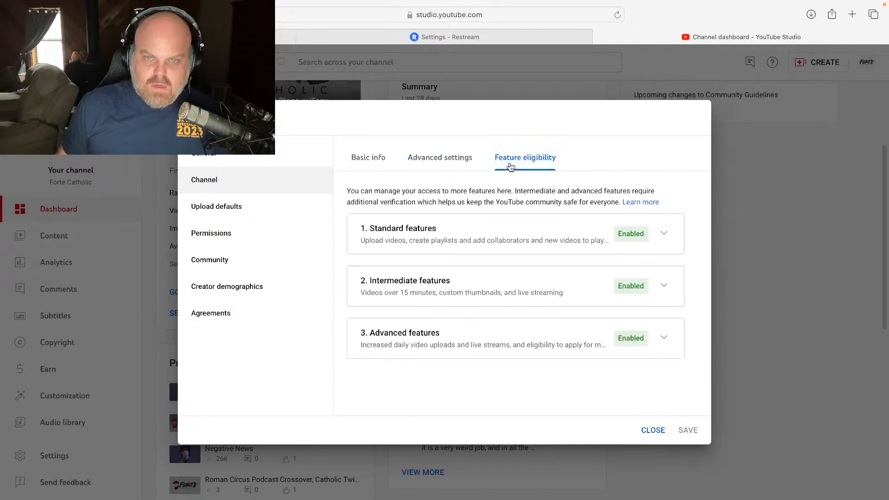
pyautogui.click(661, 338)
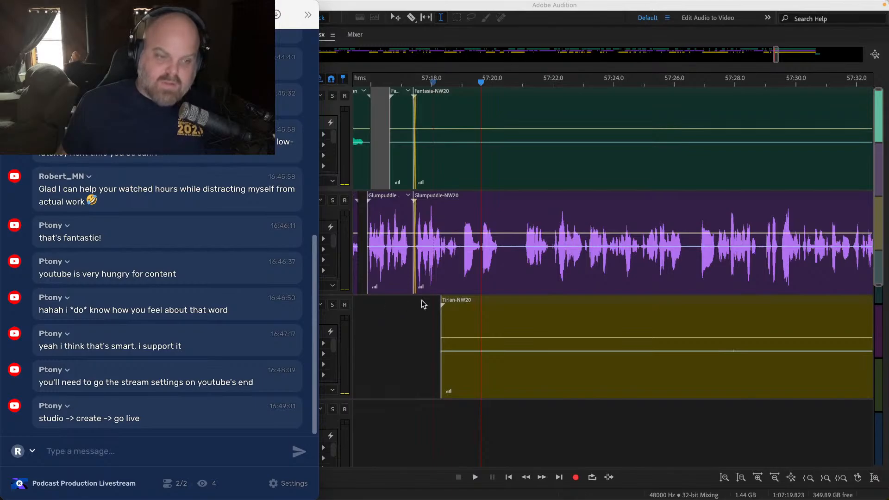
# Step: Return to the browser, close the channel settings, and open the Go live page for creating a stream
pyautogui.hotkey('ctrl', 'Right')
pyautogui.hotkey('ctrl', 'Right')
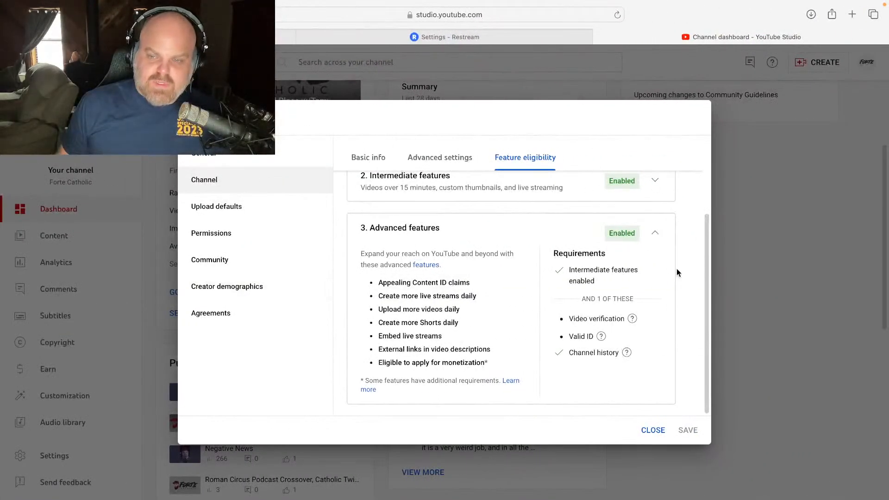
pyautogui.click(653, 430)
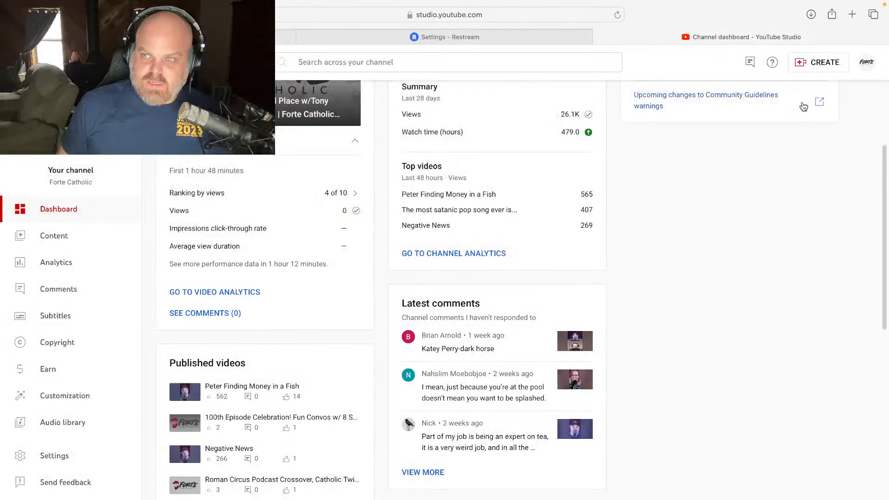
pyautogui.click(813, 62)
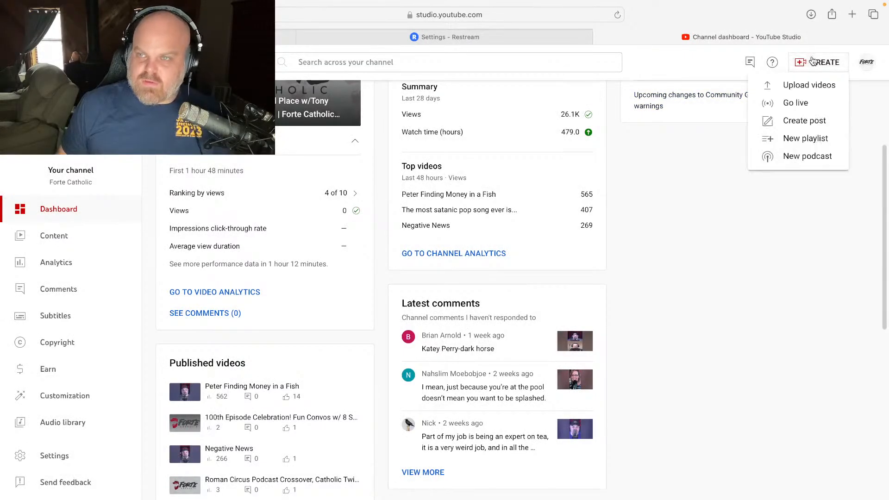
pyautogui.click(807, 101)
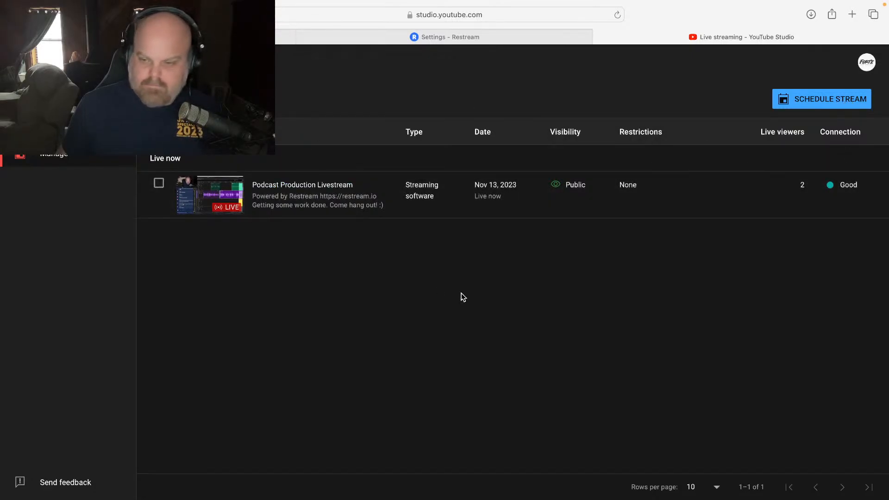
# Step: Dismiss the options of the Podcast Production Livestream entry and open the stream dashboard
pyautogui.click(394, 189)
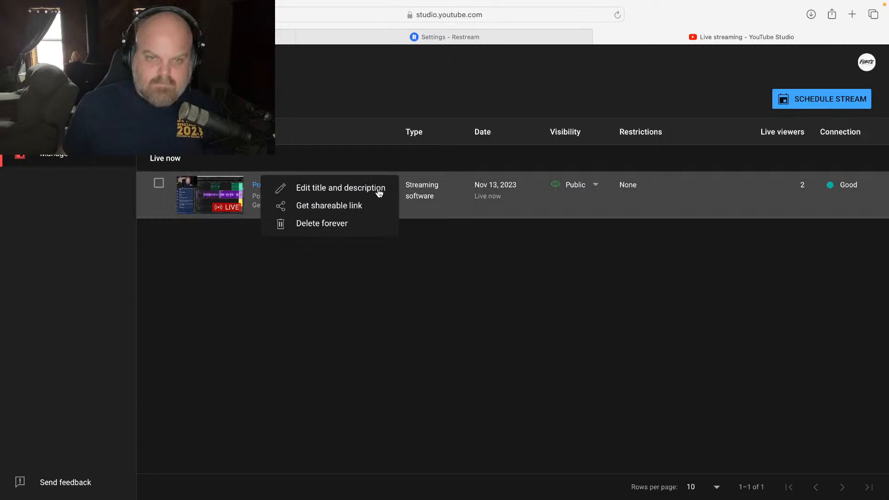
pyautogui.click(382, 290)
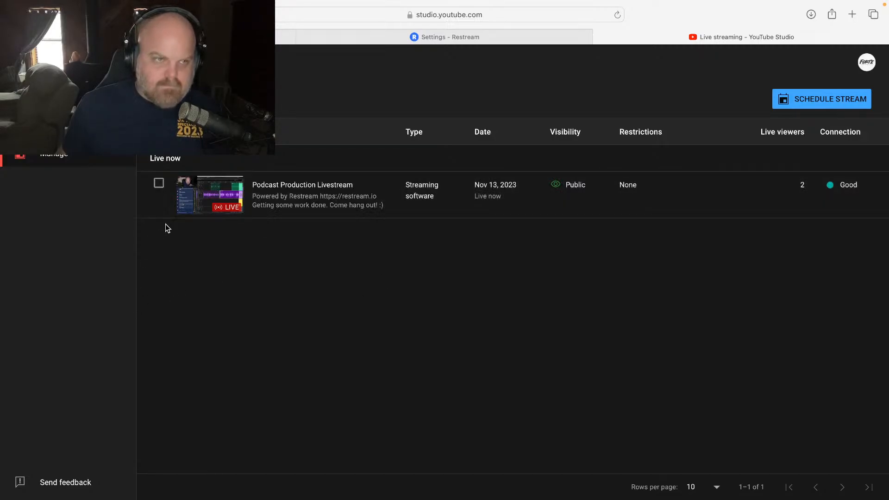
pyautogui.click(300, 184)
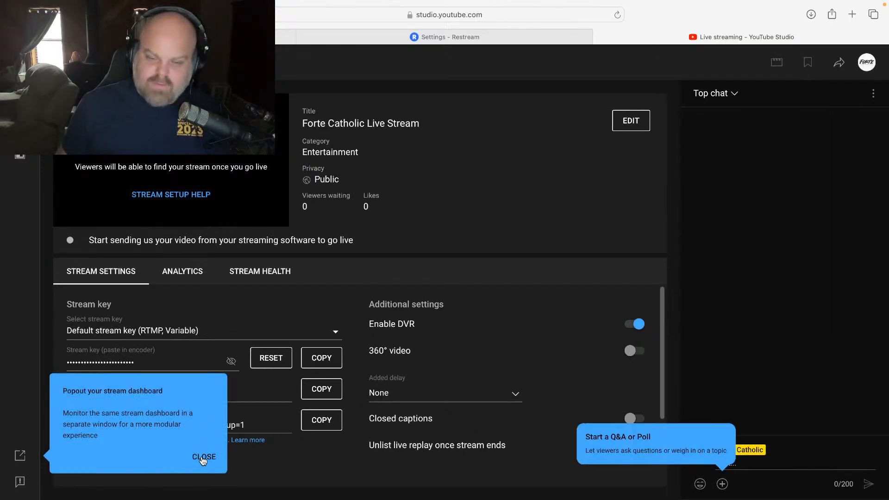
# Step: Dismiss the stream dashboard popout tip and go through the Live Control Room walkthrough to its end
pyautogui.click(203, 457)
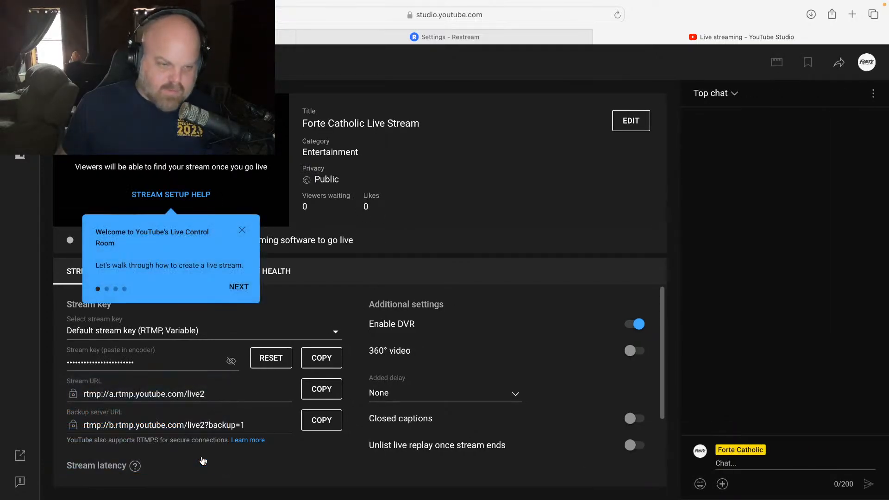
pyautogui.click(240, 286)
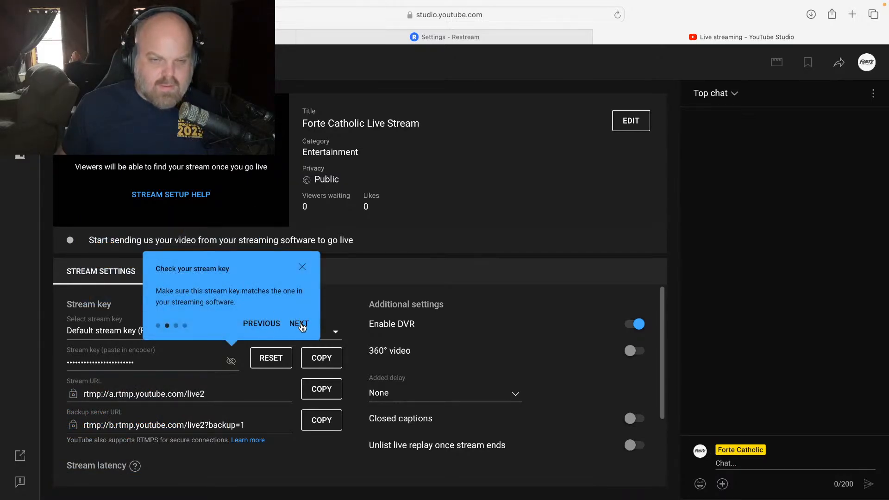
pyautogui.click(300, 324)
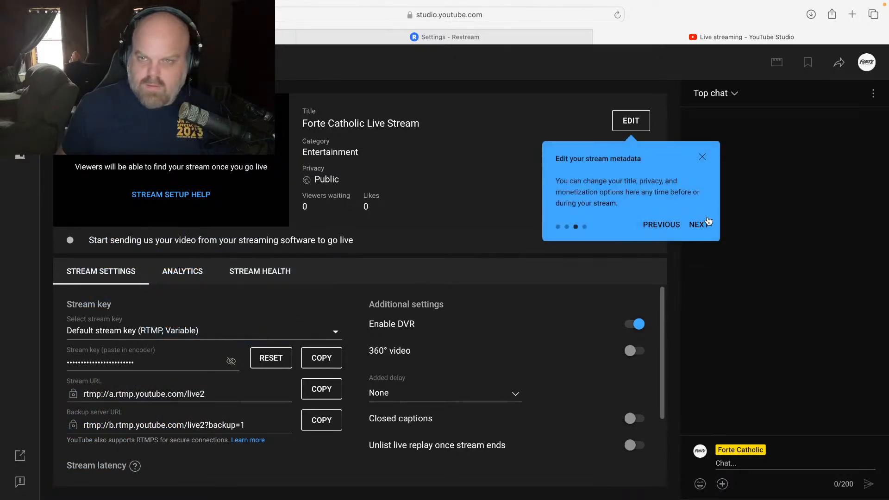
pyautogui.click(701, 226)
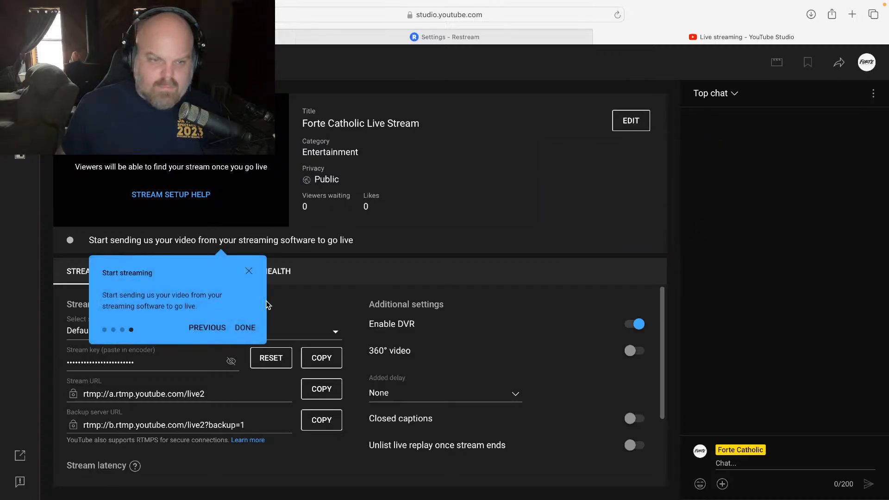
pyautogui.click(249, 327)
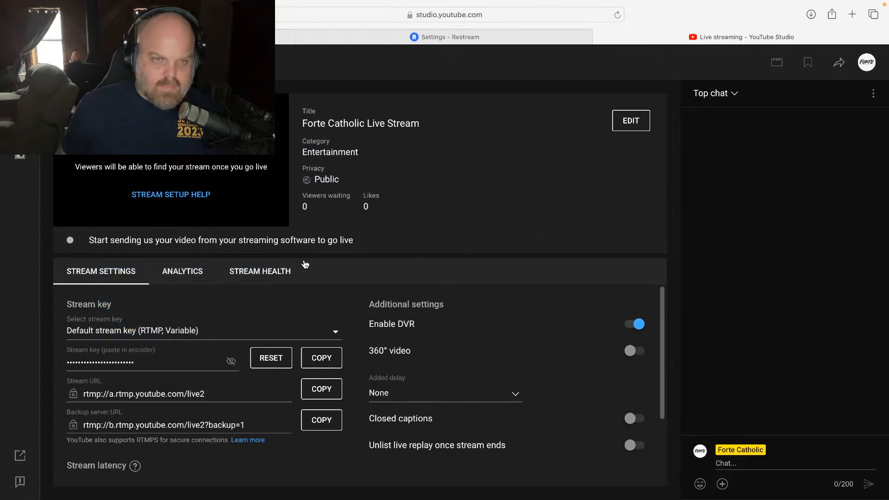
# Step: Find the Stream latency options, read the latest livestream chat message, and return to the stream settings
pyautogui.scroll(-2, 220, 314)
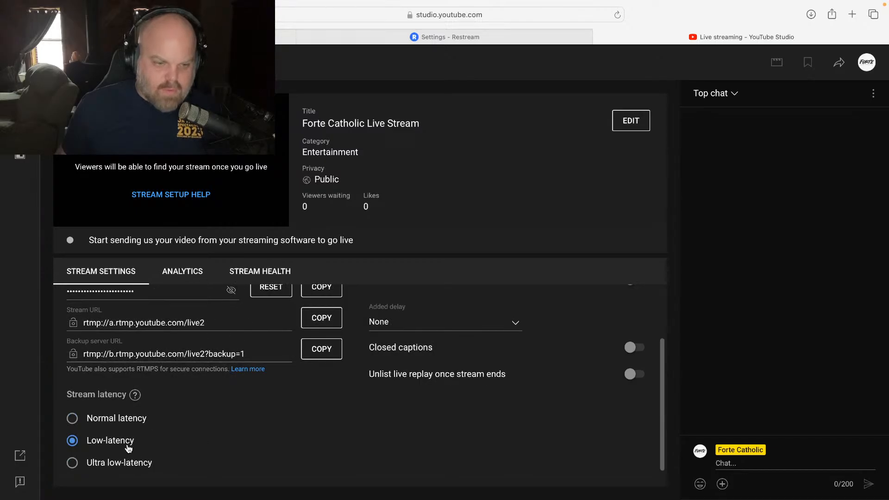
pyautogui.hotkey('ctrl', 'Left')
pyautogui.hotkey('ctrl', 'Left')
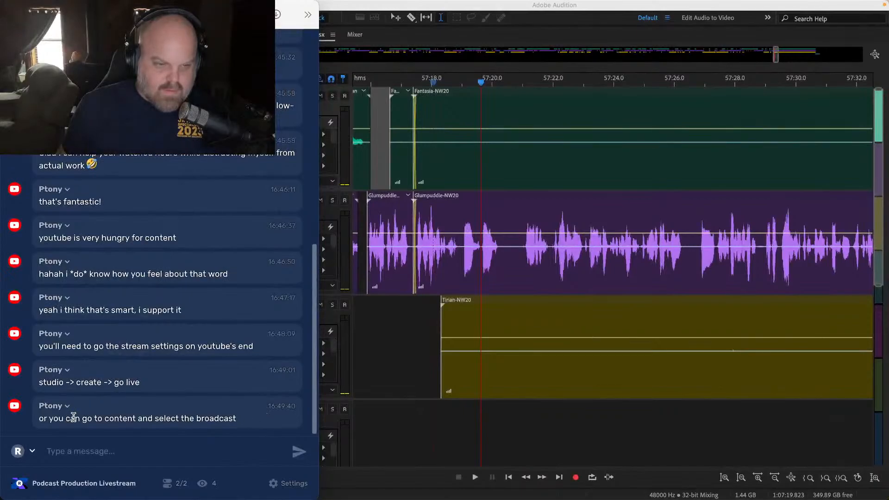
pyautogui.hotkey('ctrl', 'Right')
pyautogui.hotkey('ctrl', 'Right')
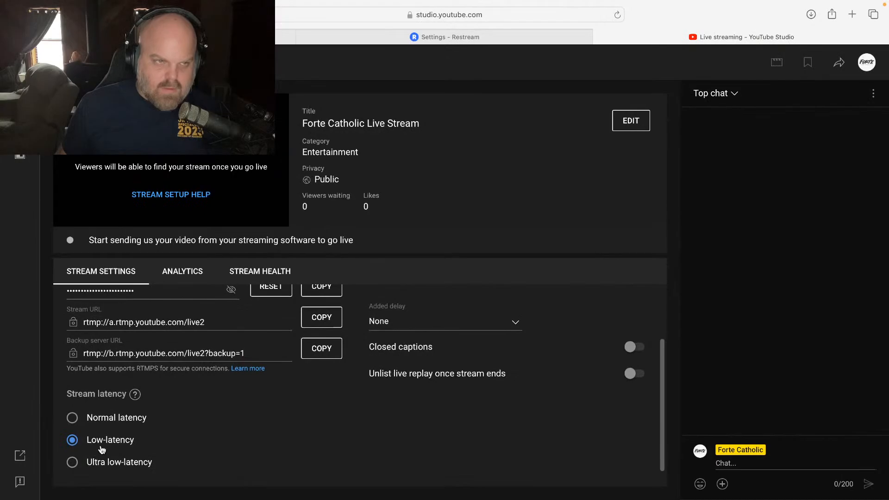
# Step: Switch between the livestream chat and the stream settings to check the latency options against the viewer's directions
pyautogui.hotkey('ctrl', 'Left')
pyautogui.hotkey('ctrl', 'Left')
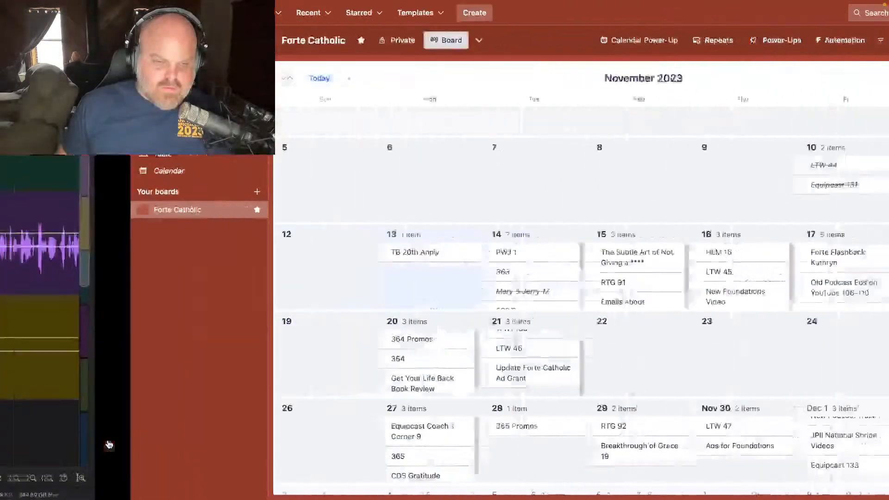
pyautogui.hotkey('ctrl', 'Right')
pyautogui.hotkey('ctrl', 'Right')
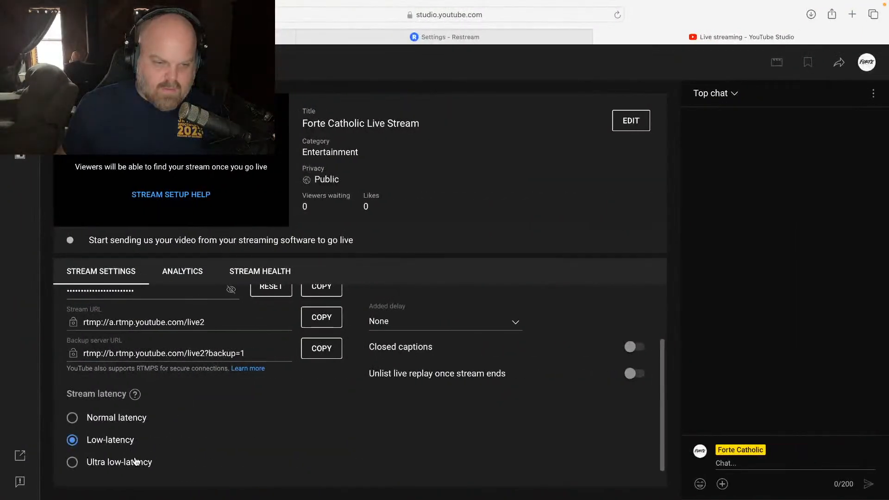
pyautogui.hotkey('ctrl', 'Left')
pyautogui.hotkey('ctrl', 'Left')
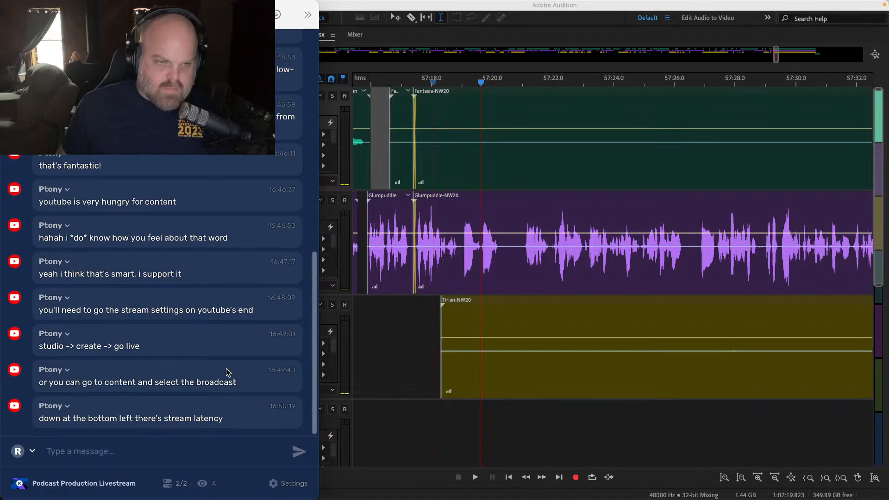
pyautogui.hotkey('ctrl', 'Right')
pyautogui.hotkey('ctrl', 'Right')
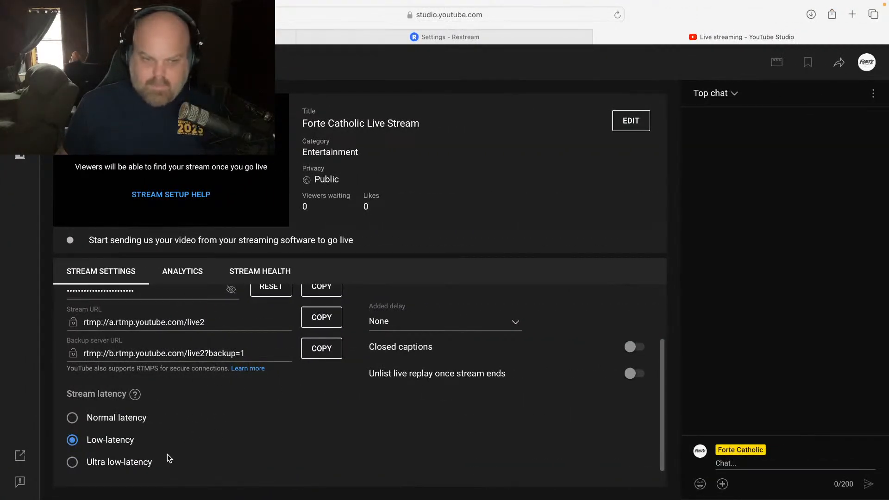
# Step: Review the stream latency and the other stream settings, and go back to the livestream chat beside the audio session
pyautogui.moveTo(132, 400)
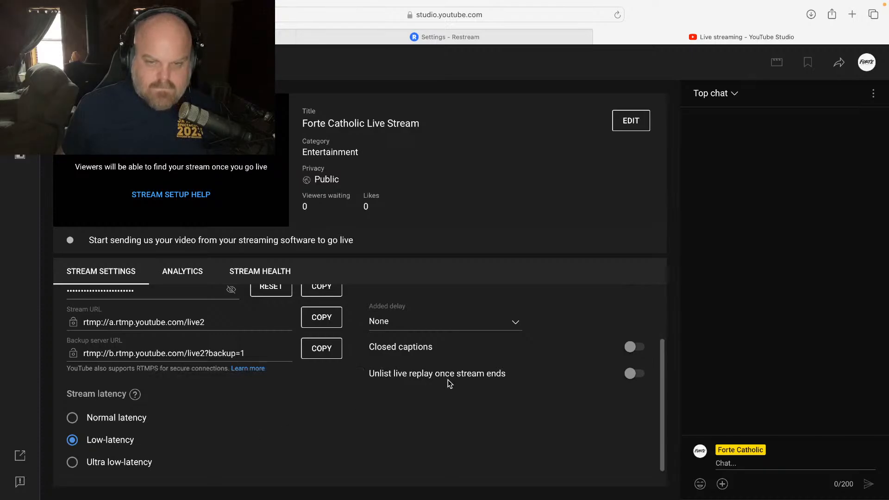
pyautogui.scroll(3, 340, 393)
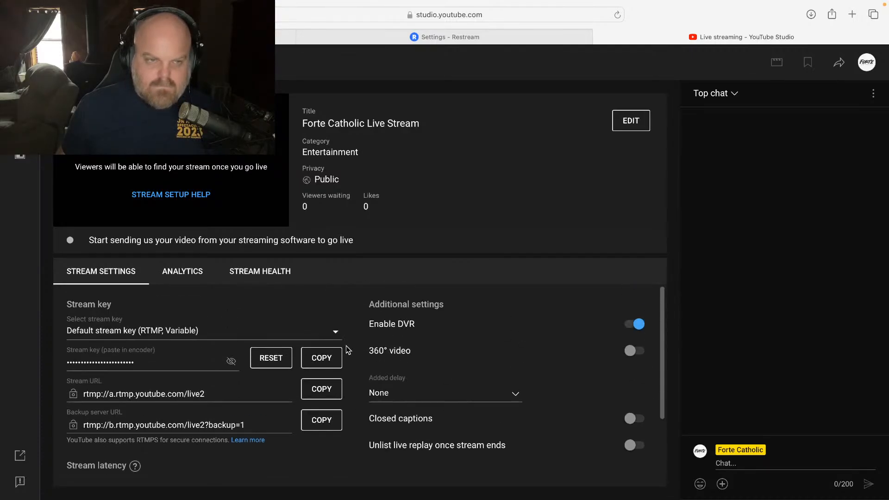
pyautogui.hotkey('ctrl', 'Left')
pyautogui.hotkey('ctrl', 'Left')
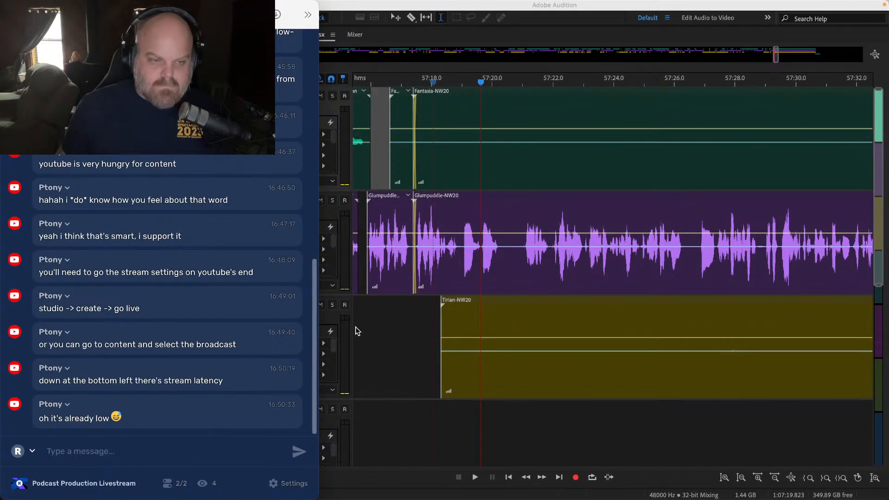
# Step: Open the Forte Catholic Live Stream for editing, look through its details and customization options, and leave without saving
pyautogui.hotkey('ctrl', 'Right')
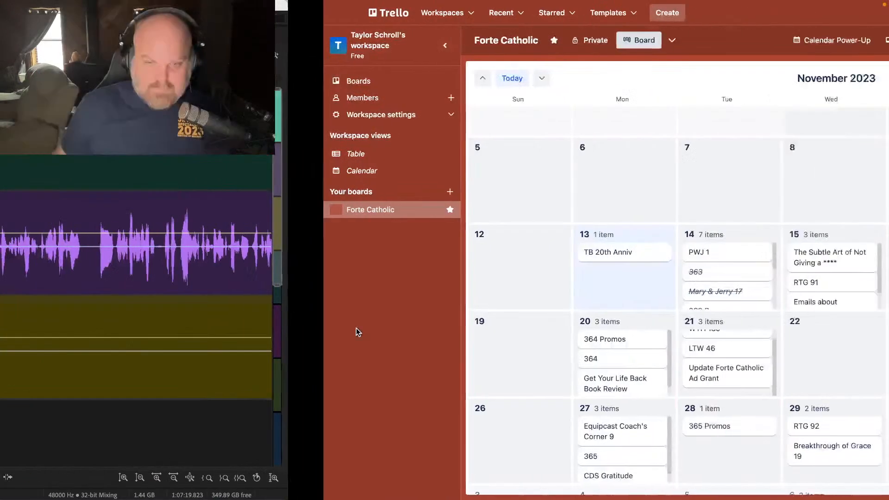
pyautogui.hotkey('ctrl', 'Right')
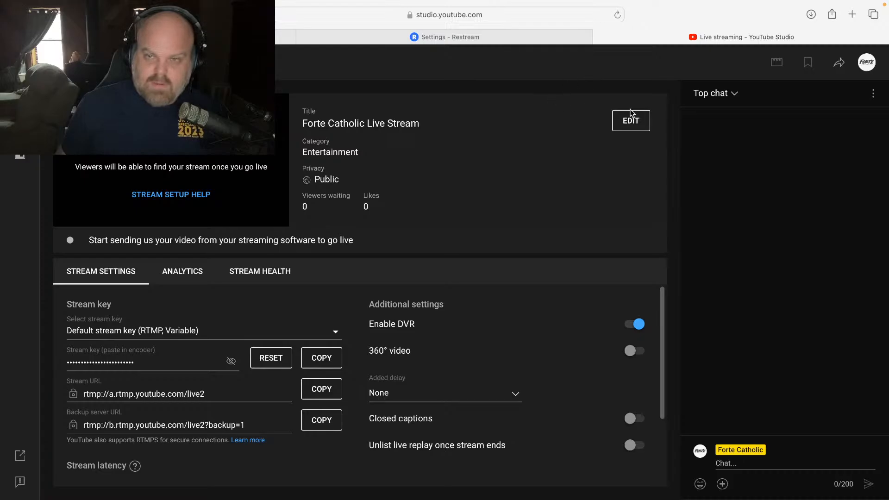
pyautogui.click(639, 119)
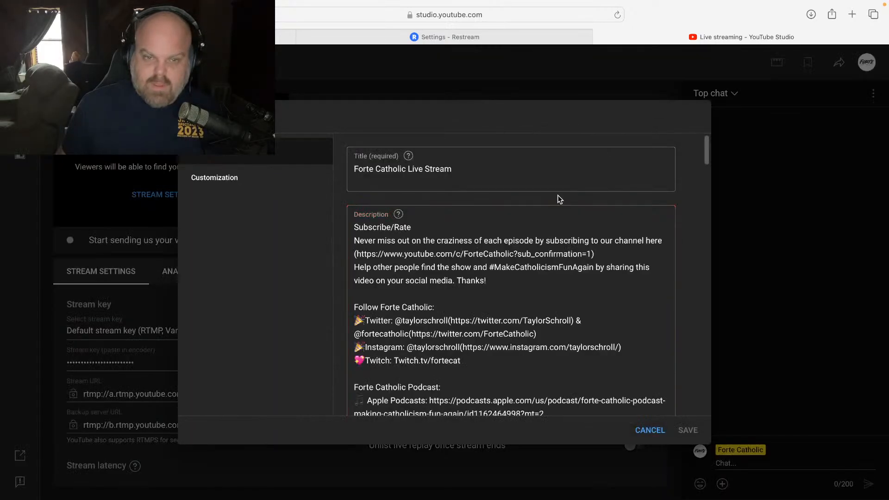
pyautogui.scroll(-5, 456, 306)
pyautogui.click(259, 179)
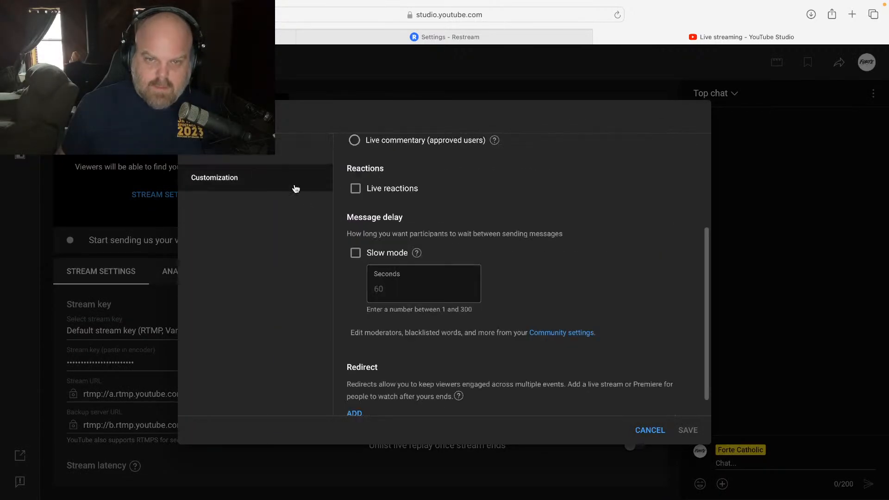
pyautogui.scroll(-1, 471, 241)
pyautogui.scroll(1, 466, 236)
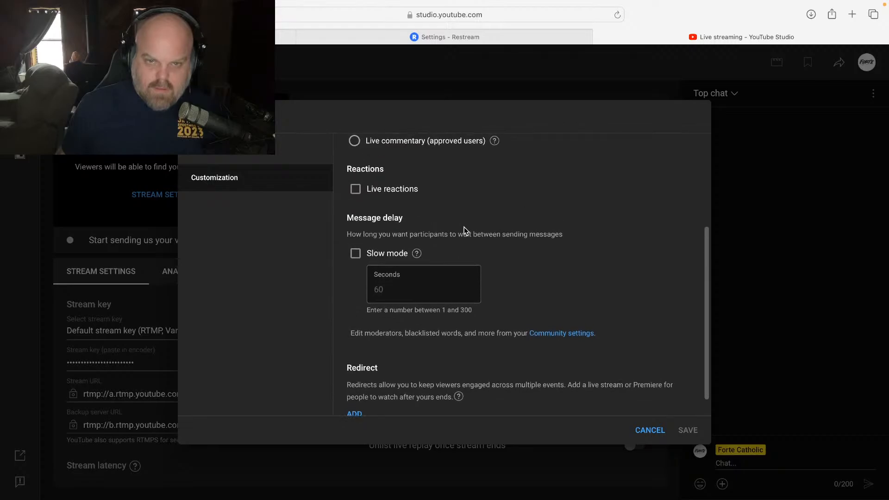
pyautogui.scroll(3, 464, 227)
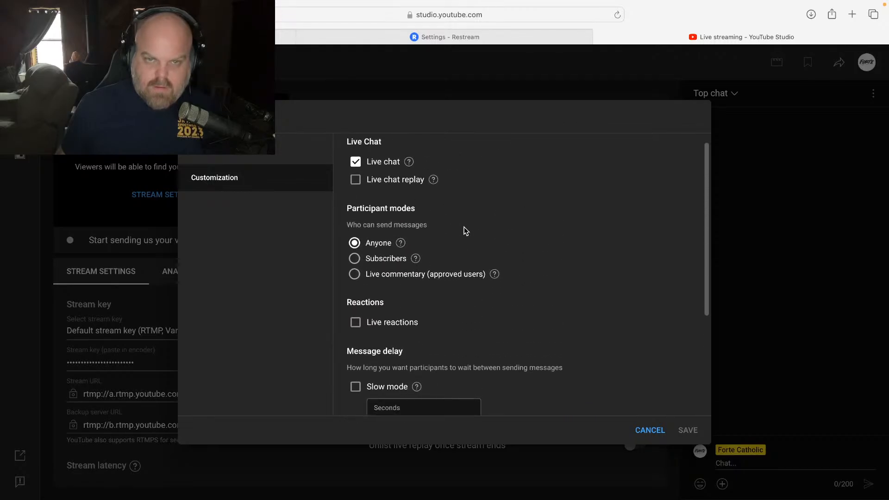
pyautogui.scroll(-3, 437, 206)
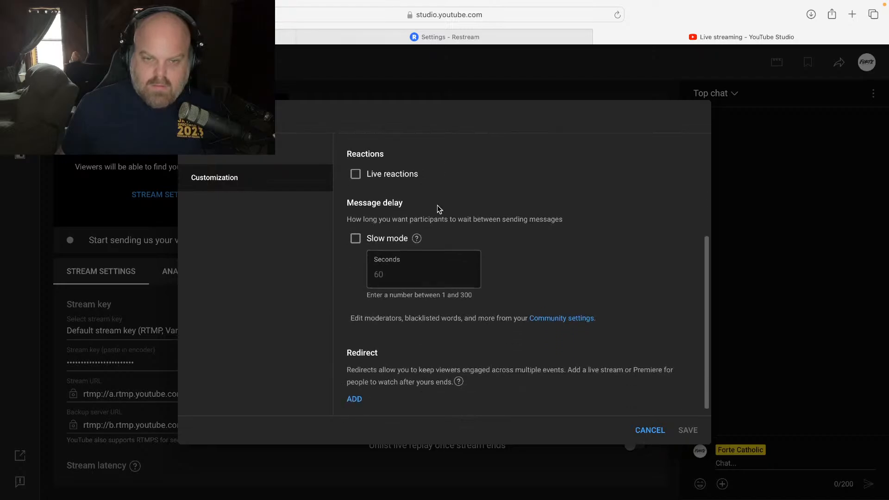
pyautogui.click(645, 429)
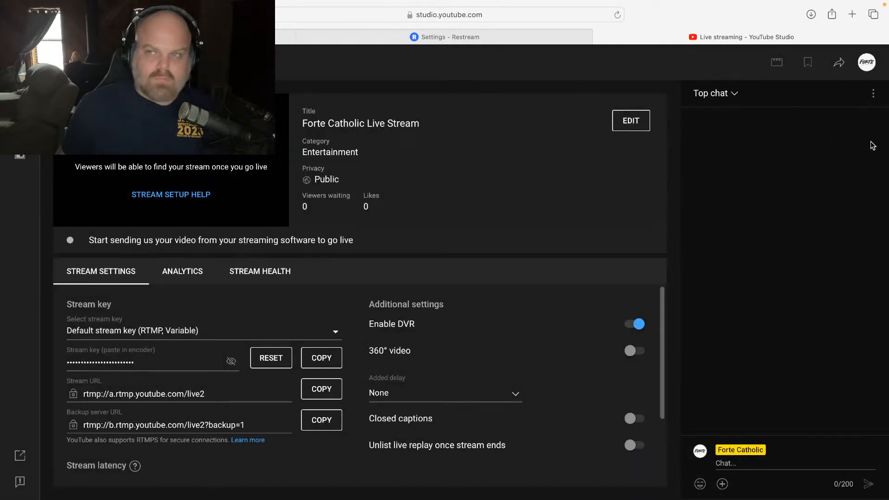
# Step: Leave the stream dashboard for the channel's YouTube site, and check the livestream chat for new latency advice
pyautogui.click(866, 64)
pyautogui.click(797, 131)
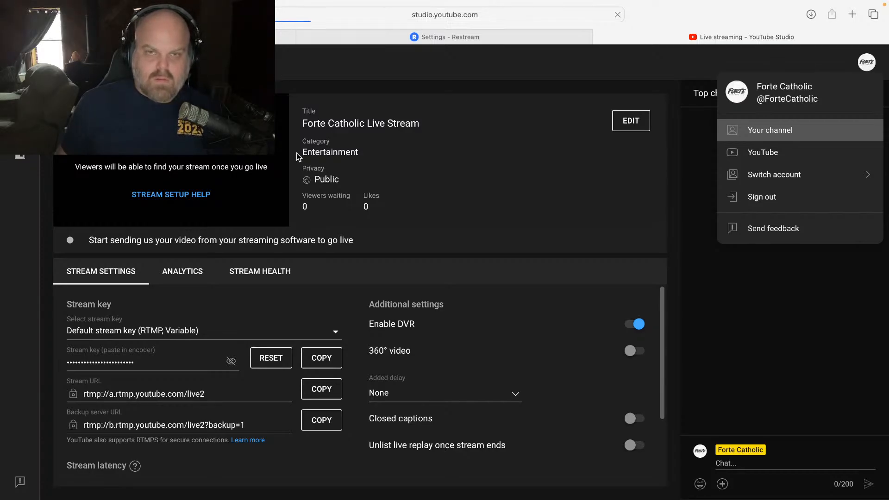
pyautogui.hotkey('ctrl', 'Left')
pyautogui.hotkey('ctrl', 'Left')
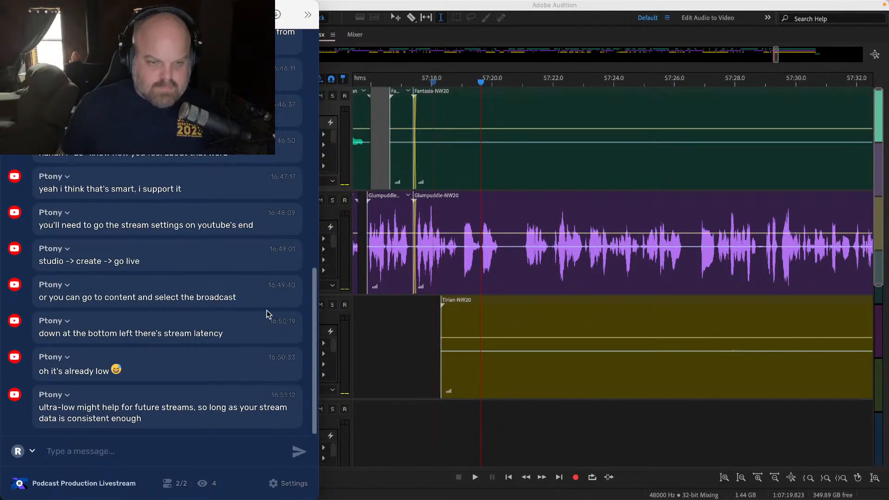
pyautogui.hotkey('ctrl', 'Right')
pyautogui.hotkey('ctrl', 'Right')
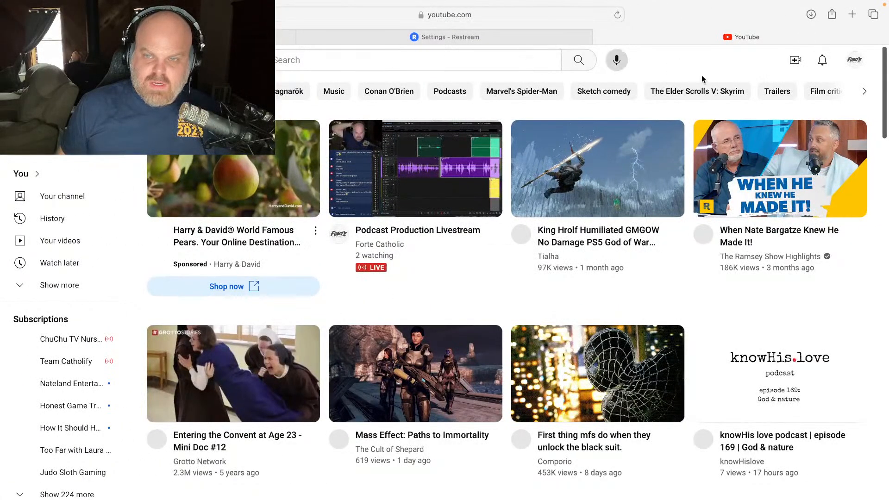
pyautogui.click(855, 60)
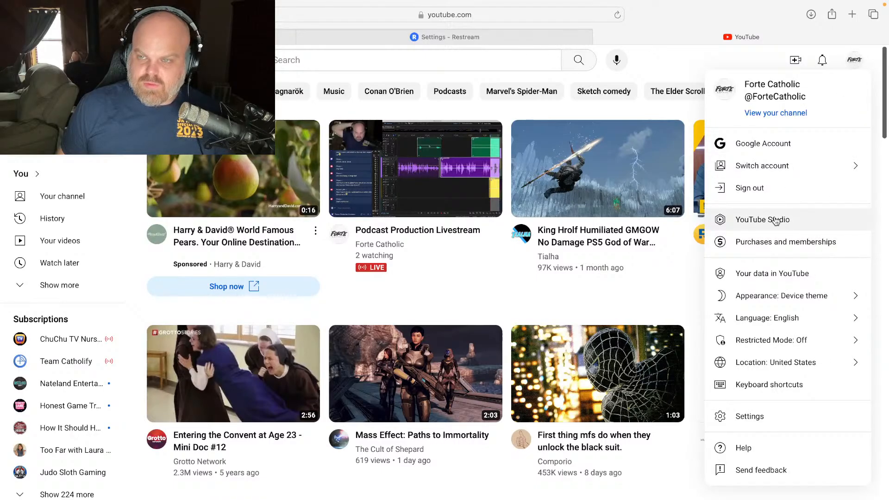
pyautogui.click(763, 222)
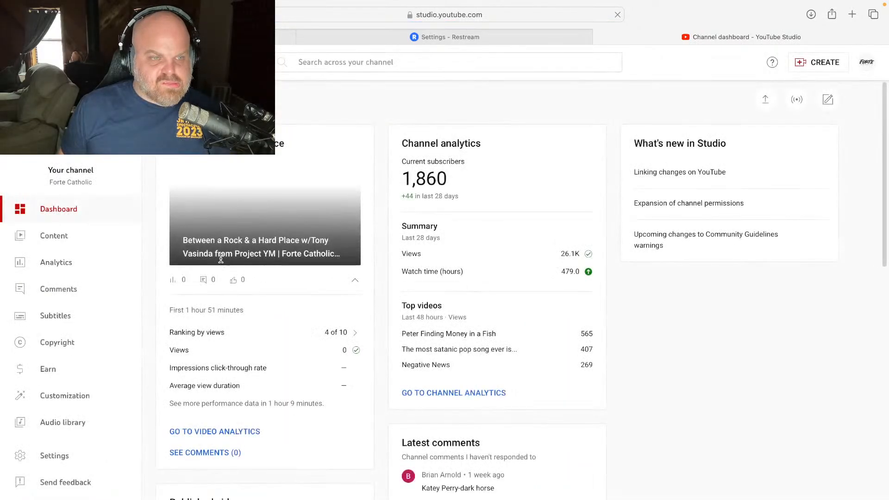
pyautogui.click(85, 246)
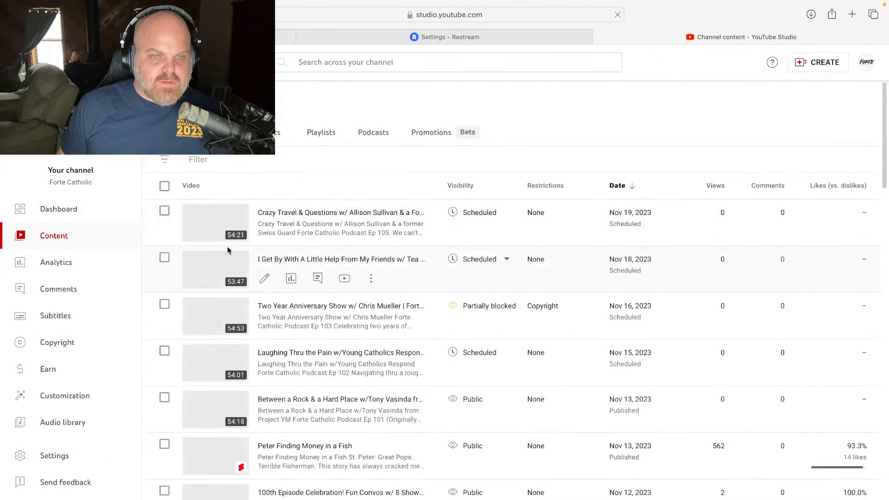
pyautogui.click(235, 133)
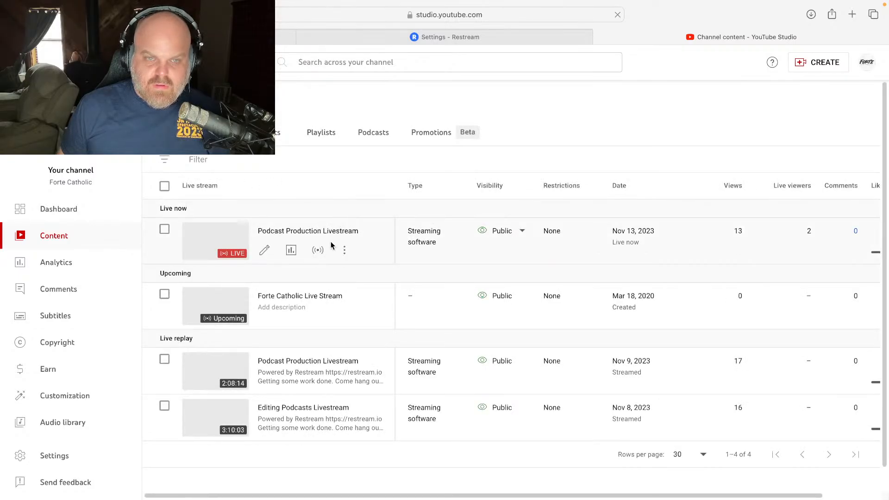
pyautogui.click(345, 251)
pyautogui.click(352, 221)
pyautogui.click(288, 231)
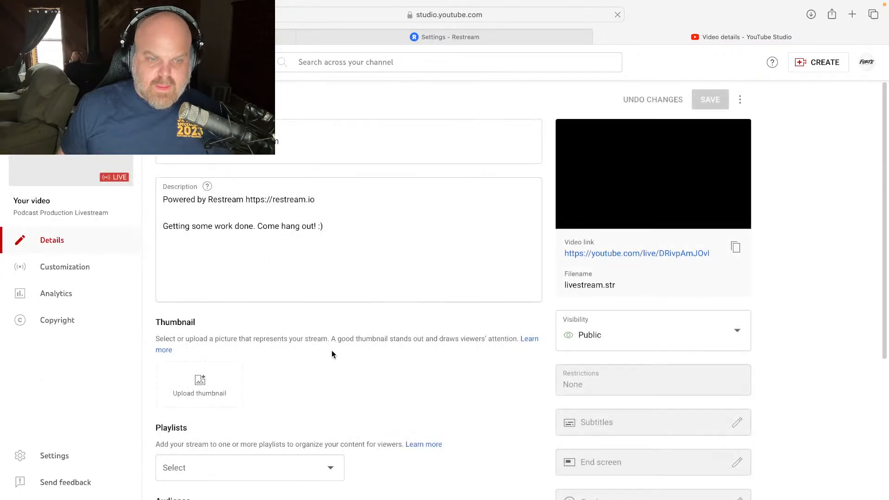
# Step: Look through the livestream's details and customization settings for a latency option and return to the channel content
pyautogui.scroll(-2, 301, 359)
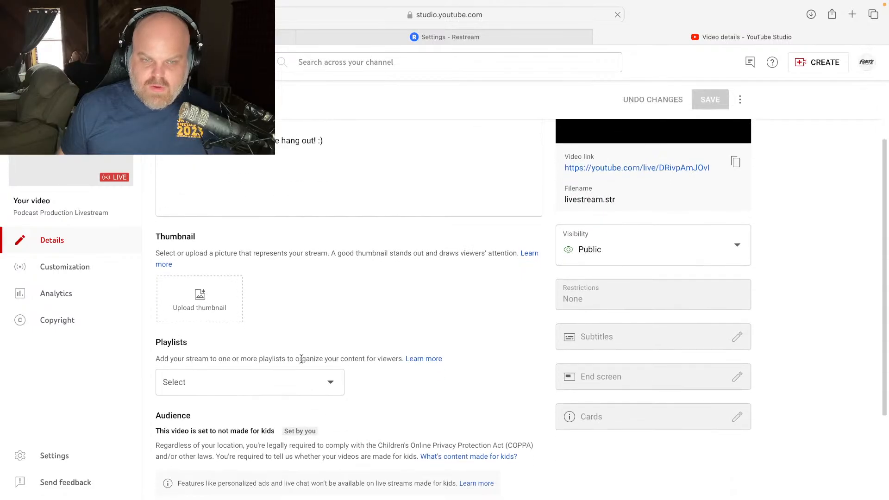
pyautogui.click(64, 270)
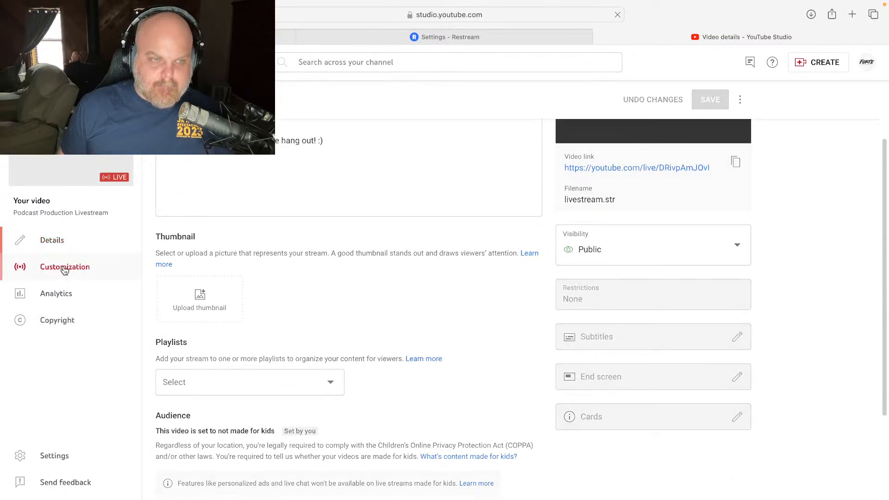
pyautogui.click(301, 294)
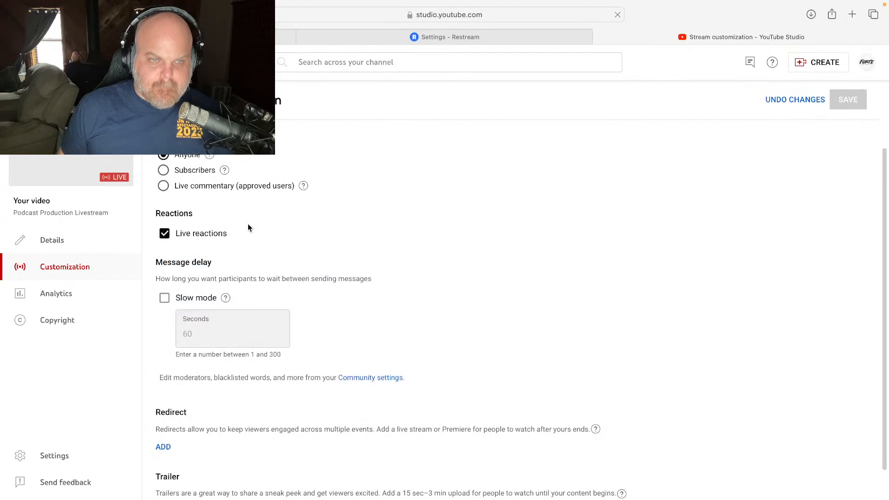
pyautogui.scroll(-1, 249, 223)
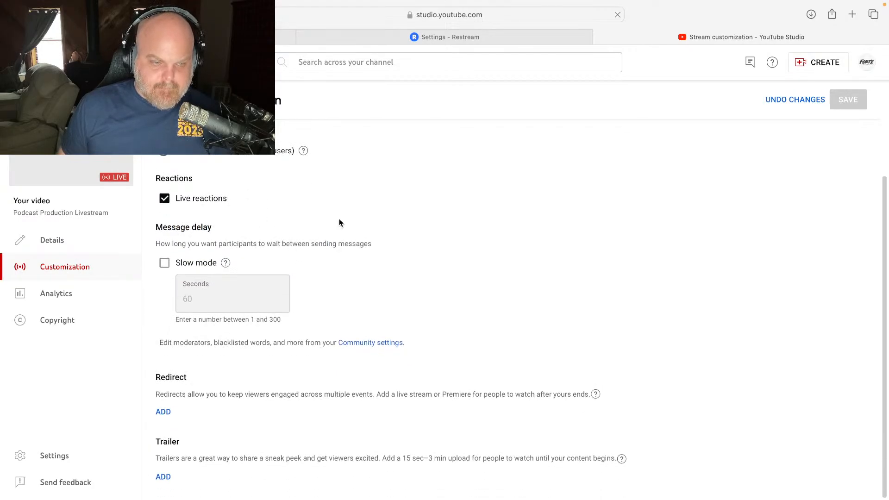
pyautogui.scroll(3, 339, 222)
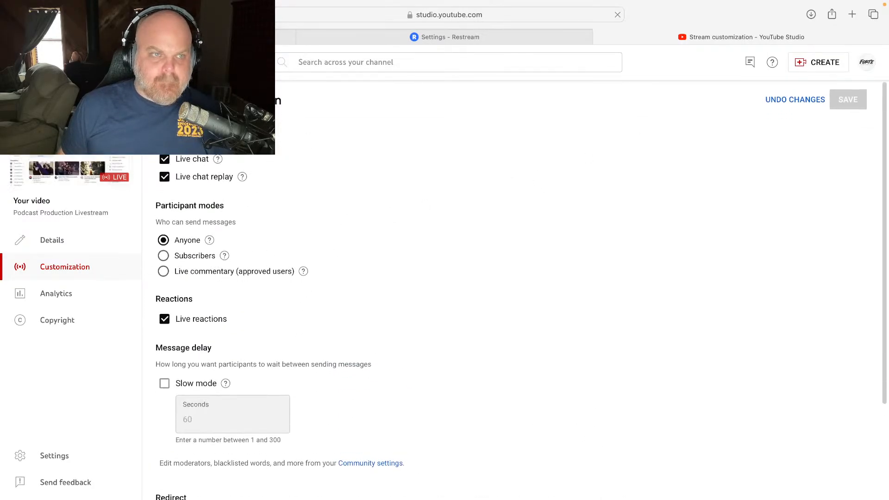
pyautogui.click(27, 98)
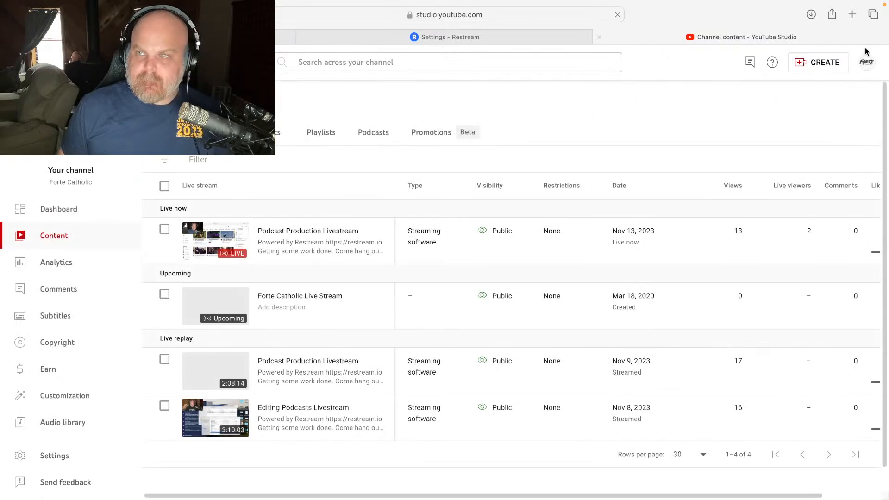
# Step: Check the account options and the general Studio settings, read the latest livestream chat messages, and close the settings
pyautogui.click(867, 62)
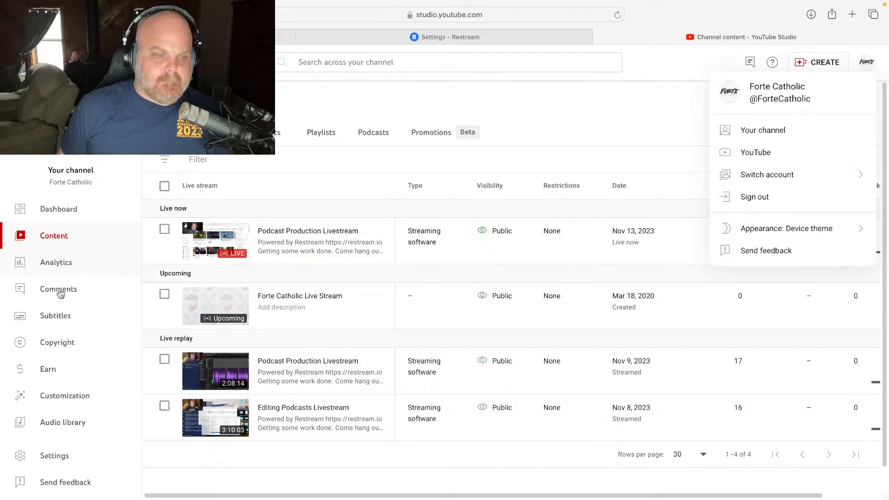
pyautogui.click(56, 459)
pyautogui.hotkey('ctrl', 'Left')
pyautogui.hotkey('ctrl', 'Left')
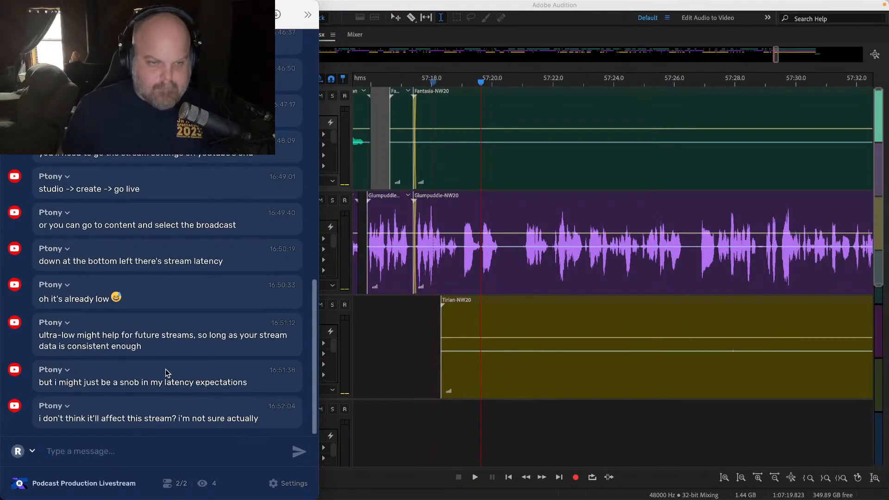
pyautogui.hotkey('ctrl', 'Right')
pyautogui.hotkey('ctrl', 'Right')
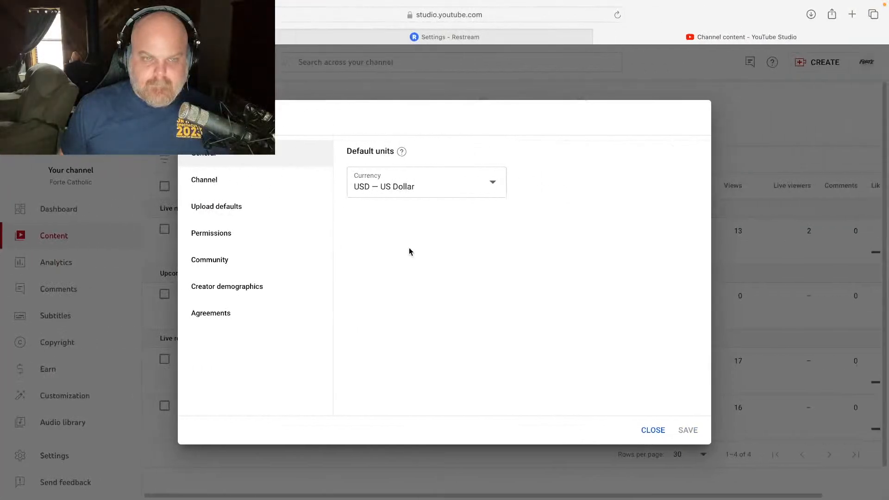
pyautogui.click(657, 432)
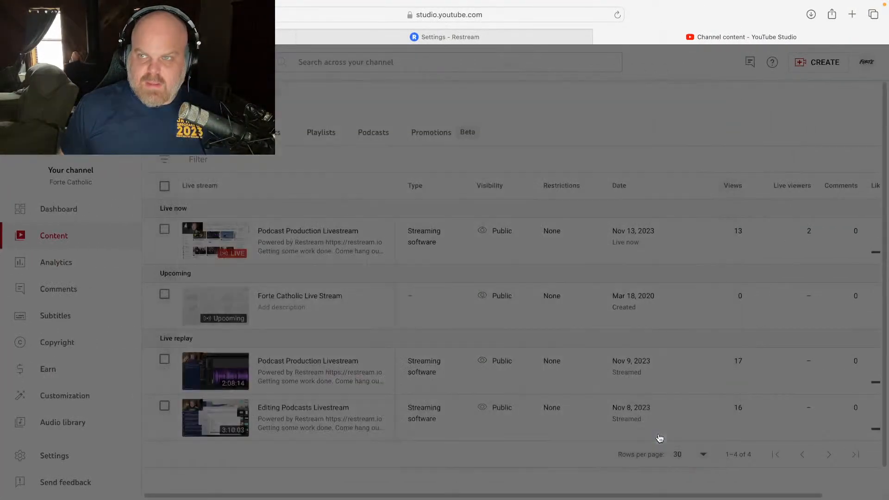
# Step: Open the live Podcast Production Livestream in the Live Control Room, examine its stream health warning, and go back to the livestream chat
pyautogui.click(818, 66)
pyautogui.click(801, 106)
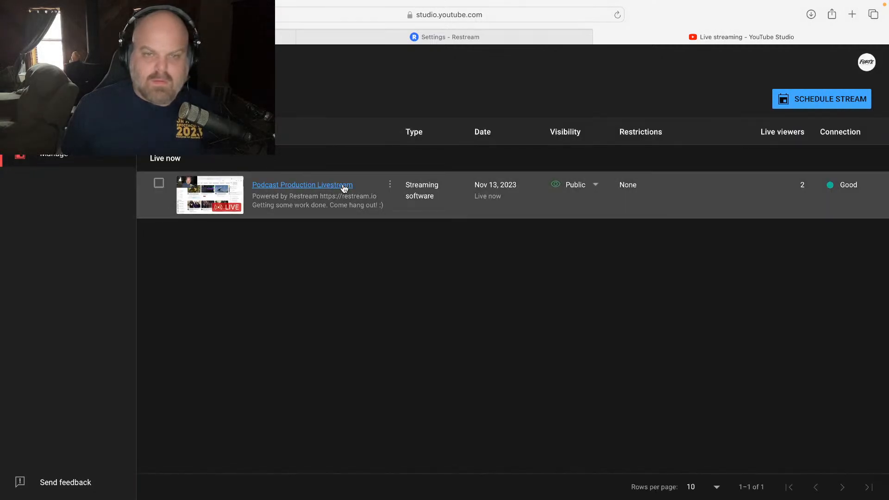
pyautogui.click(286, 185)
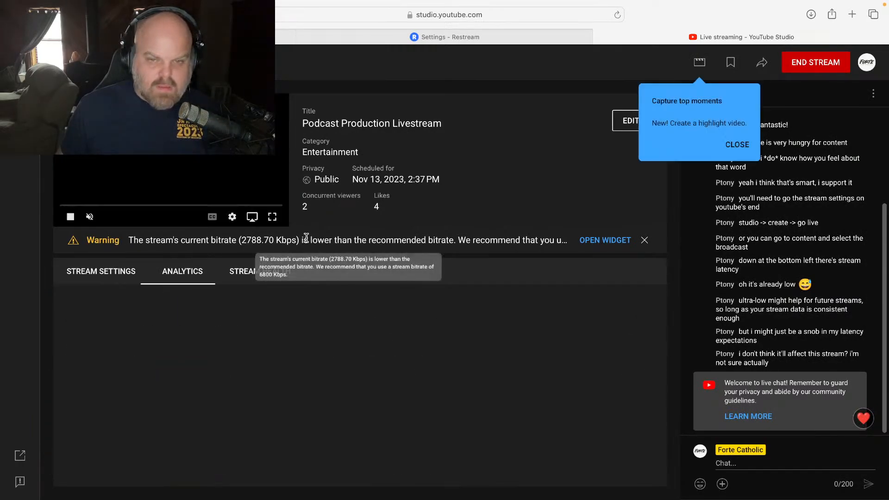
pyautogui.click(605, 240)
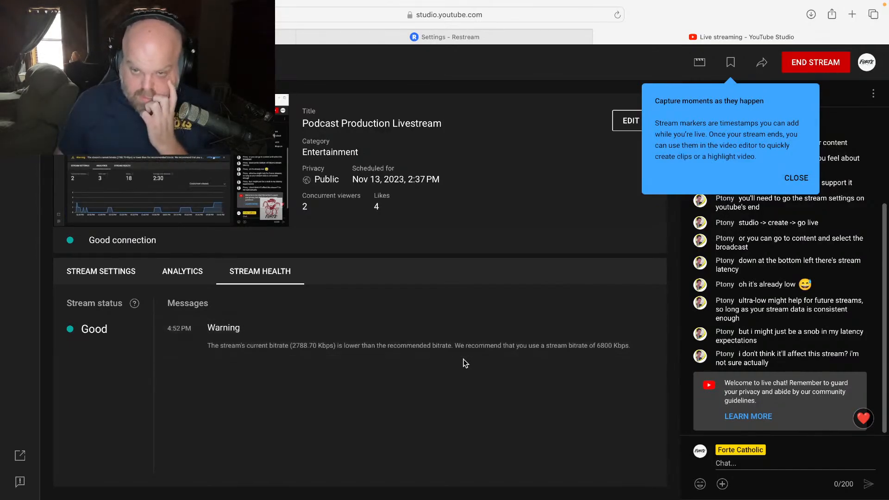
pyautogui.hotkey('ctrl', 'Left')
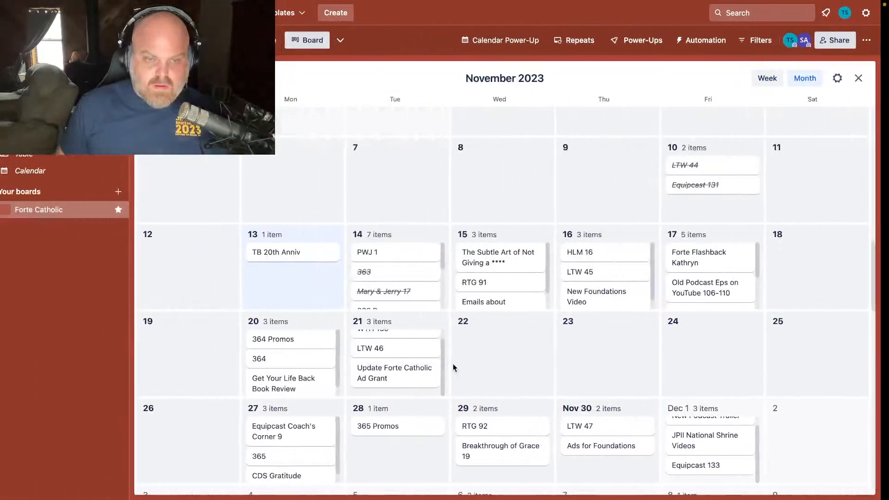
pyautogui.hotkey('ctrl', 'Left')
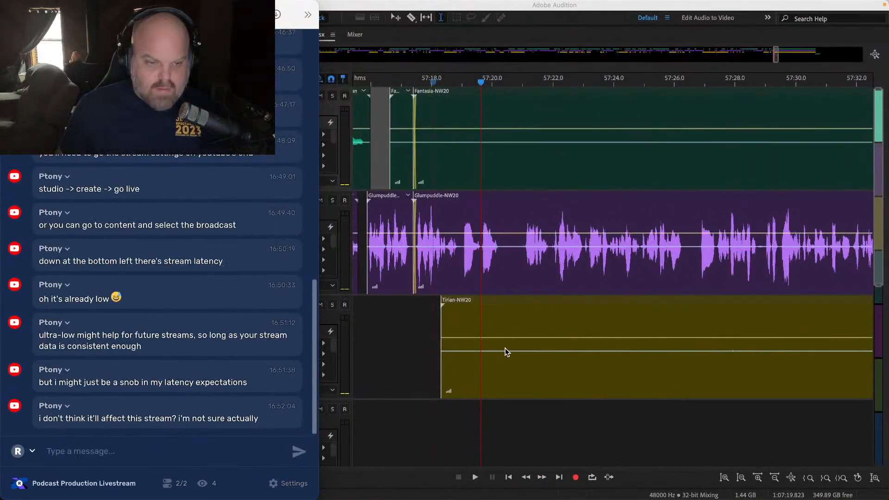
# Step: Switch to OBS, open its settings, and check the streaming service and the output bitrate options
pyautogui.hotkey('ctrl', 'Right')
pyautogui.hotkey('ctrl', 'Right')
pyautogui.hotkey('ctrl', 'Right')
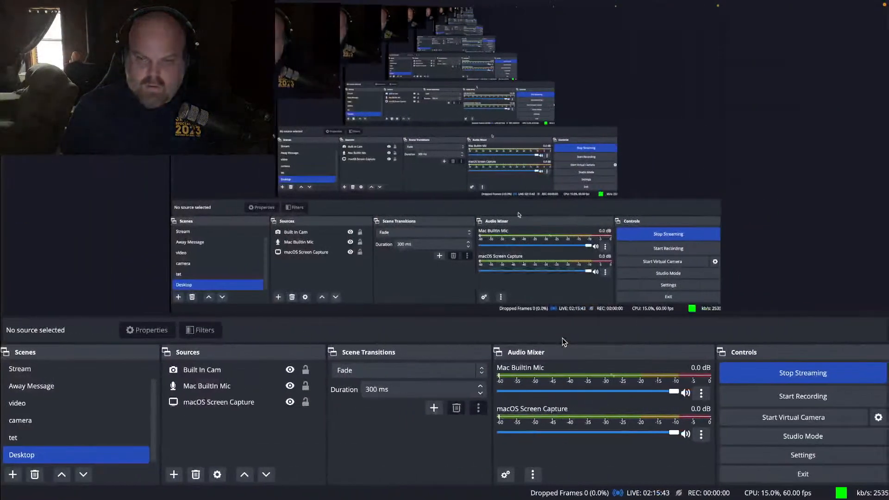
pyautogui.click(824, 457)
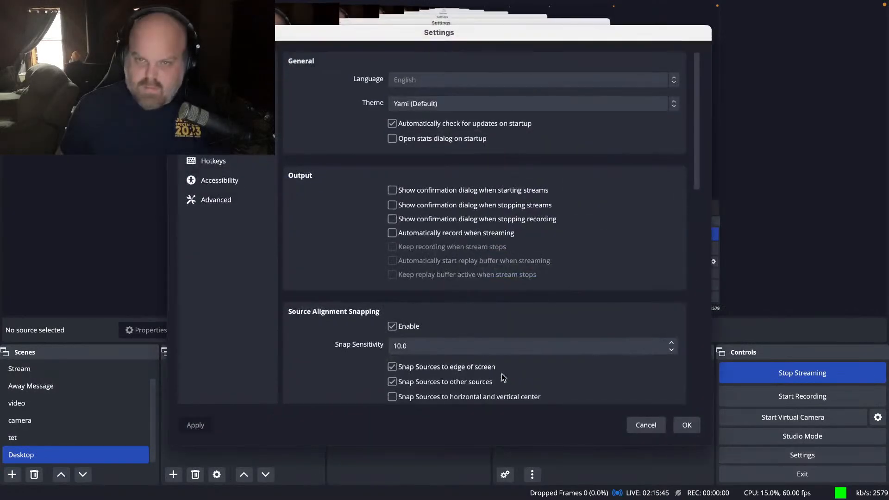
pyautogui.click(217, 83)
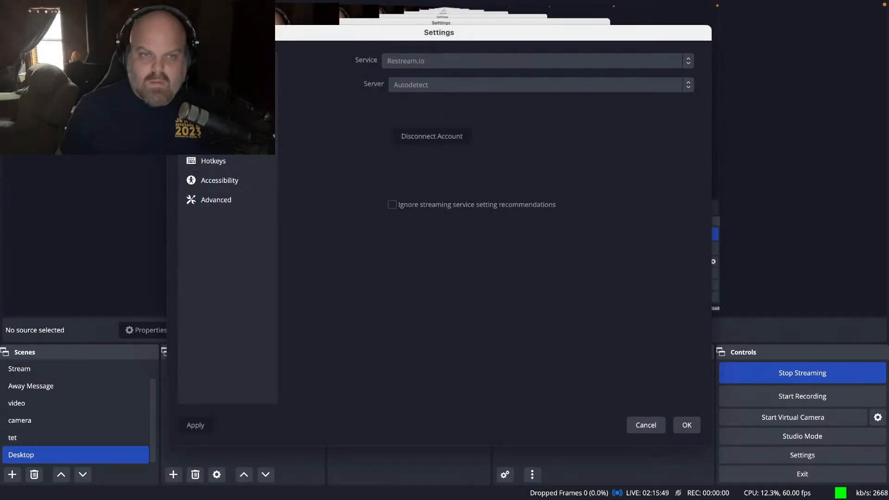
pyautogui.click(215, 102)
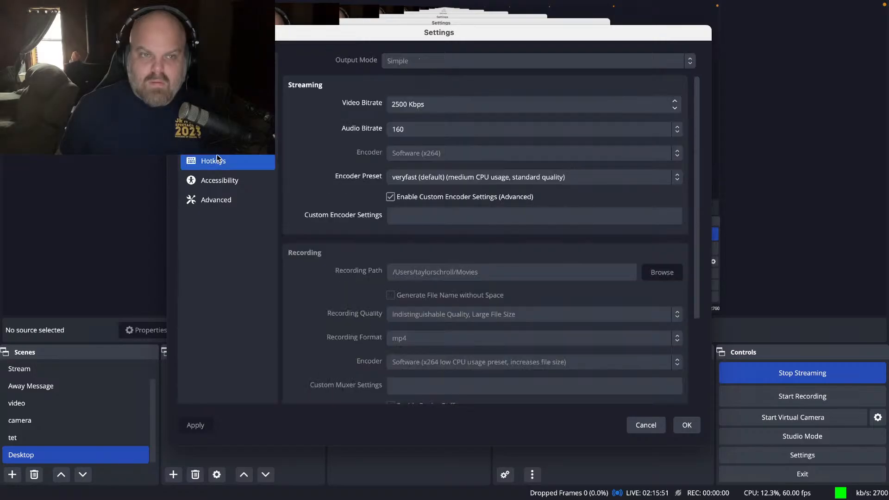
# Step: Look through the OBS audio and hotkey settings and return to the output bitrate settings
pyautogui.click(215, 141)
pyautogui.click(215, 121)
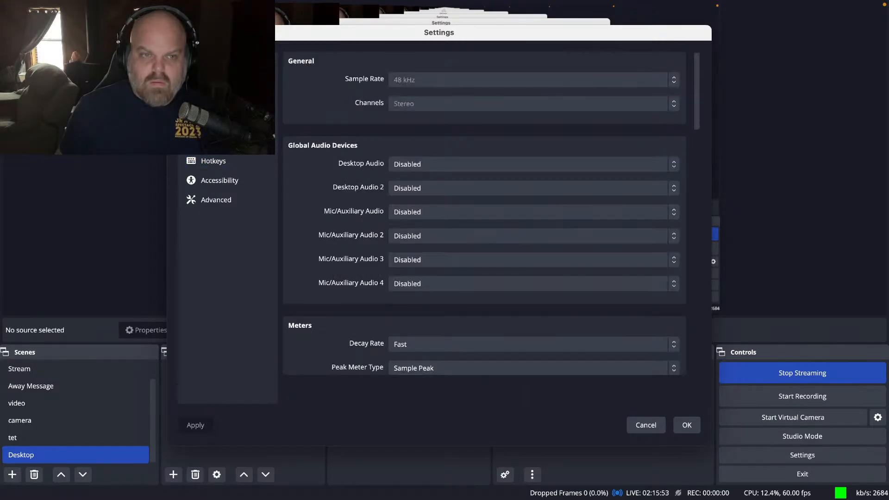
pyautogui.click(218, 160)
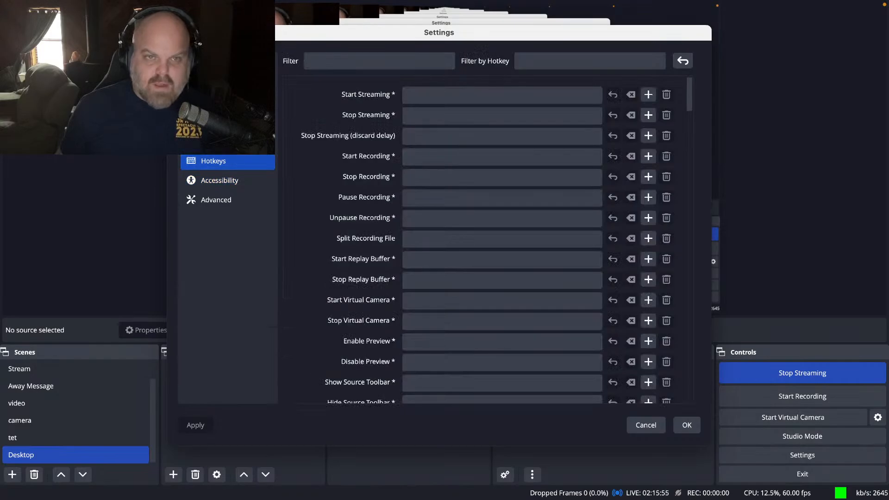
pyautogui.click(215, 122)
pyautogui.click(215, 102)
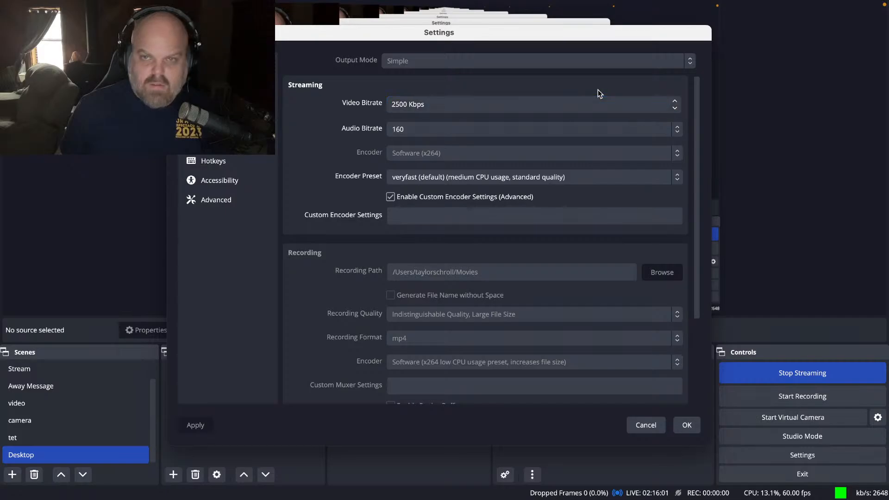
pyautogui.click(675, 102)
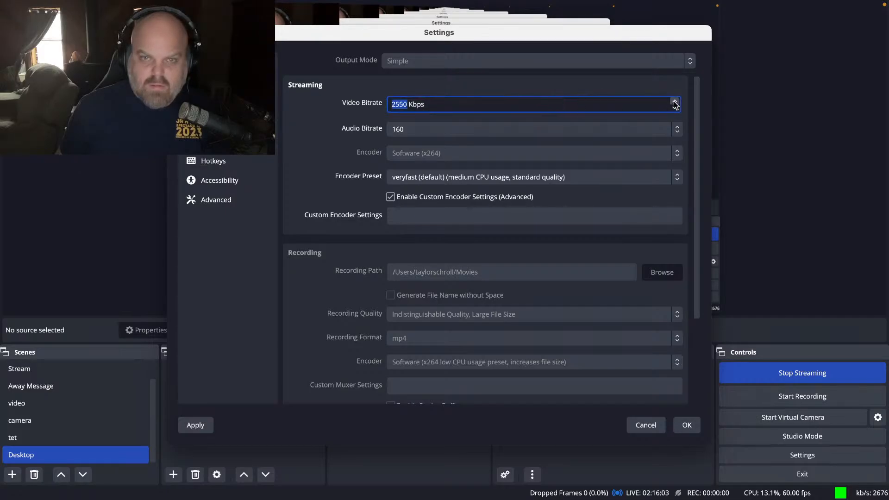
pyautogui.click(401, 102)
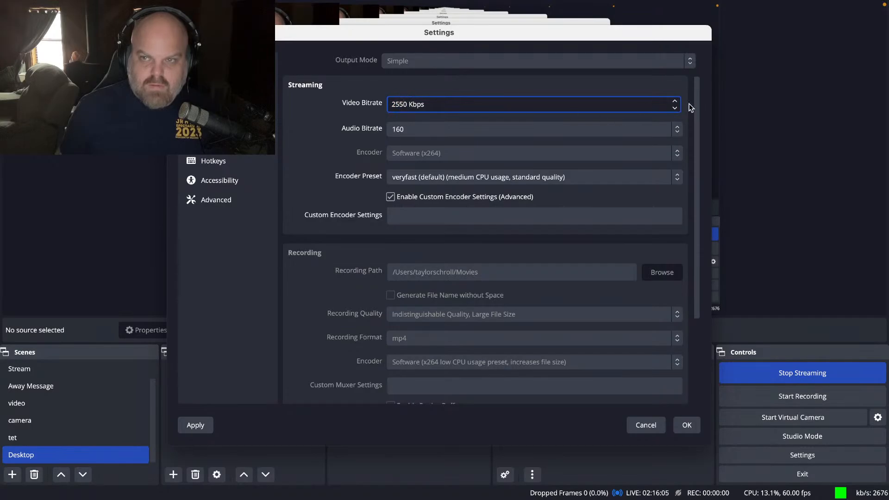
pyautogui.click(676, 108)
pyautogui.click(675, 101)
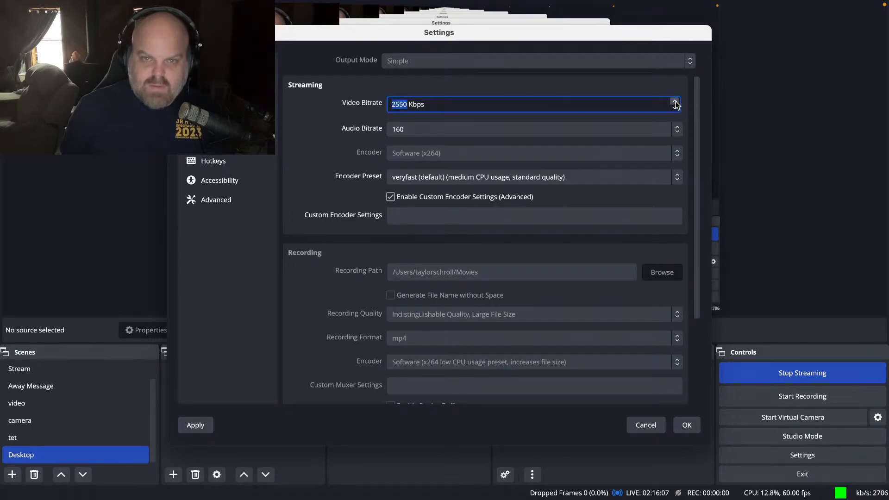
pyautogui.click(653, 428)
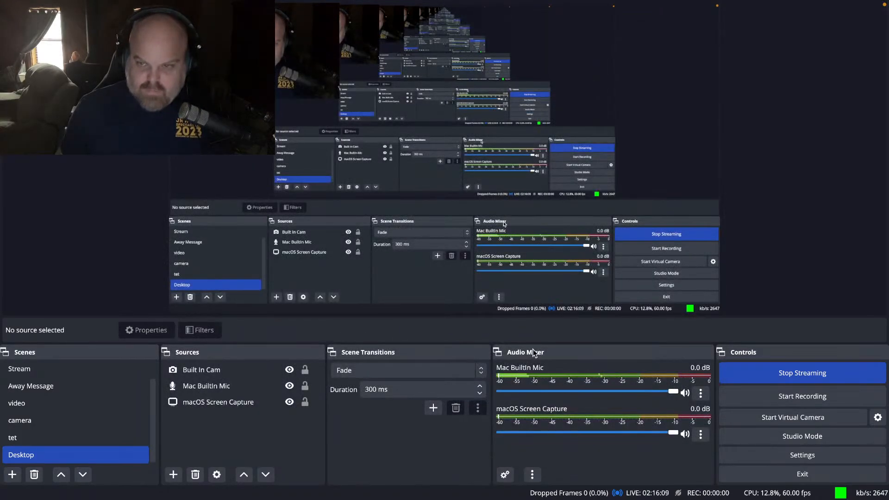
# Step: Check the recommended bitrate in YouTube Studio's stream health warning, return to OBS, and set the streaming video bitrate to 6800 Kbps
pyautogui.hotkey('ctrl', 'Left')
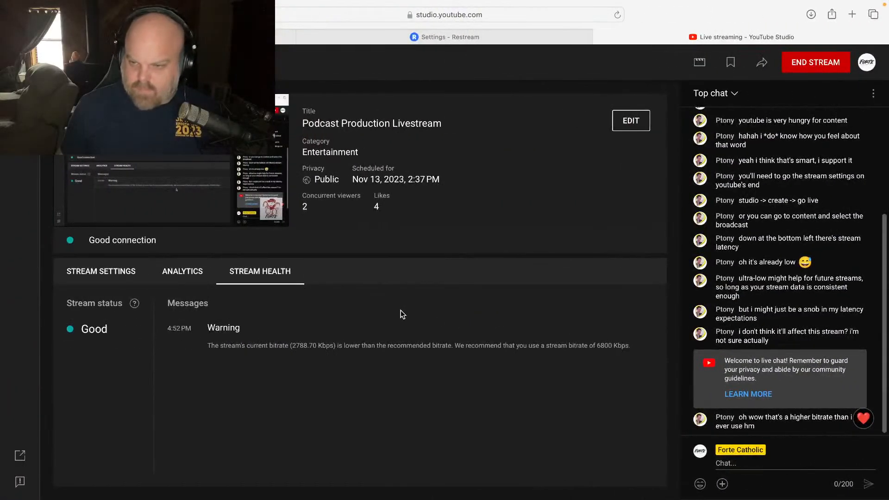
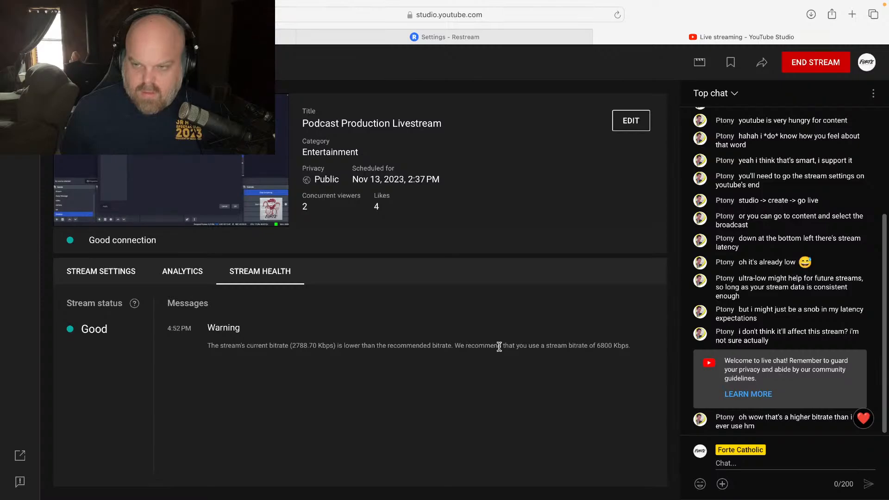
pyautogui.hotkey('ctrl', 'Right')
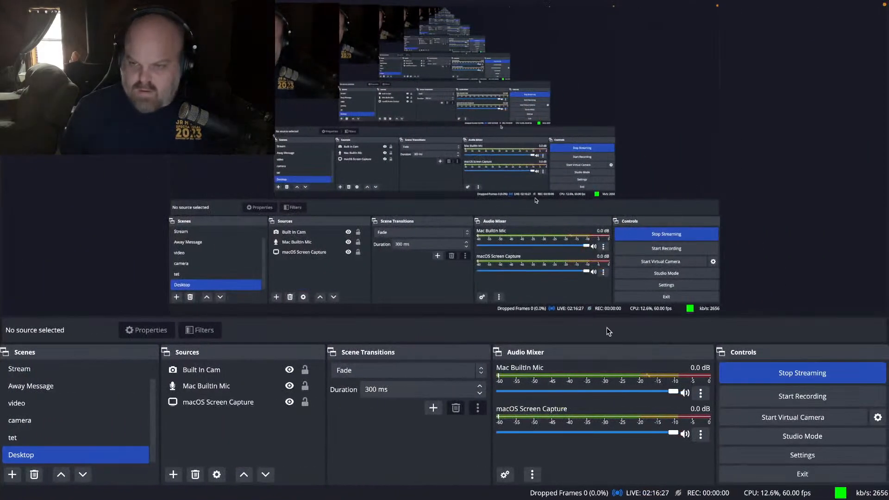
pyautogui.click(803, 456)
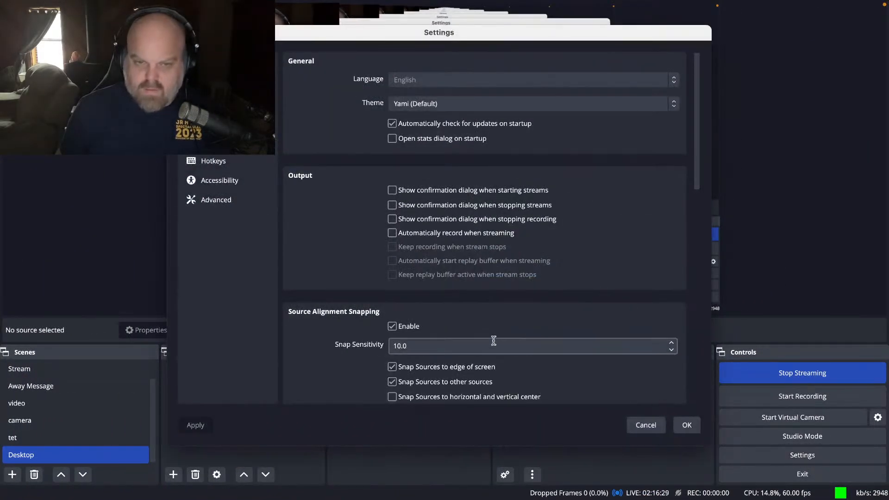
pyautogui.click(212, 83)
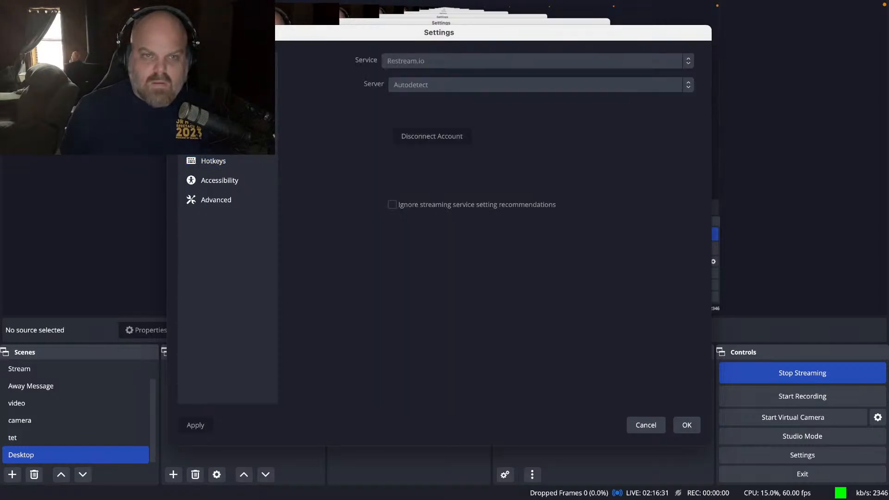
pyautogui.click(212, 102)
pyautogui.tripleClick(482, 102)
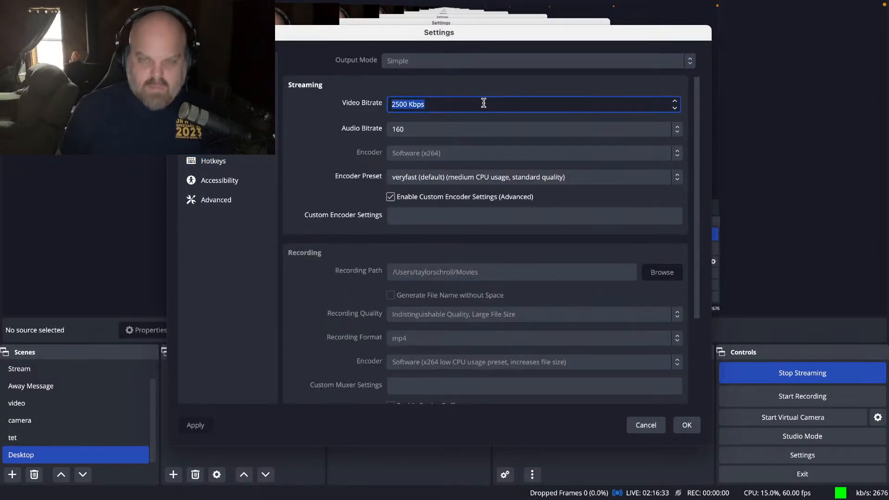
pyautogui.write('6900')
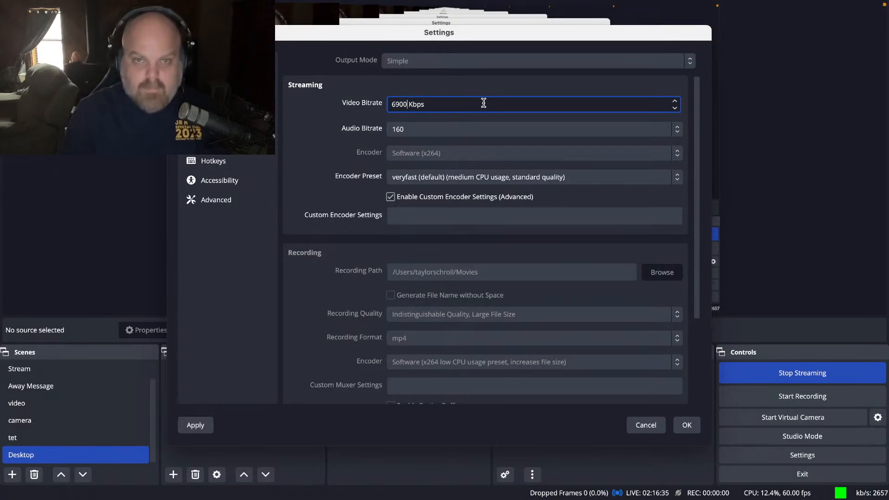
pyautogui.press('BackSpace')
pyautogui.press('BackSpace')
pyautogui.press('BackSpace')
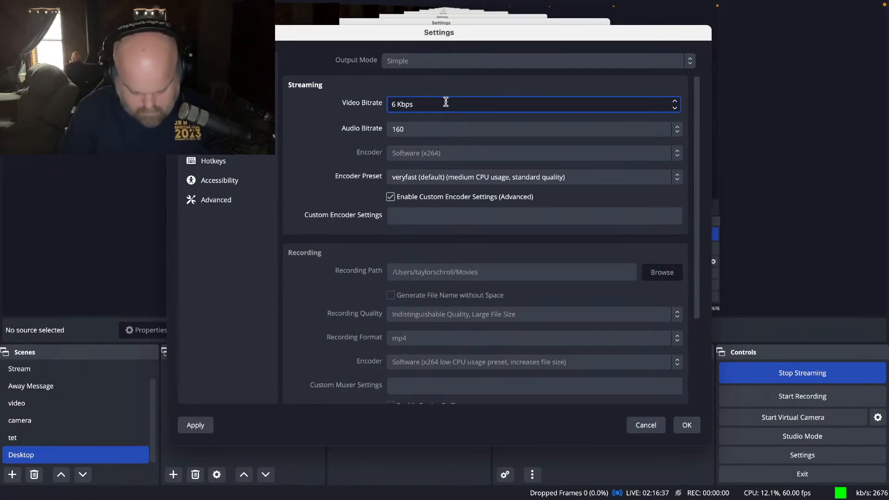
pyautogui.write('800')
pyautogui.click(435, 88)
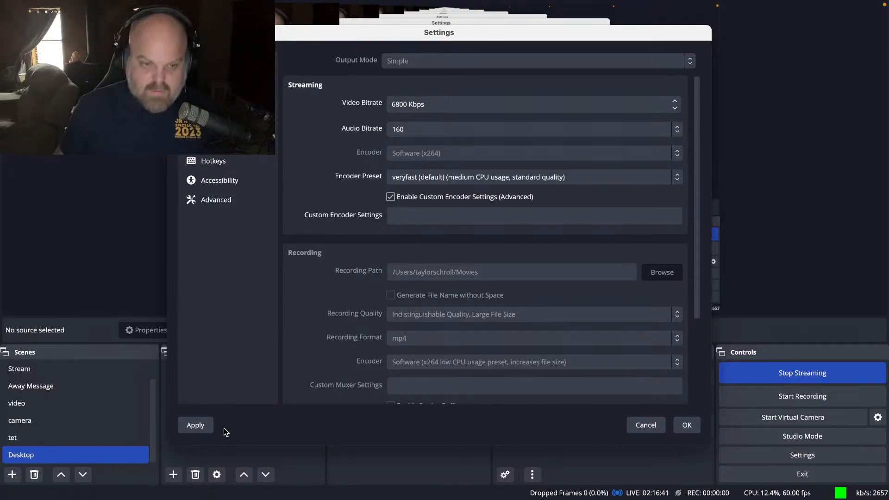
pyautogui.click(687, 422)
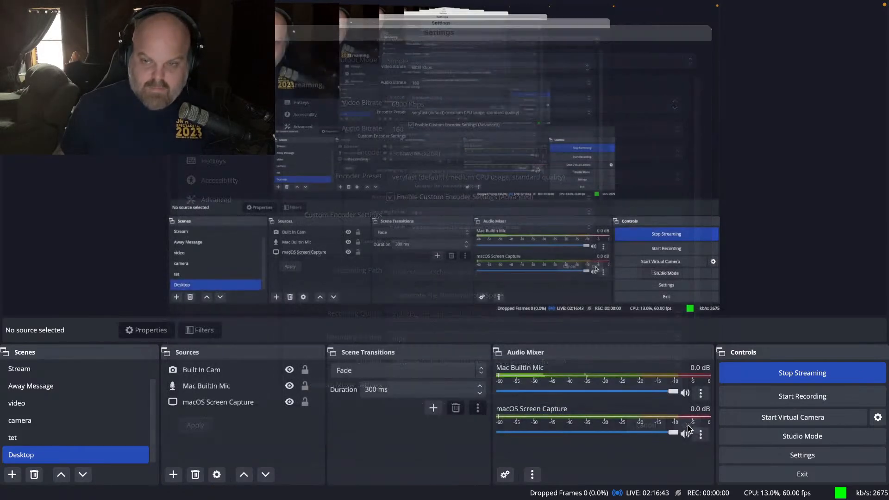
# Step: Reopen the OBS output settings to verify the saved video bitrate, and close them
pyautogui.click(793, 456)
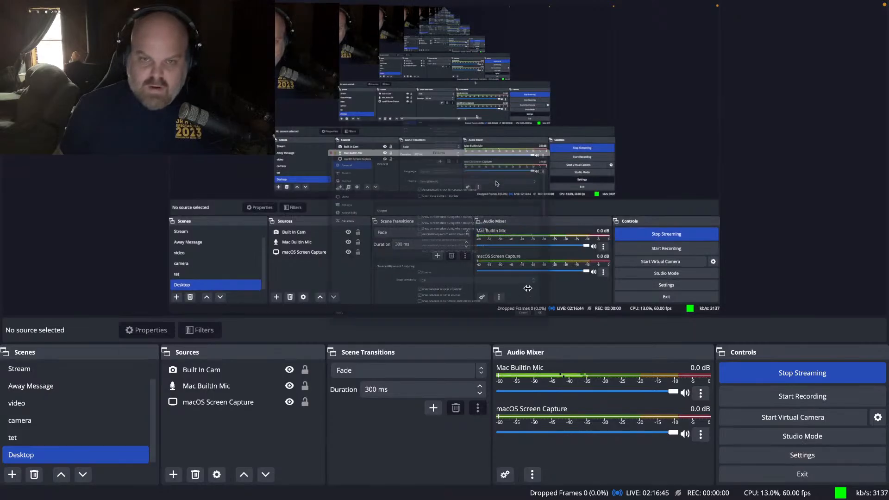
pyautogui.click(212, 103)
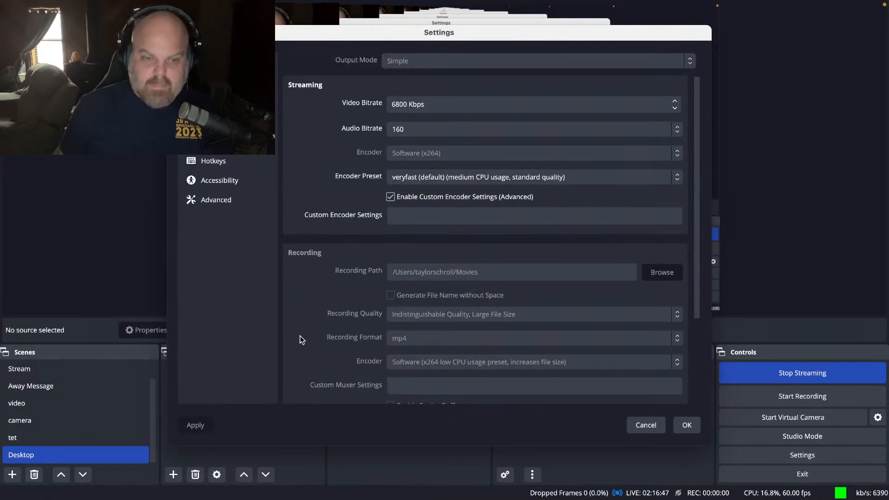
pyautogui.click(694, 427)
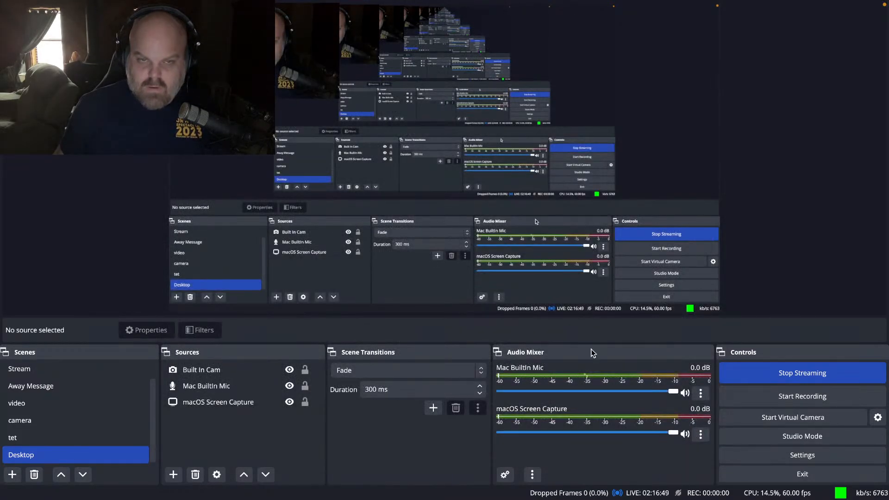
# Step: Switch to YouTube Studio, reopen the Podcast Production Livestream, check its settings, analytics and health warning, and close the Restream settings page
pyautogui.hotkey('ctrl', 'Left')
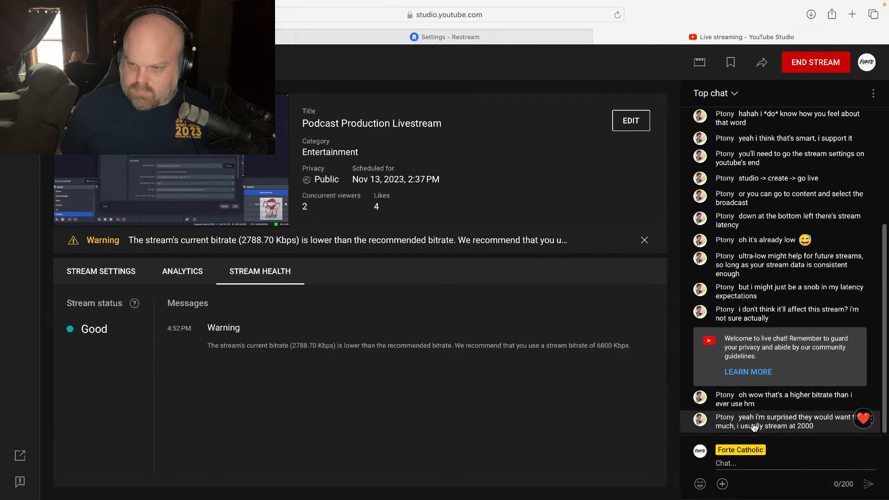
pyautogui.hotkey('ctrl', 'Right')
pyautogui.hotkey('ctrl', 'Left')
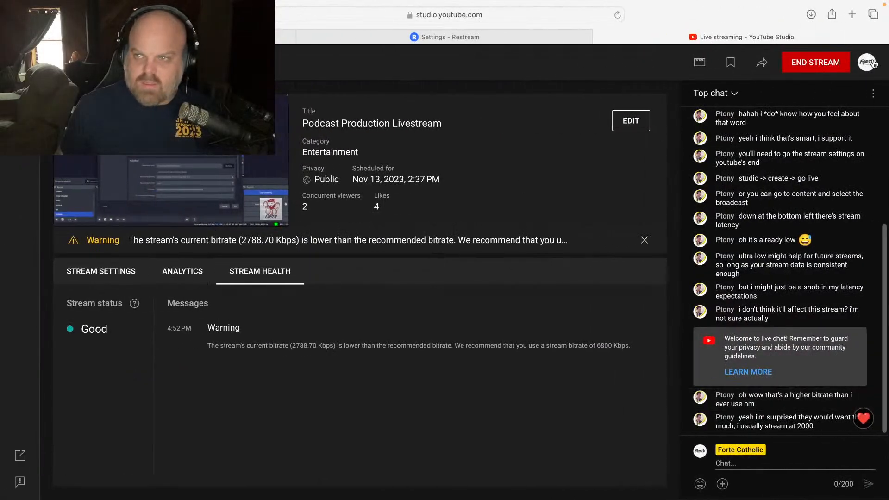
pyautogui.click(20, 151)
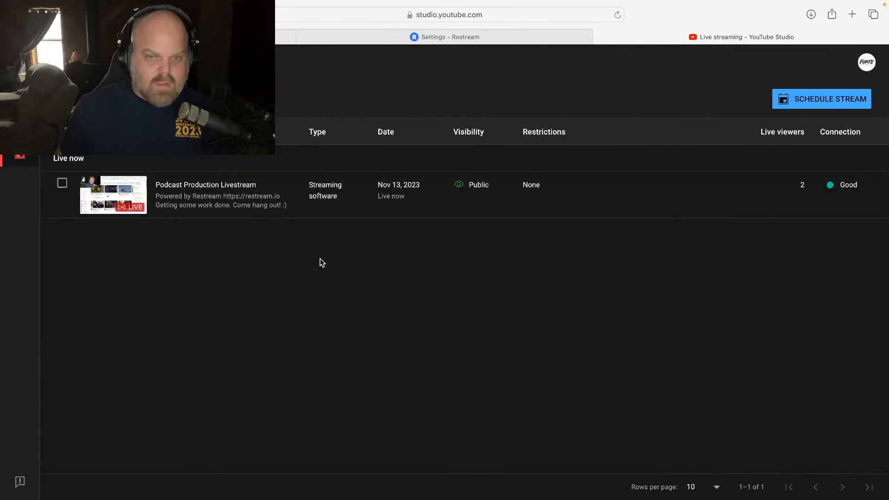
pyautogui.click(224, 187)
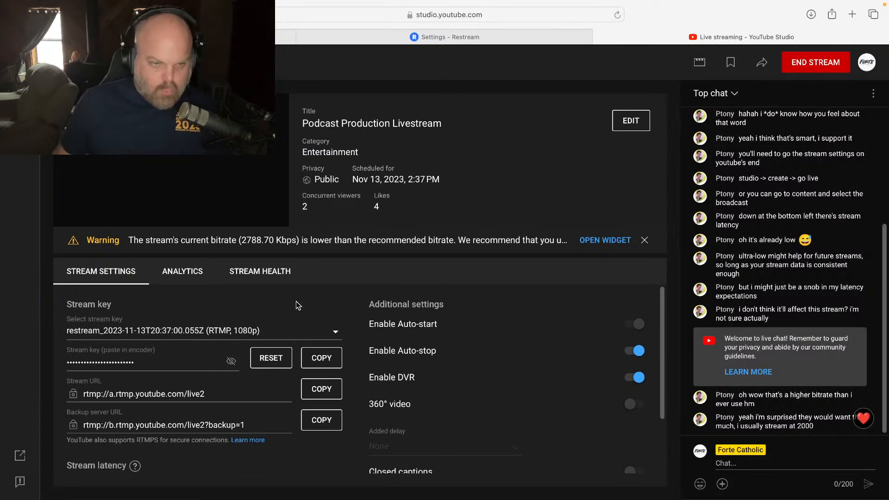
pyautogui.scroll(-3, 296, 301)
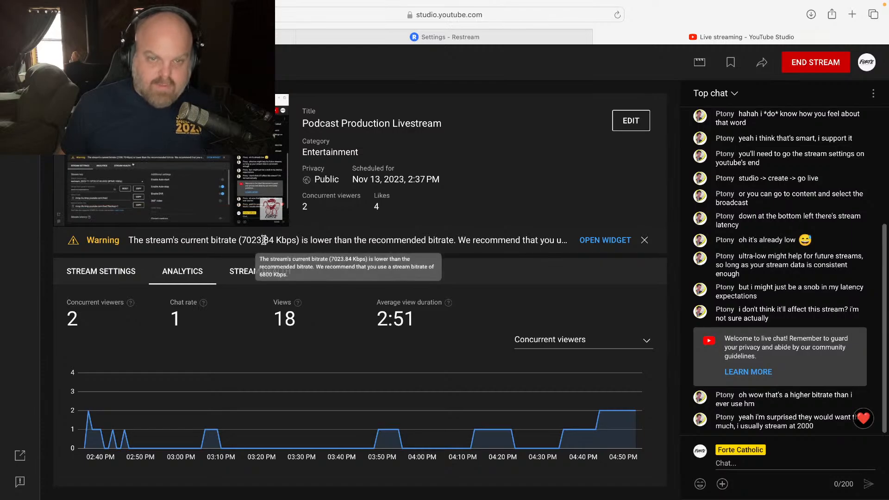
pyautogui.click(620, 242)
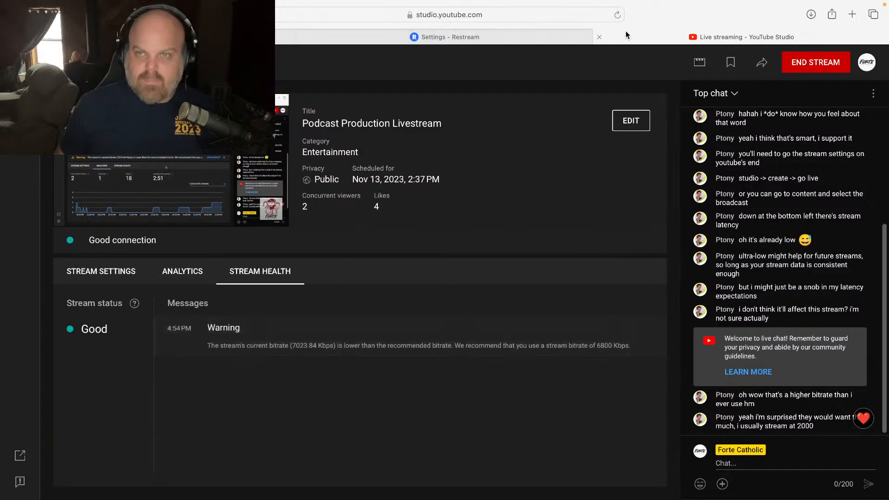
pyautogui.click(600, 37)
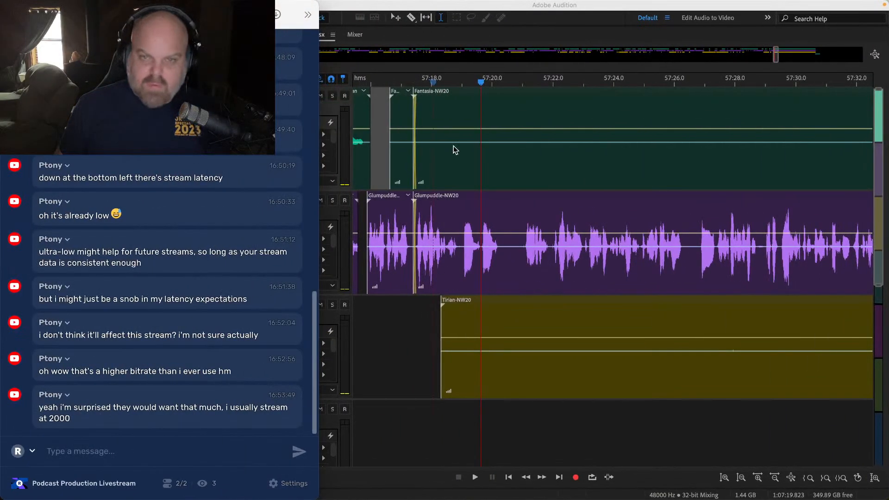
# Step: Switch to Adobe Audition, save the multitrack session, and play it from about 57:18
pyautogui.click(454, 112)
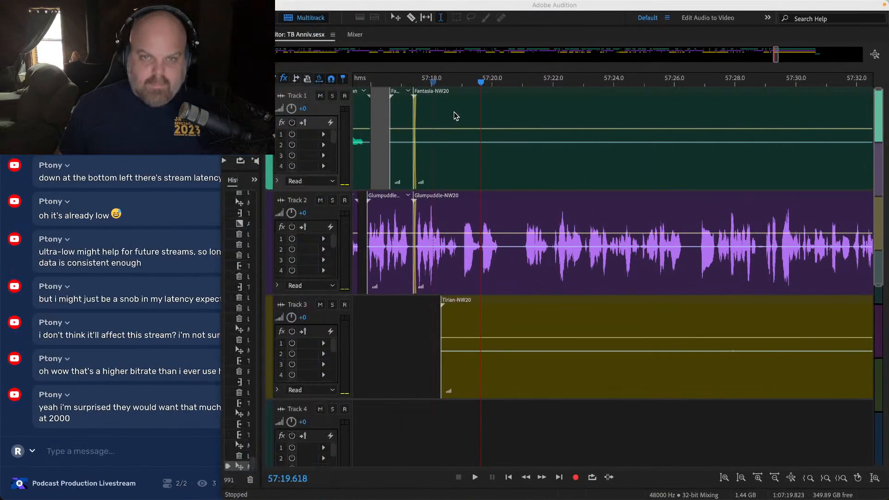
pyautogui.click(441, 112)
pyautogui.press('space')
pyautogui.hotkey('ctrl', 's')
pyautogui.scroll(4, 482, 199)
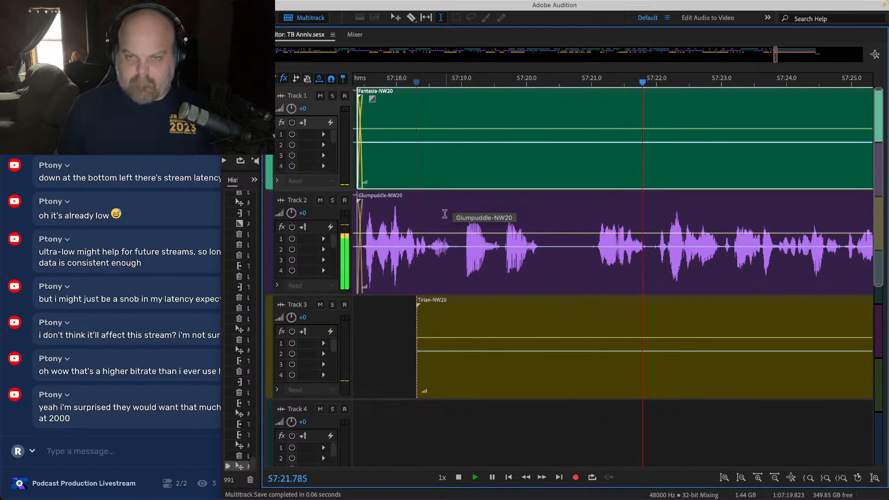
# Step: Ripple delete the section from about 57:19.0 to 57:21.06 across all three tracks and play back the join
pyautogui.click(407, 211)
pyautogui.scroll(1, 407, 211)
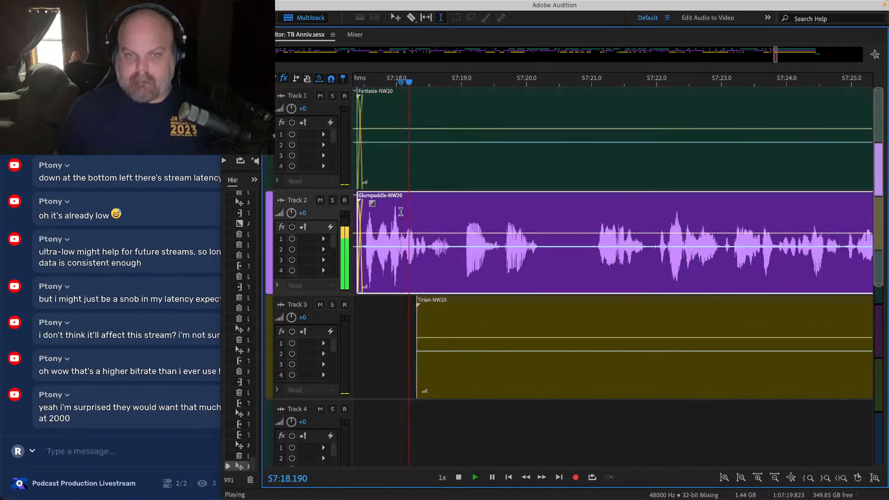
pyautogui.click(653, 220)
pyautogui.press('space')
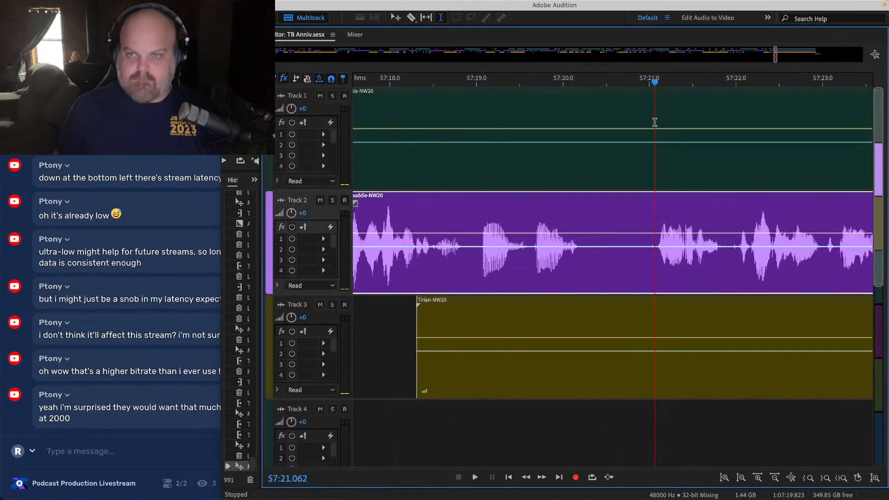
pyautogui.moveTo(655, 123); pyautogui.dragTo(480, 419)
pyautogui.press('shift+super+BackSpace')
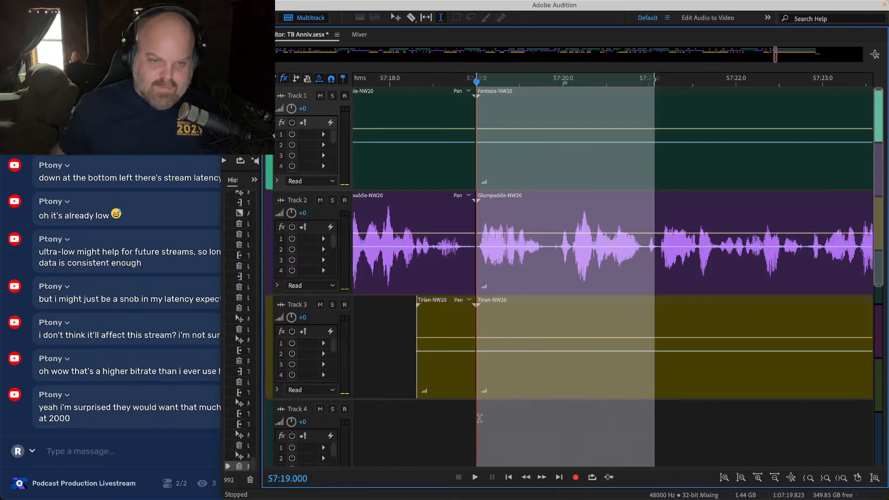
pyautogui.click(386, 323)
pyautogui.press('space')
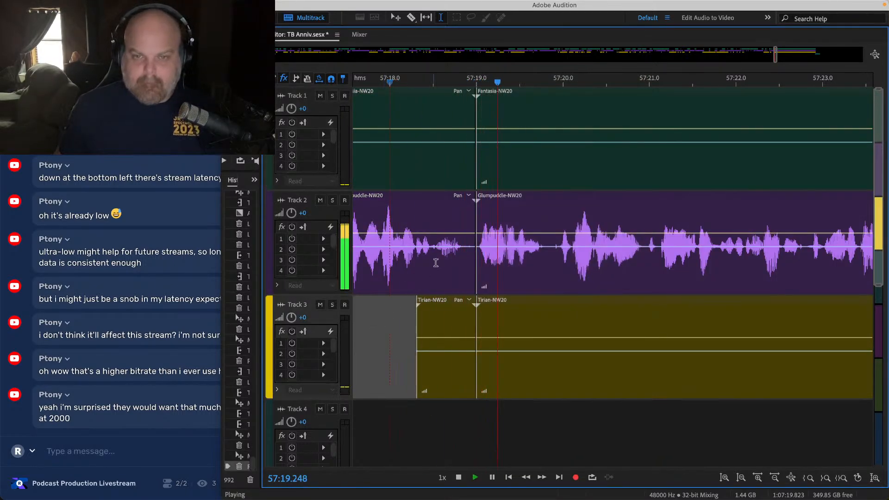
pyautogui.press('space')
# Step: Move the three clips after the 57:19.0 cut about 0.25 s later together and play back the transition
pyautogui.click(589, 368)
pyautogui.keyDown('super'); pyautogui.click(555, 232); pyautogui.keyUp('super')
pyautogui.keyDown('super'); pyautogui.click(525, 148); pyautogui.keyUp('super')
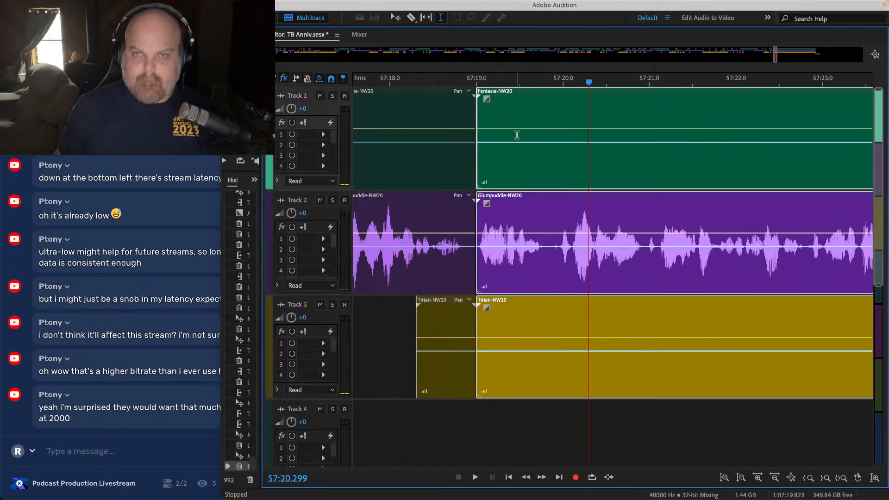
pyautogui.moveTo(495, 93); pyautogui.dragTo(516, 94)
pyautogui.click(427, 111)
pyautogui.press('space')
pyautogui.press('=')
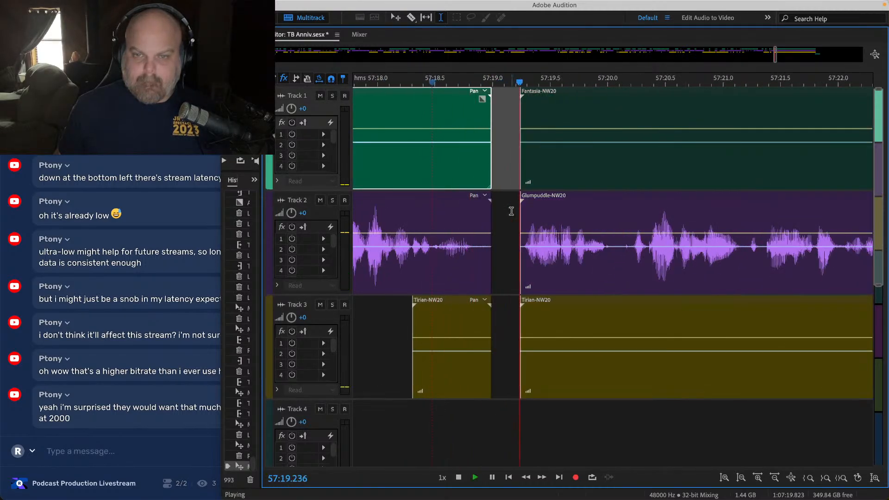
# Step: Add a curved fade-out of about 0.1 s to the Track 2 clip ending at the 57:19.0 gap and play it back
pyautogui.press('space')
pyautogui.click(487, 209)
pyautogui.moveTo(482, 203); pyautogui.dragTo(467, 271)
pyautogui.click(429, 215)
pyautogui.press('space')
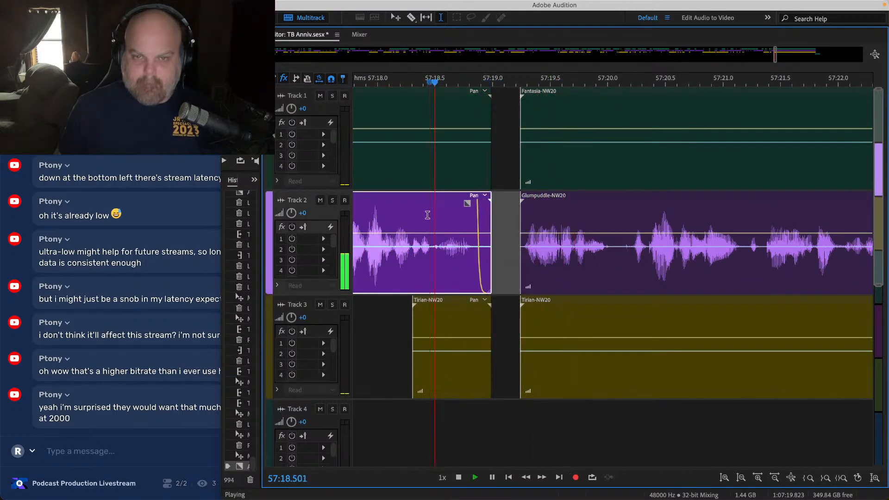
# Step: Delete Track 3's silent audio from about 57:17.2 to 57:25.3 and Track 1's from about 57:16.6 to 57:28.0
pyautogui.press('-')
pyautogui.press('-')
pyautogui.press('-')
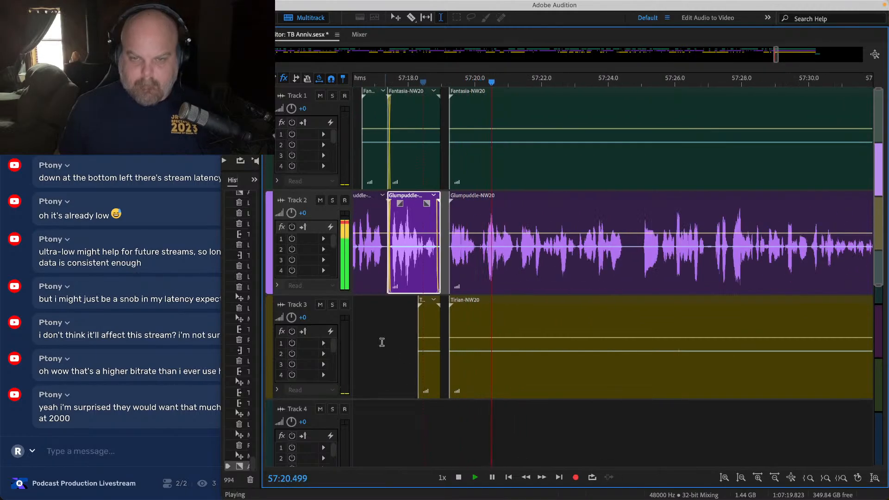
pyautogui.moveTo(381, 343); pyautogui.dragTo(652, 349)
pyautogui.press('Delete')
pyautogui.click(554, 346)
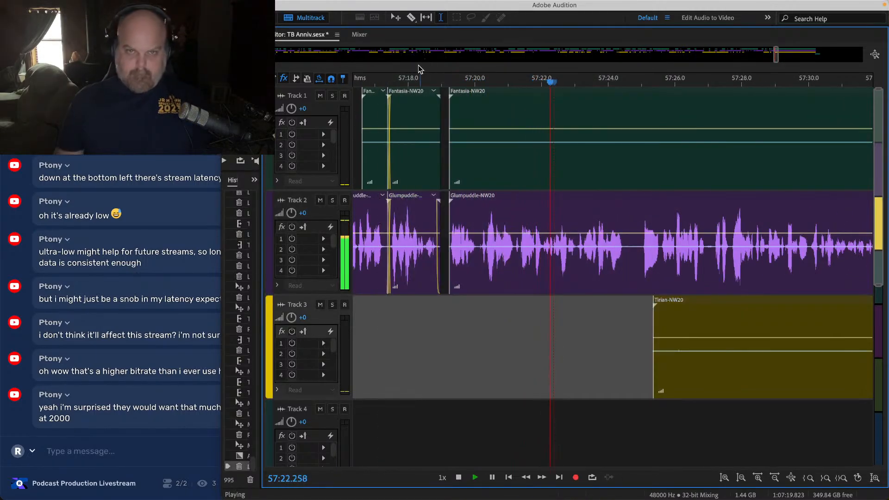
pyautogui.moveTo(360, 111); pyautogui.dragTo(742, 113)
pyautogui.press('Delete')
pyautogui.click(660, 139)
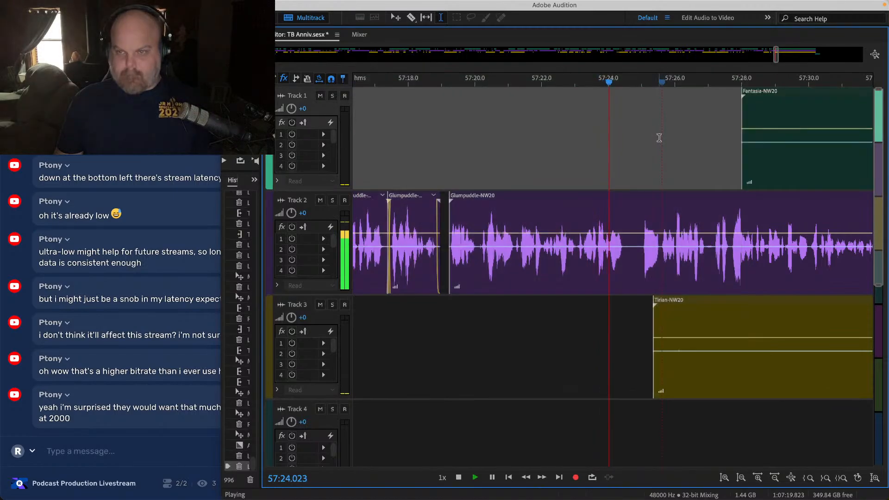
# Step: Delete the audio on Tracks 2 and 3 from about 57:24.9 to 57:25.6 and stop playback
pyautogui.press('-')
pyautogui.hscroll(3, 648, 146)
pyautogui.scroll(3, 512, 178)
pyautogui.moveTo(507, 212); pyautogui.dragTo(481, 409)
pyautogui.press('Delete')
pyautogui.press('space')
# Step: Move the three clips after the 57:24.9 cut about 0.65 s earlier together to close the gap, and play back the join
pyautogui.moveTo(589, 158); pyautogui.dragTo(739, 412)
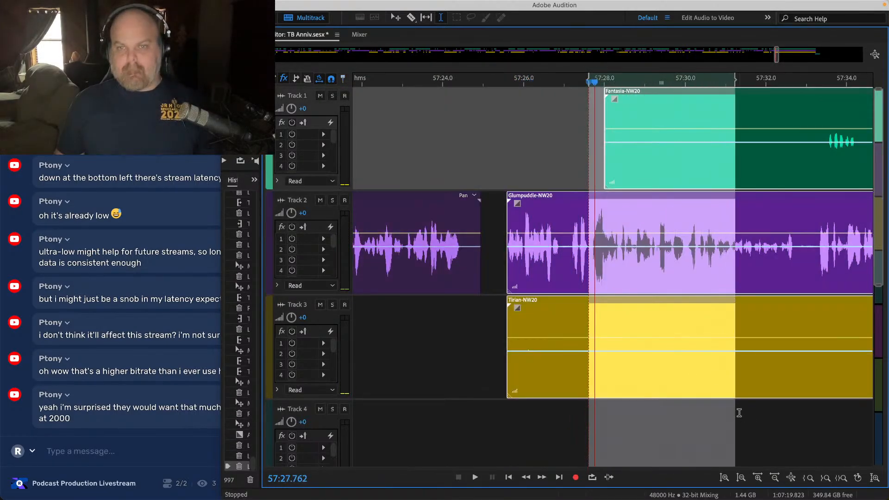
pyautogui.scroll(3, 511, 259)
pyautogui.moveTo(514, 195); pyautogui.dragTo(462, 194)
pyautogui.click(435, 162)
pyautogui.press('space')
pyautogui.scroll(-3, 434, 162)
pyautogui.scroll(-1, 435, 162)
pyautogui.press('space')
# Step: Overlap the clips after the 57:24.9 cut slightly with the preceding Track 2 clip to form a short crossfade, and play it back
pyautogui.moveTo(492, 131); pyautogui.dragTo(651, 359)
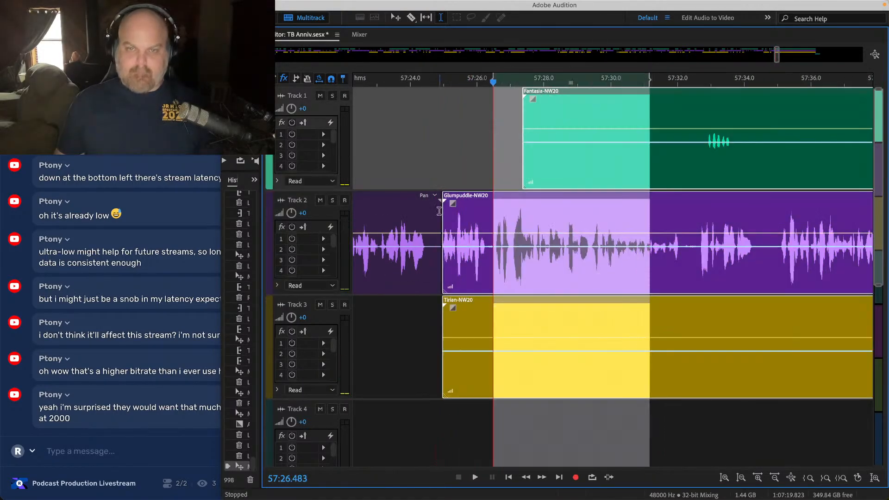
pyautogui.scroll(5, 439, 208)
pyautogui.click(414, 134)
pyautogui.scroll(-3, 414, 134)
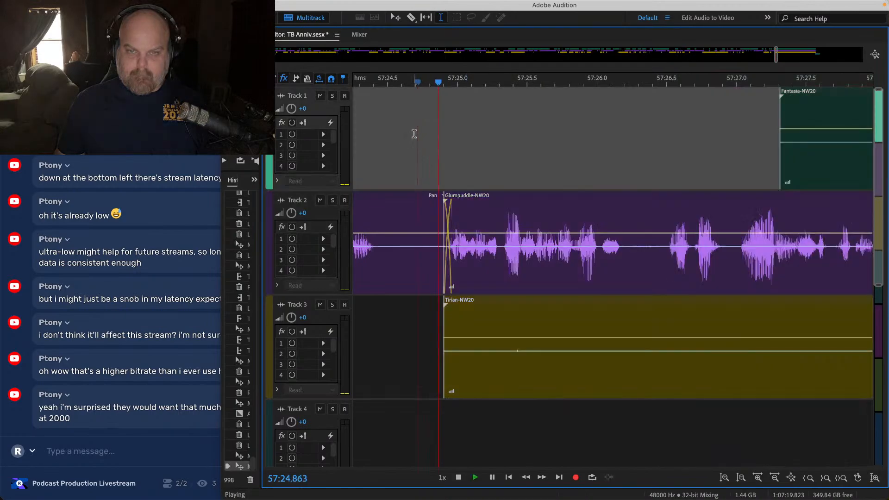
pyautogui.press('space')
pyautogui.press('space')
# Step: Delete the start of the Track 3 clip up to about 57:27.3 and play back from before the 57:24.9 join
pyautogui.moveTo(409, 322); pyautogui.dragTo(494, 323)
pyautogui.press('Delete')
pyautogui.click(378, 128)
pyautogui.press('space')
pyautogui.scroll(3, 399, 142)
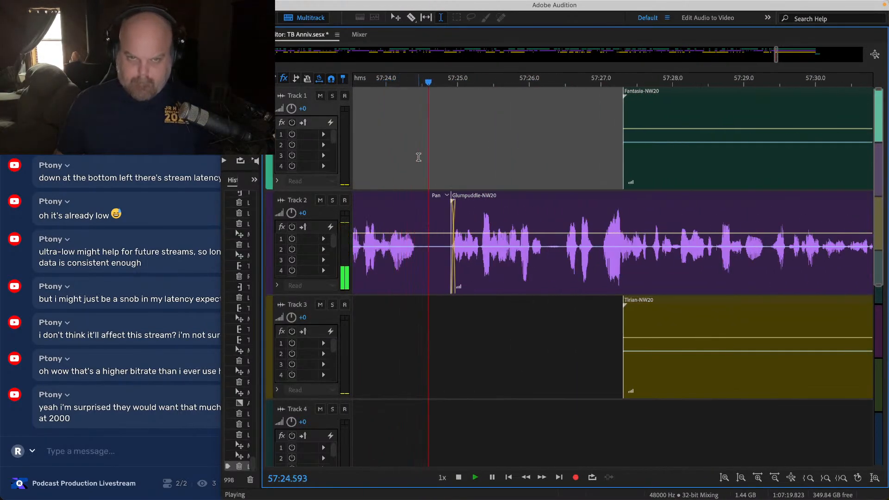
# Step: Trim the starts of the Track 1 and Track 3 clips together to about 57:32.7 and play back the passage
pyautogui.scroll(-5, 419, 157)
pyautogui.click(484, 325)
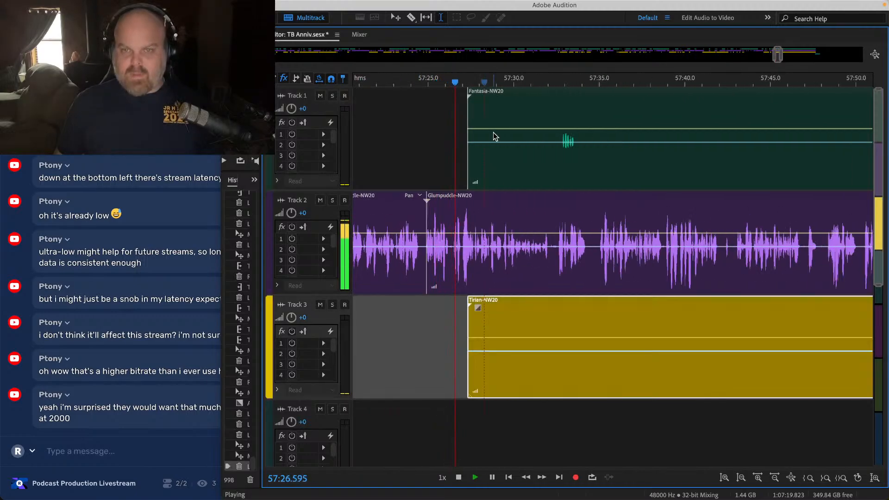
pyautogui.keyDown('super'); pyautogui.click(494, 134); pyautogui.keyUp('super')
pyautogui.moveTo(469, 106); pyautogui.dragTo(563, 111)
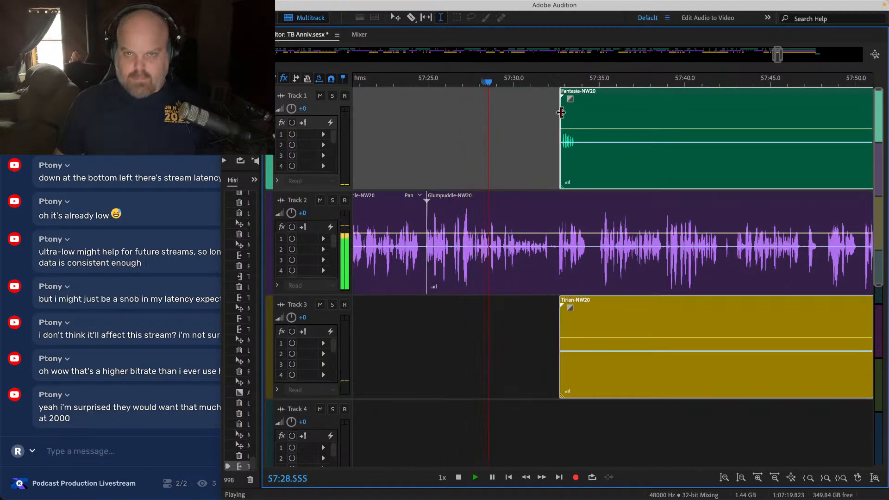
pyautogui.click(417, 129)
pyautogui.scroll(2, 447, 148)
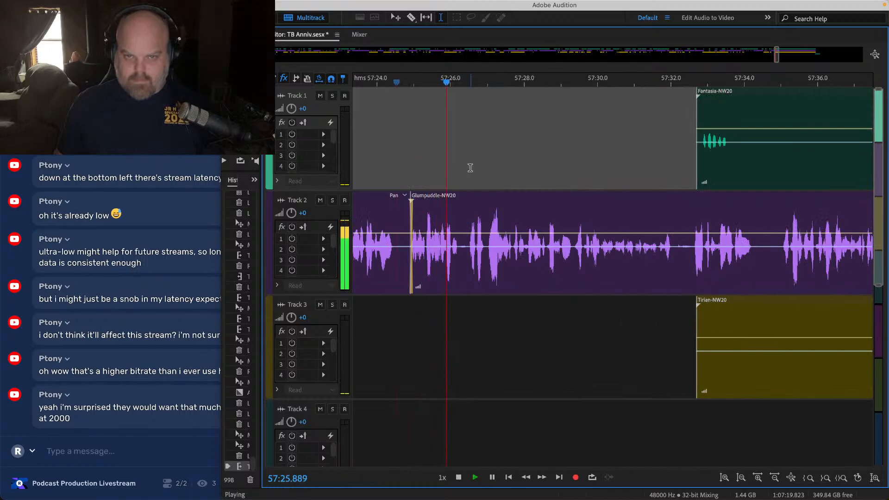
pyautogui.scroll(2, 485, 213)
pyautogui.scroll(-5, 486, 220)
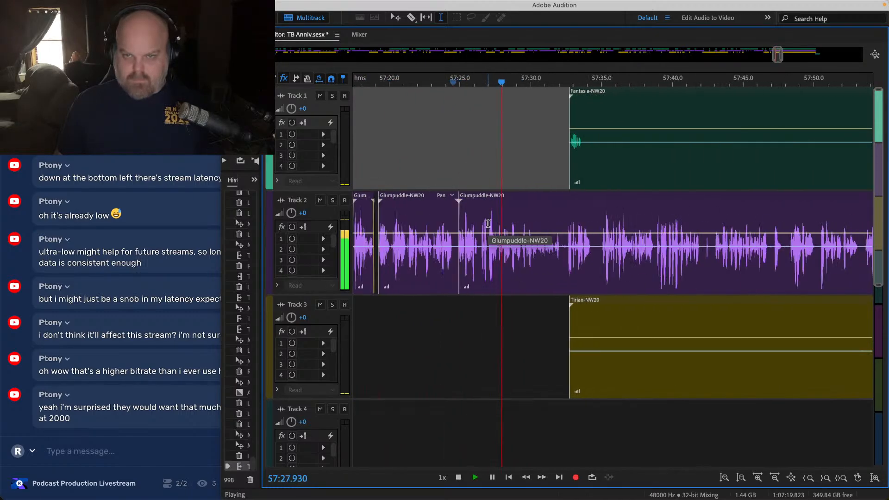
# Step: Trim the start of the Track 3 clip to about 57:40 and save the session
pyautogui.click(544, 157)
pyautogui.hscroll(3, 467, 306)
pyautogui.scroll(-2, 463, 315)
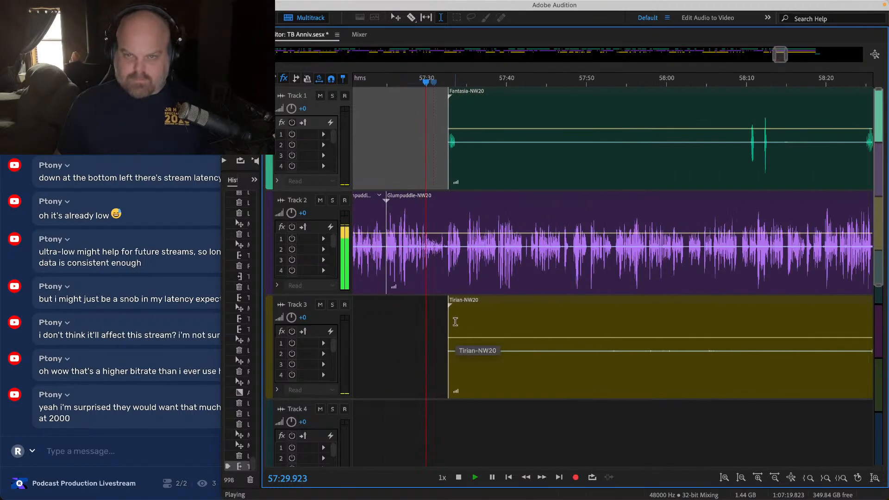
pyautogui.moveTo(449, 320); pyautogui.dragTo(510, 322)
pyautogui.hotkey('ctrl', 's')
pyautogui.click(489, 317)
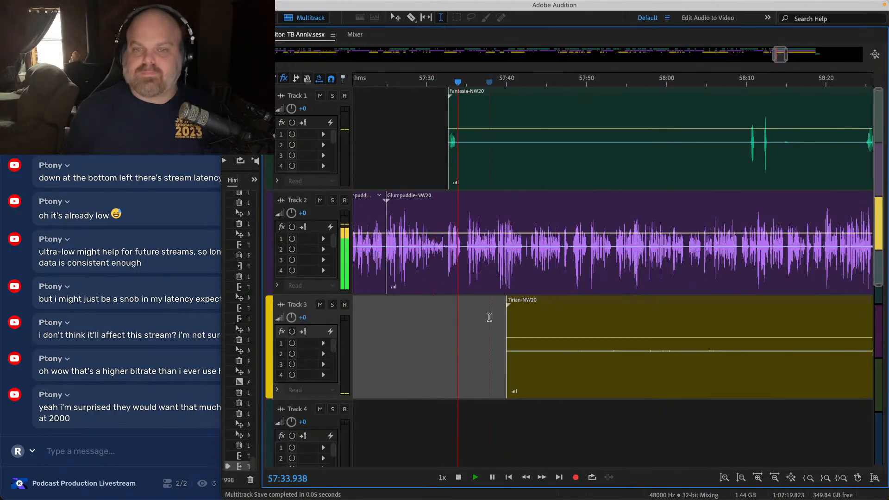
# Step: Ripple delete the section from about 57:47.2 to 57:48.3 across all three tracks and play back the audio before the join
pyautogui.scroll(2, 511, 265)
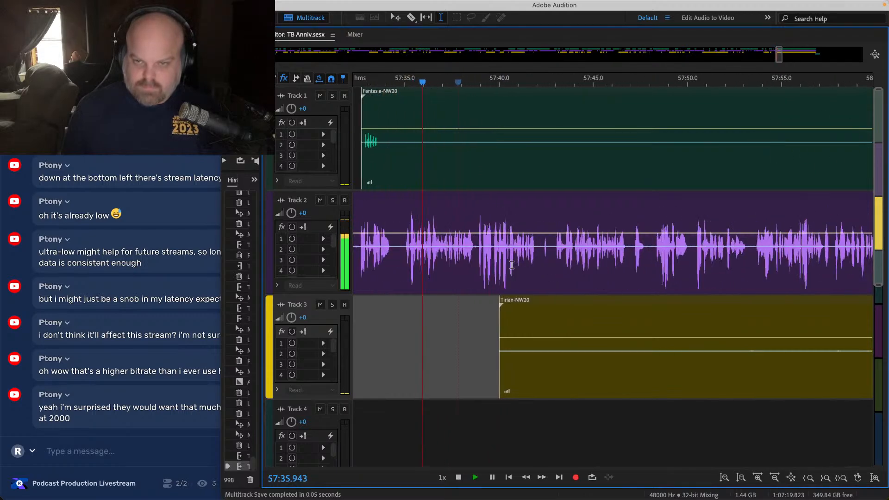
pyautogui.scroll(1, 527, 261)
pyautogui.scroll(2, 721, 224)
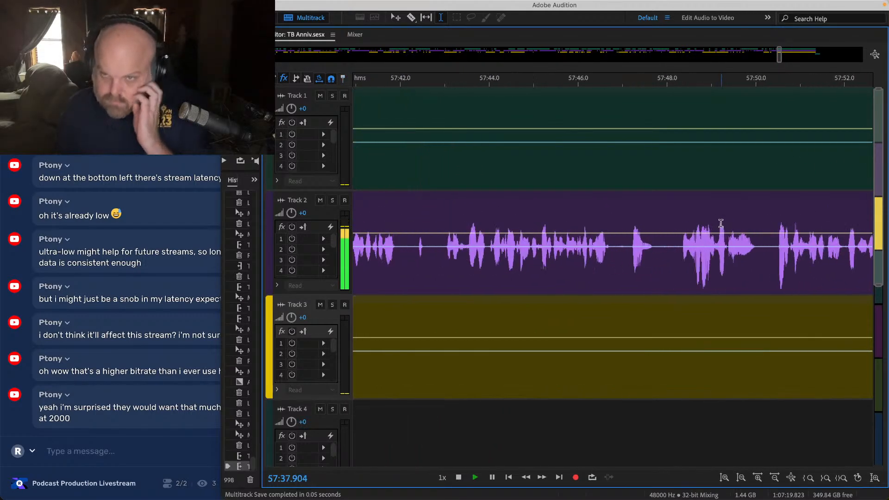
pyautogui.moveTo(681, 102); pyautogui.dragTo(632, 403)
pyautogui.press('super+shift+BackSpace')
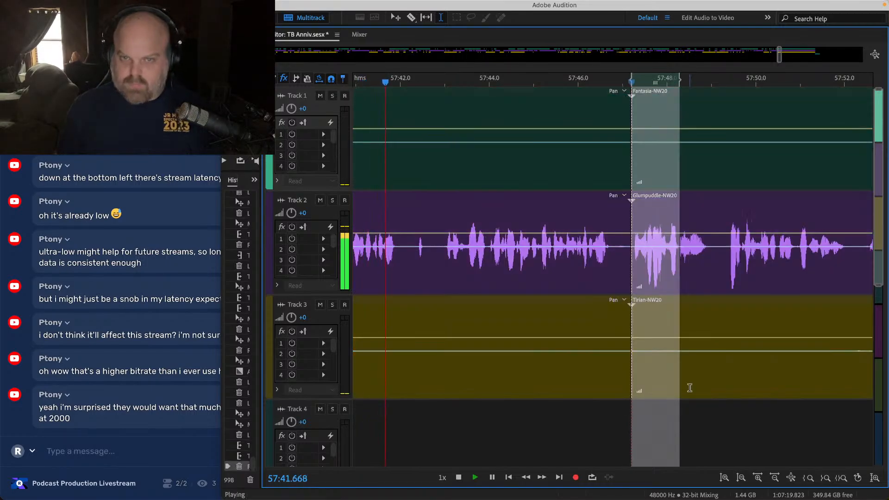
pyautogui.moveTo(690, 389); pyautogui.dragTo(663, 165)
pyautogui.click(501, 232)
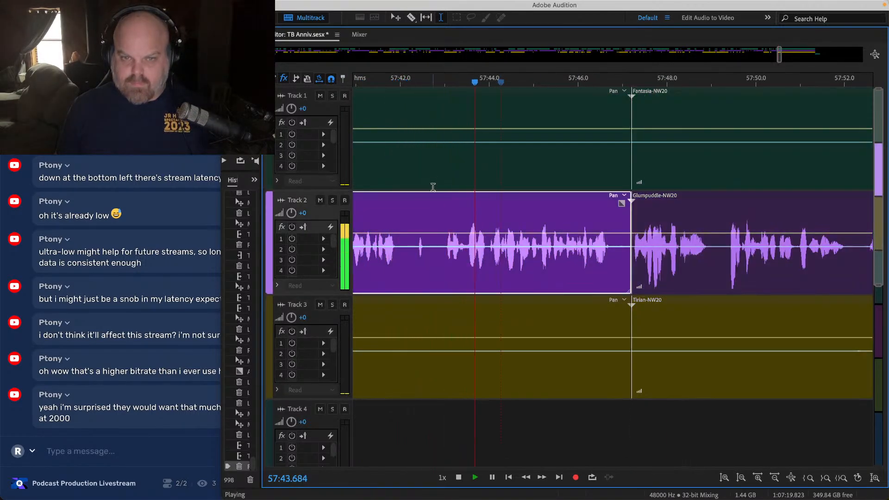
# Step: Ripple delete the section from about 57:42.4 to 57:44.0 across all three tracks and play back the join
pyautogui.hscroll(-2, 433, 189)
pyautogui.click(426, 218)
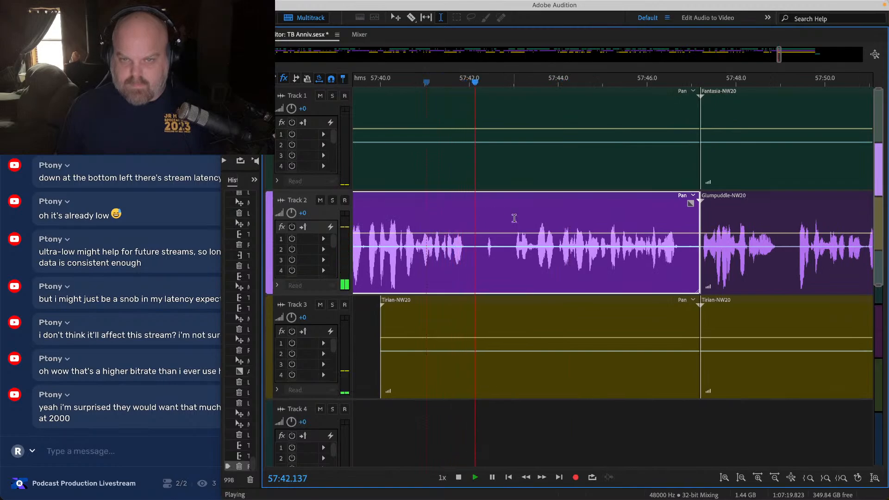
pyautogui.scroll(2, 514, 218)
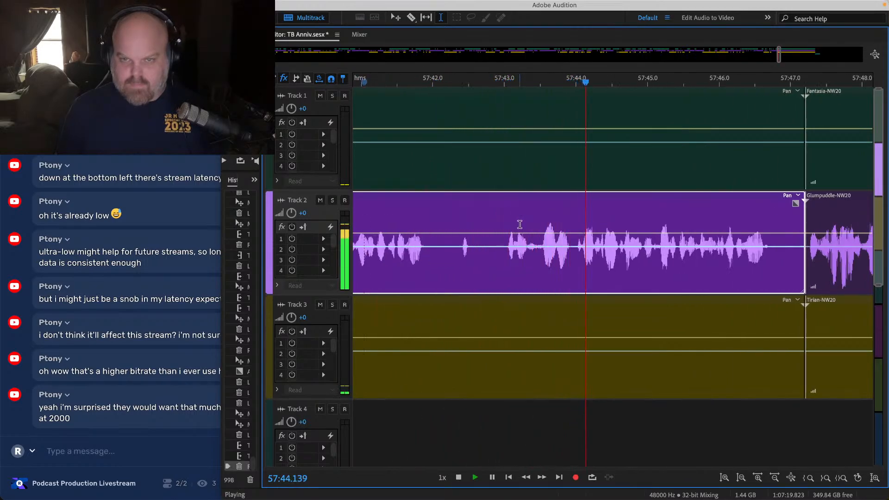
pyautogui.click(573, 225)
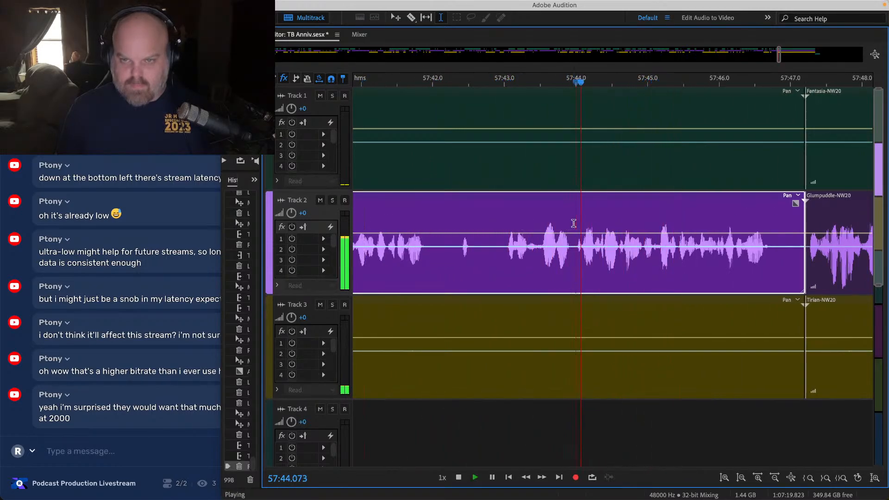
pyautogui.press('space')
pyautogui.moveTo(577, 114); pyautogui.dragTo(458, 341)
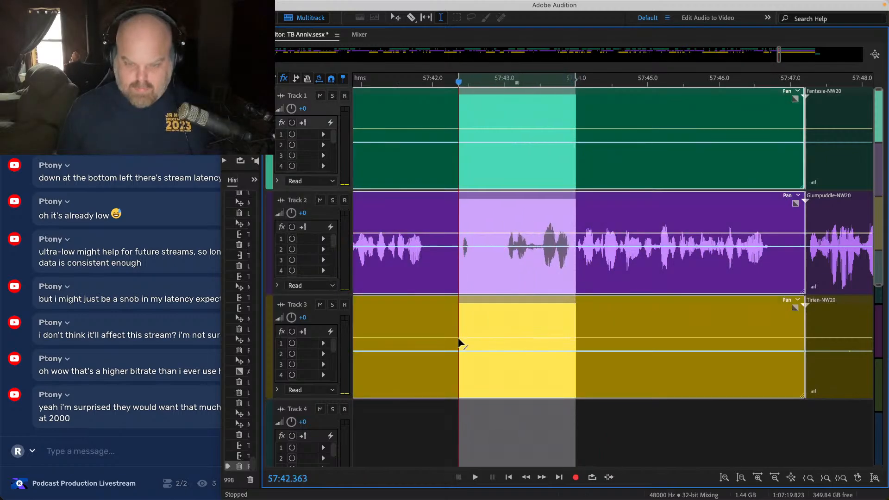
pyautogui.hotkey('shift', 'Delete')
pyautogui.click(382, 225)
pyautogui.press('space')
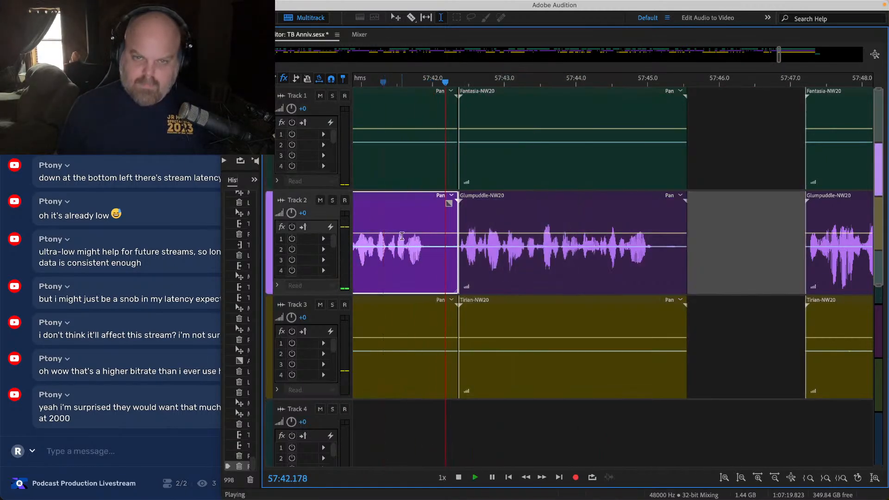
# Step: Move the three clips between the 57:42.4 cut and the gap slightly earlier to form crossfades, and save the session
pyautogui.press('space')
pyautogui.moveTo(564, 359); pyautogui.dragTo(514, 47)
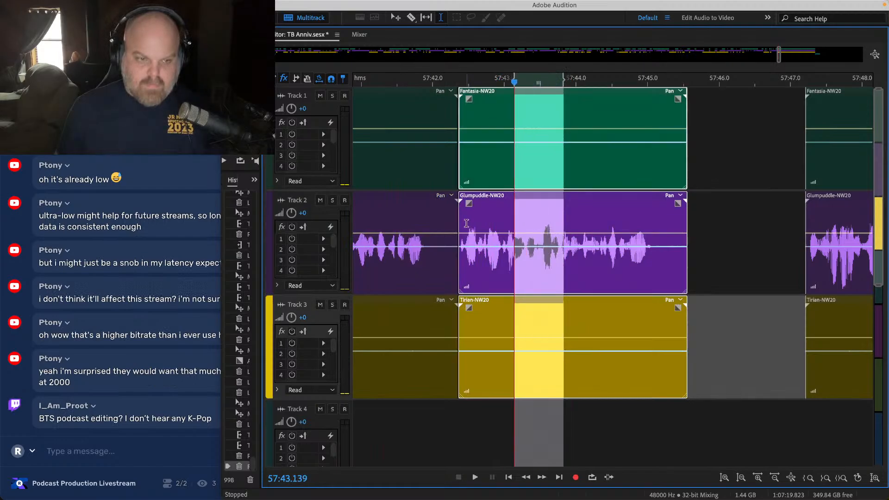
pyautogui.scroll(3, 466, 224)
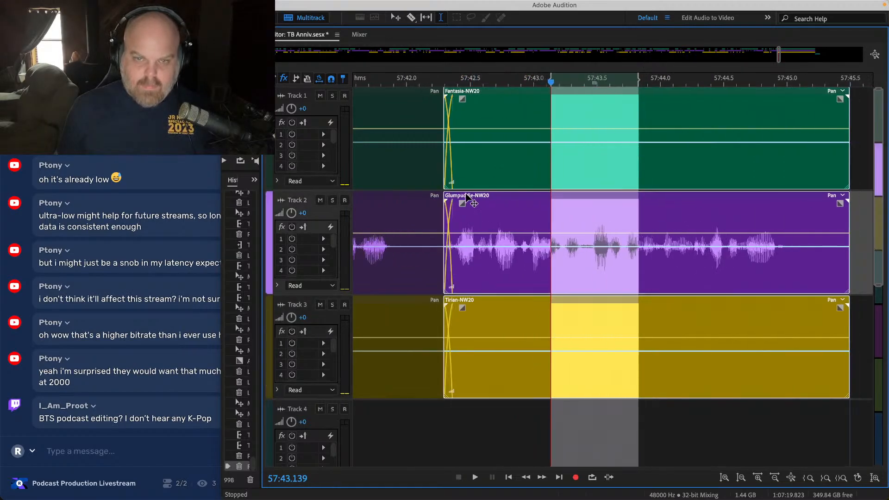
pyautogui.scroll(-4, 434, 220)
pyautogui.press('super+s')
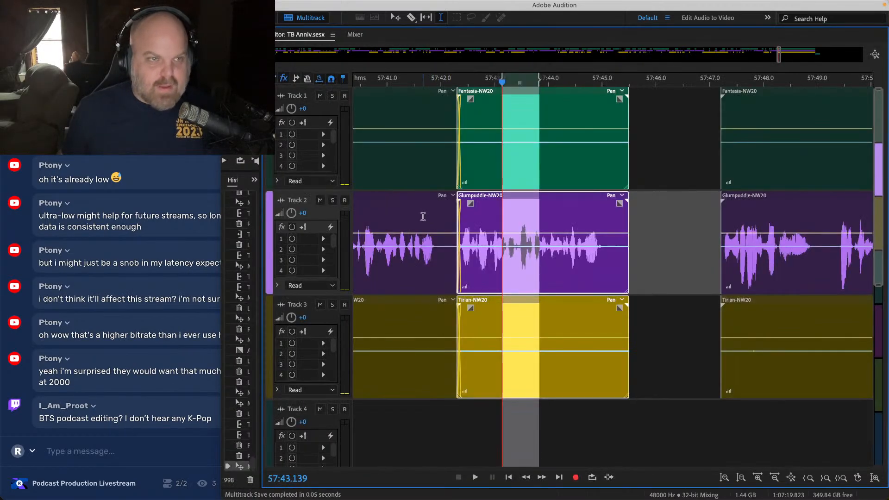
# Step: Delete the audio before the 57:45.5 gap on Track 3 from about 57:41.3 and on Track 1 from about 57:41.0
pyautogui.click(418, 218)
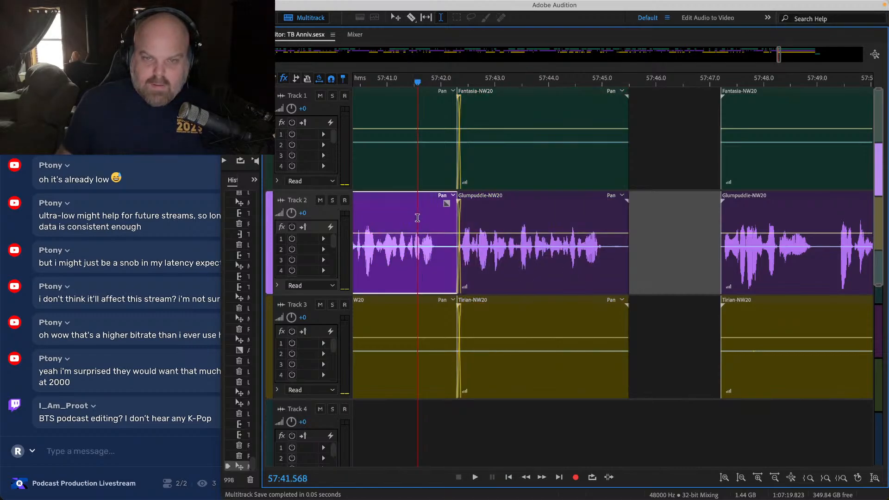
pyautogui.moveTo(642, 321); pyautogui.dragTo(406, 342)
pyautogui.press('Delete')
pyautogui.click(494, 349)
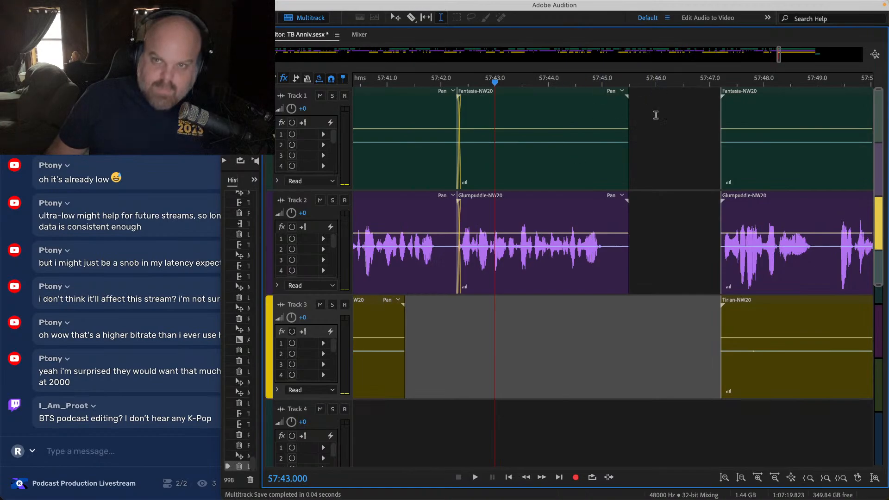
pyautogui.moveTo(656, 115); pyautogui.dragTo(385, 142)
pyautogui.press('Delete')
# Step: Move the three clips after the gap earlier to about 57:45.4 so Track 2 crossfades at the join, and save the session
pyautogui.moveTo(686, 135); pyautogui.dragTo(794, 345)
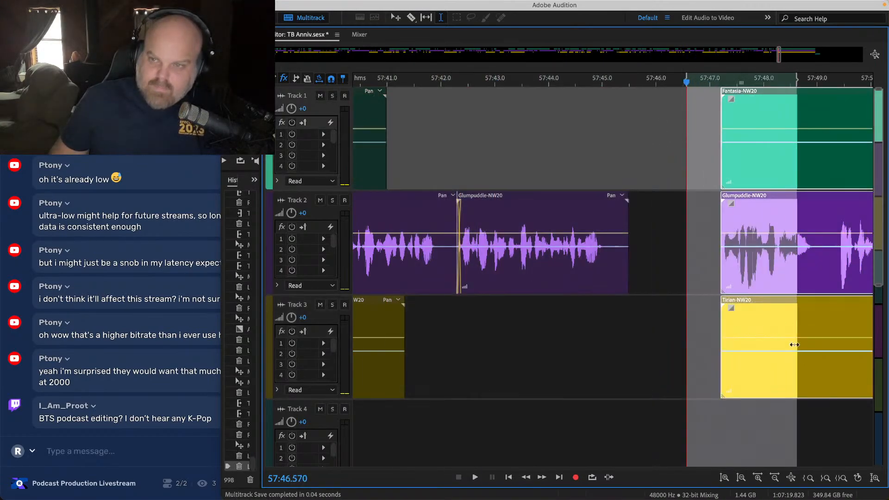
pyautogui.moveTo(737, 199); pyautogui.dragTo(641, 199)
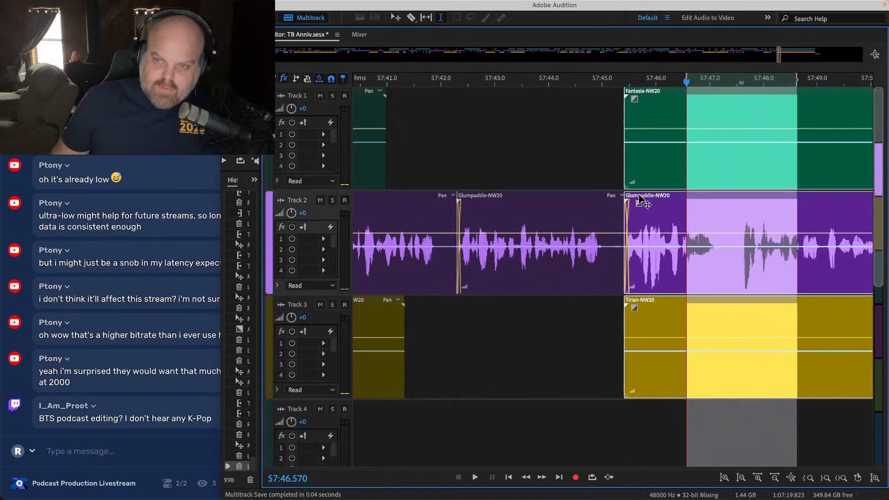
pyautogui.click(454, 163)
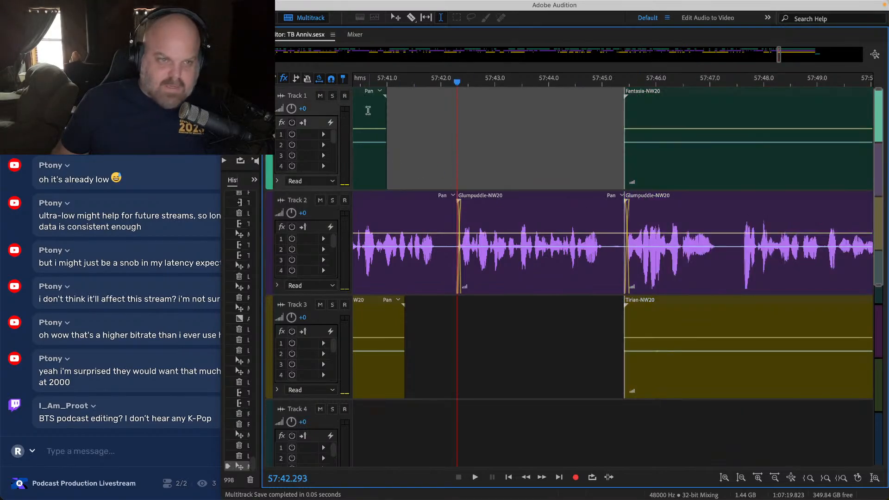
pyautogui.press('super+s')
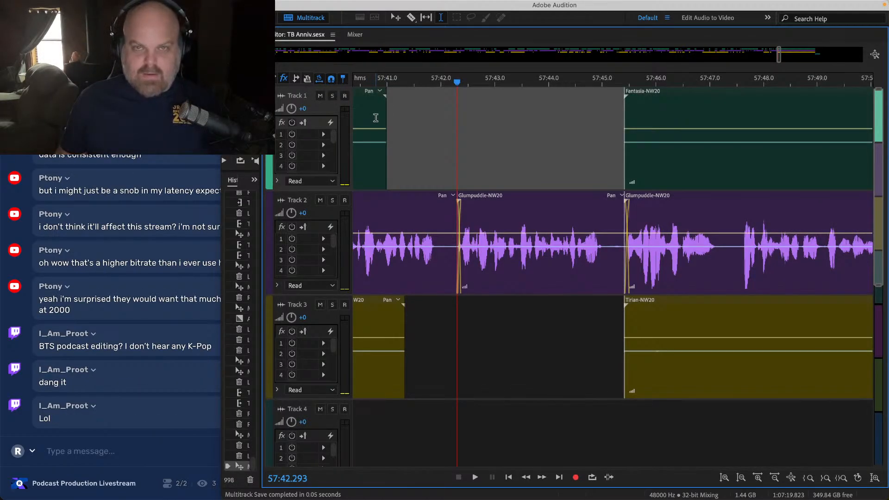
# Step: Play back the edited Track 2 passage from about 57:40.8 and recheck the speech just before the 57:42.3 join
pyautogui.click(375, 119)
pyautogui.press('space')
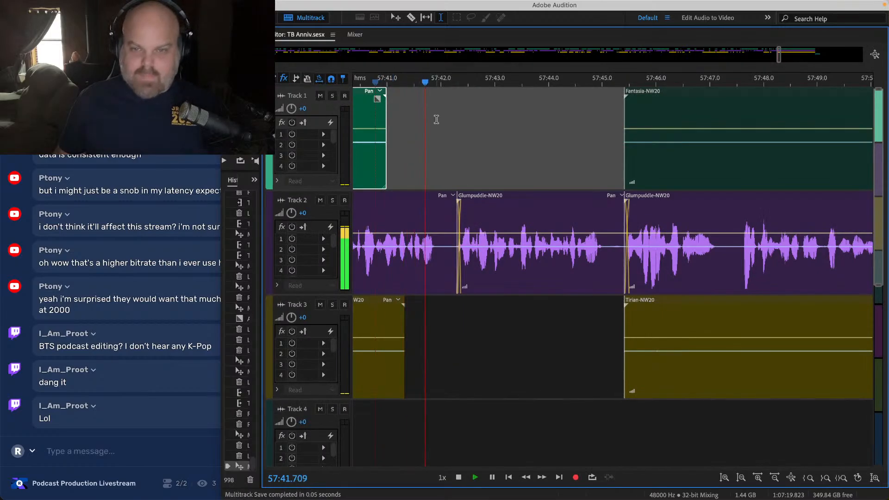
pyautogui.scroll(-4, 436, 120)
pyautogui.scroll(2, 446, 141)
pyautogui.hscroll(-3, 452, 178)
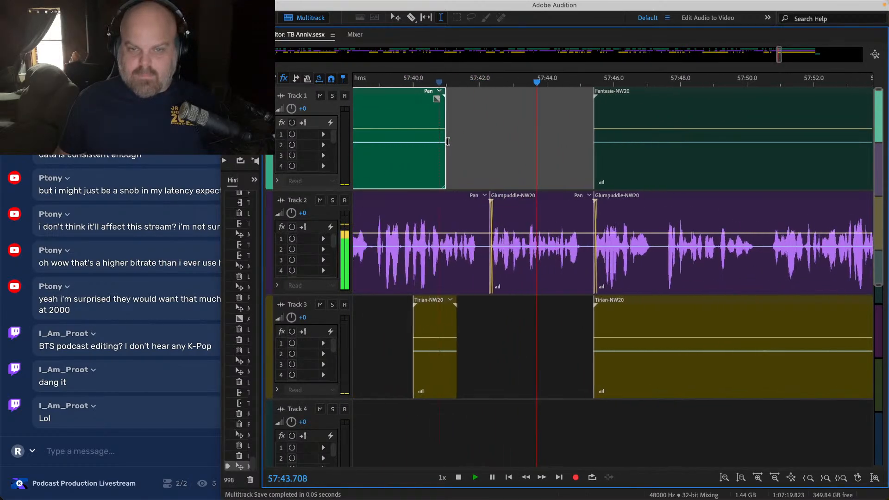
pyautogui.press('space')
pyautogui.click(456, 216)
pyautogui.press('space')
pyautogui.scroll(3, 457, 217)
pyautogui.scroll(2, 590, 218)
pyautogui.press('space')
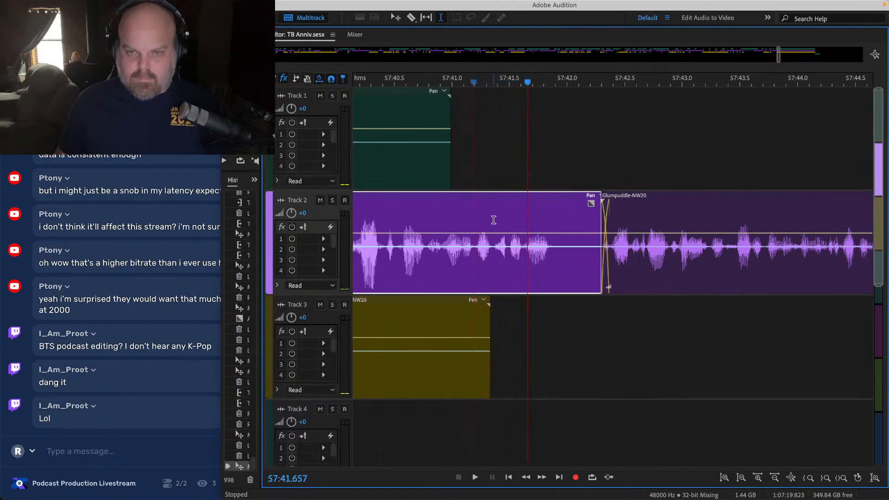
# Step: Delete the Track 2 speech from about 57:41.3 to 57:42.3 and move the clips after it earlier to close the gap
pyautogui.moveTo(491, 219); pyautogui.dragTo(601, 219)
pyautogui.press('Delete')
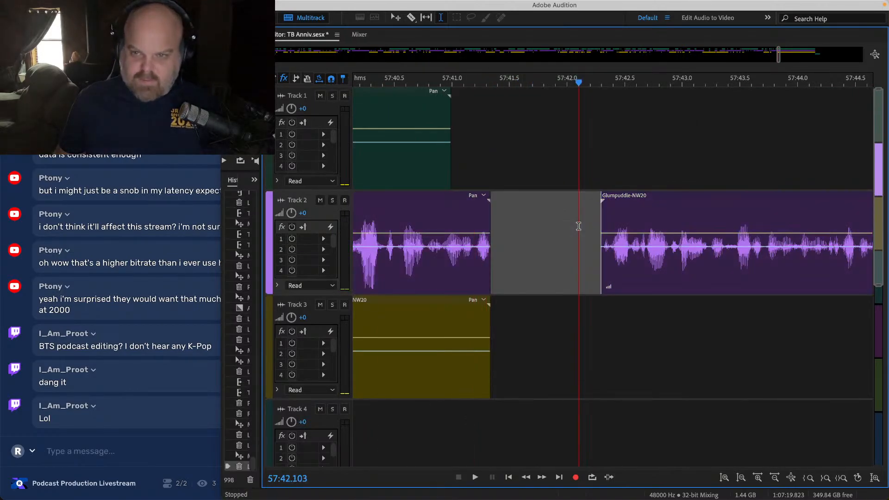
pyautogui.scroll(-3, 597, 221)
pyautogui.moveTo(708, 352); pyautogui.dragTo(818, 402)
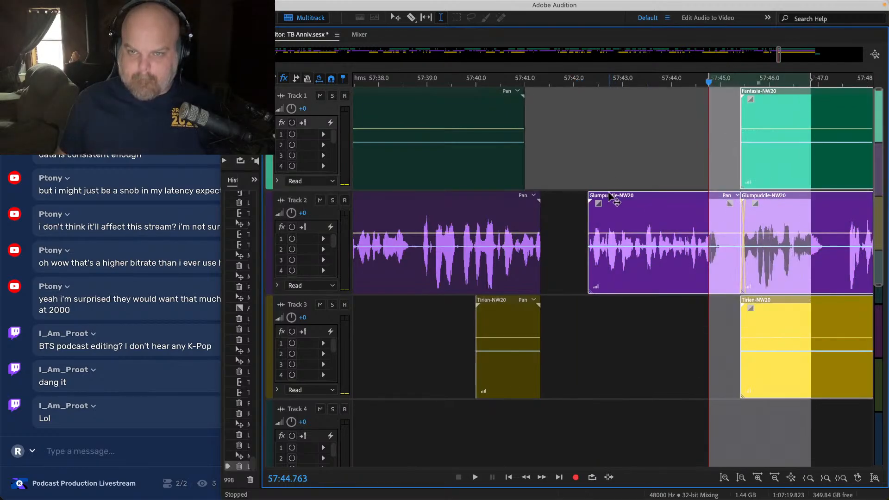
pyautogui.moveTo(611, 199); pyautogui.dragTo(563, 199)
pyautogui.scroll(3, 522, 167)
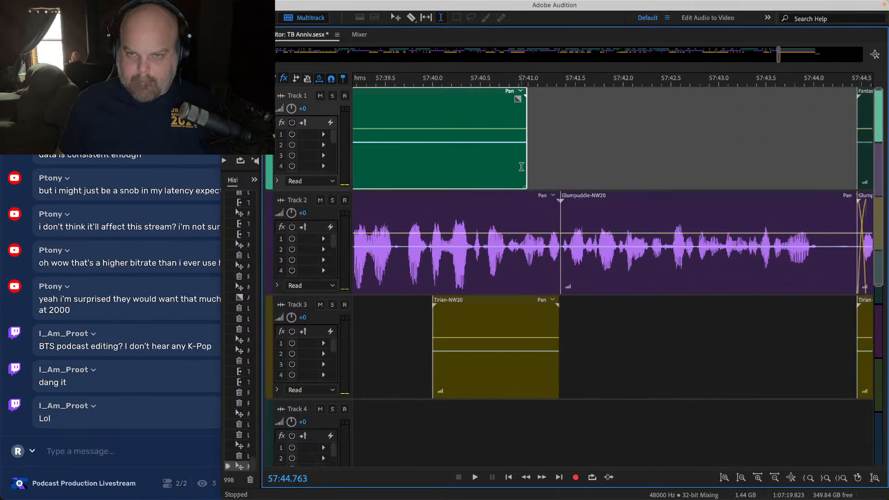
# Step: Play back the Track 2 join at about 57:41.3
pyautogui.click(542, 164)
pyautogui.press('space')
pyautogui.click(536, 204)
pyautogui.scroll(2, 539, 208)
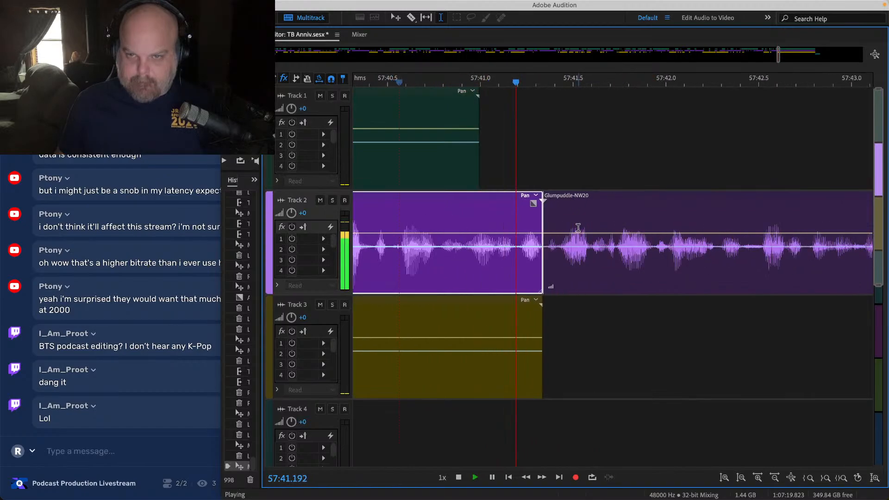
pyautogui.press('space')
pyautogui.doubleClick(543, 221)
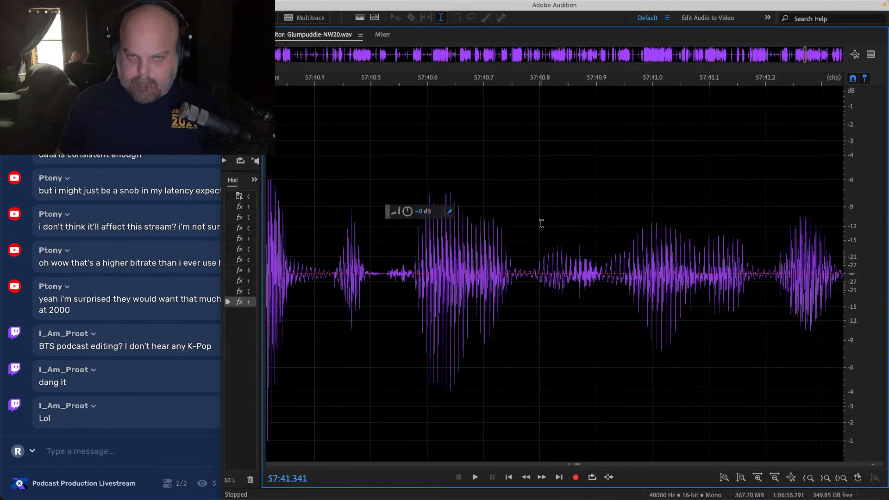
pyautogui.click(311, 19)
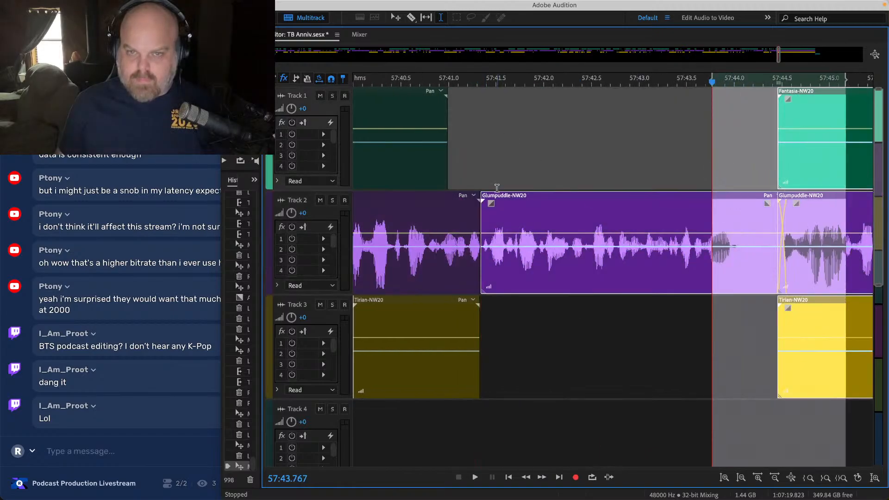
# Step: Move the clips after the join to about 57:41.8 and extend the preceding Track 2 clip's end to about 57:41.5
pyautogui.moveTo(499, 197); pyautogui.dragTo(543, 198)
pyautogui.scroll(3, 464, 192)
pyautogui.moveTo(504, 225); pyautogui.dragTo(536, 223)
# Step: Play back the extended ending of the Track 2 clip from about 57:41.1
pyautogui.click(457, 148)
pyautogui.press('space')
pyautogui.press('space')
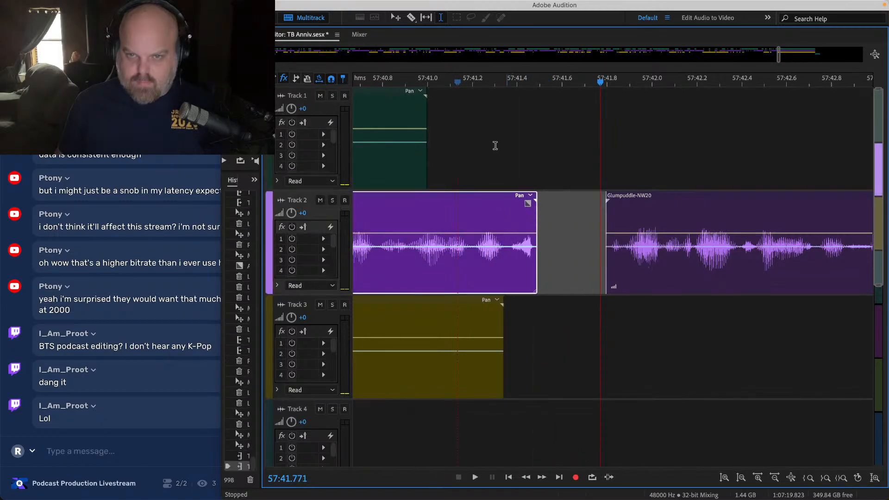
pyautogui.click(487, 132)
pyautogui.press('space')
pyautogui.press('space')
# Step: Select the clips after the Track 2 gap across all three tracks and move them earlier to close it at about 57:41.5
pyautogui.scroll(-5, 500, 214)
pyautogui.moveTo(627, 150); pyautogui.dragTo(786, 392)
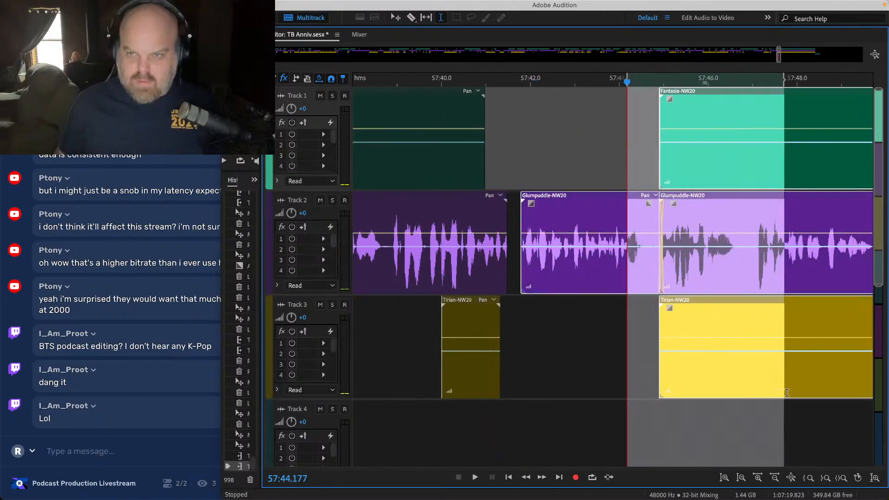
pyautogui.scroll(2, 485, 219)
pyautogui.scroll(4, 484, 219)
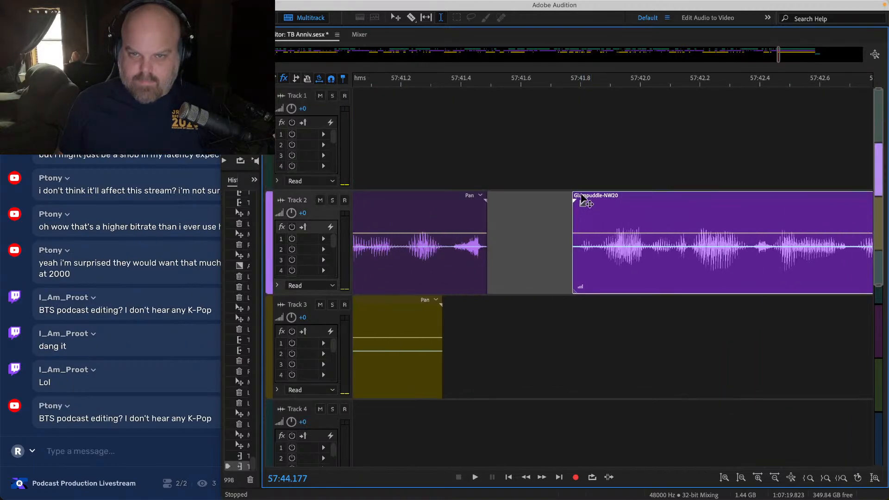
pyautogui.moveTo(590, 196); pyautogui.dragTo(500, 197)
# Step: Play back the closed Track 2 join at about 57:41.5
pyautogui.click(405, 151)
pyautogui.press('space')
pyautogui.press('space')
pyautogui.scroll(-2, 403, 203)
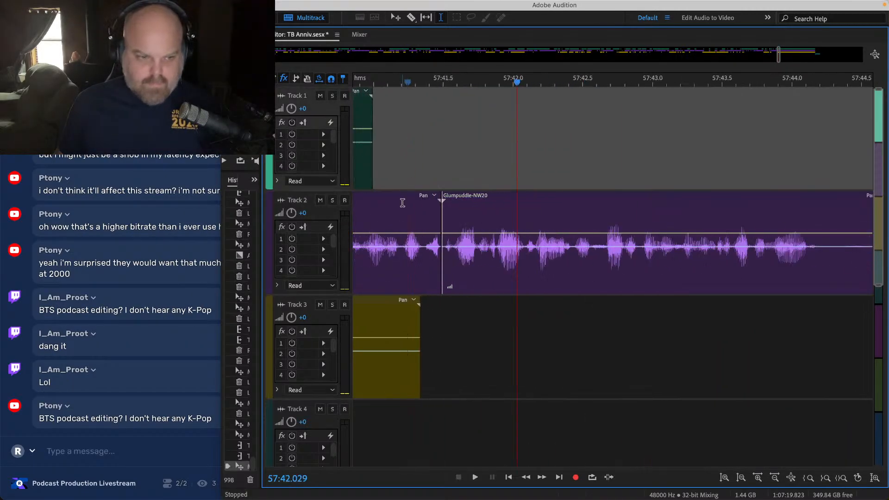
pyautogui.press('space')
pyautogui.scroll(2, 401, 165)
pyautogui.press('space')
# Step: Add a very short fade-in to the Track 2 clip starting at about 57:41.5, save the session, and play back the join
pyautogui.click(496, 216)
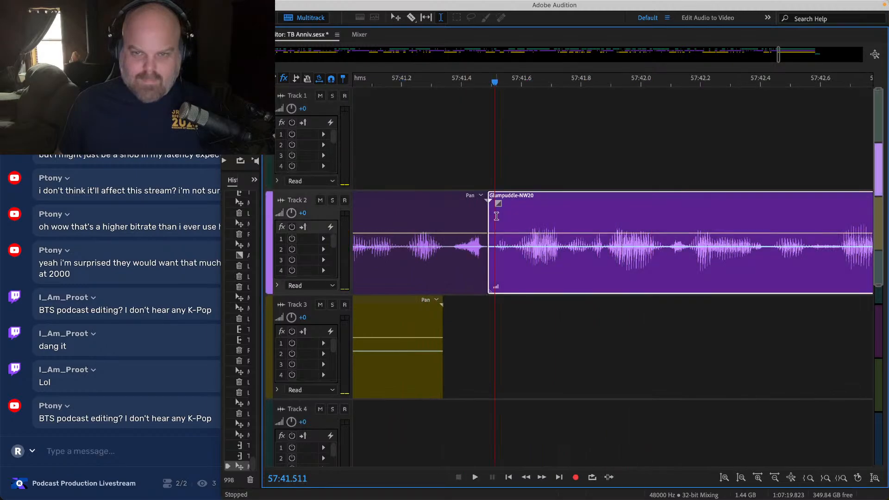
pyautogui.moveTo(498, 205); pyautogui.dragTo(504, 216)
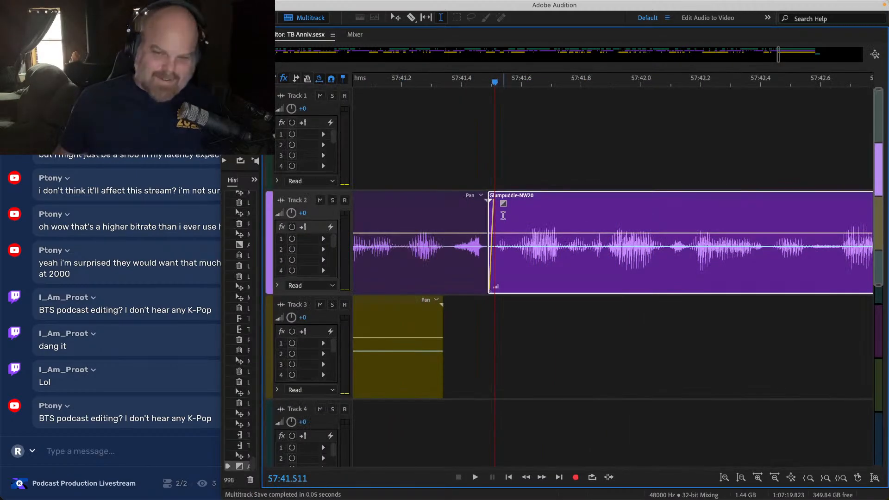
pyautogui.scroll(-3, 446, 151)
pyautogui.click(446, 151)
pyautogui.press('space')
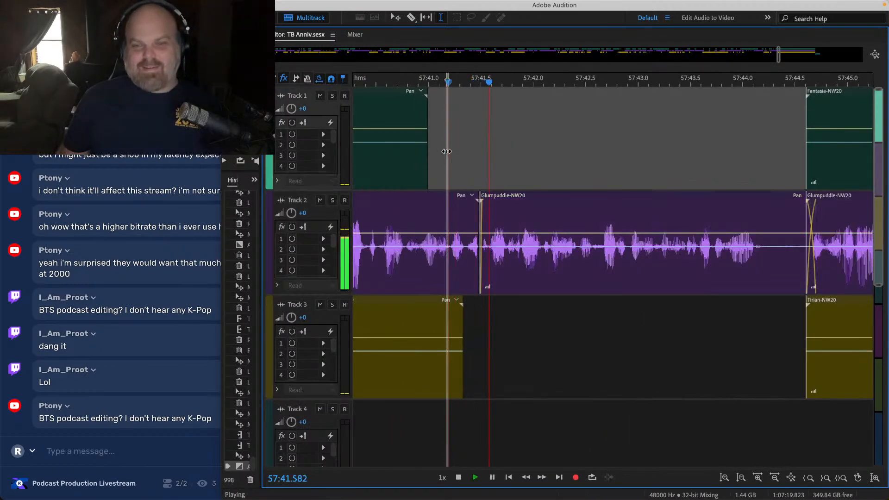
pyautogui.press('space')
# Step: Replay the passage from about 57:40.6 through the faded Track 2 join and save the session
pyautogui.click(392, 119)
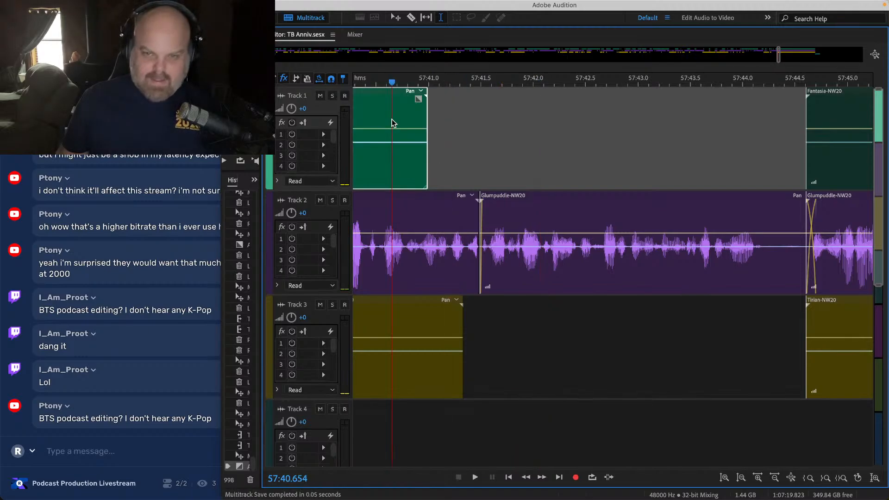
pyautogui.press('space')
pyautogui.scroll(-3, 392, 123)
pyautogui.press('space')
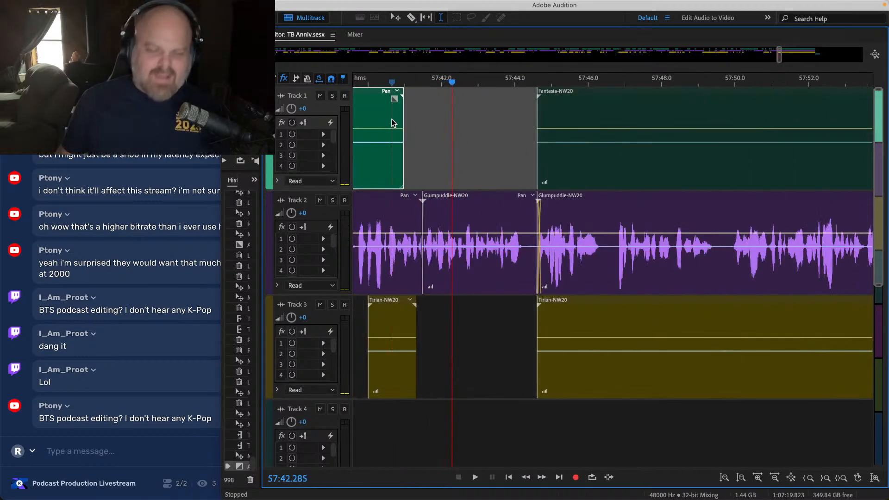
pyautogui.hotkey('ctrl', 's')
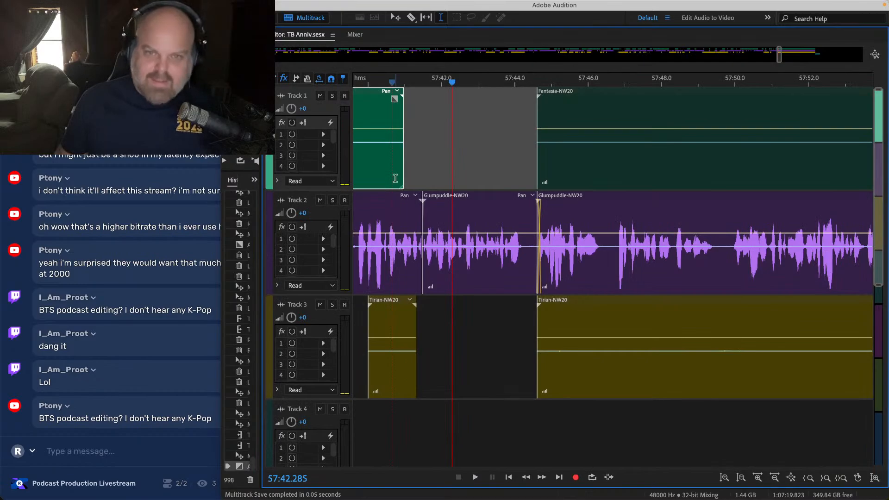
pyautogui.scroll(3, 383, 154)
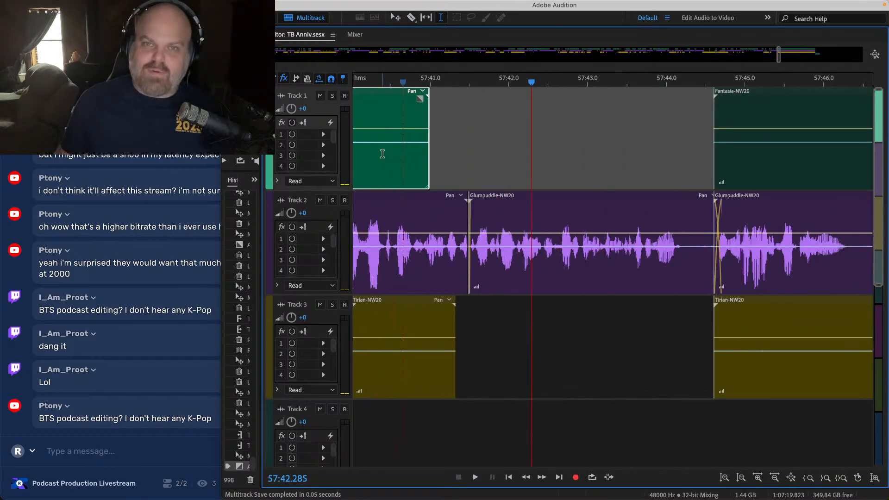
pyautogui.click(391, 115)
pyautogui.press('space')
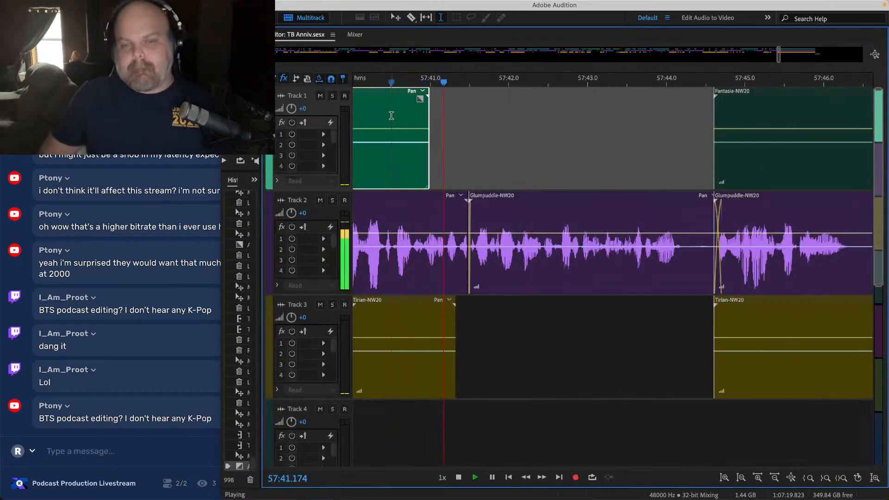
# Step: Delete the short silent Track 3 clip that ends at about 57:41.3
pyautogui.scroll(-3, 391, 116)
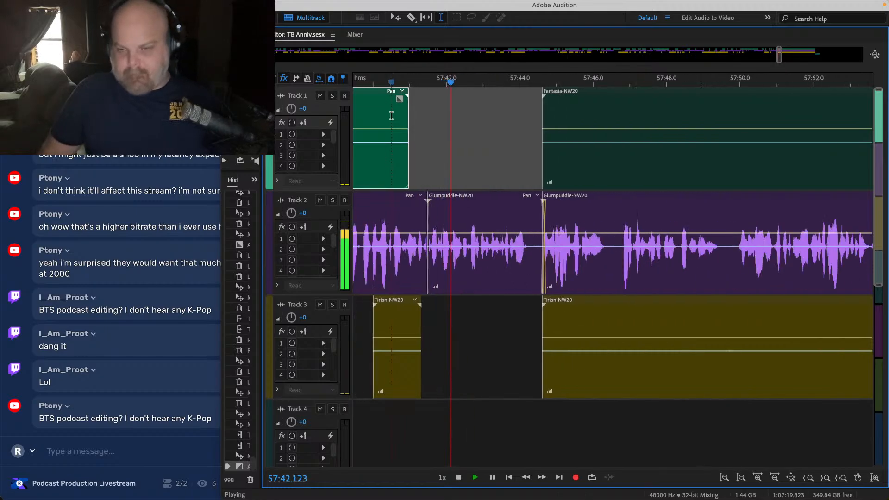
pyautogui.click(389, 330)
pyautogui.press('Delete')
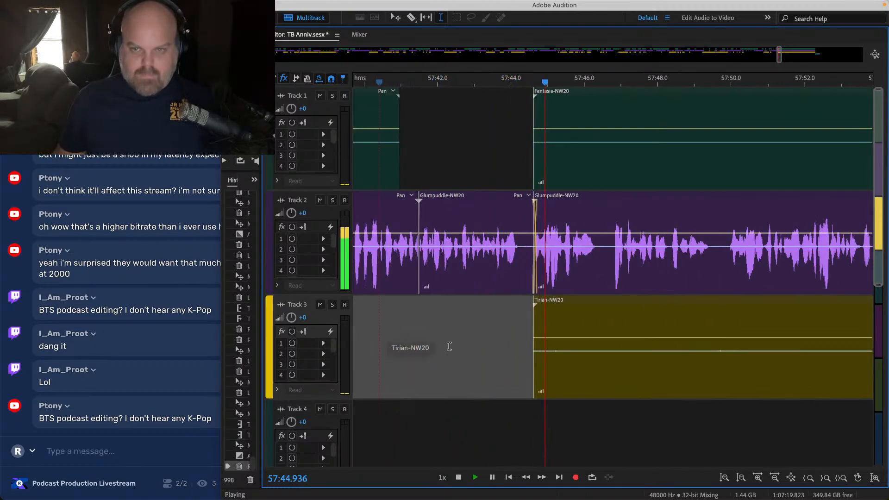
# Step: Play back the Track 2 speech around the 57:44.6 crossfade to check its opening words
pyautogui.moveTo(637, 340); pyautogui.dragTo(505, 152)
pyautogui.press('space')
pyautogui.scroll(2, 504, 151)
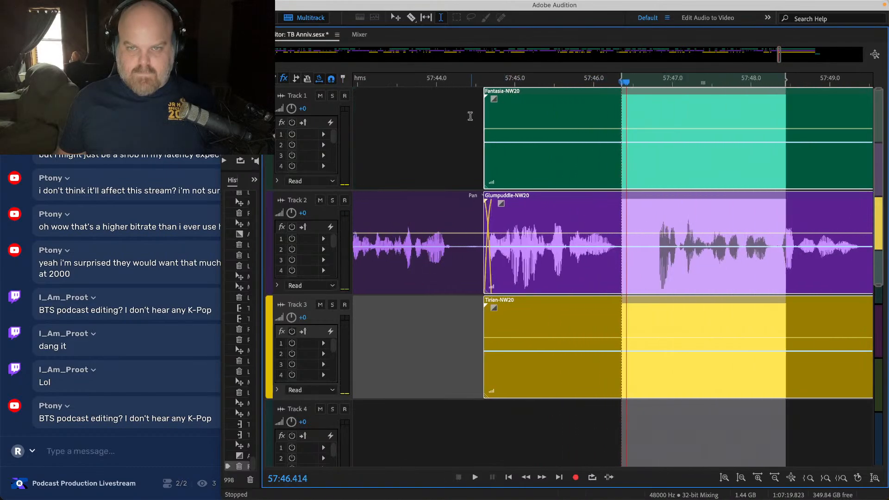
pyautogui.scroll(3, 469, 115)
pyautogui.click(469, 115)
pyautogui.press('space')
pyautogui.press('space')
pyautogui.click(589, 218)
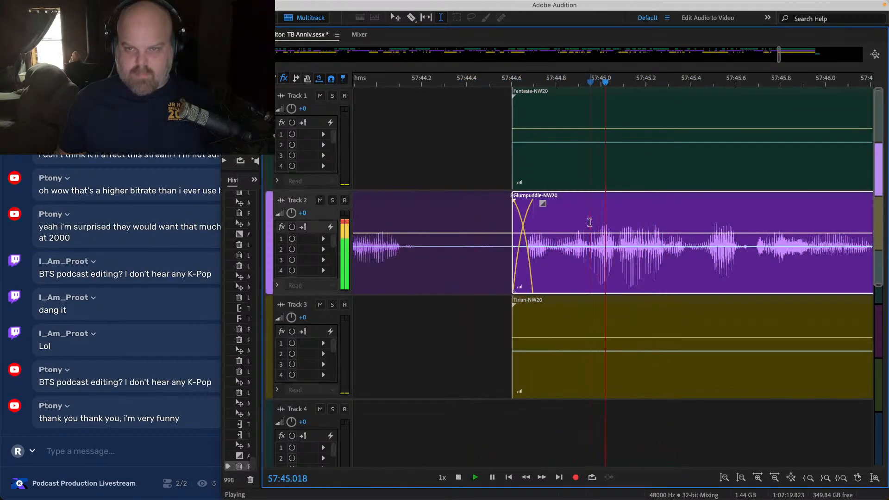
# Step: Ripple-delete the audio from about 57:44.6 to 57:44.9 on all three tracks, play back the join, and save the session
pyautogui.moveTo(592, 123); pyautogui.dragTo(513, 343)
pyautogui.press('shift+super+BackSpace')
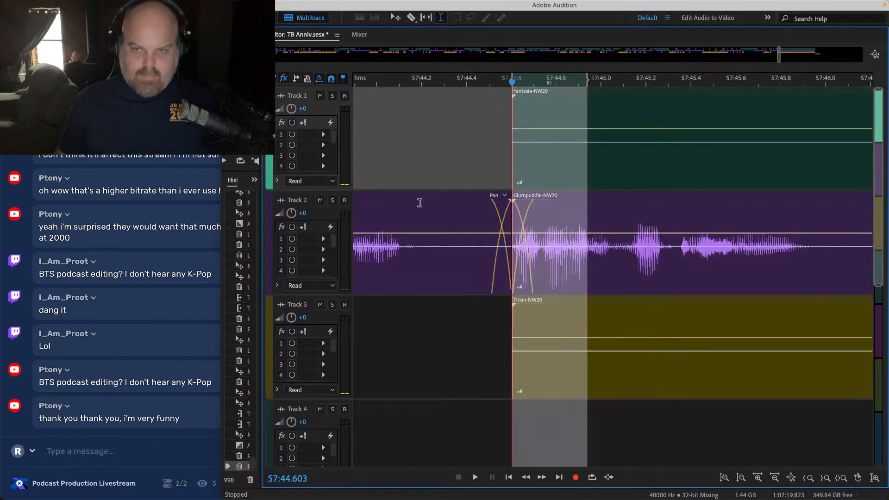
pyautogui.click(396, 159)
pyautogui.press('space')
pyautogui.scroll(-4, 395, 159)
pyautogui.press('super+s')
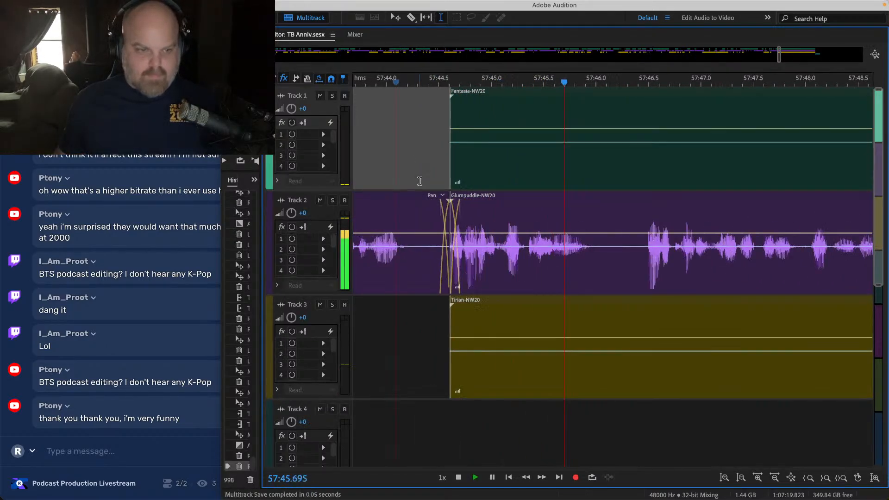
# Step: Trim the silent start of the Track 1 and Track 3 clips together to about 58:06.4 and save the session
pyautogui.scroll(-5, 438, 340)
pyautogui.click(509, 327)
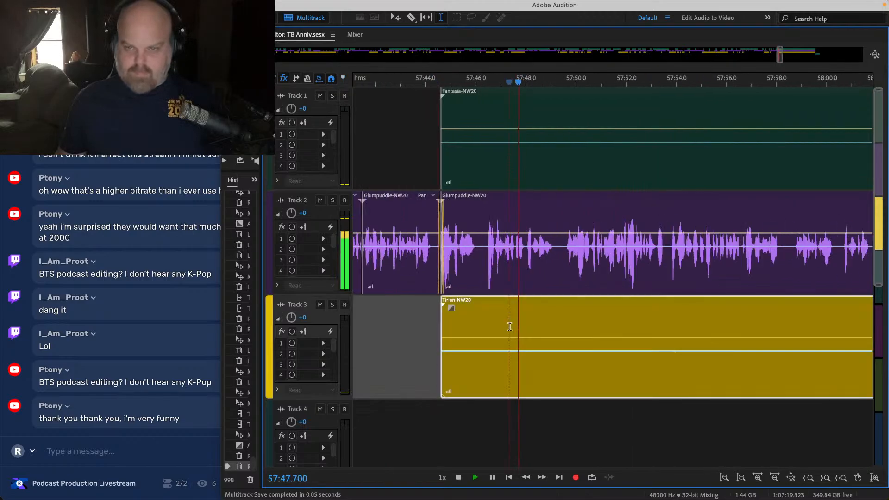
pyautogui.keyDown('super'); pyautogui.click(493, 132); pyautogui.keyUp('super')
pyautogui.moveTo(440, 113); pyautogui.dragTo(664, 117)
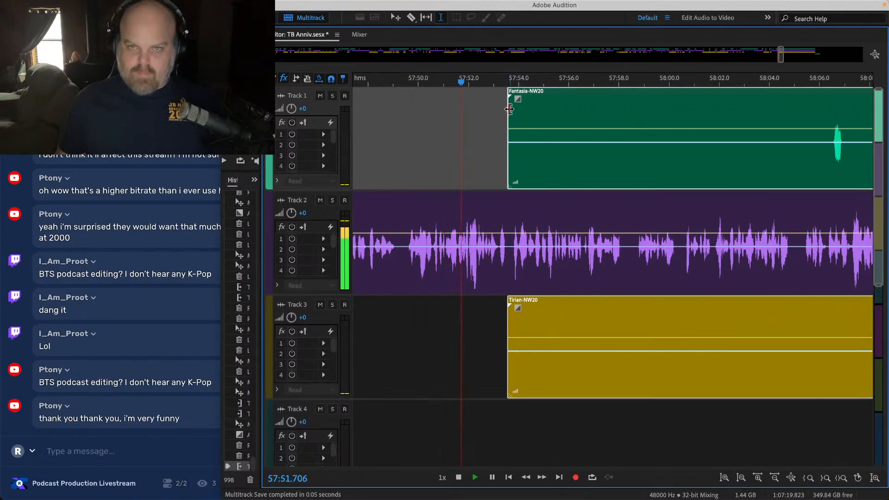
pyautogui.moveTo(509, 109); pyautogui.dragTo(829, 111)
pyautogui.click(764, 133)
pyautogui.press('super+s')
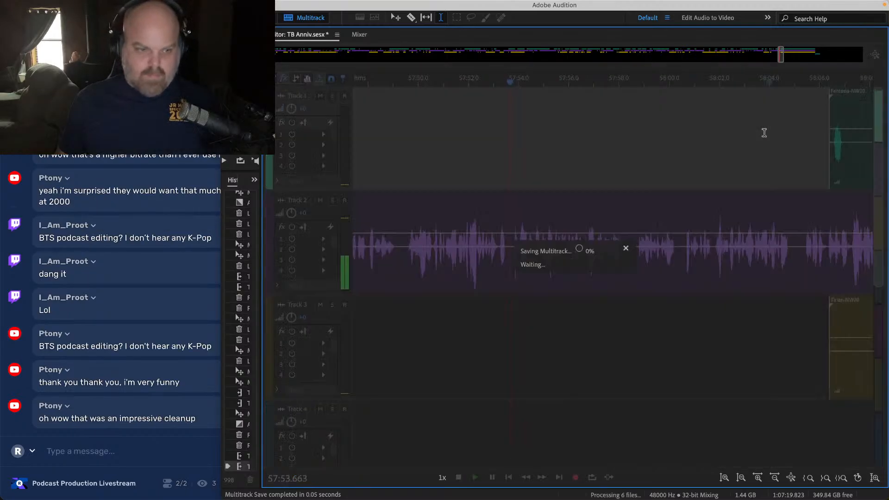
pyautogui.press('space')
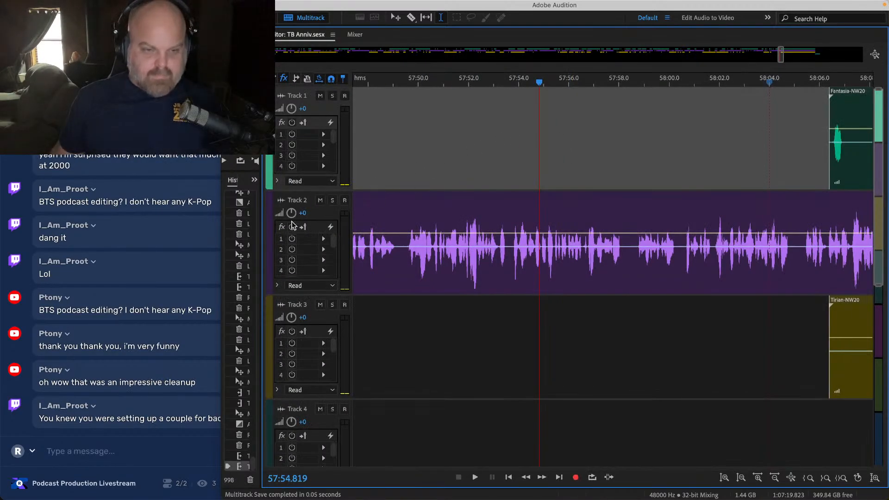
pyautogui.click(173, 263)
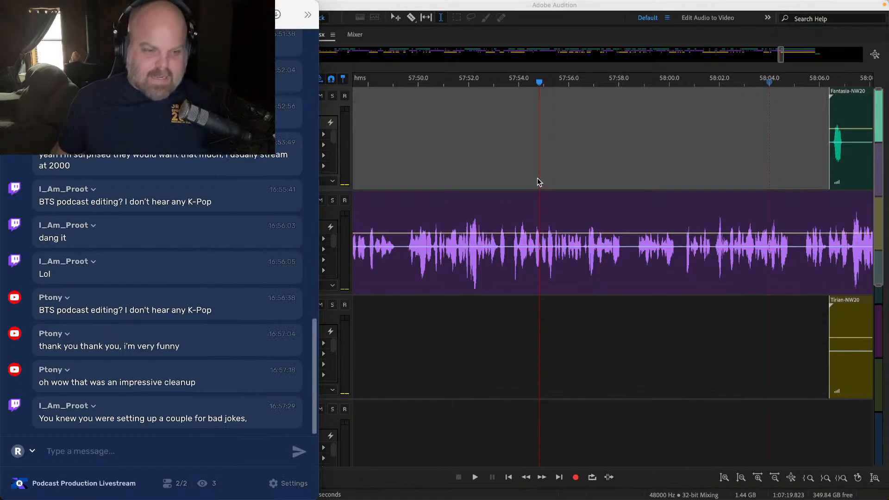
pyautogui.click(533, 155)
pyautogui.press('space')
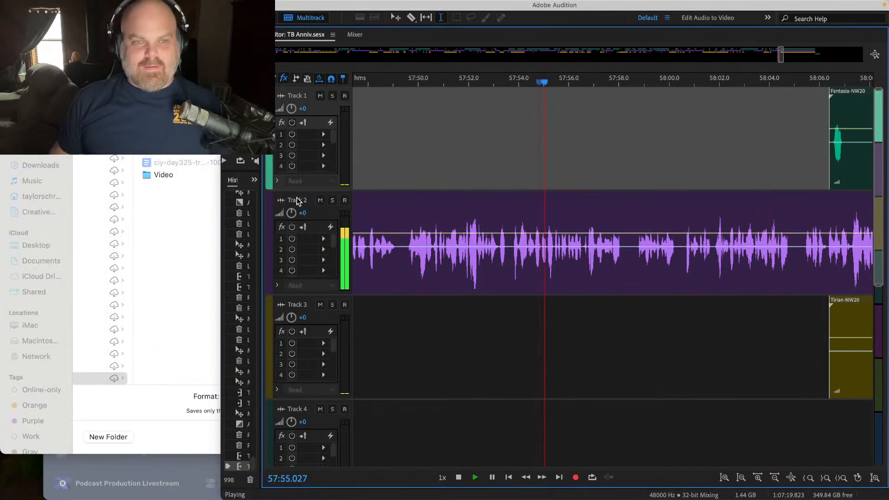
pyautogui.click(179, 380)
pyautogui.click(373, 435)
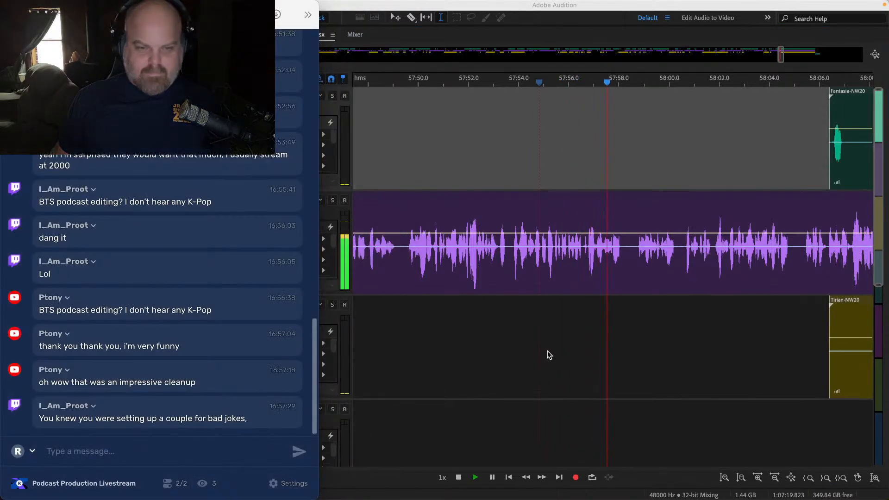
# Step: Trim the silent start of the Track 3 clip to about 58:23 and save the session
pyautogui.click(550, 355)
pyautogui.hscroll(2, 641, 338)
pyautogui.click(618, 341)
pyautogui.press('-')
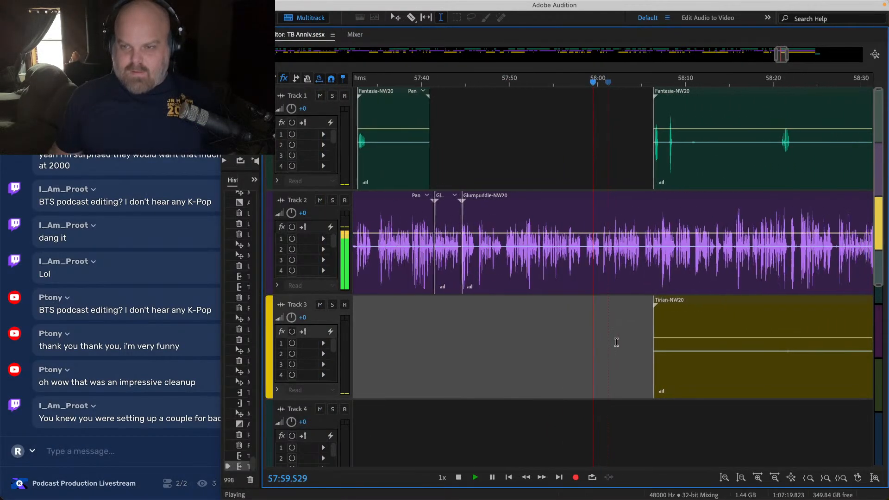
pyautogui.hscroll(2, 614, 342)
pyautogui.press('super+s')
pyautogui.hscroll(1, 551, 316)
pyautogui.scroll(1, 536, 306)
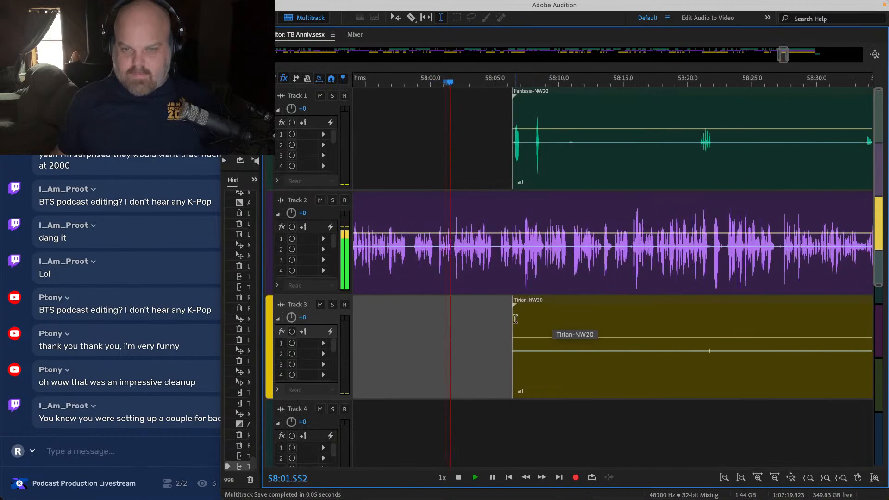
pyautogui.moveTo(515, 318); pyautogui.dragTo(727, 318)
pyautogui.scroll(2, 672, 285)
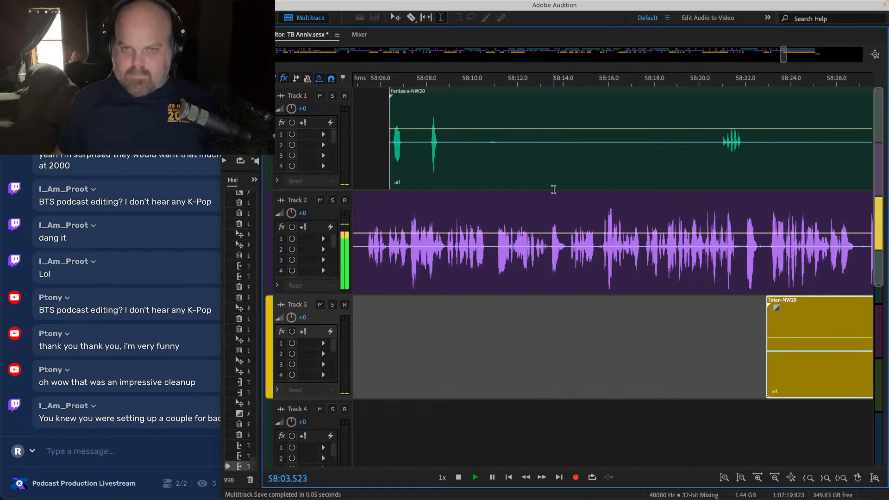
pyautogui.press('space')
pyautogui.press('super+s')
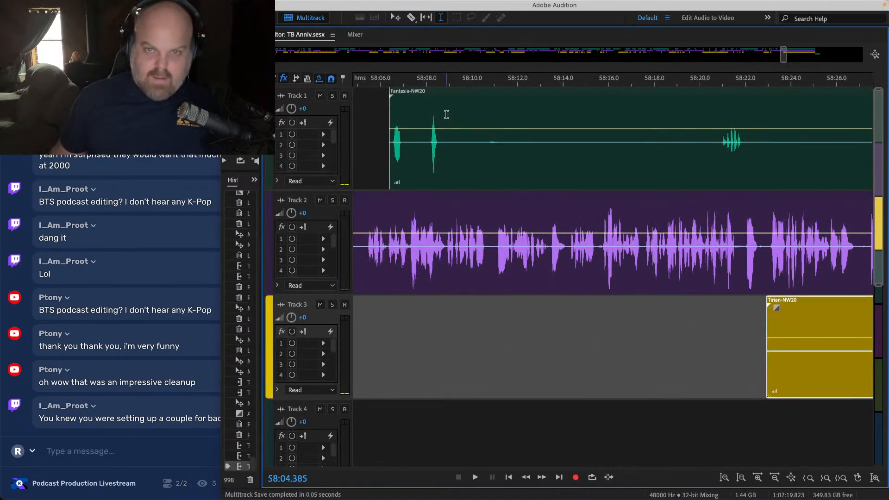
# Step: Delete the silent Track 1 audio from about 58:08.9 to 58:20.7
pyautogui.moveTo(447, 115); pyautogui.dragTo(715, 135)
pyautogui.press('Delete')
pyautogui.click(686, 126)
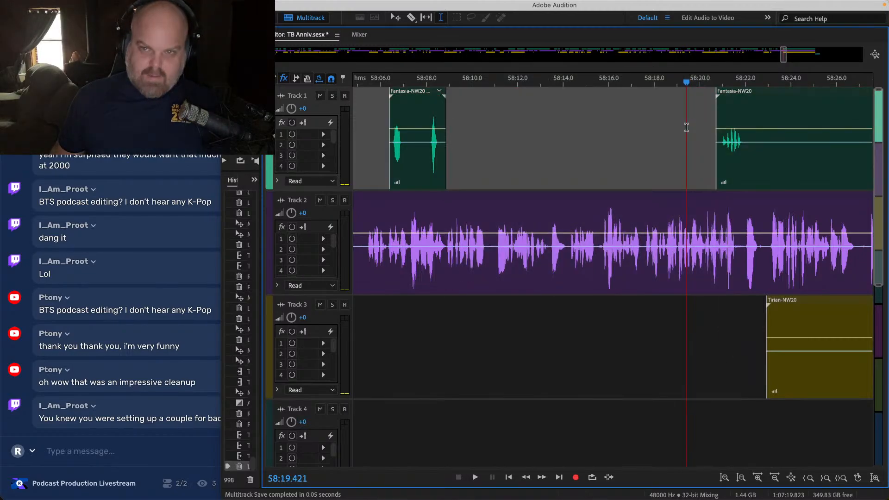
pyautogui.scroll(-3, 686, 127)
pyautogui.moveTo(534, 132); pyautogui.dragTo(790, 346)
pyautogui.press('Delete')
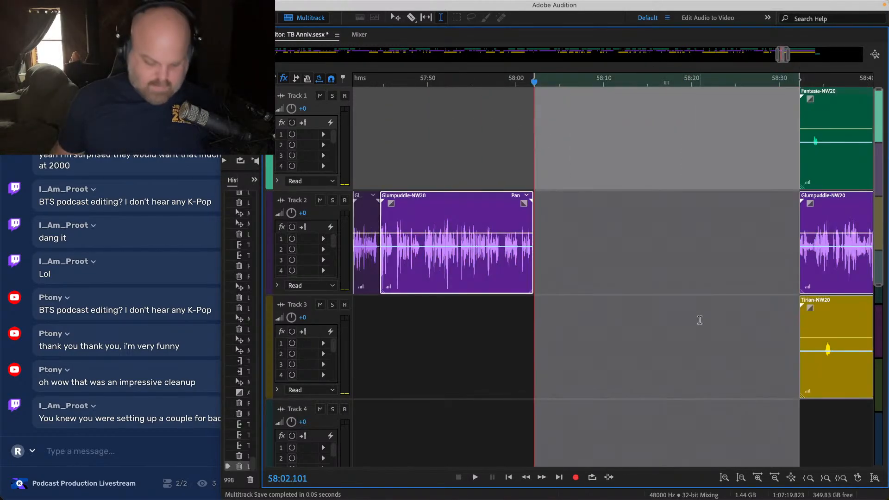
pyautogui.press('super+z')
# Step: Save the session and play back the speech from about 58:01 to 58:11
pyautogui.click(527, 145)
pyautogui.press('space')
pyautogui.press('super+s')
pyautogui.scroll(2, 612, 160)
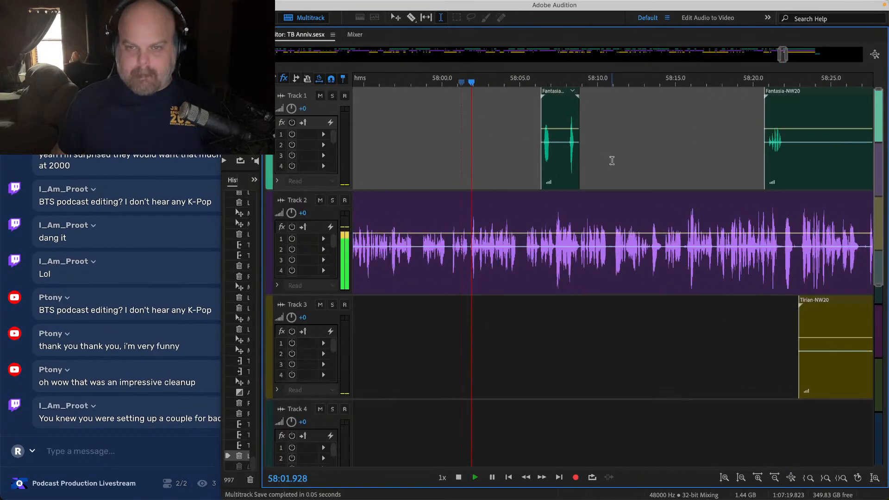
pyautogui.hscroll(2, 527, 166)
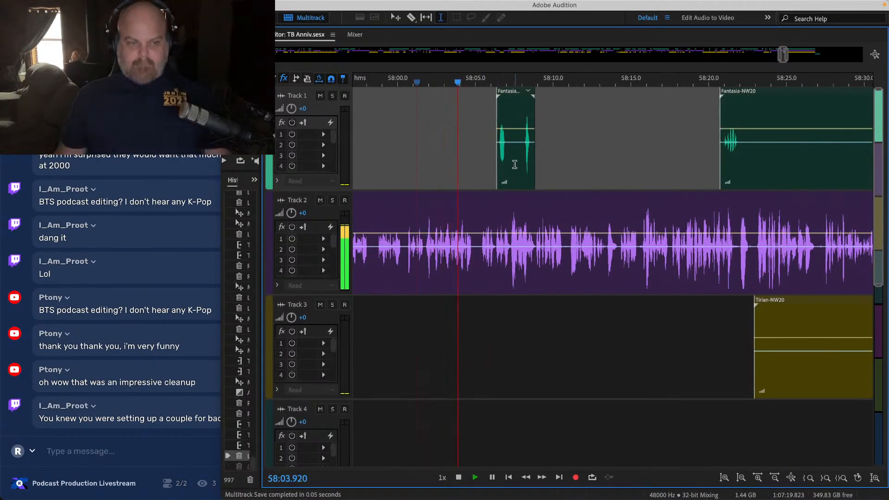
pyautogui.hscroll(1, 513, 164)
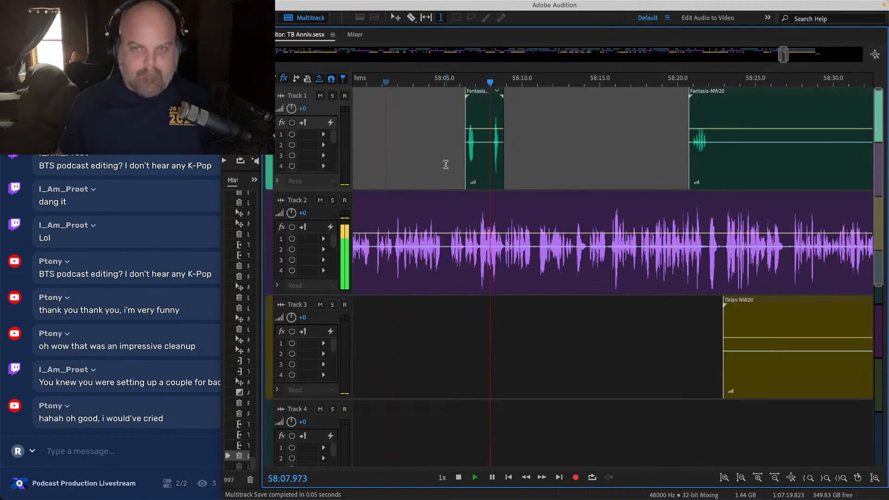
pyautogui.press('space')
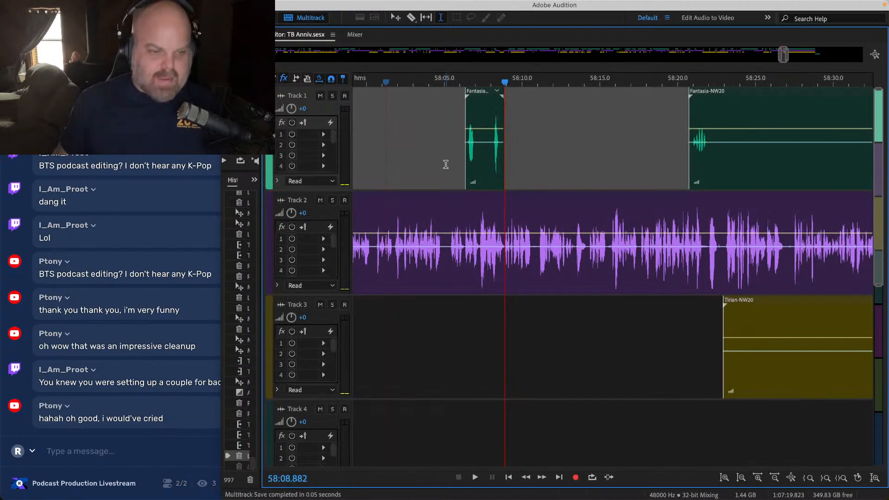
pyautogui.press('space')
pyautogui.scroll(4, 472, 162)
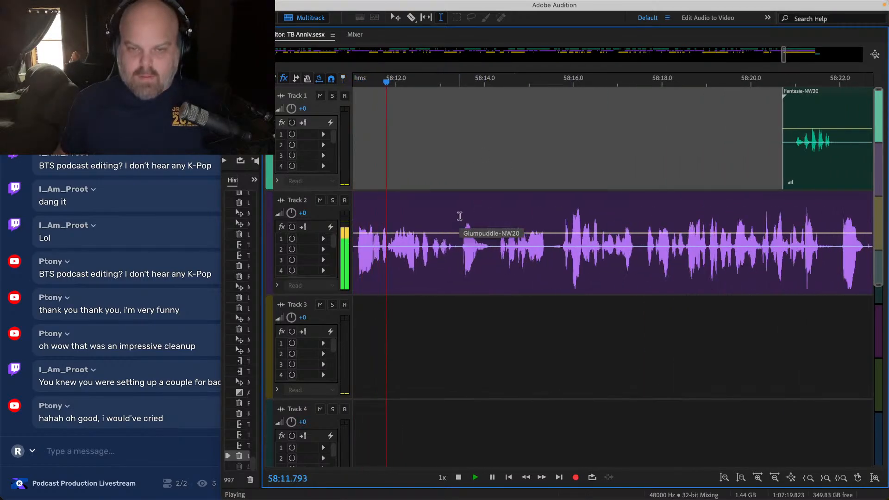
# Step: Delete the Track 2 audio from about 58:13.4 to 58:14.2
pyautogui.moveTo(460, 216); pyautogui.dragTo(495, 216)
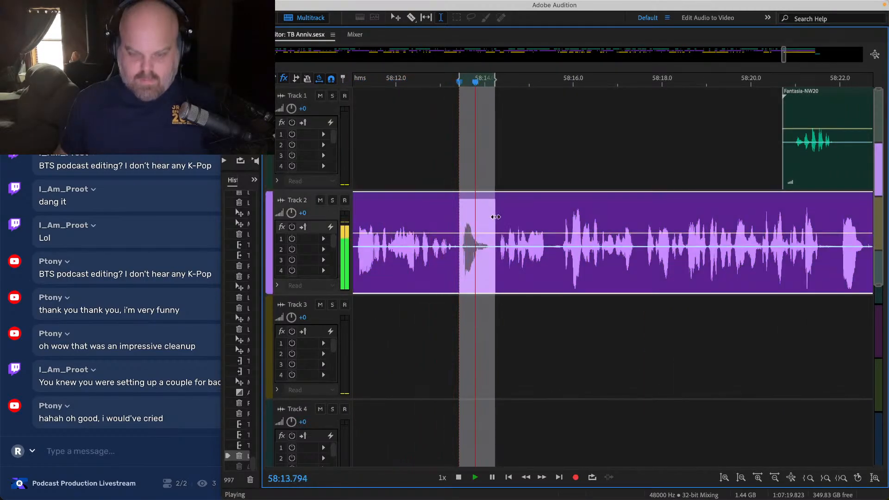
pyautogui.press('Delete')
pyautogui.scroll(-2, 495, 216)
pyautogui.click(452, 149)
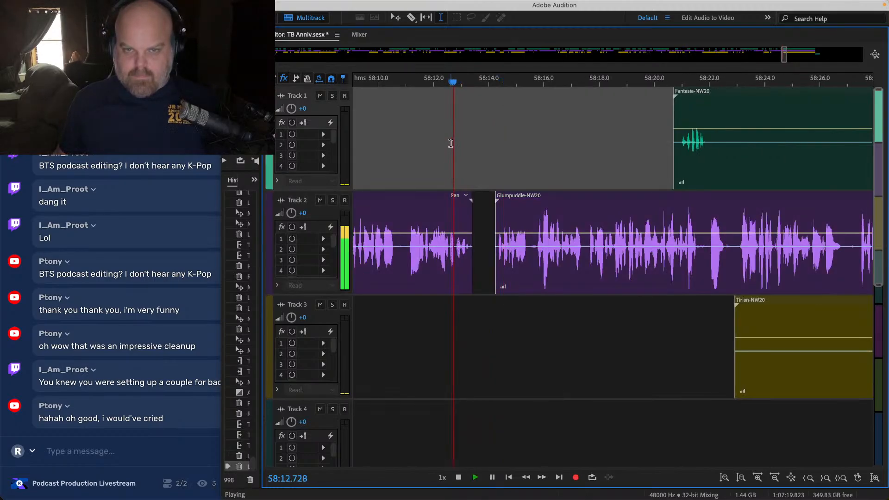
# Step: Close the Track 2 gap by moving the following clips on all three tracks earlier, with a short crossfade at about 58:13.4
pyautogui.click(499, 200)
pyautogui.press('space')
pyautogui.scroll(3, 498, 200)
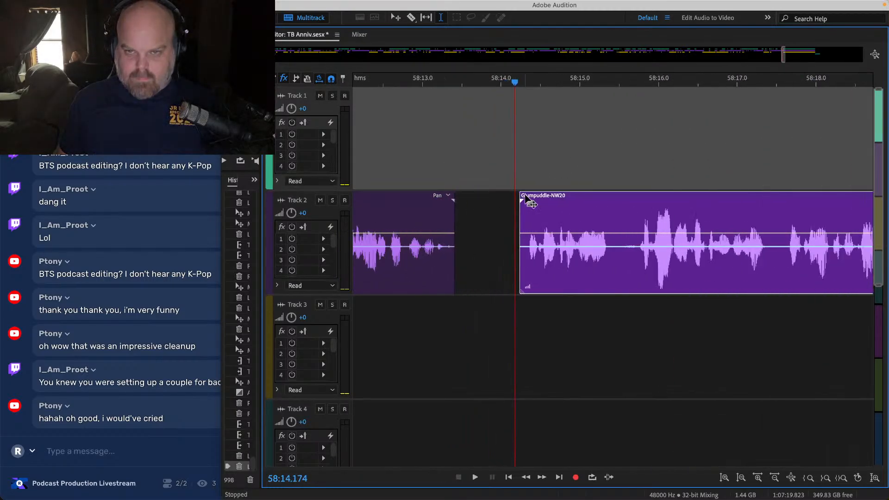
pyautogui.moveTo(523, 200); pyautogui.dragTo(460, 200)
# Step: Play back the Track 2 join at about 58:13.4 and the speech following it, and save the session
pyautogui.click(418, 145)
pyautogui.press('space')
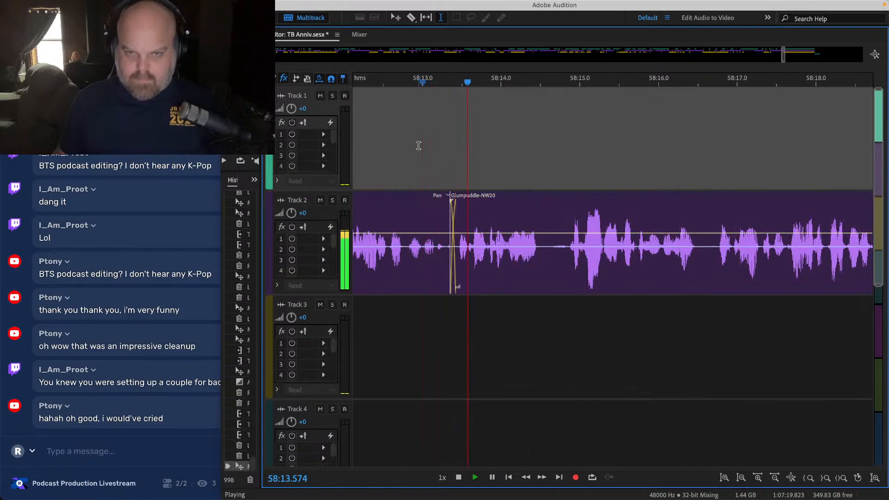
pyautogui.hotkey('ctrl', 's')
pyautogui.scroll(-3, 486, 162)
pyautogui.hscroll(1, 483, 240)
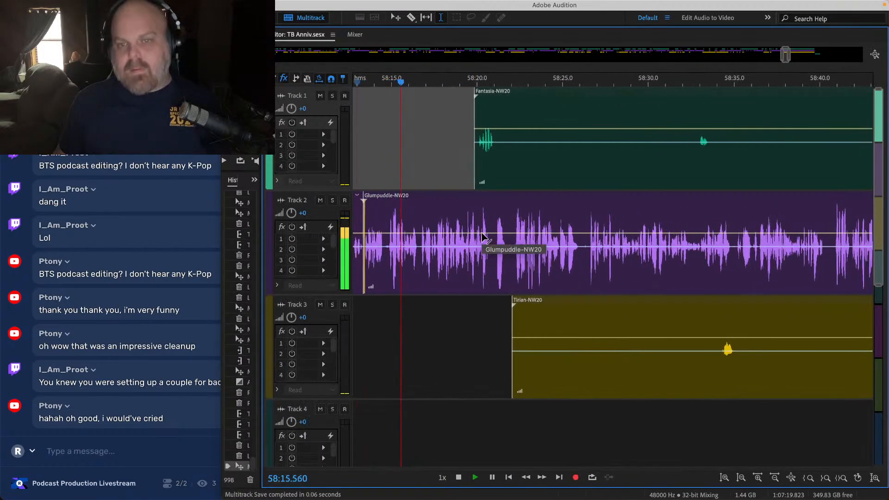
pyautogui.hscroll(2, 483, 239)
pyautogui.hscroll(-2, 450, 240)
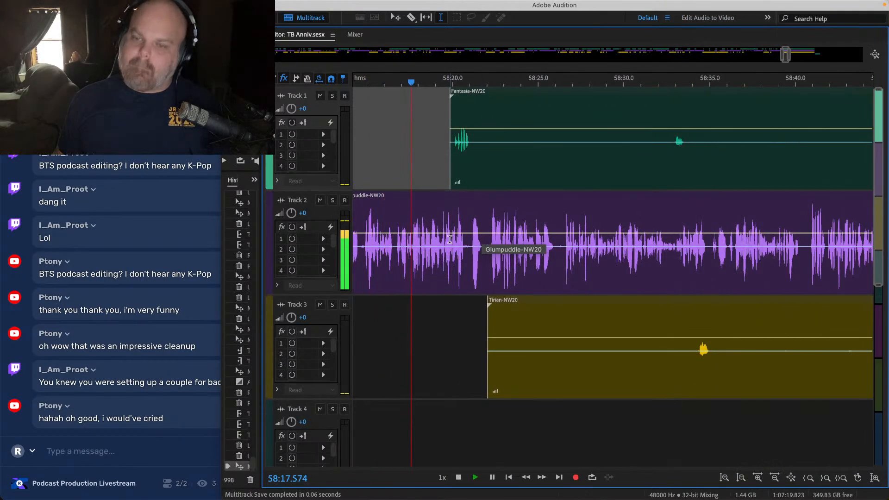
pyautogui.hscroll(2, 449, 240)
pyautogui.hscroll(-2, 449, 239)
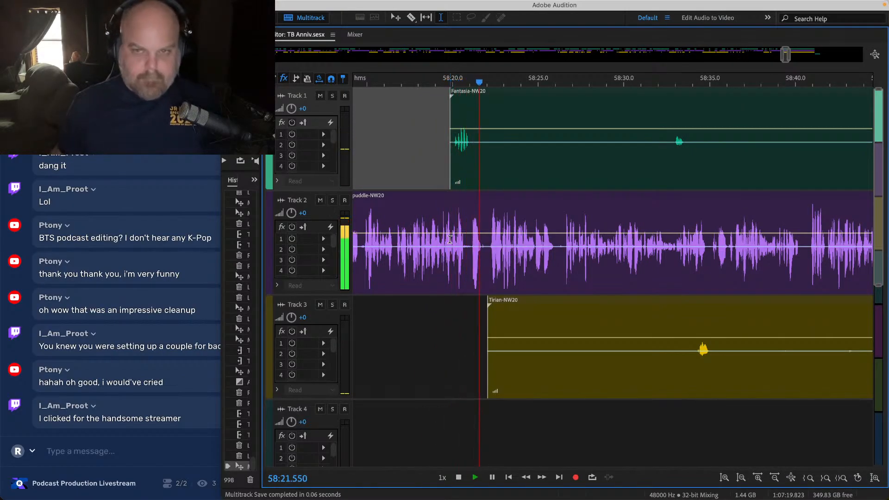
# Step: Delete the audio from about 58:21.1 to 58:22.1 on all three tracks
pyautogui.hscroll(2, 450, 239)
pyautogui.scroll(4, 424, 238)
pyautogui.scroll(2, 492, 238)
pyautogui.press('space')
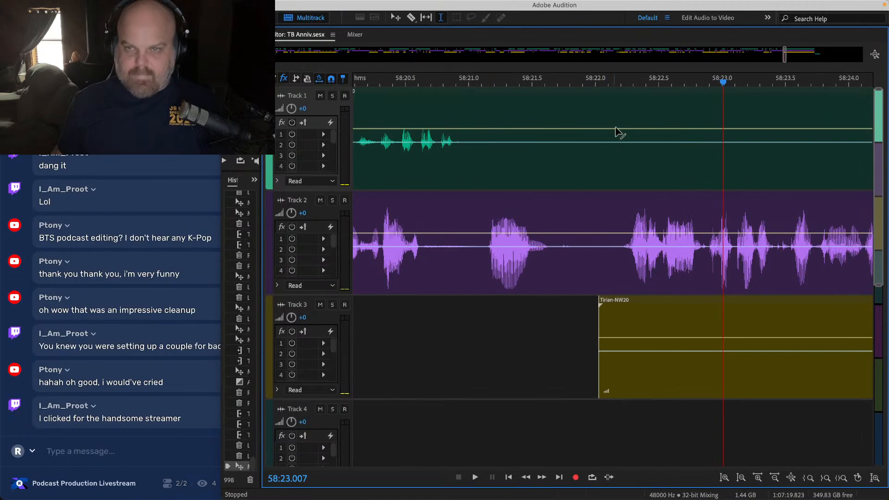
pyautogui.moveTo(624, 112); pyautogui.dragTo(567, 475)
pyautogui.click(675, 369)
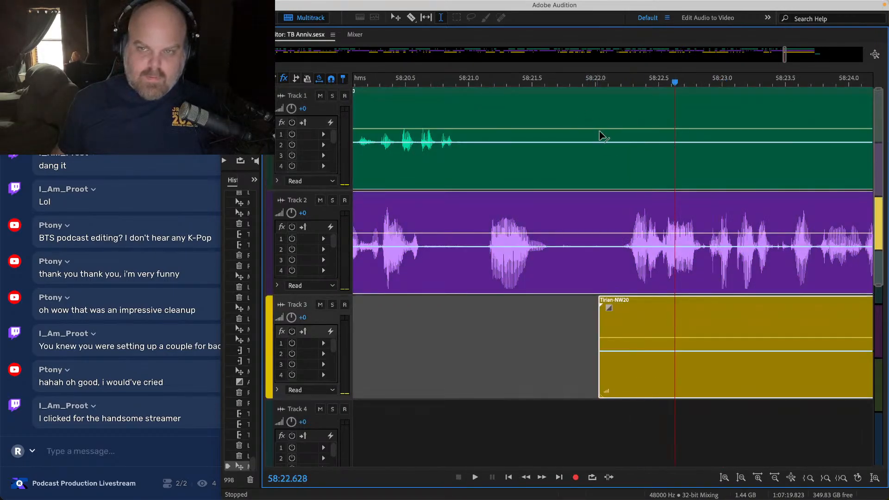
pyautogui.moveTo(608, 113); pyautogui.dragTo(485, 416)
pyautogui.press('Delete')
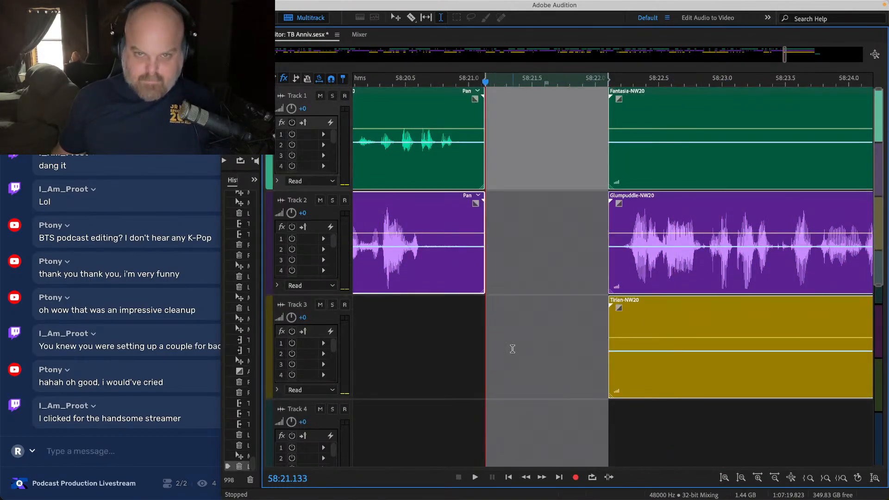
# Step: Listen to the speech before the gap and move the following clips on all tracks earlier to join at about 58:21.1
pyautogui.click(405, 259)
pyautogui.press('space')
pyautogui.press('space')
pyautogui.moveTo(573, 155); pyautogui.dragTo(728, 319)
pyautogui.moveTo(618, 192); pyautogui.dragTo(486, 192)
# Step: Play back the join at about 58:21.1 to check the edit
pyautogui.click(405, 220)
pyautogui.press('space')
pyautogui.scroll(-4, 405, 221)
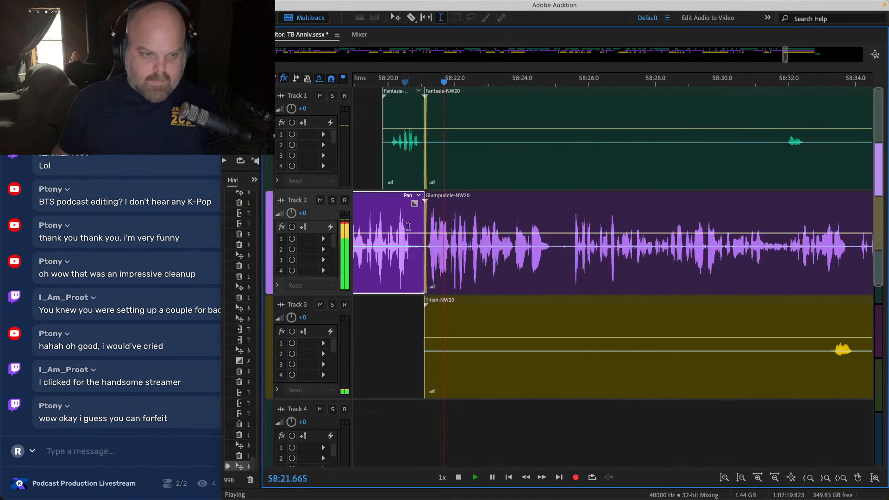
pyautogui.press('space')
# Step: Trim the silent start of the Track 3 clip to about 58:24.4 and save the session after replaying the 58:21.1 join
pyautogui.scroll(2, 398, 259)
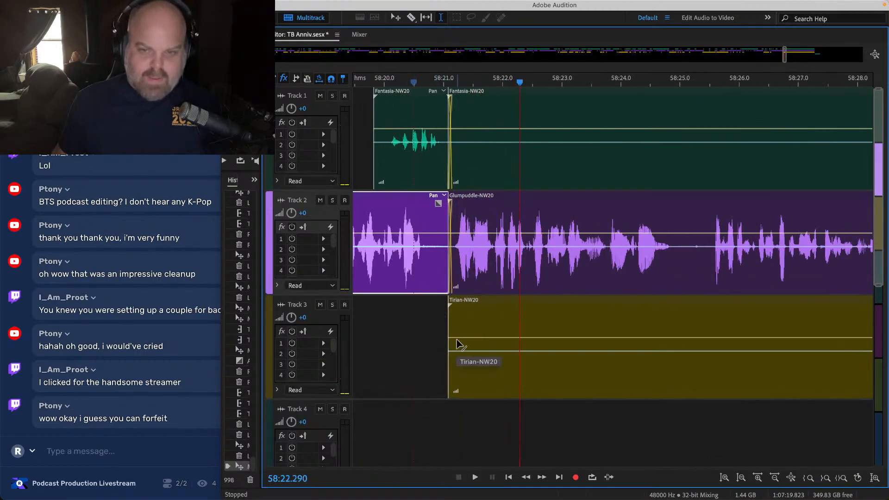
pyautogui.moveTo(448, 324); pyautogui.dragTo(643, 324)
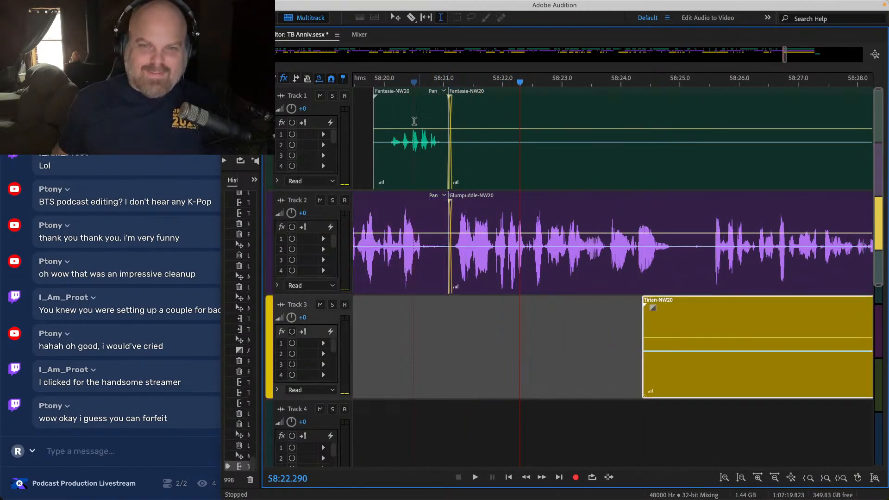
pyautogui.click(392, 113)
pyautogui.press('space')
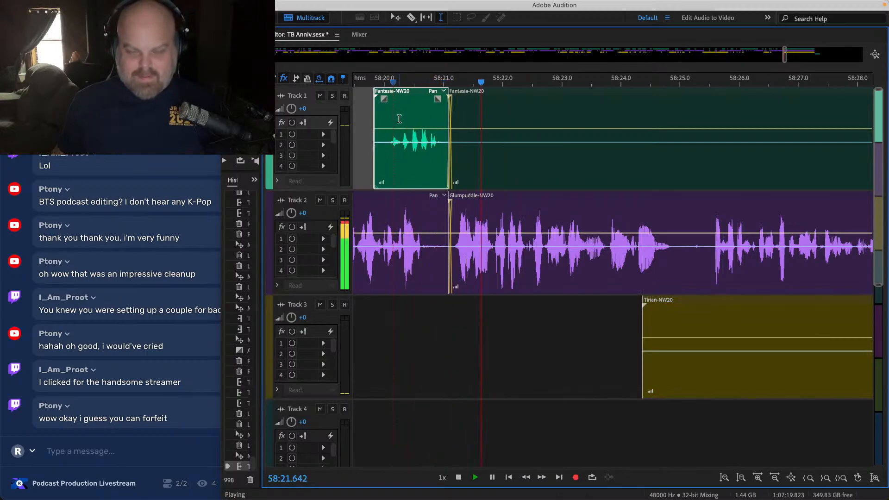
pyautogui.press('space')
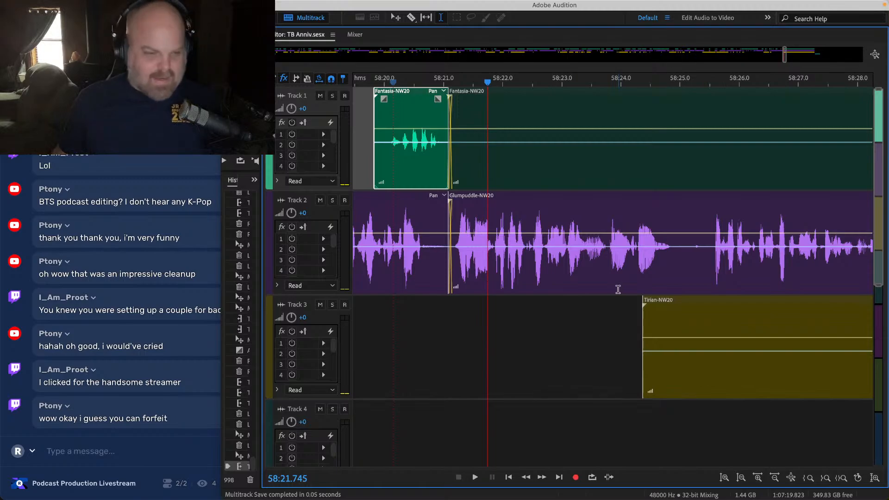
# Step: Play back the Track 2 speech from about 58:21.7 to 58:26.4, checking around the pause near 58:25
pyautogui.press('space')
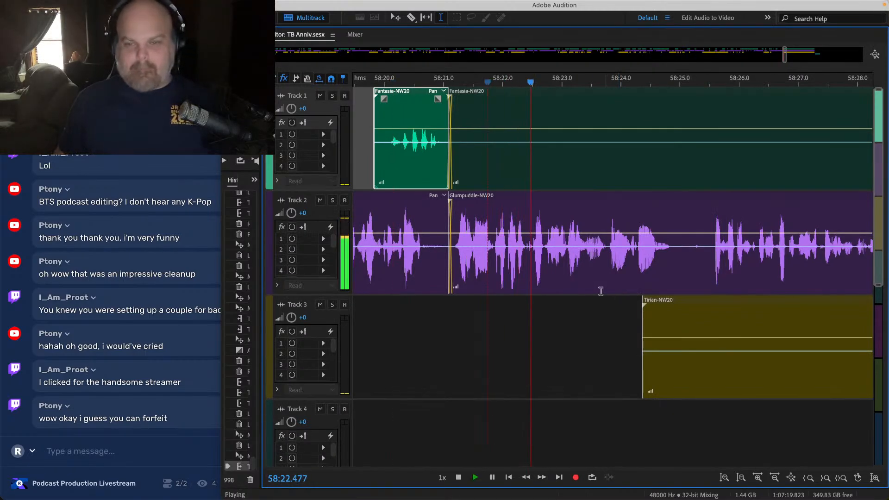
pyautogui.scroll(2, 540, 254)
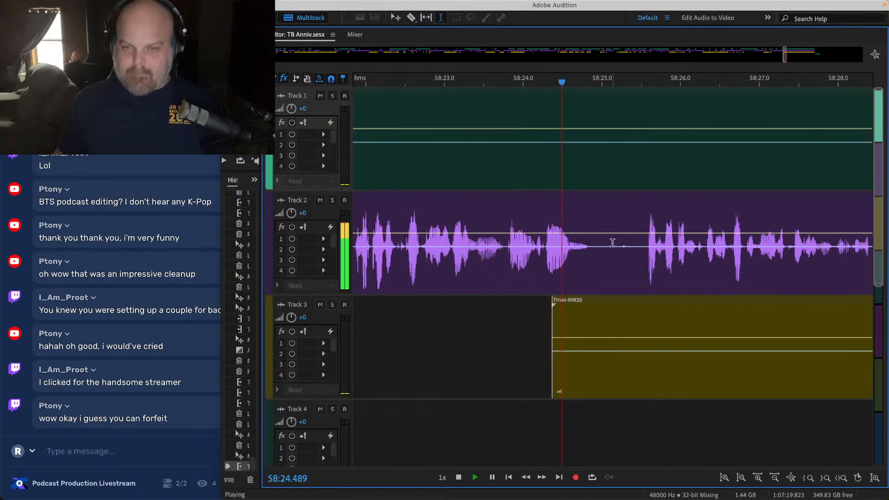
pyautogui.scroll(1, 613, 243)
pyautogui.click(639, 221)
pyautogui.press('space')
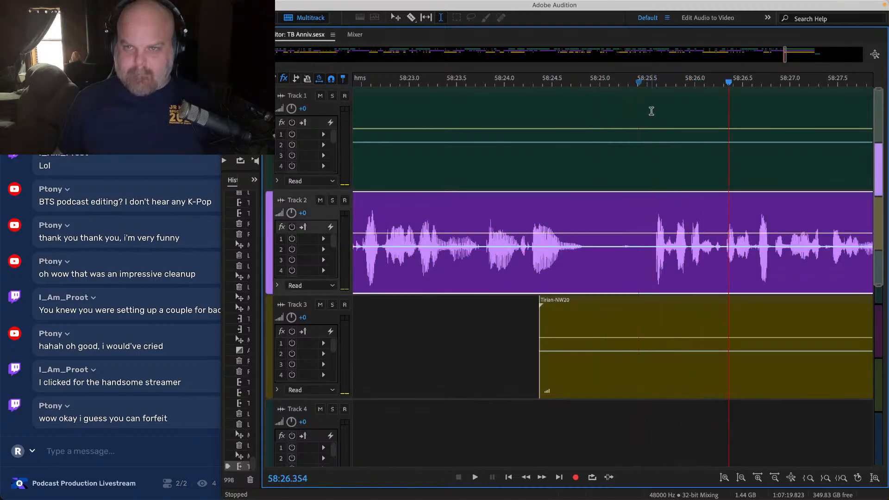
# Step: Delete the audio from about 58:24.3 to 58:25.5 on all three tracks and listen to the speech before the cut
pyautogui.moveTo(647, 111); pyautogui.dragTo(531, 414)
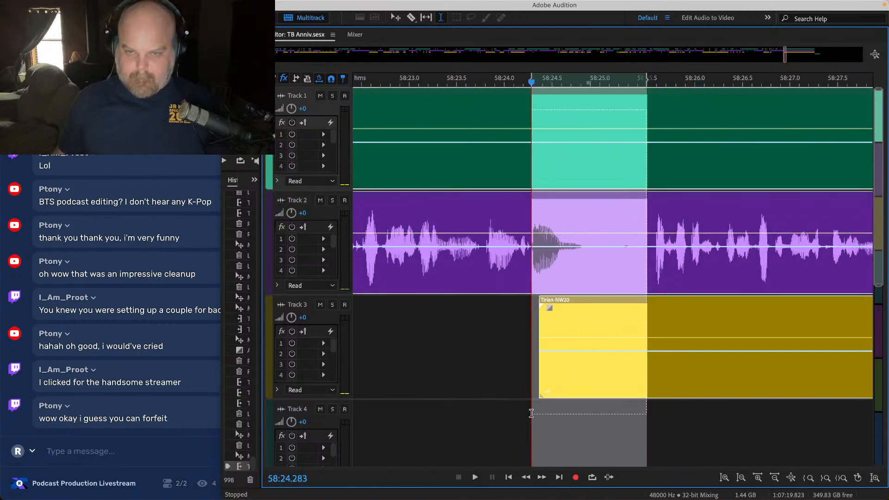
pyautogui.press('Delete')
pyautogui.press('space')
pyautogui.click(466, 112)
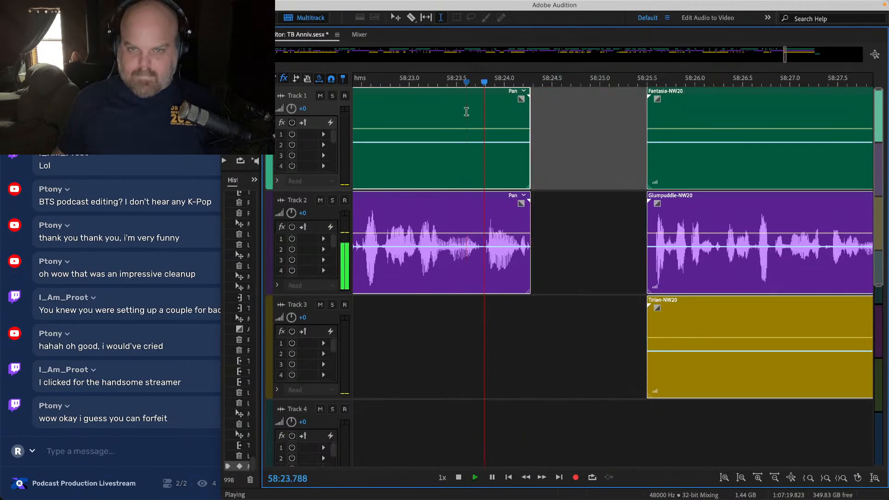
pyautogui.press('space')
# Step: Move the clips after the gap on all three tracks earlier to meet the preceding audio at about 58:24.3
pyautogui.moveTo(625, 145); pyautogui.dragTo(719, 301)
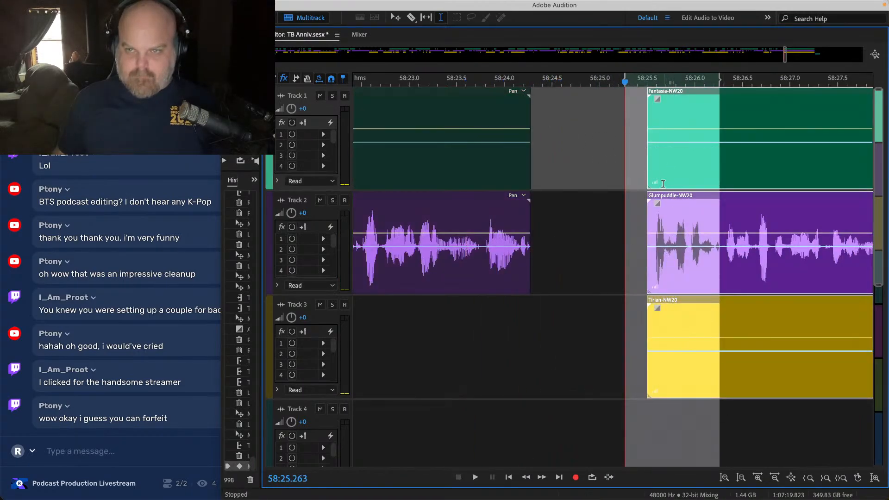
pyautogui.moveTo(659, 194); pyautogui.dragTo(537, 193)
pyautogui.moveTo(476, 194); pyautogui.dragTo(473, 193)
pyautogui.scroll(1, 472, 193)
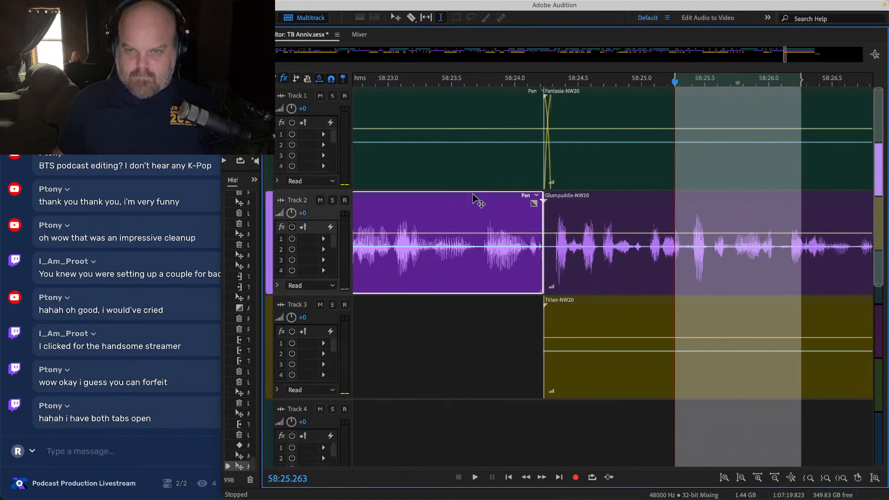
# Step: Play back the join at about 58:24.3 and save the session
pyautogui.press('space')
pyautogui.click(476, 205)
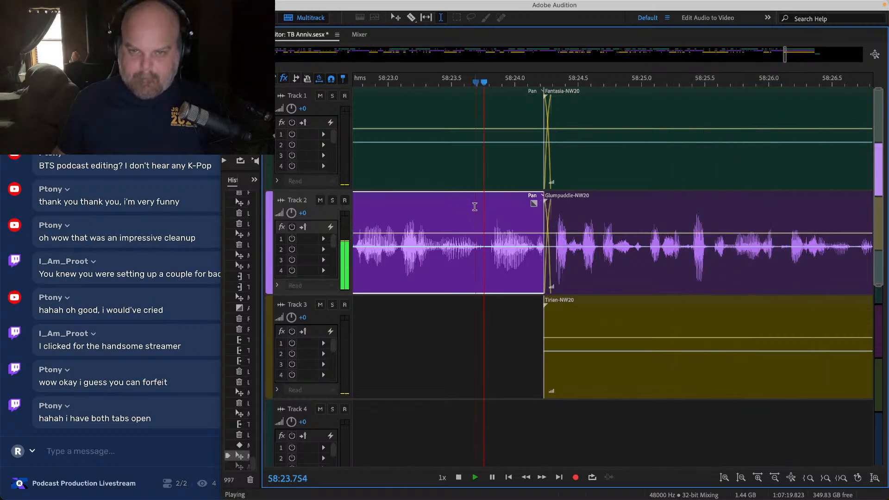
pyautogui.scroll(-4, 475, 207)
pyautogui.press('super+s')
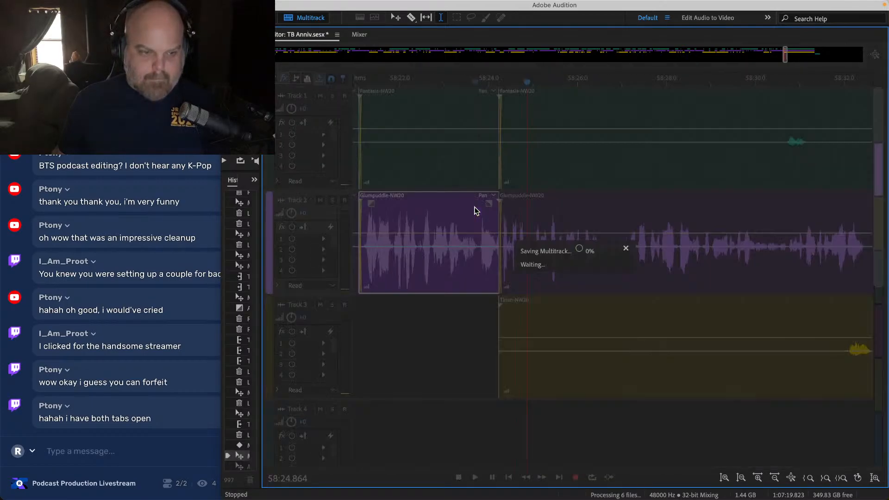
# Step: Delete the silent Track 1 clip between 58:21.1 and 58:24.3 and the silent Track 1 audio after it up to about 58:30.6
pyautogui.scroll(-4, 460, 136)
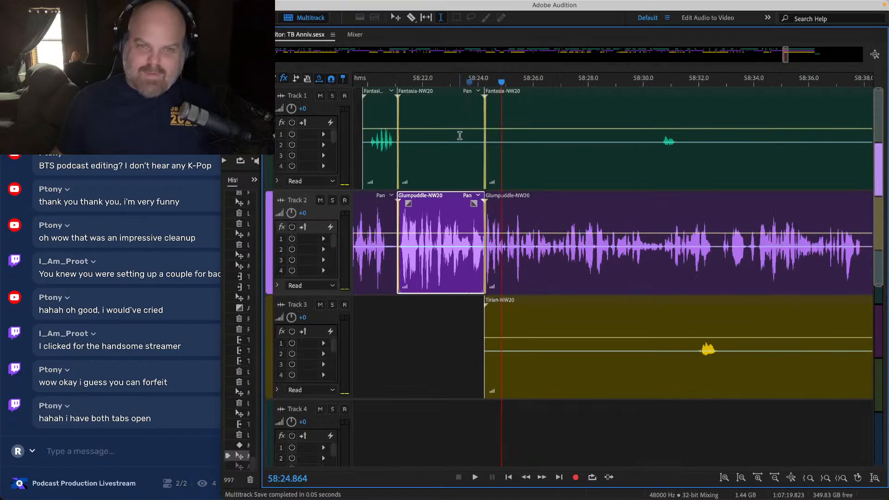
pyautogui.scroll(3, 431, 123)
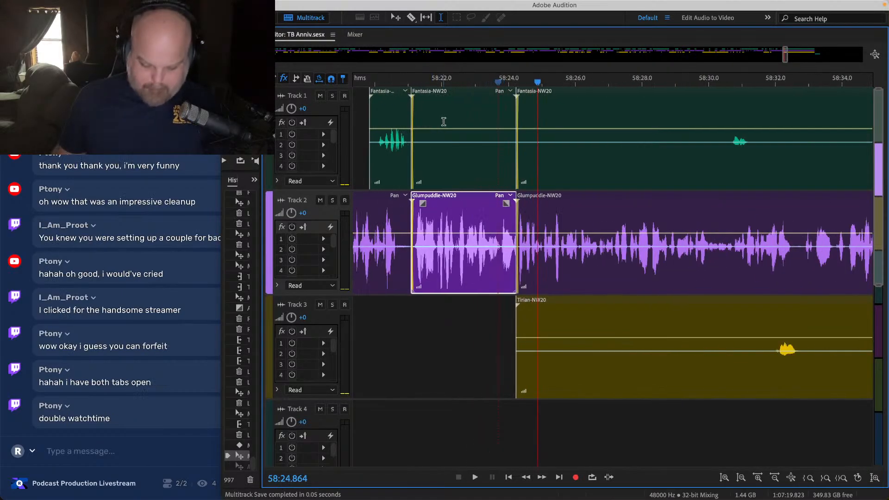
pyautogui.click(443, 122)
pyautogui.press('Delete')
pyautogui.moveTo(495, 121); pyautogui.dragTo(730, 135)
pyautogui.press('Delete')
# Step: Play back the speech from about 58:23.8 across the Track 2 join and save the session
pyautogui.click(500, 124)
pyautogui.press('space')
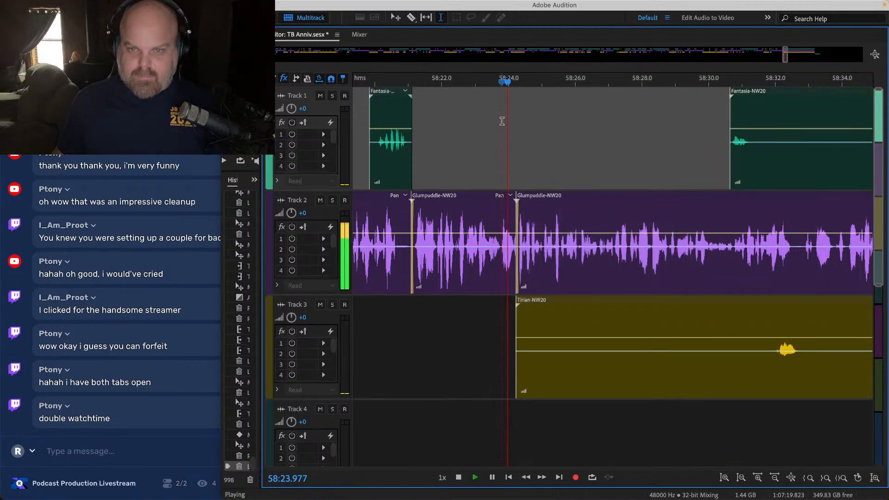
pyautogui.hscroll(3, 415, 327)
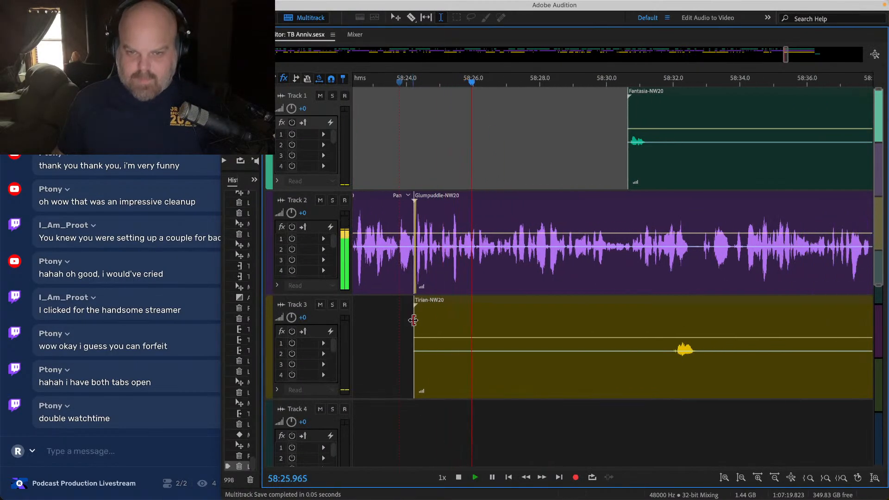
# Step: Trim the silent start of the Track 3 clip up to about 58:32.0 and save the session
pyautogui.moveTo(415, 327); pyautogui.dragTo(672, 323)
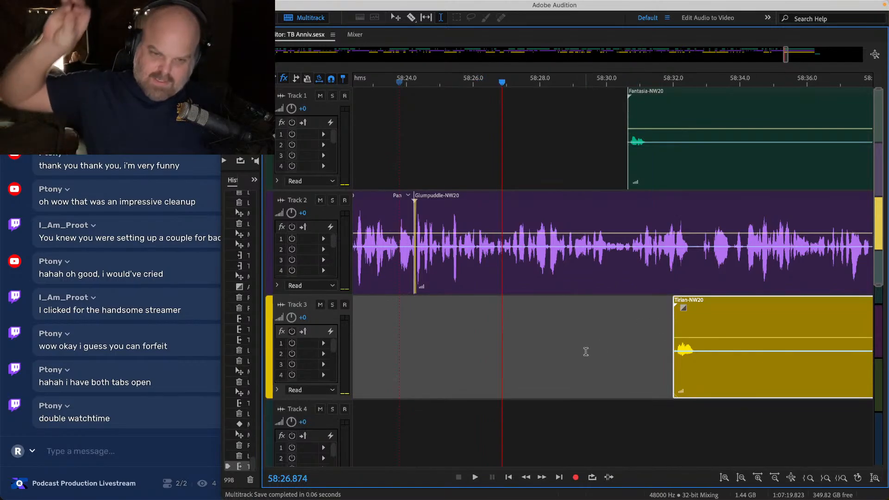
pyautogui.press('super+s')
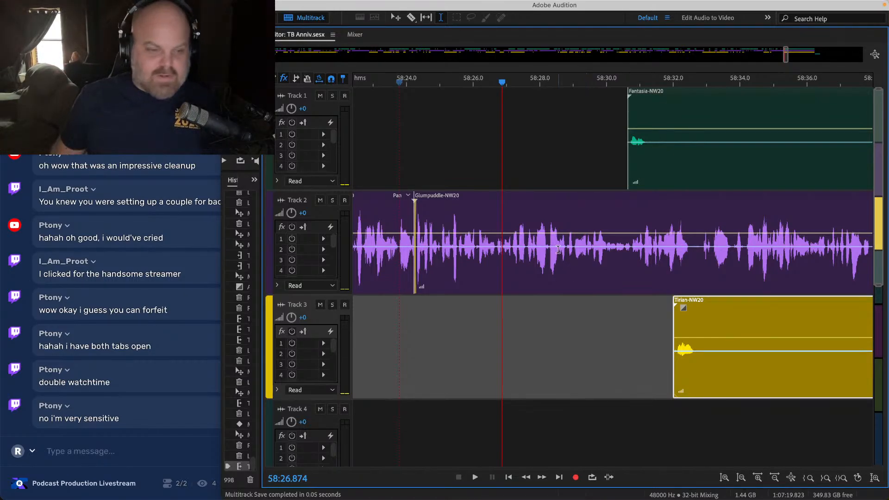
# Step: Delete the silent Track 1 audio from about 58:31.6 to 58:37.5 and save the session
pyautogui.press('space')
pyautogui.hscroll(5, 616, 144)
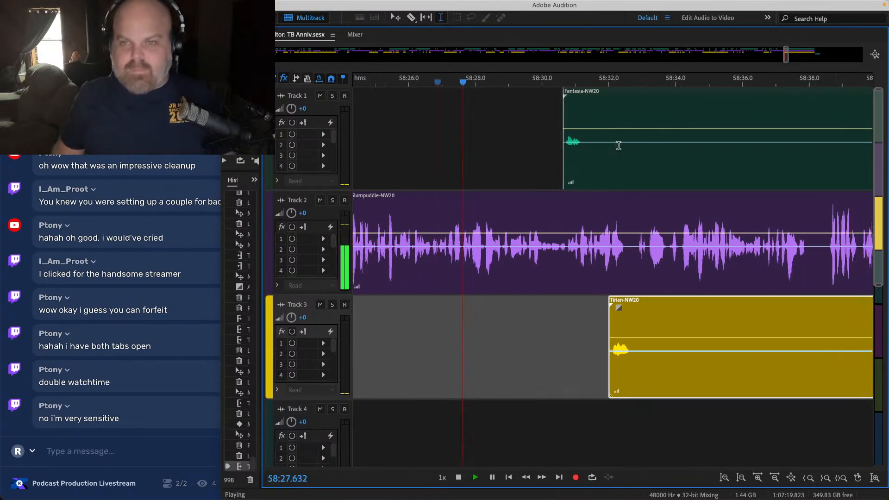
pyautogui.moveTo(516, 114); pyautogui.dragTo(712, 135)
pyautogui.press('Delete')
pyautogui.click(669, 152)
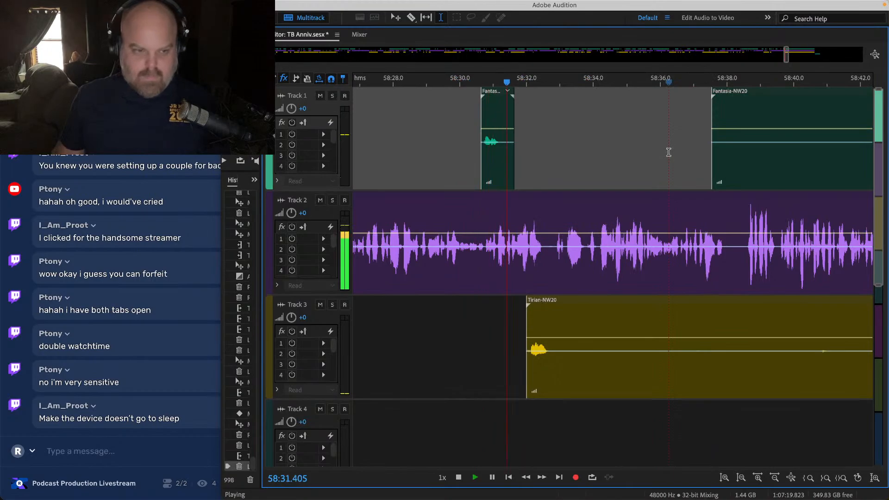
pyautogui.press('super+s')
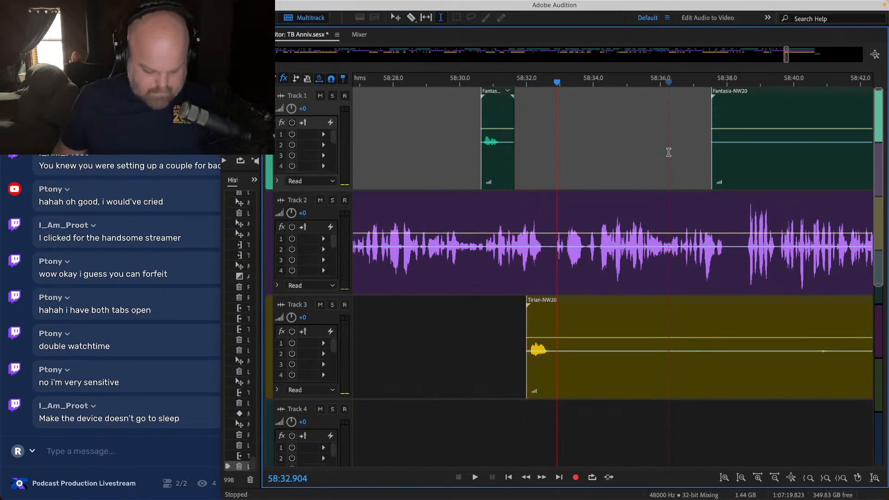
# Step: Replay the overlapping speech on the three tracks between about 58:30 and 58:36 to judge which parts to cut
pyautogui.hscroll(1, 640, 162)
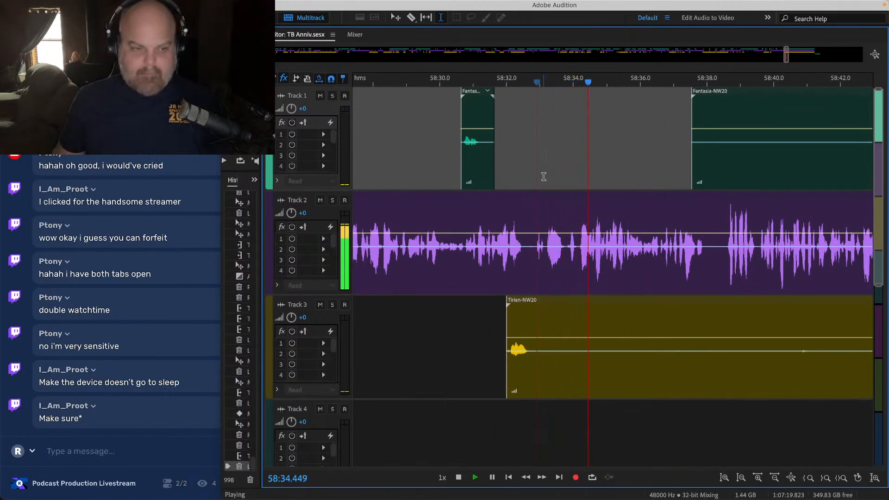
pyautogui.scroll(2, 542, 176)
pyautogui.click(482, 150)
pyautogui.scroll(2, 520, 161)
pyautogui.hscroll(1, 519, 160)
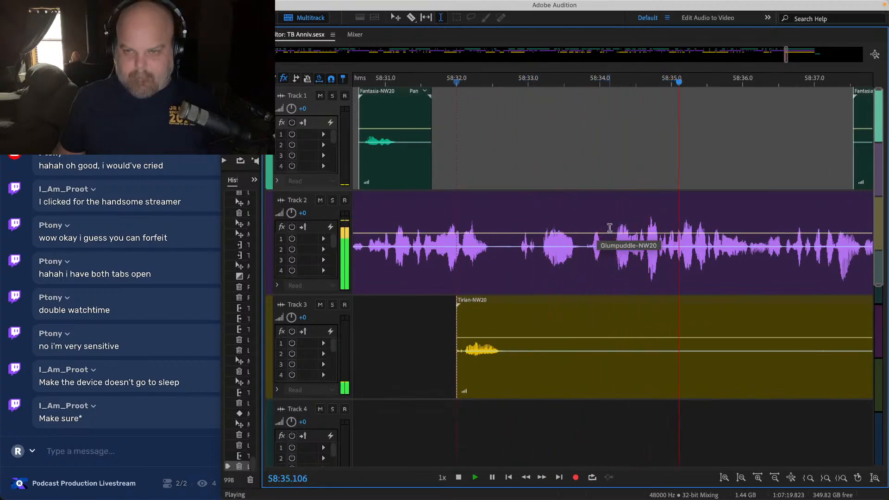
pyautogui.click(419, 215)
pyautogui.hscroll(-3, 437, 220)
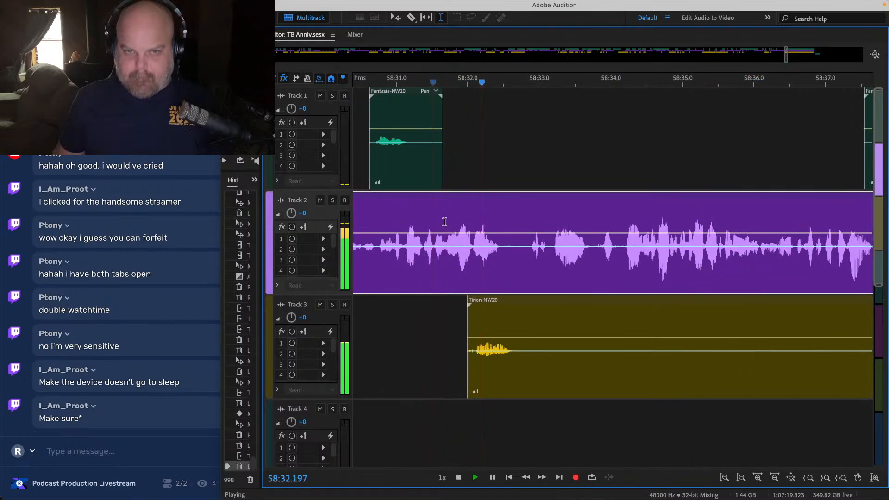
pyautogui.click(403, 168)
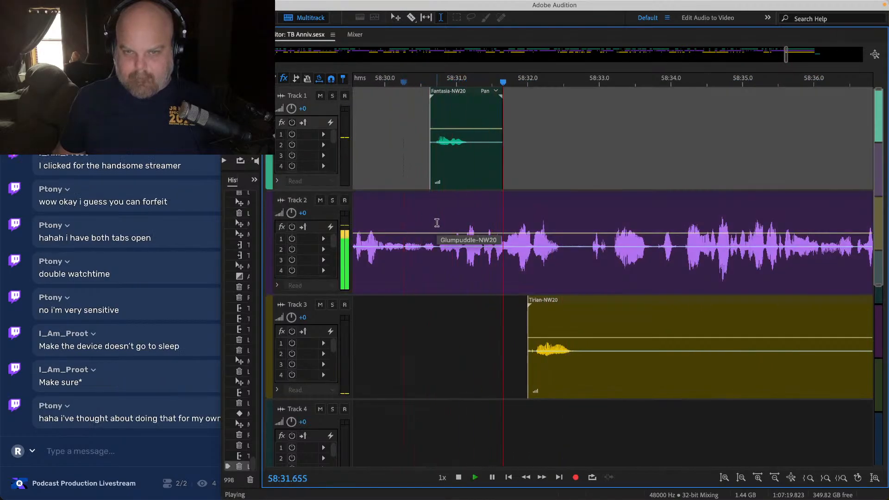
pyautogui.hscroll(4, 436, 223)
pyautogui.press('space')
pyautogui.click(543, 220)
pyautogui.press('space')
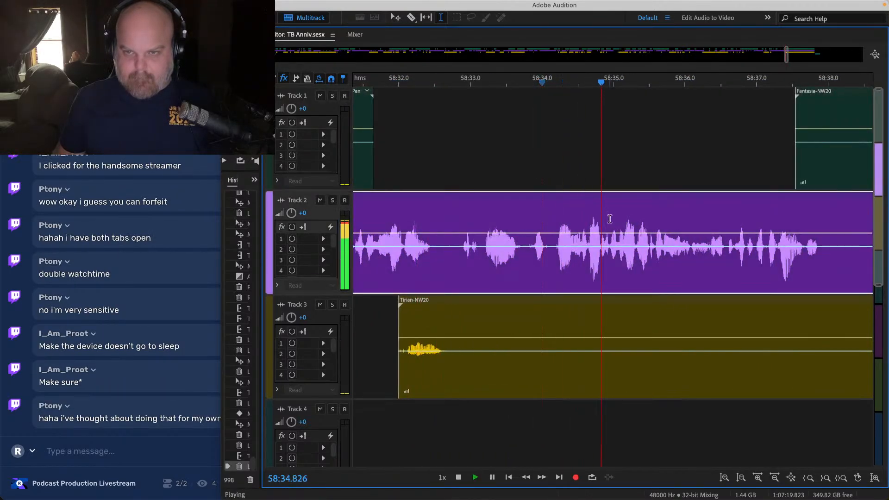
pyautogui.press('space')
pyautogui.hscroll(-5, 550, 213)
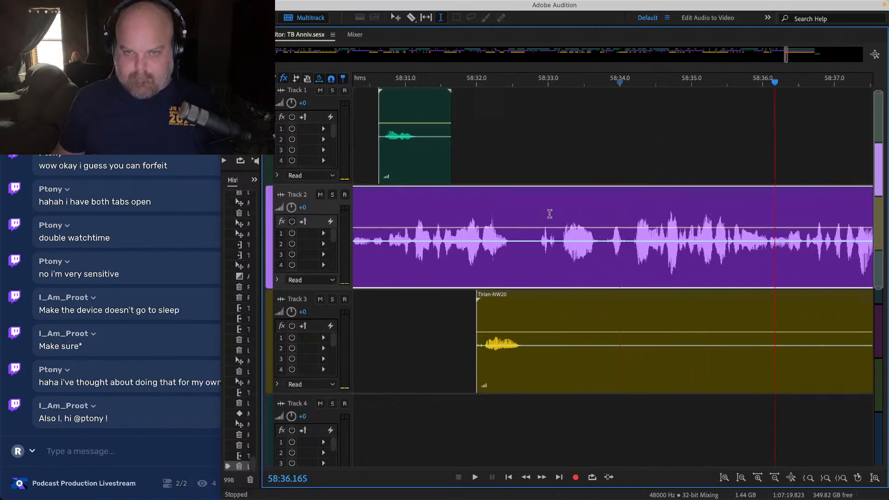
# Step: Delete the Track 2 speech from about 58:30.7 to 58:32.8 and play back from about 58:30.1
pyautogui.click(492, 150)
pyautogui.press('space')
pyautogui.moveTo(536, 231); pyautogui.dragTo(684, 232)
pyautogui.press('Delete')
pyautogui.press('space')
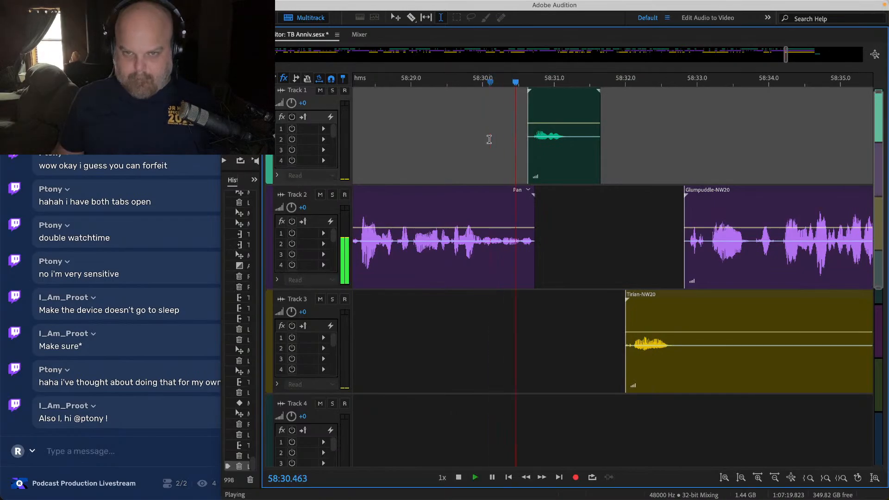
# Step: Delete the audio on Tracks 2 and 3 between about 58:32.7 and 58:34.4
pyautogui.hscroll(5, 505, 195)
pyautogui.scroll(-2, 520, 235)
pyautogui.hscroll(3, 519, 234)
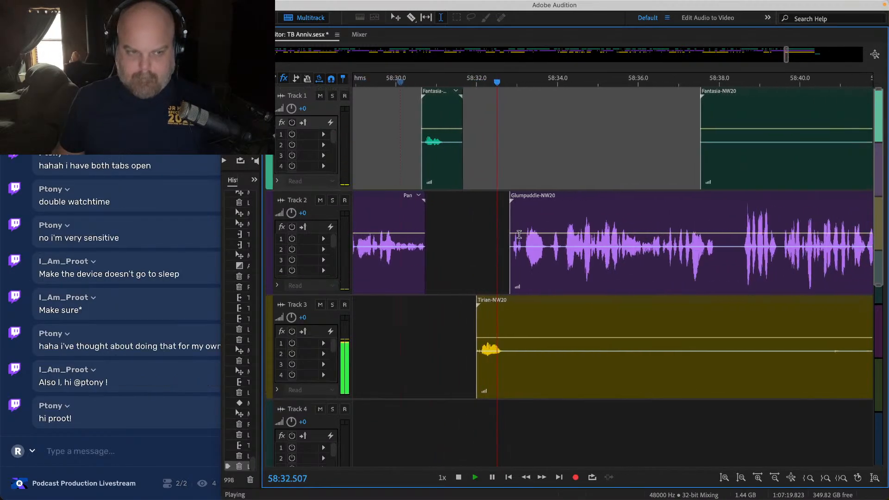
pyautogui.moveTo(551, 143); pyautogui.dragTo(829, 498)
pyautogui.click(542, 158)
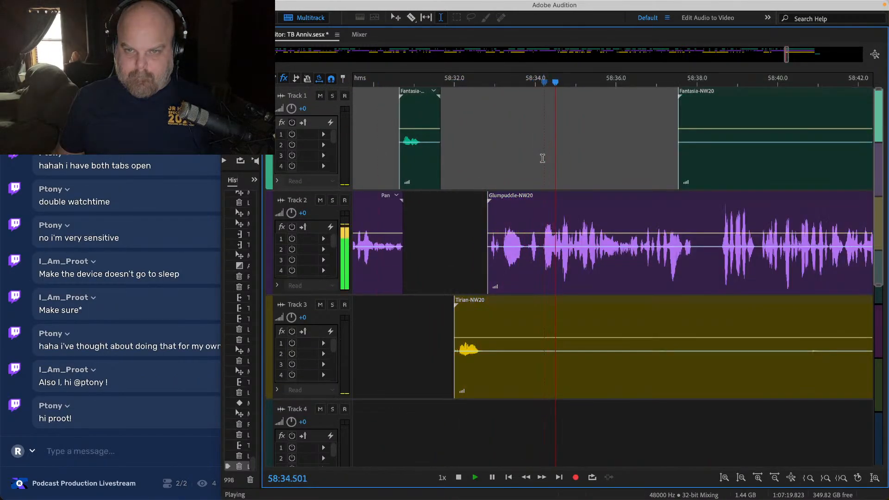
pyautogui.click(546, 220)
pyautogui.scroll(2, 543, 217)
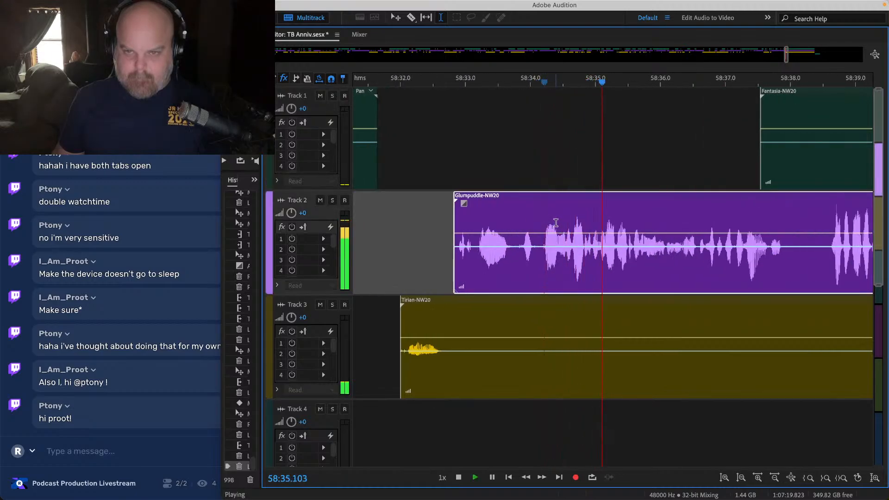
pyautogui.click(557, 221)
pyautogui.moveTo(557, 222); pyautogui.dragTo(447, 370)
pyautogui.press('Delete')
pyautogui.scroll(-3, 447, 370)
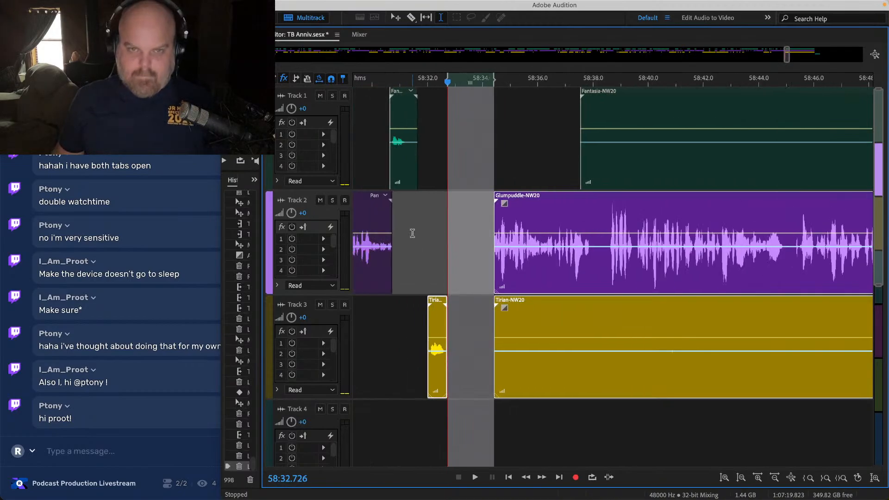
# Step: Play back from about 58:29.6 and move the short Track 3 clip earlier to start at about 58:30.9
pyautogui.hscroll(-3, 411, 227)
pyautogui.click(422, 147)
pyautogui.press('space')
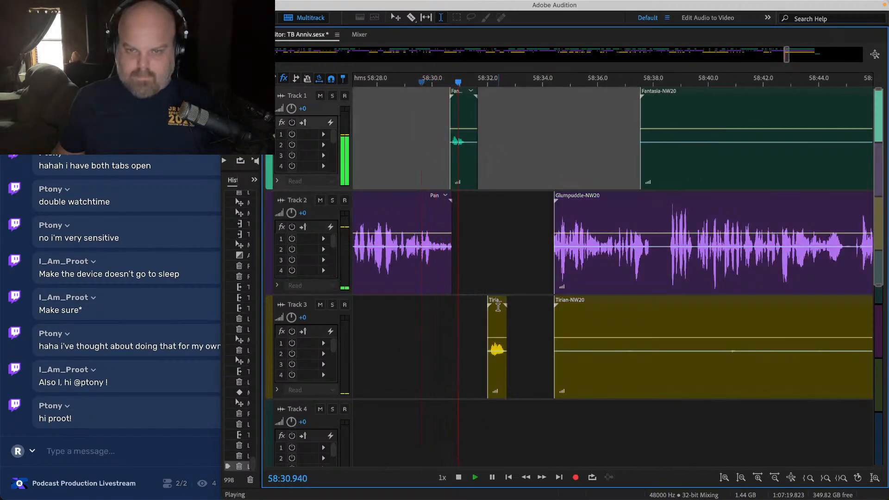
pyautogui.moveTo(500, 400); pyautogui.dragTo(471, 400)
# Step: Move the clips after the gap on all three tracks earlier so Track 2 resumes at about 58:31.4, and save the session
pyautogui.moveTo(611, 139); pyautogui.dragTo(749, 409)
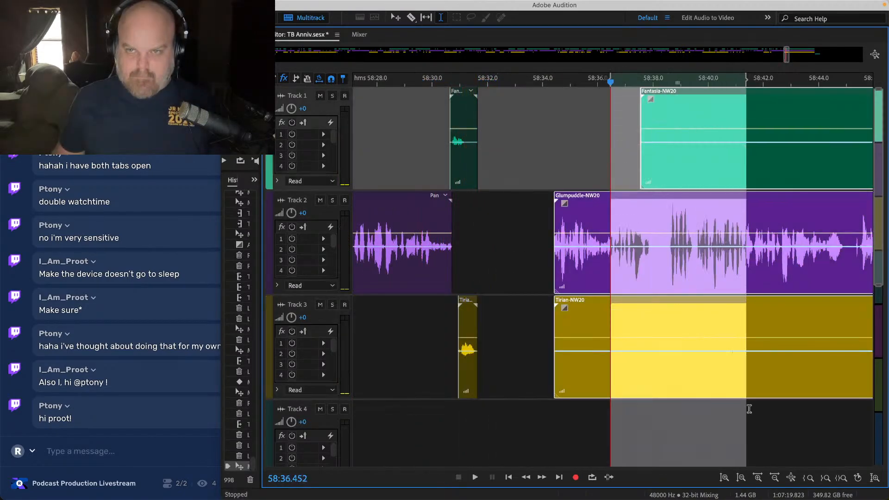
pyautogui.moveTo(580, 196); pyautogui.dragTo(498, 198)
pyautogui.click(421, 131)
pyautogui.scroll(3, 419, 128)
pyautogui.press('space')
pyautogui.press('super+s')
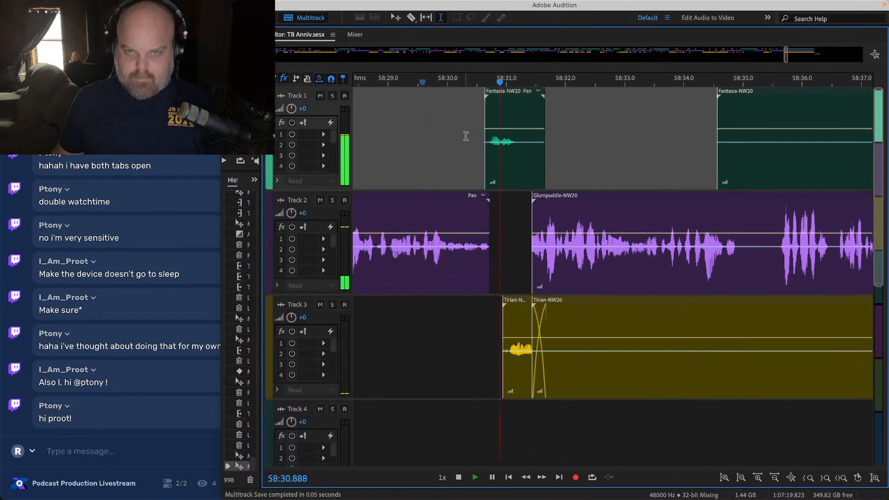
# Step: Add a short fade-in to the Track 2 clip starting at about 58:31.4 and play back the join
pyautogui.click(535, 210)
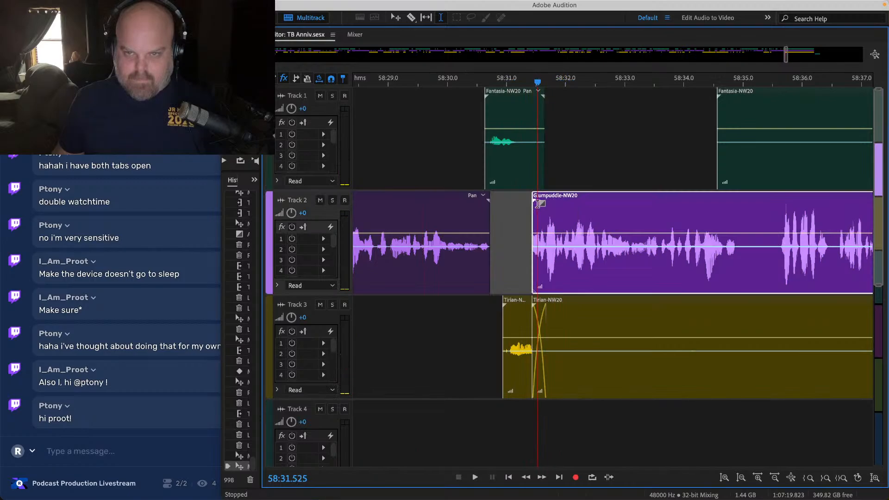
pyautogui.moveTo(544, 205); pyautogui.dragTo(550, 204)
pyautogui.click(512, 215)
pyautogui.press('space')
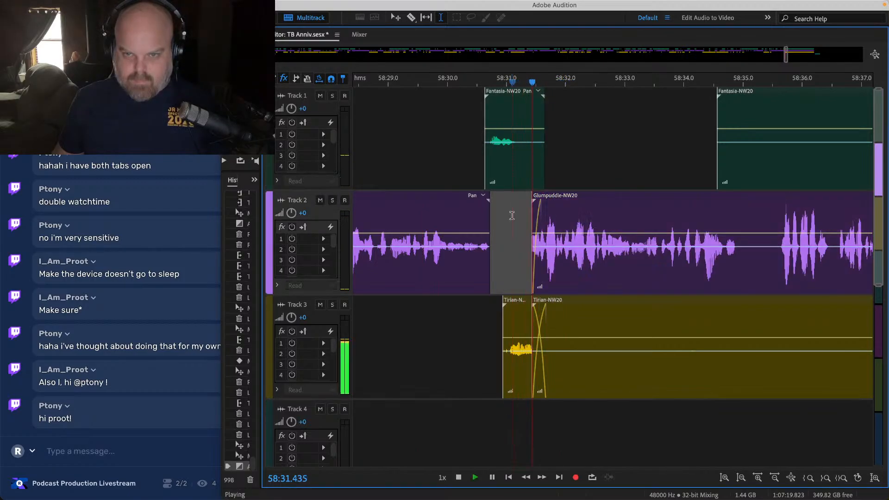
pyautogui.press('space')
# Step: Move the short Track 3 clip earlier to about 58:30.7, play back the exchange and save the session
pyautogui.moveTo(517, 305); pyautogui.dragTo(505, 304)
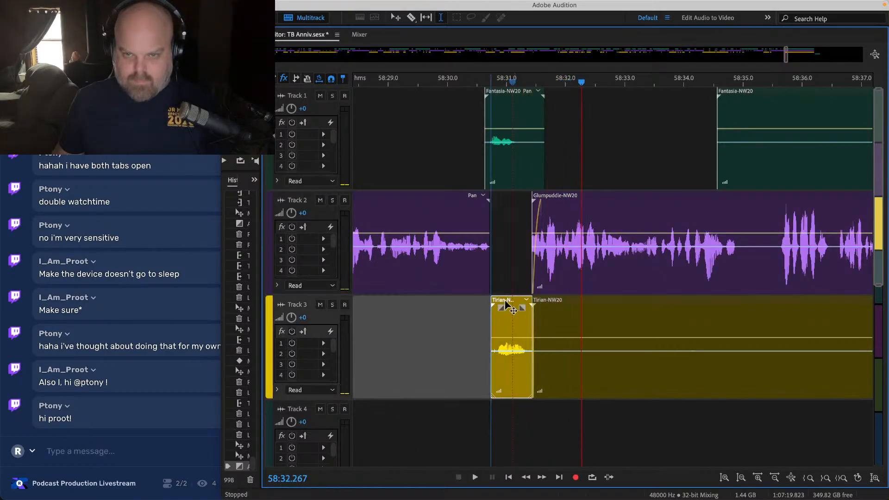
pyautogui.click(455, 105)
pyautogui.press('space')
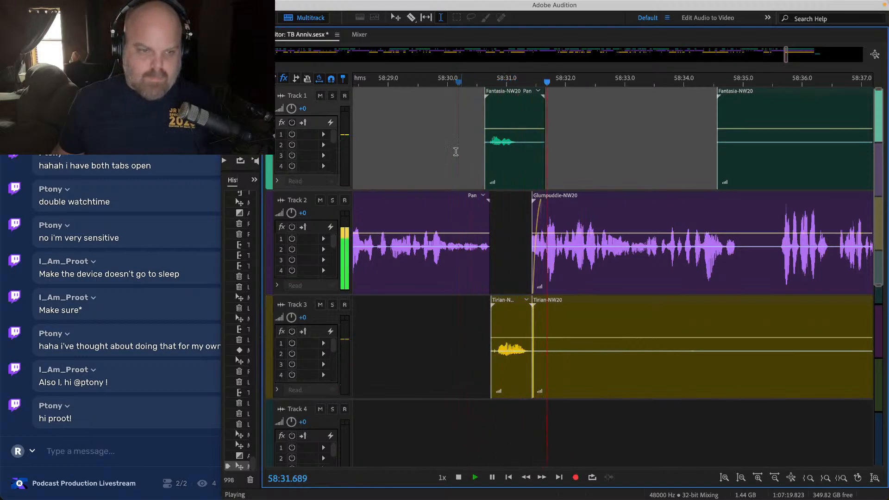
pyautogui.press('space')
pyautogui.click(152, 229)
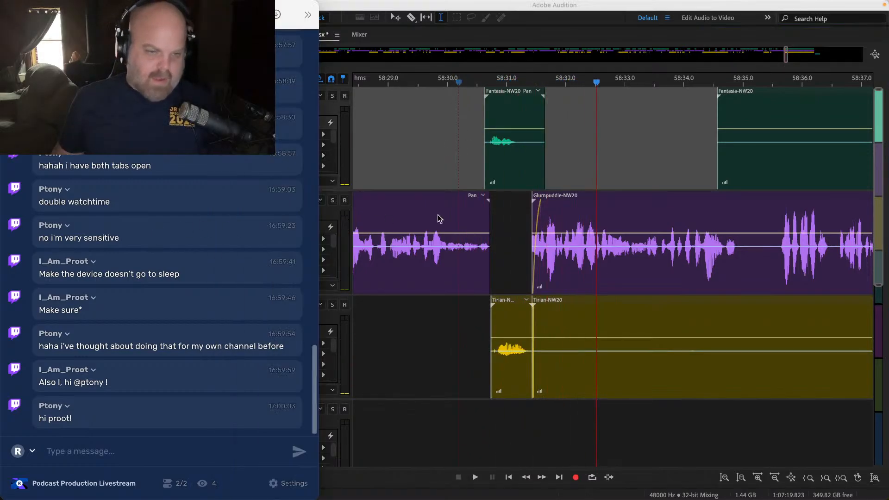
pyautogui.click(452, 127)
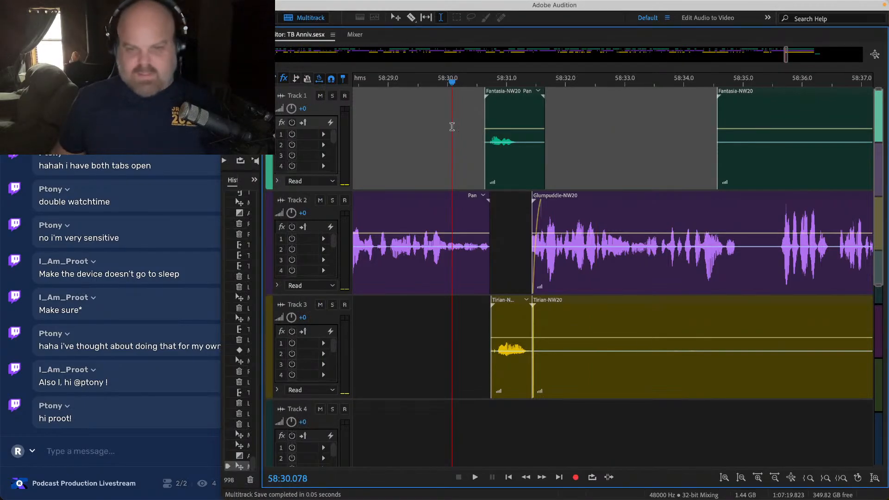
pyautogui.press('space')
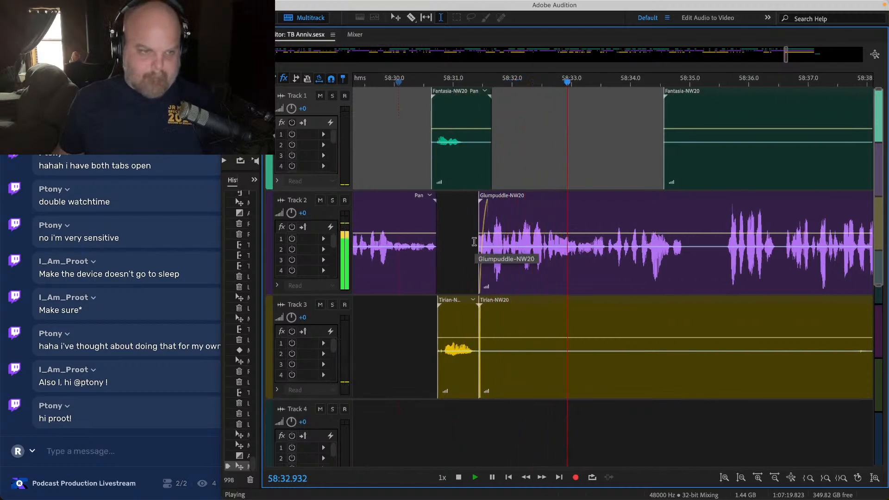
# Step: Delete the silent Track 3 audio from about 58:32.5 to 58:41.7
pyautogui.press('-')
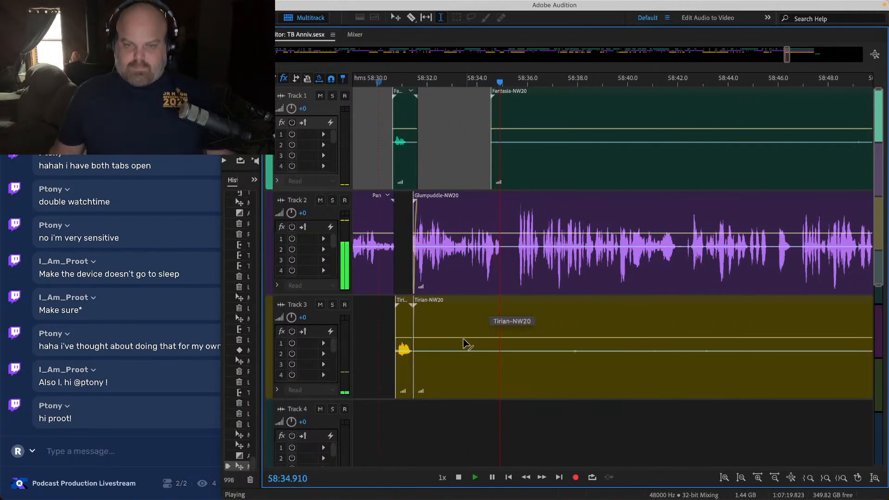
pyautogui.moveTo(437, 325); pyautogui.dragTo(669, 338)
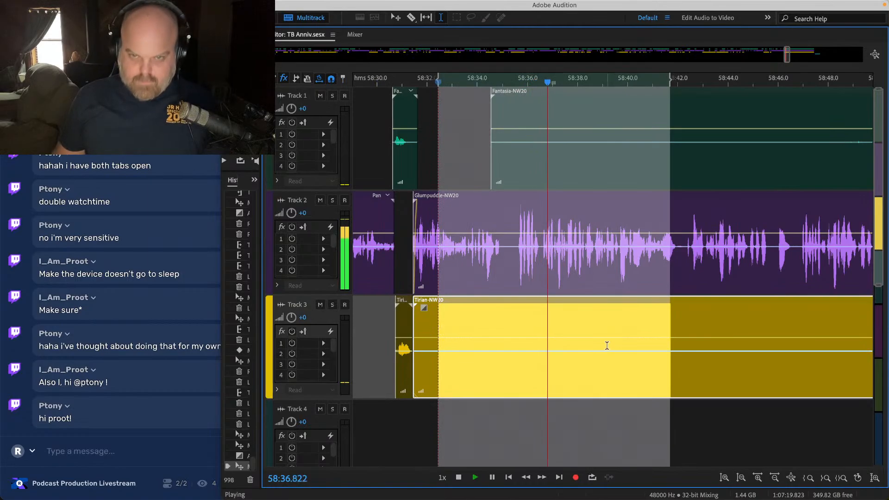
pyautogui.press('Delete')
# Step: Play back the Track 2 speech after 58:35 and delete the section from about 58:35.6 to 58:37.3 on Tracks 1 and 2
pyautogui.click(512, 211)
pyautogui.press('=')
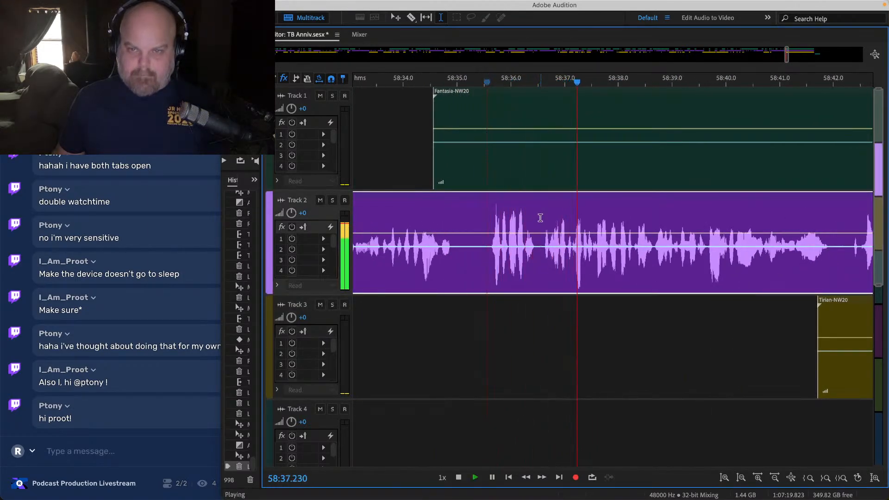
pyautogui.click(584, 219)
pyautogui.press('=')
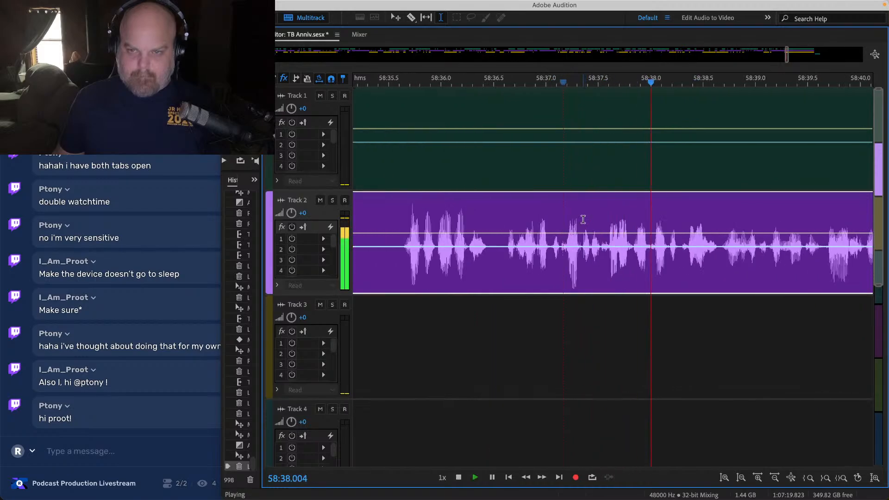
pyautogui.press('space')
pyautogui.moveTo(579, 86); pyautogui.dragTo(398, 89)
pyautogui.press('Delete')
# Step: Delete the silent Track 1 clip between about 58:34.6 and 58:35.6
pyautogui.scroll(-4, 398, 90)
pyautogui.hscroll(-1, 398, 91)
pyautogui.click(442, 102)
pyautogui.click(413, 107)
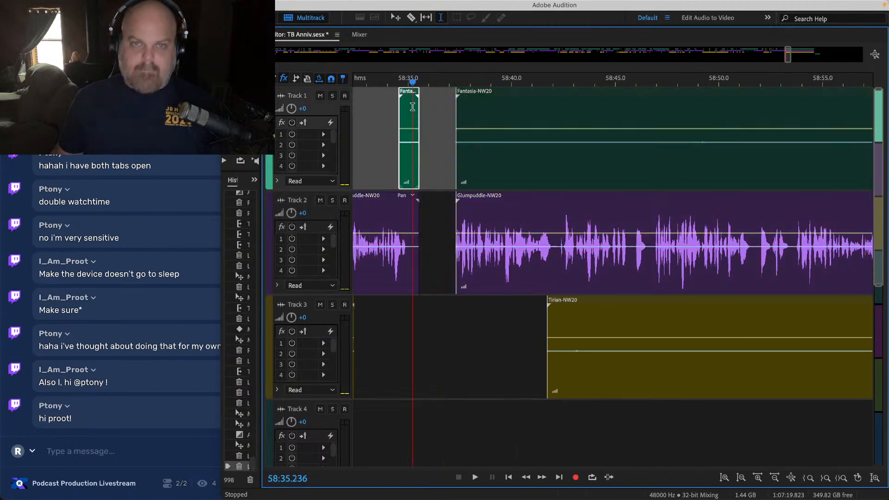
pyautogui.press('Delete')
# Step: Move the clips after the gap on all three tracks earlier to meet the preceding Track 2 audio at about 58:35.6
pyautogui.moveTo(446, 157); pyautogui.dragTo(644, 155)
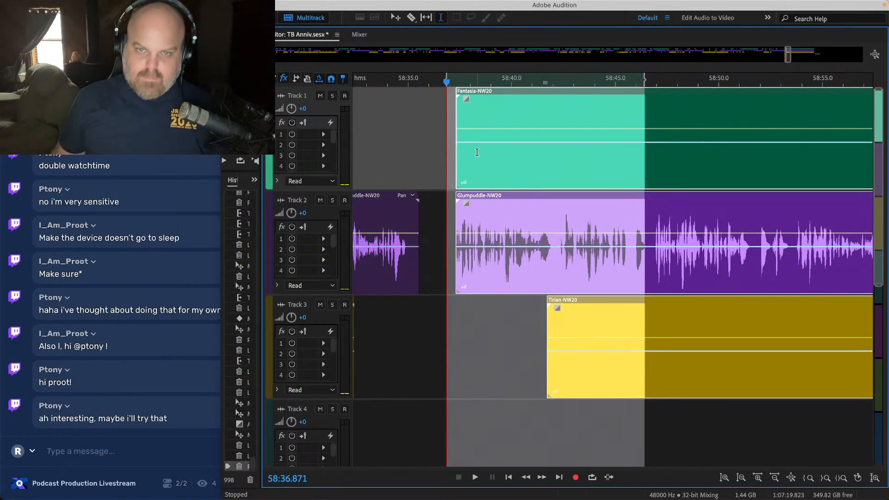
pyautogui.moveTo(470, 197); pyautogui.dragTo(434, 196)
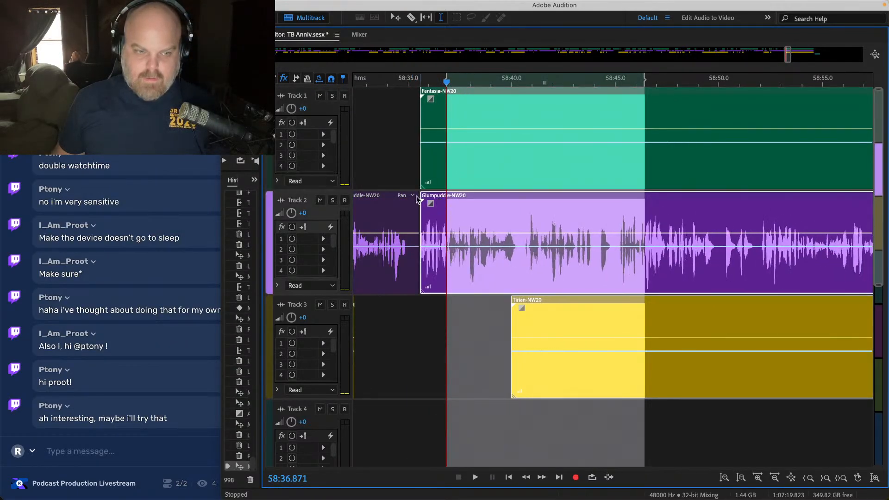
pyautogui.scroll(5, 423, 195)
pyautogui.scroll(3, 464, 190)
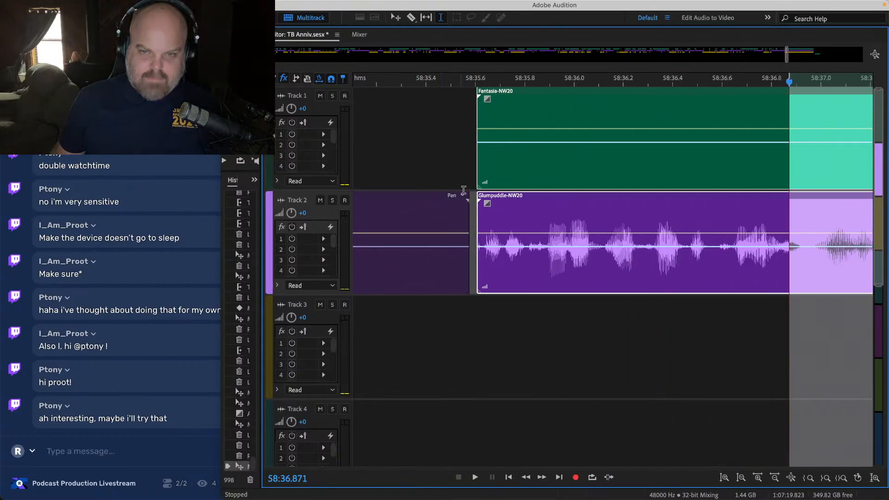
pyautogui.moveTo(487, 197); pyautogui.dragTo(472, 196)
pyautogui.scroll(-3, 461, 185)
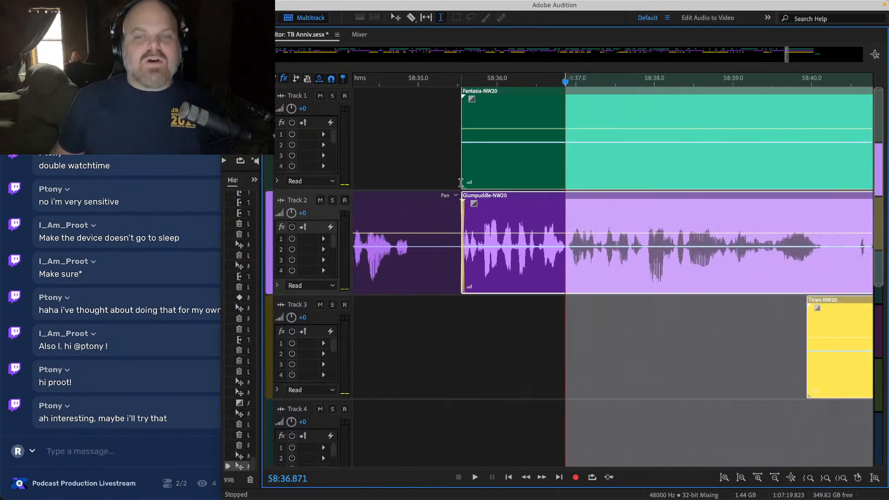
# Step: Trim the start of the Track 1 clip to about 58:40, level with the Track 3 clip, play across the Track 2 join and save the session
pyautogui.scroll(-2, 450, 136)
pyautogui.click(449, 136)
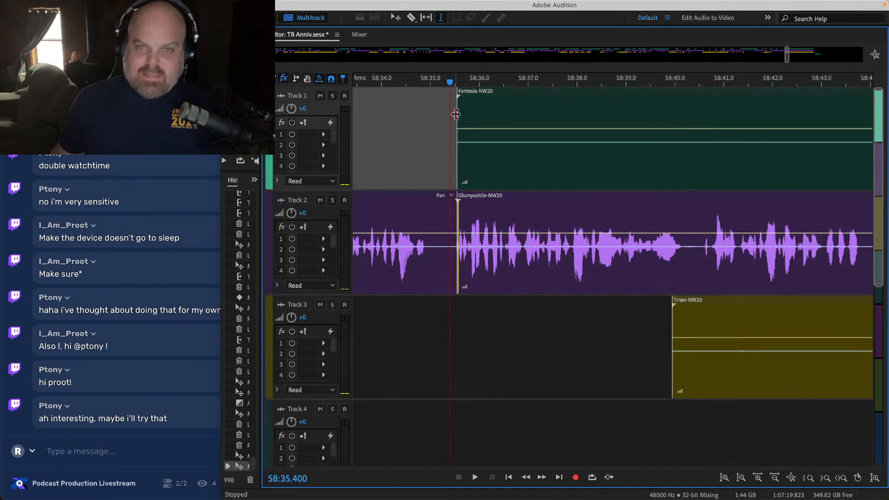
pyautogui.moveTo(458, 121); pyautogui.dragTo(672, 120)
pyautogui.press('space')
pyautogui.click(413, 146)
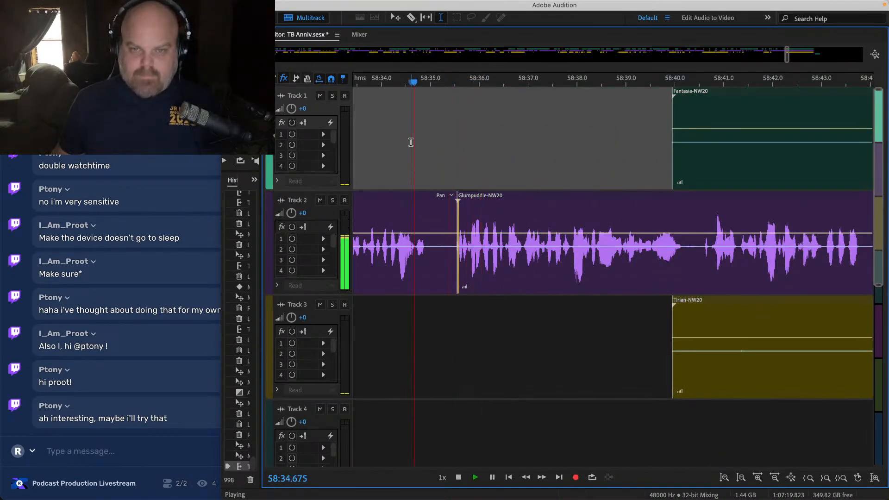
pyautogui.press('super+s')
# Step: Ripple delete the section from about 58:44.2 to 58:45.1 on all three tracks
pyautogui.scroll(-2, 411, 143)
pyautogui.scroll(-2, 478, 314)
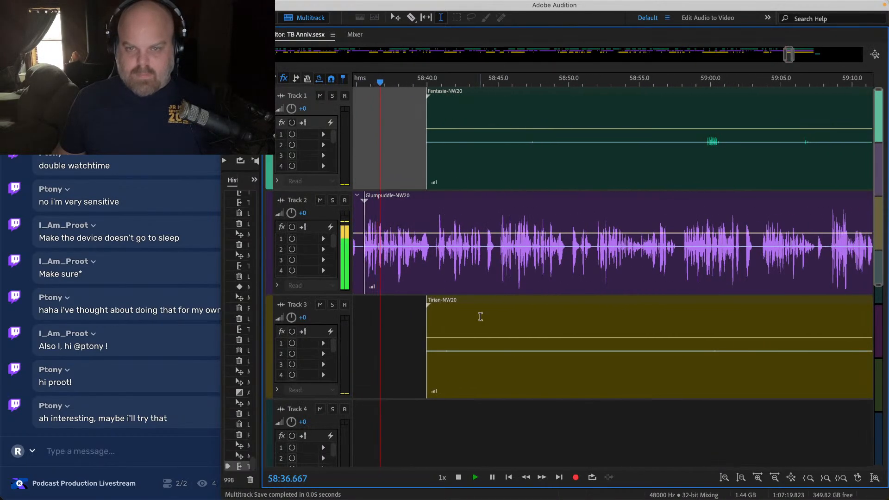
pyautogui.scroll(5, 467, 201)
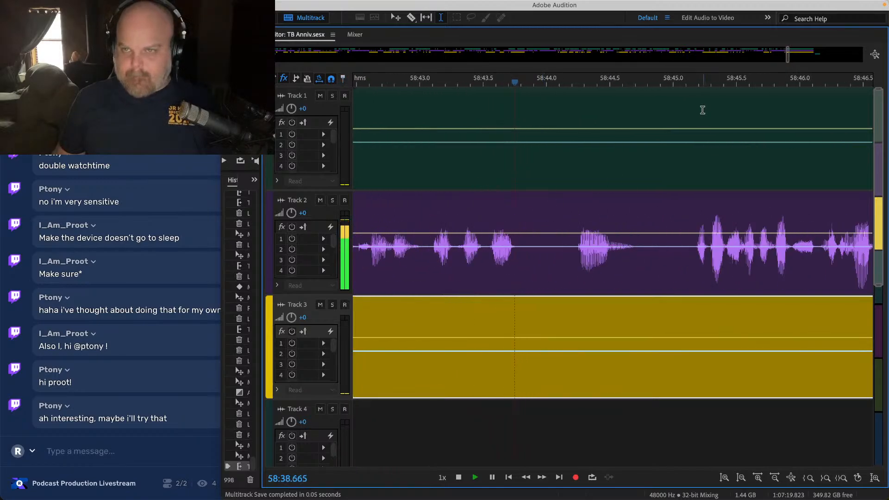
pyautogui.moveTo(686, 104); pyautogui.dragTo(573, 448)
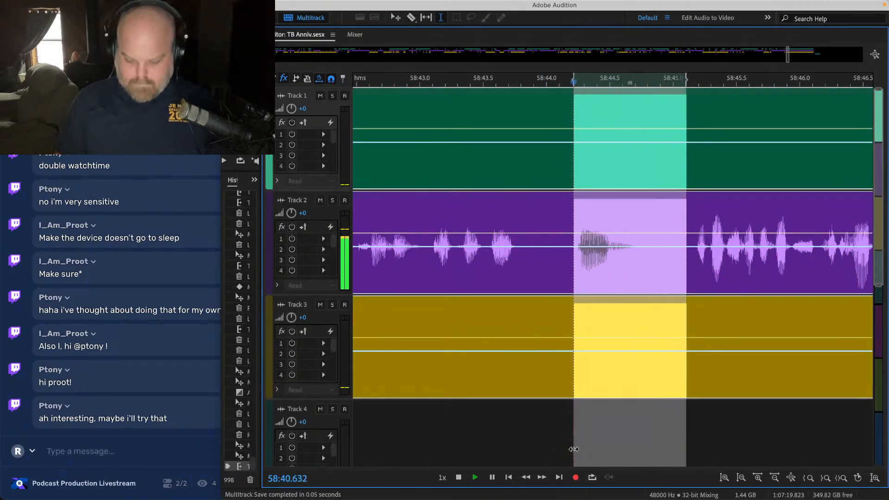
pyautogui.press('super+shift+BackSpace')
# Step: Delete the silent Track 3 and Track 1 clips that end at the cut at about 58:44.2
pyautogui.click(530, 362)
pyautogui.press('Delete')
pyautogui.click(525, 140)
pyautogui.press('Delete')
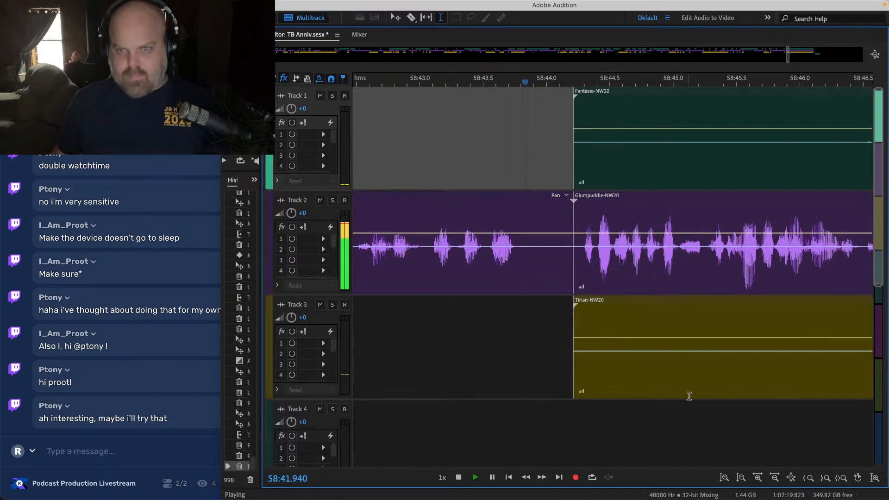
# Step: Move the clips after the 58:44.2 cut on all three tracks slightly earlier to crossfade the Track 2 join, and play it back
pyautogui.moveTo(695, 410); pyautogui.dragTo(656, 69)
pyautogui.click(595, 187)
pyautogui.click(595, 195)
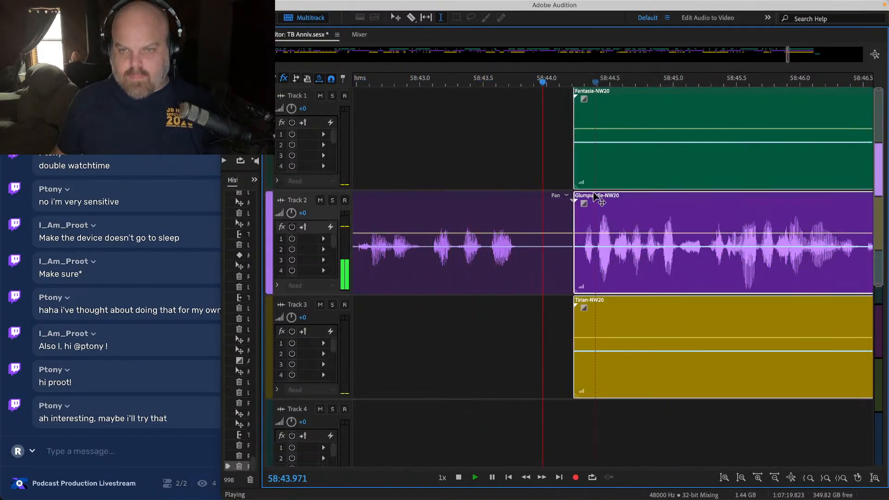
pyautogui.moveTo(595, 196); pyautogui.dragTo(591, 197)
pyautogui.press('space')
pyautogui.click(513, 143)
pyautogui.press('space')
pyautogui.scroll(-5, 510, 143)
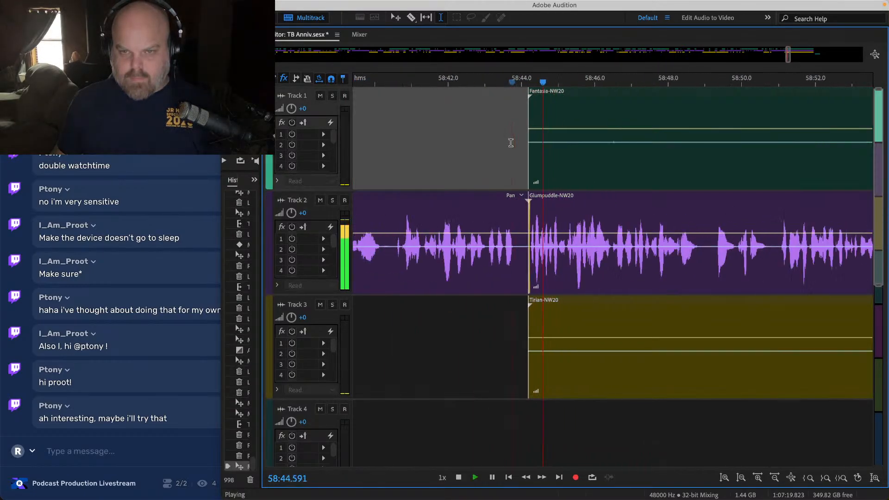
pyautogui.scroll(4, 477, 145)
# Step: Ripple delete the short Track 2 utterance from about 58:49.3 to 58:49.8 across all three tracks
pyautogui.scroll(-6, 518, 238)
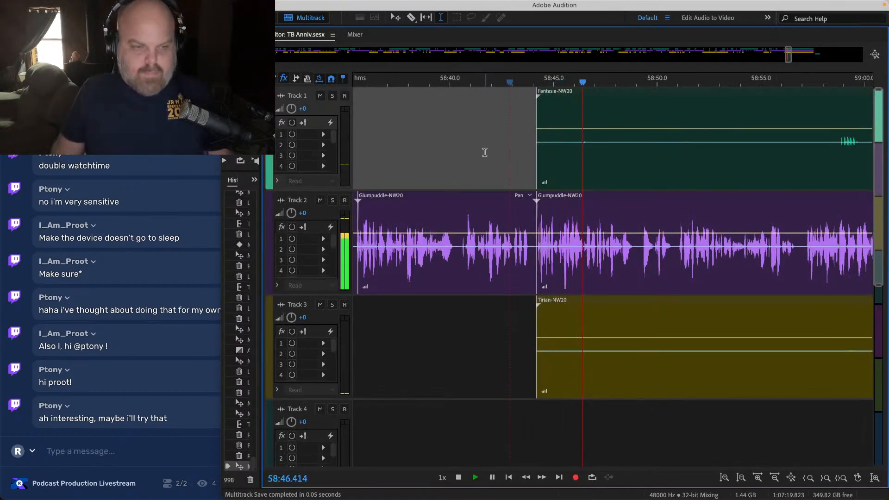
pyautogui.hscroll(4, 485, 152)
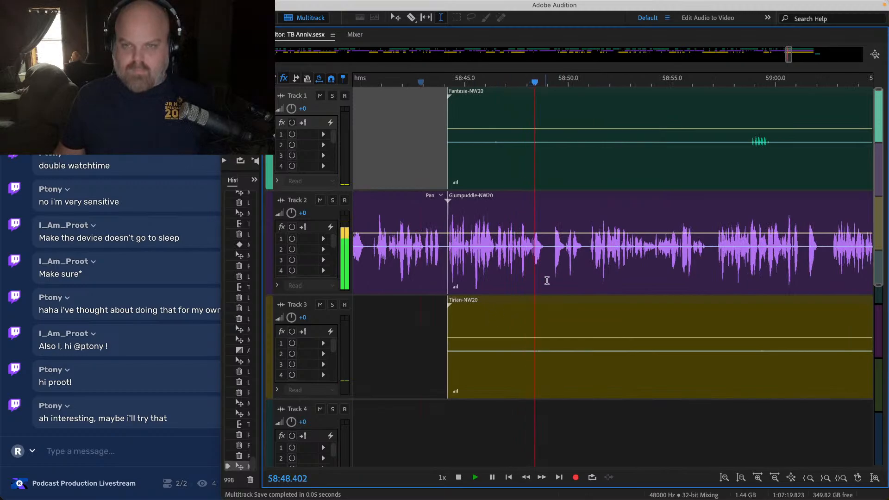
pyautogui.scroll(8, 546, 280)
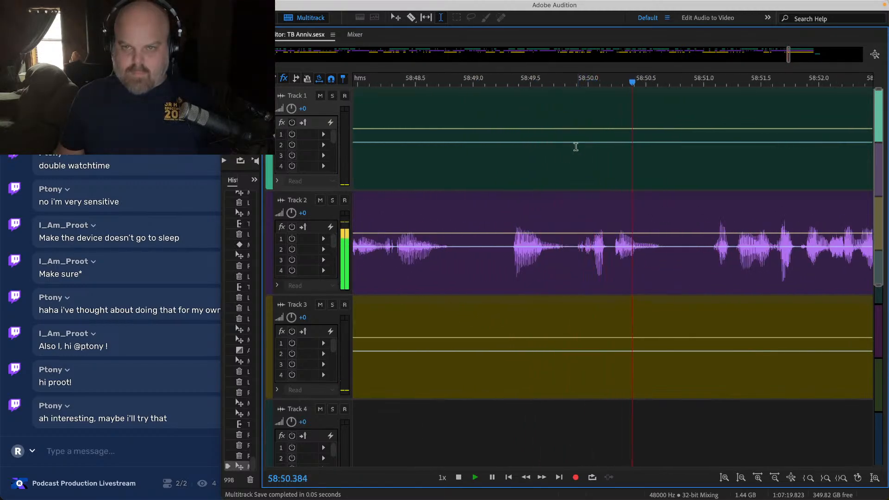
pyautogui.moveTo(570, 111); pyautogui.dragTo(510, 403)
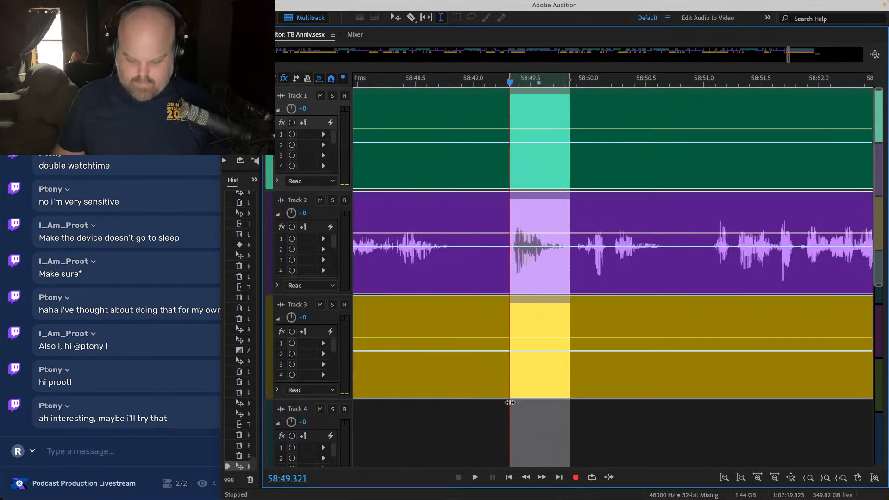
pyautogui.hotkey('shift', 'Delete')
# Step: Delete the silent Track 3 and Track 1 clips that end at the cut at about 58:49.3
pyautogui.click(477, 347)
pyautogui.press('Delete')
pyautogui.click(458, 153)
pyautogui.press('Delete')
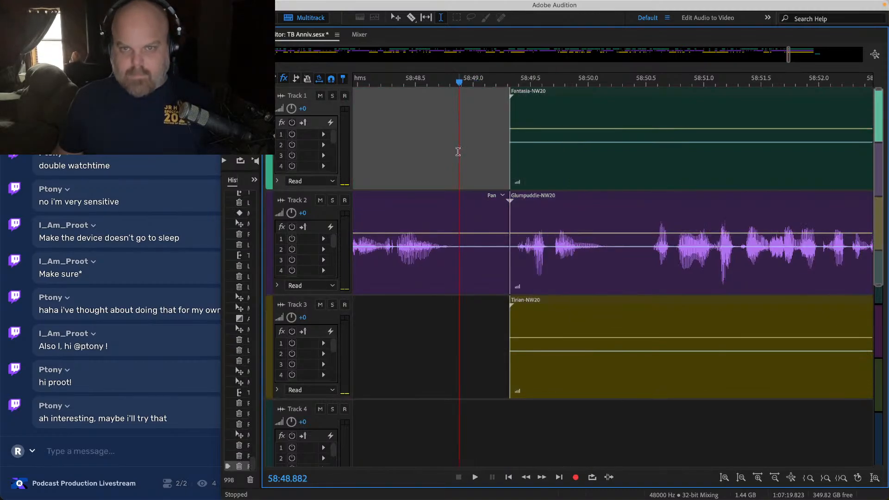
# Step: Move the clips after the 58:49.3 cut on all three tracks slightly earlier to crossfade the Track 2 join, and play across it
pyautogui.press('space')
pyautogui.hscroll(3, 486, 232)
pyautogui.press('space')
pyautogui.moveTo(544, 411); pyautogui.dragTo(498, 100)
pyautogui.moveTo(456, 196); pyautogui.dragTo(449, 197)
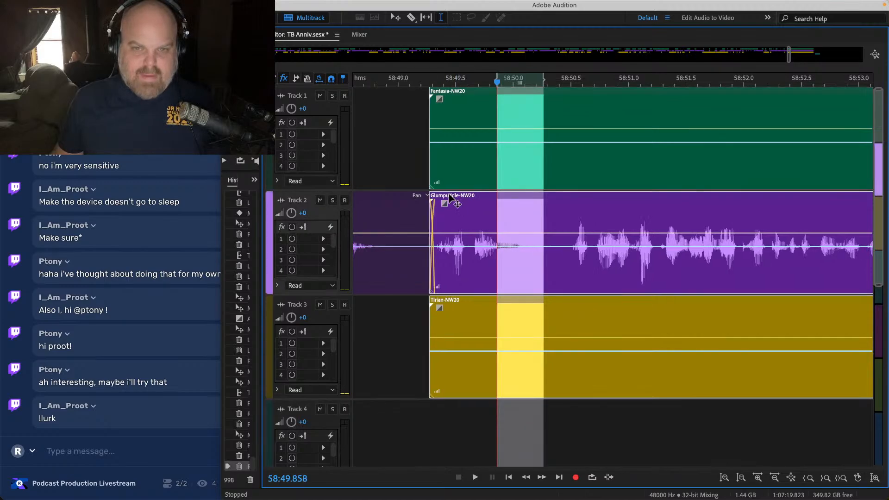
pyautogui.click(393, 141)
pyautogui.press('space')
pyautogui.scroll(-4, 389, 143)
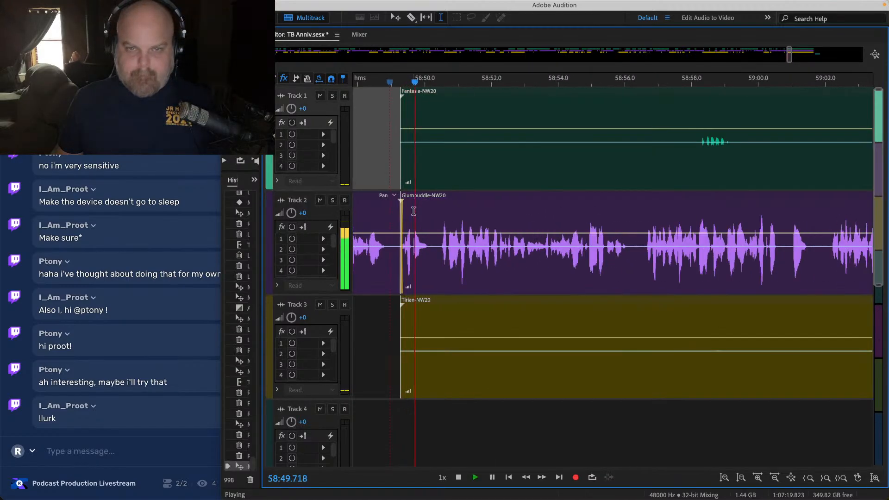
# Step: Trim the starts of the Track 1 and Track 3 clips together to about 58:58, just before the next Track 1 sound
pyautogui.click(452, 321)
pyautogui.keyDown('super'); pyautogui.click(436, 168); pyautogui.keyUp('super')
pyautogui.moveTo(400, 107); pyautogui.dragTo(690, 116)
# Step: Ripple delete the section from about 59:01.0 to 59:02.1 on all three tracks
pyautogui.scroll(-4, 648, 135)
pyautogui.scroll(-6, 647, 134)
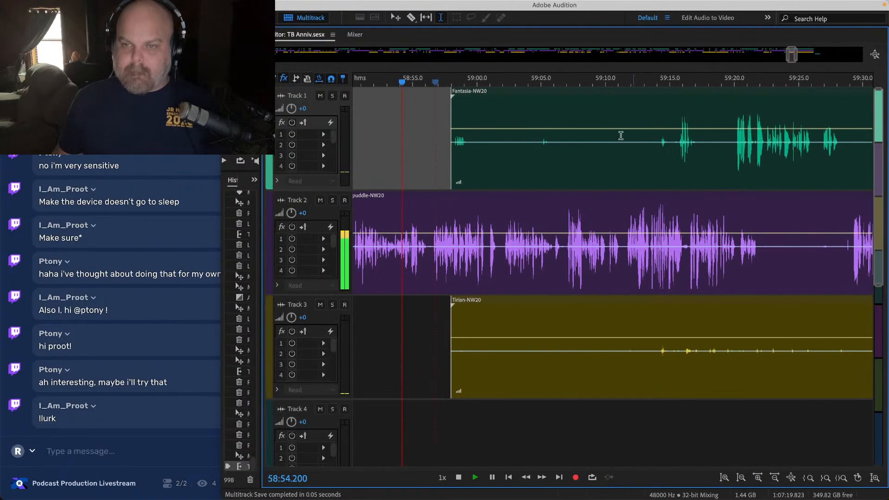
pyautogui.moveTo(640, 408); pyautogui.dragTo(612, 407)
pyautogui.scroll(8, 447, 122)
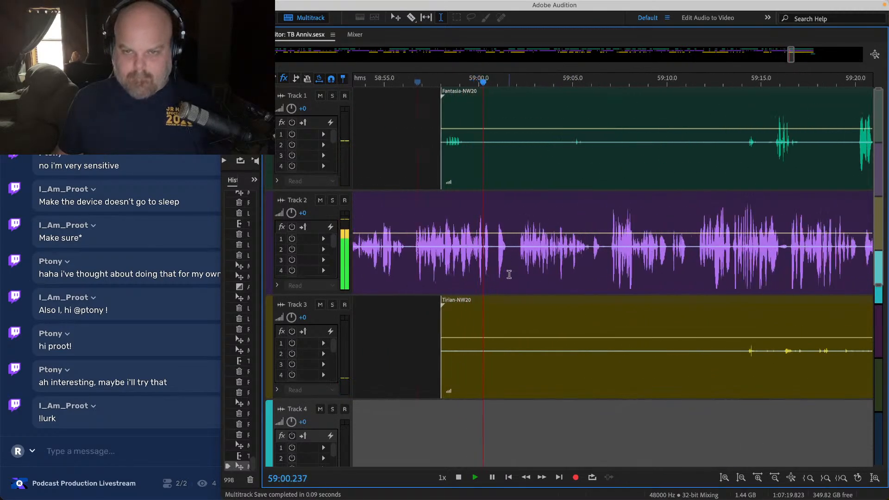
pyautogui.scroll(8, 635, 224)
pyautogui.moveTo(642, 113); pyautogui.dragTo(535, 356)
pyautogui.press('super+shift+BackSpace')
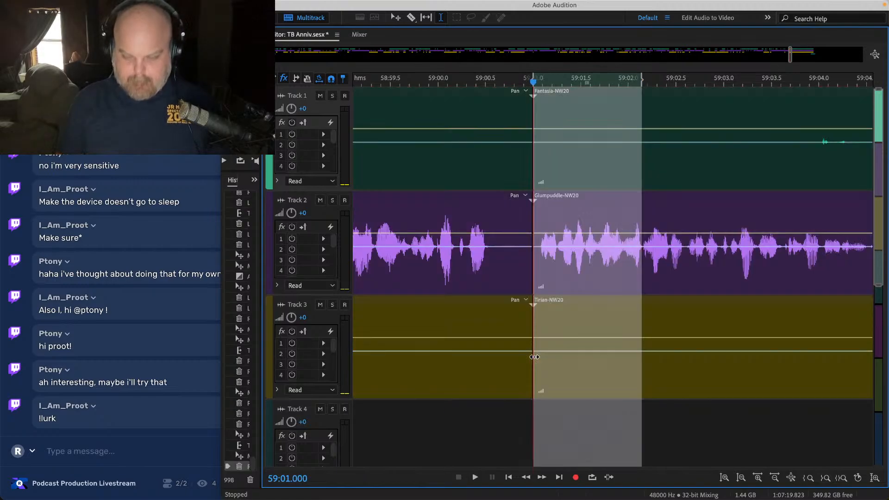
# Step: Play back the join at 59:01 and delete the silent Track 3 audio from about 58:58 to 59:04.5
pyautogui.click(469, 225)
pyautogui.press('space')
pyautogui.scroll(-4, 469, 225)
pyautogui.moveTo(380, 343); pyautogui.dragTo(593, 347)
pyautogui.press('BackSpace')
pyautogui.click(543, 344)
pyautogui.press('space')
# Step: Move the clips after the 59:01 cut on all three tracks slightly earlier to crossfade the joins on Tracks 1 and 2, and play them back
pyautogui.click(461, 201)
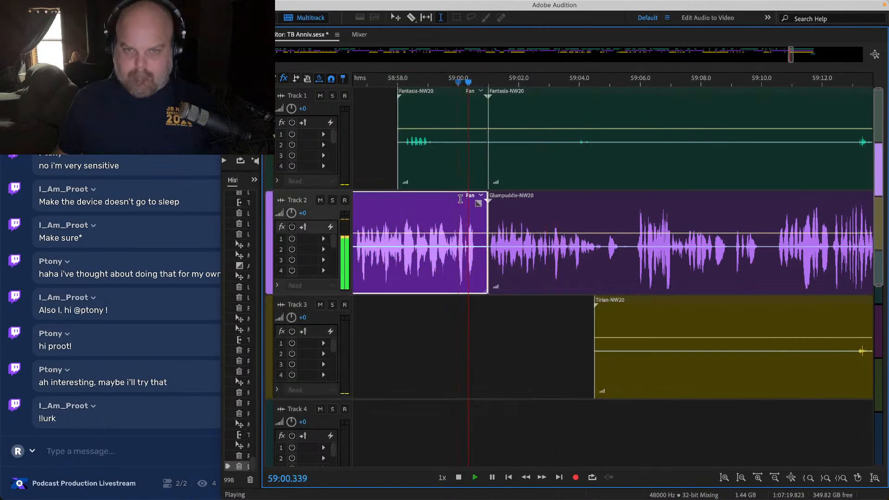
pyautogui.scroll(4, 484, 204)
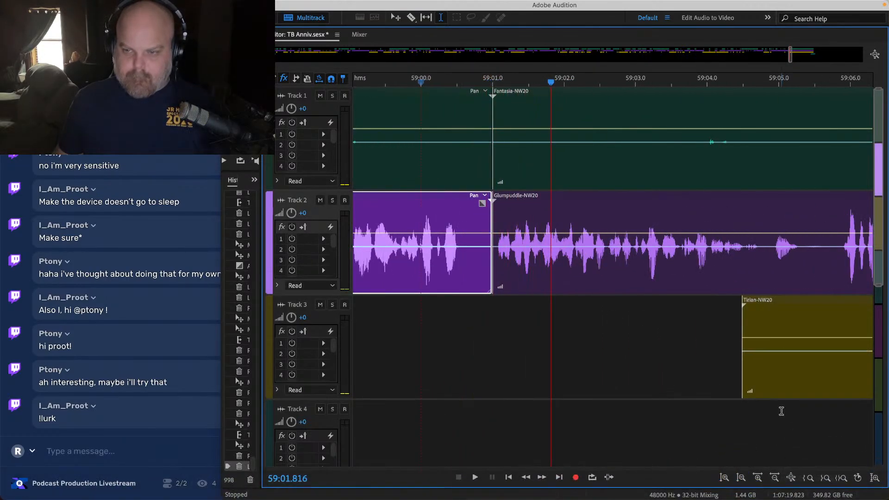
pyautogui.moveTo(806, 415); pyautogui.dragTo(573, 143)
pyautogui.scroll(4, 488, 151)
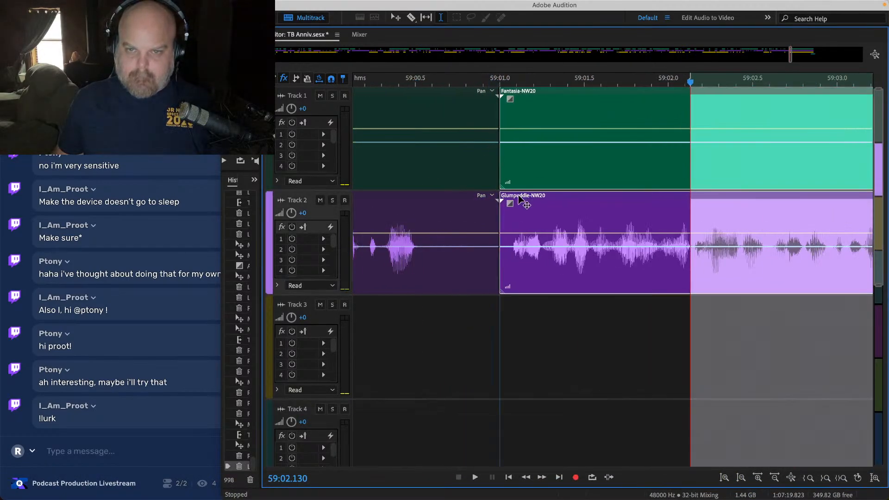
pyautogui.click(439, 210)
pyautogui.scroll(-5, 434, 211)
pyautogui.press('space')
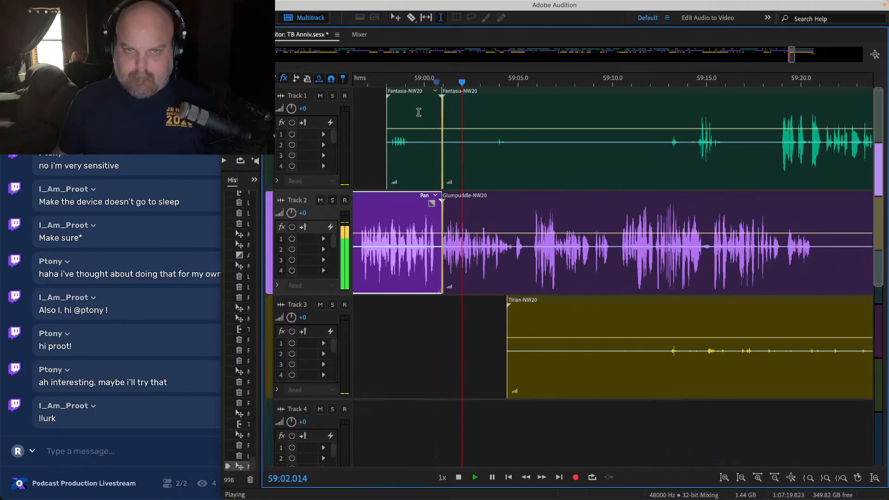
# Step: Delete the audio on Track 1 from about 58:59.7 to 59:03.7
pyautogui.moveTo(418, 113); pyautogui.dragTo(495, 102)
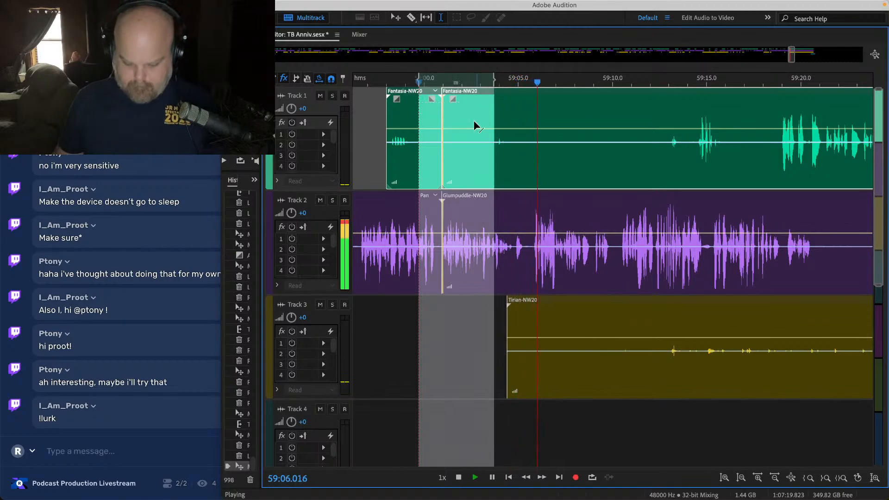
pyautogui.press('Delete')
pyautogui.hscroll(2, 481, 315)
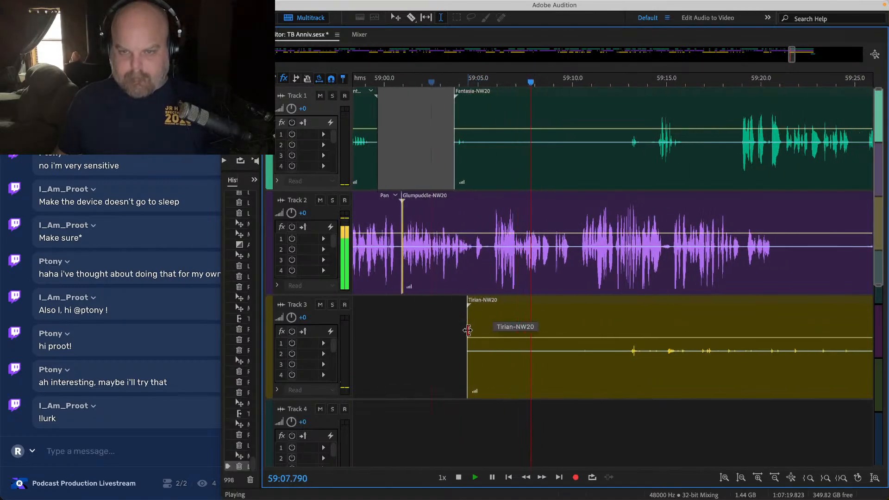
# Step: Save the session and trim the start of the Track 3 clip to about 59:29
pyautogui.moveTo(467, 330); pyautogui.dragTo(623, 331)
pyautogui.hotkey('ctrl', 's')
pyautogui.hscroll(2, 525, 300)
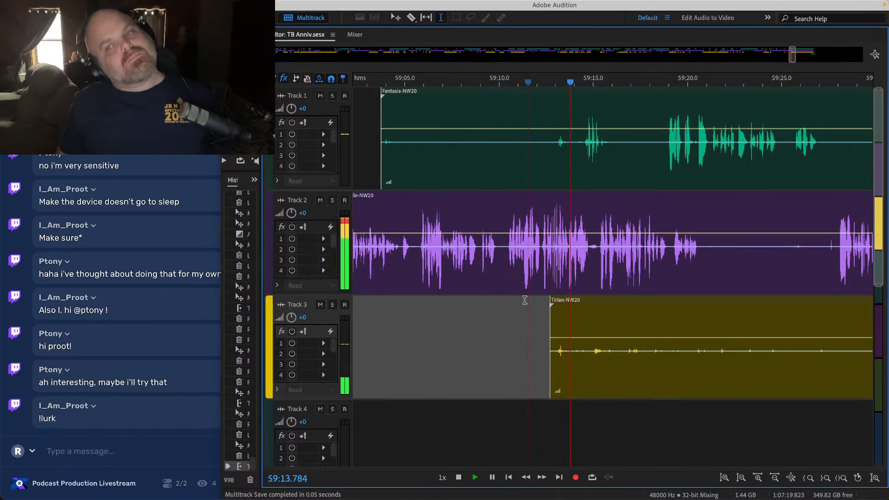
pyautogui.hscroll(3, 525, 300)
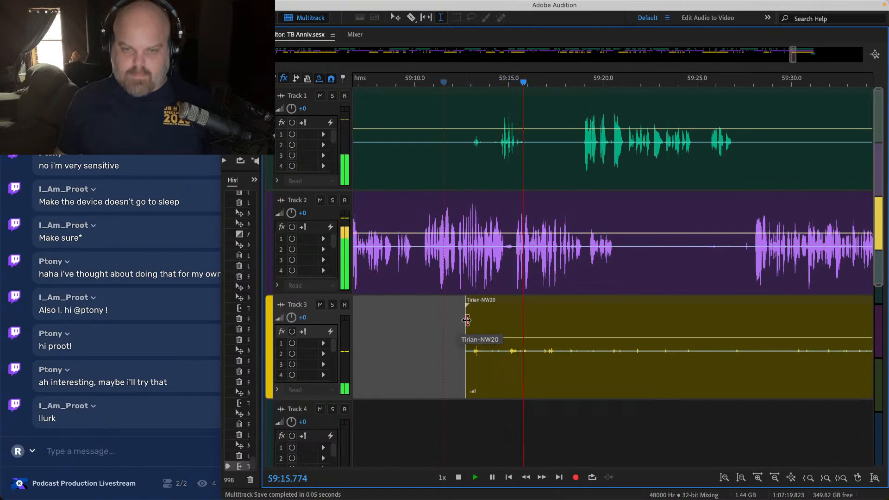
pyautogui.moveTo(466, 320); pyautogui.dragTo(777, 321)
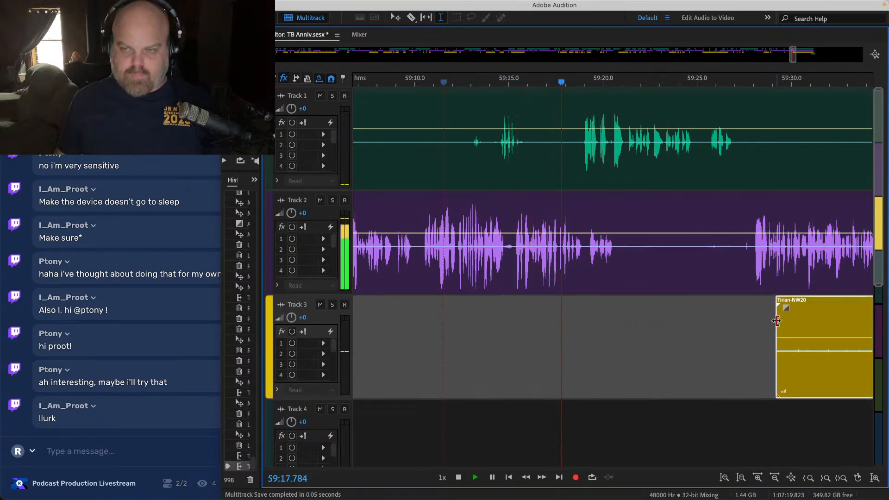
# Step: Delete Track 1's audio from about 59:17.7 to 59:18.8 and Track 2's silence from about 59:21 to 59:28
pyautogui.hscroll(3, 777, 320)
pyautogui.scroll(2, 616, 238)
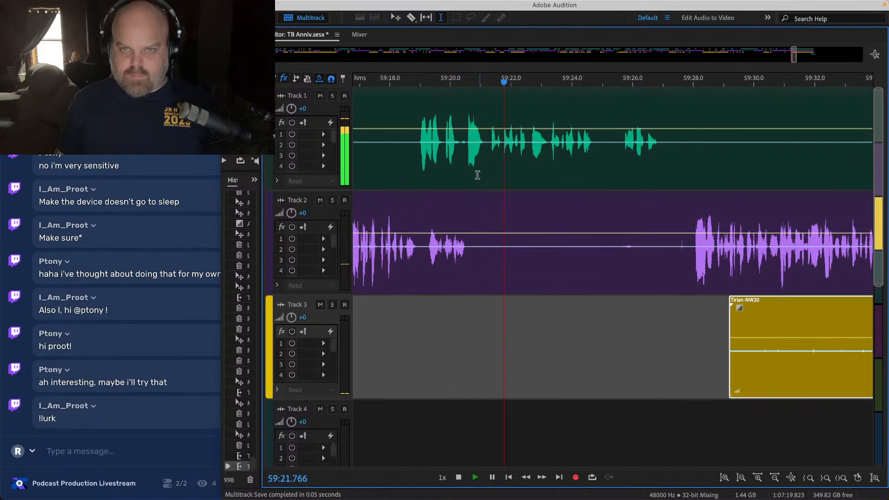
pyautogui.moveTo(414, 120); pyautogui.dragTo(379, 114)
pyautogui.press('Delete')
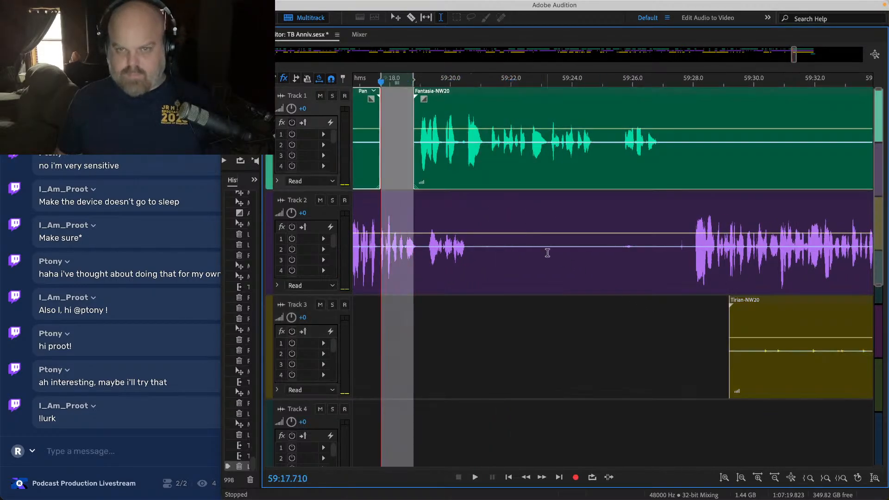
pyautogui.moveTo(478, 225); pyautogui.dragTo(694, 227)
pyautogui.press('Delete')
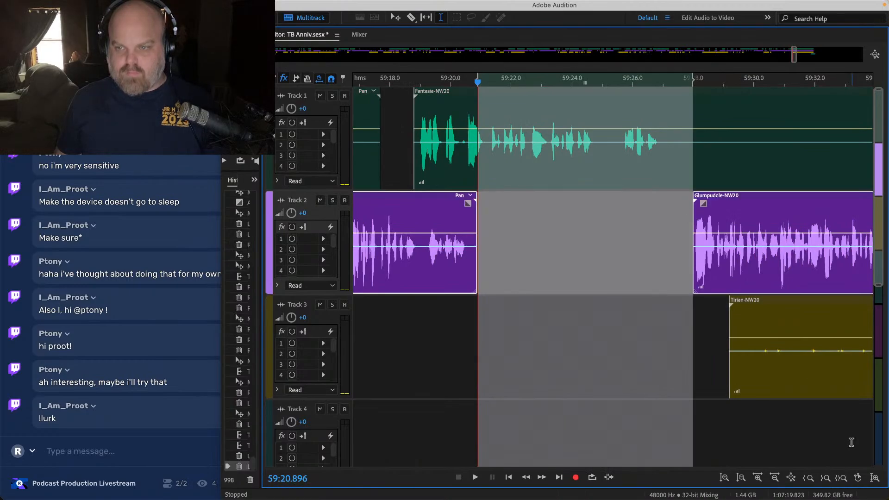
# Step: Shift the following clips on Tracks 1 to 3 later so Track 1's clip starts at about 59:20.5, and play from just before it
pyautogui.click(816, 408)
pyautogui.moveTo(817, 409); pyautogui.dragTo(638, 139)
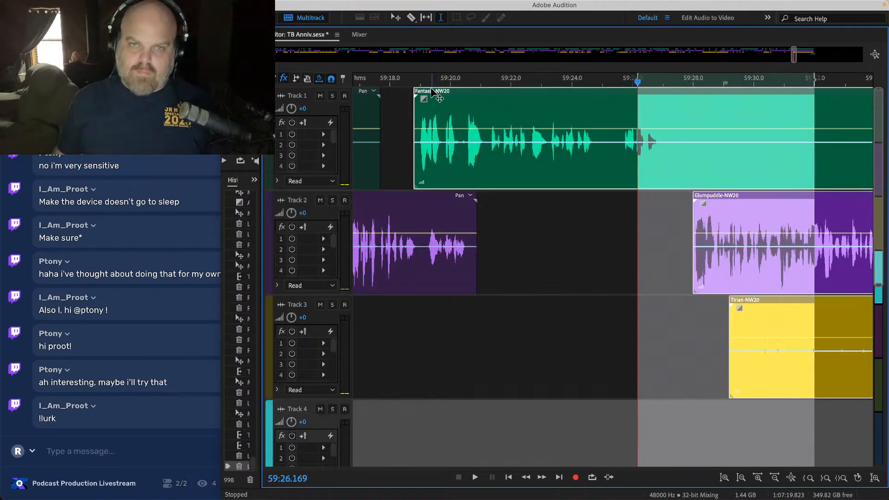
pyautogui.moveTo(433, 92); pyautogui.dragTo(485, 92)
pyautogui.click(437, 121)
pyautogui.press('space')
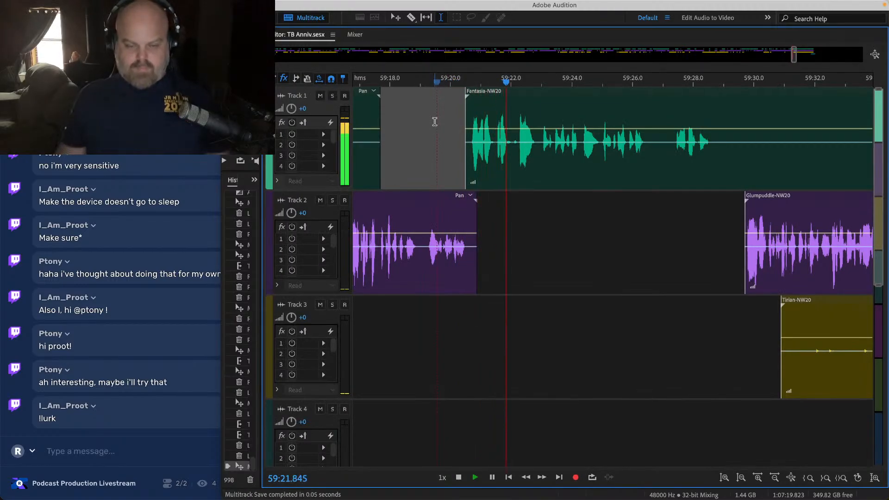
# Step: Delete the silence on Track 1 after the speech, from about 59:28.9 to 59:34
pyautogui.hscroll(5, 521, 175)
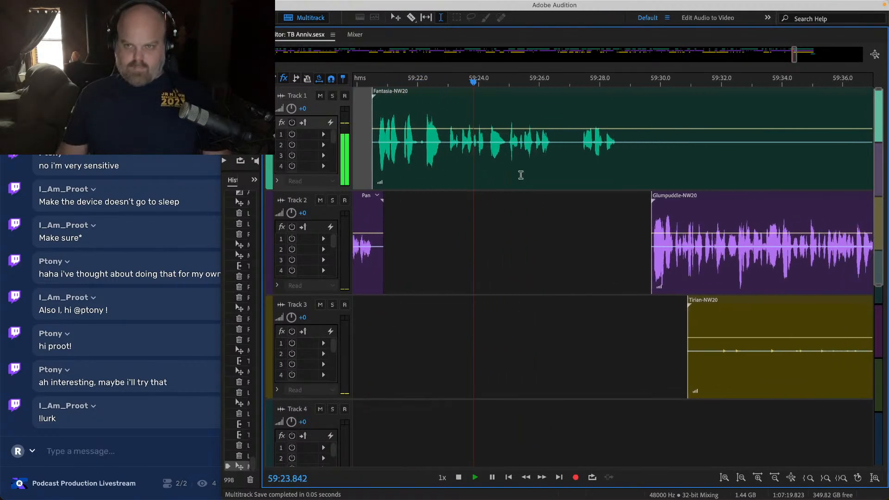
pyautogui.scroll(-1, 608, 287)
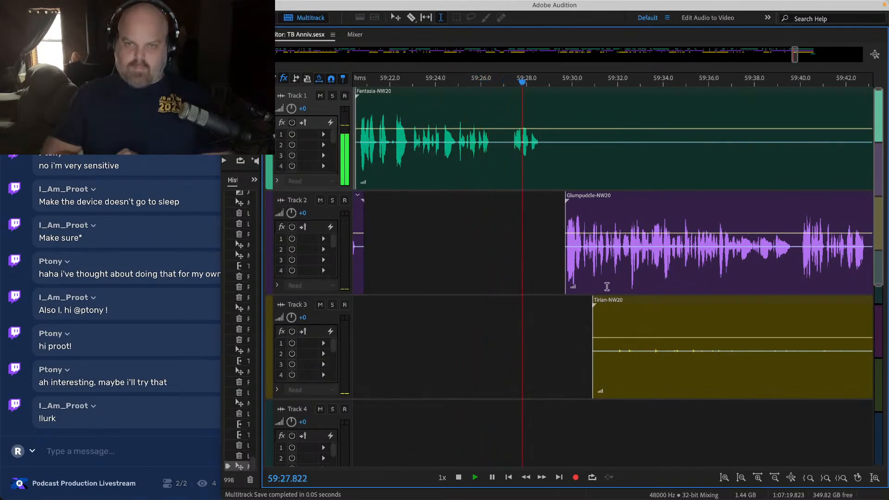
pyautogui.moveTo(547, 114); pyautogui.dragTo(807, 444)
pyautogui.press('Delete')
# Step: Shift the following clips on Tracks 1 to 3 earlier so Track 2's clip starts at about 59:28.8, and play the transition
pyautogui.scroll(3, 529, 218)
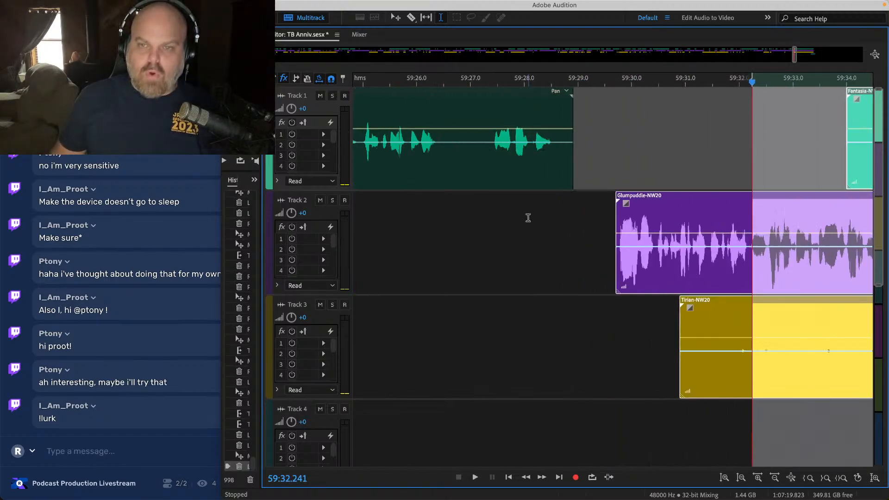
pyautogui.moveTo(632, 197); pyautogui.dragTo(584, 197)
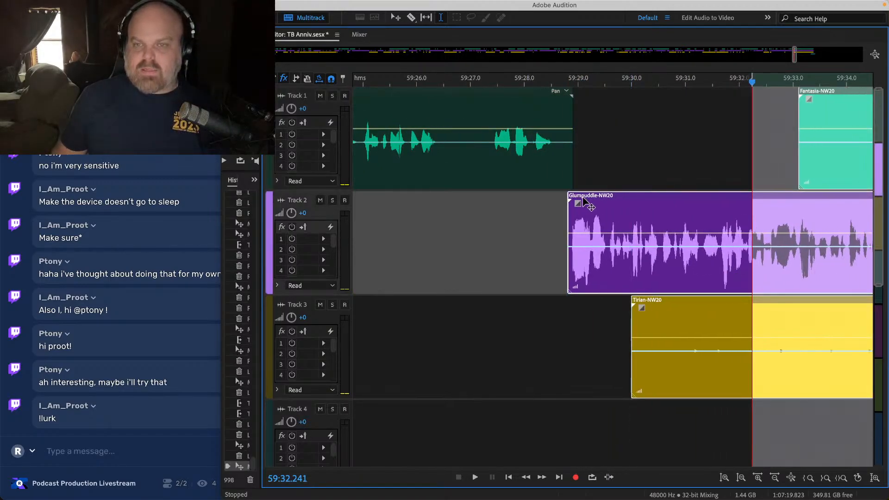
pyautogui.click(527, 210)
pyautogui.press('space')
# Step: Trim the clip starts to about 1:00:03.6 on Track 1 and 59:50.7 on Track 3, and save the session
pyautogui.hscroll(3, 526, 209)
pyautogui.scroll(-4, 456, 345)
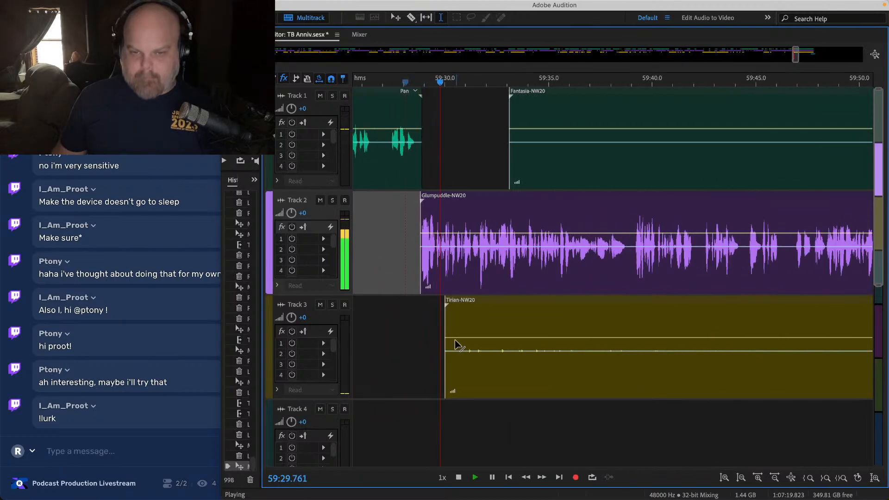
pyautogui.moveTo(445, 321); pyautogui.dragTo(739, 325)
pyautogui.scroll(-3, 736, 326)
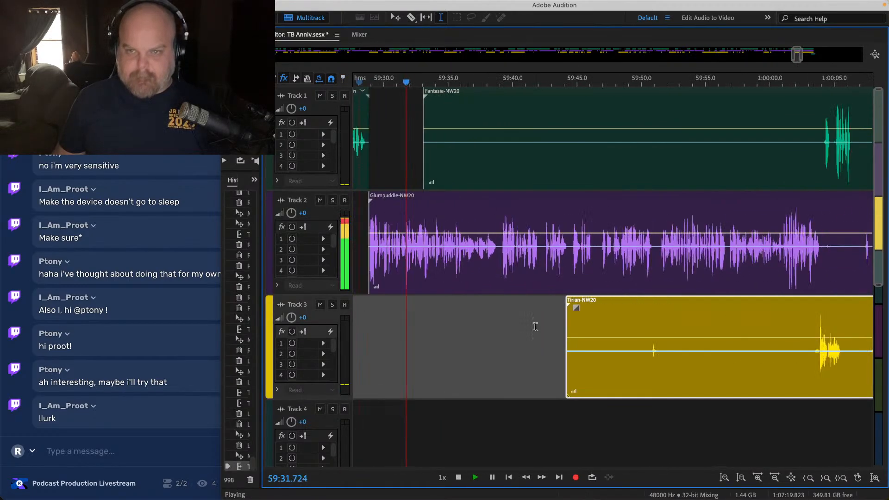
pyautogui.moveTo(423, 106); pyautogui.dragTo(817, 106)
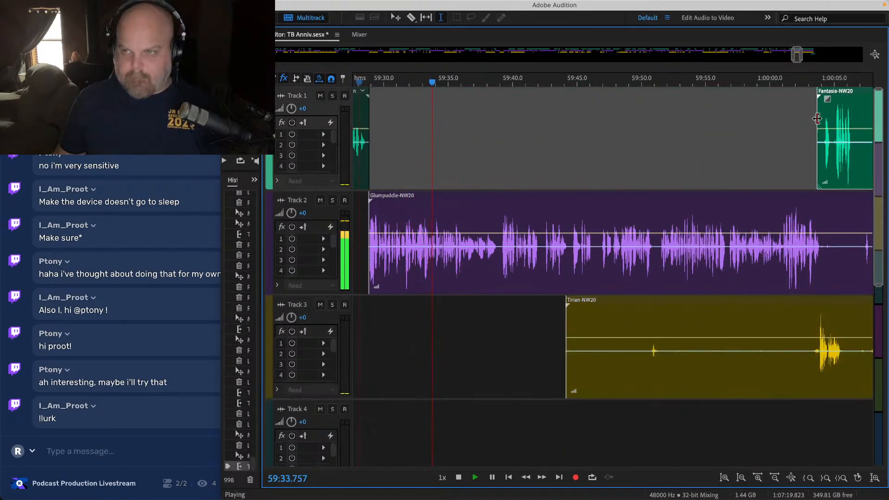
pyautogui.moveTo(568, 319); pyautogui.dragTo(651, 323)
pyautogui.hotkey('ctrl', 's')
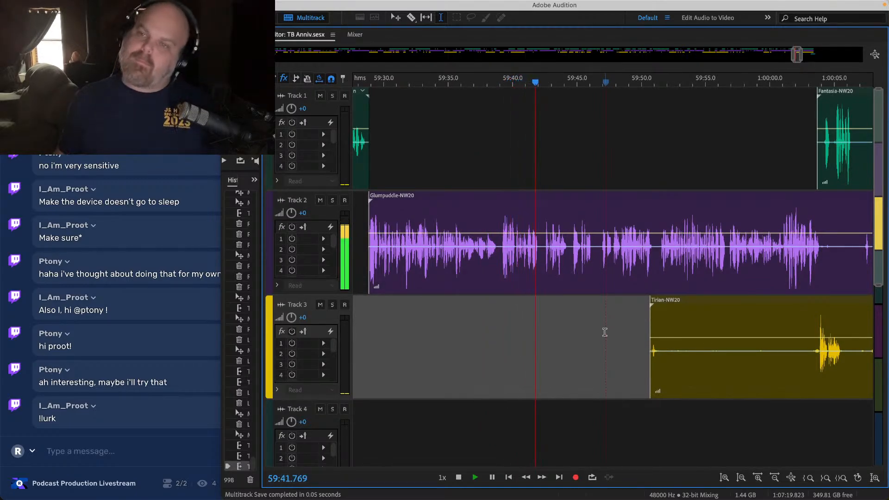
# Step: Delete the short sound on Track 2 from about 59:44.7 to 59:45.3
pyautogui.hscroll(2, 534, 236)
pyautogui.scroll(8, 534, 235)
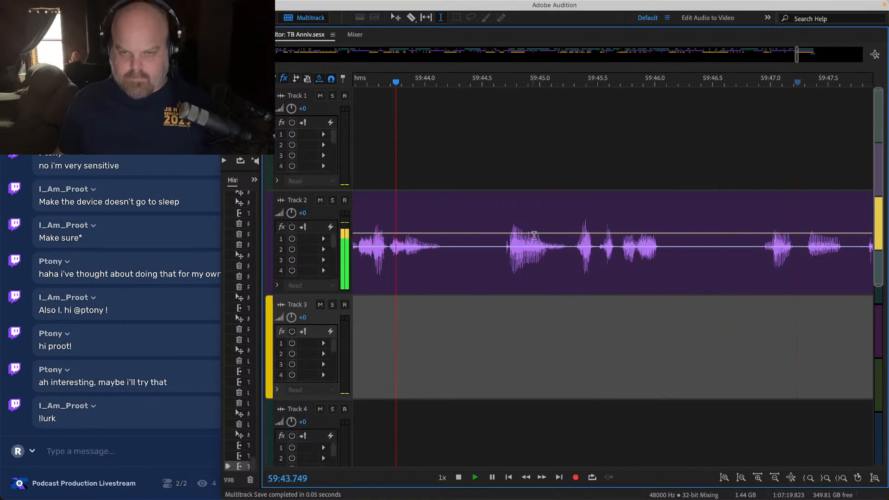
pyautogui.moveTo(569, 226); pyautogui.dragTo(507, 203)
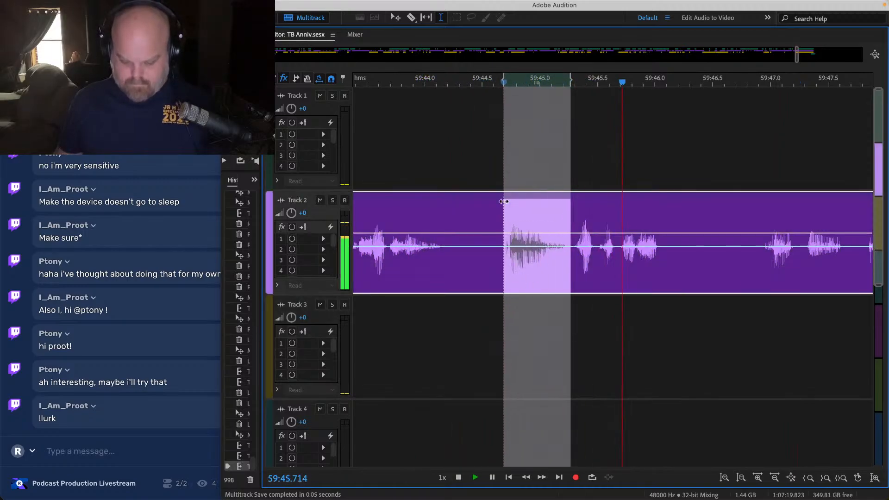
pyautogui.press('Delete')
# Step: Move all clips after the Track 2 cut earlier so the two Track 2 clips overlap slightly at about 59:44.6
pyautogui.scroll(-3, 503, 201)
pyautogui.click(584, 181)
pyautogui.scroll(-2, 585, 181)
pyautogui.hscroll(4, 584, 180)
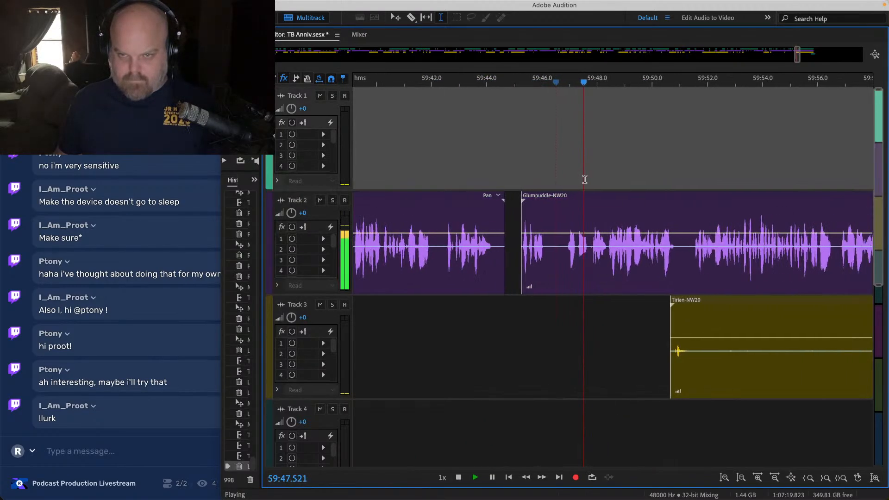
pyautogui.hscroll(1, 618, 181)
pyautogui.scroll(-3, 529, 185)
pyautogui.moveTo(635, 182); pyautogui.dragTo(778, 377)
pyautogui.press('space')
pyautogui.scroll(5, 419, 205)
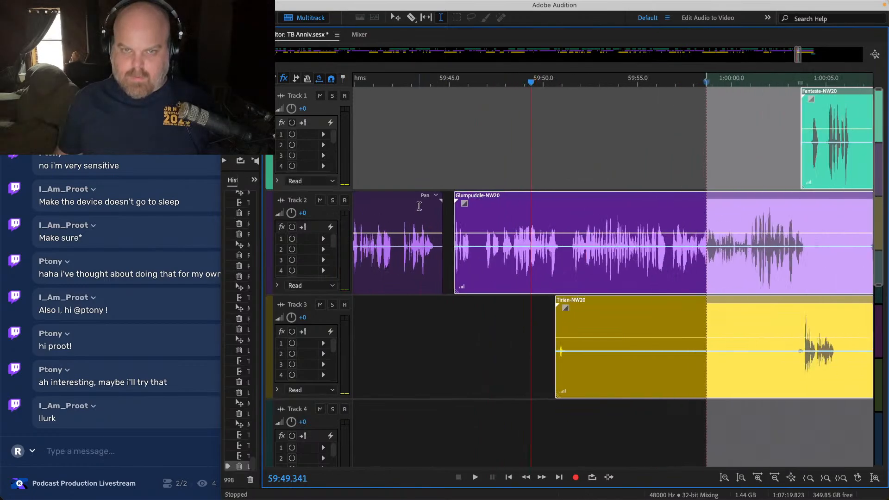
pyautogui.scroll(4, 494, 226)
pyautogui.moveTo(581, 198); pyautogui.dragTo(474, 197)
# Step: Play the Track 2 join from about 59:44.5 to check how the edit sounds
pyautogui.click(416, 143)
pyautogui.press('space')
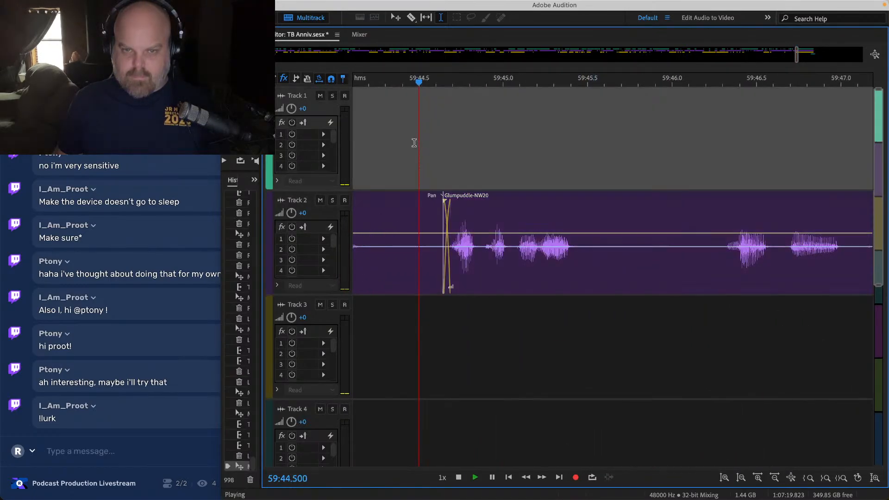
pyautogui.scroll(-4, 414, 143)
pyautogui.scroll(-1, 408, 143)
pyautogui.scroll(2, 403, 143)
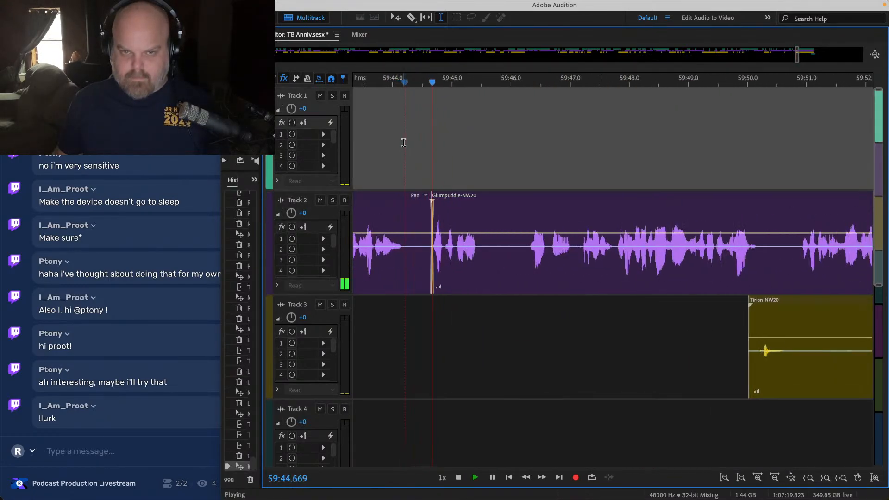
pyautogui.press('space')
# Step: Trim the later Track 2 clip's start to remove the crossfade, fade out the end of the preceding clip, and play the join
pyautogui.scroll(4, 486, 219)
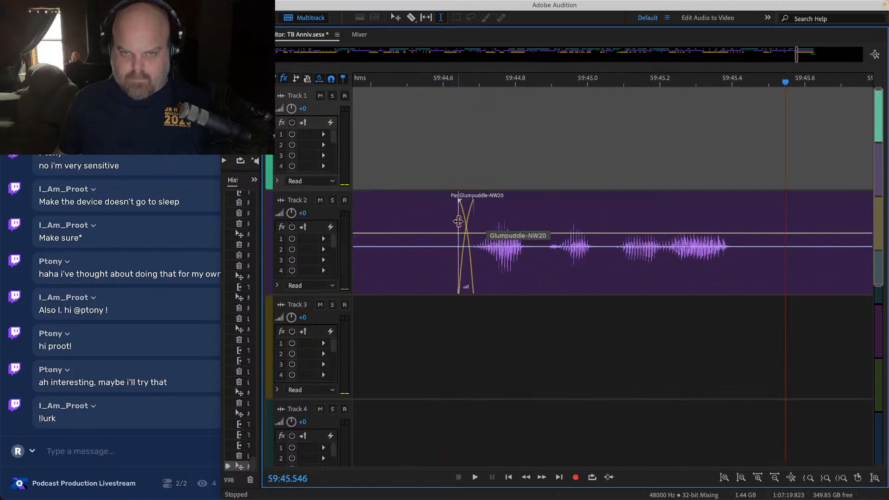
pyautogui.moveTo(458, 221); pyautogui.dragTo(408, 269)
pyautogui.click(411, 153)
pyautogui.press('space')
pyautogui.press('space')
pyautogui.click(454, 206)
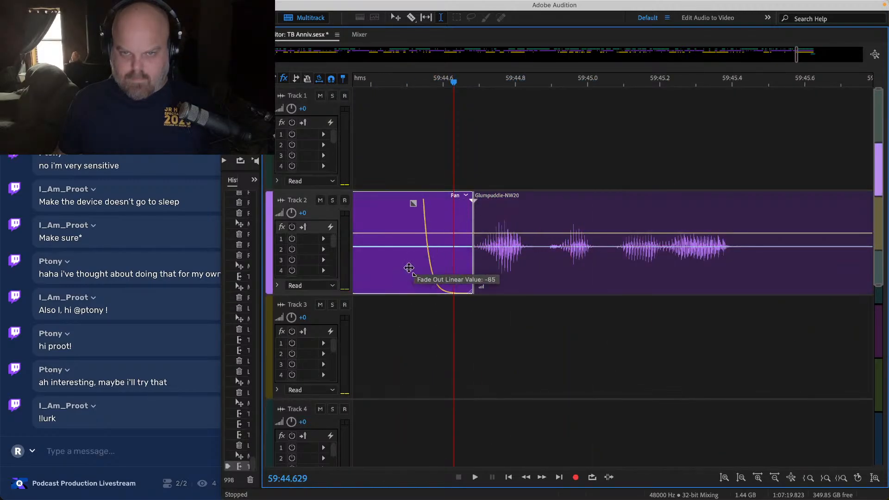
pyautogui.click(369, 129)
pyautogui.press('space')
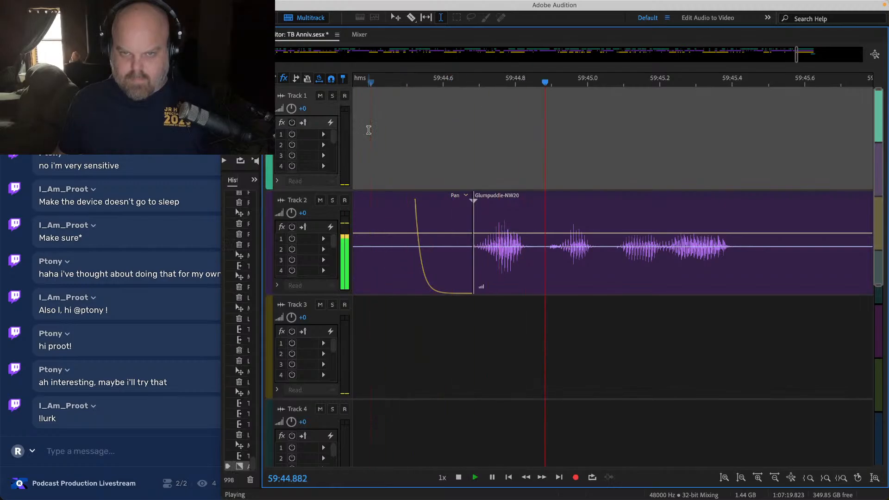
# Step: Add a short fade-in to the Track 2 clip after the cut and replay the join
pyautogui.scroll(-4, 369, 130)
pyautogui.press('space')
pyautogui.click(432, 208)
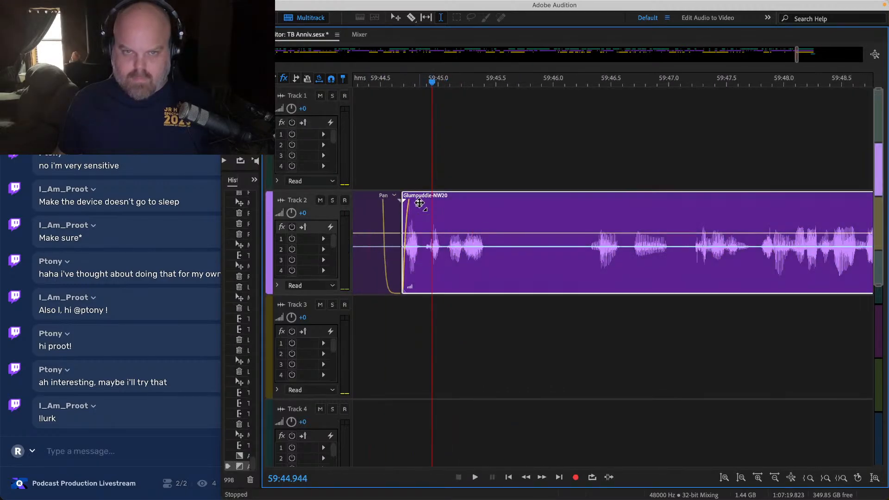
pyautogui.click(381, 151)
pyautogui.press('space')
pyautogui.scroll(-3, 381, 151)
pyautogui.press('space')
pyautogui.click(401, 156)
pyautogui.press('space')
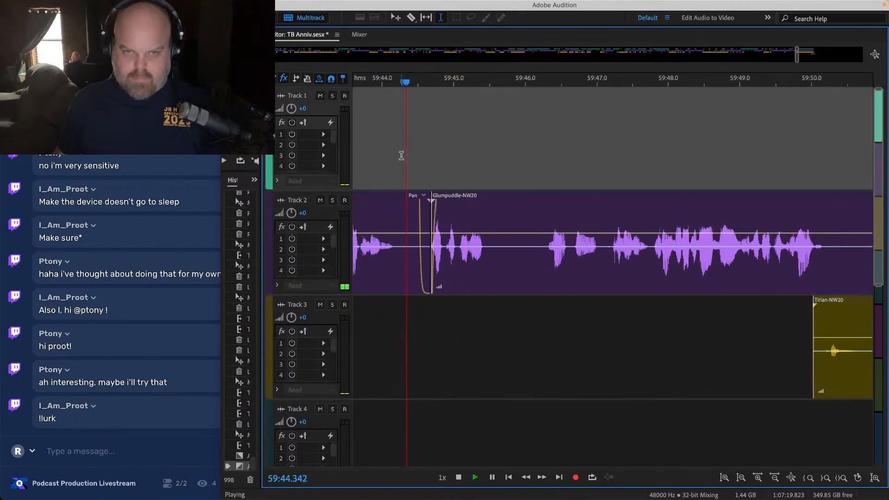
# Step: Save the session and delete Track 3's audio from about 59:51 to 1:00:02.7, along with the short clip left before it
pyautogui.scroll(-5, 452, 199)
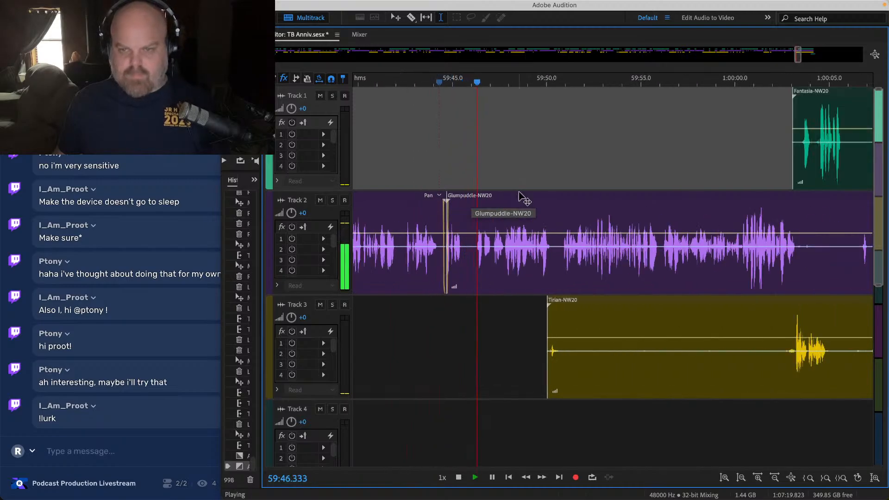
pyautogui.hscroll(3, 517, 202)
pyautogui.press('super+s')
pyautogui.moveTo(491, 323); pyautogui.dragTo(711, 338)
pyautogui.press('Delete')
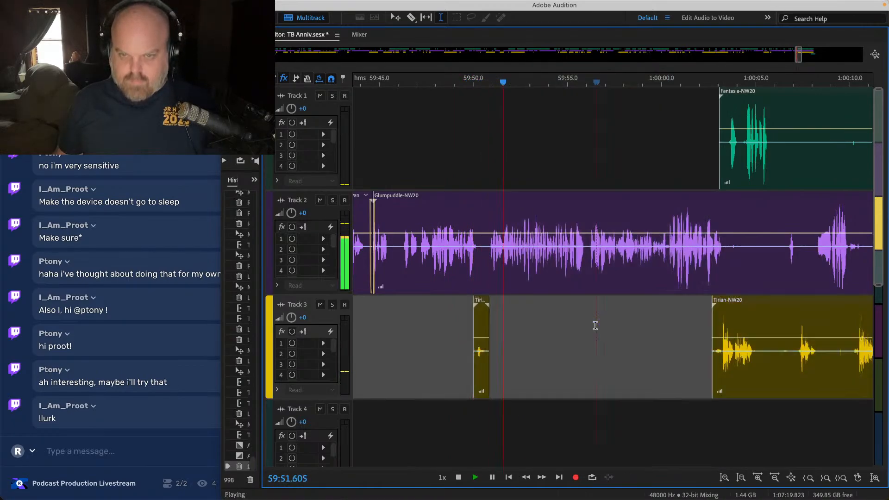
pyautogui.click(480, 312)
pyautogui.press('Delete')
# Step: Trim the start of the Track 3 clip to about 1:00:03.2 and save the session
pyautogui.scroll(3, 703, 336)
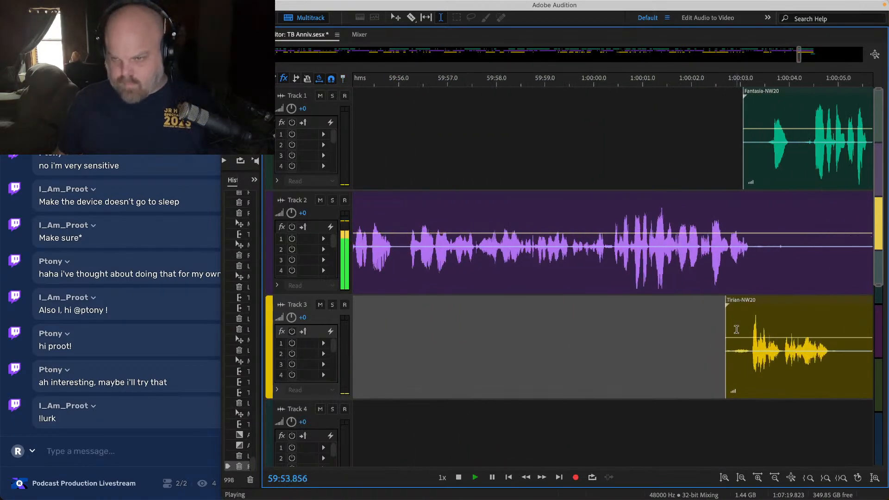
pyautogui.moveTo(727, 325); pyautogui.dragTo(753, 325)
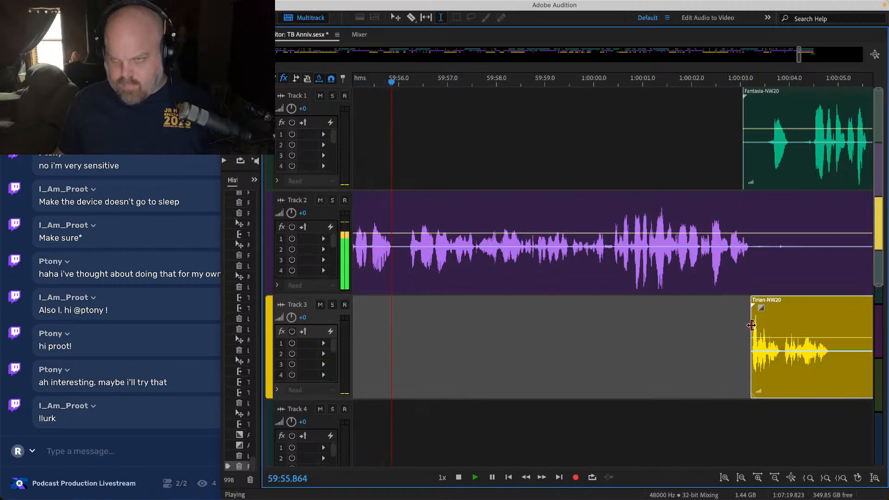
pyautogui.press('super+s')
# Step: Delete the audio on Track 2 from about 1:00:03.6 to 1:00:06.7
pyautogui.hscroll(5, 745, 325)
pyautogui.moveTo(559, 214); pyautogui.dragTo(709, 233)
pyautogui.press('Delete')
pyautogui.click(647, 252)
pyautogui.scroll(-3, 647, 252)
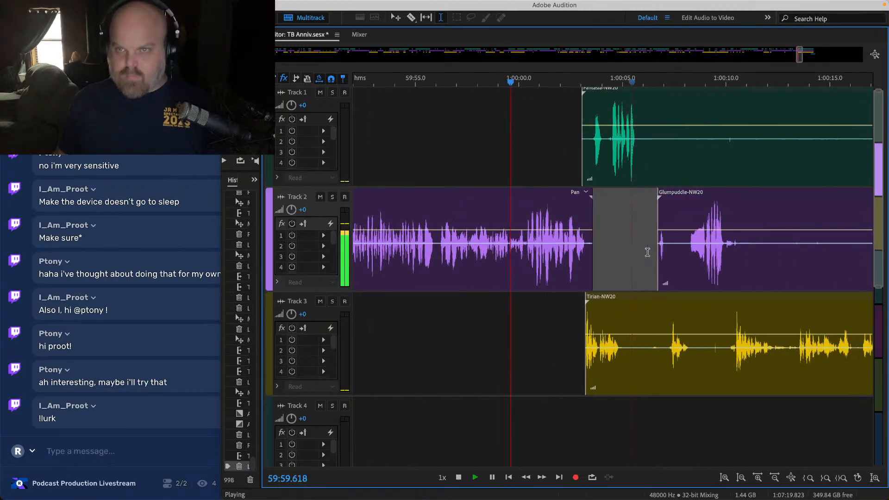
pyautogui.hscroll(3, 639, 250)
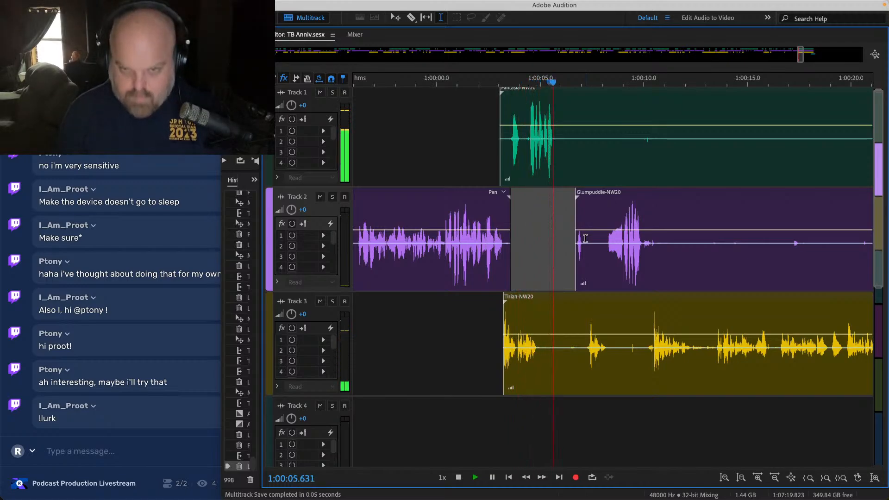
# Step: Trim the starts of the clips on Tracks 1, 2 and 3 to about 1:00:10.4
pyautogui.hscroll(5, 556, 243)
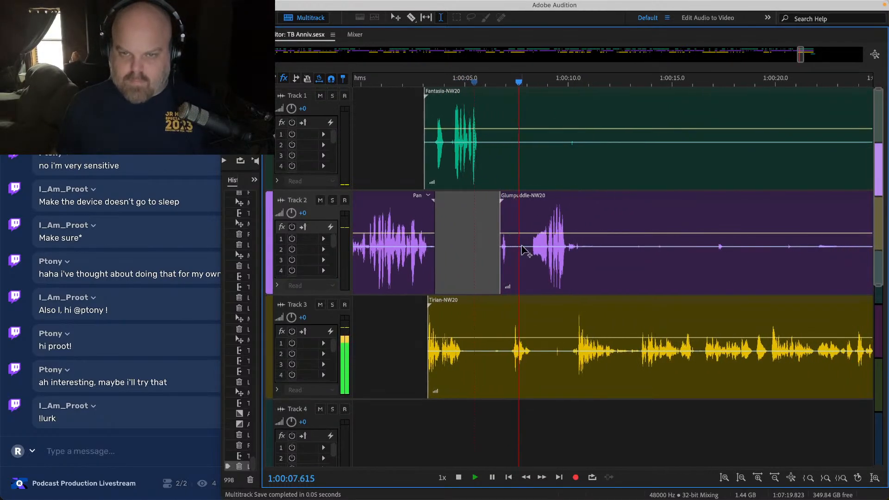
pyautogui.click(478, 319)
pyautogui.keyDown('super'); pyautogui.click(462, 150); pyautogui.keyUp('super')
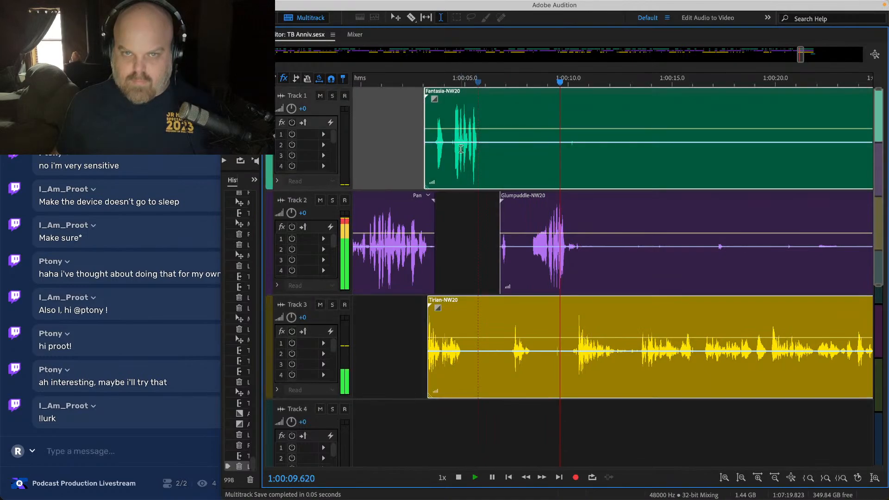
pyautogui.moveTo(424, 108); pyautogui.dragTo(578, 123)
pyautogui.click(500, 213)
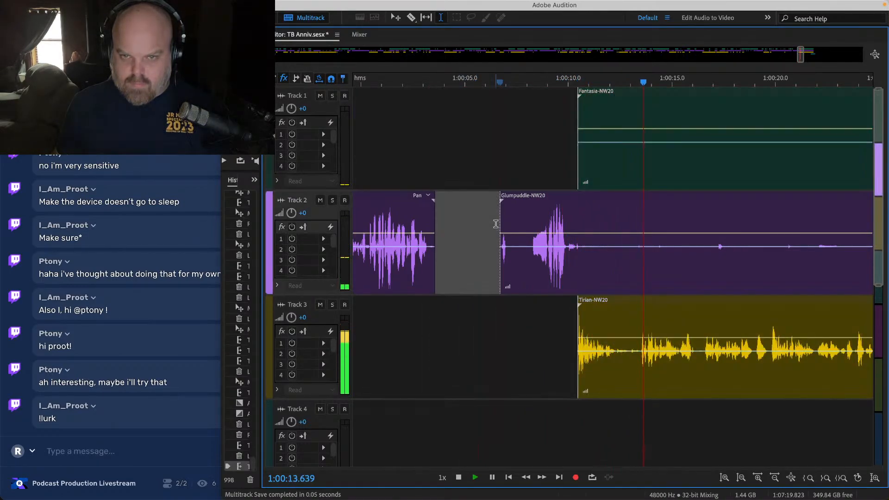
pyautogui.moveTo(501, 214); pyautogui.dragTo(578, 214)
# Step: Ripple-delete the pause from about 1:00:12.3 to 1:00:13.5 across Tracks 1 to 3 and replay the join
pyautogui.scroll(3, 616, 269)
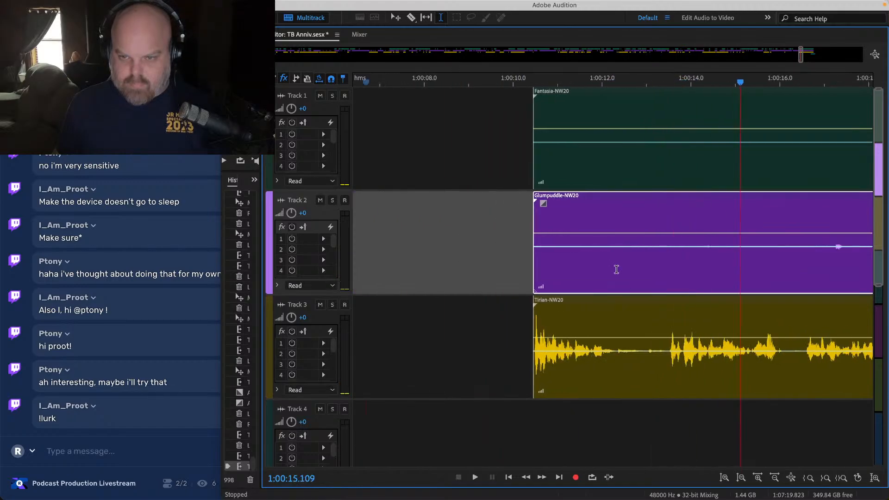
pyautogui.click(610, 323)
pyautogui.scroll(2, 641, 328)
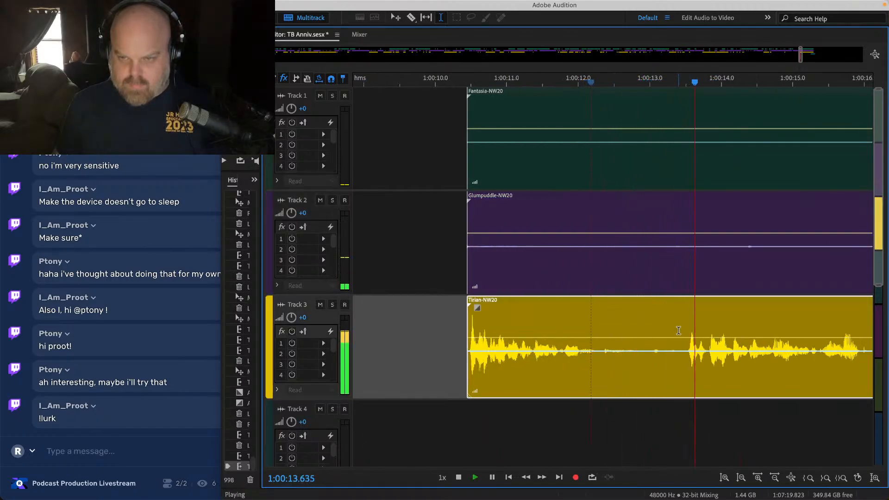
pyautogui.moveTo(684, 331); pyautogui.dragTo(616, 133)
pyautogui.moveTo(603, 125); pyautogui.dragTo(602, 124)
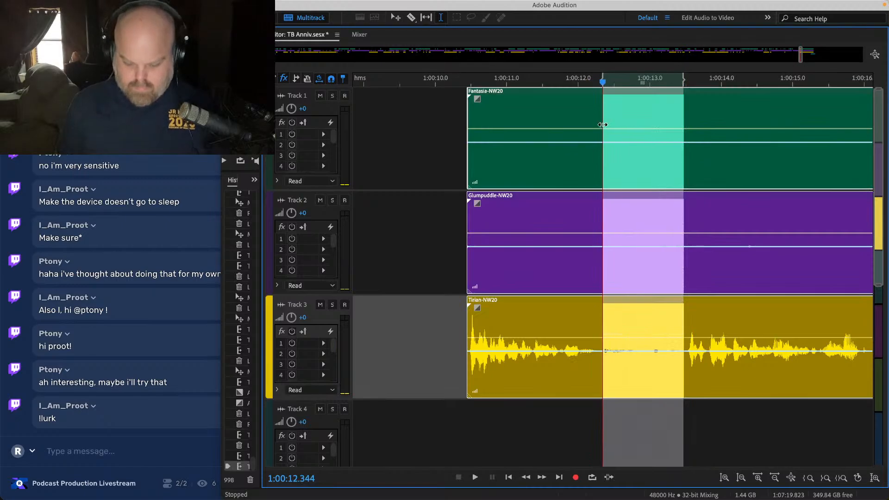
pyautogui.press('super+shift+BackSpace')
pyautogui.click(445, 96)
pyautogui.press('space')
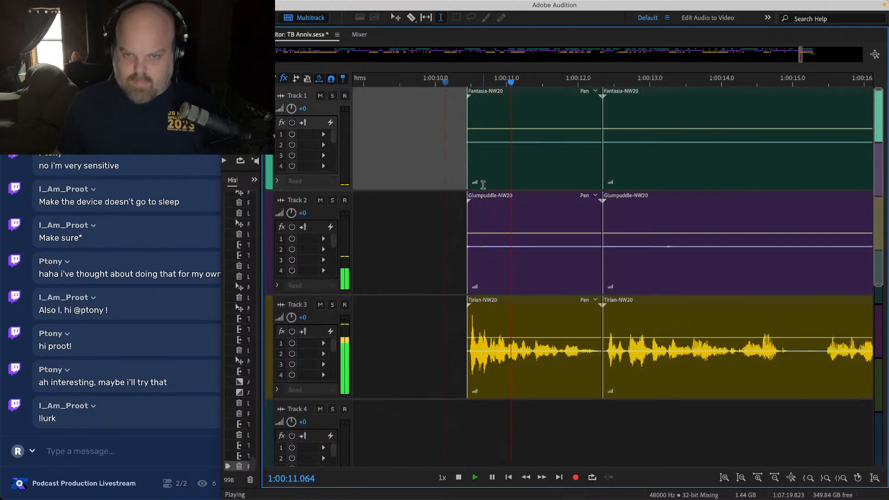
# Step: Add a short fade-in to the first Track 3 clip and overlap the clips after the cut slightly with those before it, crossfading the joins
pyautogui.click(484, 329)
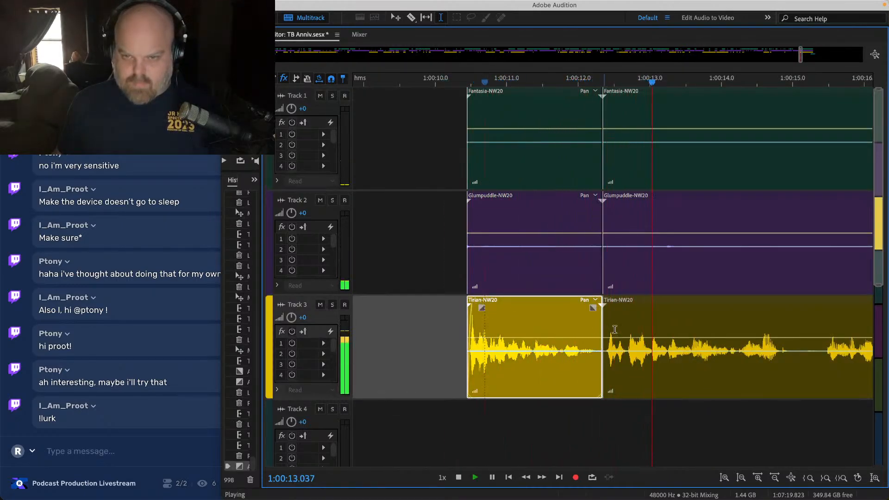
pyautogui.press('space')
pyautogui.click(663, 321)
pyautogui.moveTo(735, 433); pyautogui.dragTo(719, 26)
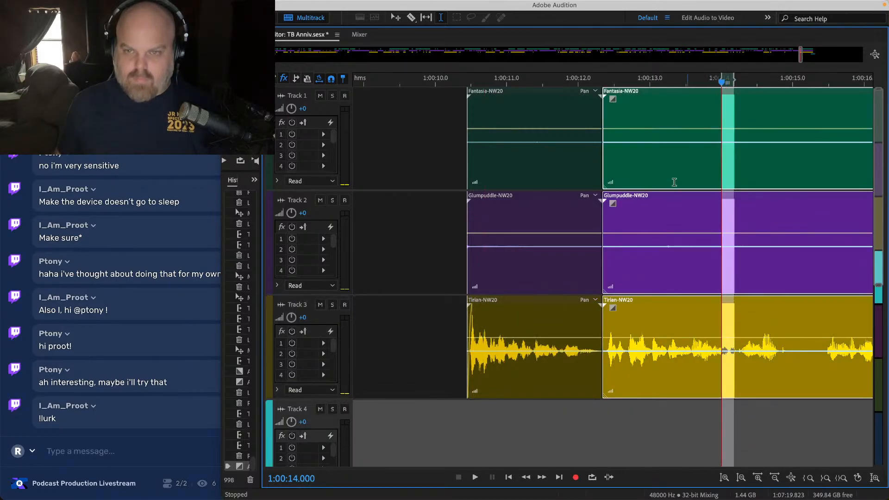
pyautogui.scroll(5, 653, 222)
pyautogui.moveTo(565, 300); pyautogui.dragTo(559, 300)
pyautogui.scroll(-5, 559, 298)
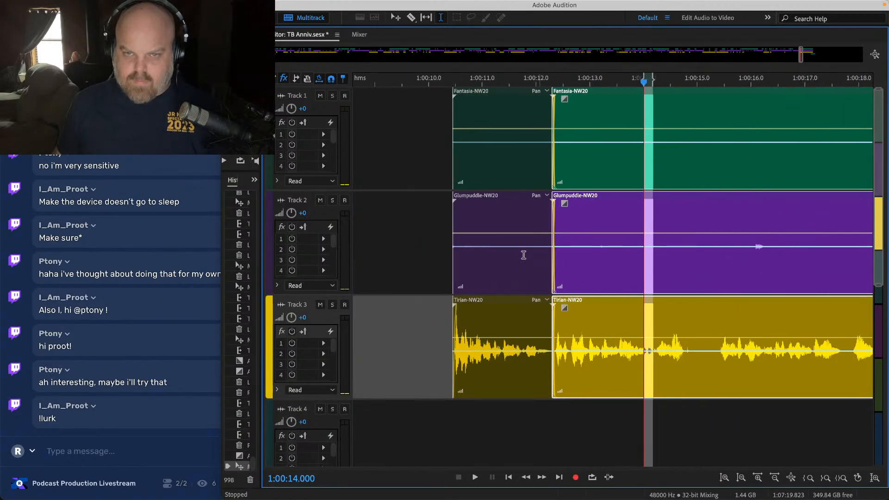
# Step: Delete the audio on Tracks 1 and 2 from about 1:00:09.9 to 1:00:14.3 and play across the Track 3 join
pyautogui.moveTo(422, 156); pyautogui.dragTo(659, 227)
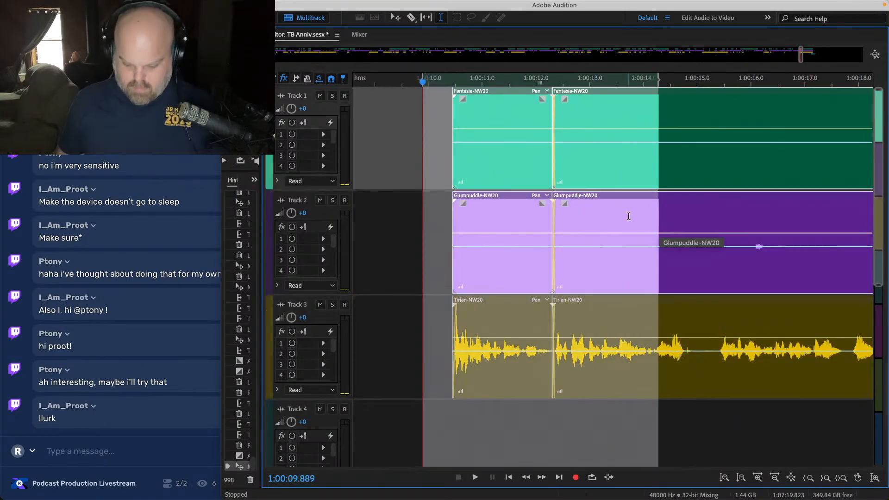
pyautogui.press('Delete')
pyautogui.click(532, 144)
pyautogui.press('space')
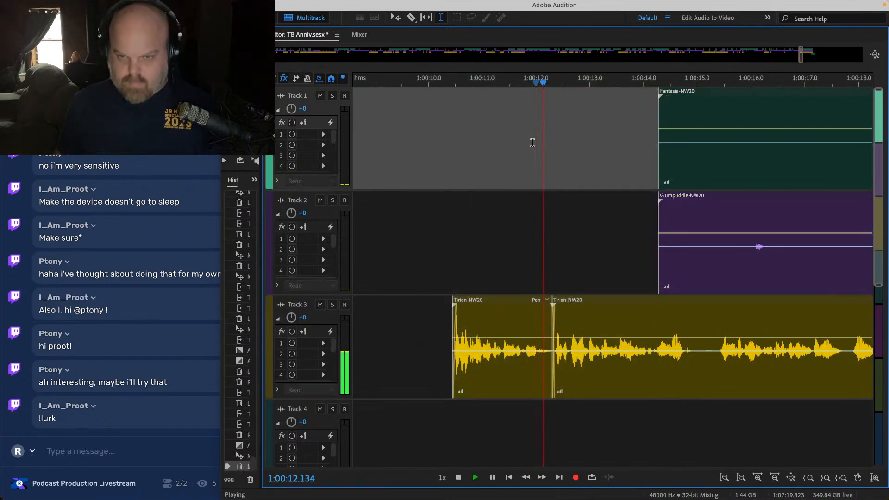
# Step: Move all following clips earlier so Track 3 resumes at about 1:00:03.6, right after Track 2's speech, replay the join and save the session
pyautogui.scroll(-5, 533, 143)
pyautogui.click(507, 124)
pyautogui.moveTo(508, 125); pyautogui.dragTo(715, 495)
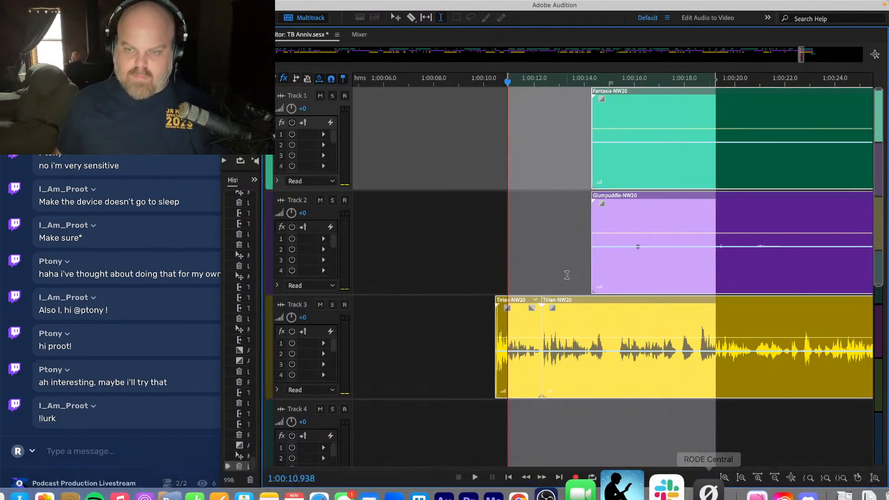
pyautogui.scroll(-5, 578, 306)
pyautogui.moveTo(585, 311); pyautogui.dragTo(517, 311)
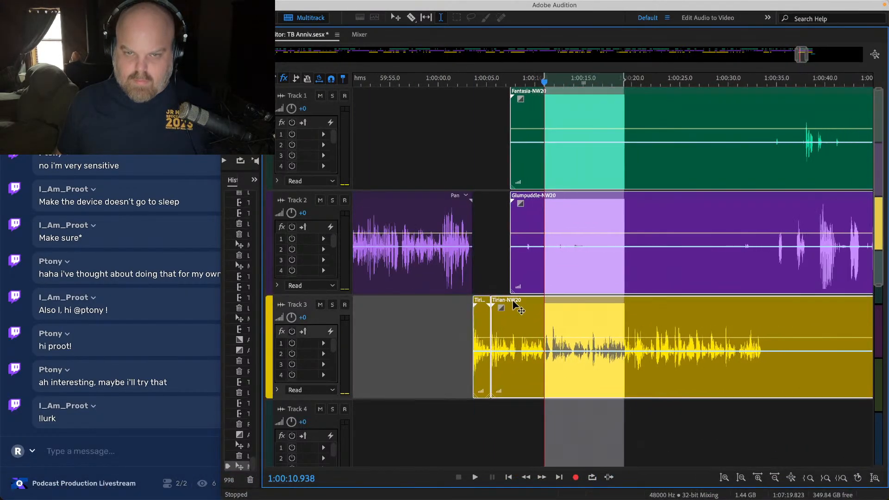
pyautogui.scroll(5, 477, 218)
pyautogui.click(387, 155)
pyautogui.press('space')
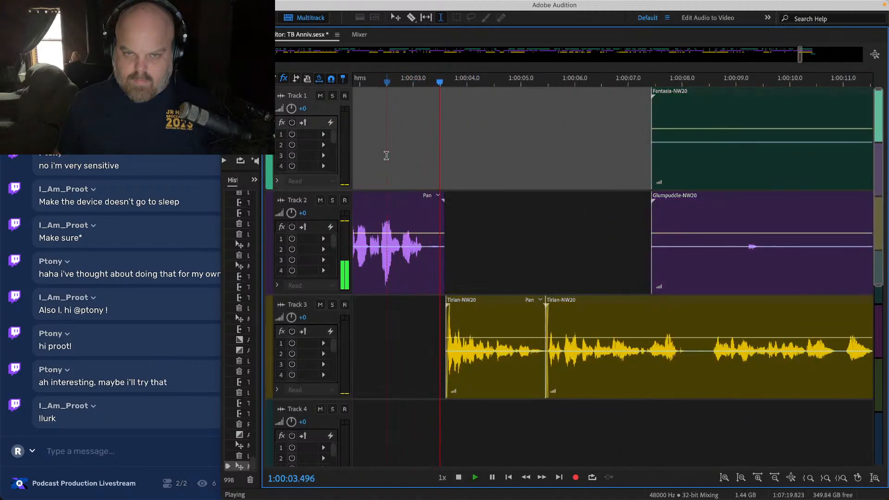
pyautogui.scroll(-3, 509, 220)
pyautogui.hotkey('ctrl', 's')
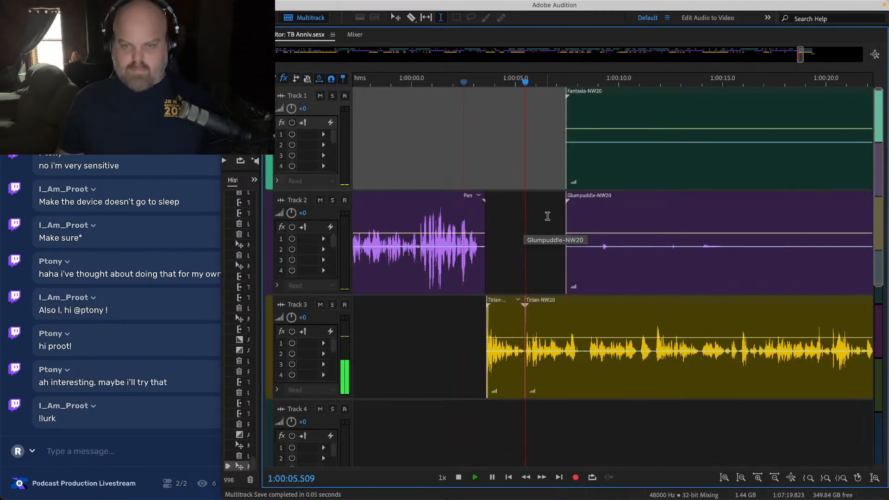
# Step: Switch to the browser to check the Restream page and the Twitch stream dashboard, and return to the Audition session
pyautogui.hscroll(3, 542, 216)
pyautogui.scroll(-3, 522, 121)
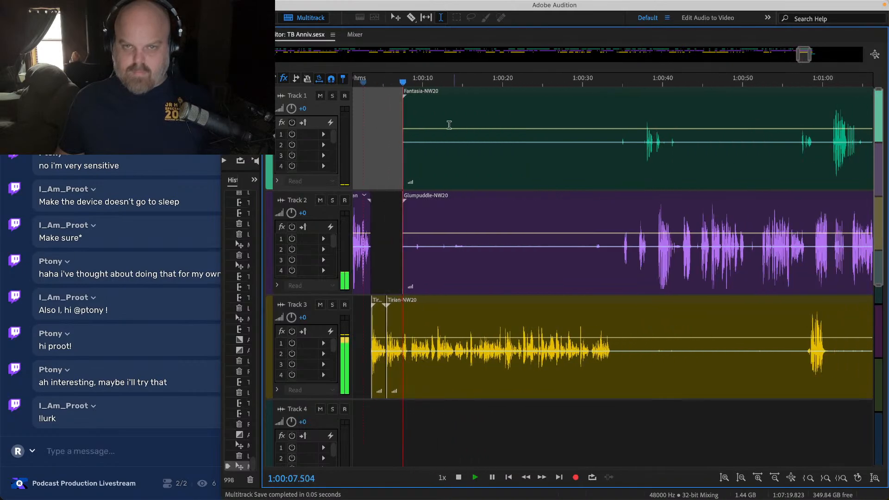
pyautogui.hotkey('ctrl', 'Right')
pyautogui.hotkey('ctrl', 'Right')
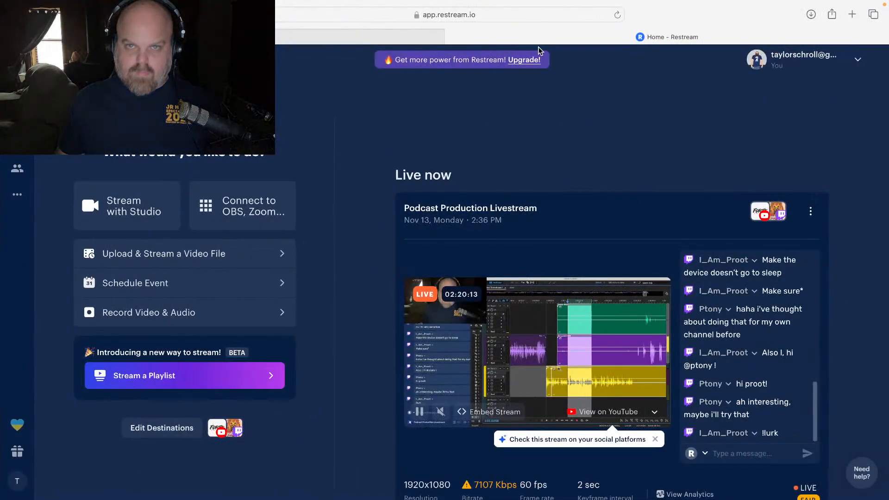
pyautogui.click(361, 37)
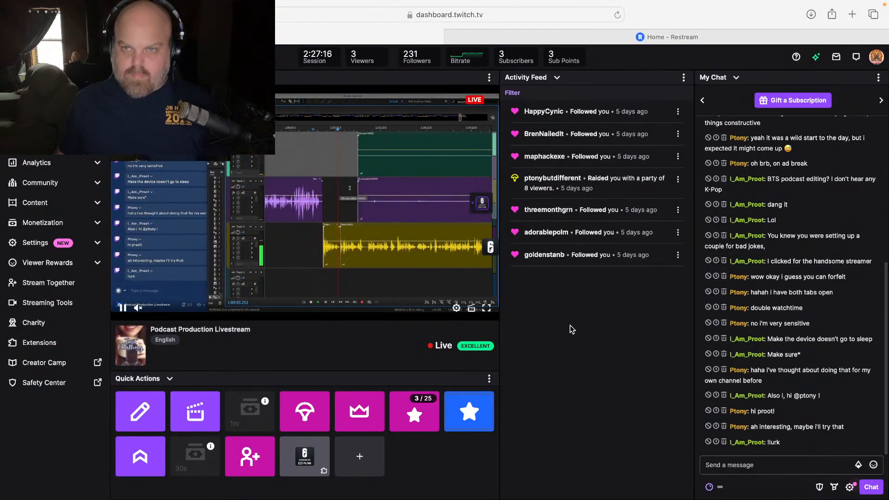
pyautogui.hotkey('ctrl', 'Left')
pyautogui.hotkey('ctrl', 'Left')
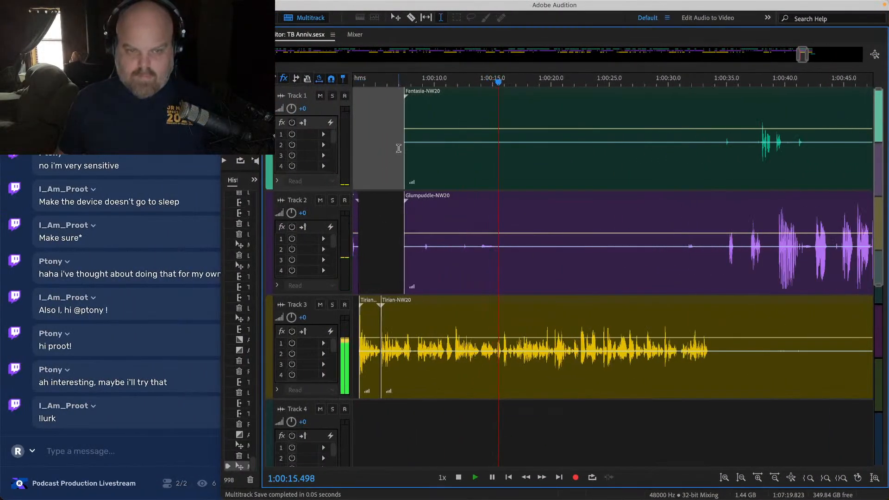
# Step: Delete the audio on Tracks 1 and 2 from about 1:00:07 to 1:00:31.5
pyautogui.moveTo(398, 148); pyautogui.dragTo(686, 236)
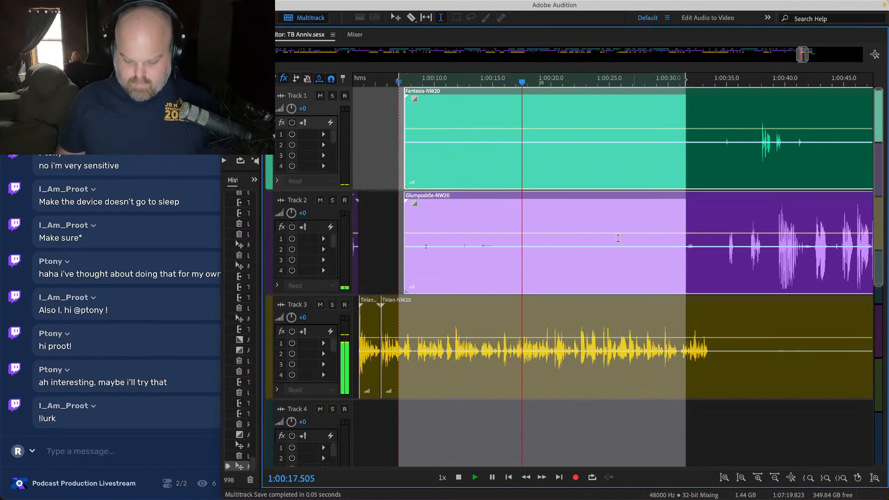
pyautogui.press('Delete')
pyautogui.click(593, 245)
# Step: Open the long Track 3 clip's source file in the waveform editor
pyautogui.hscroll(5, 461, 240)
pyautogui.scroll(-8, 461, 240)
pyautogui.click(435, 329)
pyautogui.press('space')
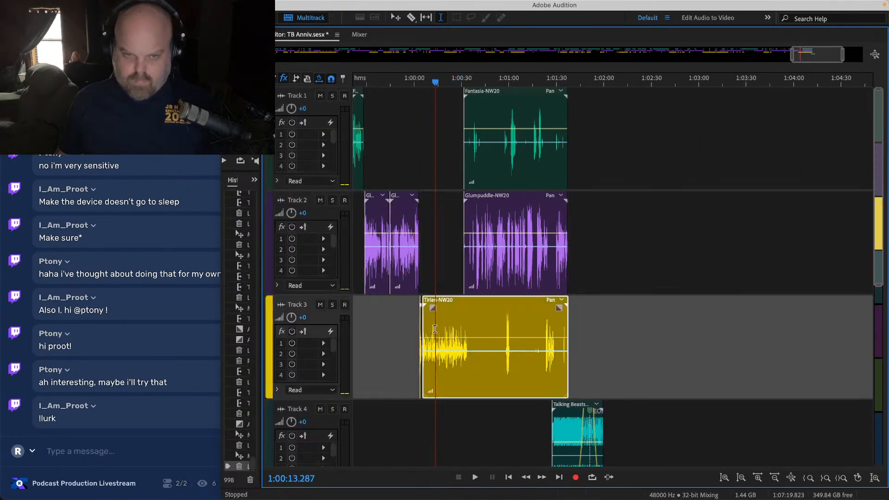
pyautogui.doubleClick(435, 329)
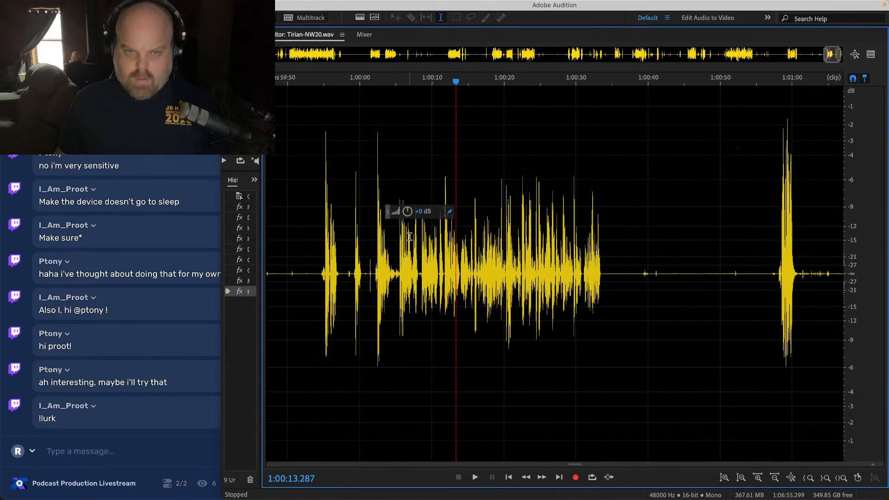
pyautogui.scroll(-2, 409, 237)
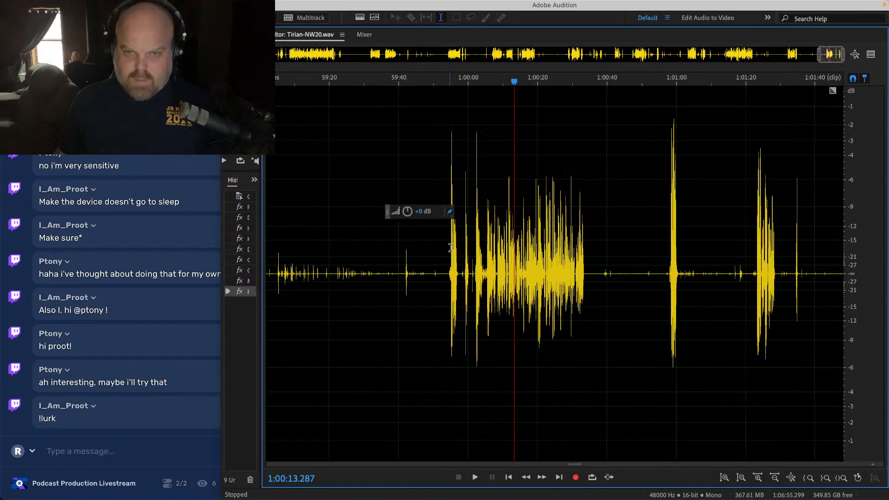
# Step: Boost the audio from about 1:00:01.5 to 1:01:35.5 with the Hard Limiter at -1.0 dB maximum amplitude and save the file
pyautogui.moveTo(473, 255); pyautogui.dragTo(800, 256)
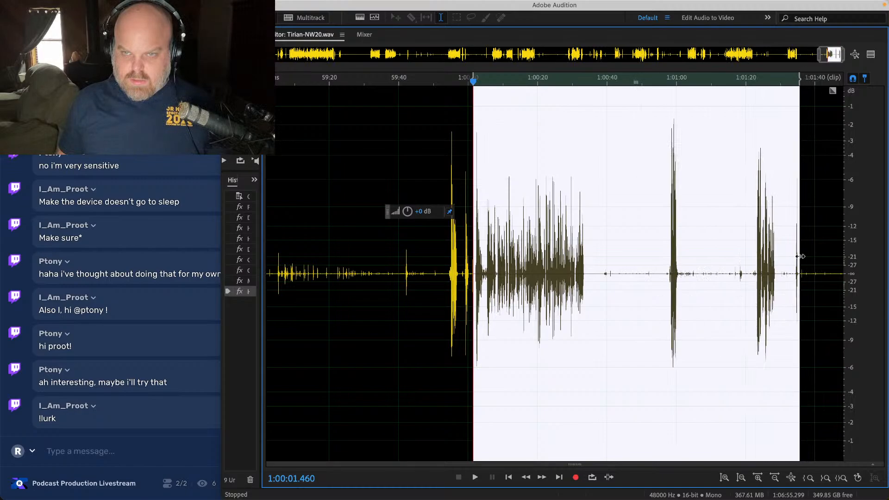
pyautogui.click(223, 6)
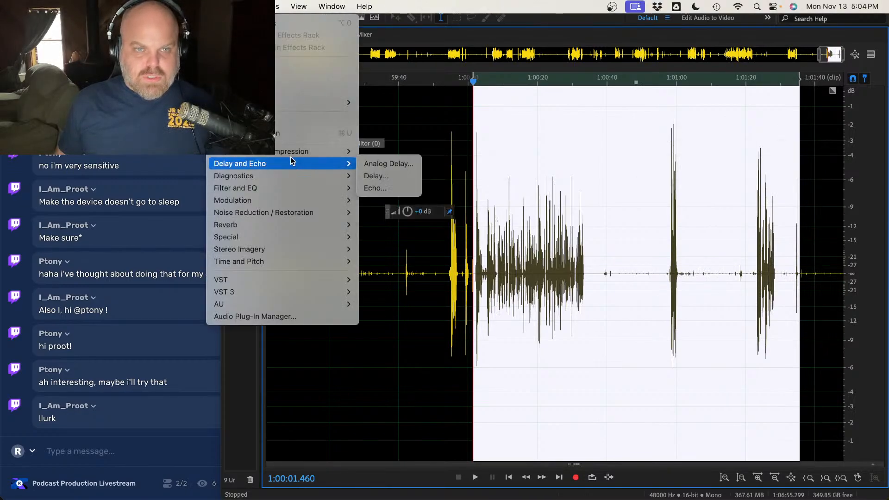
pyautogui.moveTo(291, 150)
pyautogui.click(387, 237)
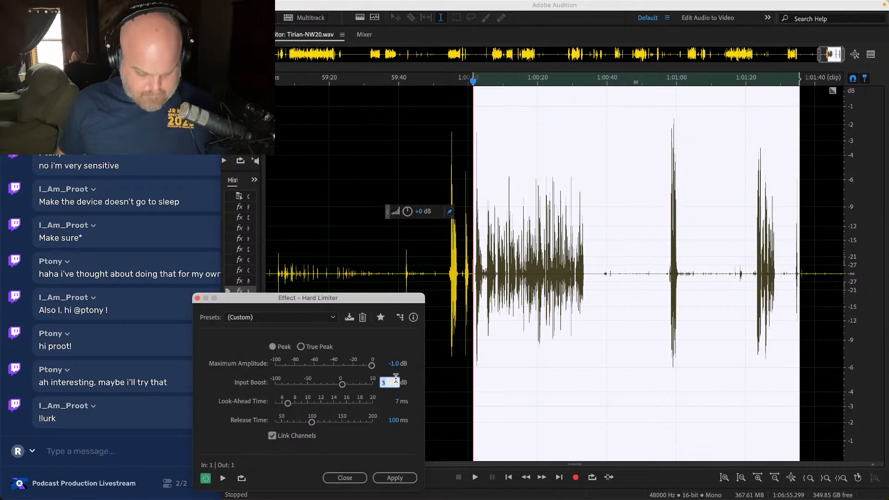
pyautogui.click(394, 478)
pyautogui.press('super+s')
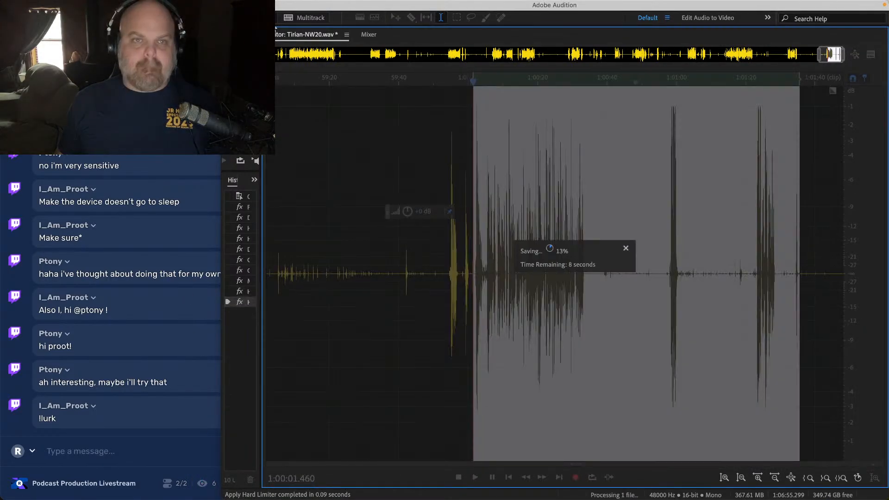
# Step: Return to the multitrack session, play from just before the boosted Track 3 speech and save the session
pyautogui.click(307, 19)
pyautogui.scroll(7, 429, 143)
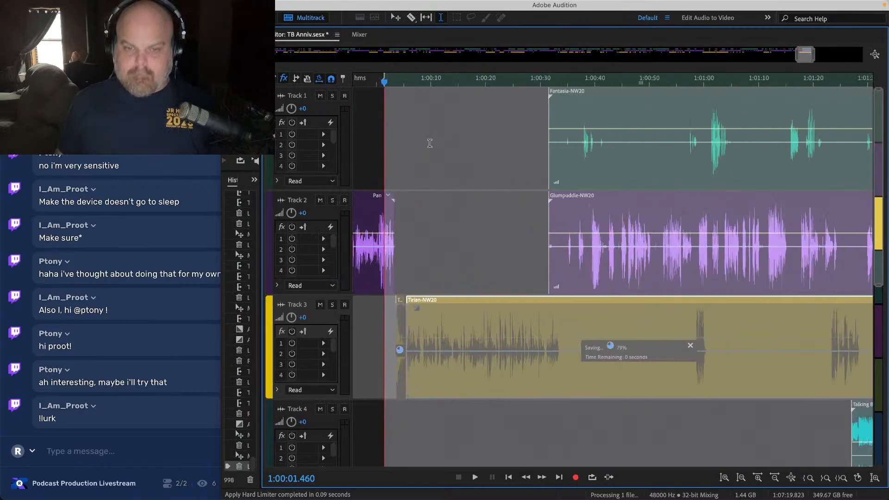
pyautogui.click(376, 152)
pyautogui.press('space')
pyautogui.press('super+s')
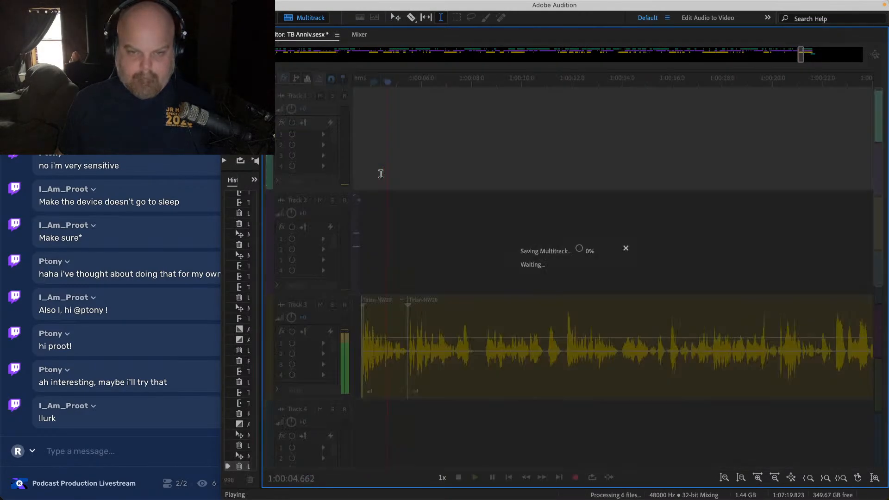
# Step: Listen to Track 3's boosted speech through about 1:00:38 and examine the pauses before the replies on Tracks 1 and 2
pyautogui.scroll(2, 383, 178)
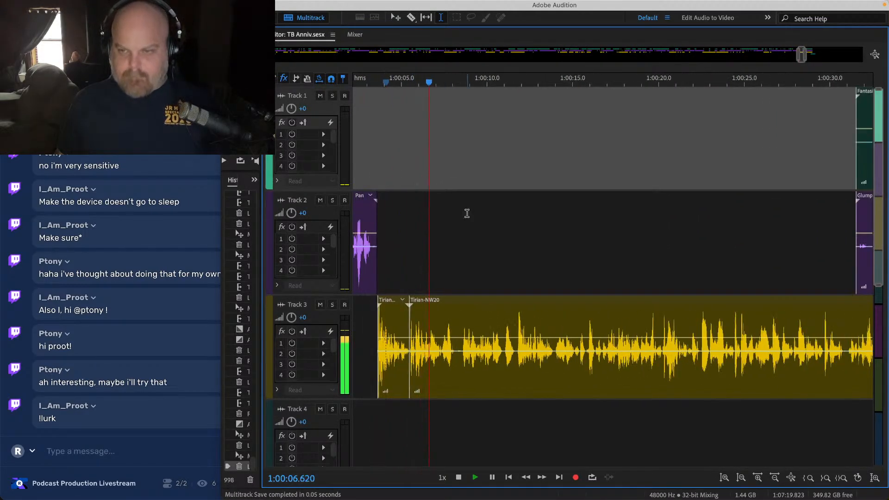
pyautogui.hscroll(4, 467, 213)
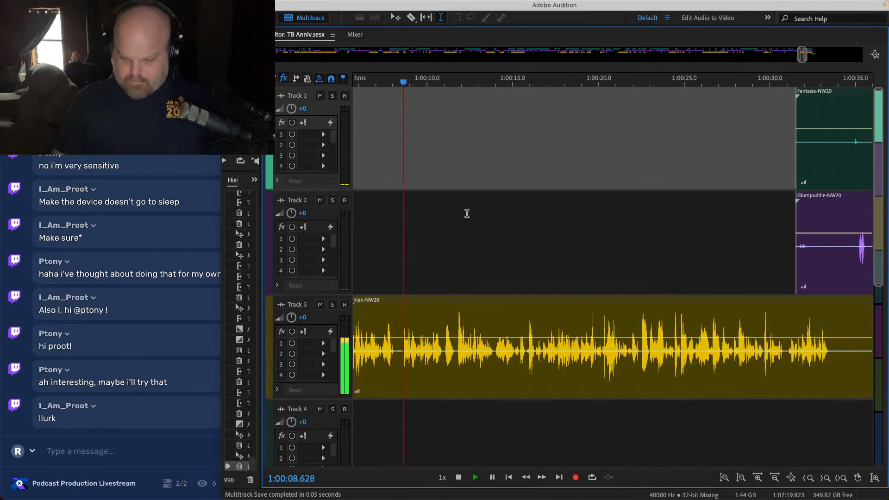
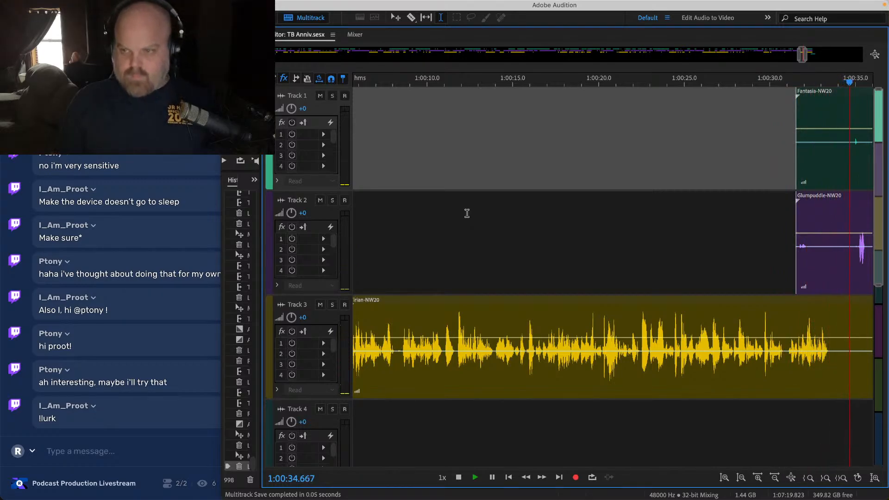
pyautogui.hscroll(5, 467, 214)
pyautogui.hscroll(1, 675, 260)
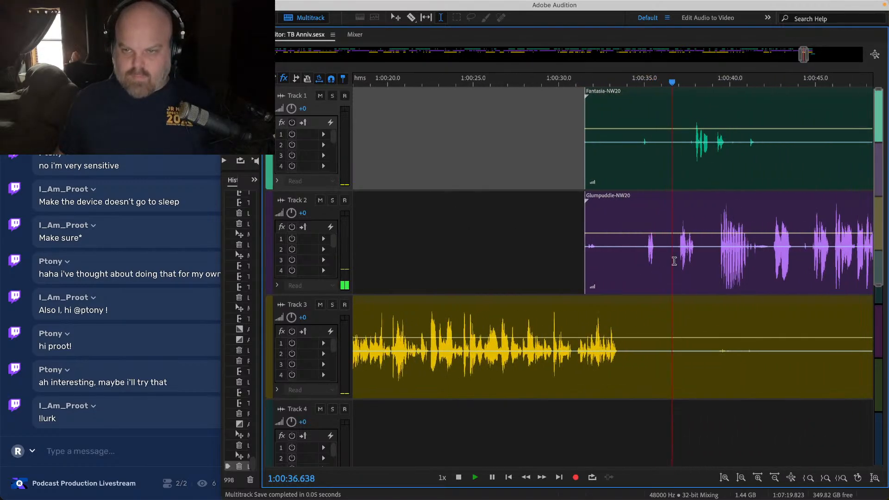
pyautogui.scroll(2, 666, 252)
pyautogui.scroll(4, 611, 223)
pyautogui.press('space')
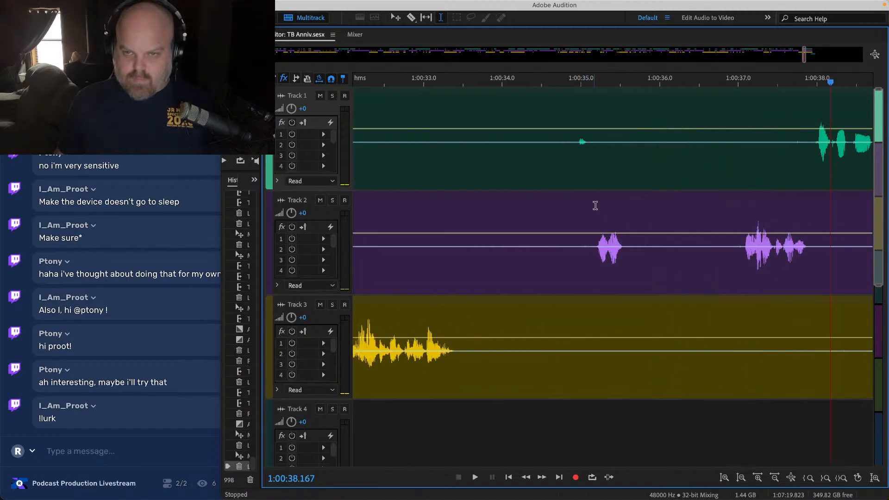
# Step: Ripple delete the pause from about 1:00:33.6 to 1:00:35.1 across Tracks 1 to 3 and play the join
pyautogui.moveTo(591, 117); pyautogui.dragTo(474, 348)
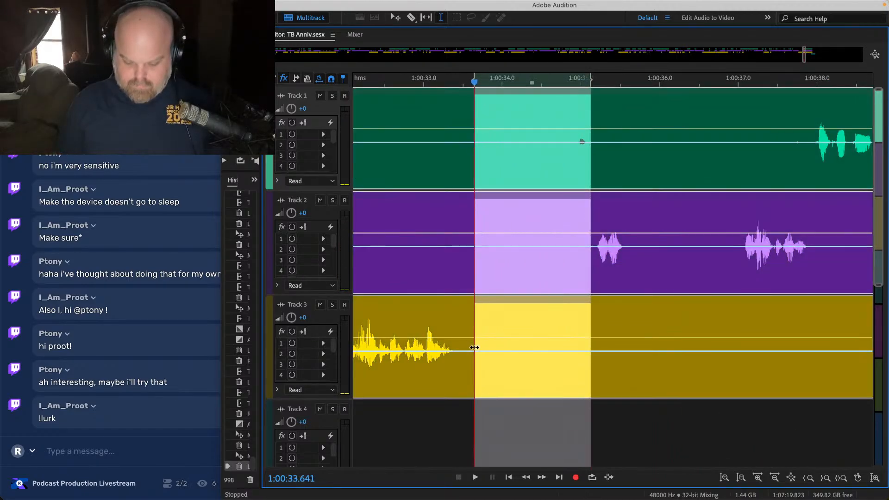
pyautogui.press('shift+super+BackSpace')
pyautogui.click(439, 221)
pyautogui.press('space')
pyautogui.press('space')
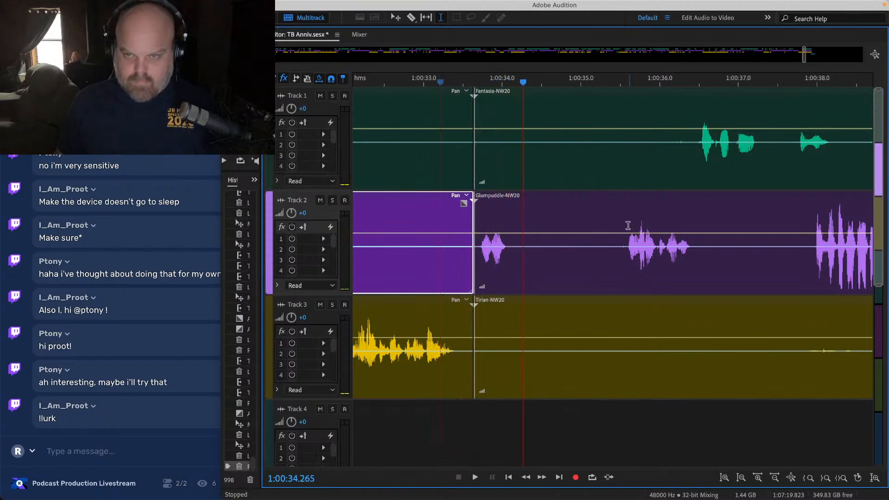
# Step: Ripple delete the pause from about 1:00:34.3 to 1:00:35.6 across Tracks 1 to 3 and listen through the replies
pyautogui.scroll(2, 626, 222)
pyautogui.moveTo(629, 123); pyautogui.dragTo(454, 357)
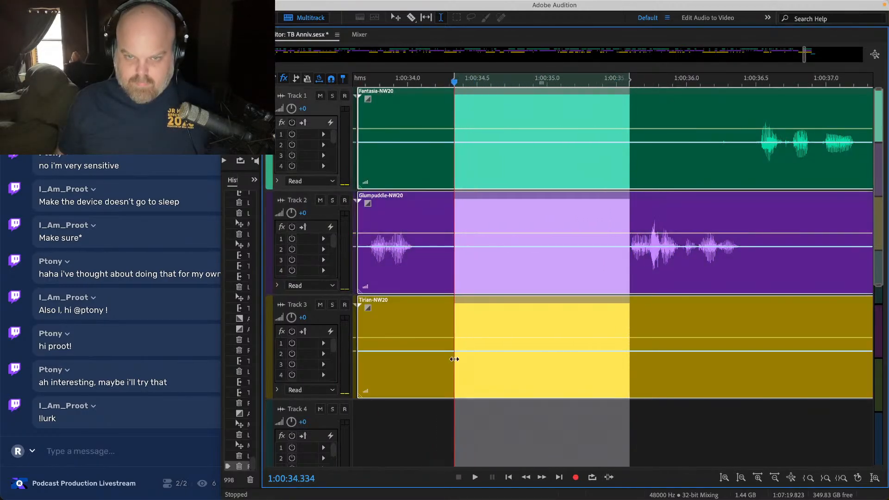
pyautogui.press('shift+super+BackSpace')
pyautogui.click(593, 97)
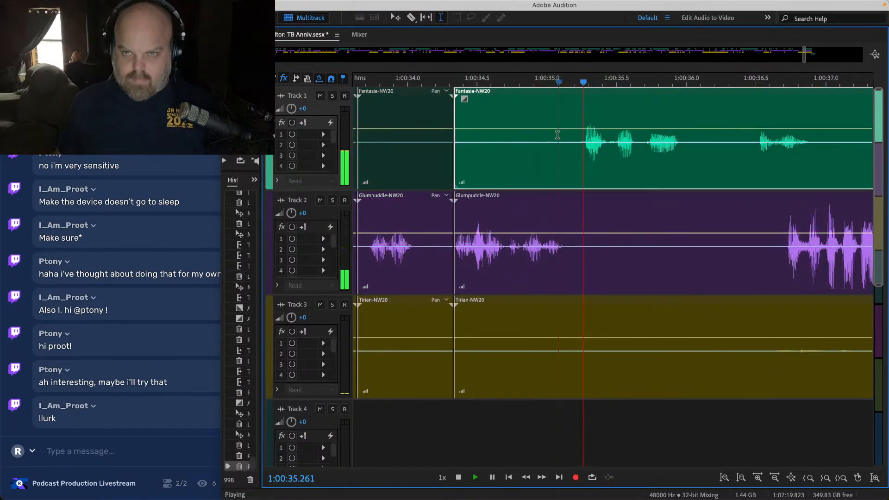
pyautogui.scroll(-2, 558, 135)
pyautogui.press('space')
pyautogui.scroll(-1, 578, 167)
pyautogui.scroll(2, 538, 135)
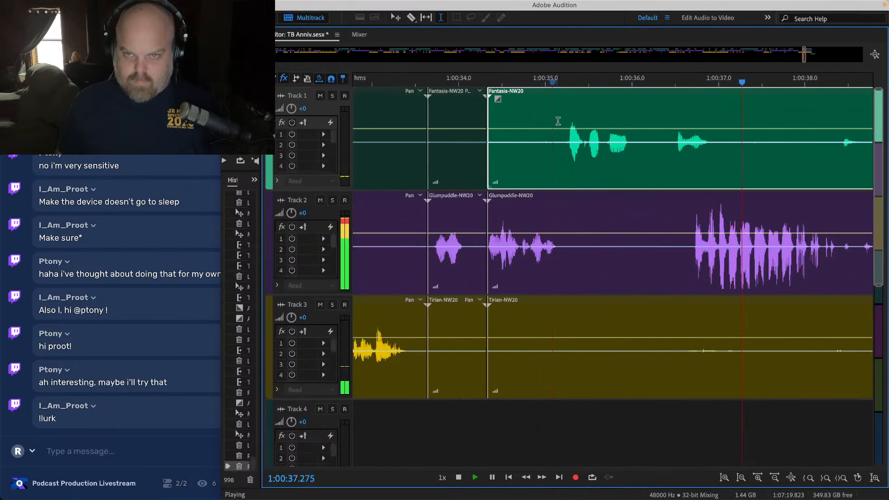
pyautogui.press('space')
# Step: Slide all clips after the cut at about 1:00:33.6 slightly earlier to crossfade with the preceding clips, and play the transition
pyautogui.moveTo(561, 123); pyautogui.dragTo(483, 435)
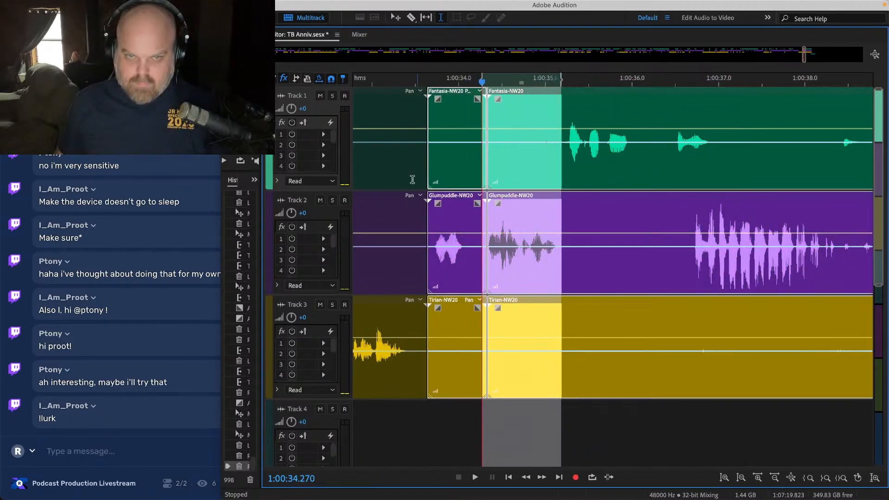
pyautogui.click(377, 108)
pyautogui.press('space')
pyautogui.scroll(2, 378, 106)
pyautogui.press('space')
pyautogui.moveTo(622, 363); pyautogui.dragTo(535, 103)
pyautogui.moveTo(481, 99); pyautogui.dragTo(473, 98)
pyautogui.click(373, 134)
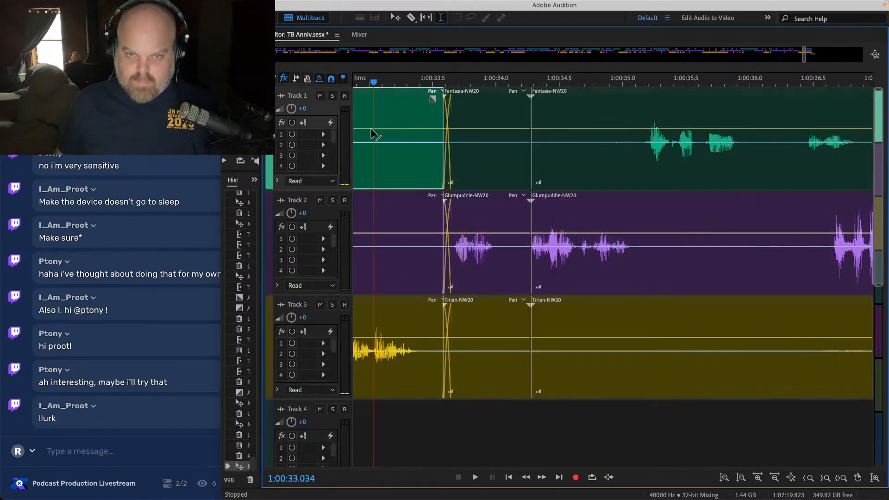
pyautogui.press('space')
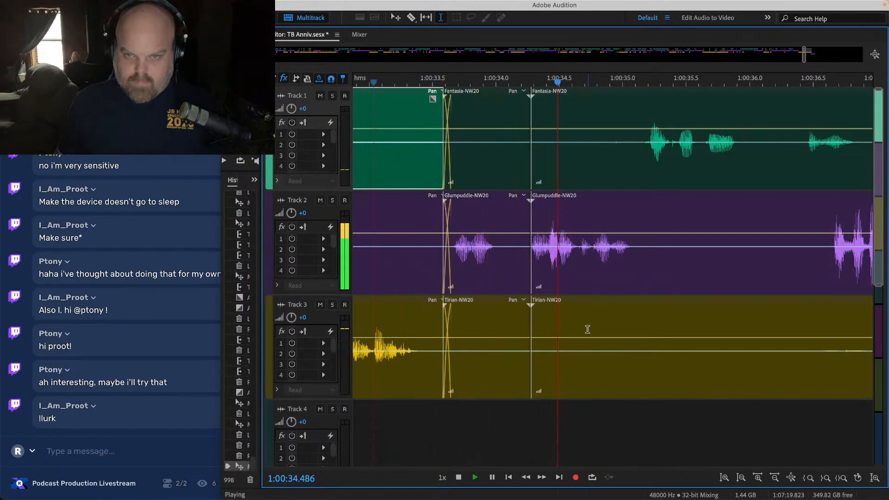
pyautogui.press('space')
# Step: Slide the three clips after the cut at about 1:00:34.3 earlier to overlap in a crossfade, play them and save the session
pyautogui.click(587, 329)
pyautogui.click(587, 247)
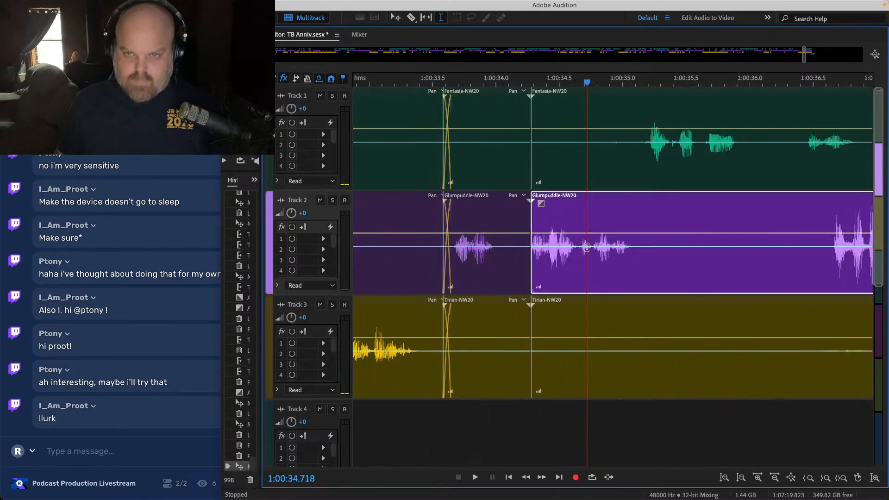
pyautogui.keyDown('super'); pyautogui.click(570, 113); pyautogui.keyUp('super')
pyautogui.keyDown('super'); pyautogui.click(589, 348); pyautogui.keyUp('super')
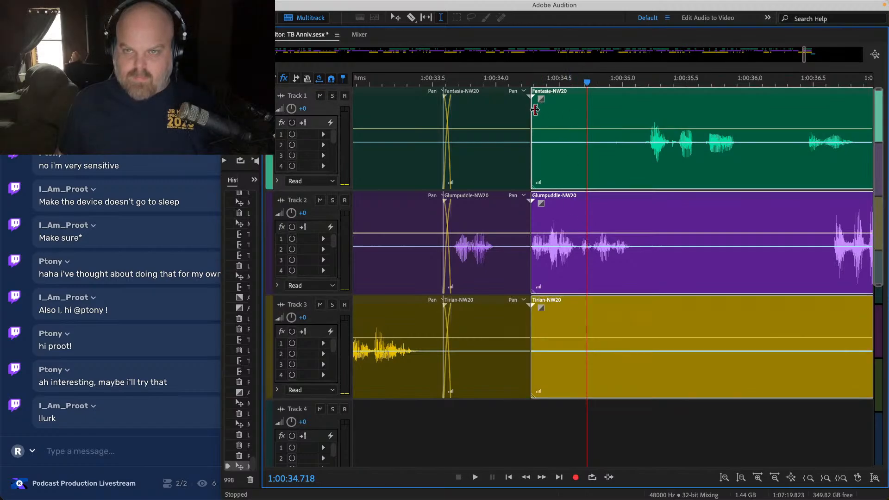
pyautogui.moveTo(534, 108)
pyautogui.mouseDown()
pyautogui.moveTo(644, 111)
pyautogui.moveTo(541, 98)
pyautogui.mouseUp()
pyautogui.click(486, 101)
pyautogui.press('space')
pyautogui.scroll(-3, 484, 100)
pyautogui.press('super+s')
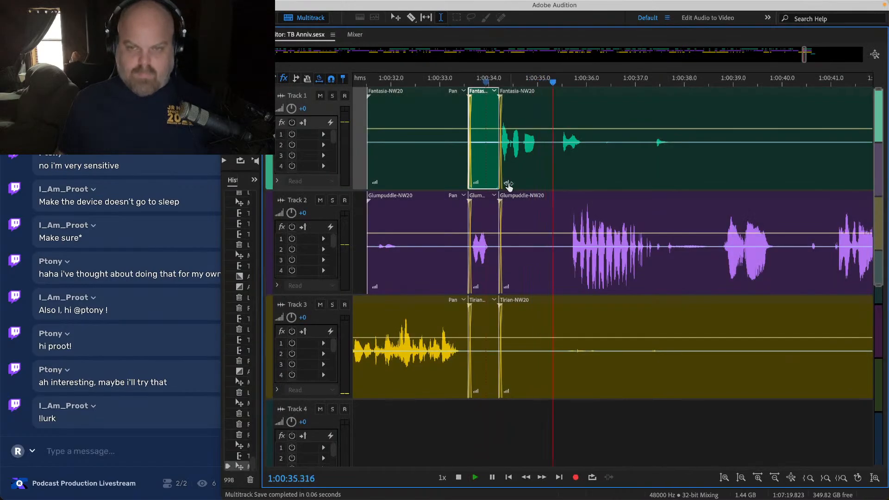
# Step: Trim the start of Track 3's last clip to about 1:00:37.6
pyautogui.scroll(-4, 531, 176)
pyautogui.hscroll(2, 483, 342)
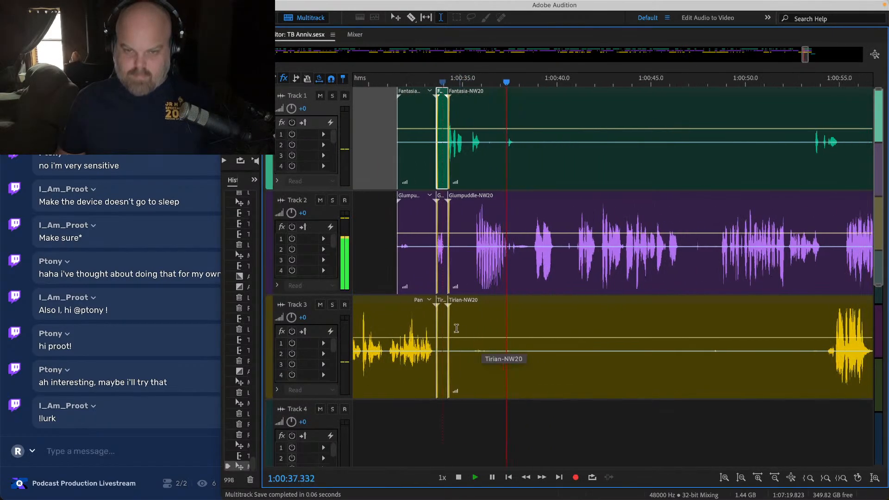
pyautogui.moveTo(449, 322); pyautogui.dragTo(513, 330)
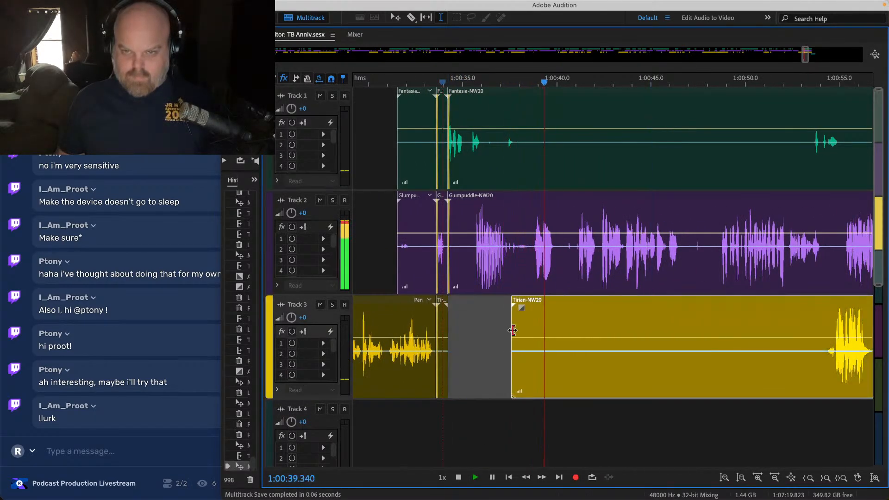
pyautogui.scroll(5, 513, 331)
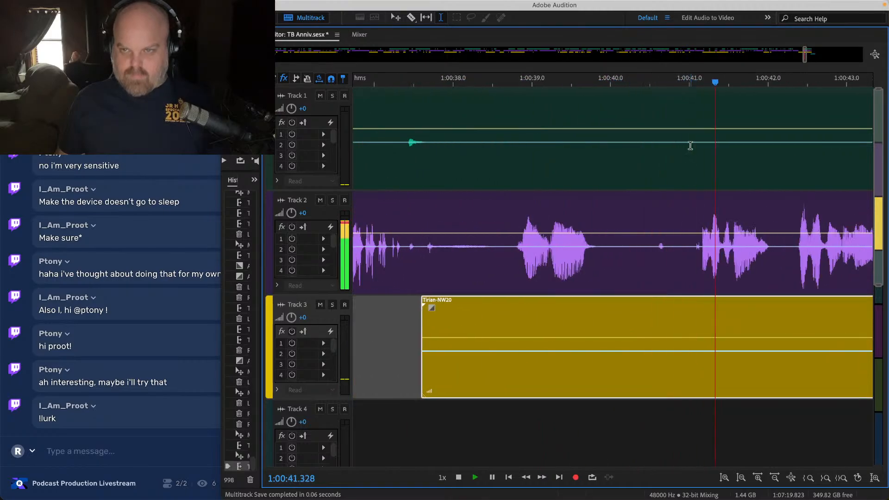
# Step: Try to ripple delete about 1:00:38.6 to 1:00:41.1 on Tracks 1 and 2, play the join and undo the deletion
pyautogui.click(698, 216)
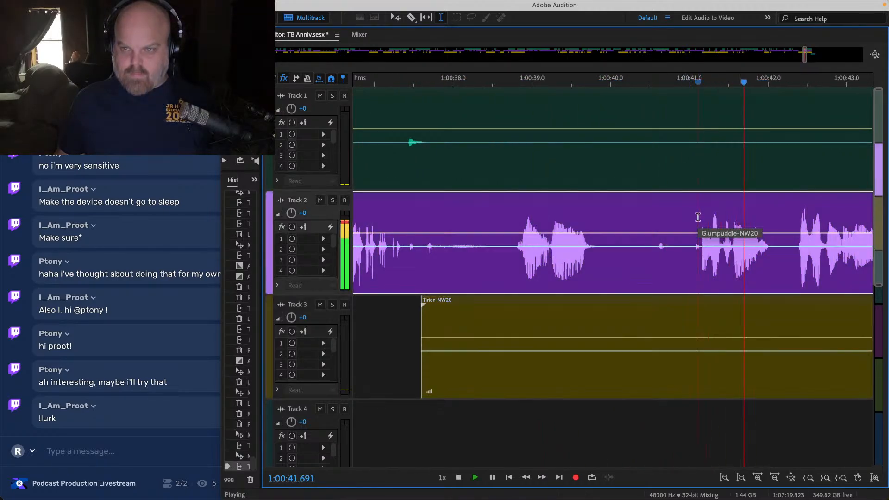
pyautogui.press('space')
pyautogui.scroll(2, 703, 240)
pyautogui.moveTo(700, 116); pyautogui.dragTo(658, 292)
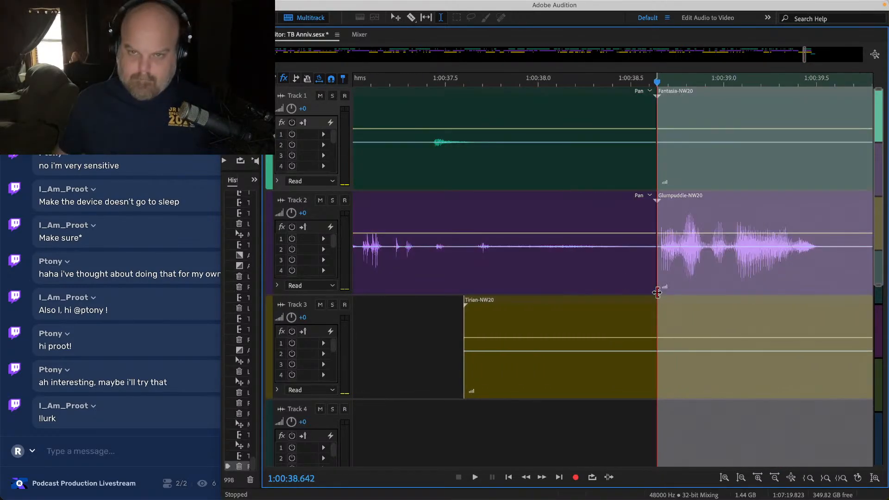
pyautogui.click(457, 224)
pyautogui.press('space')
pyautogui.scroll(-10, 457, 226)
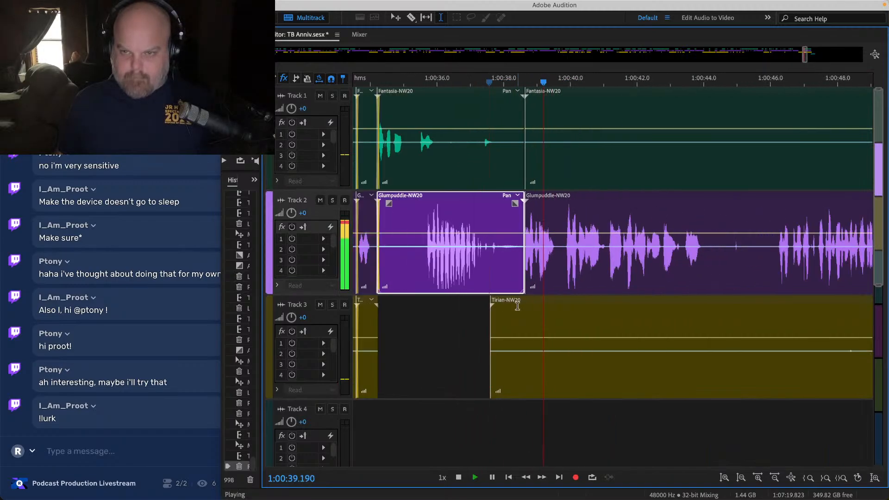
pyautogui.hotkey('ctrl', 'z')
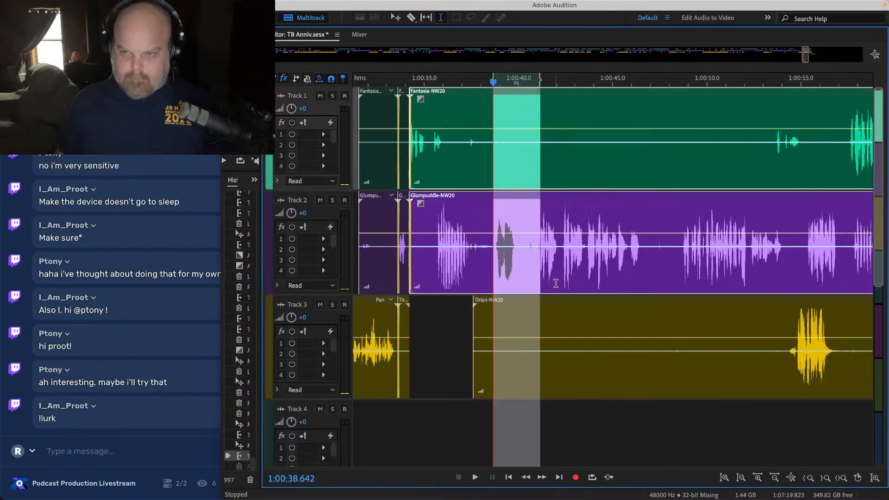
# Step: Delete the audio from about 1:00:38.6 to 1:00:41.1 on Tracks 1 and 2 and Track 3's clip up to about 1:00:41.8
pyautogui.press('Delete')
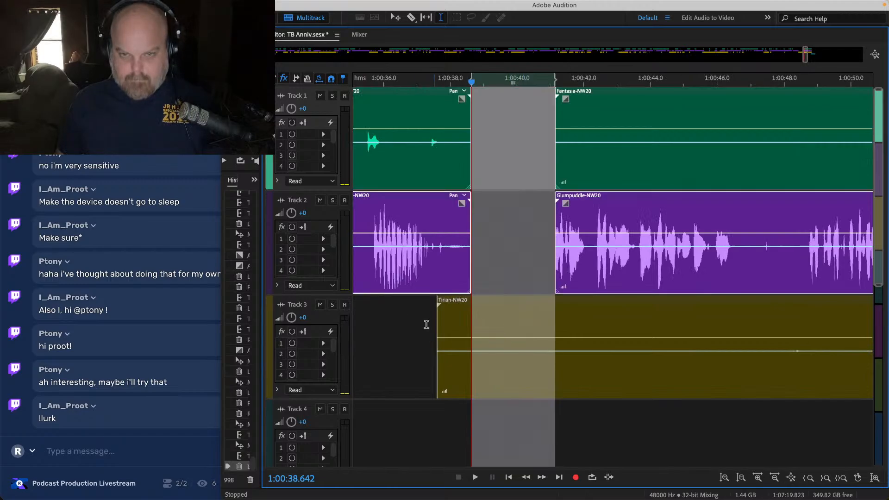
pyautogui.moveTo(412, 327); pyautogui.dragTo(578, 343)
pyautogui.press('Delete')
# Step: Slide all following clips earlier to close the gap at about 1:00:38.6 and play the join
pyautogui.moveTo(679, 416); pyautogui.dragTo(617, 71)
pyautogui.moveTo(576, 95); pyautogui.dragTo(493, 98)
pyautogui.click(459, 117)
pyautogui.press('space')
pyautogui.scroll(2, 459, 117)
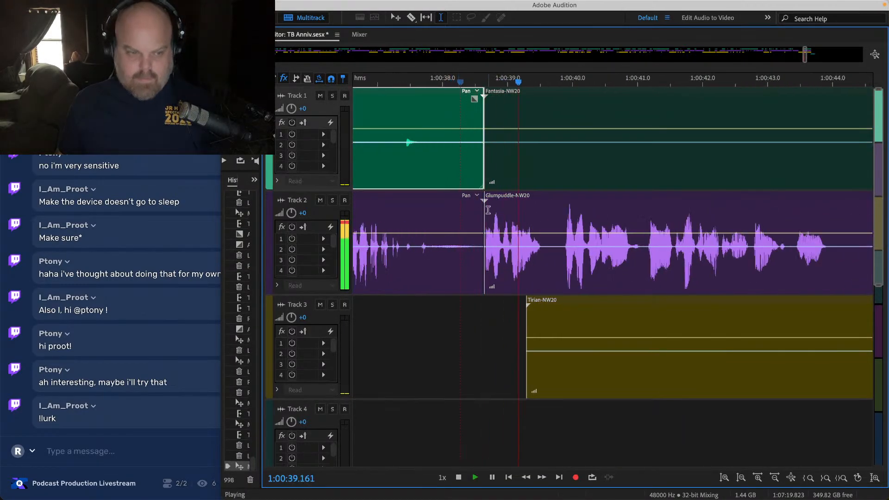
# Step: Trim the starts of the Track 3 and Track 1 clips to just before their speech near 1:00:51
pyautogui.scroll(-4, 488, 210)
pyautogui.click(486, 330)
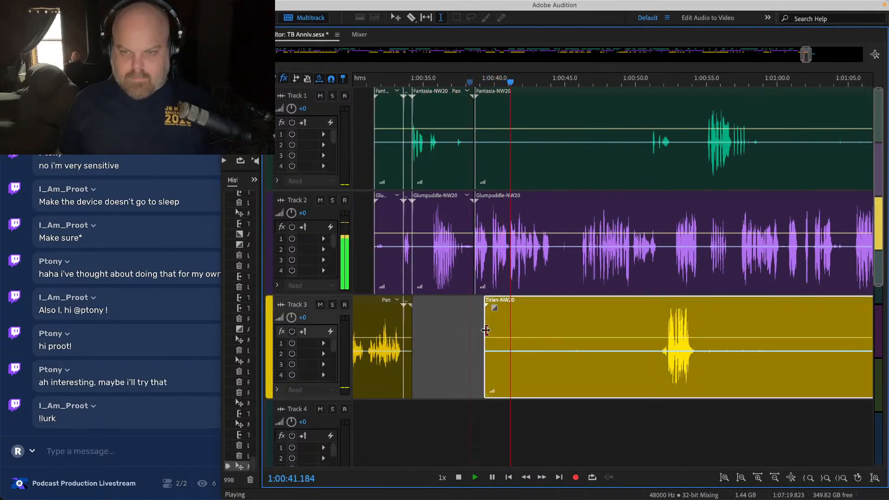
pyautogui.moveTo(487, 330); pyautogui.dragTo(656, 331)
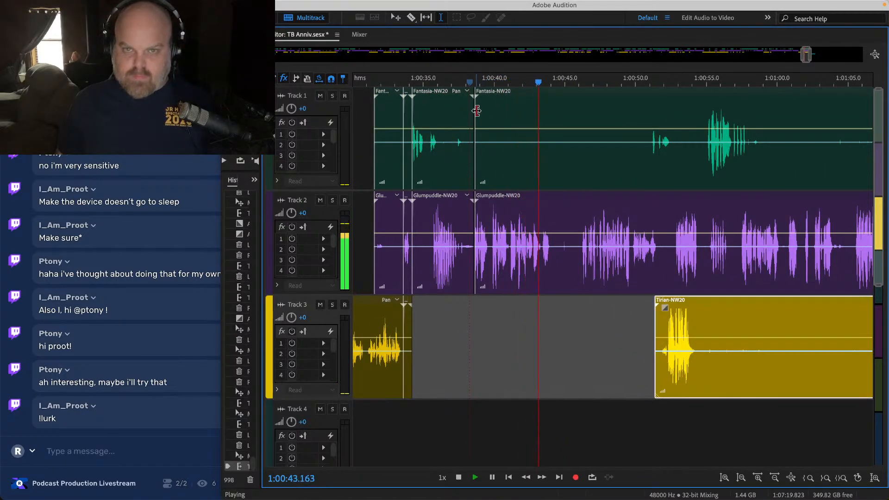
pyautogui.moveTo(477, 110); pyautogui.dragTo(651, 135)
# Step: Delete Track 2's pause from about 1:00:44.7 to 1:00:46.0 and play the speech that follows
pyautogui.scroll(2, 608, 187)
pyautogui.press('space')
pyautogui.click(549, 221)
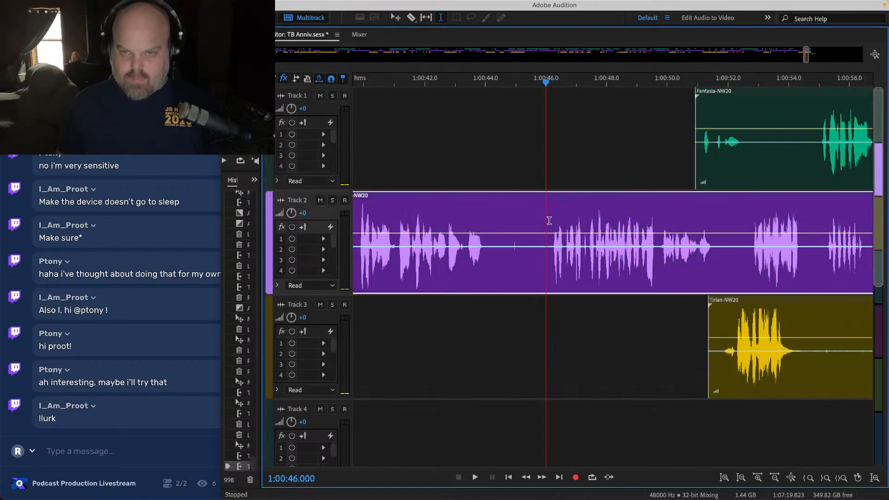
pyautogui.moveTo(549, 220); pyautogui.dragTo(507, 218)
pyautogui.press('Delete')
pyautogui.click(538, 162)
pyautogui.press('space')
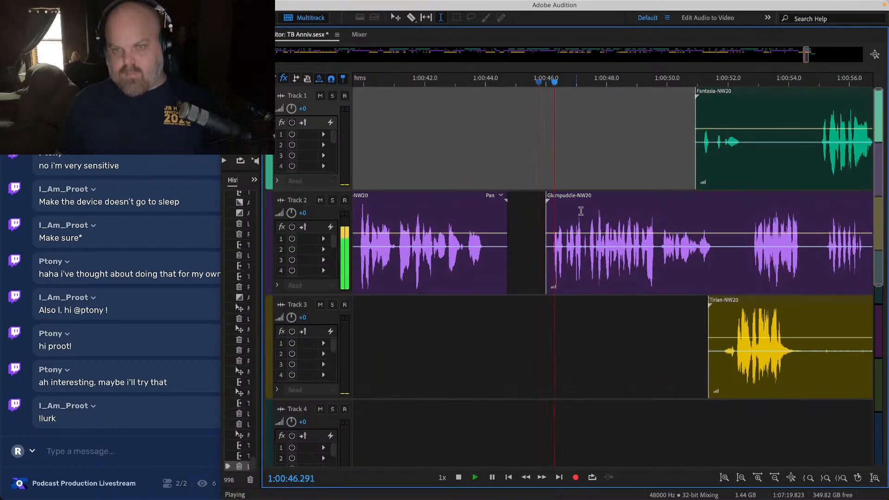
pyautogui.scroll(1, 581, 212)
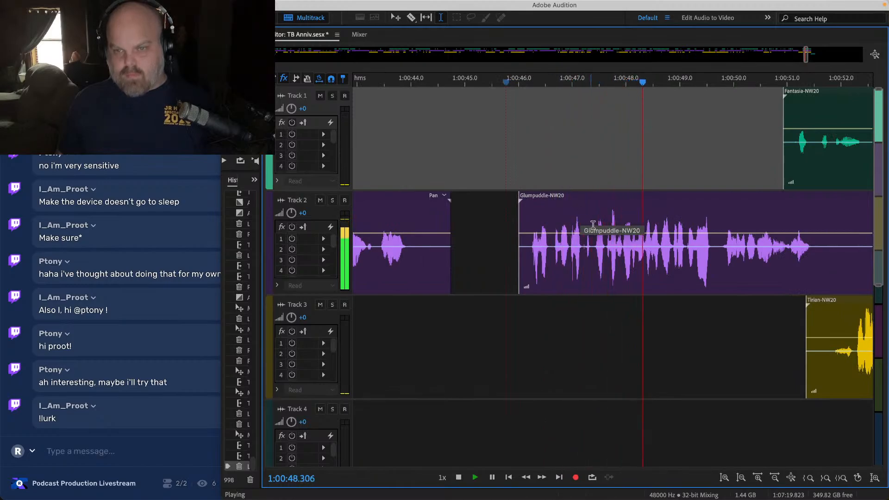
# Step: Replay Track 2's speech from about 1:00:47.4 and delete the clip's opening words before that point
pyautogui.click(595, 225)
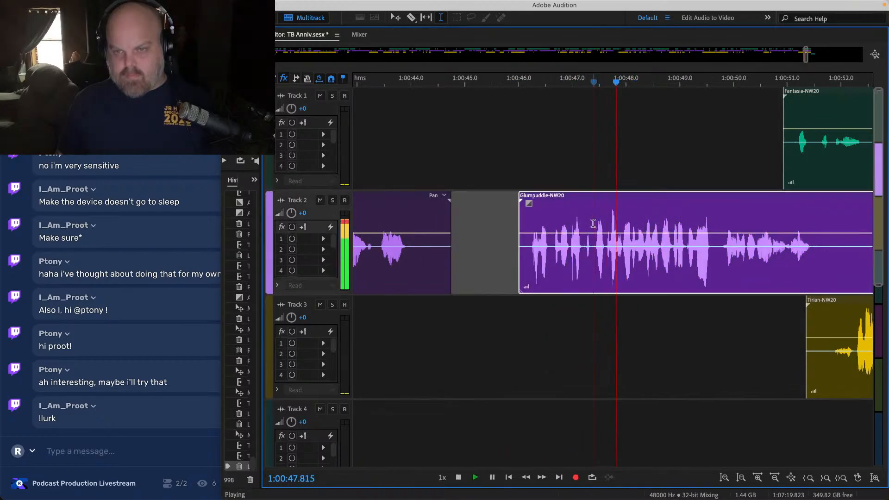
pyautogui.press('space')
pyautogui.press('space')
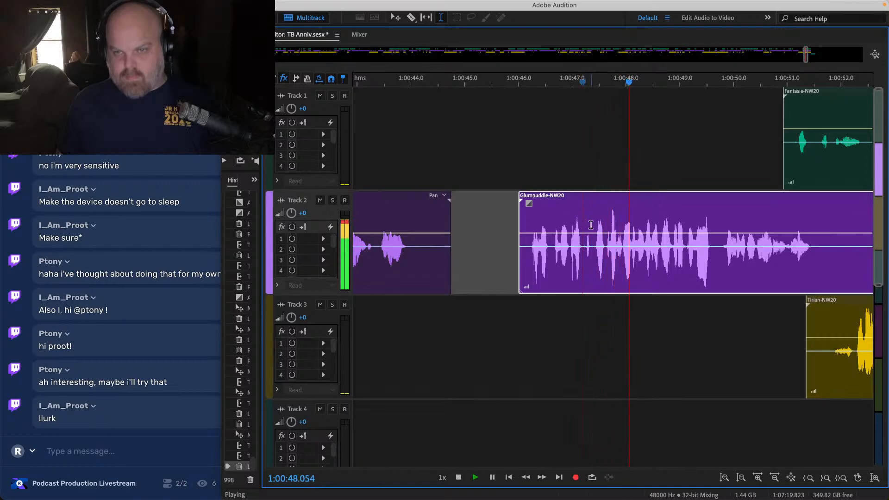
pyautogui.moveTo(592, 226); pyautogui.dragTo(508, 207)
pyautogui.press('Delete')
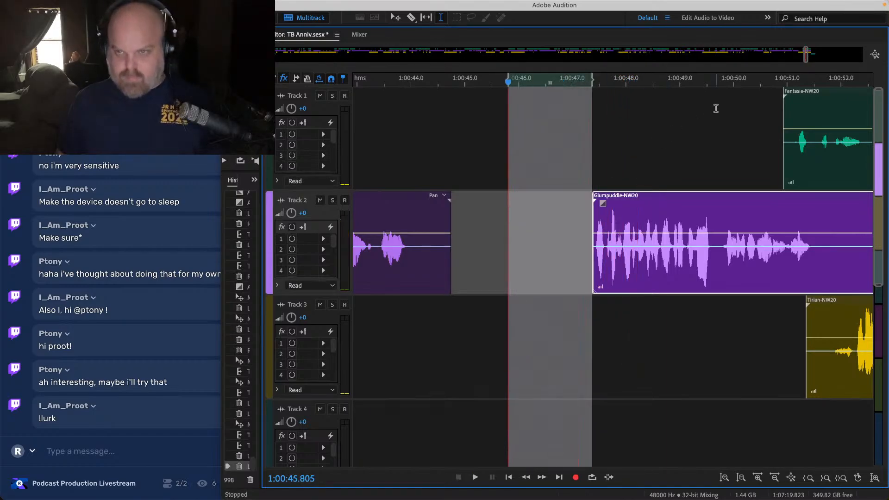
# Step: Slide the following clips earlier to crossfade Track 2's speech at about 1:00:44.7, play the join and save the session
pyautogui.moveTo(716, 109); pyautogui.dragTo(876, 368)
pyautogui.moveTo(610, 198); pyautogui.dragTo(459, 196)
pyautogui.click(419, 155)
pyautogui.press('space')
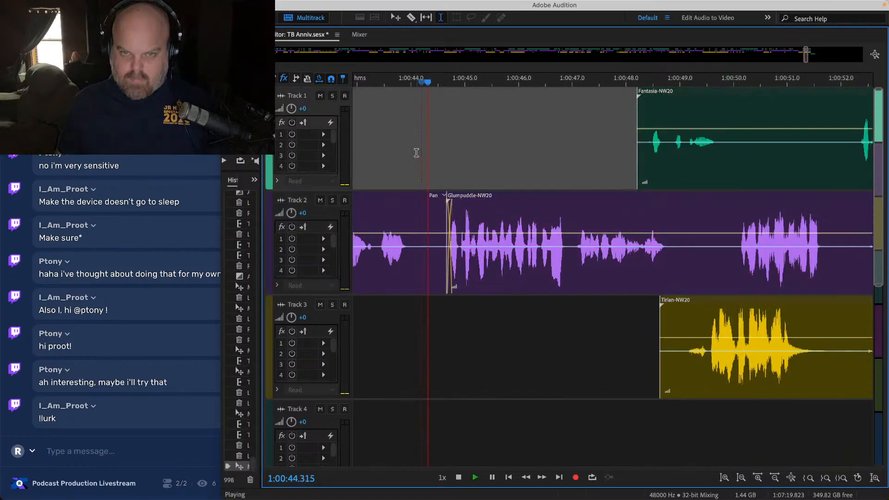
pyautogui.scroll(-4, 418, 153)
pyautogui.press('super+s')
# Step: Move the Talking Beasts outro music clip on Track 4 earlier to start at about 1:01:09
pyautogui.hscroll(2, 463, 174)
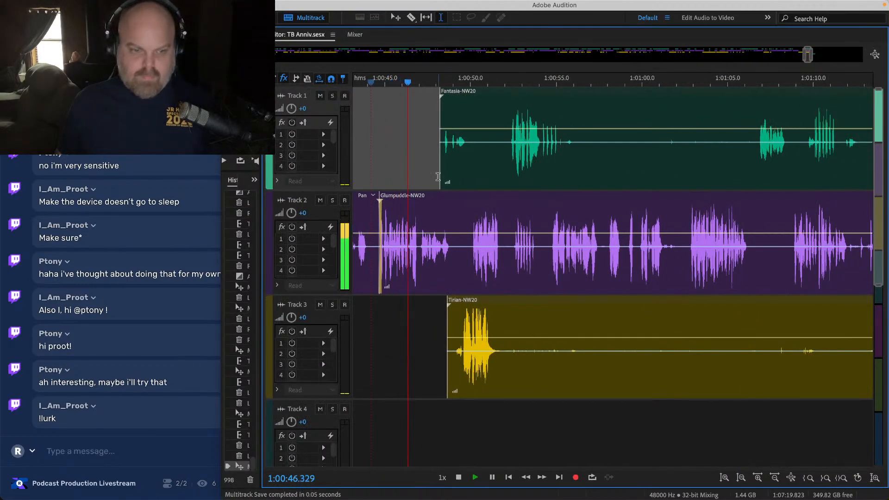
pyautogui.scroll(-3, 438, 176)
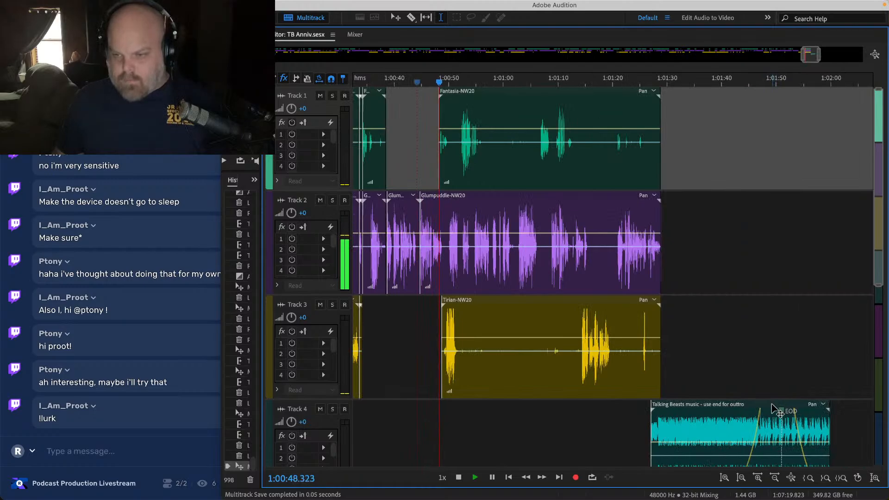
pyautogui.moveTo(774, 407); pyautogui.dragTo(675, 408)
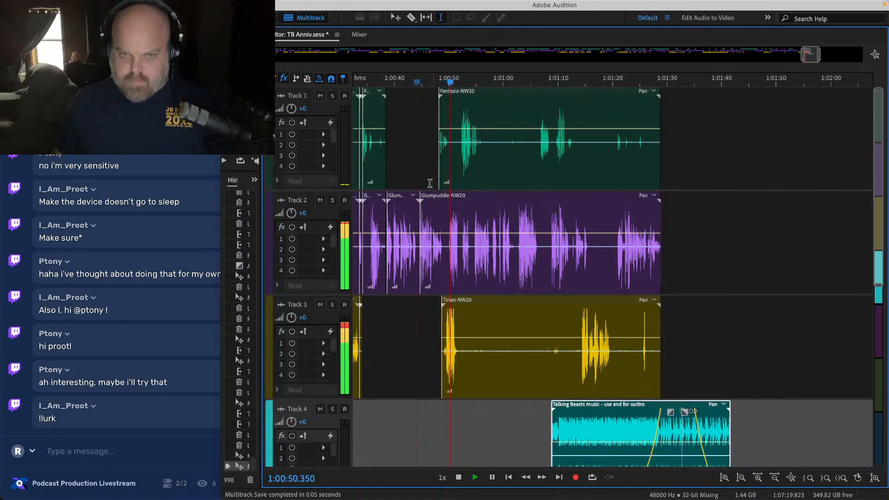
# Step: Trim Track 3's clip start to about 1:00:49.5 and delete Track 2's silence from about 1:00:48.8 to 1:00:50.0
pyautogui.scroll(6, 482, 199)
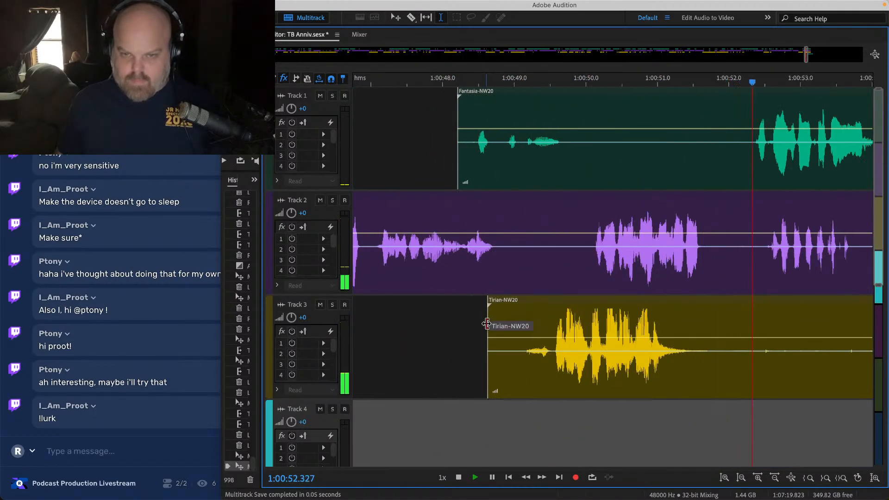
pyautogui.moveTo(486, 324); pyautogui.dragTo(554, 319)
pyautogui.click(505, 219)
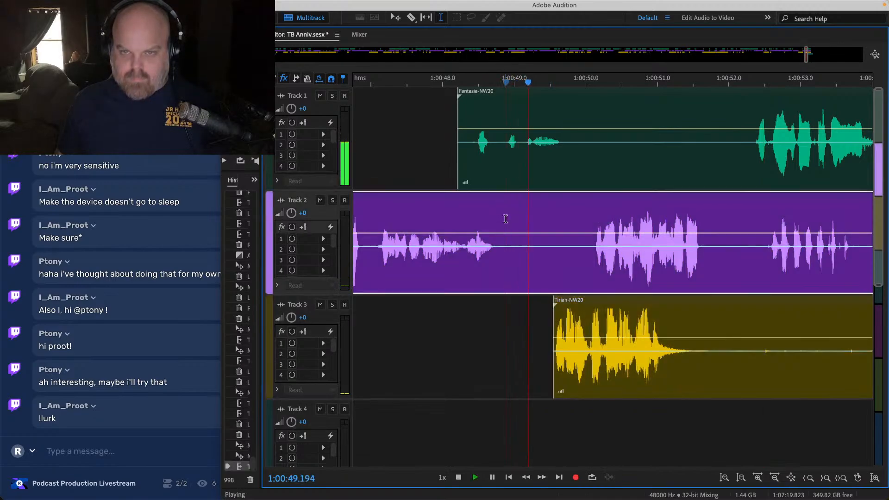
pyautogui.moveTo(501, 218); pyautogui.dragTo(582, 218)
pyautogui.press('Delete')
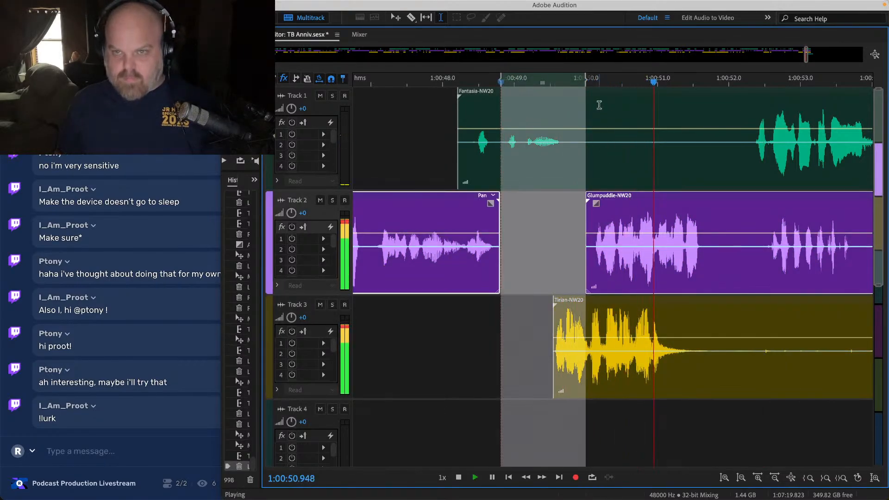
# Step: Delete Track 1's silence from about 1:00:50.2 to 1:00:51.5 and Track 3's silence from about 1:00:52.1 to 1:00:53.3
pyautogui.moveTo(602, 158); pyautogui.dragTo(801, 383)
pyautogui.press('Delete')
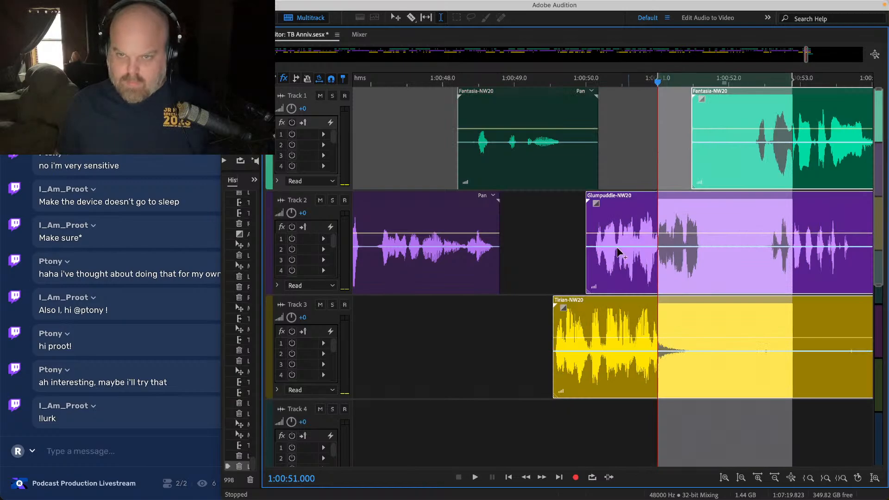
pyautogui.click(558, 227)
pyautogui.moveTo(735, 323); pyautogui.dragTo(823, 325)
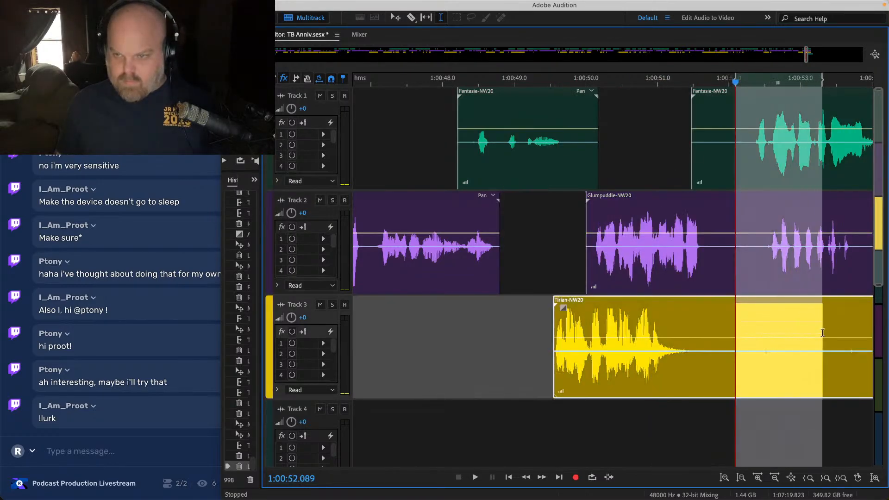
pyautogui.press('Delete')
# Step: Move the following clips on Tracks 1–3 later so Track 2's starts at about 1:00:51.0, play from 1:00:49 and save the session
pyautogui.moveTo(833, 435); pyautogui.dragTo(802, 138)
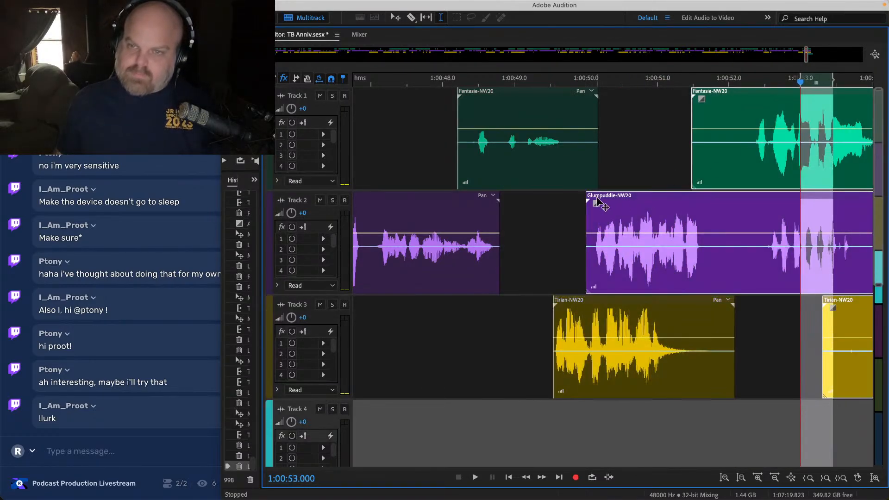
pyautogui.moveTo(597, 199); pyautogui.dragTo(669, 199)
pyautogui.click(499, 217)
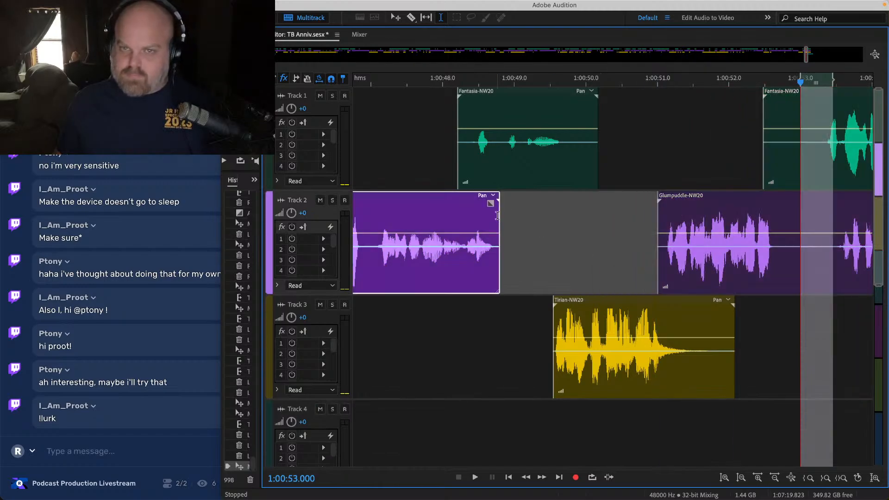
pyautogui.click(514, 218)
pyautogui.press('space')
pyautogui.press('-')
pyautogui.press('-')
pyautogui.press('super+s')
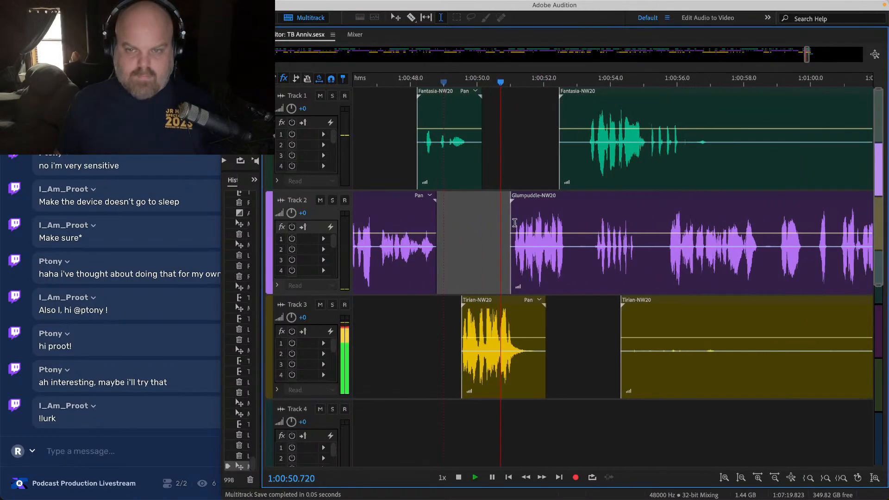
# Step: Delete the opening speech of Track 2's clip up to about 1:00:53.4
pyautogui.hscroll(5, 510, 227)
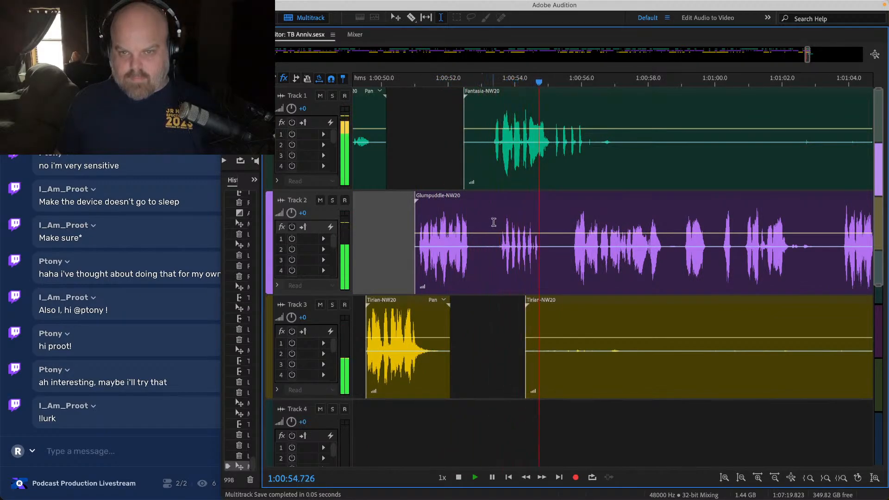
pyautogui.moveTo(493, 218); pyautogui.dragTo(377, 219)
pyautogui.press('Delete')
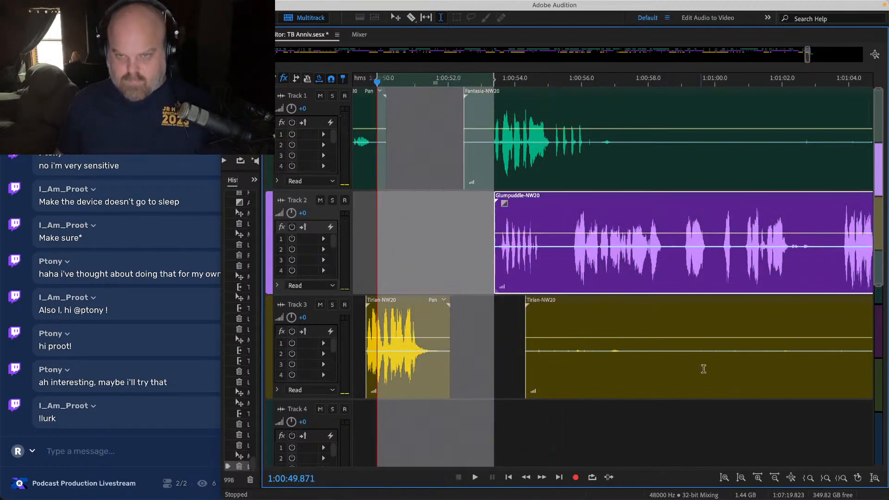
# Step: Slide the following clips on Tracks 1–3 earlier so Track 2's starts at about 1:00:50.9, play the join and save the session
pyautogui.moveTo(704, 367); pyautogui.dragTo(570, 24)
pyautogui.moveTo(486, 91); pyautogui.dragTo(404, 99)
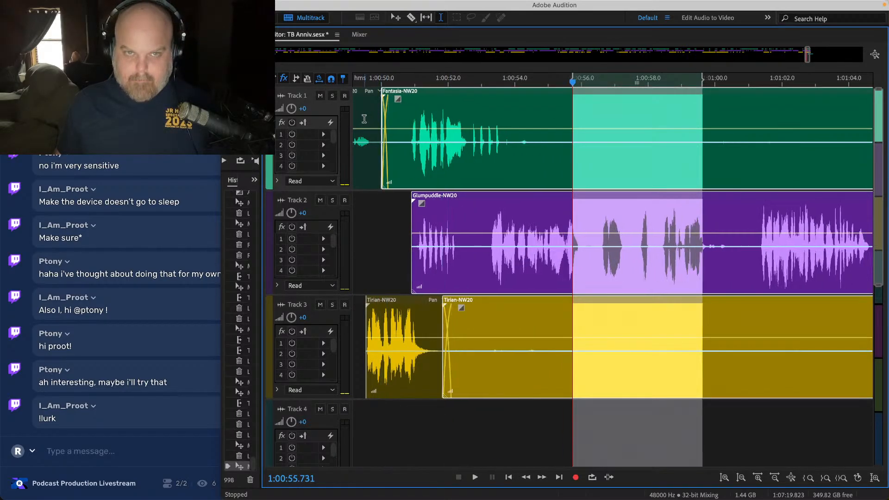
pyautogui.click(364, 119)
pyautogui.press('space')
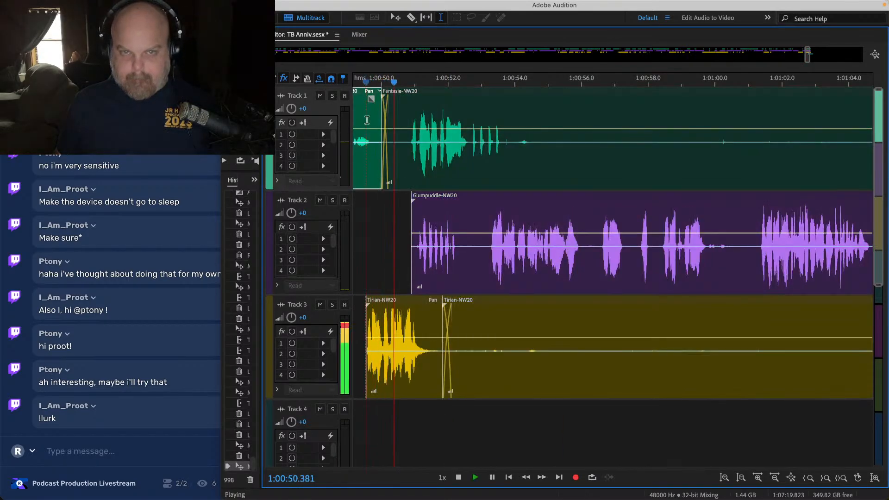
pyautogui.hotkey('ctrl', 's')
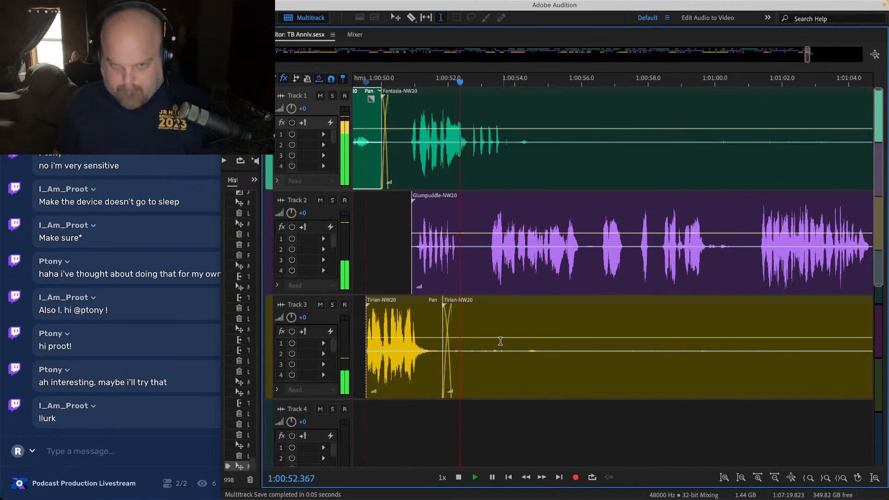
# Step: Move the Talking Beasts outro music clip on Track 4 earlier to start at about 1:01:07.8
pyautogui.scroll(-3, 446, 326)
pyautogui.scroll(-5, 502, 344)
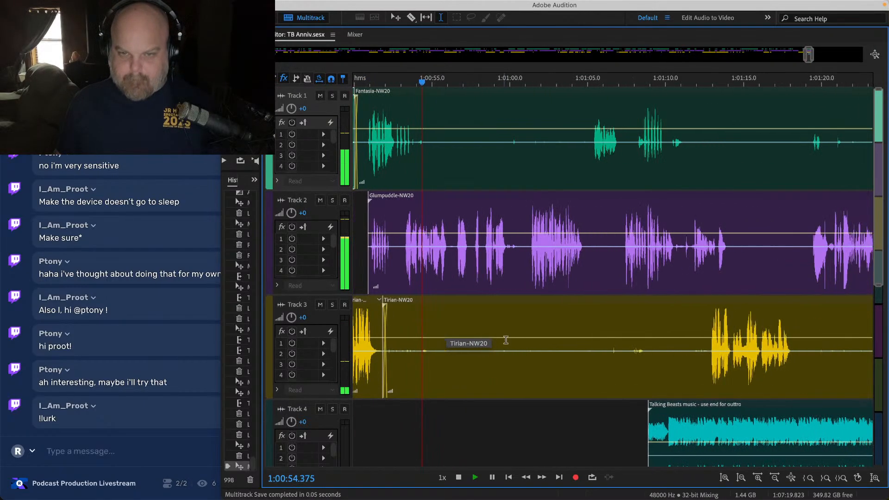
pyautogui.moveTo(731, 404); pyautogui.dragTo(720, 403)
pyautogui.scroll(5, 426, 236)
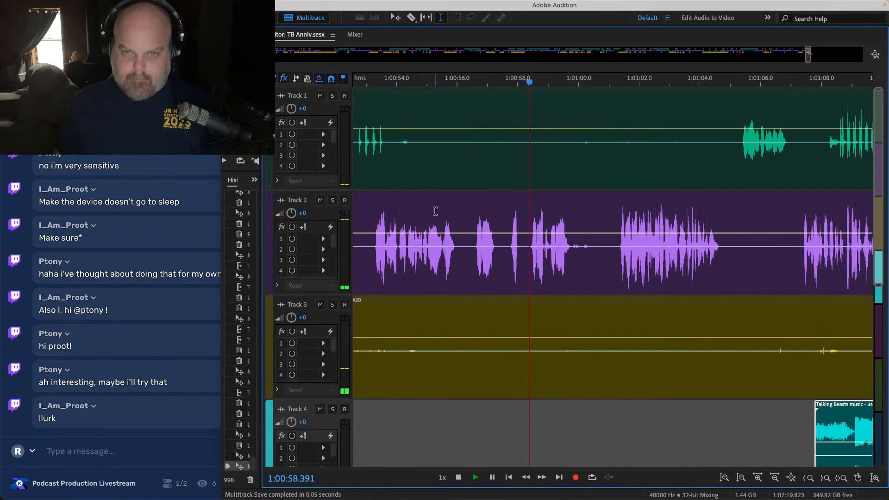
# Step: Replay the closing dialogue from about 1:00:55.2 and follow it into the start of the outro music
pyautogui.click(427, 237)
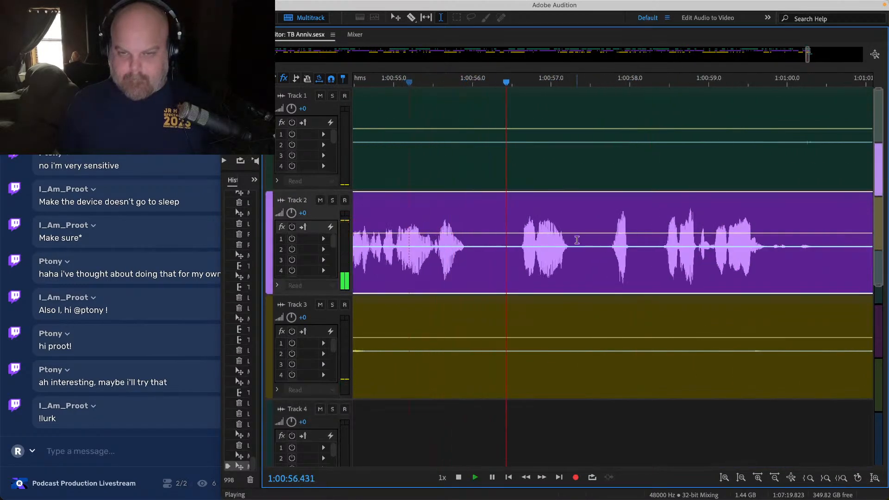
pyautogui.scroll(2, 621, 220)
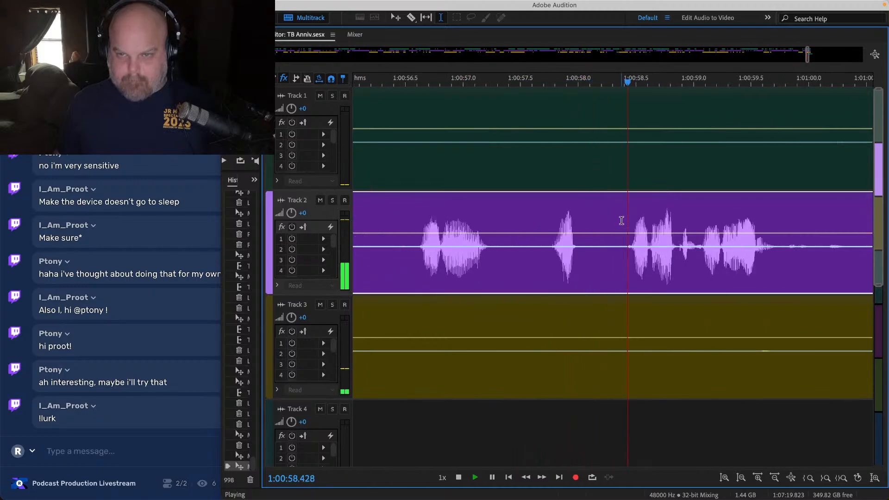
pyautogui.scroll(-2, 633, 209)
pyautogui.scroll(-1, 552, 213)
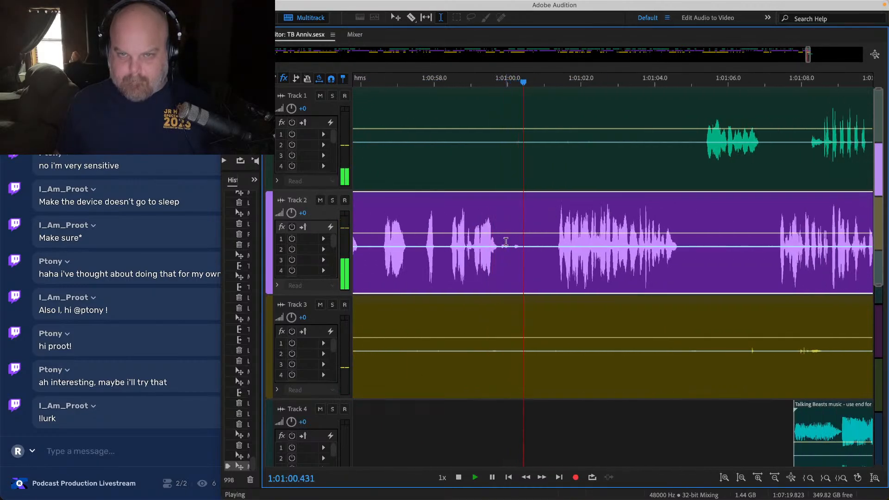
pyautogui.hscroll(2, 506, 242)
pyautogui.scroll(1, 482, 227)
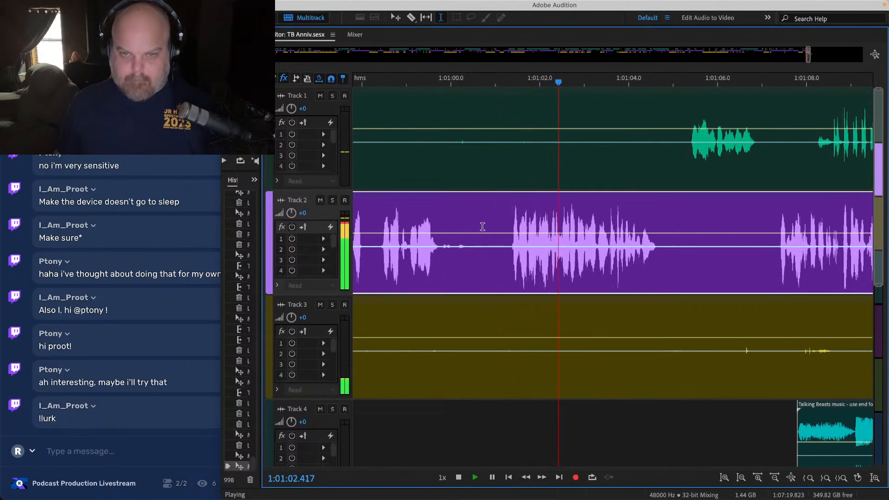
pyautogui.scroll(-2, 483, 227)
pyautogui.hscroll(2, 493, 237)
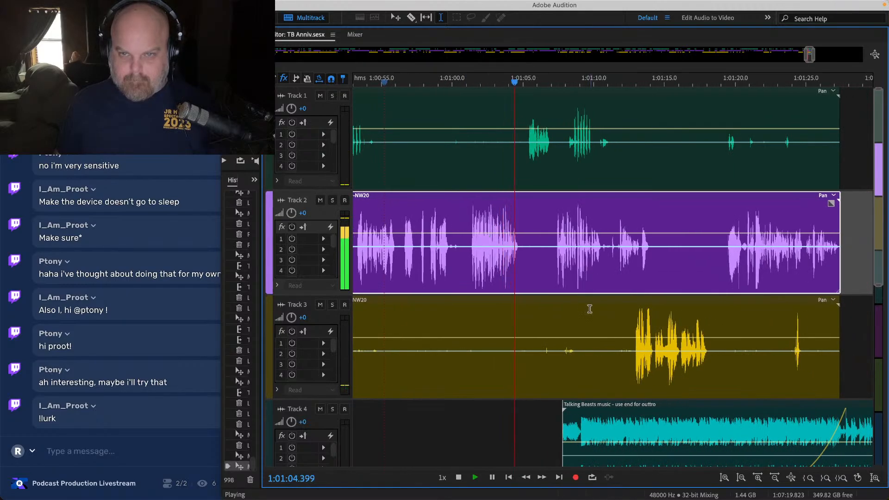
pyautogui.scroll(-2, 577, 312)
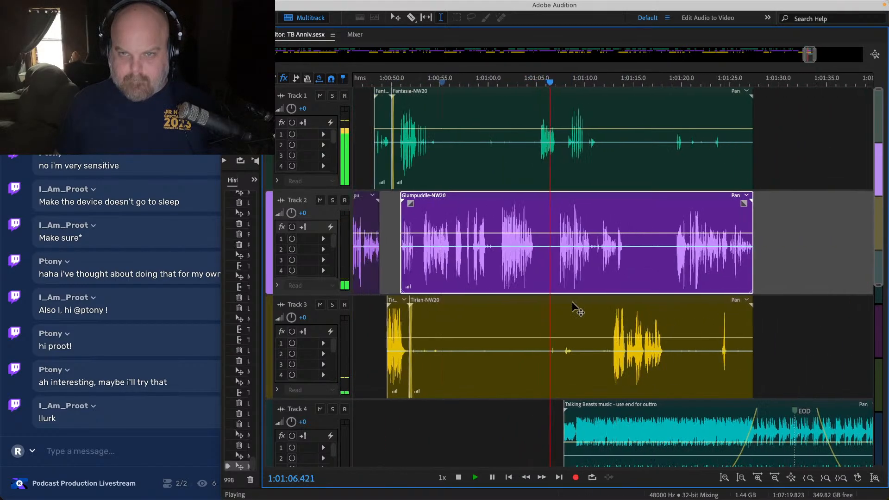
pyautogui.hscroll(3, 578, 312)
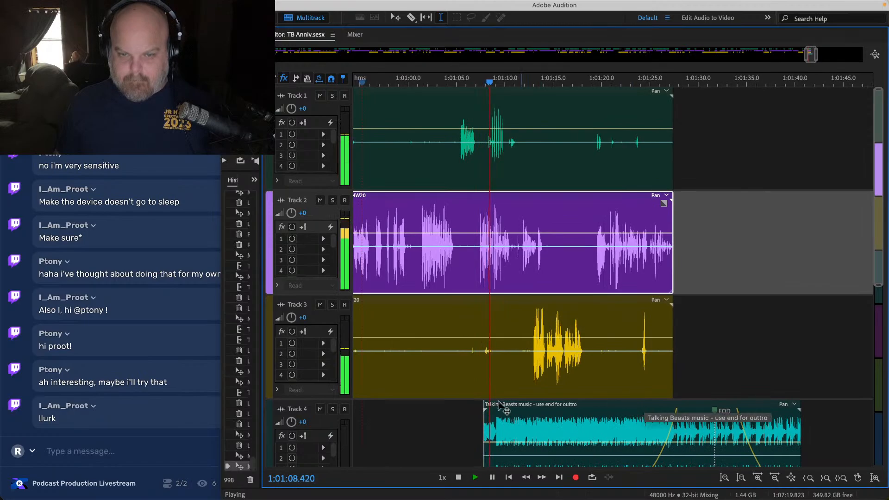
# Step: Mute Track 4's outro music, listen to the remaining dialogue until about 1:01:24 and check the stream chat
pyautogui.click(322, 414)
pyautogui.click(320, 409)
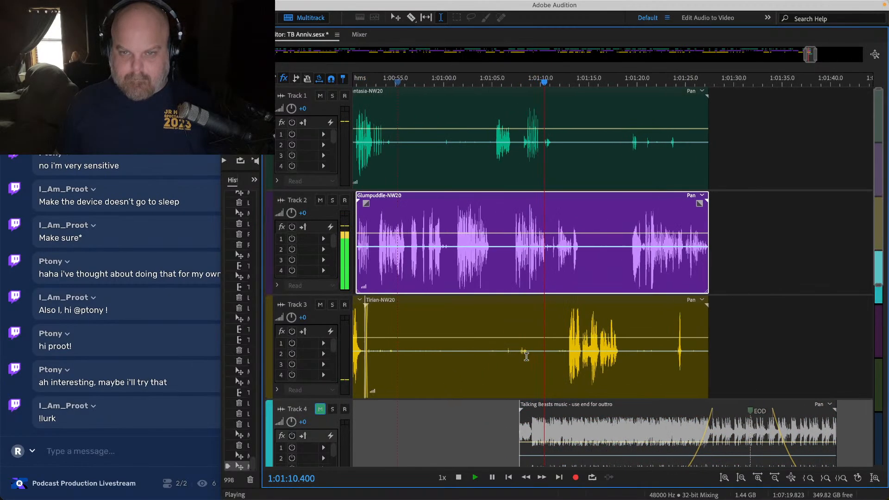
pyautogui.hscroll(-2, 532, 354)
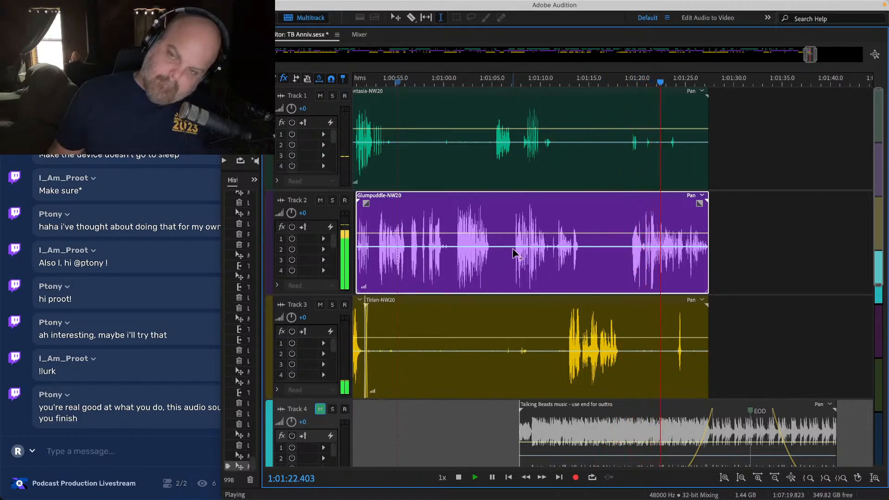
pyautogui.press('space')
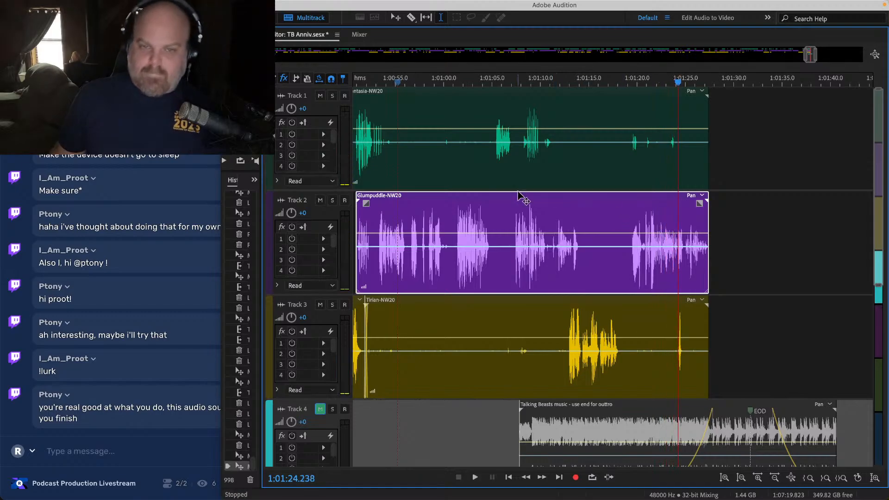
pyautogui.click(167, 329)
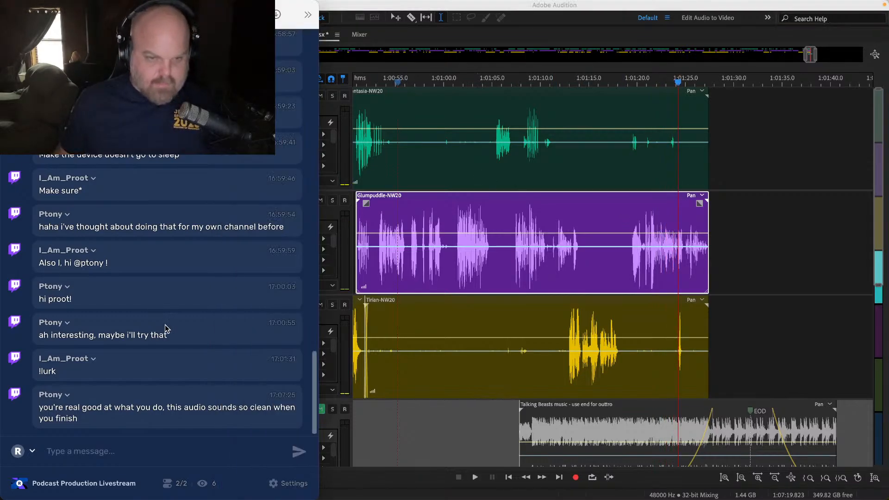
pyautogui.click(457, 341)
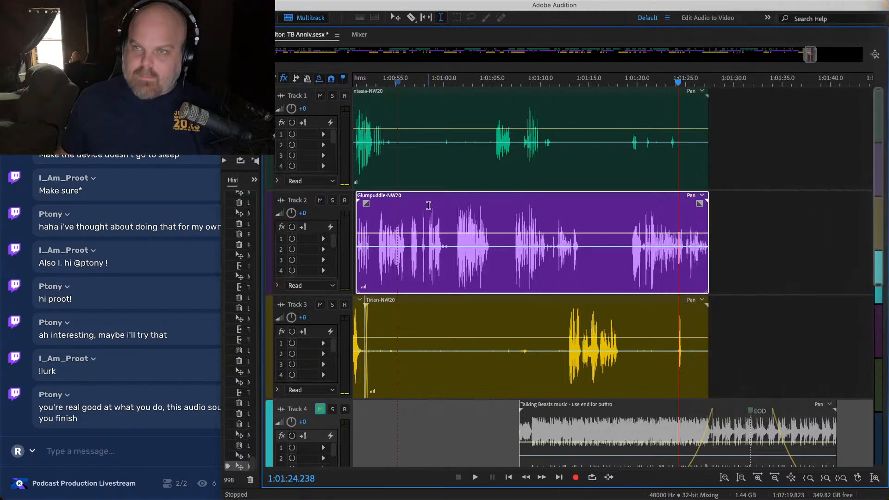
# Step: Replay from about 1:00:58.4 and delete the section from about 1:01:00.8 to 1:01:04.0 on Tracks 1–3
pyautogui.click(431, 116)
pyautogui.press('=')
pyautogui.press('space')
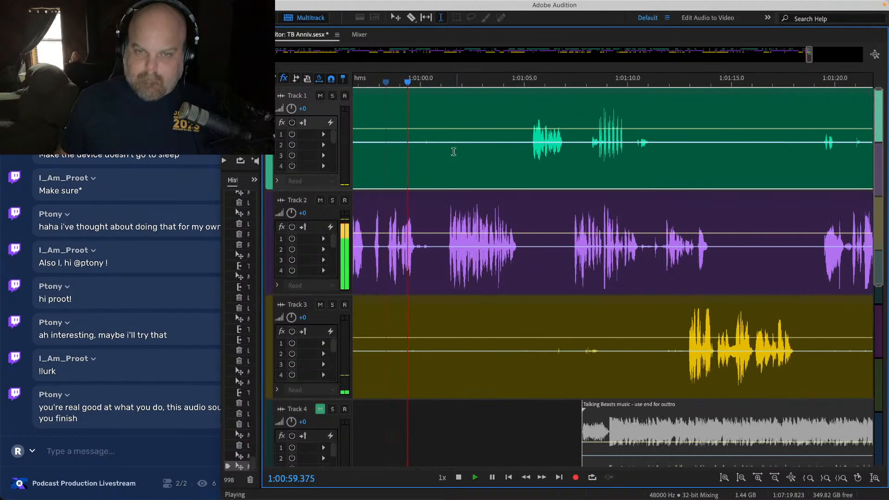
pyautogui.press('=')
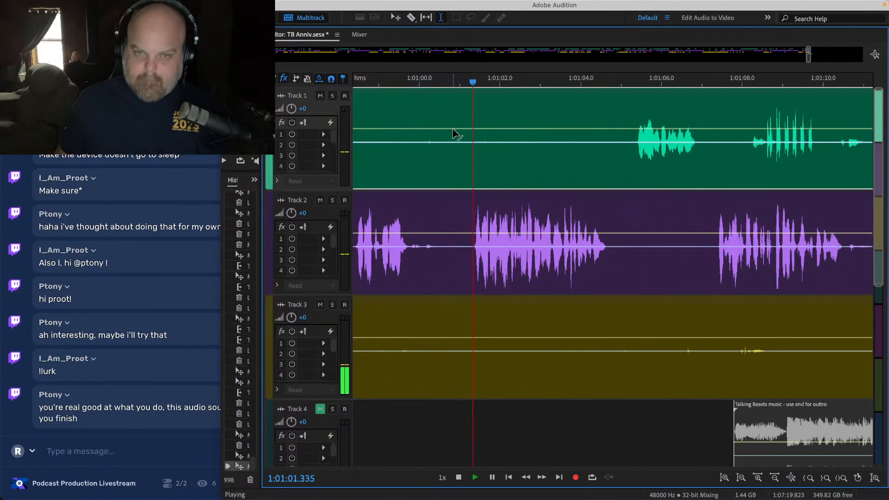
pyautogui.press('space')
pyautogui.moveTo(452, 133); pyautogui.dragTo(581, 382)
pyautogui.press('Delete')
# Step: Delete the remaining dialogue clips after about 1:01:04 on Tracks 3, 2 and 1
pyautogui.click(531, 366)
pyautogui.press('-')
pyautogui.click(658, 321)
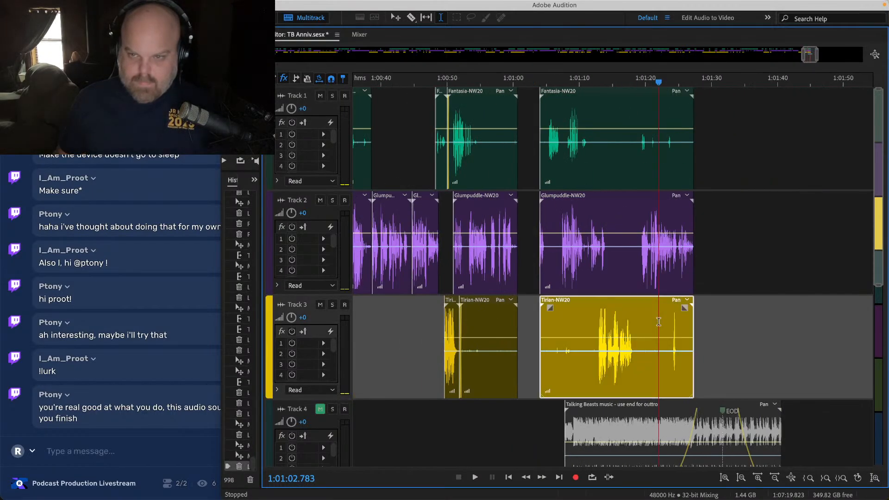
pyautogui.press('Delete')
pyautogui.click(628, 243)
pyautogui.press('Delete')
pyautogui.click(624, 148)
pyautogui.press('Delete')
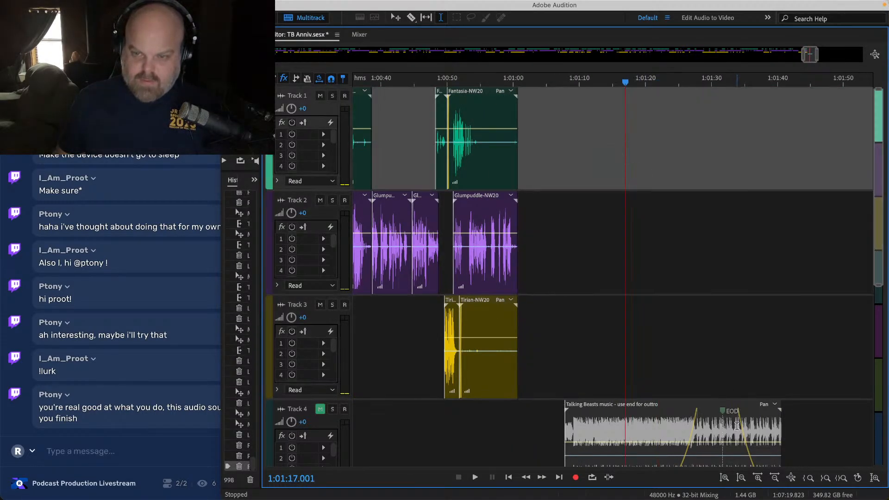
# Step: Move the outro music clip earlier to start at about 1:00:40.8, unmute Track 4 and save the session
pyautogui.moveTo(719, 410); pyautogui.dragTo(542, 410)
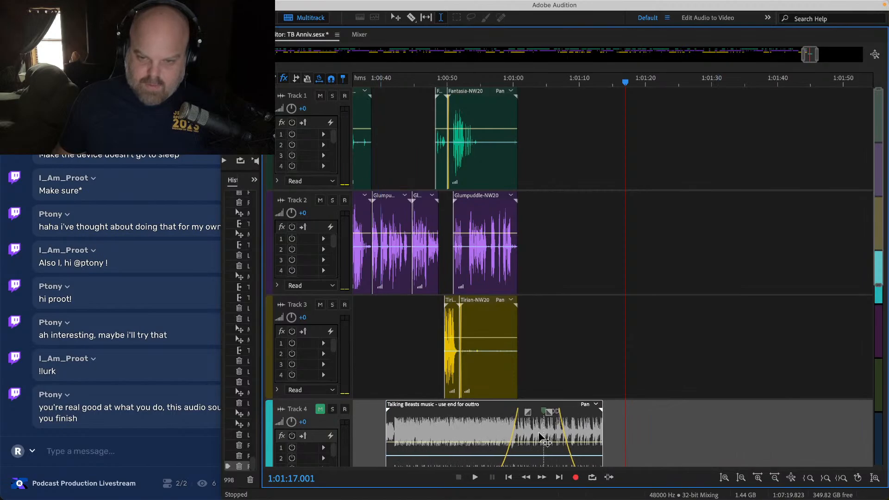
pyautogui.click(321, 410)
pyautogui.press('super+s')
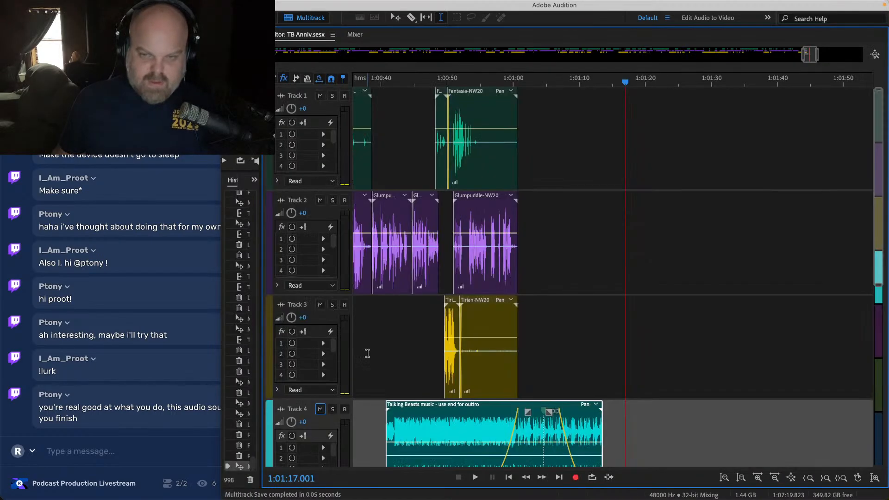
# Step: Trim the end of Track 3's last clip to about 1:00:55.2
pyautogui.scroll(3, 436, 343)
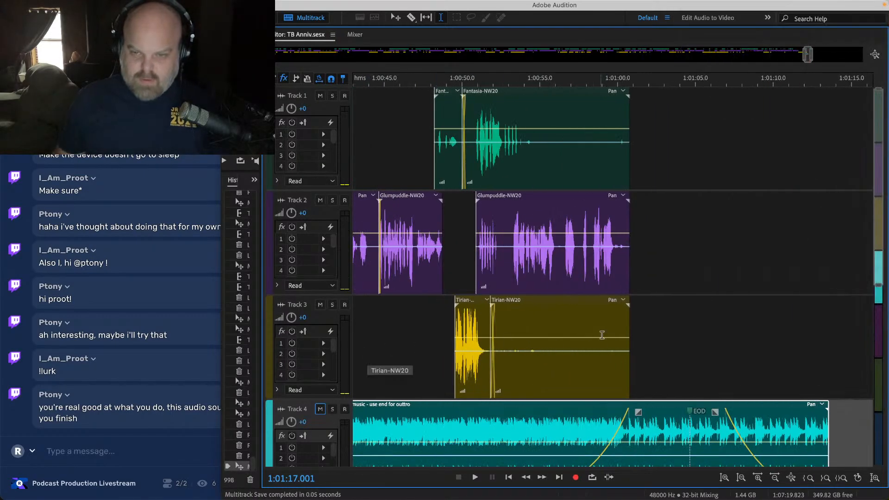
pyautogui.scroll(2, 629, 323)
pyautogui.click(629, 323)
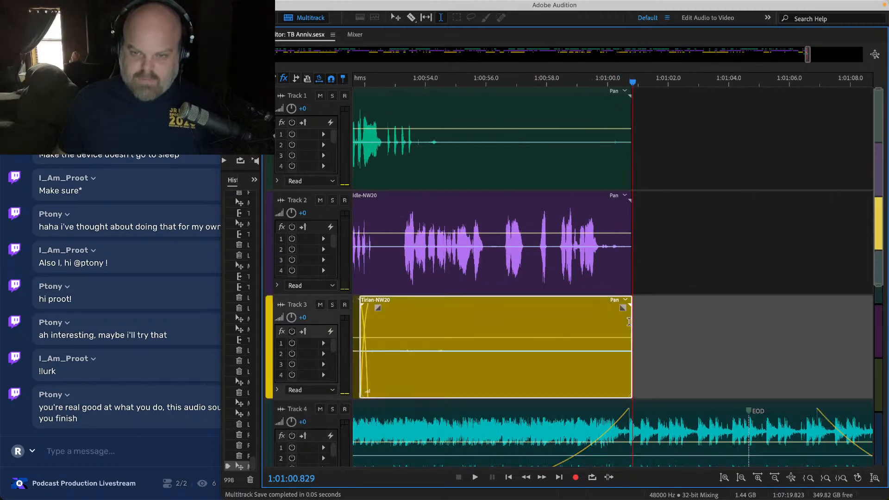
pyautogui.moveTo(632, 322); pyautogui.dragTo(462, 319)
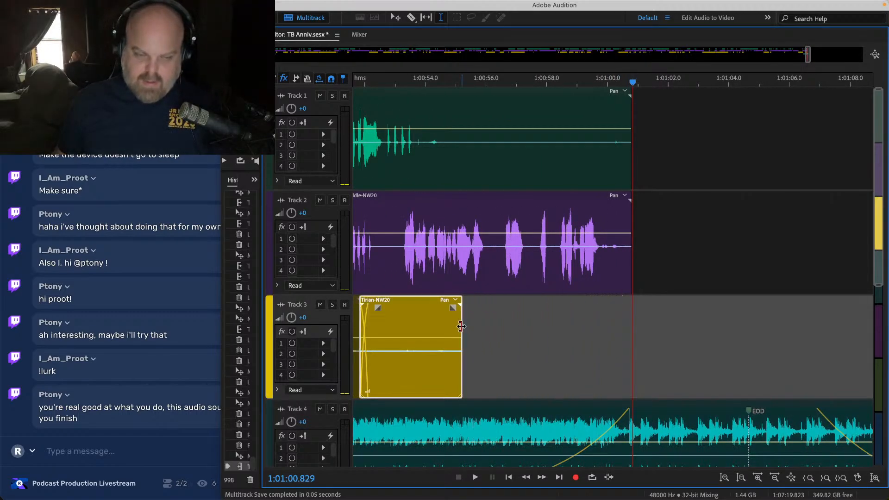
pyautogui.click(532, 327)
# Step: Trim the end of Track 1's last clip to about 1:00:55.0
pyautogui.scroll(-2, 553, 271)
pyautogui.scroll(2, 577, 134)
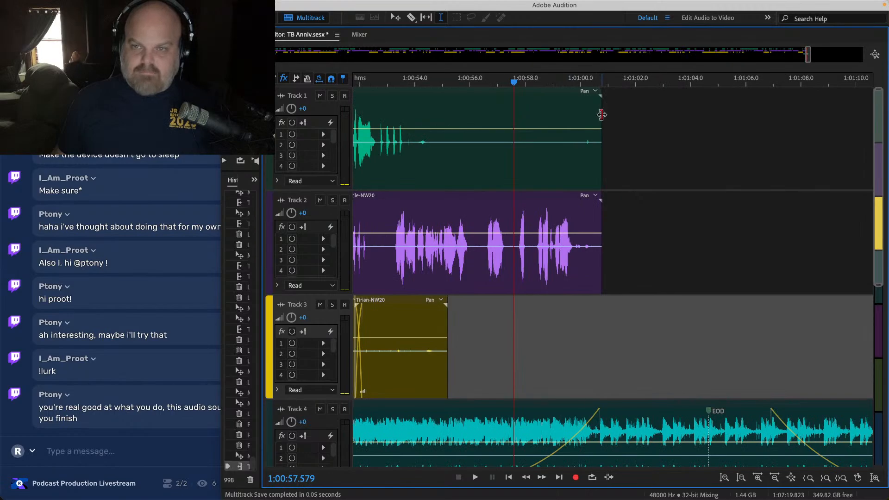
pyautogui.moveTo(601, 114); pyautogui.dragTo(442, 116)
pyautogui.click(482, 126)
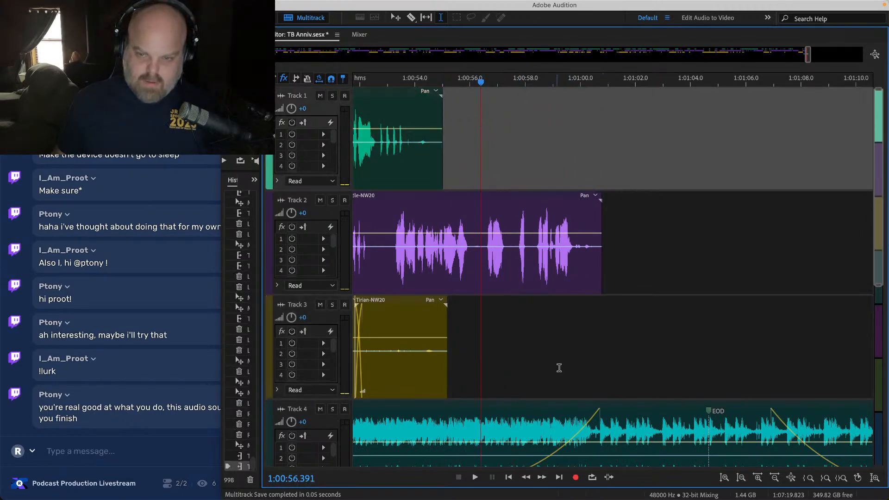
# Step: Move the outro music clip on Track 4 slightly later to start at about 1:00:41.7 and save the session
pyautogui.press('super+s')
pyautogui.scroll(-3, 559, 367)
pyautogui.moveTo(453, 407); pyautogui.dragTo(461, 406)
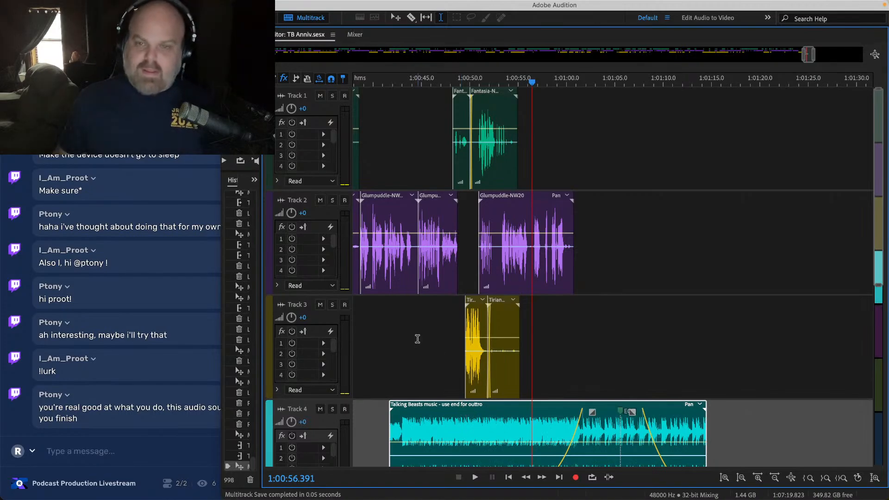
pyautogui.press('super+s')
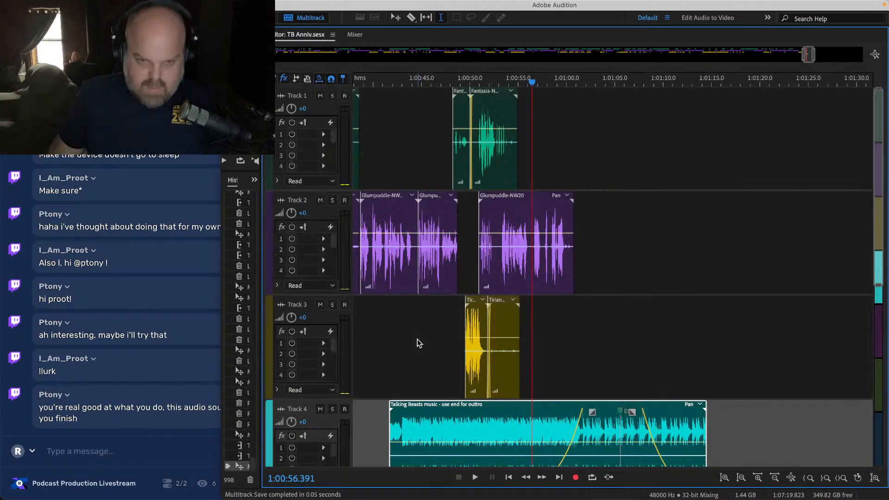
# Step: Trim the end of the outro music clip to about 1:01:10.0 with its fade-out starting at about 1:01:04.9, and save the session
pyautogui.click(392, 351)
pyautogui.press('space')
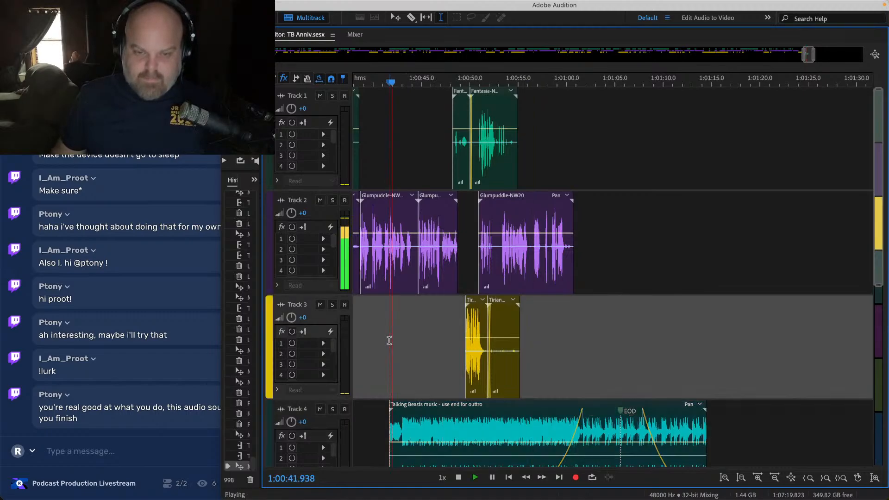
pyautogui.scroll(1, 468, 340)
pyautogui.scroll(3, 468, 341)
pyautogui.scroll(-8, 681, 397)
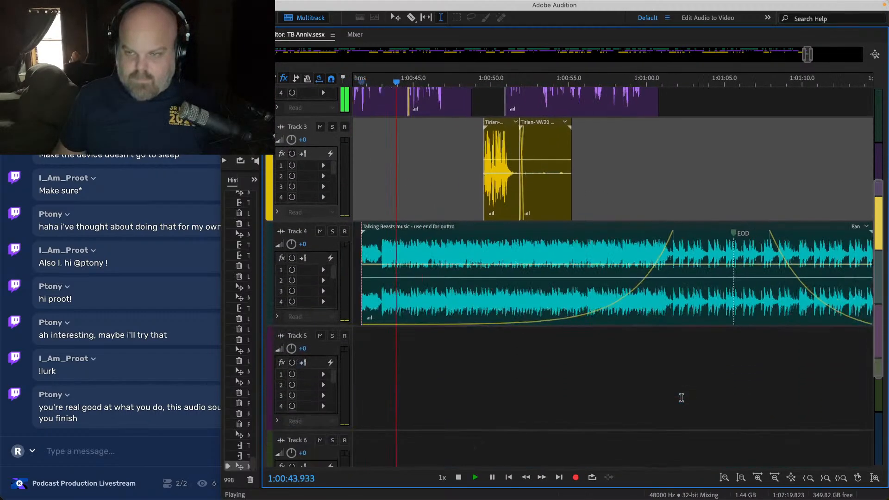
pyautogui.hscroll(2, 681, 397)
pyautogui.scroll(4, 669, 253)
pyautogui.scroll(1, 668, 253)
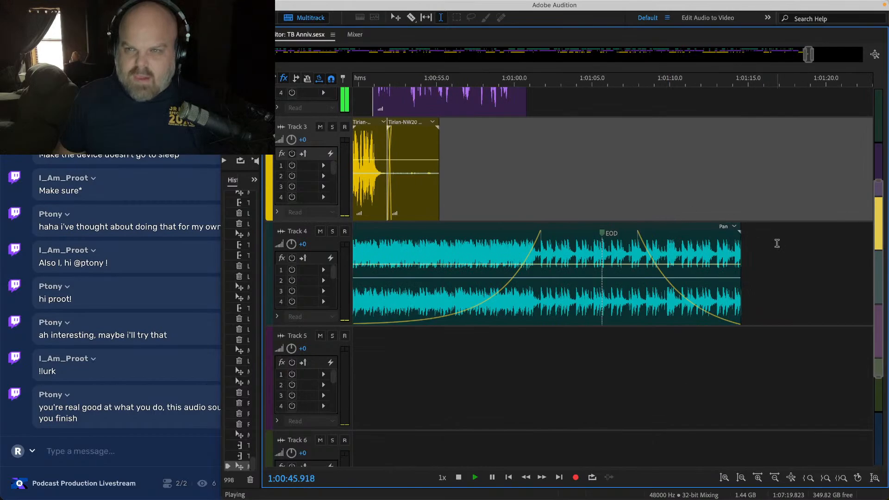
pyautogui.moveTo(741, 248); pyautogui.dragTo(581, 240)
pyautogui.press('super+s')
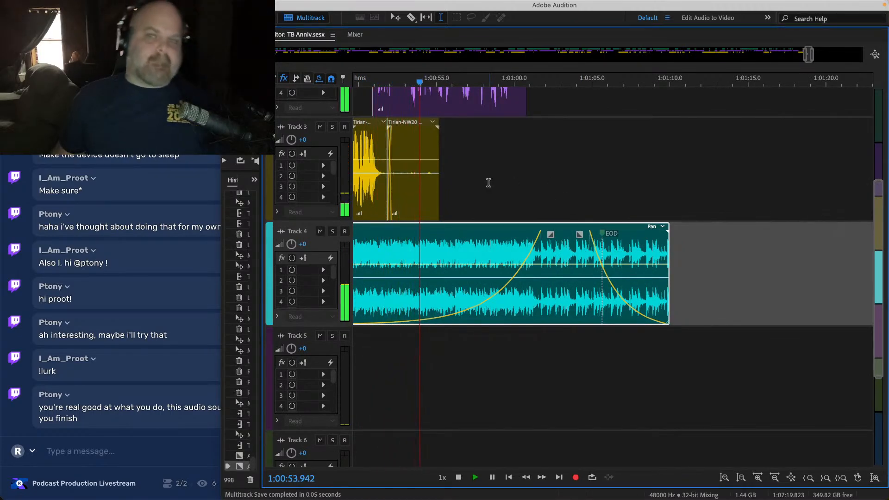
# Step: Delete about 1:00:56.6 to 1:00:58.3 from Track 2's last clip, then move the remainder and the outro music about 1.8 s earlier to close the gap
pyautogui.scroll(4, 489, 183)
pyautogui.scroll(-1, 487, 184)
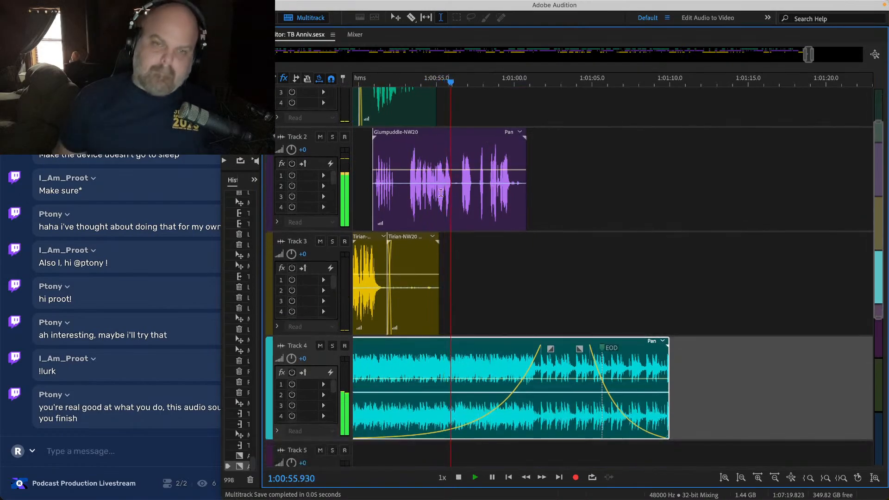
pyautogui.scroll(3, 497, 158)
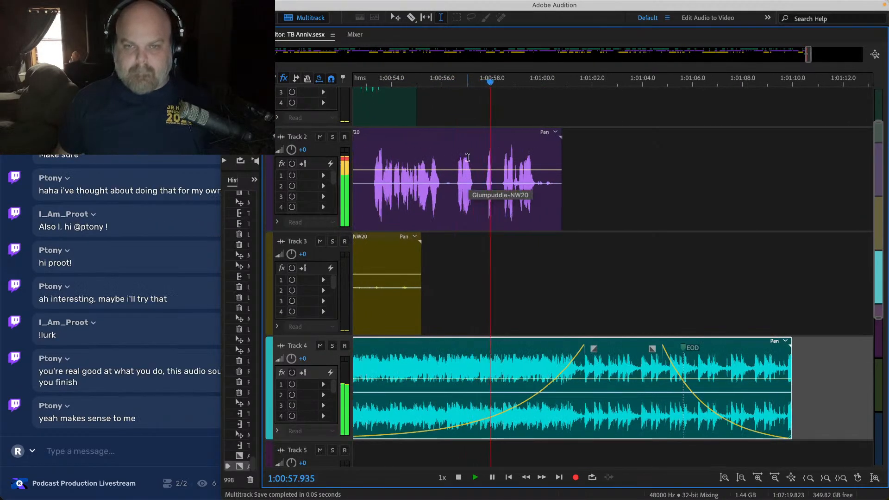
pyautogui.moveTo(520, 143); pyautogui.dragTo(450, 141)
pyautogui.press('Delete')
pyautogui.moveTo(693, 134); pyautogui.dragTo(612, 334)
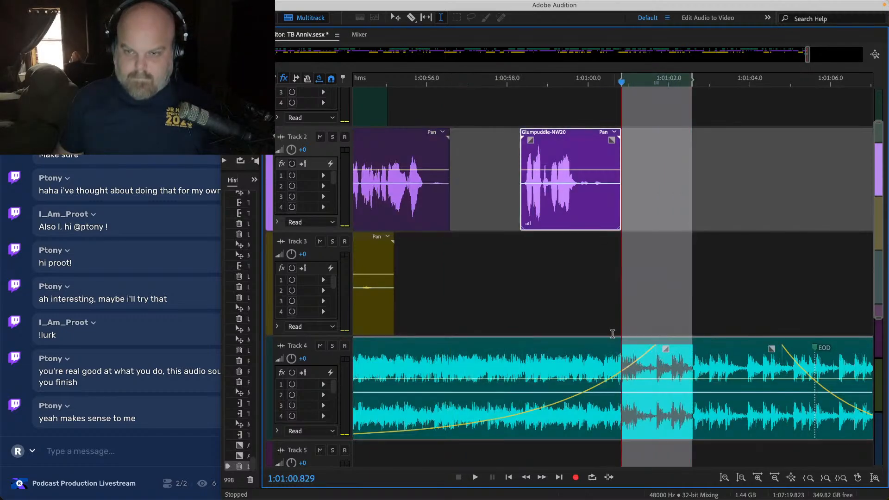
pyautogui.moveTo(572, 133); pyautogui.dragTo(499, 134)
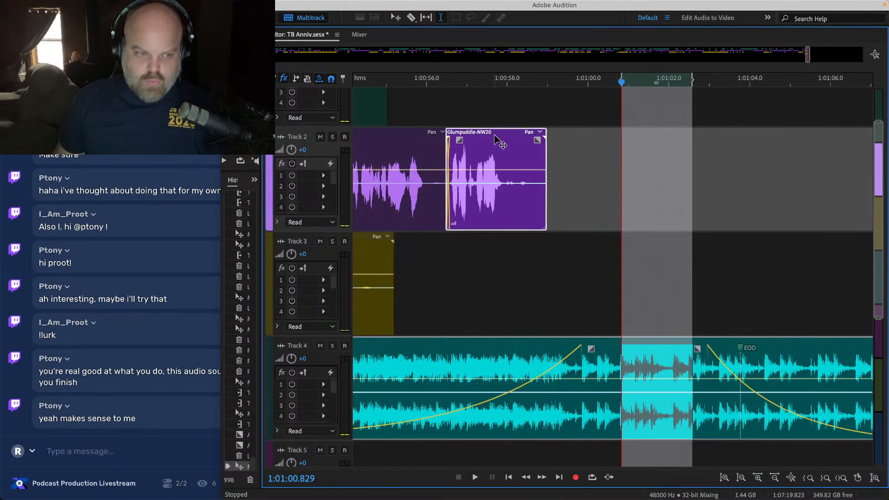
# Step: Play back the tightened ending from about 1:00:55.2 through the outro music and save the session
pyautogui.hscroll(-1, 443, 161)
pyautogui.click(416, 154)
pyautogui.press('space')
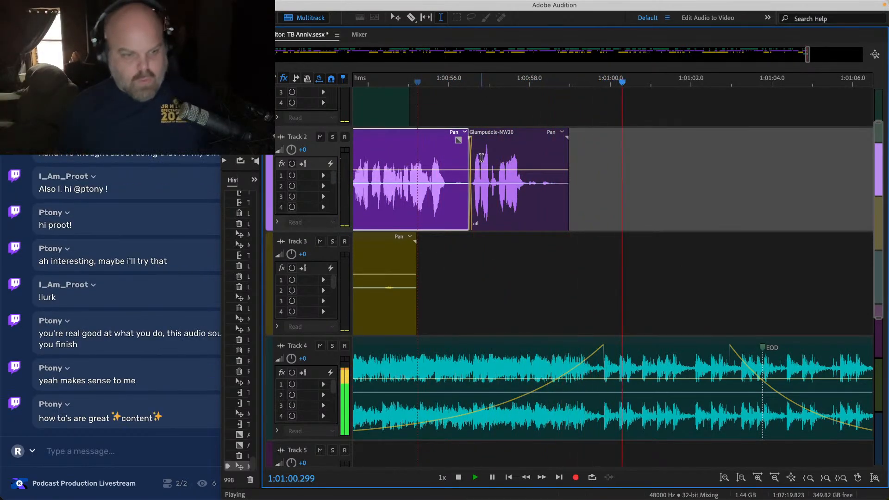
pyautogui.scroll(-2, 482, 158)
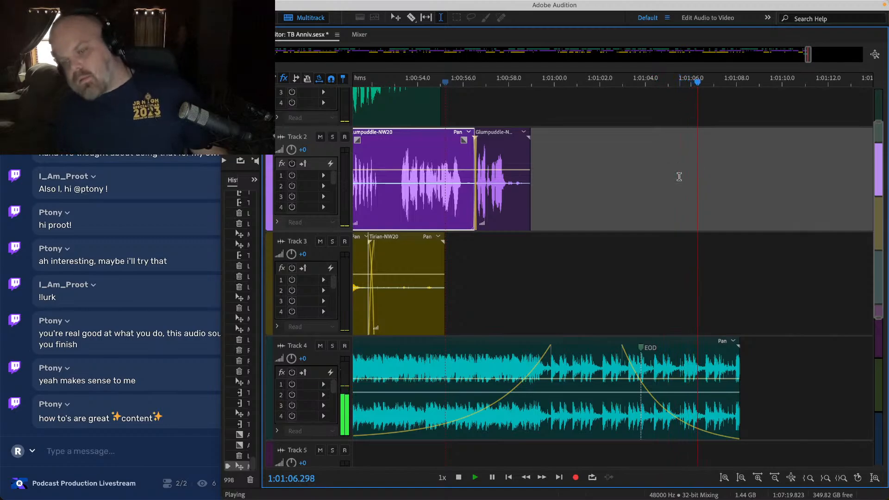
pyautogui.press('space')
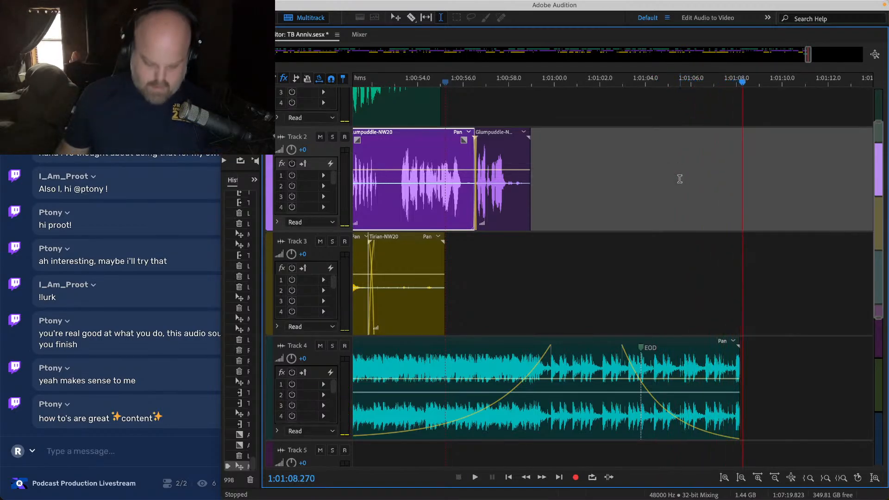
pyautogui.press('super+s')
# Step: Start a multitrack mixdown export of the entire session
pyautogui.scroll(-10, 645, 187)
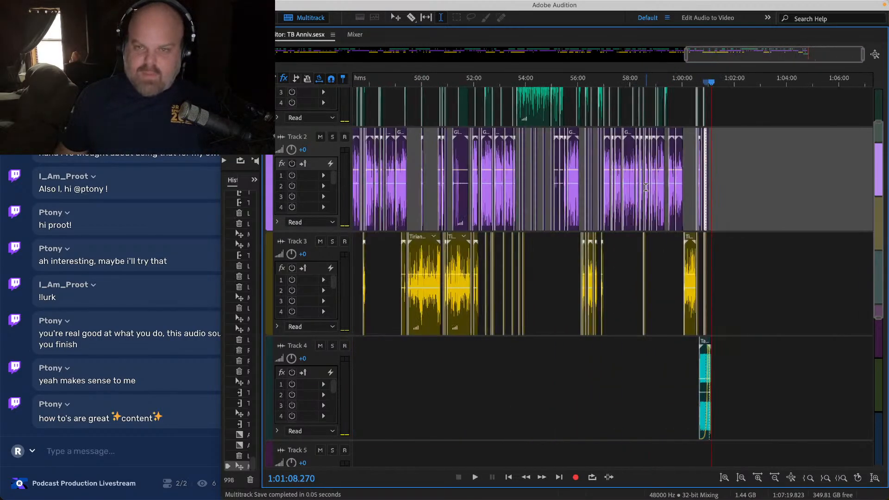
pyautogui.scroll(-3, 315, 267)
pyautogui.scroll(4, 316, 265)
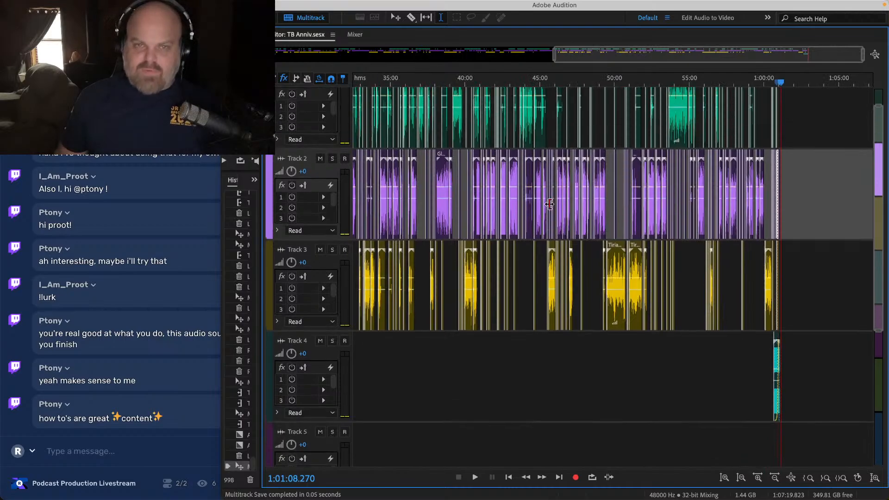
pyautogui.click(100, 7)
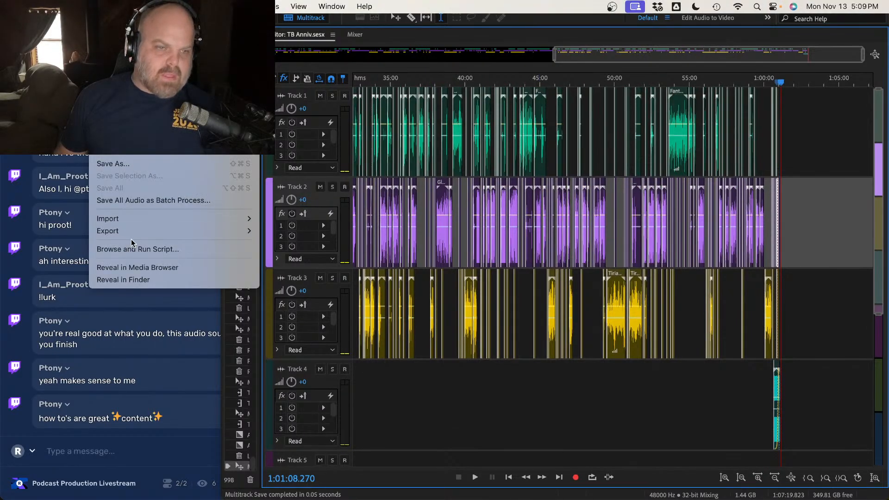
pyautogui.moveTo(129, 234)
pyautogui.moveTo(322, 292)
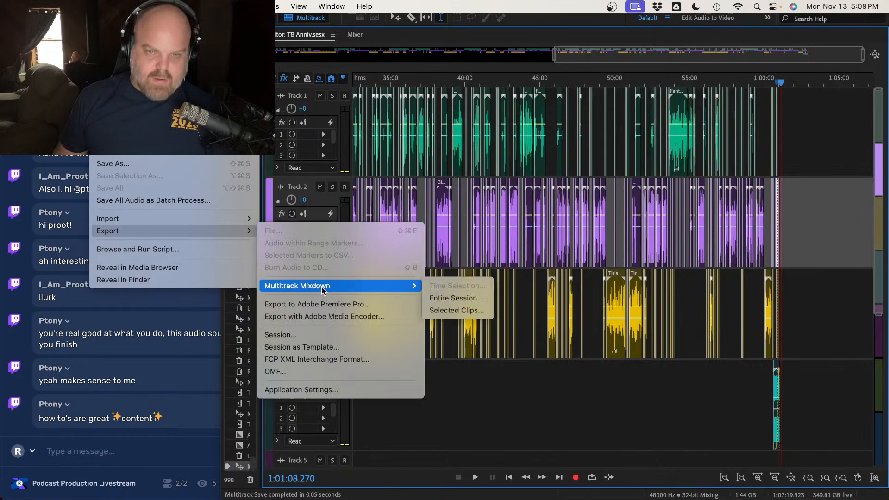
pyautogui.click(448, 297)
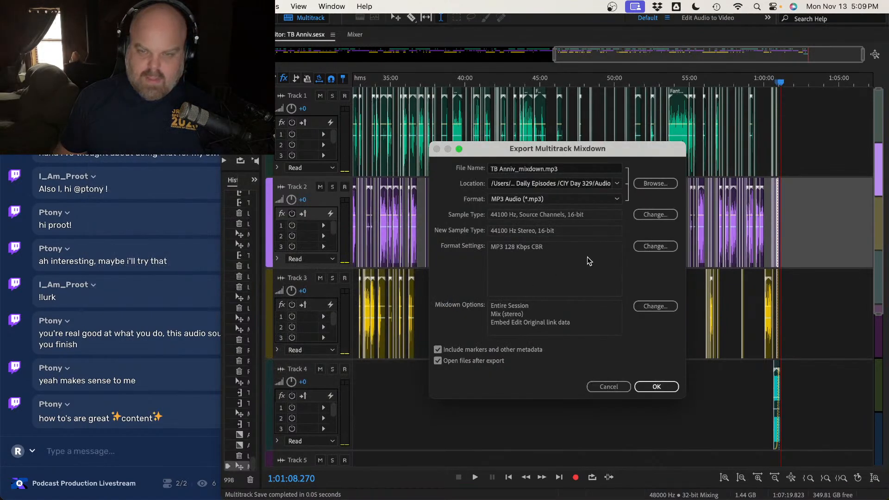
# Step: Set the mixdown's constant MP3 bitrate to 192 Kbps (44100 Hz)
pyautogui.click(658, 244)
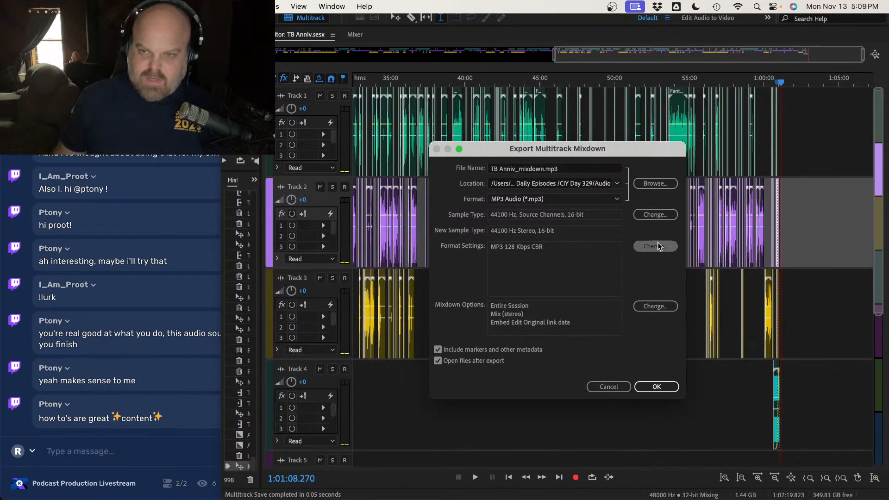
pyautogui.click(588, 268)
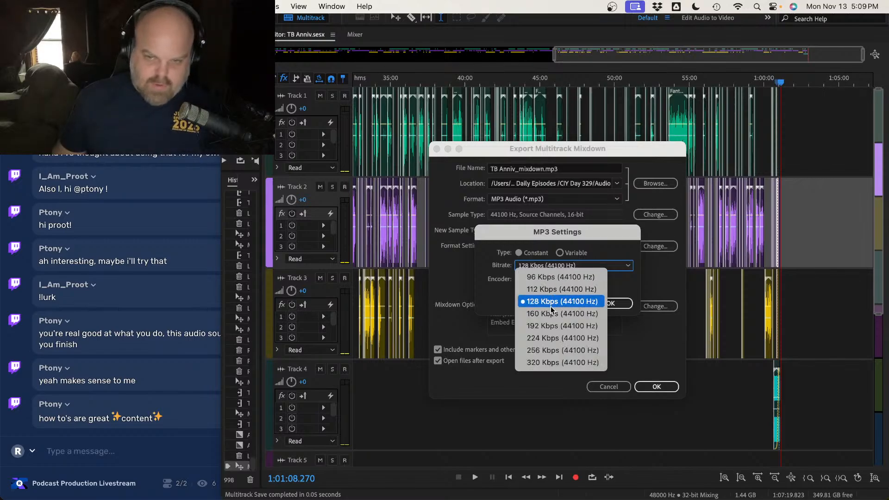
pyautogui.click(552, 326)
pyautogui.click(604, 303)
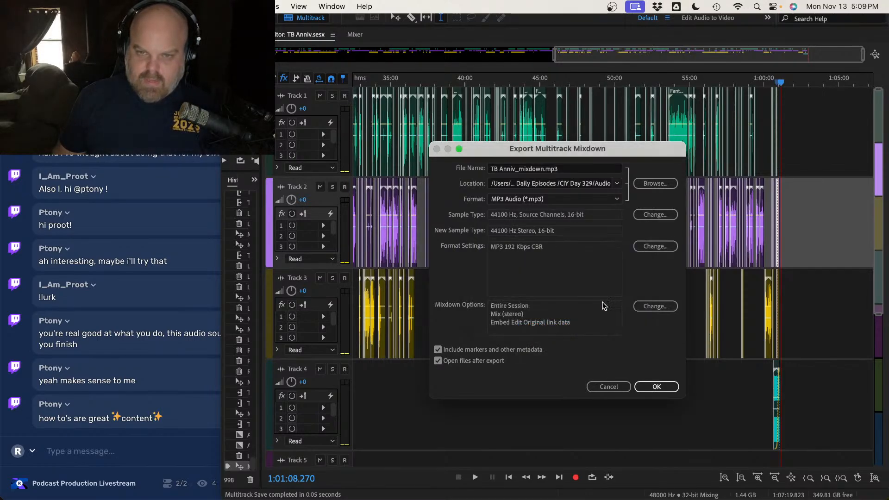
# Step: Set the mixdown's sample type to a bit depth of 32 bits
pyautogui.click(644, 249)
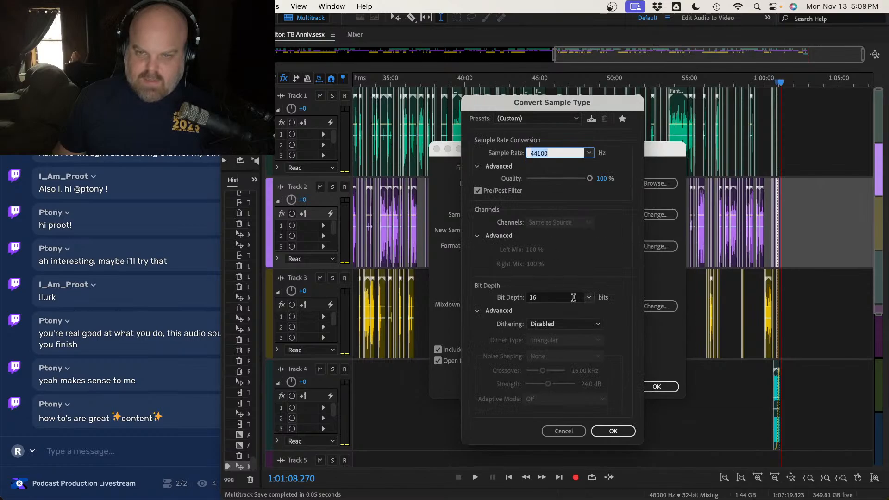
pyautogui.click(589, 297)
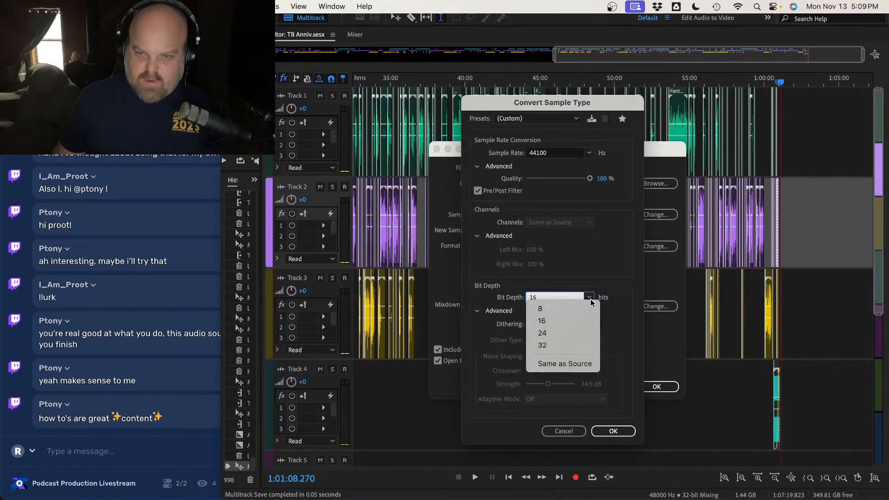
pyautogui.click(549, 346)
pyautogui.click(616, 430)
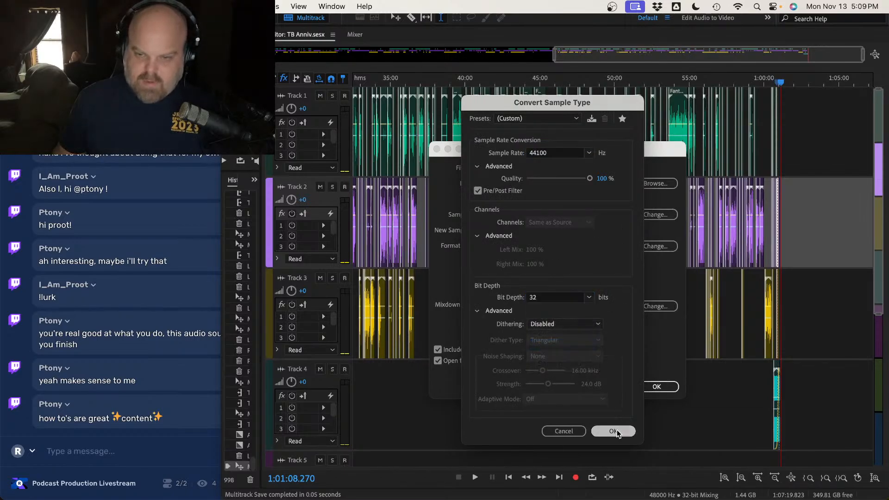
pyautogui.hscroll(3, 612, 251)
pyautogui.hscroll(-3, 612, 251)
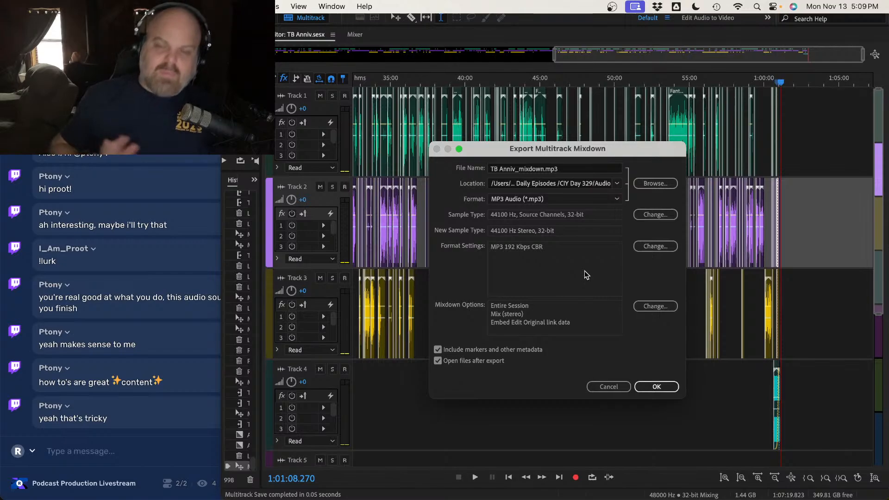
# Step: Choose the NarniaWeb 20th Anniv folder under Talking Beasts in Dropbox as the location and export TB Anniv_mixdown.mp3
pyautogui.click(656, 183)
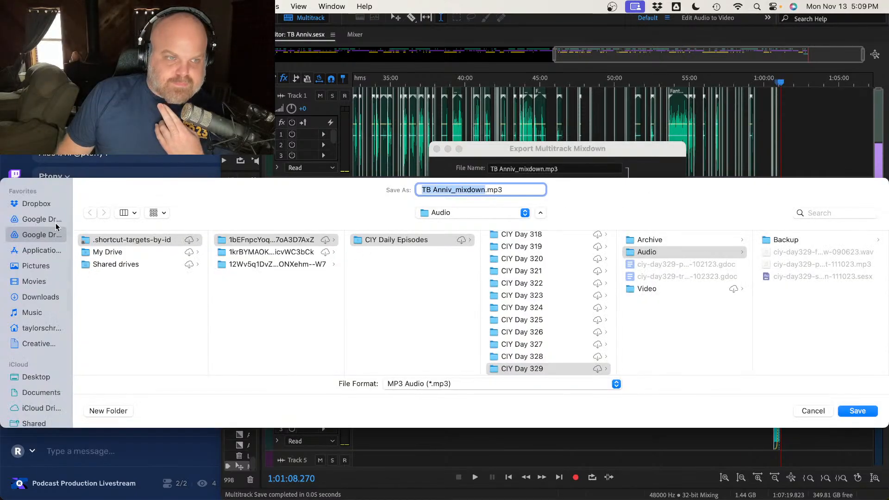
pyautogui.click(40, 204)
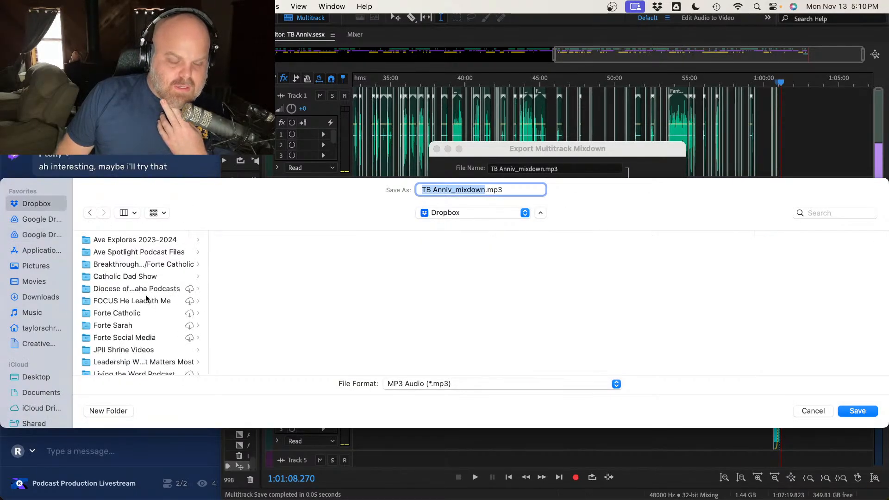
pyautogui.scroll(-5, 155, 307)
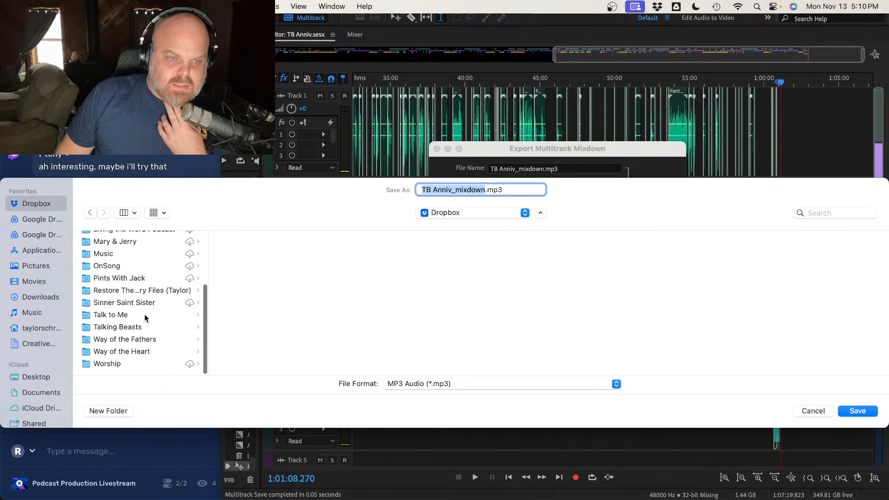
pyautogui.click(131, 327)
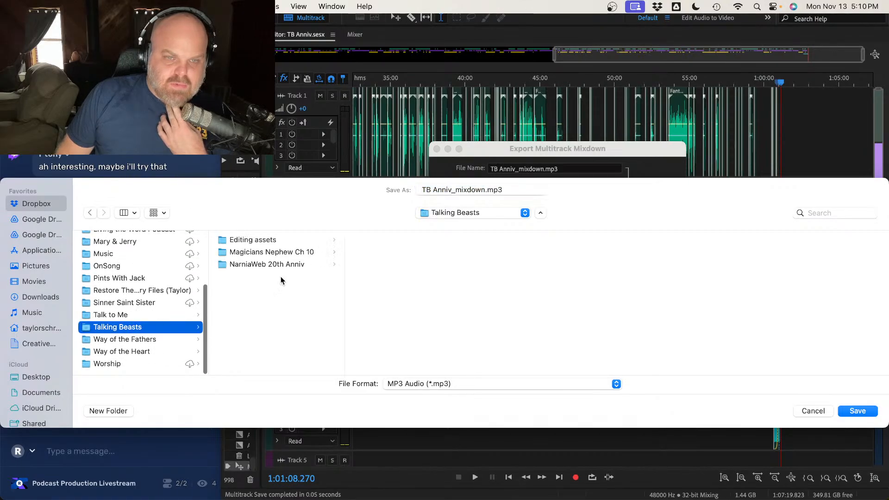
pyautogui.click(278, 253)
pyautogui.click(306, 265)
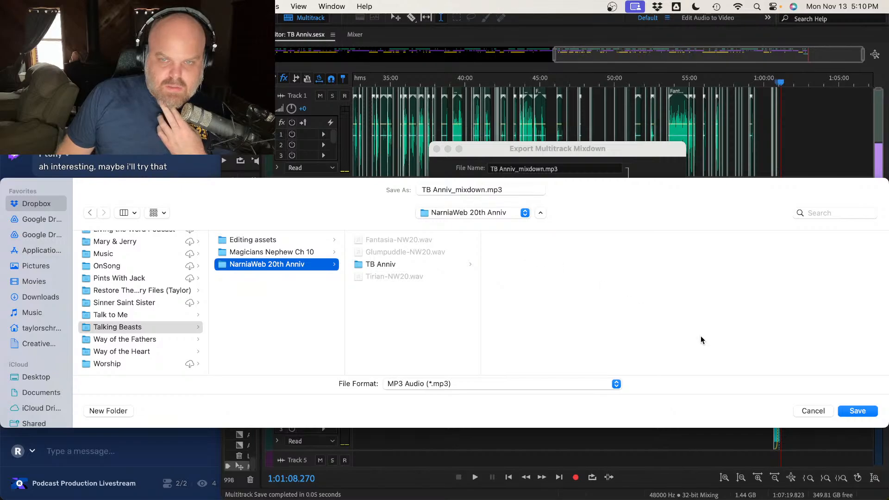
pyautogui.click(860, 412)
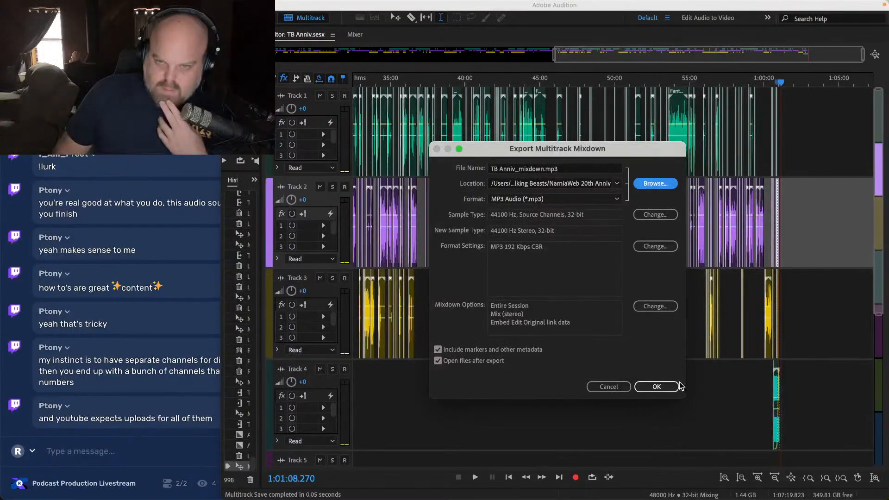
pyautogui.click(657, 387)
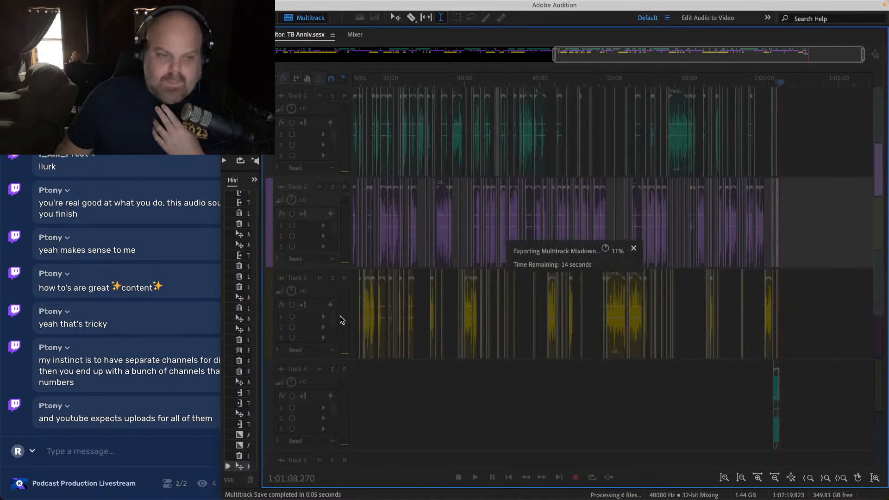
pyautogui.click(178, 344)
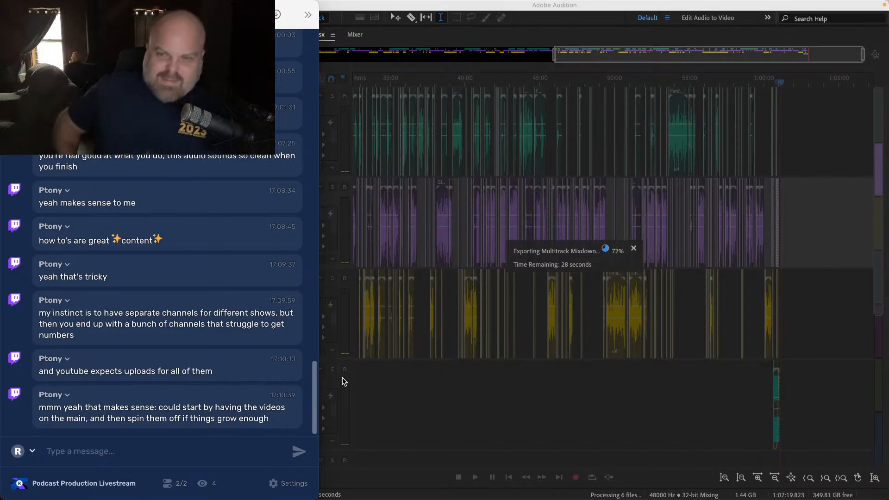
pyautogui.hscroll(3, 343, 382)
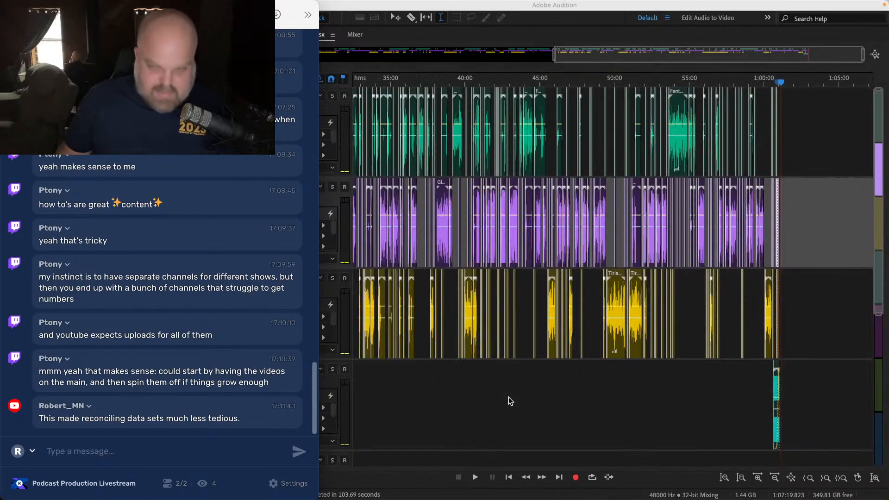
pyautogui.press('super+s')
pyautogui.click(534, 356)
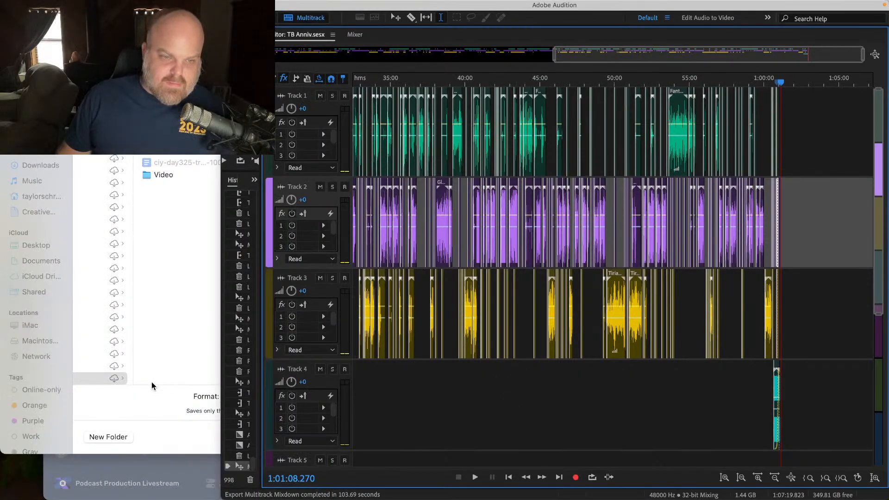
# Step: Save the TB Anniv.sesx multitrack session and open TB Anniv_mixdown.mp3 in the waveform editor
pyautogui.click(202, 414)
pyautogui.click(324, 437)
pyautogui.click(462, 405)
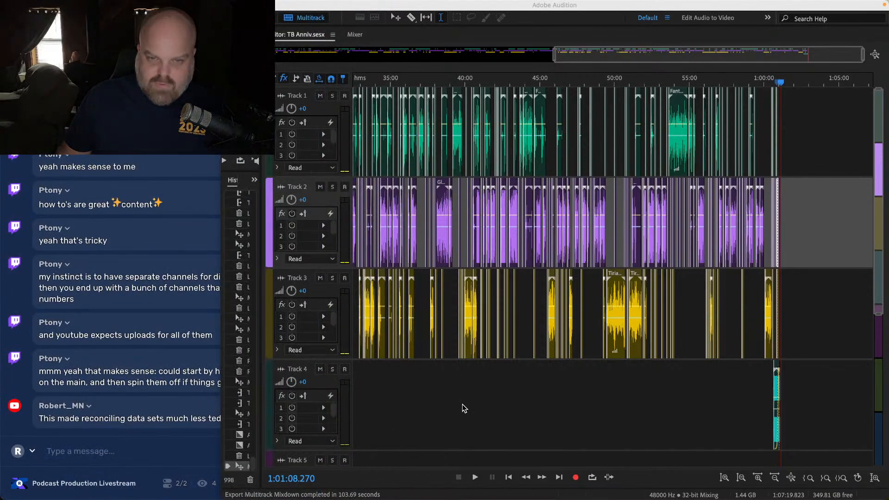
pyautogui.press('super+s')
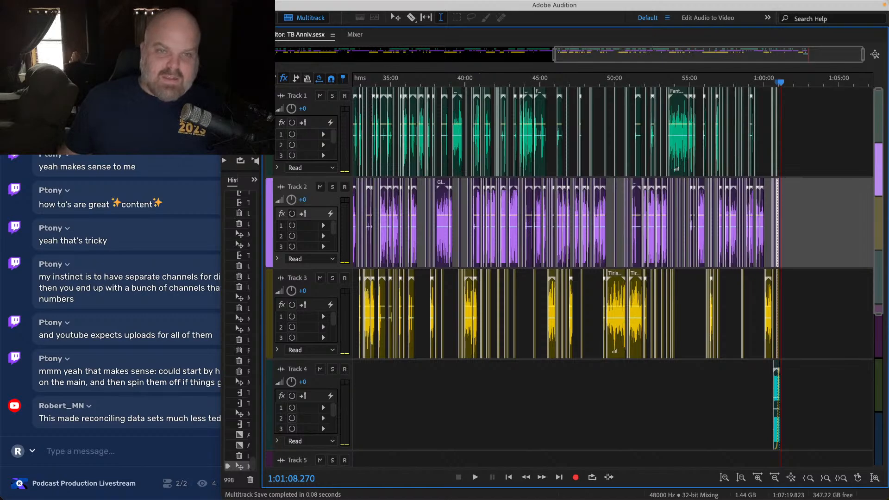
pyautogui.moveTo(264, 116); pyautogui.dragTo(357, 116)
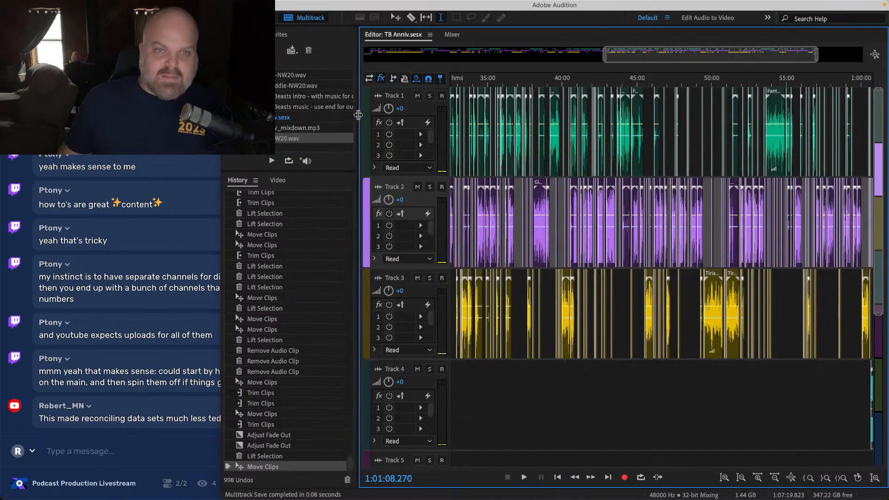
pyautogui.doubleClick(318, 129)
# Step: Apply a Hard Limiter with a 2 dB input boost to the whole mixdown and save the MP3 file
pyautogui.click(217, 6)
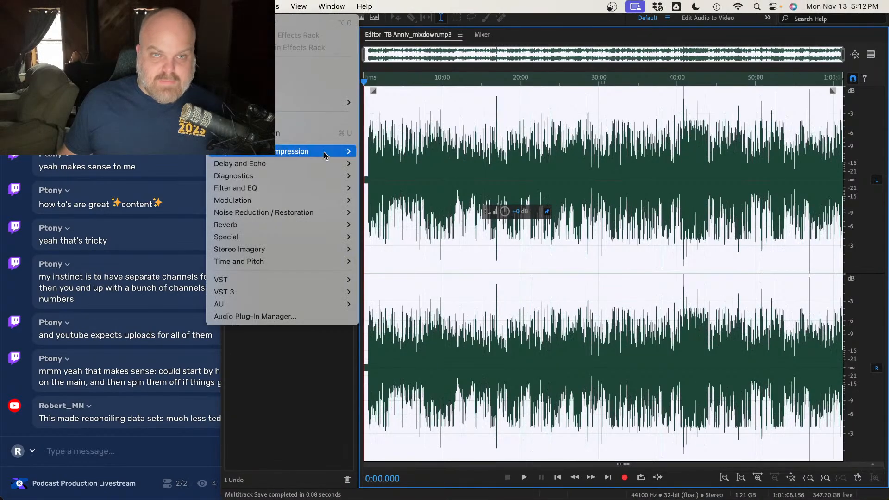
pyautogui.moveTo(325, 155)
pyautogui.click(410, 237)
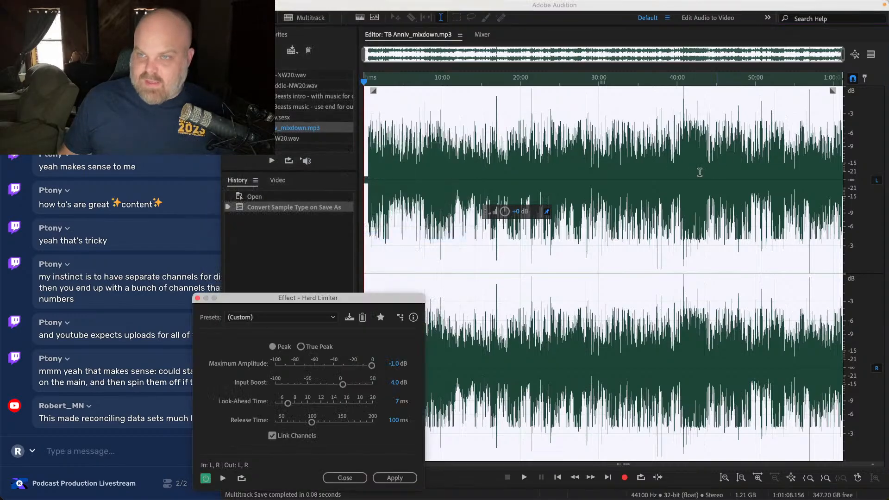
pyautogui.click(395, 382)
pyautogui.write('2')
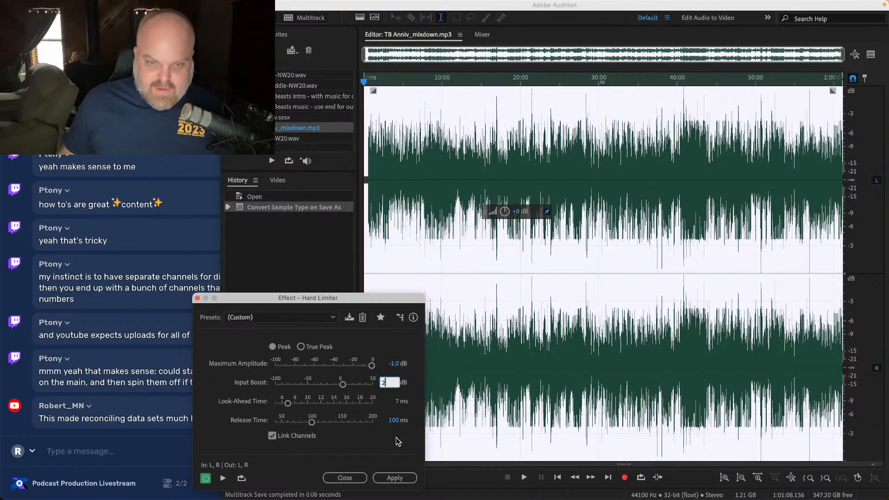
pyautogui.click(395, 478)
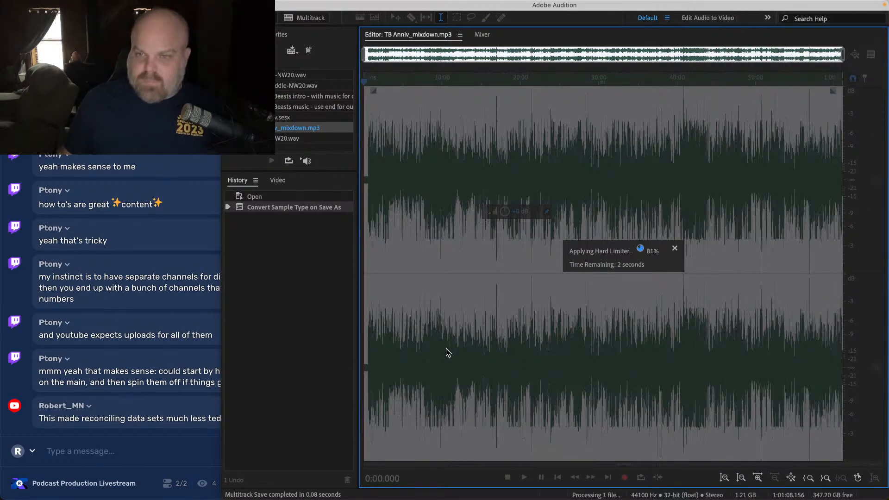
pyautogui.press('super+s')
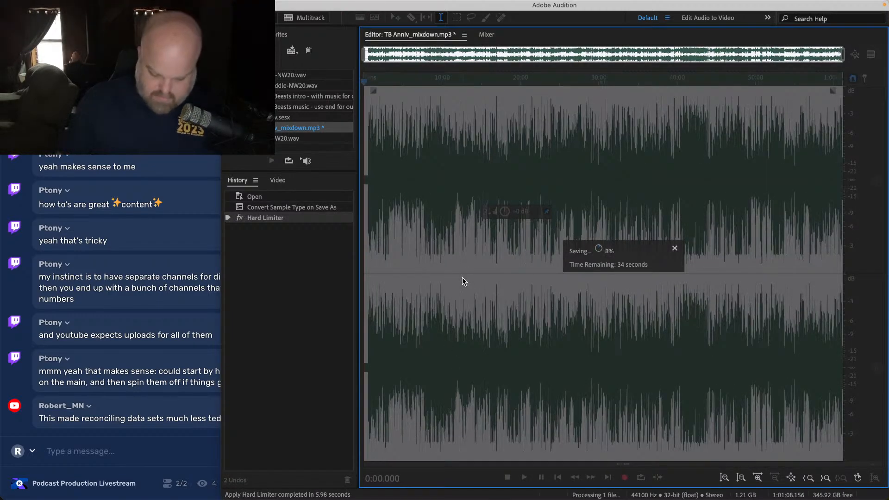
# Step: Switch to the Trello board, mark the TB 20th Anniv card's due date complete and archive the card
pyautogui.hotkey('ctrl', 'Right')
pyautogui.click(329, 260)
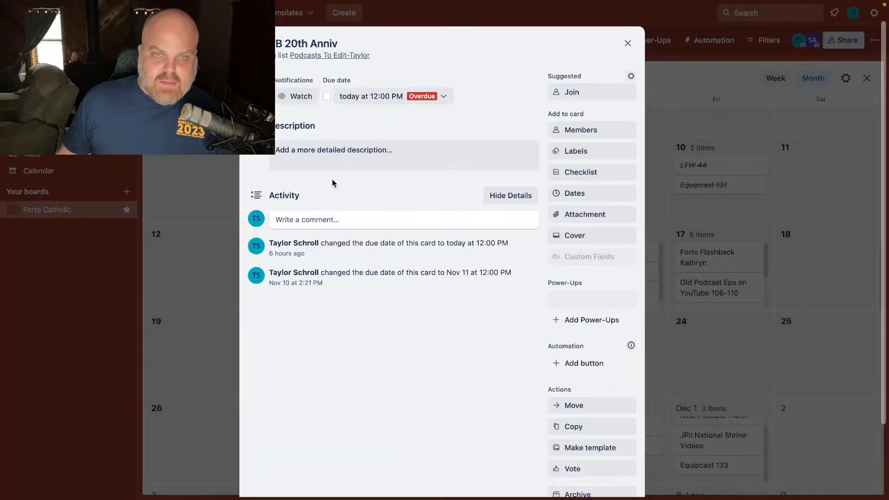
pyautogui.click(327, 98)
pyautogui.scroll(-3, 542, 276)
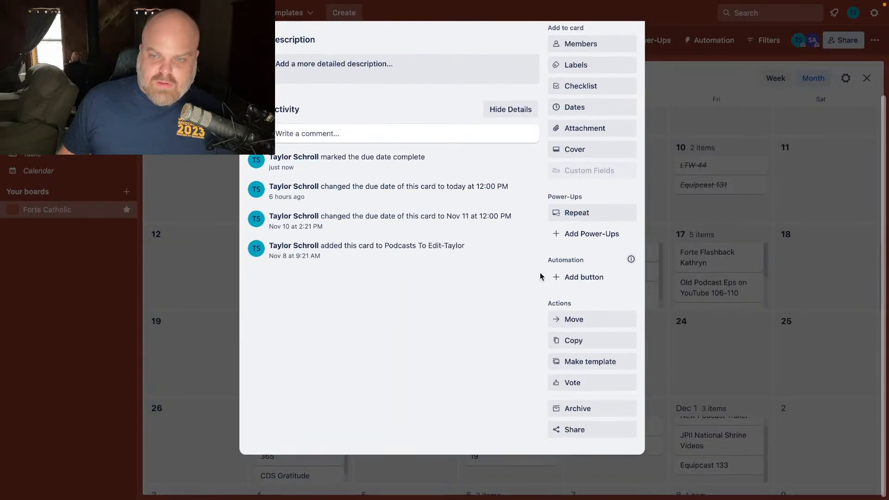
pyautogui.click(587, 409)
pyautogui.scroll(4, 514, 308)
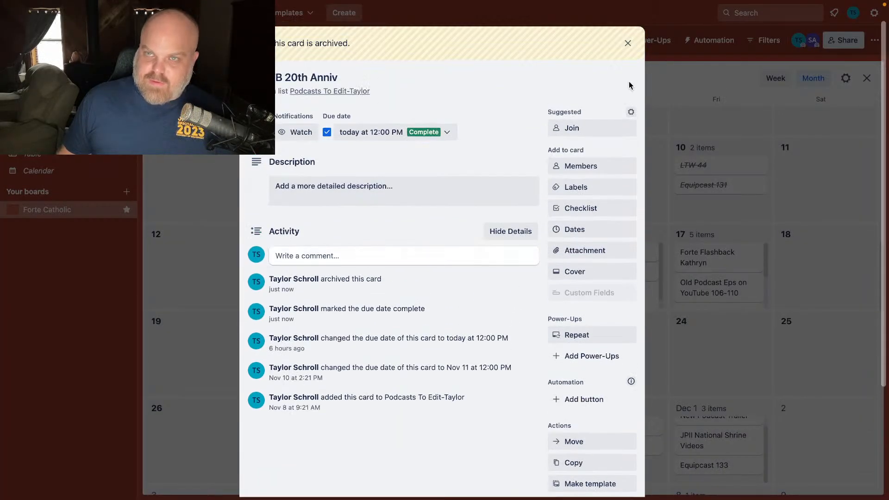
pyautogui.click(628, 43)
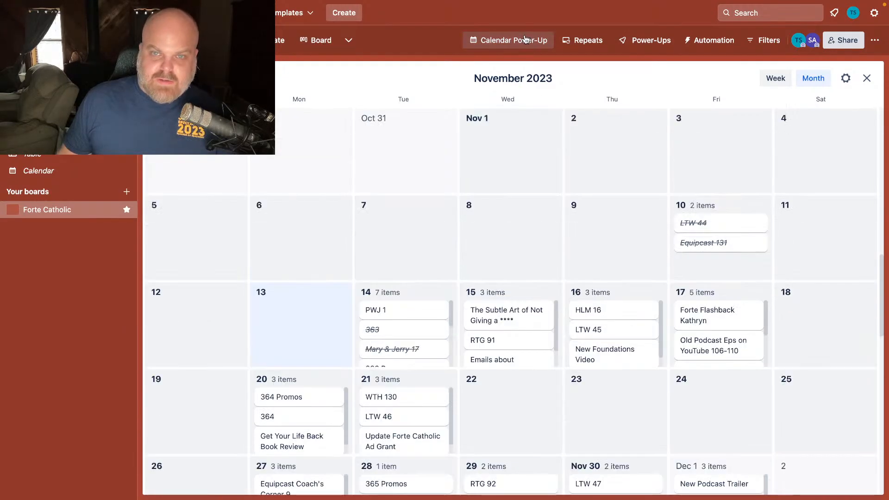
# Step: Glance at the board's lists and calendar, and return to Adobe Audition to check on the mixdown's save
pyautogui.click(521, 41)
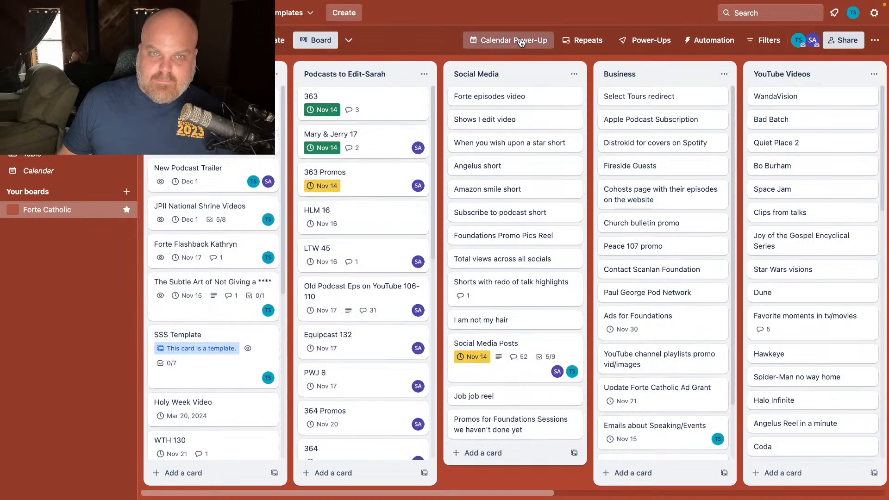
pyautogui.click(521, 42)
pyautogui.hotkey('ctrl', 'Left')
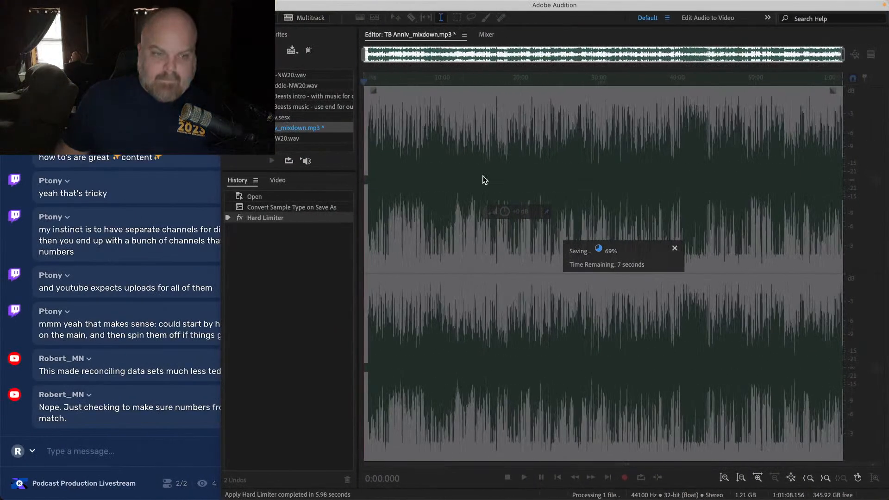
pyautogui.click(137, 302)
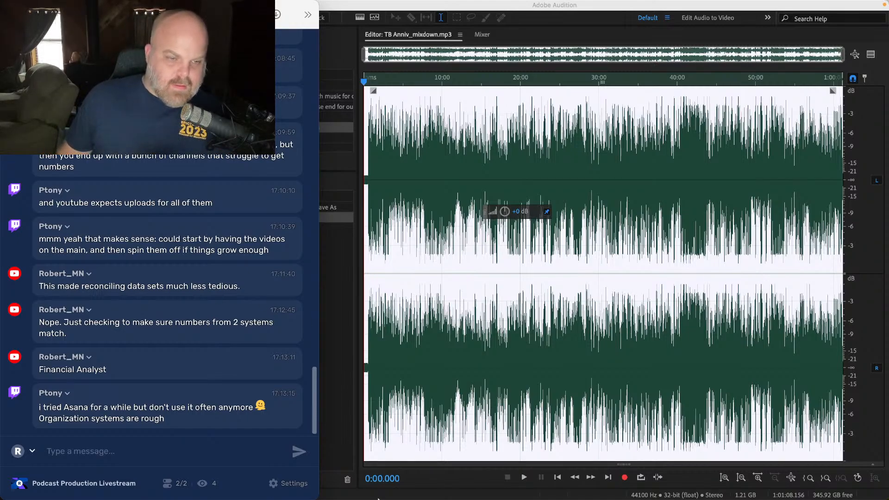
# Step: Switch back to the Trello board's list view and assign the board member with initials SA to the HLM 16 card
pyautogui.click(432, 465)
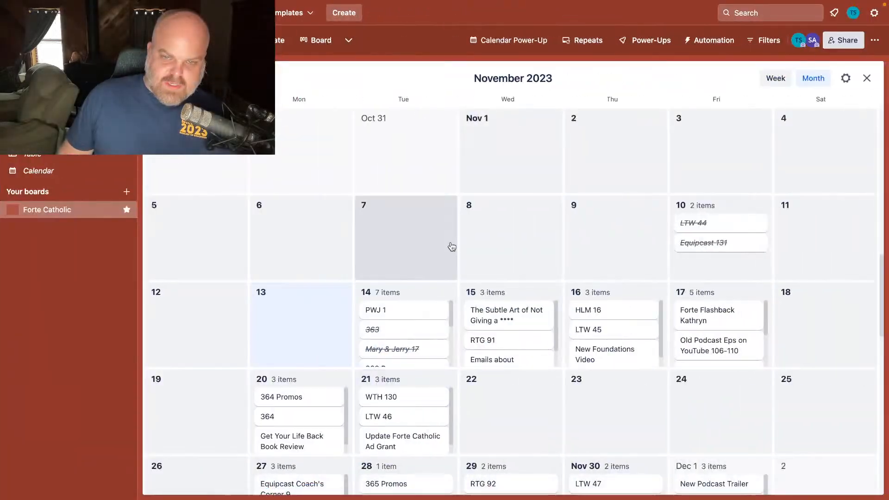
pyautogui.scroll(-3, 392, 324)
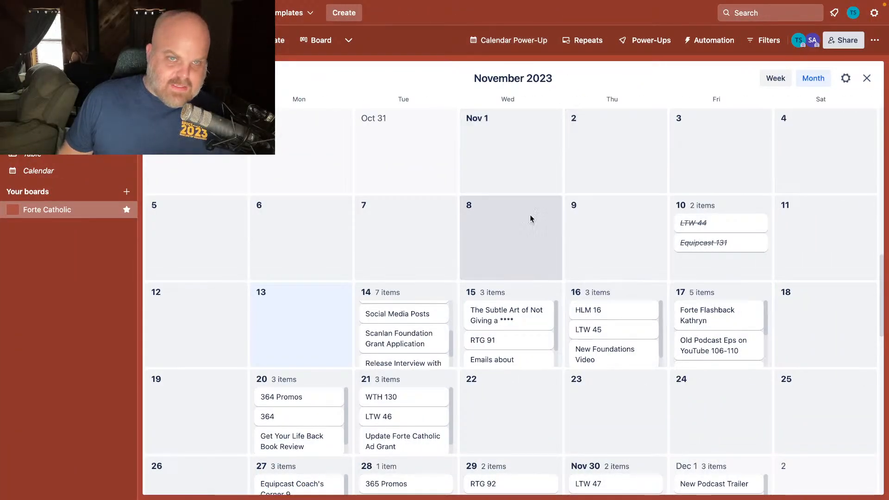
pyautogui.click(502, 47)
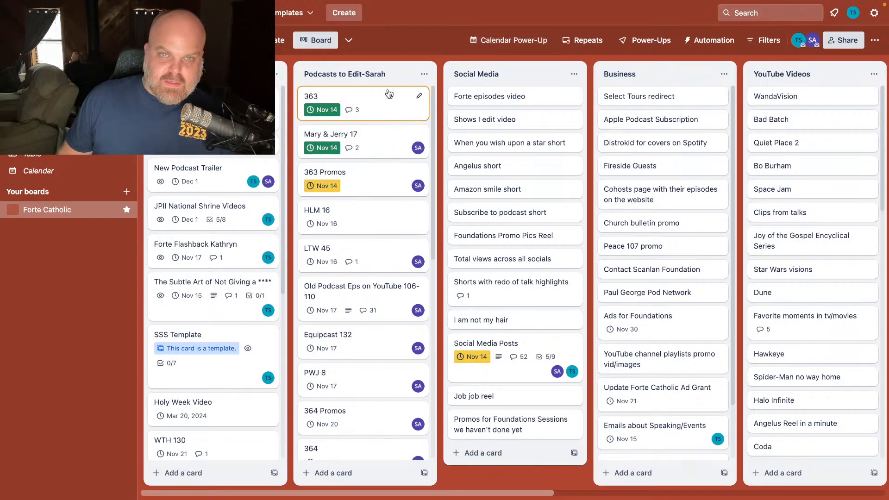
pyautogui.click(378, 222)
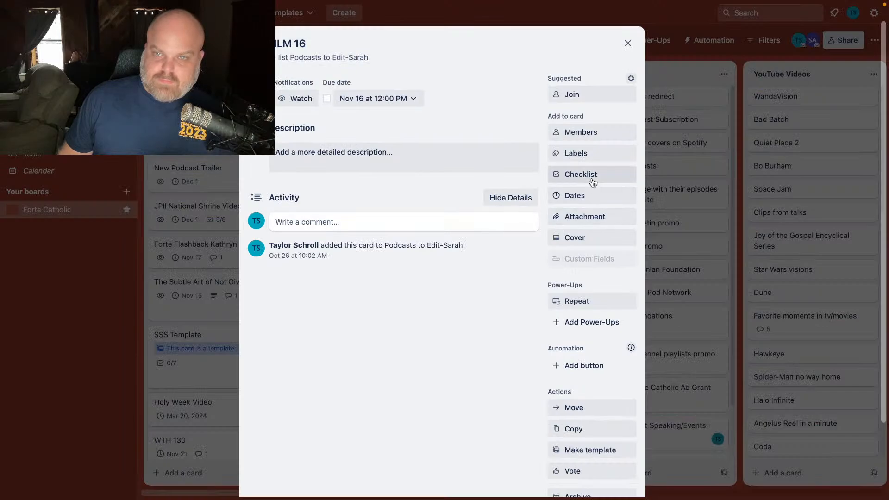
pyautogui.click(582, 133)
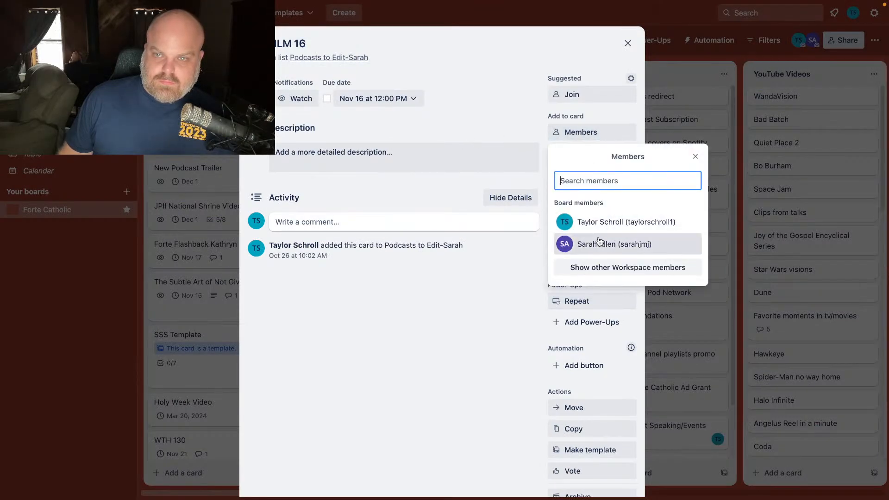
pyautogui.click(599, 244)
pyautogui.click(628, 43)
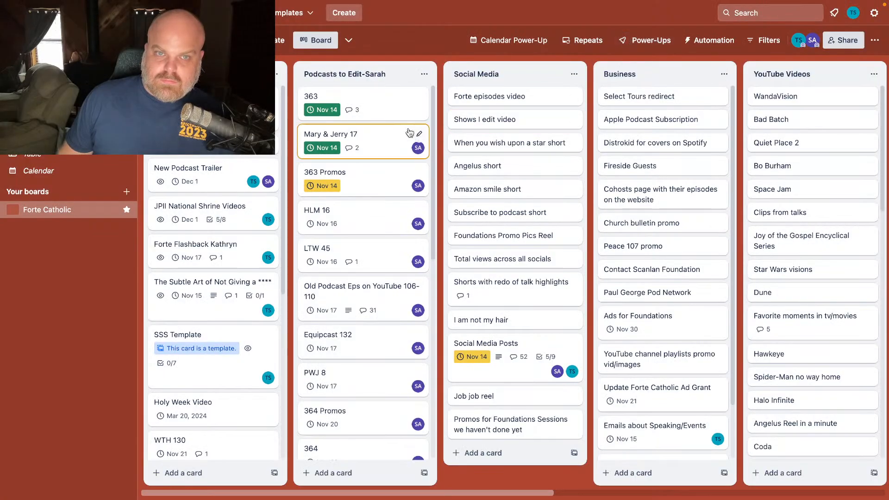
# Step: Review the 363 card and the assignments and due dates of the other cards in its podcast editing list
pyautogui.click(396, 101)
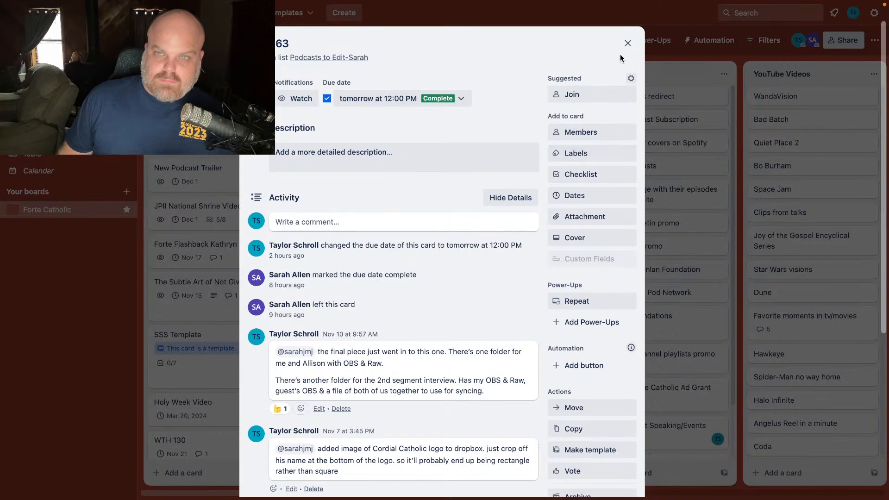
pyautogui.click(628, 43)
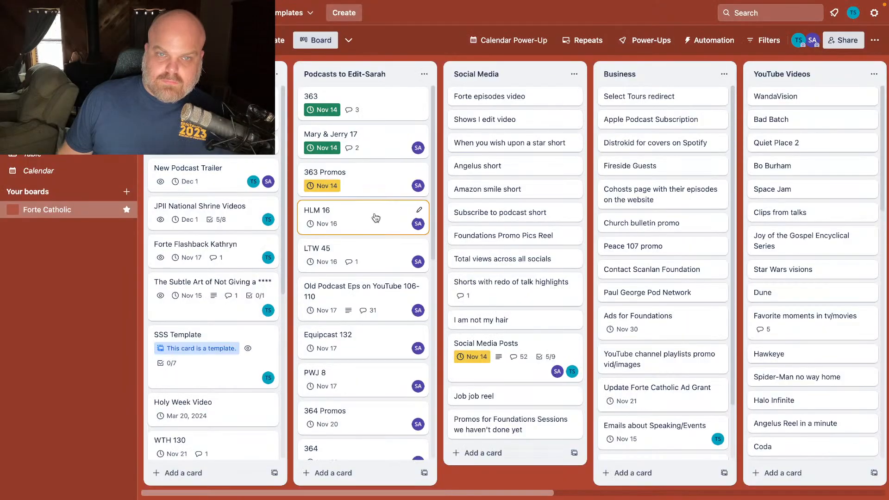
pyautogui.scroll(-1, 377, 204)
pyautogui.scroll(-7, 379, 187)
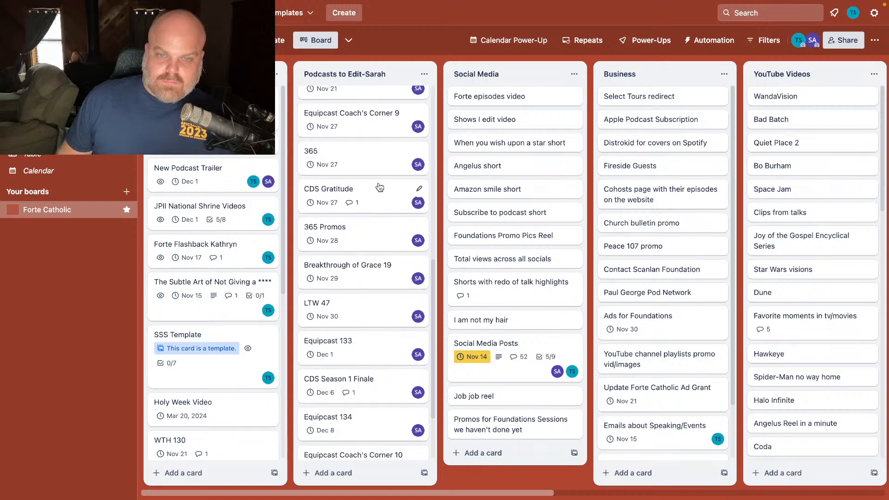
pyautogui.scroll(12, 377, 186)
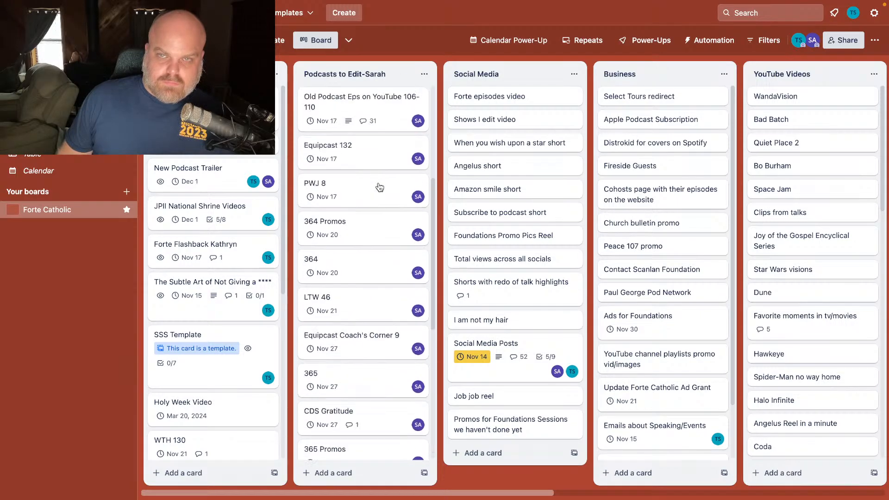
pyautogui.click(510, 41)
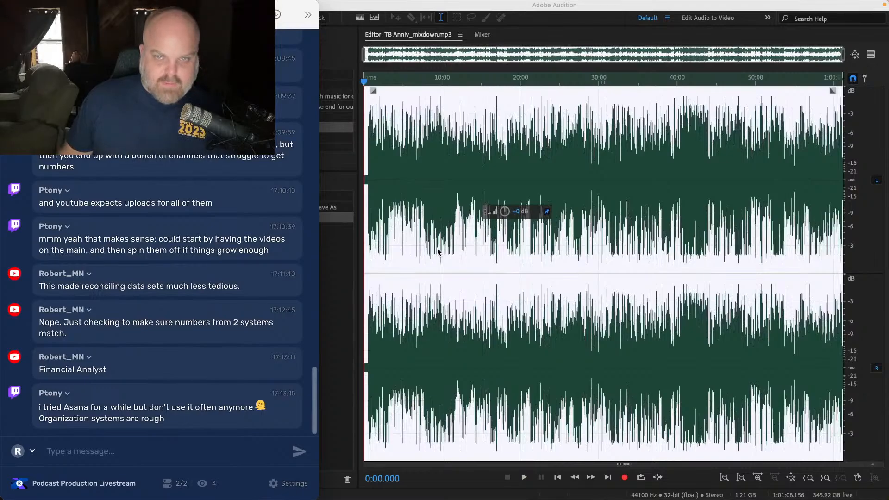
# Step: Switch to Adobe Audition, save the TB Anniv.sesx multitrack session and quit the application
pyautogui.click(442, 215)
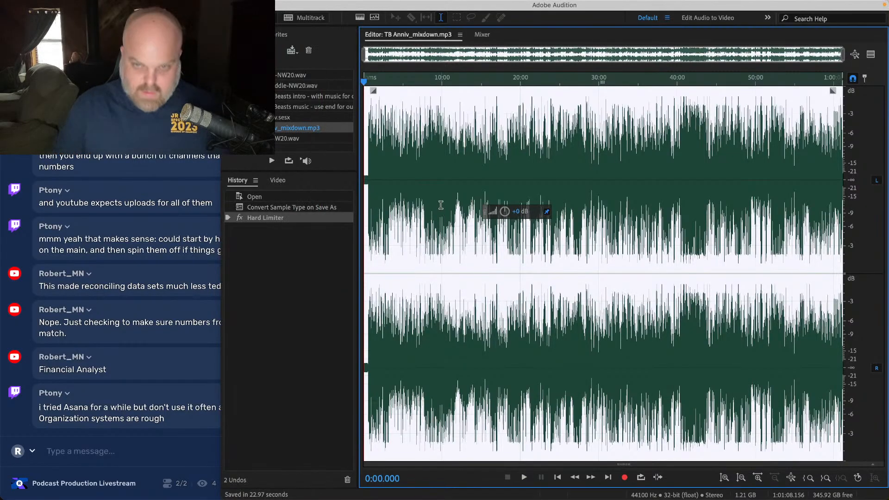
pyautogui.click(297, 17)
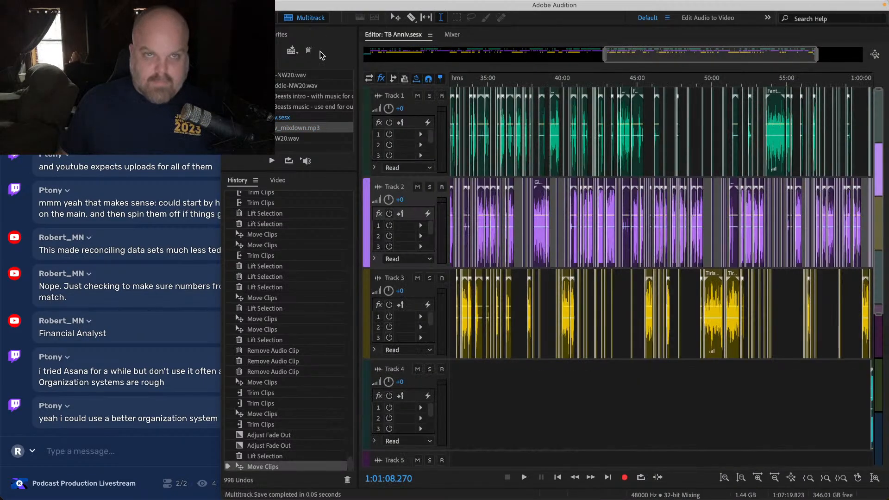
pyautogui.press('super+q')
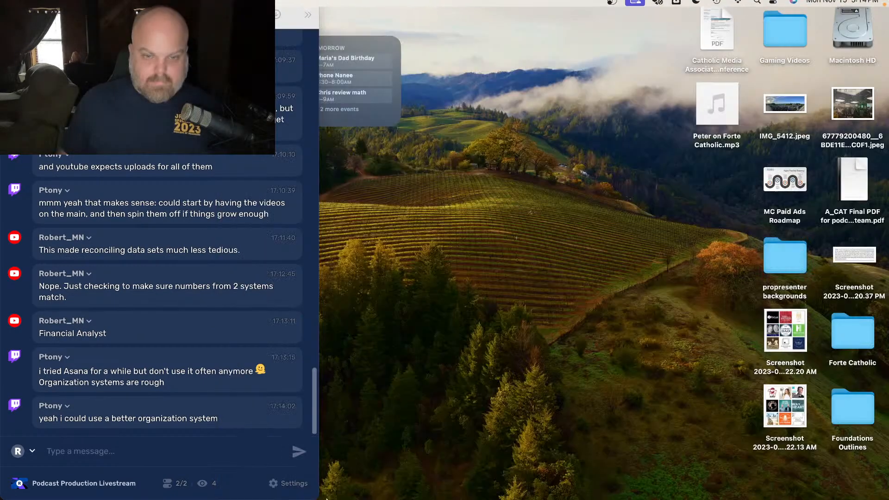
# Step: Switch back to the Trello board's November 2023 calendar
pyautogui.moveTo(330, 462)
pyautogui.click(453, 458)
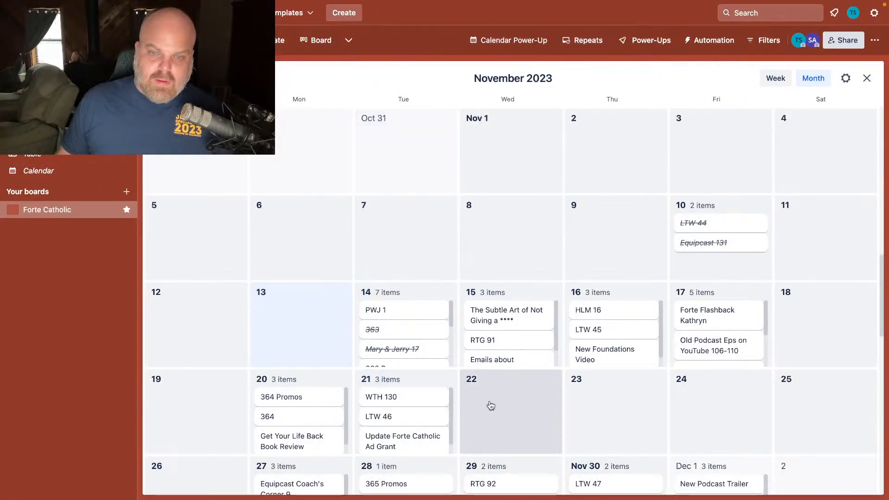
pyautogui.click(503, 412)
pyautogui.click(525, 481)
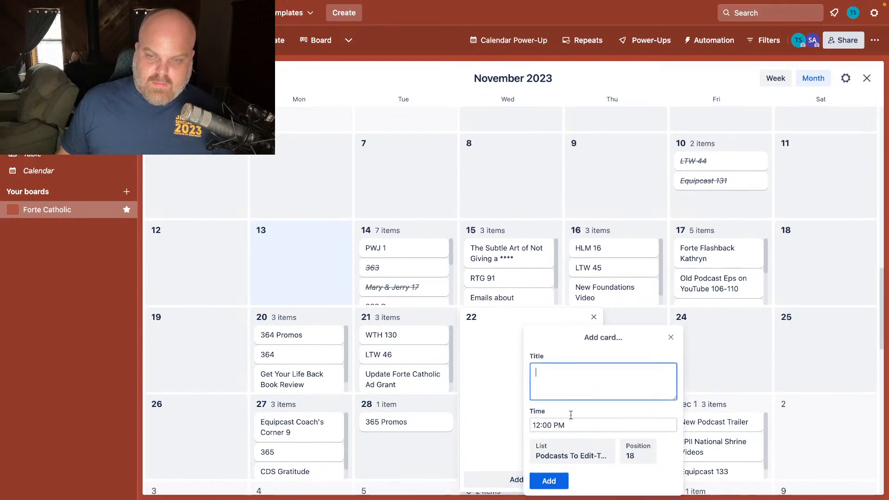
pyautogui.click(573, 453)
pyautogui.click(671, 337)
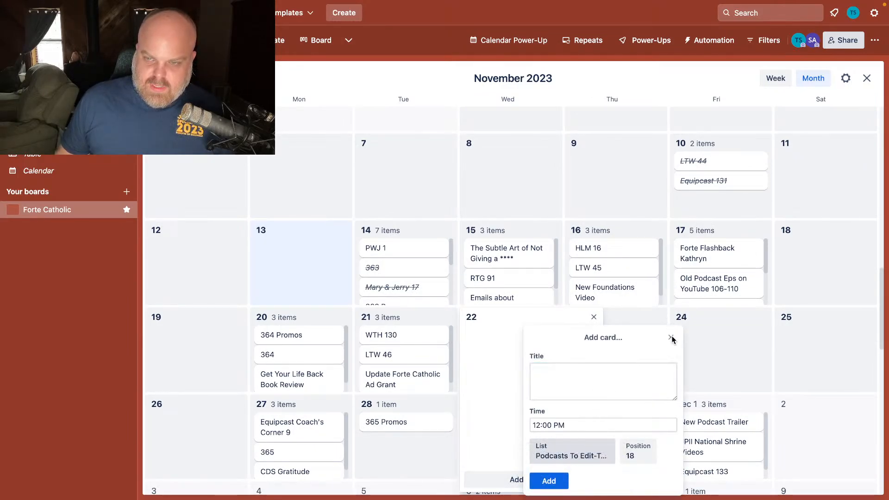
pyautogui.click(671, 337)
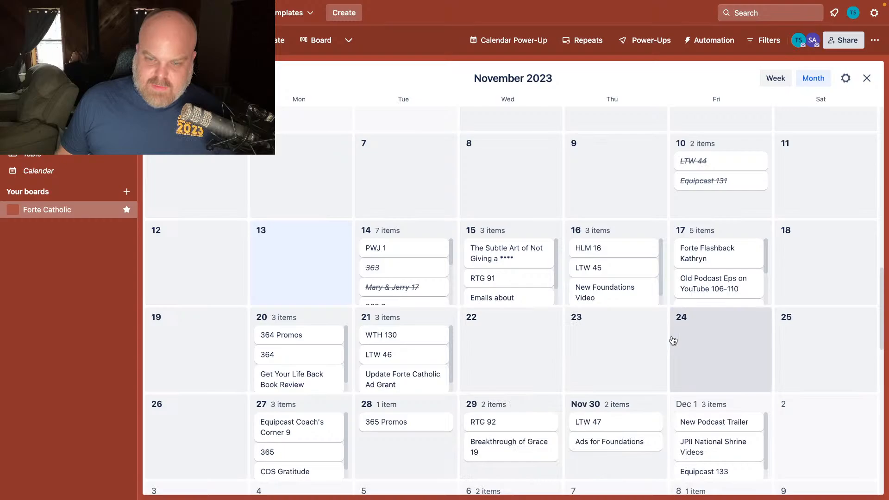
# Step: Return to the board's list view and look through the upcoming cards in the podcast editing list
pyautogui.click(511, 40)
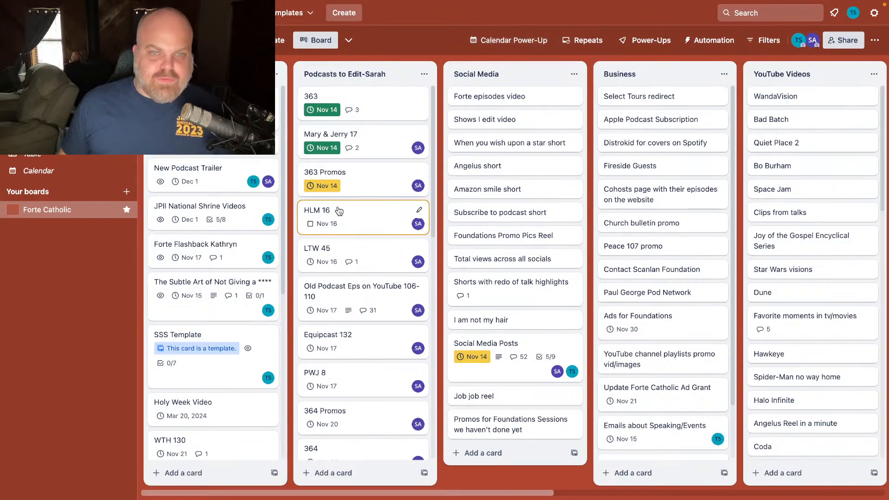
pyautogui.scroll(-5, 355, 263)
pyautogui.scroll(-1, 356, 263)
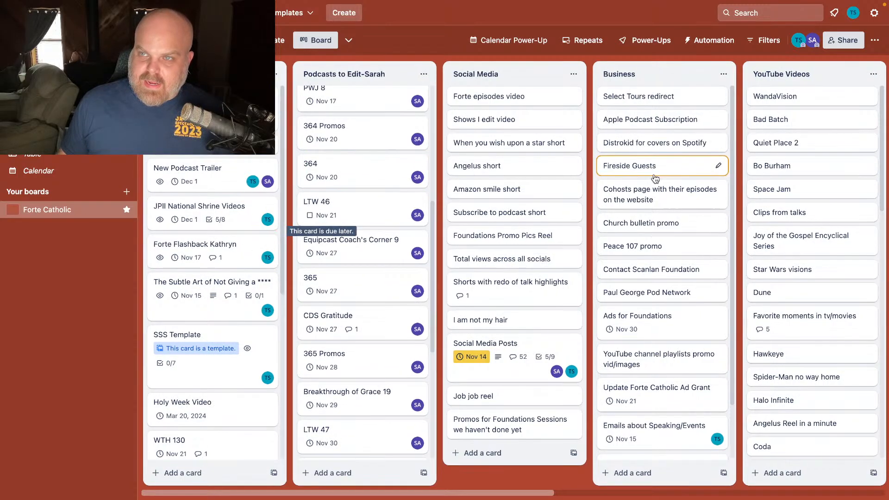
# Step: Look through the board's remaining lists and review the mid-November entries in its calendar
pyautogui.hscroll(5, 667, 167)
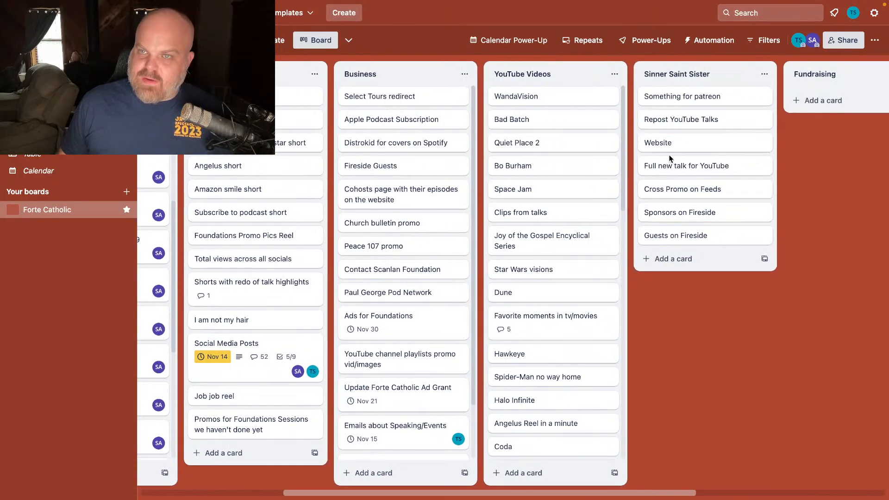
pyautogui.hscroll(4, 671, 162)
pyautogui.hscroll(-10, 670, 158)
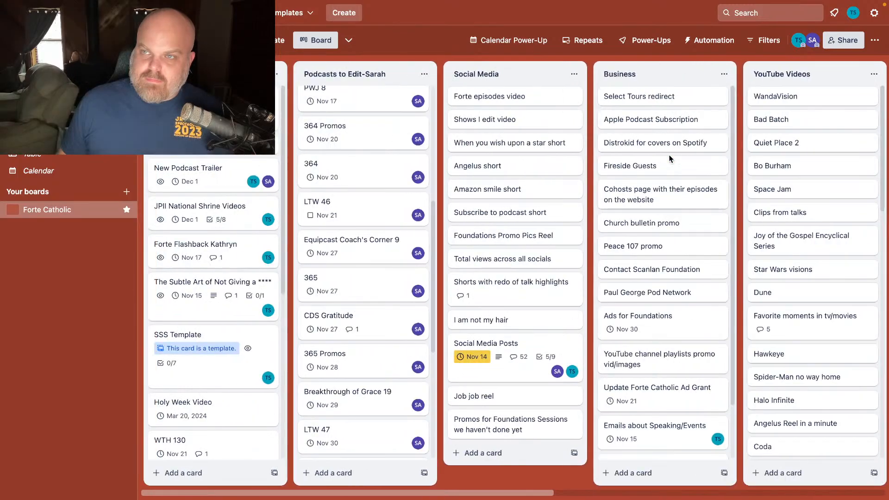
pyautogui.click(510, 46)
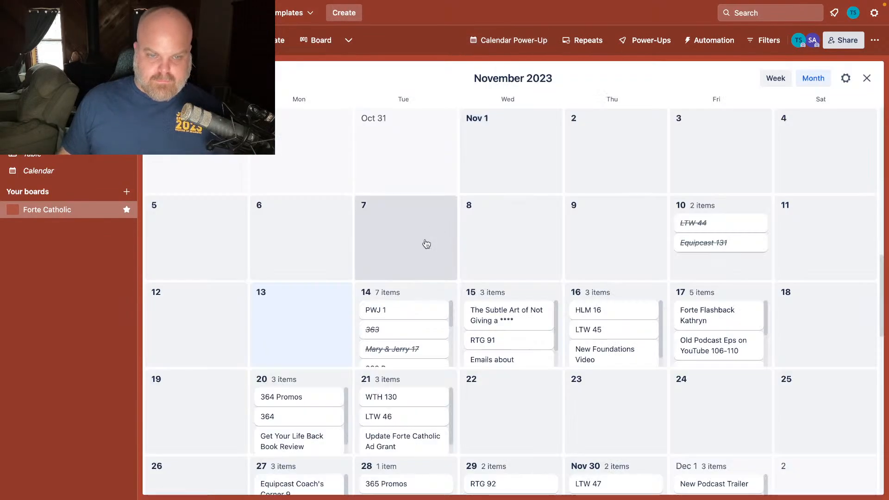
pyautogui.hotkey('ctrl', 'Left')
pyautogui.hotkey('ctrl', 'Right')
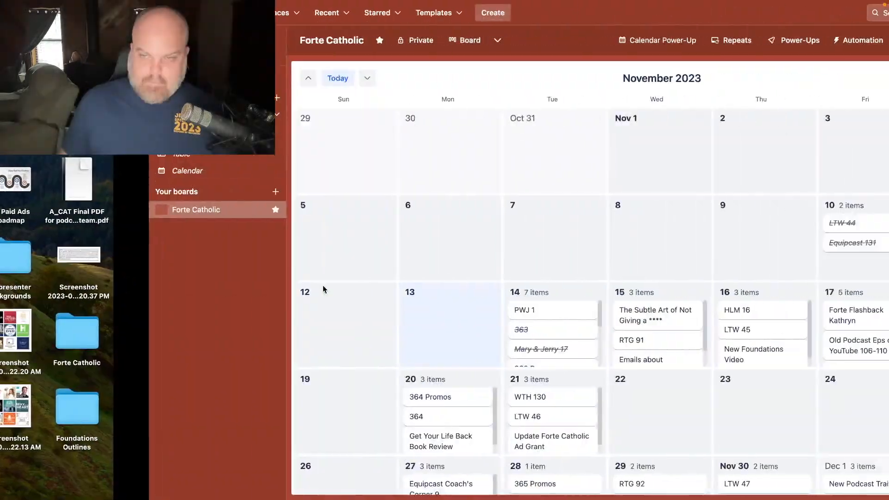
pyautogui.scroll(-2, 608, 331)
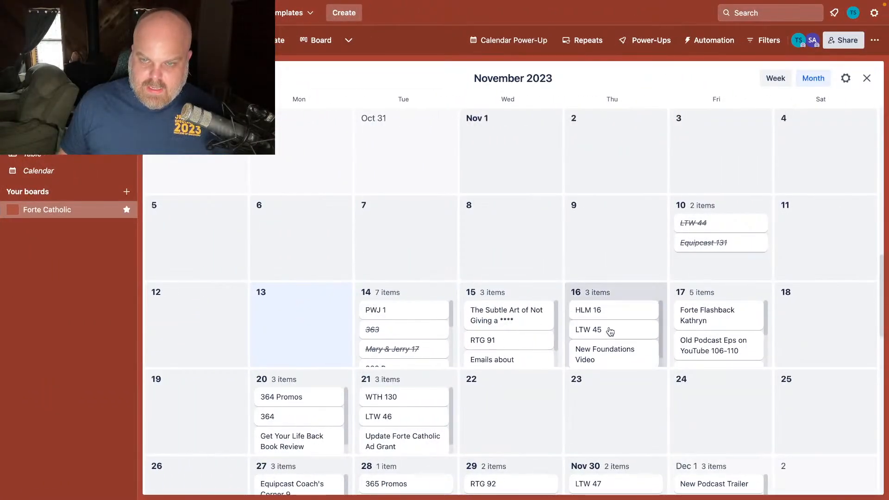
pyautogui.scroll(-2, 505, 348)
pyautogui.scroll(2, 505, 348)
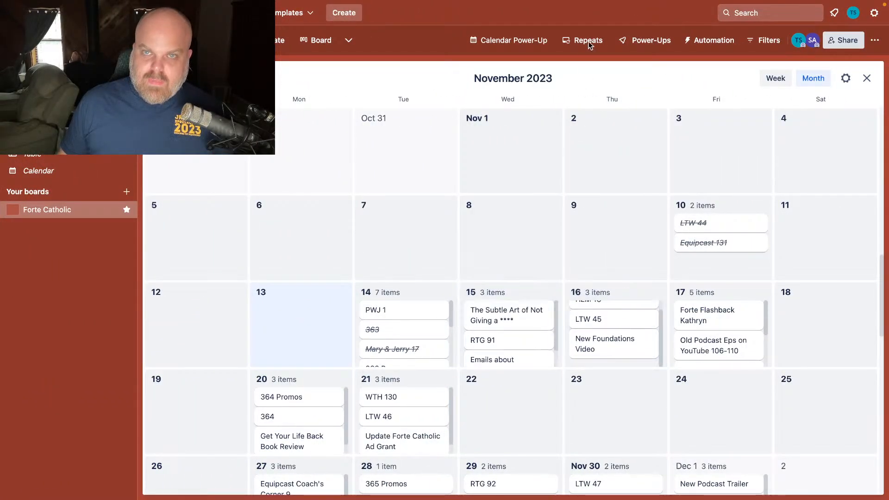
# Step: Return to the board's list view and add a card titled Payroll to the Business list
pyautogui.click(514, 40)
pyautogui.hscroll(3, 607, 292)
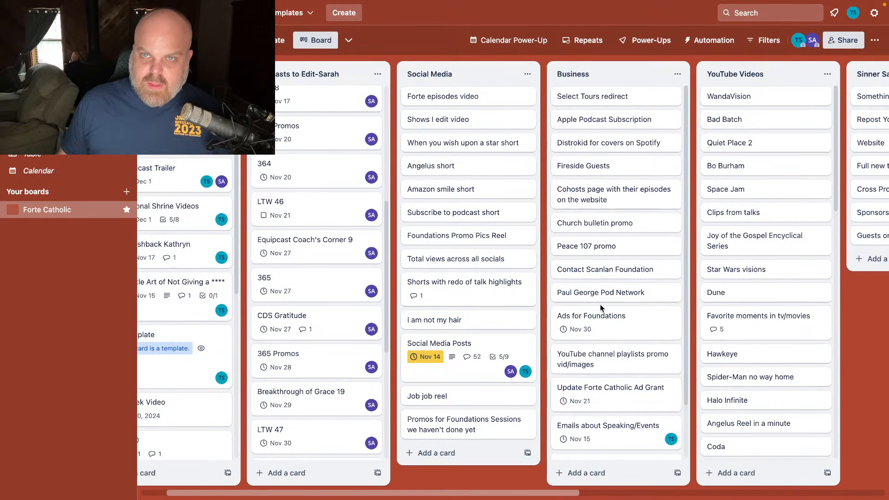
pyautogui.scroll(-2, 598, 369)
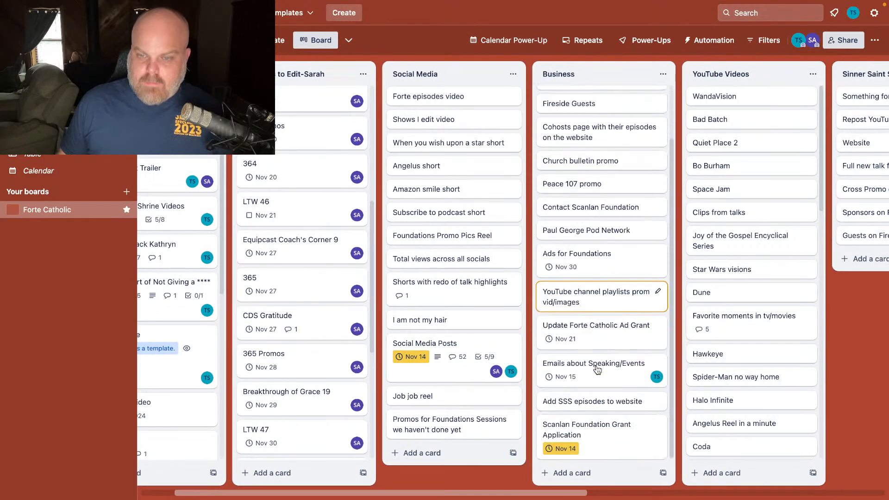
pyautogui.click(606, 476)
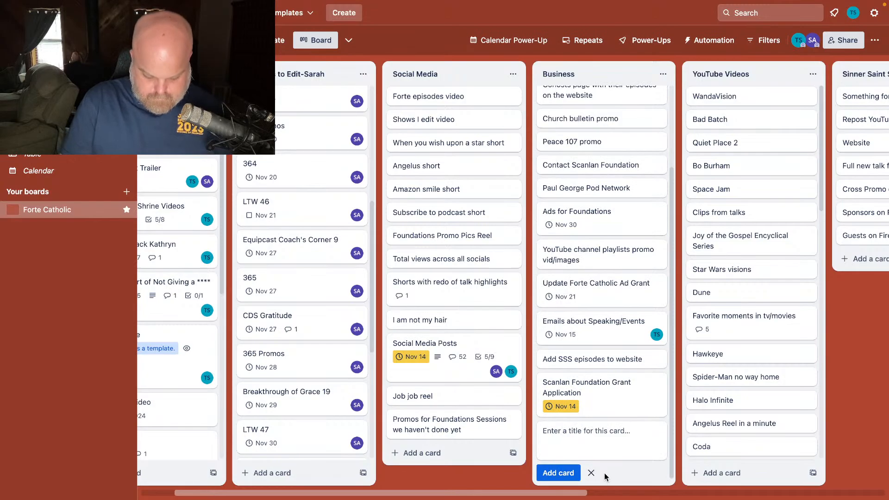
pyautogui.write('PAyroll')
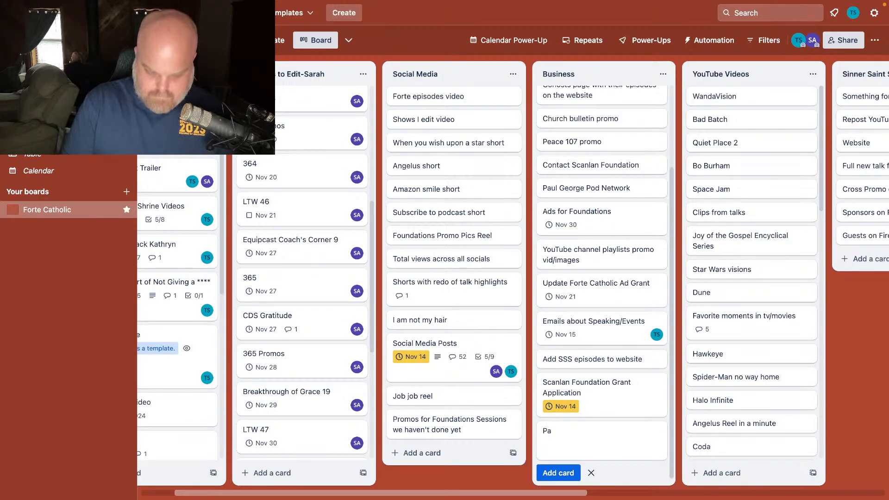
pyautogui.write('ll')
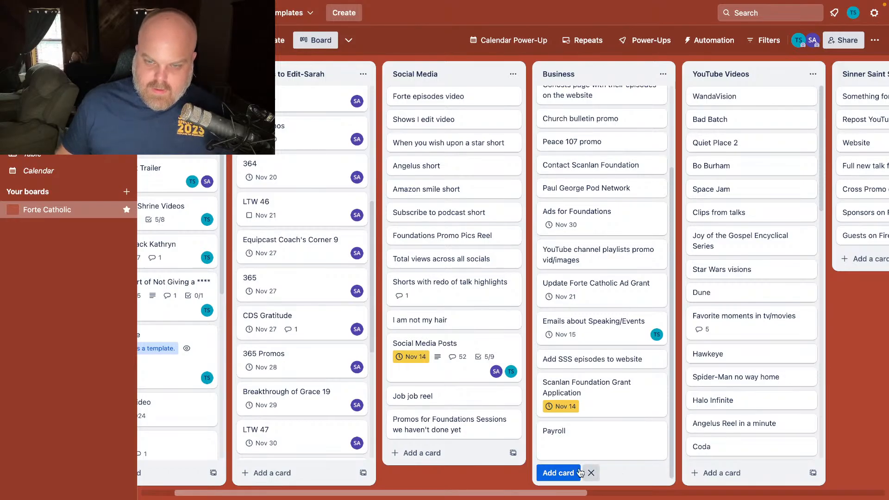
pyautogui.click(558, 473)
# Step: Assign the Payroll card to the board member TS and set its due date to 11/16/2023 at 5:14 PM
pyautogui.click(586, 406)
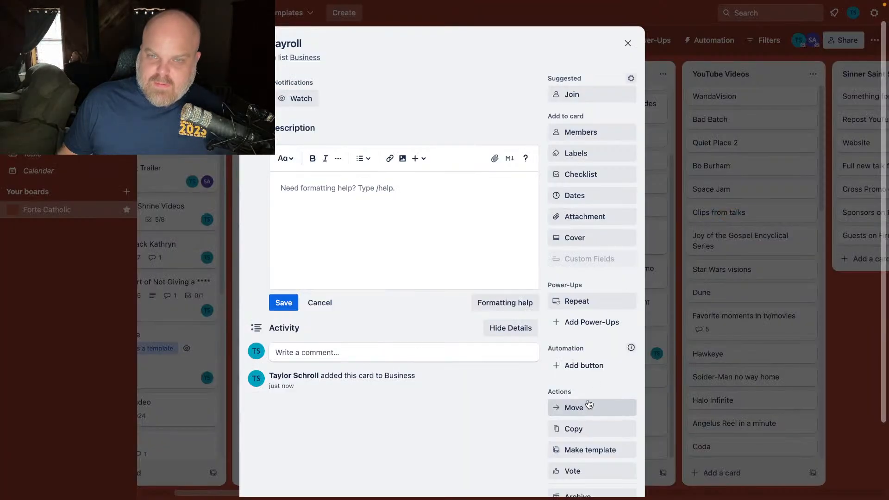
pyautogui.click(580, 133)
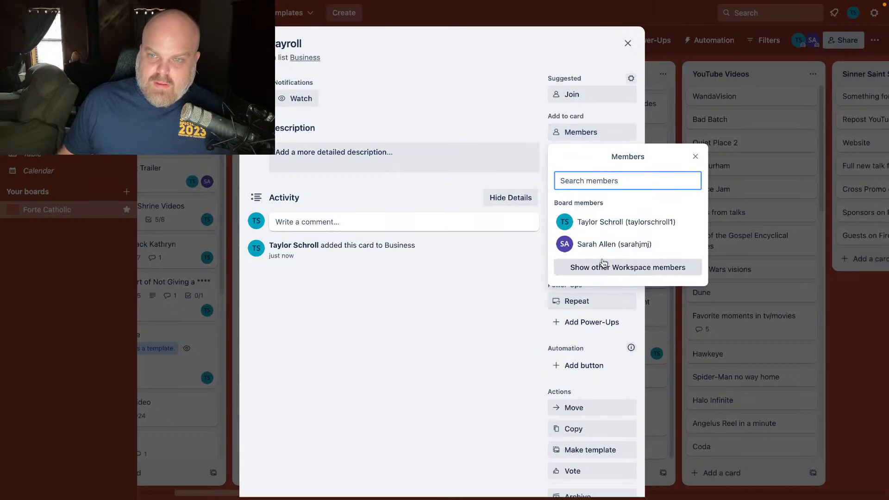
pyautogui.click(602, 222)
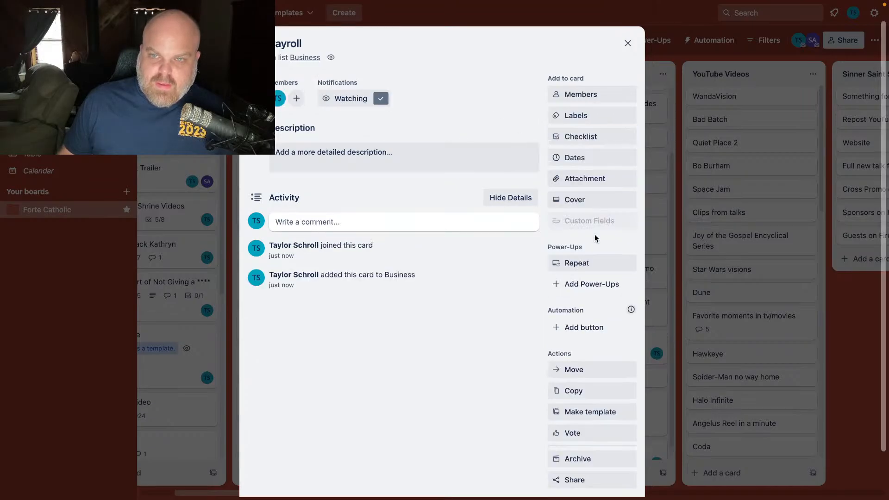
pyautogui.click(593, 156)
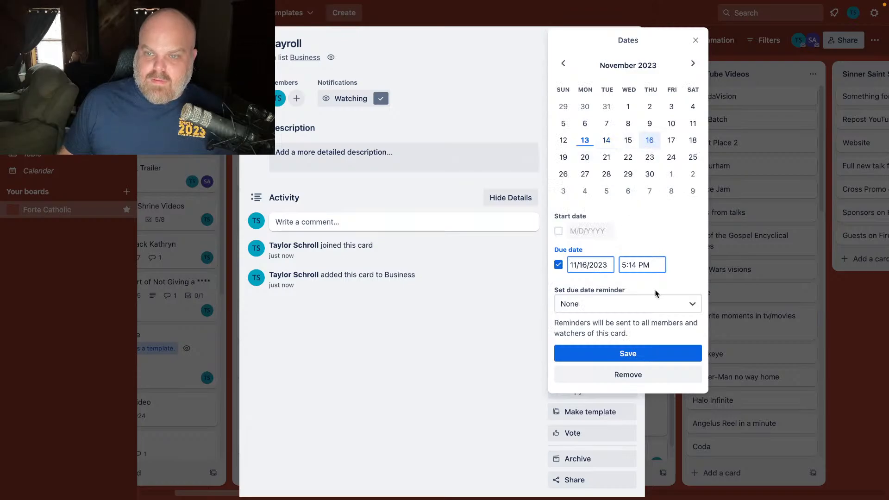
pyautogui.click(627, 353)
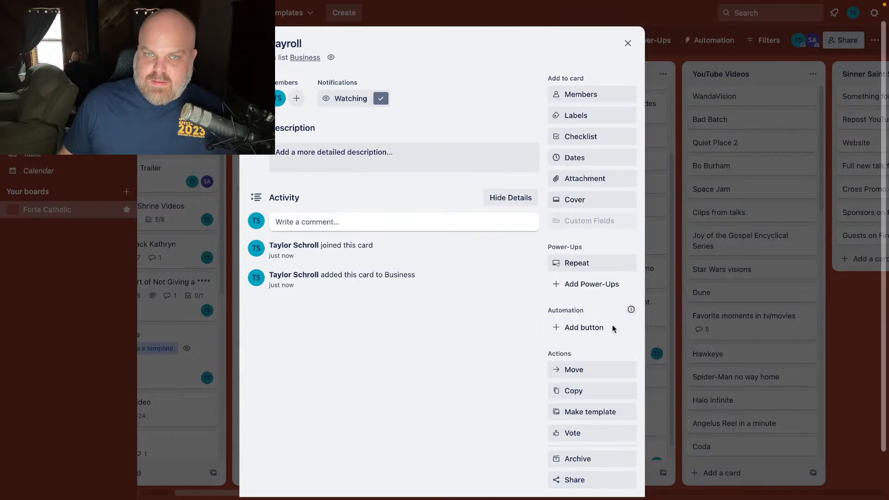
pyautogui.click(628, 44)
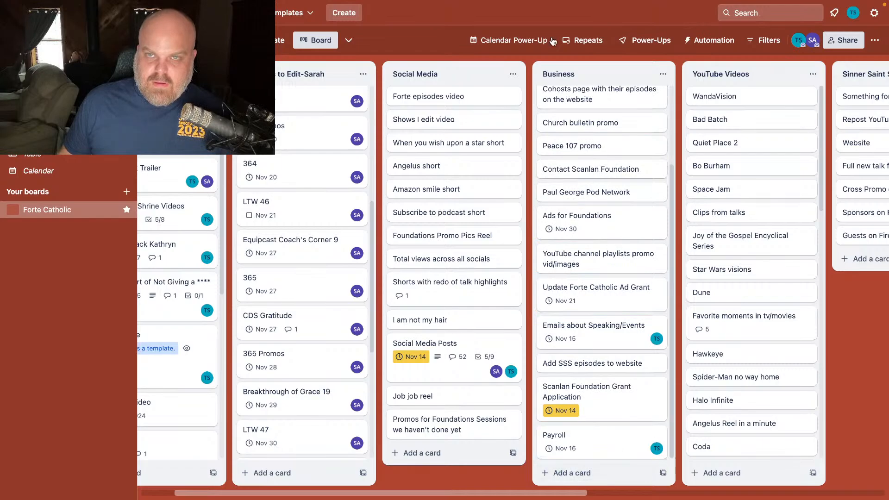
# Step: Check the livestream chat and the Payroll card's place in the November 2023 calendar
pyautogui.click(500, 42)
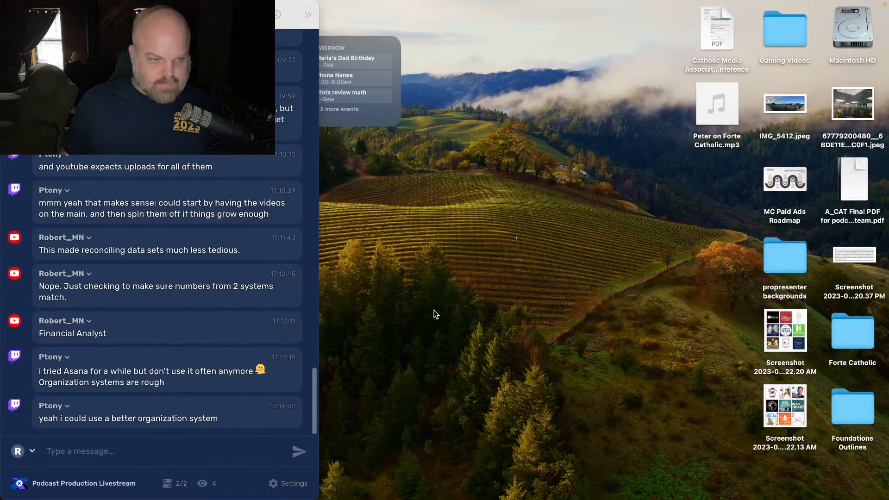
pyautogui.hotkey('ctrl', 'Right')
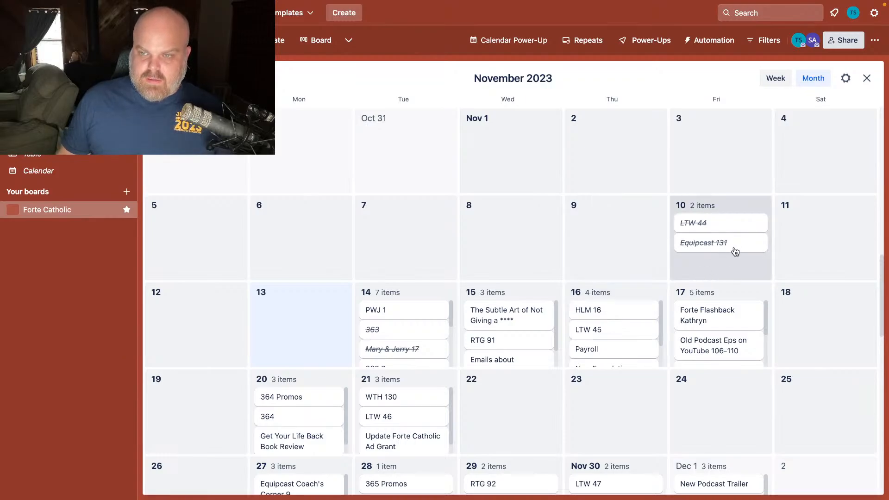
# Step: Switch to the desktop and open the Dropbox folder in Finder
pyautogui.hotkey('ctrl', 'Left')
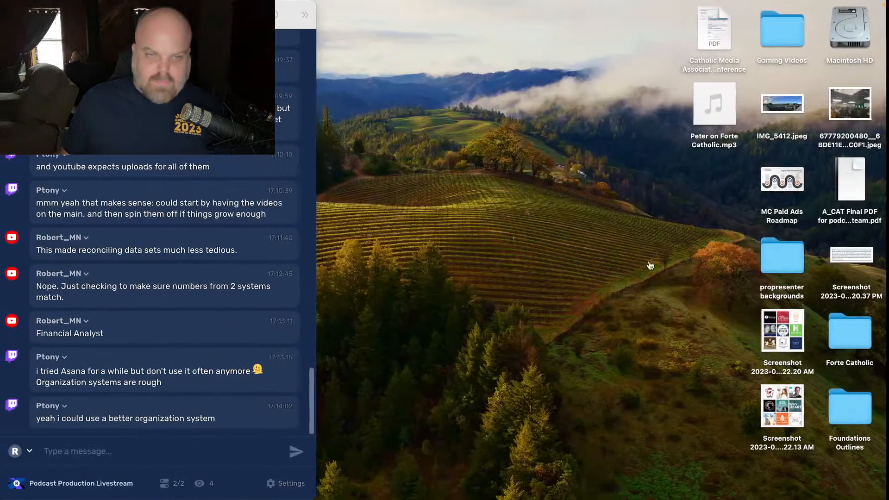
pyautogui.click(657, 6)
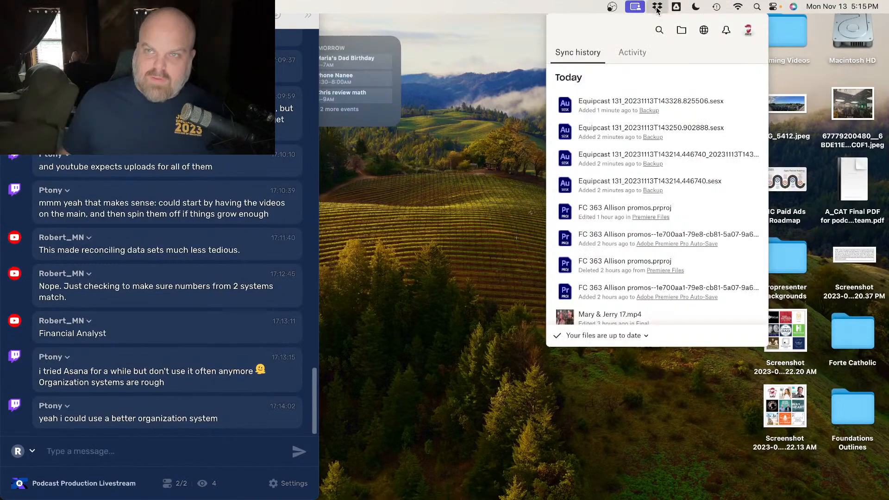
pyautogui.click(681, 29)
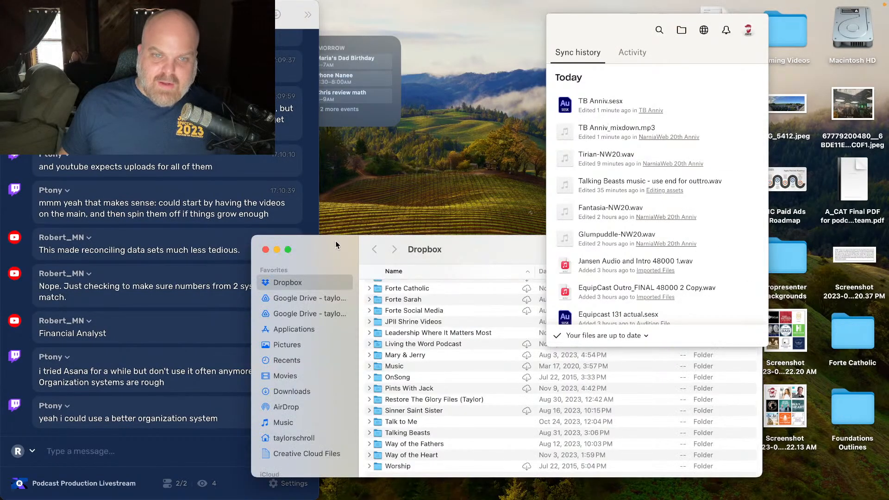
pyautogui.click(327, 246)
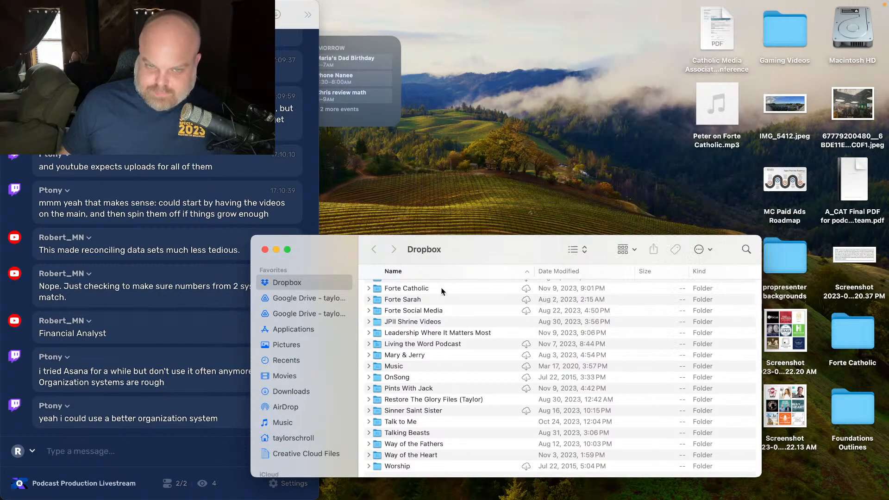
# Step: Find the Diocese of Omaha Podcasts folder in Dropbox and open its Equipcast subfolder
pyautogui.scroll(5, 442, 292)
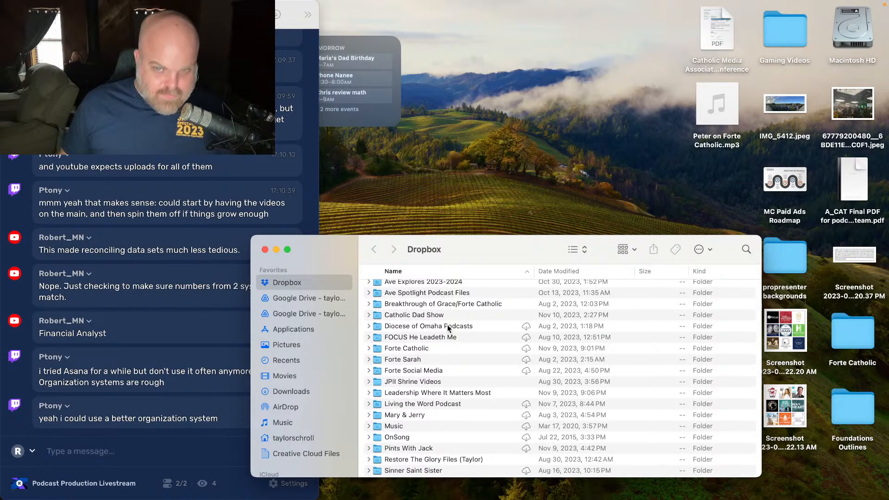
pyautogui.scroll(1, 448, 324)
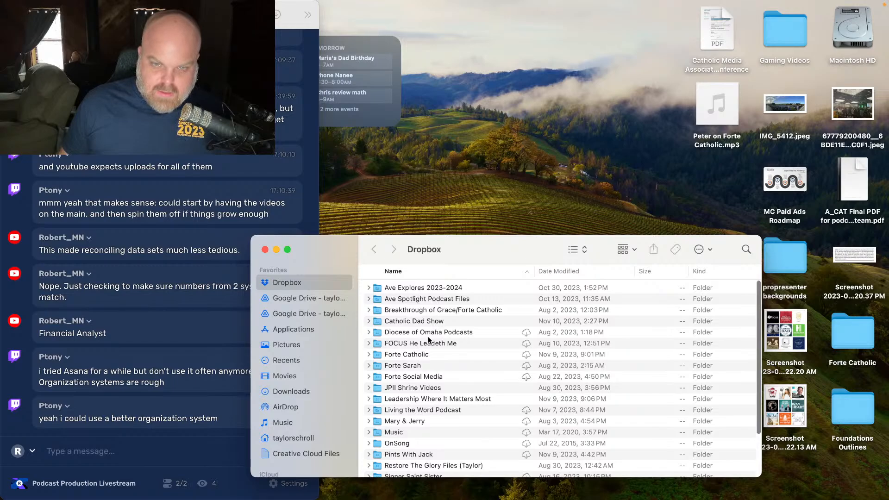
pyautogui.scroll(-3, 427, 326)
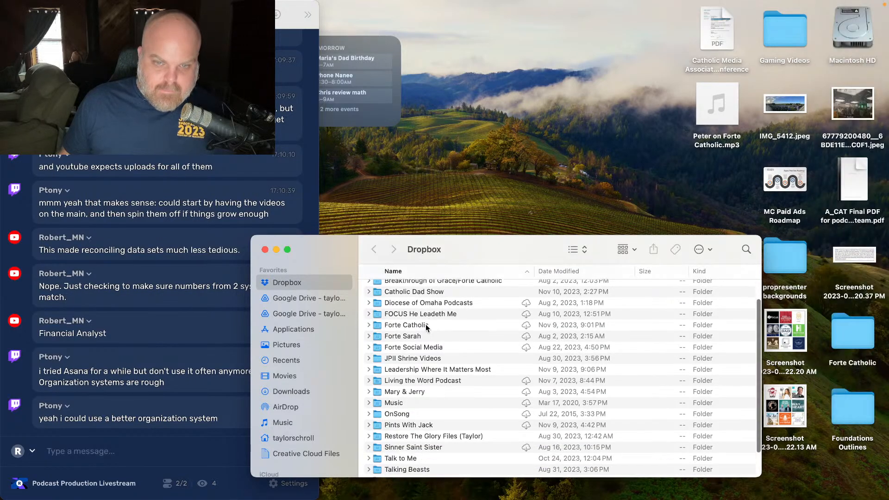
pyautogui.scroll(5, 443, 346)
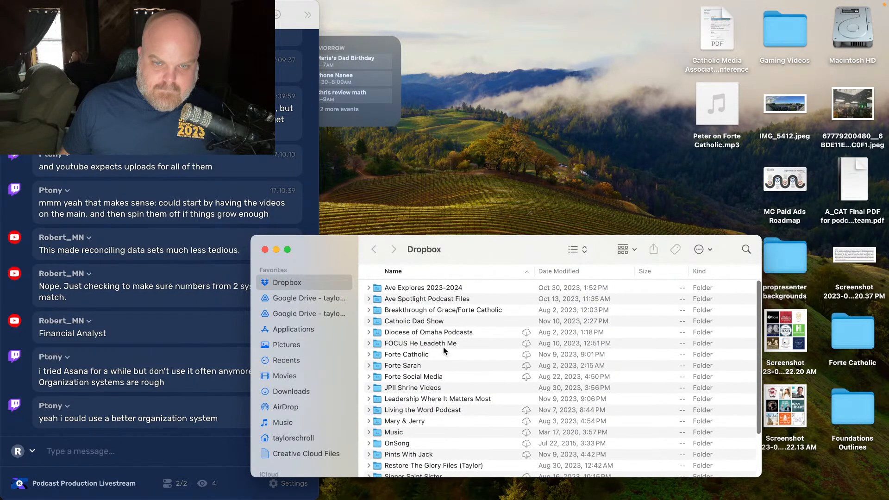
pyautogui.scroll(-1, 443, 351)
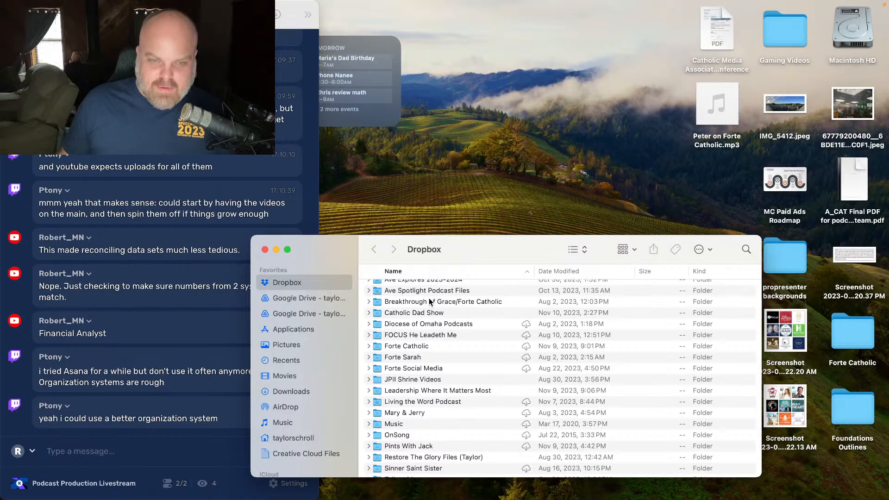
pyautogui.scroll(-3, 434, 308)
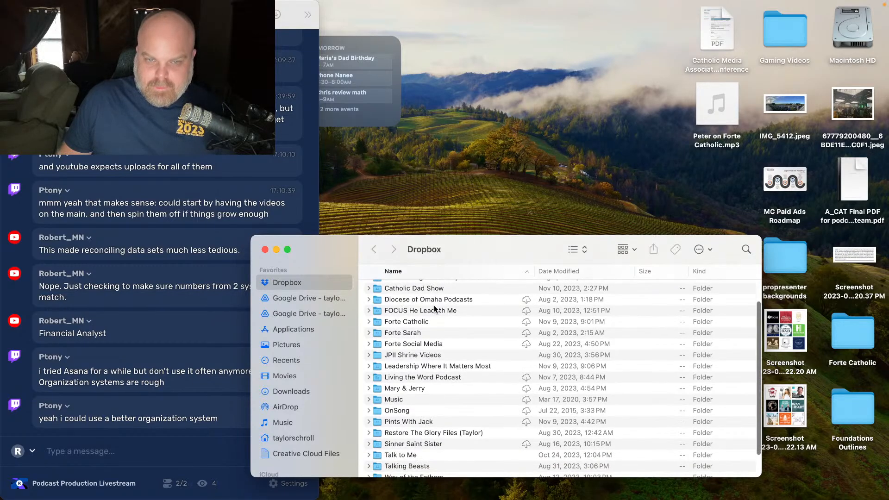
pyautogui.scroll(4, 434, 308)
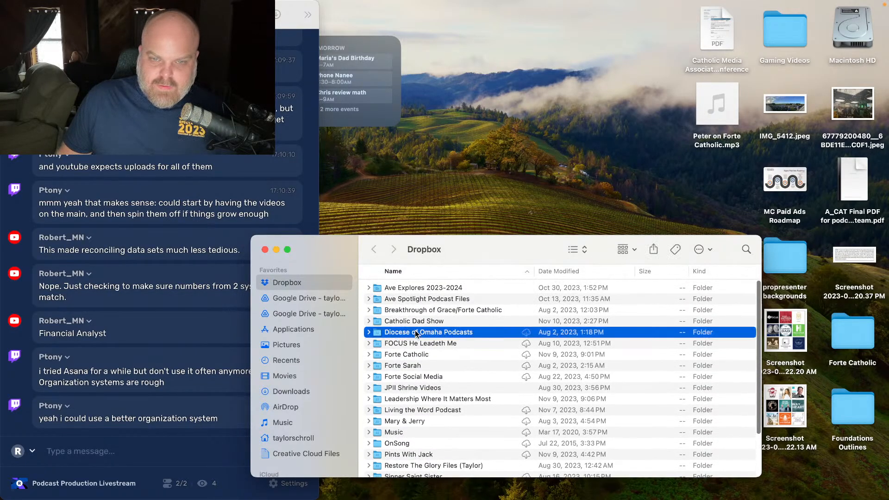
pyautogui.doubleClick(421, 332)
pyautogui.doubleClick(473, 288)
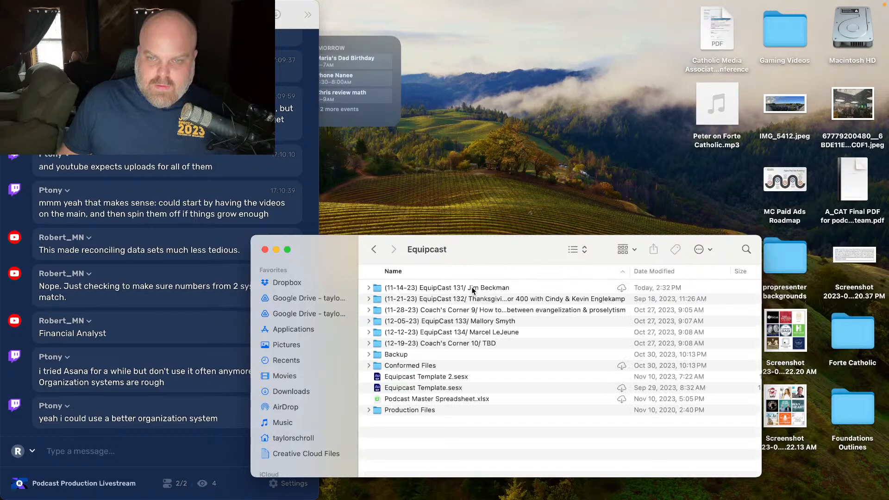
# Step: Request the download of the (11-14-23) EquipCast 131 folder and open its Audition File subfolder
pyautogui.click(621, 289)
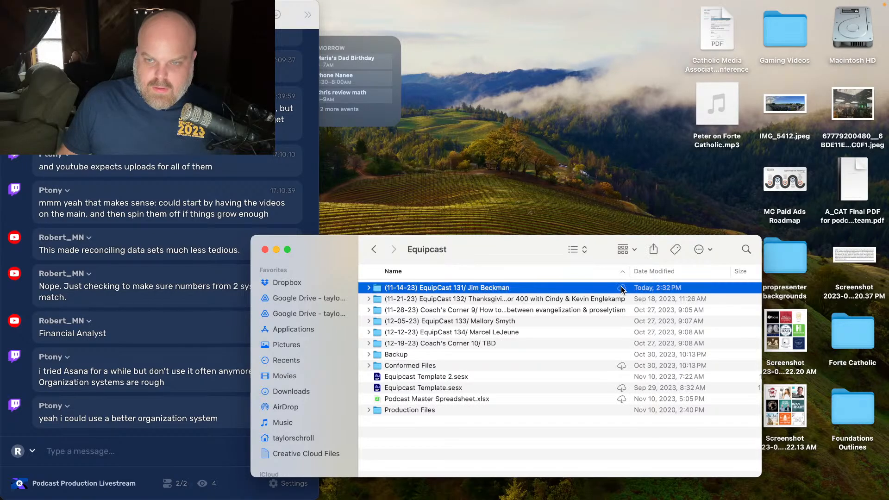
pyautogui.doubleClick(551, 288)
pyautogui.doubleClick(457, 311)
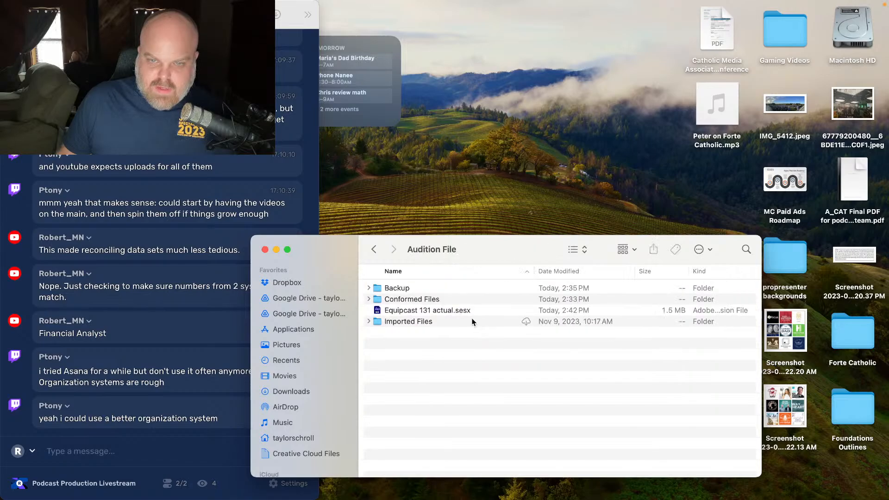
# Step: Download the Imported Files folder from Dropbox and open the Equipcast 131 actual.sesx session in Audition
pyautogui.click(528, 326)
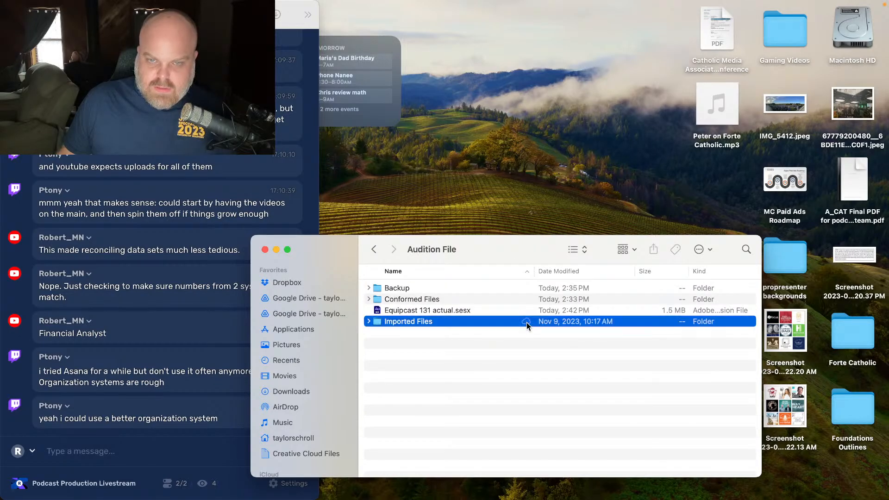
pyautogui.click(481, 311)
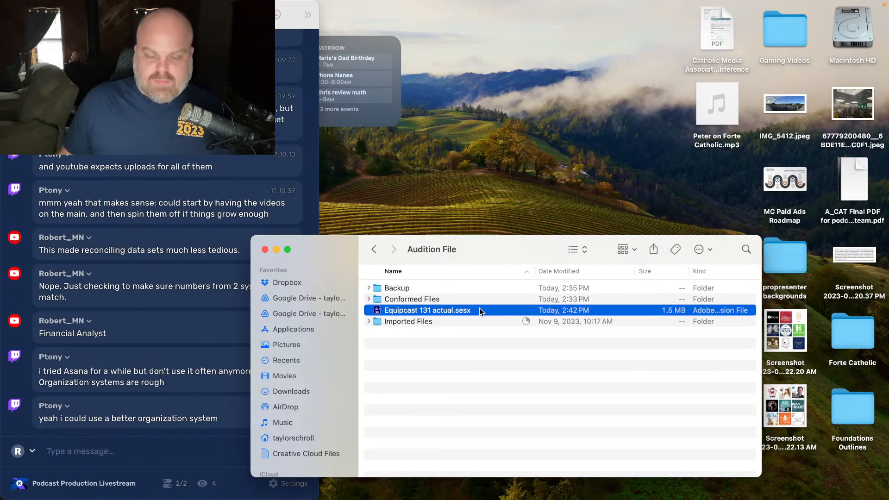
pyautogui.doubleClick(479, 311)
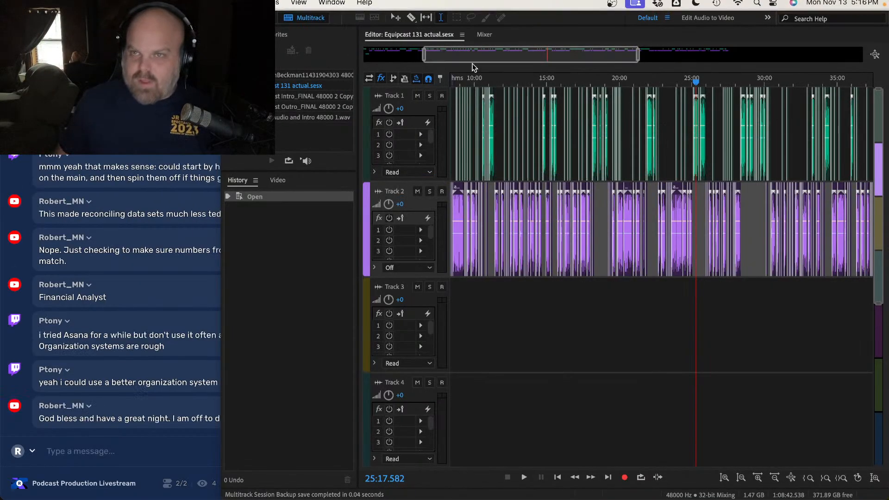
# Step: Check the livestream chat, return to Audition, and widen the multitrack editor by narrowing the neighbouring Files and History area
pyautogui.click(213, 217)
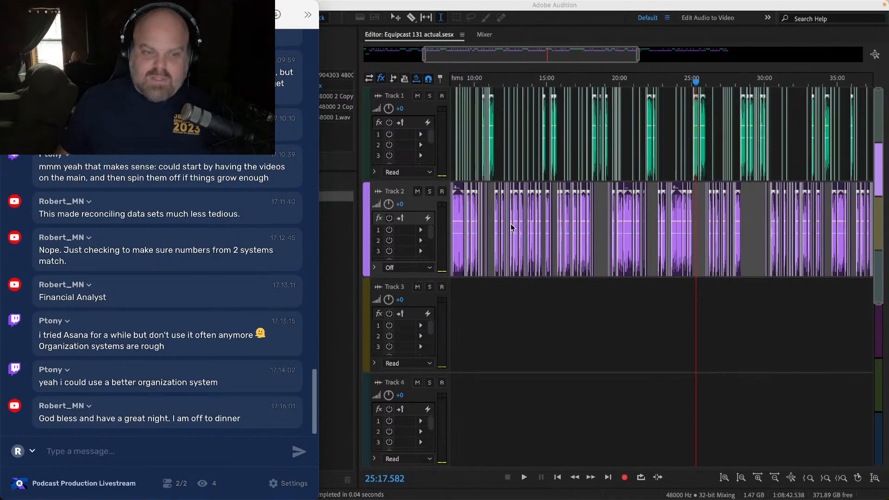
pyautogui.click(479, 228)
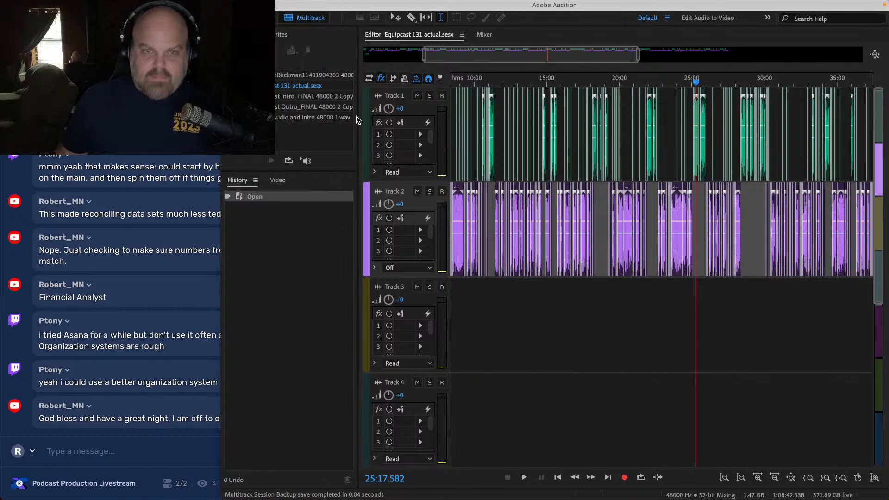
pyautogui.moveTo(357, 116); pyautogui.dragTo(269, 117)
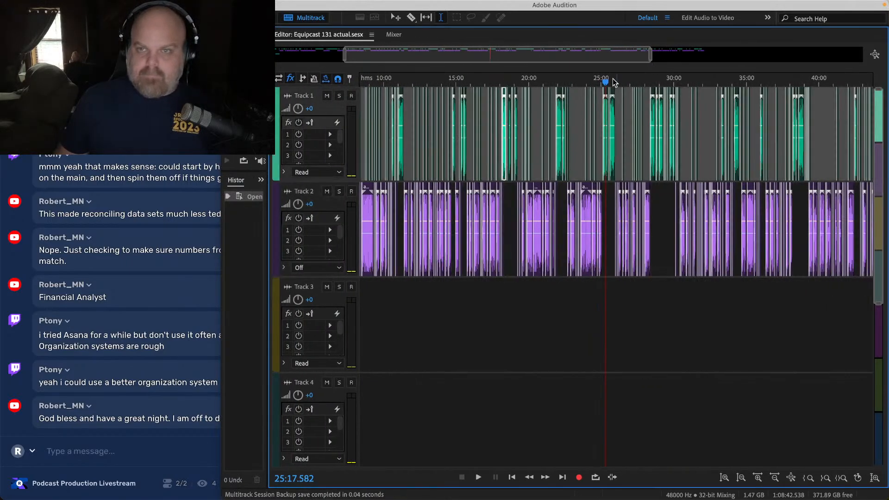
# Step: Play the session from the very beginning and show the opening Track 1 clips in close detail
pyautogui.press('Home')
pyautogui.press('space')
pyautogui.press('=')
pyautogui.press('=')
pyautogui.press('=')
pyautogui.press('=')
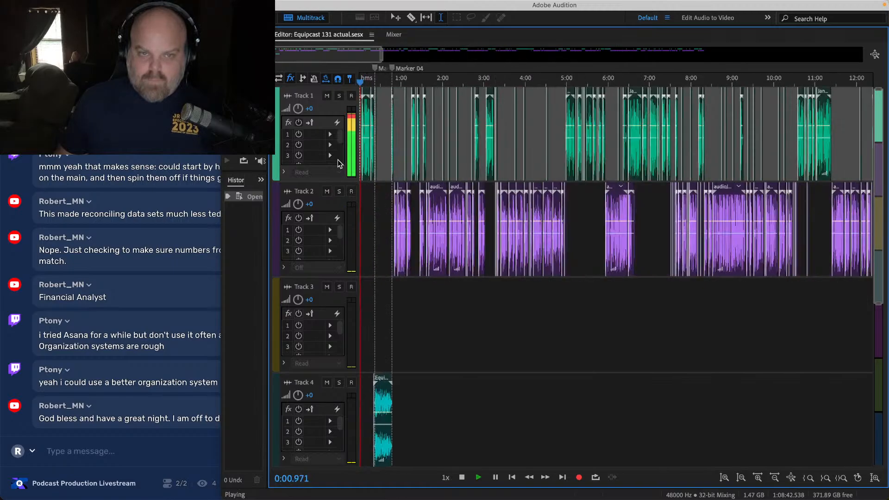
pyautogui.press('=')
pyautogui.press('=')
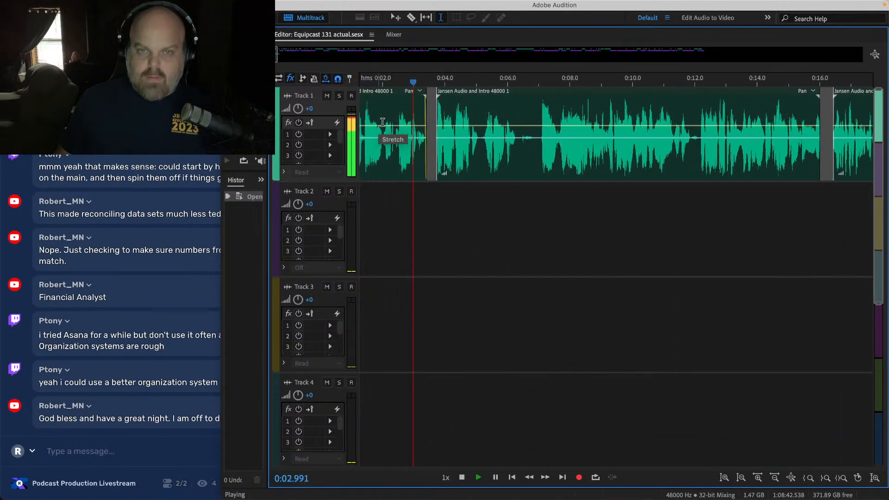
# Step: Trim the end of the opening Track 1 clip to about 0:03.4, lengthen its fade-out, and play the transition
pyautogui.press('space')
pyautogui.scroll(3, 427, 113)
pyautogui.moveTo(425, 113); pyautogui.dragTo(421, 113)
pyautogui.scroll(3, 421, 113)
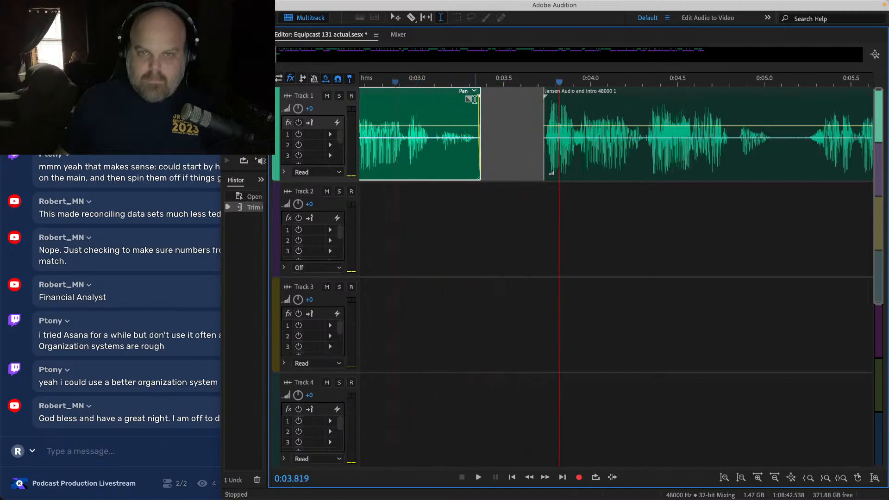
pyautogui.moveTo(478, 95); pyautogui.dragTo(451, 93)
pyautogui.press('space')
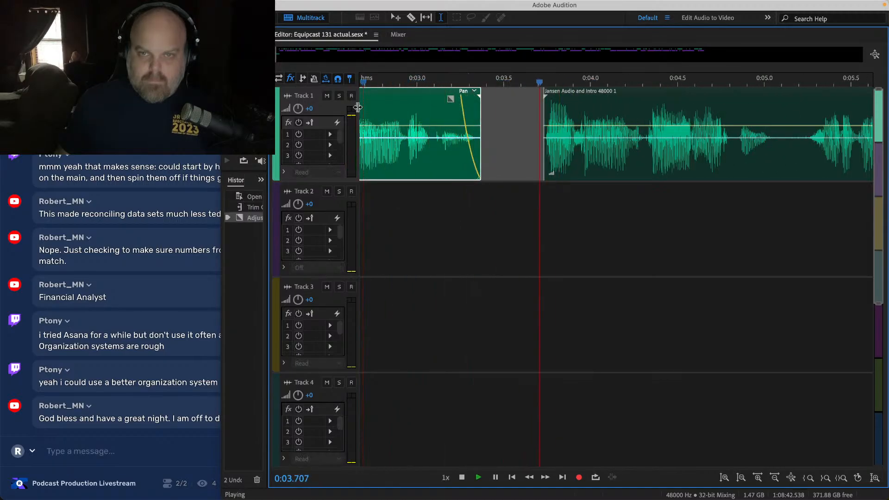
# Step: Listen to the remaining Track 1 intro clips, checking the joins near 0:16 and the lead-in to Marker 05
pyautogui.scroll(-10, 395, 116)
pyautogui.scroll(3, 451, 110)
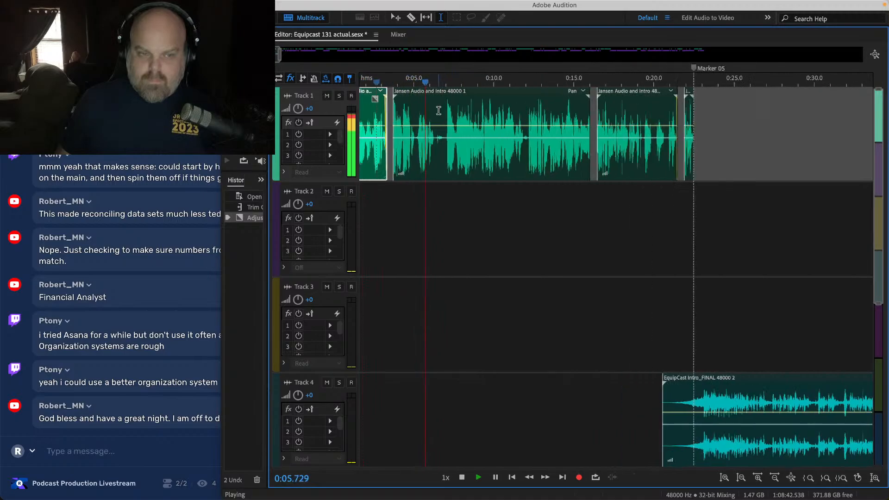
pyautogui.scroll(-2, 451, 110)
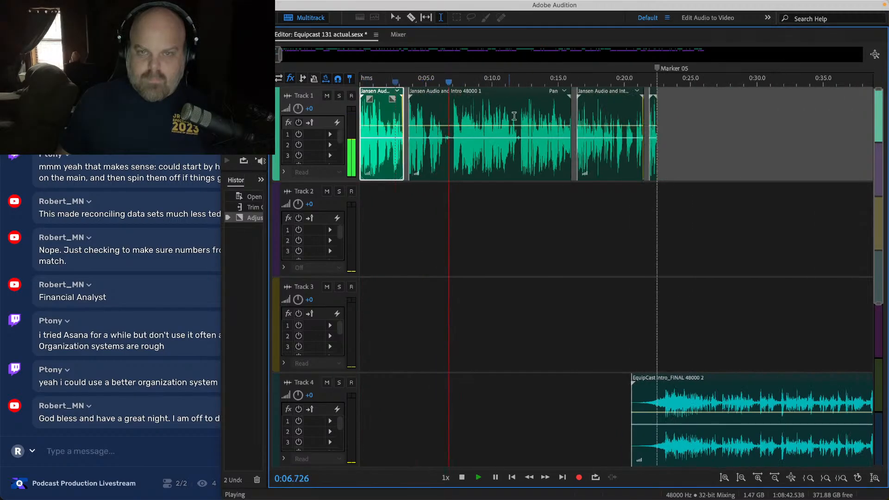
pyautogui.click(565, 111)
pyautogui.hscroll(3, 565, 111)
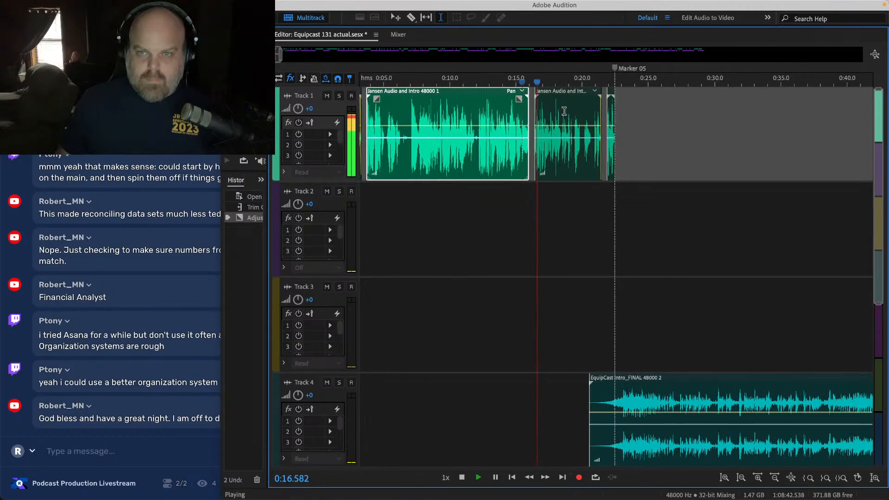
pyautogui.click(588, 114)
pyautogui.hscroll(5, 588, 115)
pyautogui.hscroll(4, 548, 147)
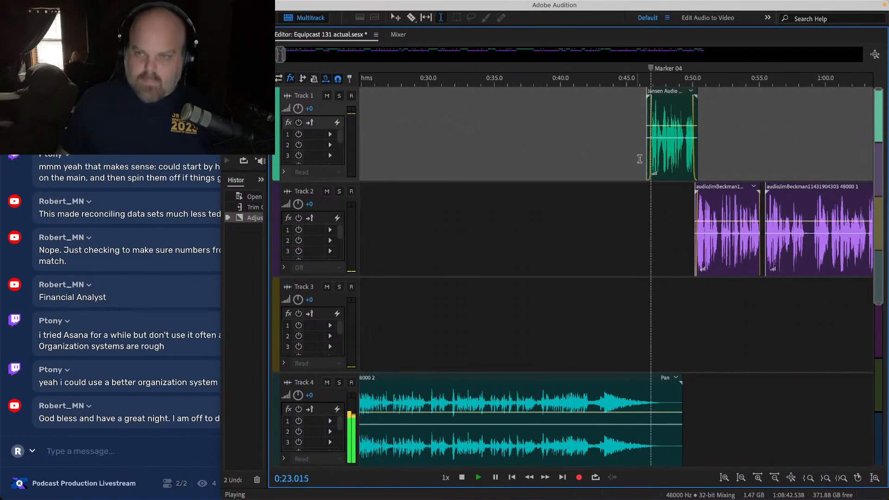
# Step: Play the handover from the intro music at Marker 04 into the first Track 1 and Track 2 dialogue clips
pyautogui.click(641, 113)
pyautogui.hscroll(4, 641, 113)
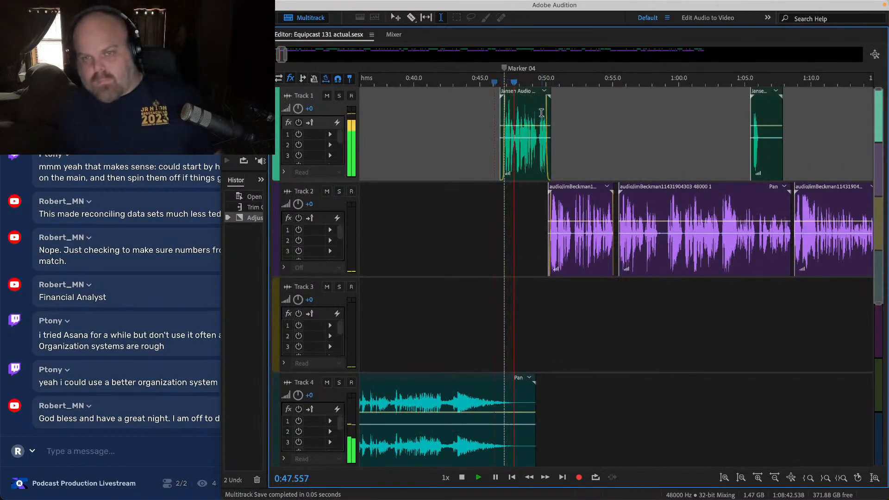
pyautogui.click(549, 122)
pyautogui.hscroll(4, 556, 128)
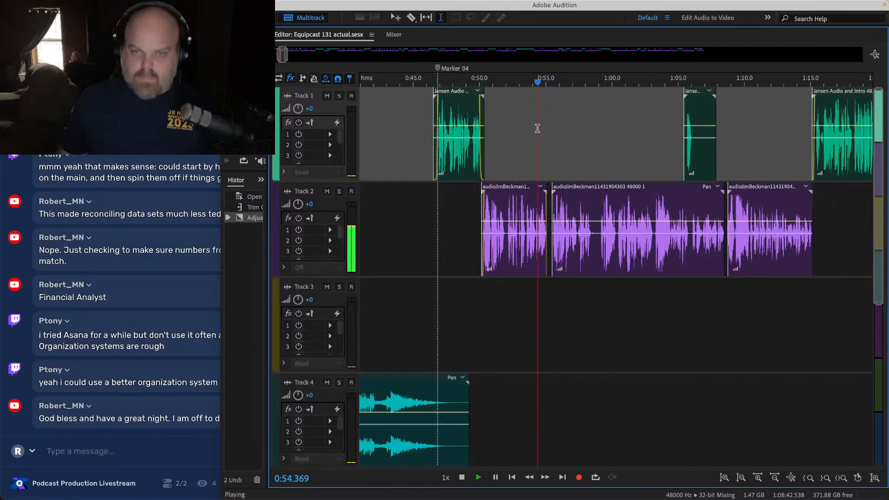
pyautogui.hscroll(4, 537, 130)
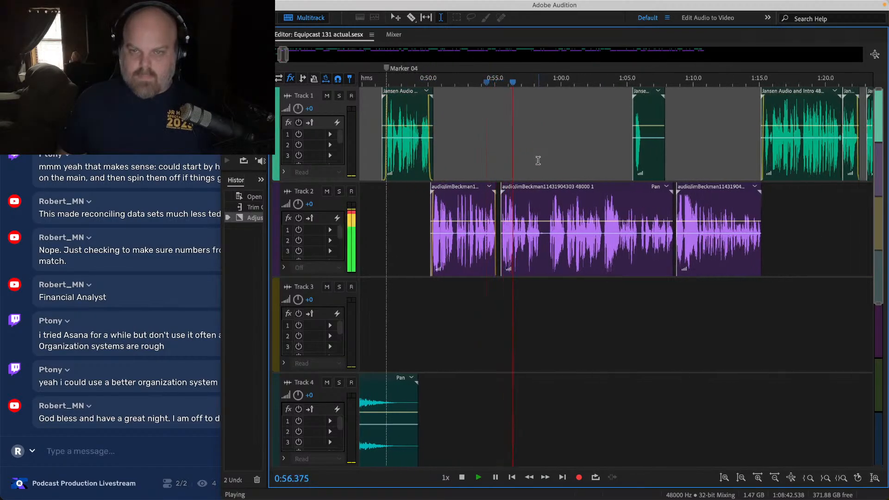
pyautogui.hscroll(5, 535, 154)
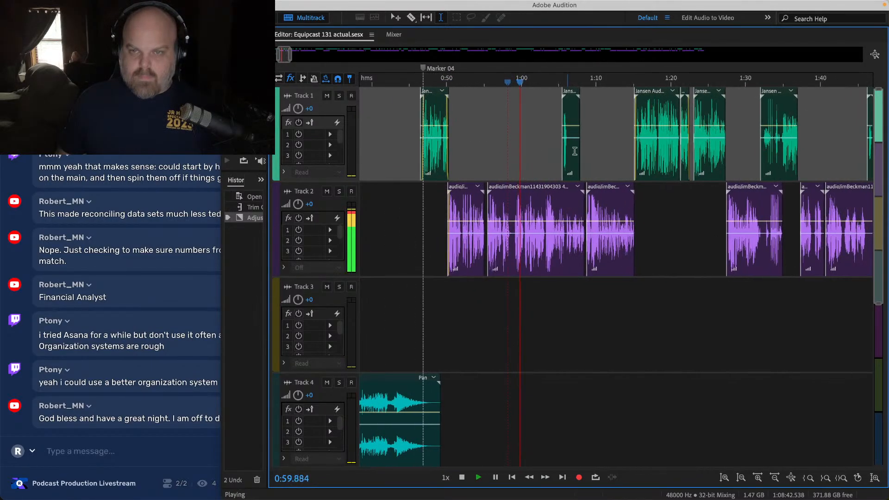
# Step: Play the short Track 1 interjection near 1:05 against the Track 2 speech and save the session
pyautogui.press('space')
pyautogui.scroll(6, 579, 132)
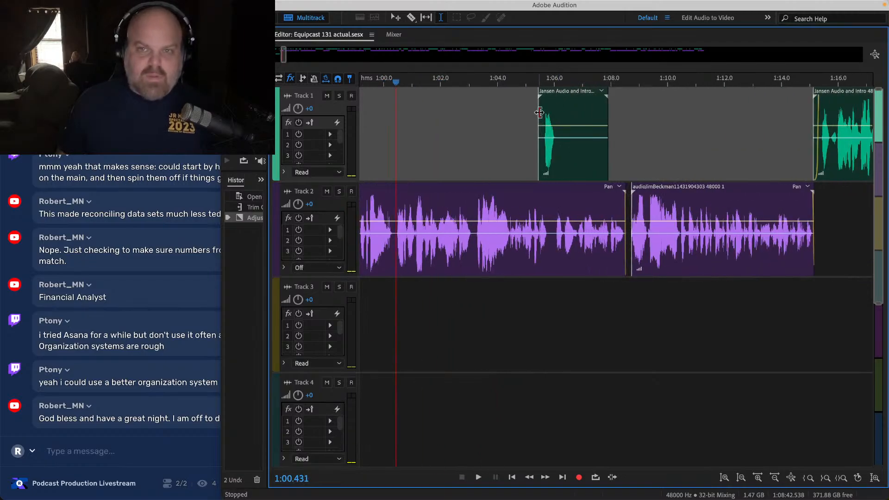
pyautogui.click(551, 110)
pyautogui.press('space')
pyautogui.hotkey('ctrl', 's')
pyautogui.scroll(-4, 551, 110)
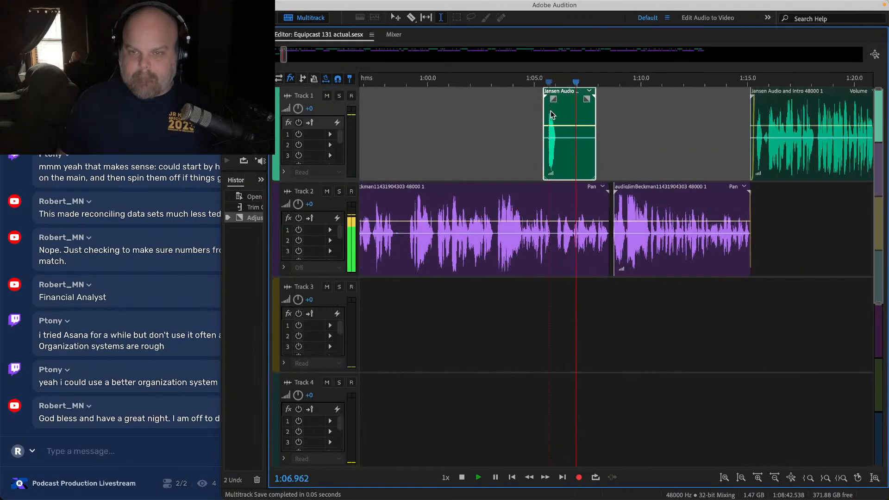
pyautogui.scroll(3, 301, 148)
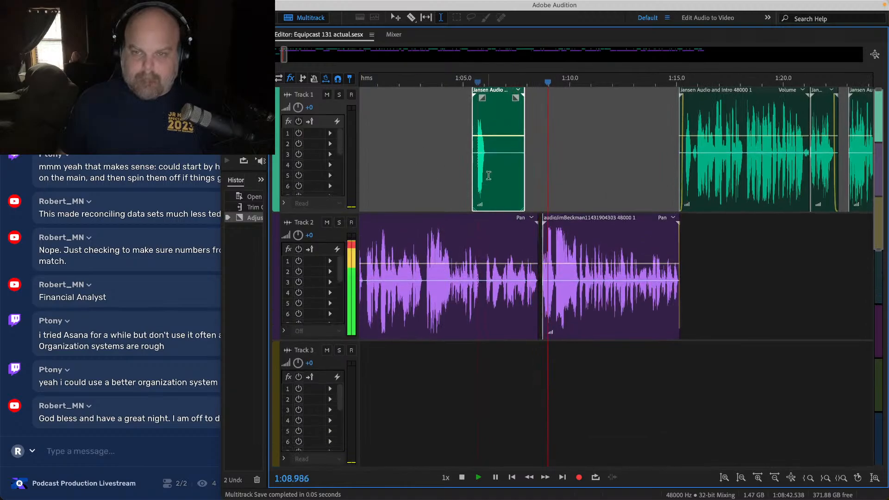
# Step: Play the change from Track 2 to Track 1 near 1:15 and the Track 1 clip join near 1:21
pyautogui.hscroll(3, 534, 157)
pyautogui.press('space')
pyautogui.click(588, 127)
pyautogui.press('space')
pyautogui.hscroll(4, 587, 128)
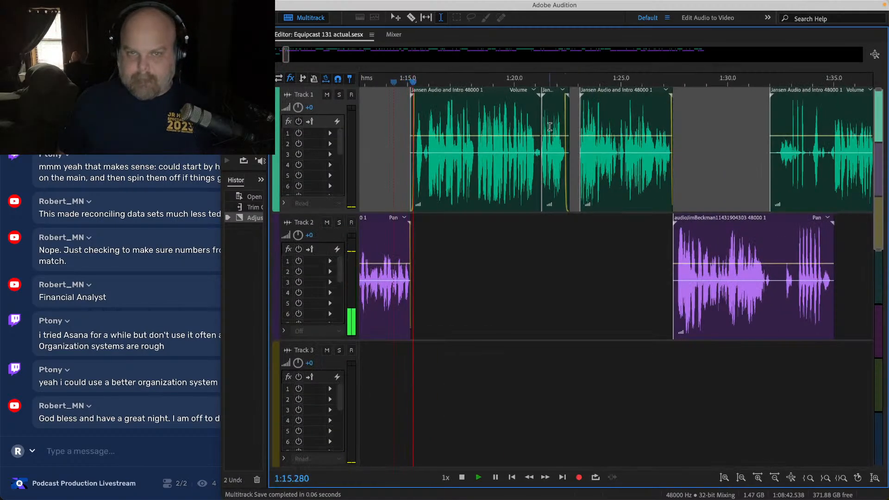
pyautogui.click(535, 111)
pyautogui.hscroll(3, 535, 112)
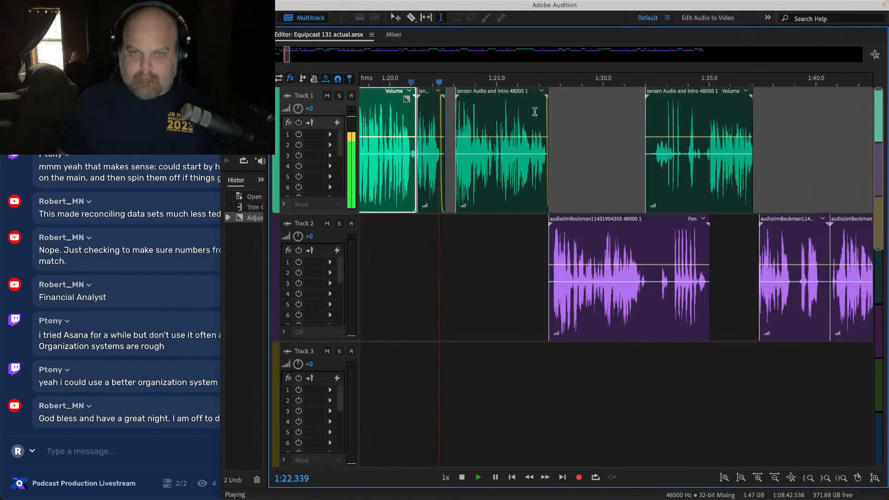
# Step: Listen to the speaker change near 1:27 and the Track 1 clip starting near 1:32, and save the session
pyautogui.press('space')
pyautogui.click(534, 118)
pyautogui.hscroll(5, 509, 115)
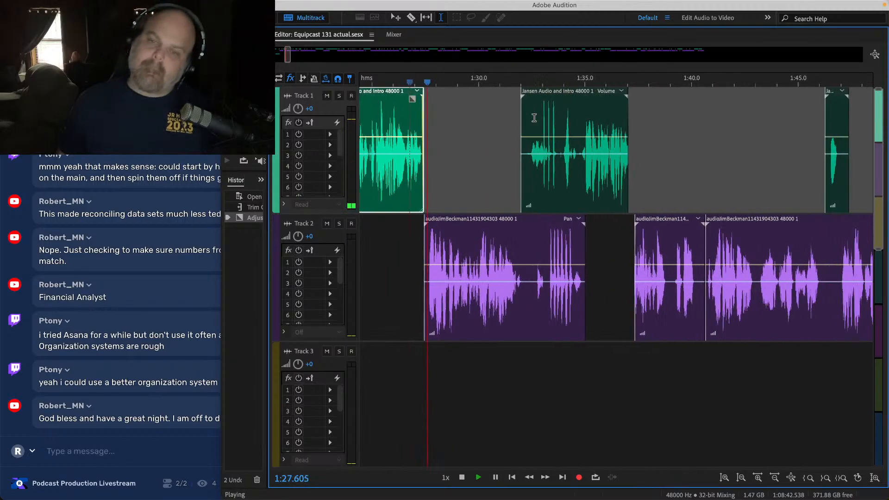
pyautogui.click(479, 115)
pyautogui.press('space')
pyautogui.hscroll(2, 496, 121)
pyautogui.press('super+s')
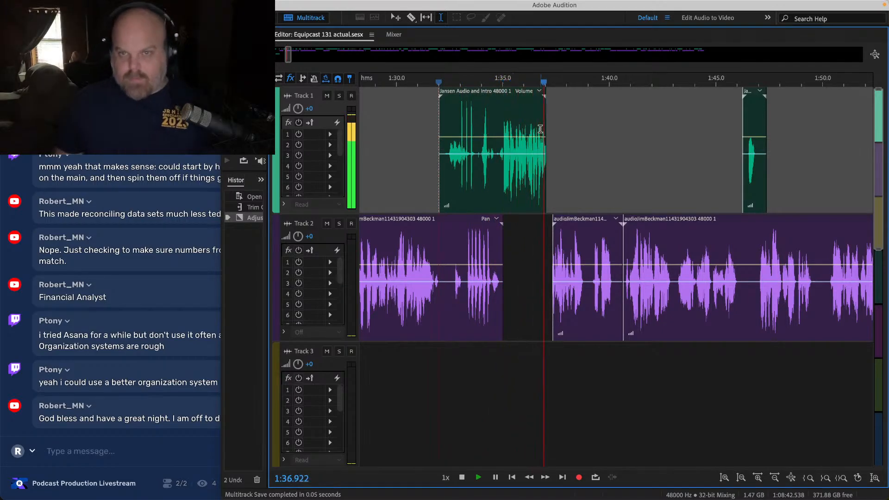
# Step: Extend the end of the Track 1 clip near 1:37 to about 1:37.5 and play the transition into Track 2
pyautogui.hscroll(3, 496, 124)
pyautogui.press('space')
pyautogui.scroll(3, 463, 119)
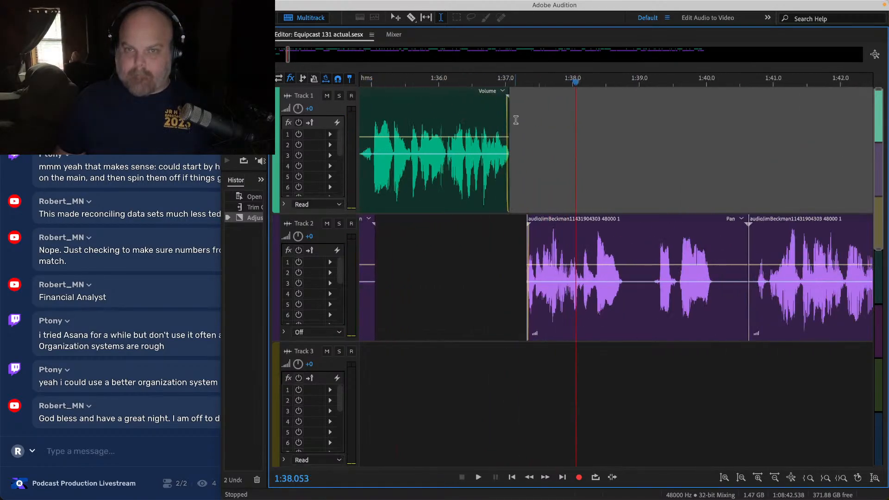
pyautogui.moveTo(508, 121); pyautogui.dragTo(536, 121)
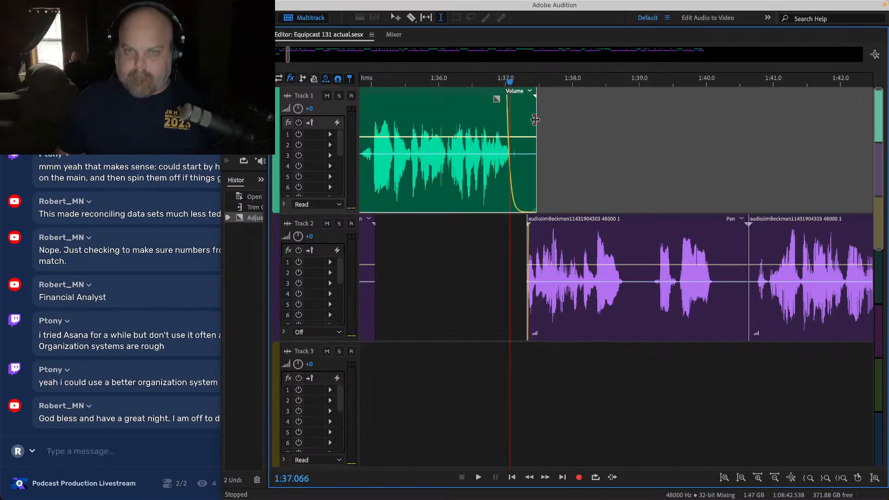
pyautogui.click(446, 98)
pyautogui.press('space')
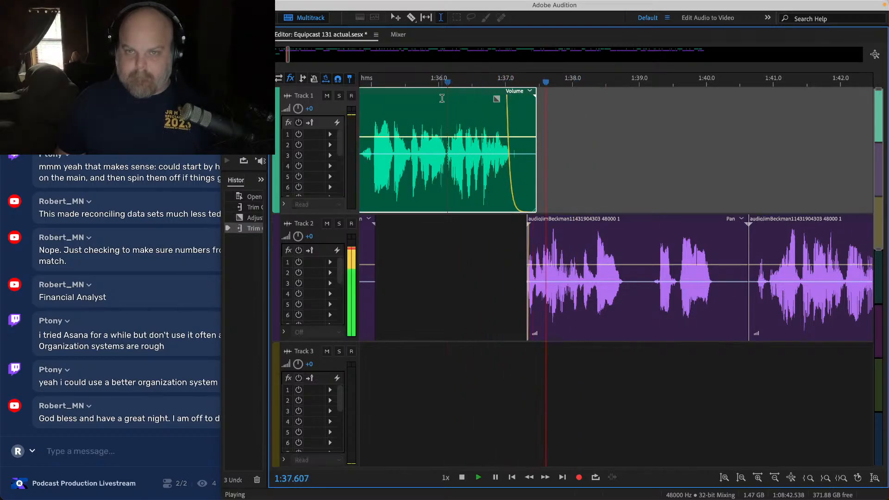
# Step: Trim the extended Track 1 clip's end back to about 1:37.1, replay the transition, and save the session
pyautogui.press('space')
pyautogui.moveTo(537, 111); pyautogui.dragTo(528, 111)
pyautogui.scroll(2, 531, 119)
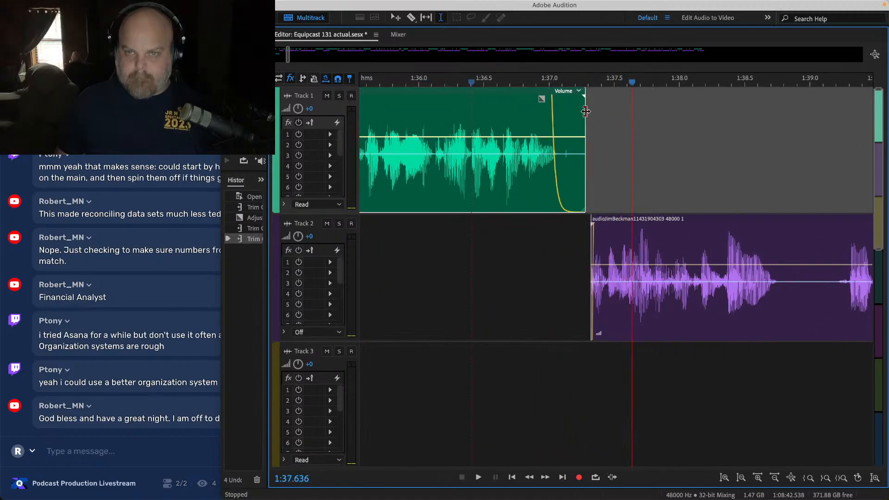
pyautogui.moveTo(590, 111); pyautogui.dragTo(565, 111)
pyautogui.click(469, 100)
pyautogui.press('space')
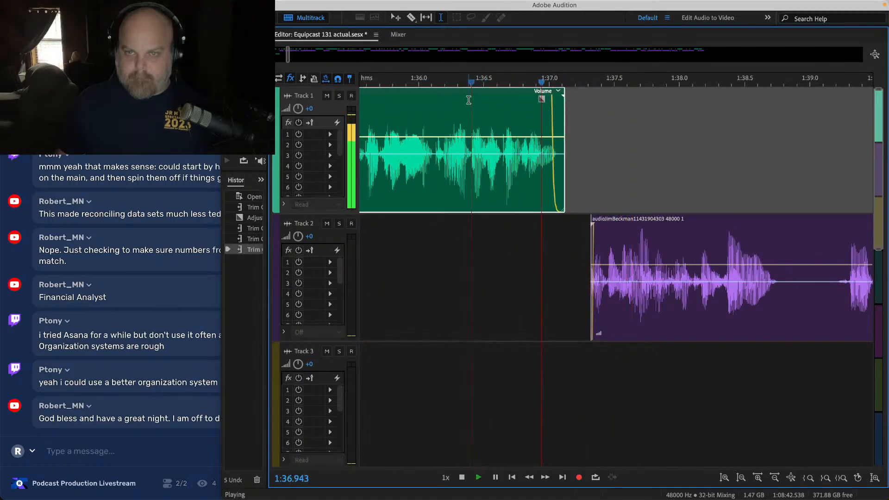
pyautogui.scroll(-5, 584, 135)
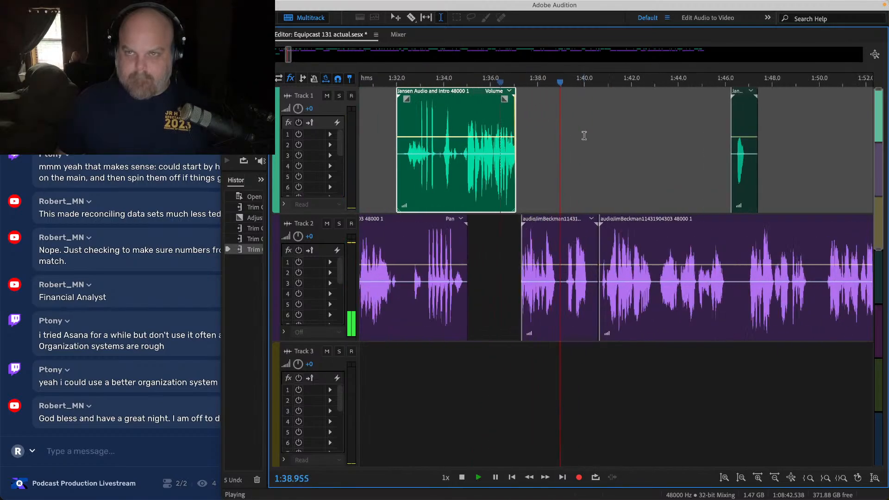
pyautogui.scroll(-2, 584, 135)
pyautogui.press('super+s')
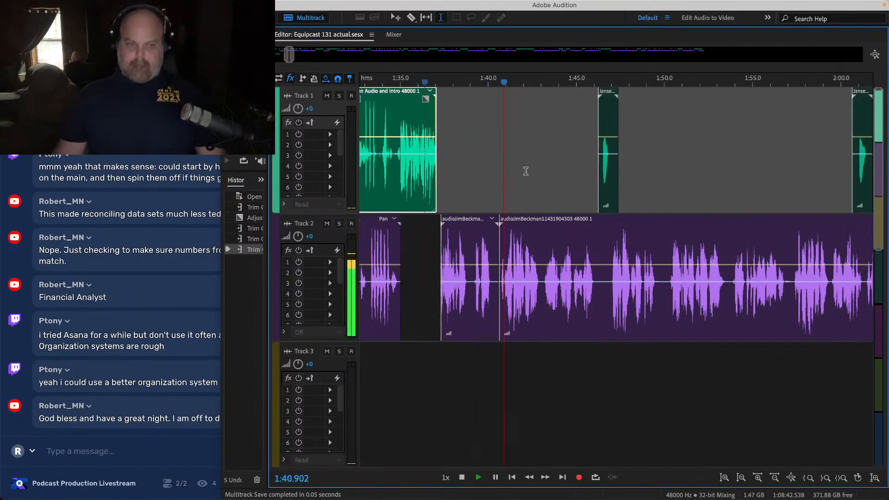
# Step: Play the short Track 1 interjections near 1:46 and 2:01 over the Track 2 speech, and stop playback
pyautogui.click(567, 125)
pyautogui.hscroll(2, 567, 125)
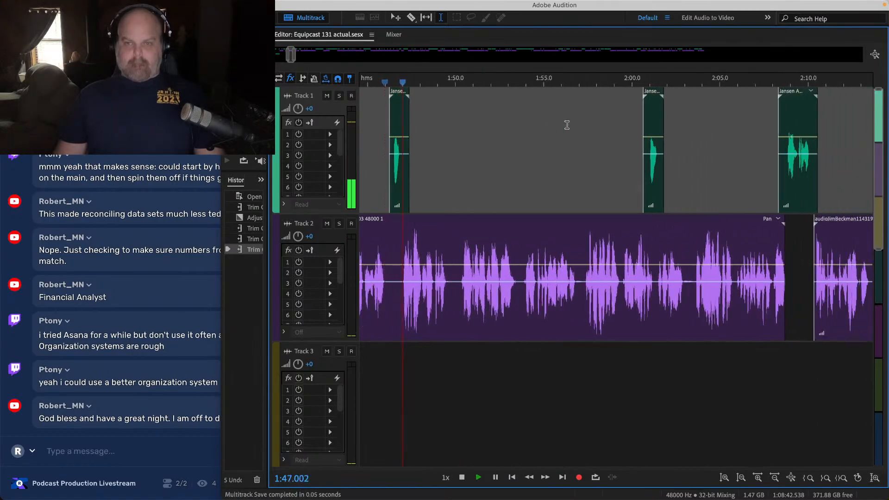
pyautogui.click(637, 116)
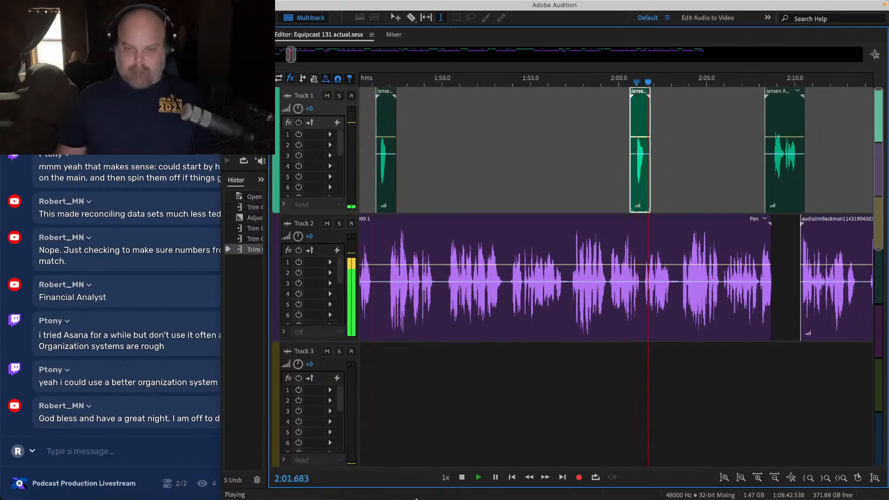
pyautogui.press('space')
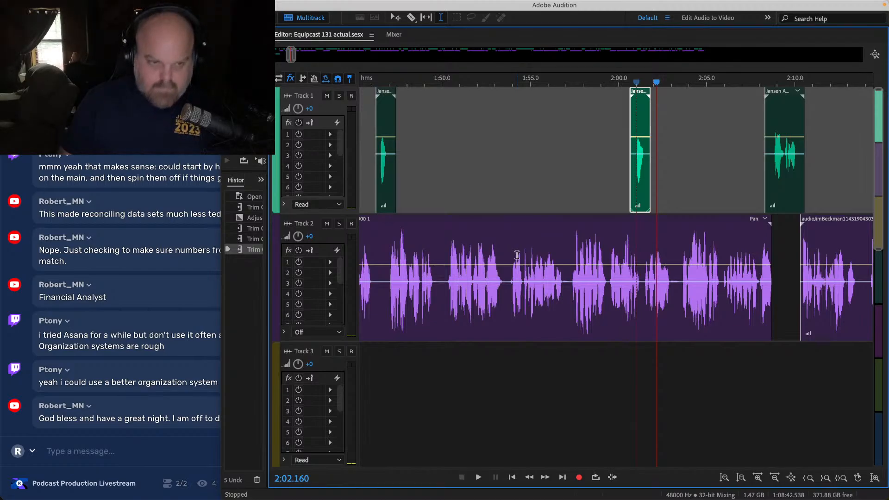
# Step: Play the Track 1 clips near 2:08 and 2:21 against the surrounding Track 2 speech
pyautogui.press('space')
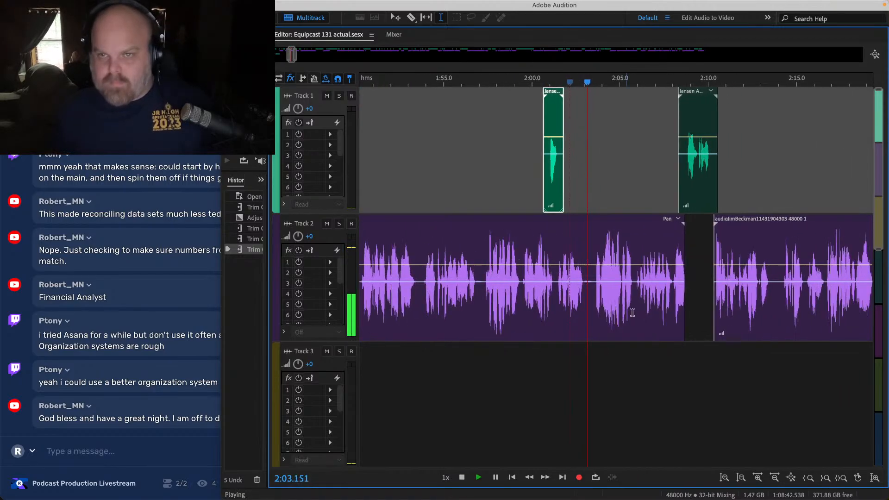
pyautogui.click(613, 150)
pyautogui.hscroll(5, 612, 150)
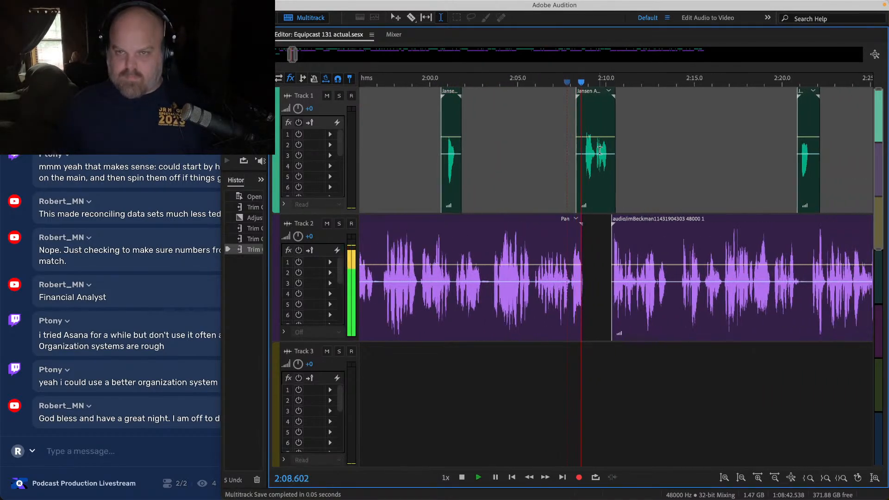
pyautogui.click(486, 114)
pyautogui.hscroll(3, 522, 137)
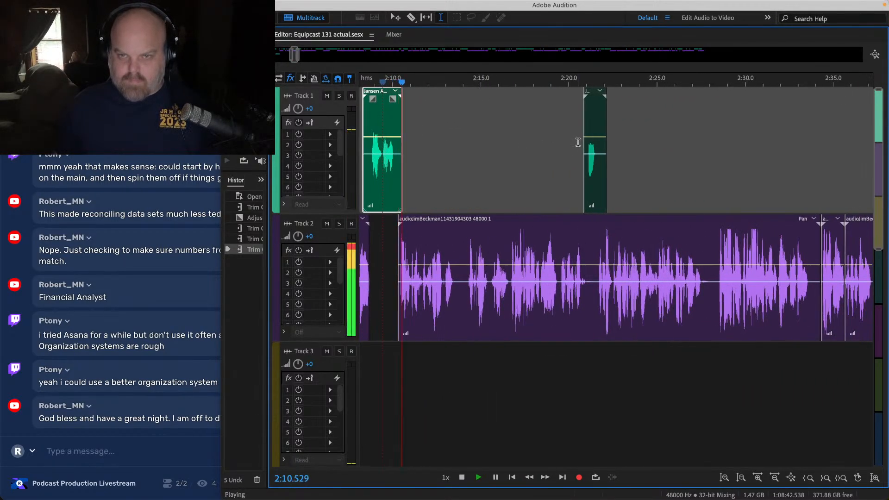
pyautogui.click(580, 134)
pyautogui.hscroll(5, 580, 134)
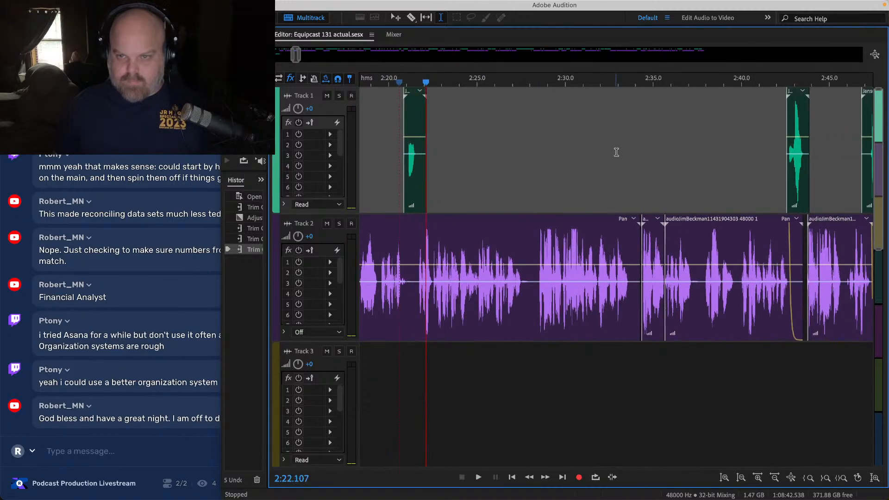
# Step: Play the Track 2 clip join near 2:34 and save the session
pyautogui.click(613, 151)
pyautogui.hscroll(5, 581, 165)
pyautogui.hotkey('ctrl', 's')
pyautogui.hscroll(3, 547, 176)
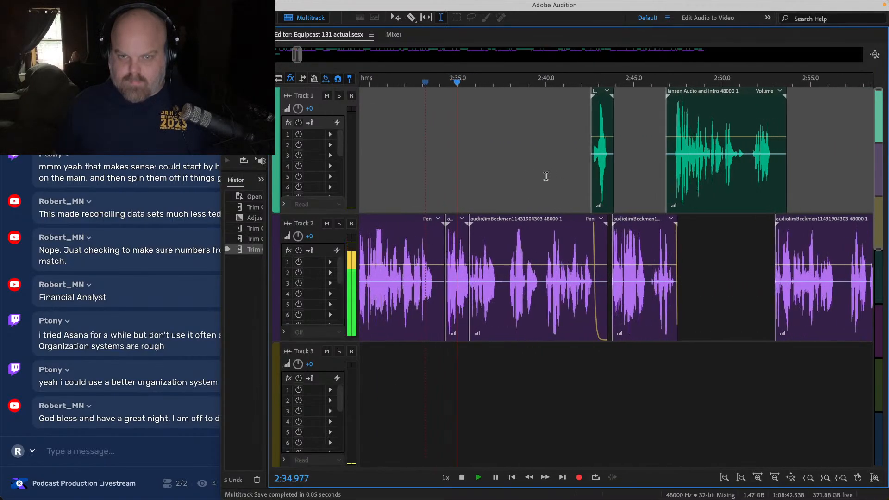
# Step: Play the speaker changes near 2:43 and 2:46, and replay the gap between Track 2 clips near 2:43
pyautogui.click(555, 168)
pyautogui.hscroll(4, 553, 164)
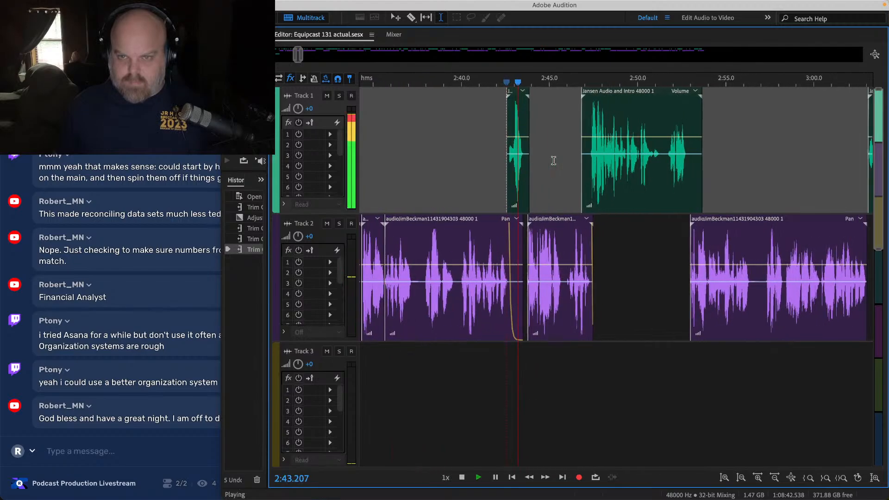
pyautogui.click(548, 142)
pyautogui.scroll(5, 442, 262)
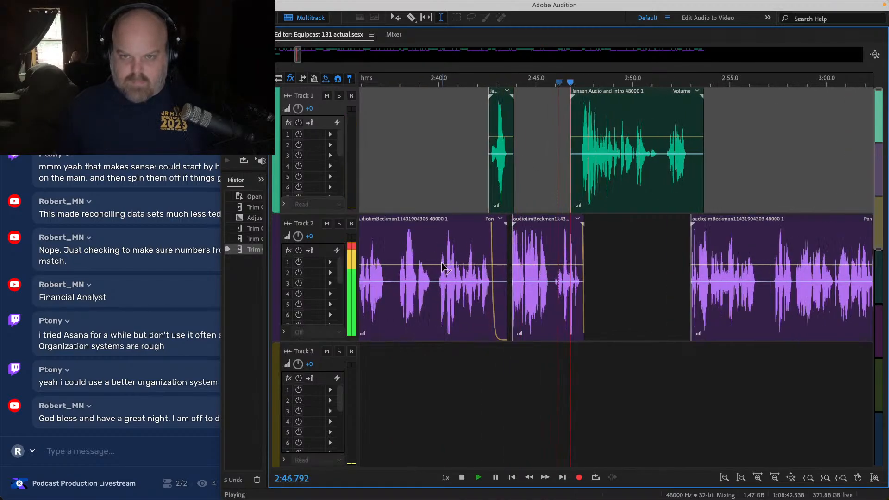
pyautogui.click(584, 238)
pyautogui.hscroll(8, 638, 246)
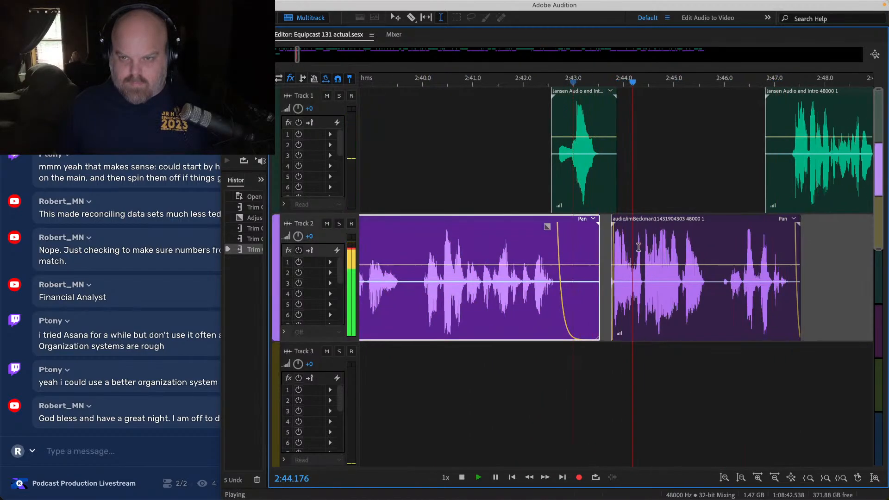
# Step: Play and recheck the handover from Track 2 to the Track 1 clip near 2:47
pyautogui.click(604, 170)
pyautogui.scroll(-5, 603, 170)
pyautogui.hscroll(4, 603, 170)
pyautogui.hscroll(5, 603, 169)
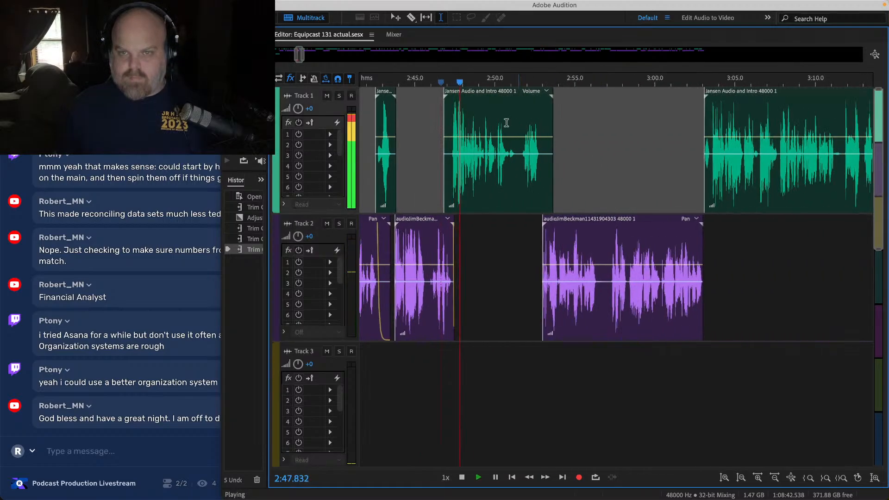
pyautogui.scroll(5, 439, 118)
pyautogui.click(445, 137)
pyautogui.scroll(5, 445, 134)
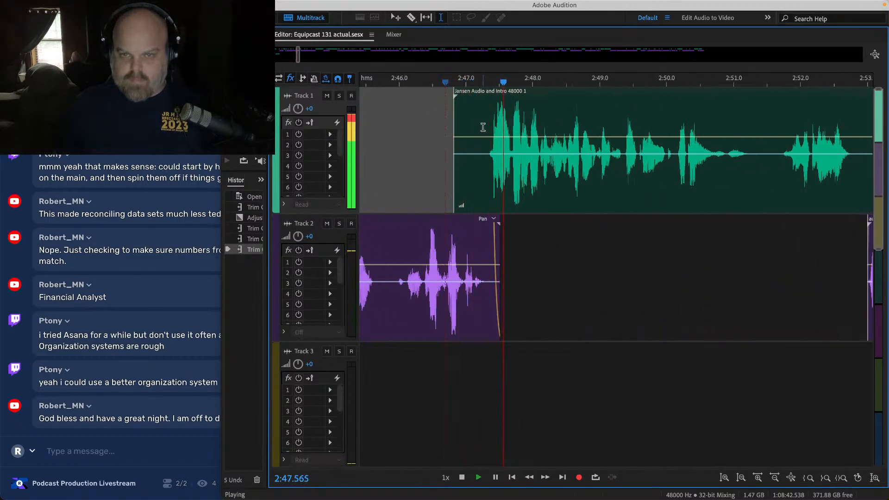
# Step: Play the handover into Track 2 near 2:53 and back to Track 1 near 3:03
pyautogui.scroll(-5, 483, 127)
pyautogui.click(562, 113)
pyautogui.hscroll(5, 562, 114)
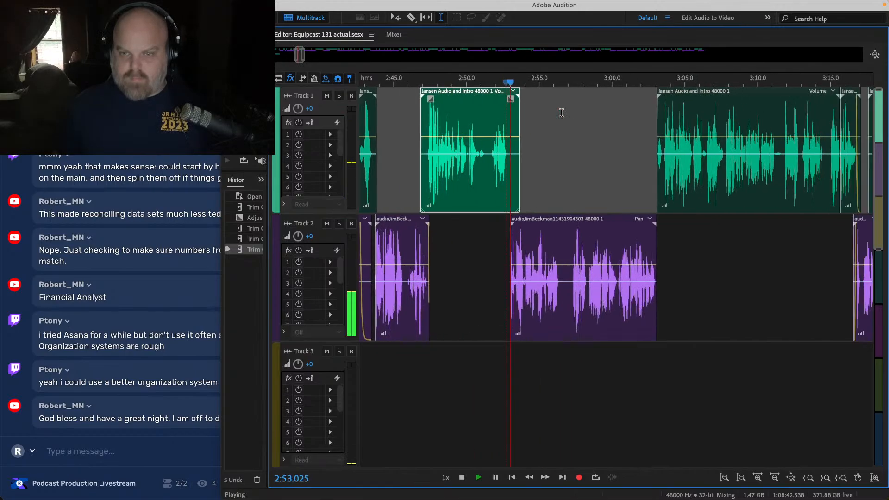
pyautogui.click(549, 128)
pyautogui.hscroll(6, 547, 124)
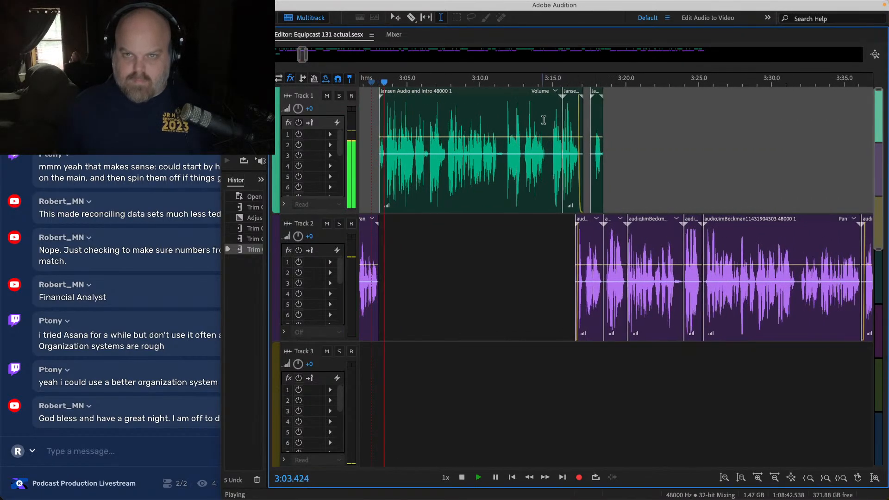
# Step: Play the Track 1 clip join near 3:15, the handover to Track 2, and the Track 2 join near 3:20
pyautogui.click(559, 119)
pyautogui.hscroll(5, 560, 121)
pyautogui.click(481, 116)
pyautogui.scroll(4, 481, 115)
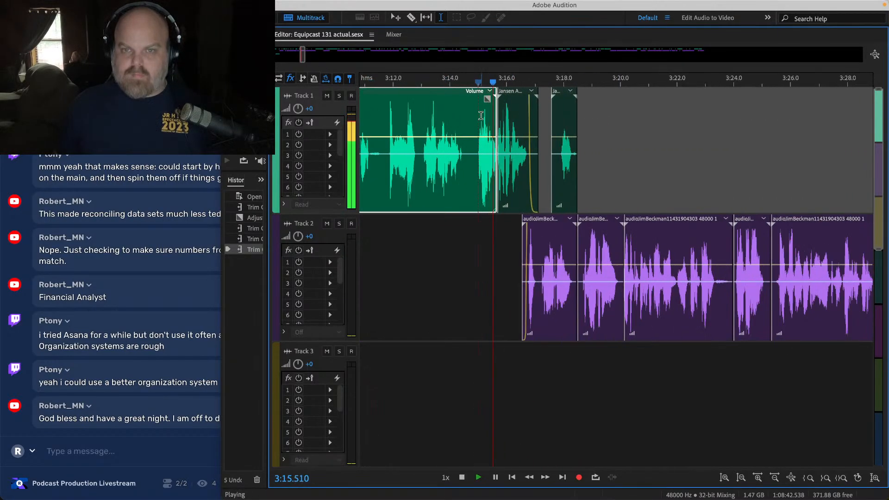
pyautogui.hscroll(4, 481, 116)
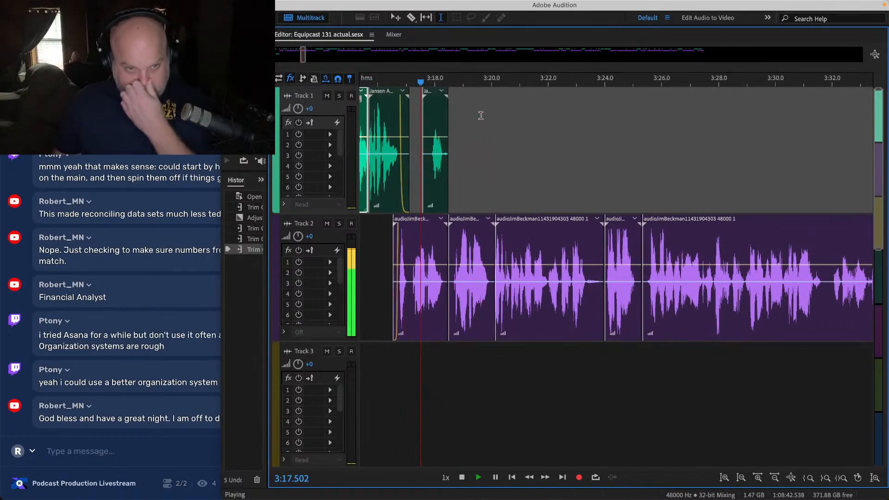
pyautogui.click(482, 152)
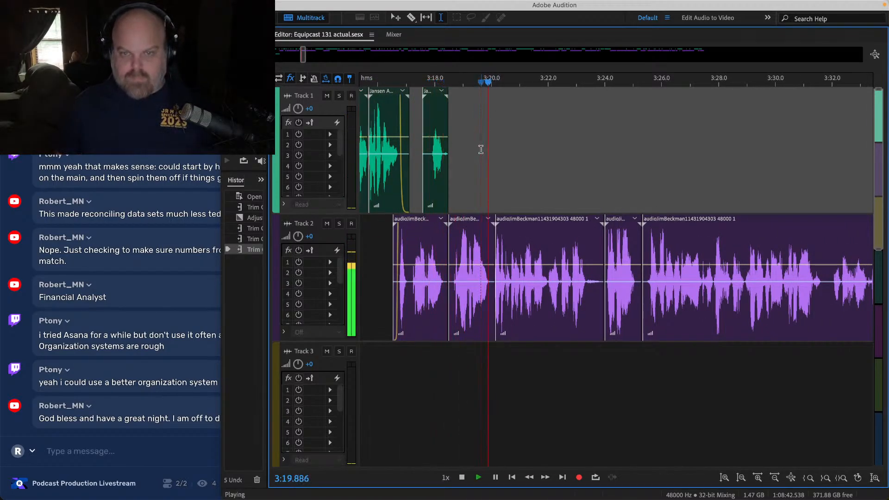
# Step: Save the session and play the Track 2 clip join near 3:36
pyautogui.scroll(-3, 482, 152)
pyautogui.click(527, 163)
pyautogui.hscroll(2, 527, 162)
pyautogui.hotkey('ctrl', 's')
pyautogui.hscroll(3, 523, 163)
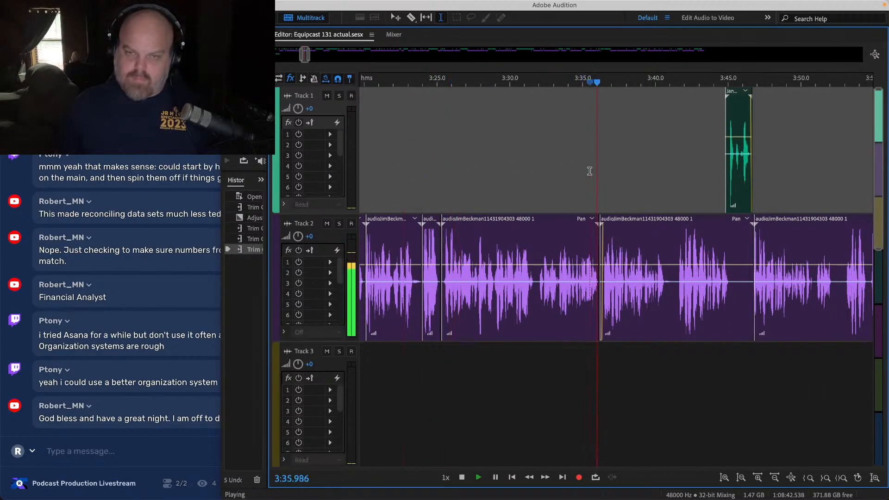
# Step: Go back to play the Track 2 clip join near 3:25 closely, and replay the join near 3:36
pyautogui.scroll(4, 455, 174)
pyautogui.click(396, 149)
pyautogui.scroll(3, 398, 151)
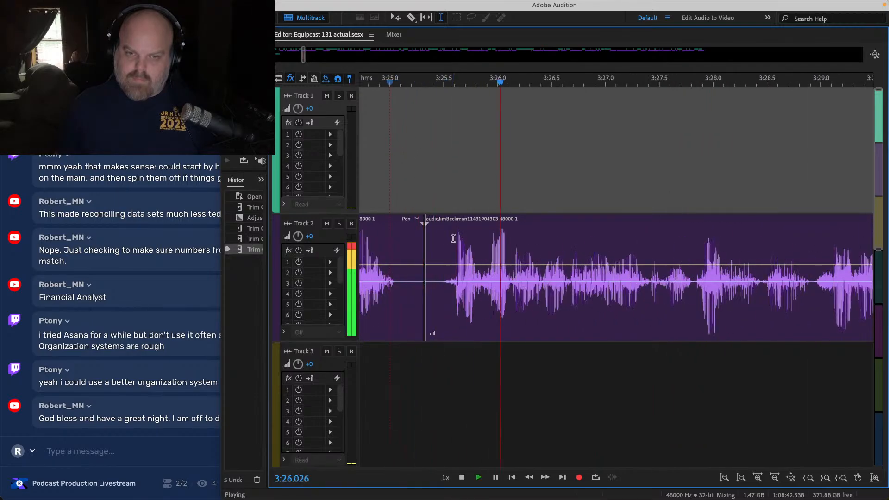
pyautogui.scroll(-4, 454, 238)
pyautogui.click(641, 169)
pyautogui.hscroll(1, 640, 169)
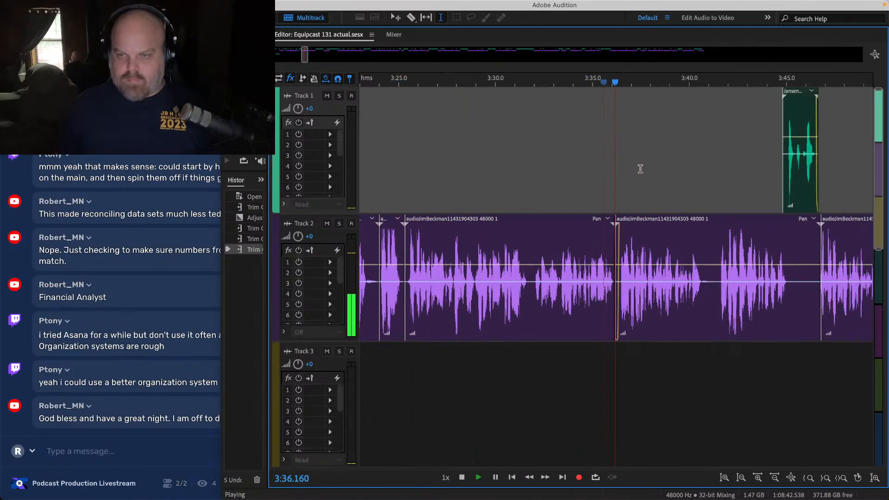
# Step: Save the session and play the Track 1 interjection near 3:45 between the Track 2 clips
pyautogui.hscroll(3, 641, 169)
pyautogui.press('super+s')
pyautogui.hscroll(1, 620, 134)
pyautogui.click(617, 126)
pyautogui.hscroll(3, 617, 126)
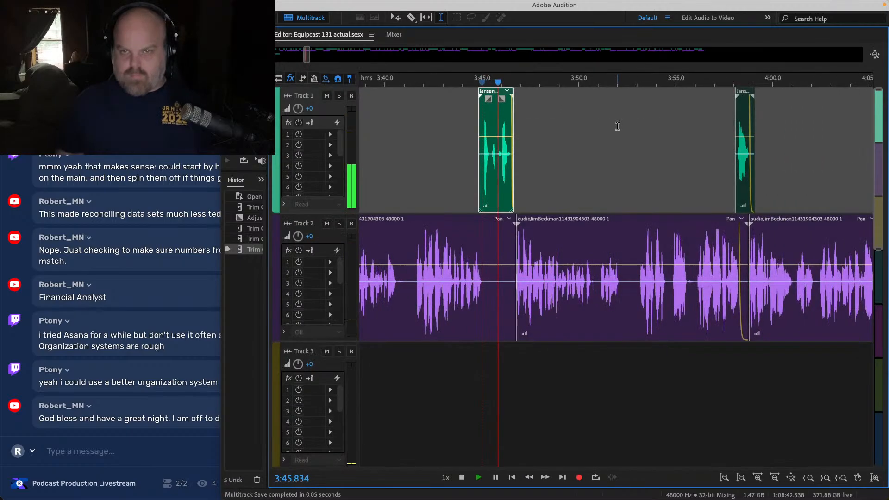
pyautogui.hscroll(2, 618, 126)
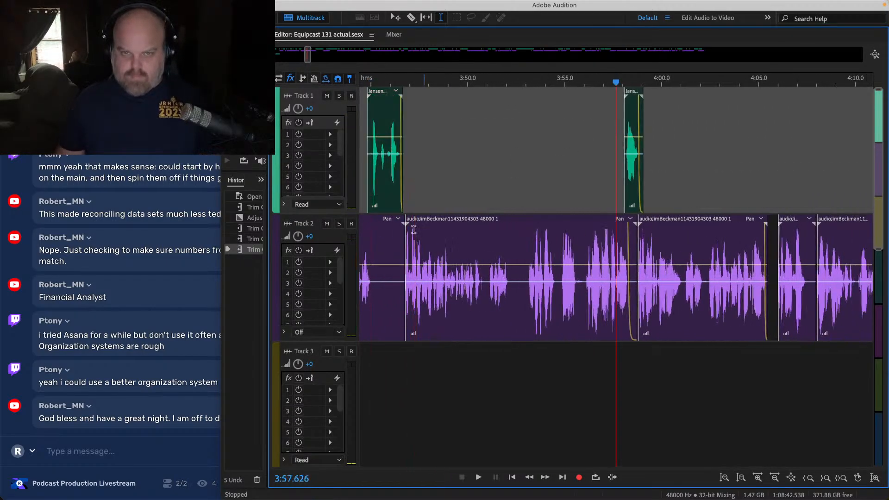
# Step: Adjust the short fade-in on the Track 2 clip starting at about 3:46.8 and replay the join
pyautogui.click(391, 242)
pyautogui.scroll(4, 398, 242)
pyautogui.scroll(3, 429, 244)
pyautogui.press('space')
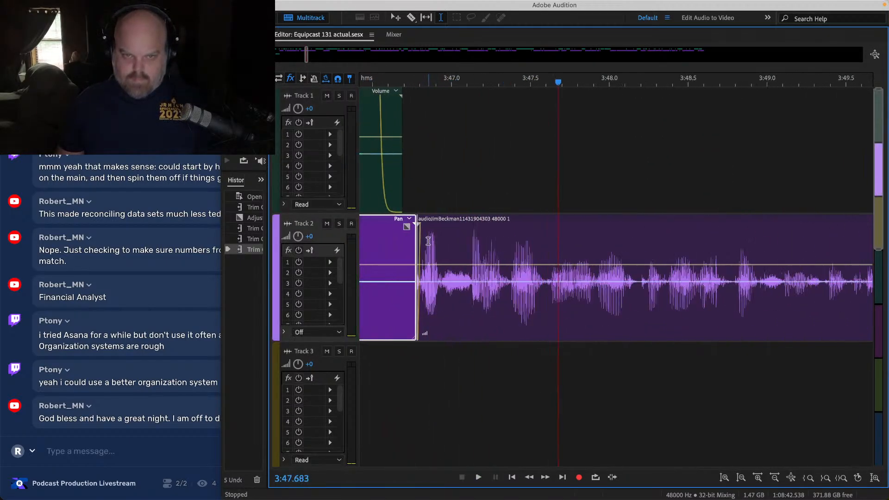
pyautogui.click(428, 243)
pyautogui.moveTo(427, 228); pyautogui.dragTo(433, 246)
pyautogui.click(377, 254)
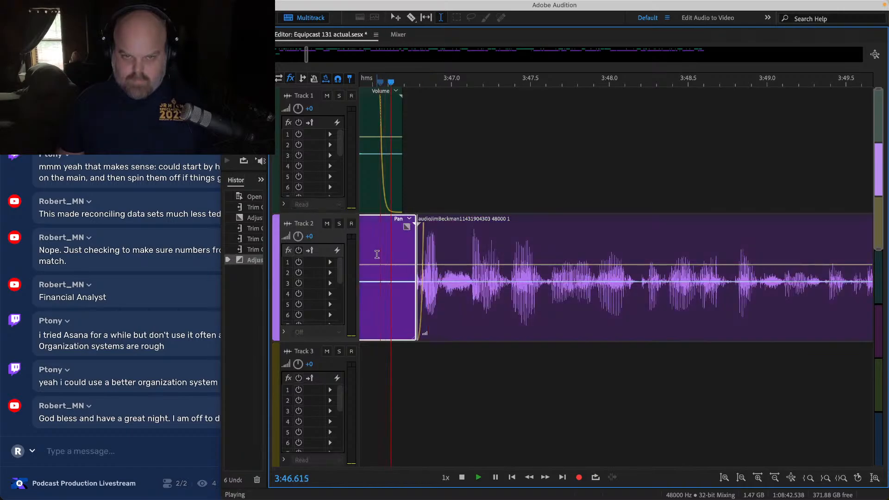
# Step: Play the Track 1 interjection and Track 2 join near 3:58, and save the session
pyautogui.scroll(-4, 377, 254)
pyautogui.press('space')
pyautogui.click(760, 152)
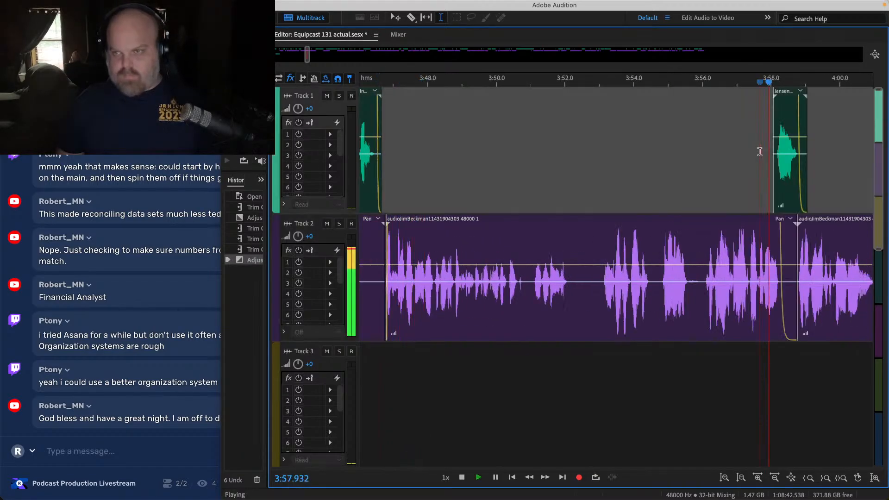
pyautogui.hotkey('ctrl', 's')
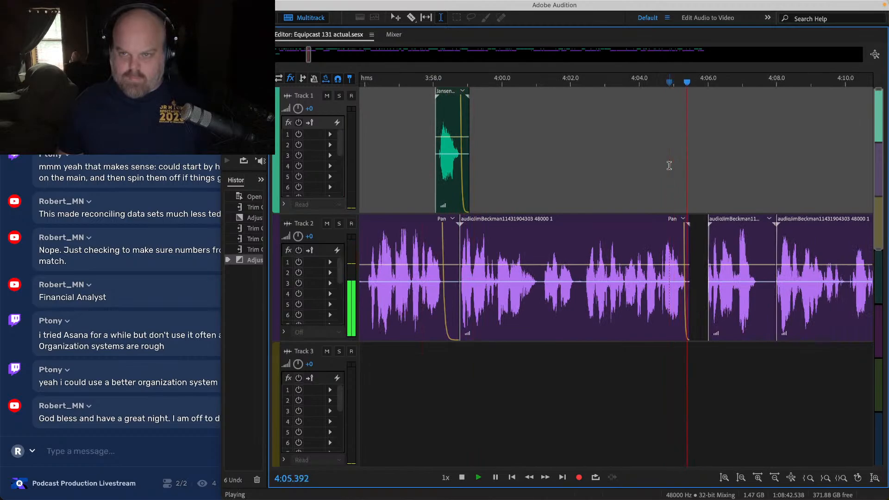
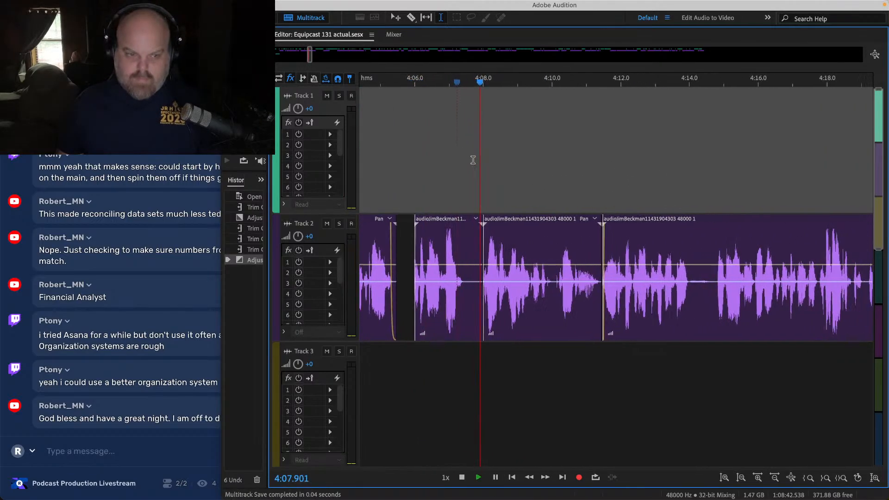
# Step: Play the Track 2 clip joins near 4:11, 4:25 and 4:52, and the handover to Track 1 near 4:59
pyautogui.click(533, 166)
pyautogui.hscroll(4, 533, 166)
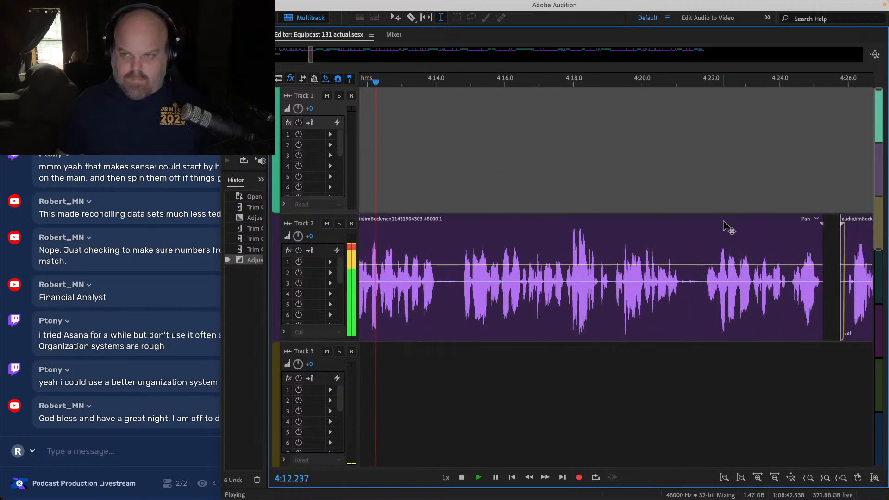
pyautogui.scroll(-2, 727, 227)
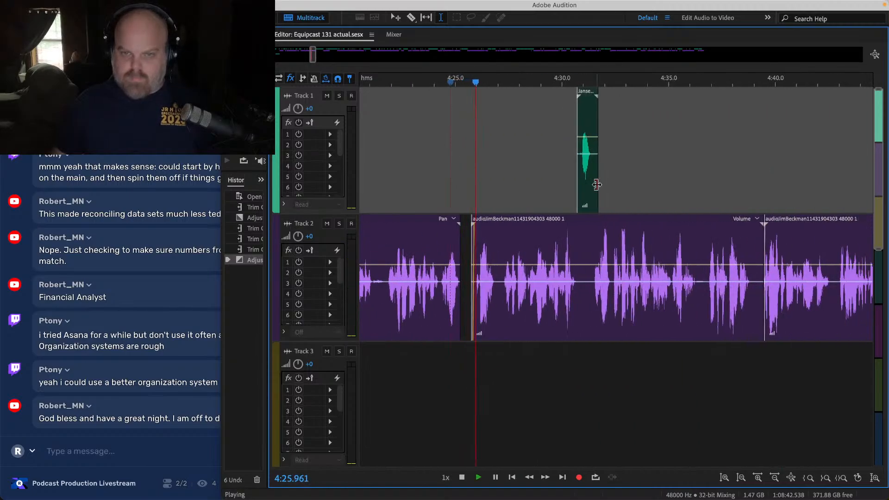
pyautogui.click(732, 176)
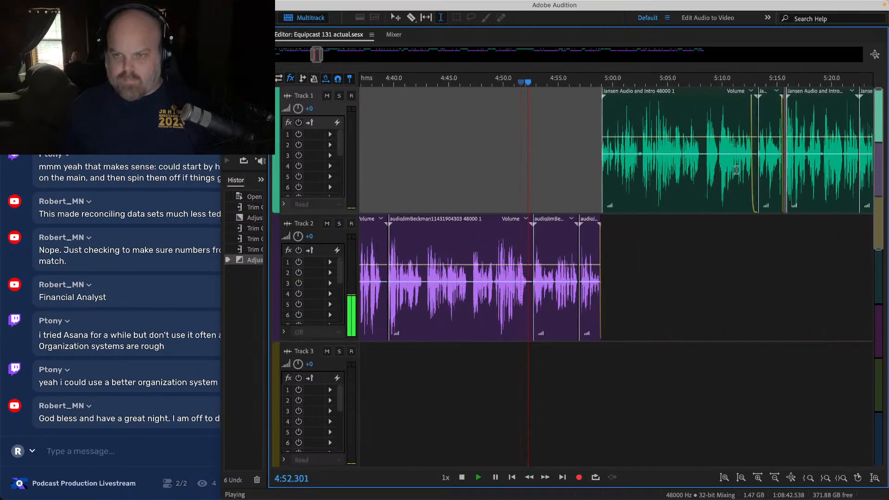
pyautogui.hscroll(3, 624, 166)
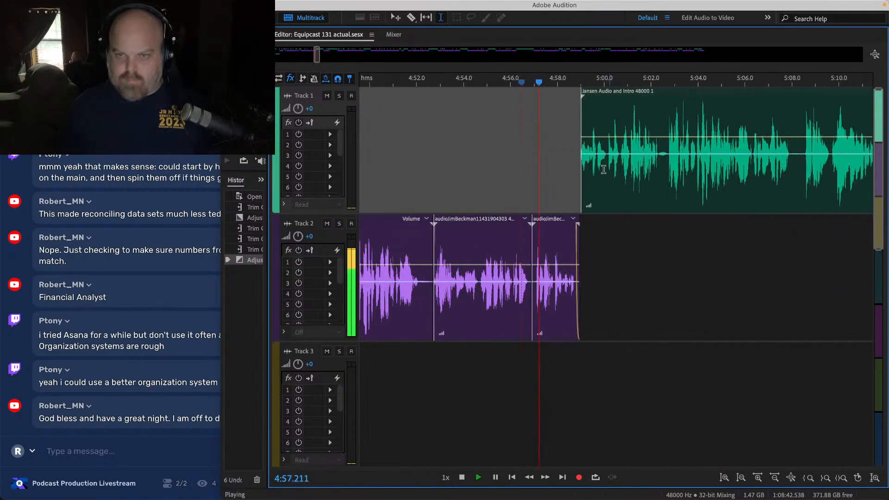
pyautogui.hscroll(7, 564, 143)
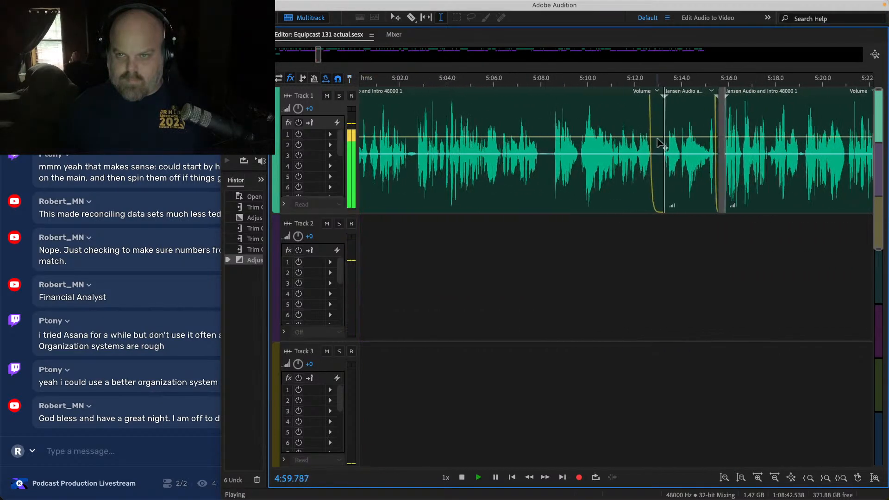
# Step: Play the Track 1 clip joins near 5:13, 5:15 and 5:22
pyautogui.click(645, 117)
pyautogui.hscroll(4, 644, 117)
pyautogui.hscroll(2, 644, 117)
pyautogui.click(520, 110)
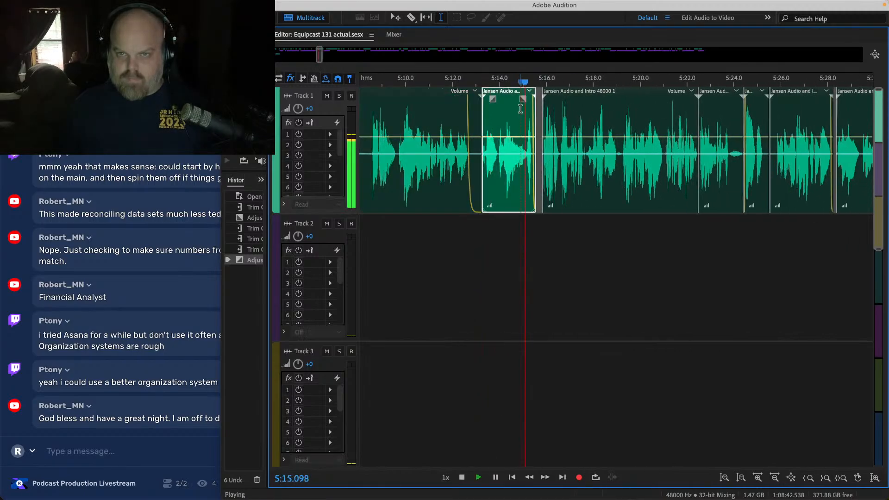
pyautogui.hscroll(4, 520, 109)
pyautogui.click(577, 114)
pyautogui.hscroll(3, 577, 113)
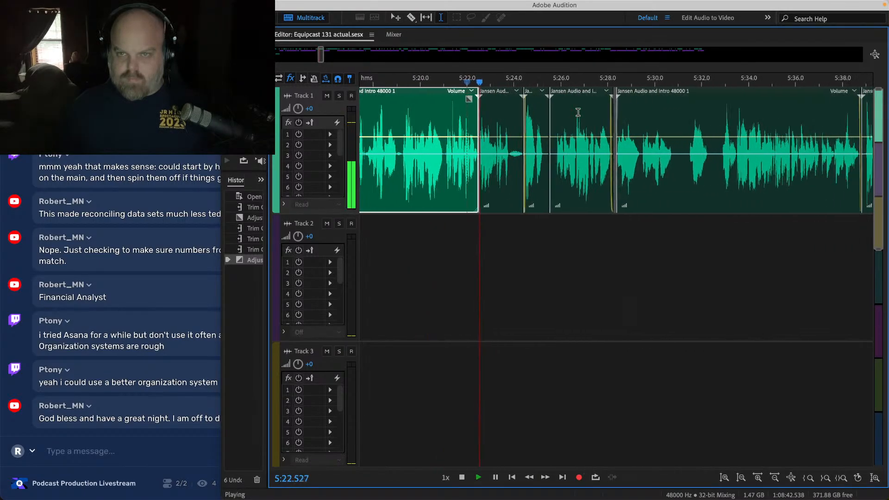
# Step: Add a short fade-out to the end of the Track 1 clip at about 5:22.5 and replay the join
pyautogui.scroll(3, 462, 113)
pyautogui.scroll(3, 464, 116)
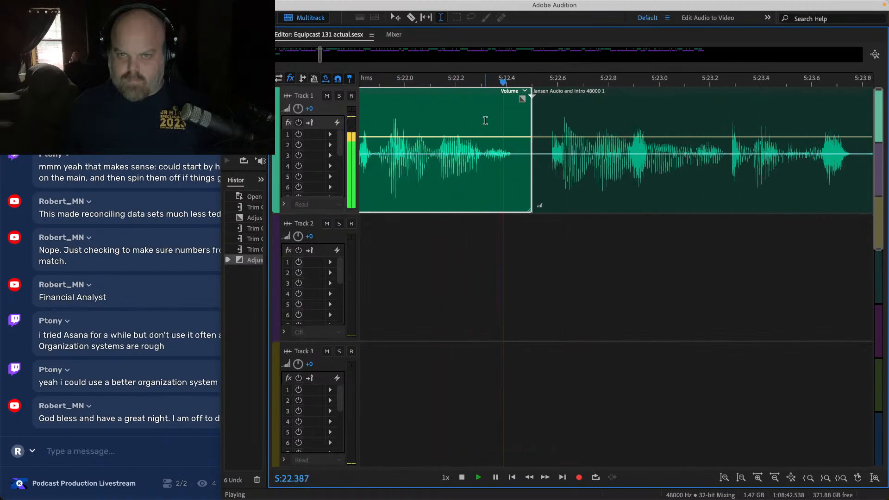
pyautogui.press('space')
pyautogui.moveTo(504, 159); pyautogui.dragTo(504, 159)
pyautogui.click(409, 119)
pyautogui.press('space')
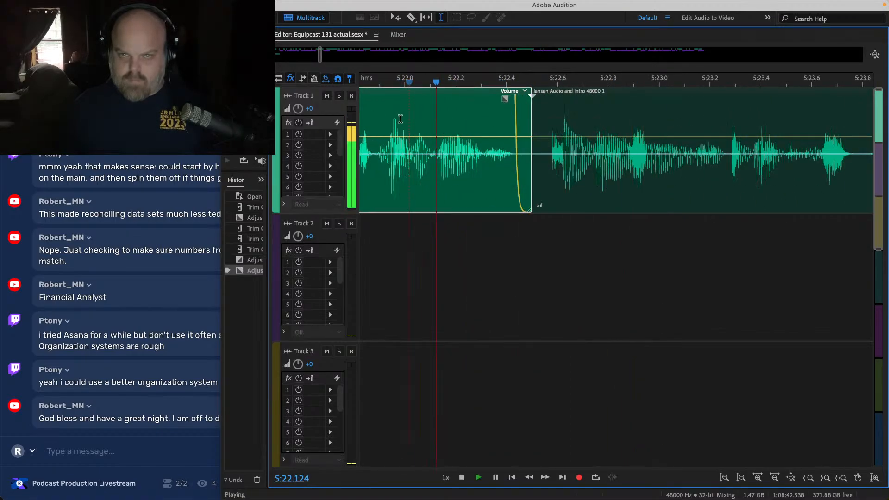
pyautogui.scroll(-3, 403, 119)
pyautogui.scroll(-3, 461, 114)
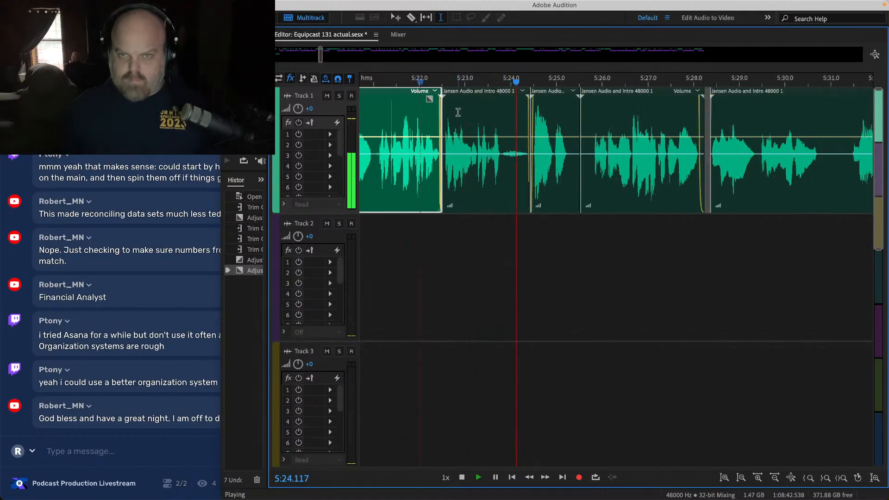
# Step: Play the Track 1 joins near 5:24 and 5:28, and add a short fade-in to the clip starting at about 5:28.4
pyautogui.click(511, 126)
pyautogui.hscroll(3, 513, 125)
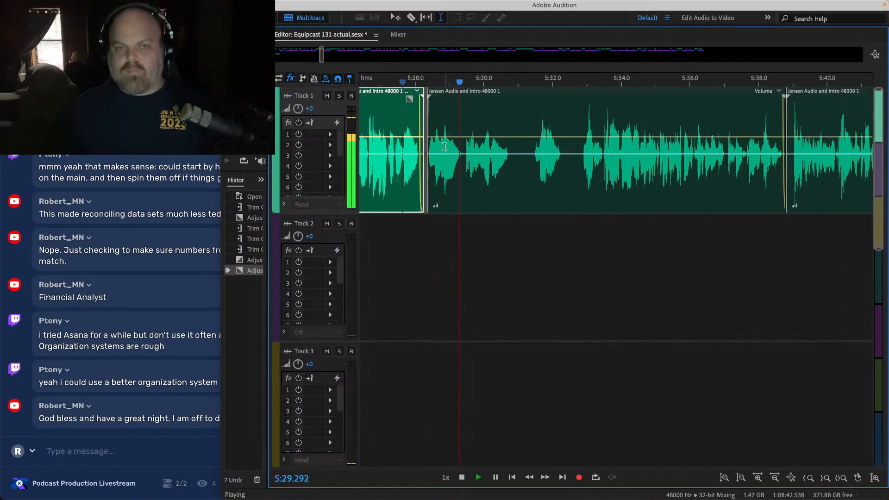
pyautogui.click(437, 103)
pyautogui.moveTo(438, 98); pyautogui.dragTo(442, 98)
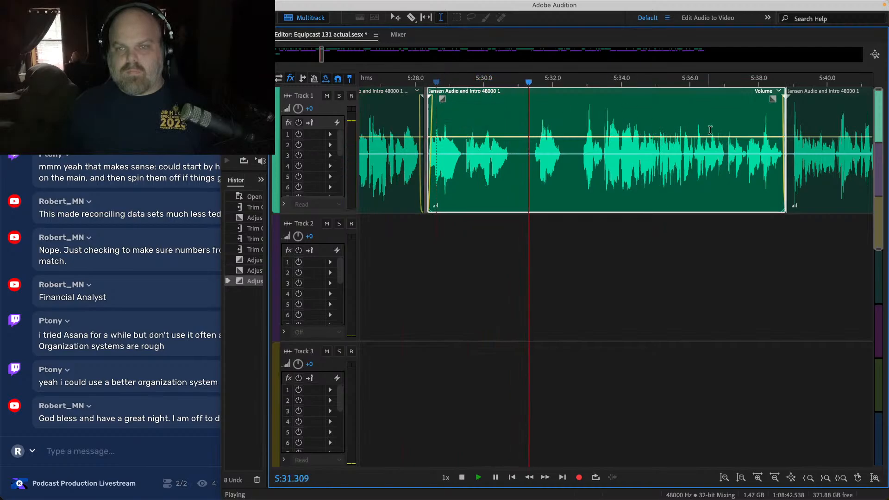
# Step: Play the Track 1 clip joins near 5:39, 5:44 and 5:47, and save the session
pyautogui.click(767, 119)
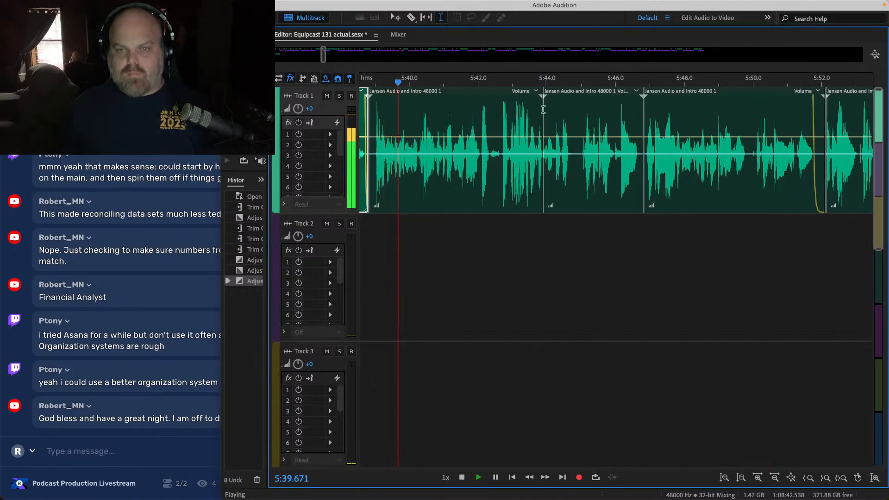
pyautogui.click(544, 109)
pyautogui.click(539, 109)
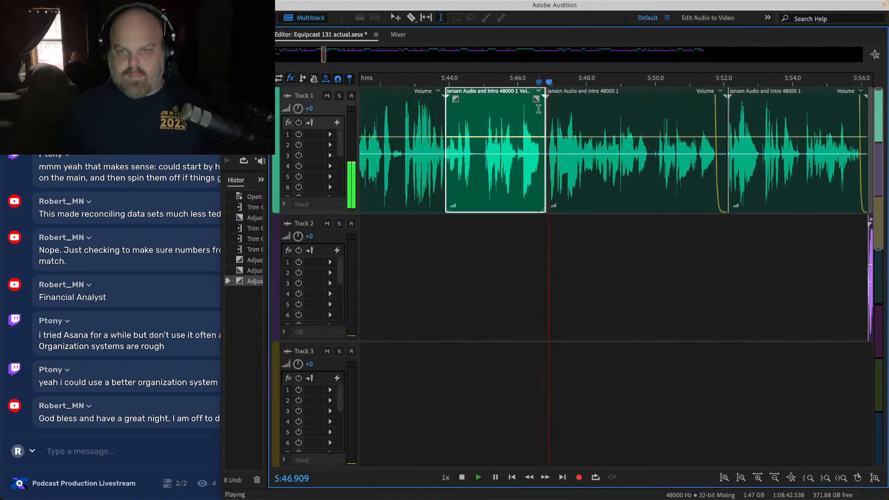
pyautogui.click(520, 115)
pyautogui.press('super+s')
pyautogui.hscroll(5, 516, 117)
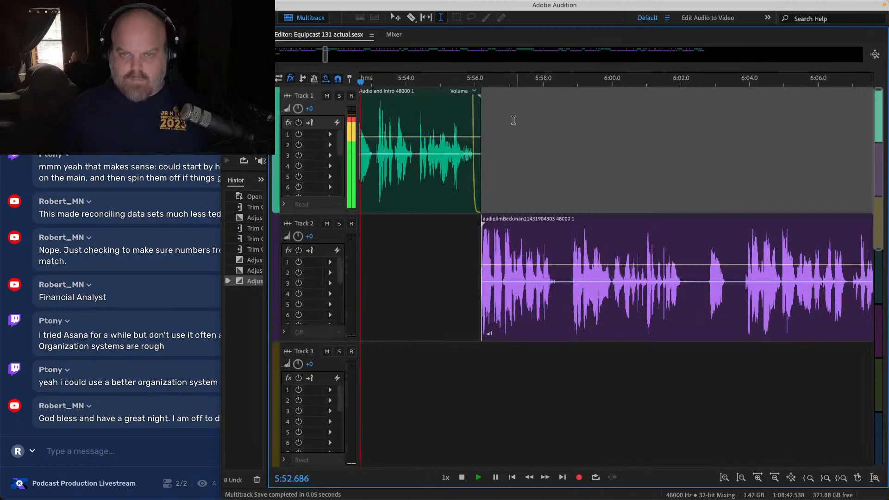
# Step: Play the handover from Track 1 to Track 2 near 5:56 and the short Track 1 interjection near 6:15
pyautogui.click(453, 108)
pyautogui.hscroll(3, 429, 181)
pyautogui.scroll(-1, 429, 180)
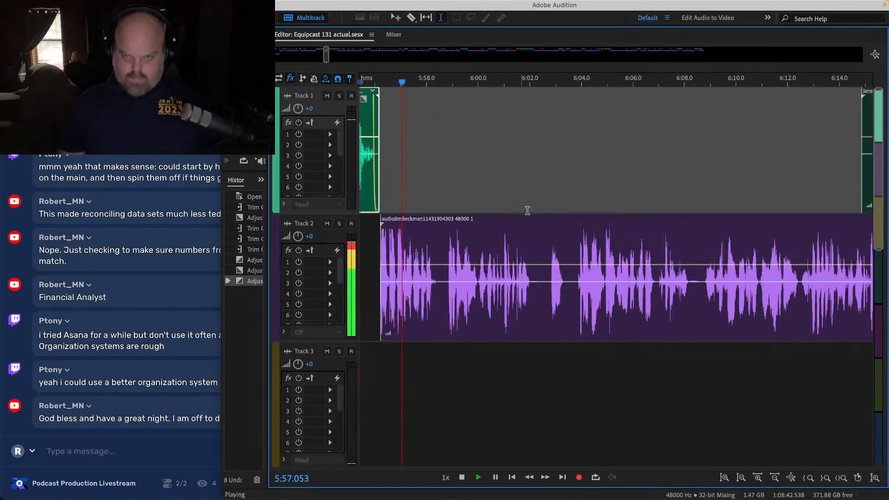
pyautogui.click(548, 181)
pyautogui.hscroll(5, 546, 181)
pyautogui.click(660, 151)
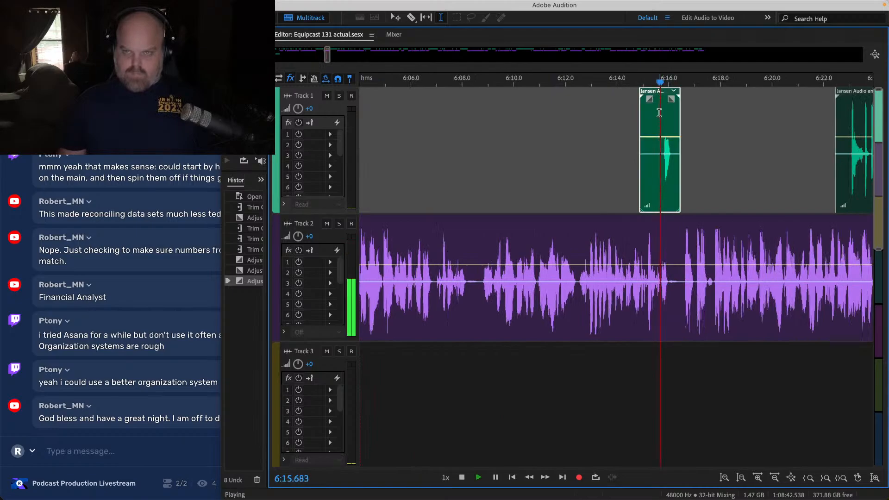
# Step: Play the Track 1 entry near 6:22.5 and the joins on both tracks near 6:29
pyautogui.hscroll(5, 660, 151)
pyautogui.click(630, 116)
pyautogui.hscroll(3, 633, 116)
pyautogui.hscroll(3, 633, 115)
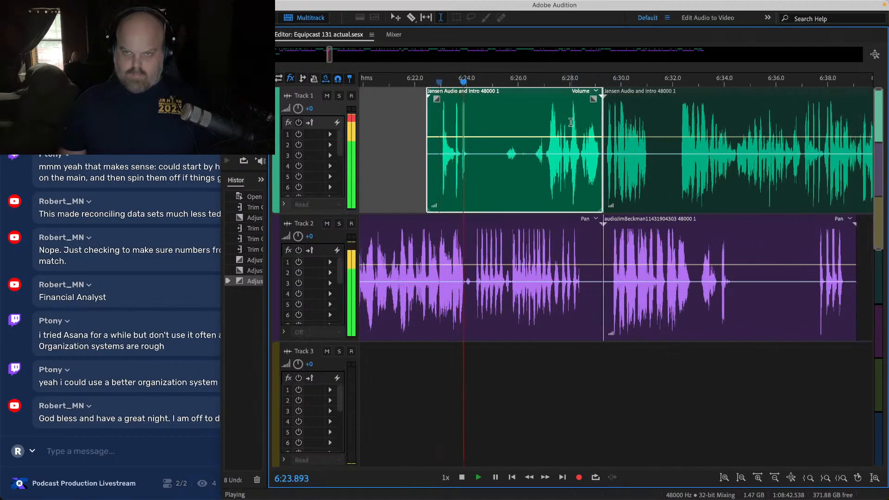
pyautogui.click(573, 115)
pyautogui.hscroll(3, 574, 116)
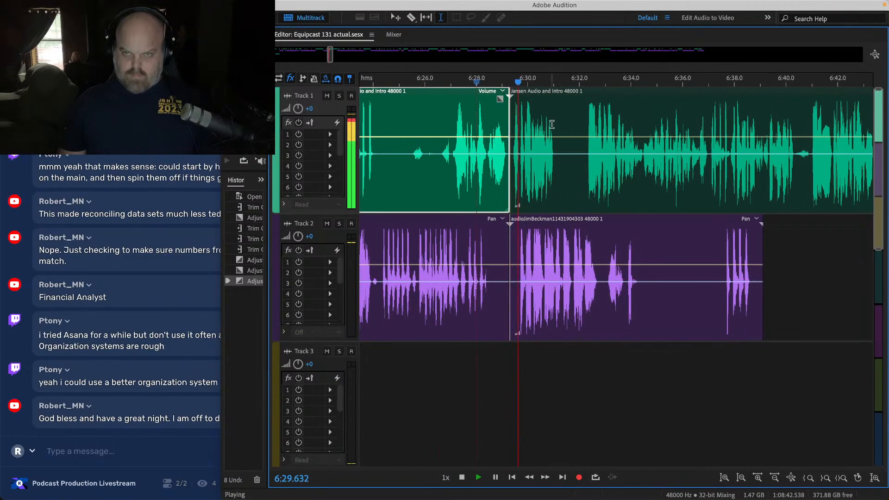
# Step: Delete the silent Track 2 section from about 6:28.65 to 6:29.65 and replay the passage
pyautogui.scroll(3, 521, 126)
pyautogui.click(459, 119)
pyautogui.scroll(3, 456, 119)
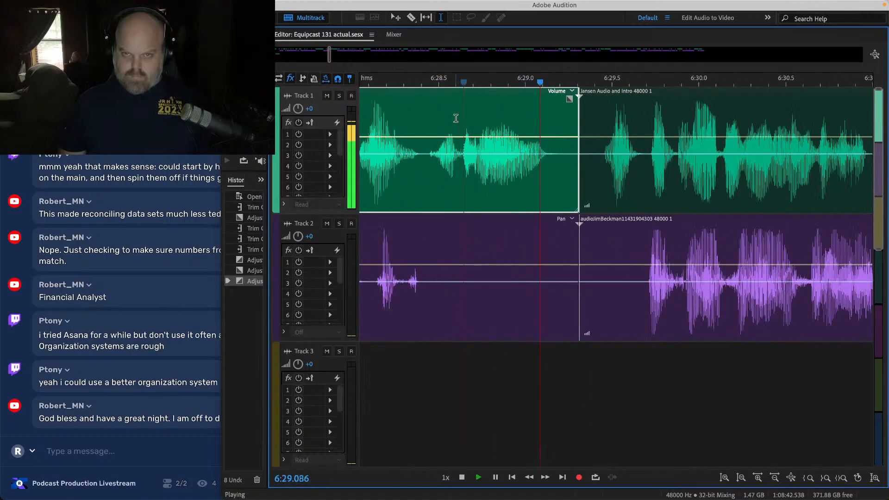
pyautogui.press('space')
pyautogui.moveTo(465, 253); pyautogui.dragTo(641, 253)
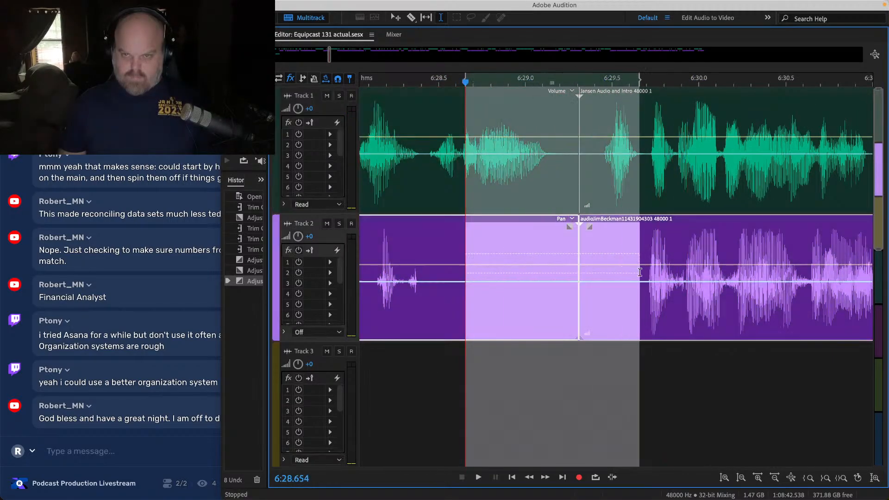
pyautogui.press('Delete')
pyautogui.click(491, 112)
pyautogui.press('space')
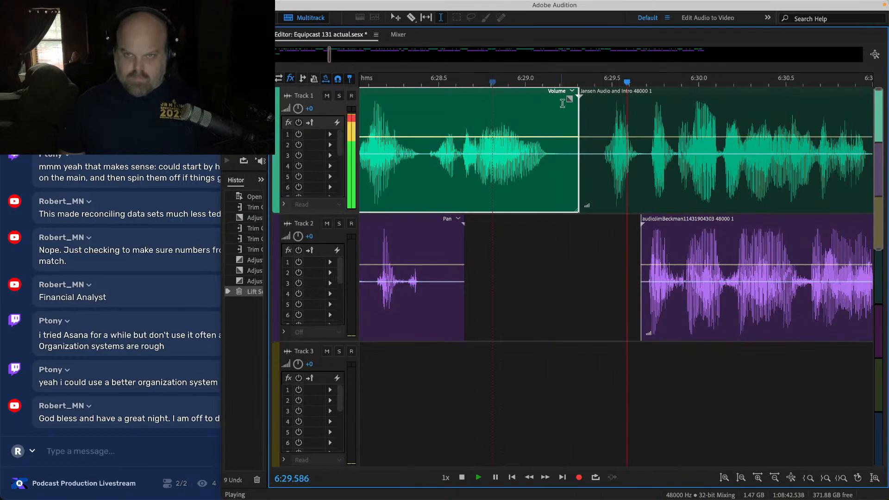
# Step: Fade out the Track 1 clip ending near 6:29.3, fade in the clip that follows it, and save the session after replaying
pyautogui.moveTo(570, 98); pyautogui.dragTo(532, 143)
pyautogui.scroll(-4, 493, 116)
pyautogui.click(540, 113)
pyautogui.press('space')
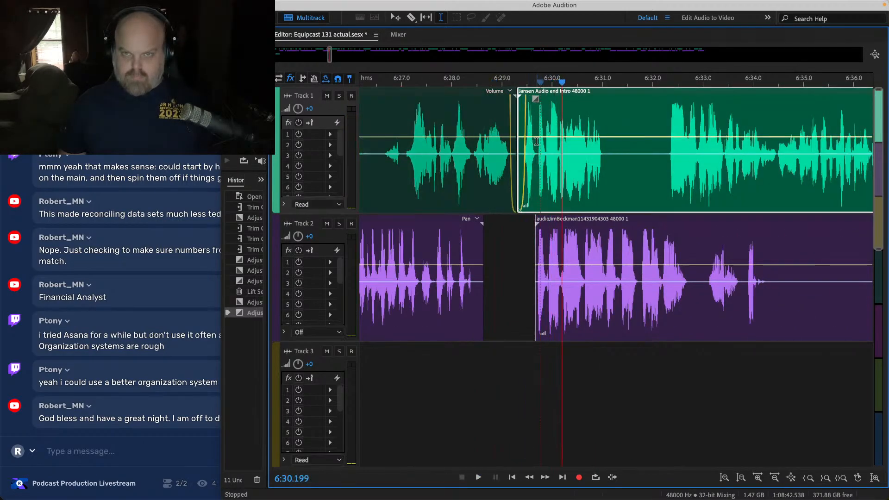
pyautogui.click(475, 107)
pyautogui.press('space')
pyautogui.scroll(-6, 524, 139)
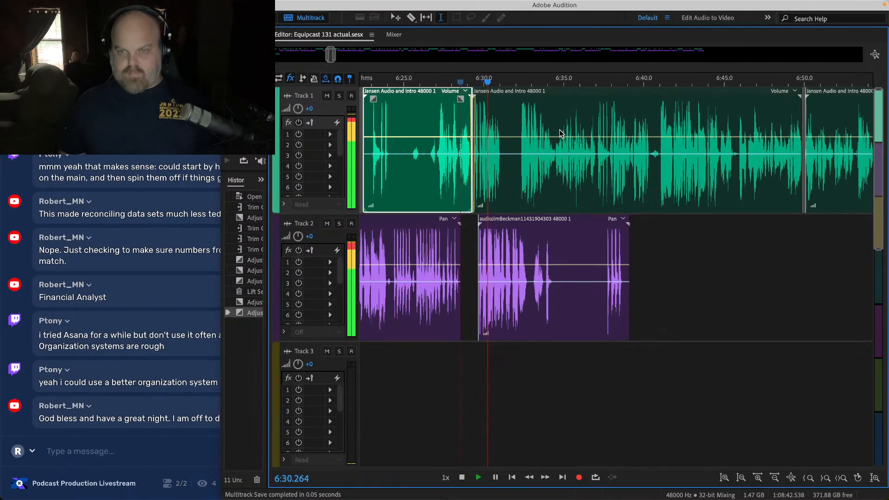
pyautogui.hotkey('ctrl', 's')
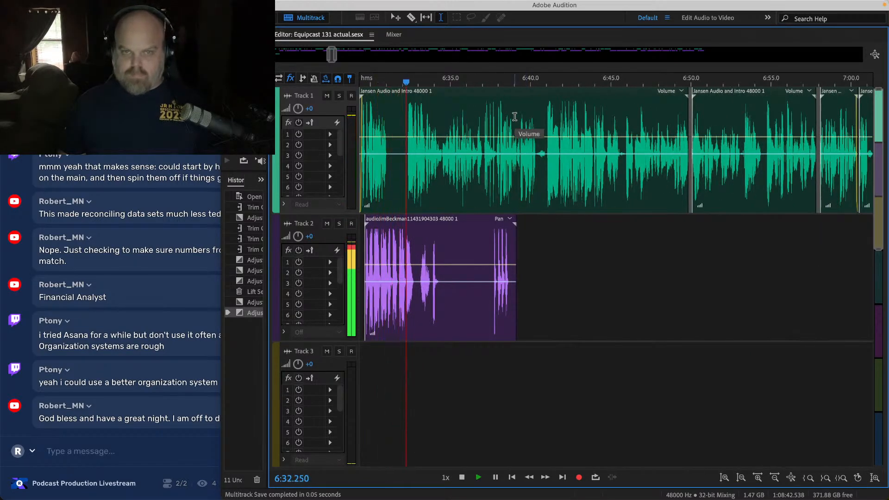
# Step: Play the Track 1 clip joins near 6:50 and 6:58
pyautogui.hscroll(3, 515, 116)
pyautogui.press('space')
pyautogui.click(600, 119)
pyautogui.press('space')
pyautogui.hscroll(4, 599, 119)
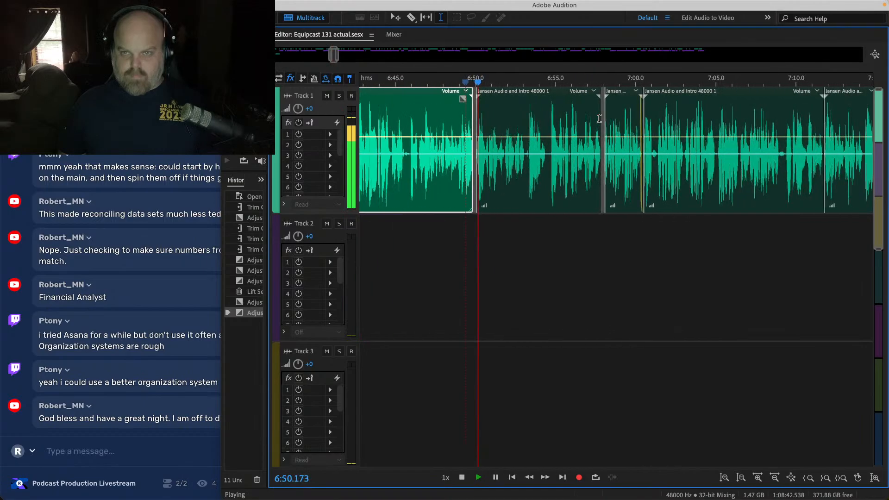
pyautogui.hscroll(2, 599, 119)
pyautogui.click(544, 109)
pyautogui.hscroll(4, 543, 109)
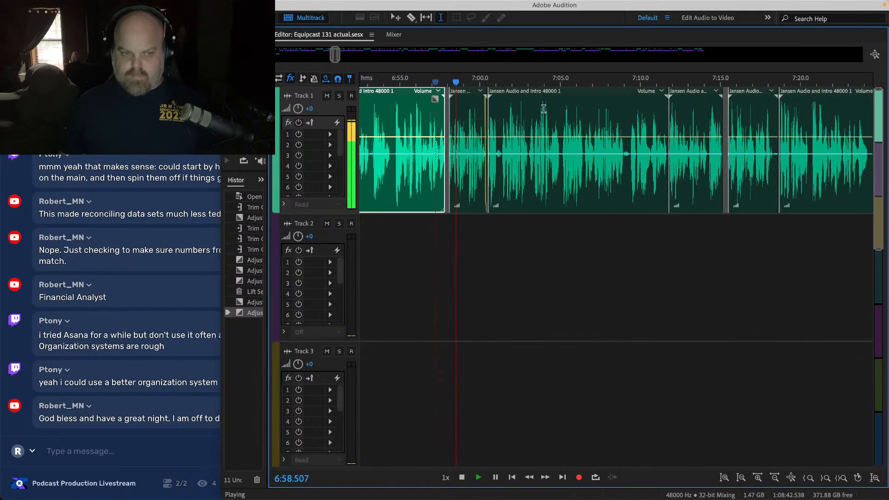
# Step: Add a short fade-in to the start of the Track 1 clip at about 6:58.1 and save the session
pyautogui.scroll(3, 480, 111)
pyautogui.click(404, 110)
pyautogui.scroll(4, 403, 110)
pyautogui.scroll(3, 488, 112)
pyautogui.hscroll(2, 481, 119)
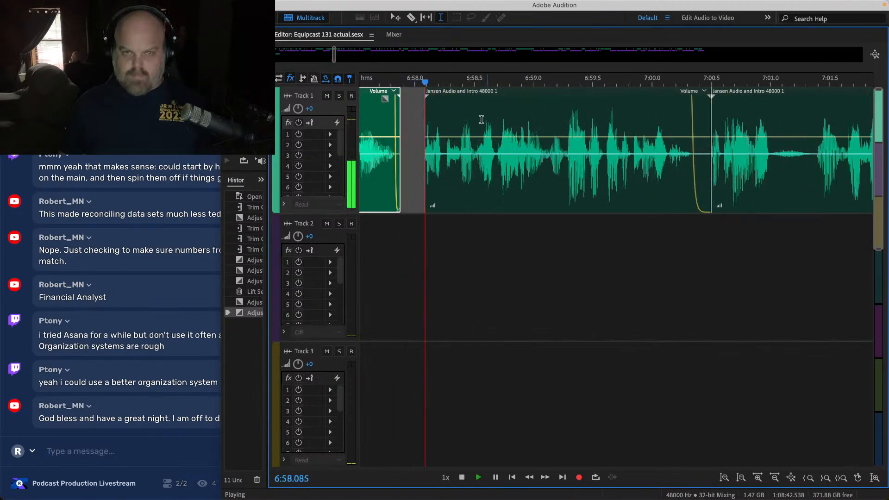
pyautogui.click(444, 107)
pyautogui.press('space')
pyautogui.moveTo(436, 99); pyautogui.dragTo(444, 100)
pyautogui.press('space')
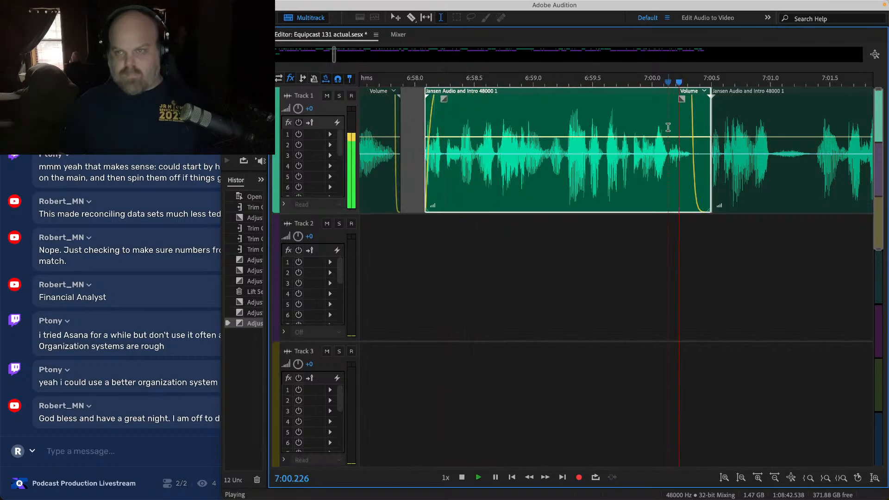
pyautogui.scroll(-8, 671, 134)
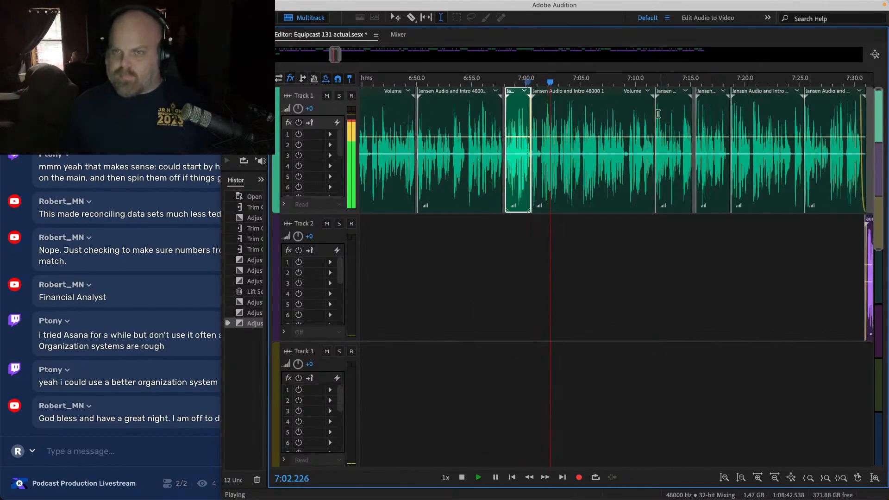
pyautogui.scroll(3, 657, 114)
pyautogui.hotkey('ctrl', 's')
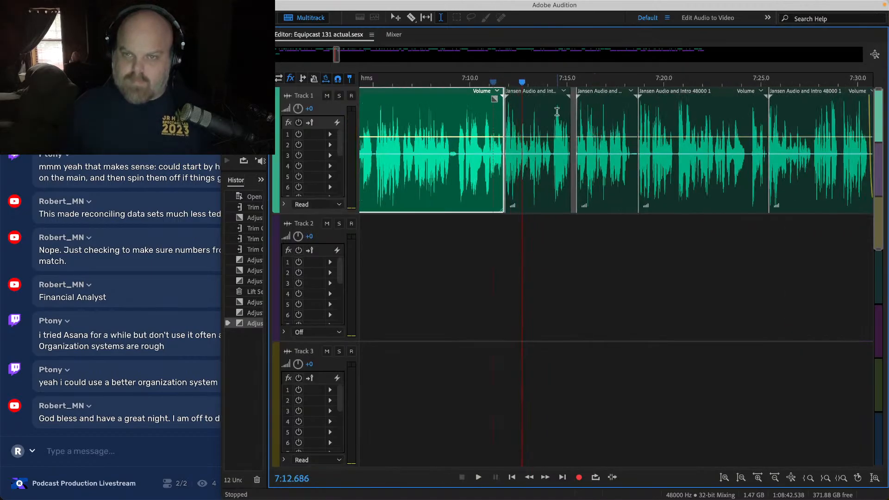
# Step: Play the Track 1 clip joins near 7:15, 7:18 and 7:25, and the handover to Track 2 near 7:31
pyautogui.click(557, 112)
pyautogui.press('space')
pyautogui.hscroll(3, 560, 118)
pyautogui.click(490, 115)
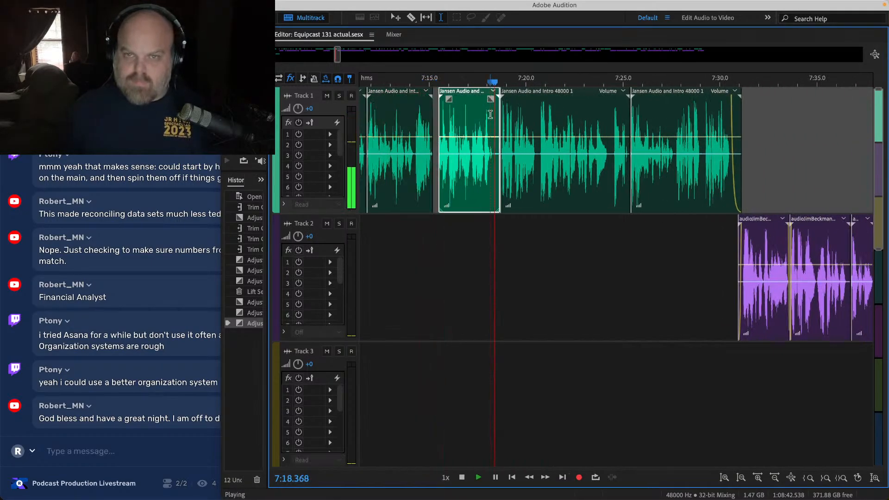
pyautogui.hscroll(3, 490, 115)
pyautogui.click(557, 112)
pyautogui.hscroll(5, 557, 112)
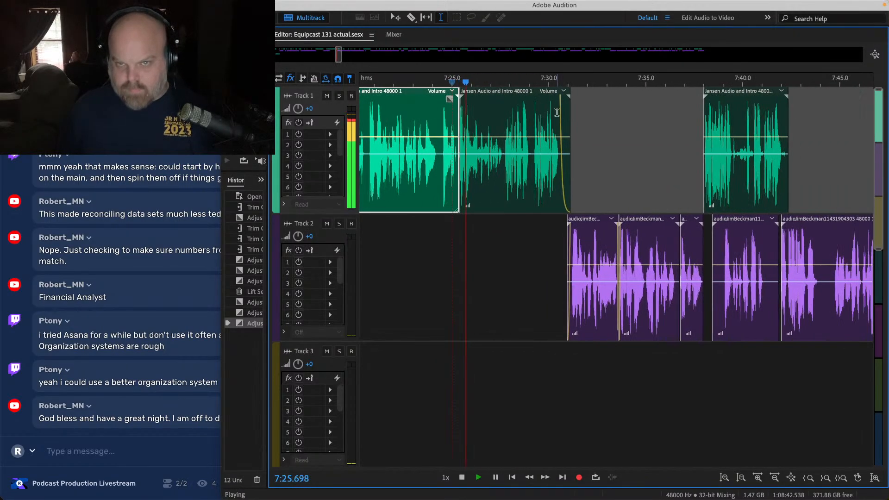
pyautogui.click(556, 113)
pyautogui.hscroll(4, 555, 113)
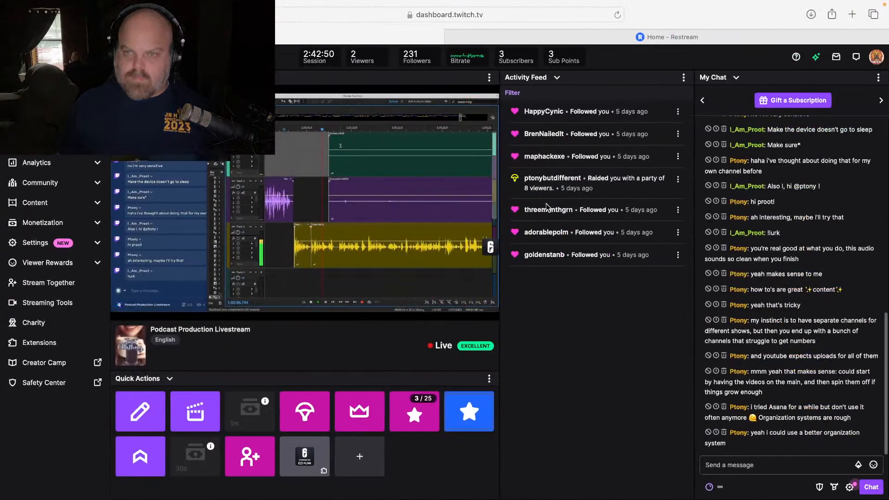
# Step: Switch from the Twitch dashboard back to the Adobe Audition session and view the clips from about 7:38 to 7:50
pyautogui.hotkey('ctrl', 'Left')
pyautogui.hotkey('ctrl', 'Left')
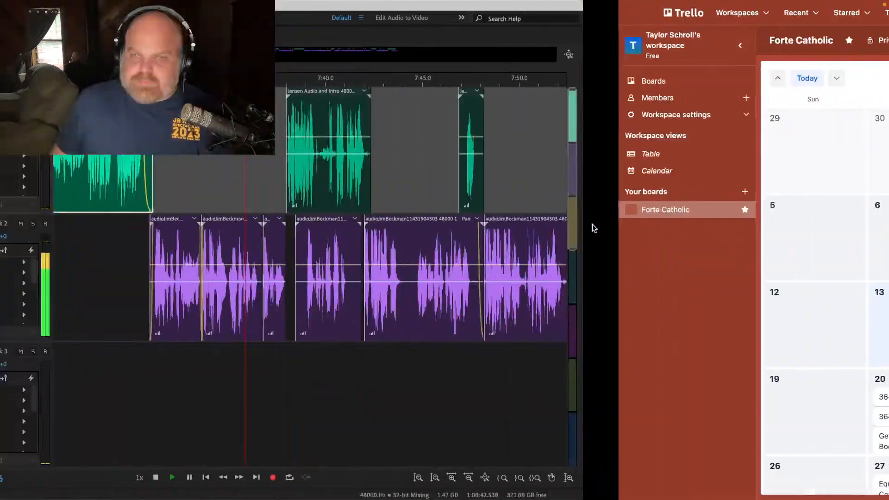
pyautogui.hscroll(3, 613, 157)
pyautogui.scroll(3, 549, 159)
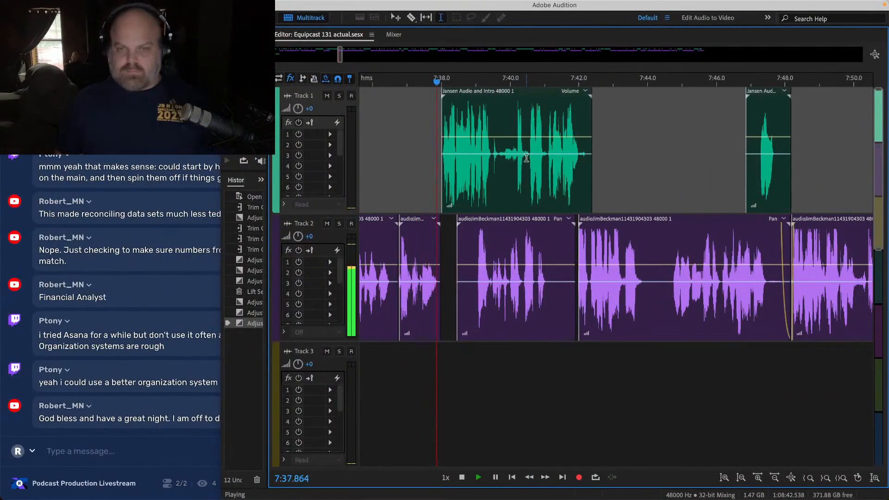
# Step: Save the session while playing the overlap near 7:42 and the short Track 1 interjection near 7:47
pyautogui.click(555, 112)
pyautogui.hscroll(3, 551, 121)
pyautogui.hotkey('ctrl', 's')
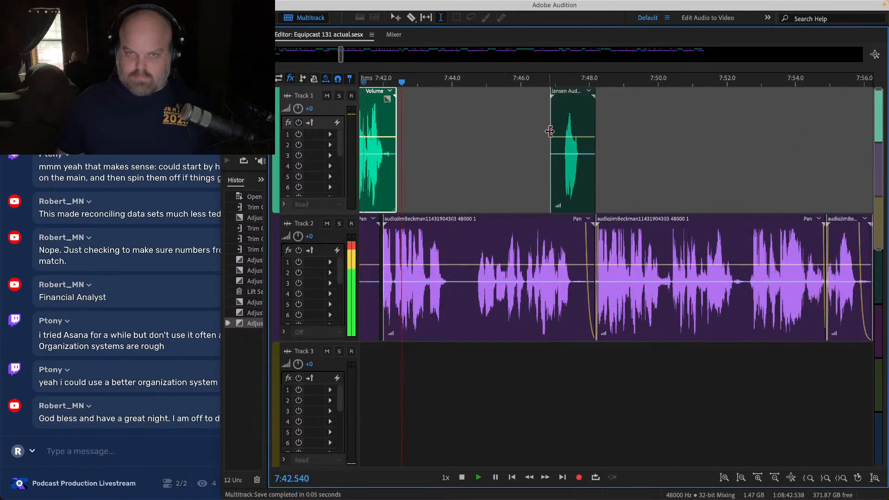
pyautogui.press('space')
pyautogui.click(557, 116)
pyautogui.press('space')
pyautogui.hscroll(5, 559, 115)
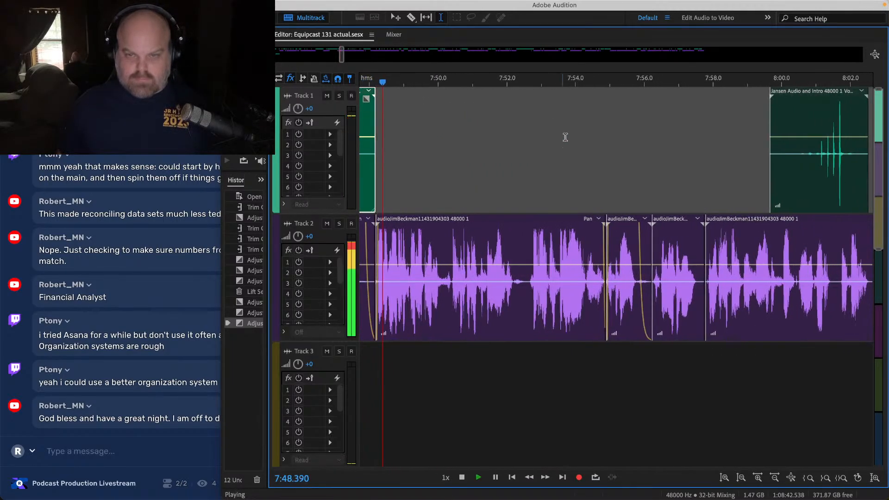
# Step: Play the Track 2 clip joins between 7:55 and 7:58 and near 8:10, and the handover to Track 1 near 8:11.5
pyautogui.click(588, 140)
pyautogui.hscroll(5, 523, 166)
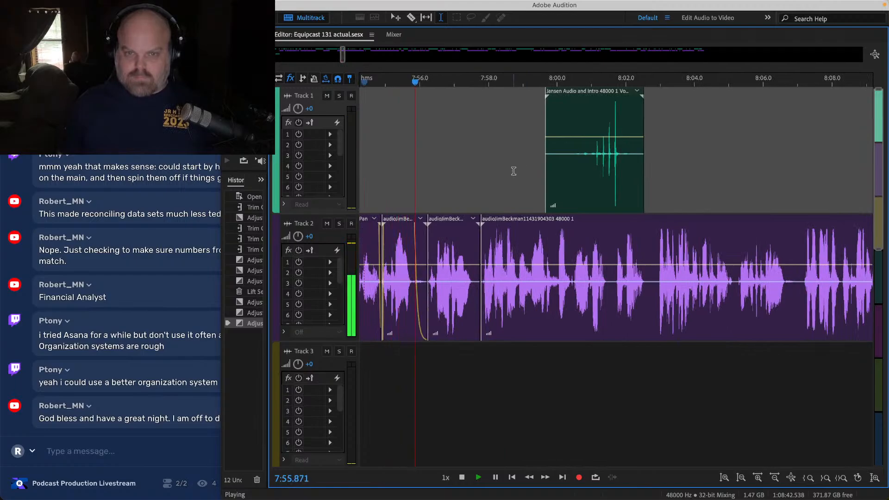
pyautogui.hscroll(1, 465, 142)
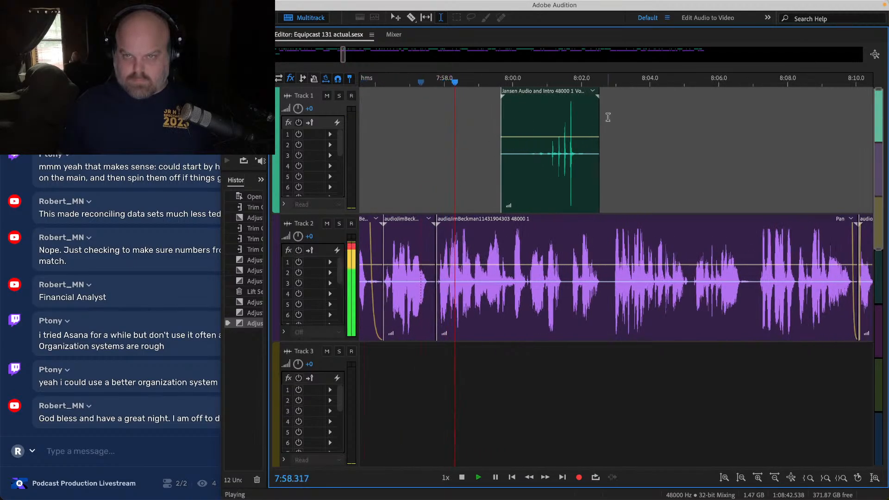
pyautogui.press('space')
pyautogui.hscroll(8, 821, 146)
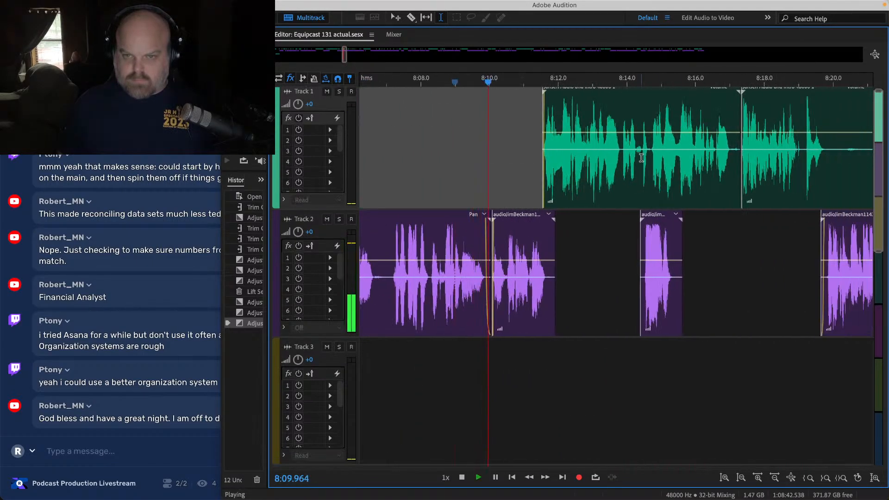
pyautogui.hscroll(3, 530, 135)
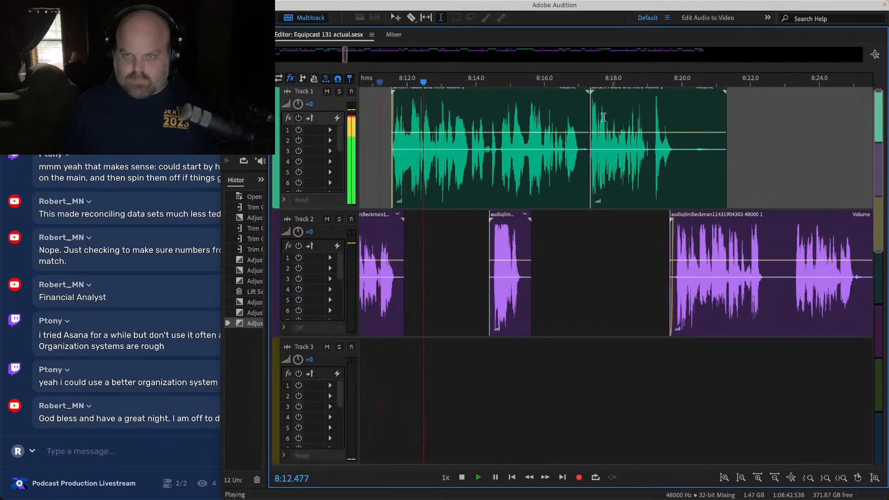
# Step: Play the Track 1 join near 8:17, the overlap near 8:20, and the Track 2 joins near 8:26 and 8:32
pyautogui.click(584, 108)
pyautogui.hscroll(2, 580, 108)
pyautogui.click(585, 110)
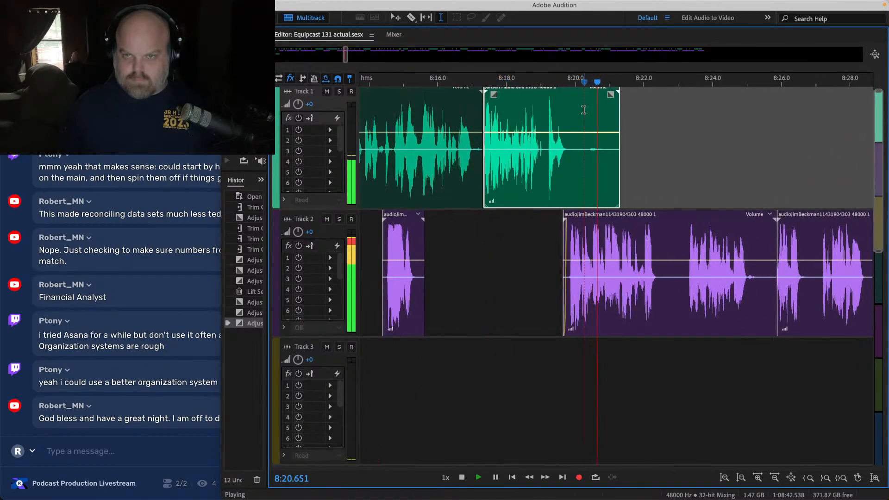
pyautogui.hscroll(5, 581, 109)
pyautogui.click(508, 139)
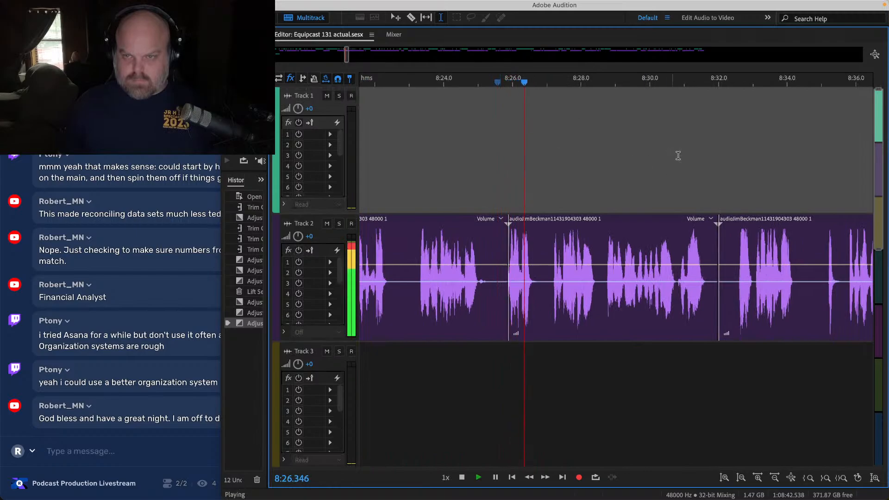
pyautogui.hscroll(5, 667, 160)
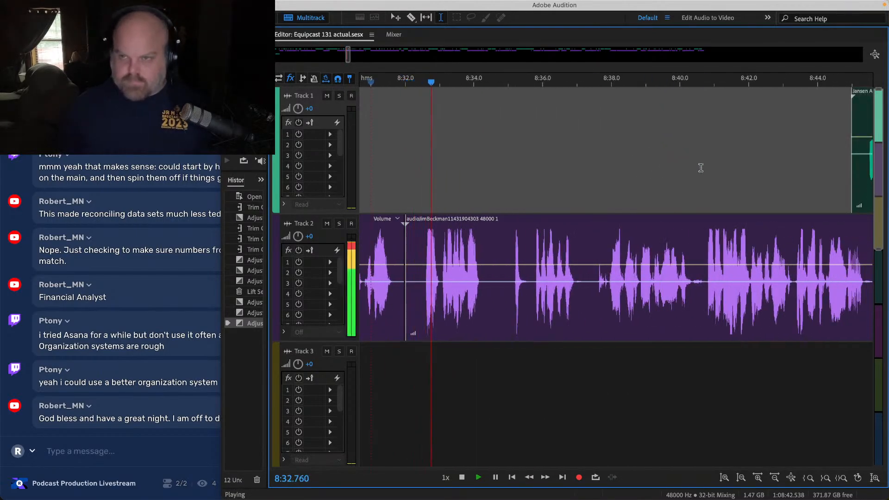
# Step: Play the short Track 1 clips near 8:45, 8:50 and 9:00.5 against the running Track 2 audio
pyautogui.hscroll(3, 700, 166)
pyautogui.click(678, 121)
pyautogui.hscroll(6, 663, 125)
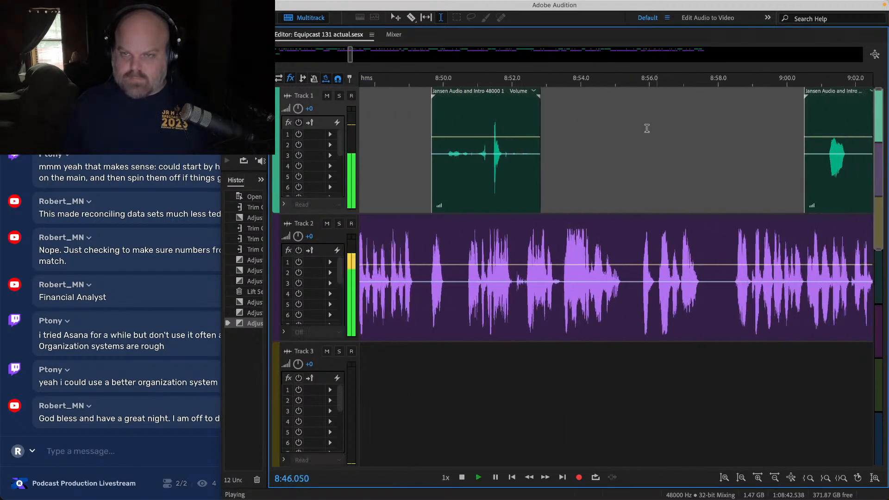
pyautogui.click(444, 111)
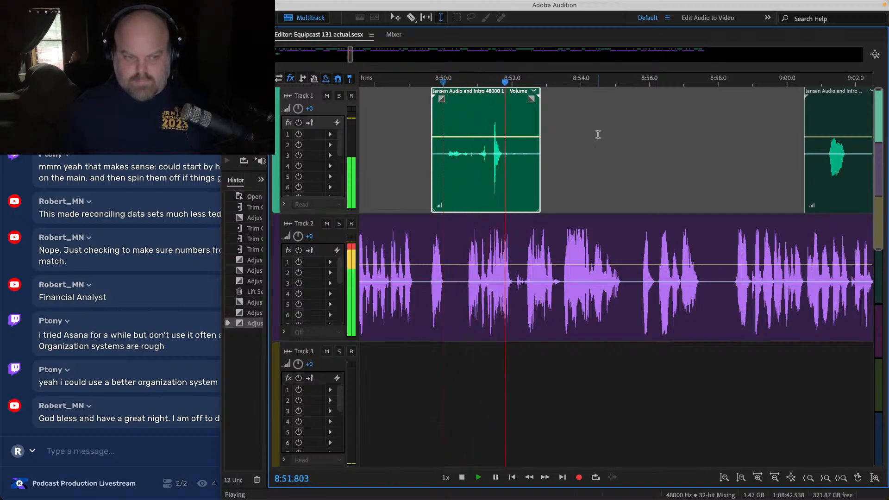
pyautogui.click(805, 132)
pyautogui.hscroll(5, 808, 129)
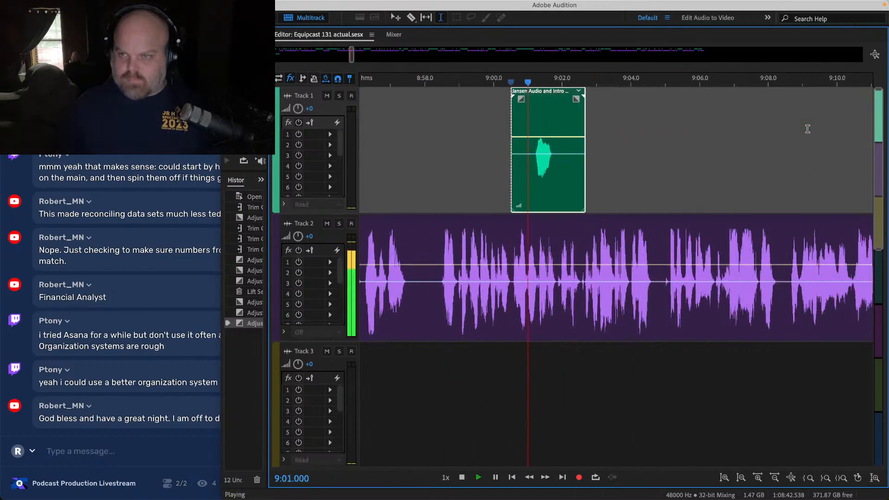
# Step: Play the Track 1 interjection near 9:22 and the gap between the Track 2 clips near 9:25
pyautogui.hscroll(5, 649, 158)
pyautogui.hscroll(4, 785, 144)
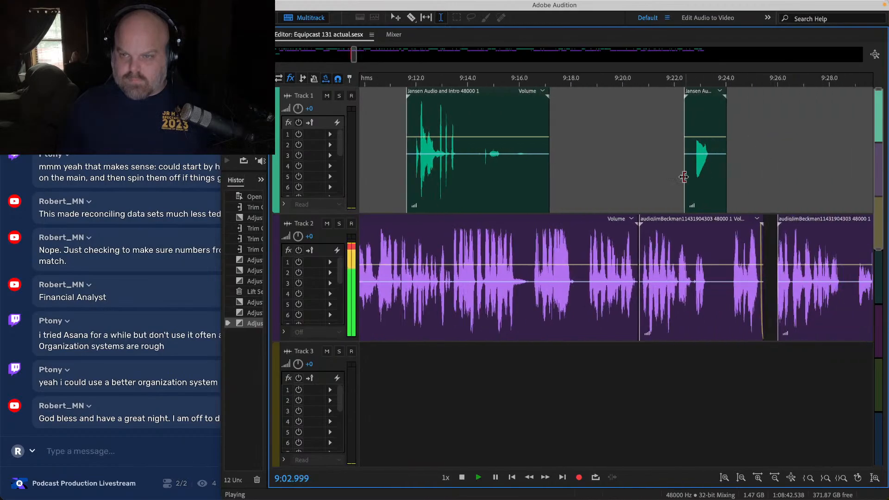
pyautogui.click(631, 147)
pyautogui.hscroll(3, 630, 146)
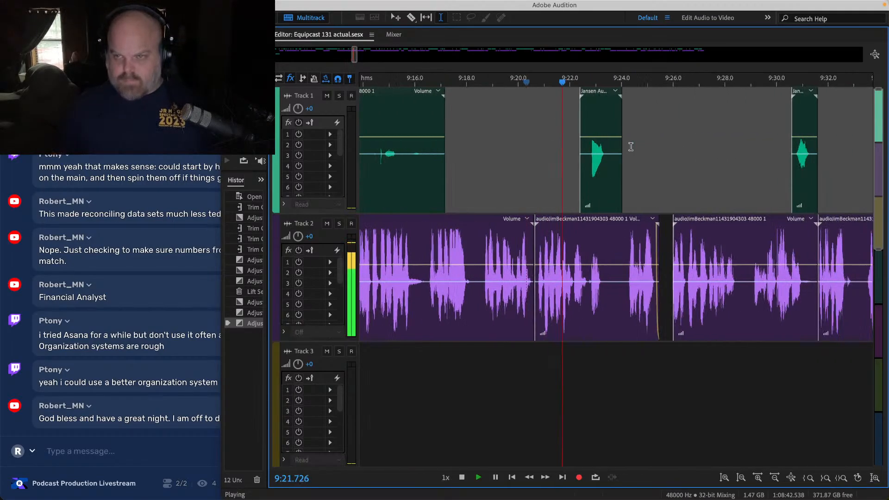
pyautogui.click(585, 168)
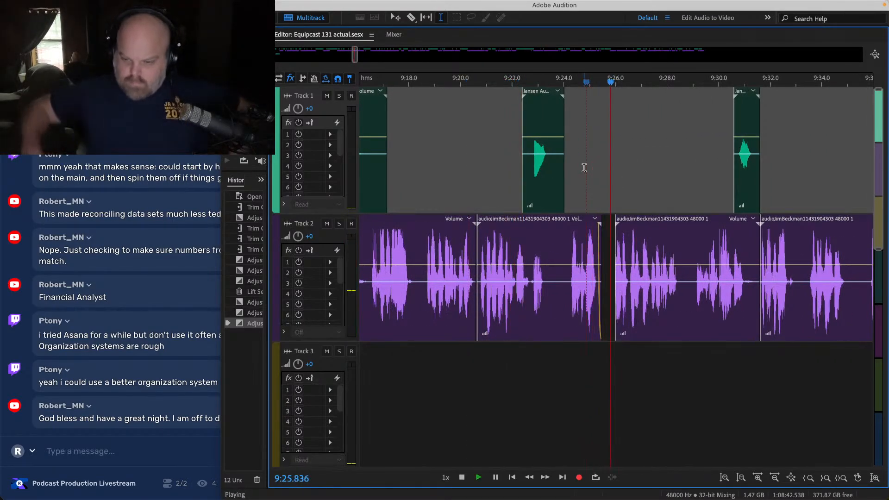
# Step: Play the Track 1 interjection and Track 2 join near 9:31, and the Track 2 join near 9:49
pyautogui.hscroll(4, 584, 167)
pyautogui.press('space')
pyautogui.click(528, 112)
pyautogui.press('space')
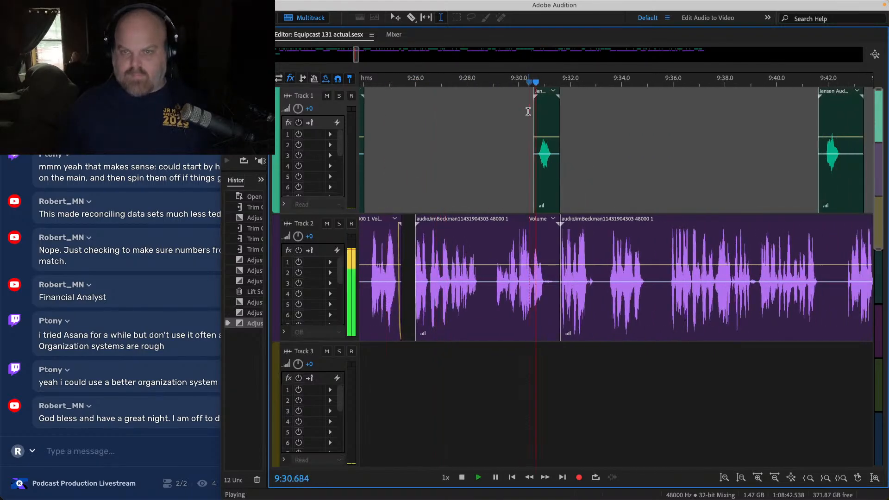
pyautogui.click(761, 124)
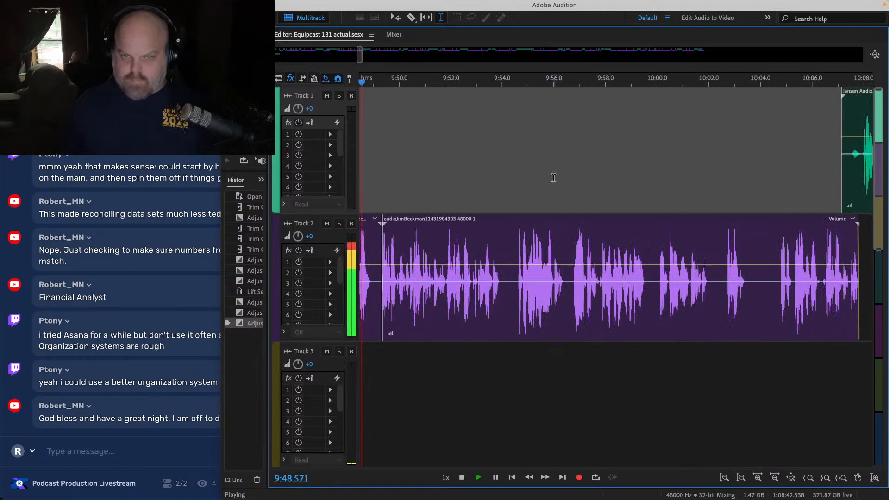
# Step: Save the session and play the overlap between the Track 1 interjection and Track 2 near 10:07
pyautogui.press('super+s')
pyautogui.hscroll(3, 554, 178)
pyautogui.press('space')
pyautogui.click(778, 132)
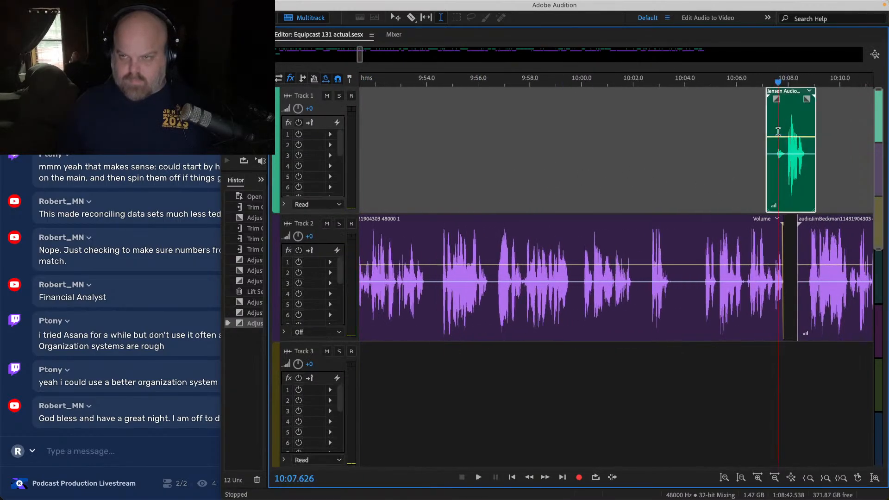
pyautogui.press('space')
pyautogui.hscroll(4, 778, 132)
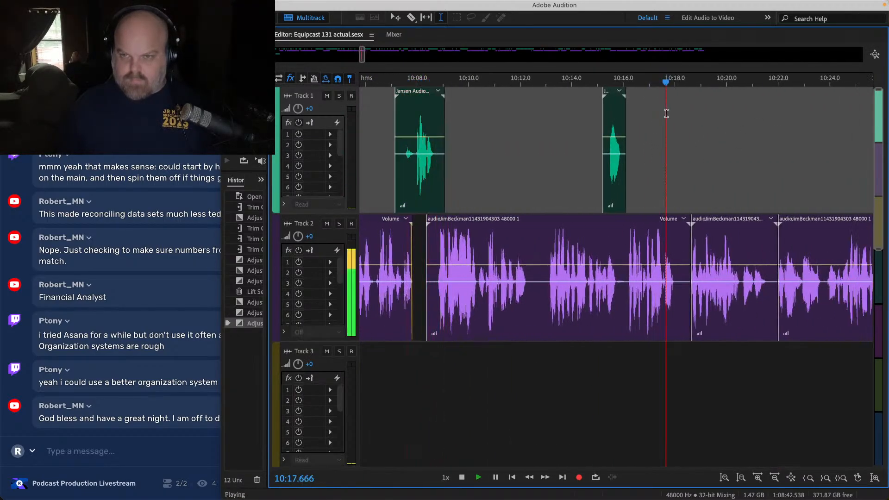
# Step: Play the Track 2 clip joins near 10:22 and between 10:28 and 10:33, and the handover to Track 1 near 10:34.8
pyautogui.hscroll(5, 653, 124)
pyautogui.click(522, 145)
pyautogui.hscroll(3, 522, 144)
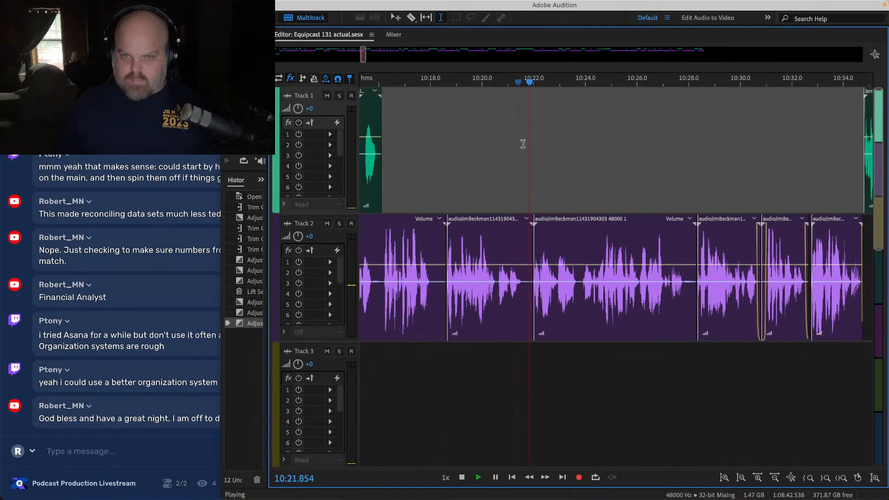
pyautogui.click(574, 163)
pyautogui.hscroll(3, 574, 164)
pyautogui.click(496, 163)
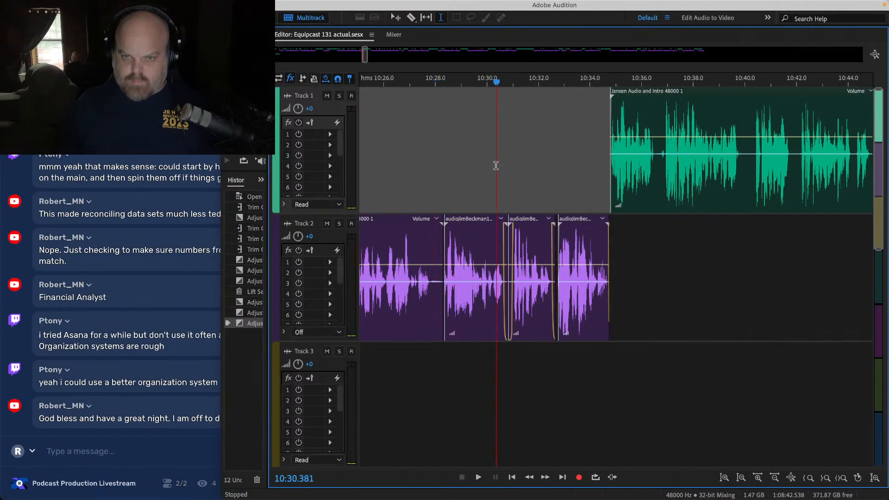
pyautogui.hscroll(2, 495, 164)
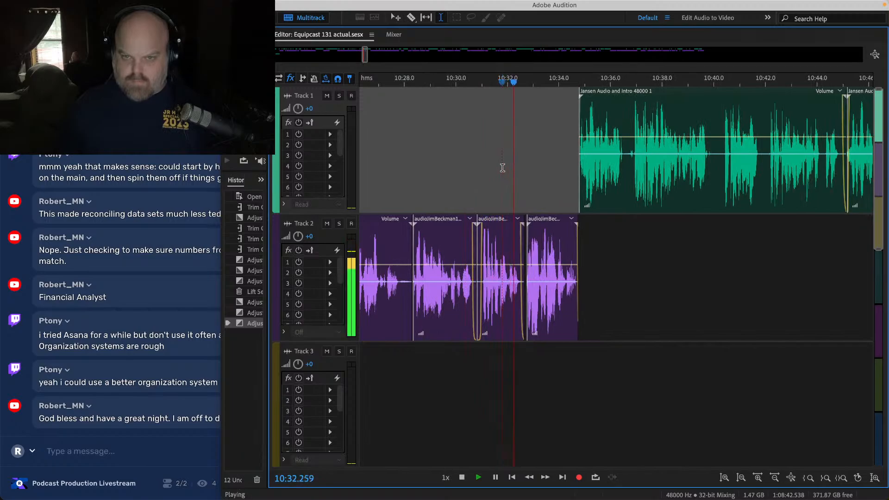
pyautogui.hscroll(1, 503, 168)
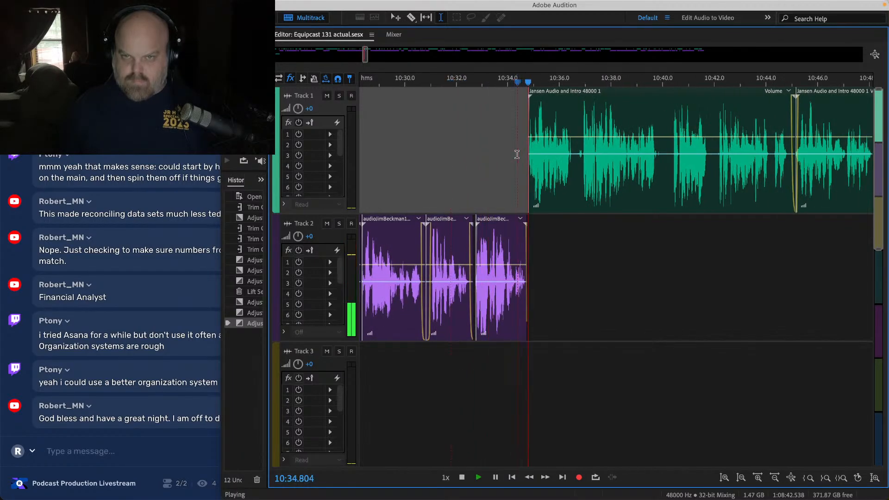
# Step: Save the session and play the Track 1 join near 10:45 and the short Track 2 interjection near 10:48
pyautogui.hotkey('ctrl', 's')
pyautogui.hscroll(4, 589, 143)
pyautogui.press('space')
pyautogui.click(579, 114)
pyautogui.hscroll(2, 578, 114)
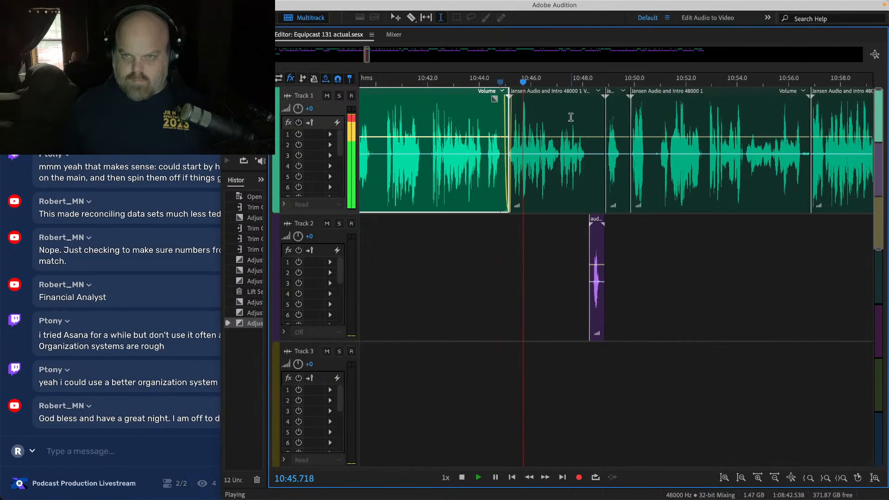
pyautogui.click(574, 114)
pyautogui.hscroll(3, 578, 109)
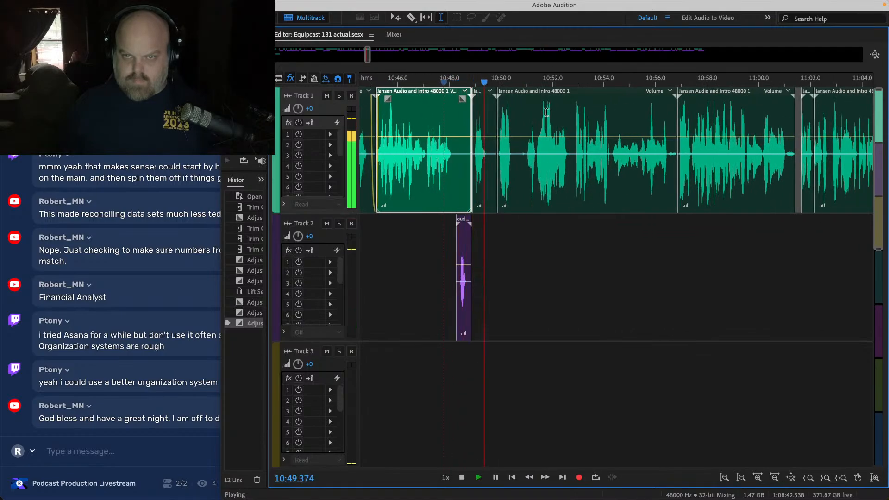
# Step: Play the Track 1 clip join near 10:57 and the gap between clips near 11:01
pyautogui.hscroll(3, 546, 112)
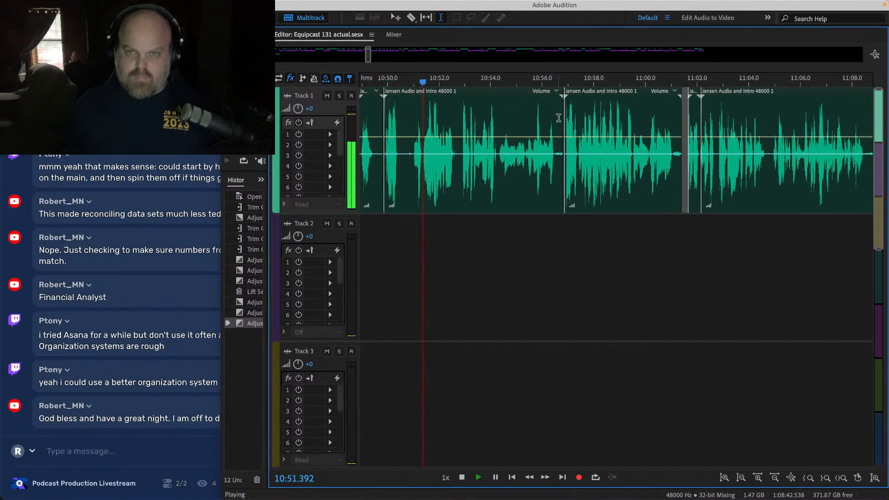
pyautogui.click(558, 117)
pyautogui.hscroll(4, 546, 116)
pyautogui.click(535, 112)
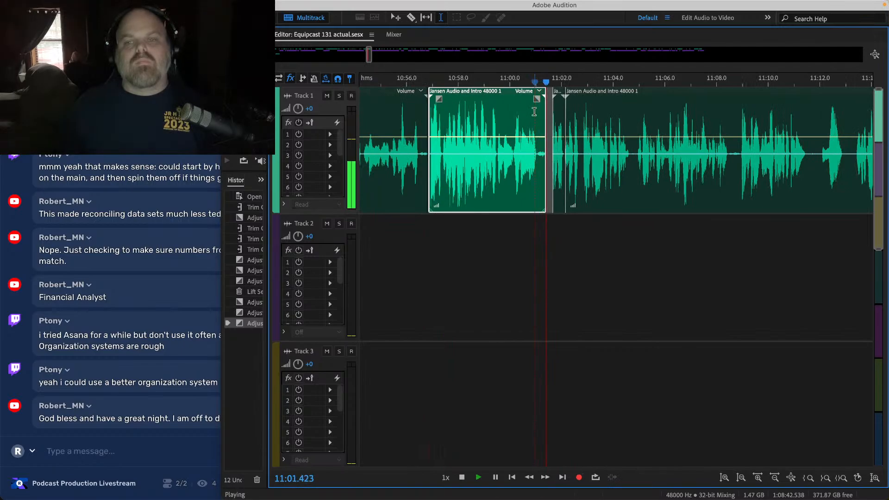
# Step: Play the handover from Track 1 to Track 2 near 11:24.5 and the Track 2 gap near 11:43
pyautogui.hscroll(2, 534, 112)
pyautogui.hscroll(6, 512, 123)
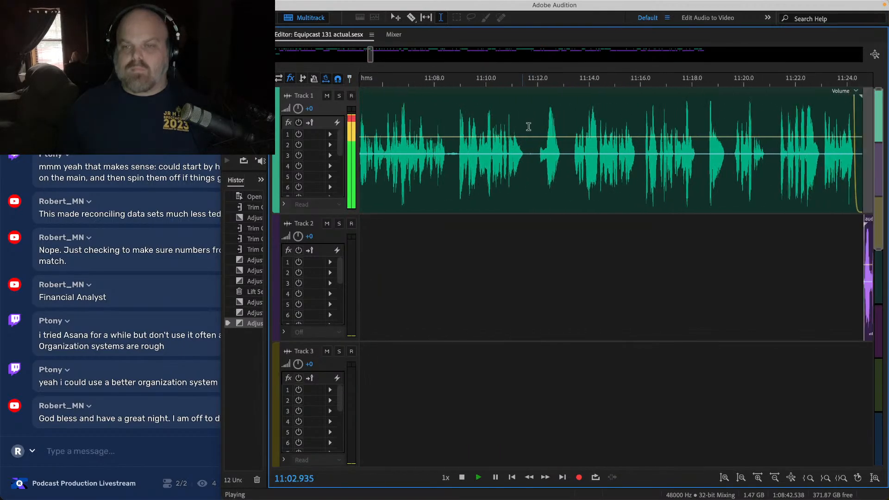
pyautogui.click(769, 115)
pyautogui.hscroll(6, 829, 120)
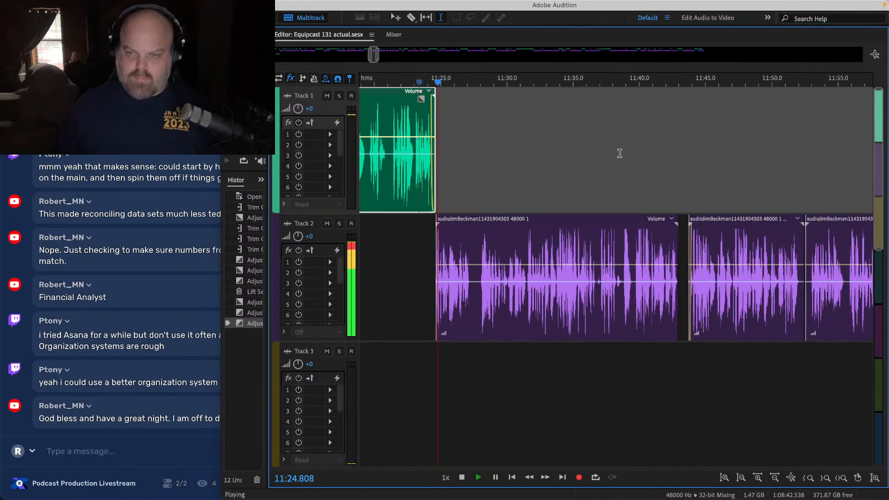
pyautogui.hscroll(6, 548, 153)
pyautogui.click(540, 140)
pyautogui.hscroll(5, 540, 139)
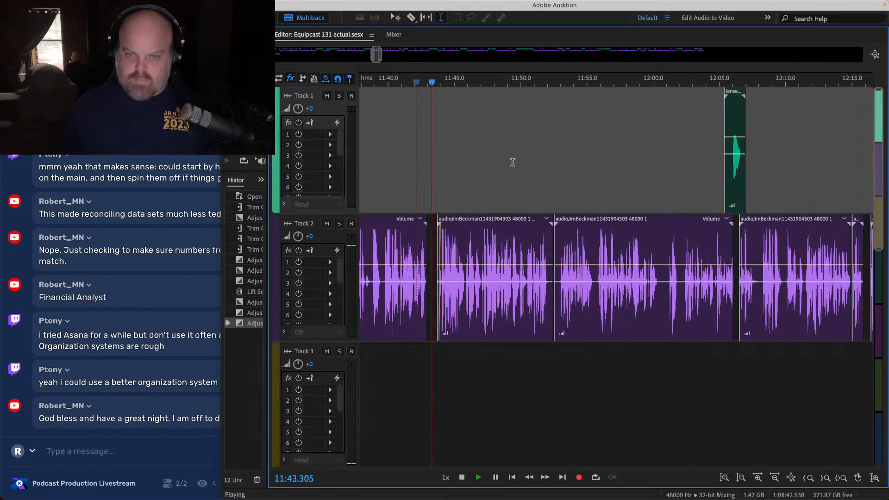
# Step: Play the Track 2 join near 11:52 and the Track 1 interjection overlapping Track 2 near 12:05
pyautogui.click(544, 146)
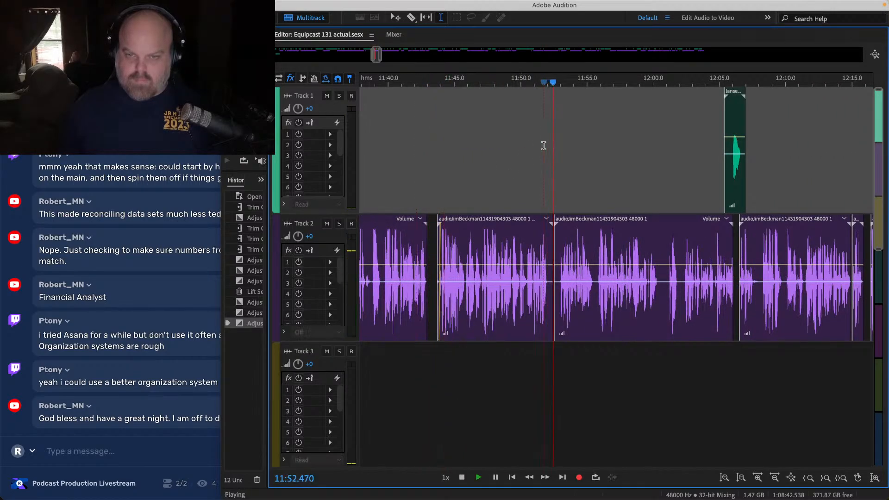
pyautogui.hscroll(6, 544, 145)
pyautogui.click(596, 139)
pyautogui.hscroll(6, 595, 121)
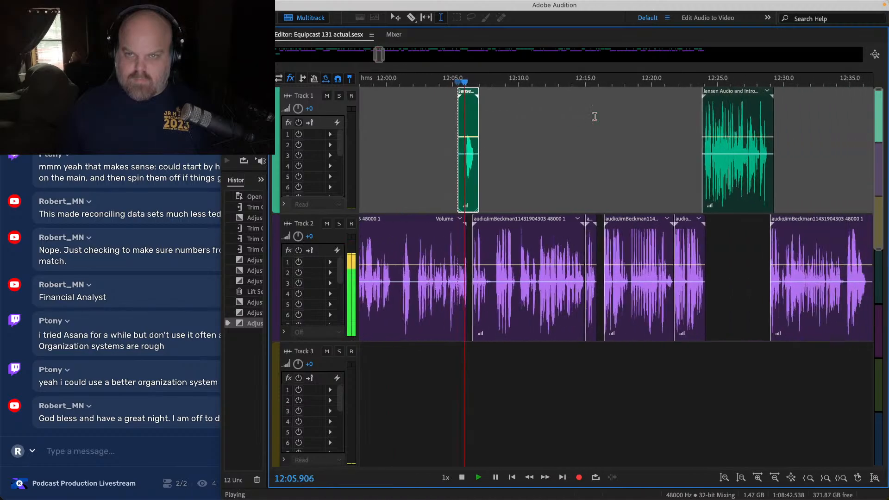
# Step: Add a short fade-out to the brief Track 2 clip that ends at about 12:15.9
pyautogui.click(585, 149)
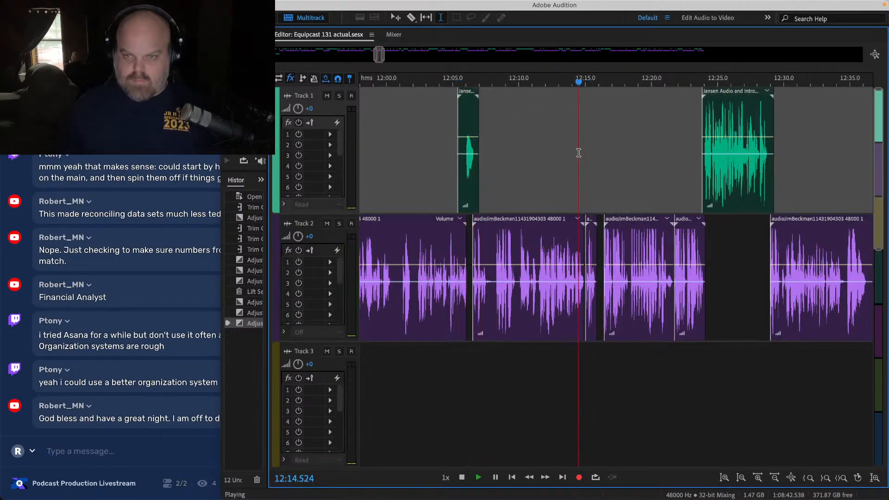
pyautogui.hscroll(3, 578, 153)
pyautogui.hscroll(2, 574, 155)
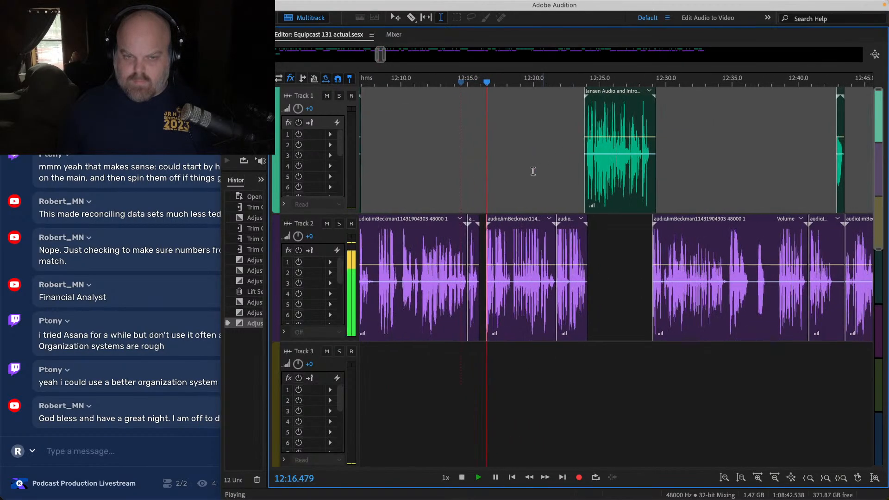
pyautogui.scroll(5, 461, 200)
pyautogui.press('space')
pyautogui.scroll(4, 545, 228)
pyautogui.click(537, 234)
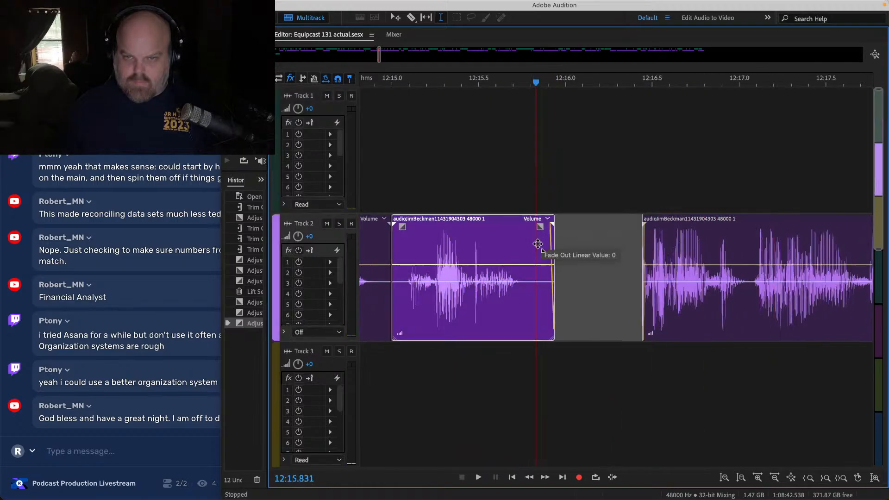
pyautogui.moveTo(538, 244); pyautogui.dragTo(524, 265)
# Step: Add a short fade-in to the Track 2 clip starting at about 12:16.4, and save the session
pyautogui.click(451, 166)
pyautogui.press('space')
pyautogui.scroll(-5, 451, 165)
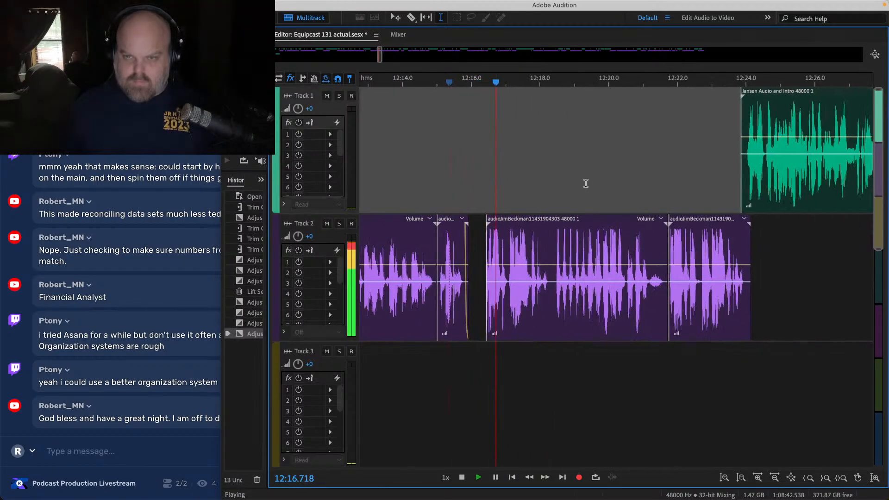
pyautogui.hscroll(2, 575, 176)
pyautogui.click(430, 228)
pyautogui.moveTo(436, 228); pyautogui.dragTo(430, 228)
pyautogui.click(421, 193)
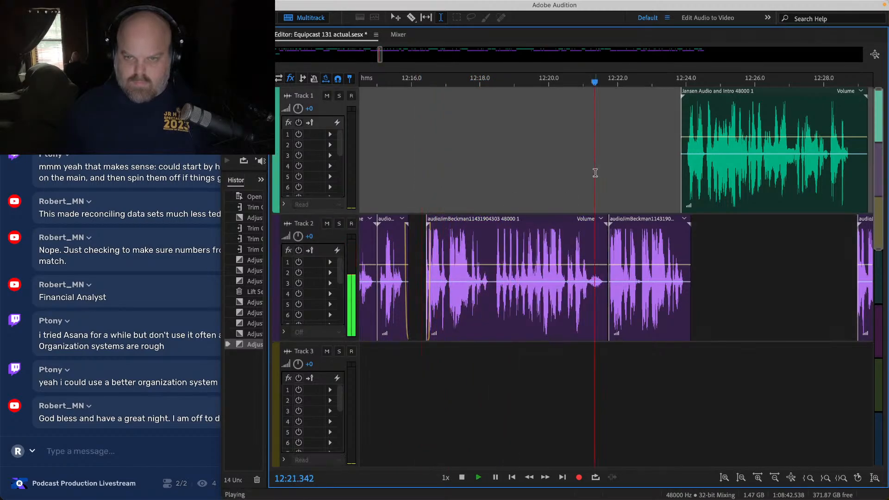
pyautogui.hscroll(8, 454, 142)
pyautogui.hotkey('ctrl', 's')
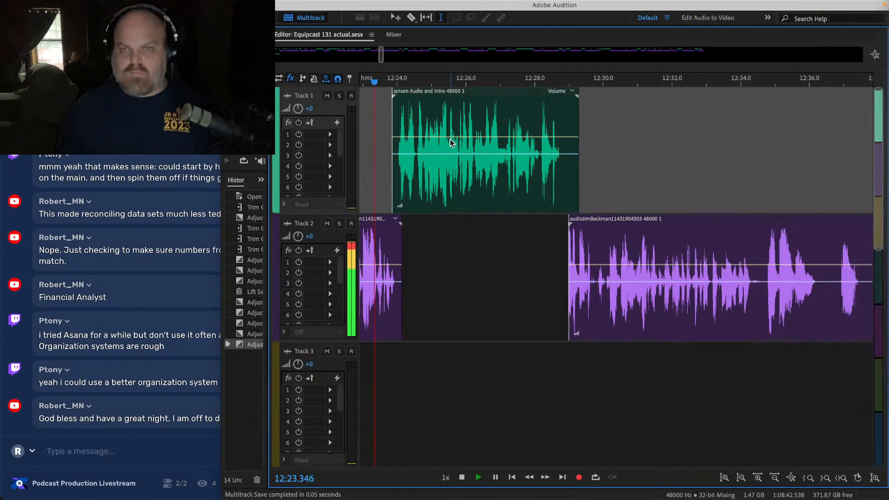
# Step: Play across the speaker handoff at about 12:29 and the Track 2 cut at about 12:41, and save the session
pyautogui.click(548, 110)
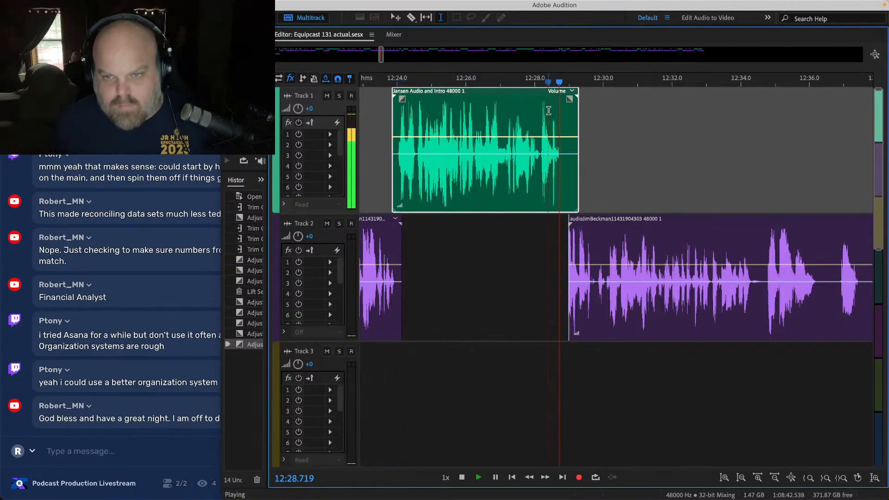
pyautogui.hscroll(10, 569, 132)
pyautogui.click(662, 160)
pyautogui.hscroll(8, 649, 153)
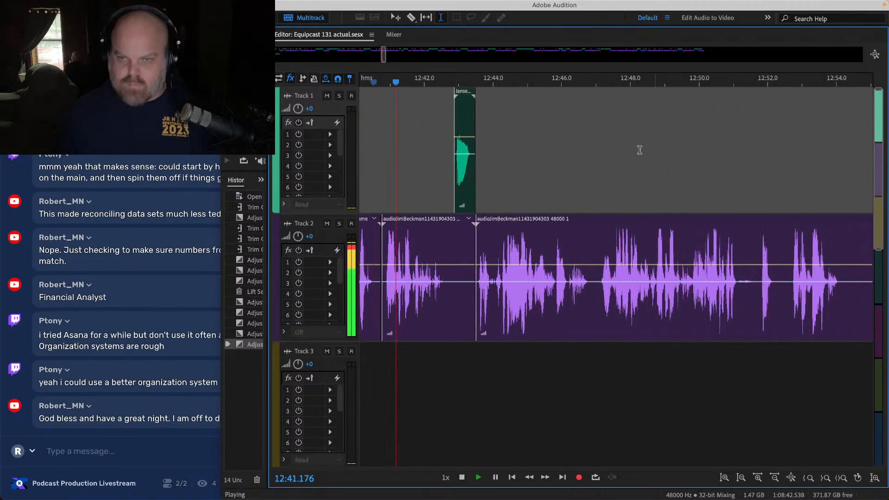
pyautogui.hotkey('ctrl', 's')
# Step: Listen to the Track 2 edits around the gap at about 13:05 and the cut at about 13:10
pyautogui.scroll(-10, 490, 148)
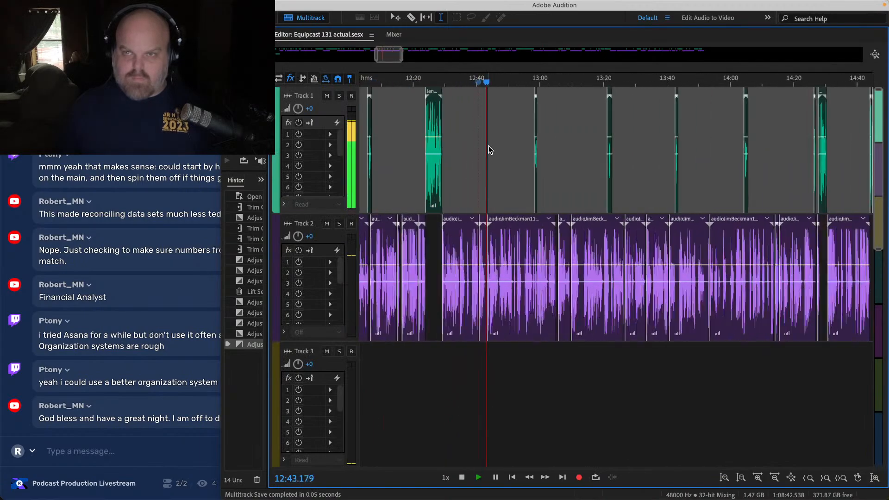
pyautogui.scroll(-10, 490, 149)
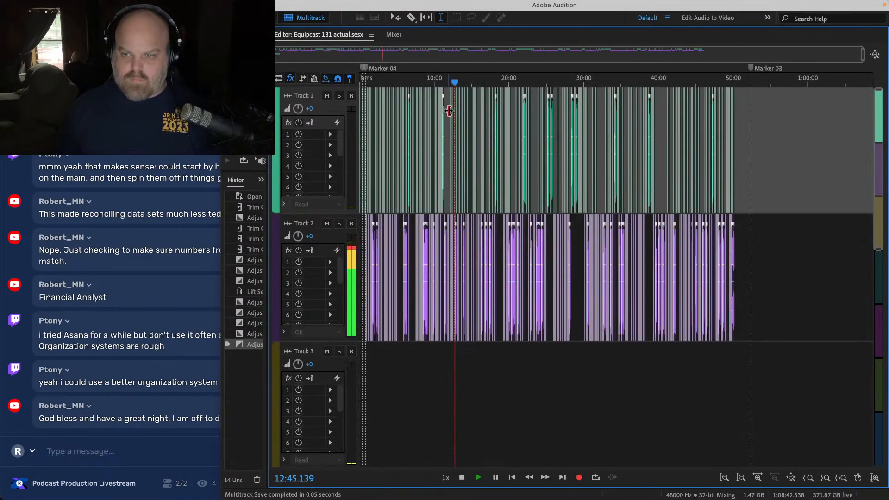
pyautogui.scroll(10, 449, 111)
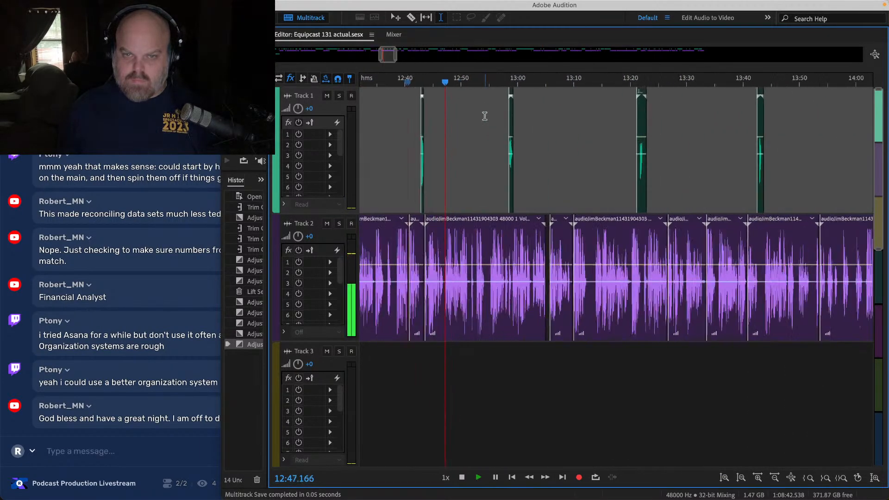
pyautogui.scroll(2, 485, 116)
pyautogui.click(561, 134)
pyautogui.scroll(4, 599, 147)
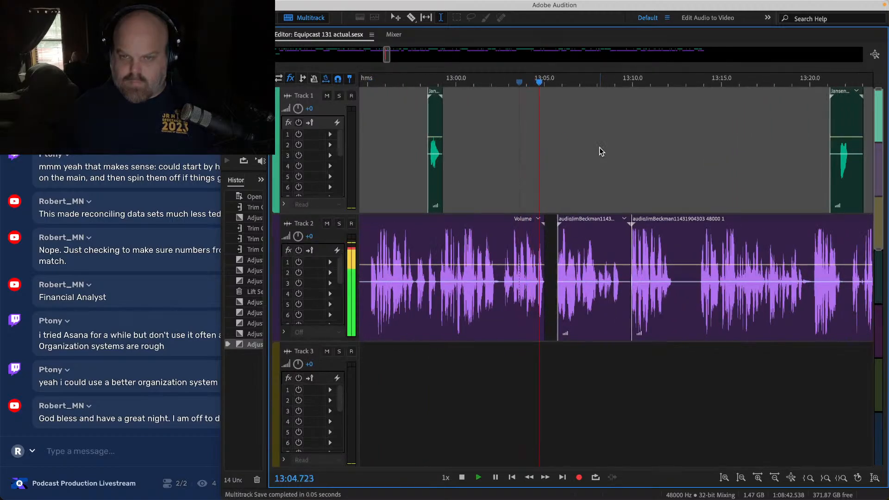
pyautogui.hscroll(2, 601, 148)
pyautogui.hscroll(6, 559, 153)
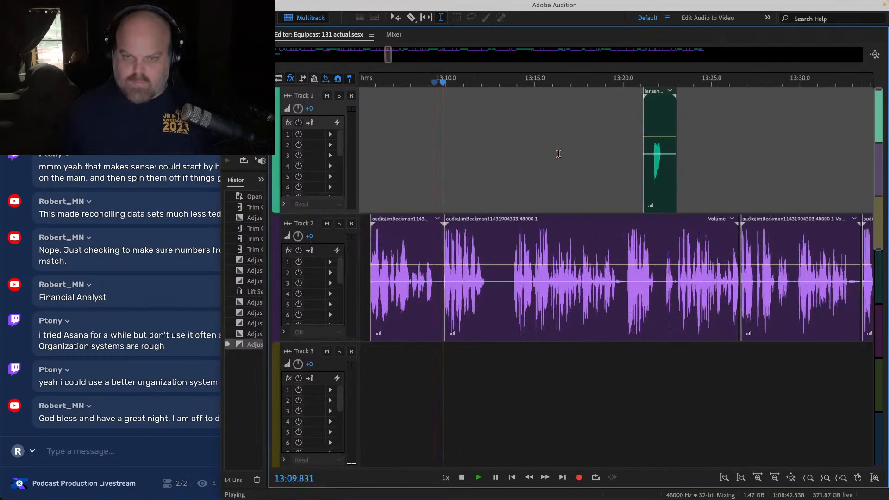
# Step: Spot-check the Track 2 cuts at about 13:26, 13:33 and 13:41 by playing across each one
pyautogui.click(588, 148)
pyautogui.hscroll(3, 551, 147)
pyautogui.click(548, 146)
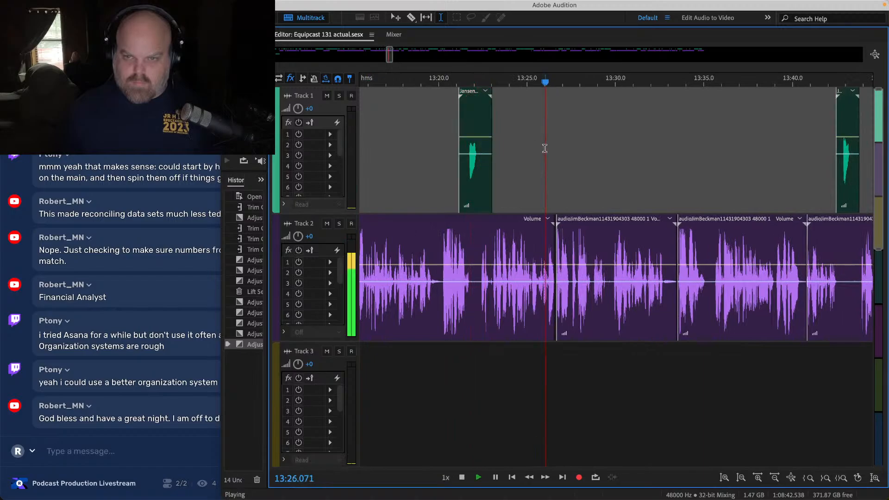
pyautogui.hscroll(5, 547, 148)
pyautogui.click(522, 161)
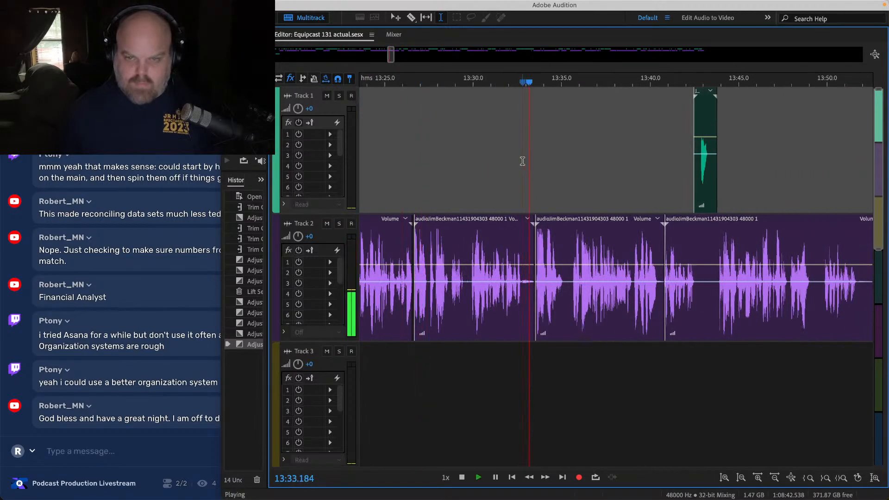
pyautogui.hscroll(3, 522, 161)
pyautogui.click(562, 151)
pyautogui.hscroll(6, 561, 152)
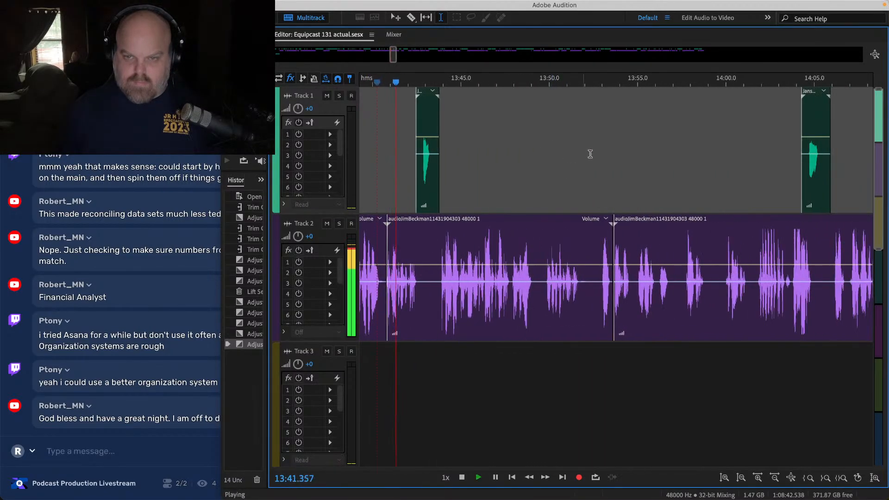
# Step: Play across the Track 2 cuts at about 14:14 and the Track 1 interjection at about 14:26
pyautogui.hscroll(5, 599, 145)
pyautogui.click(803, 137)
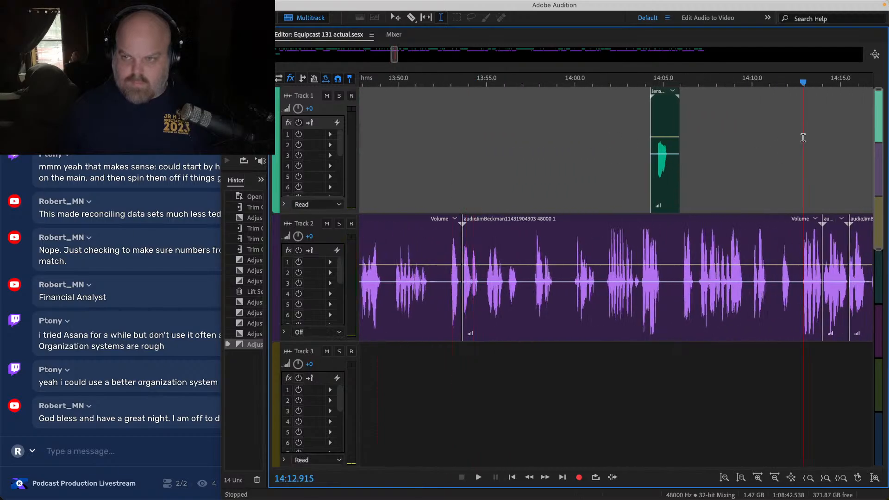
pyautogui.press('space')
pyautogui.hscroll(8, 804, 138)
pyautogui.hscroll(3, 569, 163)
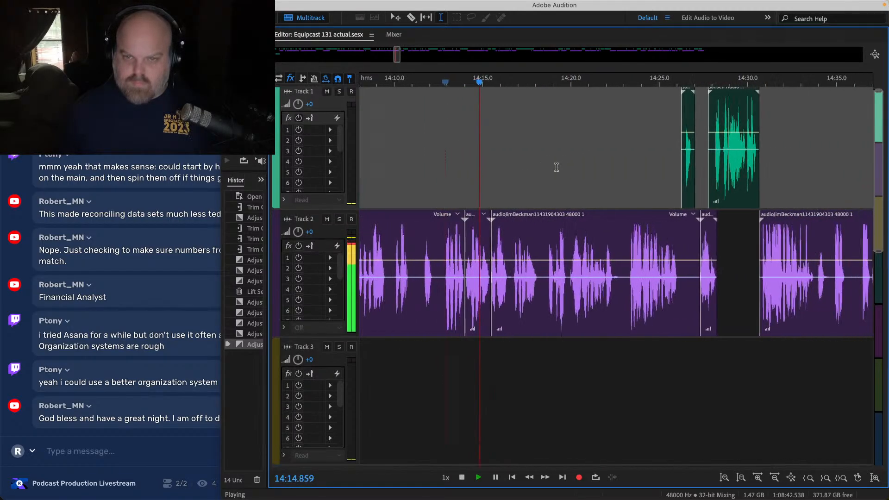
pyautogui.click(614, 160)
pyautogui.hscroll(2, 598, 152)
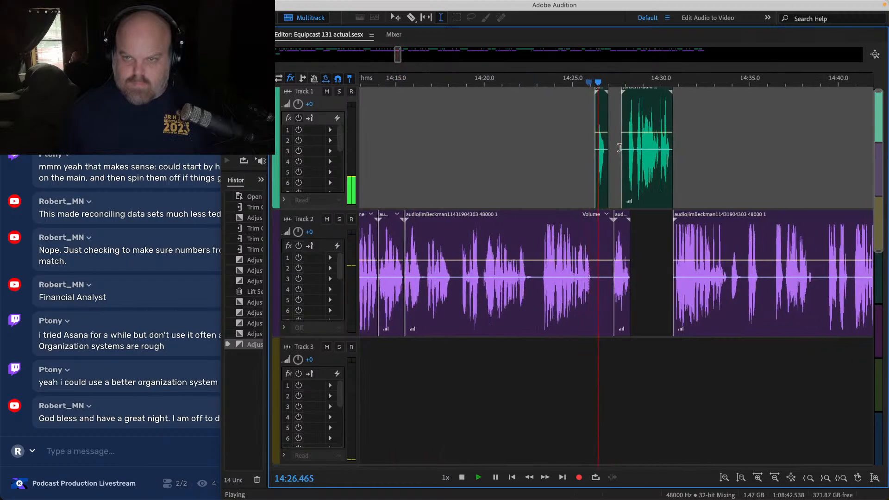
# Step: Listen to the handoffs between Track 1 and Track 2 at about 14:30, 14:44 and 14:58
pyautogui.hscroll(4, 584, 169)
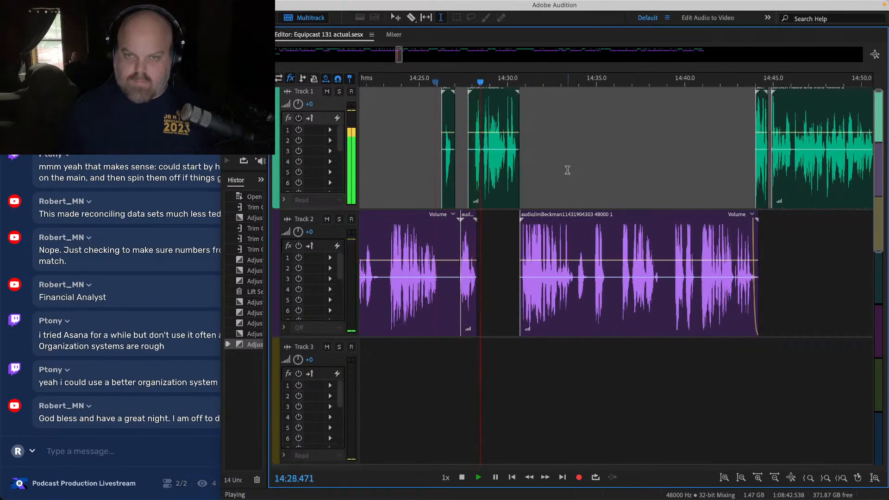
pyautogui.hscroll(3, 522, 117)
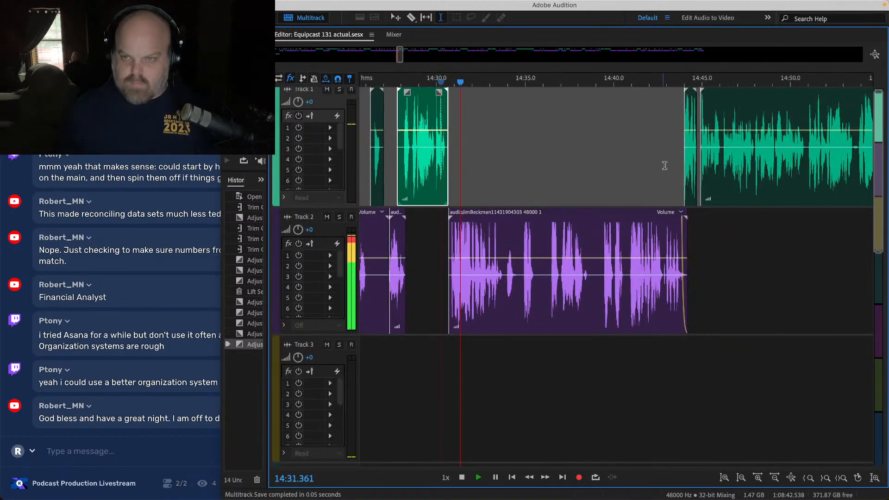
pyautogui.click(667, 148)
pyautogui.hscroll(8, 602, 162)
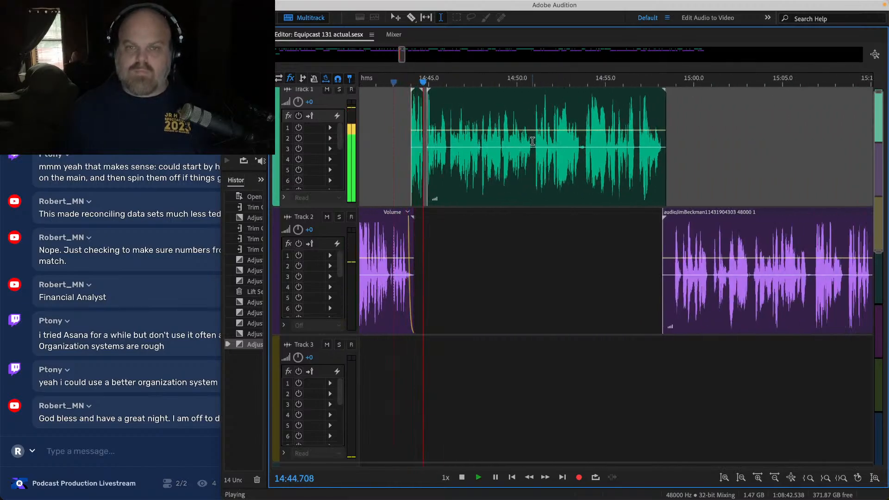
pyautogui.click(661, 109)
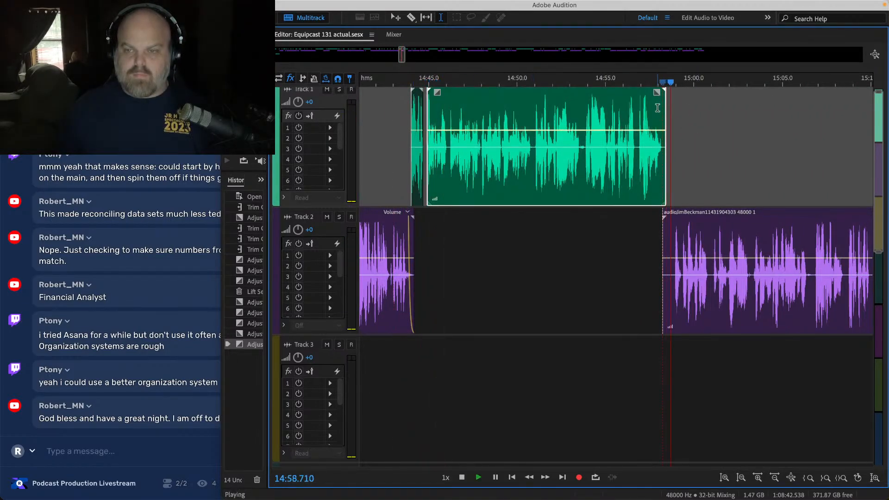
pyautogui.press('space')
# Step: Try to extend the Track 1 clip ending at about 14:44.7 across the following gap, and undo the trim
pyautogui.scroll(5, 412, 94)
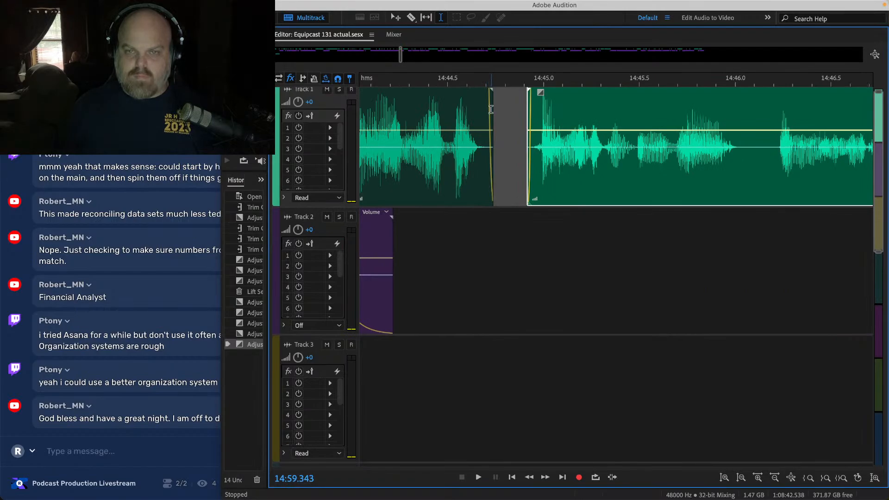
pyautogui.moveTo(491, 110); pyautogui.dragTo(533, 110)
pyautogui.click(442, 108)
pyautogui.press('space')
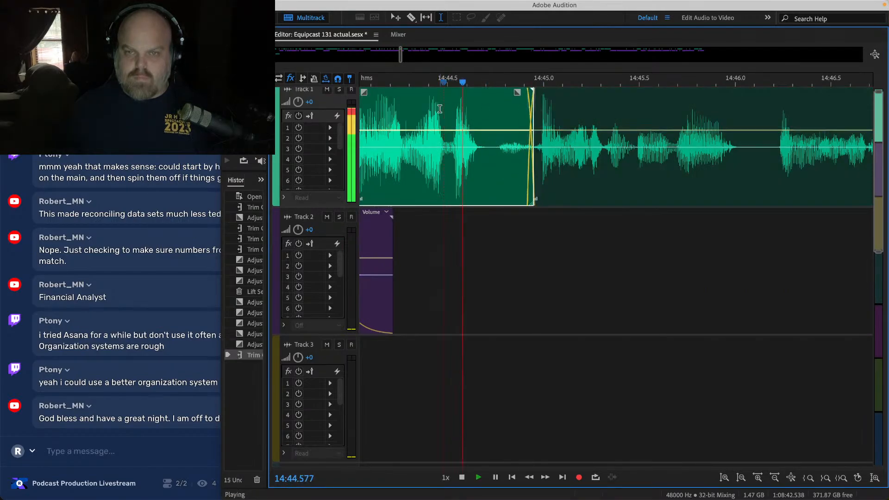
pyautogui.hotkey('ctrl', 'z')
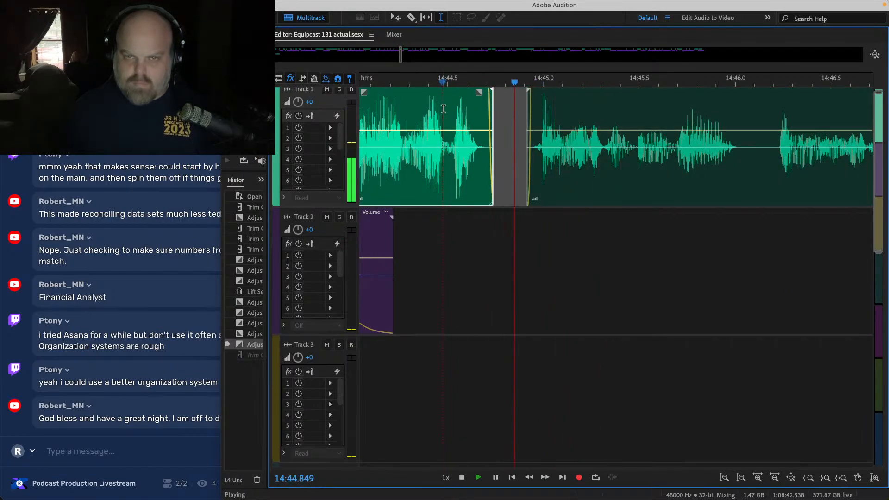
# Step: Play across the transitions at about 14:58, 15:15 and 15:19 to check how the clips join
pyautogui.scroll(-5, 440, 109)
pyautogui.click(658, 114)
pyautogui.hscroll(10, 659, 113)
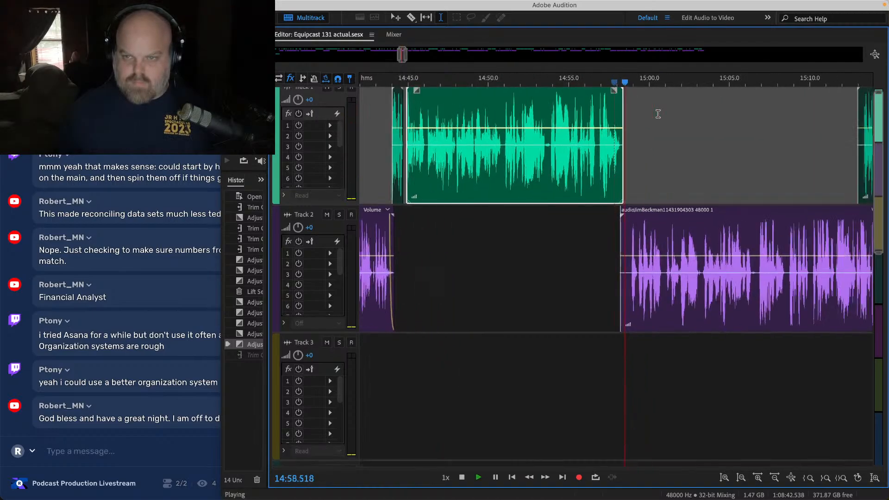
pyautogui.press('space')
pyautogui.hscroll(5, 630, 117)
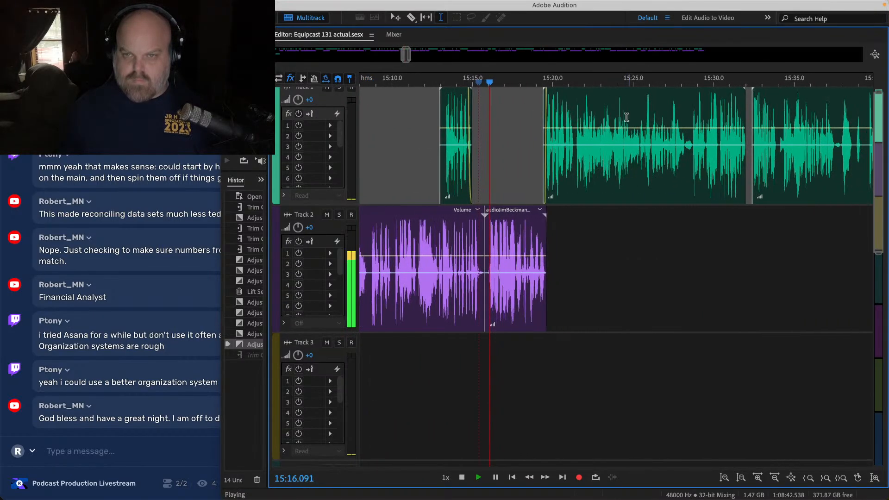
pyautogui.hscroll(5, 539, 113)
pyautogui.press('space')
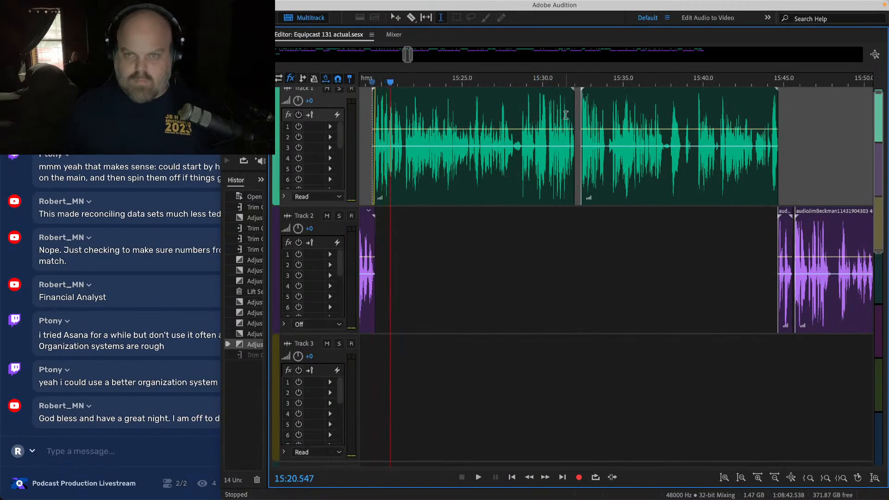
# Step: Listen to the Track 1 gap at about 15:32 and the handoff near 15:44, and save the session
pyautogui.click(566, 114)
pyautogui.press('space')
pyautogui.hscroll(1, 566, 114)
pyautogui.hscroll(4, 566, 115)
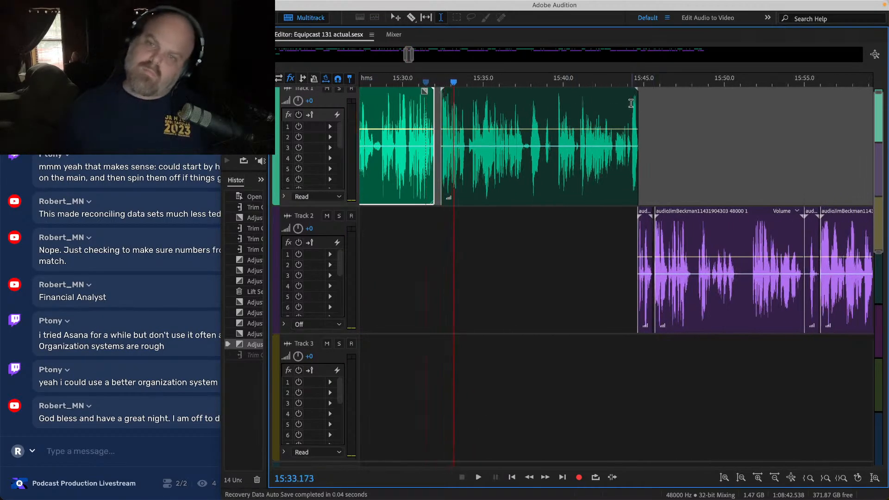
pyautogui.click(525, 116)
pyautogui.press('space')
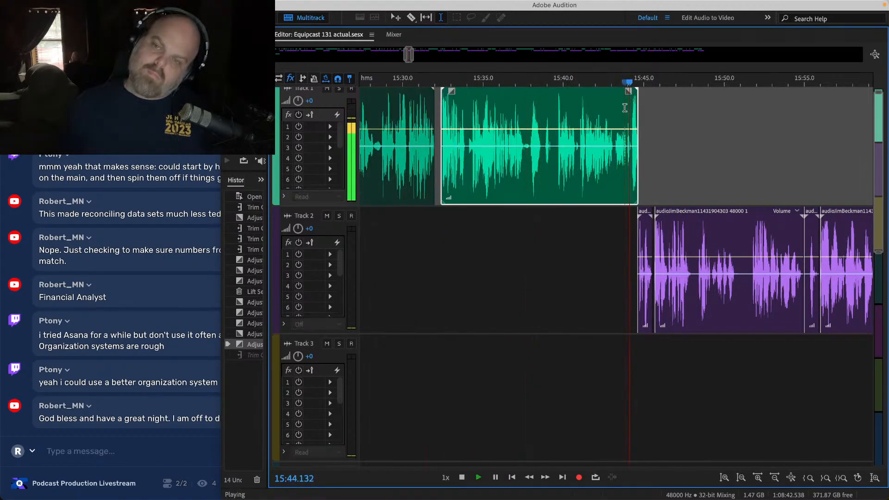
pyautogui.hscroll(7, 625, 107)
pyautogui.hotkey('ctrl', 's')
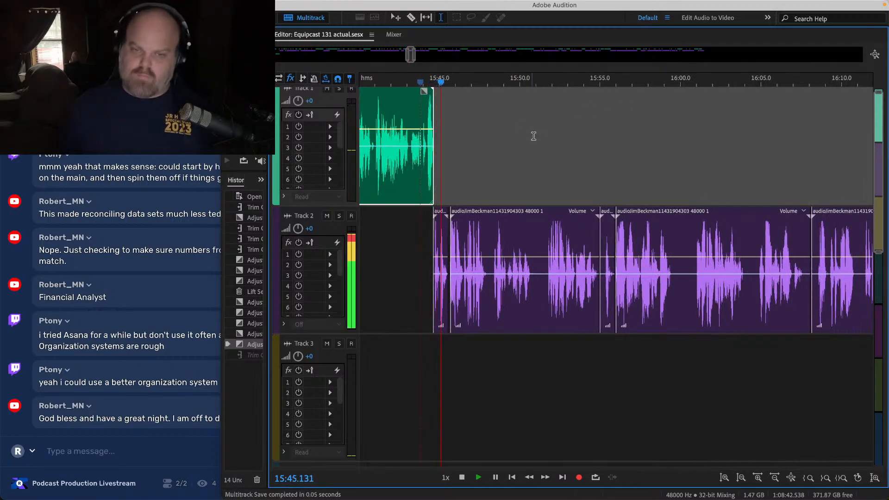
# Step: Replay the handoff from Track 1 to Track 2 at about 15:44 and inspect its waveforms closely
pyautogui.click(591, 148)
pyautogui.click(424, 96)
pyautogui.scroll(4, 423, 99)
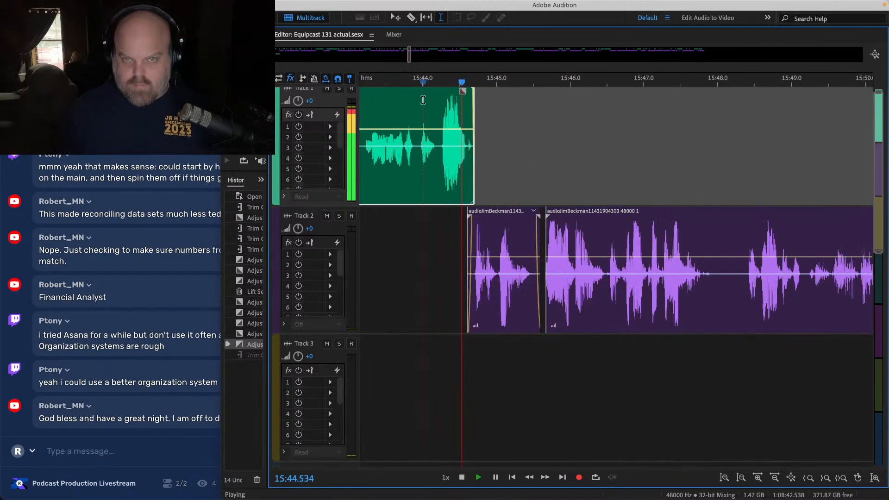
pyautogui.scroll(2, 473, 110)
pyautogui.scroll(-3, 499, 122)
pyautogui.scroll(-1, 499, 123)
pyautogui.hscroll(3, 499, 124)
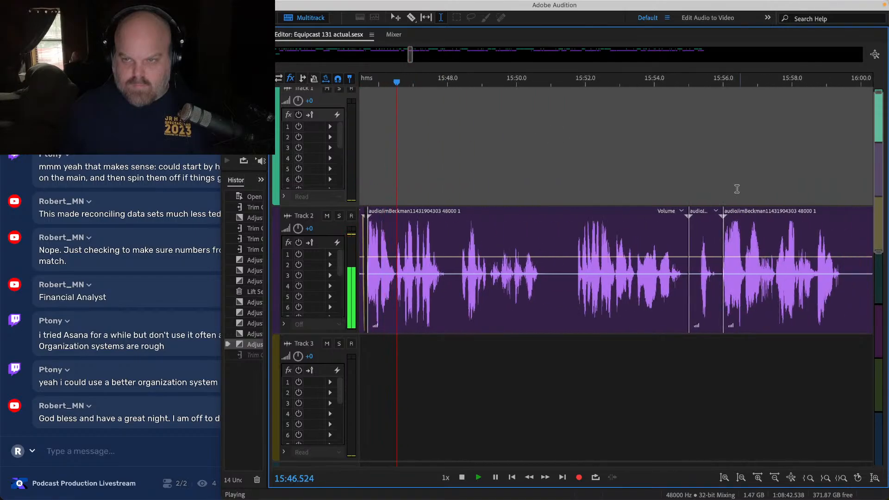
# Step: Play across the short Track 2 clip at about 15:55 to check the cuts around it
pyautogui.click(670, 141)
pyautogui.scroll(-3, 670, 140)
pyautogui.hscroll(1, 670, 142)
pyautogui.hscroll(2, 670, 141)
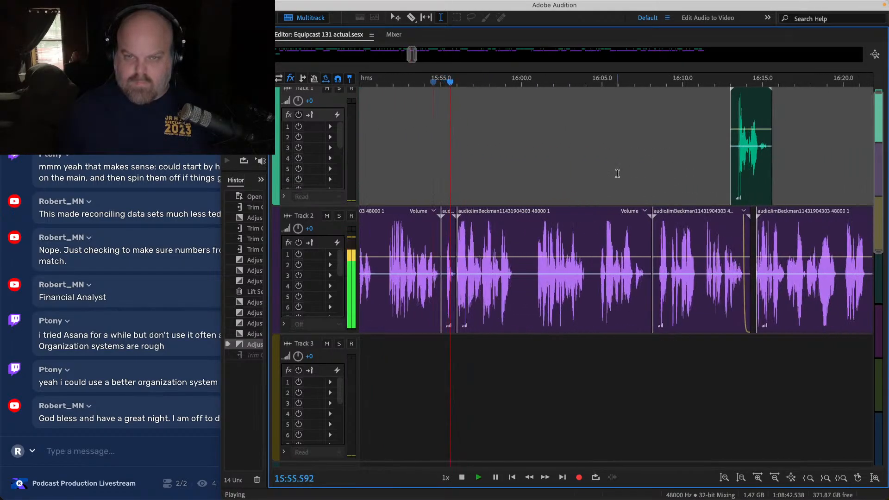
# Step: Play across the Track 2 cut at about 16:08 and the Track 1 interjection at 16:13, and save the session
pyautogui.click(642, 157)
pyautogui.hscroll(3, 572, 162)
pyautogui.hotkey('ctrl', 's')
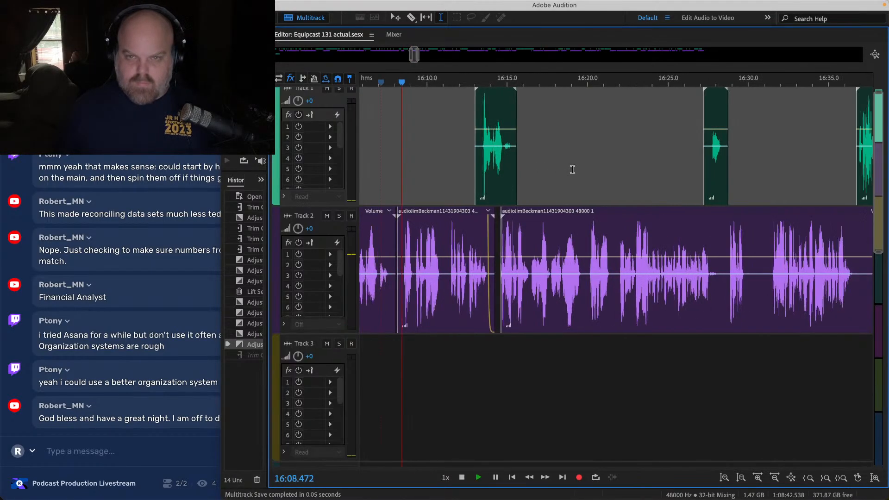
pyautogui.hscroll(1, 573, 170)
pyautogui.click(444, 112)
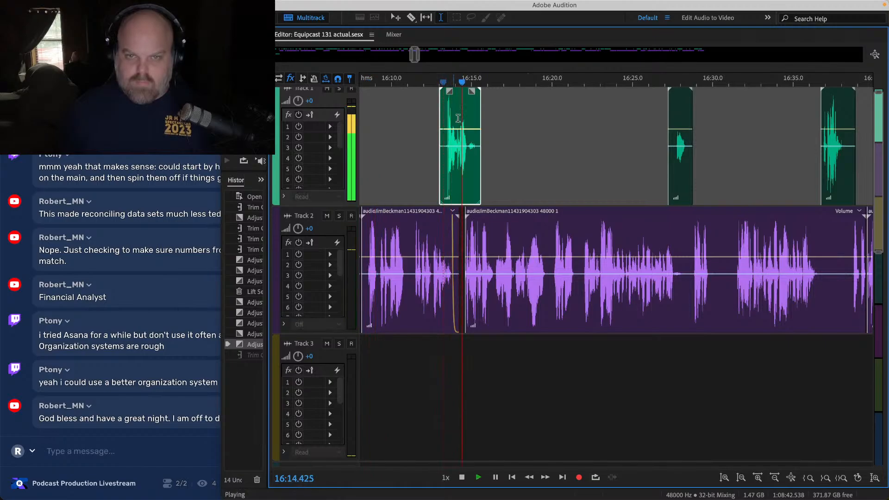
pyautogui.hscroll(2, 633, 139)
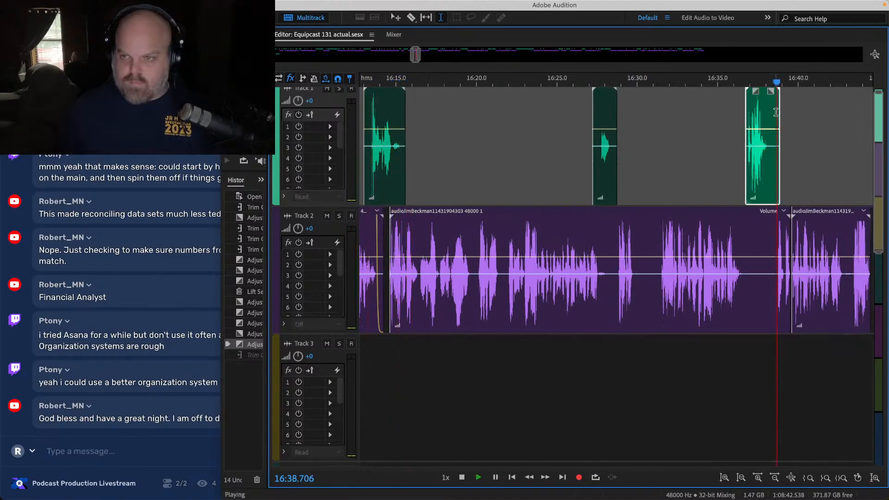
# Step: Listen across the short Track 2 gap at about 16:44 and the cut near 16:50
pyautogui.hscroll(5, 741, 116)
pyautogui.click(573, 117)
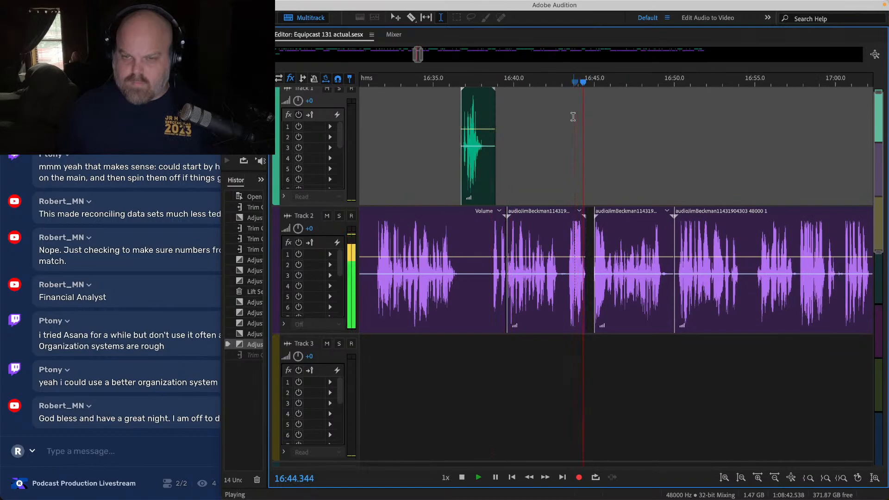
pyautogui.hscroll(3, 573, 117)
pyautogui.scroll(2, 488, 145)
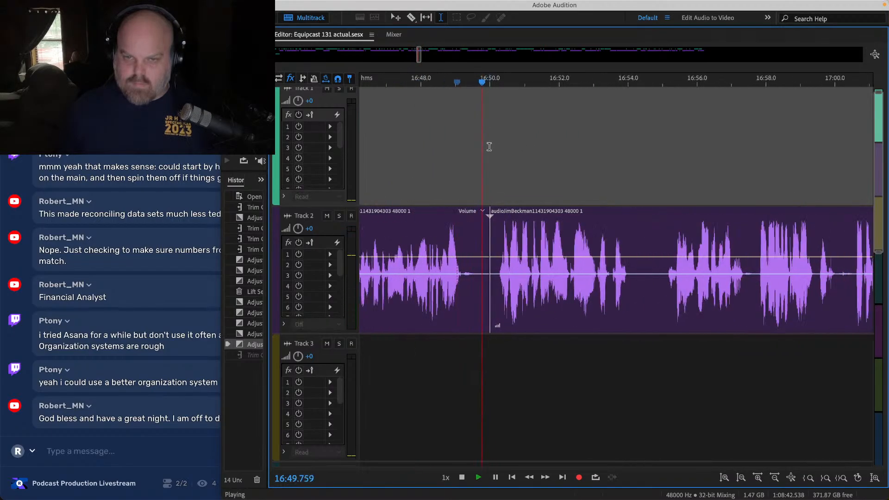
# Step: Play across the gap between the Track 2 clips at about 17:08
pyautogui.scroll(-3, 502, 152)
pyautogui.hscroll(3, 502, 153)
pyautogui.press('space')
pyautogui.click(592, 151)
pyautogui.press('space')
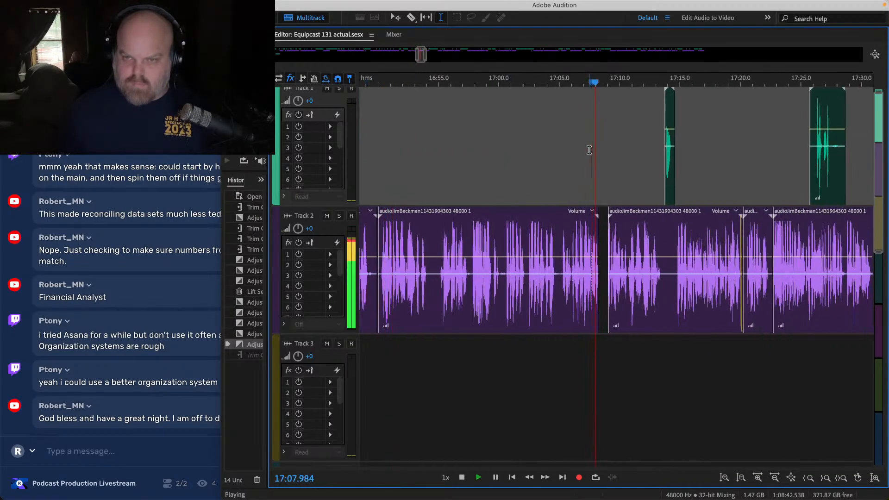
# Step: Listen to the Track 2 cuts at about 17:20 and 17:22 to check how the clips join
pyautogui.hscroll(3, 586, 156)
pyautogui.press('space')
pyautogui.click(579, 161)
pyautogui.press('space')
pyautogui.hscroll(4, 579, 161)
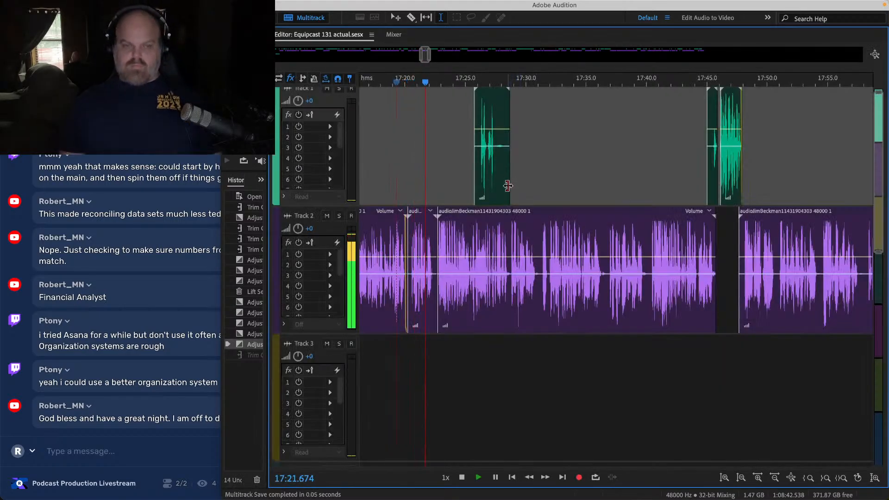
pyautogui.hscroll(3, 500, 189)
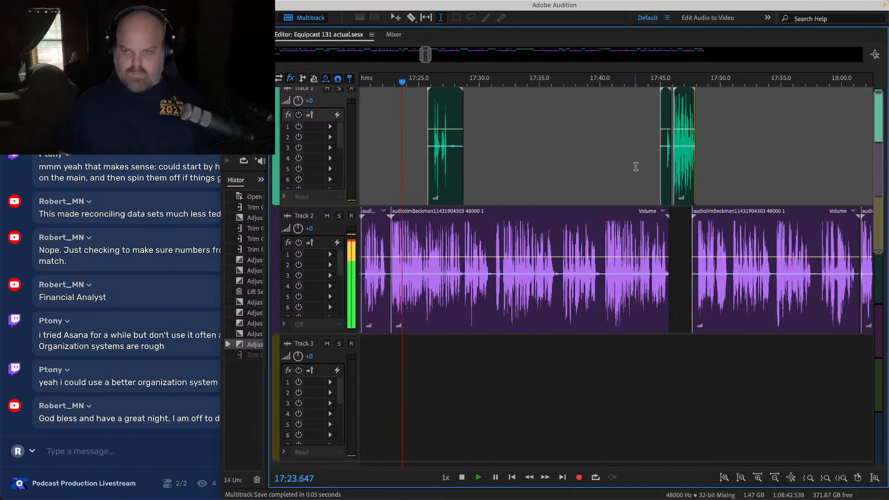
# Step: Check the exchange between Track 2 and Track 1 at about 17:45 and the Track 2 cut near 18:01
pyautogui.click(653, 155)
pyautogui.hscroll(6, 653, 155)
pyautogui.hscroll(3, 603, 163)
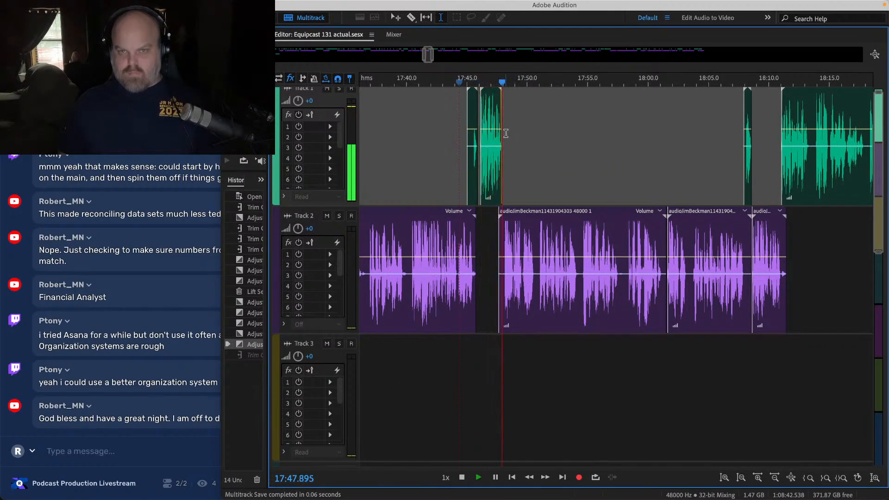
pyautogui.hscroll(4, 556, 145)
pyautogui.hscroll(5, 568, 161)
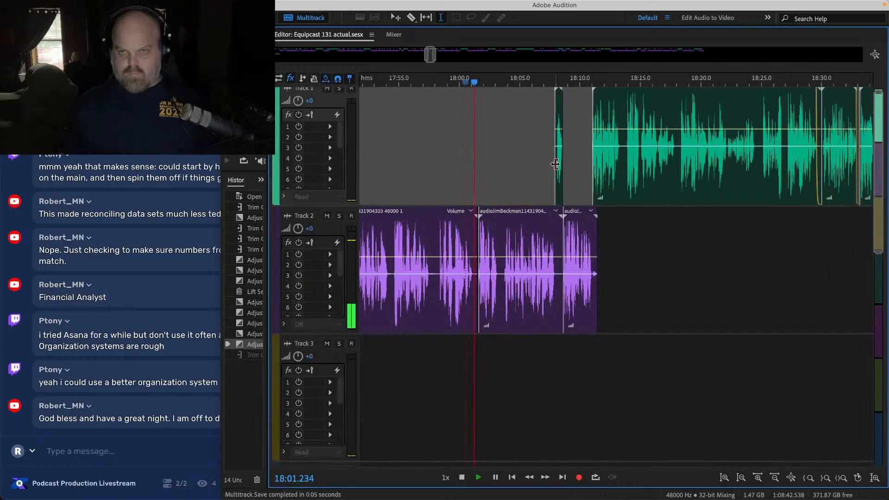
# Step: Play the Track 1 interjection at about 18:08 and closely inspect the start of the Track 2 clip that follows
pyautogui.scroll(2, 558, 160)
pyautogui.click(551, 129)
pyautogui.hscroll(2, 550, 130)
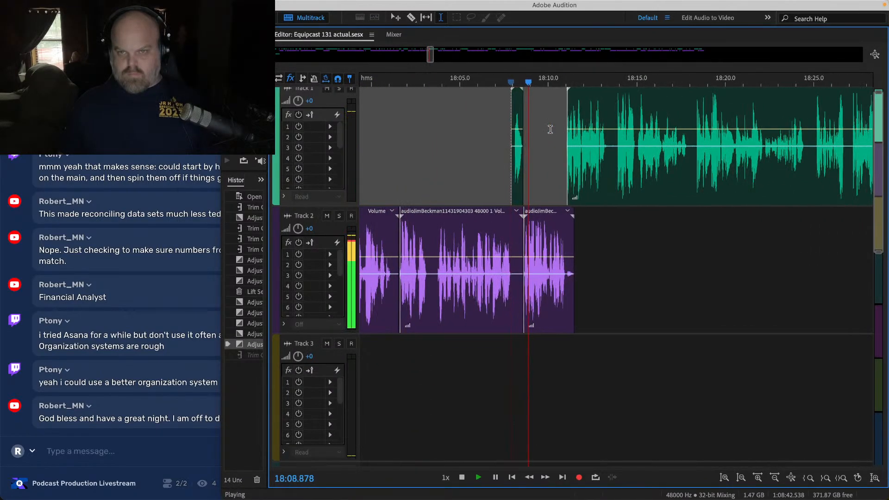
pyautogui.scroll(5, 508, 190)
pyautogui.press('space')
pyautogui.click(536, 226)
pyautogui.press('space')
pyautogui.scroll(2, 579, 236)
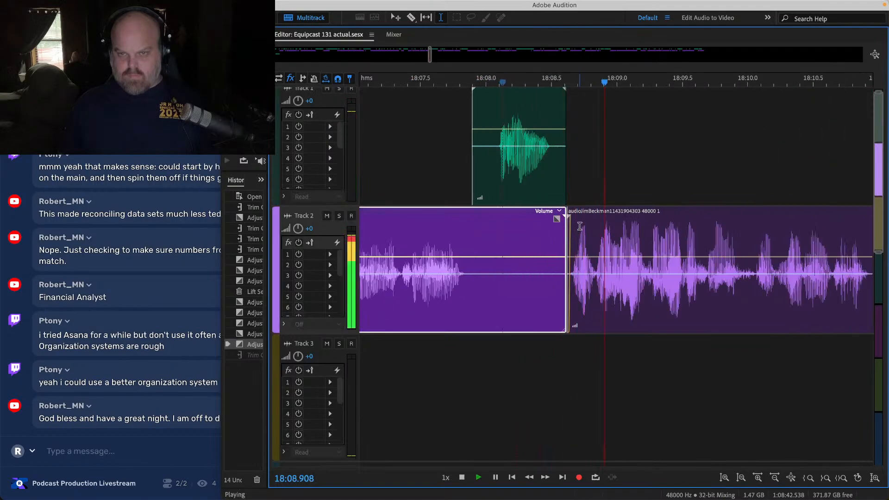
# Step: Adjust the fade-in at the start of the Track 2 clip at about 18:08.6 and replay the transition
pyautogui.press('space')
pyautogui.click(580, 230)
pyautogui.moveTo(581, 220); pyautogui.dragTo(581, 244)
pyautogui.click(506, 242)
pyautogui.press('space')
pyautogui.scroll(-5, 505, 242)
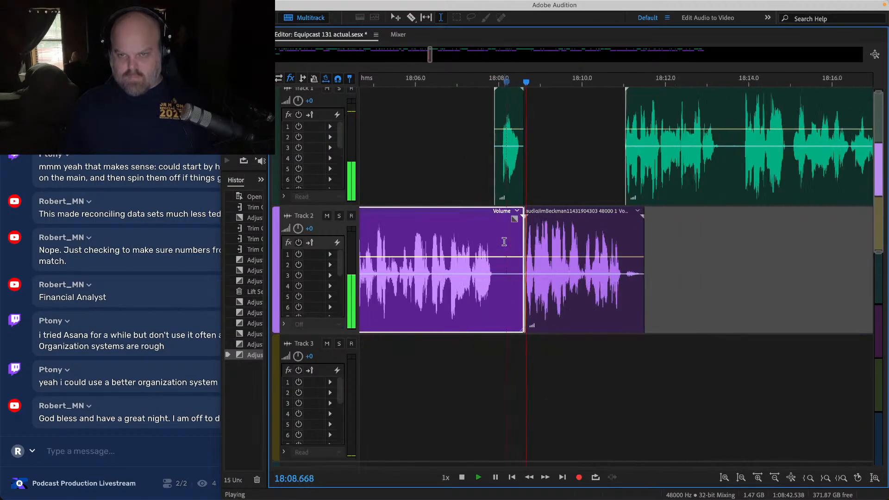
# Step: Listen to the handoff from Track 2 to Track 1 at about 18:11 and the Track 1 cut near 18:30
pyautogui.click(591, 142)
pyautogui.hscroll(5, 591, 140)
pyautogui.scroll(-5, 624, 135)
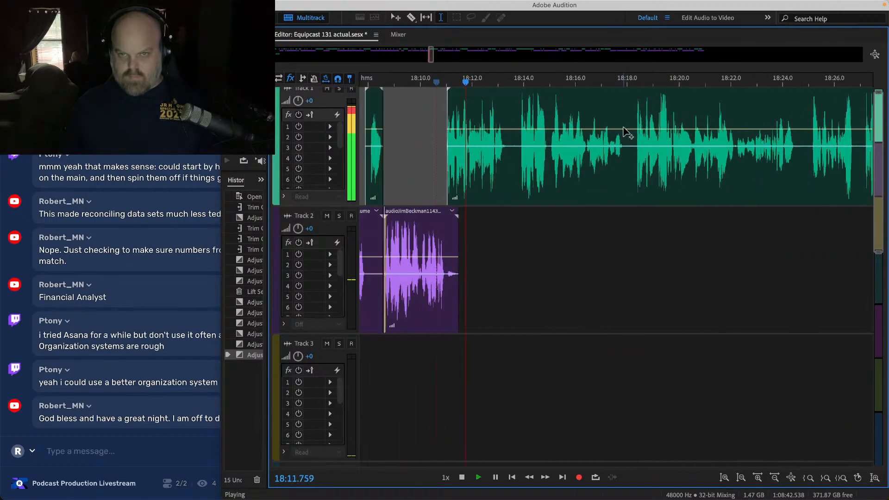
pyautogui.hscroll(5, 615, 131)
pyautogui.click(624, 99)
pyautogui.press('space')
pyautogui.hscroll(5, 602, 102)
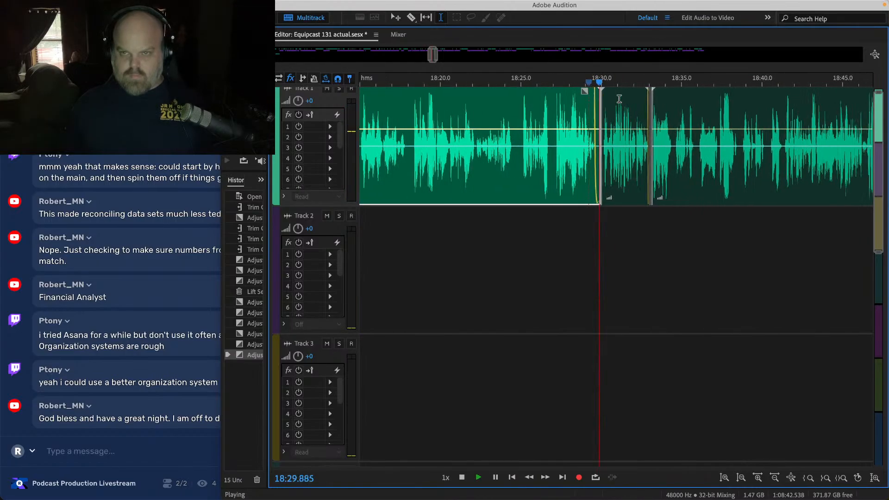
# Step: Play across the Track 1 cuts at about 18:33, 18:49 and 18:54
pyautogui.click(518, 101)
pyautogui.hscroll(5, 519, 101)
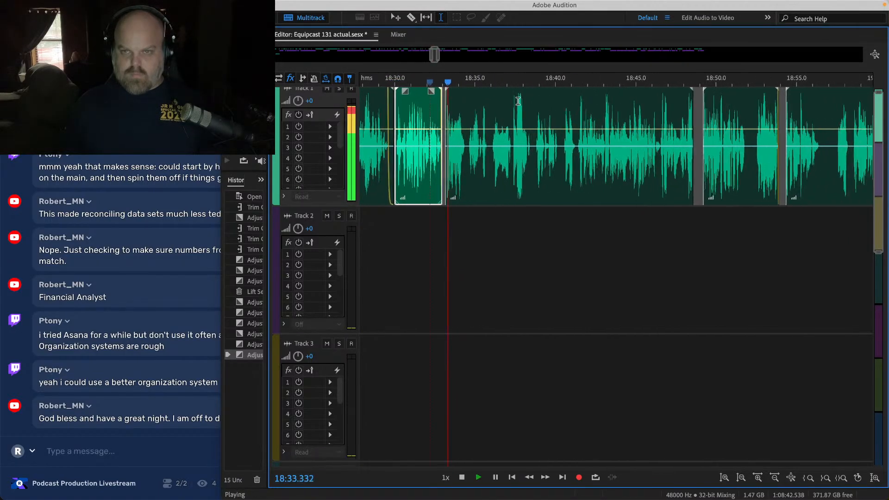
pyautogui.click(671, 109)
pyautogui.hscroll(12, 671, 109)
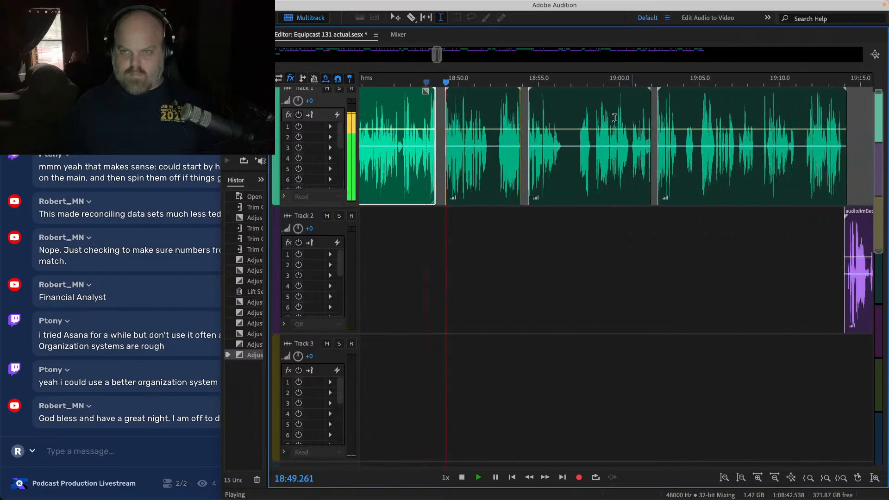
pyautogui.click(509, 98)
pyautogui.hscroll(5, 508, 97)
pyautogui.hscroll(4, 508, 97)
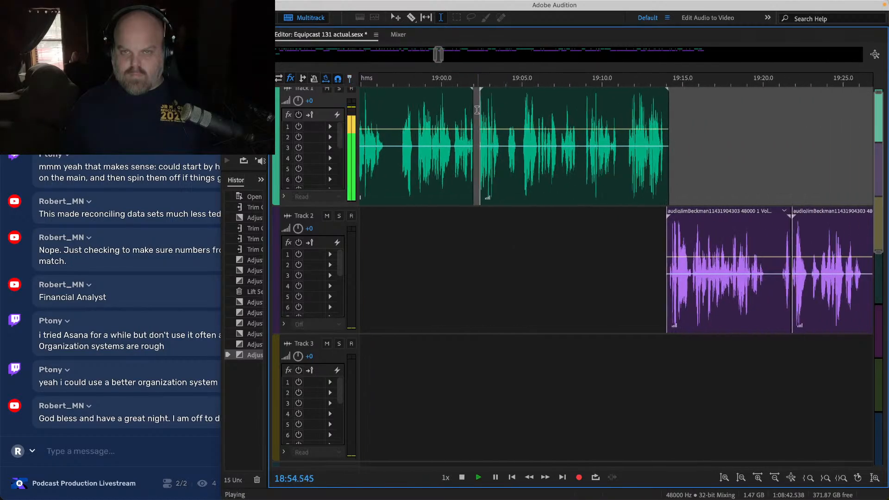
# Step: Check the Track 1 gap at about 19:02, the handoff near 19:14 and the Track 2 cut at 19:21, and save the session
pyautogui.click(465, 107)
pyautogui.hscroll(2, 464, 106)
pyautogui.click(615, 112)
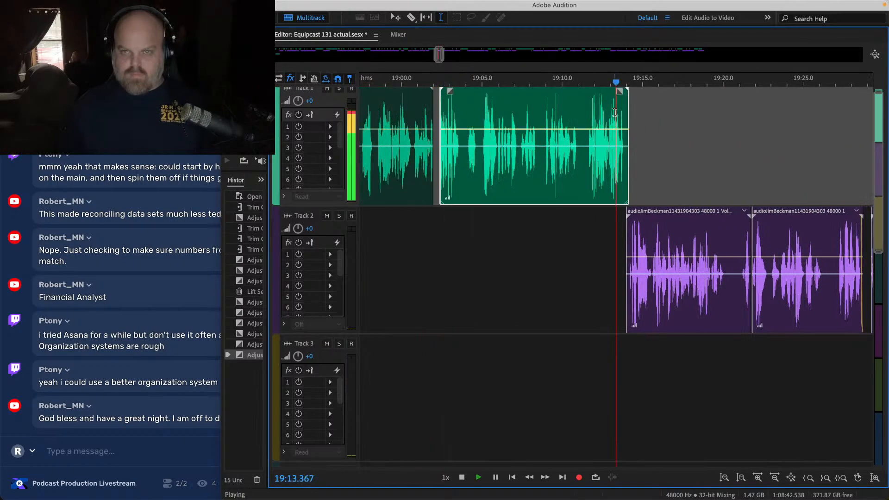
pyautogui.hscroll(8, 592, 172)
pyautogui.click(572, 146)
pyautogui.press('super+s')
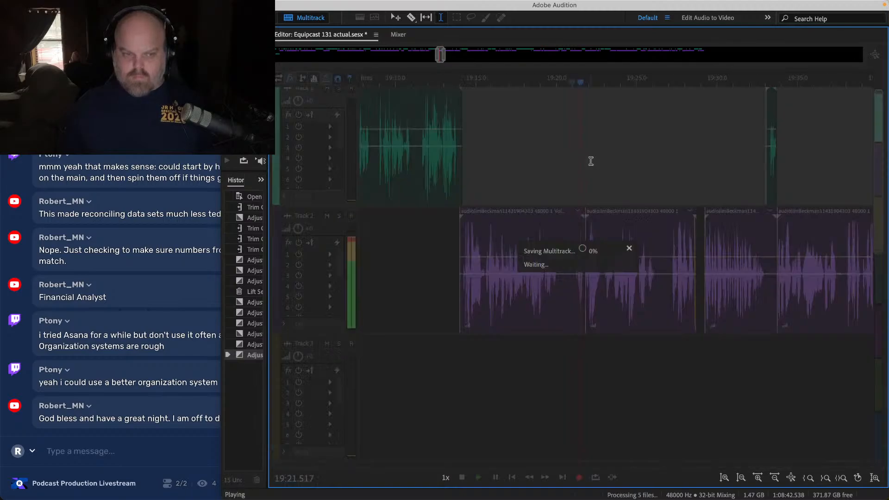
# Step: Play across the Track 2 gap at about 19:29 and the Track 1 interjection near 19:33
pyautogui.hscroll(5, 566, 175)
pyautogui.click(565, 176)
pyautogui.hscroll(7, 556, 176)
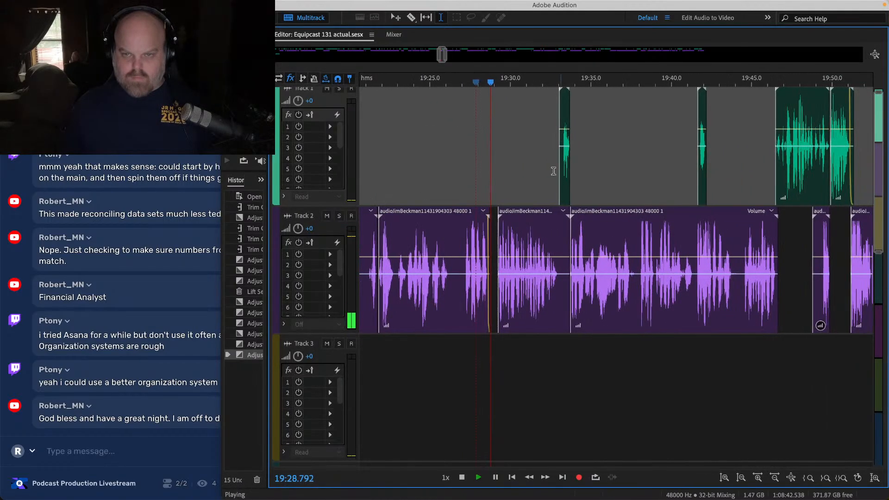
pyautogui.click(508, 156)
pyautogui.hscroll(4, 507, 156)
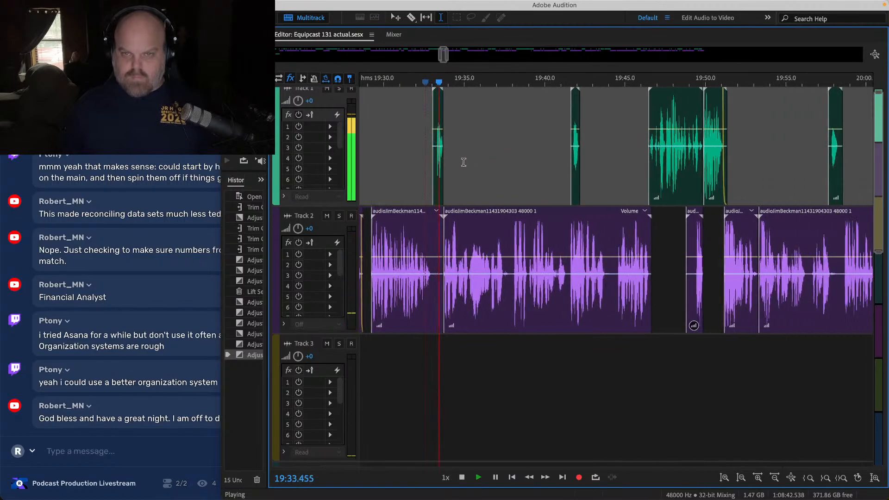
# Step: Save the session, and listen to the handoff at about 19:46 and the overlapping speech near 19:49
pyautogui.scroll(3, 464, 162)
pyautogui.press('super+s')
pyautogui.scroll(-3, 536, 176)
pyautogui.click(692, 130)
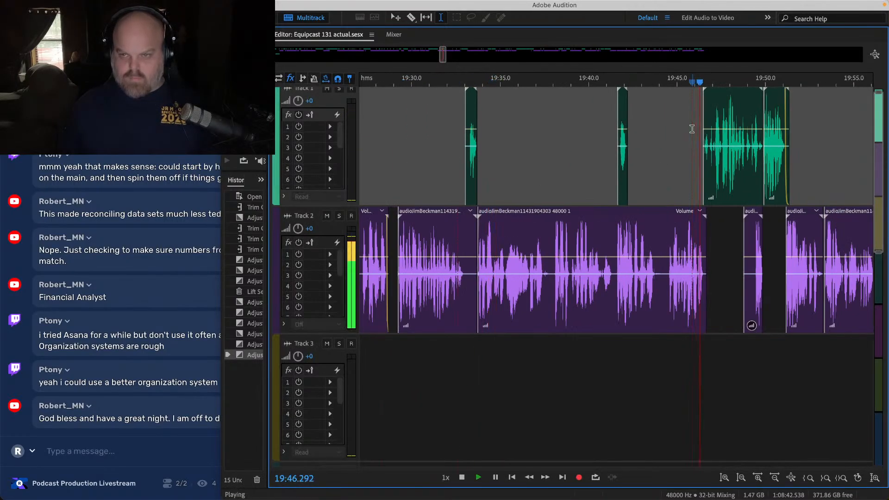
pyautogui.hscroll(8, 687, 131)
pyautogui.scroll(3, 626, 134)
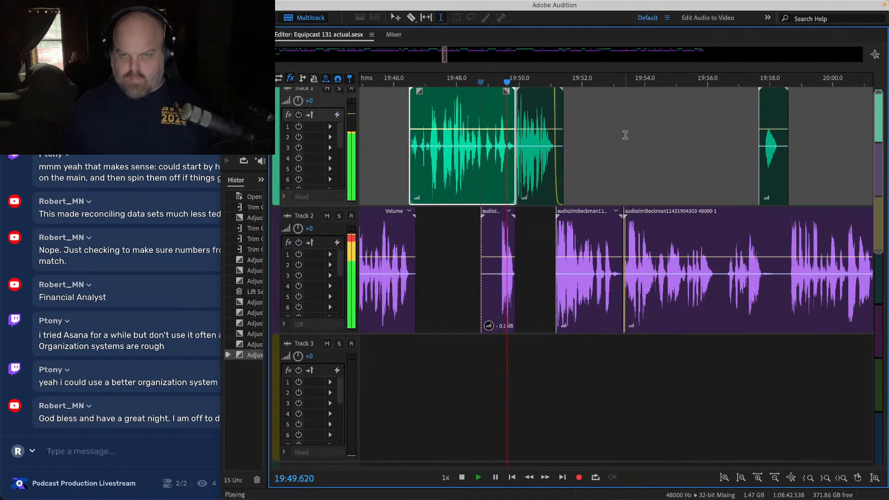
pyautogui.scroll(-3, 467, 156)
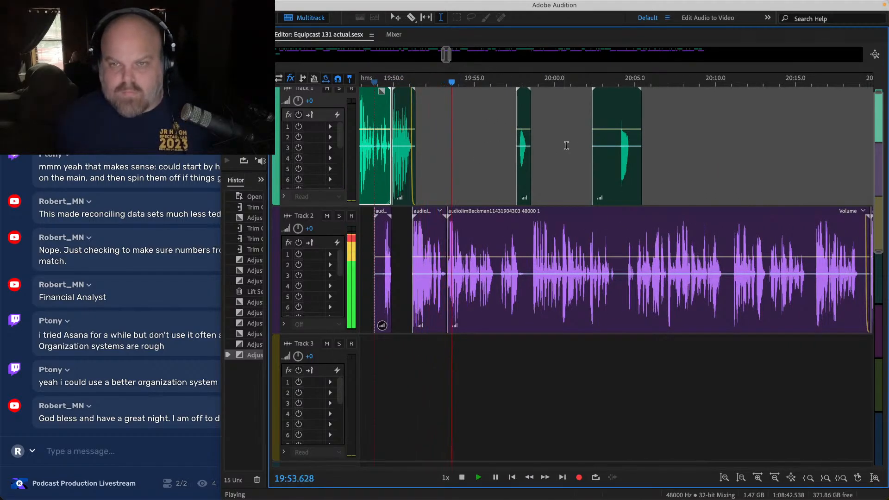
# Step: Play across the Track 2 cut at about 20:19 and the Track 1 interjection near 20:57
pyautogui.hscroll(7, 782, 161)
pyautogui.click(688, 146)
pyautogui.hscroll(6, 688, 146)
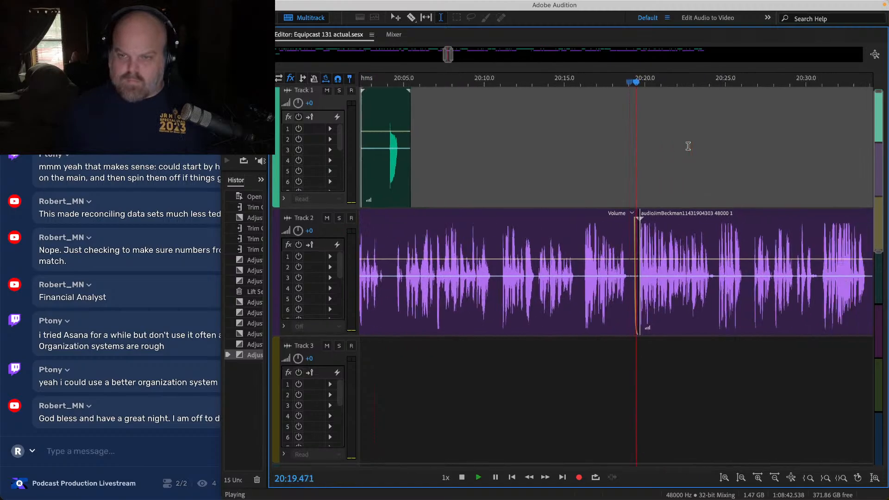
pyautogui.hscroll(12, 685, 163)
pyautogui.scroll(-3, 661, 179)
pyautogui.hscroll(7, 658, 179)
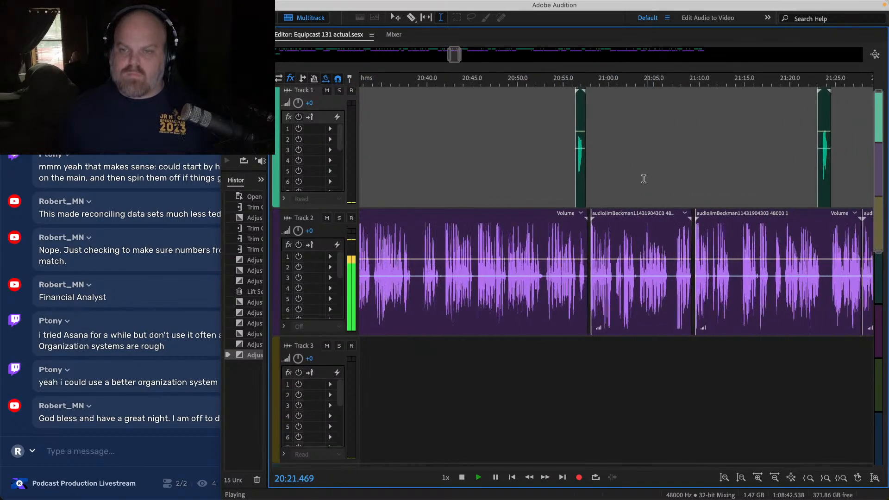
pyautogui.click(570, 160)
pyautogui.press('space')
pyautogui.hscroll(5, 567, 162)
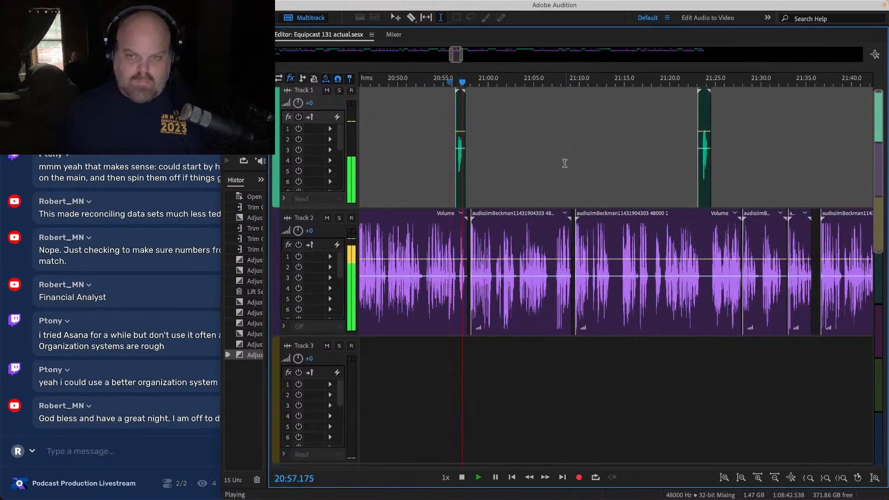
# Step: Listen to the Track 2 cuts at about 21:09 and 21:28, and save the session
pyautogui.click(554, 150)
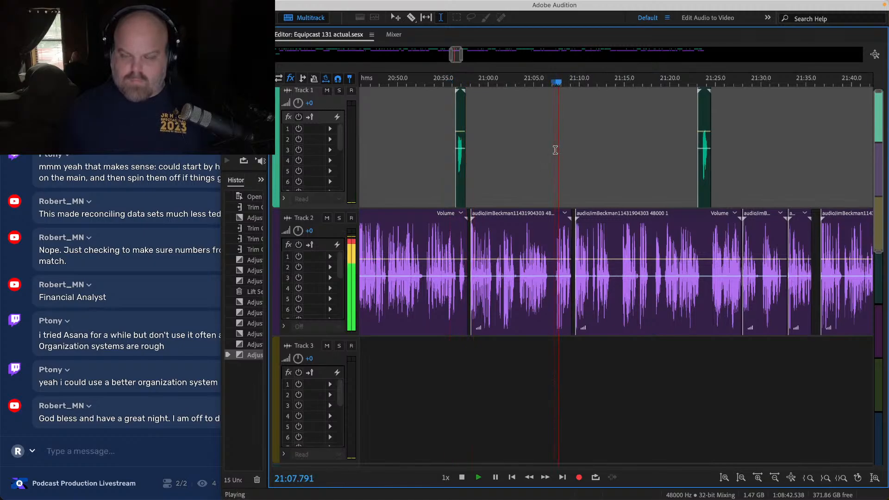
pyautogui.hscroll(4, 520, 162)
pyautogui.hotkey('ctrl', 's')
pyautogui.hscroll(3, 509, 167)
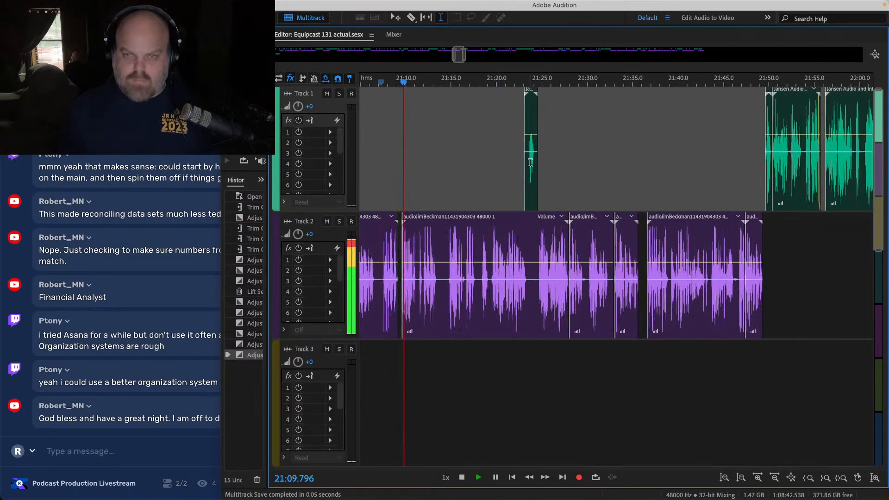
pyautogui.press('space')
pyautogui.click(562, 155)
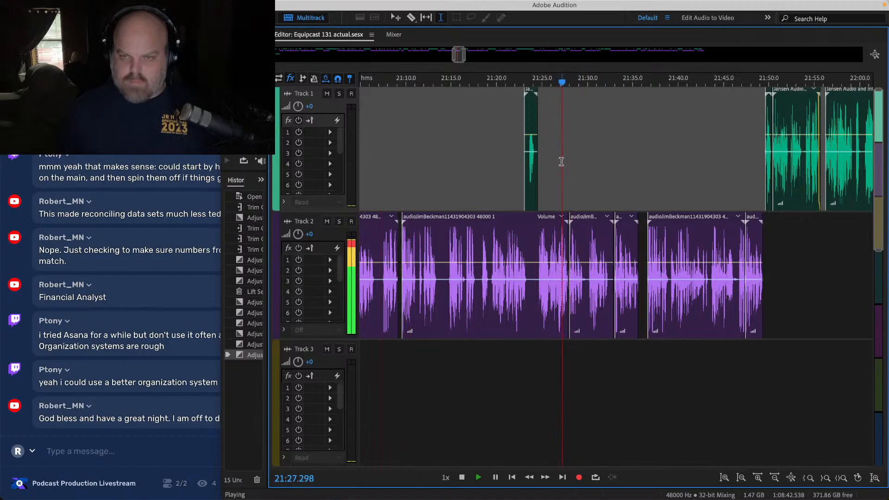
# Step: Play and replay the Track 2 cut at about 21:33, inspecting its waveforms closely
pyautogui.scroll(2, 592, 167)
pyautogui.click(625, 171)
pyautogui.hscroll(3, 584, 175)
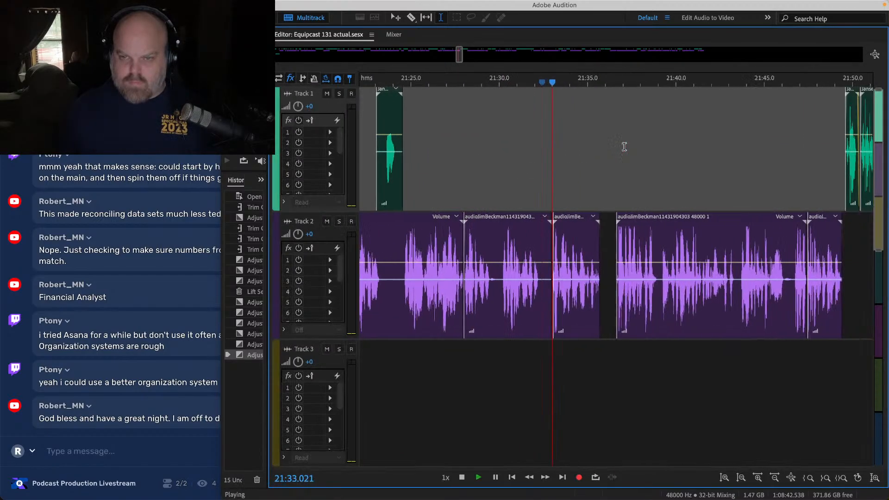
pyautogui.press('space')
pyautogui.click(479, 161)
pyautogui.press('space')
pyautogui.scroll(3, 477, 160)
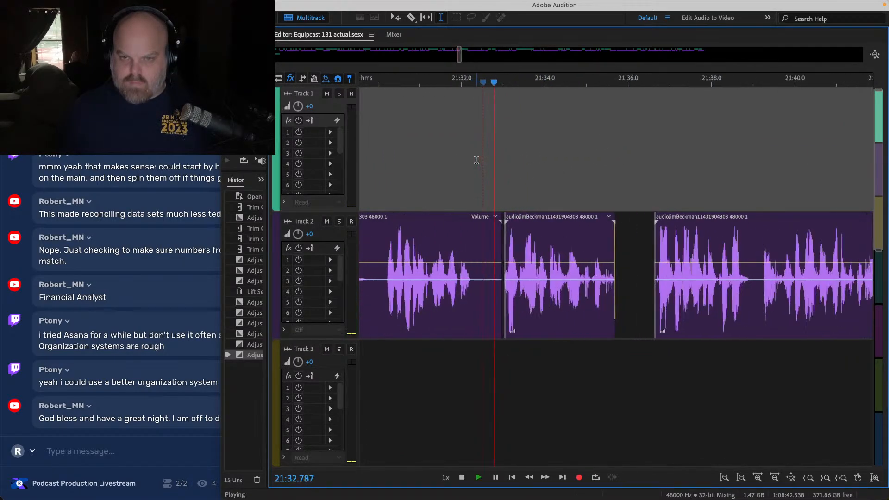
# Step: Play across the Track 2 gap at about 21:36, continue to the cut near 21:47, and save the session
pyautogui.press('space')
pyautogui.click(629, 175)
pyautogui.press('space')
pyautogui.scroll(-3, 626, 173)
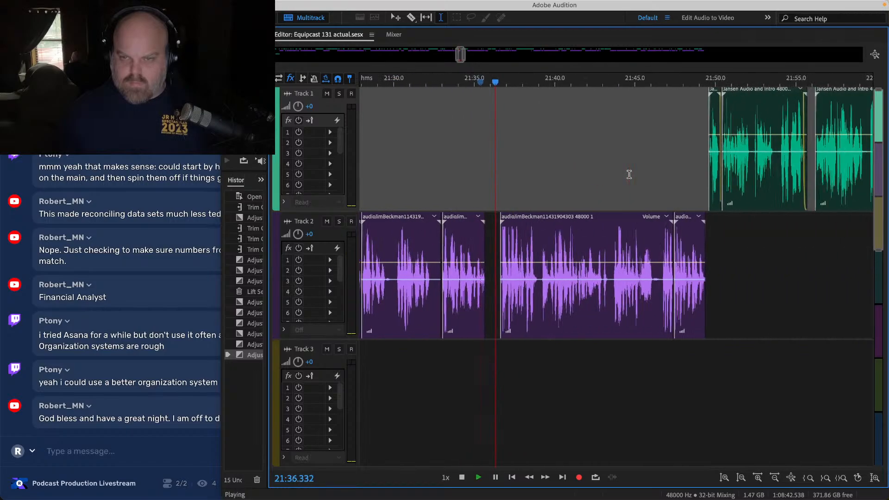
pyautogui.hscroll(4, 626, 167)
pyautogui.press('super+s')
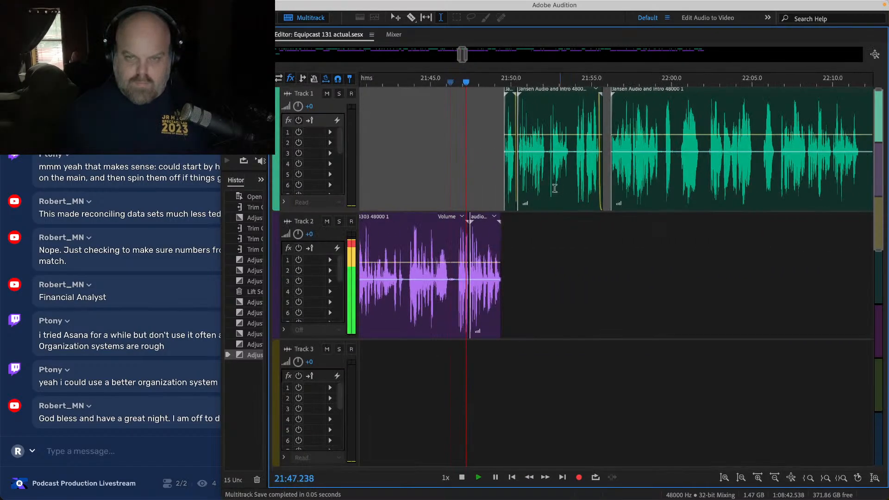
# Step: Play across the handoff to Track 1 near 21:50 and the Track 1 gap at about 21:56
pyautogui.hscroll(1, 474, 184)
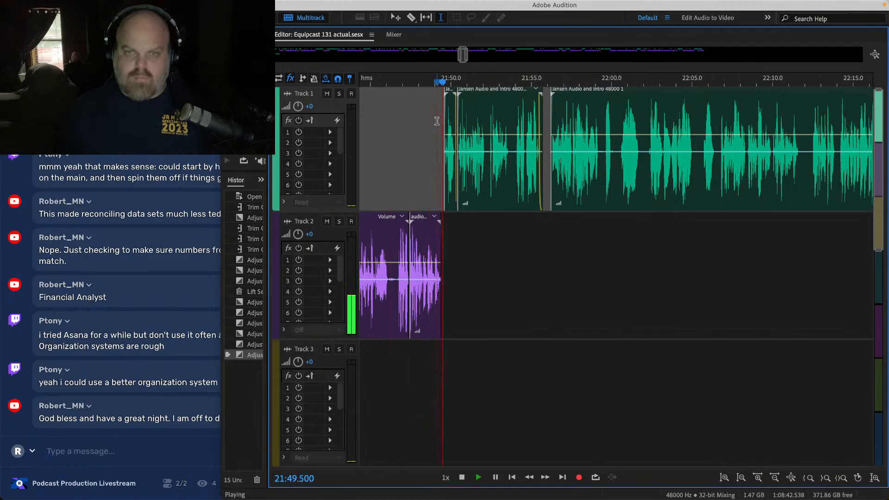
pyautogui.hscroll(1, 488, 126)
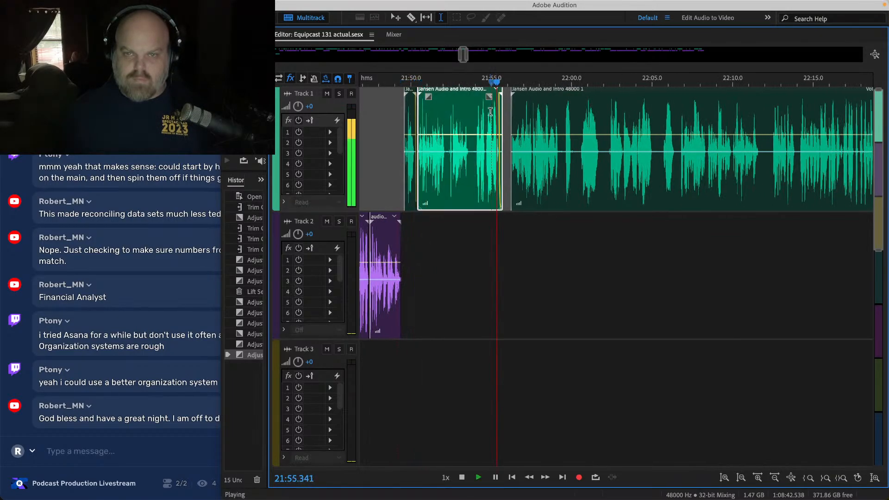
pyautogui.hscroll(2, 490, 111)
pyautogui.hscroll(1, 712, 128)
# Step: Listen to the Track 1 cut at about 22:20 and the short gap near 22:32
pyautogui.press('space')
pyautogui.click(731, 116)
pyautogui.press('space')
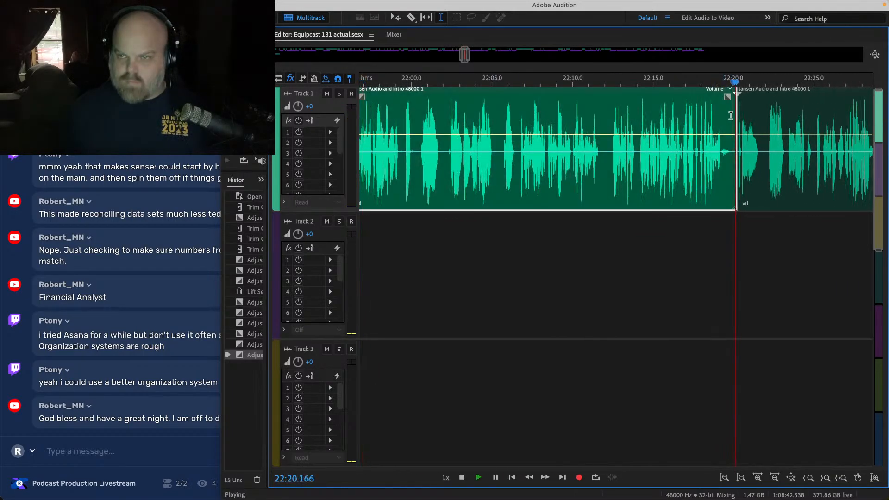
pyautogui.hscroll(7, 730, 115)
pyautogui.press('space')
pyautogui.click(539, 115)
pyautogui.press('space')
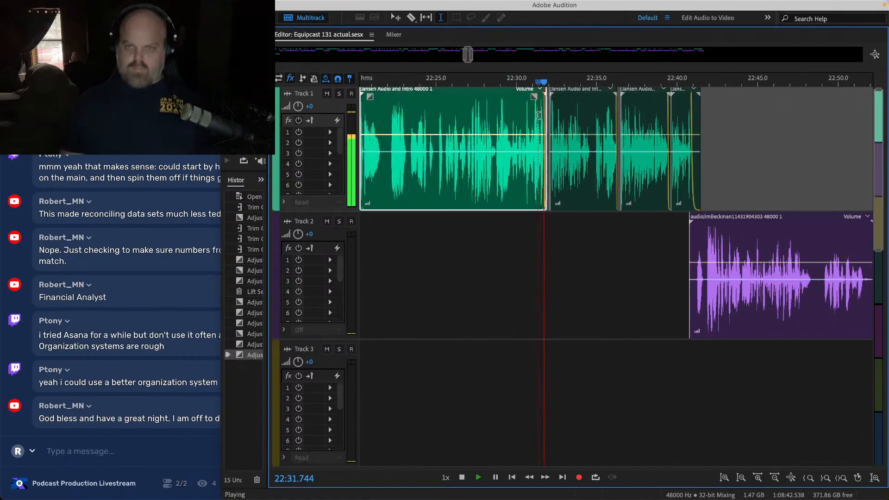
# Step: Play across the Track 1 gap at about 22:36 and add a very short fade-in to the clip following it
pyautogui.hscroll(2, 537, 118)
pyautogui.click(530, 122)
pyautogui.hscroll(2, 526, 124)
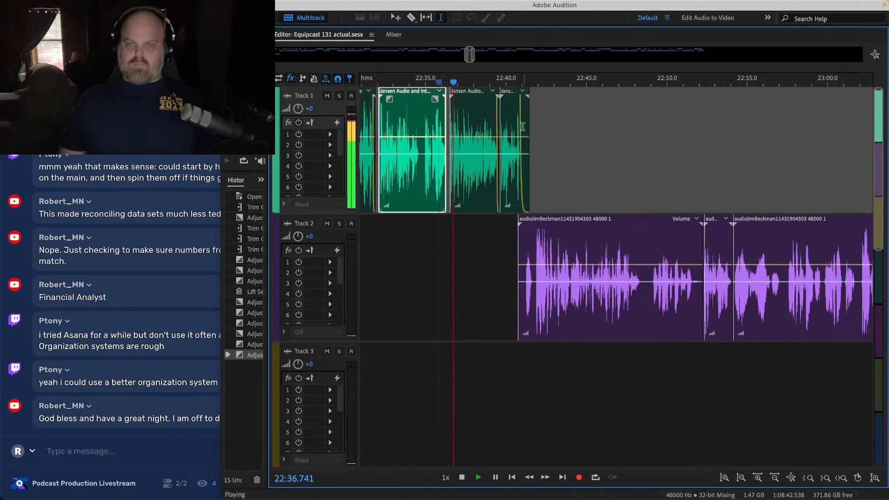
pyautogui.click(432, 115)
pyautogui.scroll(6, 433, 116)
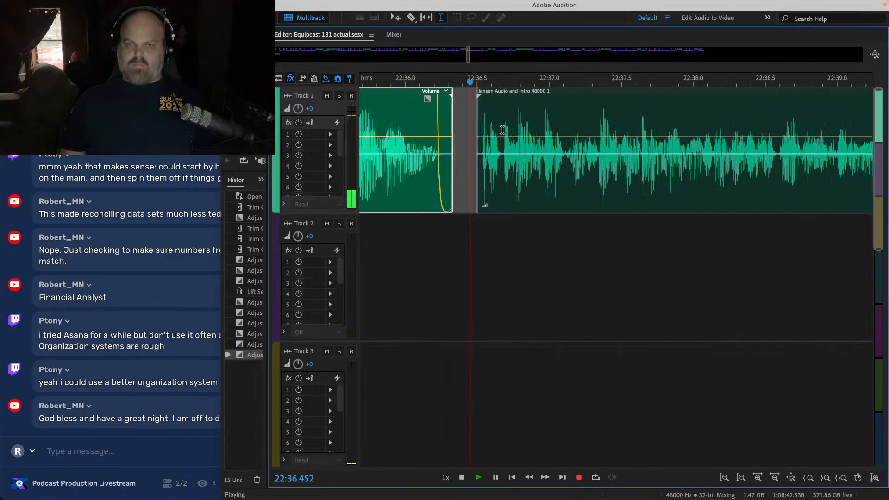
pyautogui.click(488, 116)
pyautogui.press('space')
pyautogui.moveTo(484, 98); pyautogui.dragTo(488, 109)
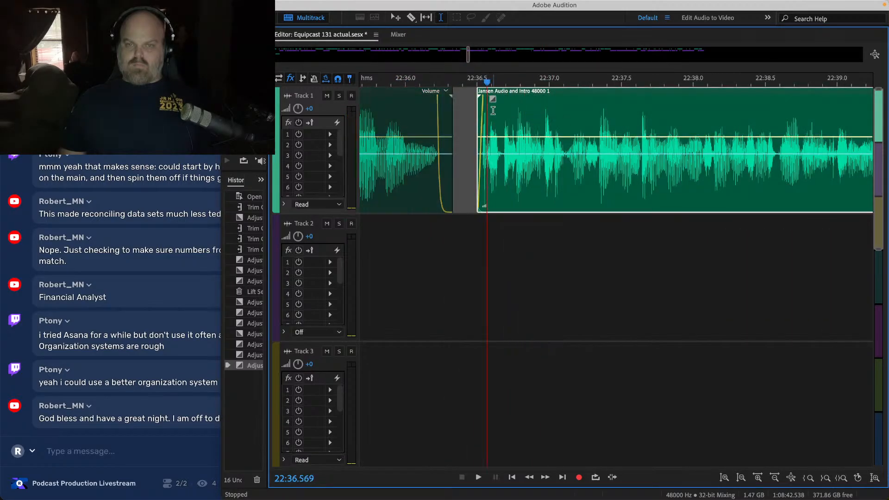
# Step: Replay the Track 1 transition at about 22:36, listen to the cut near 22:39, and save the session
pyautogui.click(461, 115)
pyautogui.press('space')
pyautogui.scroll(-6, 461, 113)
pyautogui.press('space')
pyautogui.click(540, 107)
pyautogui.press('space')
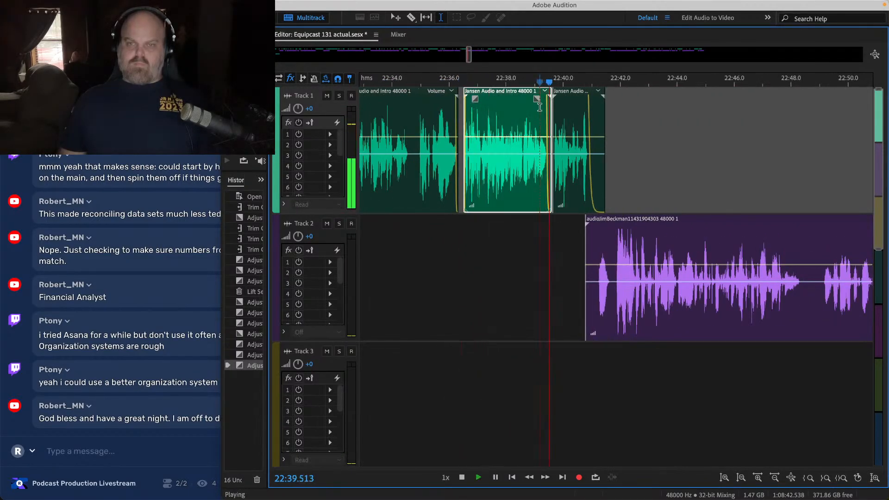
pyautogui.scroll(-3, 482, 146)
pyautogui.press('super+s')
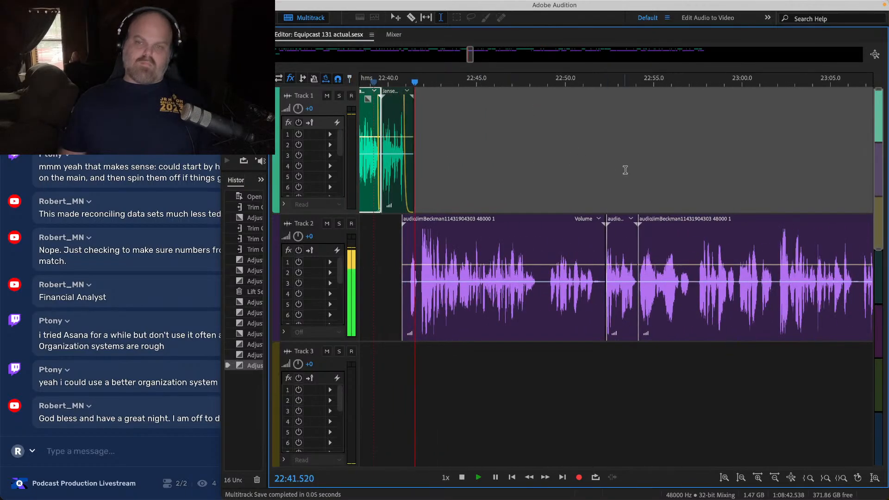
# Step: Play across the Track 2 cut at about 22:52 and the Track 2 gap near 23:15
pyautogui.click(588, 160)
pyautogui.hscroll(3, 634, 173)
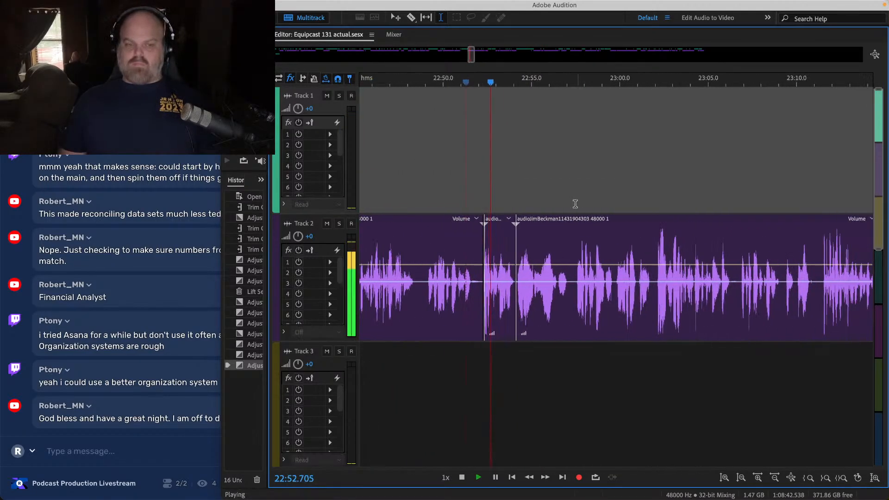
pyautogui.hscroll(2, 518, 182)
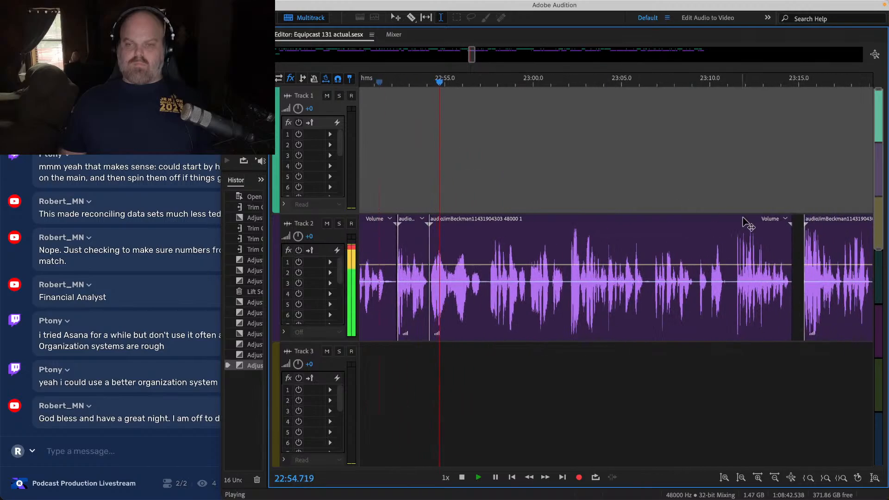
pyautogui.click(777, 165)
pyautogui.press('space')
pyautogui.press('space')
pyautogui.hscroll(7, 778, 164)
pyautogui.hscroll(2, 574, 183)
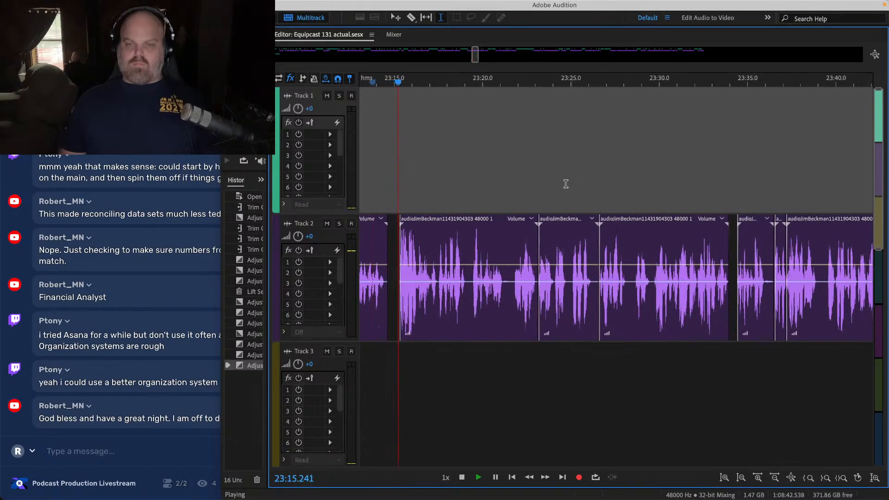
# Step: Listen to the Track 2 cuts at about 23:23 and 23:26
pyautogui.click(530, 159)
pyautogui.hscroll(2, 528, 160)
pyautogui.click(526, 158)
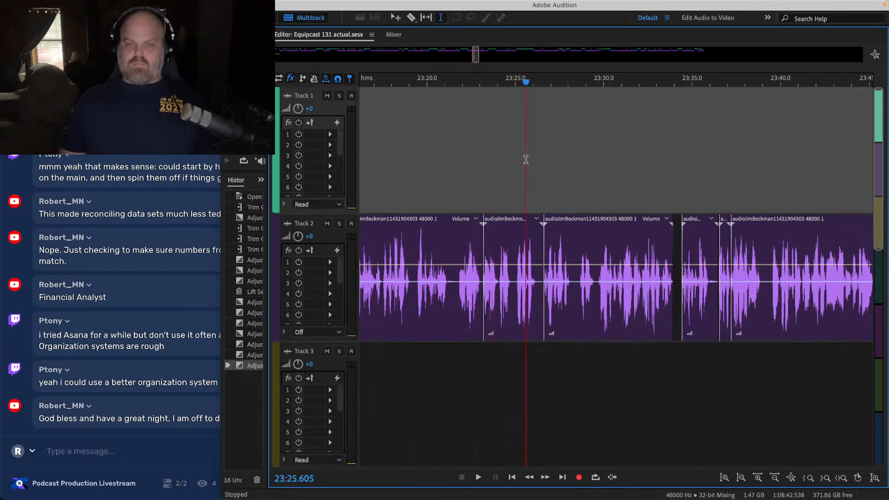
# Step: Play across the Track 2 gap near 23:34 and the cut at about 23:36
pyautogui.hscroll(2, 526, 158)
pyautogui.click(580, 159)
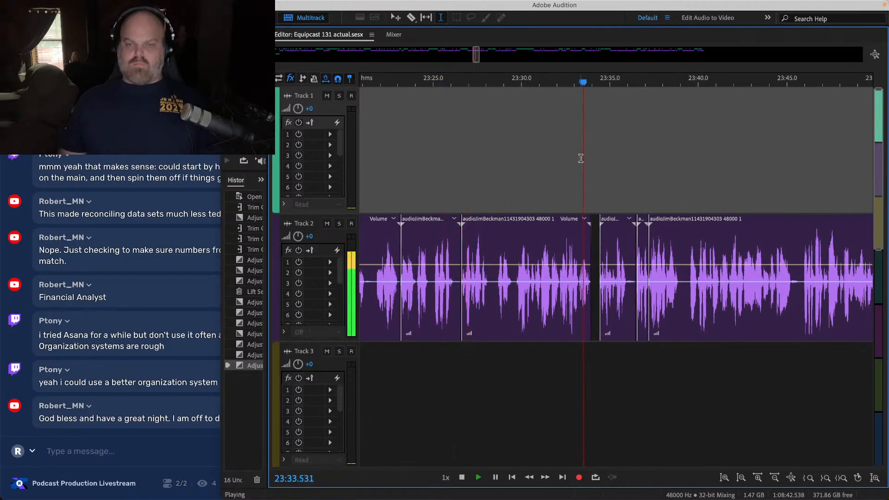
pyautogui.hscroll(1, 580, 158)
pyautogui.hscroll(5, 581, 159)
pyautogui.click(430, 162)
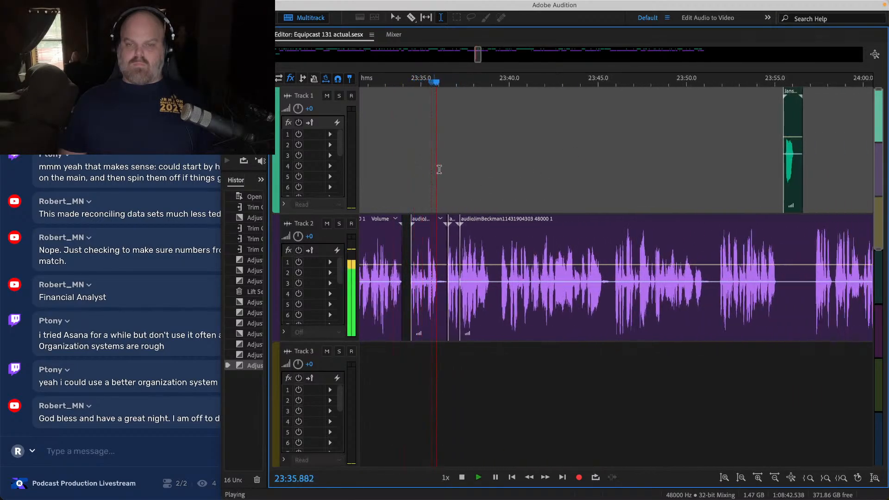
# Step: Listen to the Track 2 cut at about 24:23 and the gap near 24:42
pyautogui.hscroll(1, 477, 183)
pyautogui.hscroll(12, 477, 183)
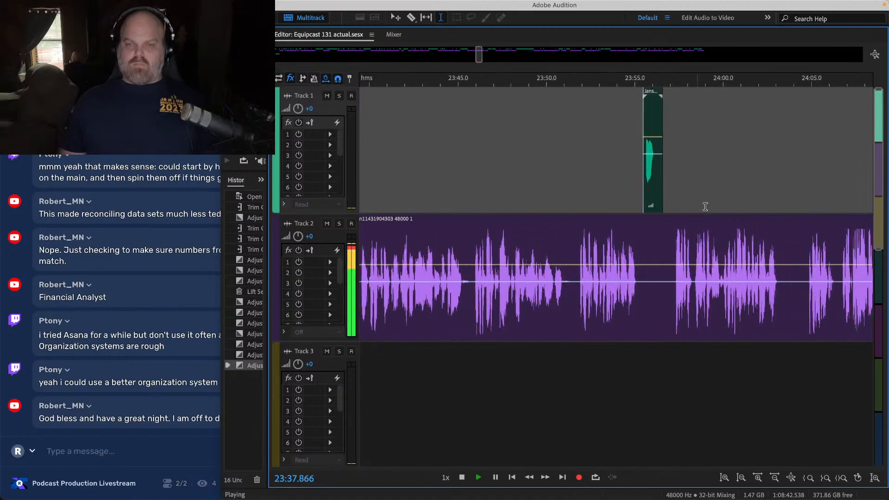
pyautogui.click(802, 158)
pyautogui.press('space')
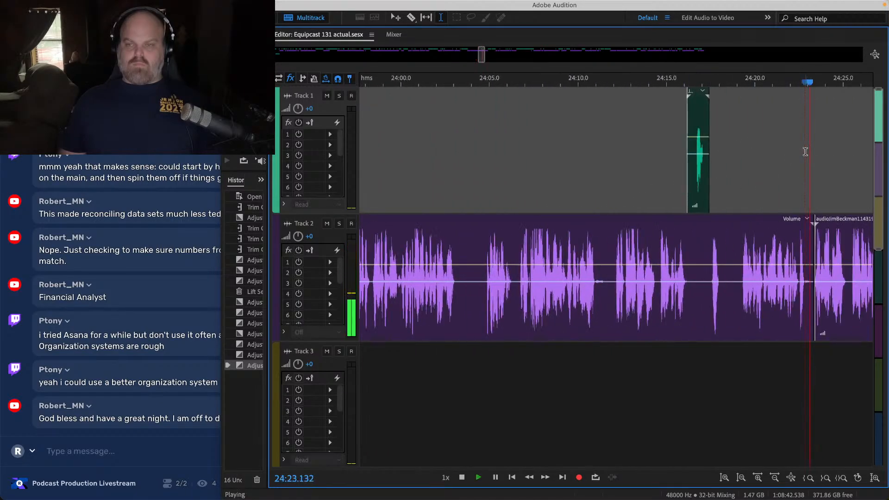
pyautogui.hscroll(10, 803, 156)
pyautogui.click(782, 172)
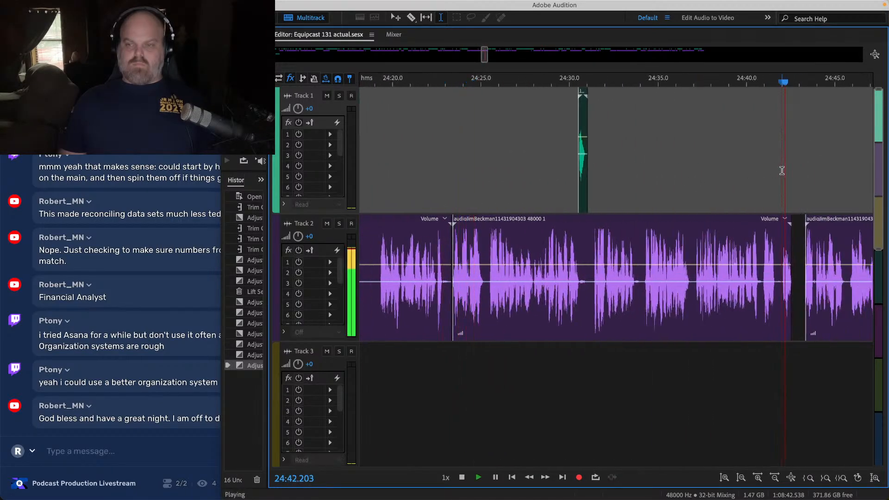
# Step: Play across the Track 2 cut at about 24:52 and the handoff to Track 1 near 25:05
pyautogui.hscroll(9, 765, 175)
pyautogui.click(650, 160)
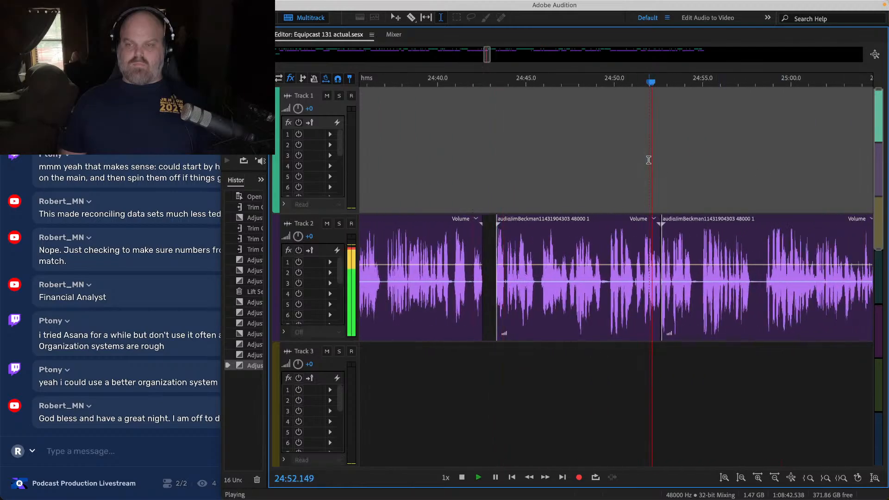
pyautogui.scroll(-6, 649, 161)
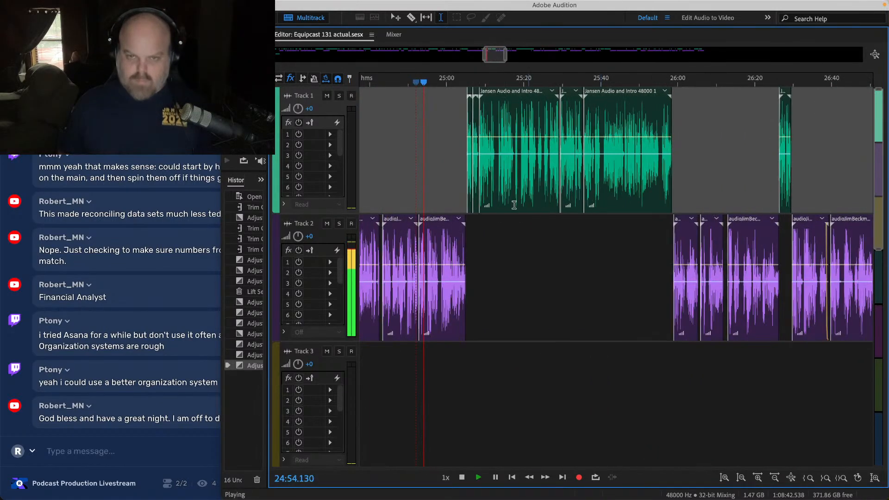
pyautogui.scroll(6, 430, 152)
pyautogui.click(607, 155)
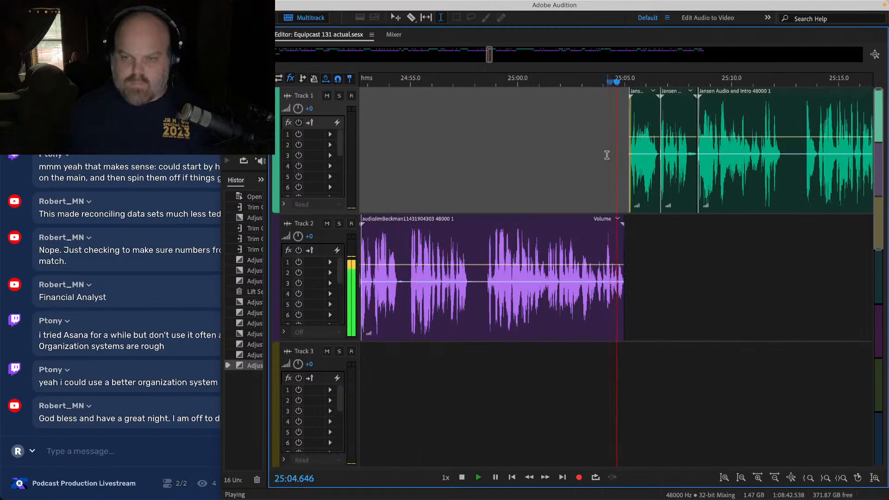
pyautogui.hscroll(5, 533, 134)
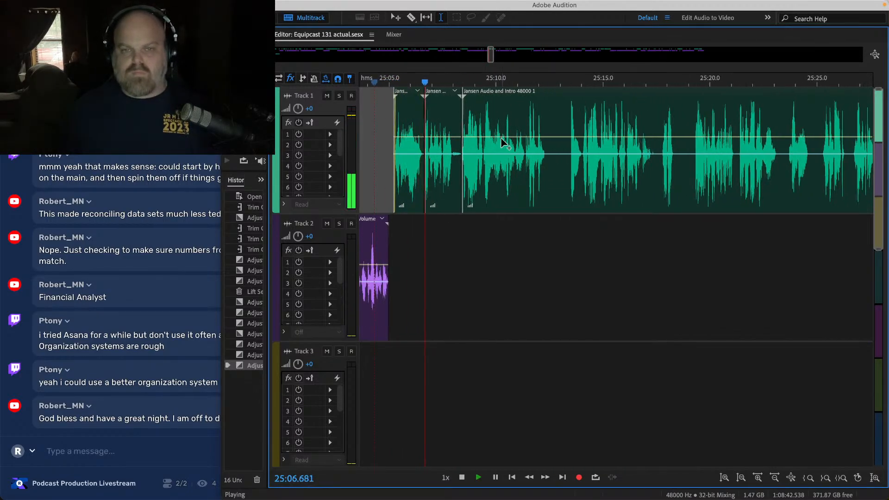
# Step: Listen to the Track 1 cut at about 25:08 and the Track 1 gap near 25:29
pyautogui.press('space')
pyautogui.click(457, 115)
pyautogui.hscroll(4, 464, 118)
pyautogui.scroll(-1, 694, 145)
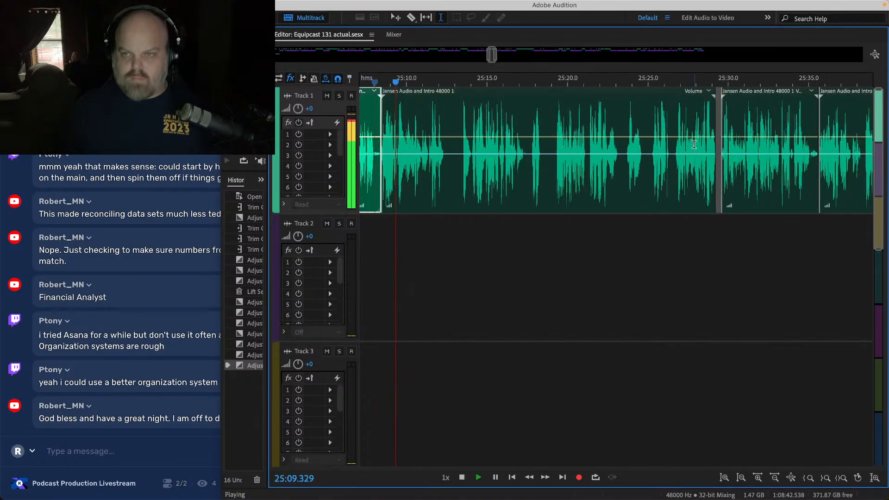
pyautogui.click(701, 121)
pyautogui.hscroll(5, 648, 118)
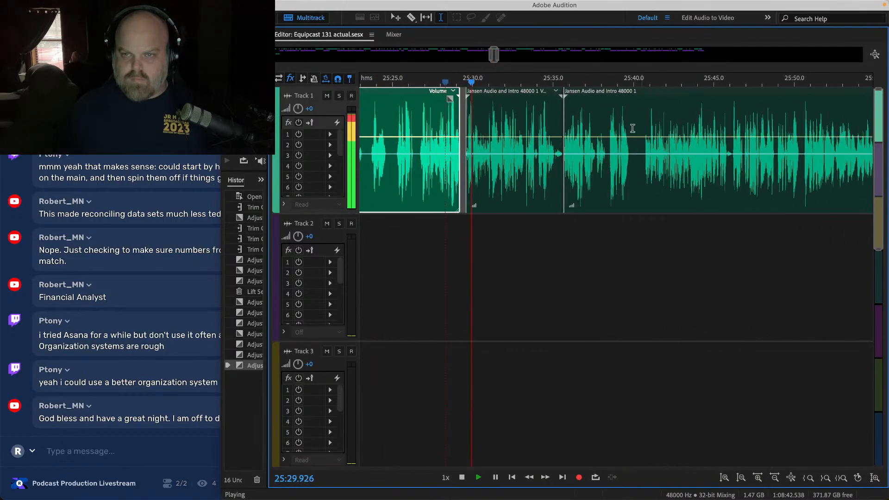
# Step: Play across the Track 1 cut at about 25:35 and the handoff to Track 2 near 25:59
pyautogui.click(548, 114)
pyautogui.hscroll(5, 548, 113)
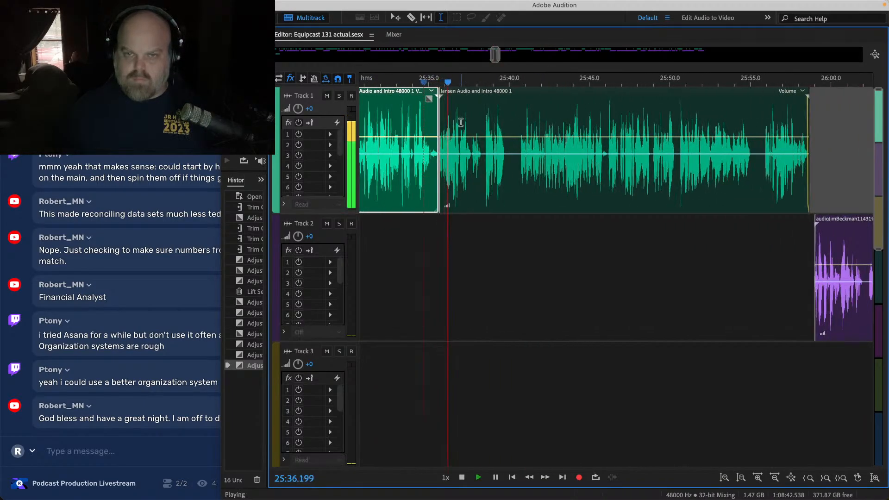
pyautogui.click(790, 133)
pyautogui.hscroll(10, 790, 133)
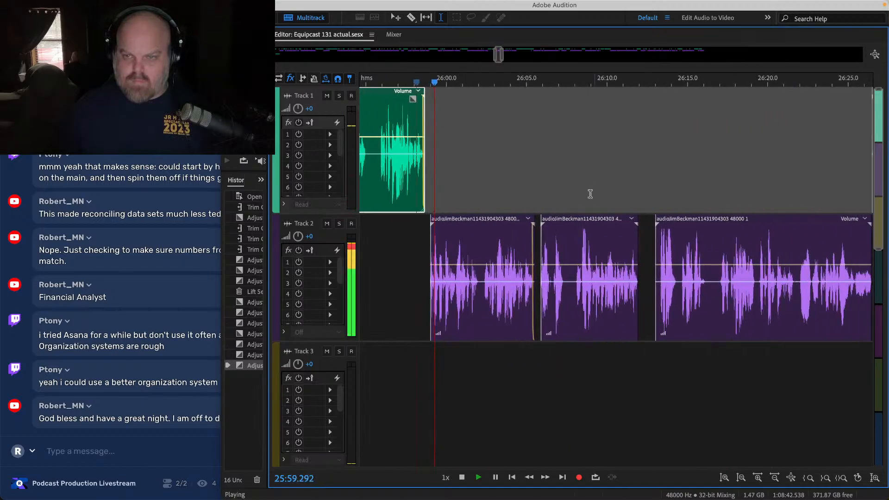
# Step: Listen to the Track 2 gaps near 26:05 and 26:12, and save the session
pyautogui.click(526, 156)
pyautogui.press('space')
pyautogui.hscroll(4, 524, 155)
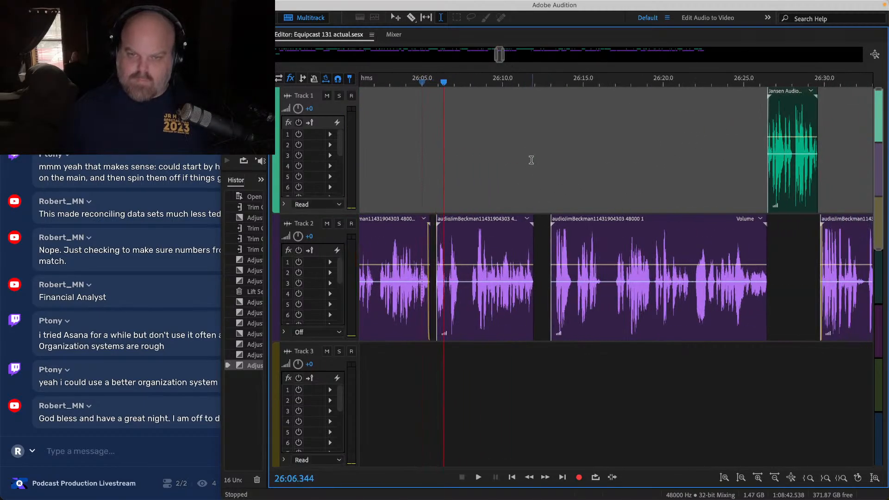
pyautogui.hotkey('ctrl', 's')
pyautogui.hscroll(5, 521, 154)
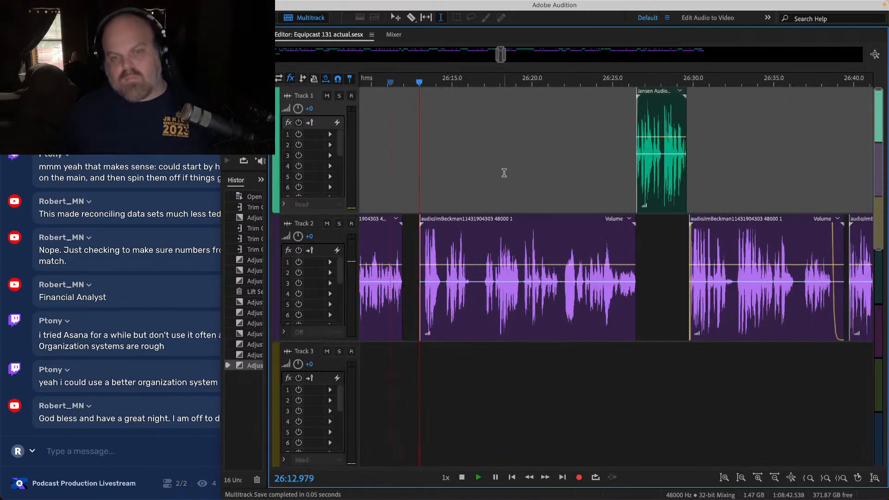
# Step: Play across the handoff to the Track 1 clip at about 26:26 and back to Track 2 near 26:29
pyautogui.click(626, 166)
pyautogui.hscroll(6, 574, 169)
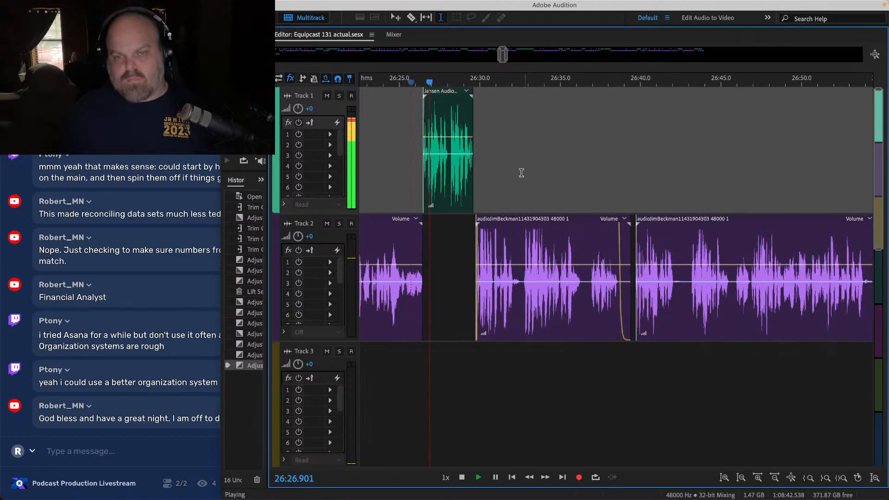
pyautogui.click(470, 114)
pyautogui.hscroll(2, 507, 130)
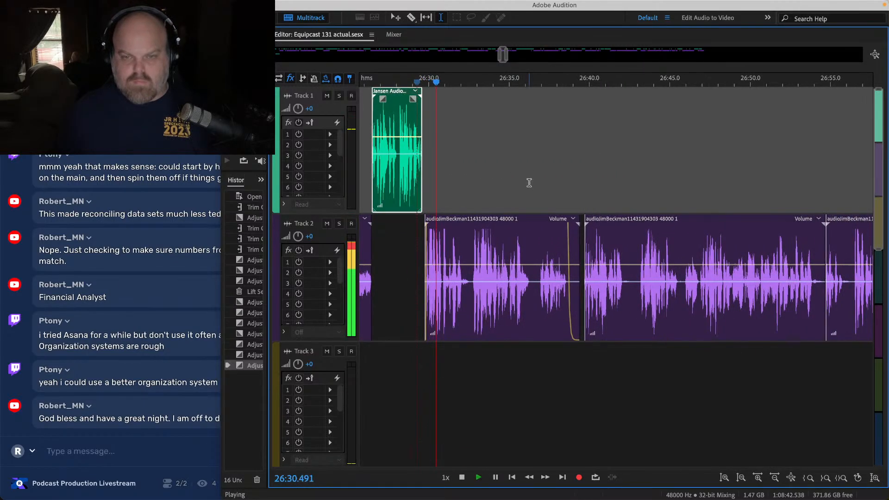
# Step: Listen to the faded Track 2 transition at about 26:39 and save the session
pyautogui.click(572, 162)
pyautogui.hscroll(5, 573, 163)
pyautogui.hscroll(2, 587, 184)
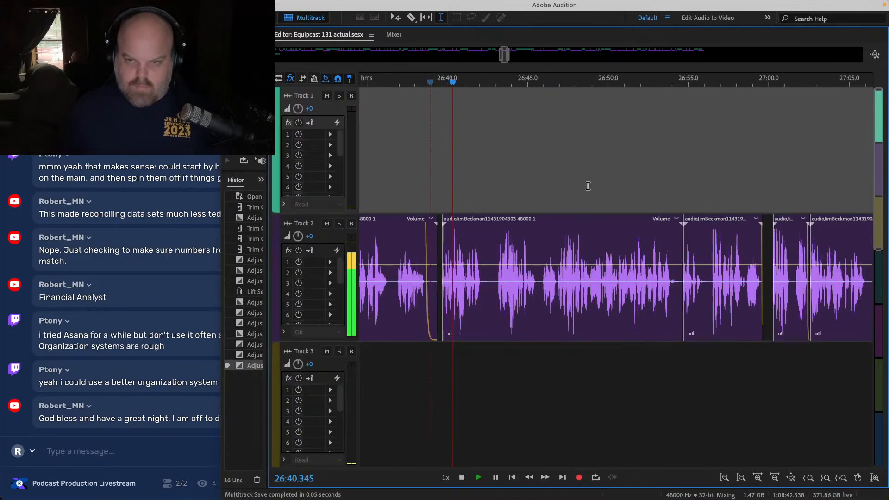
# Step: Play across the Track 2 cuts at about 26:54 and 27:02 and the Track 1 interjection near 27:09
pyautogui.hscroll(3, 602, 158)
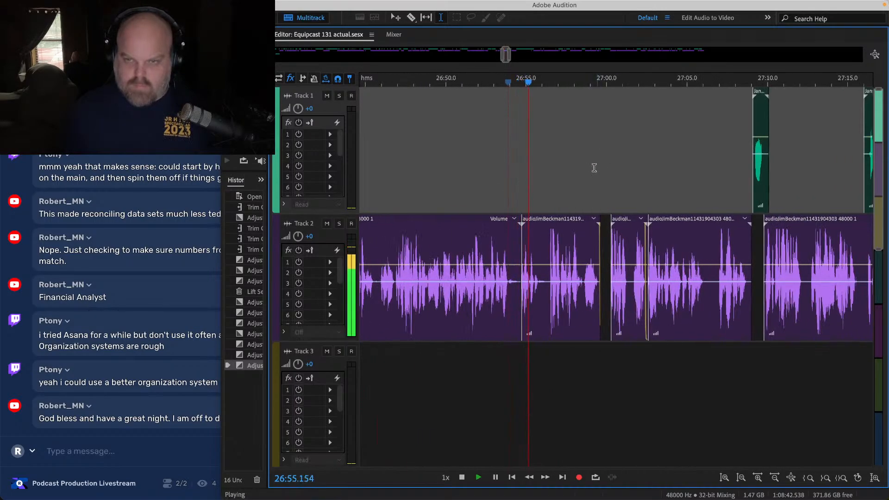
pyautogui.hscroll(5, 565, 174)
pyautogui.click(468, 161)
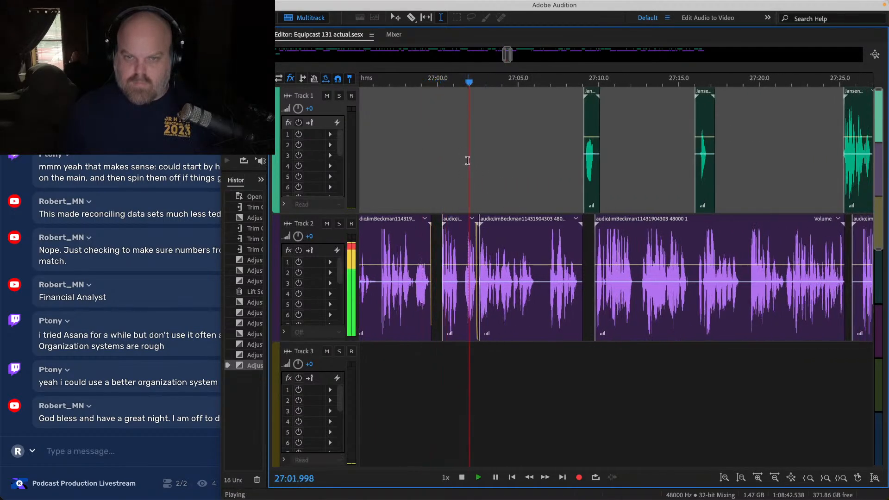
pyautogui.click(577, 166)
pyautogui.hscroll(4, 576, 167)
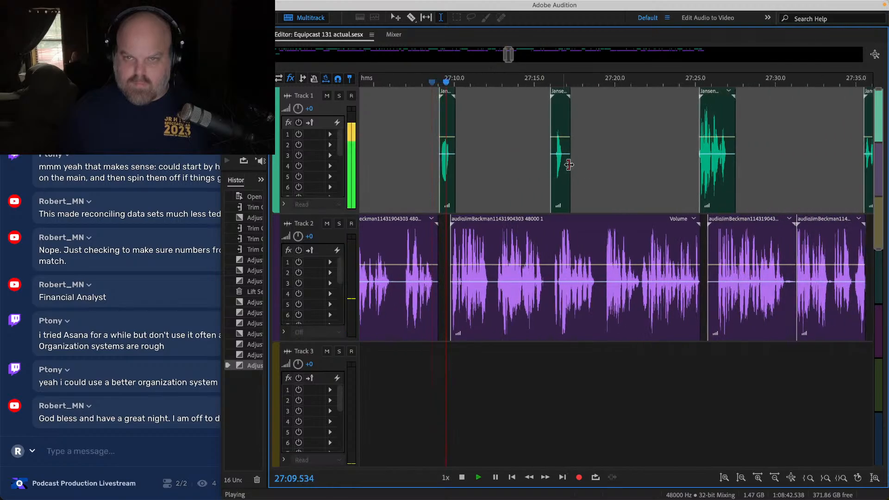
# Step: Play across the Track 1 interjection at about 27:25 and save the session
pyautogui.press('space')
pyautogui.click(688, 145)
pyautogui.press('space')
pyautogui.hscroll(6, 657, 153)
pyautogui.hotkey('ctrl', 's')
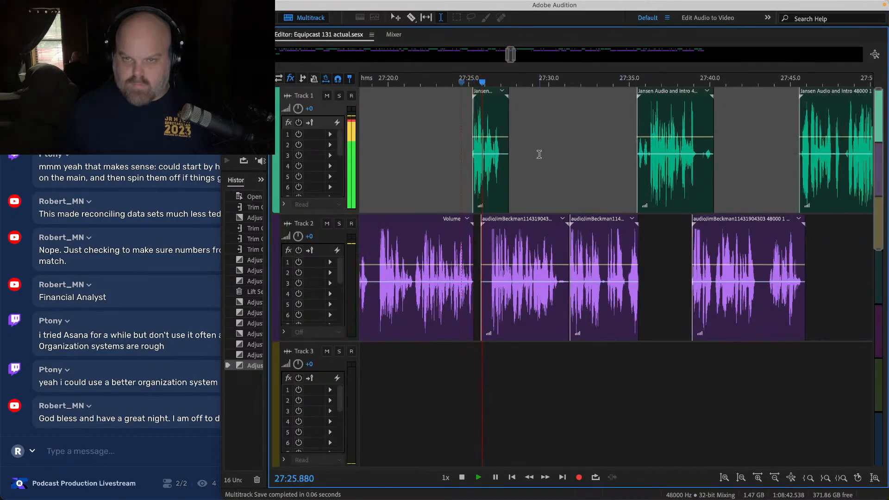
# Step: Trim the end of the Track 2 clip before the 27:31 cut back to about 27:30.6 and play the transition
pyautogui.hscroll(3, 565, 158)
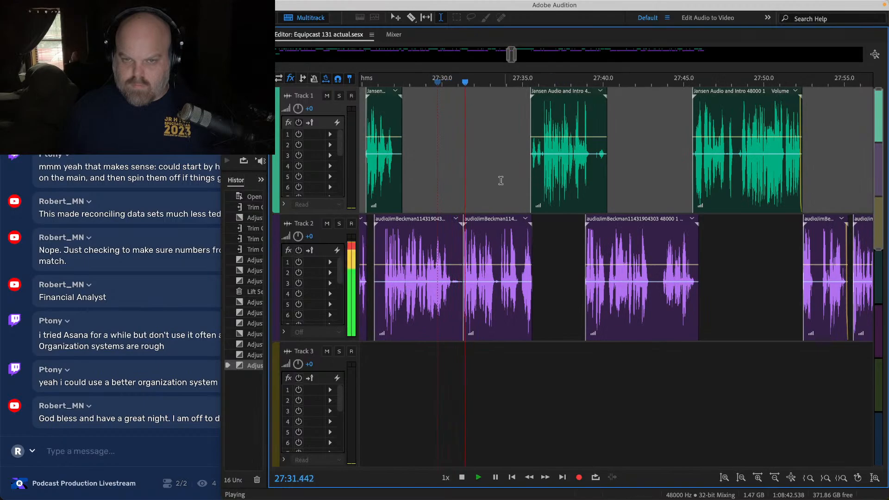
pyautogui.scroll(5, 444, 208)
pyautogui.press('space')
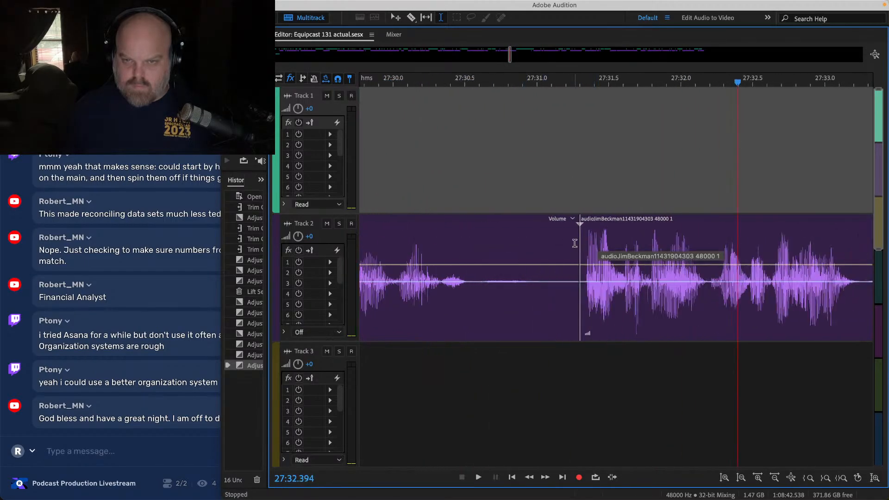
pyautogui.moveTo(578, 244); pyautogui.dragTo(480, 244)
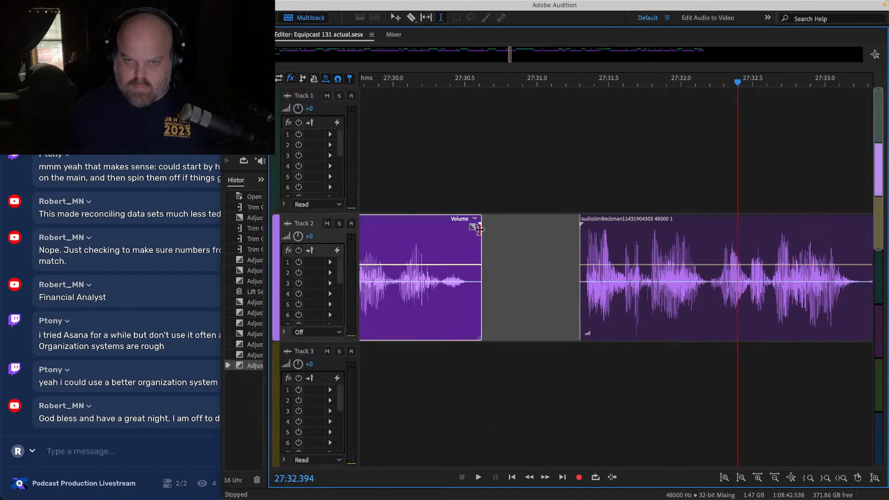
pyautogui.click(393, 142)
pyautogui.press('space')
pyautogui.scroll(-4, 382, 141)
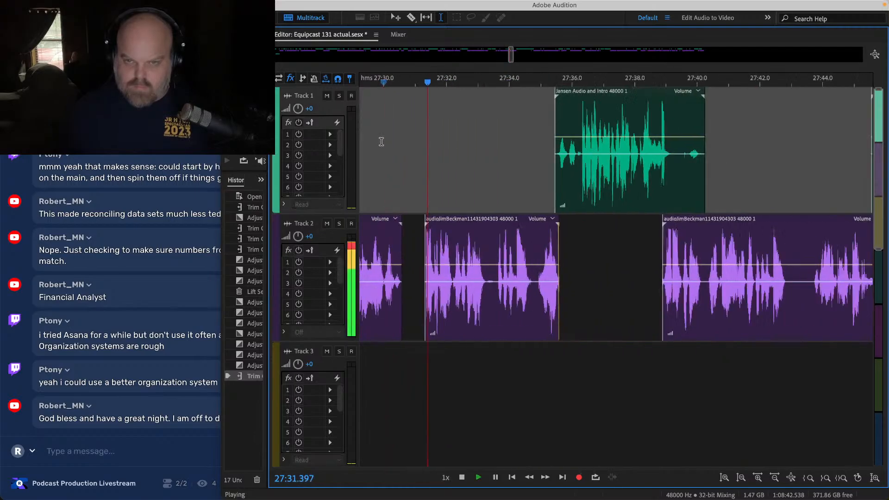
# Step: Save the session and play across the speaker handoffs at about 27:35, 27:39 and 27:45
pyautogui.click(520, 110)
pyautogui.hscroll(3, 520, 110)
pyautogui.press('super+s')
pyautogui.click(524, 111)
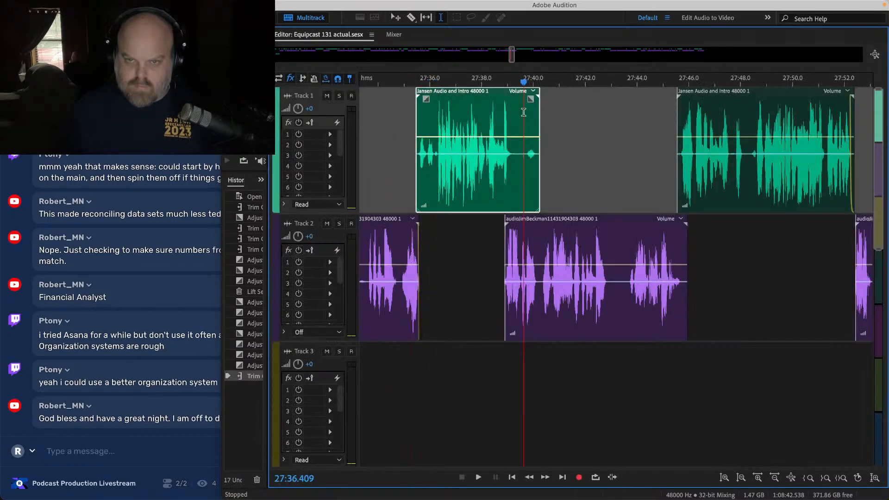
pyautogui.hscroll(4, 523, 112)
pyautogui.click(536, 130)
pyautogui.hscroll(1, 537, 130)
pyautogui.hscroll(6, 537, 129)
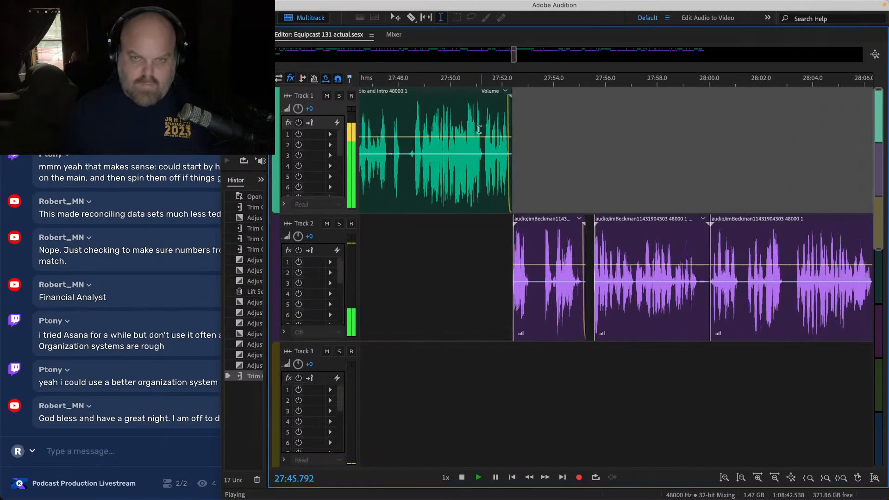
# Step: Play from the handoff at about 27:52 through the Track 2 cuts near 27:55 and 28:00, saving the session
pyautogui.click(503, 117)
pyautogui.hscroll(4, 467, 182)
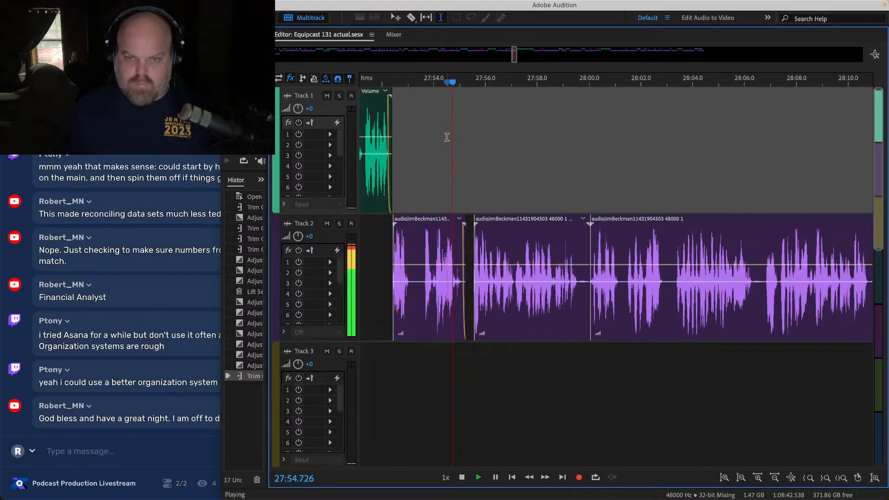
pyautogui.press('super+s')
pyautogui.hscroll(4, 433, 159)
pyautogui.click(431, 135)
pyautogui.hscroll(2, 431, 135)
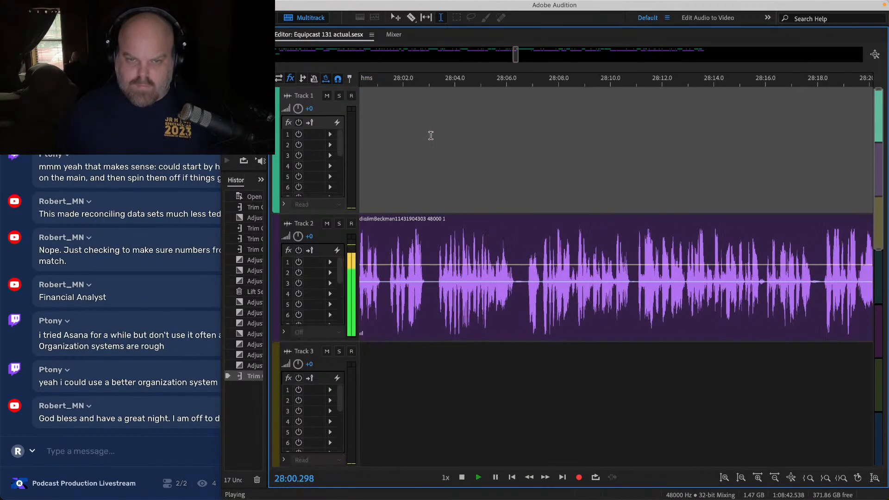
# Step: Play across the Track 1 interjection at about 28:21 and the handoff to Track 1 near 28:24
pyautogui.scroll(-2, 482, 163)
pyautogui.click(716, 142)
pyautogui.hscroll(5, 648, 153)
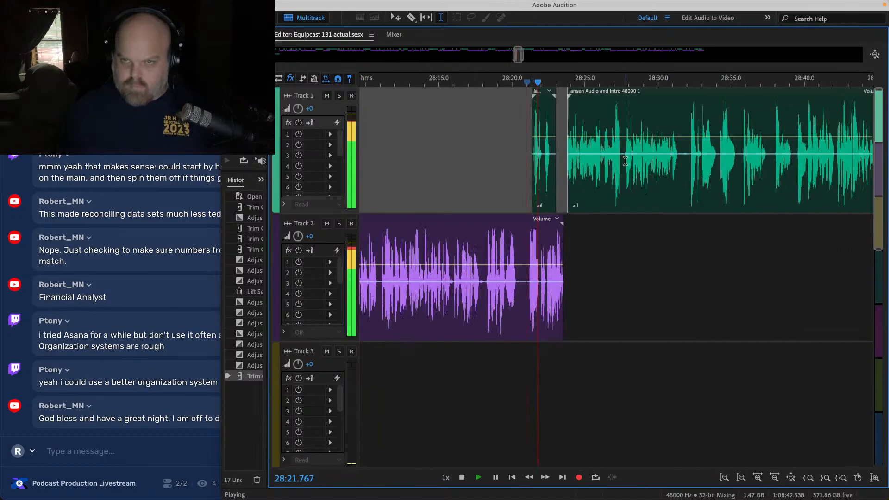
pyautogui.hscroll(5, 560, 165)
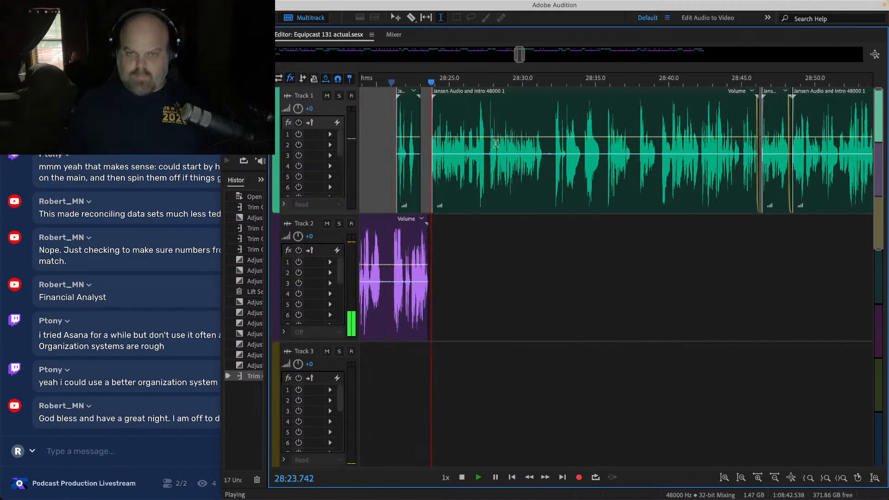
# Step: Play across the Track 1 cuts at about 28:46 and 28:48 and save the session
pyautogui.click(663, 119)
pyautogui.press('space')
pyautogui.press('space')
pyautogui.hotkey('ctrl', 's')
pyautogui.hscroll(5, 556, 139)
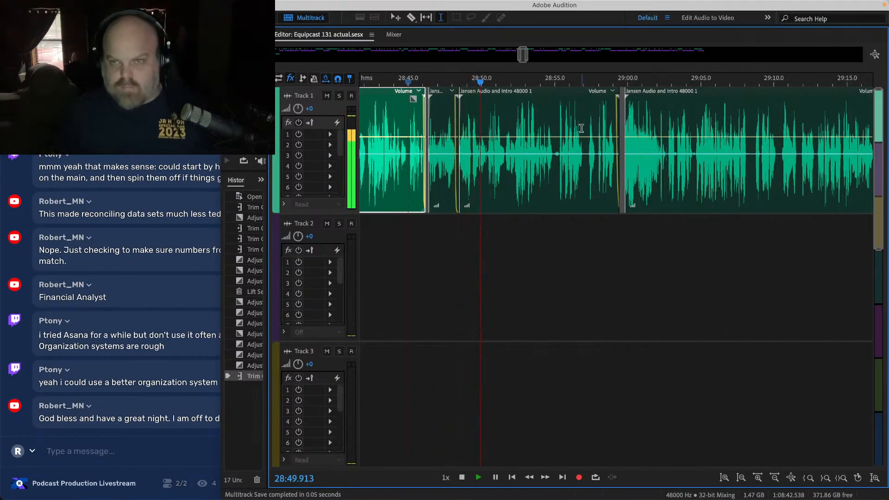
# Step: Listen to the Track 1 cuts at about 28:59 and 29:18
pyautogui.click(601, 128)
pyautogui.hscroll(5, 606, 128)
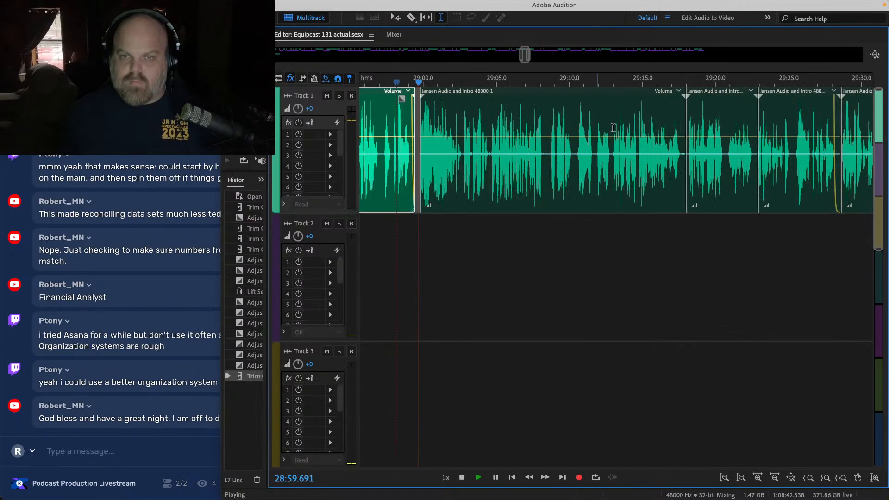
pyautogui.click(675, 112)
pyautogui.hscroll(4, 675, 112)
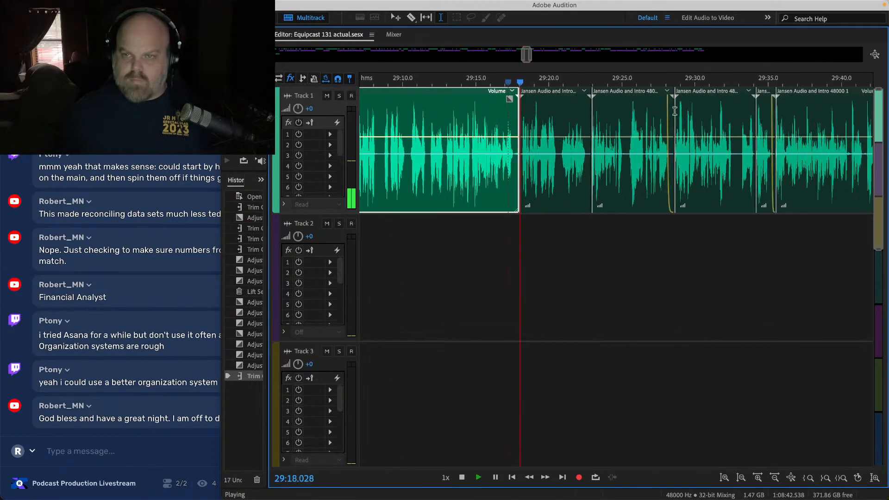
# Step: Play across the Track 1 cuts at about 29:23, 29:29 and 29:34
pyautogui.click(588, 109)
pyautogui.hscroll(1, 588, 111)
pyautogui.click(601, 113)
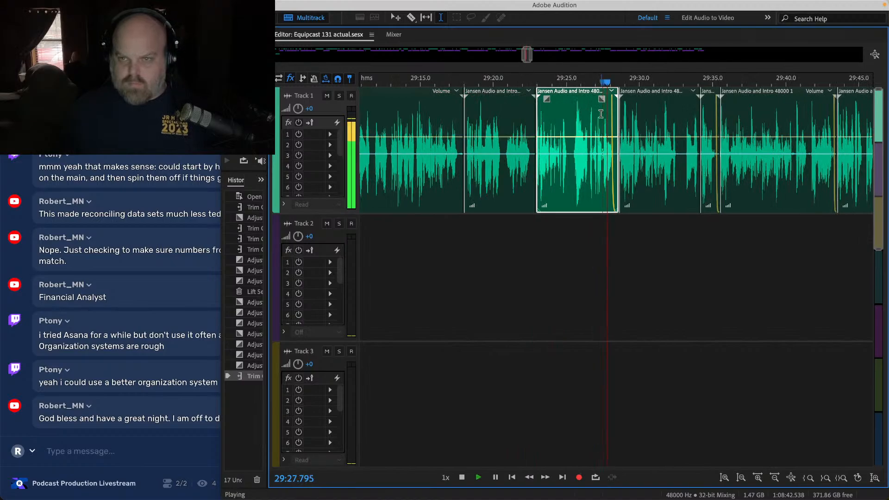
pyautogui.hscroll(5, 556, 118)
pyautogui.click(477, 103)
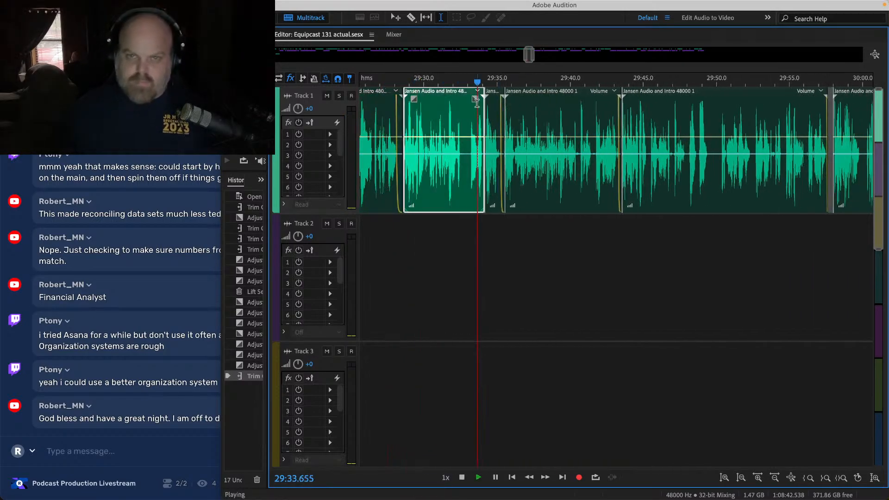
pyautogui.hscroll(3, 477, 103)
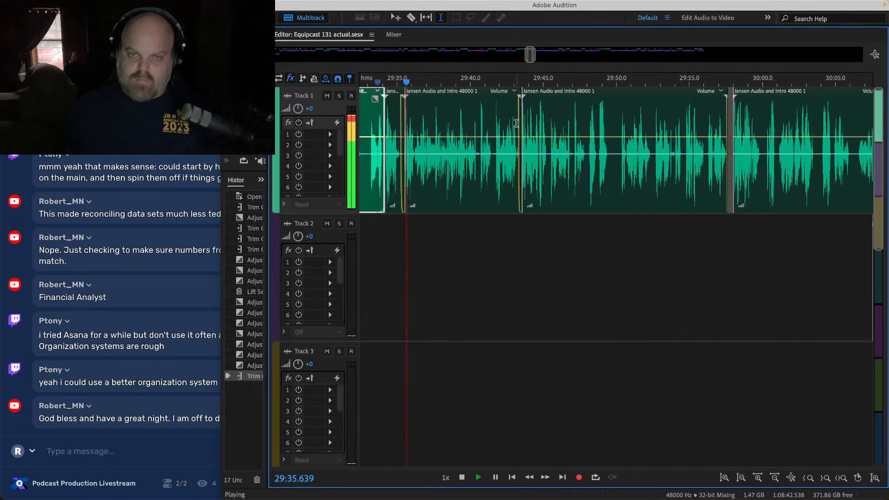
# Step: Play across the Track 1 cuts at about 29:43 and 29:58 and the Track 2 interjection near 30:08
pyautogui.click(511, 118)
pyautogui.hscroll(4, 511, 117)
pyautogui.click(551, 110)
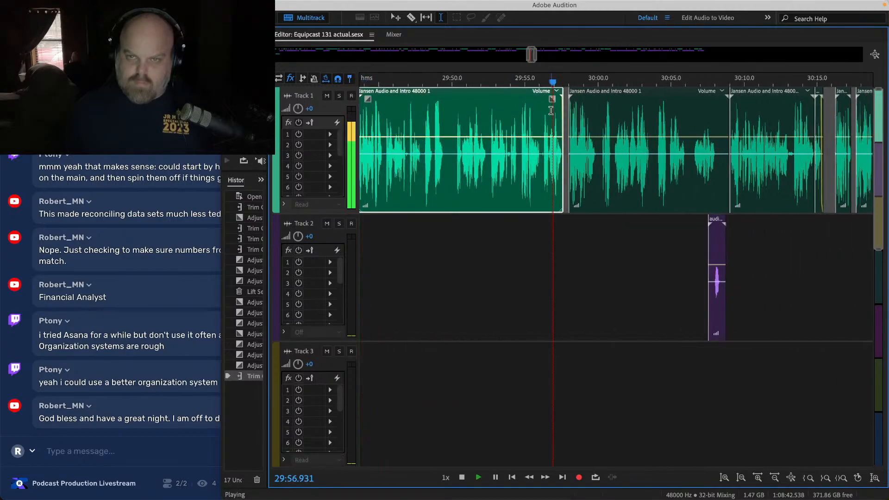
pyautogui.hscroll(4, 552, 111)
pyautogui.click(583, 112)
pyautogui.hscroll(5, 583, 112)
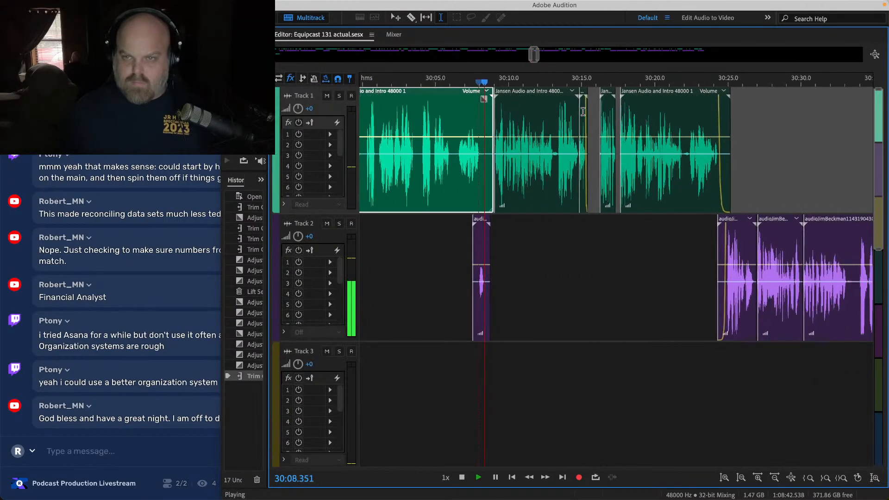
# Step: Play across the Track 1 cut at about 30:14 and the faded handoff to Track 2 near 30:24
pyautogui.click(469, 107)
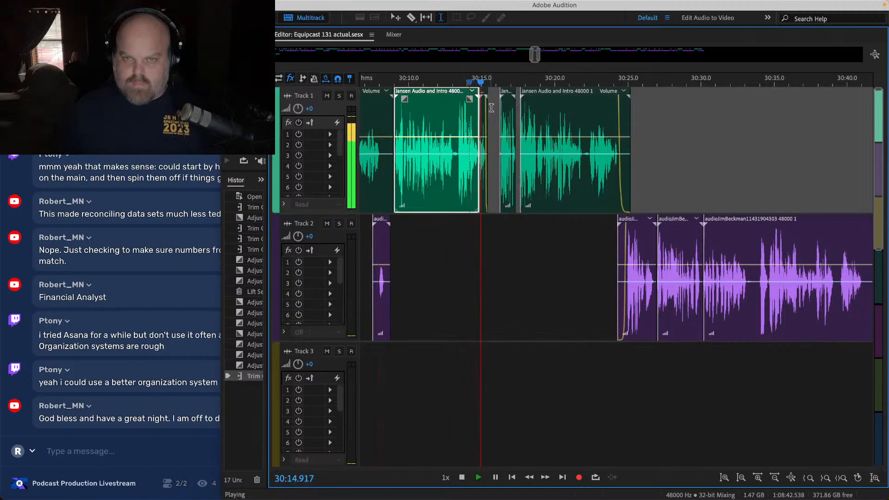
pyautogui.hscroll(3, 495, 109)
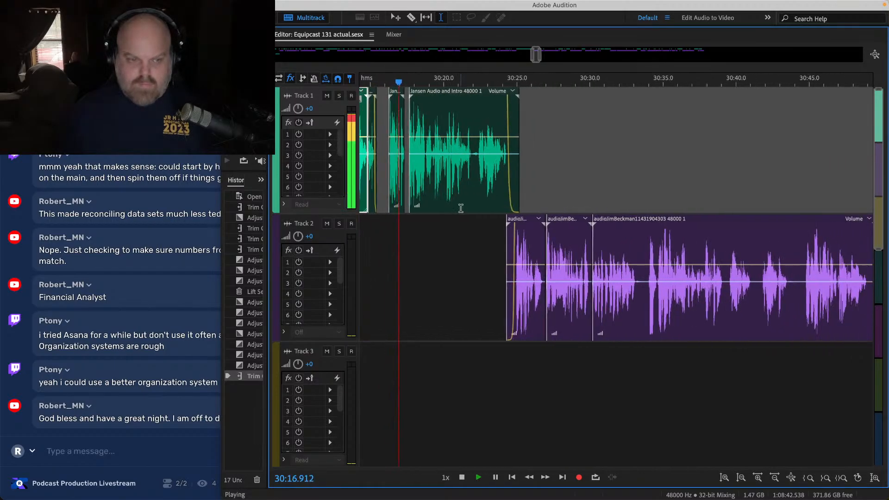
pyautogui.click(502, 123)
pyautogui.hscroll(3, 502, 123)
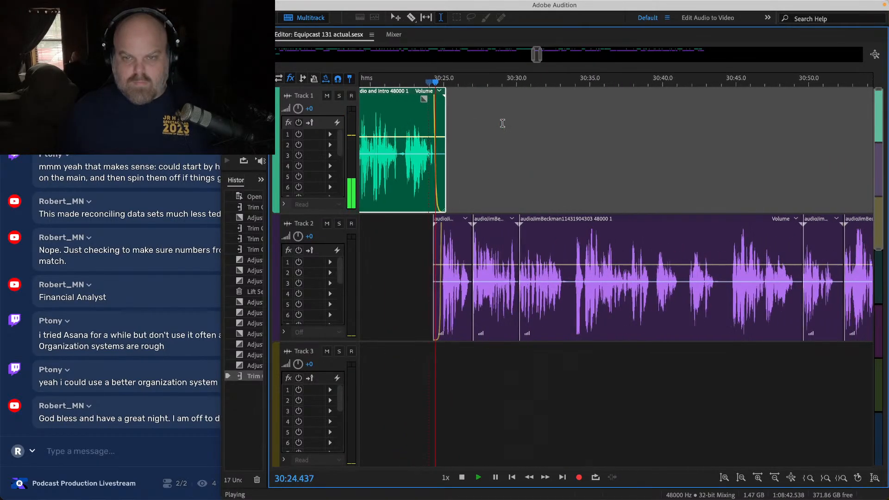
# Step: Overlap the Track 2 clips at the 30:27 cut with a crossfade about 0.2 seconds long and play across it
pyautogui.click(453, 174)
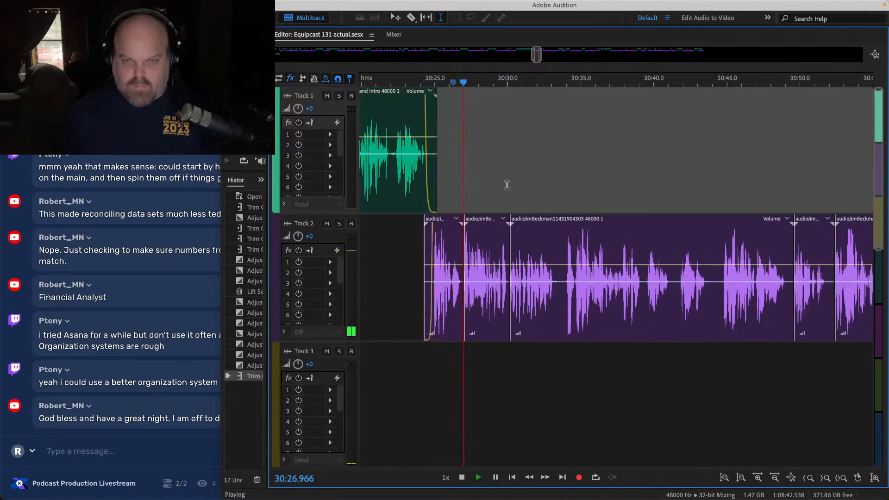
pyautogui.hscroll(1, 504, 179)
pyautogui.click(440, 181)
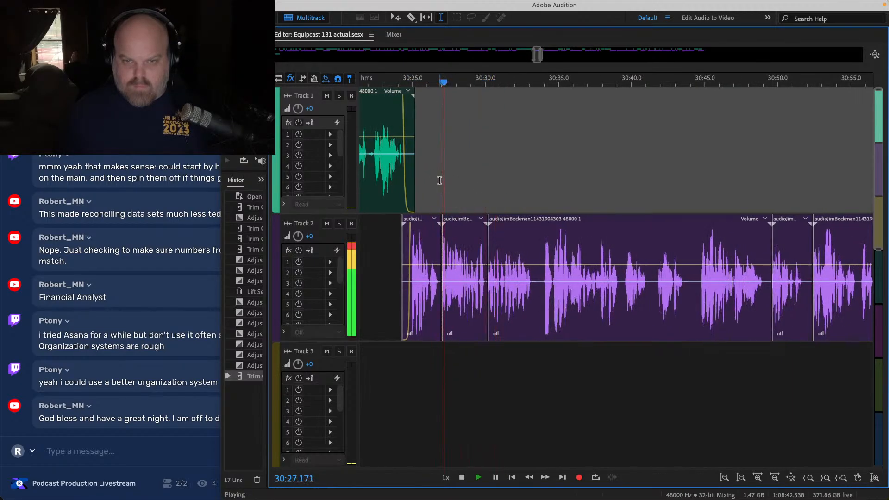
pyautogui.scroll(3, 439, 179)
pyautogui.click(433, 168)
pyautogui.scroll(2, 432, 167)
pyautogui.moveTo(468, 255); pyautogui.dragTo(446, 254)
pyautogui.click(399, 183)
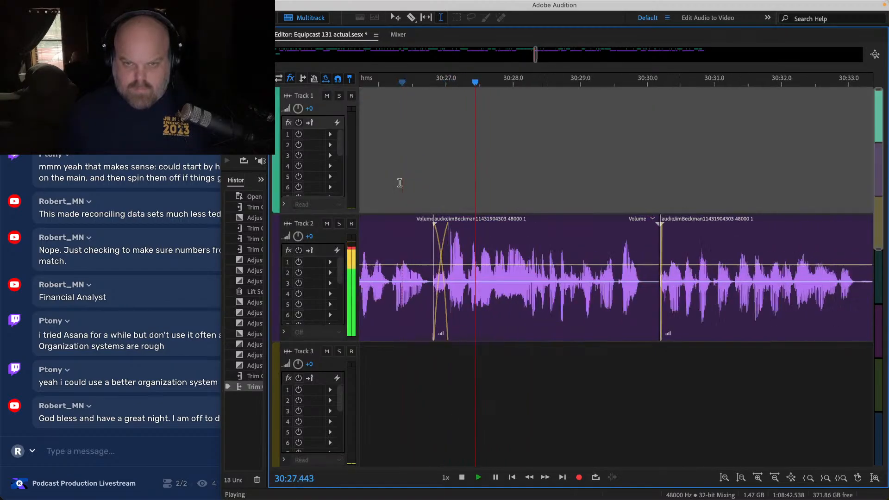
# Step: Play across the Track 2 cut at about 30:30 and save the session
pyautogui.scroll(-4, 468, 199)
pyautogui.click(460, 168)
pyautogui.hotkey('ctrl', 's')
pyautogui.hscroll(1, 636, 213)
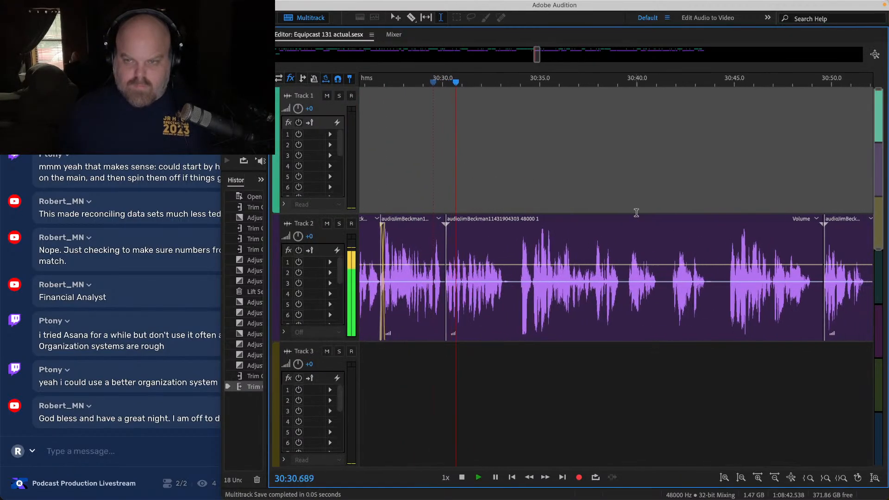
# Step: Play across the Track 2 cuts at about 30:49, 30:52 and 31:02
pyautogui.click(517, 177)
pyautogui.click(798, 171)
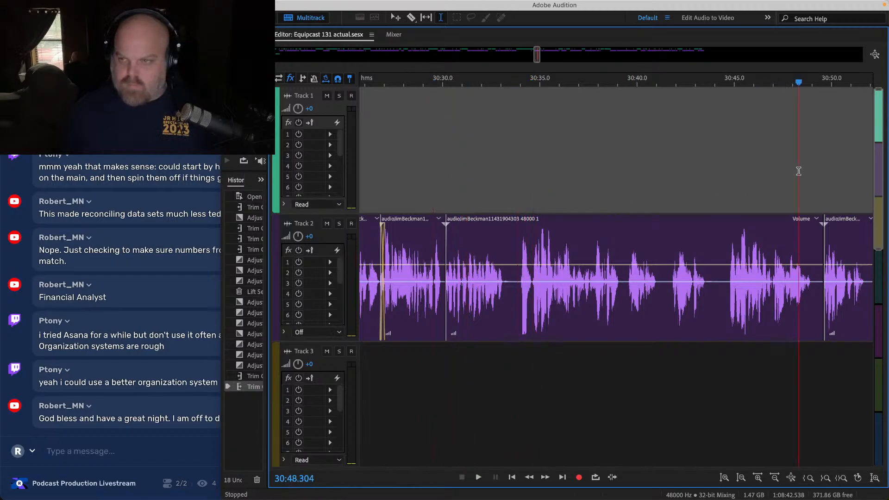
pyautogui.hscroll(10, 798, 171)
pyautogui.click(539, 154)
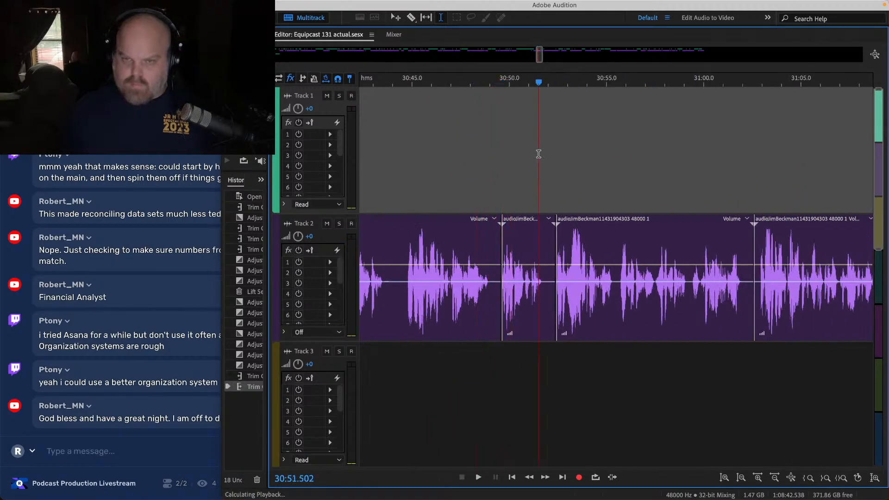
pyautogui.hscroll(10, 745, 176)
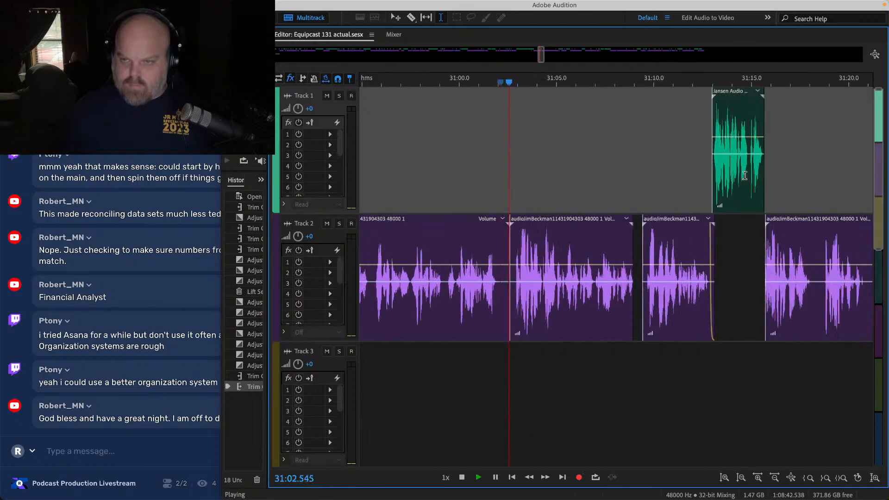
# Step: Play across the Track 2 cuts at about 31:09 and 31:22 and the end of the Track 1 interjection near 31:15
pyautogui.click(511, 155)
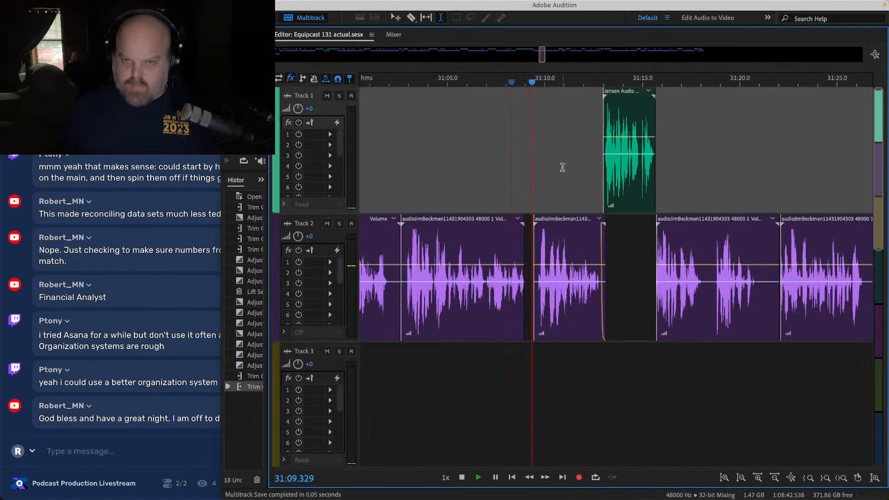
pyautogui.hscroll(3, 593, 144)
pyautogui.click(547, 153)
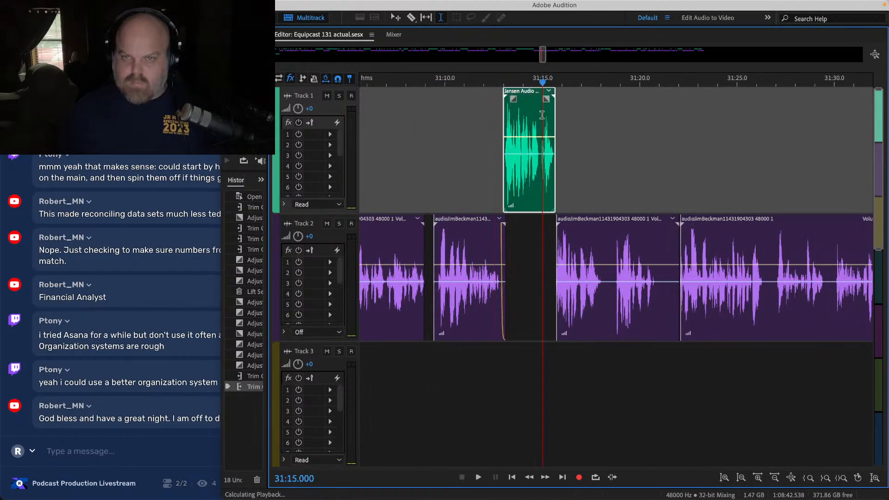
pyautogui.hscroll(5, 509, 167)
pyautogui.click(499, 139)
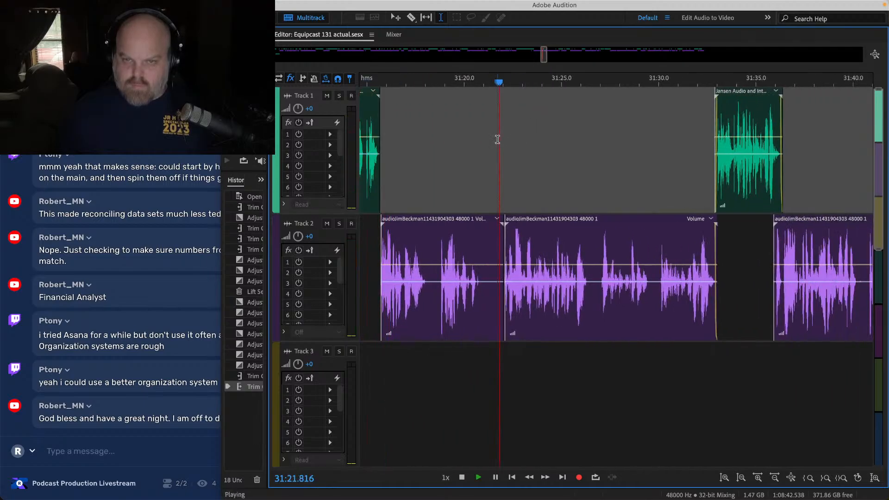
# Step: Play across the handoffs around the Track 1 clip at about 31:33 to 31:36 and the Track 2 cut near 31:44
pyautogui.click(699, 150)
pyautogui.hscroll(8, 676, 137)
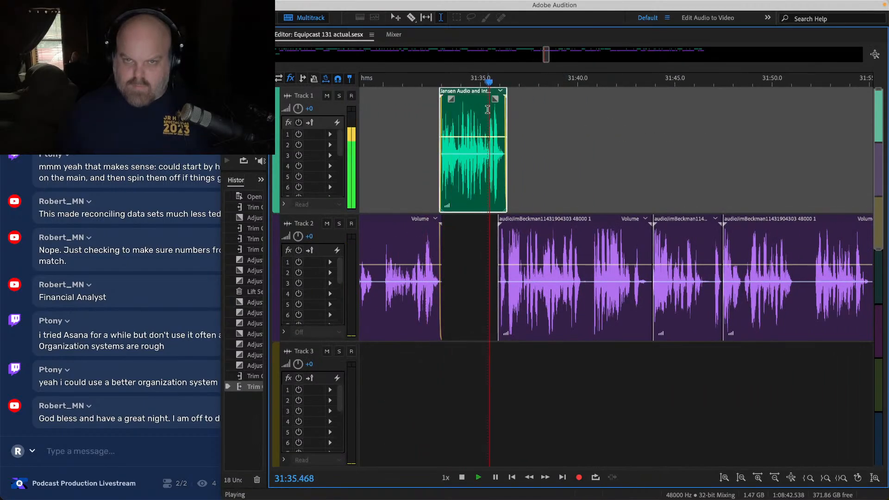
pyautogui.hscroll(5, 509, 143)
pyautogui.click(485, 143)
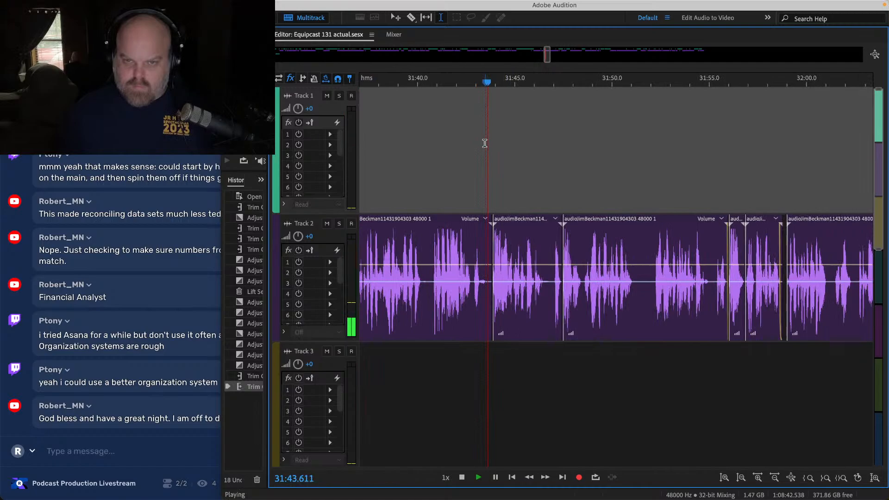
# Step: Play across the Track 2 cuts at about 31:47 and 31:56 and save the session
pyautogui.click(550, 162)
pyautogui.hscroll(4, 554, 161)
pyautogui.hscroll(4, 579, 169)
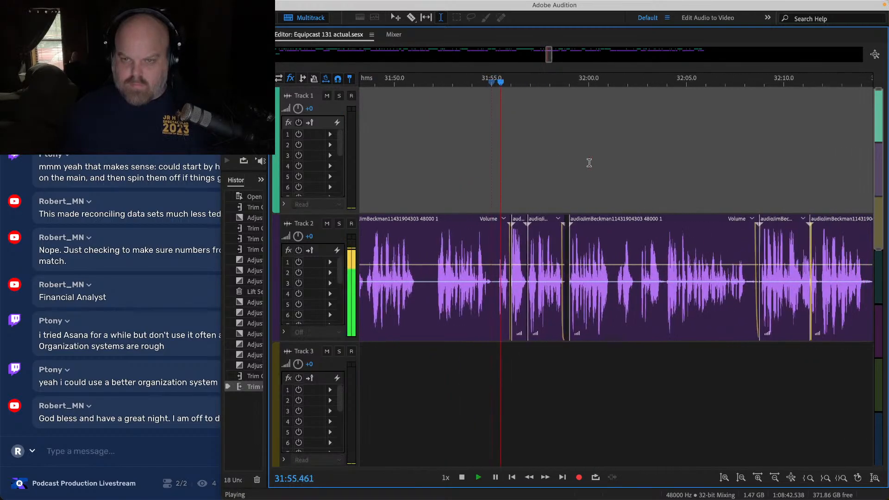
pyautogui.press('super+s')
pyautogui.hscroll(4, 514, 169)
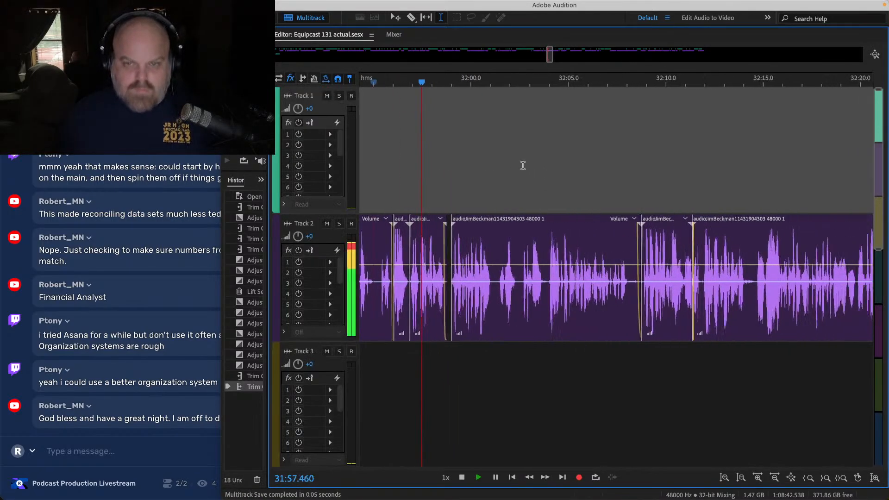
# Step: Play across the Track 2 cuts at about 32:09 and 32:11
pyautogui.click(593, 171)
pyautogui.hscroll(5, 593, 171)
pyautogui.click(492, 140)
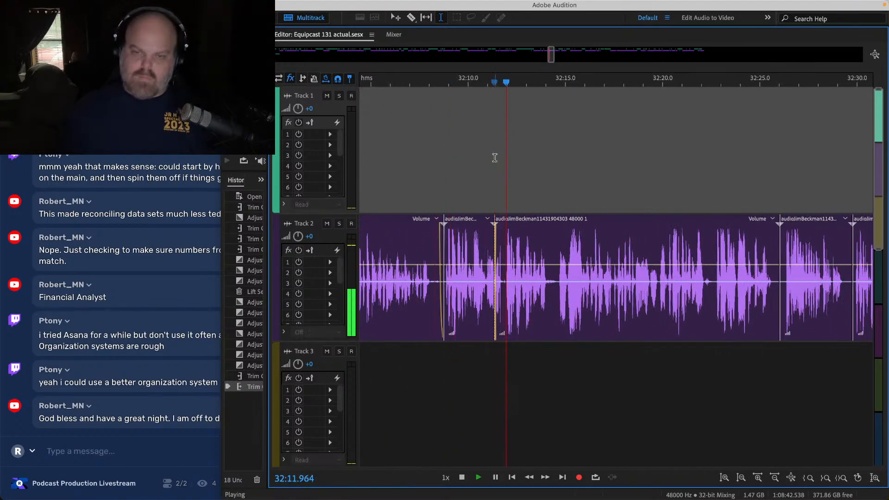
pyautogui.click(495, 158)
pyautogui.click(488, 155)
pyautogui.hscroll(5, 488, 154)
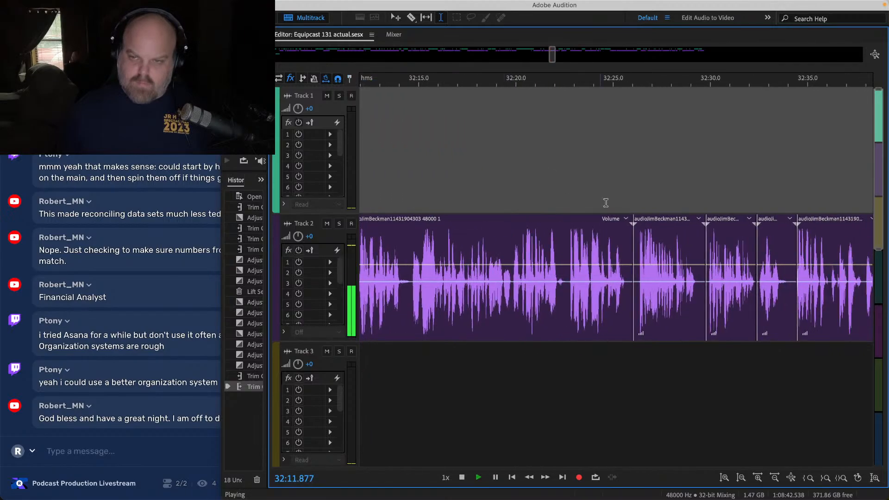
# Step: Save the session and play across the Track 2 cuts at about 32:26 and 32:30
pyautogui.hscroll(5, 613, 170)
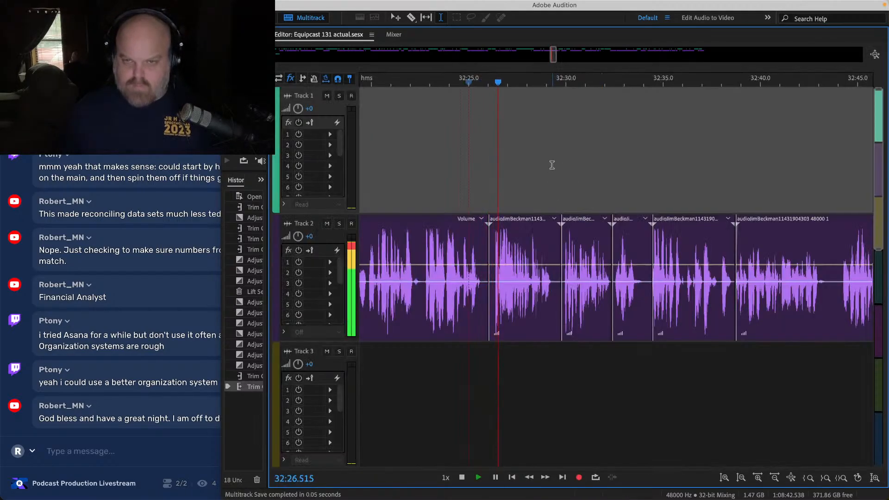
pyautogui.hscroll(5, 552, 165)
pyautogui.click(474, 163)
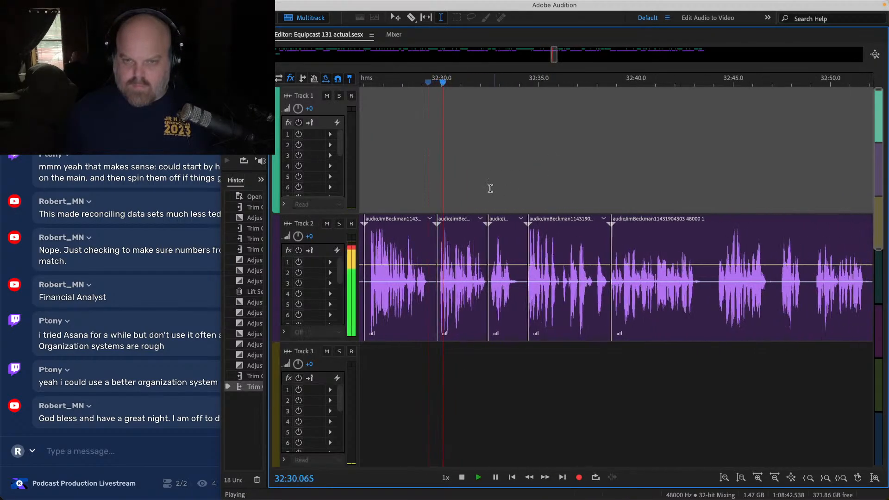
# Step: Play across the Track 2 cuts at about 32:34 and 32:39
pyautogui.click(521, 169)
pyautogui.hscroll(4, 520, 168)
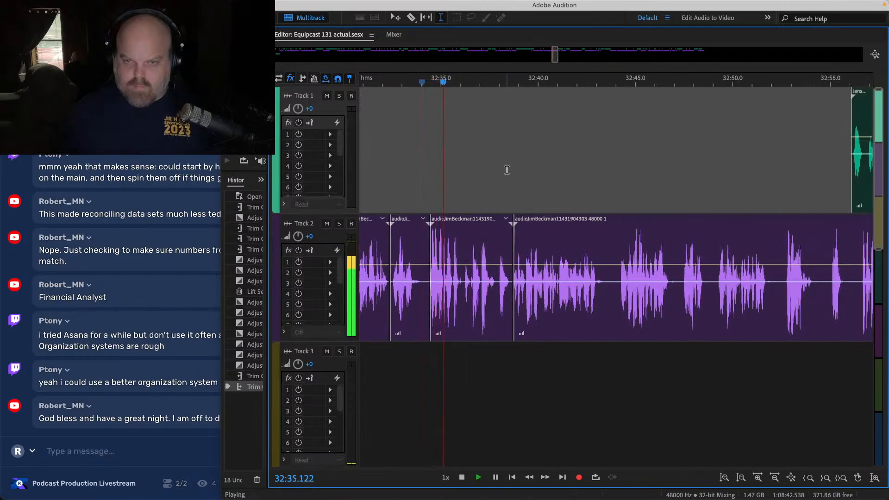
pyautogui.click(503, 173)
pyautogui.hscroll(2, 504, 174)
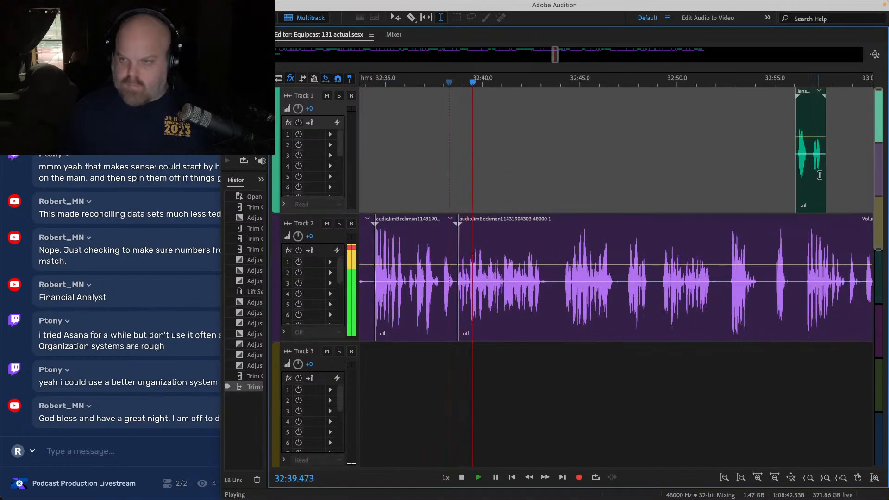
# Step: Play across the Track 2 cuts at about 33:01 and 33:14
pyautogui.hscroll(12, 597, 169)
pyautogui.click(576, 159)
pyautogui.hscroll(8, 569, 140)
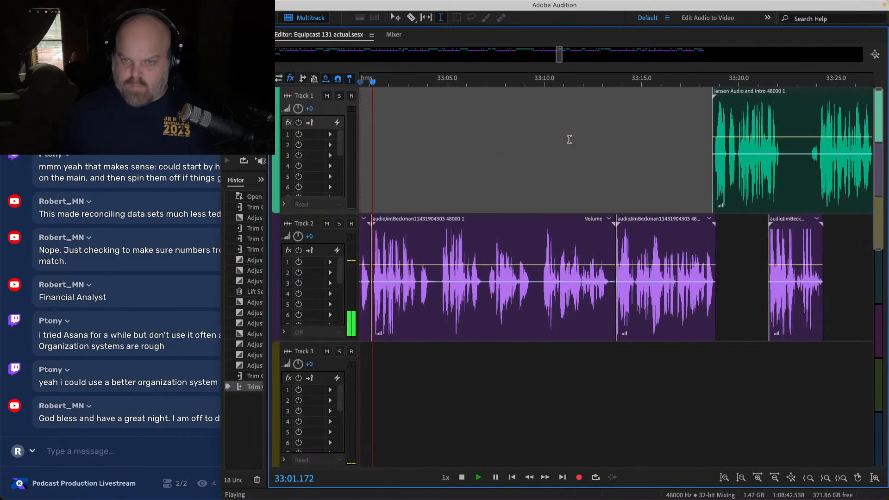
pyautogui.hscroll(2, 569, 139)
pyautogui.click(575, 142)
pyautogui.hscroll(6, 579, 144)
pyautogui.press('space')
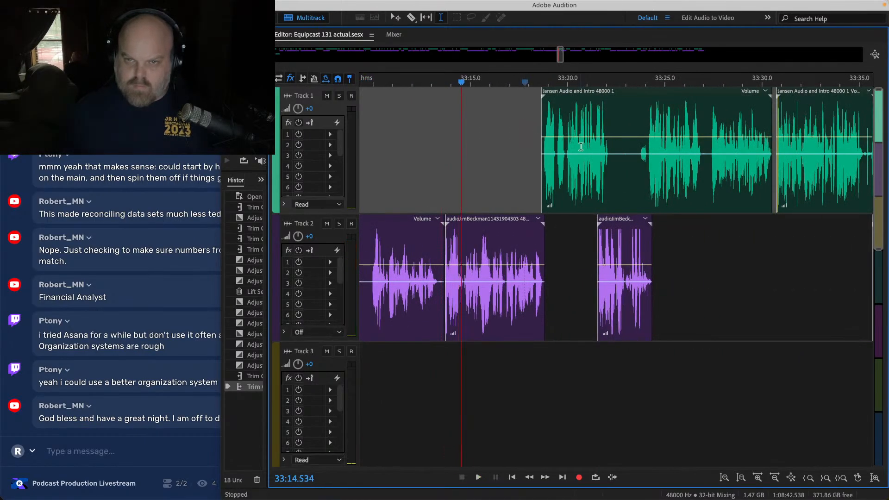
# Step: Play across the handoff from Track 2 to Track 1 at about 33:19 and the Track 1 cut near 33:30
pyautogui.click(627, 118)
pyautogui.press('space')
pyautogui.hscroll(10, 623, 120)
pyautogui.press('space')
pyautogui.click(489, 118)
pyautogui.press('space')
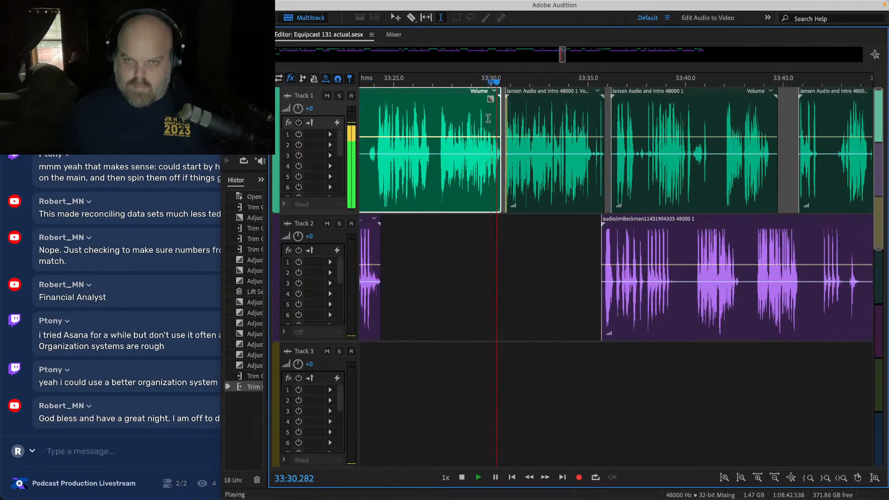
# Step: Play the end of the Track 2 interjection near 33:24, save the session and replay the Track 1 cut near 33:30
pyautogui.hscroll(-3, 416, 122)
pyautogui.click(414, 116)
pyautogui.hotkey('ctrl', 's')
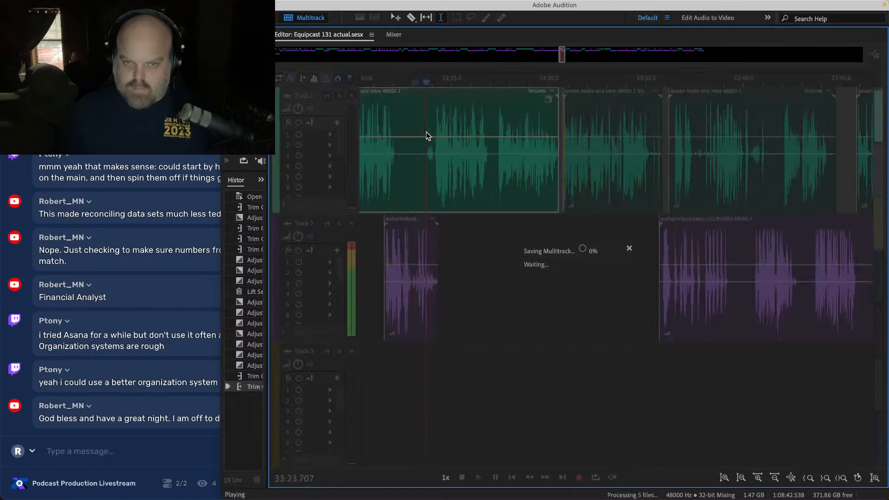
pyautogui.click(555, 119)
pyautogui.hscroll(5, 519, 119)
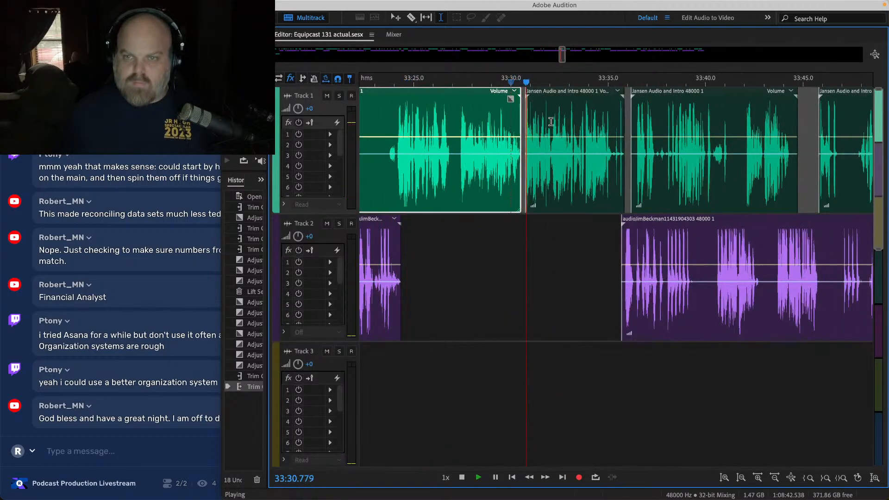
# Step: Play across the handoff to Track 2 at about 33:36 and the gap between Track 1 clips near 33:45
pyautogui.click(508, 106)
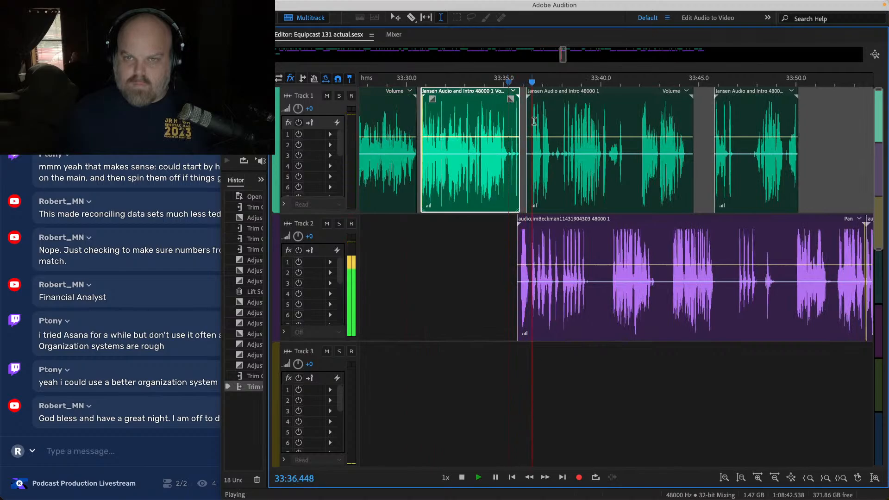
pyautogui.click(685, 119)
pyautogui.hscroll(6, 657, 124)
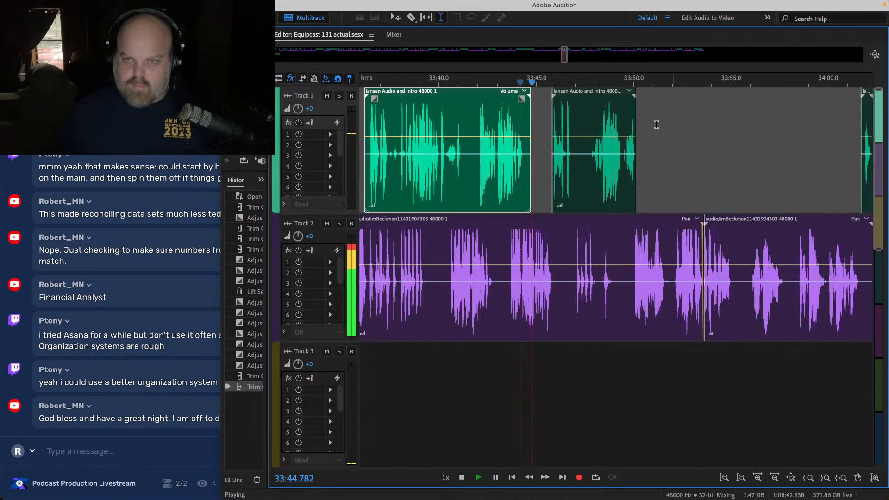
pyautogui.hscroll(2, 610, 128)
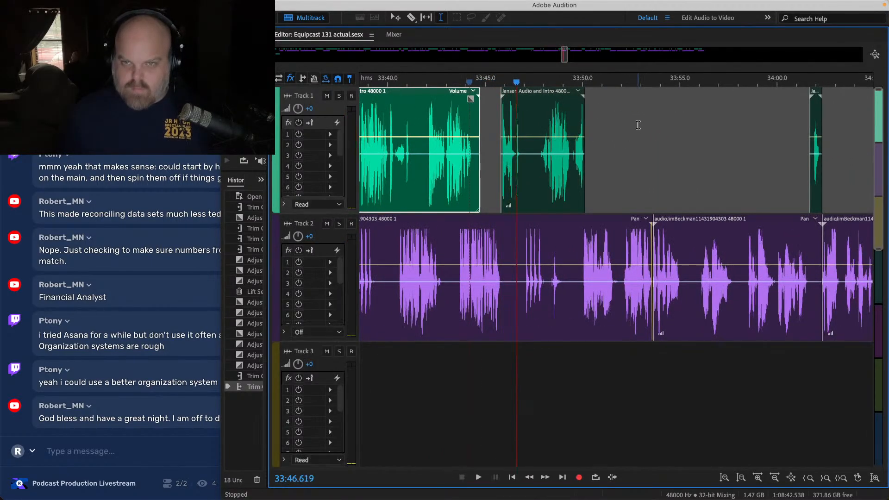
# Step: Play across the Track 2 cut at about 33:54 and the short Track 1 interjection near 34:02
pyautogui.click(638, 125)
pyautogui.hscroll(9, 638, 125)
pyautogui.click(559, 115)
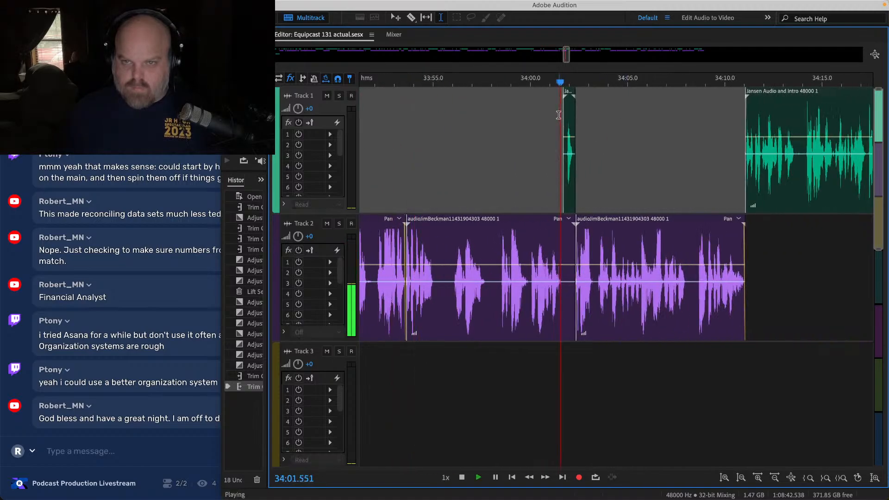
# Step: Play across the handoff to Track 1 at about 34:11 and the gap between Track 1 clips near 34:32
pyautogui.click(736, 124)
pyautogui.hscroll(15, 736, 124)
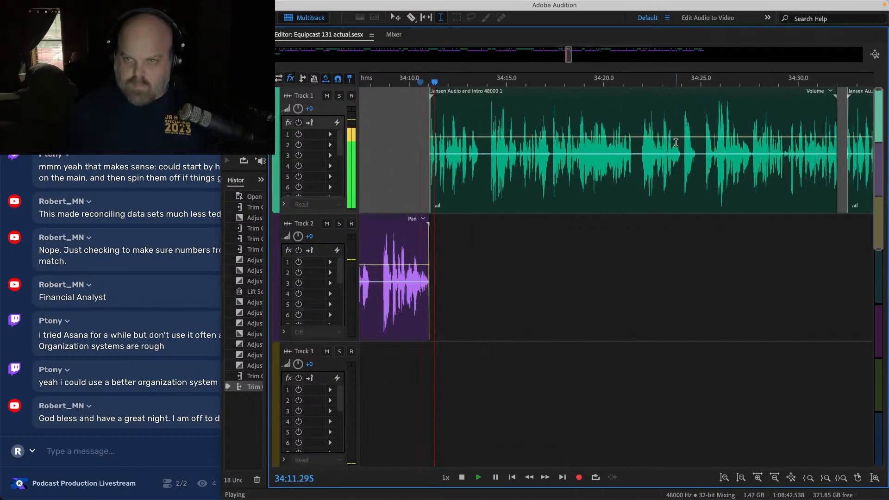
pyautogui.click(569, 108)
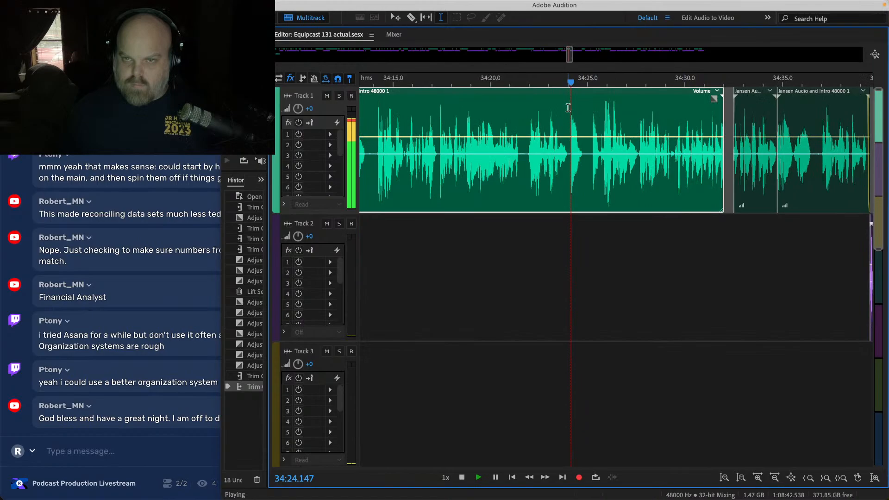
pyautogui.click(706, 126)
pyautogui.hscroll(10, 705, 116)
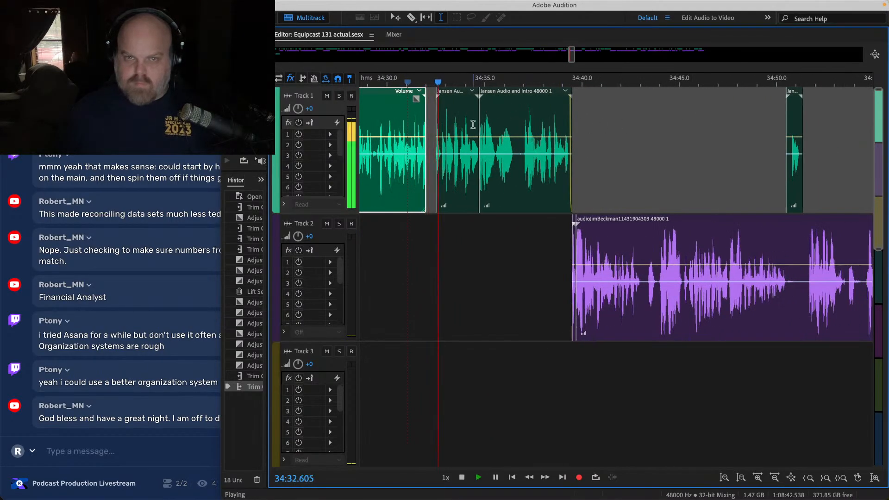
# Step: Add a fade-in of about 0.06 s to the Track 1 clip starting near 34:34.7 and replay the cut
pyautogui.click(469, 112)
pyautogui.scroll(5, 486, 124)
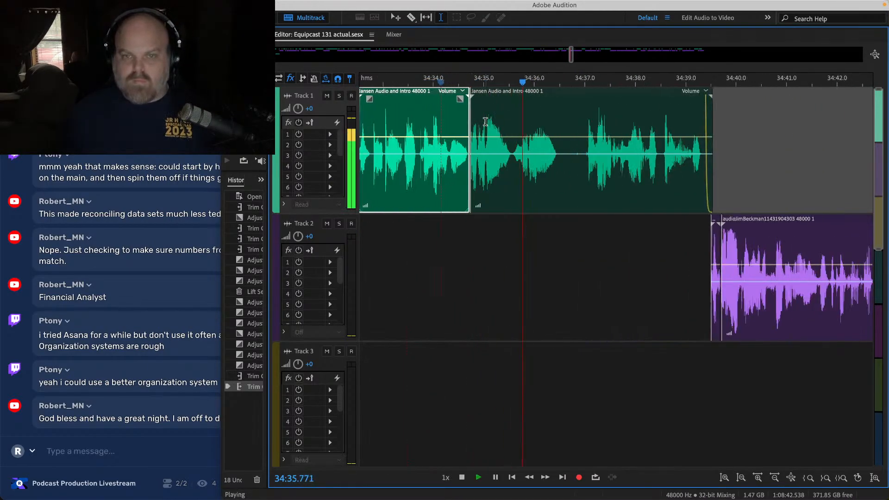
pyautogui.click(413, 124)
pyautogui.scroll(5, 412, 123)
pyautogui.scroll(3, 575, 119)
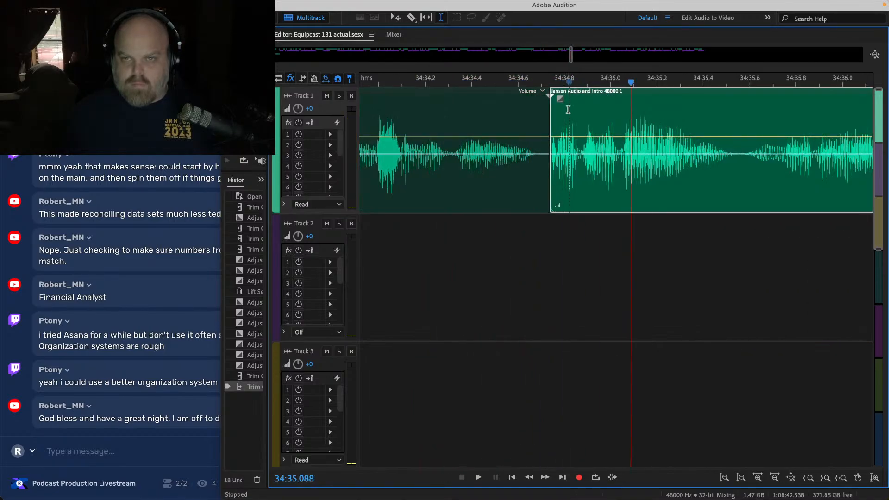
pyautogui.moveTo(551, 96); pyautogui.dragTo(564, 96)
pyautogui.scroll(-5, 482, 111)
pyautogui.scroll(-3, 482, 111)
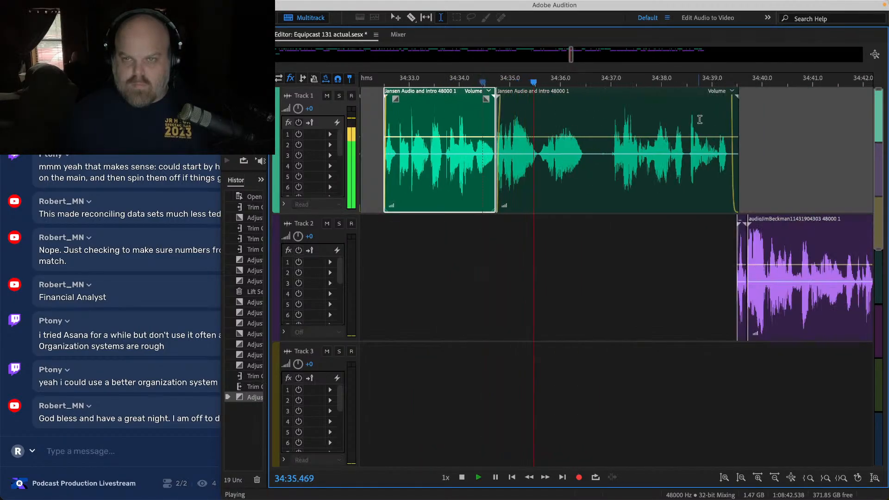
# Step: Play across the handoff to Track 2 at about 34:40 and the Track 2 cut near 35:02
pyautogui.click(708, 118)
pyautogui.hscroll(8, 708, 117)
pyautogui.scroll(-3, 590, 155)
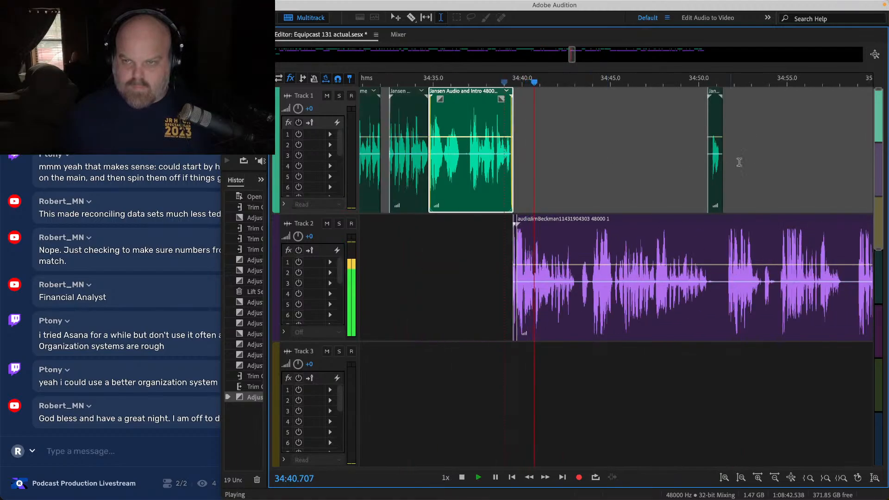
pyautogui.hscroll(8, 810, 141)
pyautogui.press('space')
pyautogui.click(435, 153)
pyautogui.press('space')
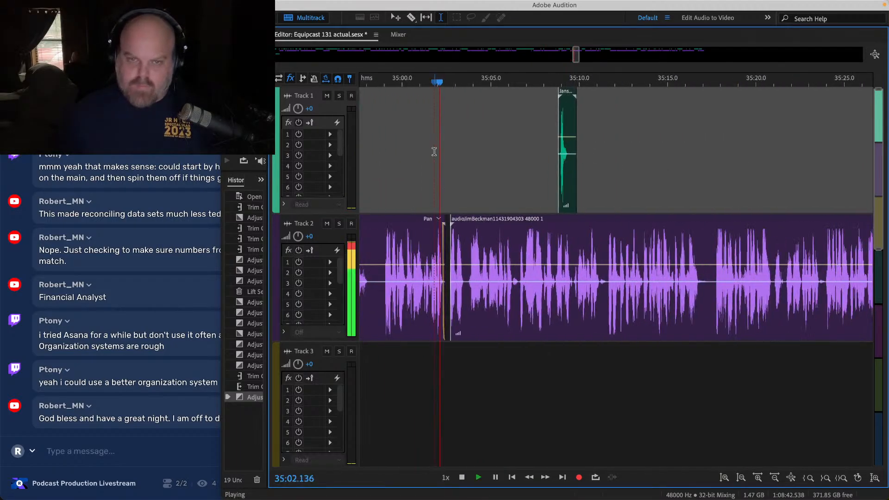
# Step: Save the session and play across the Track 2 cut at about 35:33
pyautogui.press('super+s')
pyautogui.hscroll(8, 435, 153)
pyautogui.scroll(-2, 749, 204)
pyautogui.click(712, 171)
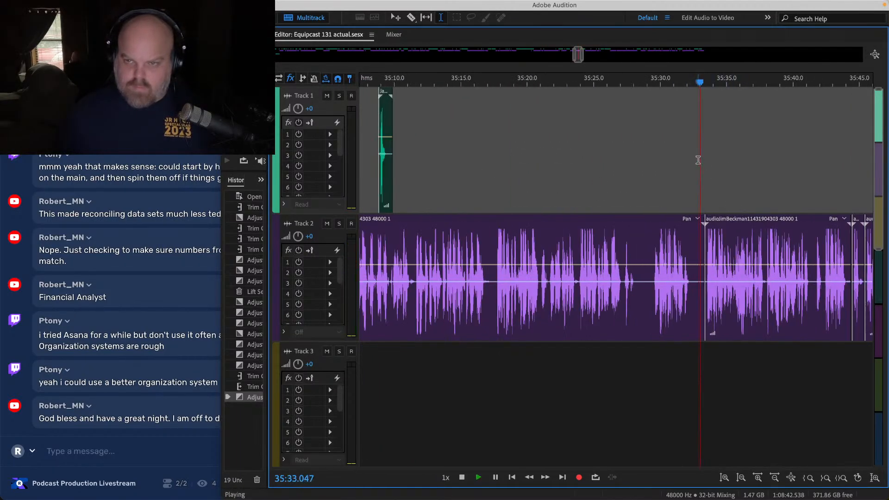
# Step: Play across the Track 2 cuts at about 35:44 and 35:52 and the handoff to Track 1 near 35:59
pyautogui.hscroll(8, 696, 160)
pyautogui.hscroll(8, 602, 176)
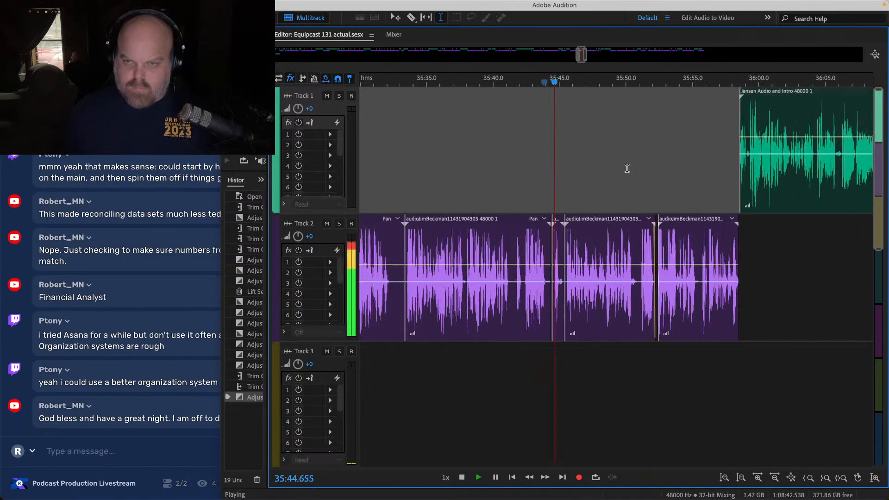
pyautogui.scroll(2, 567, 180)
pyautogui.click(524, 152)
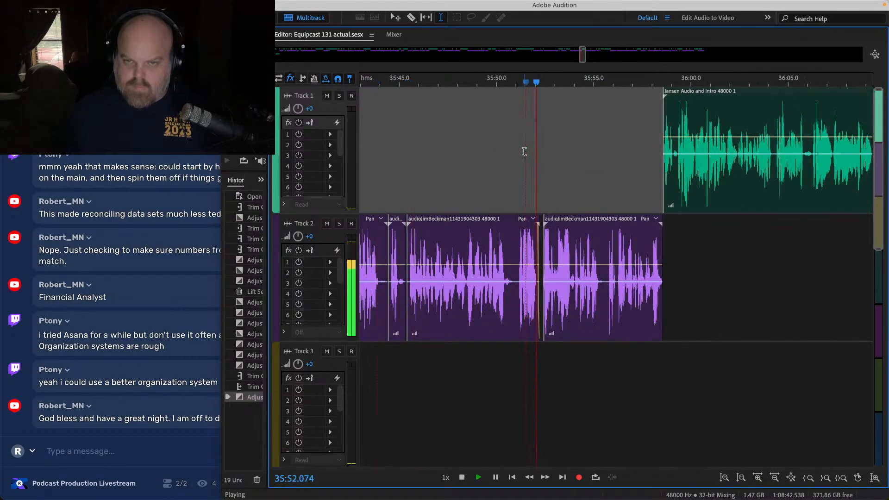
pyautogui.hscroll(4, 524, 153)
pyautogui.click(566, 168)
pyautogui.hscroll(6, 565, 167)
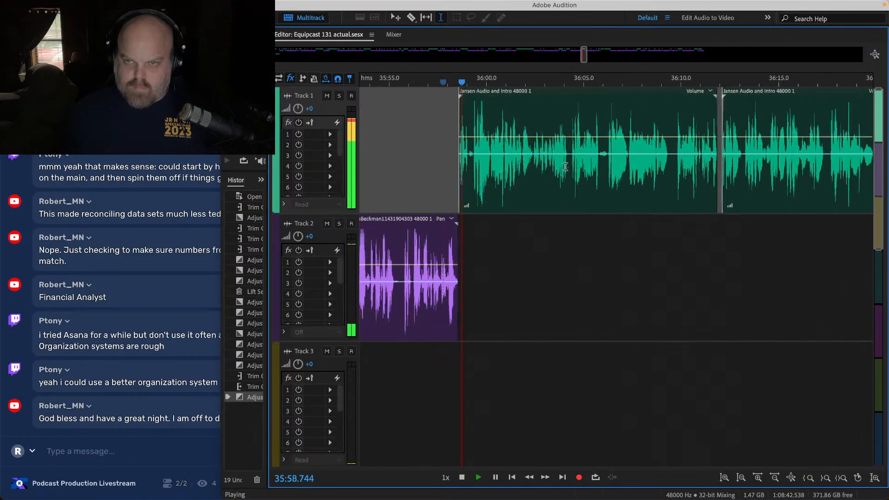
# Step: Save the session and play across the Track 1 cuts at about 36:12 and 36:21 and the handoff to Track 2 near 36:22
pyautogui.hscroll(4, 566, 166)
pyautogui.click(597, 119)
pyautogui.press('super+s')
pyautogui.hscroll(6, 607, 118)
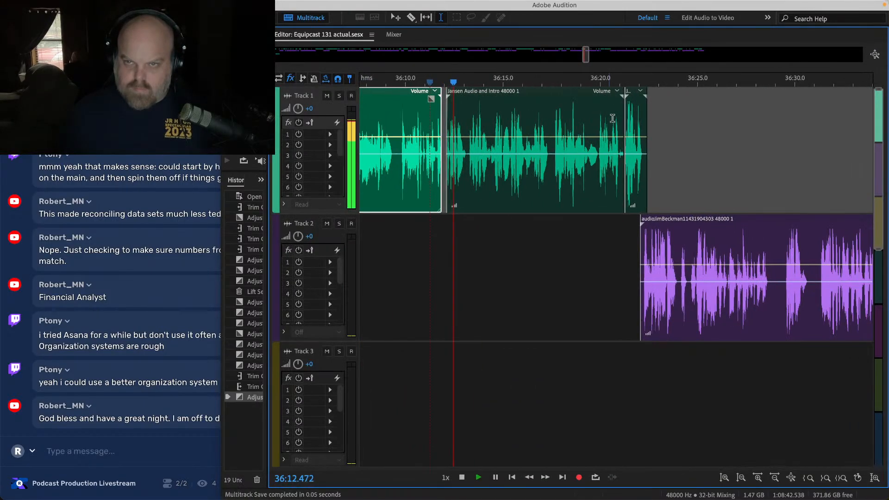
pyautogui.click(613, 119)
pyautogui.hscroll(6, 621, 123)
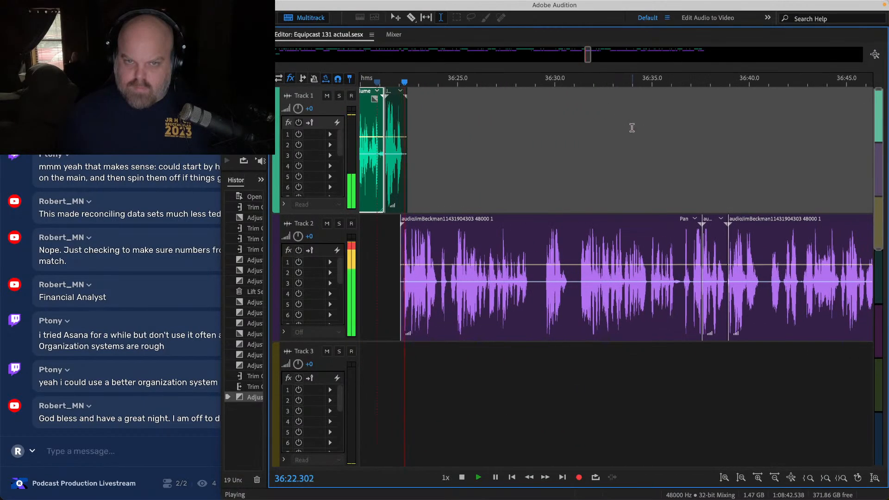
# Step: Play across the Track 2 cuts at about 36:38, 36:39 and 36:56 and save the session
pyautogui.hscroll(3, 632, 133)
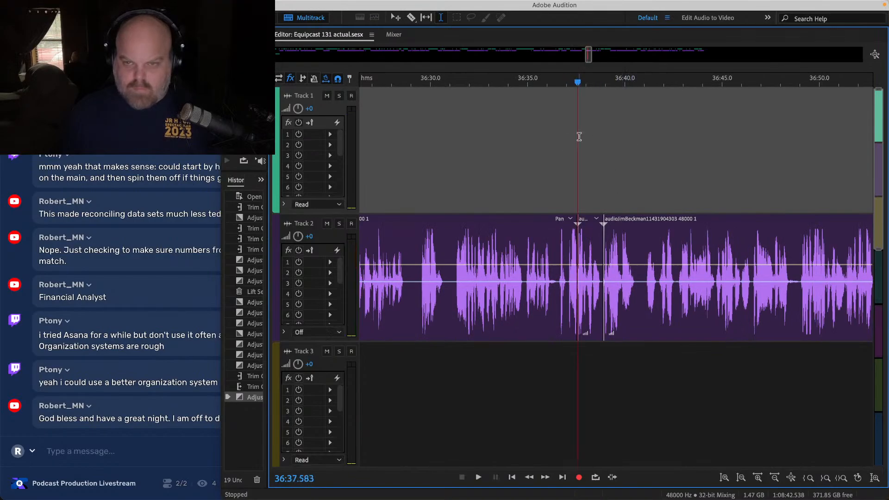
pyautogui.hscroll(2, 569, 138)
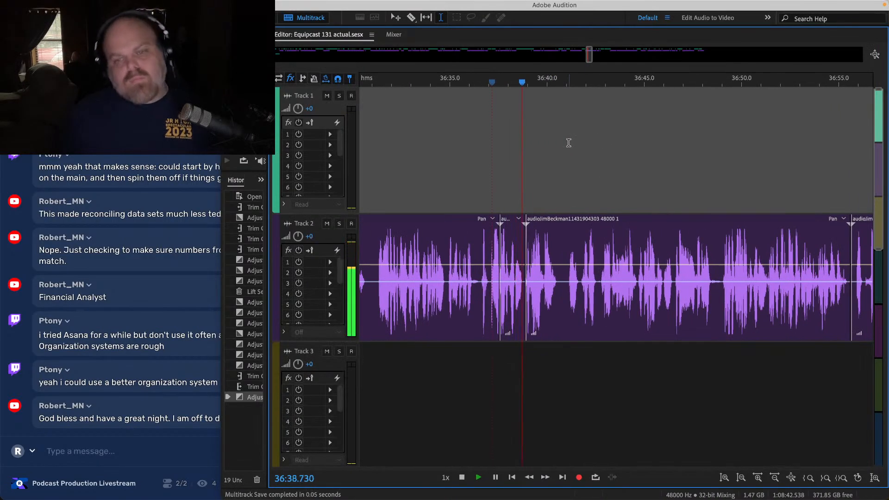
pyautogui.hscroll(4, 570, 141)
pyautogui.hscroll(4, 648, 125)
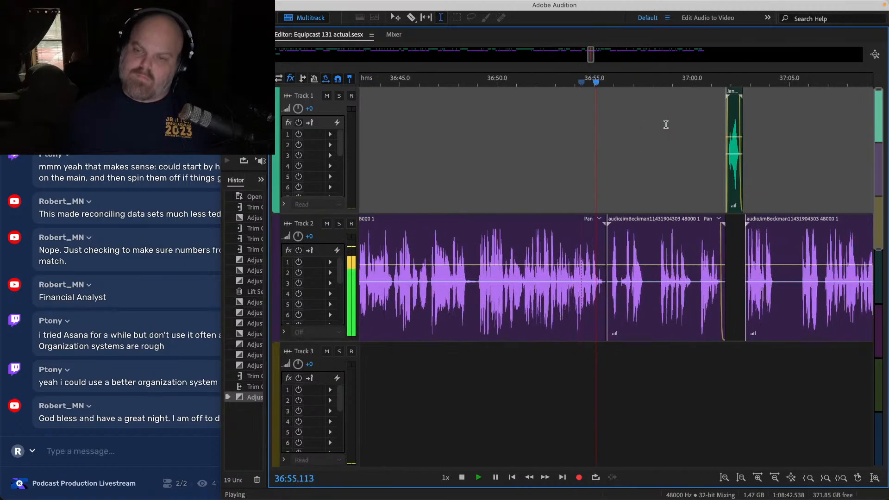
# Step: Play across the handoff to the Track 1 interjection near 37:02 and the Track 2 cuts at about 37:18 and 37:24
pyautogui.hscroll(6, 629, 143)
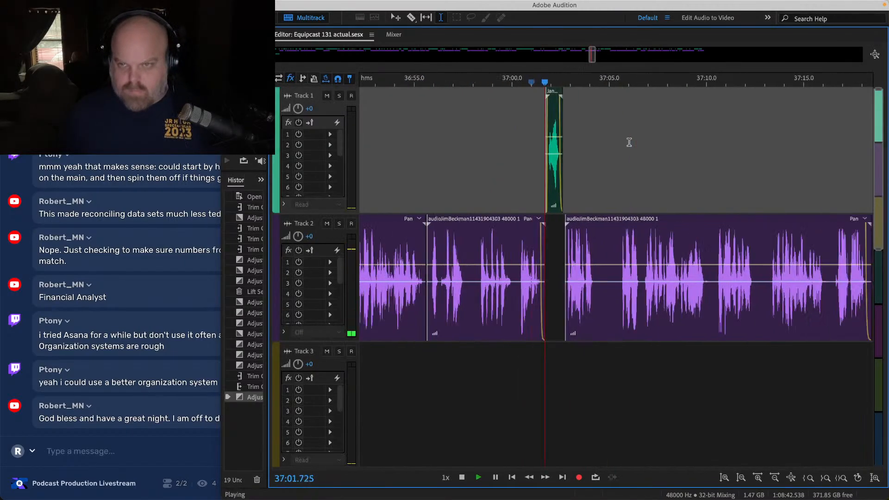
pyautogui.hscroll(3, 534, 173)
pyautogui.click(589, 163)
pyautogui.press('space')
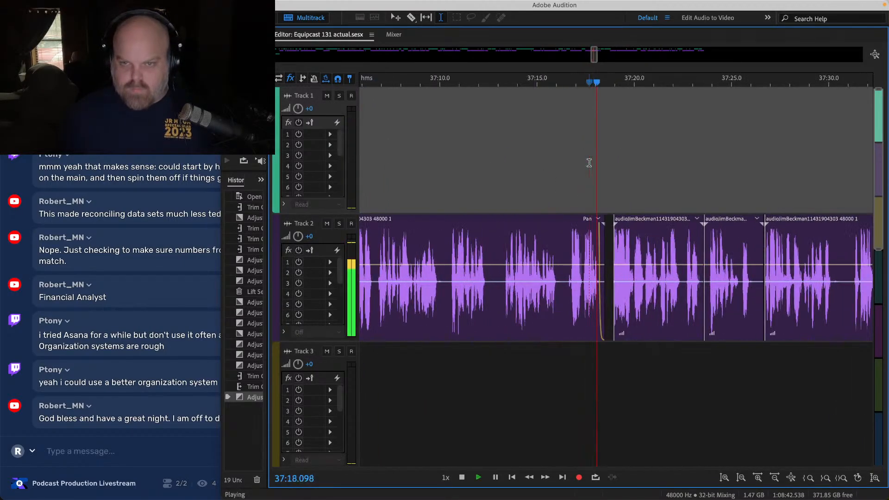
pyautogui.hscroll(5, 533, 162)
pyautogui.click(498, 162)
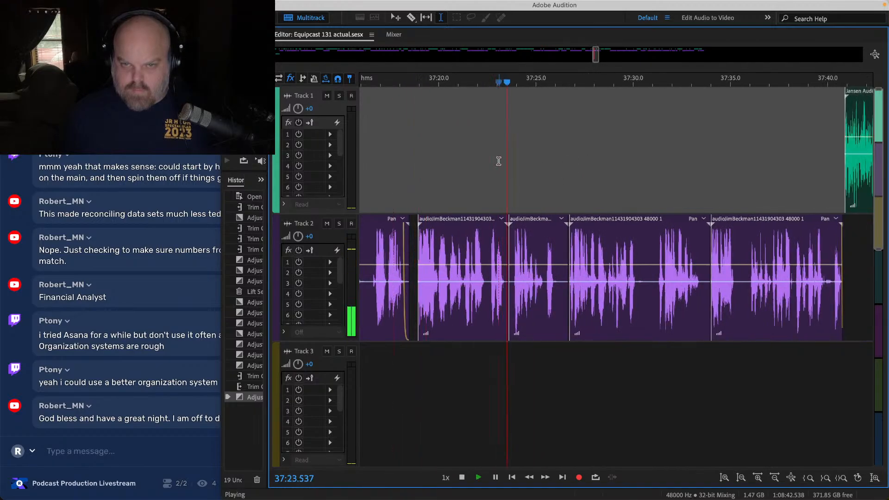
# Step: Play across the Track 2 cut at about 37:27 and save the session
pyautogui.hscroll(1, 499, 160)
pyautogui.click(521, 168)
pyautogui.hscroll(2, 522, 168)
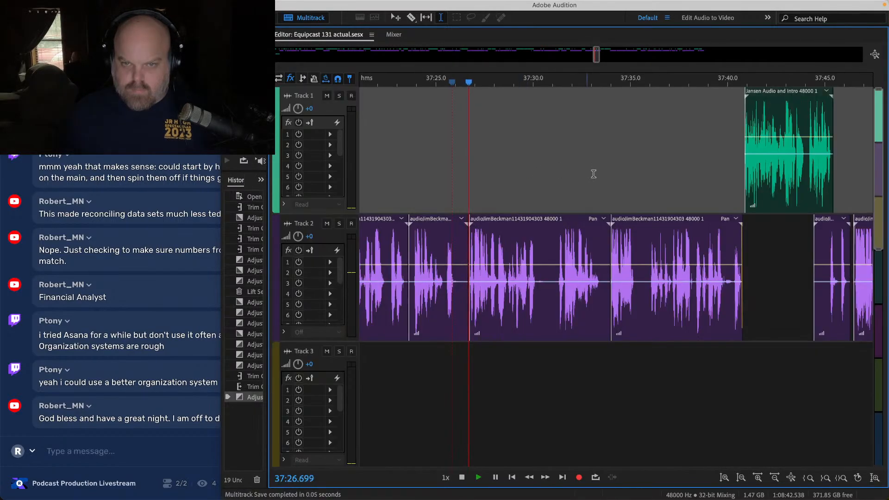
# Step: Add a very short fade-in to the Track 2 clip starting at about 37:34 and replay the cut
pyautogui.press('space')
pyautogui.scroll(6, 566, 202)
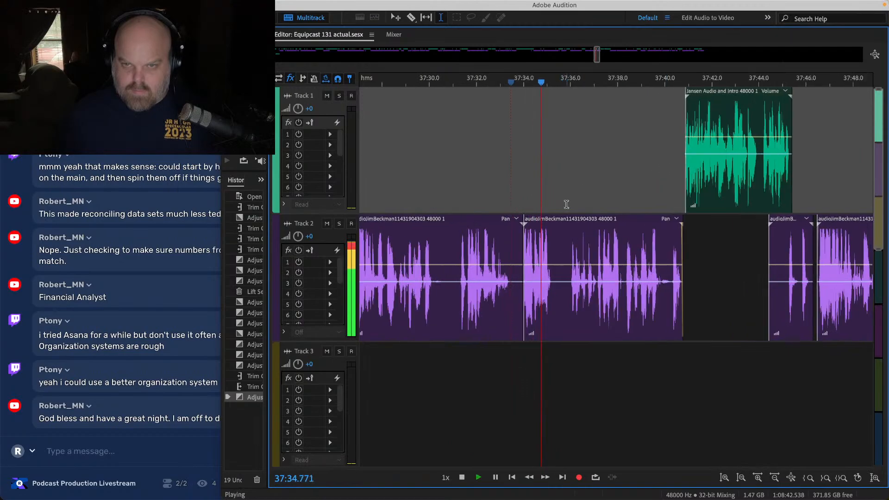
pyautogui.click(378, 175)
pyautogui.scroll(4, 379, 175)
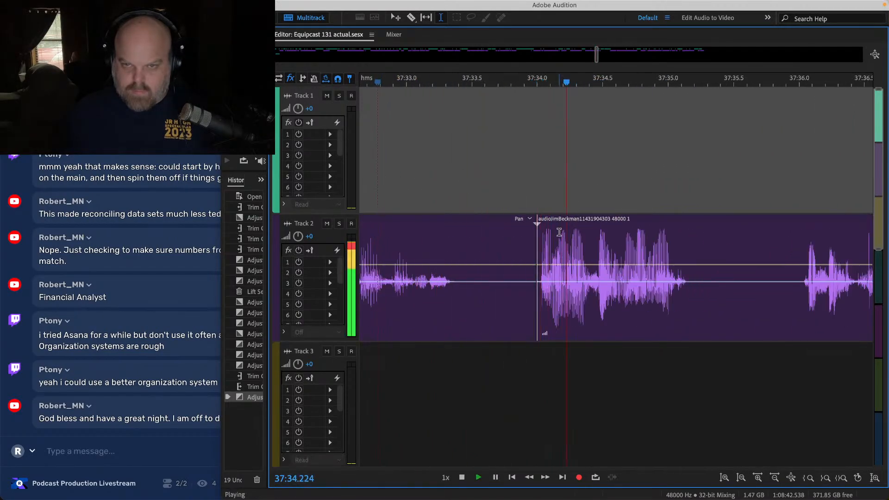
pyautogui.press('space')
pyautogui.moveTo(541, 226); pyautogui.dragTo(548, 227)
pyautogui.click(516, 176)
pyautogui.press('space')
pyautogui.scroll(-5, 515, 176)
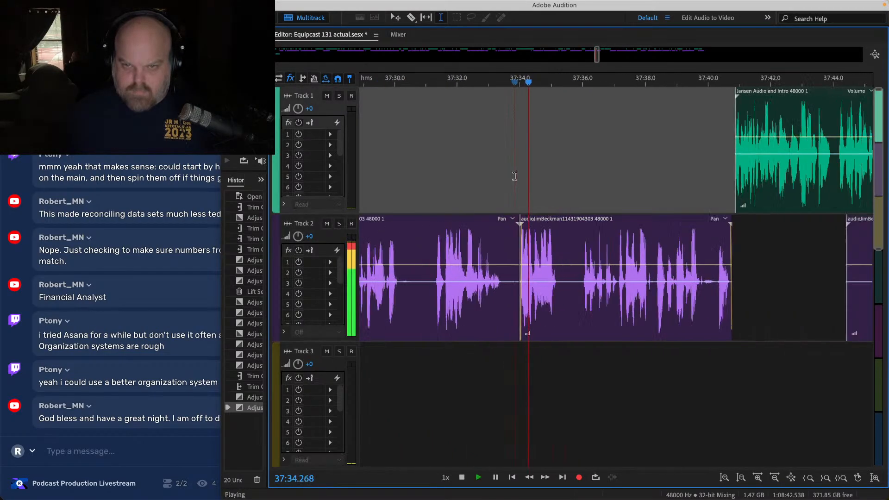
# Step: Extend the end of the Track 2 clip before the Track 1 handoff to about 37:41.3 and replay the transition
pyautogui.click(718, 150)
pyautogui.press('space')
pyautogui.scroll(5, 384, 240)
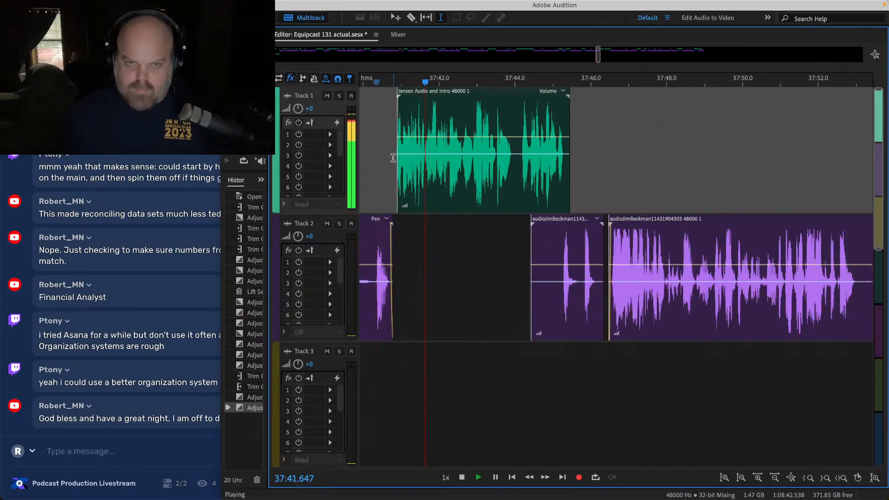
pyautogui.moveTo(417, 249); pyautogui.dragTo(466, 250)
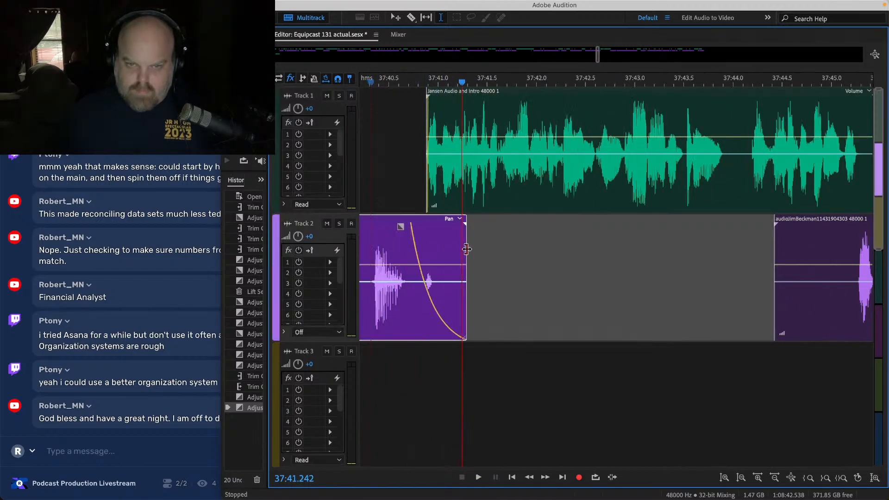
pyautogui.press('space')
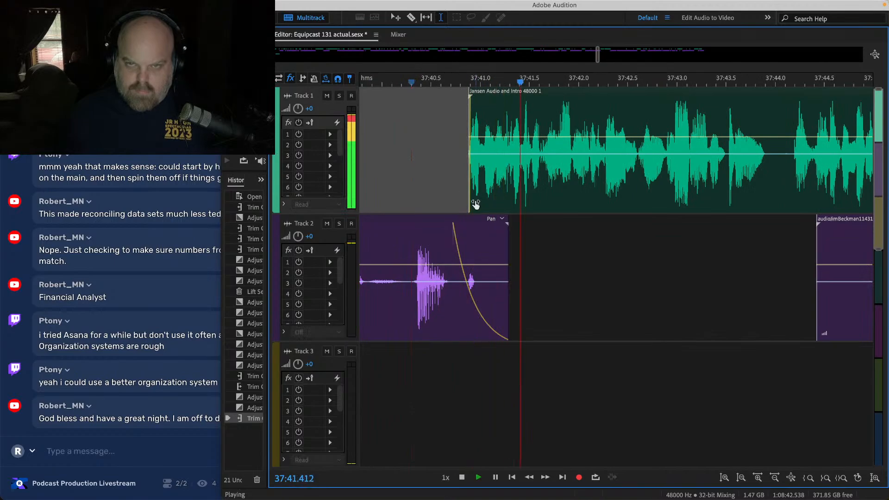
pyautogui.scroll(-5, 477, 204)
# Step: Save the session and play across the handoff back to Track 2 near 37:46
pyautogui.click(585, 131)
pyautogui.press('super+s')
pyautogui.hscroll(3, 585, 128)
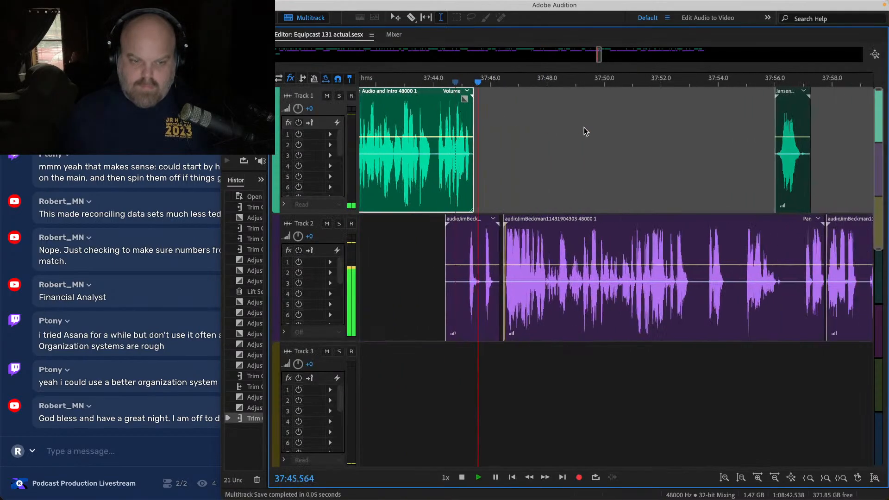
pyautogui.hscroll(2, 570, 139)
pyautogui.press('space')
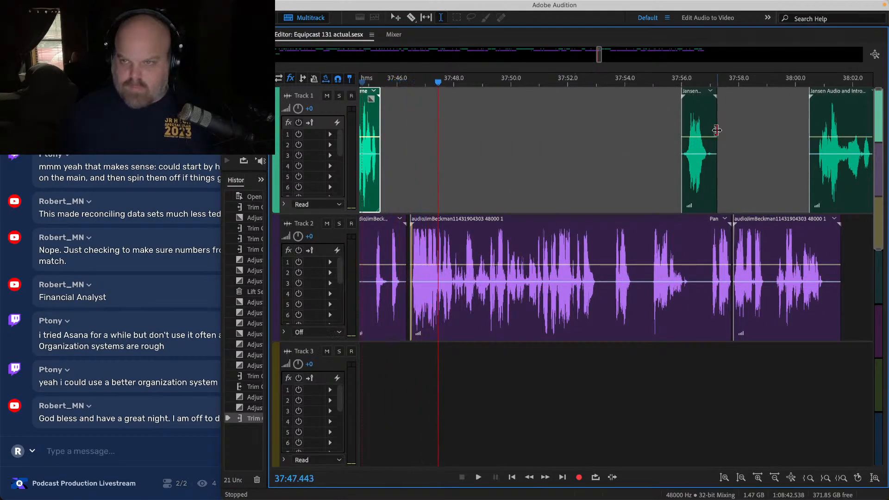
# Step: Play across the Track 2 cut at about 37:58 and the handoffs to Track 1 near 38:01 and 38:12
pyautogui.click(718, 127)
pyautogui.press('space')
pyautogui.hscroll(7, 723, 124)
pyautogui.click(503, 110)
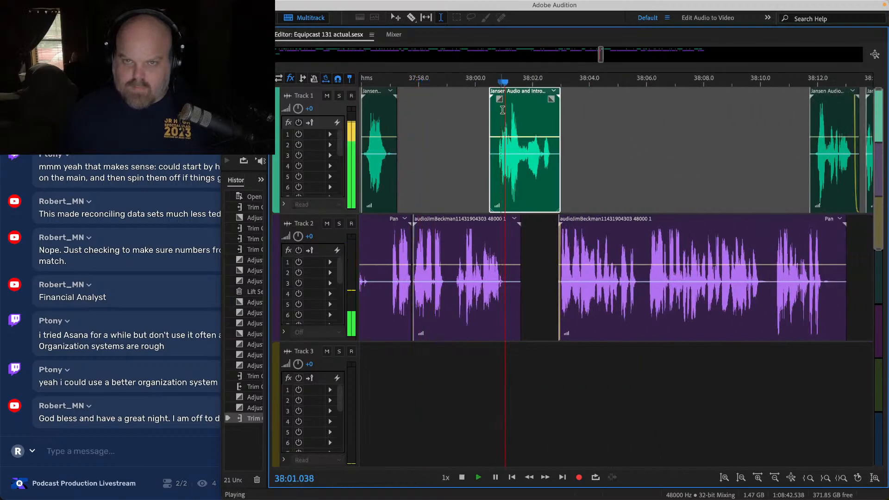
pyautogui.hscroll(5, 548, 117)
pyautogui.click(579, 113)
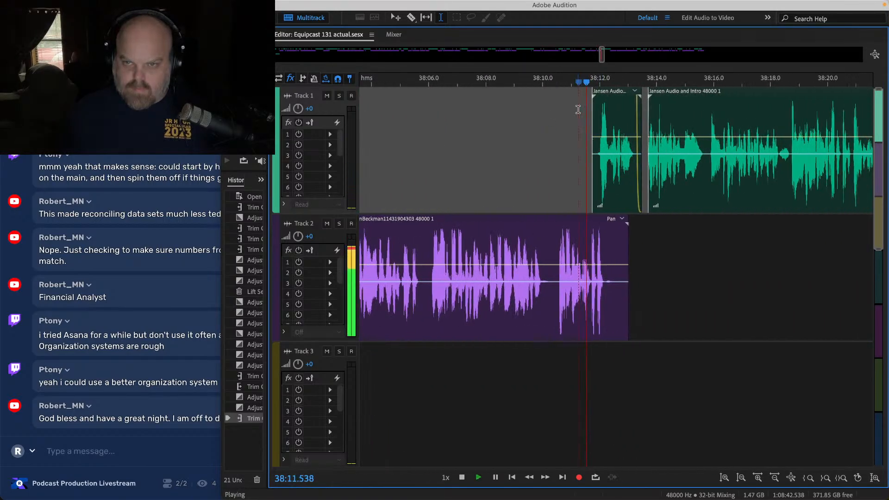
# Step: Save the session and play across the Track 1 cuts at about 38:26 and 38:37
pyautogui.hscroll(5, 546, 125)
pyautogui.press('super+s')
pyautogui.scroll(-5, 502, 143)
pyautogui.hscroll(3, 502, 140)
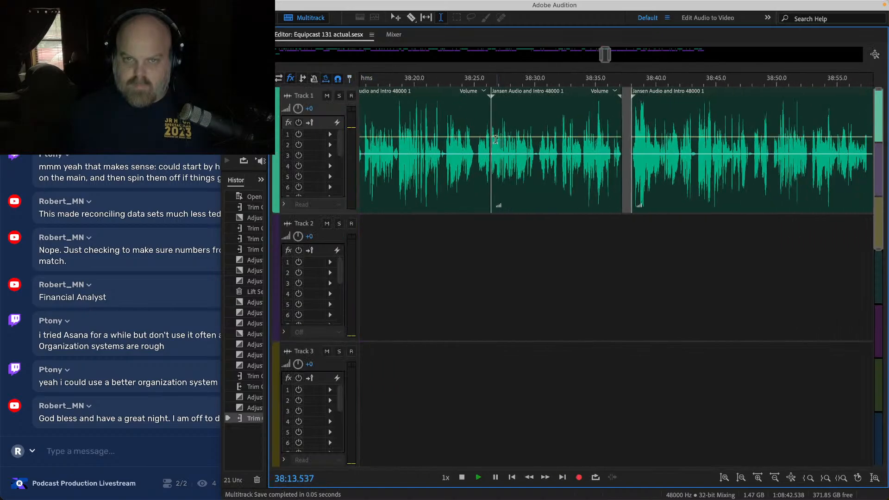
pyautogui.press('space')
pyautogui.click(483, 114)
pyautogui.hscroll(3, 505, 116)
pyautogui.click(532, 115)
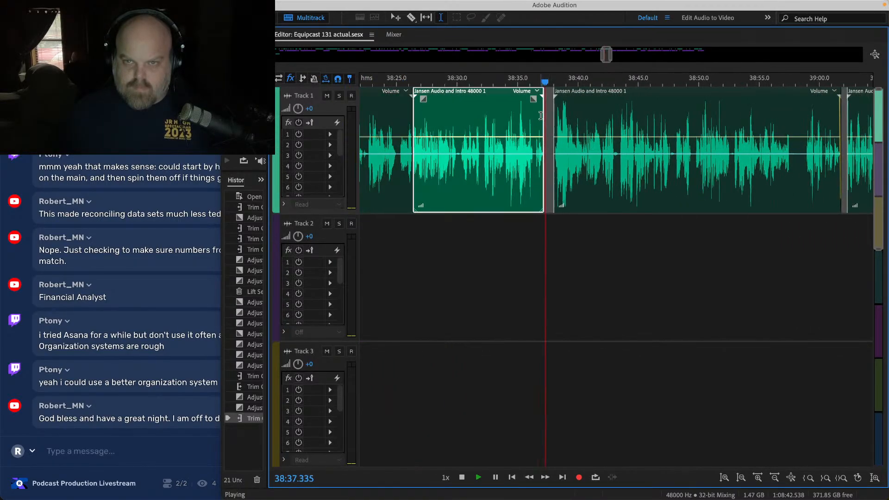
pyautogui.press('space')
# Step: Play across the Track 1 cuts at about 39:02, 39:06, 39:11 and 39:14
pyautogui.hscroll(3, 558, 143)
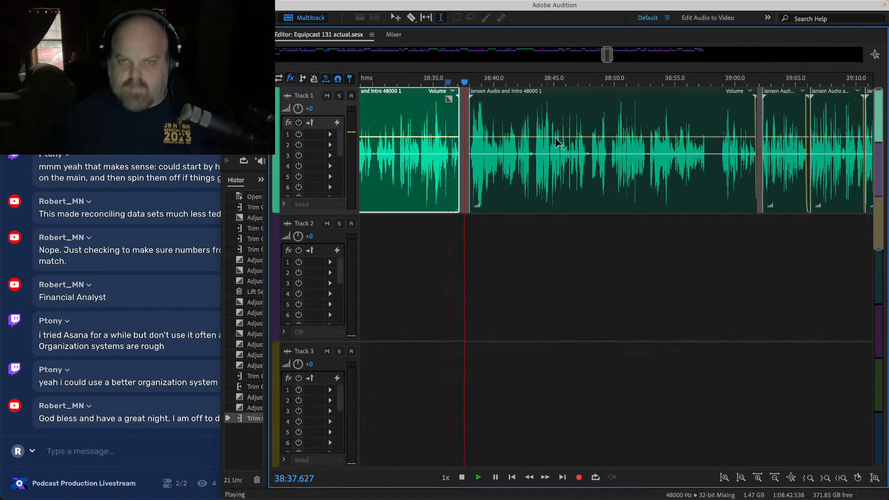
pyautogui.click(748, 143)
pyautogui.hscroll(12, 478, 122)
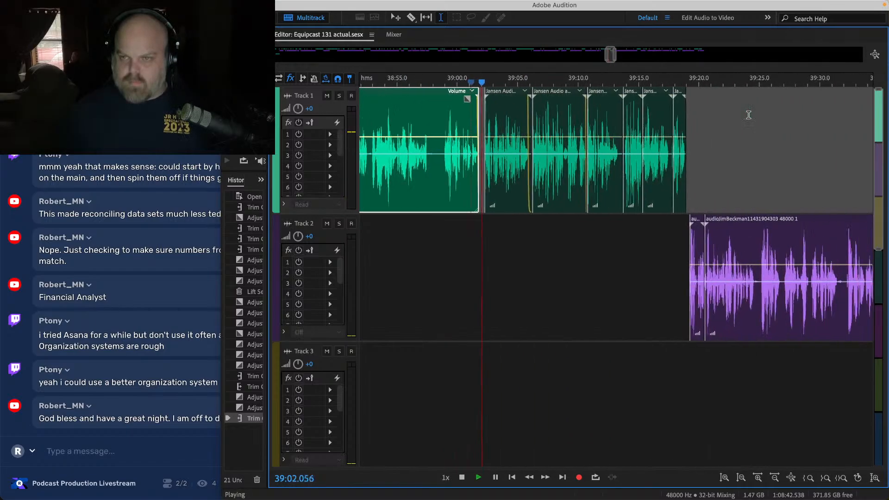
pyautogui.click(490, 109)
pyautogui.click(540, 118)
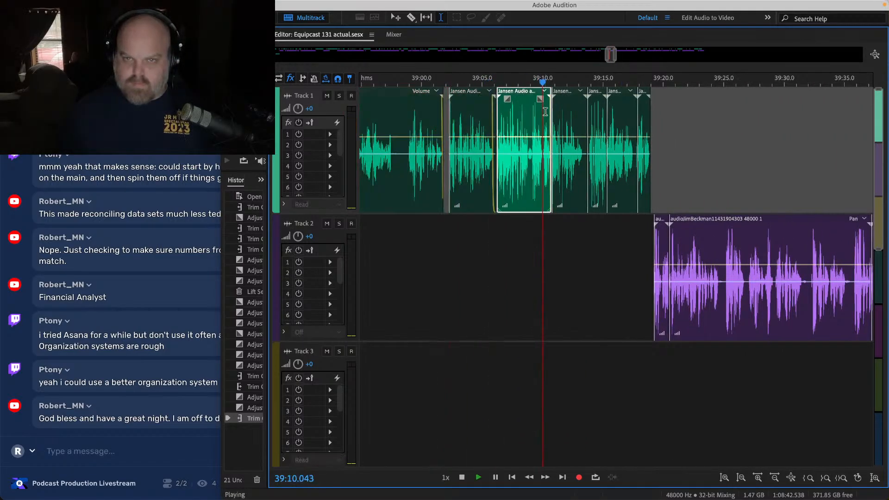
pyautogui.hscroll(2, 543, 115)
pyautogui.click(546, 114)
# Step: Play across the Track 1 cut at about 39:18 and the handoff to Track 2 near 39:19
pyautogui.hscroll(2, 545, 117)
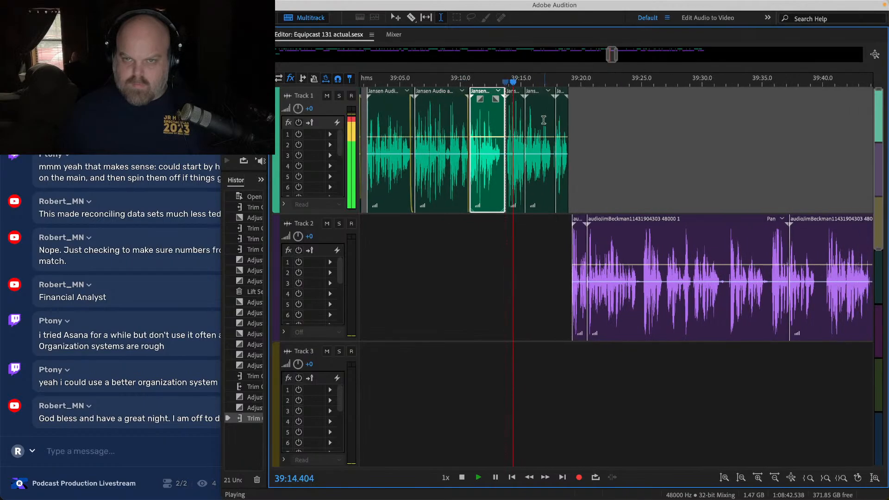
pyautogui.click(546, 118)
pyautogui.hscroll(3, 537, 123)
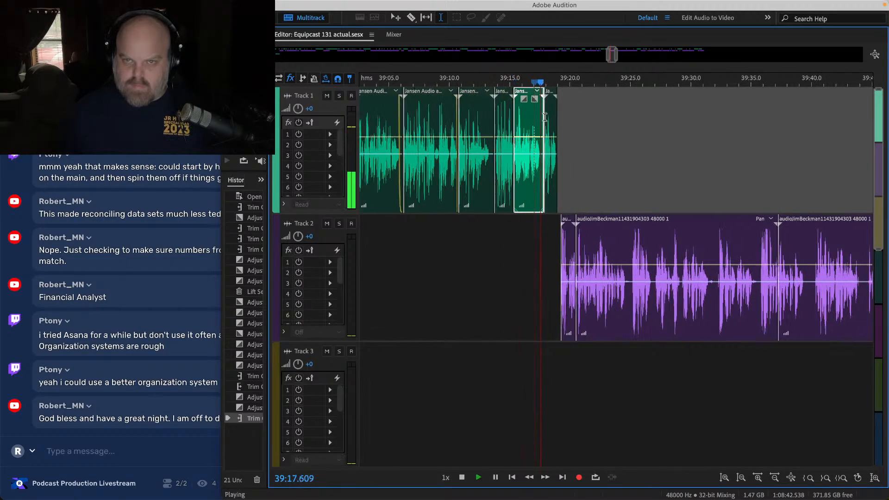
pyautogui.click(533, 128)
pyautogui.hscroll(5, 531, 126)
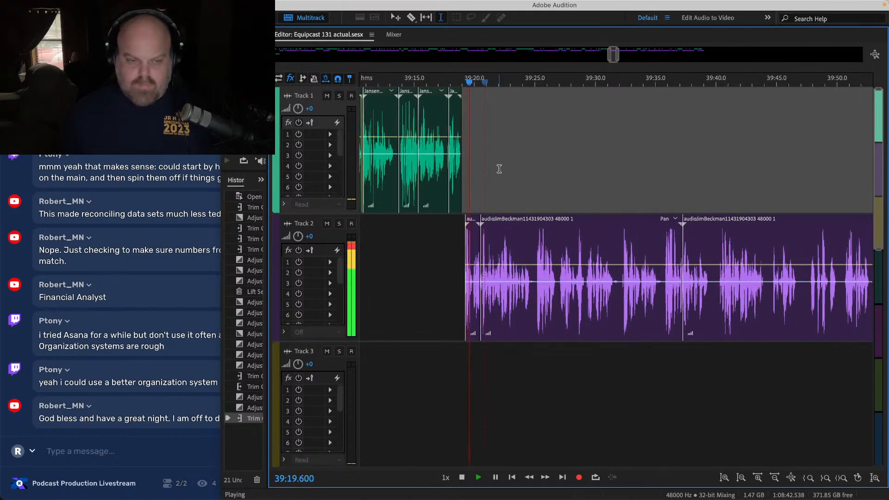
# Step: Play across the Track 2 cuts at about 39:37 and 39:57, saving the session in between
pyautogui.click(621, 158)
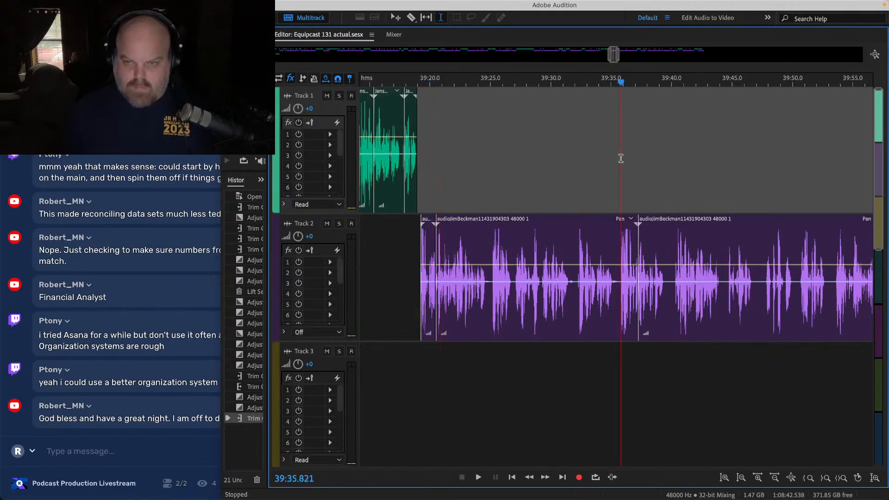
pyautogui.hscroll(10, 619, 159)
pyautogui.press('super+s')
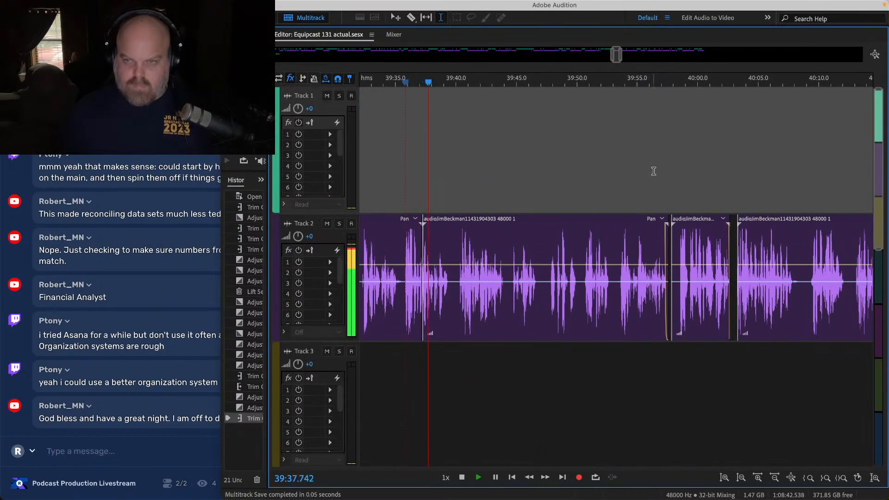
pyautogui.click(653, 171)
pyautogui.hscroll(6, 649, 169)
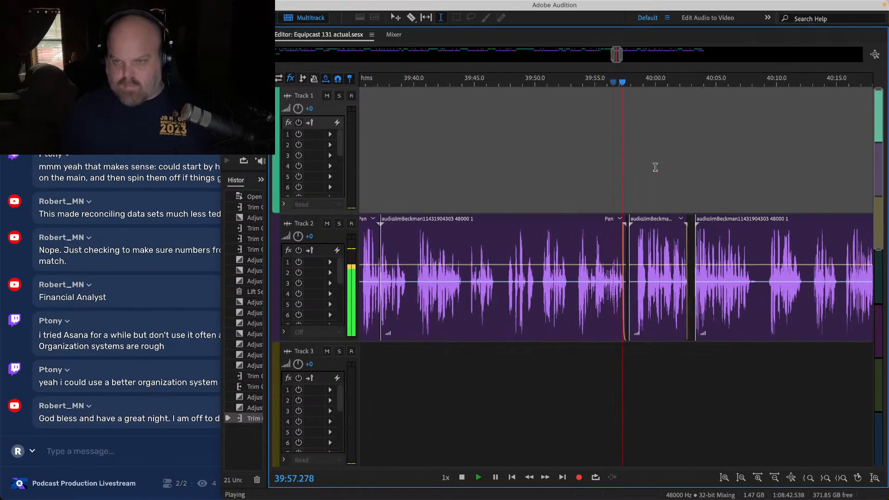
# Step: Play across the Track 2 cuts at about 40:03 and 40:26 and save the session
pyautogui.click(583, 150)
pyautogui.hscroll(8, 582, 151)
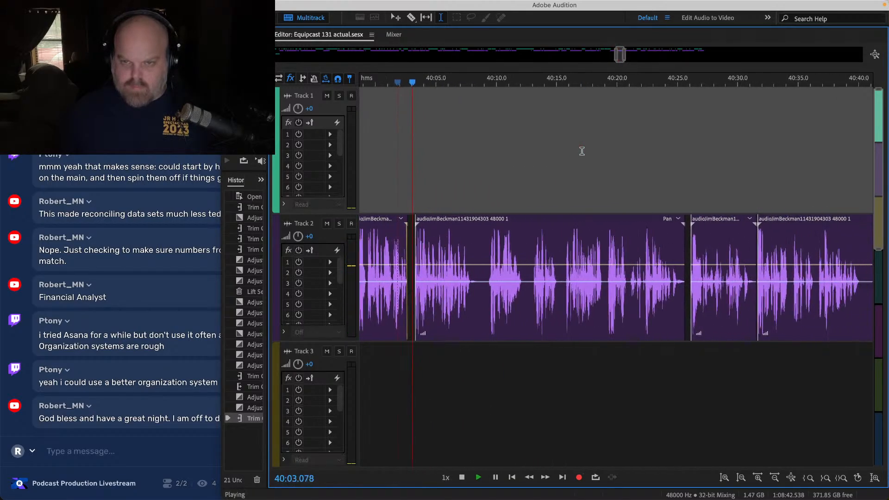
pyautogui.click(669, 145)
pyautogui.press('super+s')
pyautogui.scroll(2, 704, 169)
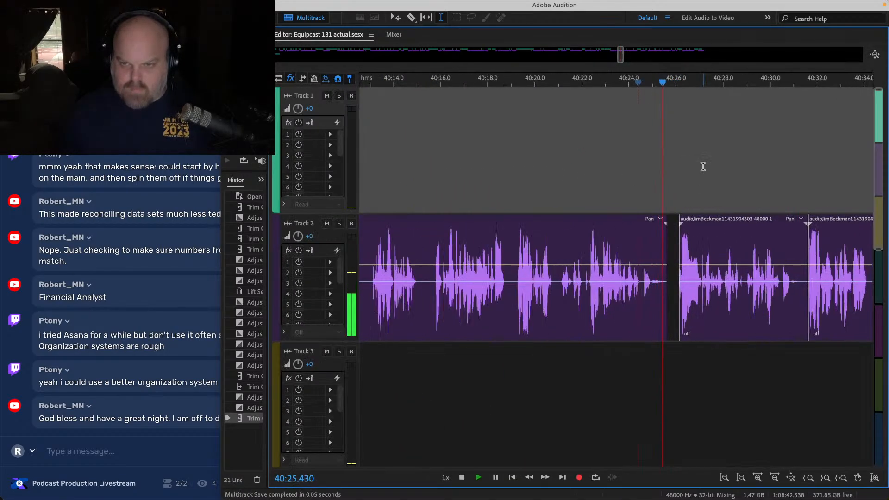
# Step: Play across the Track 2 cut at about 40:31 and save the session
pyautogui.scroll(-3, 699, 183)
pyautogui.hscroll(4, 697, 182)
pyautogui.click(635, 167)
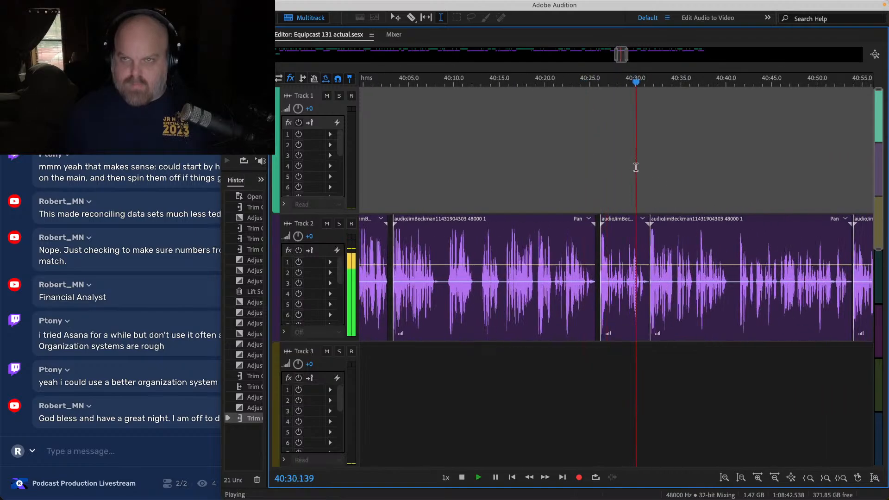
pyautogui.press('super+s')
pyautogui.hscroll(5, 594, 180)
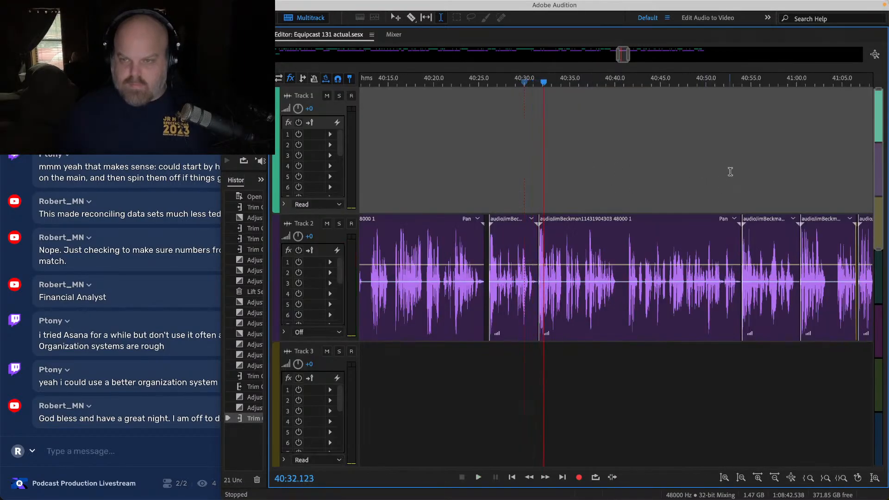
# Step: Play across the Track 2 cuts at about 40:54 and 41:00
pyautogui.click(731, 169)
pyautogui.hscroll(5, 671, 179)
pyautogui.click(563, 171)
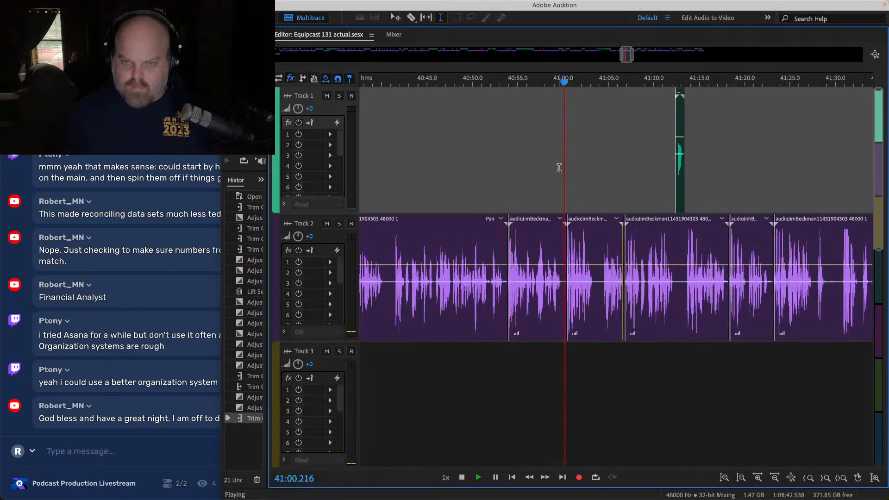
pyautogui.scroll(2, 589, 181)
pyautogui.press('space')
# Step: Play across the Track 2 cuts at about 41:07, 41:18 and 41:23
pyautogui.click(639, 183)
pyautogui.press('space')
pyautogui.hscroll(3, 628, 186)
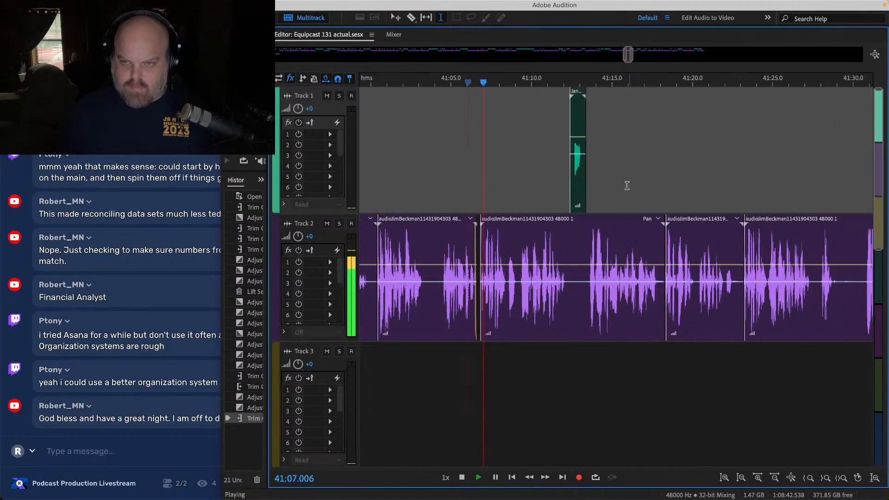
pyautogui.click(658, 181)
pyautogui.hscroll(3, 568, 182)
pyautogui.click(551, 161)
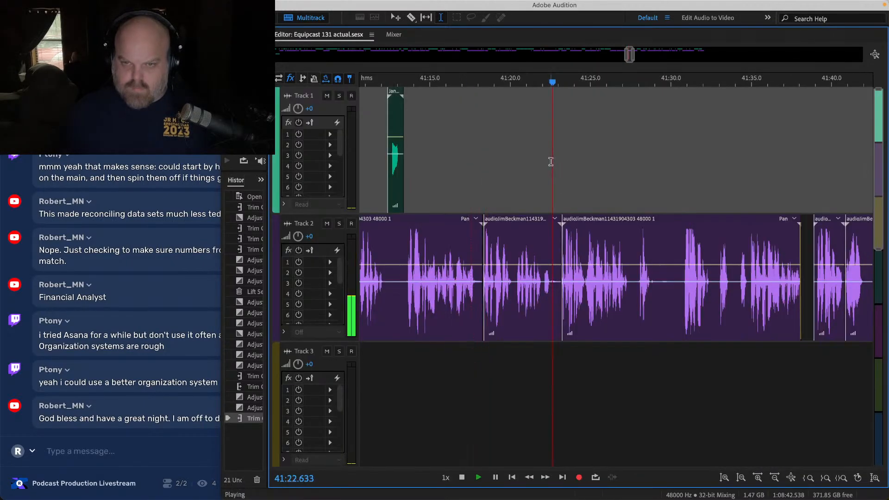
# Step: Play across the Track 2 cuts at about 41:38, 41:41 and 41:47 and save the session
pyautogui.hscroll(6, 582, 172)
pyautogui.scroll(-3, 497, 198)
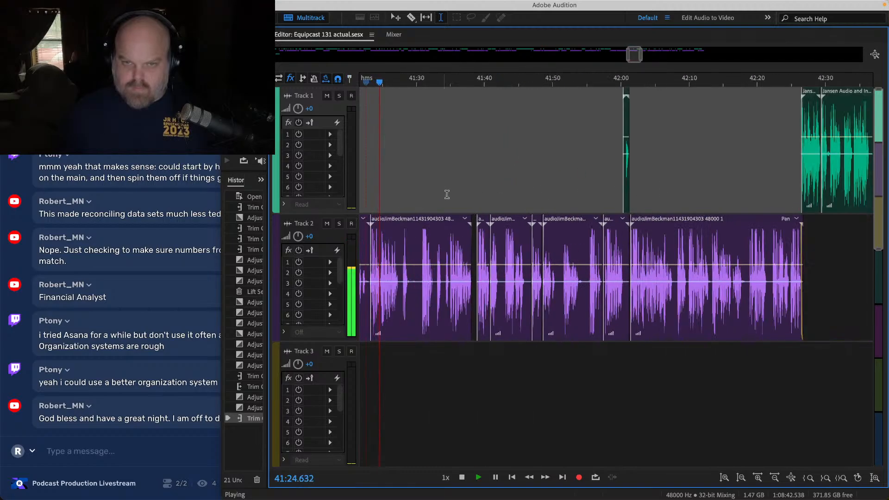
pyautogui.click(460, 184)
pyautogui.scroll(3, 460, 185)
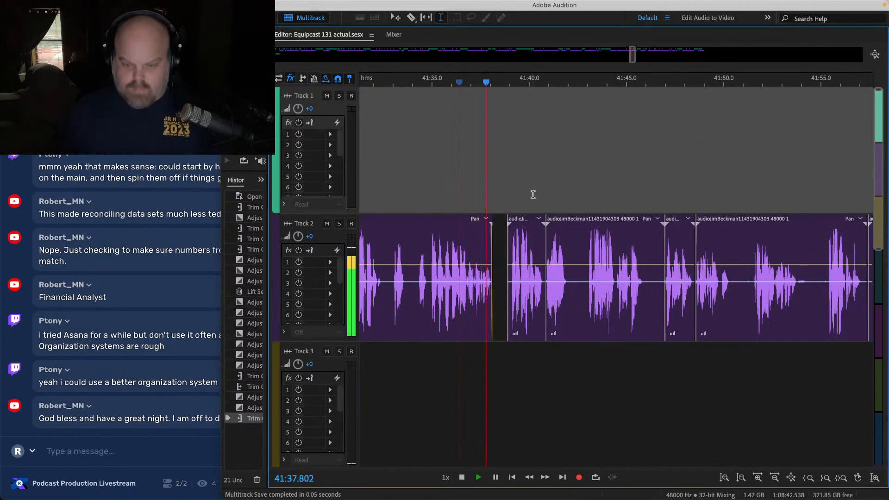
pyautogui.scroll(-2, 540, 171)
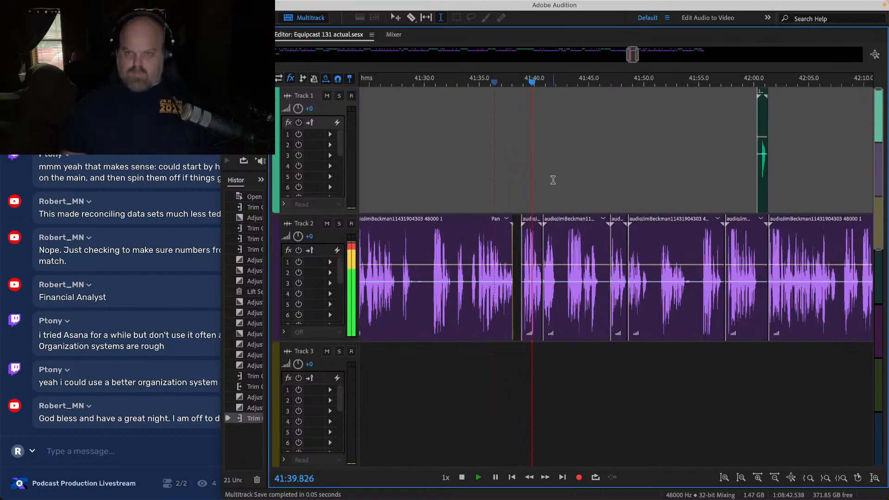
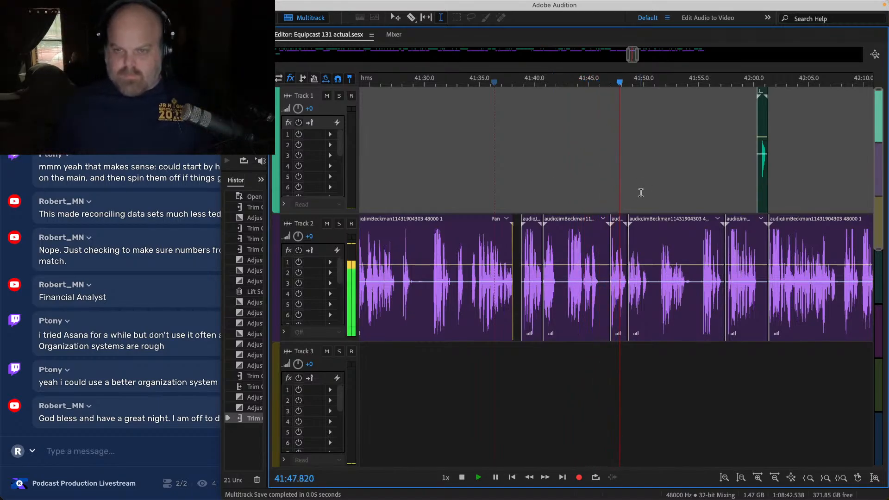
# Step: Play across the Track 2 cut at about 41:57 toward the Track 1 interjection near 42:00 and save the session
pyautogui.hscroll(3, 641, 192)
pyautogui.click(634, 146)
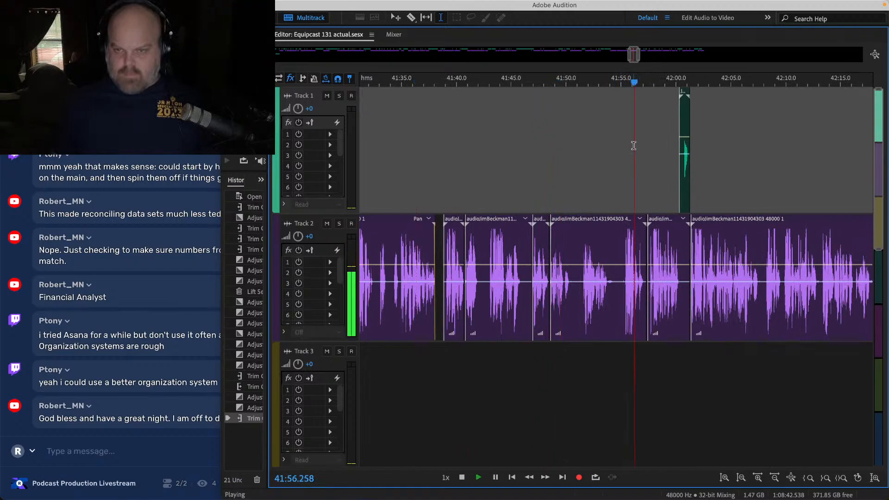
pyautogui.hscroll(5, 628, 147)
pyautogui.press('super+s')
pyautogui.scroll(3, 596, 150)
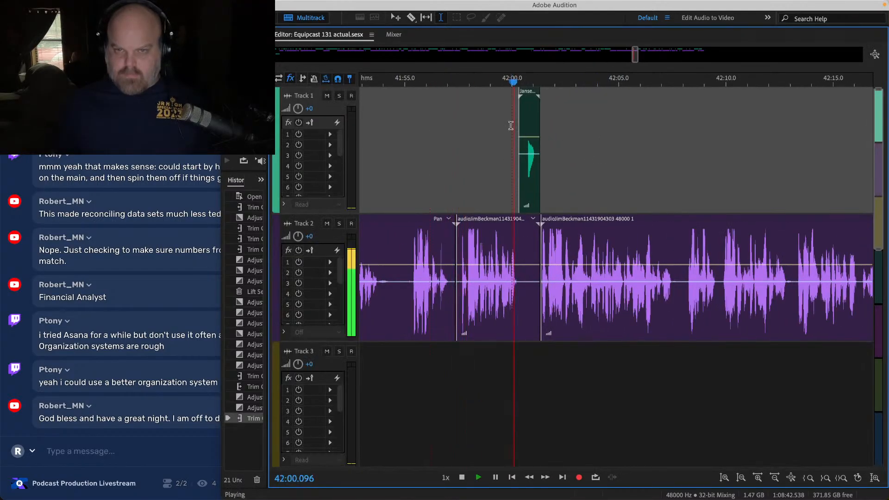
# Step: Save the session and play the handoff from Track 2 to Track 1 at about 42:27
pyautogui.hscroll(5, 510, 127)
pyautogui.press('super+s')
pyautogui.scroll(-3, 470, 142)
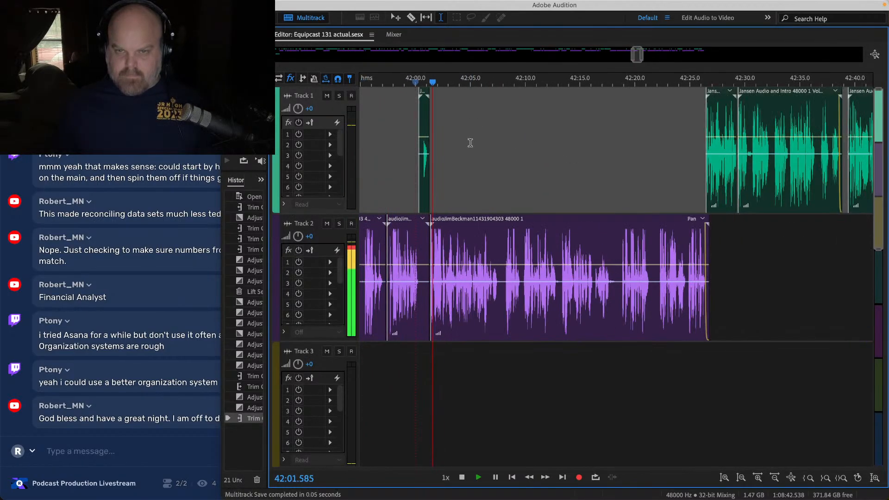
pyautogui.click(718, 148)
pyautogui.hscroll(10, 509, 139)
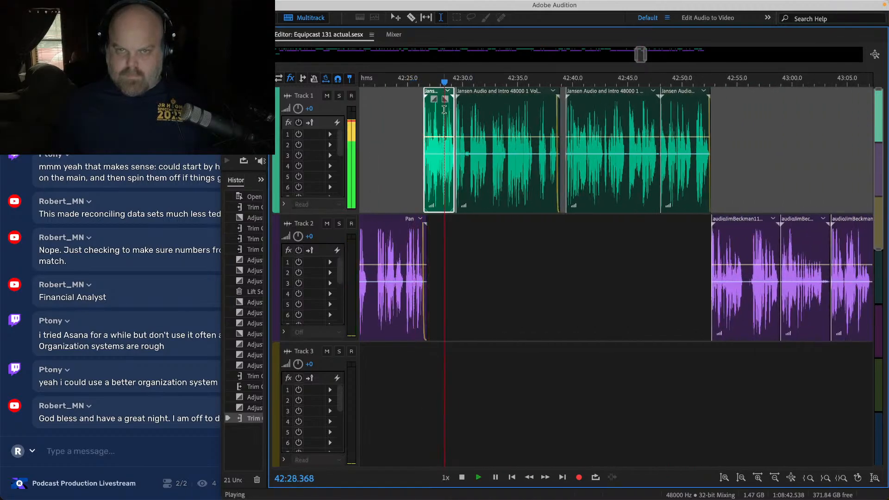
# Step: Play across the Track 1 cuts at about 42:39 and 42:29
pyautogui.scroll(3, 443, 109)
pyautogui.click(693, 139)
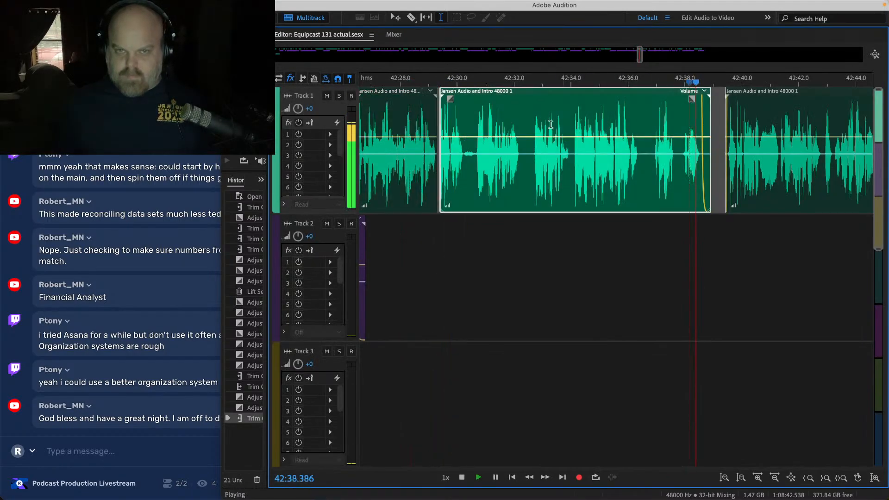
pyautogui.click(425, 116)
pyautogui.scroll(3, 423, 115)
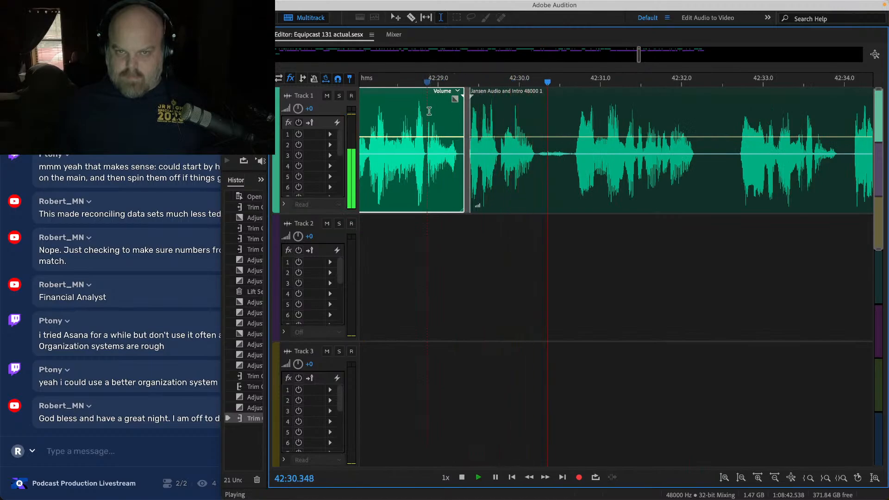
# Step: Smooth the Track 1 cut at about 42:29 with a clip trim and fade adjustments
pyautogui.scroll(3, 429, 111)
pyautogui.press('space')
pyautogui.click(536, 105)
pyautogui.moveTo(526, 100)
pyautogui.mouseDown()
pyautogui.moveTo(536, 99)
pyautogui.moveTo(452, 98)
pyautogui.mouseUp()
pyautogui.click(422, 121)
pyautogui.press('space')
# Step: Play across the Track 1 cut at about 42:48 and the start of Track 2's reply, and save the session
pyautogui.click(387, 106)
pyautogui.click(386, 114)
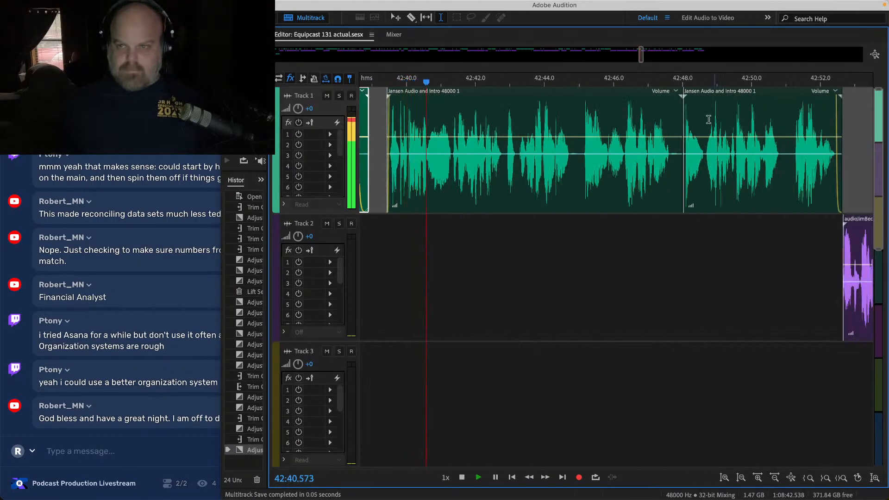
pyautogui.click(673, 113)
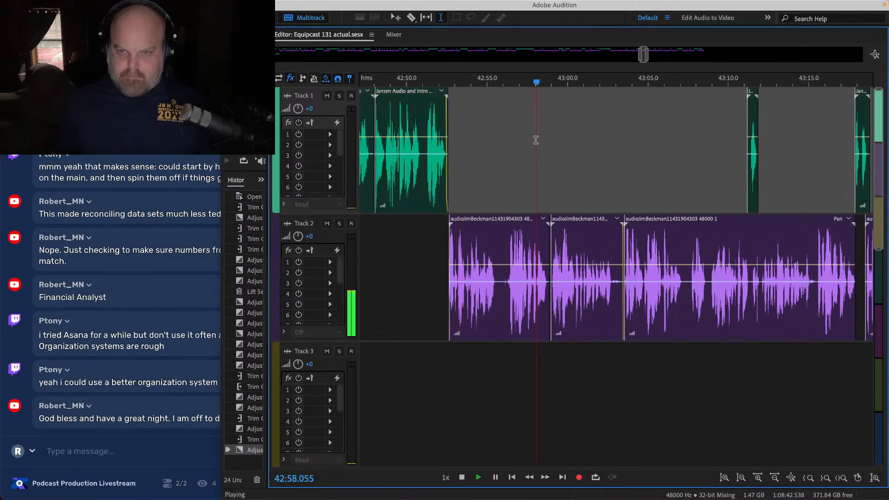
pyautogui.hotkey('ctrl', 's')
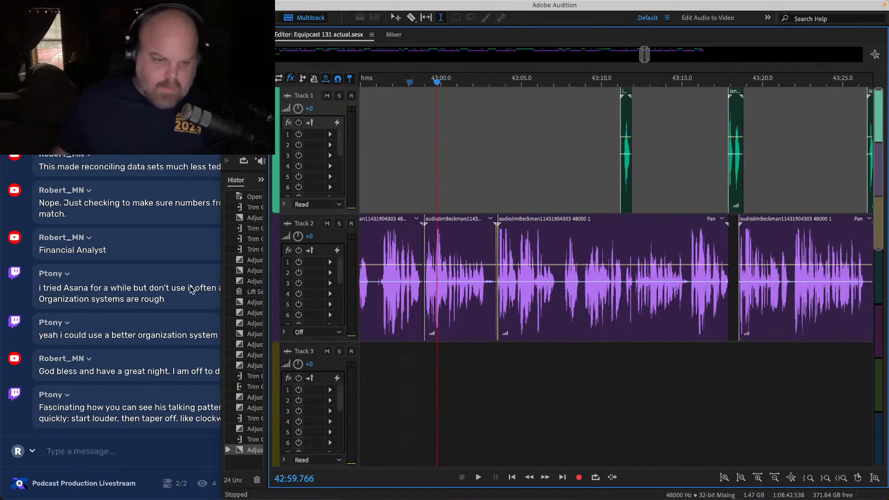
pyautogui.click(151, 303)
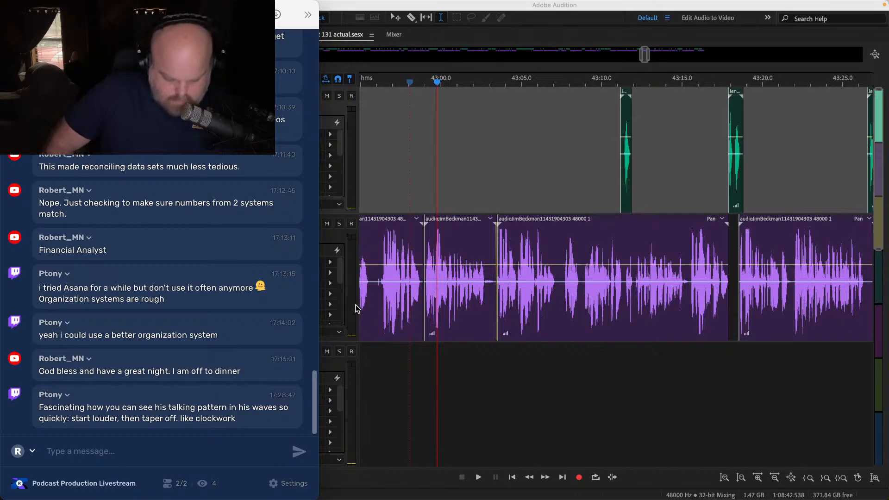
pyautogui.press('super+s')
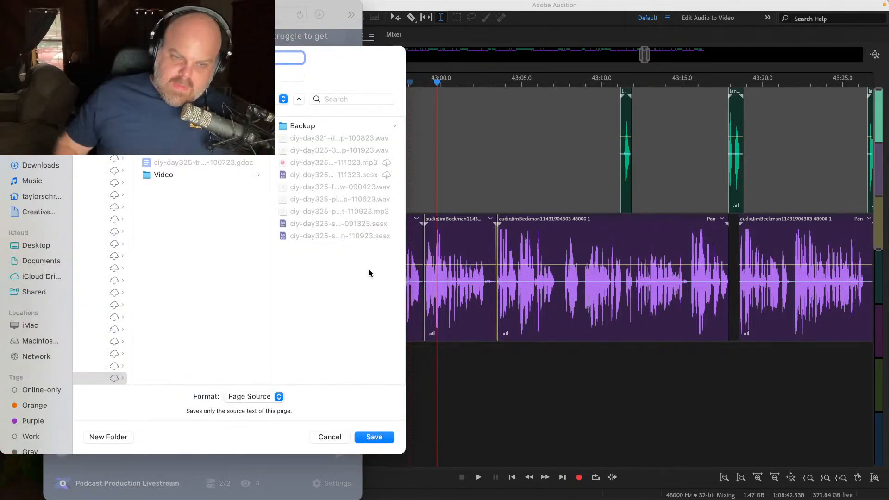
pyautogui.click(326, 435)
pyautogui.click(407, 404)
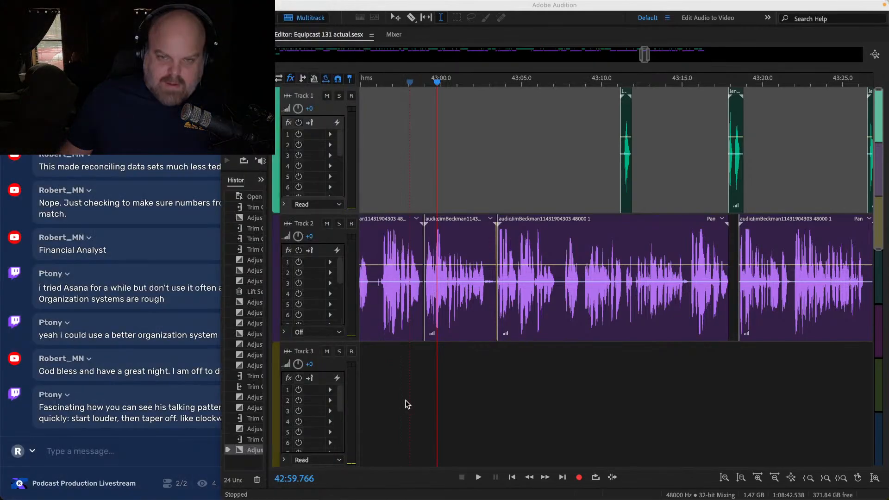
pyautogui.scroll(-5, 464, 181)
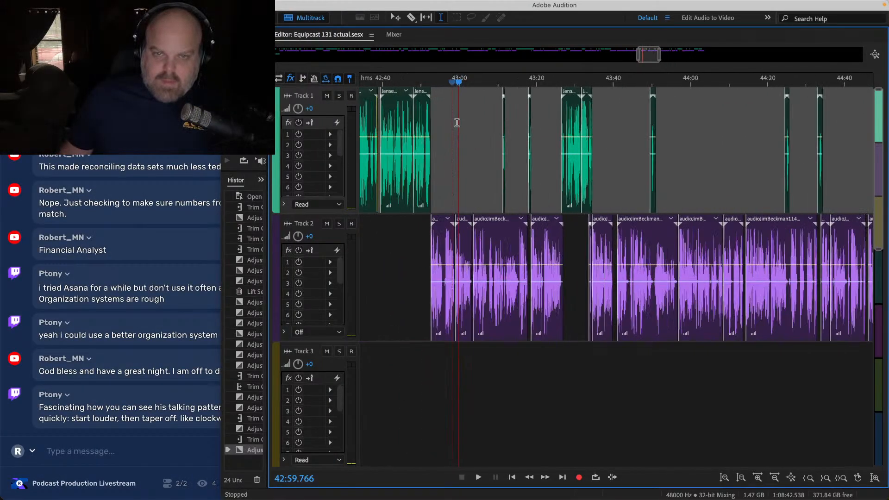
pyautogui.scroll(3, 463, 143)
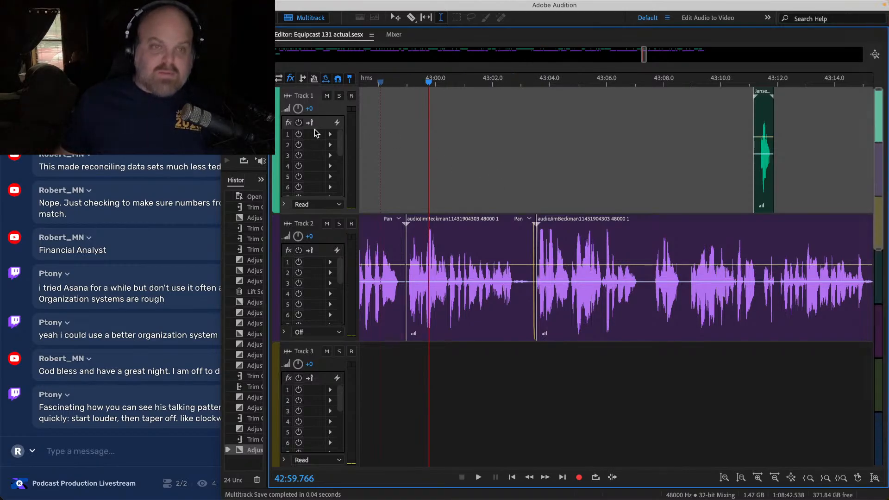
pyautogui.scroll(-3, 477, 156)
pyautogui.scroll(4, 476, 157)
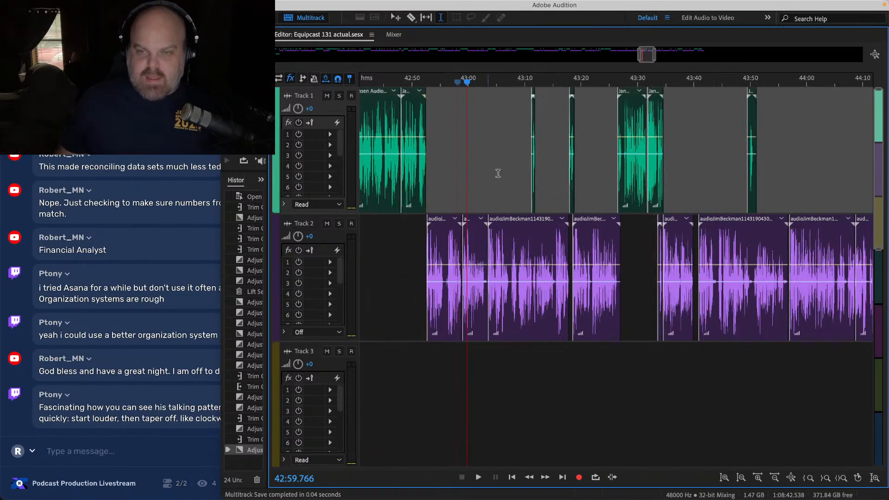
pyautogui.scroll(-5, 408, 194)
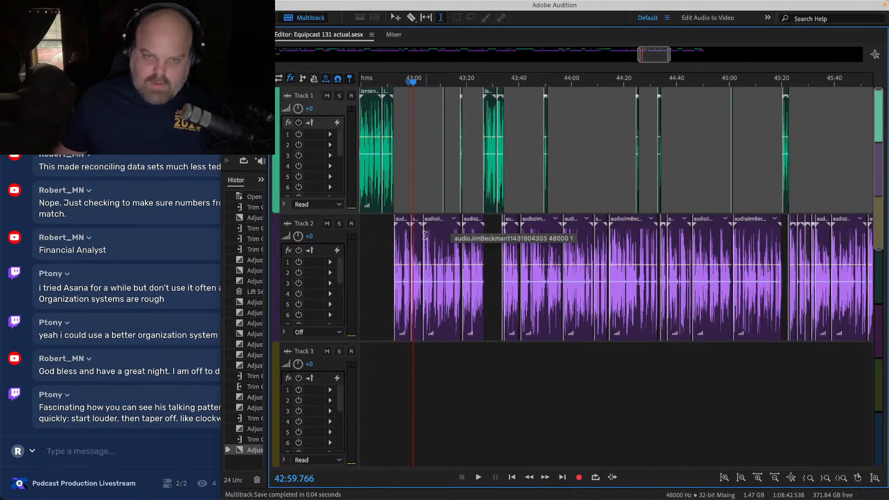
# Step: Open the Track 2 clip at about 43:01 in the waveform editor and play the short word at about 42:58.5
pyautogui.scroll(7, 425, 236)
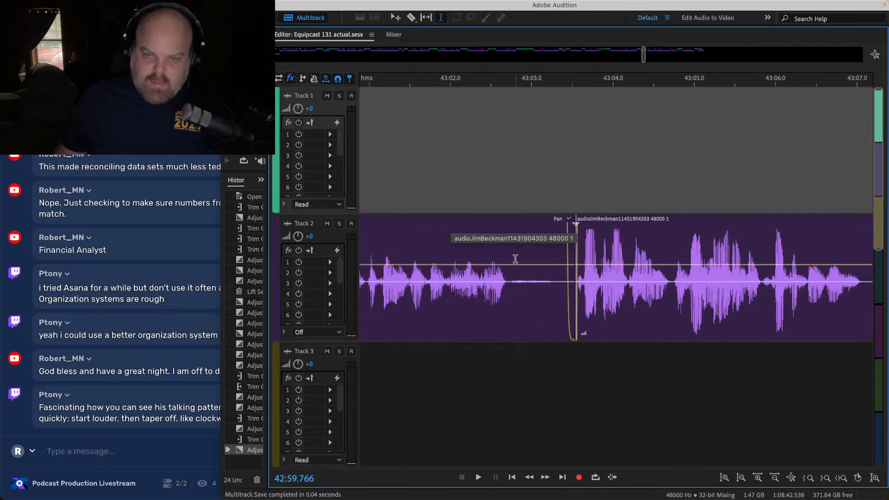
pyautogui.doubleClick(537, 271)
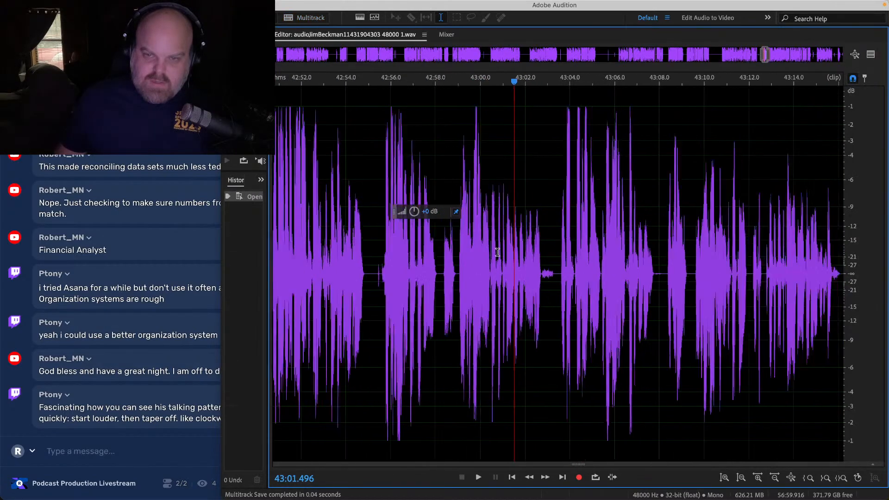
pyautogui.scroll(3, 484, 254)
pyautogui.moveTo(503, 266); pyautogui.dragTo(492, 253)
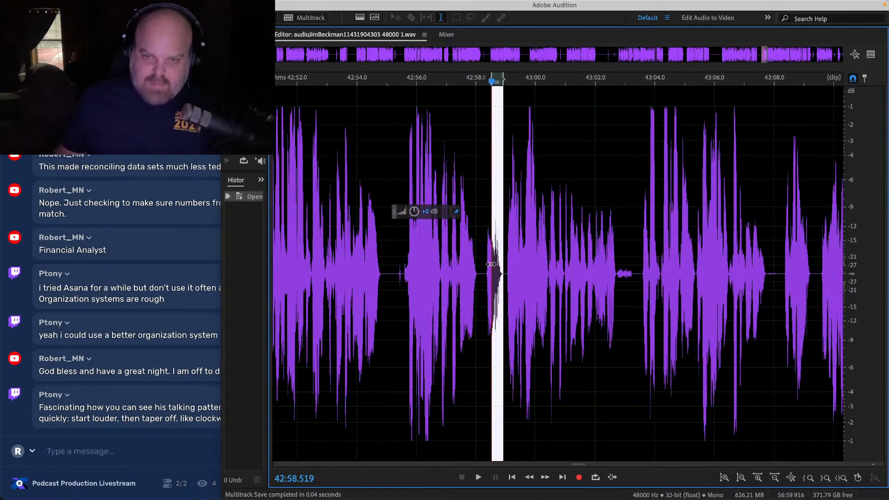
pyautogui.click(484, 239)
pyautogui.press('space')
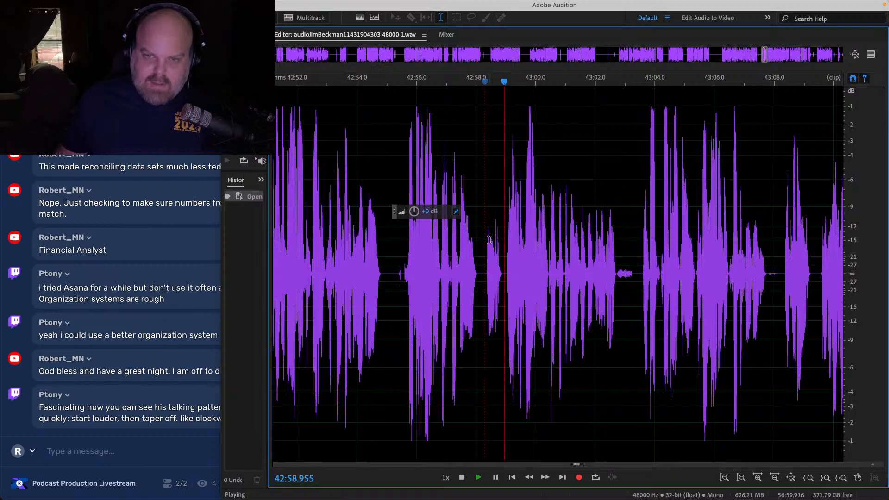
pyautogui.press('space')
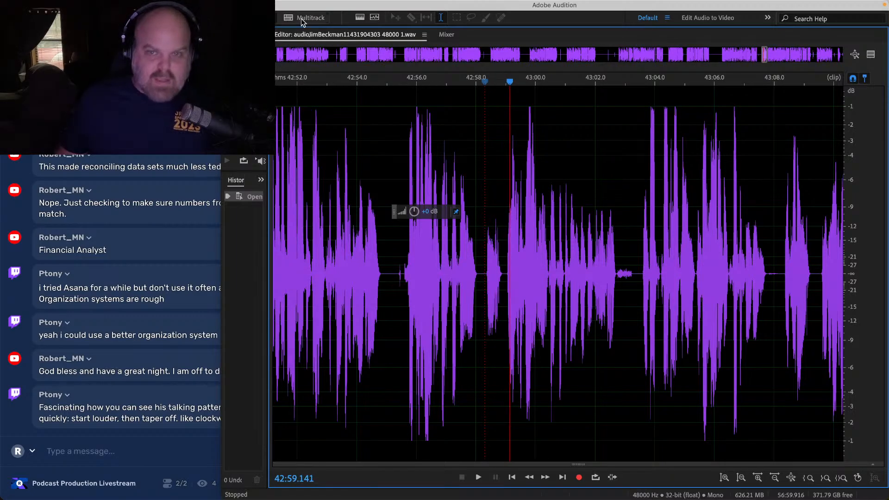
# Step: Play the isolated short phrase at about 43:29.5 in the waveform editor
pyautogui.hscroll(5, 523, 246)
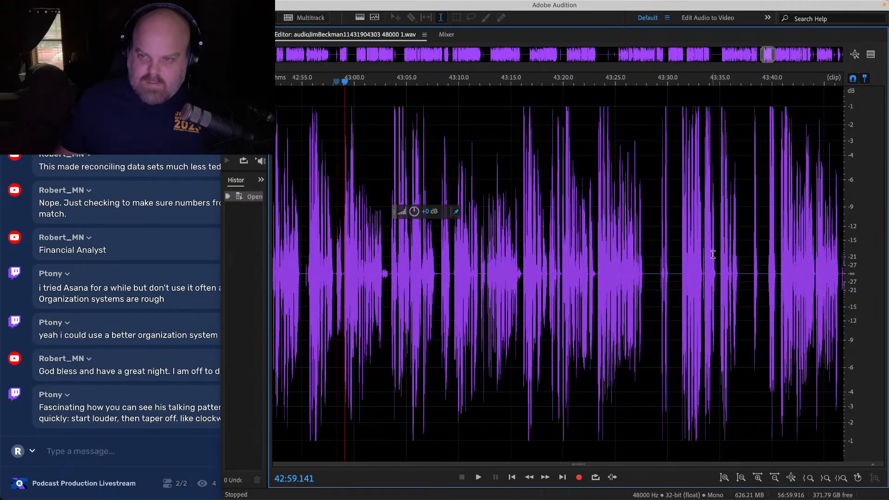
pyautogui.scroll(5, 591, 253)
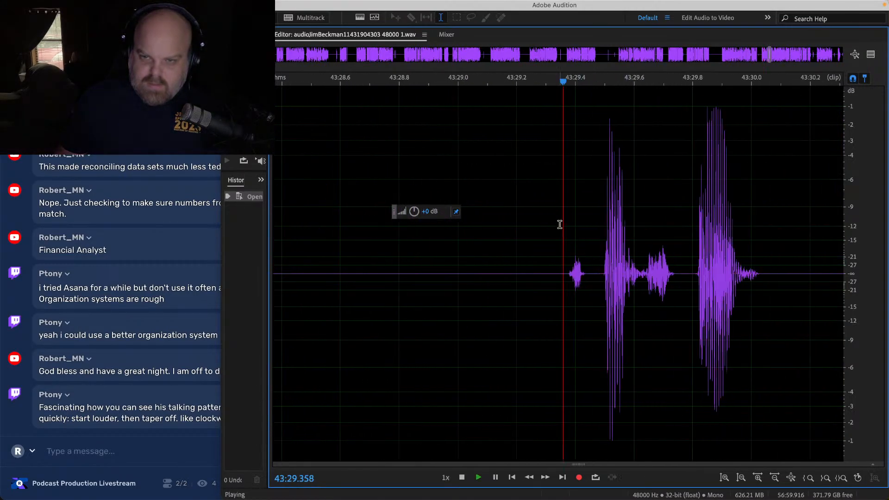
pyautogui.scroll(-7, 575, 245)
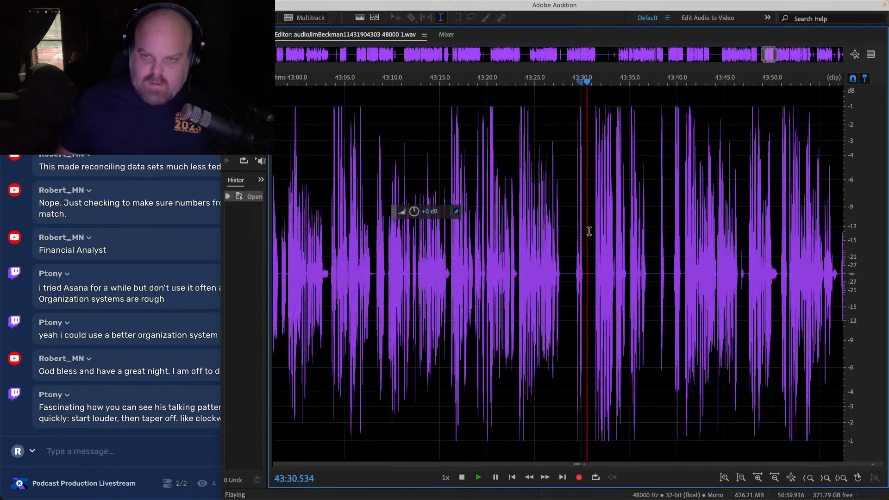
pyautogui.scroll(3, 555, 223)
pyautogui.press('space')
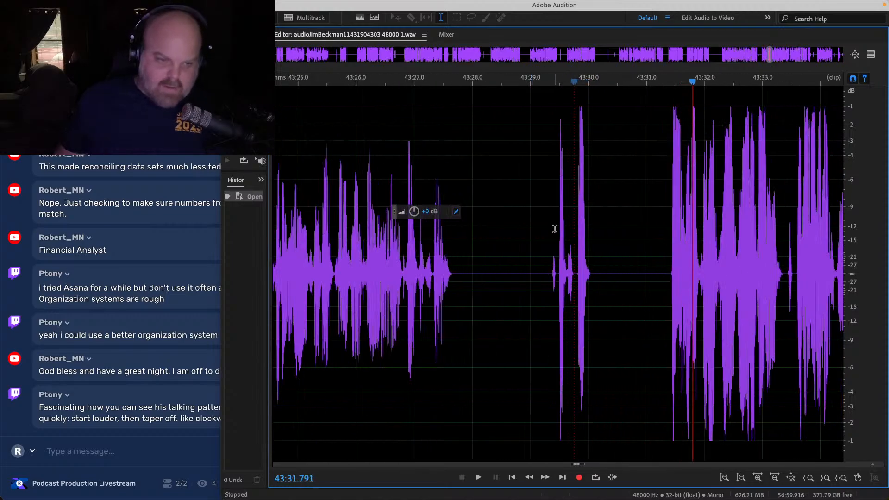
pyautogui.click(543, 224)
pyautogui.press('space')
pyautogui.press('space')
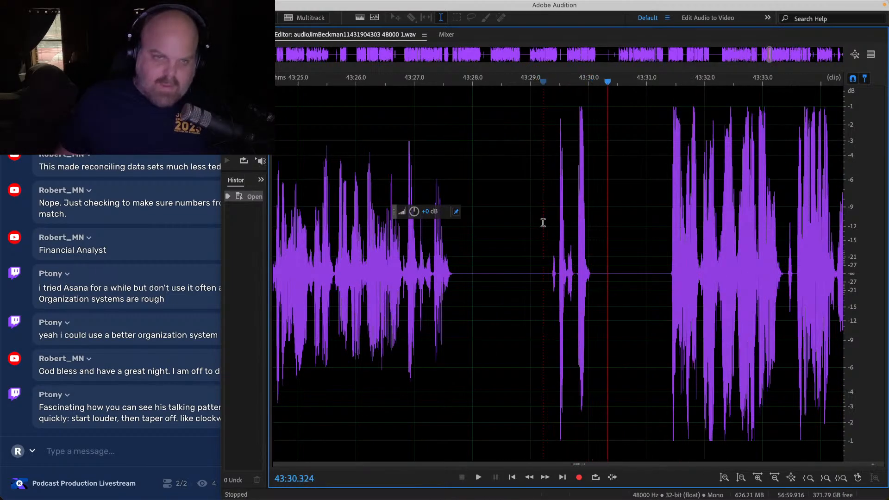
# Step: Return to the multitrack session and play across the Track 2 cut at about 43:03.5
pyautogui.click(311, 18)
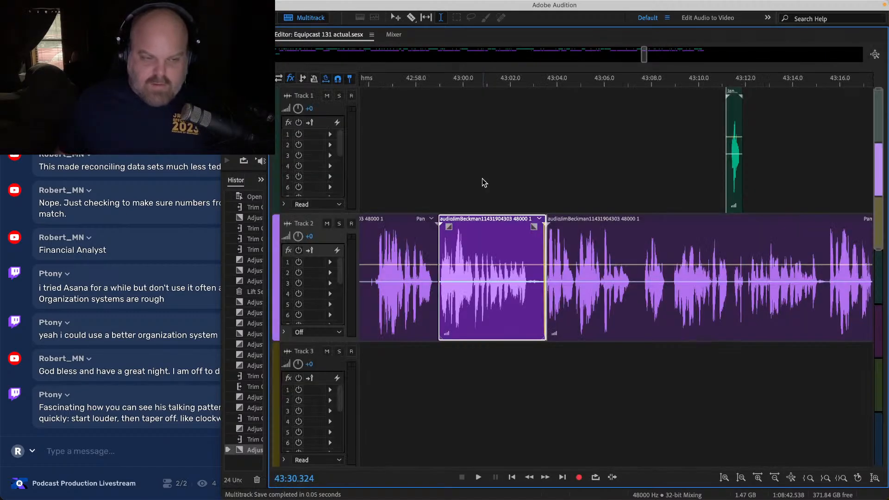
pyautogui.click(524, 165)
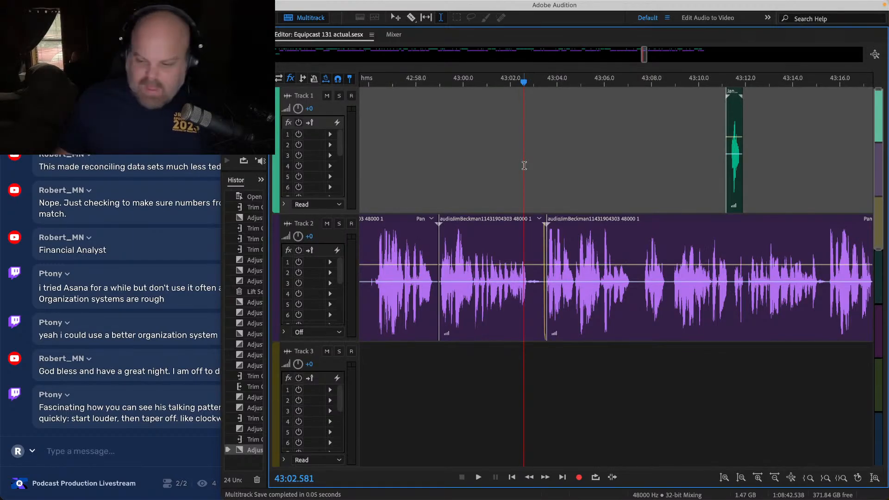
pyautogui.press('space')
pyautogui.scroll(-3, 524, 165)
# Step: Play across the Track 1 interjection and Track 2 gap at about 43:18 and save the session
pyautogui.hscroll(5, 528, 170)
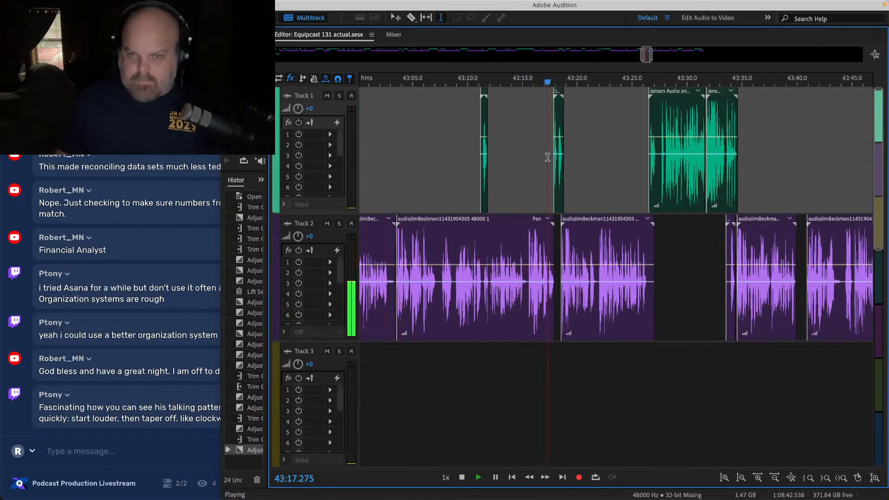
pyautogui.scroll(3, 547, 158)
pyautogui.press('super+s')
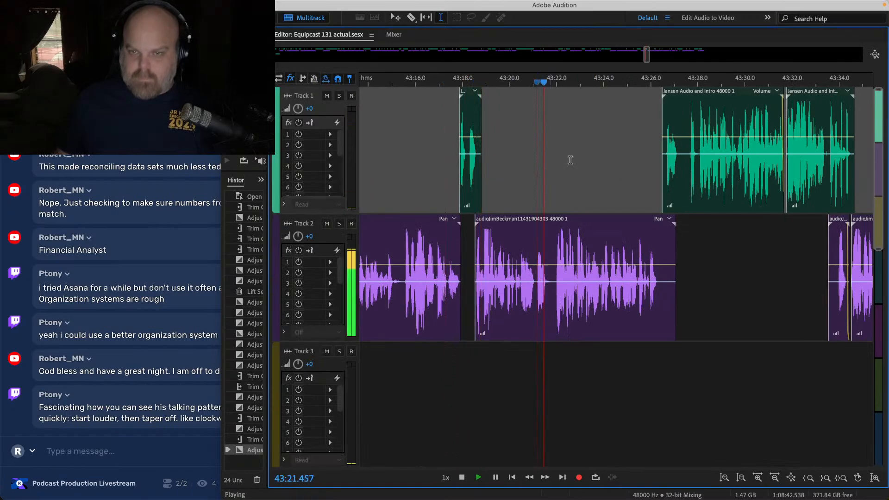
# Step: Add a short fade-in to the Track 1 clip that starts at about 43:26.5
pyautogui.scroll(4, 655, 147)
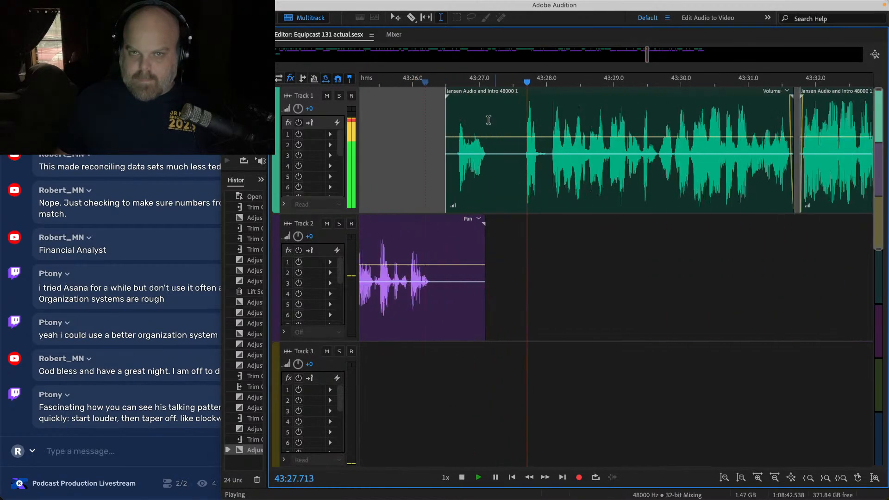
pyautogui.click(457, 100)
pyautogui.moveTo(457, 100); pyautogui.dragTo(477, 103)
pyautogui.scroll(-3, 608, 113)
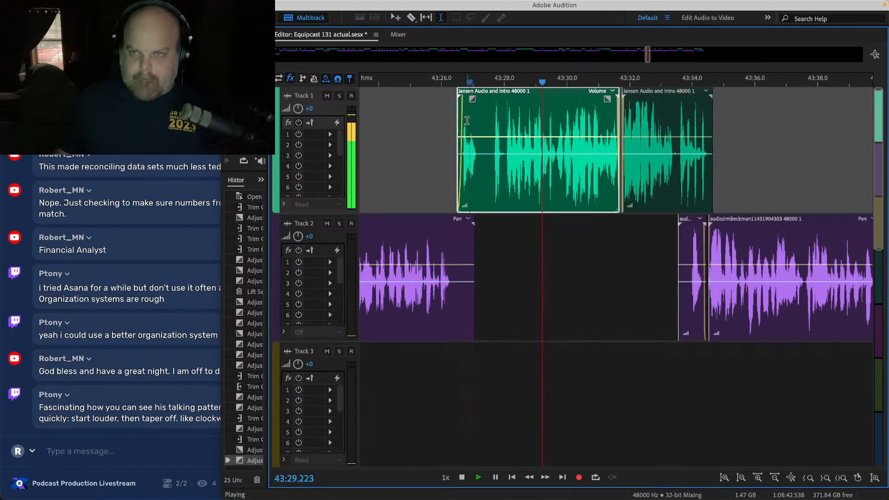
# Step: Play across the handoff to Track 2 at about 43:34 and the Track 2 gap at about 43:40
pyautogui.click(608, 114)
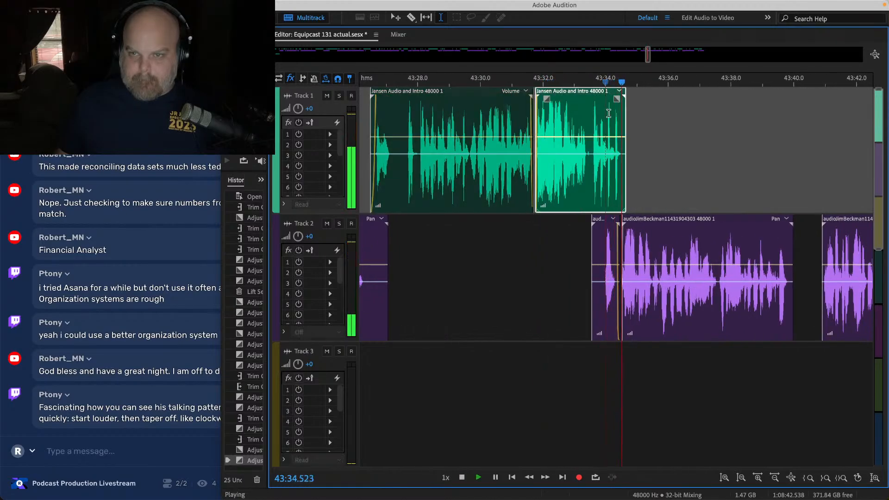
pyautogui.hscroll(4, 609, 114)
pyautogui.click(592, 125)
pyautogui.hscroll(3, 591, 125)
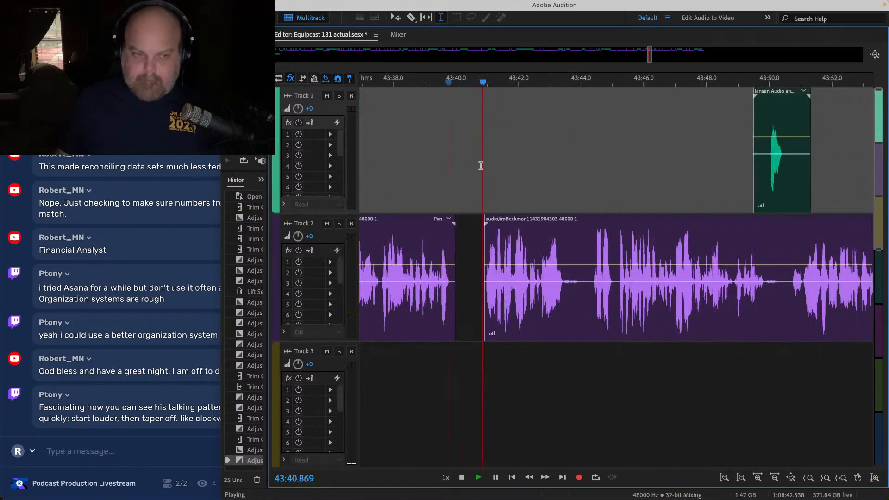
# Step: Replay the passage into the Track 2 gap at about 43:40 and play across the cut at about 43:57
pyautogui.click(430, 155)
pyautogui.scroll(3, 430, 155)
pyautogui.scroll(-5, 430, 155)
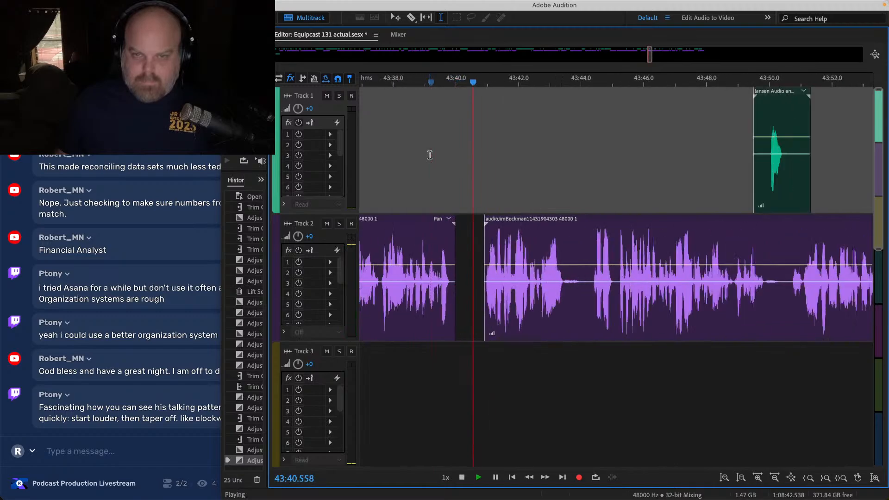
pyautogui.click(390, 165)
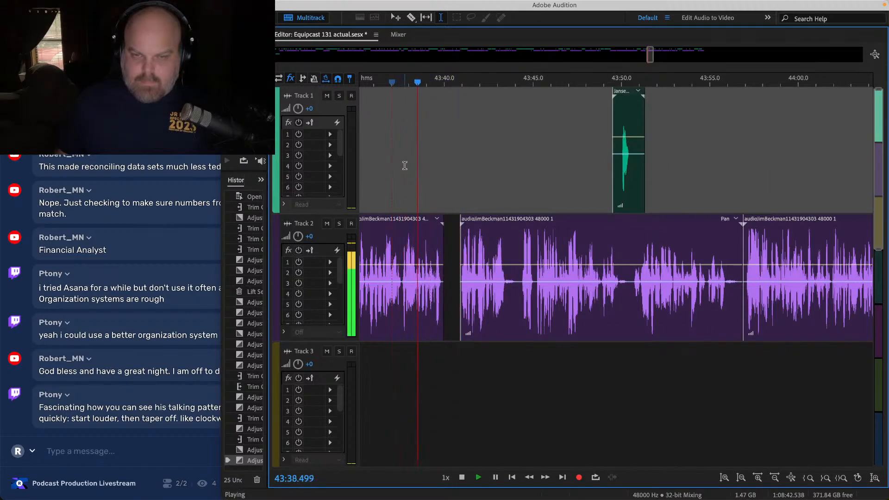
pyautogui.click(741, 160)
pyautogui.hscroll(3, 734, 159)
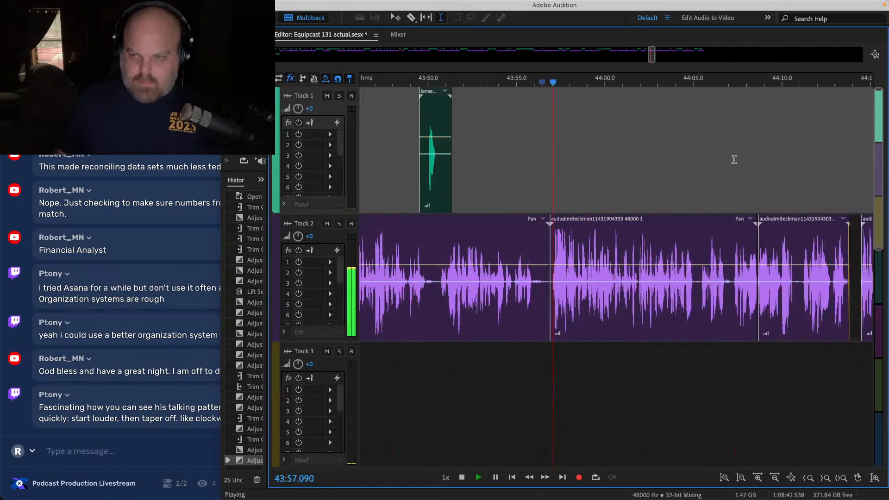
# Step: Play across the Track 2 cut at about 44:09 and into the Track 2 gap at about 44:14, and save the session
pyautogui.hscroll(3, 734, 160)
pyautogui.click(571, 155)
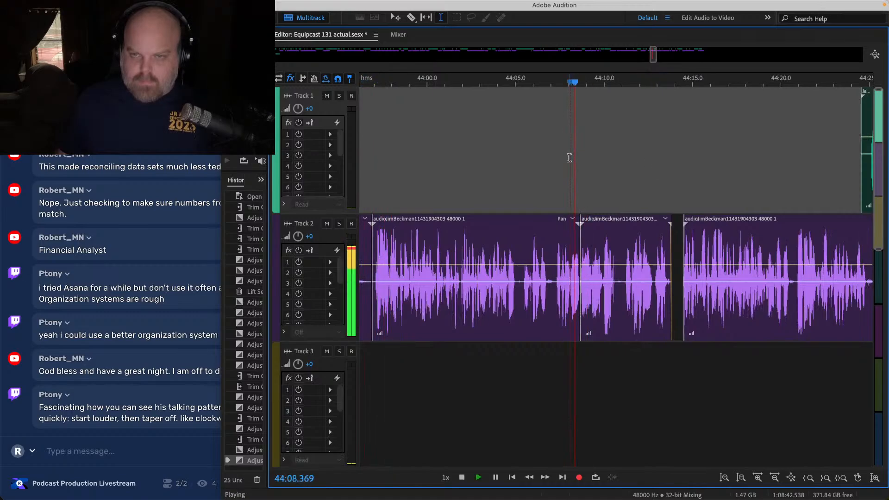
pyautogui.click(651, 159)
pyautogui.hscroll(3, 652, 159)
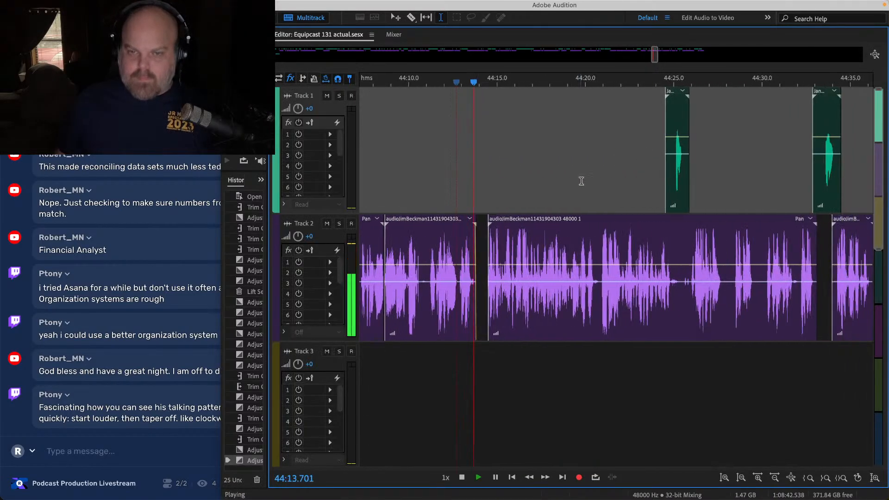
# Step: Play across the Track 1 interjection and Track 2 gap at about 44:33 and save the session
pyautogui.hscroll(3, 581, 181)
pyautogui.click(626, 142)
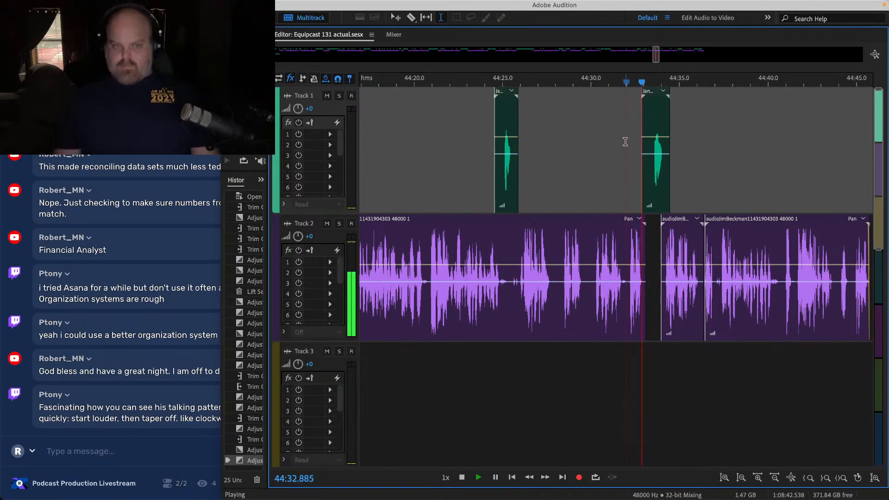
pyautogui.hscroll(3, 616, 142)
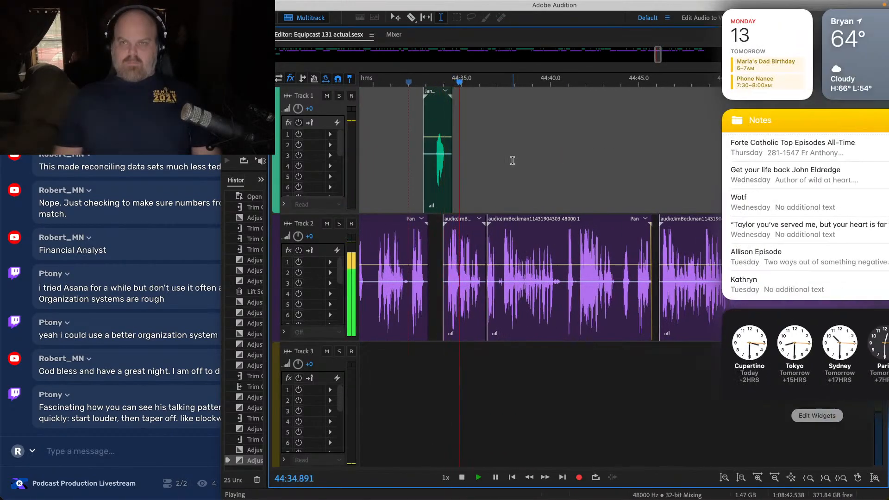
pyautogui.press('super+s')
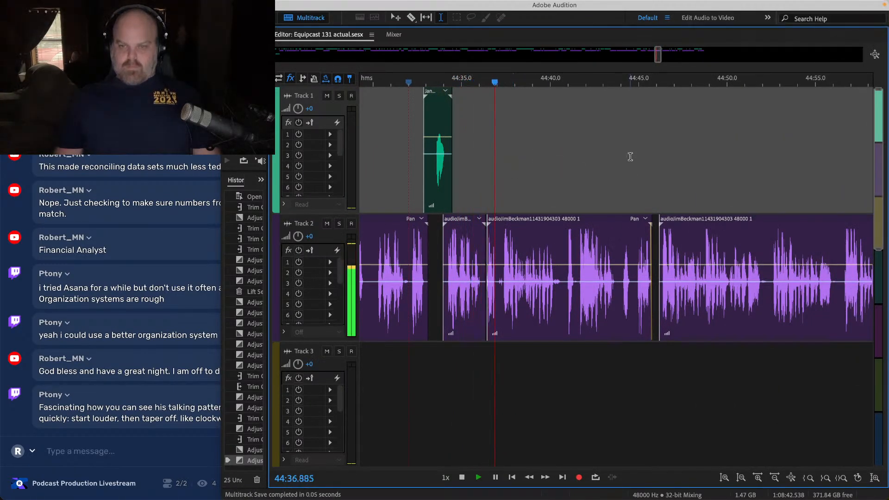
# Step: Add a short fade-in to the Track 2 clip that starts at about 44:36.4 and replay the cut
pyautogui.scroll(3, 505, 189)
pyautogui.click(451, 165)
pyautogui.scroll(4, 450, 165)
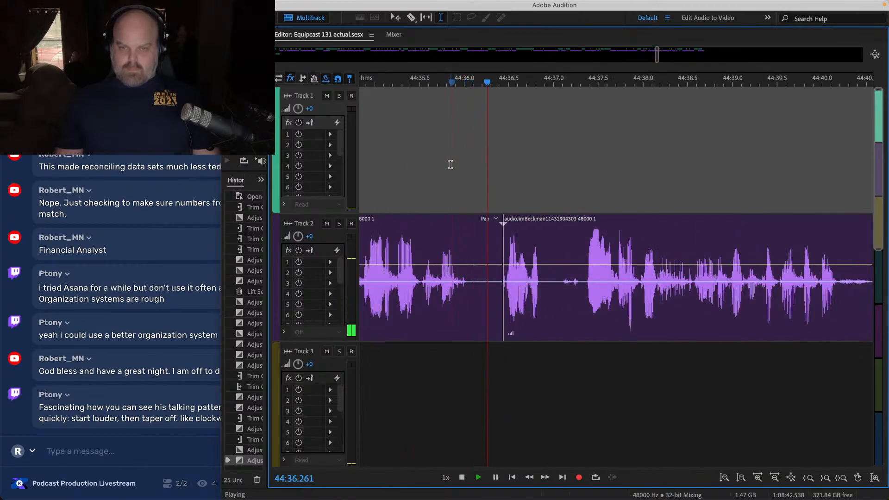
pyautogui.press('space')
pyautogui.click(513, 226)
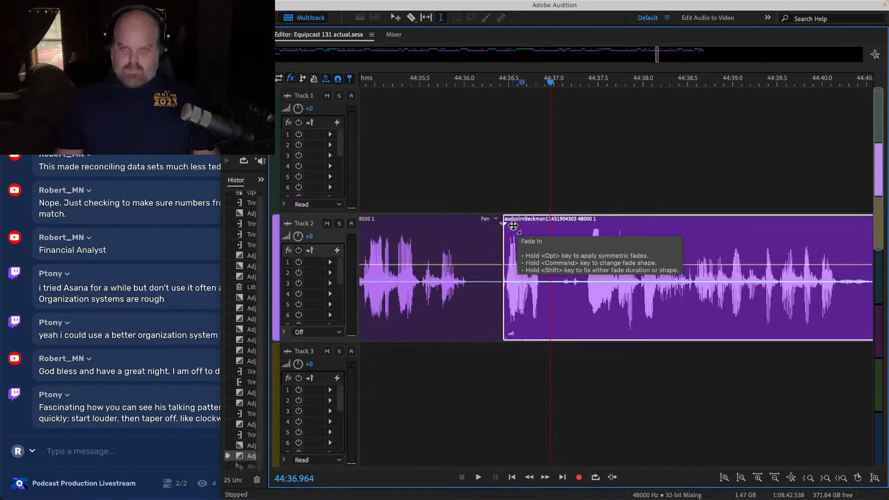
pyautogui.scroll(-3, 477, 169)
pyautogui.click(478, 169)
pyautogui.press('space')
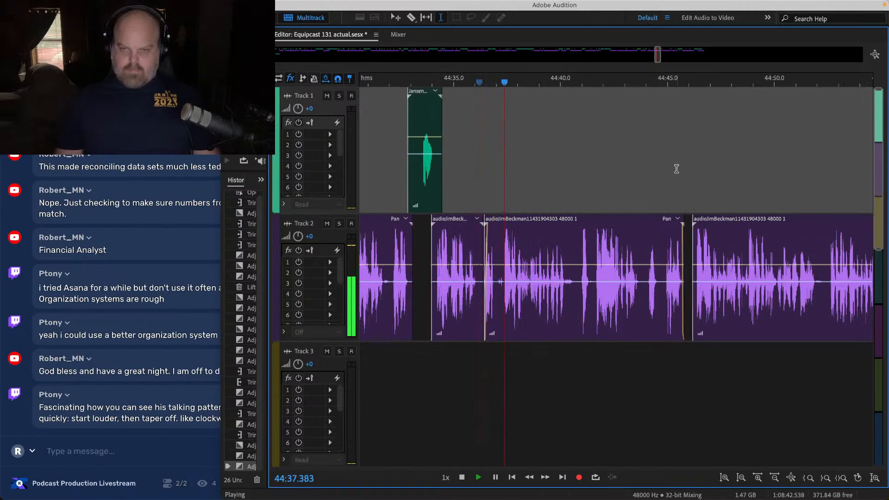
# Step: Play across the Track 2 gap at about 44:46, the cut at 45:01 and the Track 1 handoff at 45:20, saving the session
pyautogui.click(674, 176)
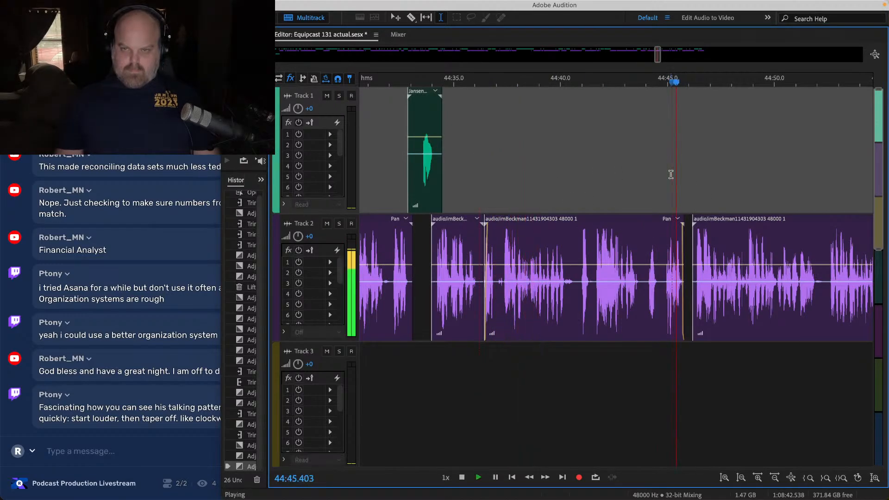
pyautogui.hscroll(5, 671, 175)
pyautogui.hscroll(3, 785, 181)
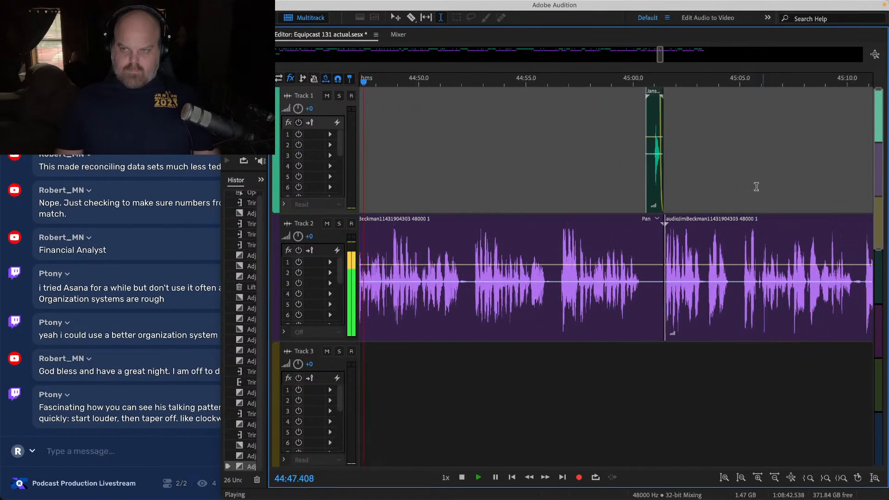
pyautogui.click(663, 249)
pyautogui.hscroll(6, 683, 251)
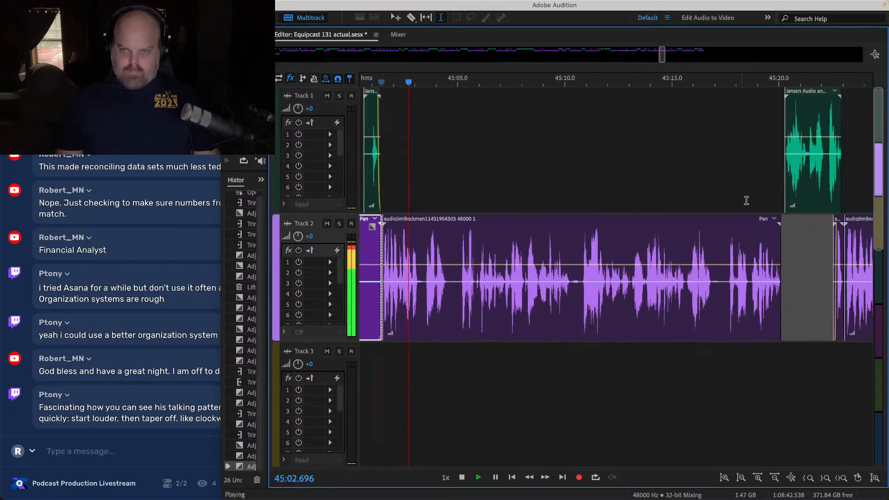
pyautogui.click(776, 172)
pyautogui.hotkey('ctrl', 's')
# Step: Play across the closely spaced Track 2 cuts between about 45:23 and 45:26
pyautogui.hscroll(7, 766, 171)
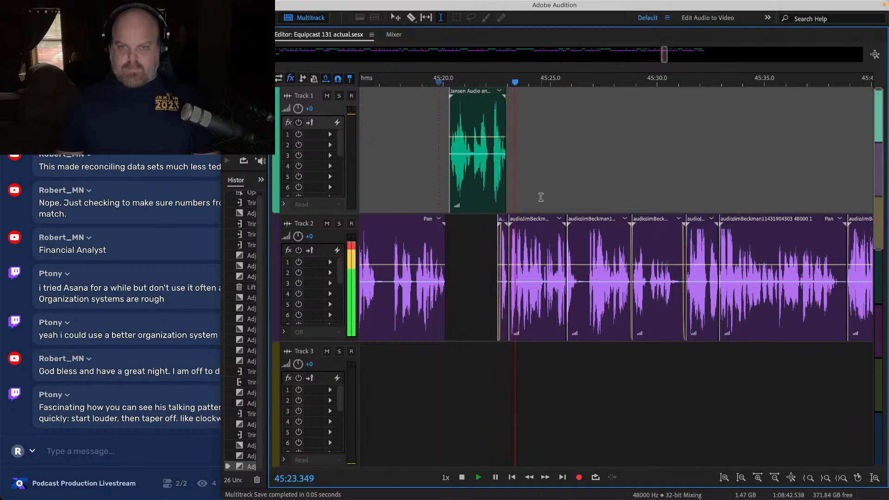
pyautogui.scroll(3, 540, 198)
pyautogui.scroll(-2, 540, 198)
pyautogui.scroll(2, 560, 202)
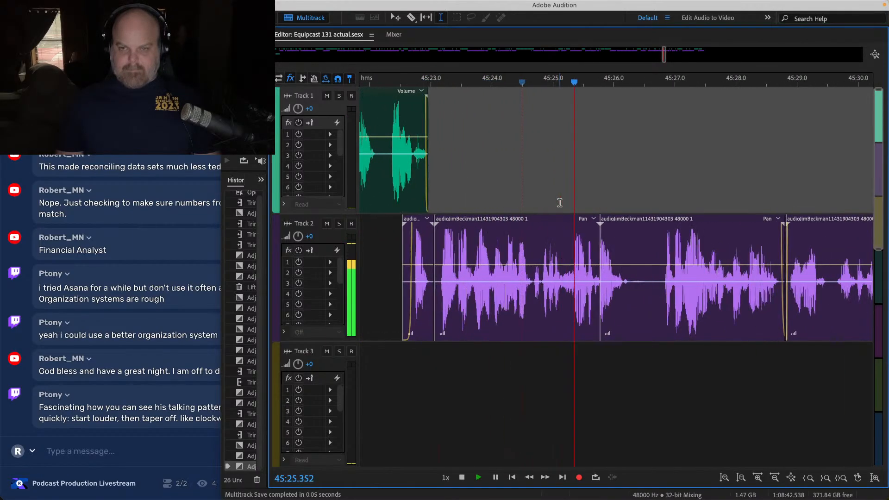
pyautogui.press('space')
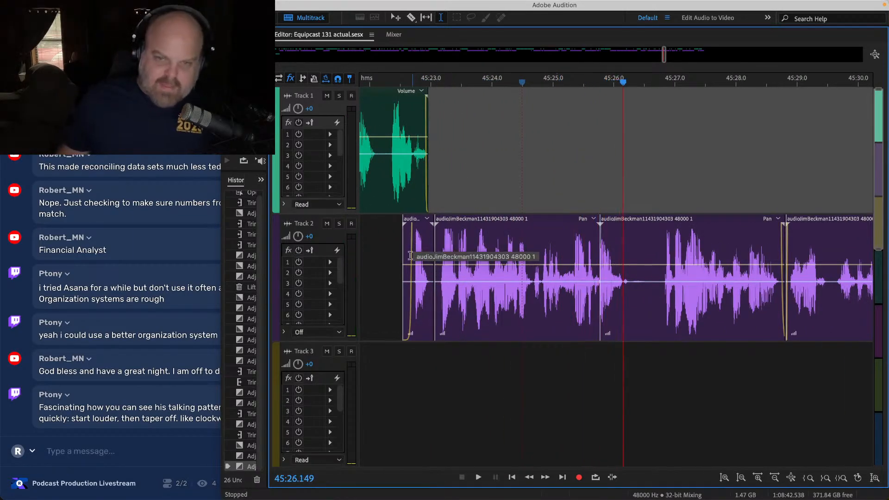
# Step: Play across the Track 2 cuts at about 45:29 and 45:31
pyautogui.scroll(-2, 413, 247)
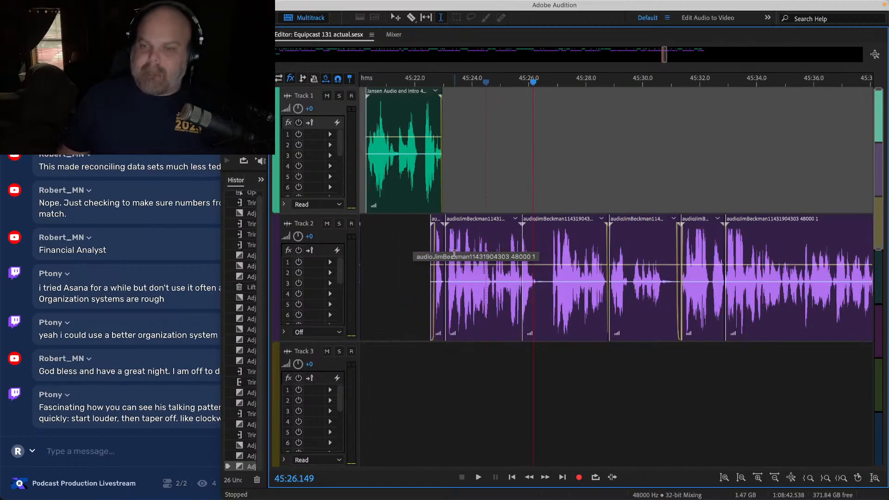
pyautogui.hscroll(2, 413, 248)
pyautogui.press('space')
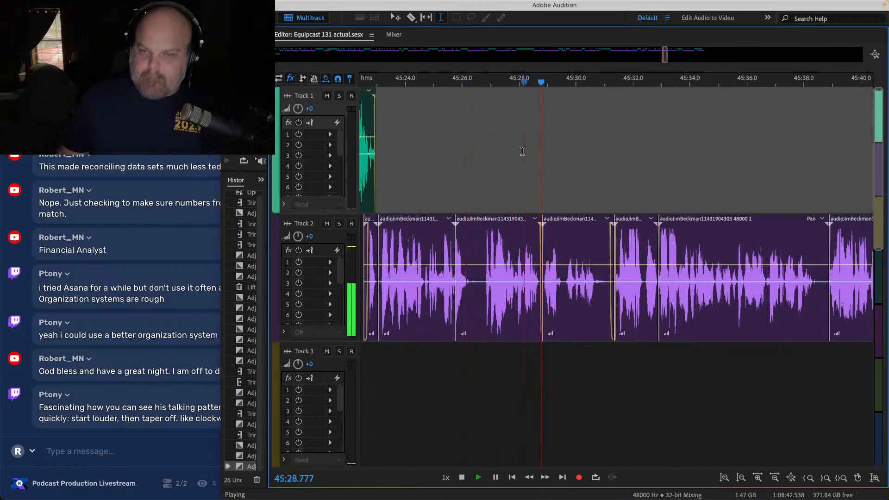
pyautogui.hscroll(2, 522, 152)
pyautogui.click(485, 156)
pyautogui.hscroll(1, 485, 158)
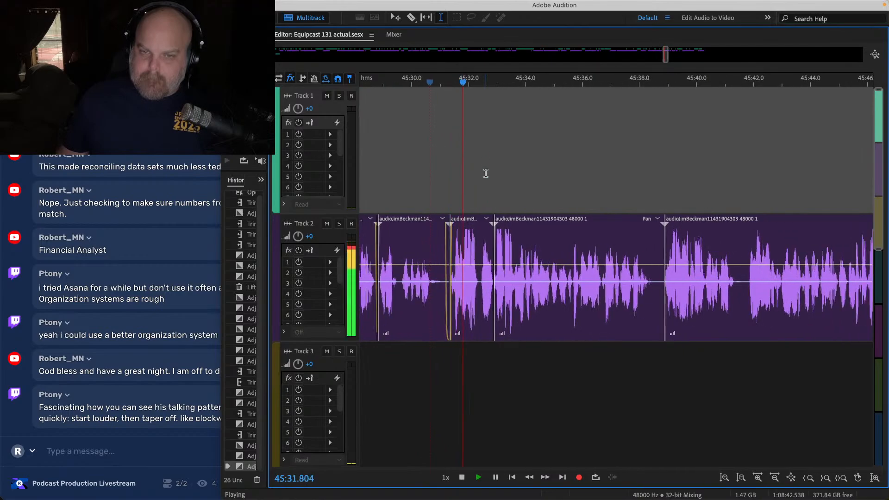
# Step: Play across the Track 2 cut at about 45:39 and the Track 2 gap at about 45:52
pyautogui.hscroll(2, 484, 167)
pyautogui.click(533, 163)
pyautogui.hscroll(3, 534, 163)
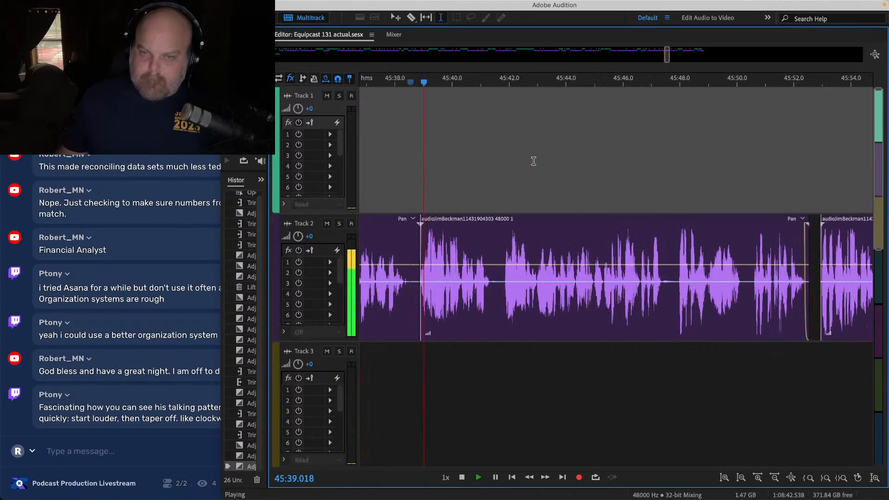
pyautogui.scroll(-1, 534, 163)
pyautogui.click(704, 167)
pyautogui.hscroll(3, 702, 172)
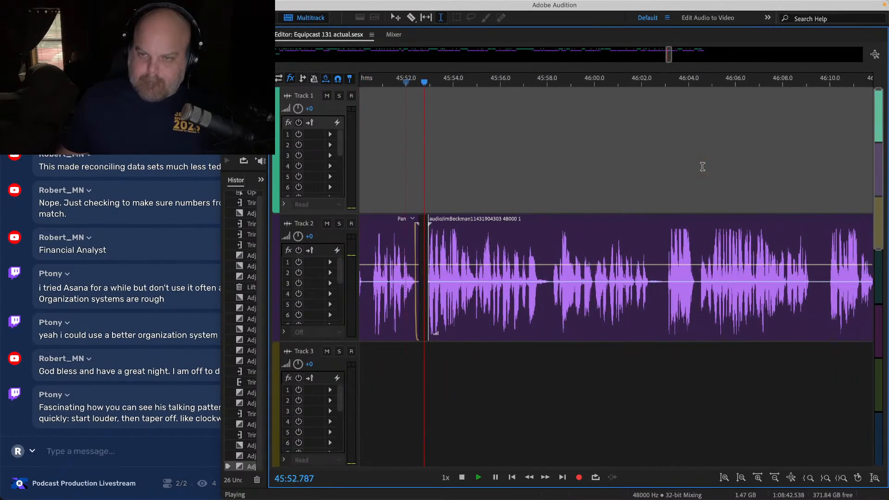
# Step: Play across the Track 1 interjections and Track 2 gap at about 46:14 and save the session
pyautogui.hscroll(4, 700, 178)
pyautogui.click(524, 126)
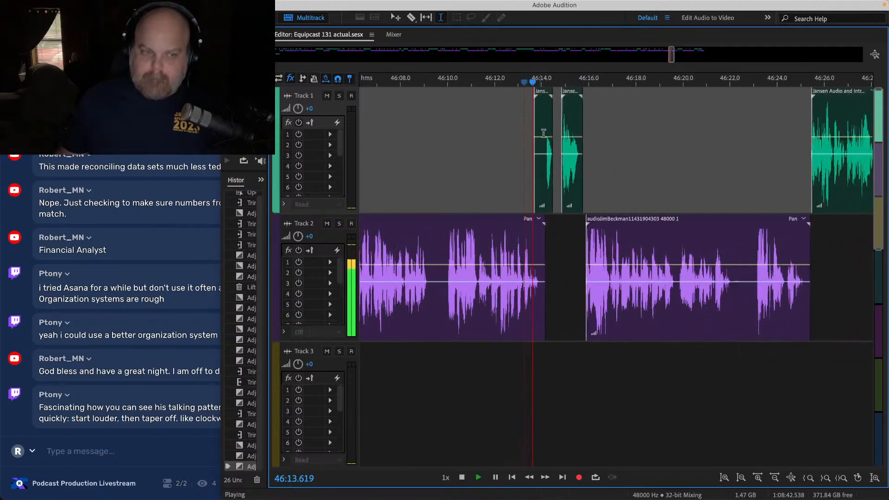
pyautogui.hscroll(3, 600, 140)
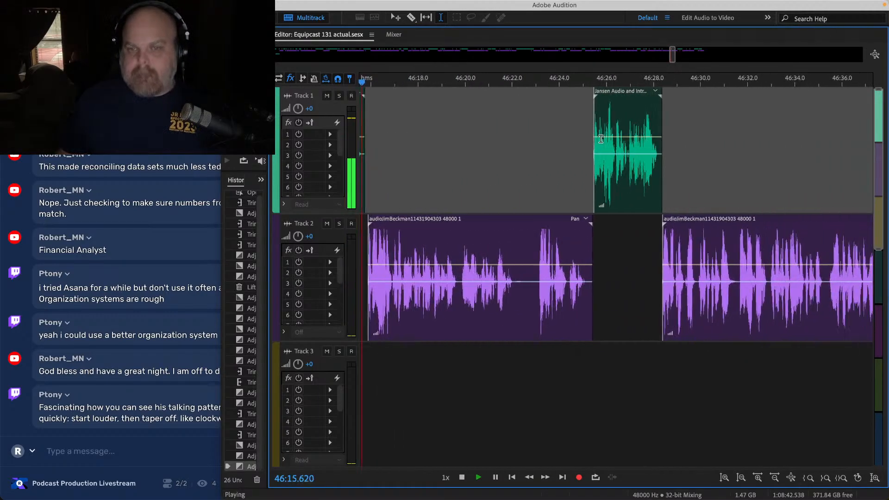
pyautogui.press('space')
pyautogui.press('super+s')
# Step: Examine the start of the Track 2 clip at about 46:16 up close
pyautogui.hscroll(-1, 361, 206)
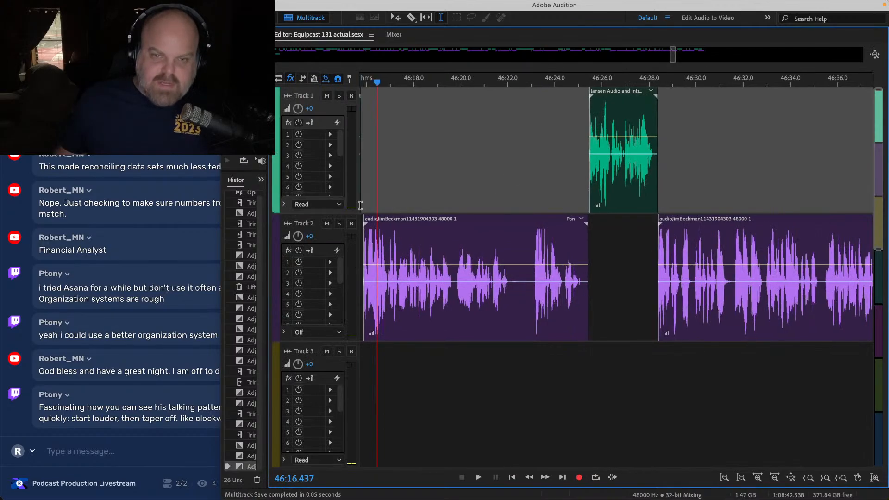
pyautogui.scroll(5, 332, 249)
pyautogui.click(399, 239)
pyautogui.scroll(-4, 394, 218)
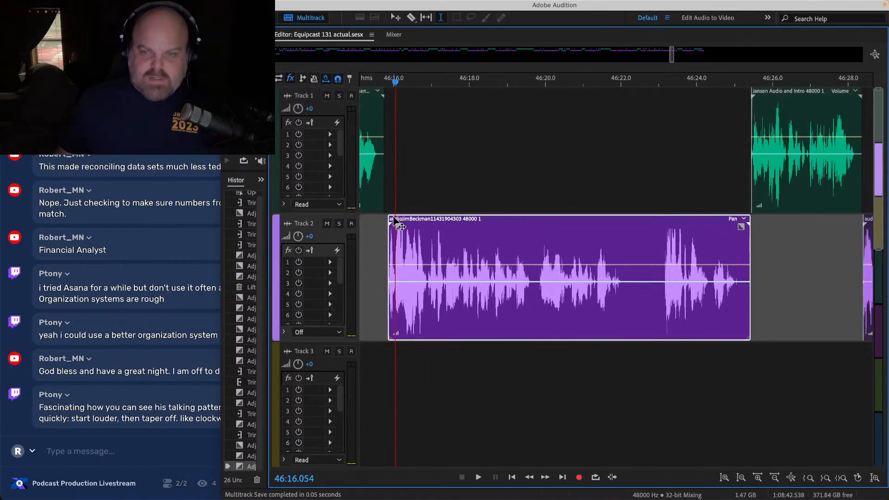
# Step: Play across the handoffs to Track 1 at about 46:25 and back to Track 2 at about 46:28, and save the session
pyautogui.click(718, 146)
pyautogui.press('space')
pyautogui.hscroll(4, 718, 146)
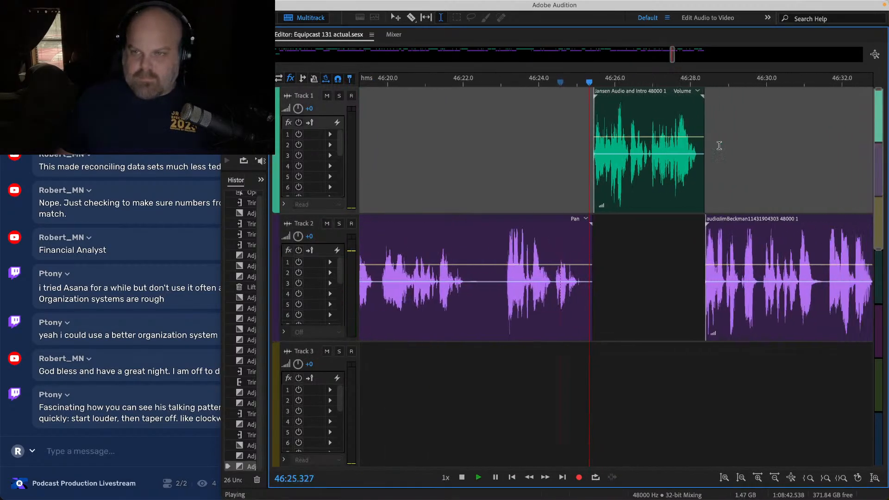
pyautogui.click(662, 108)
pyautogui.press('space')
pyautogui.press('space')
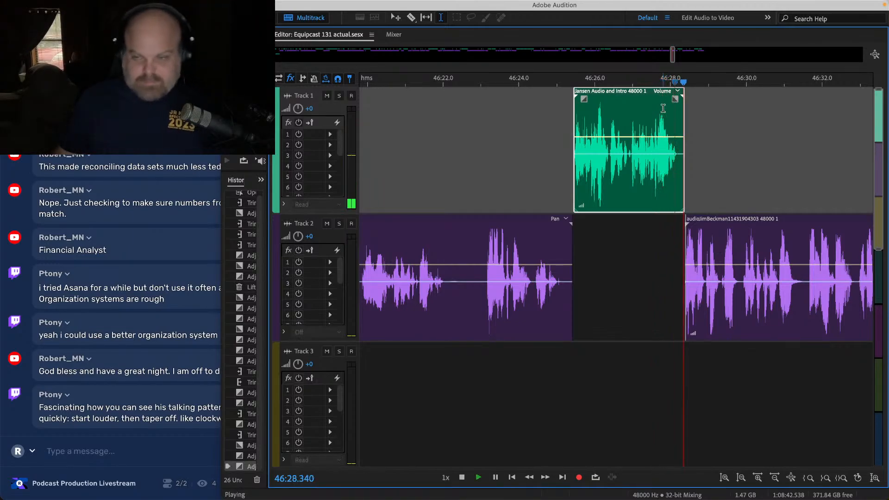
pyautogui.press('super+s')
# Step: Play across the Track 2 cut at about 46:49 and the handoff to Track 1 at about 46:52
pyautogui.hscroll(4, 663, 109)
pyautogui.scroll(-3, 662, 109)
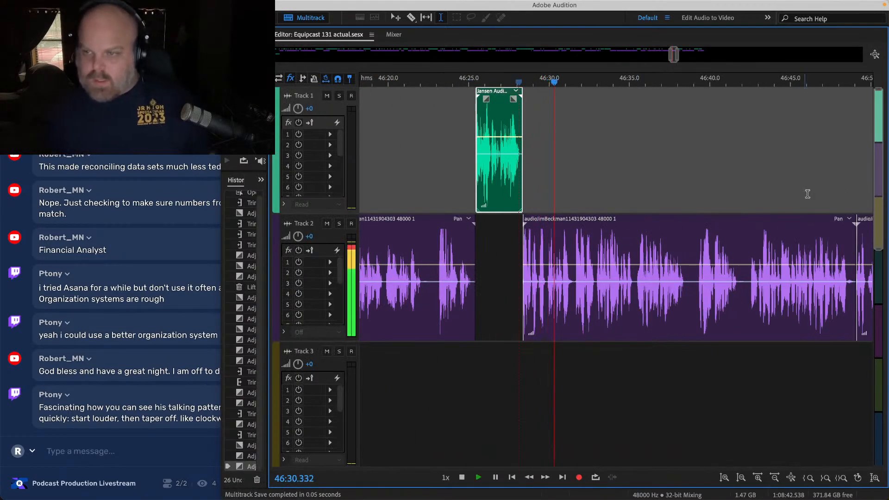
pyautogui.click(837, 174)
pyautogui.hscroll(5, 836, 173)
pyautogui.hscroll(2, 734, 185)
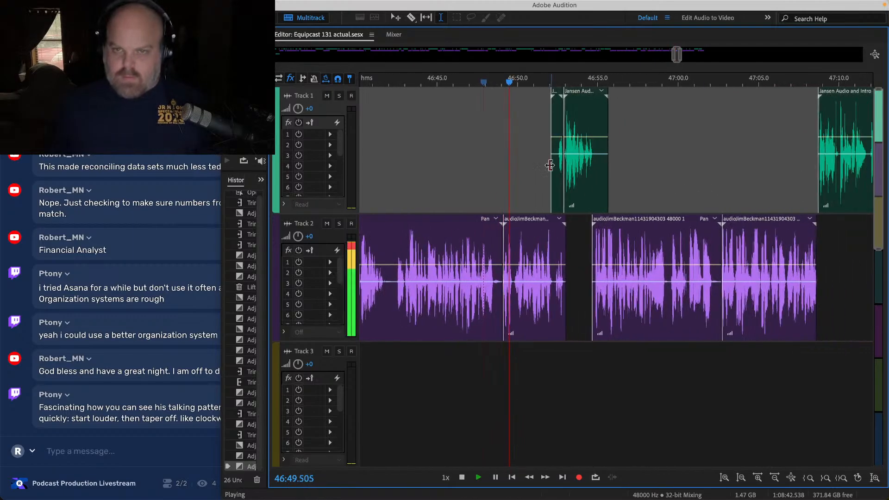
pyautogui.click(548, 133)
pyautogui.scroll(3, 547, 133)
pyautogui.hscroll(4, 566, 152)
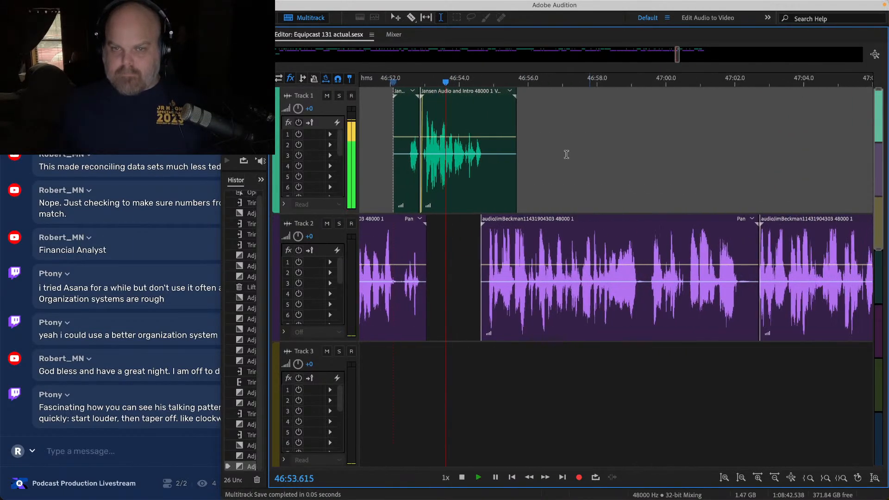
# Step: Play across the Track 2 cut at about 47:03 and the handoff to Track 1 at about 47:08.5
pyautogui.scroll(-3, 502, 171)
pyautogui.click(625, 139)
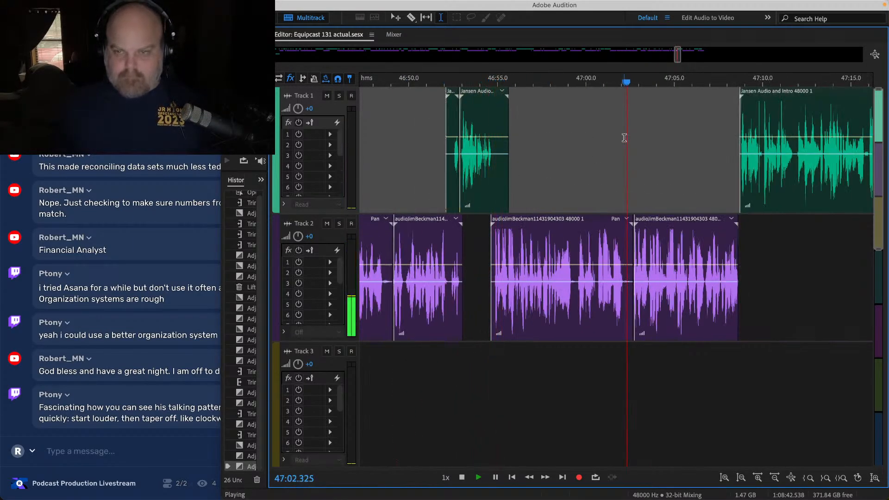
pyautogui.hscroll(4, 624, 138)
pyautogui.press('space')
pyautogui.click(546, 130)
pyautogui.press('space')
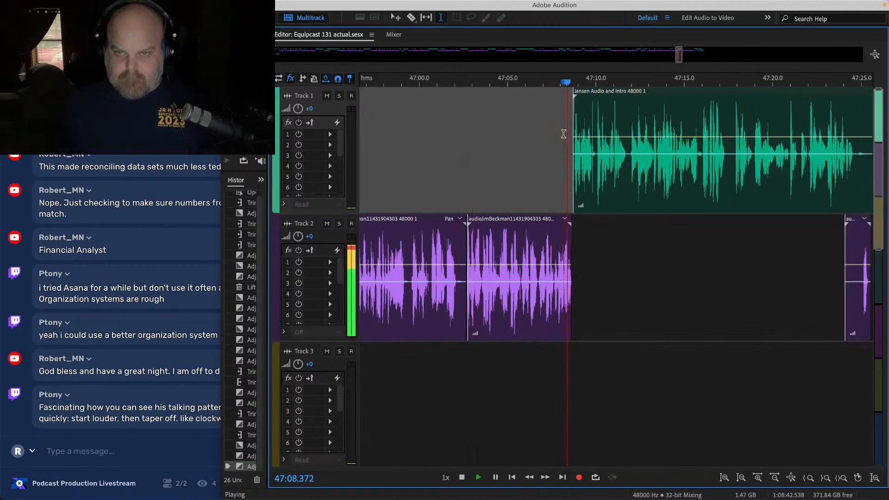
# Step: Extend the end of the Track 2 clip at about 47:08.6 to meet the start of the Track 1 clip and replay the handoff
pyautogui.scroll(4, 564, 134)
pyautogui.press('space')
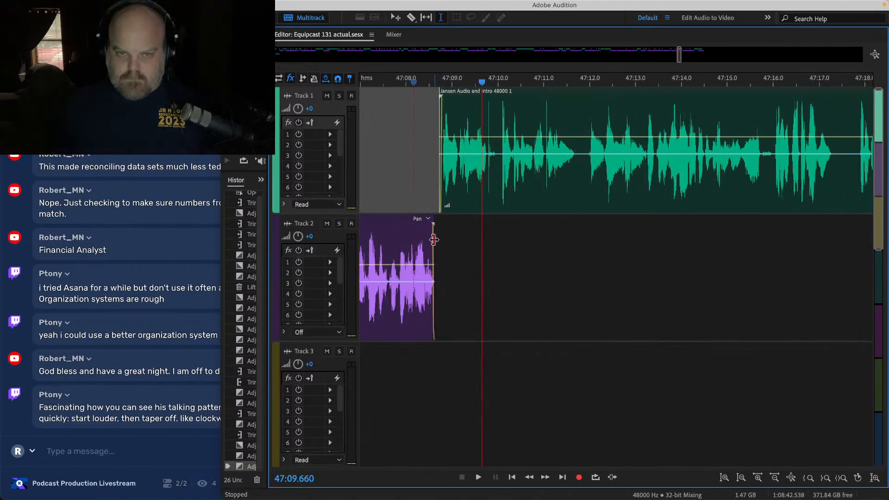
pyautogui.moveTo(434, 239)
pyautogui.mouseDown()
pyautogui.moveTo(460, 239)
pyautogui.moveTo(439, 239)
pyautogui.mouseUp()
pyautogui.scroll(5, 407, 194)
pyautogui.press('space')
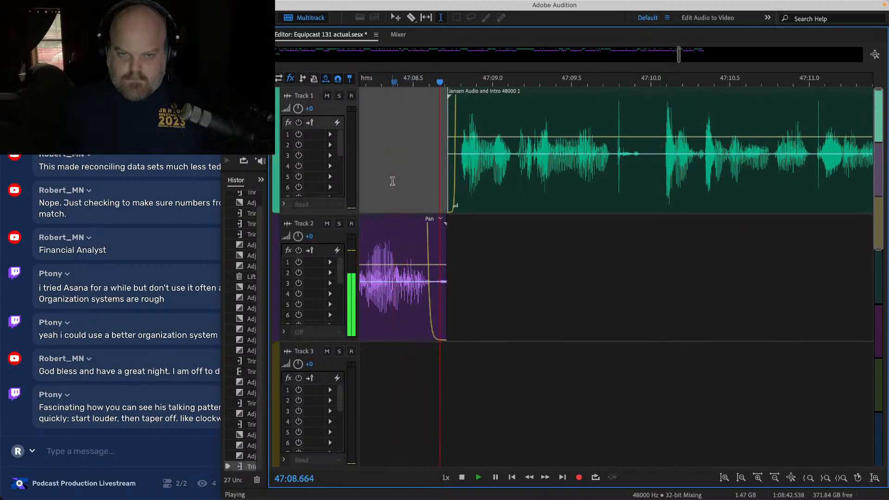
pyautogui.scroll(-5, 392, 181)
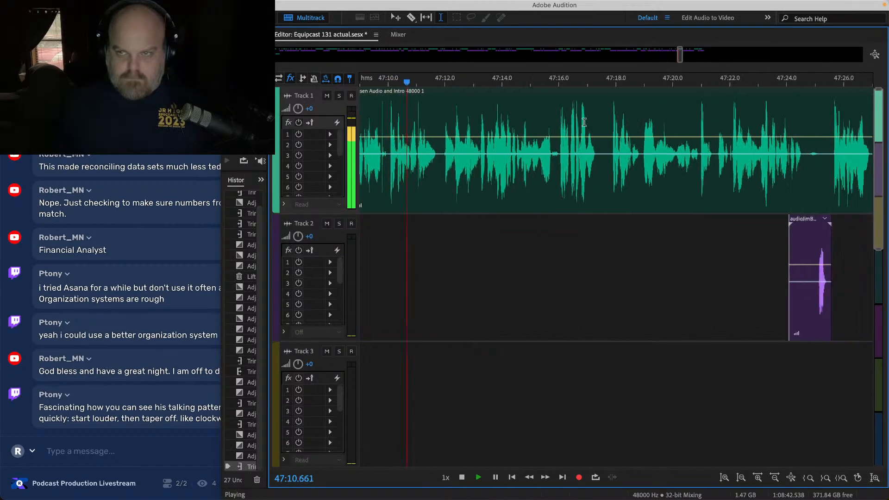
# Step: Play across the Track 1 cut at about 47:30 and go back to play the Track 2 interjection at about 47:25
pyautogui.hscroll(2, 584, 123)
pyautogui.click(722, 109)
pyautogui.hscroll(6, 721, 108)
pyautogui.click(582, 115)
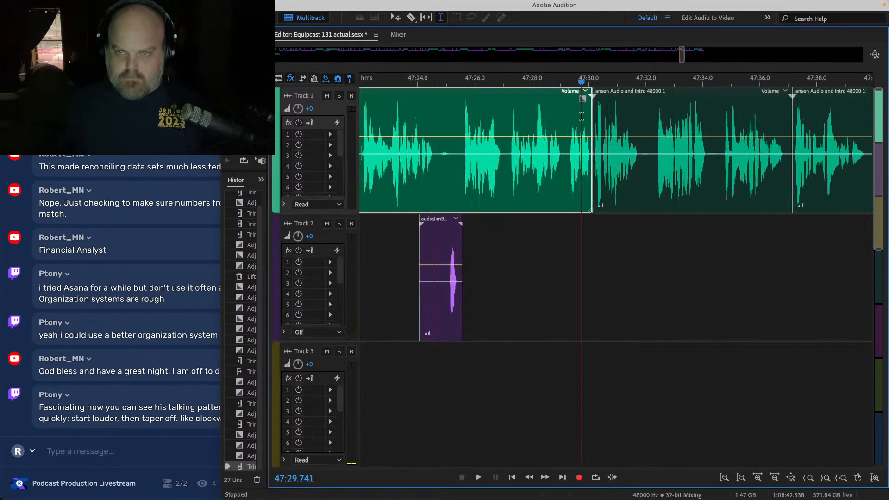
pyautogui.press('space')
pyautogui.hscroll(2, 557, 123)
pyautogui.hscroll(-3, 538, 126)
pyautogui.click(462, 115)
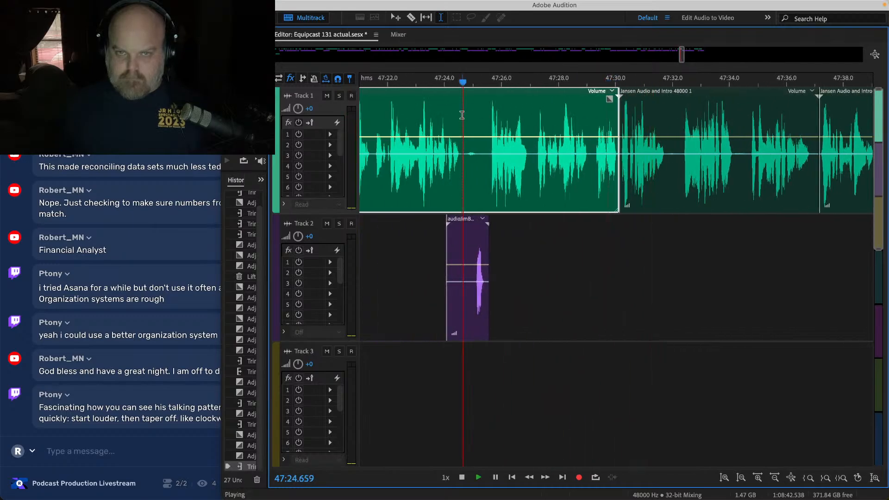
# Step: Delete the Track 1 audio from about 47:24.6 to 47:25.4 above the Track 2 interjection and play across the gap
pyautogui.scroll(3, 462, 116)
pyautogui.press('space')
pyautogui.moveTo(462, 119); pyautogui.dragTo(522, 119)
pyautogui.press('Delete')
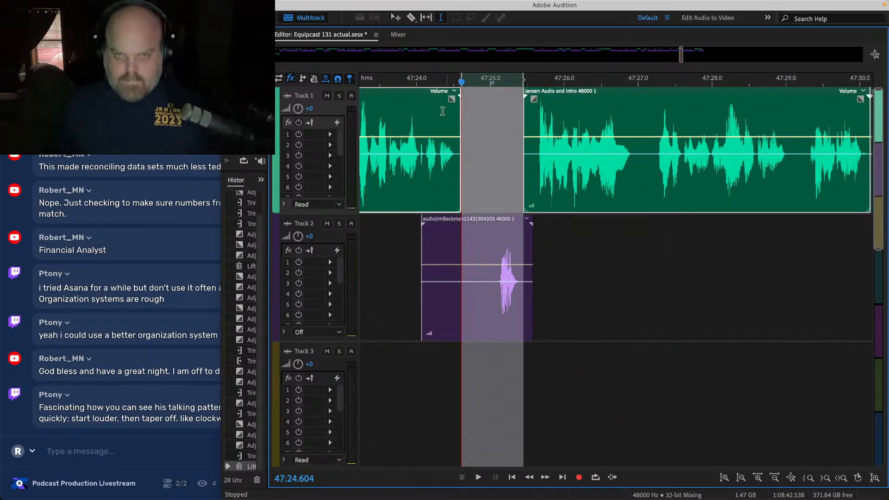
pyautogui.click(409, 111)
pyautogui.press('space')
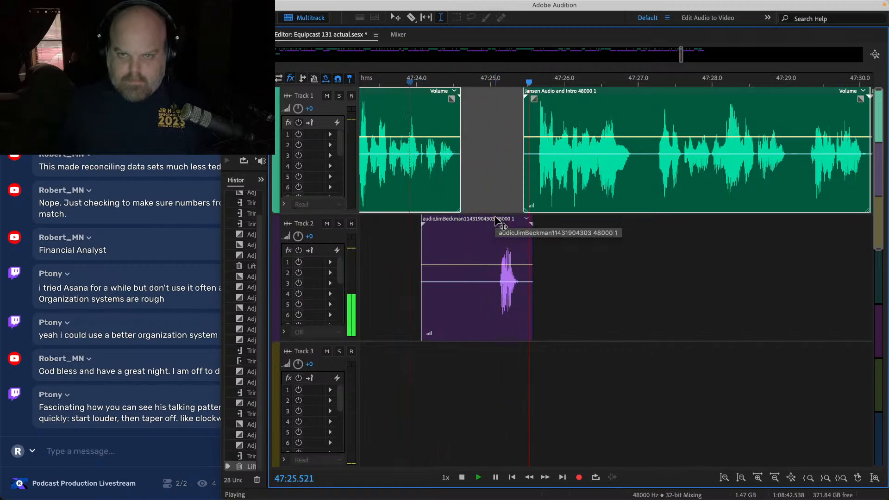
pyautogui.press('space')
# Step: Move the Track 2 interjection slightly earlier to end where Track 1 resumes, play the Track 1 cut at about 47:30 and save
pyautogui.moveTo(498, 222); pyautogui.dragTo(489, 221)
pyautogui.scroll(-2, 489, 222)
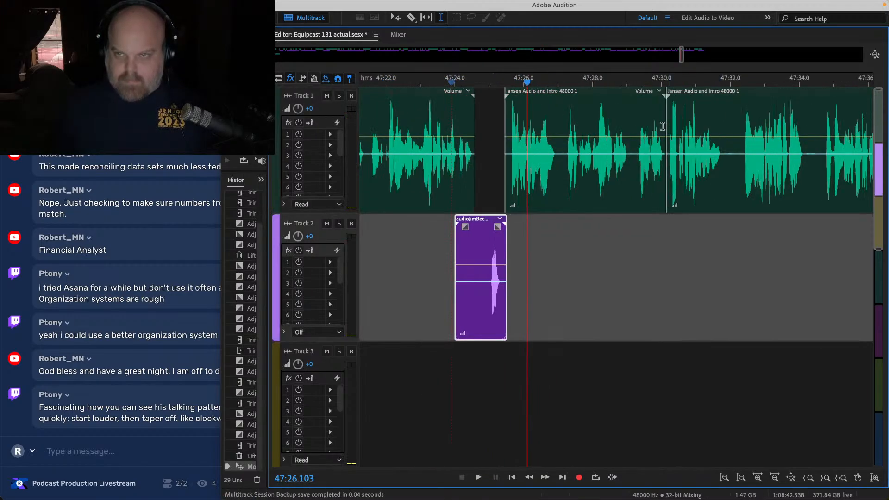
pyautogui.click(644, 122)
pyautogui.press('space')
pyautogui.press('super+s')
# Step: Play across the Track 1 cut at about 47:37 and toward the Track 2 handoff at about 47:42, then save the session
pyautogui.hscroll(5, 626, 127)
pyautogui.click(679, 125)
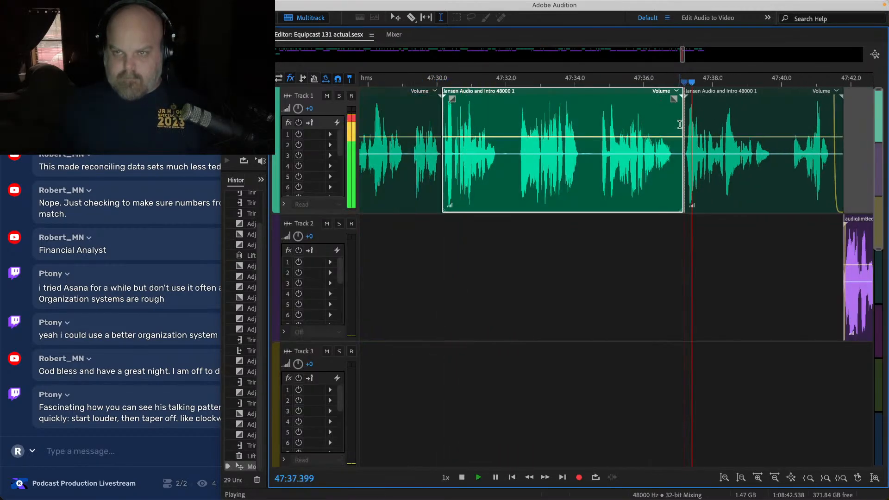
pyautogui.hscroll(5, 665, 113)
pyautogui.click(608, 124)
pyautogui.press('super+s')
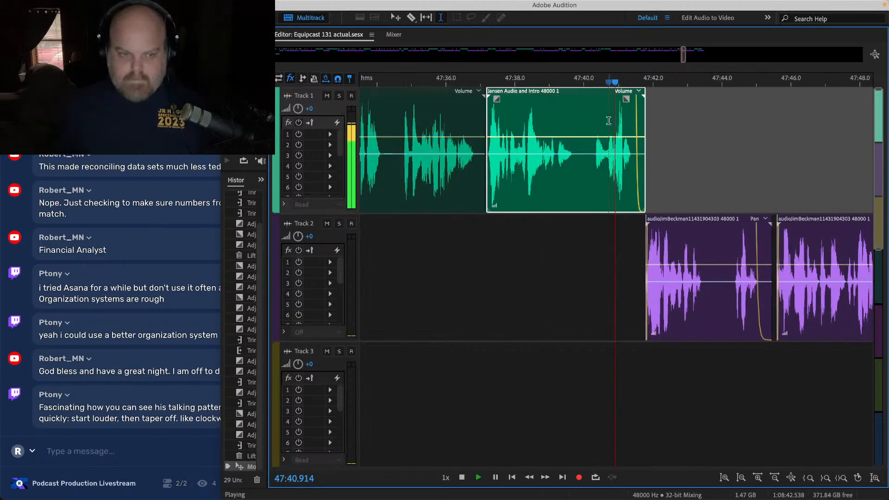
# Step: Play across the Track 2 cuts at about 47:45.5, 47:55.5 and 47:58
pyautogui.hscroll(10, 609, 124)
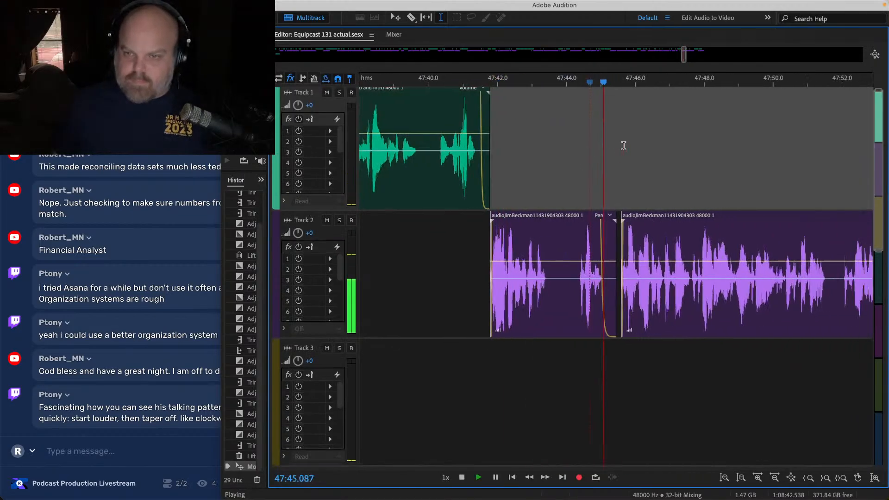
pyautogui.scroll(-3, 556, 176)
pyautogui.click(602, 157)
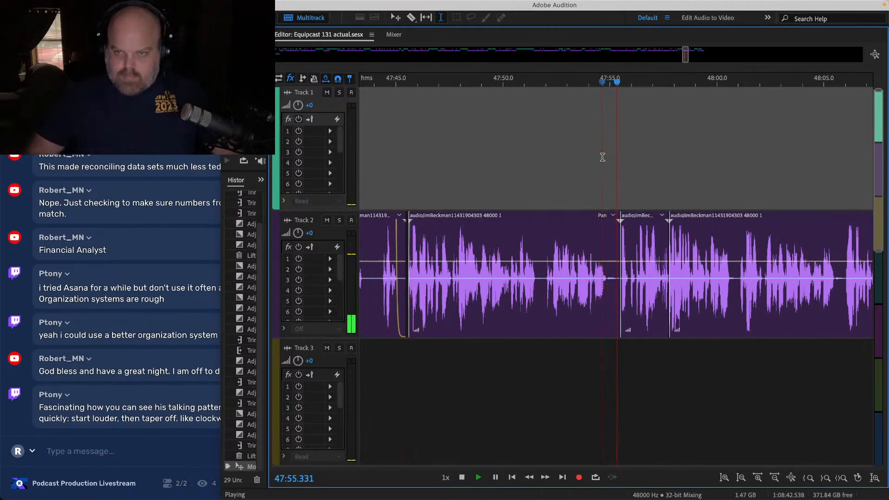
pyautogui.hscroll(3, 603, 157)
pyautogui.hscroll(6, 582, 153)
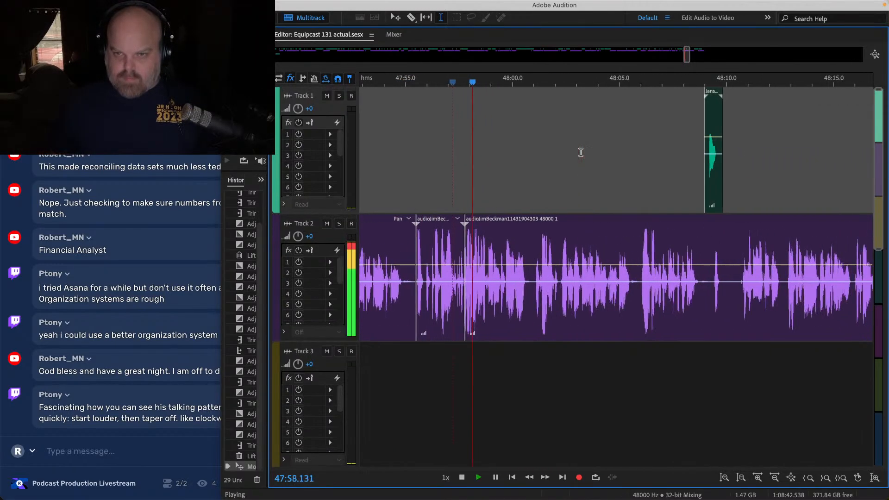
pyautogui.hscroll(10, 675, 178)
pyautogui.scroll(-3, 674, 178)
pyautogui.hscroll(3, 675, 185)
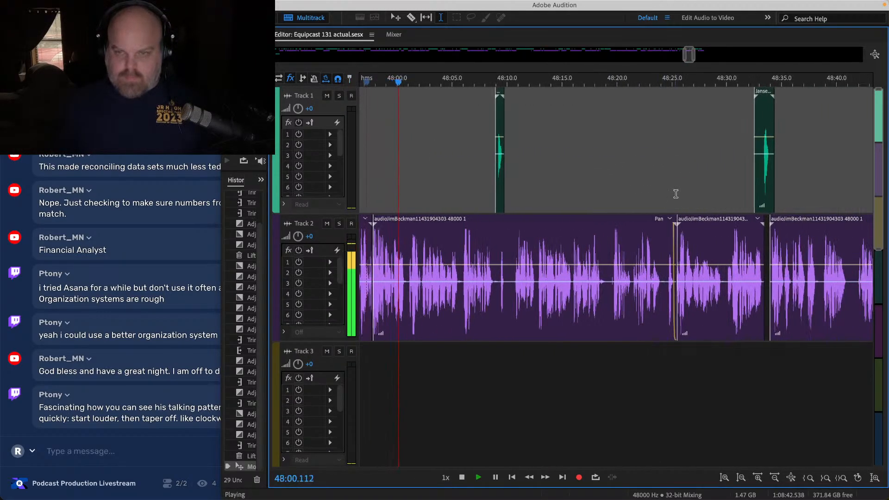
# Step: Play across the Track 2 cut at about 48:25.5 and the Track 1 interjection at about 48:33
pyautogui.click(671, 167)
pyautogui.hscroll(6, 687, 175)
pyautogui.click(650, 153)
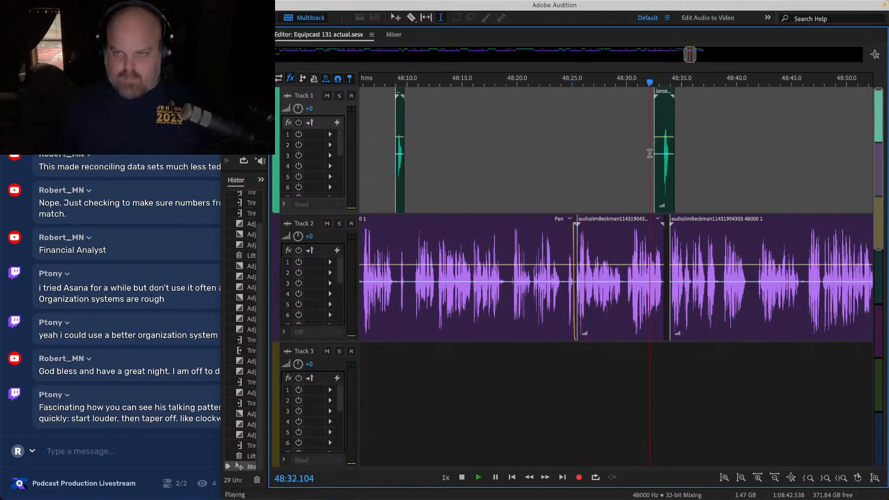
pyautogui.scroll(3, 681, 168)
pyautogui.scroll(-3, 682, 168)
pyautogui.hscroll(6, 665, 178)
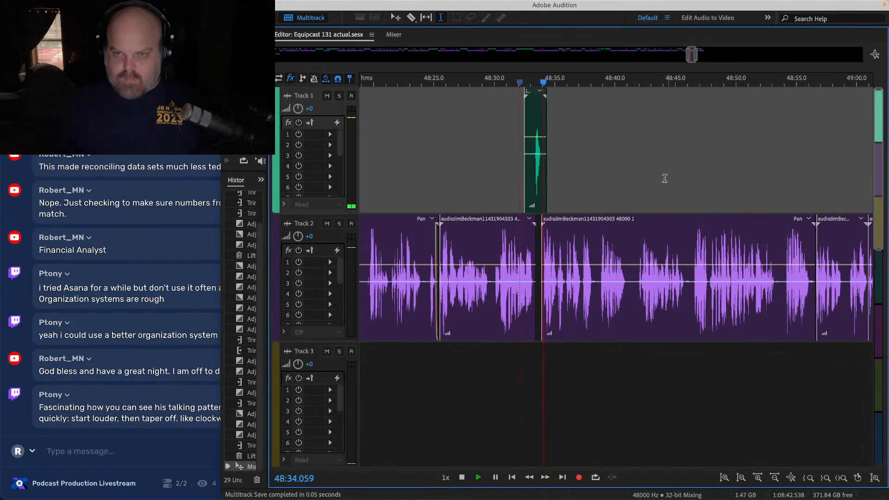
# Step: Play across the Track 2 cuts at about 48:56.5 and 49:01
pyautogui.hscroll(3, 662, 181)
pyautogui.click(710, 161)
pyautogui.hscroll(10, 695, 168)
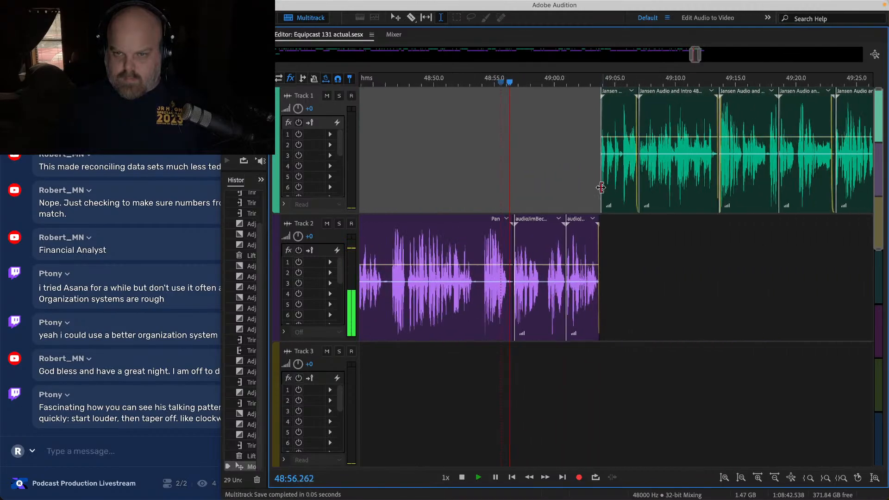
pyautogui.scroll(3, 562, 161)
pyautogui.click(558, 148)
pyautogui.hscroll(4, 554, 147)
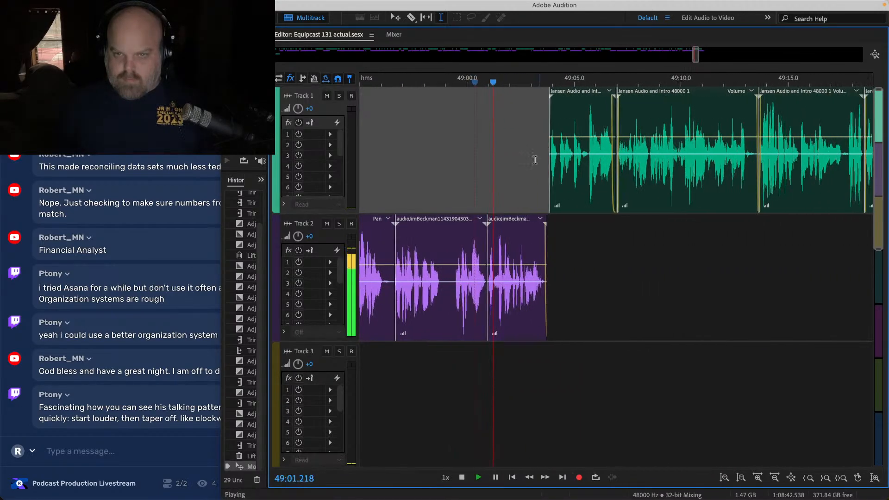
# Step: Play across the handoff to Track 1 at about 49:04 and the Track 1 cuts at about 49:07 and 49:13.5
pyautogui.click(533, 143)
pyautogui.press('space')
pyautogui.hscroll(3, 533, 141)
pyautogui.click(491, 109)
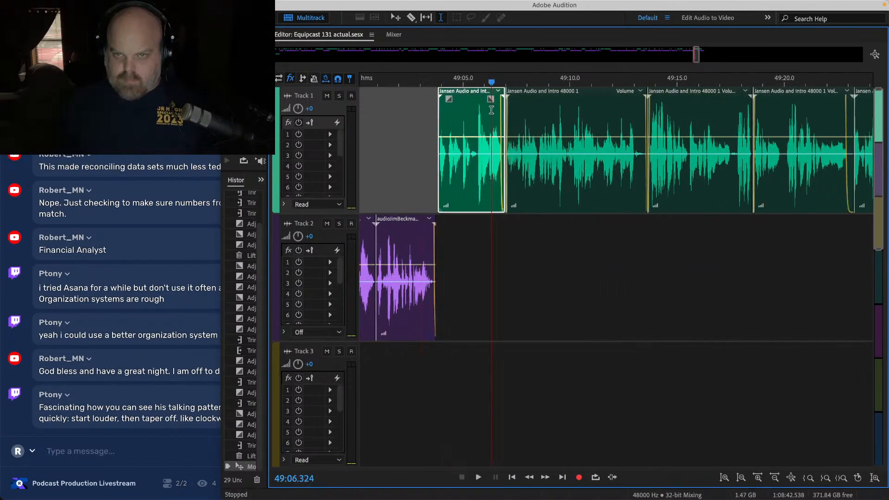
pyautogui.hscroll(3, 492, 109)
pyautogui.click(556, 109)
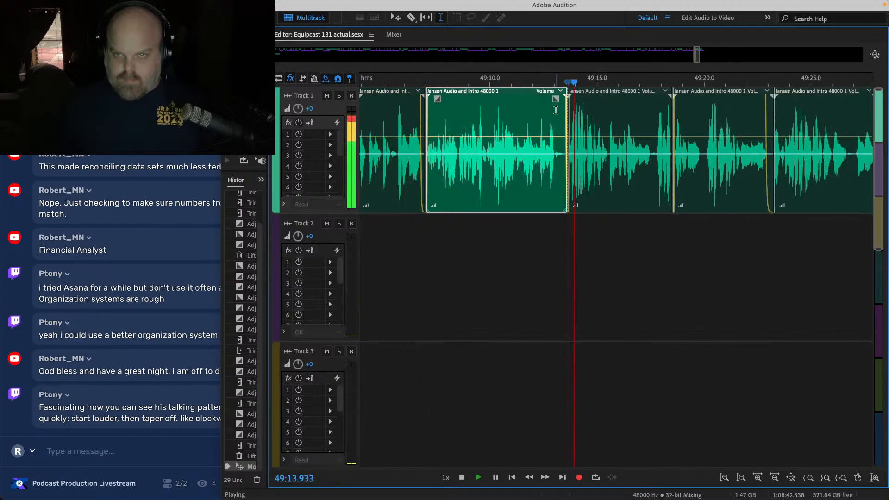
# Step: Play across the Track 1 cuts at about 49:18.5 and 49:23.5
pyautogui.hscroll(3, 555, 109)
pyautogui.click(575, 115)
pyautogui.hscroll(5, 575, 114)
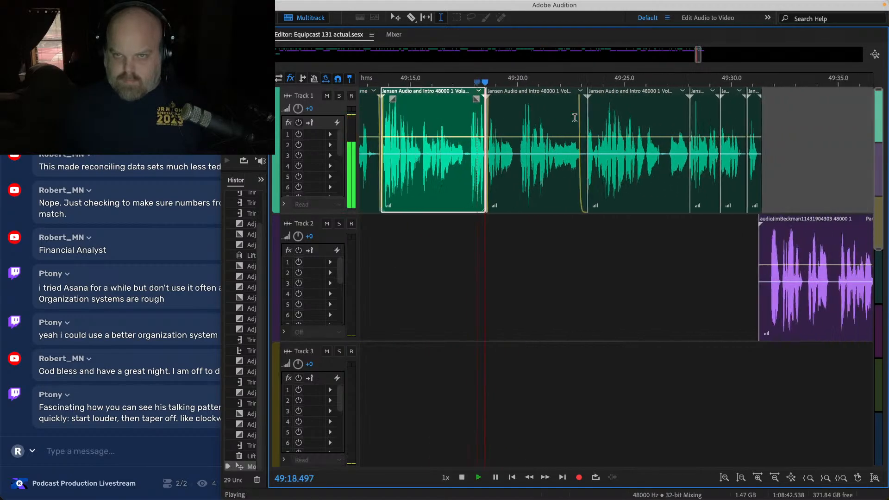
pyautogui.click(525, 115)
pyautogui.hscroll(4, 526, 115)
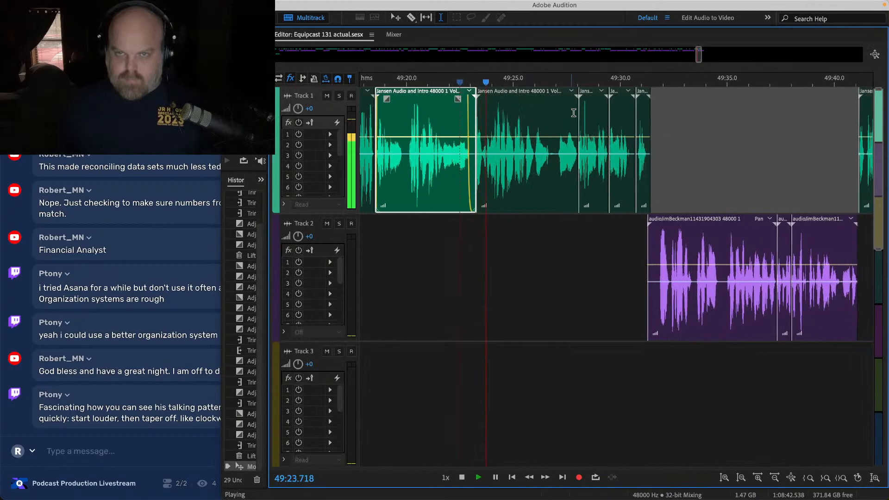
# Step: Play the short Track 1 clips from about 49:28 through the handoff to Track 2 at about 49:31
pyautogui.click(566, 111)
pyautogui.press('space')
pyautogui.hscroll(2, 566, 112)
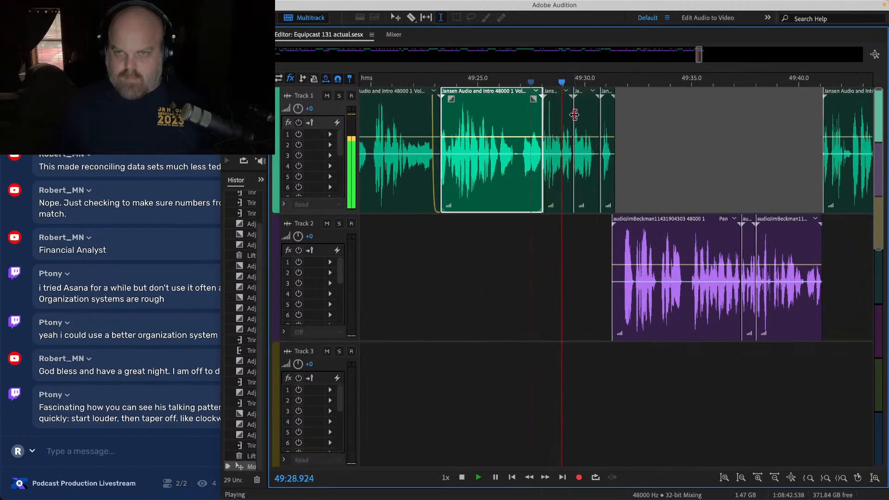
pyautogui.hscroll(3, 574, 115)
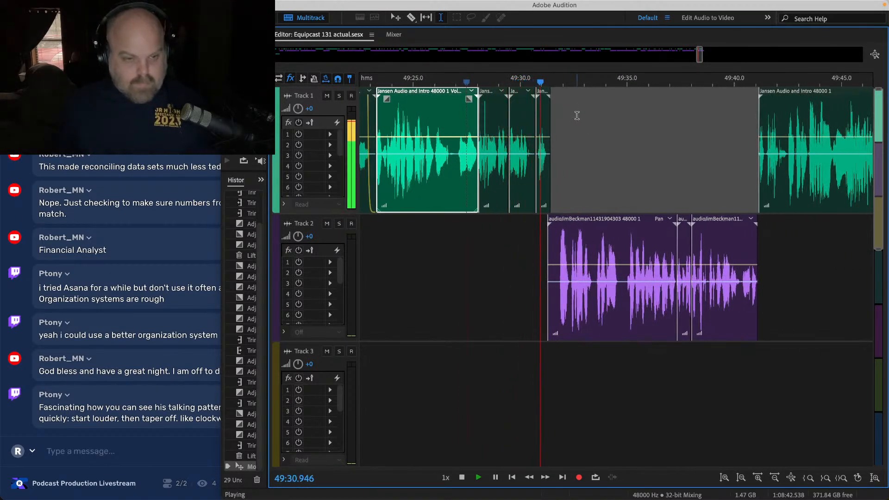
# Step: Play across the Track 2 cuts at about 49:37.5 and 49:38, and save the session
pyautogui.hscroll(2, 586, 153)
pyautogui.click(574, 153)
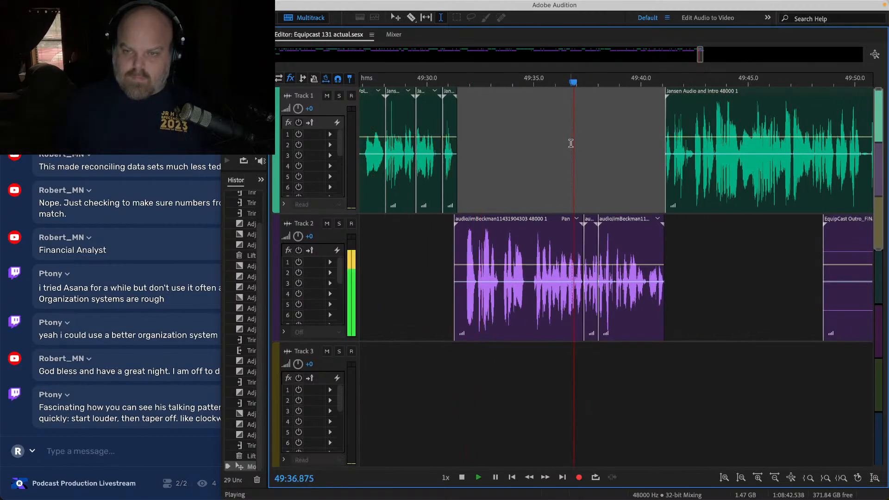
pyautogui.hotkey('ctrl', 's')
pyautogui.press('space')
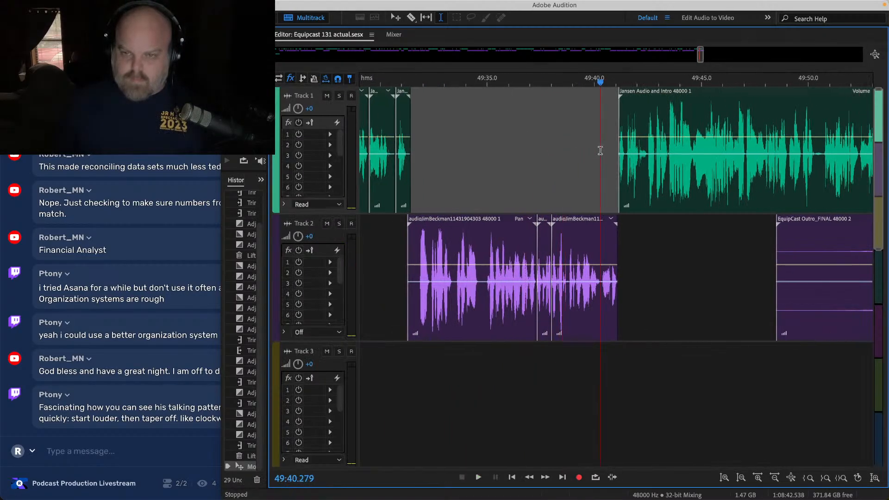
# Step: Play across the gap between the last two Track 1 clips at about 49:53.5 over the outro music, and save the session
pyautogui.hscroll(4, 601, 149)
pyautogui.click(661, 113)
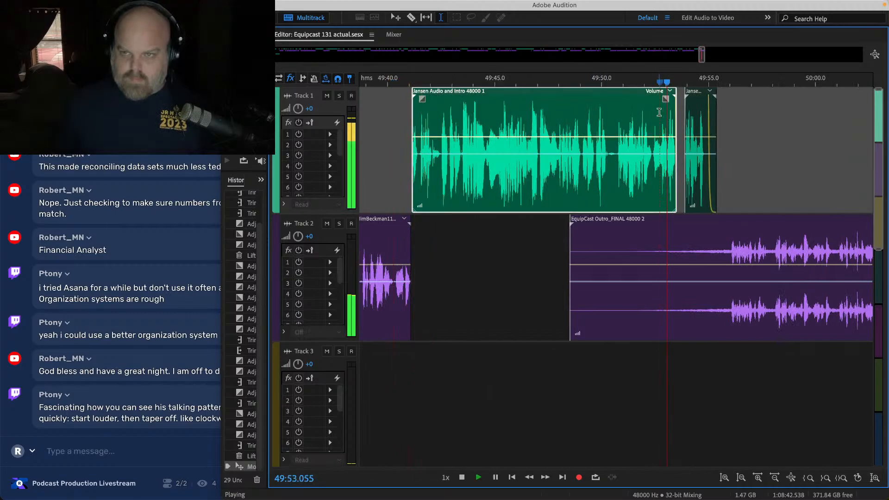
pyautogui.scroll(-5, 591, 131)
pyautogui.press('space')
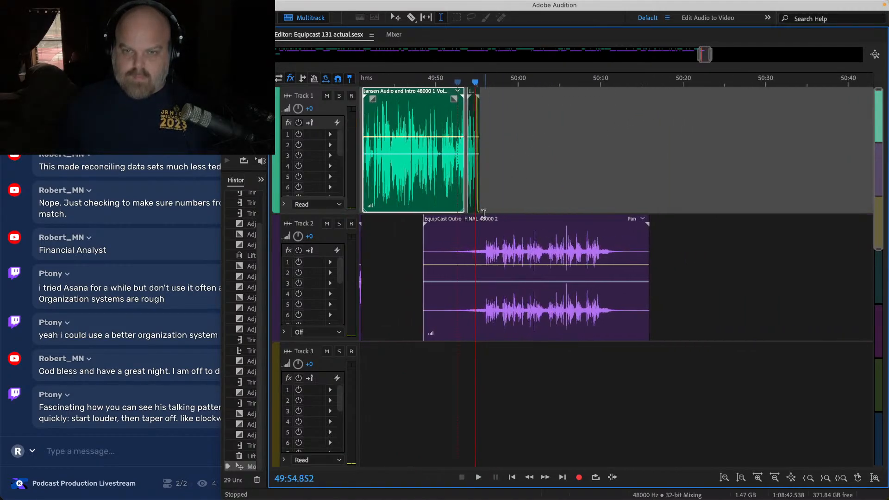
pyautogui.hotkey('ctrl', 's')
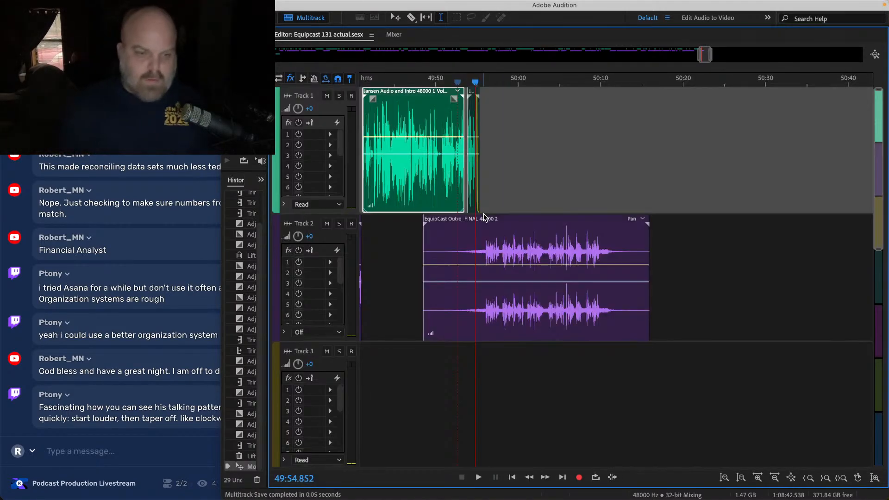
# Step: Open the multitrack mixdown export for the entire session
pyautogui.click(98, 6)
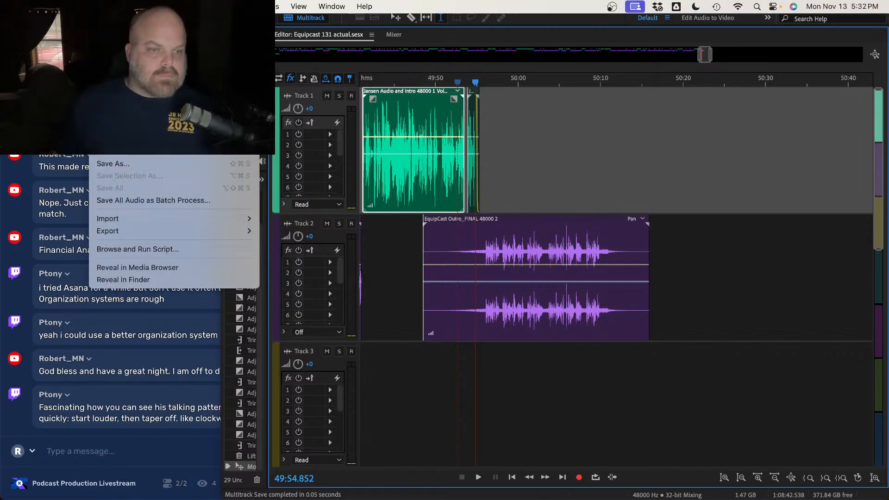
pyautogui.moveTo(156, 232)
pyautogui.moveTo(333, 287)
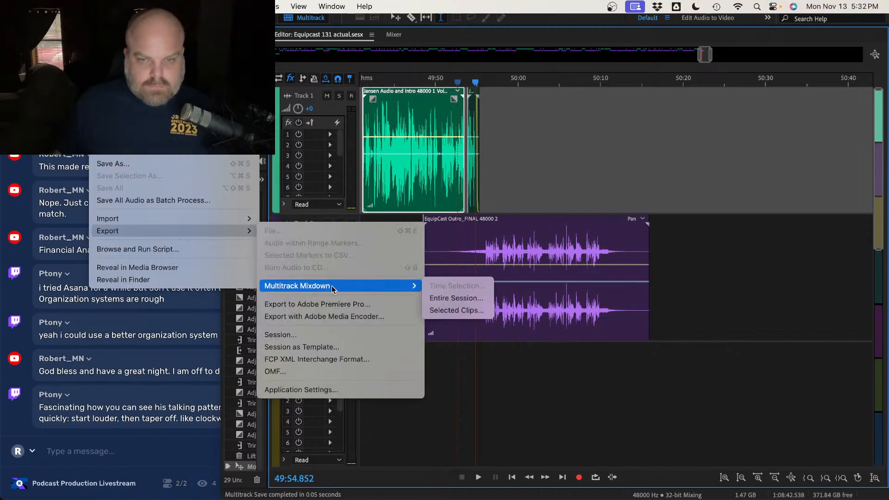
pyautogui.click(452, 298)
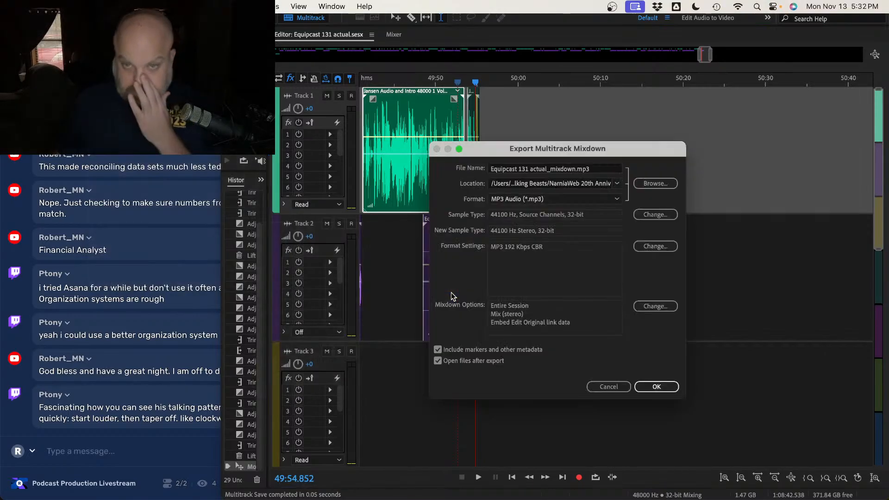
# Step: Set the mixdown's destination to the Final folder of the (11-14-23) EquipCast 131 episode, reusing the existing final MP3's file name
pyautogui.click(657, 185)
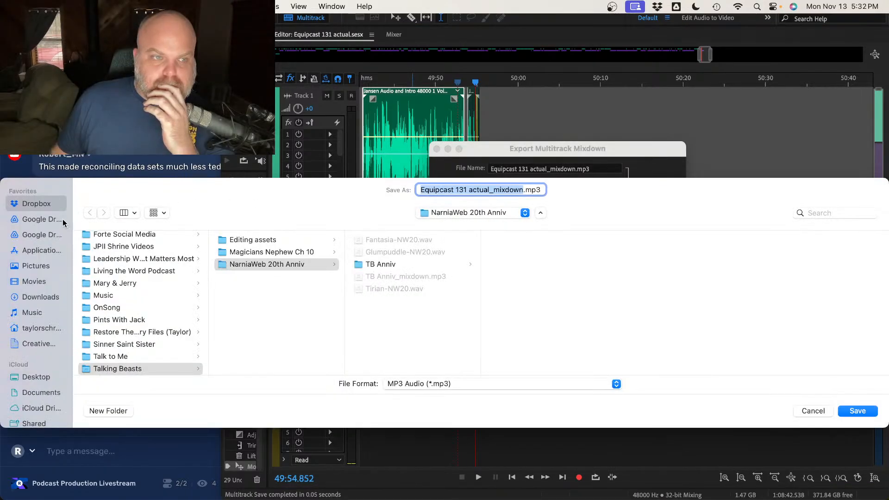
pyautogui.scroll(5, 128, 284)
pyautogui.click(128, 274)
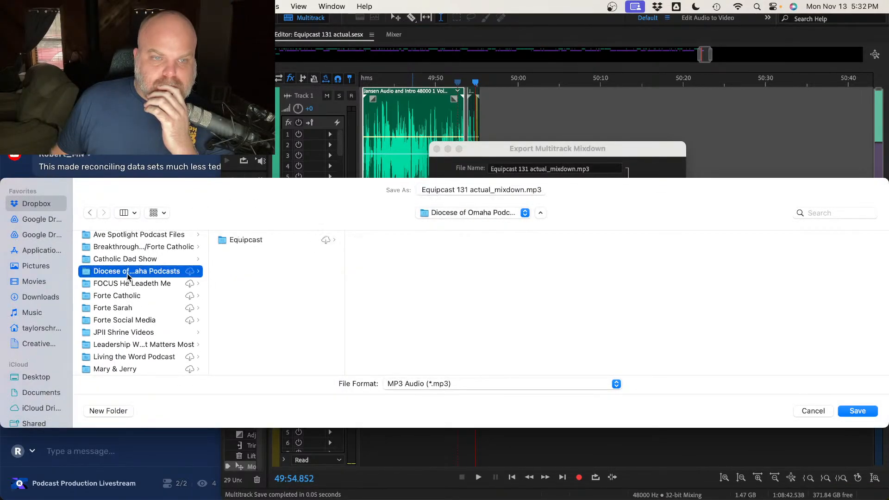
pyautogui.click(254, 242)
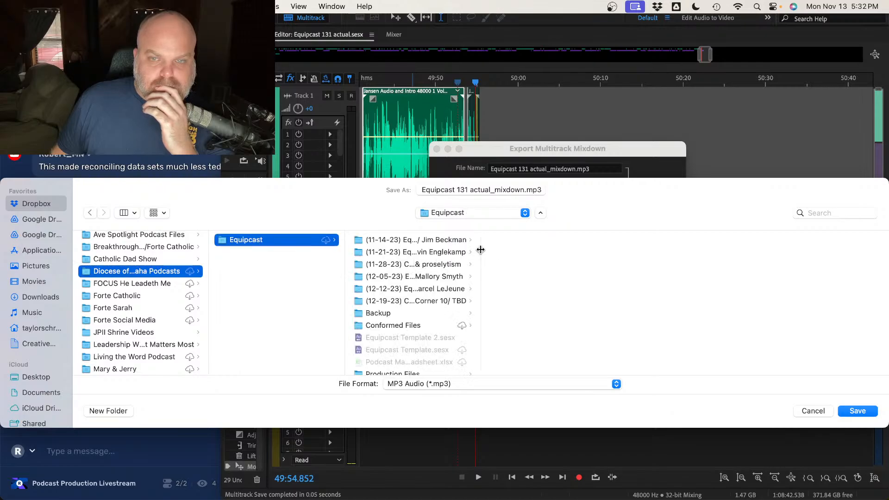
pyautogui.moveTo(481, 250); pyautogui.dragTo(594, 252)
pyautogui.click(500, 240)
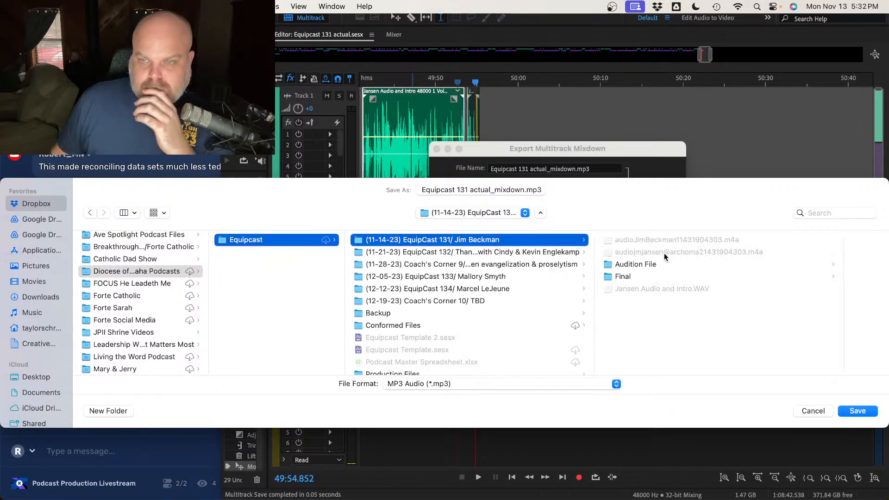
pyautogui.click(657, 277)
pyautogui.click(697, 241)
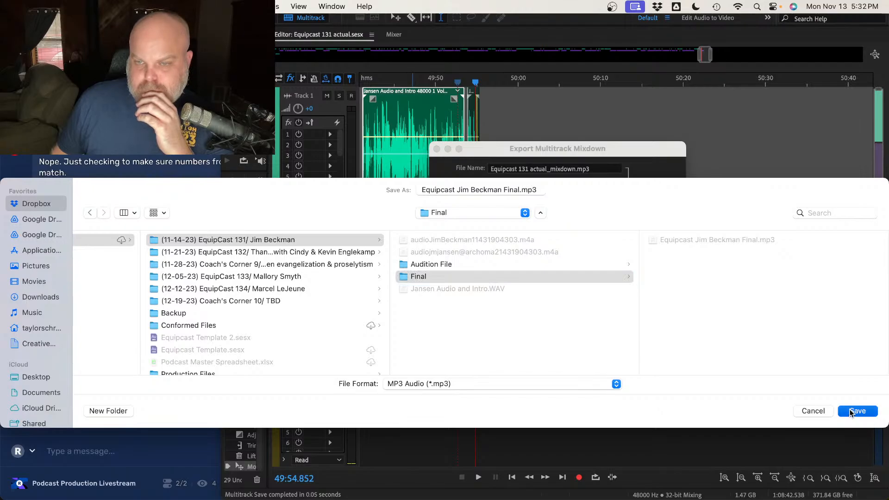
pyautogui.click(857, 411)
# Step: Export the mixdown as a 192 Kbps stereo MP3, overwriting the existing final episode file
pyautogui.click(478, 364)
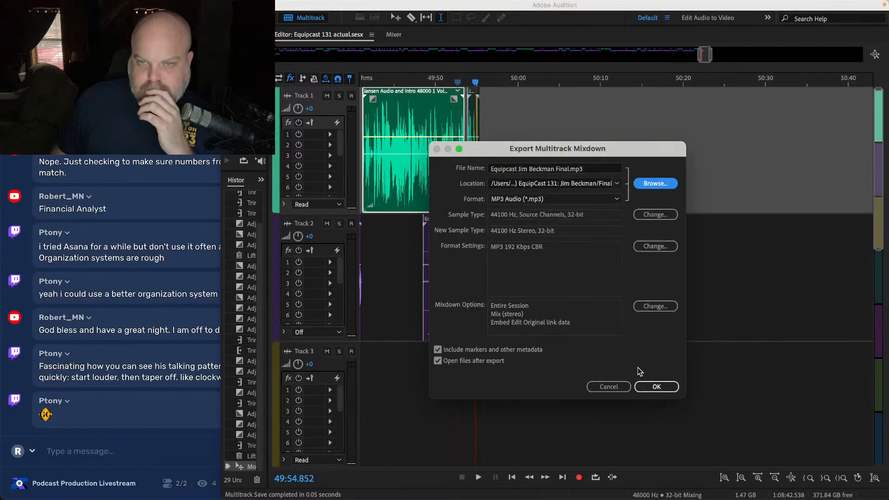
pyautogui.click(657, 386)
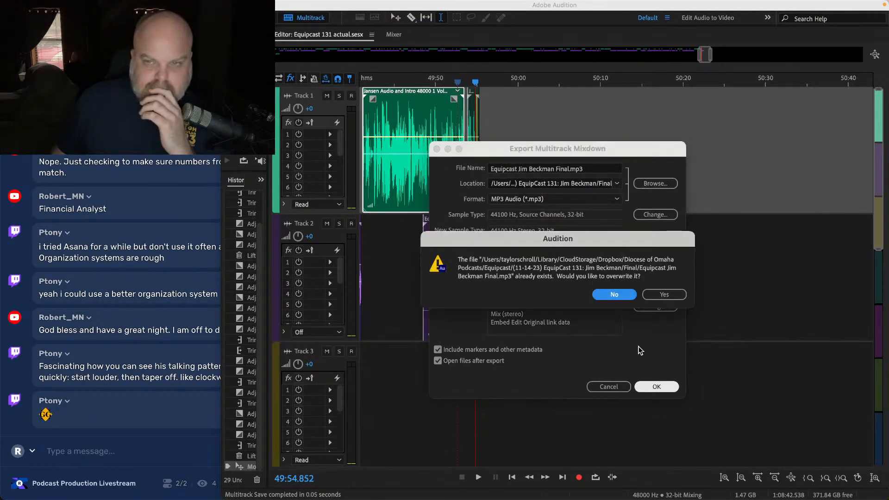
pyautogui.click(663, 295)
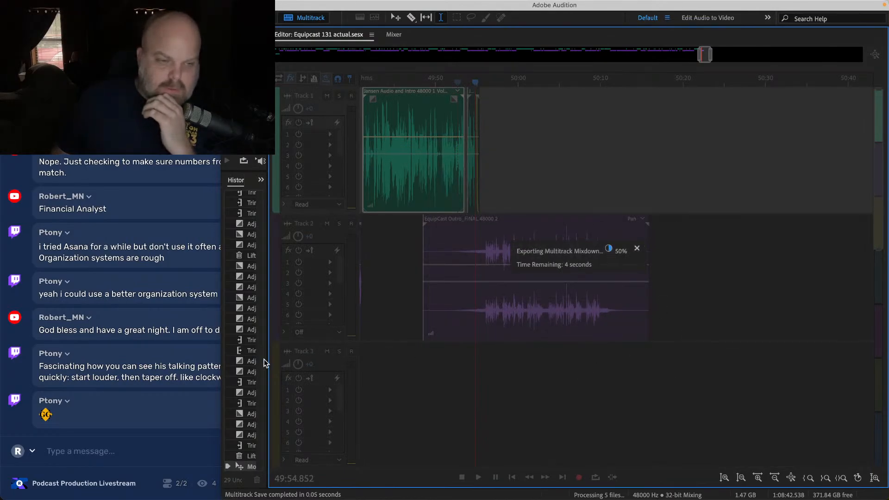
# Step: Check the latest viewer messages in the livestream chat and on the Twitch dashboard while the mixdown exports
pyautogui.click(40, 409)
pyautogui.scroll(5, 24, 416)
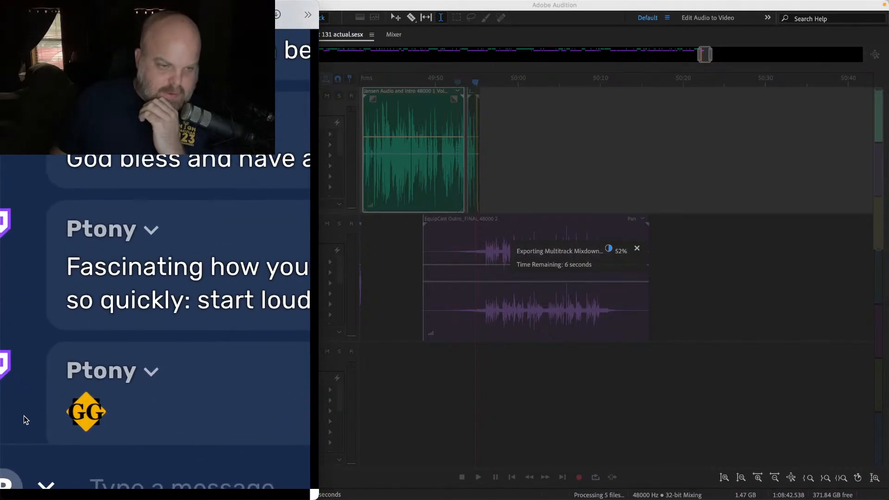
pyautogui.scroll(-5, 24, 416)
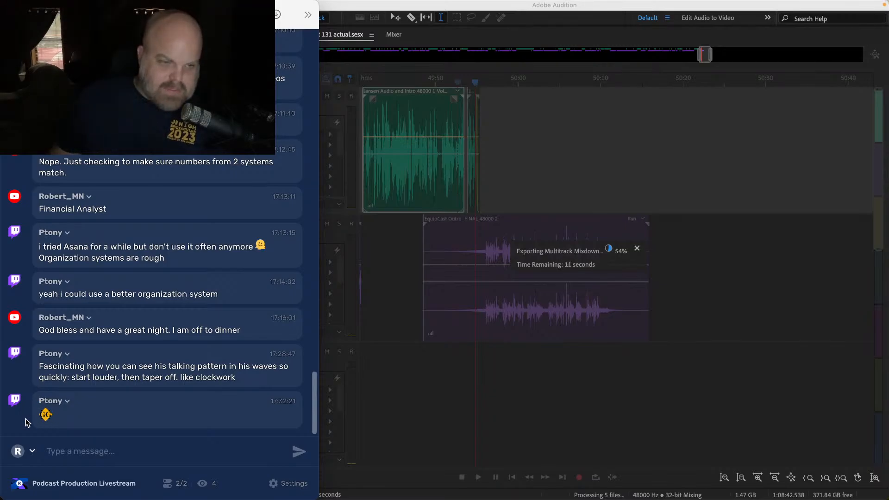
pyautogui.scroll(5, 26, 421)
pyautogui.scroll(-5, 27, 421)
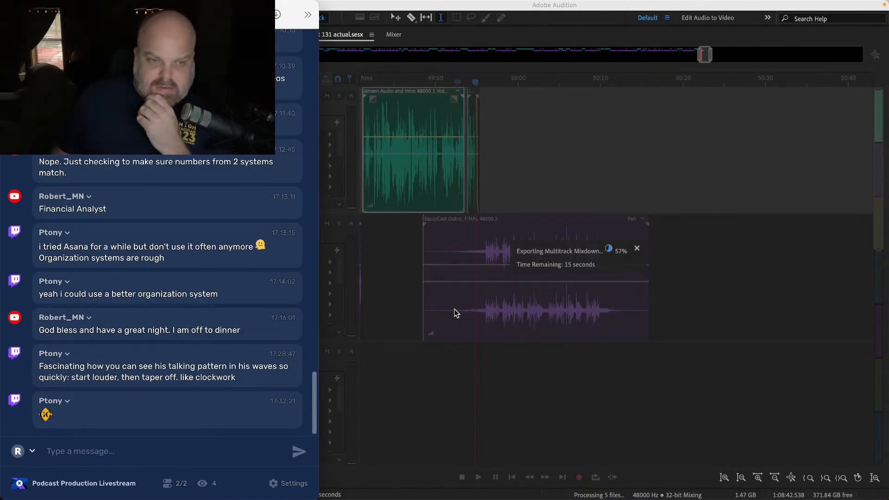
pyautogui.hotkey('ctrl', 'Right')
pyautogui.hotkey('ctrl', 'Right')
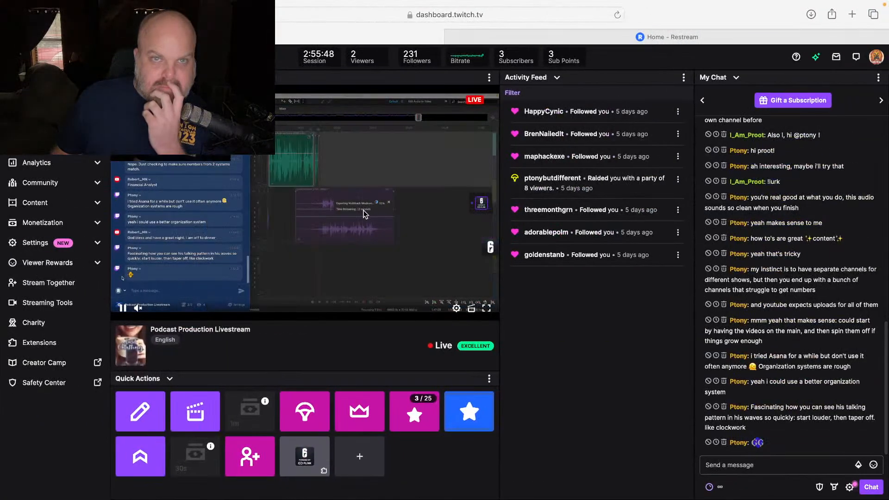
pyautogui.hotkey('ctrl', 'Left')
pyautogui.hotkey('ctrl', 'Left')
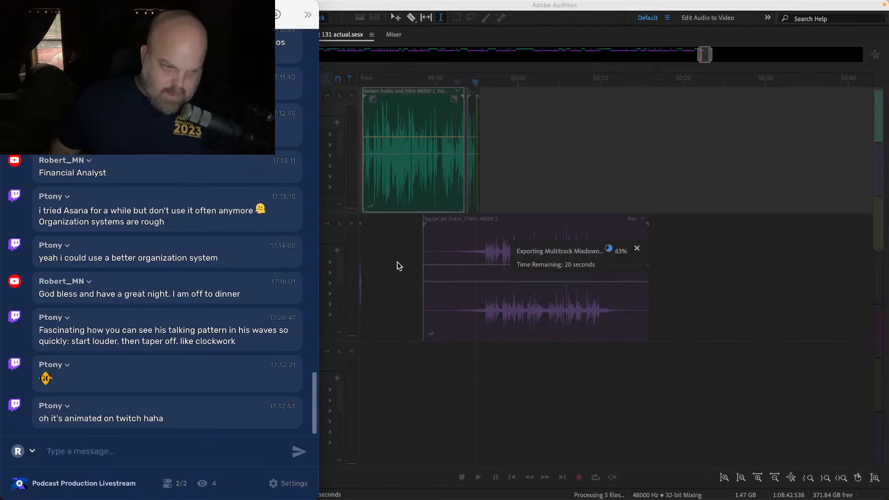
pyautogui.hotkey('ctrl', 'Right')
pyautogui.hotkey('ctrl', 'Right')
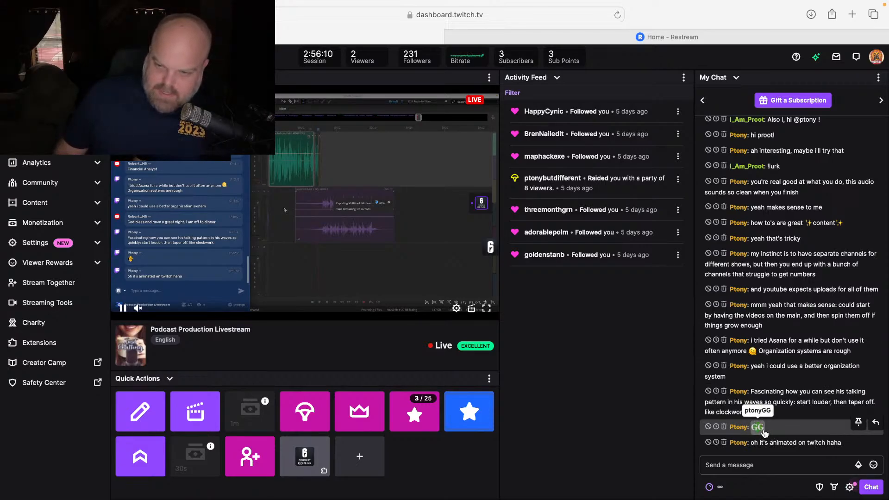
pyautogui.hotkey('ctrl', 'Left')
pyautogui.hotkey('ctrl', 'Left')
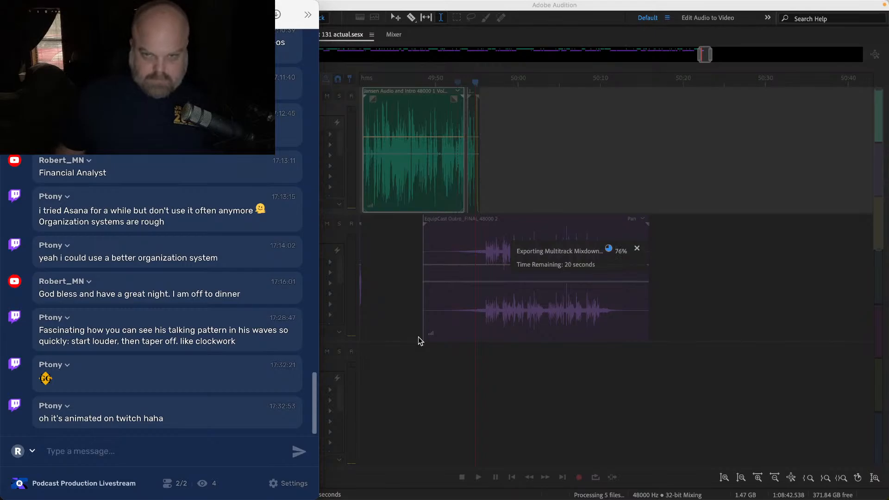
# Step: Widen the file list and history area beside the editor, and save the Equipcast 131 session
pyautogui.click(410, 277)
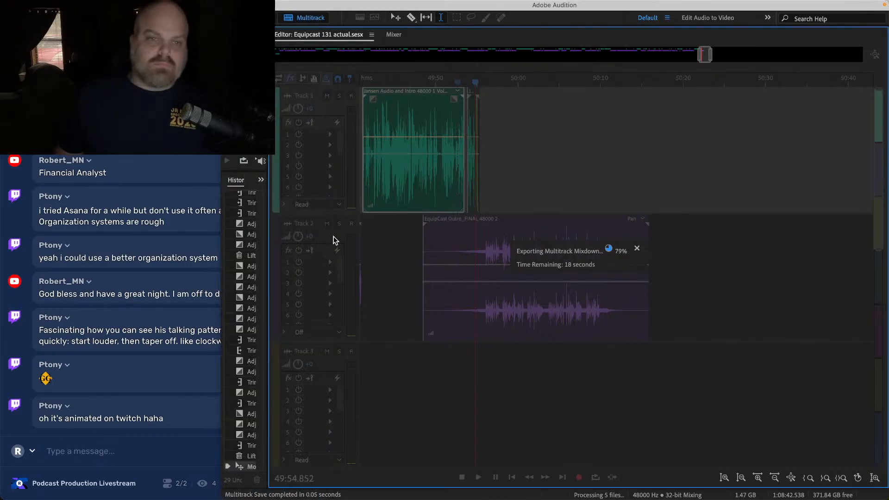
pyautogui.moveTo(269, 128); pyautogui.dragTo(385, 128)
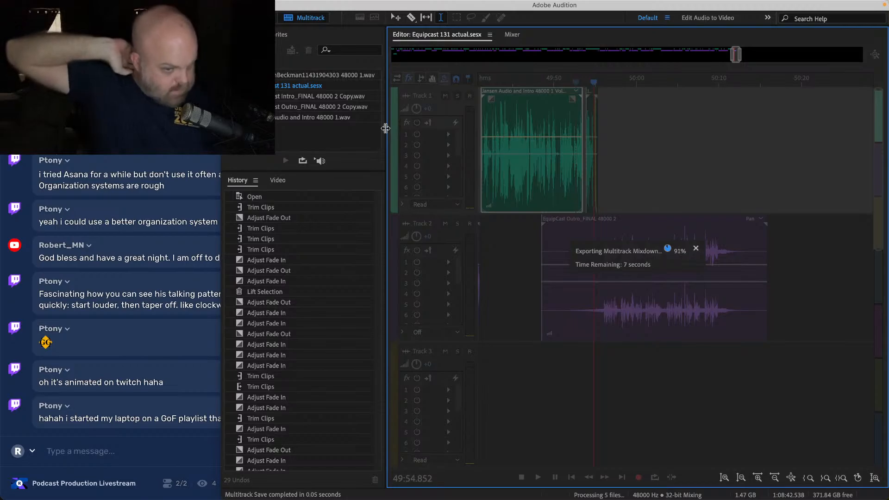
pyautogui.click(101, 259)
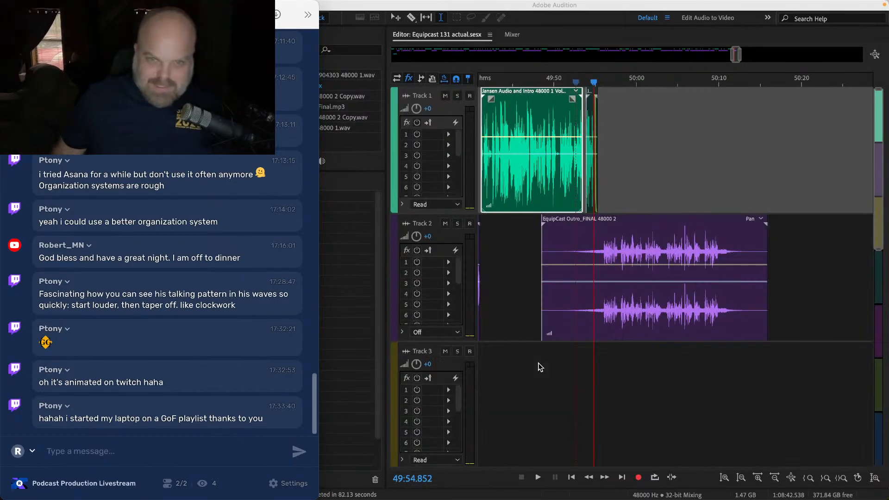
pyautogui.click(538, 363)
pyautogui.press('super+s')
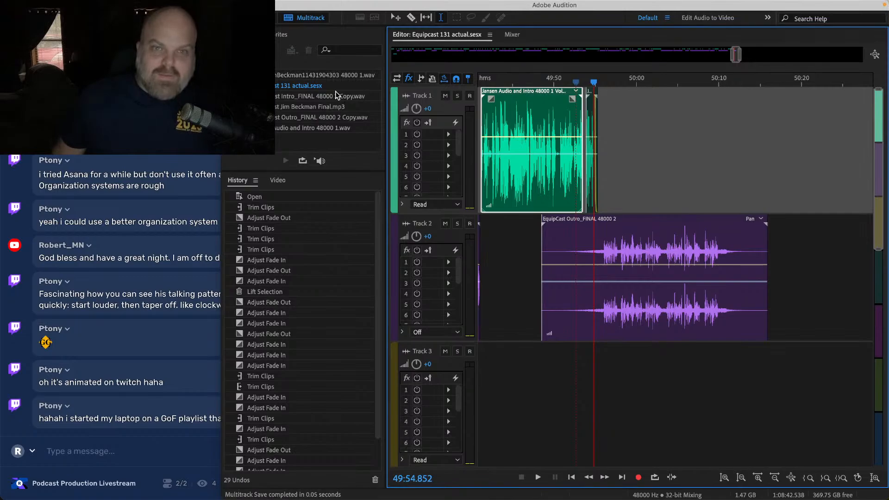
# Step: Apply a Hard Limiter with -1.0 dB maximum amplitude and 2.0 dB input boost to the exported final MP3, and save it
pyautogui.doubleClick(310, 108)
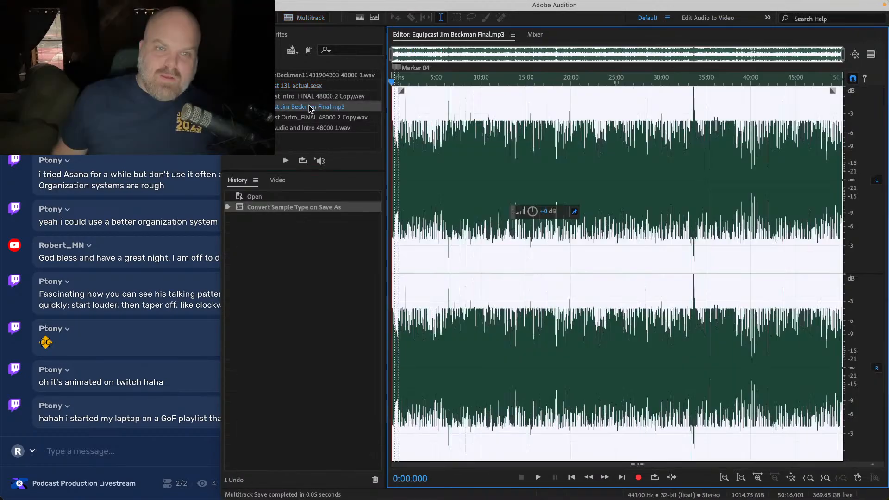
pyautogui.click(224, 6)
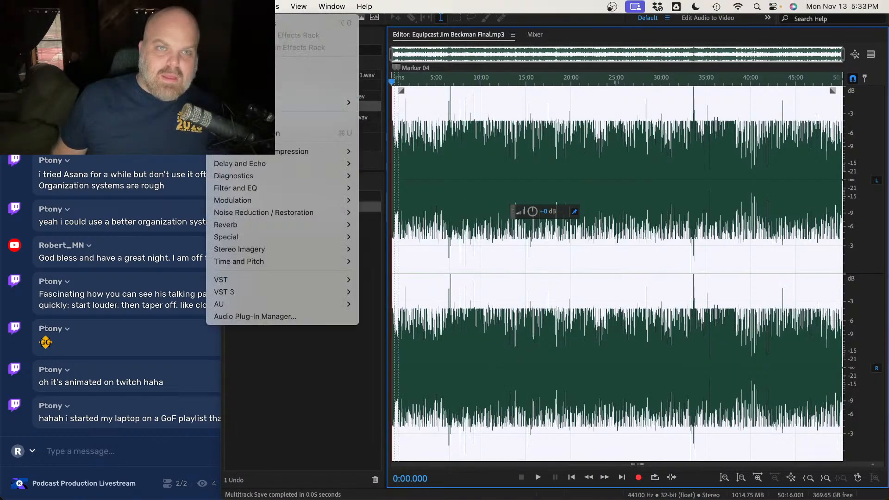
pyautogui.moveTo(293, 157)
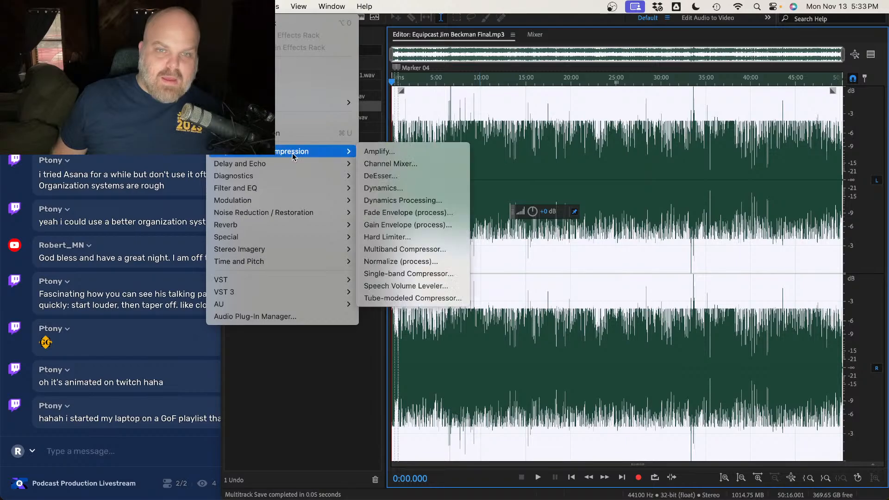
pyautogui.click(388, 237)
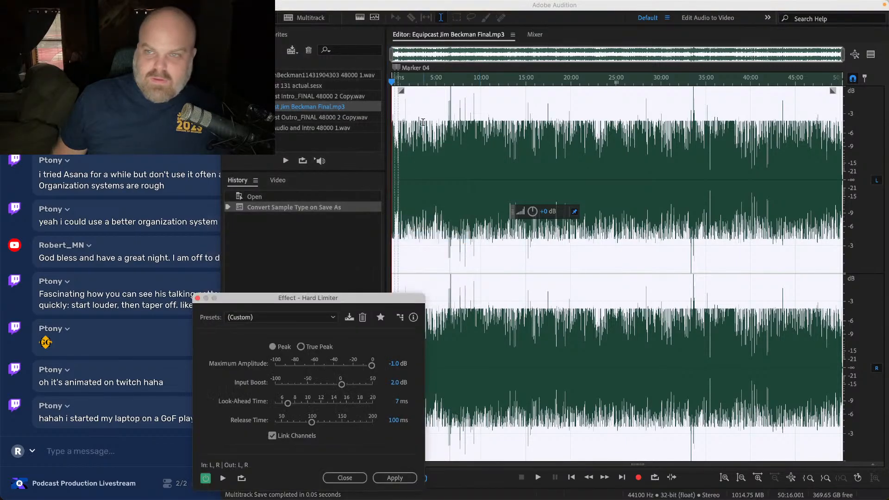
pyautogui.click(385, 477)
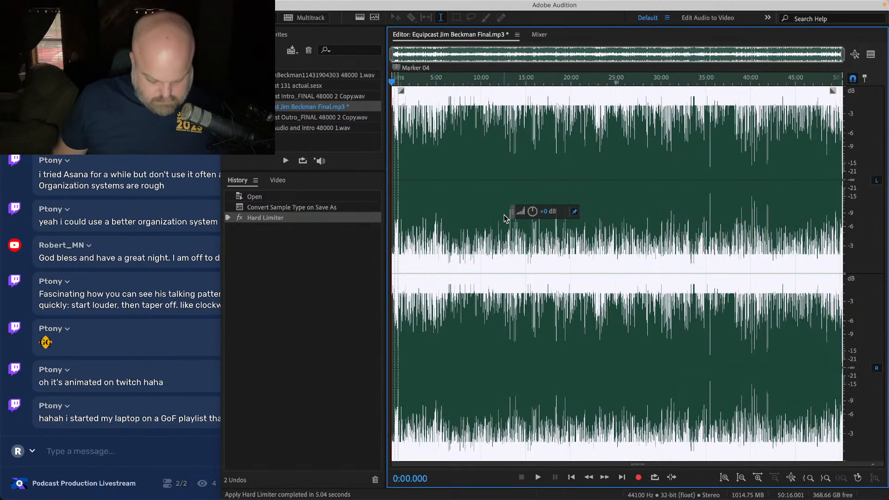
pyautogui.press('super+s')
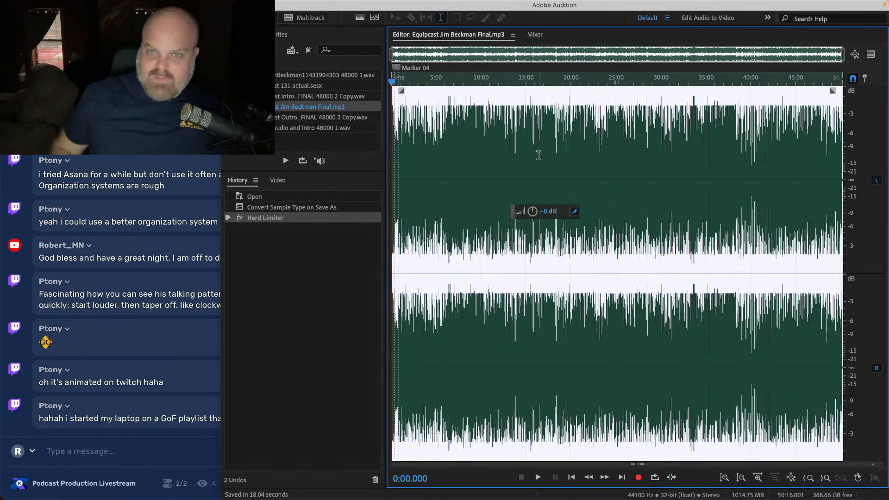
# Step: Look over the limited final MP3's waveform against the Equipcast 131 multitrack session, resizing the file list for a better view
pyautogui.click(540, 138)
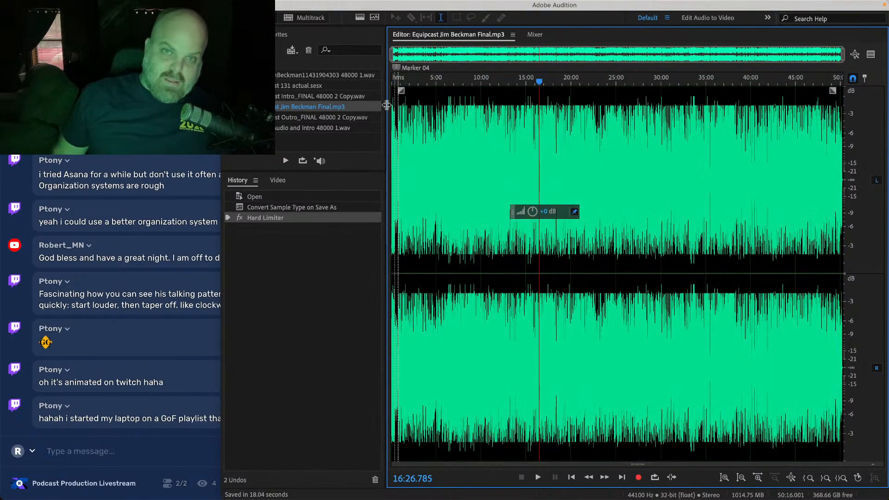
pyautogui.moveTo(386, 97); pyautogui.dragTo(348, 97)
pyautogui.click(306, 17)
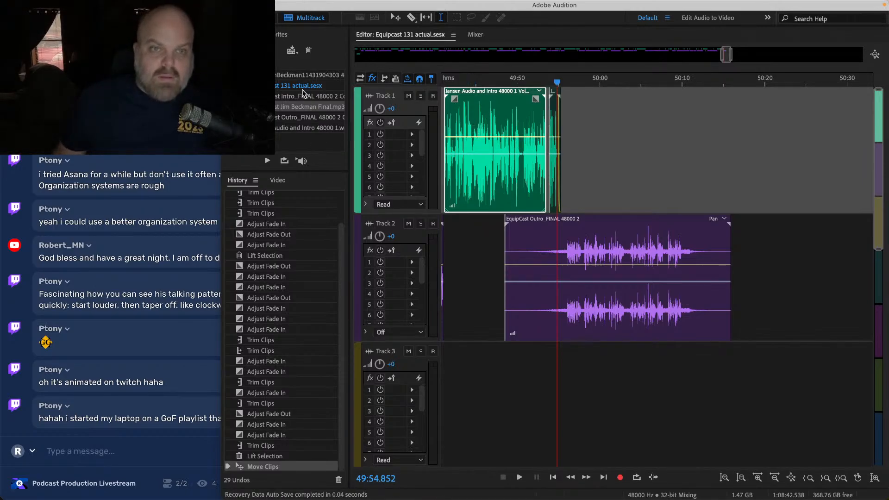
pyautogui.moveTo(349, 113); pyautogui.dragTo(435, 113)
pyautogui.doubleClick(343, 108)
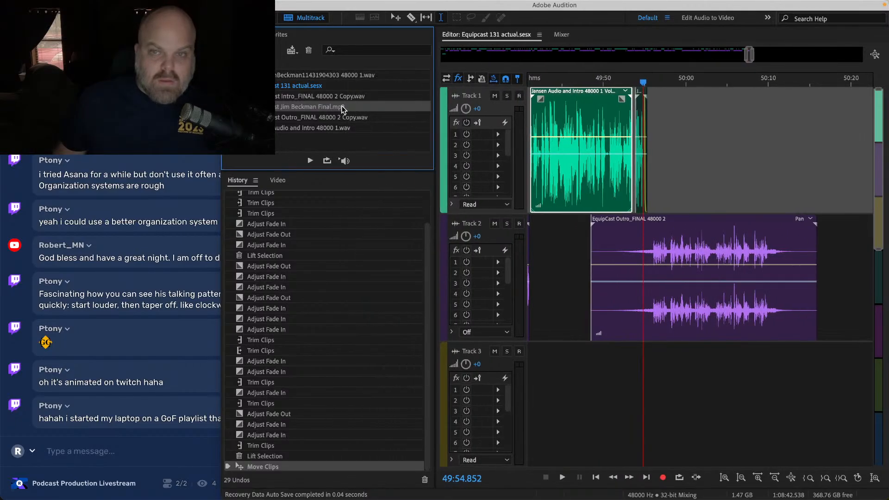
pyautogui.click(560, 264)
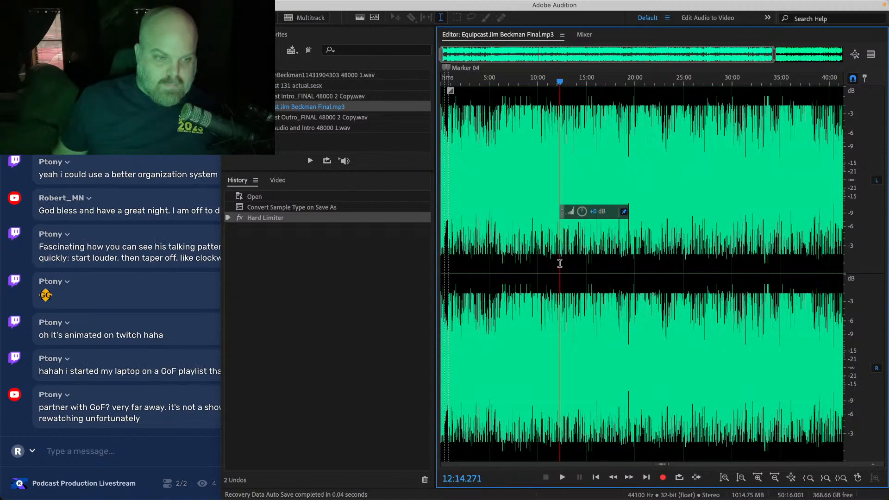
pyautogui.click(73, 308)
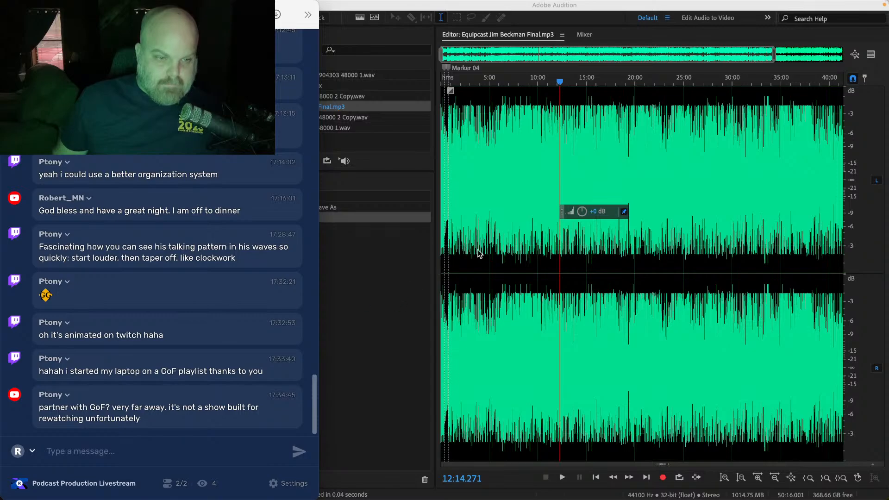
pyautogui.click(548, 212)
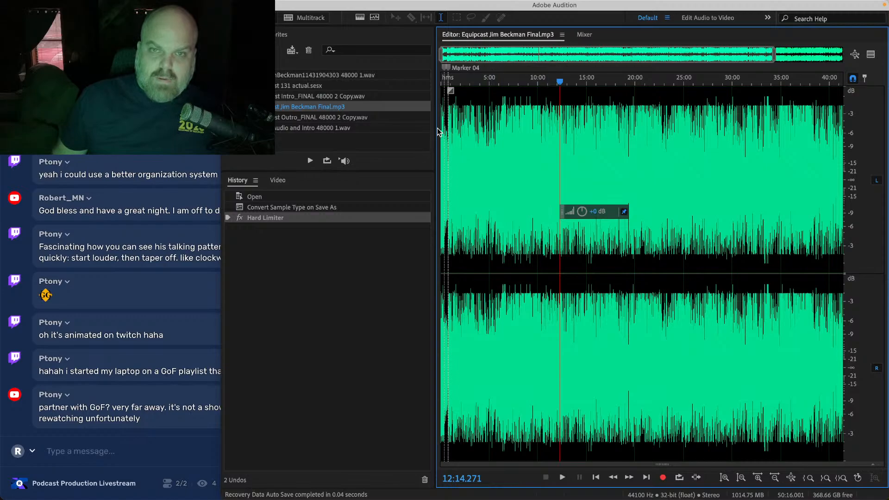
pyautogui.moveTo(432, 127); pyautogui.dragTo(377, 123)
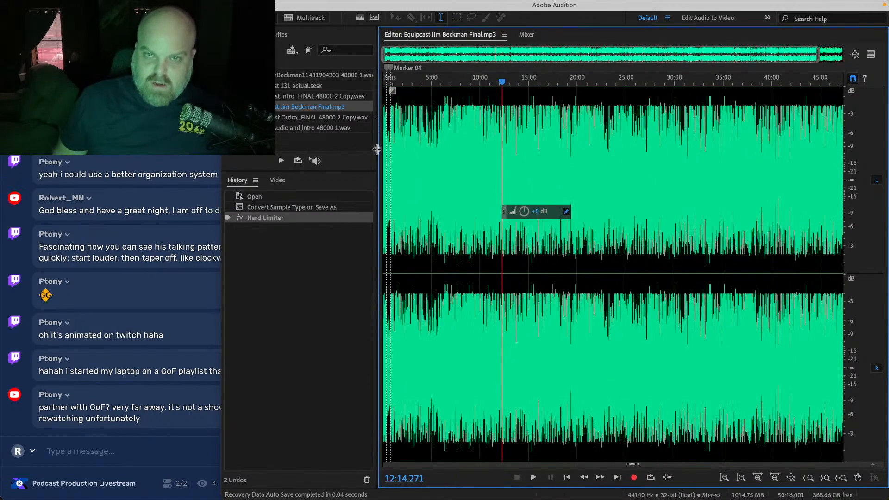
# Step: Quit Audition and close the Audition File folder window
pyautogui.moveTo(399, 2)
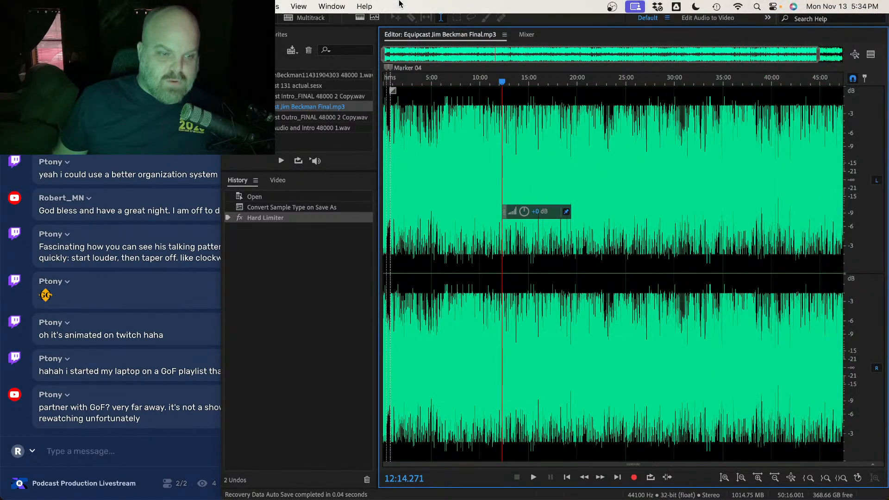
pyautogui.press('super+q')
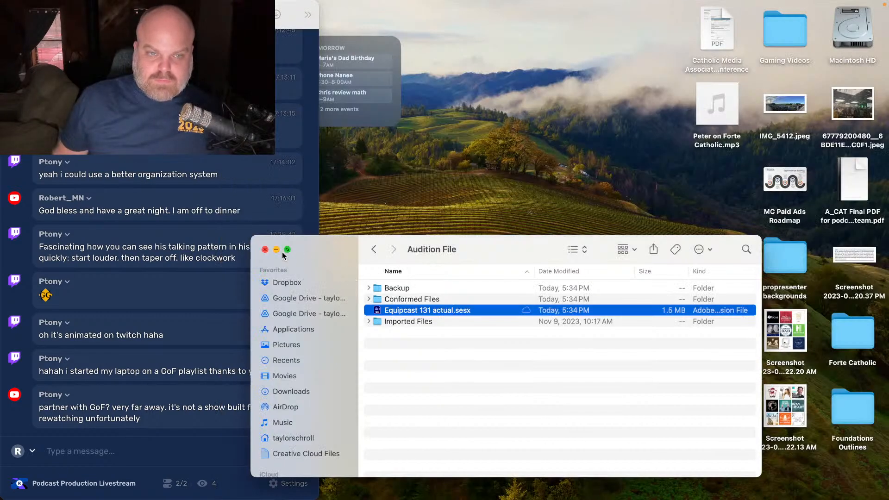
pyautogui.click(266, 250)
pyautogui.click(442, 191)
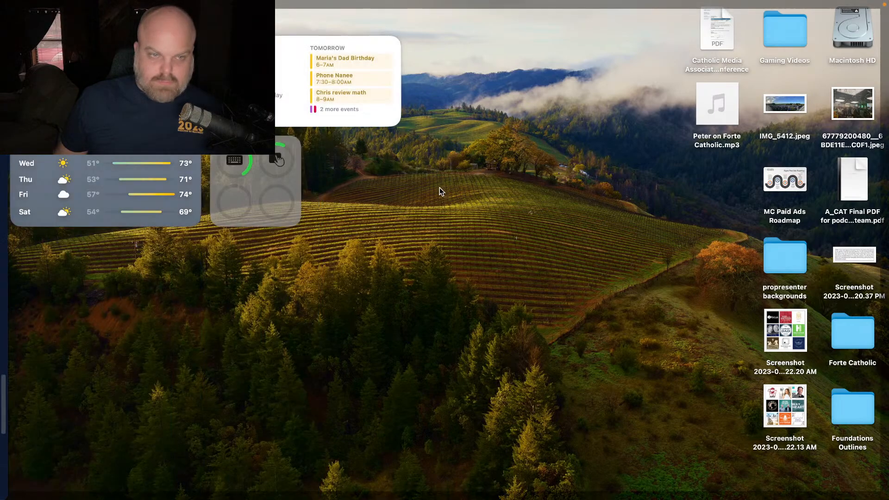
pyautogui.click(2, 275)
# Step: Switch to OBS to check the Desktop scene used for the livestream
pyautogui.moveTo(336, 494)
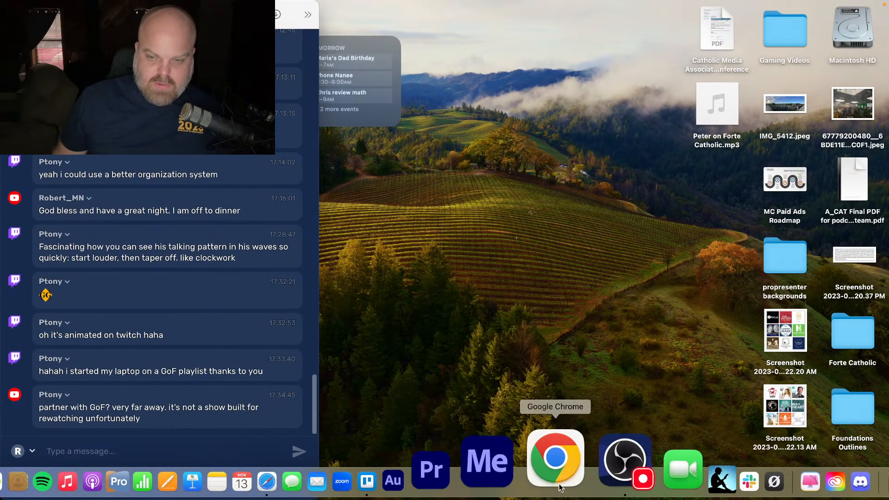
pyautogui.click(588, 474)
pyautogui.hotkey('ctrl', 'Left')
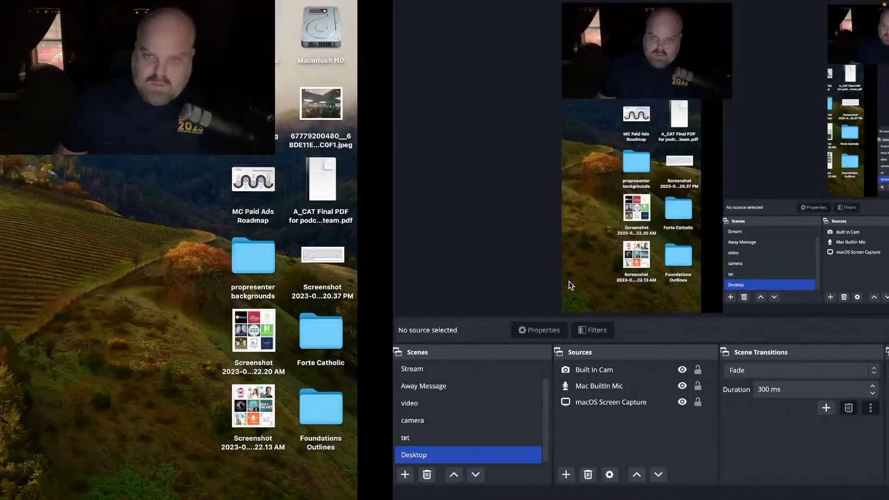
# Step: Switch to the browser and load YouTube in the Restream home tab
pyautogui.moveTo(366, 498)
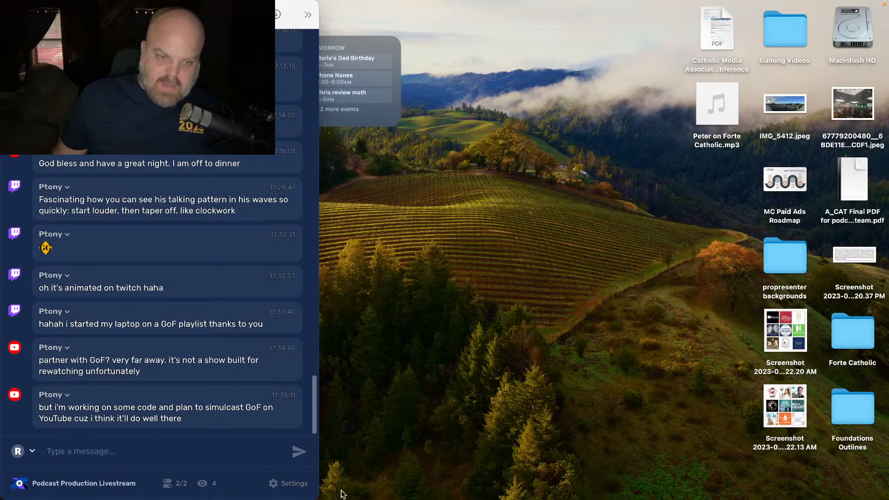
pyautogui.click(361, 458)
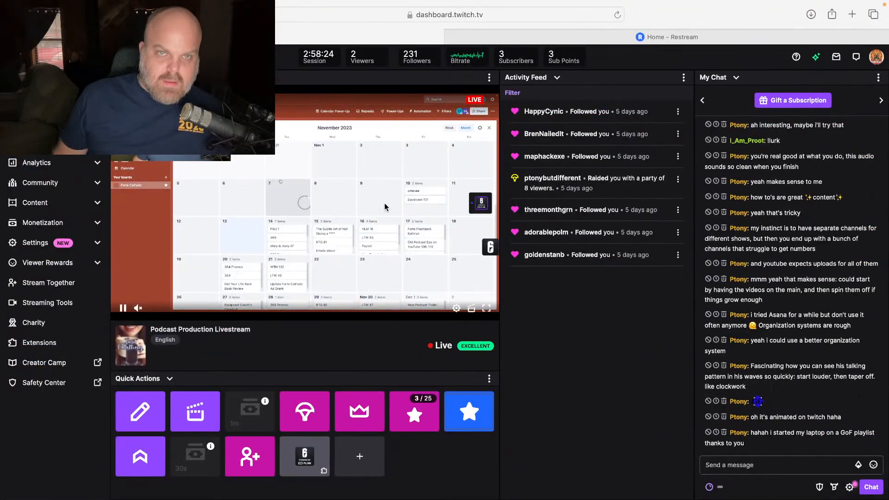
pyautogui.click(596, 34)
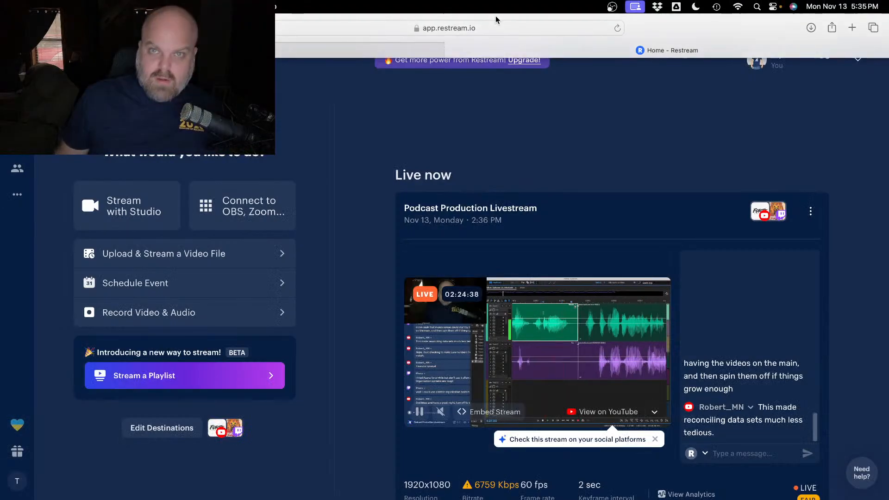
pyautogui.click(487, 25)
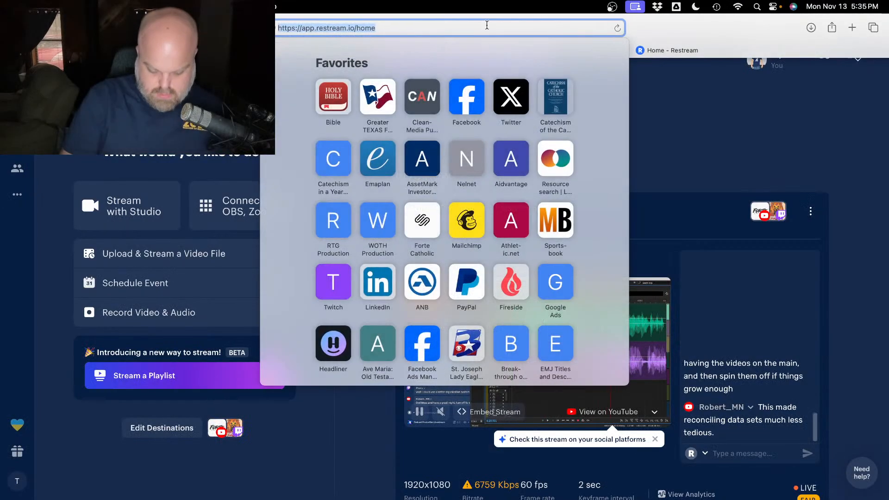
pyautogui.write('y')
pyautogui.press('Return')
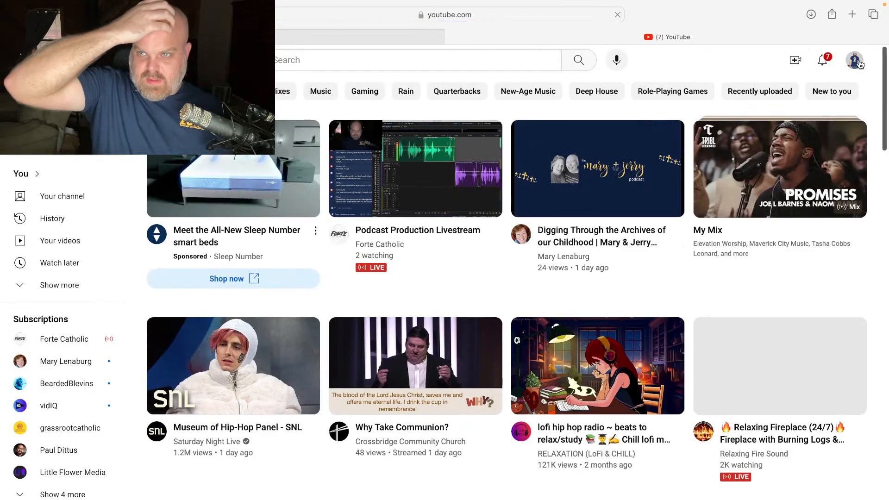
# Step: Switch the signed-in YouTube account to the Forte Catholic channel
pyautogui.click(823, 60)
pyautogui.click(823, 60)
pyautogui.click(854, 60)
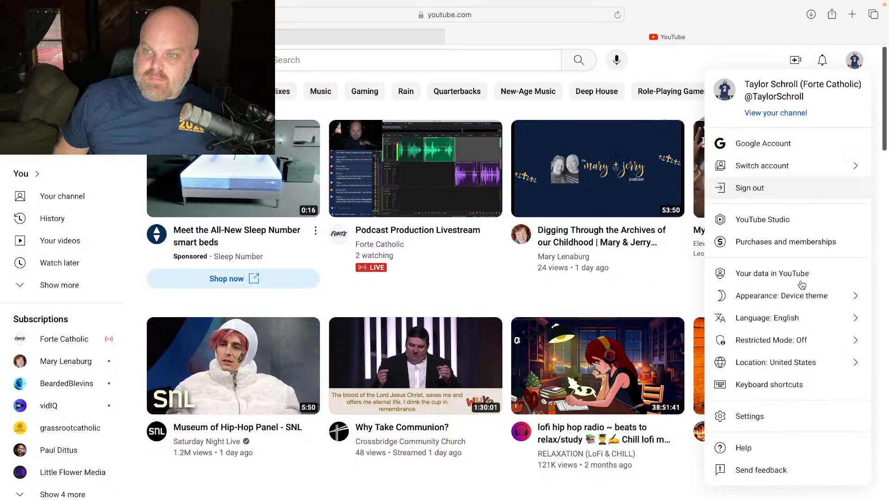
pyautogui.click(786, 165)
pyautogui.click(737, 209)
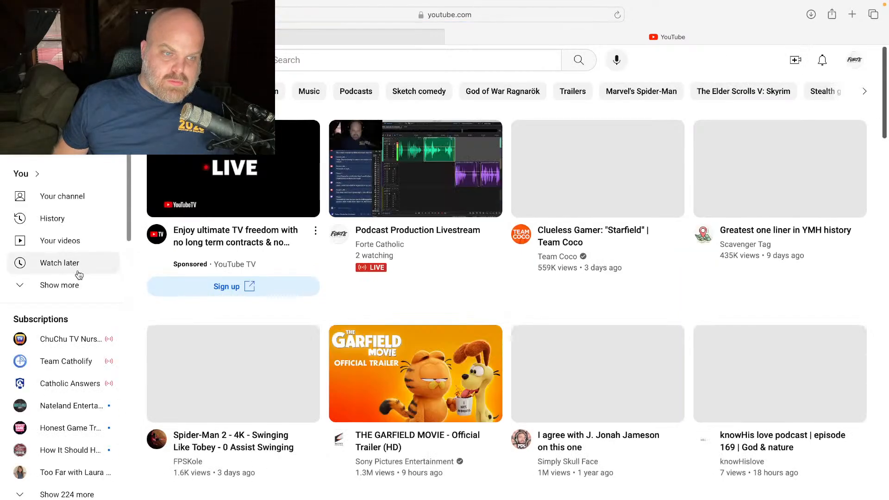
# Step: Shrink the browser window and fit it into the area beside the livestream chat window
pyautogui.scroll(-3, 77, 357)
pyautogui.scroll(4, 76, 358)
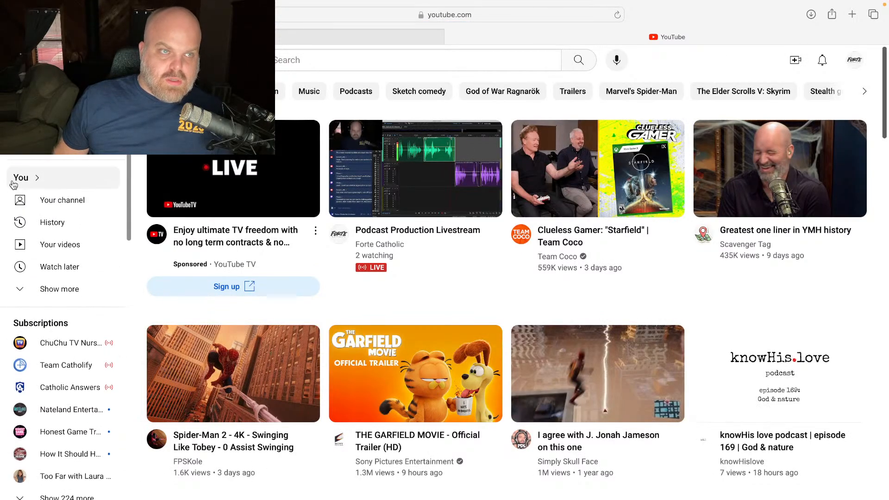
pyautogui.click(36, 28)
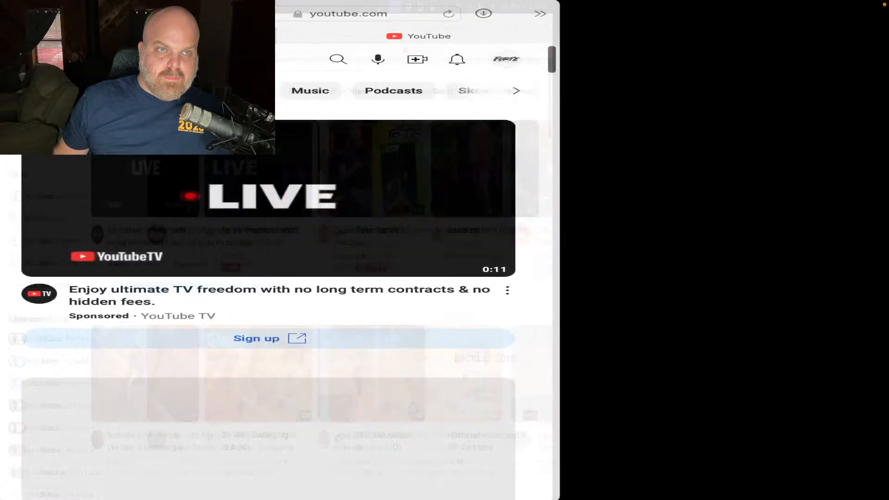
pyautogui.moveTo(85, 9); pyautogui.dragTo(653, 21)
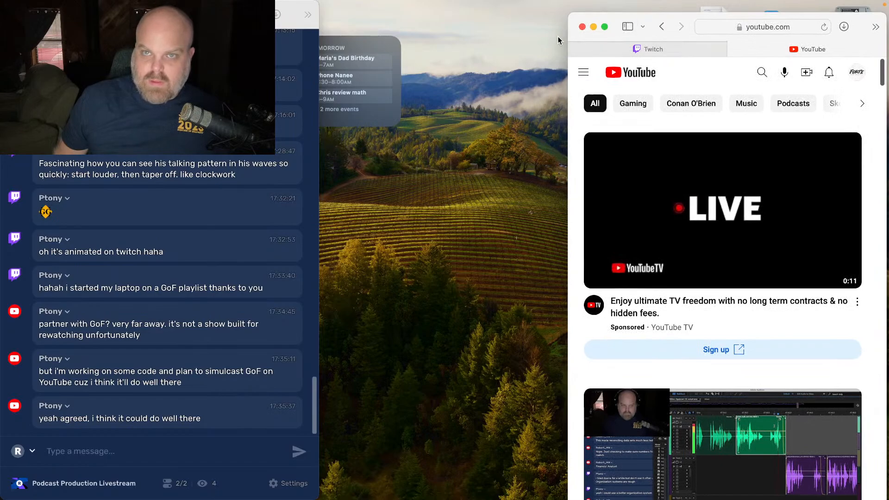
pyautogui.moveTo(567, 41); pyautogui.dragTo(321, 40)
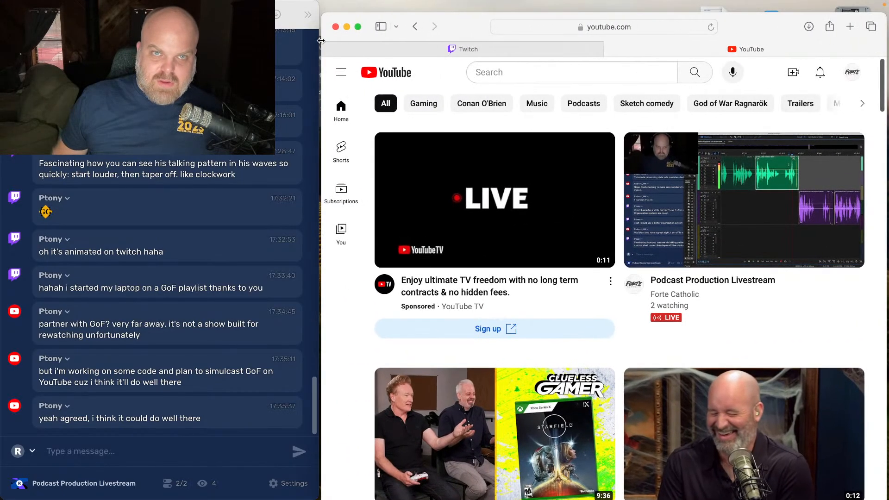
pyautogui.moveTo(461, 23); pyautogui.dragTo(462, 5)
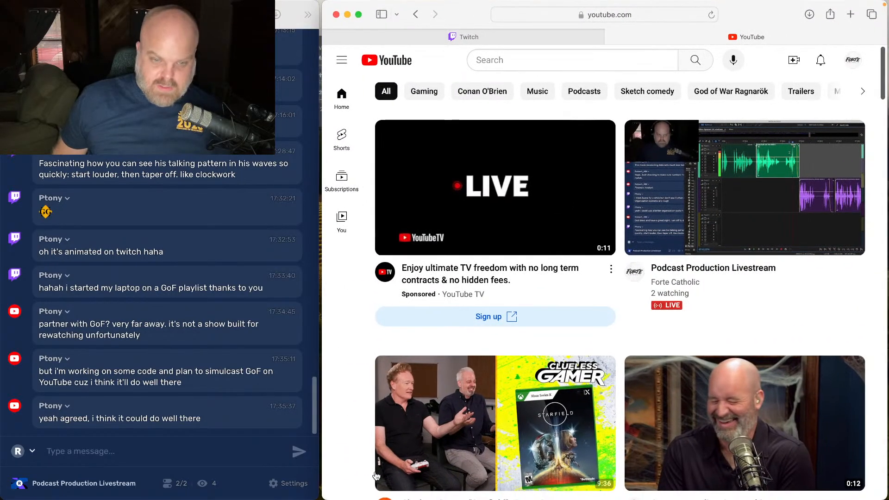
# Step: Open YouTube Studio for the Forte Catholic channel and go to its Earn on YouTube page
pyautogui.click(853, 60)
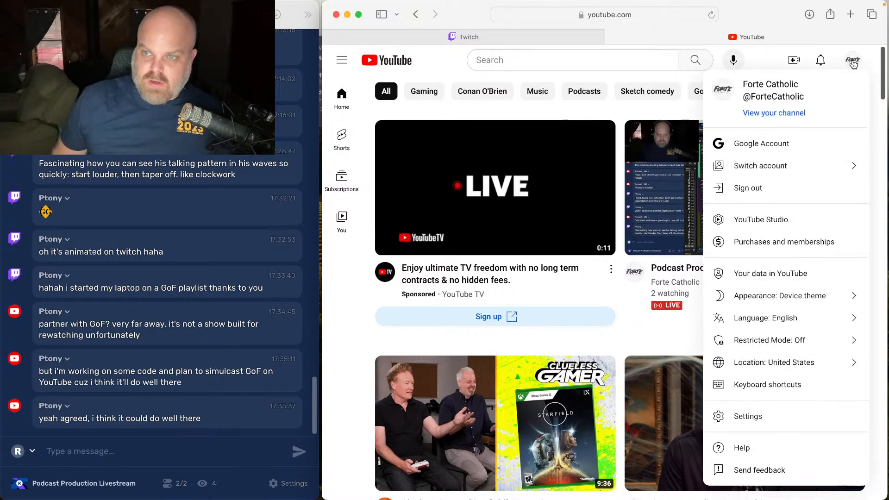
pyautogui.click(772, 221)
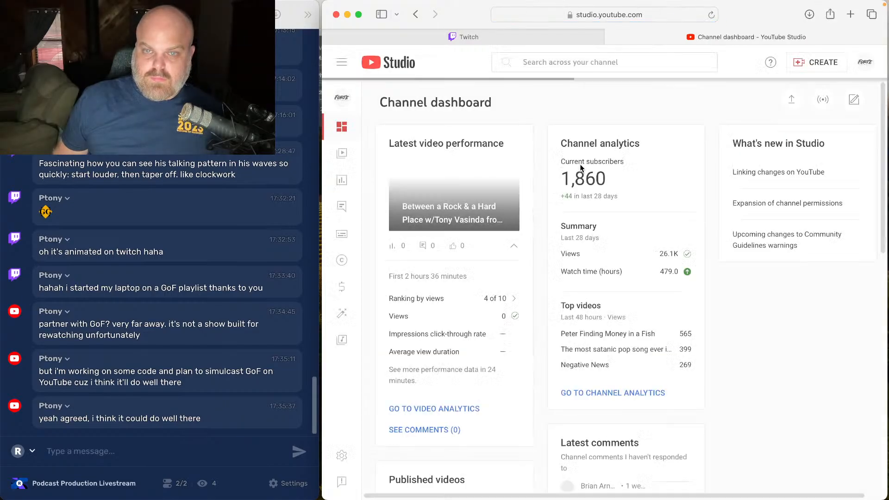
pyautogui.scroll(-3, 435, 391)
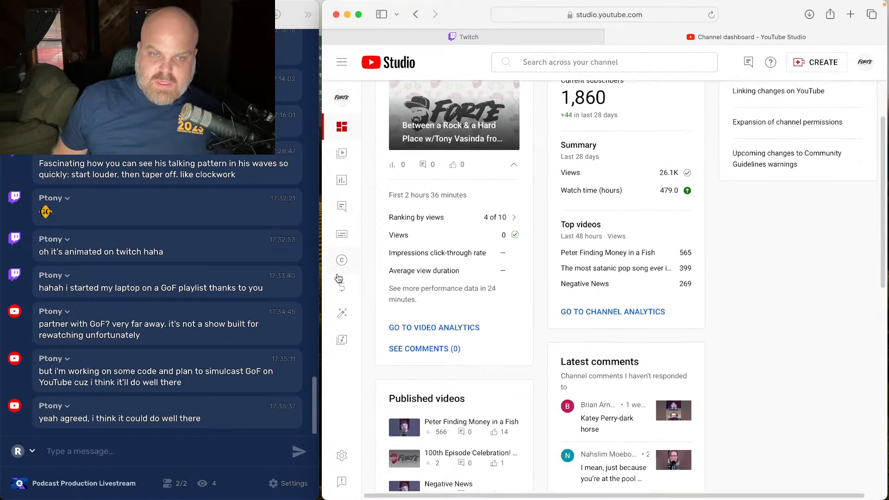
pyautogui.click(342, 287)
# Step: Examine the subscriber, upload, watch-hour and Shorts-view eligibility requirements for the next and future monetization milestones
pyautogui.scroll(-6, 530, 328)
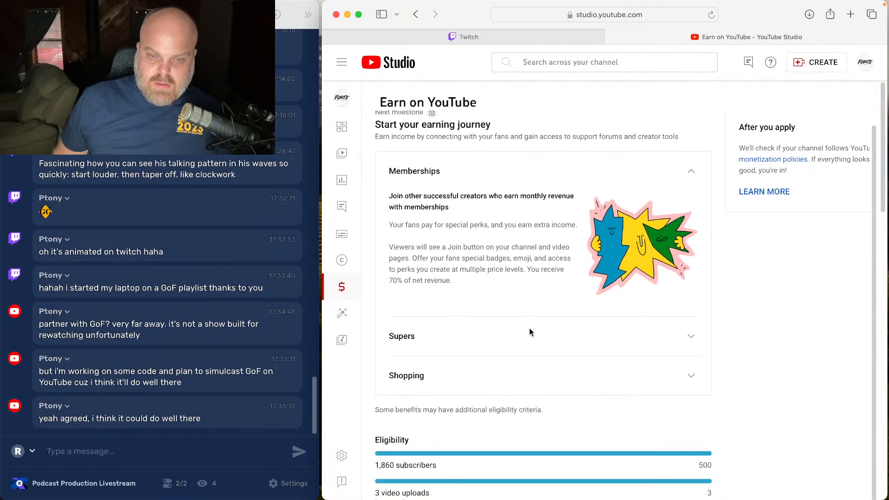
pyautogui.scroll(-2, 529, 332)
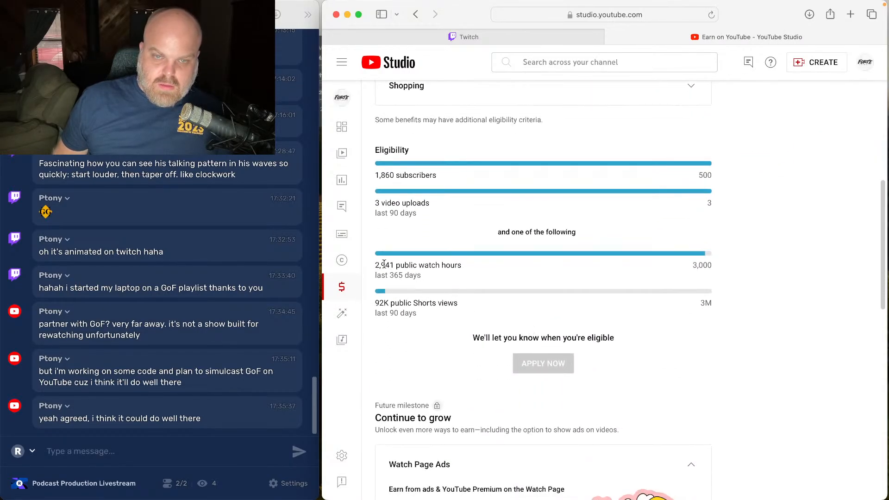
pyautogui.moveTo(392, 265); pyautogui.dragTo(365, 263)
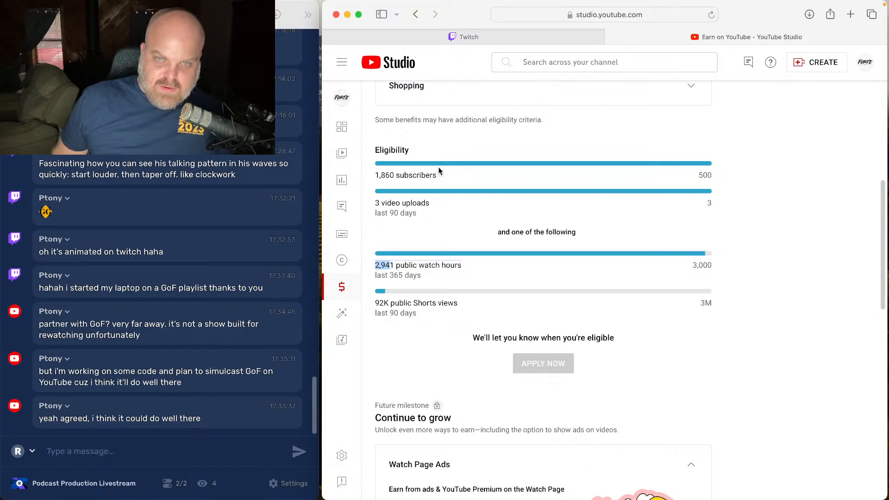
pyautogui.moveTo(424, 177); pyautogui.dragTo(369, 174)
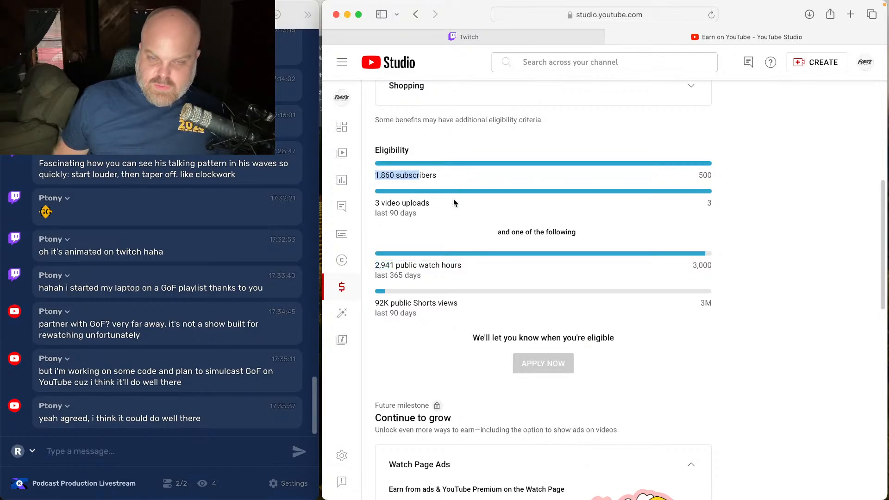
pyautogui.scroll(-8, 423, 248)
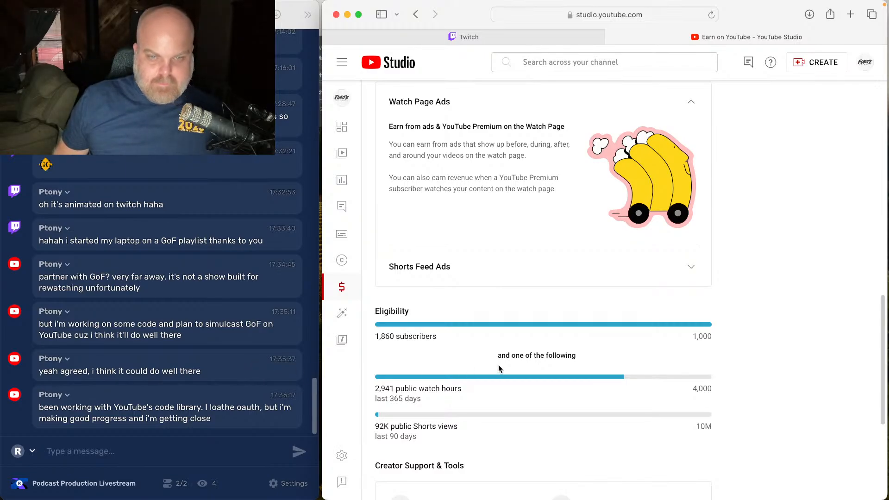
pyautogui.scroll(-5, 455, 364)
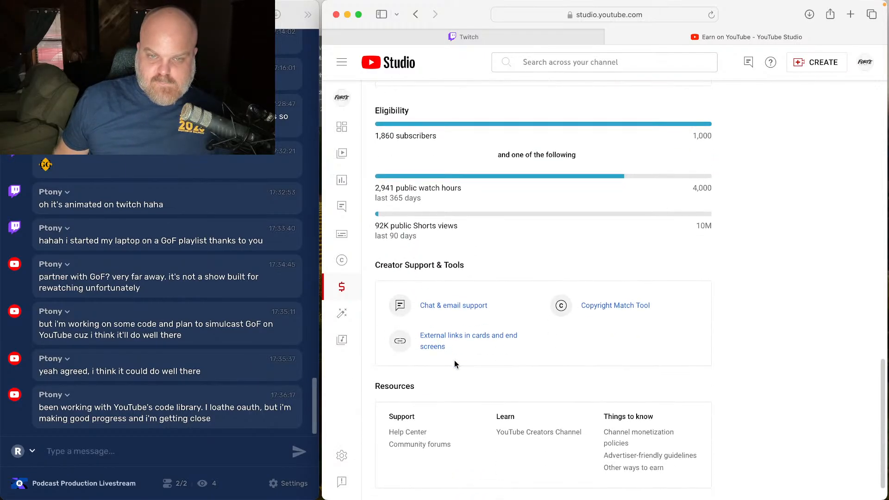
pyautogui.scroll(4, 455, 364)
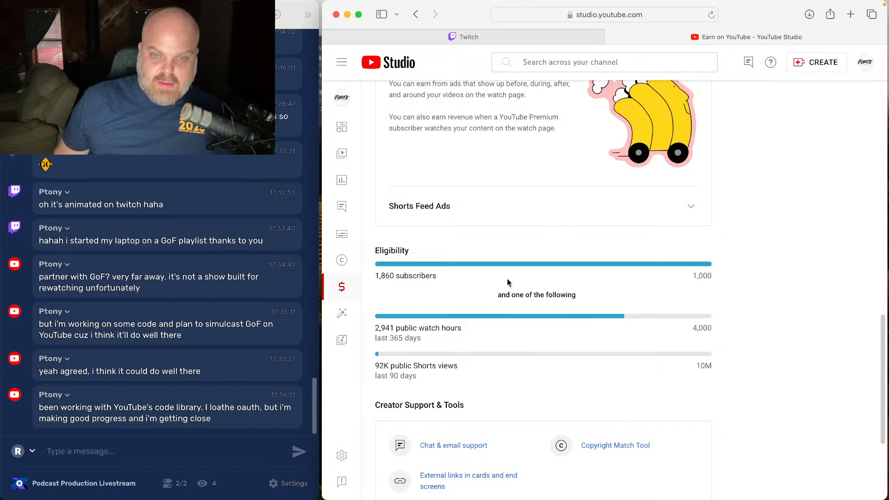
pyautogui.scroll(7, 475, 222)
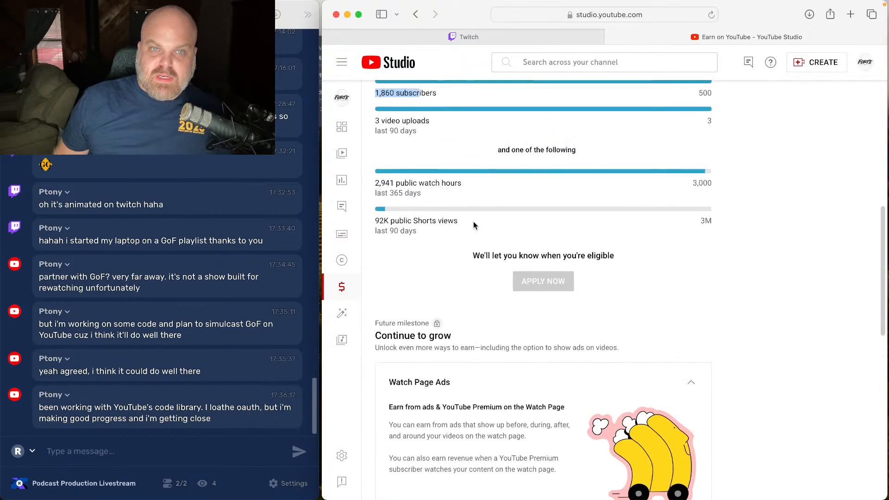
pyautogui.scroll(2, 469, 188)
pyautogui.click(588, 240)
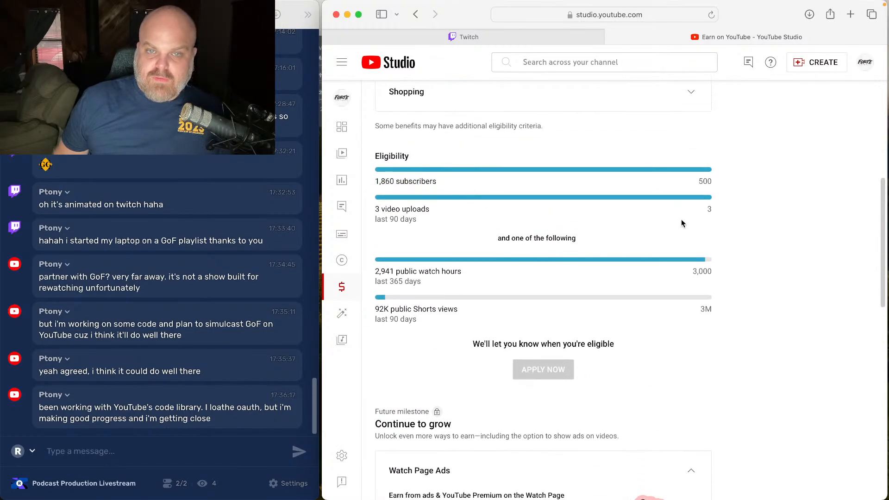
pyautogui.scroll(2, 586, 139)
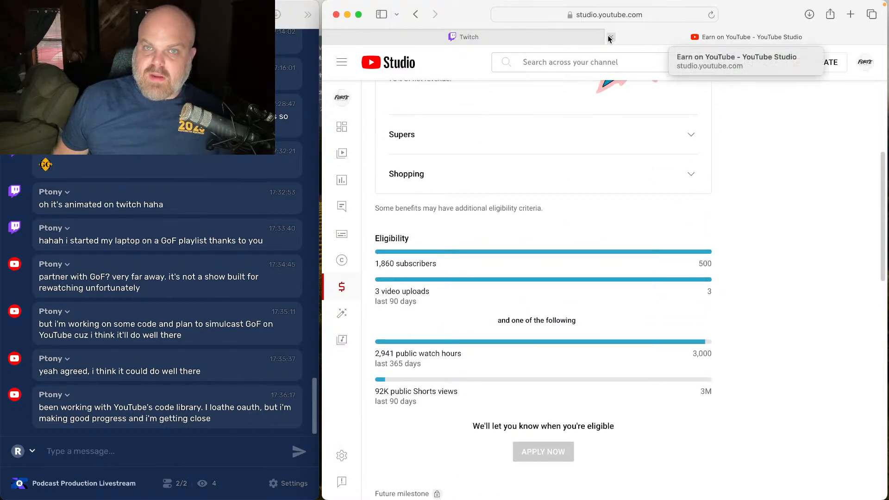
# Step: Close the Earn on YouTube tab and widen the browser window with the Twitch dashboard slightly toward the chat
pyautogui.click(609, 37)
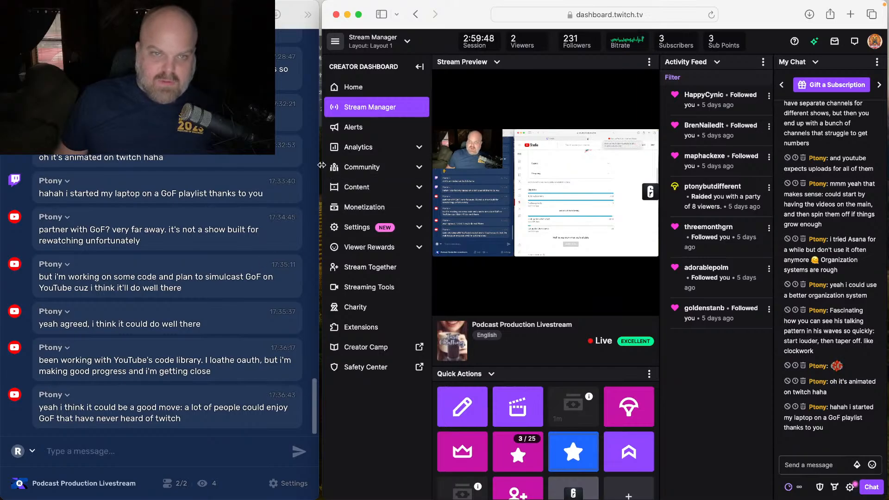
pyautogui.moveTo(320, 164); pyautogui.dragTo(310, 164)
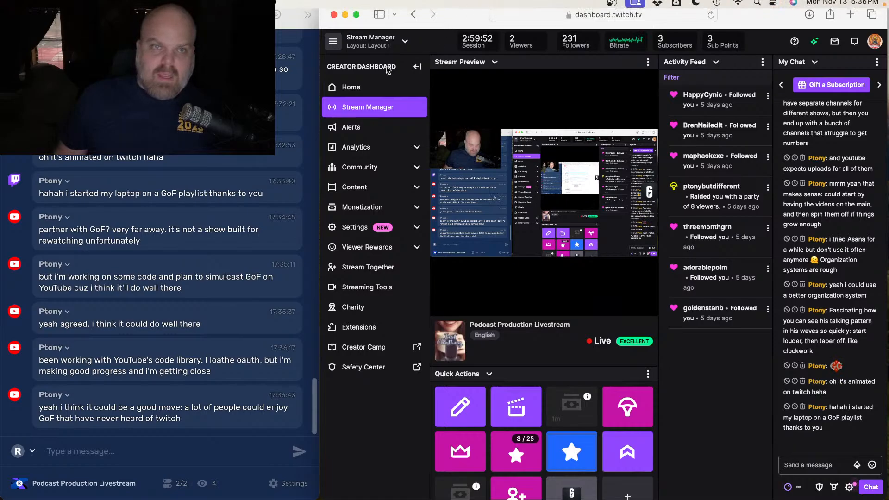
pyautogui.moveTo(546, 491)
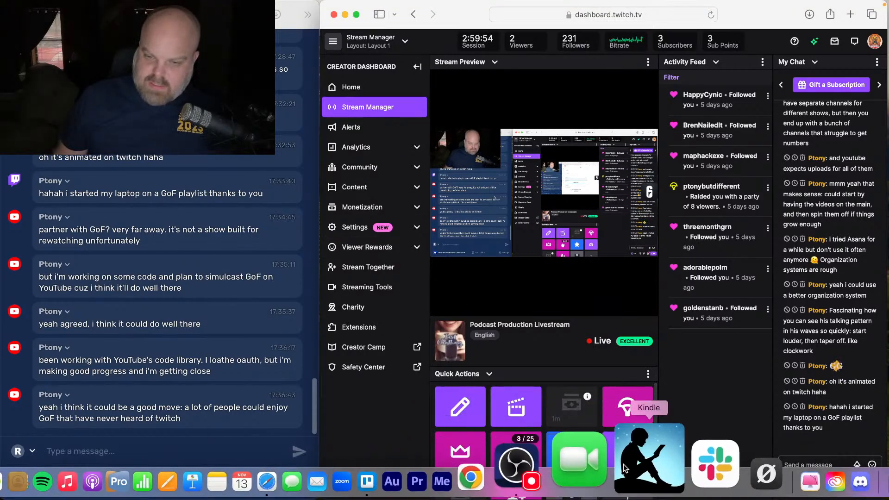